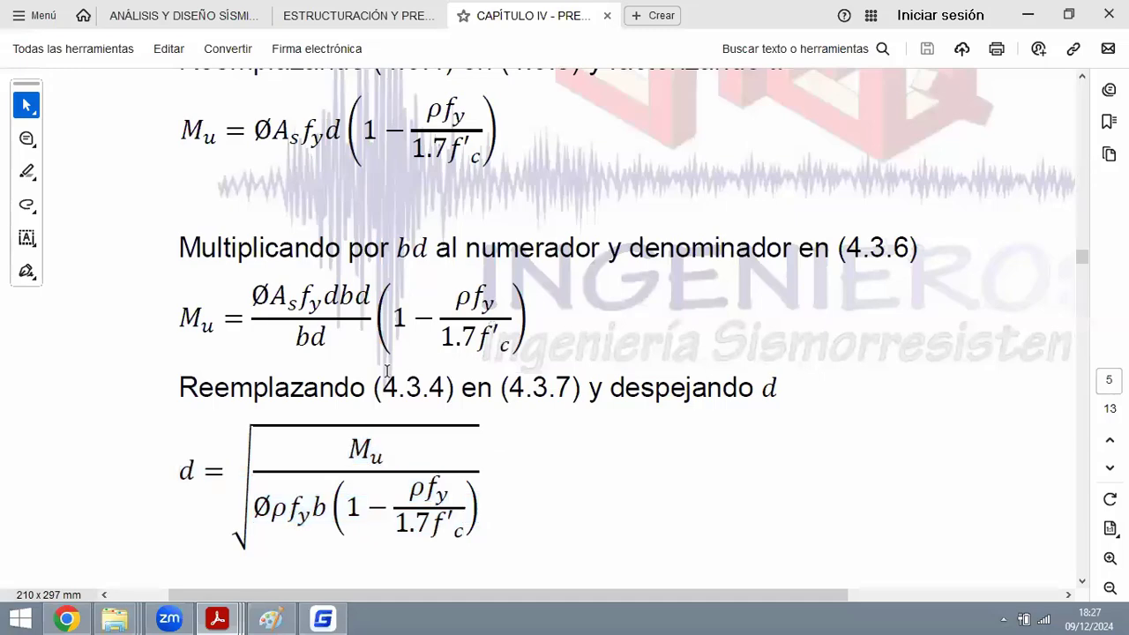
# Read the derivation of the effective depth d from equations (4.3.6) and (4.3.7) in the chapter IV document.
pyautogui.scroll(-2, 224, 458)
pyautogui.scroll(-1, 474, 416)
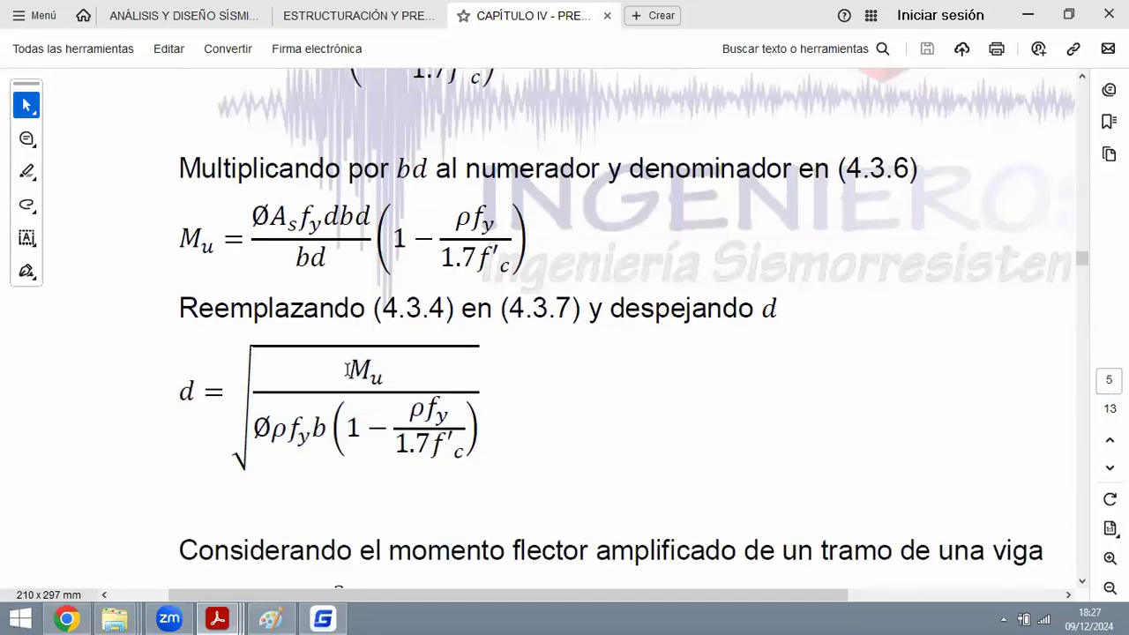
pyautogui.moveTo(344, 369); pyautogui.dragTo(483, 433)
pyautogui.click(532, 272)
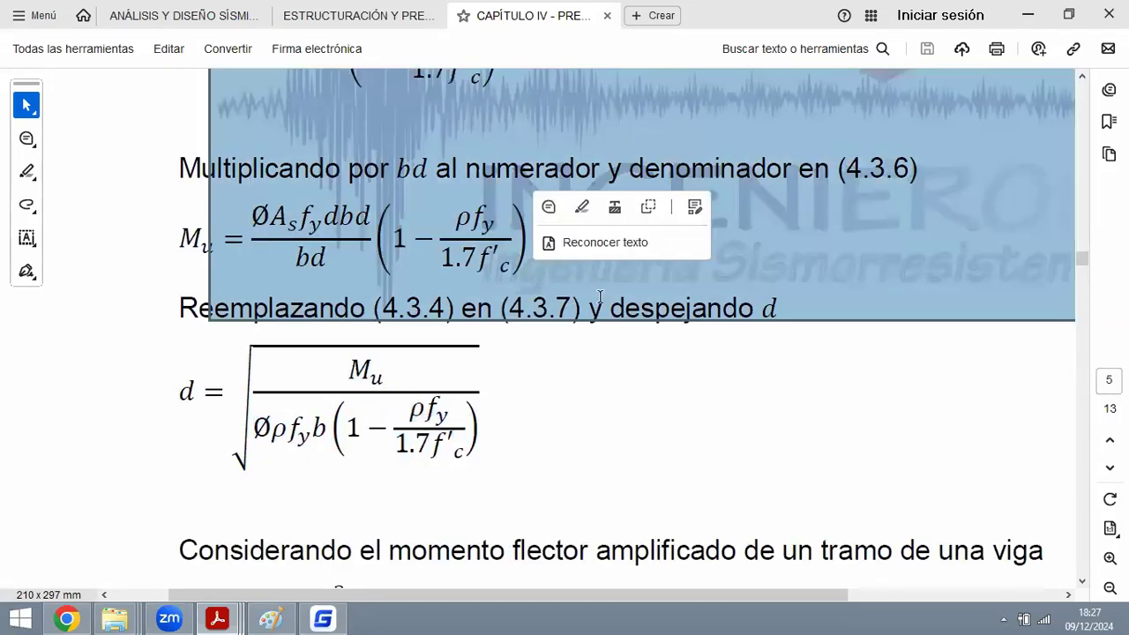
pyautogui.click(641, 309)
pyautogui.moveTo(177, 389); pyautogui.dragTo(203, 391)
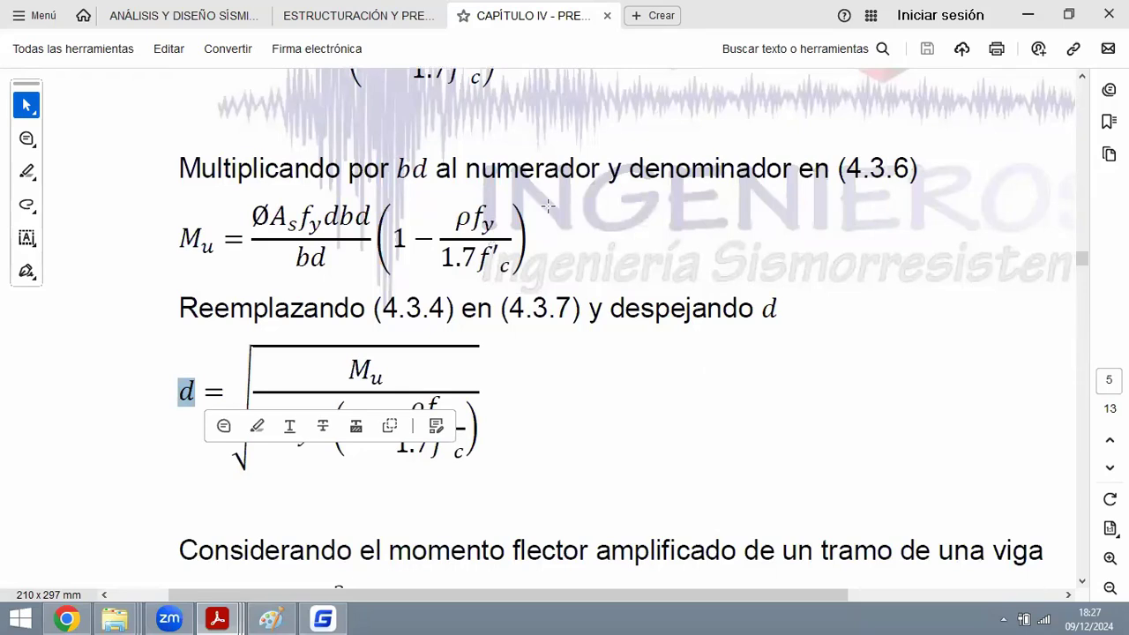
pyautogui.click(617, 394)
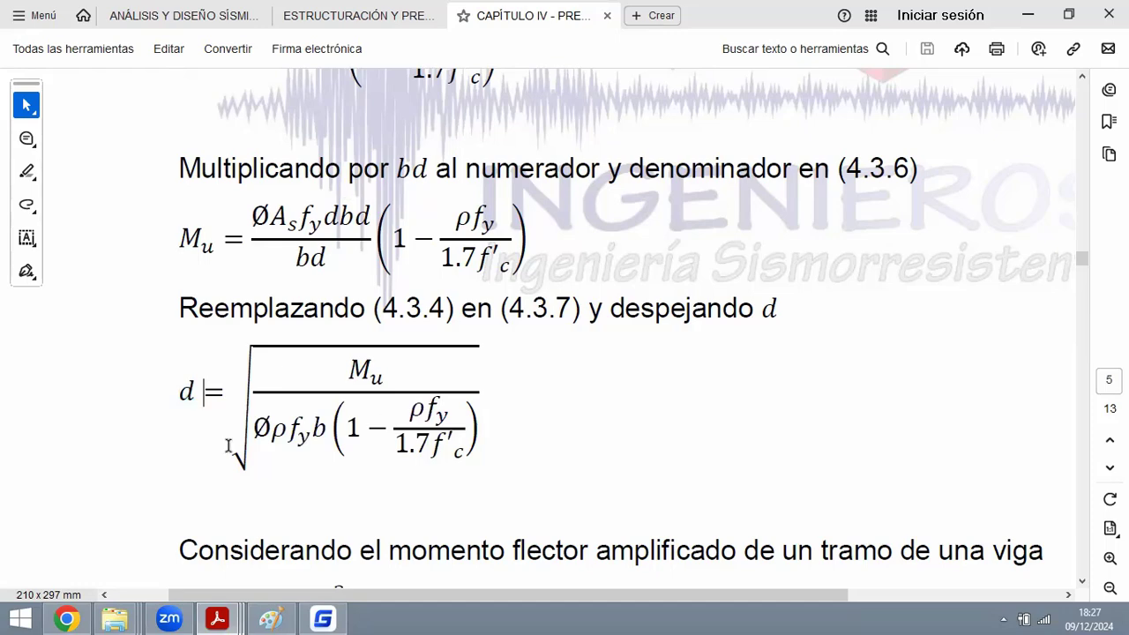
# Examine the terms of the effective depth formula (4.3.8) up close: Mu in the numerator and Ø, ρ, fy and b in the denominator.
pyautogui.keyDown('ctrl'); pyautogui.scroll(3, 473, 295); pyautogui.keyUp('ctrl')
pyautogui.moveTo(468, 284); pyautogui.dragTo(538, 304)
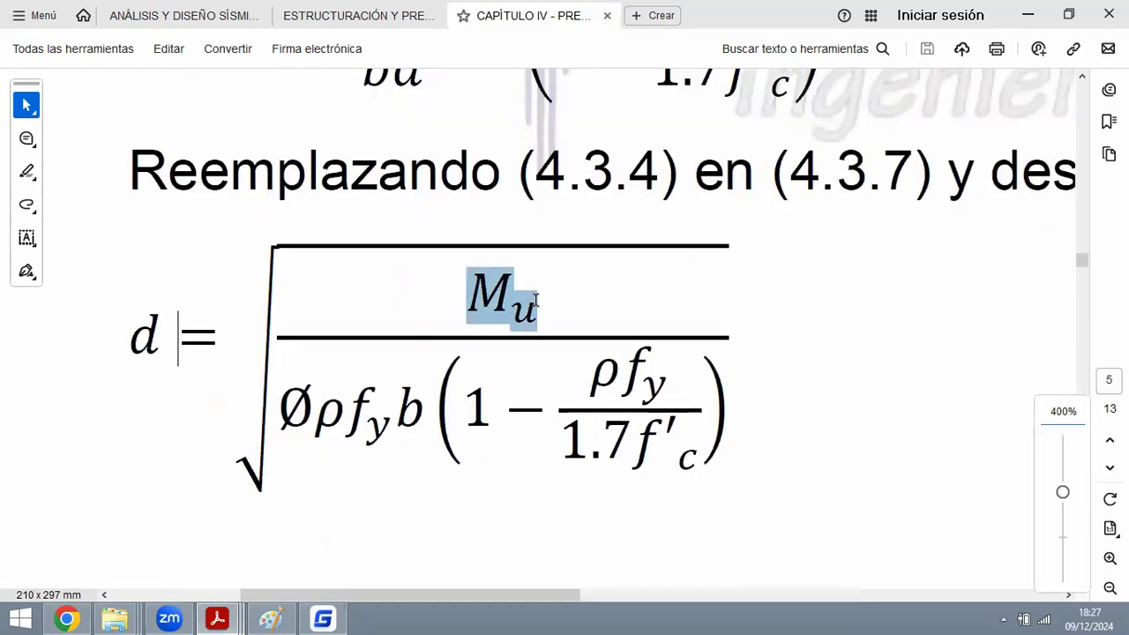
pyautogui.click(407, 303)
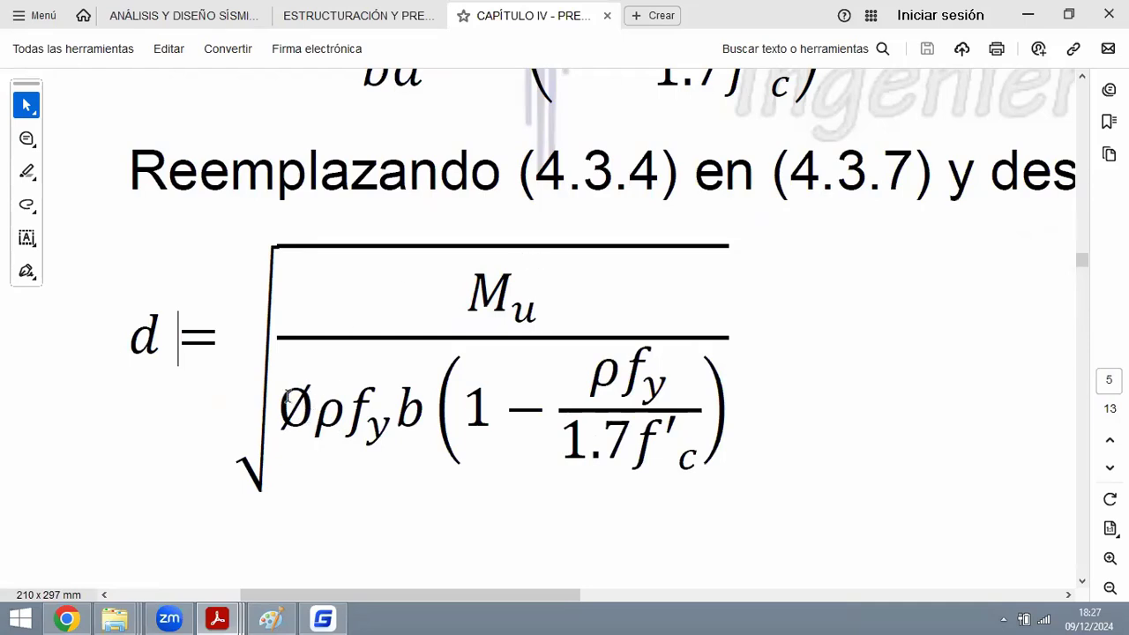
pyautogui.moveTo(287, 396); pyautogui.dragTo(318, 405)
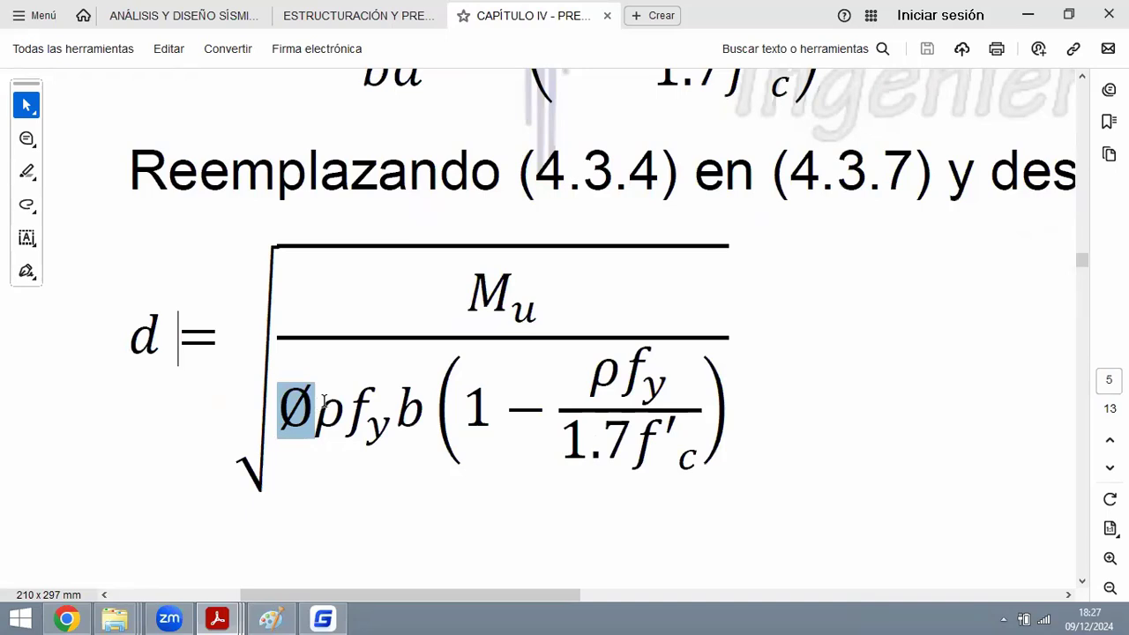
pyautogui.press('Right')
pyautogui.moveTo(357, 406)
pyautogui.mouseDown()
pyautogui.moveTo(400, 424)
pyautogui.moveTo(427, 404)
pyautogui.mouseUp()
pyautogui.click(429, 290)
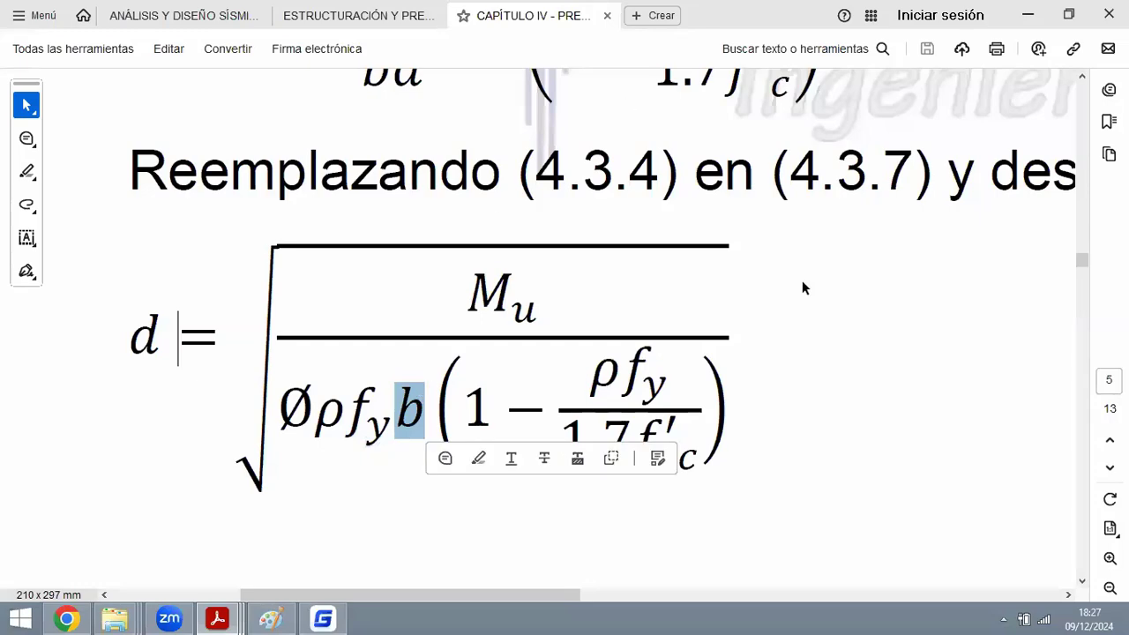
pyautogui.click(393, 249)
# Examine equation (4.3.9) for the amplified bending moment of a beam span, focusing on the terms wu, B and Ln.
pyautogui.keyDown('ctrl'); pyautogui.scroll(-3, 394, 251); pyautogui.keyUp('ctrl')
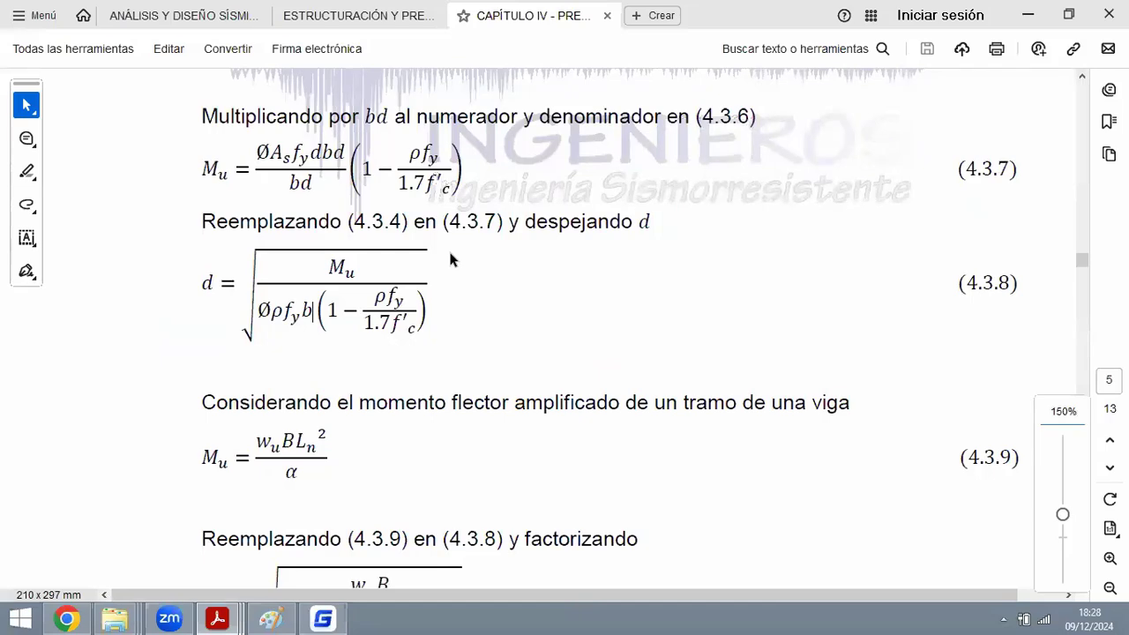
pyautogui.keyDown('ctrl'); pyautogui.scroll(2, 406, 350); pyautogui.keyUp('ctrl')
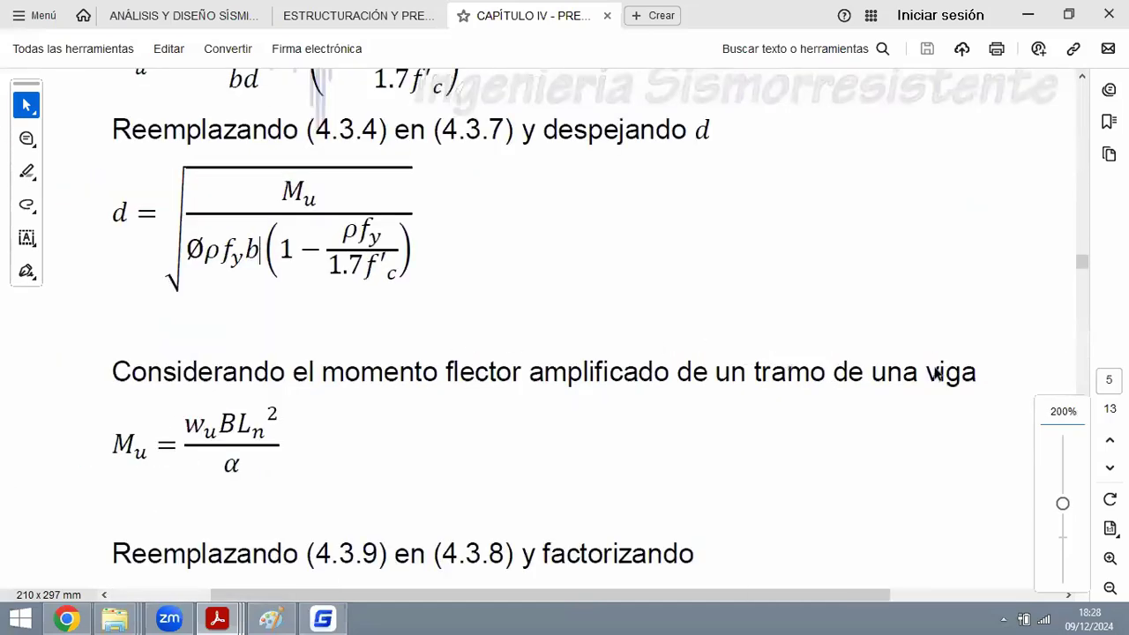
pyautogui.moveTo(754, 374); pyautogui.dragTo(977, 374)
pyautogui.keyDown('ctrl'); pyautogui.scroll(1, 79, 502); pyautogui.keyUp('ctrl')
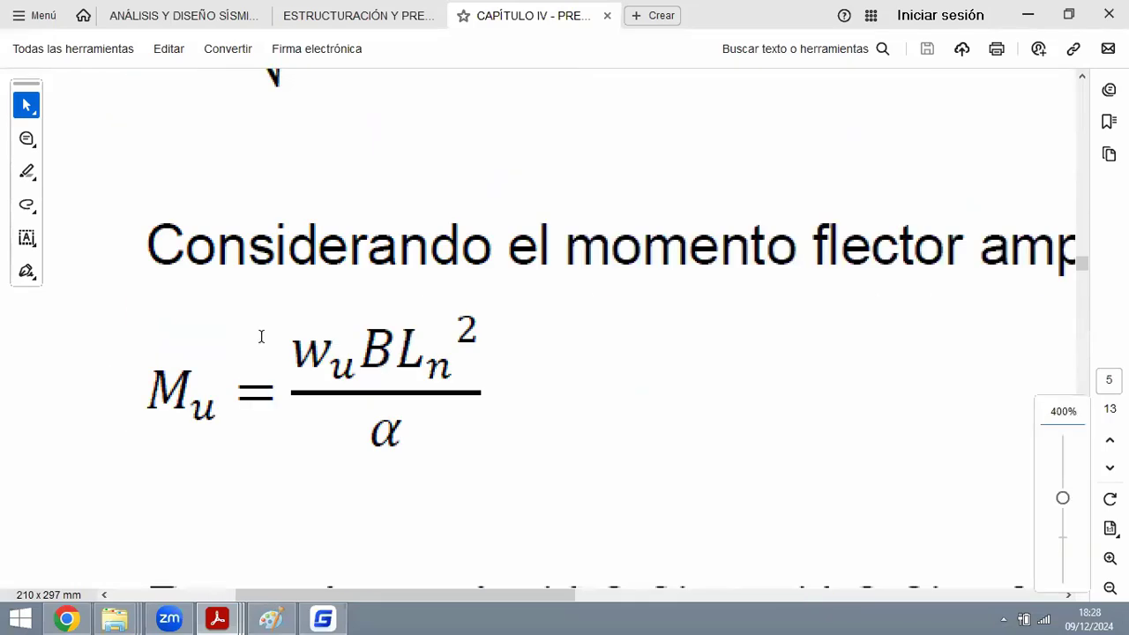
pyautogui.moveTo(397, 264); pyautogui.dragTo(648, 258)
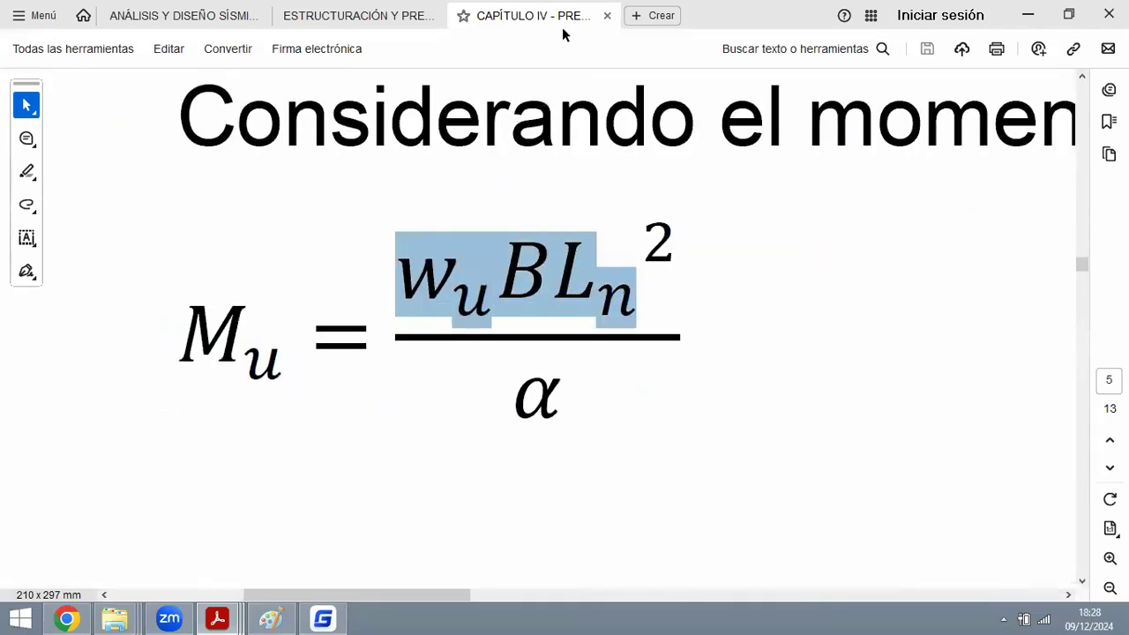
# Switch to the GstarCAD drawing of the structural layout and examine the beams between columns with their span dimensions.
pyautogui.click(268, 619)
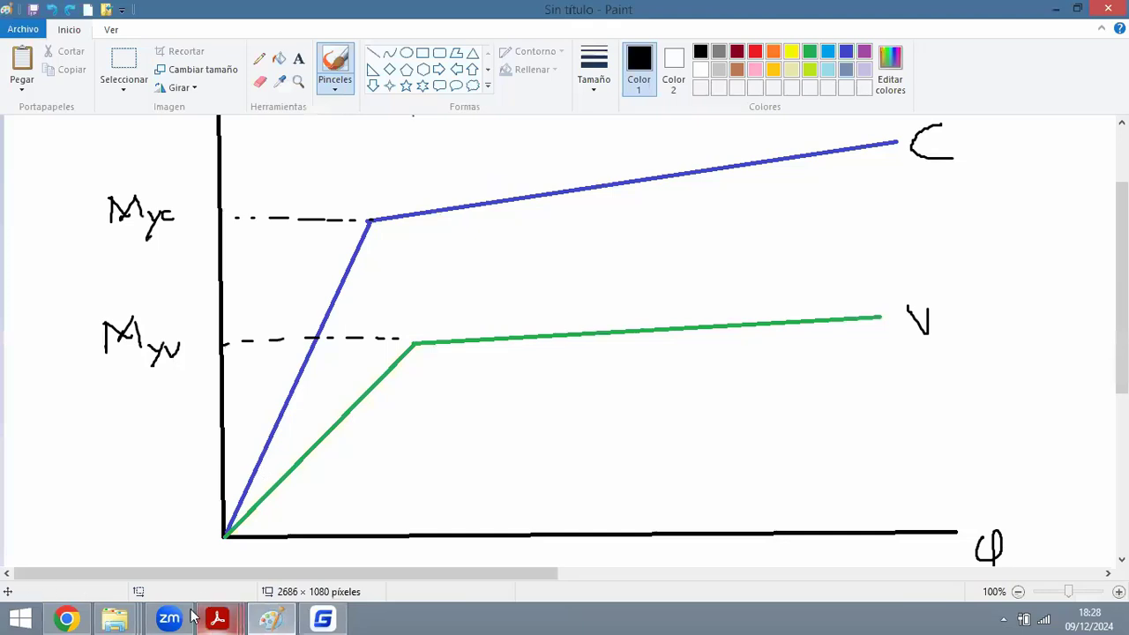
pyautogui.click(323, 618)
pyautogui.scroll(-3, 466, 277)
pyautogui.scroll(3, 461, 260)
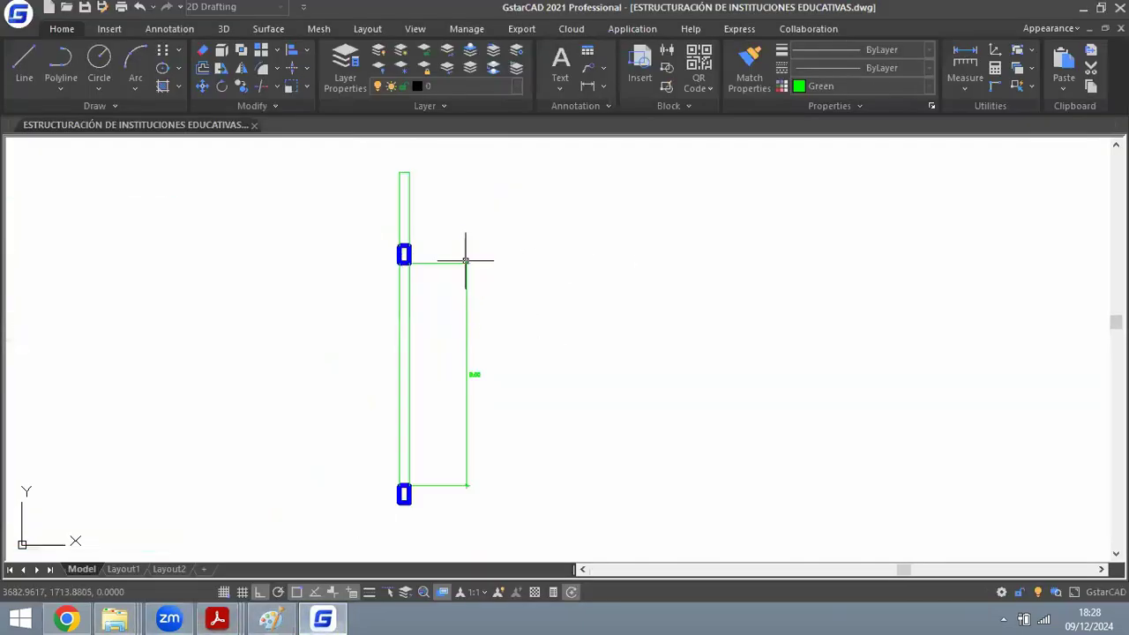
pyautogui.scroll(-3, 680, 307)
pyautogui.scroll(3, 724, 282)
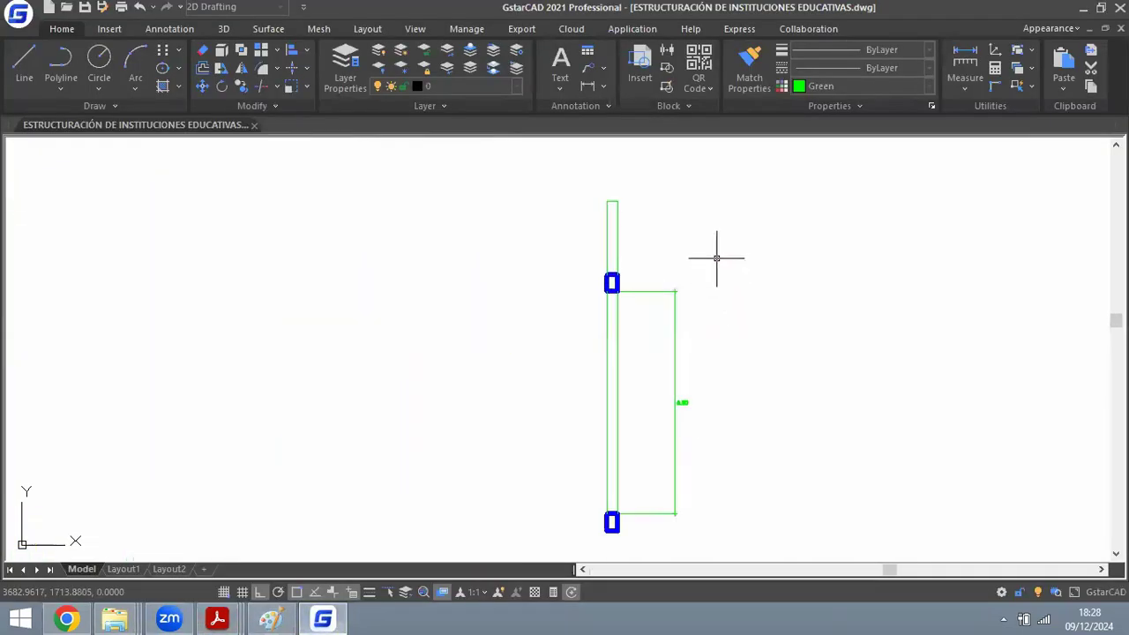
# Switch to the ESTRUCTURACIÓN PDF and check the clear spacing between the transverse beams on the classroom floor plan.
pyautogui.moveTo(217, 618)
pyautogui.click(286, 529)
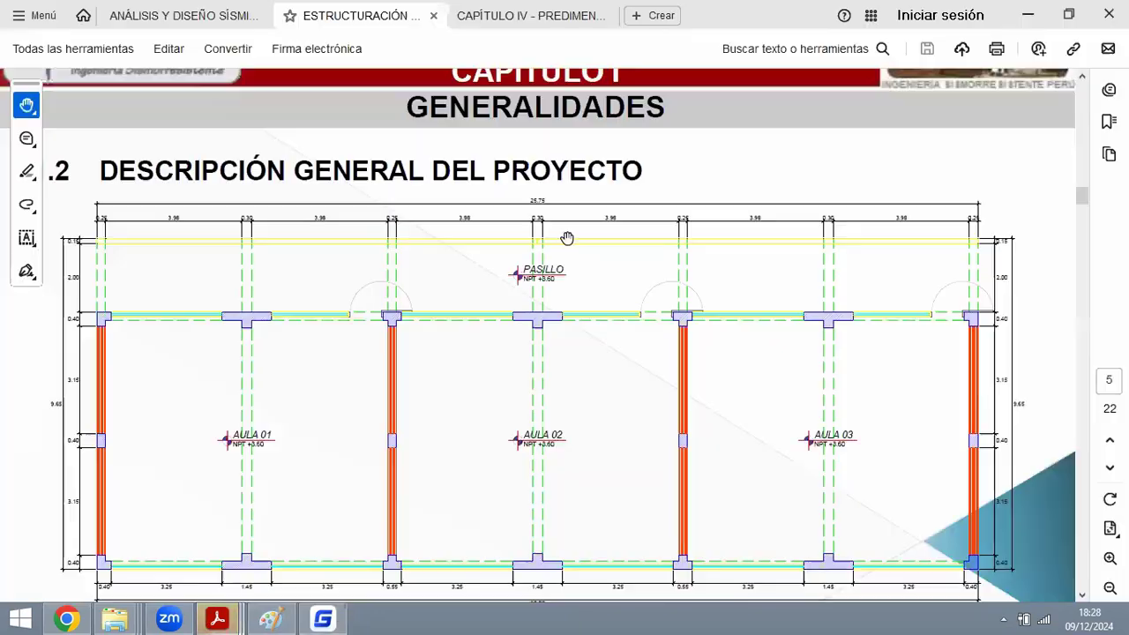
pyautogui.keyDown('ctrl'); pyautogui.scroll(2, 532, 227); pyautogui.keyUp('ctrl')
pyautogui.keyDown('ctrl'); pyautogui.scroll(2, 531, 227); pyautogui.keyUp('ctrl')
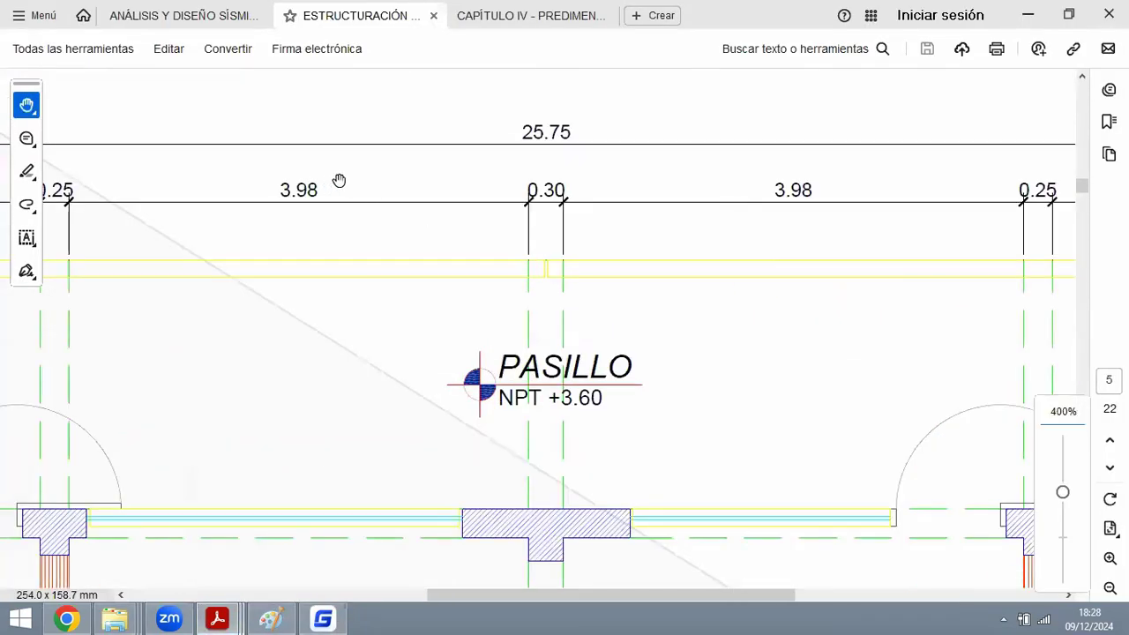
pyautogui.keyDown('ctrl'); pyautogui.scroll(-1, 340, 179); pyautogui.keyUp('ctrl')
# Back in GstarCAD, offset the beam's two long edge lines 3.975 outward, one to each side.
pyautogui.hotkey('alt', 'Tab')
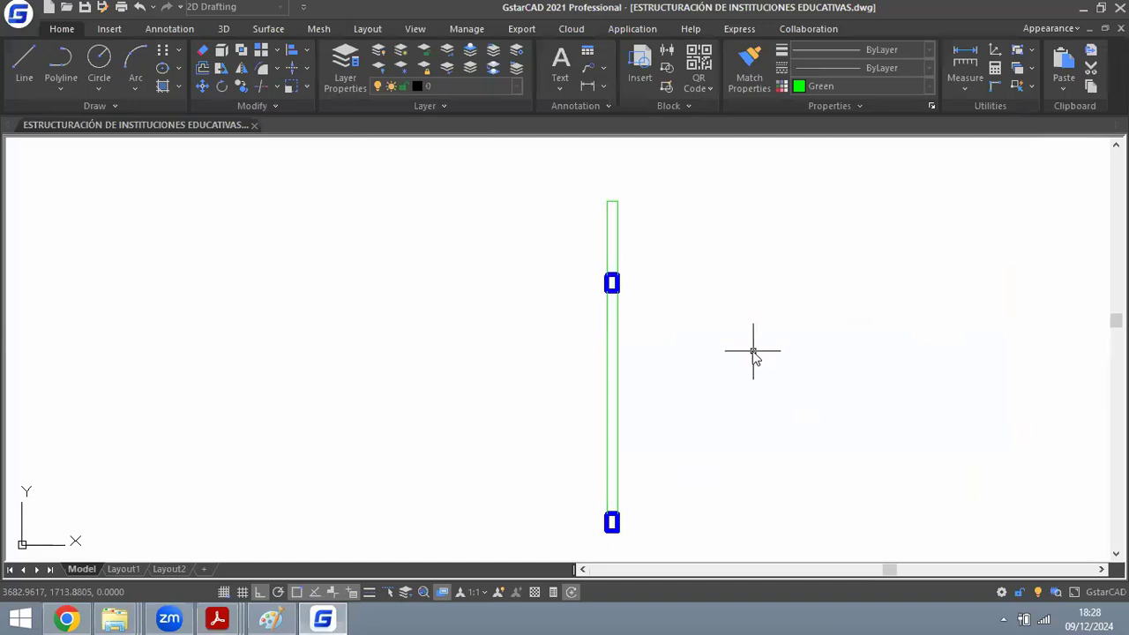
pyautogui.write('o')
pyautogui.press('Return')
pyautogui.write('3.975')
pyautogui.press('Return')
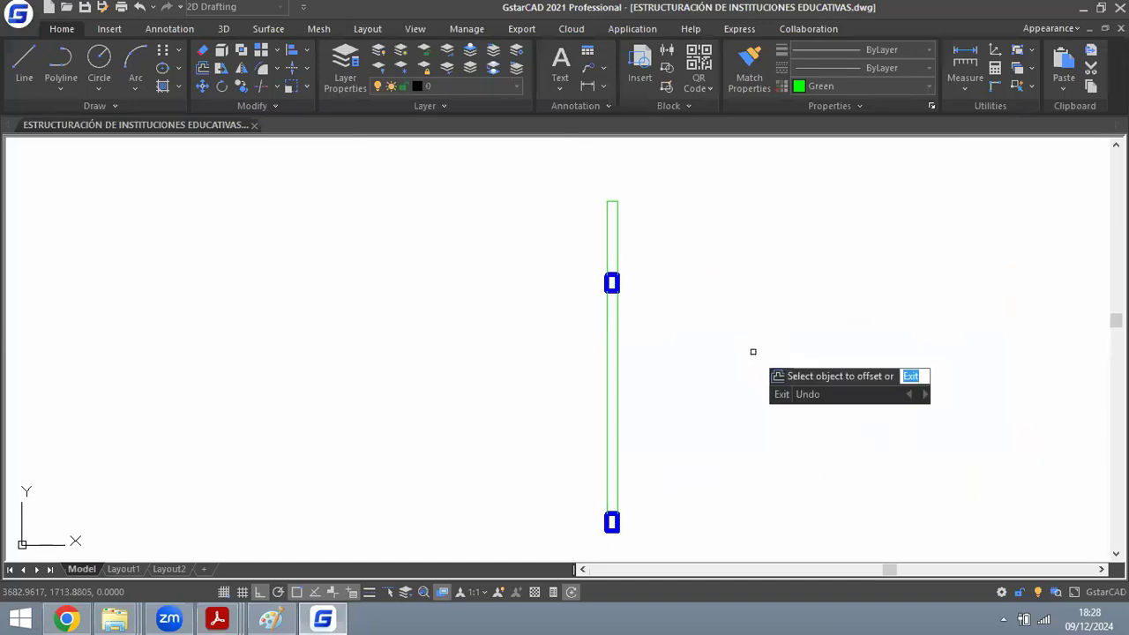
pyautogui.click(613, 326)
pyautogui.click(603, 320)
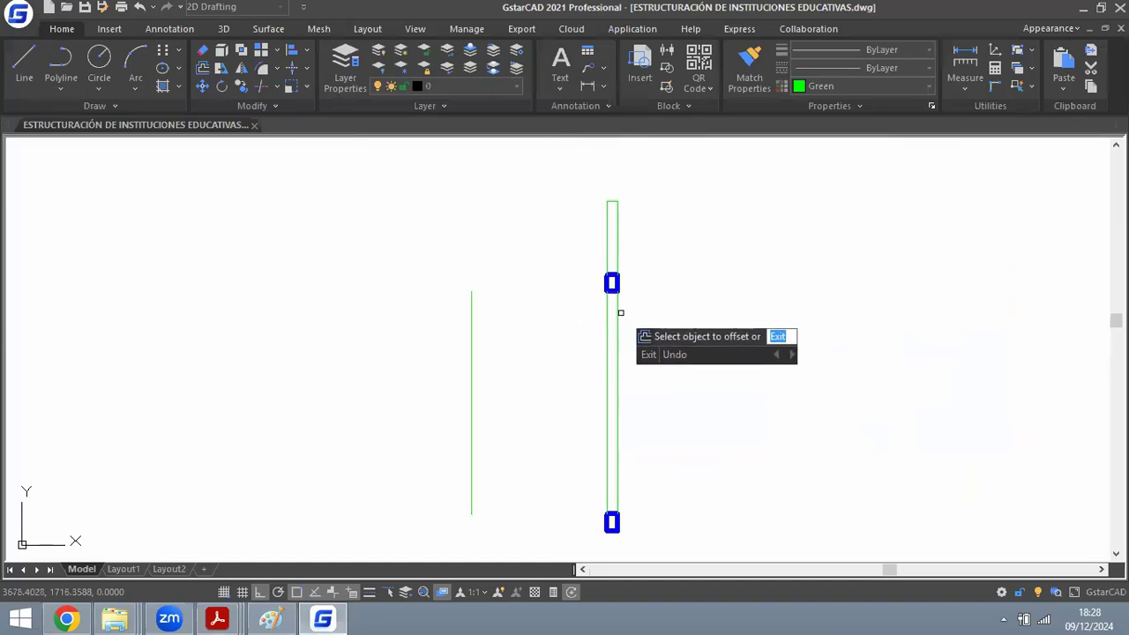
pyautogui.click(613, 313)
pyautogui.click(762, 315)
pyautogui.press('Return')
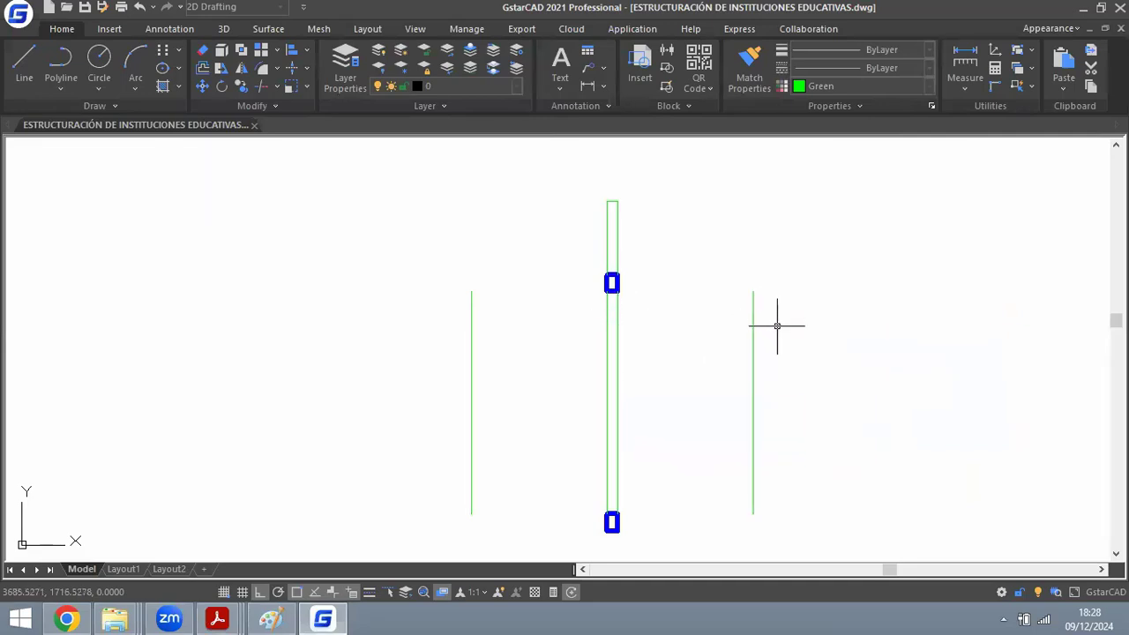
# Color the right offset line red and match its properties onto the left offset line.
pyautogui.click(843, 297)
pyautogui.click(732, 339)
pyautogui.click(838, 85)
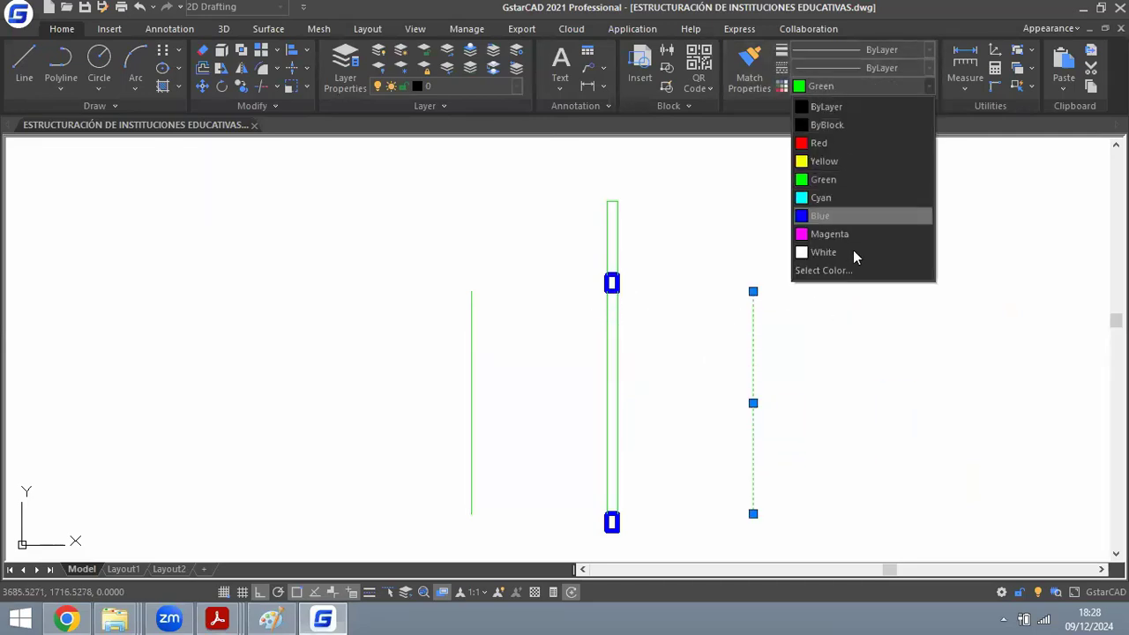
pyautogui.click(819, 143)
pyautogui.press('Escape')
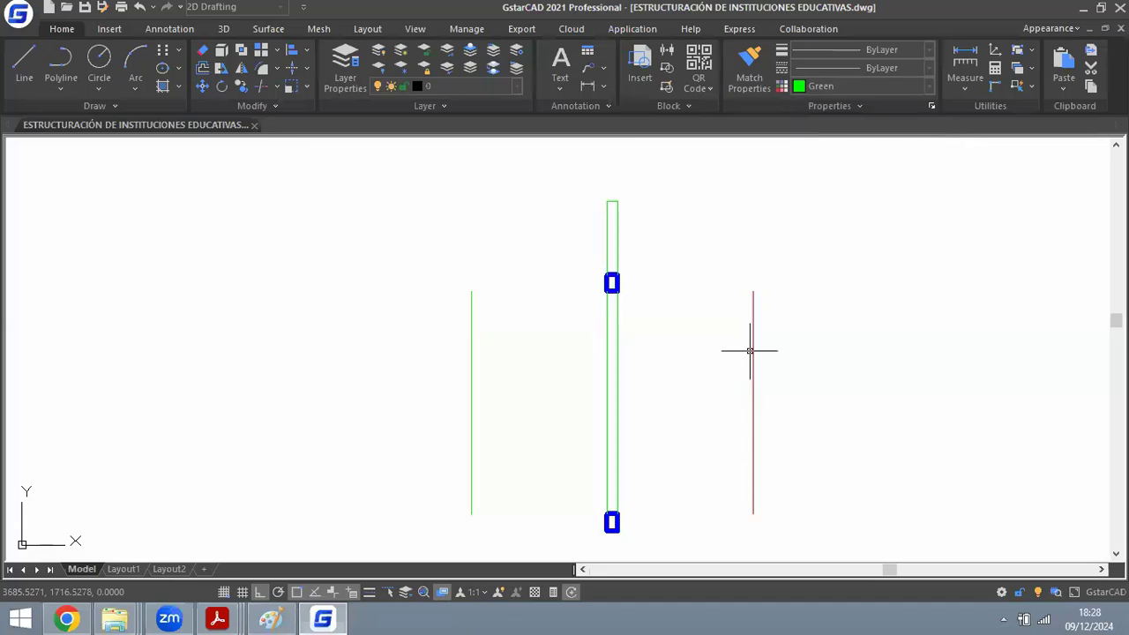
pyautogui.write('ma')
pyautogui.press('Return')
pyautogui.click(485, 328)
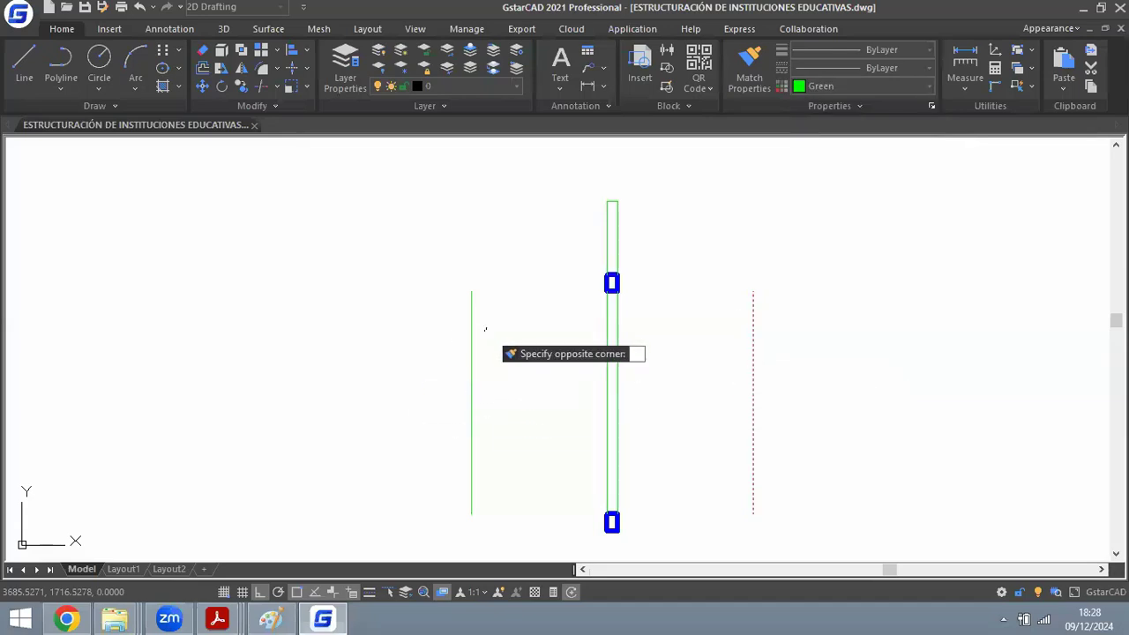
pyautogui.click(433, 357)
pyautogui.press('Escape')
# Offset both red lines a short distance outward to form the neighbouring beams on either side.
pyautogui.write('o')
pyautogui.press('Return')
pyautogui.press('Return')
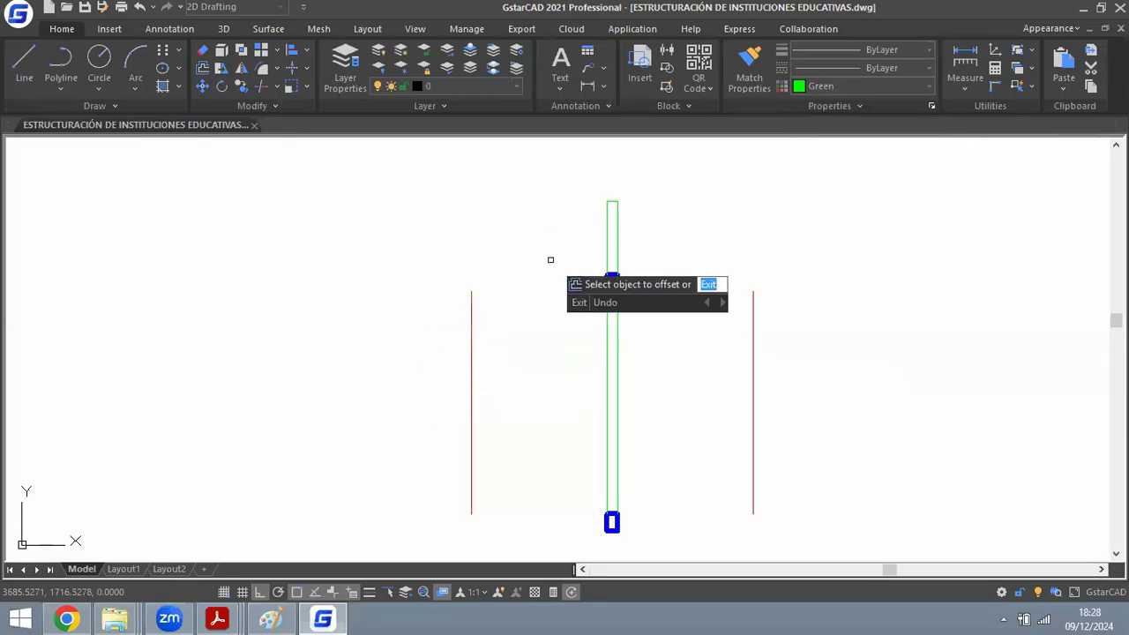
pyautogui.click(468, 317)
pyautogui.click(454, 314)
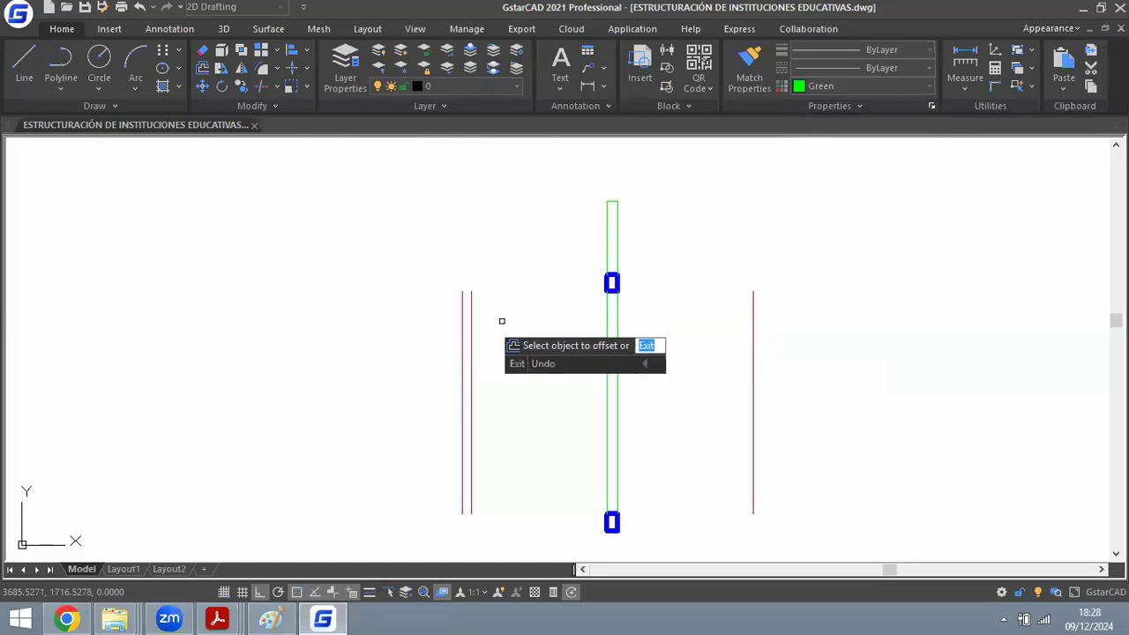
pyautogui.click(752, 355)
pyautogui.click(776, 356)
# Set the current color to ByLayer and add an aligned dimension between the central beam and the left red beam.
pyautogui.click(864, 89)
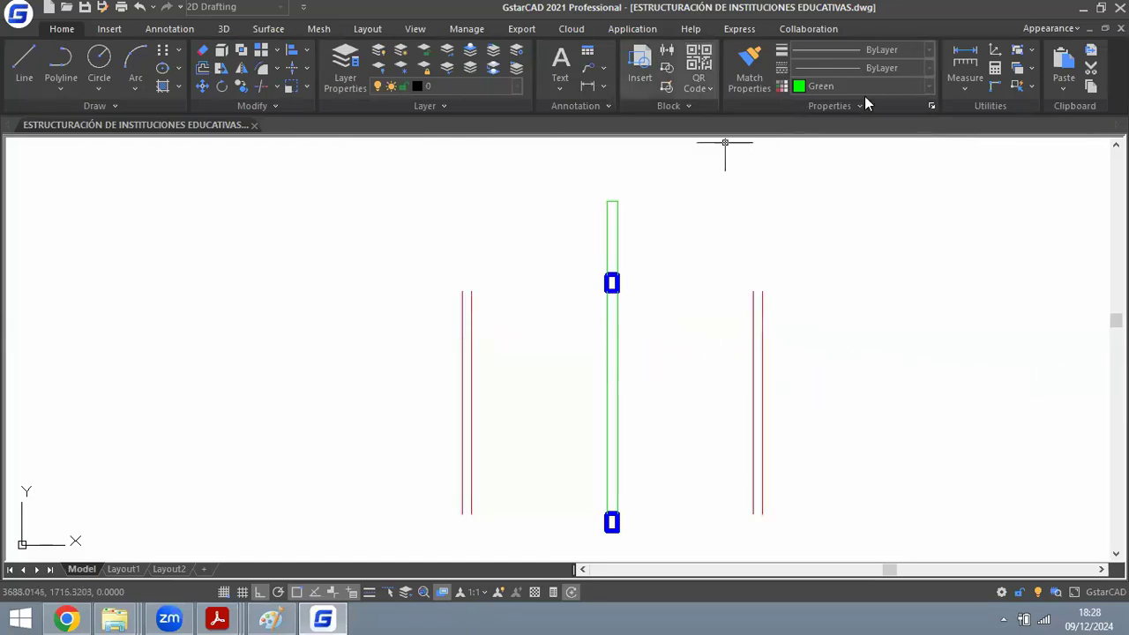
pyautogui.click(860, 105)
pyautogui.write('da')
pyautogui.press('Return')
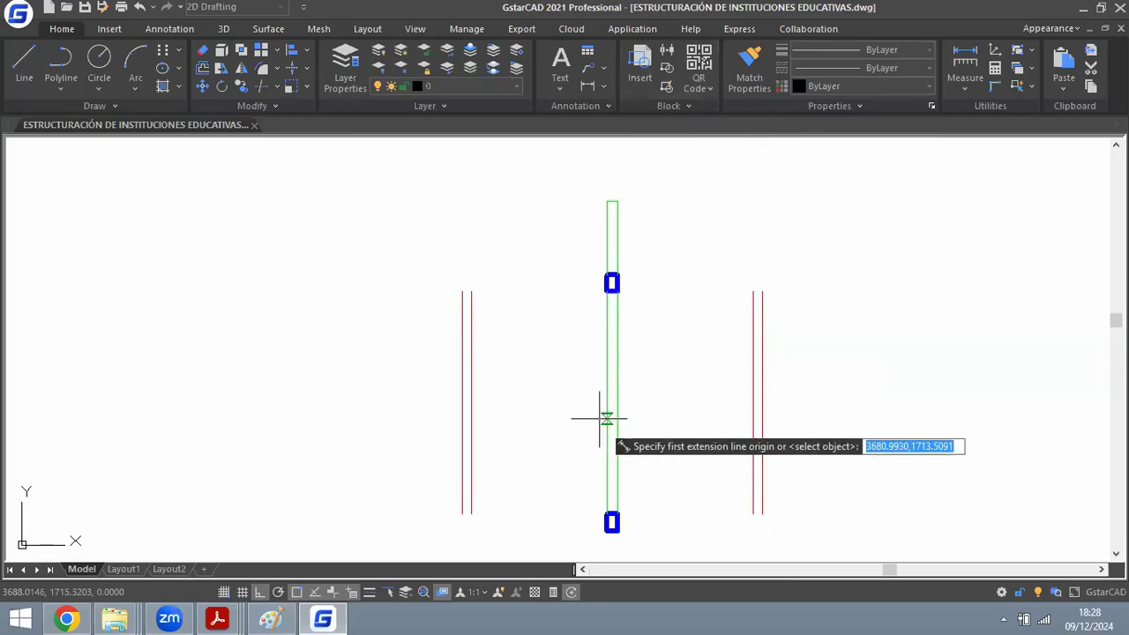
pyautogui.click(608, 403)
pyautogui.click(471, 401)
pyautogui.click(536, 405)
pyautogui.scroll(3, 655, 421)
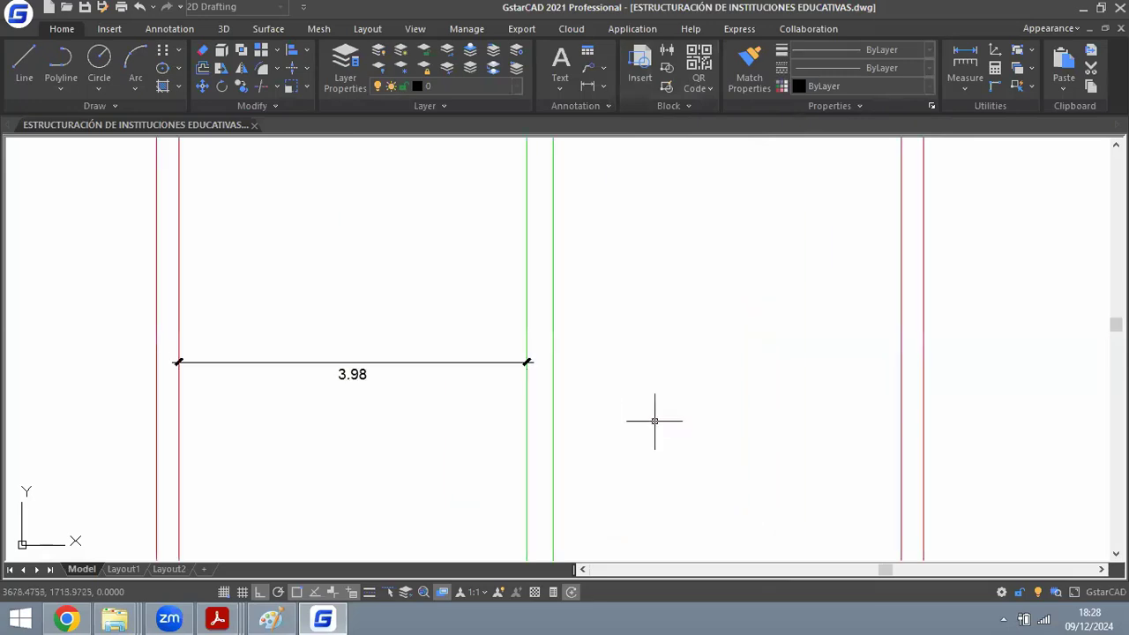
# Add an aligned dimension between the central beam's right edge and the right red beam.
pyautogui.press('Return')
pyautogui.click(553, 326)
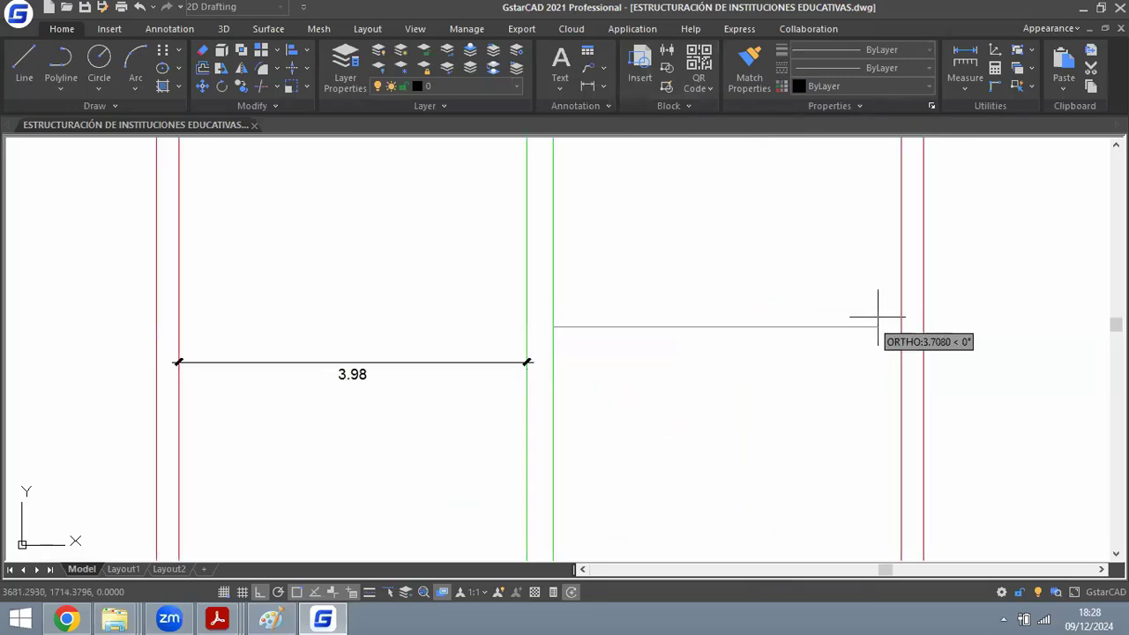
pyautogui.click(901, 326)
pyautogui.click(862, 373)
pyautogui.scroll(-3, 600, 220)
pyautogui.scroll(3, 612, 277)
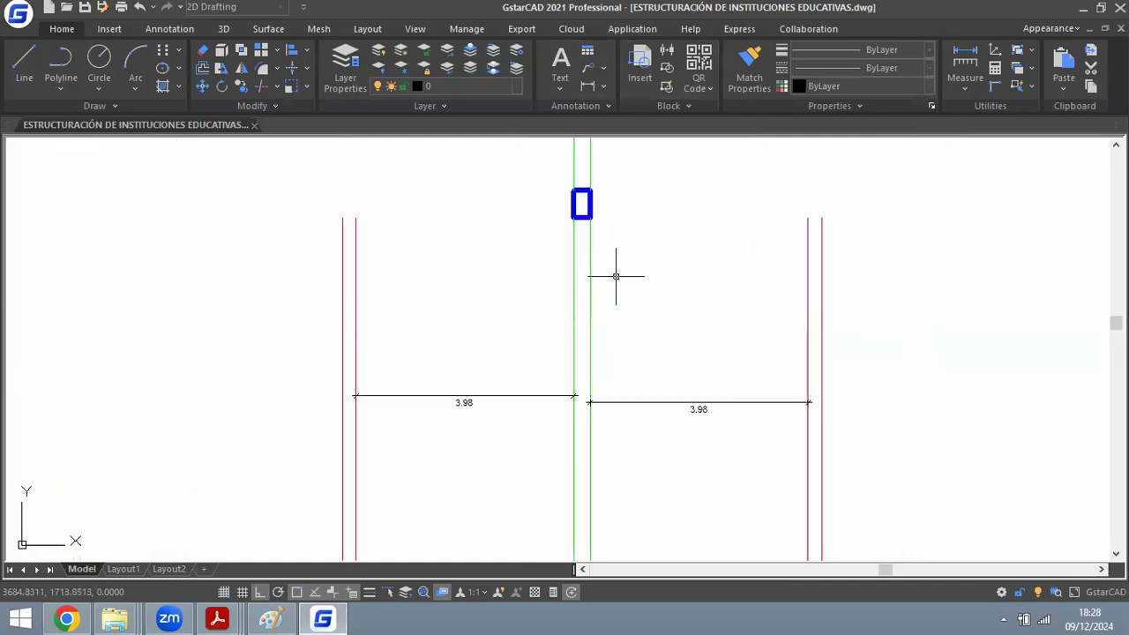
pyautogui.write('da')
pyautogui.press('Return')
pyautogui.click(700, 401)
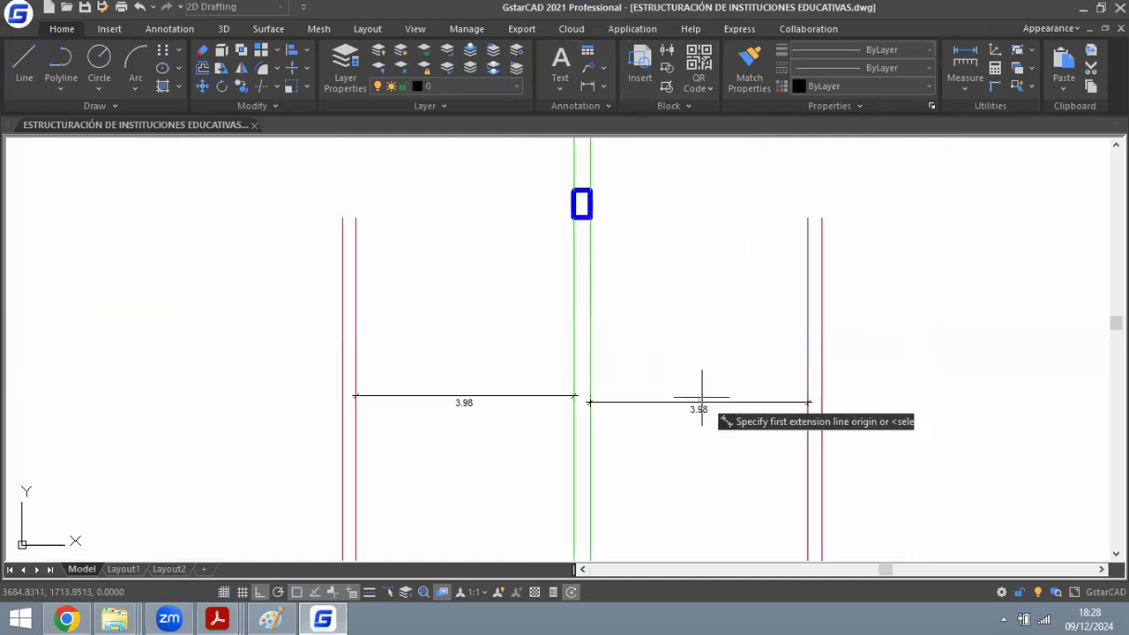
pyautogui.click(464, 397)
pyautogui.press('Escape')
# Delete the dimension between the central beam and the right red beam.
pyautogui.click(686, 372)
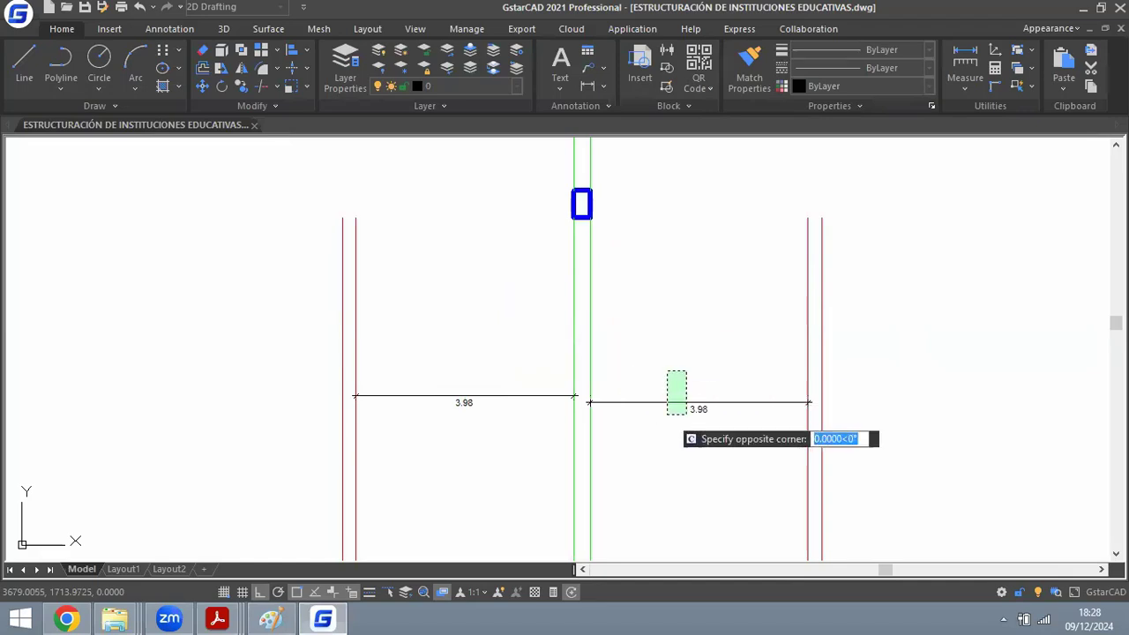
pyautogui.click(668, 414)
pyautogui.scroll(3, 592, 404)
pyautogui.press('Delete')
# Draw a horizontal line about 0.225 long, level with the left dimension and ending on the central beam's right edge.
pyautogui.scroll(3, 572, 381)
pyautogui.write('l')
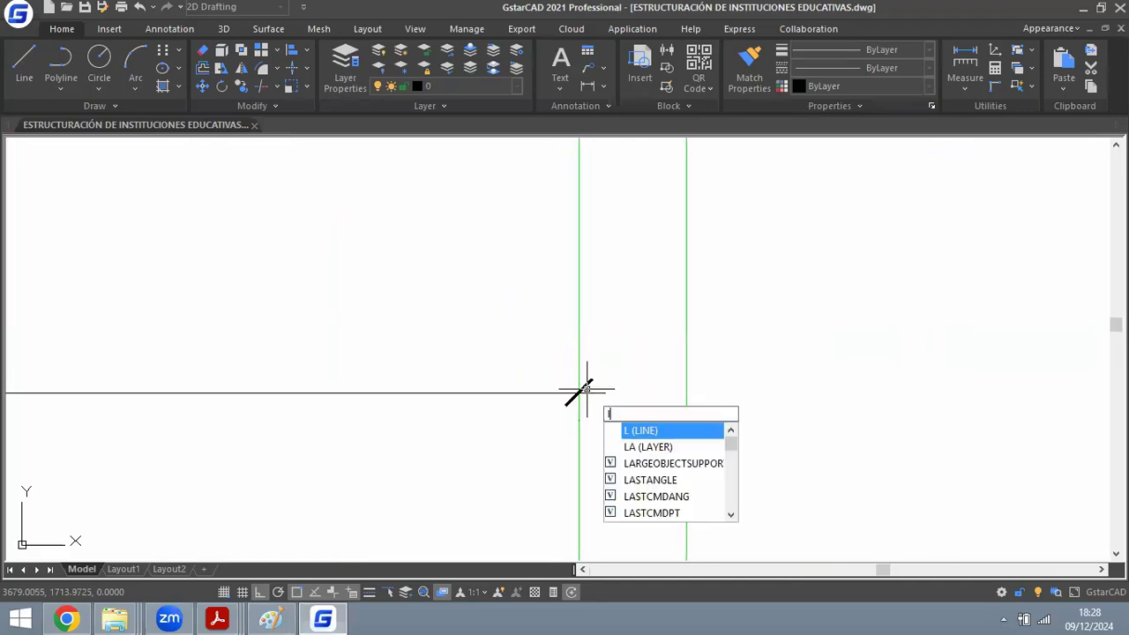
pyautogui.press('Return')
pyautogui.click(604, 393)
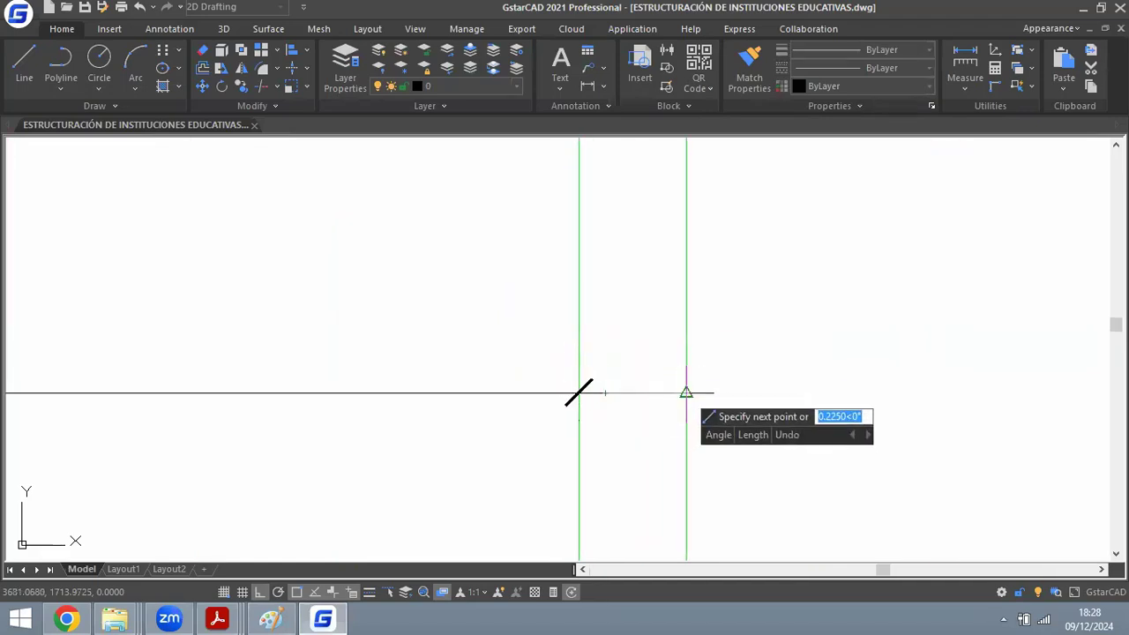
pyautogui.click(686, 394)
pyautogui.press('Escape')
# Add an aligned dimension from the helper line's end on the central beam to the right red beam, in line with the left dimension.
pyautogui.write('dal')
pyautogui.press('Return')
pyautogui.click(687, 392)
pyautogui.scroll(-3, 530, 373)
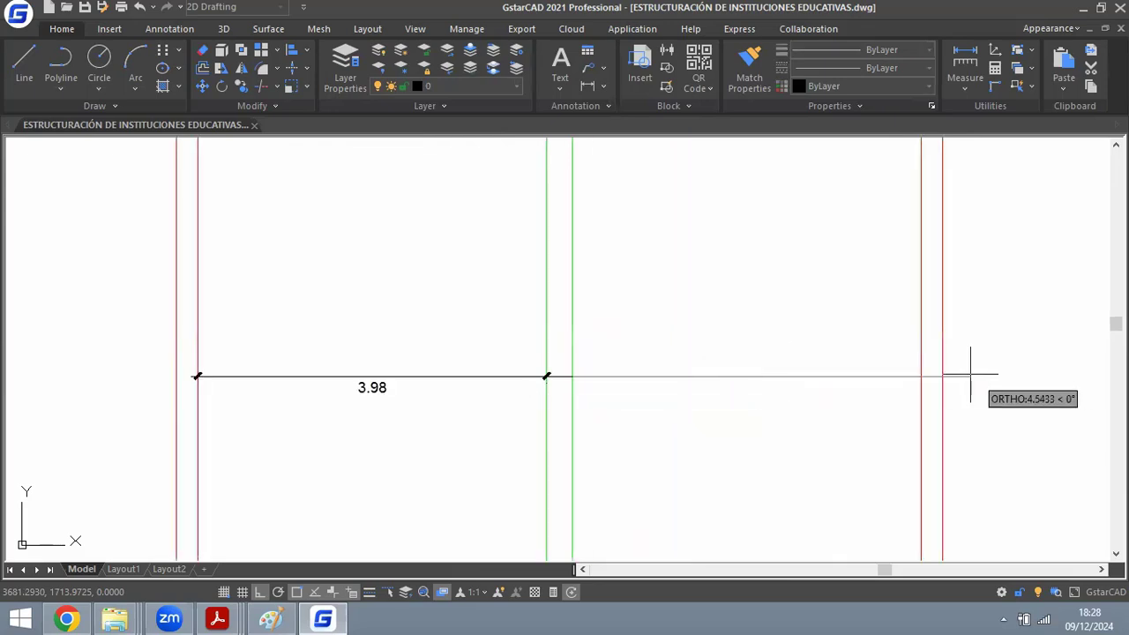
pyautogui.click(921, 375)
pyautogui.click(916, 374)
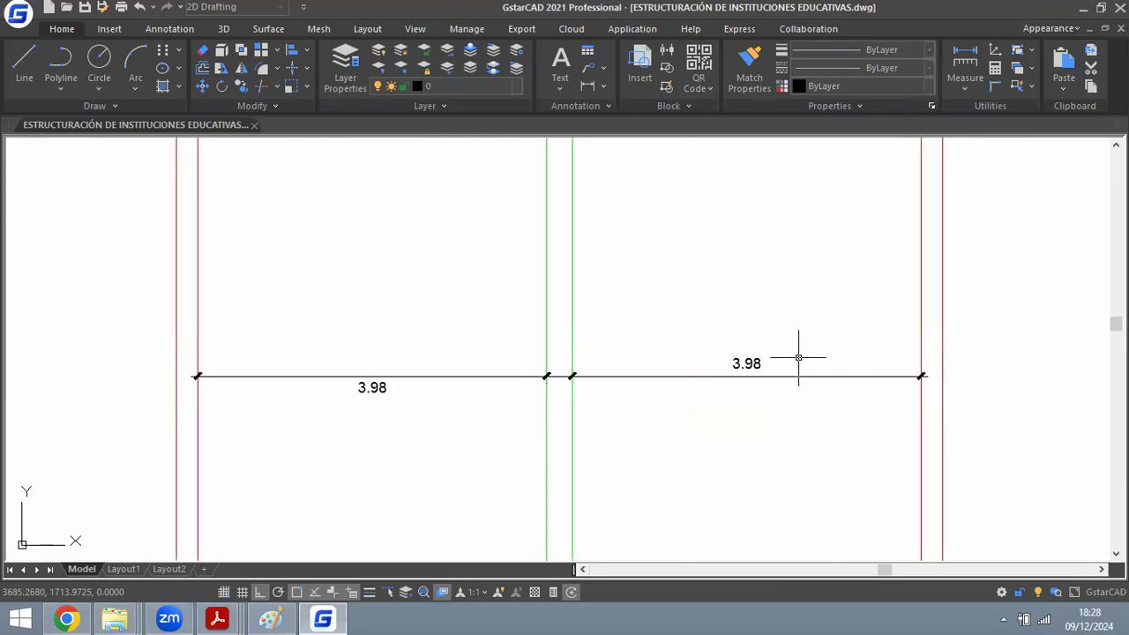
pyautogui.write('dal')
pyautogui.press('Return')
pyautogui.click(732, 374)
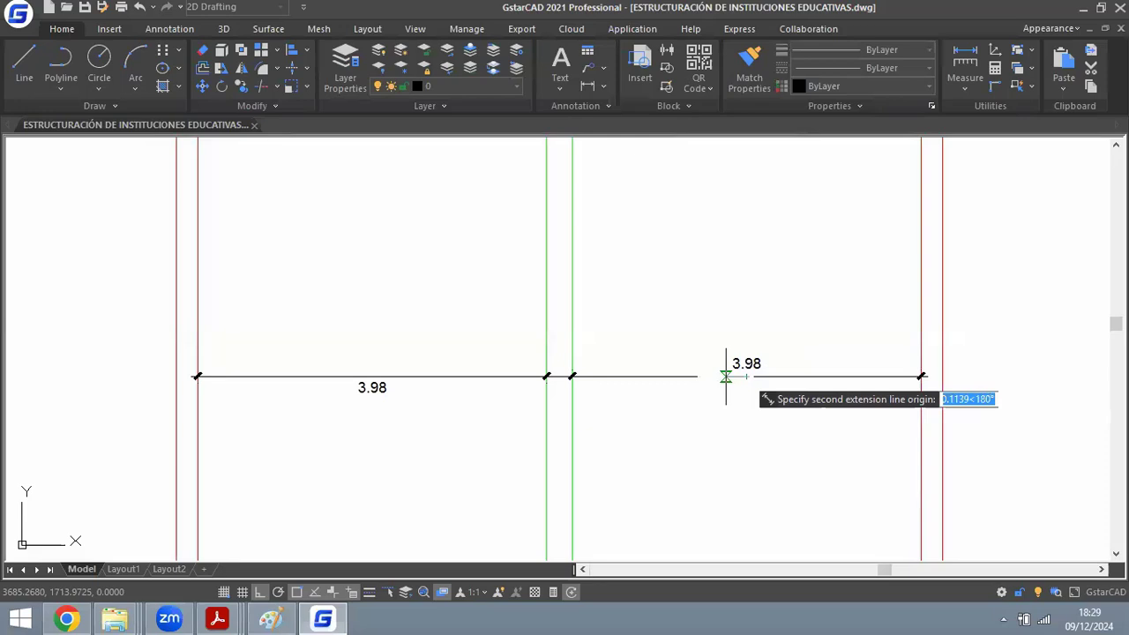
pyautogui.click(366, 374)
pyautogui.press('Escape')
pyautogui.press('Return')
pyautogui.click(378, 376)
pyautogui.press('Escape')
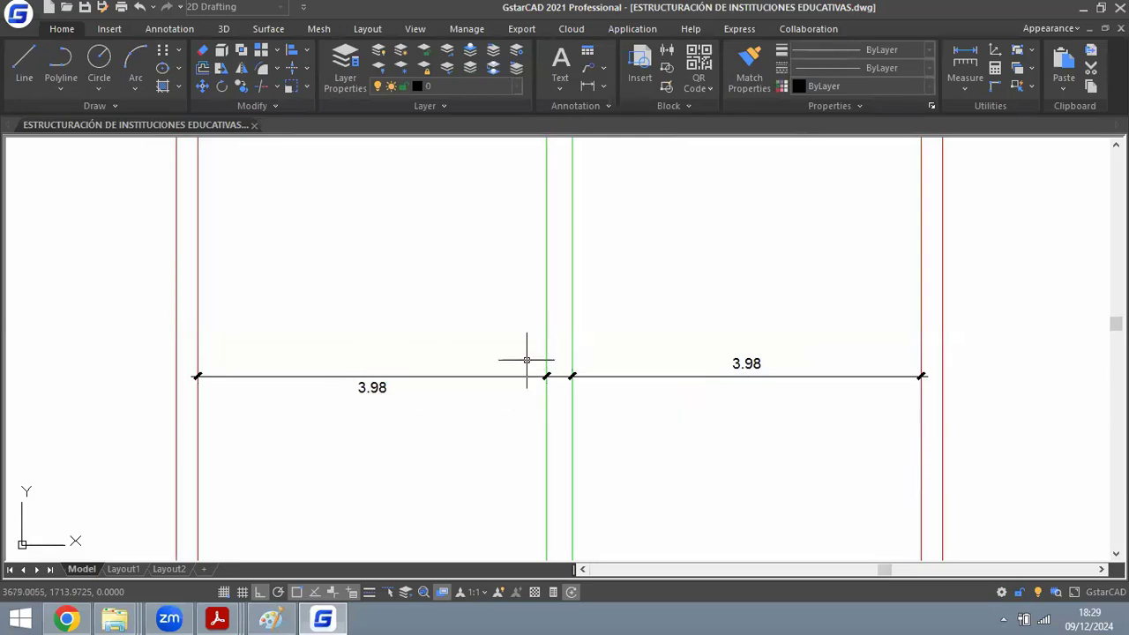
# Add an aligned dimension between the midpoints of the two side dimensions and place it above the upper column.
pyautogui.press('Return')
pyautogui.click(372, 379)
pyautogui.click(746, 363)
pyautogui.scroll(-3, 715, 410)
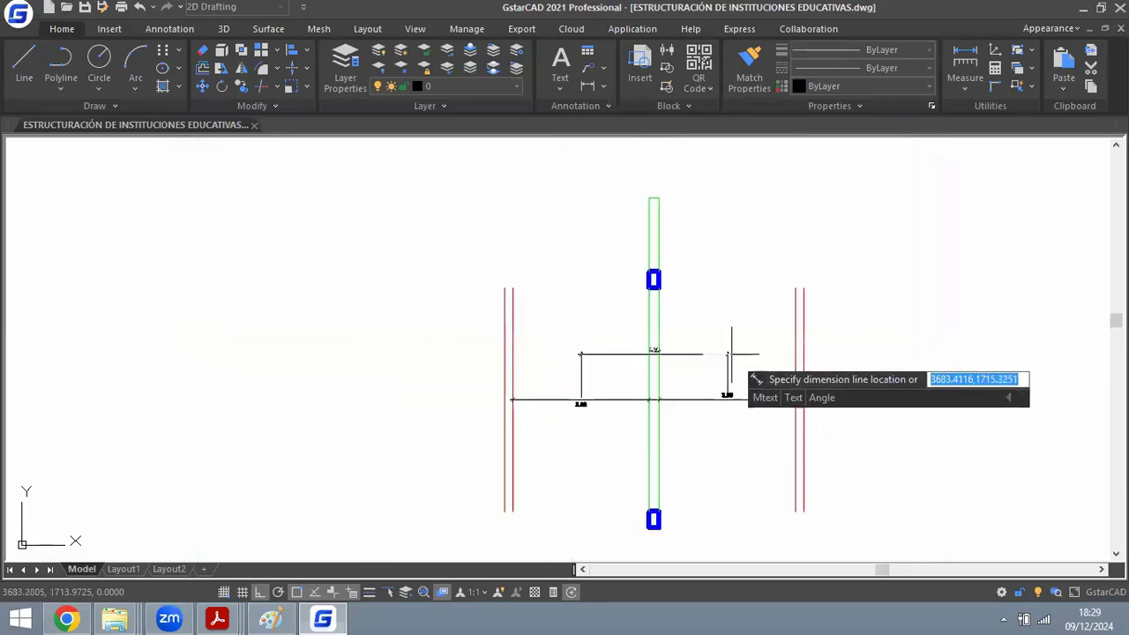
pyautogui.click(712, 244)
pyautogui.scroll(2, 661, 236)
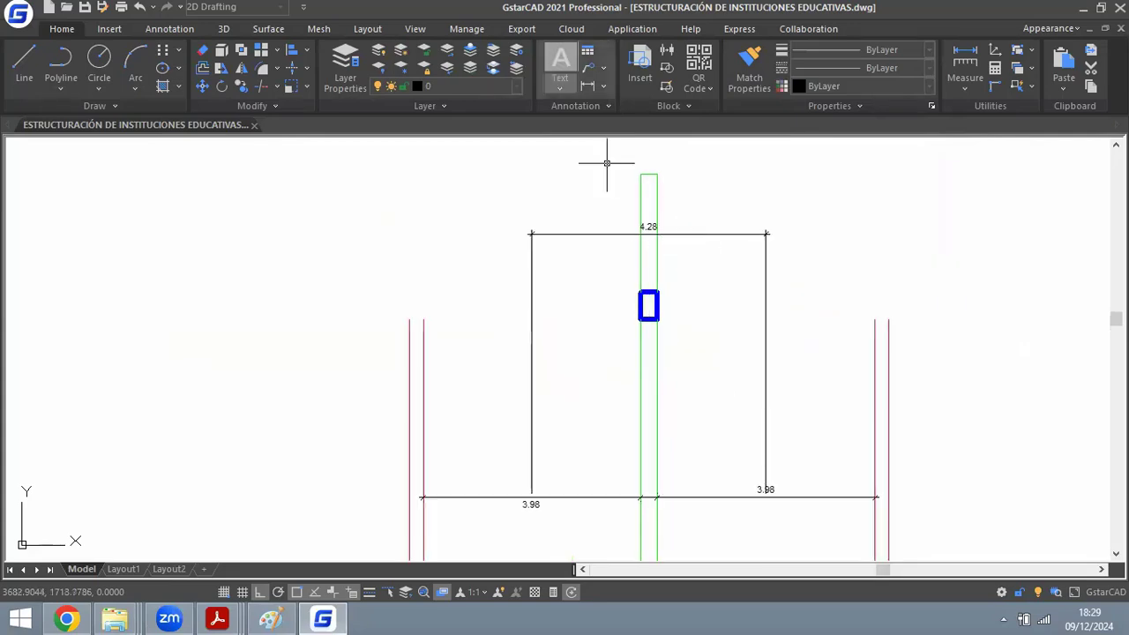
# Examine the tributary width dimension around the central beam in relation to the columns and the neighbouring red beams.
pyautogui.scroll(-2, 607, 163)
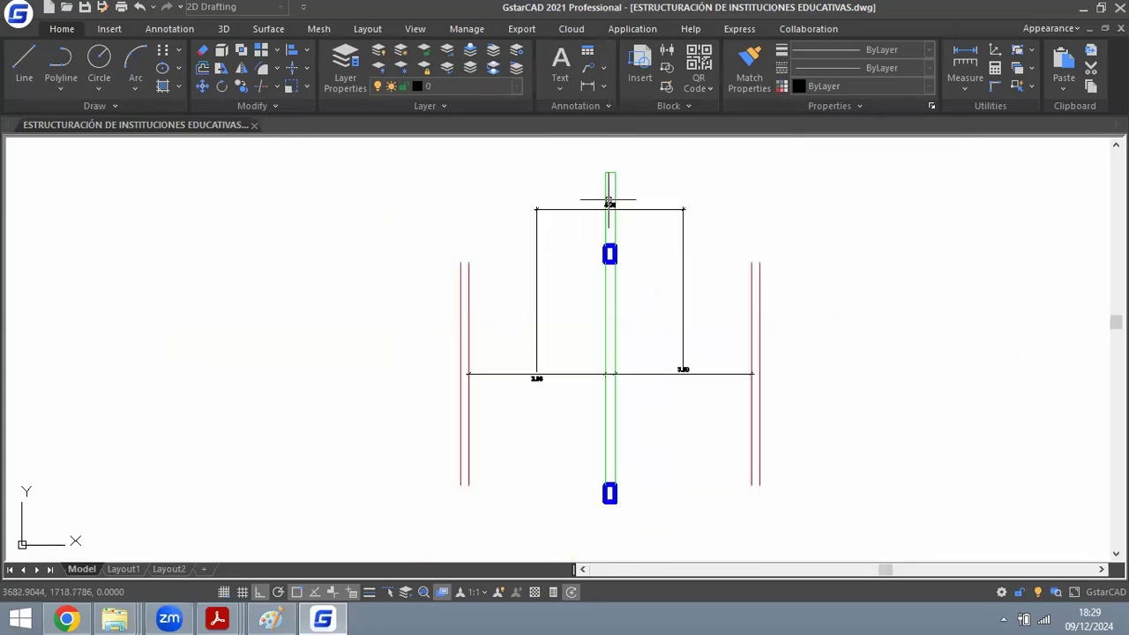
pyautogui.scroll(6, 607, 208)
pyautogui.scroll(-4, 609, 202)
pyautogui.scroll(2, 574, 403)
pyautogui.scroll(-2, 620, 347)
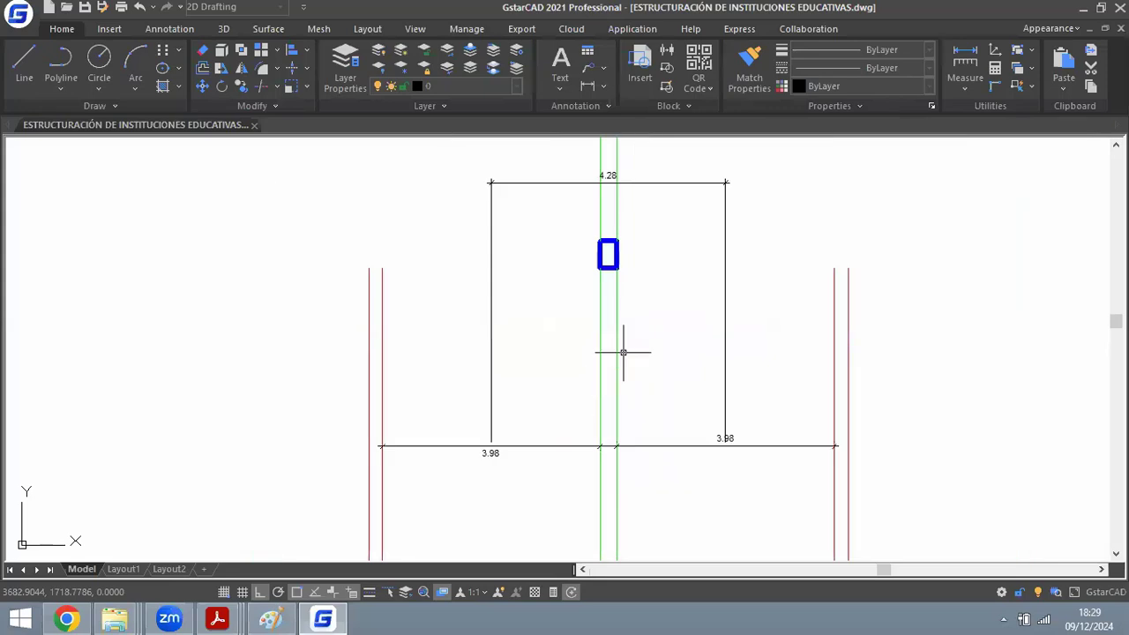
pyautogui.scroll(-4, 605, 309)
pyautogui.scroll(6, 616, 334)
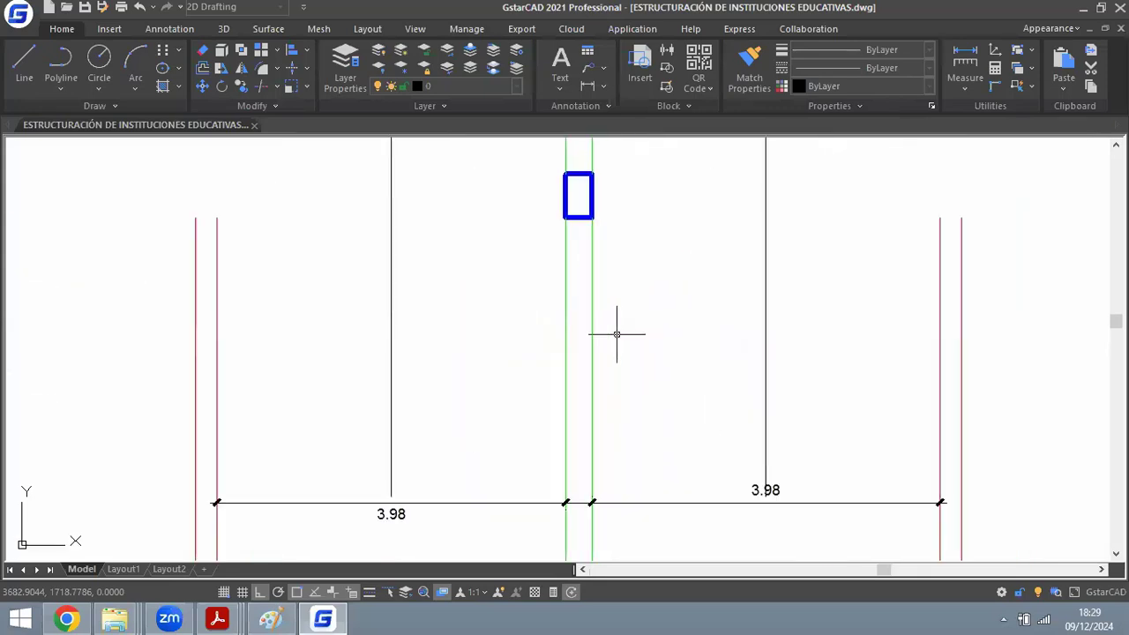
pyautogui.moveTo(616, 334); pyautogui.dragTo(635, 484, button='middle')
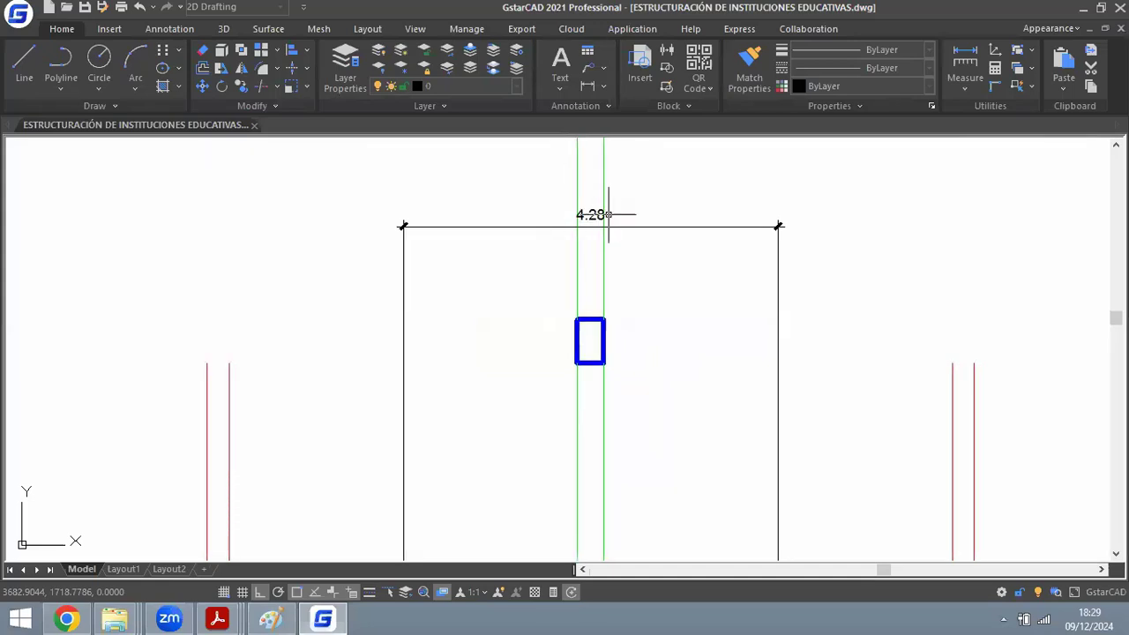
pyautogui.scroll(-2, 591, 211)
pyautogui.scroll(2, 596, 196)
pyautogui.scroll(2, 601, 181)
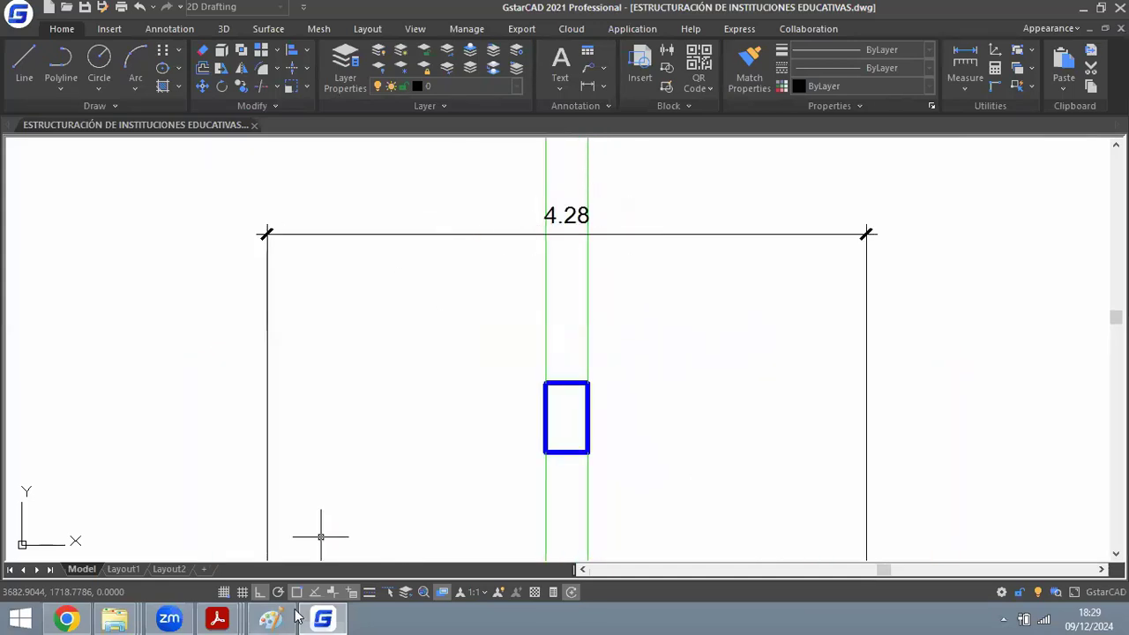
# Switch to the Acrobat document and review the Mu moment formula containing the terms B and Ln.
pyautogui.moveTo(217, 618)
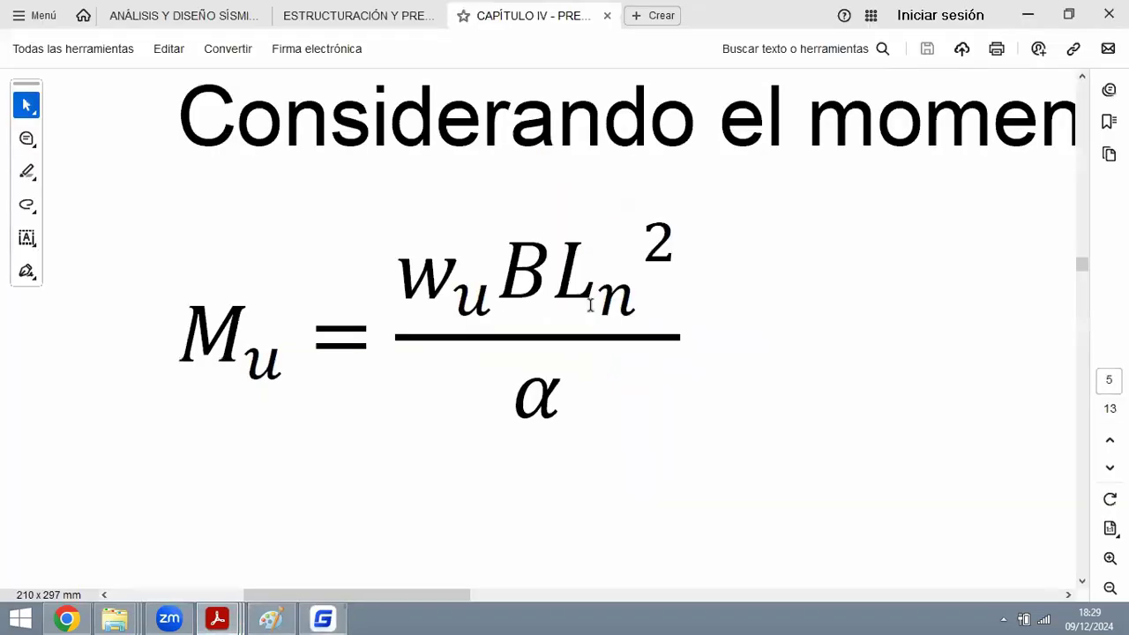
pyautogui.keyDown('ctrl'); pyautogui.scroll(-3, 524, 291); pyautogui.keyUp('ctrl')
pyautogui.keyDown('ctrl'); pyautogui.scroll(1, 350, 280); pyautogui.keyUp('ctrl')
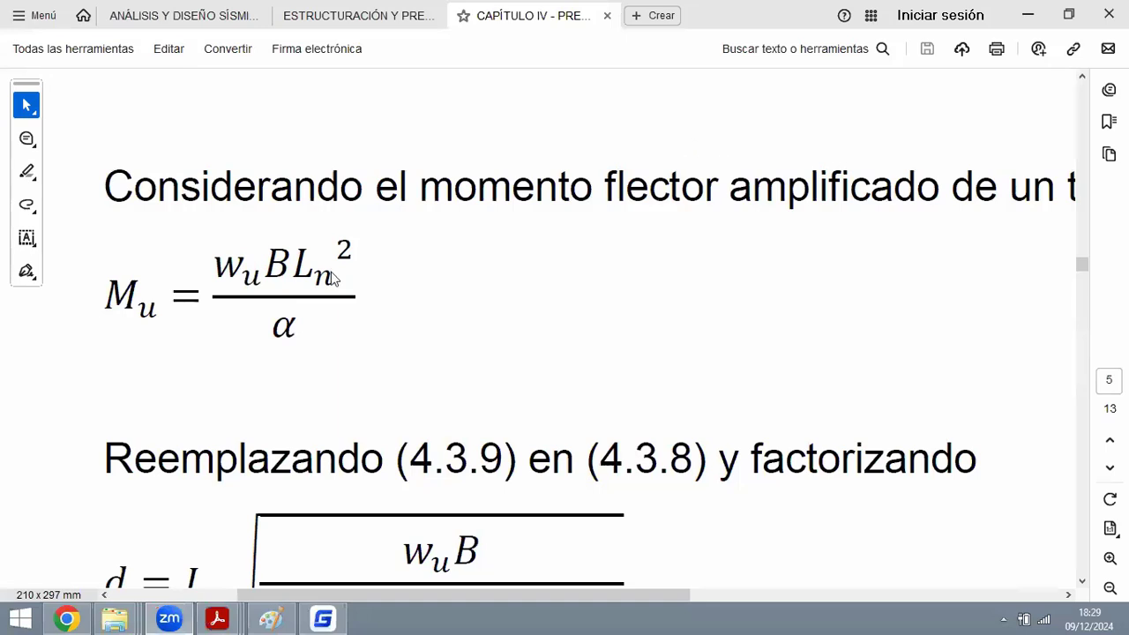
# Switch to GstarCAD and add an aligned dimension of the central beam's clear span between the two column faces.
pyautogui.click(341, 610)
pyautogui.scroll(-8, 599, 279)
pyautogui.scroll(2, 623, 375)
pyautogui.write('dal')
pyautogui.press('space')
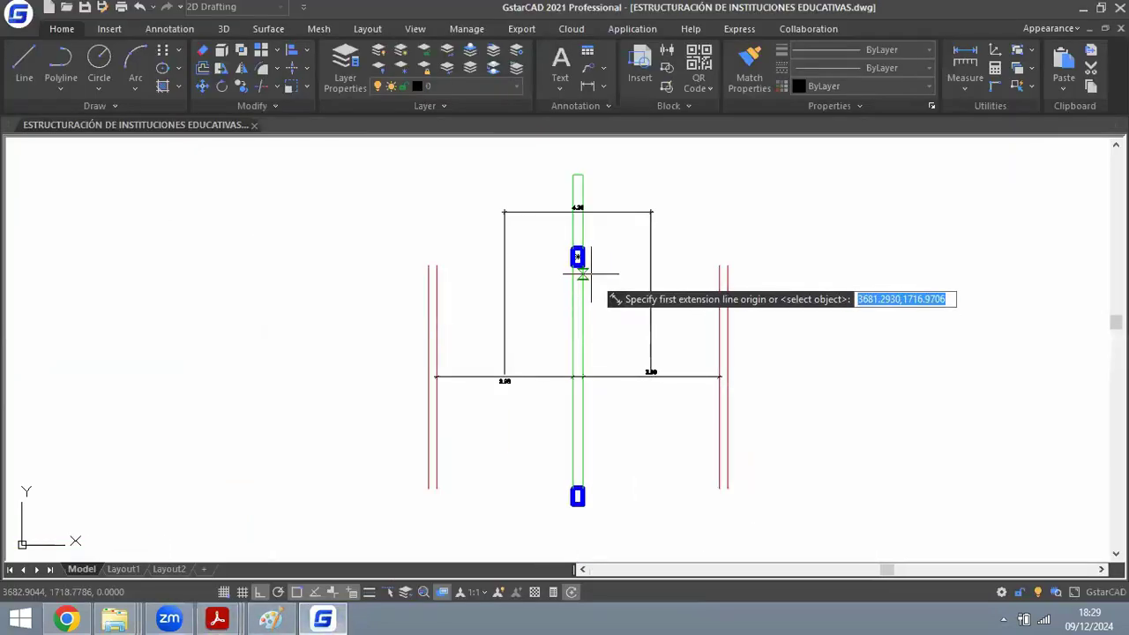
pyautogui.scroll(6, 609, 366)
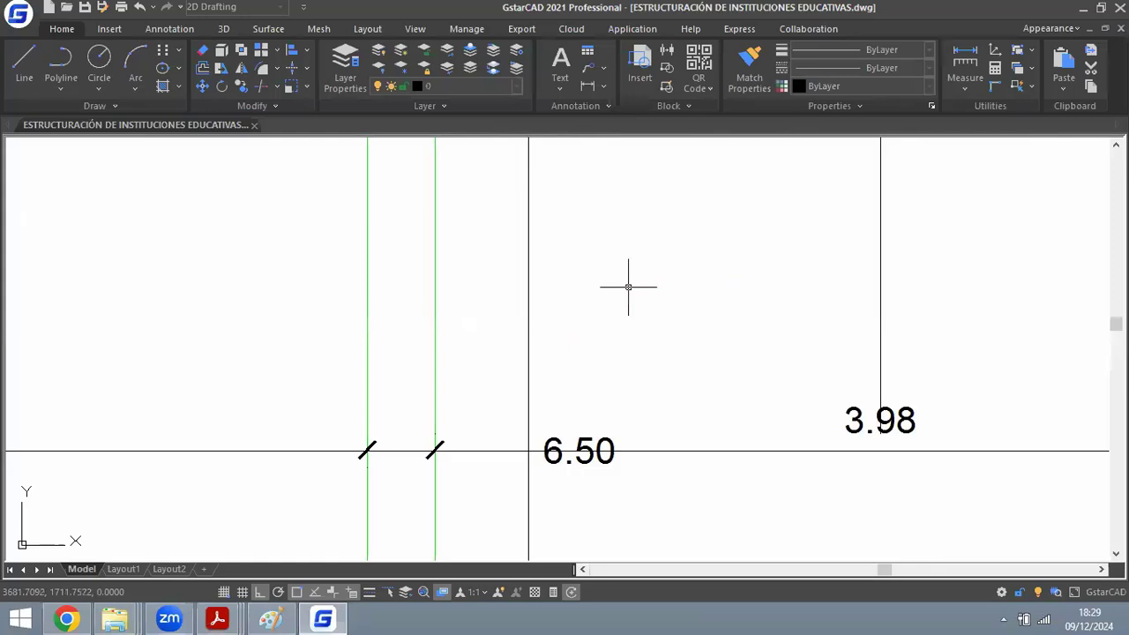
pyautogui.scroll(4, 610, 423)
pyautogui.scroll(-12, 584, 375)
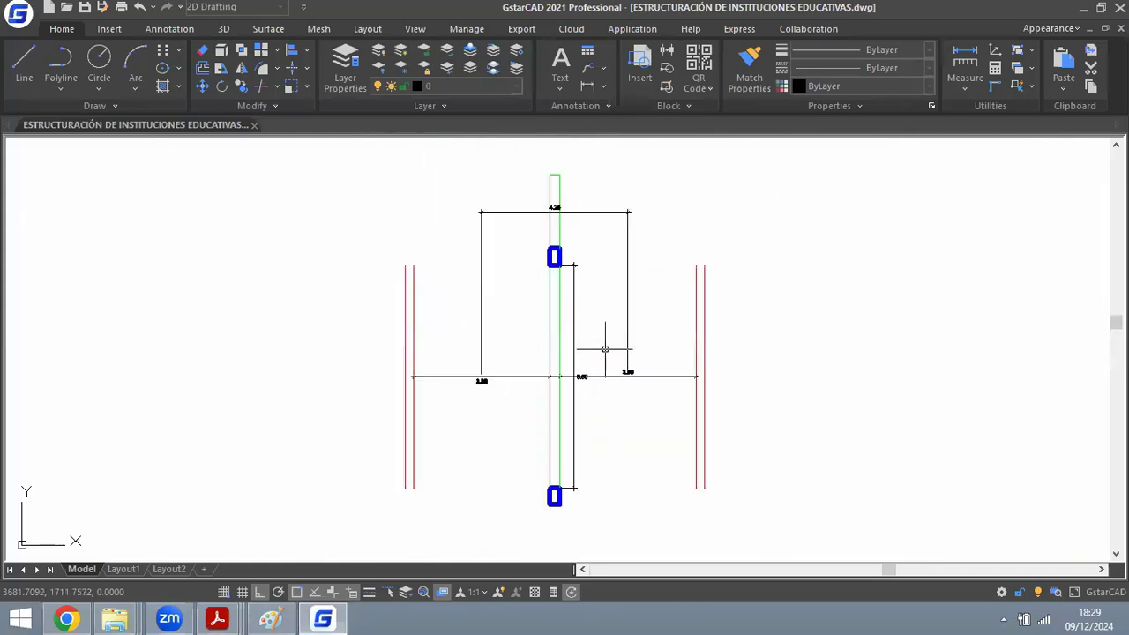
# Delete the two horizontal dimensions between the central beam and the red beams.
pyautogui.scroll(4, 605, 349)
pyautogui.scroll(-4, 585, 361)
pyautogui.click(675, 348)
pyautogui.click(630, 388)
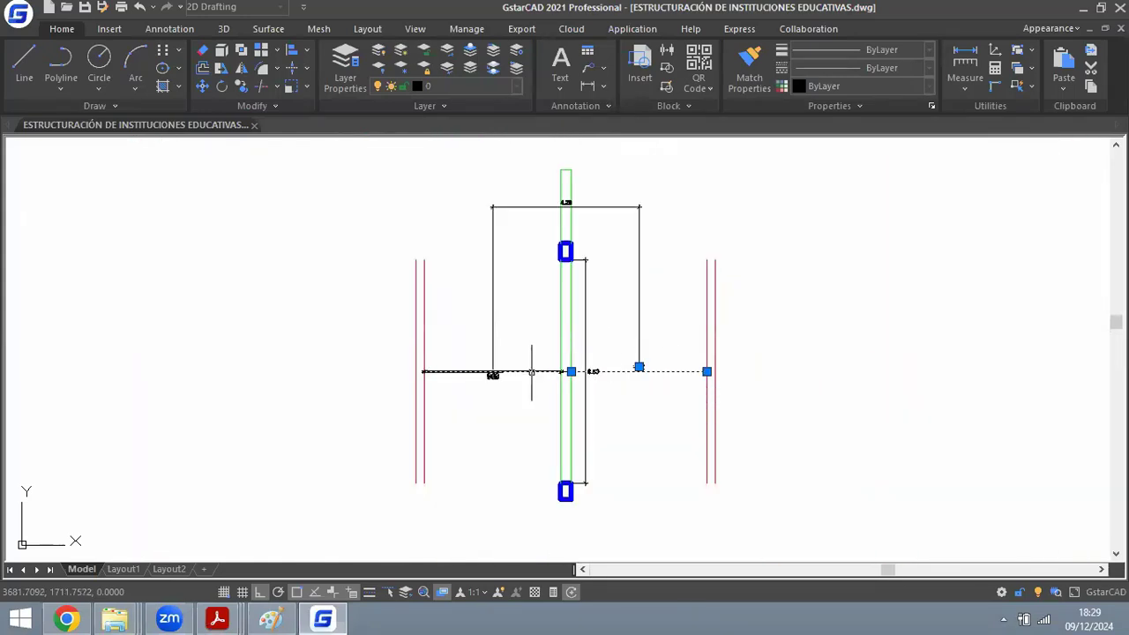
pyautogui.press('Delete')
pyautogui.scroll(4, 485, 215)
pyautogui.scroll(-4, 580, 237)
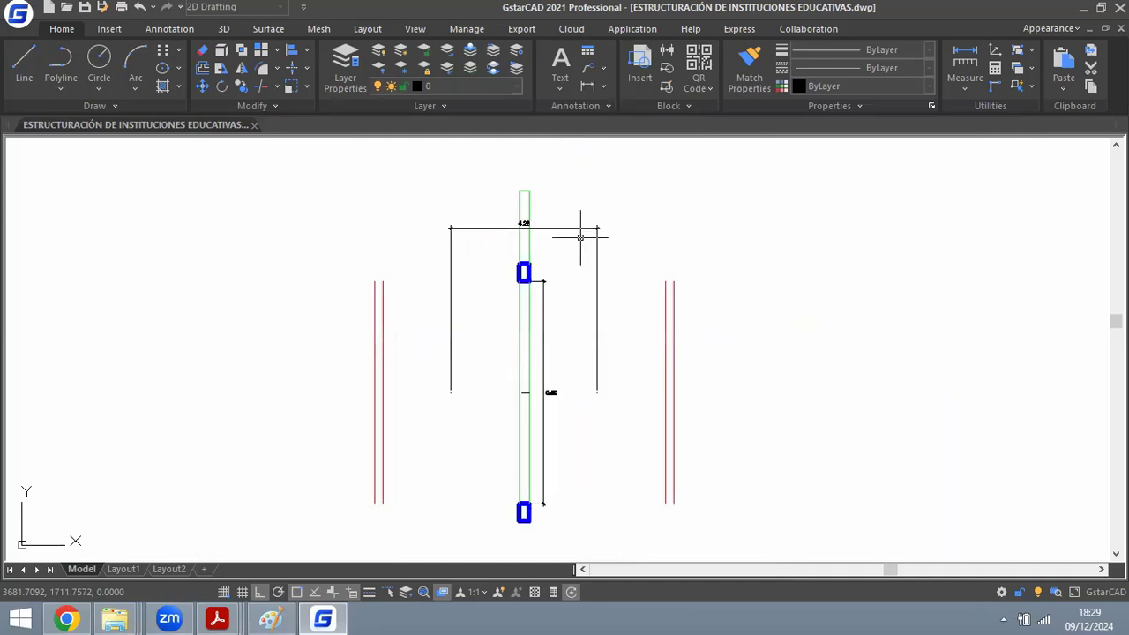
# Switch to the Acrobat document and highlight the α and Mu terms in the amplified bending moment formula.
pyautogui.hotkey('alt', 'Tab')
pyautogui.moveTo(272, 337); pyautogui.dragTo(298, 328)
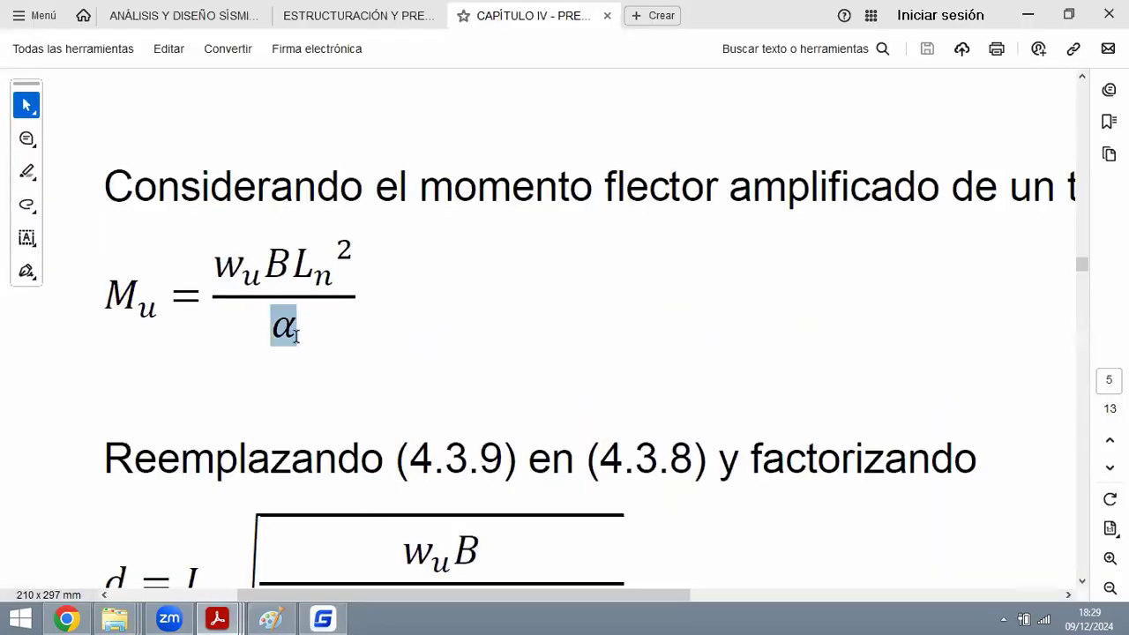
pyautogui.click(413, 226)
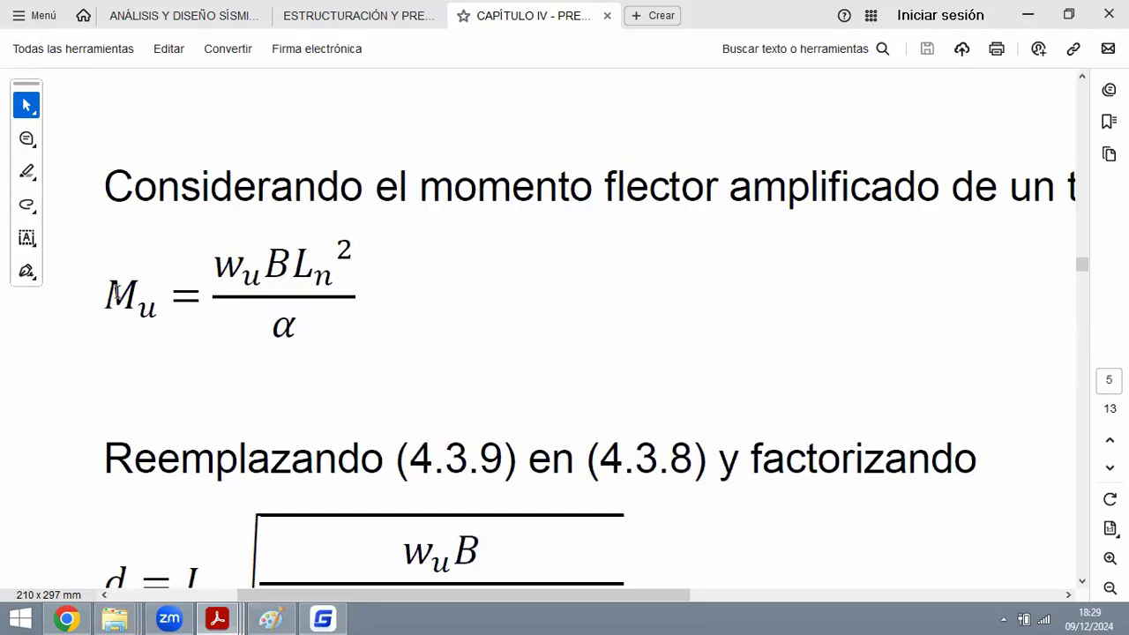
pyautogui.moveTo(106, 287); pyautogui.dragTo(156, 310)
pyautogui.click(293, 265)
pyautogui.moveTo(275, 325); pyautogui.dragTo(300, 327)
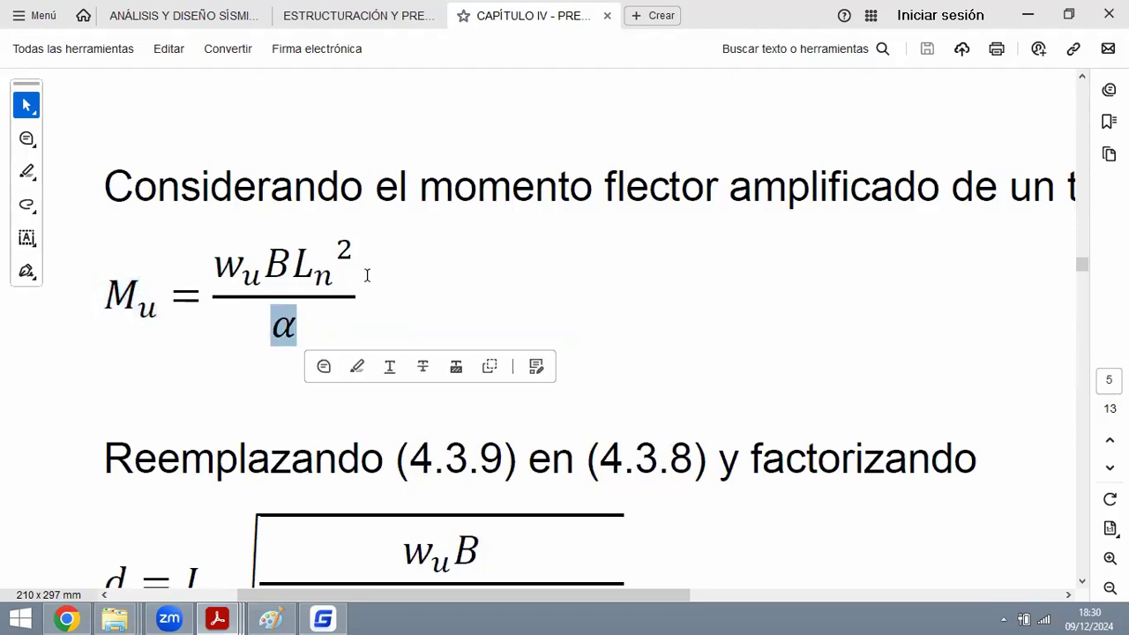
pyautogui.click(428, 82)
# Review how formula (4.3.9) is substituted into the effective depth formula (4.3.10), and continue to the Ln ≥ B relation on page 6.
pyautogui.keyDown('ctrl'); pyautogui.scroll(-3, 297, 316); pyautogui.keyUp('ctrl')
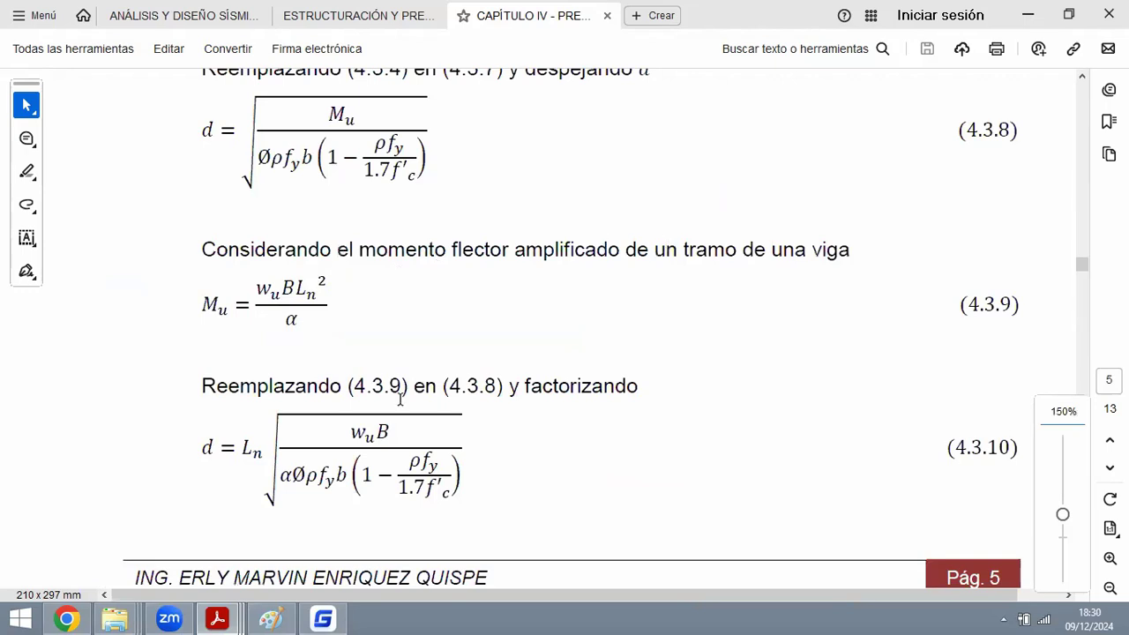
pyautogui.keyDown('ctrl'); pyautogui.scroll(2, 399, 400); pyautogui.keyUp('ctrl')
pyautogui.moveTo(133, 270); pyautogui.dragTo(305, 267)
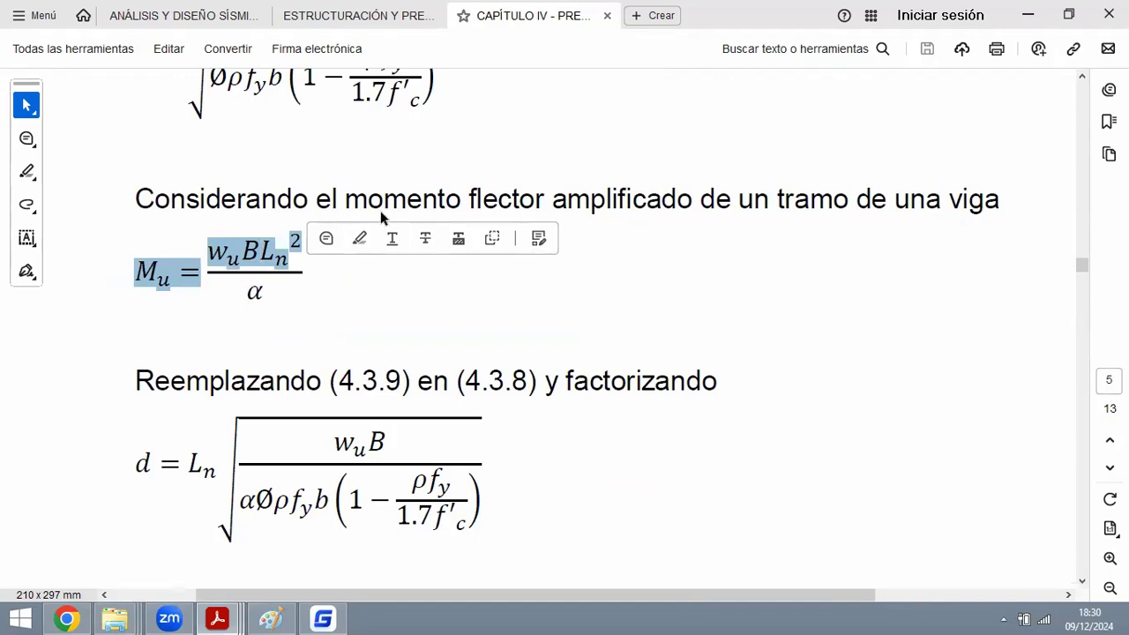
pyautogui.keyDown('ctrl'); pyautogui.scroll(3, 187, 431); pyautogui.keyUp('ctrl')
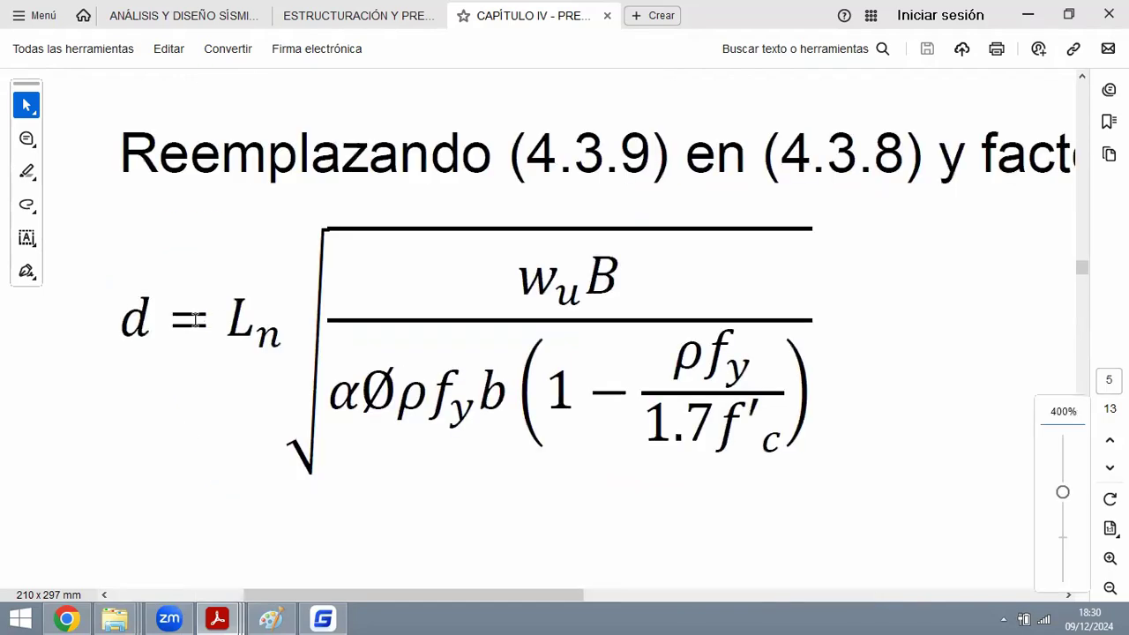
pyautogui.moveTo(123, 315); pyautogui.dragTo(628, 287)
pyautogui.click(390, 269)
pyautogui.keyDown('ctrl'); pyautogui.scroll(-4, 390, 270); pyautogui.keyUp('ctrl')
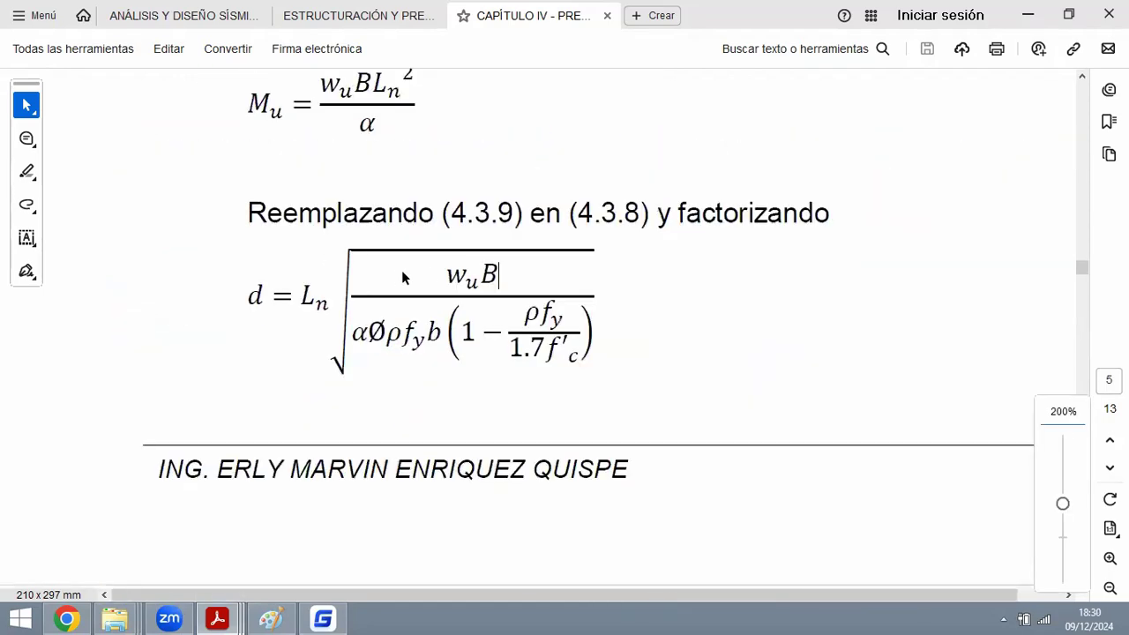
pyautogui.scroll(-1, 444, 275)
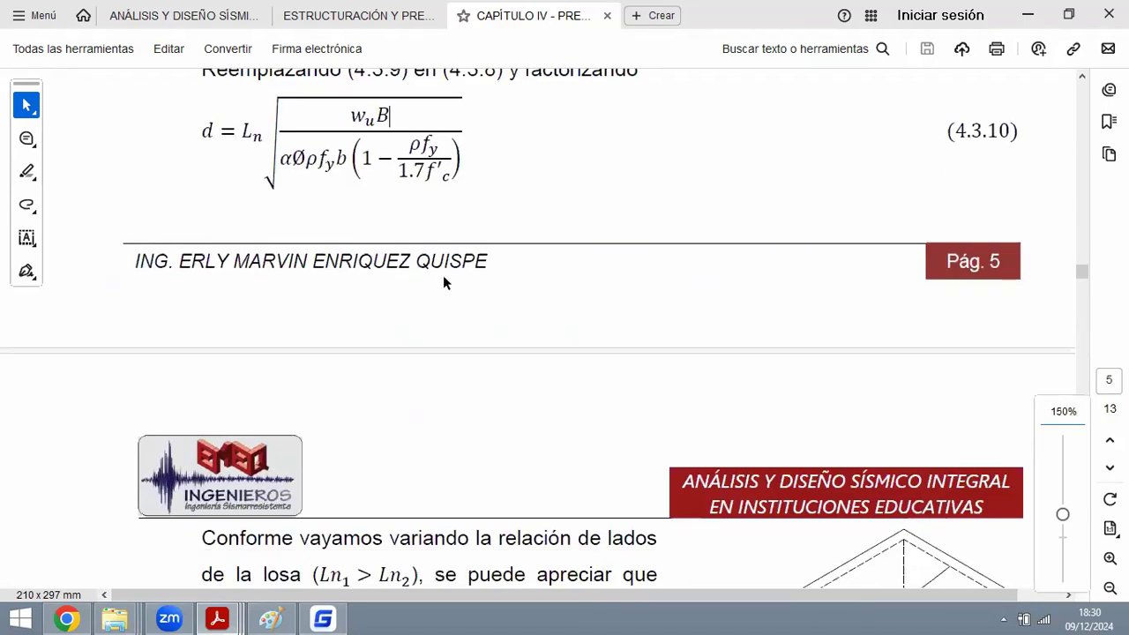
pyautogui.scroll(-5, 473, 290)
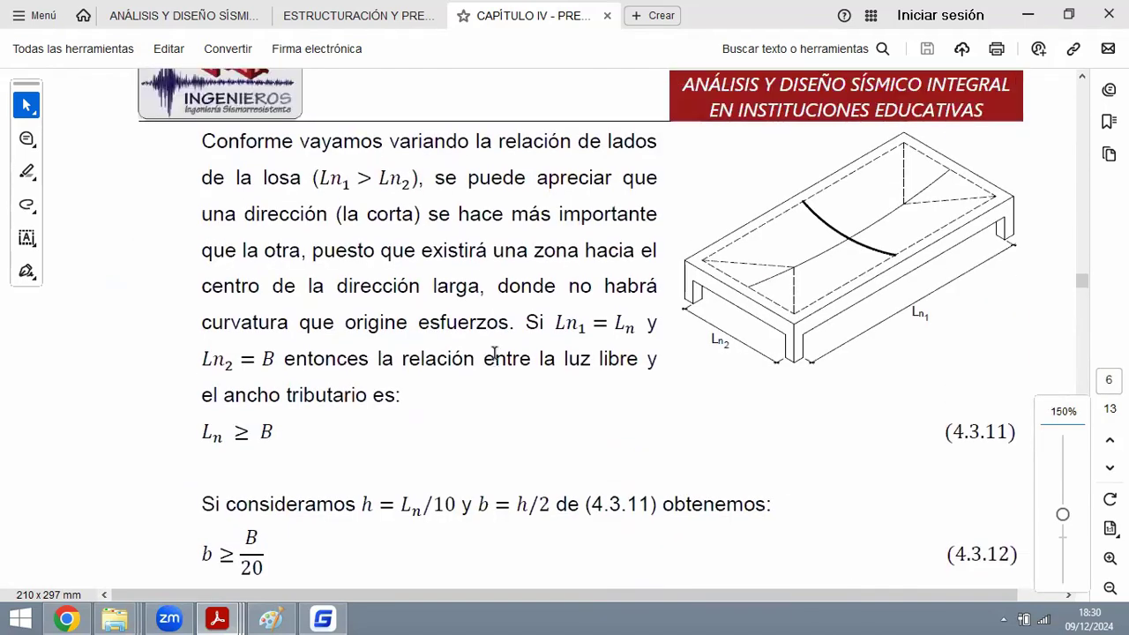
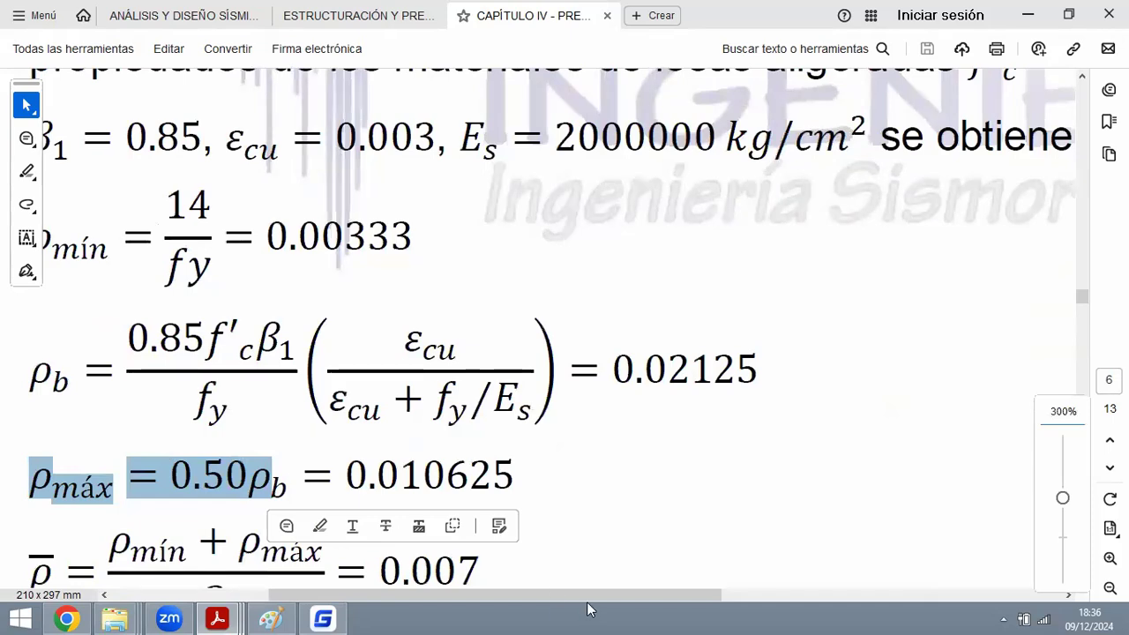
# Review the steel ratio formulas on page 6, highlighting ρmáx, the 0.50ρb term and the average ratio ρ.
pyautogui.moveTo(582, 597); pyautogui.dragTo(454, 391)
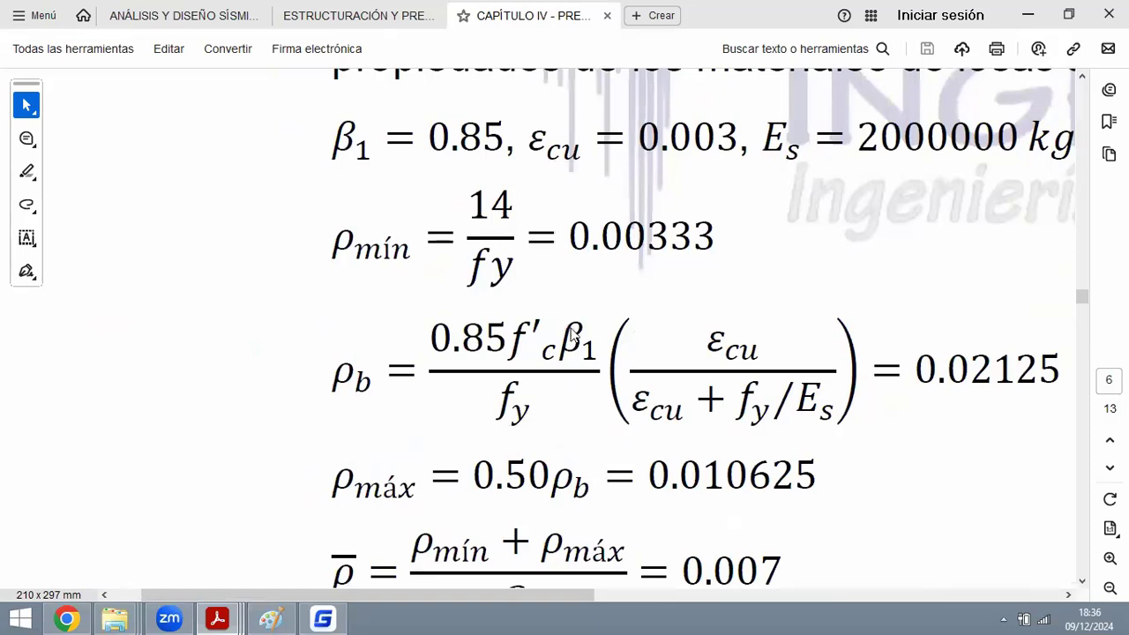
pyautogui.moveTo(345, 482); pyautogui.dragTo(414, 487)
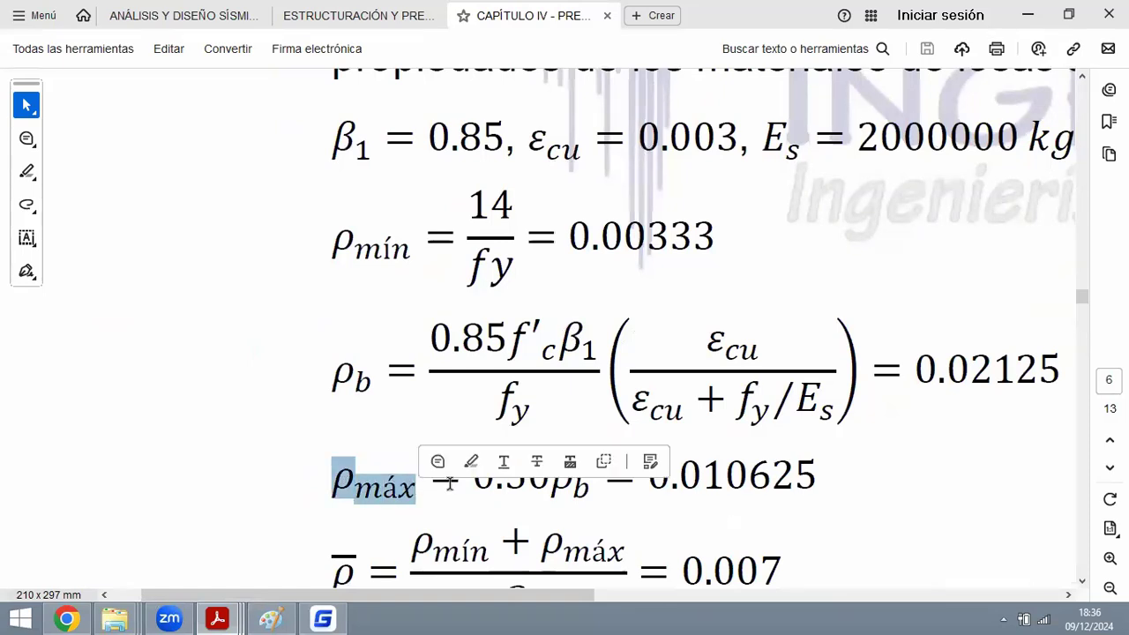
pyautogui.moveTo(495, 479); pyautogui.dragTo(589, 485)
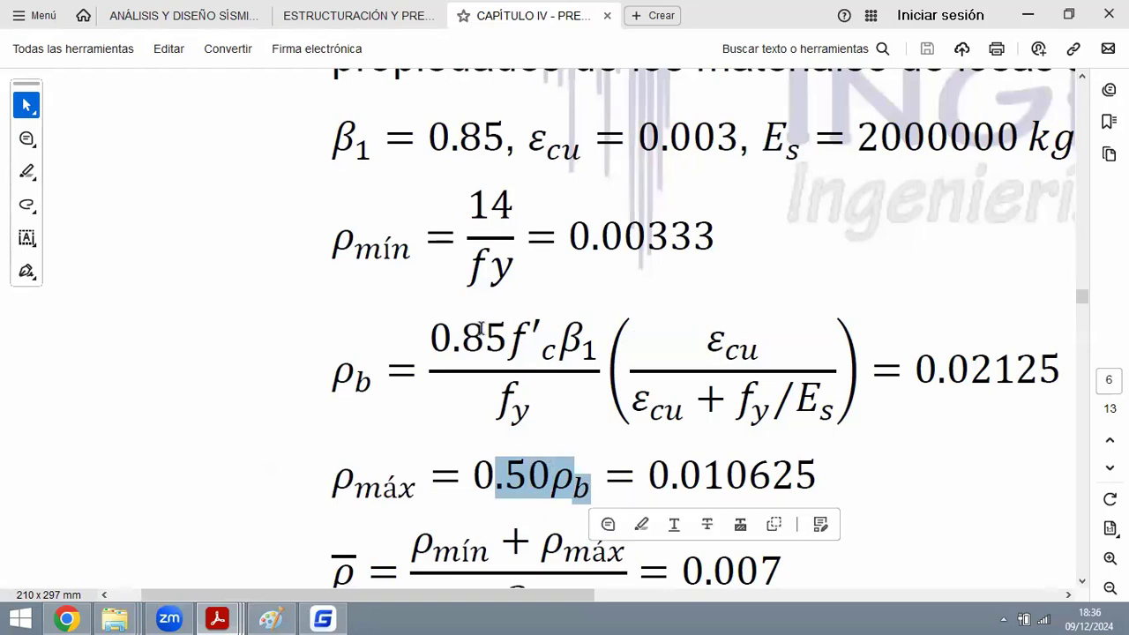
pyautogui.scroll(-2, 466, 372)
pyautogui.click(466, 373)
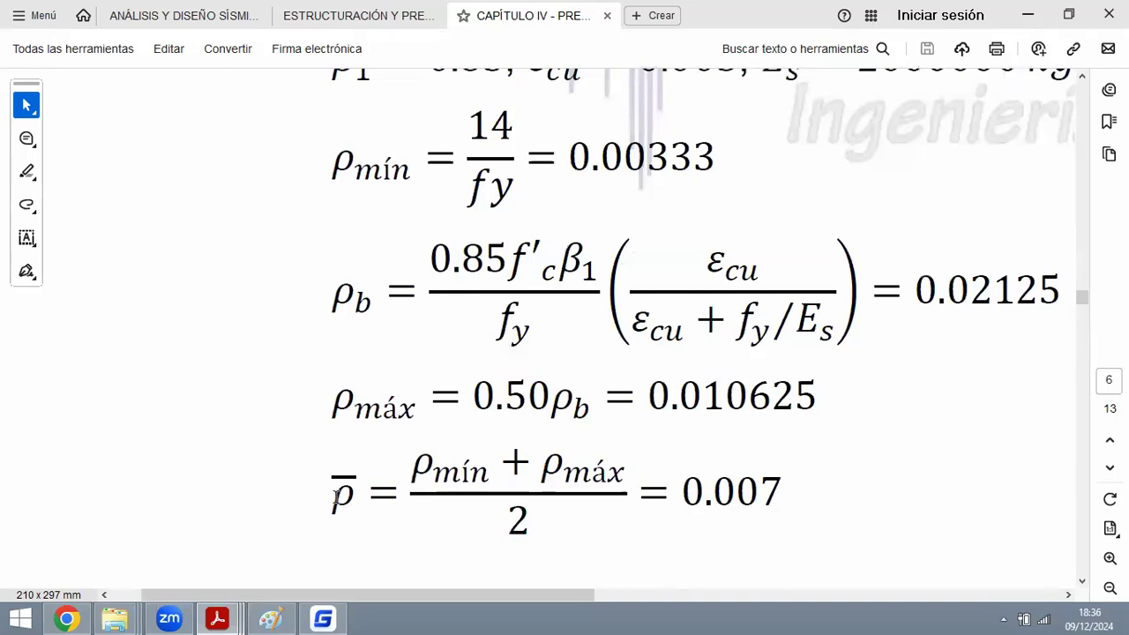
pyautogui.moveTo(334, 494); pyautogui.dragTo(355, 497)
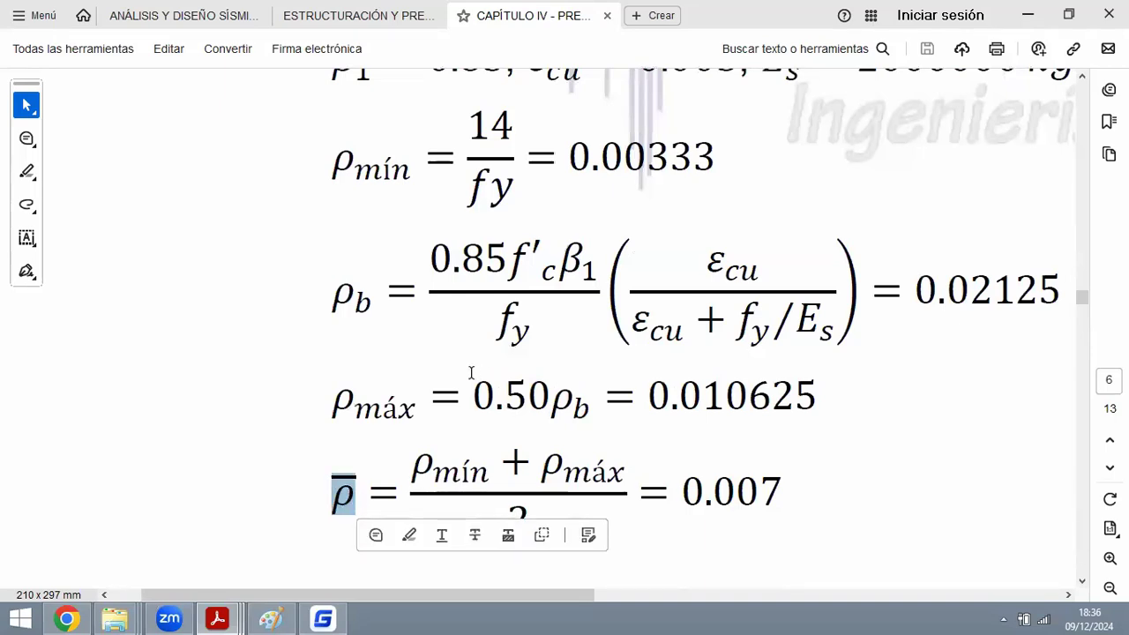
# Highlight the result of the average steel ratio formula (4.3.17) and review it alongside the preceding ratio formulas.
pyautogui.click(406, 465)
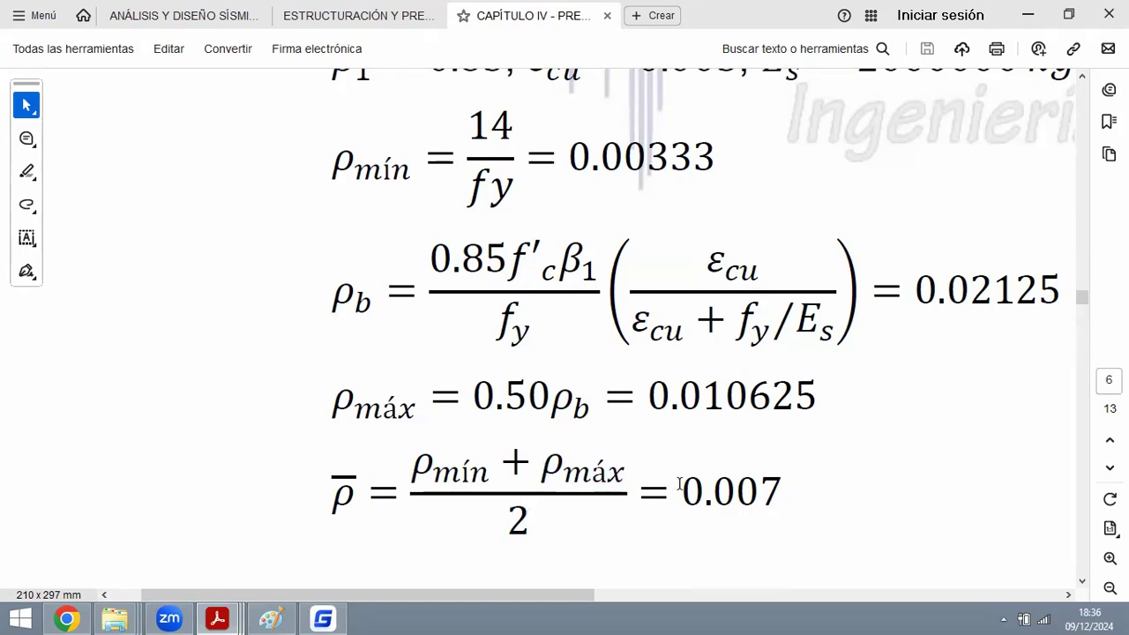
pyautogui.moveTo(679, 484); pyautogui.dragTo(790, 460)
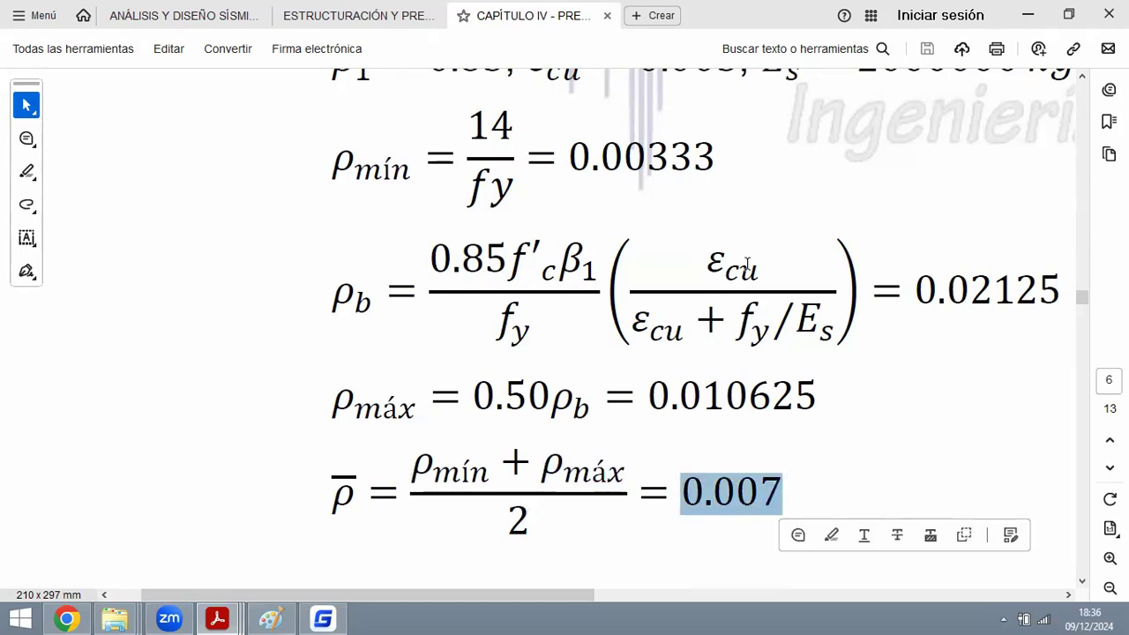
pyautogui.keyDown('ctrl'); pyautogui.scroll(-2, 416, 300); pyautogui.keyUp('ctrl')
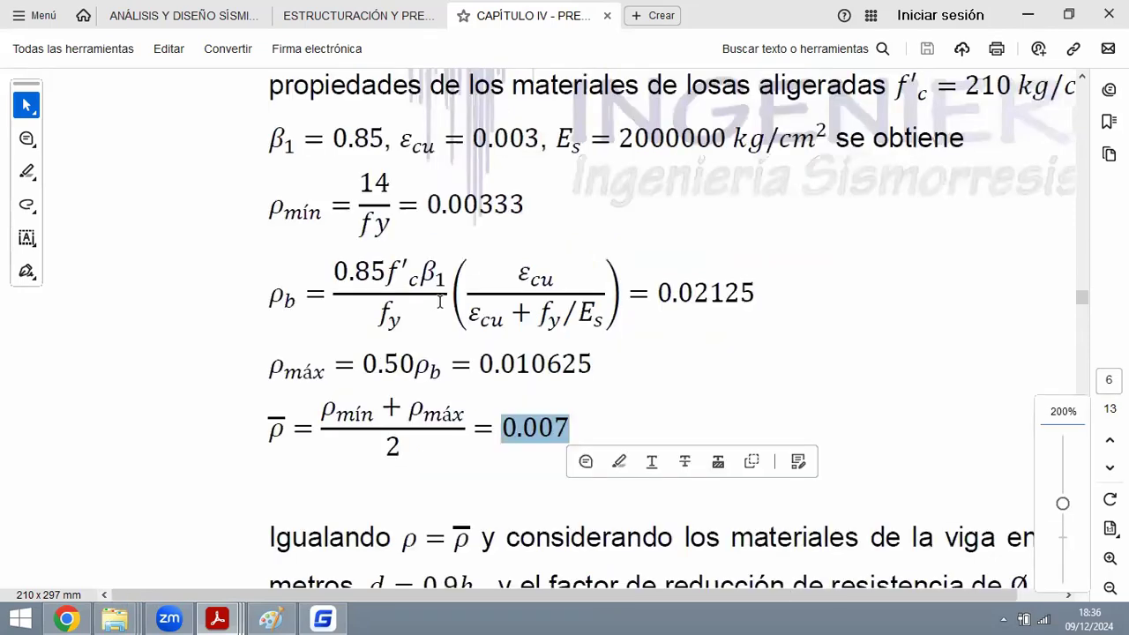
pyautogui.keyDown('ctrl'); pyautogui.scroll(-2, 432, 301); pyautogui.keyUp('ctrl')
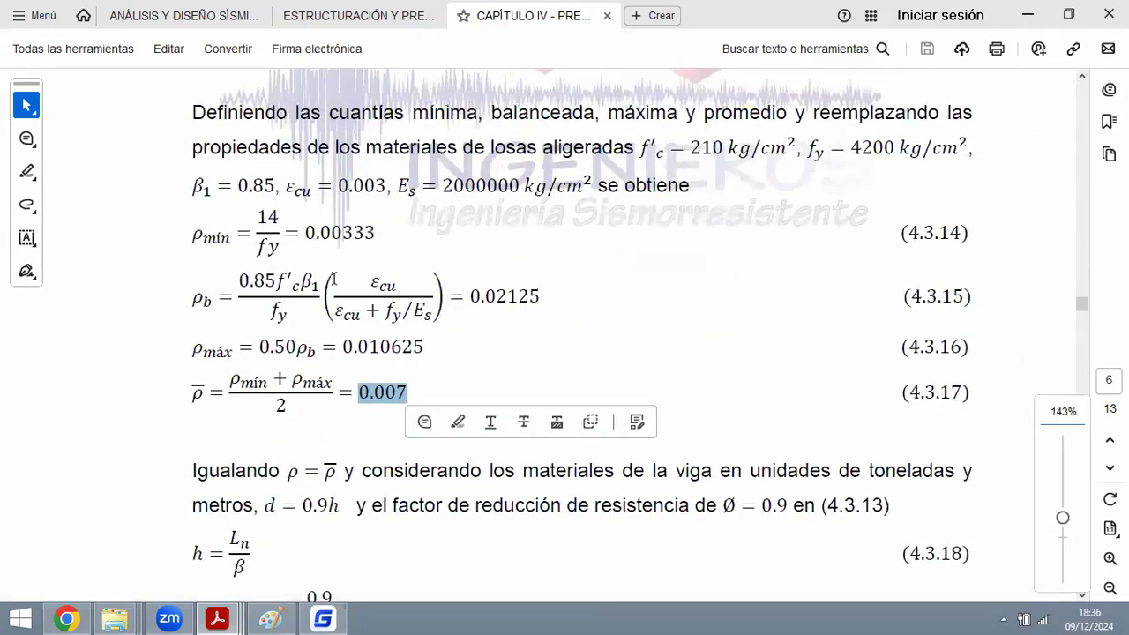
pyautogui.scroll(3, 333, 279)
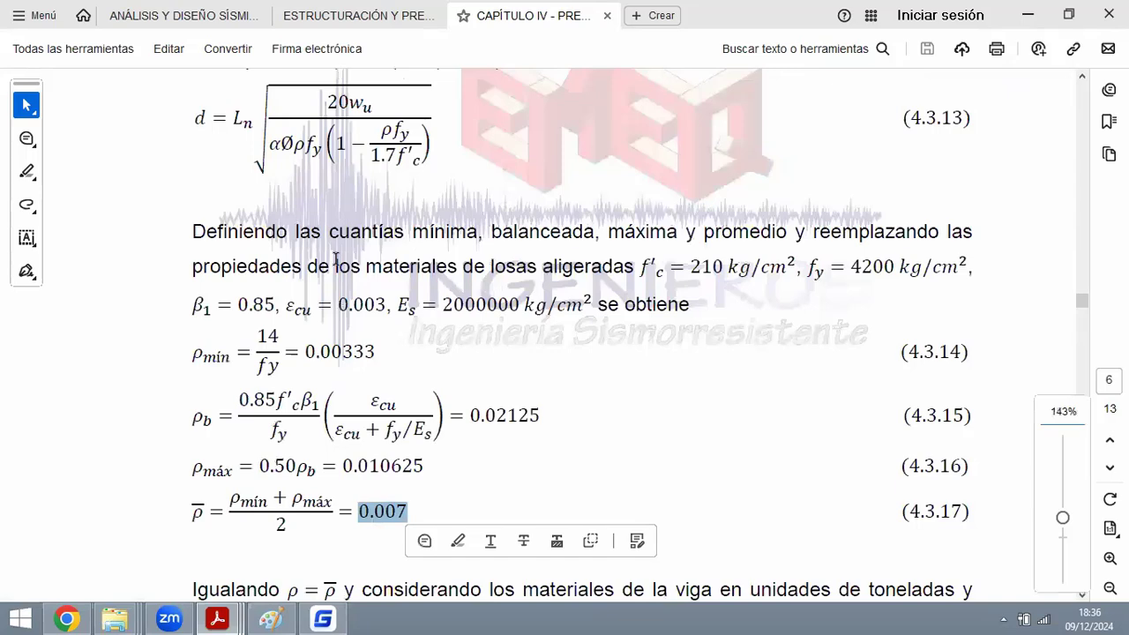
pyautogui.click(386, 520)
pyautogui.keyDown('ctrl'); pyautogui.scroll(2, 353, 517); pyautogui.keyUp('ctrl')
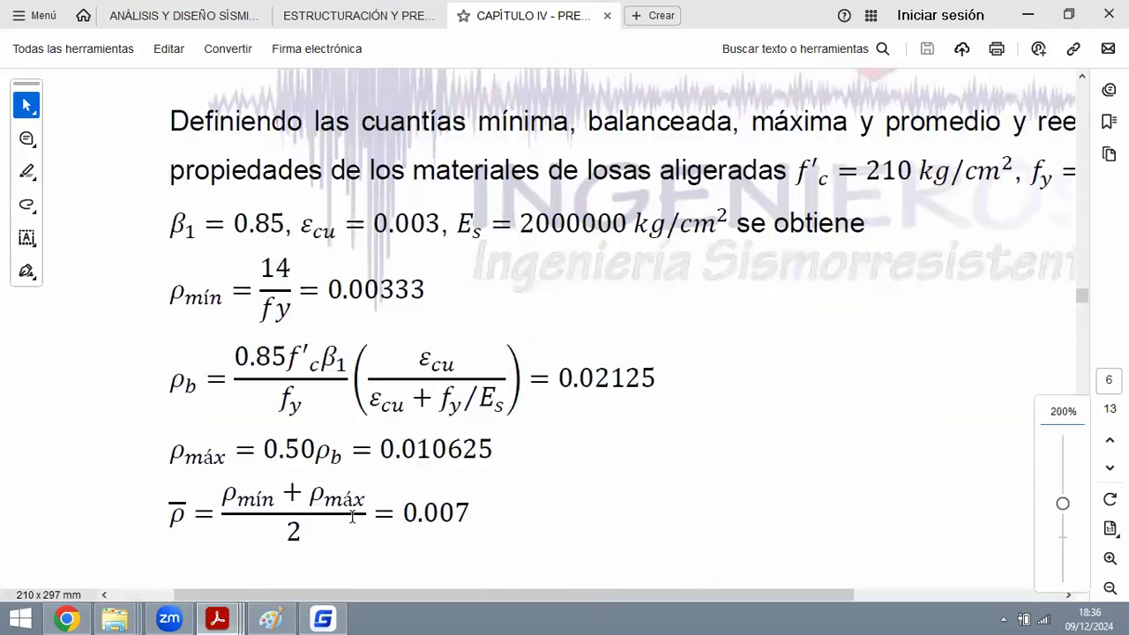
pyautogui.moveTo(403, 514); pyautogui.dragTo(472, 514)
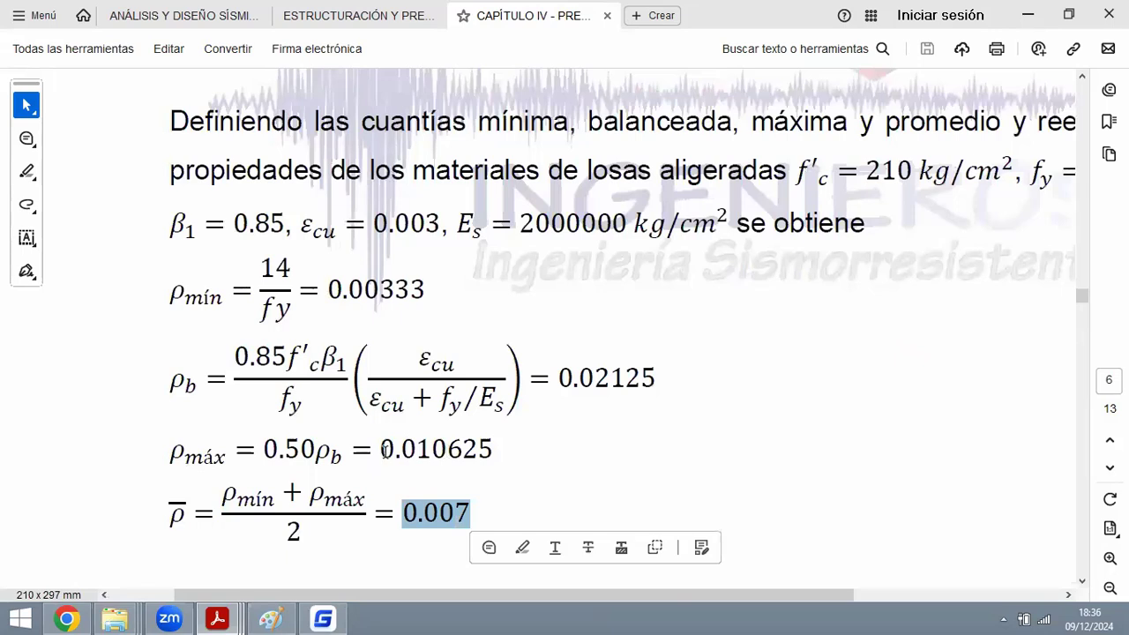
# Highlight the ρmáx result in formula (4.3.16), followed by the average ratio result below it.
pyautogui.moveTo(384, 451); pyautogui.dragTo(493, 450)
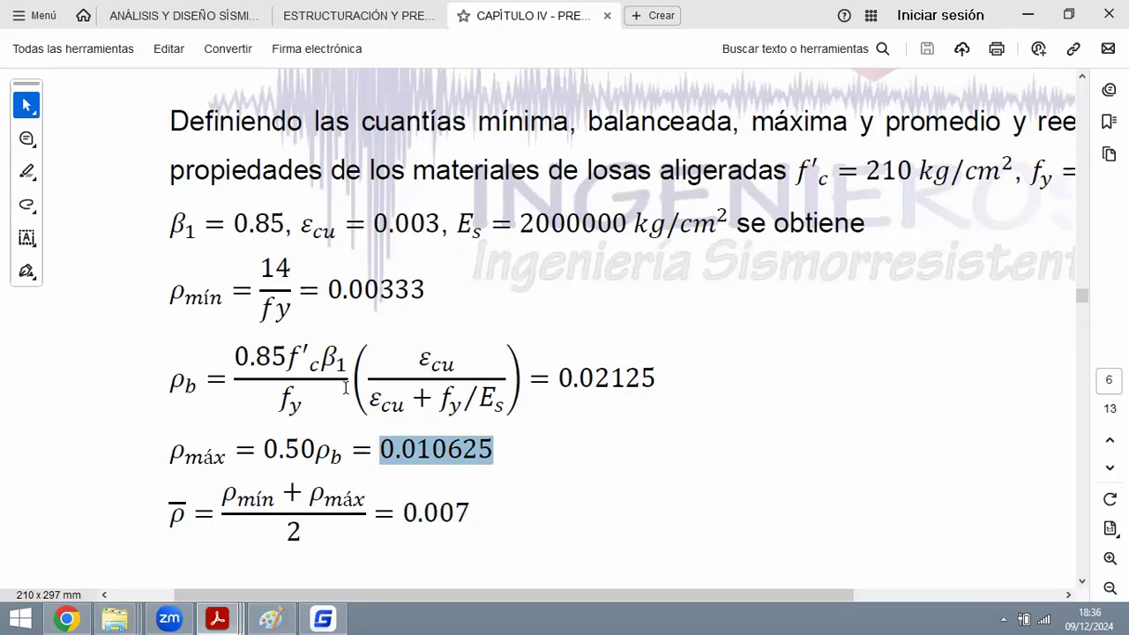
pyautogui.keyDown('ctrl'); pyautogui.scroll(3, 258, 322); pyautogui.keyUp('ctrl')
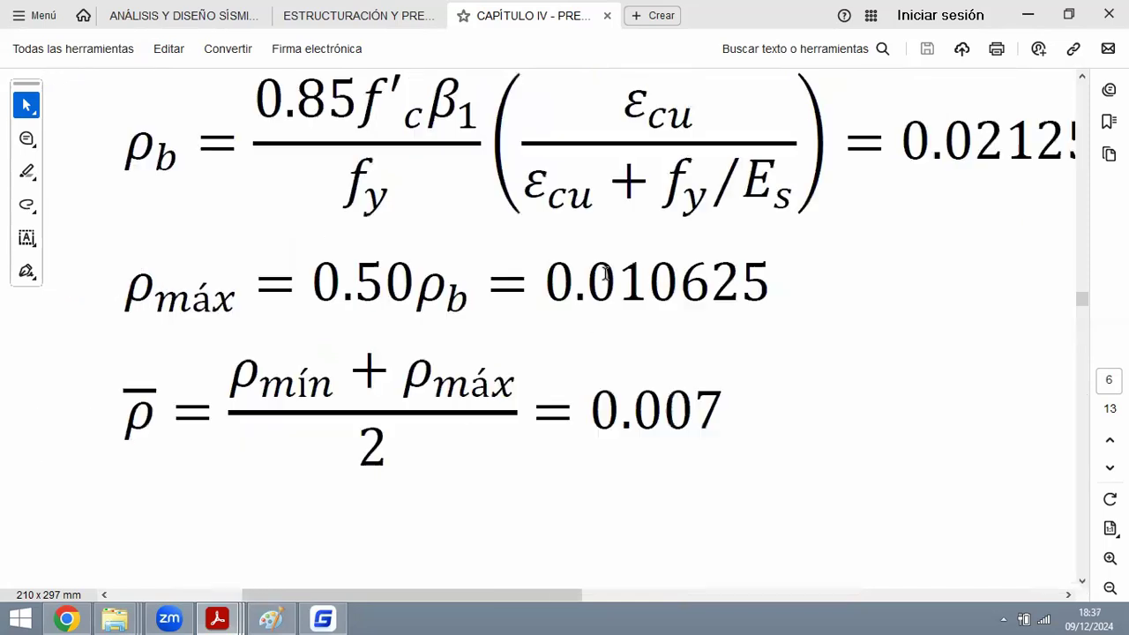
pyautogui.moveTo(545, 275); pyautogui.dragTo(773, 274)
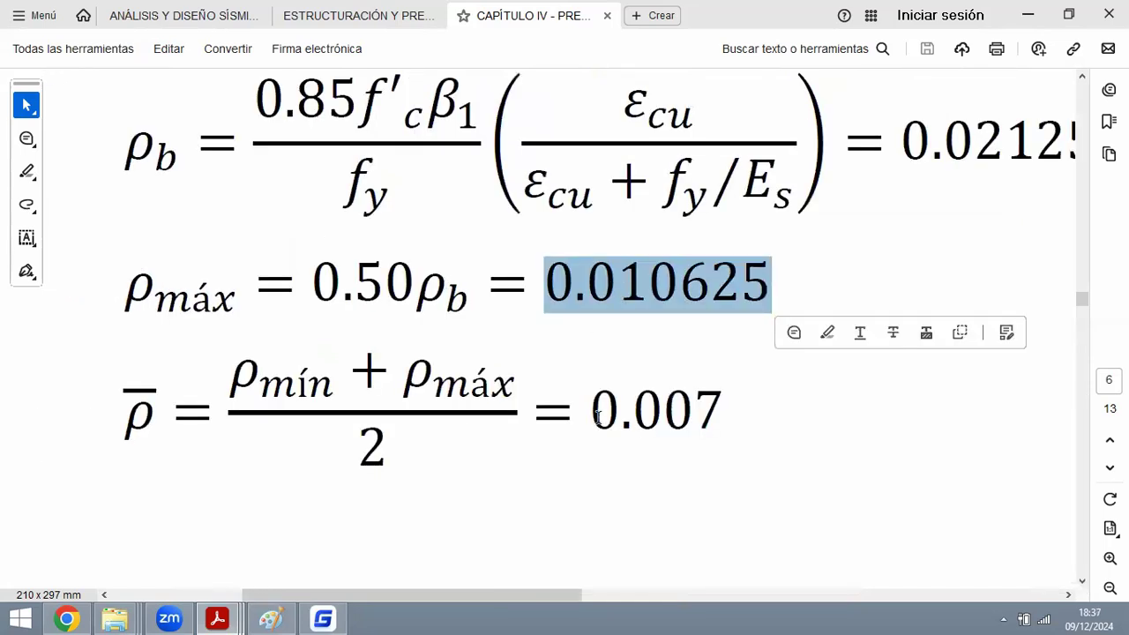
pyautogui.moveTo(584, 409); pyautogui.dragTo(738, 402)
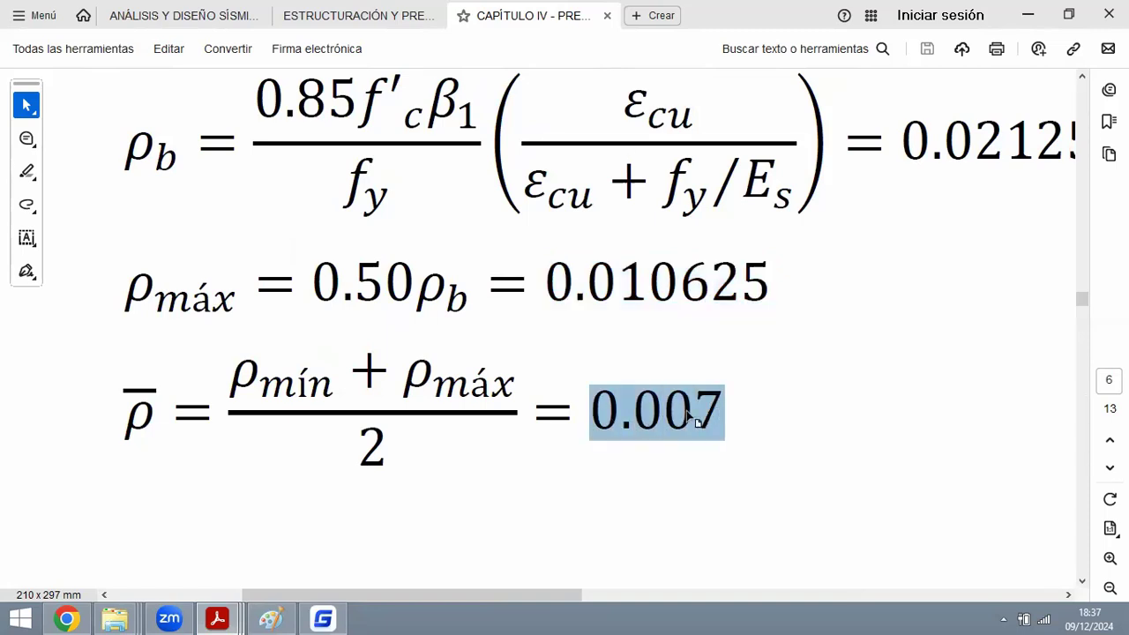
# Review how the average ratio is substituted for ρ in the effective depth formula (4.3.13).
pyautogui.keyDown('ctrl'); pyautogui.scroll(-4, 381, 361); pyautogui.keyUp('ctrl')
pyautogui.scroll(-1, 379, 360)
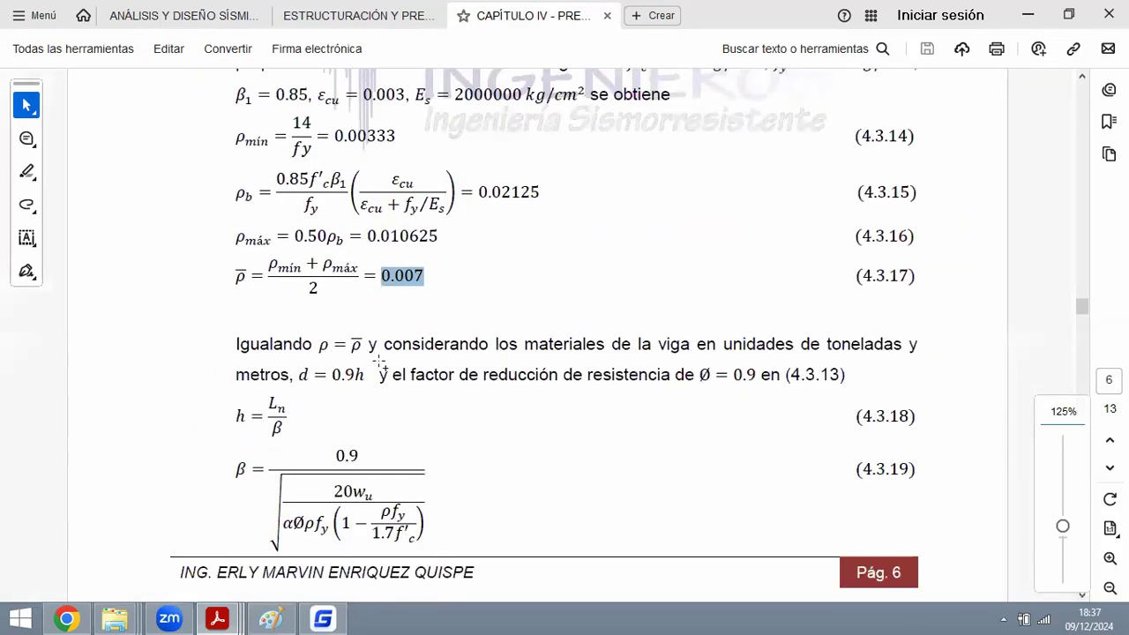
pyautogui.scroll(1, 414, 379)
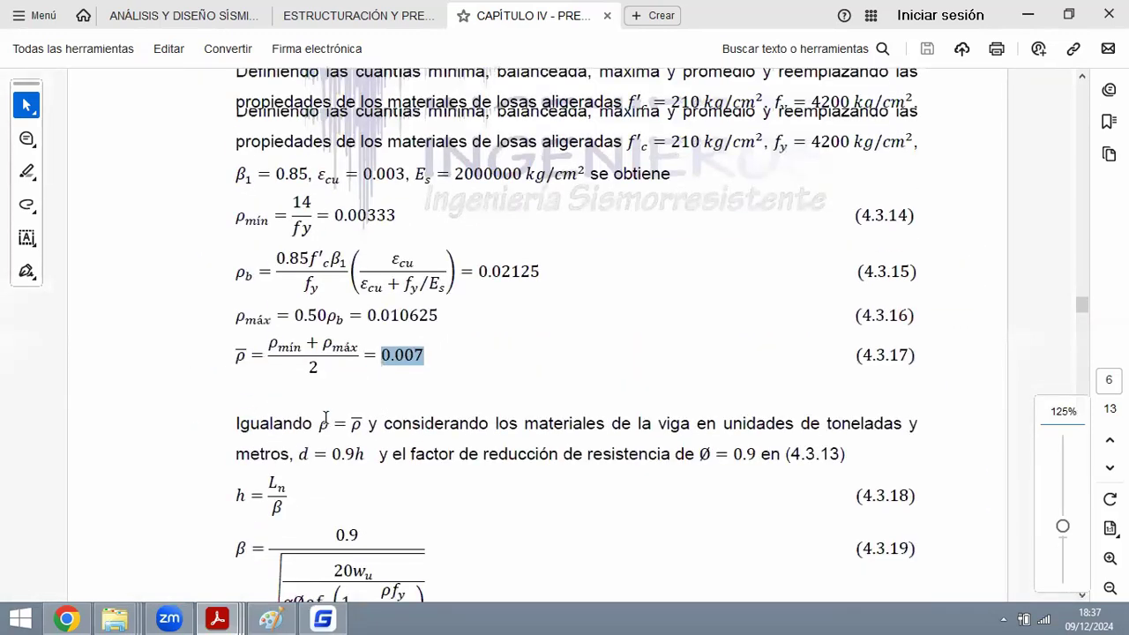
pyautogui.keyDown('ctrl'); pyautogui.scroll(3, 305, 451); pyautogui.keyUp('ctrl')
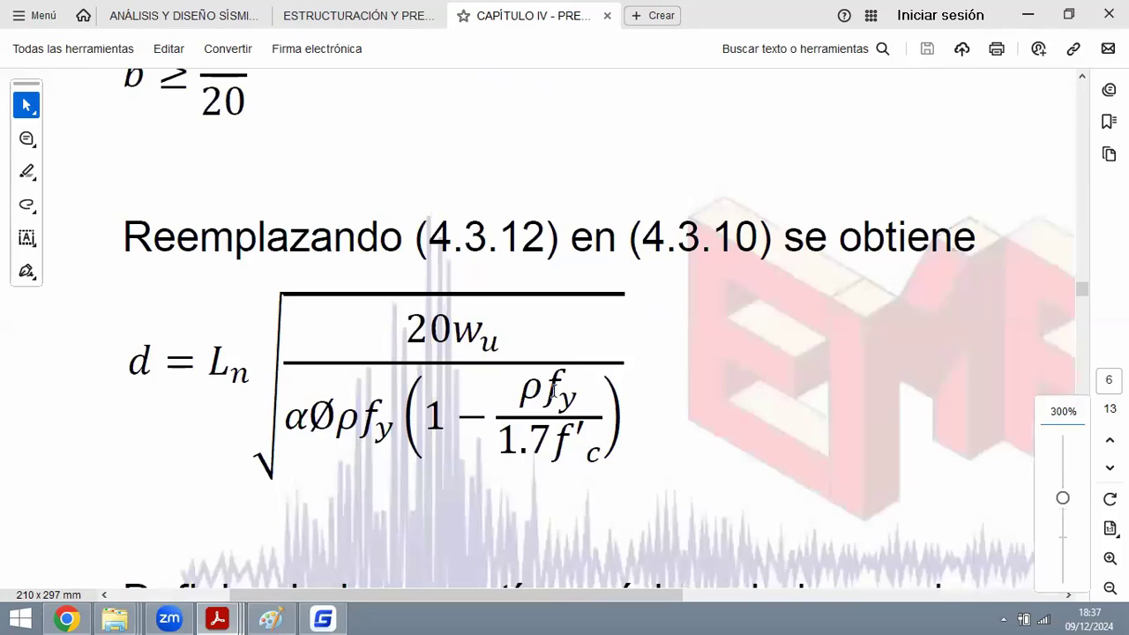
pyautogui.keyDown('ctrl'); pyautogui.scroll(-3, 494, 308); pyautogui.keyUp('ctrl')
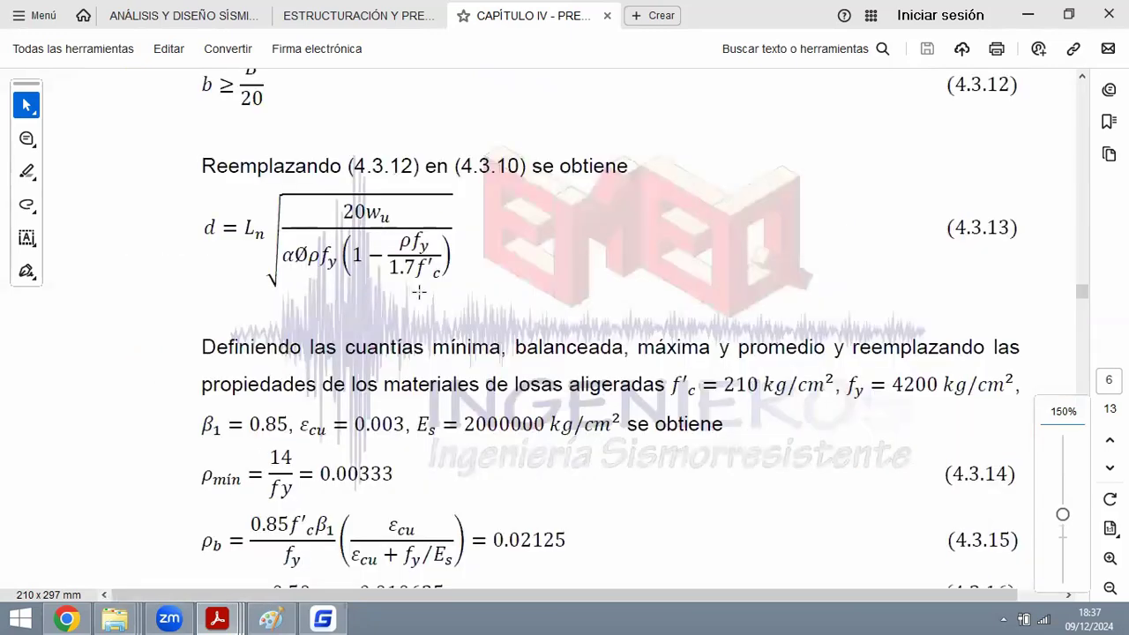
pyautogui.scroll(-5, 825, 381)
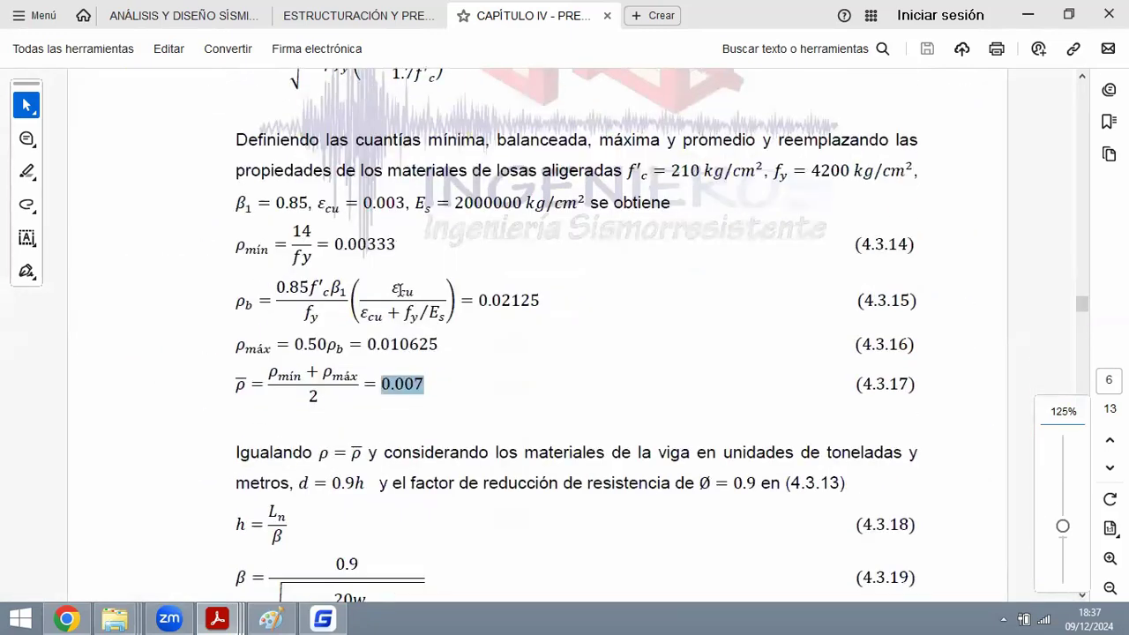
# Examine formulas (4.3.18) and (4.3.19), highlighting the Ln and β terms of h = Ln/β.
pyautogui.keyDown('ctrl'); pyautogui.scroll(3, 171, 467); pyautogui.keyUp('ctrl')
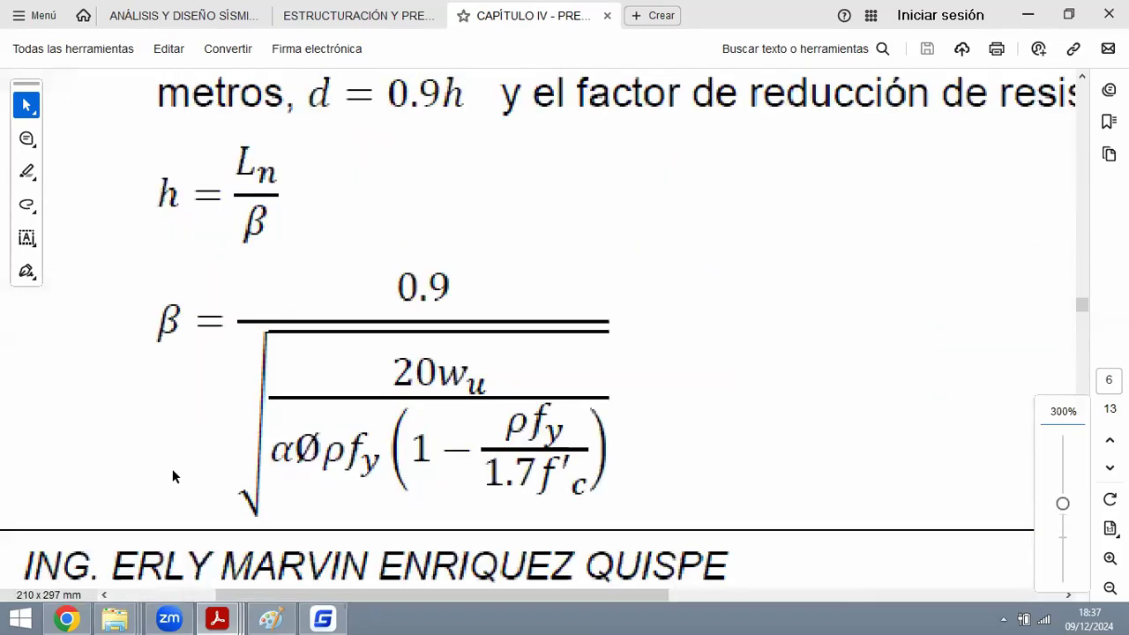
pyautogui.keyDown('ctrl'); pyautogui.scroll(1, 751, 350); pyautogui.keyUp('ctrl')
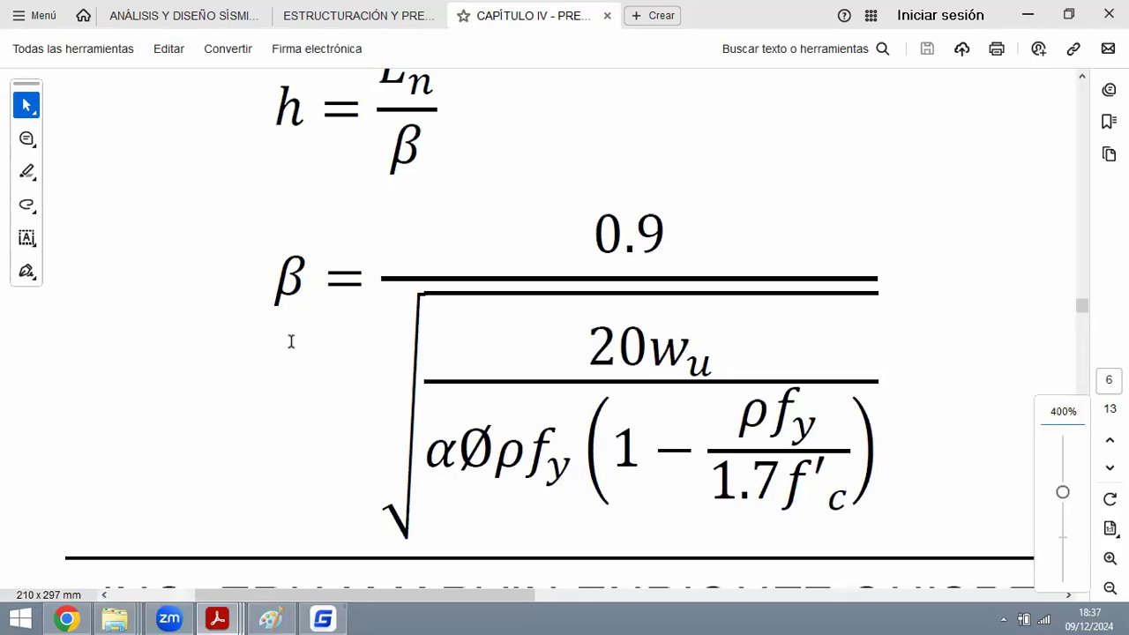
pyautogui.scroll(2, 425, 260)
pyautogui.doubleClick(425, 267)
pyautogui.doubleClick(418, 341)
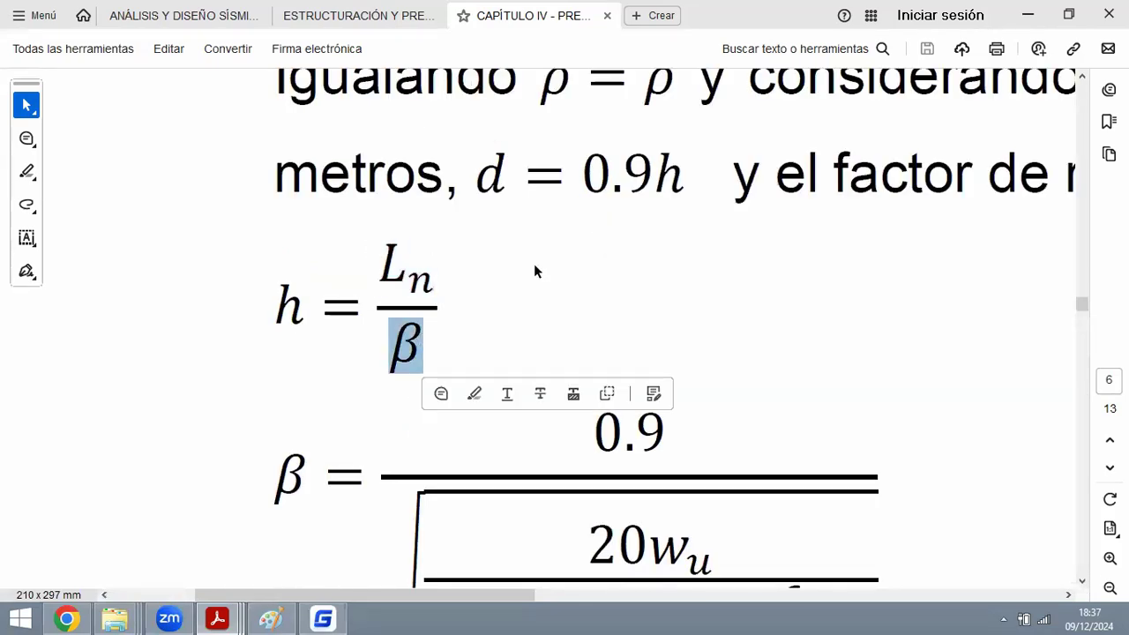
pyautogui.keyDown('ctrl'); pyautogui.scroll(-3, 534, 263); pyautogui.keyUp('ctrl')
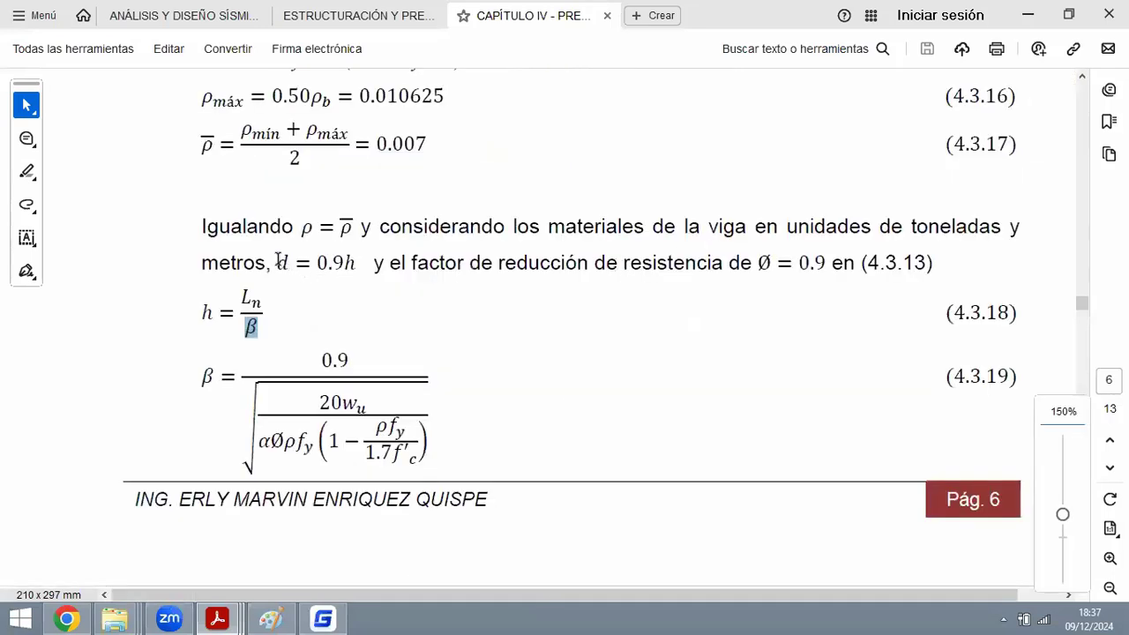
# Highlight the relation d = 0.9h and the complete β expression in formula (4.3.19).
pyautogui.moveTo(277, 262); pyautogui.dragTo(356, 263)
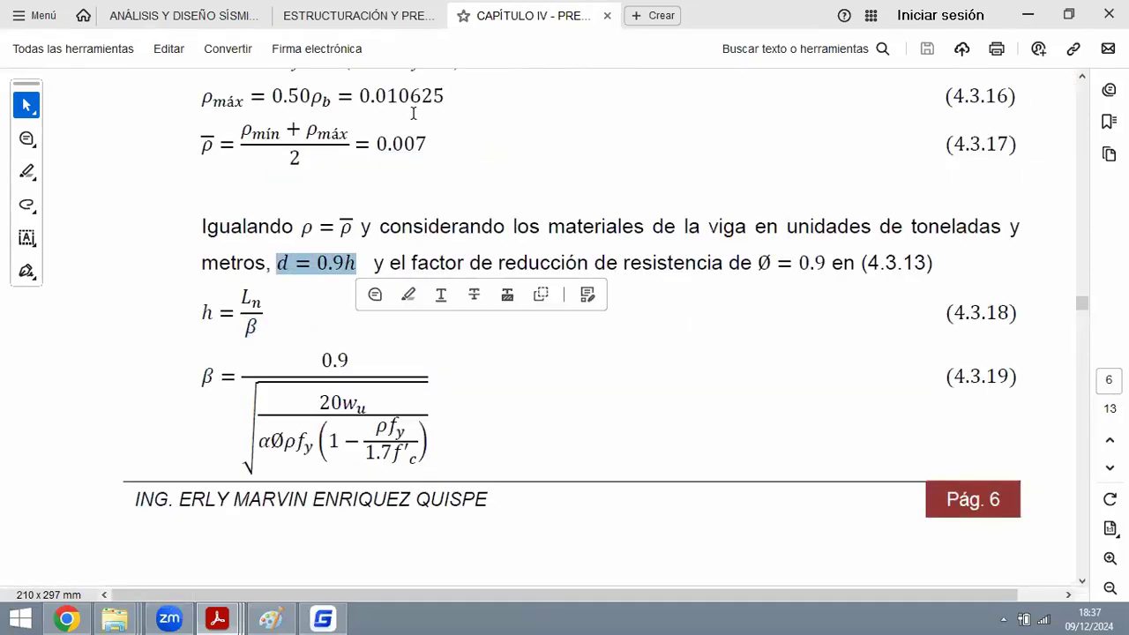
pyautogui.keyDown('ctrl'); pyautogui.scroll(3, 295, 456); pyautogui.keyUp('ctrl')
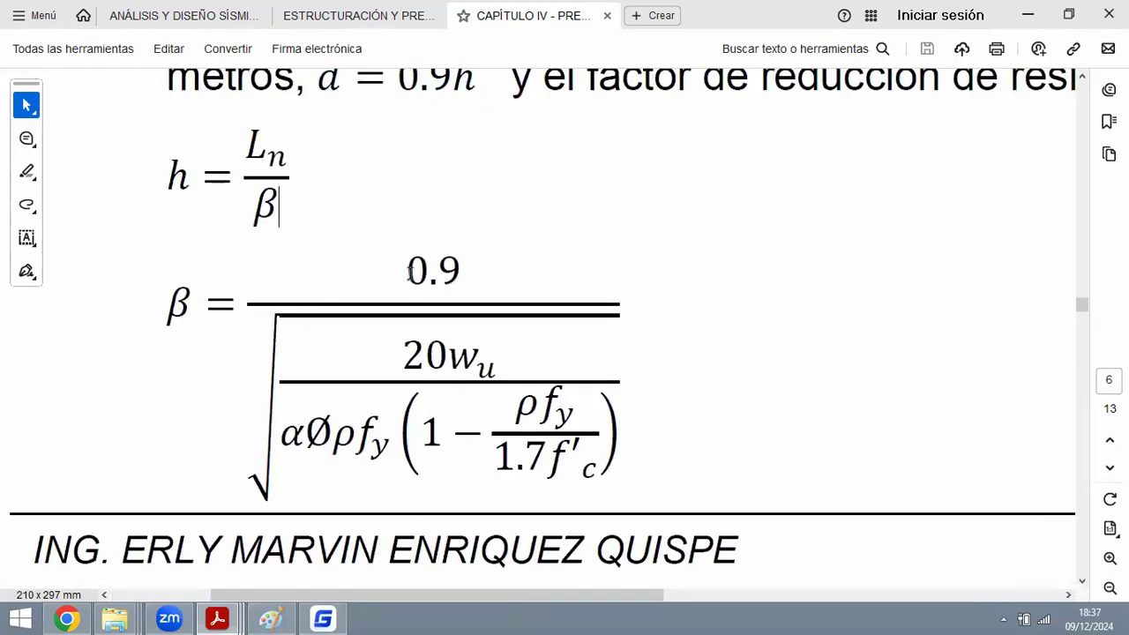
pyautogui.moveTo(281, 206); pyautogui.dragTo(484, 279)
pyautogui.click(484, 279)
pyautogui.moveTo(440, 315); pyautogui.dragTo(619, 472)
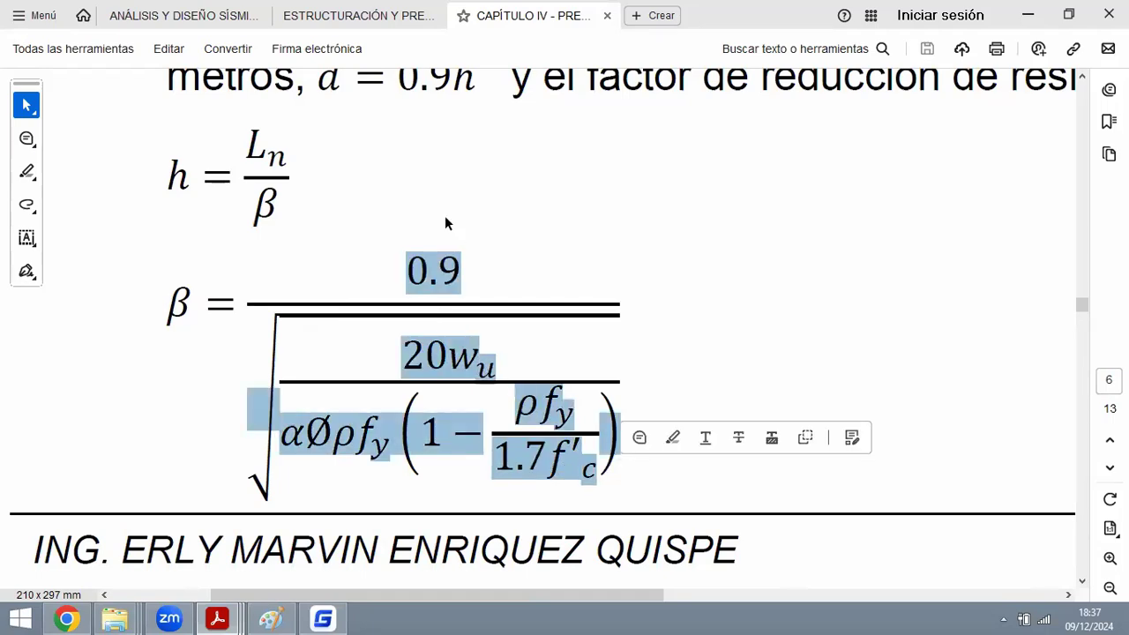
pyautogui.click(471, 234)
# Find and launch Excel 2013.
pyautogui.click(20, 617)
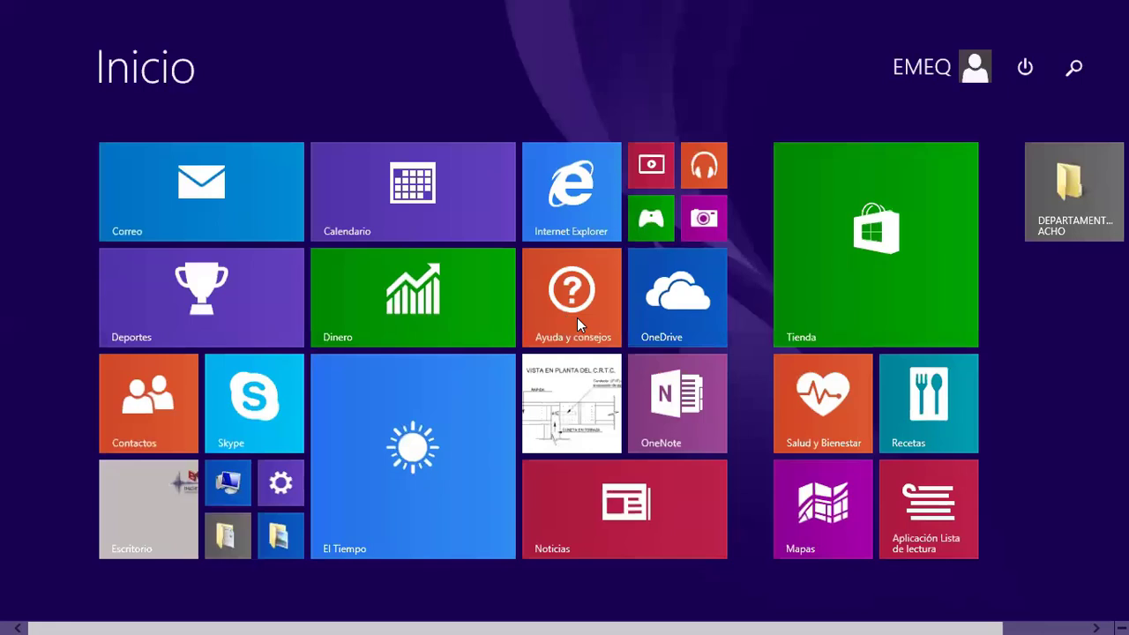
pyautogui.write('excel 2013')
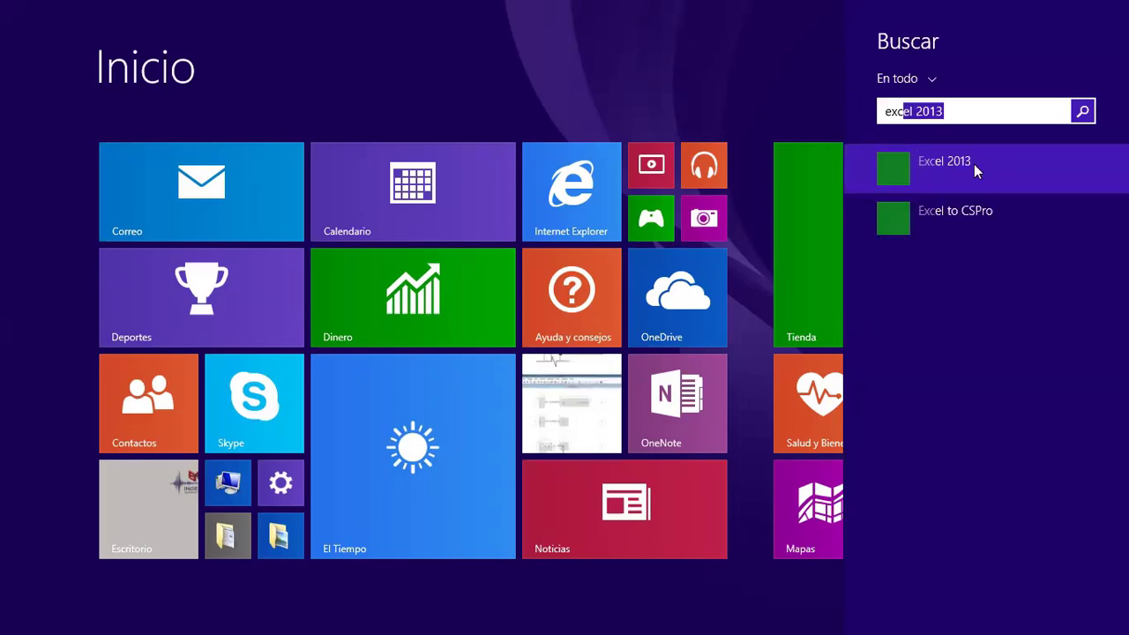
pyautogui.click(974, 167)
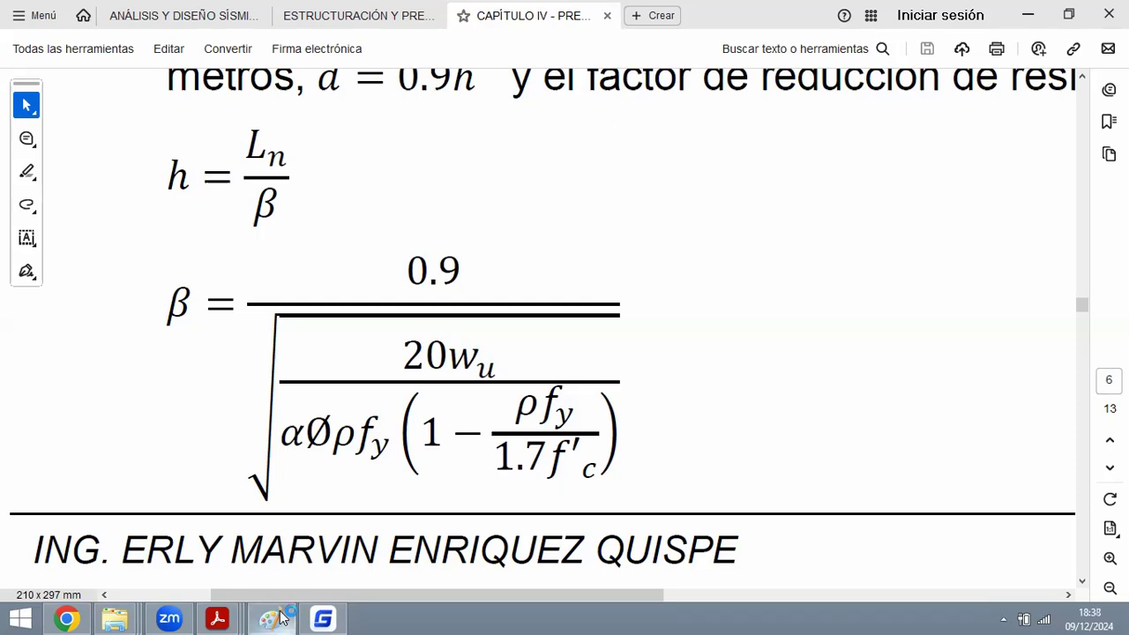
# Switch to GstarCAD and delete the remaining dimensions around the central green beam, including the vertical 6.50 dimension.
pyautogui.moveTo(324, 617)
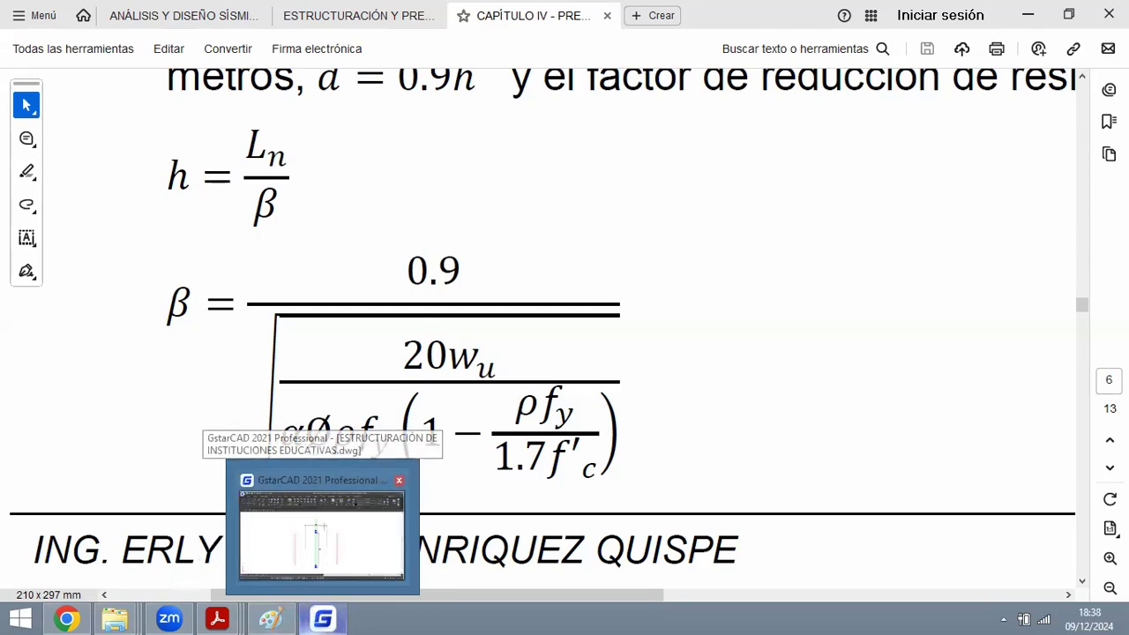
pyautogui.click(322, 534)
pyautogui.click(604, 202)
pyautogui.click(582, 261)
pyautogui.press('Delete')
pyautogui.scroll(2, 579, 283)
pyautogui.click(529, 264)
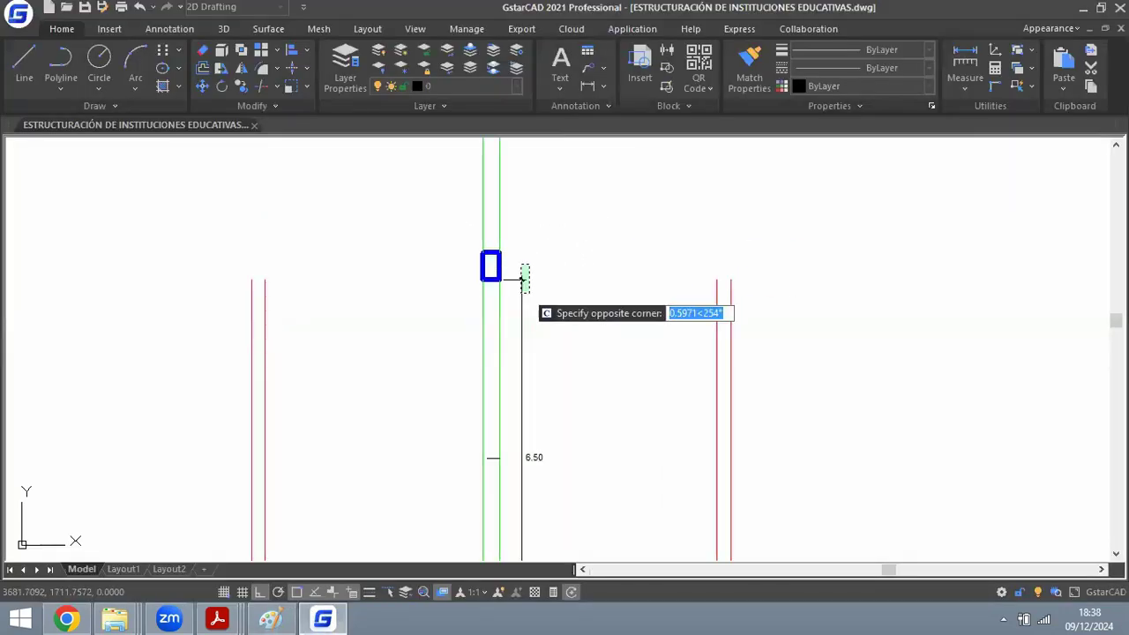
pyautogui.click(519, 297)
pyautogui.press('Delete')
# Delete the short horizontal mark at mid-length of the central green beam.
pyautogui.scroll(-2, 603, 294)
pyautogui.scroll(1, 617, 315)
pyautogui.click(467, 351)
pyautogui.click(584, 400)
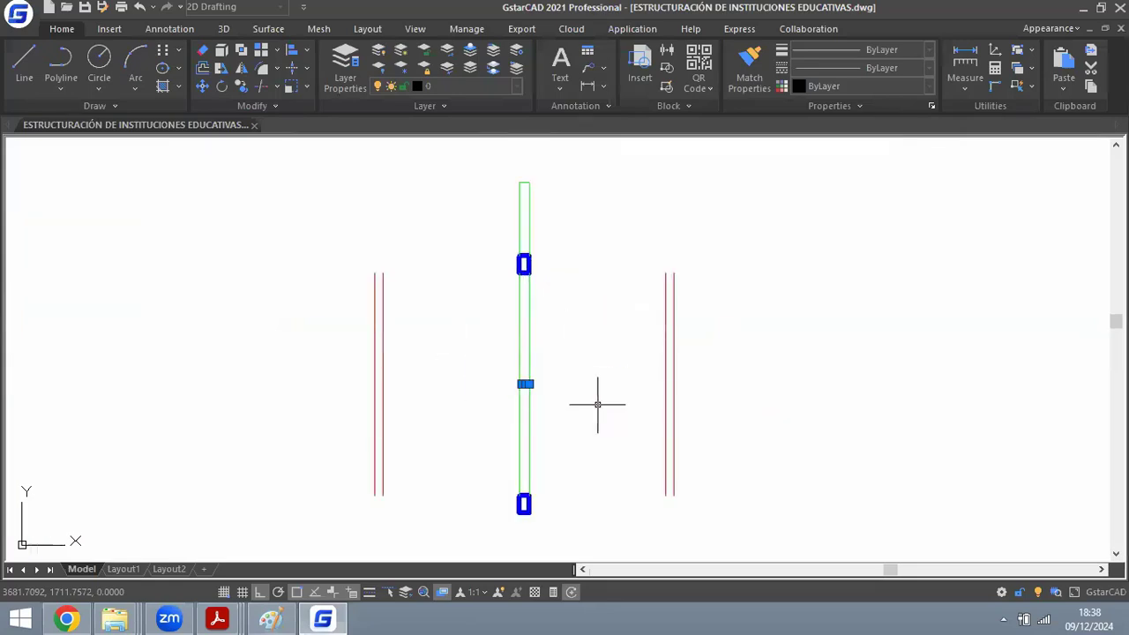
pyautogui.press('Delete')
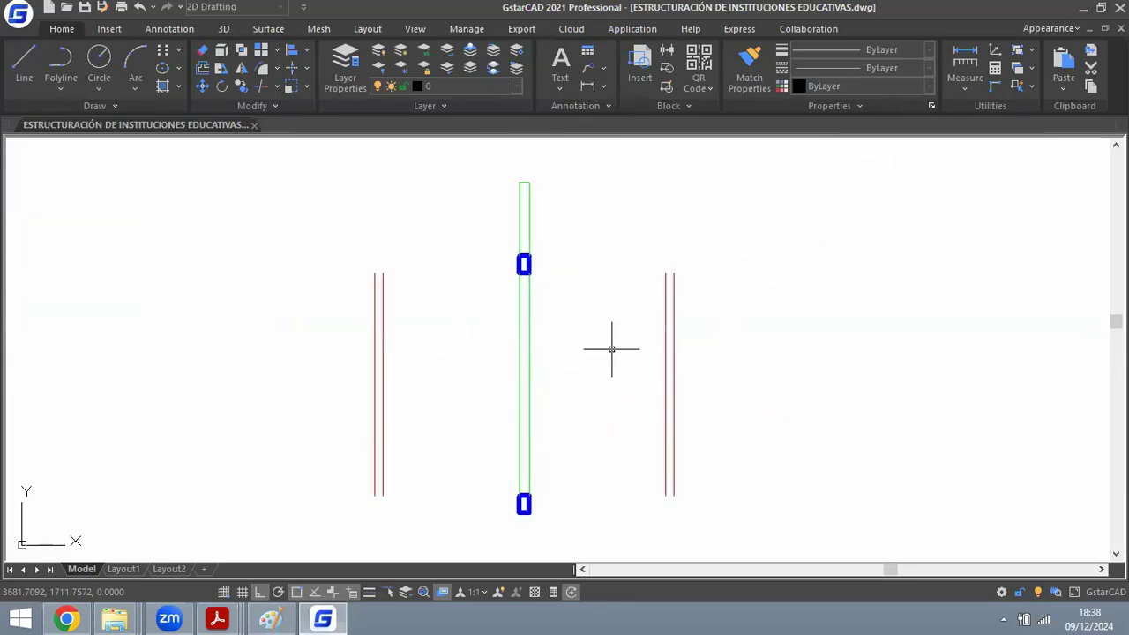
# Undo the recent deletions around the central beam.
pyautogui.hotkey('ctrl', 'z')
pyautogui.hotkey('ctrl', 'z')
pyautogui.hotkey('ctrl', 'z')
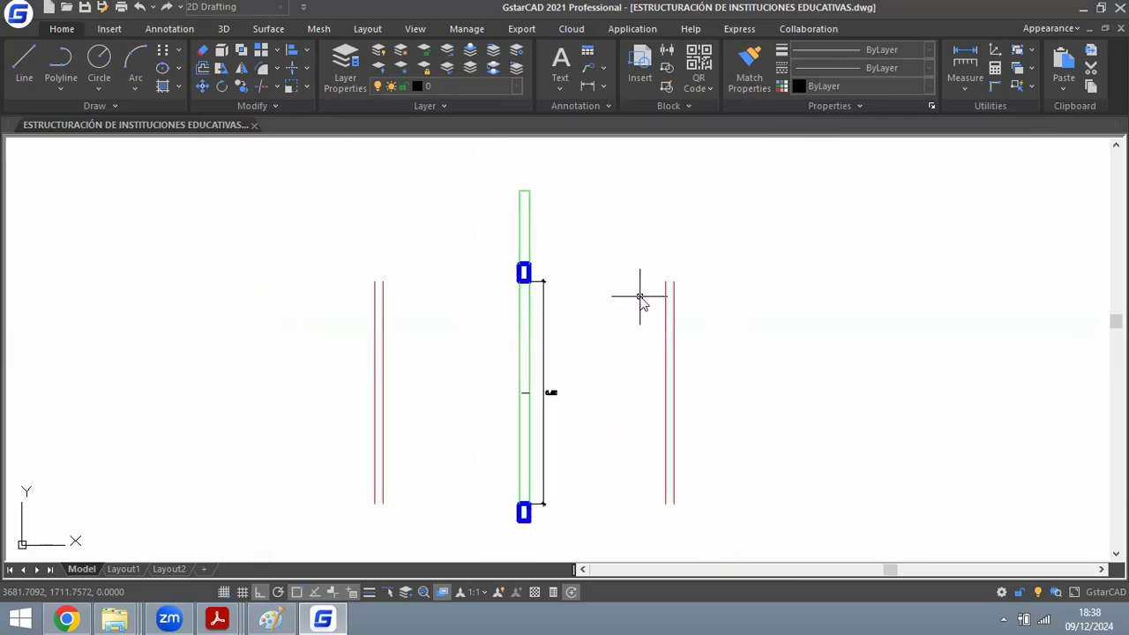
pyautogui.hotkey('ctrl', 'z')
# Minimize the GstarCAD and Acrobat windows, switch to Excel and create a blank workbook.
pyautogui.click(1082, 8)
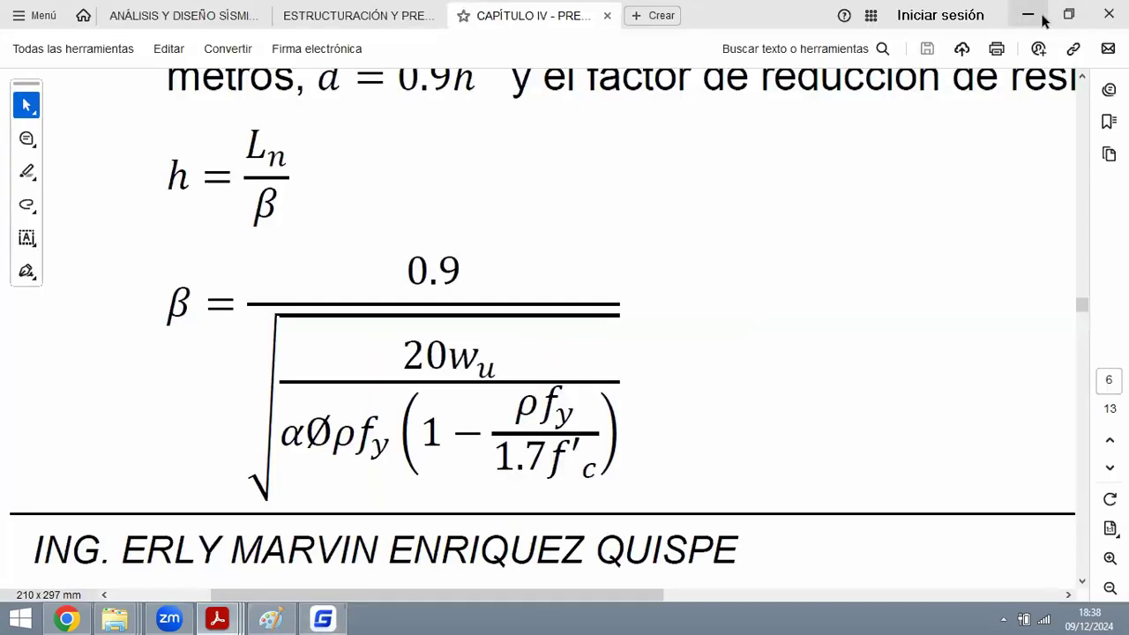
pyautogui.click(1036, 17)
pyautogui.click(1061, 8)
pyautogui.click(1061, 7)
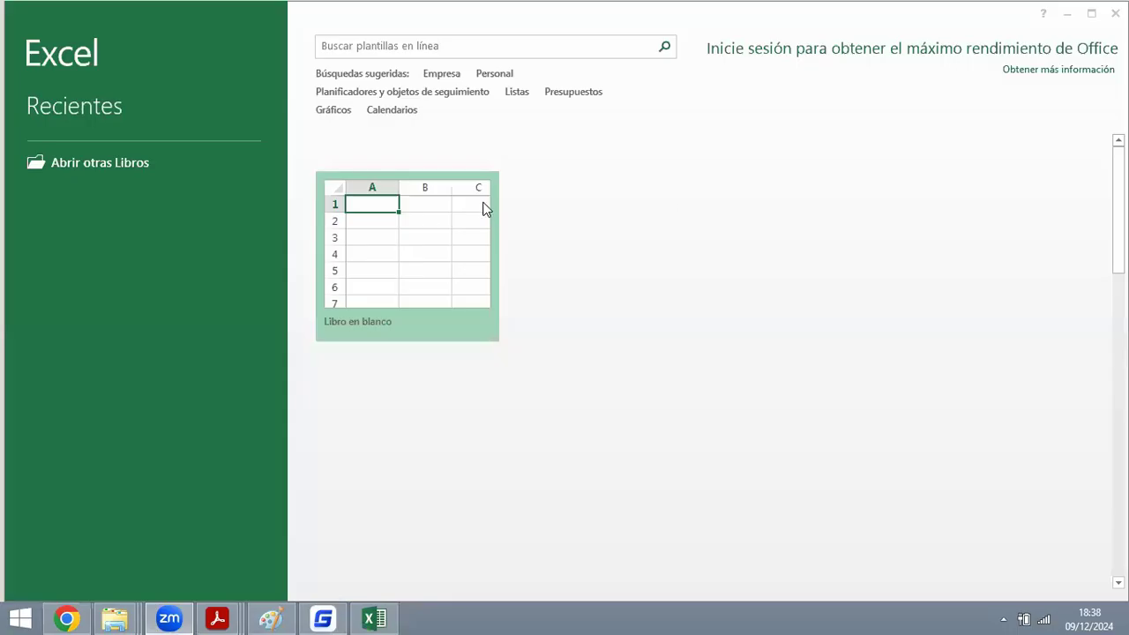
pyautogui.click(422, 214)
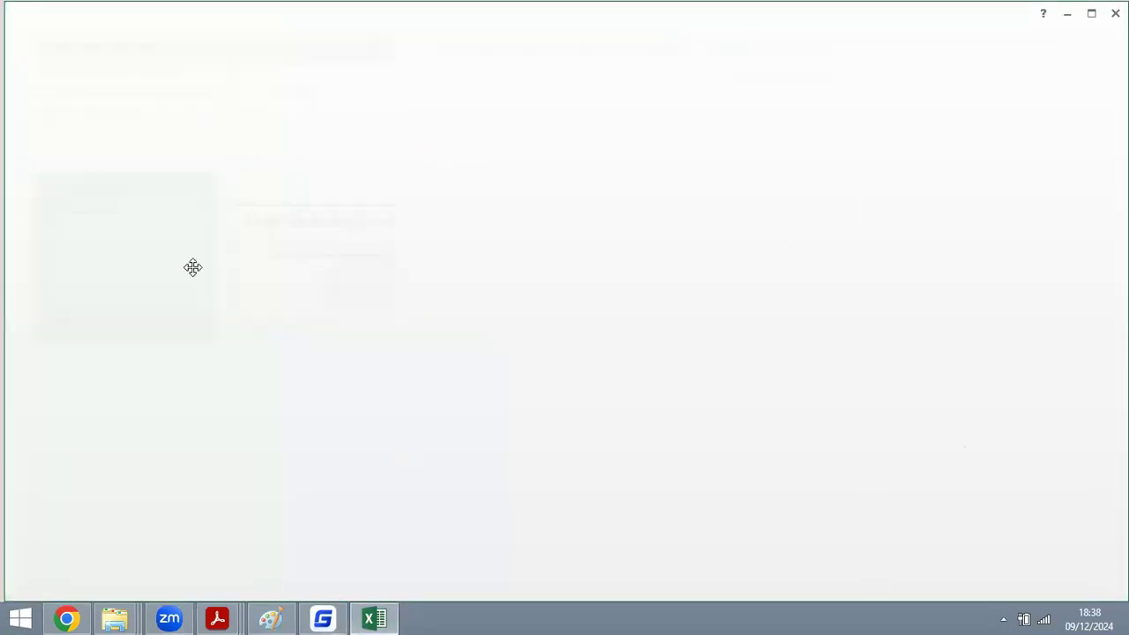
pyautogui.click(192, 267)
pyautogui.click(139, 236)
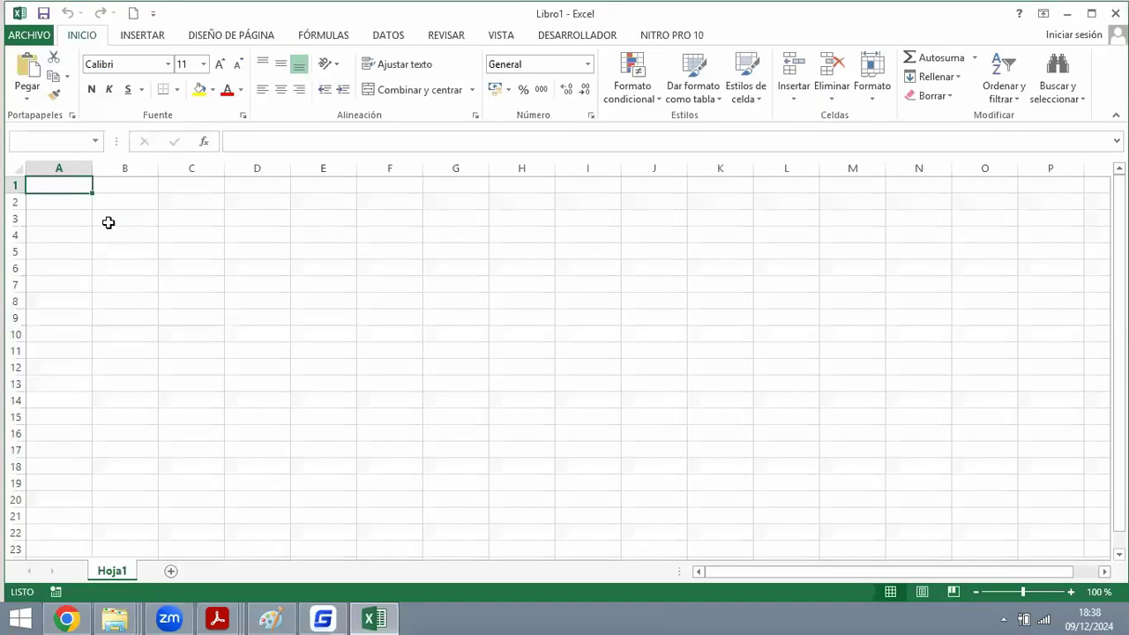
# Save the new workbook to the Escritorio folder as PREDIMENSIONAMIENTO.
pyautogui.click(1089, 14)
pyautogui.hotkey('ctrl', 'g')
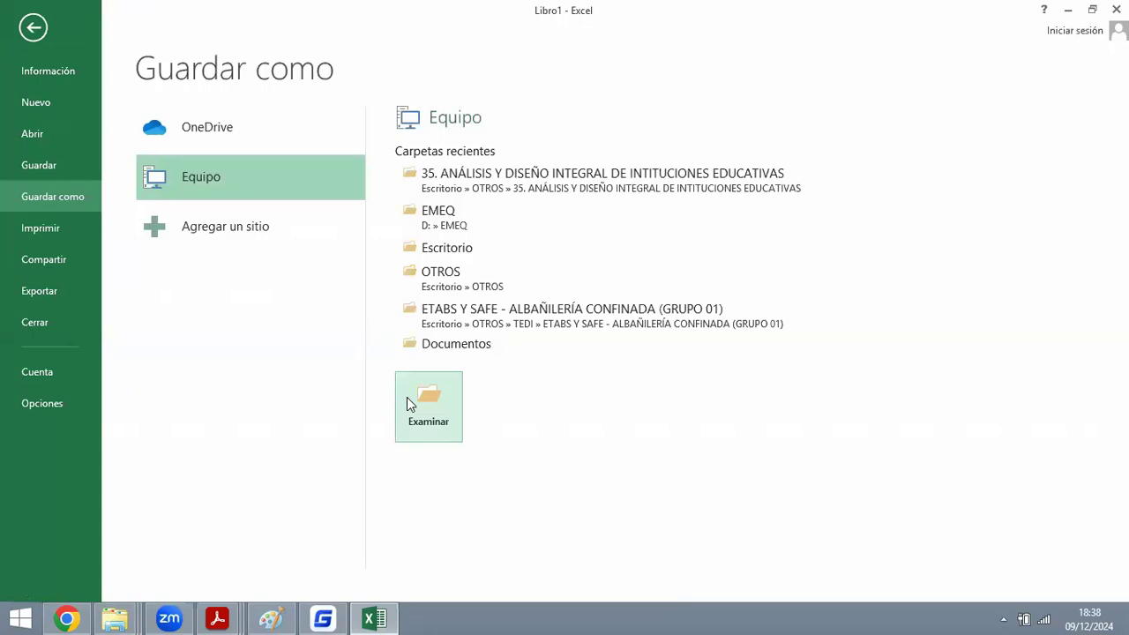
pyautogui.click(408, 404)
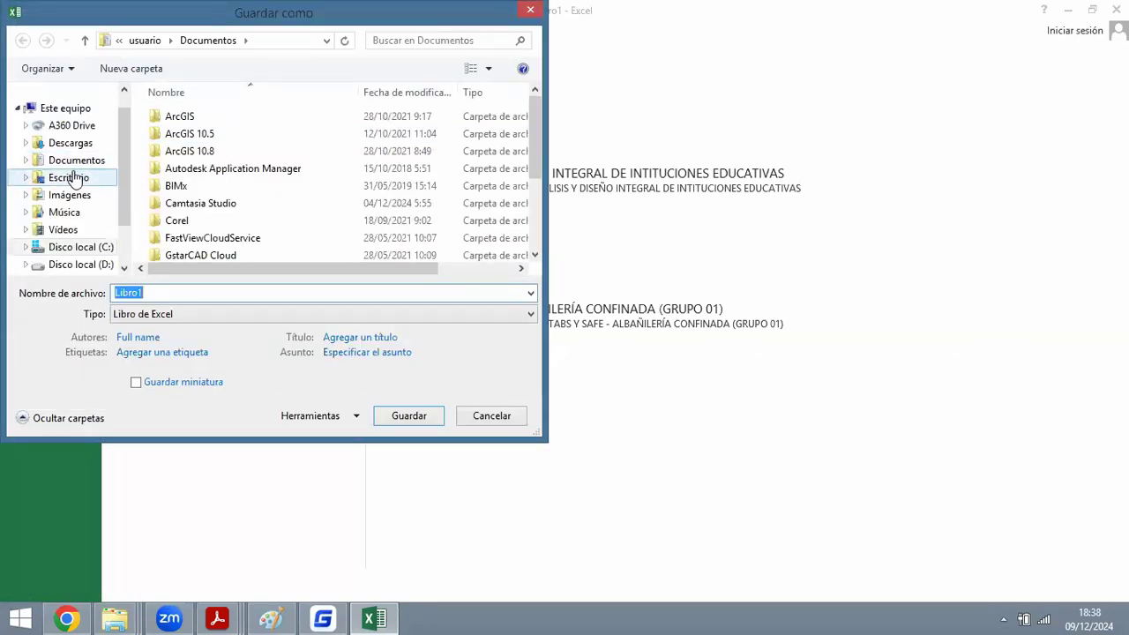
pyautogui.click(71, 177)
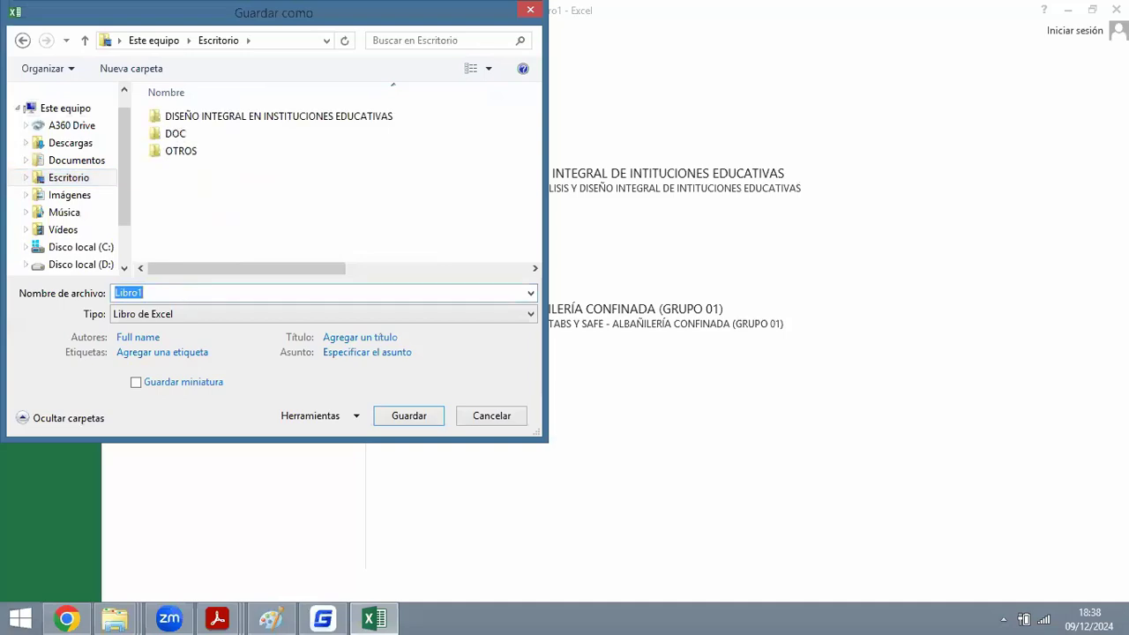
pyautogui.write('PREDIMESN')
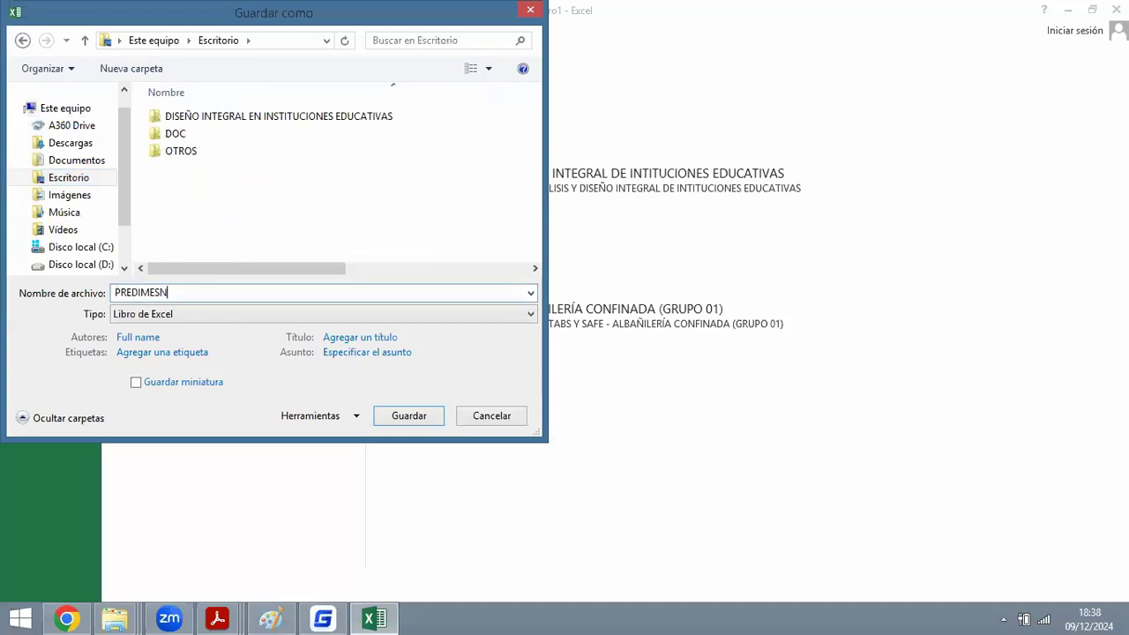
pyautogui.press('BackSpace')
pyautogui.press('BackSpace')
pyautogui.write('NSIONAMIENTO')
pyautogui.press('Return')
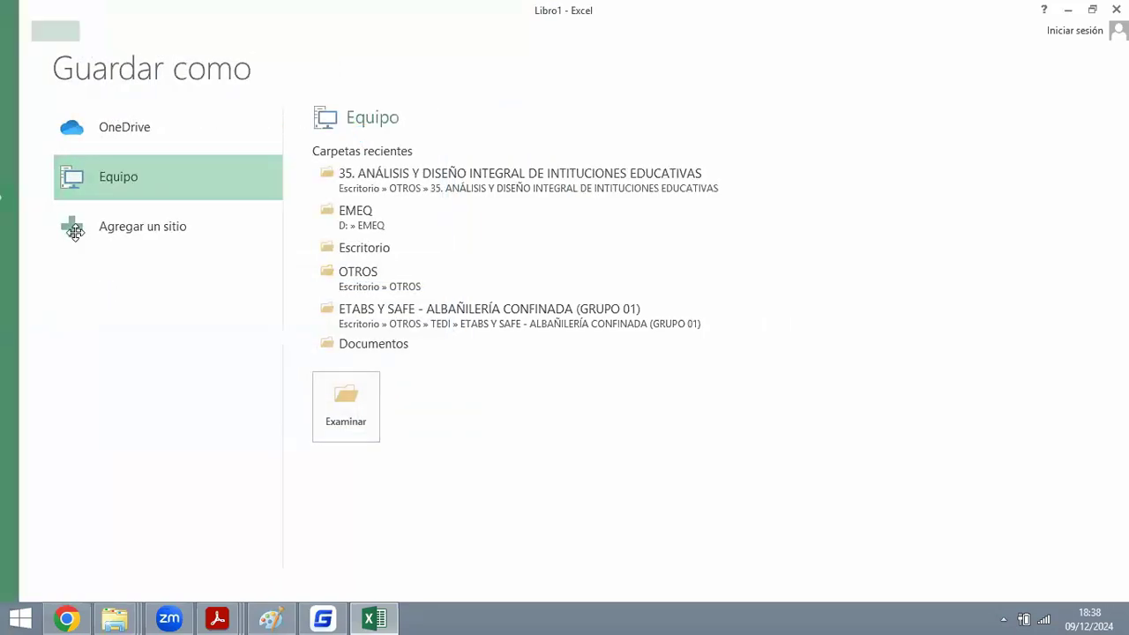
# Switch to the CAPÍTULO IV PDF in Acrobat and mark the w_u load term in the β formula.
pyautogui.keyDown('ctrl'); pyautogui.scroll(7, 48, 232); pyautogui.keyUp('ctrl')
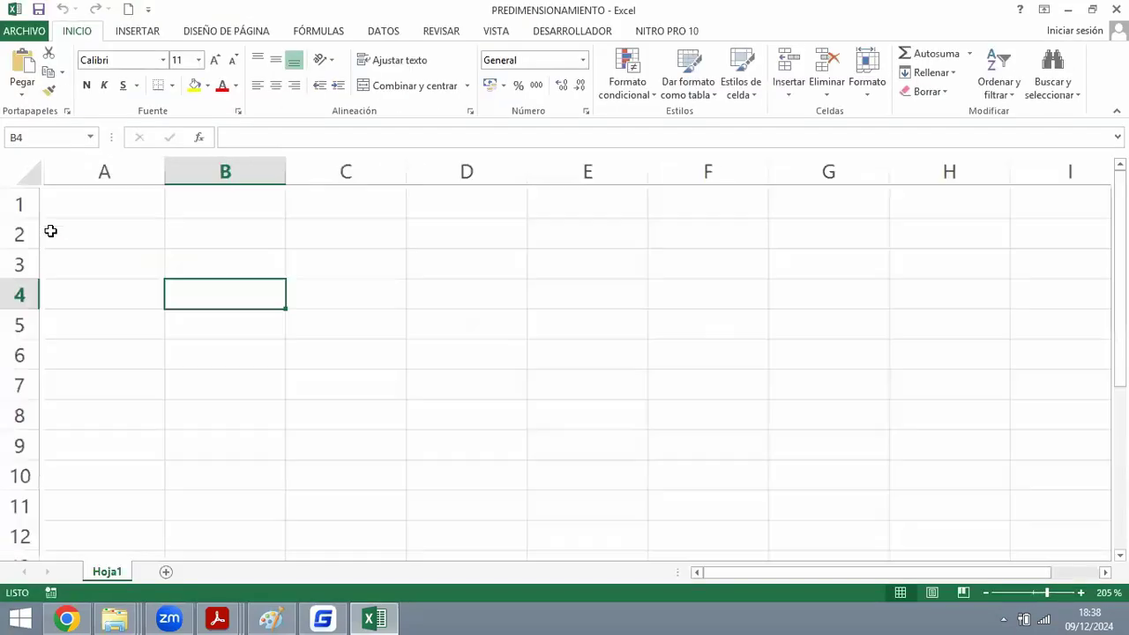
pyautogui.click(88, 243)
pyautogui.click(218, 619)
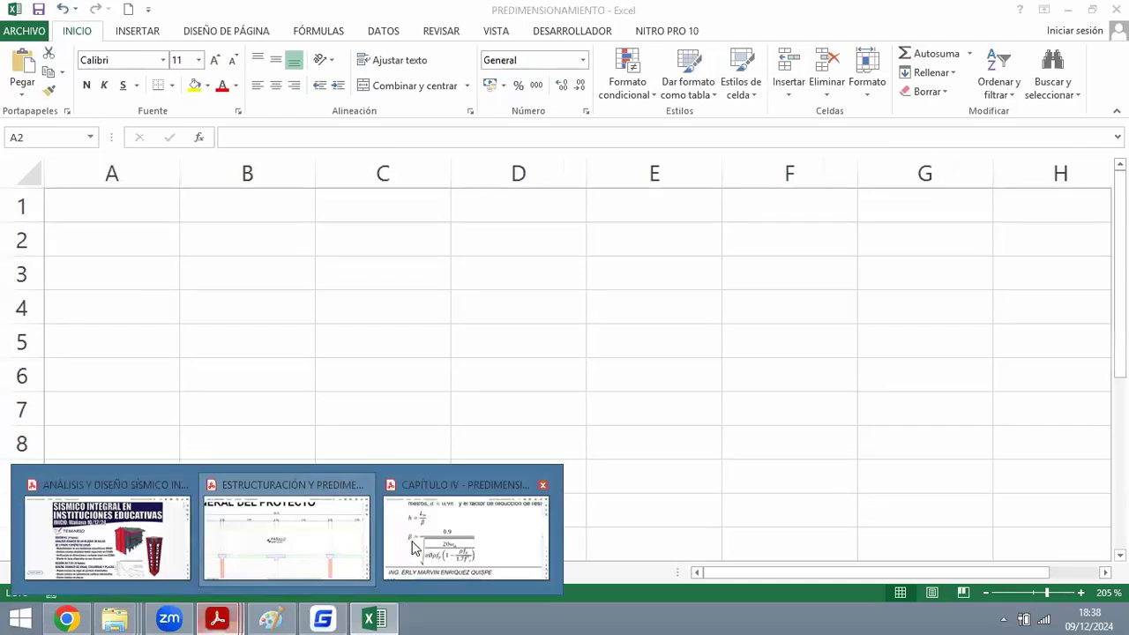
pyautogui.click(431, 549)
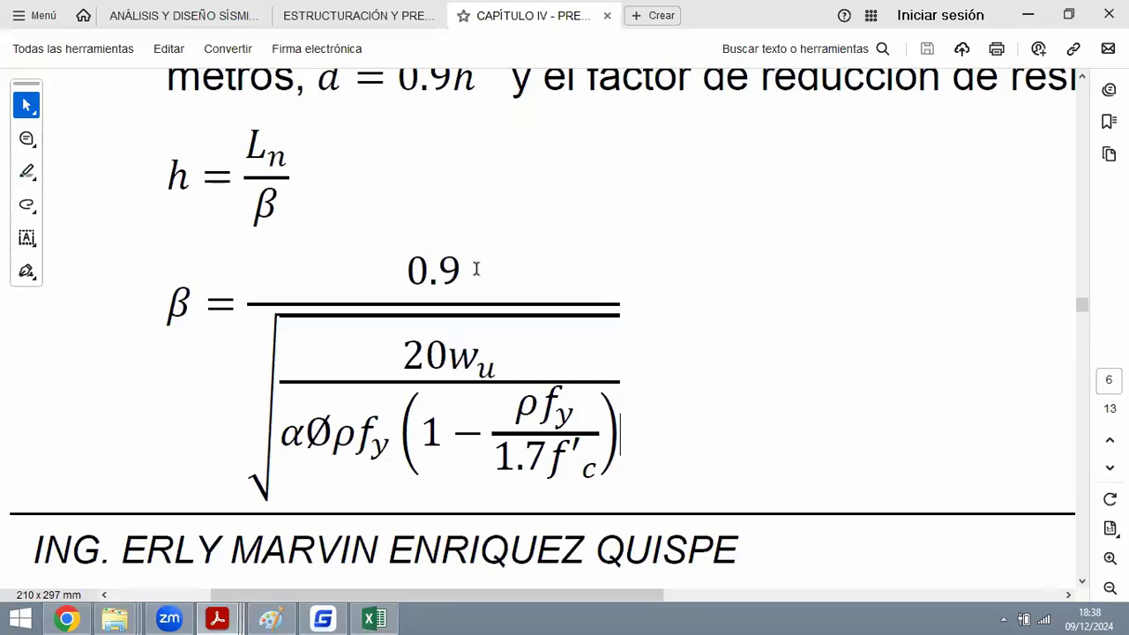
pyautogui.moveTo(460, 355); pyautogui.dragTo(496, 367)
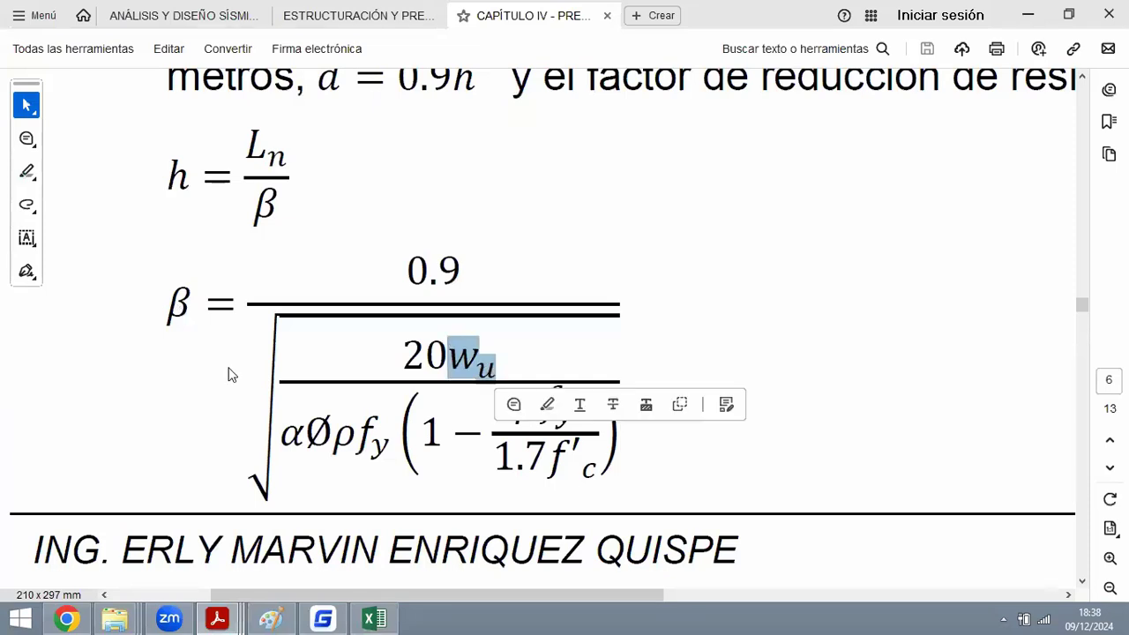
# Return to Excel and enter the label "wlosa (t/m2)" in cell A2.
pyautogui.hotkey('alt', 'Tab')
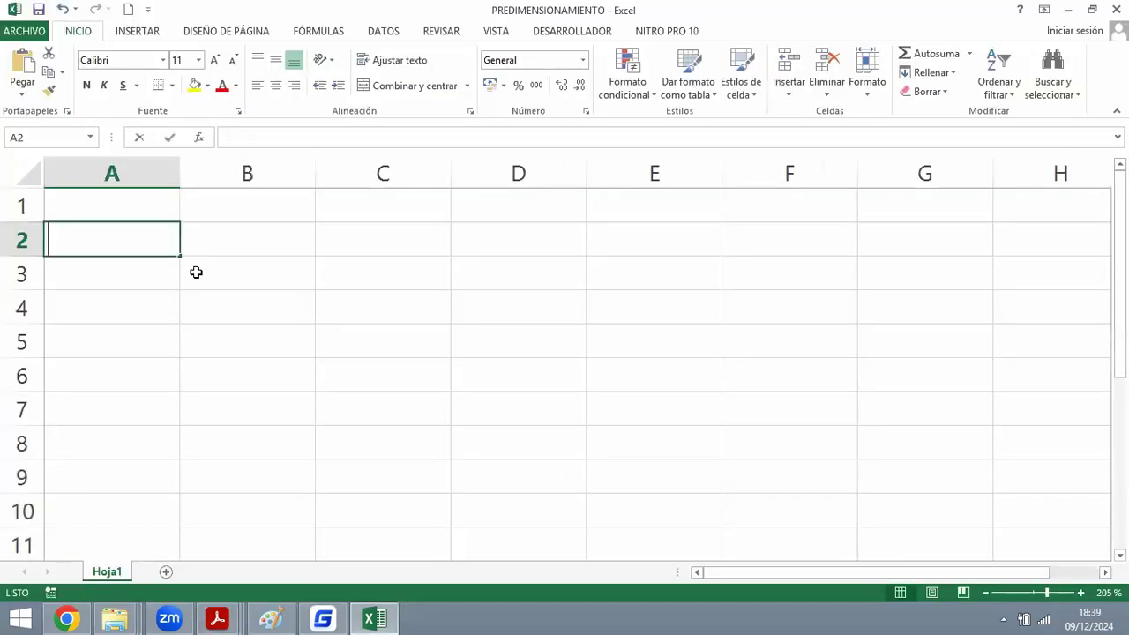
pyautogui.write('wlosa (t/')
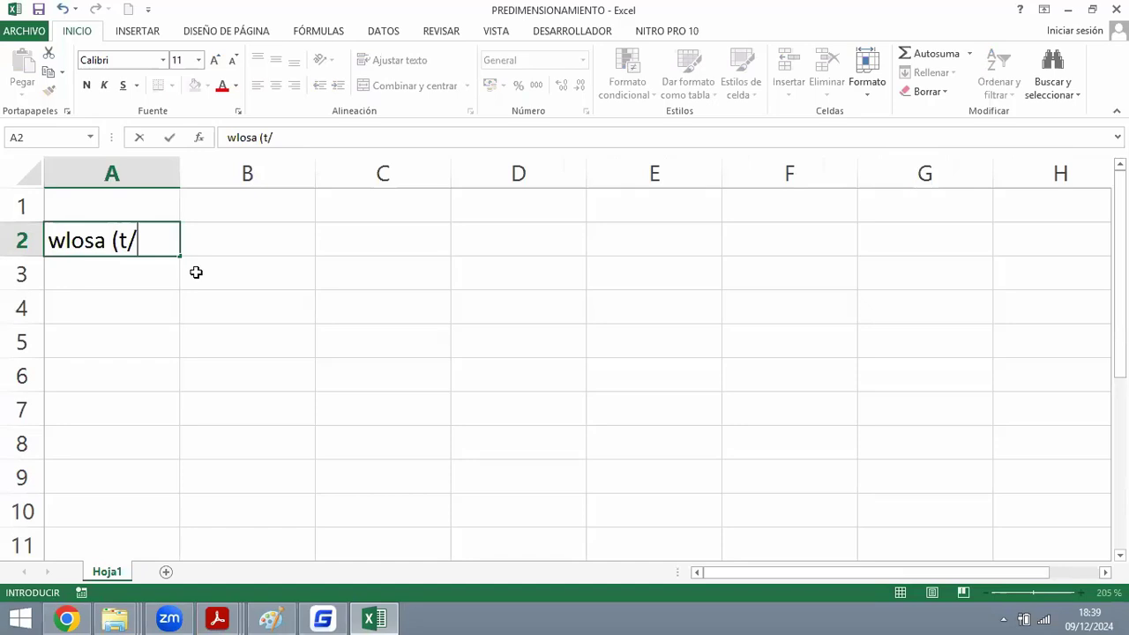
pyautogui.write('m2)')
pyautogui.press('Return')
# Give cell B2 a light gold fill and enter 0.3 as the slab load.
pyautogui.press('Up')
pyautogui.press('Right')
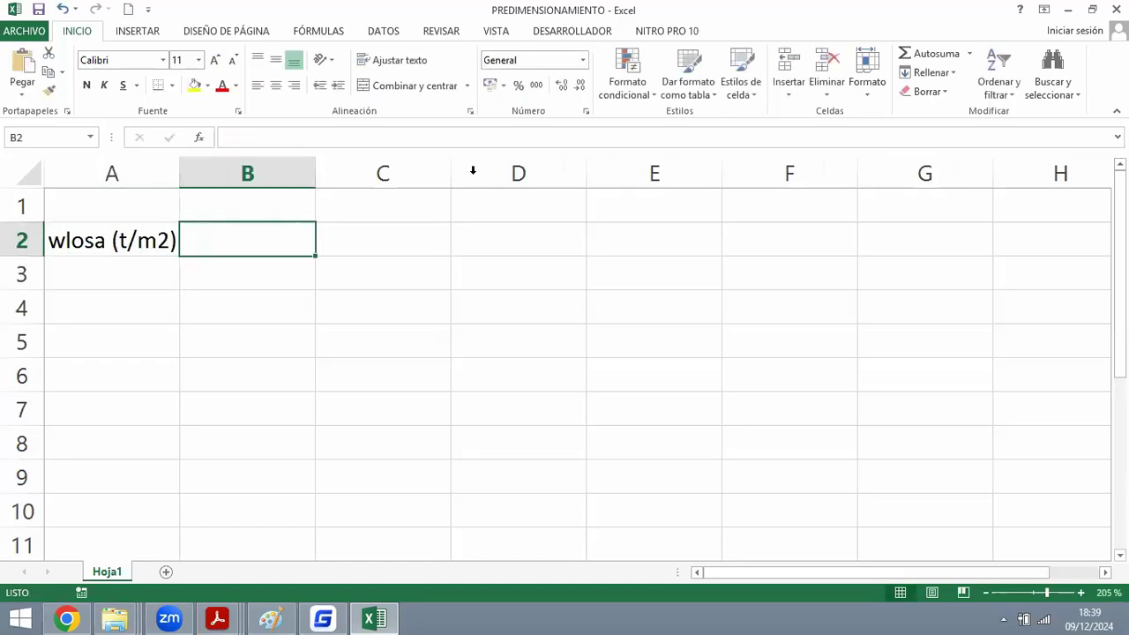
pyautogui.keyDown('ctrl'); pyautogui.scroll(2, 168, 234); pyautogui.keyUp('ctrl')
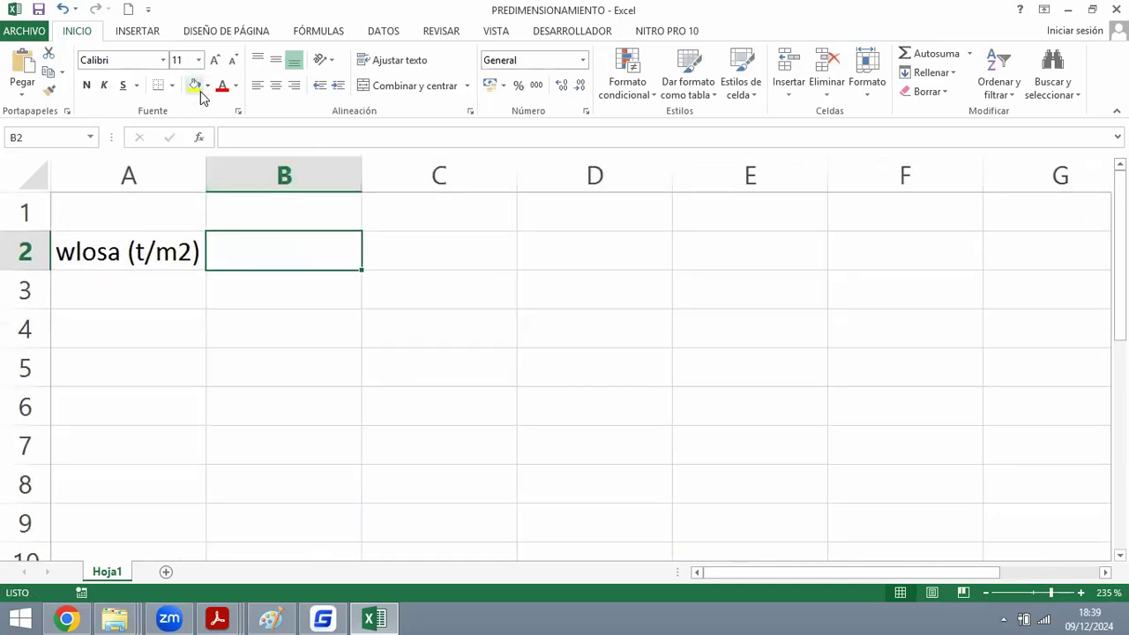
pyautogui.click(208, 86)
pyautogui.click(293, 146)
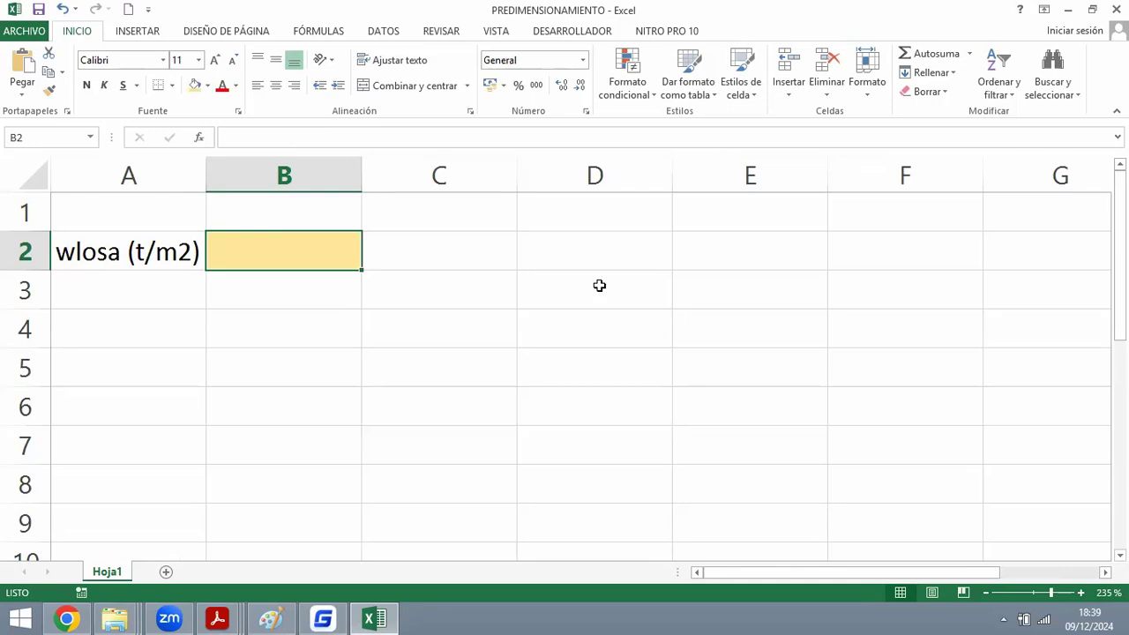
pyautogui.write('0.3')
pyautogui.press('Return')
pyautogui.press('Left')
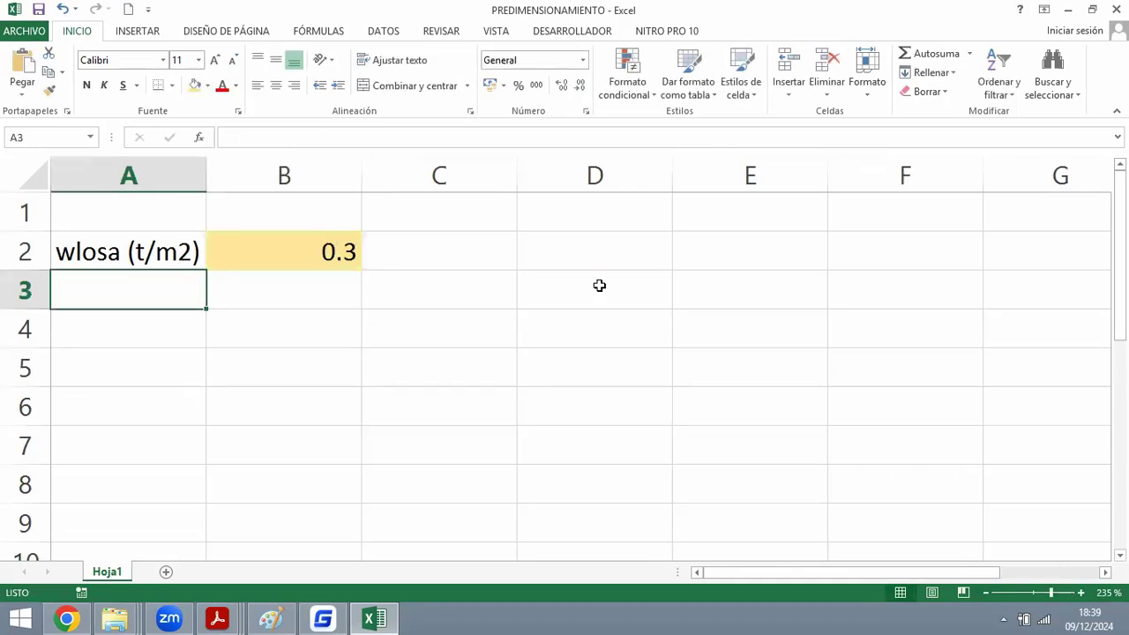
# Format the slab load in cell B2 to show two decimal places.
pyautogui.press('Up')
pyautogui.press('Right')
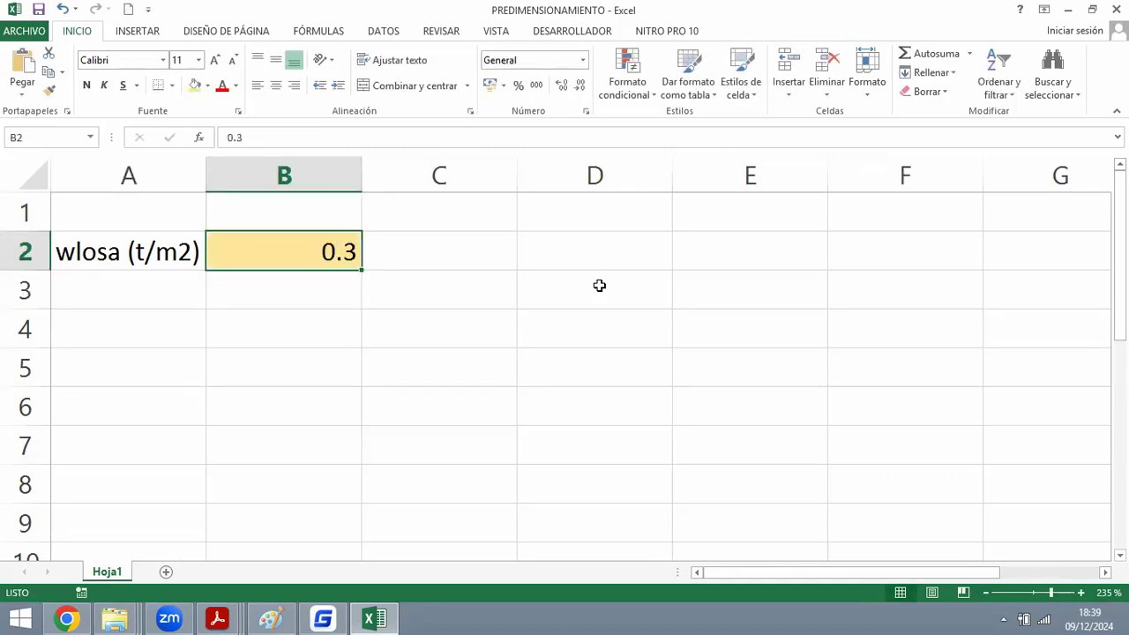
pyautogui.click(561, 85)
pyautogui.press('Down')
pyautogui.press('Right')
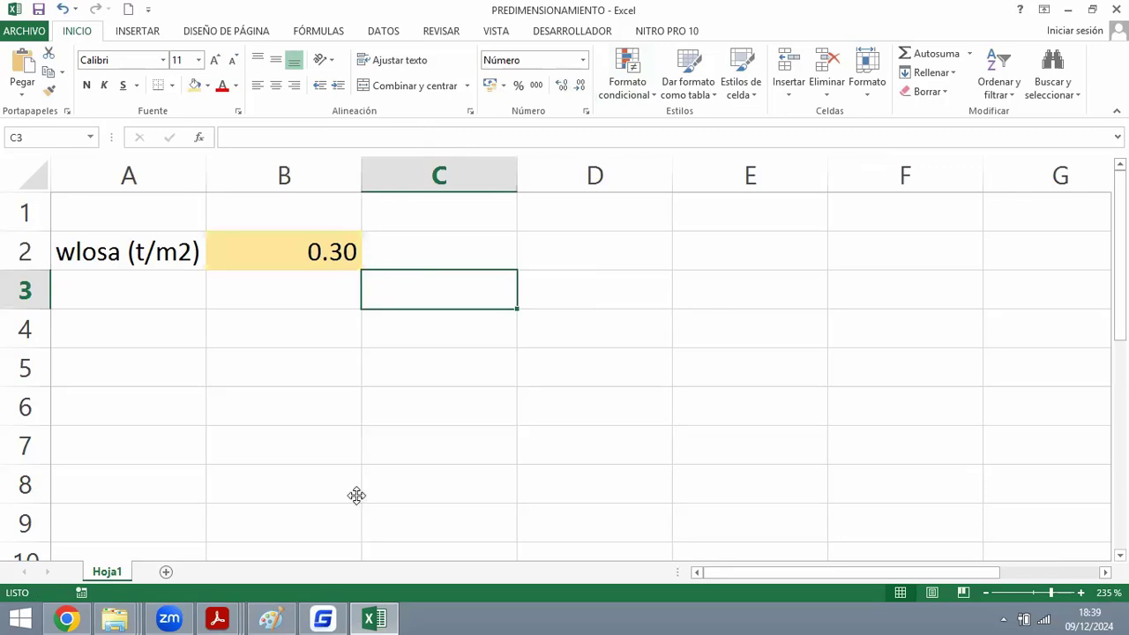
# Check the corridor area of the floor plan in the ESTRUCTURACIÓN PDF, then return to the slab load cell in Excel.
pyautogui.moveTo(227, 617)
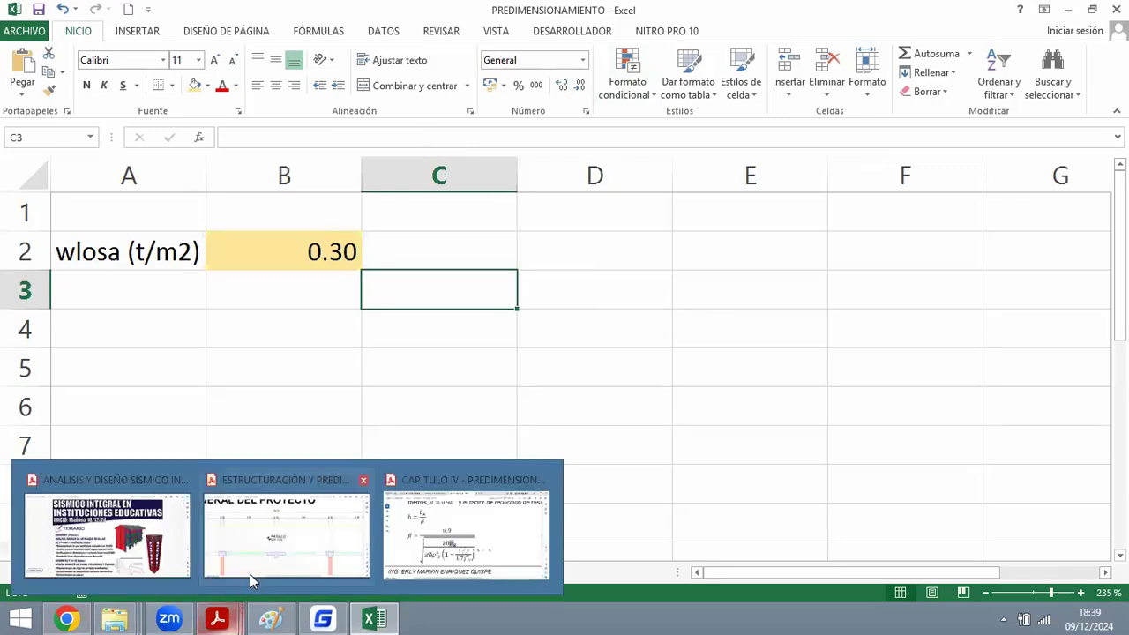
pyautogui.click(250, 574)
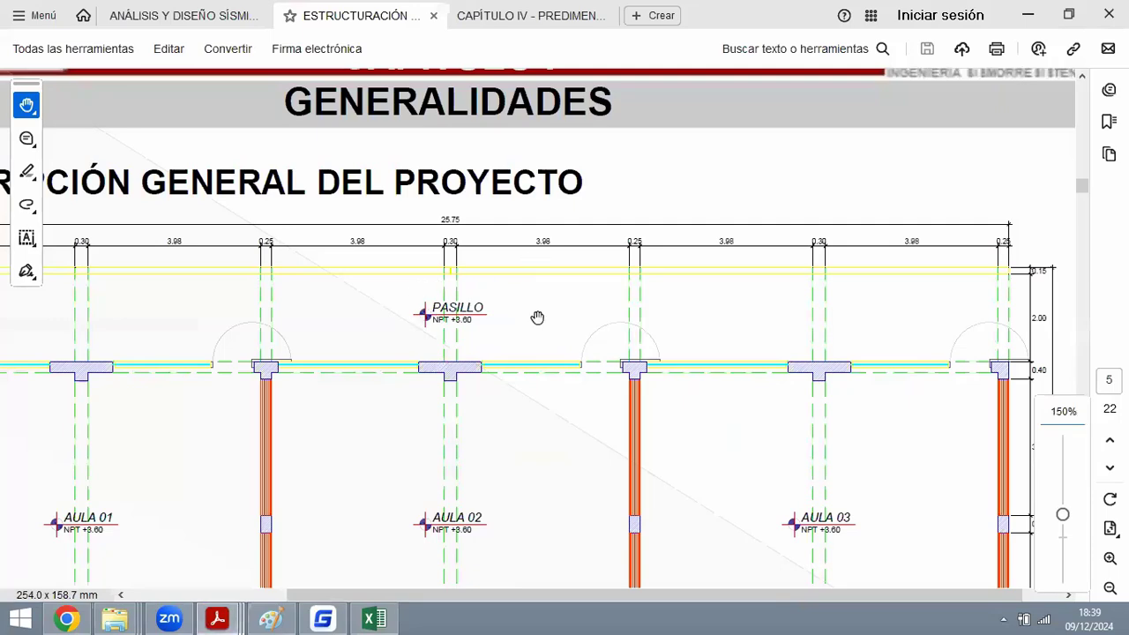
pyautogui.keyDown('ctrl'); pyautogui.scroll(2, 536, 318); pyautogui.keyUp('ctrl')
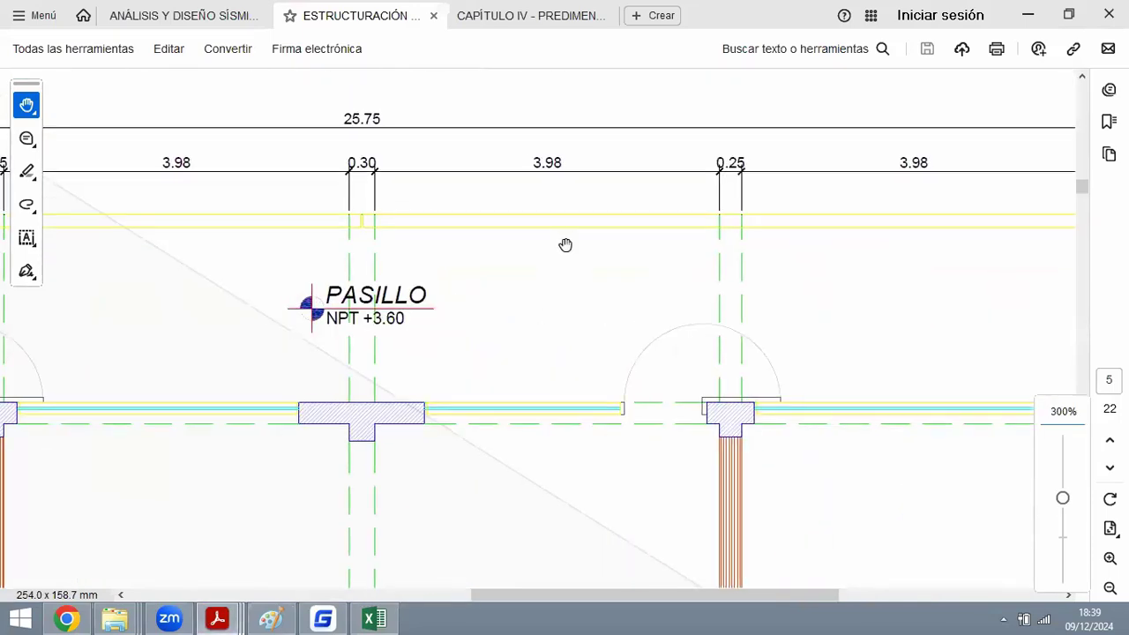
pyautogui.keyDown('ctrl'); pyautogui.scroll(-1, 565, 245); pyautogui.keyUp('ctrl')
pyautogui.click(1027, 14)
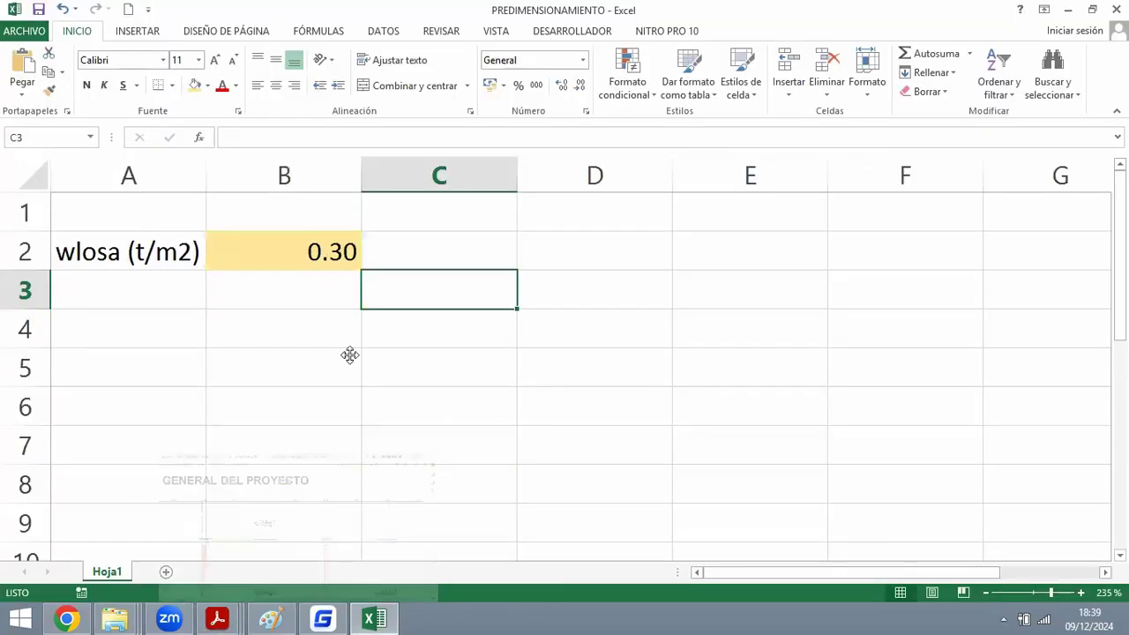
pyautogui.click(286, 247)
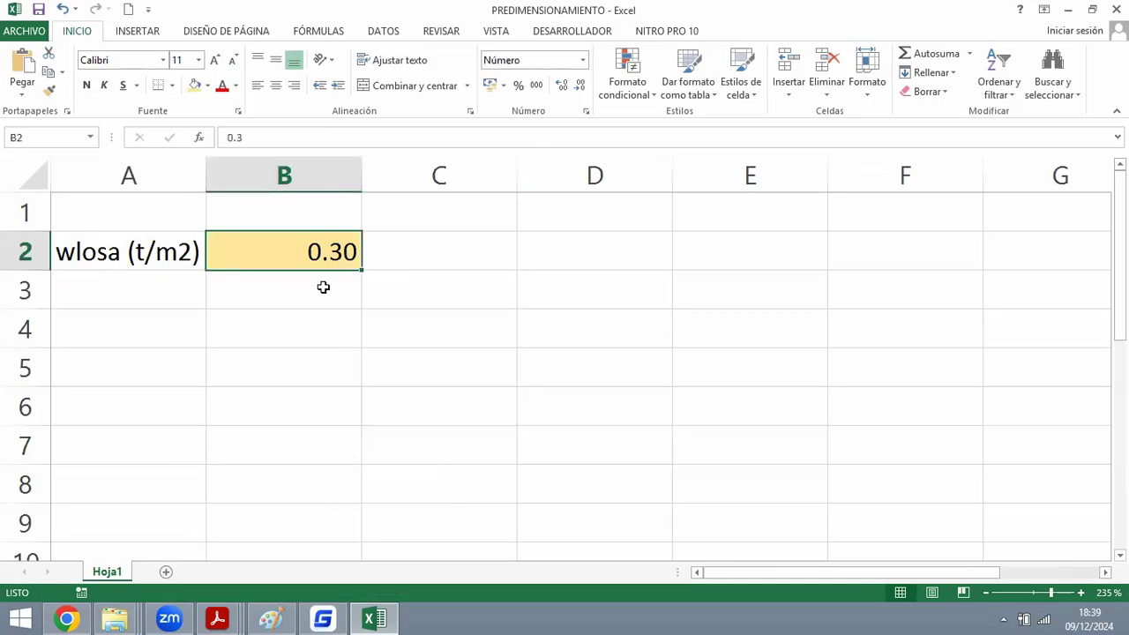
# Enter the label "wacab (t/m2)" in cell A3 for the finishes load.
pyautogui.click(135, 285)
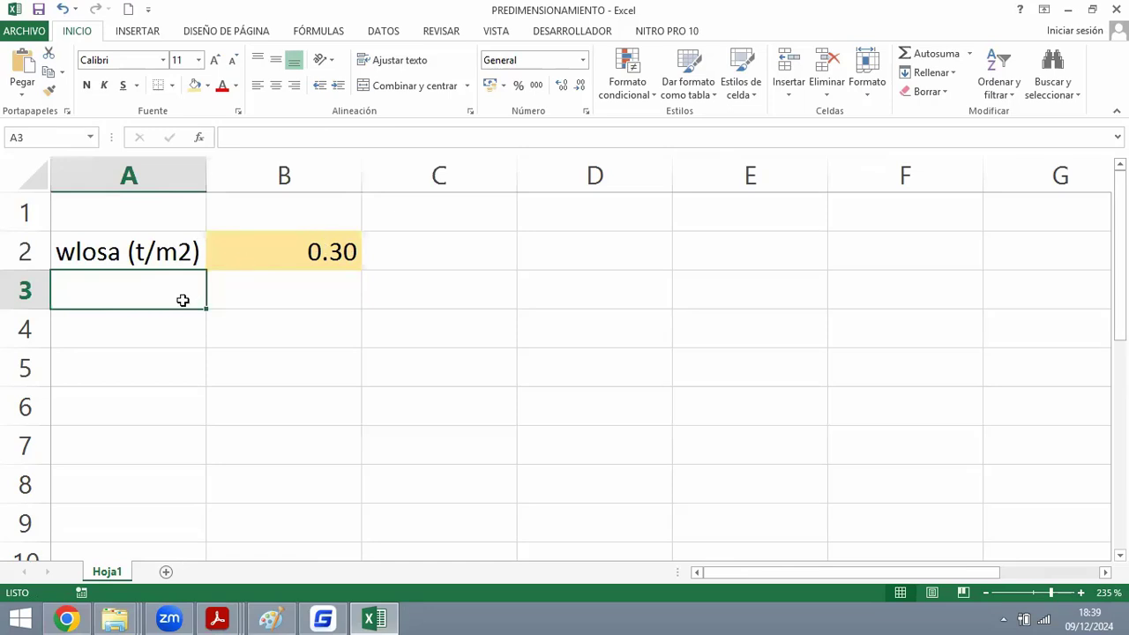
pyautogui.write('wac')
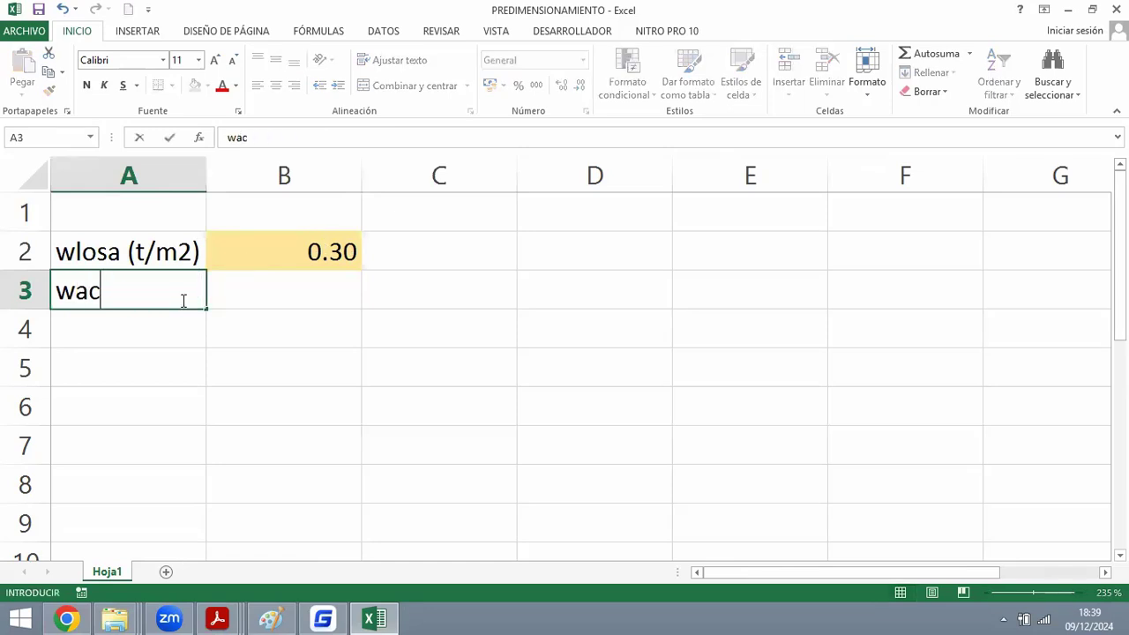
pyautogui.write('ab (t')
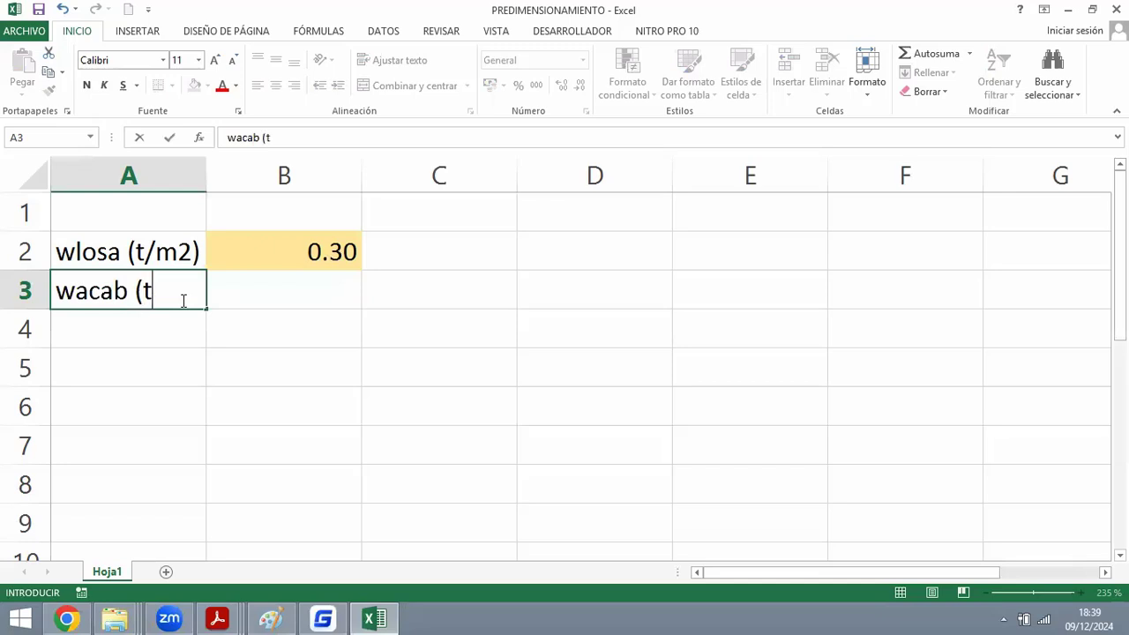
pyautogui.write('/m2)')
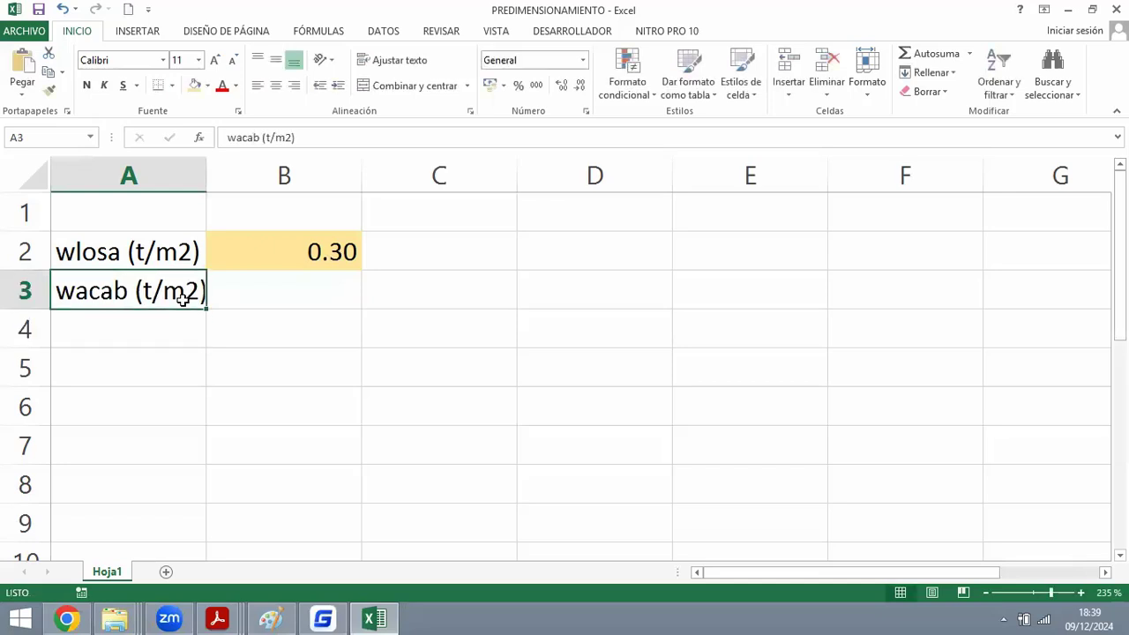
# Copy cell B2 with its formatting into B3 and set the finishes load to 0.12.
pyautogui.press('Right')
pyautogui.press('Up')
pyautogui.hotkey('ctrl', 'c')
pyautogui.press('Down')
pyautogui.press('Return')
pyautogui.press('Right')
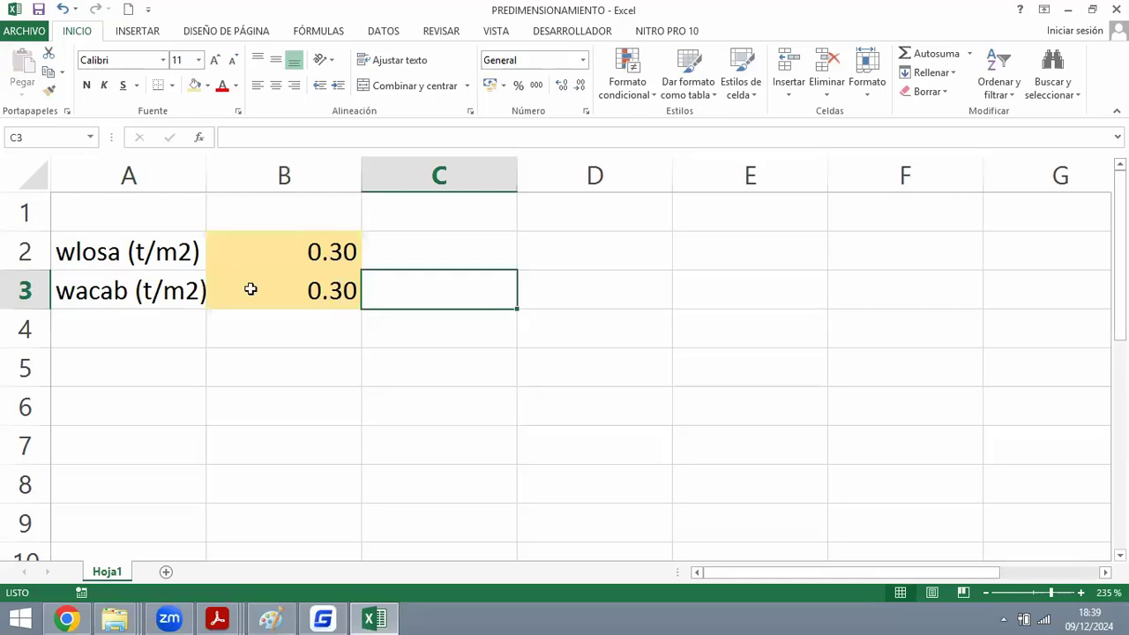
pyautogui.press('Left')
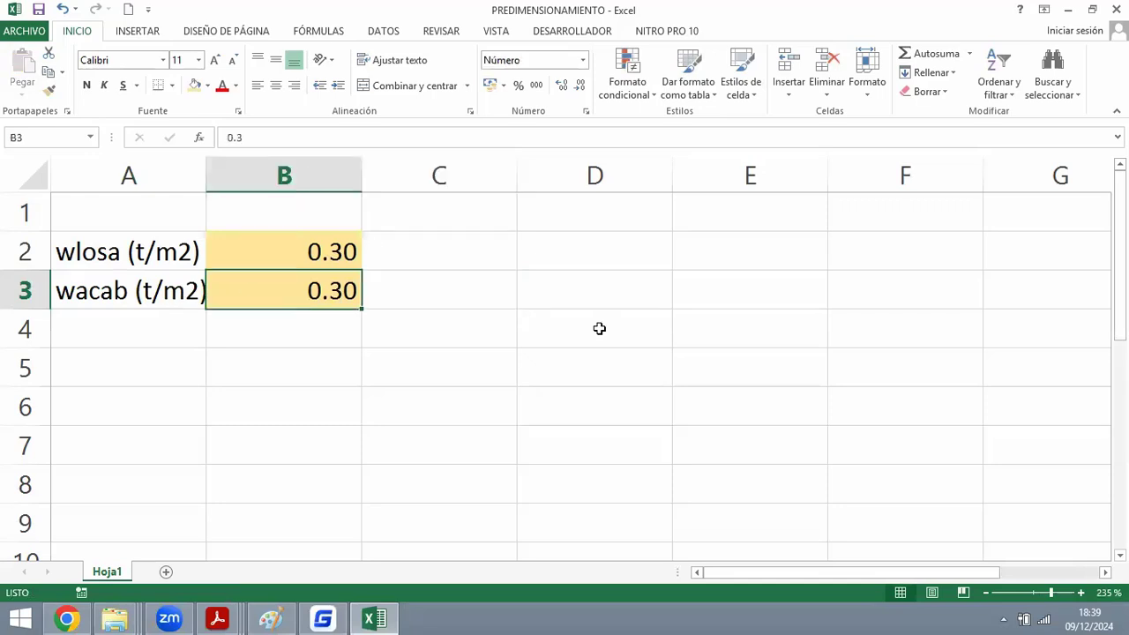
pyautogui.write('0.12')
pyautogui.press('Return')
pyautogui.press('Left')
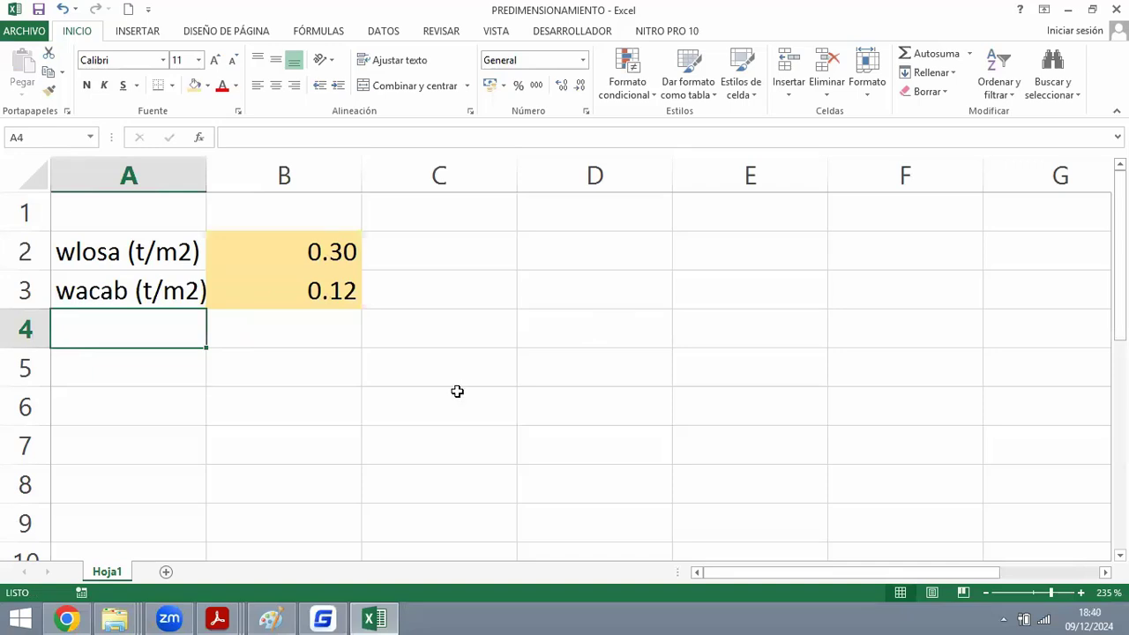
# Enter the label "wtab (t/m2)" in cell A4 for the partition load.
pyautogui.write('wtab')
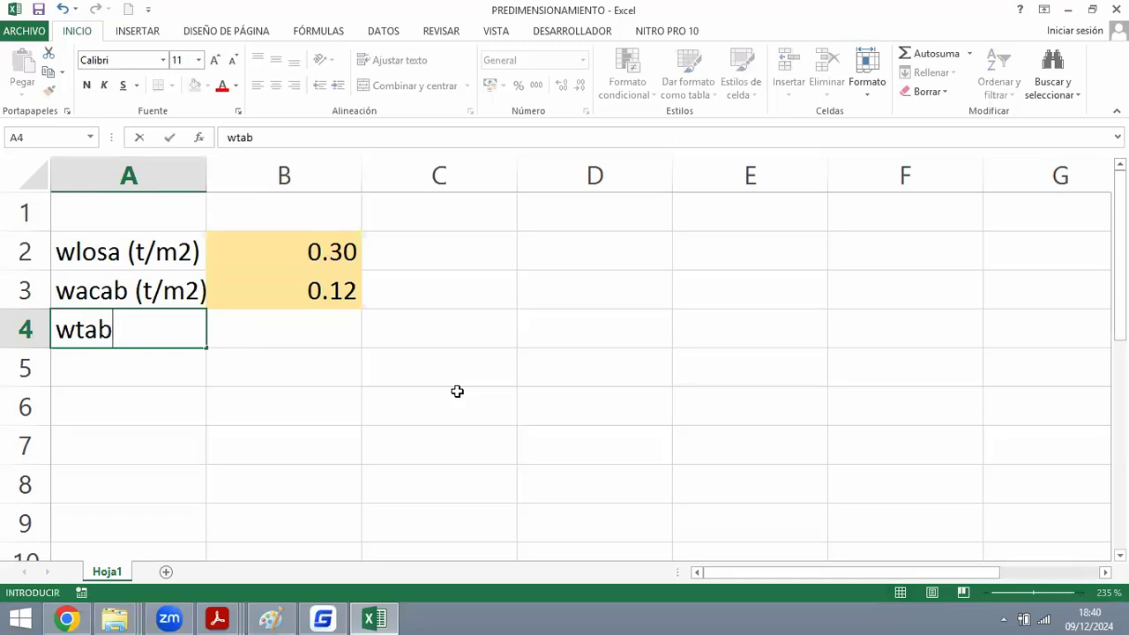
pyautogui.write(' (t/m2)')
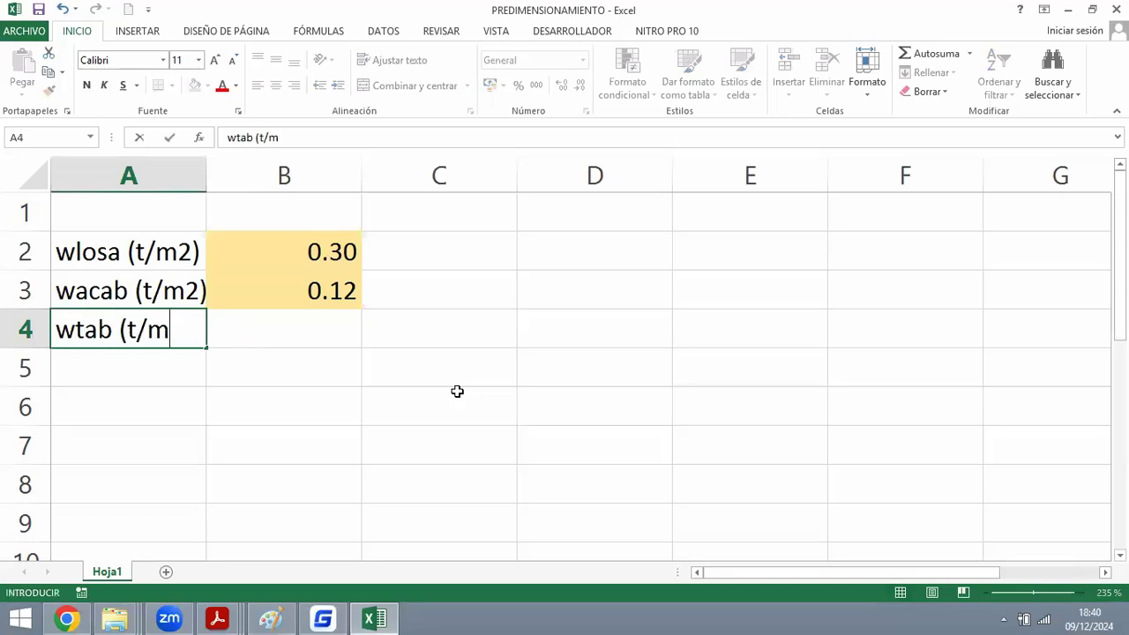
pyautogui.press('Return')
# Copy cell B3 with its formatting into B4 and set the partition load to 0.
pyautogui.press('Up')
pyautogui.press('Up')
pyautogui.press('Right')
pyautogui.hotkey('ctrl', 'c')
pyautogui.press('Down')
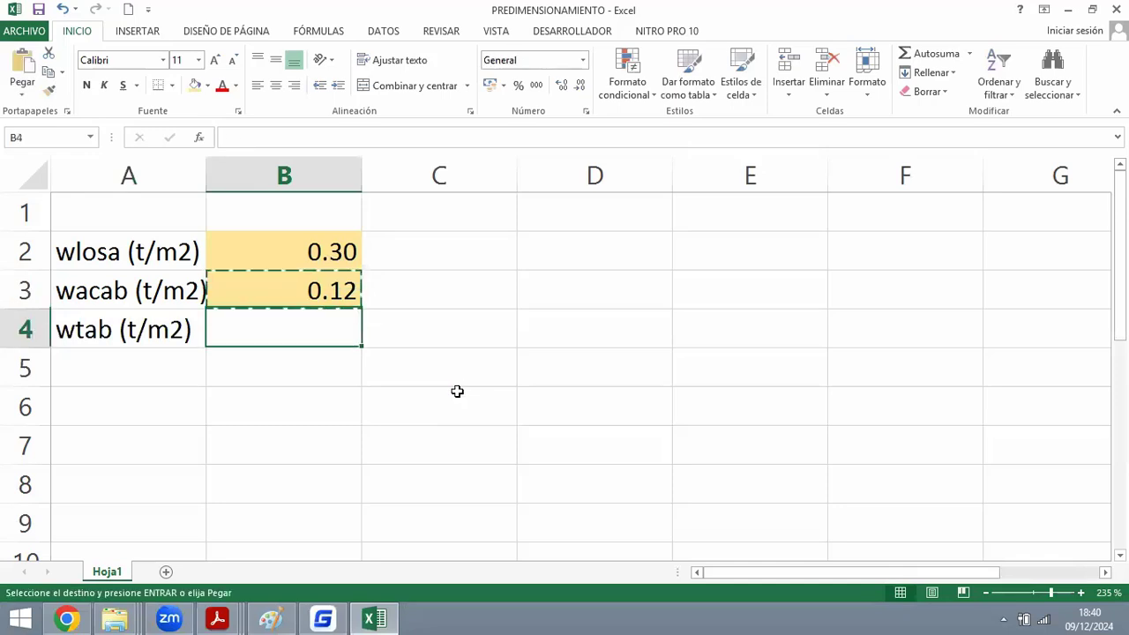
pyautogui.hotkey('ctrl', 'v')
pyautogui.write('0')
pyautogui.press('Return')
pyautogui.press('Left')
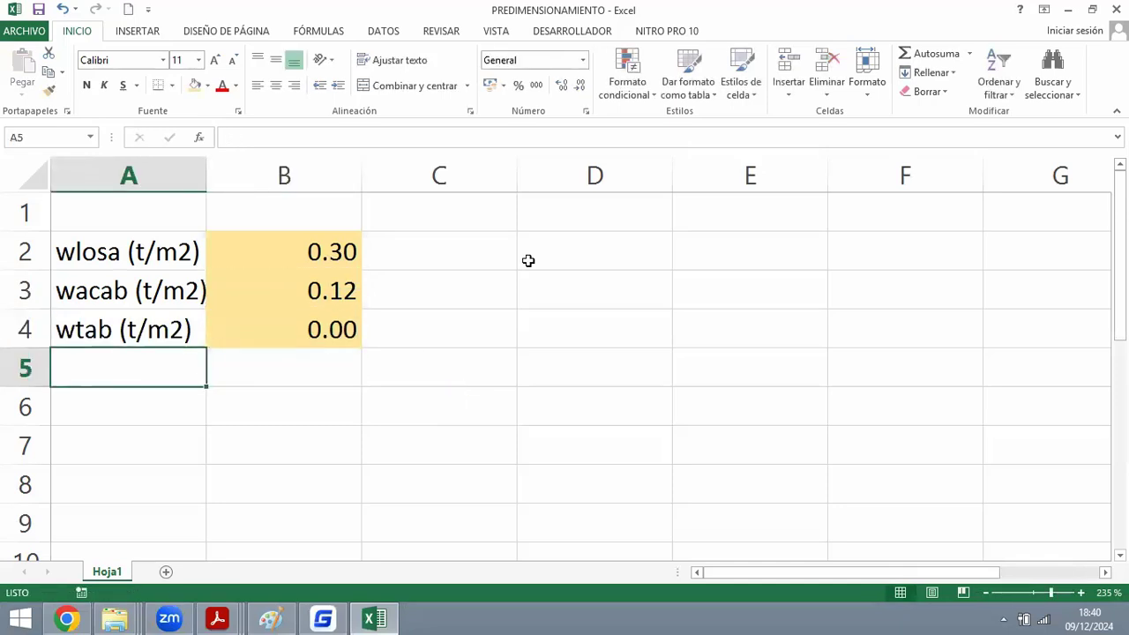
# Enter the label "ws/c (t/m2)" in cell A5 for the live load.
pyautogui.write('ws')
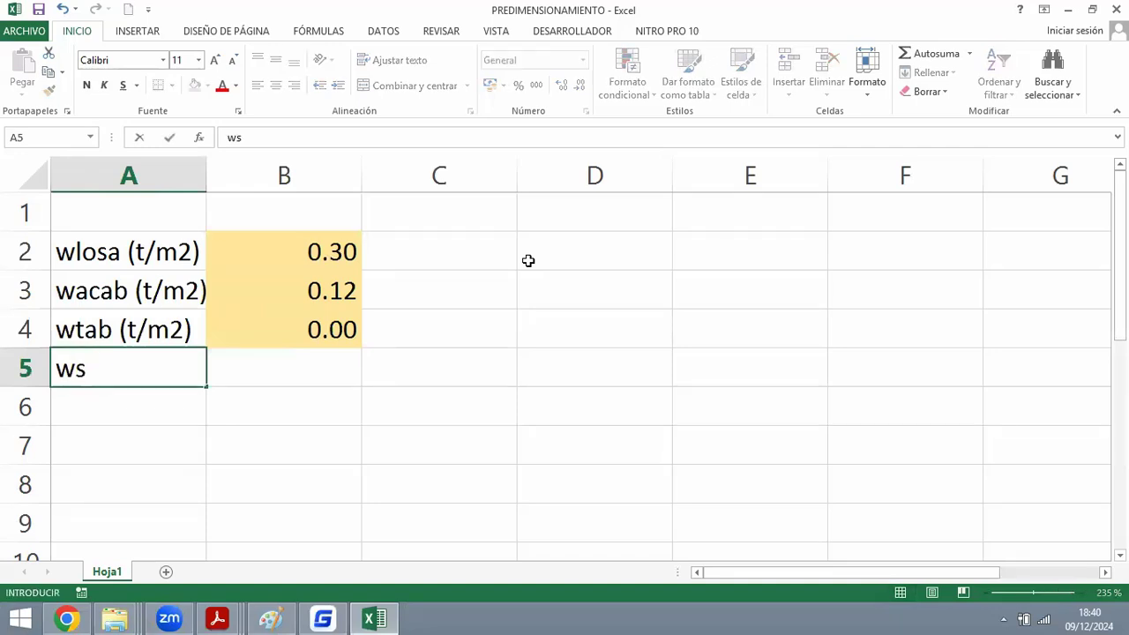
pyautogui.write('/c')
pyautogui.press('BackSpace')
pyautogui.write('/c (')
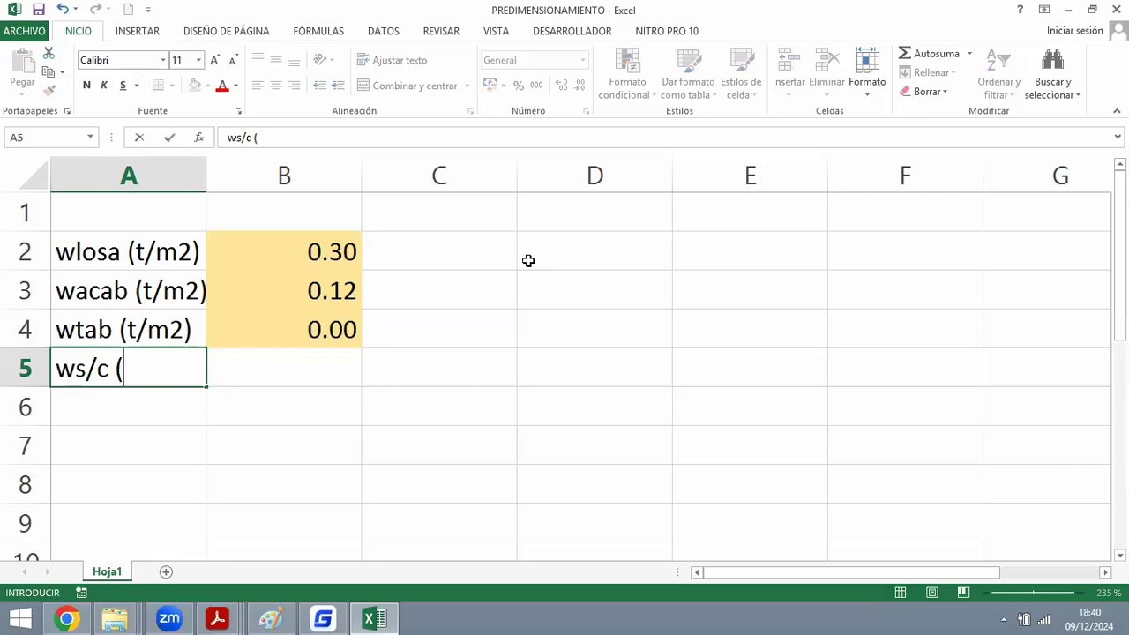
pyautogui.write('t/m2)')
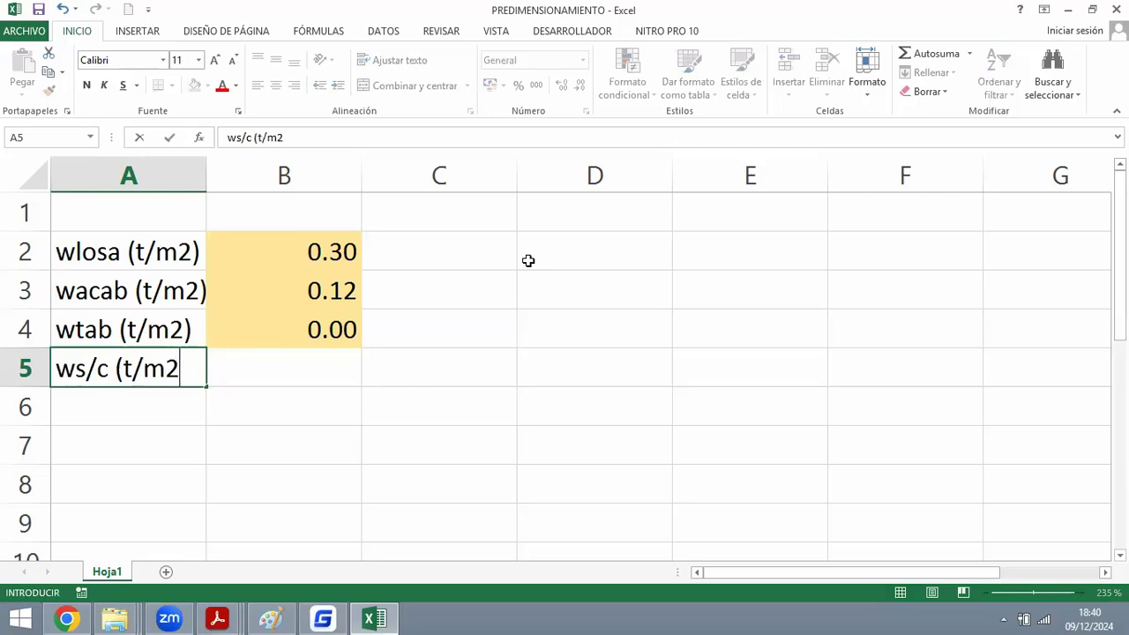
pyautogui.press('Return')
# Copy cell B4 with its formatting into B5 and set the live load to 0.25.
pyautogui.press('Up')
pyautogui.press('Up')
pyautogui.press('Right')
pyautogui.hotkey('ctrl', 'c')
pyautogui.press('Down')
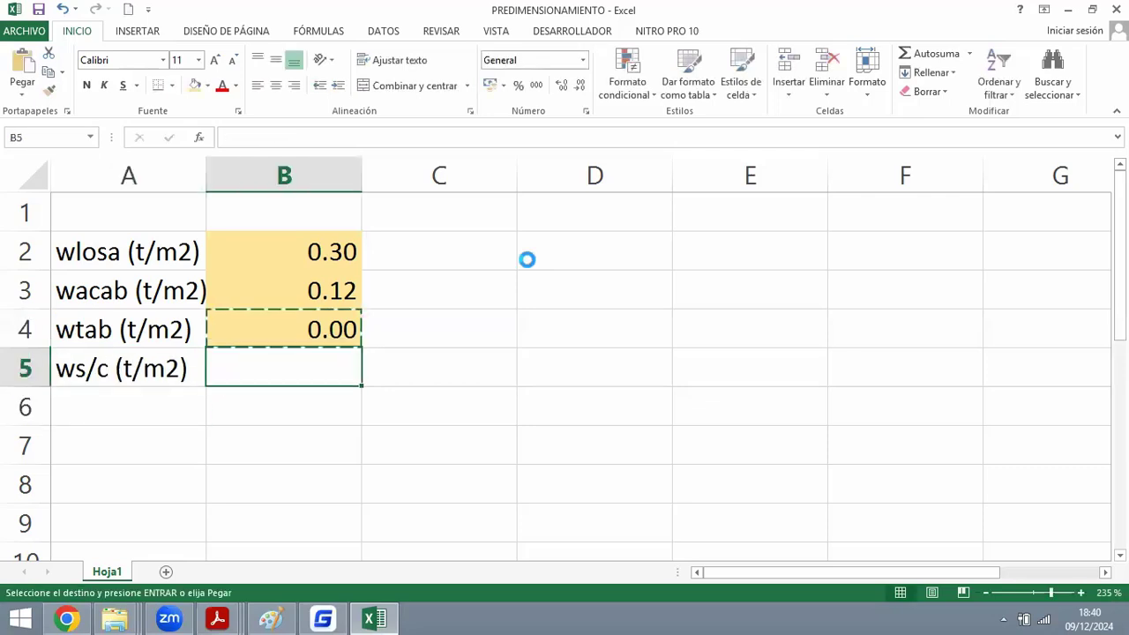
pyautogui.hotkey('ctrl', 'v')
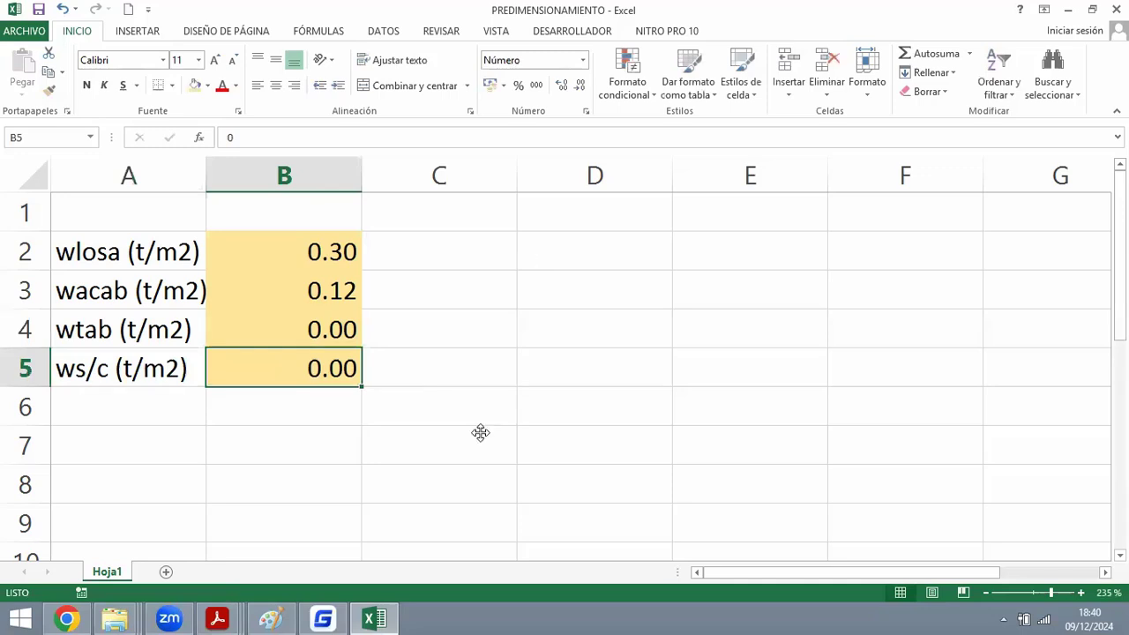
pyautogui.write('0.25')
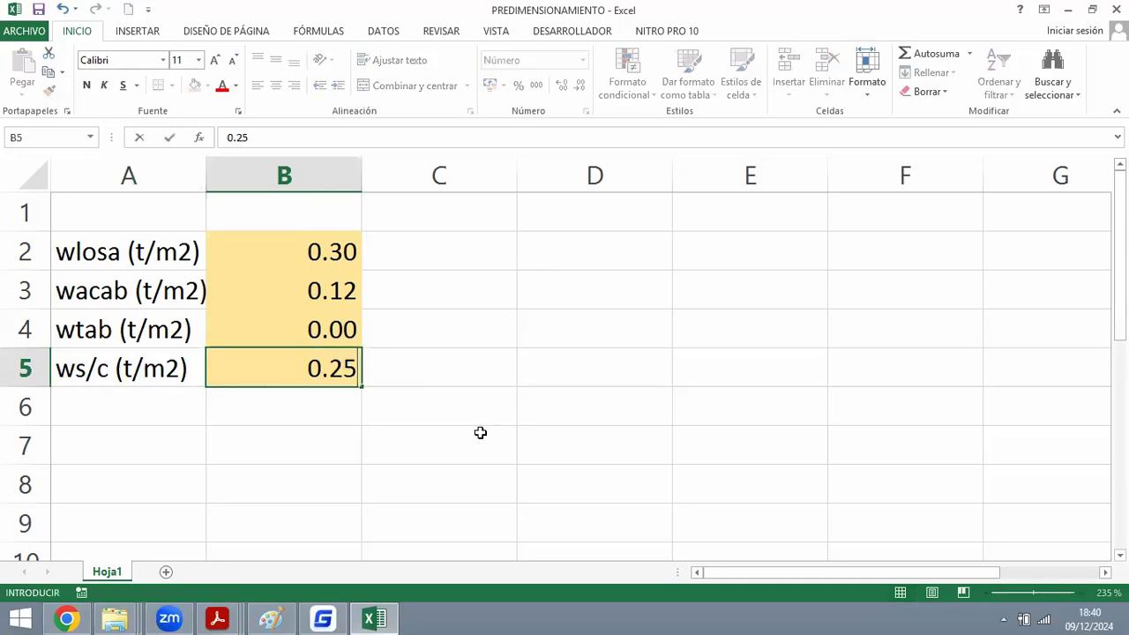
pyautogui.press('Return')
pyautogui.press('Left')
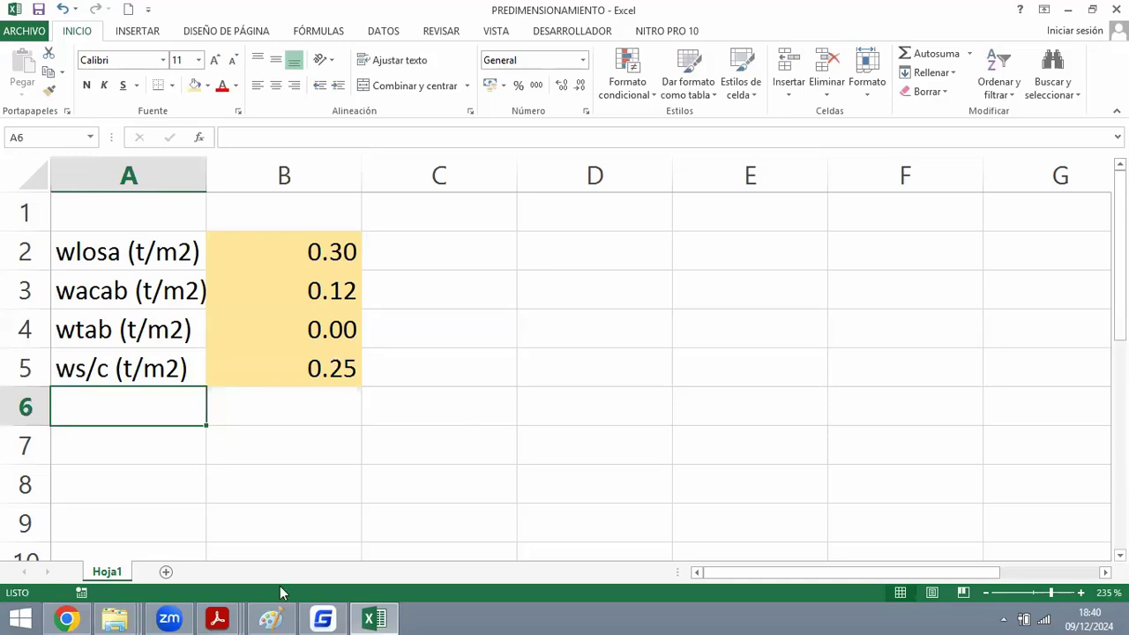
# Switch to GstarCAD and examine the beam's span and tributary width dimensions in the structural plan.
pyautogui.click(323, 618)
pyautogui.scroll(2, 534, 291)
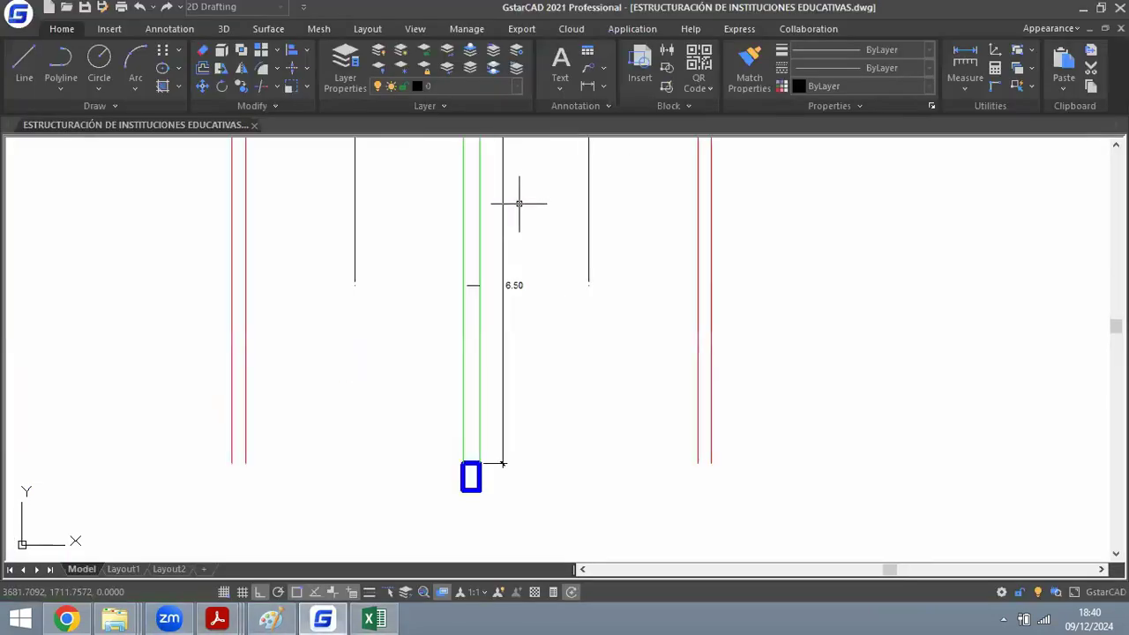
pyautogui.scroll(-2, 494, 386)
pyautogui.scroll(1, 505, 256)
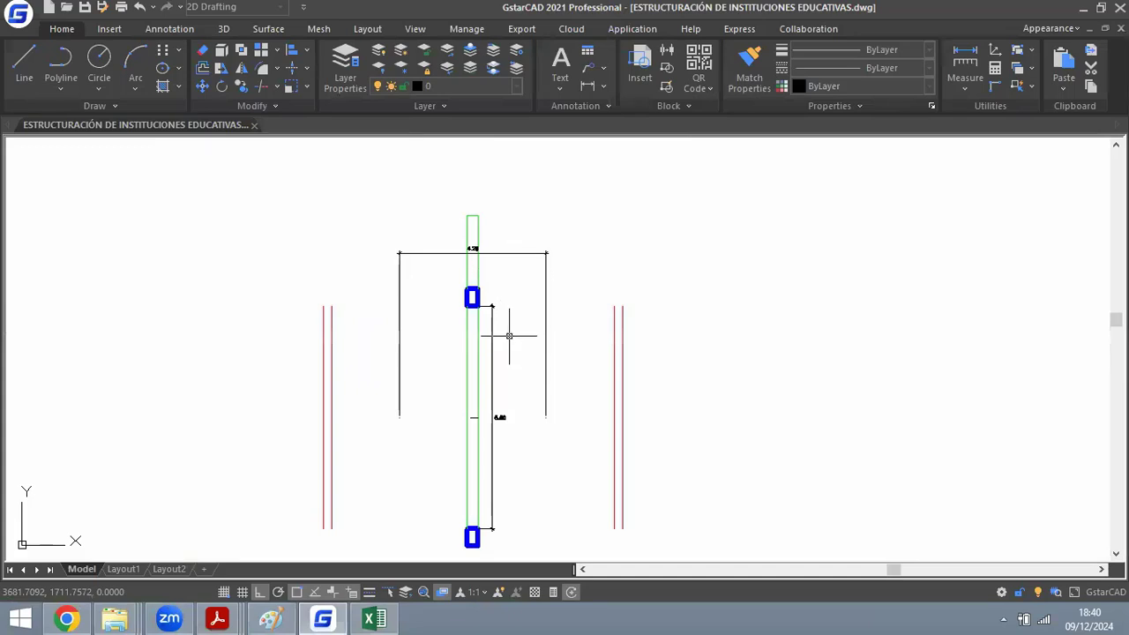
pyautogui.scroll(5, 473, 292)
pyautogui.scroll(-5, 484, 353)
pyautogui.scroll(2, 487, 214)
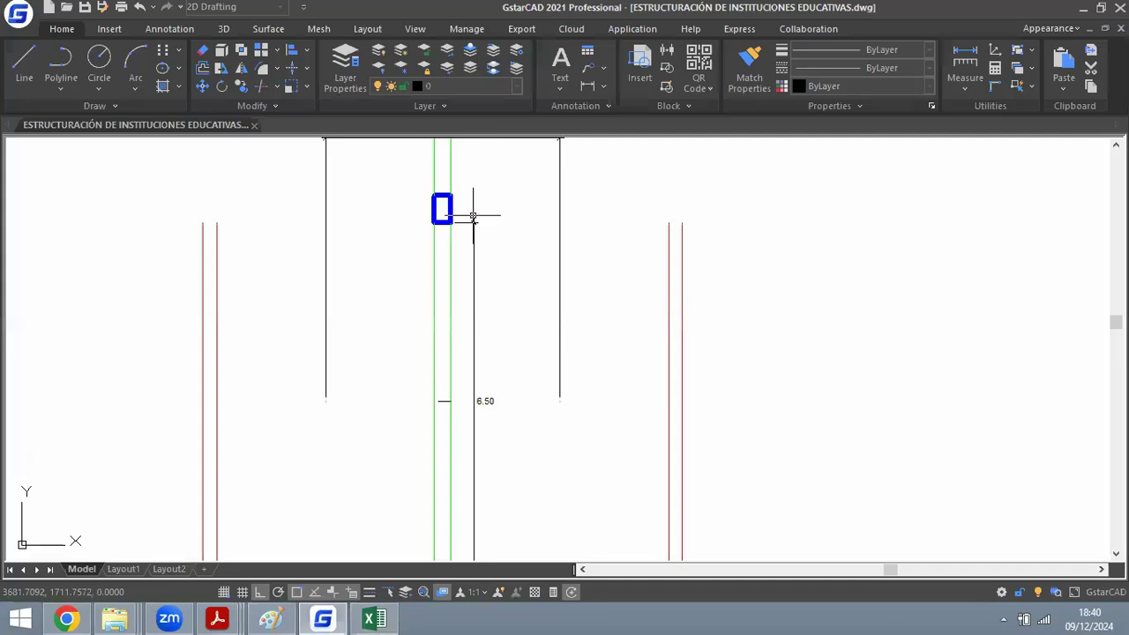
pyautogui.scroll(2, 448, 242)
pyautogui.scroll(-2, 446, 242)
pyautogui.scroll(3, 524, 177)
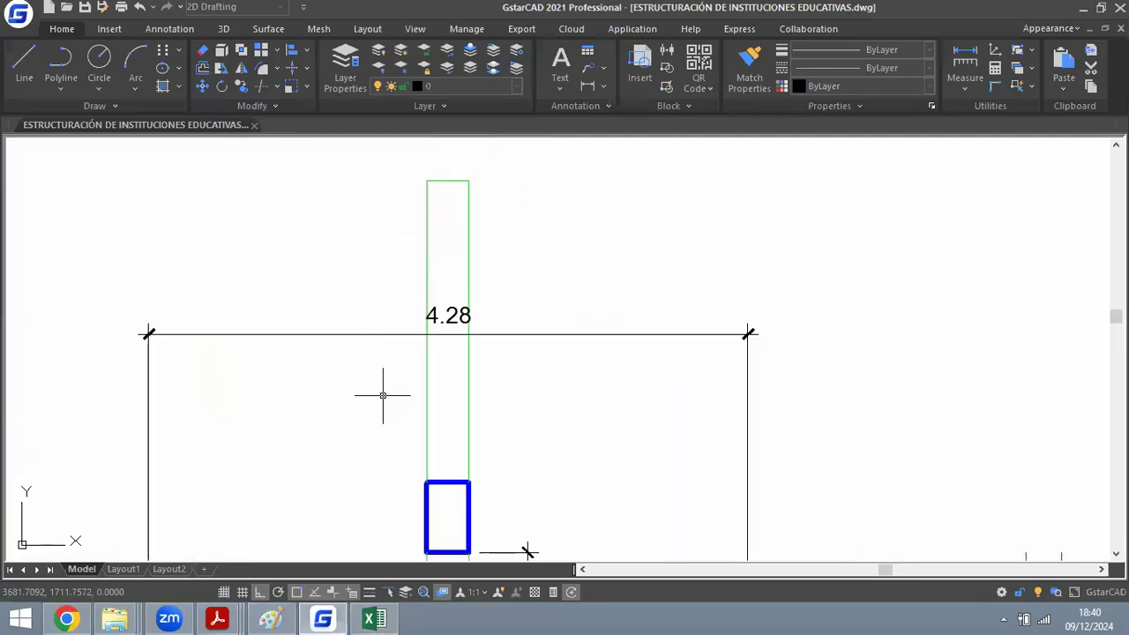
pyautogui.scroll(-4, 478, 220)
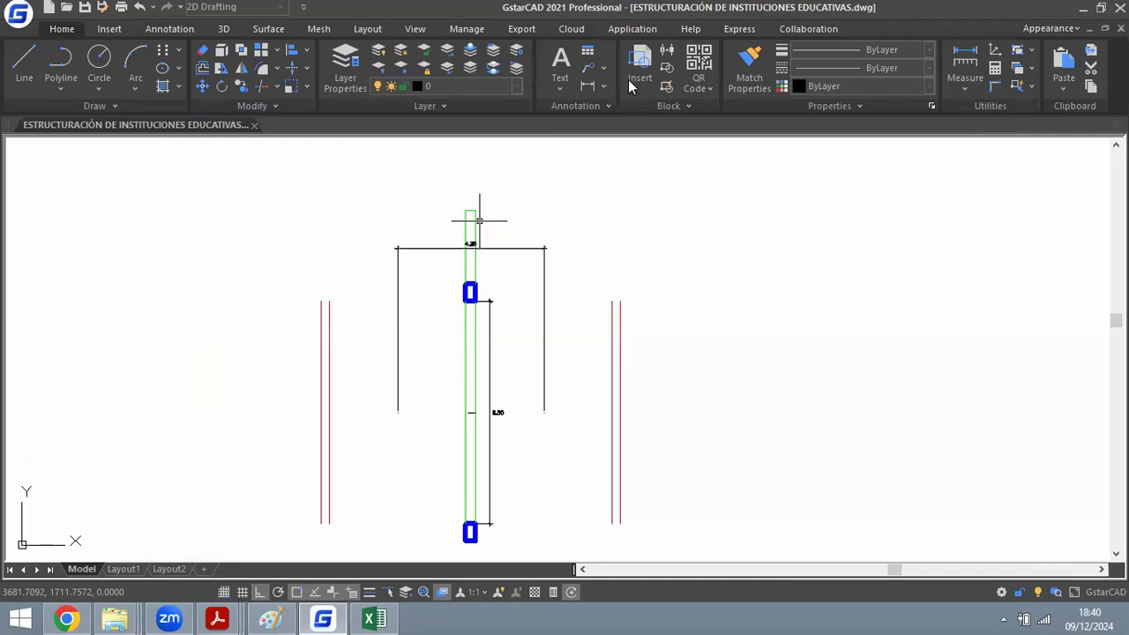
# Return to Excel and rename the sheet Hoja1 as VIGA CONTINUA.
pyautogui.hotkey('alt', 'Tab')
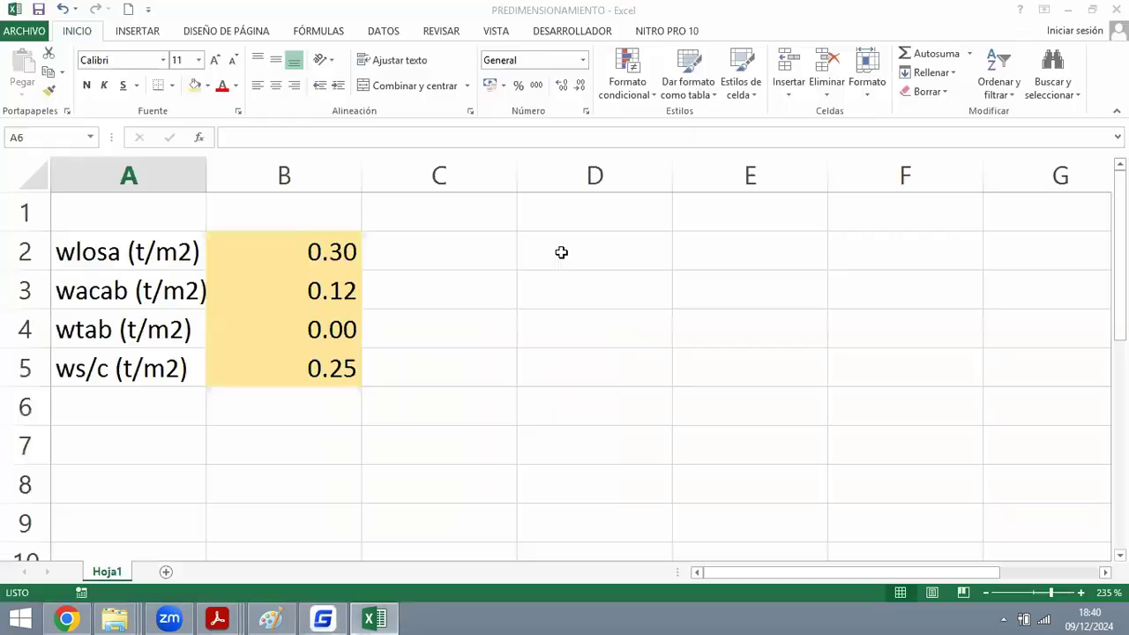
pyautogui.rightClick(122, 575)
pyautogui.click(262, 421)
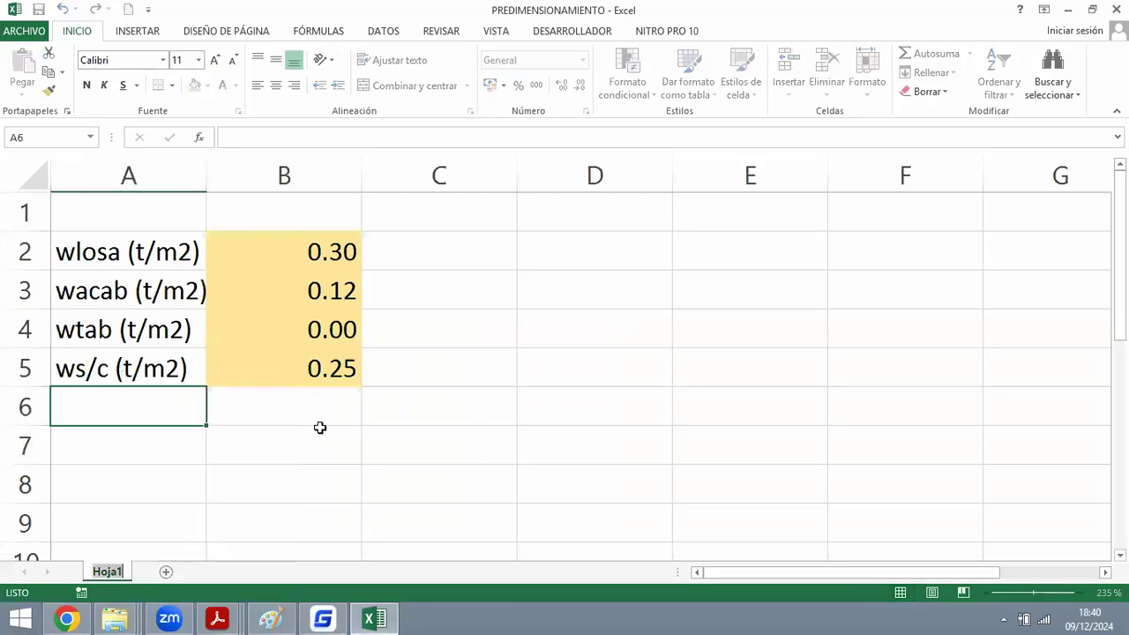
pyautogui.write('v')
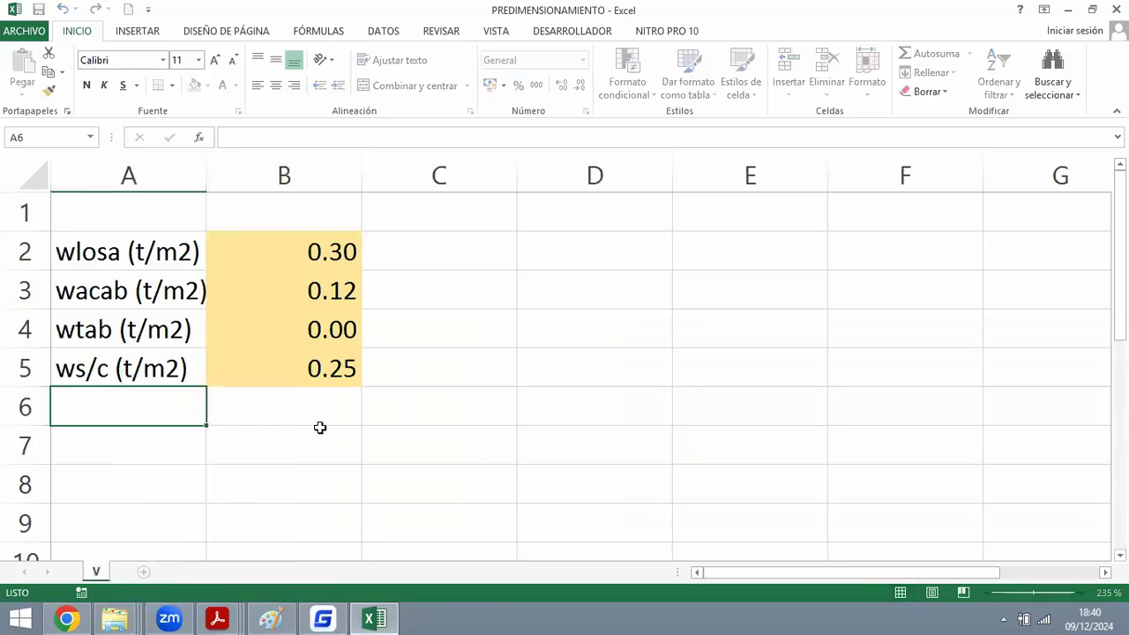
pyautogui.write('IGA BIEMPO')
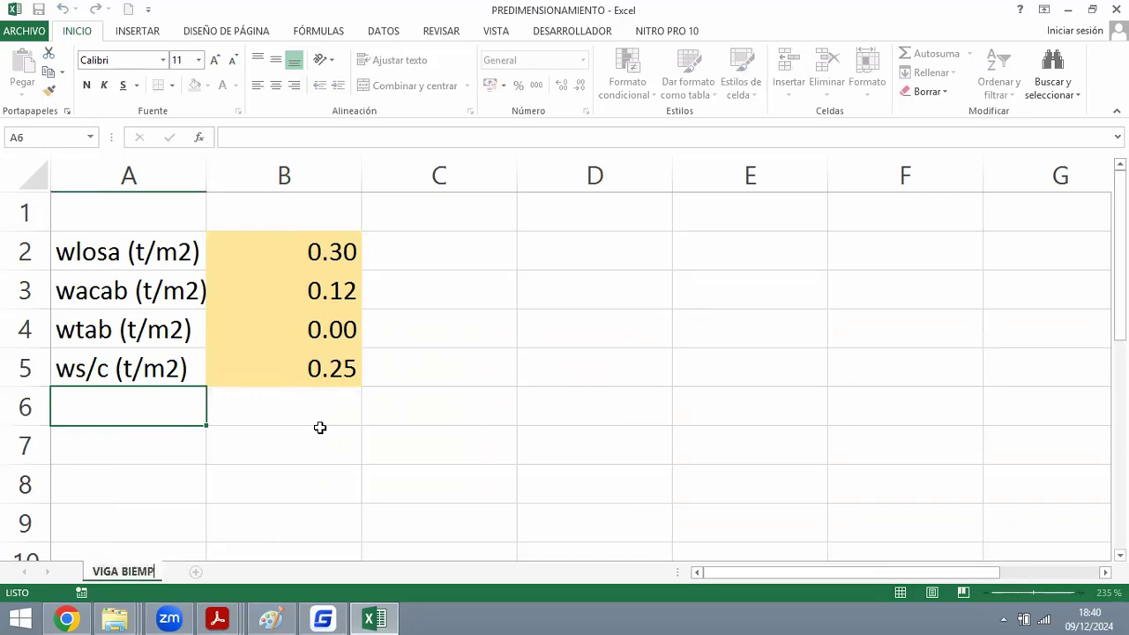
pyautogui.press('BackSpace')
pyautogui.press('BackSpace')
pyautogui.press('BackSpace')
pyautogui.press('BackSpace')
pyautogui.press('BackSpace')
pyautogui.press('BackSpace')
pyautogui.write('CONTINUA')
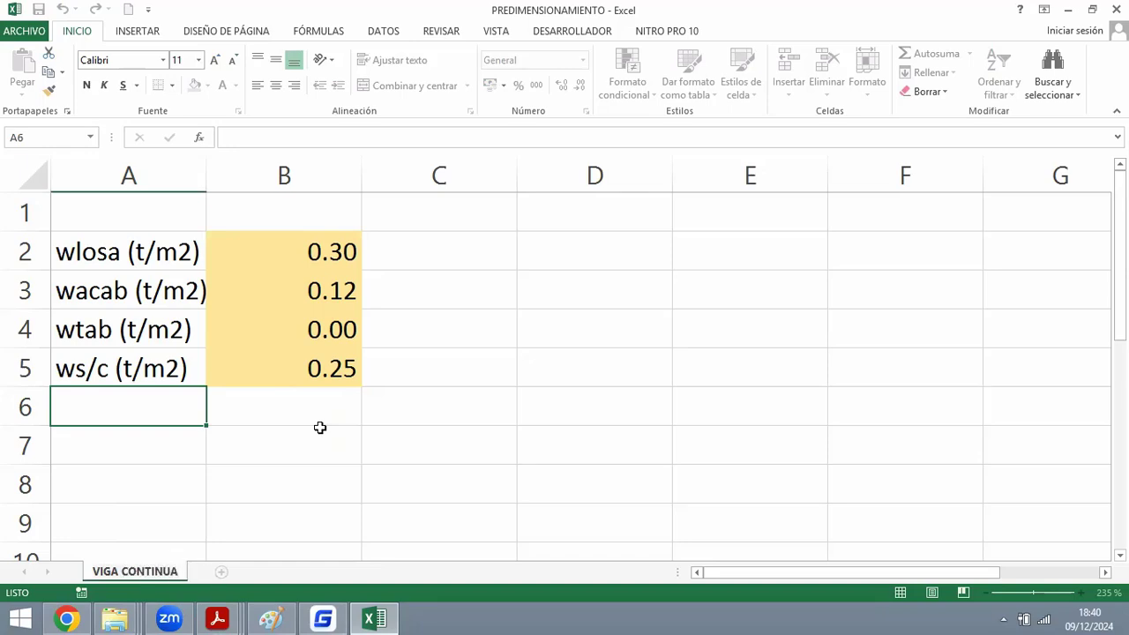
pyautogui.click(377, 444)
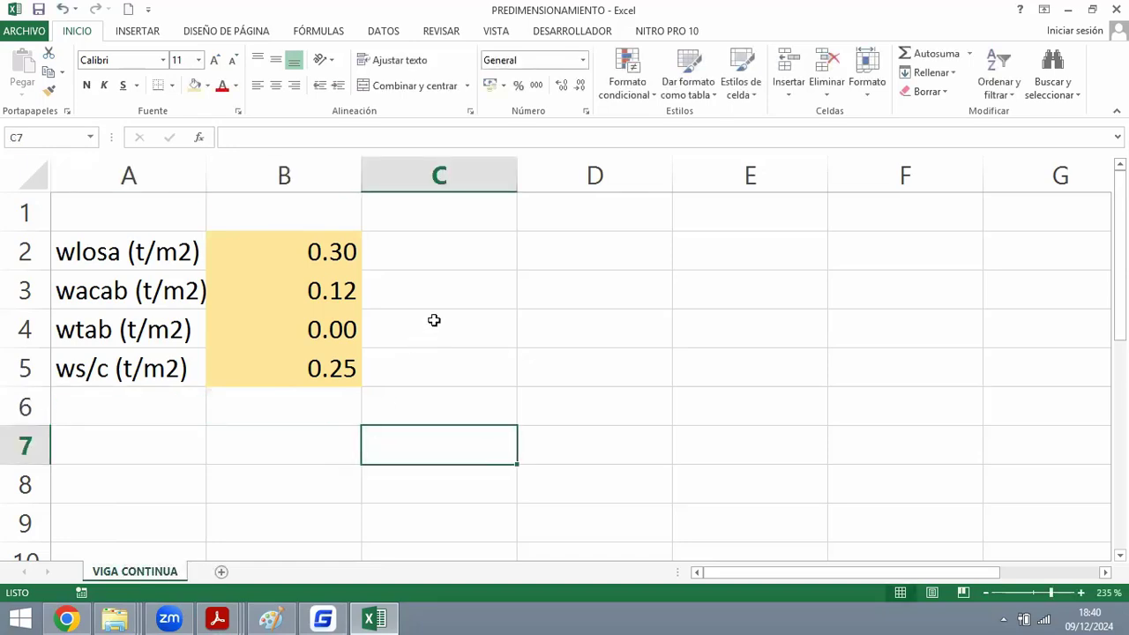
# Enter the label "WD (t/m2)" in cell A6 for the total dead load.
pyautogui.click(270, 380)
pyautogui.click(131, 396)
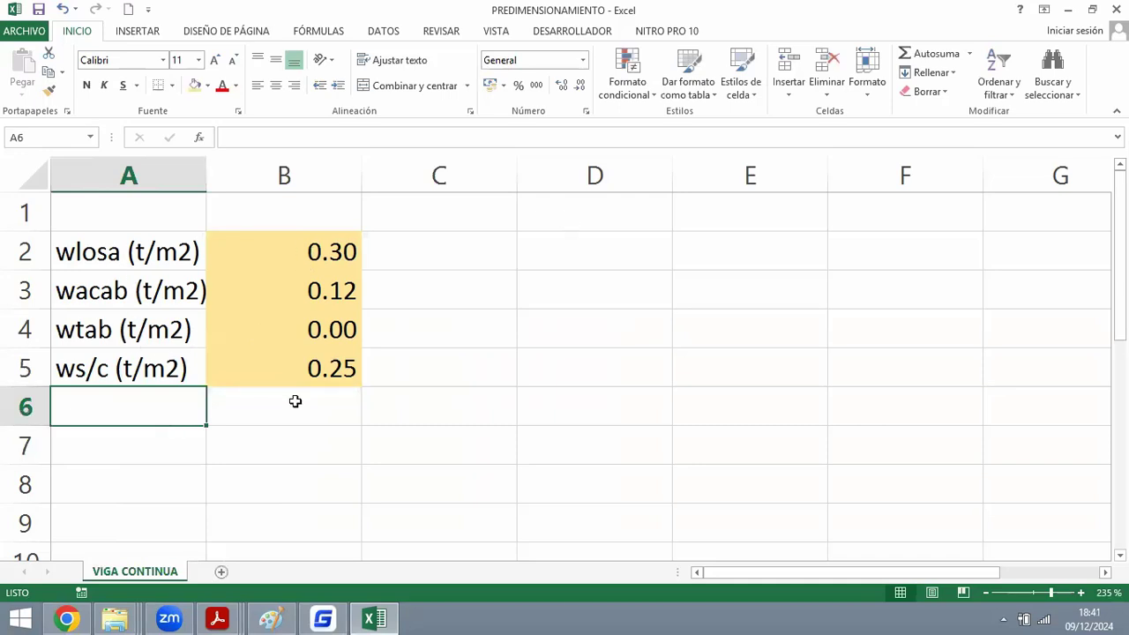
pyautogui.write('W')
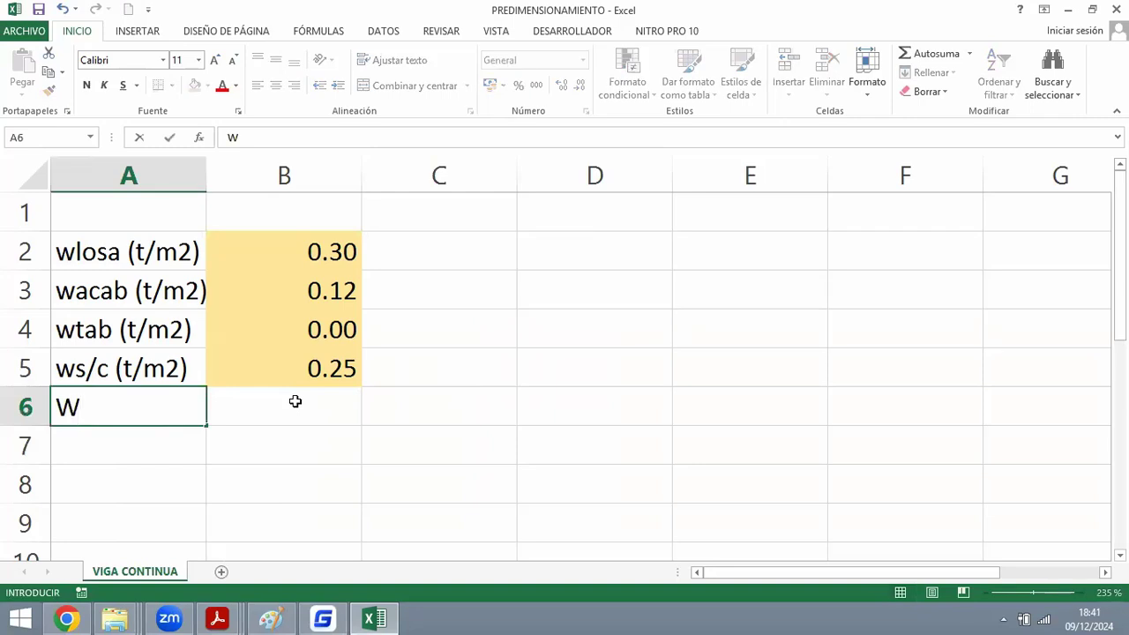
pyautogui.write('D (t/m2)')
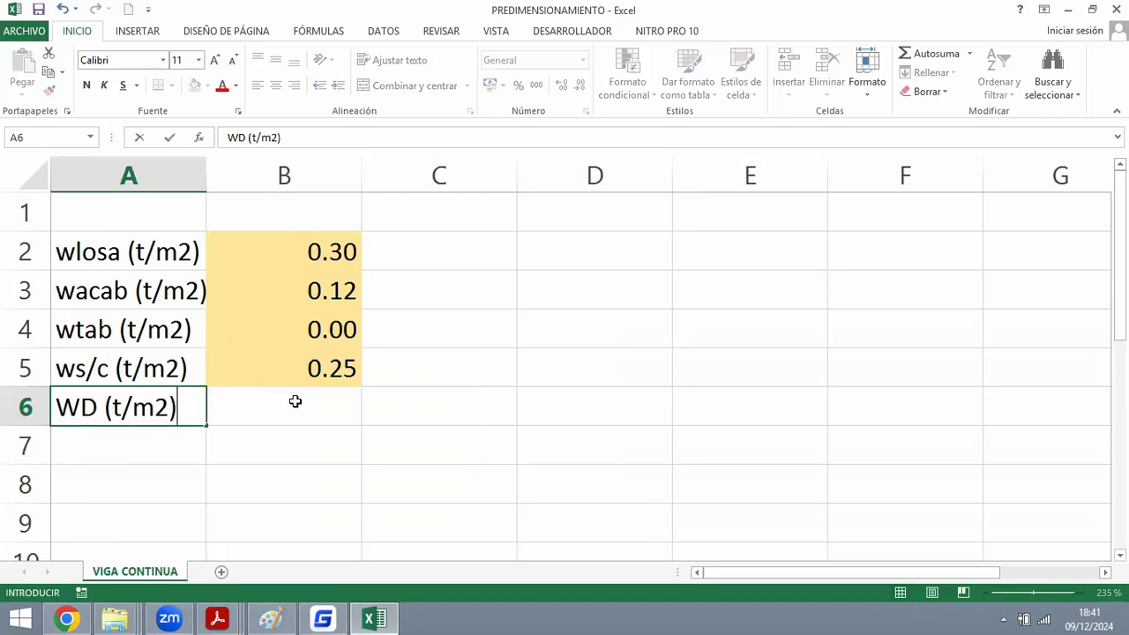
pyautogui.press('Return')
# Calculate the dead load in B6 by adding the slab and finishes loads, =B2+B3.
pyautogui.click(296, 401)
pyautogui.write('=')
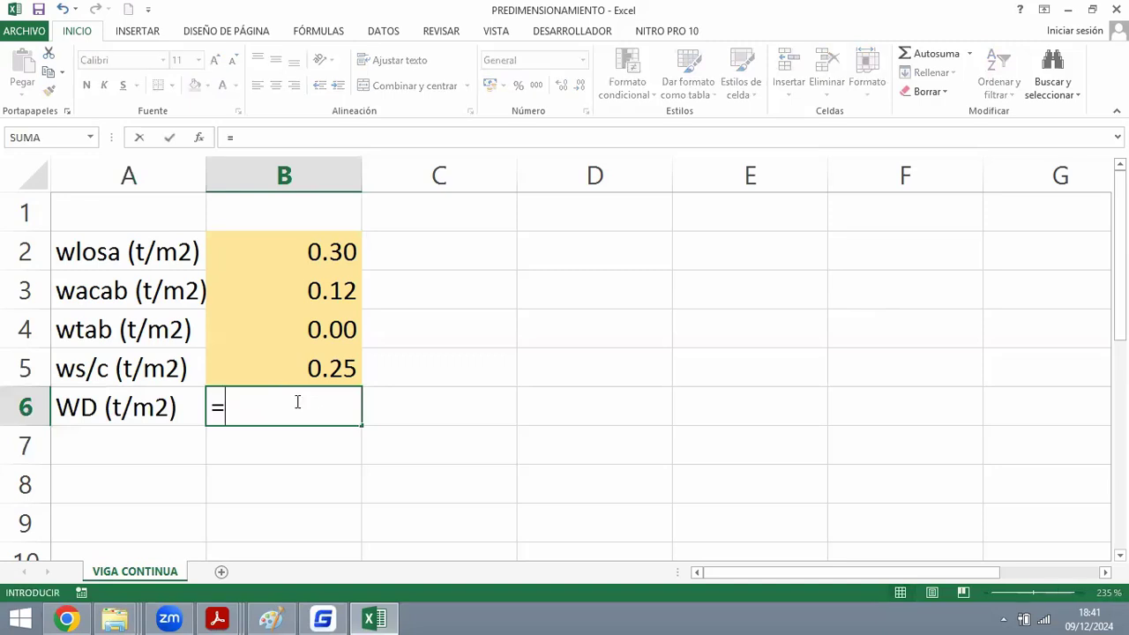
pyautogui.click(291, 257)
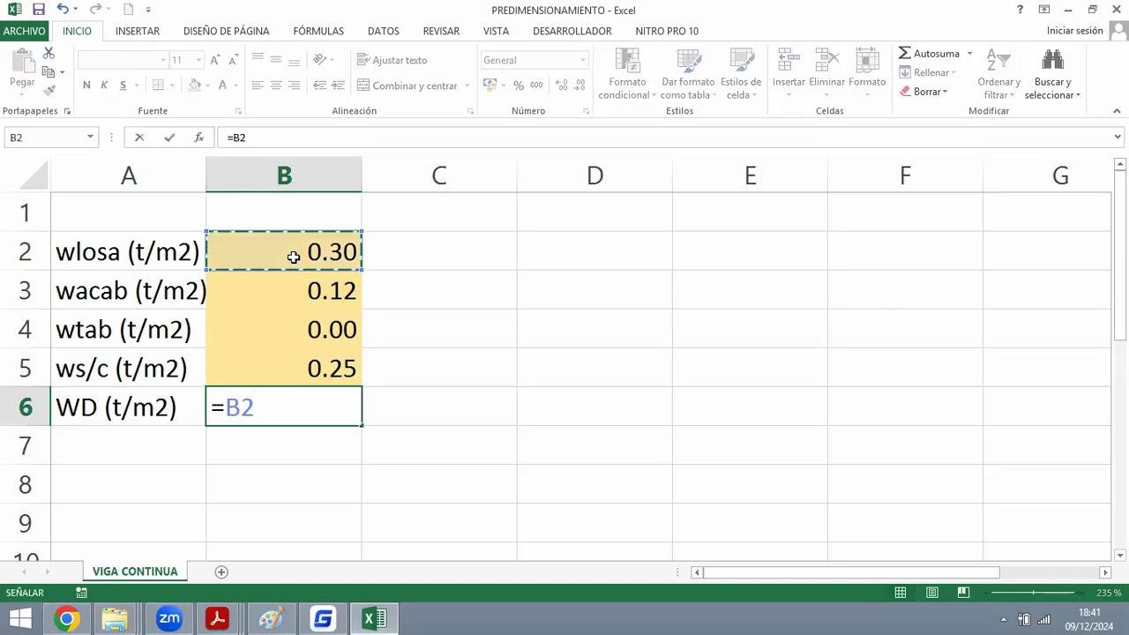
pyautogui.write('+')
pyautogui.click(311, 293)
pyautogui.press('Return')
# Enter the label "WL (t/m2)" in cell A7 for the total live load.
pyautogui.click(157, 445)
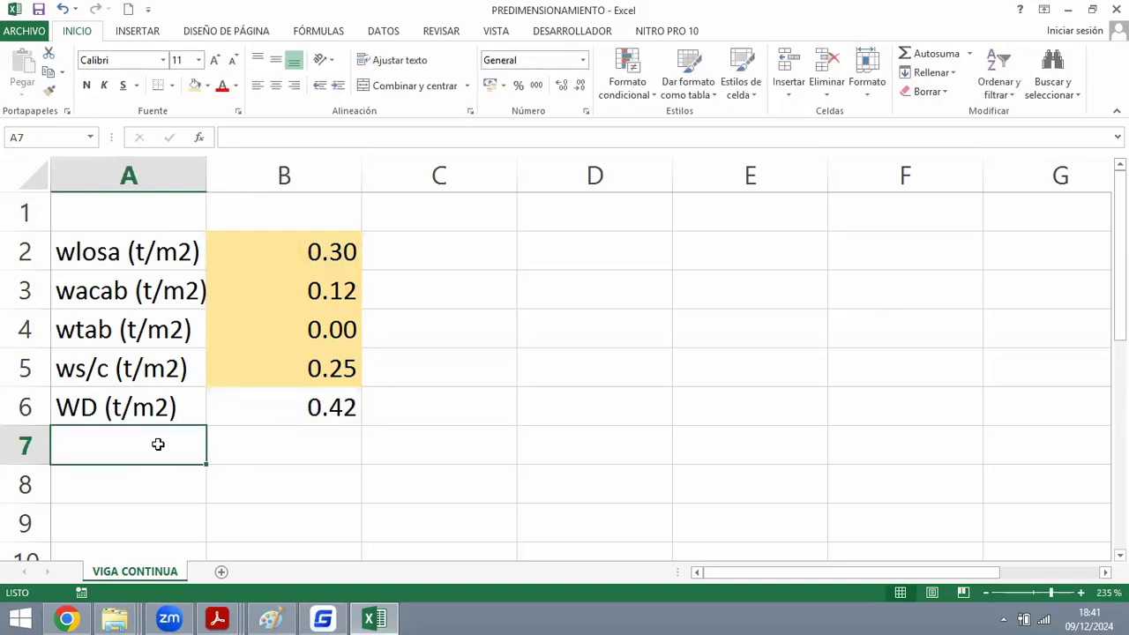
pyautogui.write('LÑ')
pyautogui.press('BackSpace')
pyautogui.press('BackSpace')
pyautogui.write('WL ')
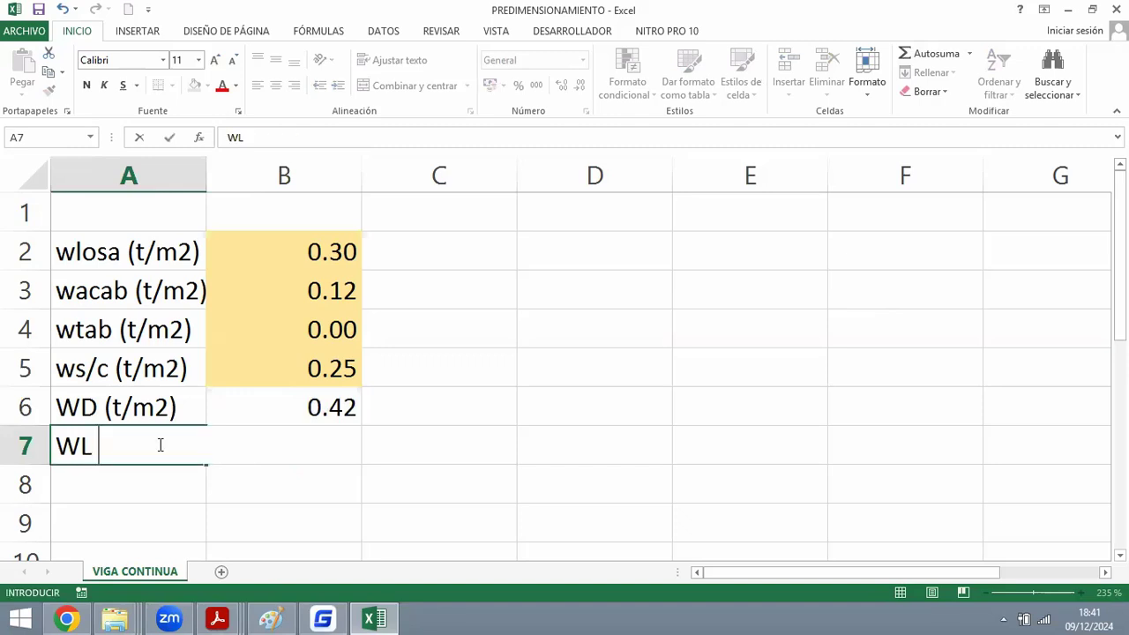
pyautogui.write('(t/m2)')
pyautogui.press('Return')
# Link cell B7 to the ws/c live load with the formula =B5.
pyautogui.press('Right')
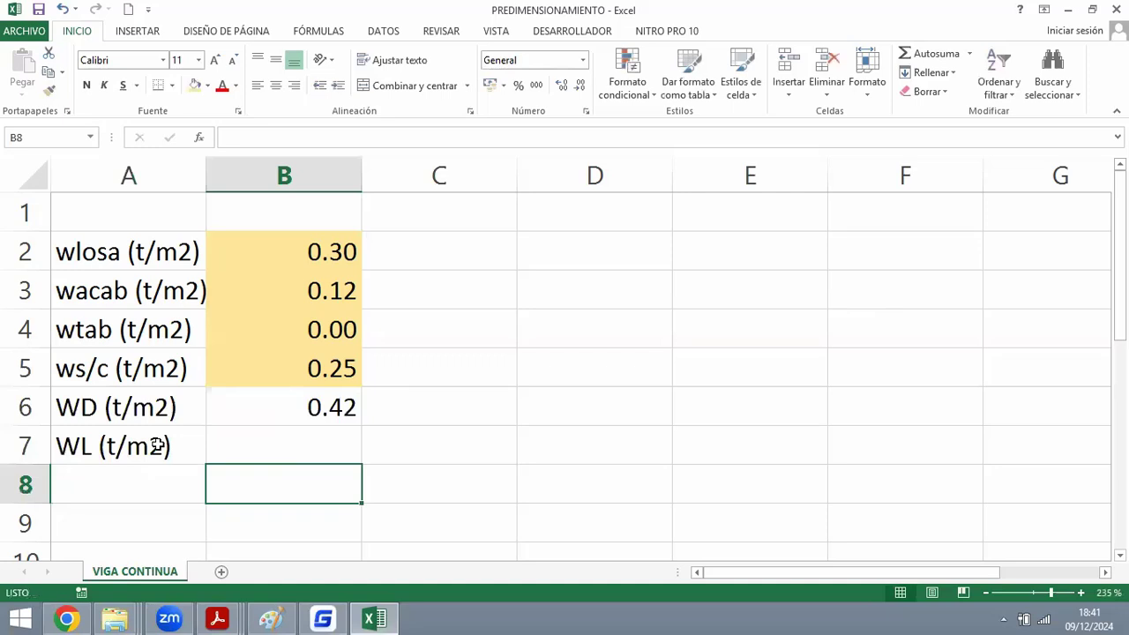
pyautogui.press('Up')
pyautogui.write('=')
pyautogui.click(333, 370)
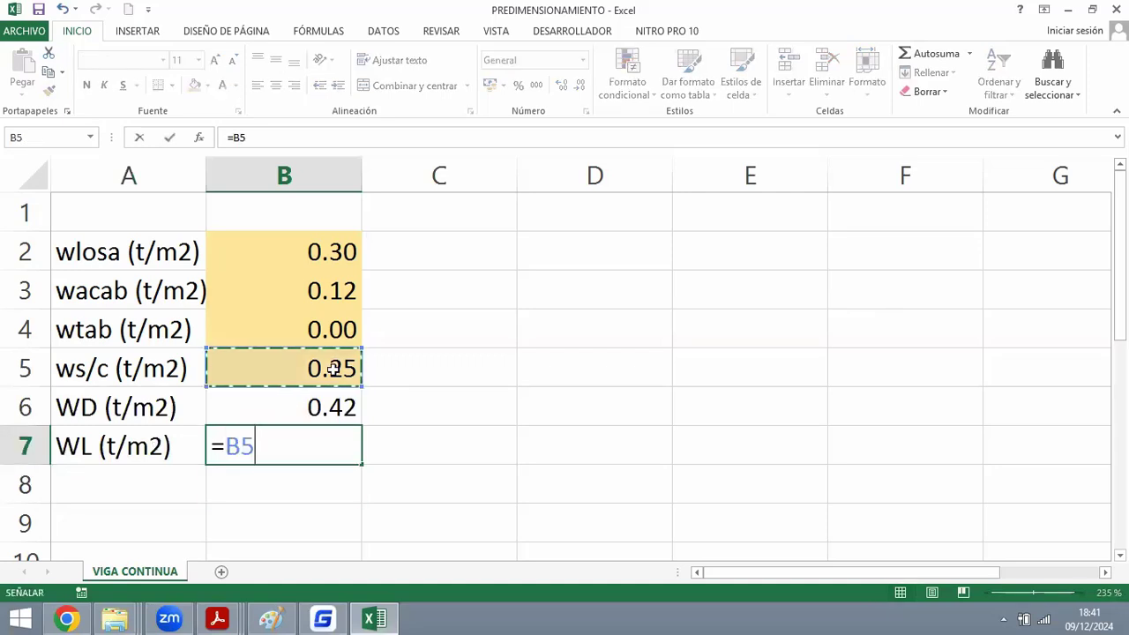
pyautogui.press('Return')
# Enter the label "wu (t/m2)" in cell A8 for the factored load.
pyautogui.click(189, 472)
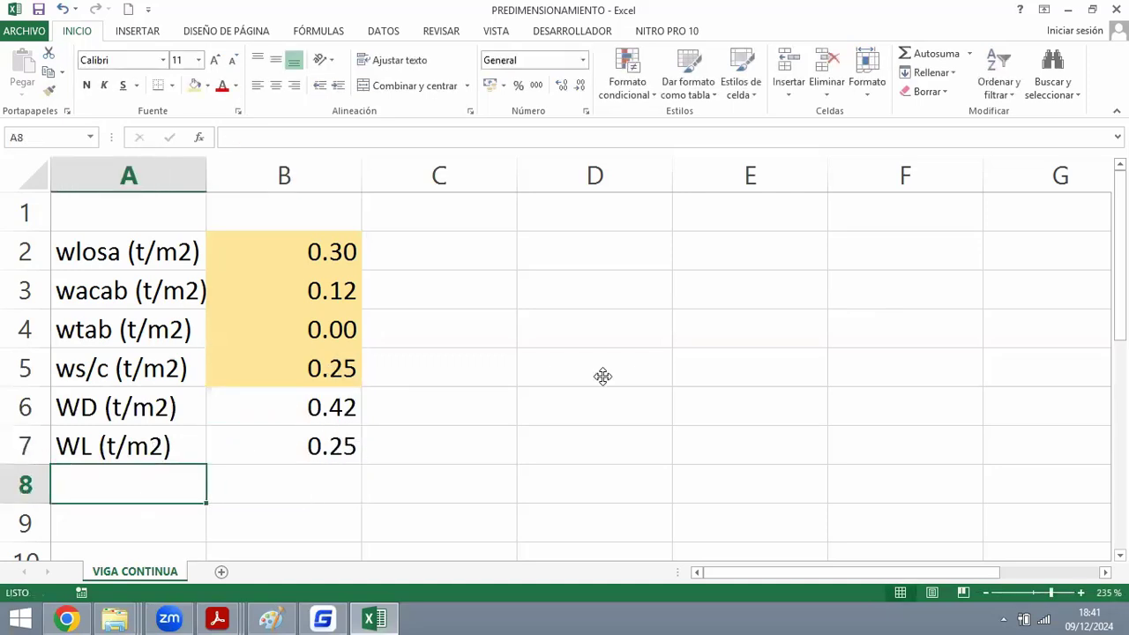
pyautogui.write('wu (t/m2)')
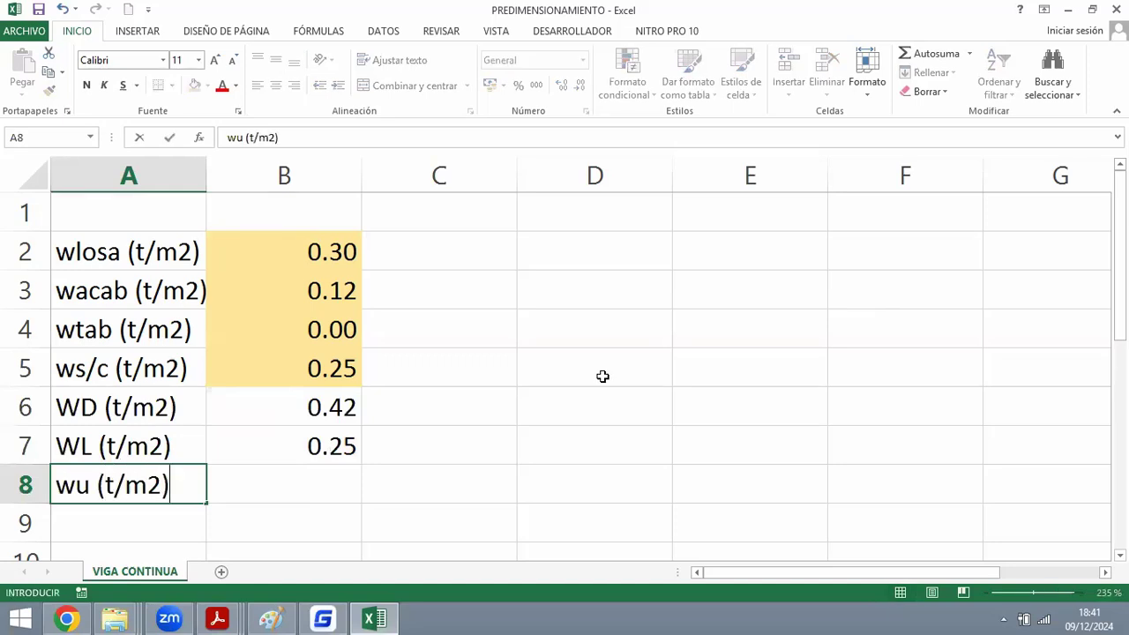
pyautogui.press('Return')
# Calculate the factored load in B8 with =1.4*B6+1.7*B7 and reduce its displayed decimals by one.
pyautogui.press('Up')
pyautogui.press('Right')
pyautogui.write('=')
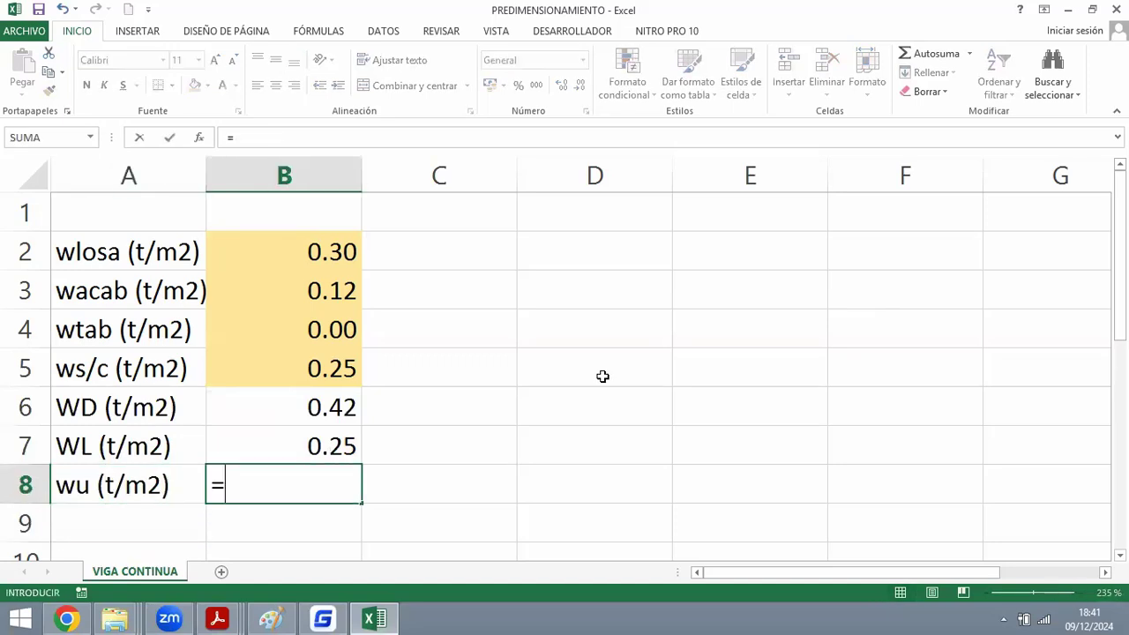
pyautogui.write('1.4')
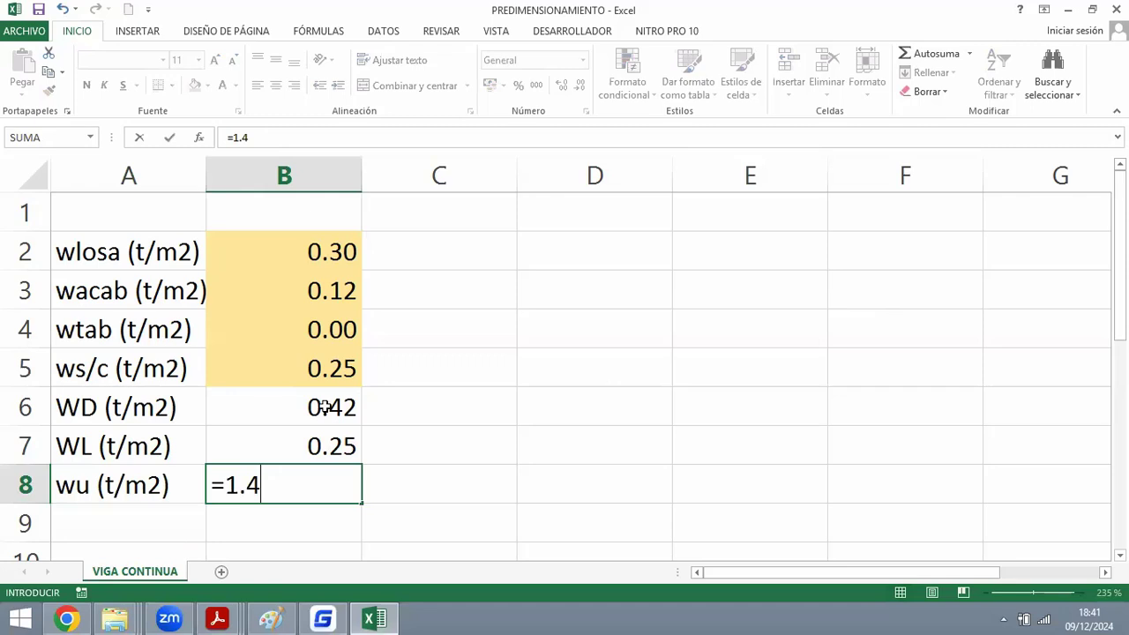
pyautogui.write('*')
pyautogui.click(324, 406)
pyautogui.write('+1.7*')
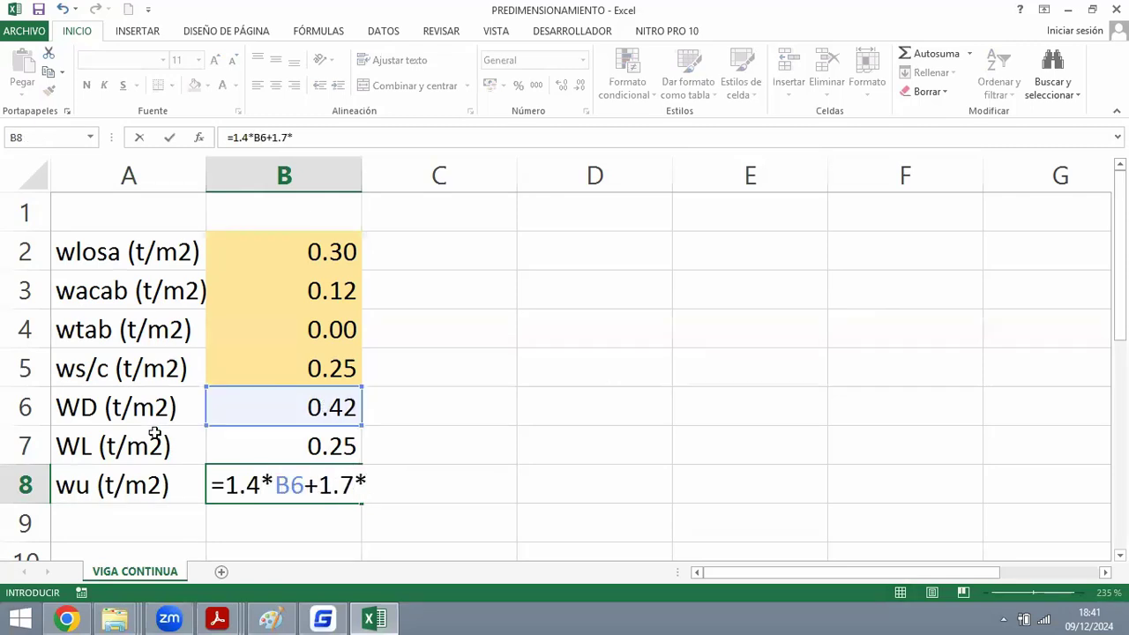
pyautogui.click(232, 443)
pyautogui.press('Return')
pyautogui.click(297, 472)
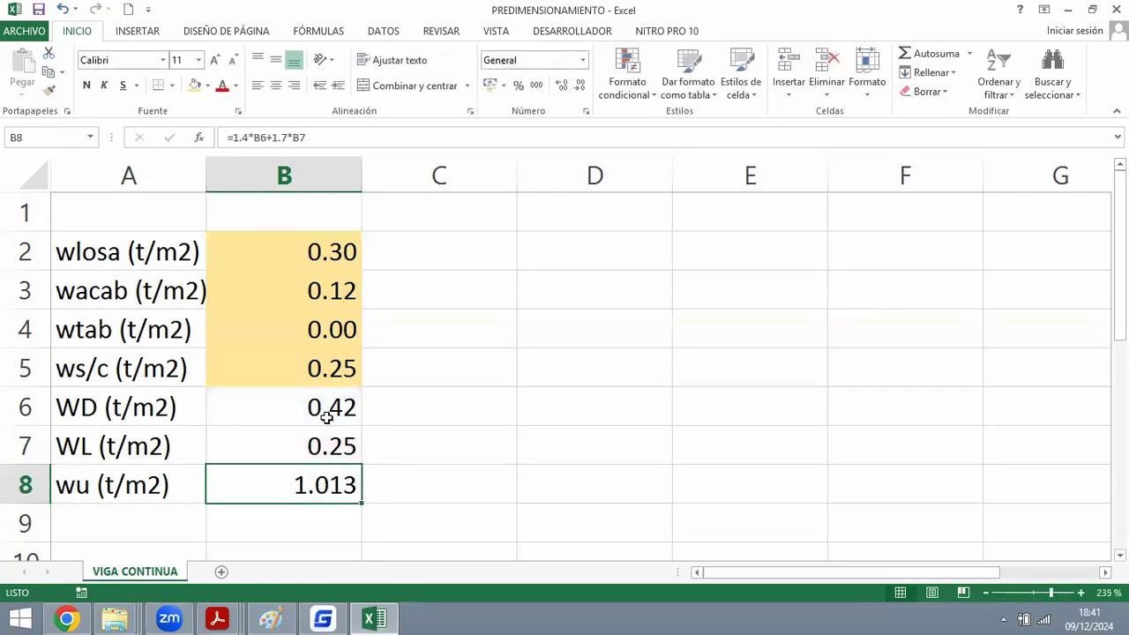
pyautogui.click(581, 87)
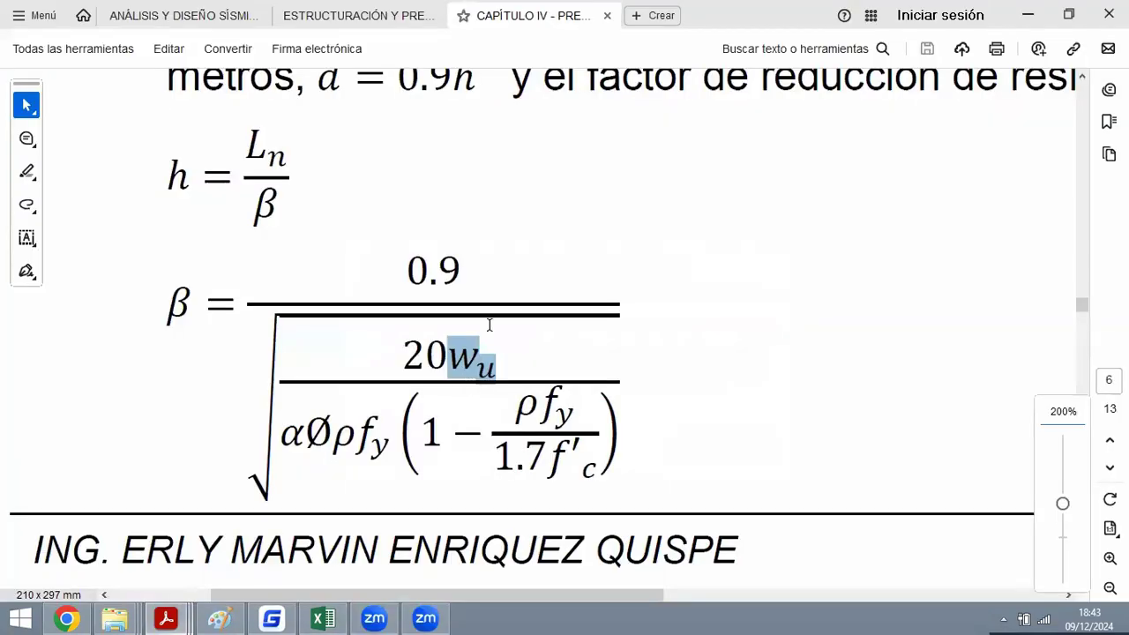
# Clear the text selection on wu in the PDF's β formula.
pyautogui.click(489, 324)
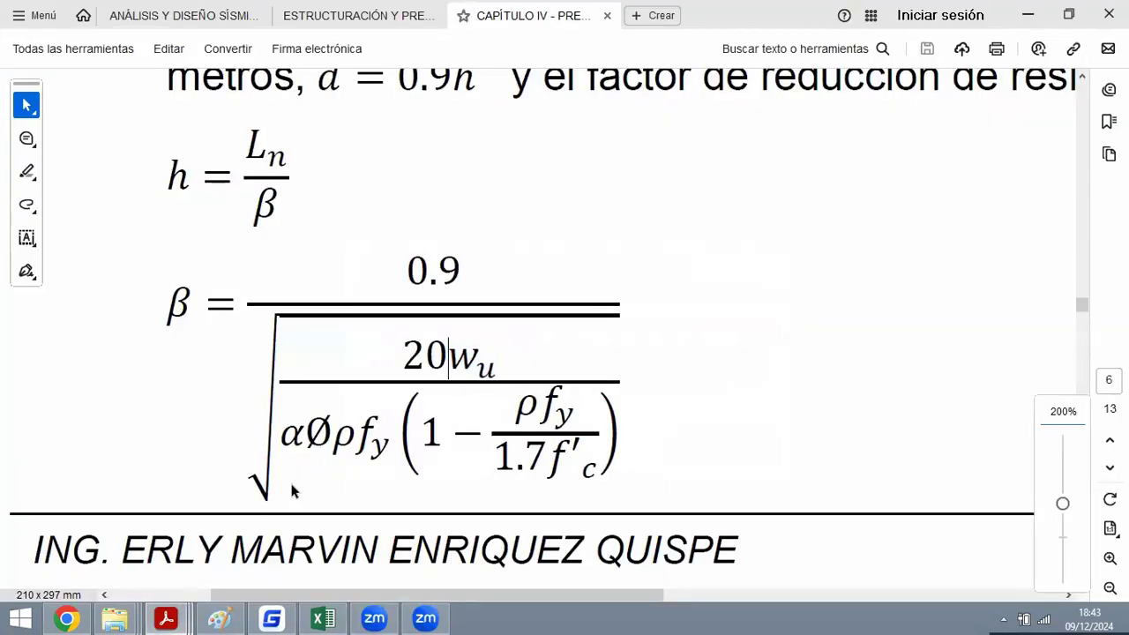
# Insert the Greek symbol α in cell A9 as the label for the moment coefficient in the β formula.
pyautogui.moveTo(281, 430); pyautogui.dragTo(321, 439)
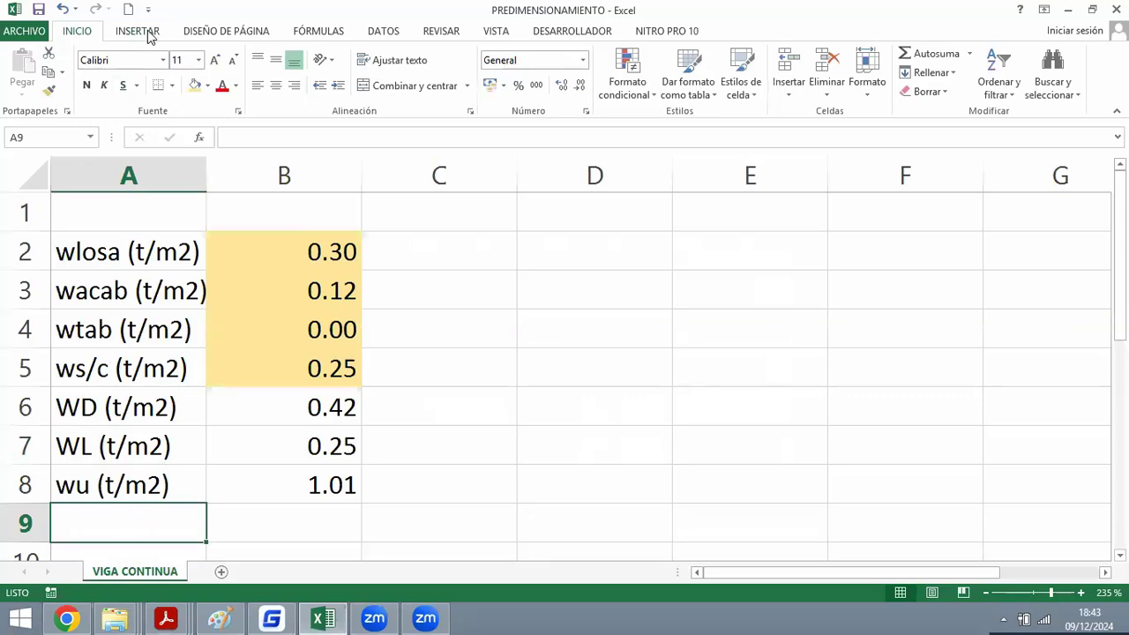
pyautogui.click(141, 33)
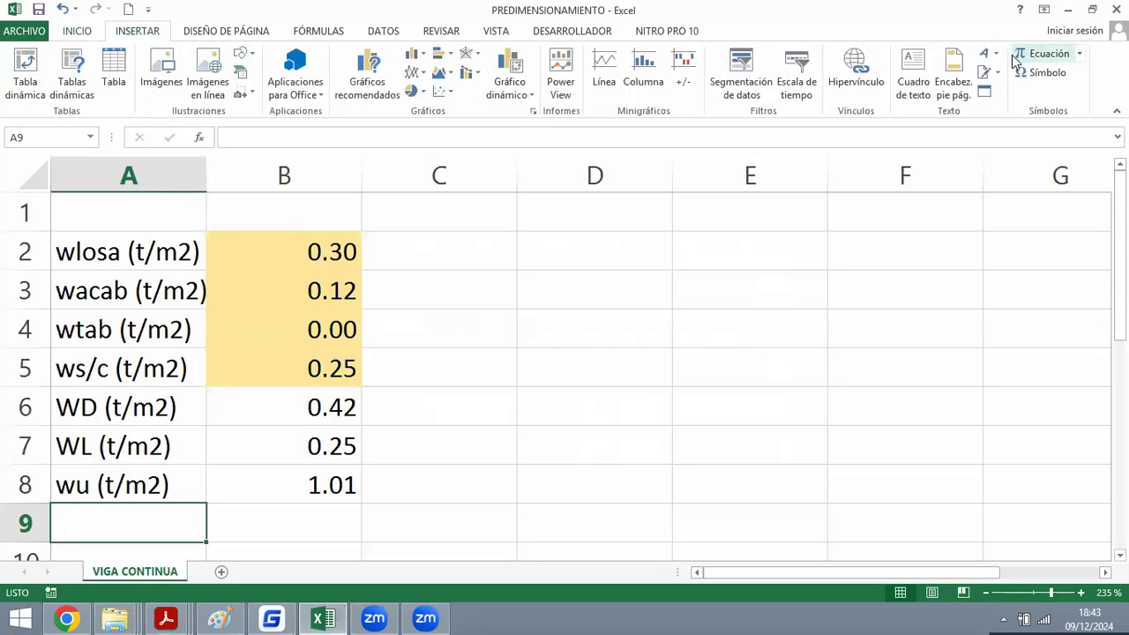
pyautogui.click(1039, 72)
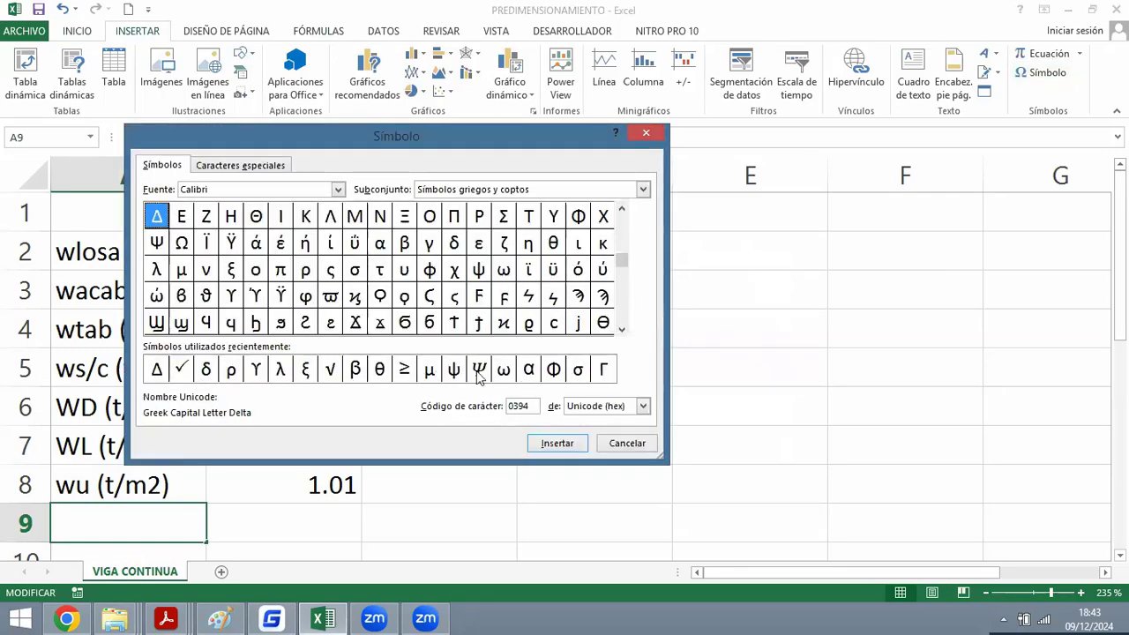
pyautogui.doubleClick(528, 371)
pyautogui.click(626, 443)
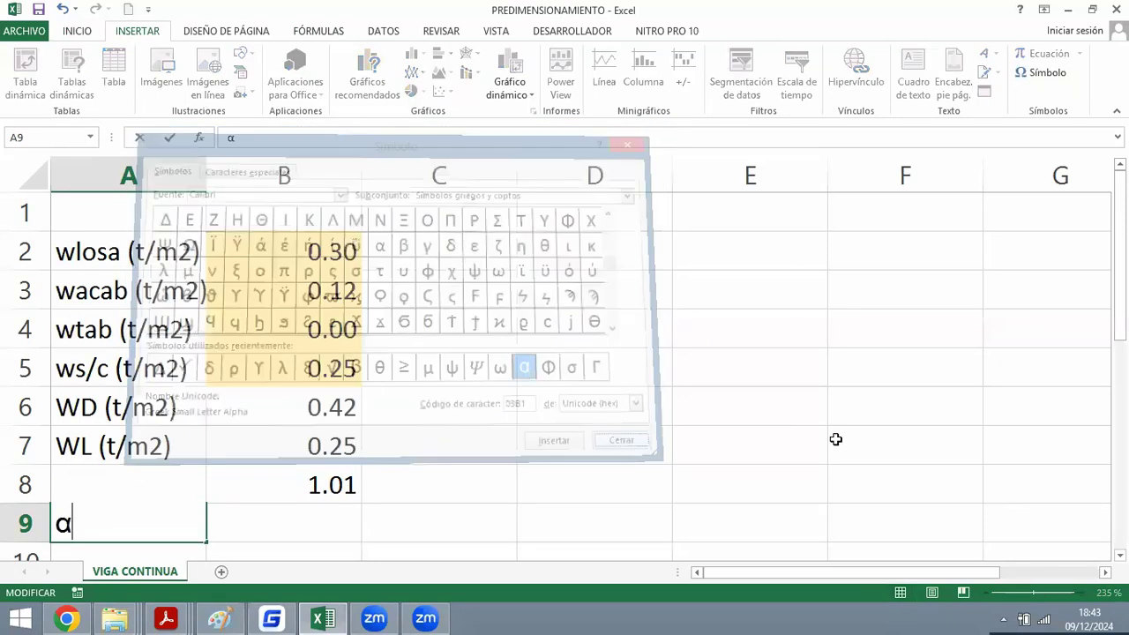
# Set the font size of the α symbol in cell A9 to 10.
pyautogui.doubleClick(231, 137)
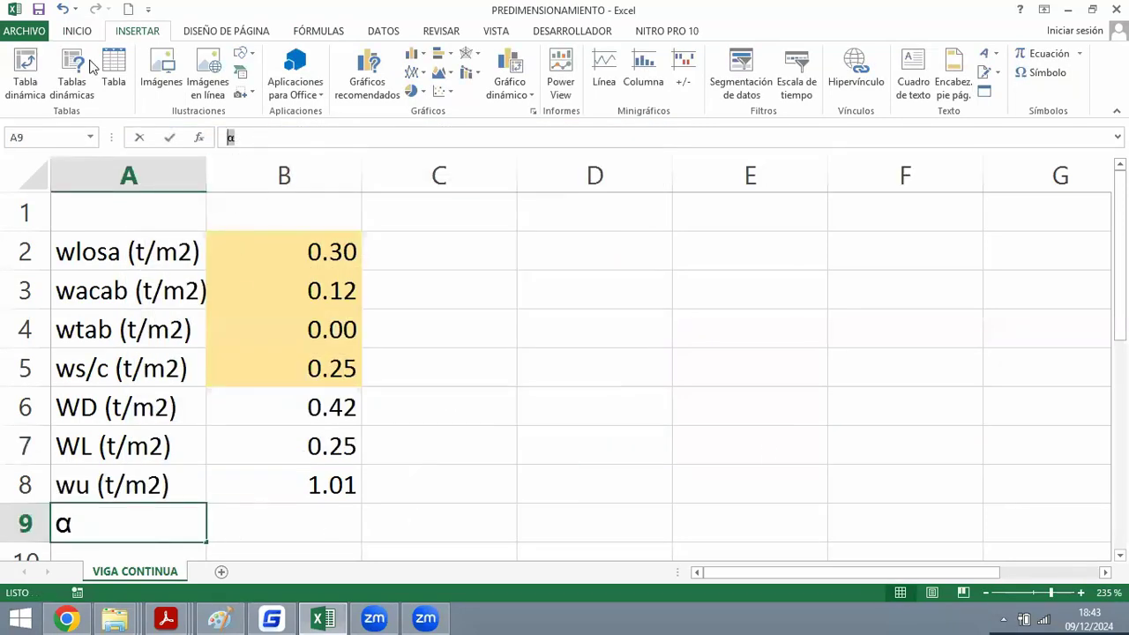
pyautogui.click(77, 31)
pyautogui.click(200, 64)
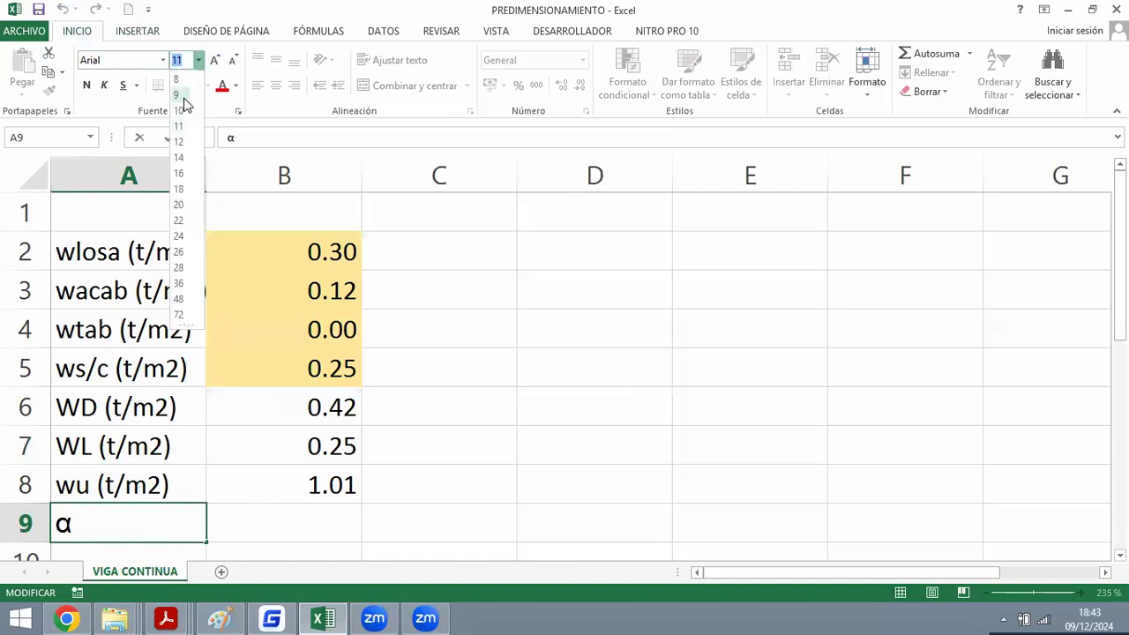
pyautogui.click(183, 109)
pyautogui.click(439, 447)
pyautogui.click(286, 515)
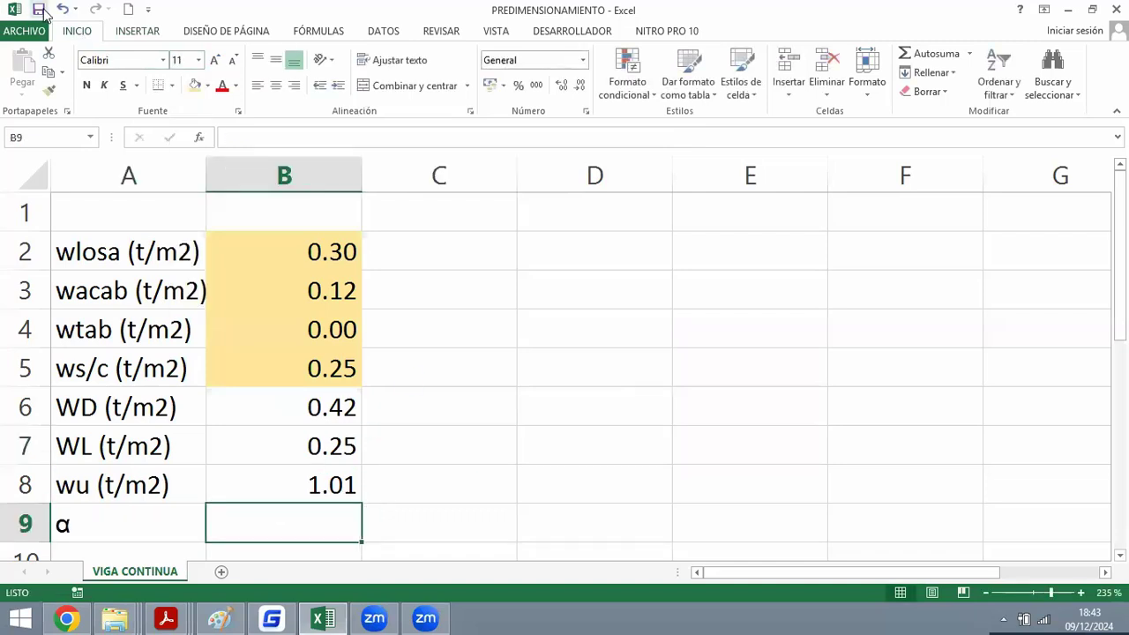
pyautogui.click(536, 319)
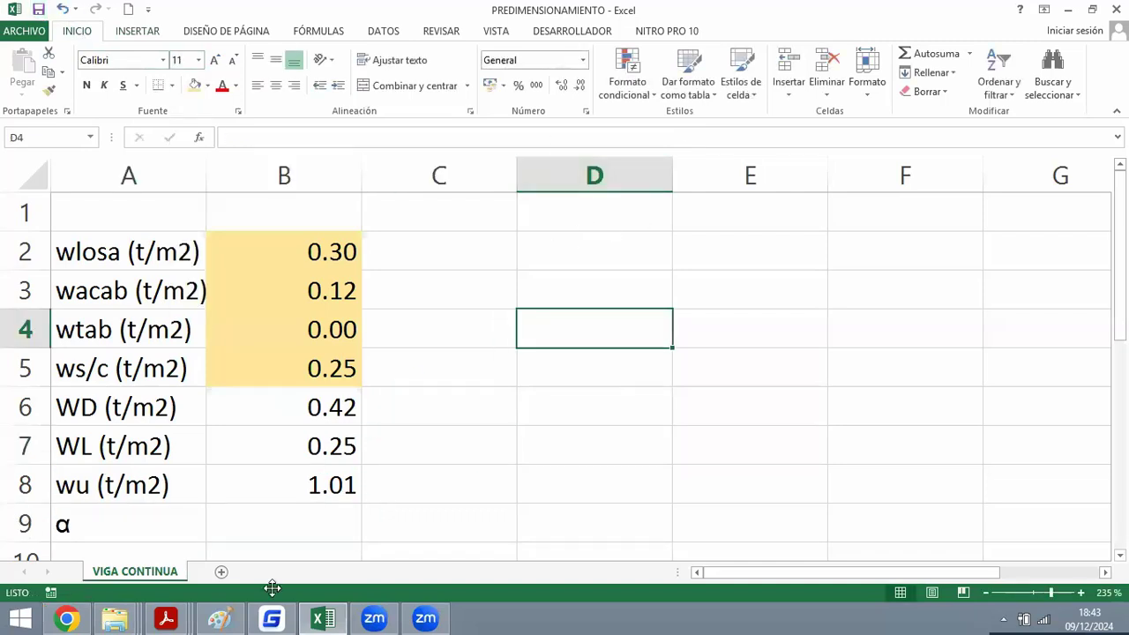
# Switch to File Explorer and open the NORMAS folder inside EMEQ on local disk D:.
pyautogui.click(114, 618)
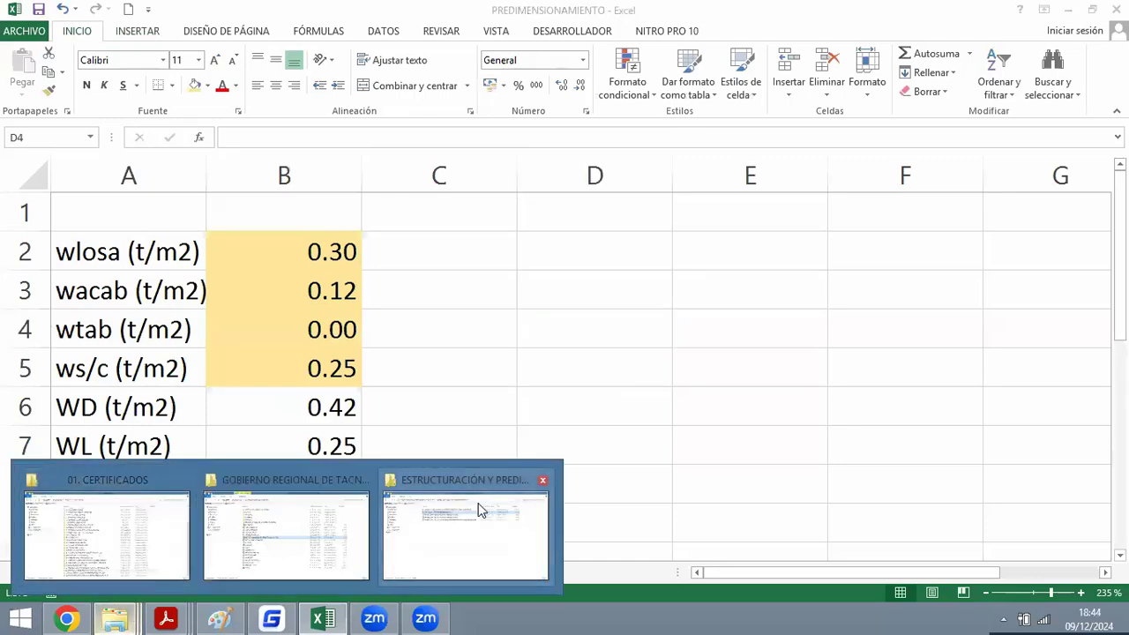
pyautogui.click(479, 509)
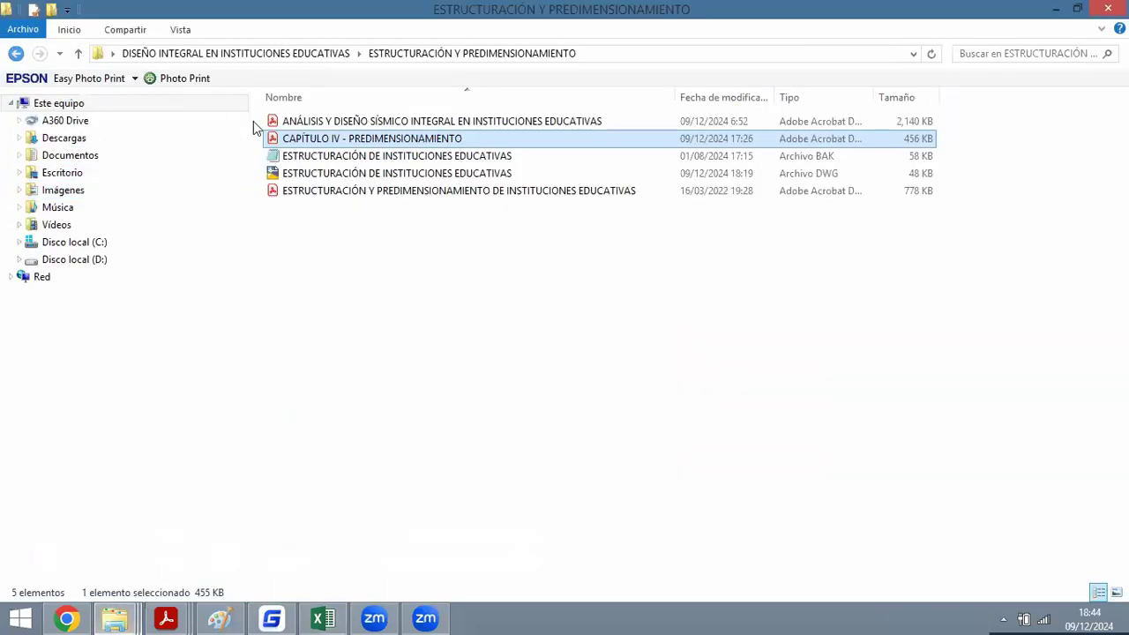
pyautogui.hotkey('alt', 'Up')
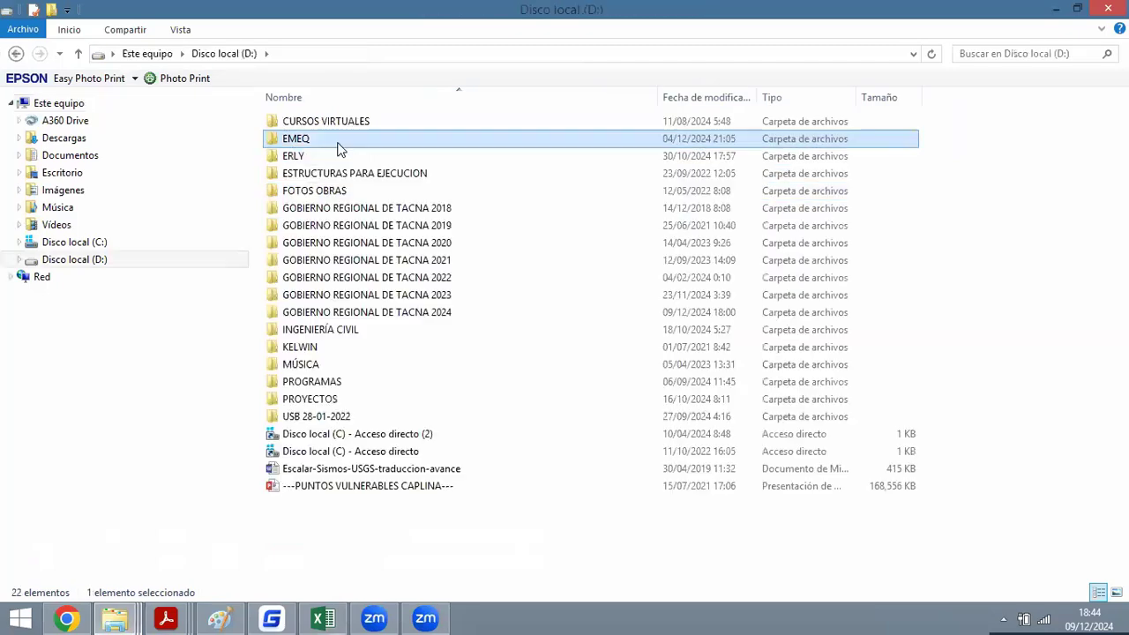
pyautogui.doubleClick(338, 143)
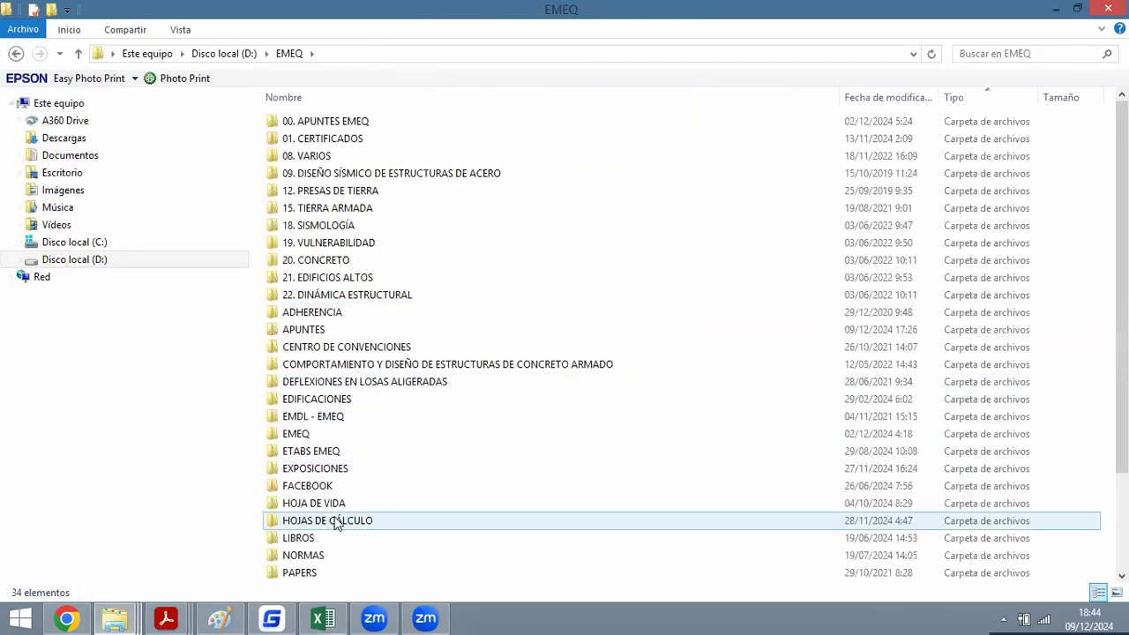
pyautogui.scroll(-3, 336, 518)
pyautogui.doubleClick(331, 433)
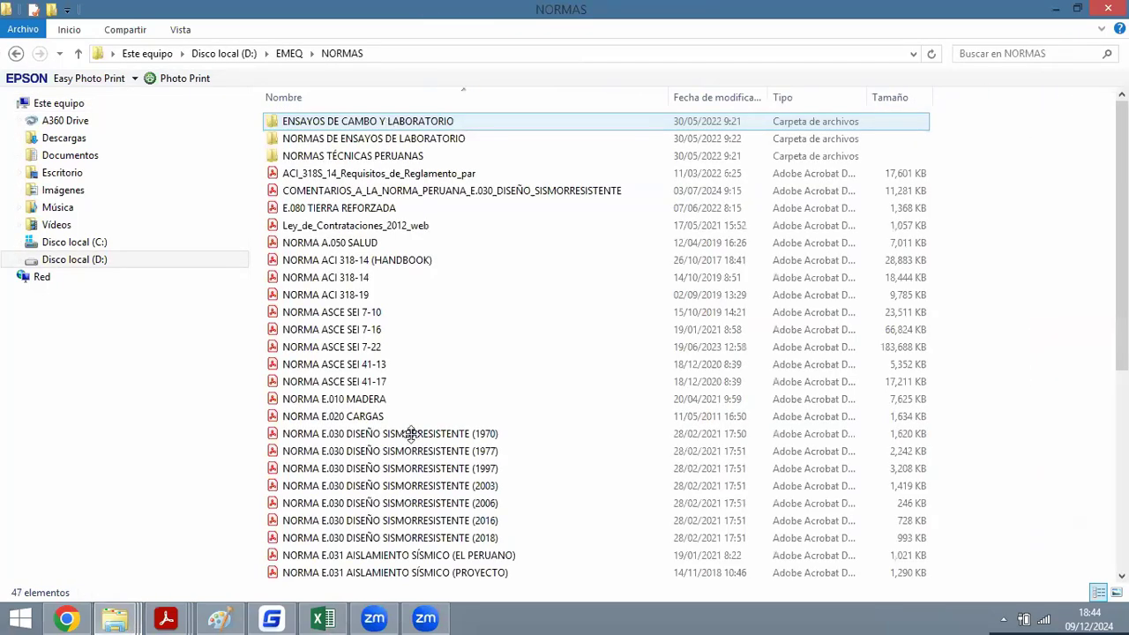
# Open the NORMA E.060 CONCRETO ARMADO PDF from the NORMAS folder and minimize the folder window.
pyautogui.click(411, 433)
pyautogui.scroll(-3, 407, 388)
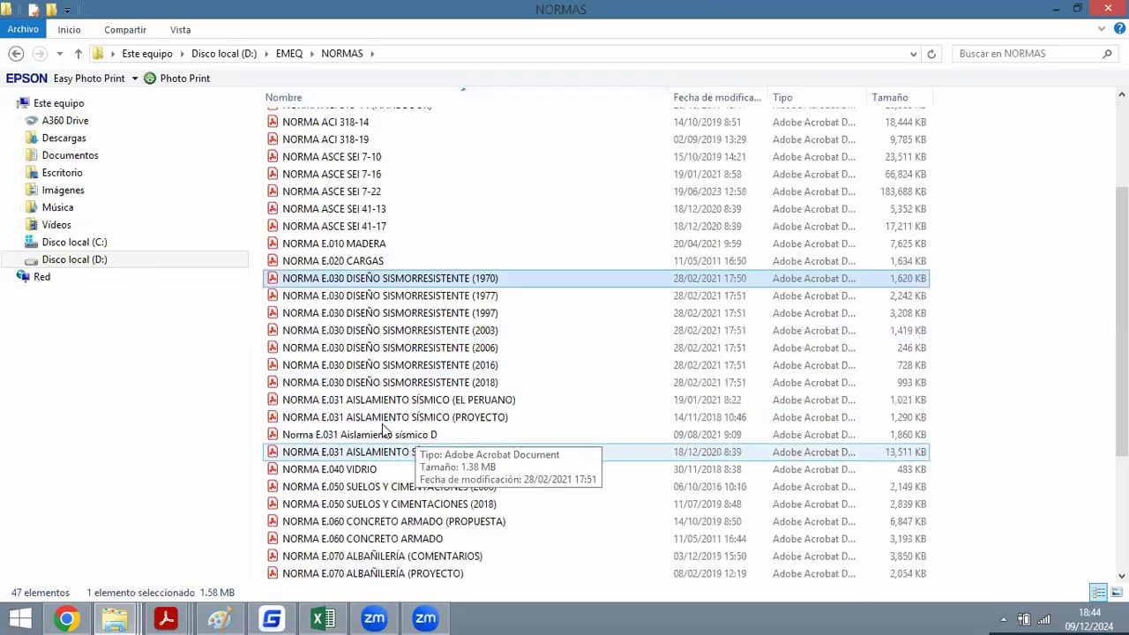
pyautogui.scroll(-2, 404, 334)
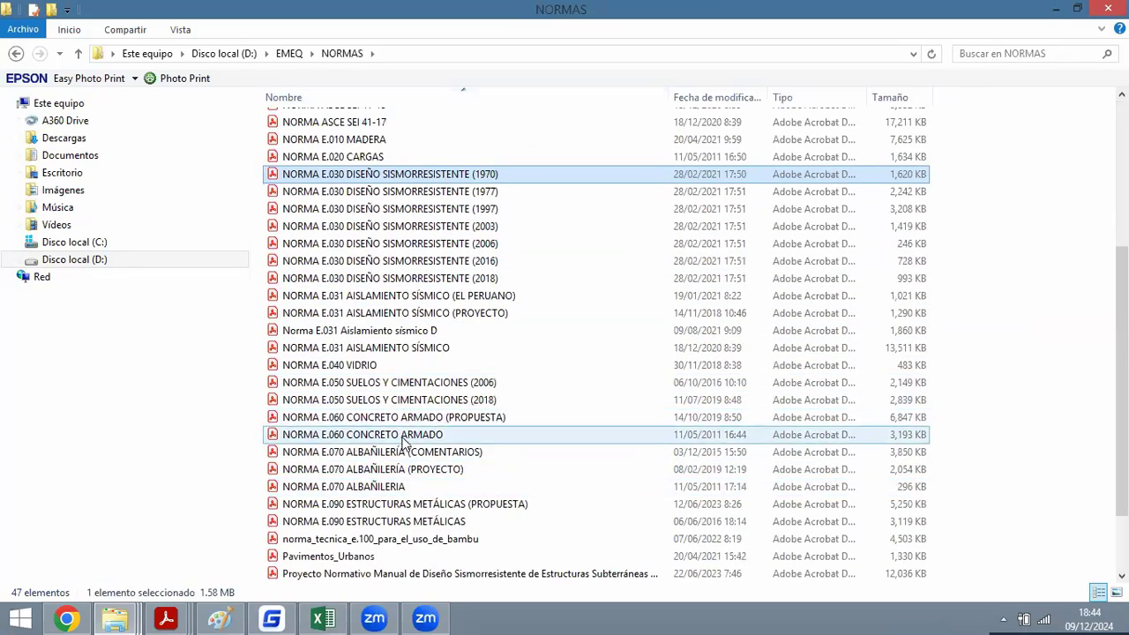
pyautogui.click(404, 436)
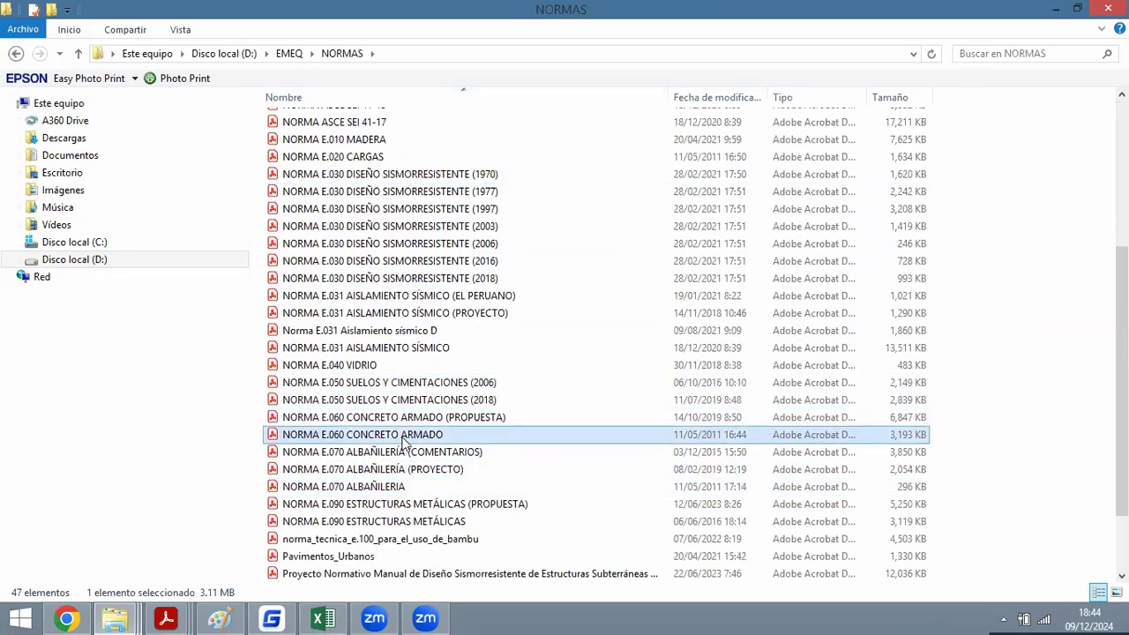
pyautogui.click(1059, 10)
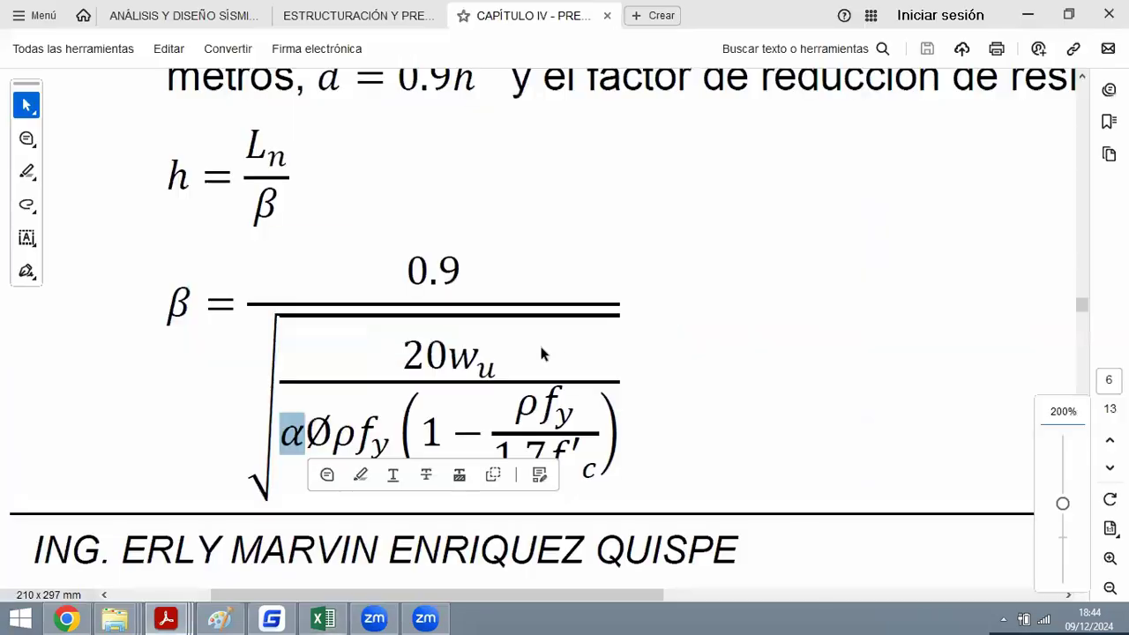
pyautogui.click(214, 89)
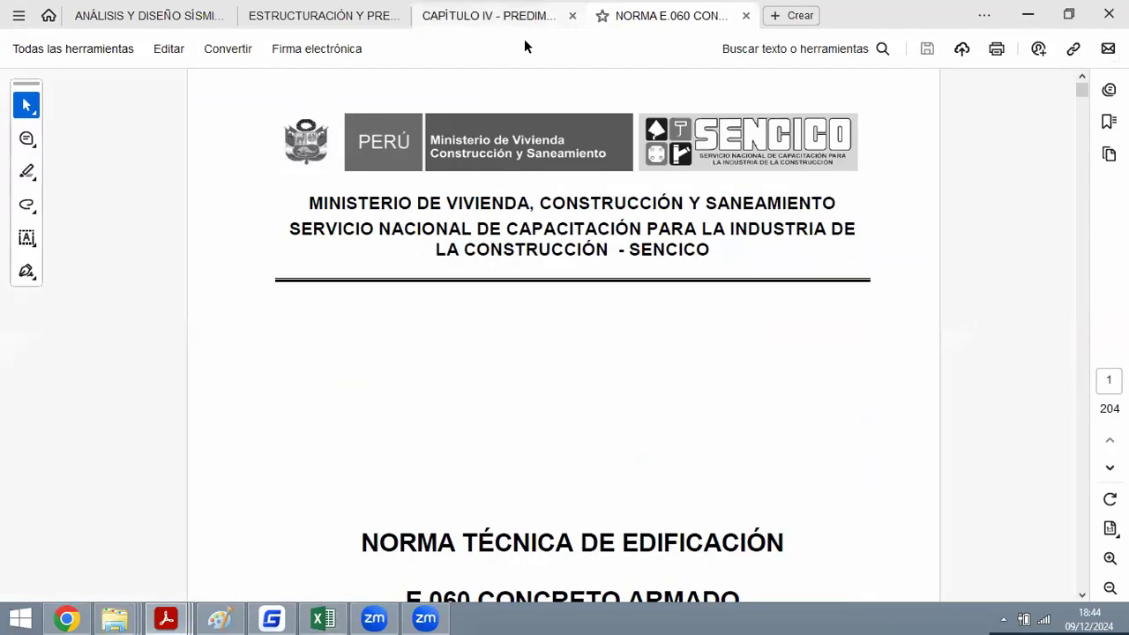
# Set the E.060 standard's page display to show one whole page at a time.
pyautogui.click(1109, 528)
pyautogui.click(968, 459)
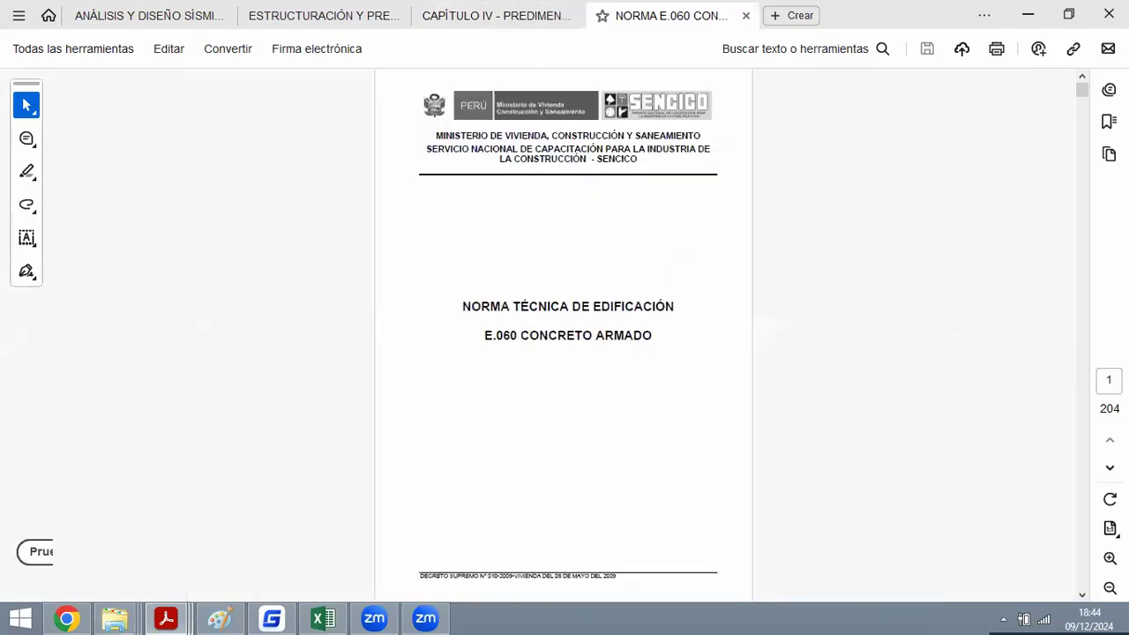
pyautogui.click(1109, 528)
pyautogui.click(963, 328)
# Look through the E.060 standard for the Chapter 8 analysis methods, section 8.3, covering continuous beams.
pyautogui.scroll(-1, 933, 255)
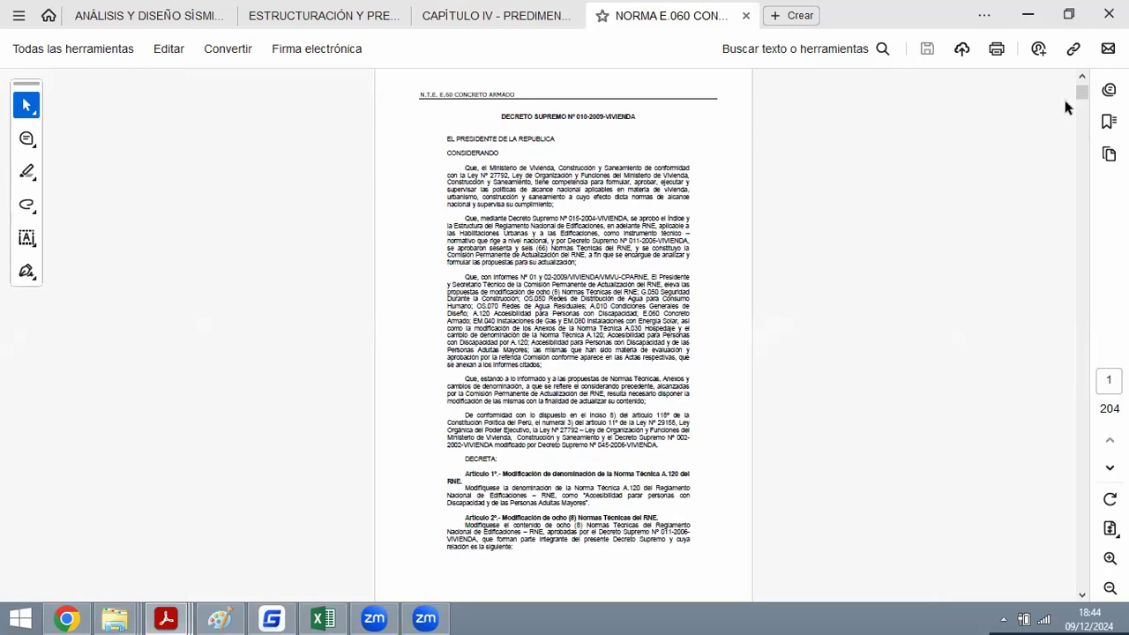
pyautogui.moveTo(1084, 118); pyautogui.dragTo(1079, 282)
pyautogui.scroll(-6, 862, 296)
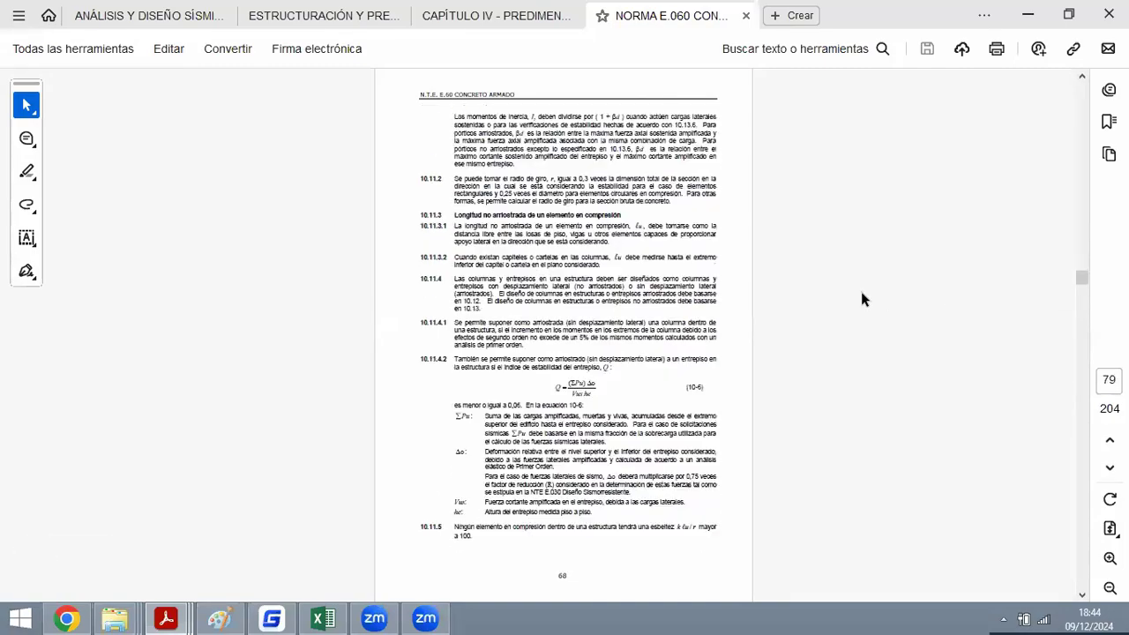
pyautogui.scroll(13, 869, 293)
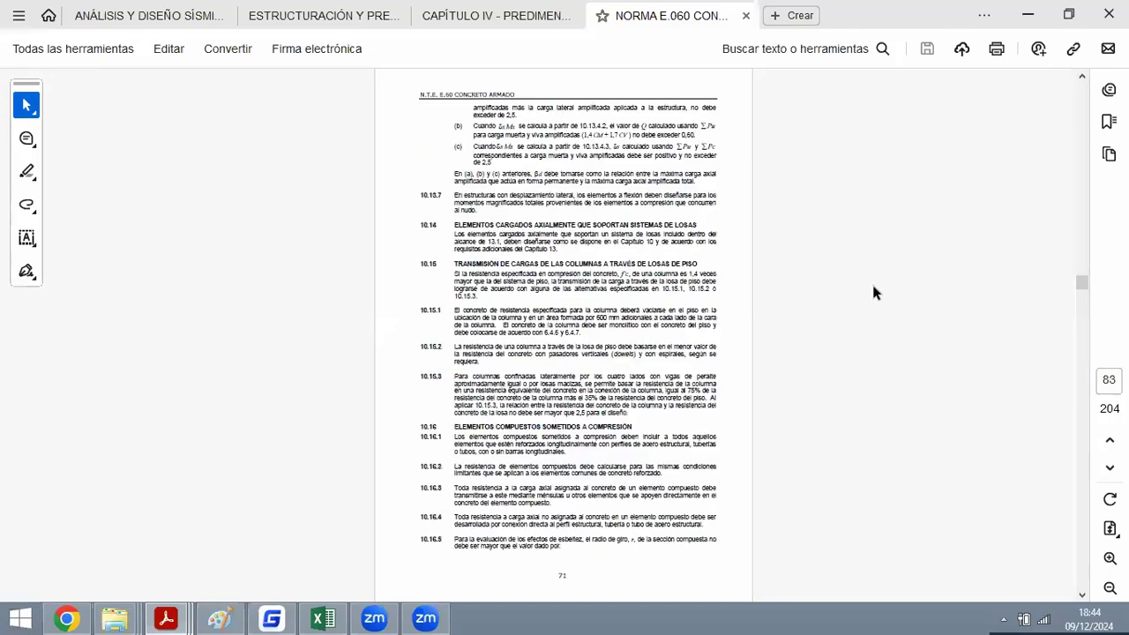
pyautogui.scroll(4, 873, 293)
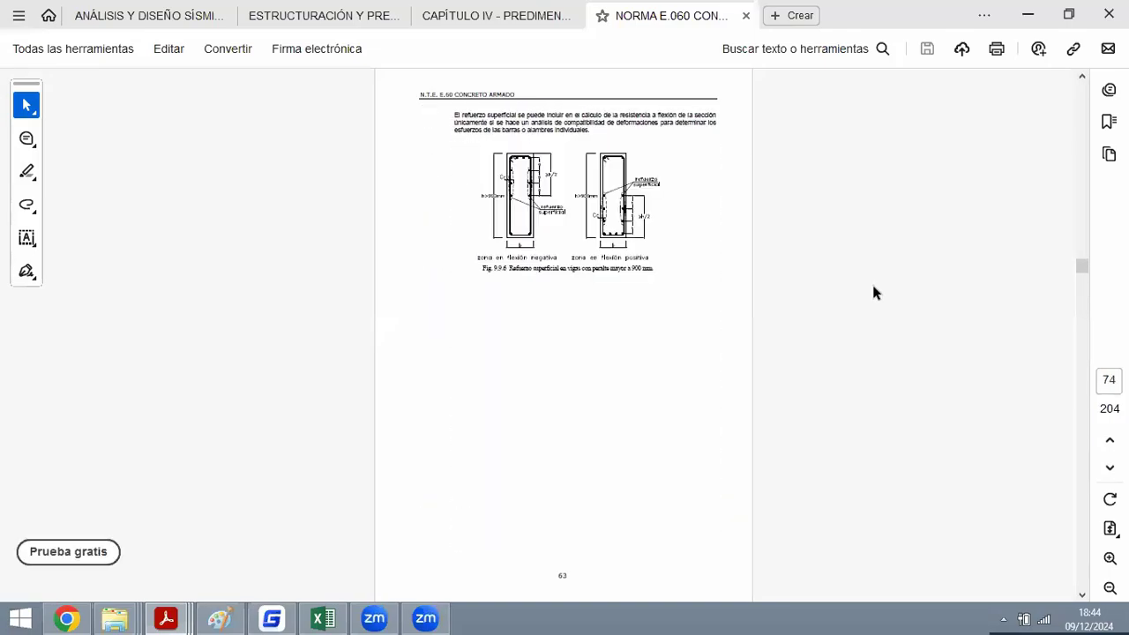
pyautogui.scroll(5, 874, 293)
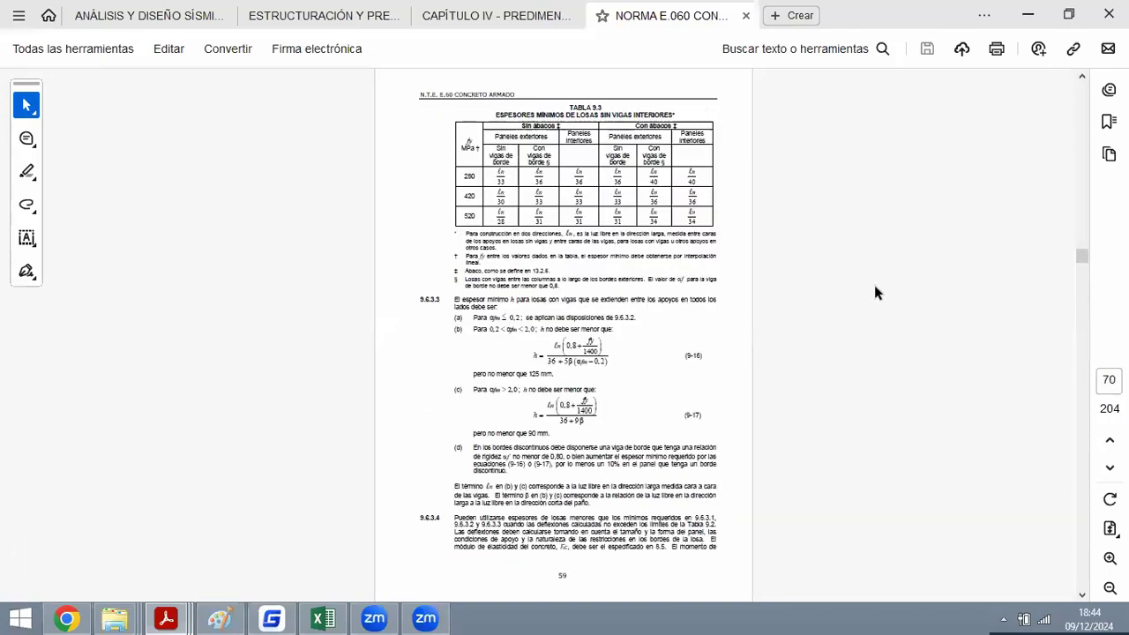
pyautogui.scroll(1, 874, 286)
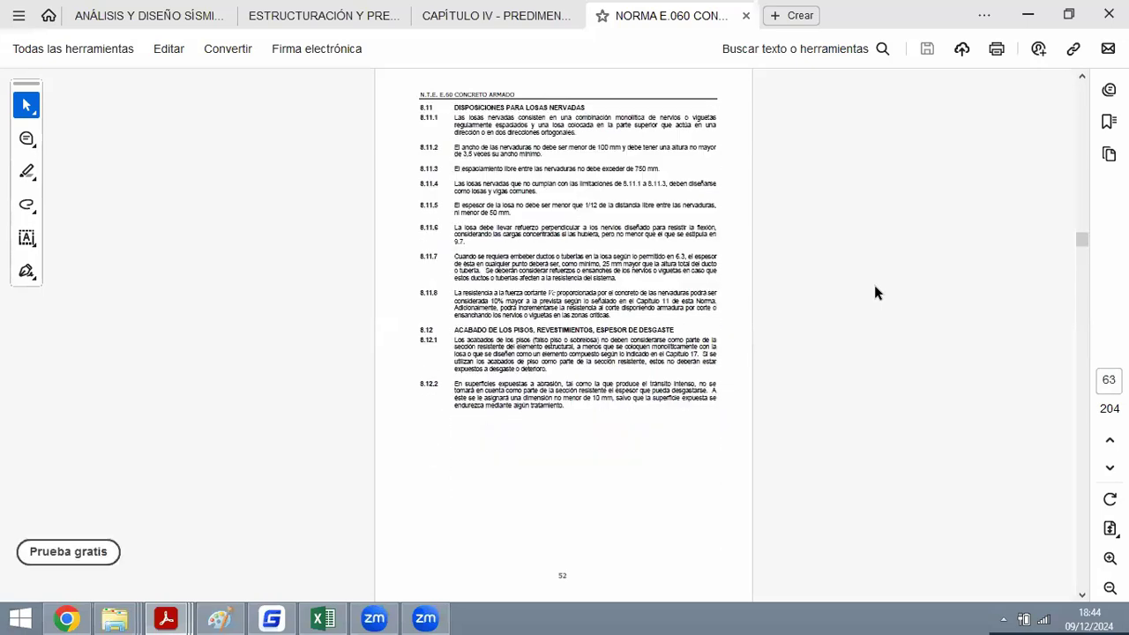
pyautogui.scroll(-1, 874, 286)
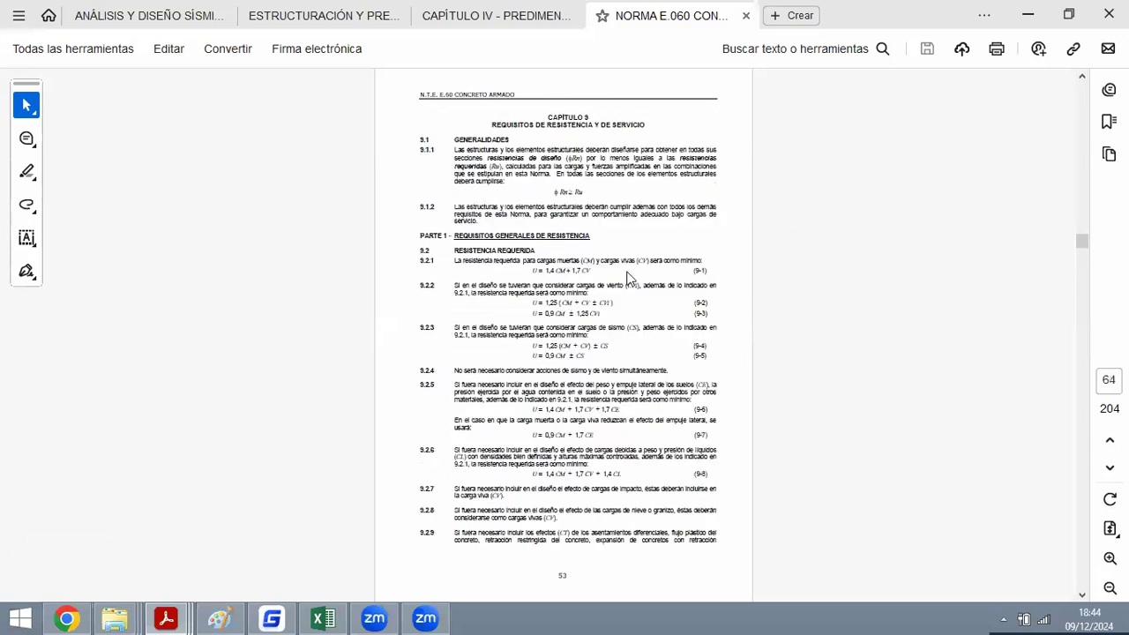
pyautogui.scroll(-1, 608, 116)
pyautogui.scroll(3, 626, 267)
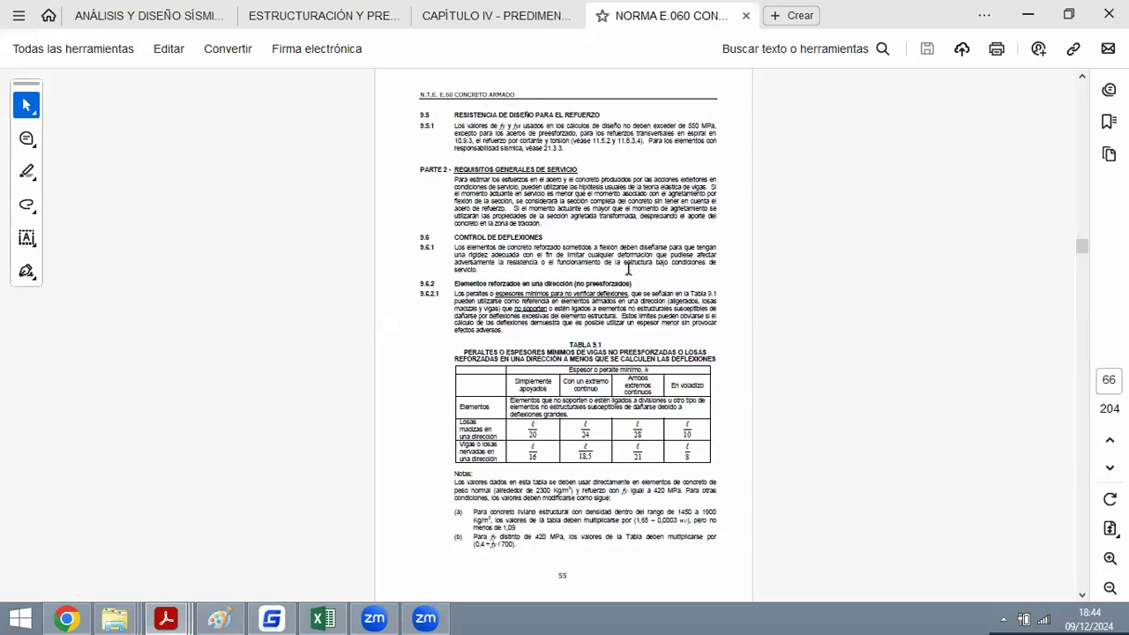
pyautogui.scroll(2, 628, 267)
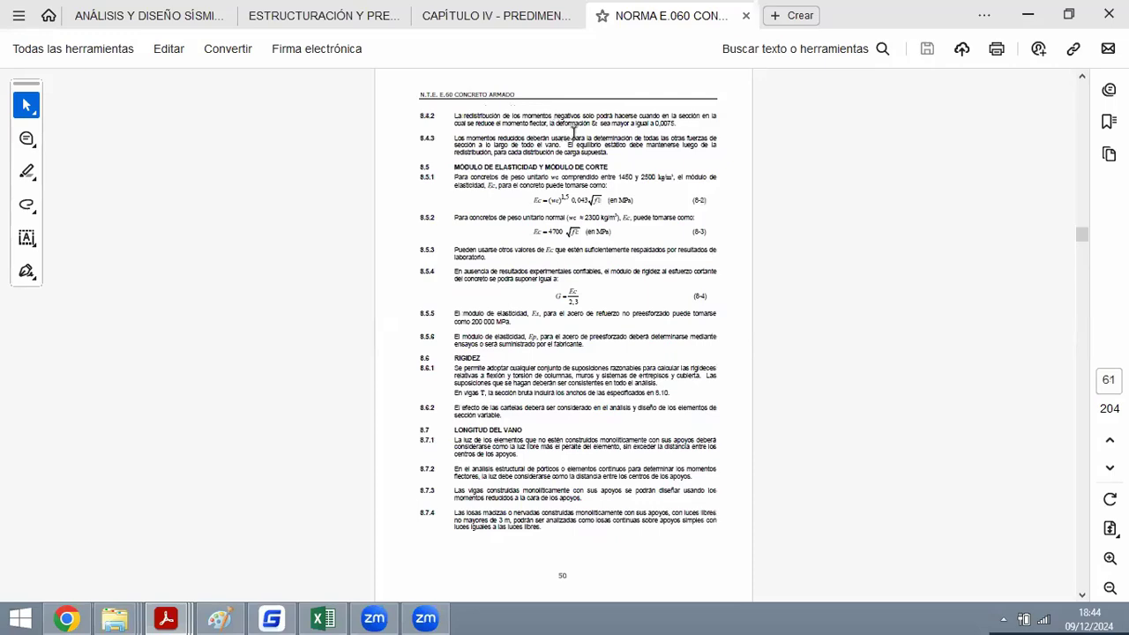
pyautogui.scroll(2, 573, 132)
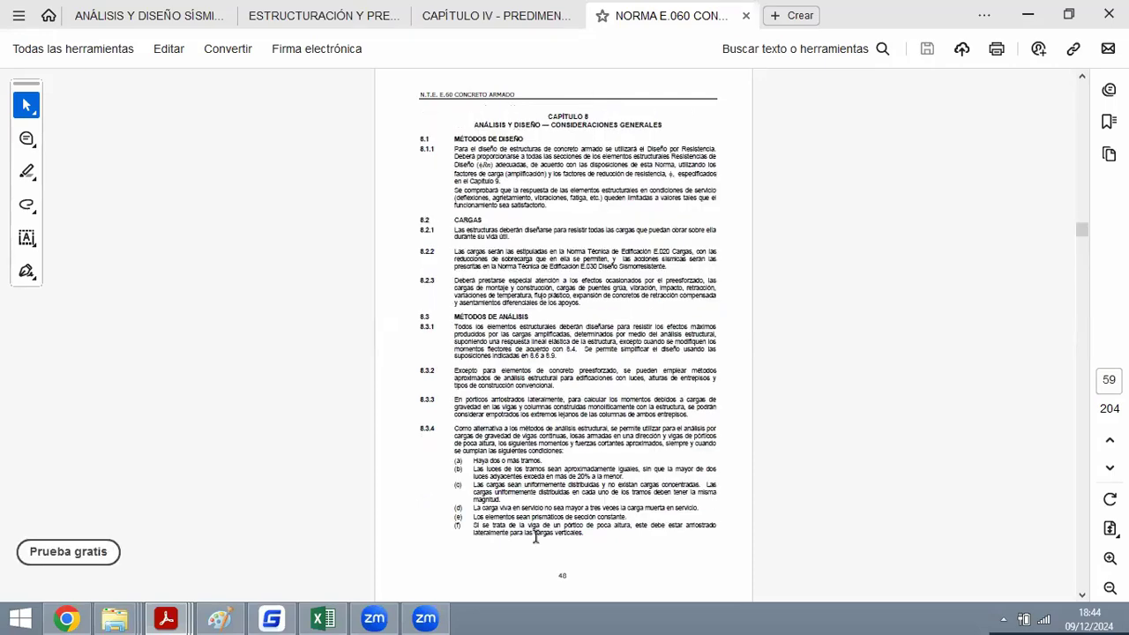
# Enlarge section 8.3.4 and read its conditions for continuous beams through to the approximate moment coefficients.
pyautogui.keyDown('ctrl'); pyautogui.scroll(5, 534, 535); pyautogui.keyUp('ctrl')
pyautogui.moveTo(222, 237); pyautogui.dragTo(757, 236)
pyautogui.click(282, 264)
pyautogui.scroll(-3, 401, 309)
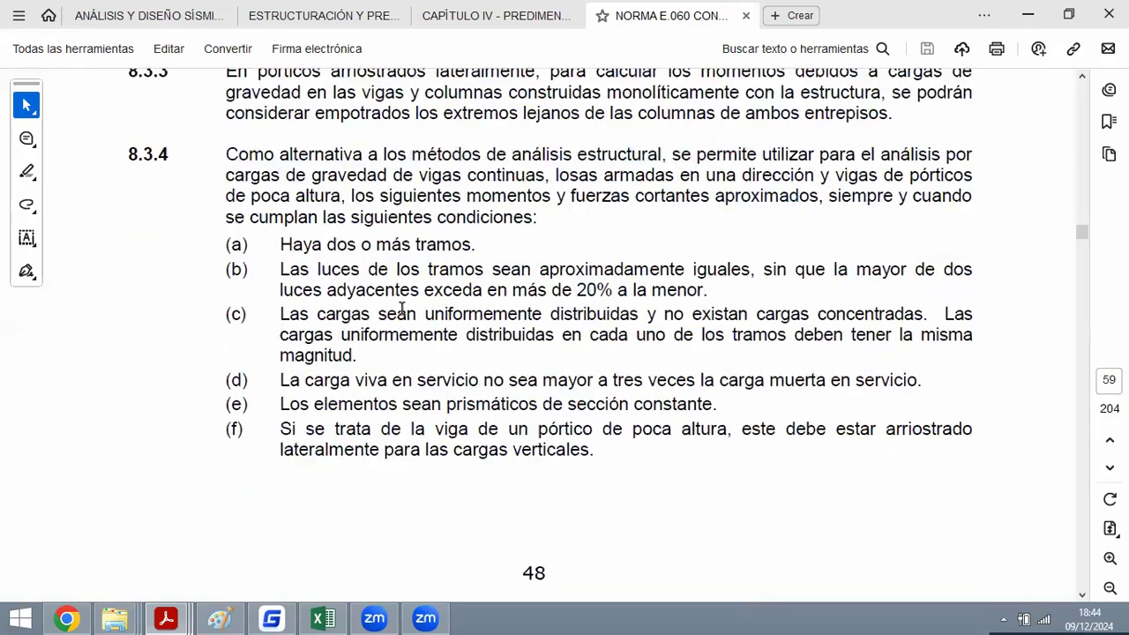
pyautogui.scroll(-10, 401, 309)
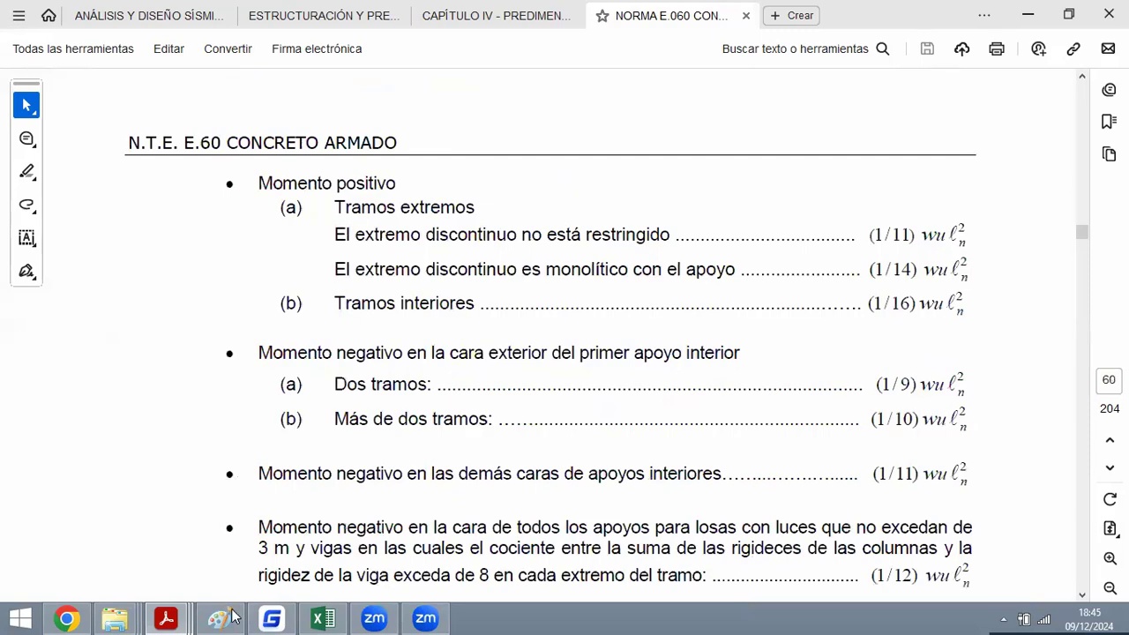
# Check the beam spans on the structural plan in GstarCAD, then return to the E.060 standard.
pyautogui.click(278, 618)
pyautogui.scroll(-2, 456, 323)
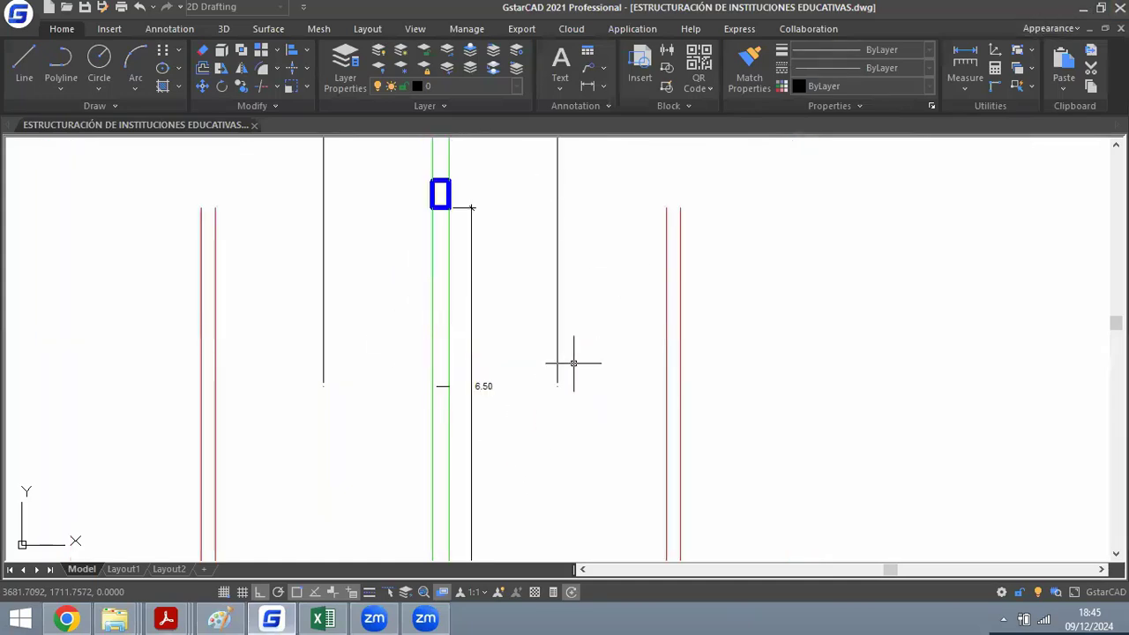
pyautogui.hotkey('alt', 'Tab')
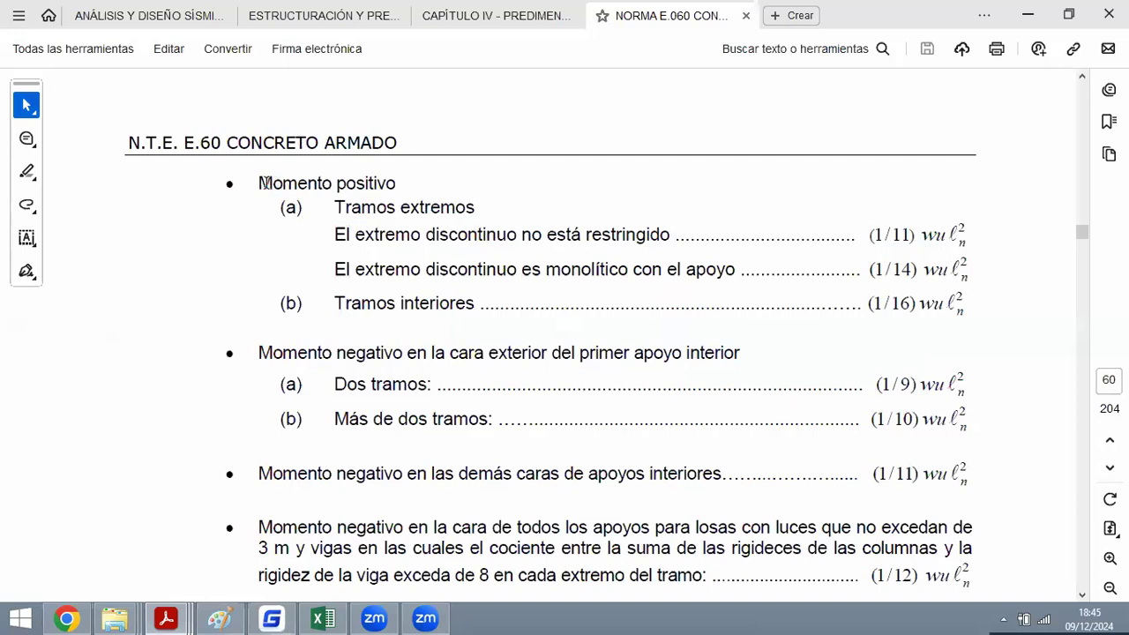
# Examine the positive moment coefficients for end spans and interior spans by highlighting "Momento positivo", "Tramos extremos" and "Tramos interiores".
pyautogui.moveTo(261, 183); pyautogui.dragTo(427, 194)
pyautogui.click(370, 277)
pyautogui.moveTo(335, 207); pyautogui.dragTo(483, 212)
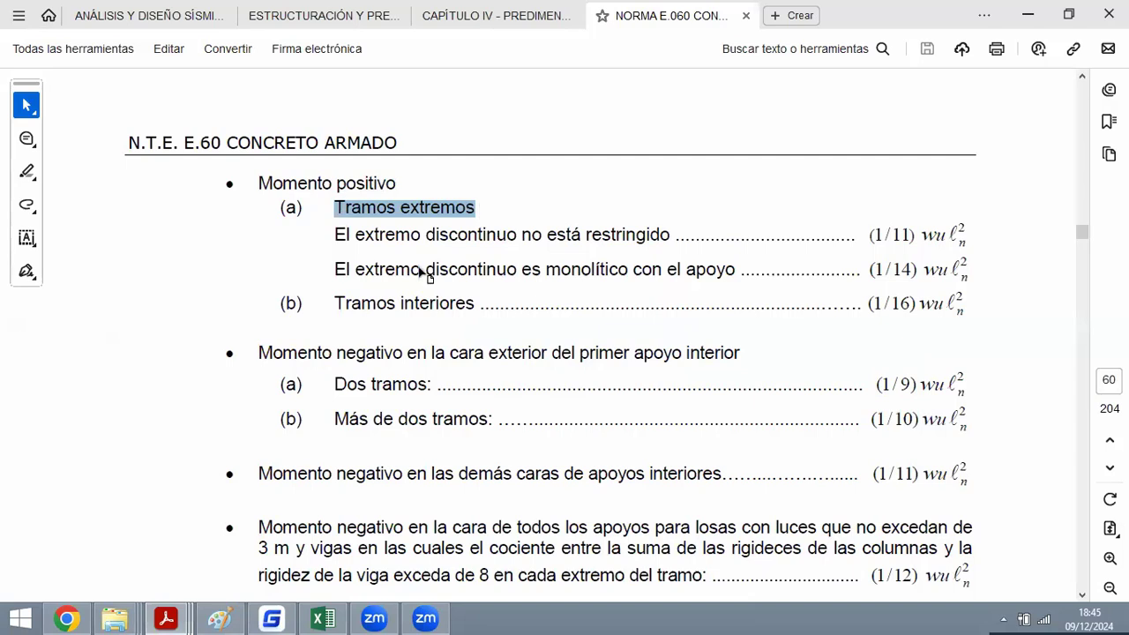
pyautogui.tripleClick(478, 304)
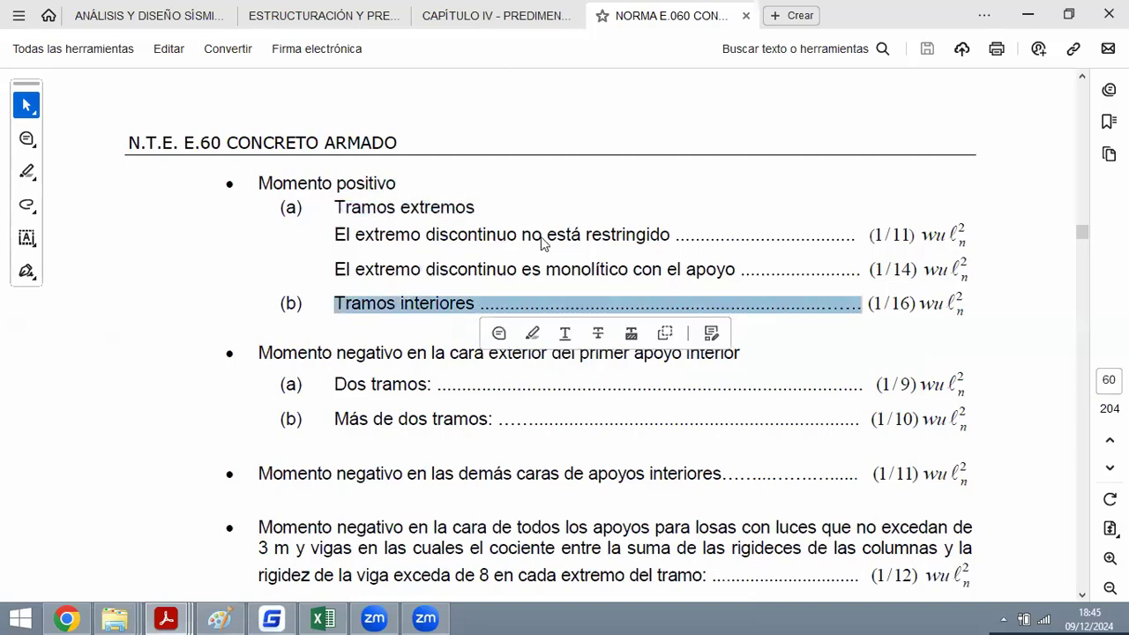
# Examine the end-span positive moment coefficients in E.060, comparing the unrestrained discontinuous end with the one monolithic with its support.
pyautogui.moveTo(333, 303); pyautogui.dragTo(476, 304)
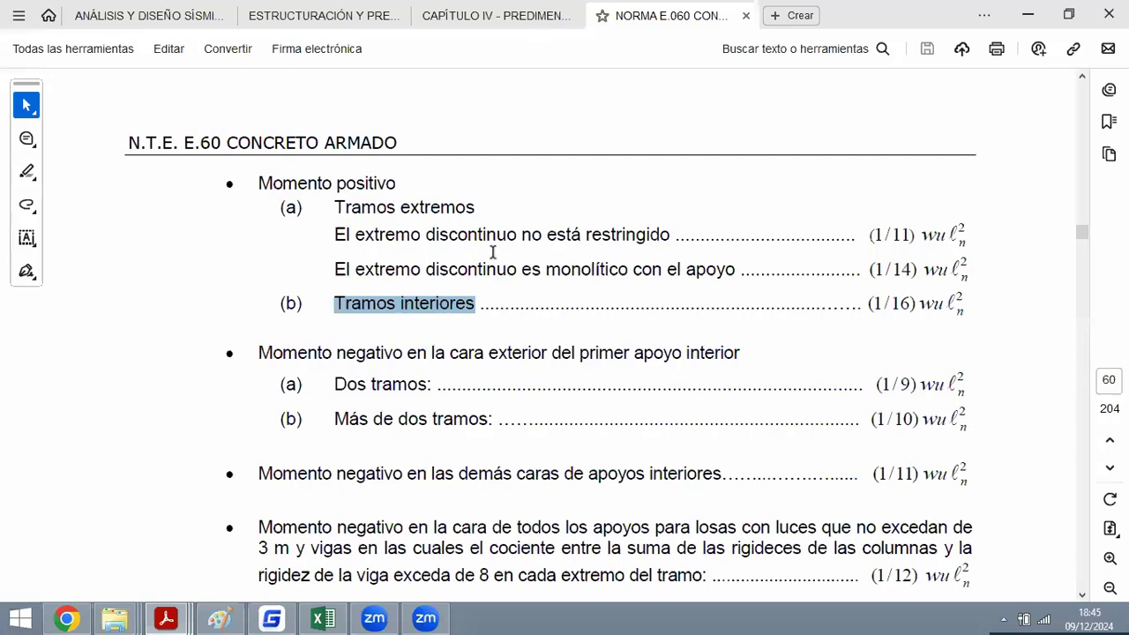
pyautogui.click(357, 306)
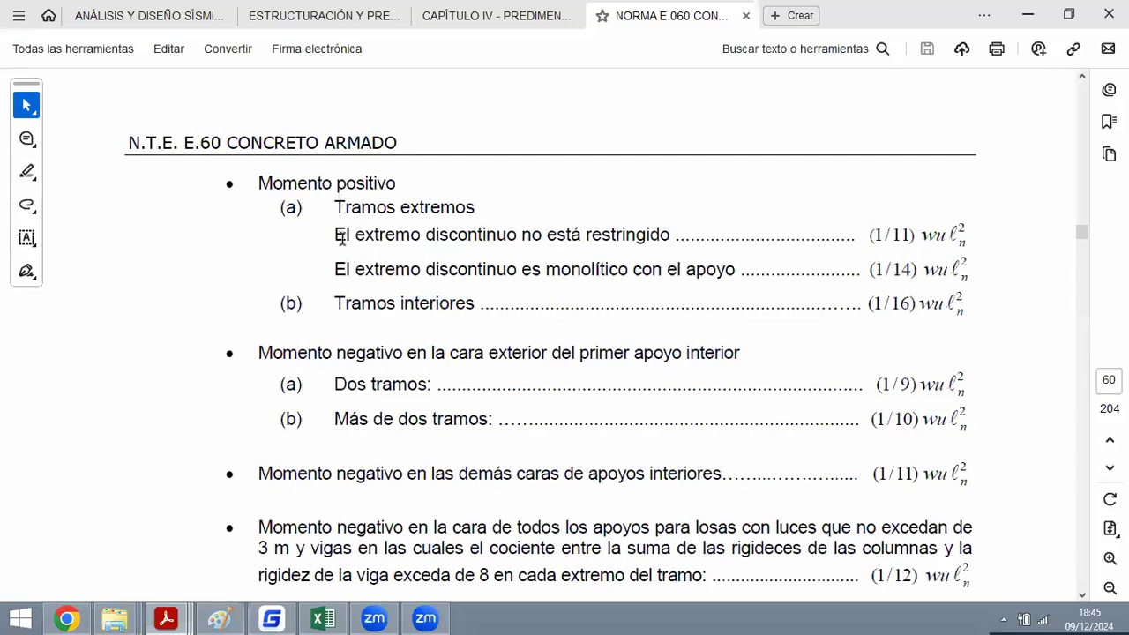
pyautogui.moveTo(334, 233); pyautogui.dragTo(667, 236)
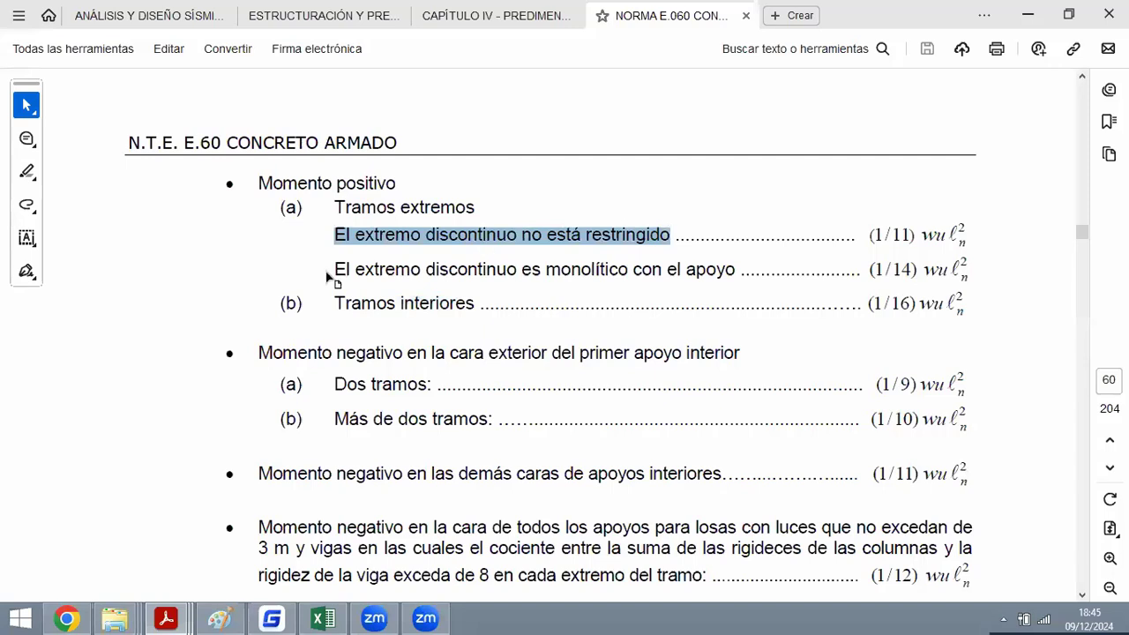
pyautogui.moveTo(332, 270); pyautogui.dragTo(735, 271)
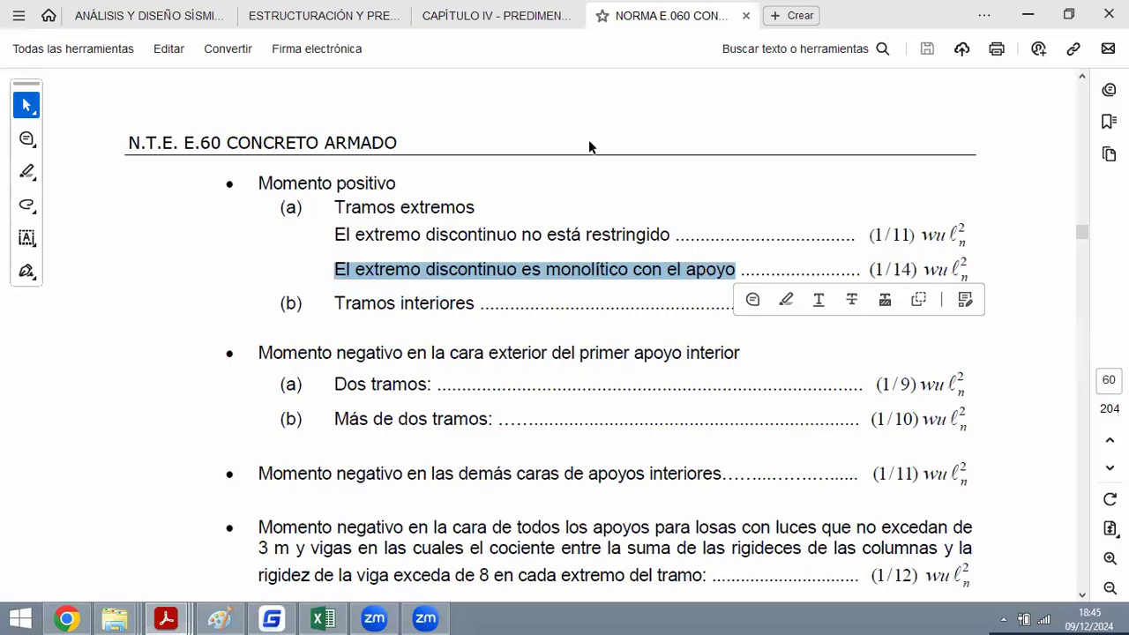
pyautogui.click(563, 236)
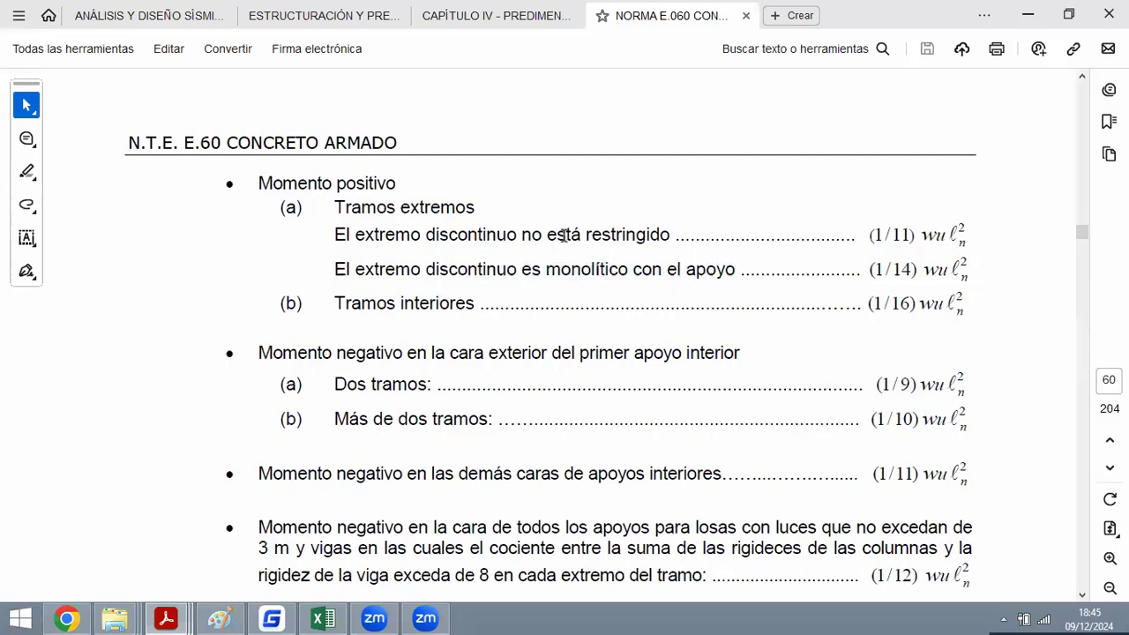
pyautogui.moveTo(890, 236); pyautogui.dragTo(912, 237)
pyautogui.moveTo(899, 269); pyautogui.dragTo(917, 270)
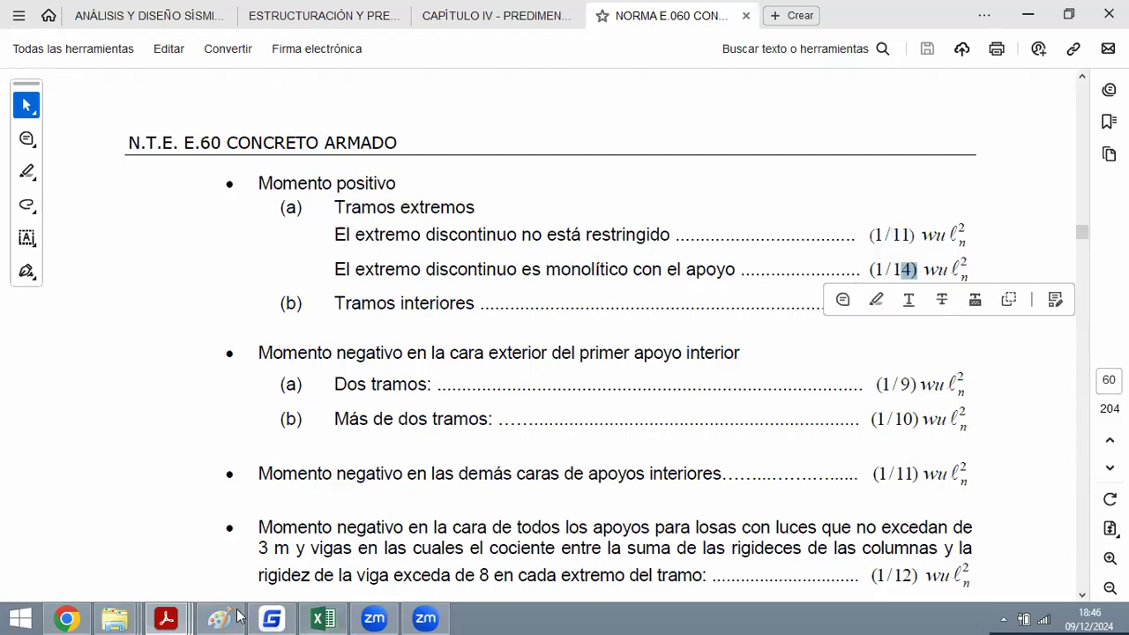
# Inspect the beam's end supports on the structural plan in GstarCAD, then return to the E.060 standard.
pyautogui.moveTo(235, 615)
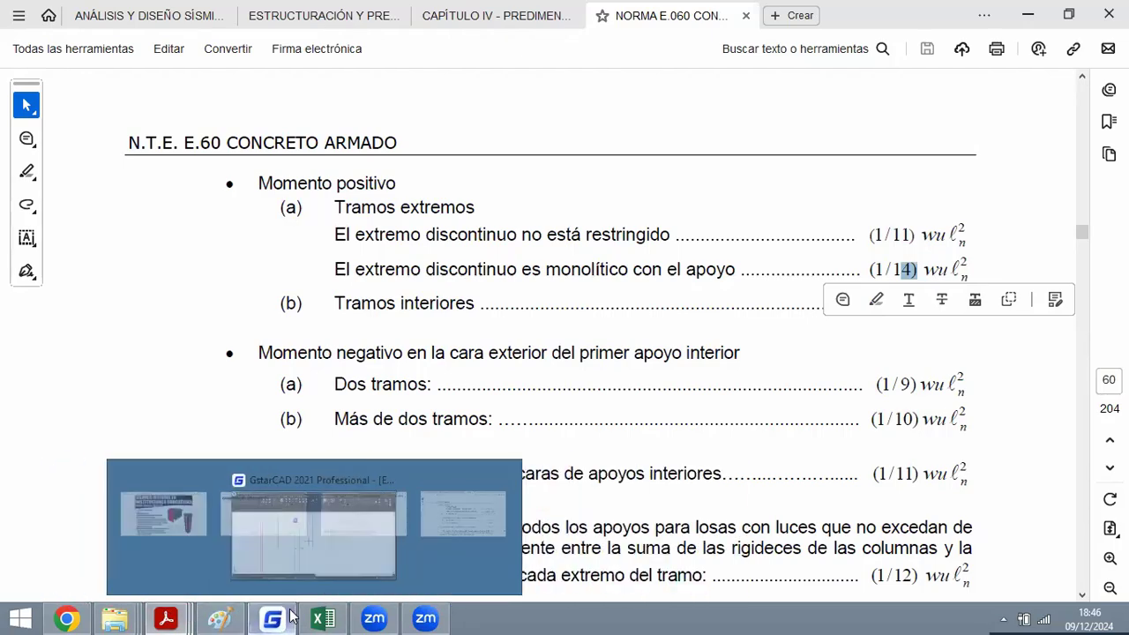
pyautogui.click(270, 533)
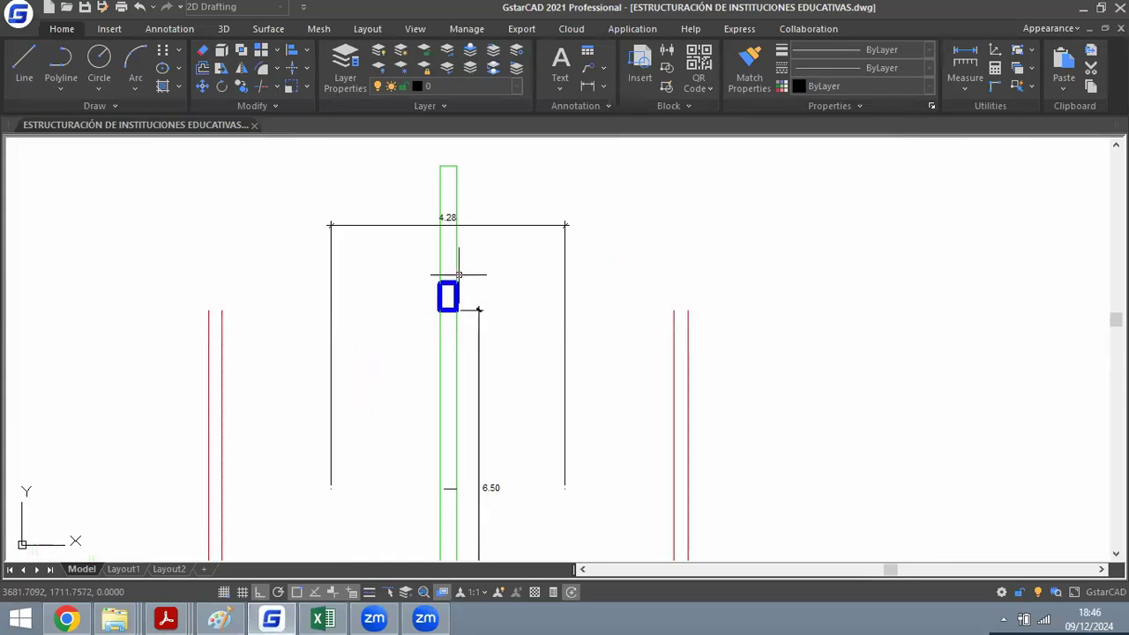
pyautogui.scroll(4, 453, 272)
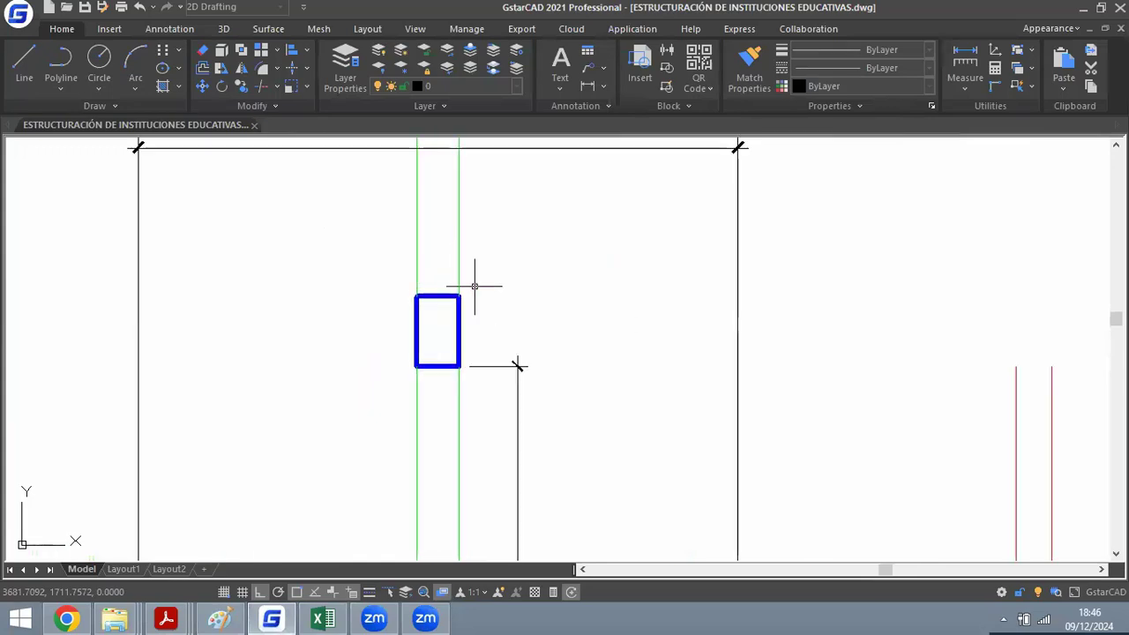
pyautogui.scroll(-2, 511, 391)
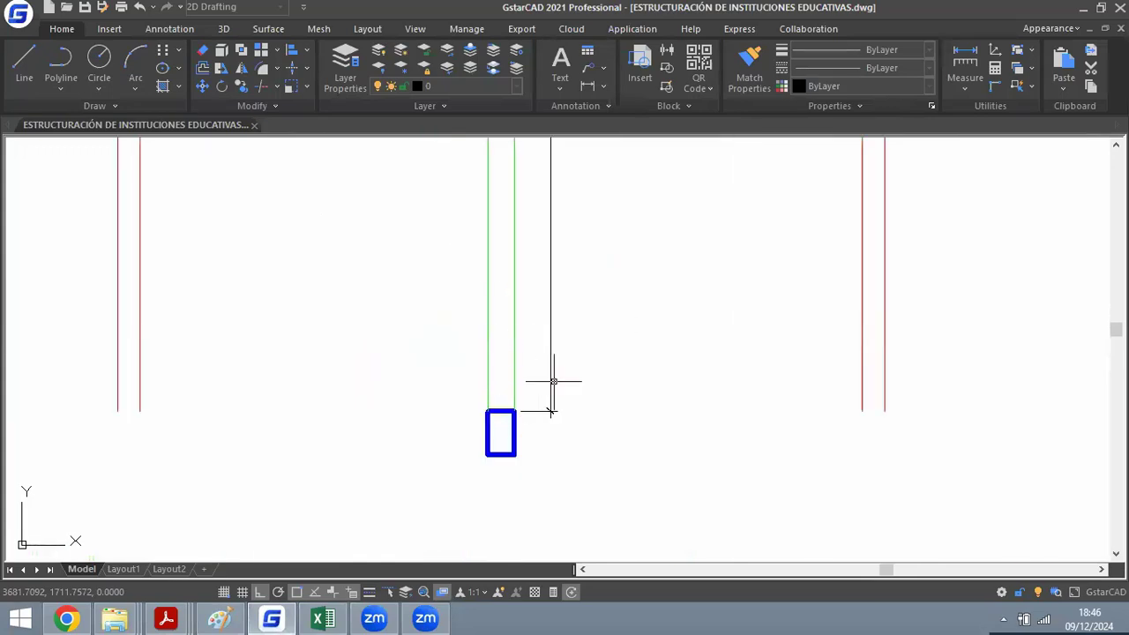
pyautogui.scroll(-2, 515, 401)
pyautogui.scroll(-4, 504, 424)
pyautogui.scroll(2, 511, 442)
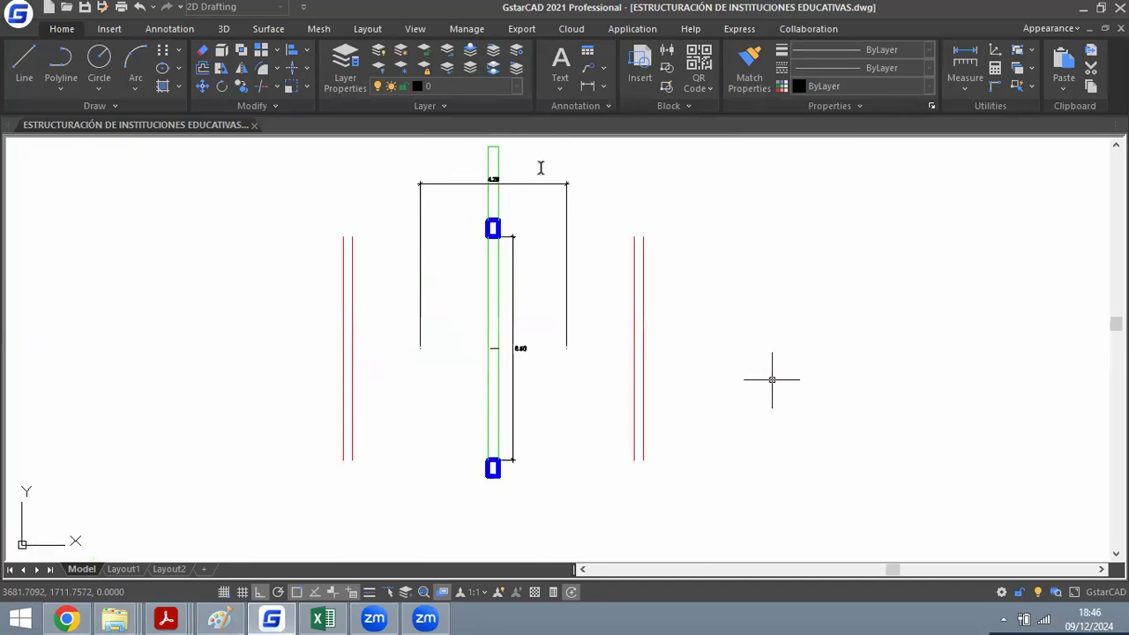
pyautogui.hotkey('alt', 'Tab')
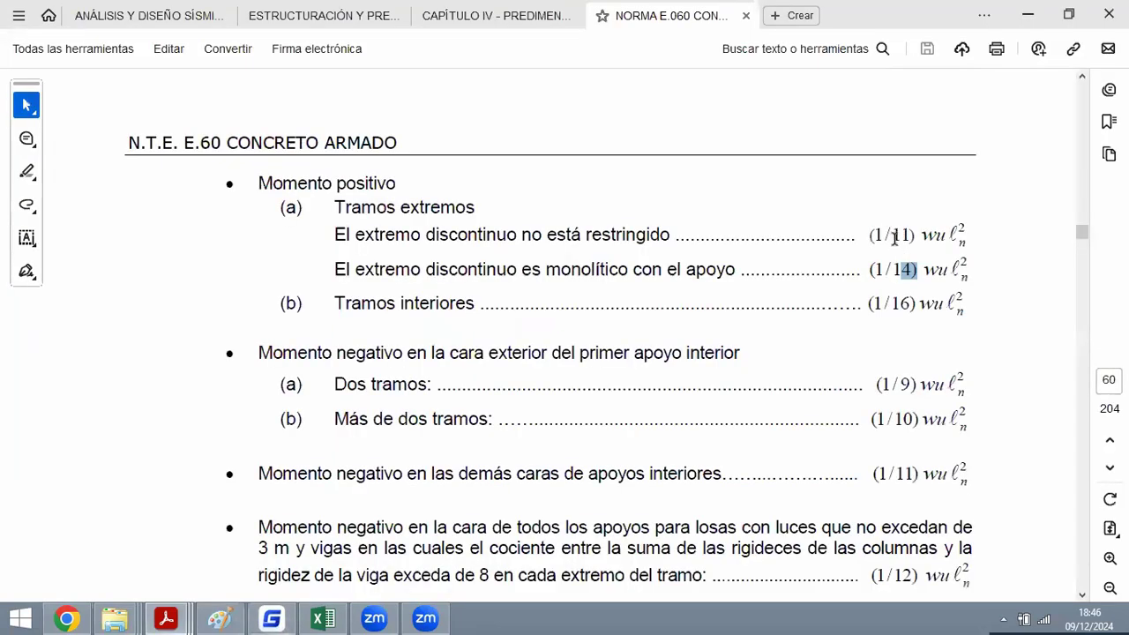
# Enter 14 as the α value in cell B9 of the PREDIMENSIONAMIENTO workbook, following the monolithic end-support coefficient in E.060.
pyautogui.doubleClick(900, 234)
pyautogui.click(608, 270)
pyautogui.hotkey('alt', 'Tab')
pyautogui.click(297, 516)
pyautogui.write('14')
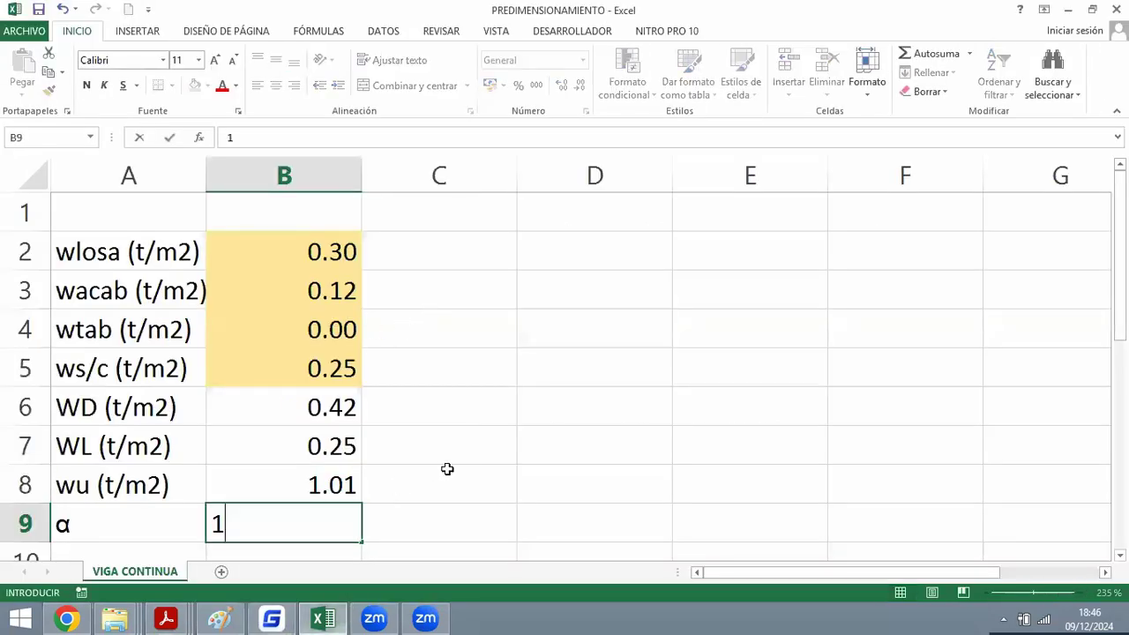
pyautogui.click(544, 438)
pyautogui.scroll(-1, 209, 463)
# Consult the β formula in the CAPÍTULO IV document, then label cell A10 of the workbook Ø.
pyautogui.click(201, 450)
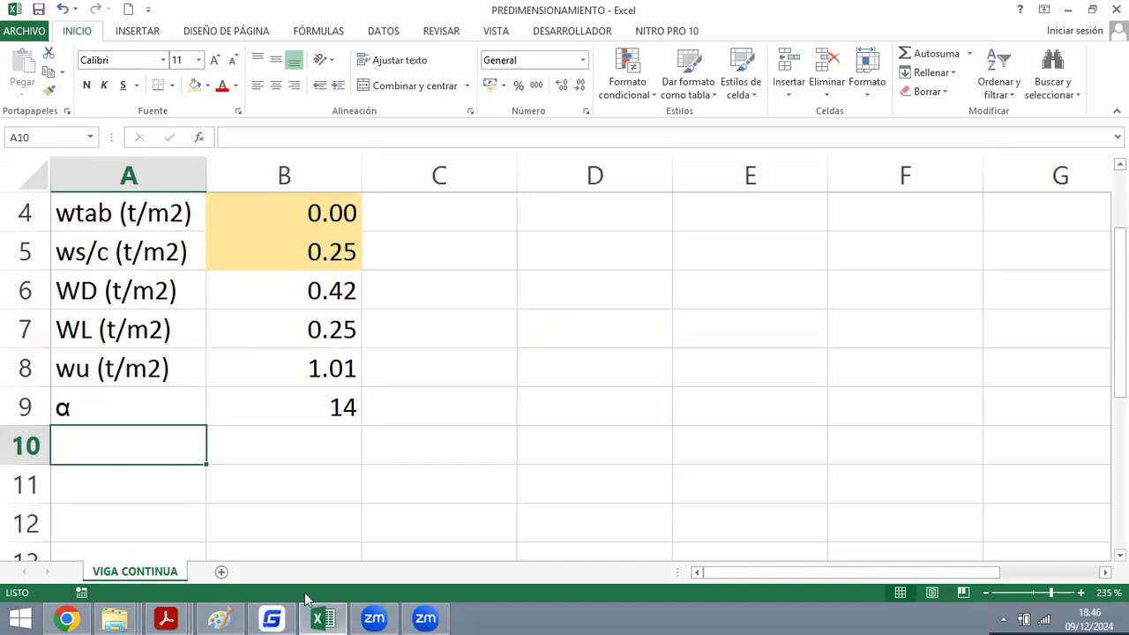
pyautogui.moveTo(166, 619)
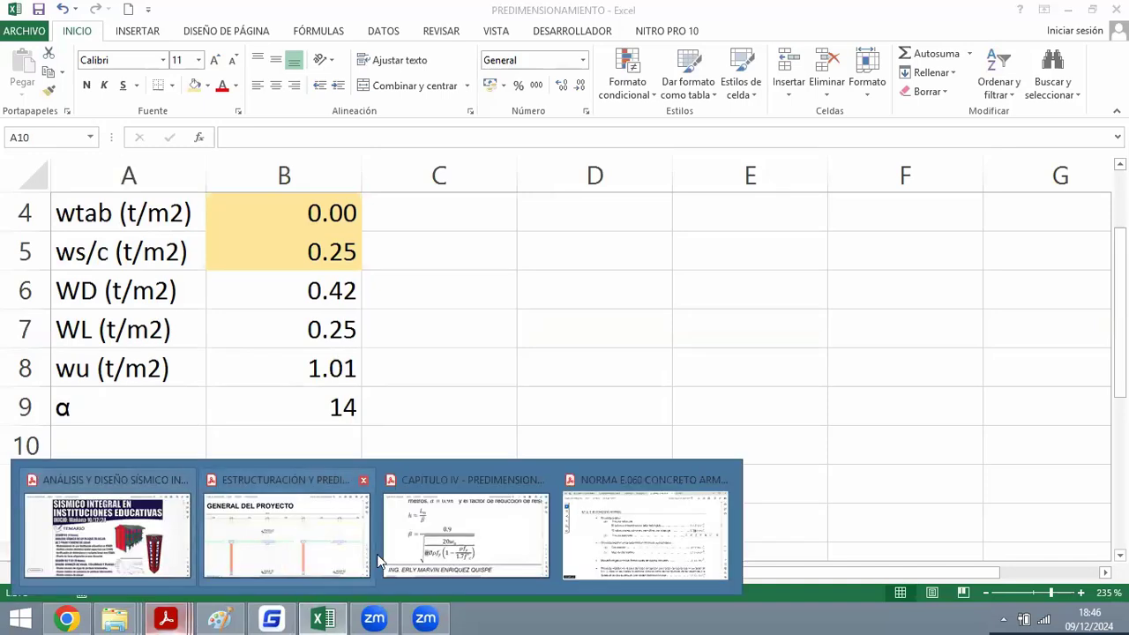
pyautogui.click(238, 551)
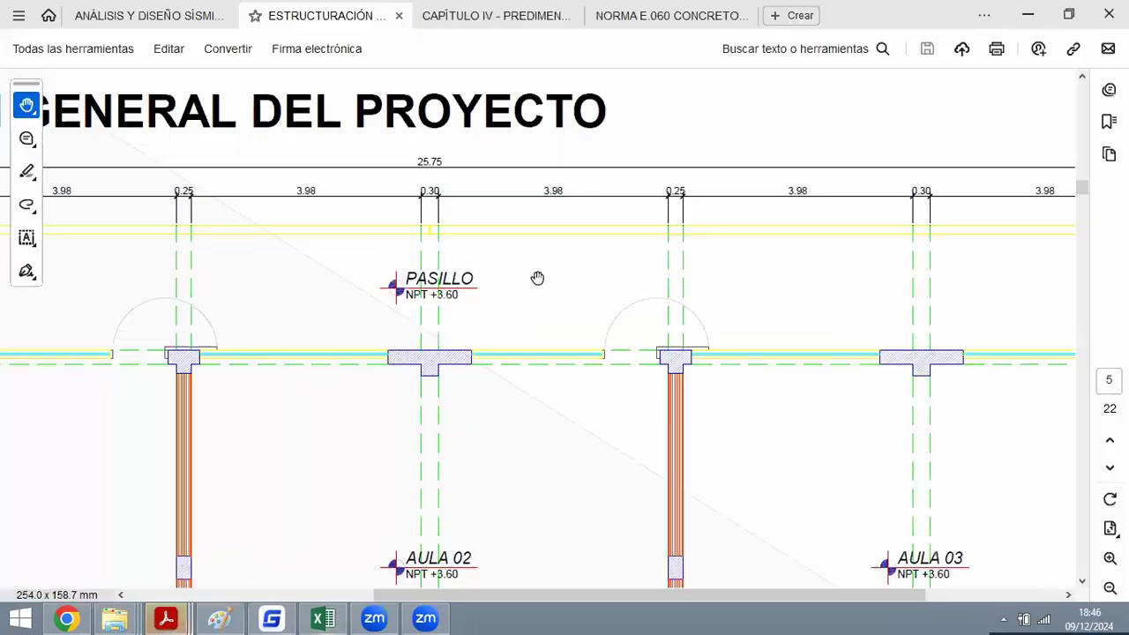
pyautogui.click(166, 618)
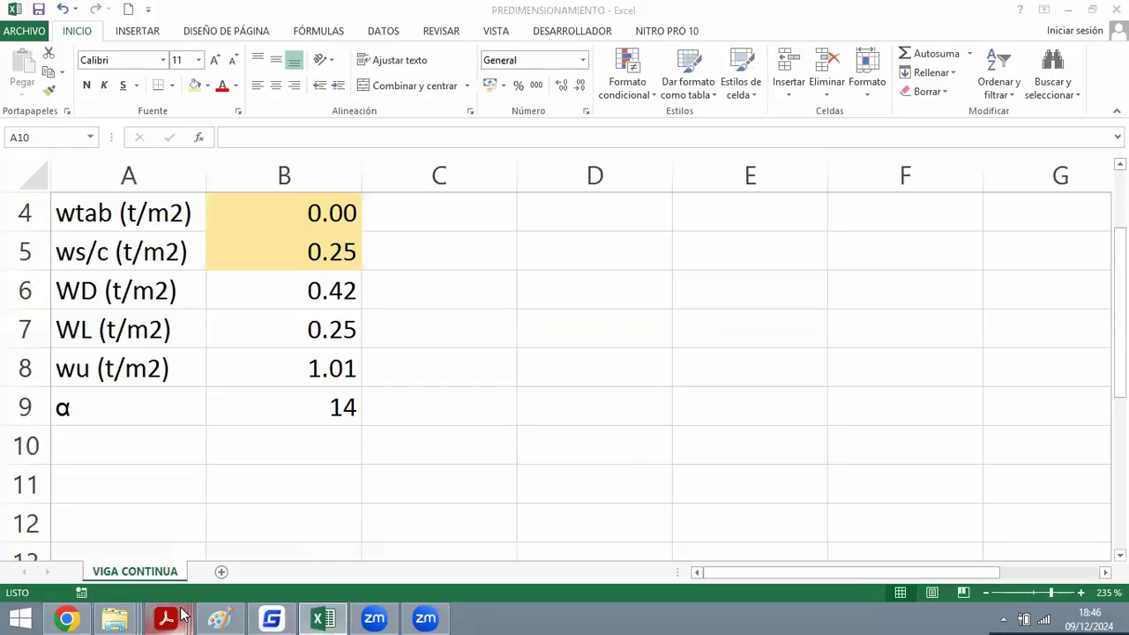
pyautogui.hotkey('alt', 'Tab')
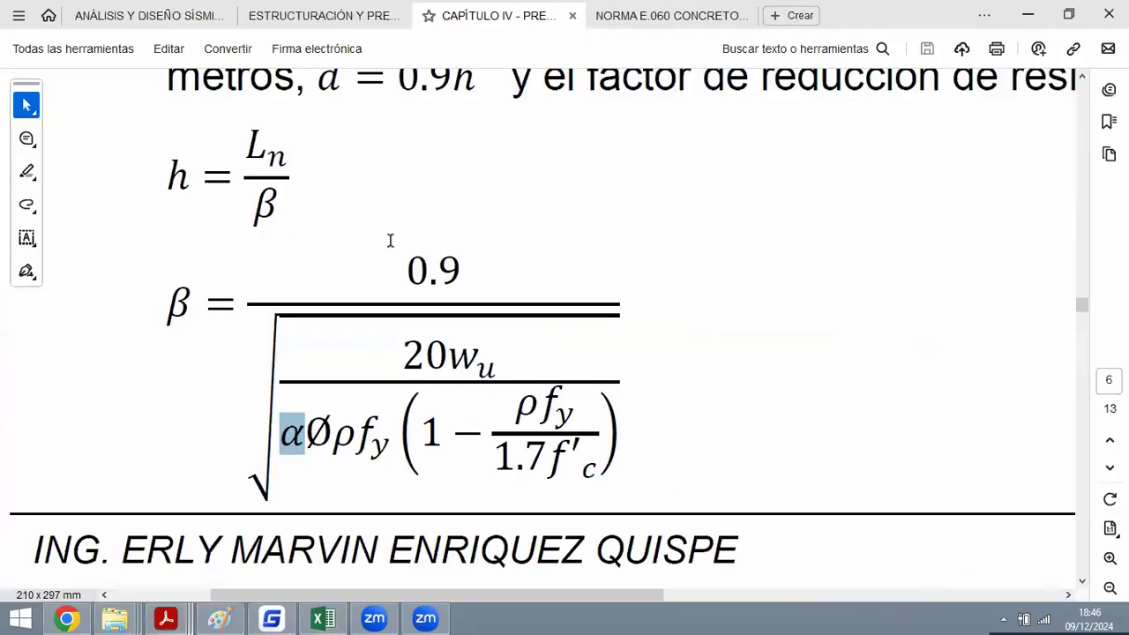
pyautogui.hotkey('alt', 'Tab')
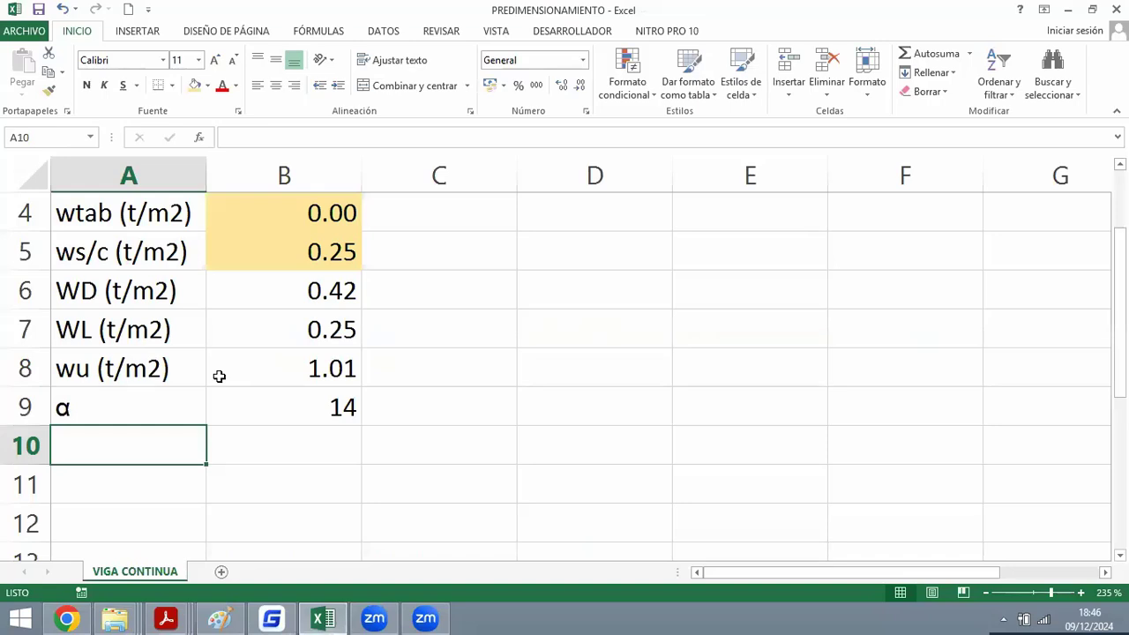
pyautogui.click(300, 448)
pyautogui.click(144, 442)
pyautogui.write('Ø')
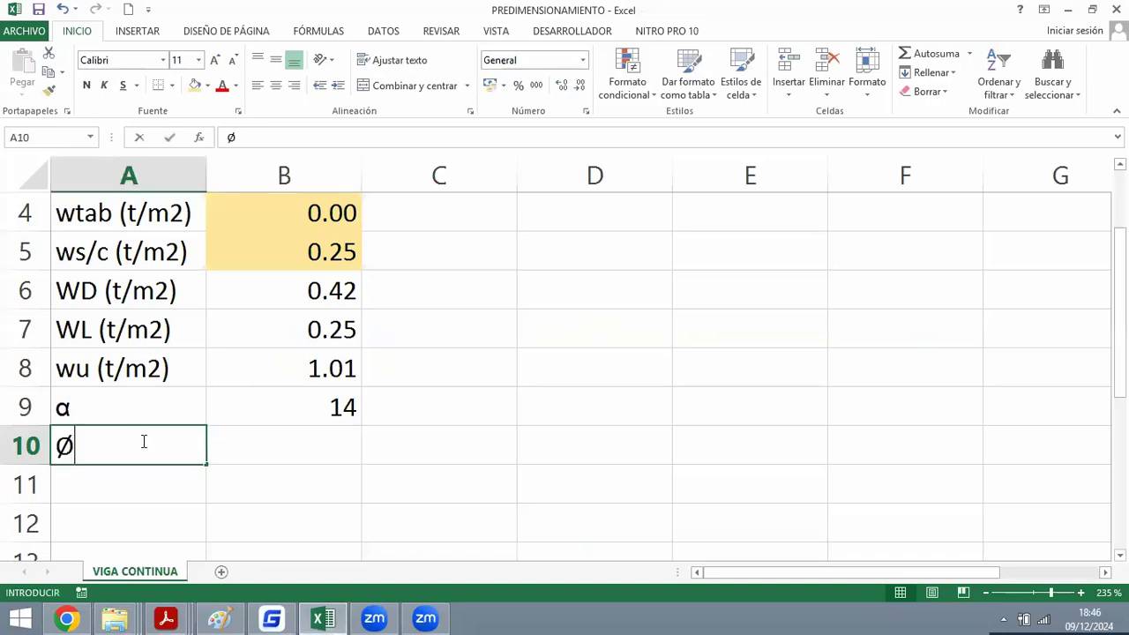
# Recheck the β formula and enter 0.9 as the Ø value in cell B10.
pyautogui.click(348, 451)
pyautogui.hotkey('alt', 'Tab')
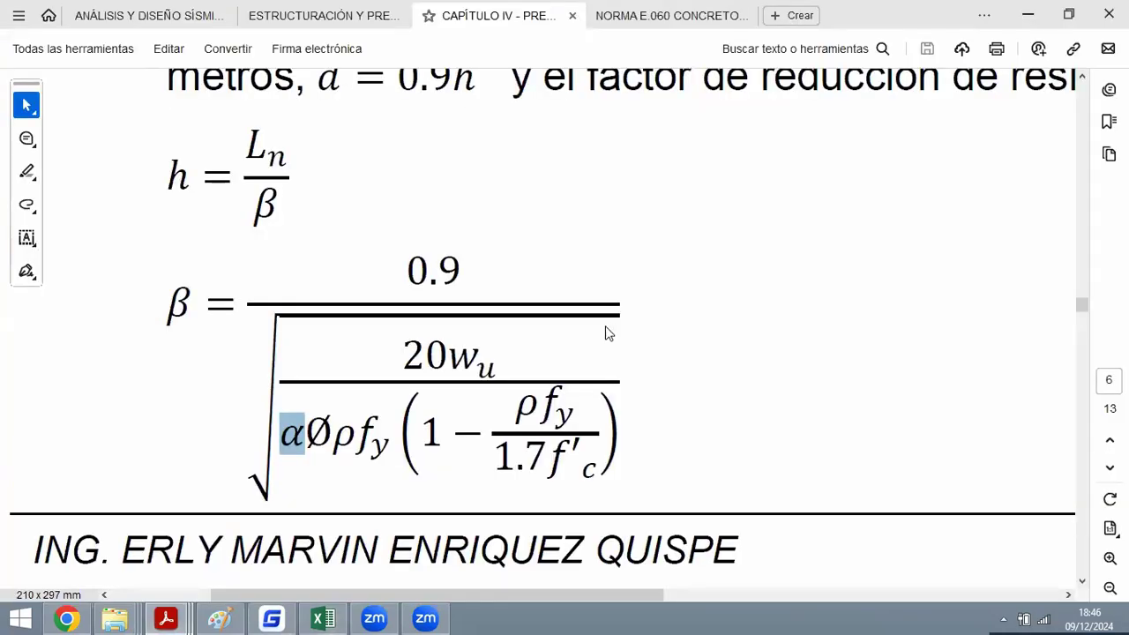
pyautogui.hotkey('alt', 'Tab')
pyautogui.press('alt')
pyautogui.press('alt')
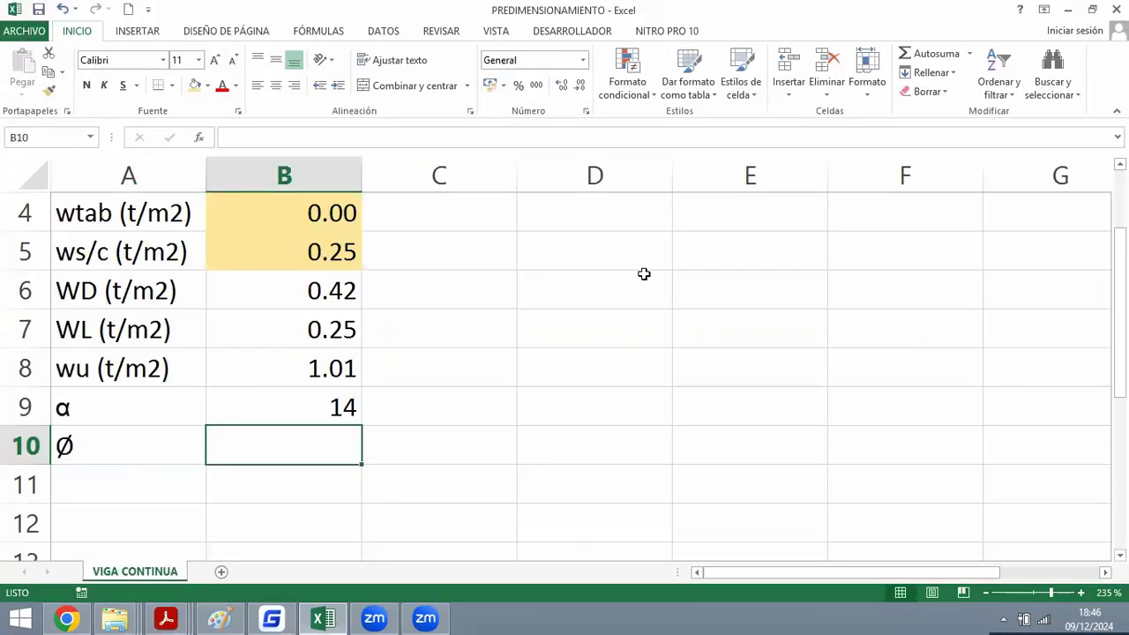
pyautogui.write('0.9')
pyautogui.press('Return')
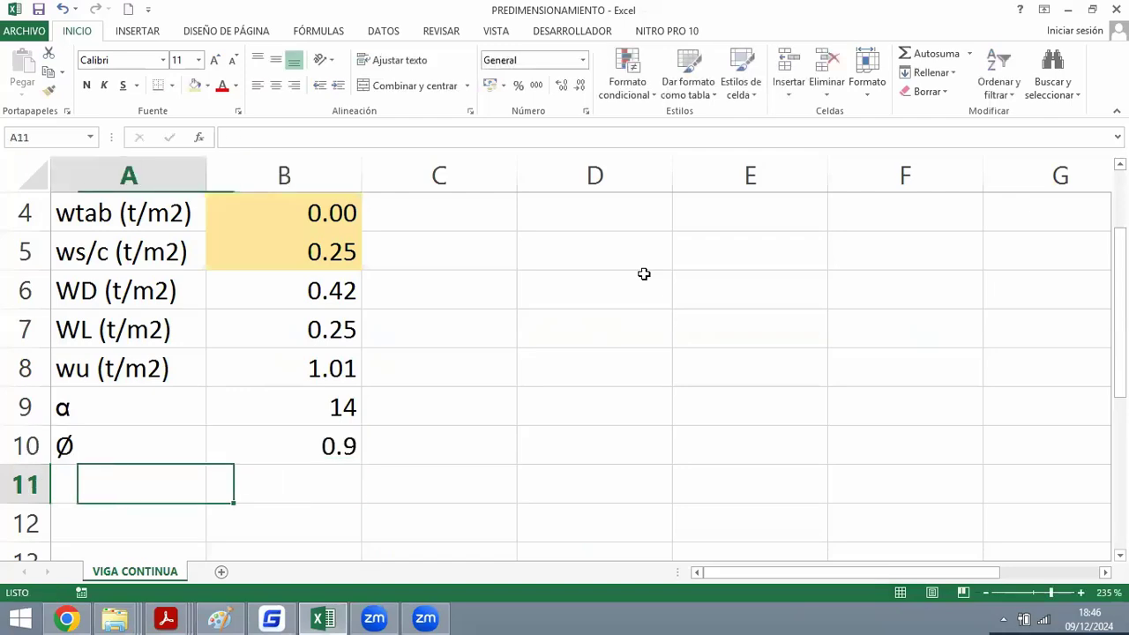
# Check the β formula's next term and label cell A11 "fy (t/m2)".
pyautogui.press('alt')
pyautogui.hotkey('alt', 'Tab')
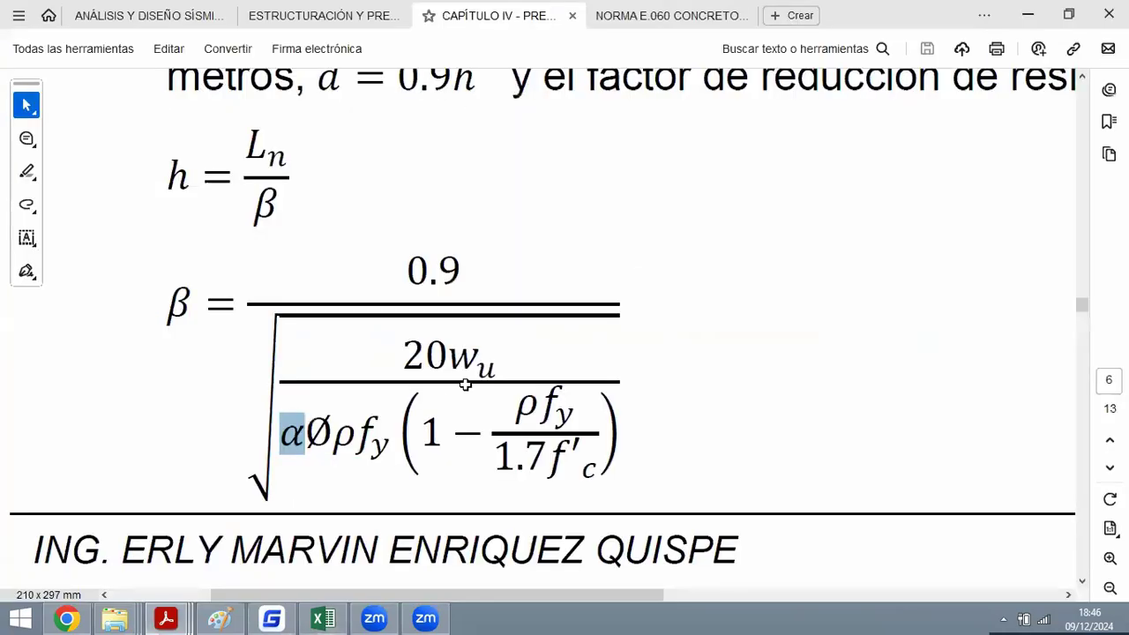
pyautogui.hotkey('alt', 'Tab')
pyautogui.write('fy (')
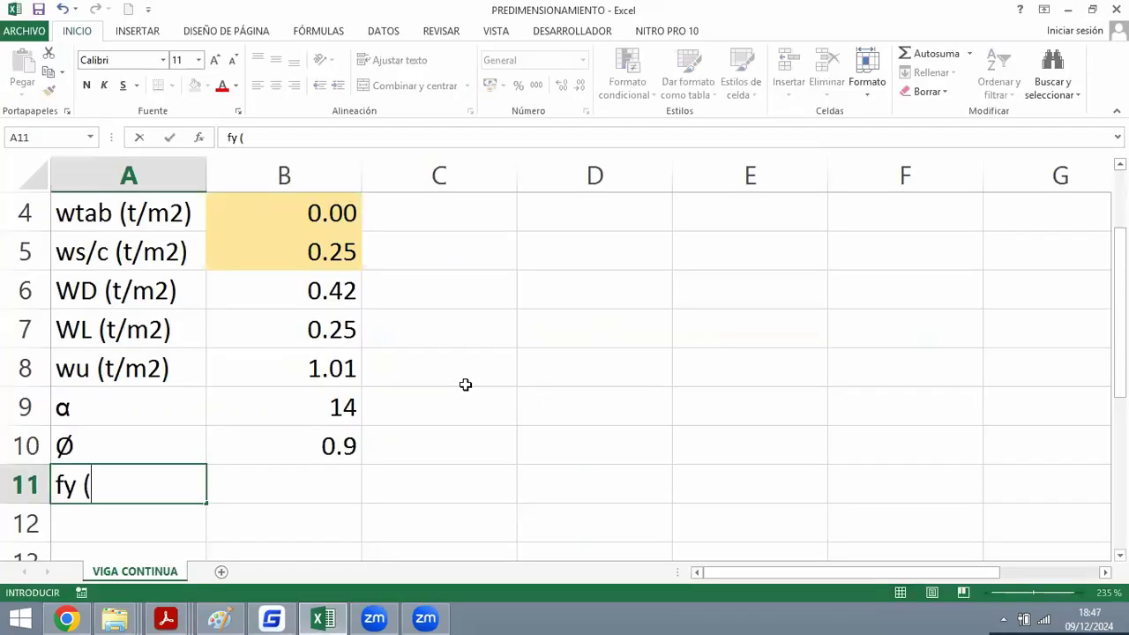
pyautogui.write('t/m23')
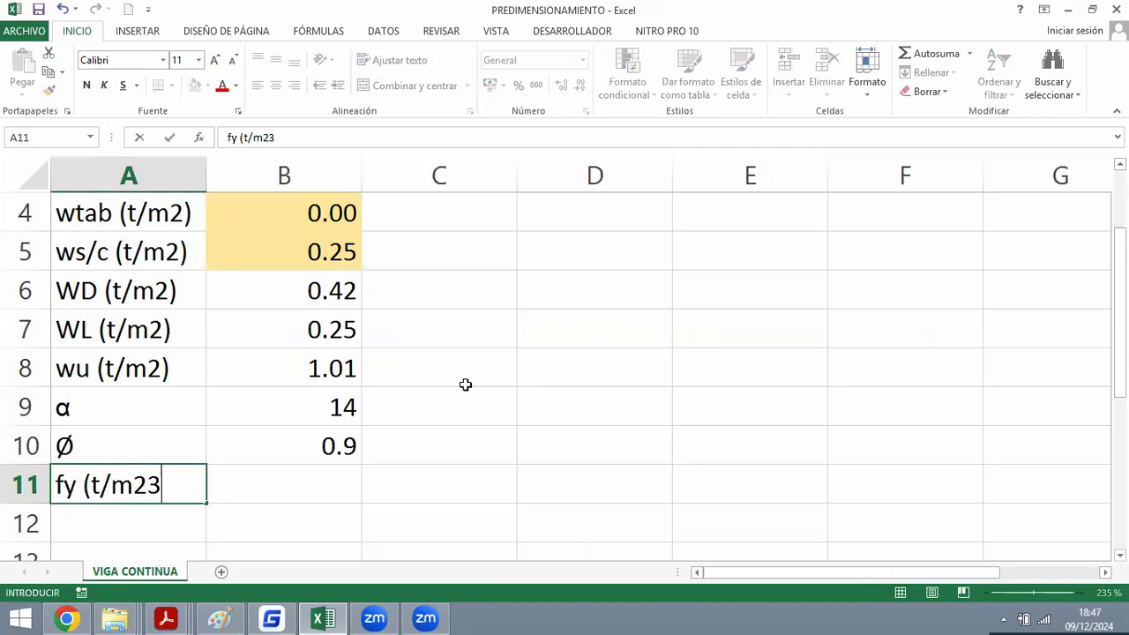
pyautogui.press('BackSpace')
pyautogui.write(')')
pyautogui.press('Return')
pyautogui.press('Up')
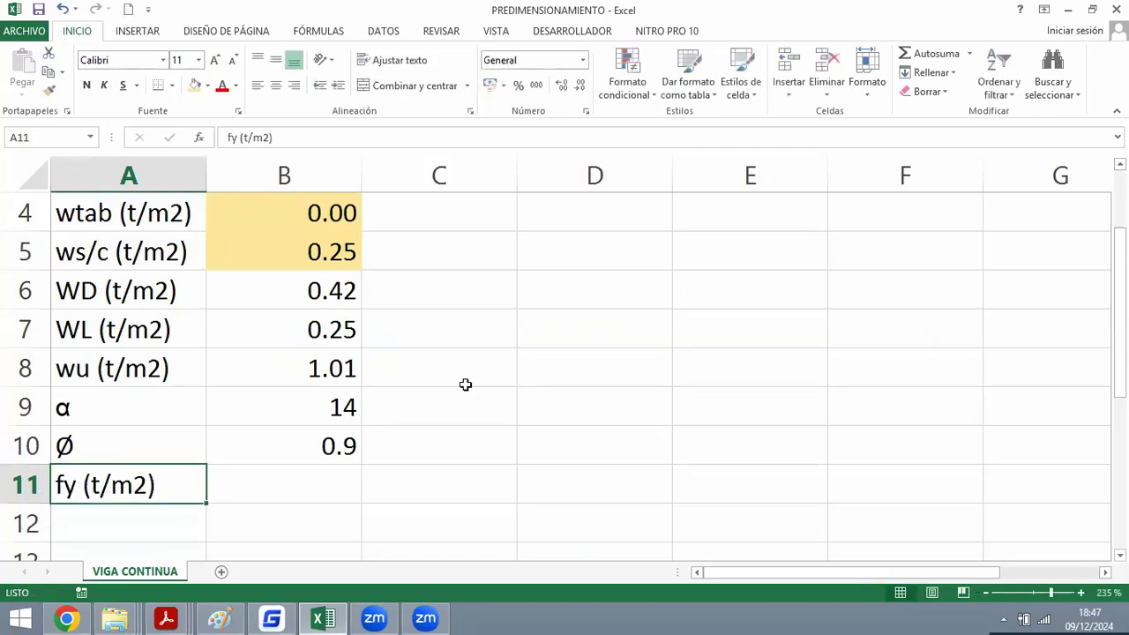
# Enter 42000 as the fy value in cell B11.
pyautogui.press('Right')
pyautogui.write('4200')
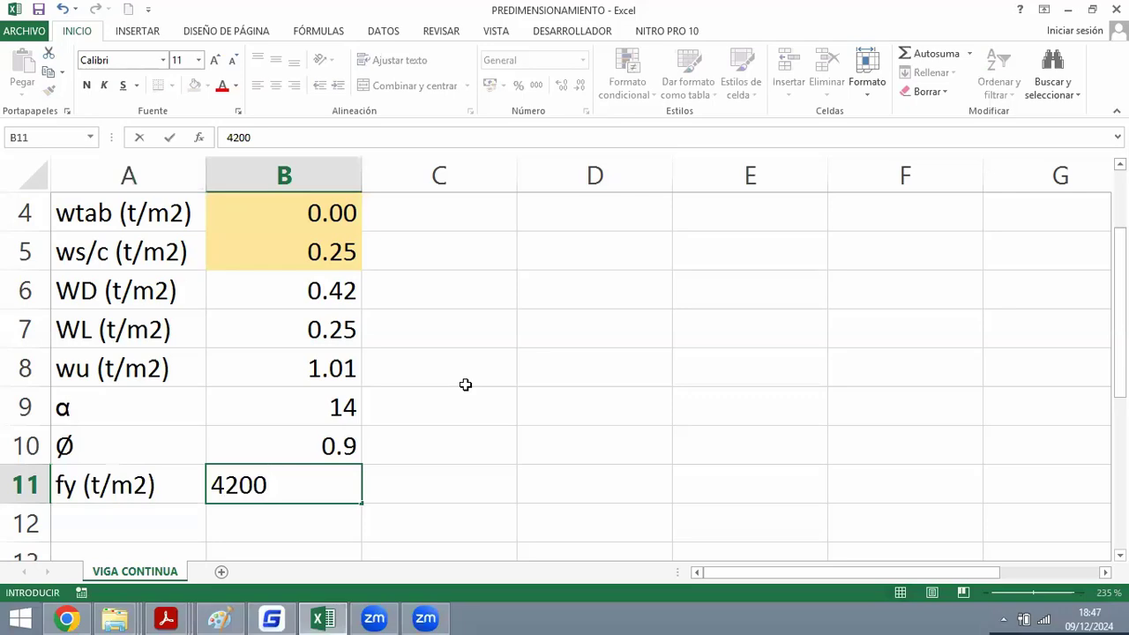
pyautogui.write('0')
pyautogui.press('Return')
# Check the β formula for the concrete strength term and add the row "f'c (t/m2)" with the value 2100 in A12 and B12.
pyautogui.hotkey('alt', 'Tab')
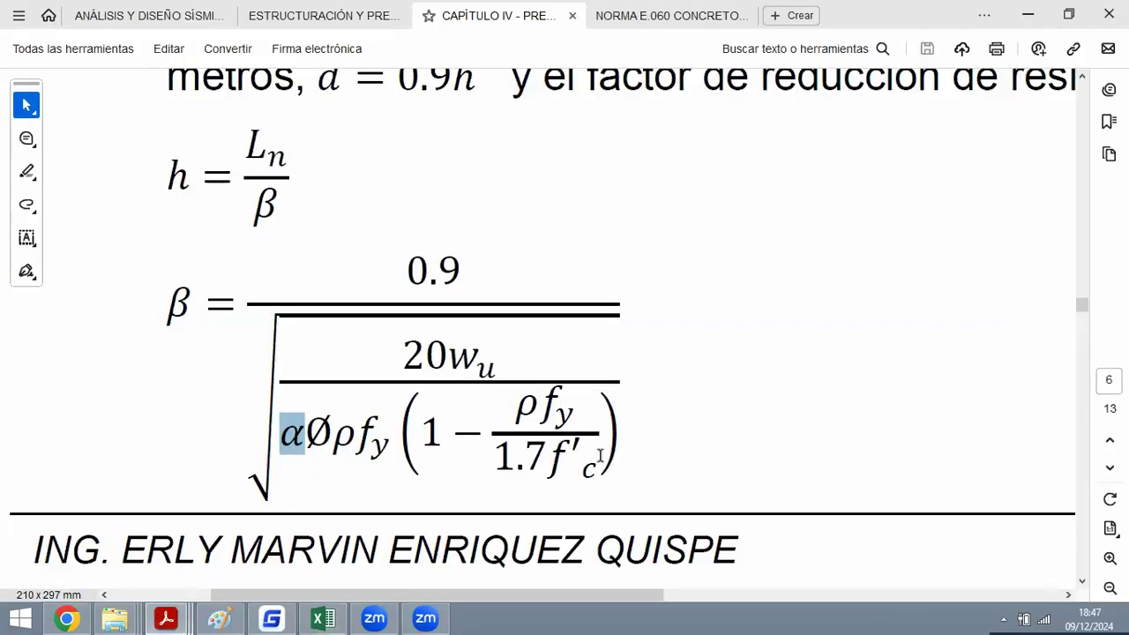
pyautogui.hotkey('alt', 'Tab')
pyautogui.write("f'c (")
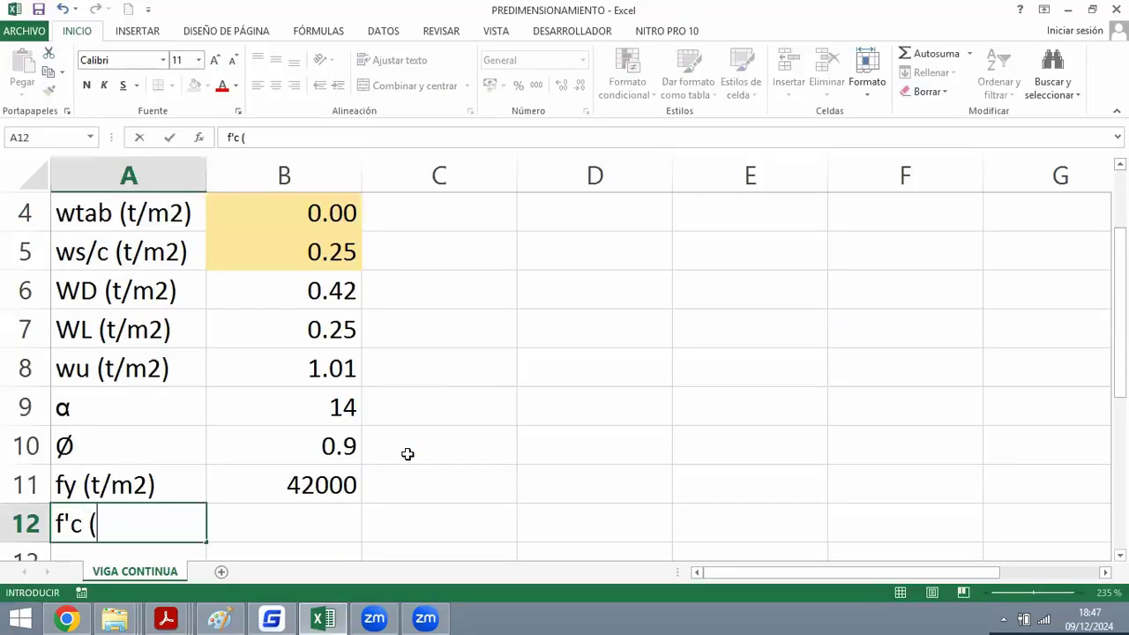
pyautogui.write('t/m2)')
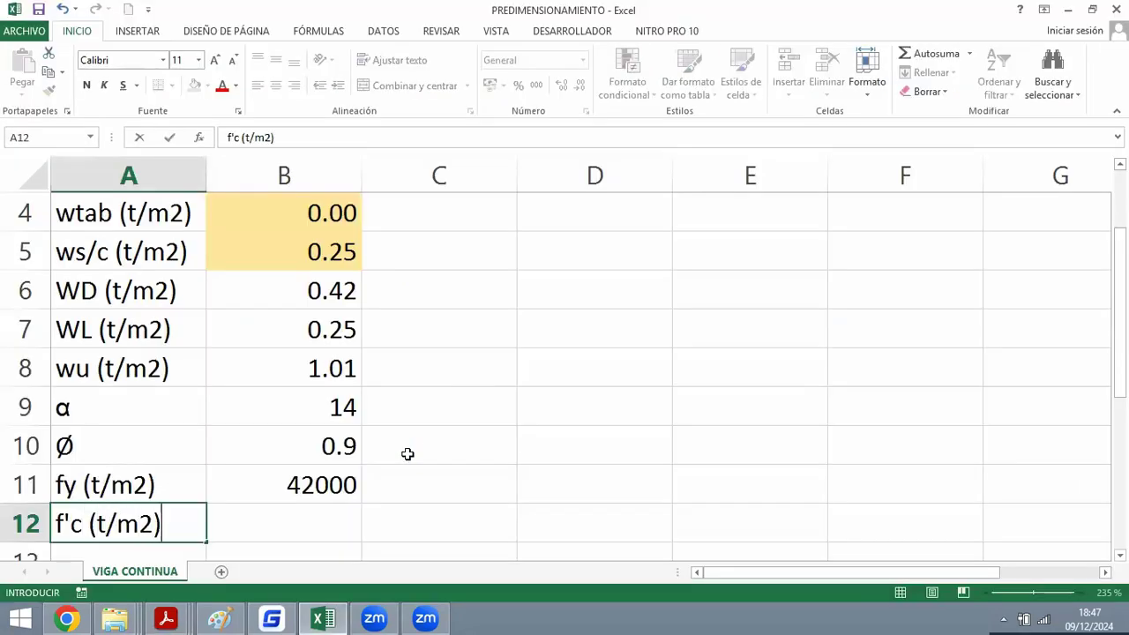
pyautogui.press('Tab')
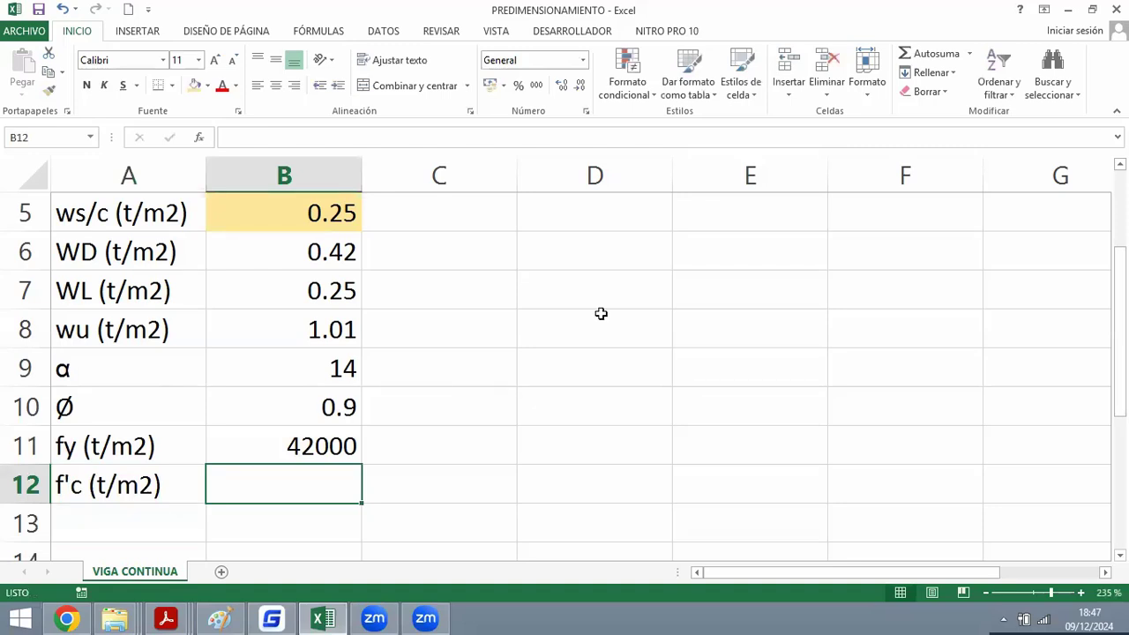
pyautogui.write('2100')
pyautogui.press('Return')
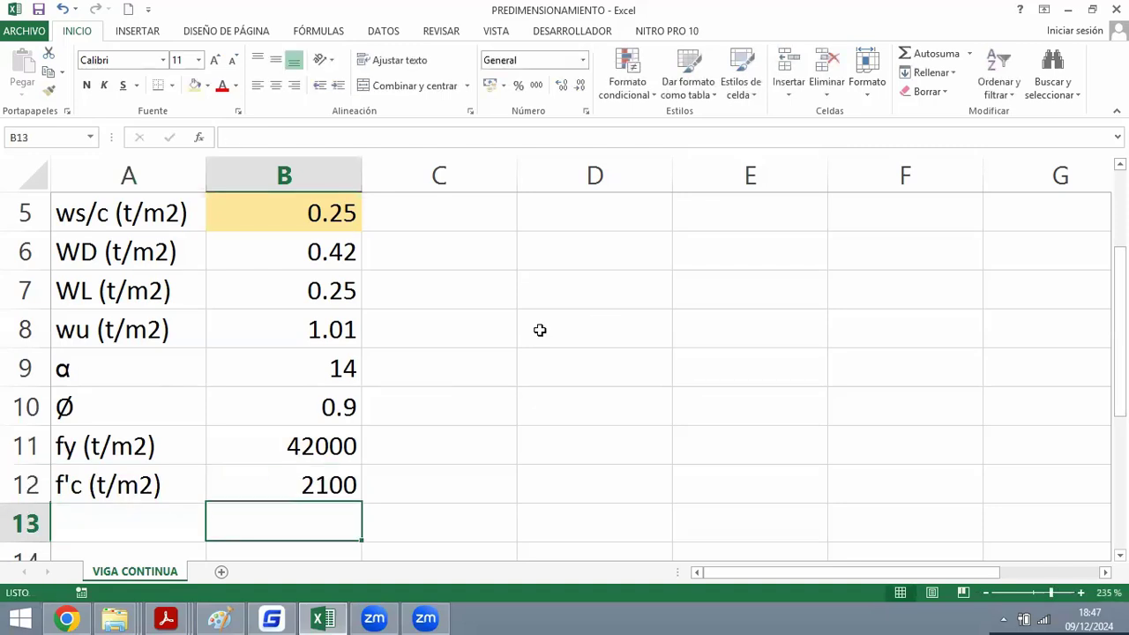
# Check the β formula again and insert the Greek small letter rho symbol (ρ) as the label in cell A13.
pyautogui.press('Left')
pyautogui.hotkey('alt', 'Tab')
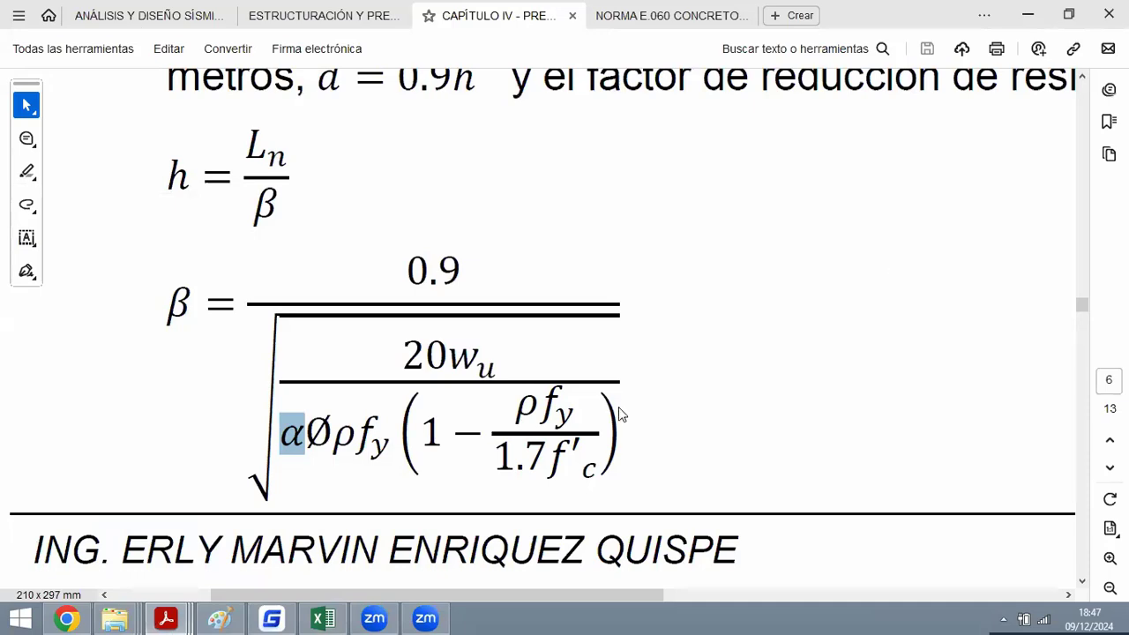
pyautogui.doubleClick(254, 375)
pyautogui.click(610, 441)
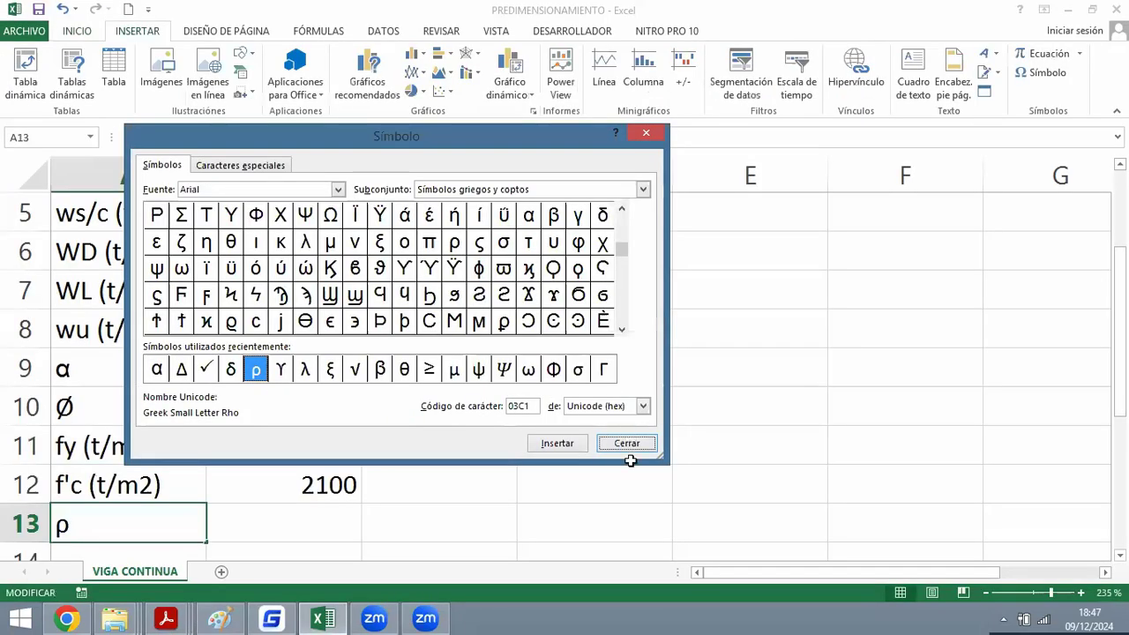
# Look up the average steel ratio in the CAPÍTULO IV PDF and enter 0.007 as the ρ value in cell B13.
pyautogui.click(319, 519)
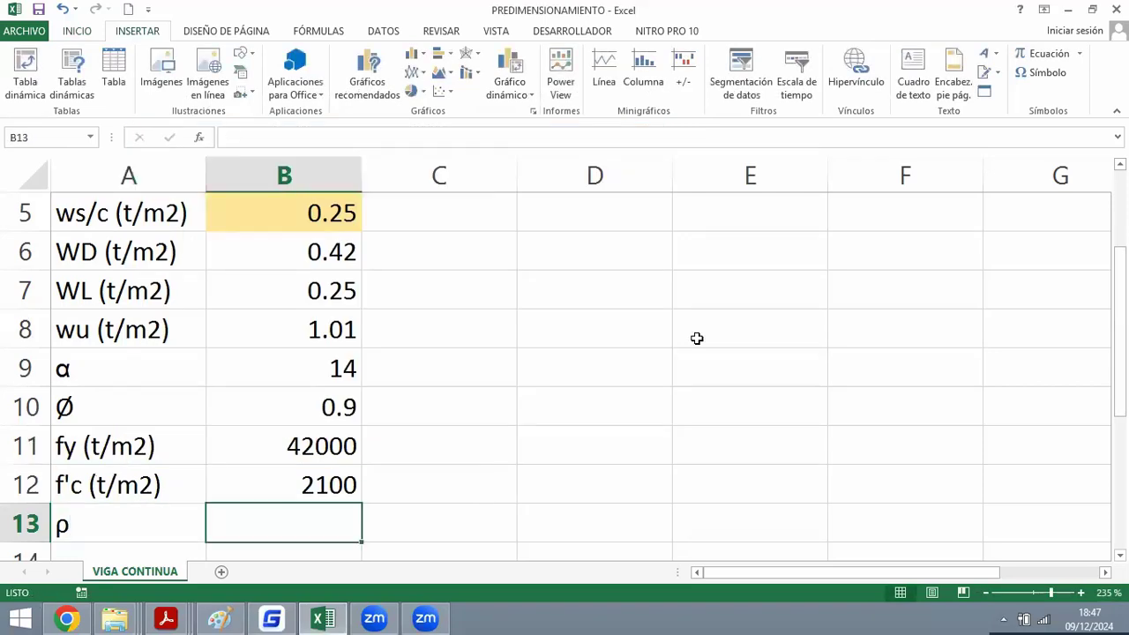
pyautogui.hotkey('alt', 'Tab')
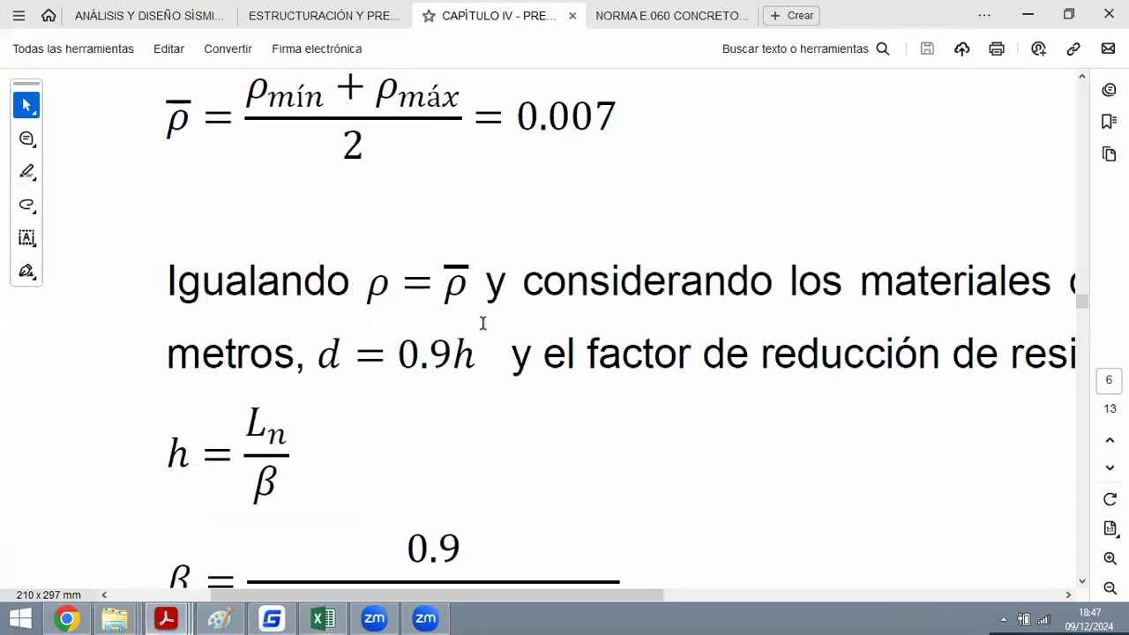
pyautogui.scroll(3, 502, 357)
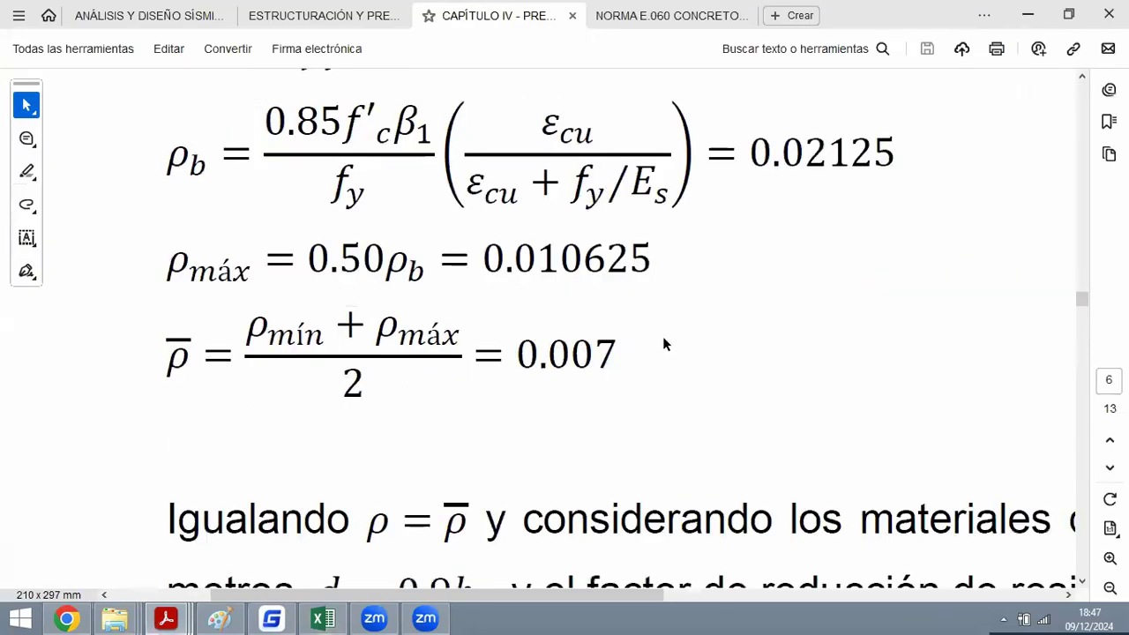
pyautogui.keyDown('ctrl'); pyautogui.scroll(-3, 504, 306); pyautogui.keyUp('ctrl')
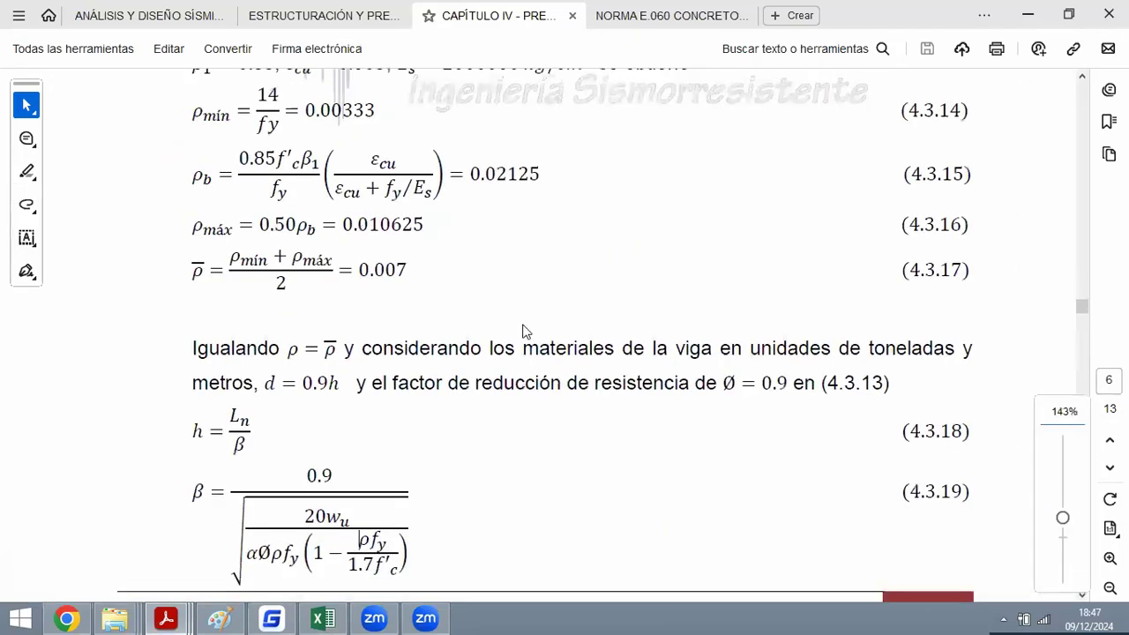
pyautogui.scroll(-3, 484, 449)
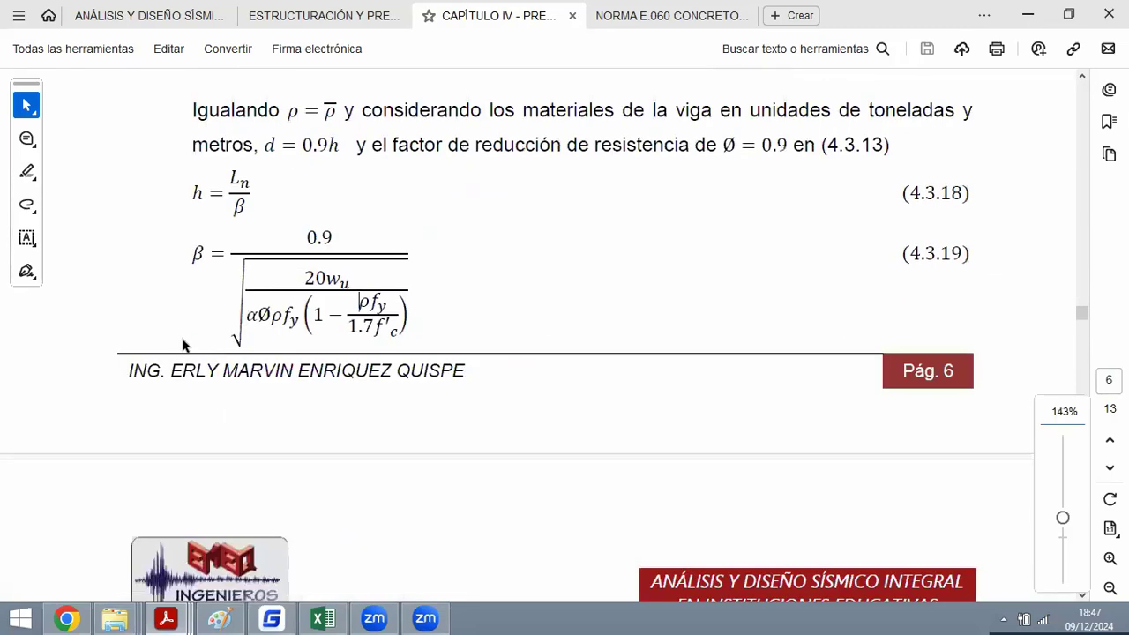
pyautogui.keyDown('ctrl'); pyautogui.scroll(3, 180, 331); pyautogui.keyUp('ctrl')
pyautogui.hotkey('alt', 'Tab')
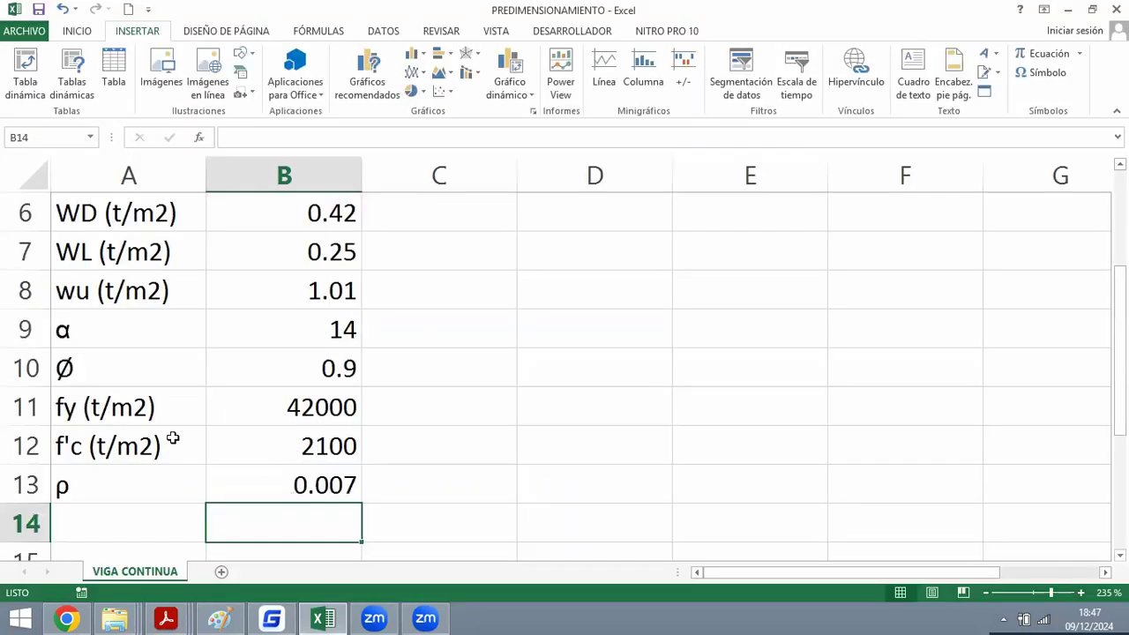
# Insert the Greek small letter beta symbol (β) as the label in cell A14.
pyautogui.scroll(-1, 199, 335)
pyautogui.click(165, 406)
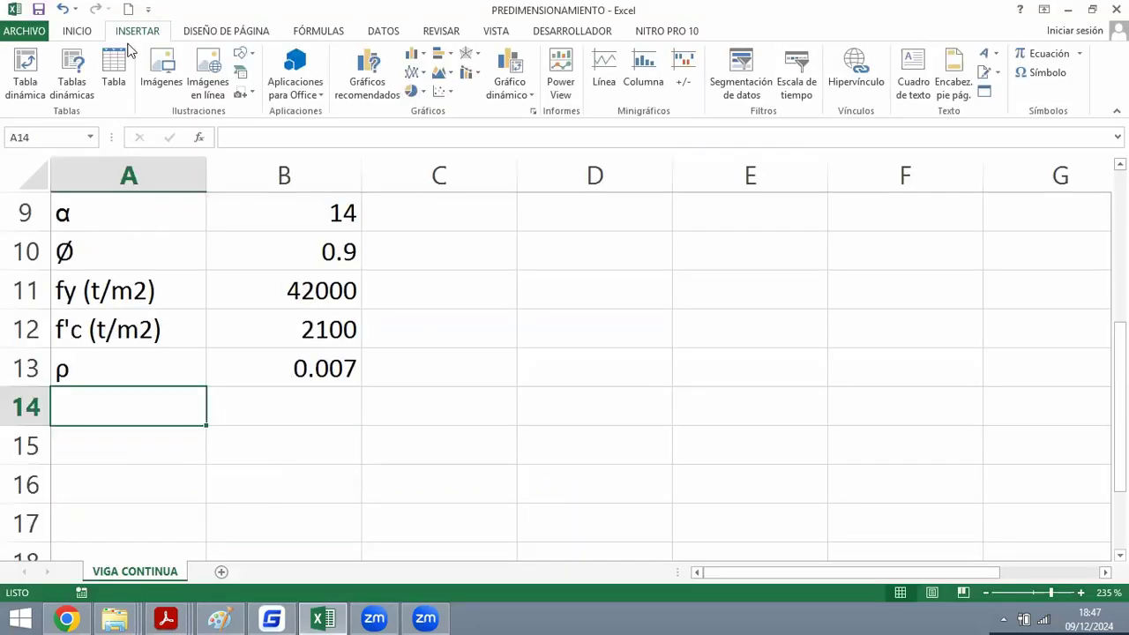
pyautogui.click(1046, 73)
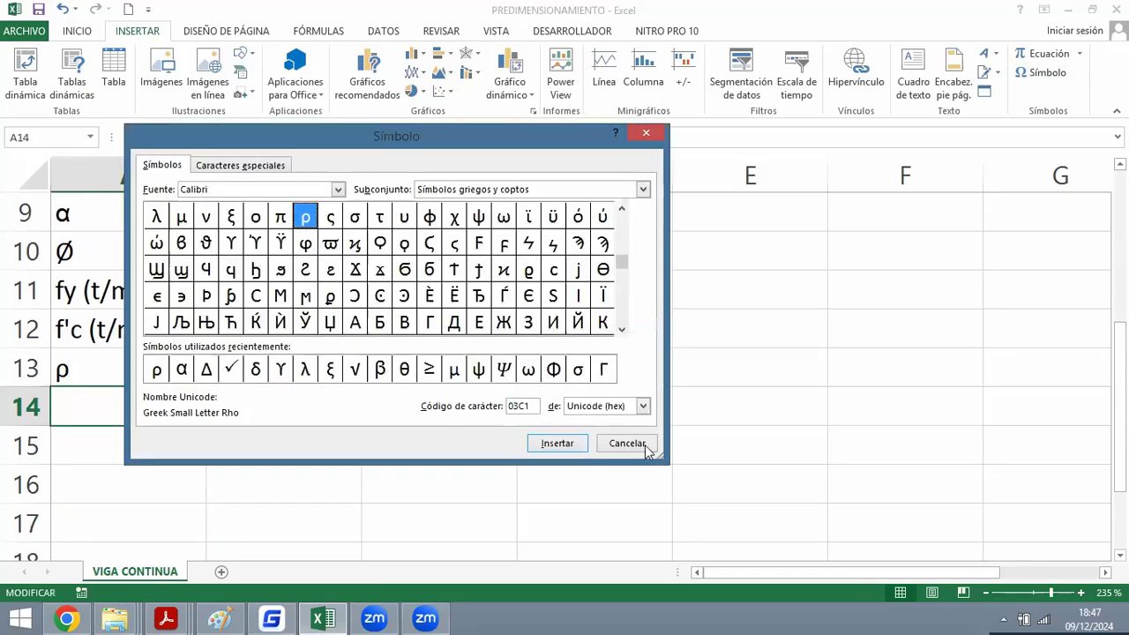
pyautogui.doubleClick(379, 369)
pyautogui.press('Tab')
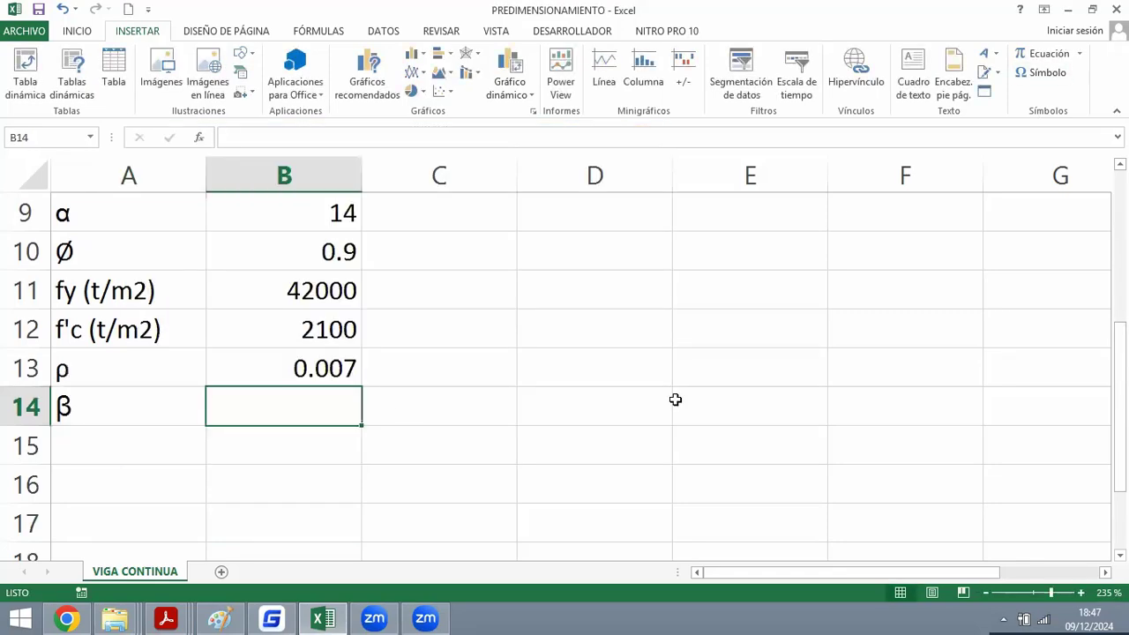
# Check the β formula in the PDF and begin it in cell B14 as =0.9/RAIZ(20*B8/()).
pyautogui.hotkey('alt', 'Tab')
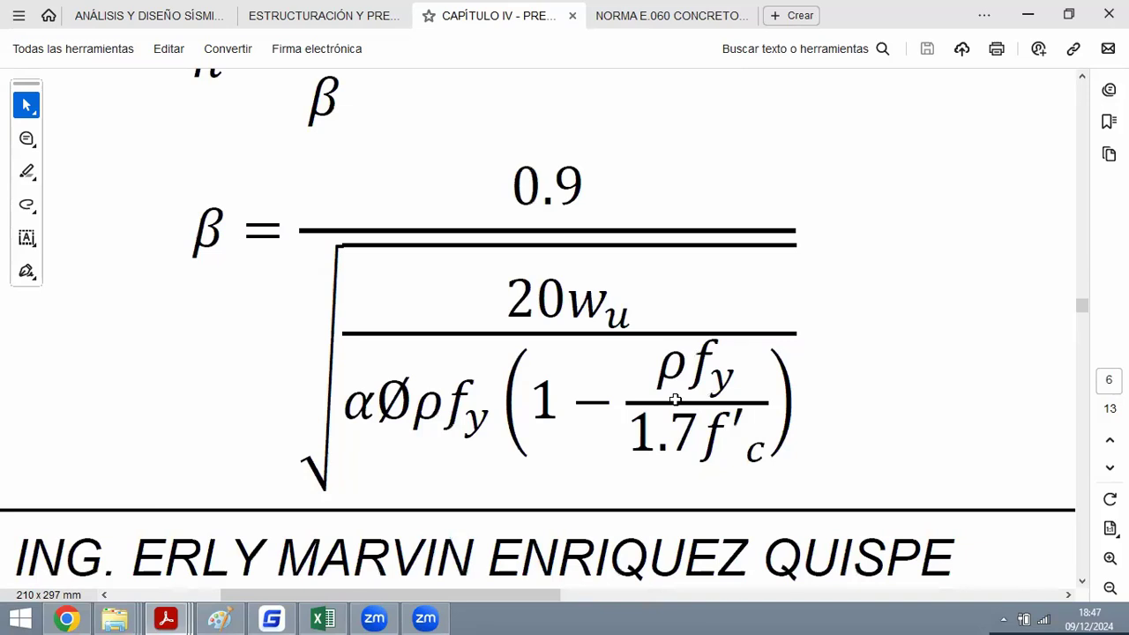
pyautogui.hotkey('alt', 'Tab')
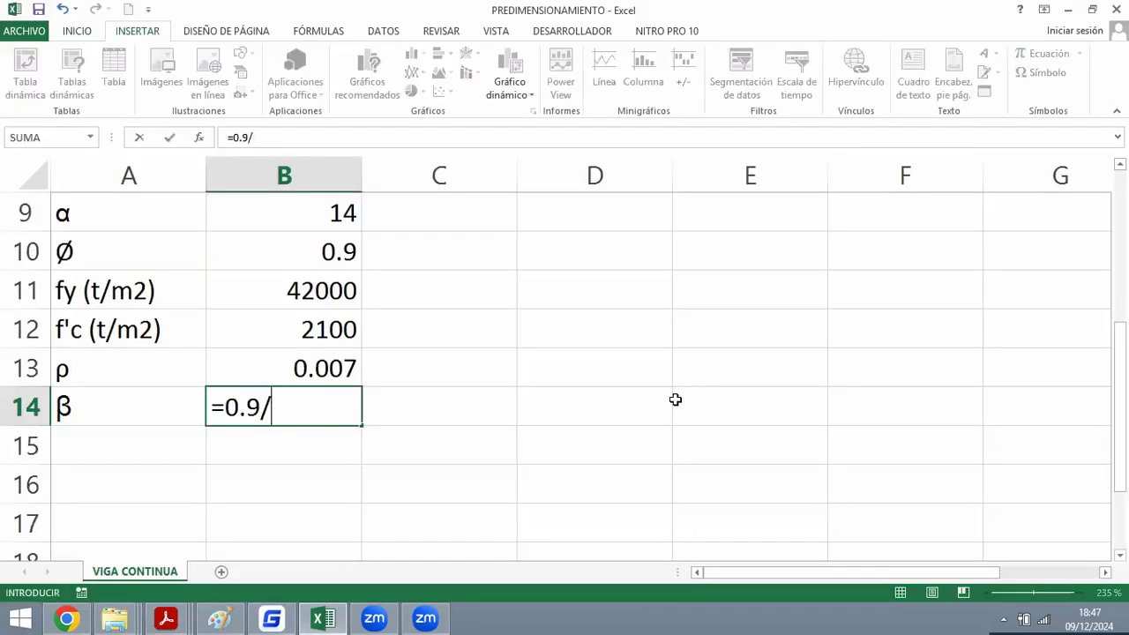
pyautogui.write('RAIZ()')
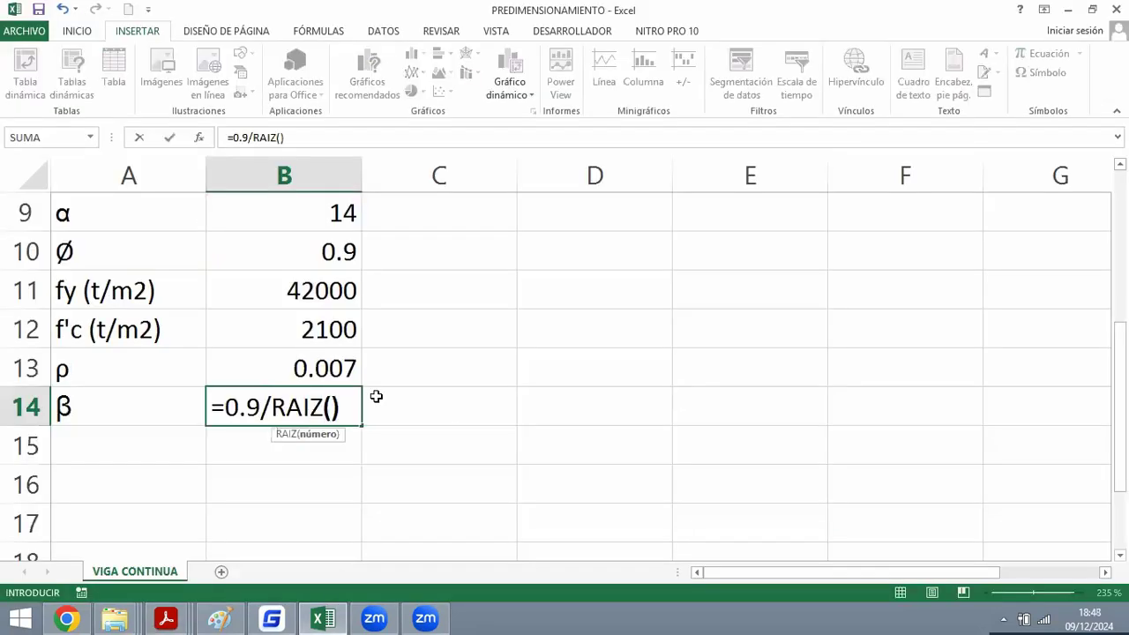
pyautogui.hotkey('alt', 'Tab')
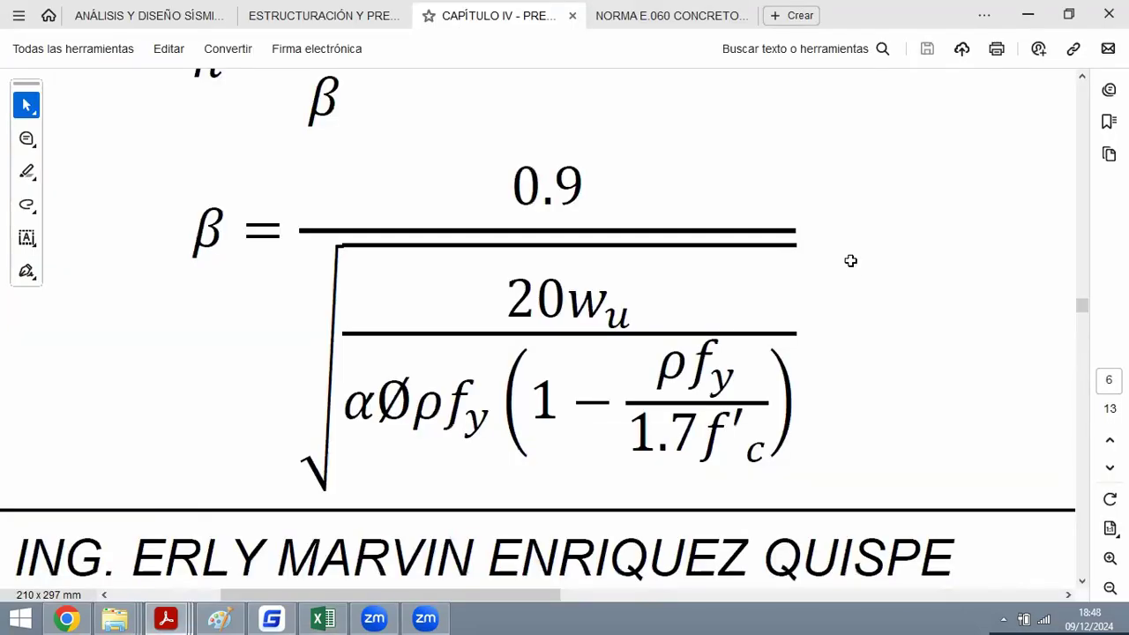
pyautogui.hotkey('alt', 'Tab')
pyautogui.write('20*')
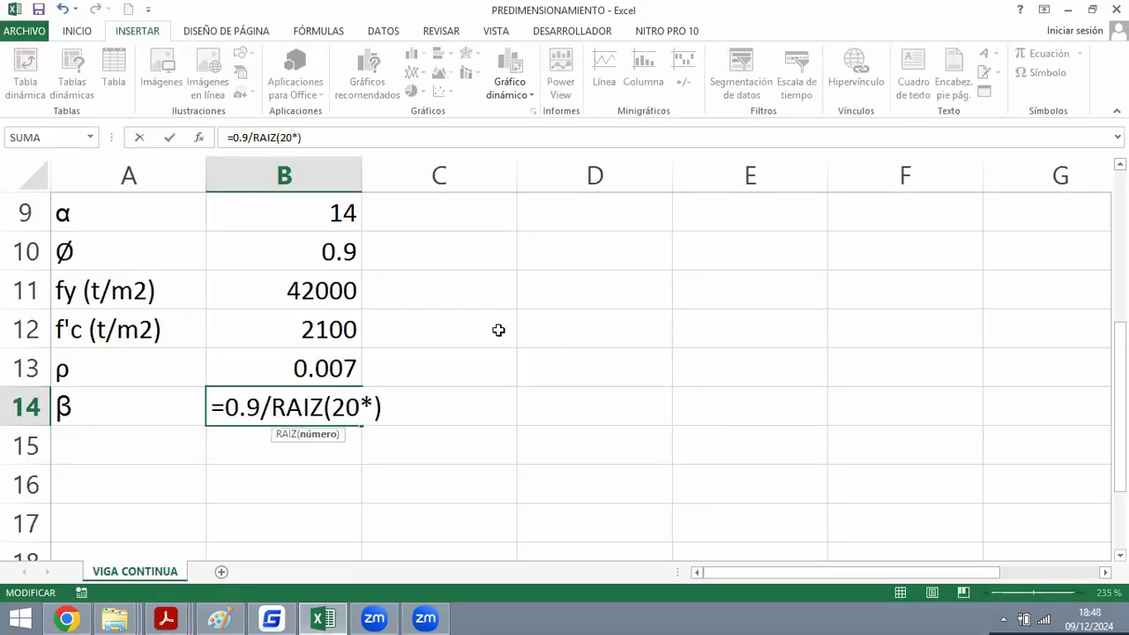
pyautogui.scroll(1, 375, 290)
pyautogui.click(353, 290)
pyautogui.hotkey('alt', 'Tab')
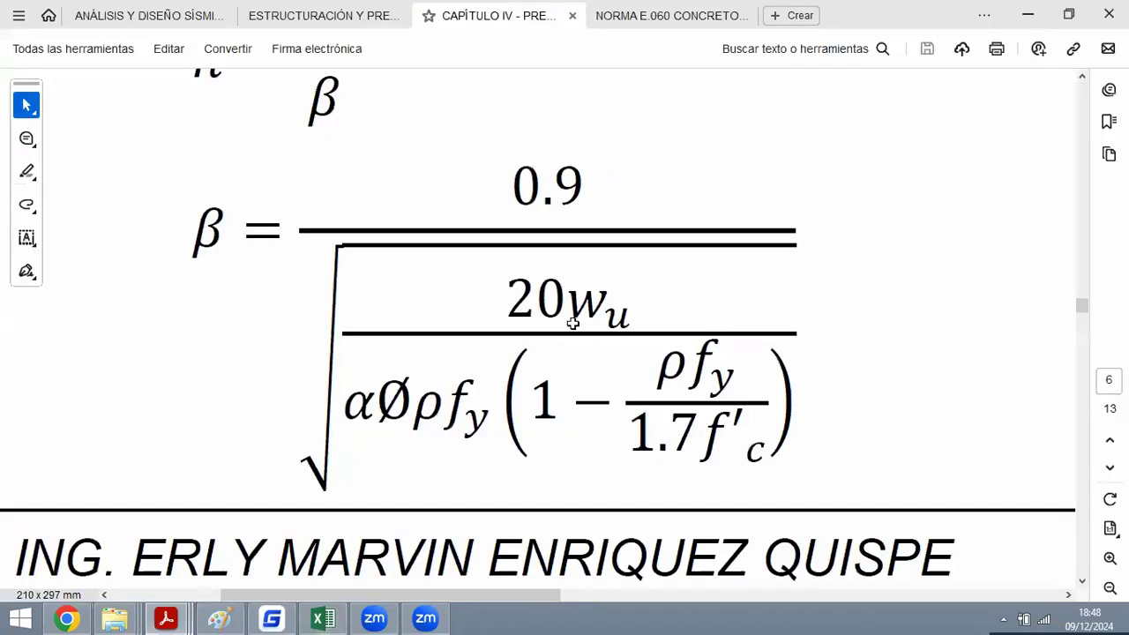
pyautogui.hotkey('alt', 'Tab')
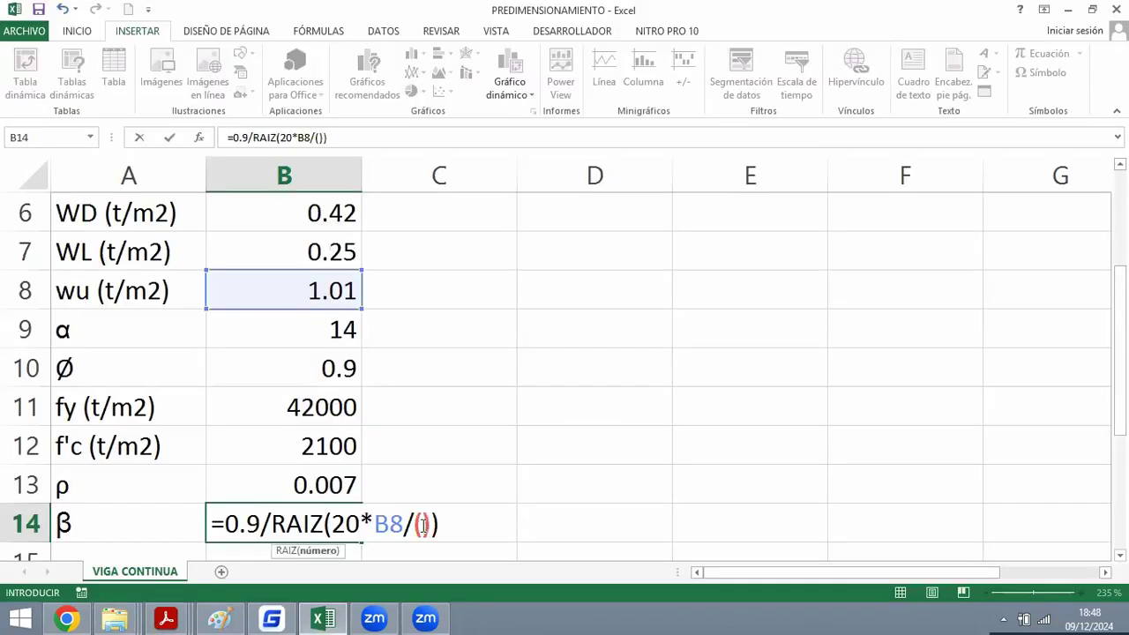
# Following the PDF equation, fill the denominator in B14 with B9*B10*B13*B11* and an empty inner pair of parentheses.
pyautogui.hotkey('alt', 'Tab')
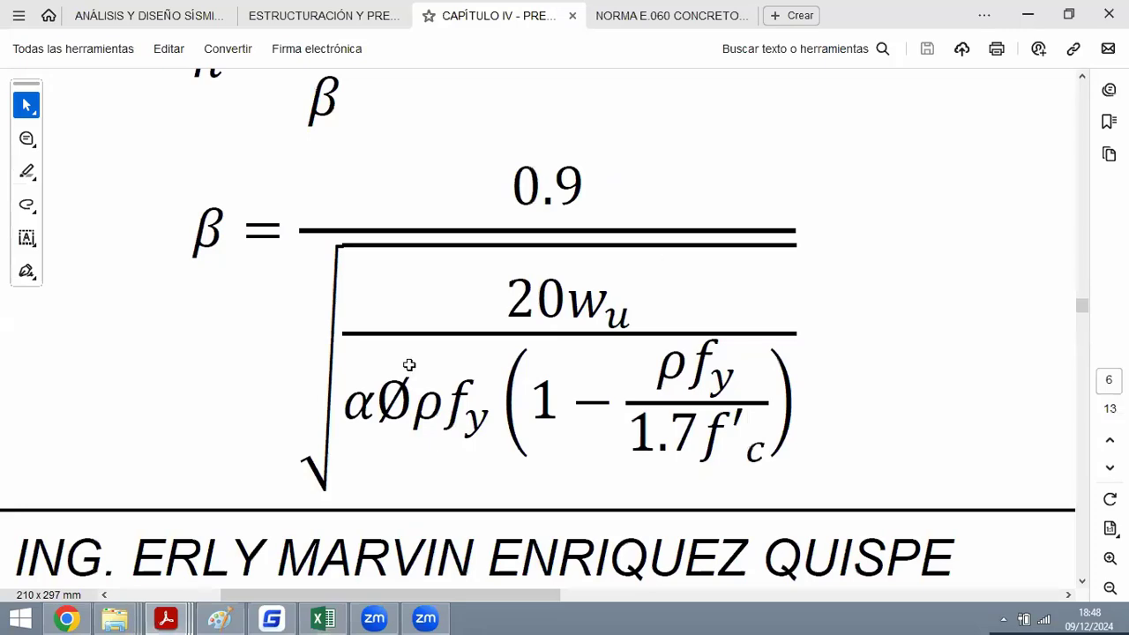
pyautogui.hotkey('alt', 'Tab')
pyautogui.hotkey('alt', 'Tab')
pyautogui.hotkey('alt', 'Tab')
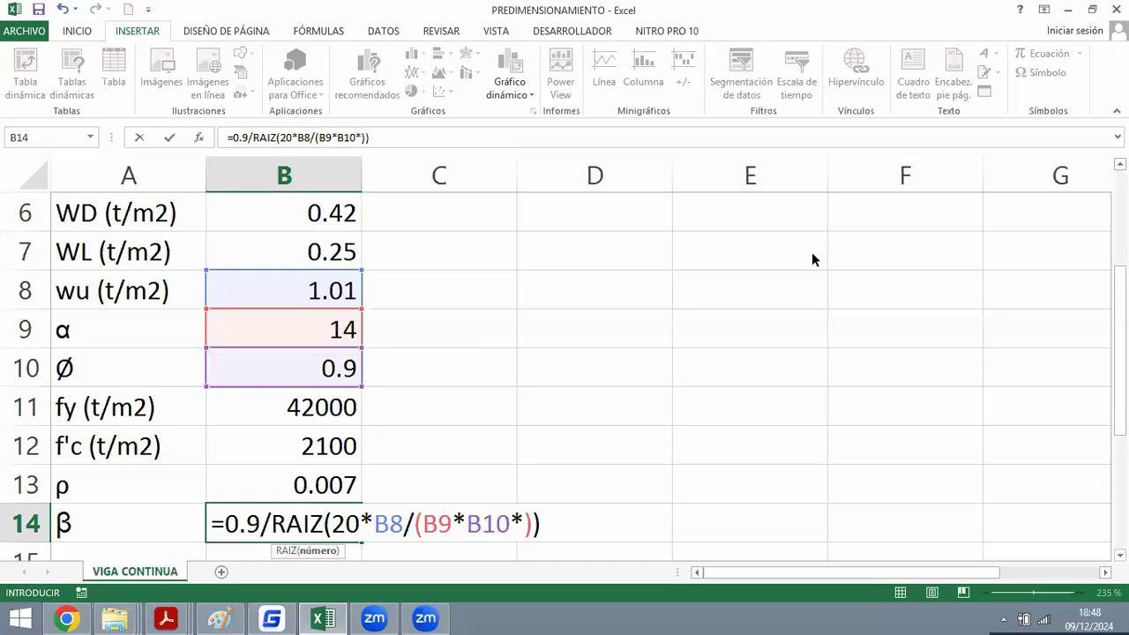
pyautogui.press('Up')
pyautogui.write('*')
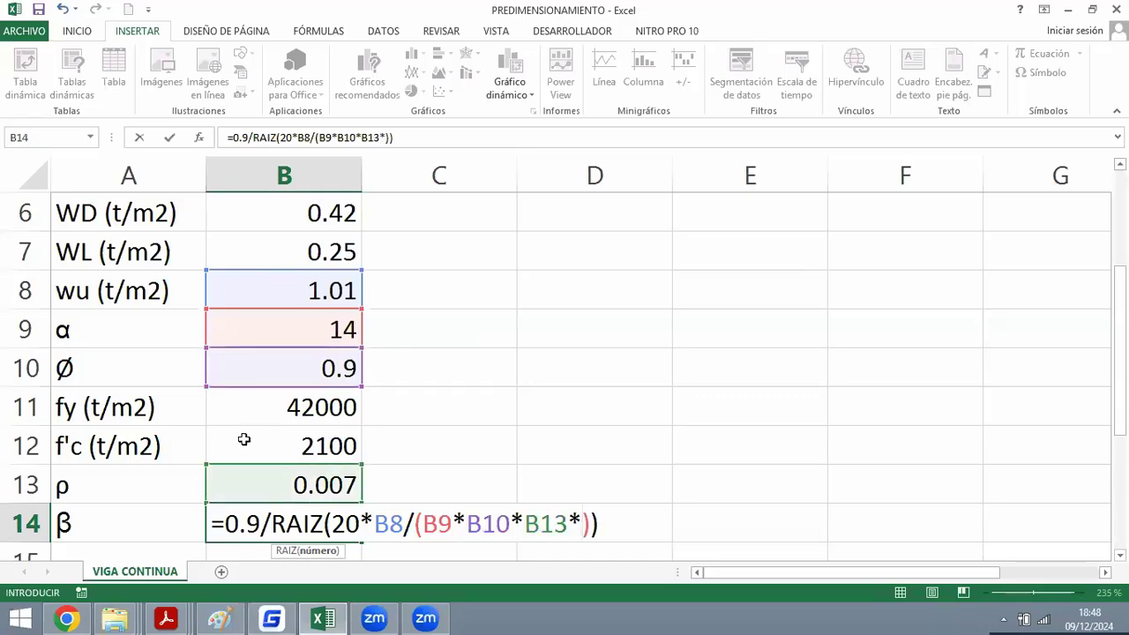
pyautogui.hotkey('alt', 'Tab')
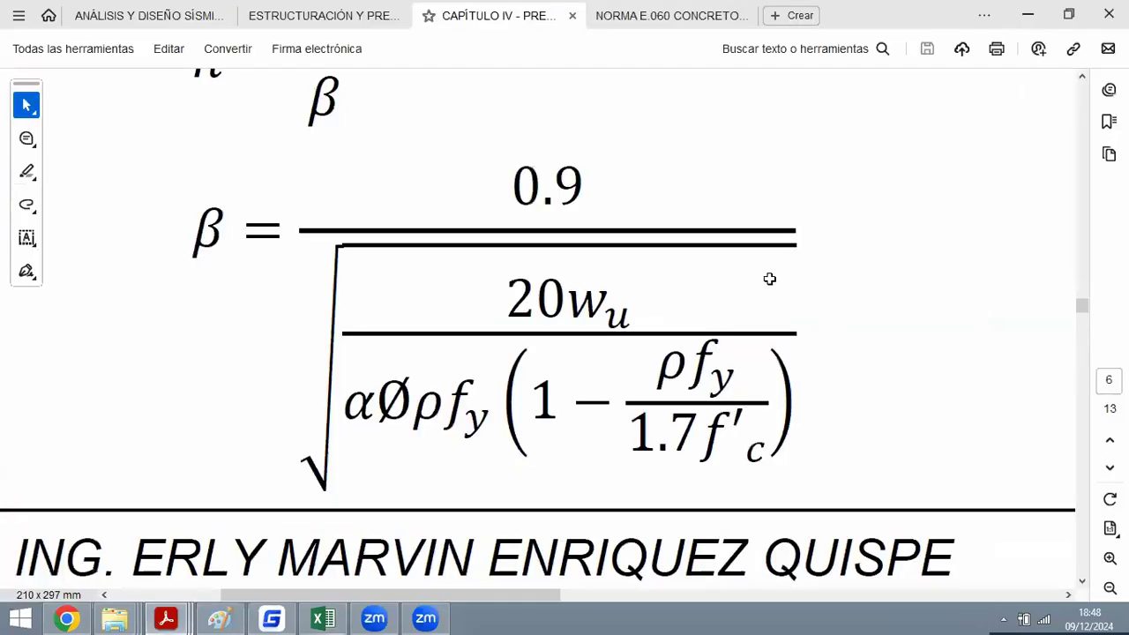
pyautogui.hotkey('alt', 'Tab')
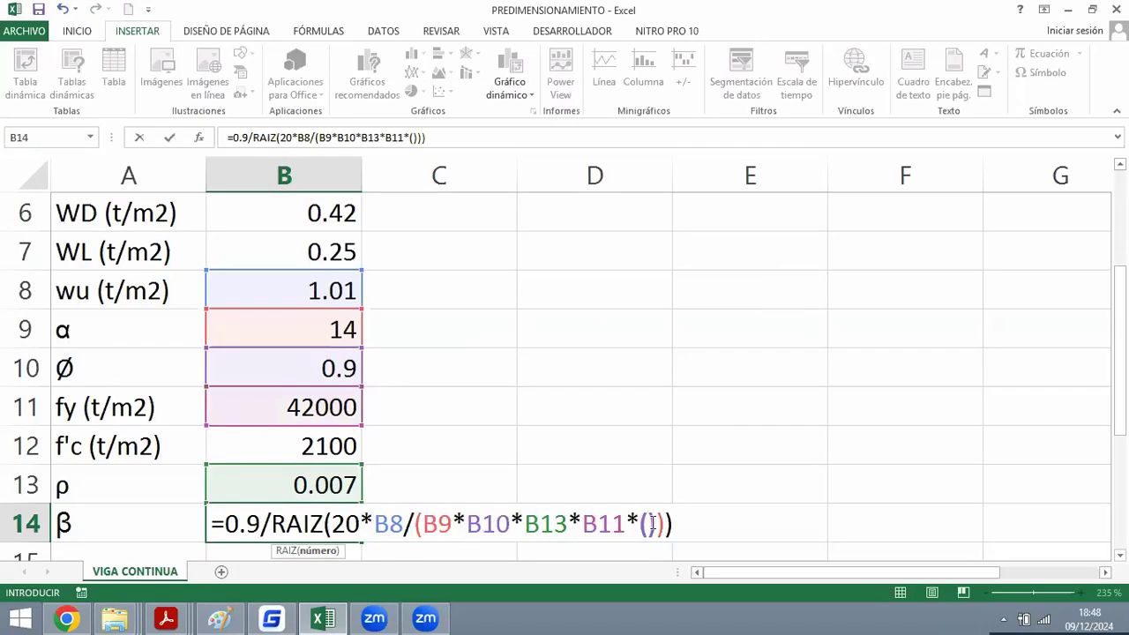
pyautogui.click(650, 522)
# Complete the inner parentheses of the B14 formula as (1-B13*B11/1.7/B12), checking the PDF equation, and accept the formula.
pyautogui.hotkey('alt', 'Tab')
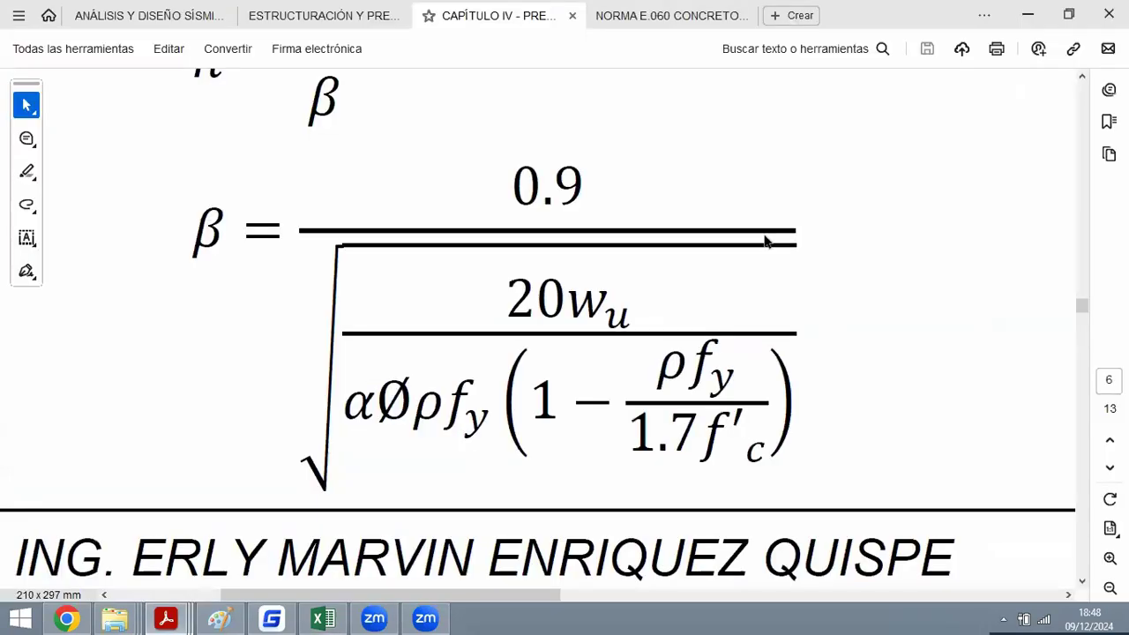
pyautogui.hotkey('alt', 'Tab')
pyautogui.write('1-')
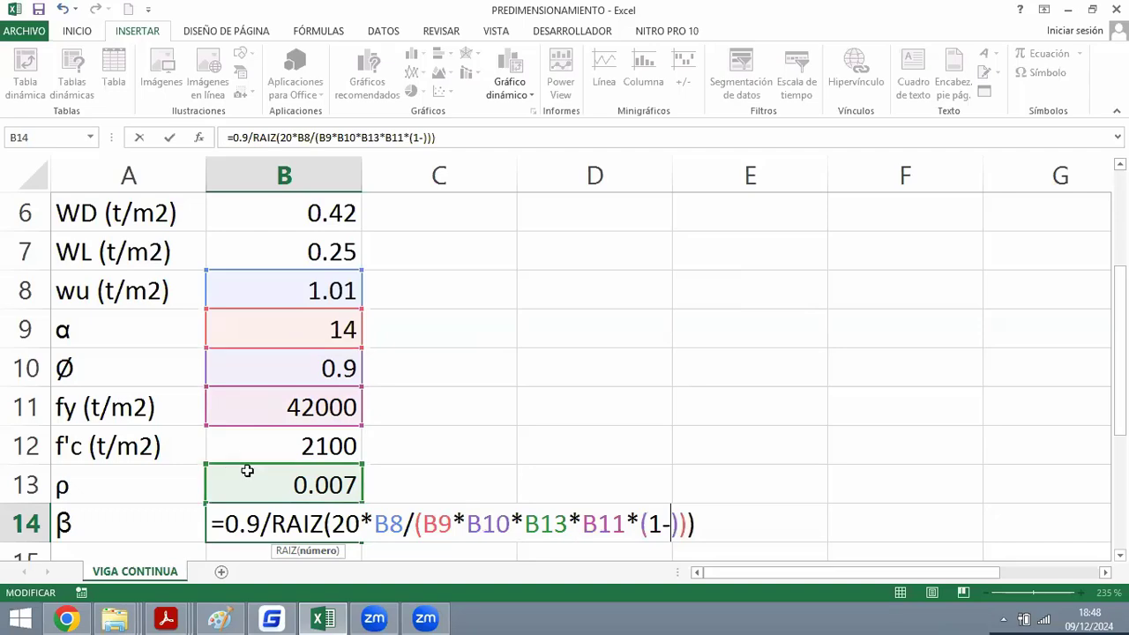
pyautogui.hotkey('alt', 'Tab')
pyautogui.hotkey('alt', 'Tab')
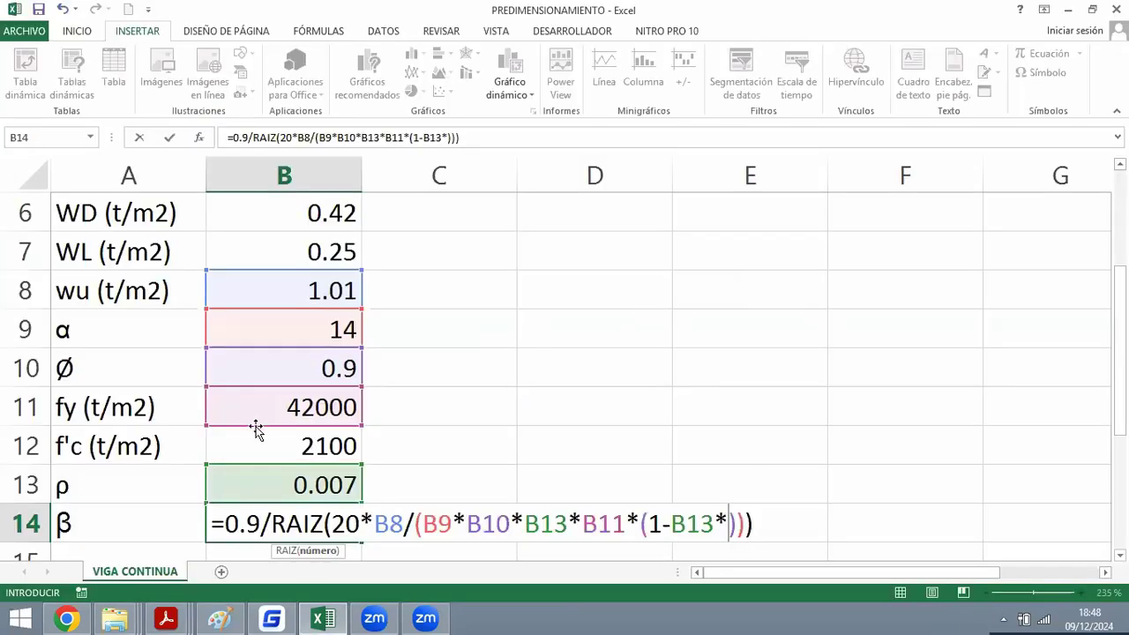
pyautogui.hotkey('alt', 'Tab')
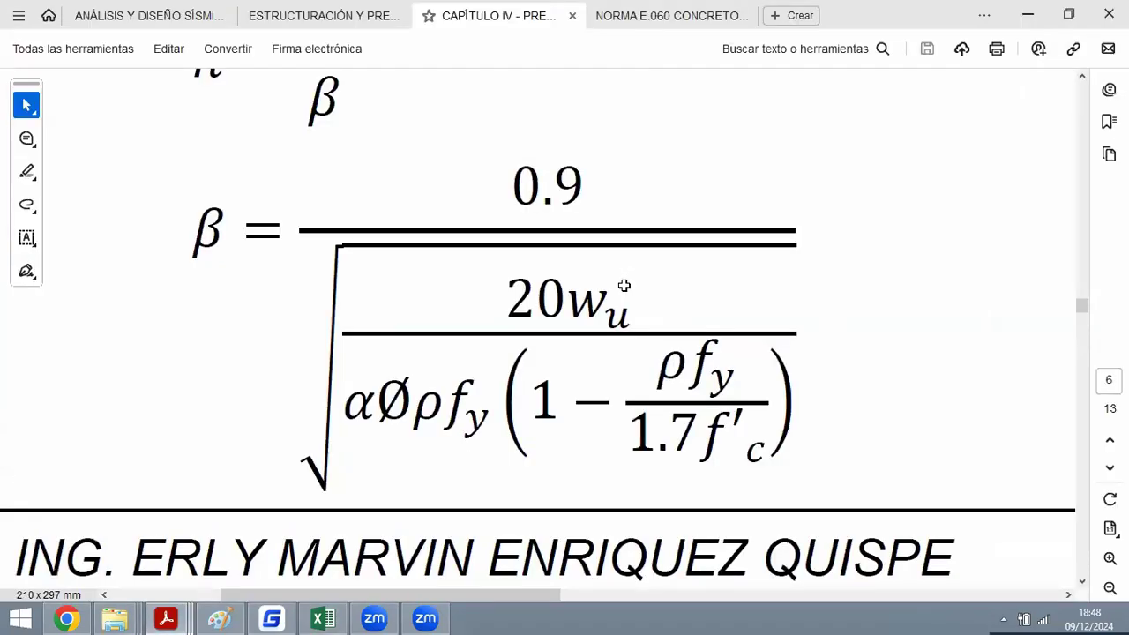
pyautogui.hotkey('alt', 'Tab')
pyautogui.hotkey('alt', 'Tab')
pyautogui.hotkey('alt', 'Tab')
pyautogui.press('Up')
pyautogui.press('Up')
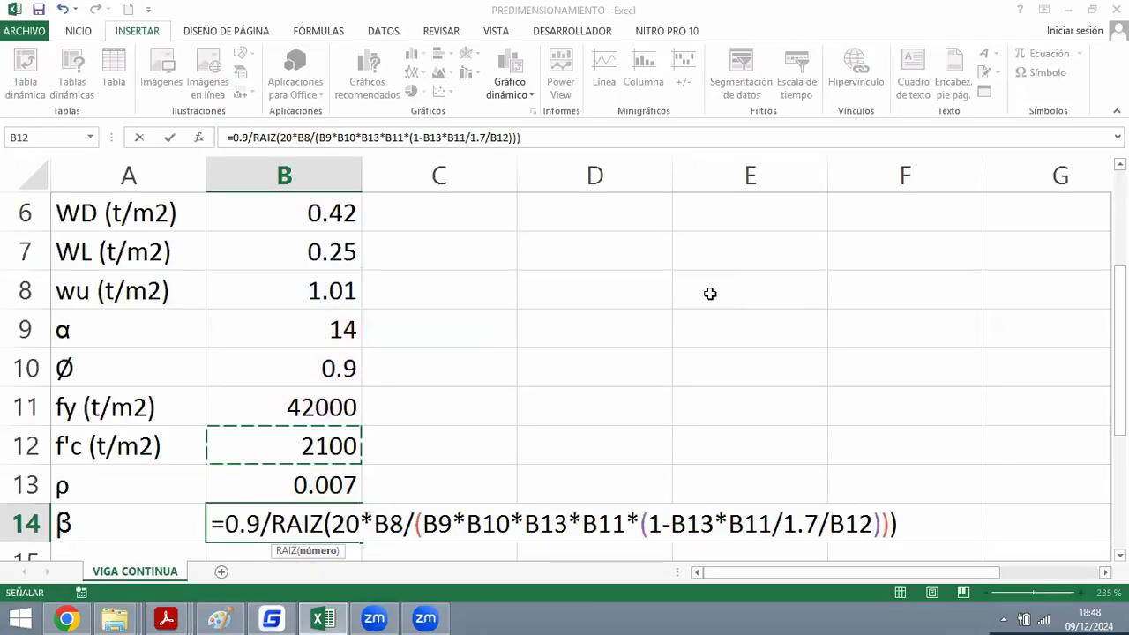
pyautogui.press('Return')
# Format the β result in cell B14 to show two decimal places.
pyautogui.press('Up')
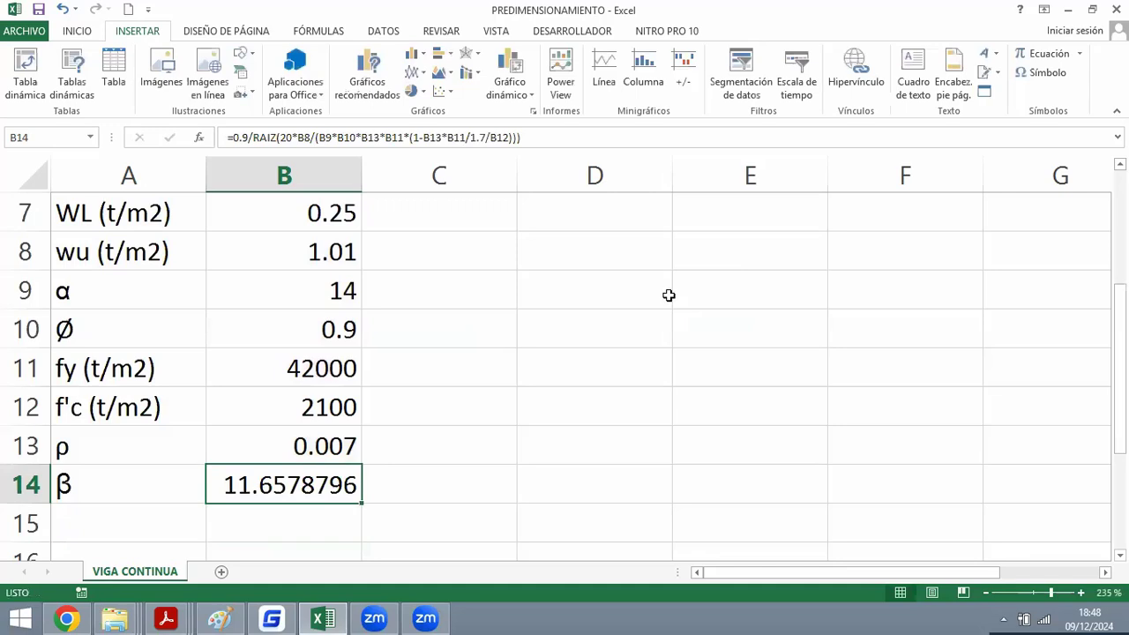
pyautogui.click(77, 31)
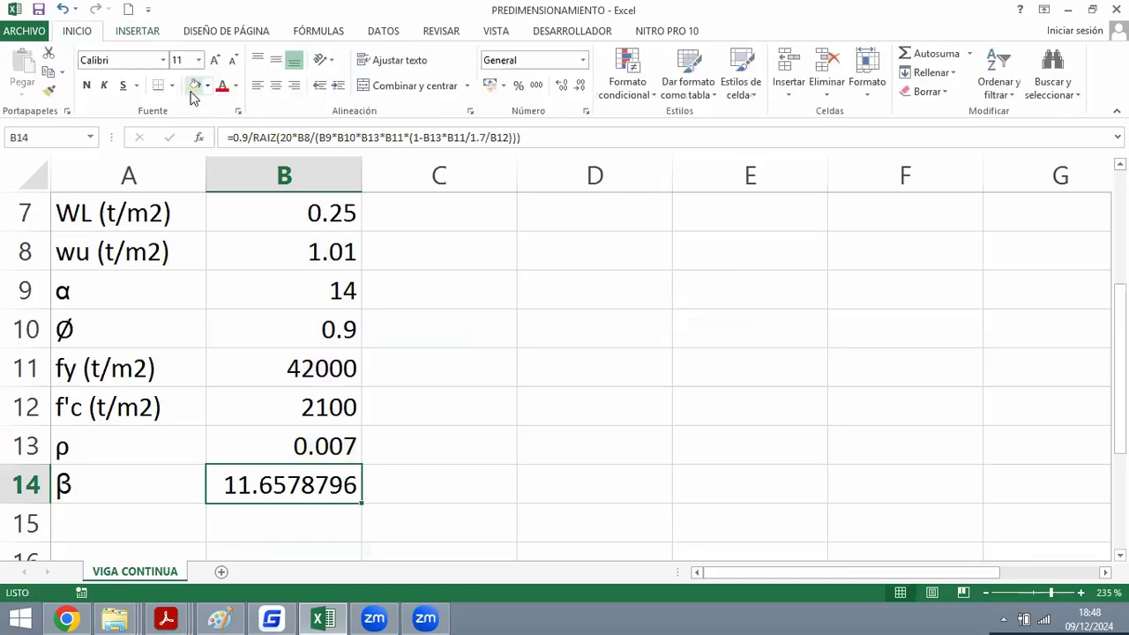
pyautogui.click(579, 86)
pyautogui.click(579, 86)
pyautogui.click(579, 86)
pyautogui.click(580, 86)
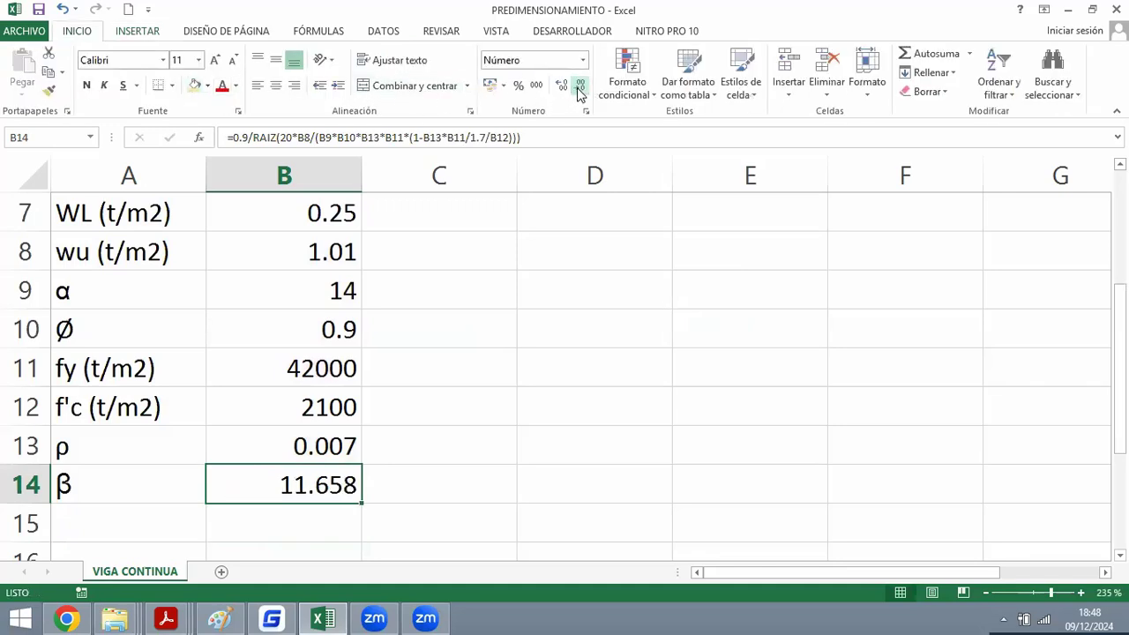
pyautogui.click(579, 86)
pyautogui.click(582, 331)
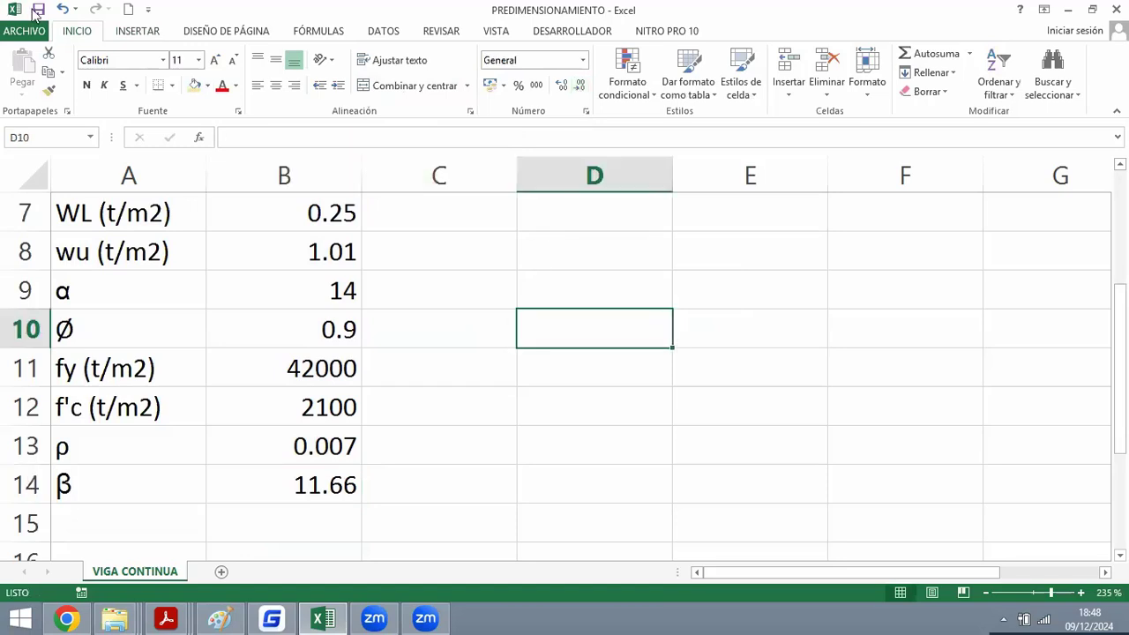
# Fill the α value cell B9 with the same light gold color as the other input cells.
pyautogui.click(540, 372)
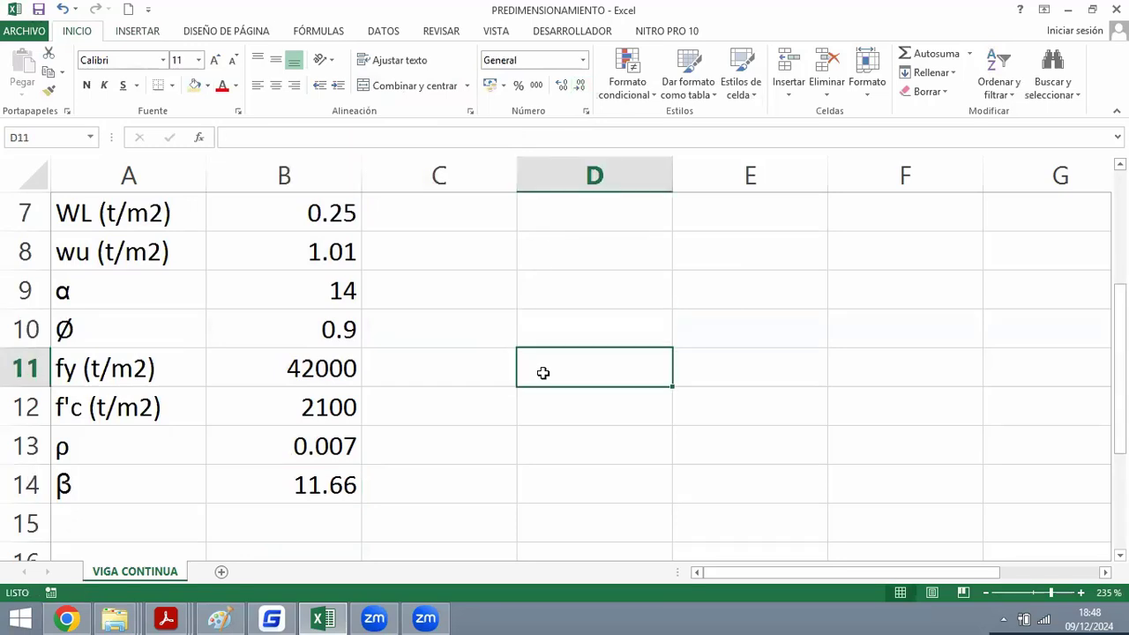
pyautogui.click(311, 289)
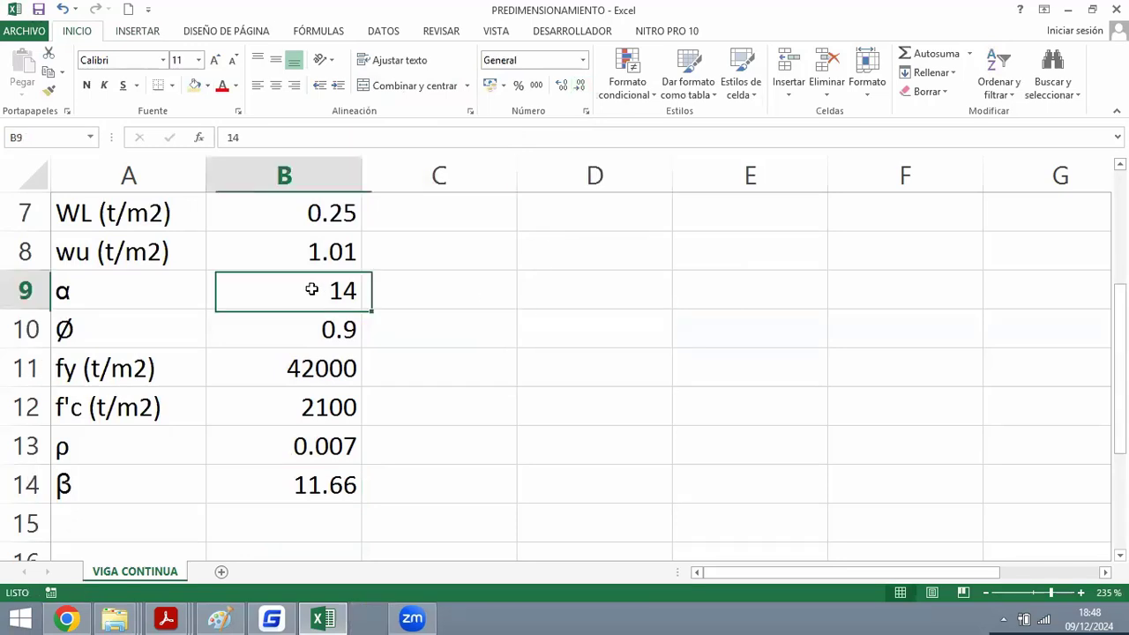
pyautogui.click(207, 85)
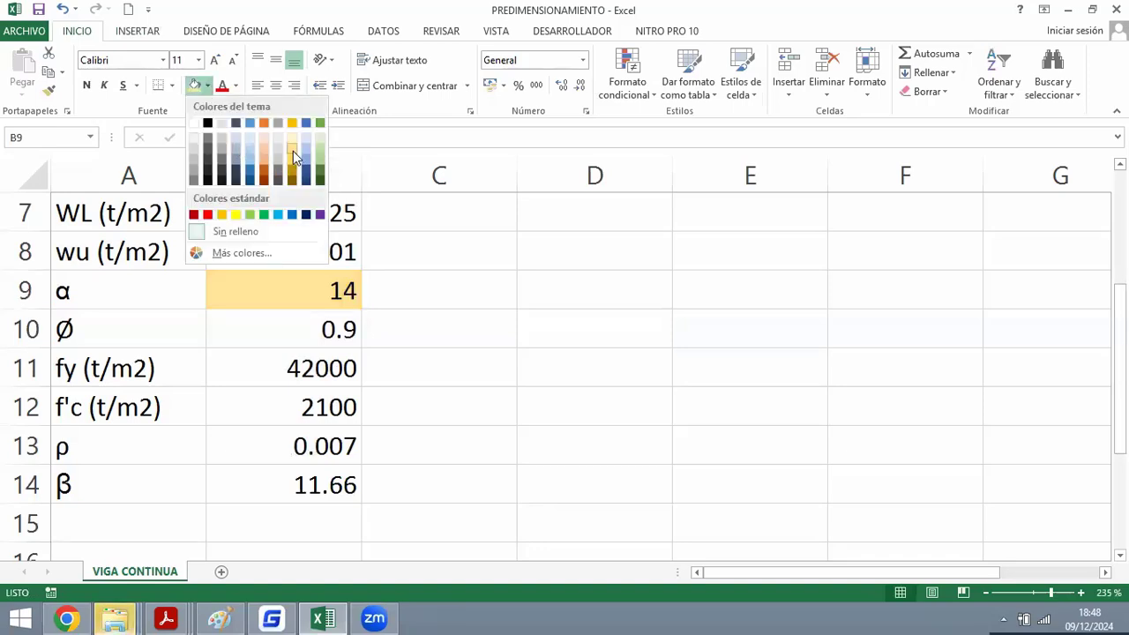
pyautogui.click(292, 150)
pyautogui.click(557, 320)
# Switch to the NORMA E.060 PDF and examine the positive-moment coefficients for end spans and interior spans.
pyautogui.keyDown('ctrl'); pyautogui.scroll(-2, 301, 380); pyautogui.keyUp('ctrl')
pyautogui.scroll(1, 217, 418)
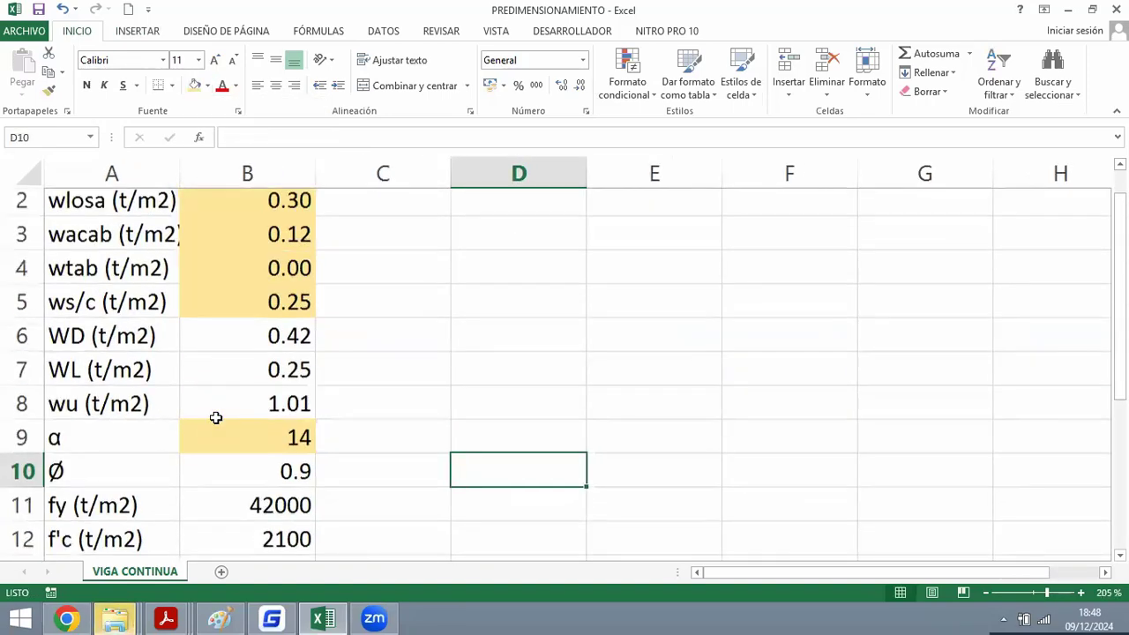
pyautogui.scroll(-2, 217, 418)
pyautogui.click(169, 617)
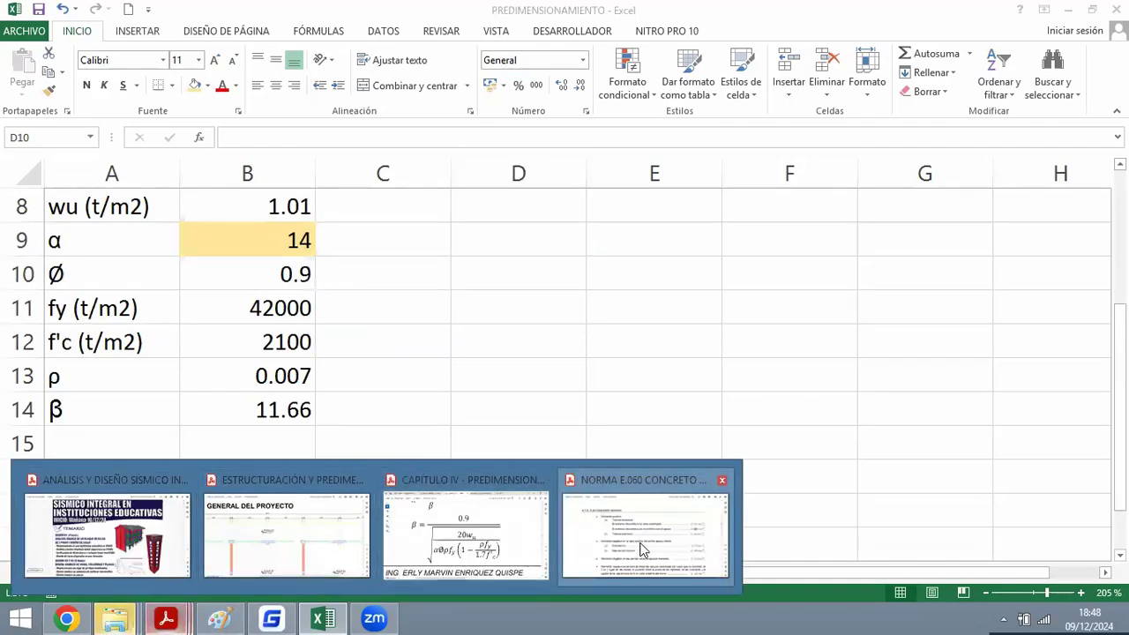
pyautogui.click(645, 529)
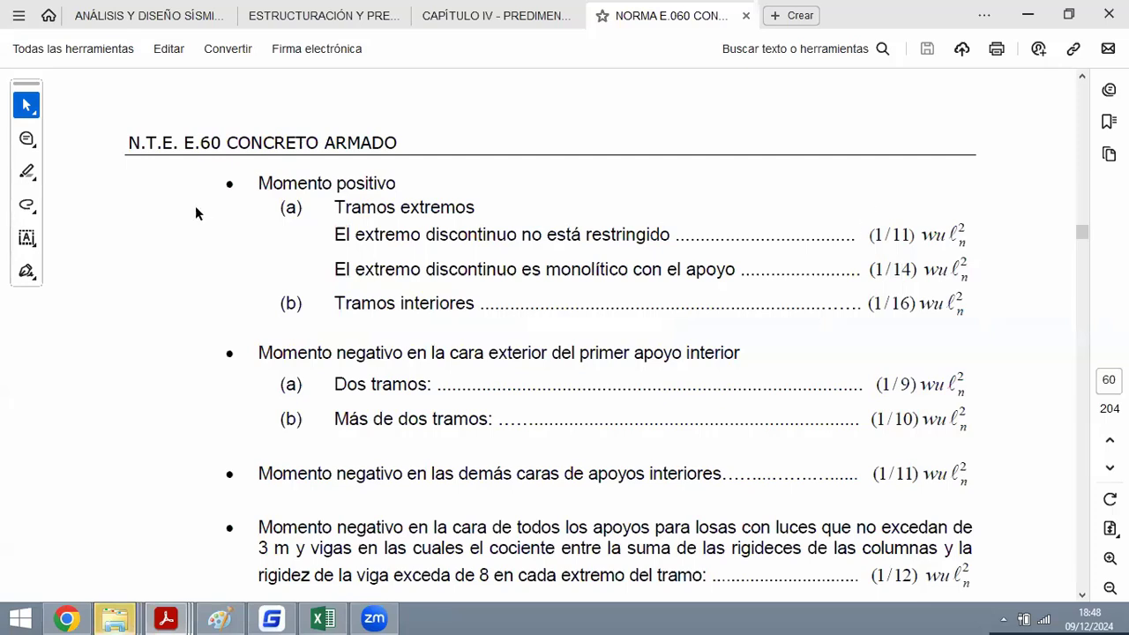
pyautogui.moveTo(261, 183); pyautogui.dragTo(396, 183)
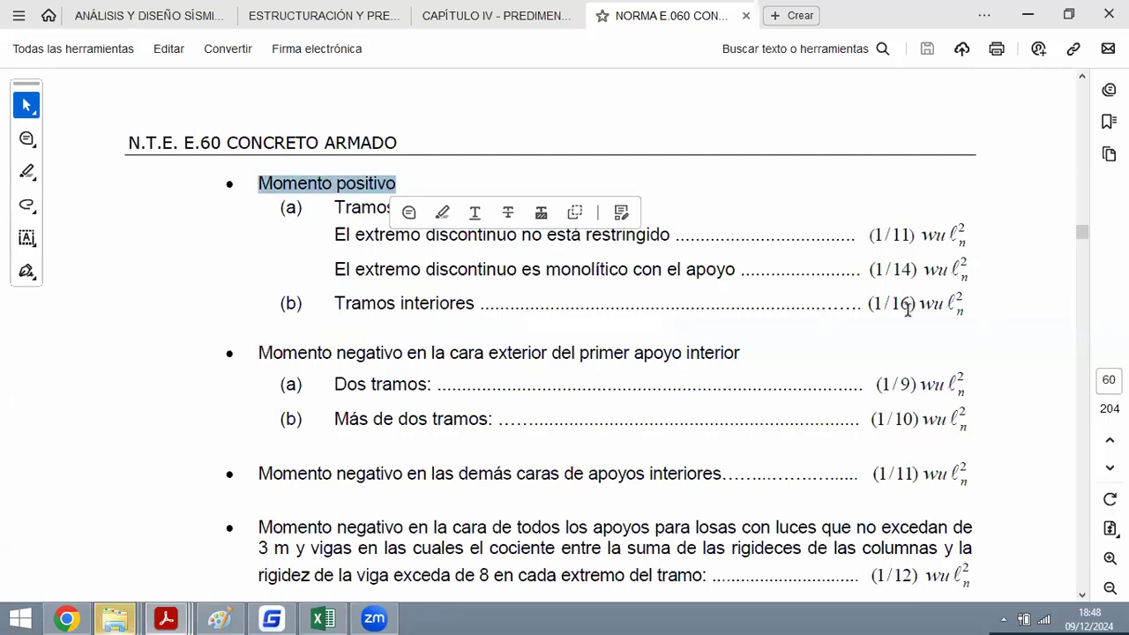
pyautogui.moveTo(909, 305); pyautogui.dragTo(899, 305)
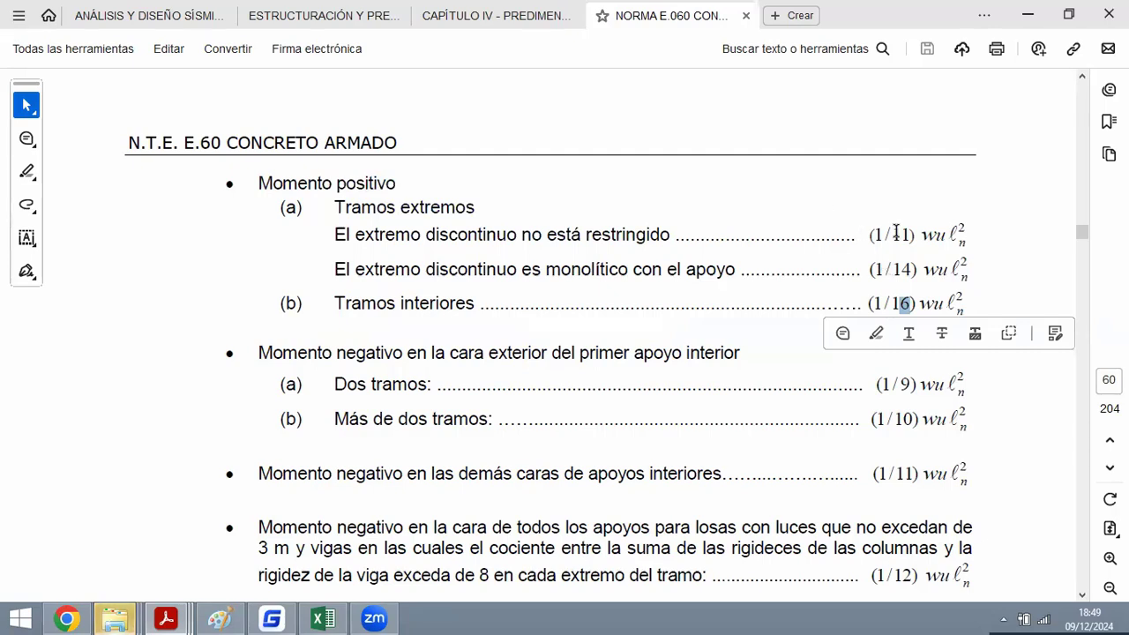
pyautogui.moveTo(898, 234); pyautogui.dragTo(911, 235)
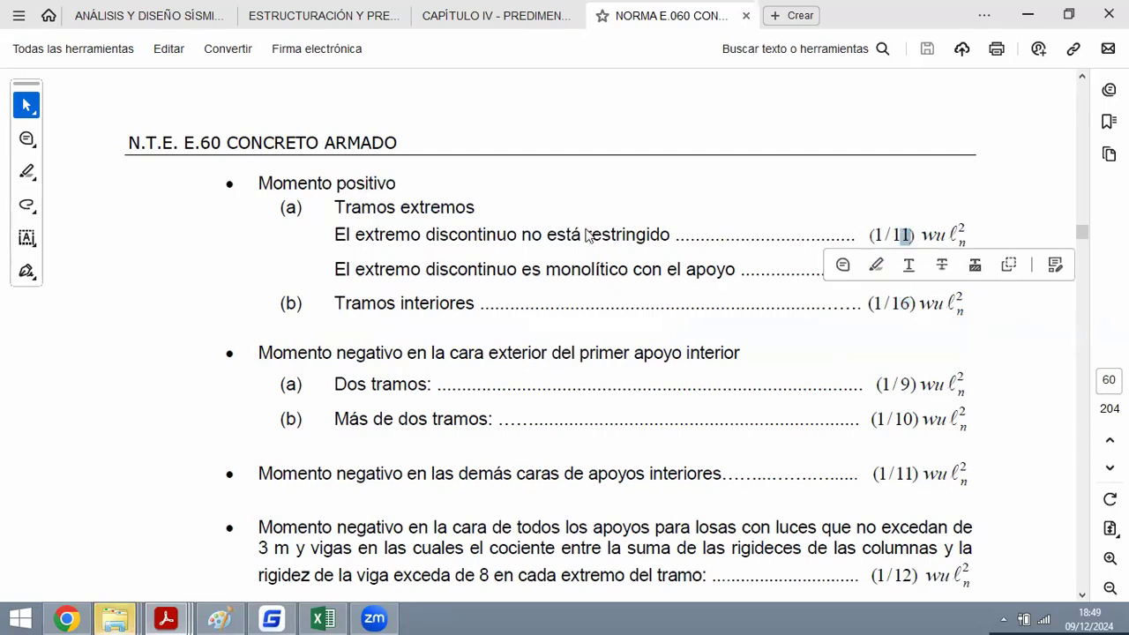
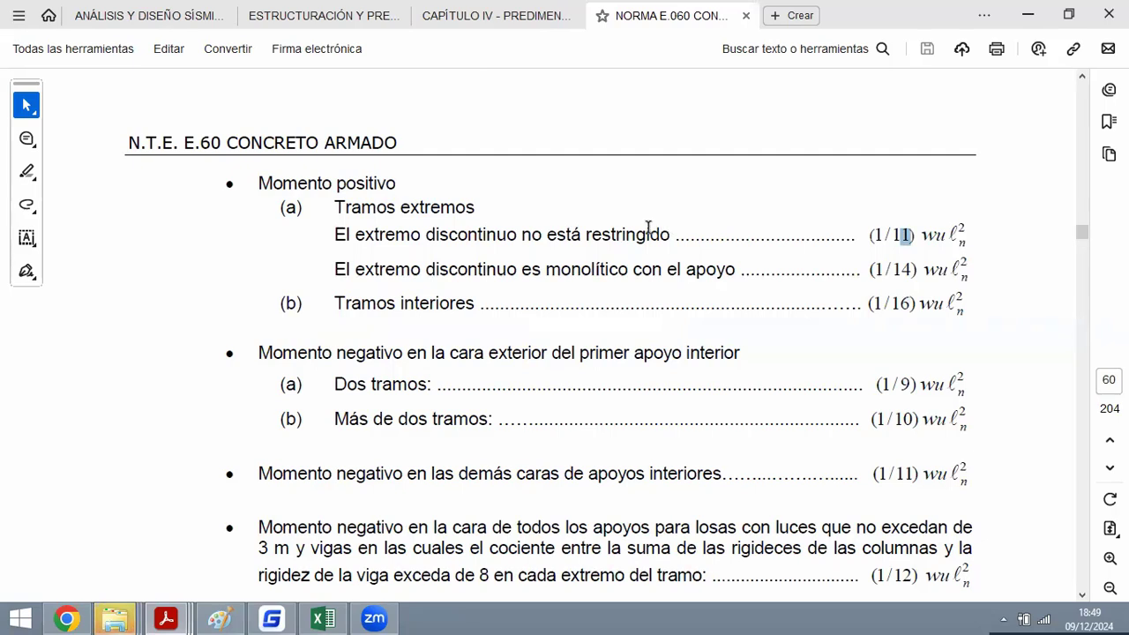
pyautogui.click(885, 258)
# Review the worked beam predimensioning example in the CAPÍTULO IV PDF and return to the workbook.
pyautogui.hotkey('alt', 'Tab')
pyautogui.click(441, 436)
pyautogui.click(134, 448)
pyautogui.hotkey('alt', 'Tab')
pyautogui.keyDown('ctrl'); pyautogui.scroll(-2, 397, 334); pyautogui.keyUp('ctrl')
pyautogui.click(323, 619)
pyautogui.click(180, 616)
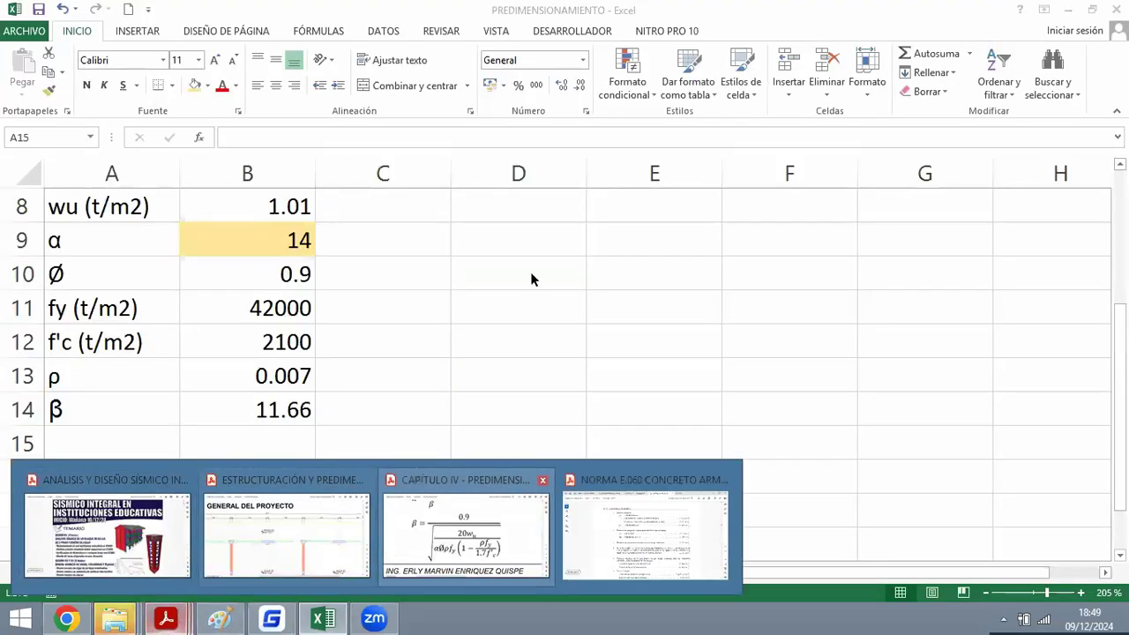
pyautogui.scroll(-3, 534, 289)
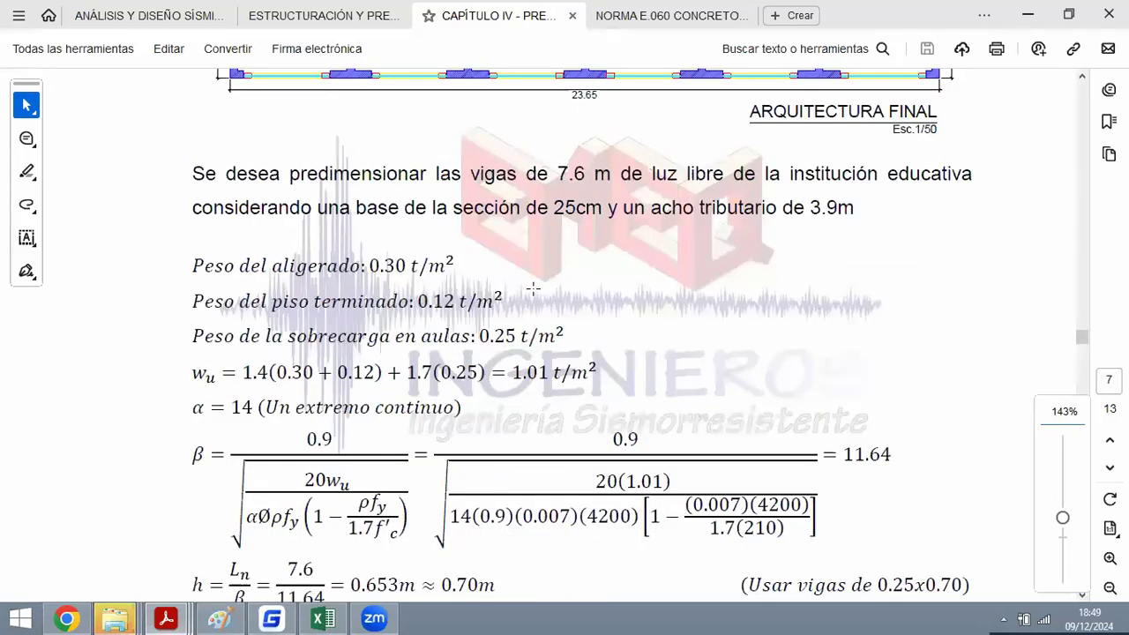
pyautogui.scroll(8, 534, 288)
pyautogui.hotkey('alt', 'Tab')
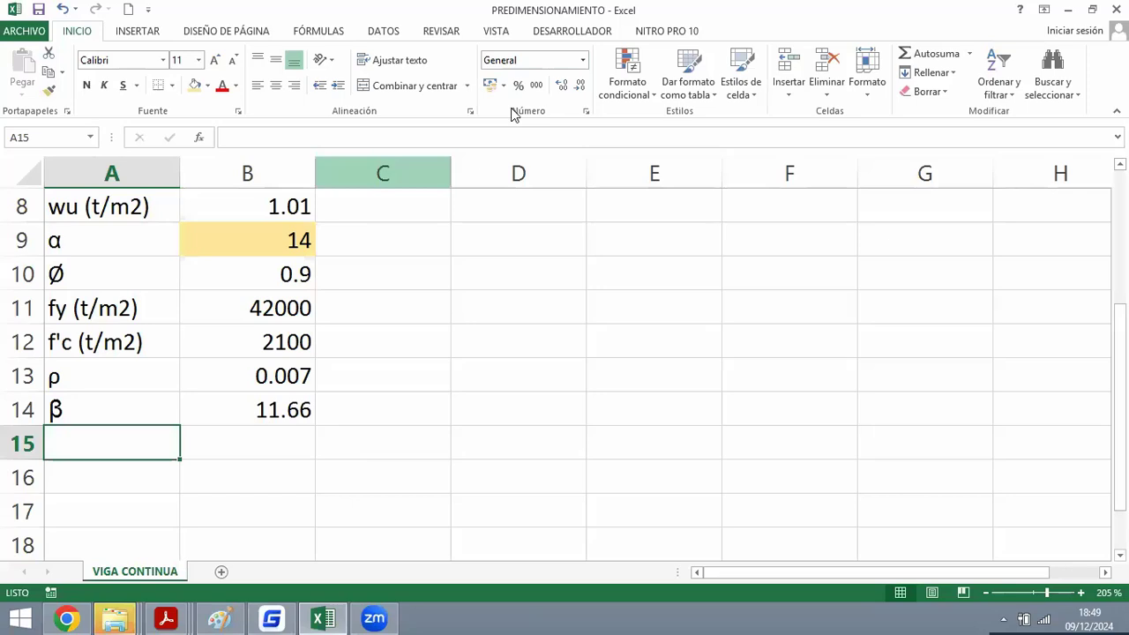
# Check the α value and the β formula in the sheet, and examine the equation h = Ln/β in the CAPÍTULO IV PDF.
pyautogui.click(421, 388)
pyautogui.click(270, 242)
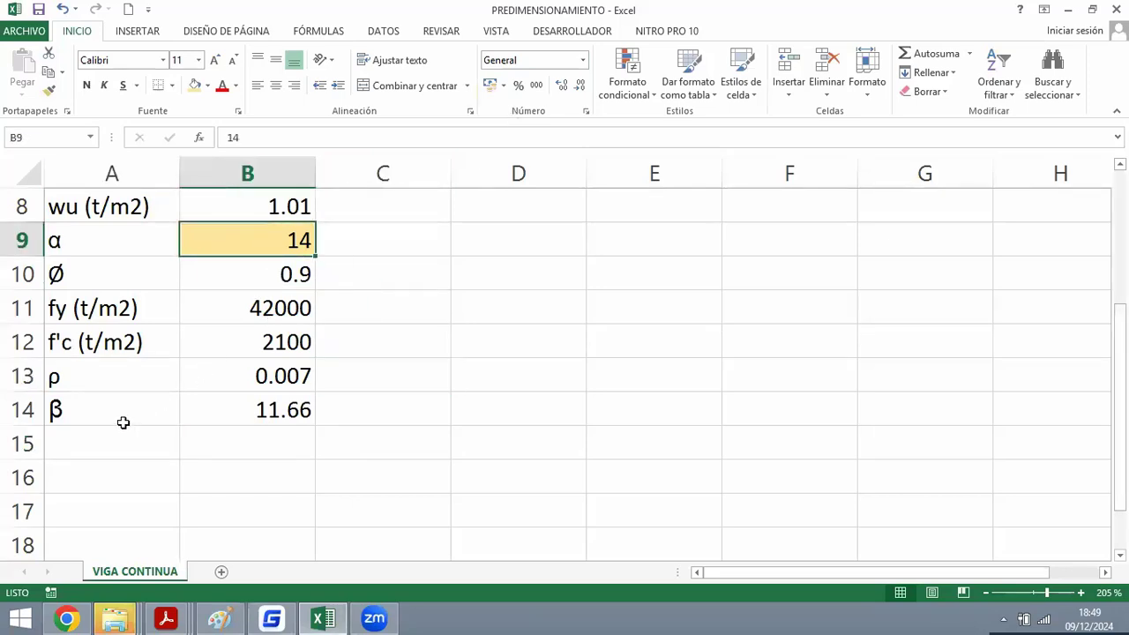
pyautogui.click(261, 413)
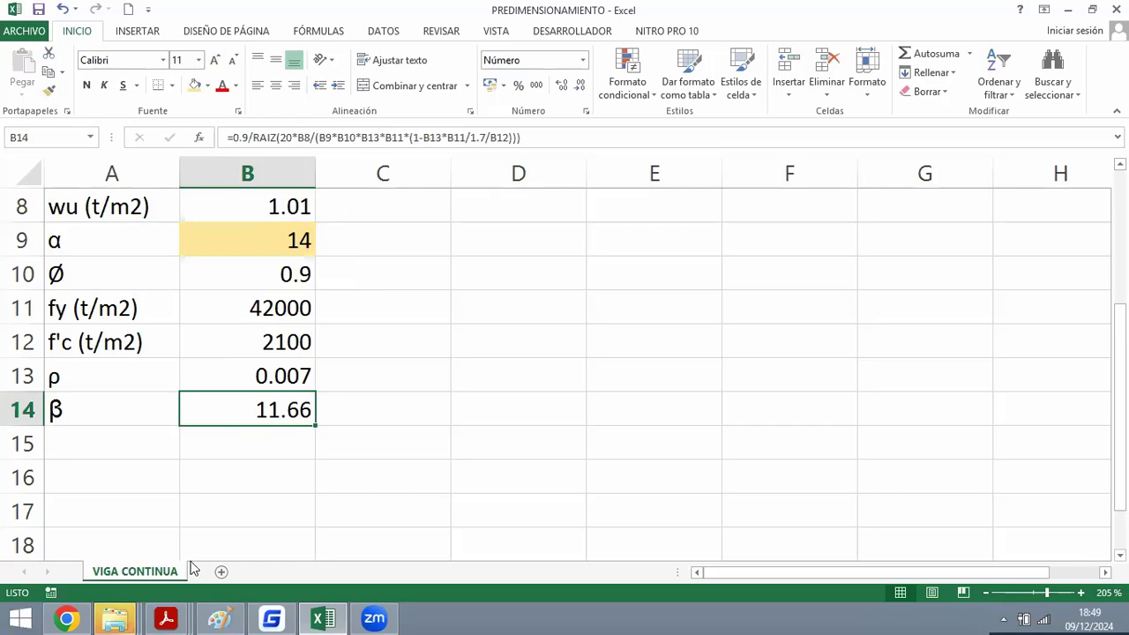
pyautogui.moveTo(165, 618)
pyautogui.click(494, 532)
pyautogui.scroll(3, 435, 338)
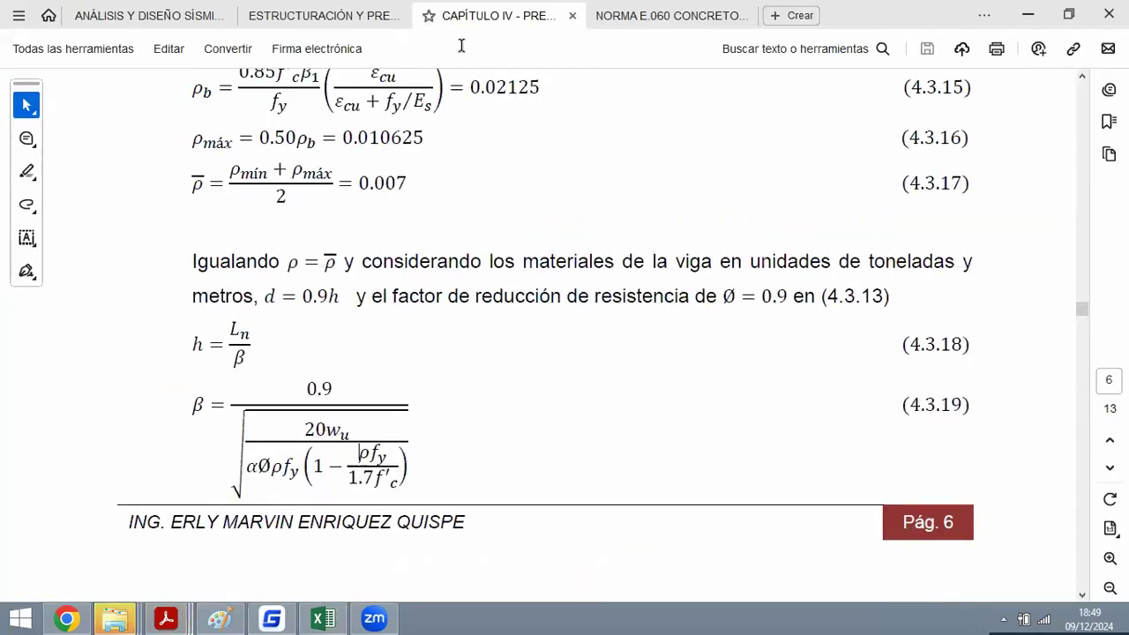
pyautogui.keyDown('ctrl'); pyautogui.scroll(5, 198, 334); pyautogui.keyUp('ctrl')
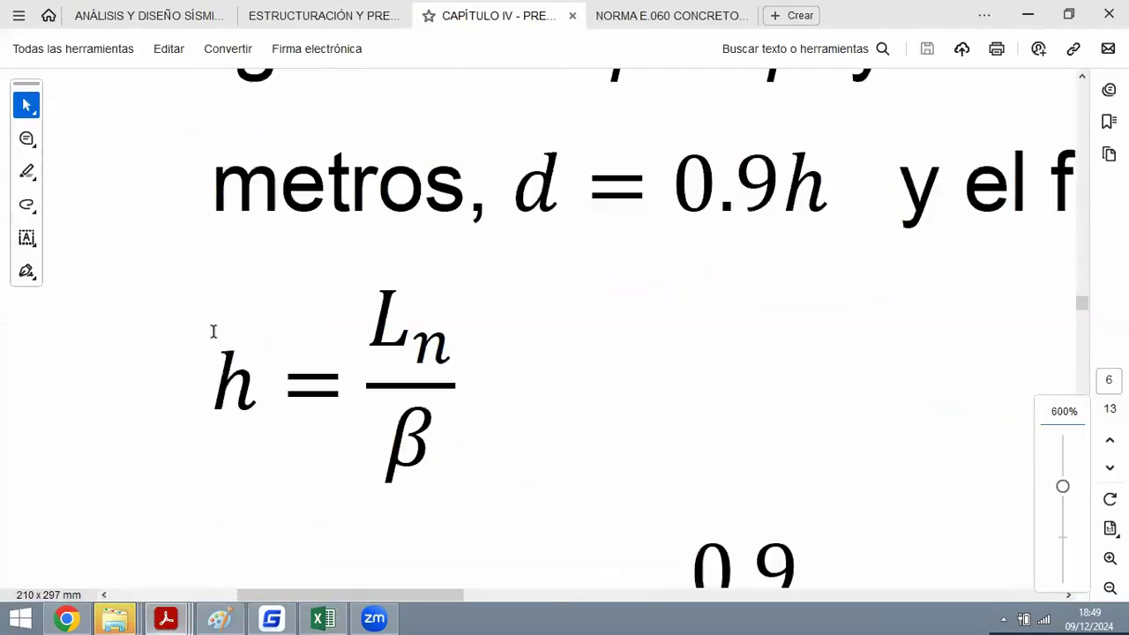
pyautogui.moveTo(384, 326); pyautogui.dragTo(439, 350)
pyautogui.click(414, 423)
pyautogui.hotkey('alt', 'Tab')
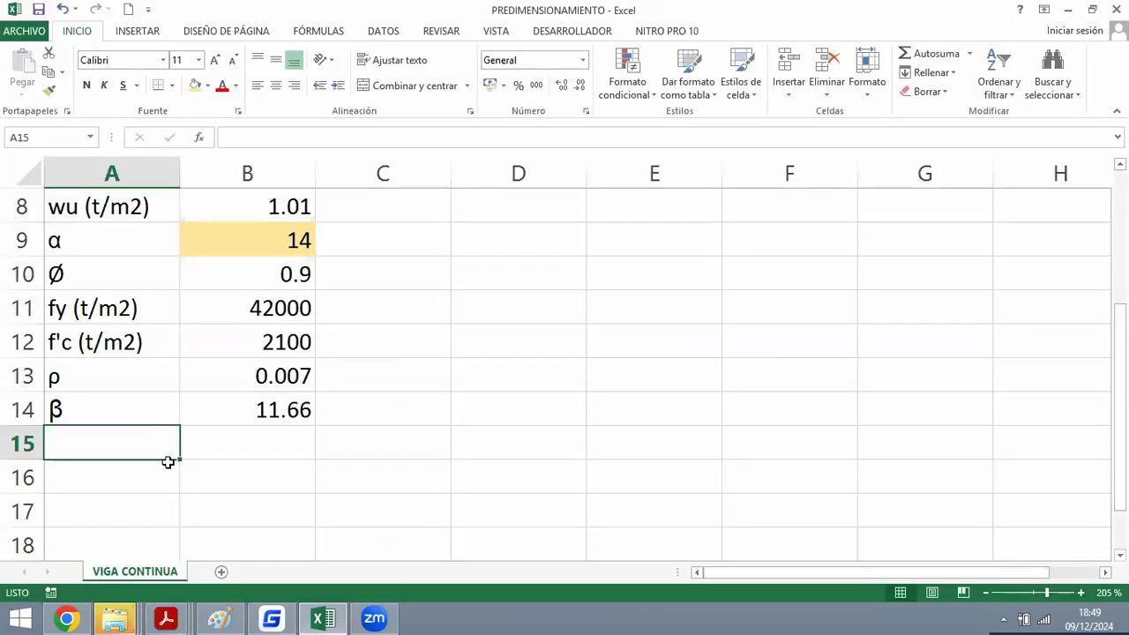
pyautogui.scroll(1, 194, 420)
pyautogui.scroll(2, 203, 412)
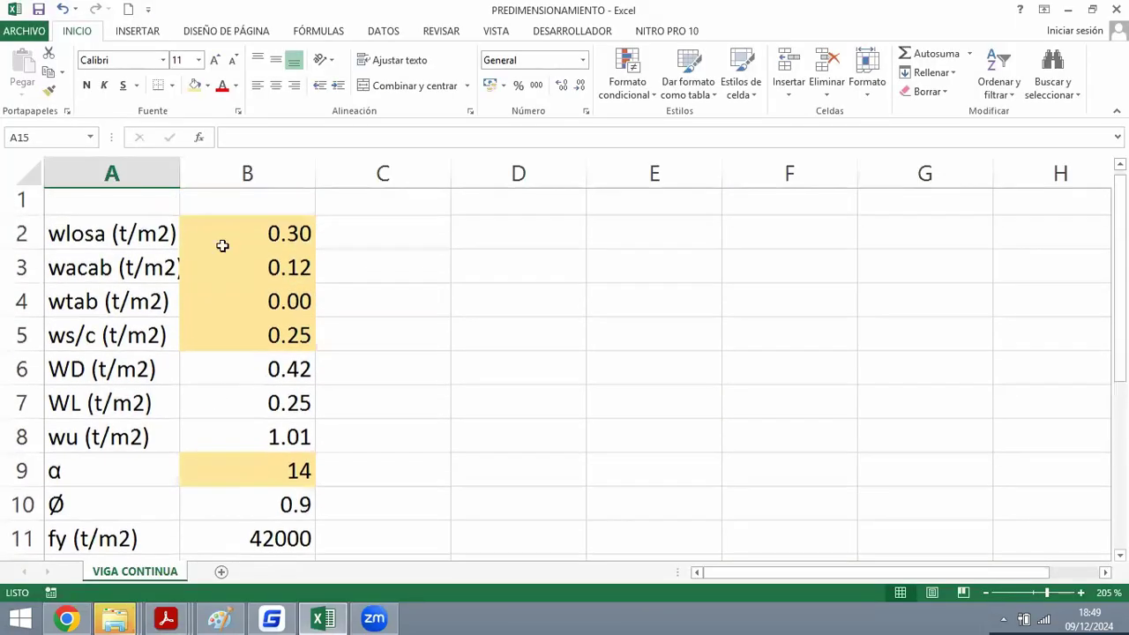
pyautogui.click(21, 234)
pyautogui.rightClick(21, 238)
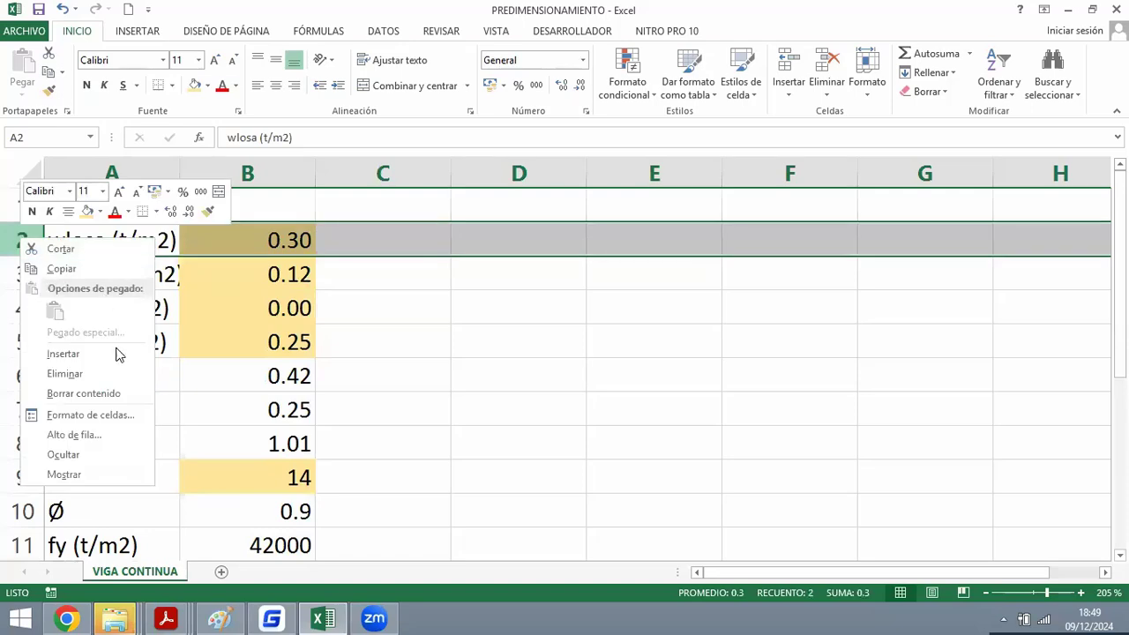
pyautogui.press('Escape')
pyautogui.scroll(-3, 426, 353)
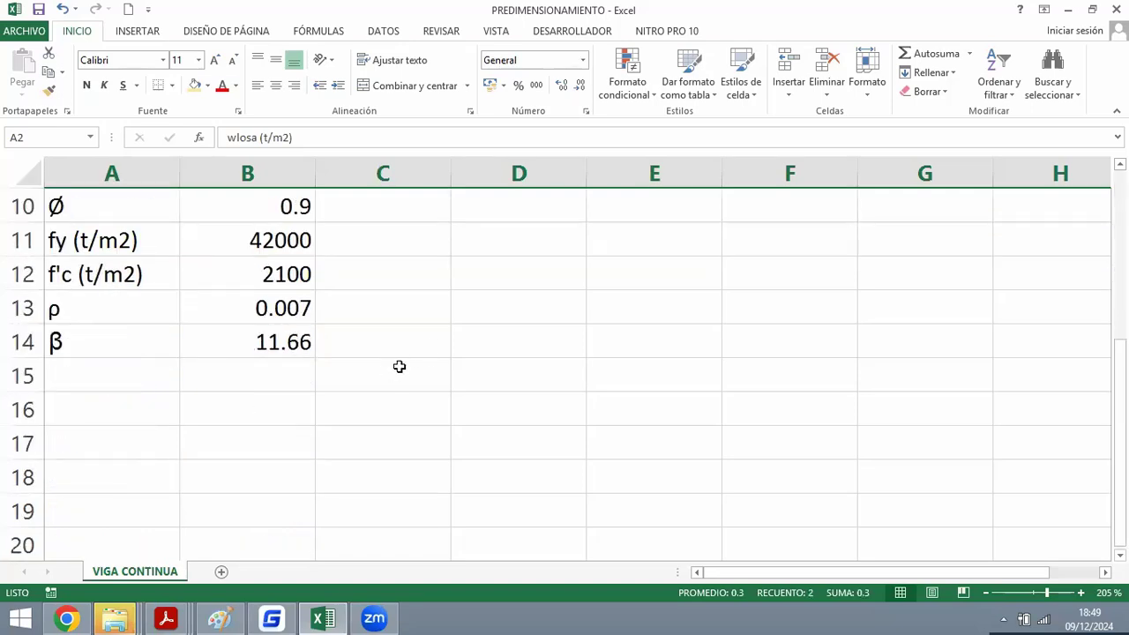
# Insert two rows above the wlosa row and label cell A2 as Ln (m).
pyautogui.scroll(3, 425, 361)
pyautogui.moveTo(21, 238); pyautogui.dragTo(22, 270)
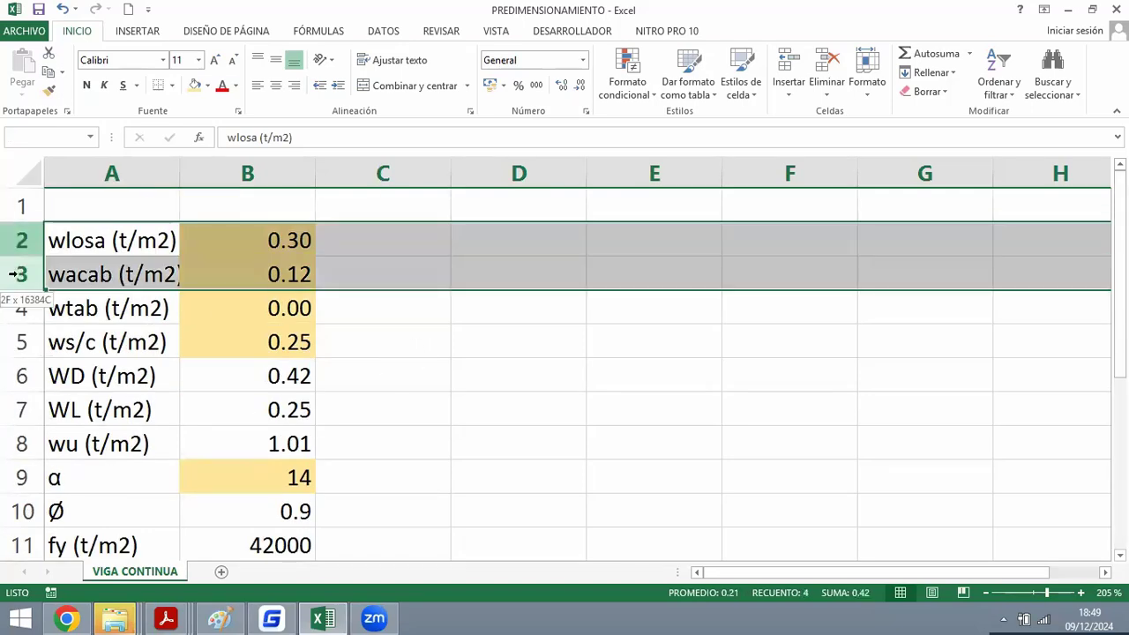
pyautogui.rightClick(22, 273)
pyautogui.click(93, 394)
pyautogui.click(126, 242)
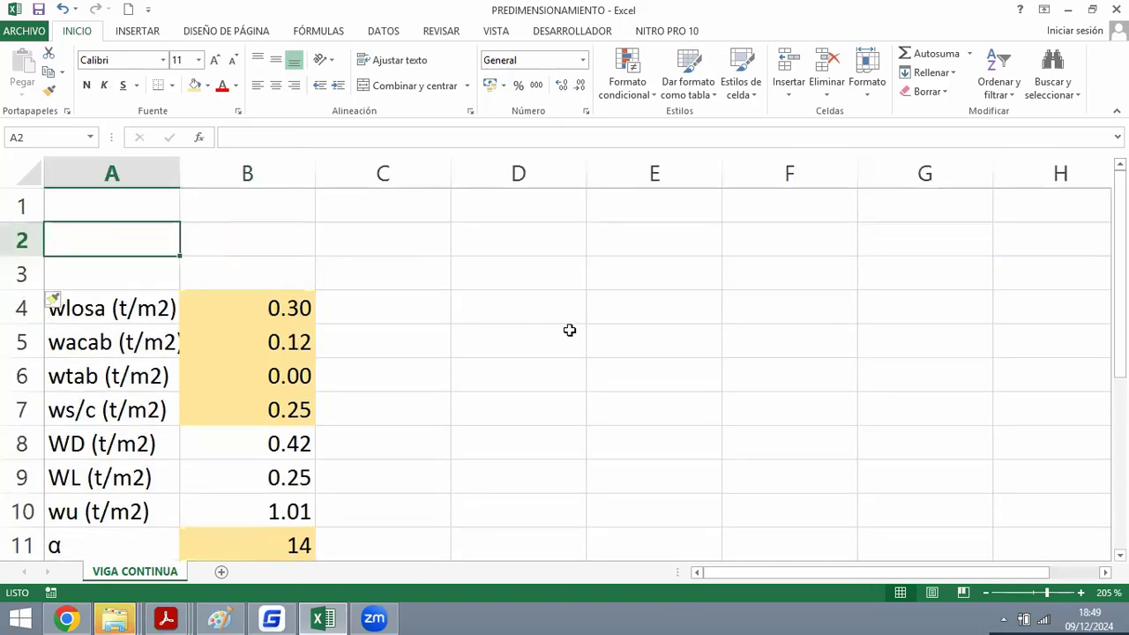
pyautogui.write('Ln ')
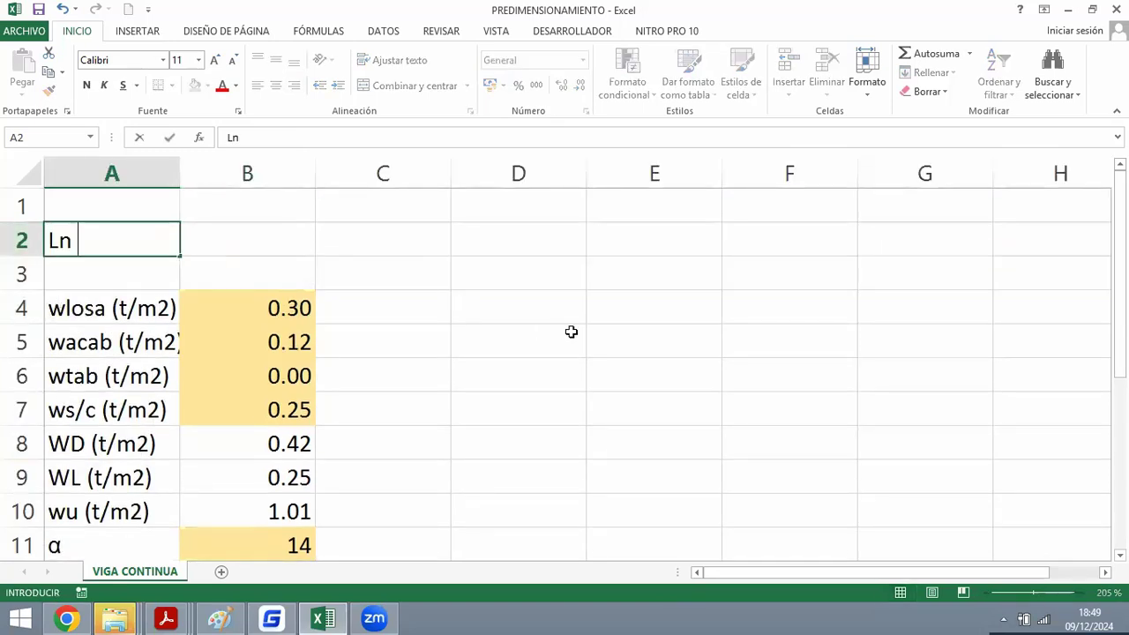
pyautogui.write('(m)')
pyautogui.press('Up')
pyautogui.press('Down')
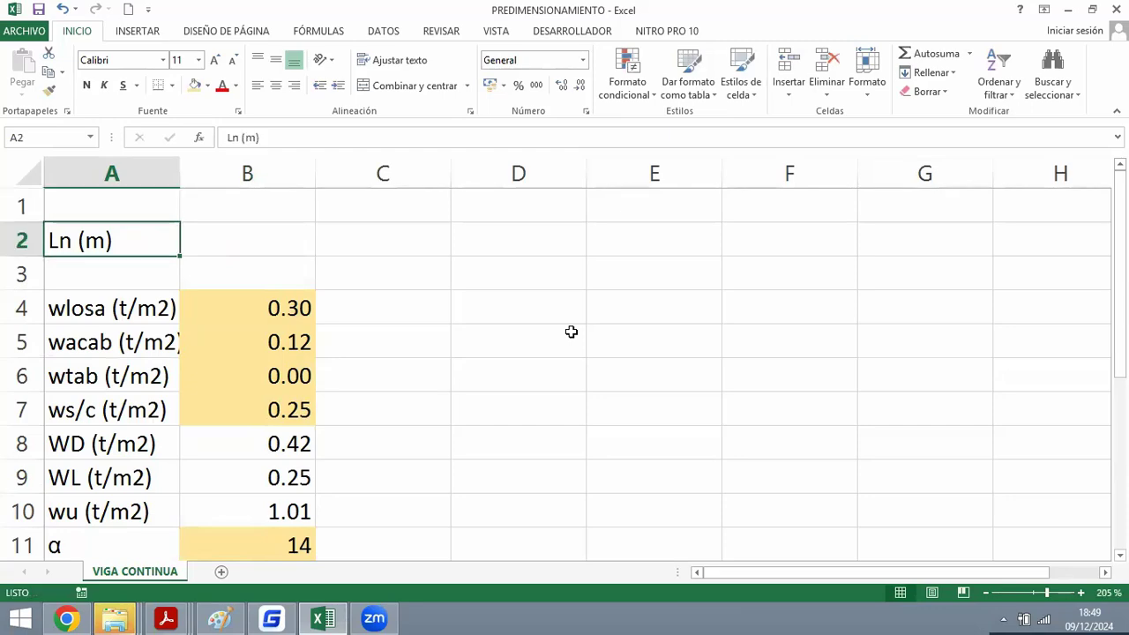
# Look up the beam's clear span in the GstarCAD drawing and enter 6.5 as the Ln value in B2.
pyautogui.press('Right')
pyautogui.click(168, 617)
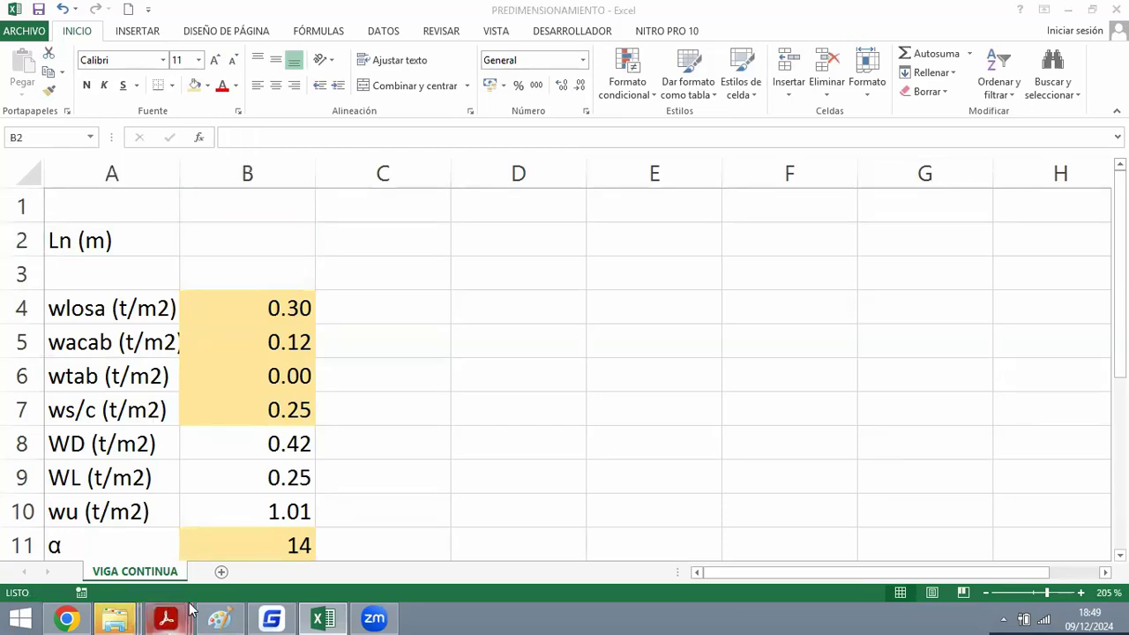
pyautogui.click(272, 618)
pyautogui.scroll(3, 605, 369)
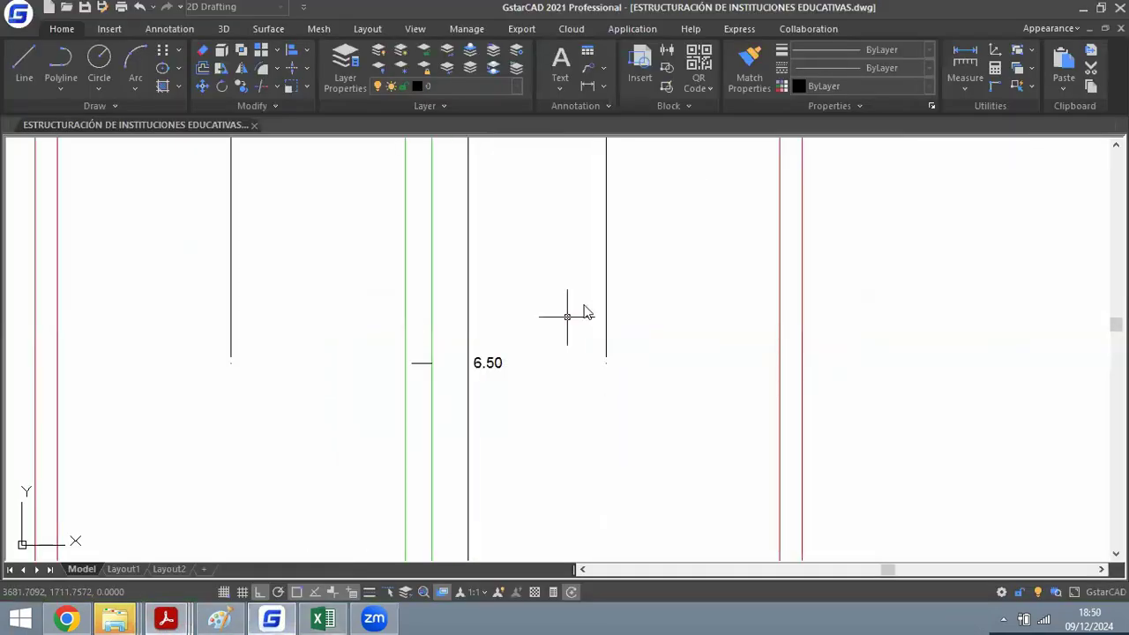
pyautogui.hotkey('alt', 'Tab')
pyautogui.write('6.5')
pyautogui.press('Return')
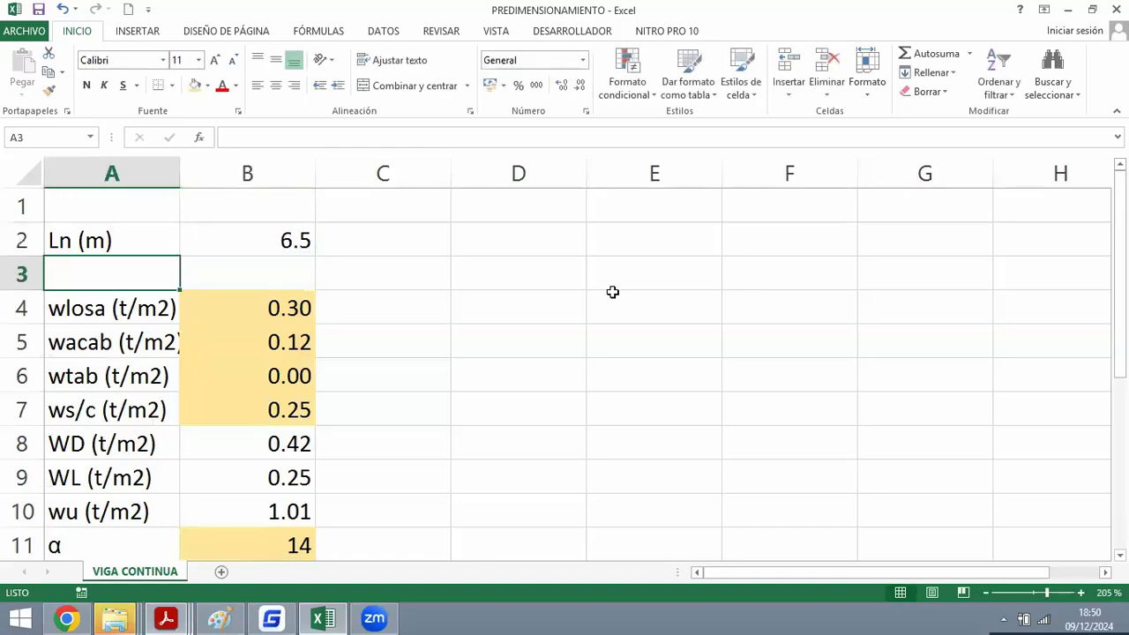
# Delete the empty row 3 below Ln and fill cell B2 with the same light gold color as the other input cells.
pyautogui.hotkey('alt', 'Tab')
pyautogui.hotkey('alt', 'Tab')
pyautogui.click(166, 617)
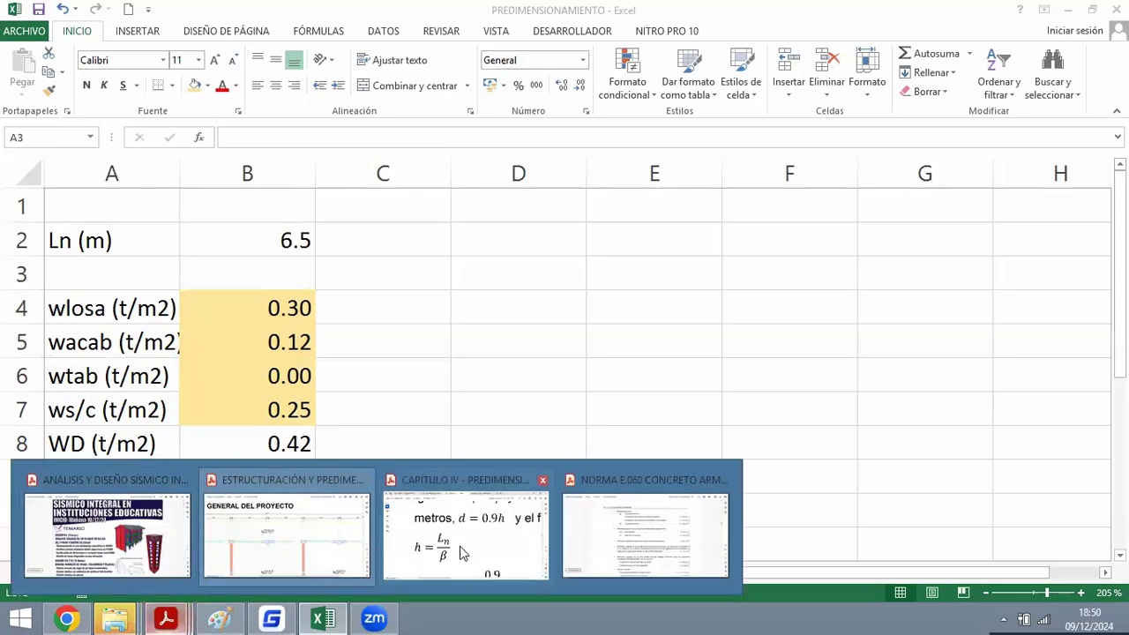
pyautogui.rightClick(19, 275)
pyautogui.click(118, 410)
pyautogui.click(574, 320)
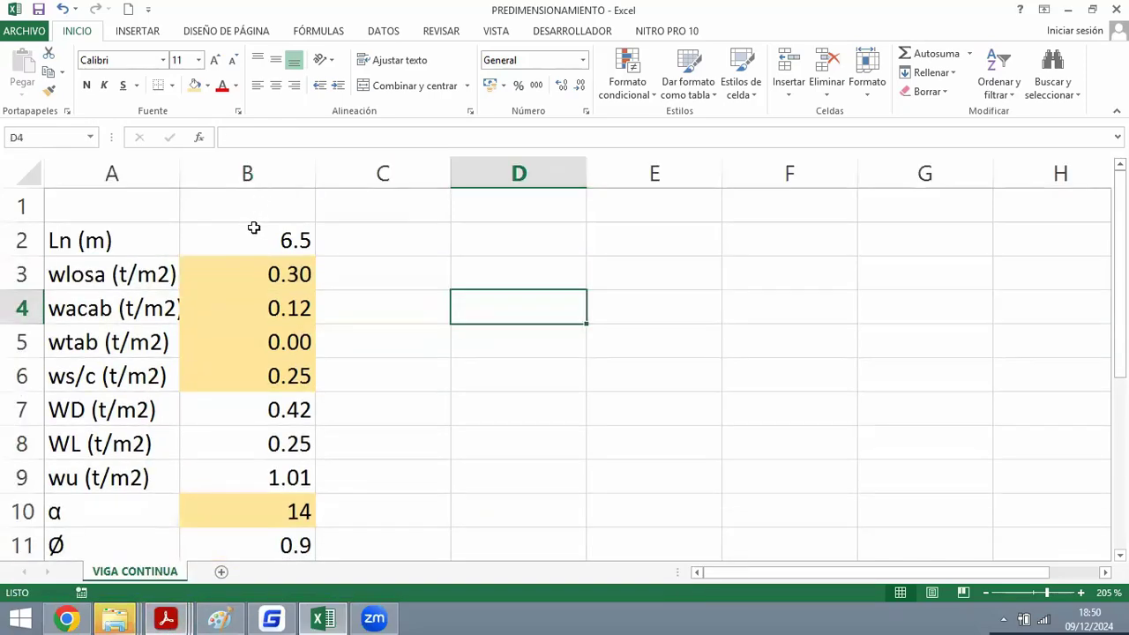
pyautogui.click(253, 231)
pyautogui.click(195, 85)
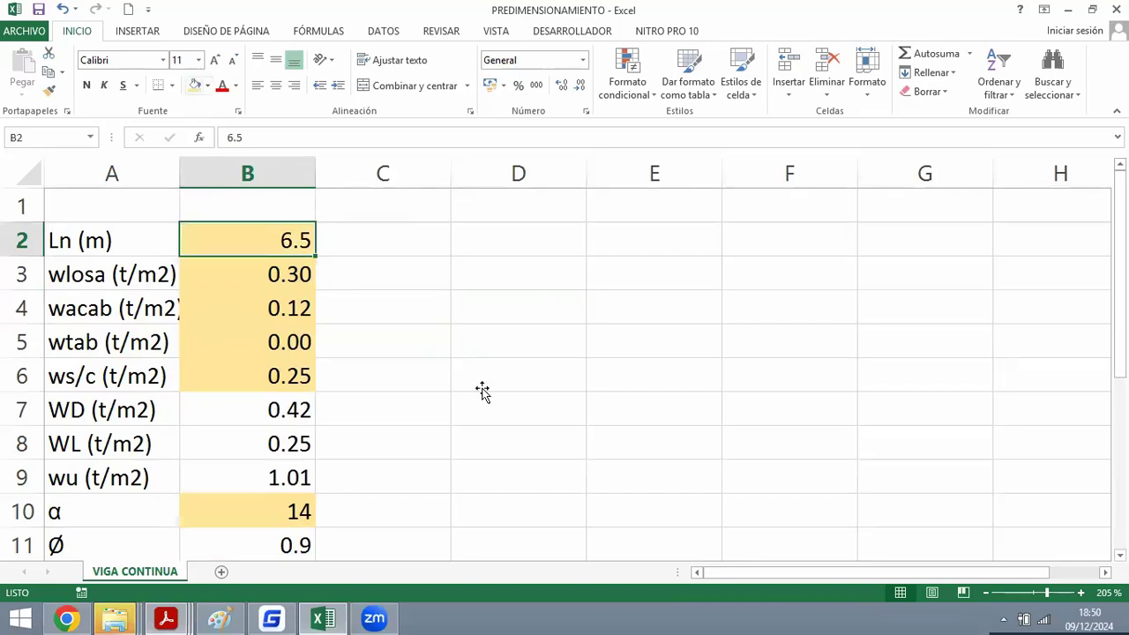
# Add the label h (m) in cell A16, directly below β.
pyautogui.scroll(-2, 178, 462)
pyautogui.click(131, 504)
pyautogui.write('h (m)')
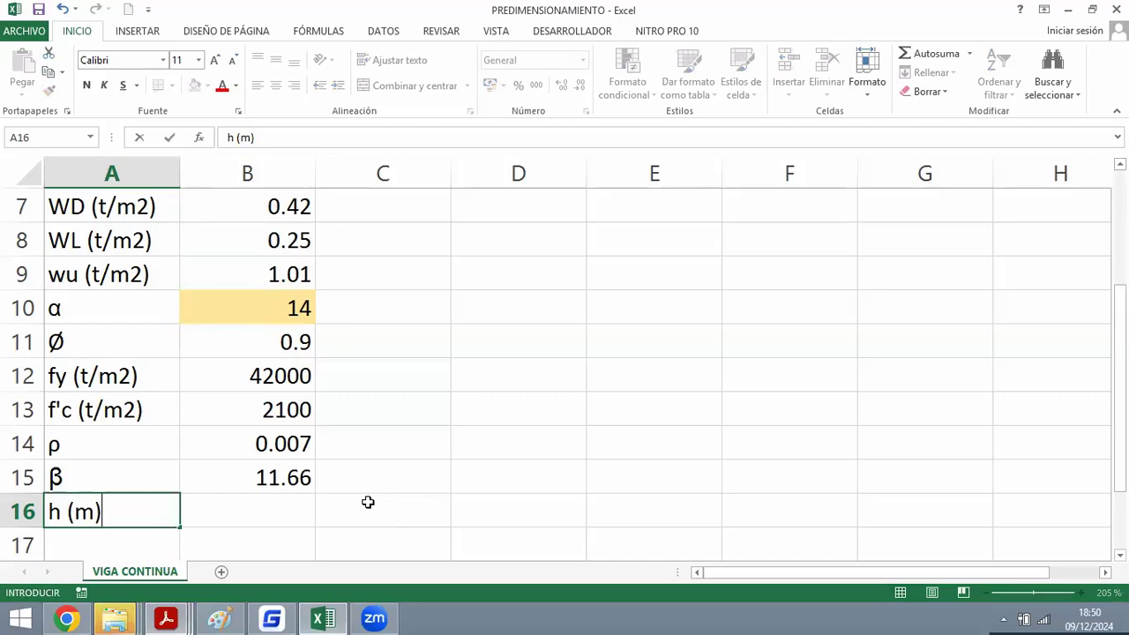
pyautogui.press('Return')
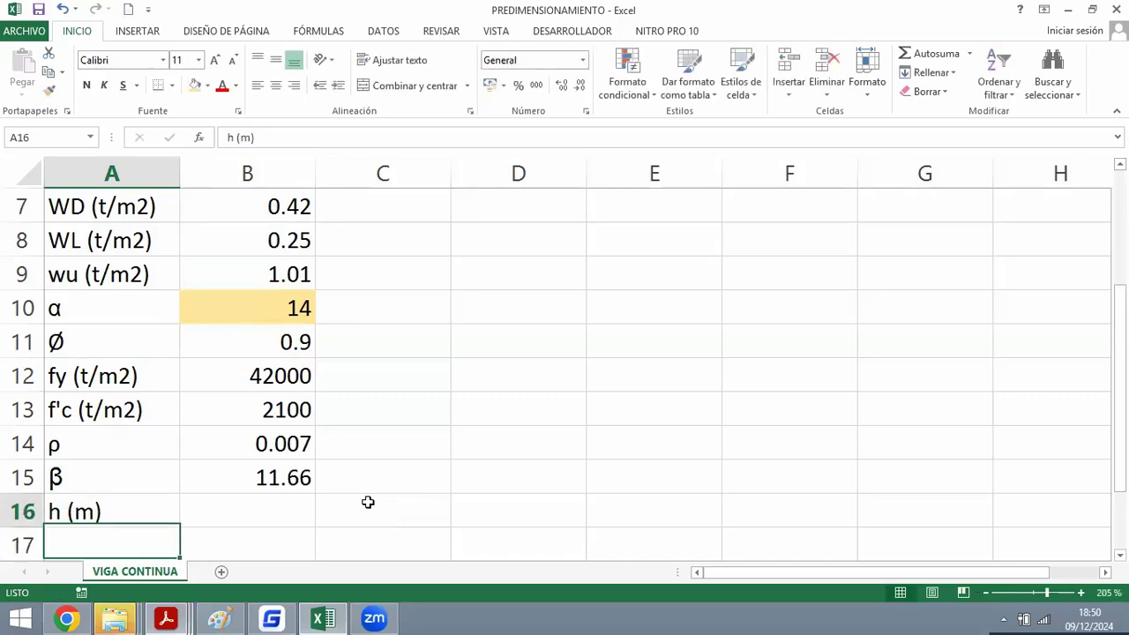
# Compute the beam depth in B16 with the formula =B2/B15 and format it to two decimal places.
pyautogui.press('Up')
pyautogui.press('Right')
pyautogui.write('=')
pyautogui.scroll(2, 360, 499)
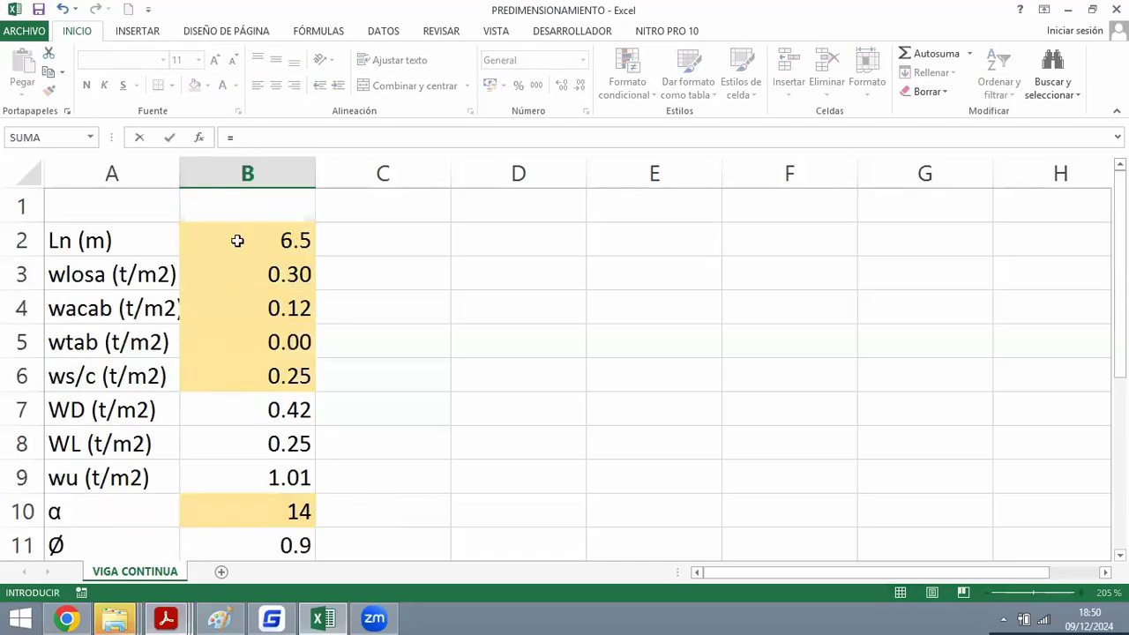
pyautogui.click(235, 239)
pyautogui.write('/')
pyautogui.scroll(-3, 288, 327)
pyautogui.click(273, 375)
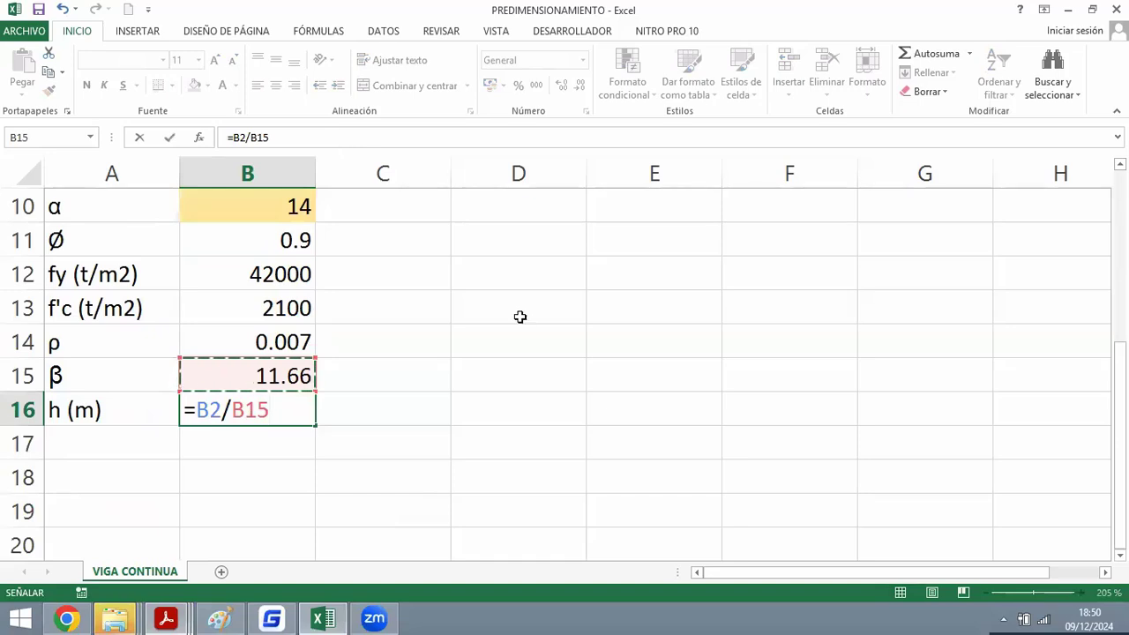
pyautogui.press('Return')
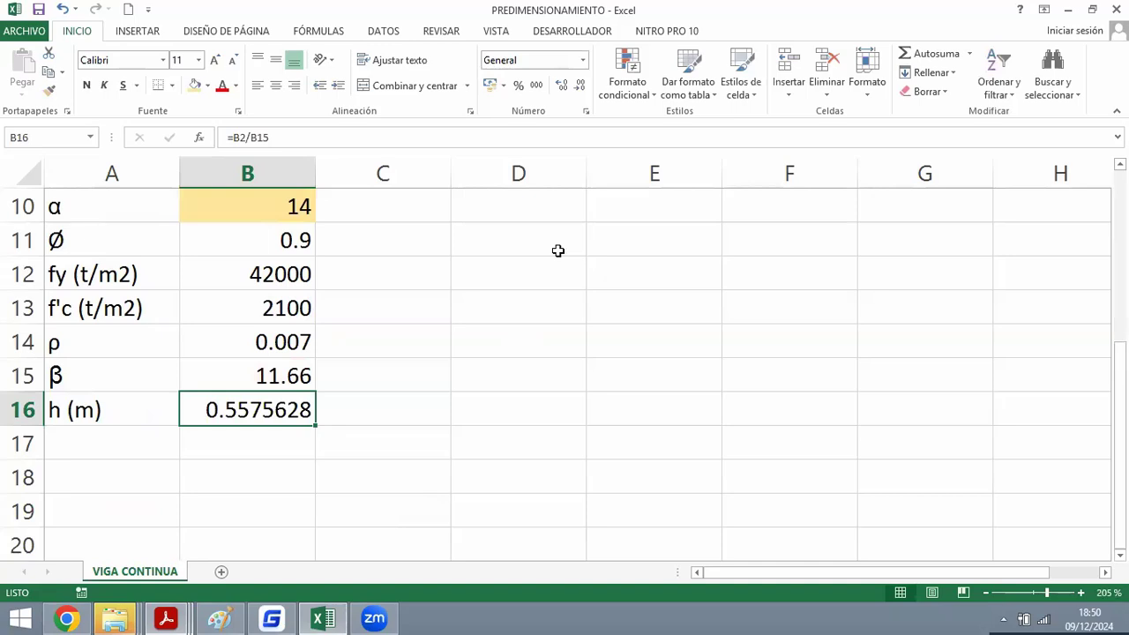
pyautogui.click(580, 91)
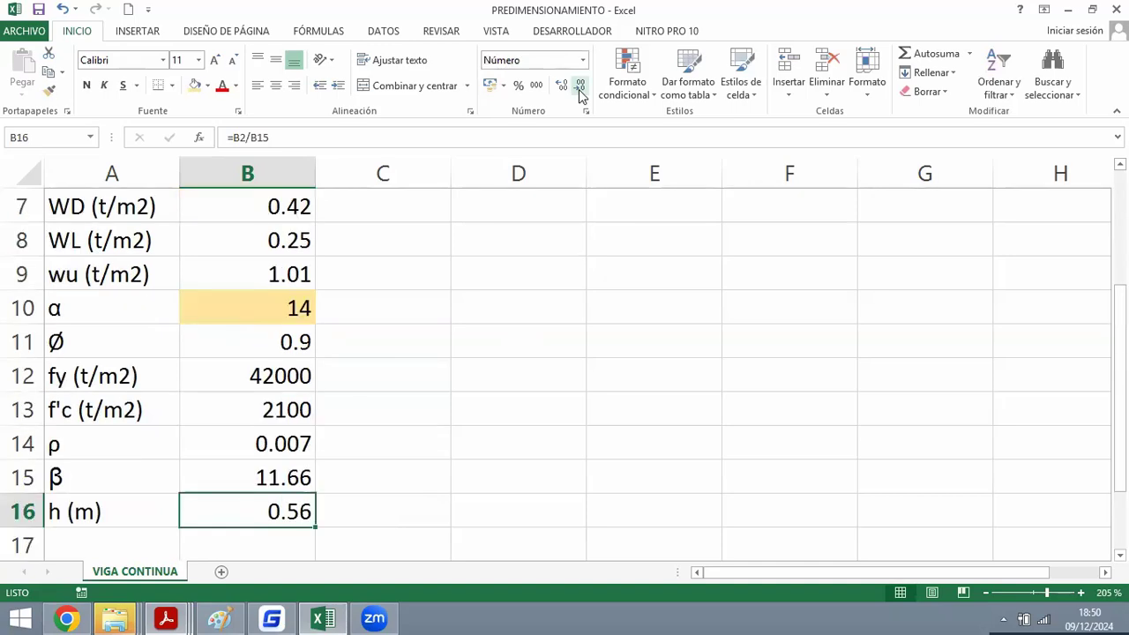
pyautogui.click(492, 422)
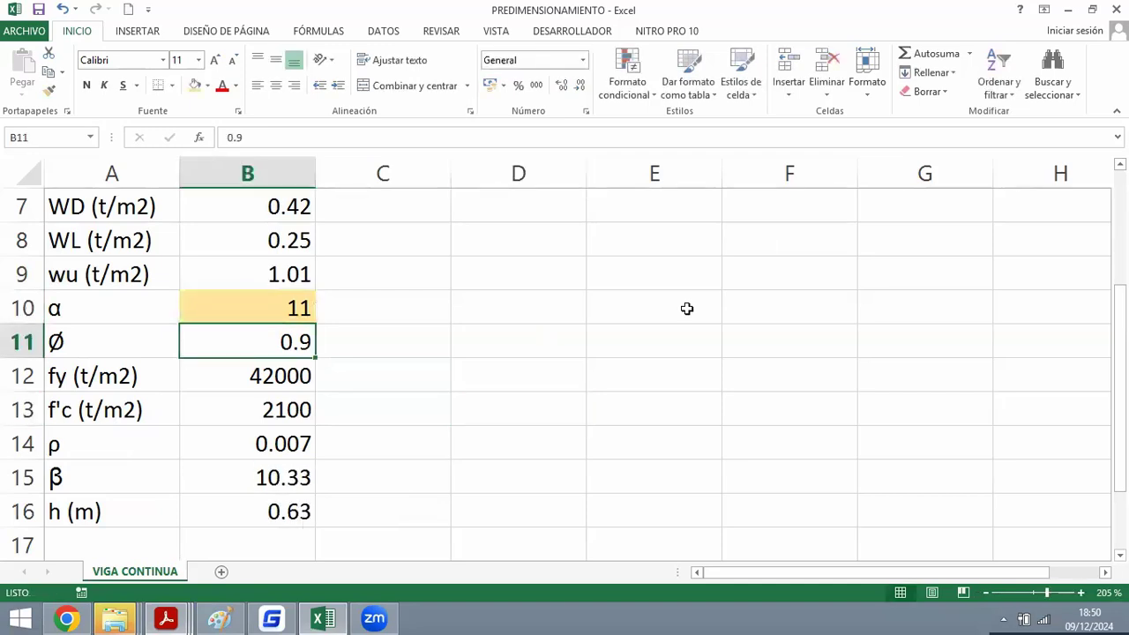
# Undo the last change to the α value in B10 and check the beam depth formula in B16.
pyautogui.hotkey('ctrl', 'z')
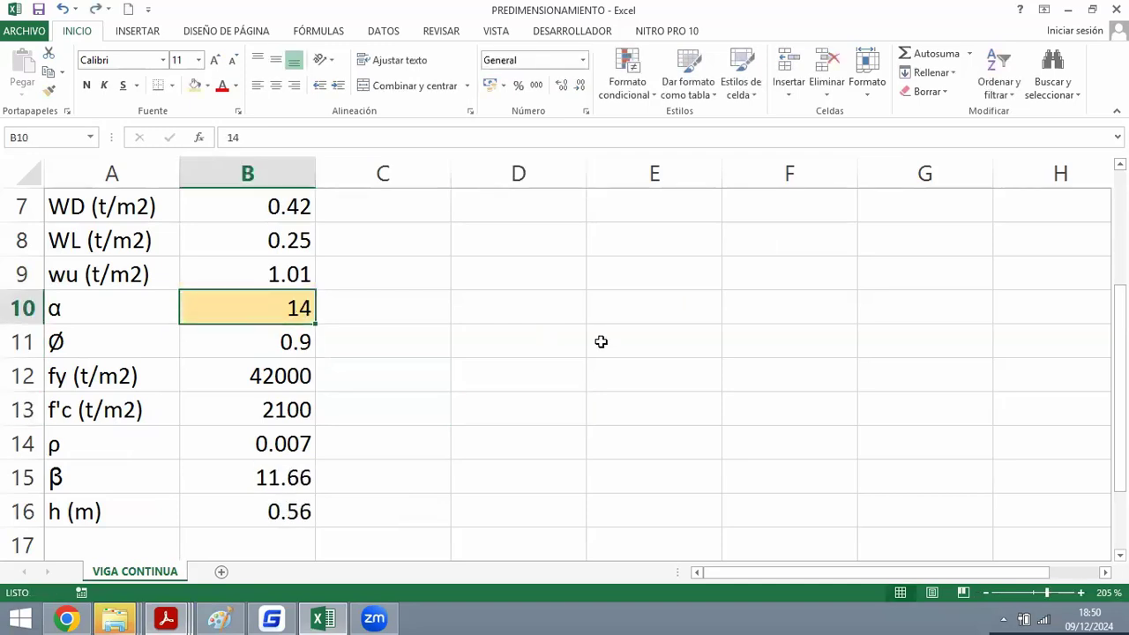
pyautogui.click(491, 378)
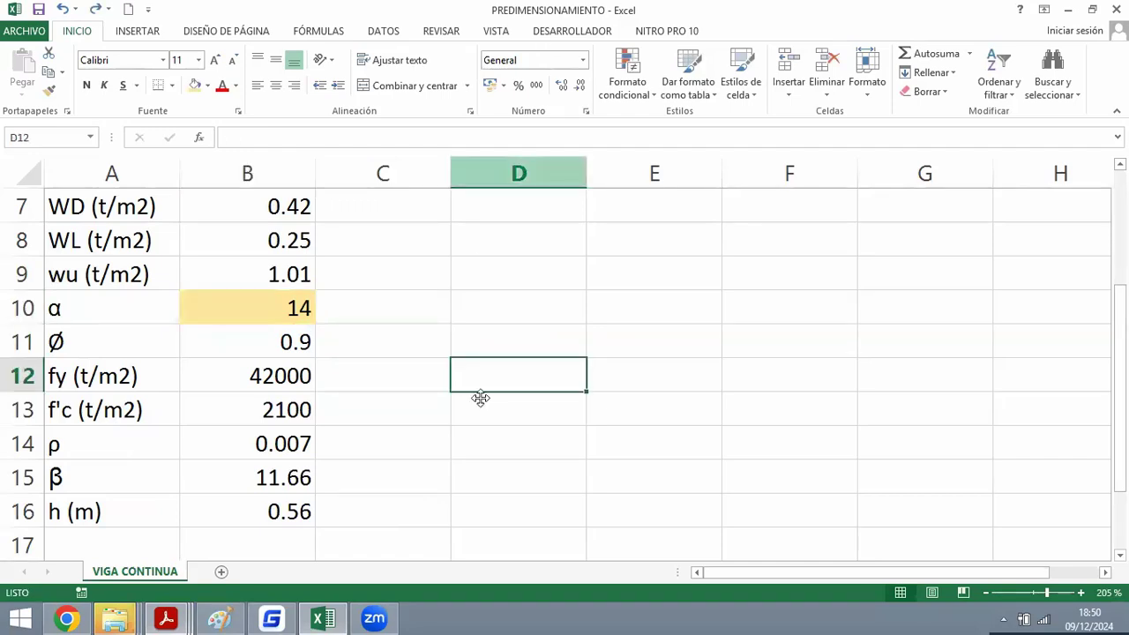
pyautogui.click(257, 308)
pyautogui.click(273, 516)
pyautogui.scroll(-1, 335, 476)
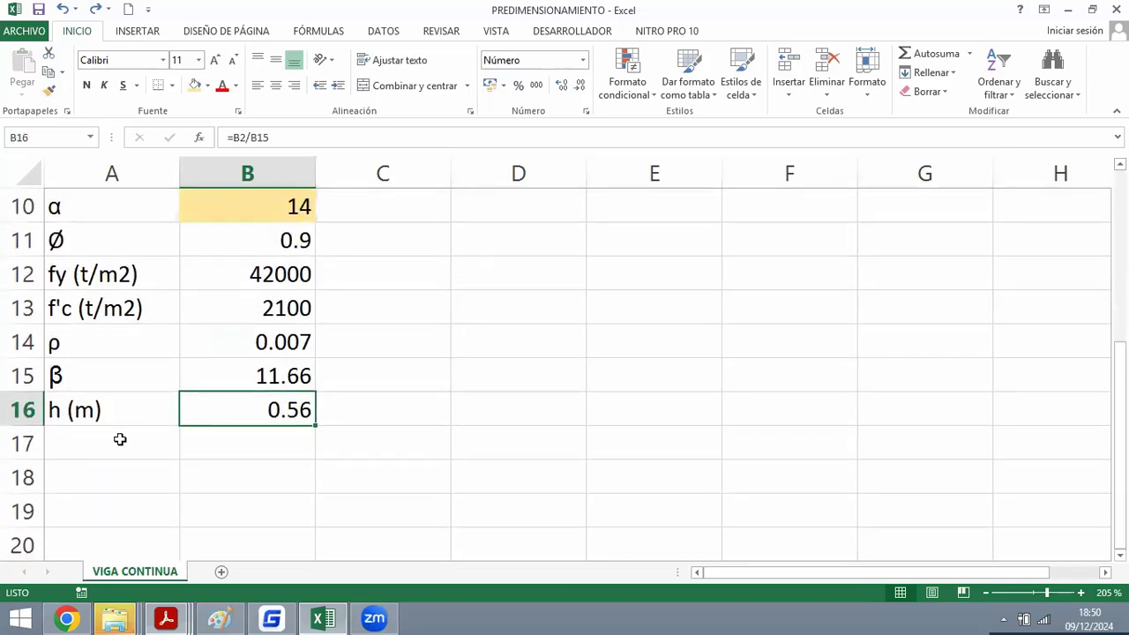
# Change the label in A16, directly below β, to h' (m).
pyautogui.click(133, 436)
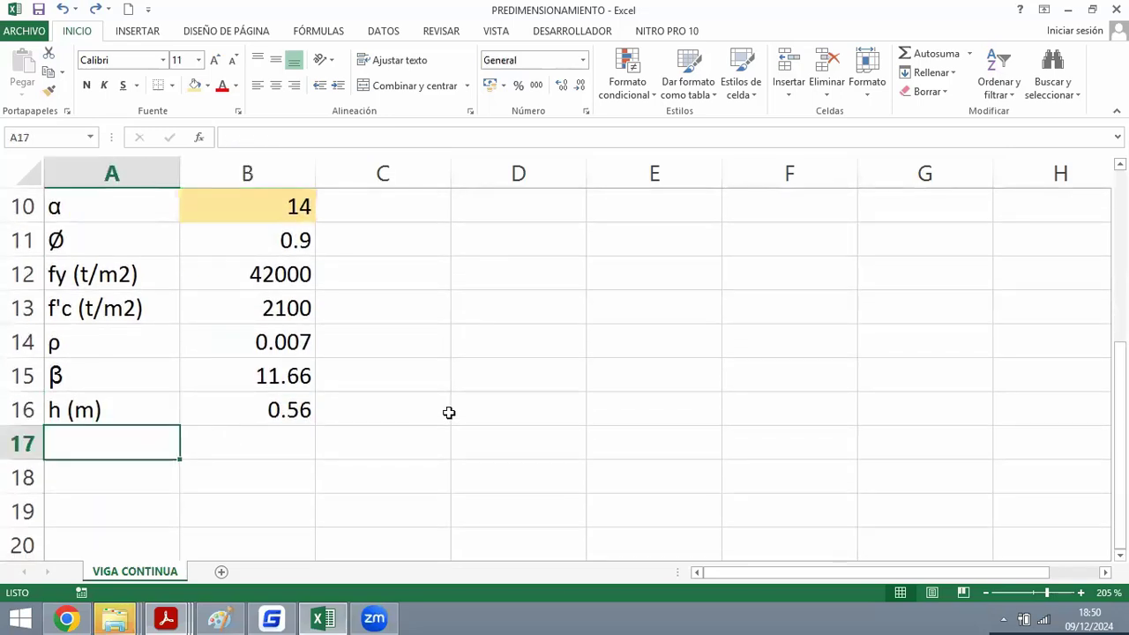
pyautogui.click(330, 413)
pyautogui.click(101, 463)
pyautogui.click(109, 413)
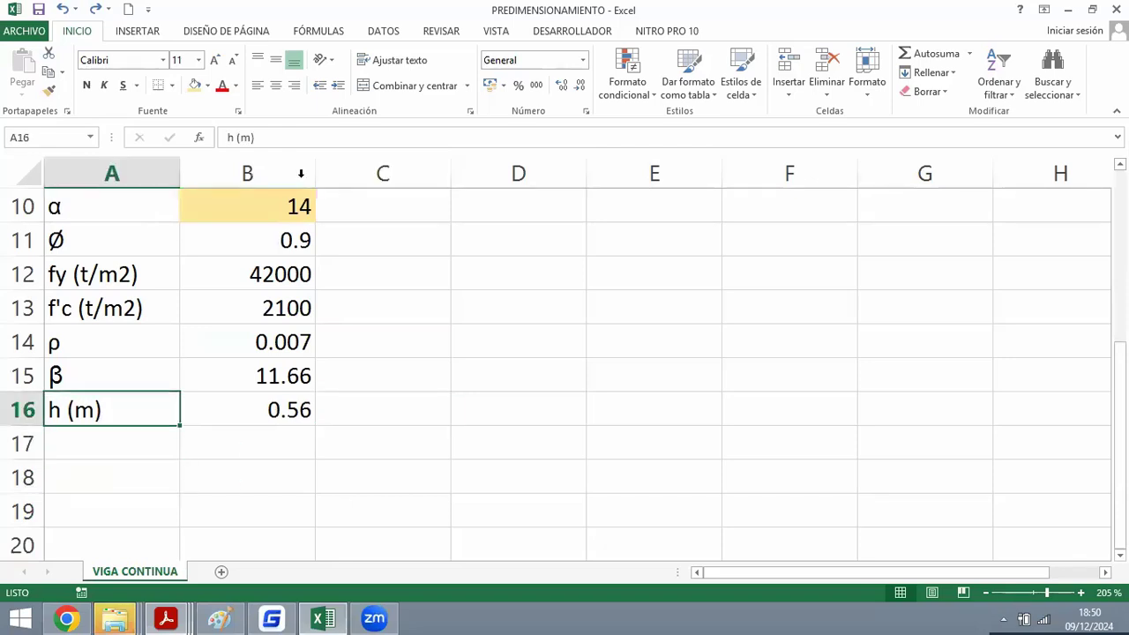
pyautogui.click(234, 141)
pyautogui.write("'")
pyautogui.click(144, 438)
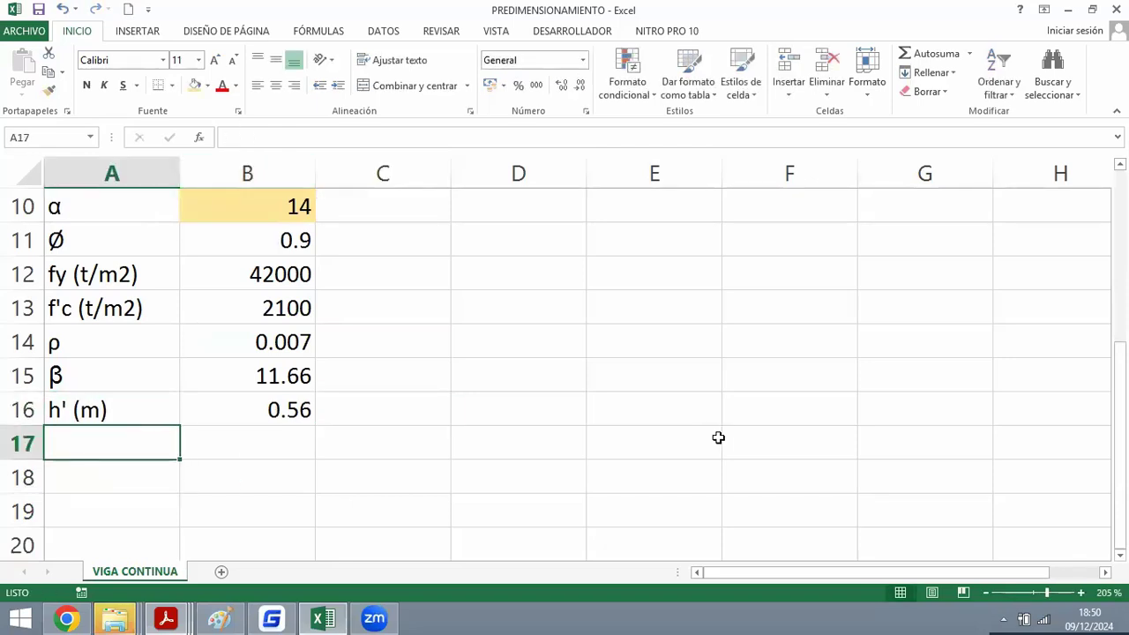
# Add the label h (m) in A17 with the value 0.6 in B17, and fill B17 with the light gold input color.
pyautogui.write('h (m)')
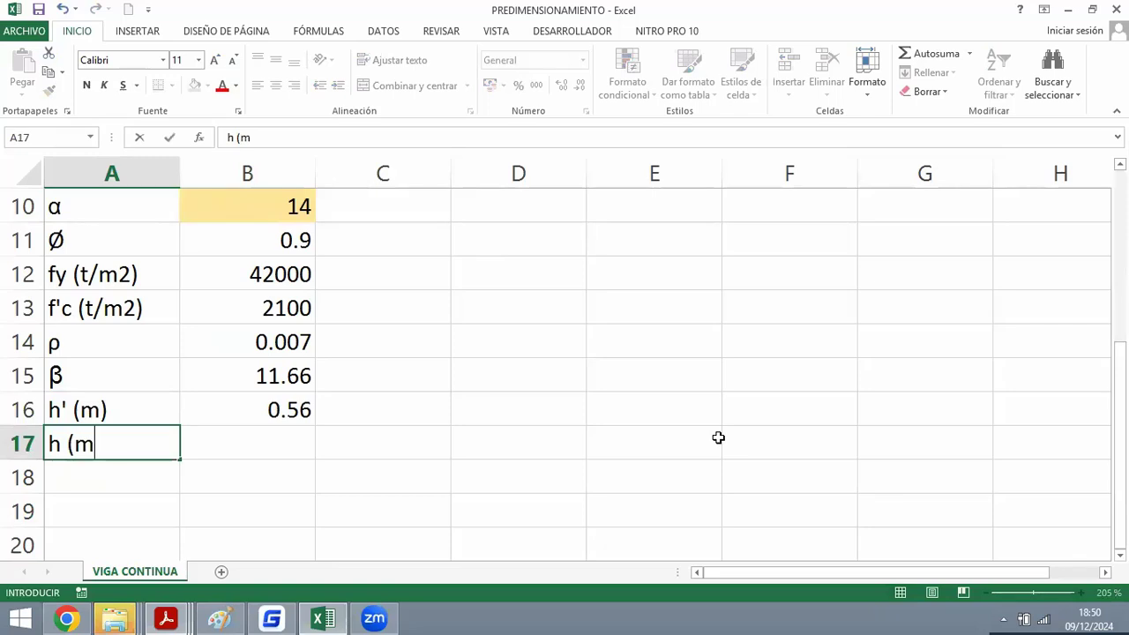
pyautogui.press('Return')
pyautogui.press('Up')
pyautogui.press('Right')
pyautogui.write('0.6')
pyautogui.press('Return')
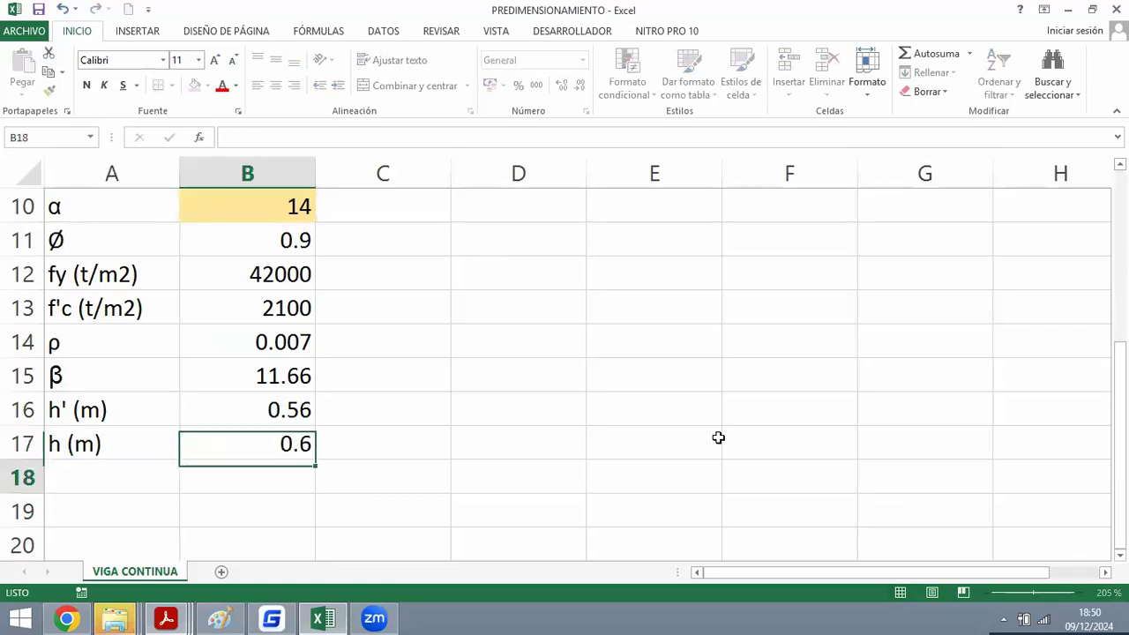
pyautogui.press('Up')
pyautogui.click(195, 85)
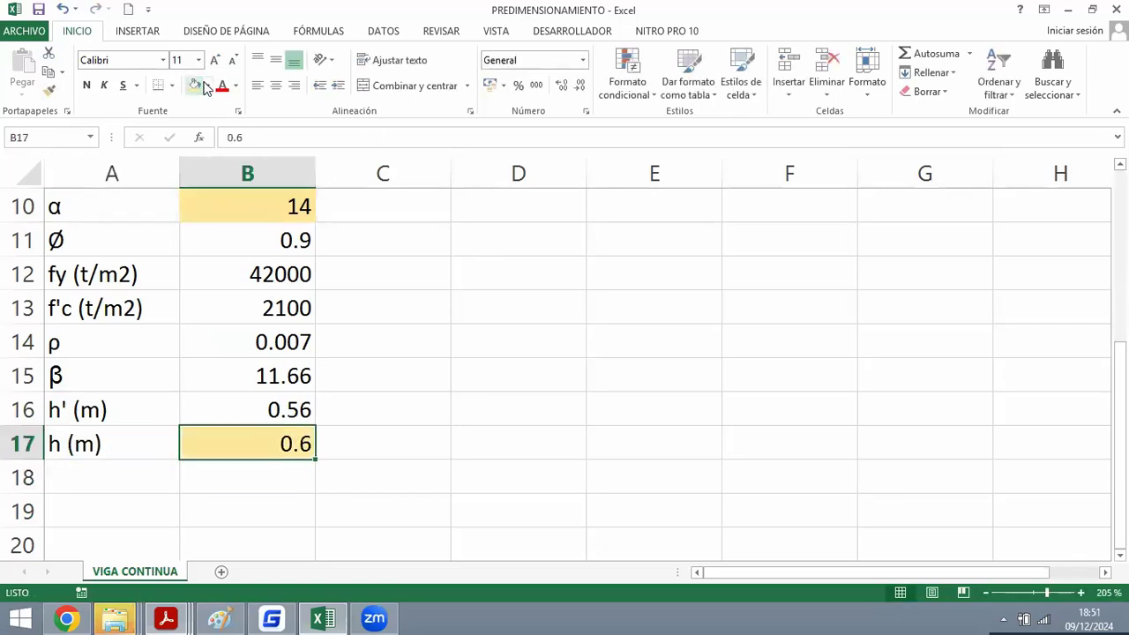
# Add the label b (m) in A18 and compute the beam width in B18 with the formula =B17/2.
pyautogui.press('Down')
pyautogui.press('Left')
pyautogui.write('b')
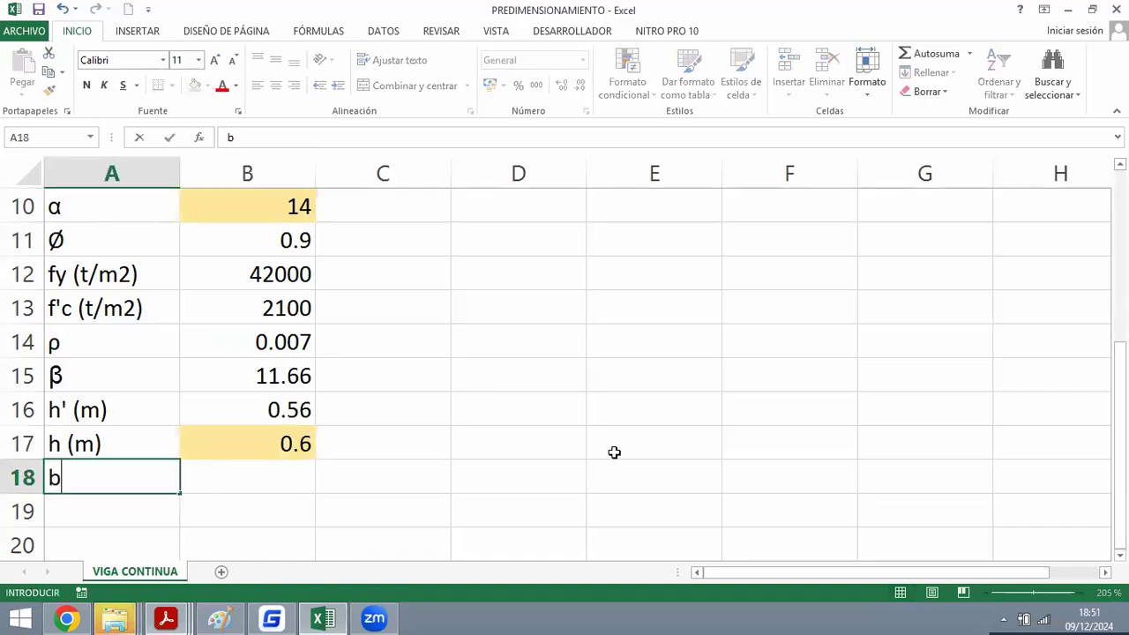
pyautogui.write(' (m)')
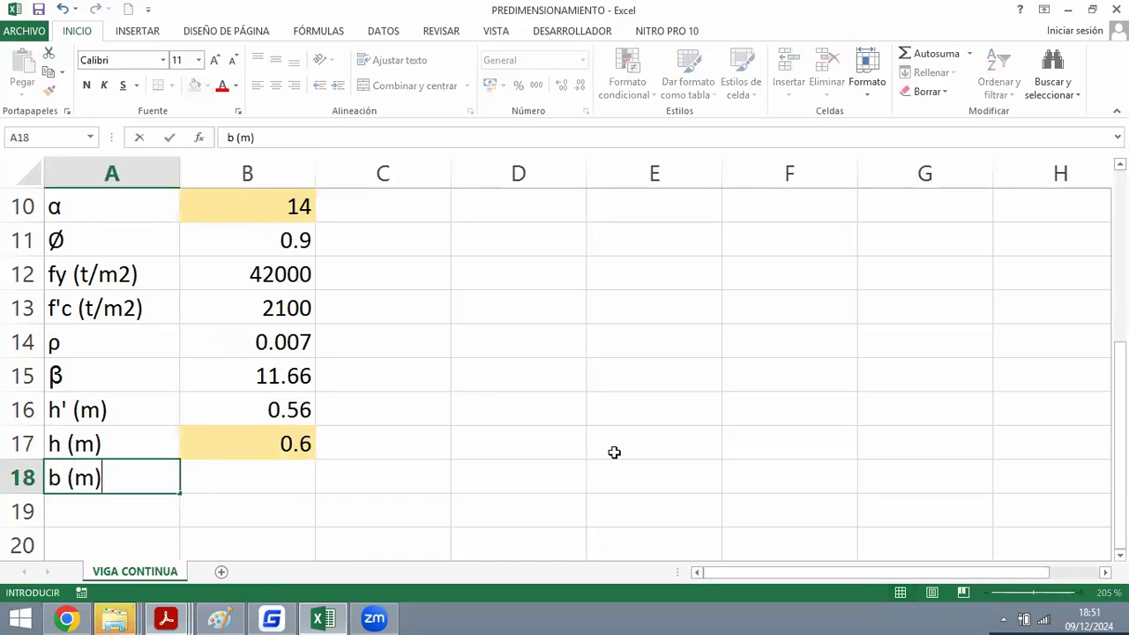
pyautogui.press('Return')
pyautogui.press('Up')
pyautogui.press('Right')
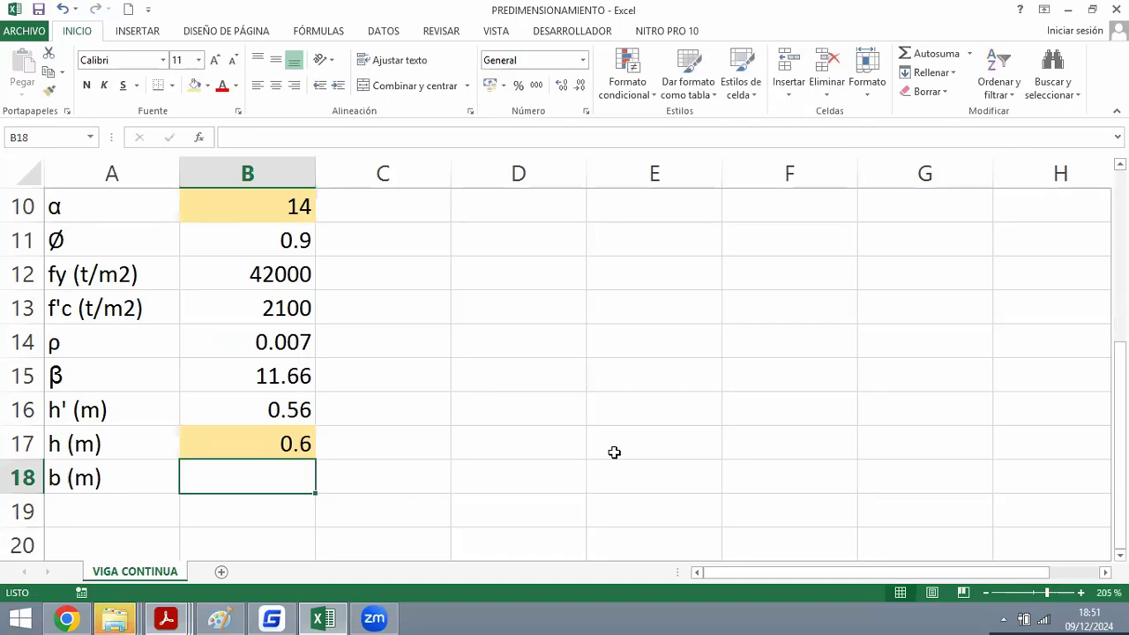
pyautogui.write('=')
pyautogui.click(247, 441)
pyautogui.write('/2')
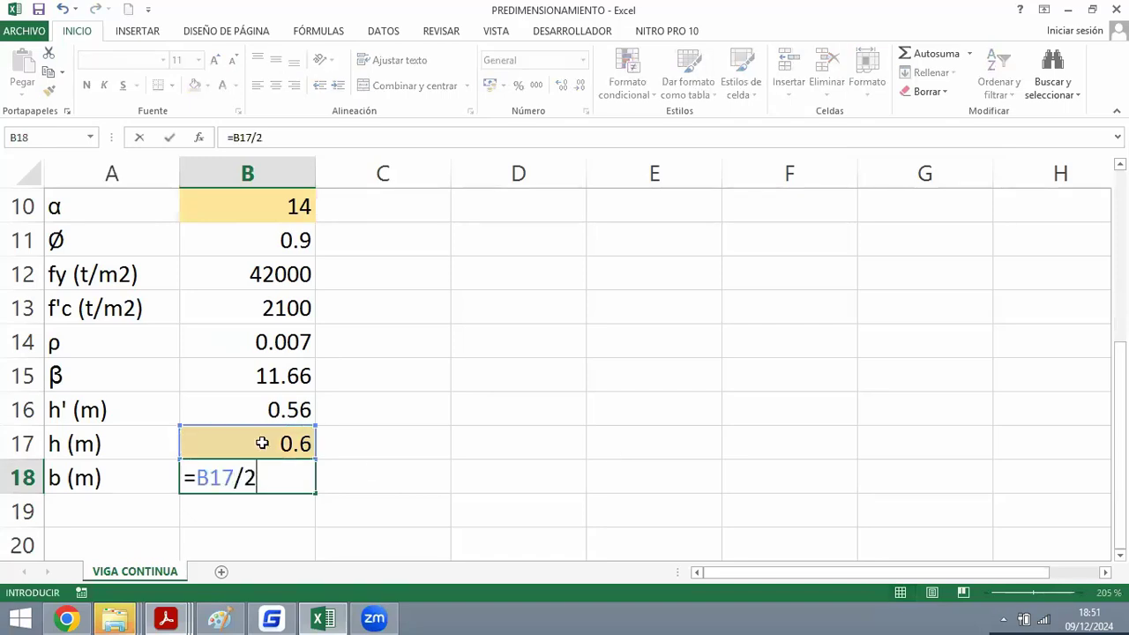
pyautogui.press('Return')
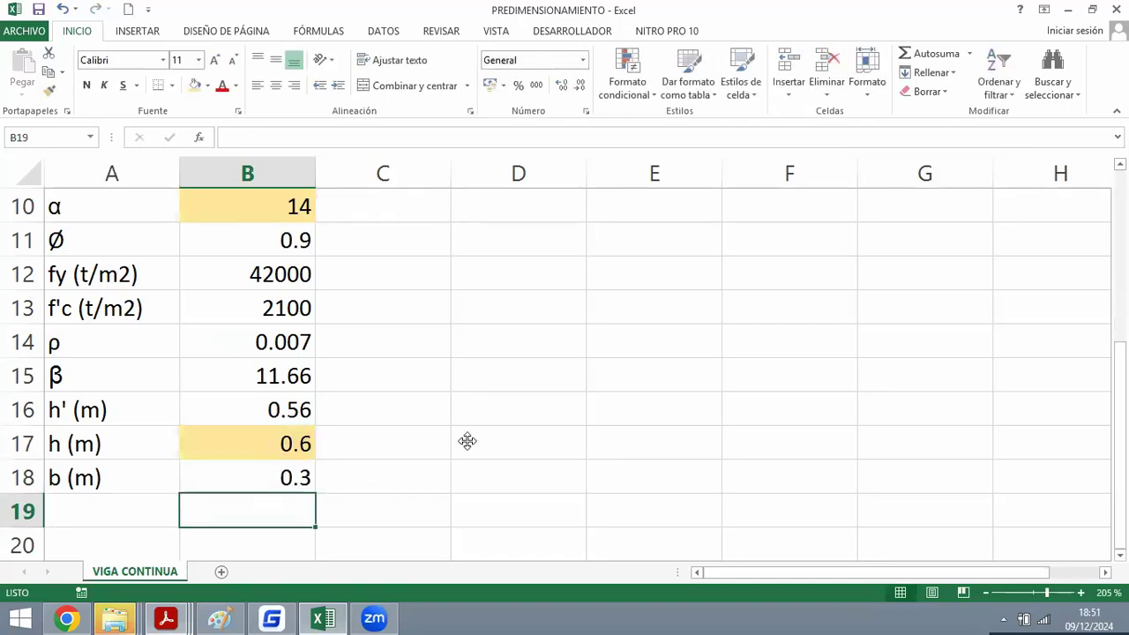
# Select the h and b values in B17:B18, then switch to GstarCAD and examine the dimensioned beam between its columns.
pyautogui.moveTo(291, 443); pyautogui.dragTo(276, 479)
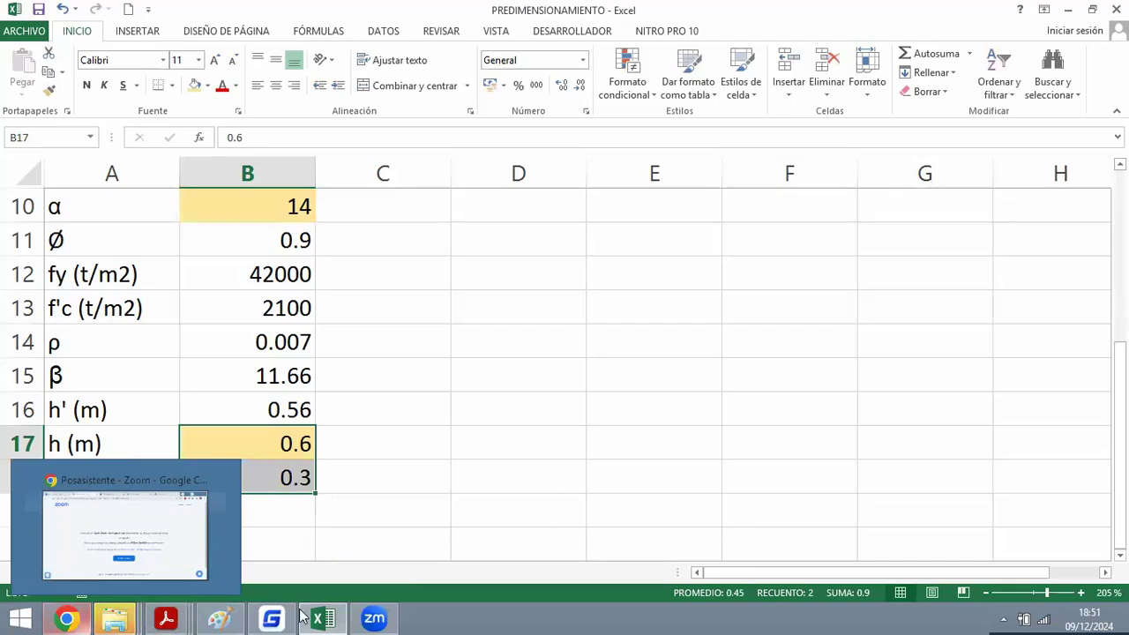
pyautogui.click(271, 618)
pyautogui.scroll(5, 385, 407)
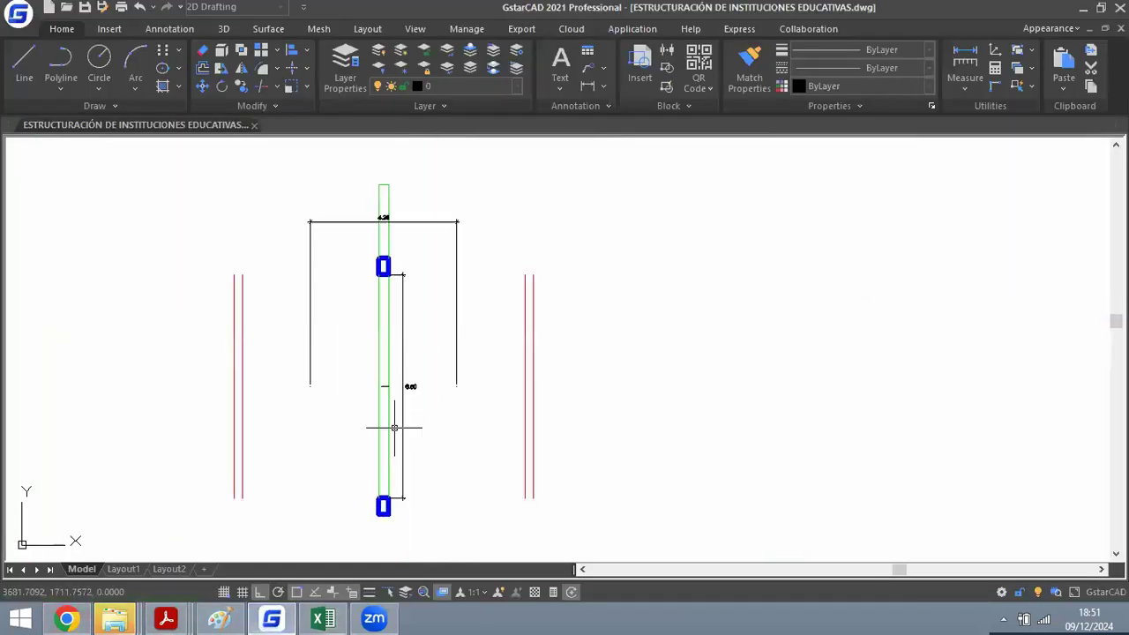
pyautogui.scroll(-2, 391, 336)
pyautogui.click(331, 306)
pyautogui.click(496, 380)
pyautogui.scroll(-4, 409, 350)
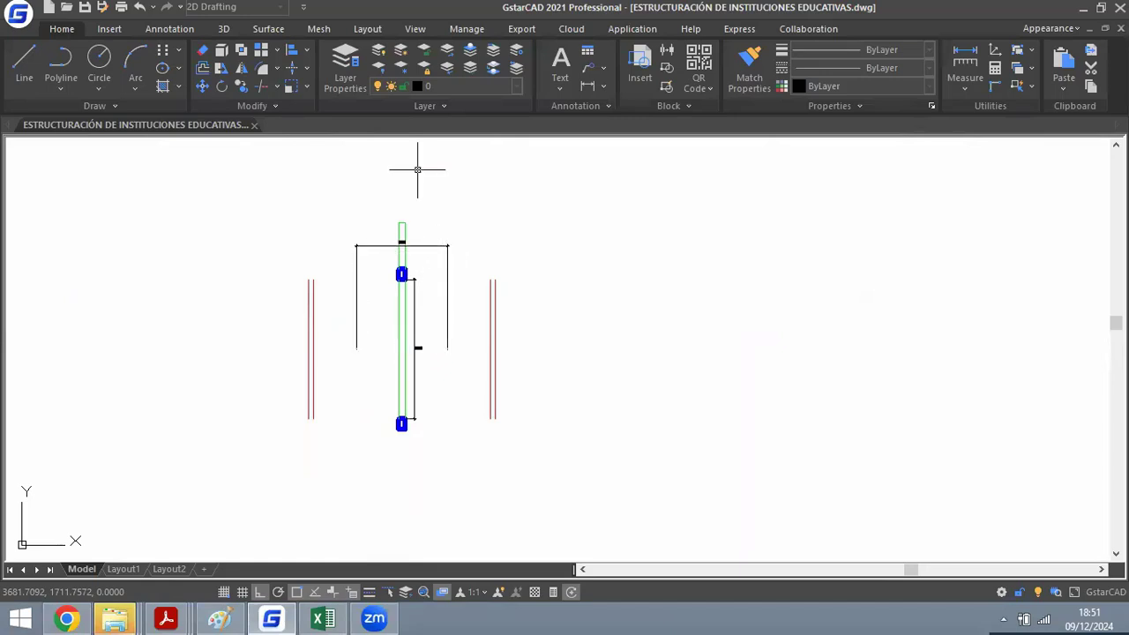
# Return to the Excel workbook and create a copy of the VIGA CONTINUA sheet, placed before the original.
pyautogui.hotkey('alt', 'Tab')
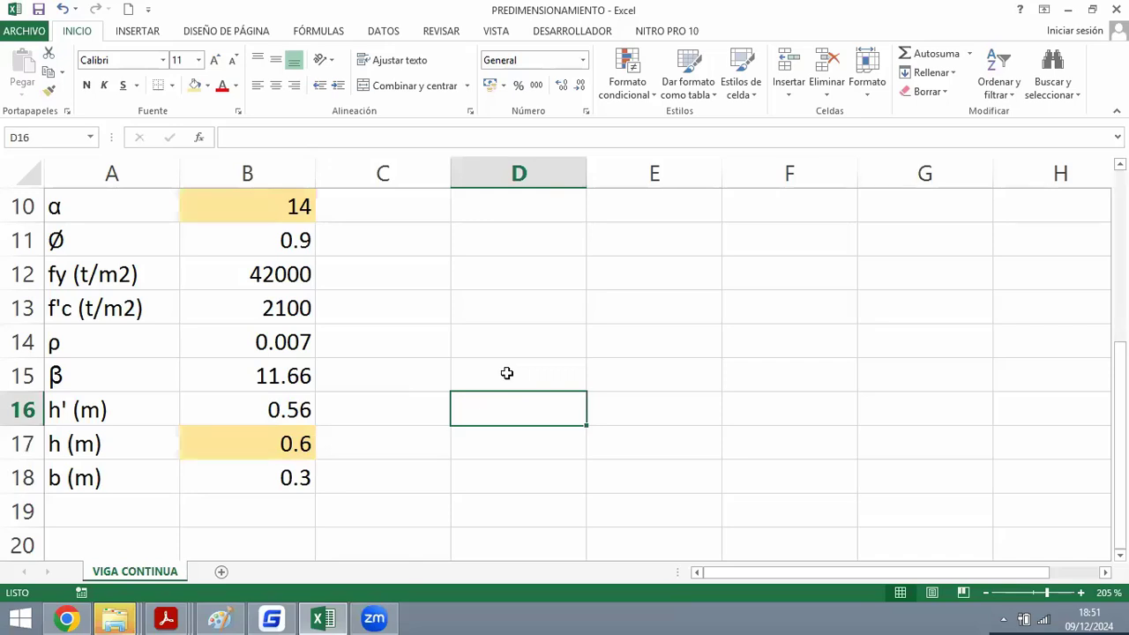
pyautogui.scroll(3, 413, 443)
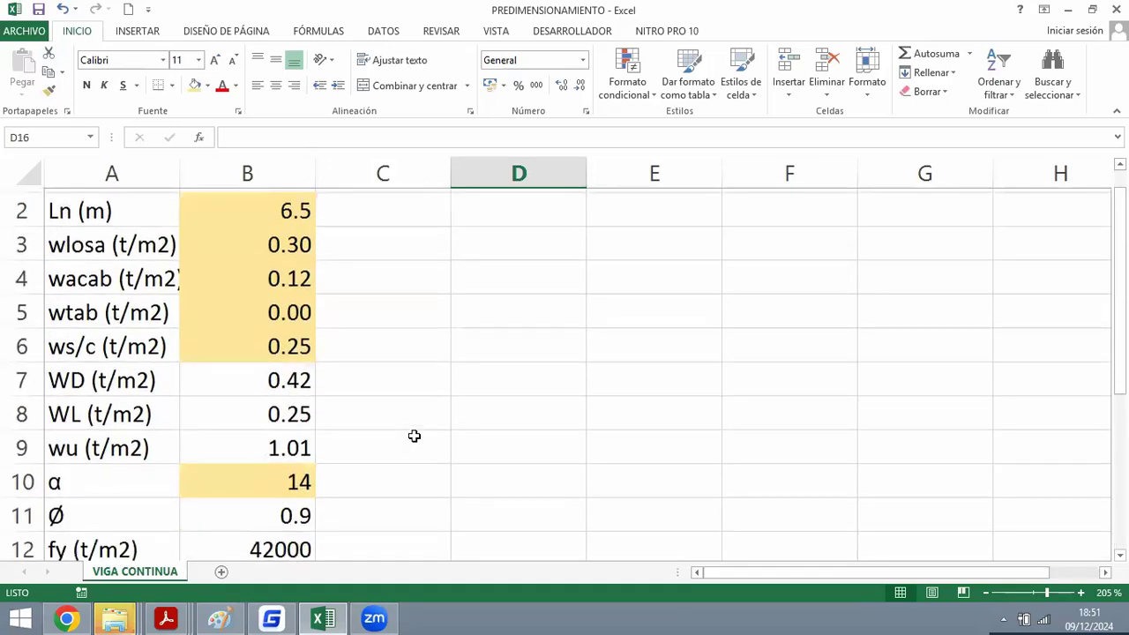
pyautogui.scroll(-3, 413, 436)
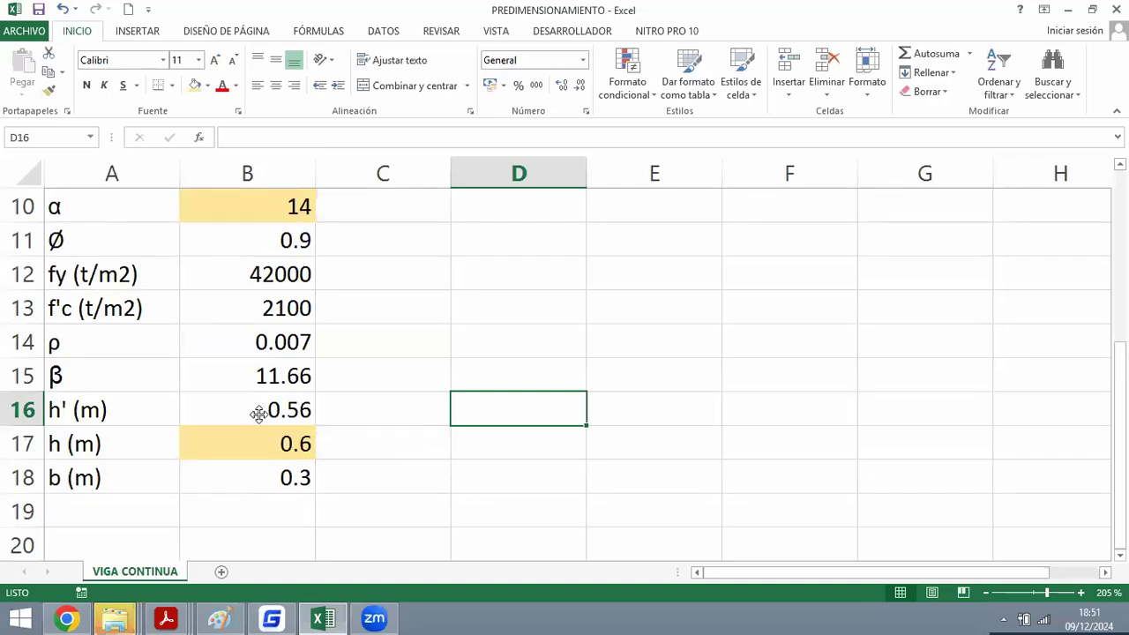
pyautogui.rightClick(168, 573)
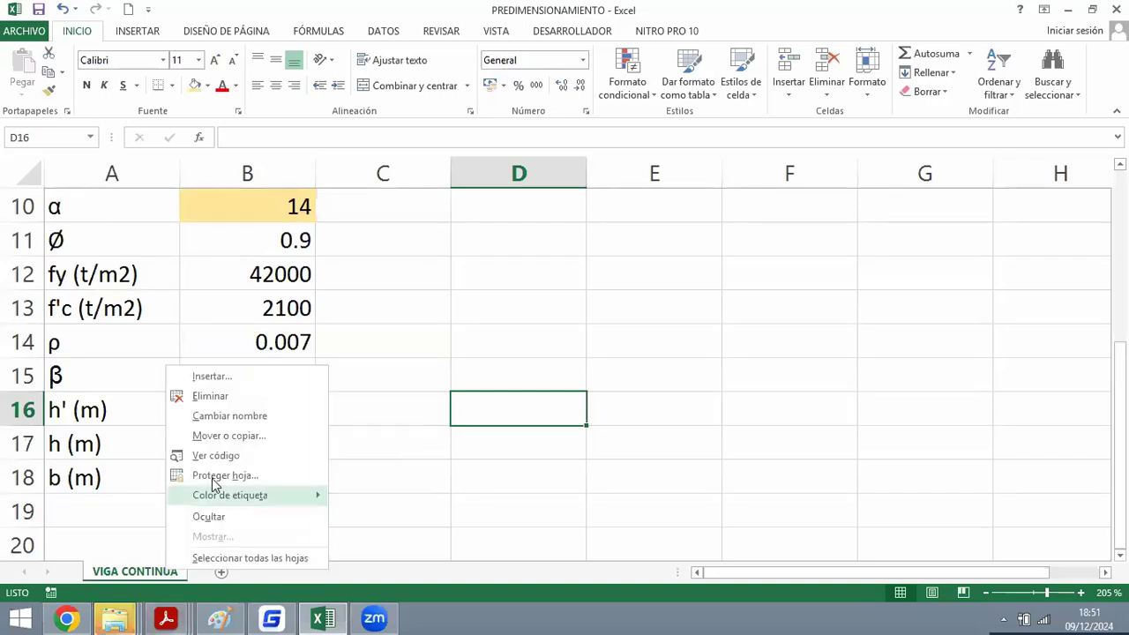
pyautogui.click(290, 437)
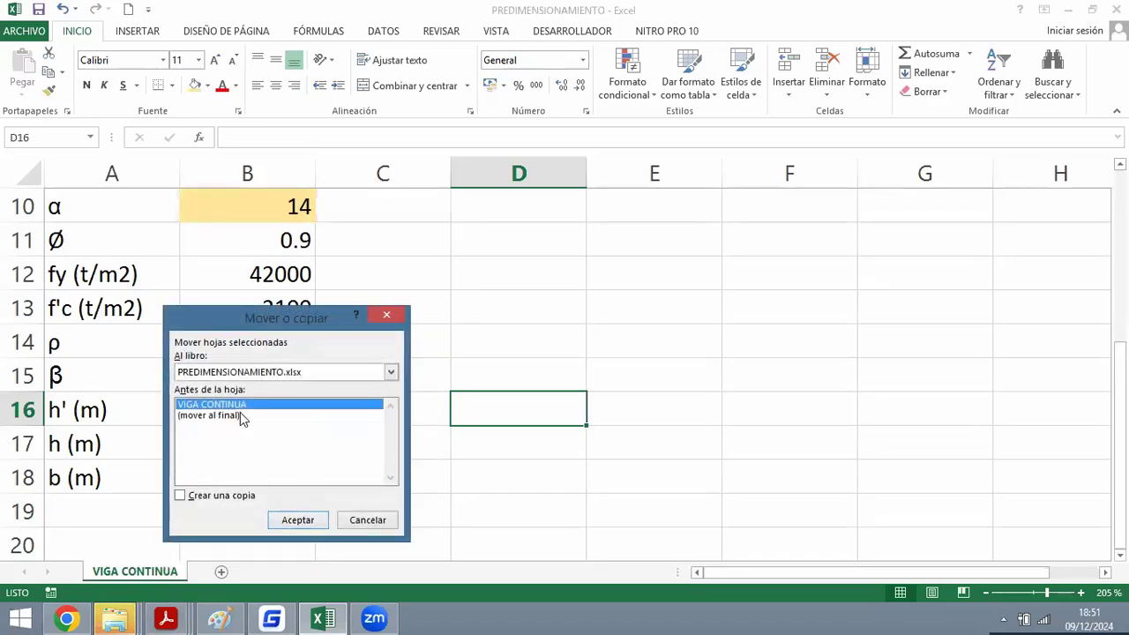
pyautogui.click(202, 498)
pyautogui.click(297, 520)
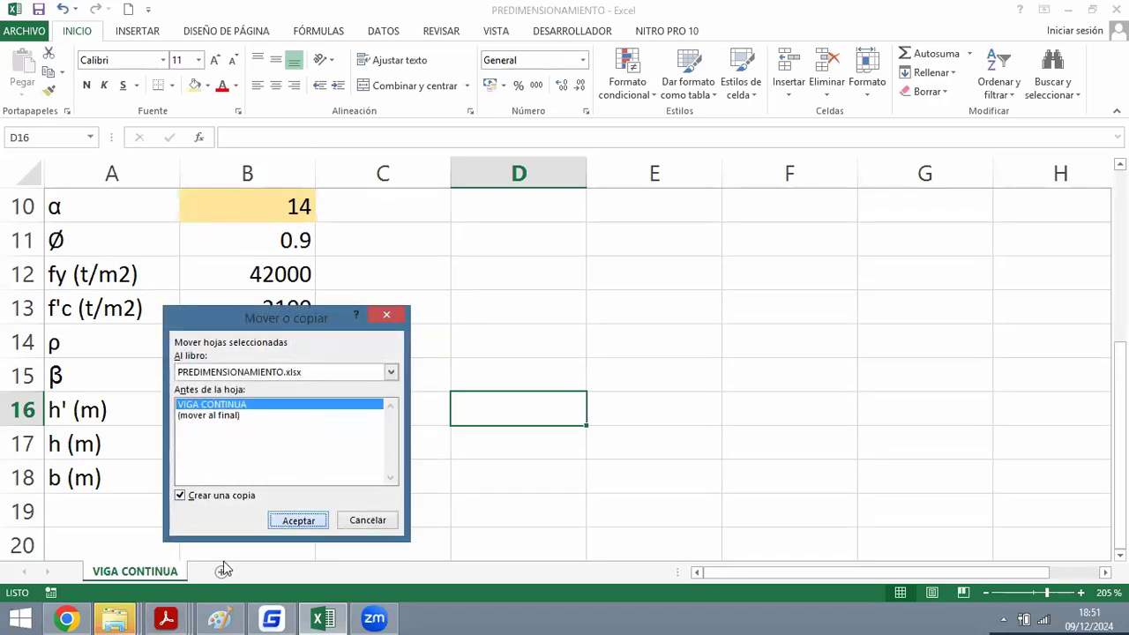
# Open the name of the copied sheet VIGA CONTINUA (2) for editing.
pyautogui.doubleClick(133, 571)
pyautogui.click(125, 569)
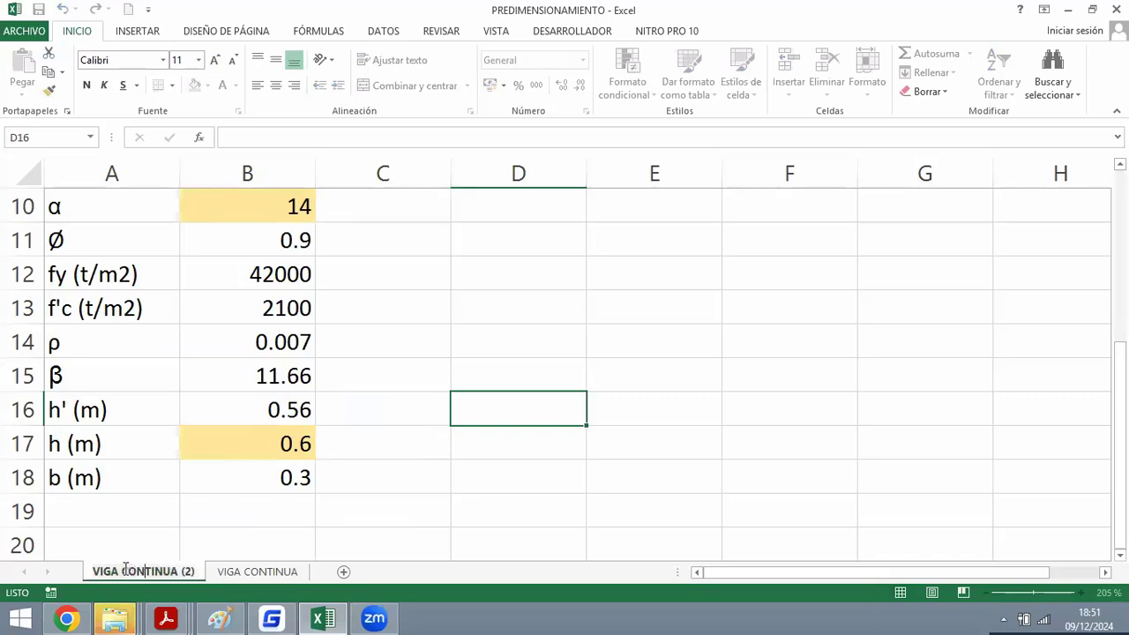
# Rename the VIGA CONTINUA (2) sheet as VIGA VOLADO.
pyautogui.moveTo(121, 571); pyautogui.dragTo(206, 571)
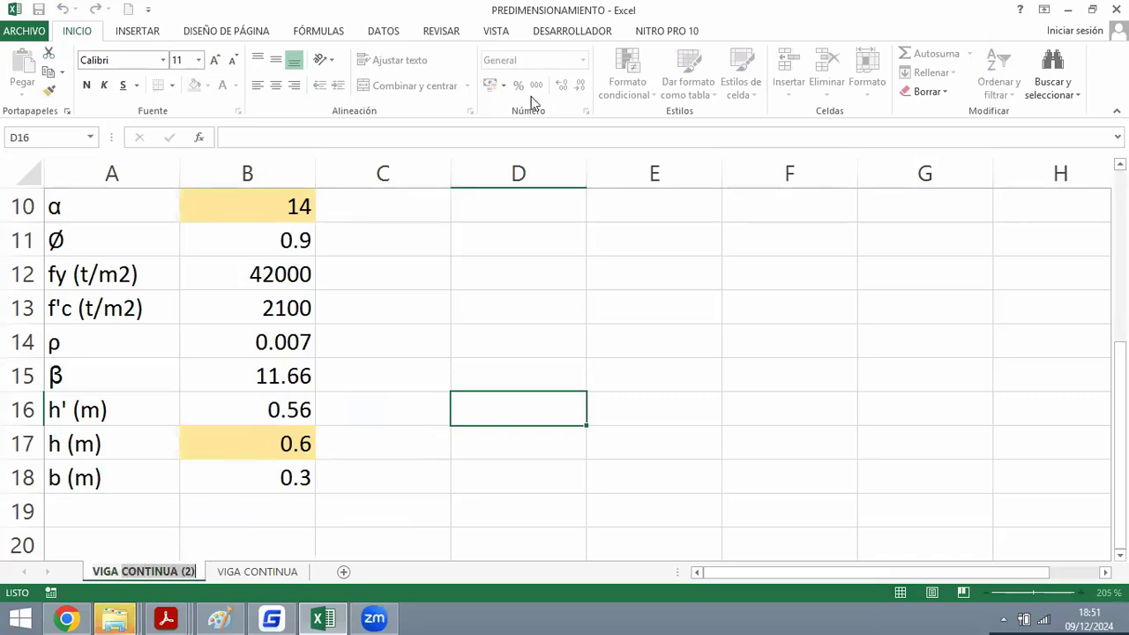
pyautogui.write('VIGA V')
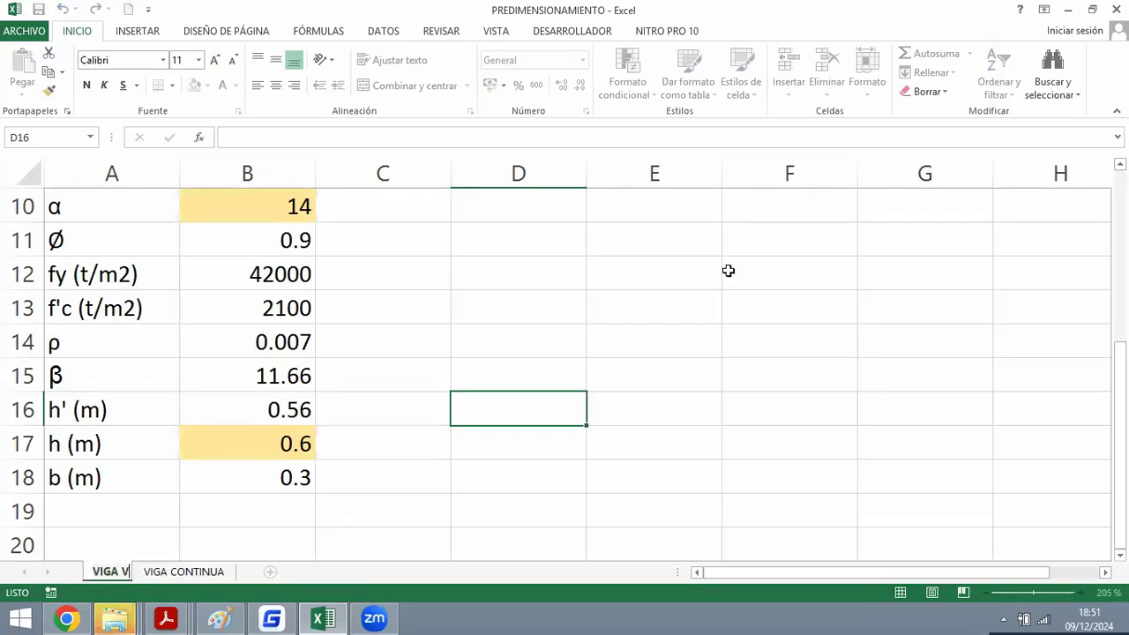
pyautogui.write('OLADO')
pyautogui.click(509, 312)
pyautogui.scroll(2, 328, 337)
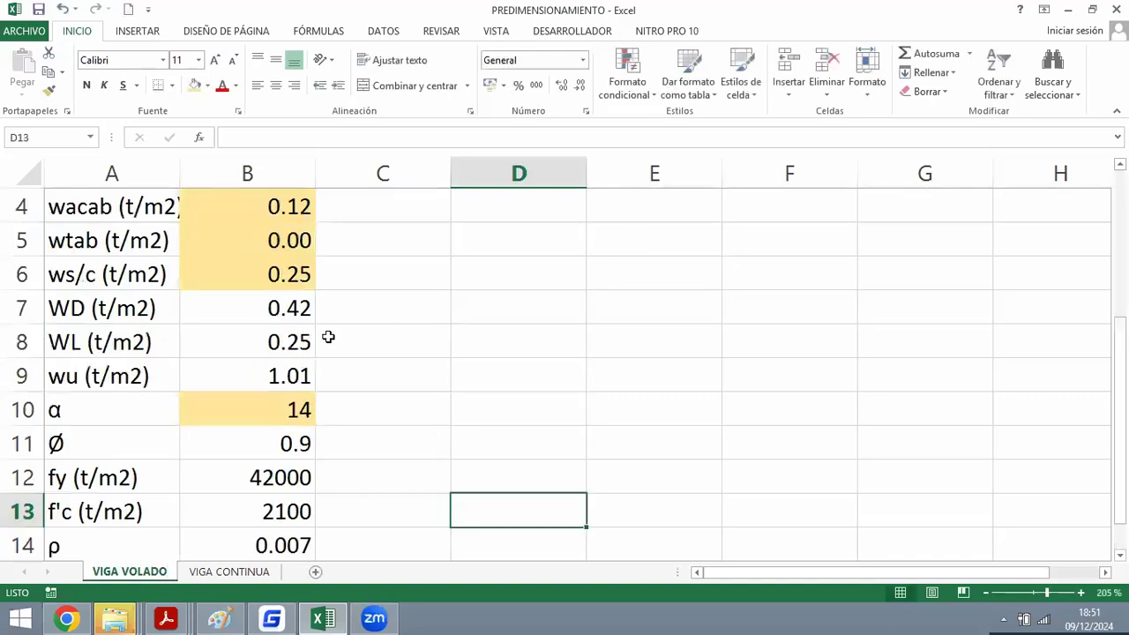
pyautogui.scroll(1, 328, 337)
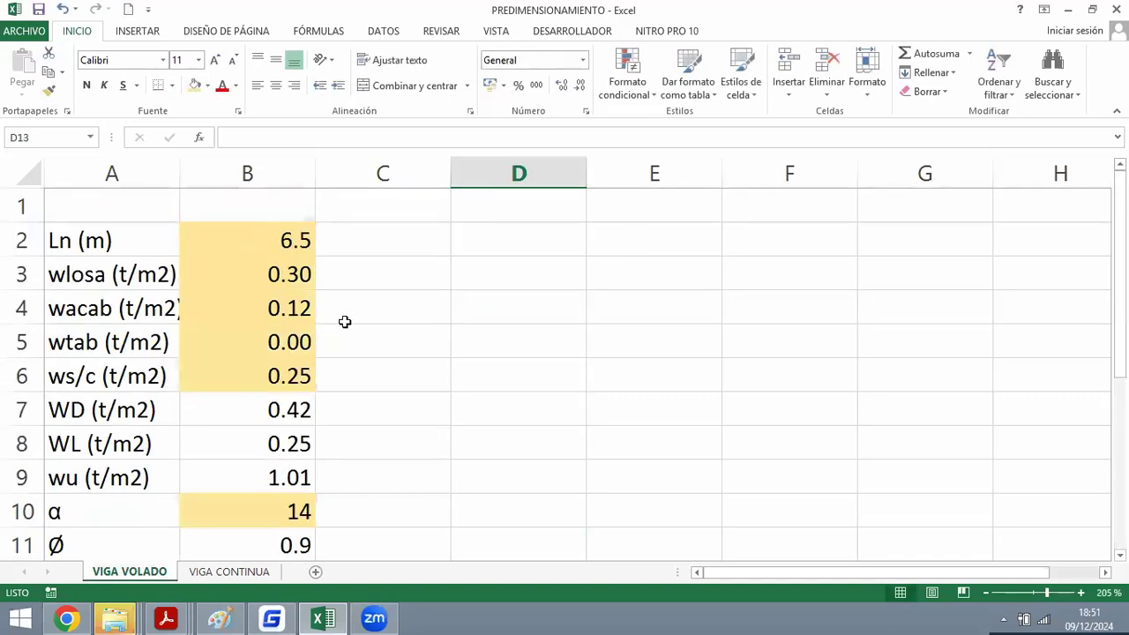
# Review the corridor beams on the project plan PDF, and examine the cantilever beam and its horizontal dimension in the GstarCAD drawing.
pyautogui.click(166, 617)
pyautogui.click(265, 532)
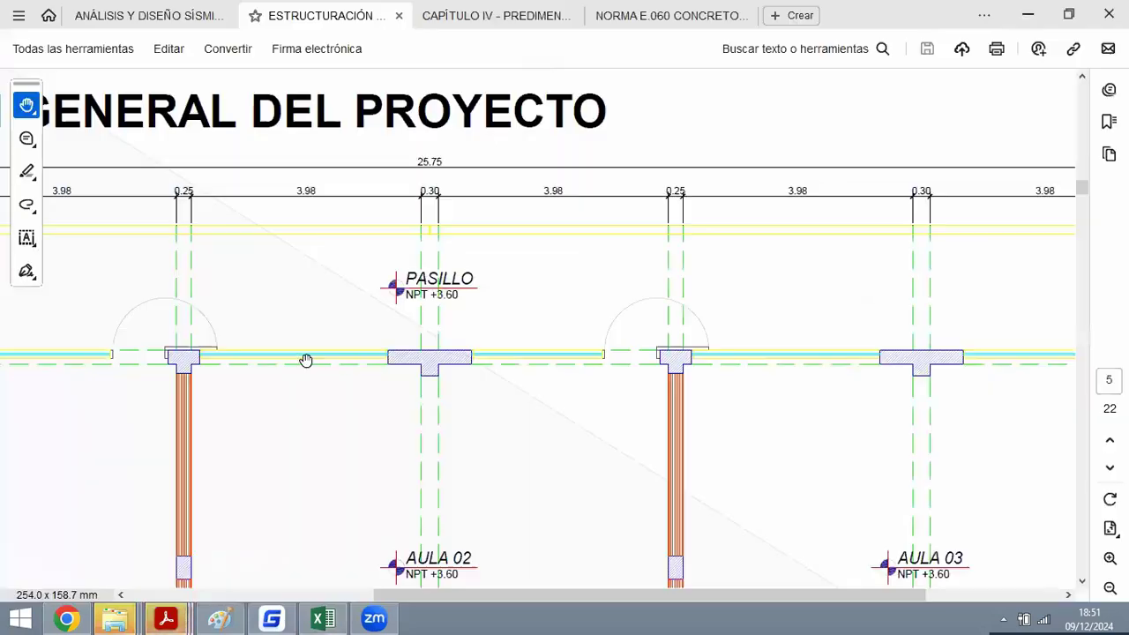
pyautogui.click(271, 617)
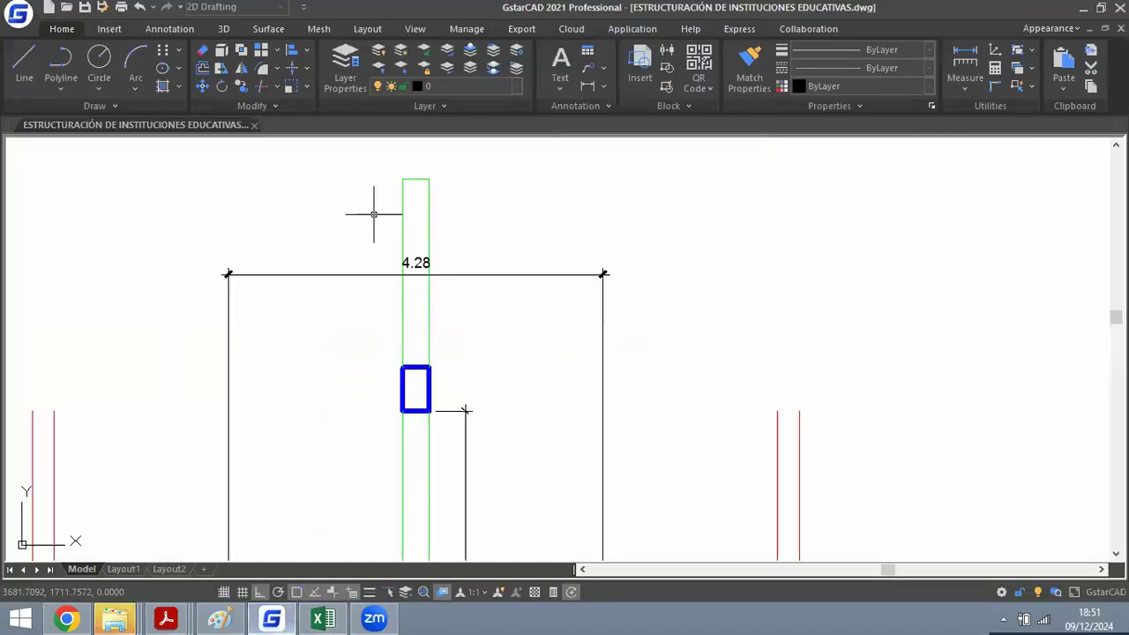
pyautogui.scroll(2, 374, 214)
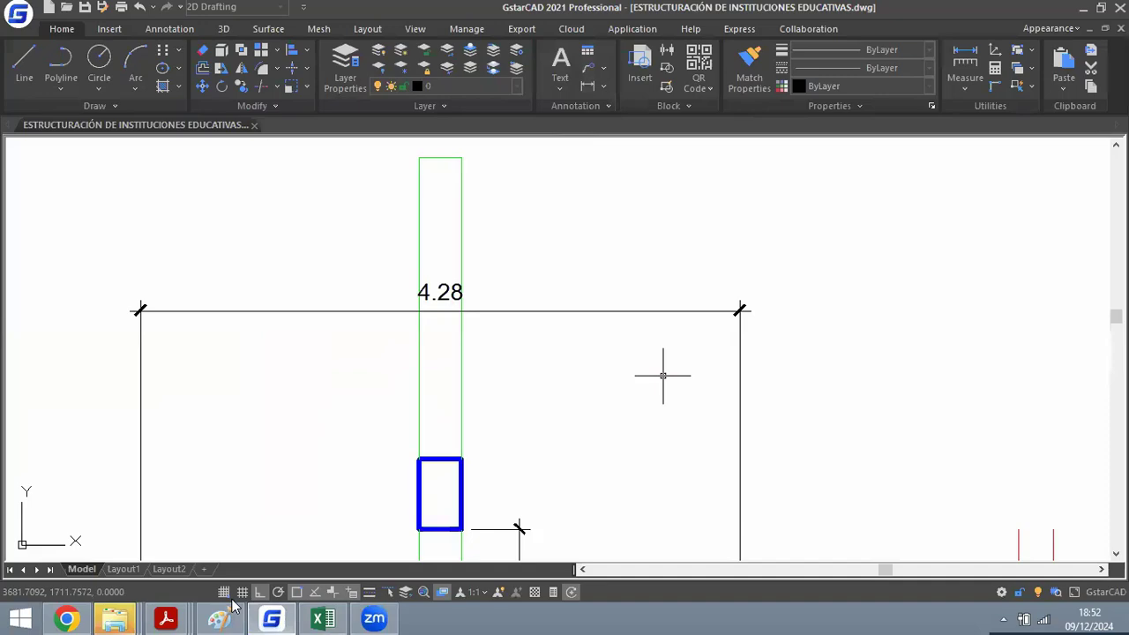
# Examine the approximate moment coefficients in the NORMA E.060 PDF, highlighting the negative moment at the exterior face of the first interior support.
pyautogui.moveTo(165, 618)
pyautogui.click(644, 527)
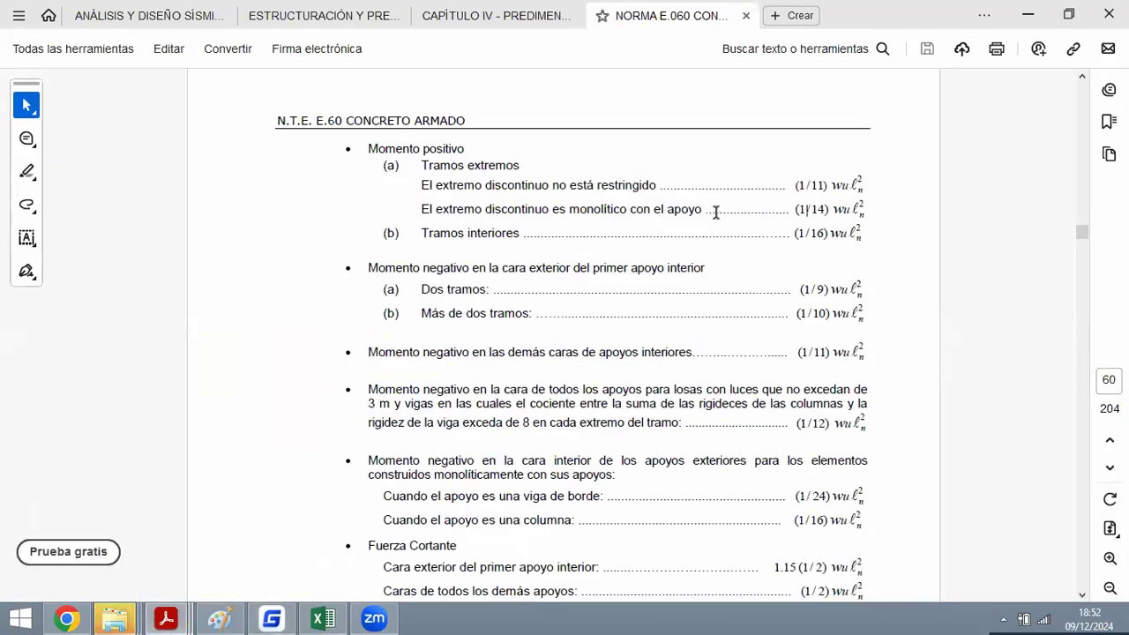
pyautogui.keyDown('ctrl'); pyautogui.scroll(1, 742, 248); pyautogui.keyUp('ctrl')
pyautogui.keyDown('ctrl'); pyautogui.scroll(1, 751, 251); pyautogui.keyUp('ctrl')
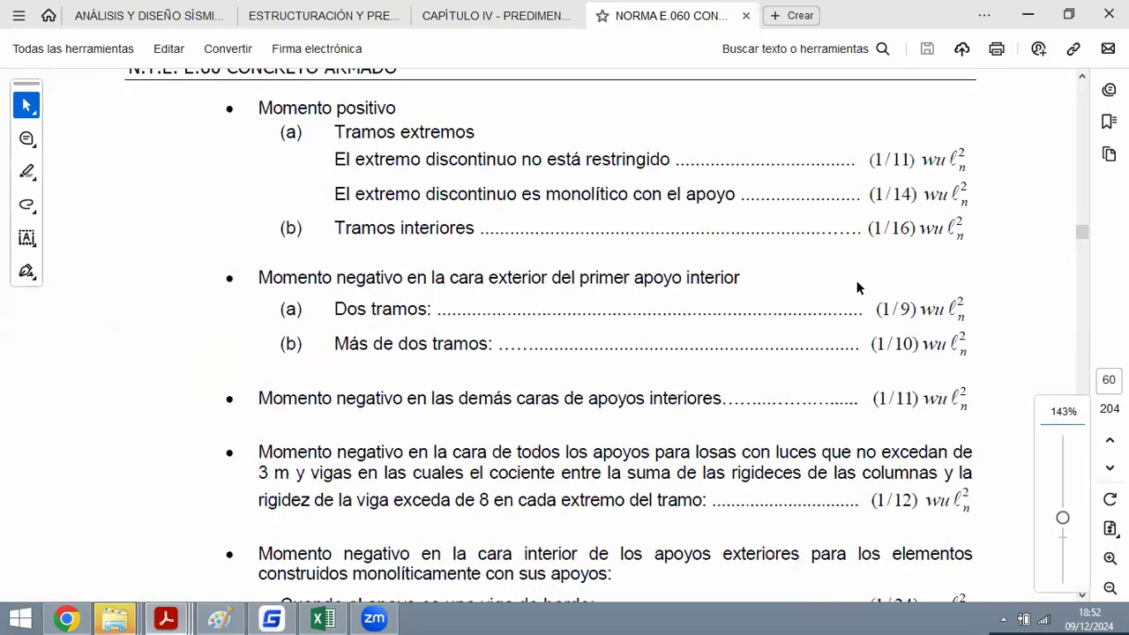
pyautogui.keyDown('ctrl'); pyautogui.scroll(1, 398, 315); pyautogui.keyUp('ctrl')
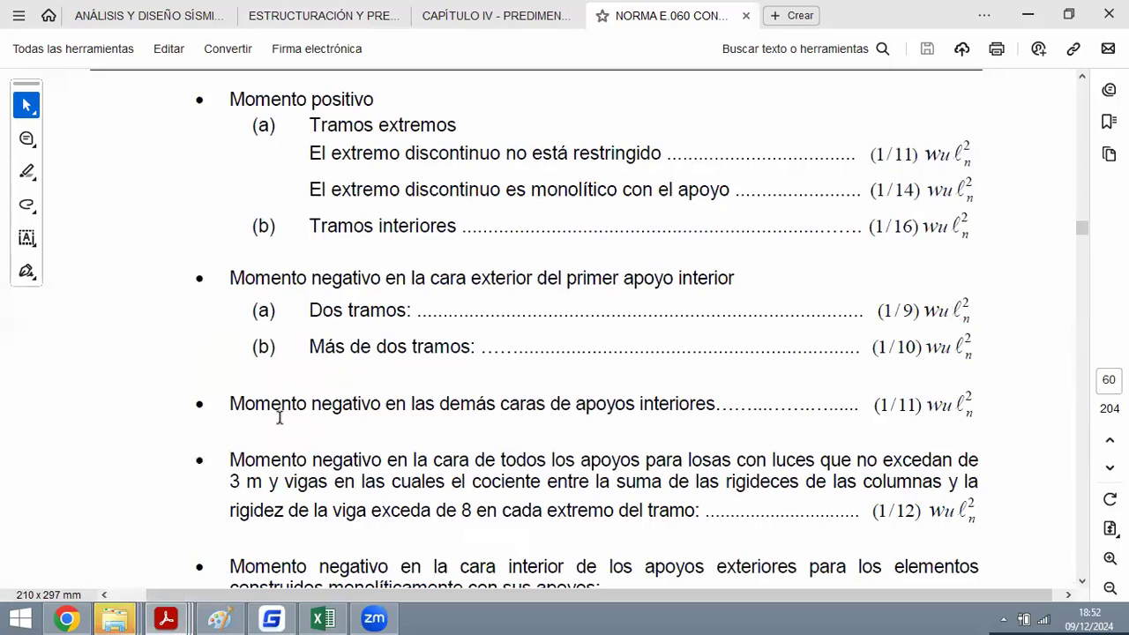
pyautogui.moveTo(230, 278); pyautogui.dragTo(716, 274)
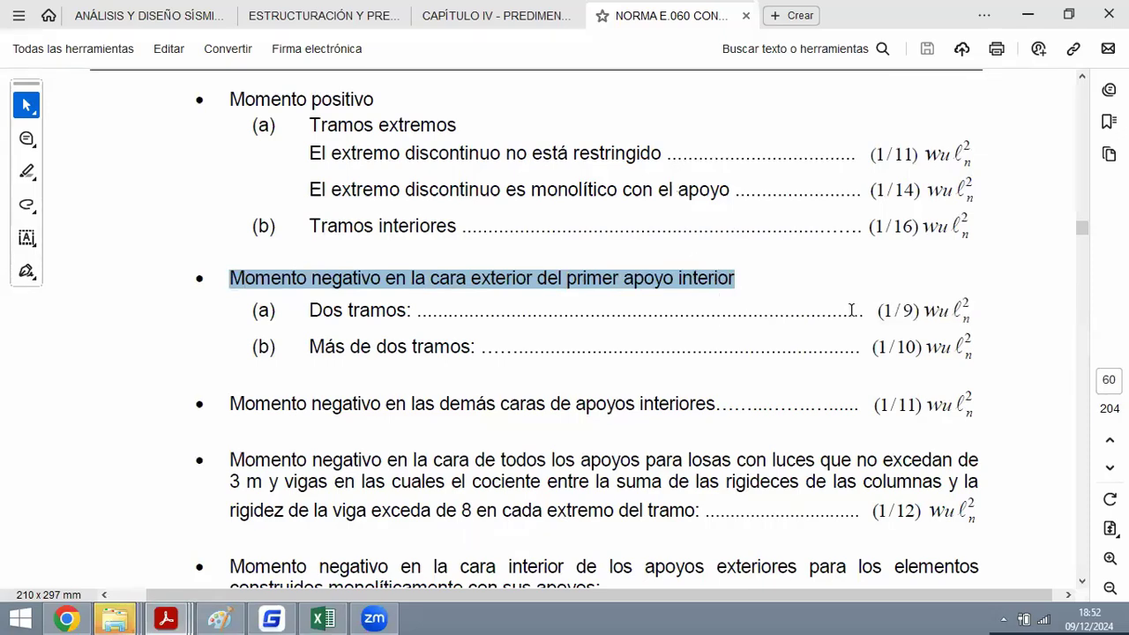
pyautogui.scroll(-4, 496, 350)
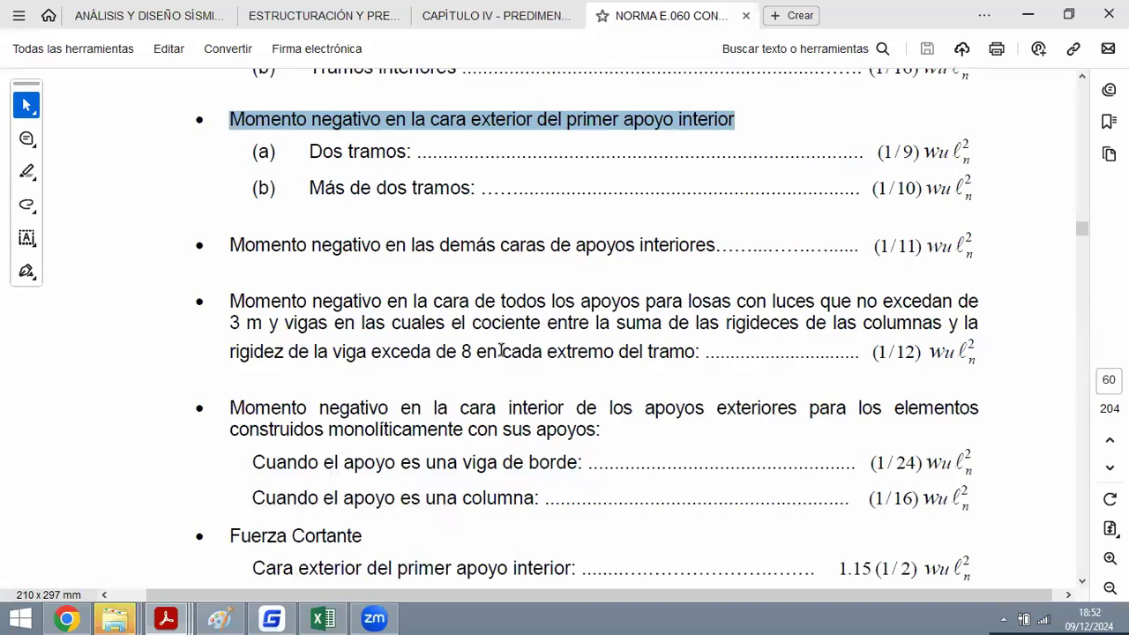
pyautogui.scroll(-4, 500, 351)
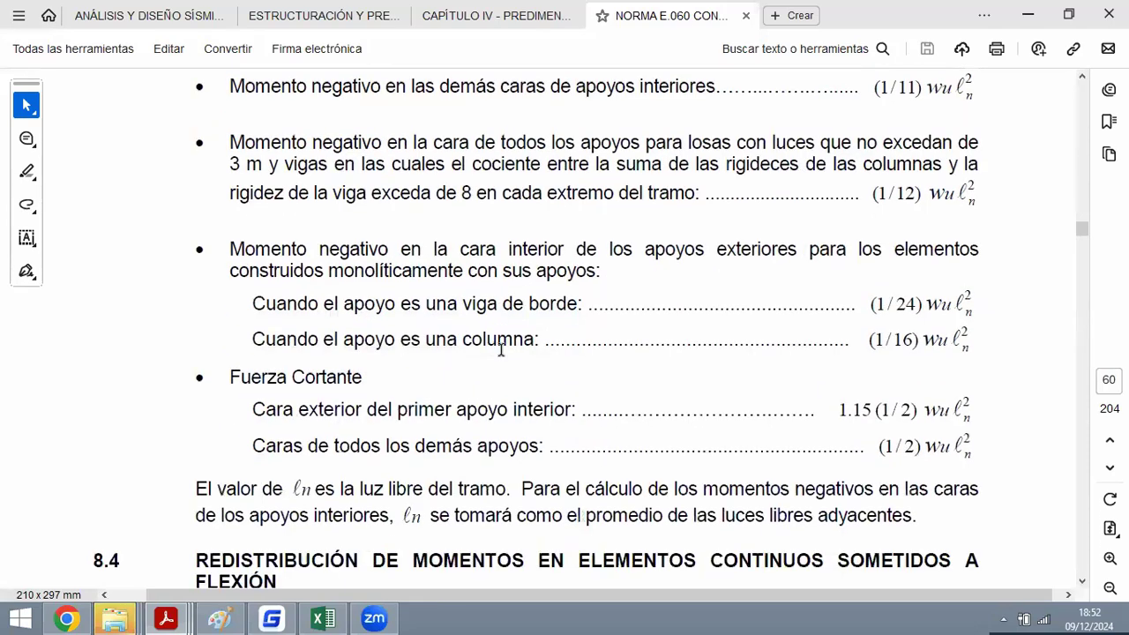
pyautogui.scroll(5, 500, 350)
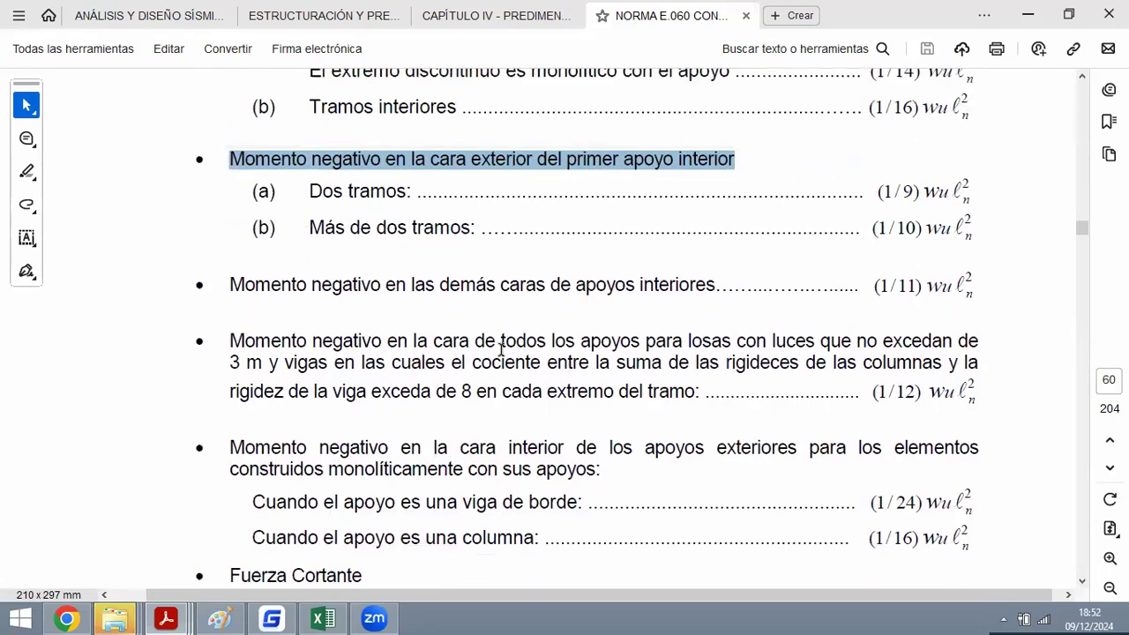
pyautogui.scroll(4, 791, 357)
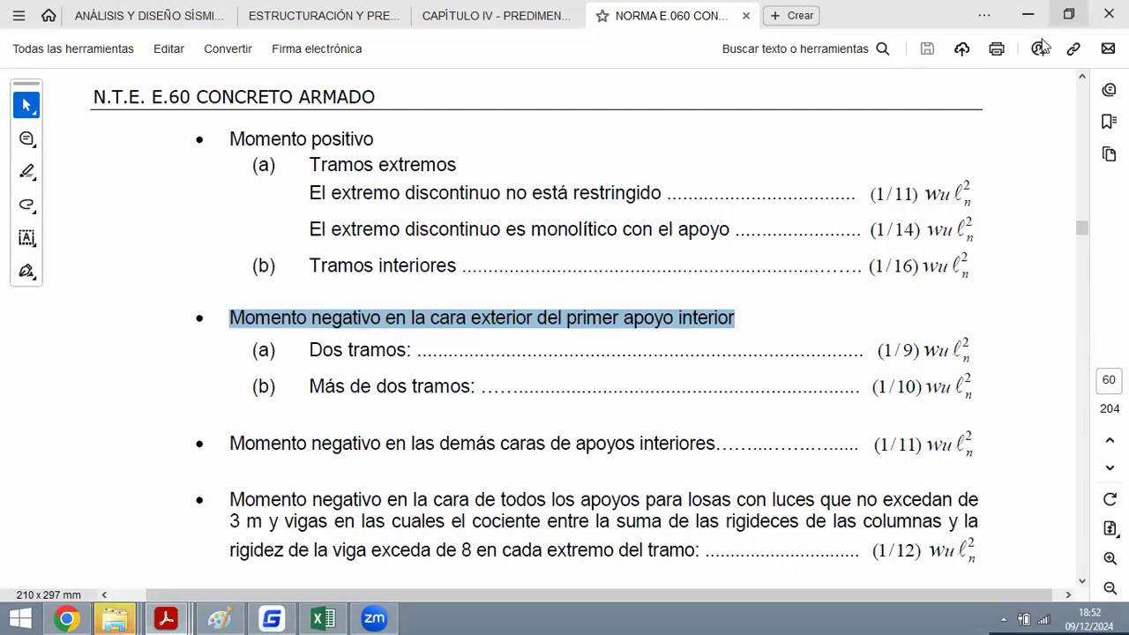
# Switch to File Explorer and open the HOJAS DE CÁLCULO folder inside EMEQ on drive D.
pyautogui.click(1027, 15)
pyautogui.moveTo(114, 618)
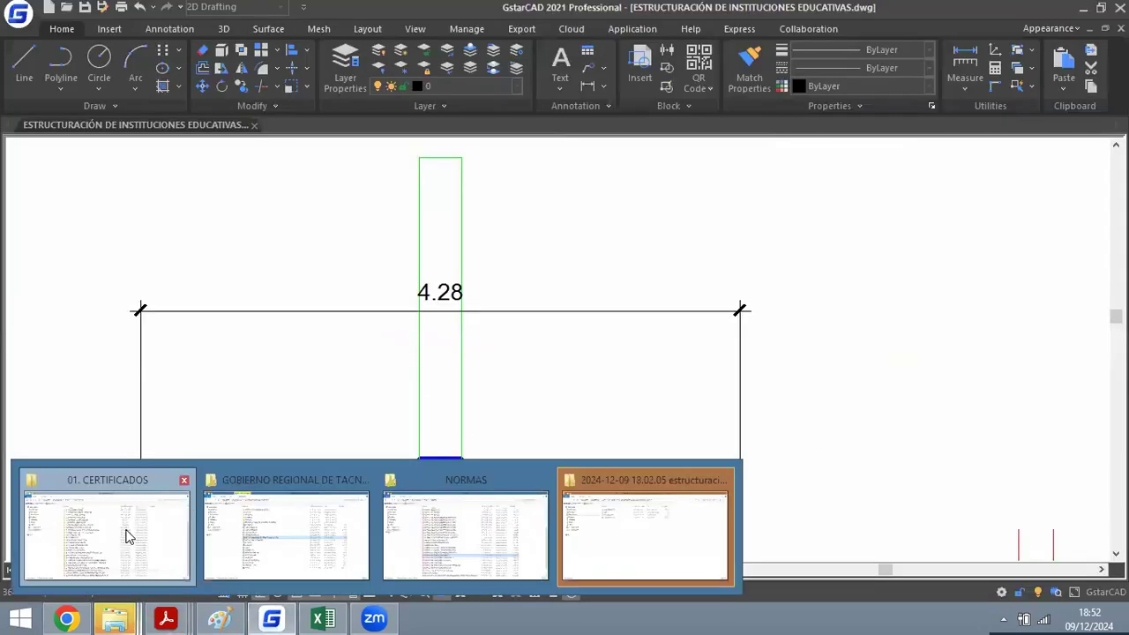
pyautogui.click(126, 534)
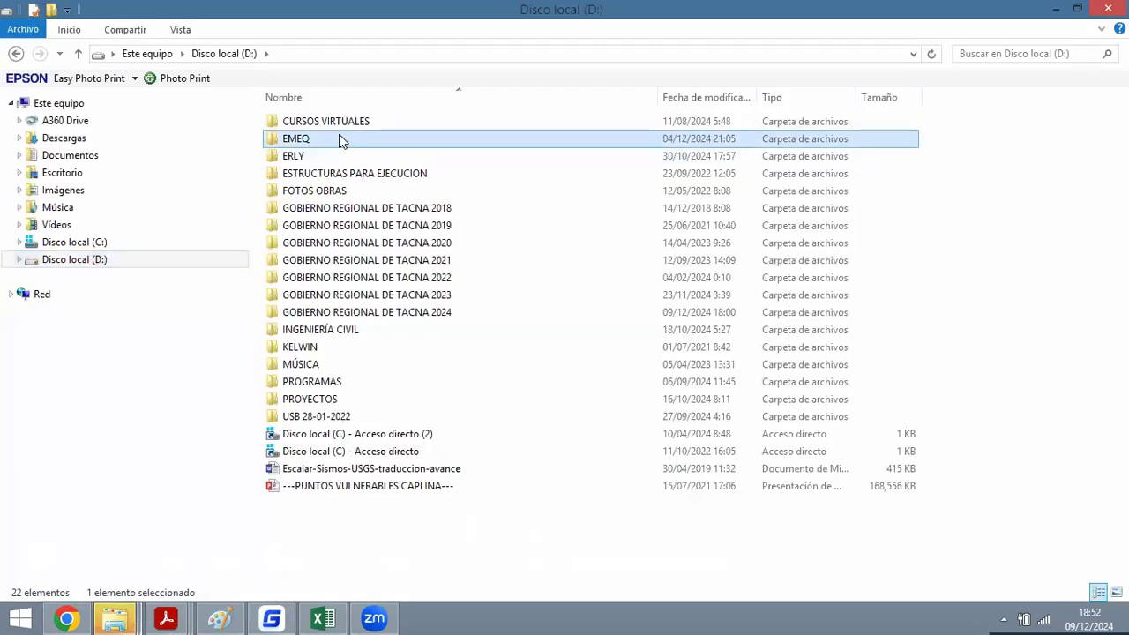
pyautogui.doubleClick(340, 141)
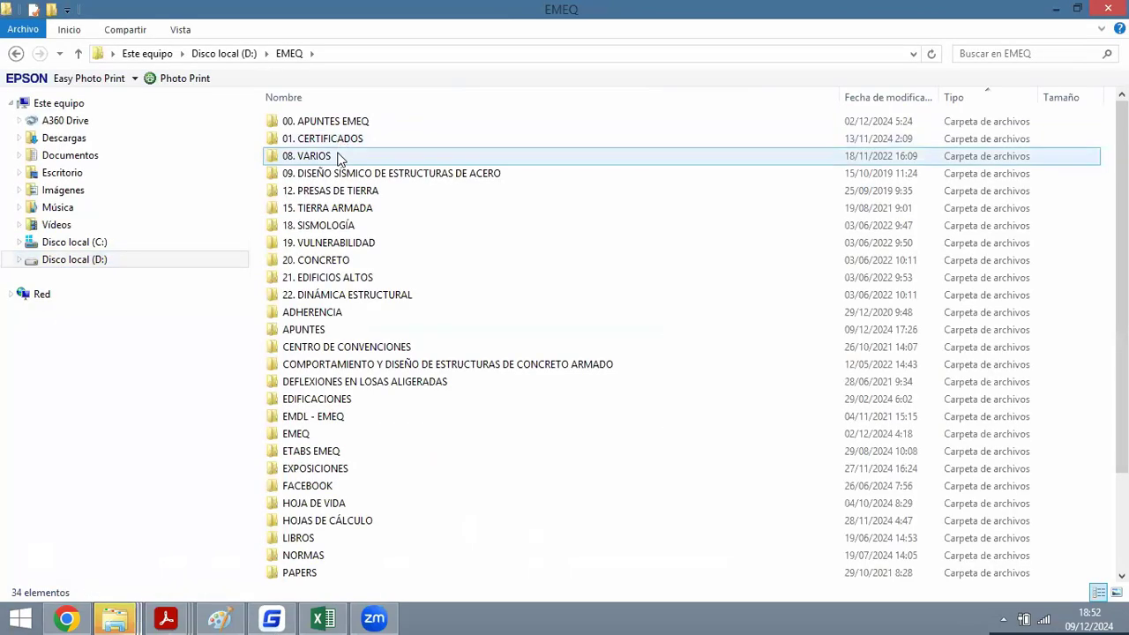
pyautogui.click(323, 453)
pyautogui.click(342, 522)
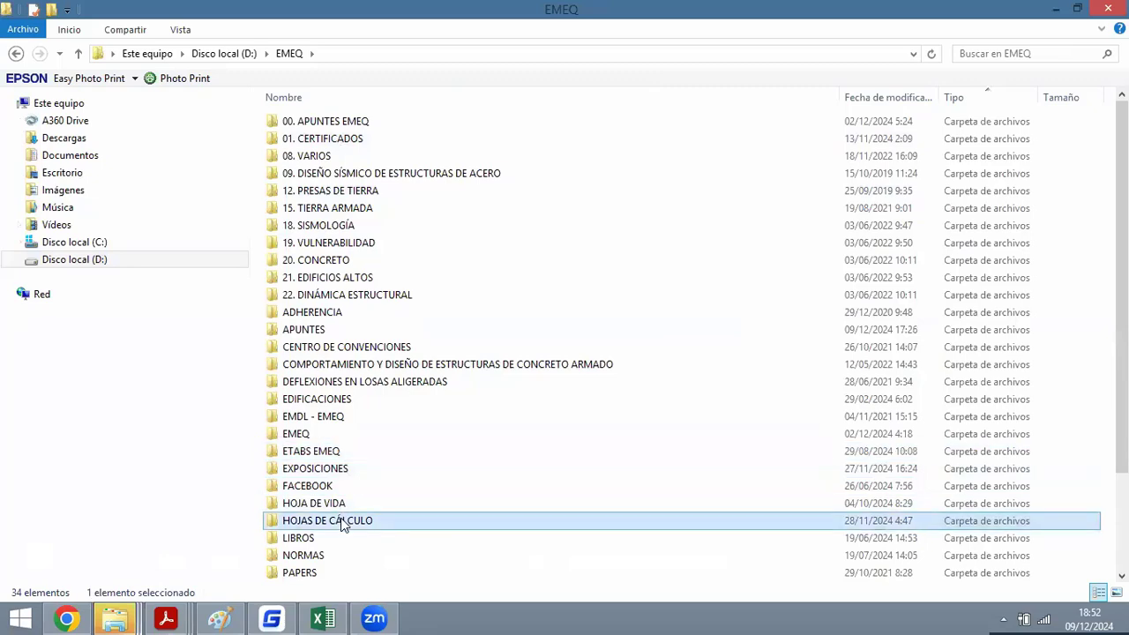
pyautogui.doubleClick(342, 522)
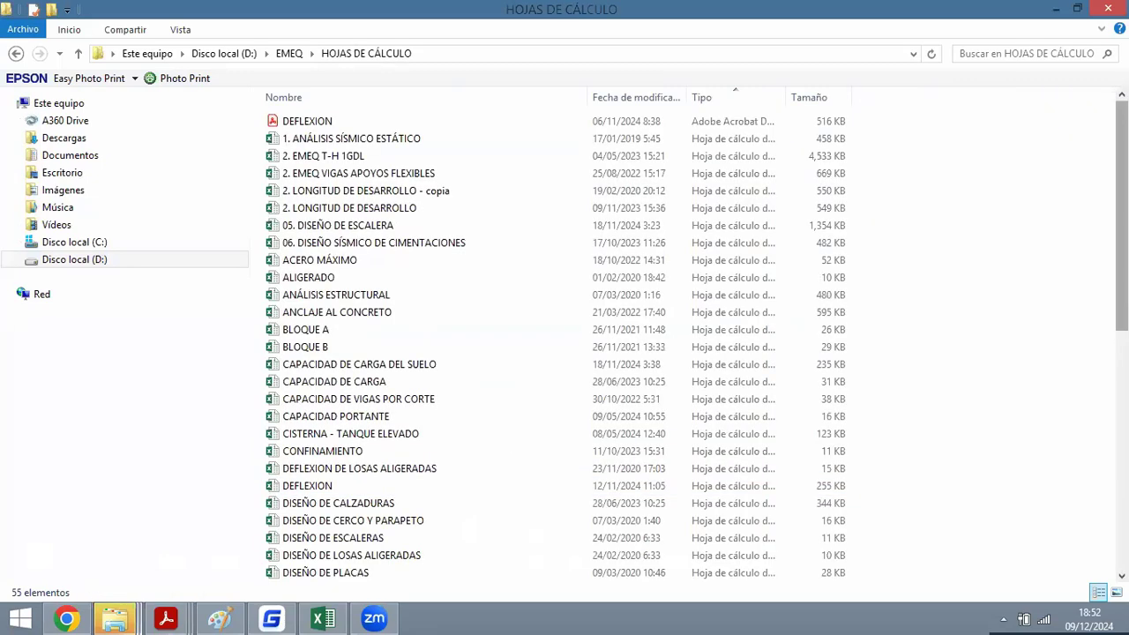
# Search the folder for "PRE" and open the EMEQ - PREDIMENSIONAMIENTO VIGAS workbook.
pyautogui.click(1029, 53)
pyautogui.write('PRE')
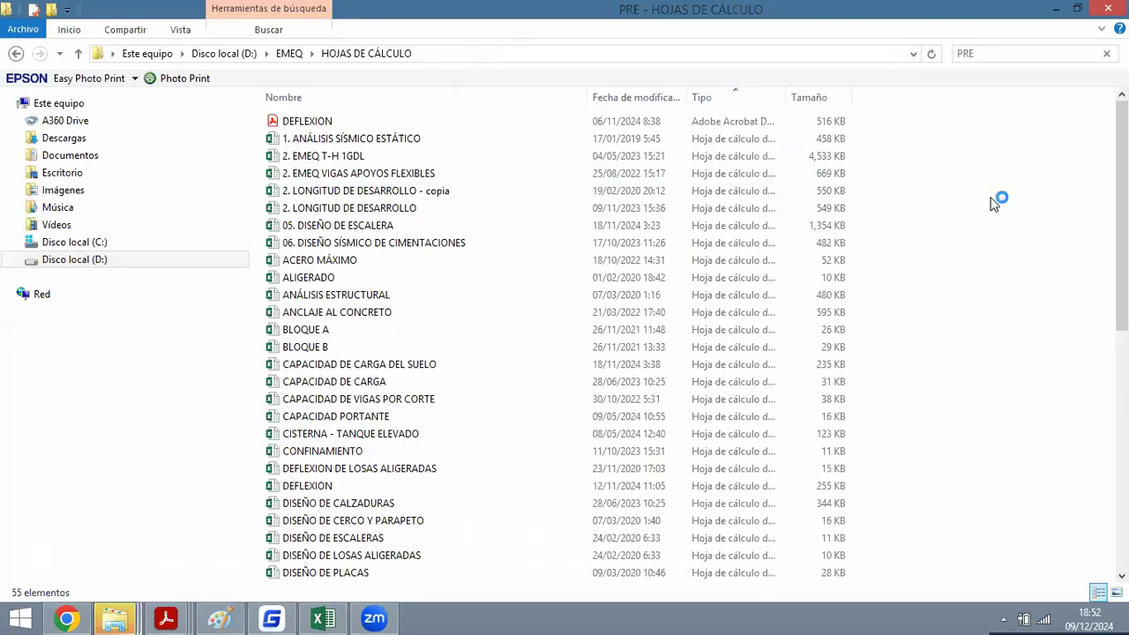
pyautogui.doubleClick(403, 132)
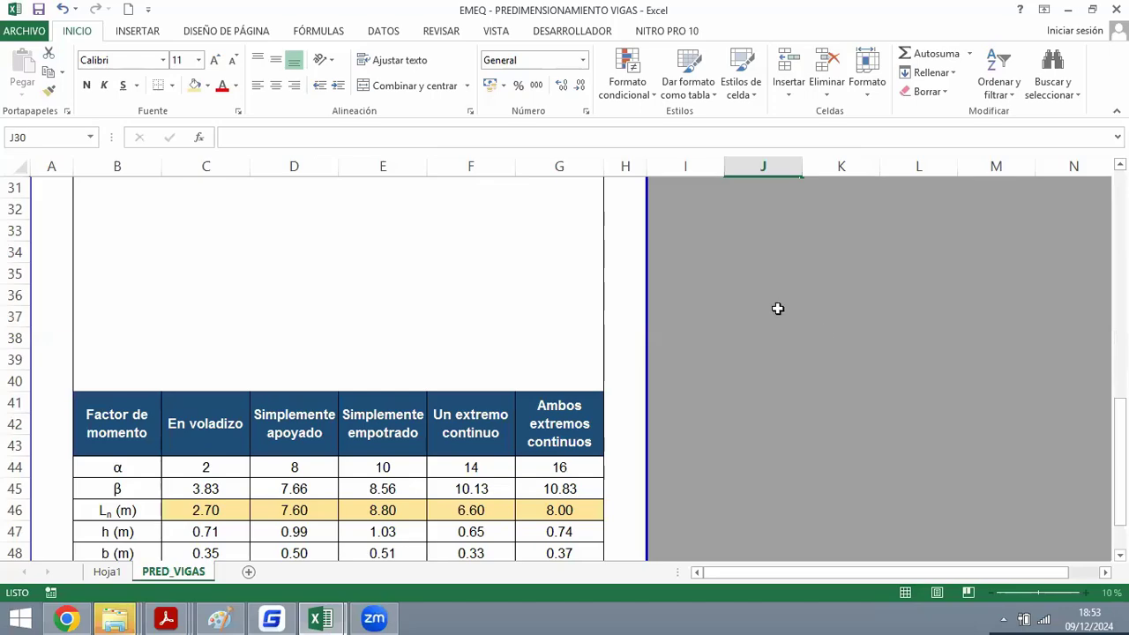
# Copy the "Factor de momento" header row B41:G43 from PRED_VIGAS into cell D2 of VIGA VOLADO in the PREDIMENSIONAMIENTO workbook.
pyautogui.scroll(-2, 777, 308)
pyautogui.moveTo(176, 291); pyautogui.dragTo(536, 294)
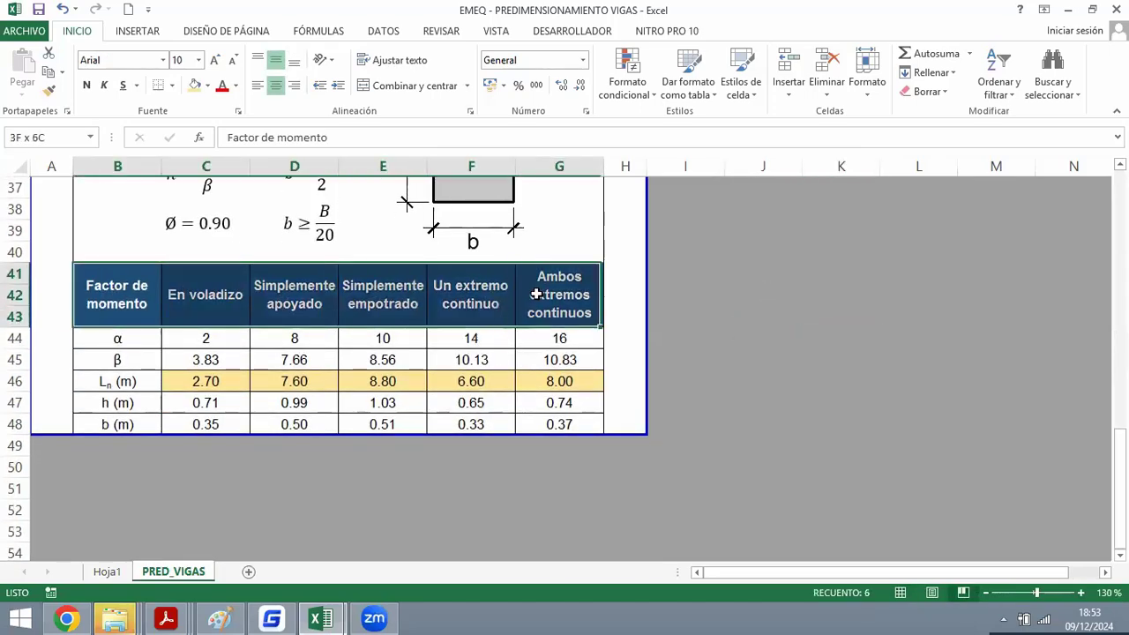
pyautogui.hotkey('ctrl', 'c')
pyautogui.hotkey('ctrl', 'Tab')
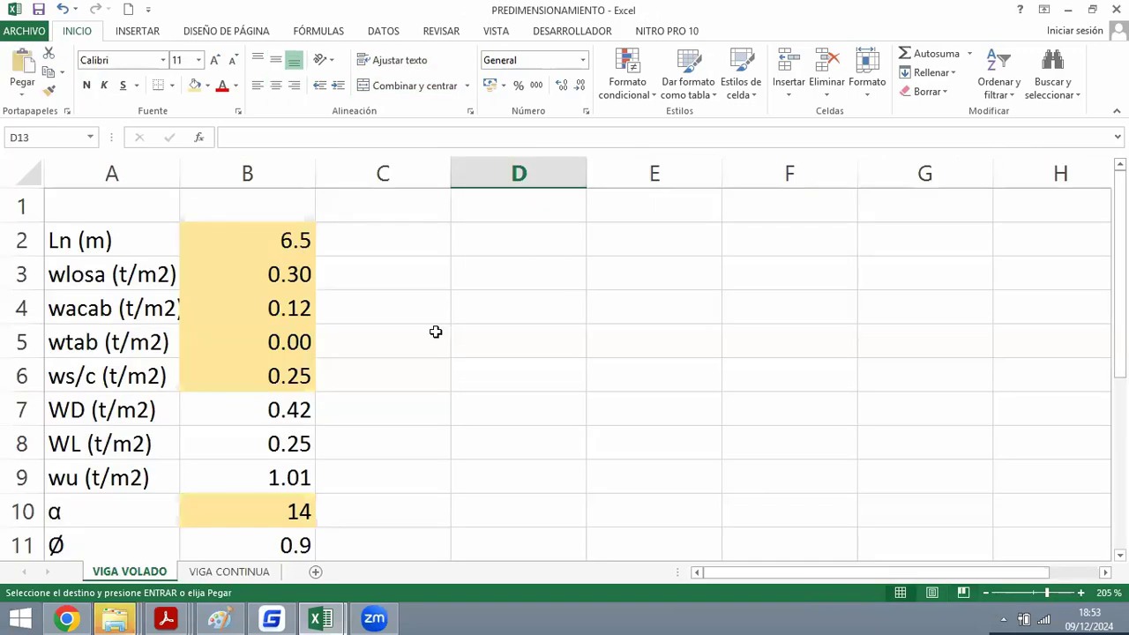
pyautogui.scroll(-2, 453, 380)
pyautogui.scroll(2, 458, 380)
pyautogui.scroll(-5, 496, 330)
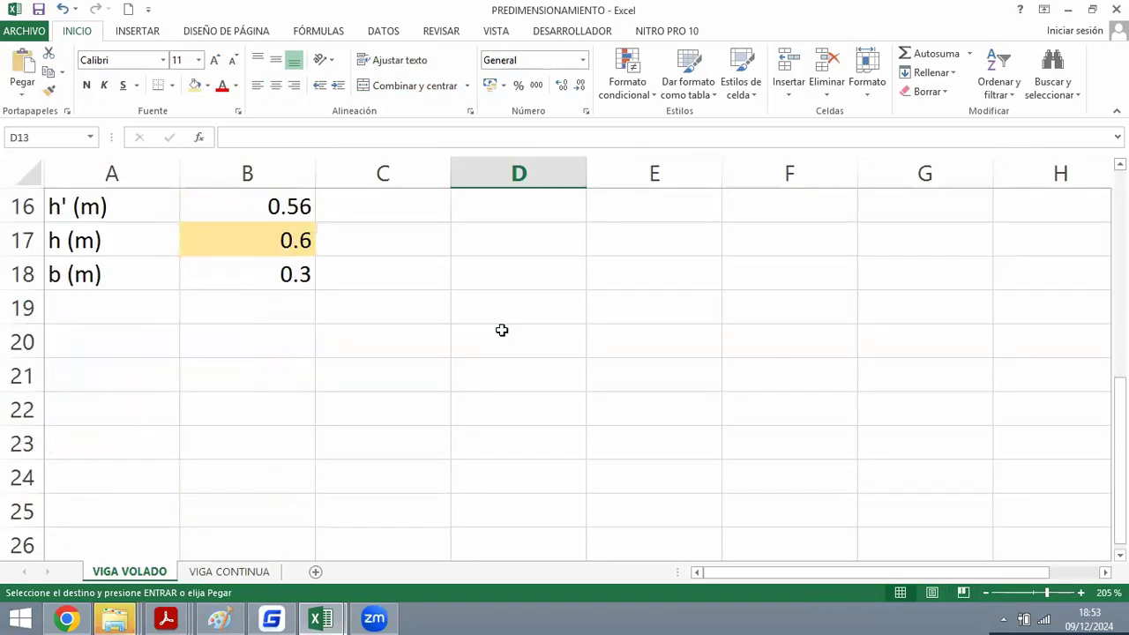
pyautogui.scroll(5, 501, 329)
pyautogui.click(532, 232)
pyautogui.hotkey('ctrl', 'v')
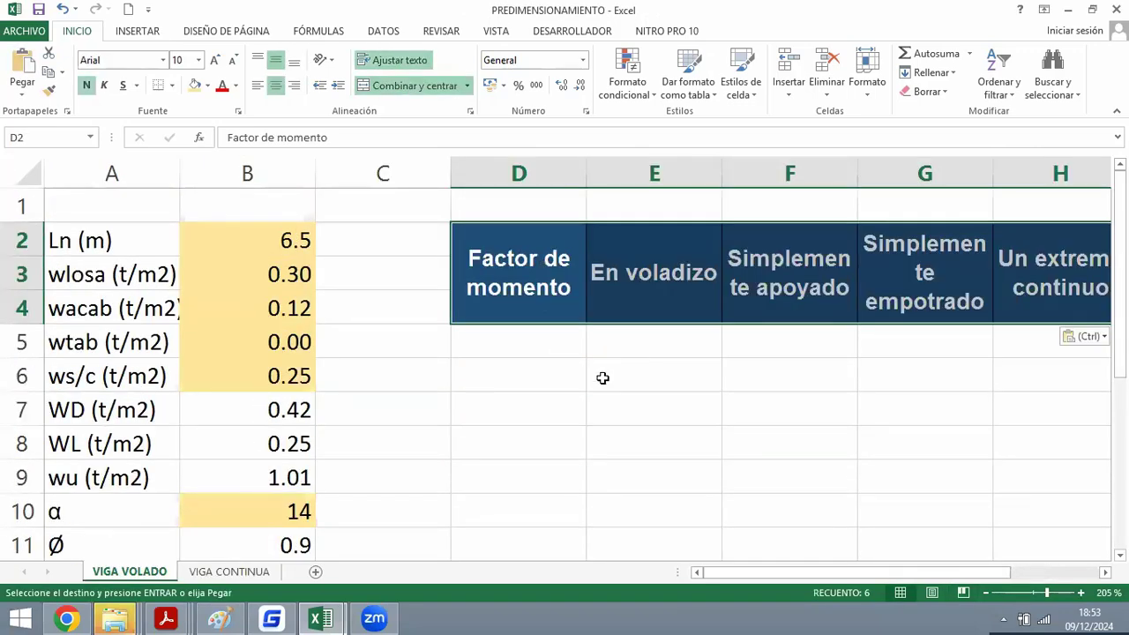
pyautogui.click(657, 397)
pyautogui.keyDown('ctrl'); pyautogui.scroll(-2, 574, 297); pyautogui.keyUp('ctrl')
# Copy the α row of the PRED_VIGAS table into cell D5, beneath the pasted headers on VIGA VOLADO.
pyautogui.hotkey('ctrl', 'Tab')
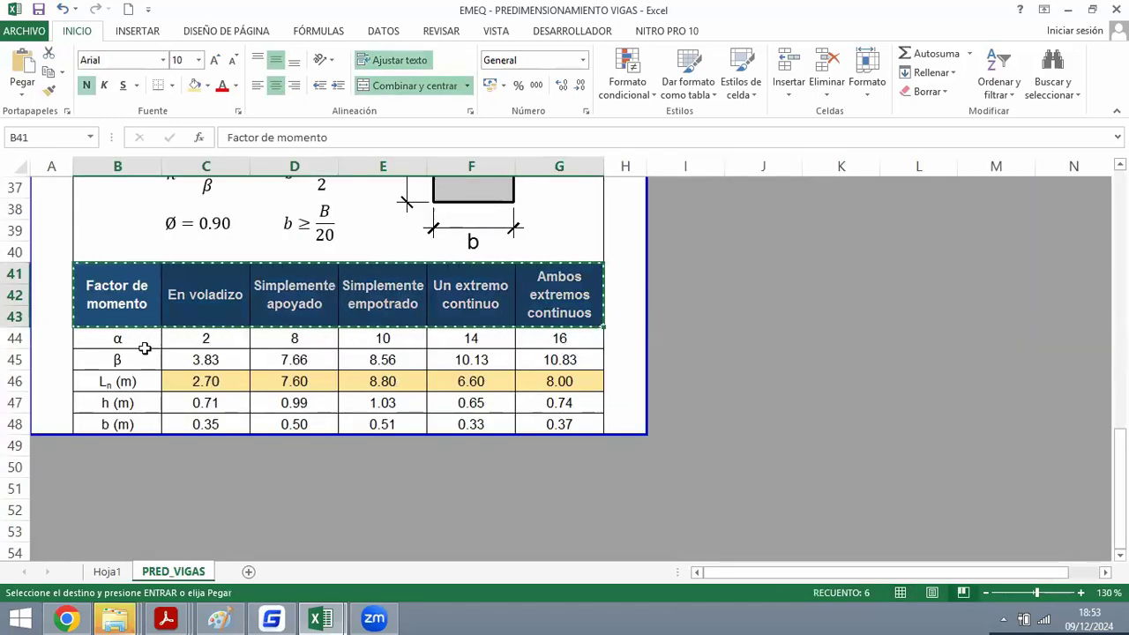
pyautogui.moveTo(144, 344); pyautogui.dragTo(592, 336)
pyautogui.hotkey('ctrl', 'c')
pyautogui.hotkey('ctrl', 'Tab')
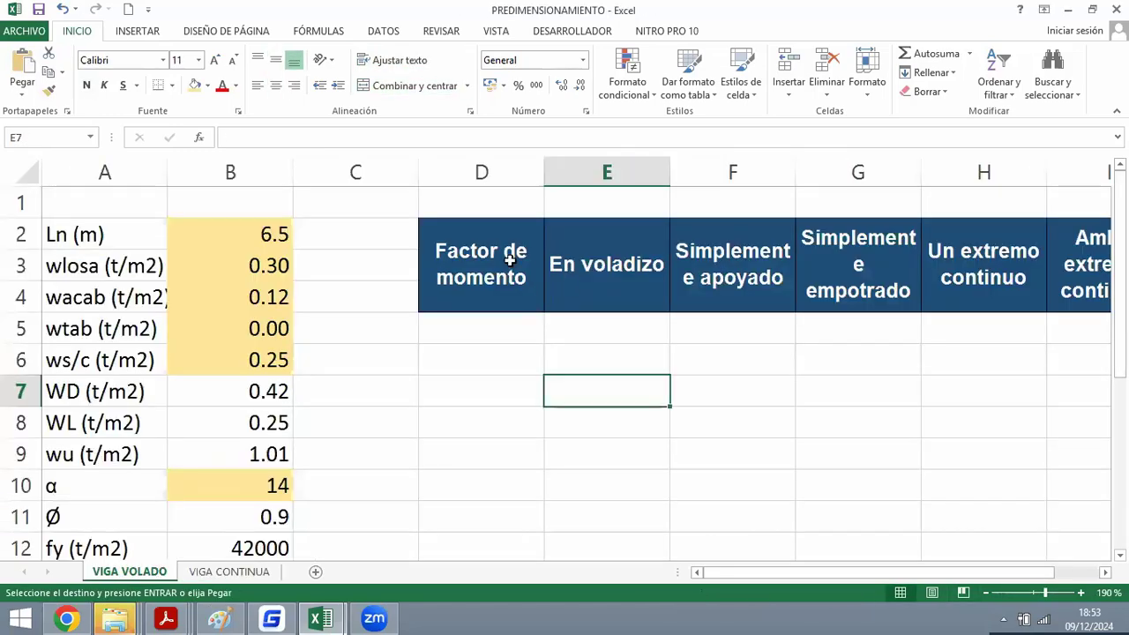
pyautogui.click(479, 332)
pyautogui.hotkey('ctrl', 'v')
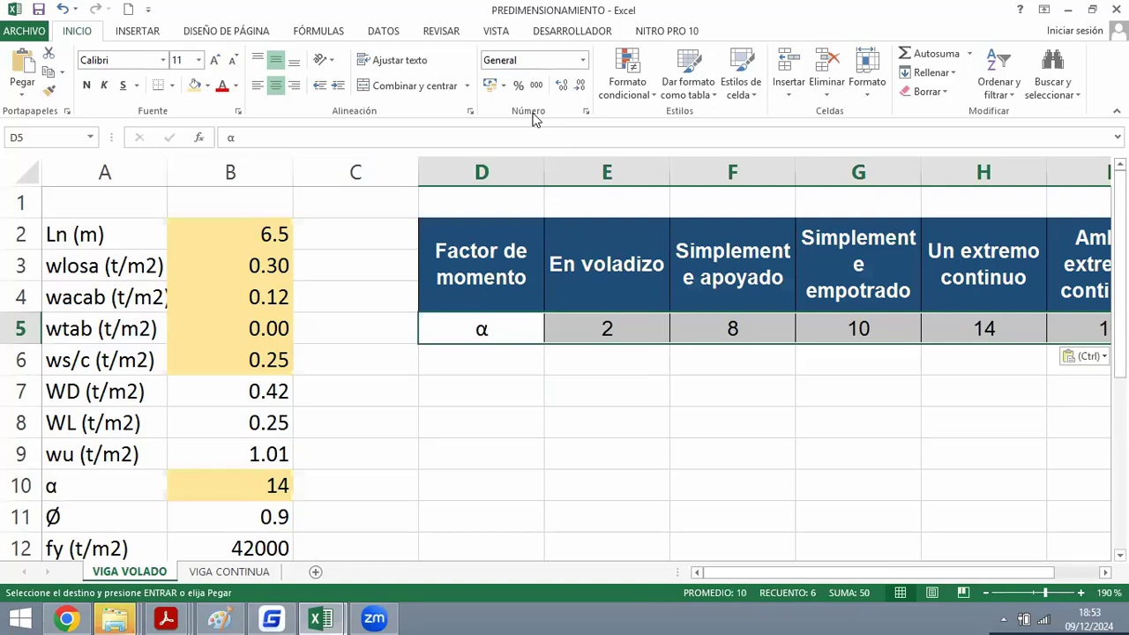
pyautogui.click(766, 395)
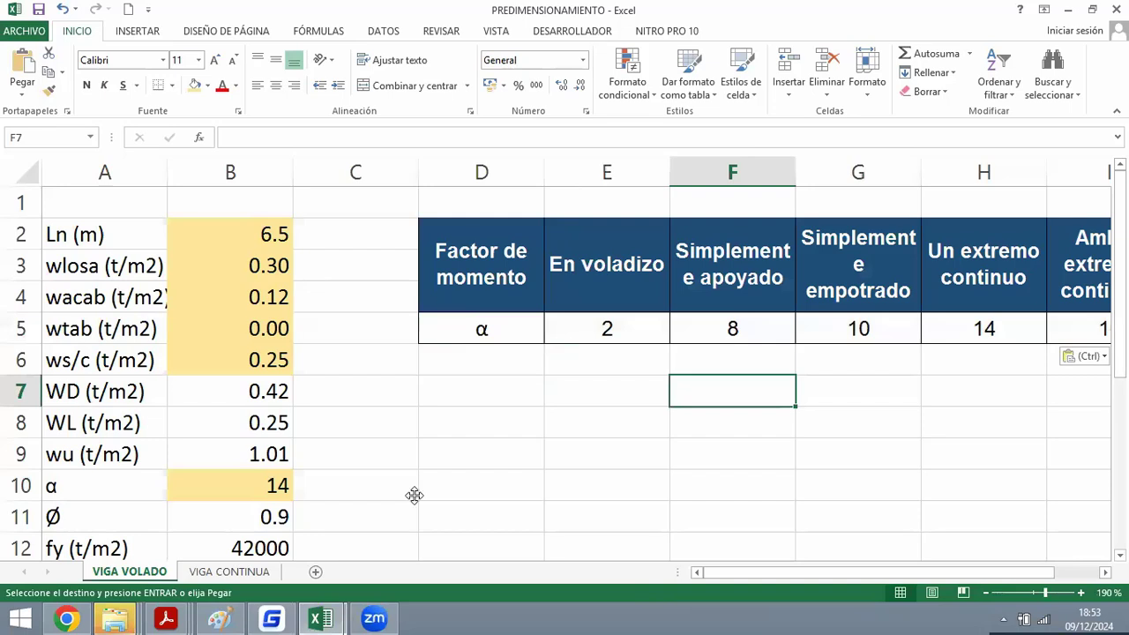
# Review the NORMA E.060 conditions for using the approximate moments, highlighting condition (a) "Haya dos o más tramos".
pyautogui.click(165, 618)
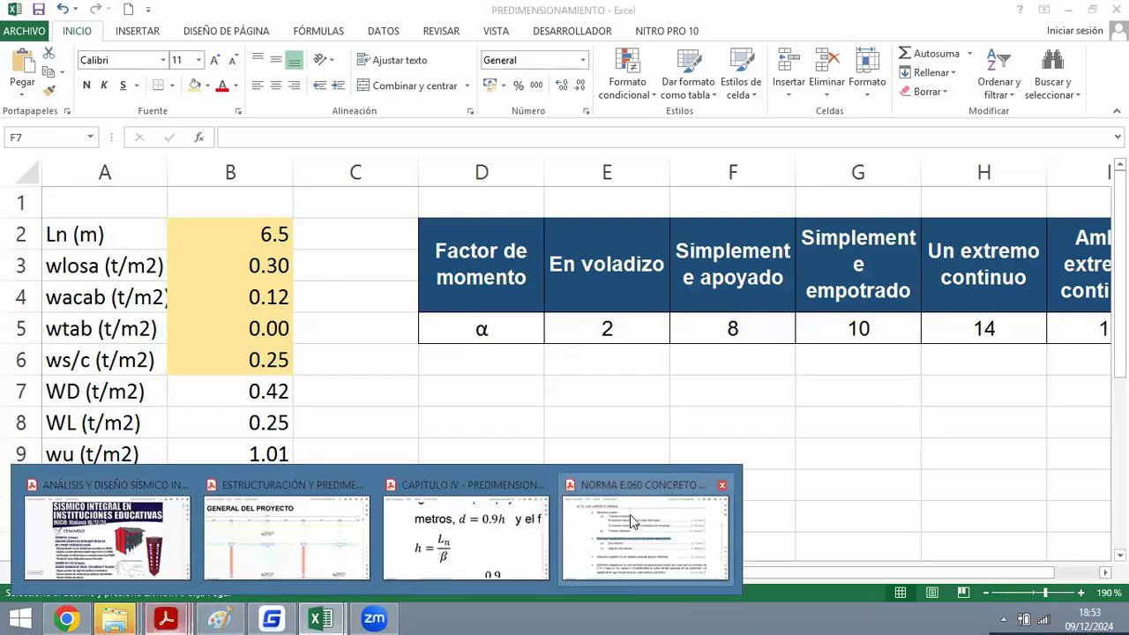
pyautogui.click(582, 533)
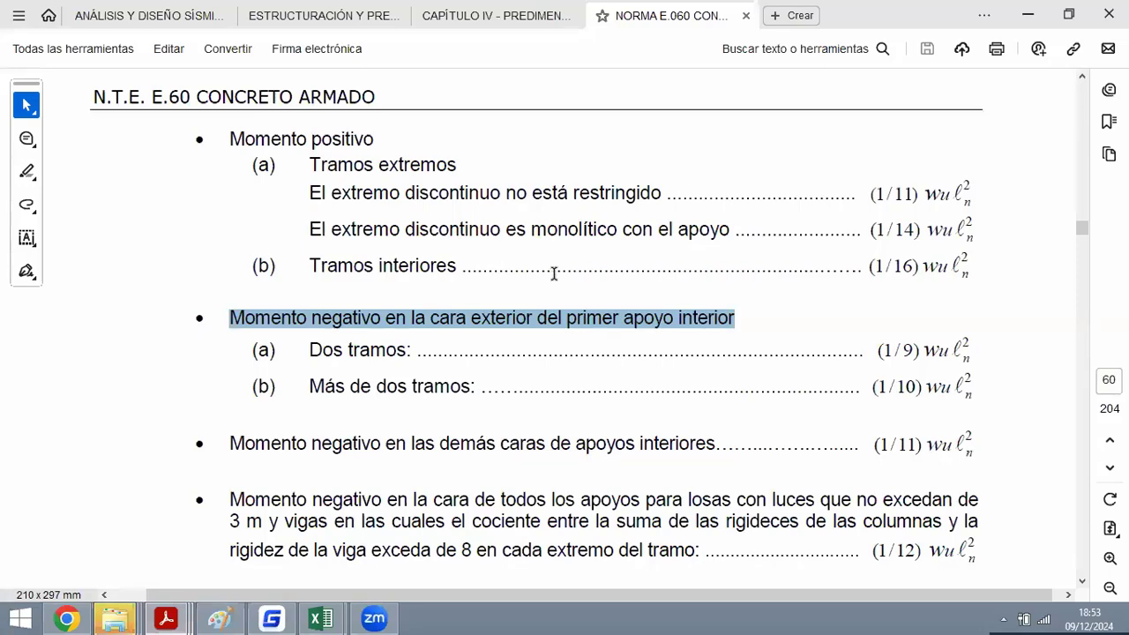
pyautogui.keyDown('ctrl'); pyautogui.scroll(1, 479, 230); pyautogui.keyUp('ctrl')
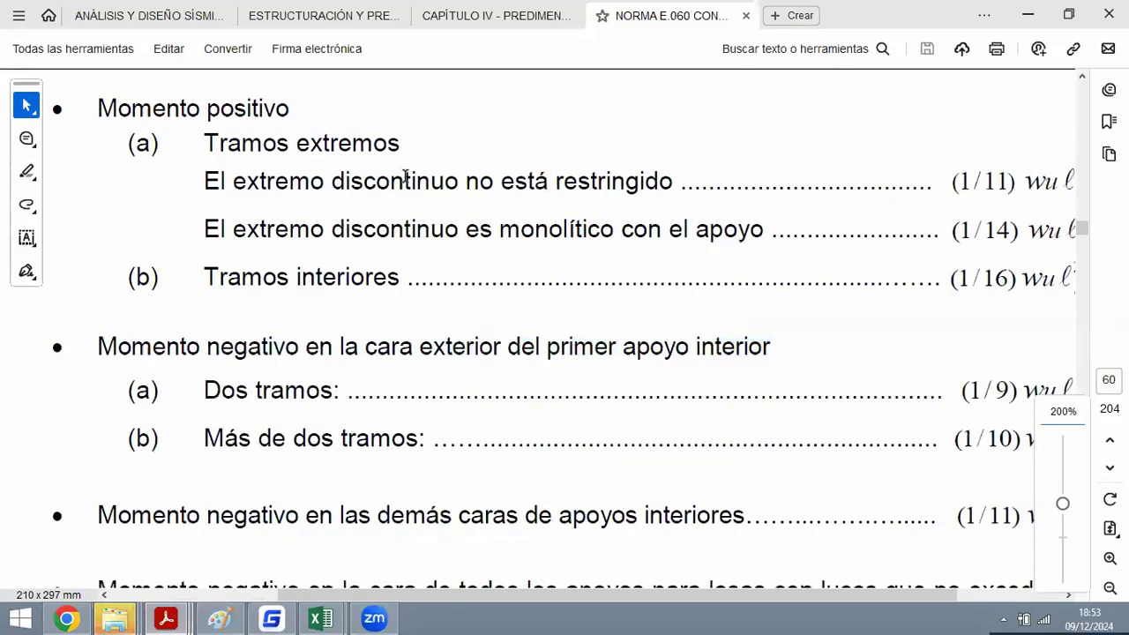
pyautogui.scroll(5, 405, 175)
pyautogui.scroll(-1, 447, 266)
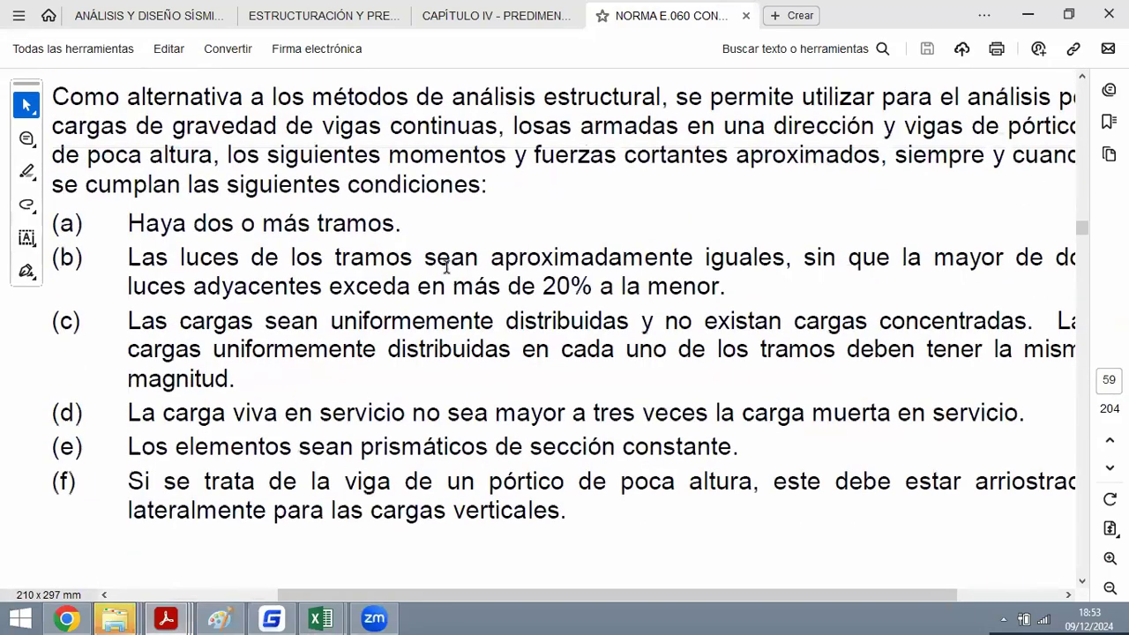
pyautogui.moveTo(127, 223); pyautogui.dragTo(396, 226)
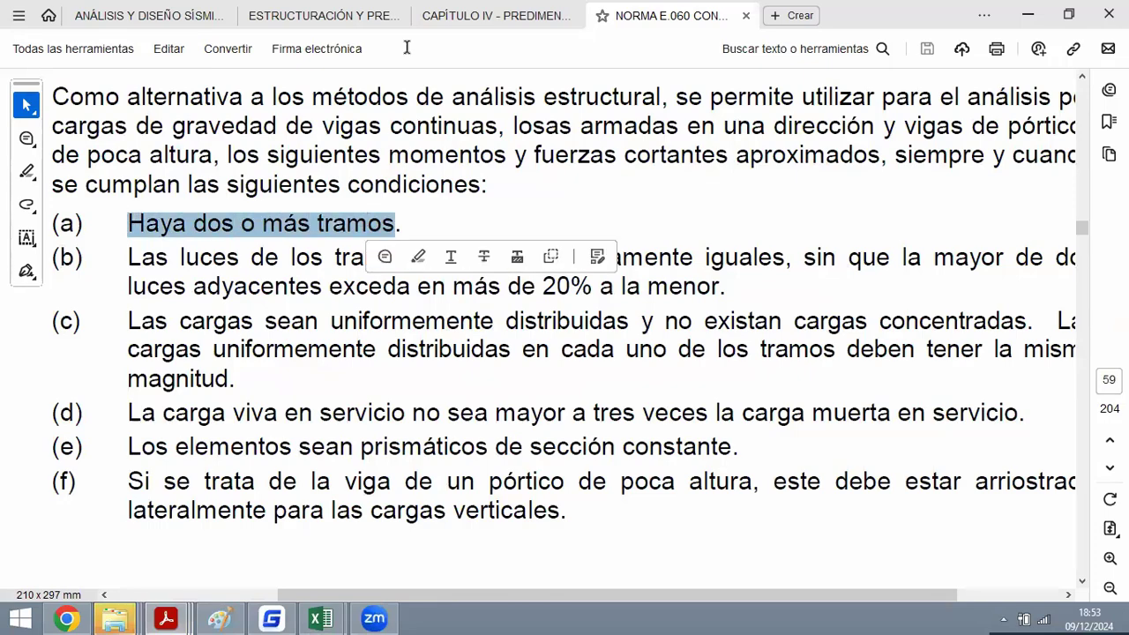
# Review the approximate moment and shear coefficients listed in Norma E.060 for end spans, interior spans and supports.
pyautogui.keyDown('ctrl'); pyautogui.scroll(-3, 547, 269); pyautogui.keyUp('ctrl')
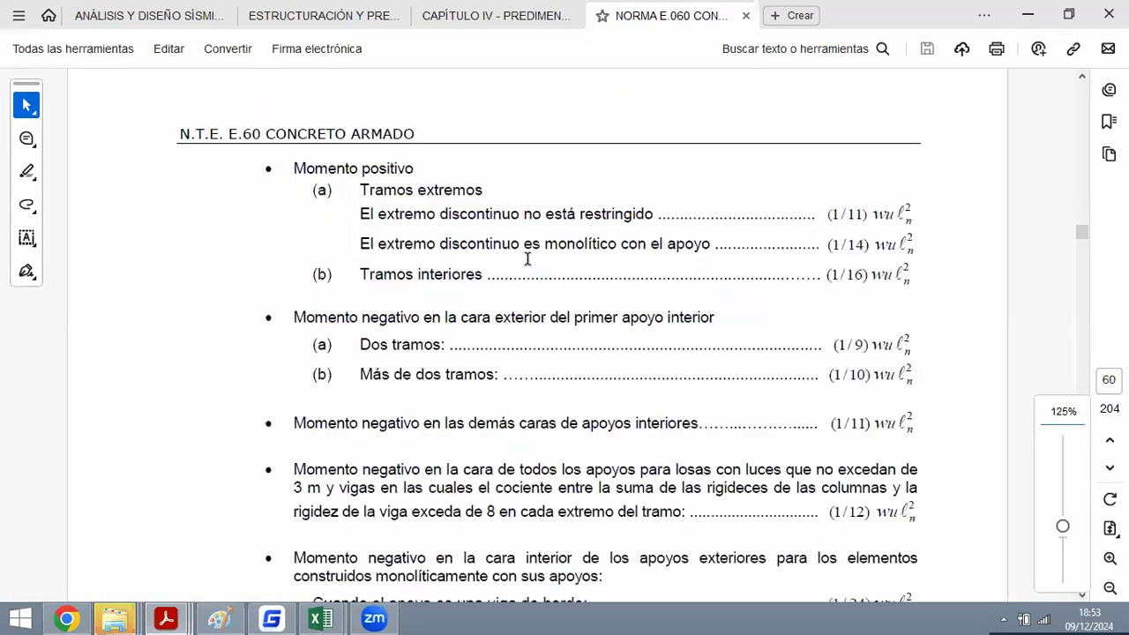
pyautogui.scroll(-10, 562, 282)
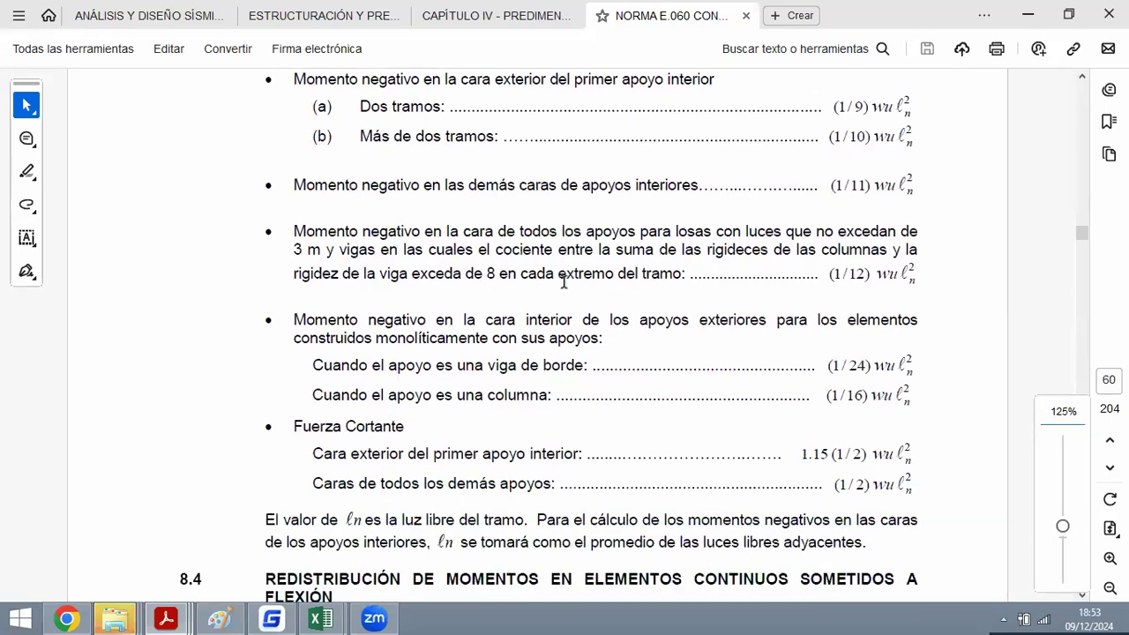
pyautogui.scroll(1, 563, 282)
# Return to the VIGA VOLADO sheet and go through the α factors from "En voladizo" to "Ambos extremos continuos".
pyautogui.hotkey('alt', 'Tab')
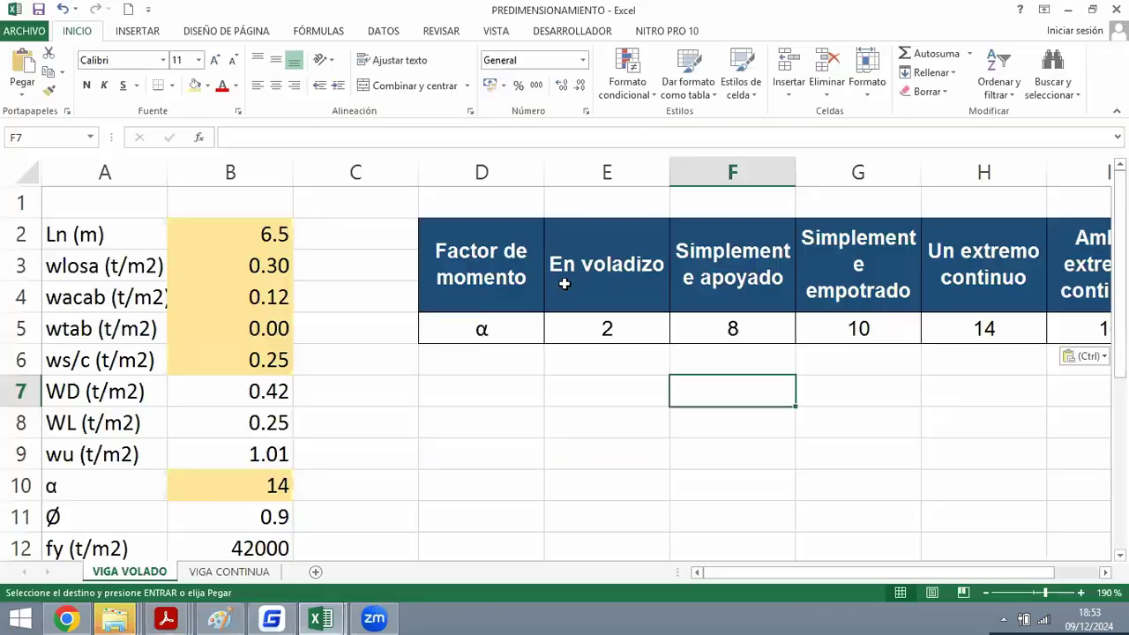
pyautogui.click(607, 454)
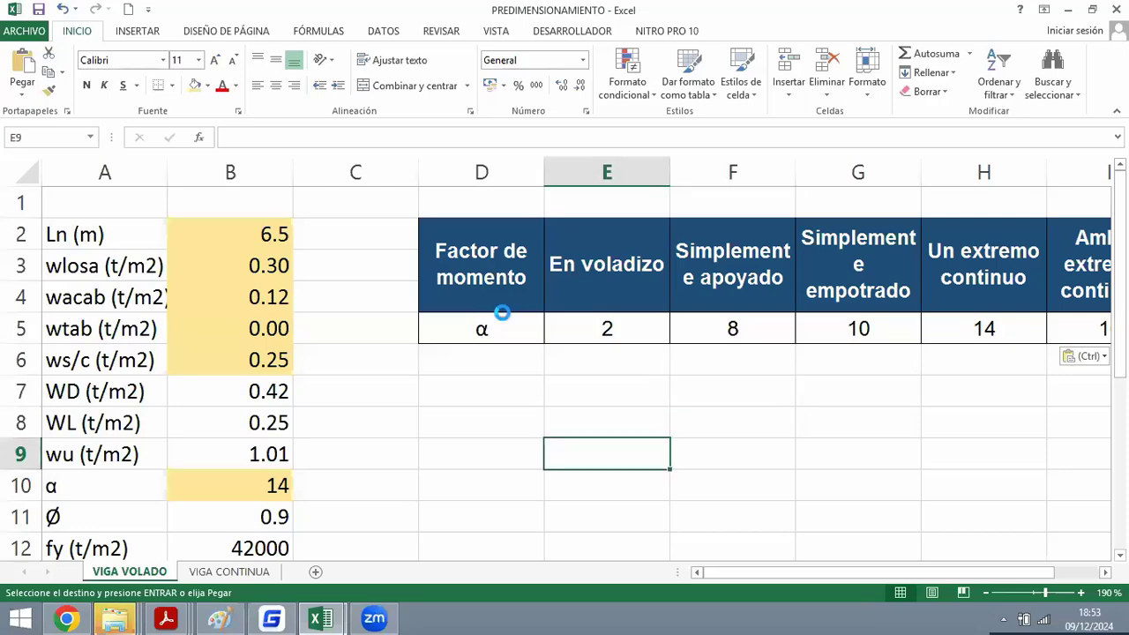
pyautogui.keyDown('ctrl'); pyautogui.scroll(-1, 501, 312); pyautogui.keyUp('ctrl')
pyautogui.scroll(-1, 617, 335)
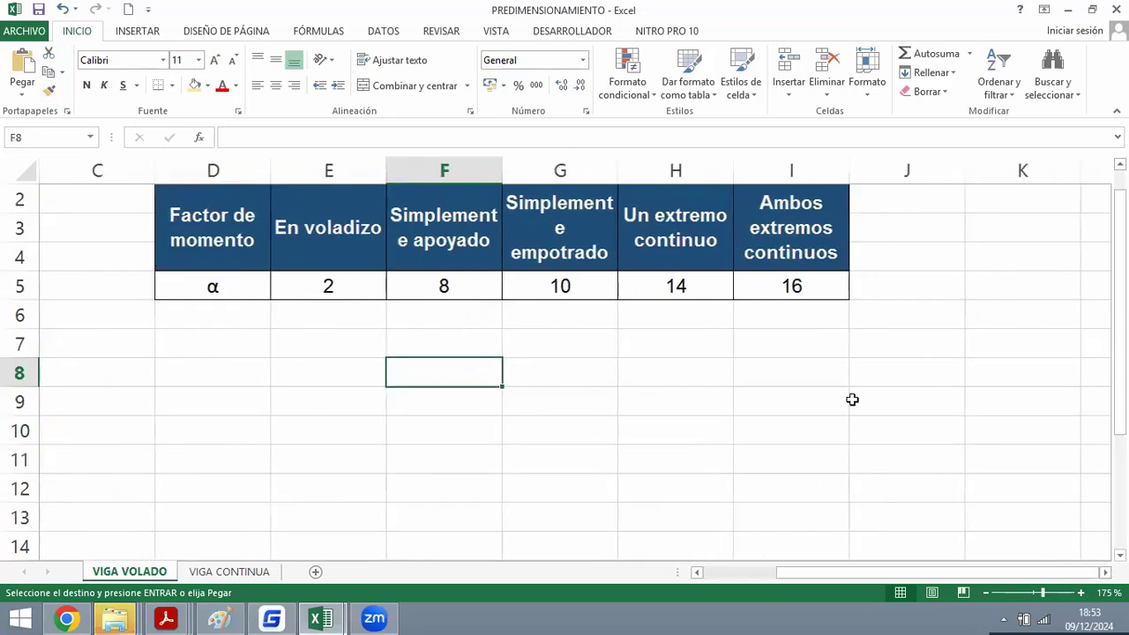
pyautogui.click(853, 398)
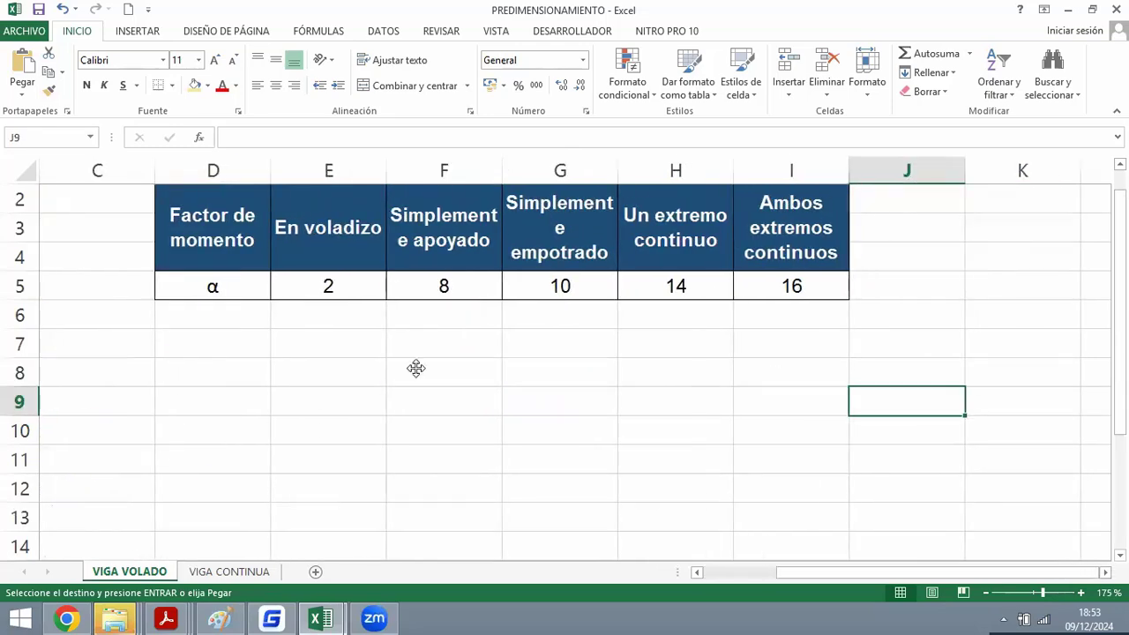
pyautogui.click(375, 365)
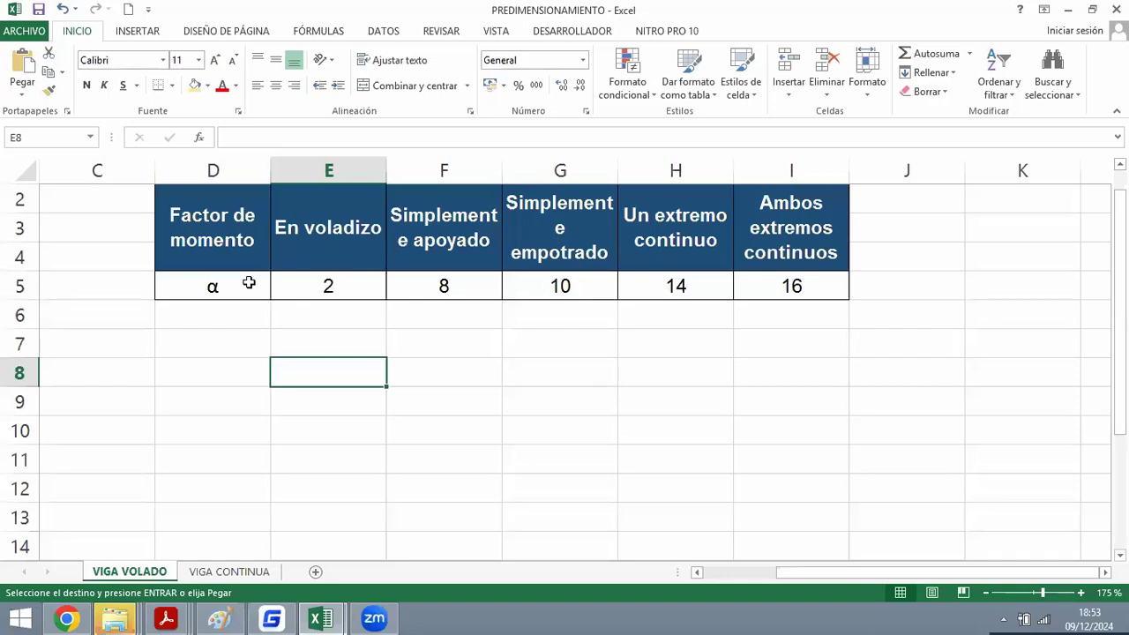
pyautogui.click(344, 295)
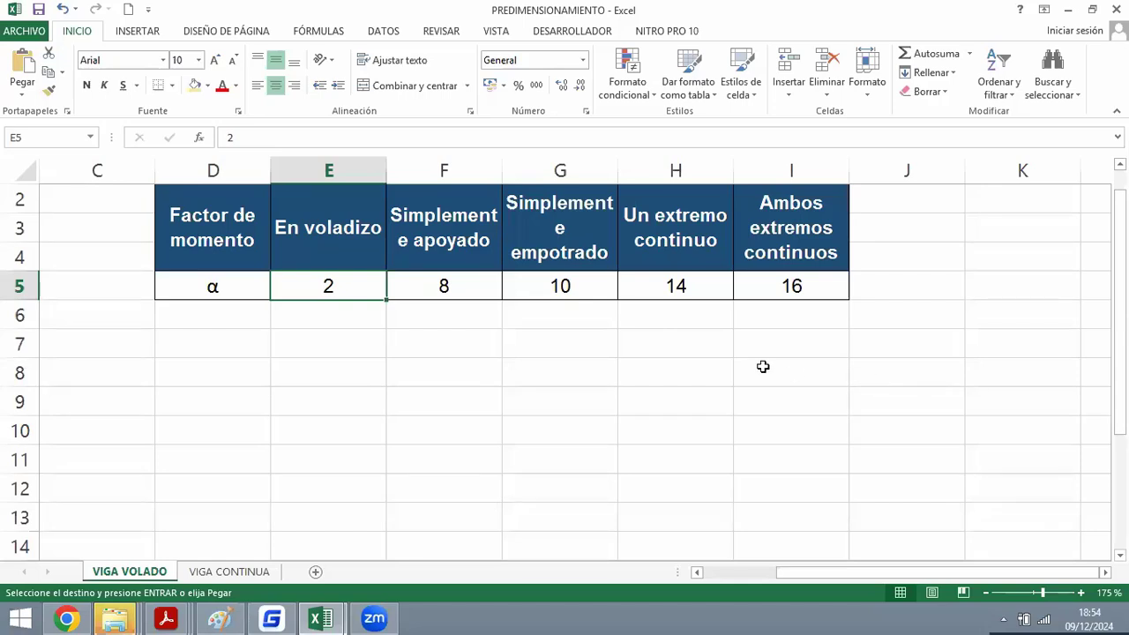
pyautogui.click(463, 294)
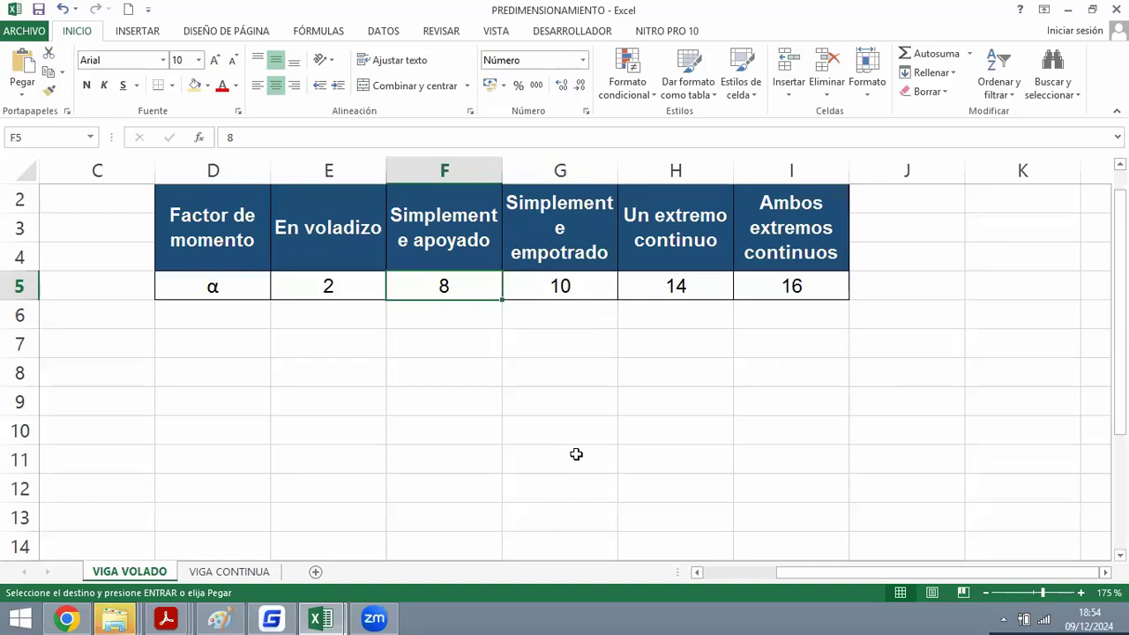
pyautogui.click(549, 294)
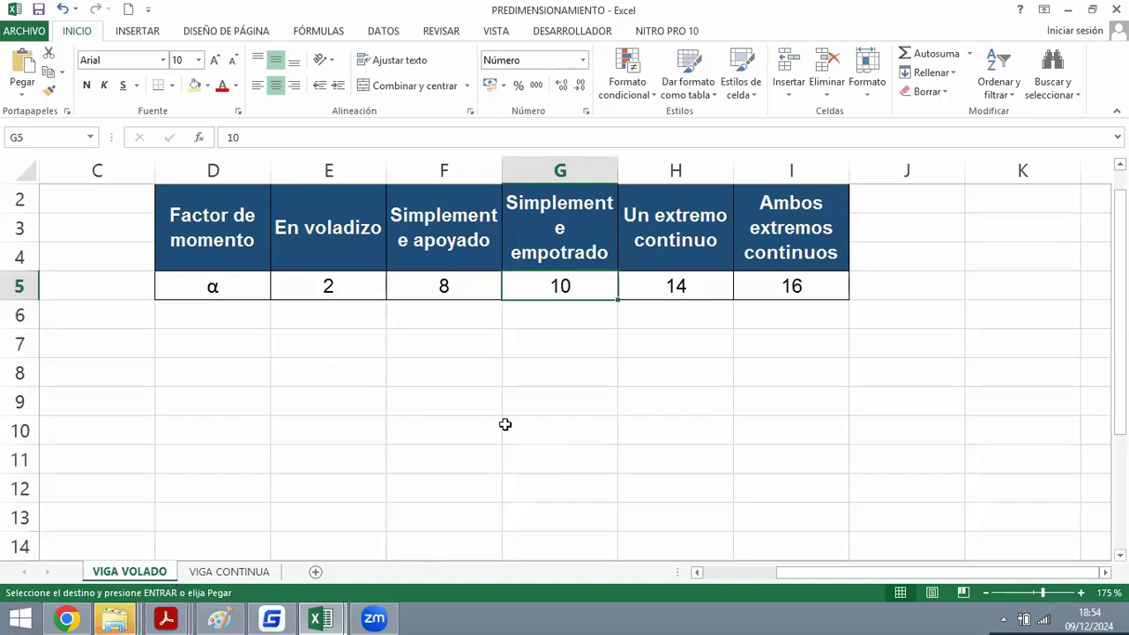
pyautogui.click(225, 617)
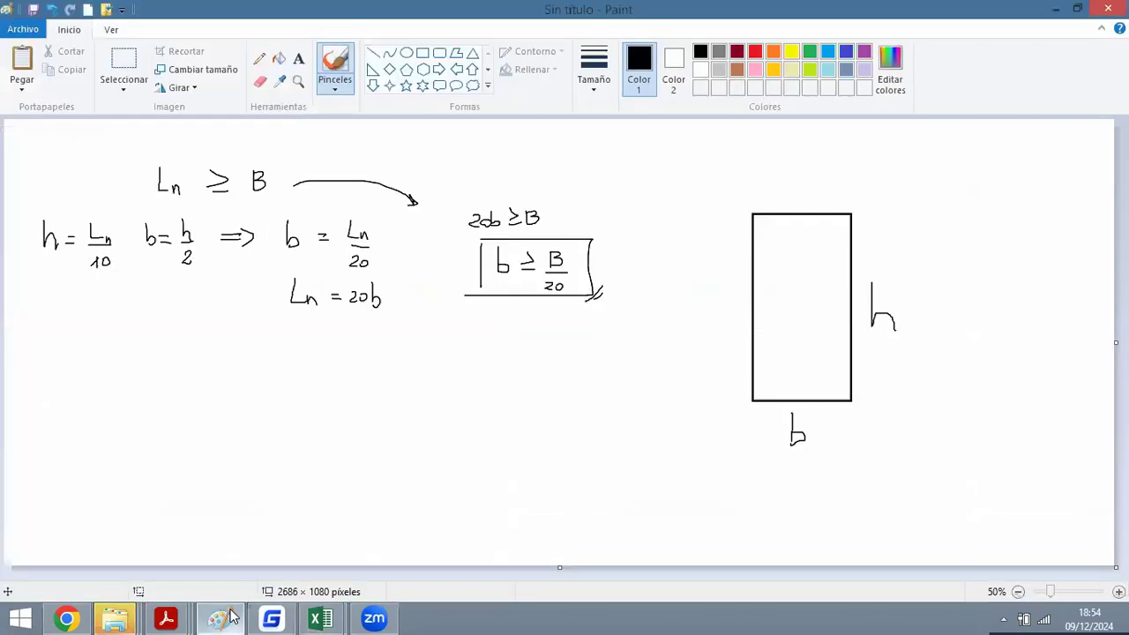
pyautogui.click(230, 617)
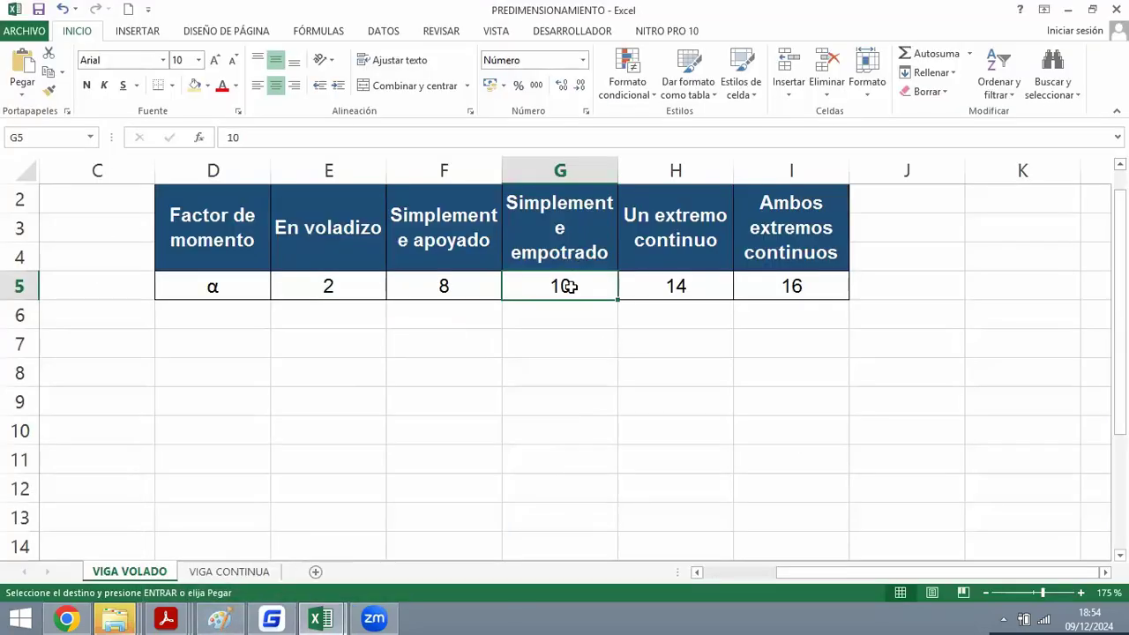
pyautogui.press('Right')
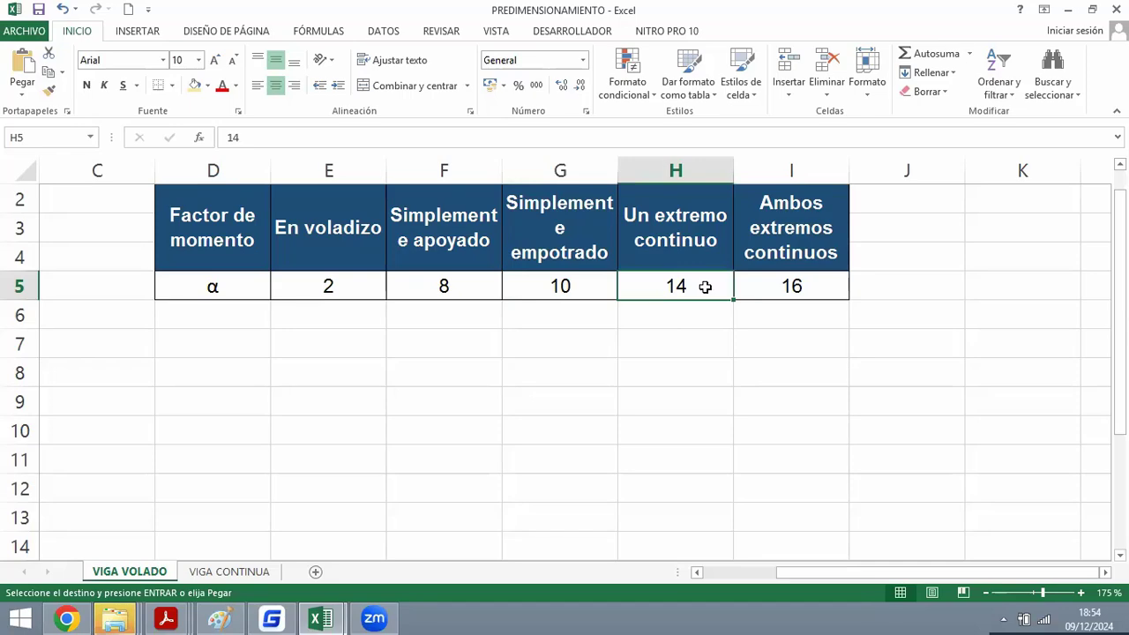
pyautogui.click(797, 374)
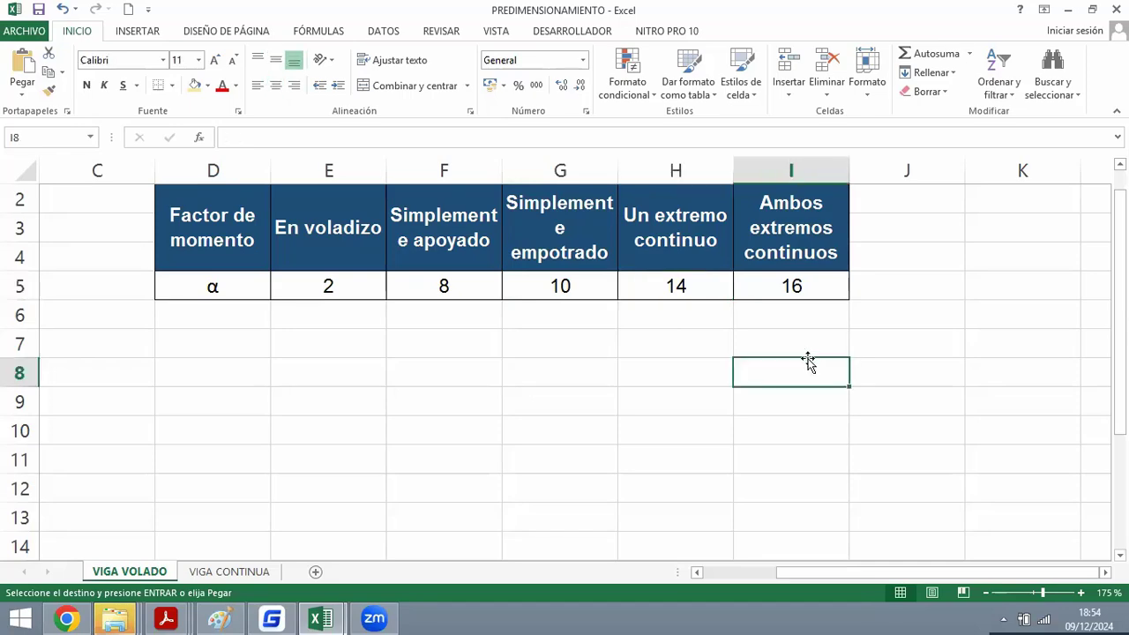
# Set α in B10 of VIGA VOLADO to 2 for the cantilever case and check h' in B16.
pyautogui.keyDown('ctrl'); pyautogui.scroll(-1, 619, 313); pyautogui.keyUp('ctrl')
pyautogui.keyDown('ctrl'); pyautogui.scroll(-2, 619, 313); pyautogui.keyUp('ctrl')
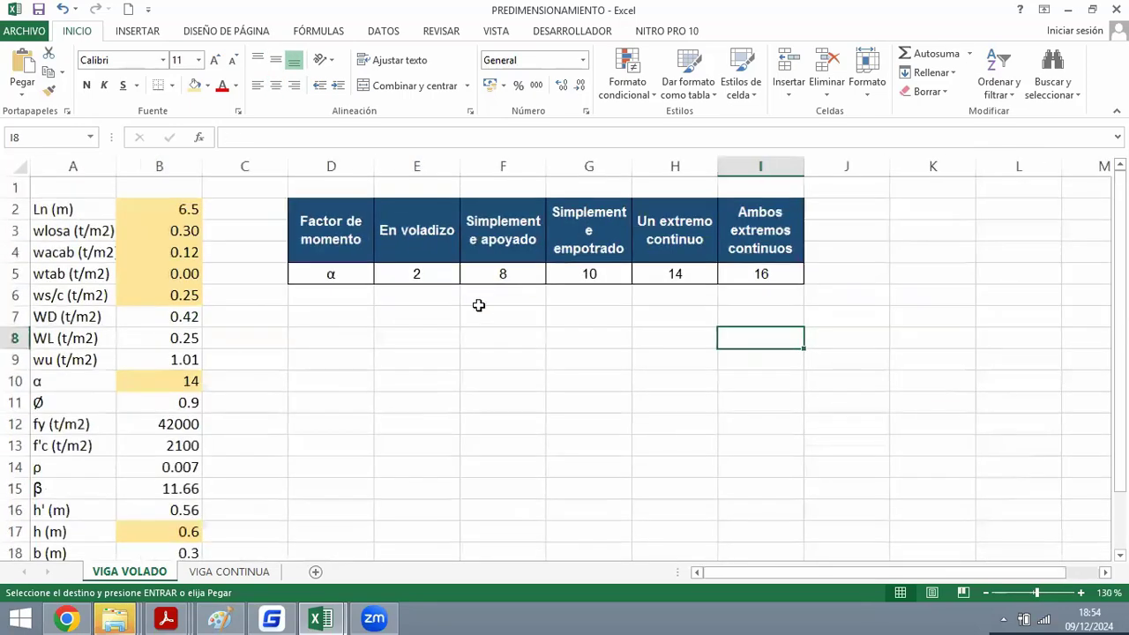
pyautogui.keyDown('ctrl'); pyautogui.scroll(1, 273, 277); pyautogui.keyUp('ctrl')
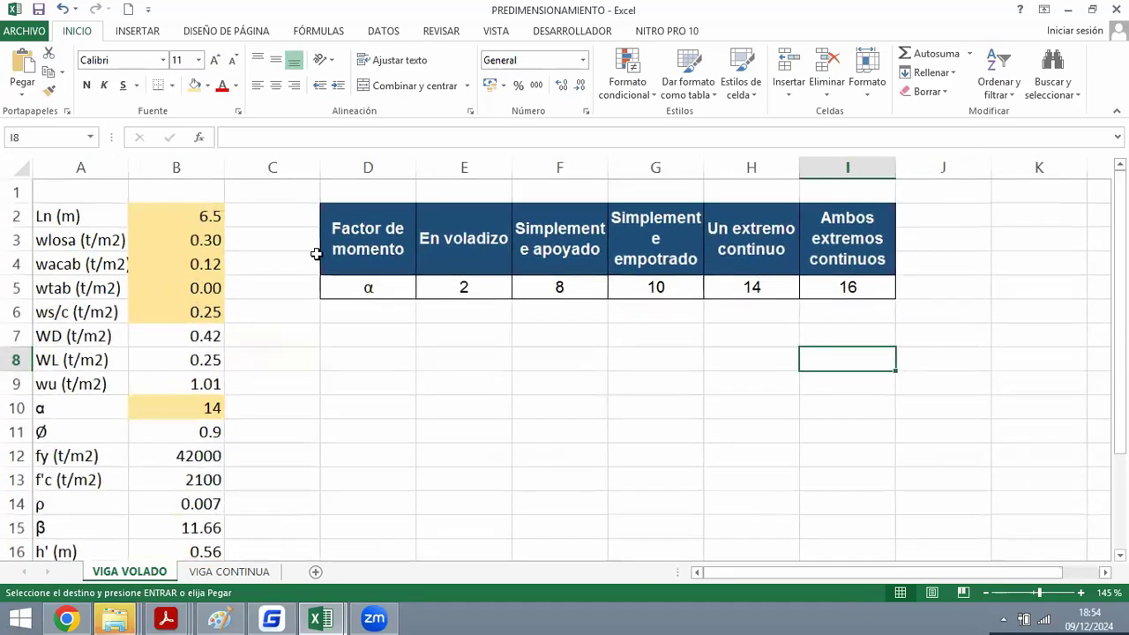
pyautogui.scroll(-1, 397, 308)
pyautogui.click(177, 336)
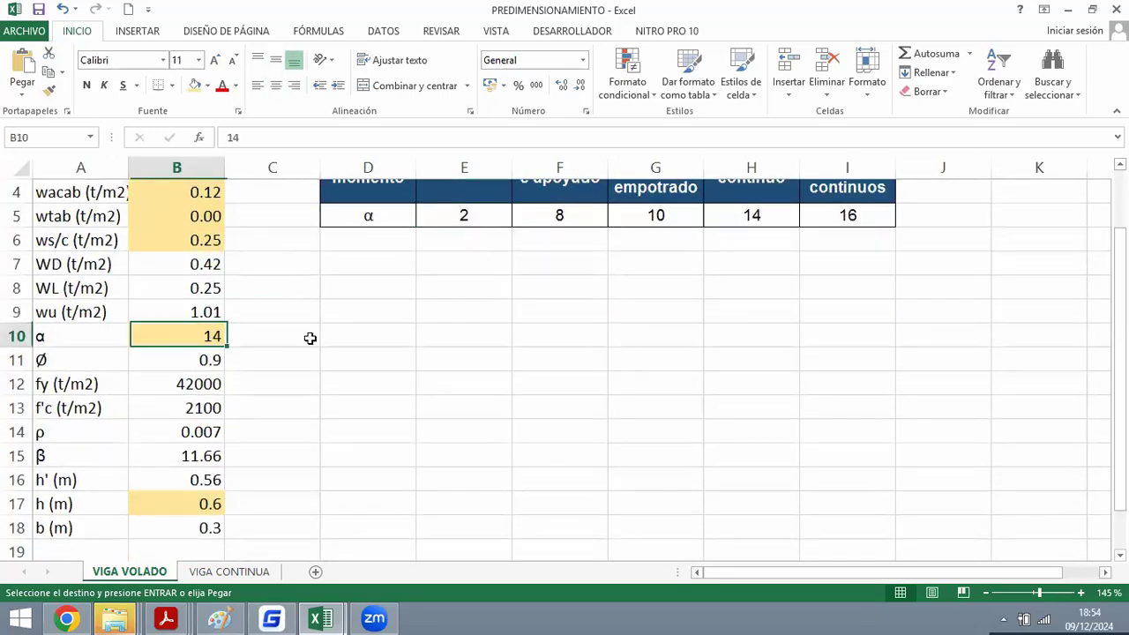
pyautogui.write('2')
pyautogui.click(452, 352)
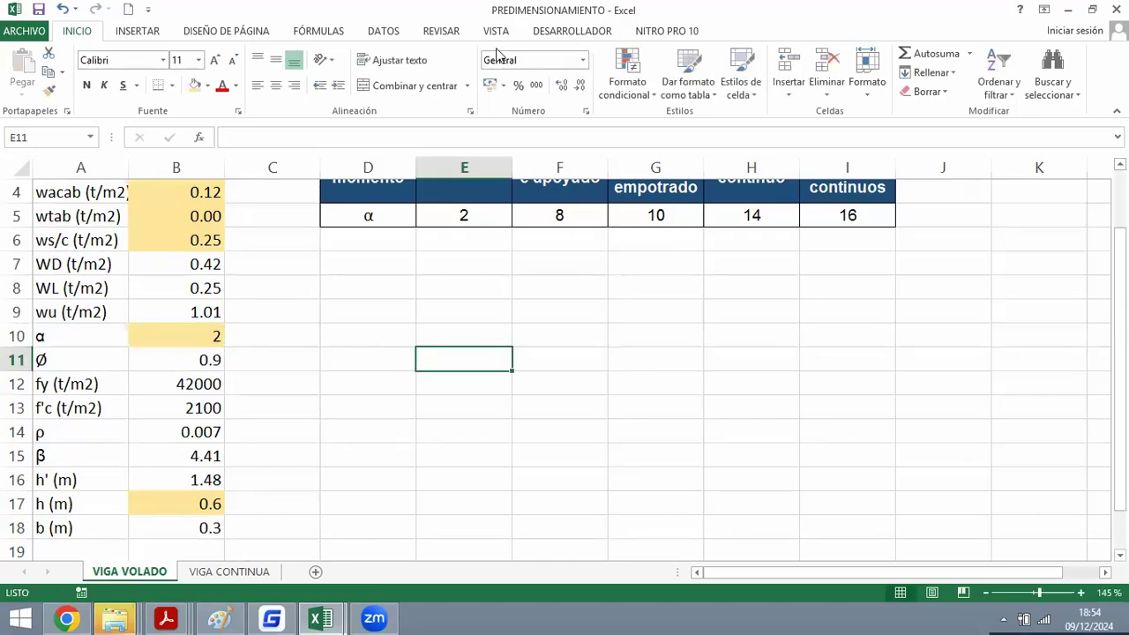
pyautogui.scroll(-2, 215, 315)
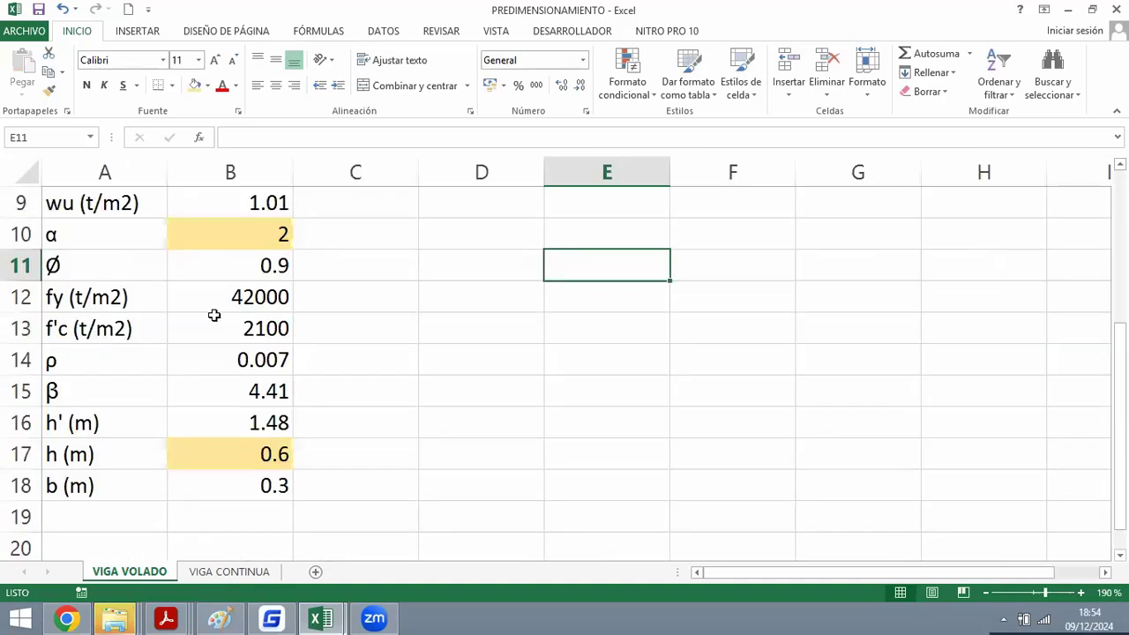
pyautogui.keyDown('ctrl'); pyautogui.scroll(3, 219, 426); pyautogui.keyUp('ctrl')
pyautogui.click(230, 422)
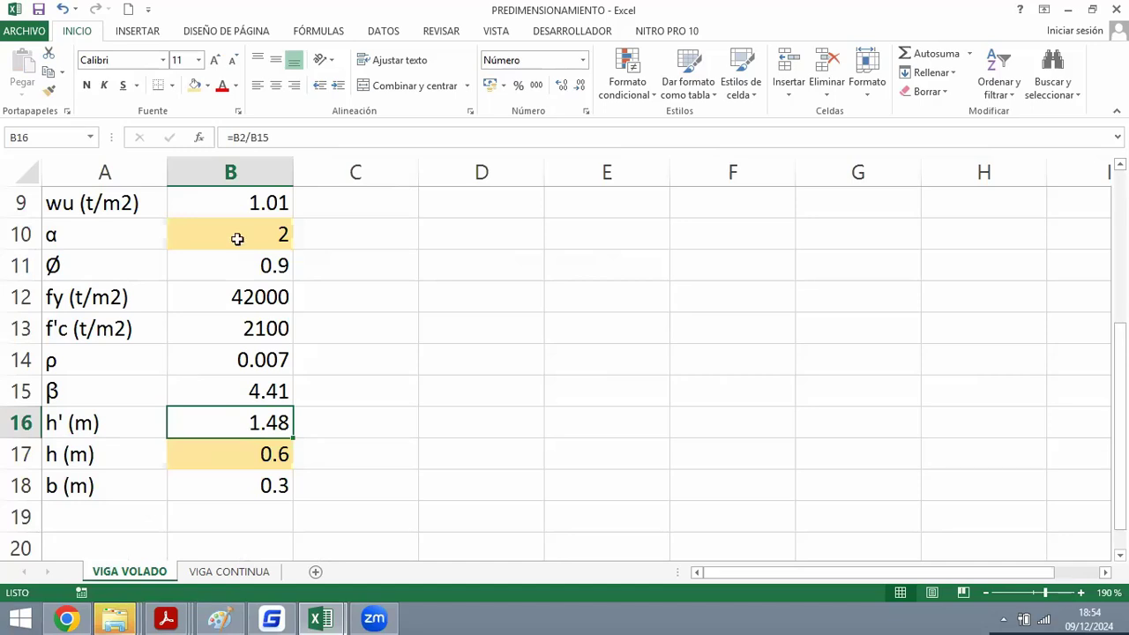
# Switch to the GstarCAD structural plan and measure the cantilever beam from its free end to the column with an aligned dimension.
pyautogui.scroll(3, 237, 239)
pyautogui.click(272, 233)
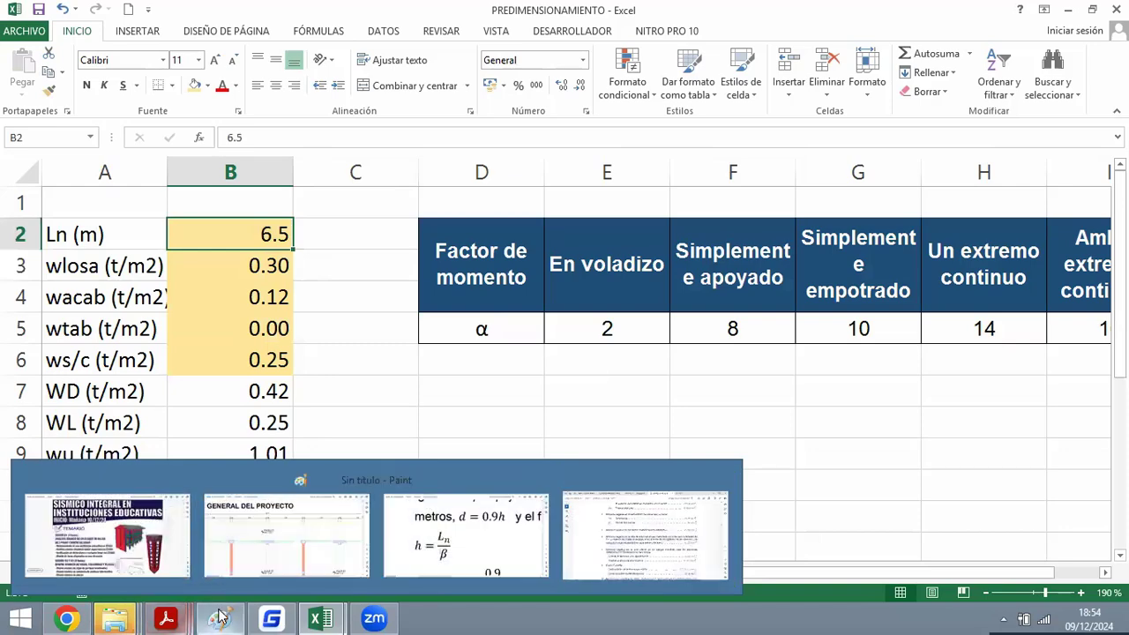
pyautogui.moveTo(68, 619)
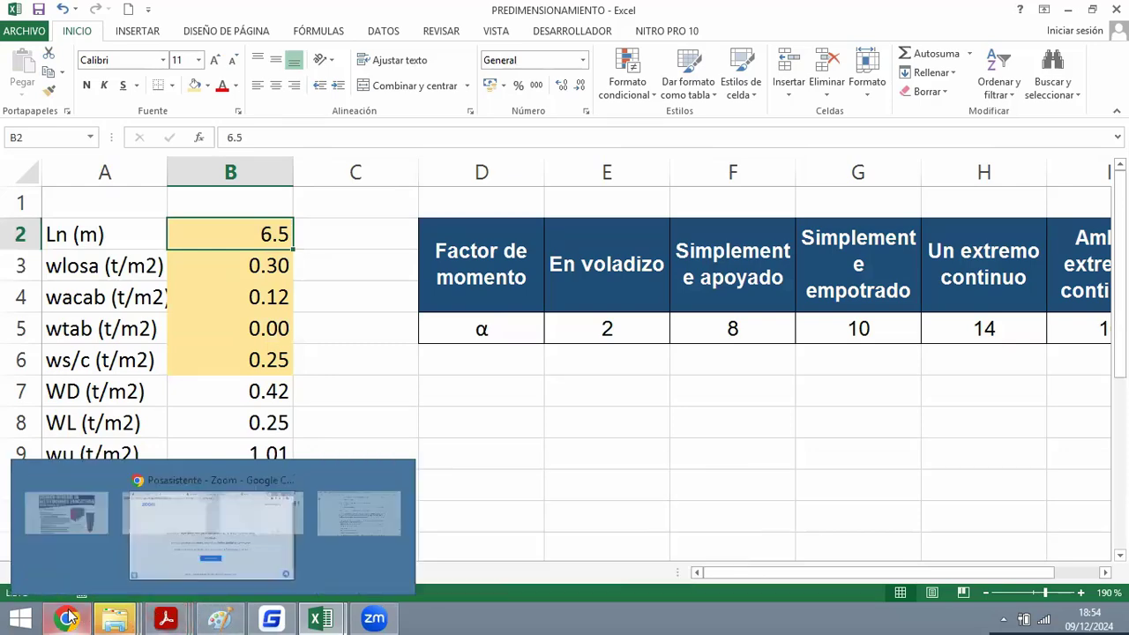
pyautogui.click(270, 619)
pyautogui.scroll(1, 517, 232)
pyautogui.write('da')
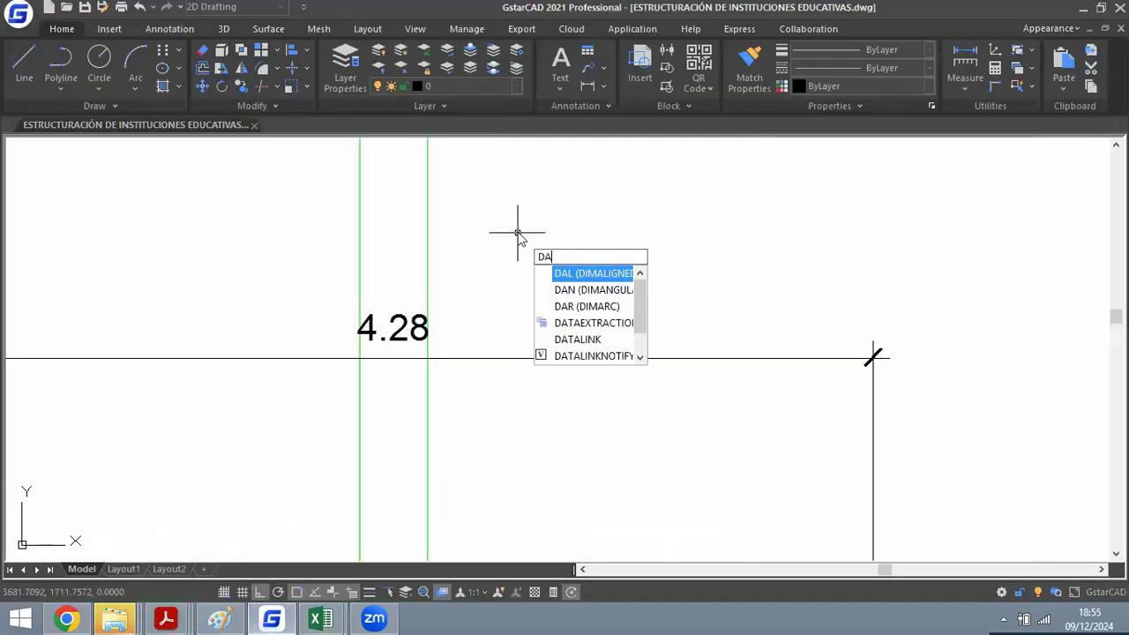
pyautogui.press('Return')
pyautogui.scroll(-2, 466, 216)
pyautogui.click(455, 205)
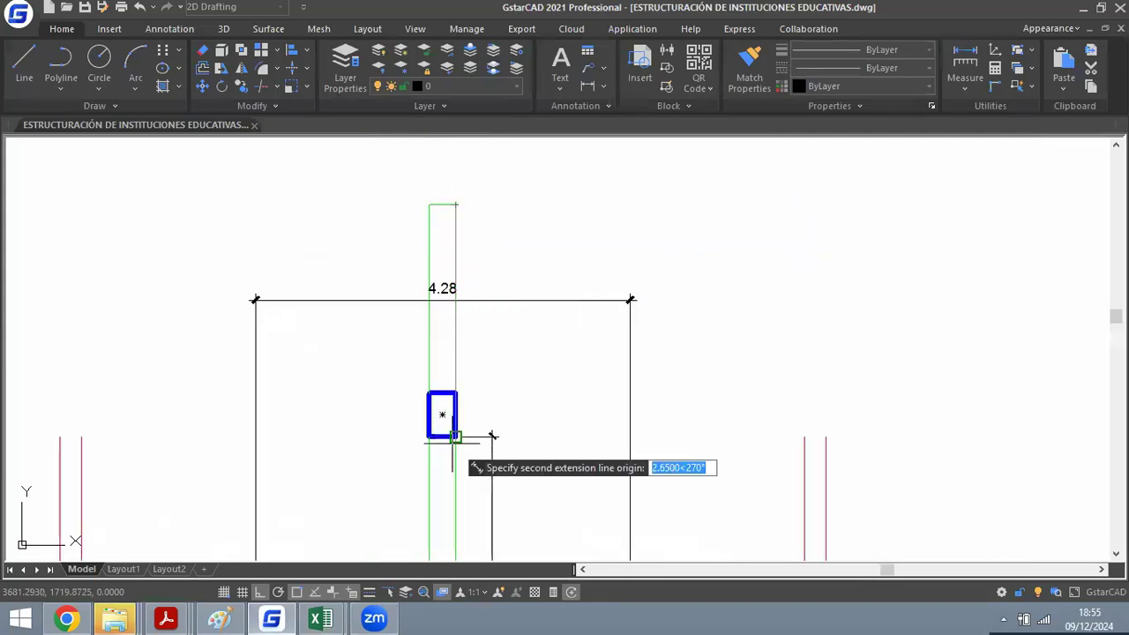
pyautogui.click(443, 413)
pyautogui.scroll(2, 494, 435)
# Return to the PREDIMENSIONAMIENTO workbook and set Ln in B2 of VIGA VOLADO to 2.15 m.
pyautogui.hotkey('alt', 'Tab')
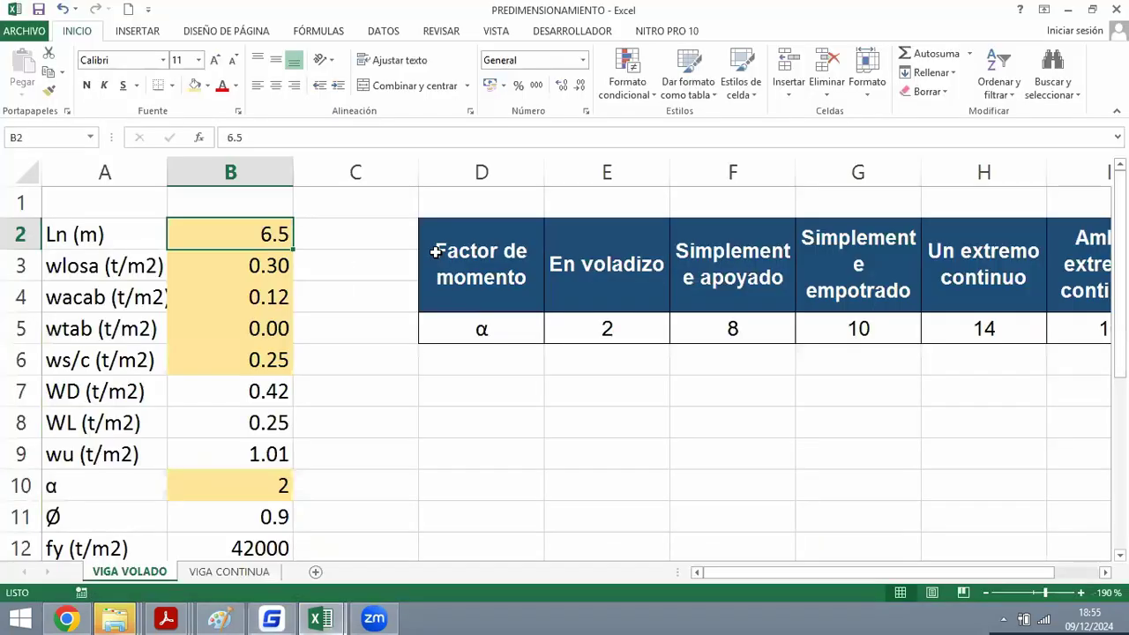
pyautogui.write('2.15')
pyautogui.press('Return')
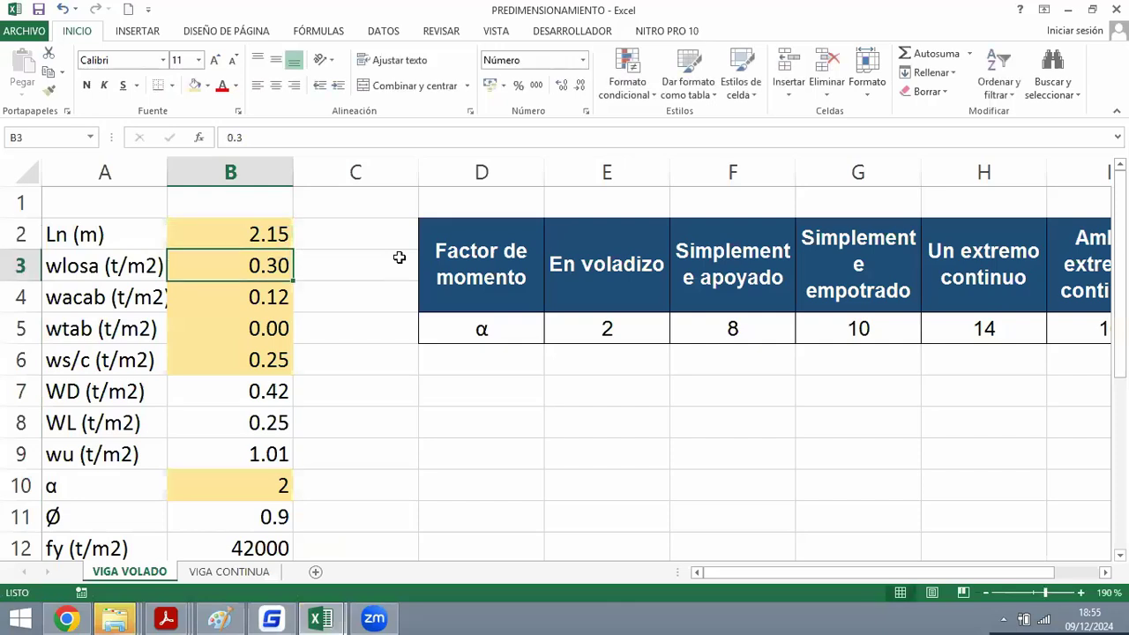
# Go through the load inputs on VIGA VOLADO and set the live load ws/c in B6 to 0.4 t/m2.
pyautogui.click(202, 237)
pyautogui.click(201, 271)
pyautogui.press('Down')
pyautogui.press('Down')
pyautogui.press('Down')
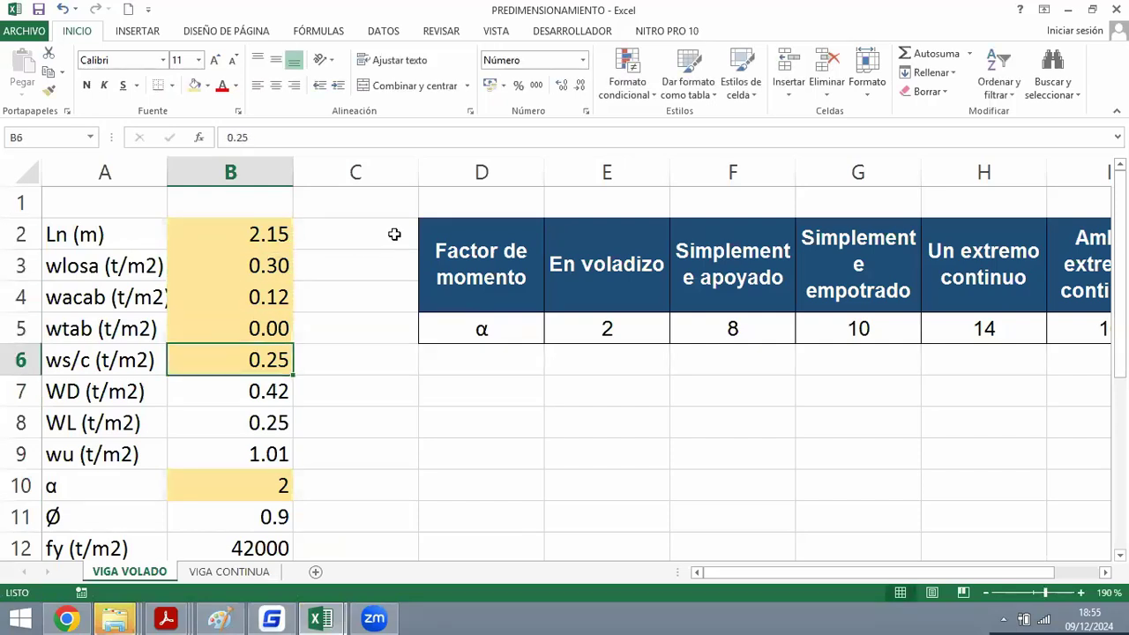
pyautogui.write('0.4')
pyautogui.press('Down')
pyautogui.press('Down')
pyautogui.press('Down')
pyautogui.press('Down')
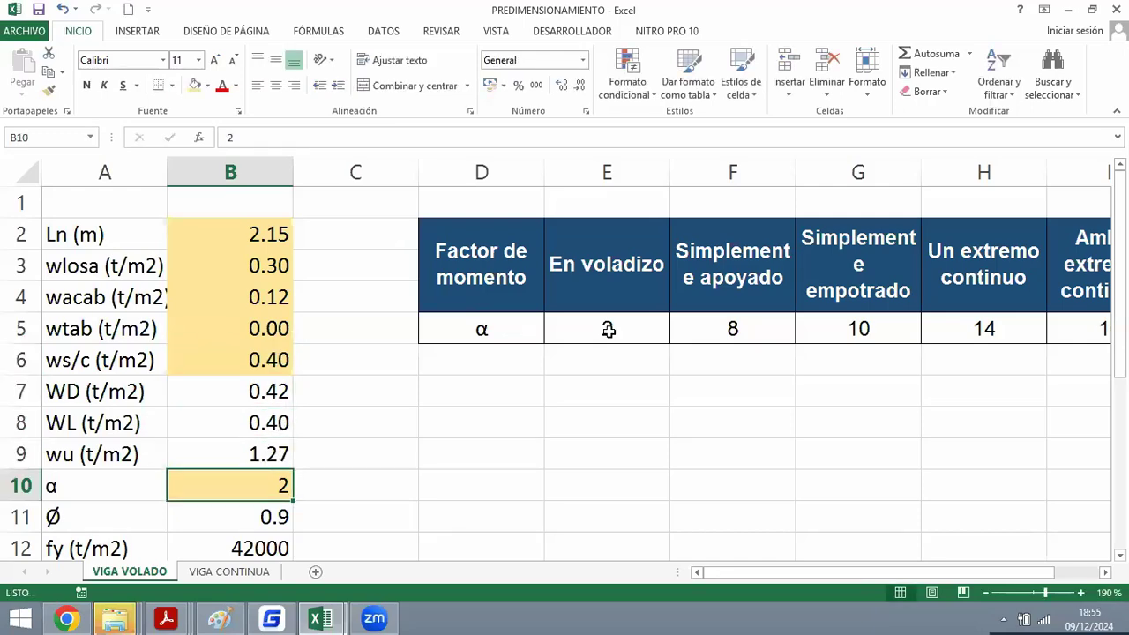
# Check the recalculated h' in B16 of VIGA VOLADO and save the workbook.
pyautogui.scroll(-4, 276, 474)
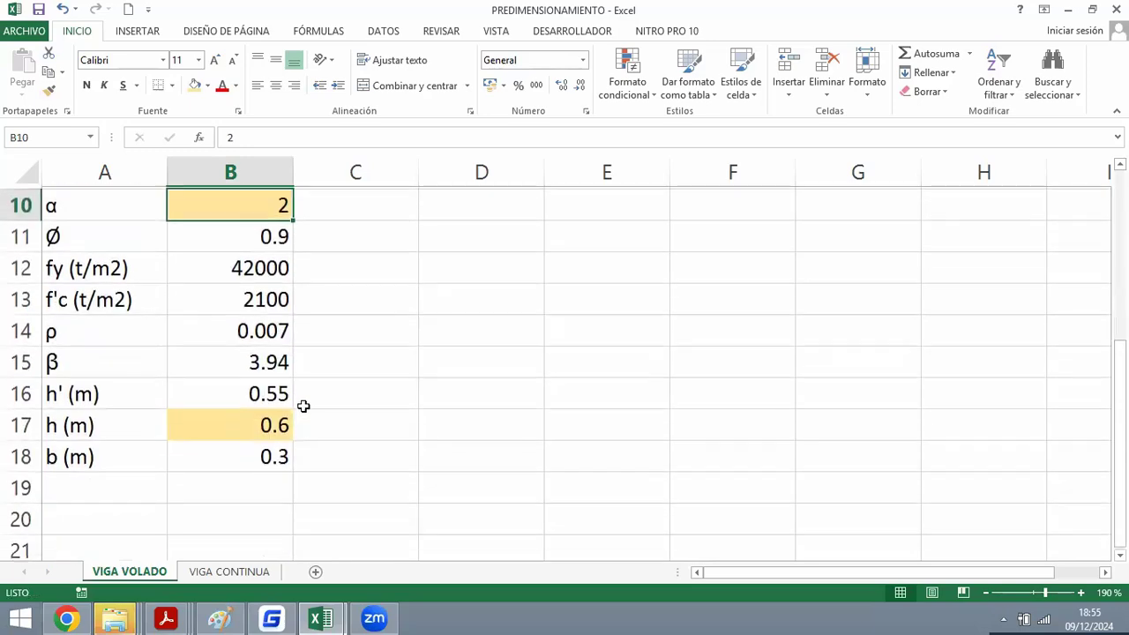
pyautogui.scroll(1, 305, 388)
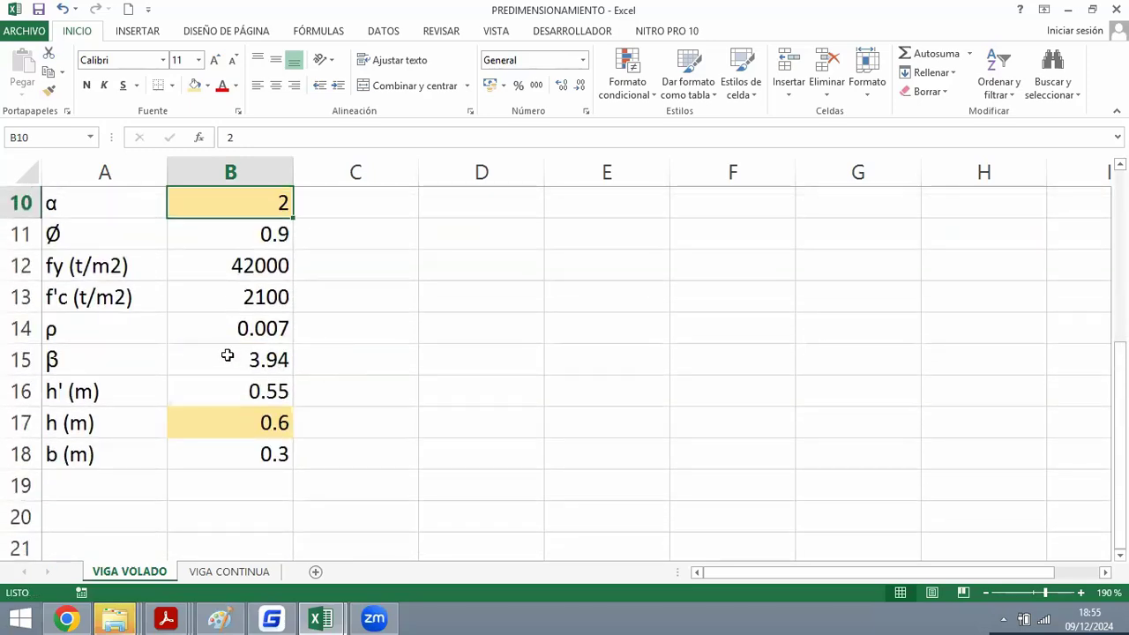
pyautogui.click(234, 391)
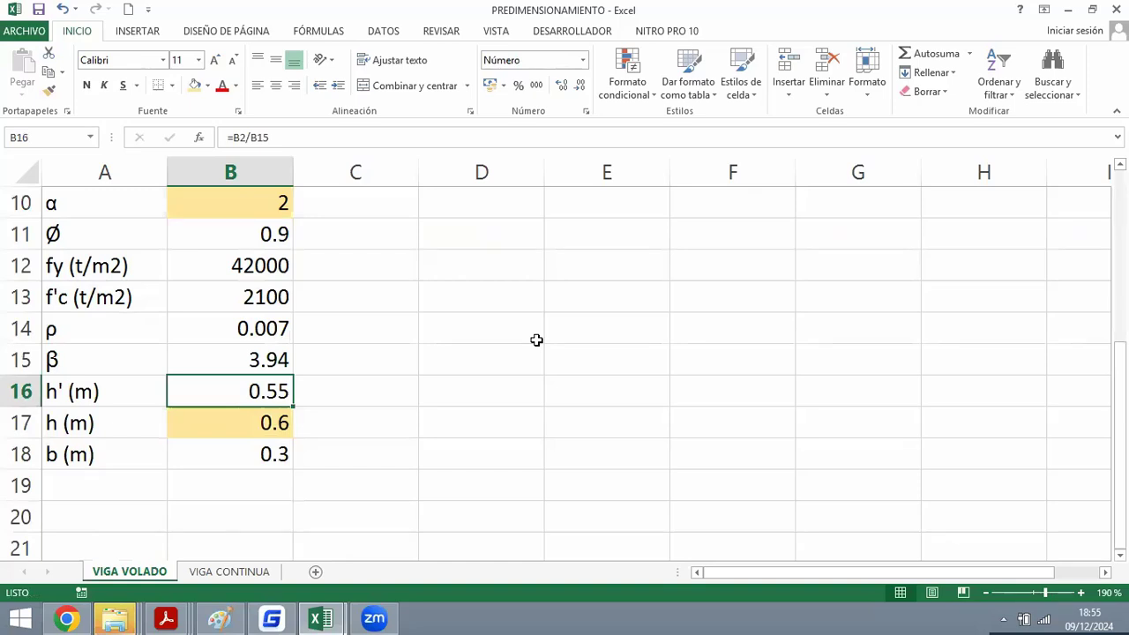
pyautogui.scroll(1, 567, 343)
pyautogui.scroll(-1, 566, 343)
pyautogui.click(39, 9)
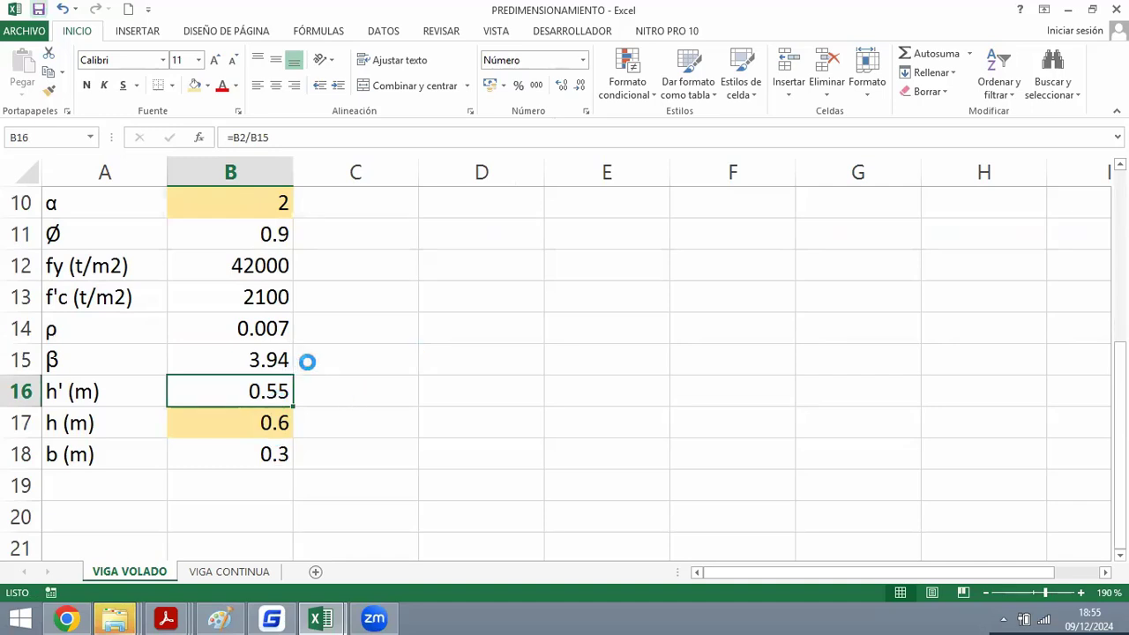
# Compare h' in B16 of VIGA CONTINUA with the VIGA VOLADO sheet, ending on its h value in B17.
pyautogui.click(233, 575)
pyautogui.click(276, 408)
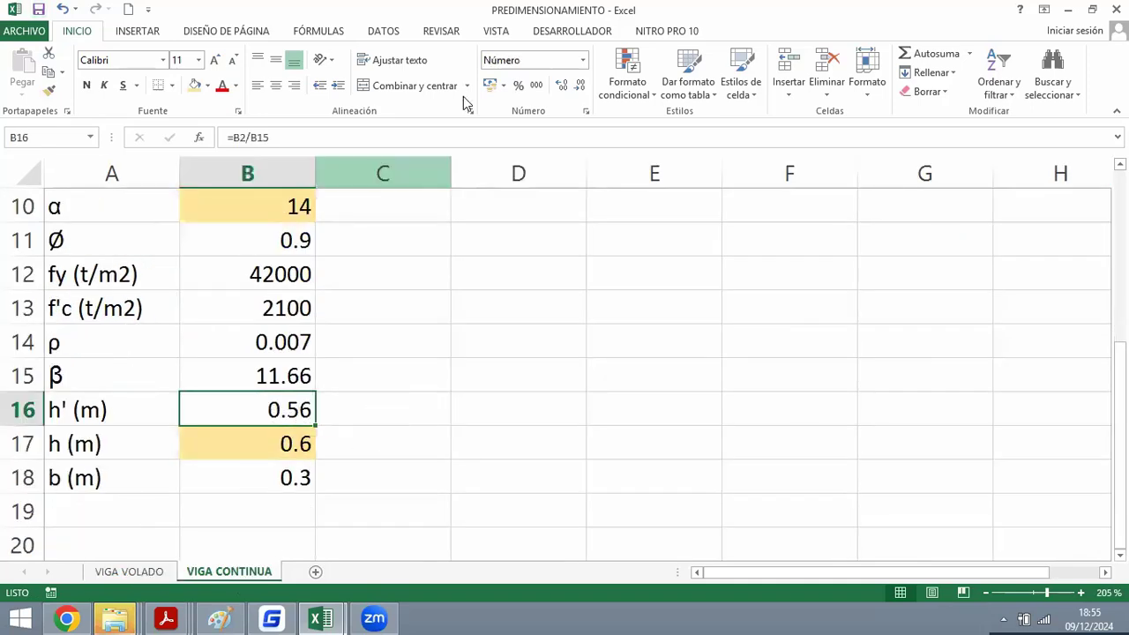
pyautogui.click(151, 570)
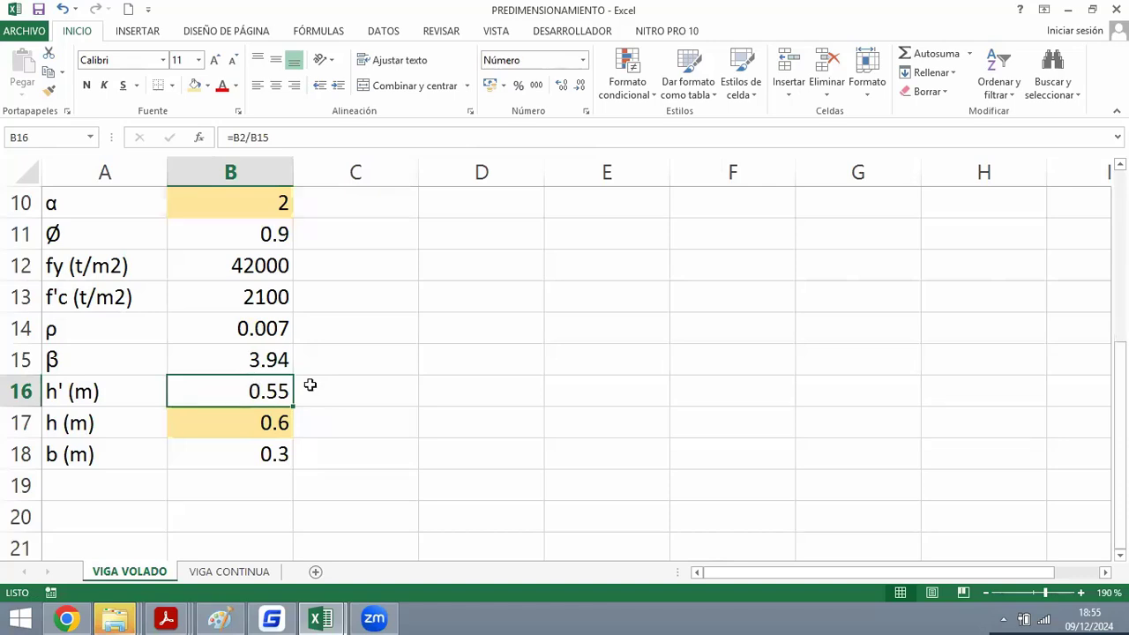
pyautogui.click(233, 424)
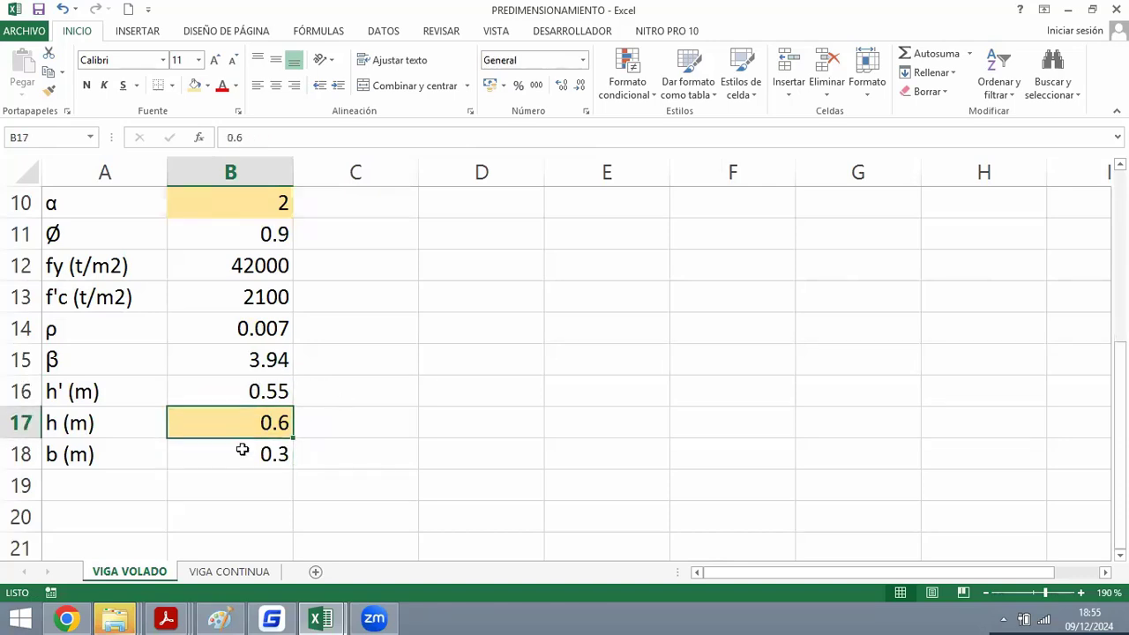
# Review the beam's h and b values in B17 and B18 of VIGA VOLADO.
pyautogui.click(535, 415)
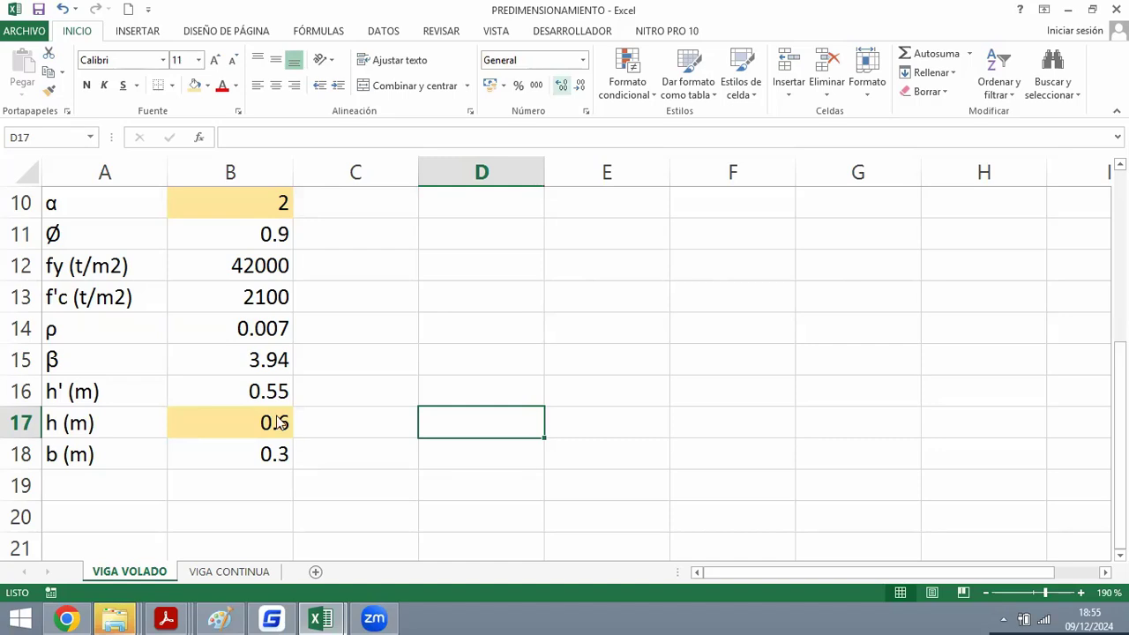
pyautogui.click(252, 455)
pyautogui.click(251, 415)
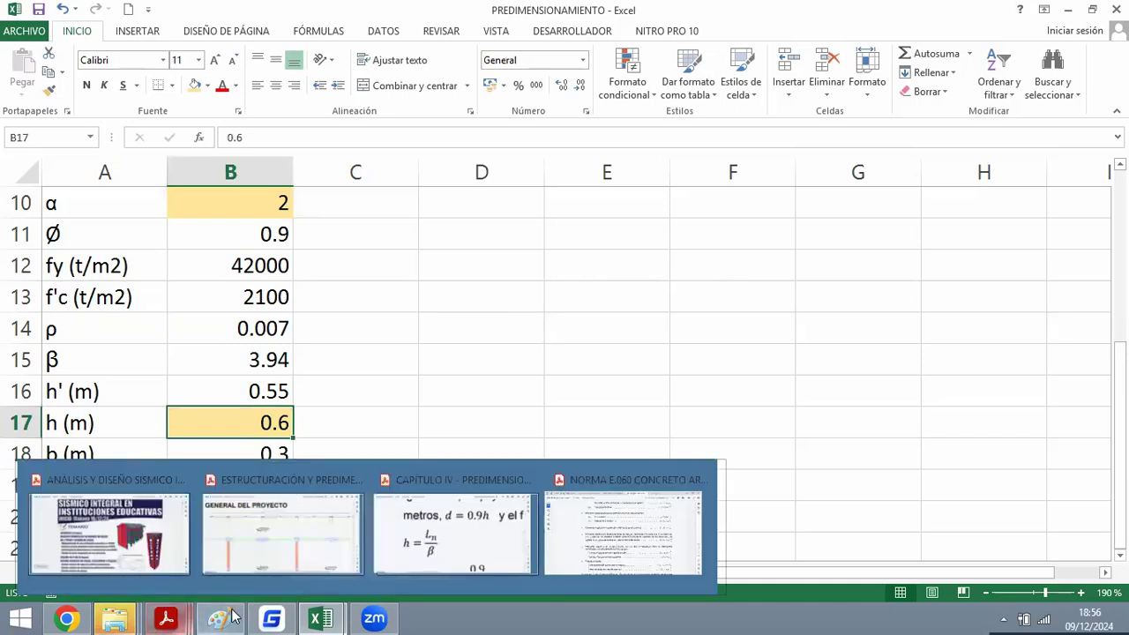
# Switch to GstarCAD and examine the cantilever, its adjoining span and the column between them in the plan.
pyautogui.click(272, 618)
pyautogui.scroll(-5, 464, 249)
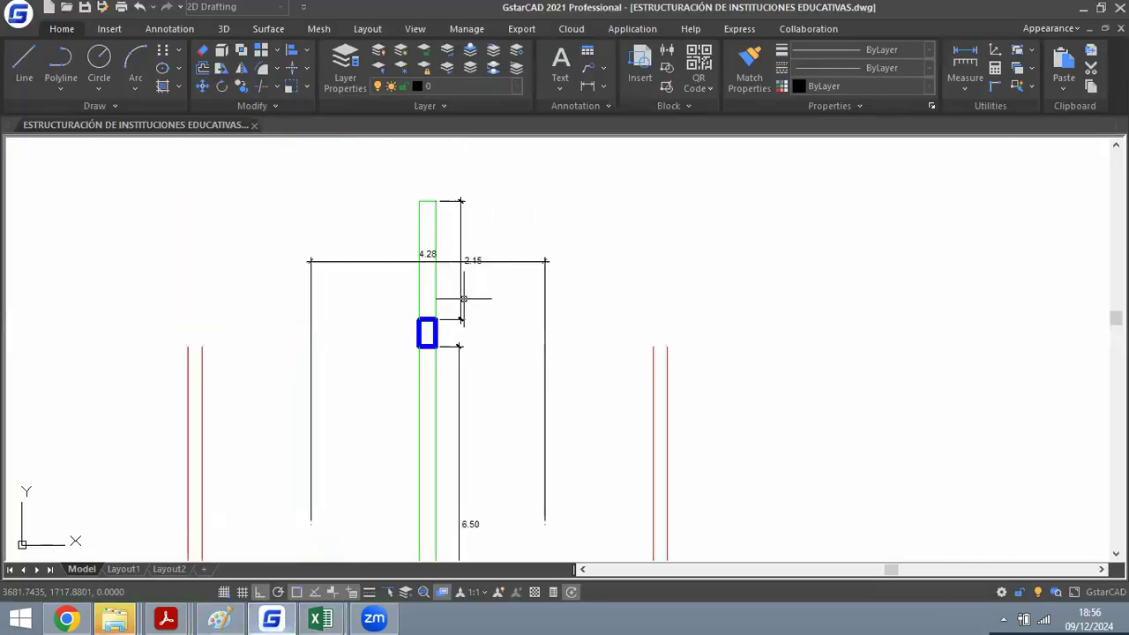
pyautogui.moveTo(463, 299); pyautogui.dragTo(491, 329, button='middle')
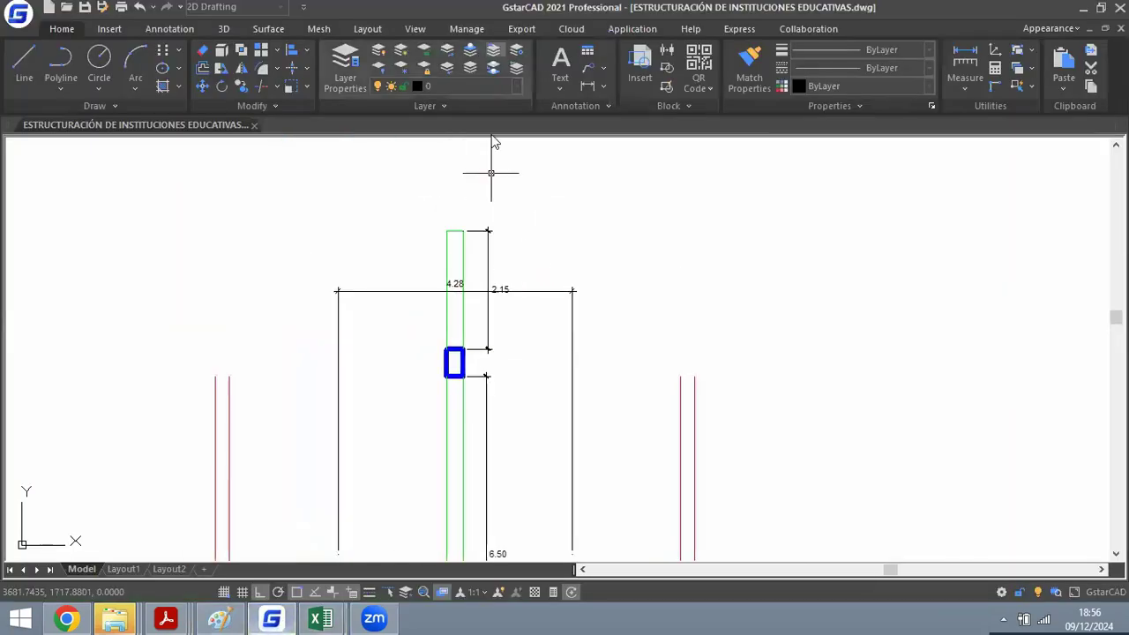
pyautogui.scroll(-2, 491, 173)
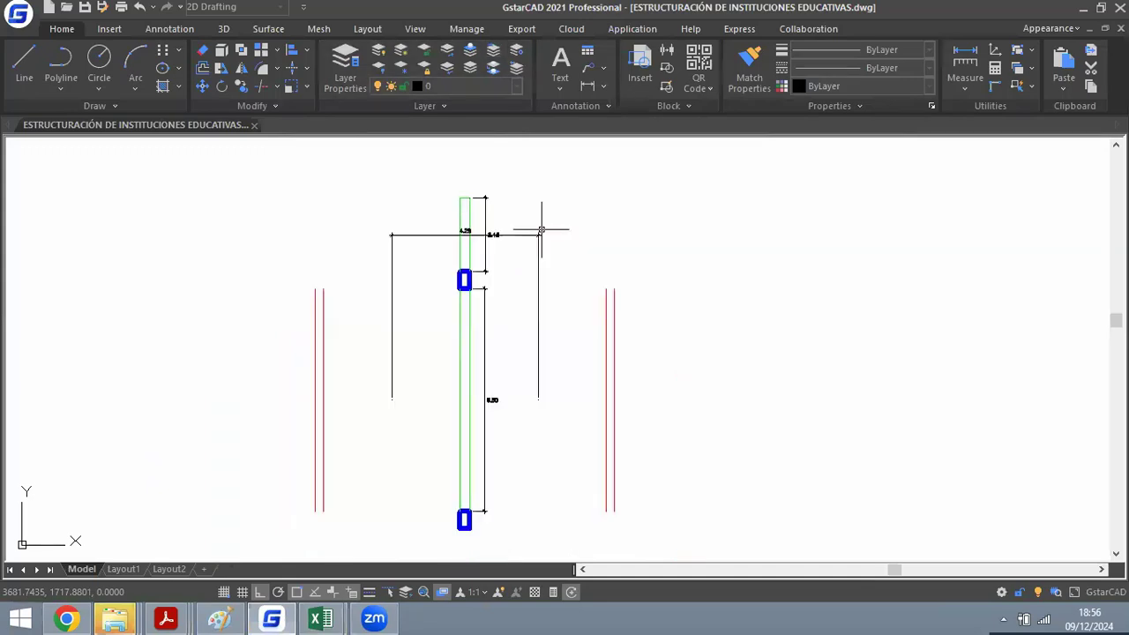
pyautogui.scroll(2, 484, 403)
pyautogui.scroll(3, 505, 266)
pyautogui.scroll(-3, 472, 271)
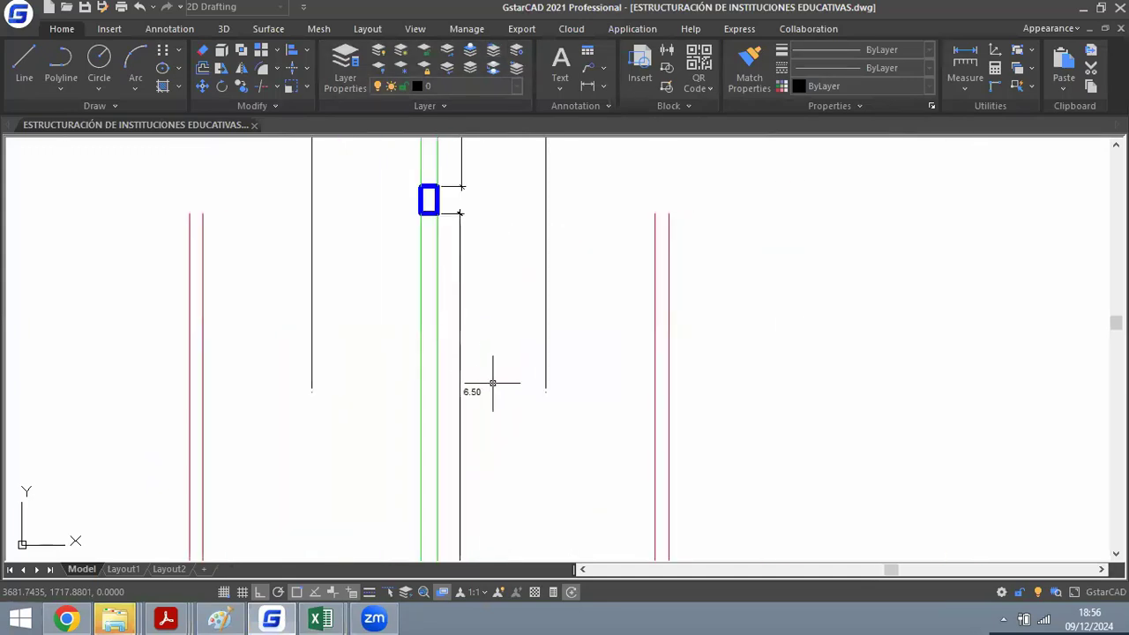
pyautogui.scroll(2, 473, 330)
pyautogui.scroll(-2, 456, 311)
pyautogui.scroll(3, 391, 247)
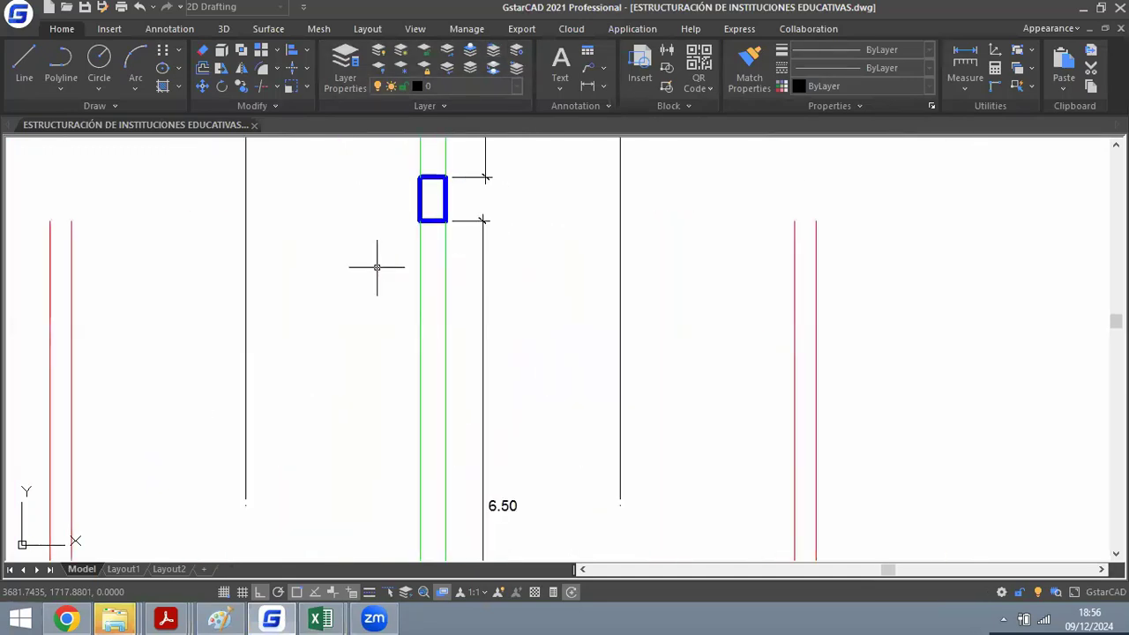
pyautogui.scroll(3, 422, 152)
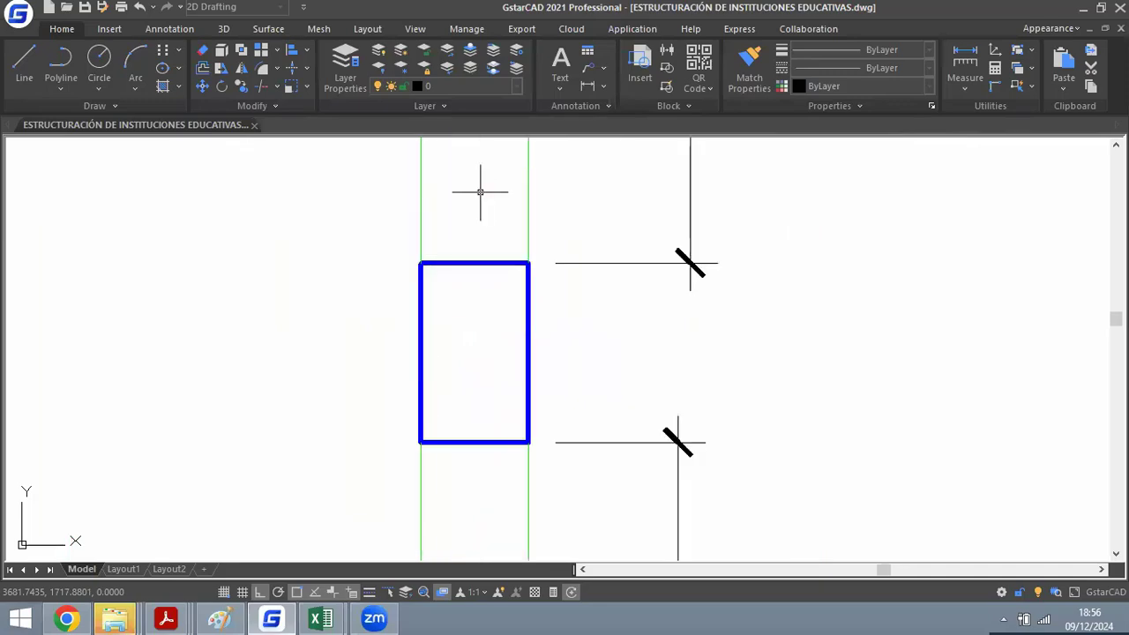
# Open the Windows Calculator, multiply 0.6 by 0.8, and minimize it to return to the drawing.
pyautogui.click(3, 619)
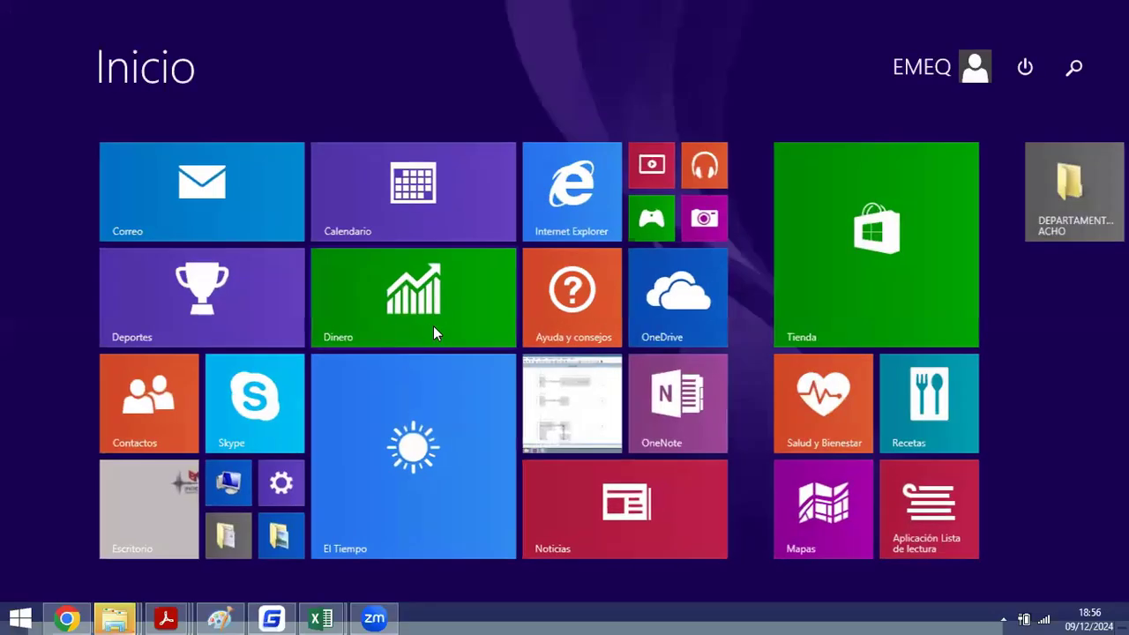
pyautogui.write('CAmtasia 9')
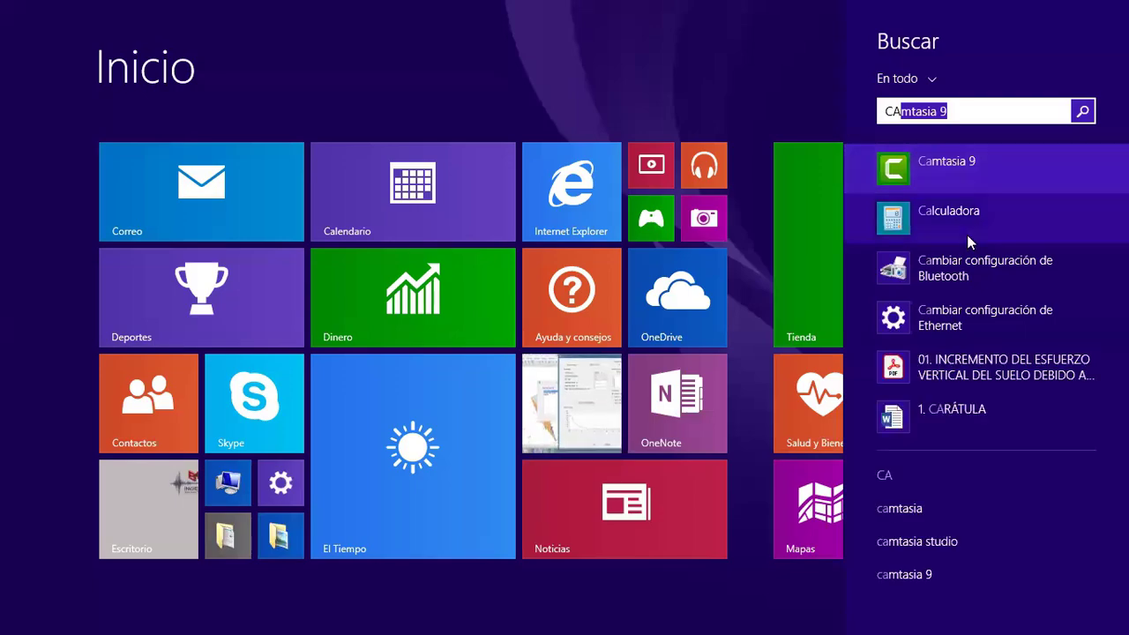
pyautogui.click(967, 233)
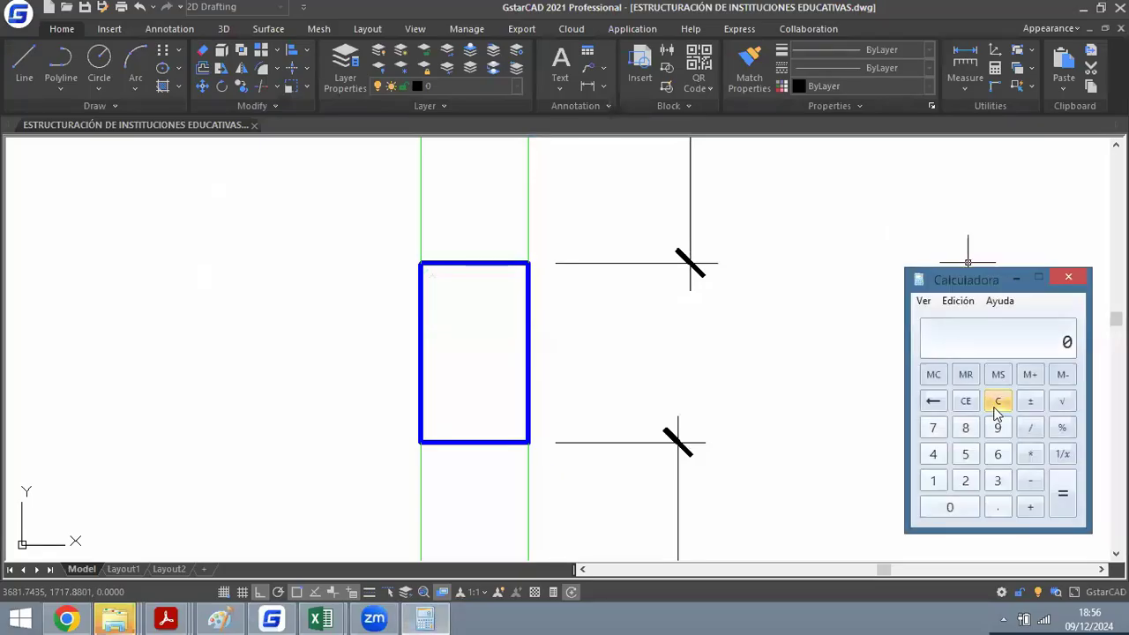
pyautogui.write('.')
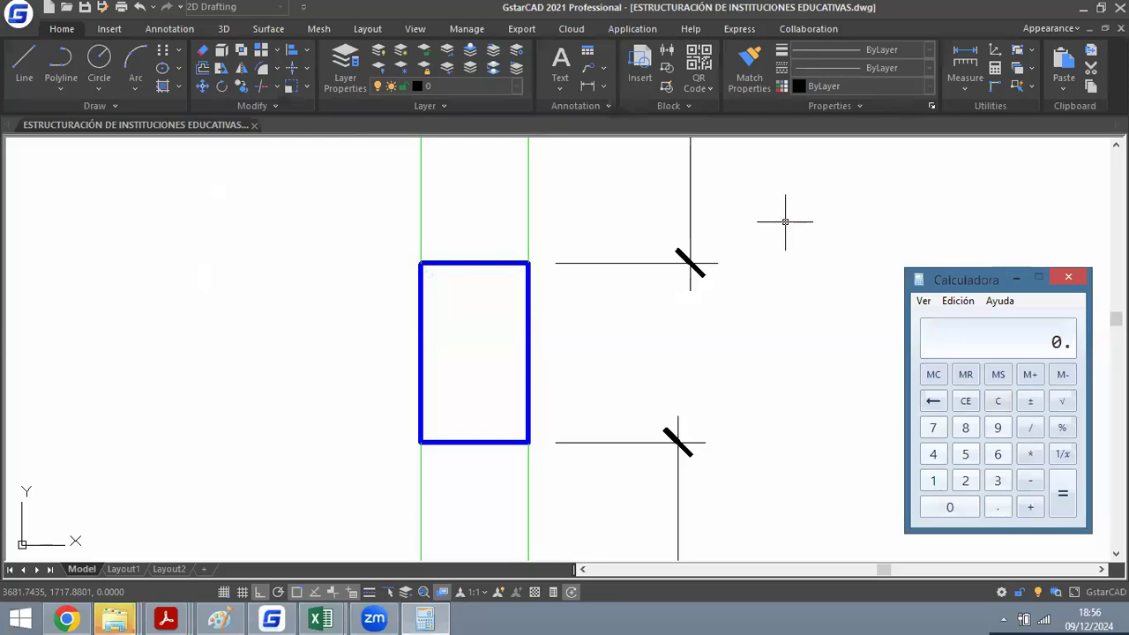
pyautogui.write('6')
pyautogui.write('.8')
pyautogui.press('Return')
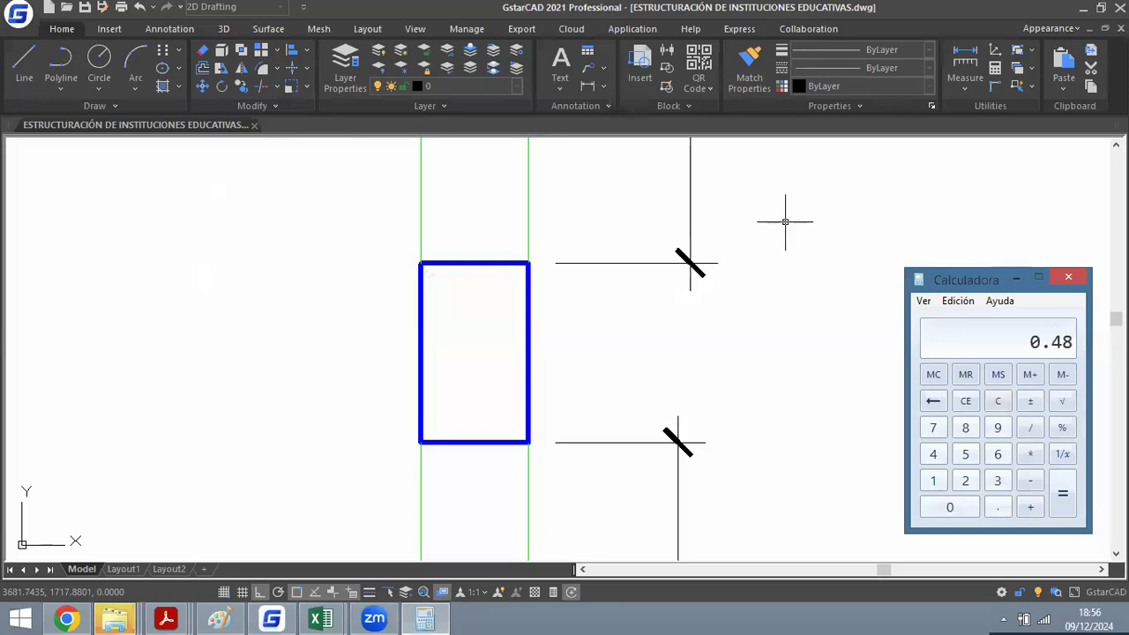
pyautogui.click(1016, 277)
# Add an aligned dimension for the depth of the column between the cantilever and the main span, in line with the cantilever's dimension.
pyautogui.scroll(-6, 561, 277)
pyautogui.scroll(5, 569, 269)
pyautogui.write('dal')
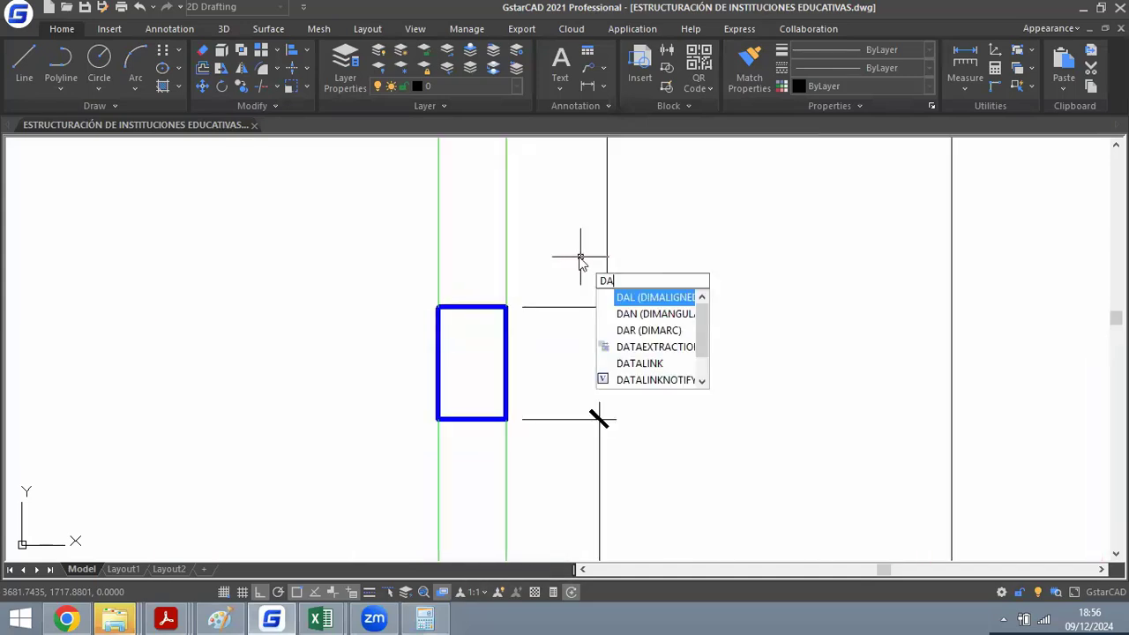
pyautogui.press('Return')
pyautogui.click(599, 417)
pyautogui.click(606, 307)
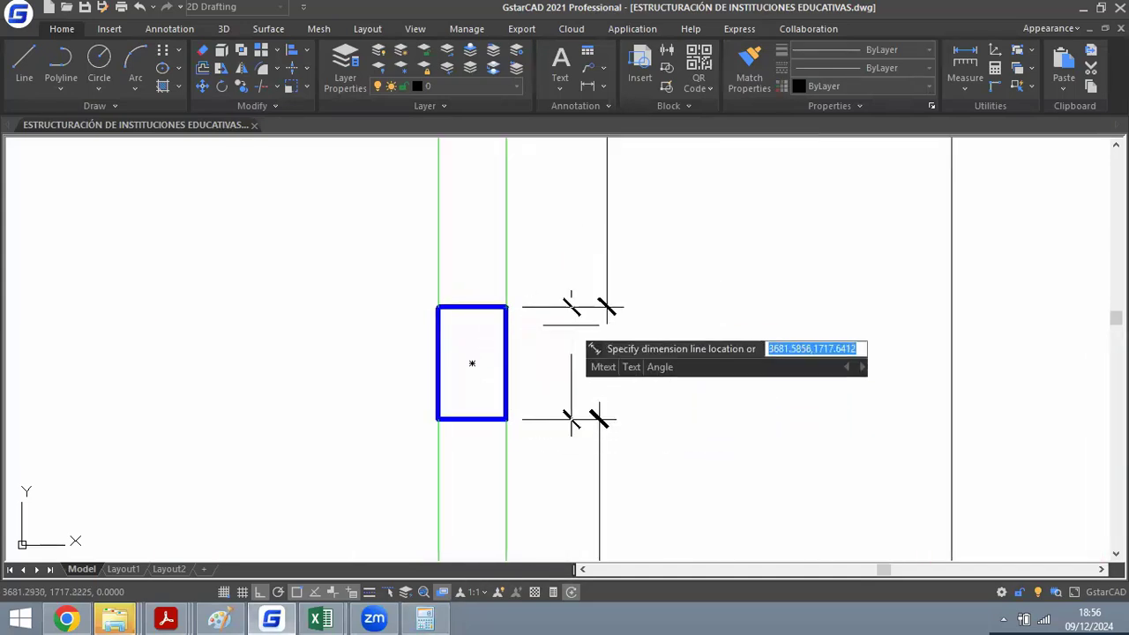
pyautogui.scroll(2, 580, 326)
pyautogui.click(627, 295)
pyautogui.scroll(-2, 570, 287)
pyautogui.scroll(2, 619, 279)
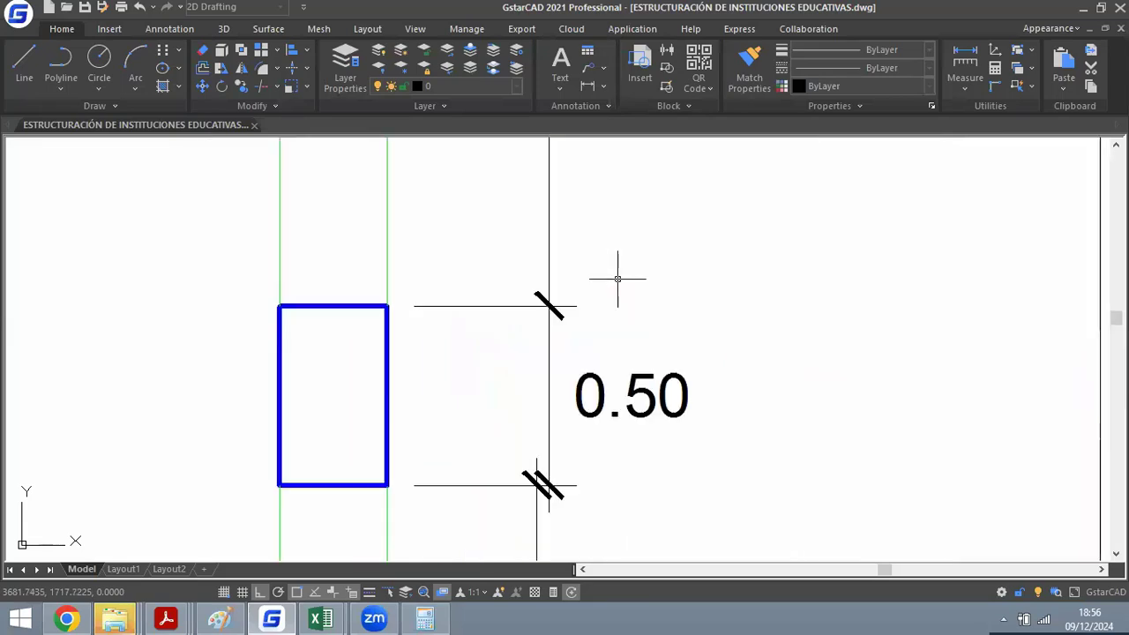
# Examine the dimensioned cantilever, its supporting column and the main span, along with the free area beside them.
pyautogui.scroll(-5, 642, 308)
pyautogui.scroll(-2, 630, 298)
pyautogui.scroll(3, 653, 314)
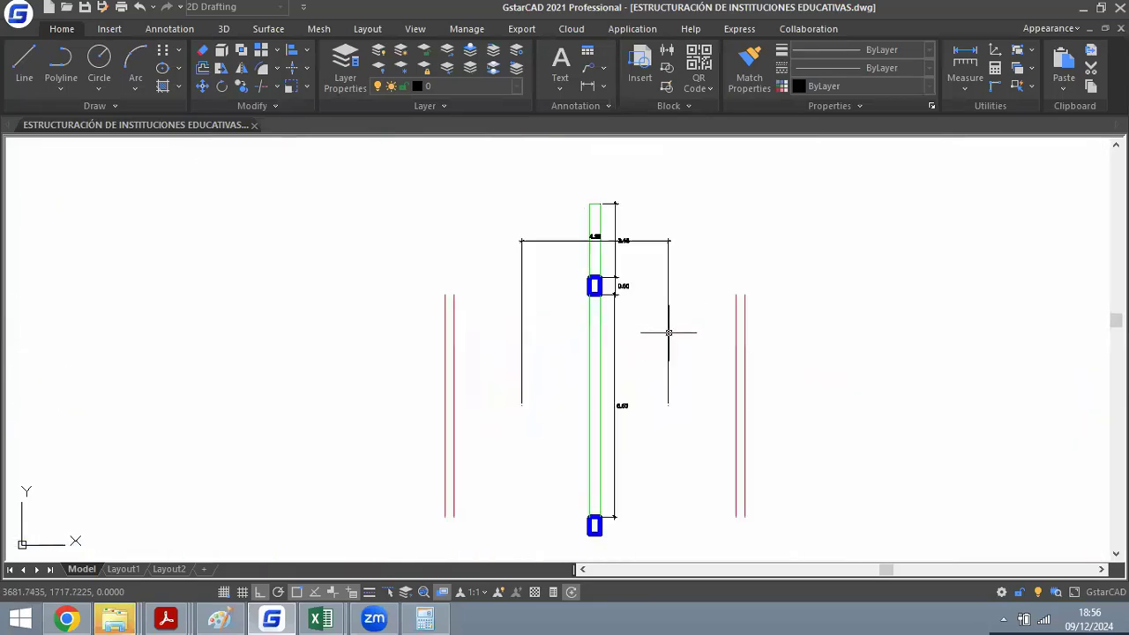
pyautogui.scroll(5, 610, 220)
pyautogui.scroll(-5, 582, 212)
pyautogui.scroll(3, 503, 215)
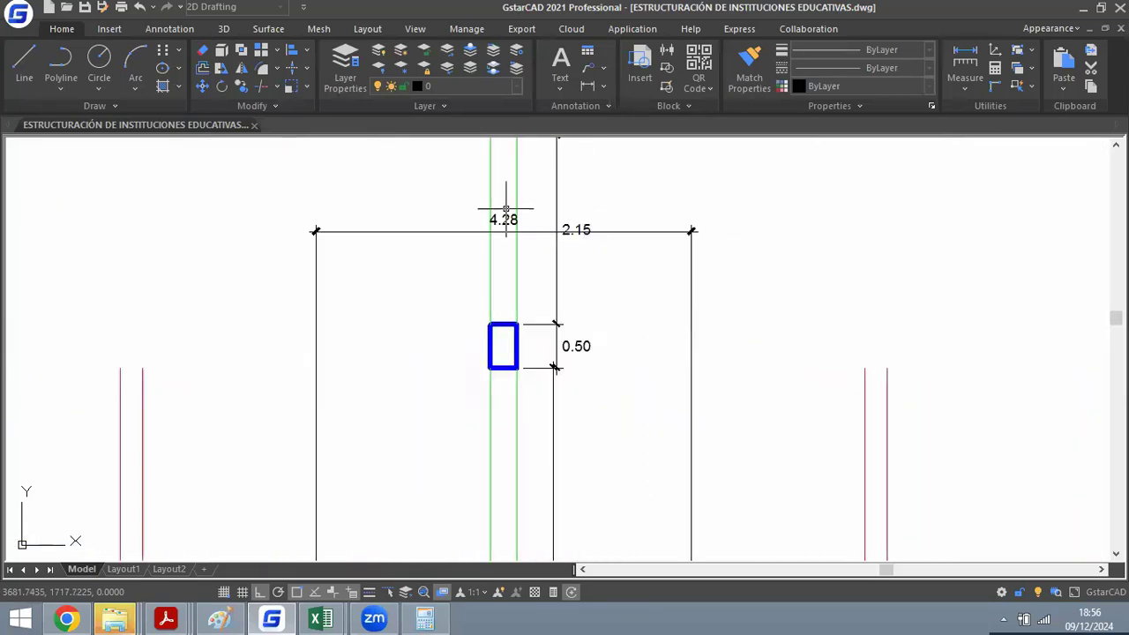
pyautogui.scroll(-1, 585, 206)
pyautogui.scroll(-3, 540, 256)
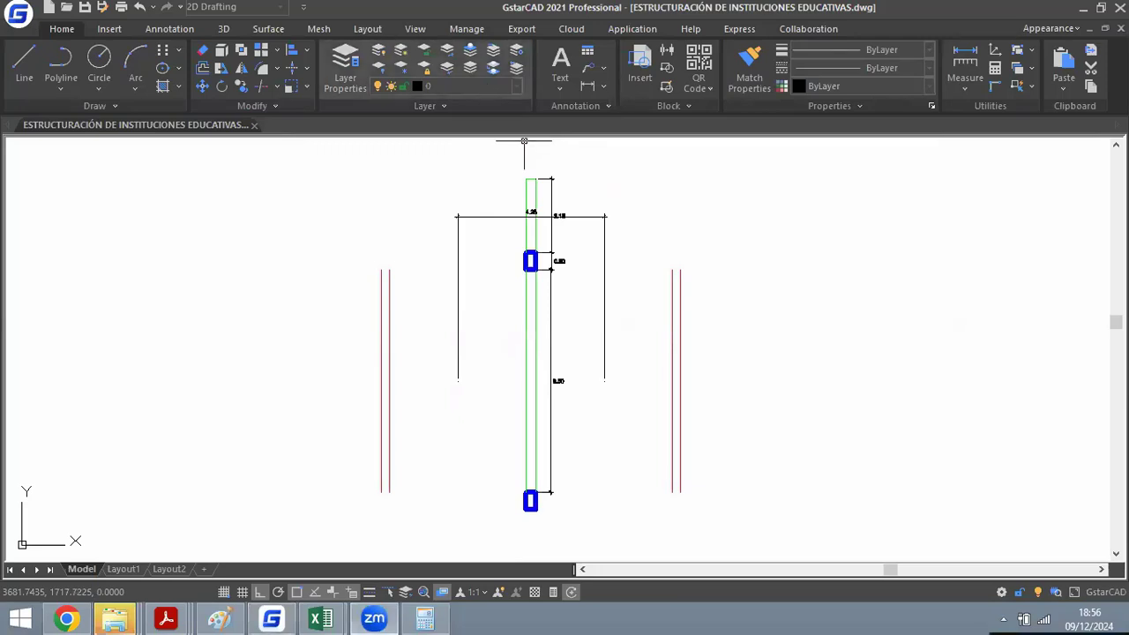
pyautogui.scroll(5, 538, 196)
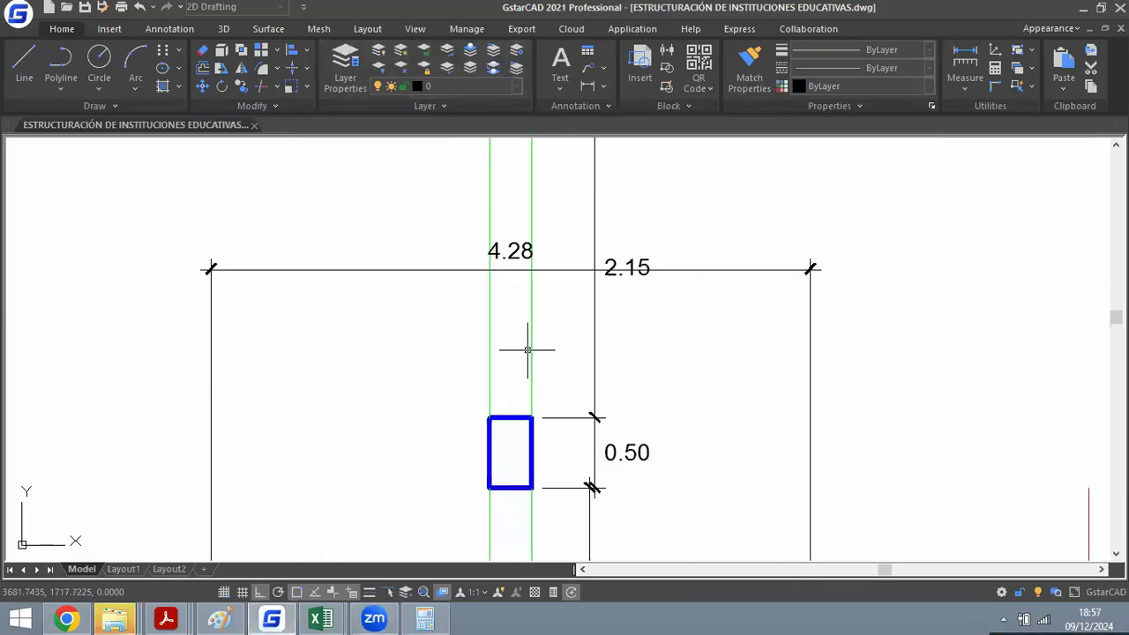
pyautogui.scroll(-2, 527, 350)
pyautogui.scroll(2, 535, 309)
pyautogui.scroll(-2, 534, 310)
pyautogui.scroll(2, 523, 269)
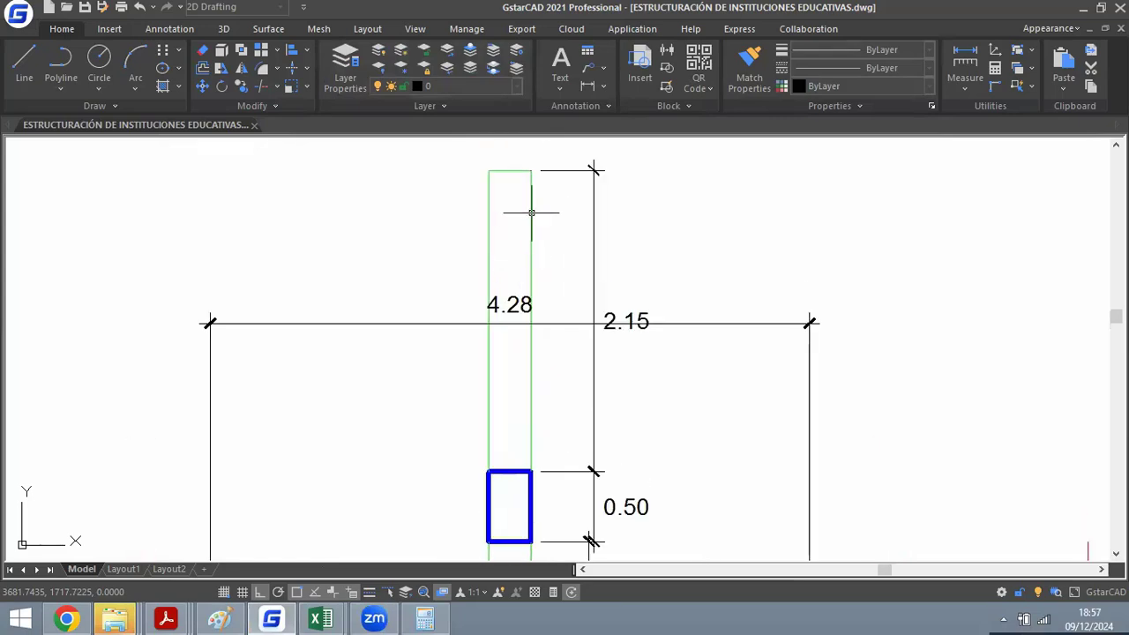
pyautogui.scroll(-3, 383, 231)
pyautogui.scroll(-2, 618, 207)
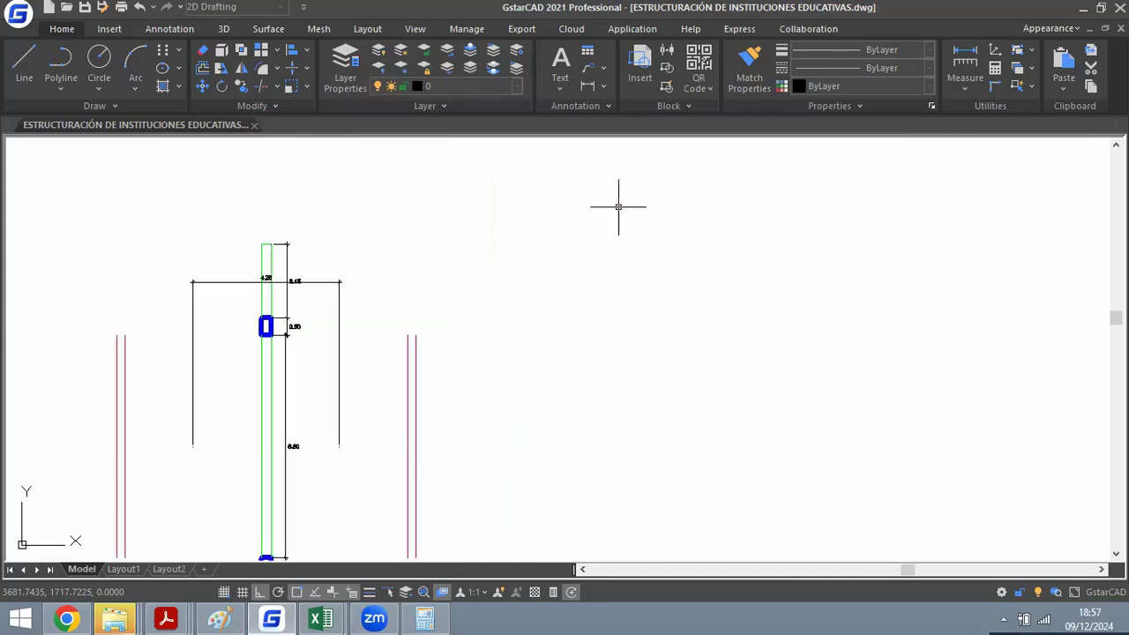
pyautogui.scroll(4, 571, 224)
pyautogui.scroll(-4, 612, 332)
pyautogui.scroll(2, 498, 312)
pyautogui.write('l')
pyautogui.press('Return')
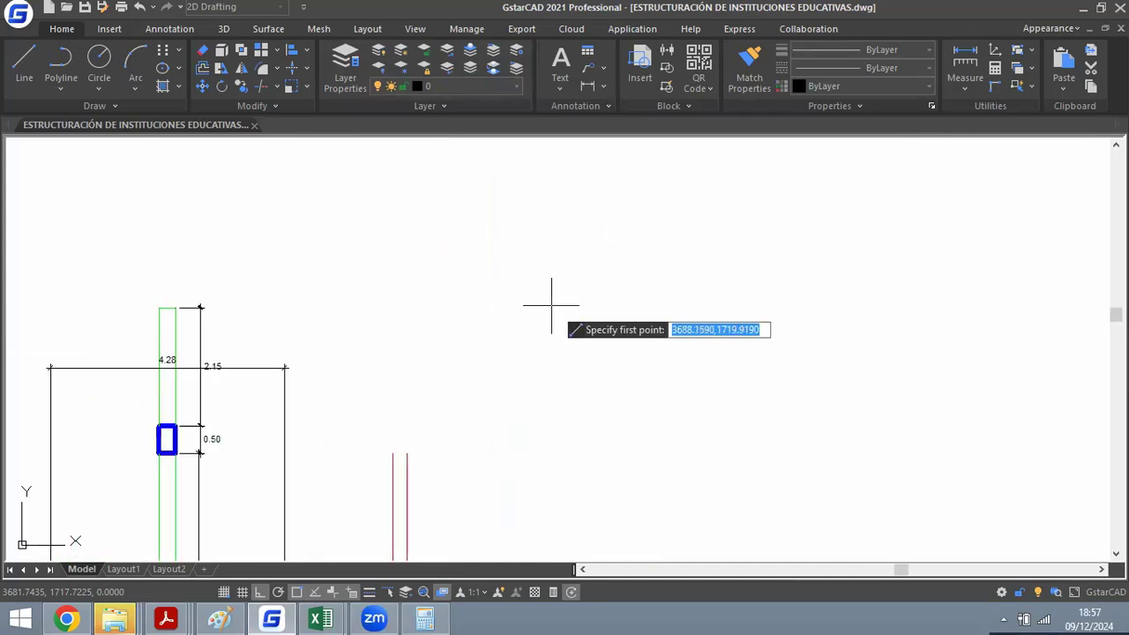
pyautogui.scroll(-4, 507, 289)
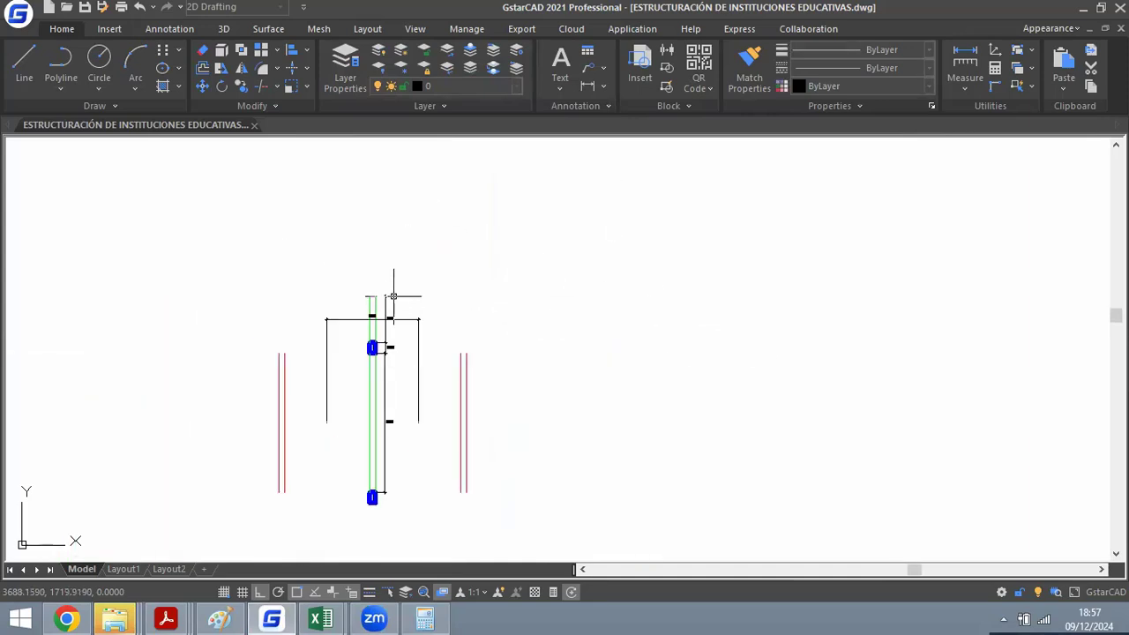
pyautogui.scroll(2, 448, 317)
pyautogui.scroll(-4, 433, 323)
pyautogui.write('CO')
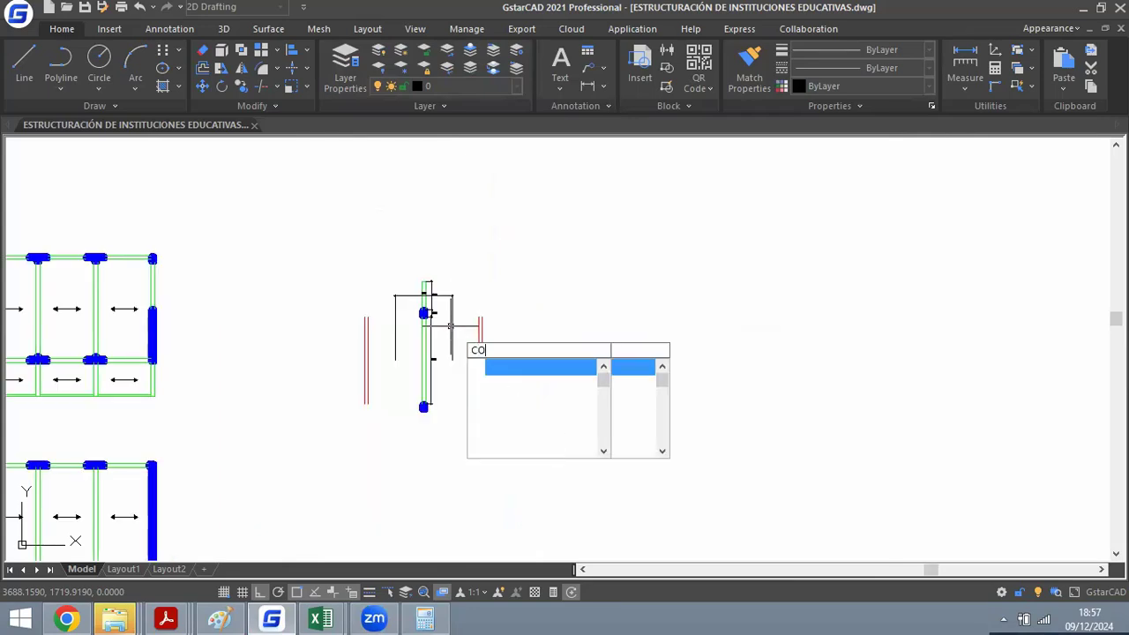
pyautogui.press('Escape')
# Copy the green beam and its two blue columns, without the dimensions, horizontally into the empty area right of the original.
pyautogui.scroll(3, 430, 339)
pyautogui.scroll(-2, 421, 250)
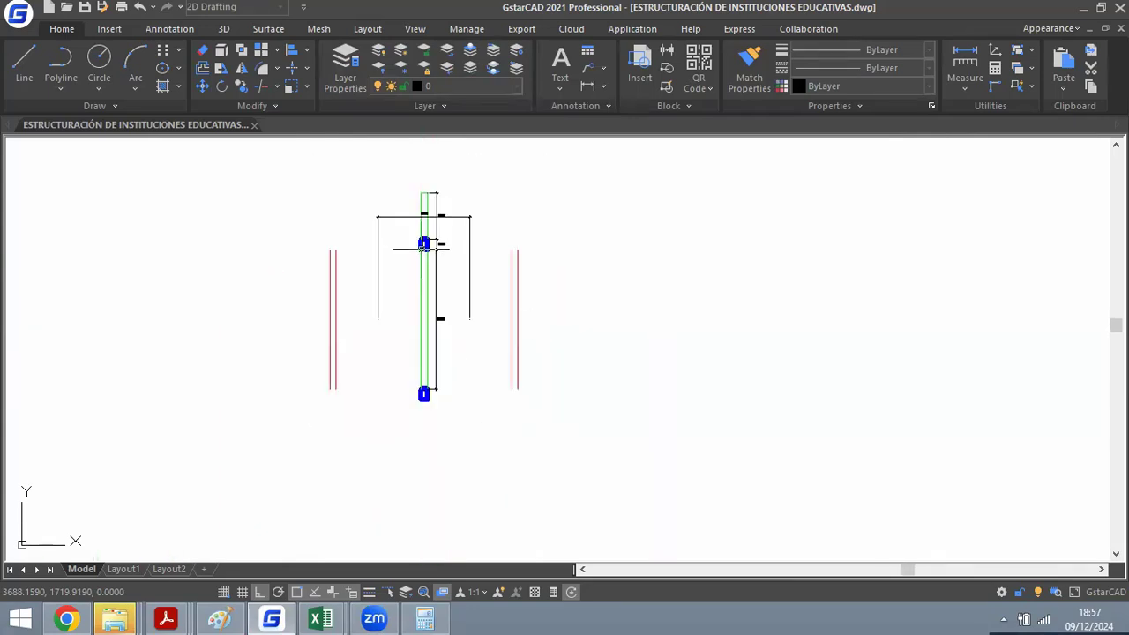
pyautogui.write('CO')
pyautogui.press('Return')
pyautogui.click(410, 174)
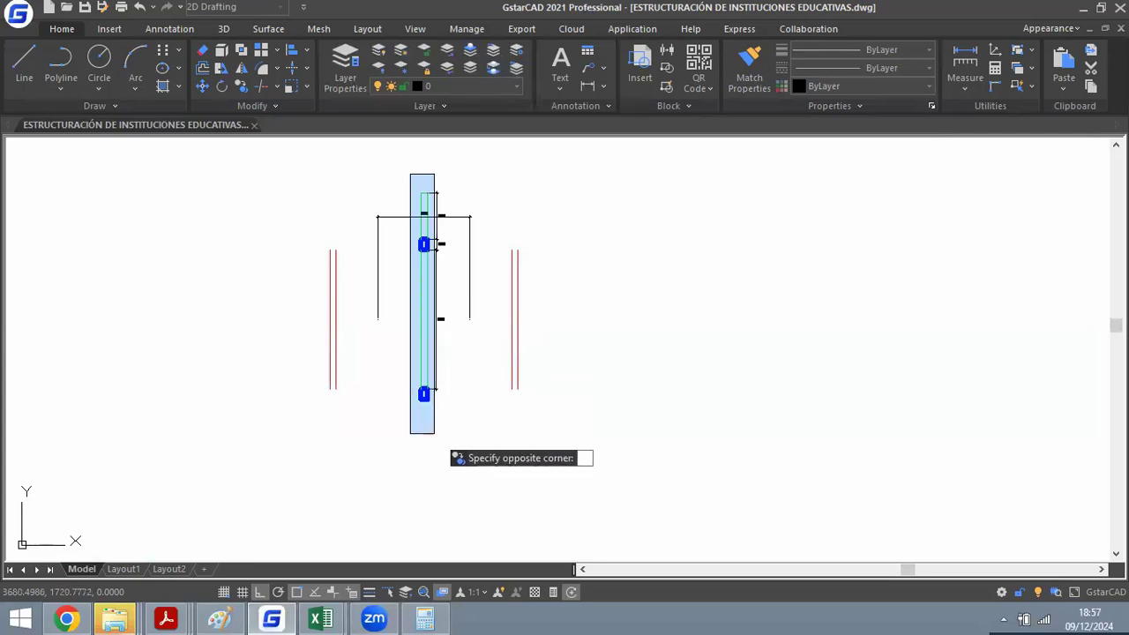
pyautogui.click(436, 434)
pyautogui.press('Return')
pyautogui.click(439, 416)
pyautogui.click(877, 410)
pyautogui.press('Escape')
pyautogui.scroll(-2, 647, 338)
pyautogui.scroll(2, 841, 320)
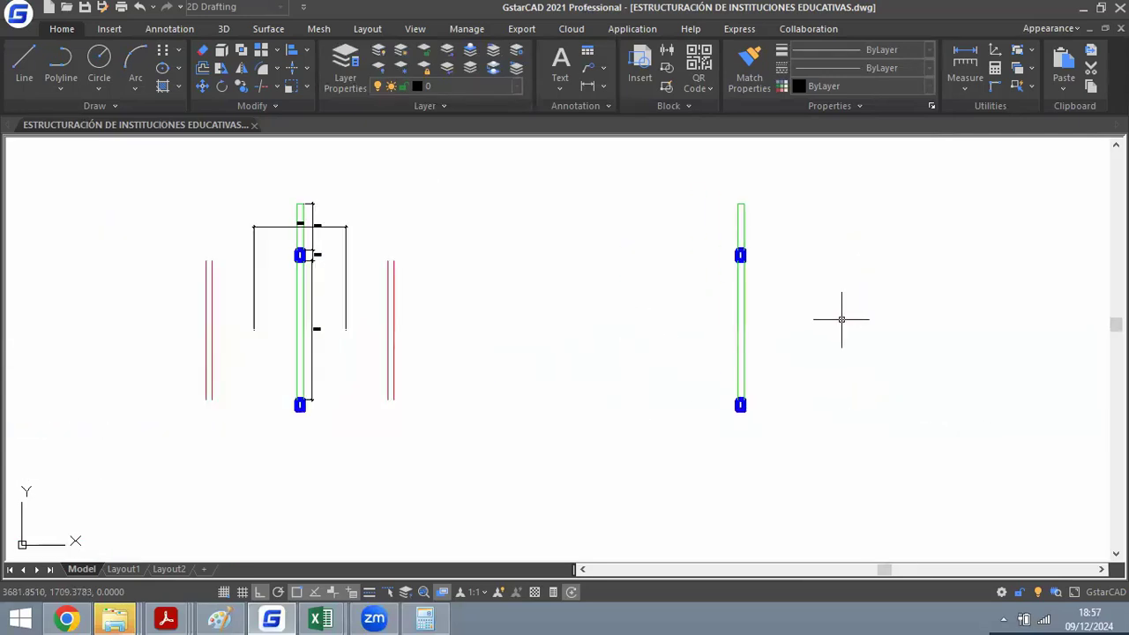
# Rotate the copied beam and columns by -90 degrees about a base point on the column beside the cantilever.
pyautogui.write('RO')
pyautogui.press('Return')
pyautogui.click(917, 197)
pyautogui.click(650, 497)
pyautogui.press('Return')
pyautogui.click(741, 256)
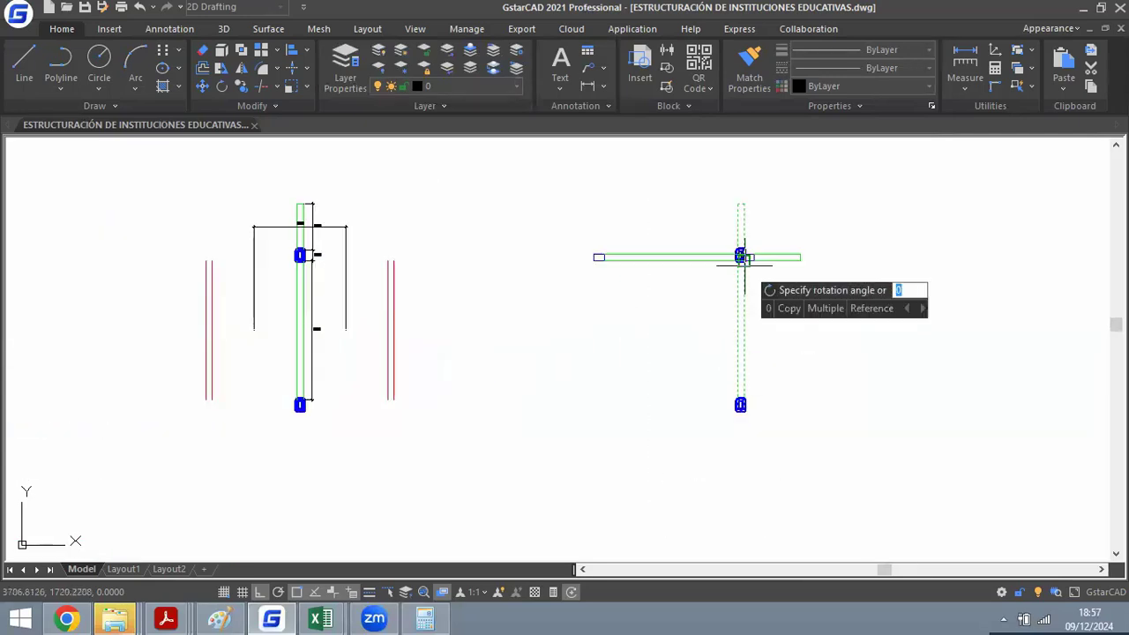
pyautogui.write('-90')
pyautogui.press('Return')
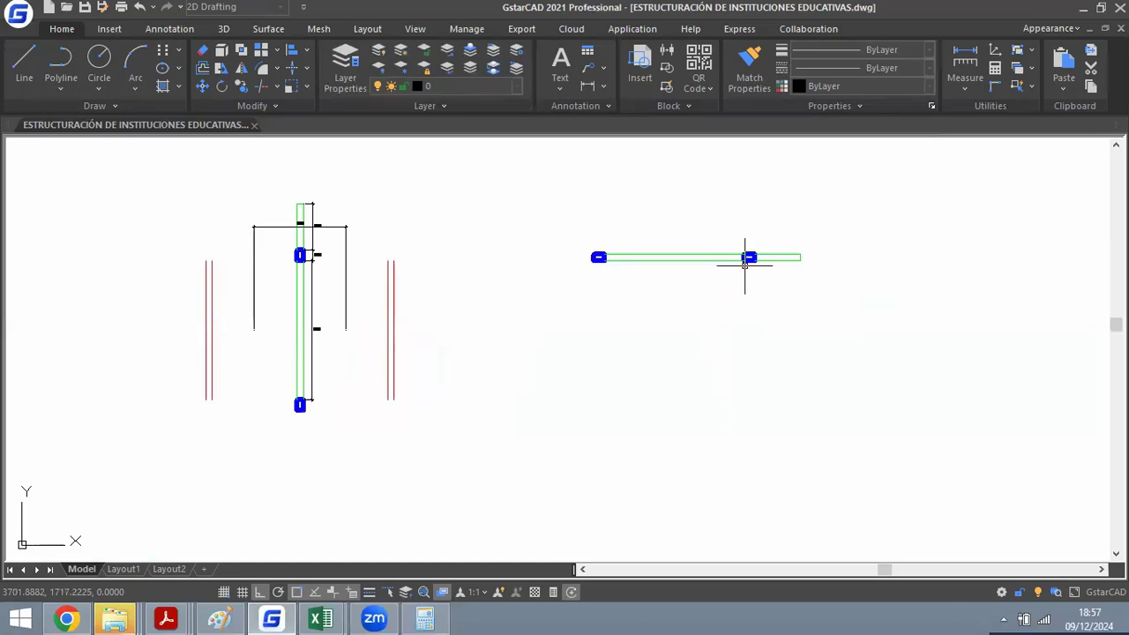
# Draw two vertical lines about 4 units long downward from both edges of the rotated copy's outer column, at the beam's supported end.
pyautogui.scroll(-2, 503, 245)
pyautogui.scroll(3, 633, 202)
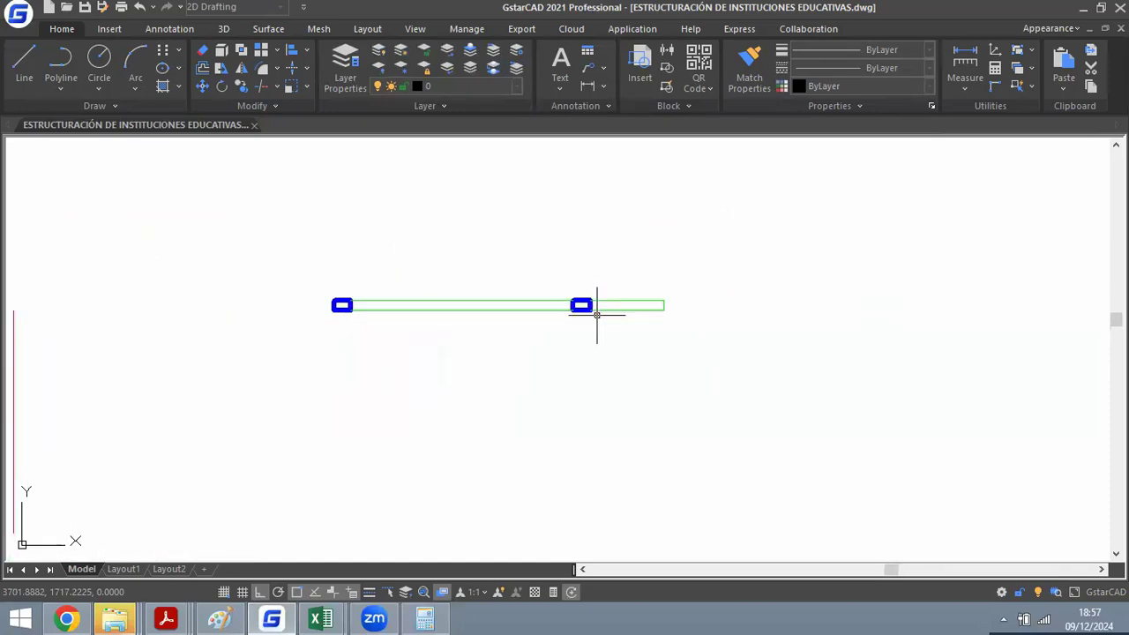
pyautogui.scroll(-2, 666, 252)
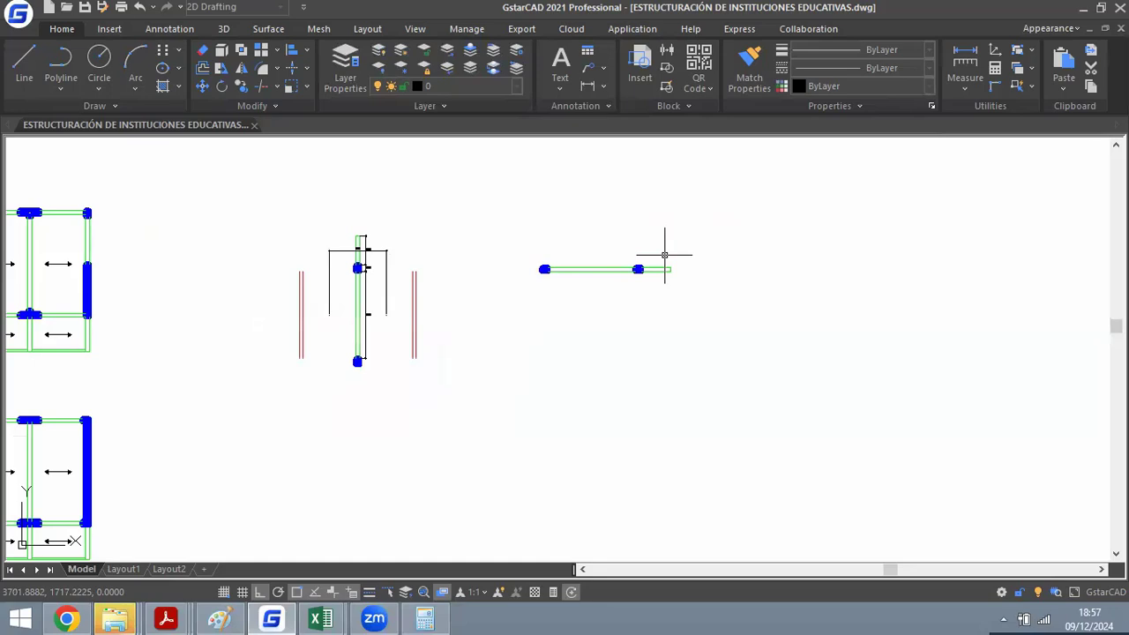
pyautogui.scroll(4, 639, 260)
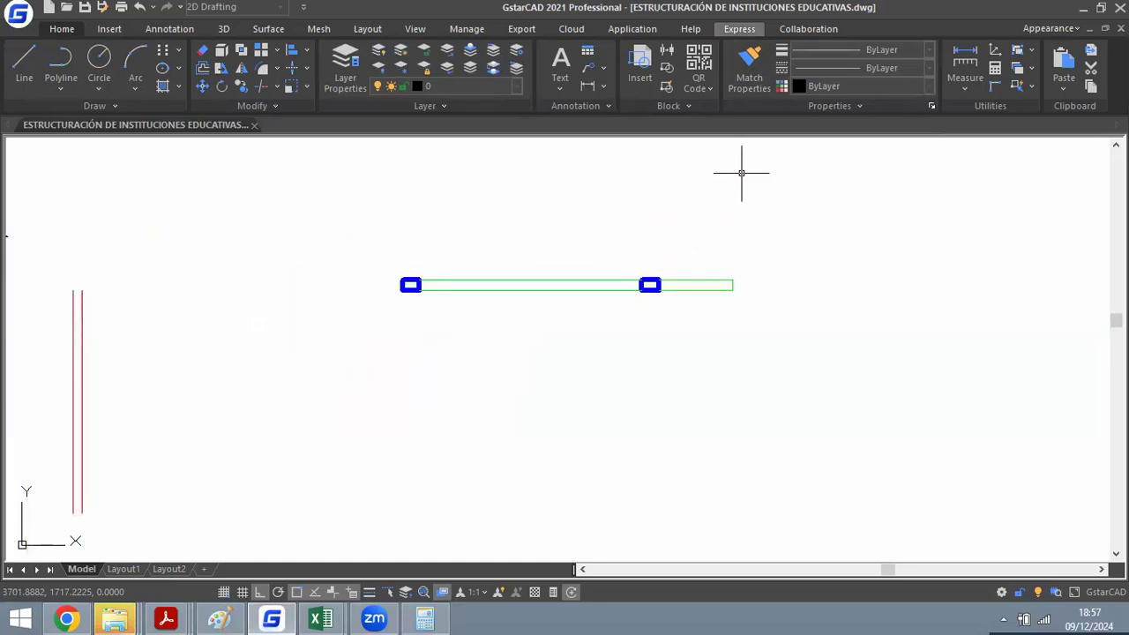
pyautogui.moveTo(422, 308); pyautogui.dragTo(441, 279, button='middle')
pyautogui.scroll(-1, 441, 278)
pyautogui.write('l')
pyautogui.press('space')
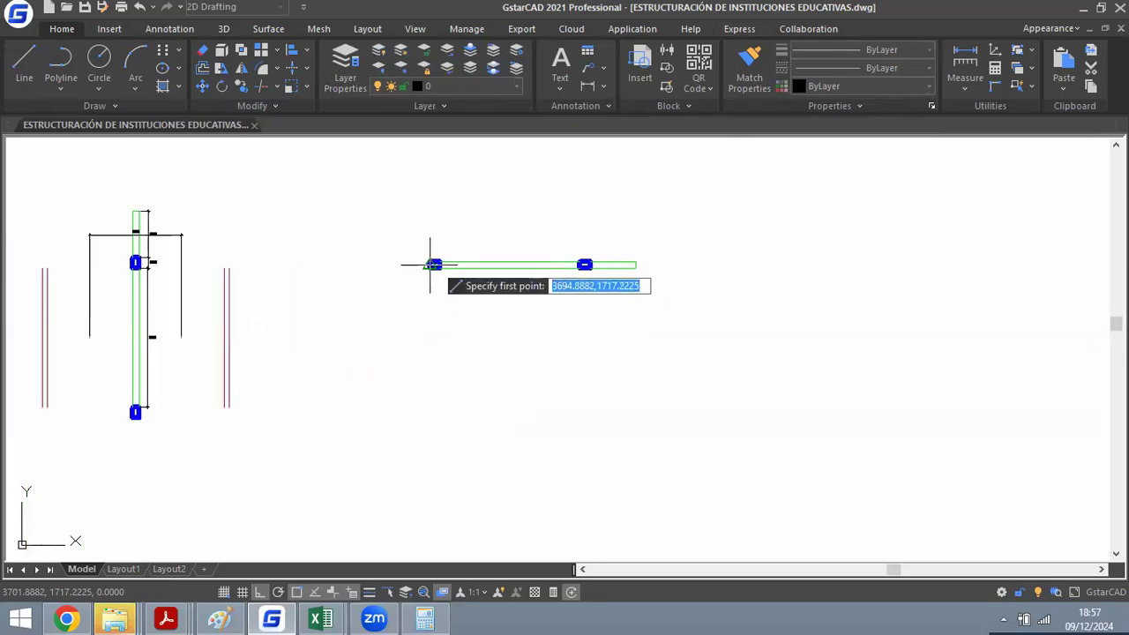
pyautogui.scroll(2, 428, 264)
pyautogui.click(432, 261)
pyautogui.click(435, 479)
pyautogui.press('space')
pyautogui.press('space')
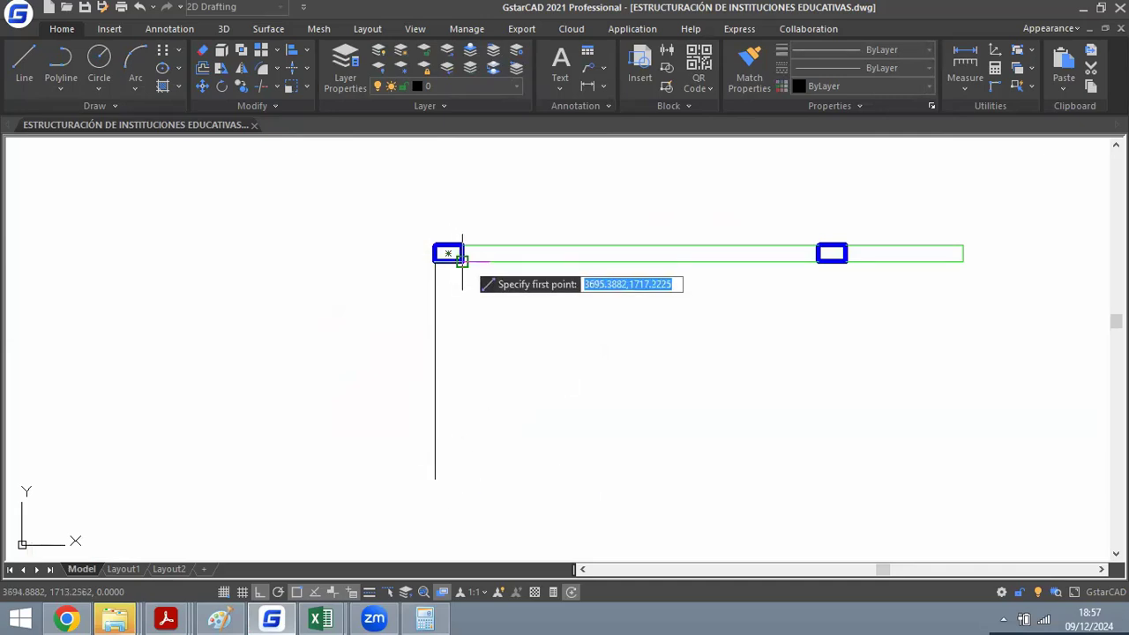
pyautogui.click(461, 258)
pyautogui.click(503, 490)
pyautogui.press('space')
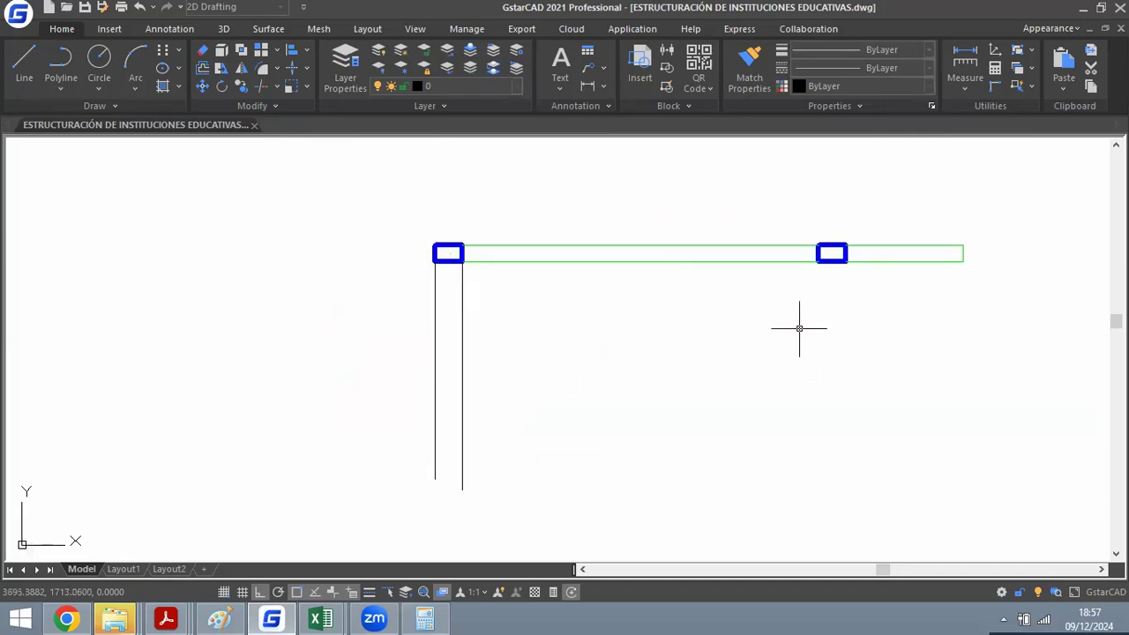
# Draw matching vertical lines downward from both edges of the column beside the cantilever and from the cantilever's free end.
pyautogui.press('space')
pyautogui.click(819, 262)
pyautogui.click(820, 488)
pyautogui.press('space')
pyautogui.press('space')
pyautogui.click(846, 262)
pyautogui.click(865, 489)
pyautogui.press('space')
pyautogui.press('space')
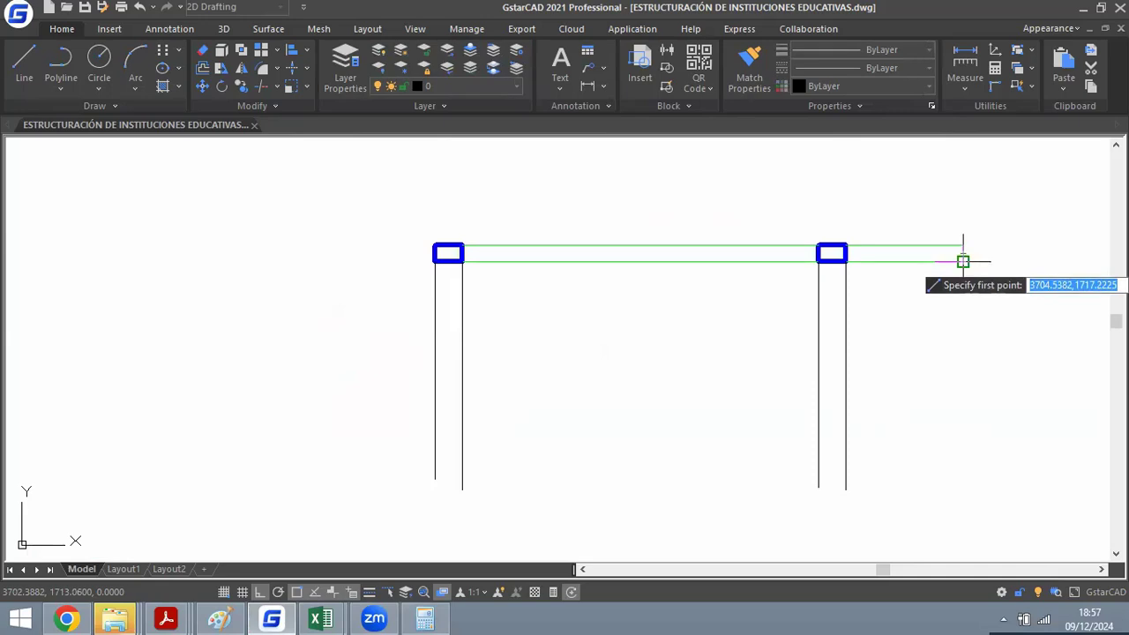
pyautogui.click(963, 261)
pyautogui.click(969, 481)
pyautogui.press('space')
# Draw a horizontal line across all the vertical lines and offset it about 0.6 units downward to form the beam's depth.
pyautogui.write('l')
pyautogui.press('space')
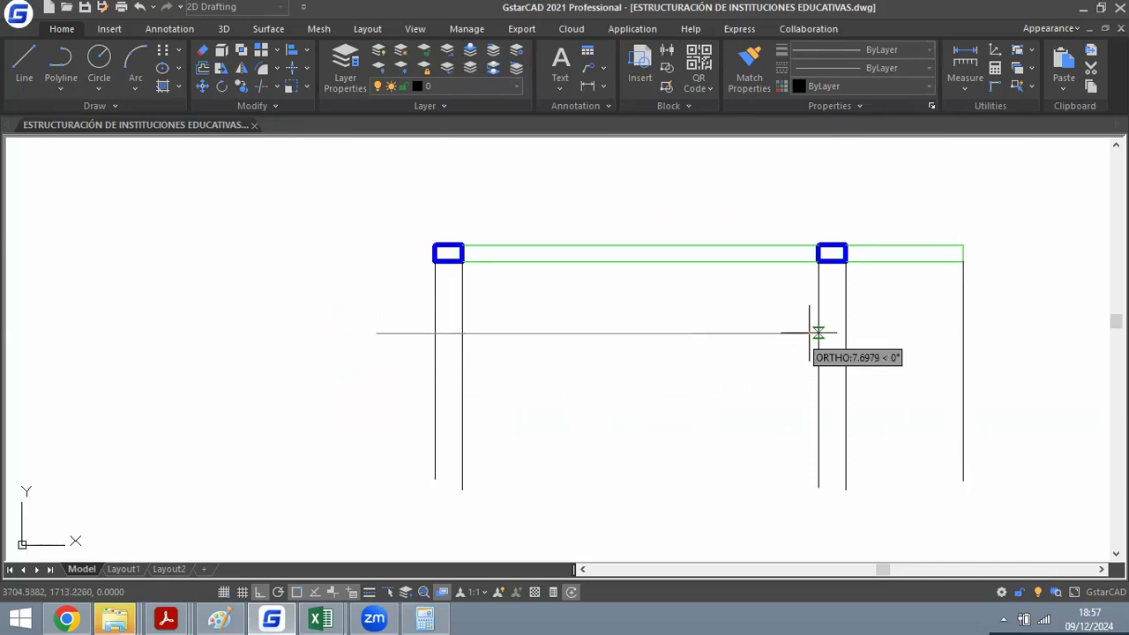
pyautogui.click(1011, 327)
pyautogui.press('space')
pyautogui.write('o')
pyautogui.press('space')
pyautogui.press('space')
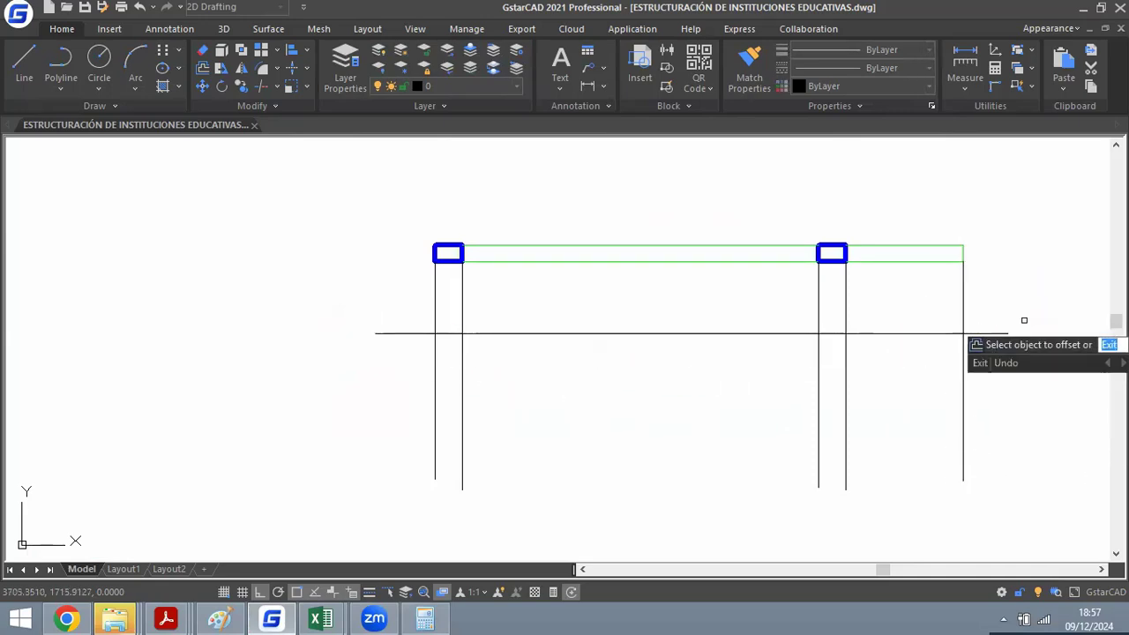
pyautogui.click(757, 334)
pyautogui.click(769, 380)
# Trim the two horizontal beam lines where they overhang and cross the outer column.
pyautogui.press('space')
pyautogui.write('tr')
pyautogui.press('space')
pyautogui.press('space')
pyautogui.click(405, 301)
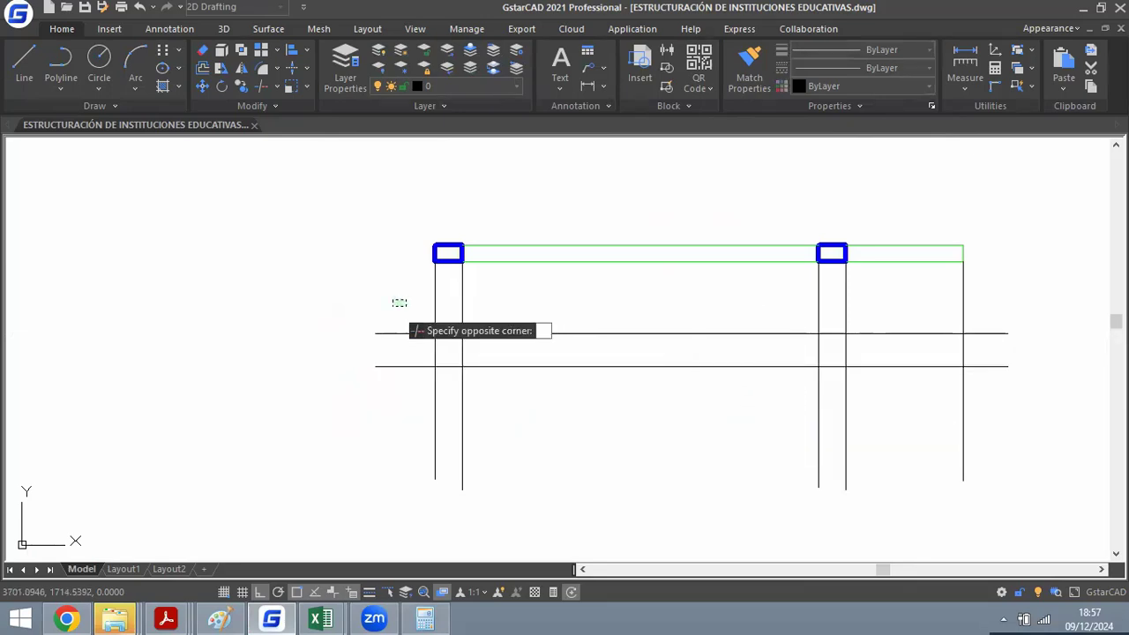
pyautogui.click(403, 282)
pyautogui.click(353, 421)
pyautogui.scroll(2, 462, 340)
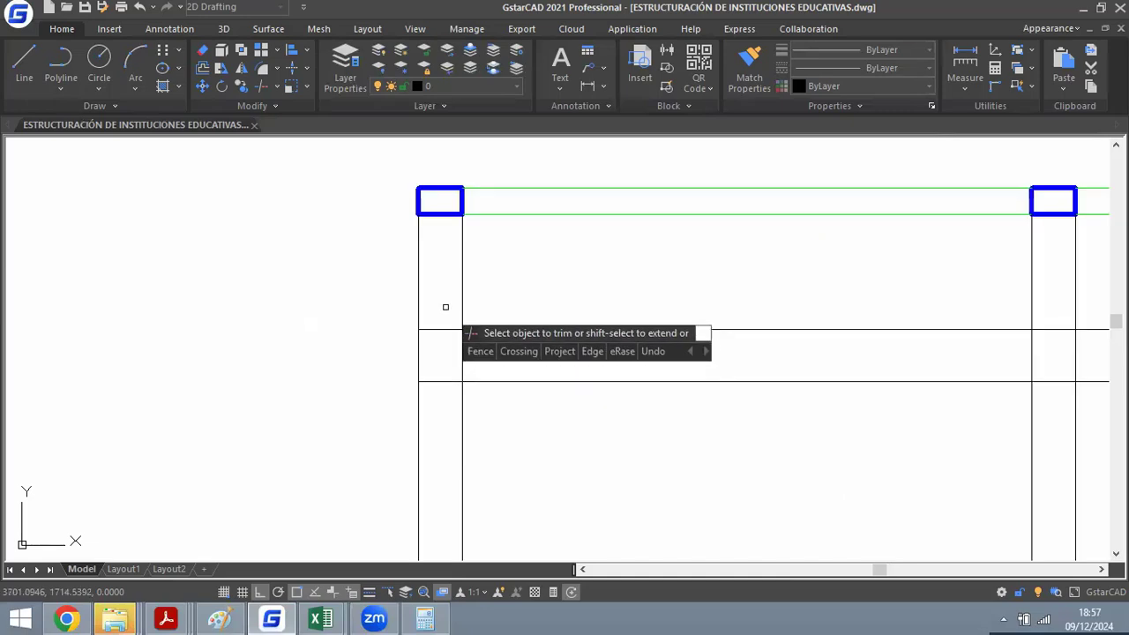
pyautogui.click(447, 308)
pyautogui.click(427, 402)
# Trim the beam lines inside the column beside the cantilever and the main span's column edges between the beam lines.
pyautogui.scroll(-2, 427, 355)
pyautogui.scroll(1, 674, 347)
pyautogui.click(669, 328)
pyautogui.click(665, 379)
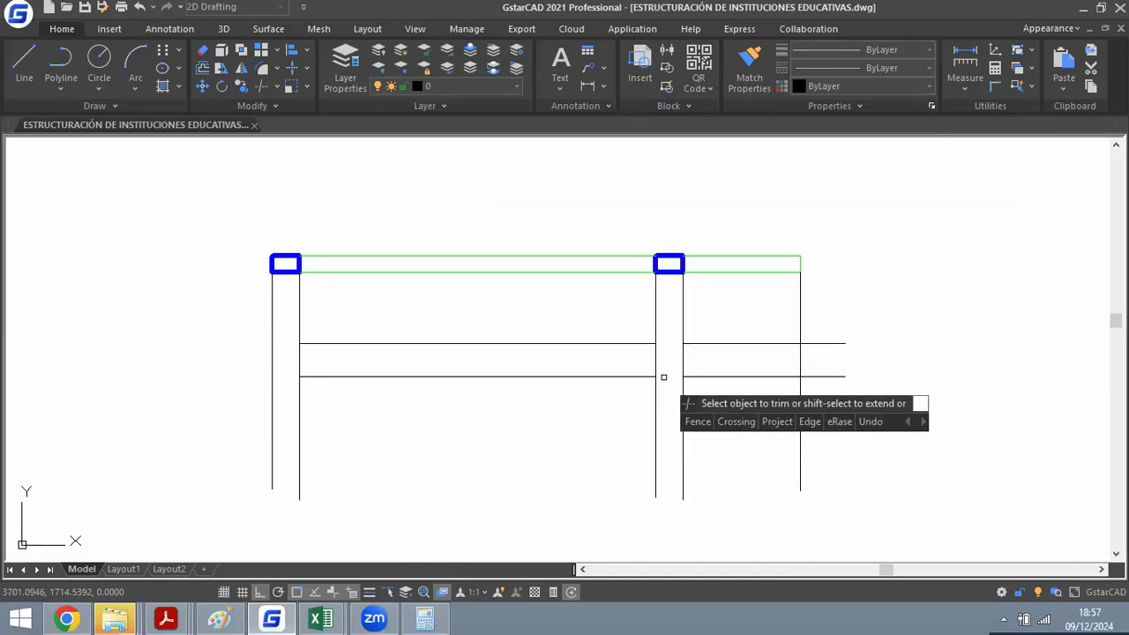
pyautogui.click(665, 358)
pyautogui.click(275, 354)
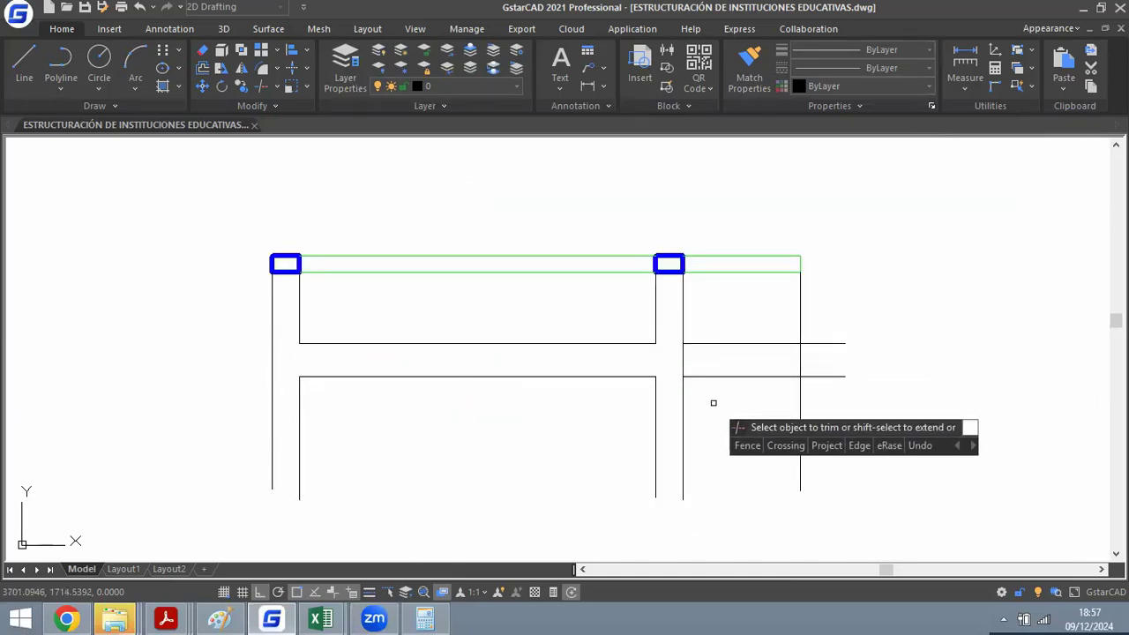
pyautogui.scroll(-3, 568, 332)
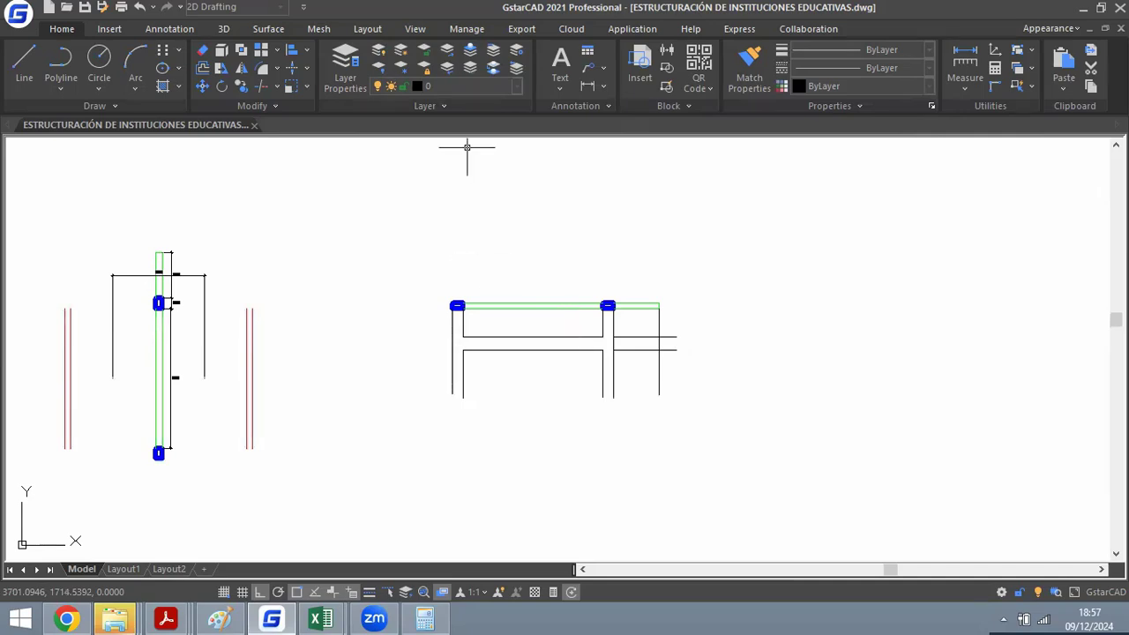
pyautogui.scroll(3, 528, 371)
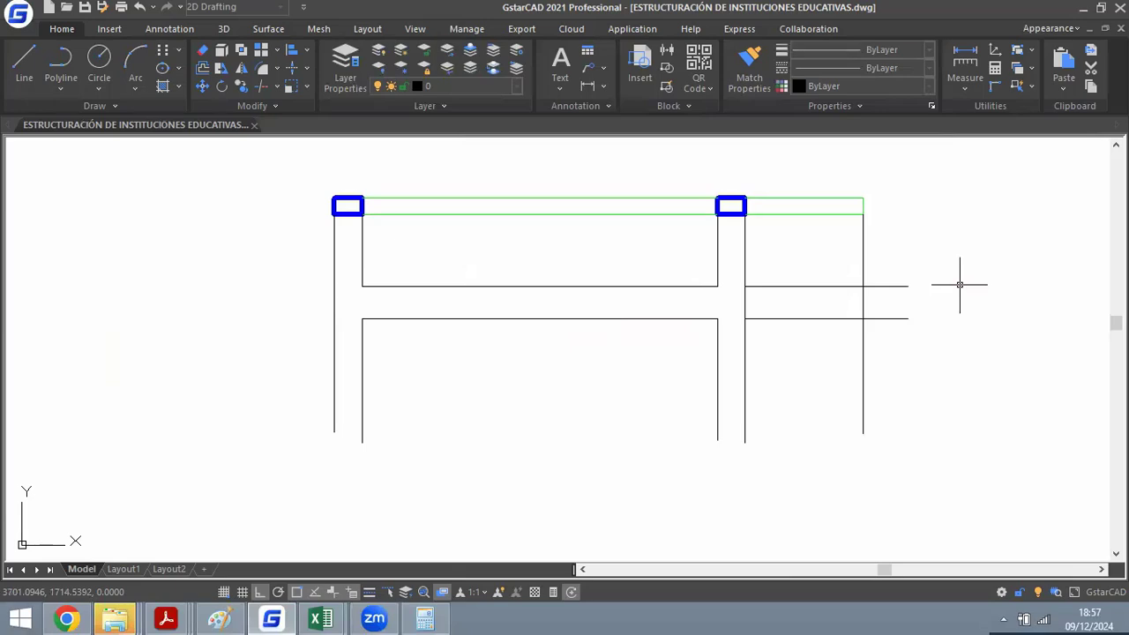
# Offset the main span's top beam line about 3.3 units downward to create the ground line.
pyautogui.press('Return')
pyautogui.write('.15')
pyautogui.press('Return')
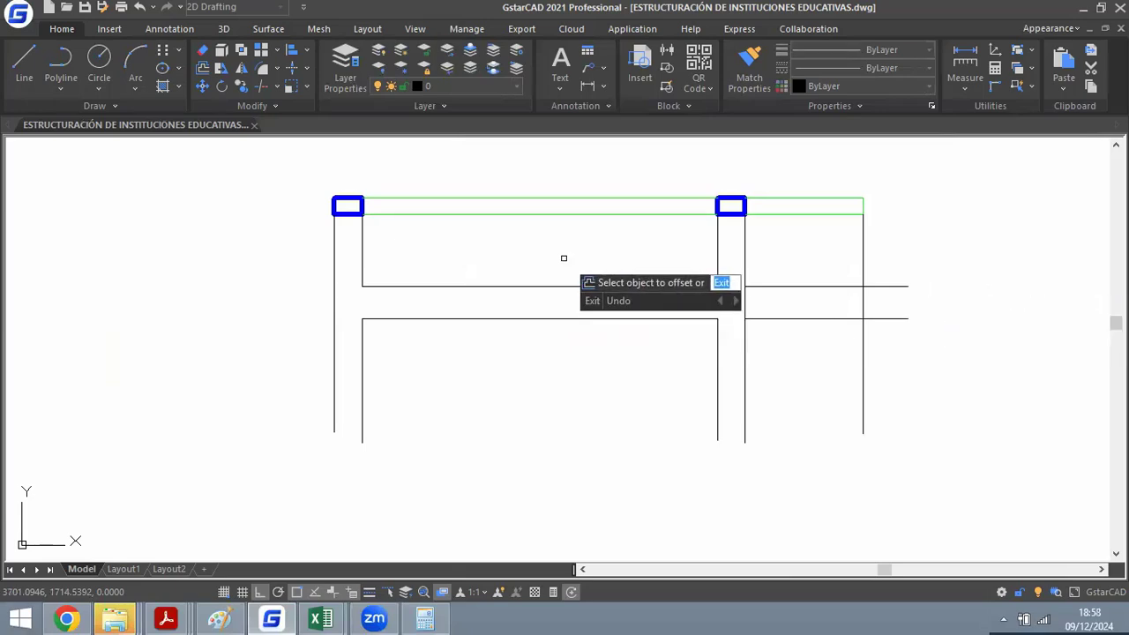
pyautogui.click(602, 286)
pyautogui.click(618, 345)
pyautogui.scroll(-3, 620, 287)
pyautogui.press('Escape')
pyautogui.scroll(4, 613, 324)
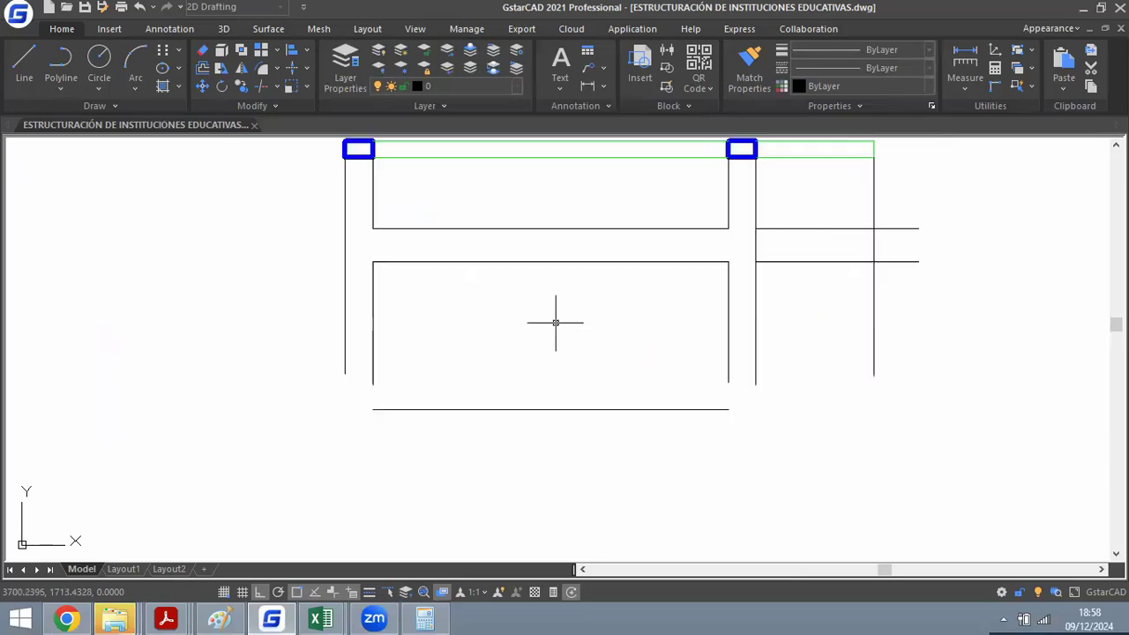
# Lengthen the ground line at both ends so it runs past the outer faces of both columns.
pyautogui.click(603, 357)
pyautogui.click(582, 423)
pyautogui.click(728, 409)
pyautogui.click(823, 409)
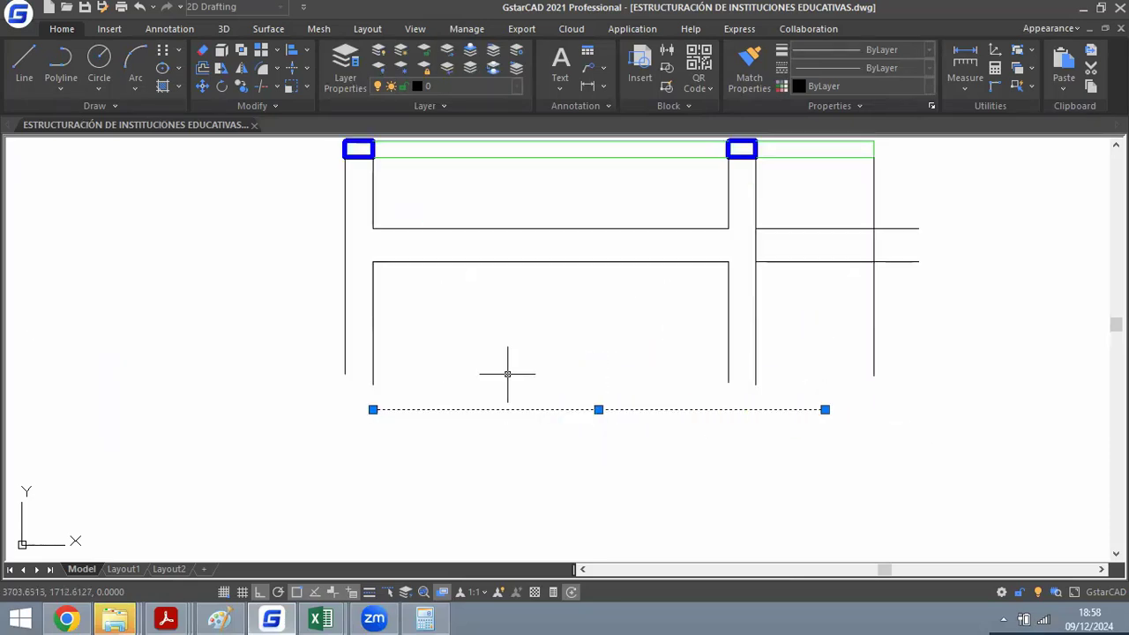
pyautogui.press('Escape')
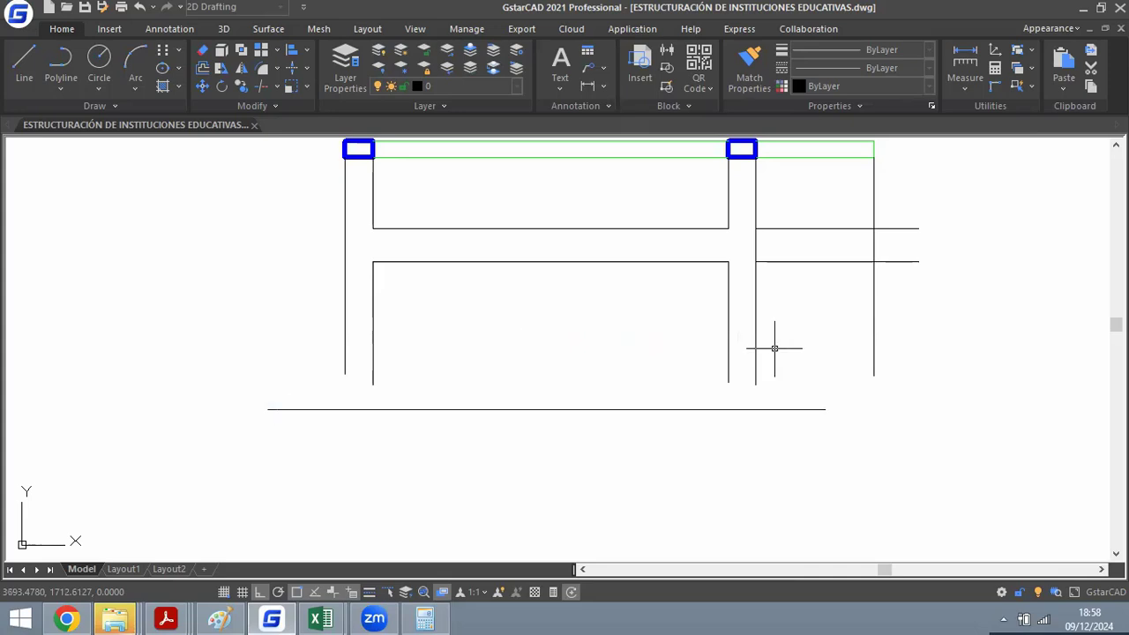
# Extend the four vertical column edges down to the ground line.
pyautogui.write('ex')
pyautogui.press('space')
pyautogui.press('space')
pyautogui.press('space')
pyautogui.press('space')
pyautogui.press('space')
pyautogui.click(781, 363)
pyautogui.click(270, 373)
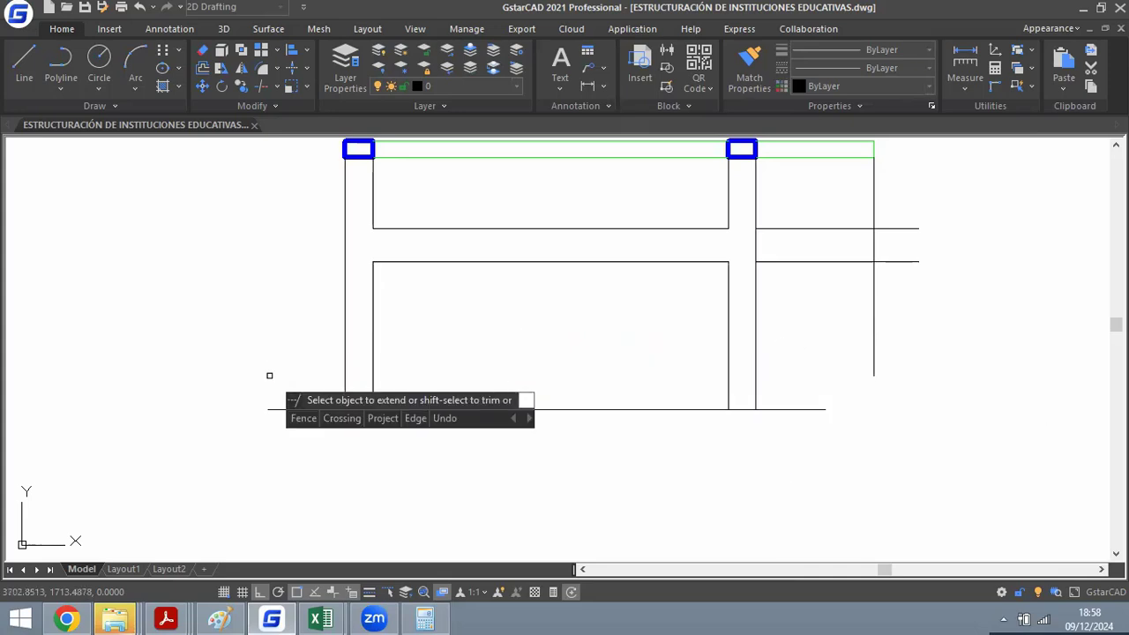
pyautogui.press('space')
# Measure the height from the main beam's top line to the ground line.
pyautogui.write('da')
pyautogui.press('space')
pyautogui.click(593, 229)
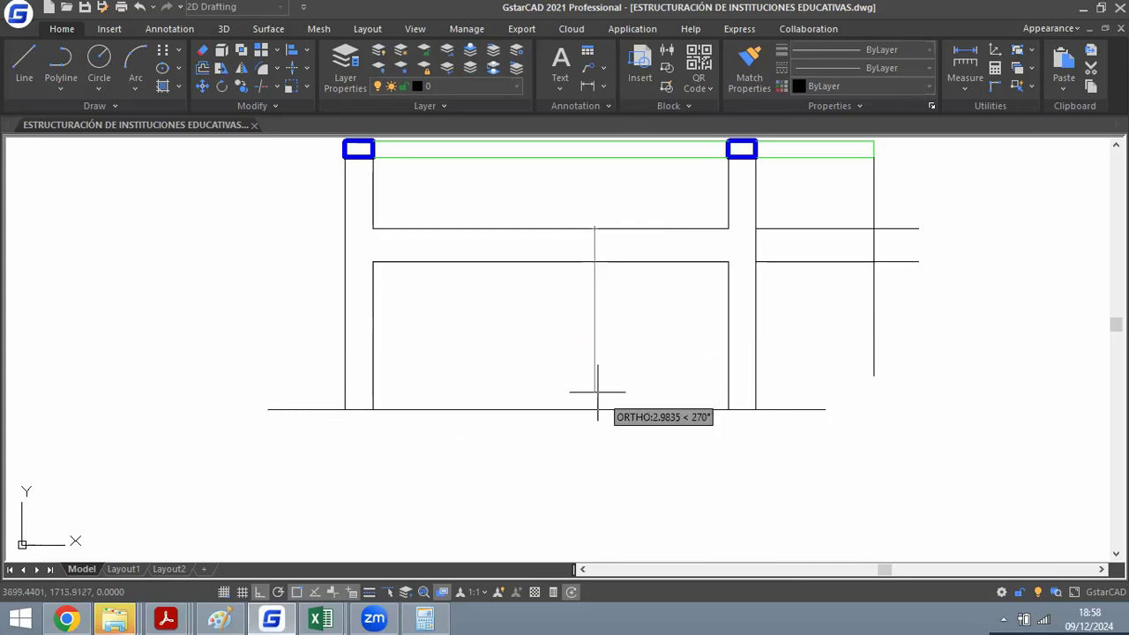
pyautogui.click(598, 409)
pyautogui.scroll(5, 602, 319)
pyautogui.scroll(-6, 512, 339)
pyautogui.press('Escape')
pyautogui.scroll(4, 525, 289)
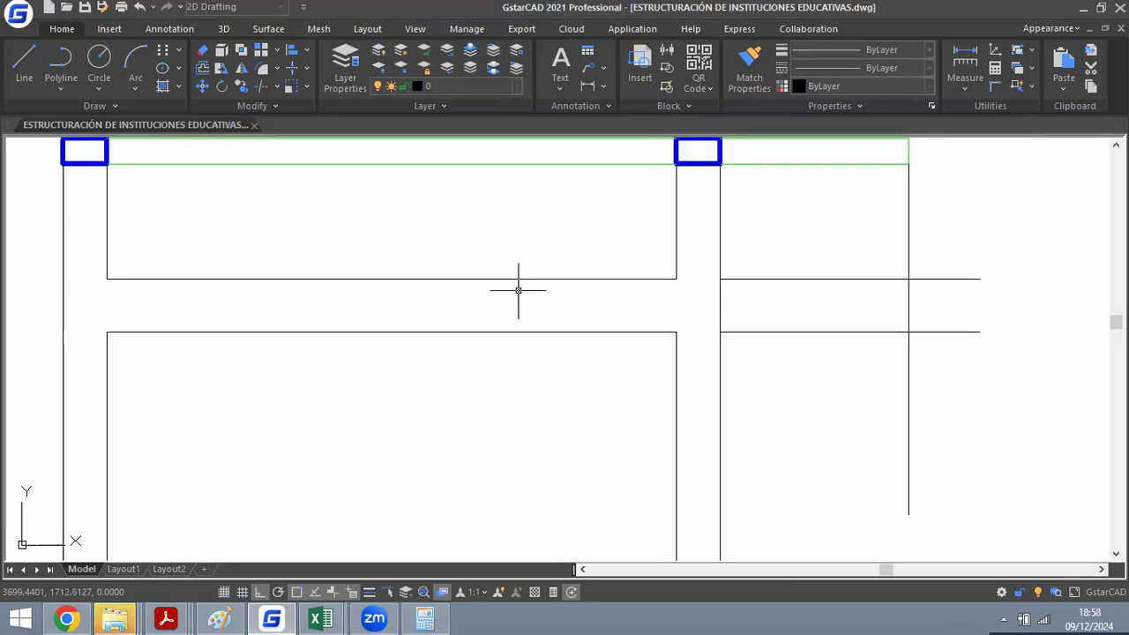
# Measure the main beam's depth and the clear height from its underside to the ground line.
pyautogui.press('space')
pyautogui.click(530, 279)
pyautogui.click(531, 330)
pyautogui.scroll(2, 514, 304)
pyautogui.scroll(-5, 513, 344)
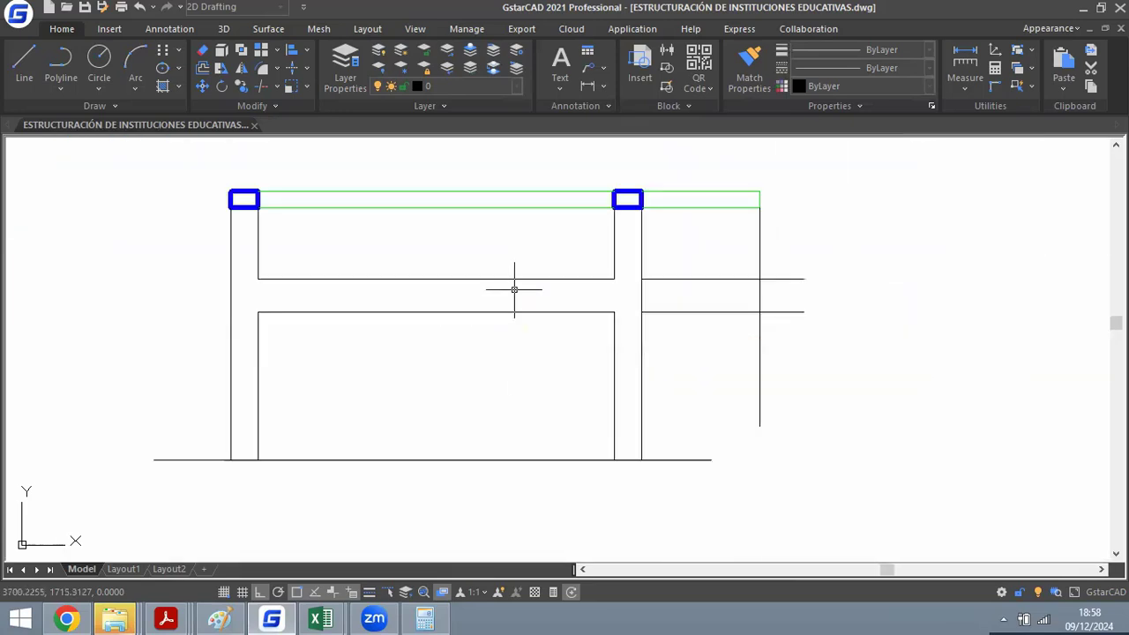
pyautogui.scroll(3, 426, 313)
pyautogui.scroll(-3, 444, 477)
pyautogui.click(444, 477)
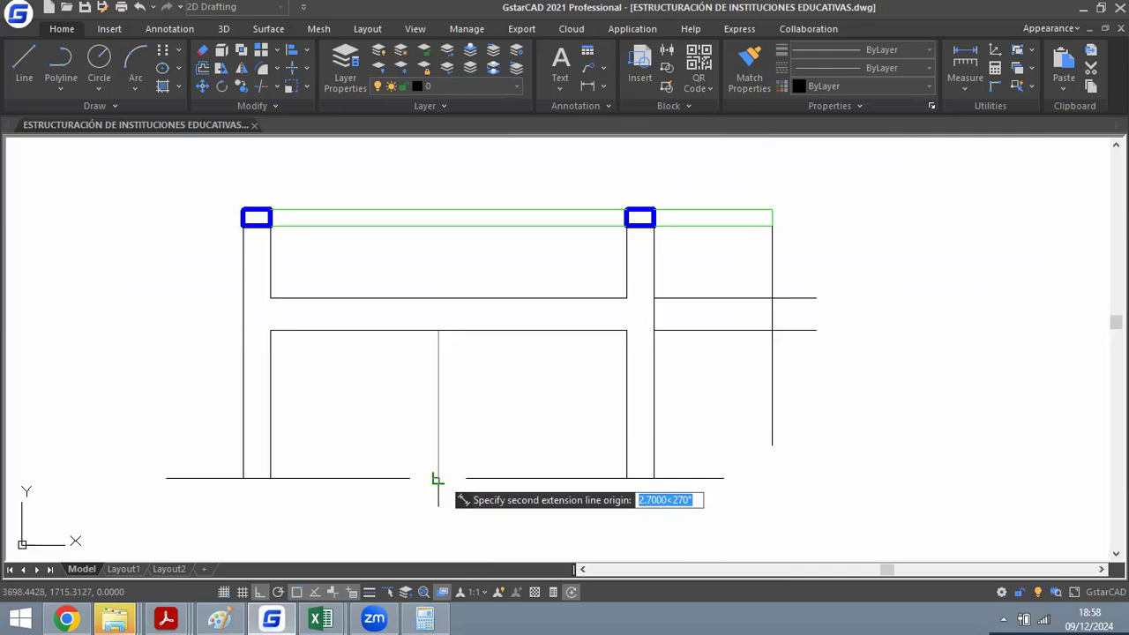
pyautogui.click(438, 478)
pyautogui.press('Escape')
pyautogui.scroll(-2, 530, 315)
pyautogui.scroll(2, 553, 279)
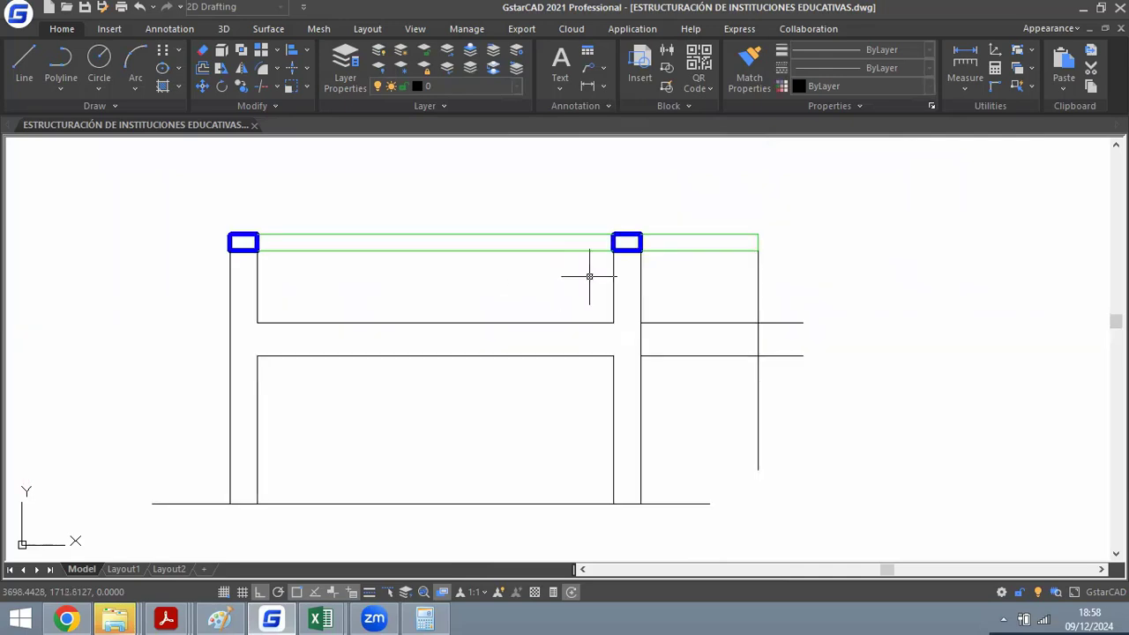
# Stretch the upper part of the elevation, with its beam lines and the plan copy above, upward by 0.1.
pyautogui.write('s')
pyautogui.press('space')
pyautogui.click(967, 183)
pyautogui.click(75, 380)
pyautogui.press('space')
pyautogui.click(97, 365)
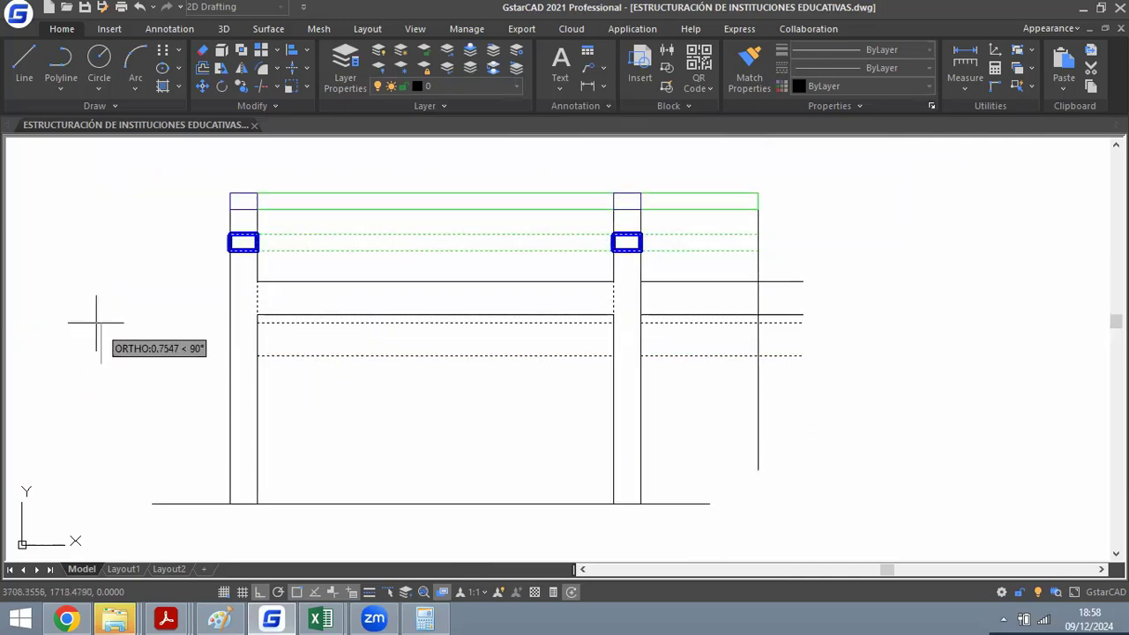
pyautogui.write('0.1')
pyautogui.press('Return')
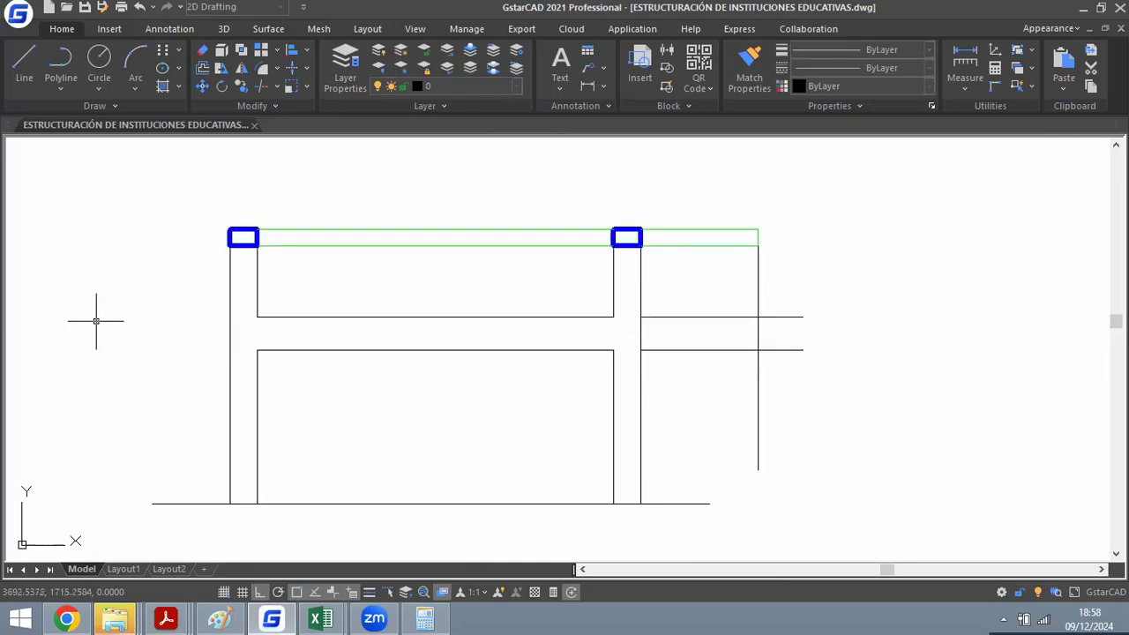
# Measure the clear height between the raised beam's underside and the ground line.
pyautogui.write('dli')
pyautogui.press('space')
pyautogui.click(474, 350)
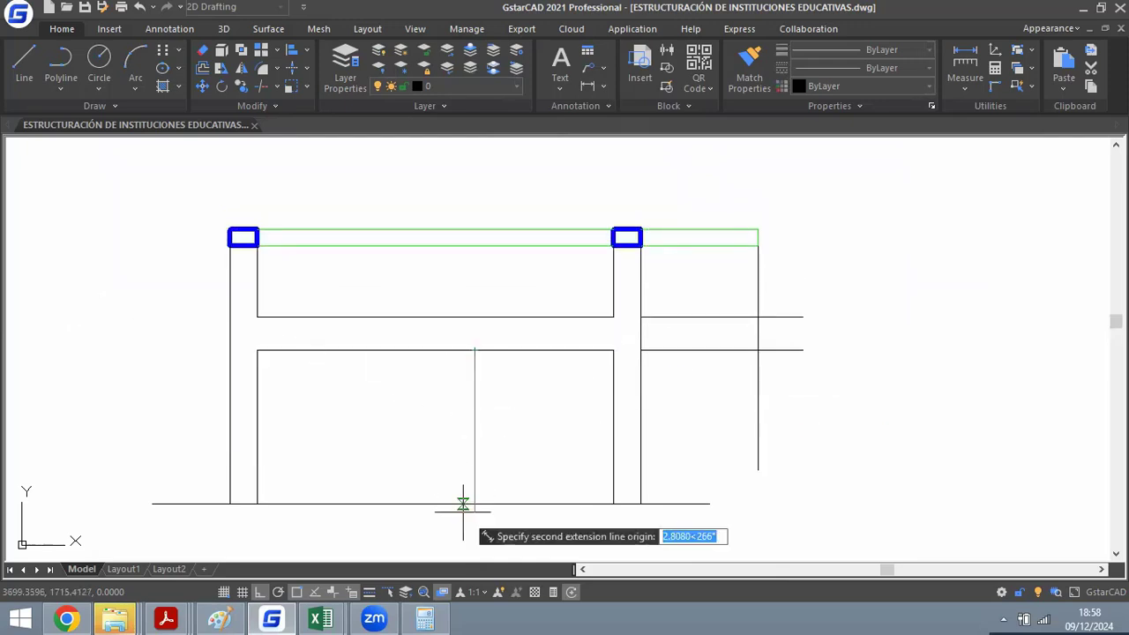
pyautogui.click(463, 504)
pyautogui.scroll(-3, 444, 370)
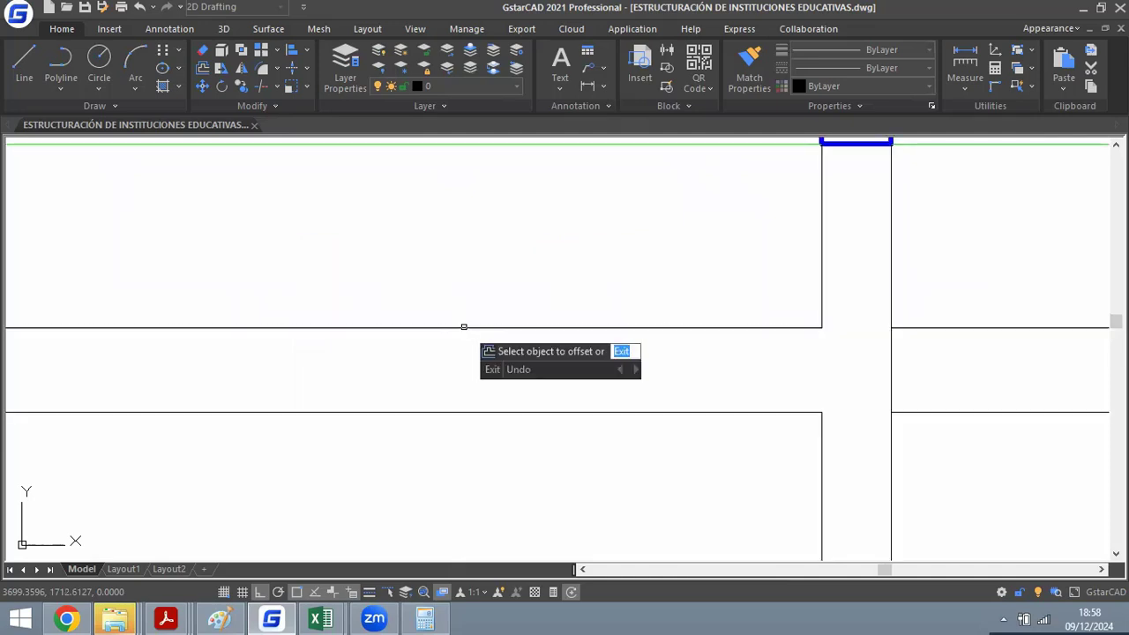
# Offset the main beam's top line downward to place an auxiliary line within the beam's depth.
pyautogui.click(463, 327)
pyautogui.click(471, 386)
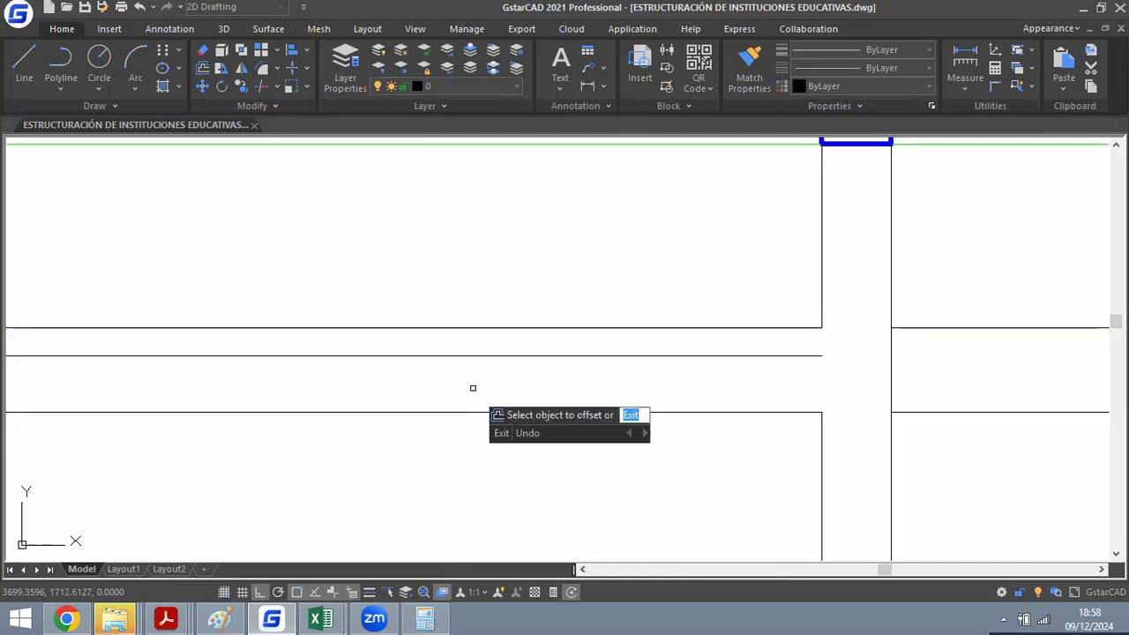
pyautogui.scroll(-2, 474, 311)
pyautogui.press('Escape')
# Measure the height from the auxiliary line inside the beam to the ground line, and delete the auxiliary line.
pyautogui.write('dal')
pyautogui.press('space')
pyautogui.click(469, 327)
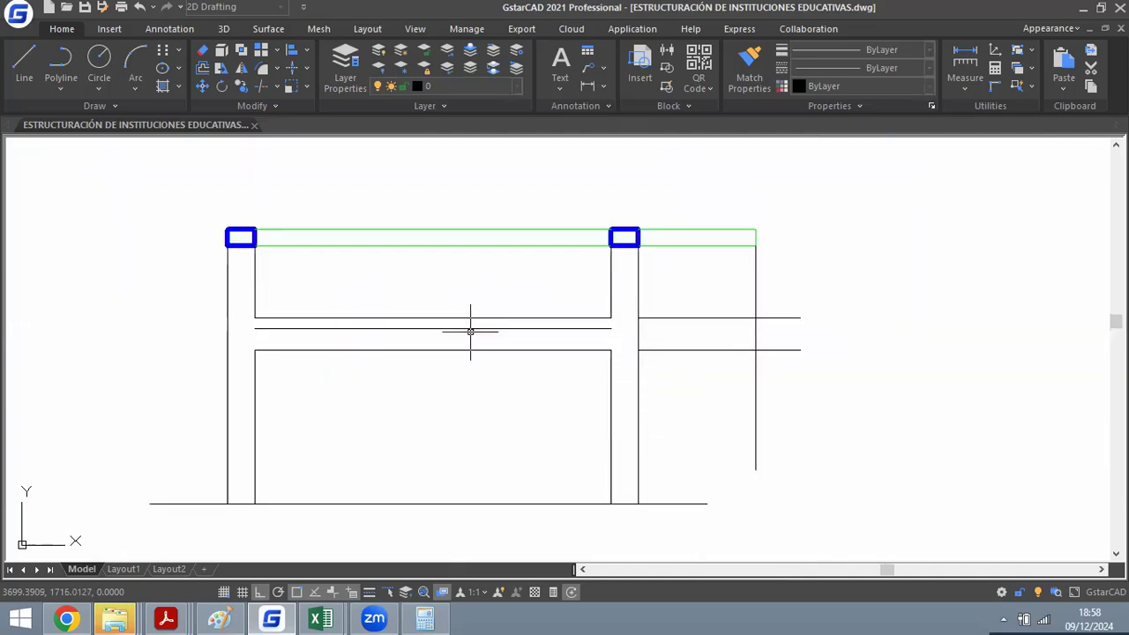
pyautogui.click(468, 504)
pyautogui.scroll(3, 476, 424)
pyautogui.scroll(-3, 470, 377)
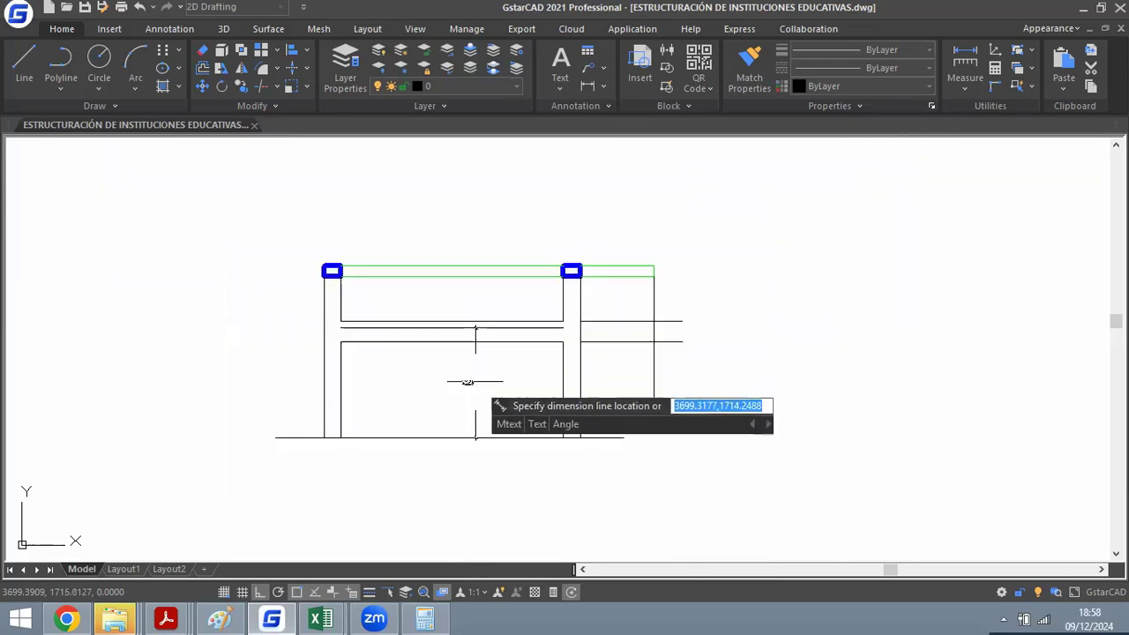
pyautogui.press('Escape')
pyautogui.scroll(1, 465, 320)
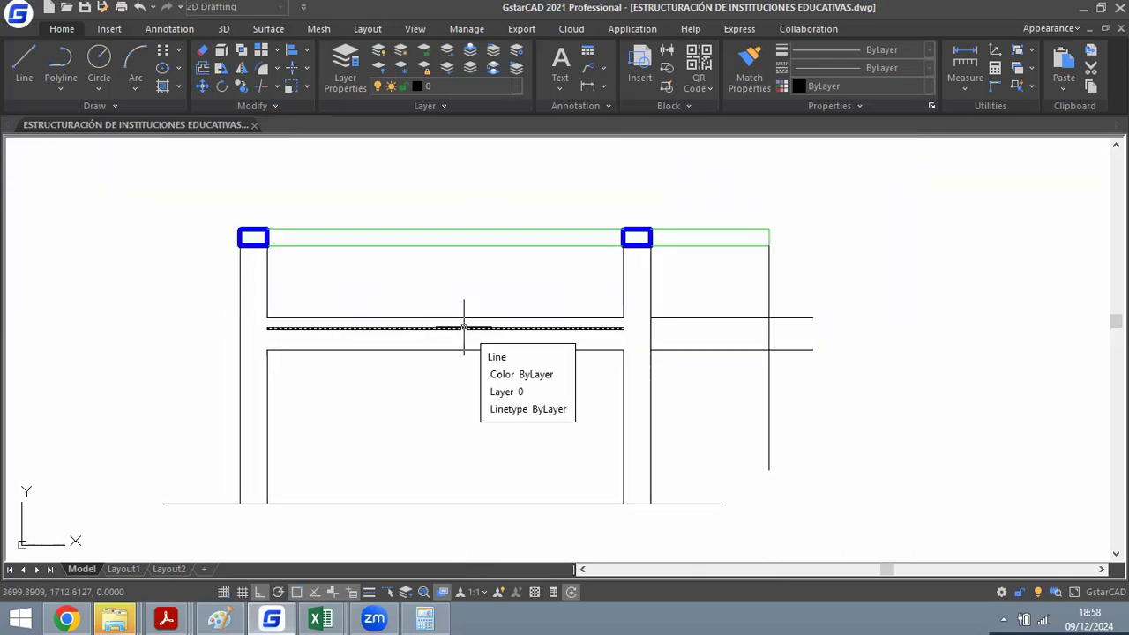
pyautogui.click(509, 328)
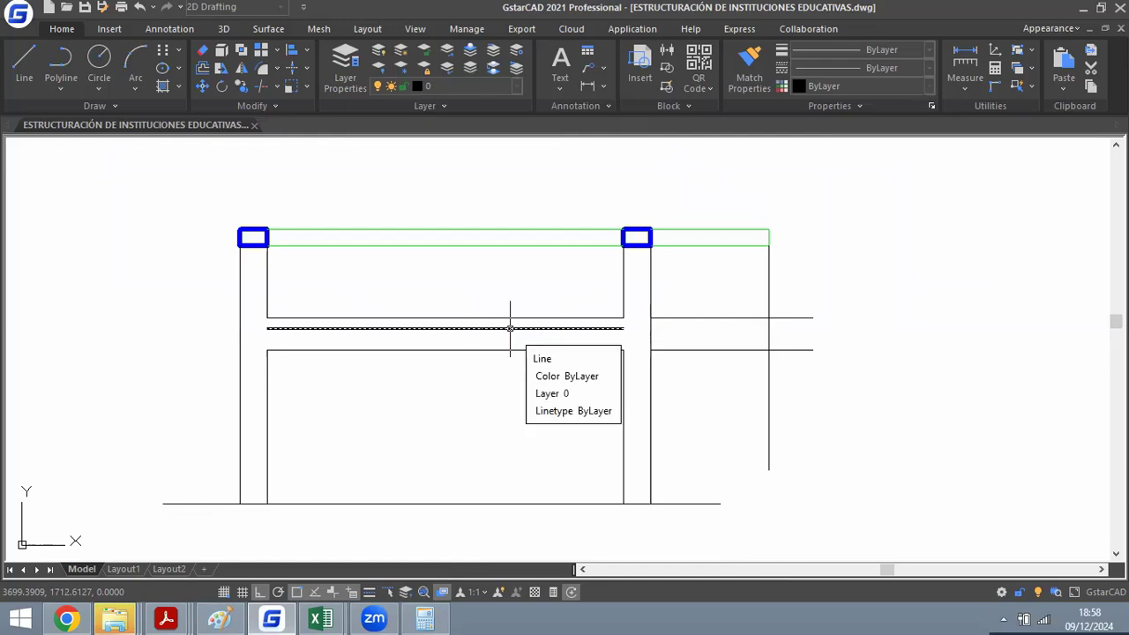
pyautogui.press('Delete')
# Measure the height from the main beam's top line to the ground line with an aligned dimension, without placing it.
pyautogui.write('dia')
pyautogui.press('Return')
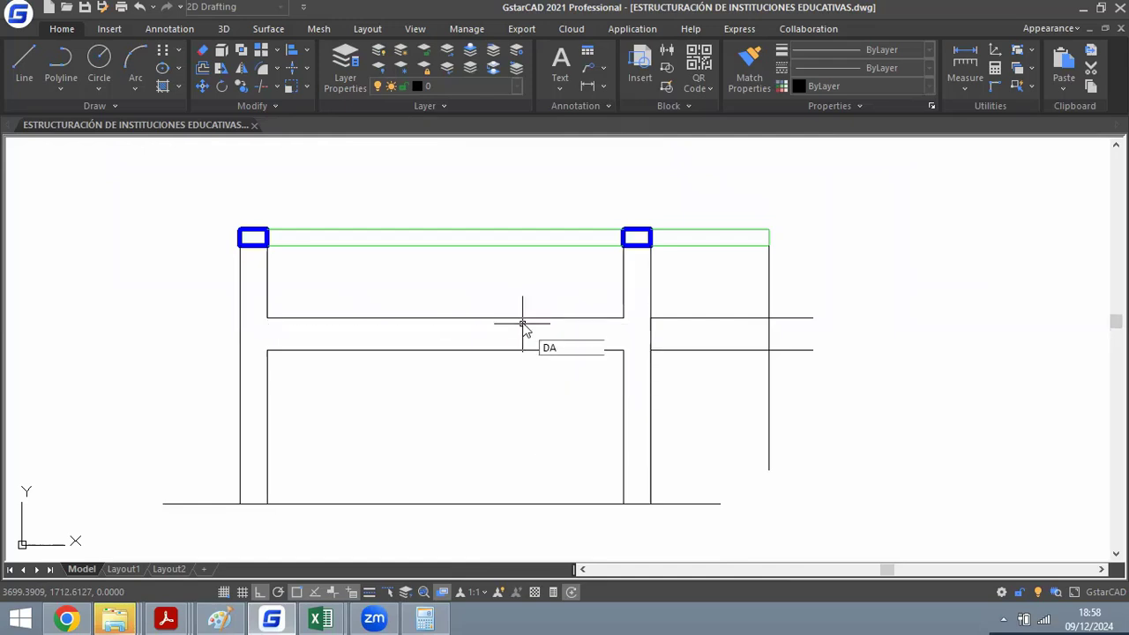
pyautogui.click(516, 318)
pyautogui.click(514, 504)
pyautogui.scroll(3, 517, 409)
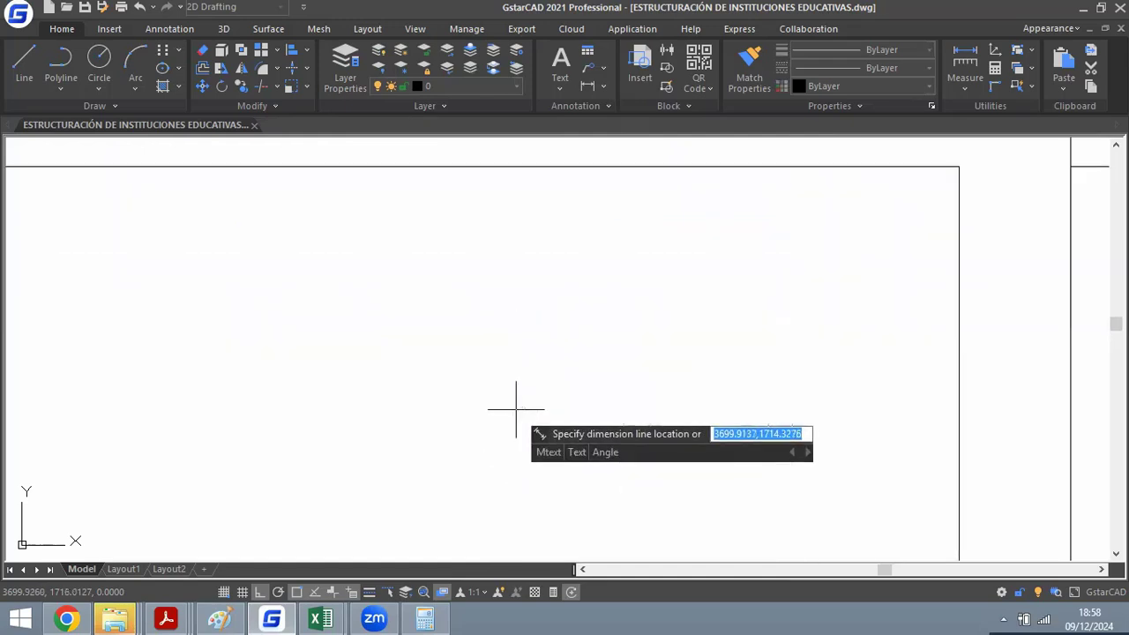
pyautogui.scroll(-2, 529, 353)
pyautogui.press('Escape')
pyautogui.scroll(-4, 494, 339)
pyautogui.scroll(2, 577, 291)
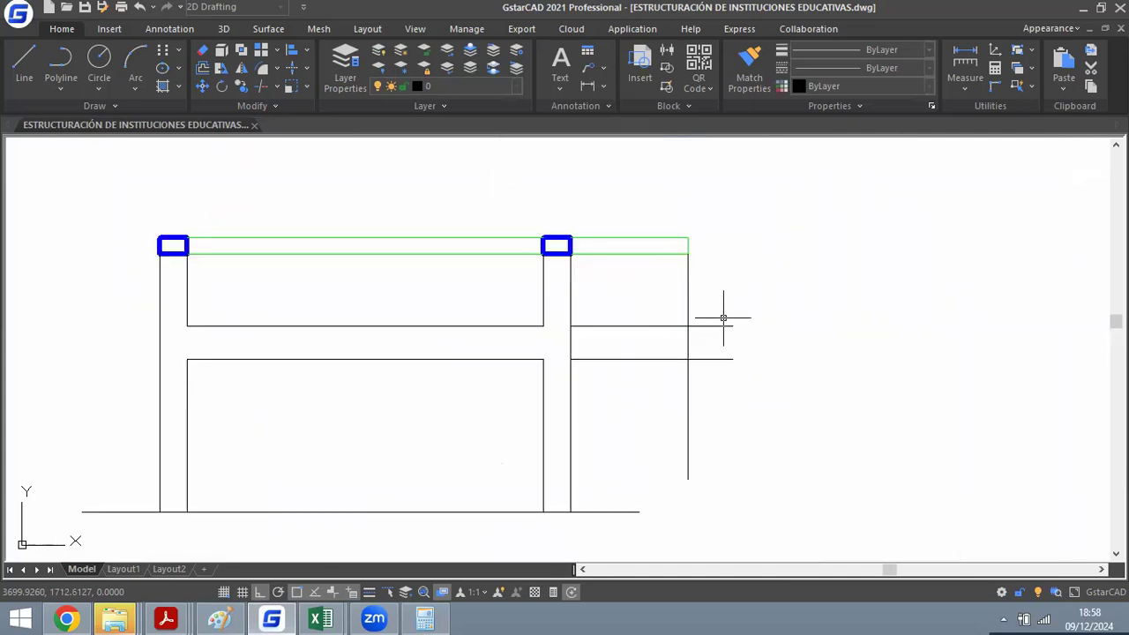
# Trim the cantilever's beam lines beyond its end line and the parts of the end line outside the beam depth.
pyautogui.write('tr')
pyautogui.press('Return')
pyautogui.press('Return')
pyautogui.click(727, 306)
pyautogui.click(709, 380)
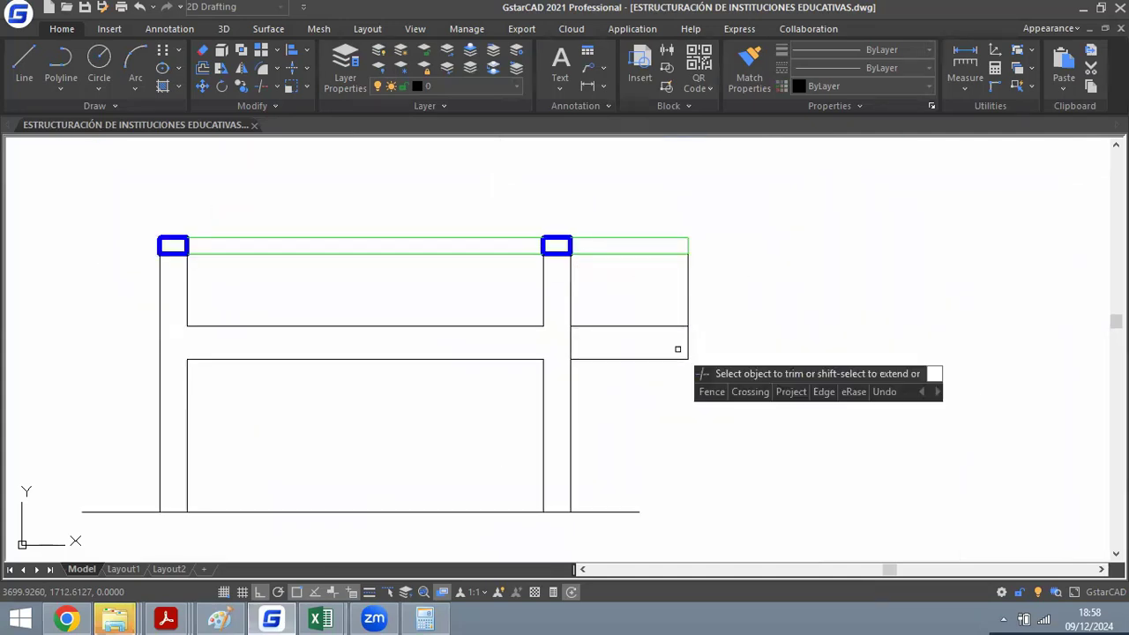
pyautogui.scroll(3, 569, 340)
pyautogui.press('Escape')
pyautogui.scroll(-3, 573, 326)
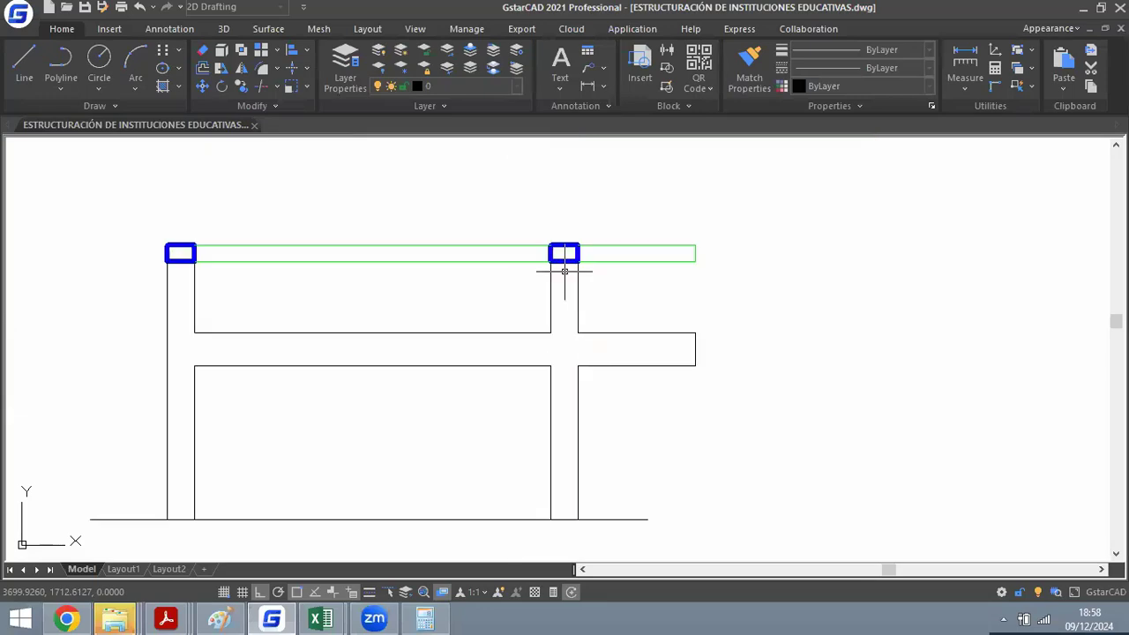
# Match the main span's beam lines in the elevation to the green beam lines of the plan copy.
pyautogui.write('ma')
pyautogui.press('Return')
pyautogui.click(501, 262)
pyautogui.click(486, 324)
pyautogui.click(453, 406)
pyautogui.press('Escape')
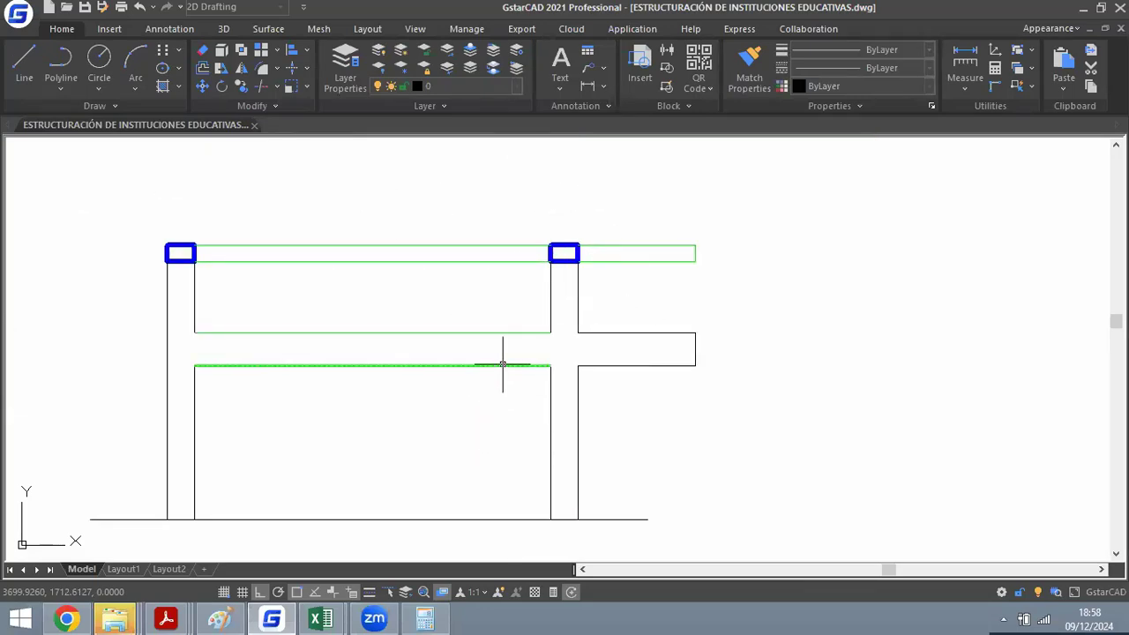
# Match the cantilever's top, bottom and end lines to the green line of the main beam.
pyautogui.write('ma')
pyautogui.press('Return')
pyautogui.click(514, 332)
pyautogui.click(754, 321)
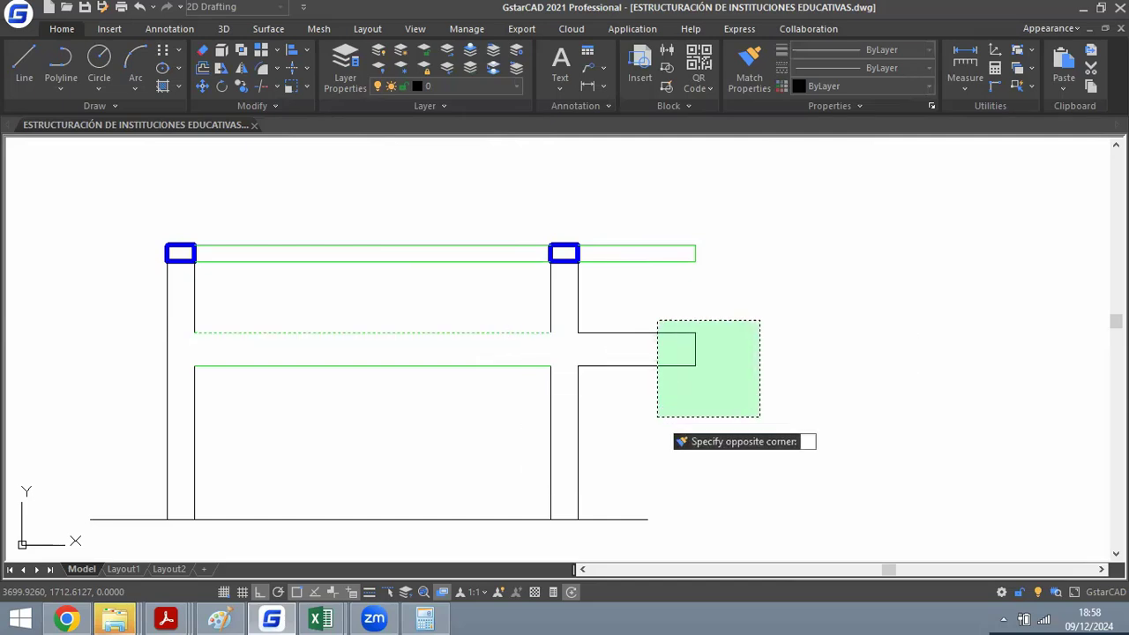
pyautogui.click(655, 415)
pyautogui.press('Escape')
# Match all column lines in the elevation, above and below the beam, to the thick blue column outline of the plan copy.
pyautogui.write('ma')
pyautogui.press('Return')
pyautogui.click(573, 247)
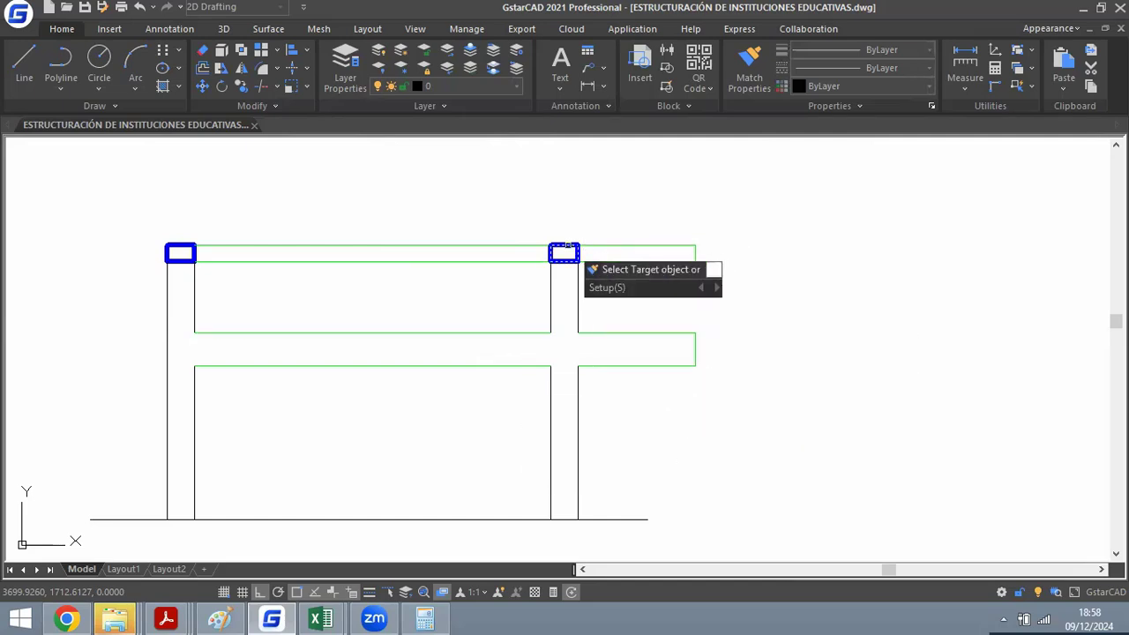
pyautogui.click(629, 405)
pyautogui.click(71, 422)
pyautogui.click(657, 284)
pyautogui.click(476, 289)
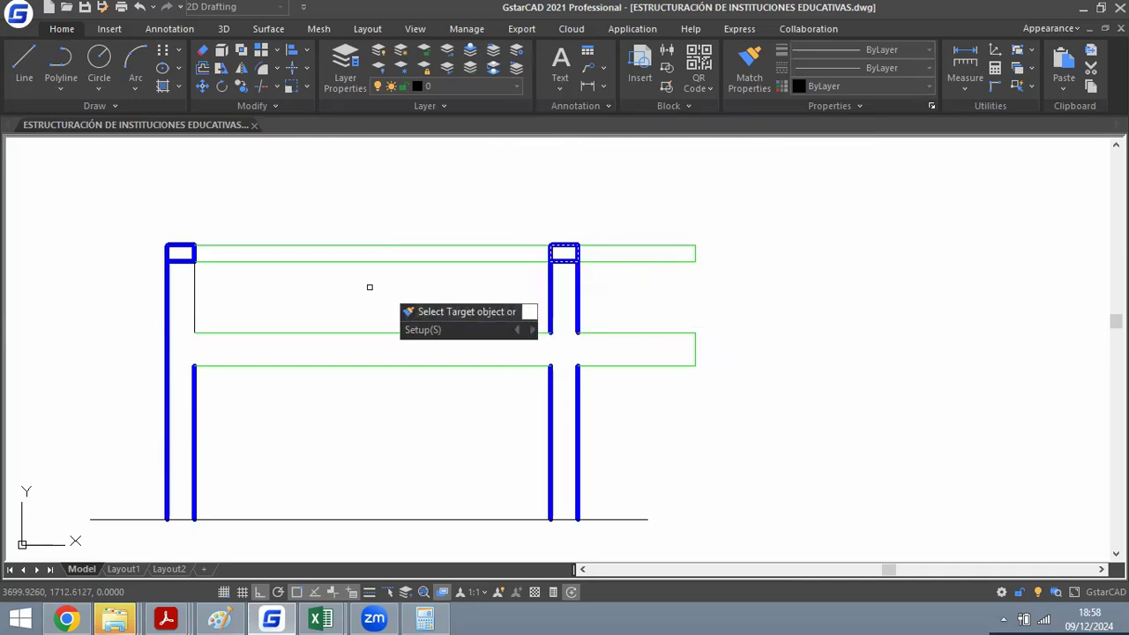
pyautogui.click(298, 287)
pyautogui.click(103, 292)
pyautogui.press('Escape')
# Move the plan copy of the beam and columns straight up, clear of the elevation.
pyautogui.click(82, 201)
pyautogui.click(753, 298)
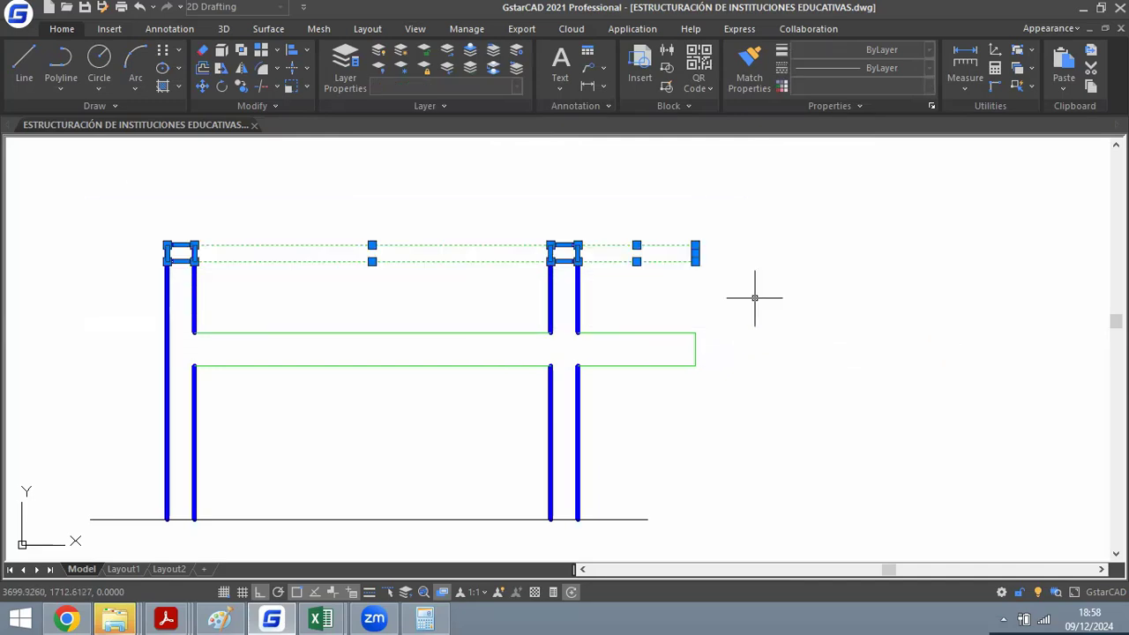
pyautogui.scroll(-6, 471, 369)
pyautogui.write('m')
pyautogui.press('Return')
pyautogui.click(590, 341)
pyautogui.click(607, 281)
pyautogui.scroll(4, 476, 375)
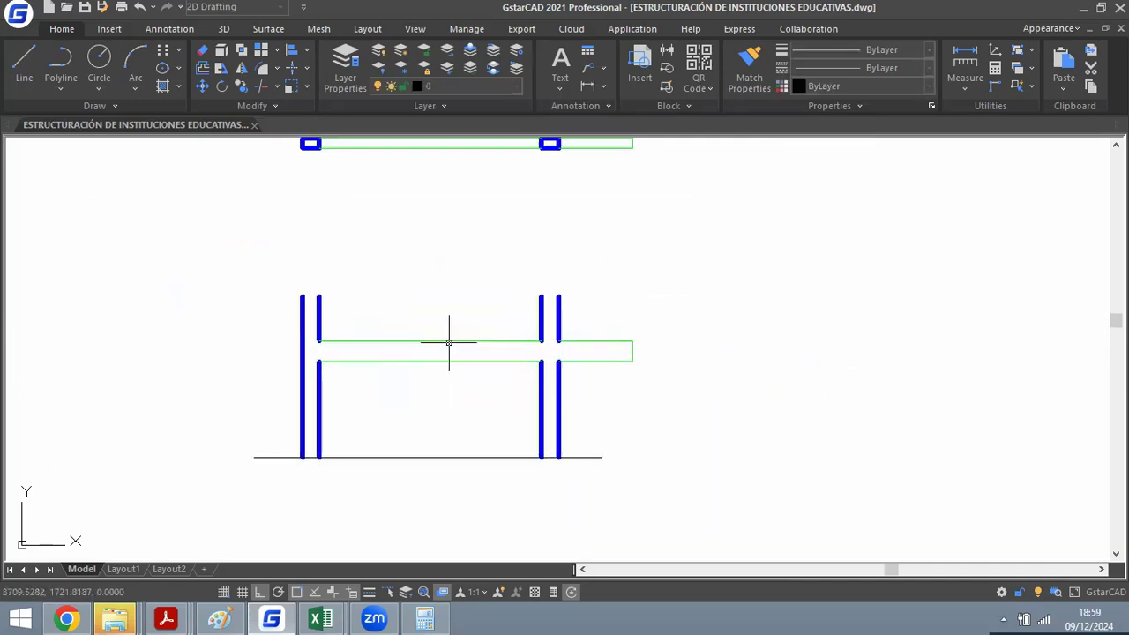
pyautogui.scroll(2, 461, 365)
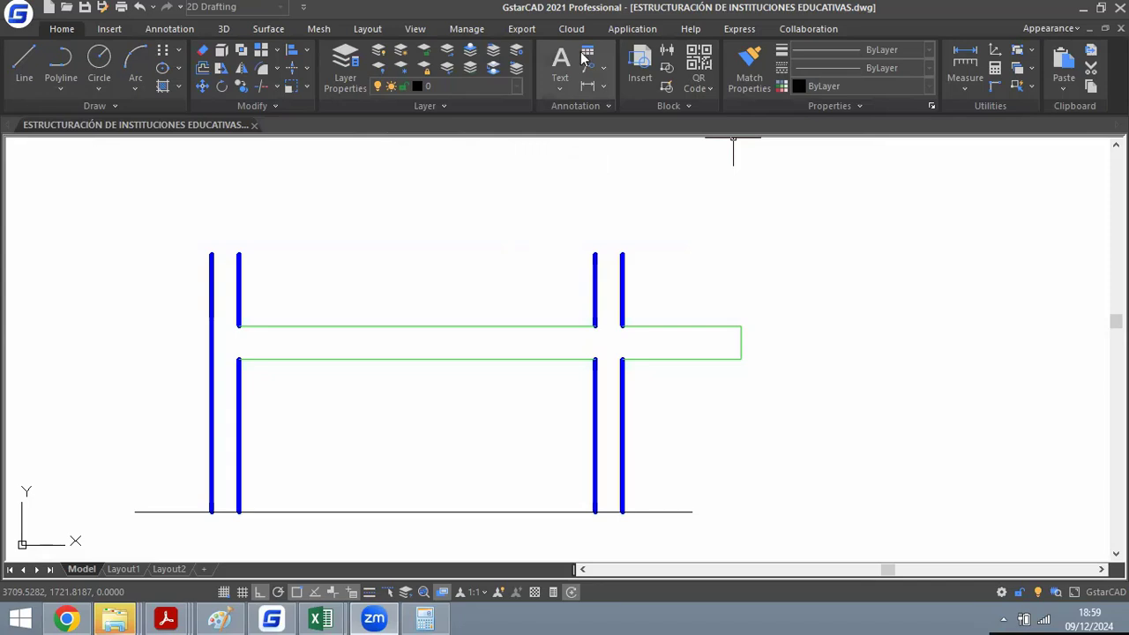
# Switch to the NORMA E.060 concrete standard in the PDF reader and find Table 9.1 on minimum beam depths.
pyautogui.moveTo(166, 619)
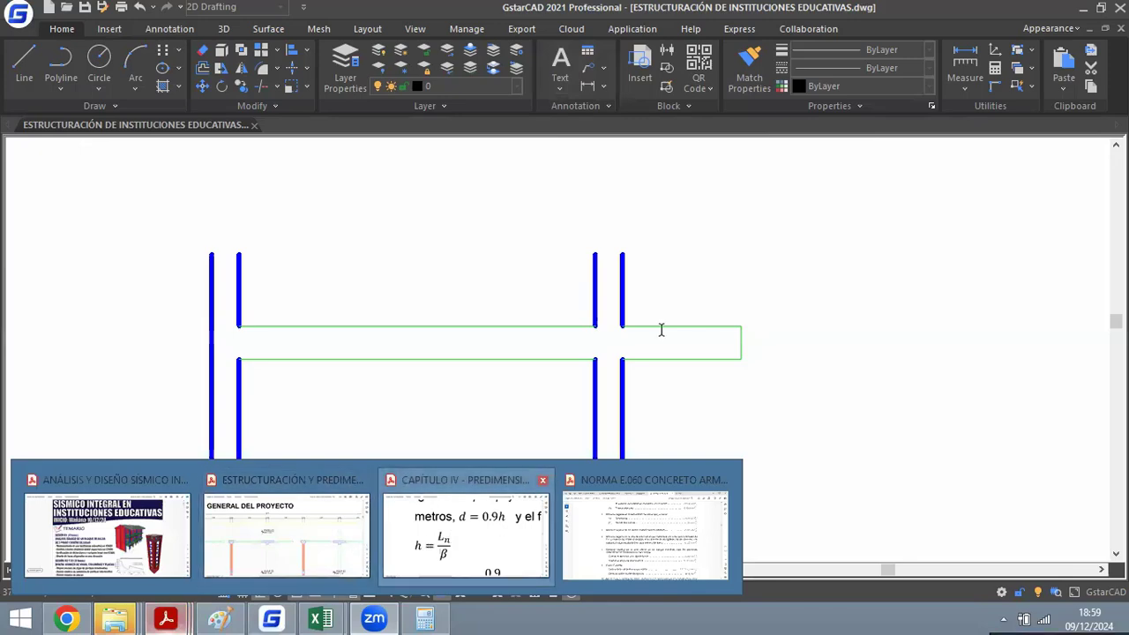
pyautogui.click(645, 533)
pyautogui.keyDown('ctrl'); pyautogui.scroll(-4, 639, 298); pyautogui.keyUp('ctrl')
pyautogui.keyDown('ctrl'); pyautogui.scroll(2, 640, 297); pyautogui.keyUp('ctrl')
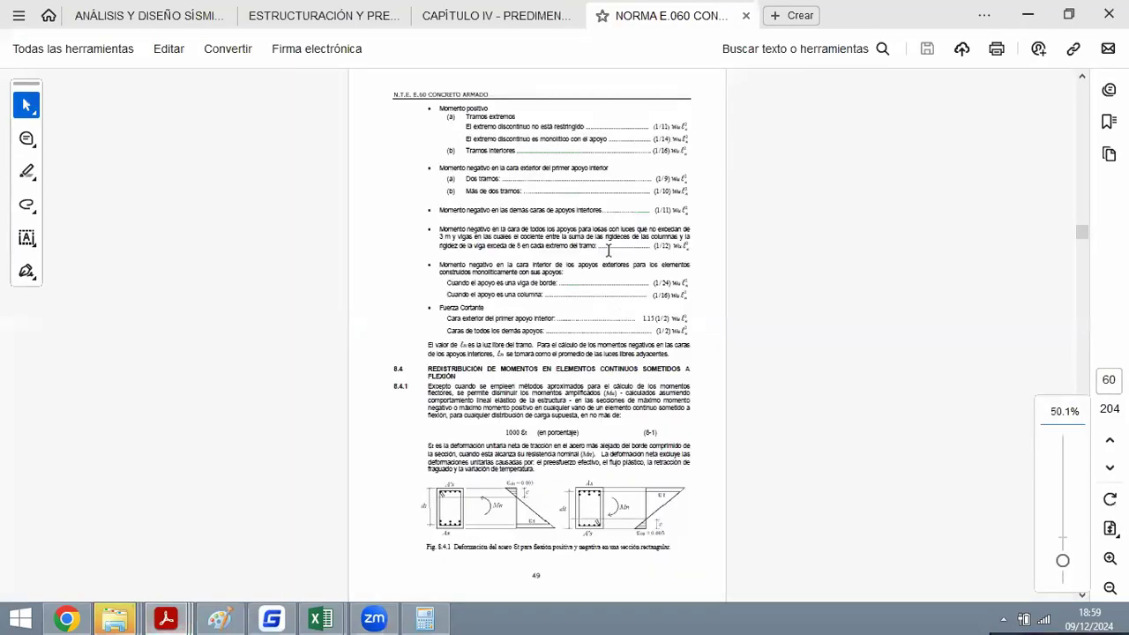
pyautogui.scroll(-6, 694, 257)
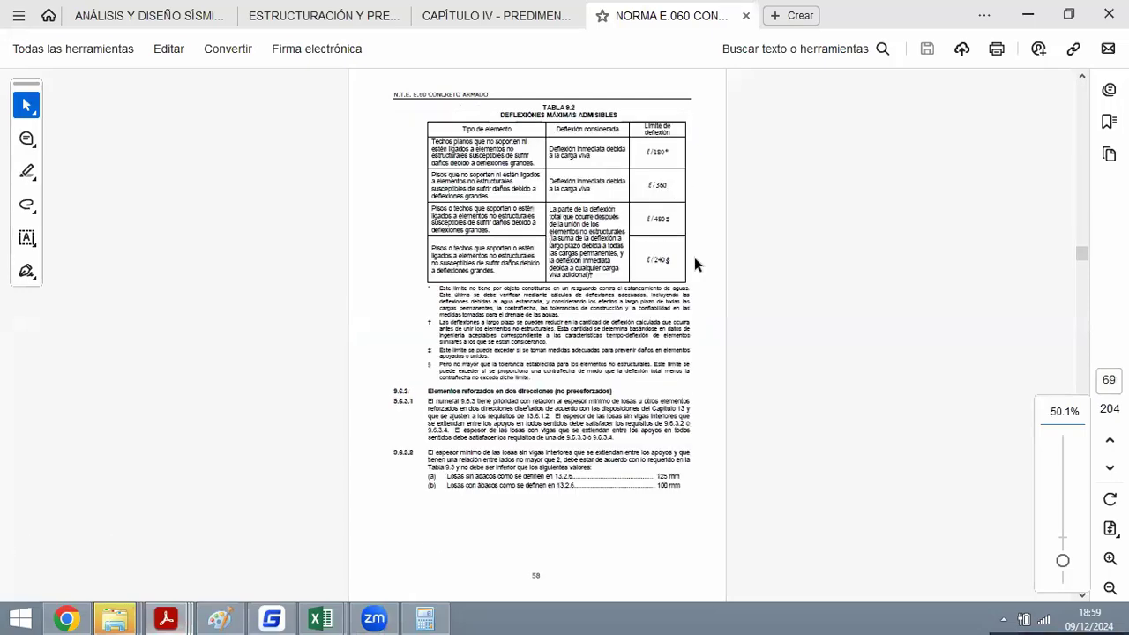
pyautogui.scroll(-5, 694, 257)
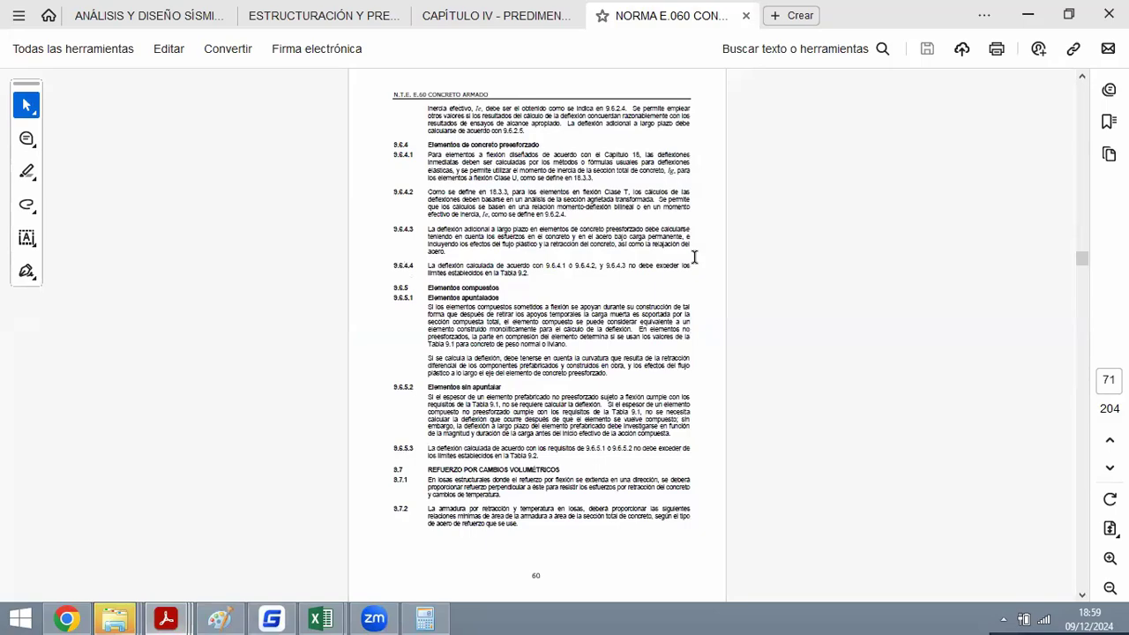
pyautogui.scroll(-15, 694, 257)
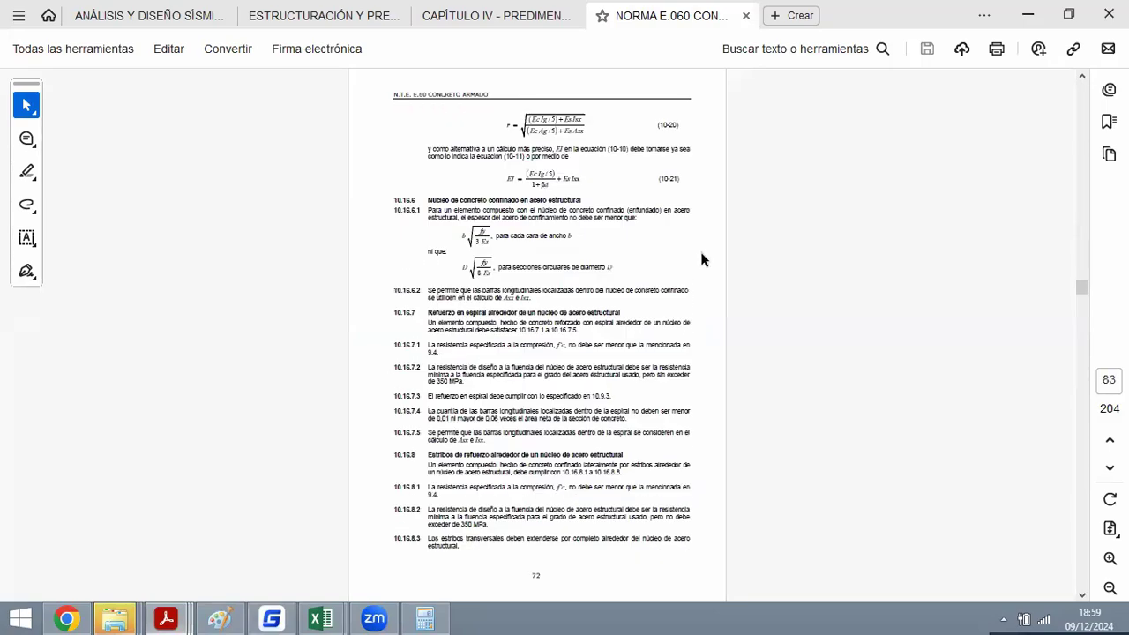
pyautogui.scroll(17, 703, 250)
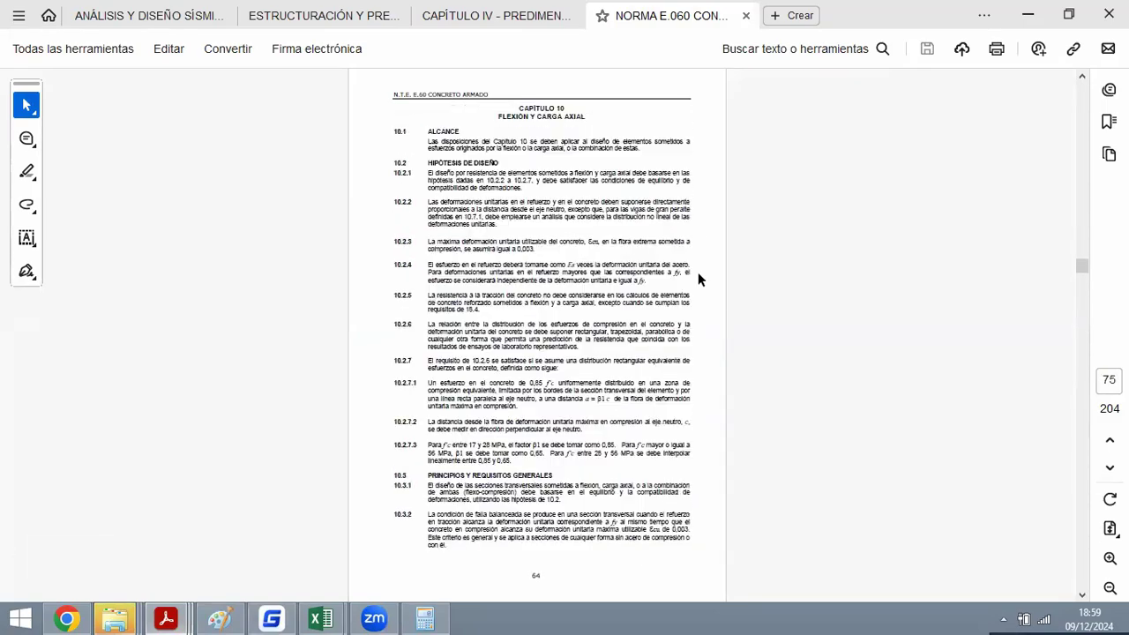
pyautogui.scroll(10, 701, 279)
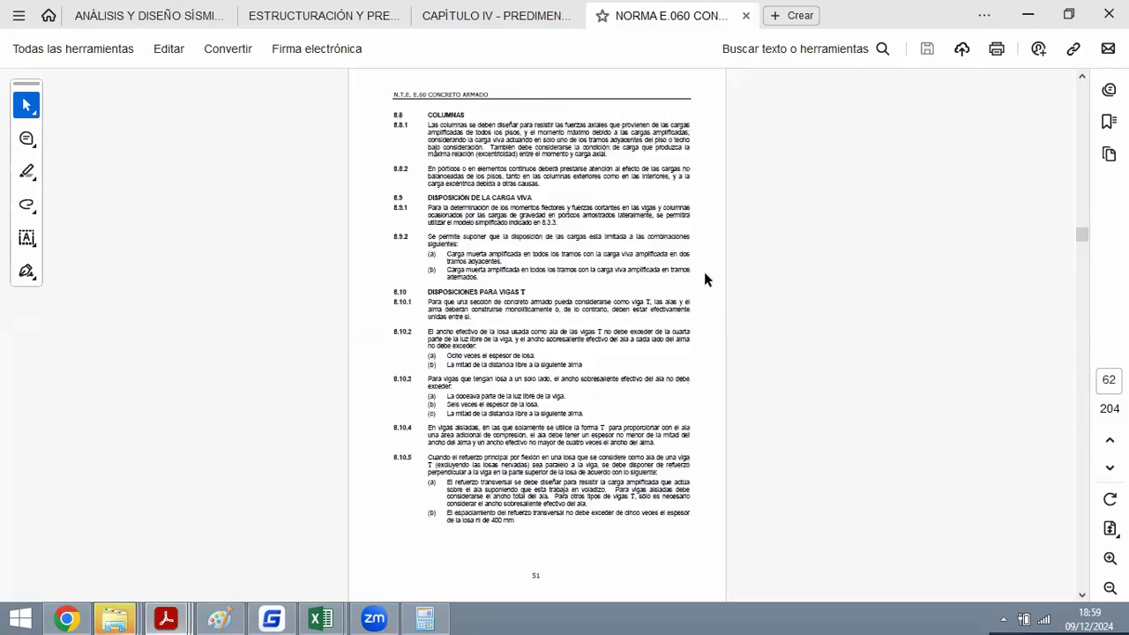
pyautogui.scroll(12, 707, 280)
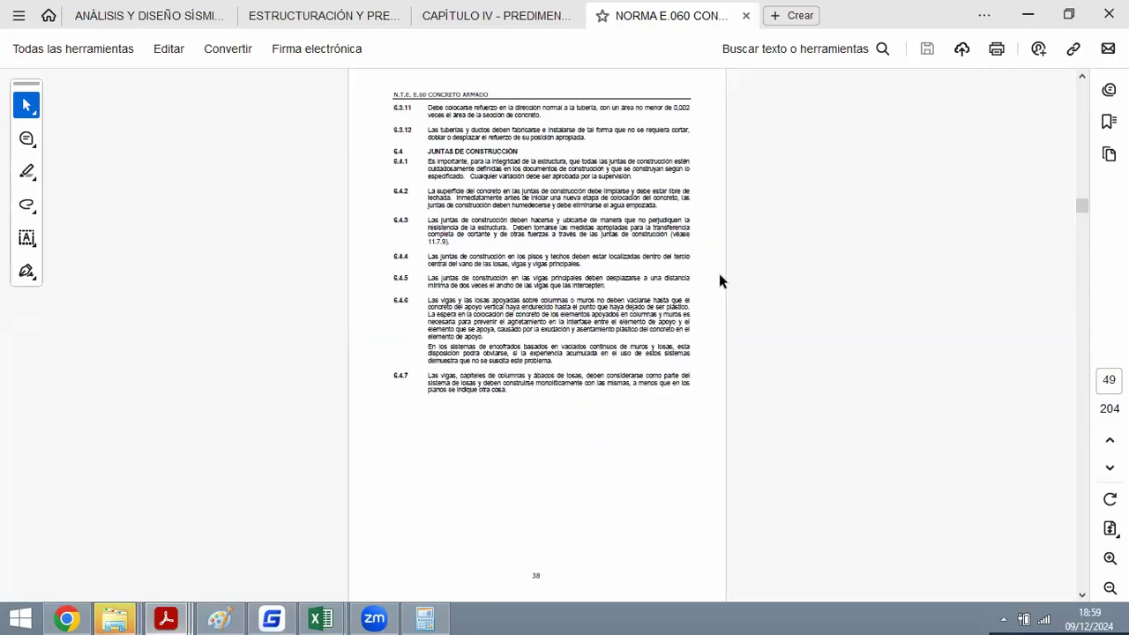
pyautogui.scroll(-6, 721, 281)
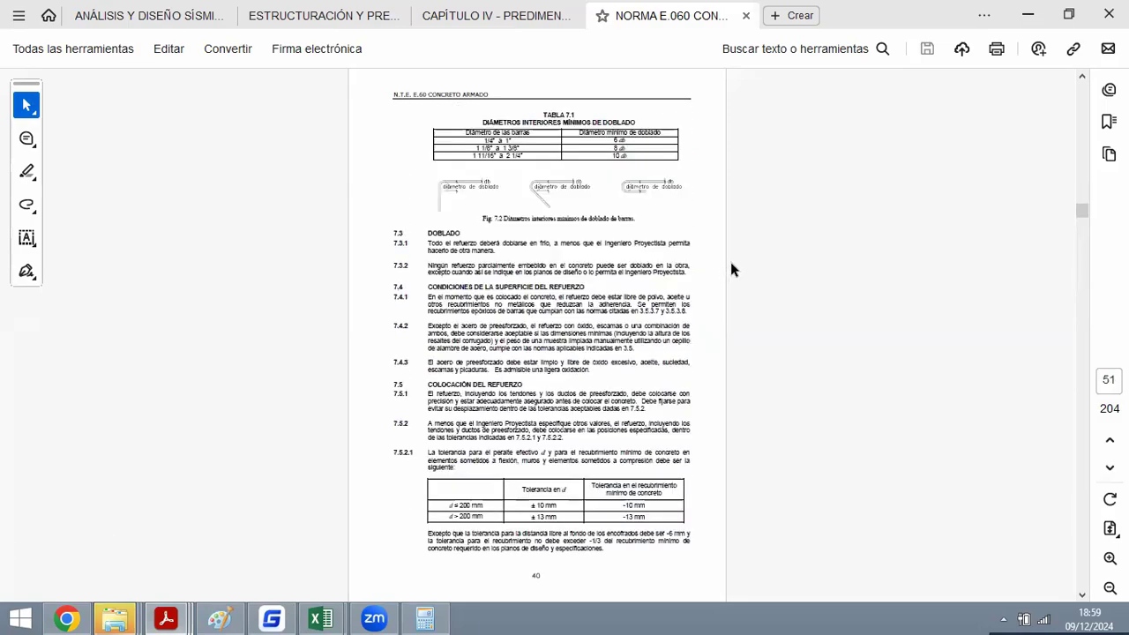
pyautogui.scroll(-6, 730, 270)
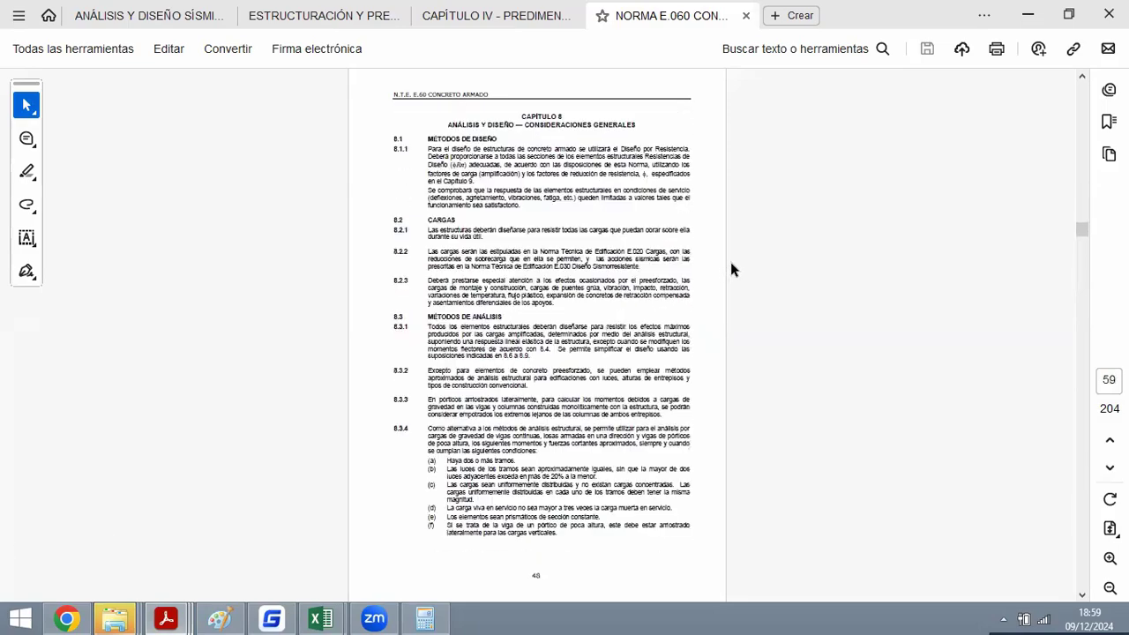
pyautogui.scroll(-5, 730, 264)
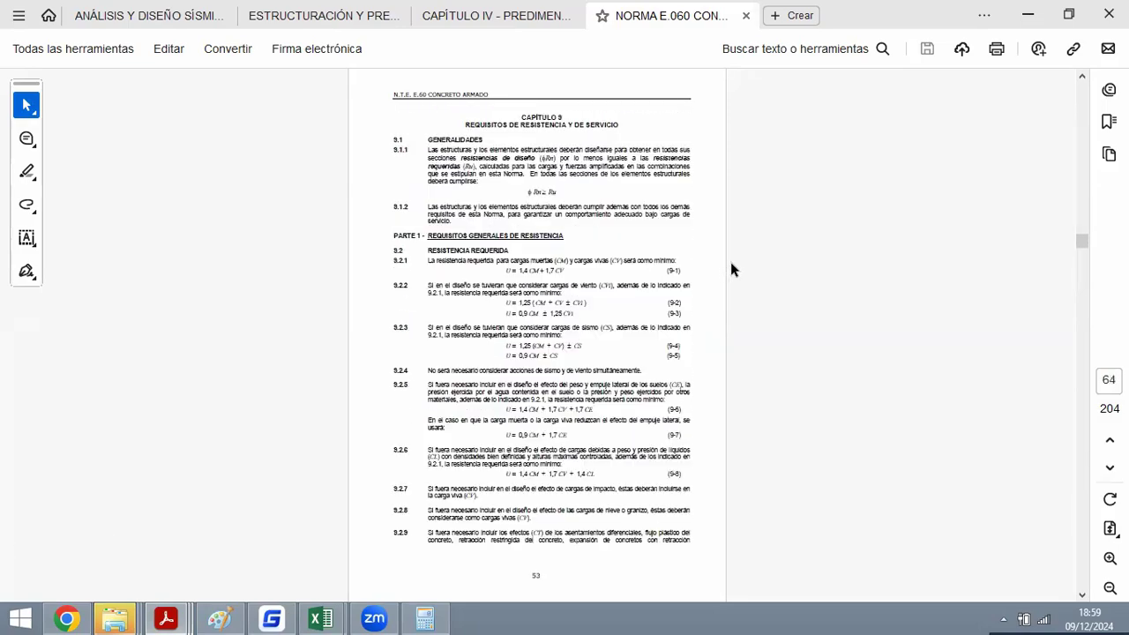
pyautogui.scroll(-2, 731, 269)
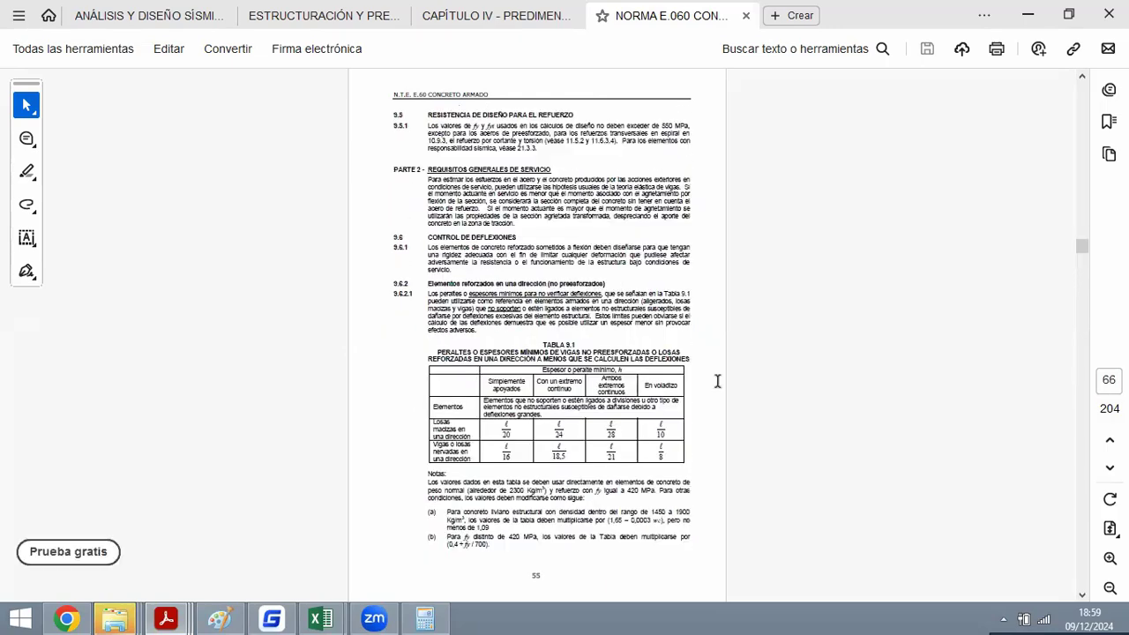
# Examine Table 9.1's title and its minimum depth ratios for beams and slabs at an enlarged scale.
pyautogui.keyDown('ctrl'); pyautogui.scroll(2, 717, 380); pyautogui.keyUp('ctrl')
pyautogui.keyDown('ctrl'); pyautogui.scroll(1, 678, 205); pyautogui.keyUp('ctrl')
pyautogui.moveTo(489, 222); pyautogui.dragTo(878, 222)
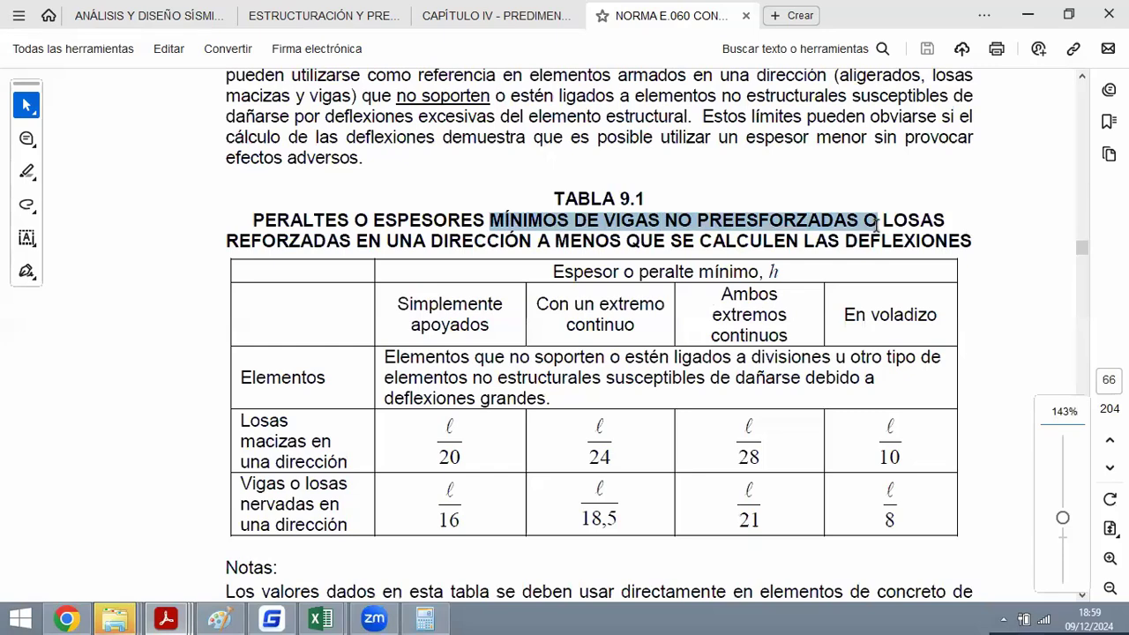
pyautogui.moveTo(227, 241); pyautogui.dragTo(621, 242)
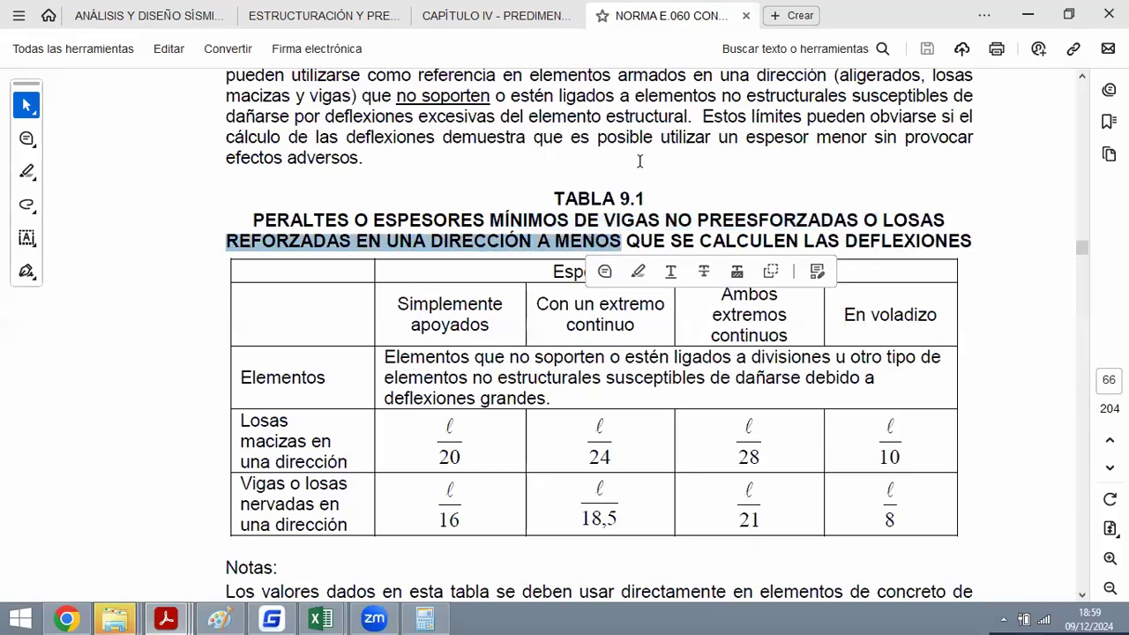
pyautogui.keyDown('ctrl'); pyautogui.scroll(1, 677, 523); pyautogui.keyUp('ctrl')
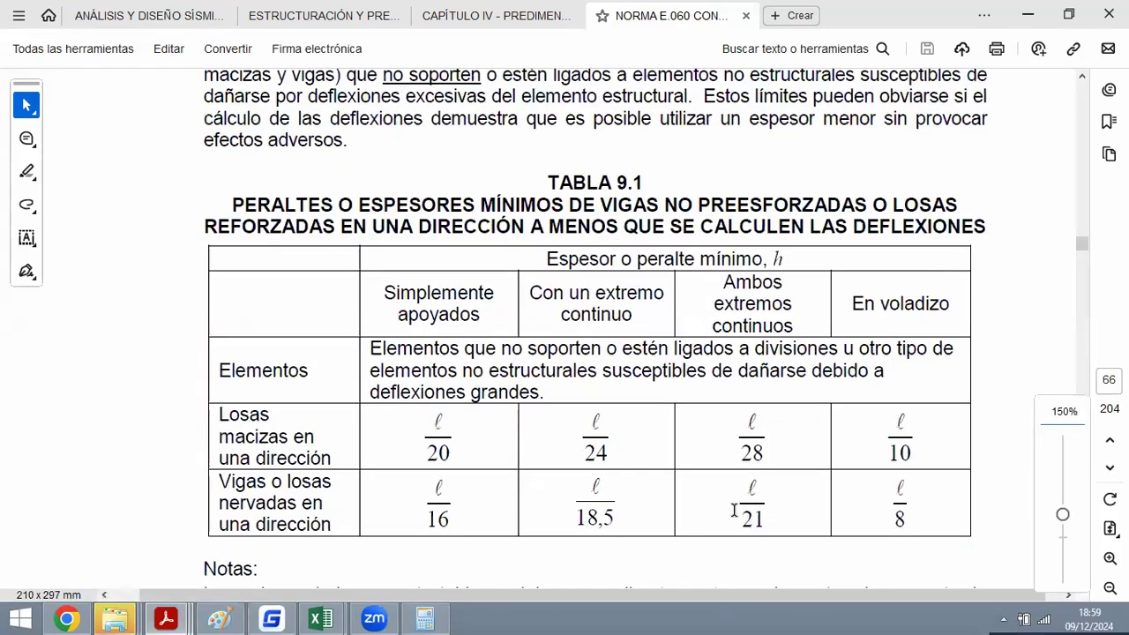
pyautogui.keyDown('ctrl'); pyautogui.scroll(1, 744, 510); pyautogui.keyUp('ctrl')
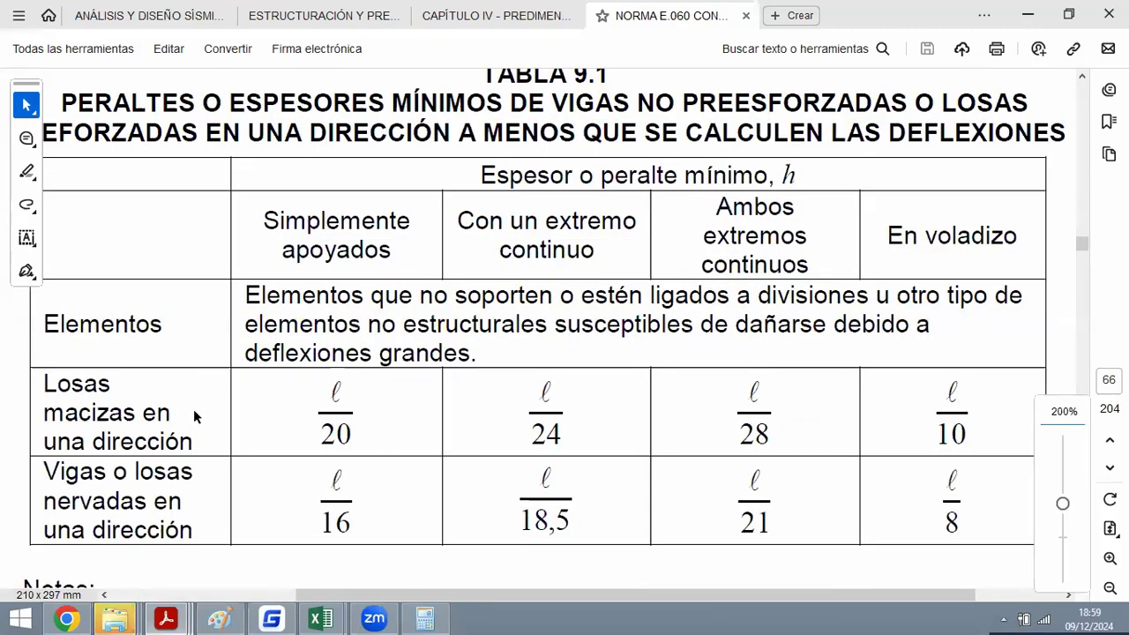
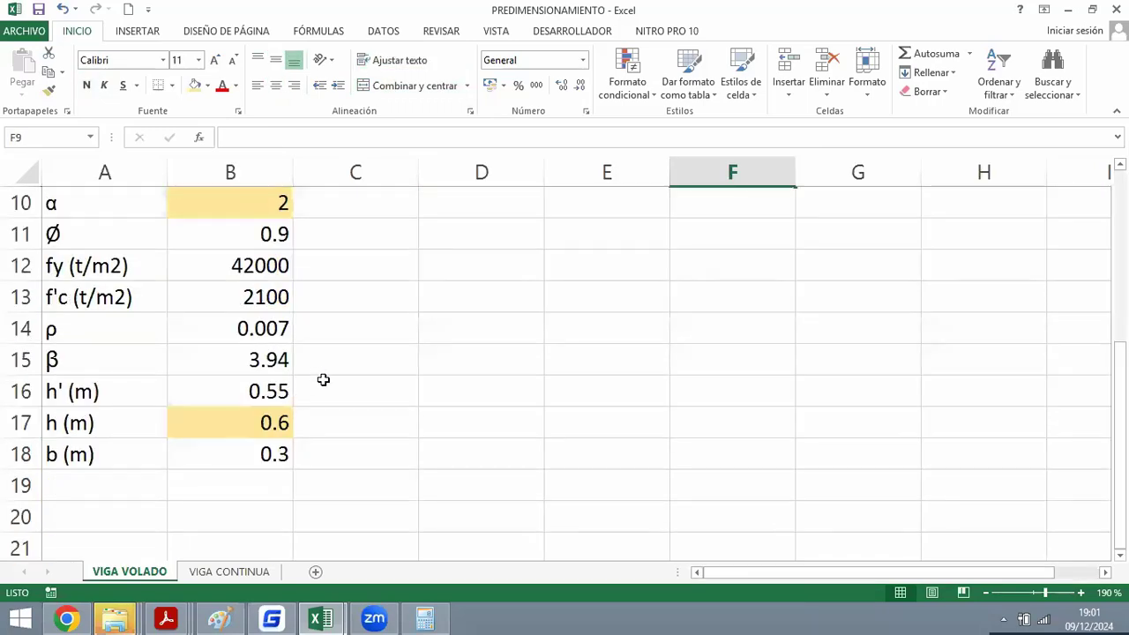
# Switch to GstarCAD and measure the cantilever's length from the column face to its free end with an aligned dimension.
pyautogui.click(272, 619)
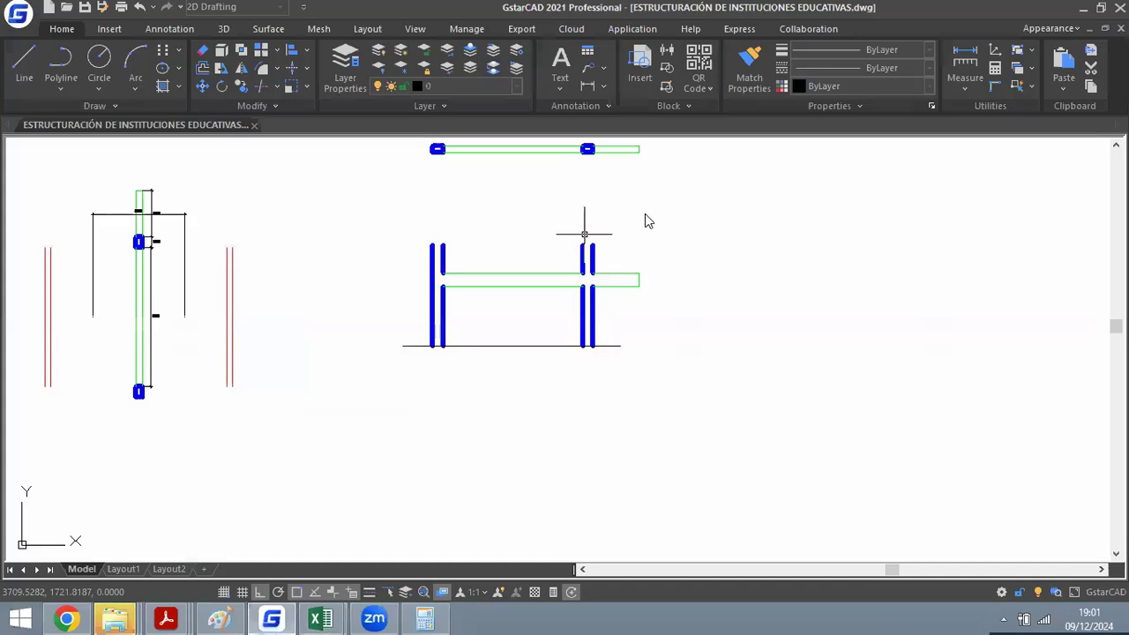
pyautogui.scroll(6, 601, 276)
pyautogui.write('da')
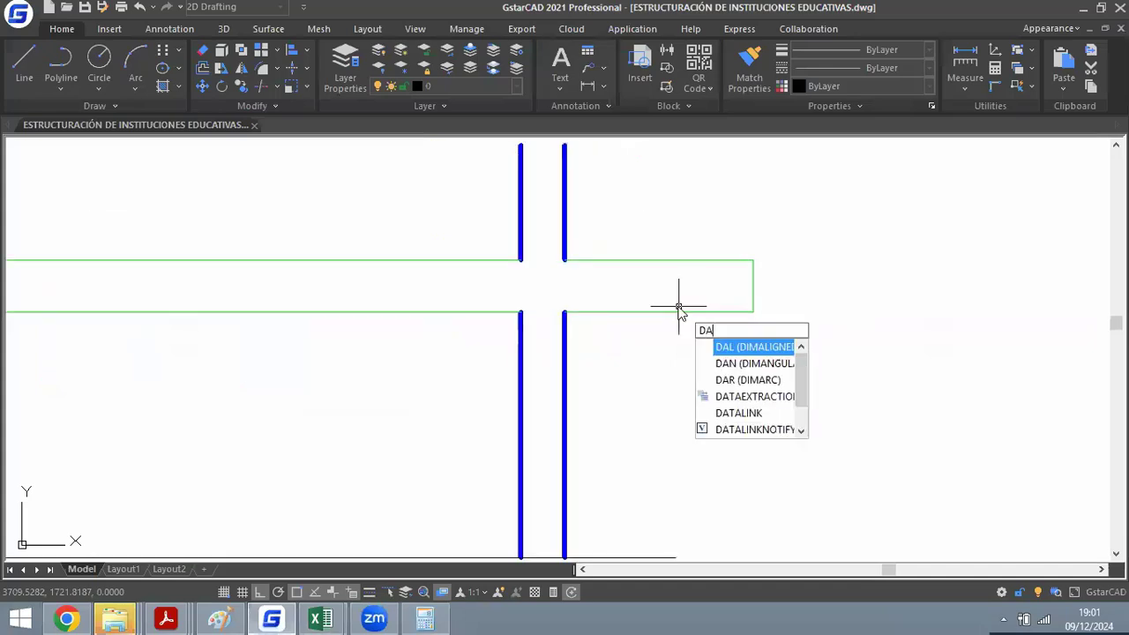
pyautogui.press('Return')
pyautogui.click(753, 260)
pyautogui.click(565, 260)
pyautogui.scroll(2, 690, 262)
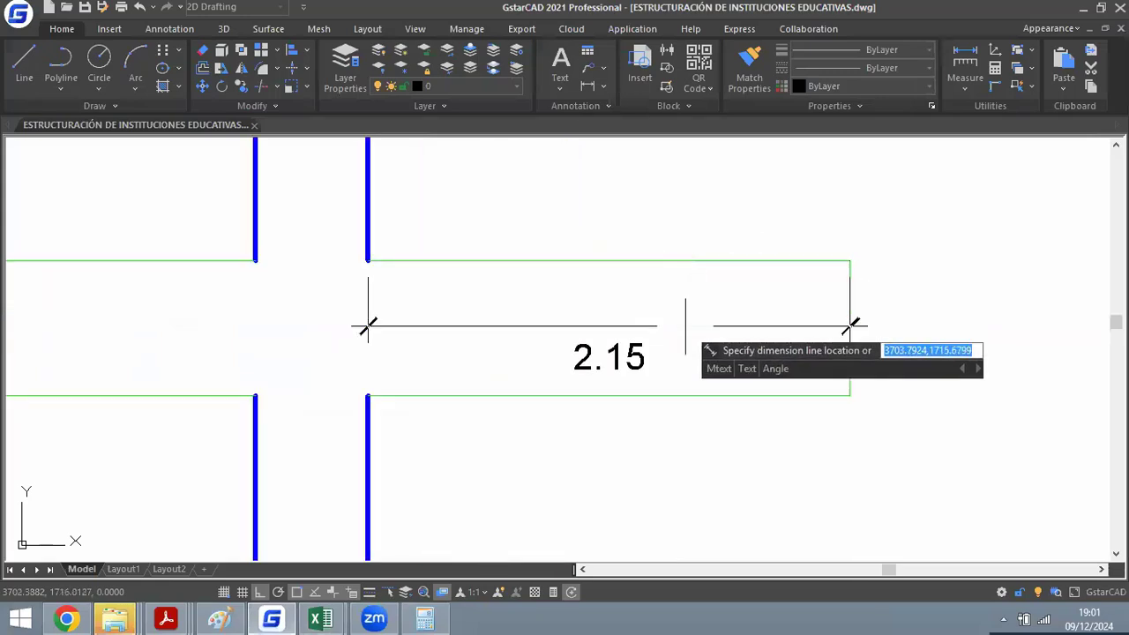
pyautogui.scroll(-3, 668, 284)
pyautogui.press('Escape')
# Measure the cantilever's depth at its free end with an aligned dimension, without placing it.
pyautogui.scroll(1, 667, 284)
pyautogui.press('Return')
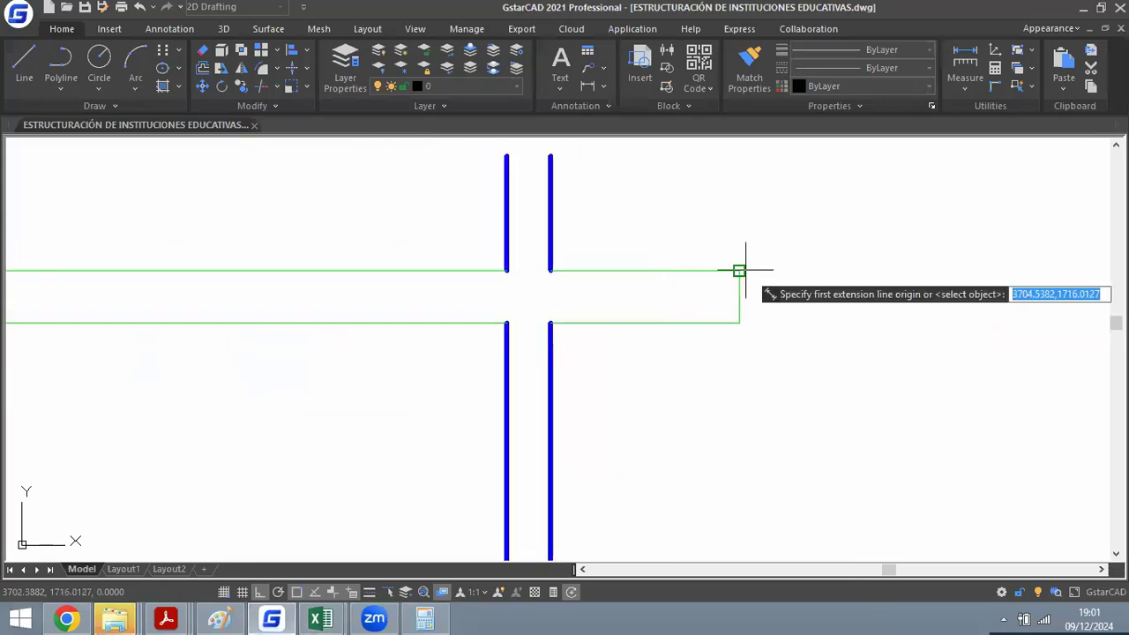
pyautogui.scroll(2, 771, 305)
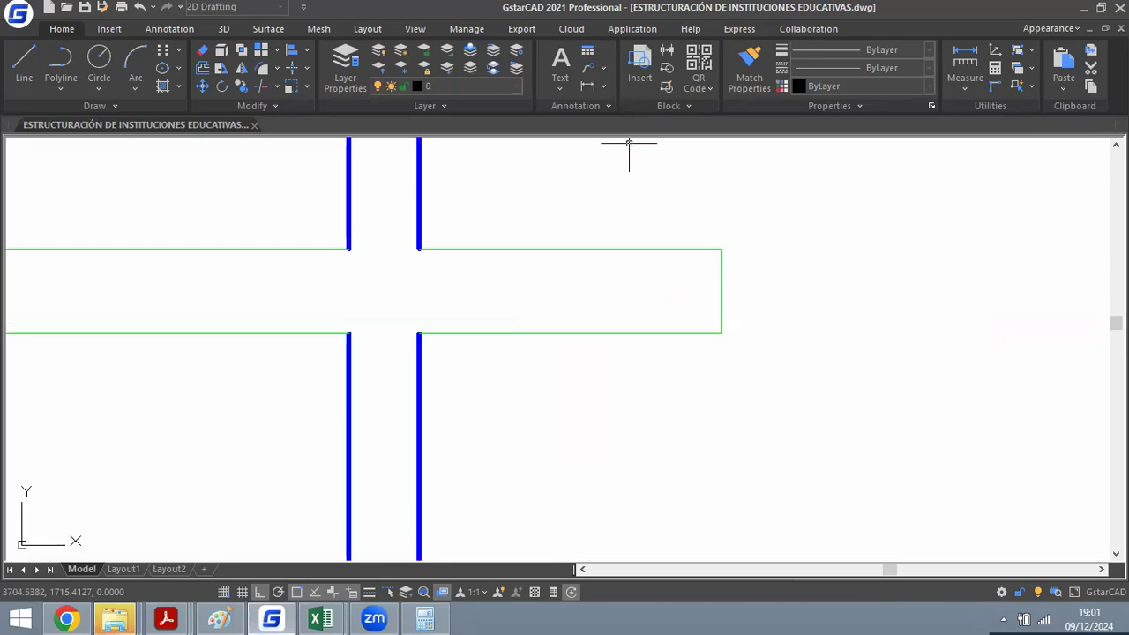
pyautogui.scroll(-3, 718, 277)
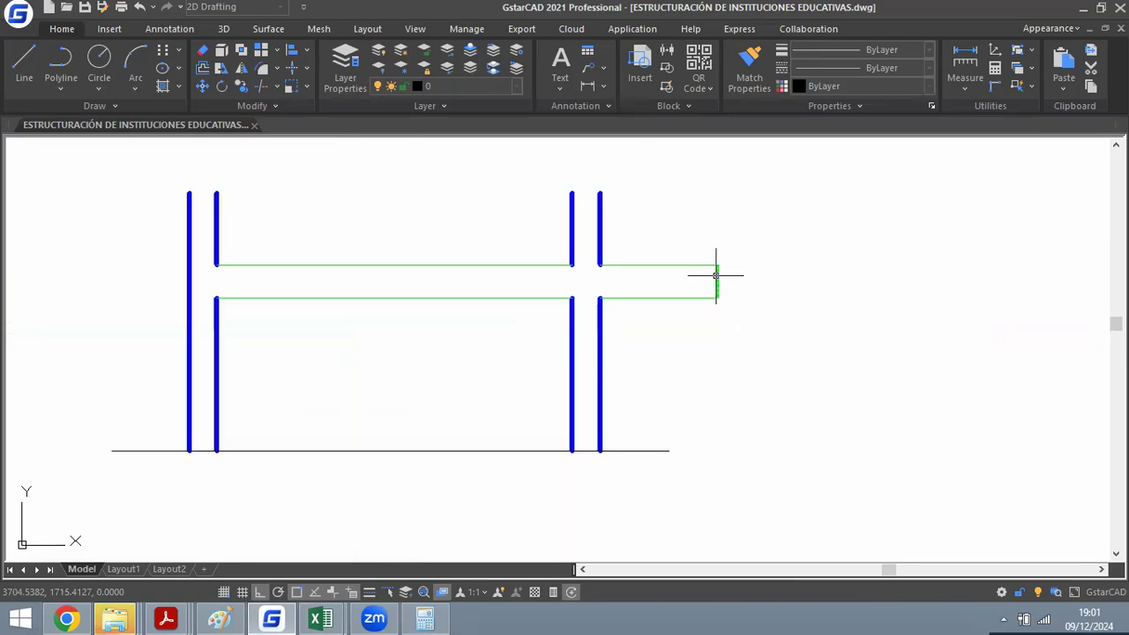
# Draw a slope triangle below the cantilever with a 0.6 horizontal leg, a 0.1 vertical leg and a closing hypotenuse.
pyautogui.scroll(3, 696, 282)
pyautogui.scroll(2, 637, 344)
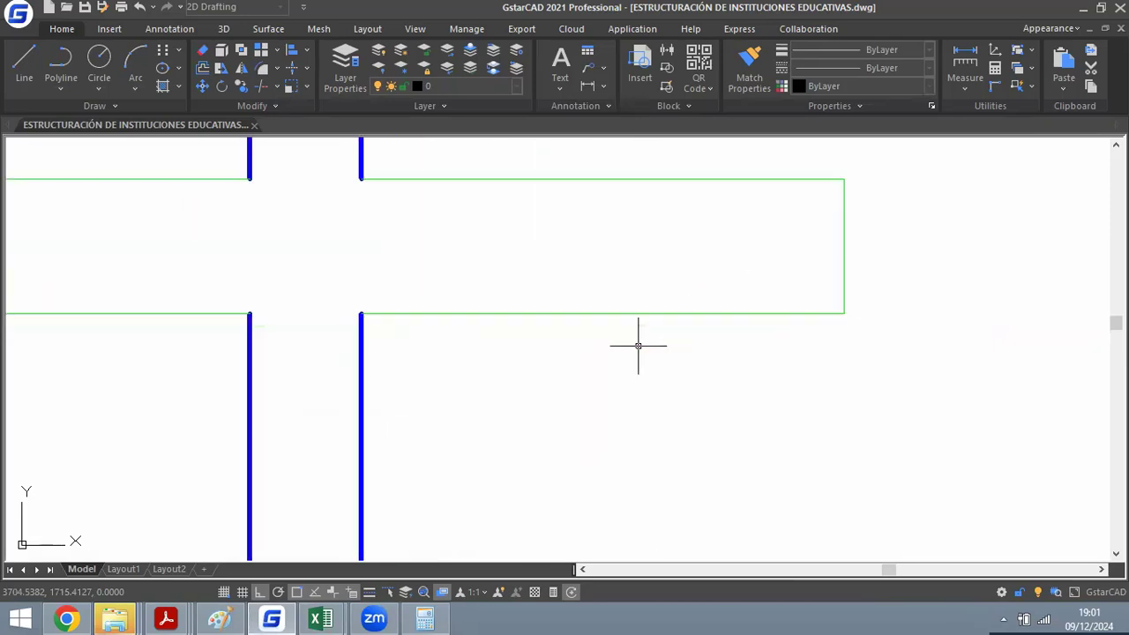
pyautogui.scroll(-4, 542, 327)
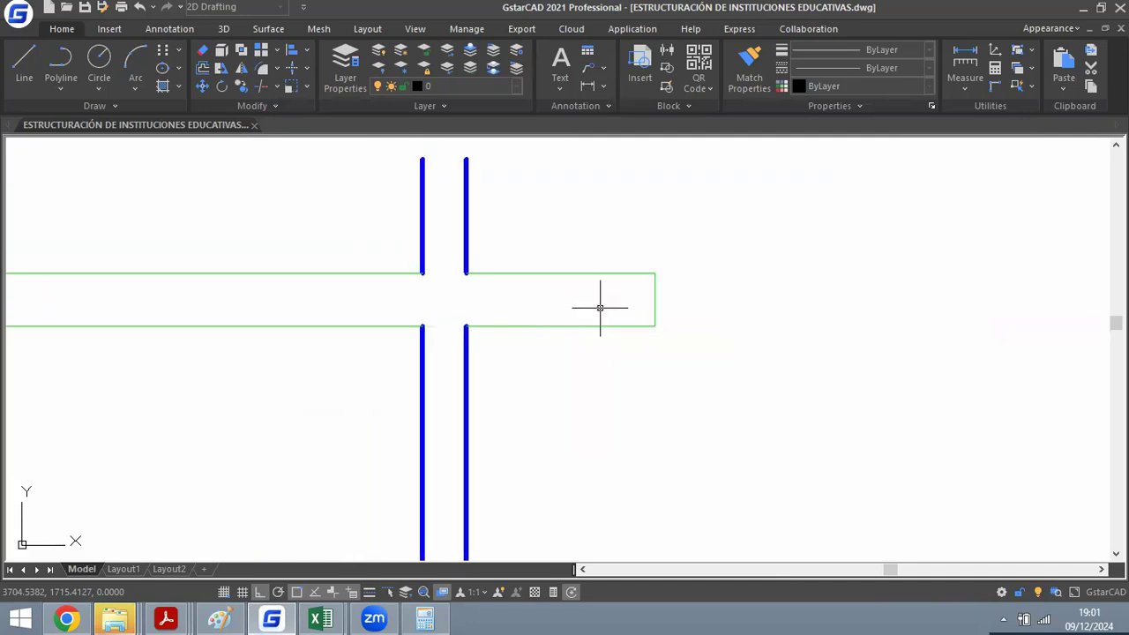
pyautogui.scroll(2, 600, 335)
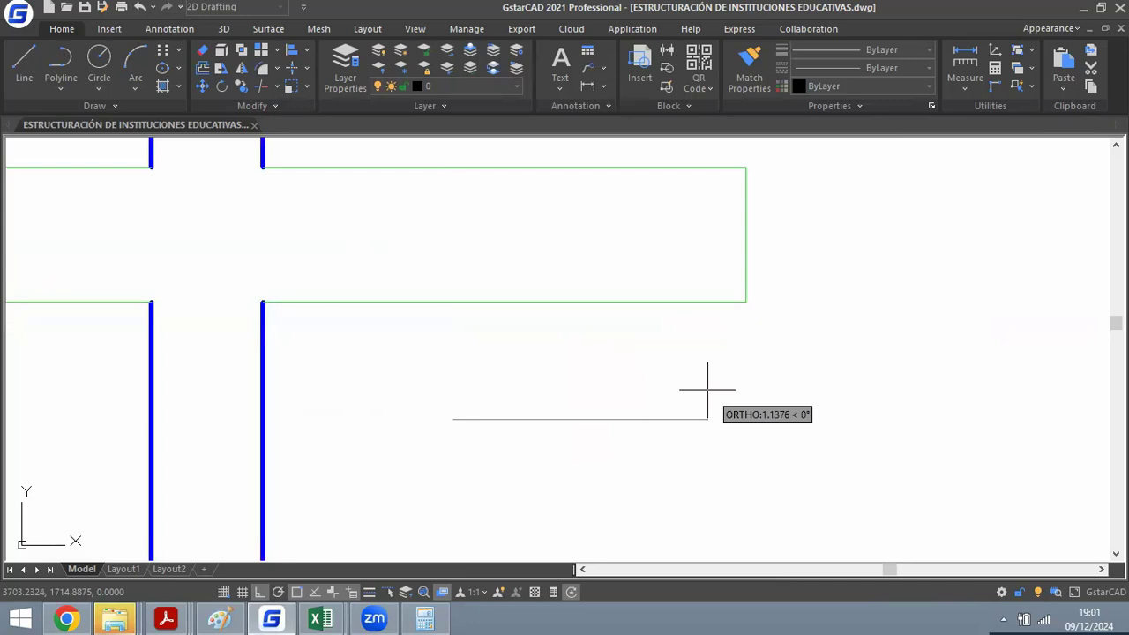
pyautogui.write('0.6')
pyautogui.press('Return')
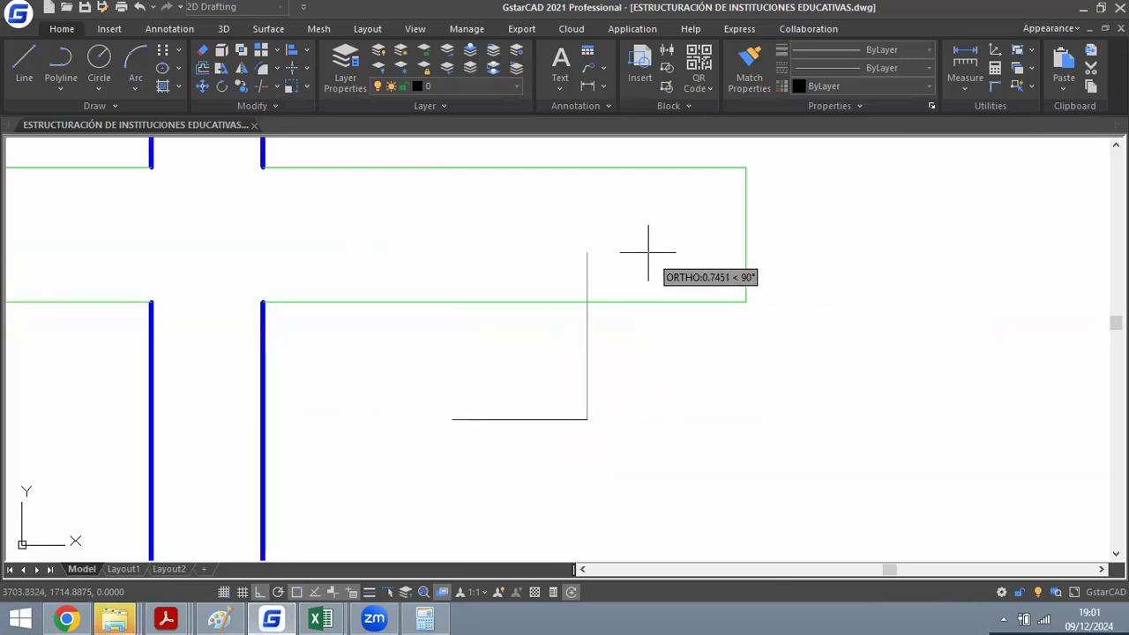
pyautogui.write('0.1')
pyautogui.press('Return')
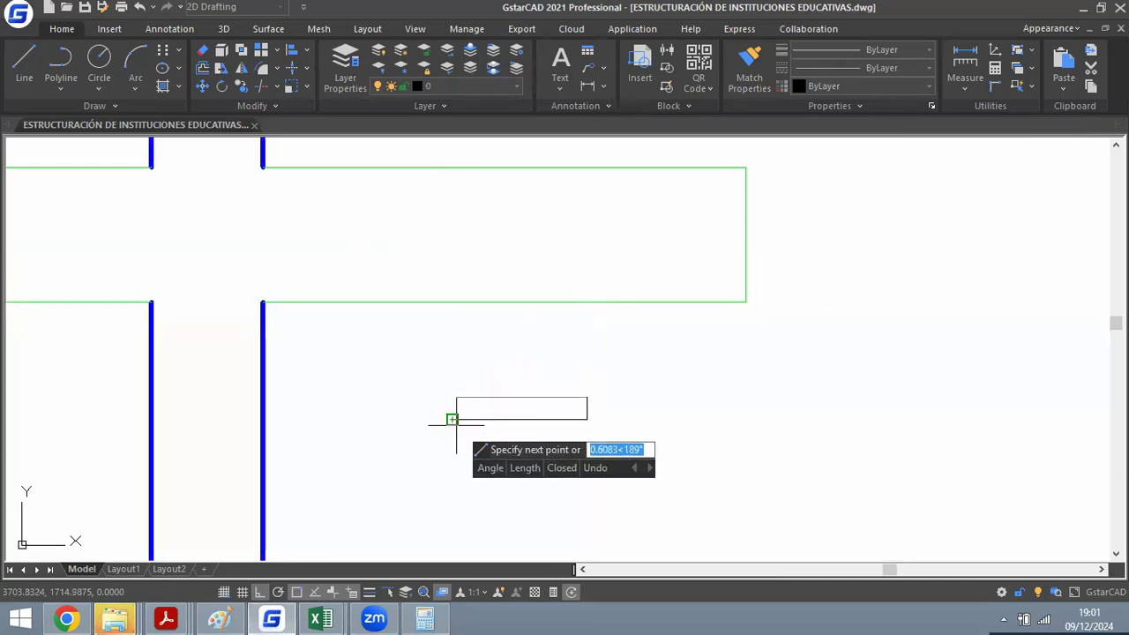
pyautogui.click(456, 425)
pyautogui.press('Escape')
pyautogui.scroll(2, 406, 388)
pyautogui.scroll(-2, 748, 469)
pyautogui.scroll(1, 791, 474)
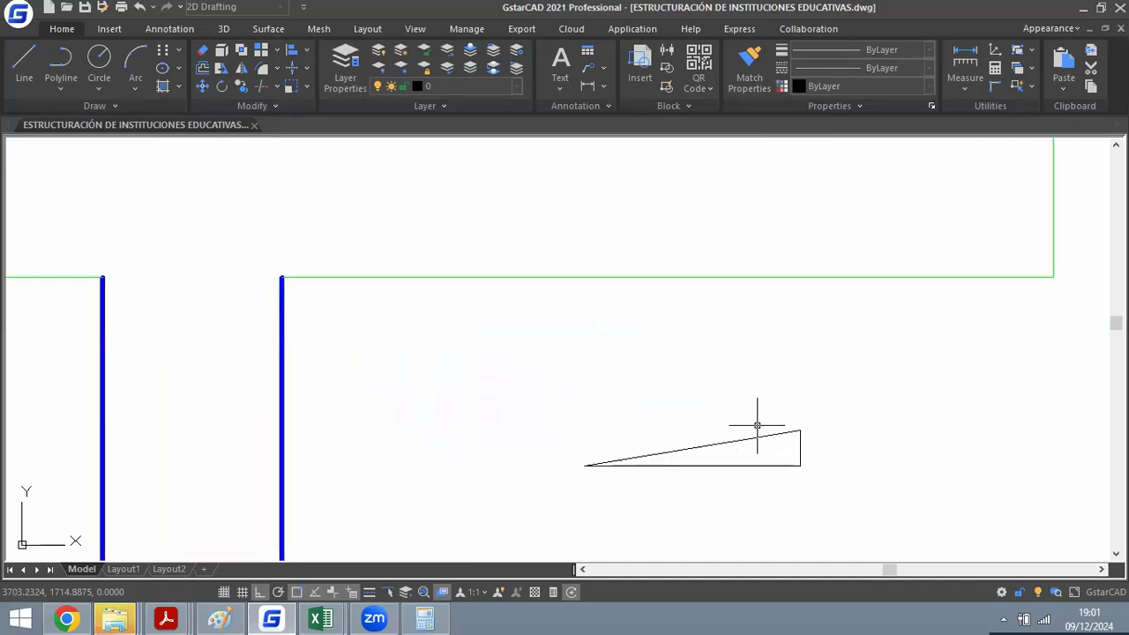
# Move the triangle's hypotenuse to the cantilever's lower corner at the column face and delete the two remaining legs.
pyautogui.write('m')
pyautogui.press('Return')
pyautogui.click(736, 448)
pyautogui.click(705, 423)
pyautogui.press('Return')
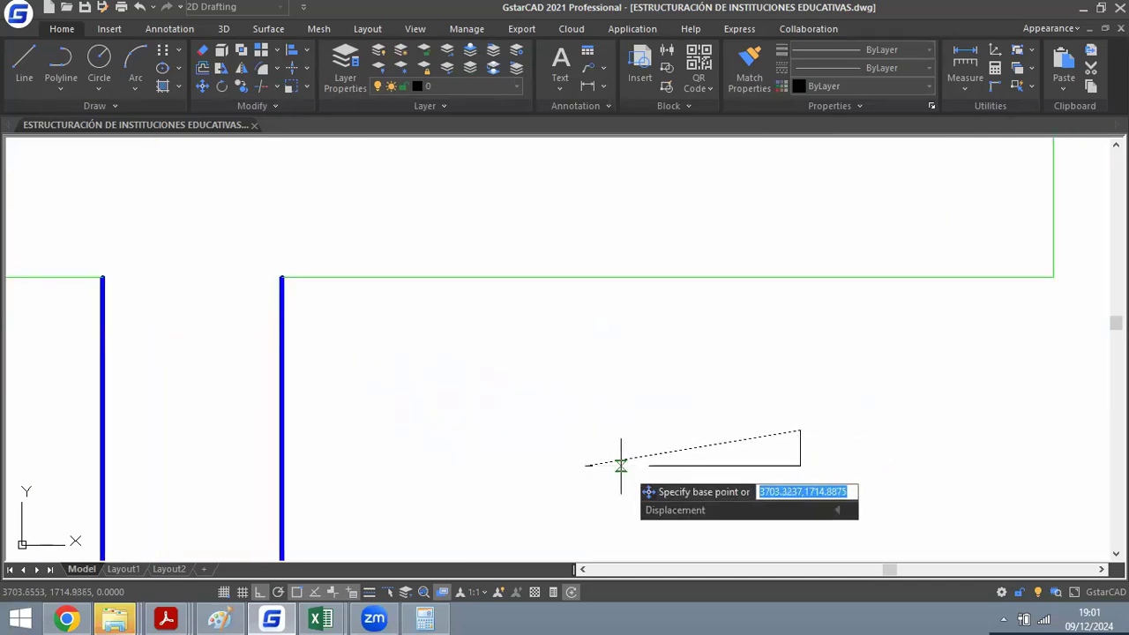
pyautogui.click(574, 465)
pyautogui.click(283, 279)
pyautogui.scroll(-3, 527, 337)
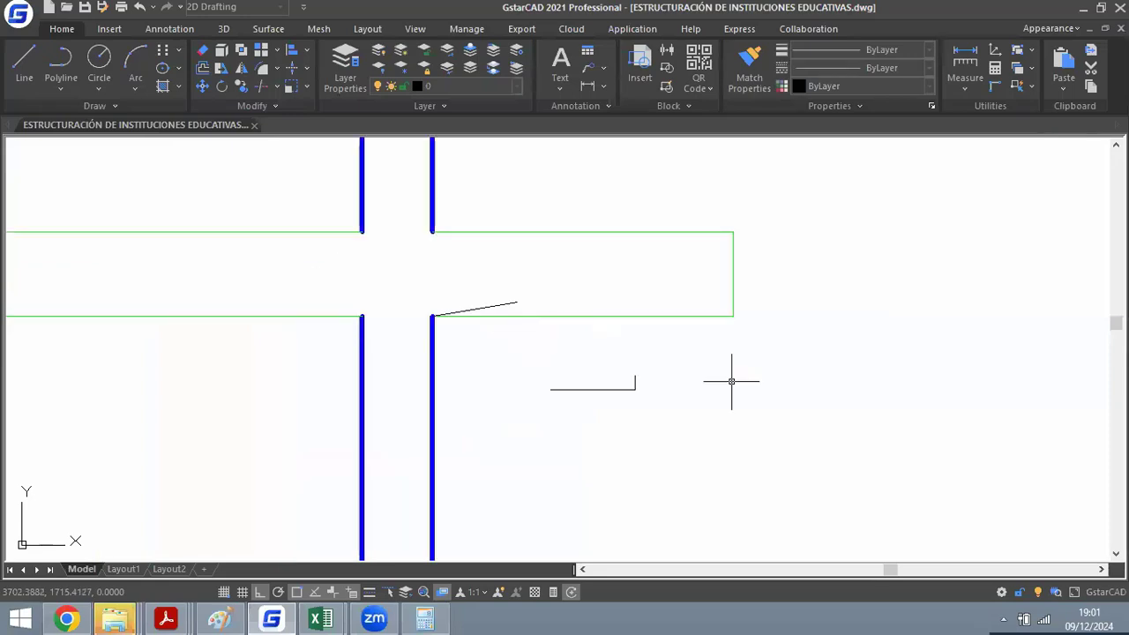
pyautogui.moveTo(731, 381); pyautogui.dragTo(524, 433)
pyautogui.press('Delete')
pyautogui.scroll(2, 490, 309)
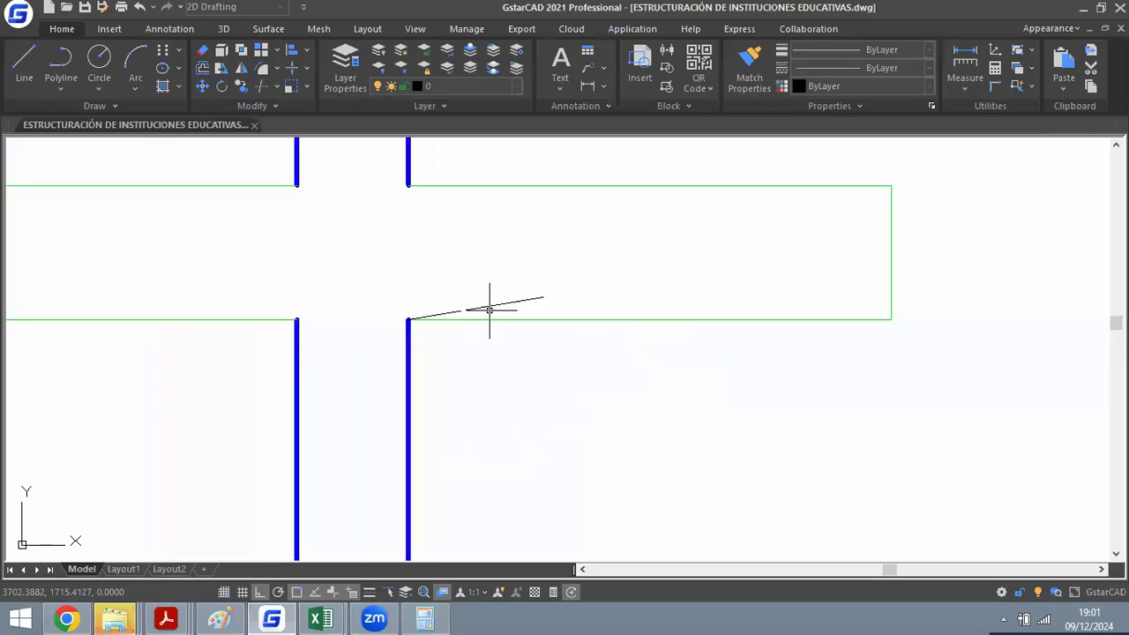
# Measure the sloped line's vertical rise and horizontal run with linear dimensions, without placing them.
pyautogui.scroll(2, 490, 309)
pyautogui.write('dli')
pyautogui.press('Return')
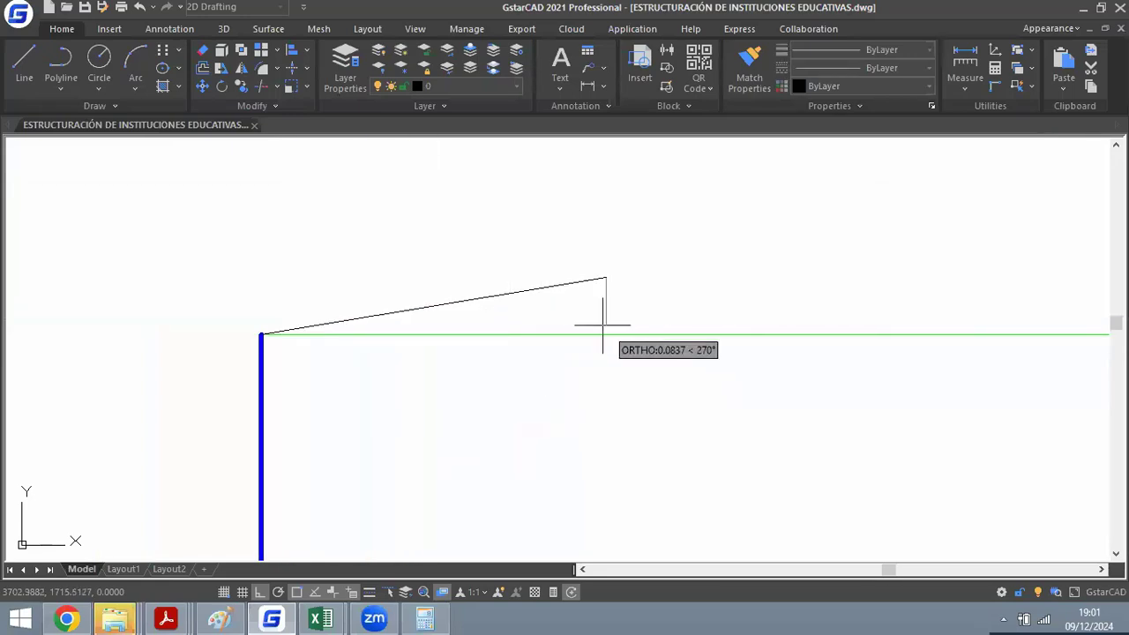
pyautogui.click(604, 332)
pyautogui.press('Escape')
pyautogui.scroll(-2, 620, 295)
pyautogui.scroll(2, 620, 296)
pyautogui.press('Return')
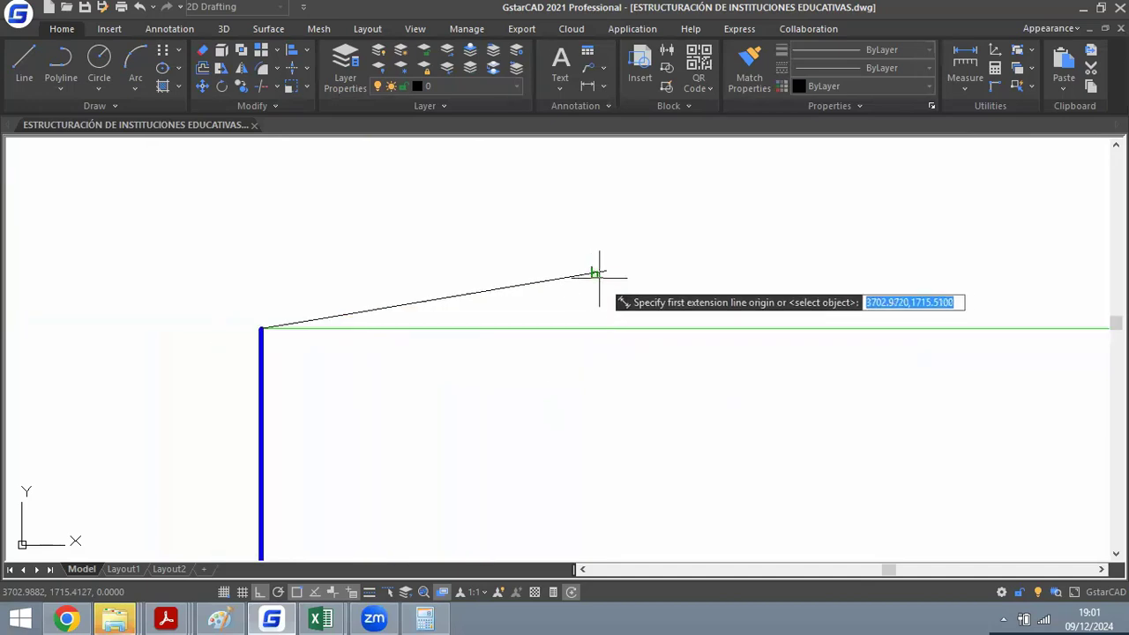
pyautogui.click(599, 328)
pyautogui.click(260, 328)
pyautogui.press('Escape')
pyautogui.scroll(-3, 461, 325)
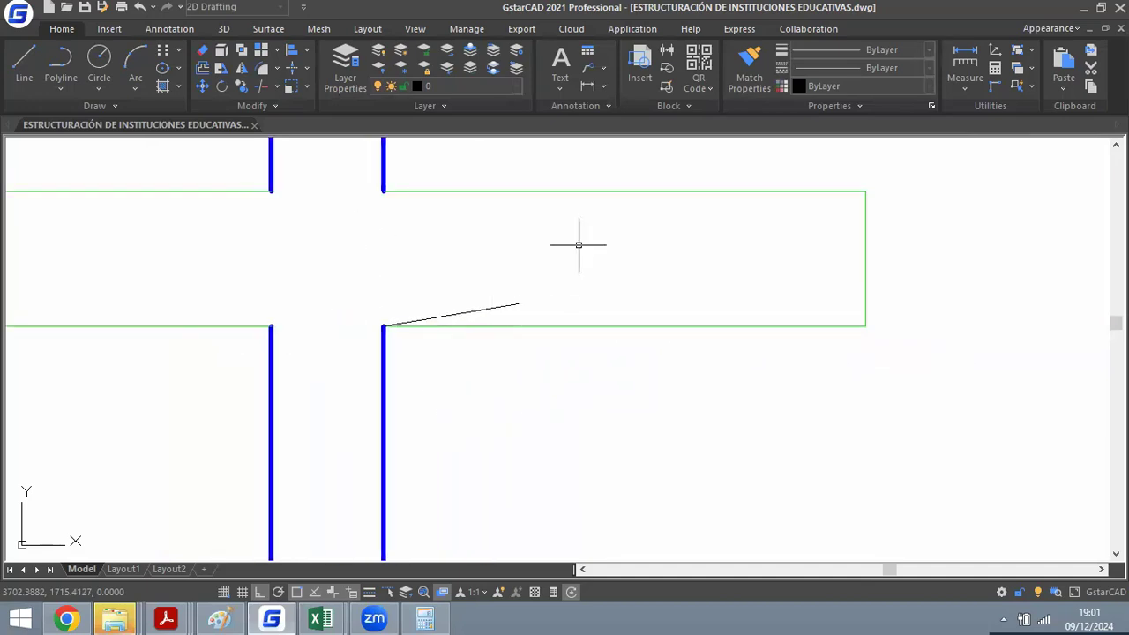
# Extend the sloped line to the cantilever's free-end edge.
pyautogui.scroll(2, 574, 282)
pyautogui.scroll(-4, 529, 322)
pyautogui.scroll(2, 605, 320)
pyautogui.write('ex')
pyautogui.press('Return')
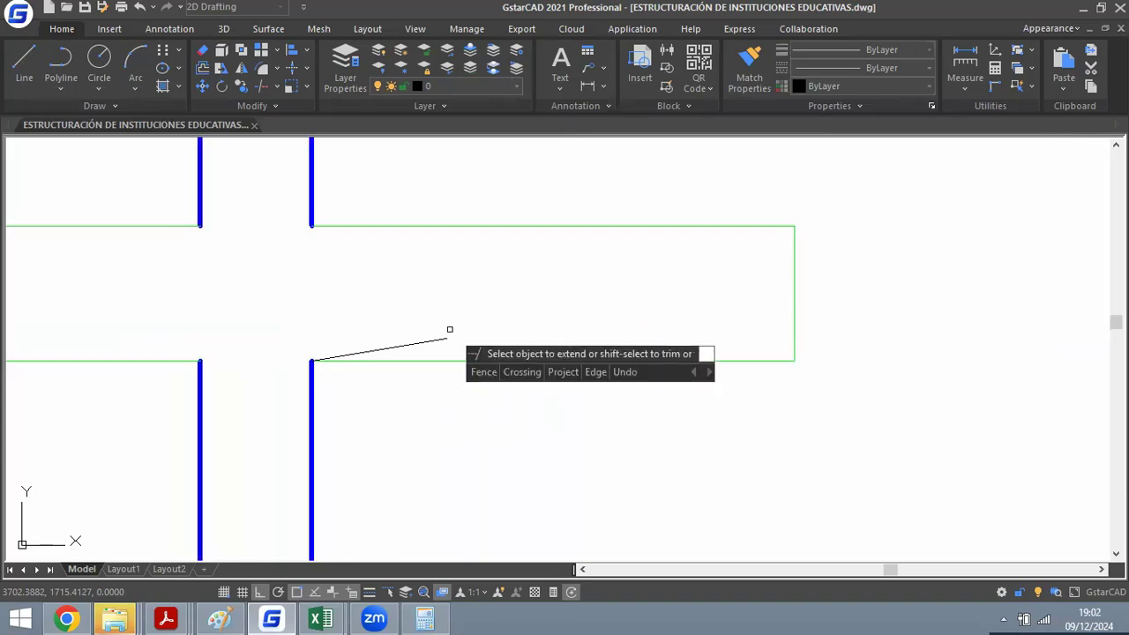
pyautogui.click(441, 335)
pyautogui.press('Escape')
pyautogui.scroll(-3, 821, 232)
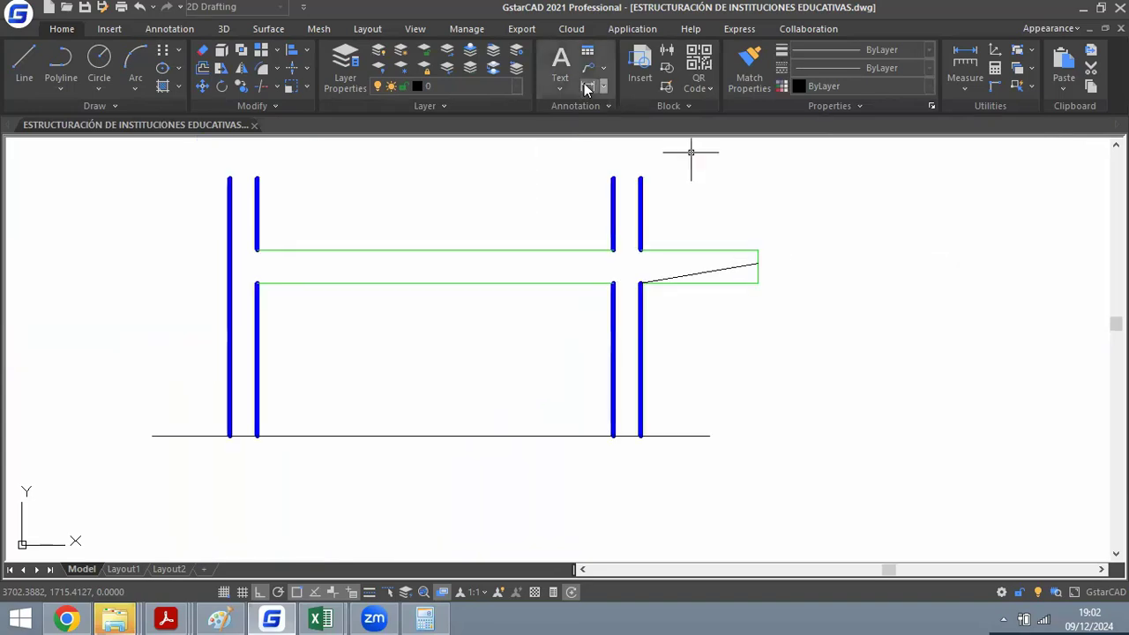
# Measure the depth between the cantilever's top edge and the sloped line at the free end with an aligned dimension, without placing it.
pyautogui.scroll(3, 738, 212)
pyautogui.write('da')
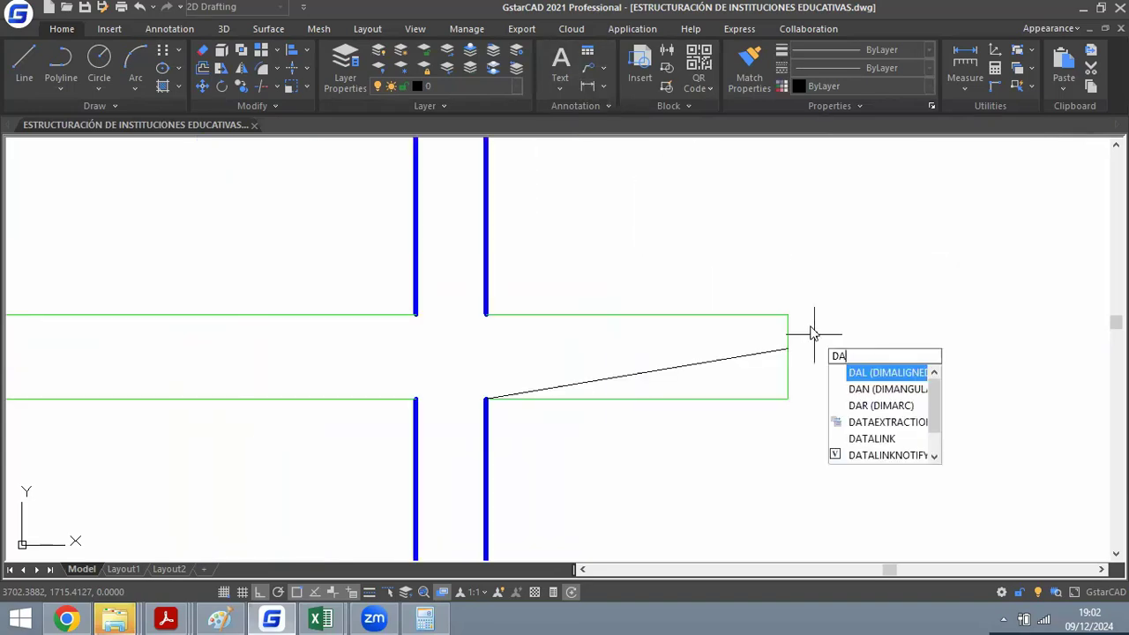
pyautogui.press('Return')
pyautogui.click(788, 348)
pyautogui.scroll(2, 788, 314)
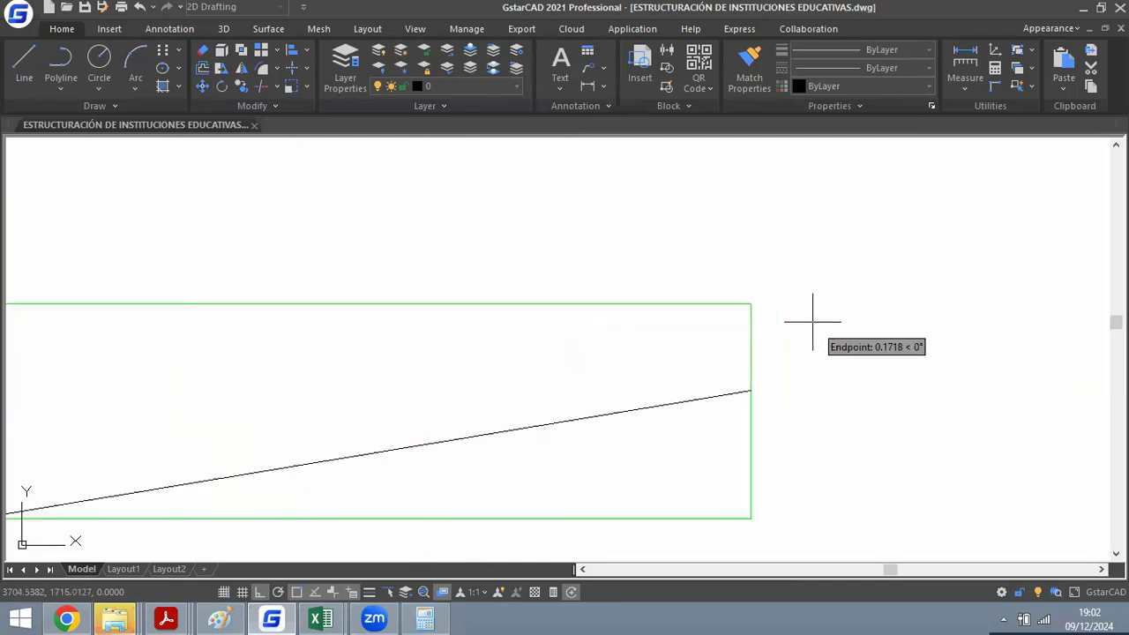
pyautogui.click(787, 314)
pyautogui.scroll(-2, 796, 324)
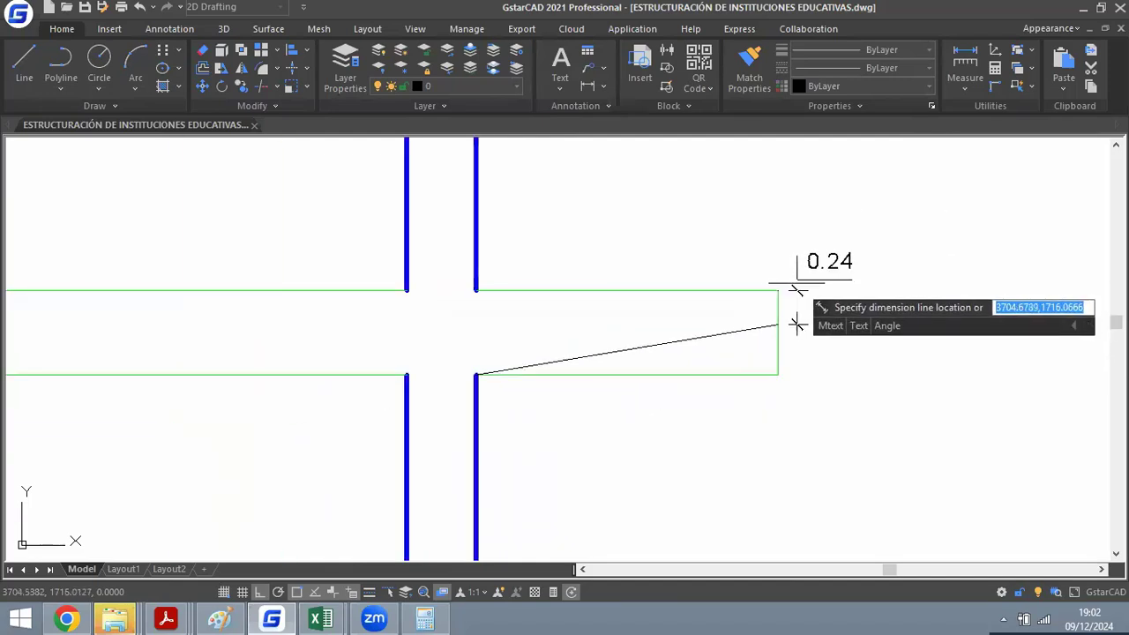
pyautogui.scroll(2, 796, 325)
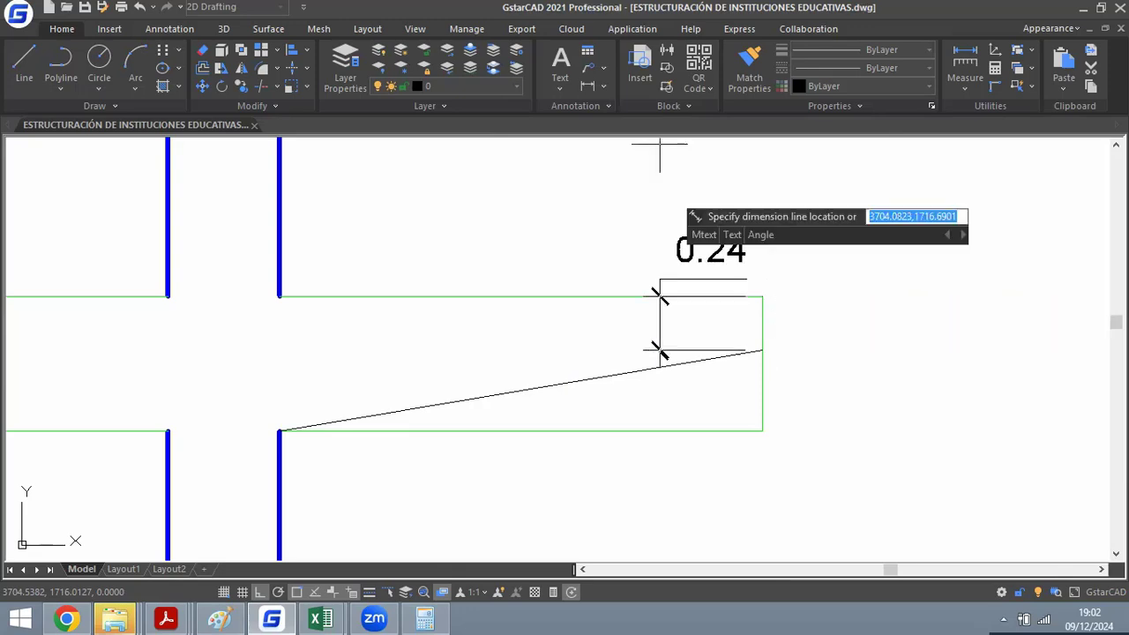
pyautogui.press('Escape')
pyautogui.scroll(4, 693, 327)
pyautogui.scroll(-4, 695, 327)
pyautogui.scroll(2, 693, 329)
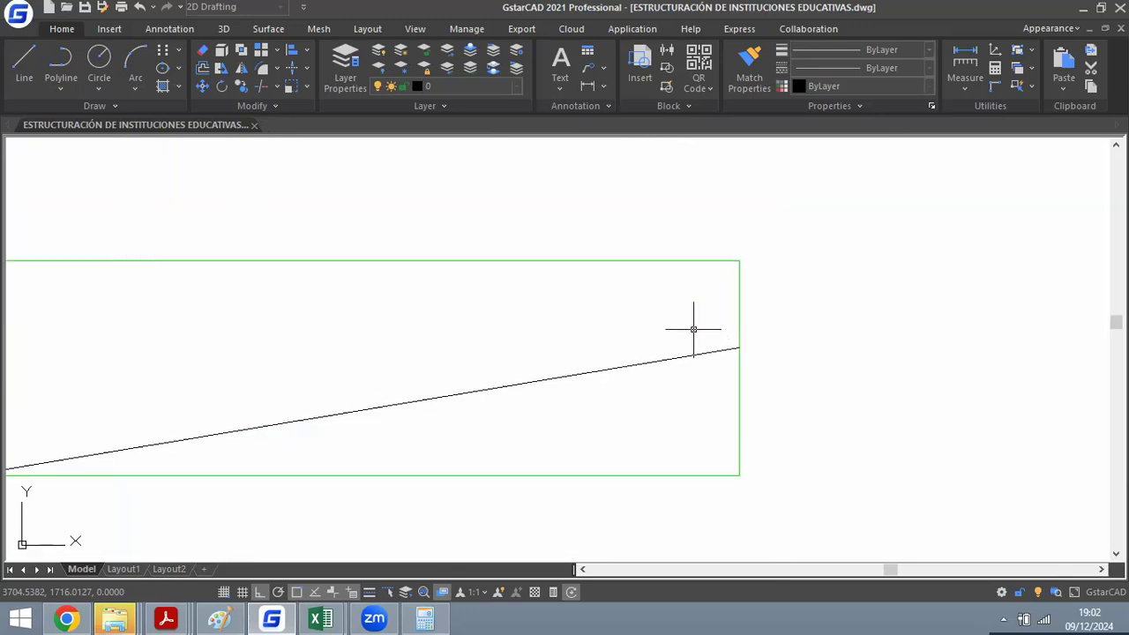
pyautogui.scroll(-2, 694, 328)
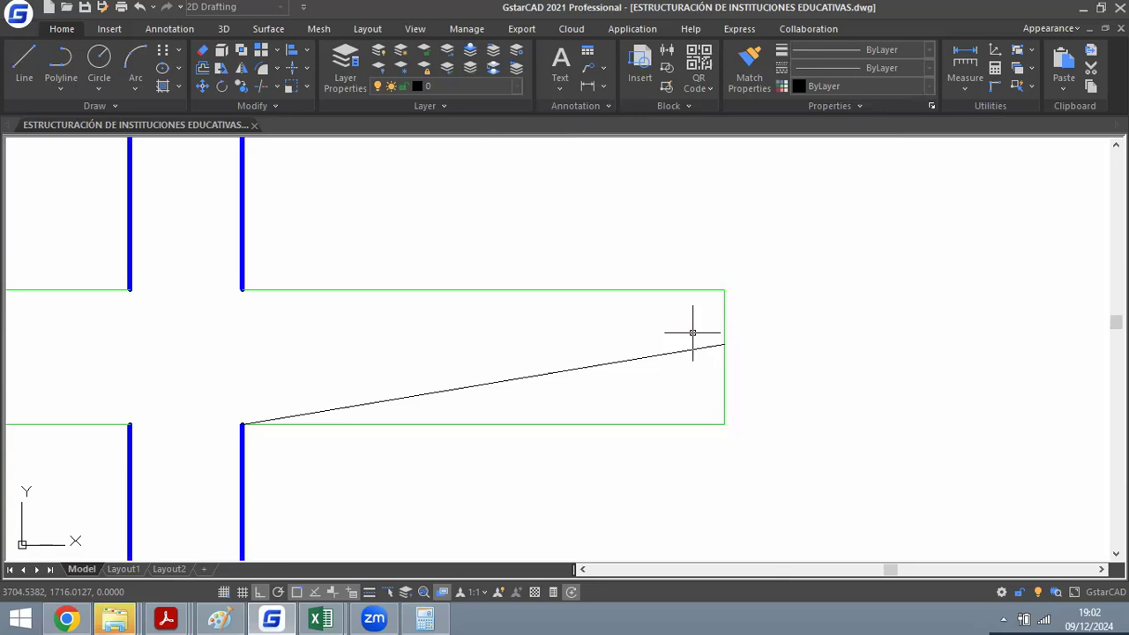
# Undo the sloped line and draw a line from the cantilever's lower corner at the column face to the free-end edge's midpoint.
pyautogui.hotkey('ctrl', 'z')
pyautogui.write('l')
pyautogui.press('Return')
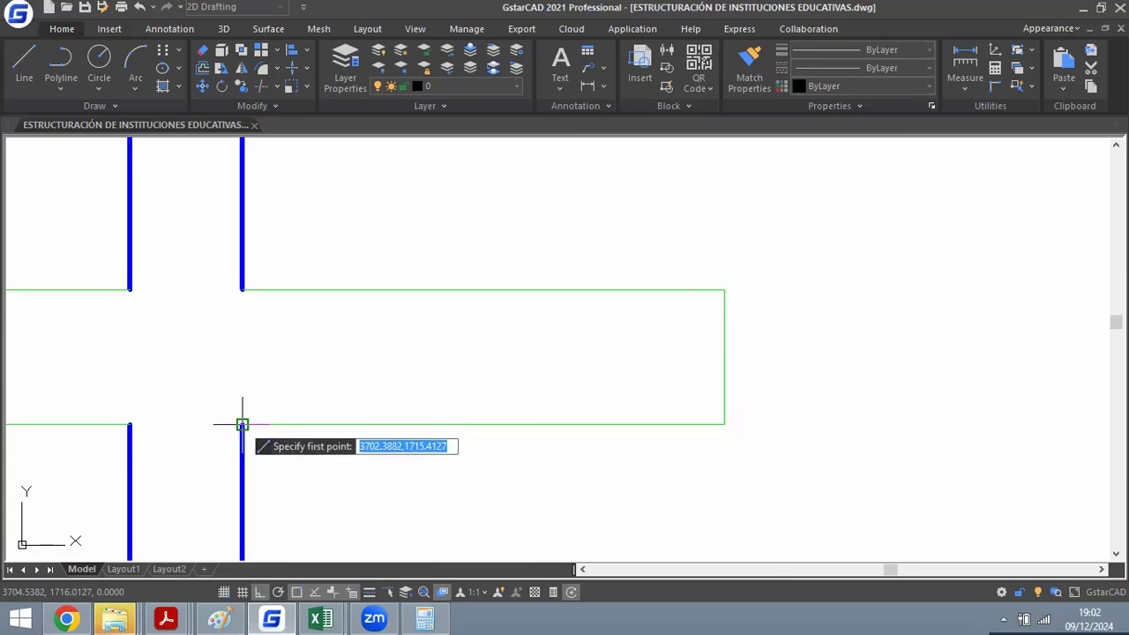
pyautogui.click(242, 424)
pyautogui.click(724, 357)
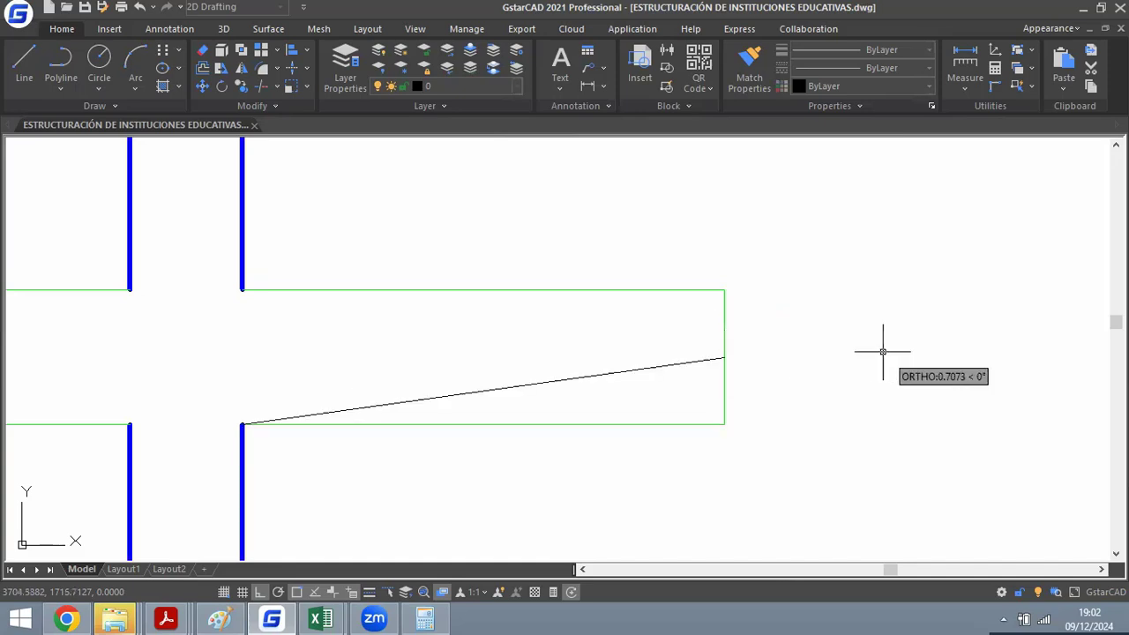
pyautogui.press('Escape')
# Trim the free-end edge below the new sloped line and delete the cantilever's old horizontal bottom edge.
pyautogui.write('tr')
pyautogui.press('Return')
pyautogui.press('Return')
pyautogui.click(754, 405)
pyautogui.click(633, 445)
pyautogui.scroll(-3, 796, 364)
pyautogui.press('Escape')
pyautogui.click(771, 374)
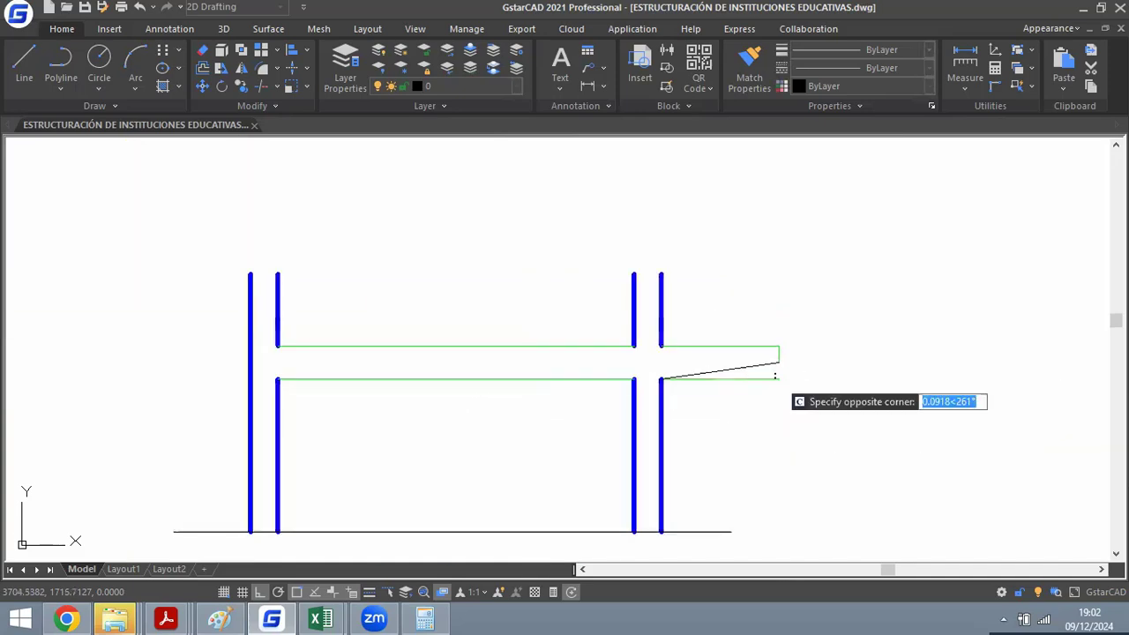
pyautogui.click(761, 395)
pyautogui.press('Delete')
# Match the sloped line's properties to those of the cantilever's green top edge.
pyautogui.scroll(1, 784, 373)
pyautogui.scroll(3, 776, 366)
pyautogui.write('ma')
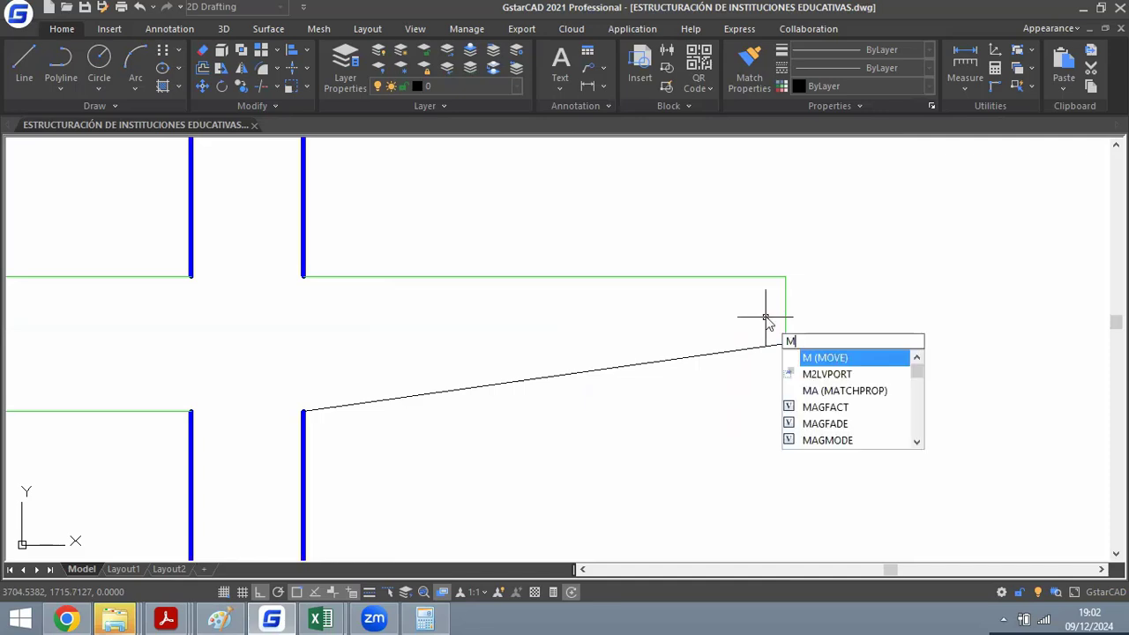
pyautogui.press('Return')
pyautogui.click(773, 275)
pyautogui.click(713, 353)
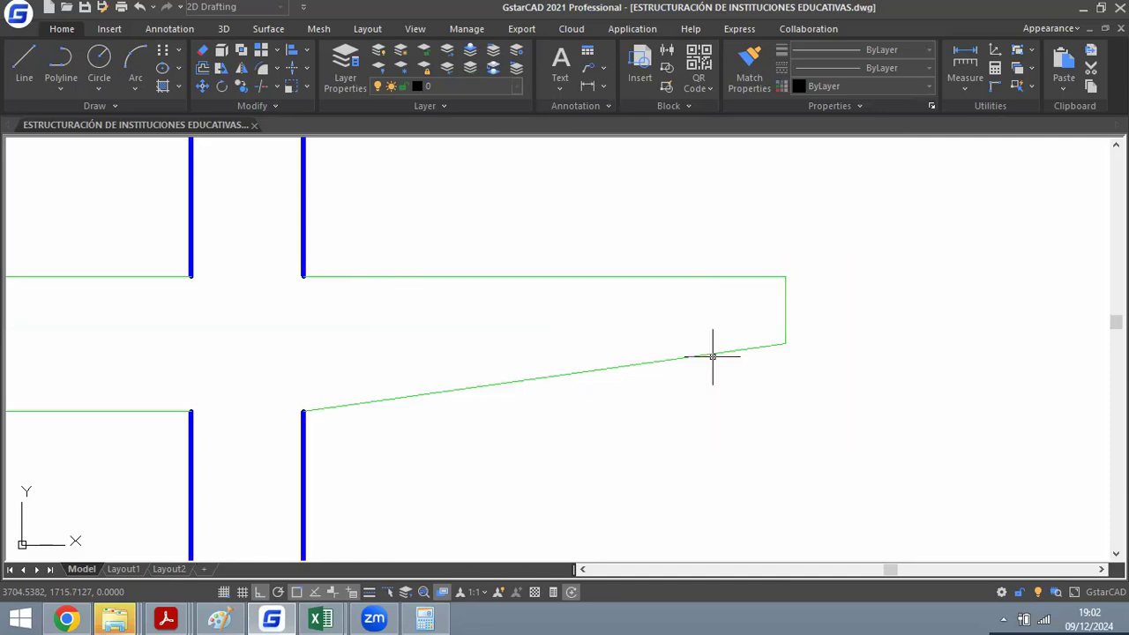
pyautogui.scroll(-4, 764, 320)
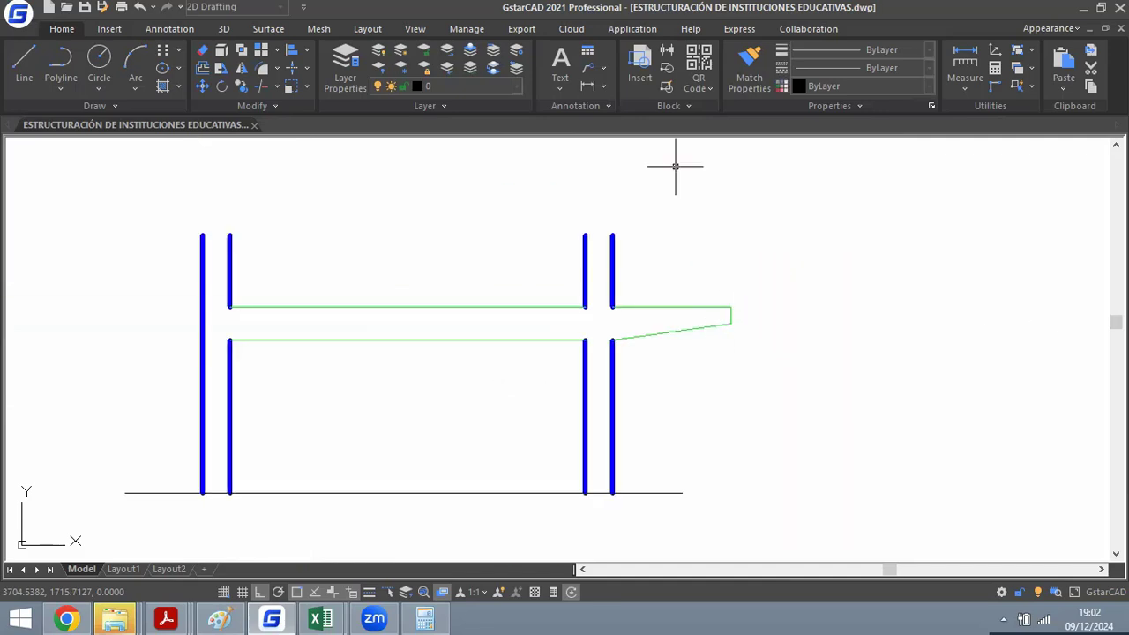
# Dimension the cantilever's depth at the column face with an aligned dimension placed inside the column.
pyautogui.scroll(4, 666, 321)
pyautogui.write('DA')
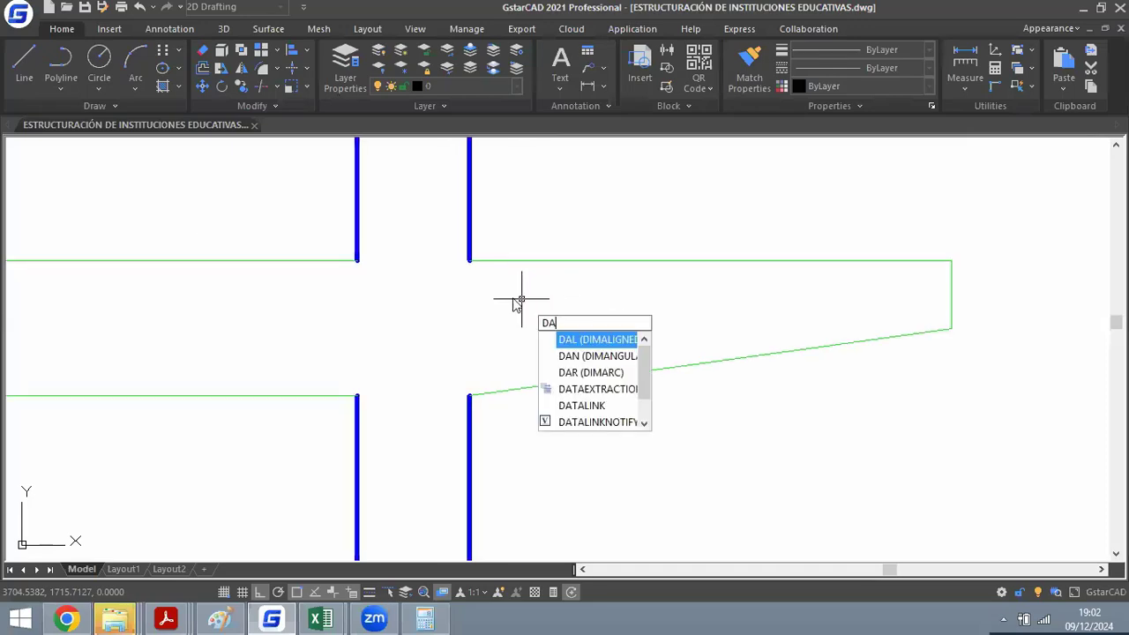
pyautogui.press('Return')
pyautogui.click(468, 260)
pyautogui.click(468, 395)
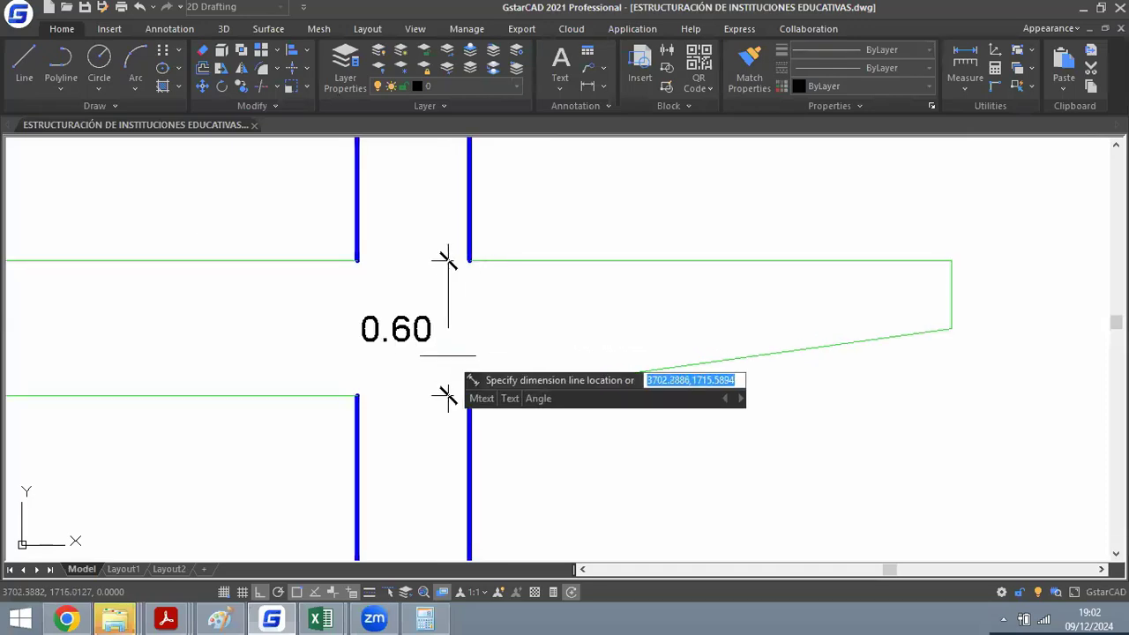
pyautogui.click(448, 357)
# Dimension the cantilever's reduced depth at its free end with an aligned dimension placed just outside the beam.
pyautogui.scroll(-2, 421, 330)
pyautogui.scroll(1, 710, 292)
pyautogui.press('Return')
pyautogui.click(581, 309)
pyautogui.click(580, 352)
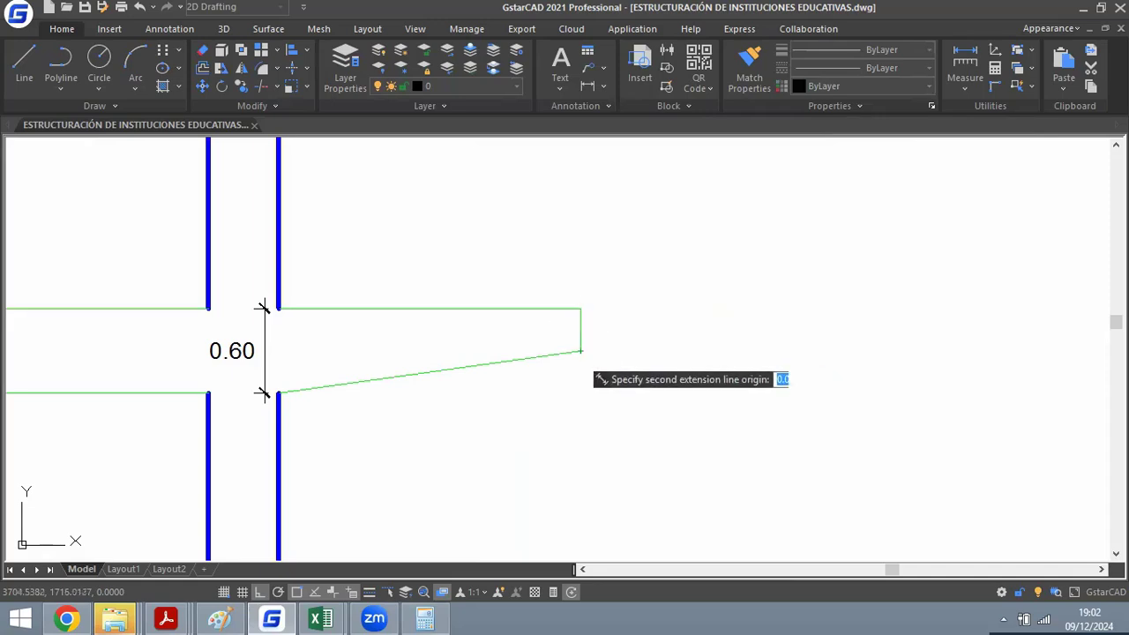
pyautogui.click(600, 336)
pyautogui.scroll(-2, 917, 298)
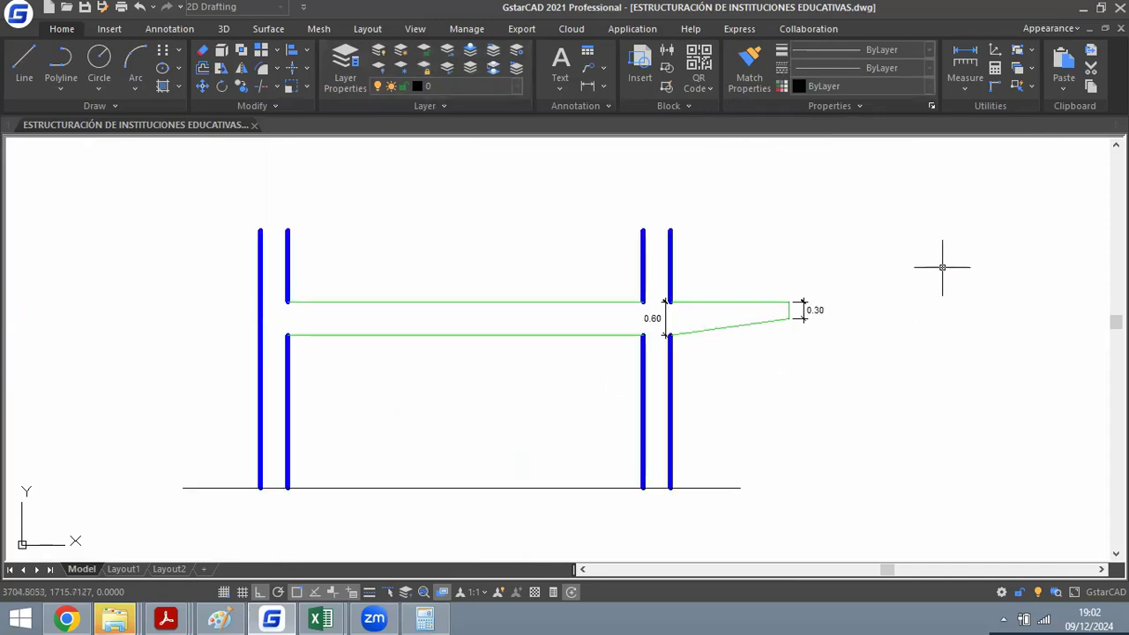
pyautogui.scroll(3, 796, 309)
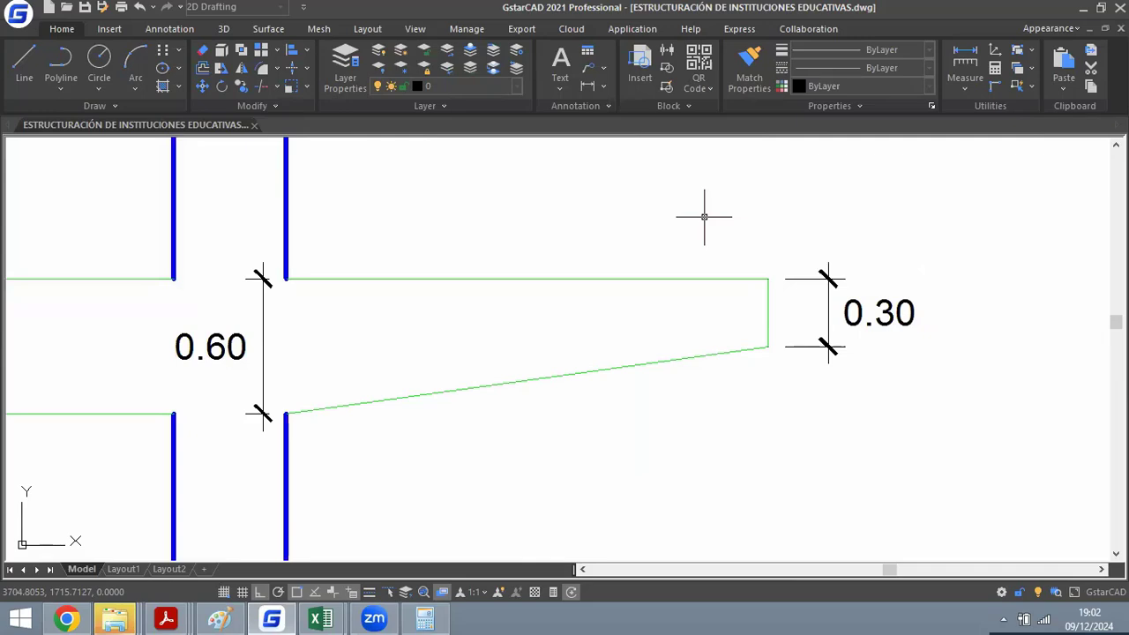
# Delete the beam and column plan view drawn above the elevation.
pyautogui.scroll(-5, 625, 322)
pyautogui.scroll(2, 599, 312)
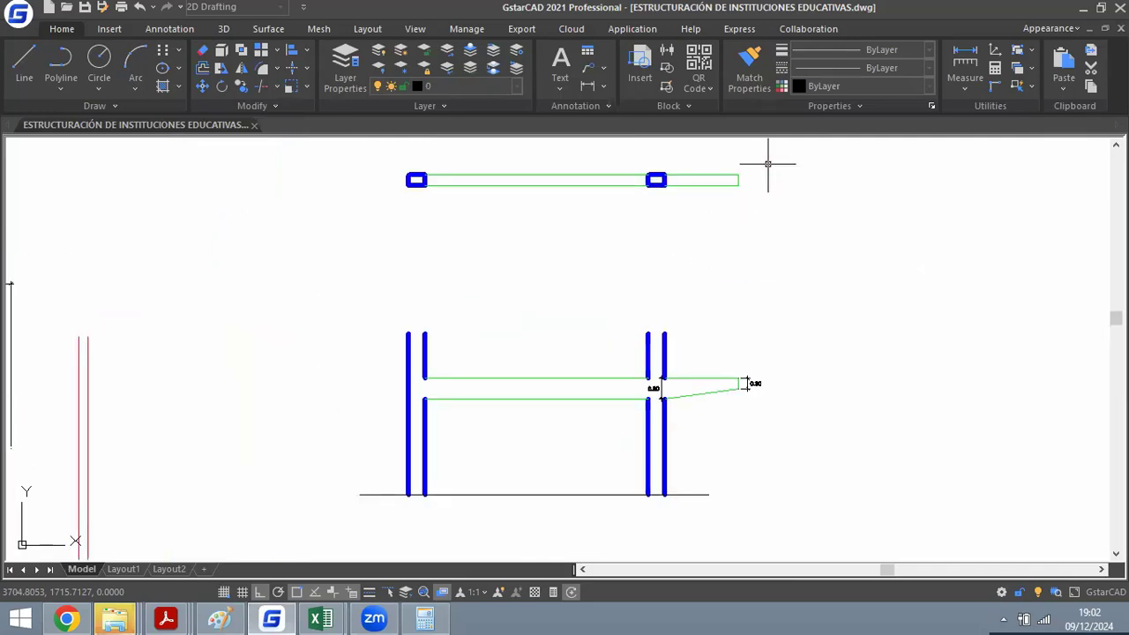
pyautogui.click(788, 157)
pyautogui.click(354, 222)
pyautogui.scroll(-10, 697, 290)
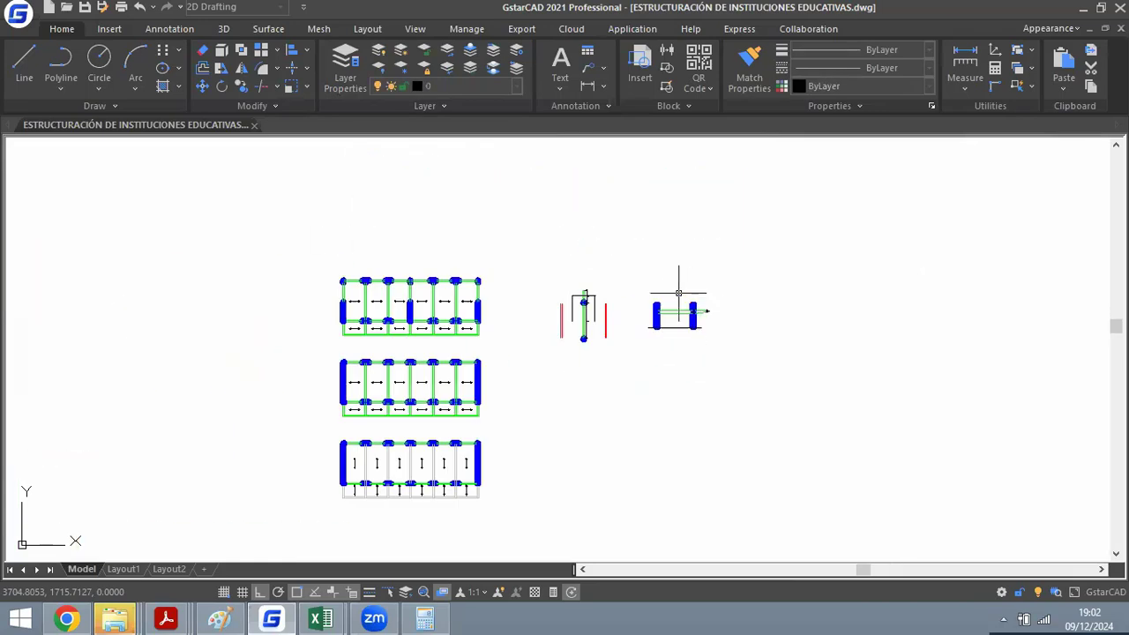
pyautogui.scroll(6, 695, 304)
pyautogui.scroll(2, 697, 362)
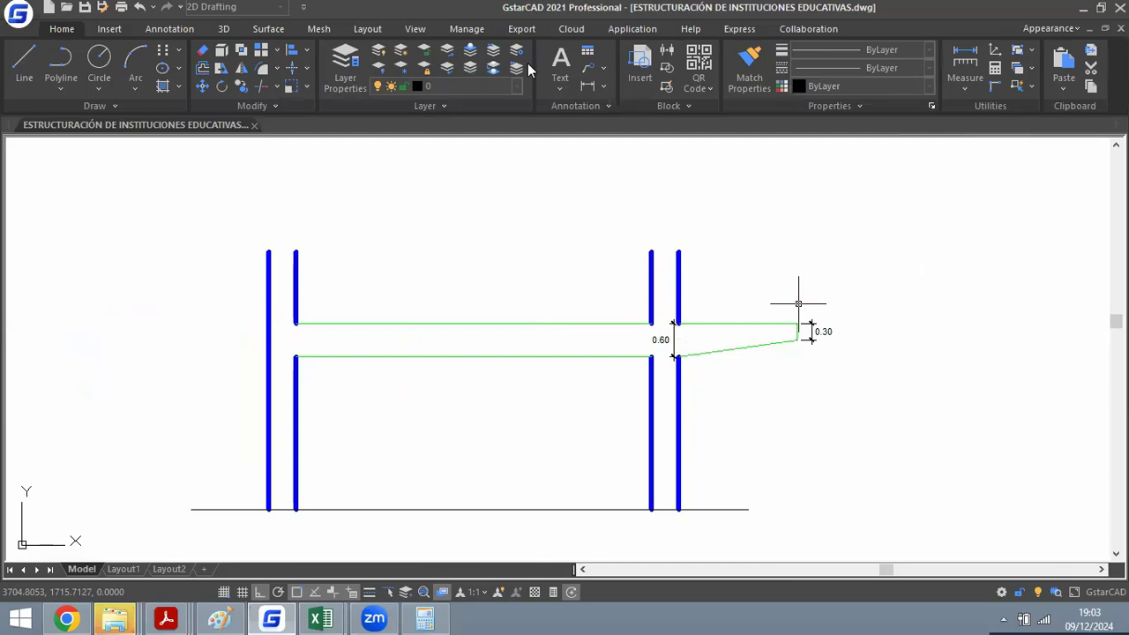
pyautogui.scroll(-4, 503, 307)
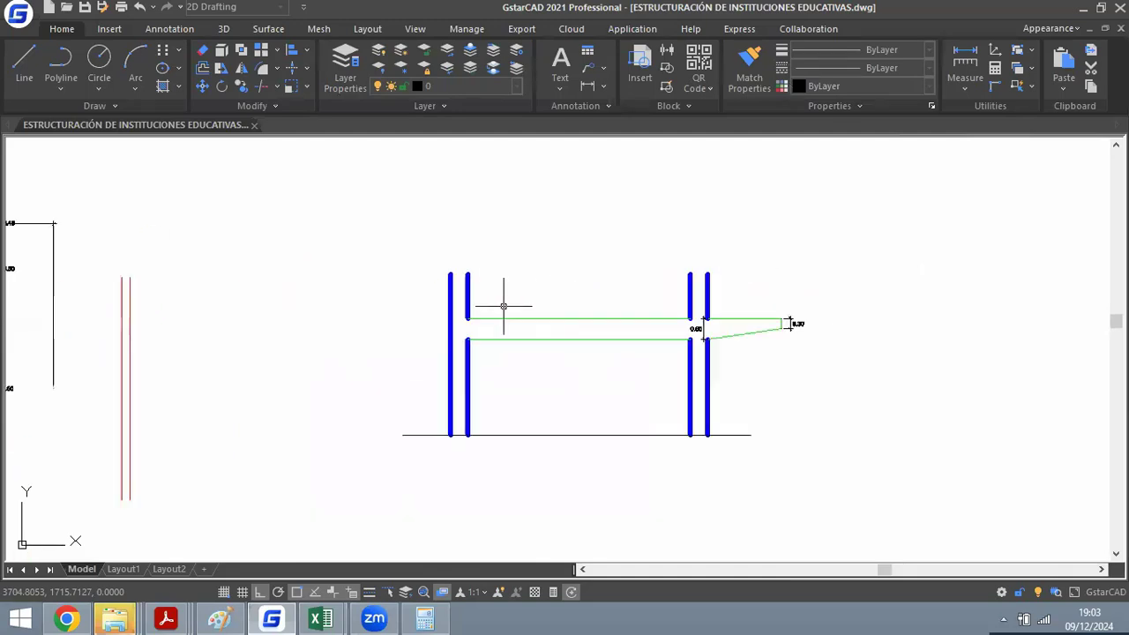
pyautogui.scroll(-3, 422, 307)
pyautogui.scroll(6, 618, 265)
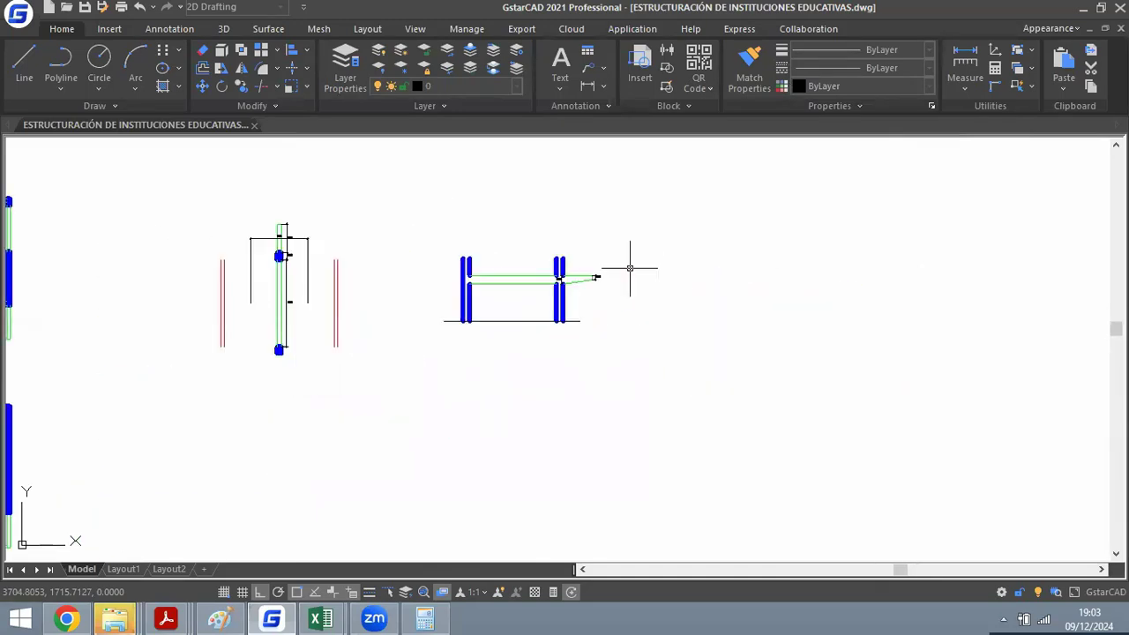
pyautogui.scroll(2, 499, 271)
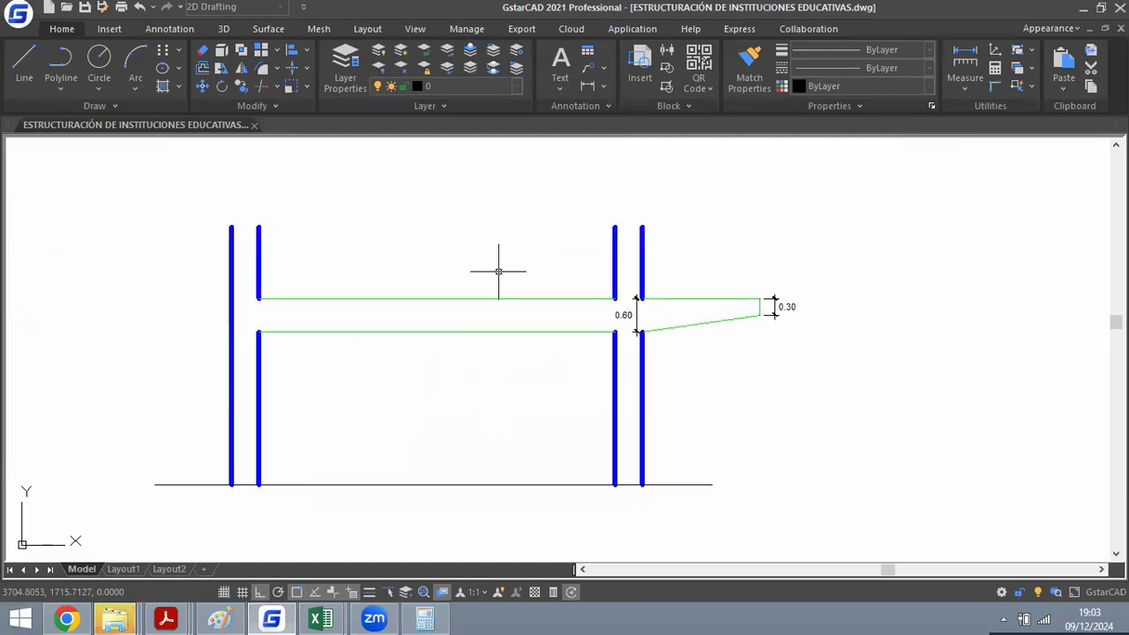
pyautogui.moveTo(690, 231); pyautogui.dragTo(208, 269)
pyautogui.press('Delete')
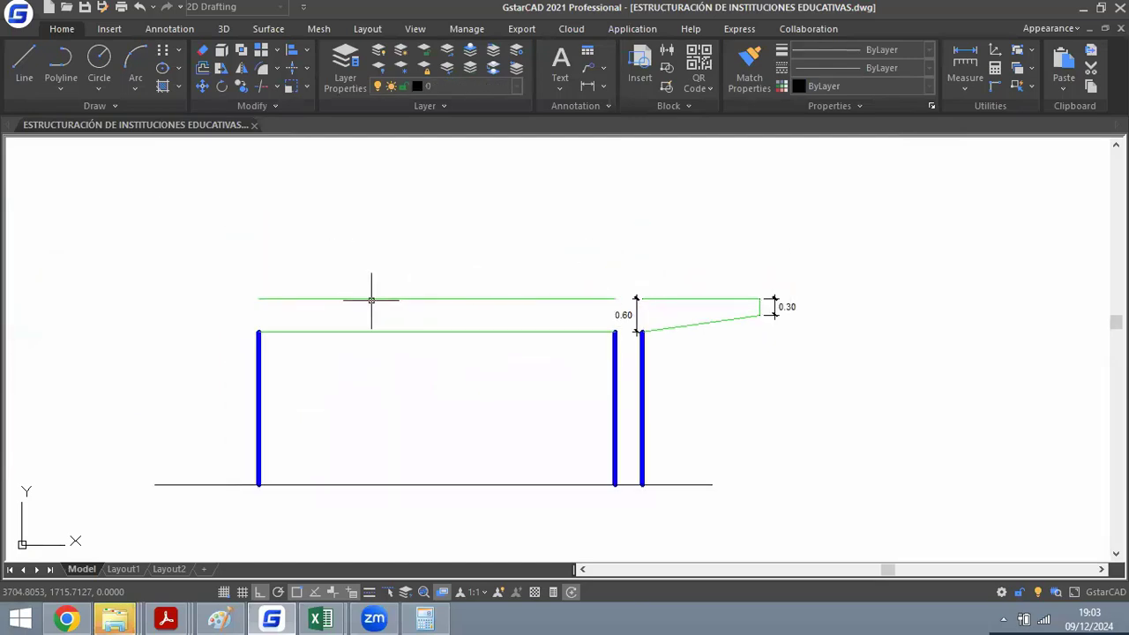
pyautogui.hotkey('ctrl', 'z')
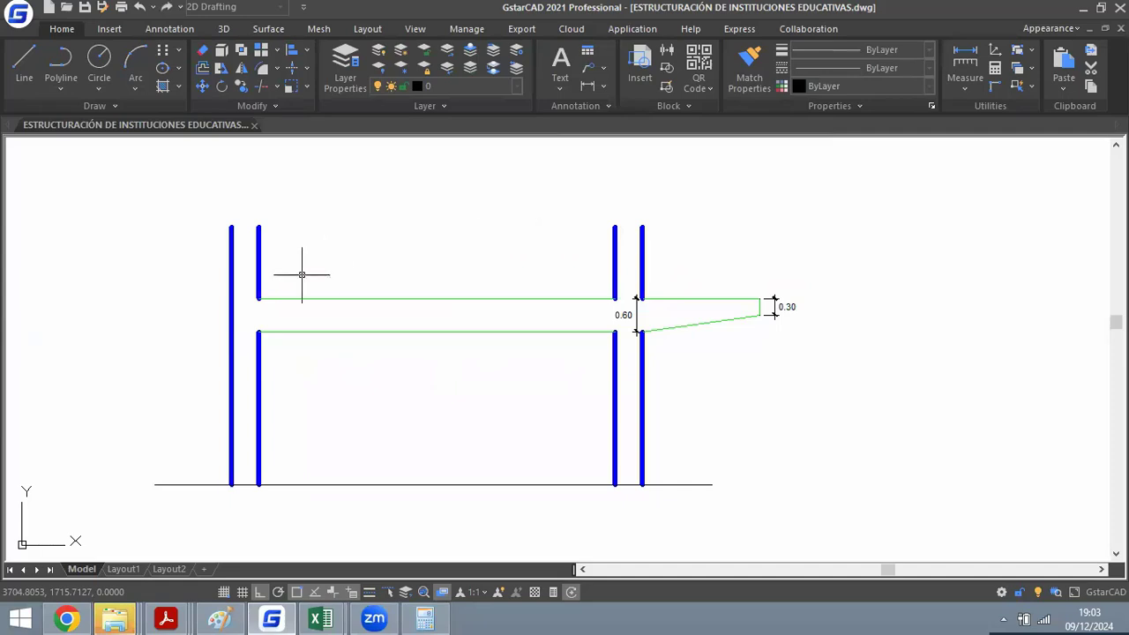
# Extend the beam's top edge to the left column's outer face and trim that column line above the beam.
pyautogui.write('ex')
pyautogui.press('Return')
pyautogui.click(269, 299)
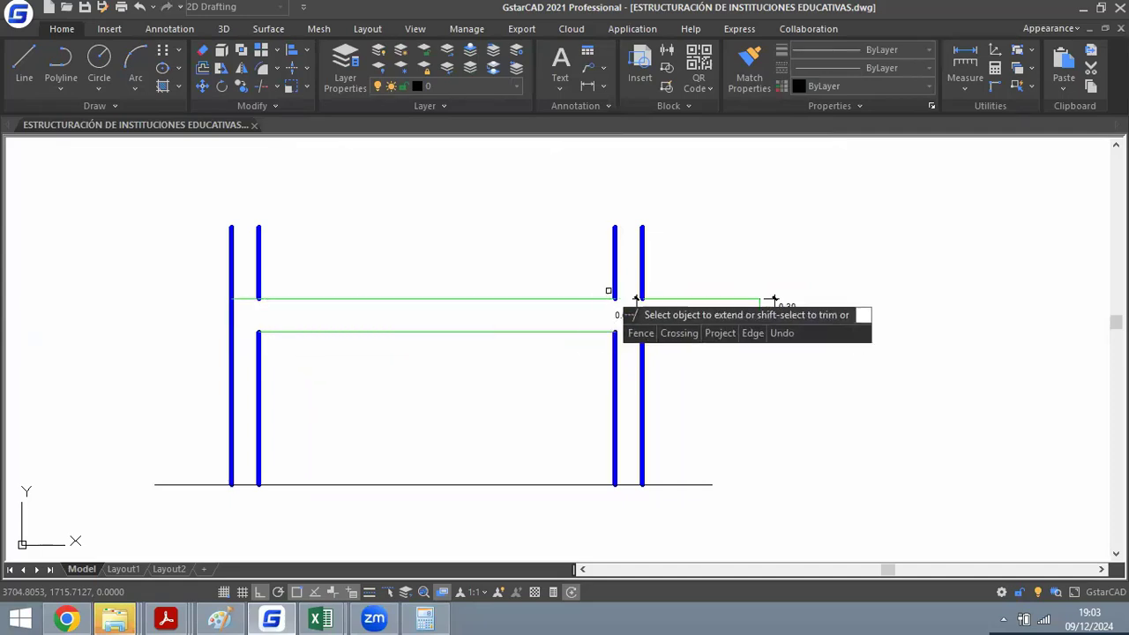
pyautogui.click(697, 231)
pyautogui.click(130, 265)
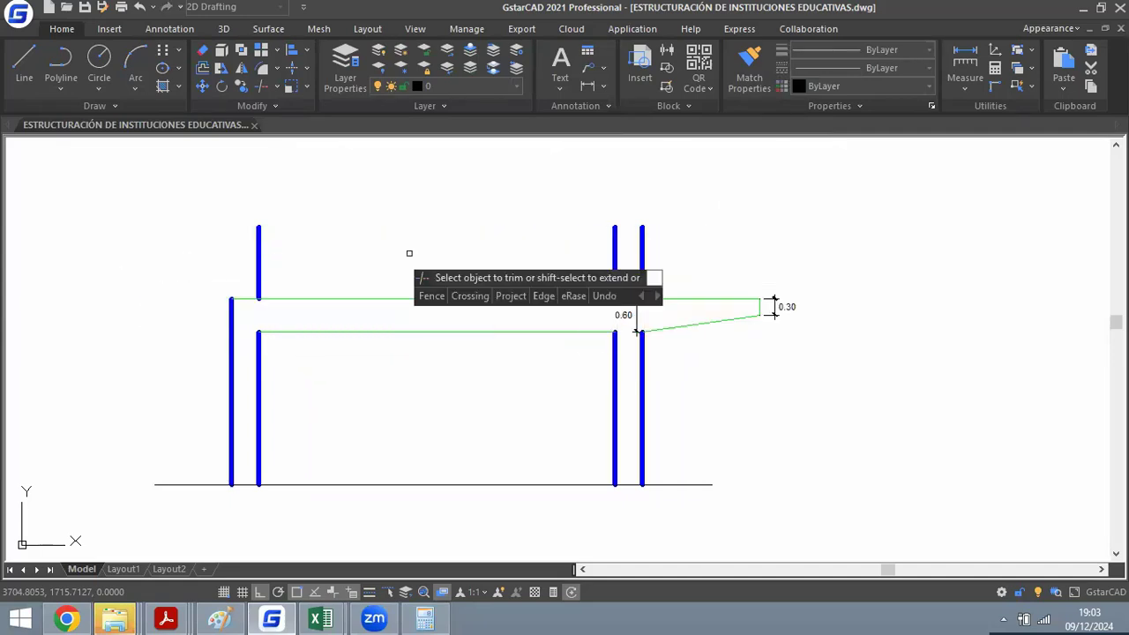
pyautogui.press('Escape')
# Delete the remaining column segments that rise above the beam's top edge.
pyautogui.click(666, 242)
pyautogui.click(150, 247)
pyautogui.press('Delete')
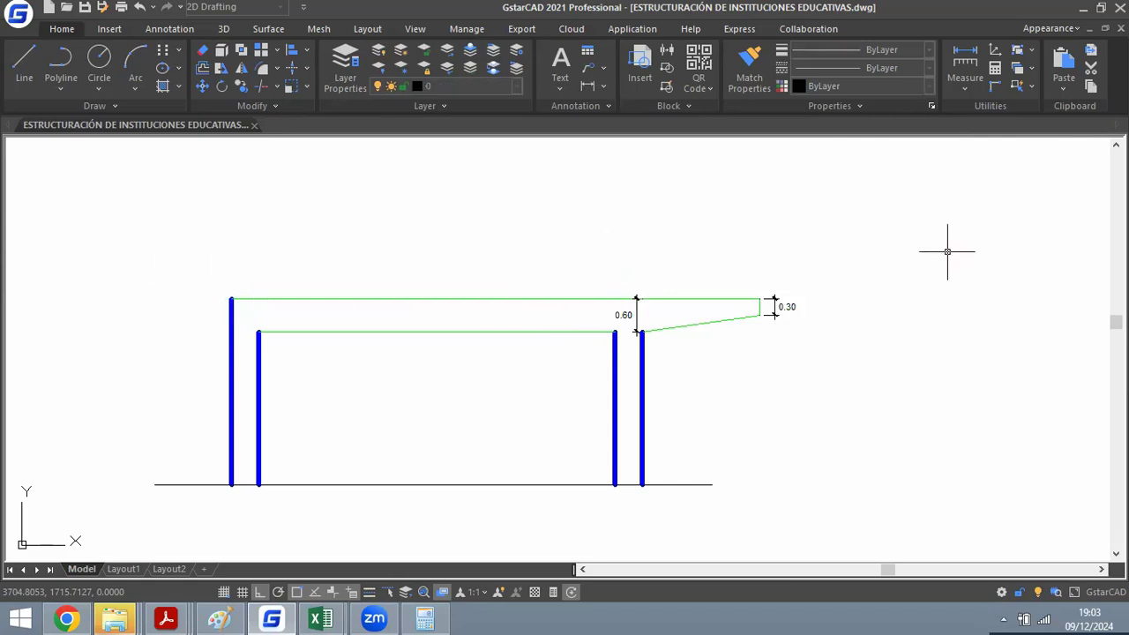
# Copy the beams, columns and depth dimensions one storey up, from the ground line to the beam's top edge.
pyautogui.write('co')
pyautogui.press('Return')
pyautogui.click(948, 253)
pyautogui.click(120, 409)
pyautogui.press('Return')
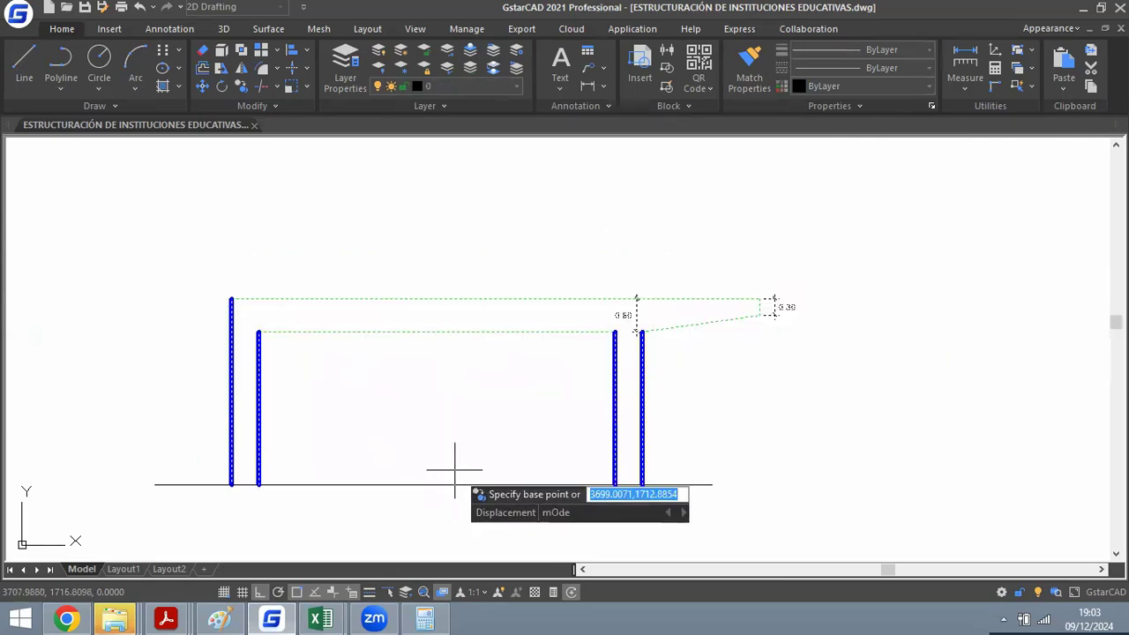
pyautogui.click(510, 485)
pyautogui.click(510, 299)
pyautogui.scroll(-3, 534, 448)
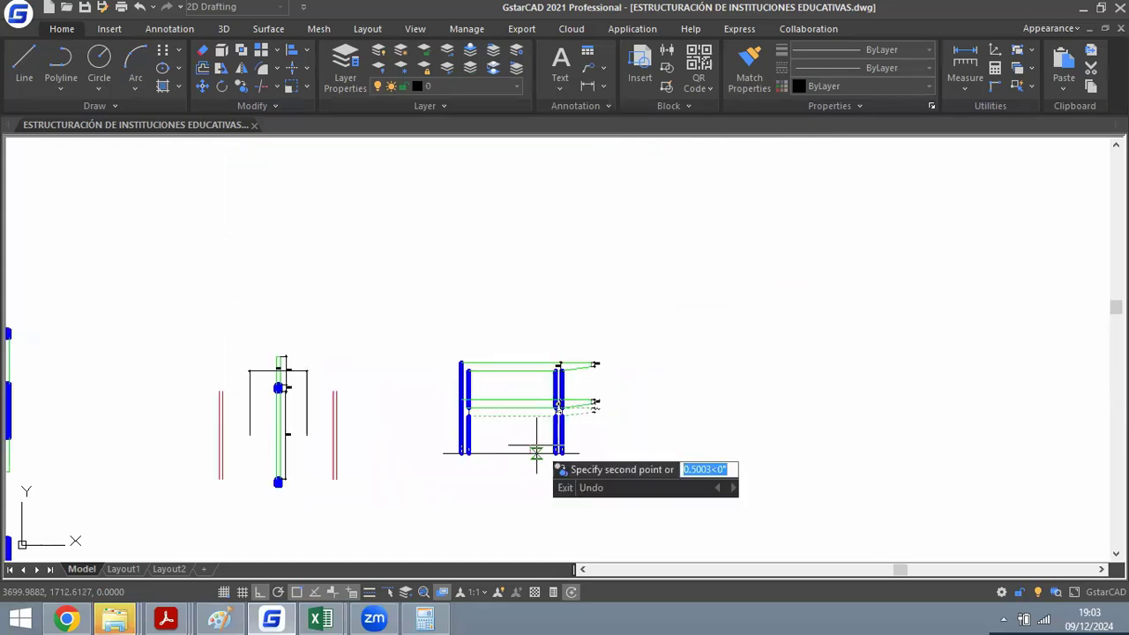
pyautogui.scroll(2, 539, 439)
pyautogui.press('Escape')
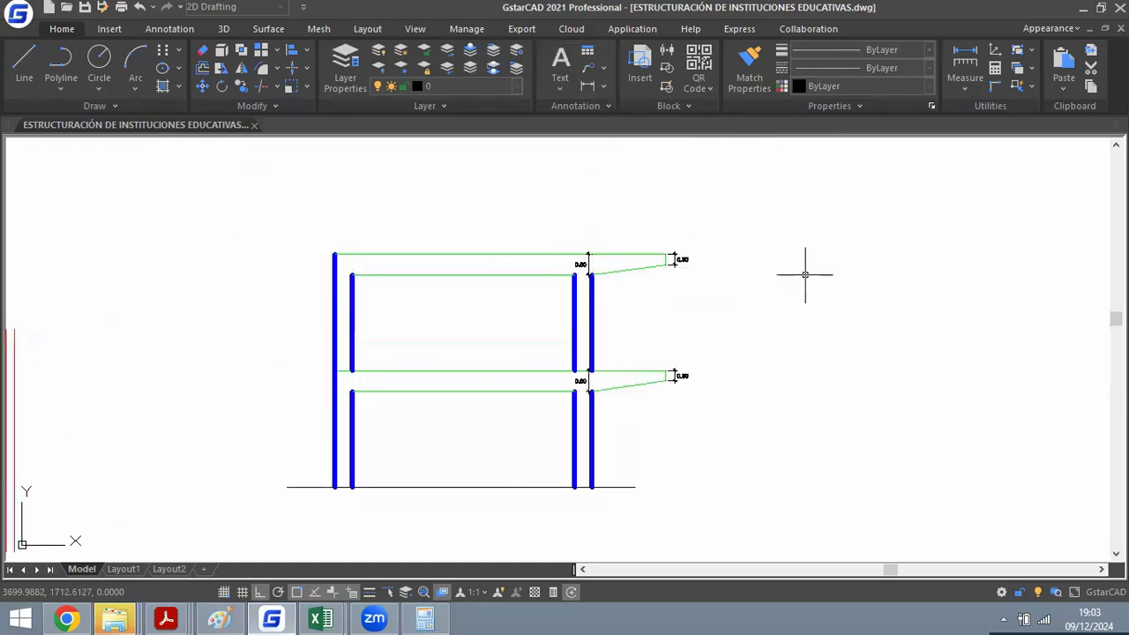
# Trim the lower beam's top edge where it crosses the left and right columns.
pyautogui.scroll(4, 320, 371)
pyautogui.write('RE')
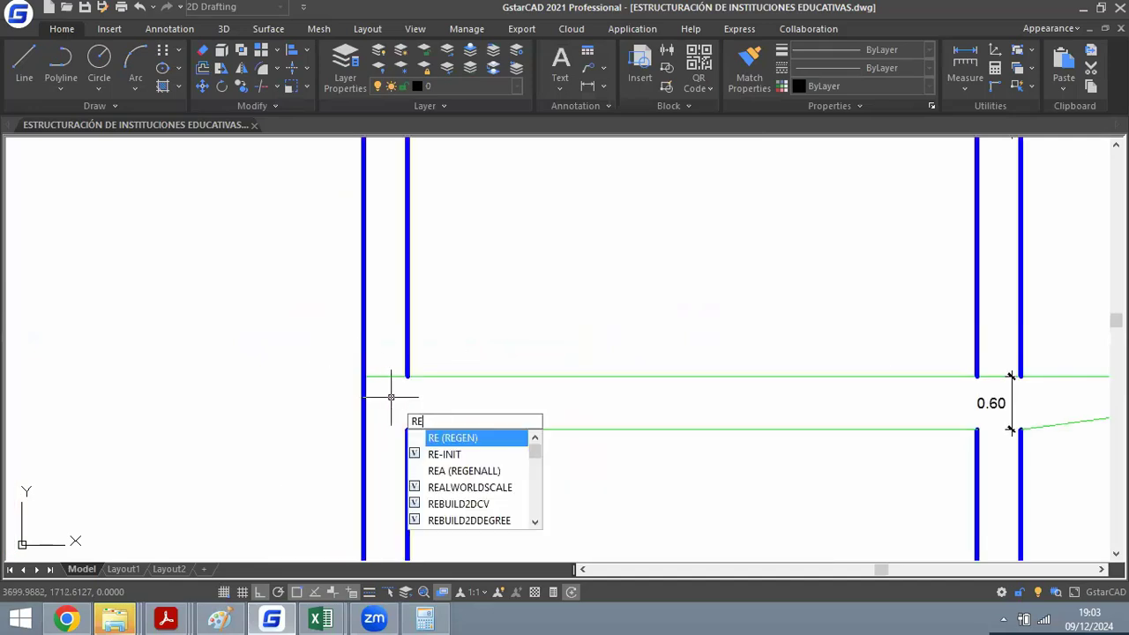
pyautogui.press('BackSpace')
pyautogui.press('BackSpace')
pyautogui.write('TR')
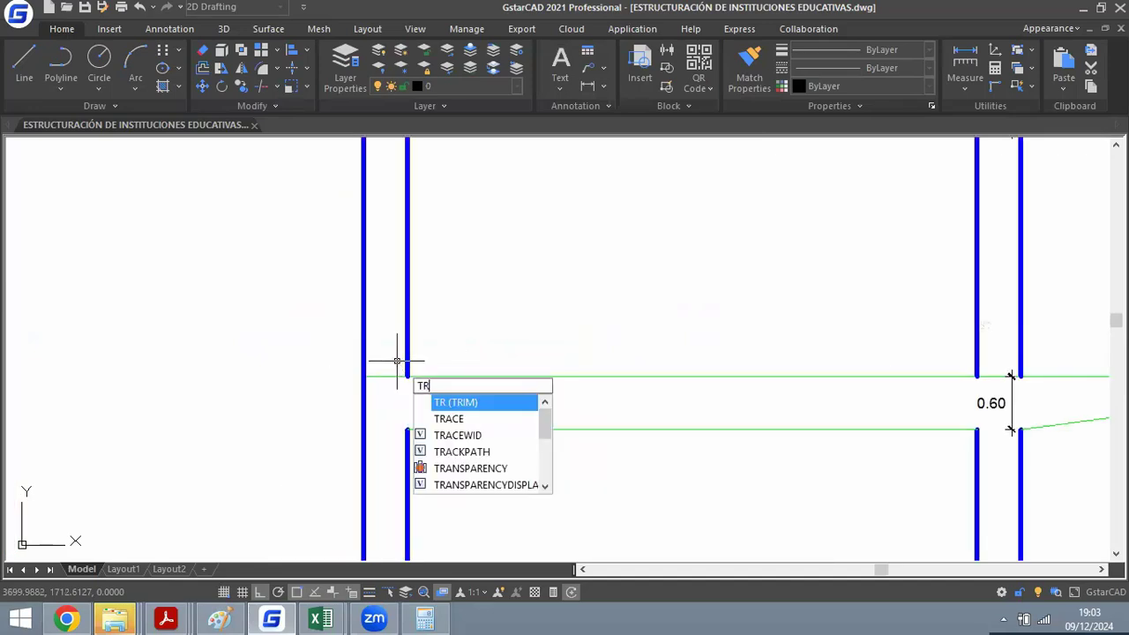
pyautogui.press('Return')
pyautogui.press('Return')
pyautogui.click(388, 376)
pyautogui.scroll(-2, 385, 388)
pyautogui.scroll(3, 620, 395)
pyautogui.click(649, 320)
pyautogui.click(643, 355)
pyautogui.scroll(-4, 643, 355)
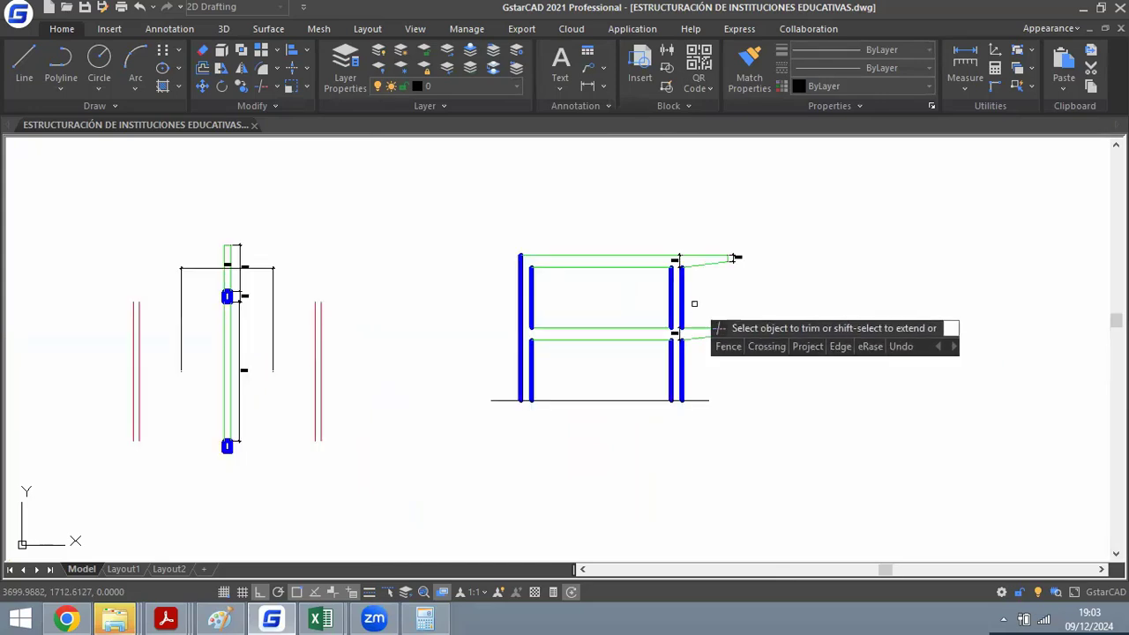
pyautogui.press('Escape')
# Extend the right column's outer face line up to the top edge of the upper beam.
pyautogui.scroll(3, 692, 264)
pyautogui.scroll(-2, 679, 244)
pyautogui.scroll(4, 676, 245)
pyautogui.write('TR')
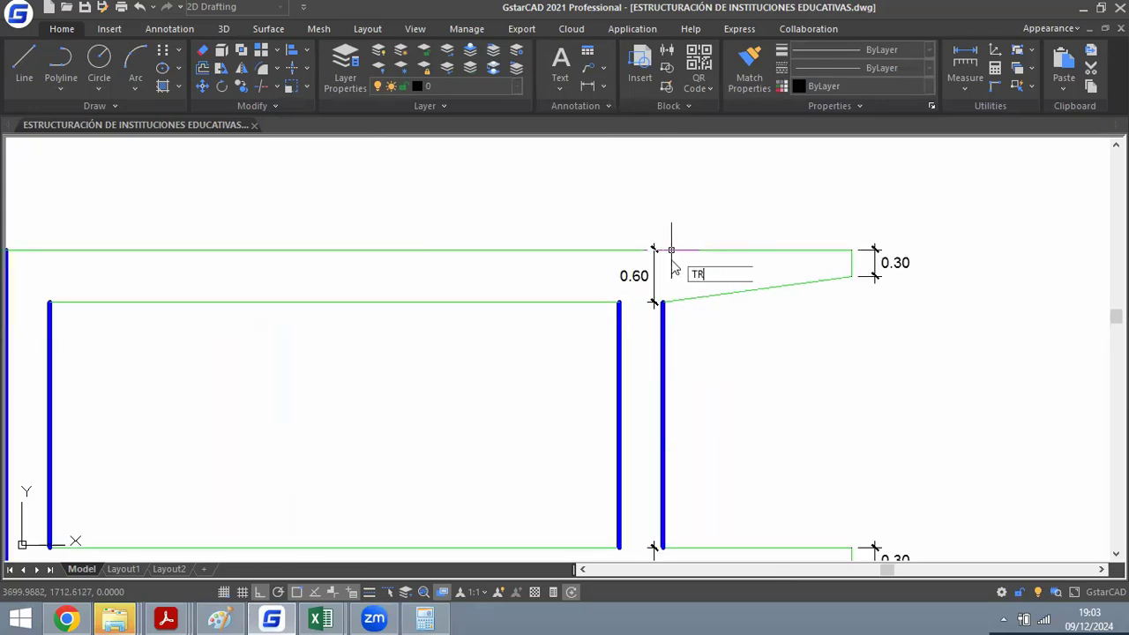
pyautogui.press('Return')
pyautogui.press('Return')
pyautogui.scroll(-5, 605, 259)
pyautogui.scroll(1, 559, 260)
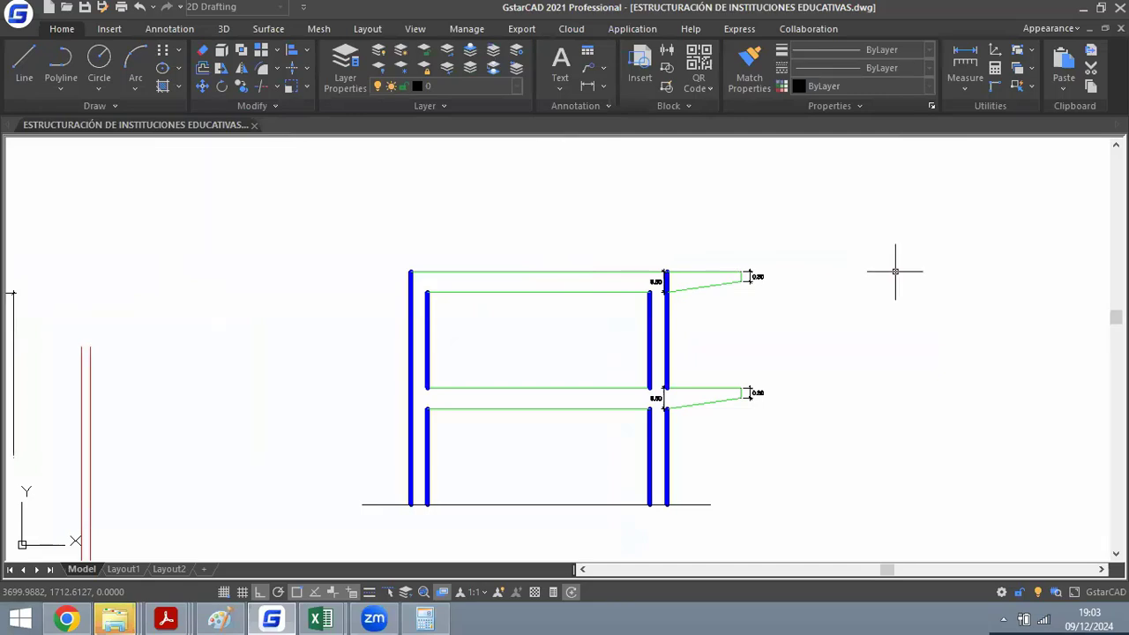
# Extend the inner face lines of both columns up to the top edge of the upper beam.
pyautogui.write('ex')
pyautogui.press('Return')
pyautogui.click(426, 292)
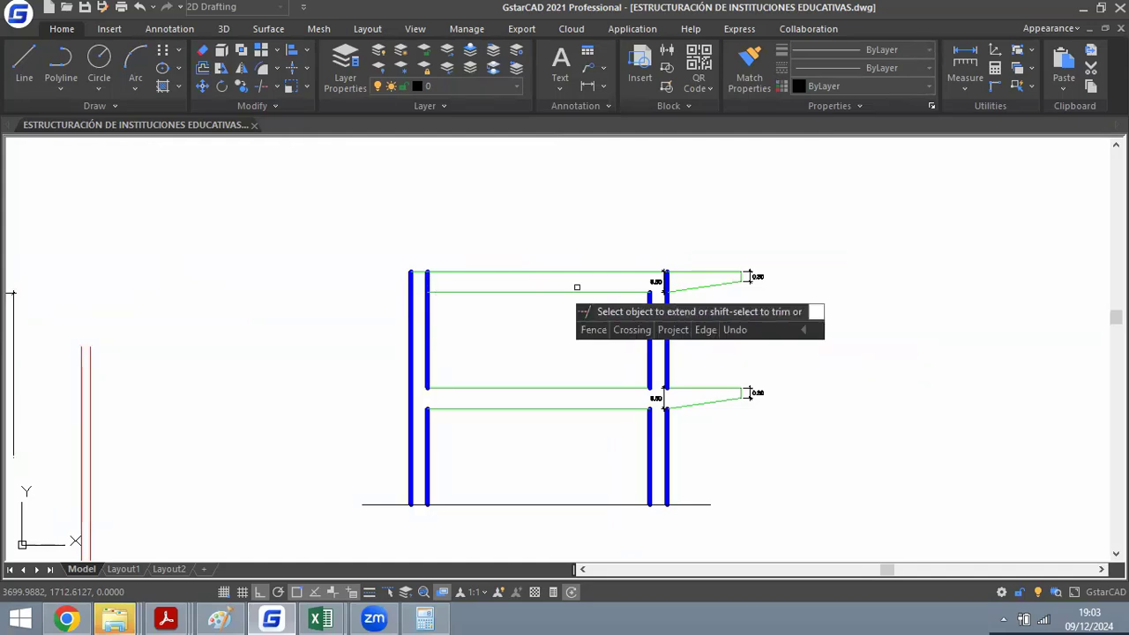
pyautogui.click(650, 299)
pyautogui.press('Escape')
pyautogui.scroll(-2, 447, 291)
pyautogui.scroll(1, 557, 300)
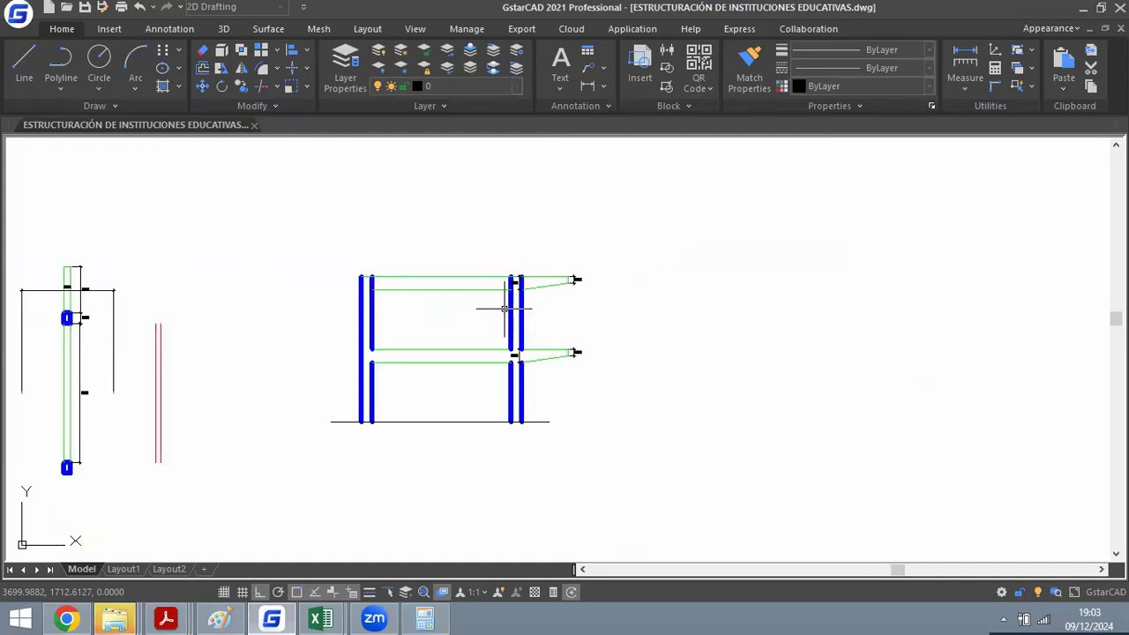
# Delete the remaining depth dimensions at the lower beam and at the free end of the upper cantilever.
pyautogui.scroll(3, 504, 308)
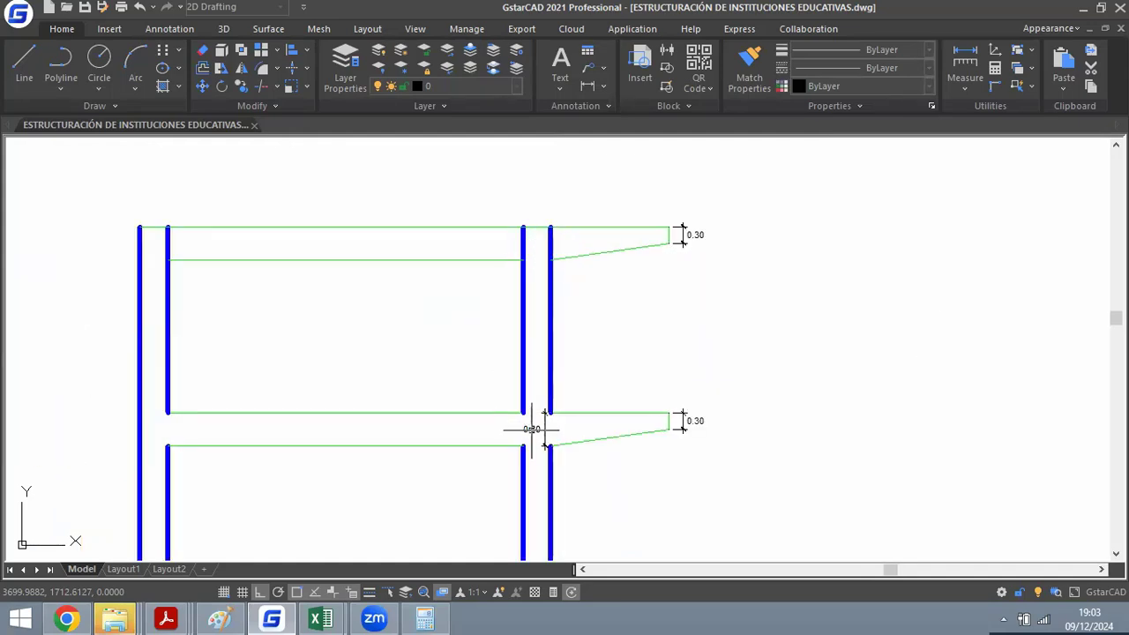
pyautogui.click(695, 426)
pyautogui.press('Delete')
pyautogui.click(712, 206)
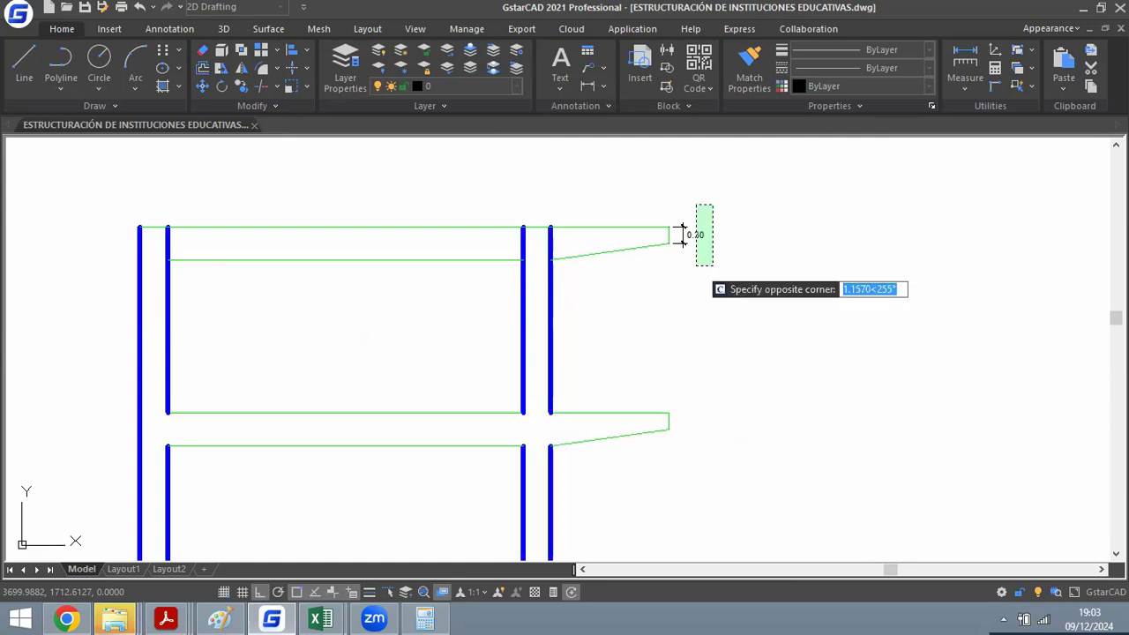
pyautogui.click(679, 236)
pyautogui.press('Delete')
pyautogui.scroll(-2, 663, 295)
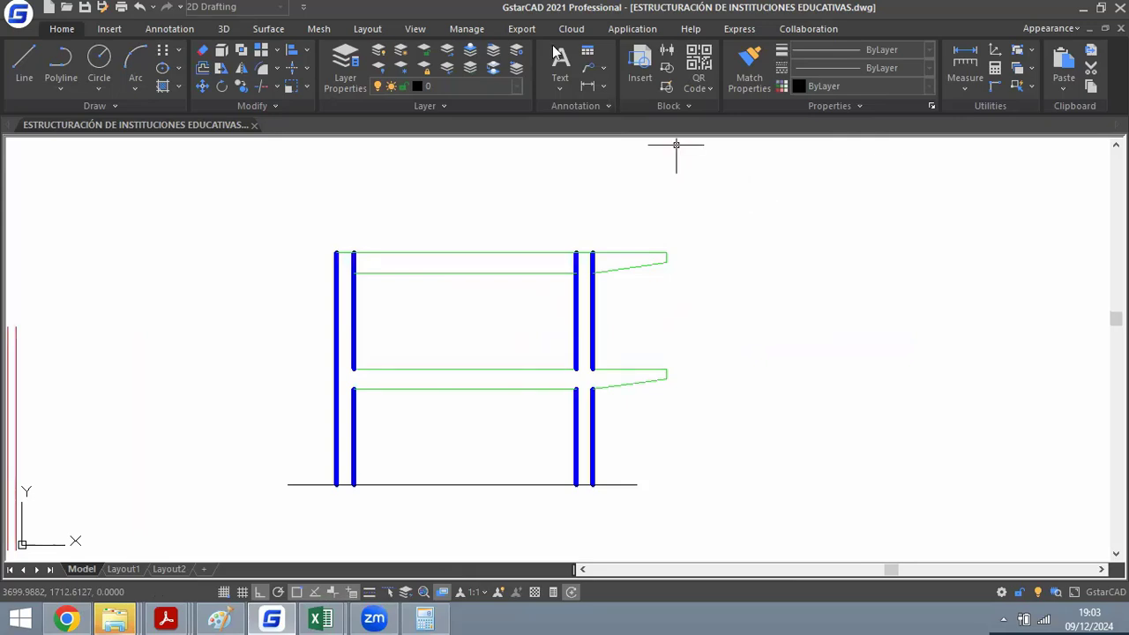
pyautogui.scroll(-1, 468, 376)
pyautogui.scroll(1, 485, 269)
pyautogui.scroll(-1, 493, 262)
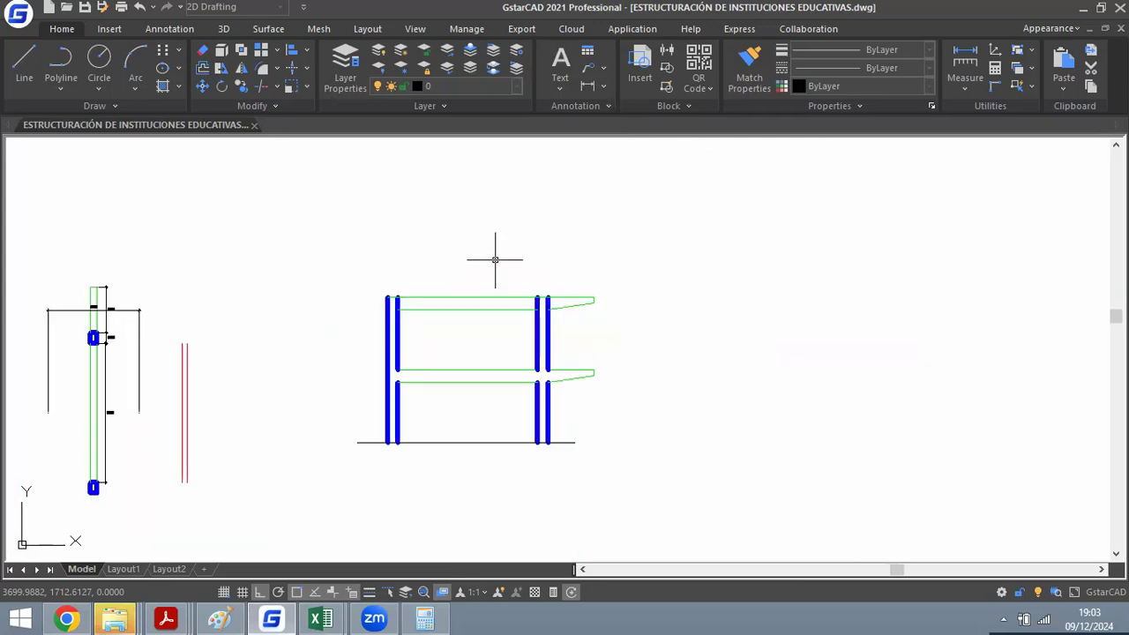
pyautogui.scroll(1, 508, 240)
pyautogui.scroll(1, 502, 291)
pyautogui.scroll(-1, 514, 285)
pyautogui.scroll(2, 490, 289)
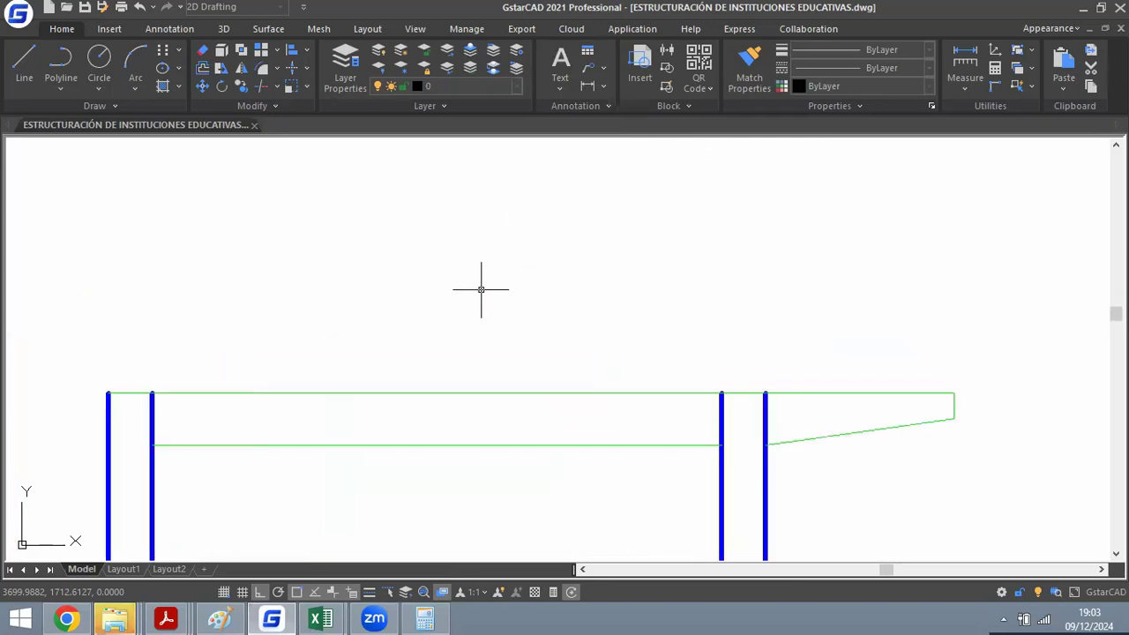
pyautogui.scroll(-1, 498, 309)
pyautogui.scroll(1, 508, 321)
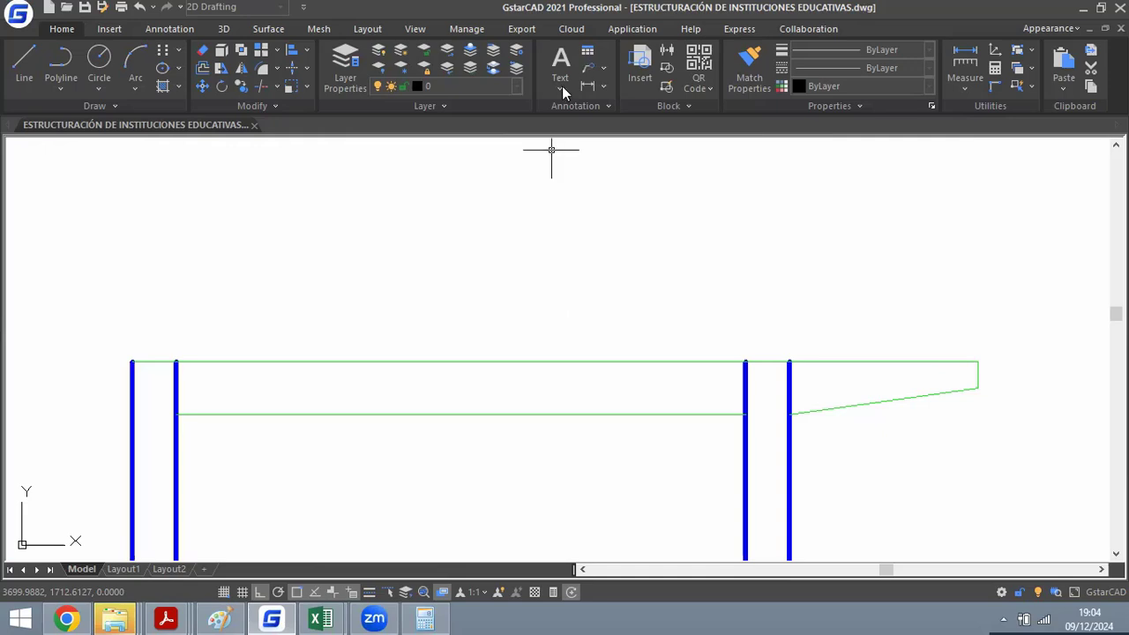
pyautogui.scroll(-4, 479, 245)
pyautogui.scroll(2, 479, 244)
pyautogui.scroll(-2, 484, 244)
pyautogui.scroll(2, 485, 244)
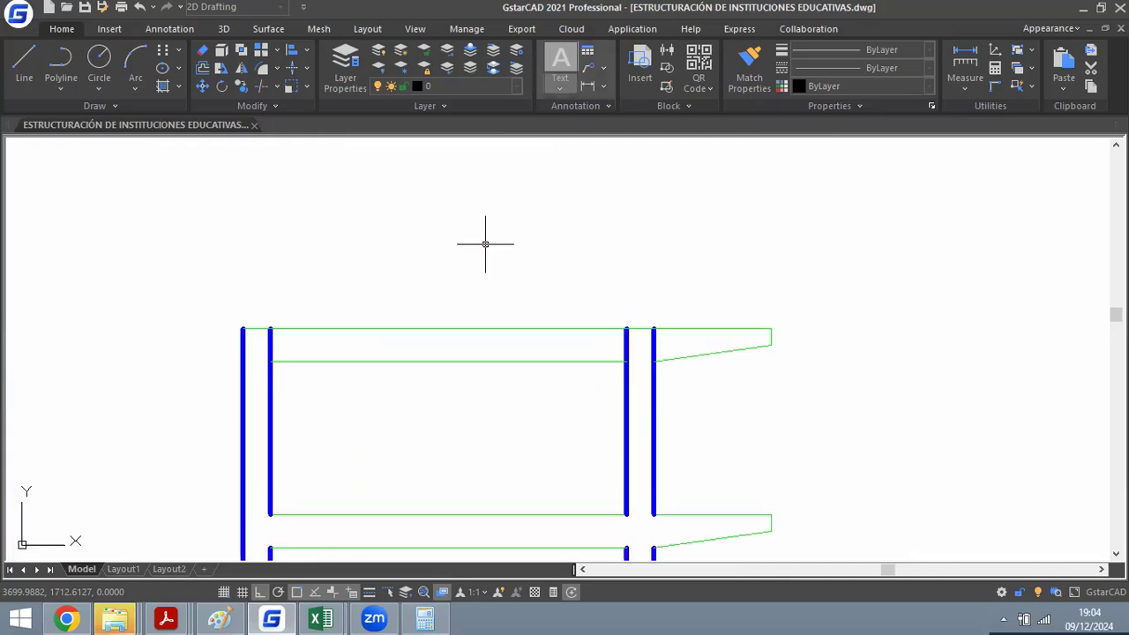
pyautogui.scroll(-6, 498, 228)
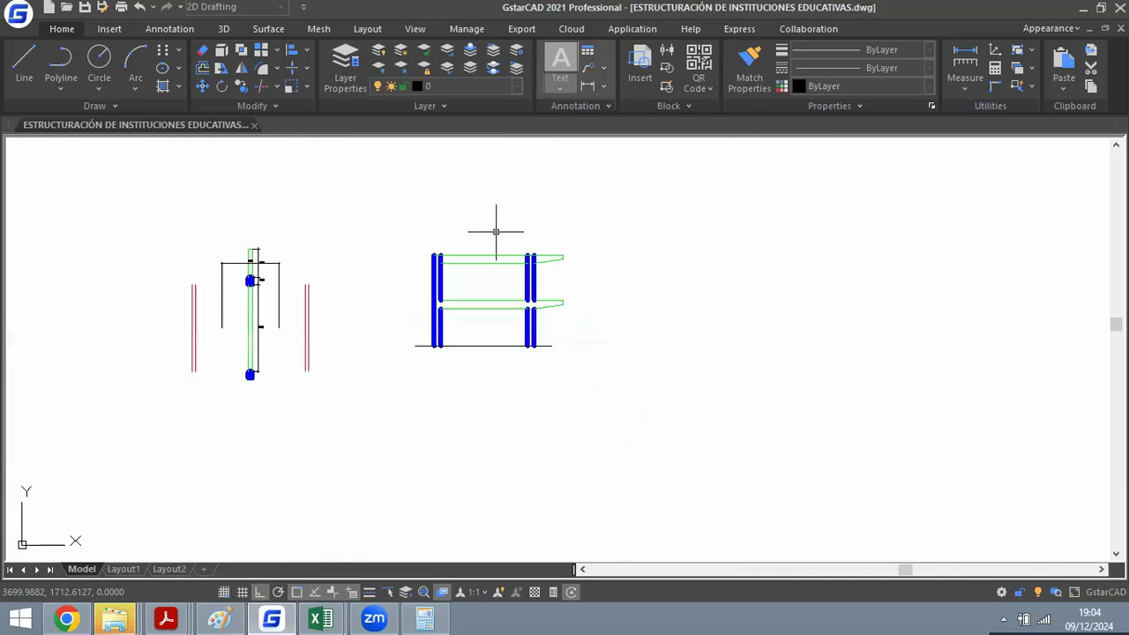
pyautogui.scroll(2, 497, 228)
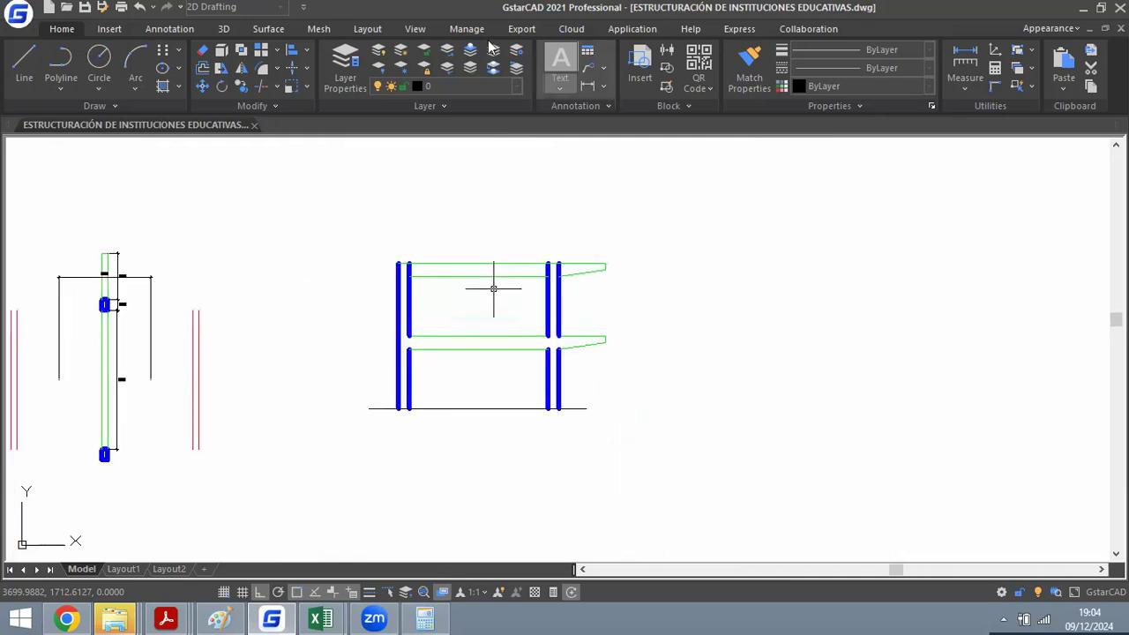
pyautogui.scroll(2, 492, 292)
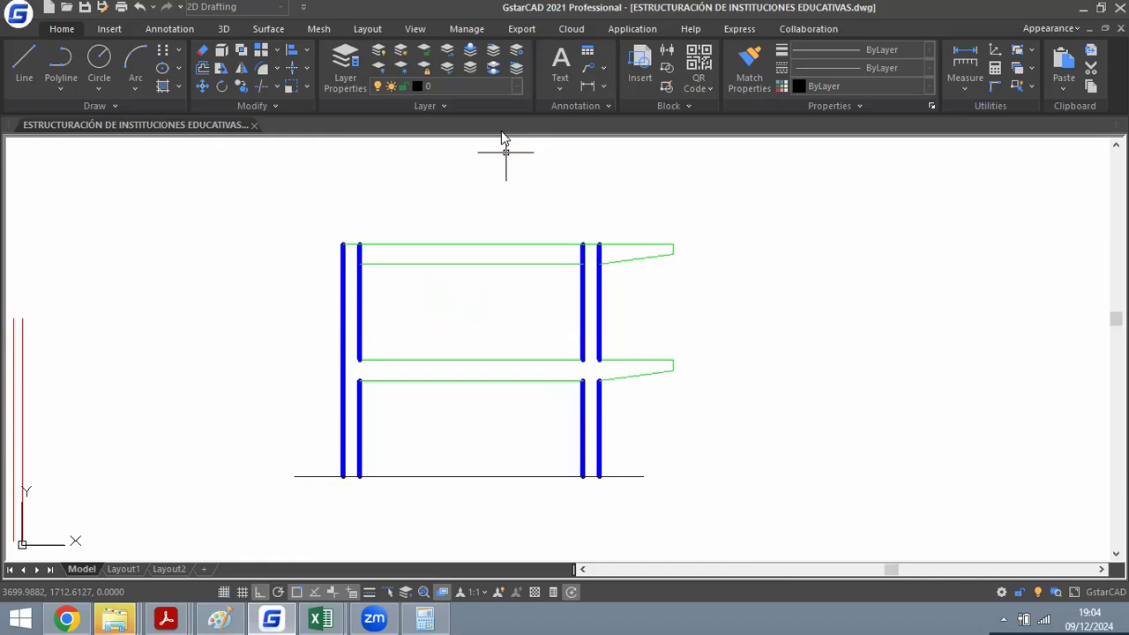
pyautogui.moveTo(503, 151); pyautogui.dragTo(557, 277, button='middle')
pyautogui.scroll(1, 555, 353)
pyautogui.scroll(-2, 527, 269)
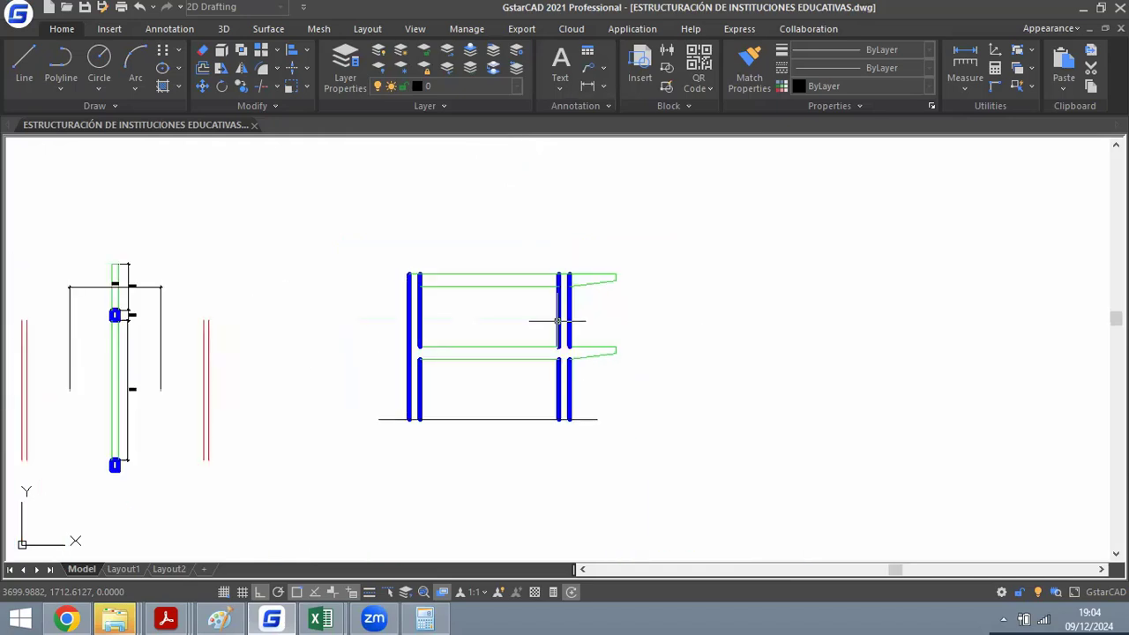
pyautogui.scroll(2, 560, 320)
pyautogui.scroll(2, 504, 379)
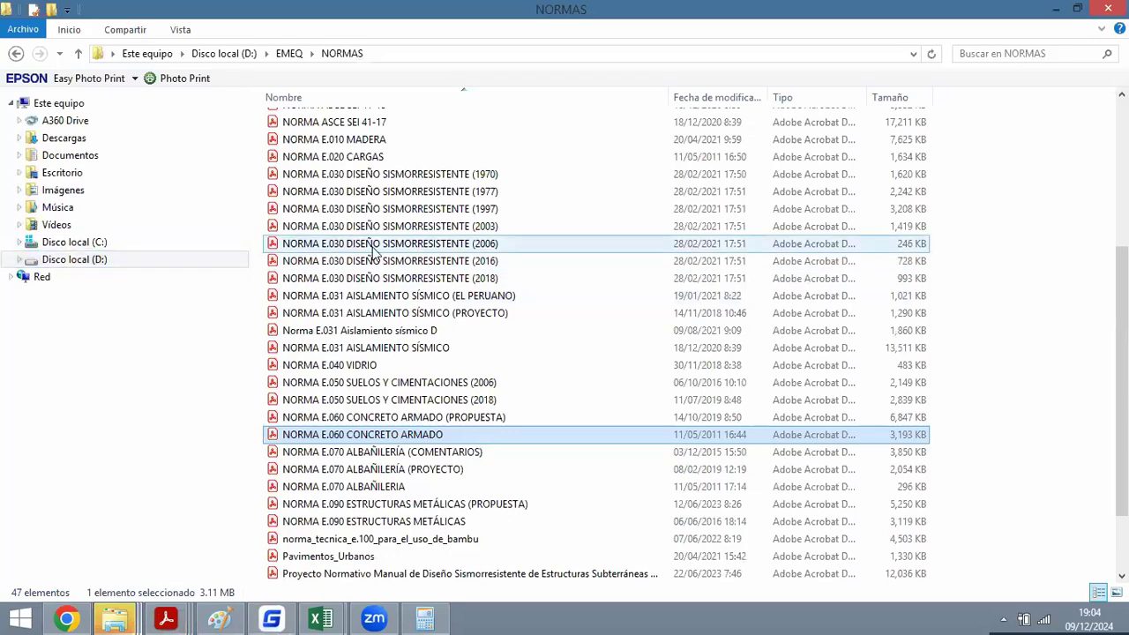
# Look through the NORMAS folder in File Explorer for the E.020 CARGAS and E.030 DISEÑO SISMORRESISTENTE standards, and return to the drawing.
pyautogui.scroll(2, 446, 262)
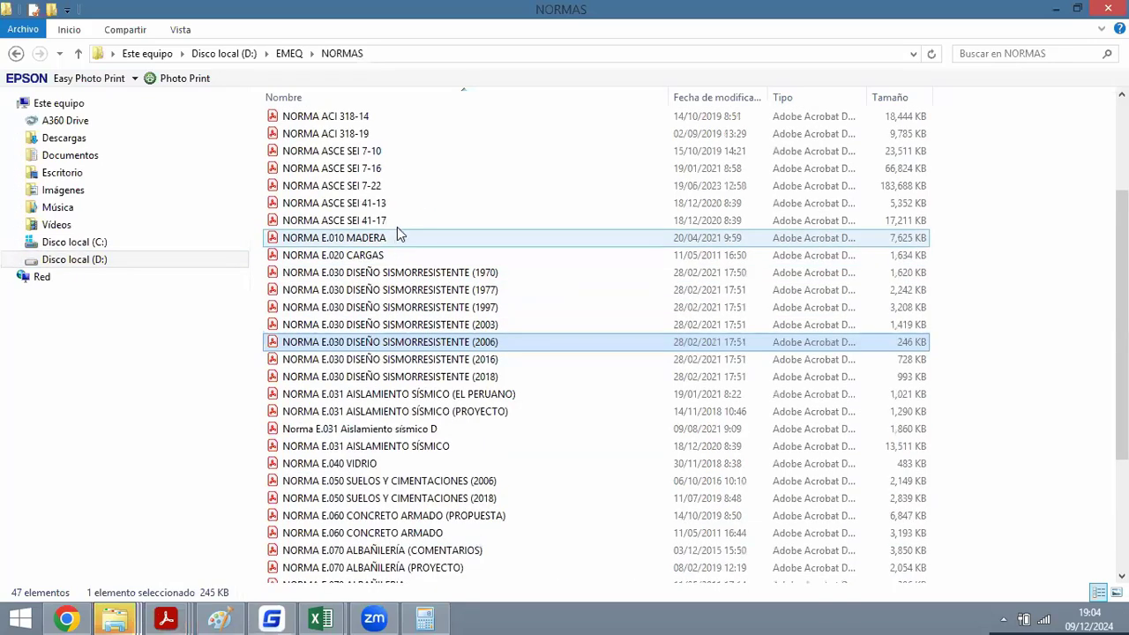
pyautogui.click(398, 256)
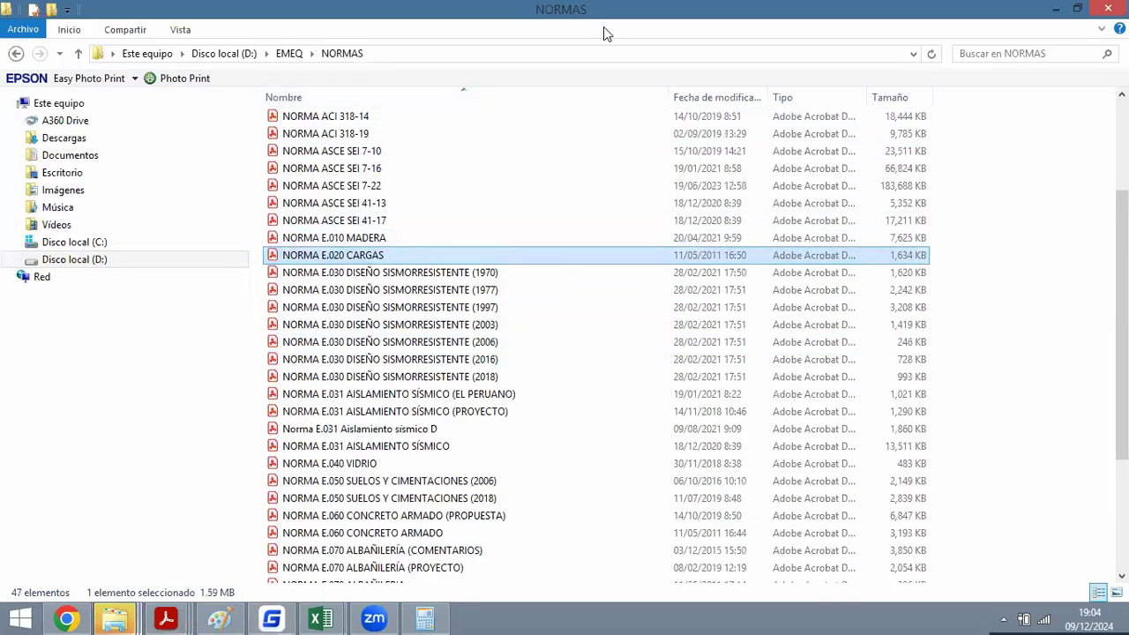
pyautogui.click(357, 325)
pyautogui.scroll(-2, 425, 328)
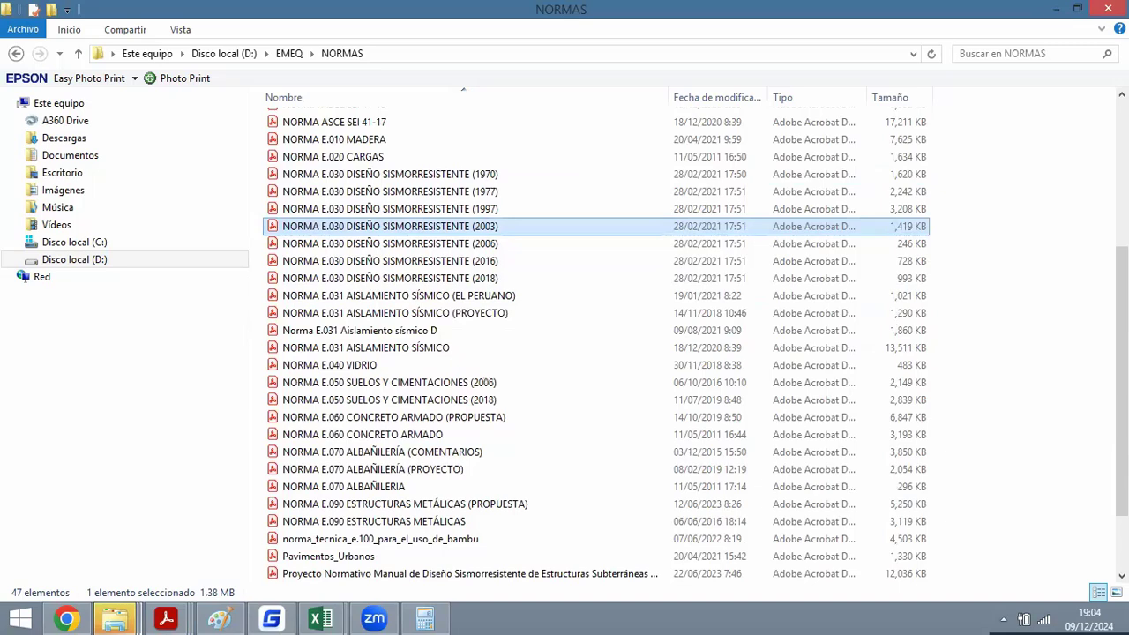
pyautogui.click(1055, 9)
pyautogui.scroll(-1, 486, 332)
pyautogui.scroll(1, 486, 363)
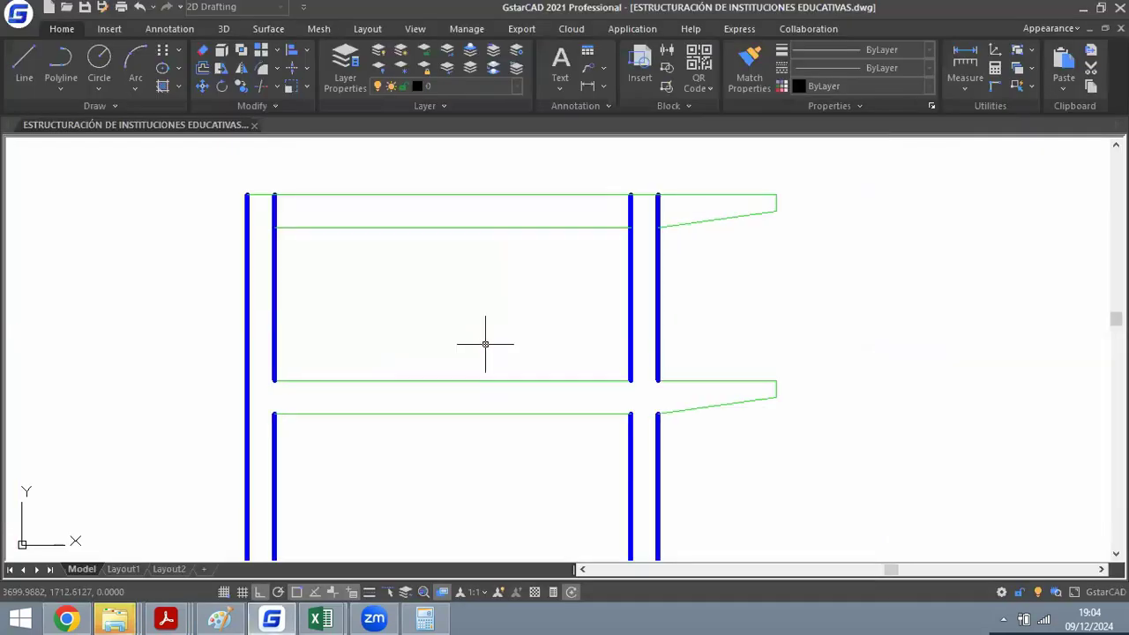
pyautogui.scroll(-2, 496, 314)
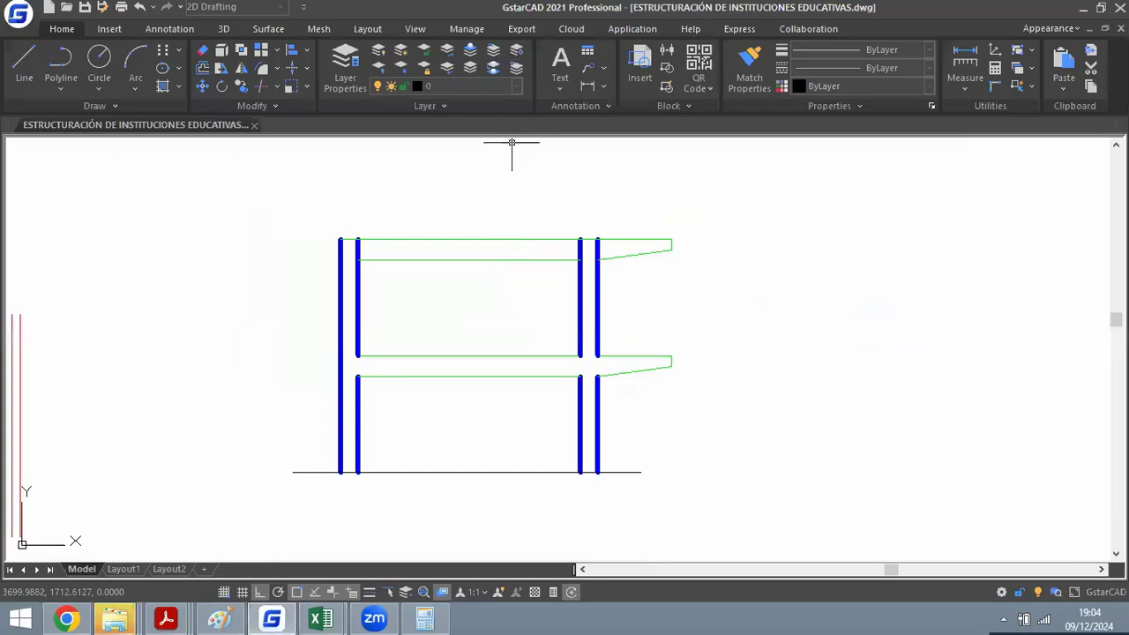
pyautogui.scroll(1, 512, 145)
pyautogui.scroll(-2, 461, 220)
pyautogui.scroll(1, 462, 209)
pyautogui.scroll(1, 436, 236)
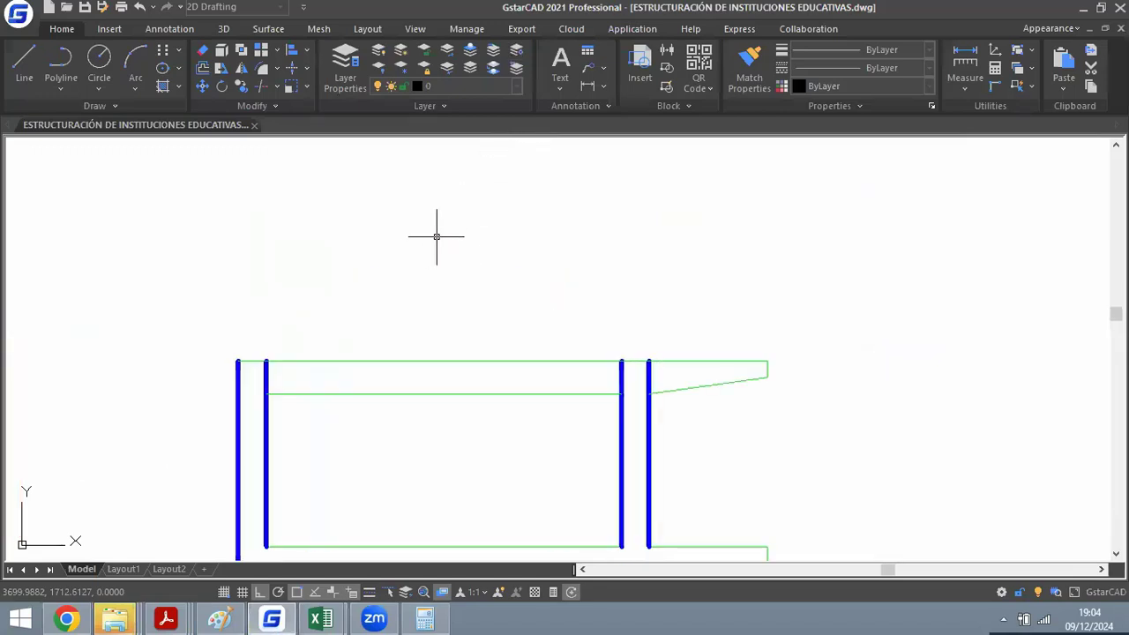
pyautogui.scroll(-2, 549, 284)
pyautogui.scroll(1, 520, 247)
pyautogui.scroll(1, 529, 318)
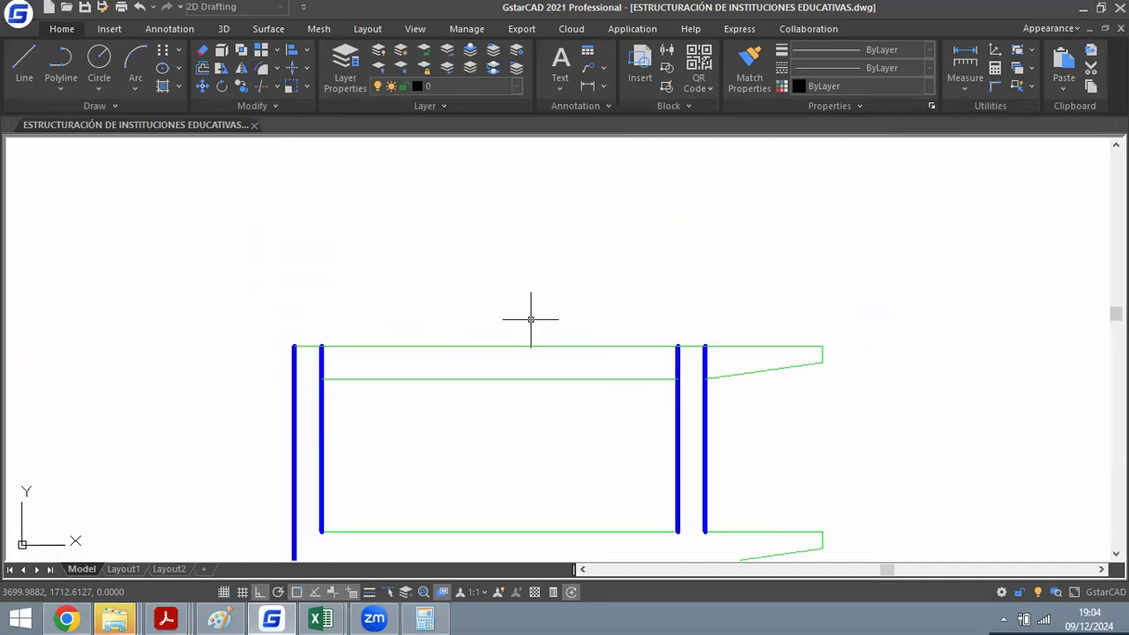
pyautogui.press('l')
pyautogui.press('Return')
pyautogui.scroll(-2, 511, 325)
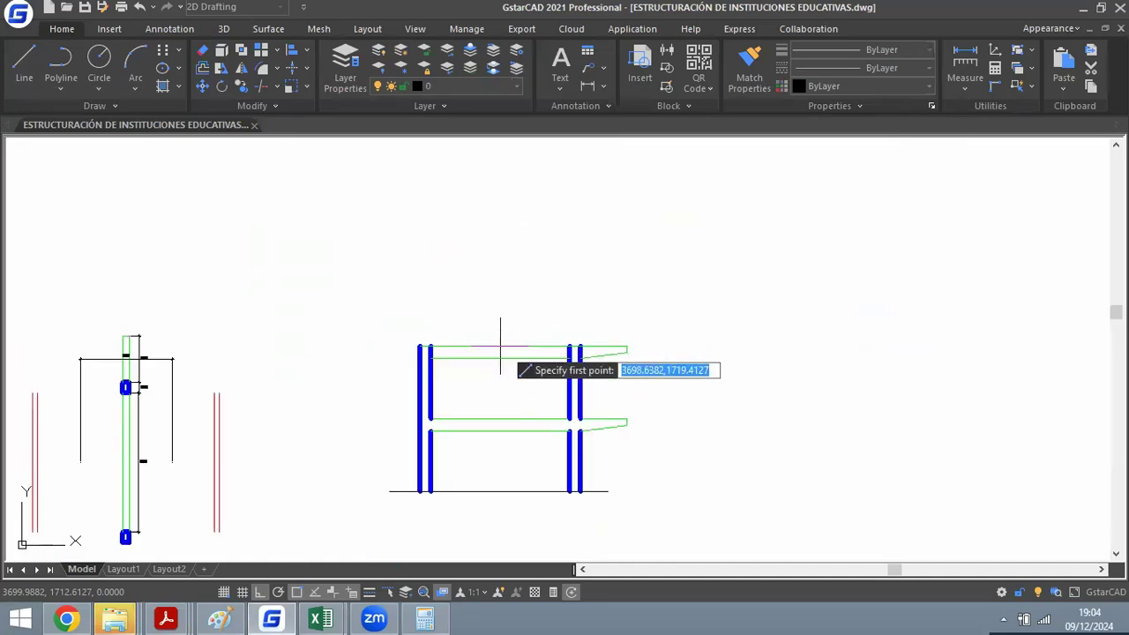
pyautogui.scroll(1, 514, 322)
pyautogui.scroll(1, 508, 333)
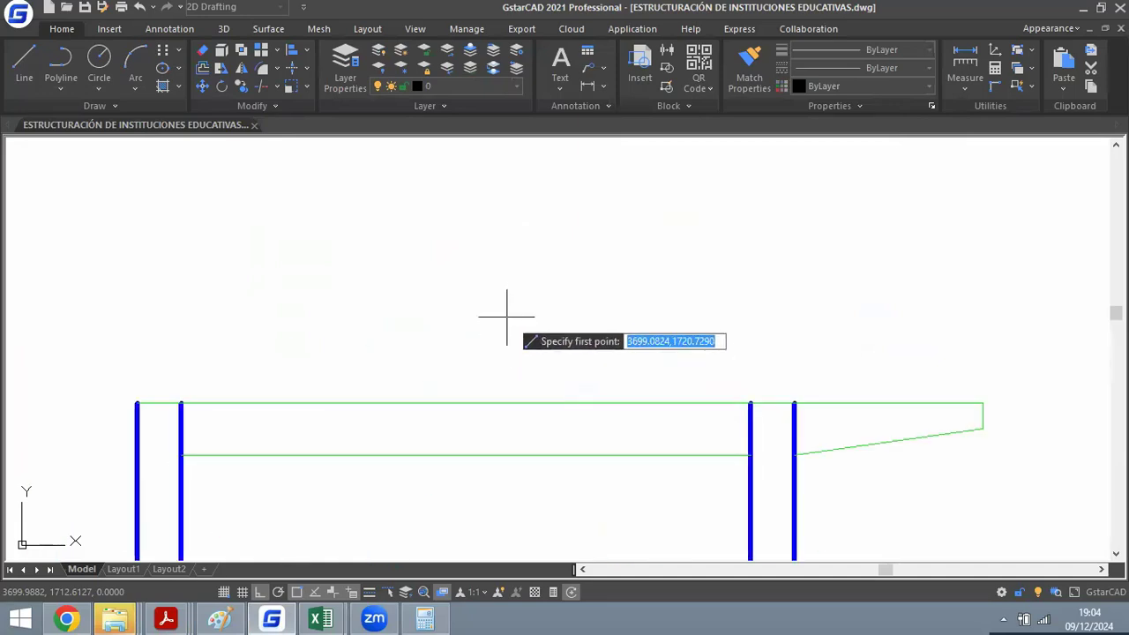
pyautogui.press('Escape')
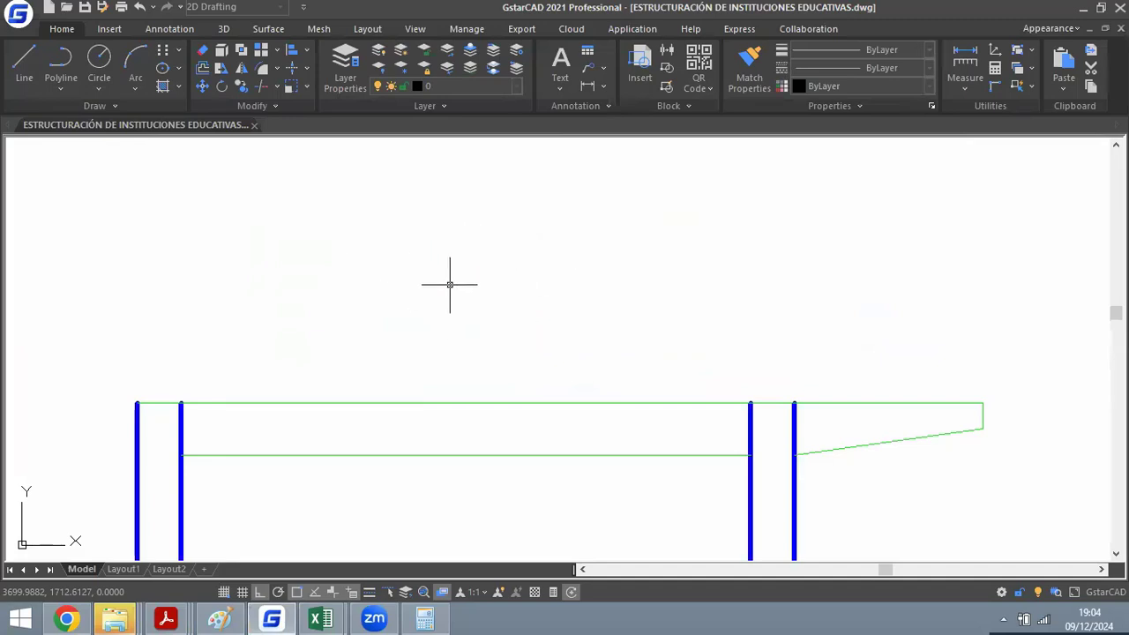
# Copy the upper storey's columns, beam and tapered cantilever 3.40 upward to form a third storey.
pyautogui.scroll(-2, 450, 300)
pyautogui.scroll(2, 409, 350)
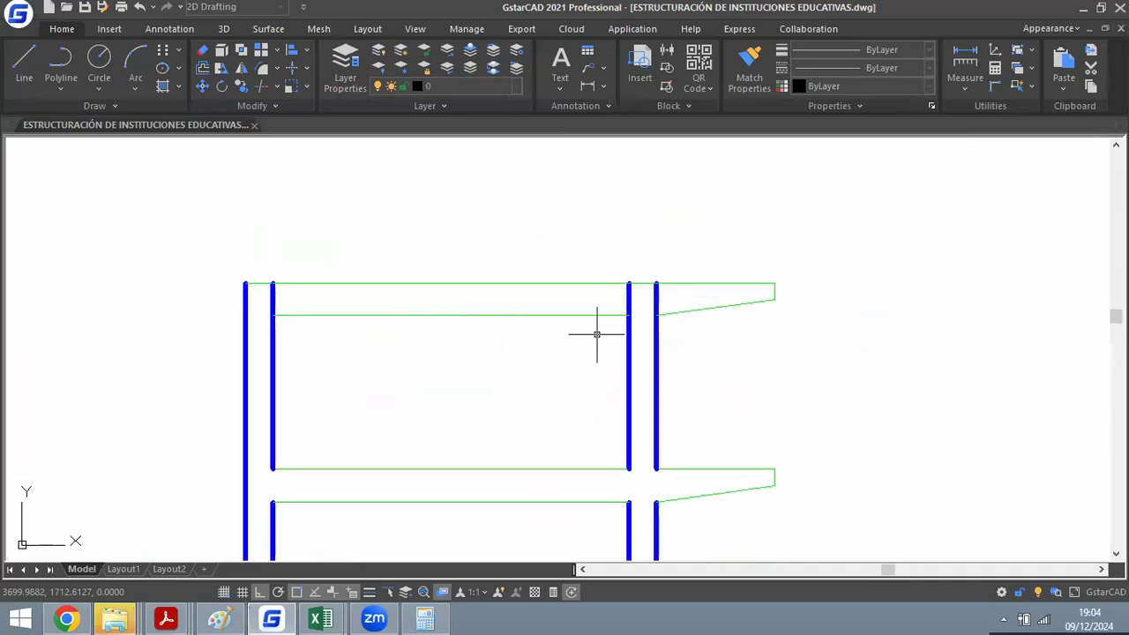
pyautogui.write('CO')
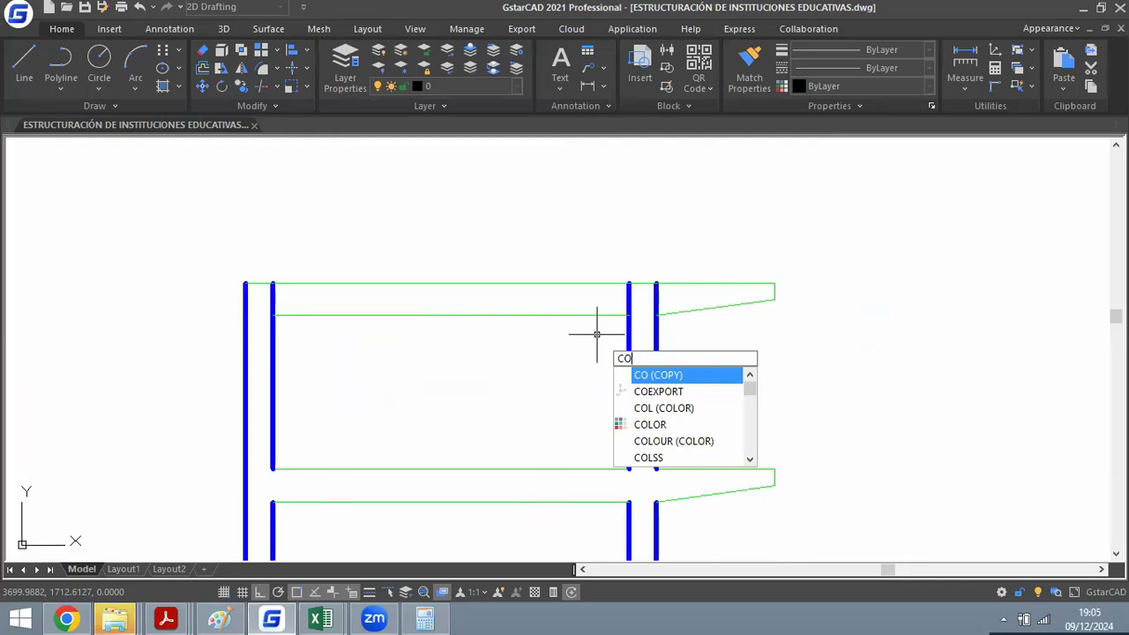
pyautogui.press('Return')
pyautogui.click(572, 469)
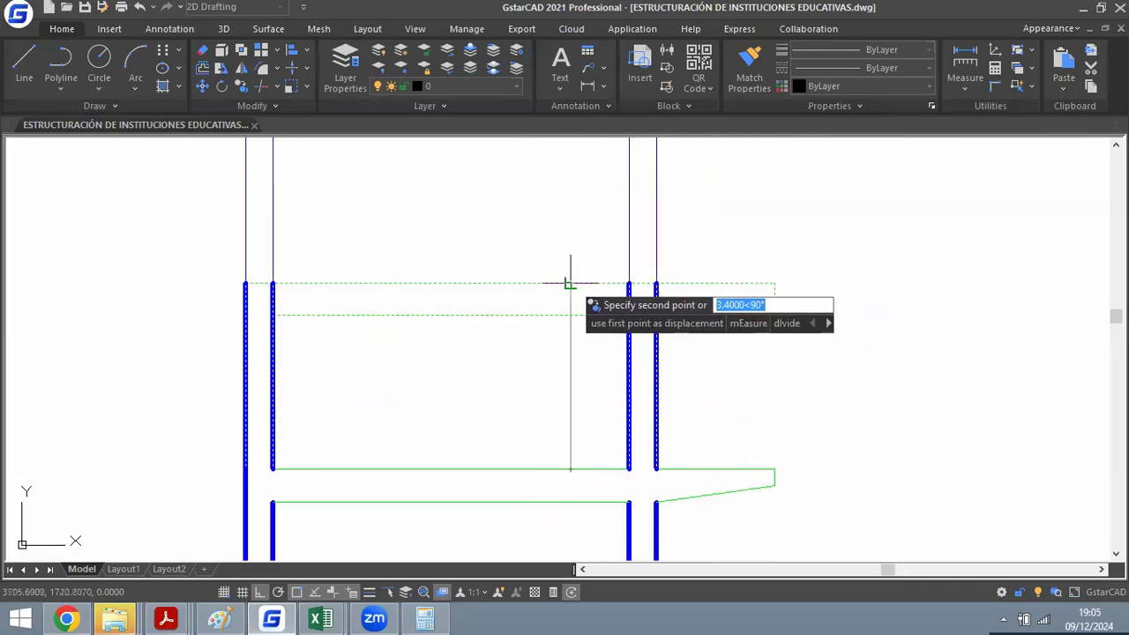
pyautogui.click(572, 283)
pyautogui.press('Escape')
pyautogui.scroll(-5, 554, 360)
pyautogui.scroll(4, 555, 354)
pyautogui.scroll(2, 652, 280)
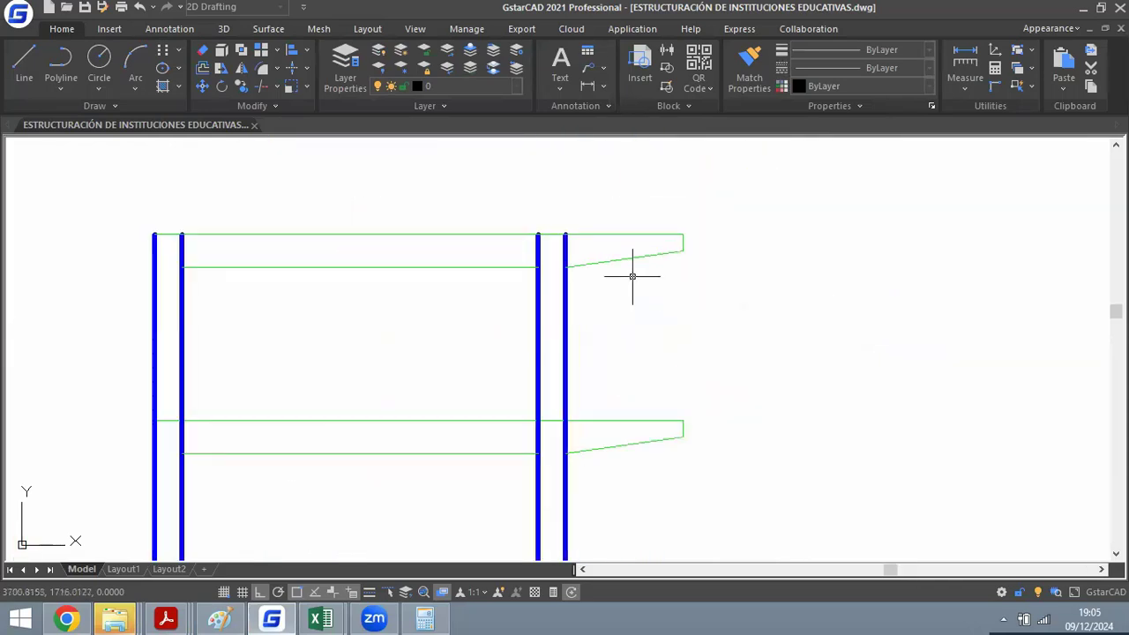
# Delete the tapered cantilever at the topmost beam of the elevation.
pyautogui.click(702, 214)
pyautogui.click(644, 305)
pyautogui.press('Delete')
pyautogui.scroll(-4, 626, 280)
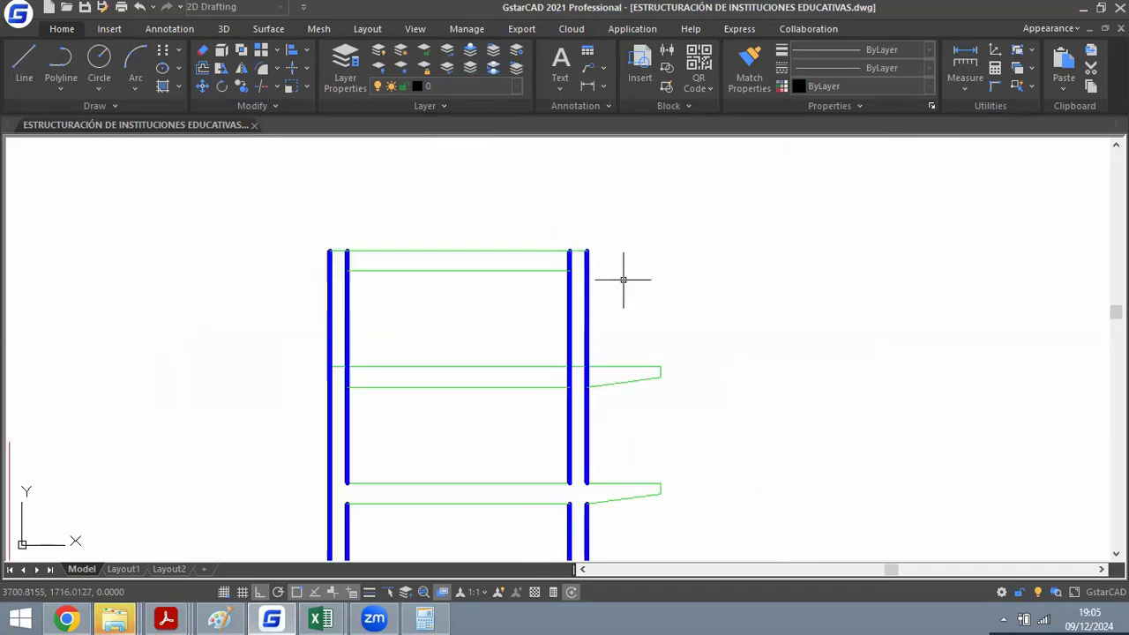
pyautogui.scroll(2, 556, 303)
pyautogui.scroll(2, 549, 237)
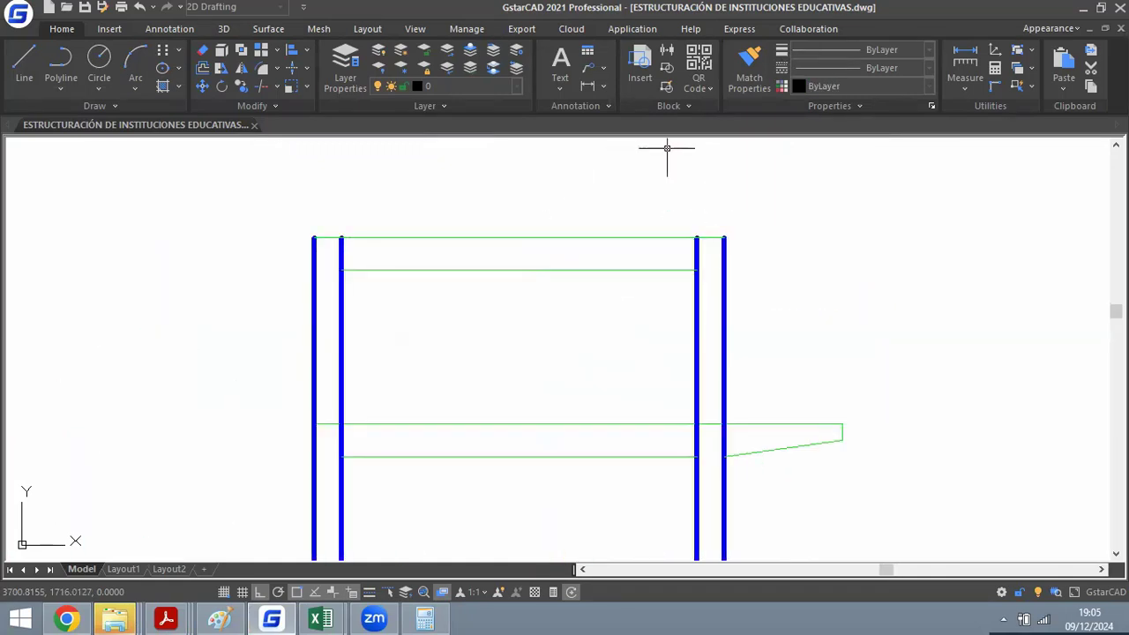
# Draw a horizontal line 1 unit long and a vertical line 0.3 up from its end, beside the elevation.
pyautogui.write('l')
pyautogui.press('Return')
pyautogui.scroll(-2, 499, 293)
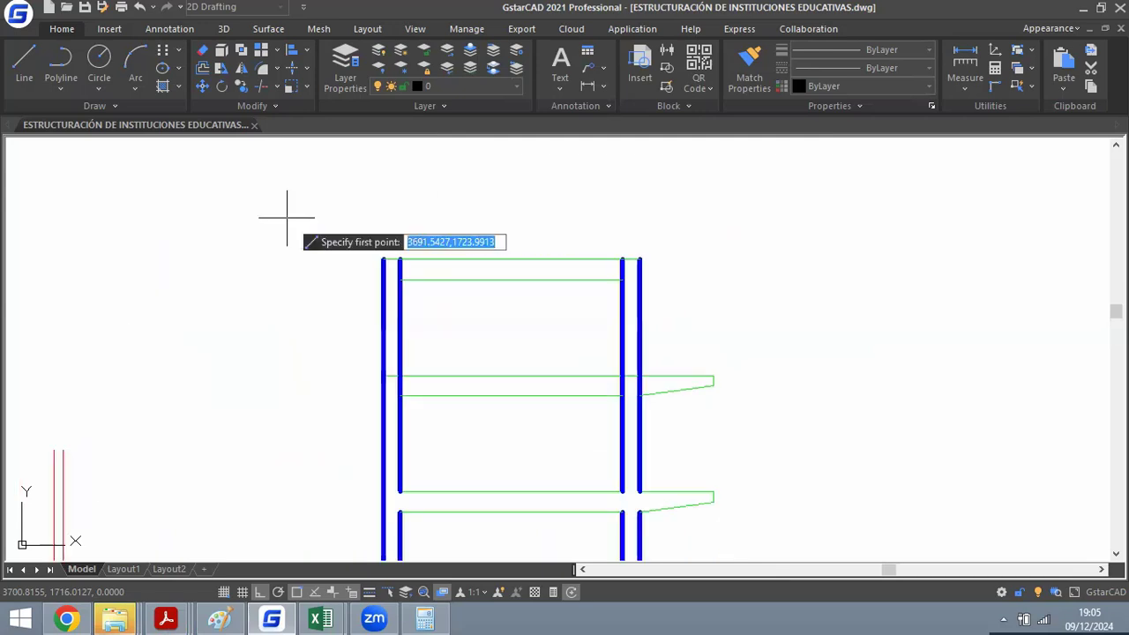
pyautogui.click(185, 192)
pyautogui.scroll(2, 199, 179)
pyautogui.write('1')
pyautogui.press('Return')
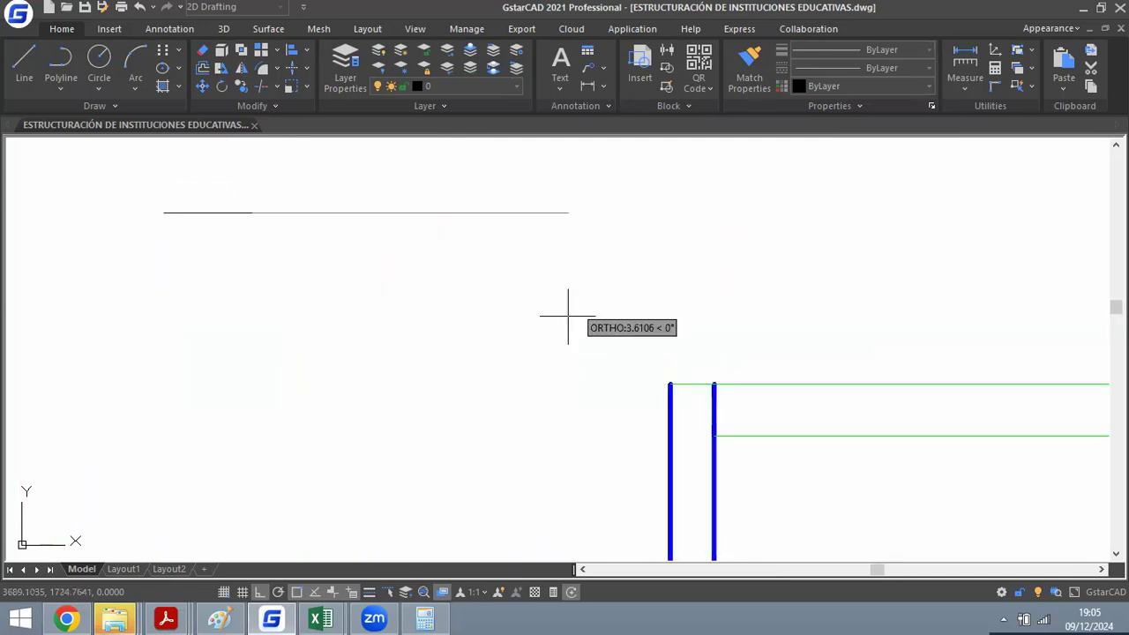
pyautogui.scroll(-2, 549, 373)
pyautogui.write('0.3')
pyautogui.press('Return')
pyautogui.press('Return')
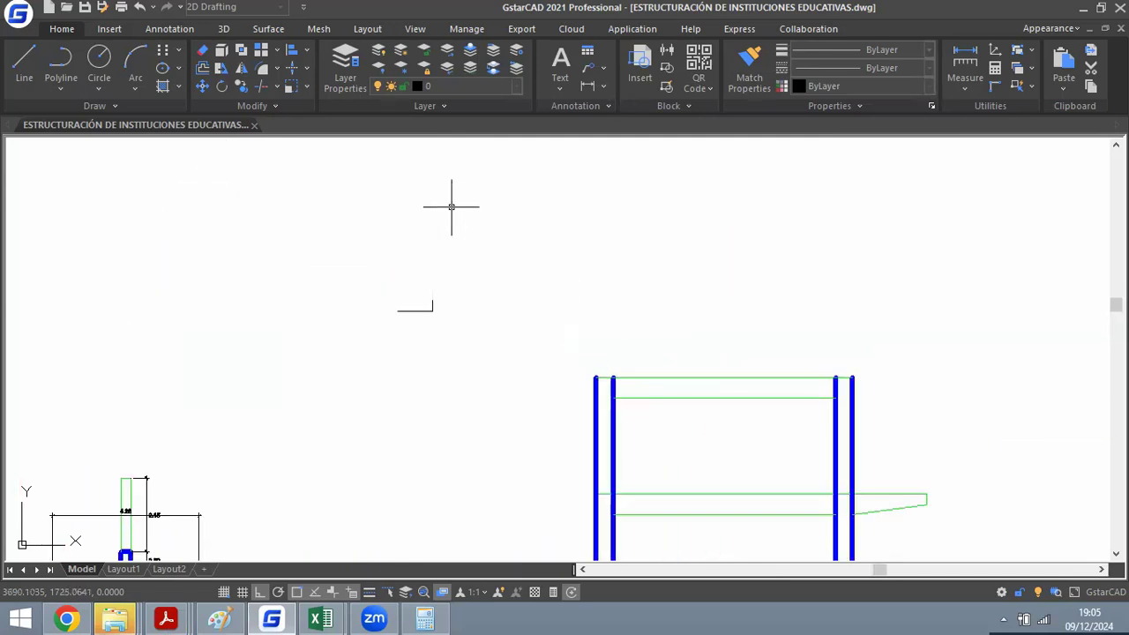
# Draw the sloping line joining the start of the horizontal line to the upper end of the 0.3 vertical.
pyautogui.press('Return')
pyautogui.scroll(2, 418, 293)
pyautogui.click(365, 338)
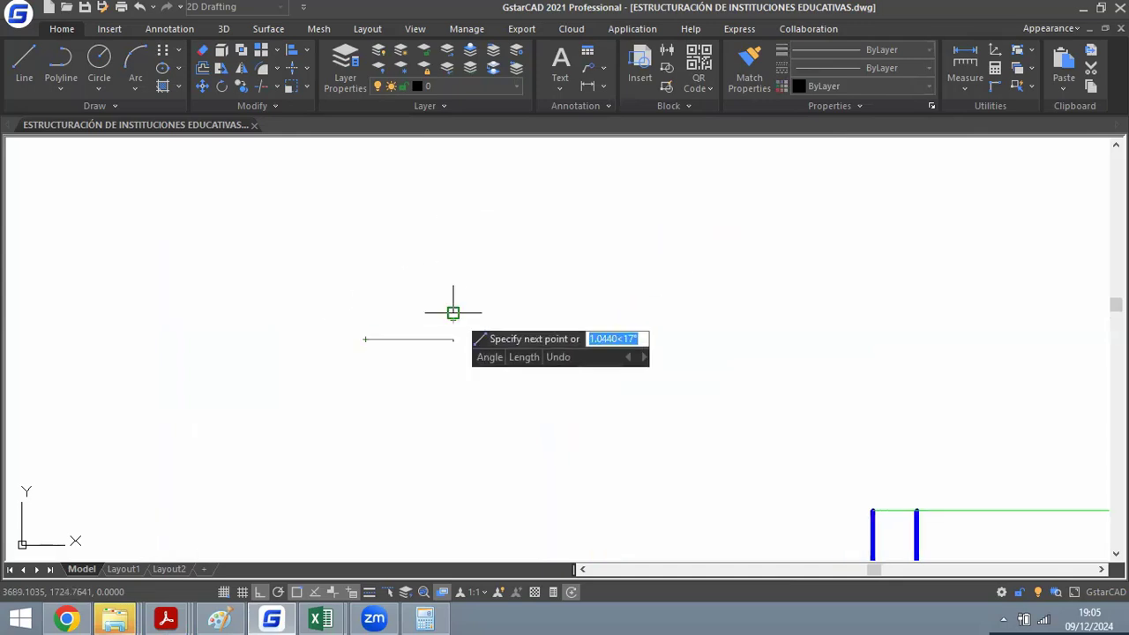
pyautogui.click(453, 312)
pyautogui.press('Return')
# Move the sloping line so its lower end sits on the outer top corner of the left column.
pyautogui.scroll(1, 391, 334)
pyautogui.scroll(2, 392, 335)
pyautogui.click(491, 327)
pyautogui.click(411, 283)
pyautogui.write('m')
pyautogui.press('Return')
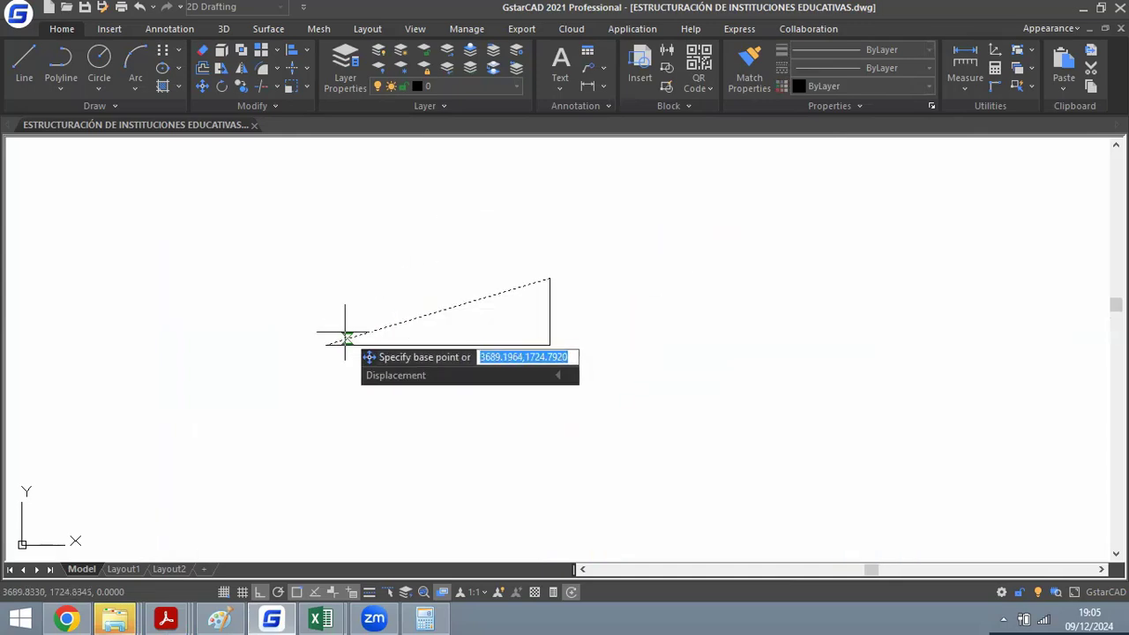
pyautogui.click(326, 344)
pyautogui.scroll(-3, 325, 345)
pyautogui.scroll(2, 617, 322)
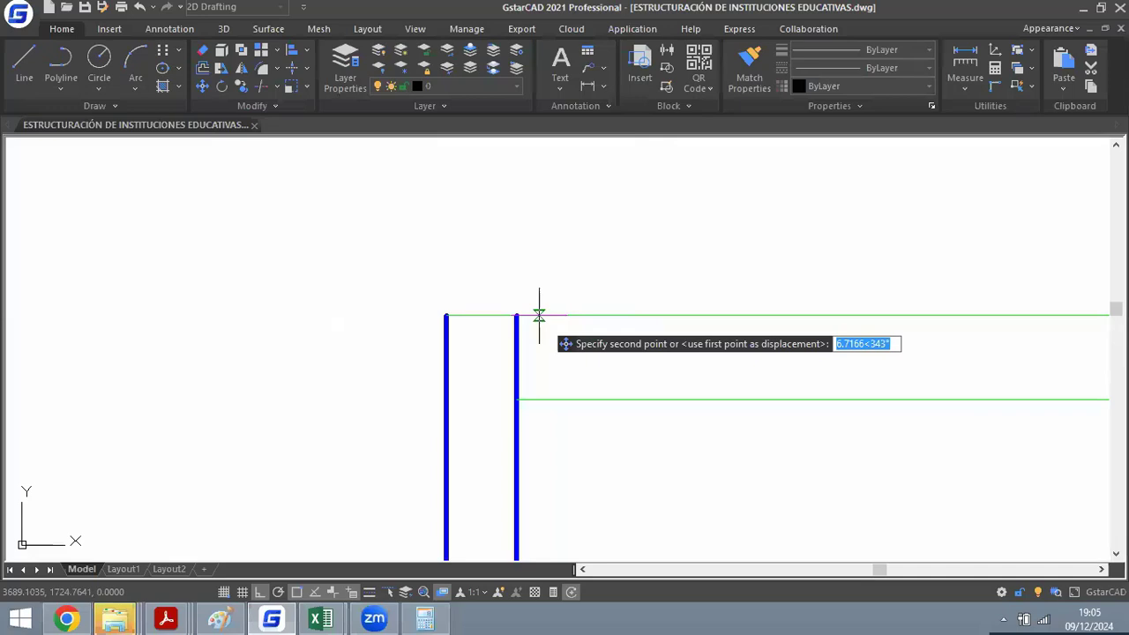
pyautogui.click(438, 313)
pyautogui.scroll(-4, 437, 313)
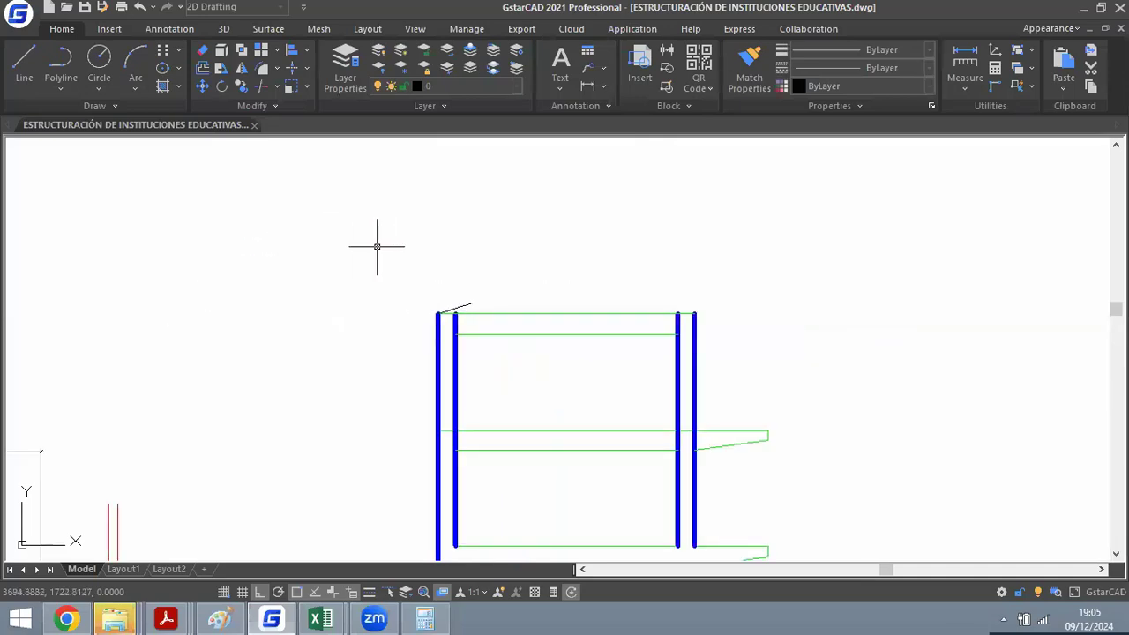
pyautogui.scroll(-1, 378, 244)
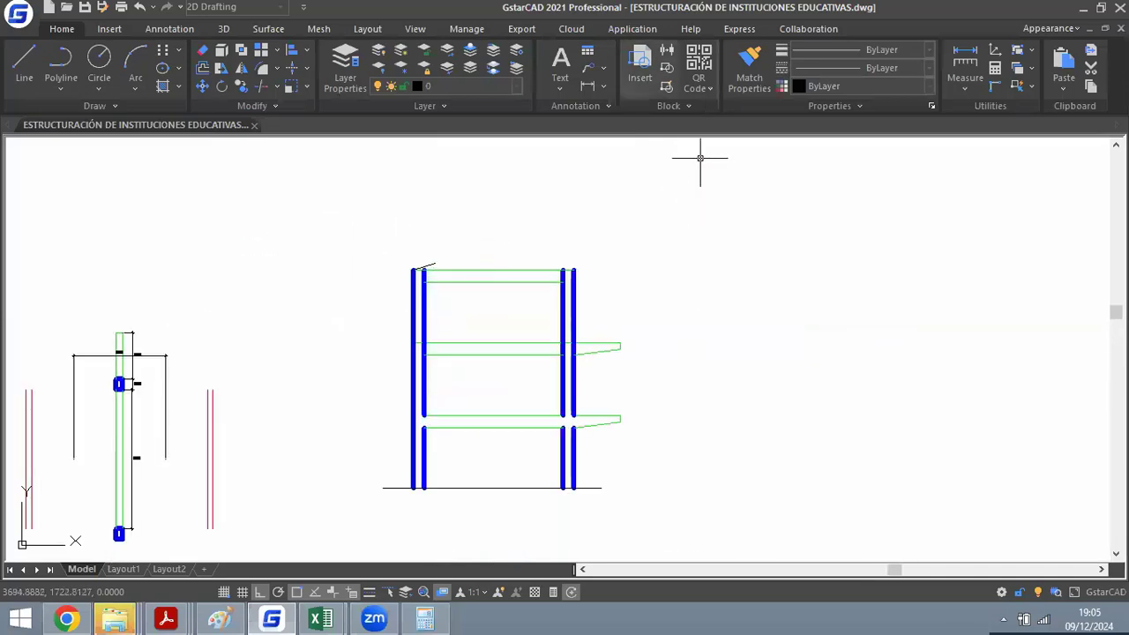
pyautogui.scroll(3, 429, 256)
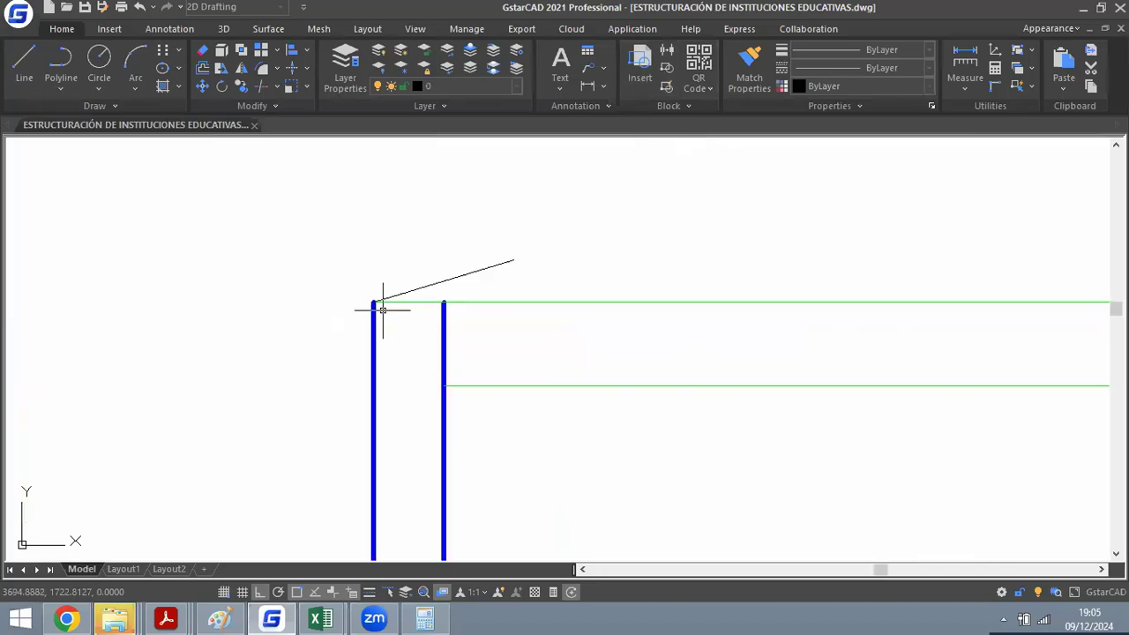
pyautogui.click(674, 208)
pyautogui.click(461, 262)
pyautogui.scroll(3, 415, 318)
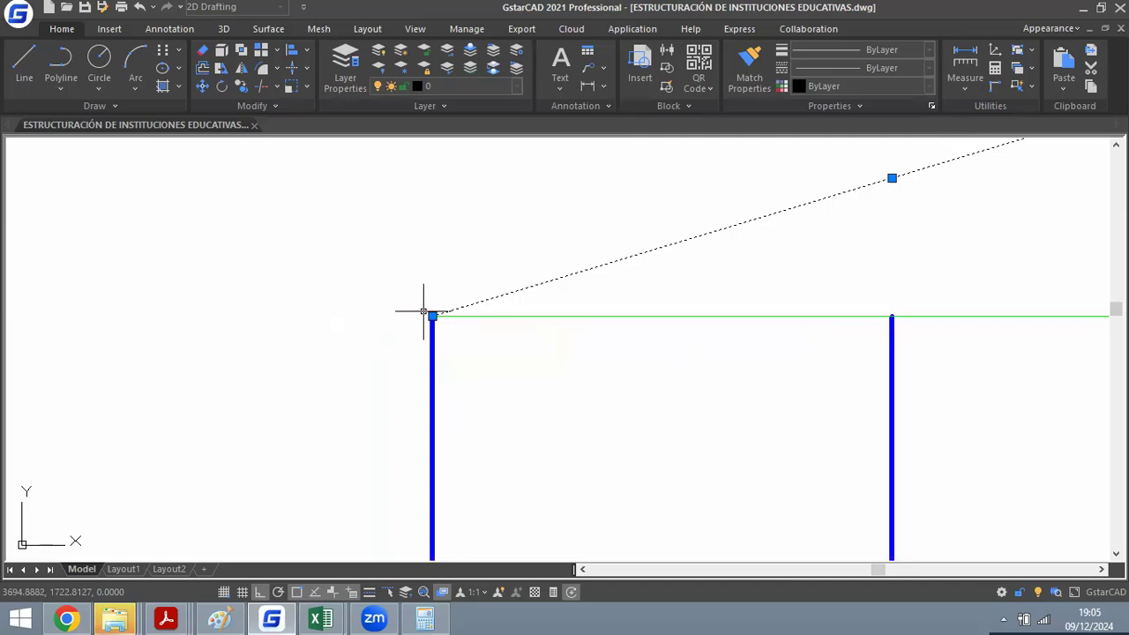
pyautogui.press('Escape')
# Mirror the sloping line about a vertical axis through the midpoint of the top beam, keeping the original.
pyautogui.scroll(-8, 423, 311)
pyautogui.write('mi')
pyautogui.press('Return')
pyautogui.moveTo(450, 256); pyautogui.dragTo(354, 285)
pyautogui.press('Return')
pyautogui.scroll(-2, 629, 303)
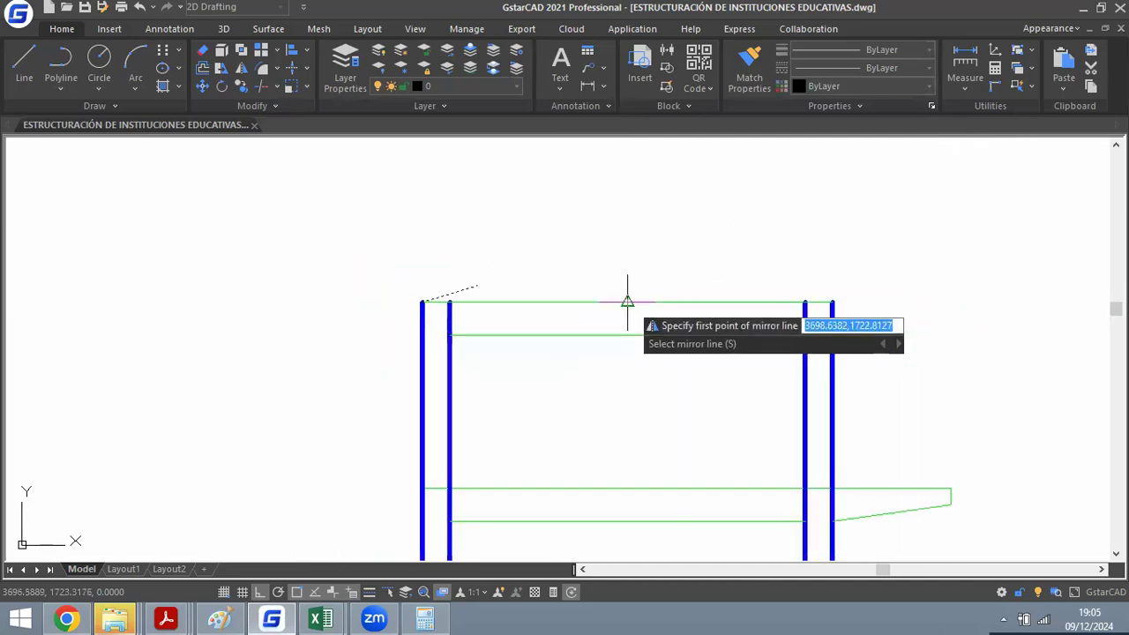
pyautogui.click(628, 303)
pyautogui.click(629, 269)
pyautogui.press('Return')
pyautogui.scroll(-6, 411, 177)
pyautogui.scroll(2, 535, 171)
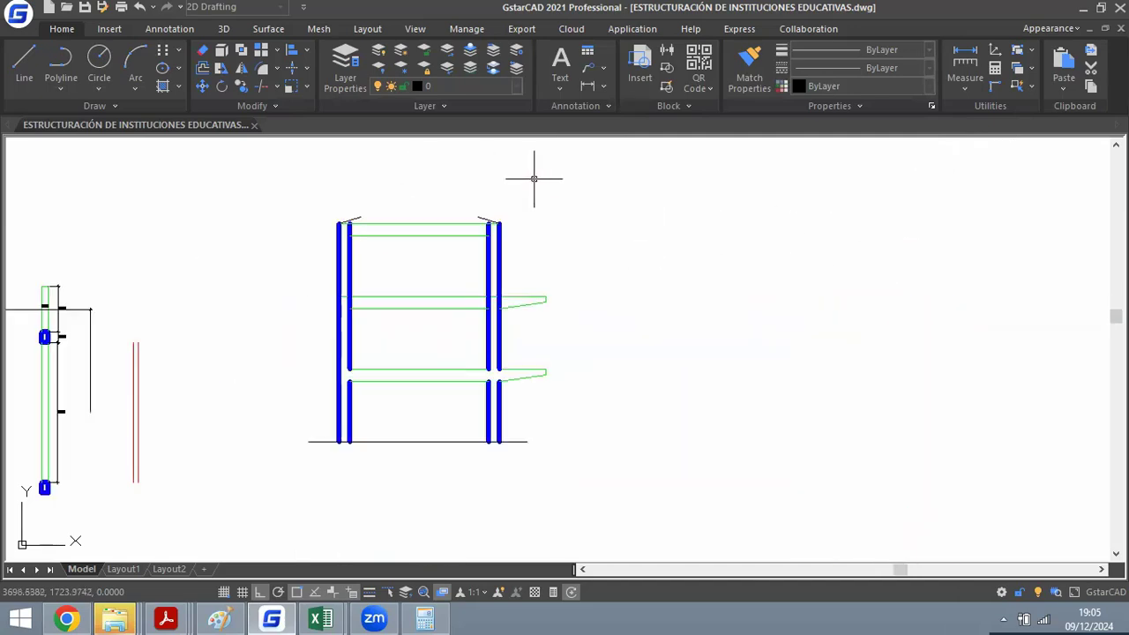
# Join the two sloping roof lines at a central ridge using Chamfer.
pyautogui.scroll(2, 291, 158)
pyautogui.scroll(2, 542, 228)
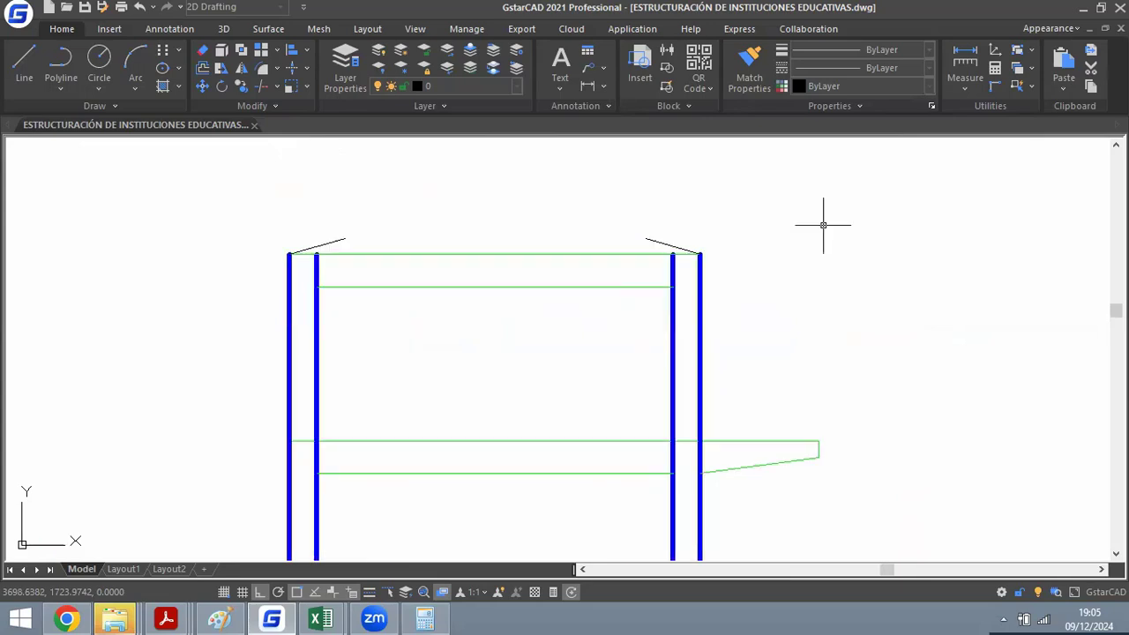
pyautogui.scroll(-2, 520, 229)
pyautogui.scroll(4, 509, 221)
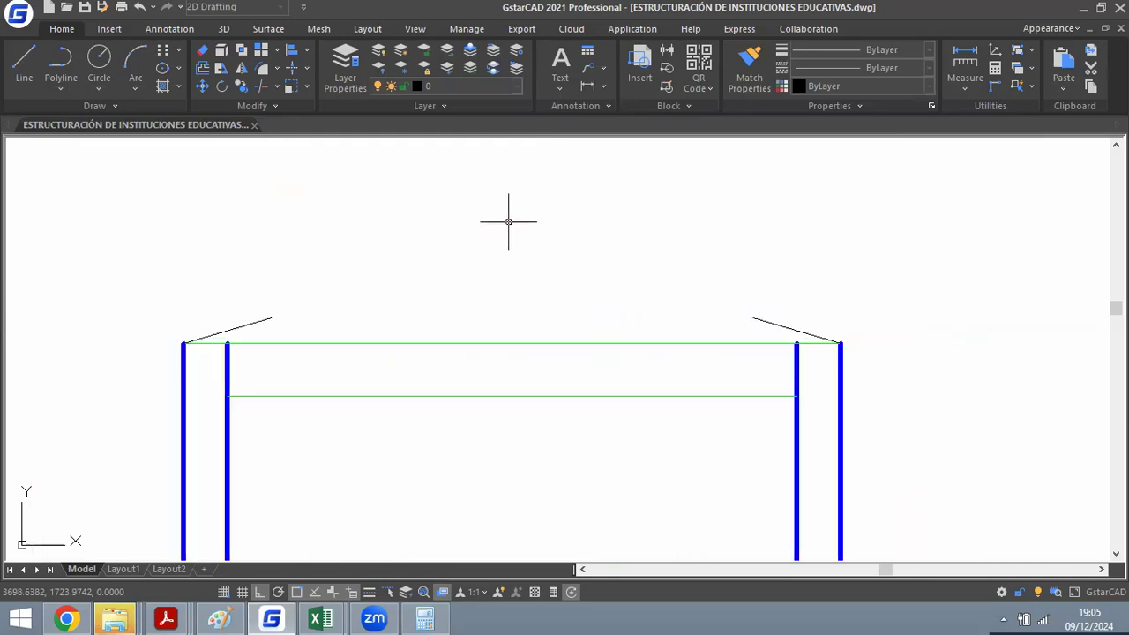
pyautogui.write('cha')
pyautogui.press('Return')
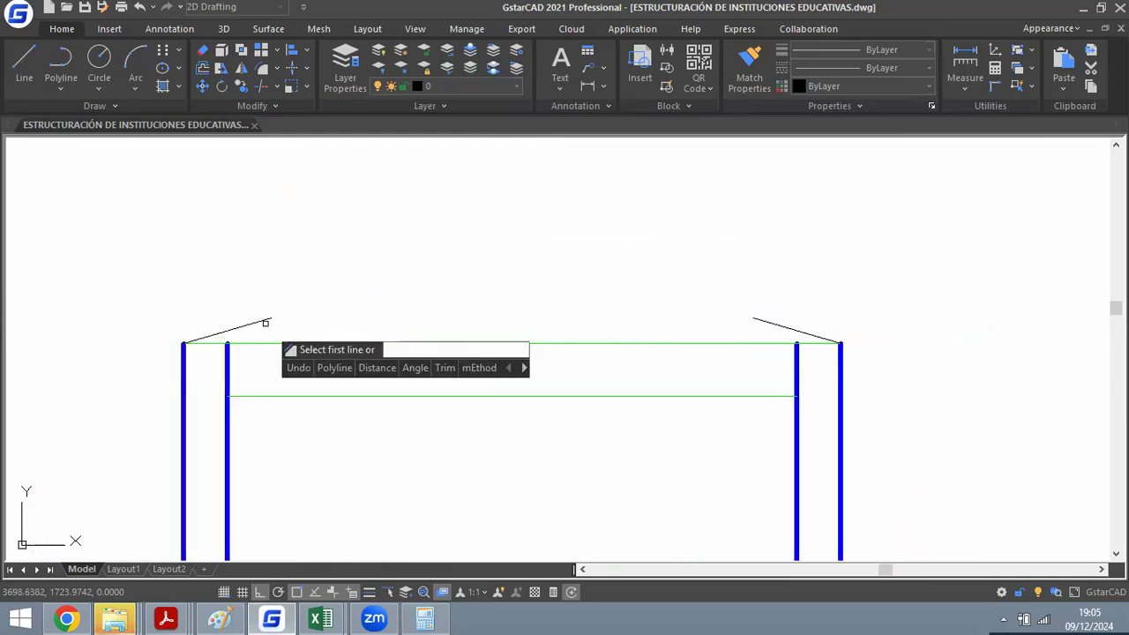
pyautogui.click(263, 321)
pyautogui.click(771, 324)
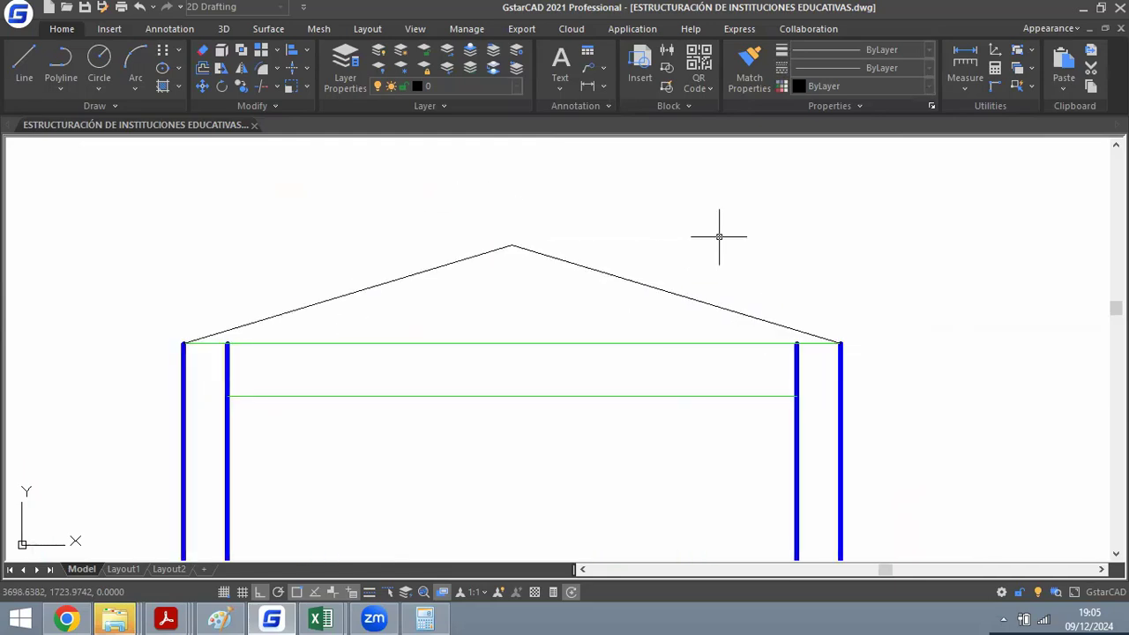
pyautogui.scroll(-3, 517, 232)
pyautogui.scroll(3, 444, 235)
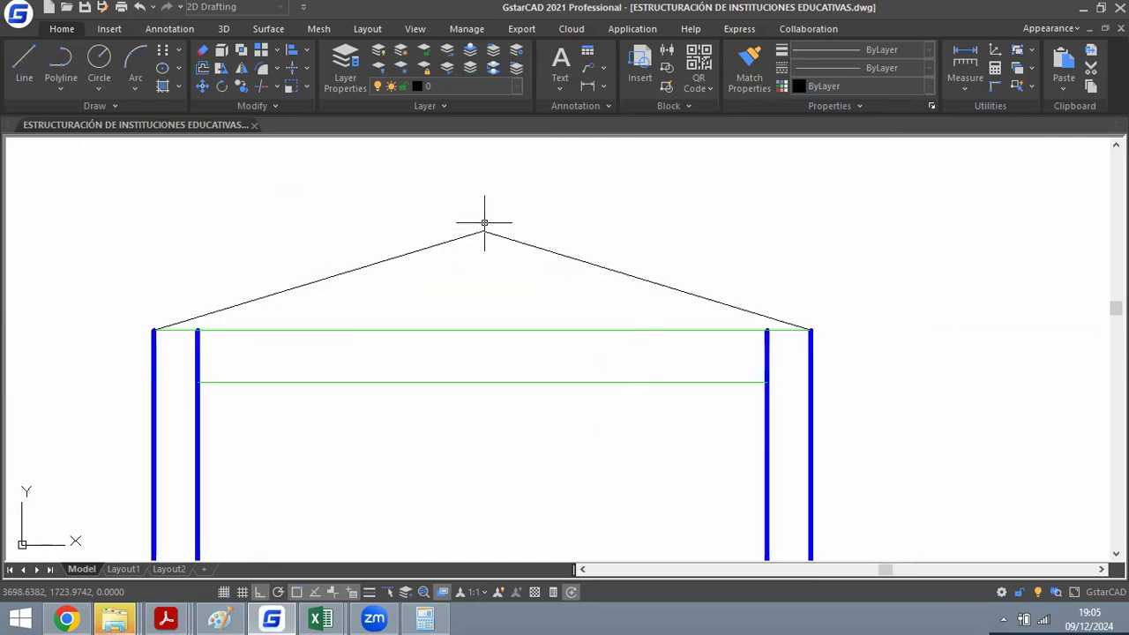
pyautogui.scroll(-3, 636, 217)
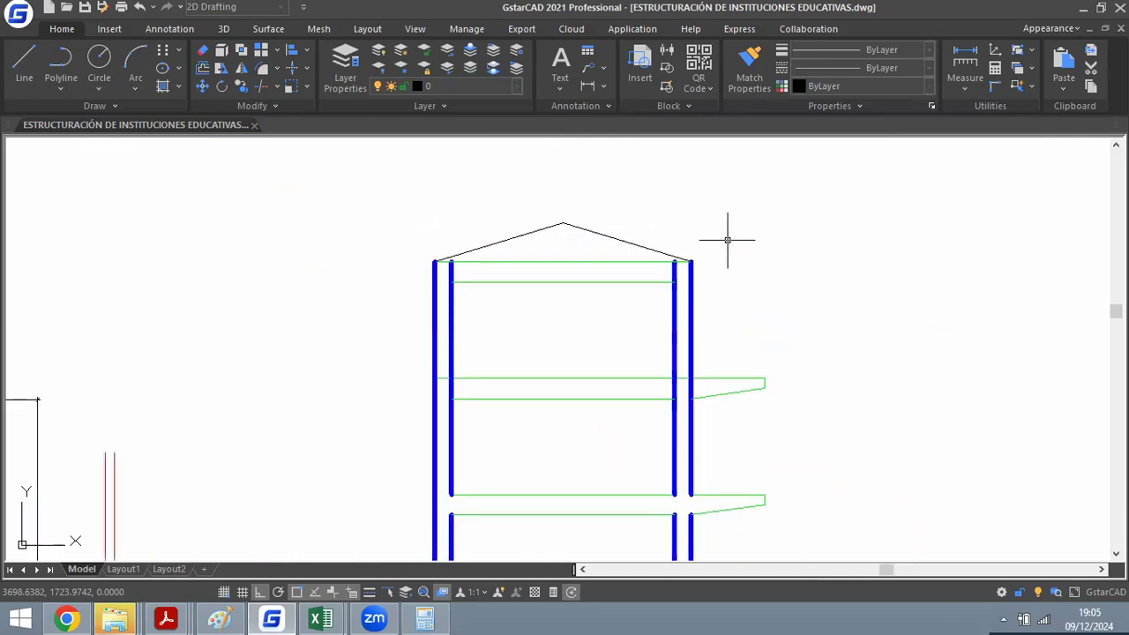
# Draw a vertical guide line from the top of the second-level cantilever's free end up past the roof eave.
pyautogui.scroll(2, 728, 239)
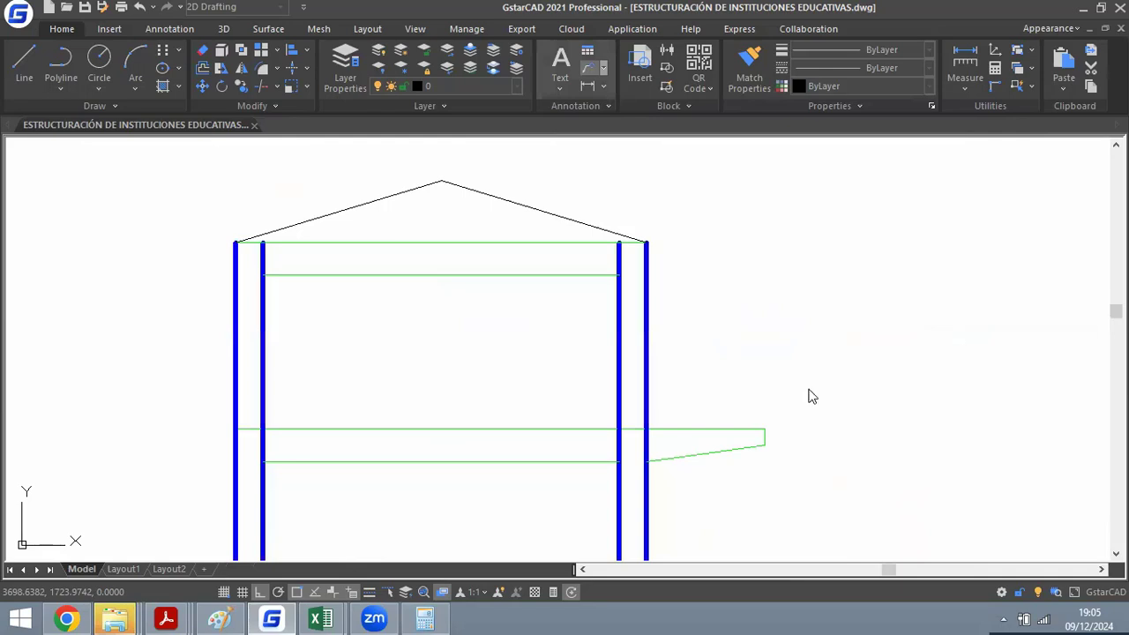
pyautogui.write('l')
pyautogui.press('Return')
pyautogui.click(764, 428)
pyautogui.click(835, 201)
pyautogui.press('Return')
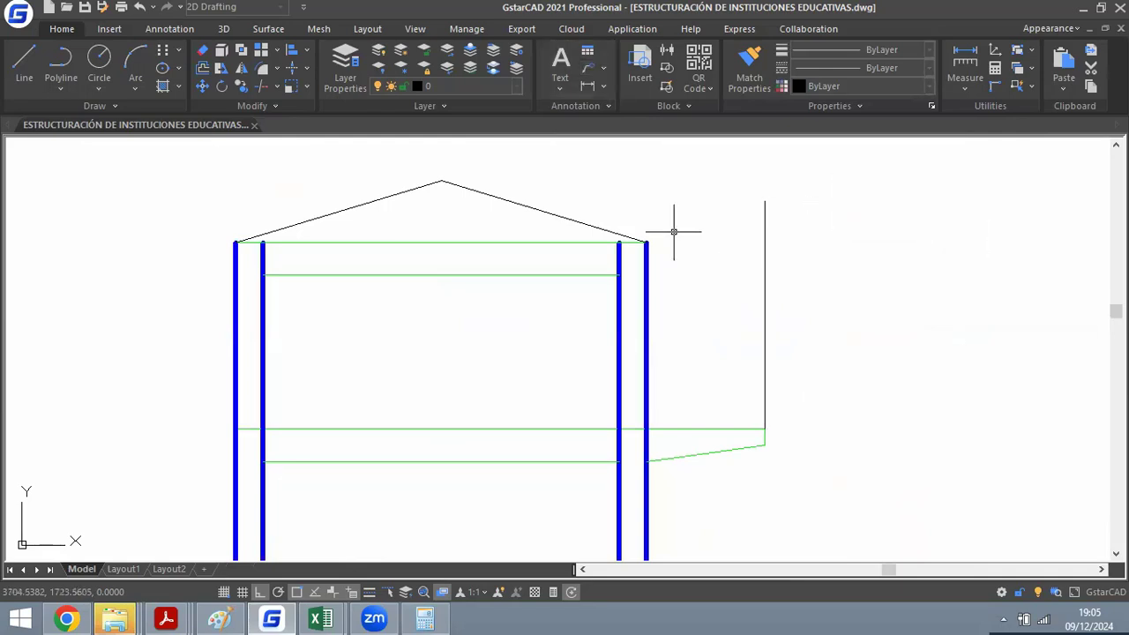
# Extend the right roof slope beyond the column to the vertical guide line above the cantilever tip.
pyautogui.write('ex')
pyautogui.press('Return')
pyautogui.press('Return')
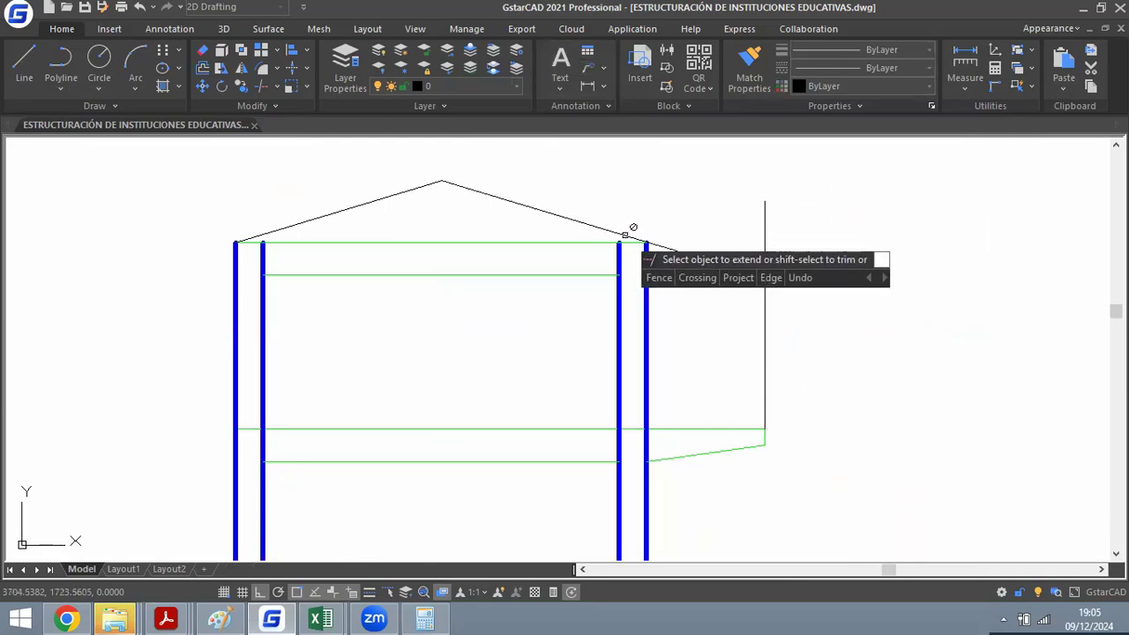
pyautogui.click(636, 235)
pyautogui.press('Return')
# Trim the guide line above the roof slope and delete its remaining part.
pyautogui.write('tr')
pyautogui.press('Return')
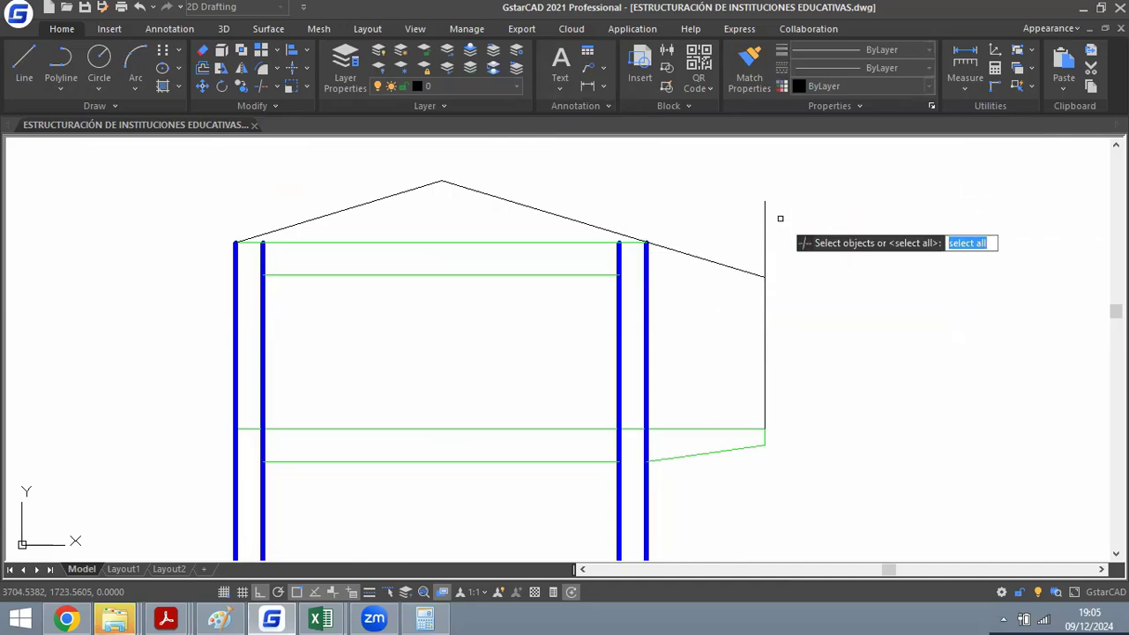
pyautogui.press('Return')
pyautogui.click(765, 239)
pyautogui.press('Return')
pyautogui.click(764, 348)
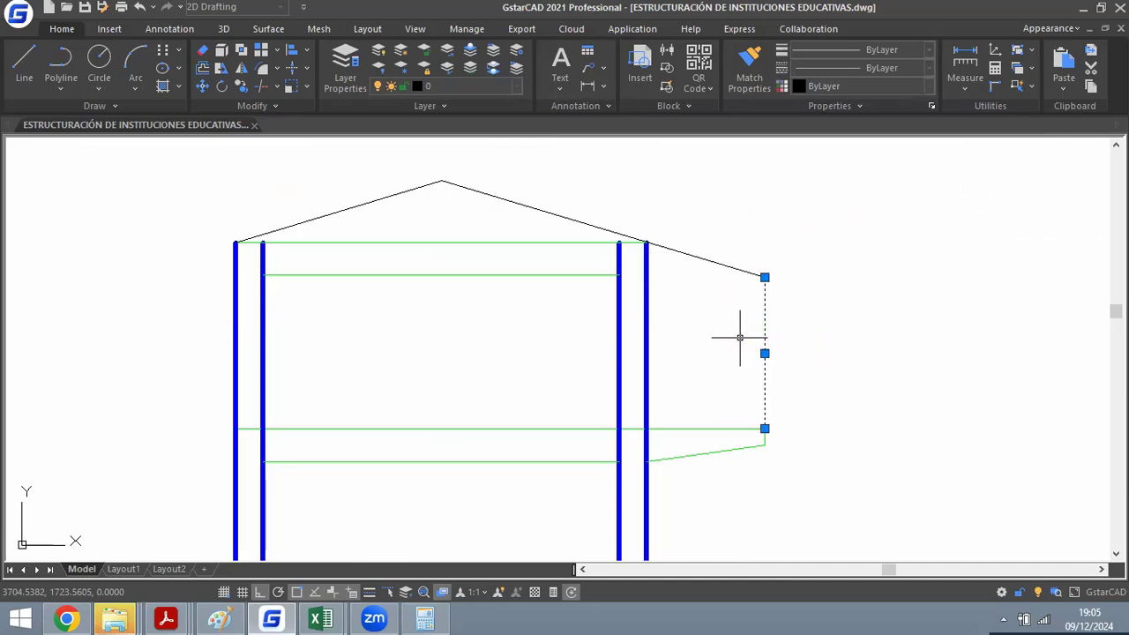
pyautogui.press('Delete')
pyautogui.scroll(-1, 690, 244)
pyautogui.scroll(1, 736, 273)
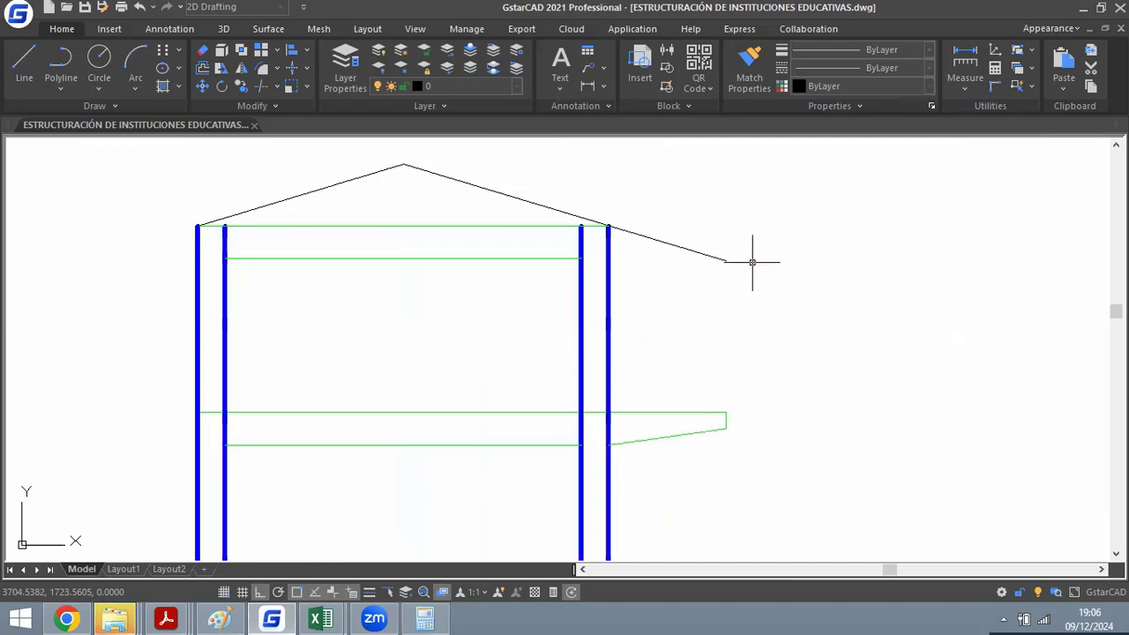
pyautogui.scroll(1, 696, 303)
pyautogui.scroll(-2, 797, 290)
pyautogui.scroll(1, 706, 266)
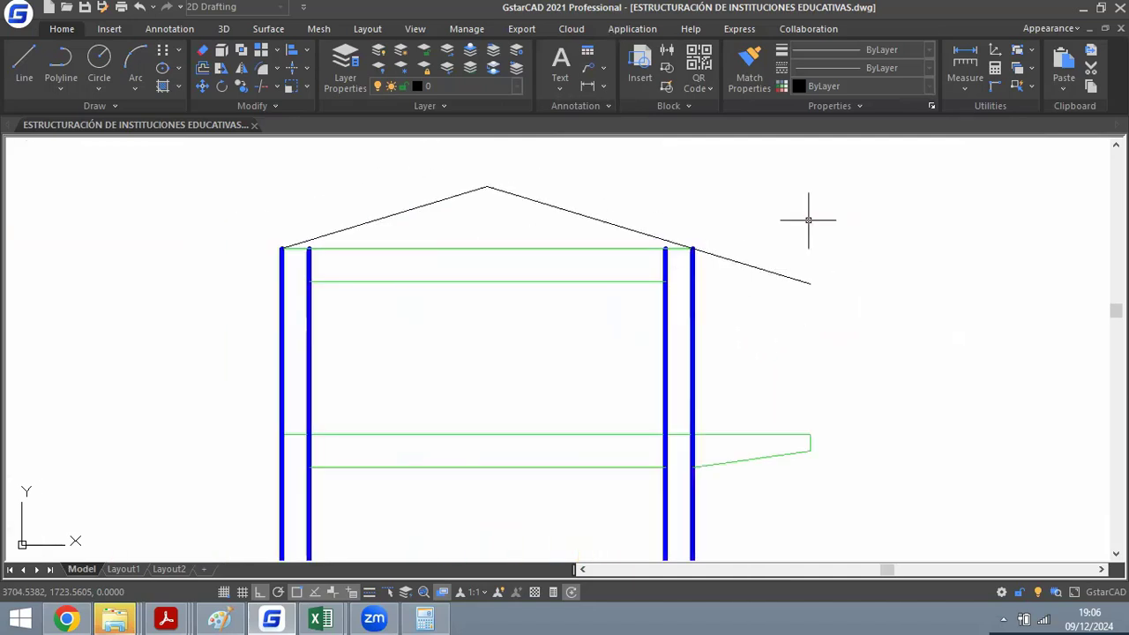
# Examine the gable roof slopes and the overhang against the columns and cantilevers below.
pyautogui.scroll(1, 799, 297)
pyautogui.scroll(-1, 747, 312)
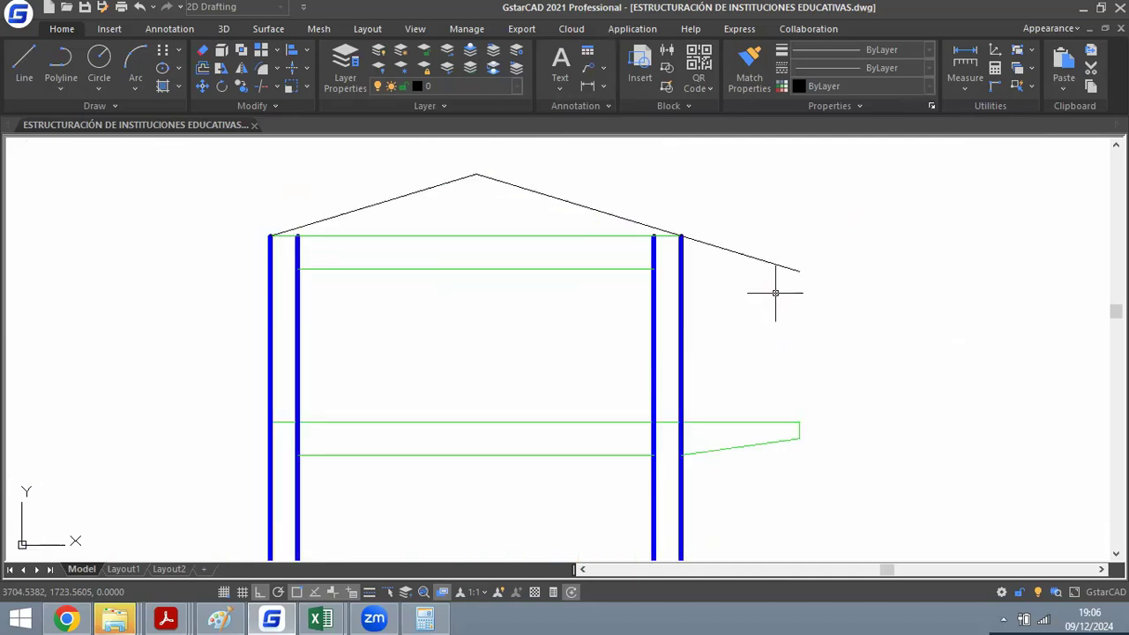
pyautogui.scroll(-3, 683, 247)
pyautogui.scroll(1, 668, 252)
pyautogui.scroll(1, 667, 253)
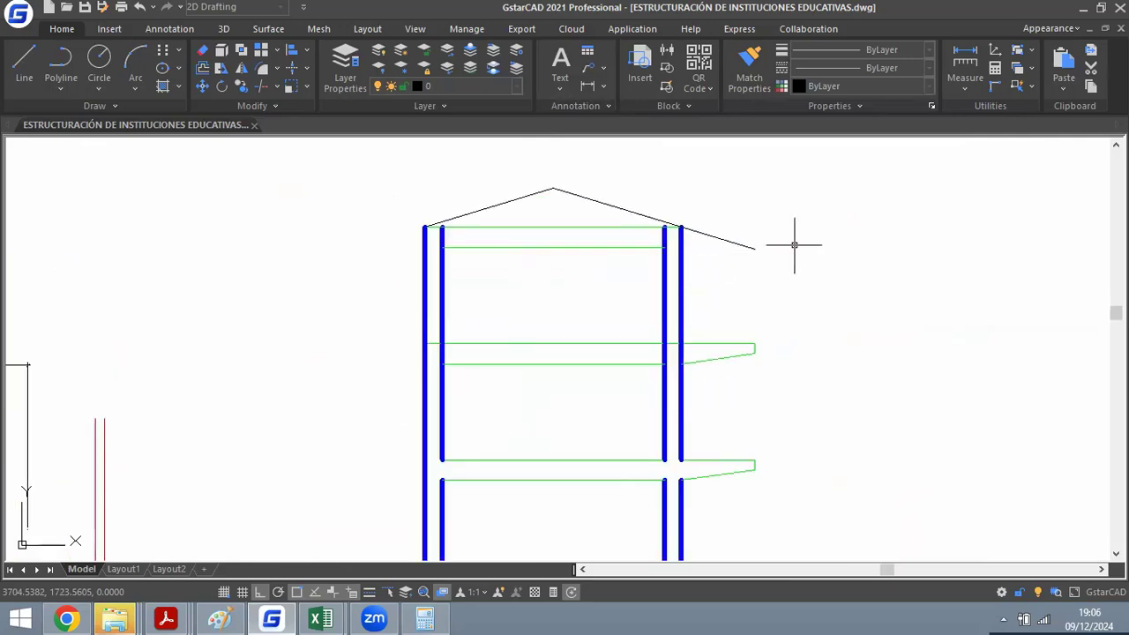
pyautogui.scroll(1, 716, 246)
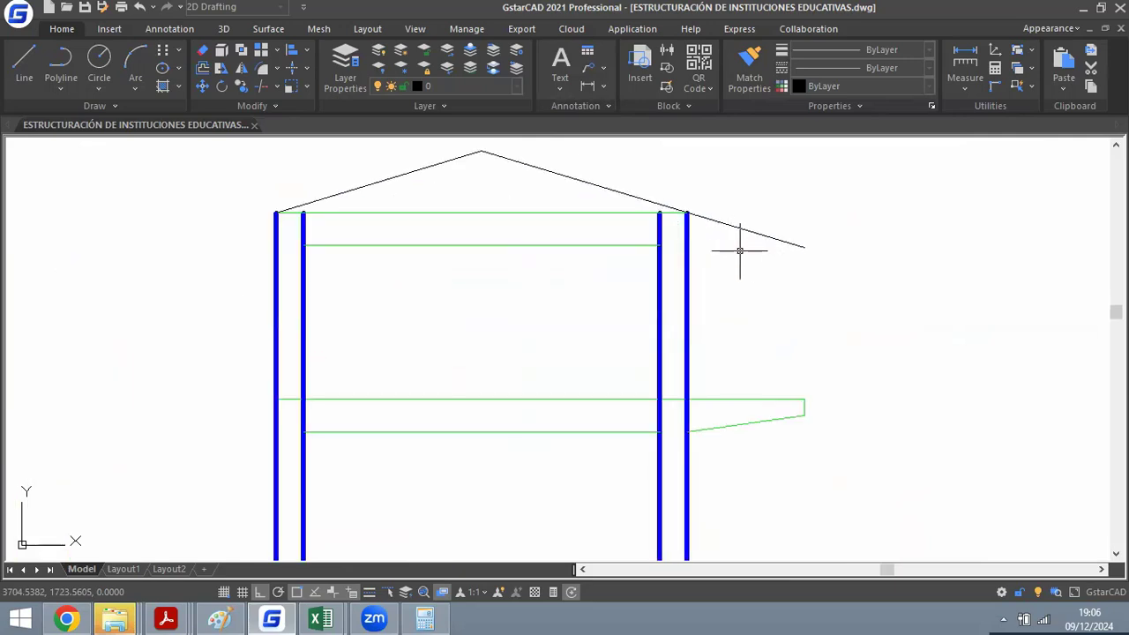
pyautogui.scroll(-3, 557, 190)
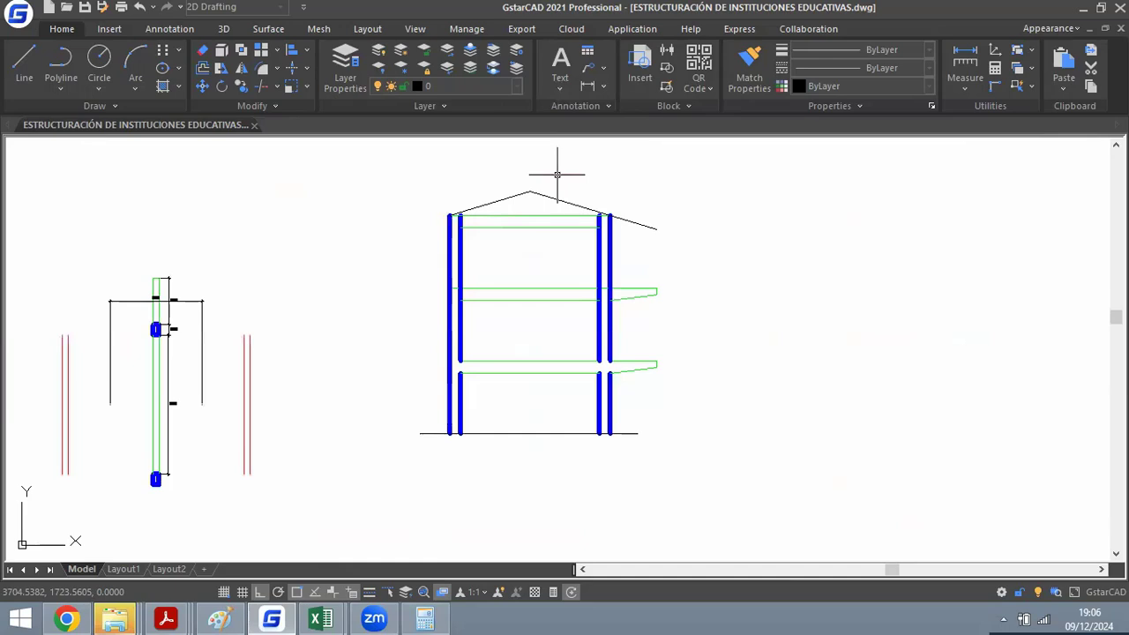
pyautogui.scroll(3, 556, 174)
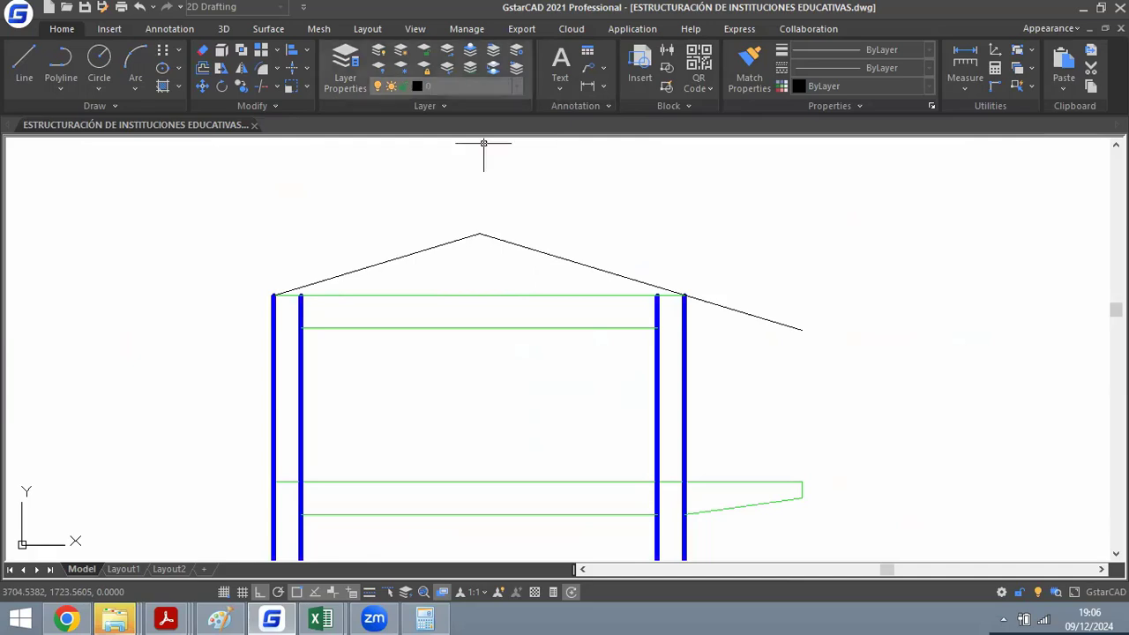
pyautogui.scroll(2, 450, 223)
# Switch to the PREDIMENSIONAMIENTO workbook in Excel and open the VIGA CONTINUA sheet.
pyautogui.moveTo(320, 619)
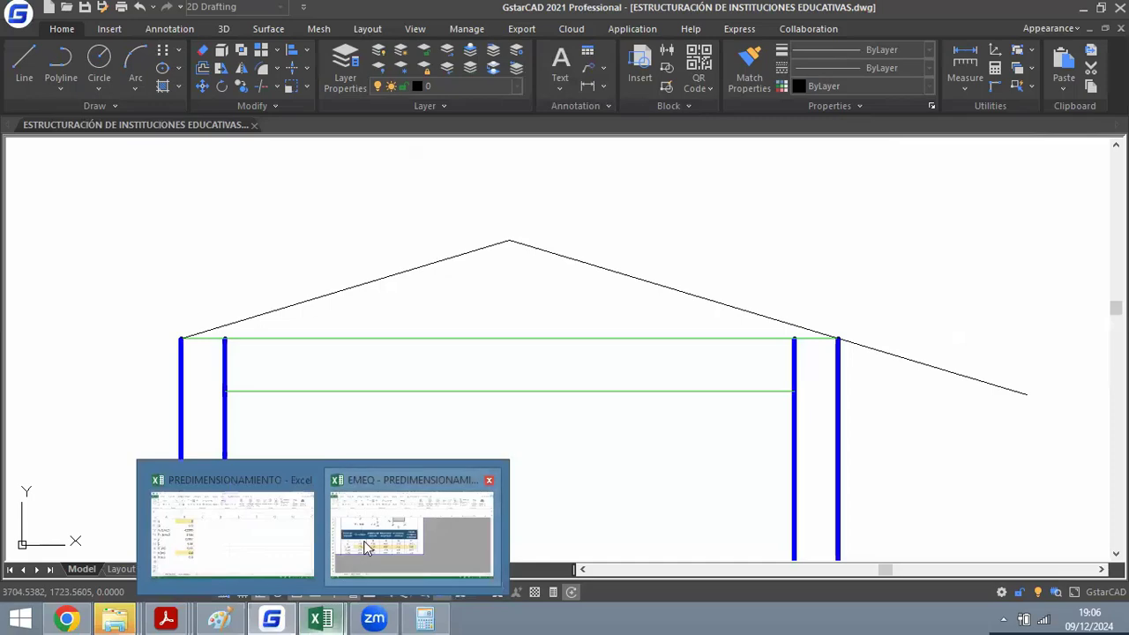
pyautogui.click(247, 556)
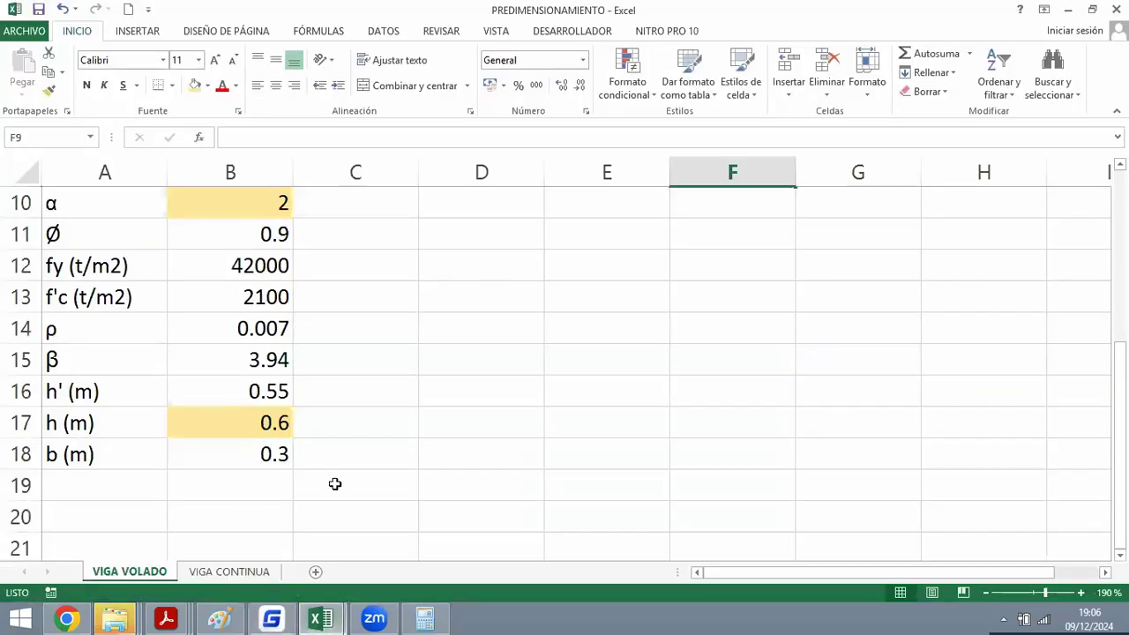
pyautogui.click(302, 499)
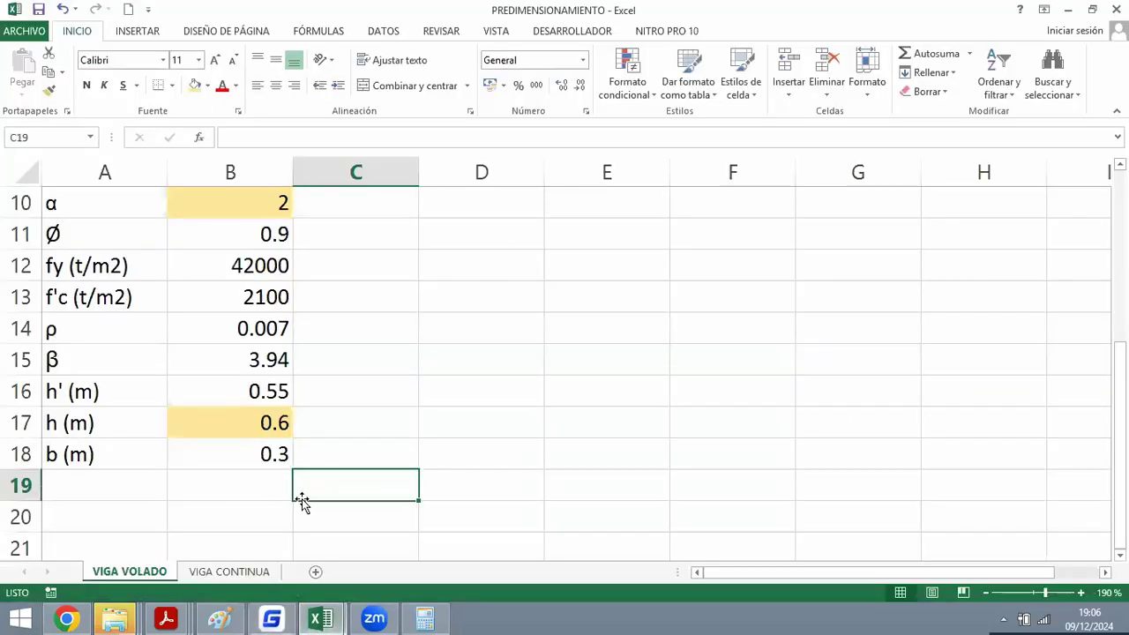
pyautogui.click(215, 575)
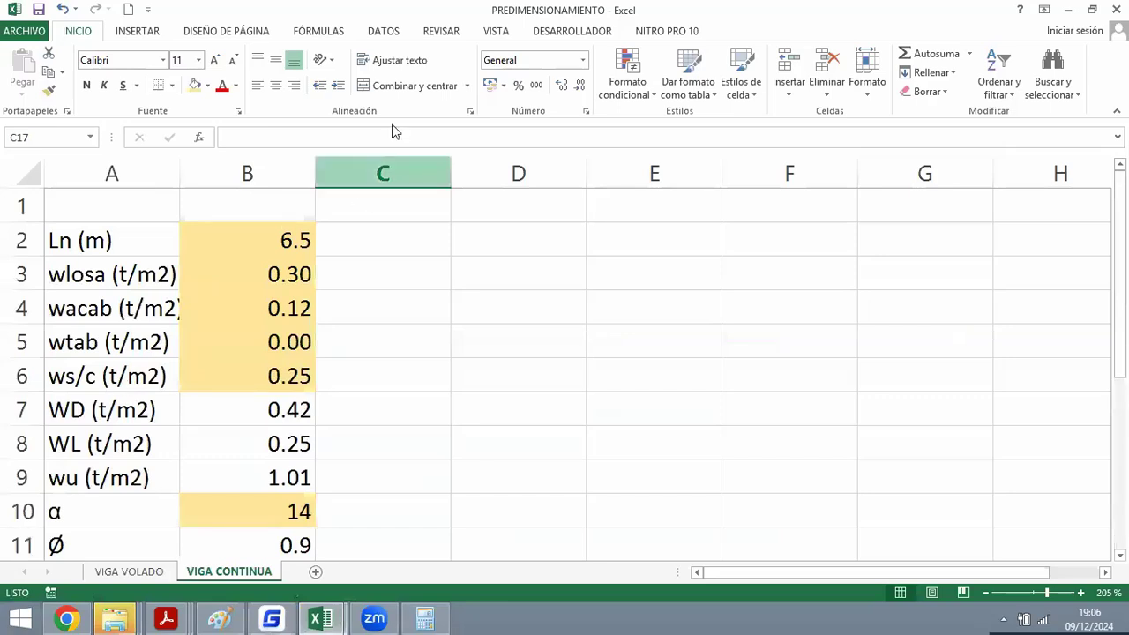
# Set the live load ws/c to 0.1 t/m2 in the continuous beam calculation.
pyautogui.click(294, 238)
pyautogui.click(274, 279)
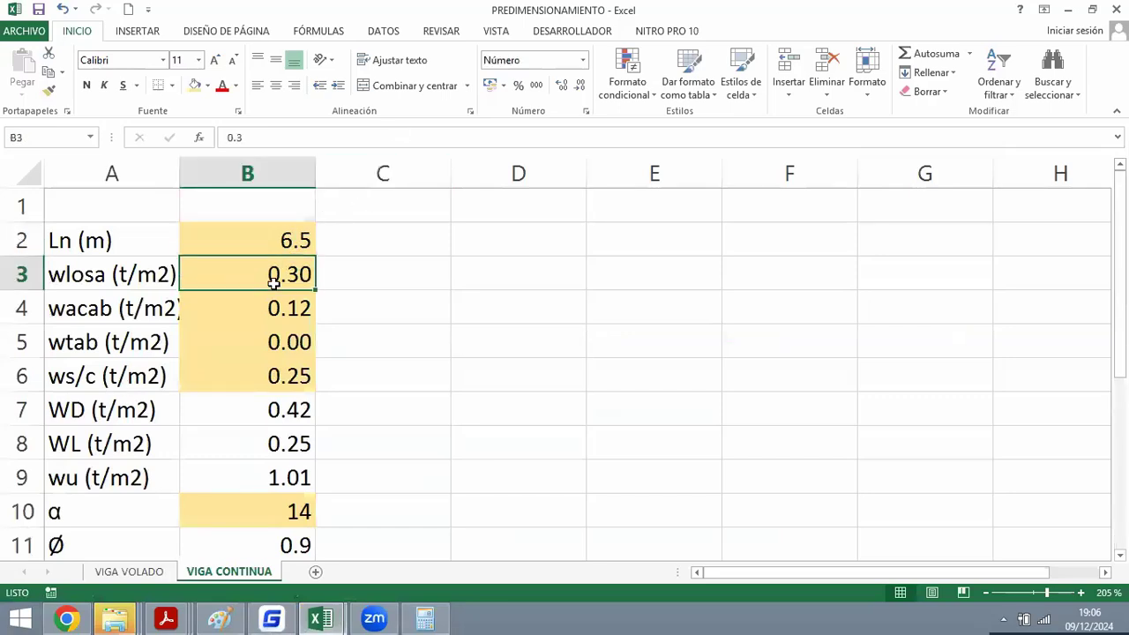
pyautogui.click(246, 309)
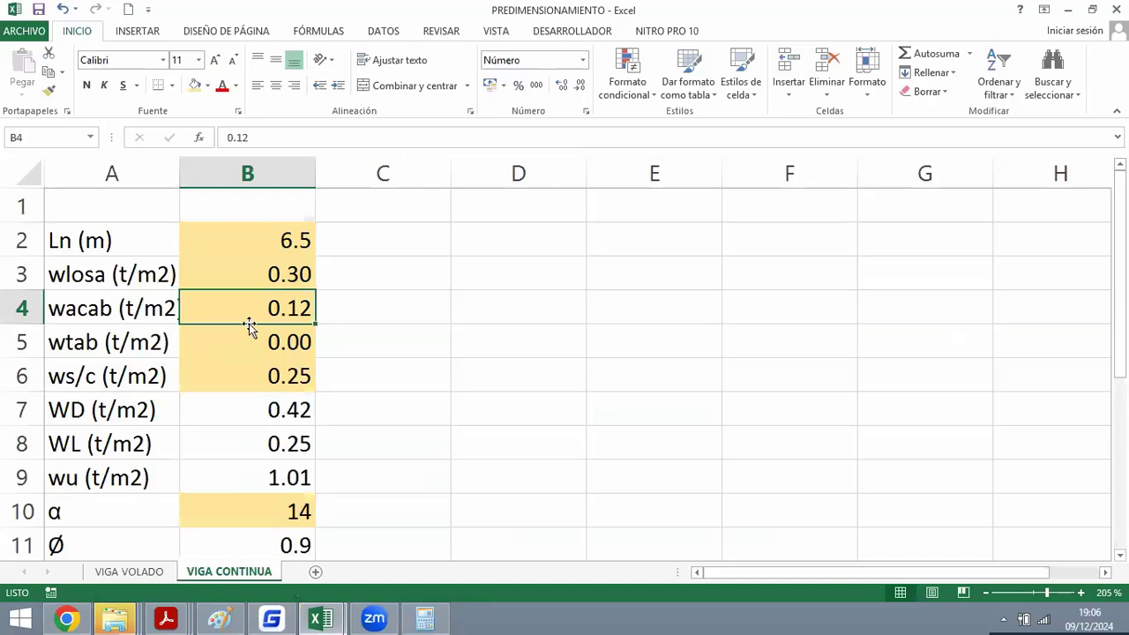
pyautogui.click(249, 387)
pyautogui.write('0.1')
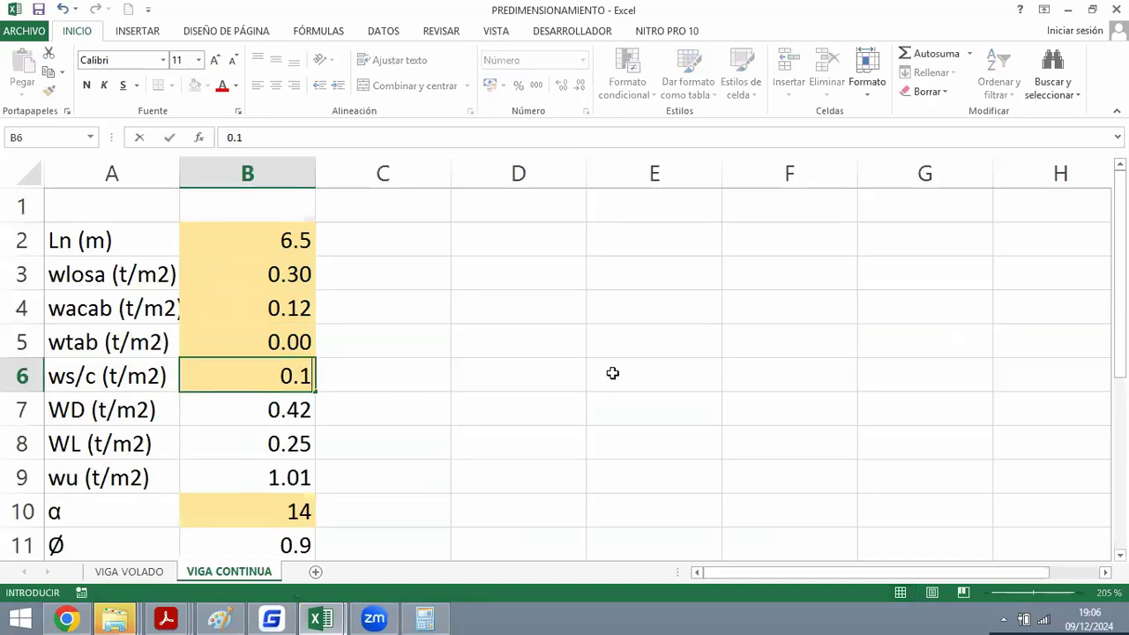
pyautogui.press('Return')
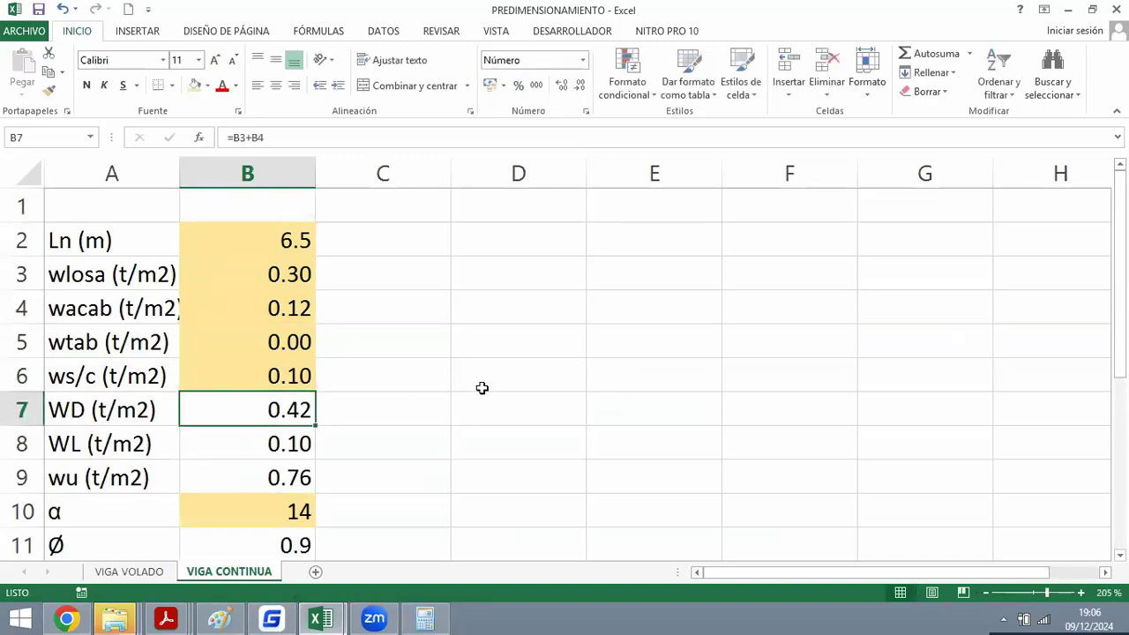
# Check the calculated depth h' and the adopted depth h of the continuous beam.
pyautogui.scroll(-4, 447, 376)
pyautogui.scroll(1, 291, 366)
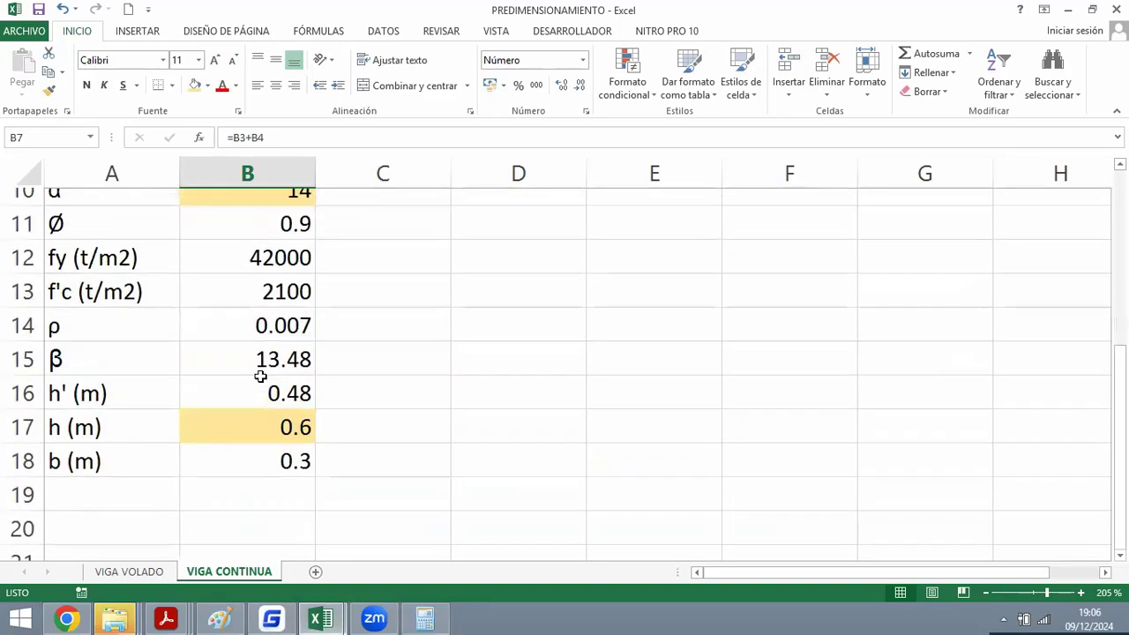
pyautogui.click(296, 406)
pyautogui.click(274, 441)
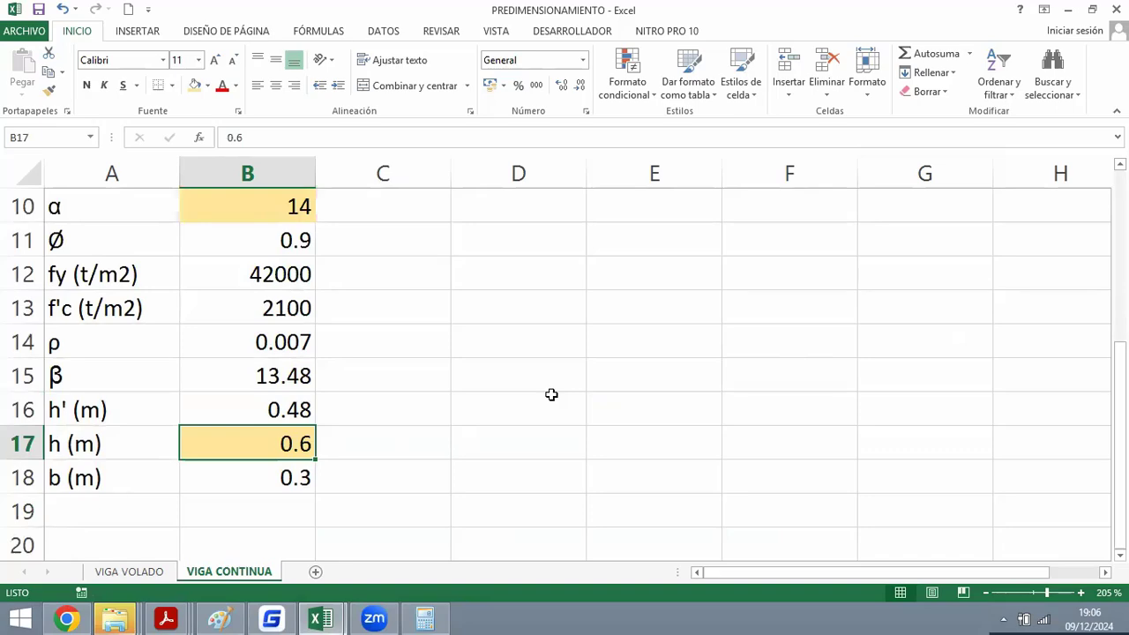
# Return to the GstarCAD drawing and offset both sloping roof lines 0.5 towards the inside.
pyautogui.hotkey('alt', 'Tab')
pyautogui.scroll(-6, 479, 284)
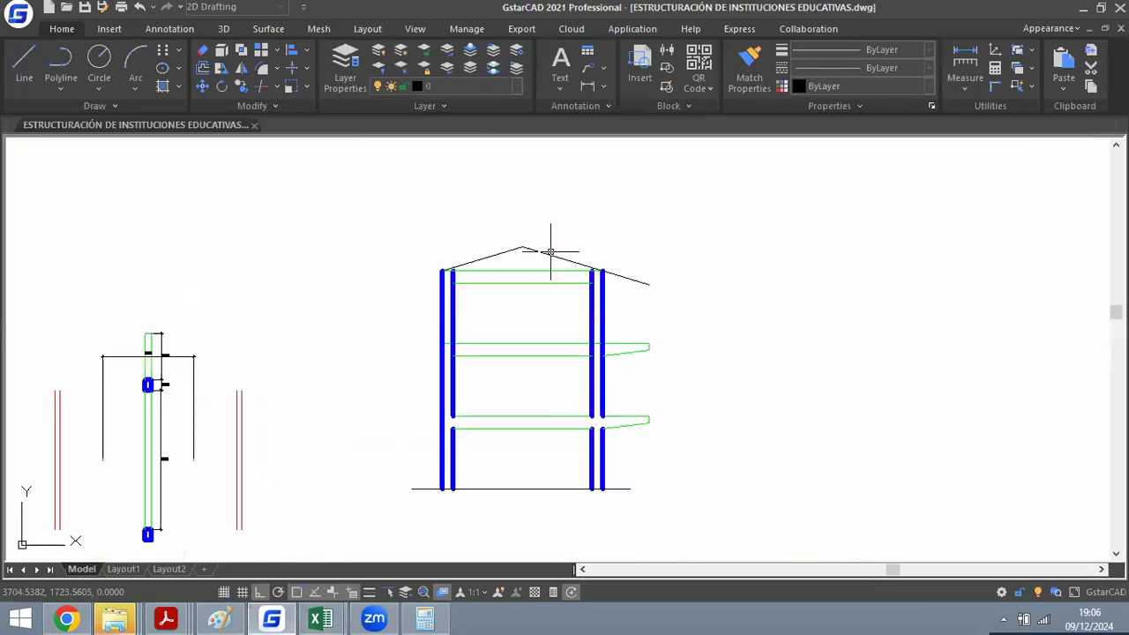
pyautogui.scroll(4, 549, 253)
pyautogui.write('o')
pyautogui.press('Return')
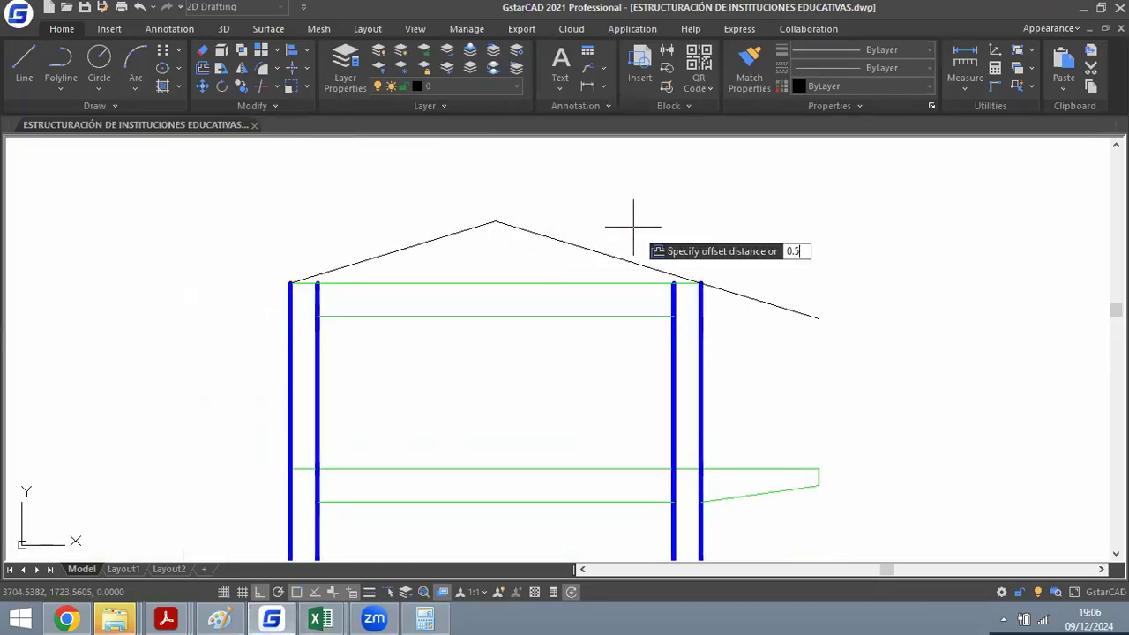
pyautogui.press('Return')
pyautogui.scroll(4, 411, 183)
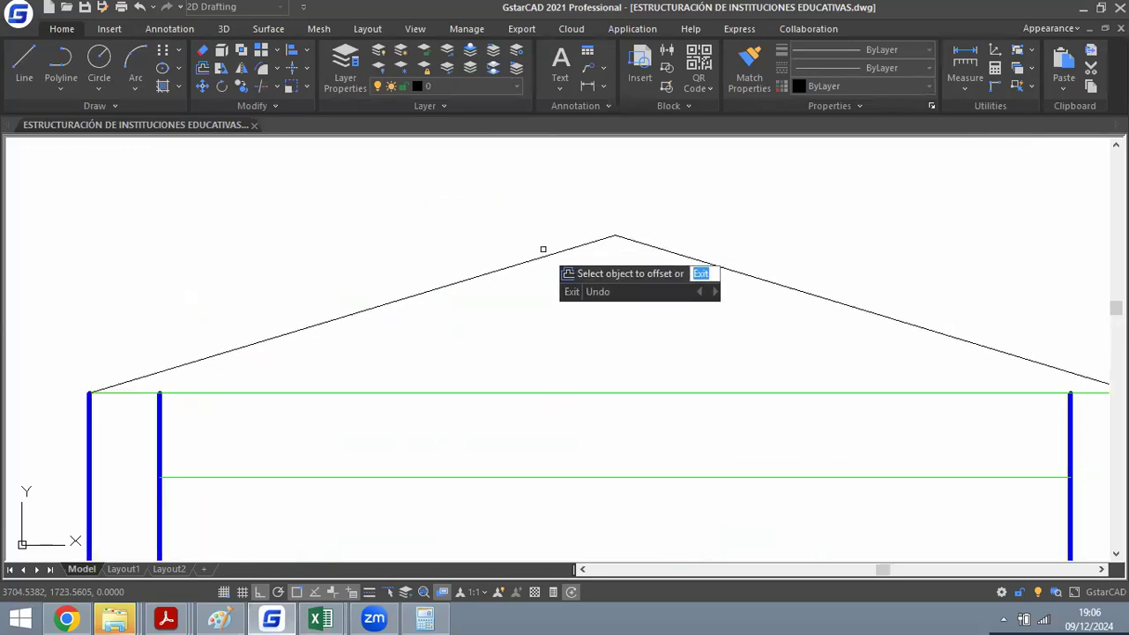
pyautogui.click(548, 255)
pyautogui.click(567, 309)
pyautogui.click(733, 268)
pyautogui.click(701, 323)
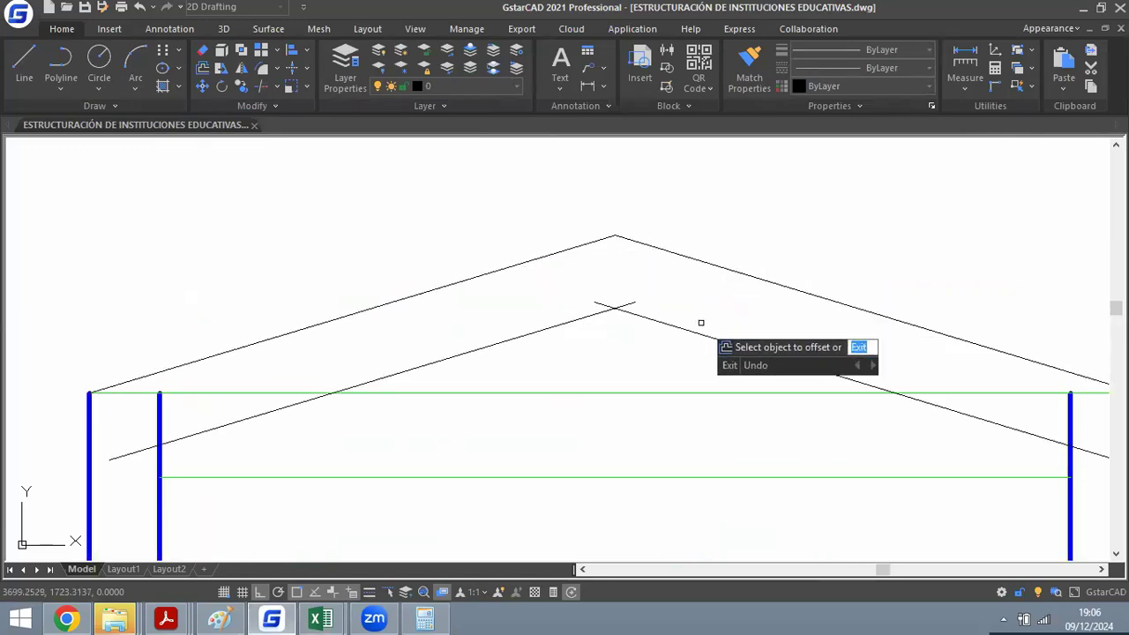
# Delete the two horizontal green beam lines at the top level beneath the roof.
pyautogui.scroll(-3, 511, 230)
pyautogui.scroll(-4, 773, 215)
pyautogui.scroll(4, 776, 265)
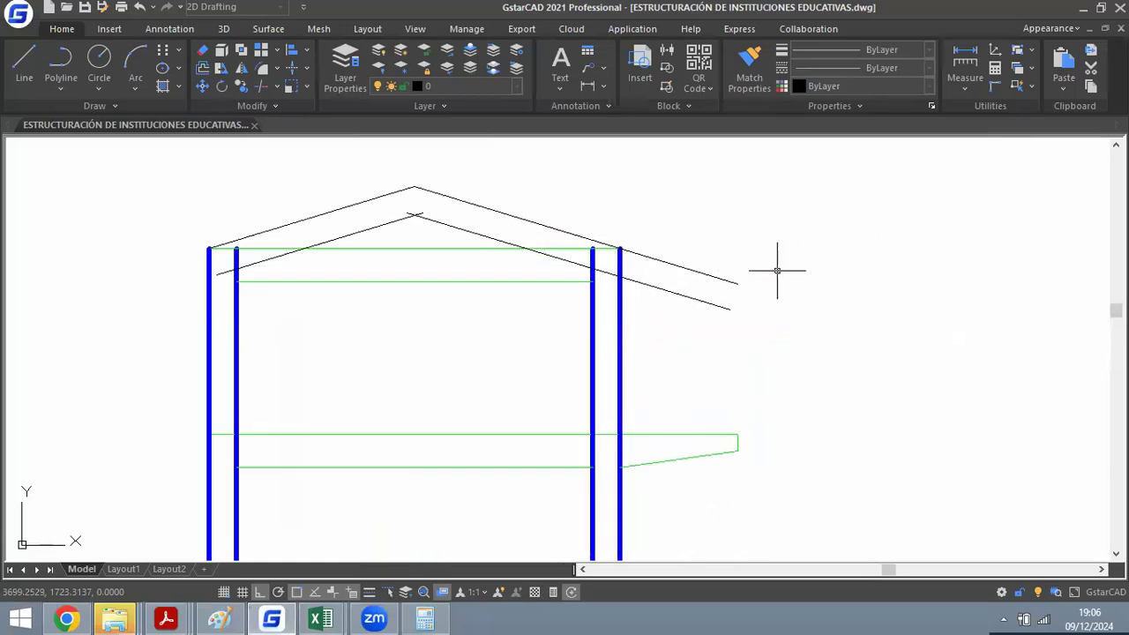
pyautogui.scroll(2, 728, 281)
pyautogui.scroll(-1, 755, 305)
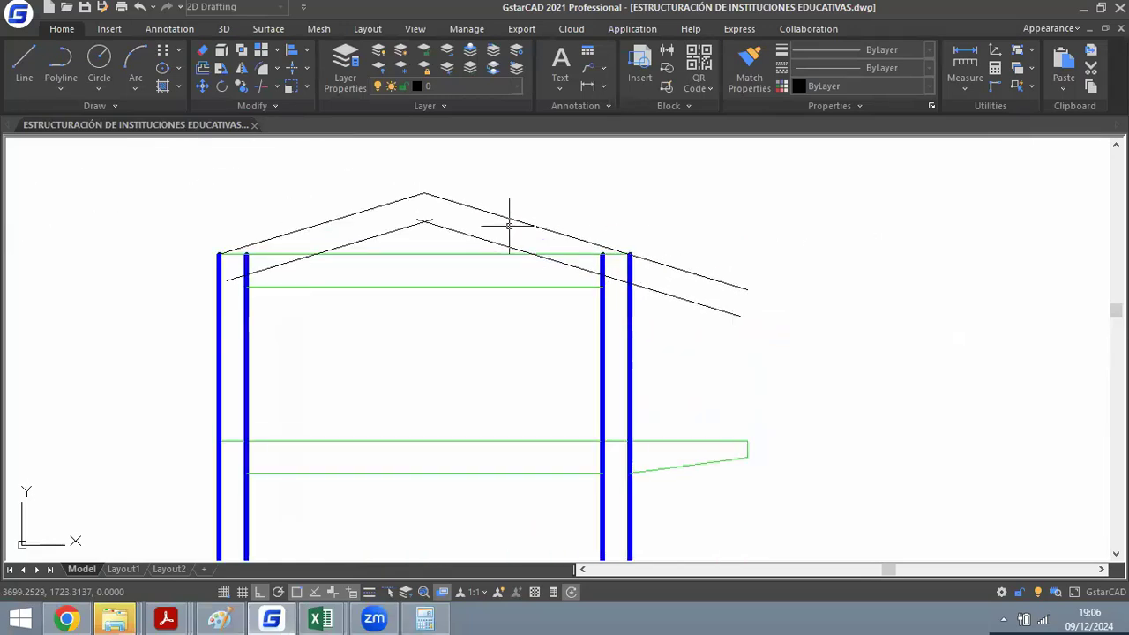
pyautogui.scroll(1, 428, 238)
pyautogui.click(427, 239)
pyautogui.click(392, 391)
pyautogui.scroll(-2, 488, 313)
pyautogui.press('Delete')
pyautogui.scroll(5, 396, 315)
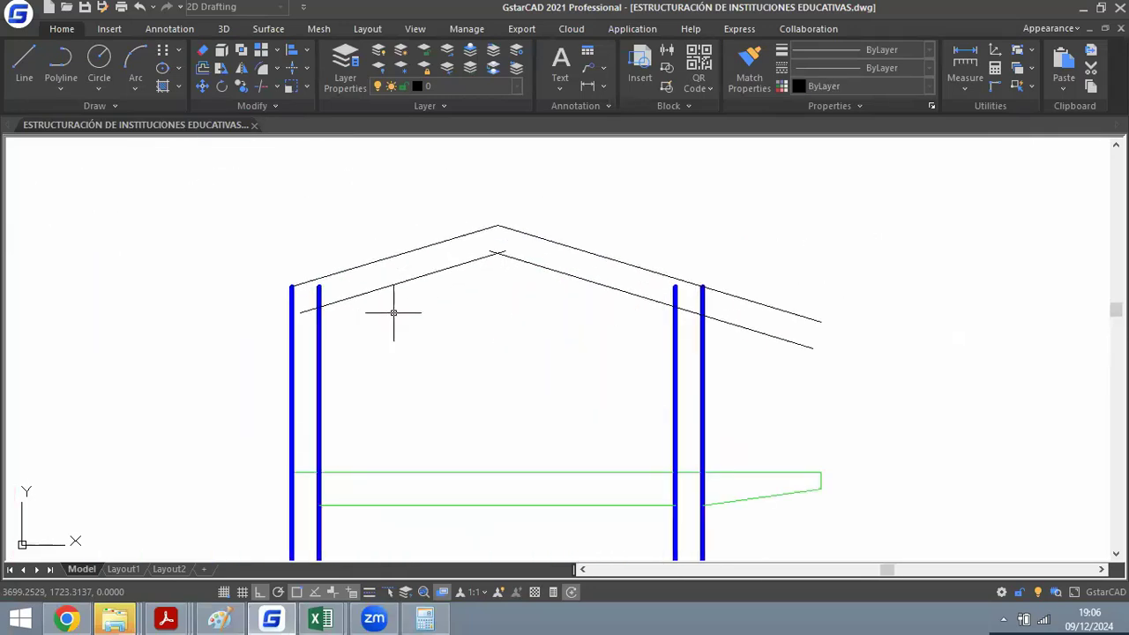
# Draw a vertical guide line from the top of the upper cantilever's free end up past the roof overhang.
pyautogui.scroll(-2, 350, 275)
pyautogui.scroll(-4, 350, 274)
pyautogui.scroll(3, 617, 269)
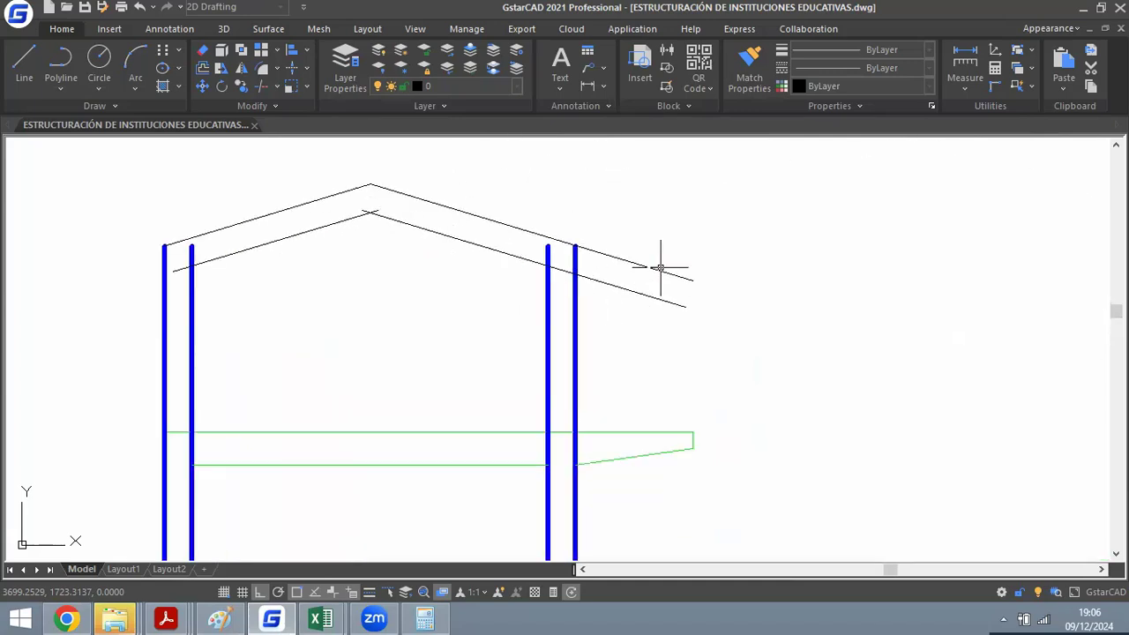
pyautogui.press('l')
pyautogui.press('space')
pyautogui.click(693, 432)
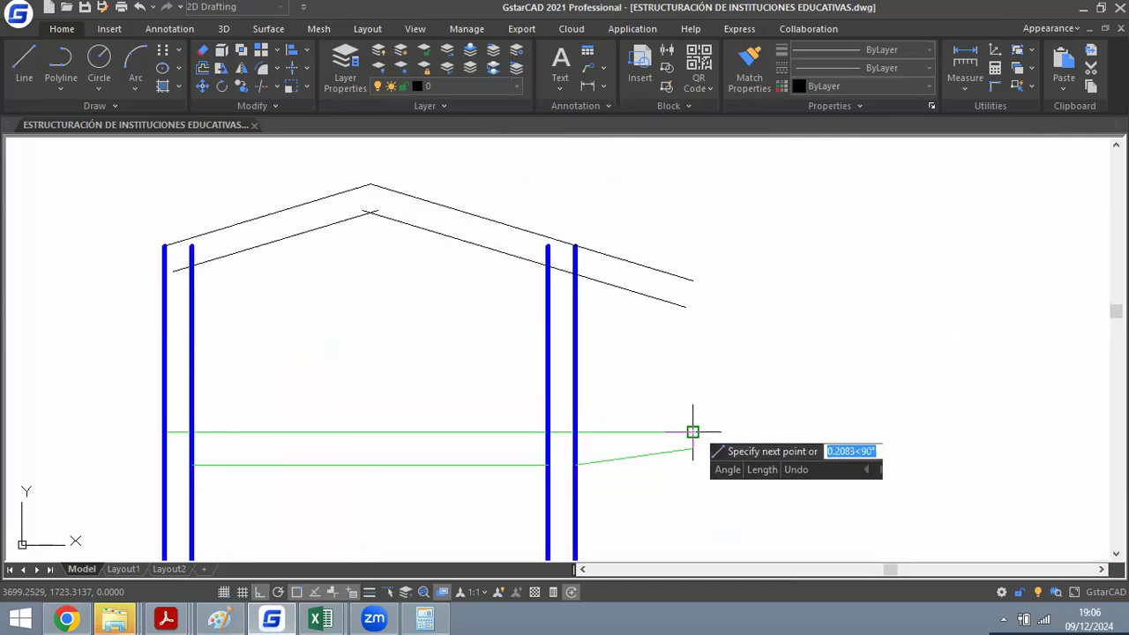
pyautogui.scroll(2, 688, 282)
pyautogui.scroll(3, 684, 284)
# Extend the lower line of the right roof slope to the vertical guide line.
pyautogui.write('ex')
pyautogui.press('space')
pyautogui.press('space')
pyautogui.click(653, 365)
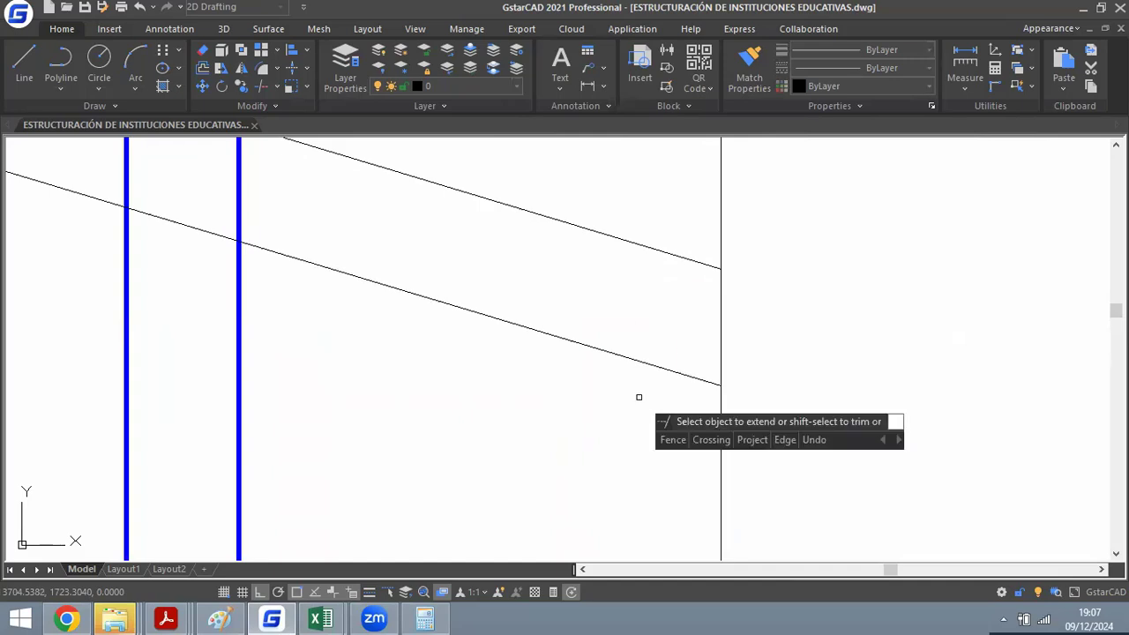
# Trim the guide line outside the two roof lines so it closes the end of the overhang.
pyautogui.scroll(-3, 641, 372)
pyautogui.press('Escape')
pyautogui.write('tr')
pyautogui.press('space')
pyautogui.press('space')
pyautogui.scroll(-4, 643, 239)
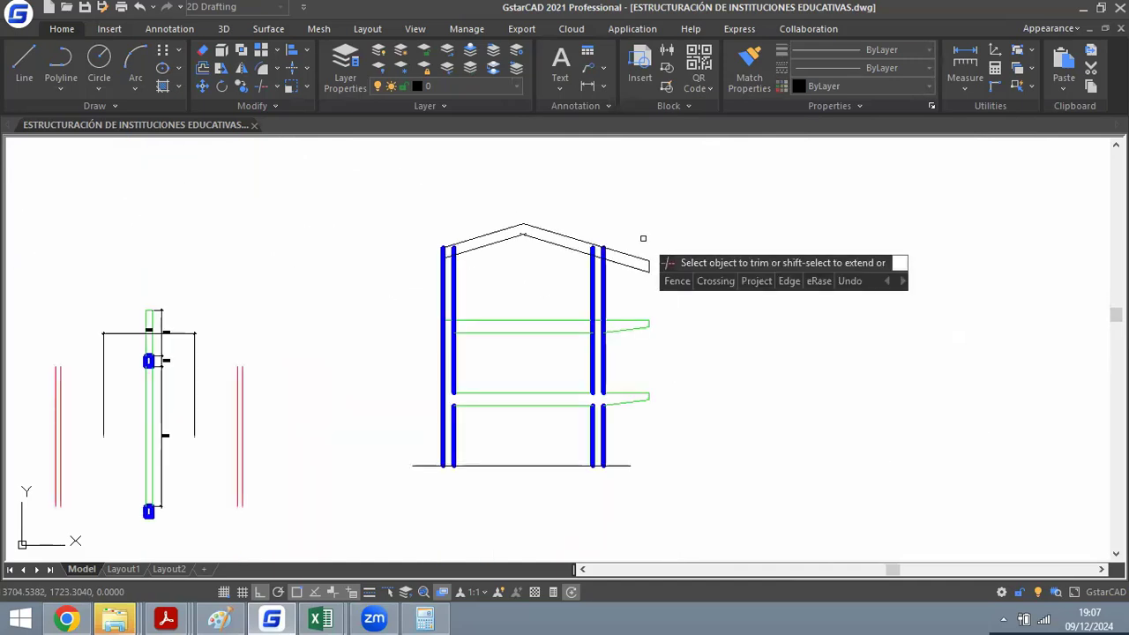
pyautogui.scroll(5, 614, 282)
# Examine the sloping roof beam's overhanging end in relation to the cantilever below.
pyautogui.write('DA')
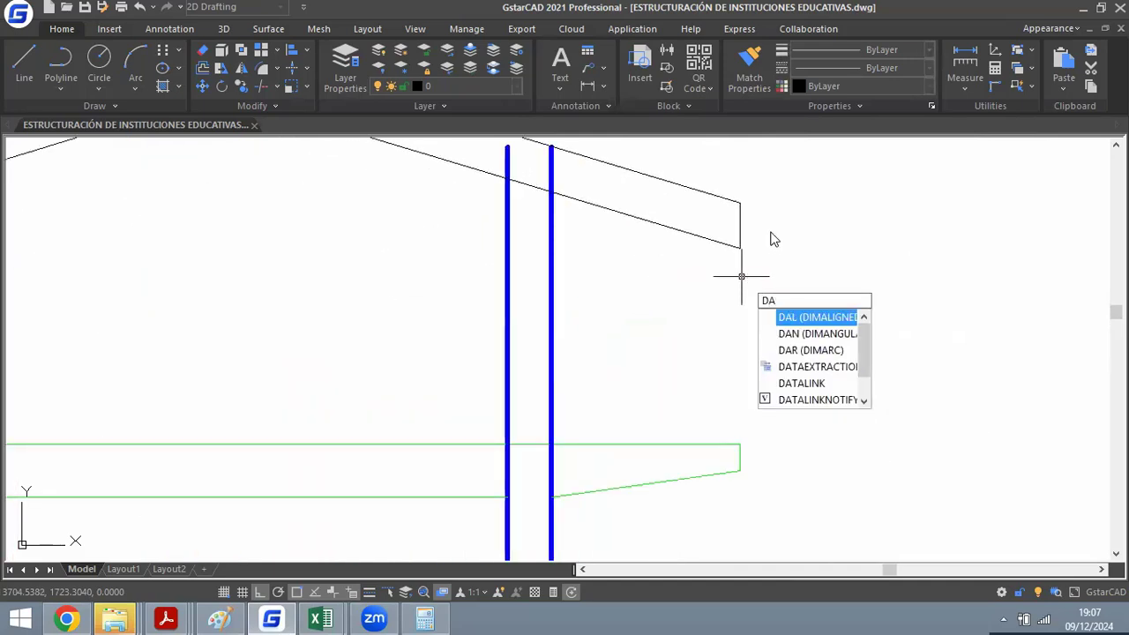
pyautogui.press('Escape')
pyautogui.scroll(-3, 662, 244)
pyautogui.scroll(3, 680, 219)
pyautogui.scroll(-2, 688, 238)
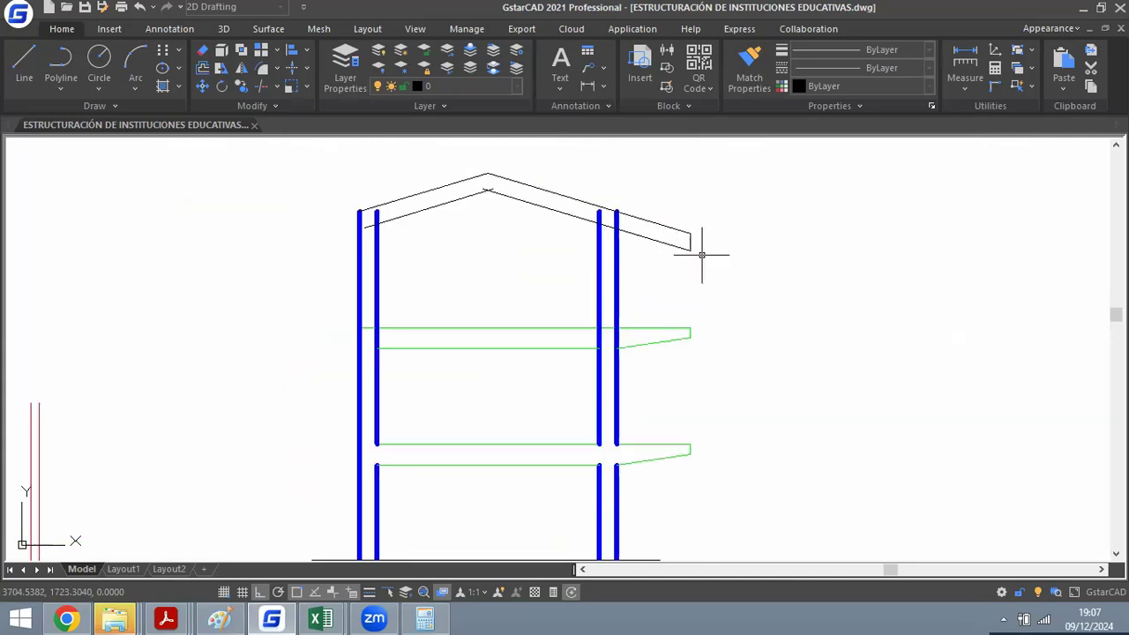
pyautogui.click(702, 248)
pyautogui.scroll(4, 681, 218)
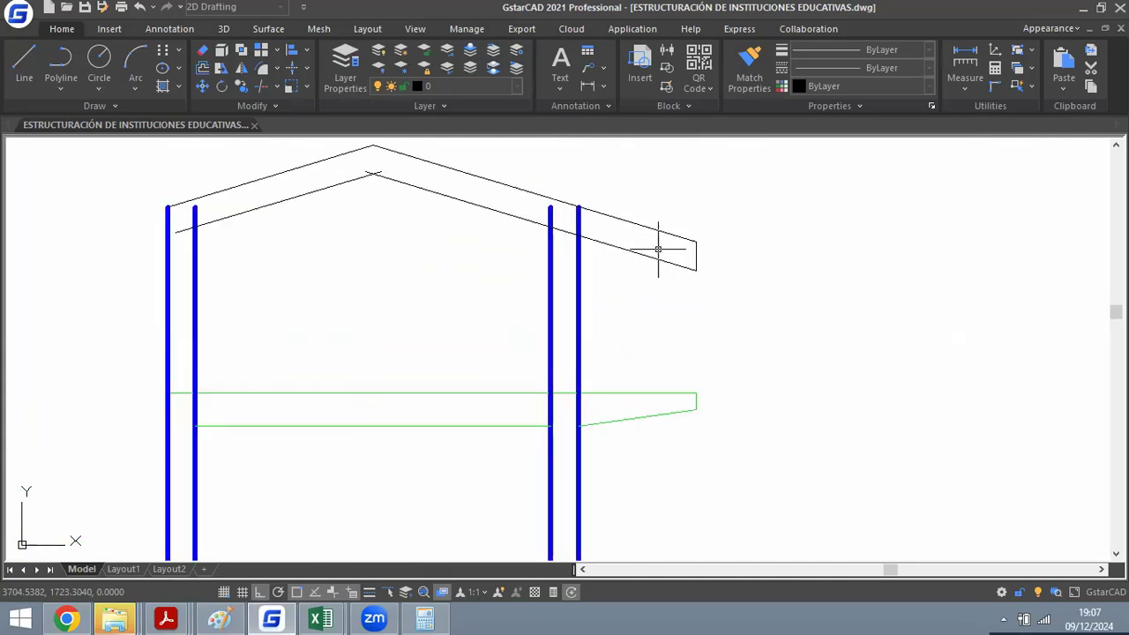
pyautogui.scroll(4, 674, 205)
pyautogui.scroll(-4, 596, 221)
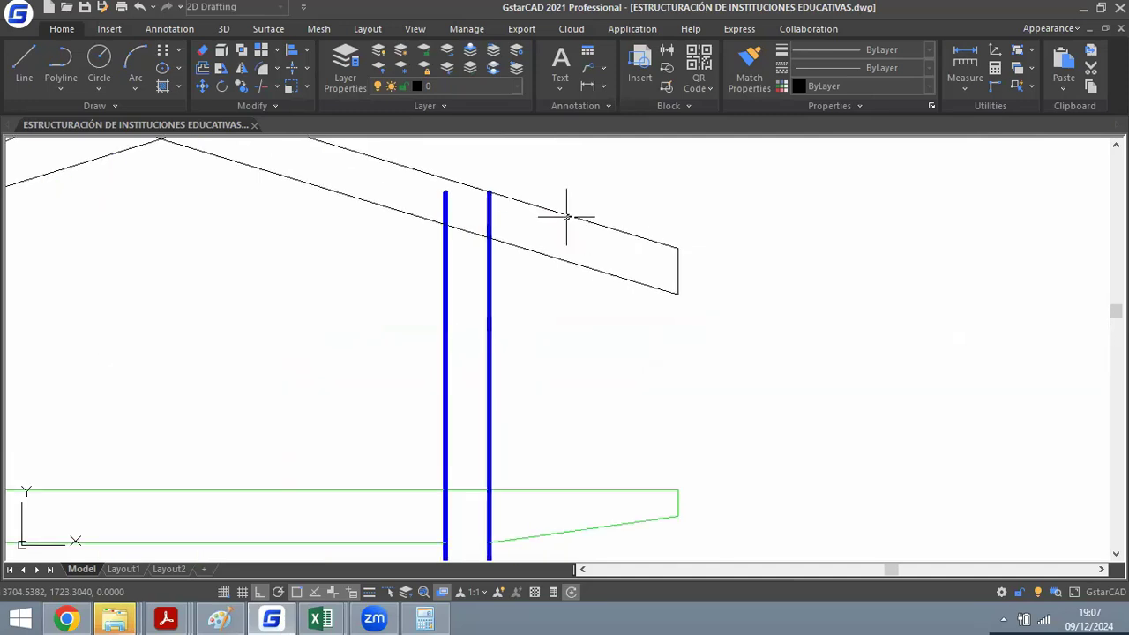
pyautogui.scroll(4, 468, 183)
pyautogui.scroll(-4, 541, 210)
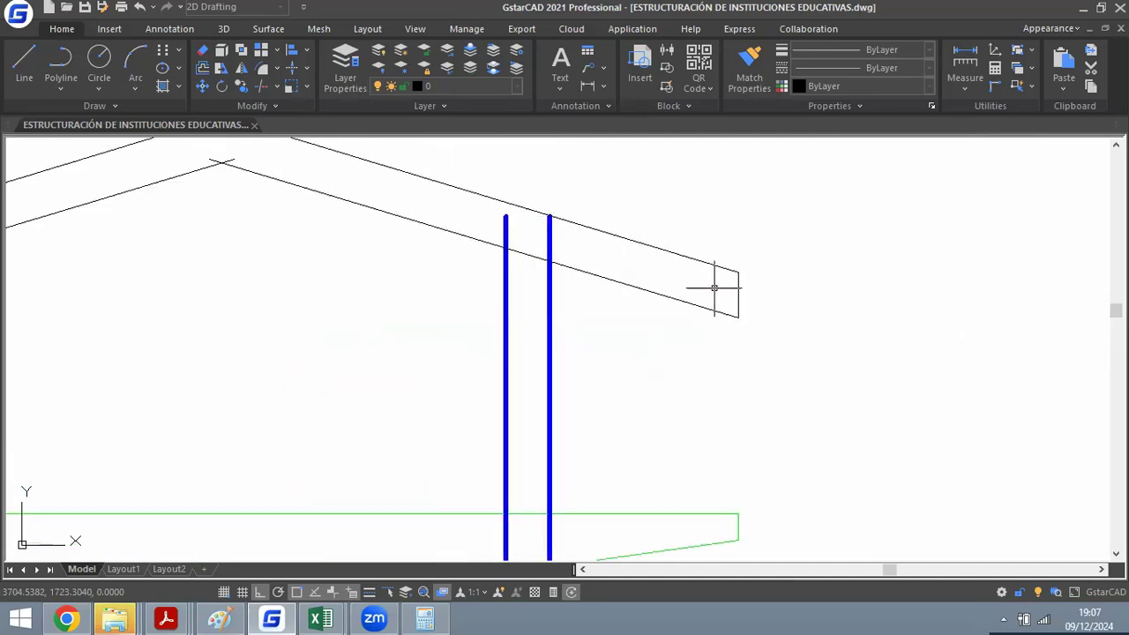
pyautogui.scroll(-4, 715, 288)
pyautogui.scroll(4, 719, 283)
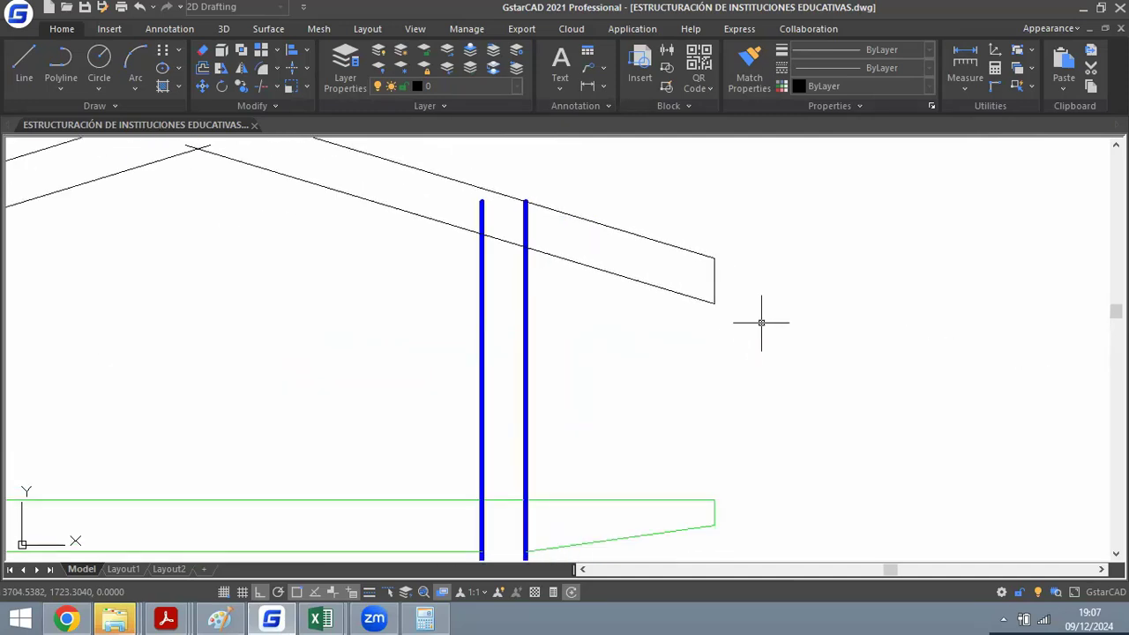
# Add an aligned dimension for the vertical clearance between the roof overhang's lower corner and the top of the cantilever tip.
pyautogui.write('DAL')
pyautogui.press('Return')
pyautogui.click(714, 302)
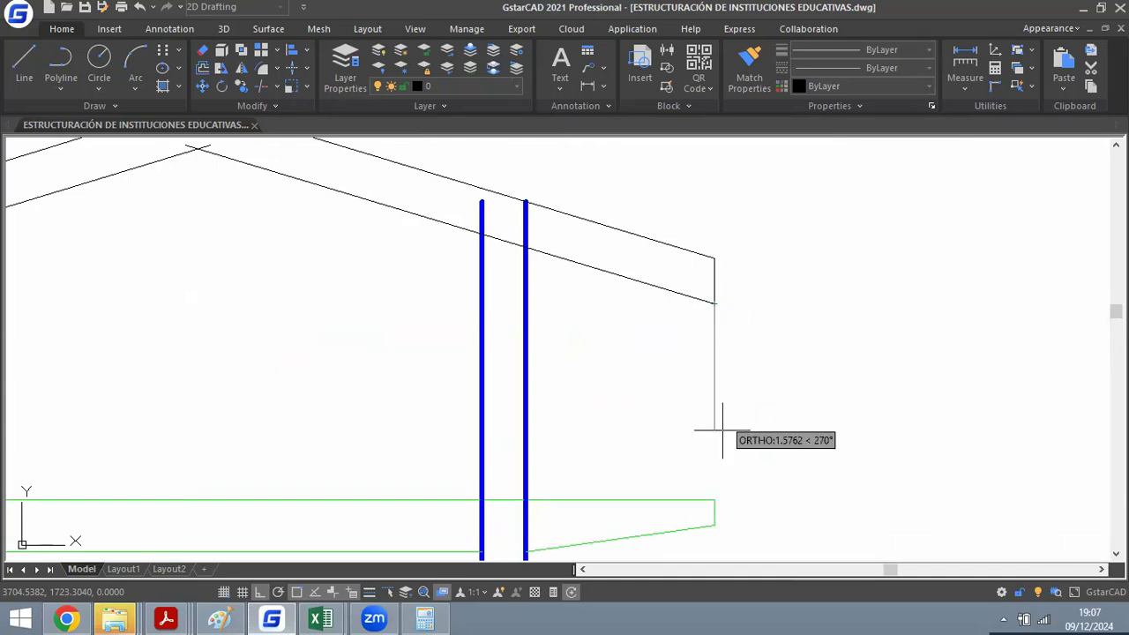
pyautogui.click(714, 500)
pyautogui.click(743, 414)
pyautogui.scroll(3, 788, 423)
pyautogui.scroll(-3, 785, 365)
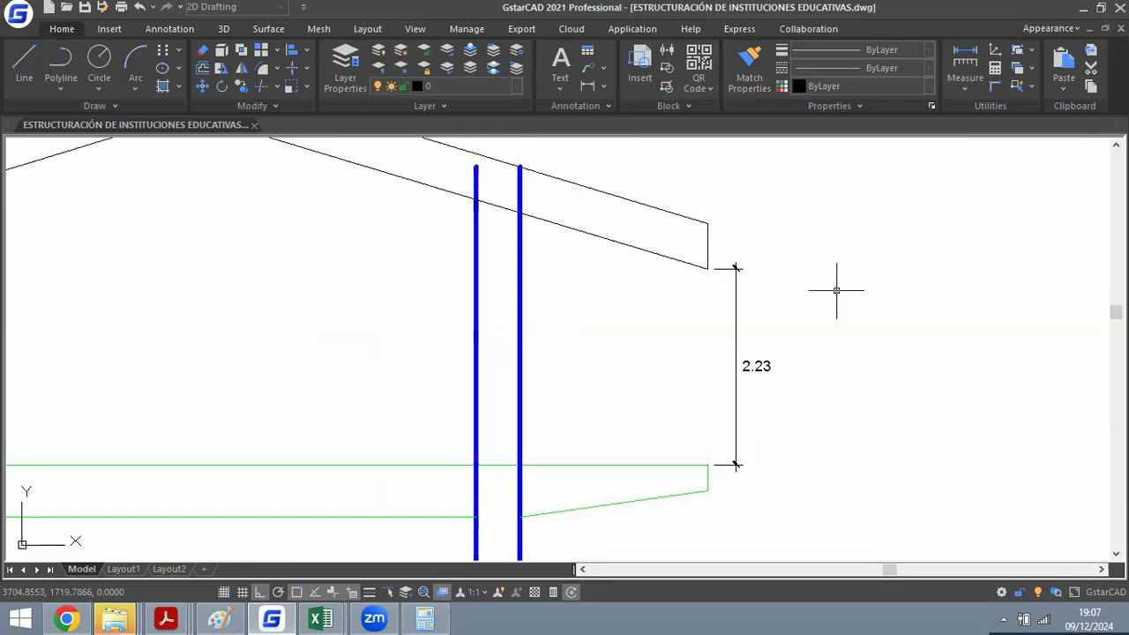
# Draw the parapet outline 1 m high and 0.15 m wide on top of the upper cantilever's tip.
pyautogui.scroll(2, 695, 429)
pyautogui.write('l')
pyautogui.press('Return')
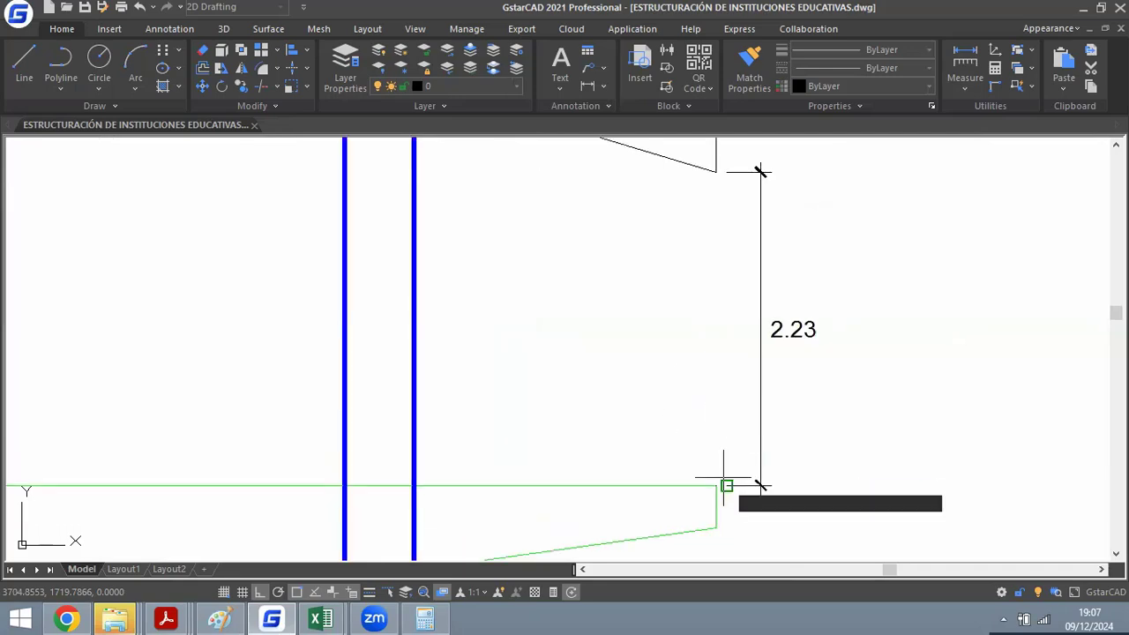
pyautogui.click(720, 485)
pyautogui.write('1.2448 < 90°')
pyautogui.press('Return')
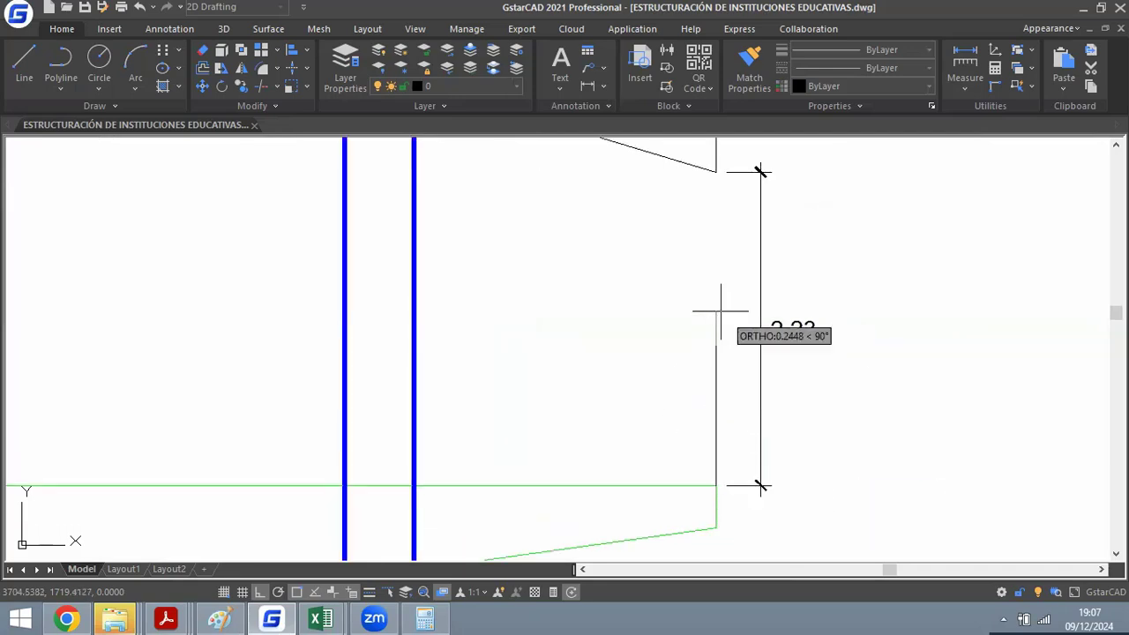
pyautogui.write('0.15')
pyautogui.press('Return')
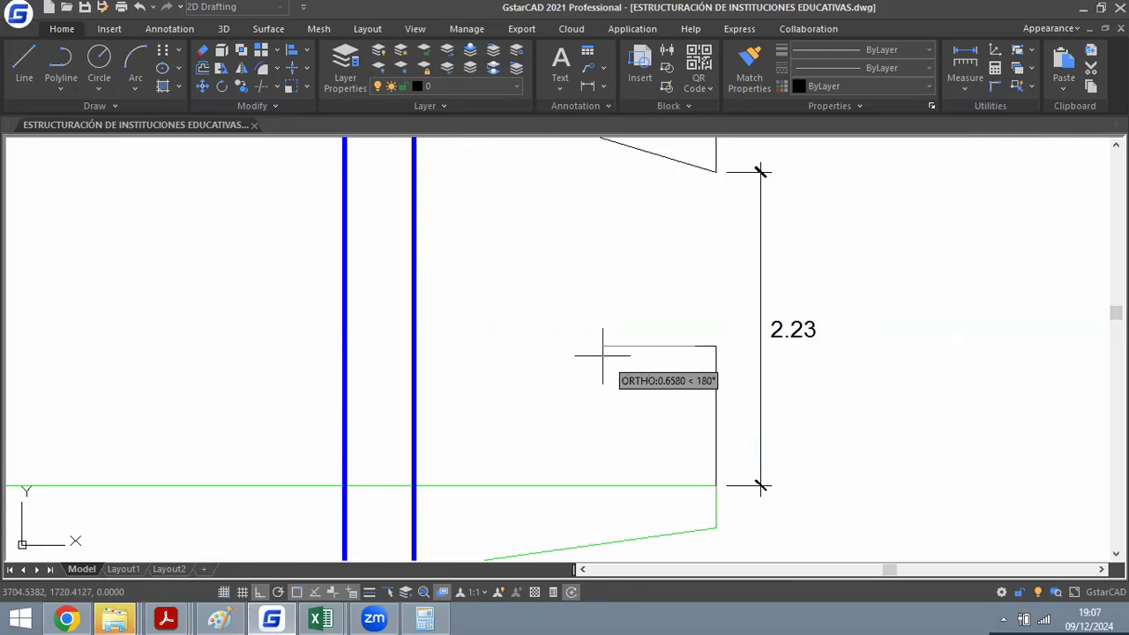
pyautogui.click(694, 484)
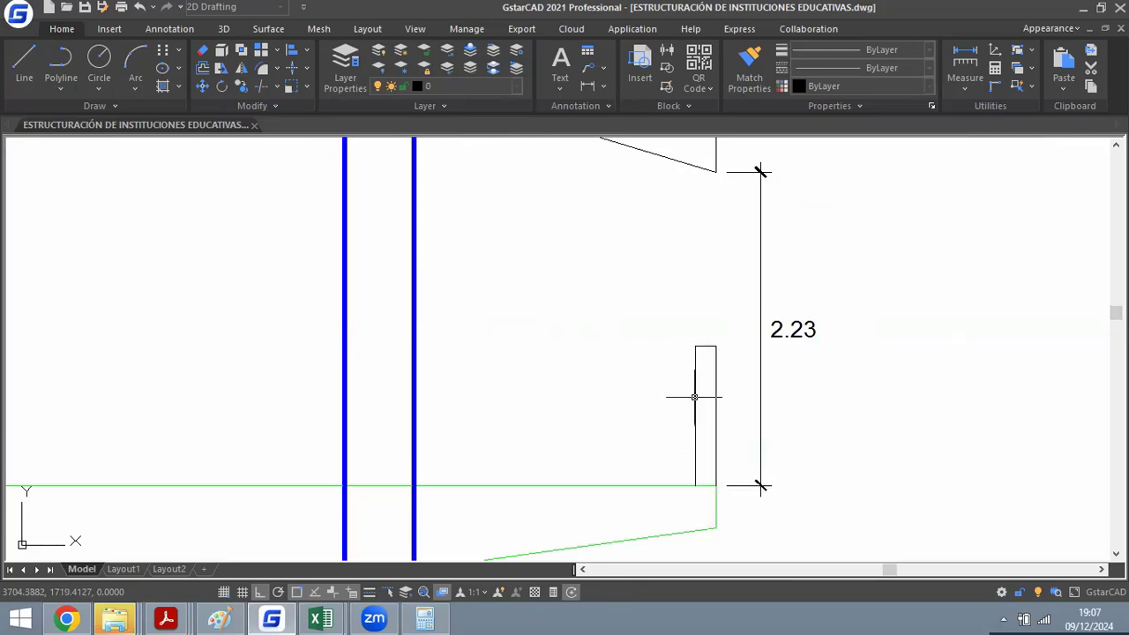
# Measure the vertical clearance from the parapet's inner base corner to the underside of the sloping roof beam.
pyautogui.scroll(-3, 697, 388)
pyautogui.scroll(3, 702, 340)
pyautogui.write('dal')
pyautogui.press('Return')
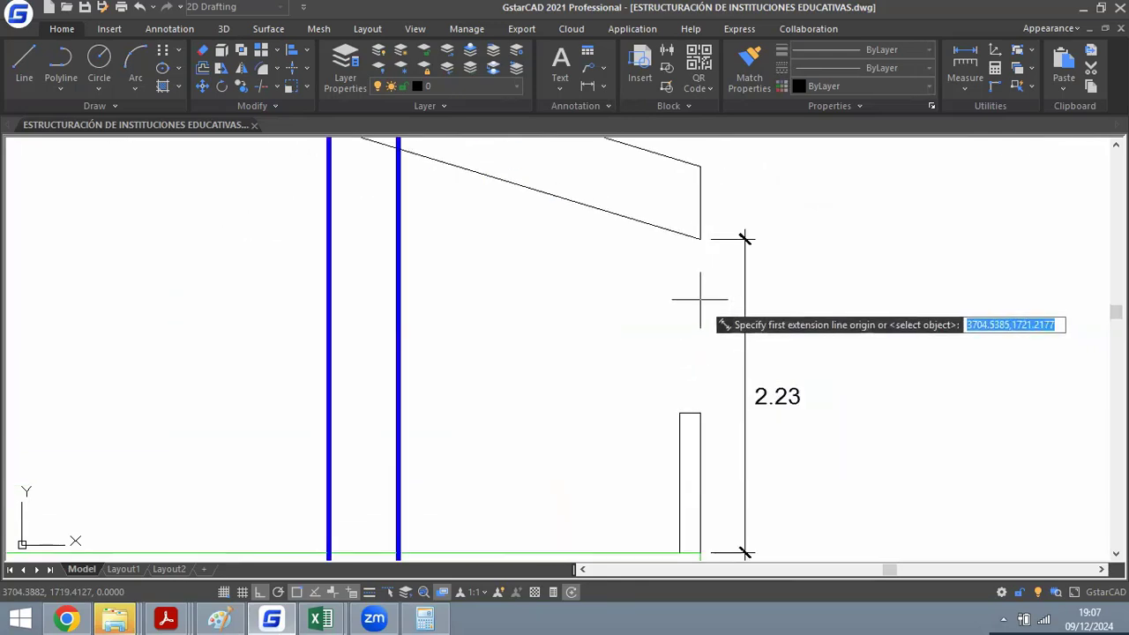
pyautogui.scroll(-1, 665, 280)
pyautogui.scroll(2, 667, 284)
pyautogui.write('dal')
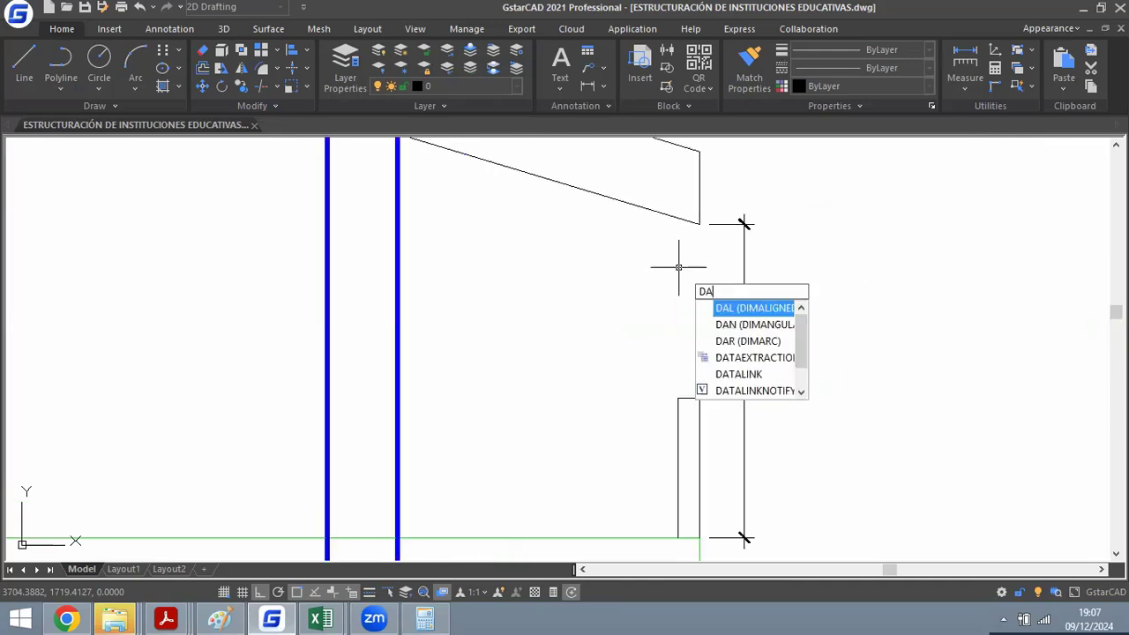
pyautogui.press('Return')
pyautogui.click(676, 539)
pyautogui.press('Escape')
pyautogui.press('Return')
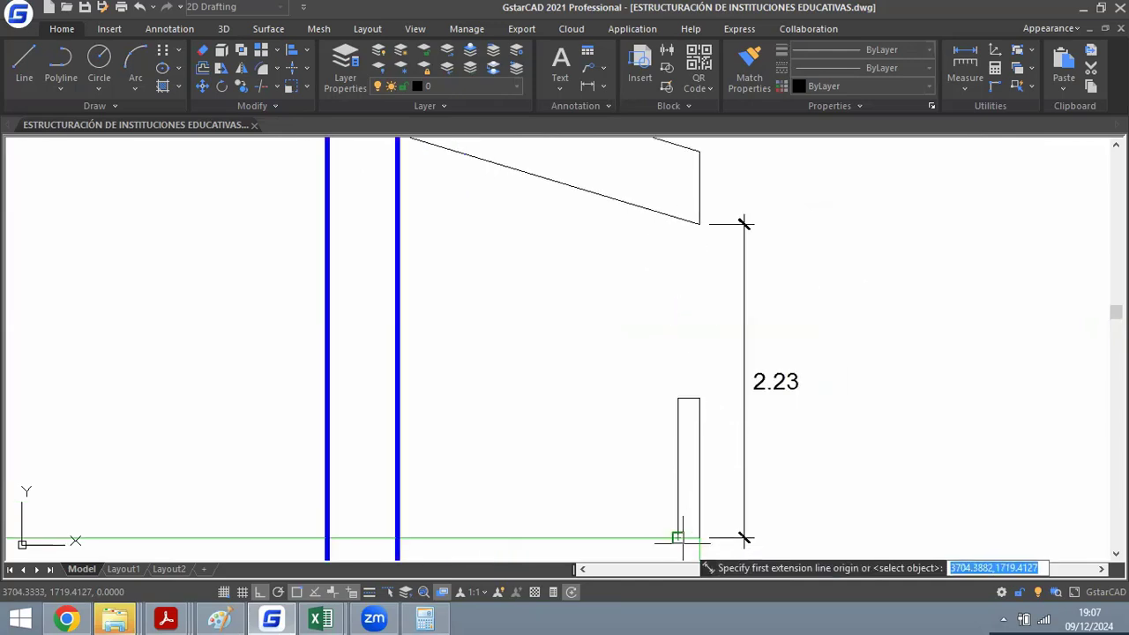
pyautogui.click(676, 536)
pyautogui.scroll(2, 675, 231)
pyautogui.click(668, 228)
pyautogui.scroll(-3, 670, 225)
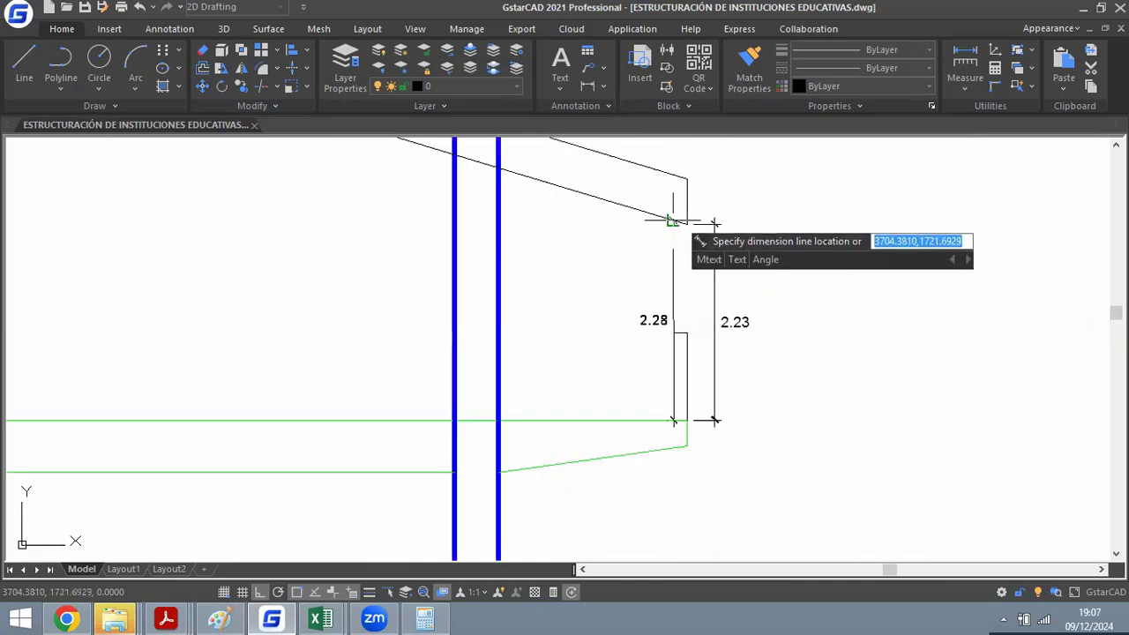
pyautogui.press('Escape')
# Examine the sloping roof beams, the overhang and the cantilever parapet within the frame elevation.
pyautogui.scroll(-2, 526, 286)
pyautogui.scroll(2, 620, 254)
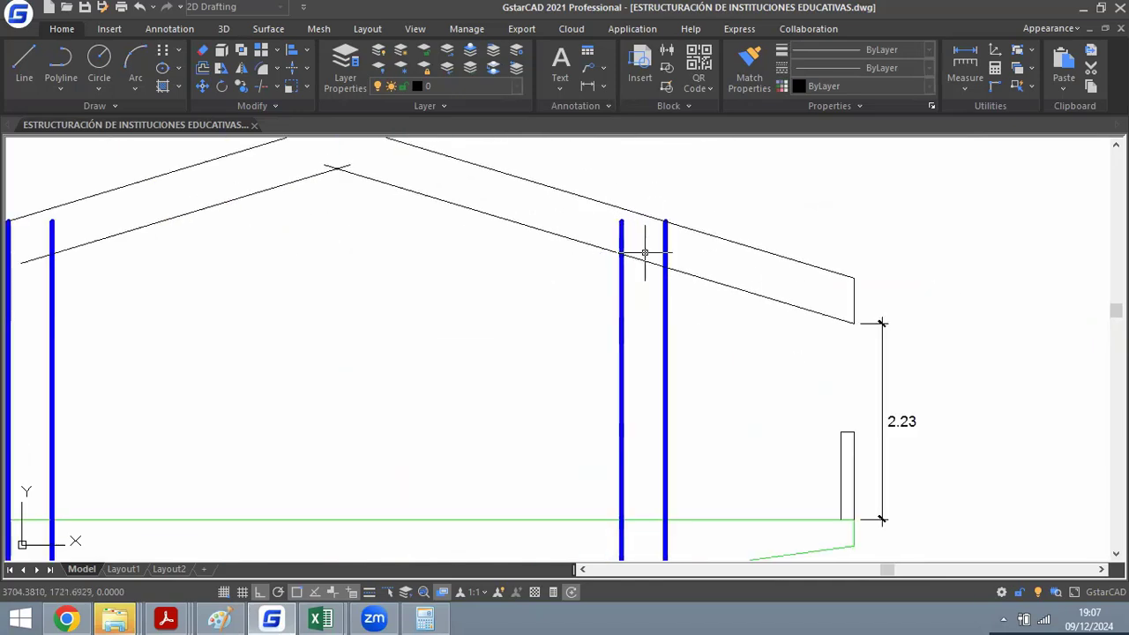
pyautogui.scroll(-2, 863, 324)
pyautogui.click(907, 333)
pyautogui.click(882, 357)
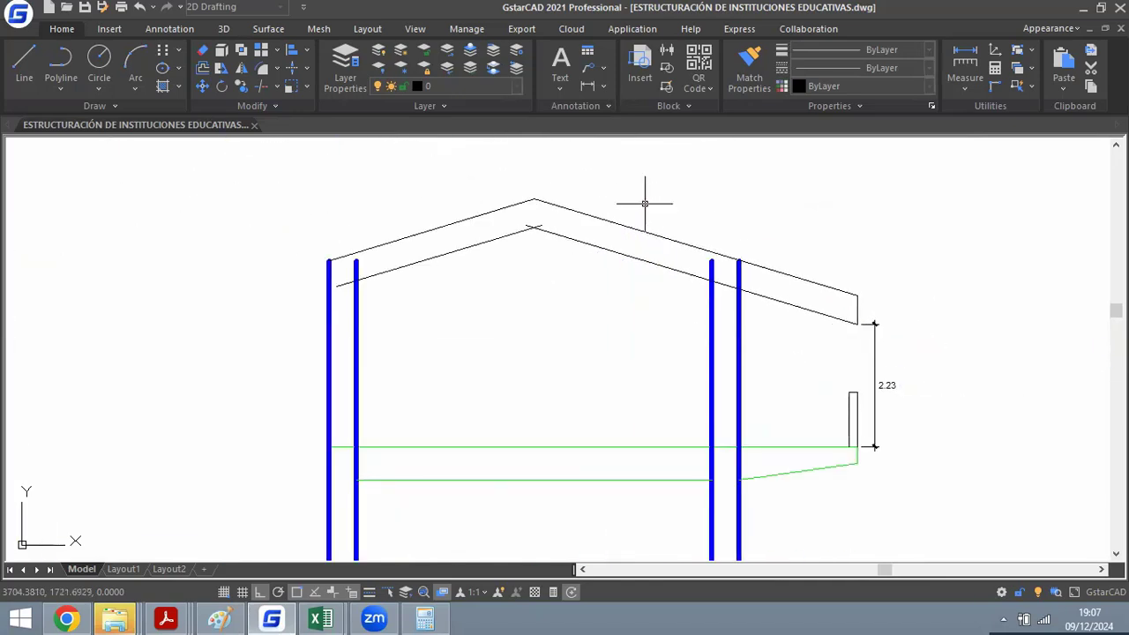
pyautogui.scroll(-1, 626, 204)
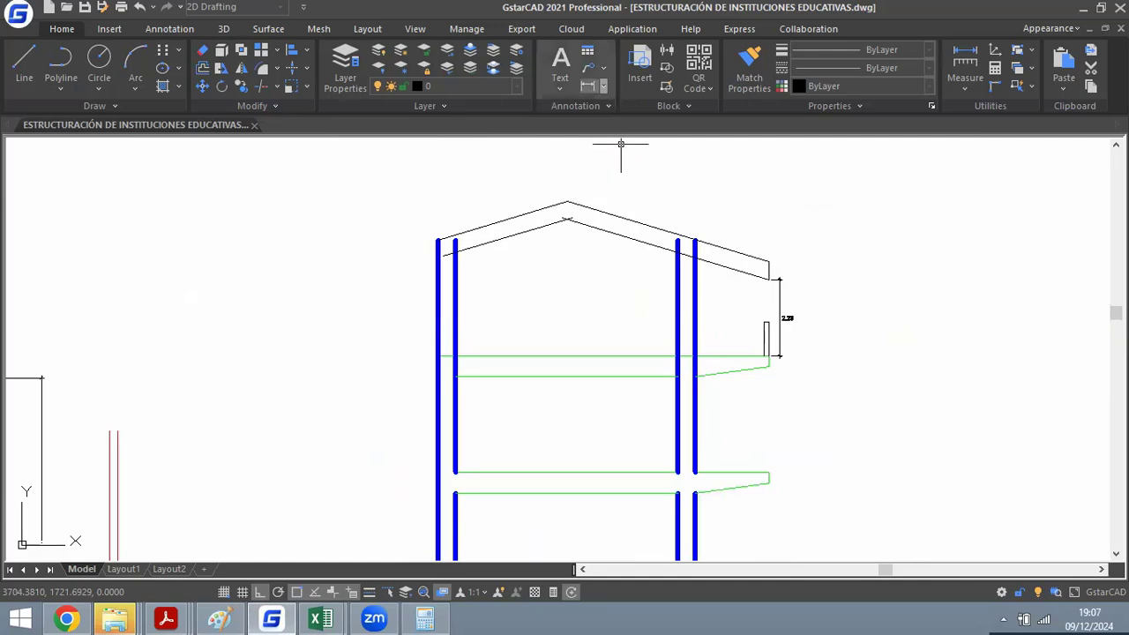
pyautogui.scroll(2, 806, 366)
pyautogui.scroll(-2, 864, 221)
pyautogui.scroll(4, 773, 172)
pyautogui.scroll(-4, 728, 302)
pyautogui.scroll(2, 624, 283)
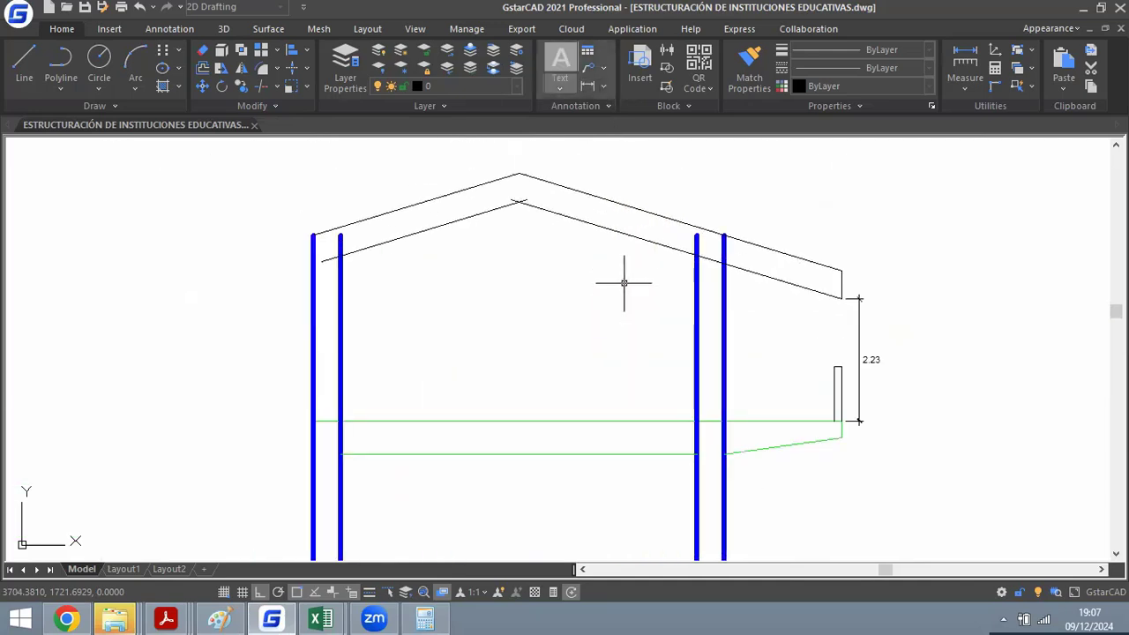
pyautogui.scroll(-4, 697, 208)
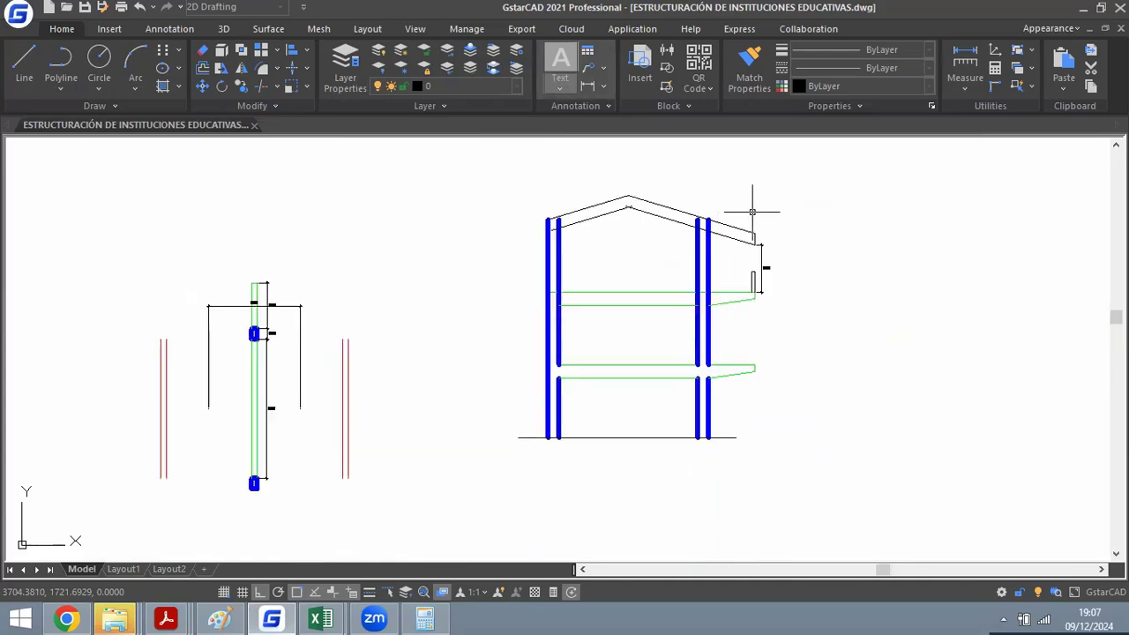
pyautogui.scroll(4, 727, 223)
pyautogui.scroll(-2, 728, 224)
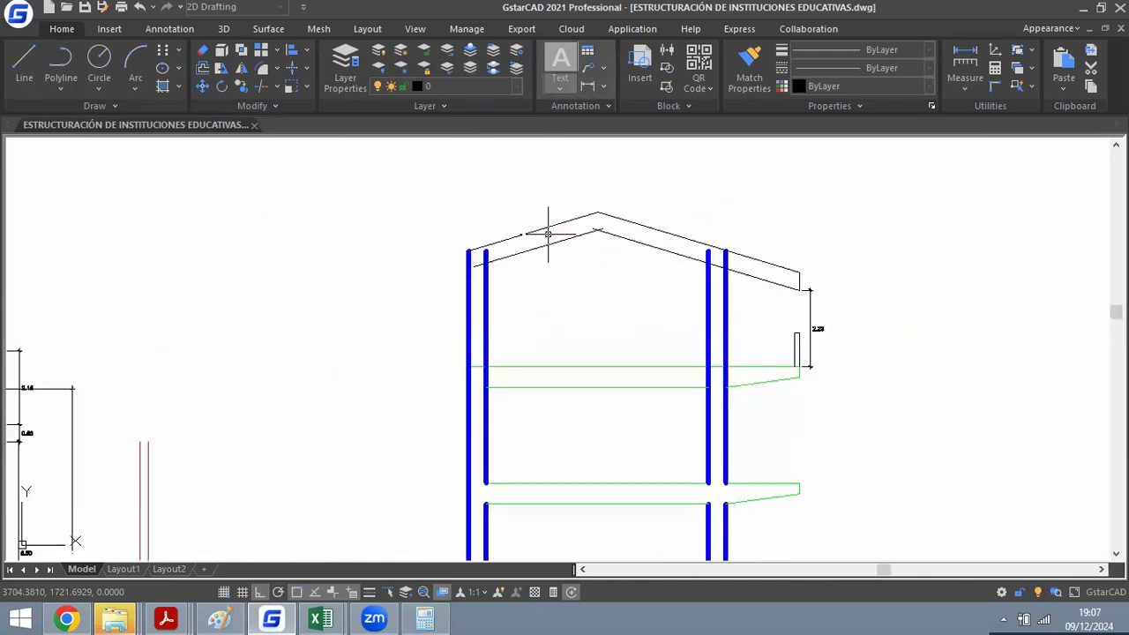
pyautogui.scroll(2, 541, 239)
pyautogui.scroll(2, 433, 282)
pyautogui.scroll(-4, 529, 229)
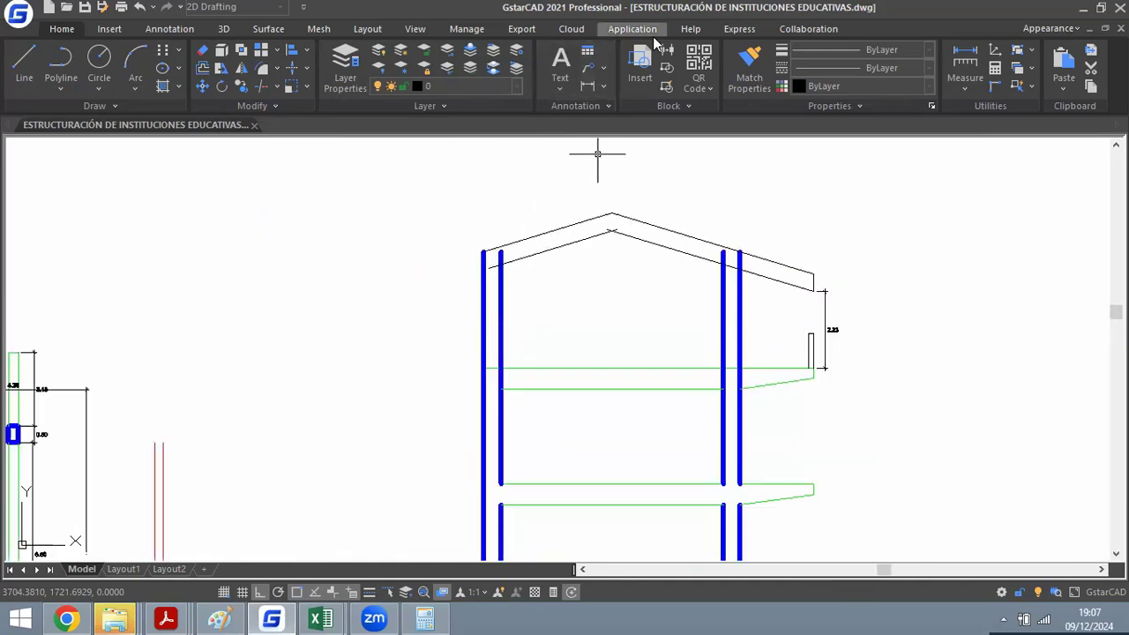
pyautogui.scroll(2, 574, 210)
pyautogui.write('o')
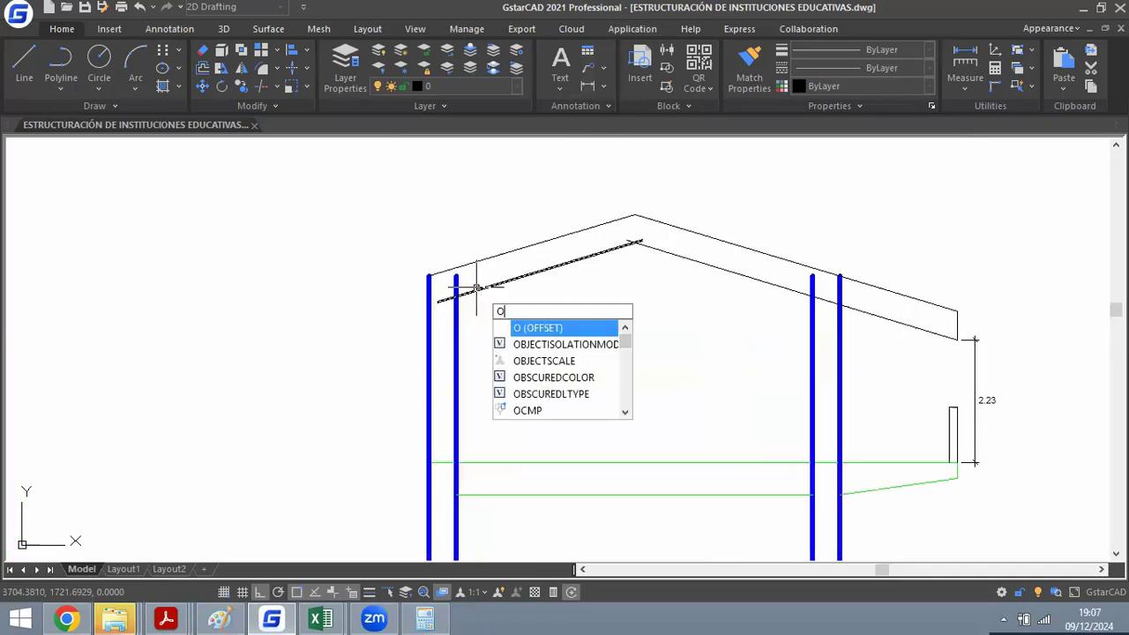
pyautogui.press('Return')
pyautogui.press('Return')
pyautogui.click(424, 362)
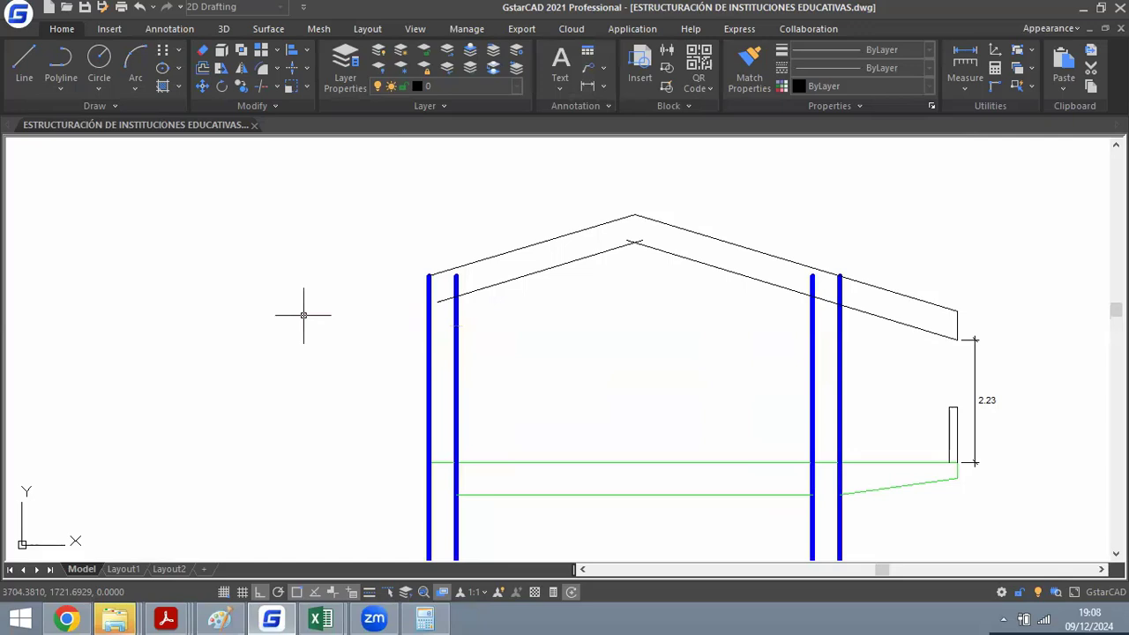
# Examine how the left roof slope's two lines meet the left column, and the whole frame elevation.
pyautogui.moveTo(412, 291); pyautogui.dragTo(534, 265, button='middle')
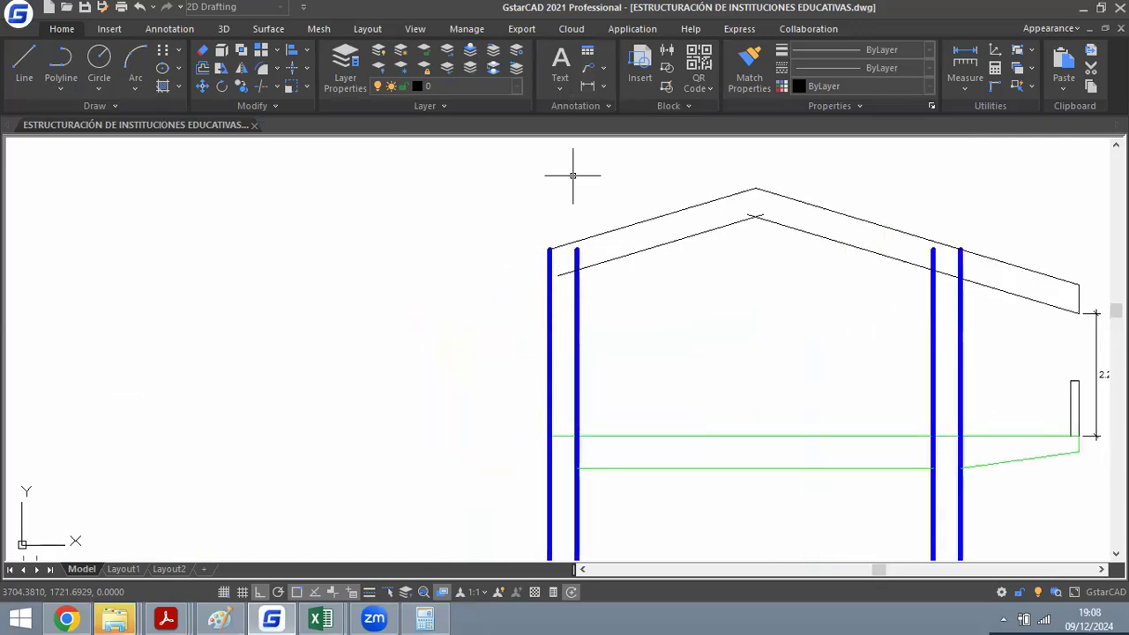
pyautogui.scroll(2, 535, 262)
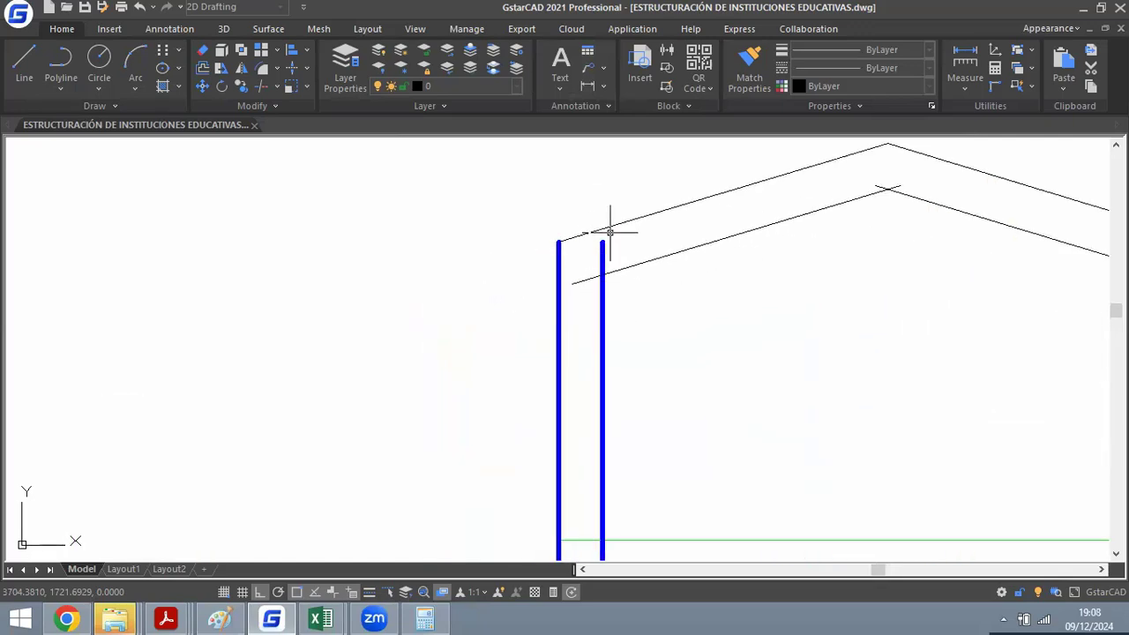
pyautogui.scroll(-2, 518, 254)
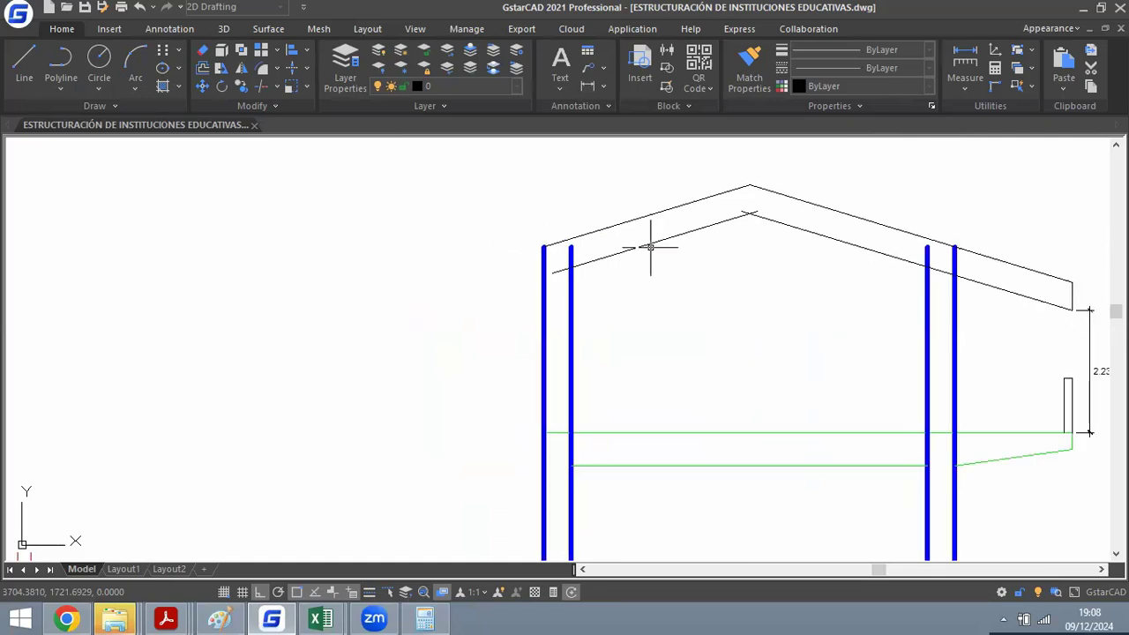
pyautogui.scroll(-4, 585, 251)
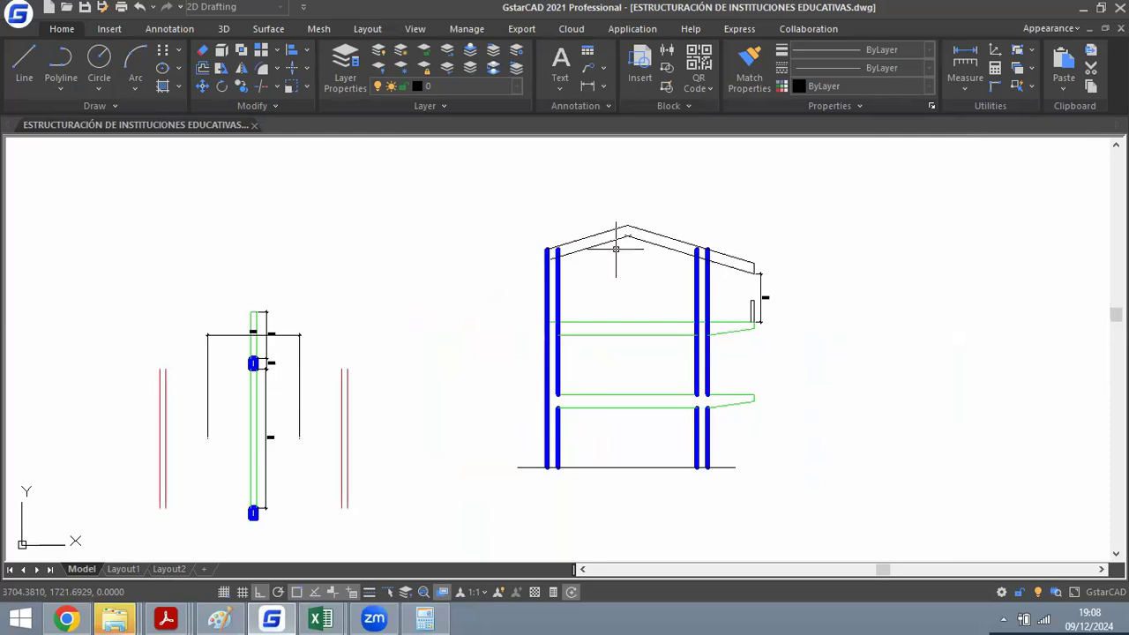
pyautogui.scroll(5, 608, 256)
pyautogui.scroll(-2, 370, 297)
pyautogui.scroll(1, 265, 300)
pyautogui.scroll(1, 137, 301)
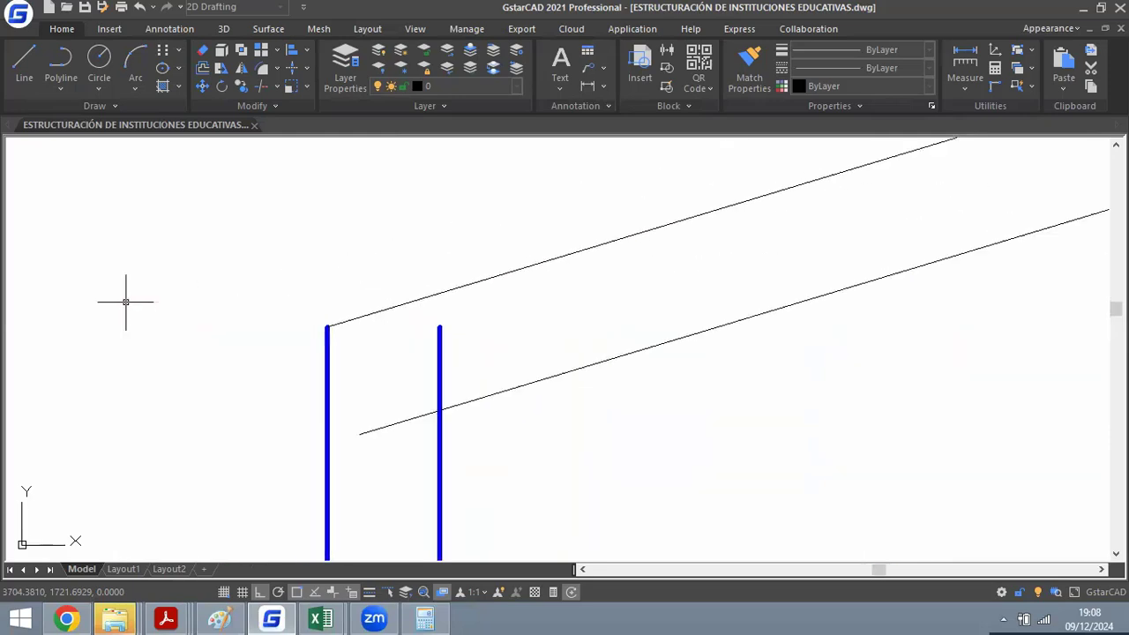
pyautogui.scroll(1, 125, 301)
pyautogui.scroll(-5, 462, 315)
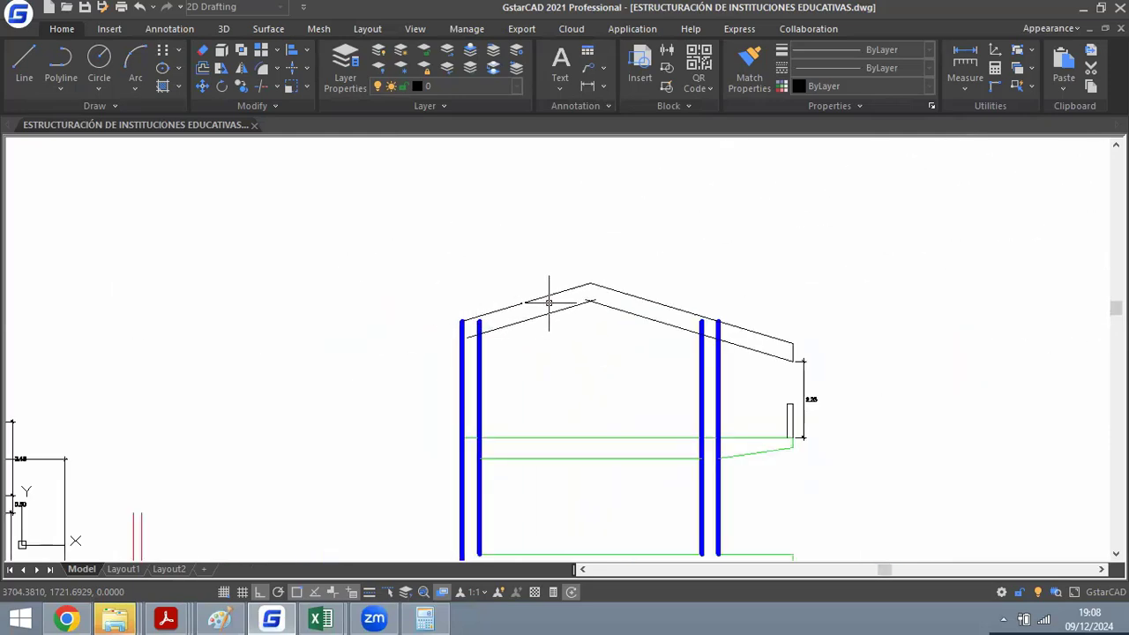
pyautogui.scroll(-3, 548, 303)
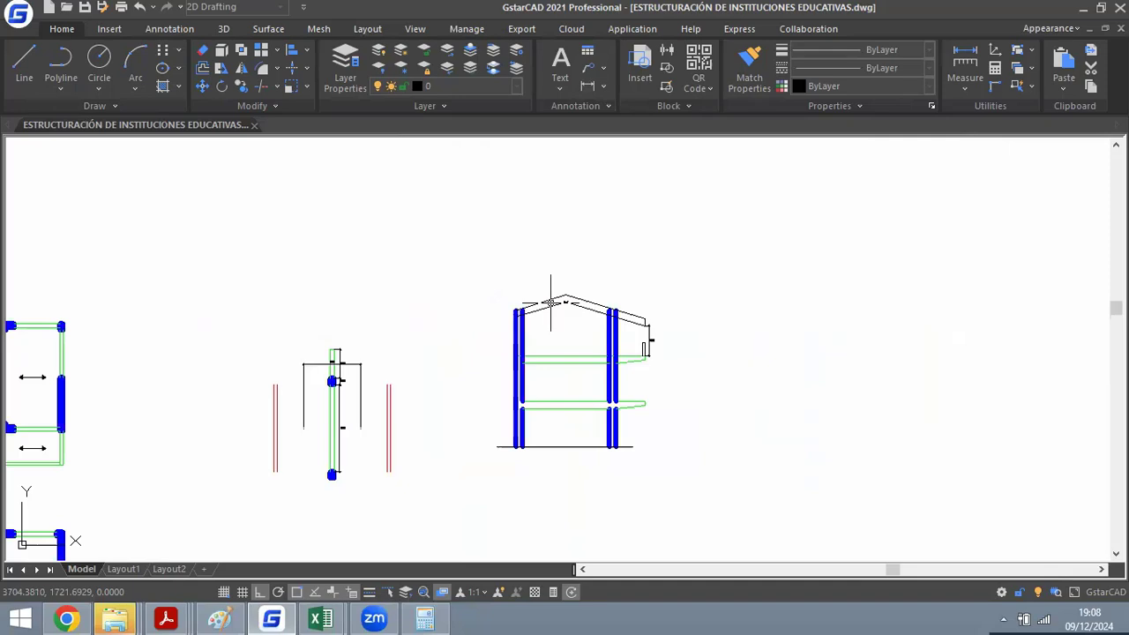
# Offset the outer edge of the left column outward to mark the end of the roof overhang.
pyautogui.scroll(4, 550, 303)
pyautogui.press('o')
pyautogui.press('Return')
pyautogui.press('Return')
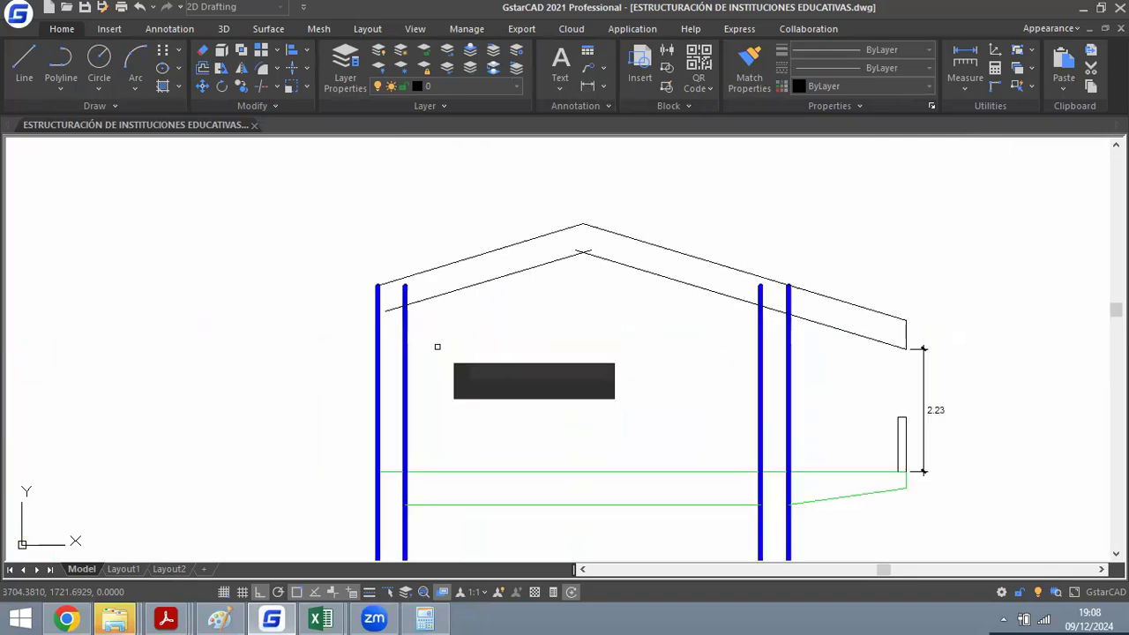
pyautogui.click(378, 342)
pyautogui.click(331, 317)
pyautogui.scroll(3, 331, 317)
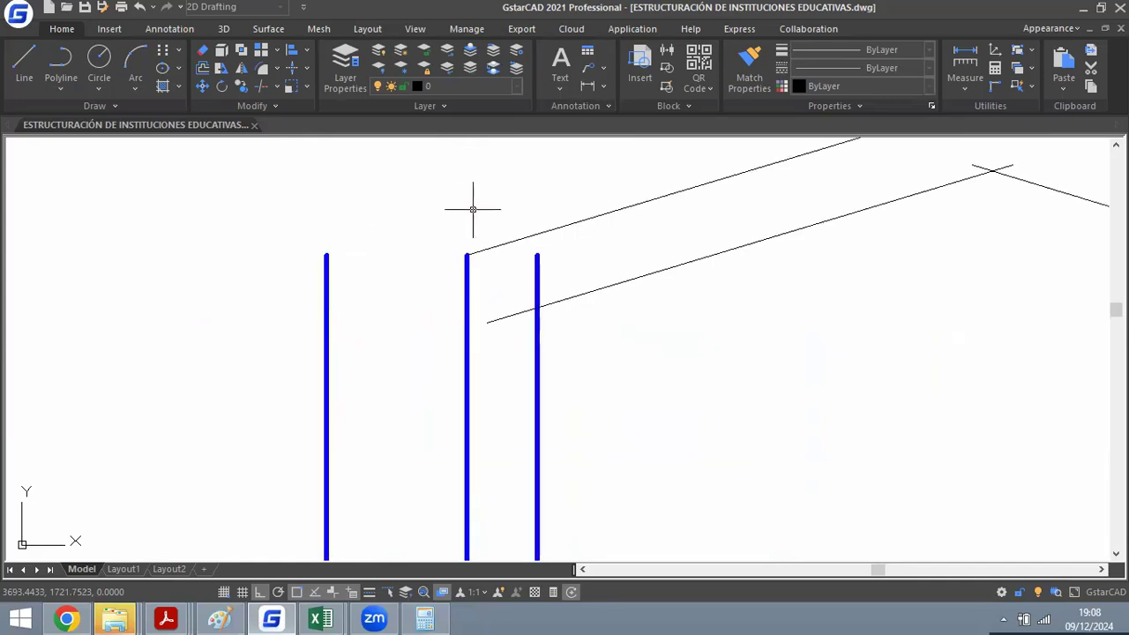
# Extend the upper and lower sloping roof beam lines to the offset line beyond the left column.
pyautogui.write('ex')
pyautogui.press('Return')
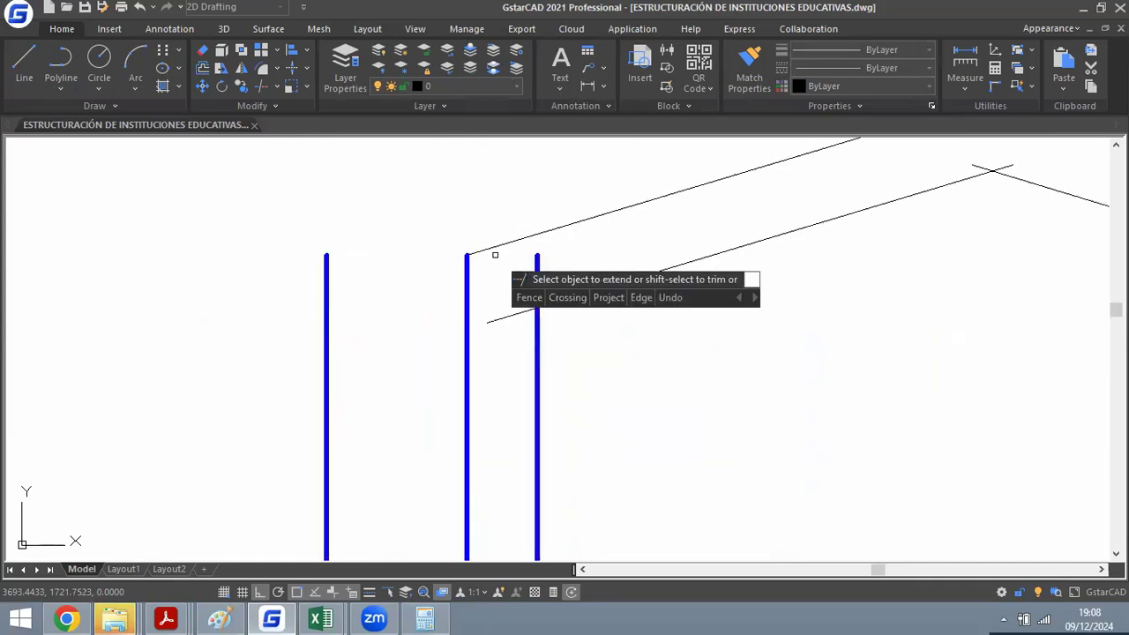
pyautogui.click(495, 248)
pyautogui.click(500, 319)
pyautogui.press('Escape')
# Trim the offset line above and below the roof beam so only the overhang's end edge remains.
pyautogui.scroll(-4, 412, 289)
pyautogui.write('tr')
pyautogui.press('Return')
pyautogui.press('Return')
pyautogui.click(390, 364)
pyautogui.click(371, 381)
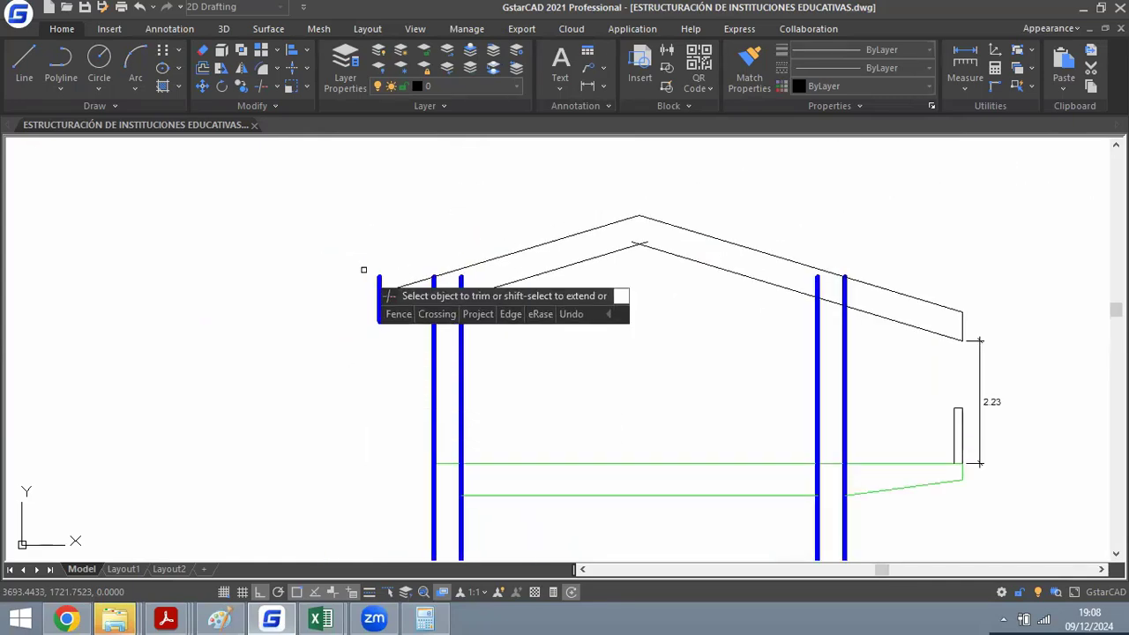
pyautogui.click(396, 265)
pyautogui.scroll(3, 379, 296)
pyautogui.press('Escape')
# Match the left overhang's end edge to the properties of the black roof beam line.
pyautogui.write('ma')
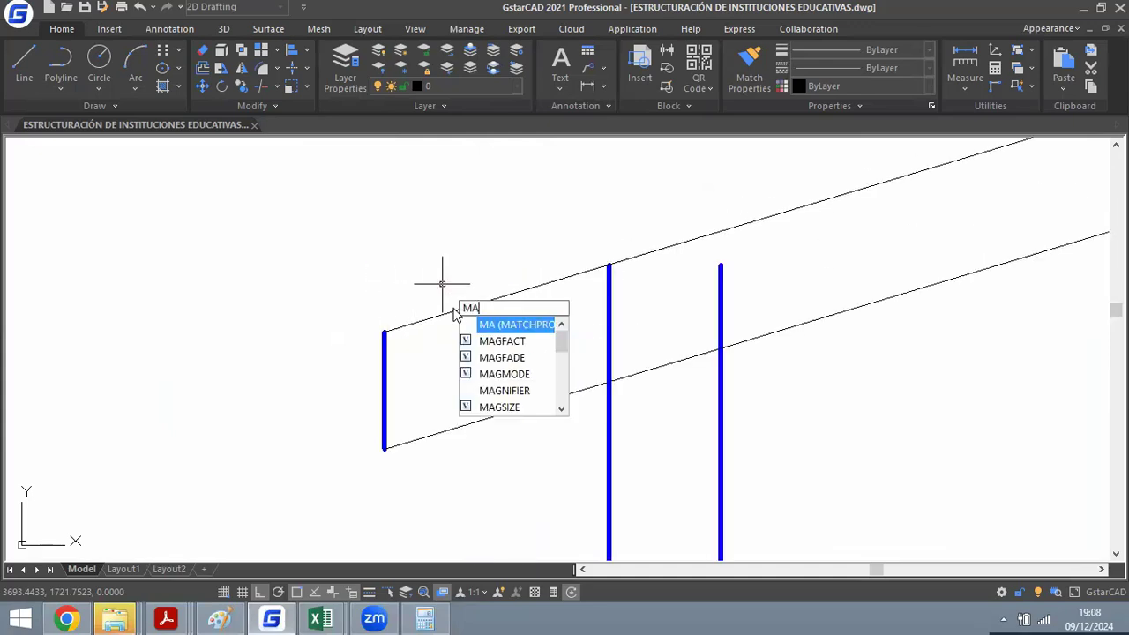
pyautogui.press('Return')
pyautogui.click(454, 313)
pyautogui.click(441, 355)
pyautogui.click(372, 386)
pyautogui.press('Escape')
pyautogui.scroll(-5, 374, 237)
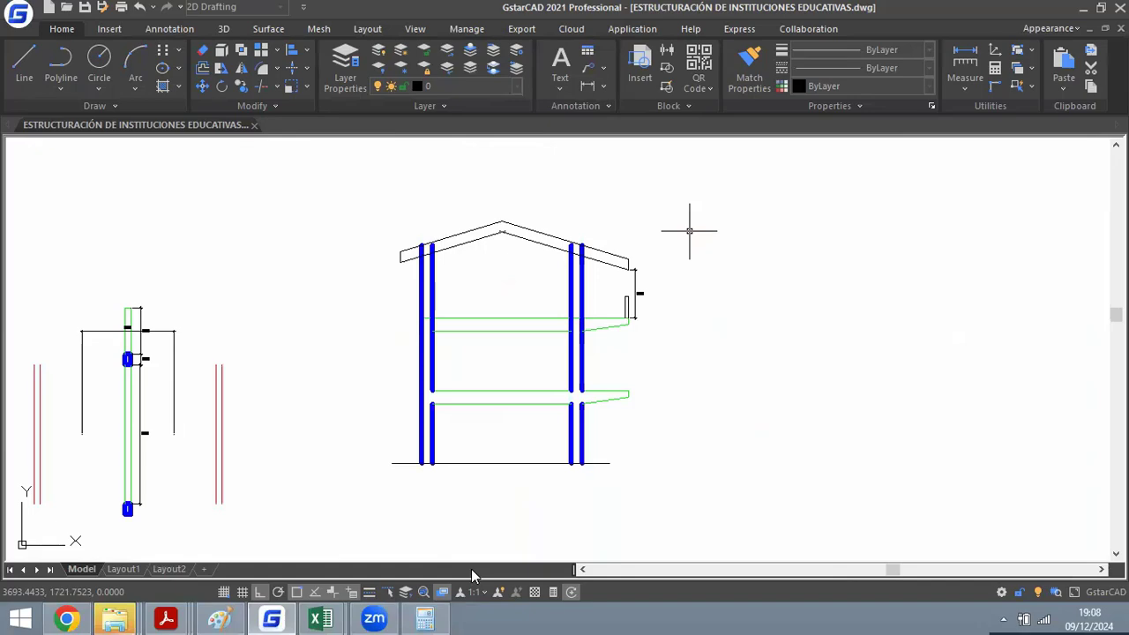
# Switch to the Acrobat PDF on structuring and compare its section 'ELEVACIÓN Y CORTE' with the roof in the drawing.
pyautogui.moveTo(184, 617)
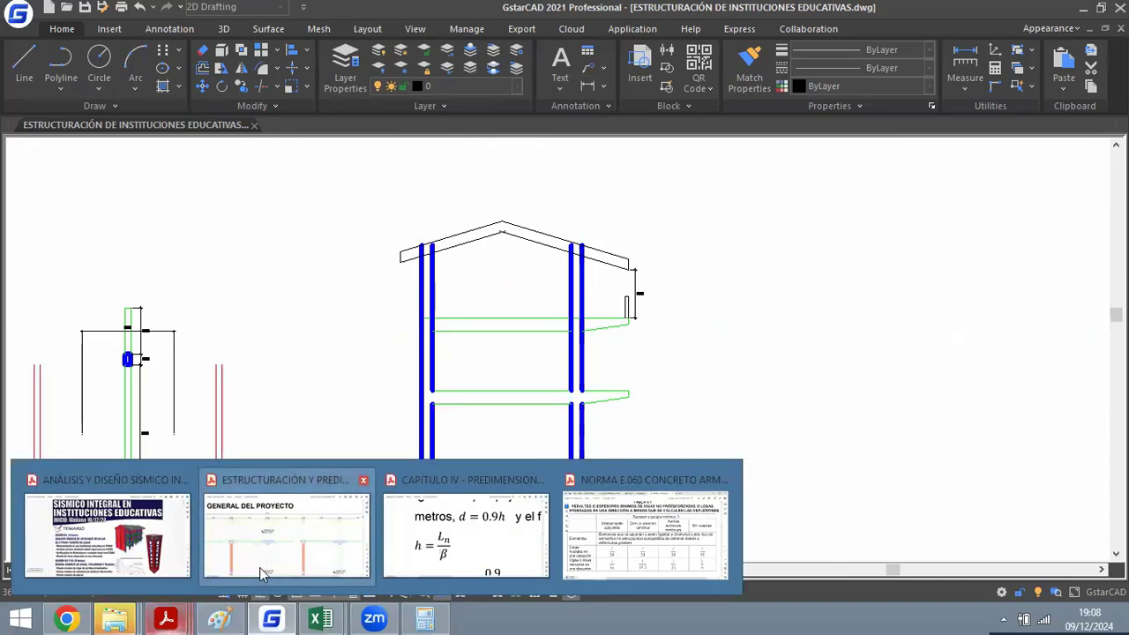
pyautogui.click(260, 567)
pyautogui.scroll(-5, 497, 310)
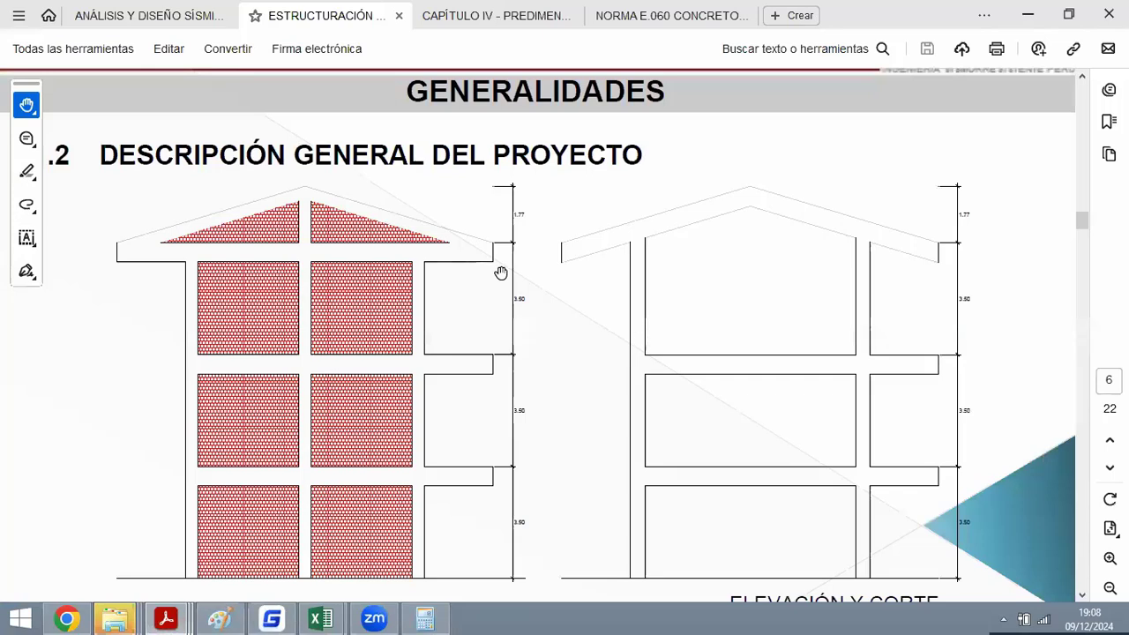
pyautogui.hotkey('alt', 'Tab')
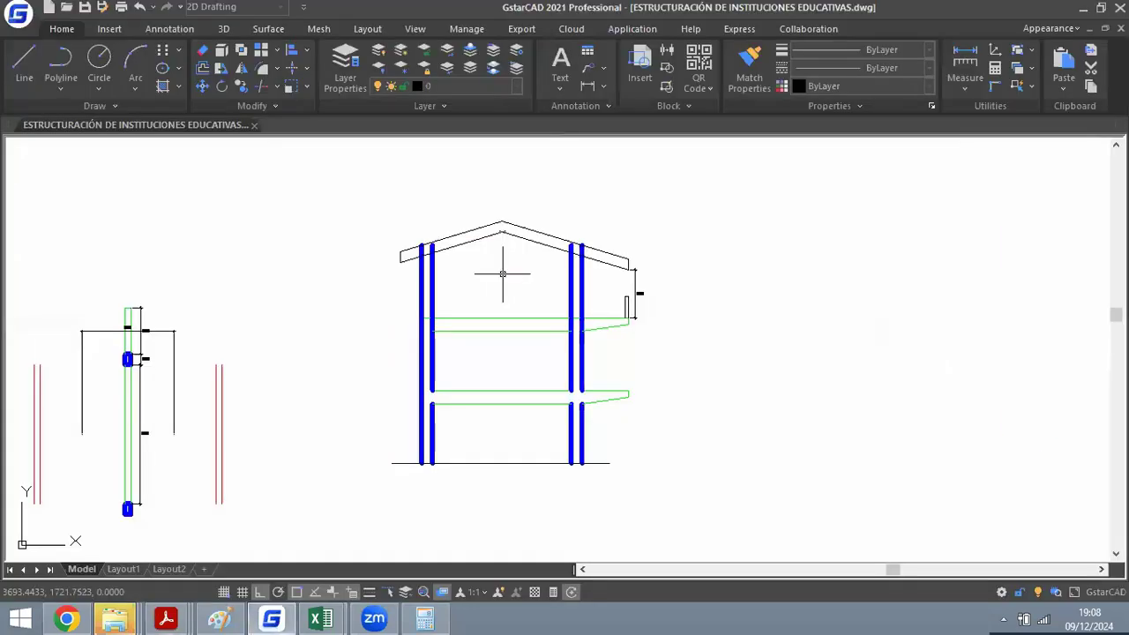
pyautogui.hotkey('alt', 'Tab')
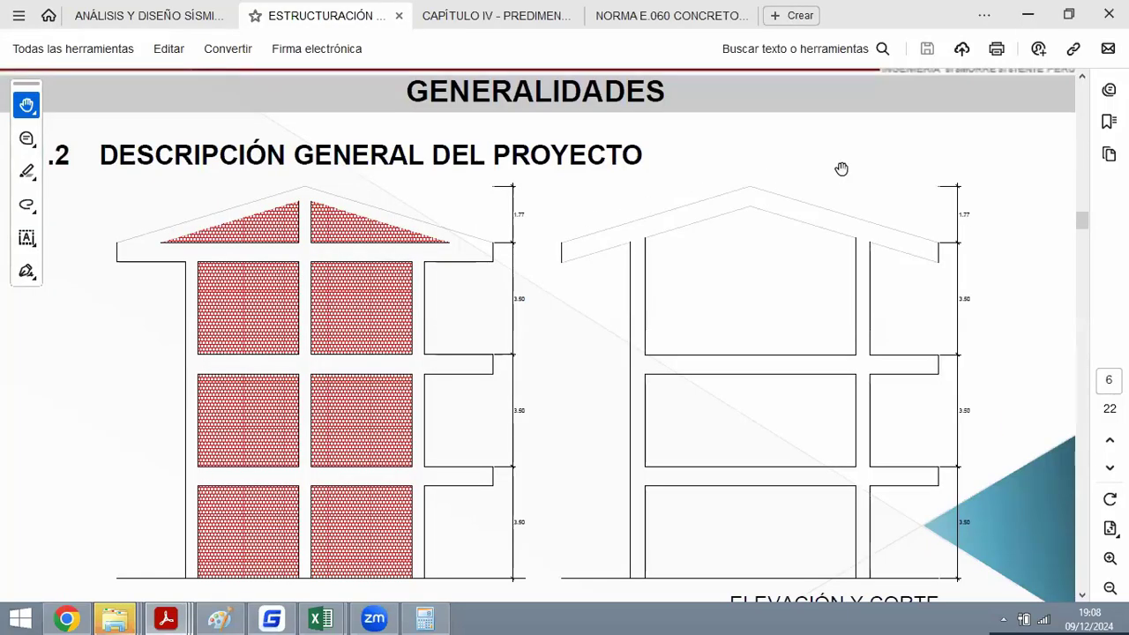
pyautogui.hotkey('alt', 'Tab')
pyautogui.scroll(5, 487, 221)
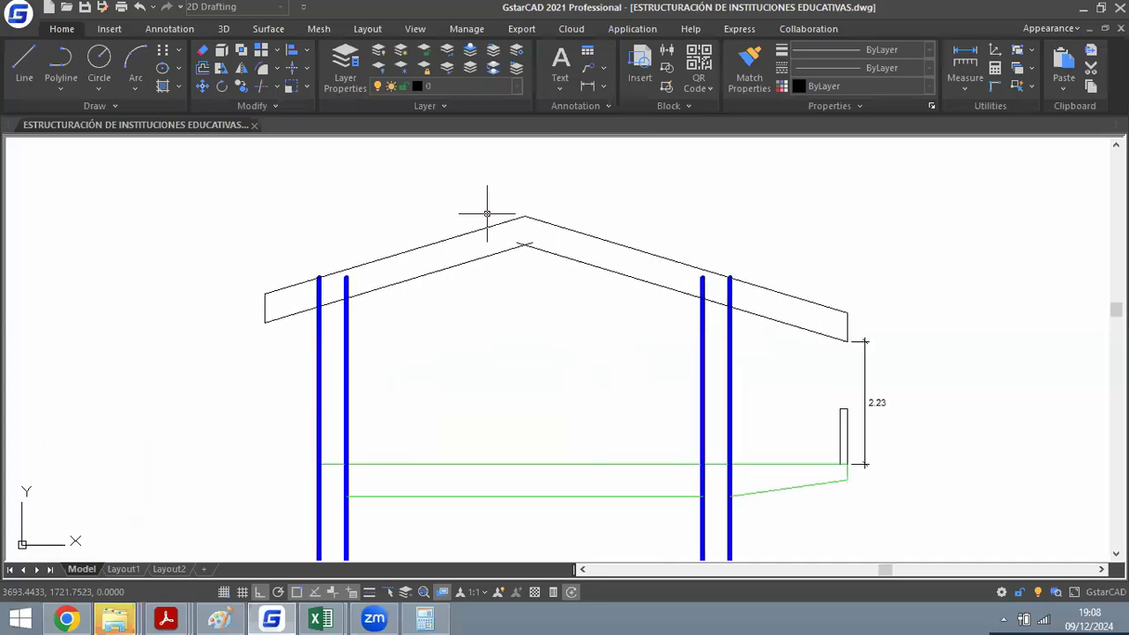
pyautogui.press('Return')
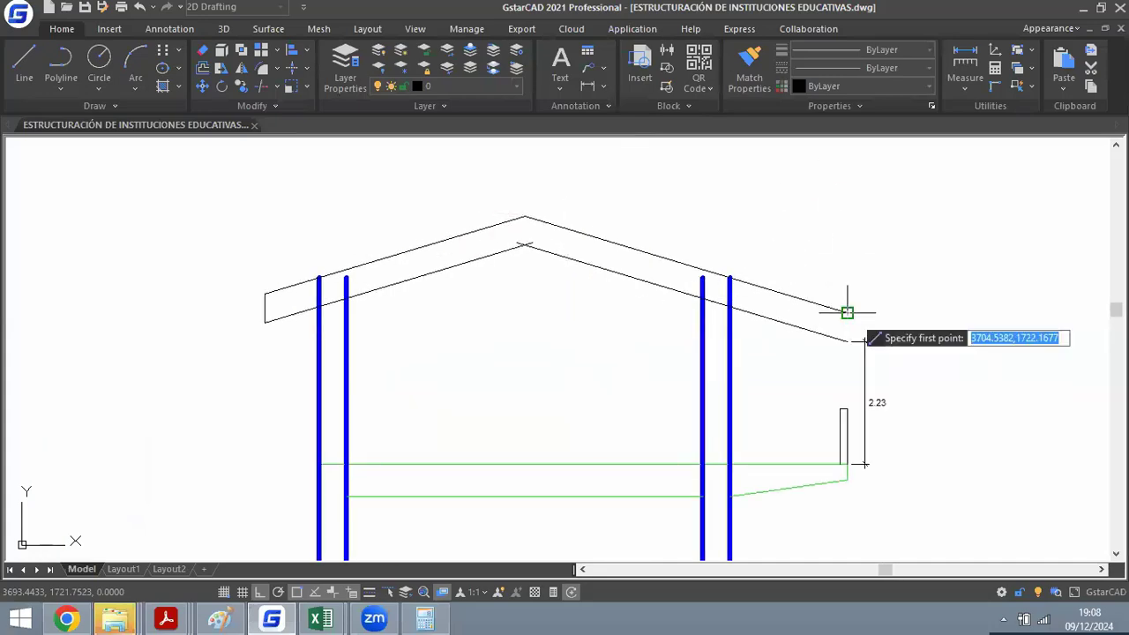
pyautogui.press('Escape')
pyautogui.hotkey('alt', 'Tab')
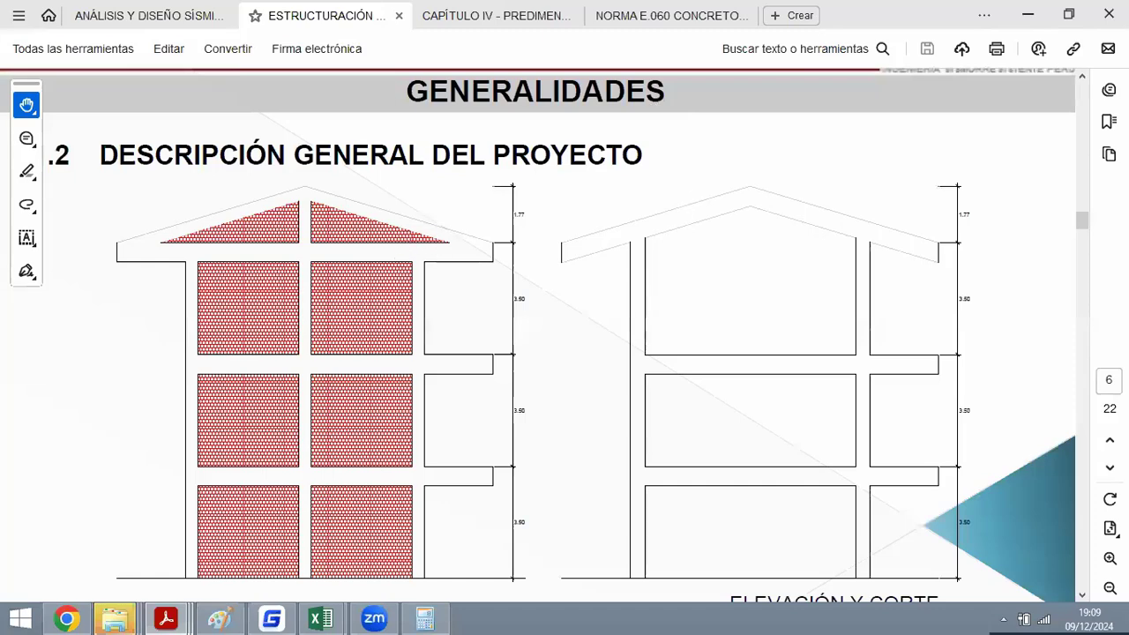
pyautogui.hotkey('alt', 'Tab')
pyautogui.scroll(8, 711, 259)
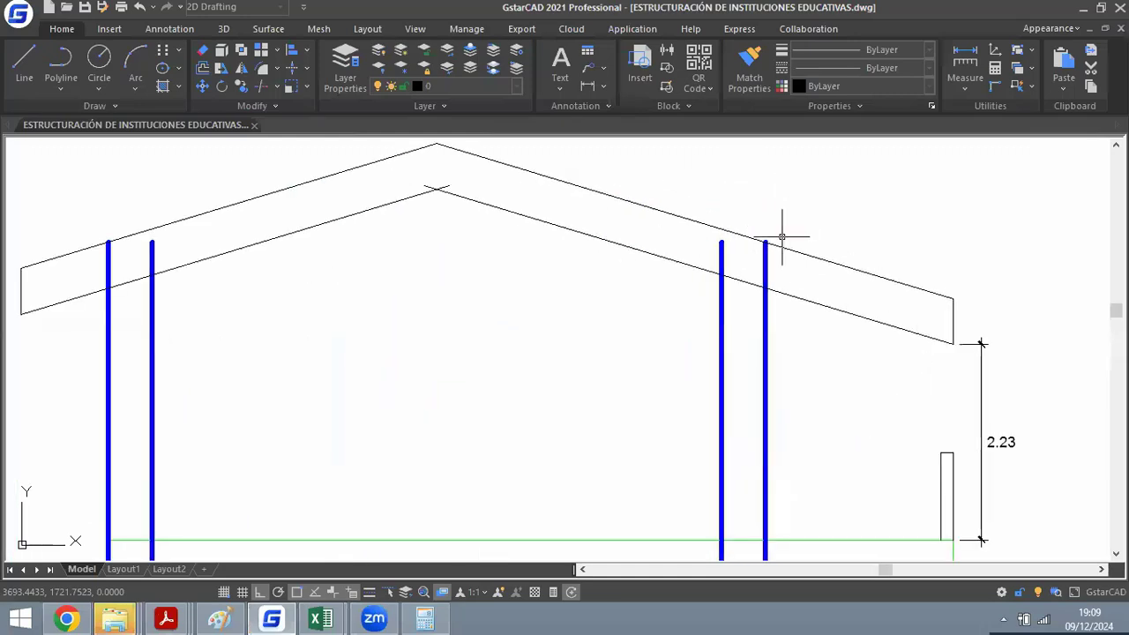
pyautogui.write('tr')
pyautogui.press('space')
pyautogui.press('space')
pyautogui.scroll(2, 767, 253)
pyautogui.scroll(-3, 772, 283)
pyautogui.scroll(2, 746, 259)
pyautogui.press('Escape')
# Match the sloping roof beam lines to the properties of the green floor beam line.
pyautogui.scroll(-2, 759, 287)
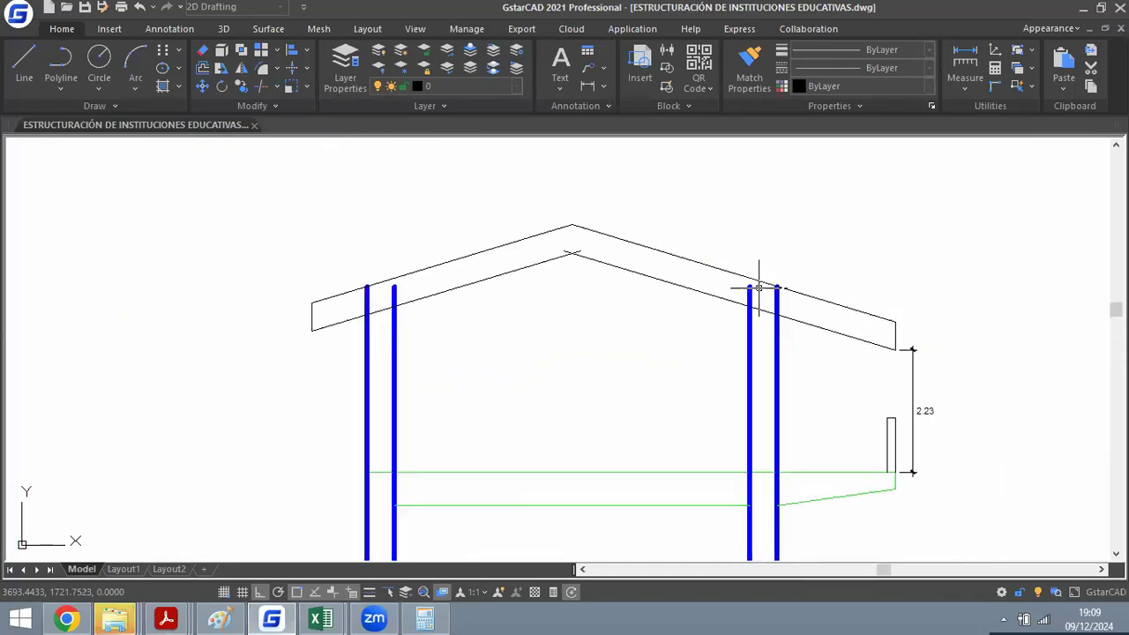
pyautogui.scroll(-2, 847, 252)
pyautogui.scroll(2, 788, 232)
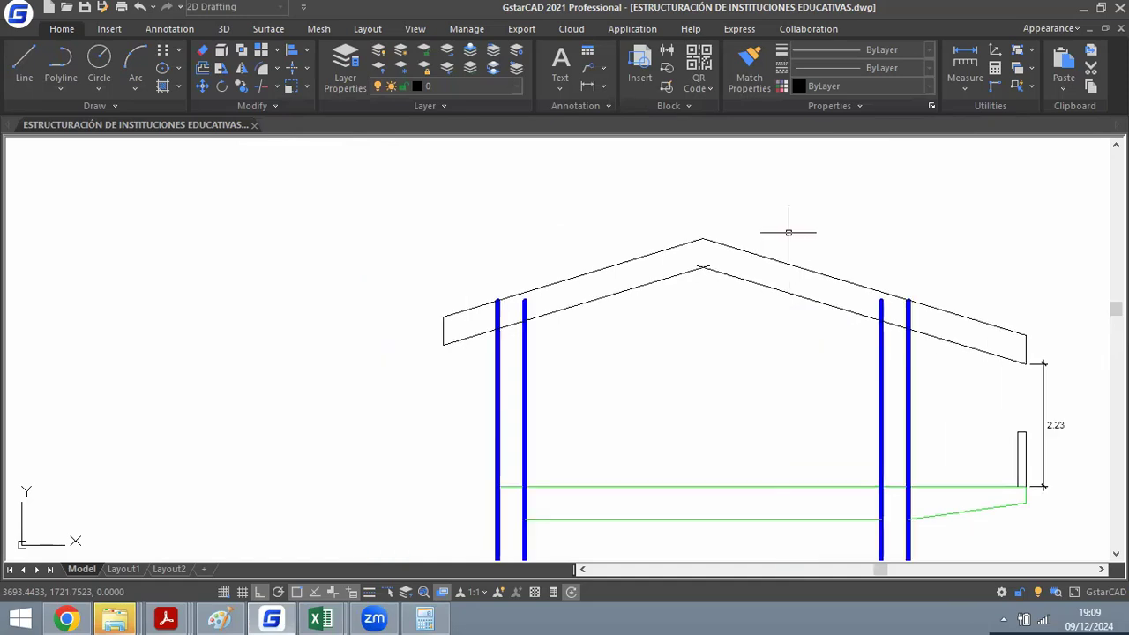
pyautogui.scroll(-2, 692, 221)
pyautogui.scroll(2, 753, 353)
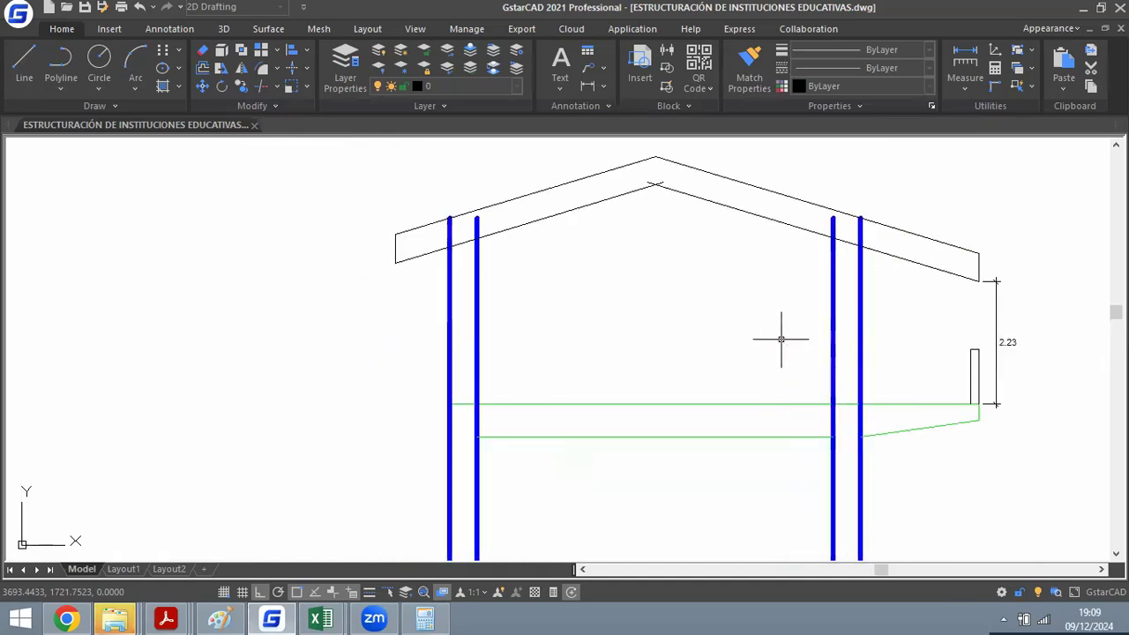
pyautogui.write('ma')
pyautogui.press('space')
pyautogui.click(781, 403)
pyautogui.scroll(2, 669, 148)
pyautogui.click(580, 228)
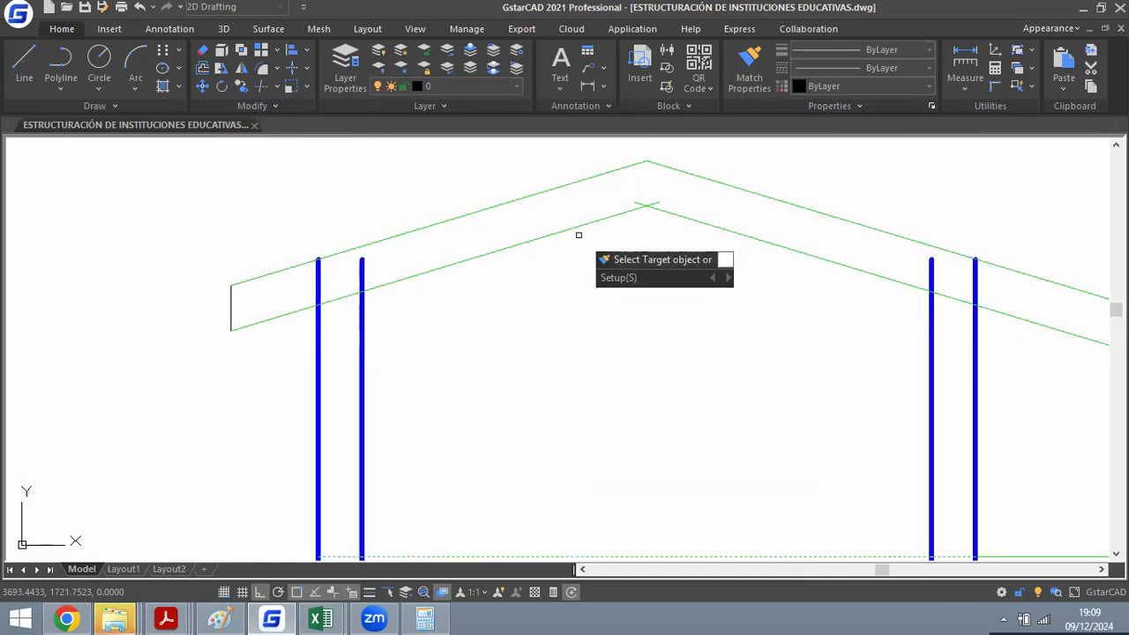
pyautogui.press('space')
pyautogui.scroll(-2, 763, 234)
# Extend the inner edge of the right column up to the roof beam's upper line.
pyautogui.scroll(4, 693, 260)
pyautogui.write('ex')
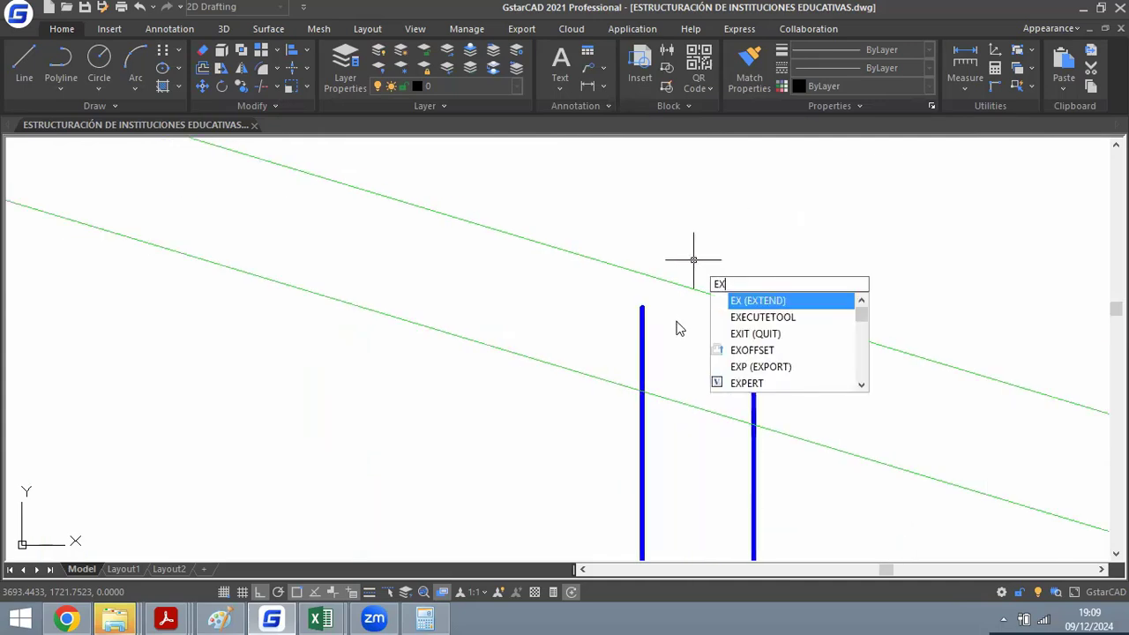
pyautogui.press('space')
pyautogui.press('space')
pyautogui.click(669, 317)
pyautogui.click(619, 343)
pyautogui.press('space')
pyautogui.scroll(-3, 705, 248)
pyautogui.scroll(3, 714, 298)
# Trim the upper and lower roof beam lines between the two edges of the right column.
pyautogui.write('tr')
pyautogui.press('space')
pyautogui.press('space')
pyautogui.click(685, 305)
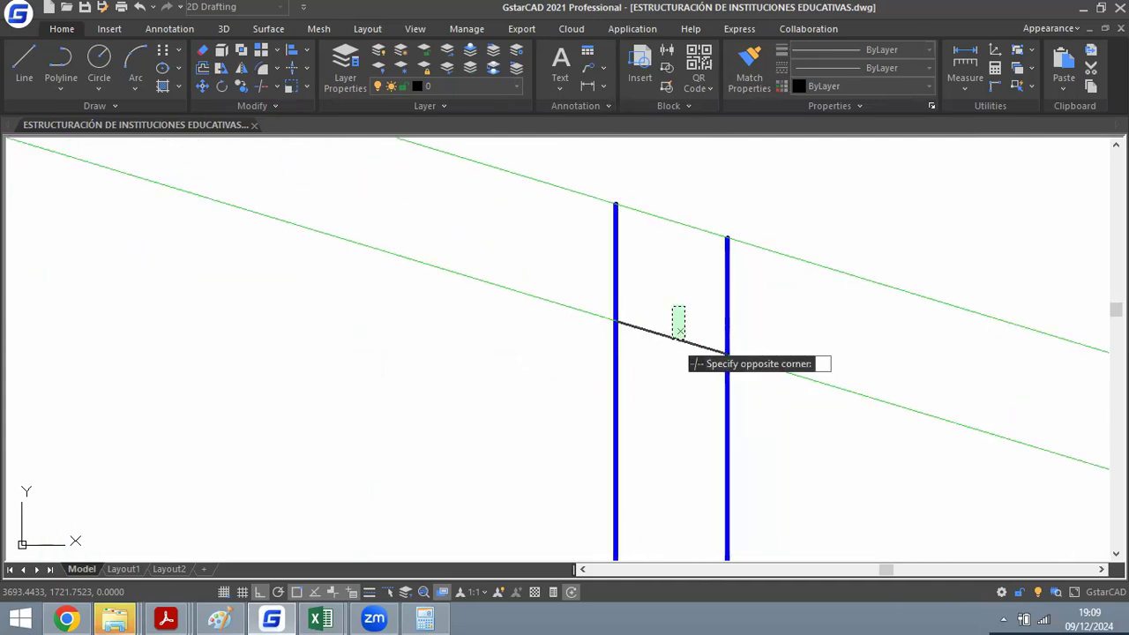
pyautogui.click(663, 370)
pyautogui.click(672, 179)
pyautogui.click(655, 254)
pyautogui.press('space')
# Draw a sloping line joining the tops of the right column's two edges.
pyautogui.write('l')
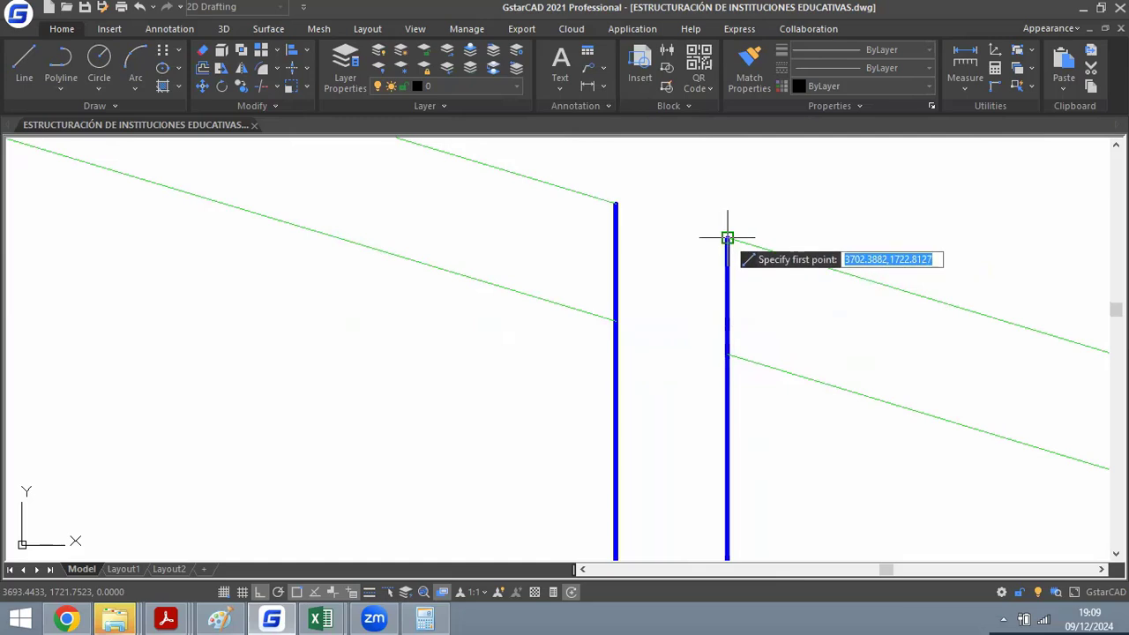
pyautogui.click(727, 238)
pyautogui.click(615, 204)
pyautogui.press('space')
# Match the right column's sloping top line to the properties of its blue edges.
pyautogui.write('ma')
pyautogui.press('space')
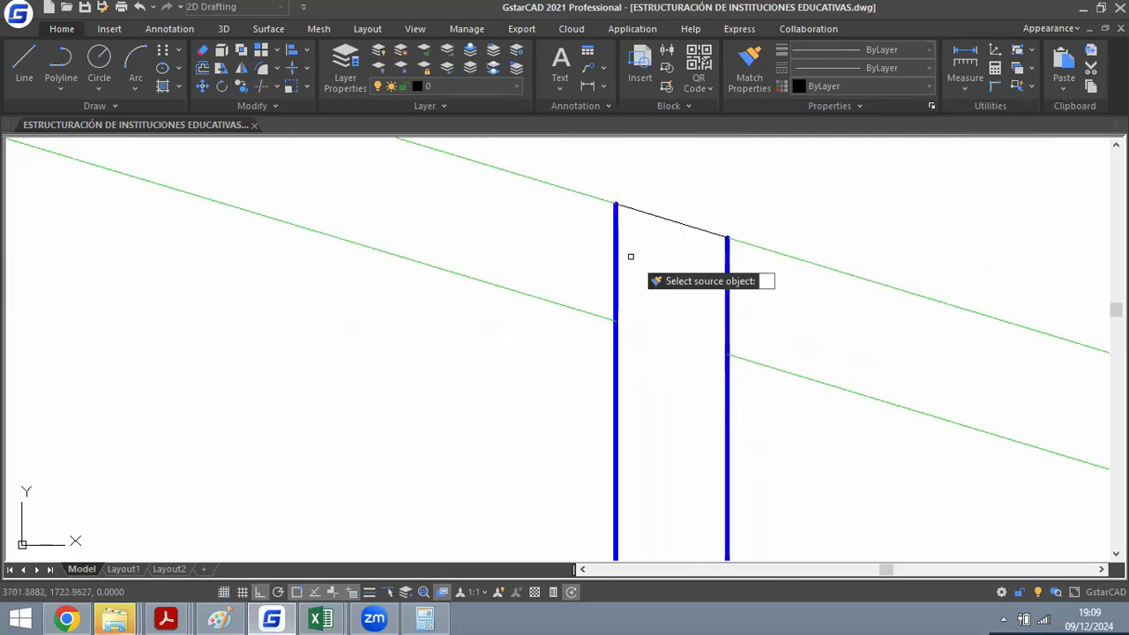
pyautogui.click(617, 246)
pyautogui.click(672, 192)
pyautogui.click(648, 247)
pyautogui.press('space')
pyautogui.scroll(-4, 789, 251)
pyautogui.scroll(-2, 789, 251)
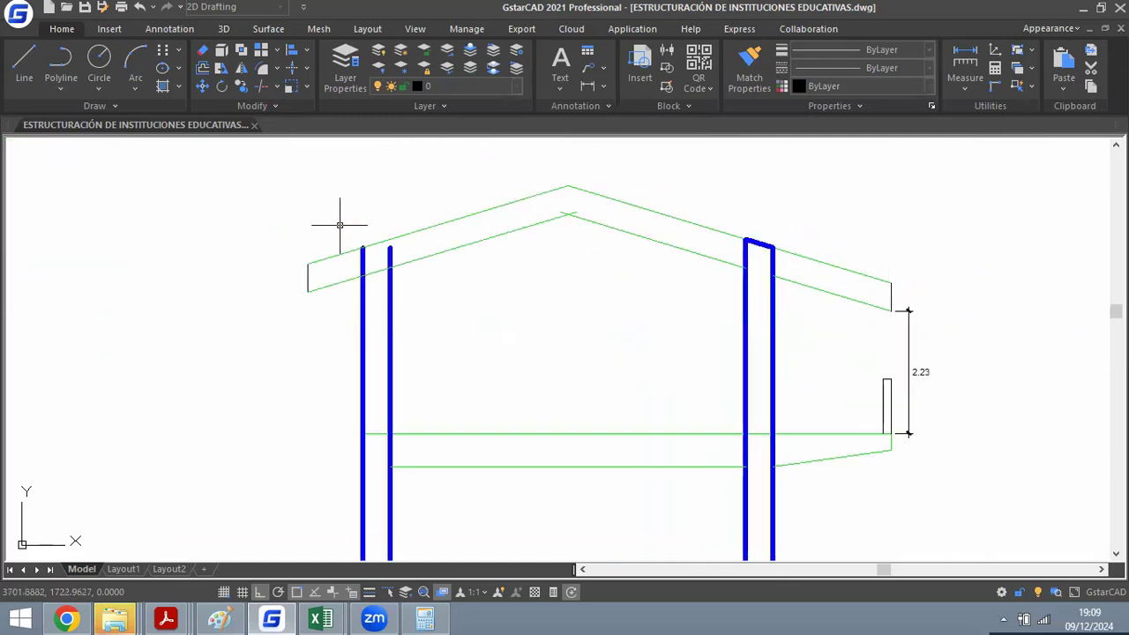
# Extend the inner edge of the left column up to the roof beam's upper line.
pyautogui.scroll(6, 335, 222)
pyautogui.write('ex')
pyautogui.press('space')
pyautogui.press('space')
pyautogui.click(552, 326)
pyautogui.press('space')
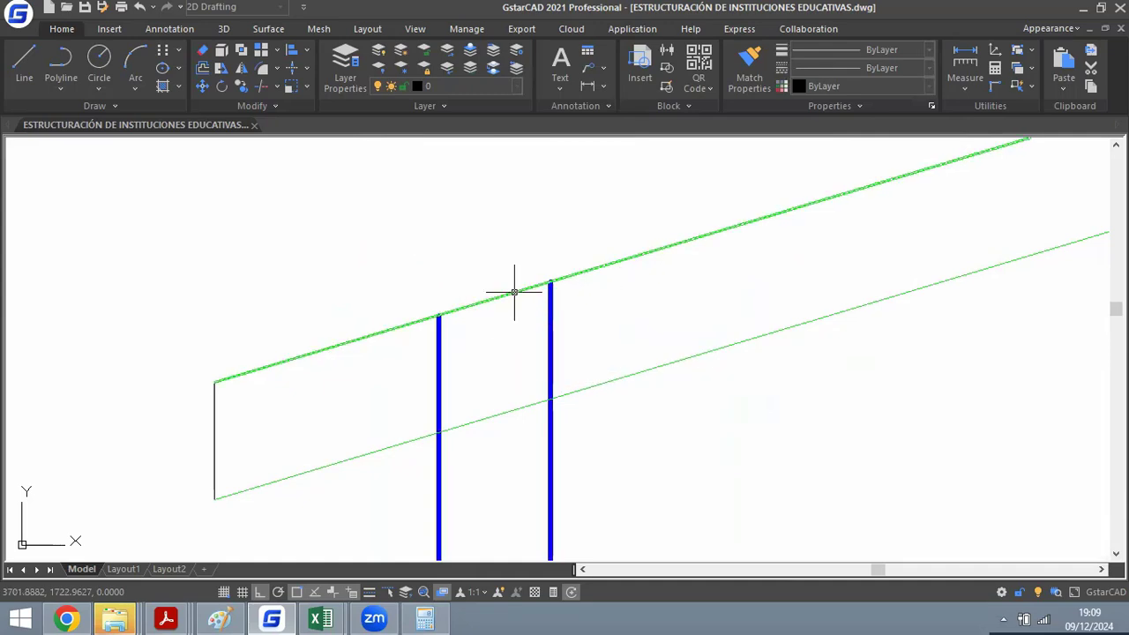
# Trim the roof beam's upper line between the two edges of the left column.
pyautogui.write('tr')
pyautogui.press('space')
pyautogui.press('space')
pyautogui.click(494, 299)
pyautogui.press('space')
# Draw a sloping line joining the tops of the left column's two edges.
pyautogui.write('l')
pyautogui.press('space')
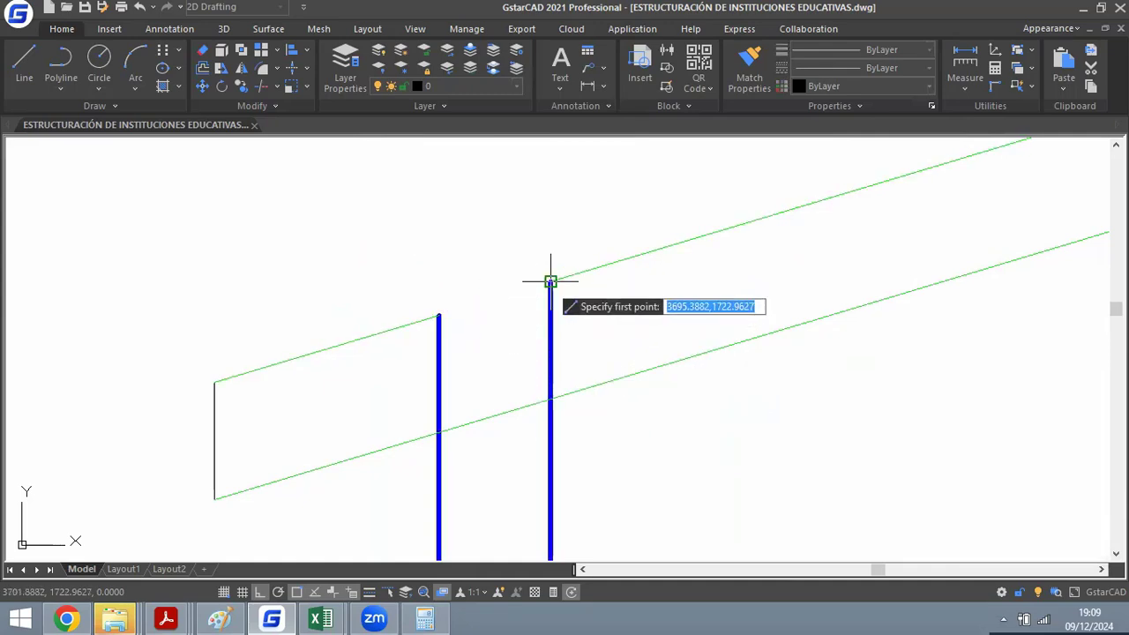
pyautogui.click(549, 282)
pyautogui.click(438, 315)
pyautogui.press('space')
# Trim the roof beam's lower line between the two edges of the left column.
pyautogui.write('tr')
pyautogui.press('space')
pyautogui.press('space')
pyautogui.click(509, 412)
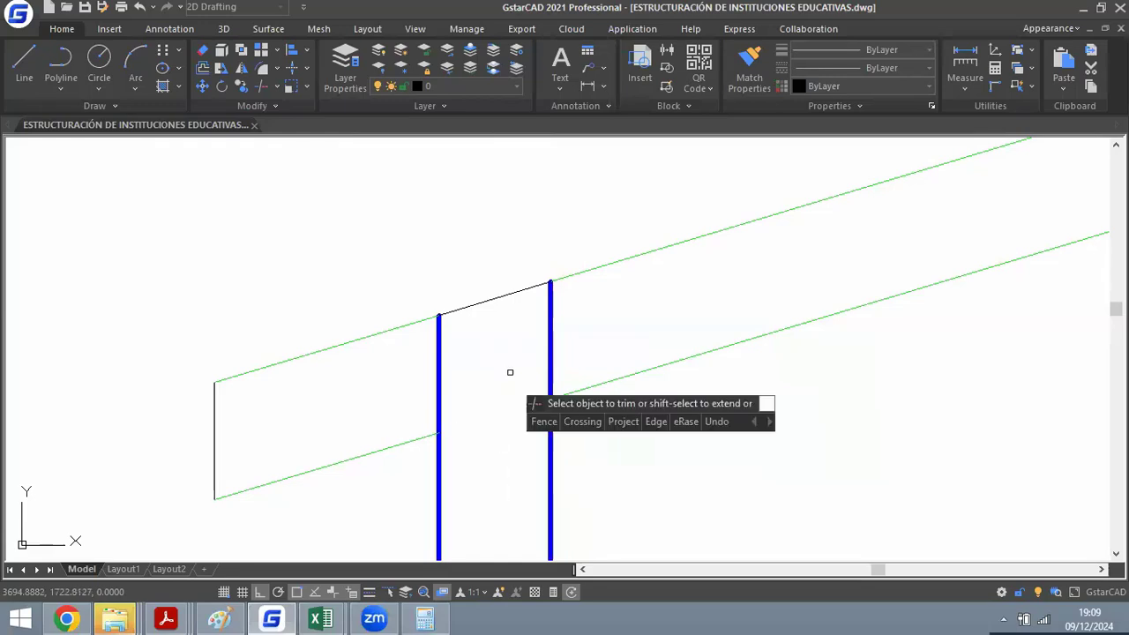
pyautogui.press('space')
# Match the left column's sloping top line to the properties of its blue edges.
pyautogui.scroll(-3, 495, 298)
pyautogui.scroll(1, 495, 340)
pyautogui.write('ma')
pyautogui.press('space')
pyautogui.click(511, 351)
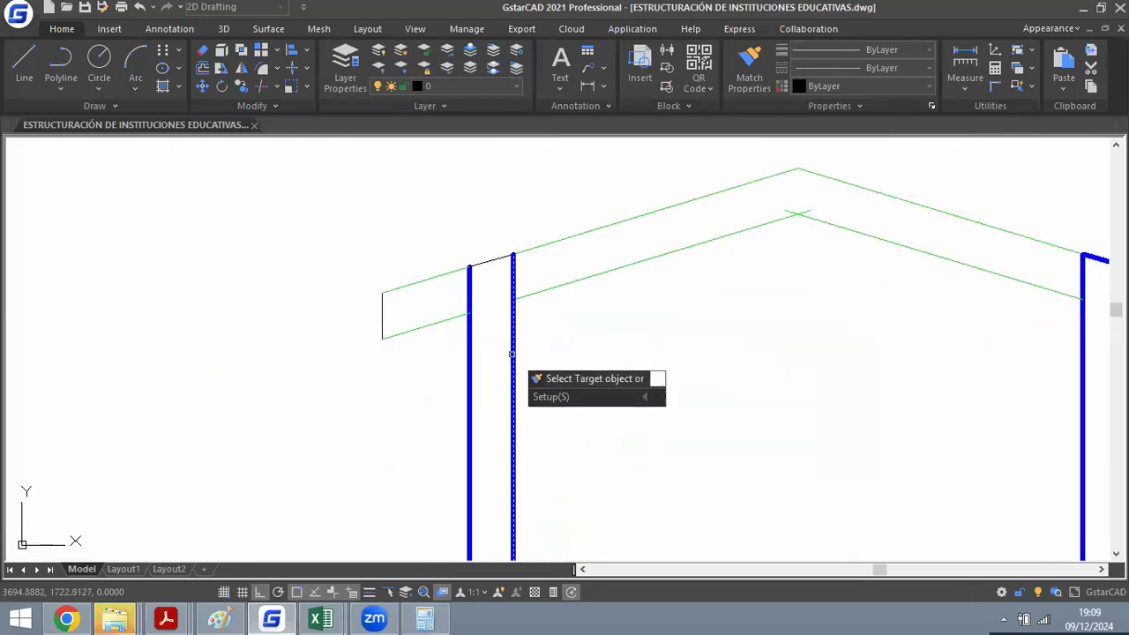
pyautogui.click(491, 239)
pyautogui.click(469, 285)
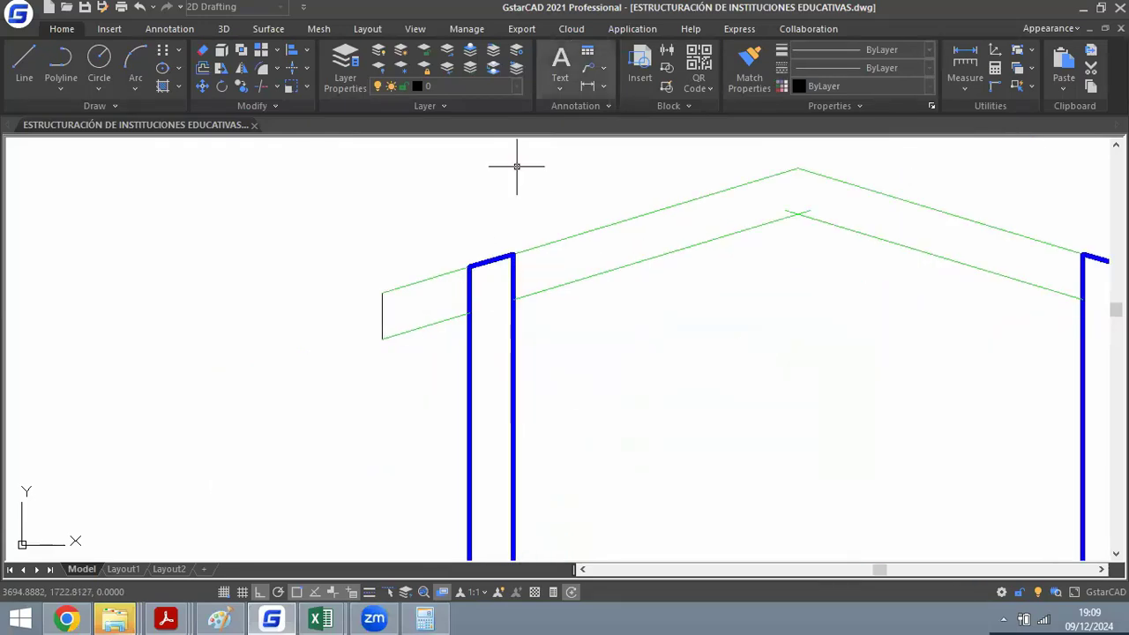
# Match the end edge of the left roof overhang to the properties of the green roof beam lines.
pyautogui.scroll(-3, 516, 166)
pyautogui.scroll(5, 411, 226)
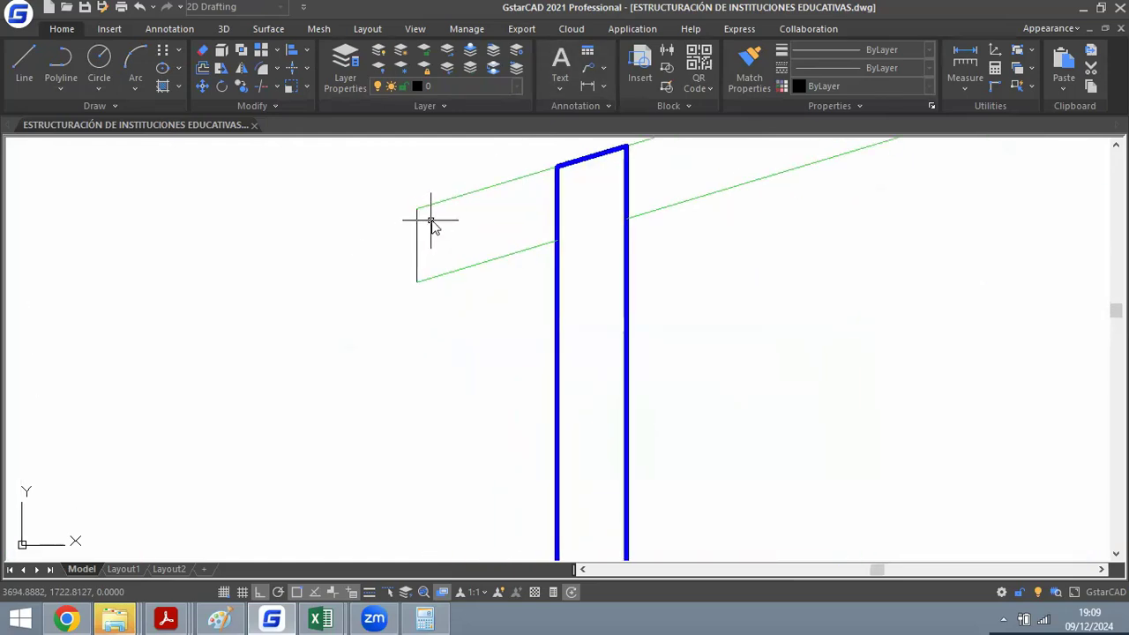
pyautogui.write('ma')
pyautogui.press('space')
pyautogui.click(454, 198)
pyautogui.click(453, 246)
pyautogui.click(364, 280)
pyautogui.press('space')
pyautogui.scroll(-4, 449, 237)
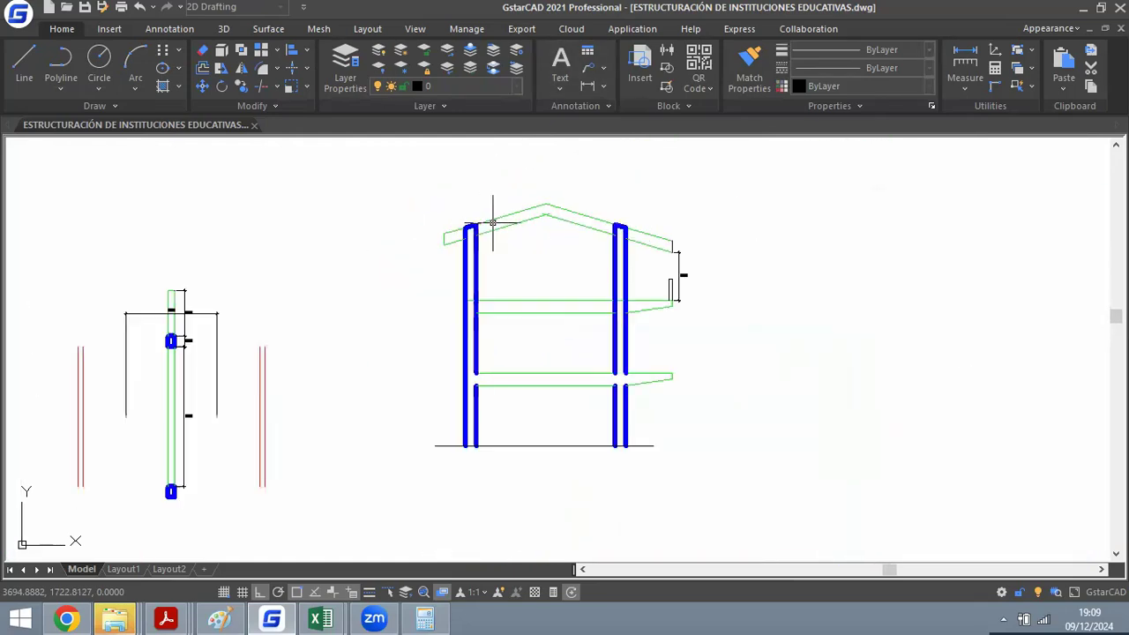
# At the upper floor beam, trim the beam line inside the left column and the column's inner edge within the beam depth.
pyautogui.scroll(1, 592, 280)
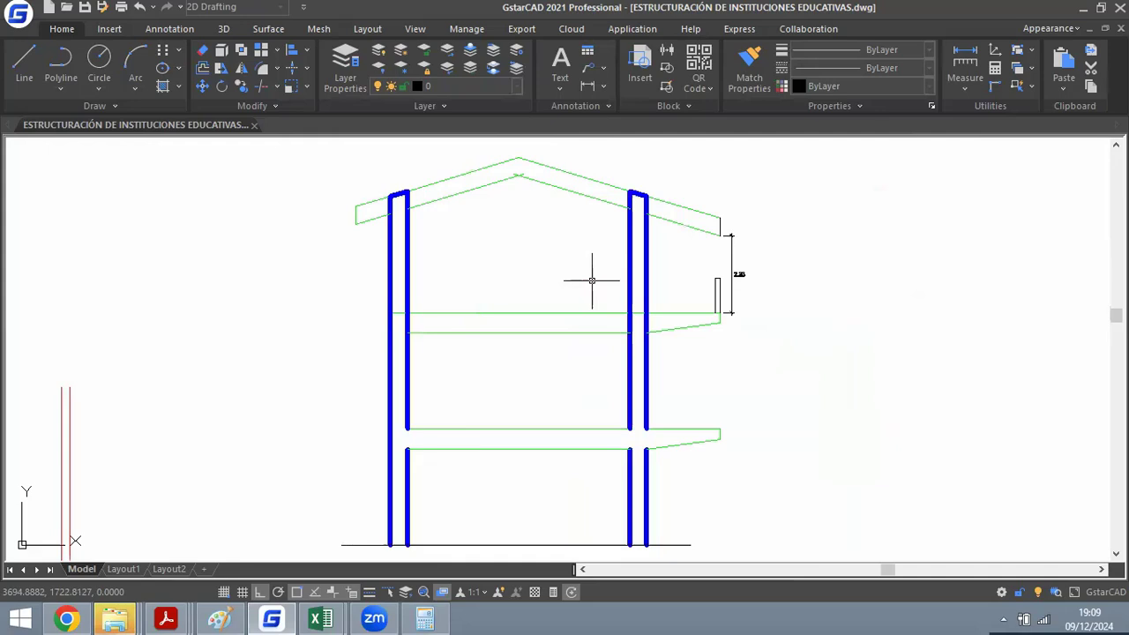
pyautogui.scroll(5, 420, 294)
pyautogui.scroll(-4, 408, 308)
pyautogui.write('tr')
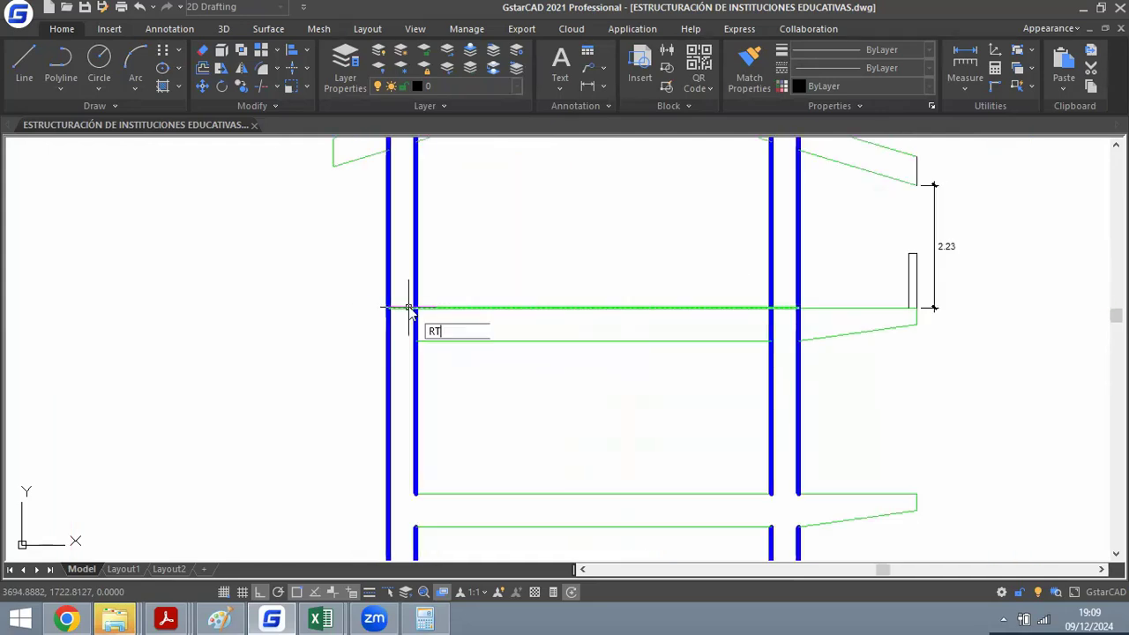
pyautogui.press('space')
pyautogui.press('space')
pyautogui.click(406, 289)
pyautogui.click(402, 322)
pyautogui.scroll(2, 411, 324)
pyautogui.click(425, 319)
pyautogui.click(407, 326)
pyautogui.scroll(-2, 408, 326)
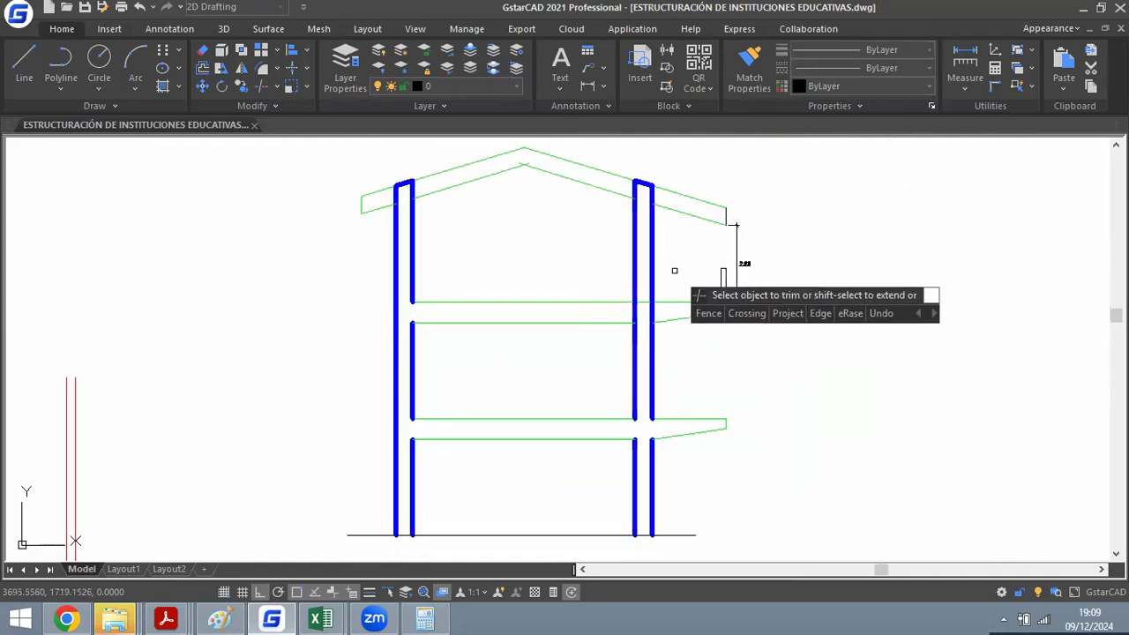
# At the upper floor beam, trim the beam line inside the right column and both column edges within the beam depth.
pyautogui.scroll(2, 646, 298)
pyautogui.scroll(1, 613, 309)
pyautogui.click(658, 285)
pyautogui.click(650, 326)
pyautogui.click(717, 340)
pyautogui.click(534, 352)
pyautogui.scroll(-3, 618, 243)
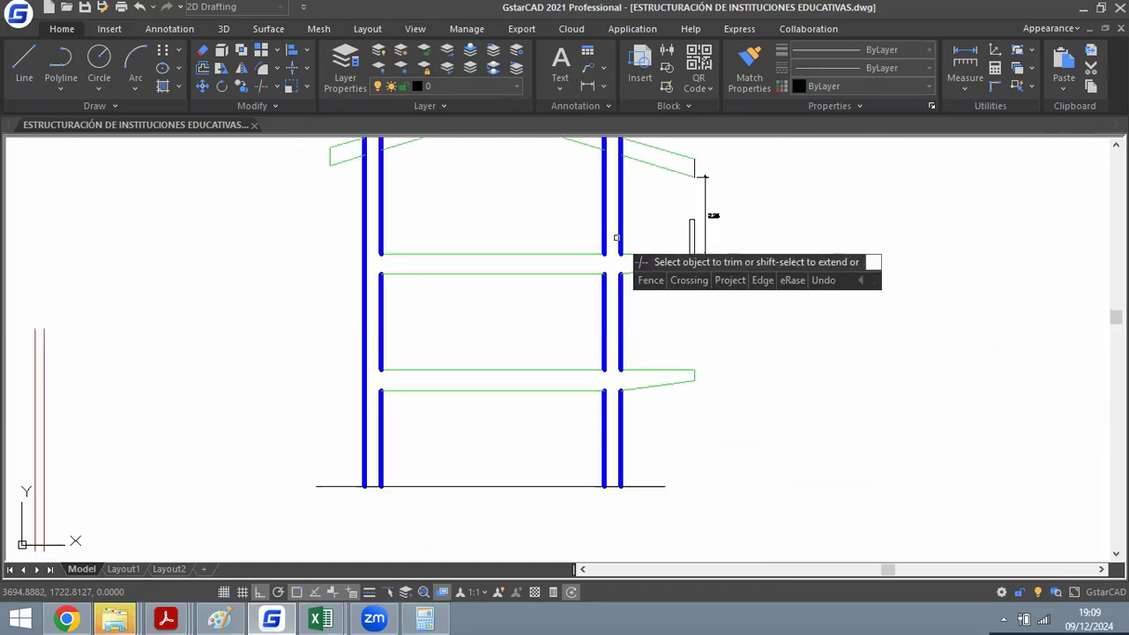
pyautogui.scroll(-1, 673, 264)
pyautogui.scroll(2, 478, 261)
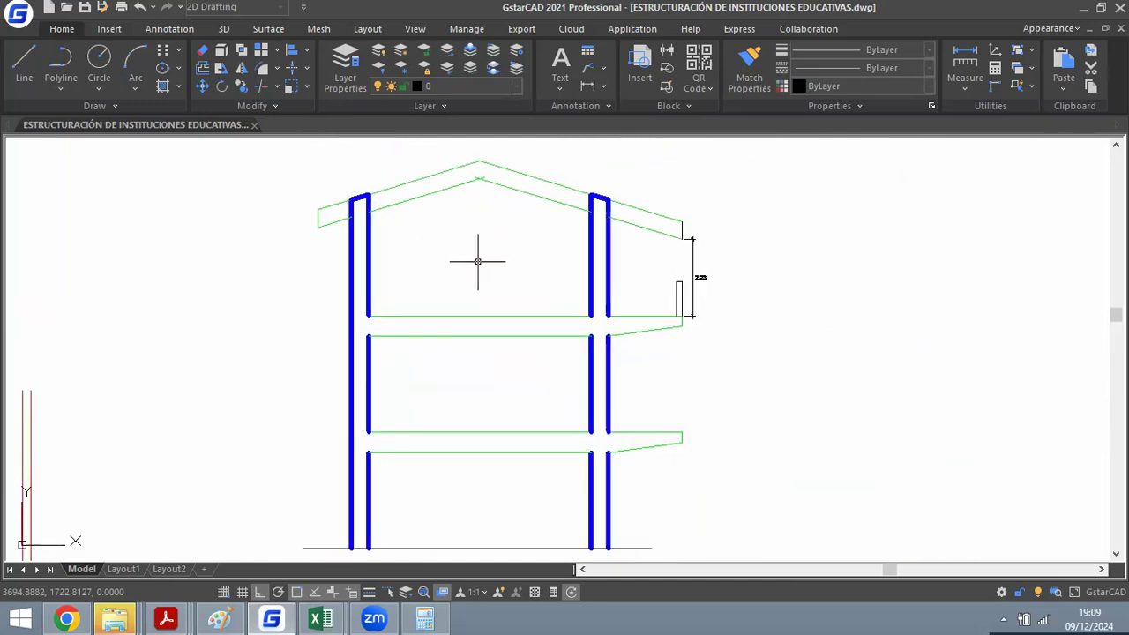
# Copy the narrow parapet rectangle at the upper overhang's tip to the tip of the lower floor overhang.
pyautogui.moveTo(657, 241); pyautogui.dragTo(657, 251, button='middle')
pyautogui.scroll(-2, 693, 247)
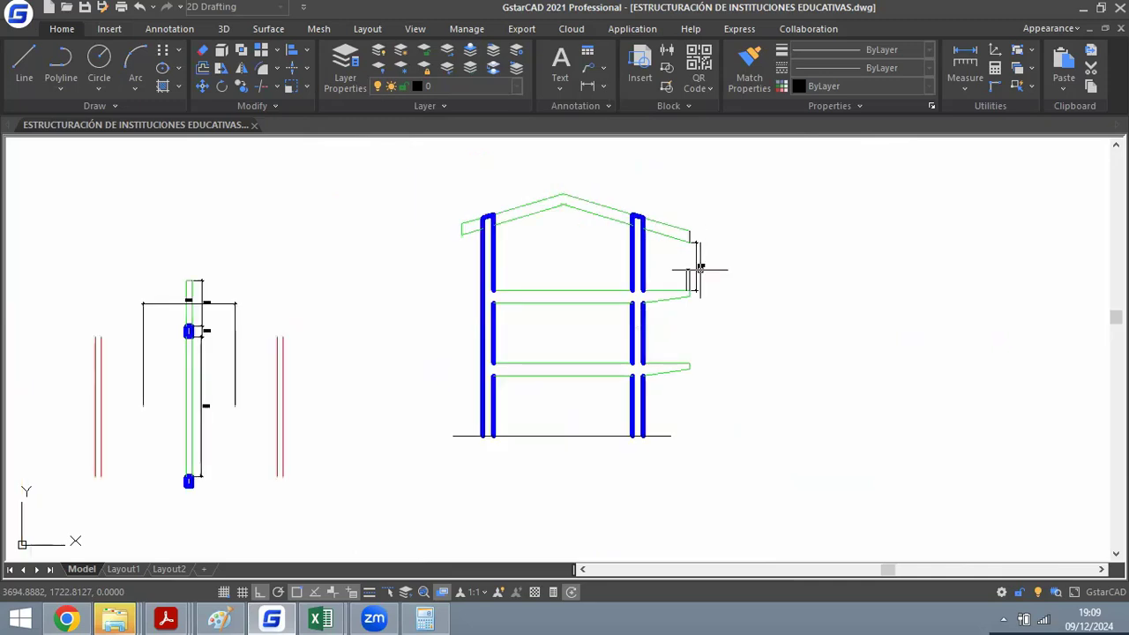
pyautogui.scroll(4, 686, 240)
pyautogui.write('co')
pyautogui.press('Return')
pyautogui.scroll(3, 687, 210)
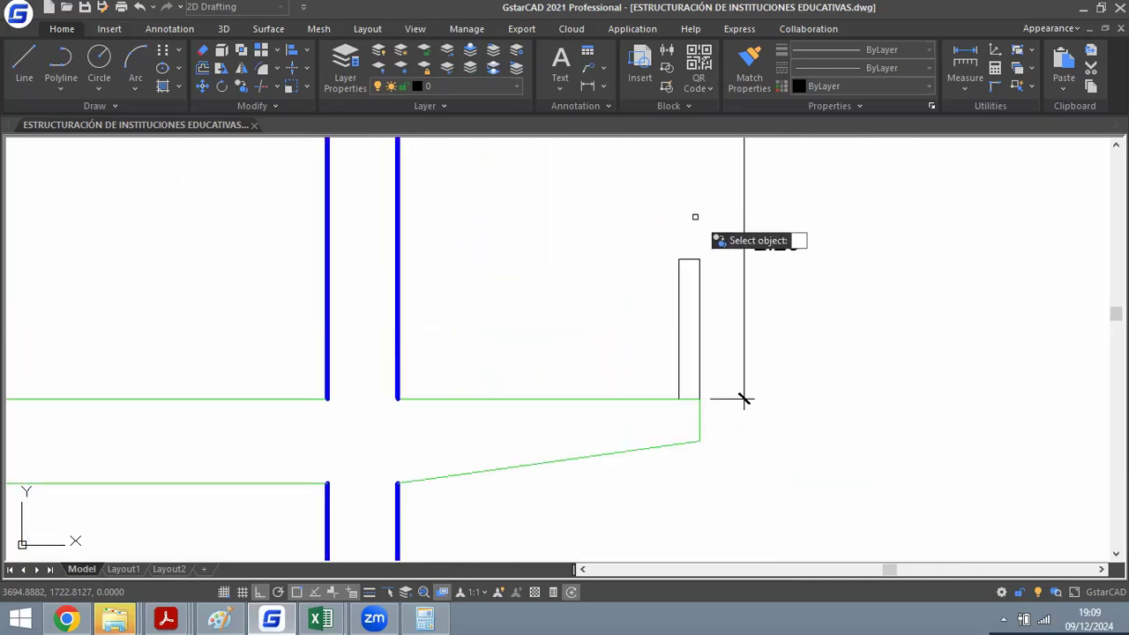
pyautogui.click(698, 275)
pyautogui.press('Return')
pyautogui.click(699, 399)
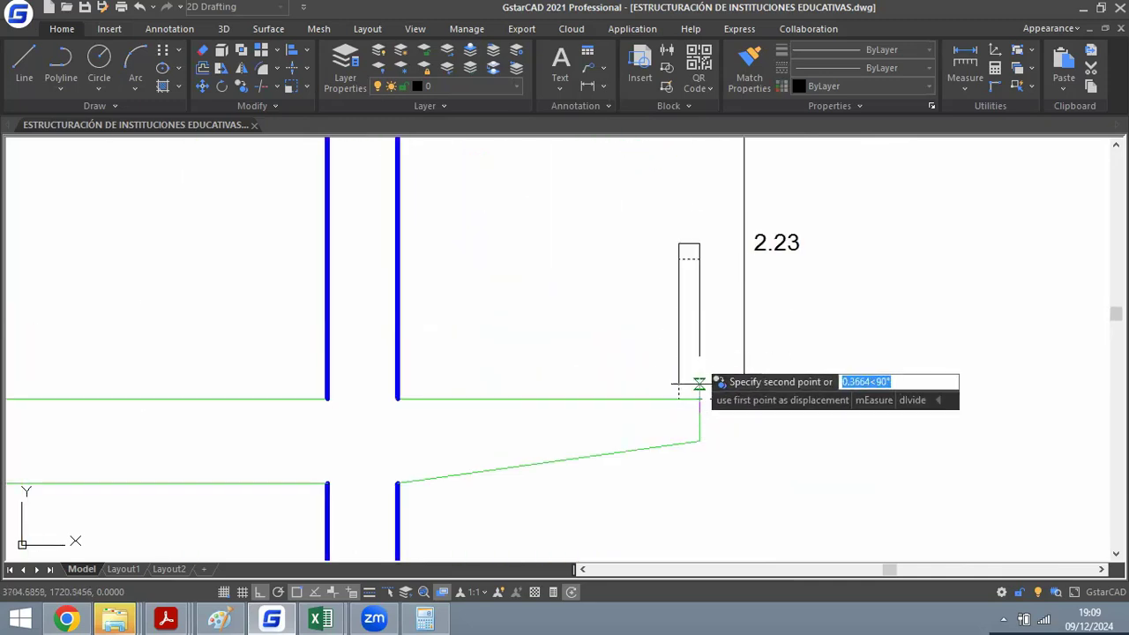
pyautogui.scroll(-4, 709, 347)
pyautogui.scroll(3, 728, 202)
pyautogui.click(703, 501)
pyautogui.press('Return')
pyautogui.scroll(-5, 668, 273)
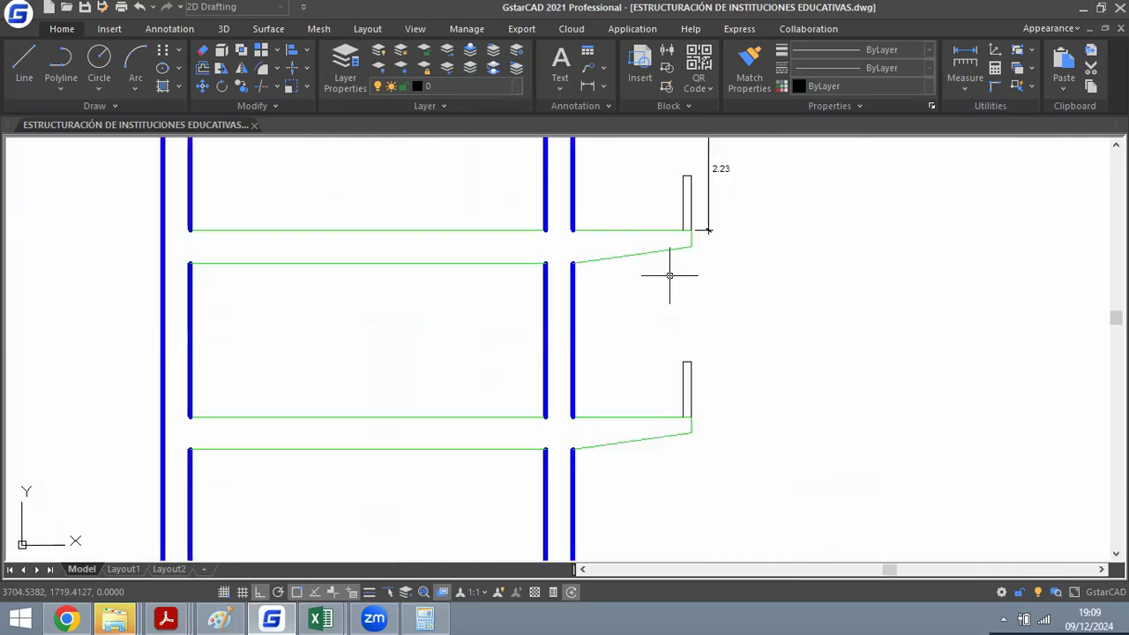
# Match the end edge of the right roof overhang to the properties of the green roof beam lines.
pyautogui.scroll(5, 692, 239)
pyautogui.scroll(2, 666, 168)
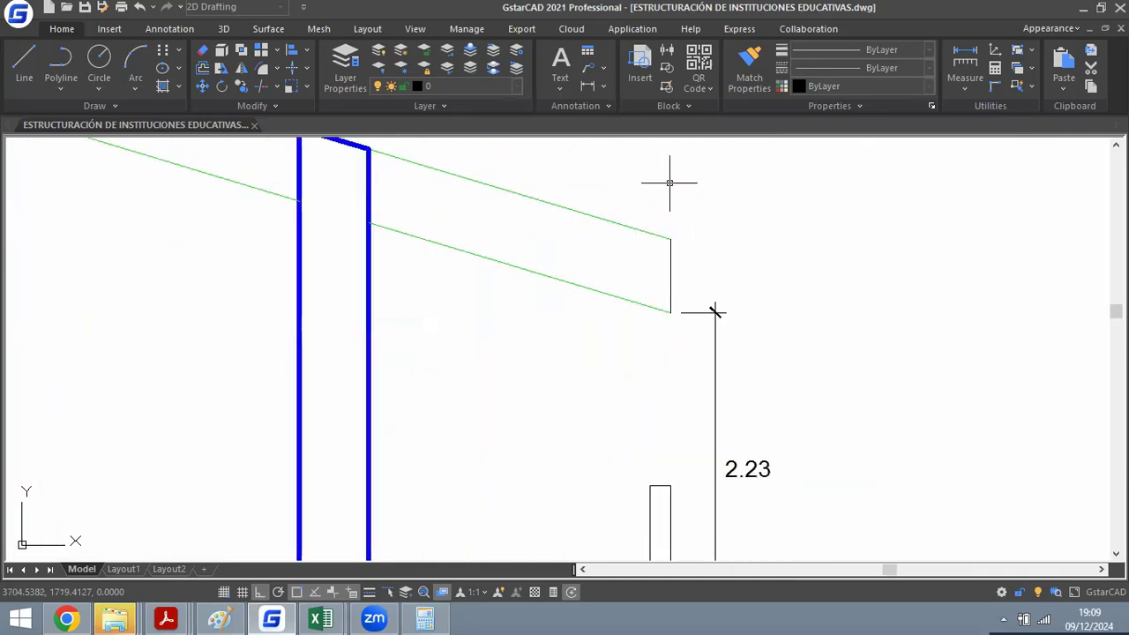
pyautogui.write('ma')
pyautogui.press('Return')
pyautogui.click(648, 233)
pyautogui.scroll(-5, 622, 196)
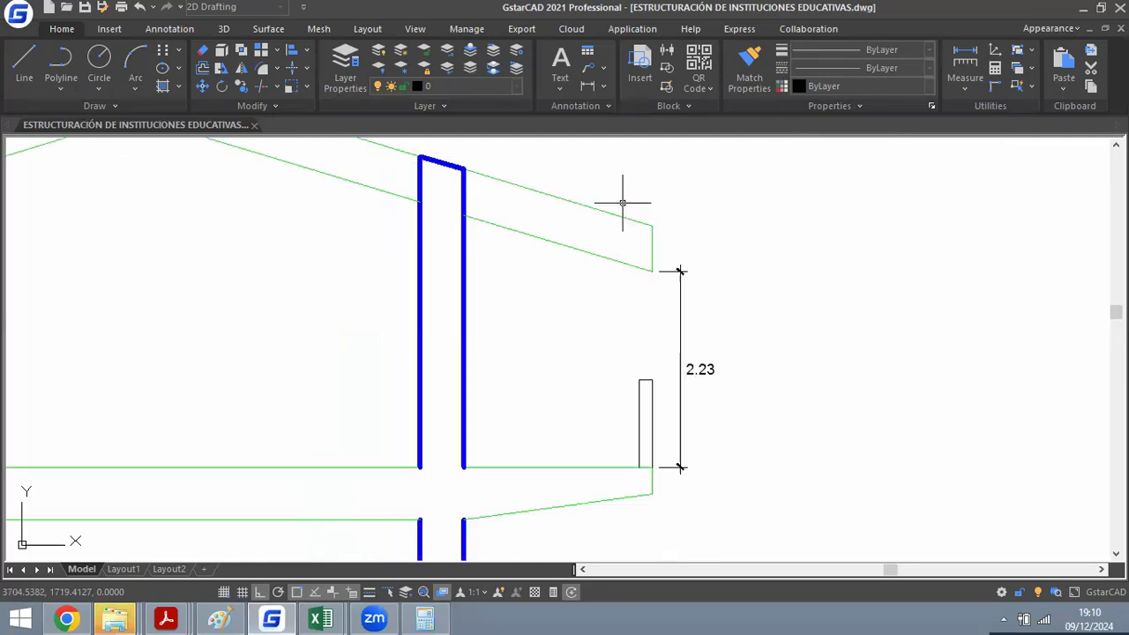
# Lengthen the ground line beyond the columns at both ends of the section.
pyautogui.scroll(5, 618, 449)
pyautogui.click(603, 412)
pyautogui.click(568, 473)
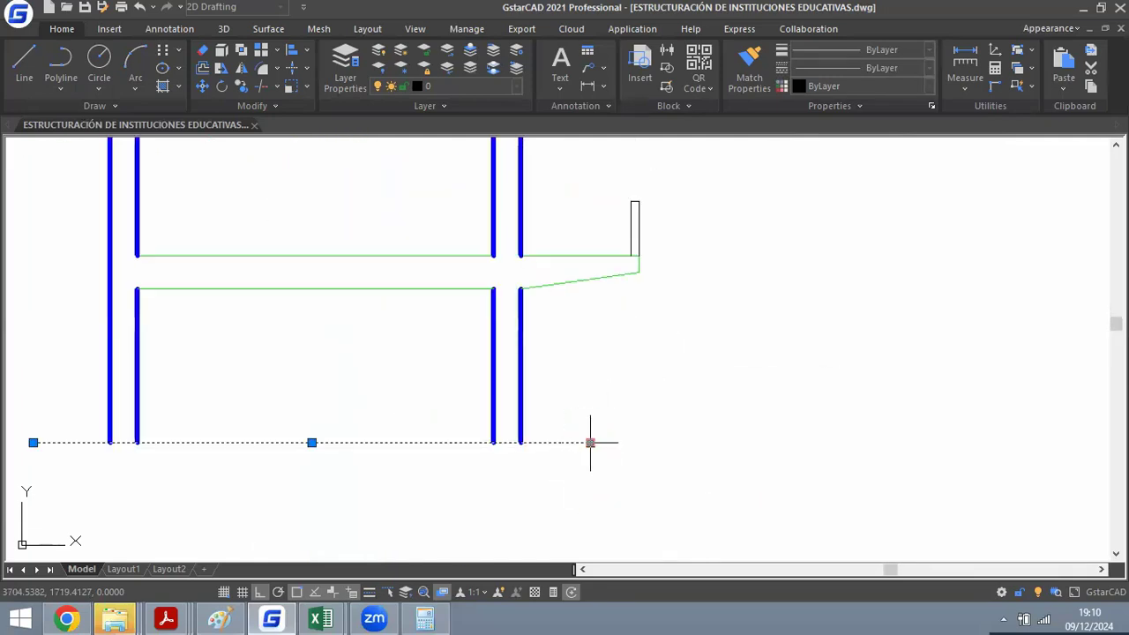
pyautogui.scroll(-5, 720, 428)
pyautogui.scroll(5, 511, 408)
pyautogui.click(496, 426)
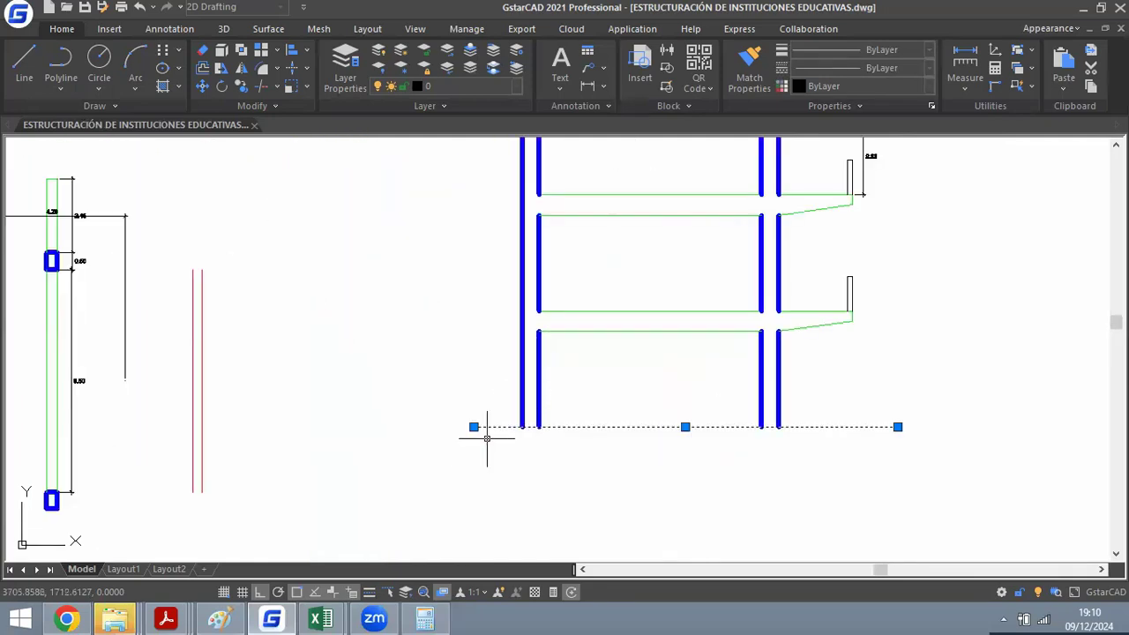
pyautogui.press('Escape')
pyautogui.scroll(-2, 476, 393)
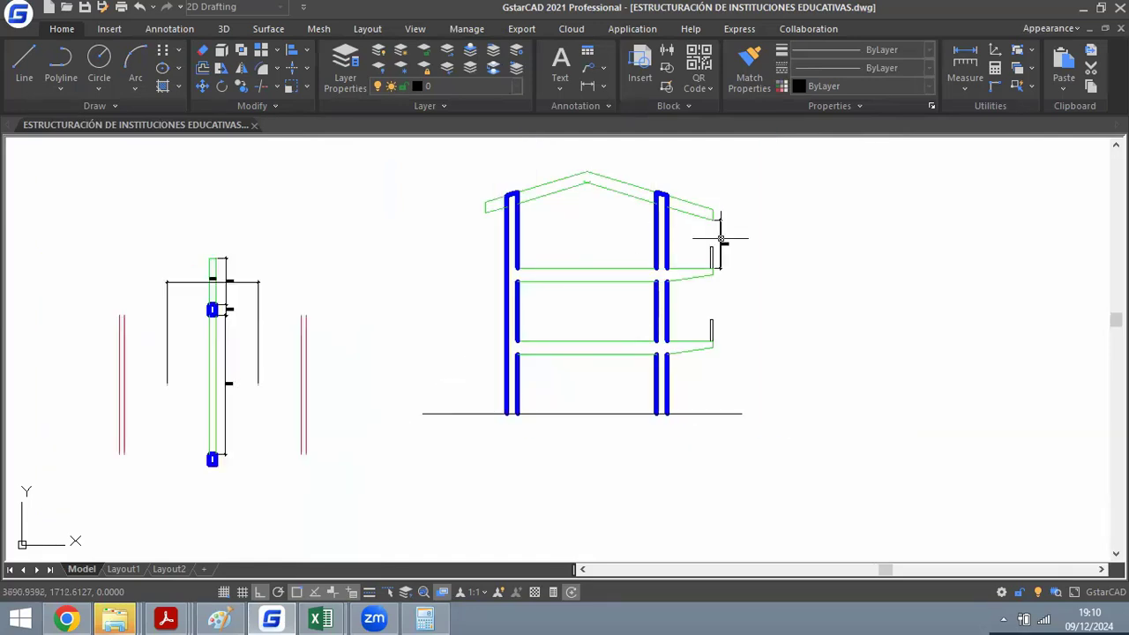
# Try to trim the crossing ends of the roof beam's lower lines at the ridge.
pyautogui.scroll(10, 580, 166)
pyautogui.write('tr')
pyautogui.press('Return')
pyautogui.press('Return')
pyautogui.click(630, 275)
pyautogui.click(593, 303)
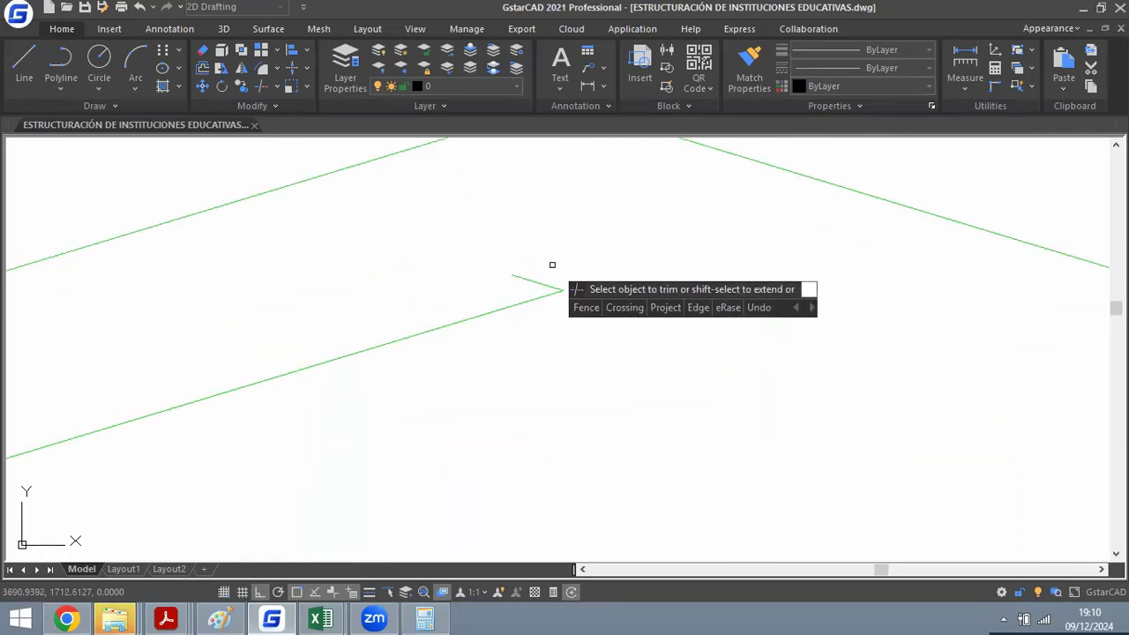
pyautogui.press('Escape')
pyautogui.hotkey('ctrl', 'z')
pyautogui.hotkey('ctrl', 'z')
# Trim both overshooting ends where the roof beam's lower lines cross beneath the ridge.
pyautogui.scroll(10, 565, 168)
pyautogui.write('tr')
pyautogui.press('Return')
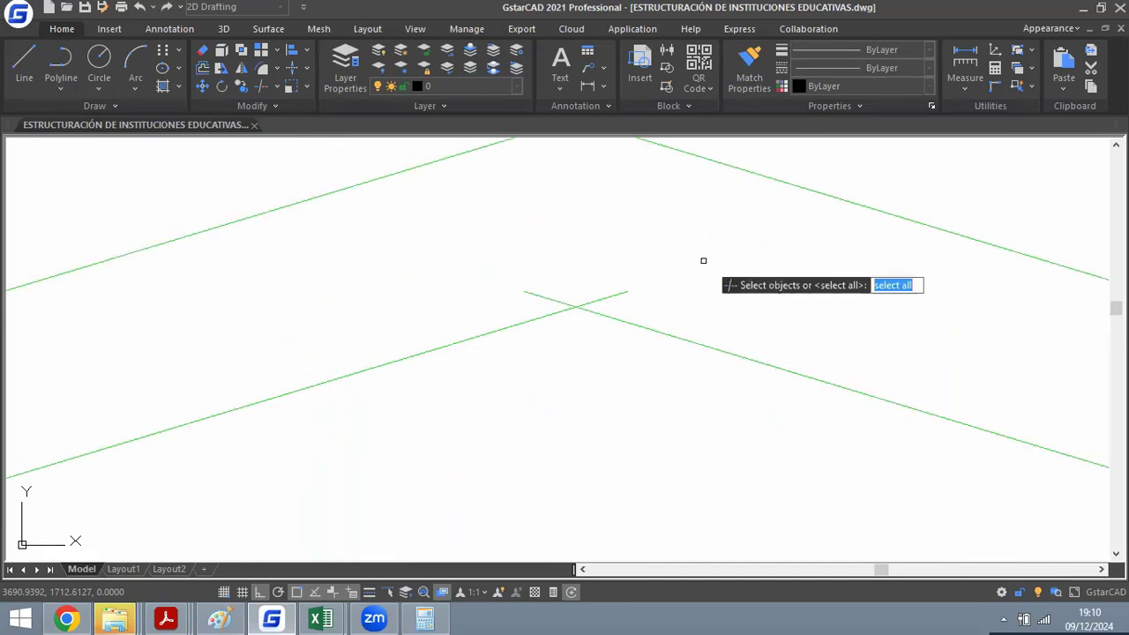
pyautogui.press('Return')
pyautogui.scroll(3, 646, 273)
pyautogui.click(644, 274)
pyautogui.click(505, 329)
pyautogui.click(508, 331)
pyautogui.click(331, 335)
pyautogui.press('Escape')
pyautogui.scroll(-10, 549, 276)
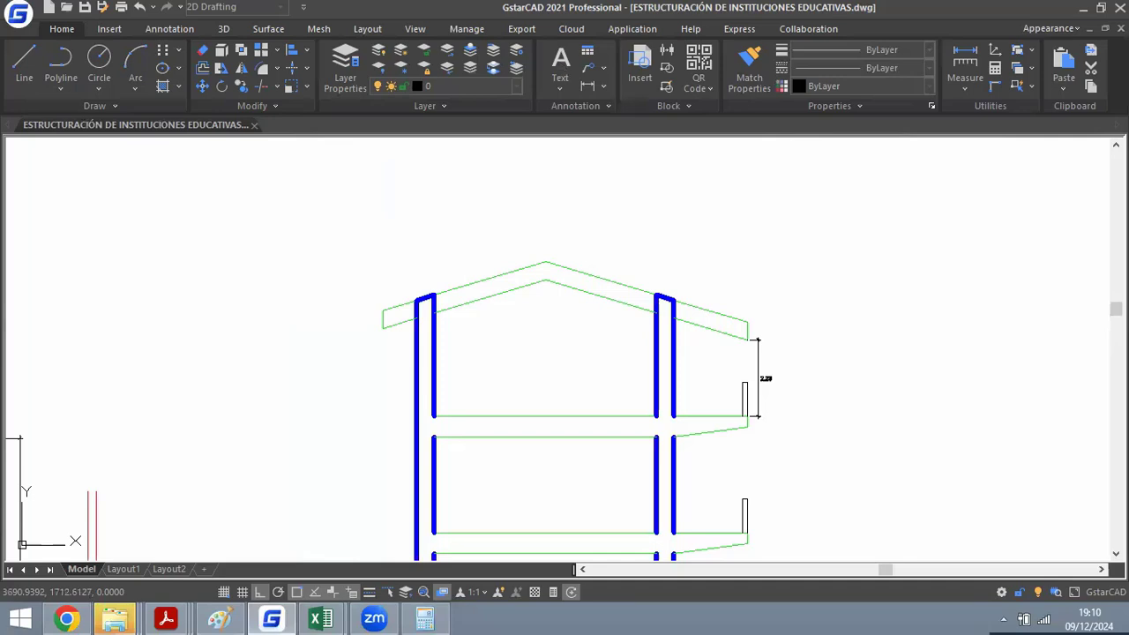
pyautogui.scroll(-3, 643, 160)
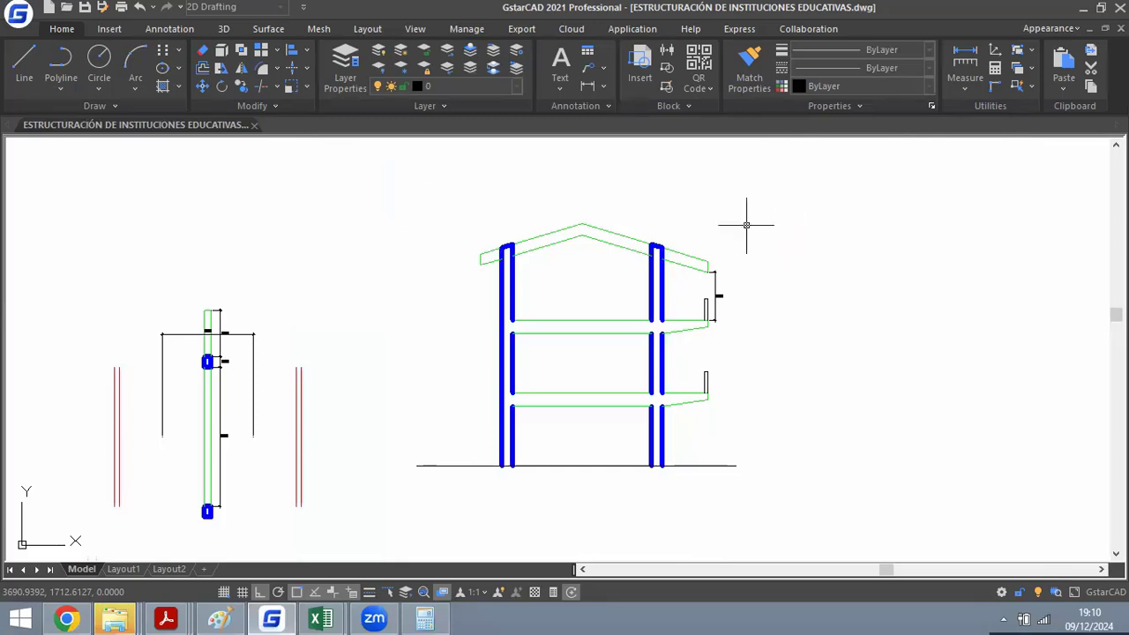
# Delete the horizontal and vertical dimensions around the green beam strip with two blue columns, and save the drawing.
pyautogui.scroll(2, 90, 396)
pyautogui.scroll(-1, 452, 258)
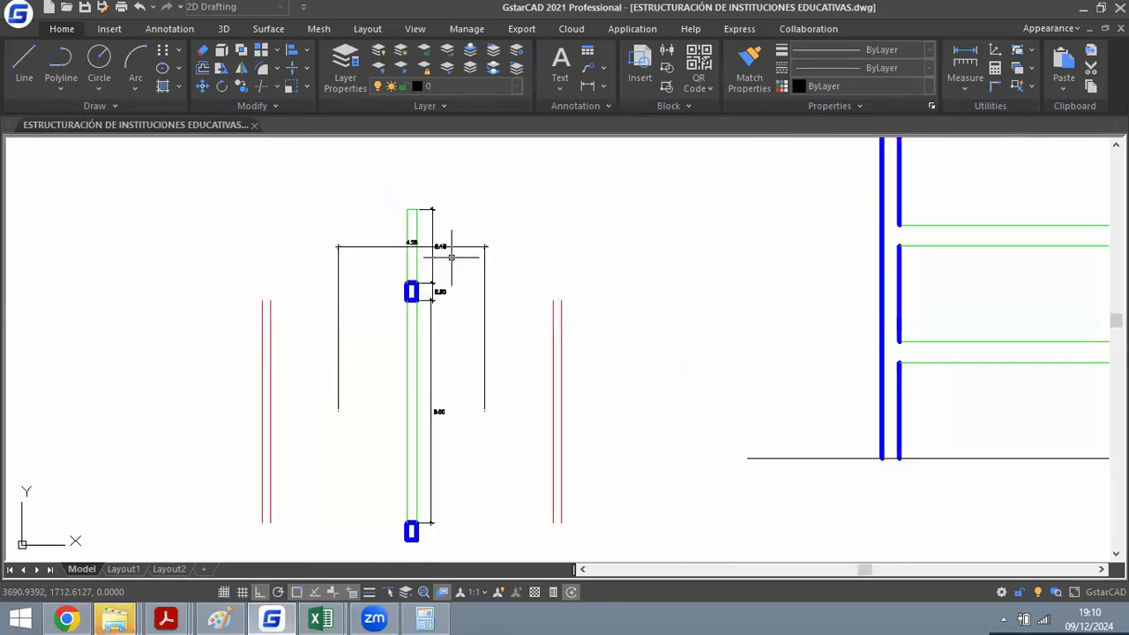
pyautogui.scroll(2, 389, 249)
pyautogui.click(359, 228)
pyautogui.click(294, 282)
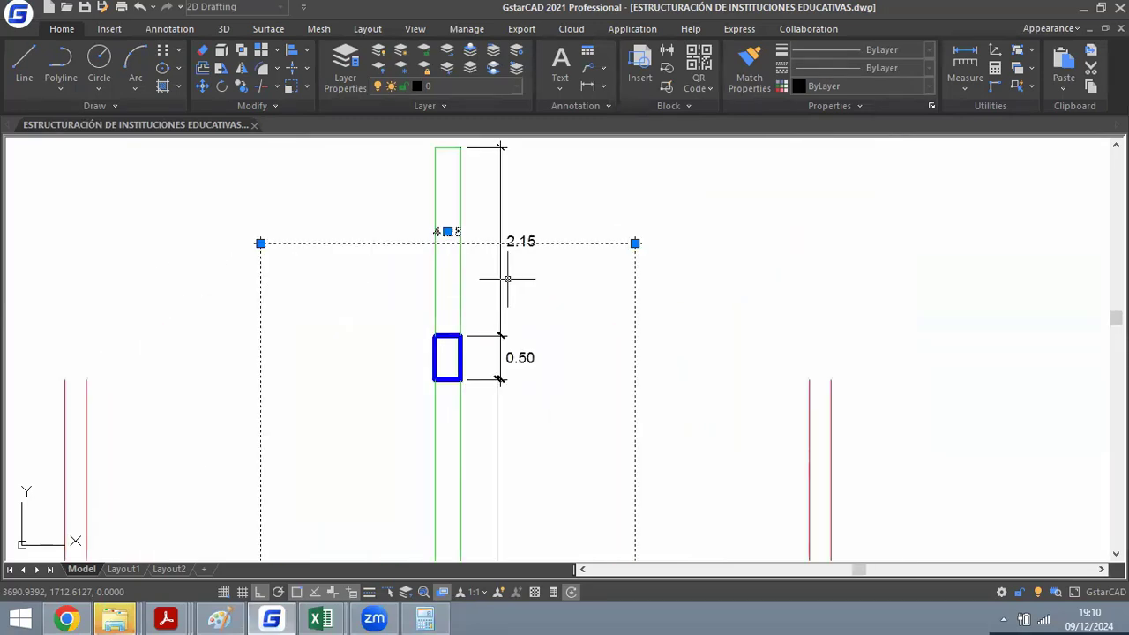
pyautogui.press('Delete')
pyautogui.click(499, 217)
pyautogui.click(542, 268)
pyautogui.click(491, 413)
pyautogui.press('Delete')
pyautogui.scroll(-3, 578, 295)
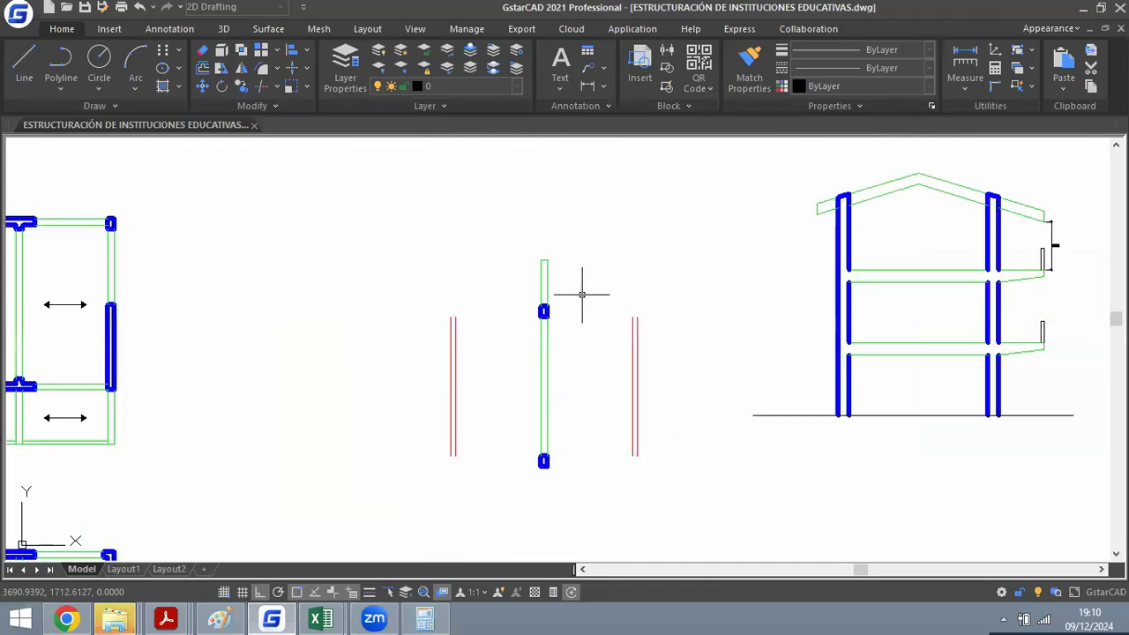
pyautogui.hotkey('ctrl', 's')
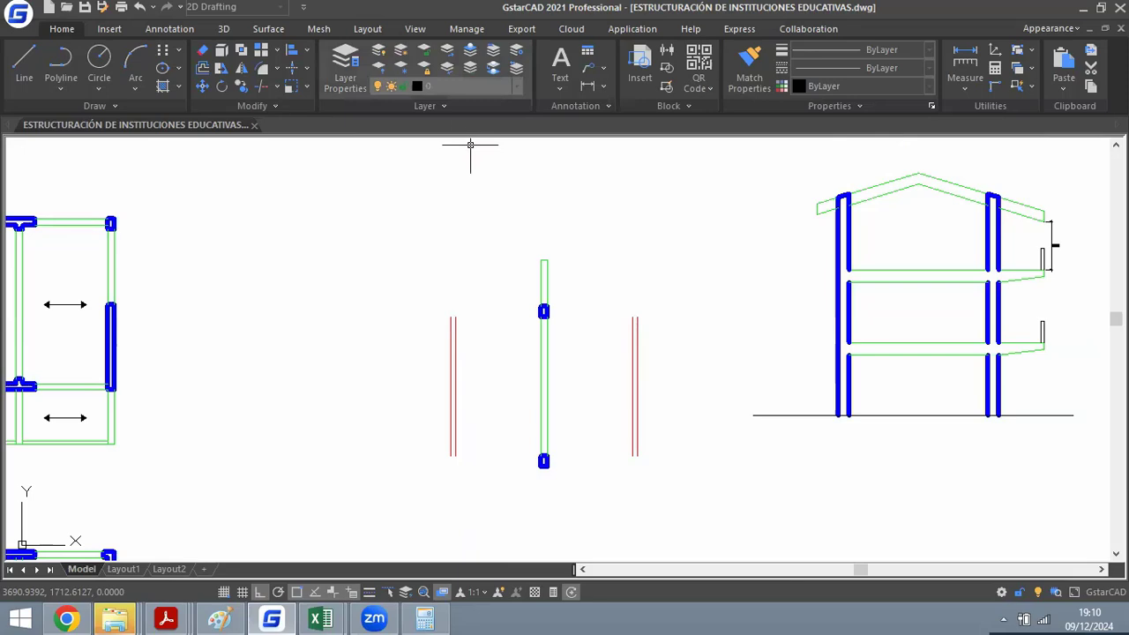
# Draw a horizontal line from the upper blue column's top-left corner leftward past the left pair of red wall lines.
pyautogui.scroll(5, 536, 340)
pyautogui.scroll(-5, 536, 486)
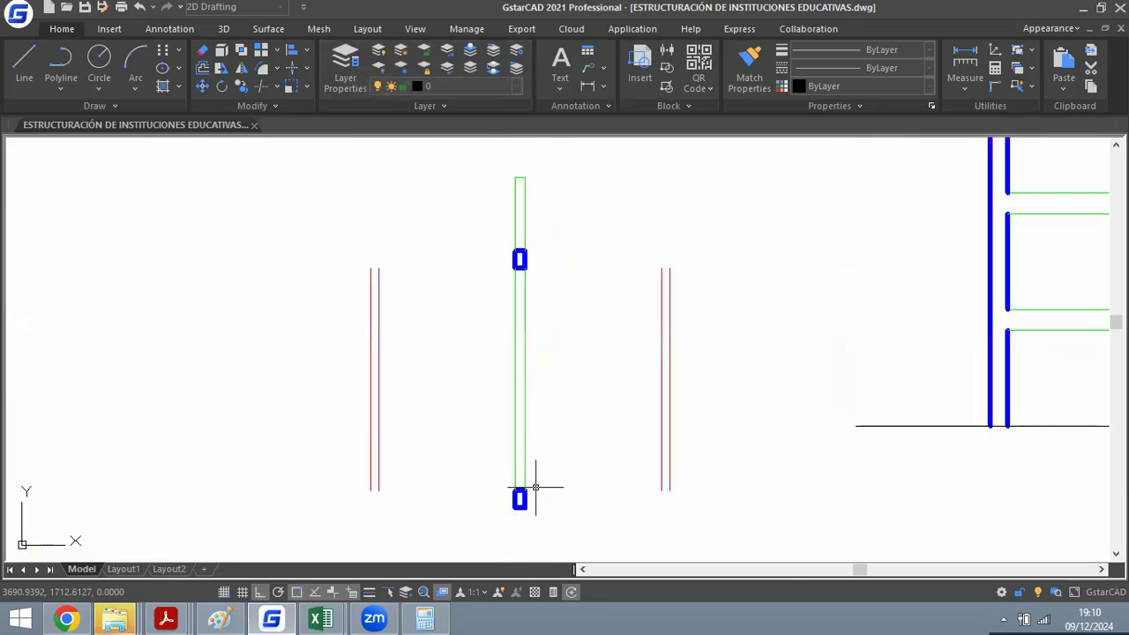
pyautogui.scroll(4, 512, 447)
pyautogui.scroll(-5, 560, 495)
pyautogui.scroll(2, 504, 191)
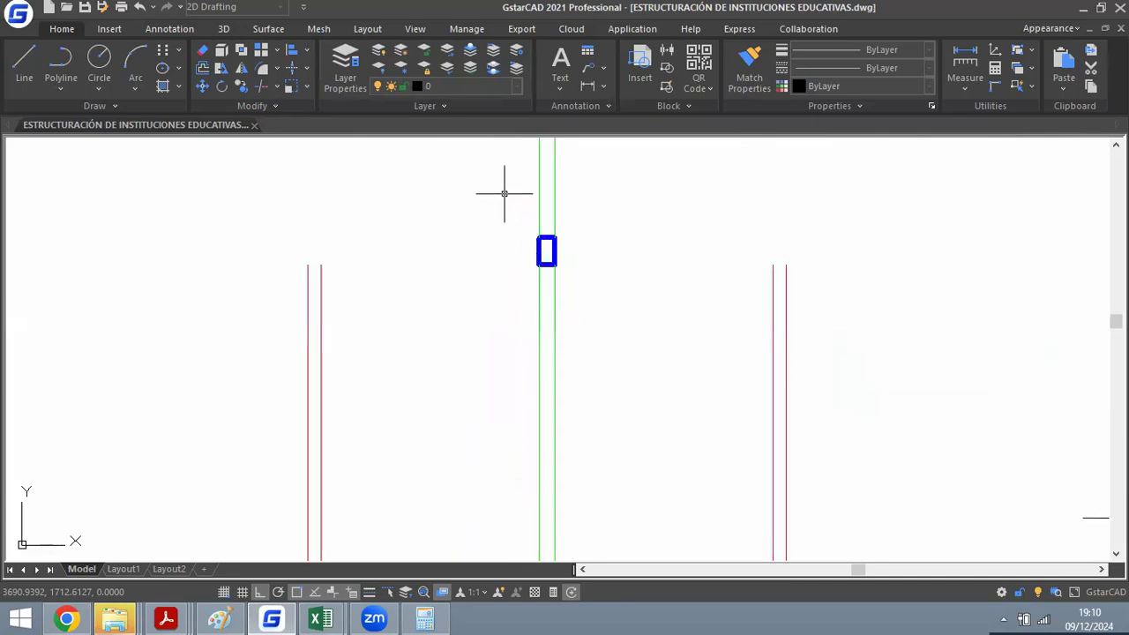
pyautogui.scroll(2, 620, 244)
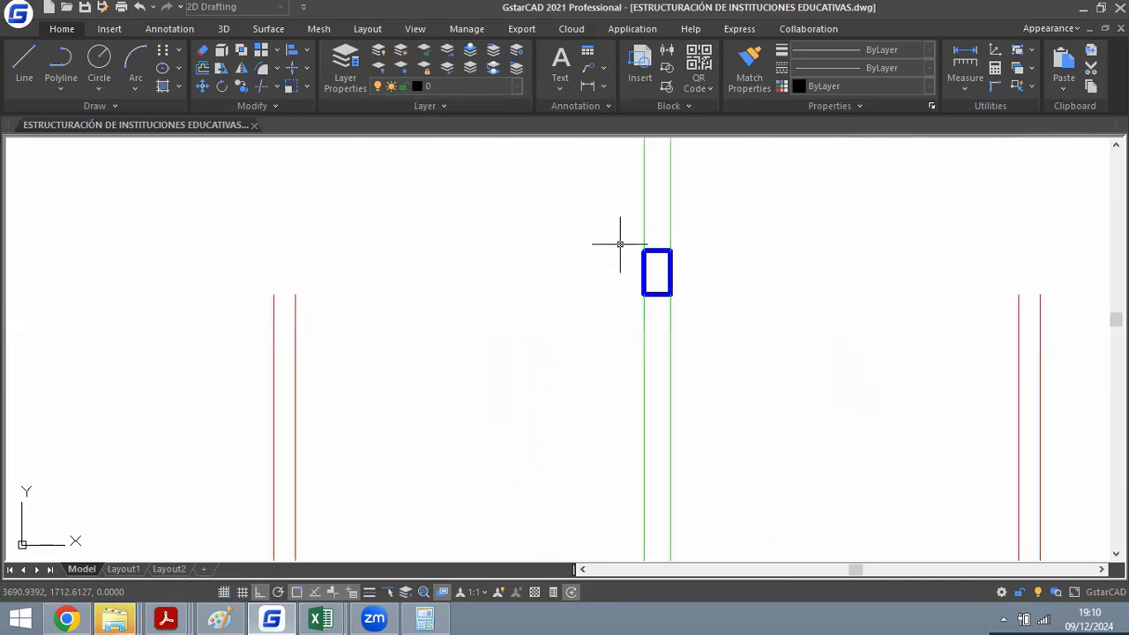
pyautogui.scroll(-3, 613, 236)
pyautogui.scroll(3, 592, 243)
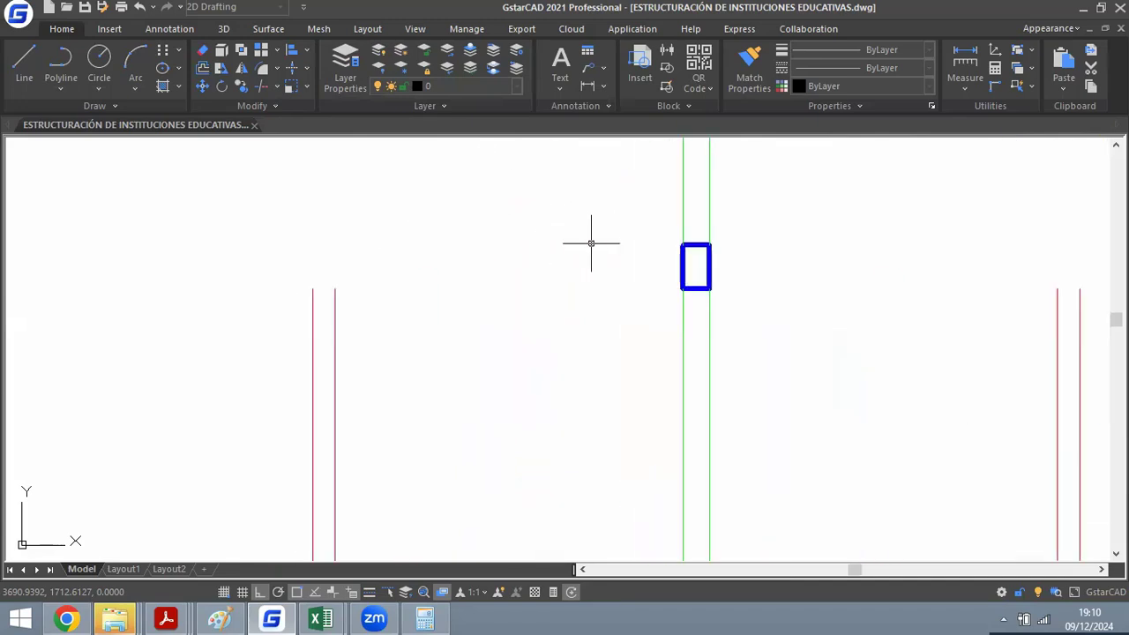
pyautogui.write('l')
pyautogui.press('Return')
pyautogui.click(683, 245)
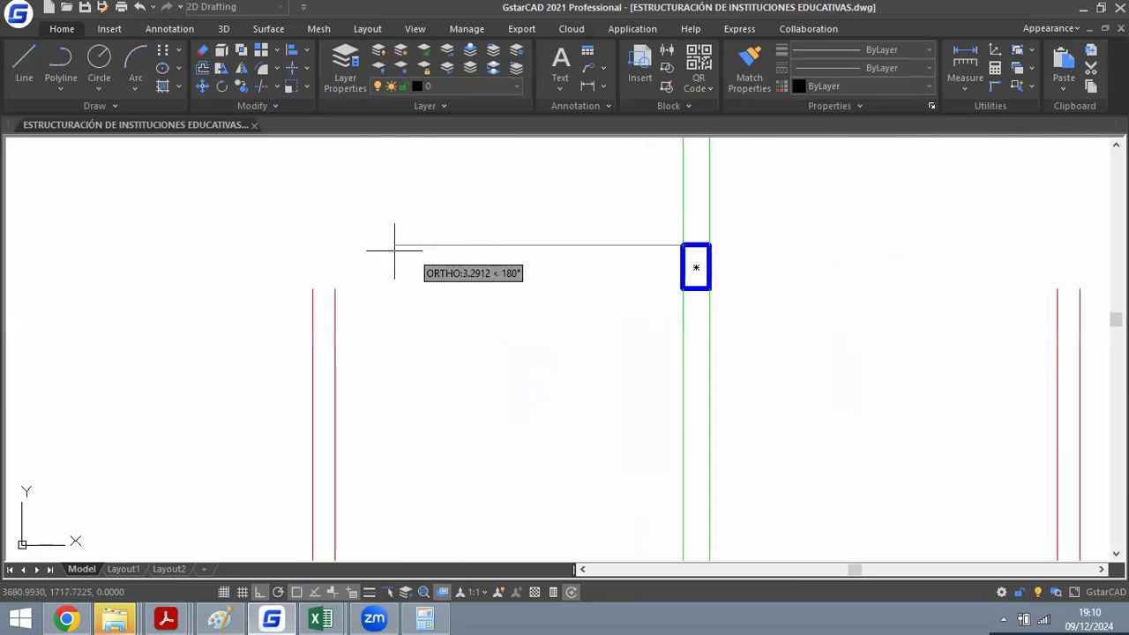
pyautogui.click(221, 277)
pyautogui.press('Return')
# Offset the new horizontal line 0.25 downward.
pyautogui.write('o')
pyautogui.press('Return')
pyautogui.write('0.25')
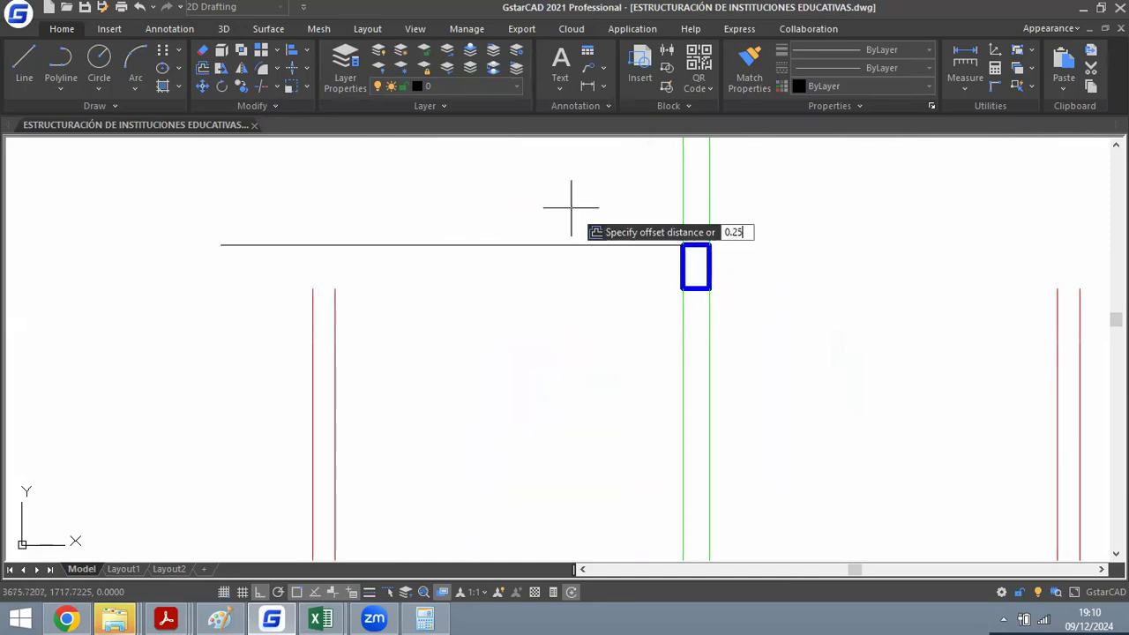
pyautogui.press('Return')
pyautogui.click(560, 244)
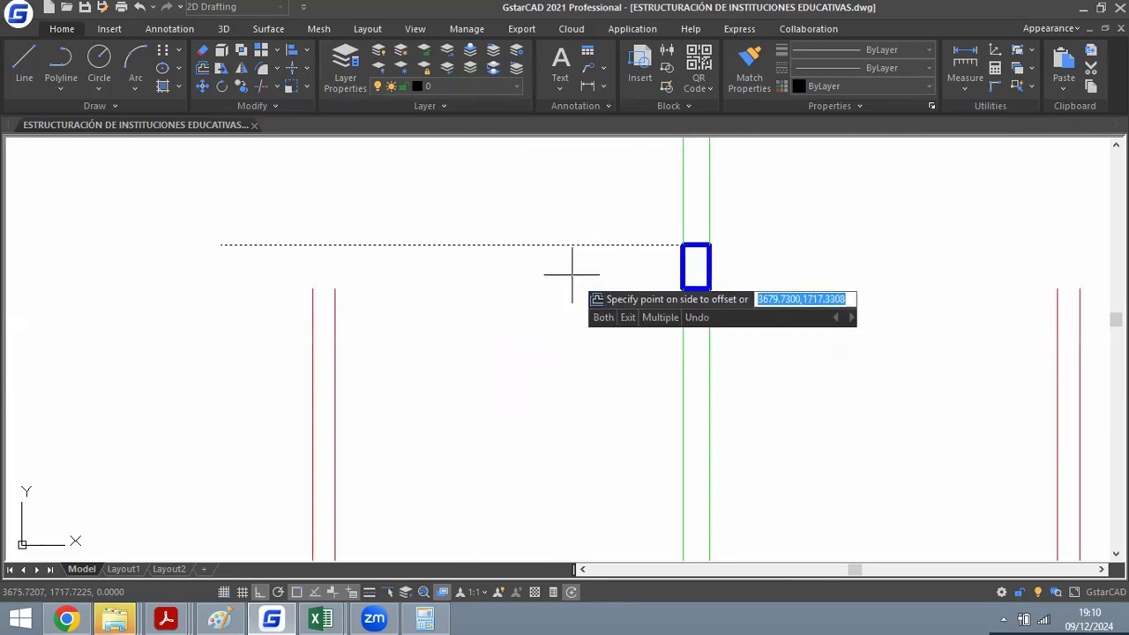
pyautogui.click(578, 291)
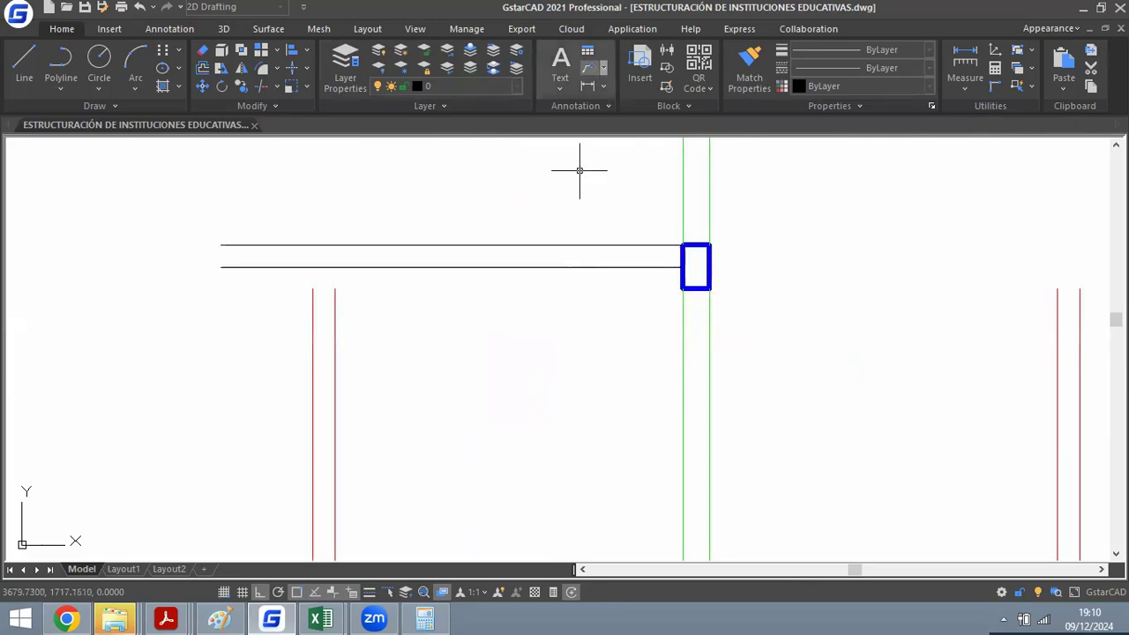
# Measure the overall length from the top of the green beam strip to the base of the lower blue column.
pyautogui.scroll(-4, 454, 244)
pyautogui.scroll(2, 433, 244)
pyautogui.write('da')
pyautogui.press('Return')
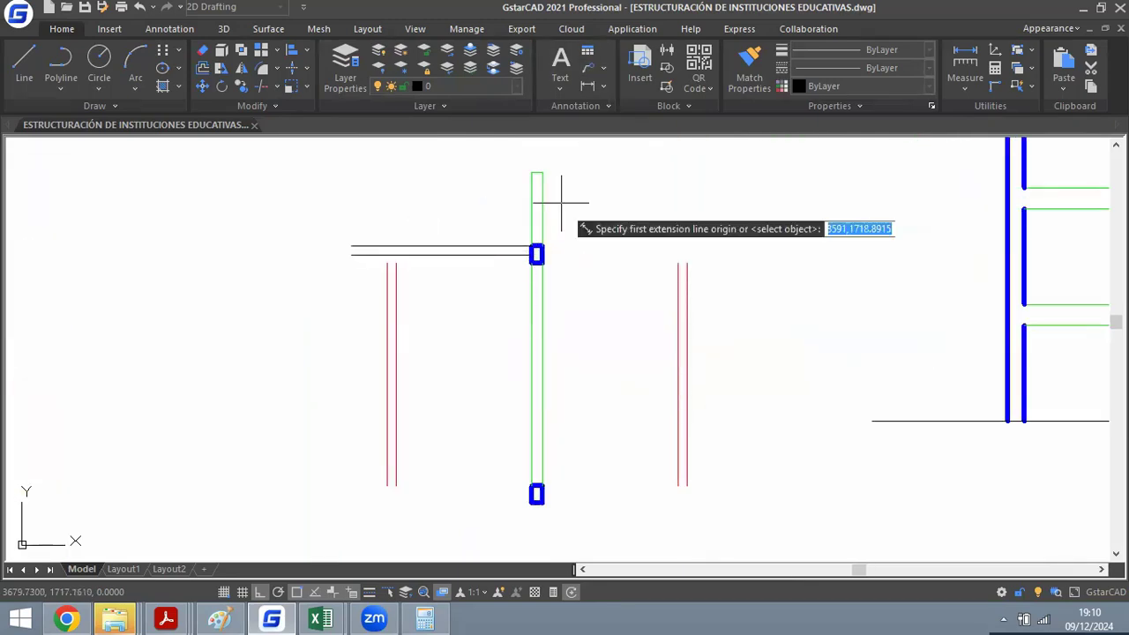
pyautogui.click(538, 172)
pyautogui.click(537, 529)
pyautogui.scroll(3, 604, 312)
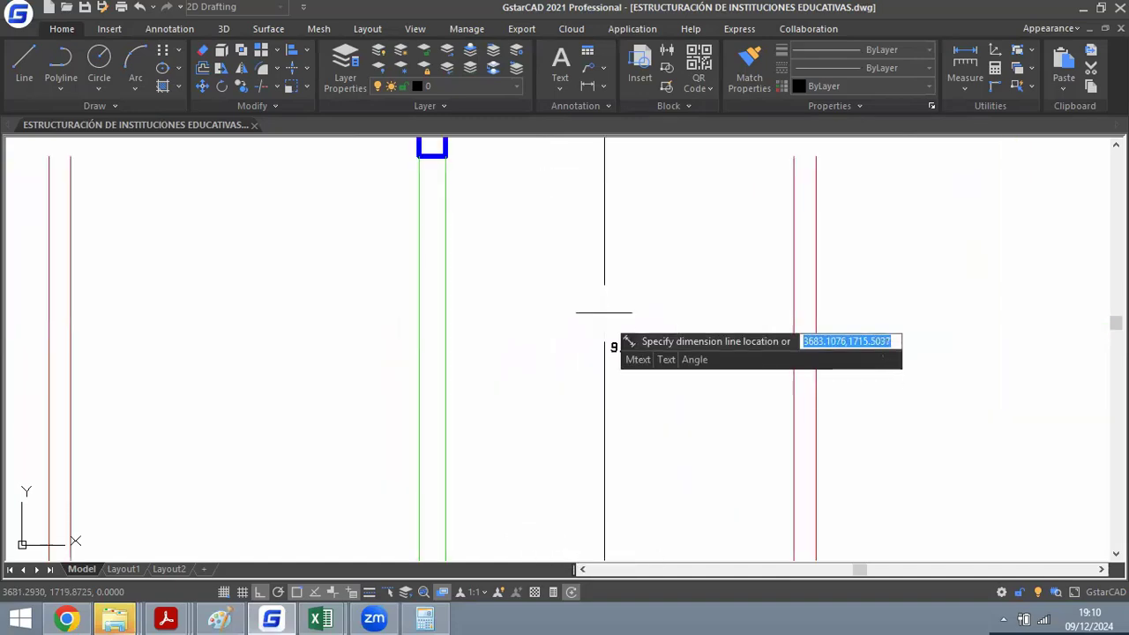
pyautogui.scroll(3, 604, 312)
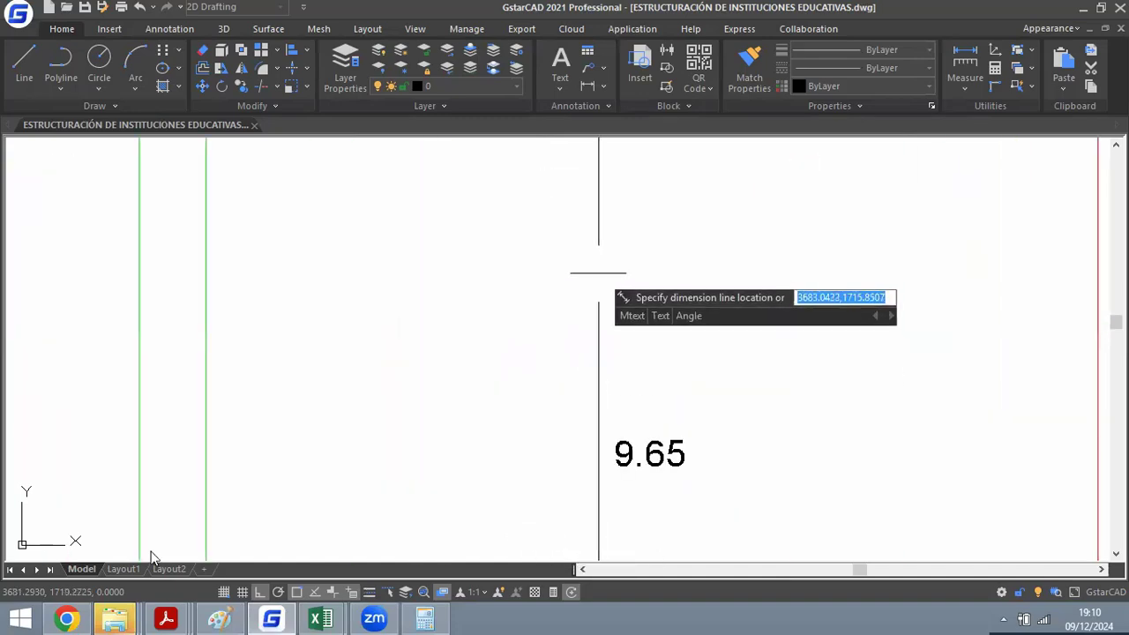
pyautogui.scroll(-5, 151, 558)
# Switch to the project PDF, check the depth dimensions on the classroom floor plan, and return to the GstarCAD drawing.
pyautogui.moveTo(166, 619)
pyautogui.click(282, 534)
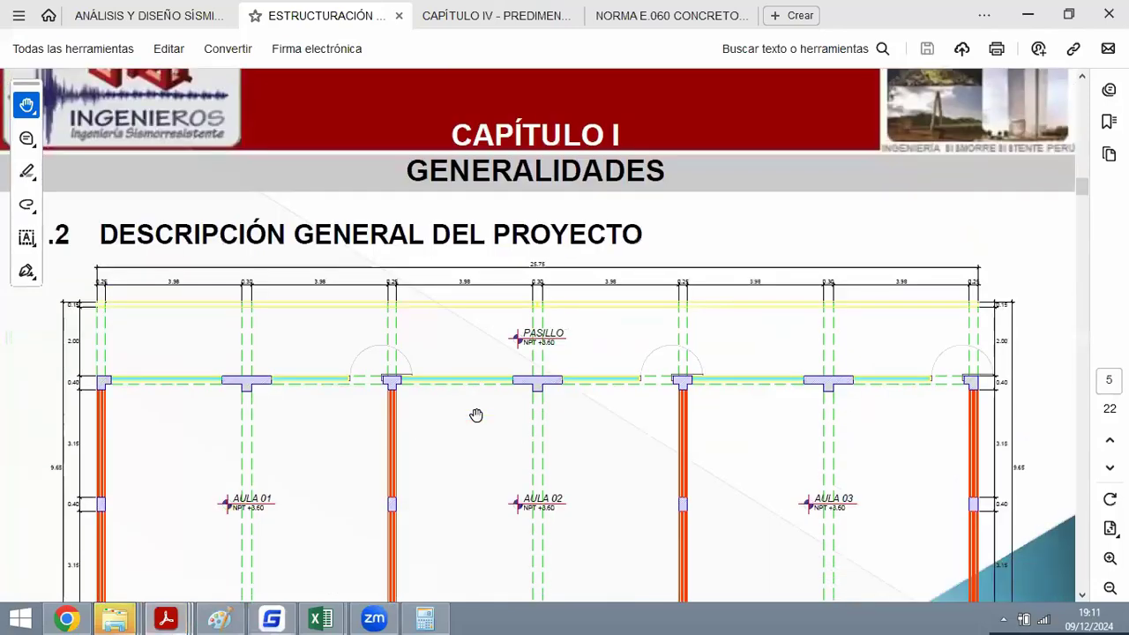
pyautogui.scroll(-1, 477, 412)
pyautogui.hotkey('alt', 'Tab')
# Extend the left pair of red wall lines up to the upper black horizontal line.
pyautogui.scroll(5, 512, 441)
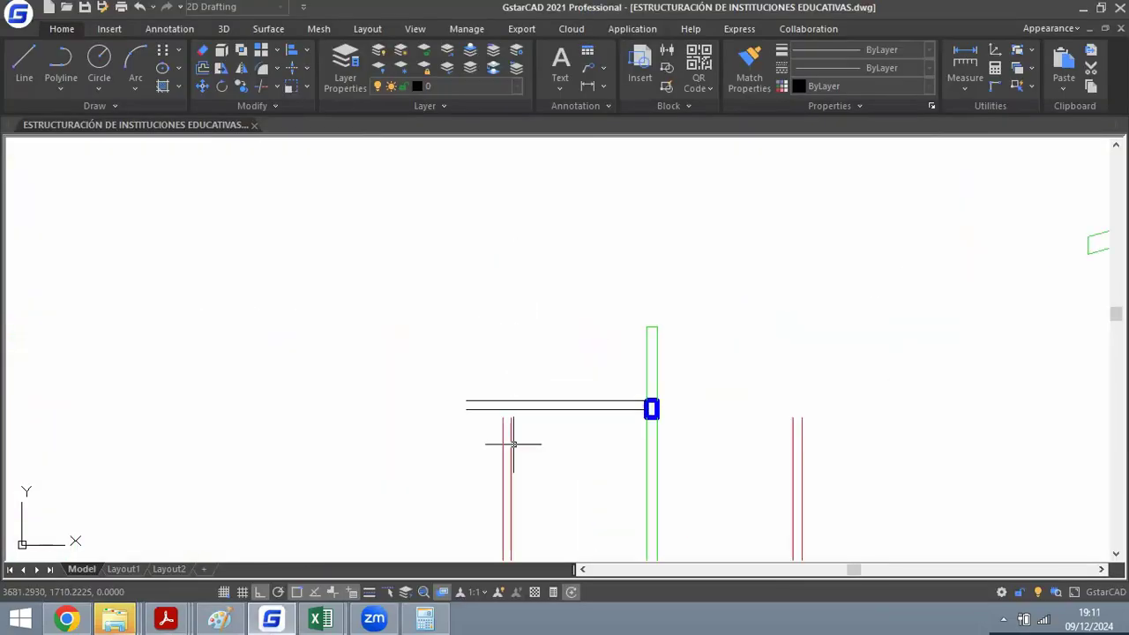
pyautogui.scroll(2, 515, 385)
pyautogui.write('ex')
pyautogui.press('Return')
pyautogui.press('Return')
pyautogui.moveTo(520, 370); pyautogui.dragTo(343, 411)
pyautogui.moveTo(527, 316); pyautogui.dragTo(341, 339)
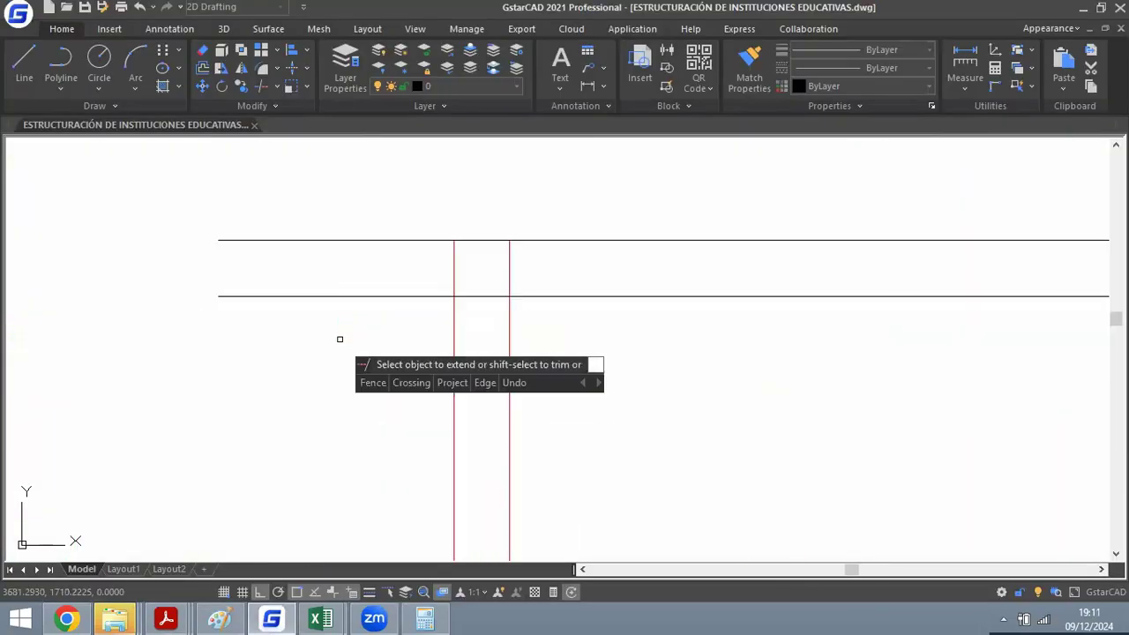
pyautogui.press('Escape')
# Trim the two black horizontal lines where they run past the outer line of the left red wall.
pyautogui.scroll(-4, 385, 282)
pyautogui.write('tr')
pyautogui.press('Return')
pyautogui.press('Return')
pyautogui.moveTo(372, 242); pyautogui.dragTo(365, 315)
pyautogui.press('Escape')
pyautogui.scroll(-5, 428, 342)
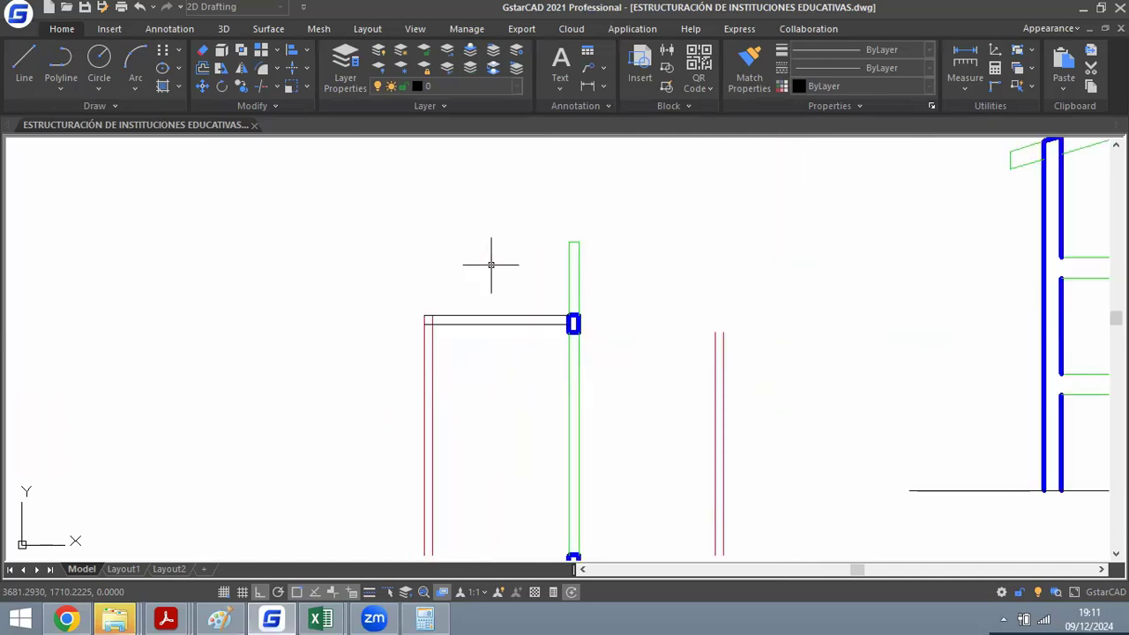
# Draw an open-bottomed outline above the left red wall, 2.15 high and 0.25 wide, closing down onto the upper black horizontal line.
pyautogui.scroll(5, 491, 259)
pyautogui.write('l')
pyautogui.press('Return')
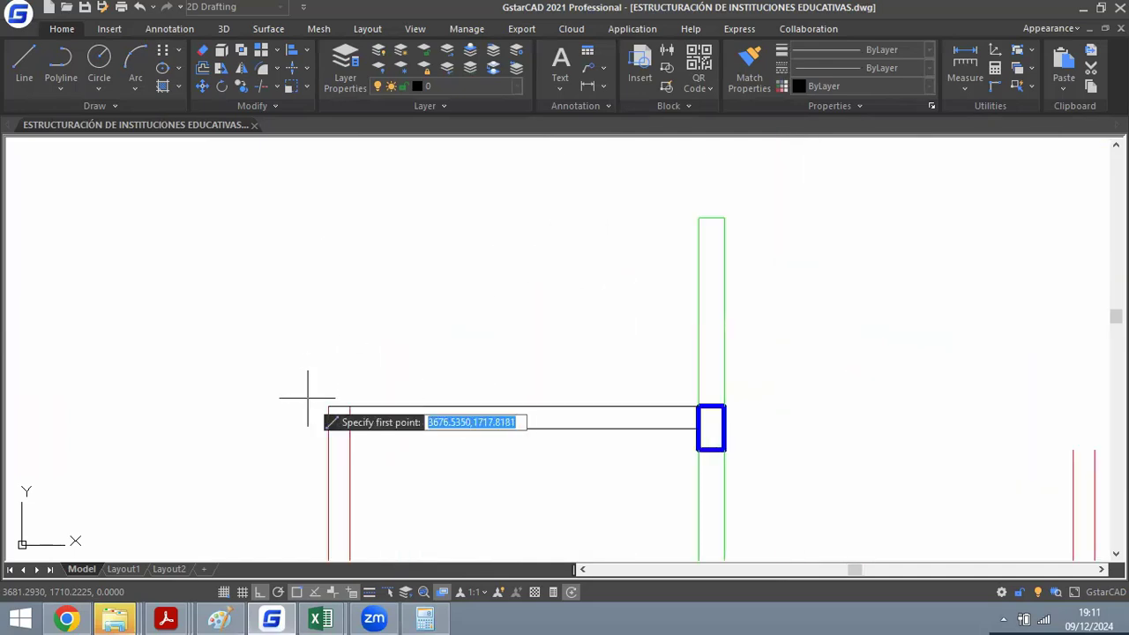
pyautogui.click(328, 405)
pyautogui.write('2.15')
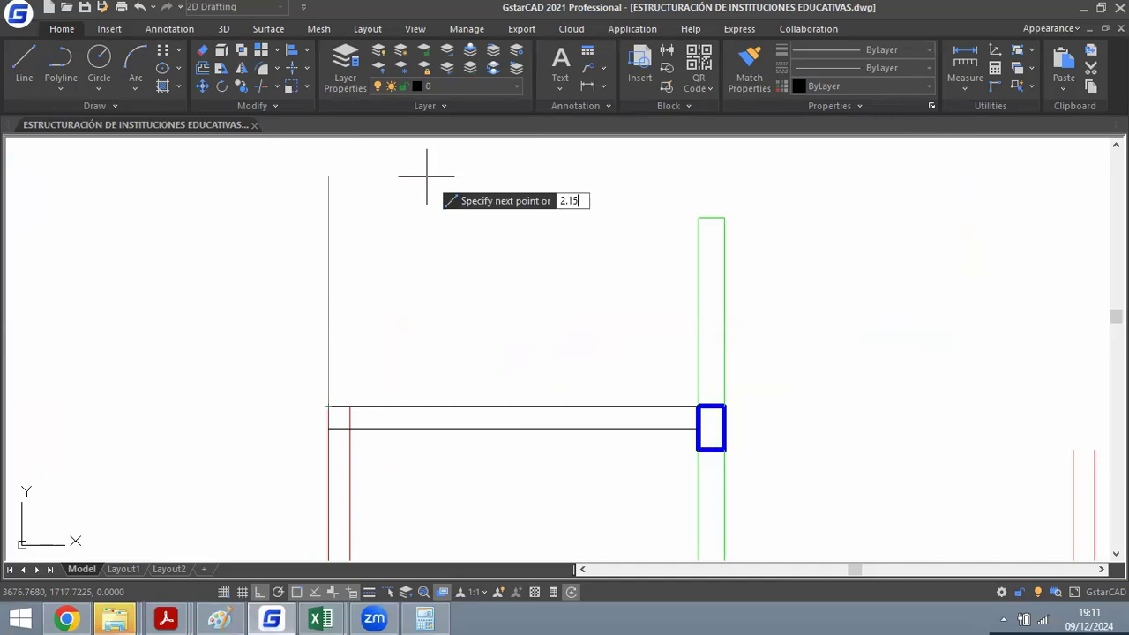
pyautogui.press('Return')
pyautogui.write('0.25')
pyautogui.press('Return')
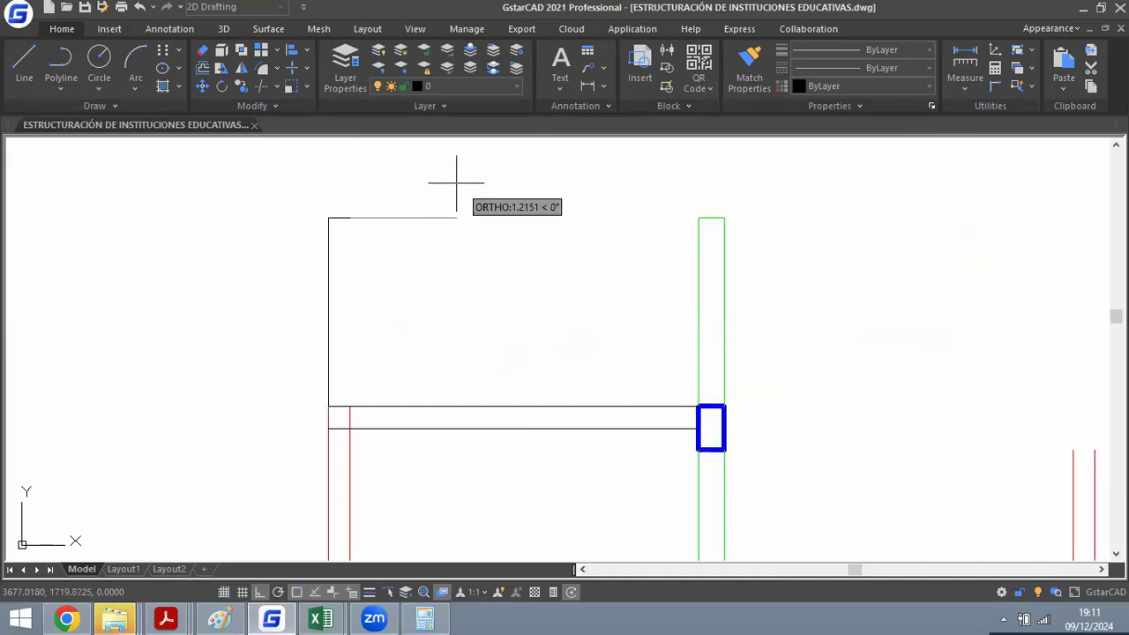
pyautogui.click(350, 407)
pyautogui.press('Return')
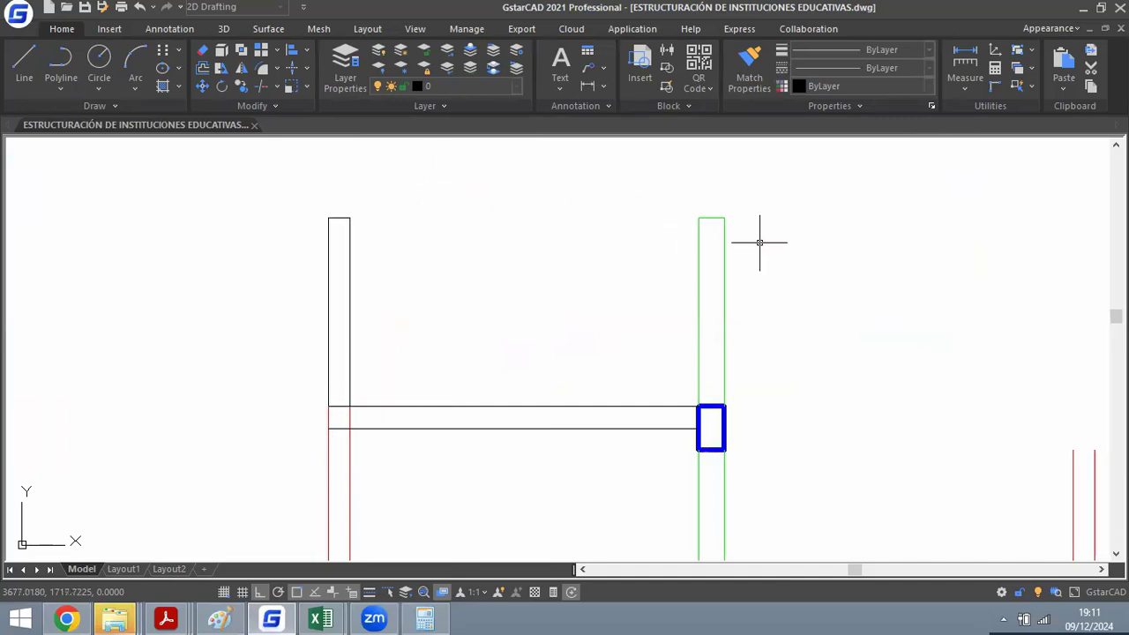
# Match the new outline's properties to those of the green beam above the upper blue column.
pyautogui.write('MA')
pyautogui.press('Return')
pyautogui.click(696, 260)
pyautogui.click(466, 184)
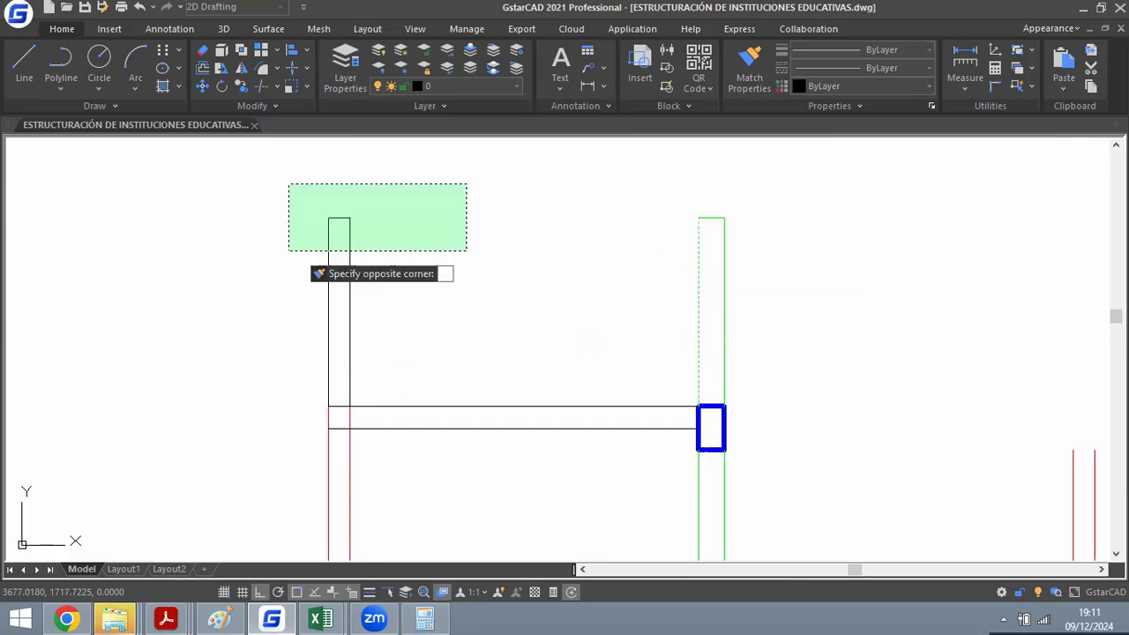
pyautogui.click(291, 251)
pyautogui.press('Return')
# Draw a horizontal line joining the inner top corners of the two green strips and offset it 0.15 downward.
pyautogui.write('L')
pyautogui.press('Return')
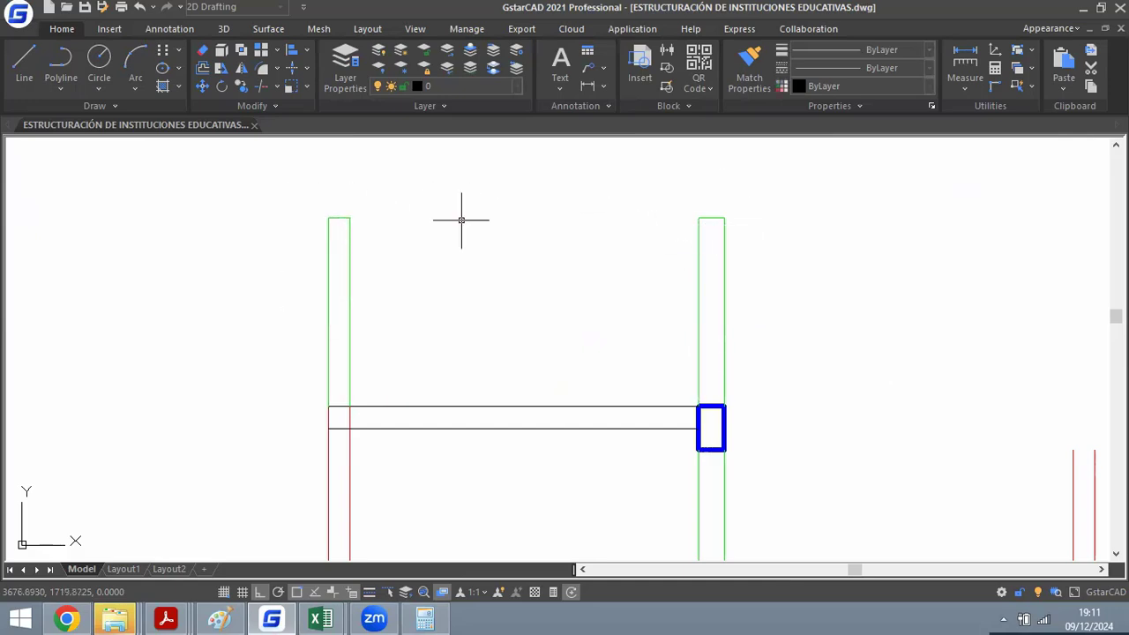
pyautogui.click(347, 217)
pyautogui.click(699, 218)
pyautogui.press('Return')
pyautogui.write('O')
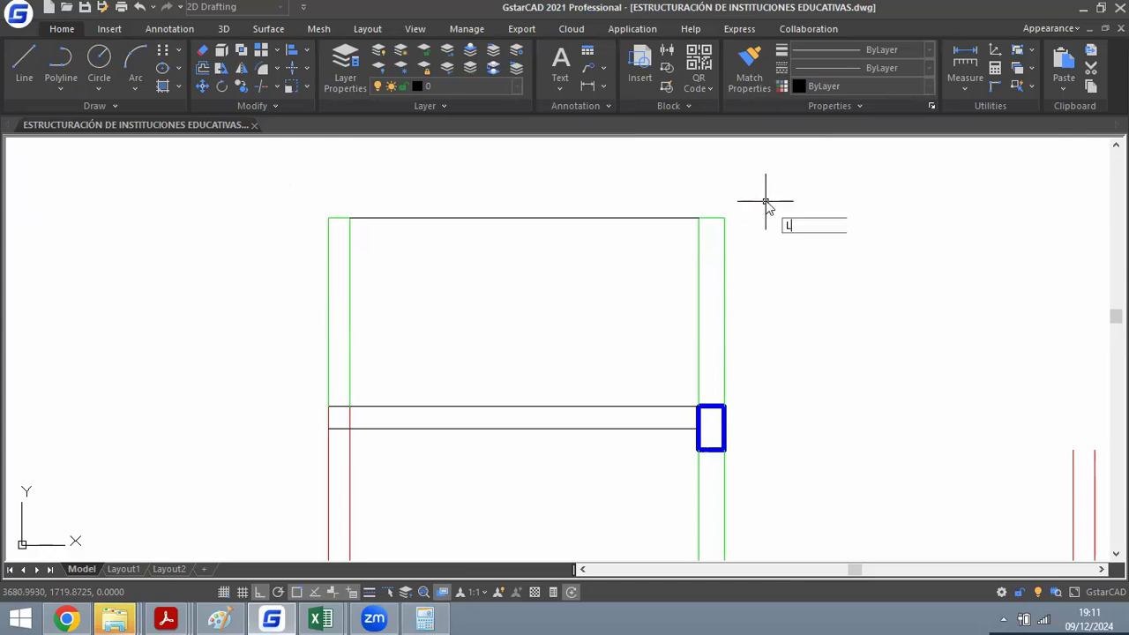
pyautogui.press('Return')
pyautogui.write('0.15')
pyautogui.press('Return')
pyautogui.click(675, 226)
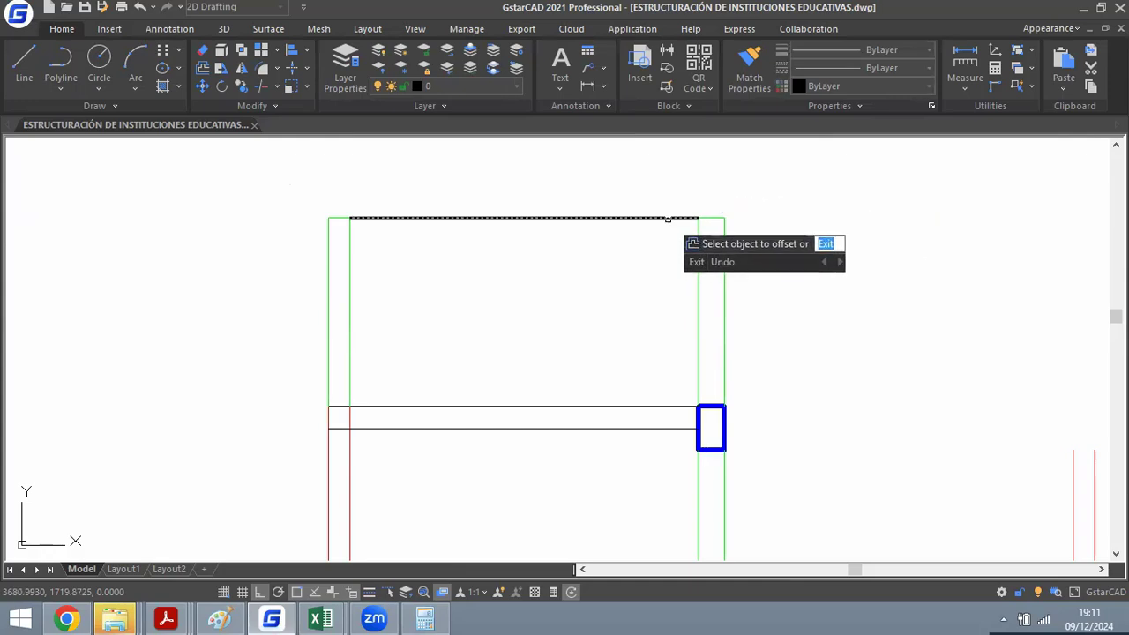
pyautogui.click(682, 262)
pyautogui.press('Return')
# Match the two new horizontal lines at the top of the frame to the green beam's properties.
pyautogui.write('MA')
pyautogui.press('Return')
pyautogui.click(696, 272)
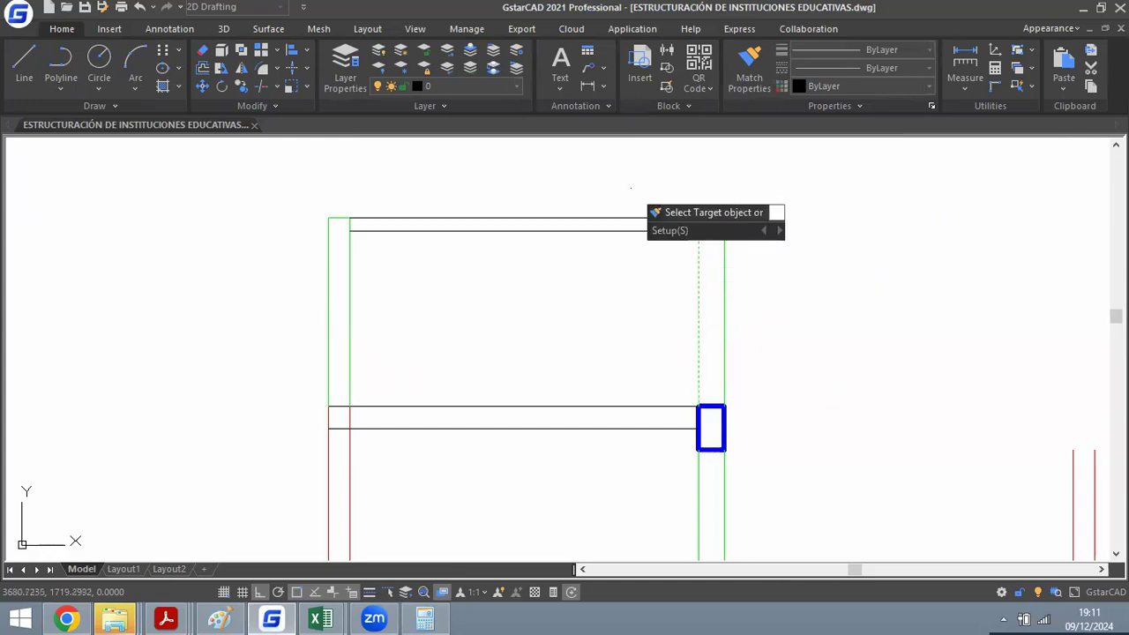
pyautogui.scroll(-5, 517, 145)
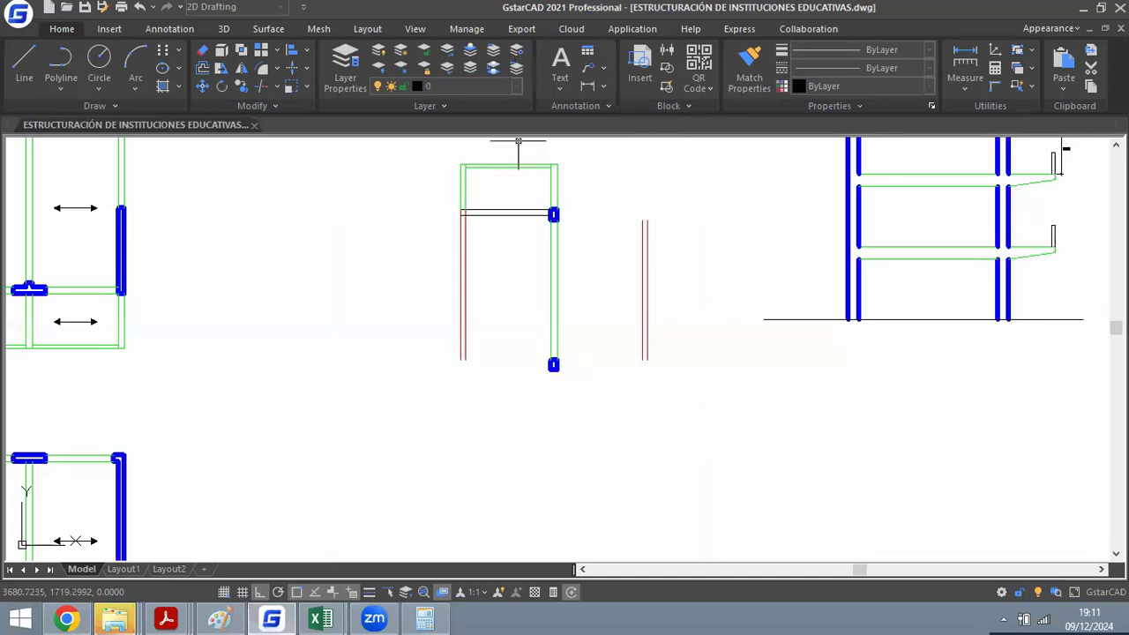
# Measure the clear span between the inner line of the left wall and the upper blue column.
pyautogui.scroll(7, 588, 273)
pyautogui.write('DA')
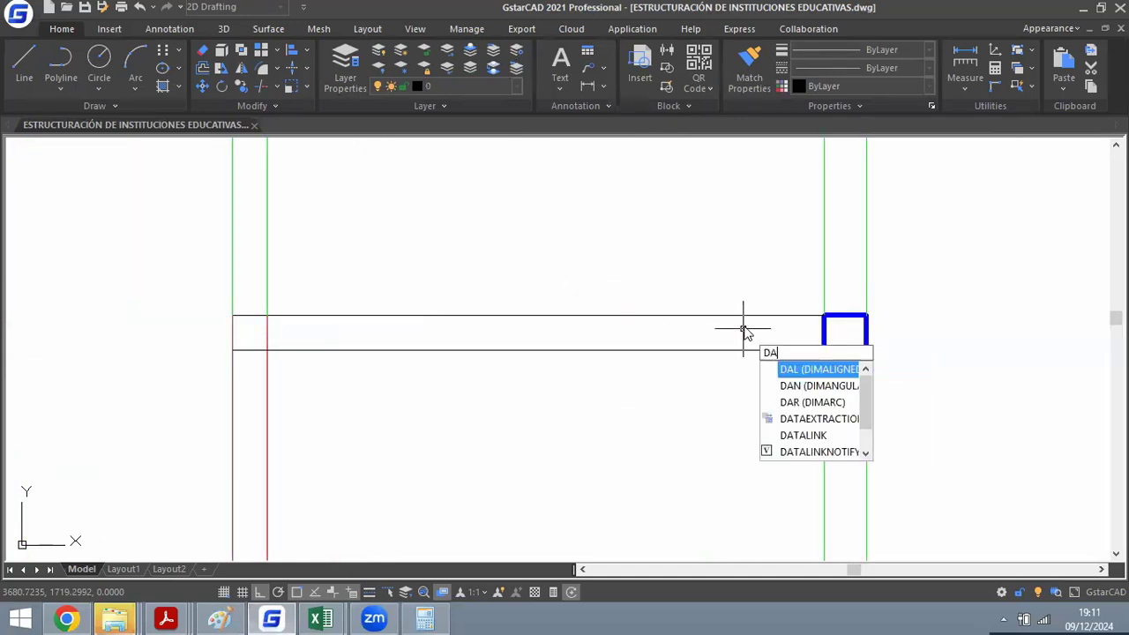
pyautogui.press('Return')
pyautogui.click(843, 350)
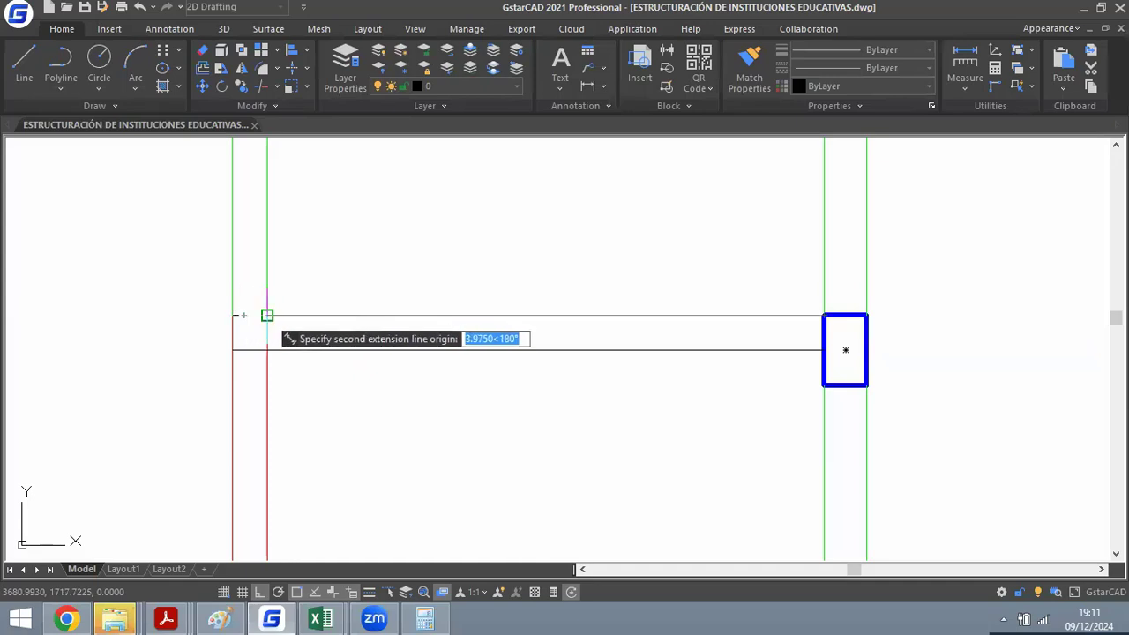
pyautogui.click(267, 315)
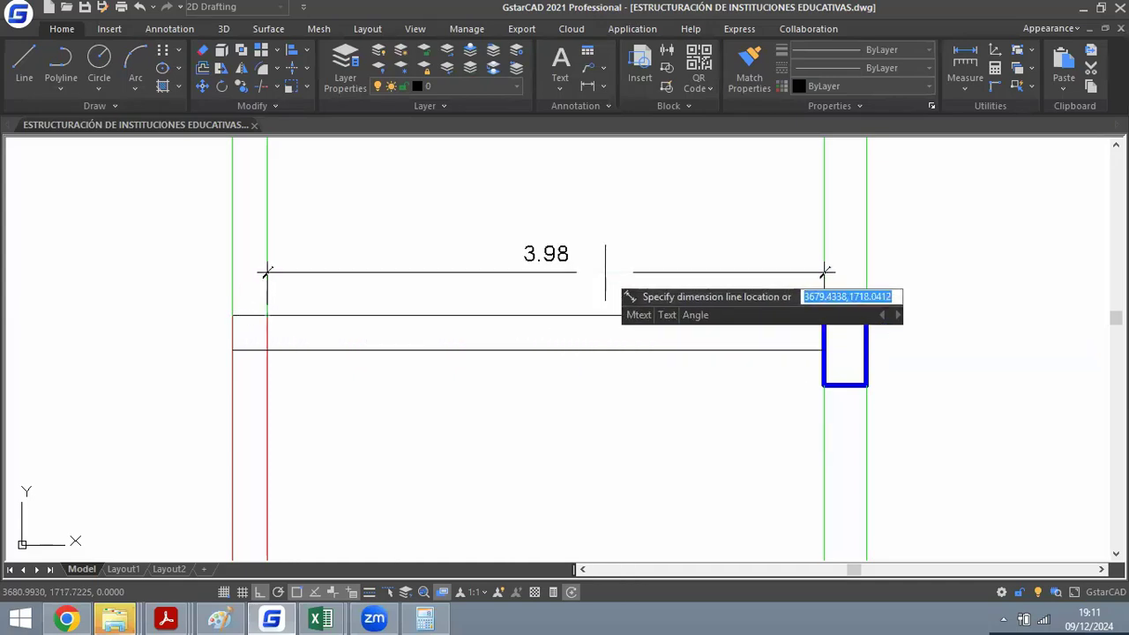
pyautogui.press('Escape')
# Examine the black beam's span and its junctions with the left red wall and the upper blue column.
pyautogui.scroll(-4, 605, 273)
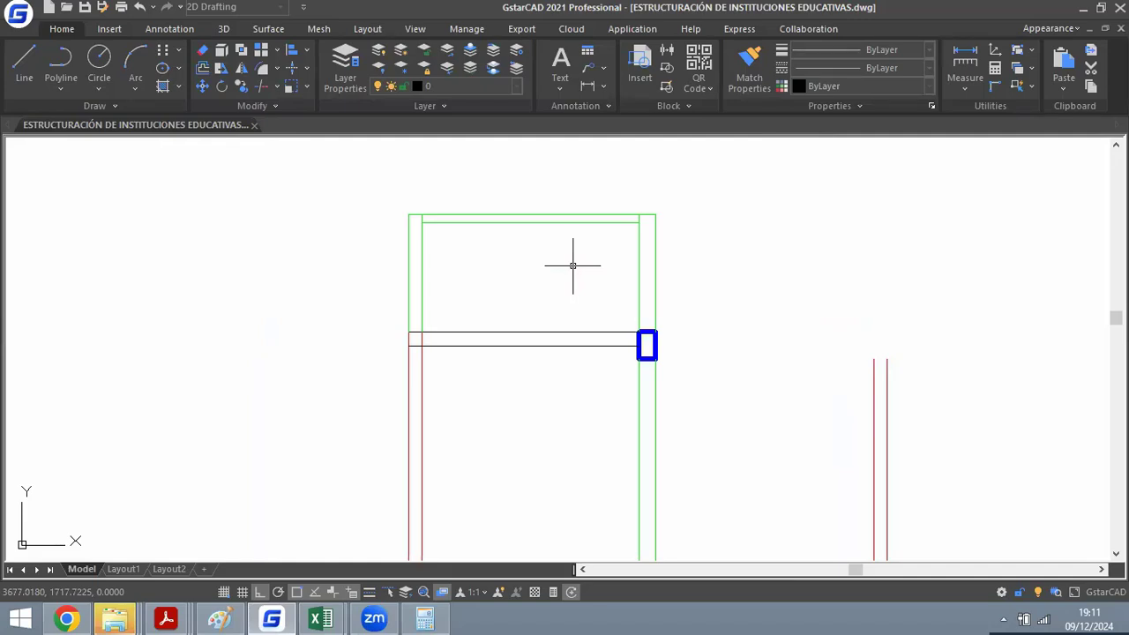
pyautogui.scroll(4, 560, 269)
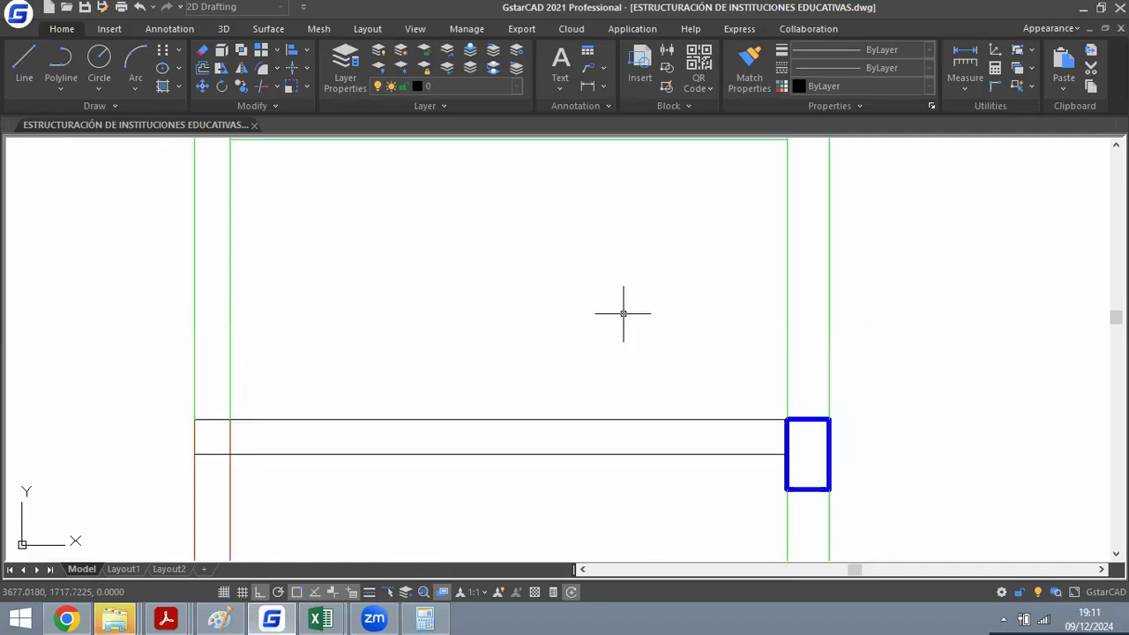
pyautogui.scroll(-8, 543, 304)
pyautogui.scroll(5, 544, 319)
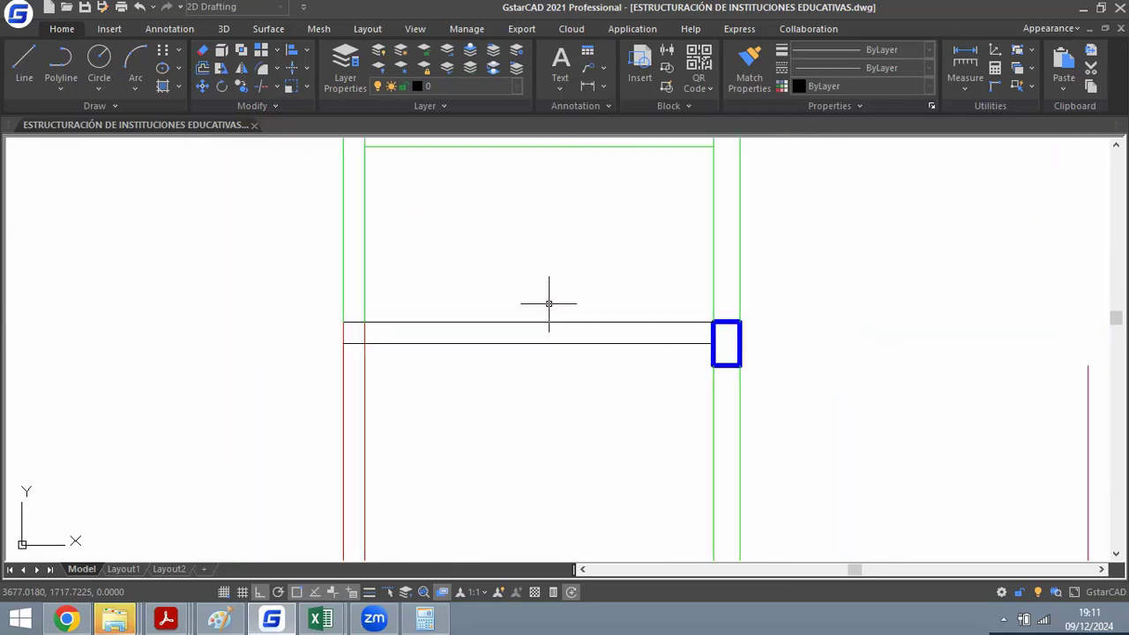
pyautogui.scroll(-5, 549, 303)
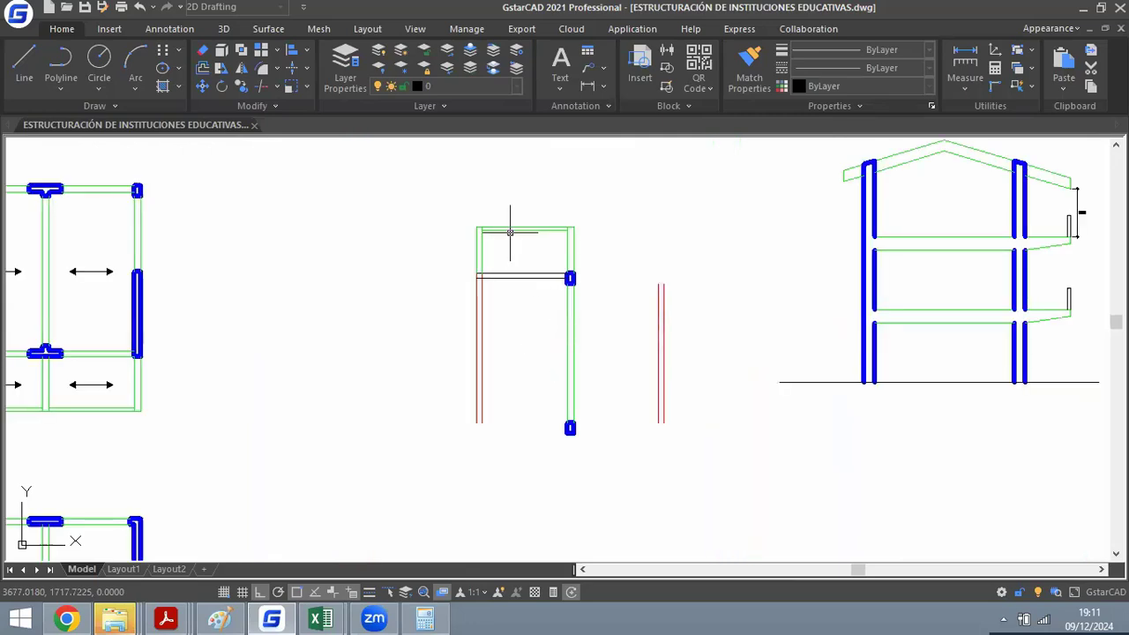
pyautogui.scroll(7, 514, 327)
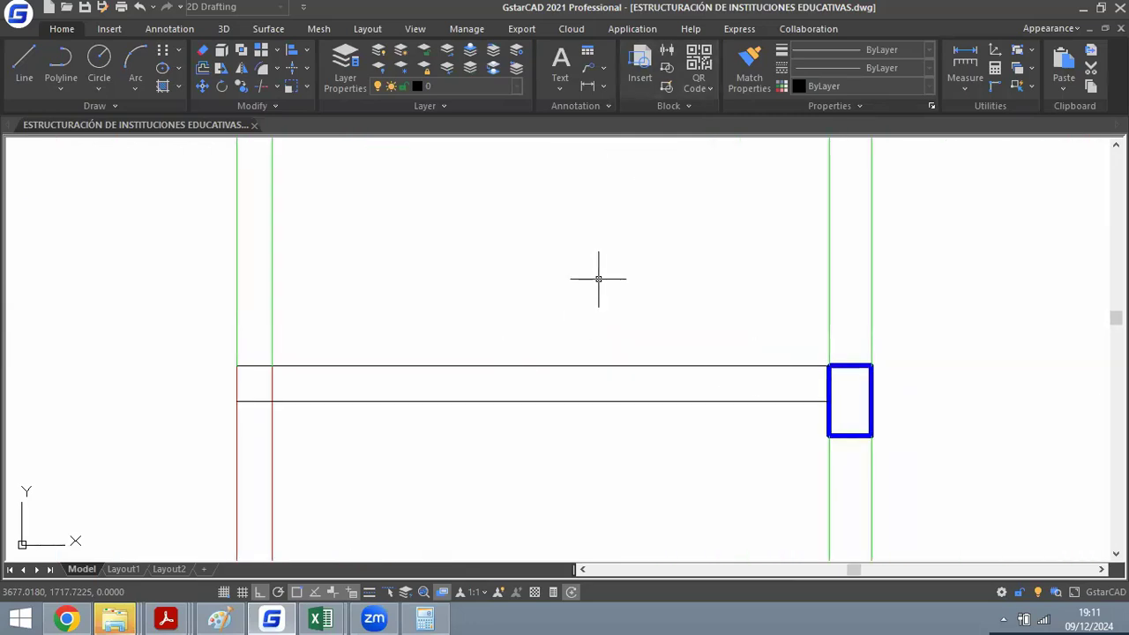
pyautogui.scroll(-3, 486, 277)
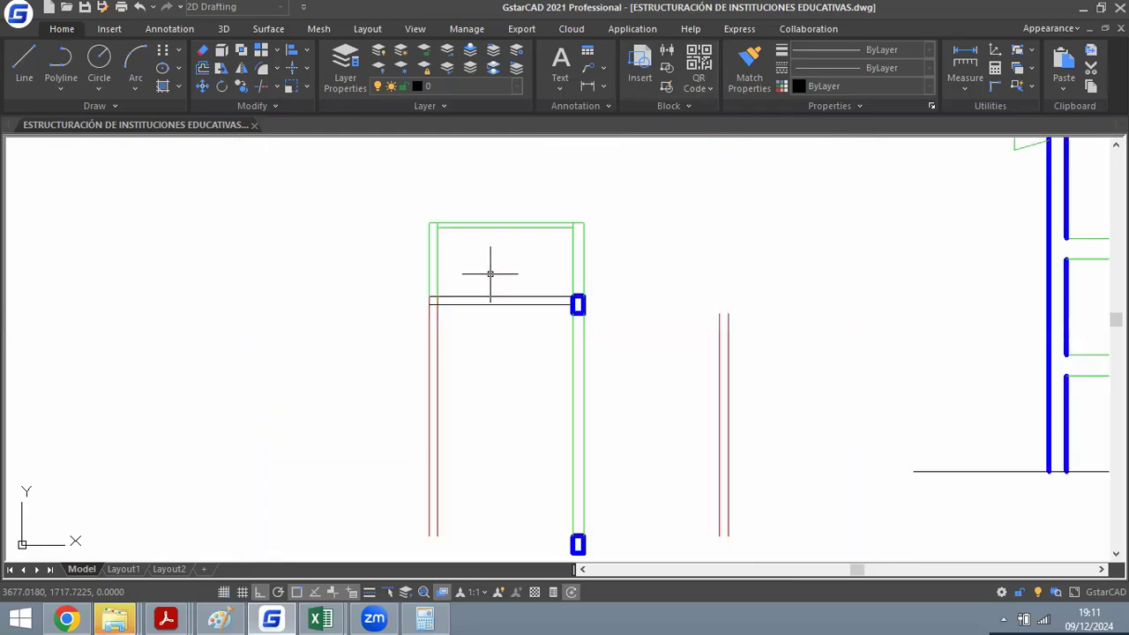
pyautogui.scroll(4, 486, 283)
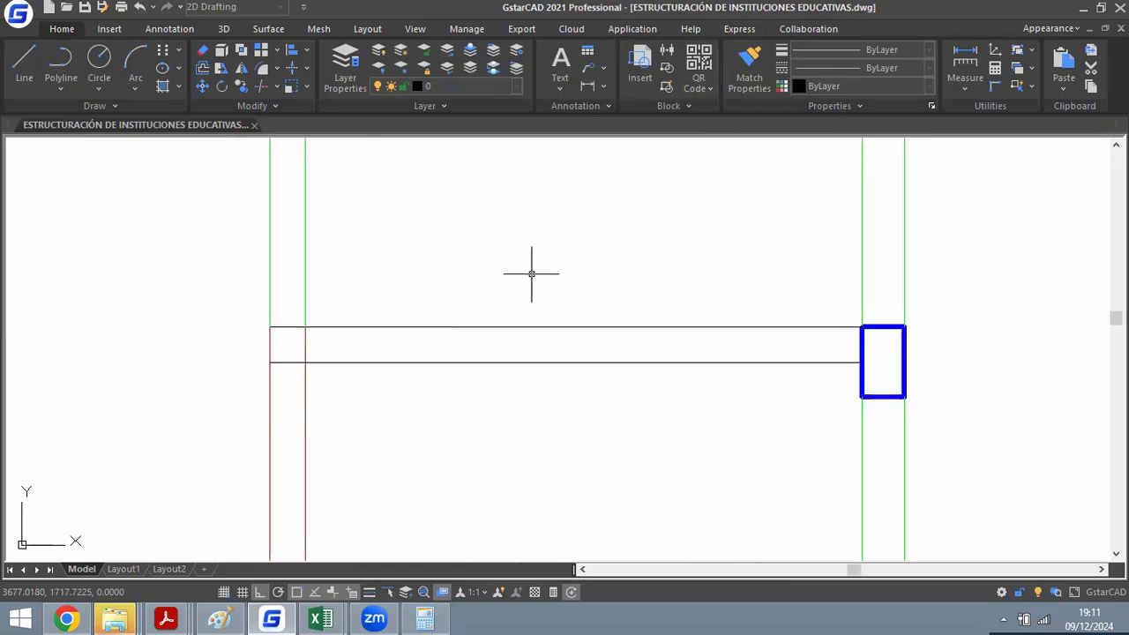
pyautogui.scroll(-3, 531, 273)
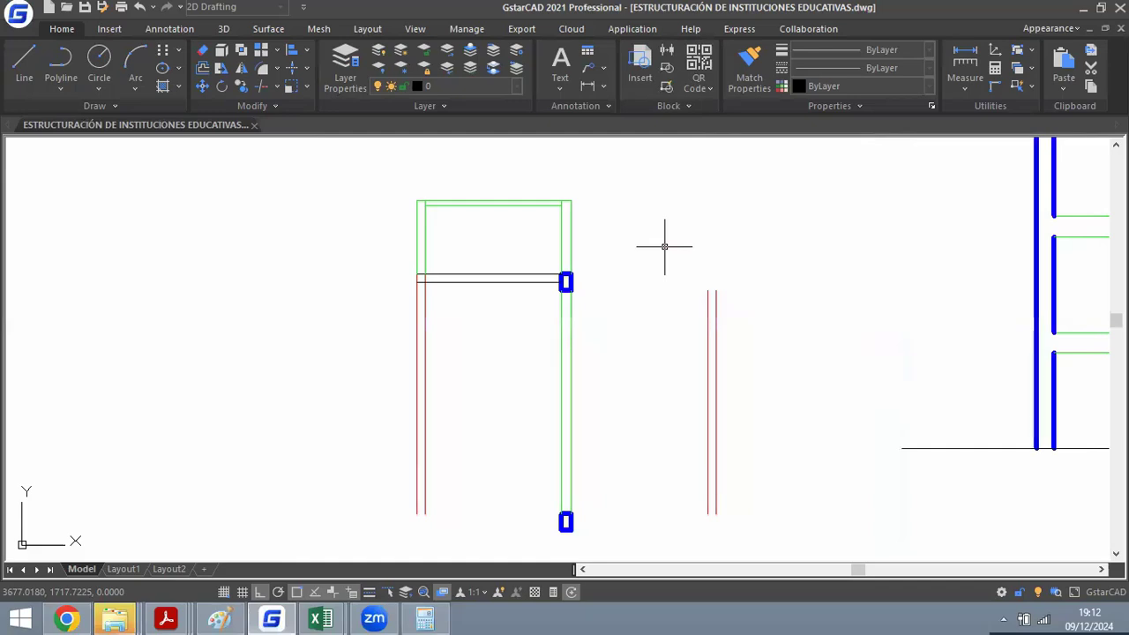
pyautogui.scroll(3, 426, 268)
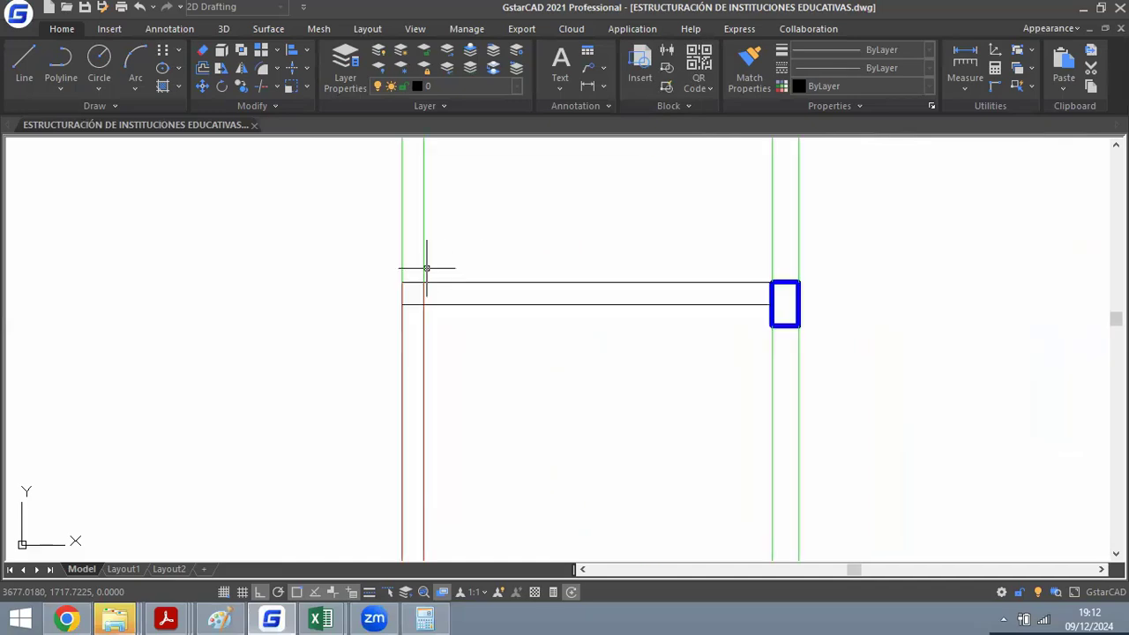
# Draw a 0.40 by 0.25 rectangle below the black beam, using a pair of perpendicular guide lines for its size.
pyautogui.scroll(2, 427, 268)
pyautogui.scroll(-2, 618, 326)
pyautogui.scroll(2, 656, 340)
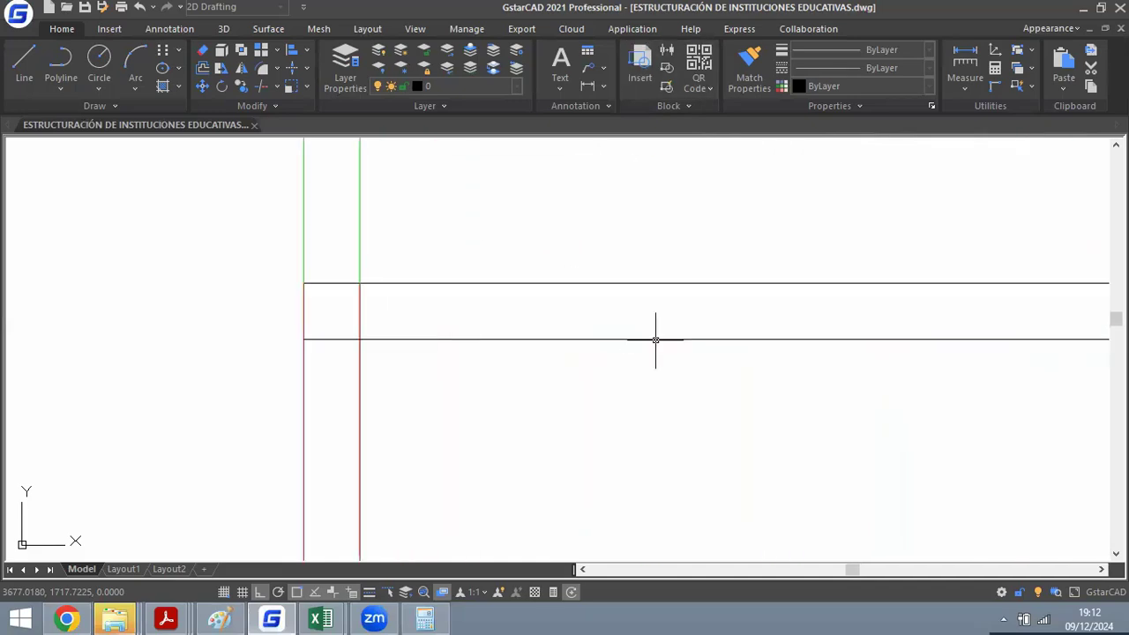
pyautogui.write('l')
pyautogui.press('Return')
pyautogui.click(696, 390)
pyautogui.write('0')
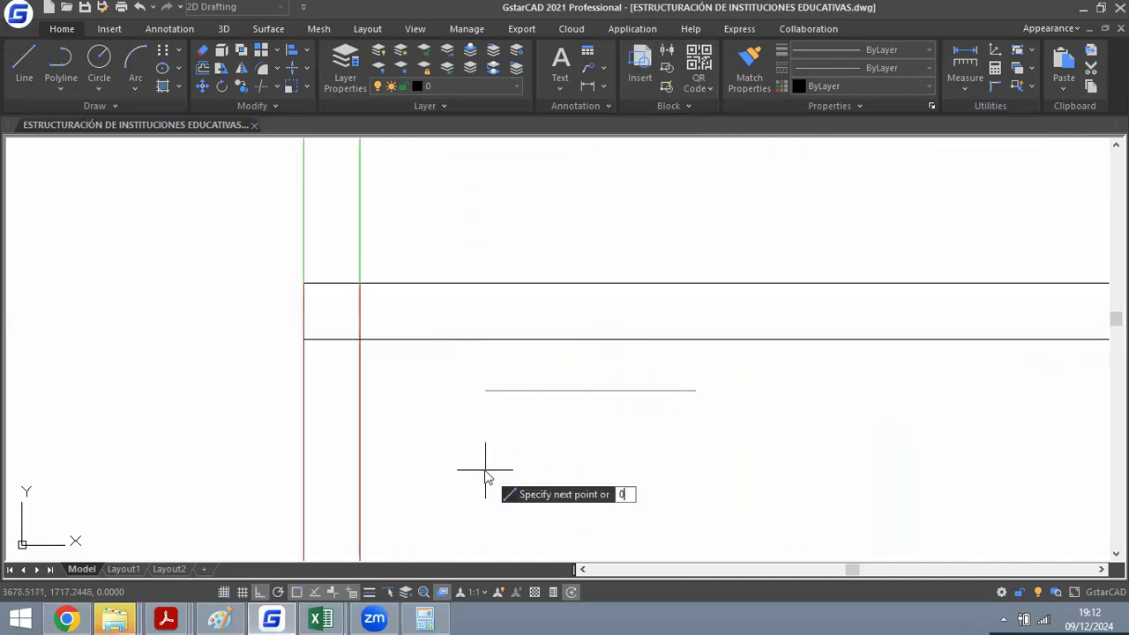
pyautogui.write('.4')
pyautogui.press('Return')
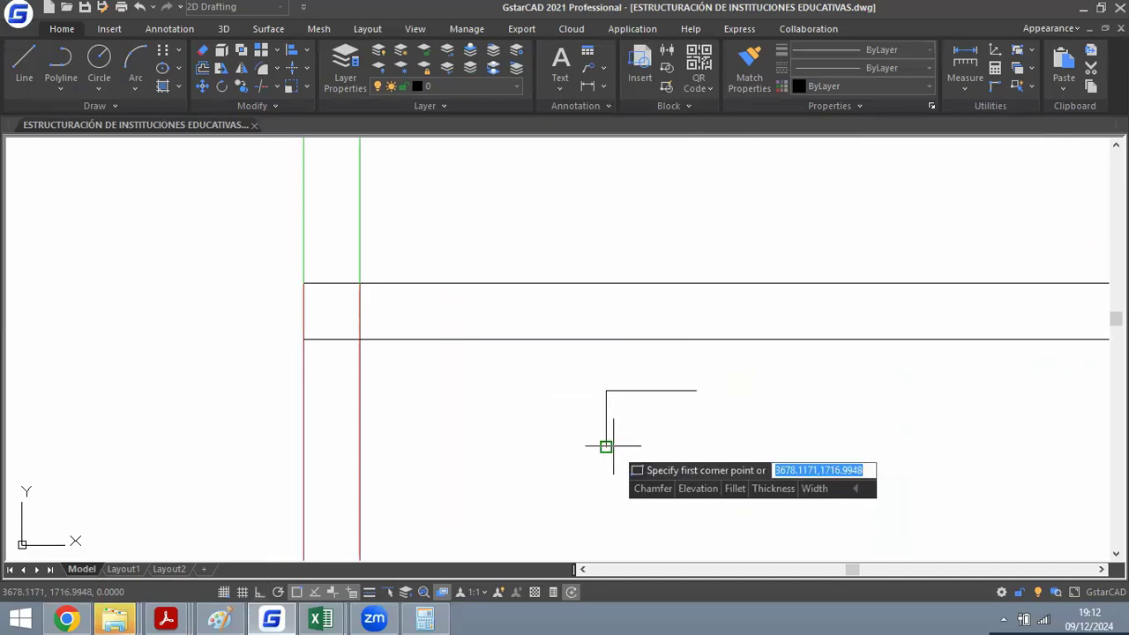
pyautogui.click(606, 446)
pyautogui.click(696, 390)
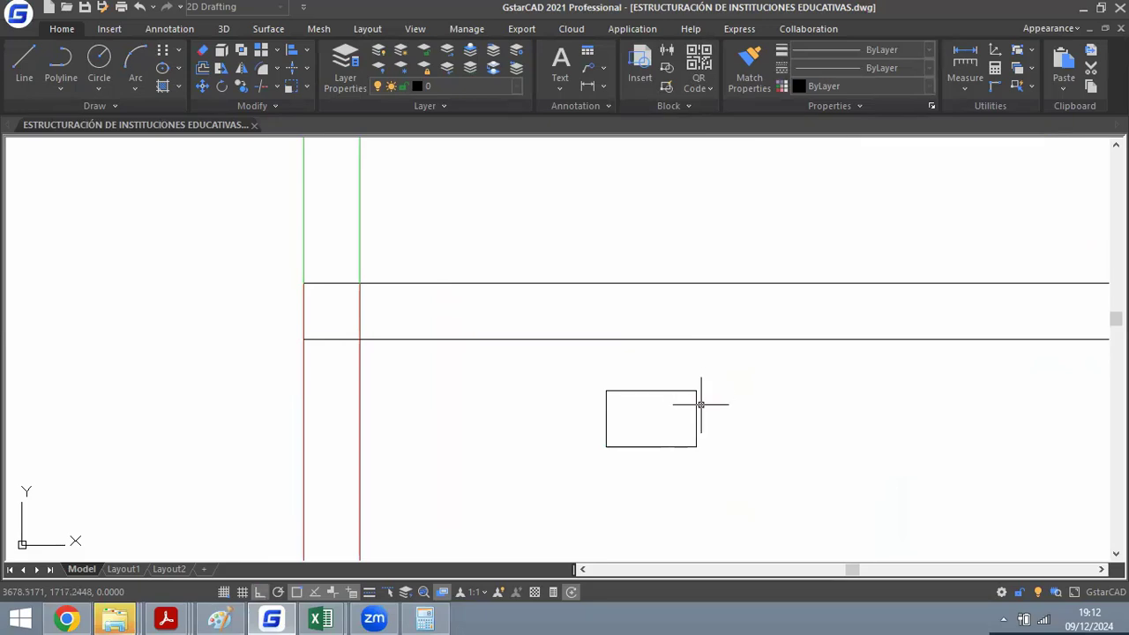
# Move the rectangle by its upper-left corner to where the left wall's outer line meets the upper black line.
pyautogui.write('m')
pyautogui.press('Return')
pyautogui.click(696, 421)
pyautogui.press('Return')
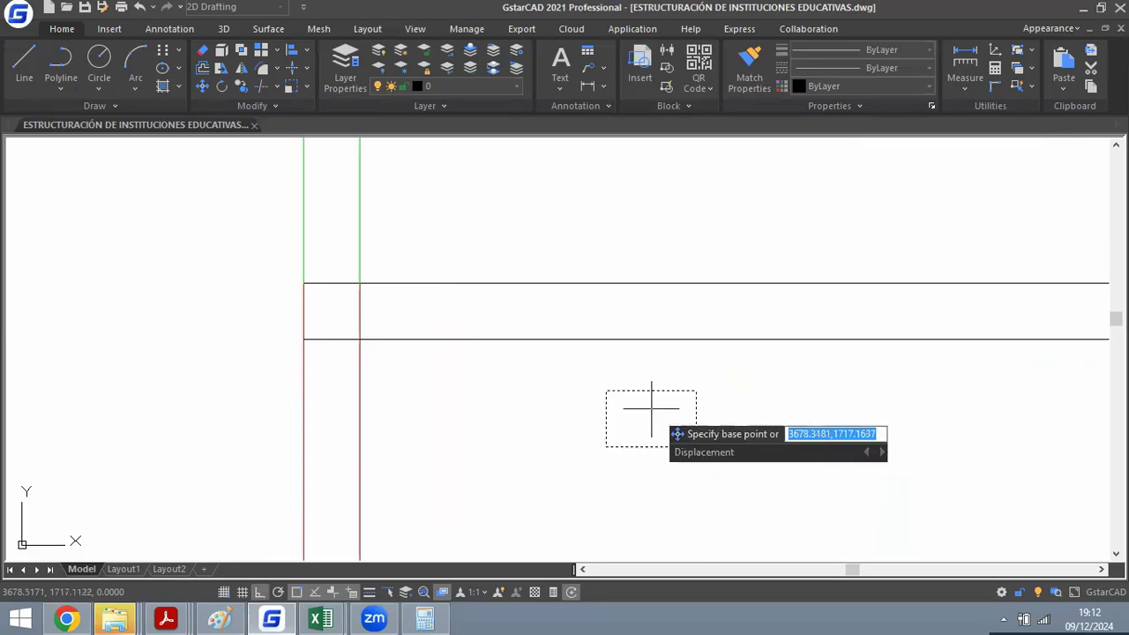
pyautogui.click(606, 390)
pyautogui.click(303, 283)
# Erase the leftover guide lines below the black beam.
pyautogui.click(736, 403)
pyautogui.click(540, 438)
pyautogui.scroll(-4, 494, 289)
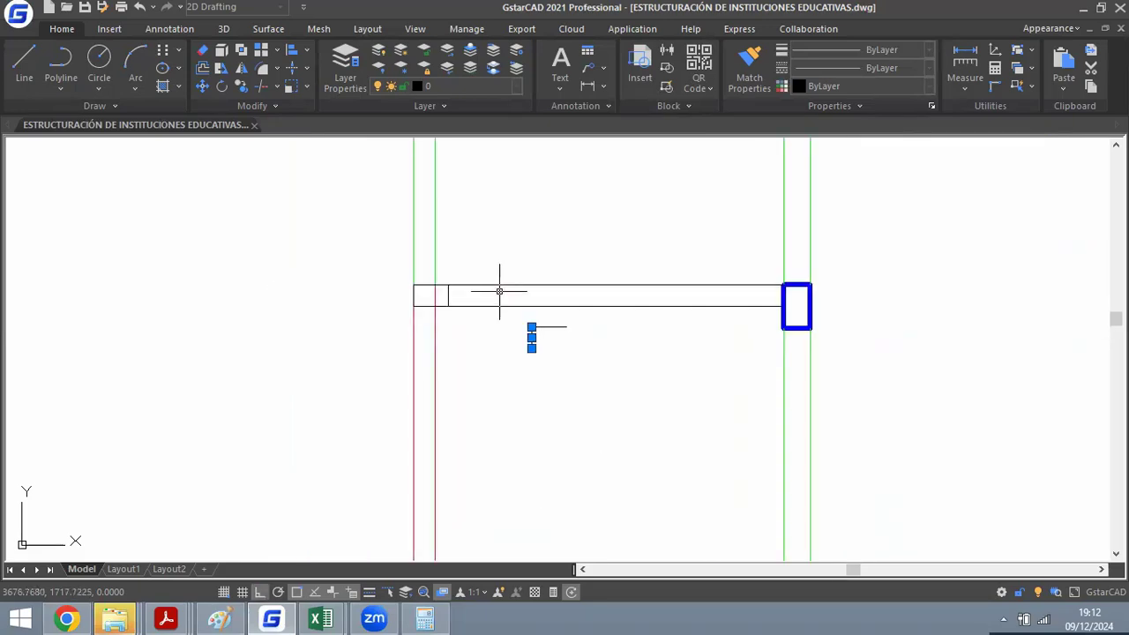
pyautogui.scroll(2, 579, 323)
pyautogui.press('Delete')
# Match the rectangle on the left wall to the blue column's properties.
pyautogui.write('MA')
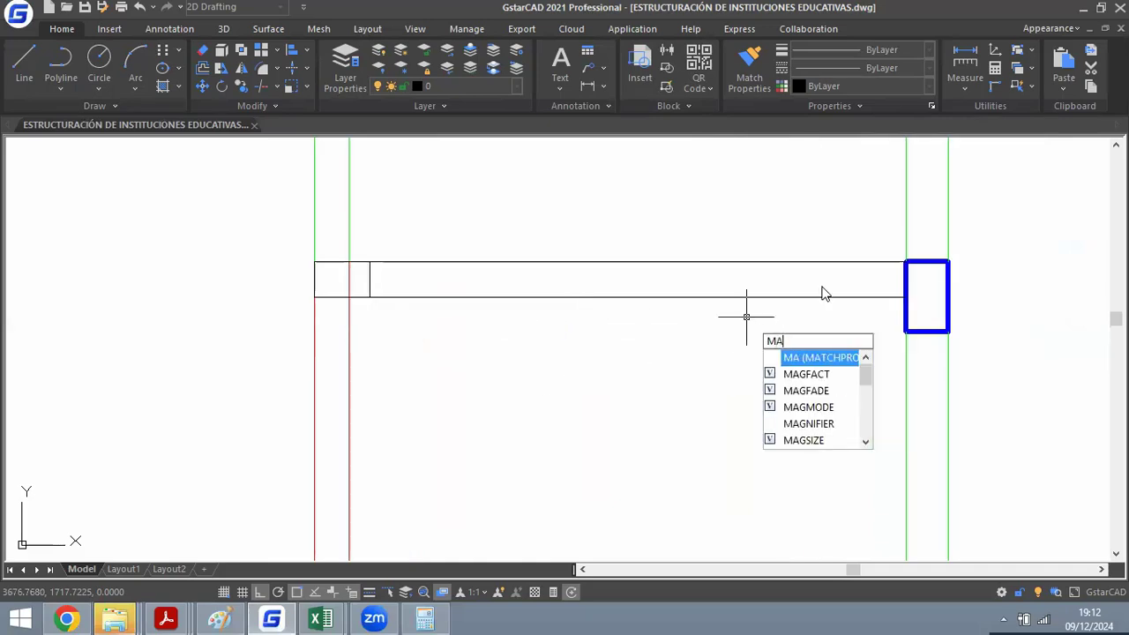
pyautogui.press('Return')
pyautogui.click(906, 284)
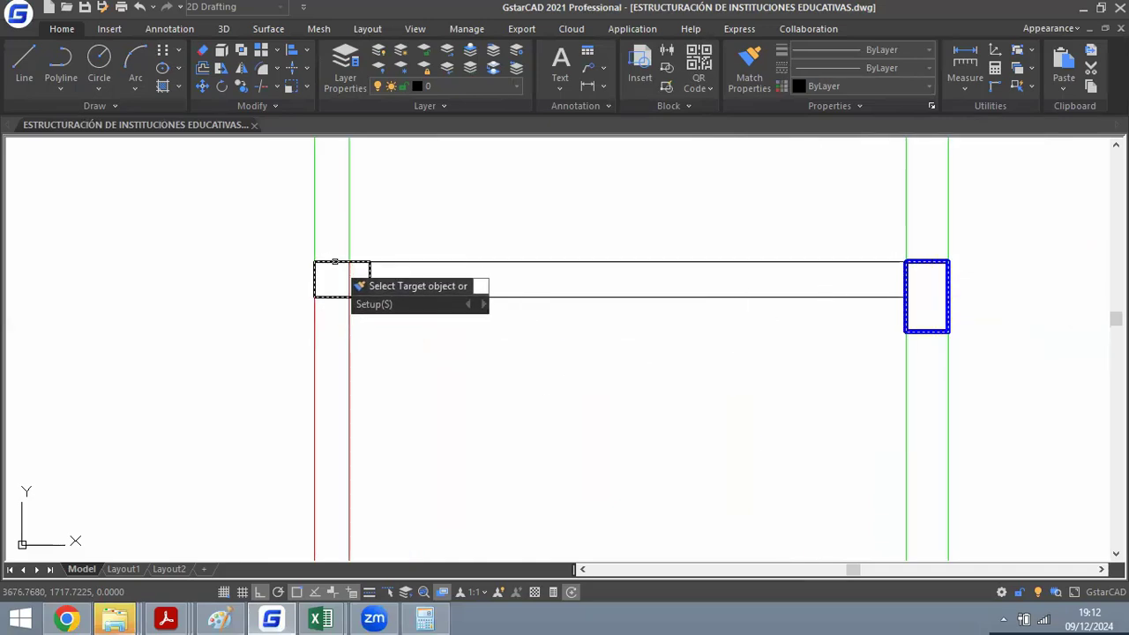
pyautogui.click(369, 270)
pyautogui.press('Escape')
# Delete the two black horizontal lines between the left wall and the upper blue column.
pyautogui.click(529, 220)
pyautogui.click(477, 327)
pyautogui.scroll(-2, 481, 318)
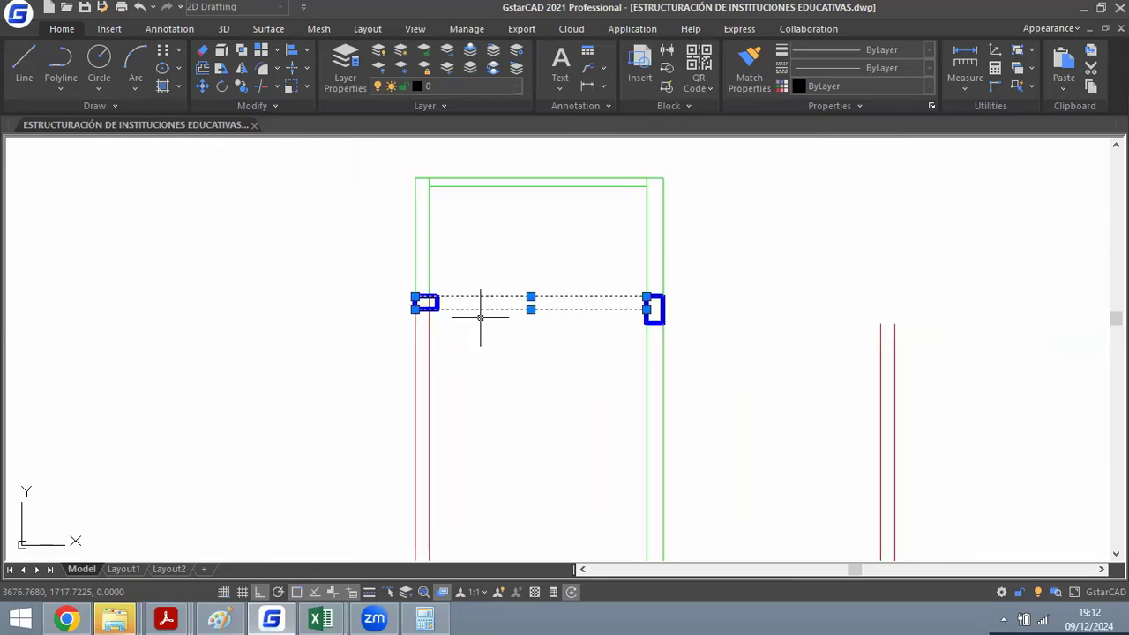
pyautogui.press('Delete')
# Trim the inner red wall line where it crosses the new blue column.
pyautogui.scroll(3, 451, 300)
pyautogui.scroll(1, 375, 318)
pyautogui.write('TR')
pyautogui.press('Return')
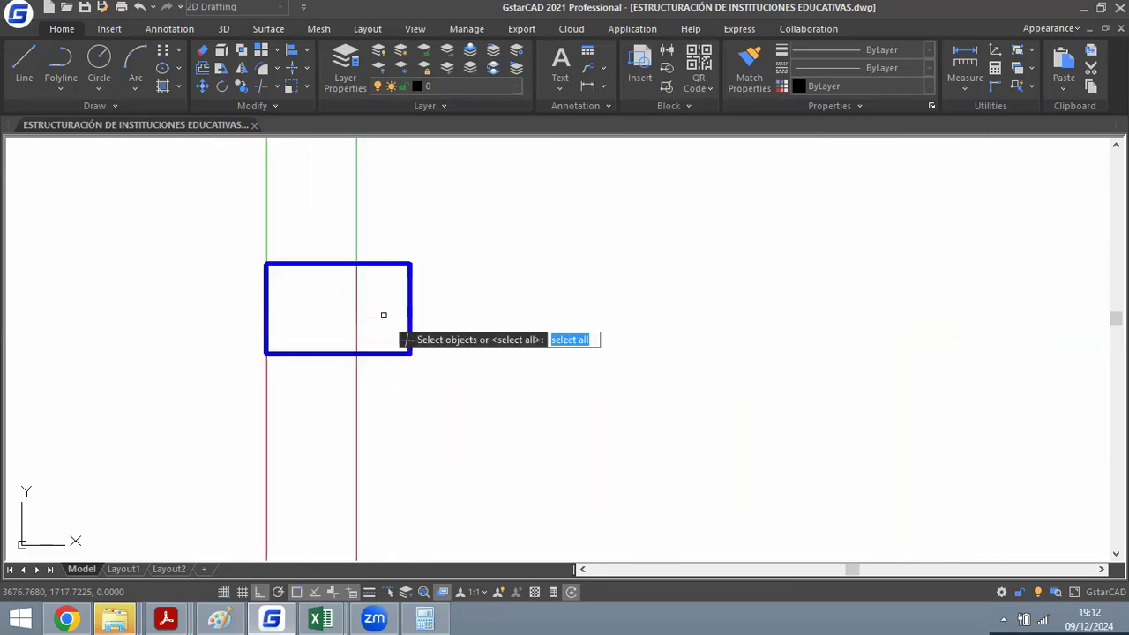
pyautogui.press('Return')
pyautogui.click(357, 306)
pyautogui.press('Escape')
# Shorten the outer red wall line so it ends at the lower-left corner of the new blue column.
pyautogui.click(283, 385)
pyautogui.click(237, 415)
pyautogui.click(266, 264)
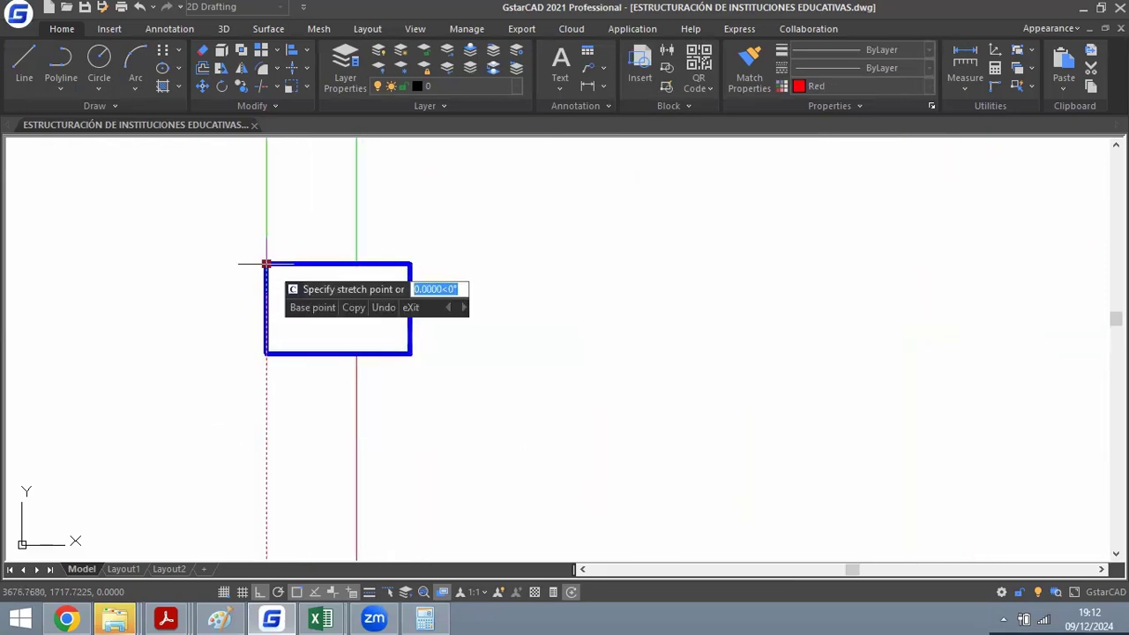
pyautogui.click(266, 353)
# Draw two horizontal lines from the left wall column's upper and lower right corners to the left side of the facing blue column.
pyautogui.scroll(-5, 260, 335)
pyautogui.scroll(2, 375, 295)
pyautogui.write('L')
pyautogui.press('Return')
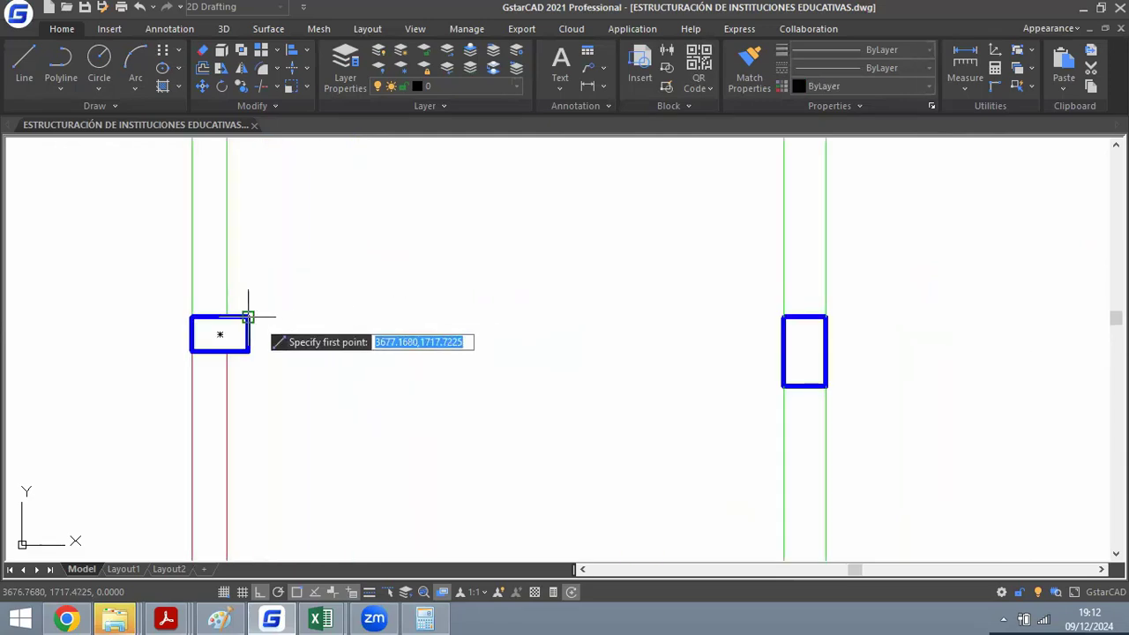
pyautogui.click(248, 317)
pyautogui.click(784, 315)
pyautogui.press('Return')
pyautogui.press('Return')
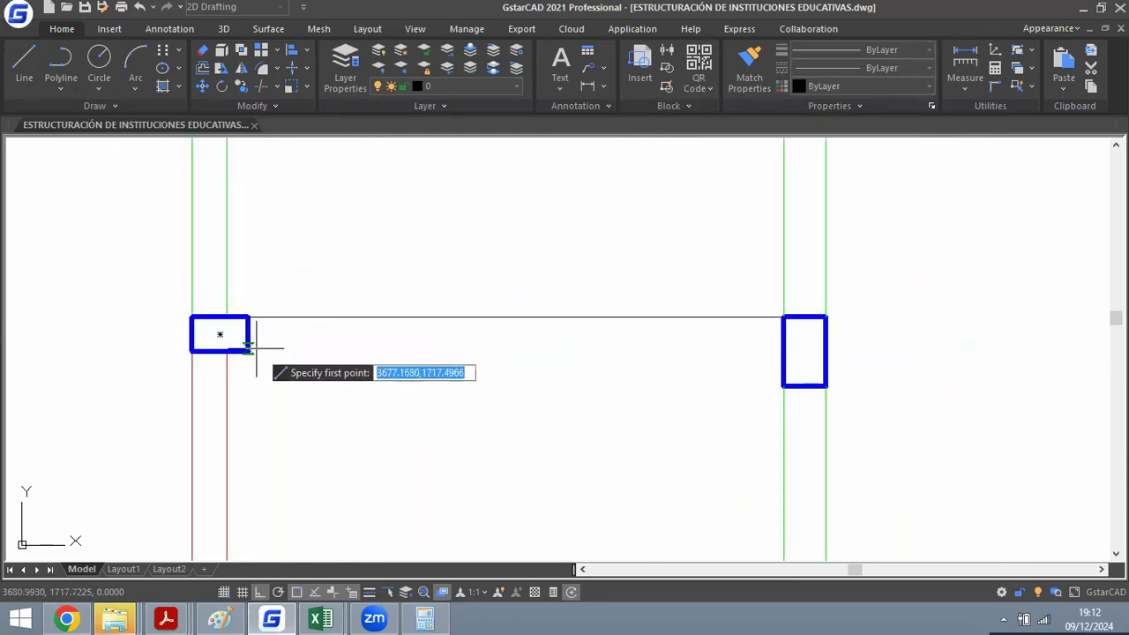
pyautogui.click(248, 351)
pyautogui.click(782, 351)
pyautogui.press('Return')
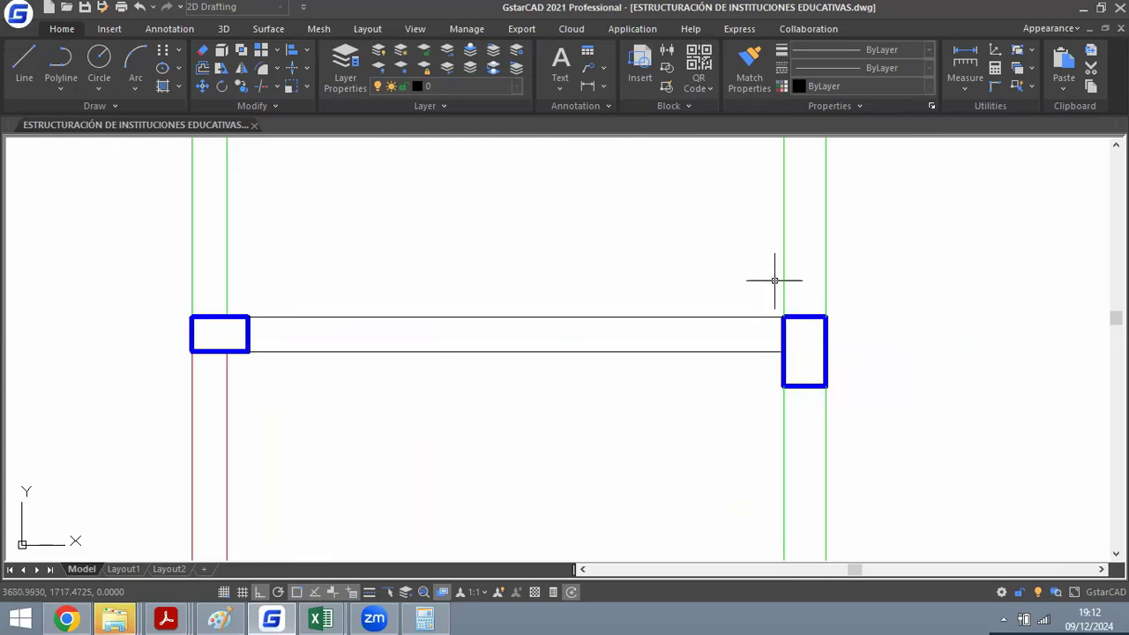
# Match the two new horizontal beam lines to the properties of the green vertical beam line above the right-hand column.
pyautogui.write('MA')
pyautogui.press('Return')
pyautogui.click(784, 269)
pyautogui.click(663, 292)
pyautogui.click(605, 378)
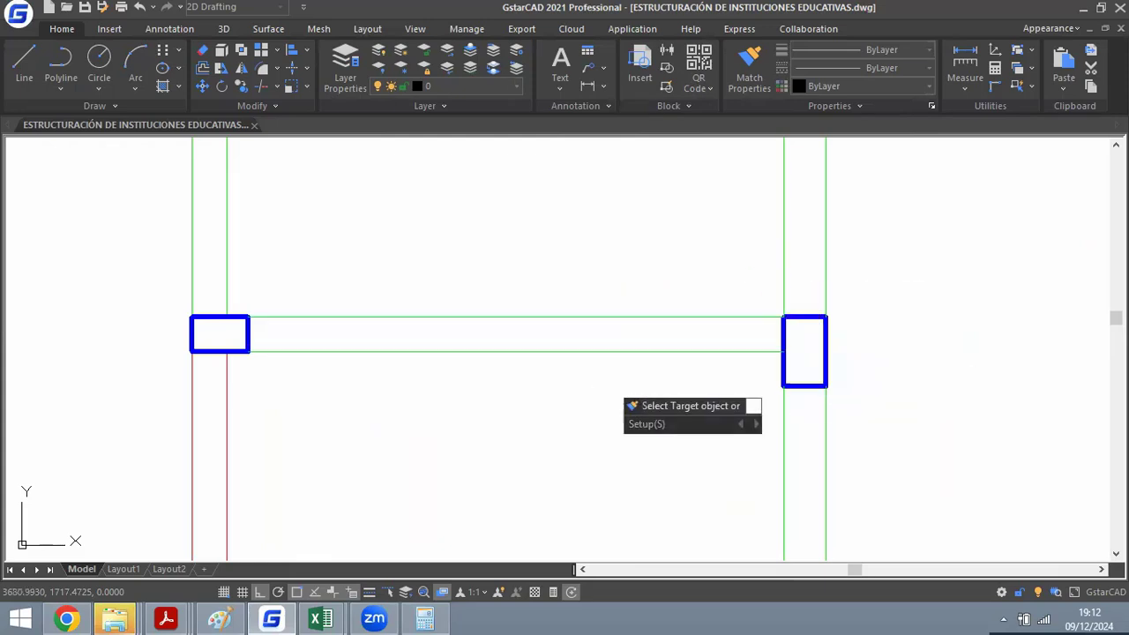
pyautogui.press('Return')
pyautogui.scroll(-2, 573, 327)
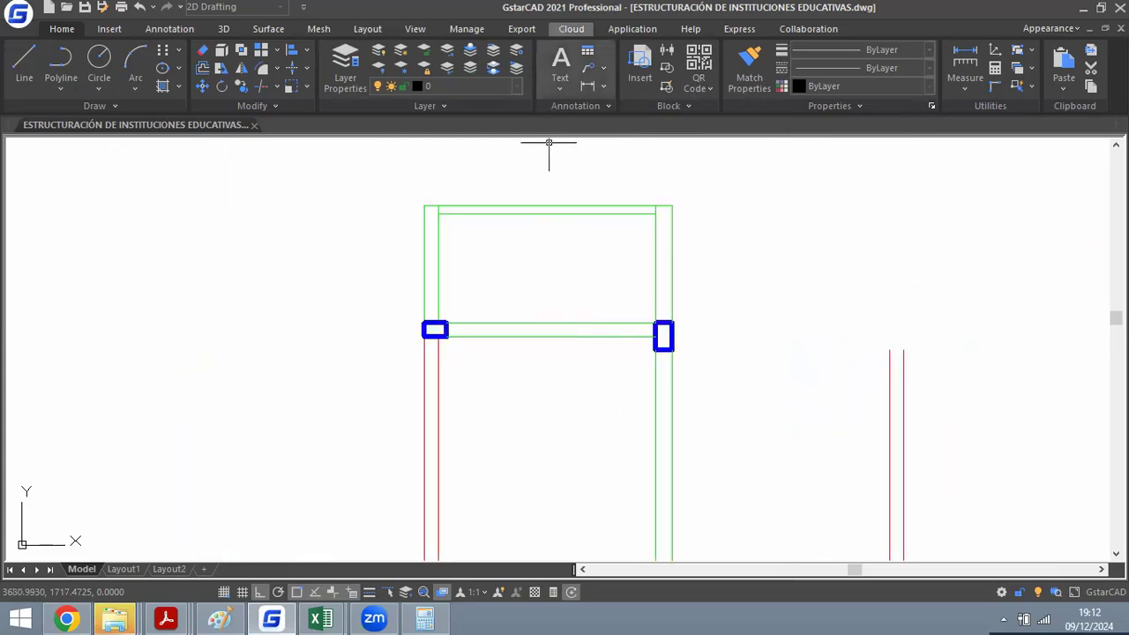
pyautogui.scroll(3, 491, 315)
pyautogui.scroll(-5, 565, 309)
pyautogui.scroll(4, 529, 274)
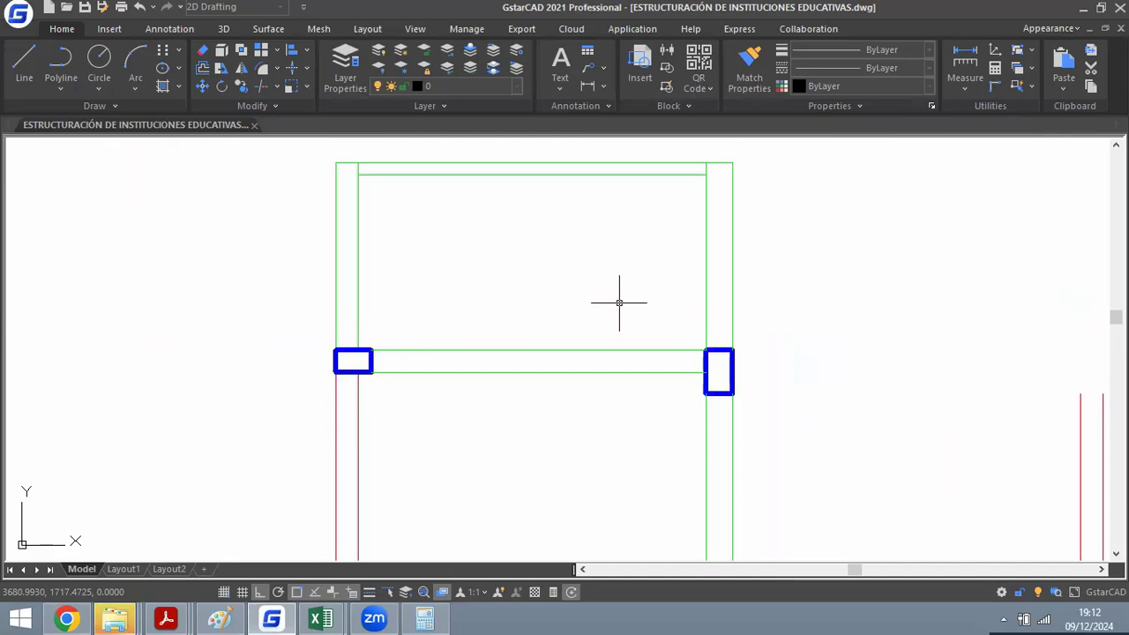
pyautogui.scroll(-3, 497, 335)
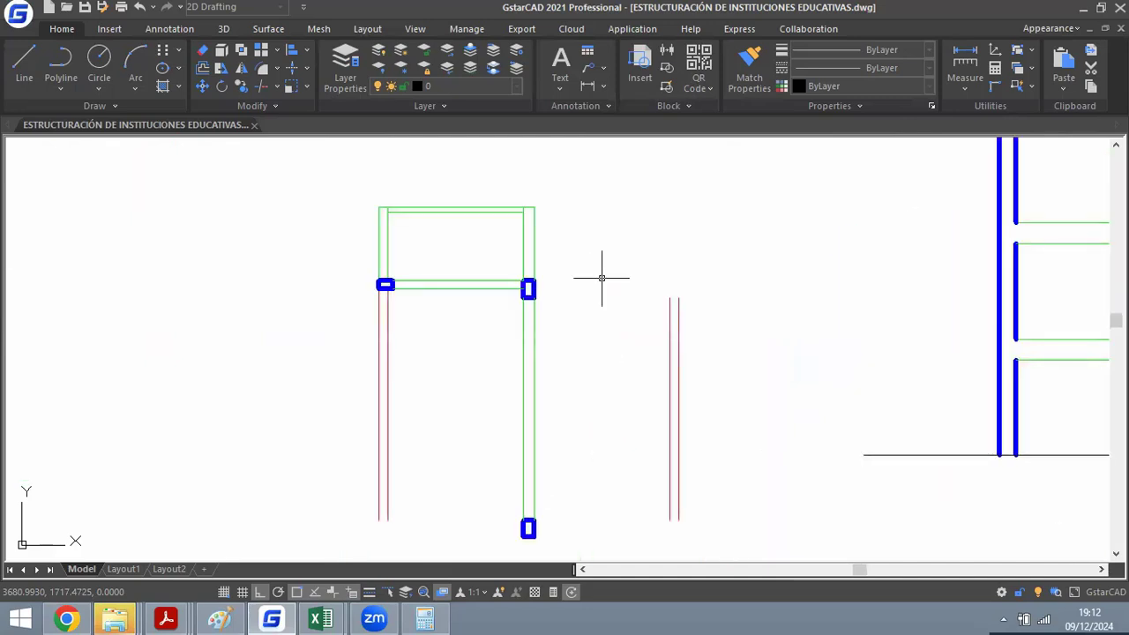
# Move the building section drawing horizontally to the right, farther away from the partial framing plan.
pyautogui.scroll(-3, 453, 302)
pyautogui.scroll(2, 517, 282)
pyautogui.scroll(-4, 516, 282)
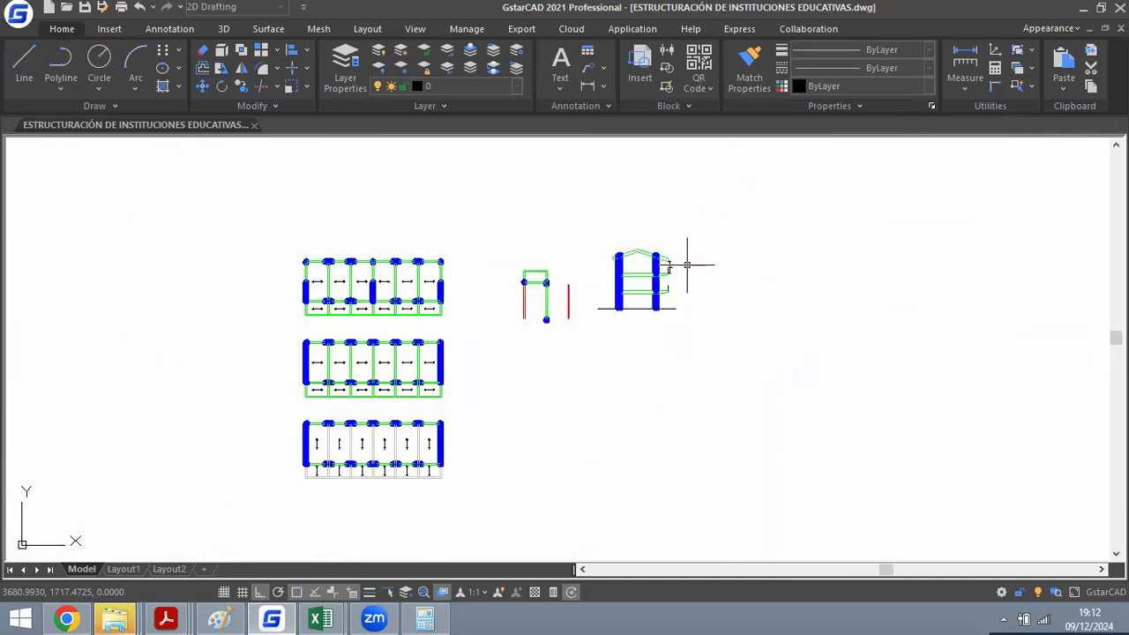
pyautogui.scroll(3, 687, 260)
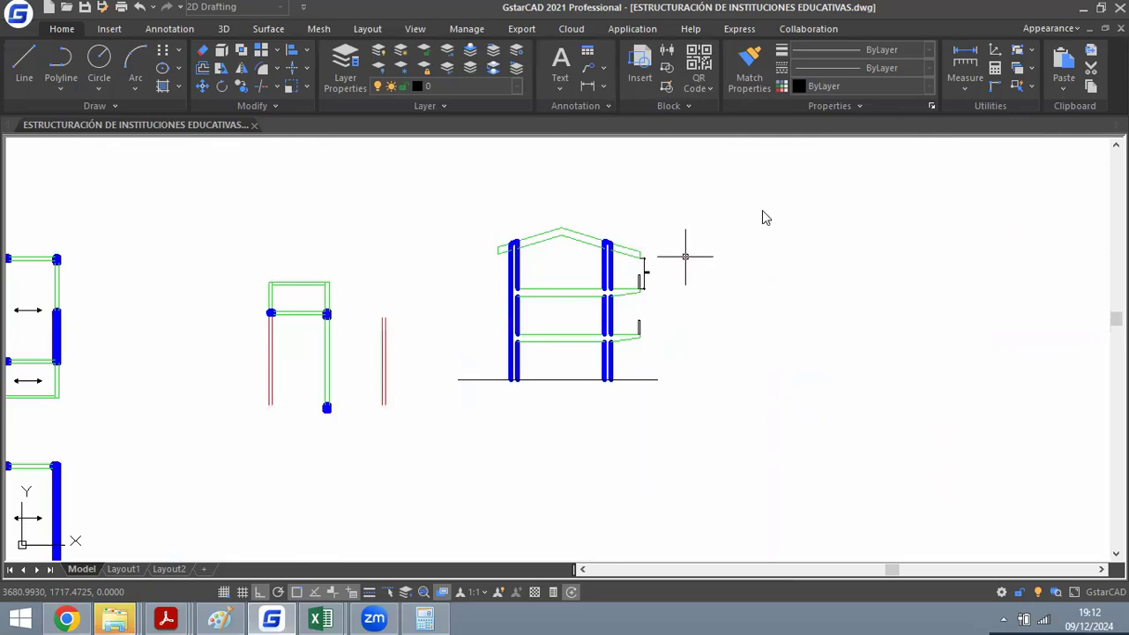
pyautogui.press('space')
pyautogui.press('Escape')
pyautogui.write('m')
pyautogui.press('space')
pyautogui.click(724, 168)
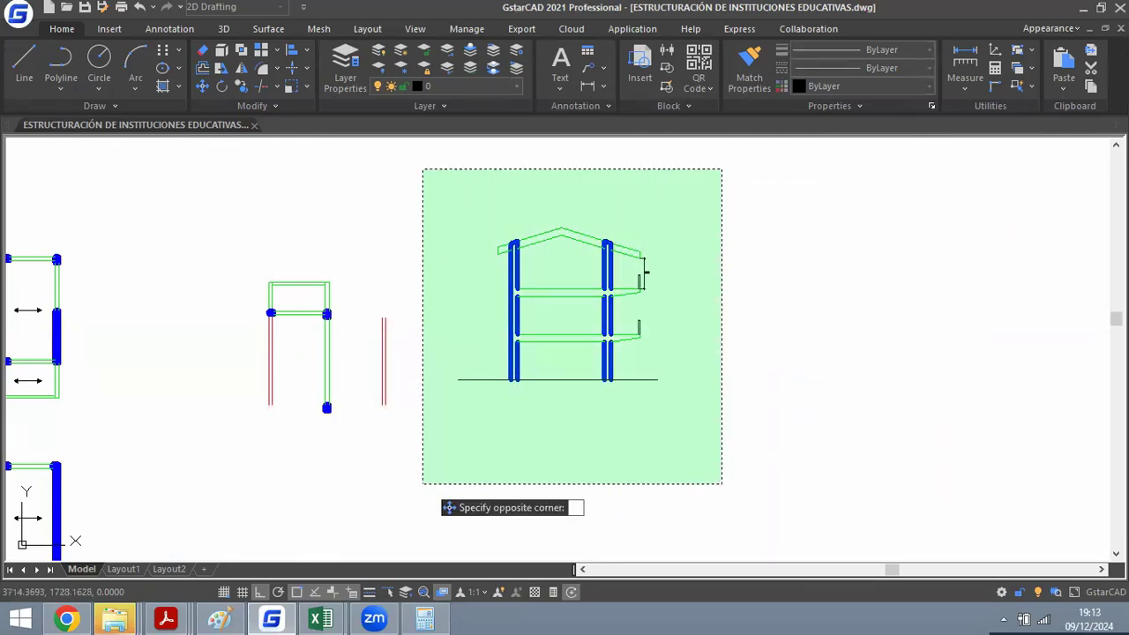
pyautogui.click(423, 484)
pyautogui.press('space')
pyautogui.click(480, 458)
pyautogui.click(775, 458)
# Examine the partial framing plan around the new green beam and the two upper columns.
pyautogui.scroll(2, 227, 316)
pyautogui.scroll(2, 265, 314)
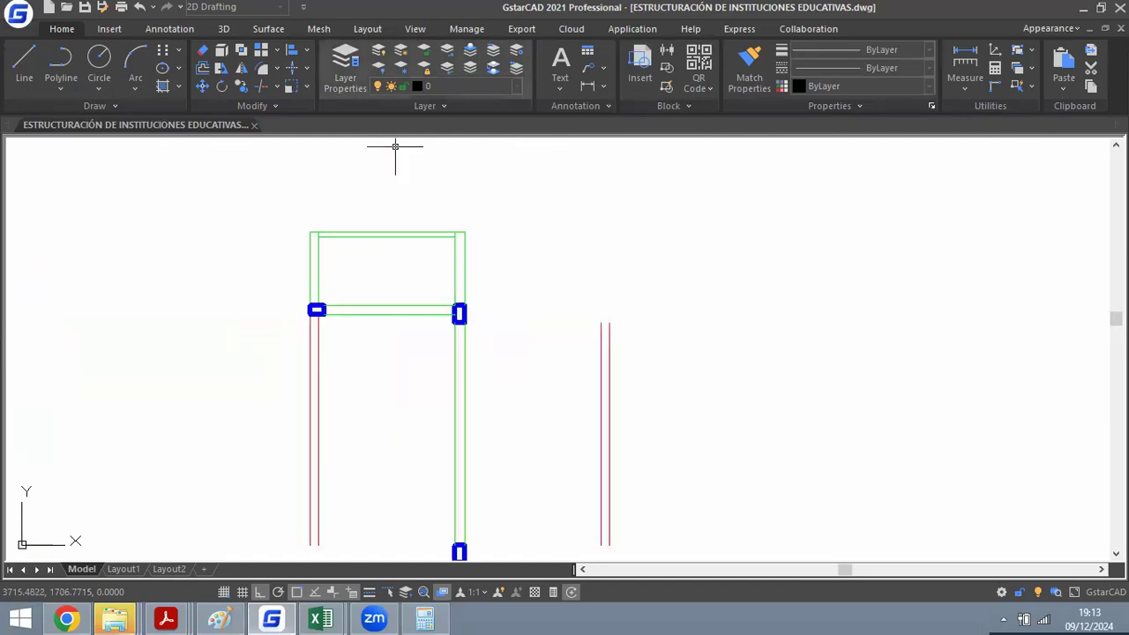
pyautogui.scroll(2, 415, 315)
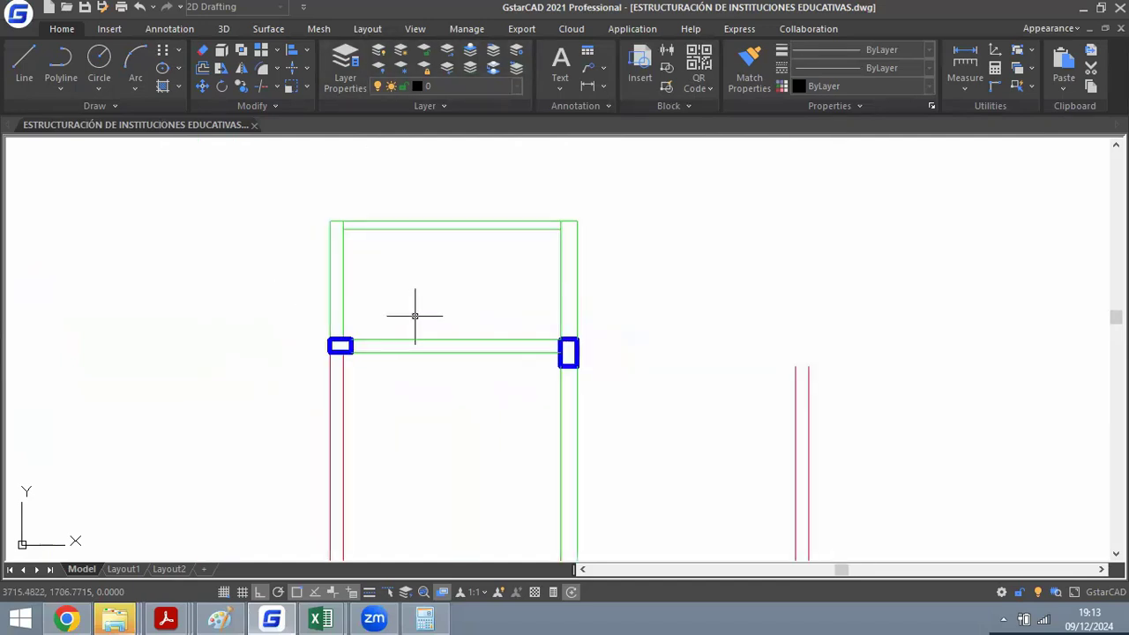
pyautogui.scroll(2, 405, 305)
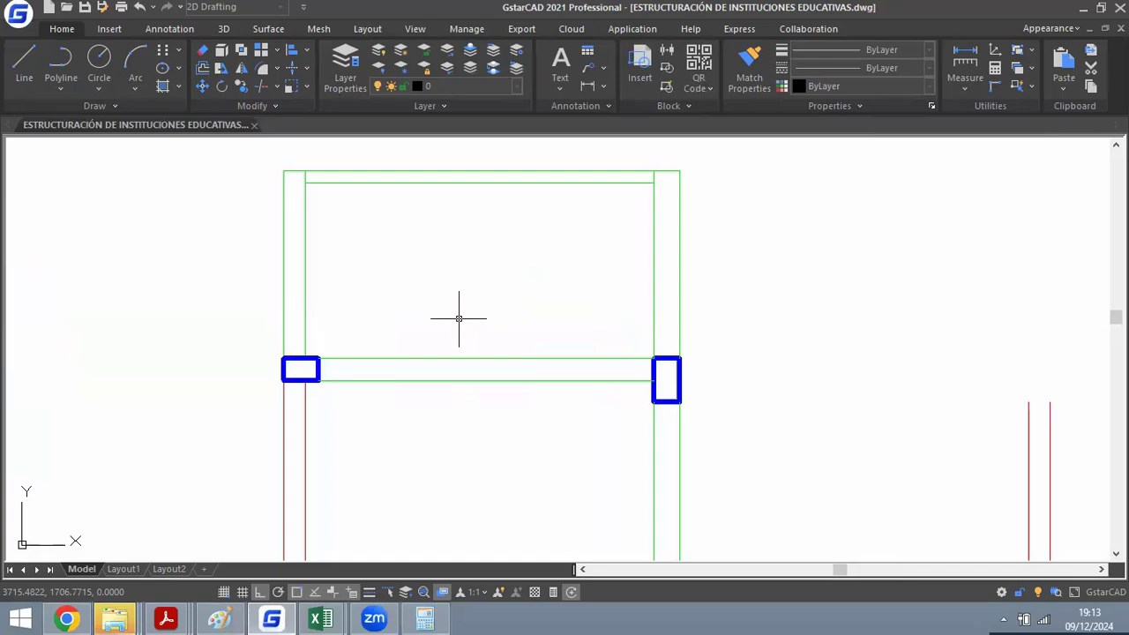
pyautogui.scroll(2, 427, 237)
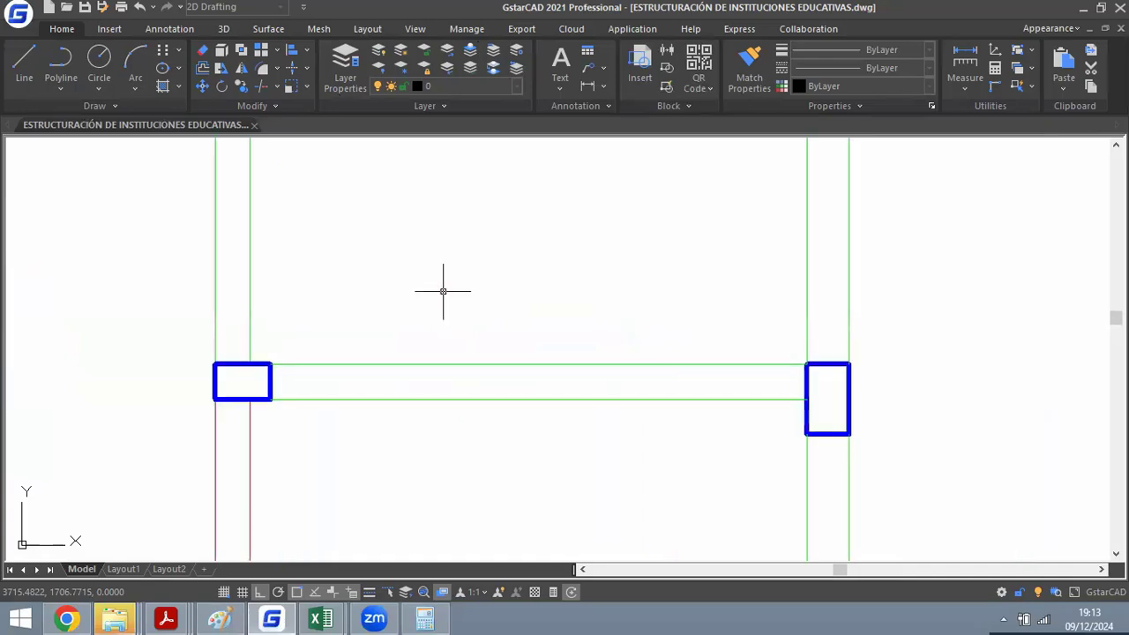
pyautogui.scroll(-2, 474, 274)
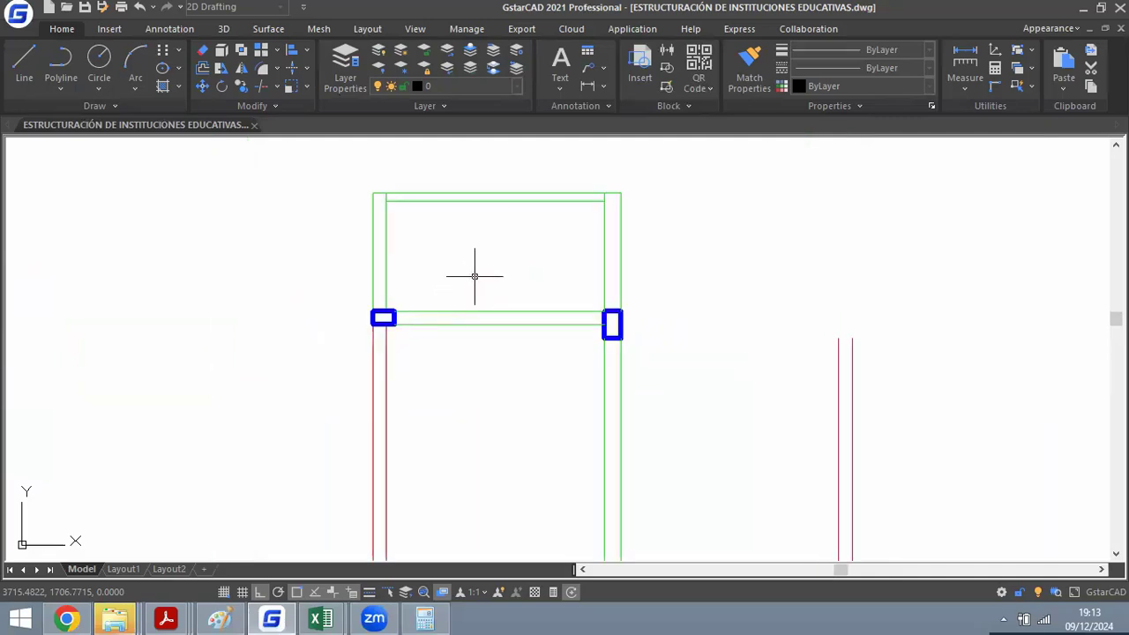
pyautogui.scroll(5, 441, 291)
pyautogui.scroll(-3, 222, 346)
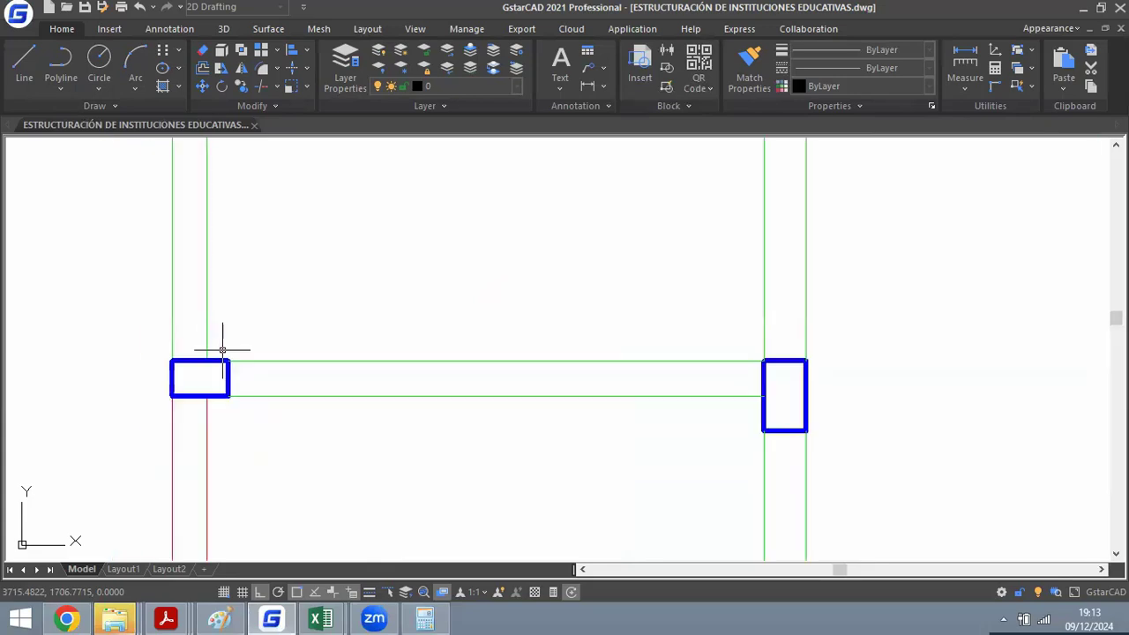
# Switch to the calculator, clear its display and enter 0.5, returning to the drawing.
pyautogui.click(425, 619)
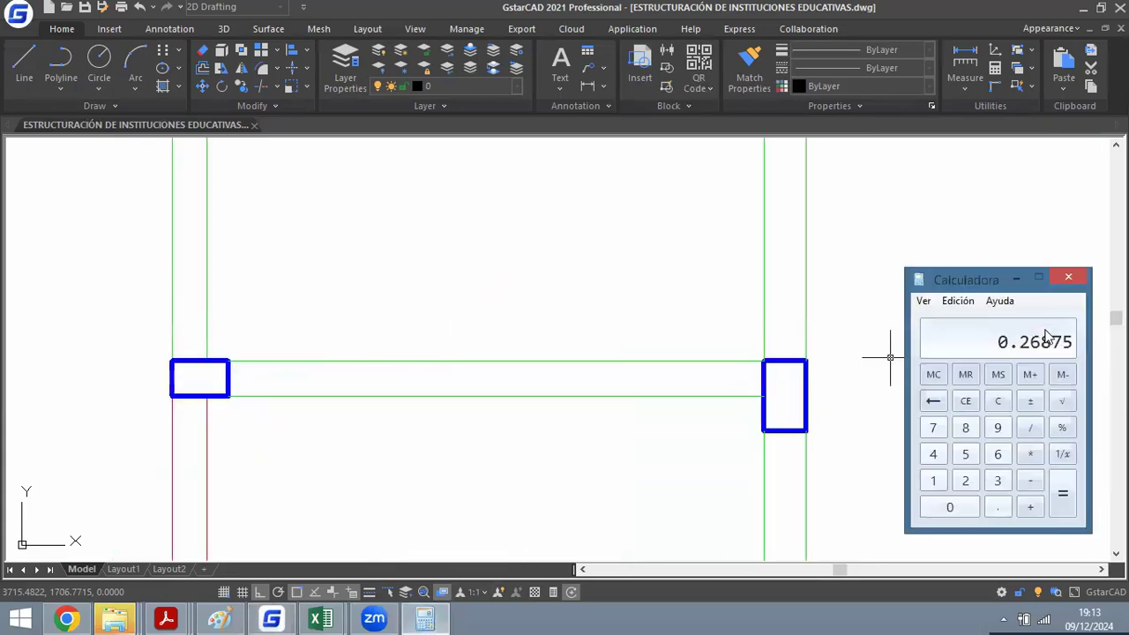
pyautogui.click(1000, 396)
pyautogui.write('0.5')
pyautogui.click(602, 262)
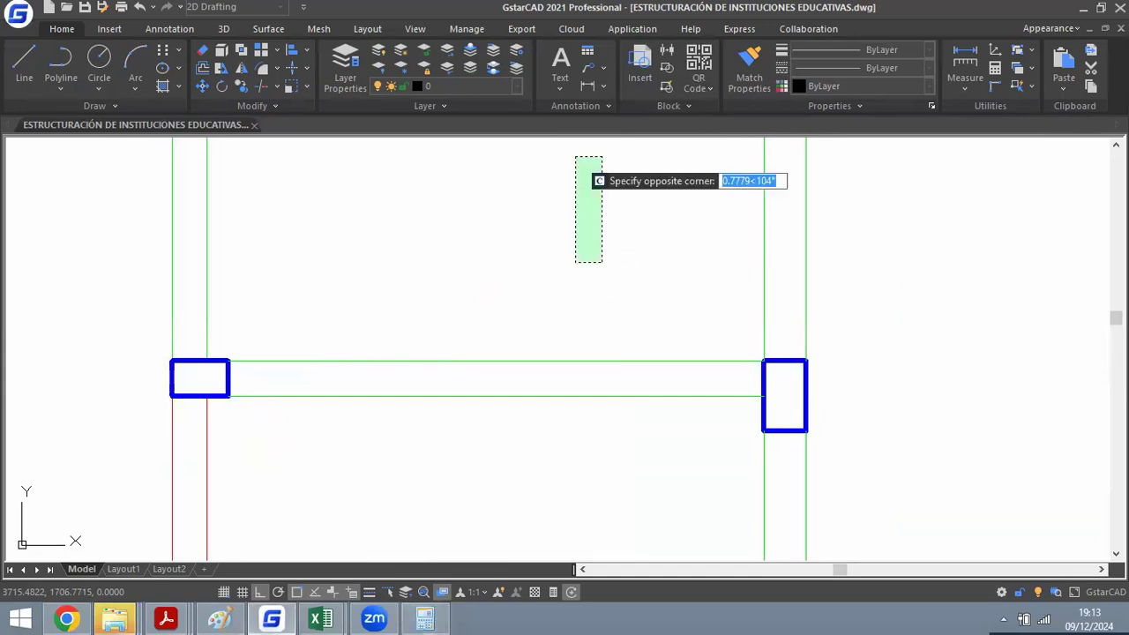
pyautogui.click(575, 157)
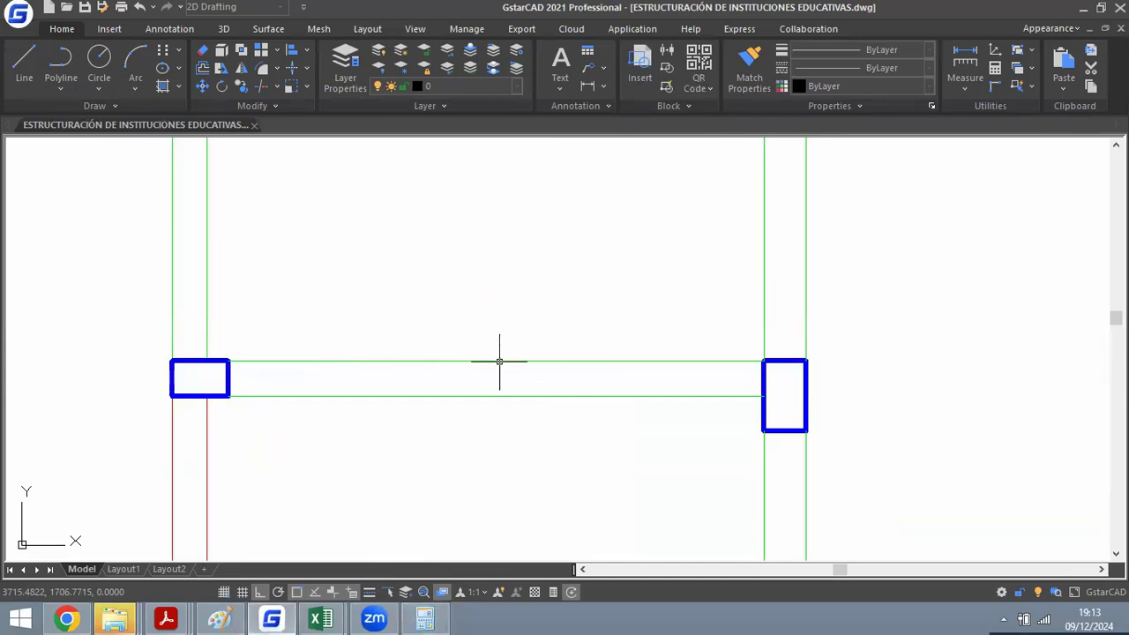
# Inspect the horizontal beam between the two upper columns and compare it with the neighbouring floor framing plans.
pyautogui.moveTo(495, 333); pyautogui.dragTo(502, 323, button='middle')
pyautogui.scroll(2, 476, 323)
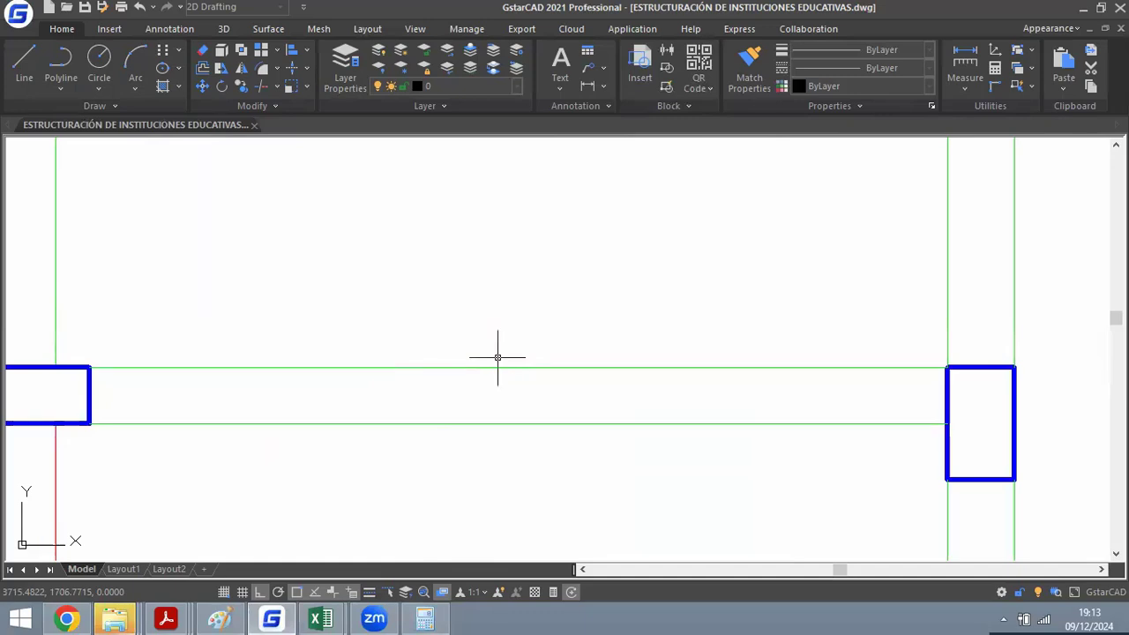
pyautogui.scroll(-2, 554, 304)
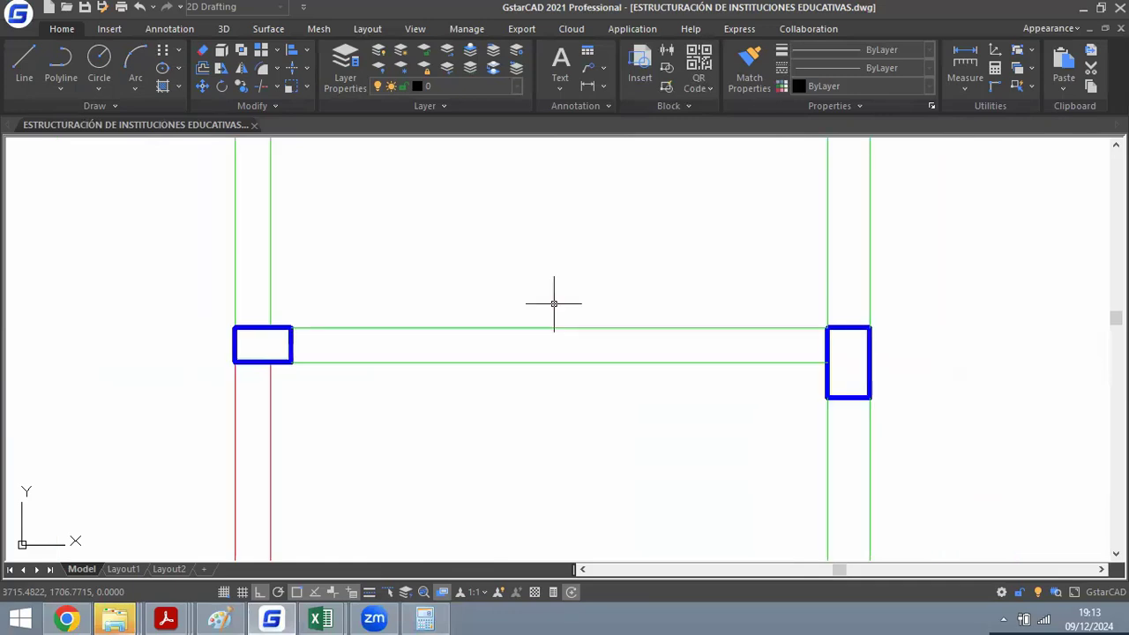
pyautogui.scroll(-6, 554, 303)
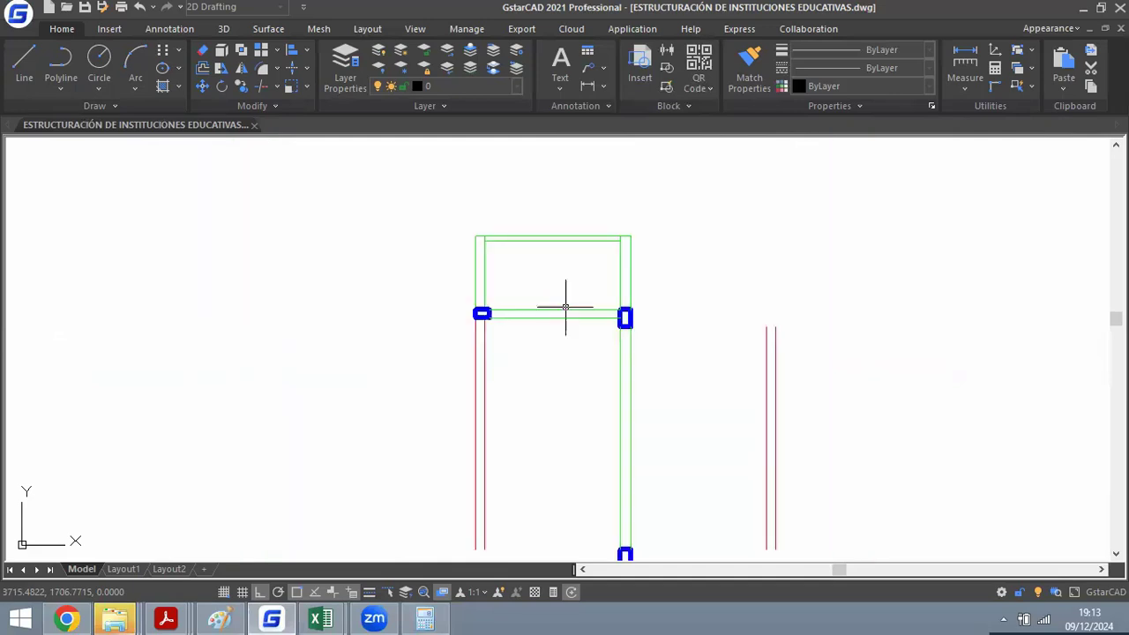
pyautogui.scroll(8, 541, 313)
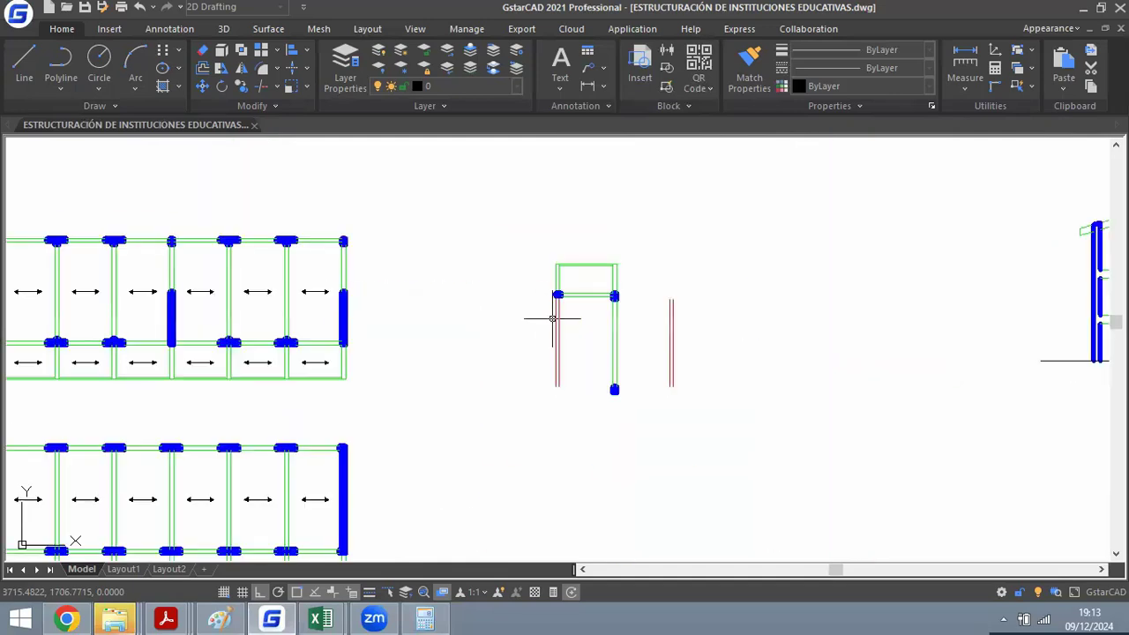
pyautogui.scroll(-2, 584, 256)
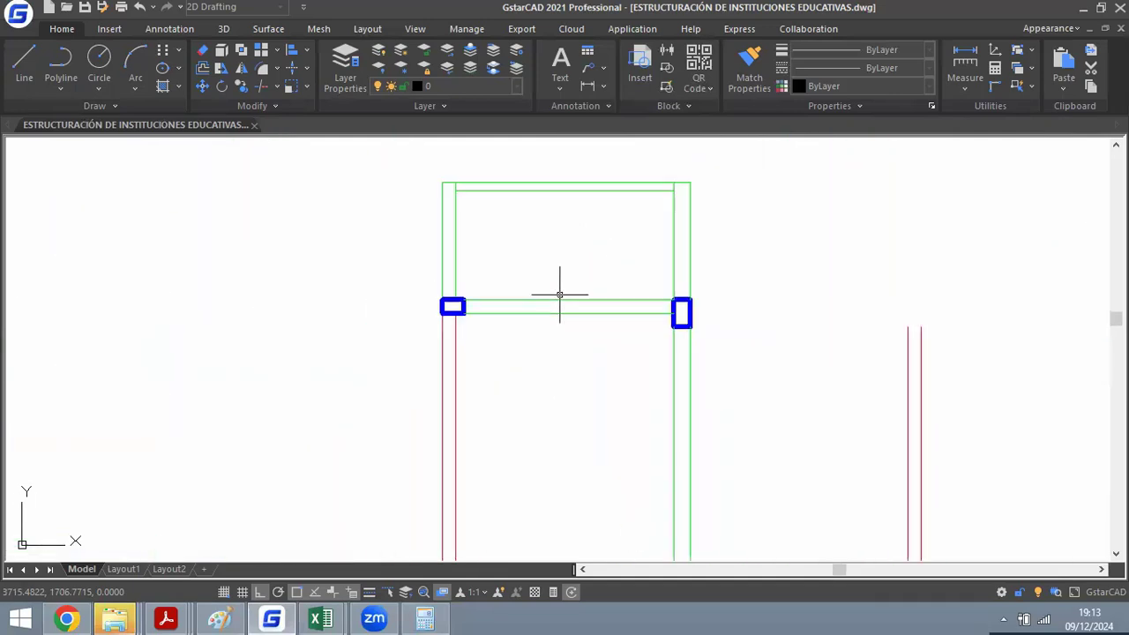
pyautogui.scroll(4, 565, 291)
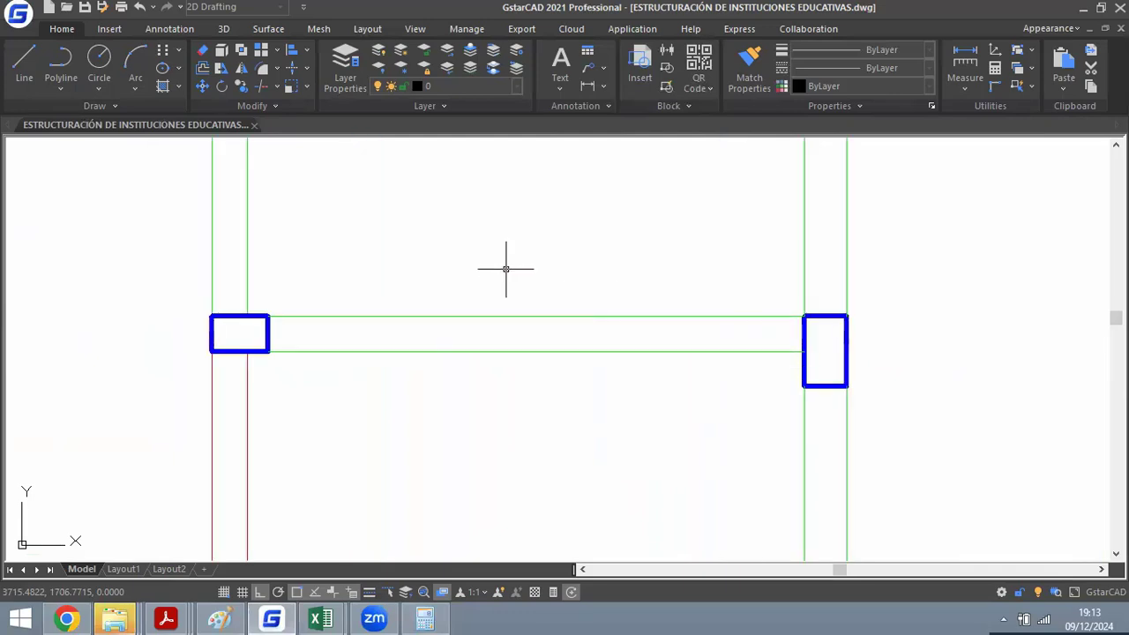
pyautogui.scroll(-2, 423, 346)
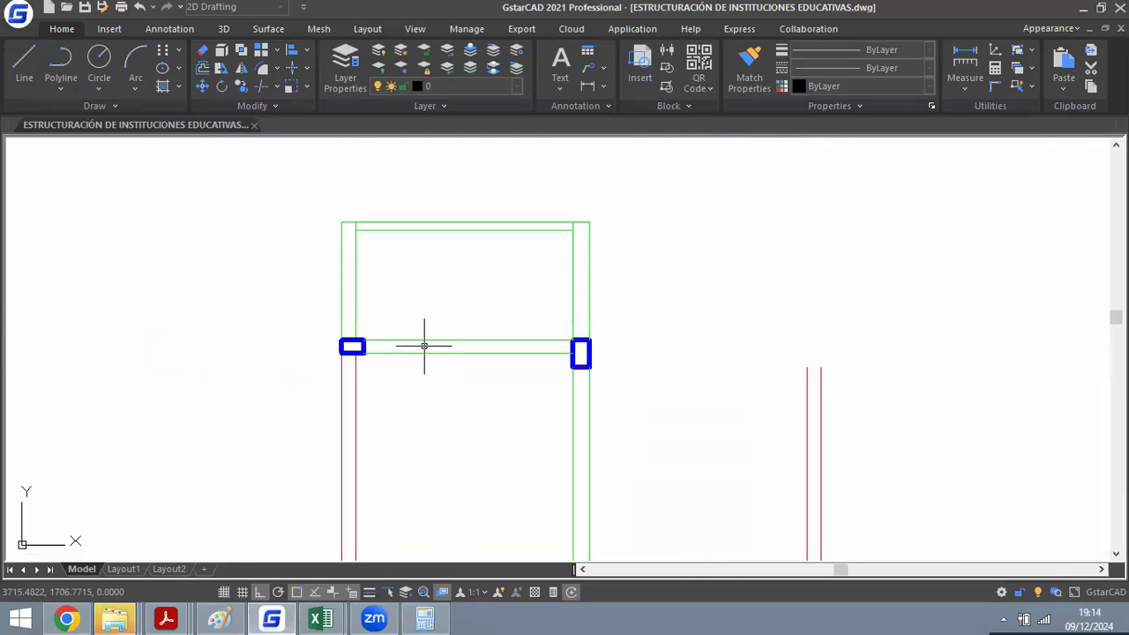
# Add a multiline text label "V" inside the green beam between the two upper columns.
pyautogui.scroll(3, 423, 345)
pyautogui.write('t')
pyautogui.press('Return')
pyautogui.click(440, 345)
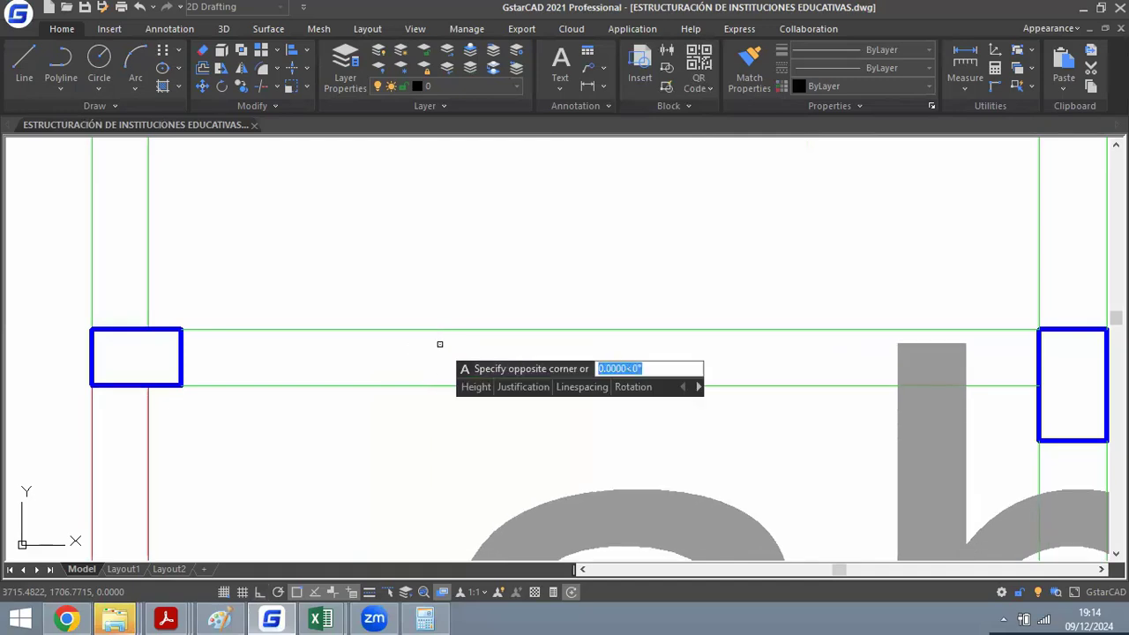
pyautogui.click(475, 385)
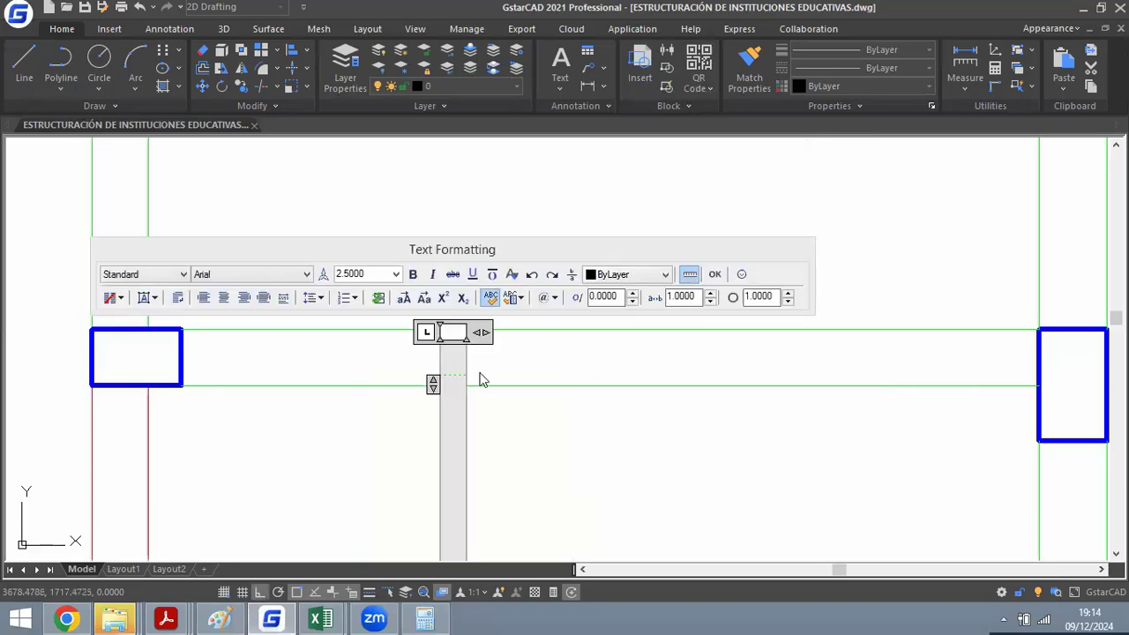
pyautogui.write('V')
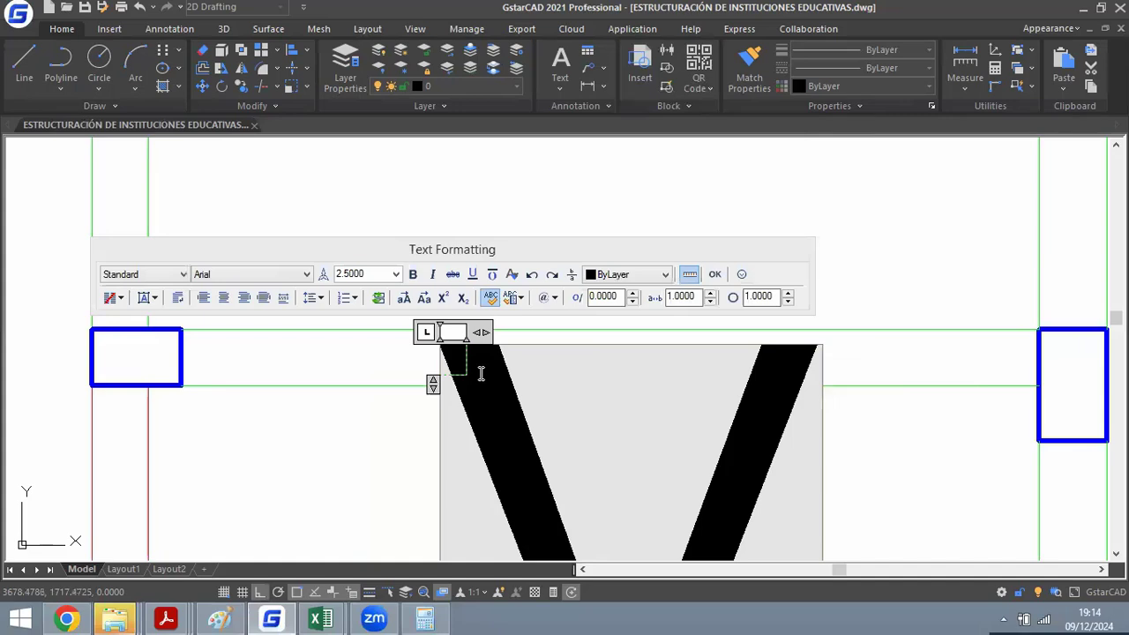
pyautogui.click(314, 431)
# Scale the "V" beam label by a factor of 0.1 about its upper-left corner.
pyautogui.scroll(-5, 550, 266)
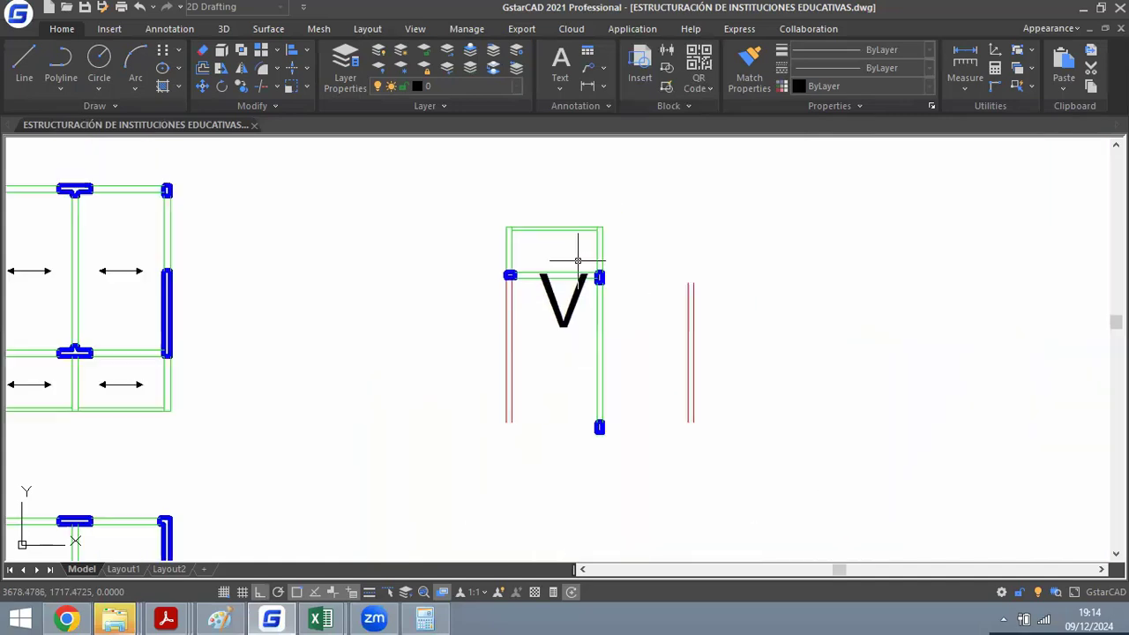
pyautogui.scroll(2, 561, 291)
pyautogui.click(599, 281)
pyautogui.click(584, 303)
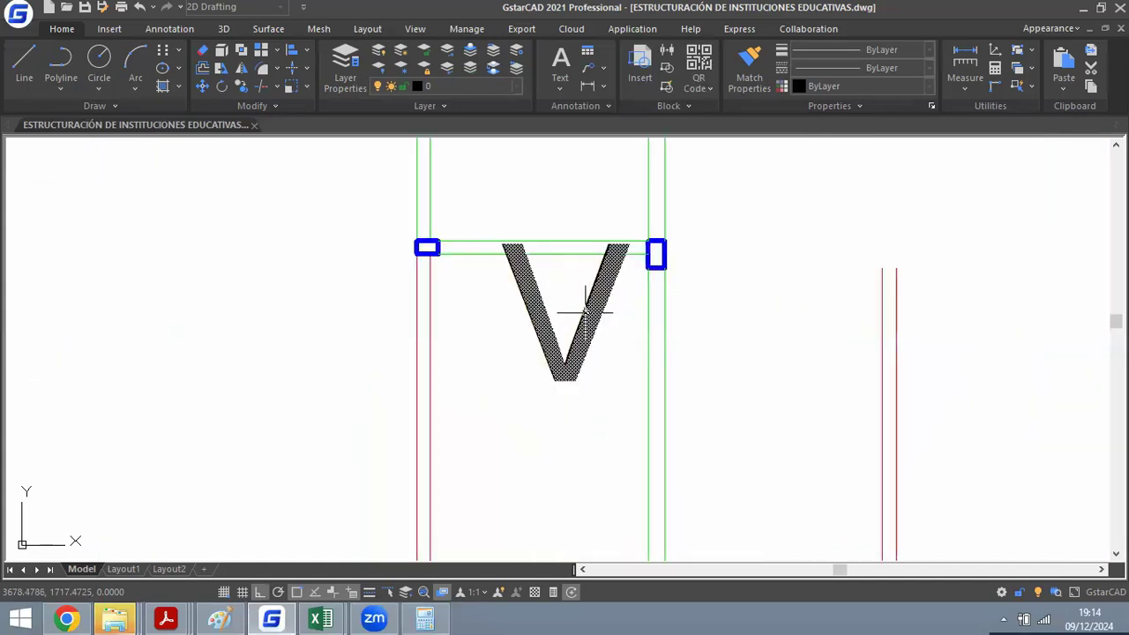
pyautogui.click(502, 244)
pyautogui.write('0.1')
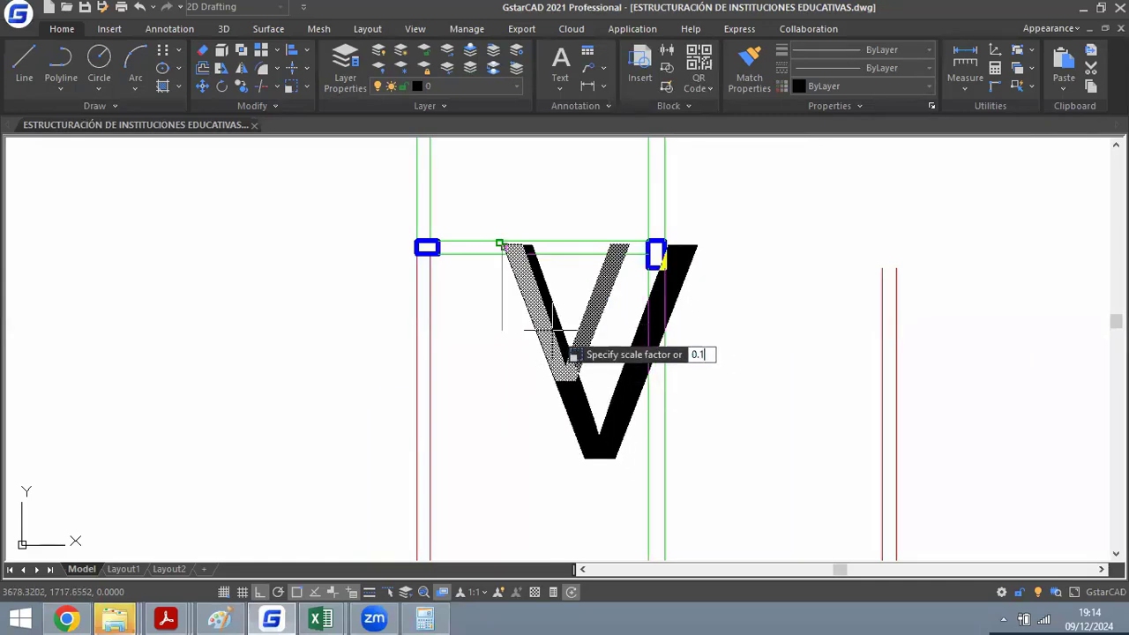
pyautogui.press('Return')
# Scale the "V" beam label by a factor of 0.75 about a point near its middle.
pyautogui.scroll(4, 543, 210)
pyautogui.write('s')
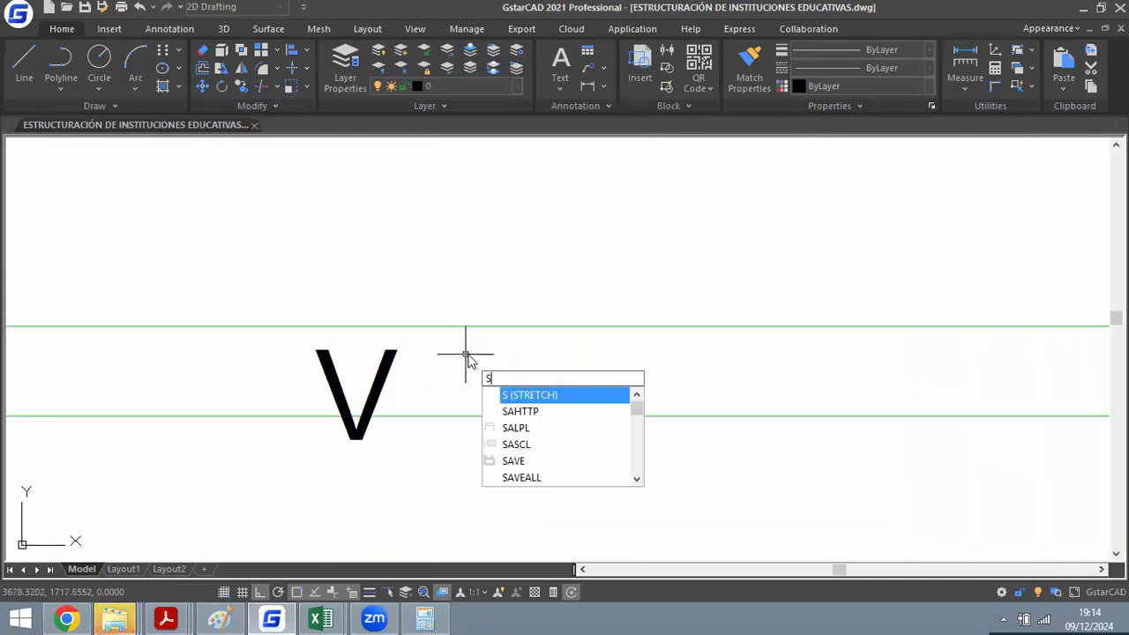
pyautogui.press('Return')
pyautogui.click(449, 372)
pyautogui.click(362, 381)
pyautogui.press('Return')
pyautogui.click(357, 378)
pyautogui.write('0.75')
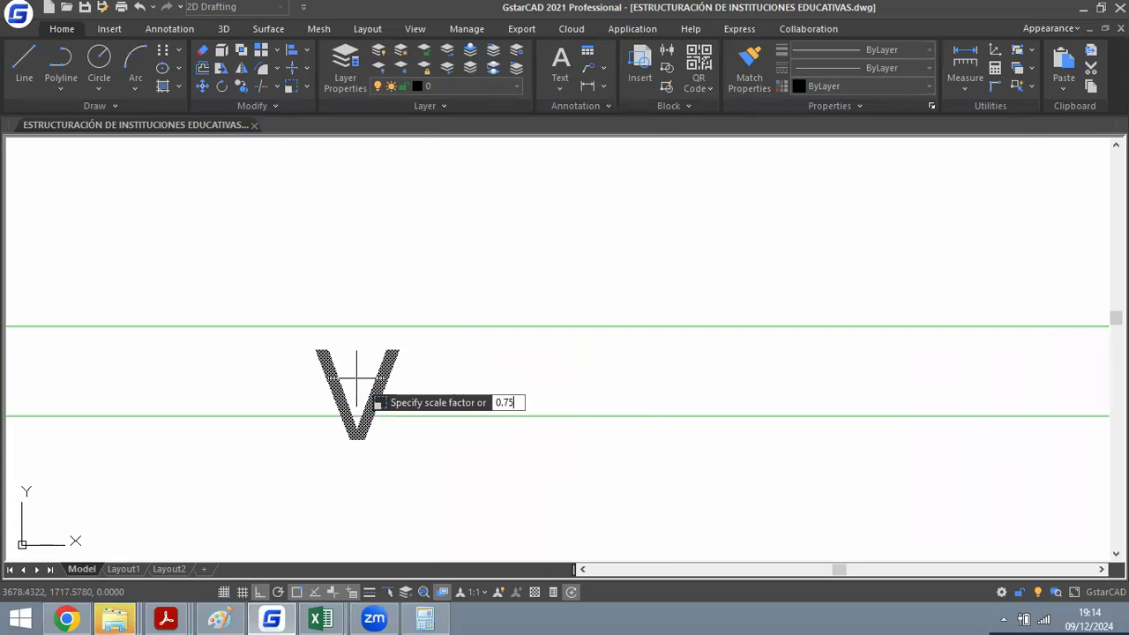
pyautogui.press('Return')
# Change the "V" beam label between the upper columns to "VS-1 (0.25X0.40)".
pyautogui.doubleClick(353, 388)
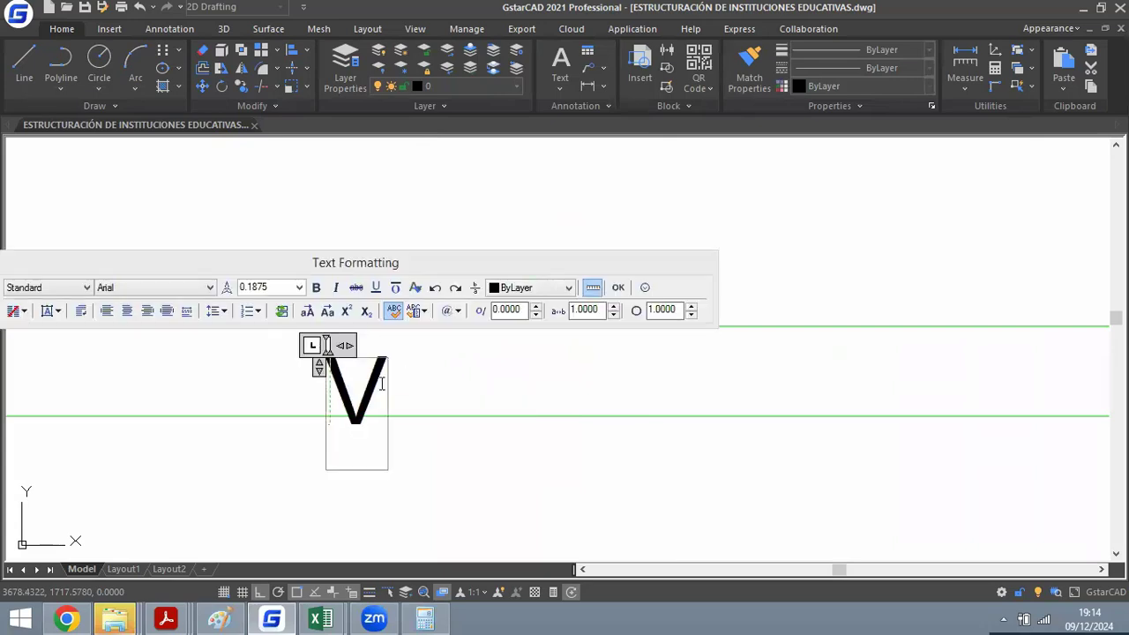
pyautogui.write('S')
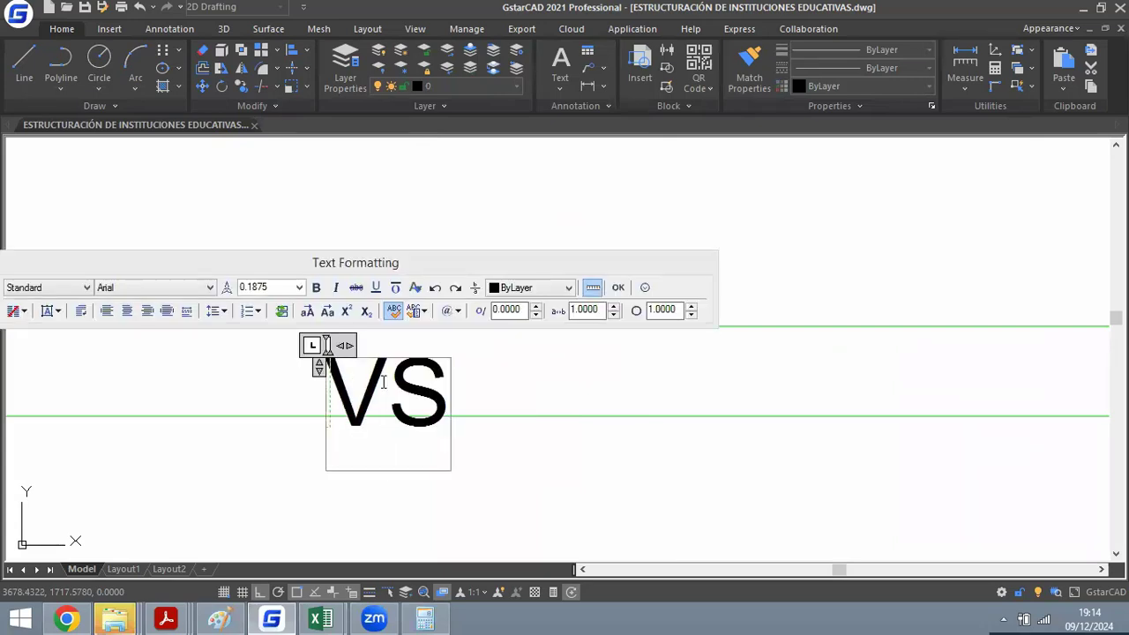
pyautogui.write('-1 (0.')
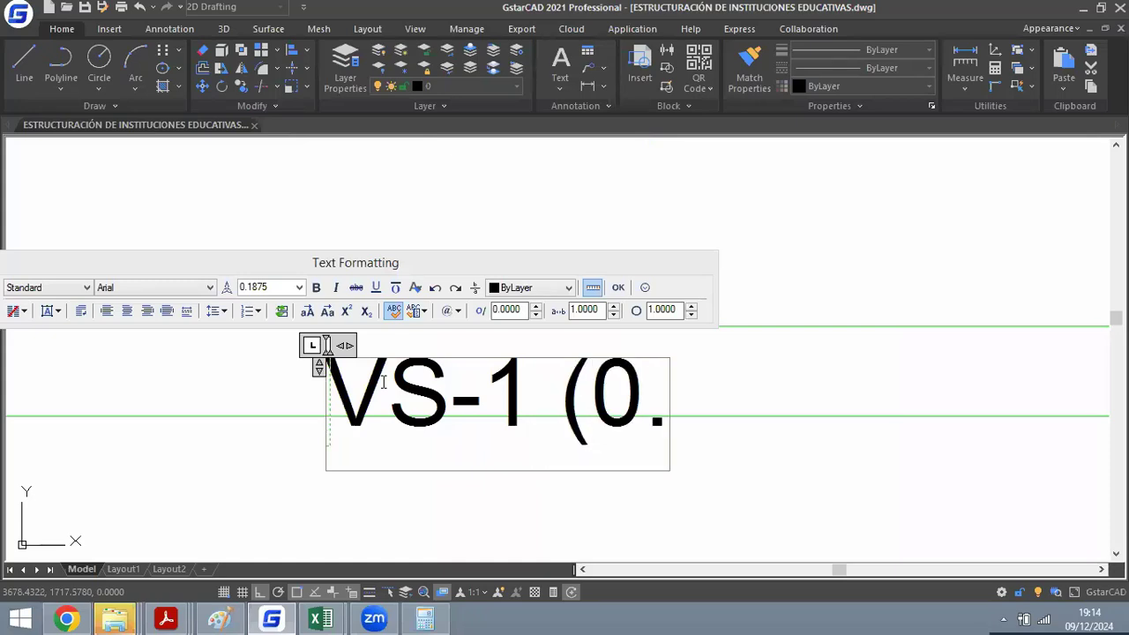
pyautogui.write('25X0.40')
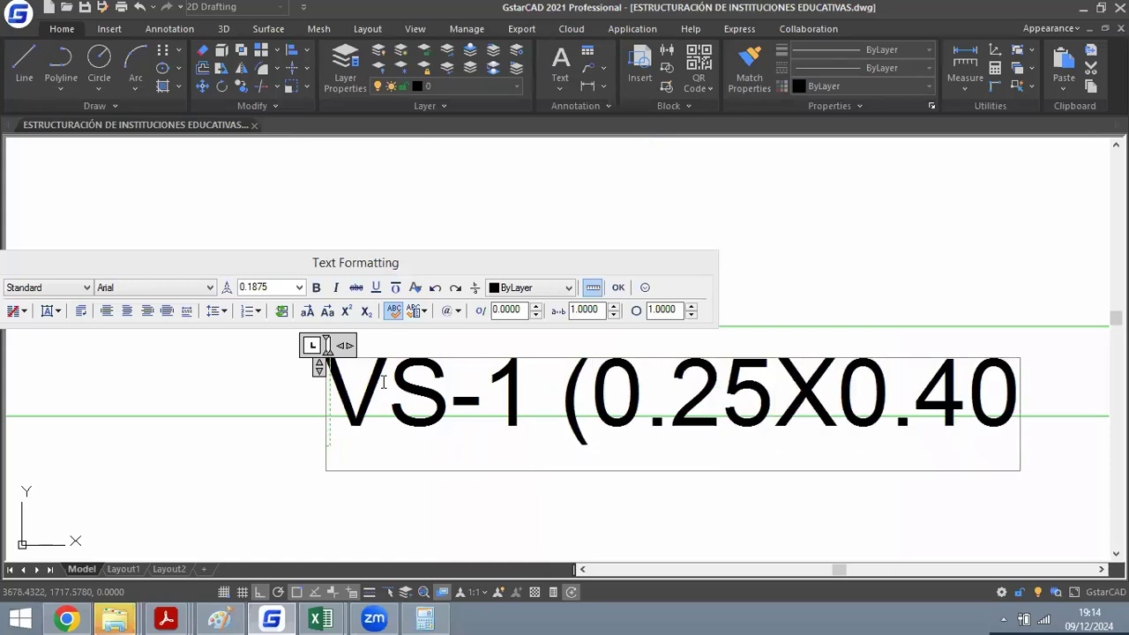
pyautogui.write(')')
pyautogui.click(890, 269)
# Move the "VS-1 (0.25X0.40)" label slightly so that it sits between the two lines of the upper beam.
pyautogui.scroll(-6, 452, 260)
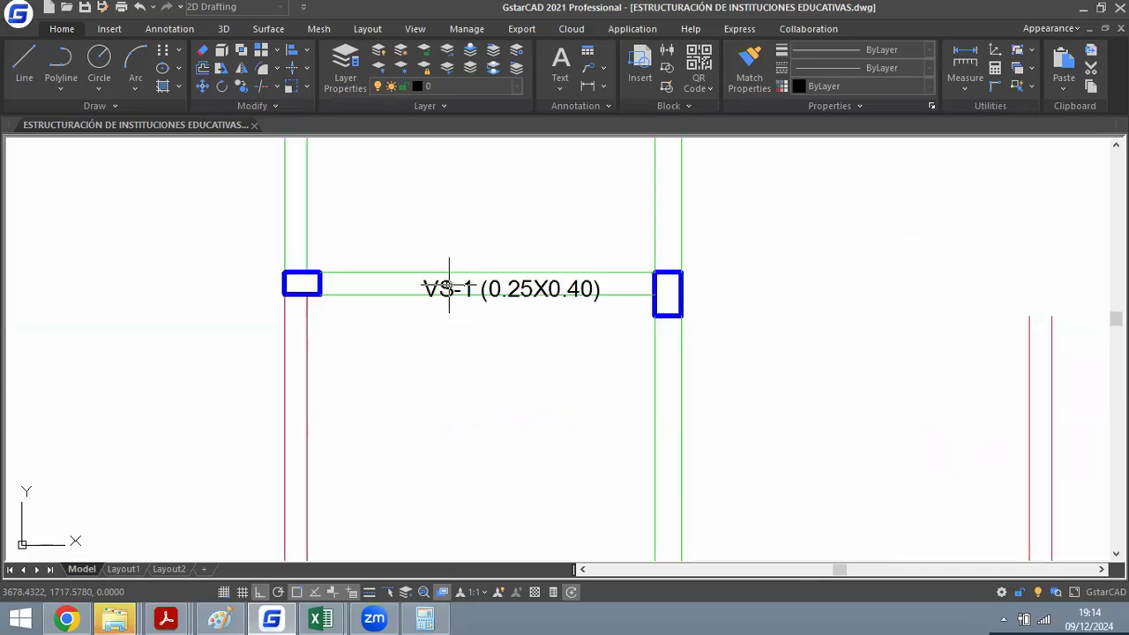
pyautogui.scroll(2, 509, 265)
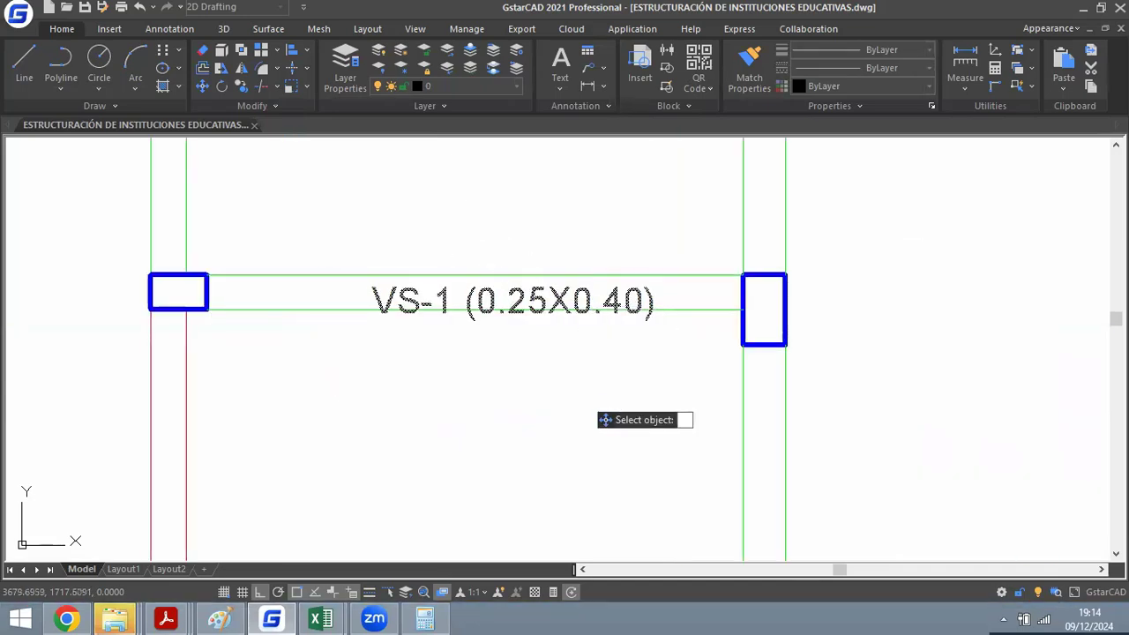
pyautogui.press('Return')
pyautogui.click(579, 410)
pyautogui.click(525, 402)
pyautogui.scroll(-5, 499, 245)
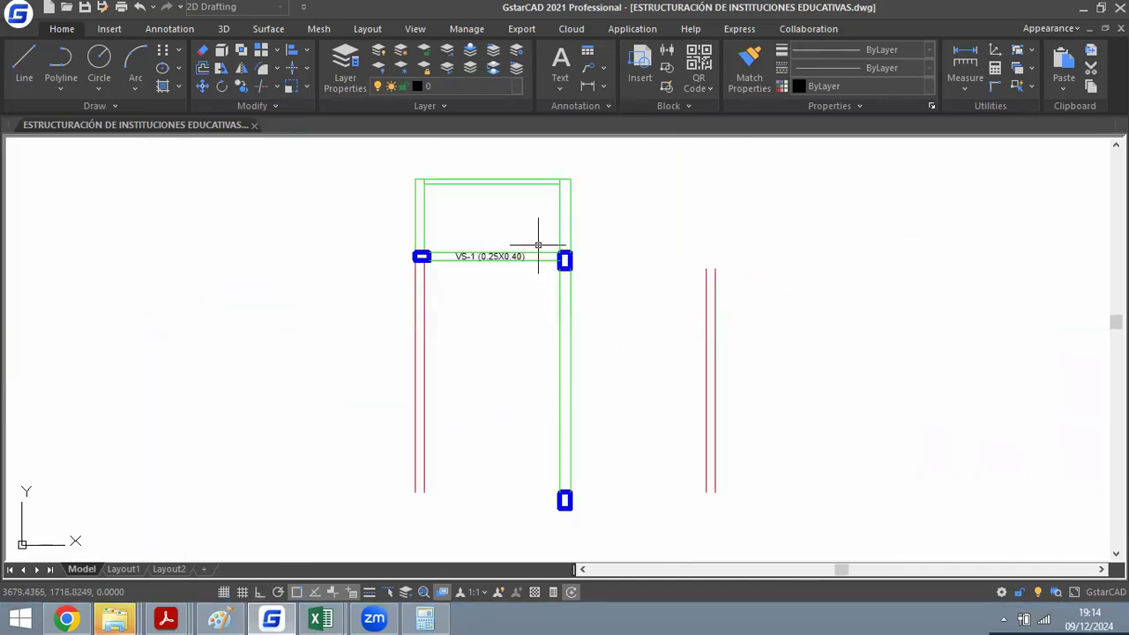
# Copy the "VS-1 (0.25X0.40)" label into the empty area just below the upper beam.
pyautogui.scroll(2, 580, 254)
pyautogui.scroll(2, 494, 233)
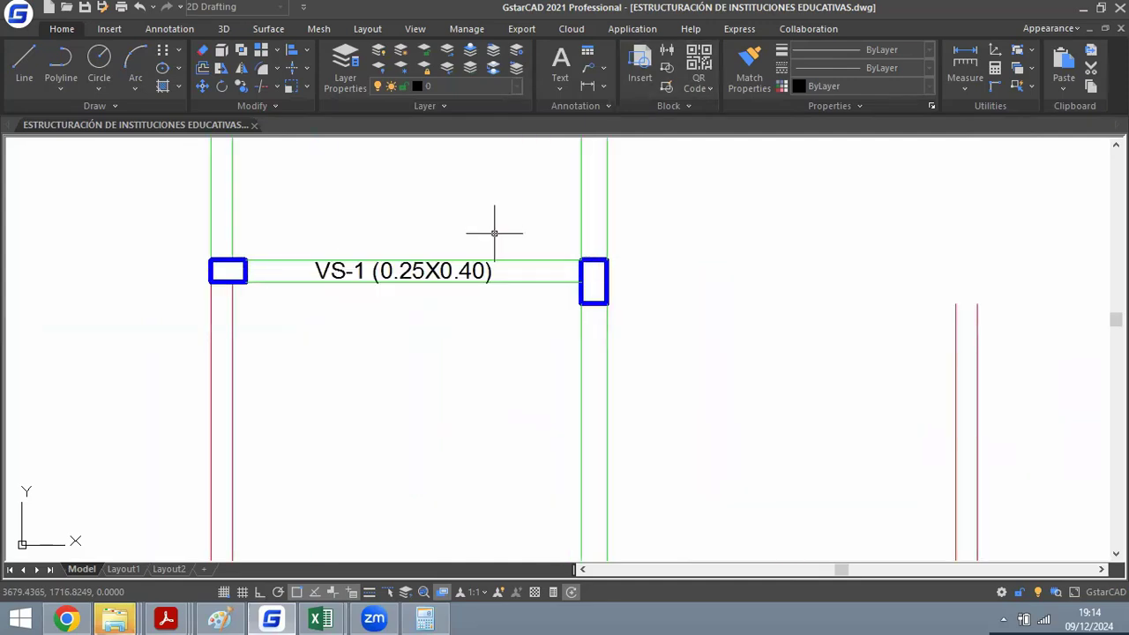
pyautogui.write('CO')
pyautogui.press('Return')
pyautogui.click(431, 272)
pyautogui.press('Return')
pyautogui.click(434, 268)
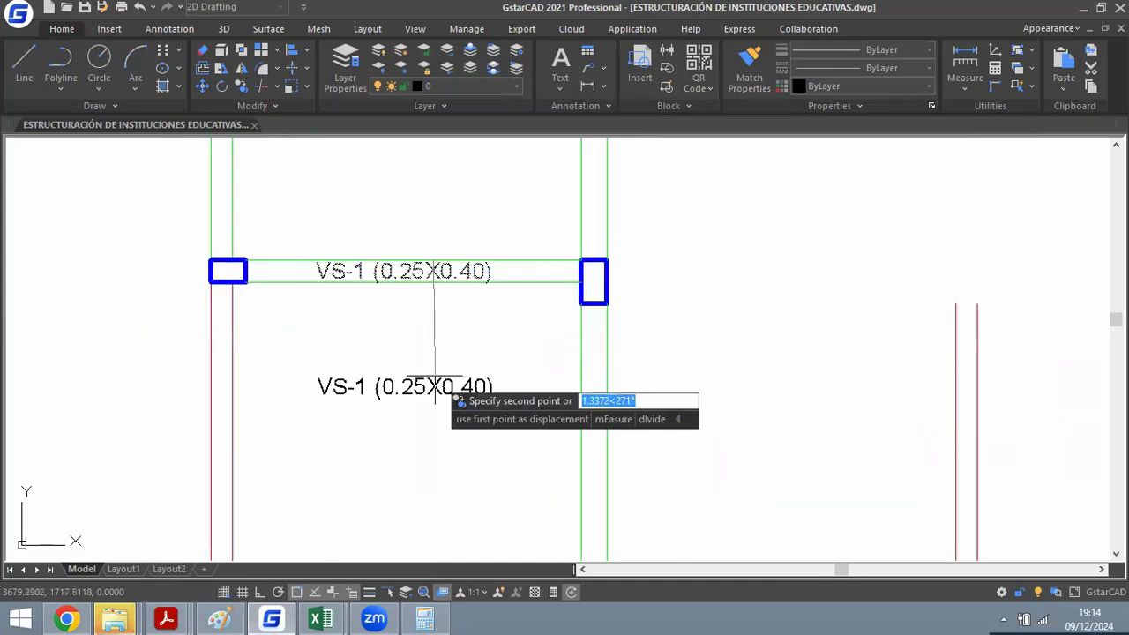
pyautogui.click(435, 386)
pyautogui.press('Return')
# Rotate the copied beam label by 90 degrees.
pyautogui.write('RO')
pyautogui.press('Return')
pyautogui.click(418, 396)
pyautogui.press('Return')
pyautogui.click(432, 399)
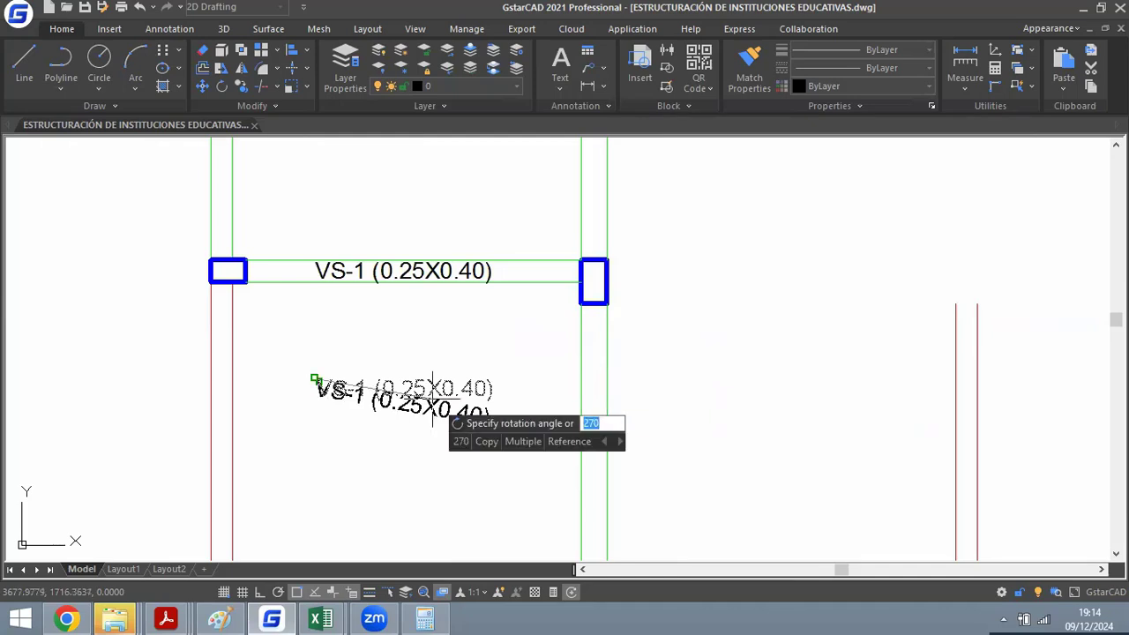
pyautogui.write('90')
pyautogui.press('Return')
# Move the rotated label onto the long vertical green beam between the upper and lower right columns.
pyautogui.scroll(-4, 469, 281)
pyautogui.scroll(2, 403, 302)
pyautogui.write('M')
pyautogui.press('Return')
pyautogui.click(417, 307)
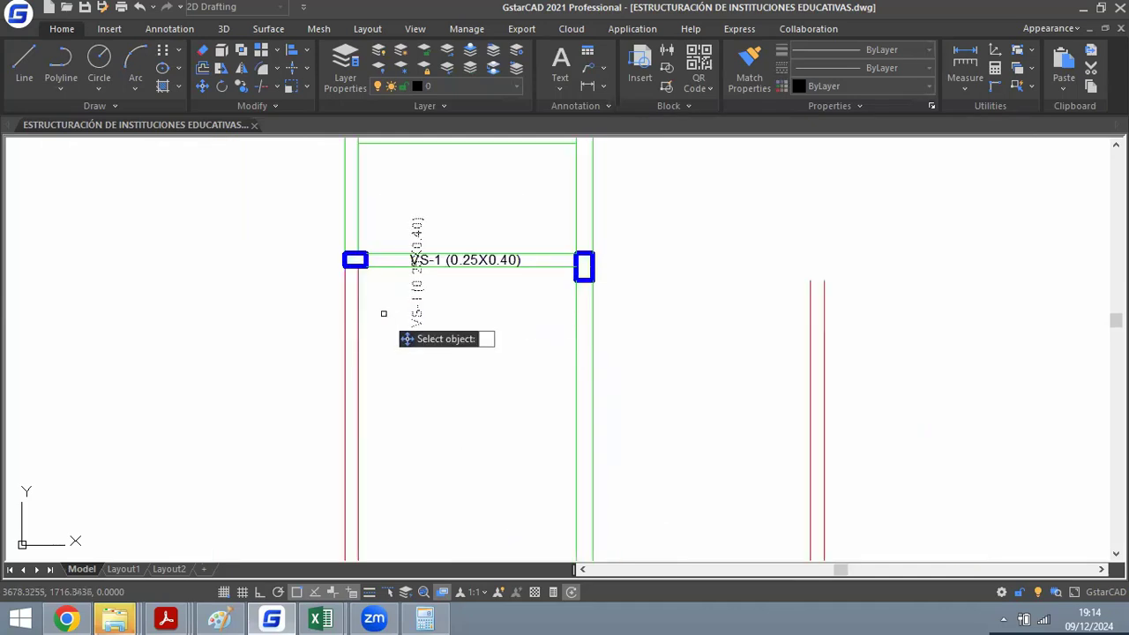
pyautogui.press('Return')
pyautogui.click(393, 291)
pyautogui.scroll(2, 554, 461)
pyautogui.scroll(-4, 549, 373)
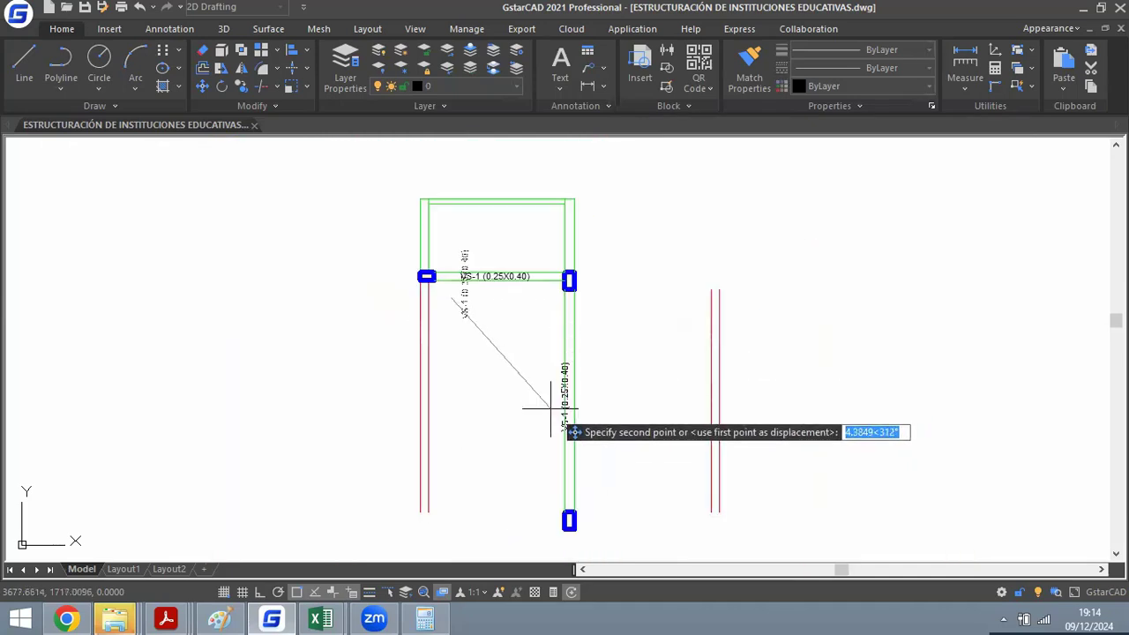
pyautogui.scroll(2, 535, 403)
pyautogui.click(554, 408)
# Shift the rotated label slightly so that it is centred between the lines of the vertical beam.
pyautogui.scroll(3, 590, 259)
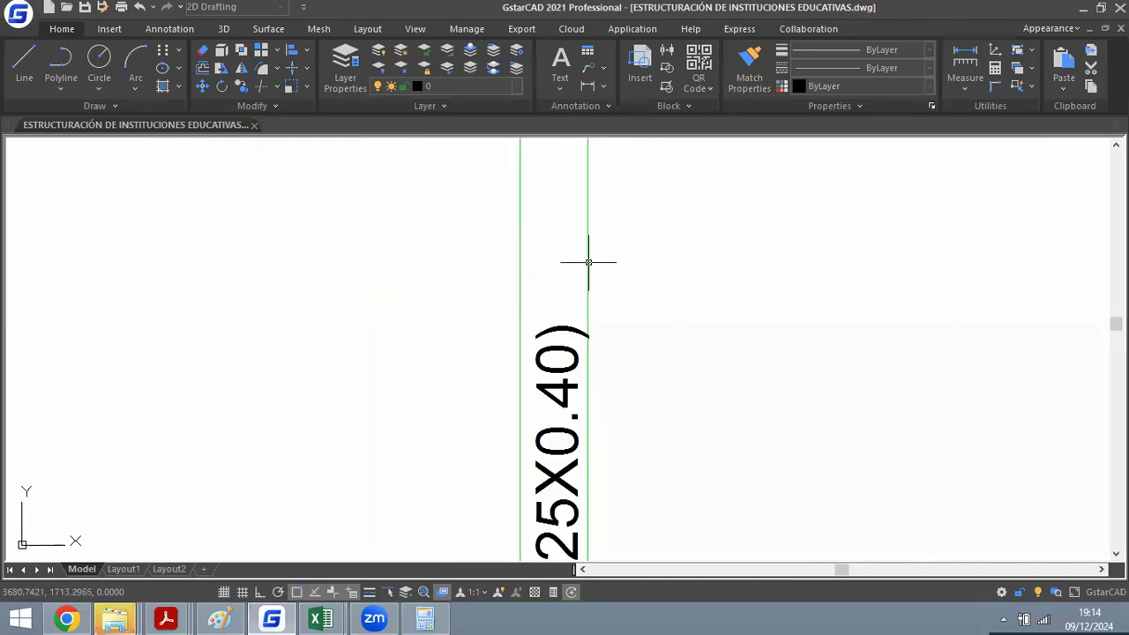
pyautogui.click(568, 300)
pyautogui.click(554, 349)
pyautogui.press('Return')
pyautogui.click(692, 349)
pyautogui.click(686, 341)
pyautogui.scroll(-4, 529, 265)
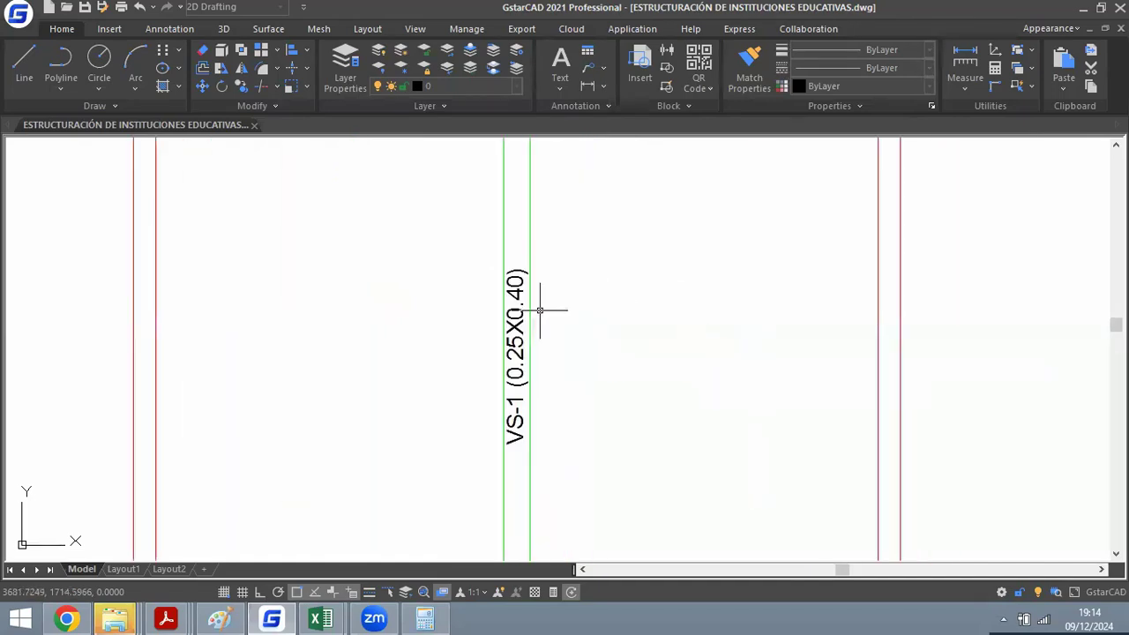
# Change the vertical beam's label to "VP-1 (0.30X0.60)".
pyautogui.scroll(2, 535, 333)
pyautogui.doubleClick(528, 335)
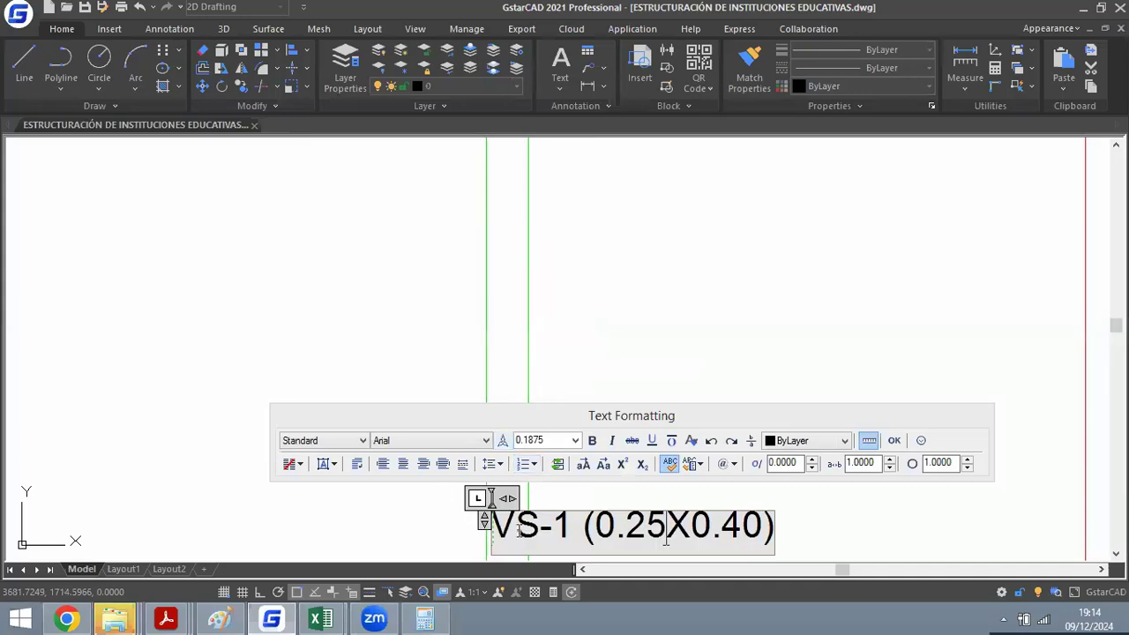
pyautogui.moveTo(517, 528); pyautogui.dragTo(535, 527)
pyautogui.write('P')
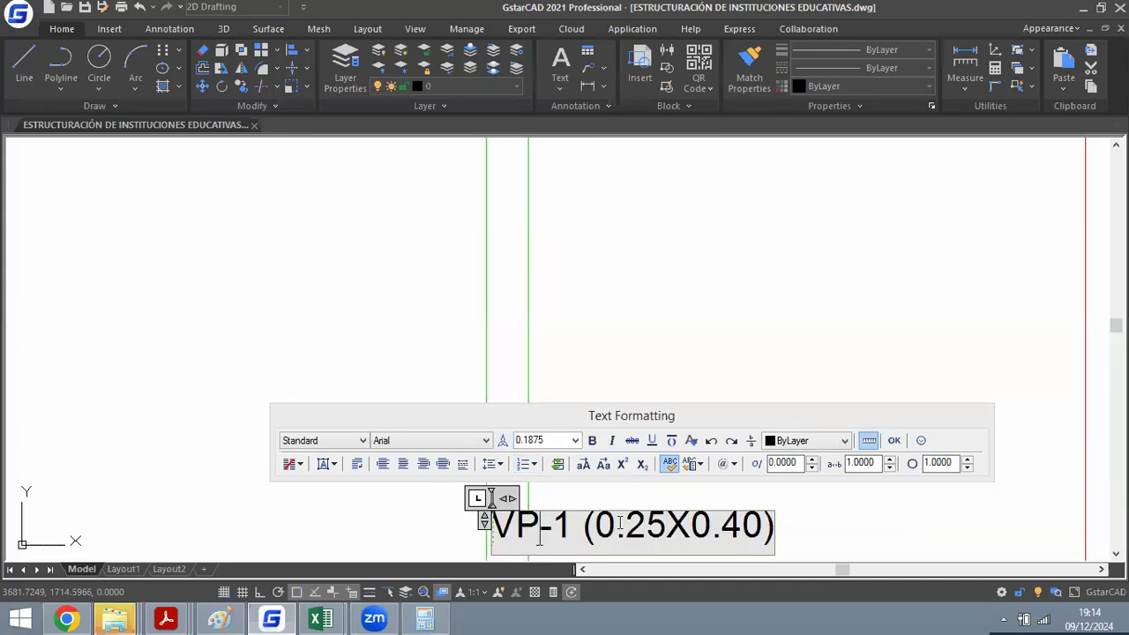
pyautogui.moveTo(625, 527); pyautogui.dragTo(743, 524)
pyautogui.write('30X0.')
pyautogui.write('6')
pyautogui.click(794, 355)
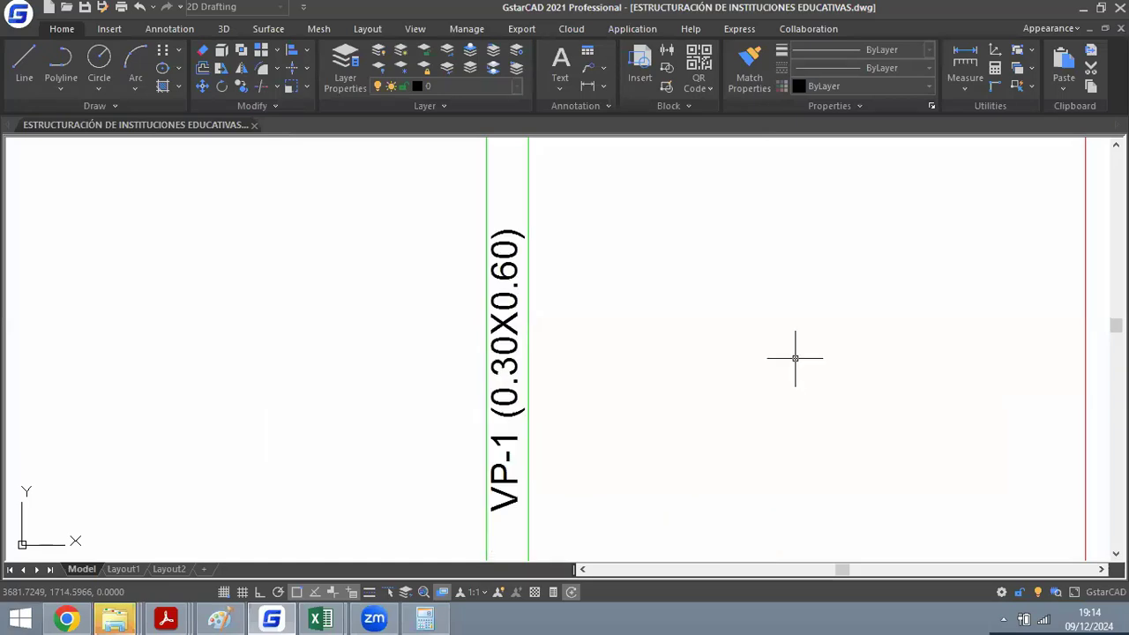
# Mirror the upper-left column, the upper beam and its label about a horizontal line through the vertical beam's midpoint, keeping the originals.
pyautogui.scroll(-5, 502, 328)
pyautogui.scroll(2, 513, 302)
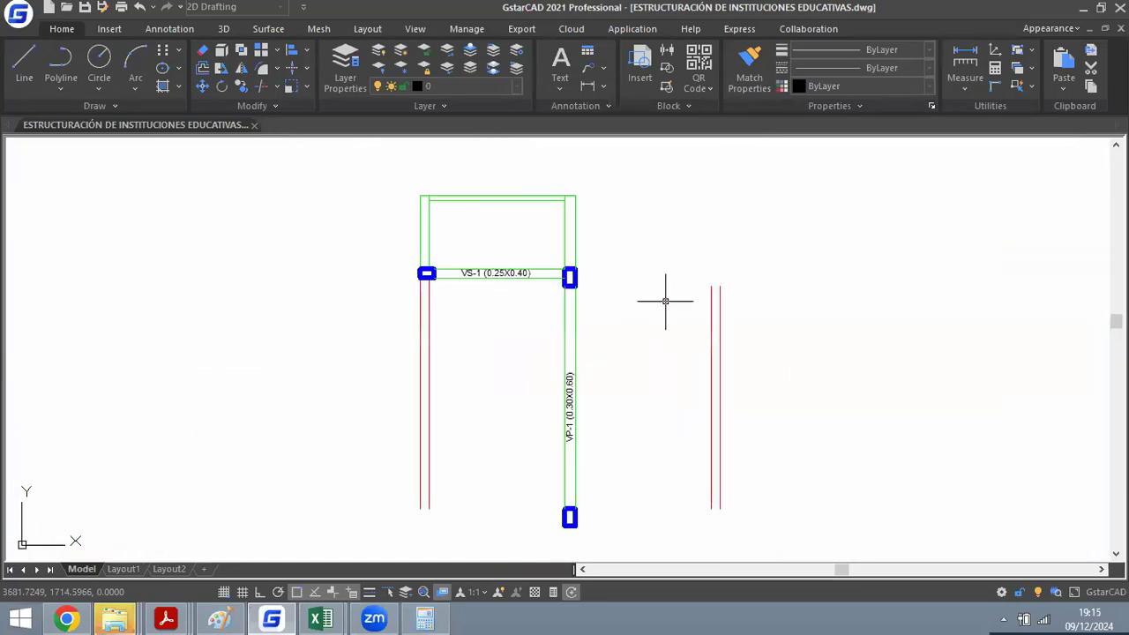
pyautogui.write('mi')
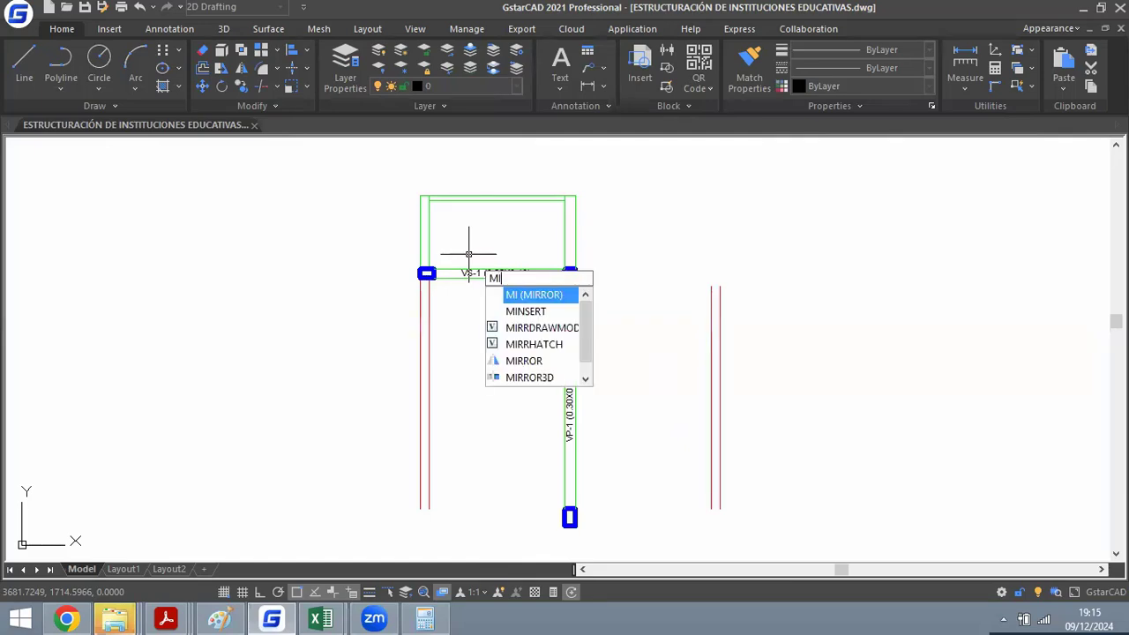
pyautogui.press('Return')
pyautogui.click(368, 227)
pyautogui.click(440, 280)
pyautogui.click(519, 238)
pyautogui.click(484, 290)
pyautogui.press('Return')
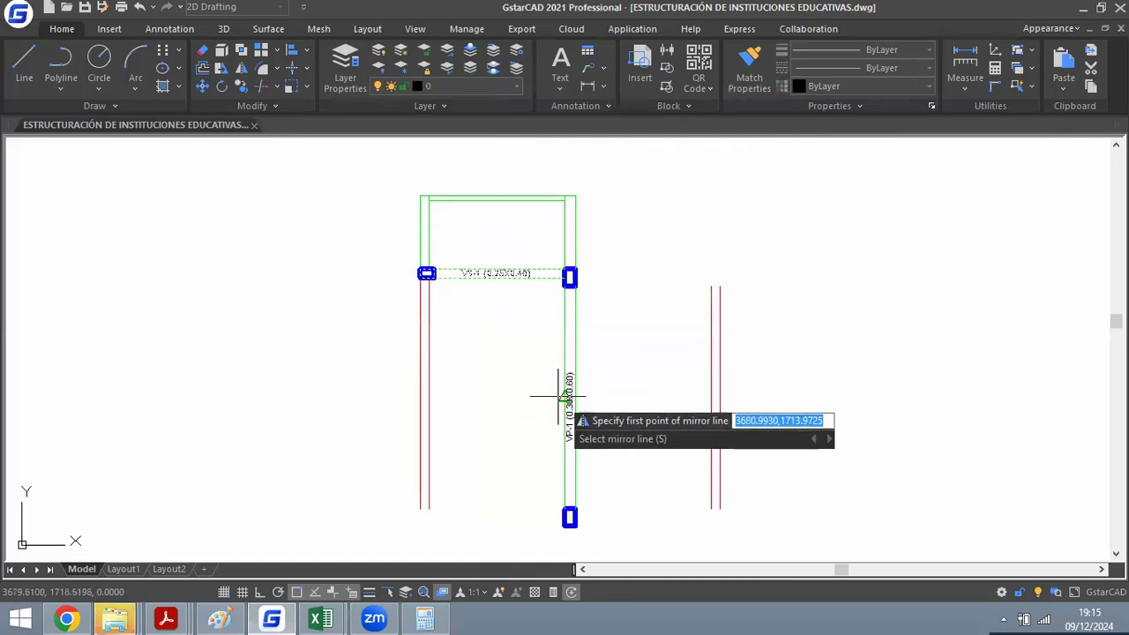
pyautogui.click(564, 396)
pyautogui.press('F8')
pyautogui.click(292, 380)
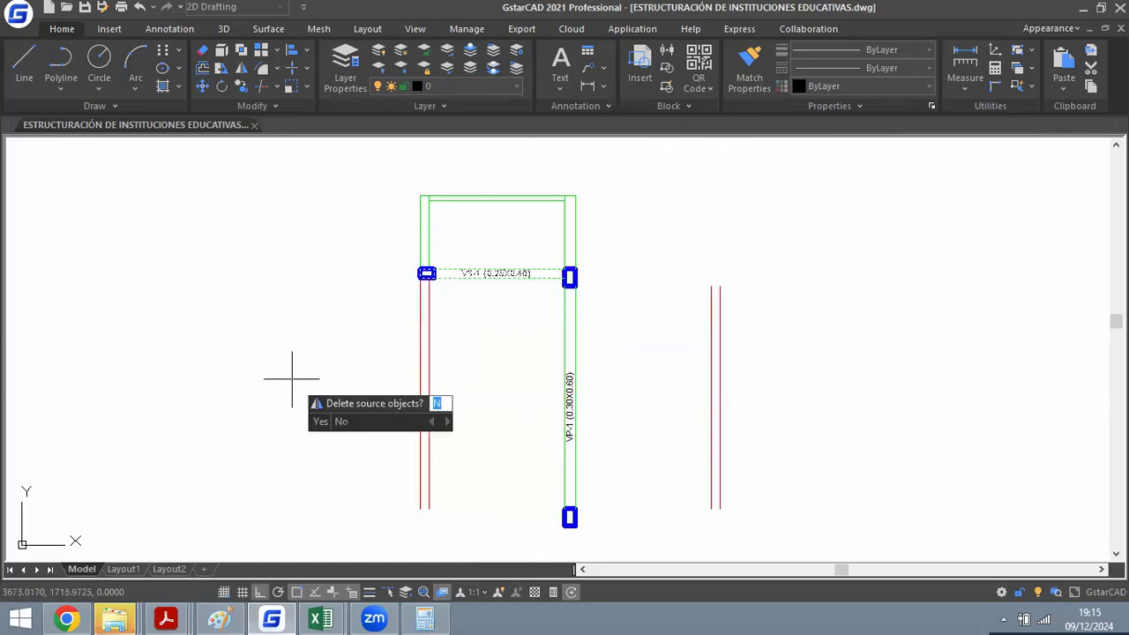
pyautogui.press('Return')
# Extend the two red lines on the left side down to the lower-left column.
pyautogui.scroll(-3, 397, 368)
pyautogui.scroll(4, 403, 367)
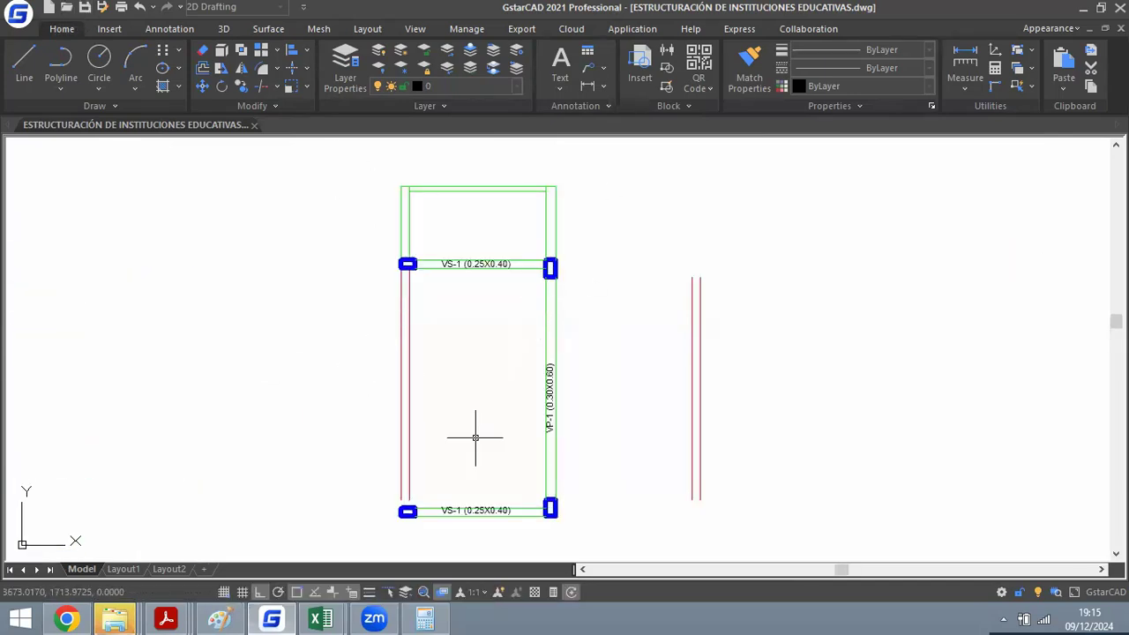
pyautogui.scroll(6, 490, 467)
pyautogui.scroll(-4, 496, 445)
pyautogui.scroll(-2, 499, 390)
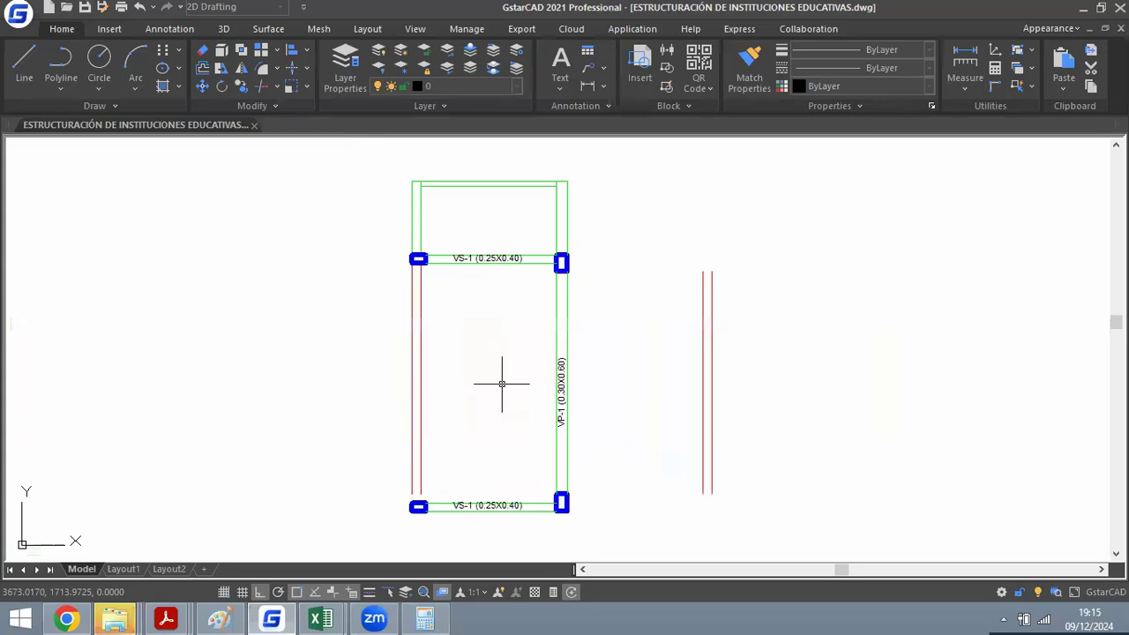
pyautogui.scroll(5, 427, 481)
pyautogui.write('e')
pyautogui.press('Return')
pyautogui.click(441, 465)
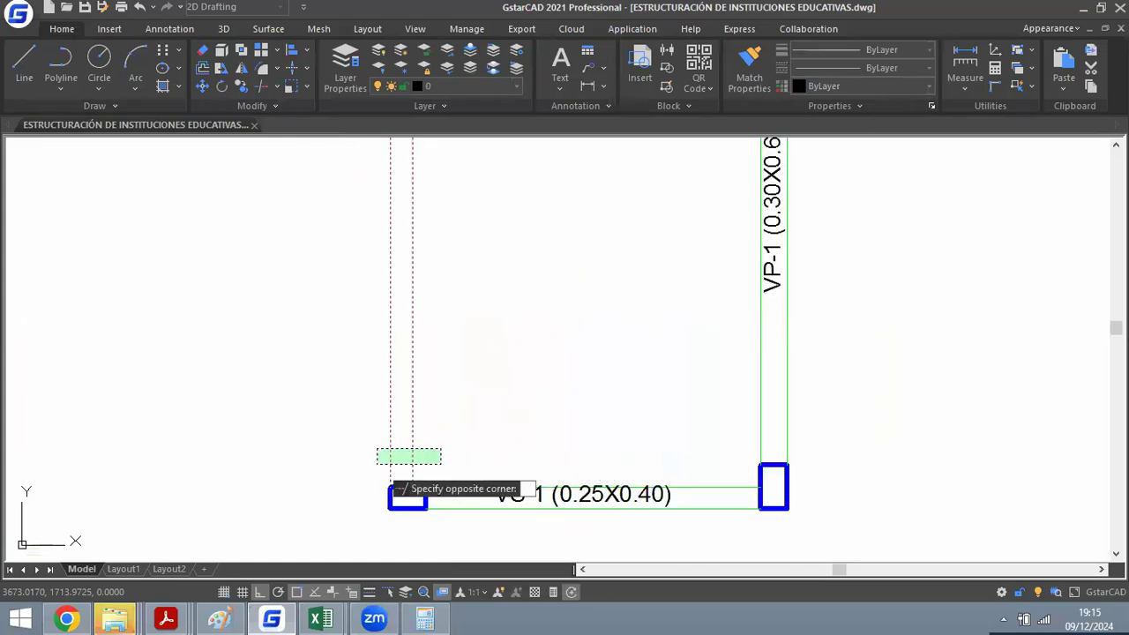
pyautogui.scroll(-5, 427, 468)
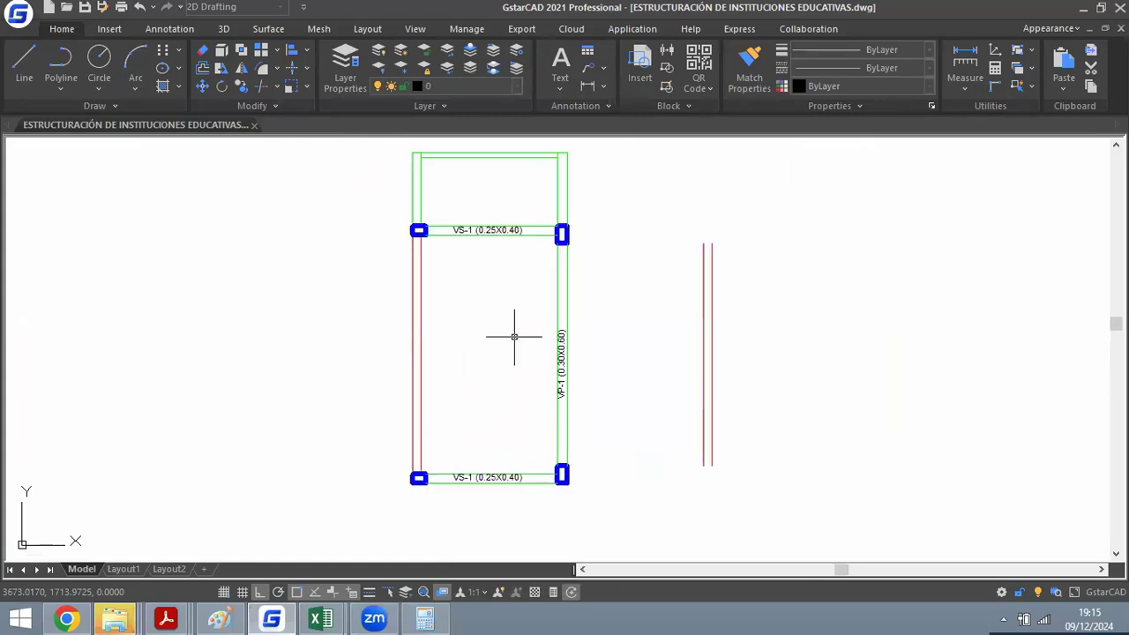
# Delete the separate pair of red vertical lines to the right of the framing plan.
pyautogui.scroll(-2, 537, 234)
pyautogui.scroll(2, 547, 231)
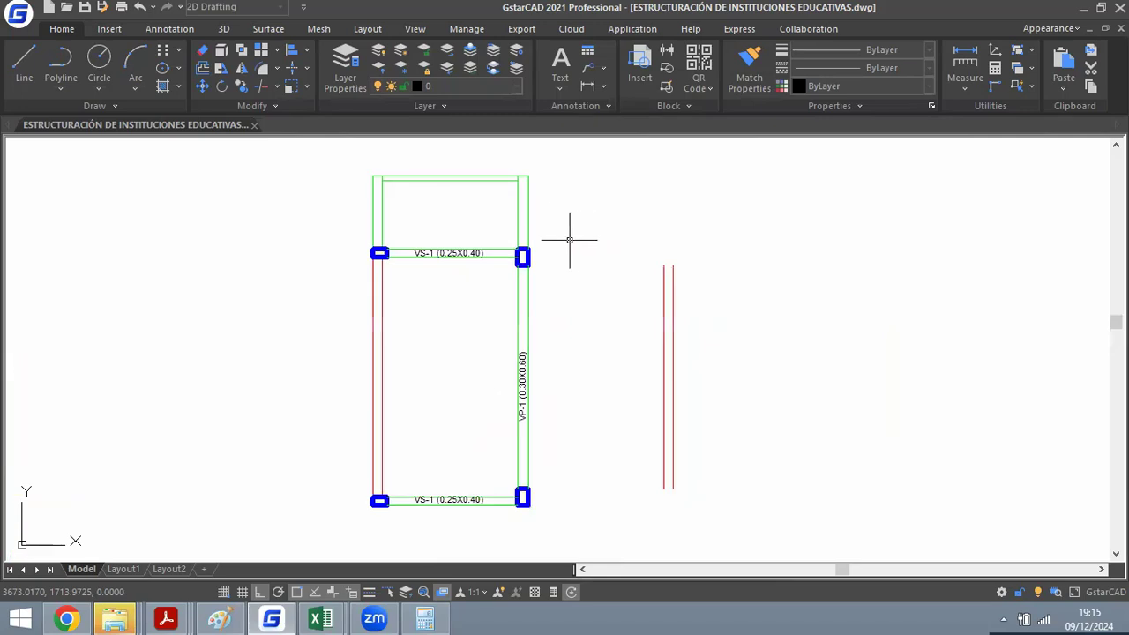
pyautogui.click(662, 371)
pyautogui.press('Delete')
# Mirror the left columns, side lines, VS-1 beams and labels about the centreline of the VP-1 beam, keeping the originals.
pyautogui.scroll(-2, 571, 337)
pyautogui.scroll(2, 504, 323)
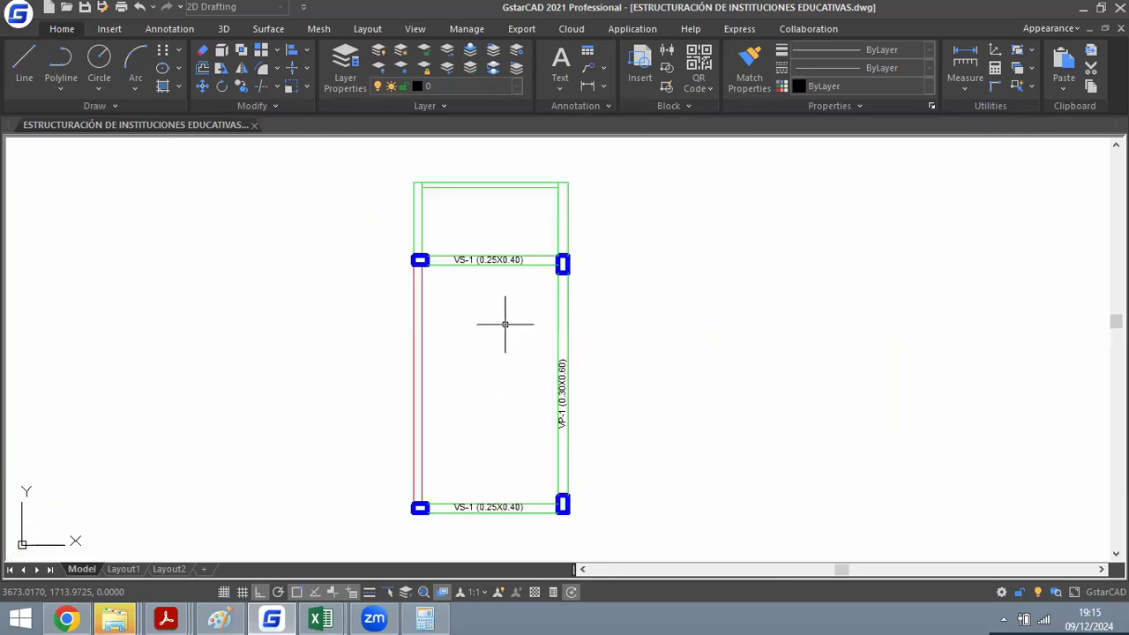
pyautogui.press('space')
pyautogui.click(386, 153)
pyautogui.click(492, 544)
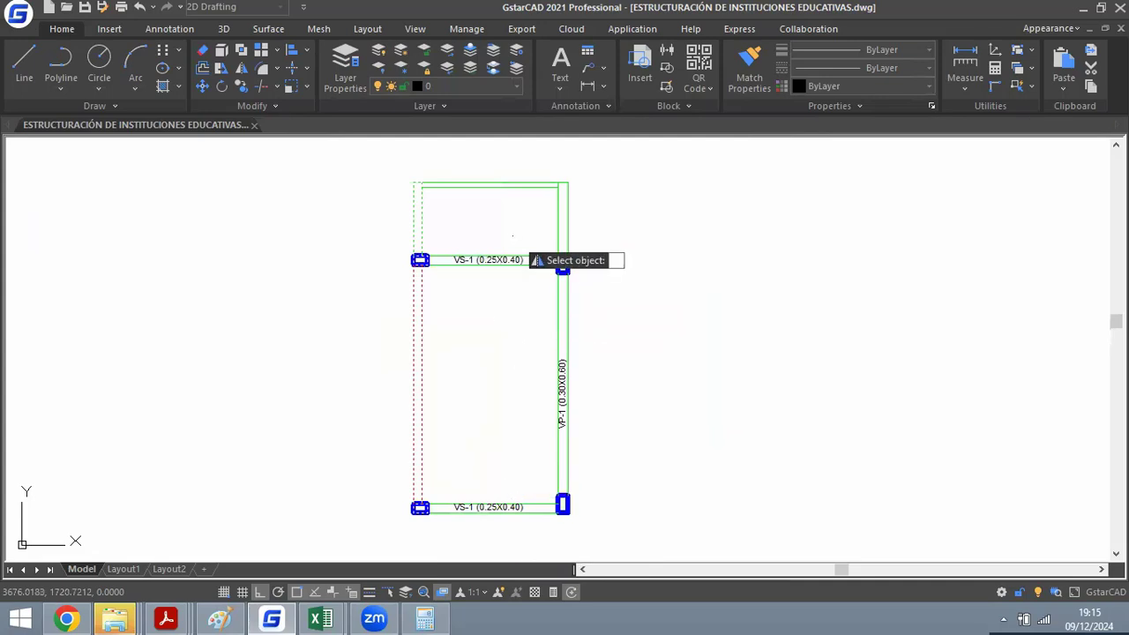
pyautogui.click(513, 235)
pyautogui.click(464, 542)
pyautogui.scroll(-2, 482, 519)
pyautogui.scroll(4, 552, 306)
pyautogui.press('space')
pyautogui.scroll(2, 508, 338)
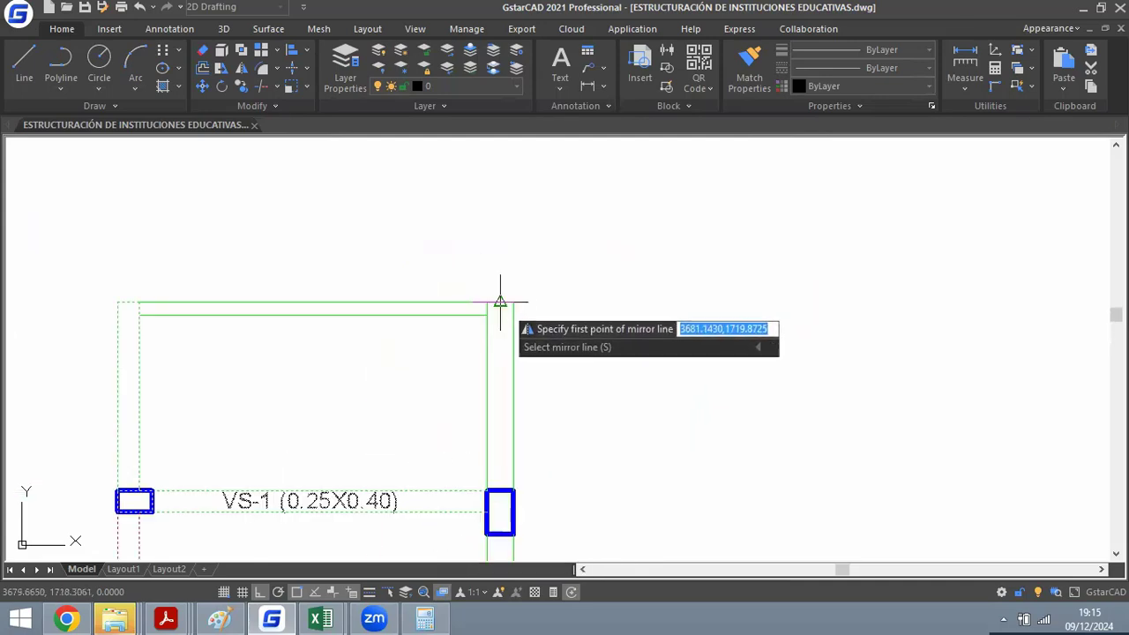
pyautogui.click(500, 303)
pyautogui.click(507, 219)
pyautogui.press('space')
# Mirror the two lines of the topmost horizontal beam about the VP-1 beam's centreline, keeping the originals.
pyautogui.scroll(-2, 507, 219)
pyautogui.scroll(2, 468, 259)
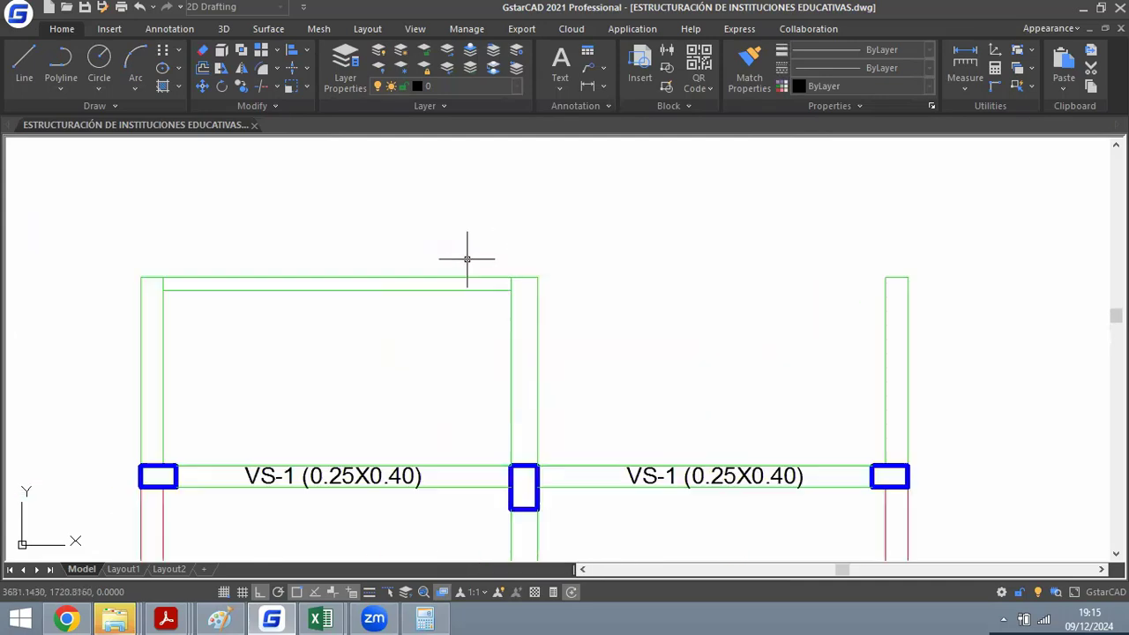
pyautogui.press('space')
pyautogui.click(389, 277)
pyautogui.press('space')
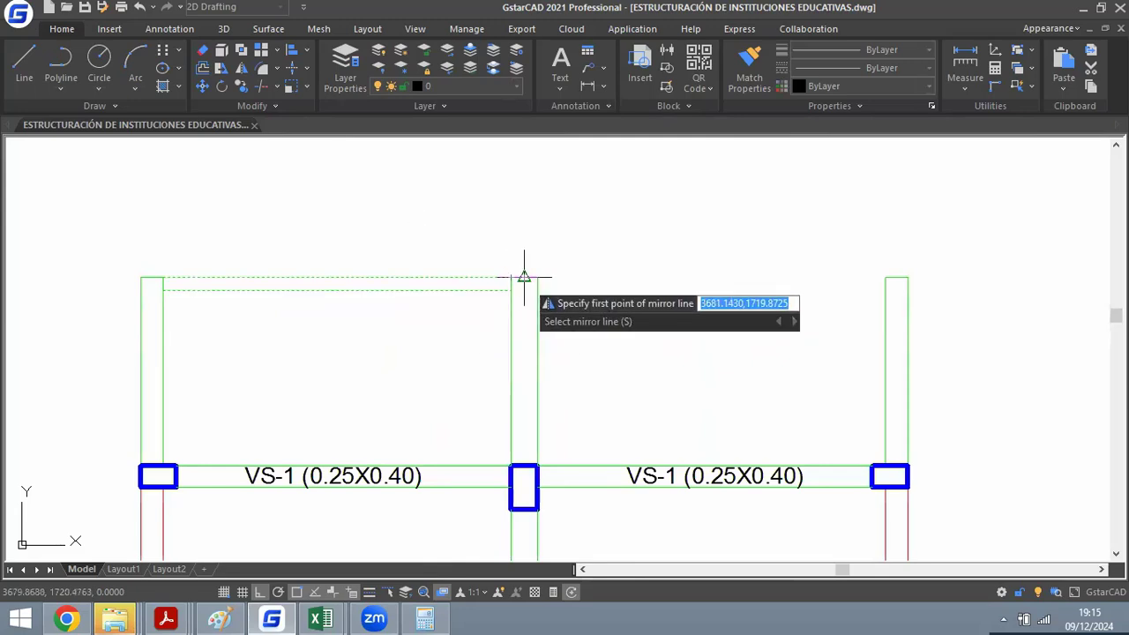
pyautogui.click(523, 277)
pyautogui.click(534, 180)
pyautogui.press('space')
pyautogui.scroll(-7, 617, 196)
pyautogui.scroll(2, 657, 251)
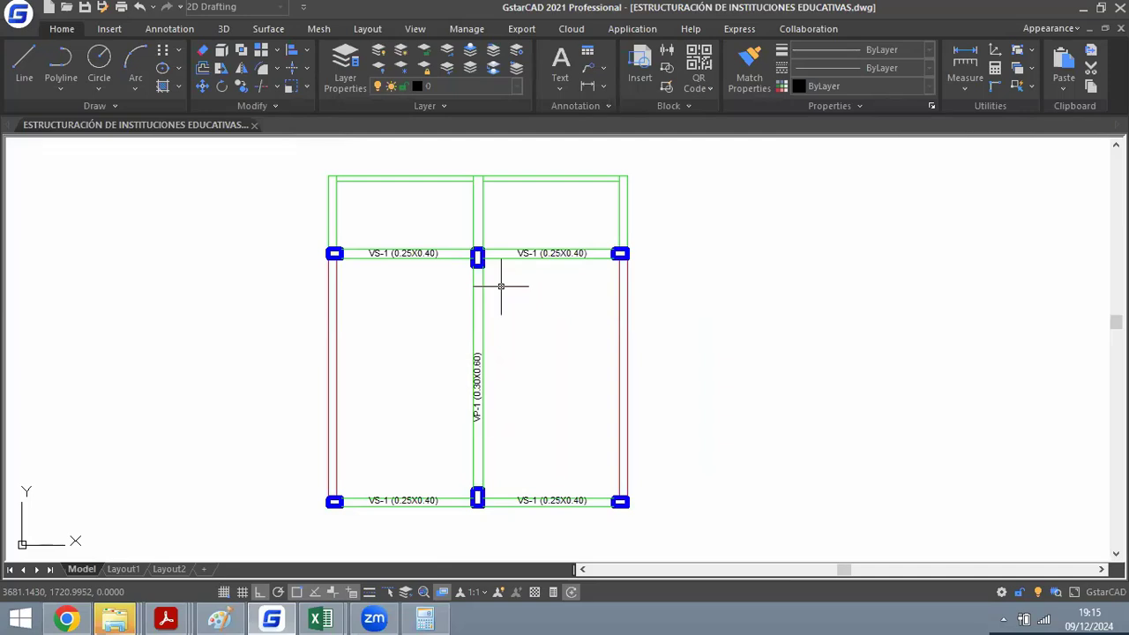
pyautogui.scroll(10, 496, 260)
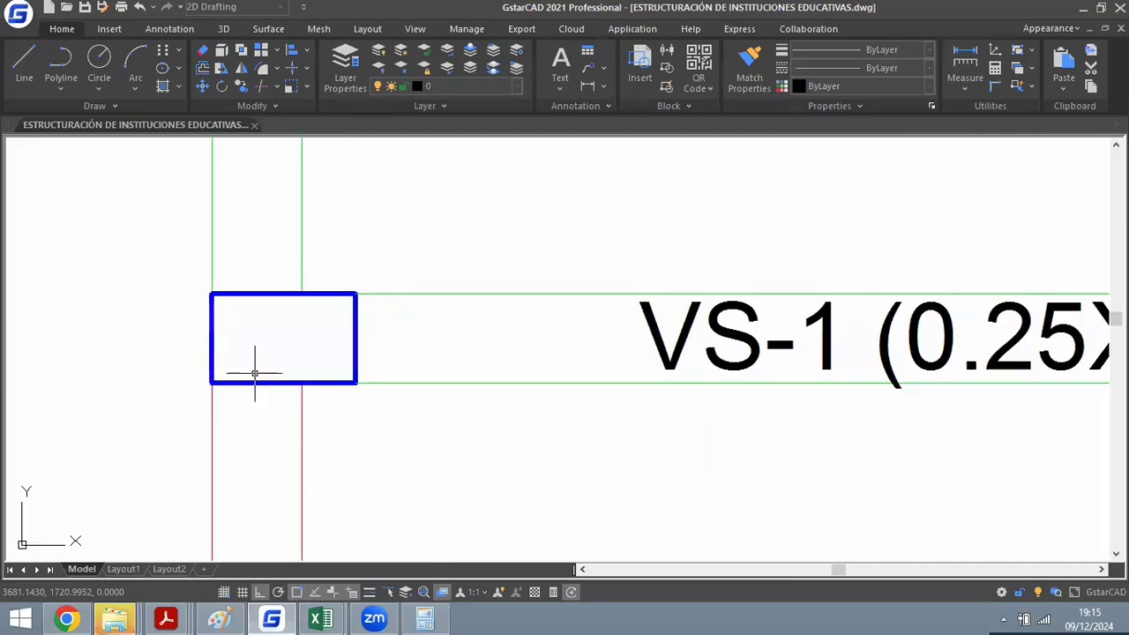
pyautogui.scroll(-2, 603, 291)
pyautogui.scroll(-8, 427, 259)
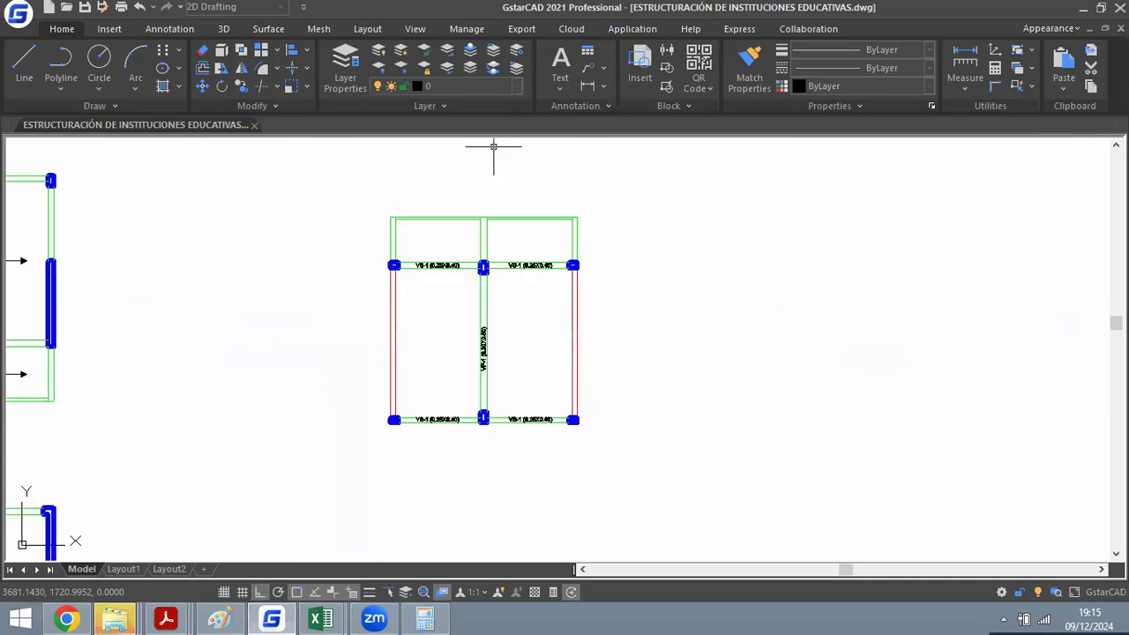
pyautogui.scroll(2, 468, 269)
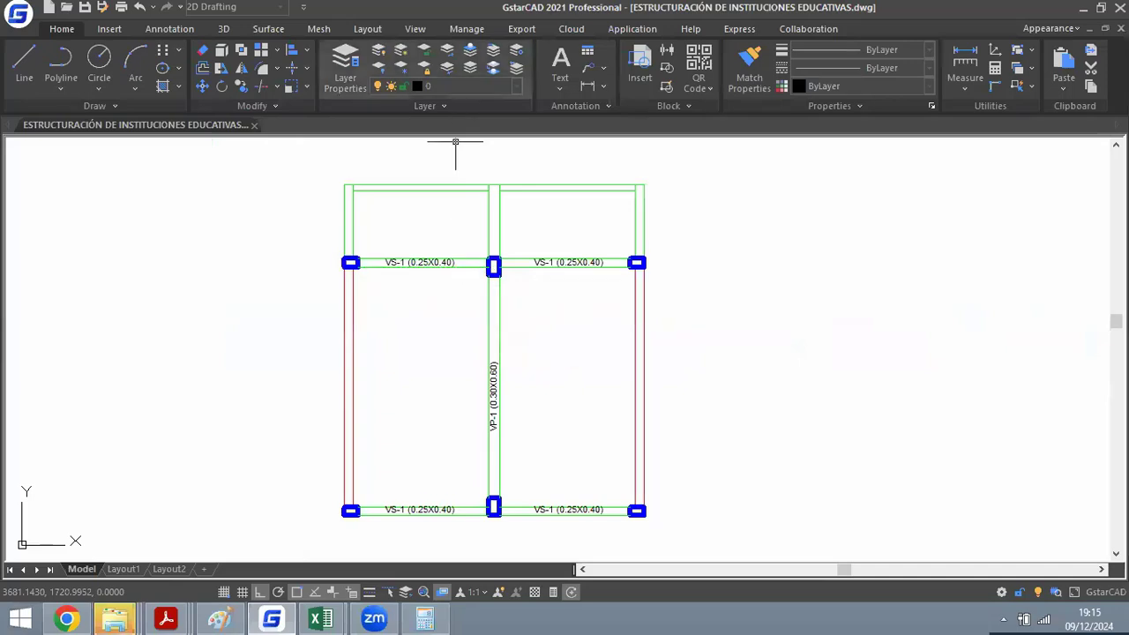
# Measure the clear span between the upper-left column and the upper middle column with a temporary linear dimension.
pyautogui.scroll(5, 396, 242)
pyautogui.write('d')
pyautogui.press('Return')
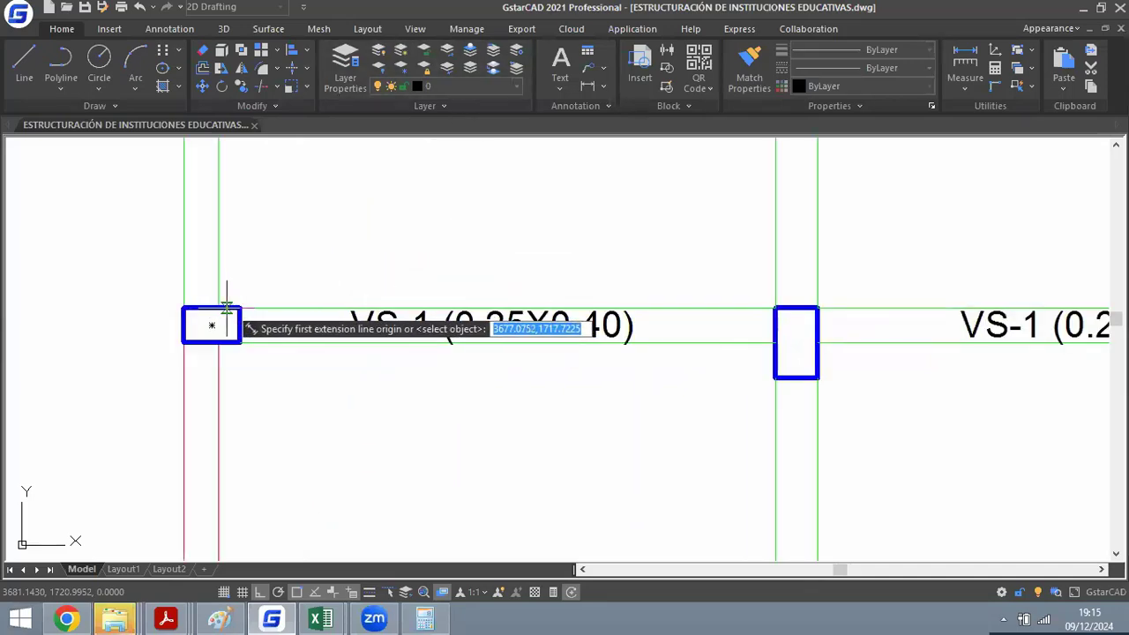
pyautogui.click(231, 308)
pyautogui.click(776, 311)
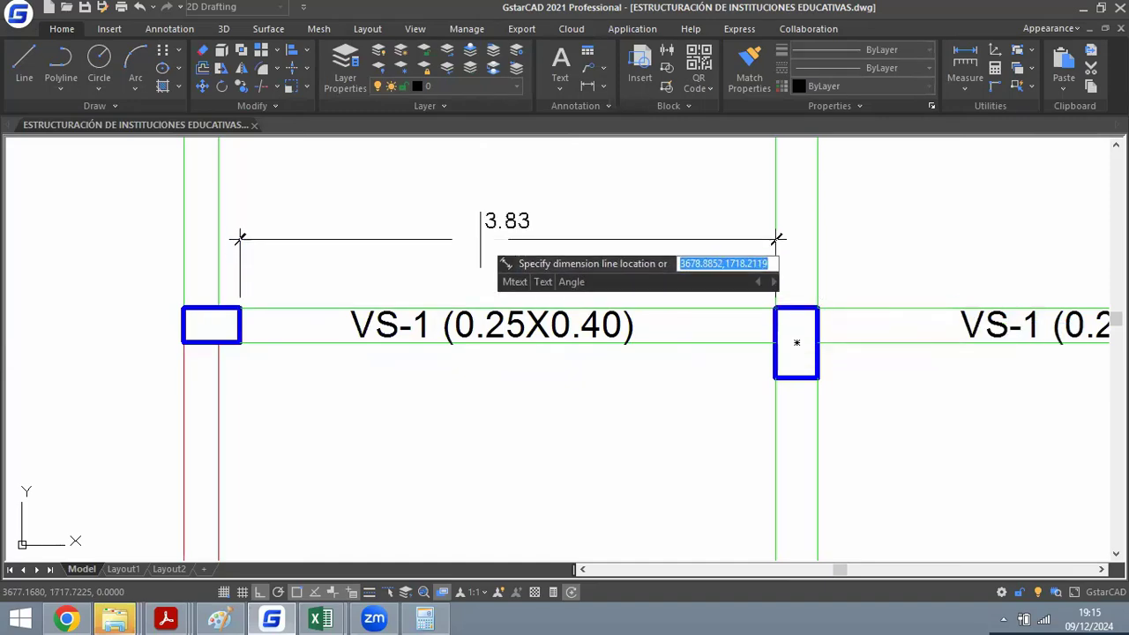
pyautogui.scroll(-1, 470, 256)
pyautogui.scroll(1, 470, 252)
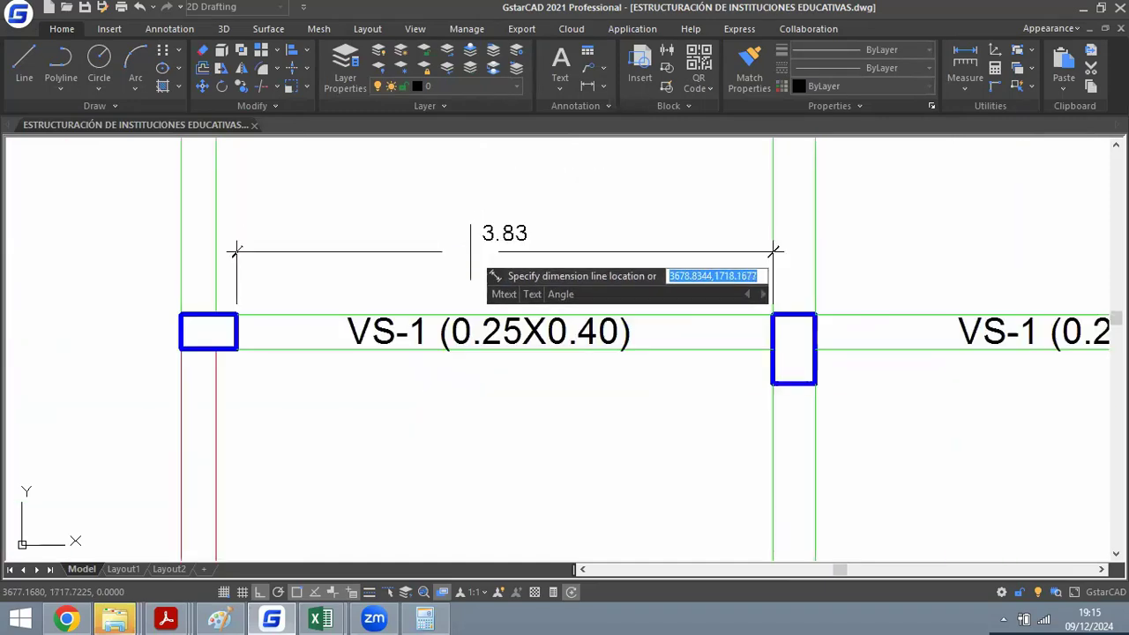
pyautogui.press('Escape')
pyautogui.scroll(-6, 509, 252)
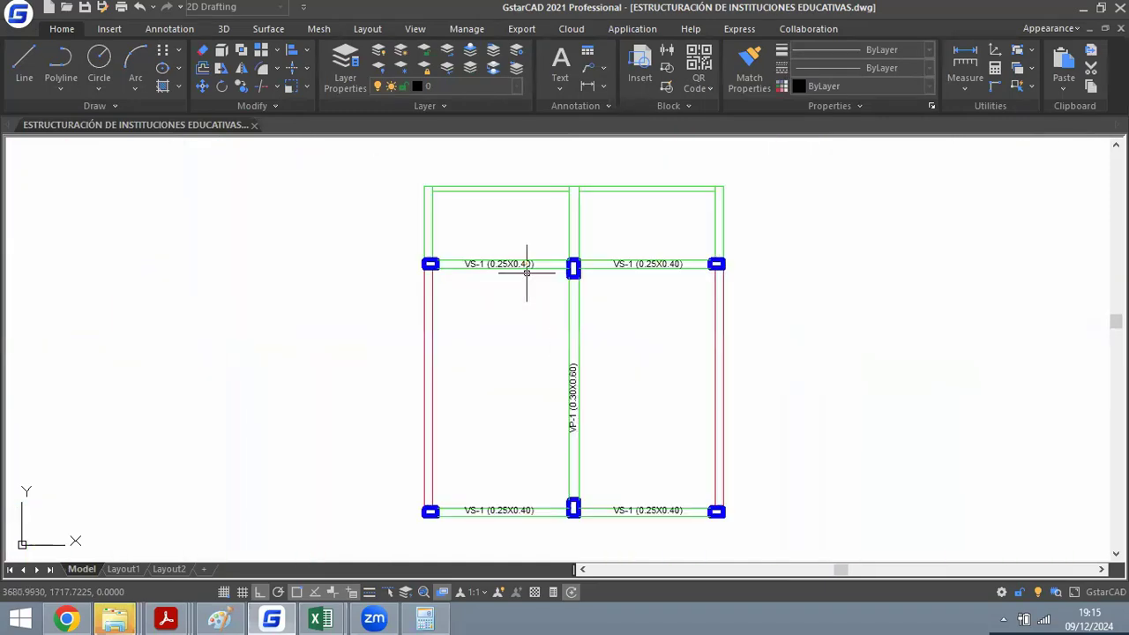
# Examine the left columns, the VS-1 beams that meet them and the red side lines of the framing plan.
pyautogui.scroll(4, 527, 272)
pyautogui.scroll(2, 671, 232)
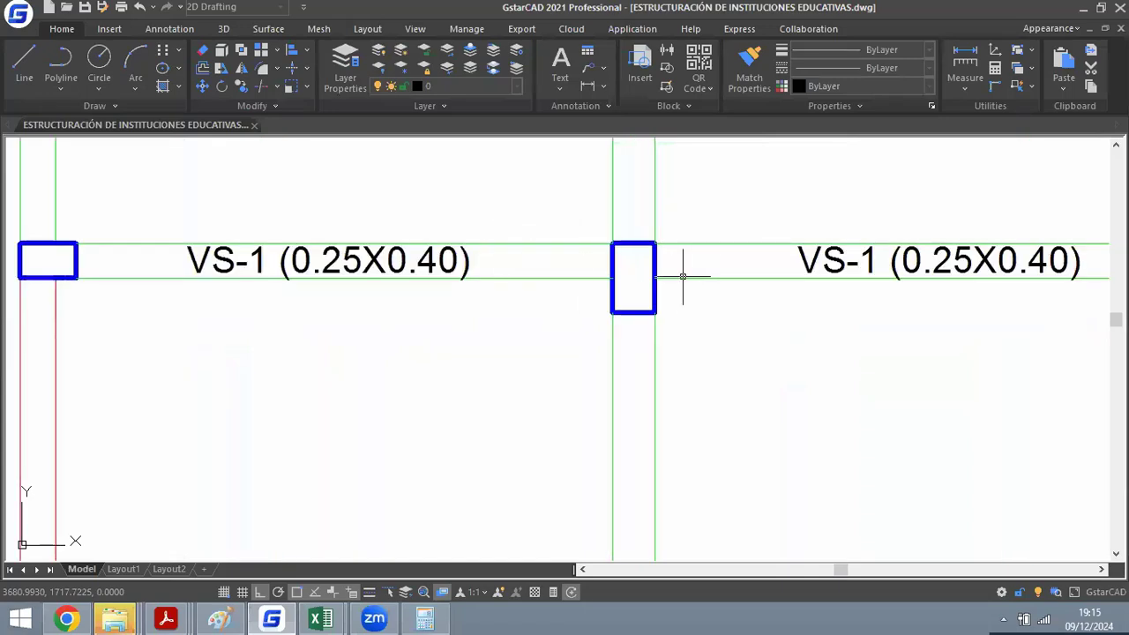
pyautogui.scroll(-4, 620, 251)
pyautogui.scroll(4, 530, 232)
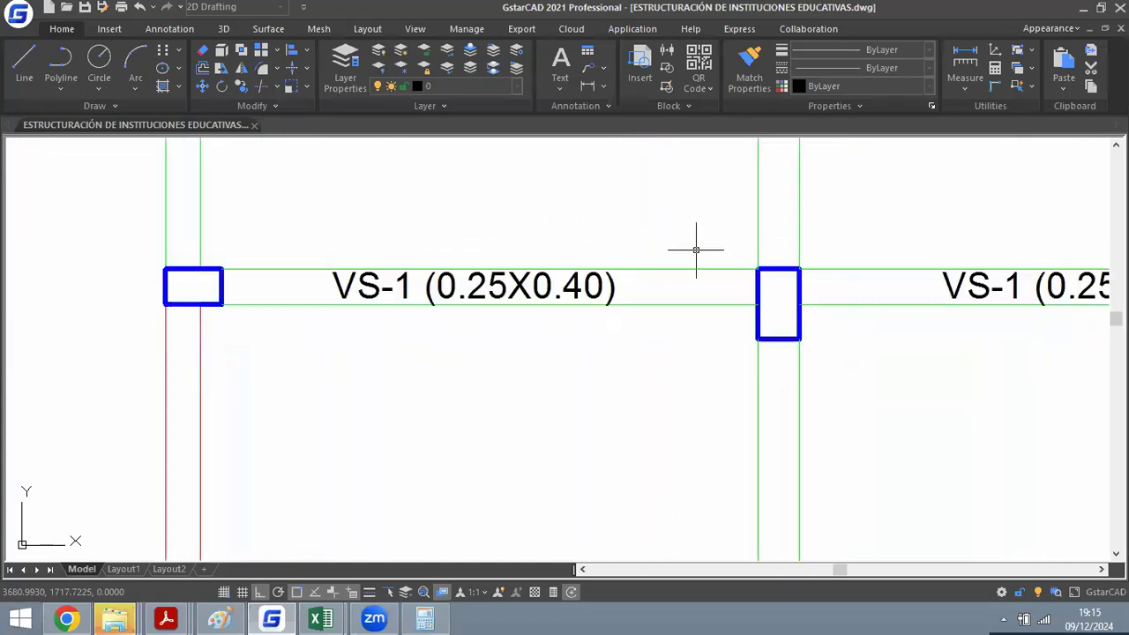
pyautogui.scroll(-6, 433, 235)
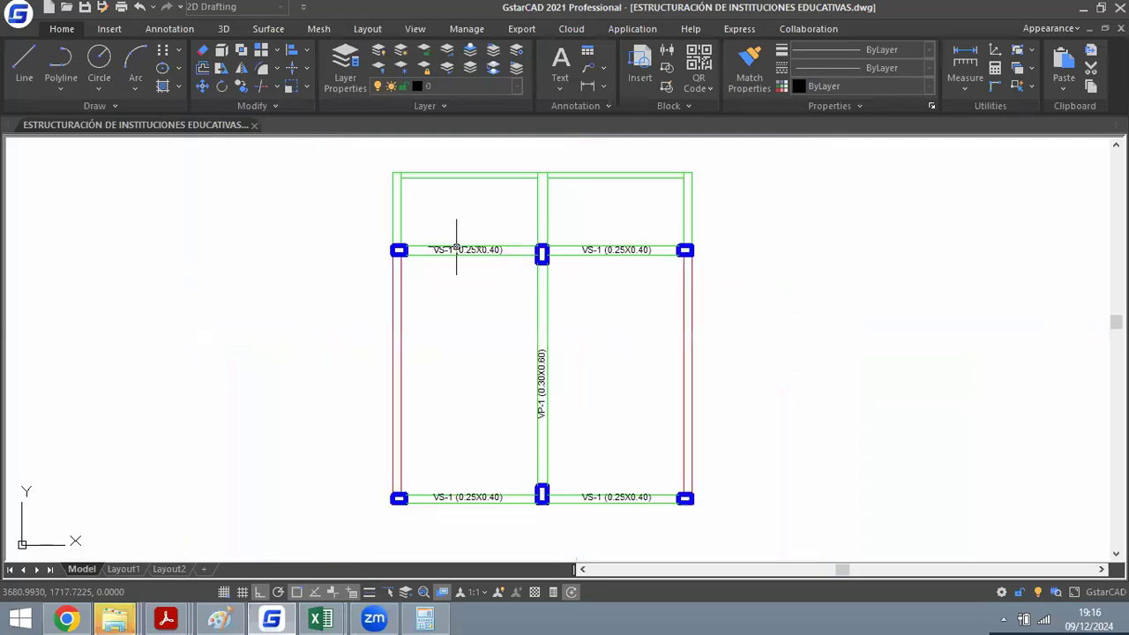
pyautogui.scroll(-4, 501, 294)
pyautogui.scroll(4, 501, 294)
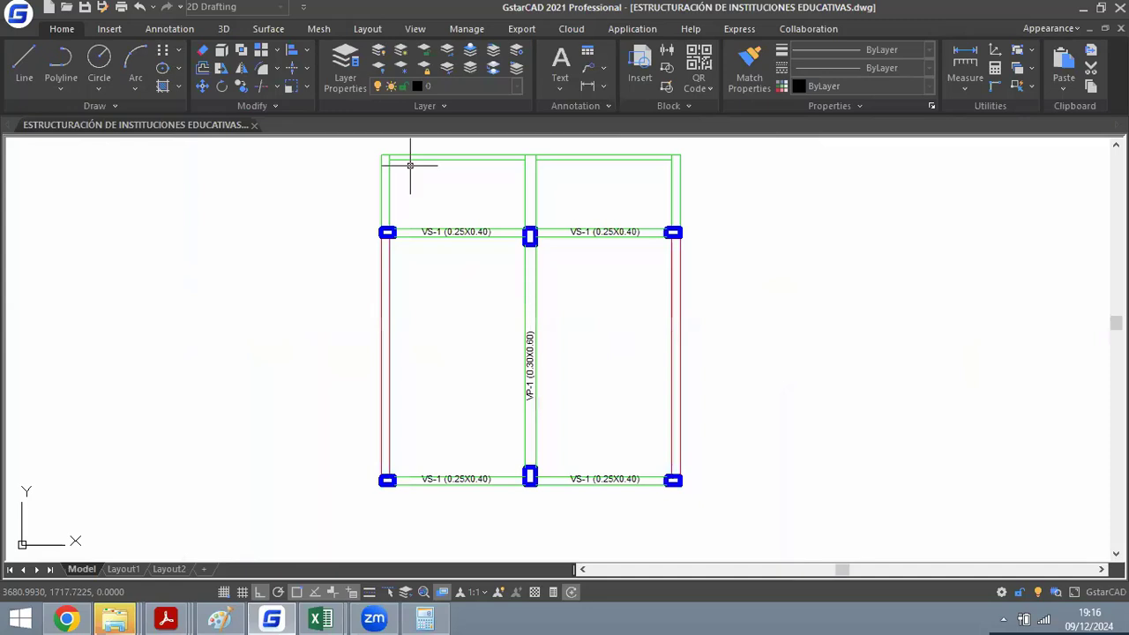
pyautogui.moveTo(399, 275); pyautogui.dragTo(376, 288, button='middle')
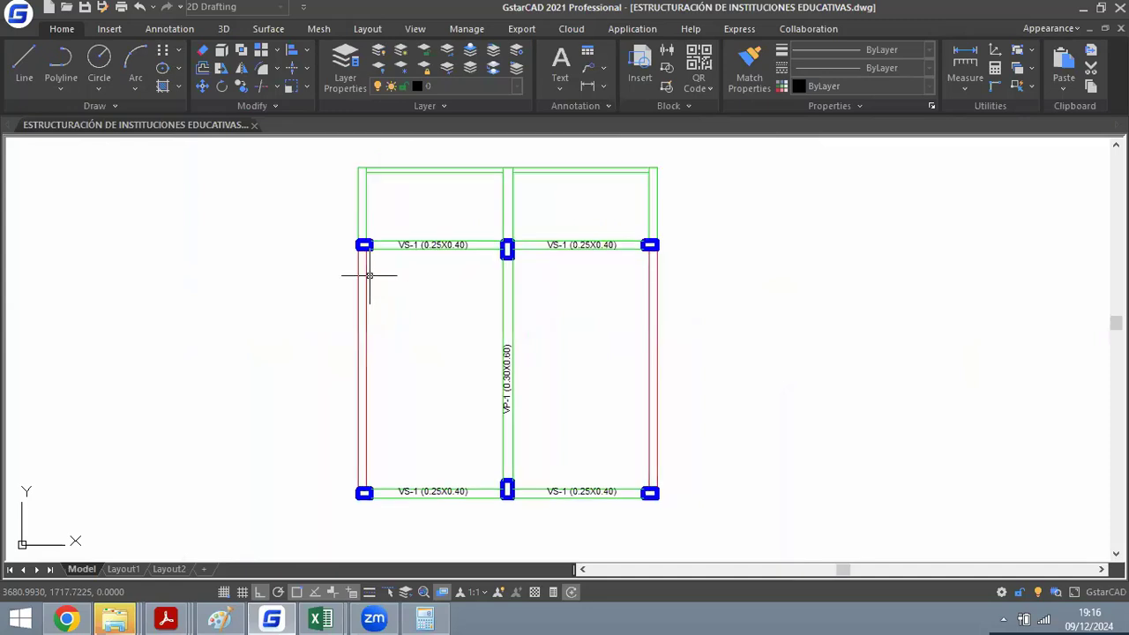
pyautogui.scroll(8, 354, 251)
pyautogui.scroll(-8, 397, 252)
pyautogui.scroll(2, 405, 287)
pyautogui.scroll(-2, 417, 456)
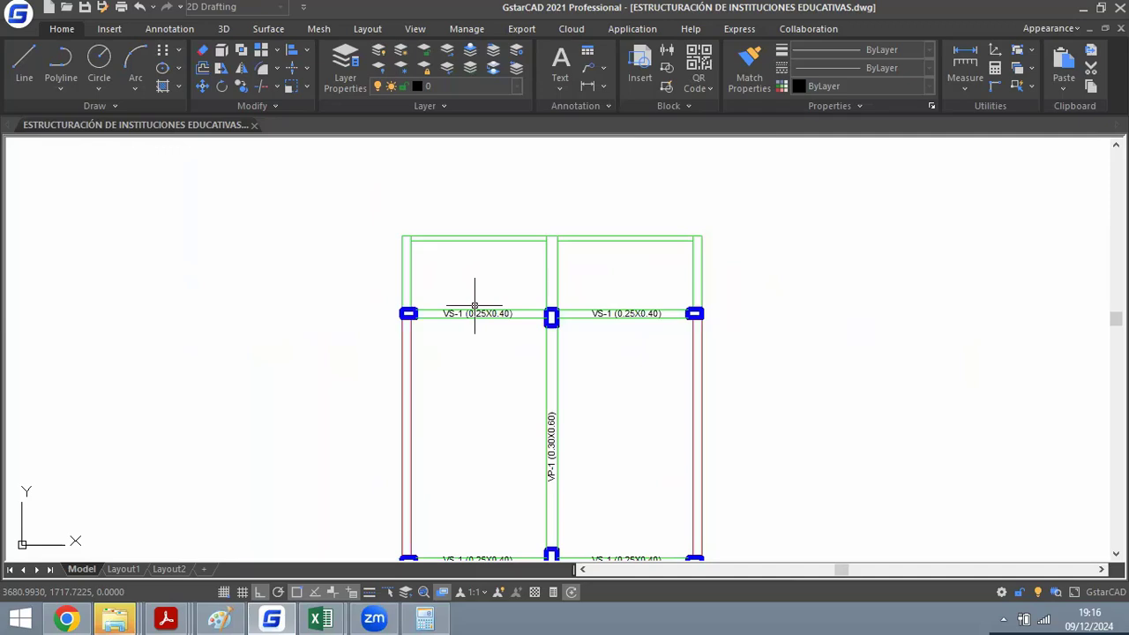
pyautogui.scroll(2, 406, 298)
pyautogui.scroll(-2, 405, 287)
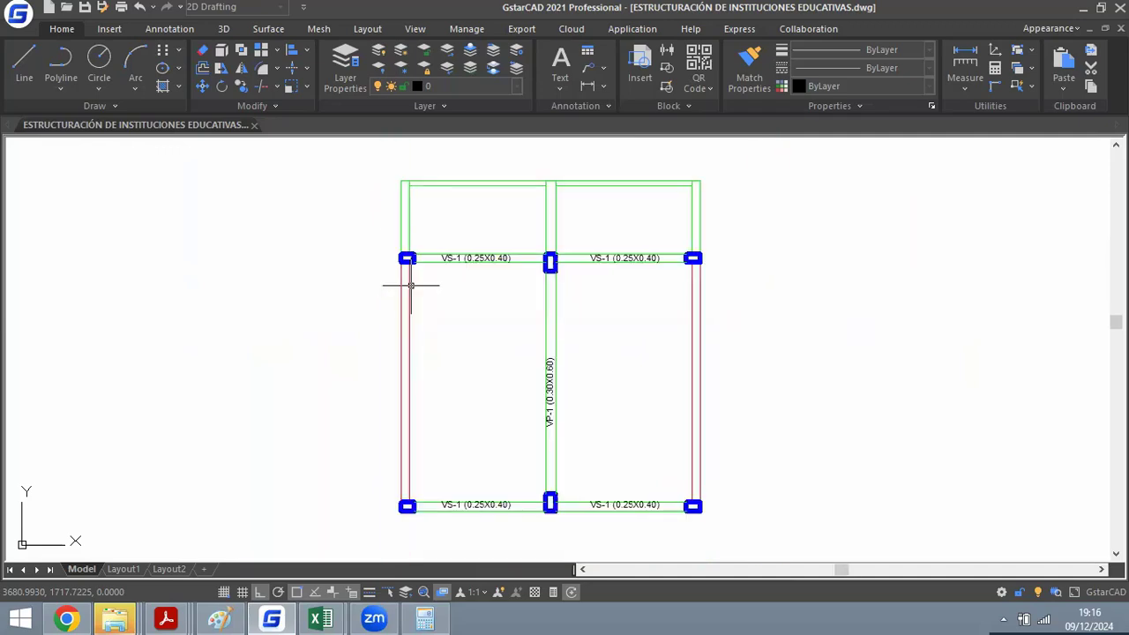
pyautogui.scroll(3, 411, 238)
pyautogui.scroll(-2, 398, 257)
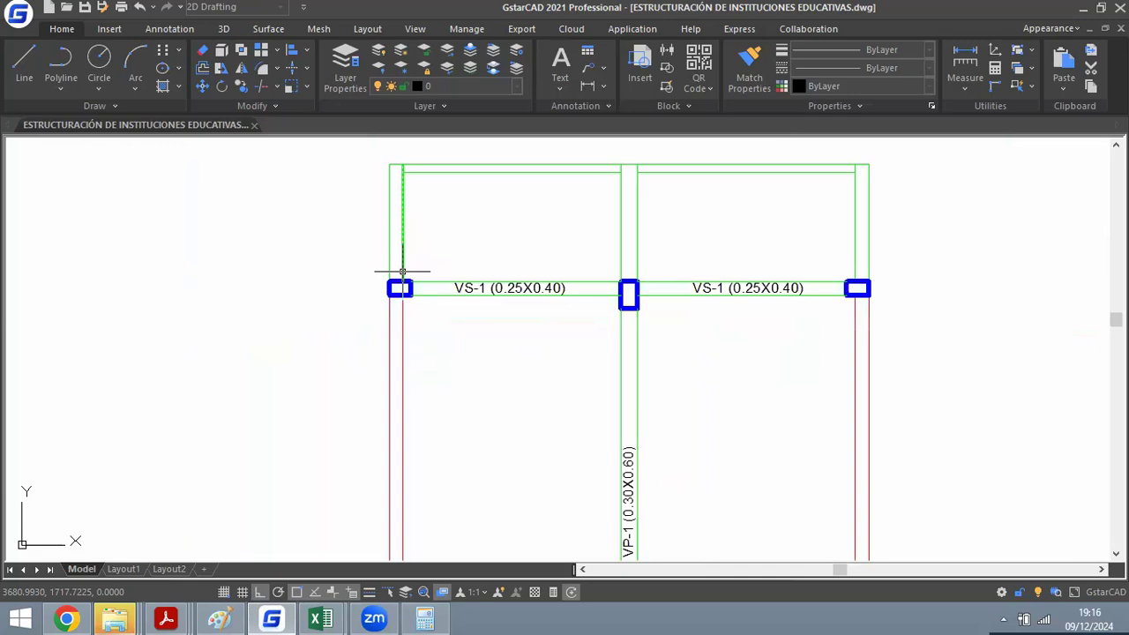
pyautogui.moveTo(402, 272)
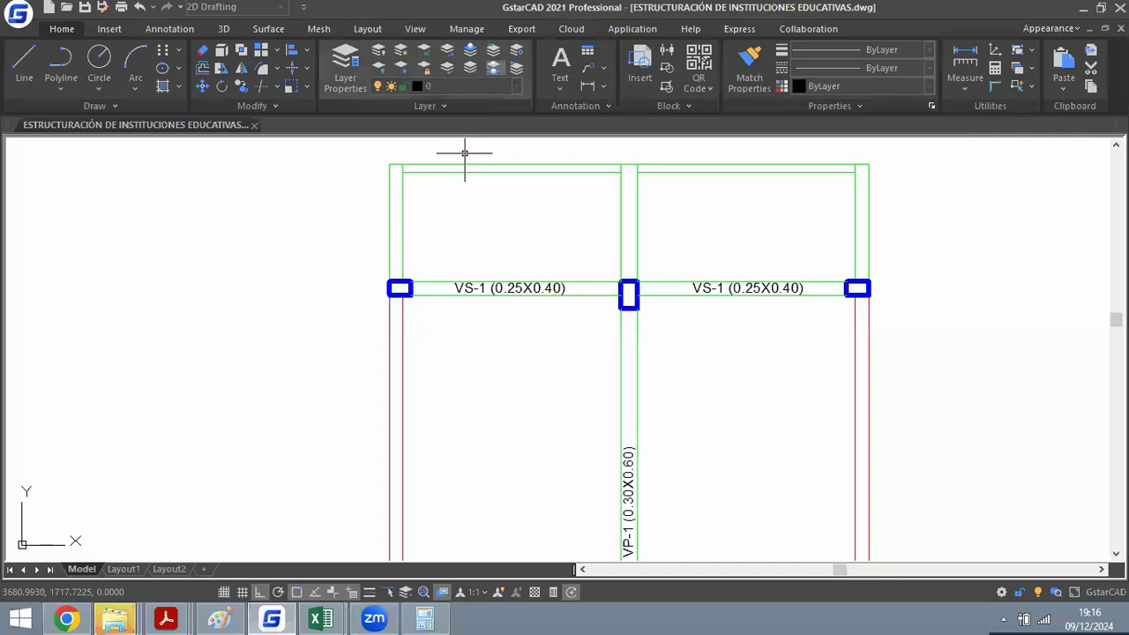
pyautogui.scroll(-2, 467, 163)
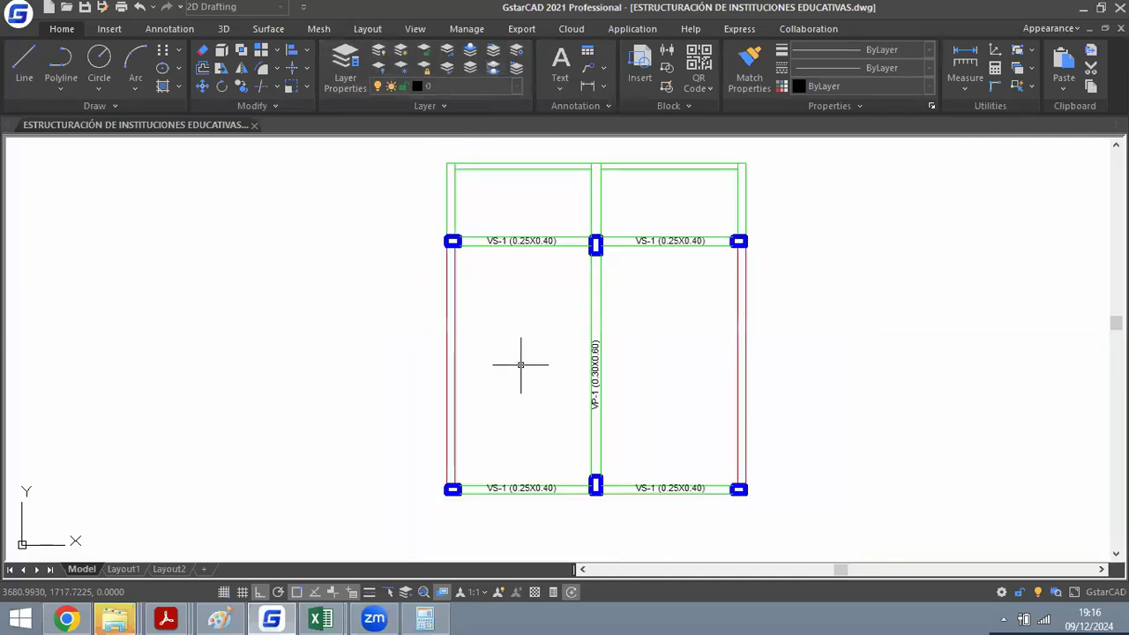
pyautogui.scroll(5, 438, 489)
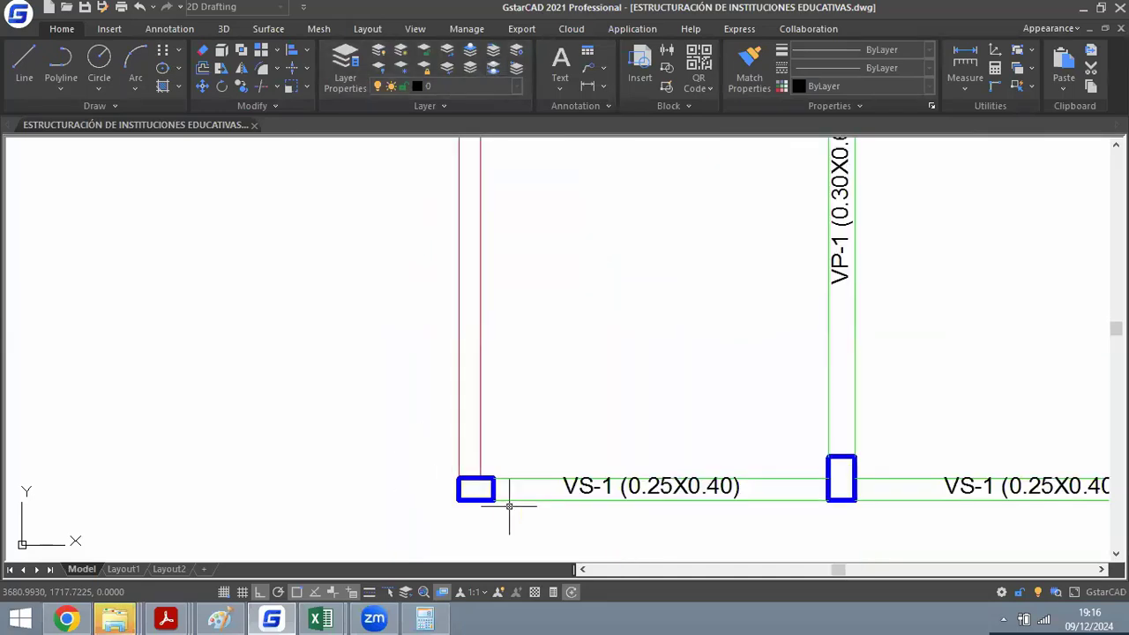
pyautogui.scroll(-3, 509, 505)
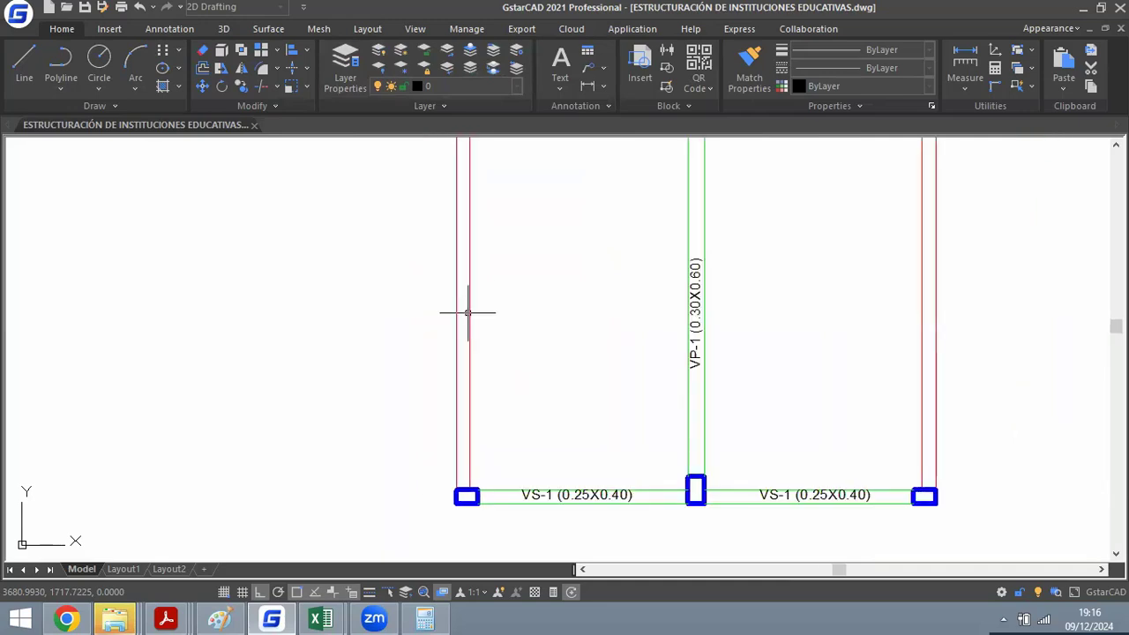
# Copy the lower-left column rectangle horizontally to the free space on its left.
pyautogui.scroll(5, 469, 500)
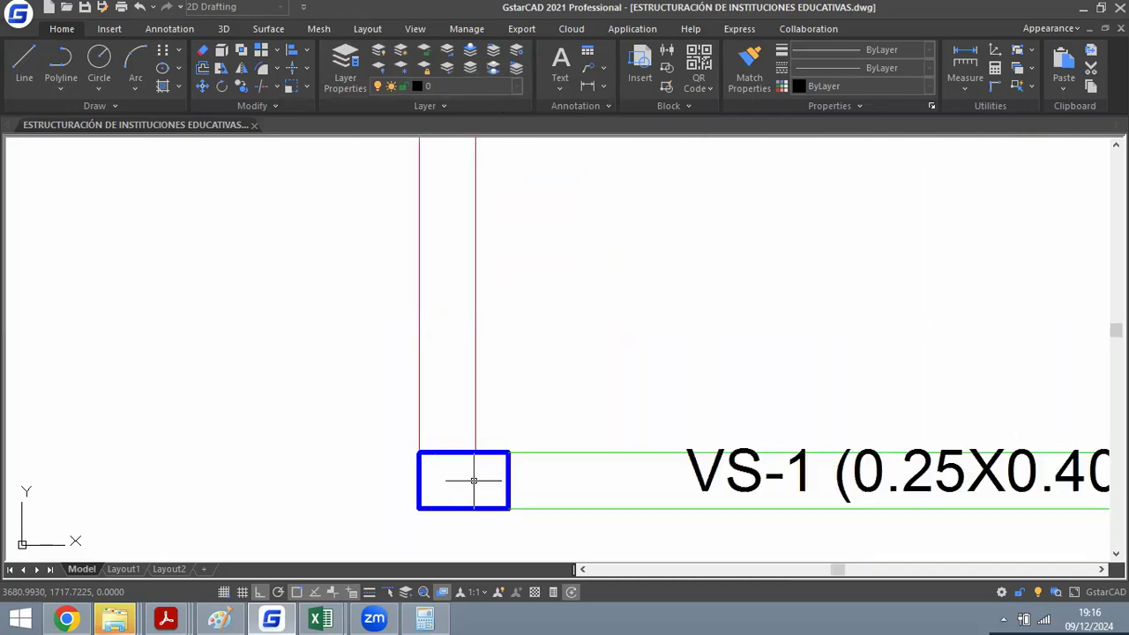
pyautogui.write('co')
pyautogui.press('space')
pyautogui.click(509, 477)
pyautogui.press('space')
pyautogui.click(510, 479)
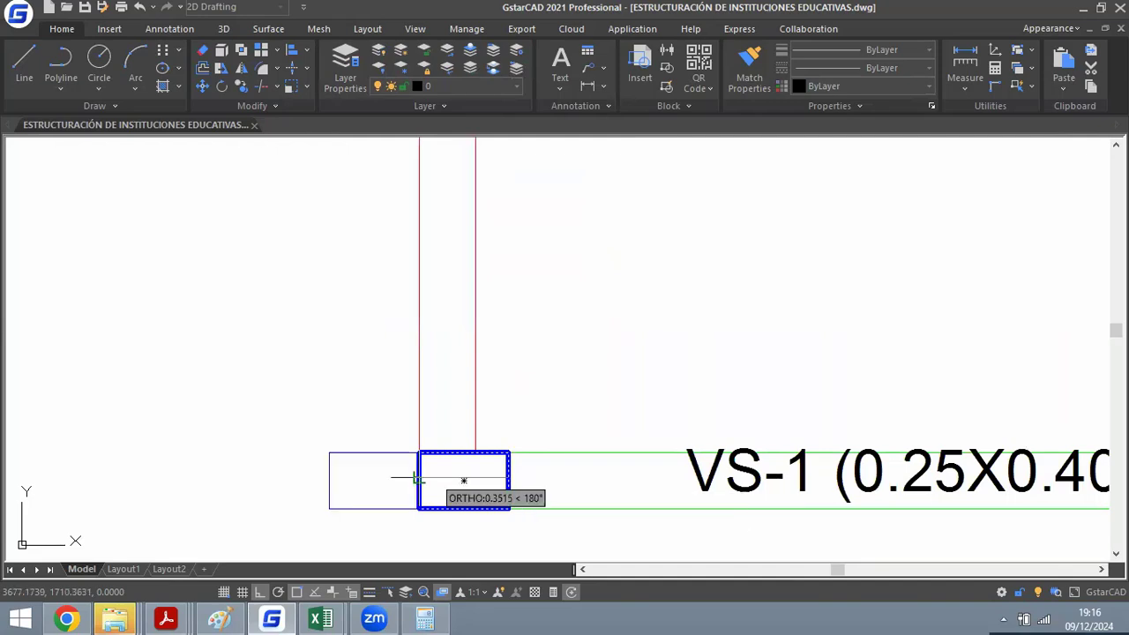
pyautogui.click(324, 477)
pyautogui.press('space')
# Rotate the copied column rectangle so that its long side stands vertical.
pyautogui.scroll(-2, 355, 384)
pyautogui.write('ro')
pyautogui.press('space')
pyautogui.click(335, 374)
pyautogui.click(287, 481)
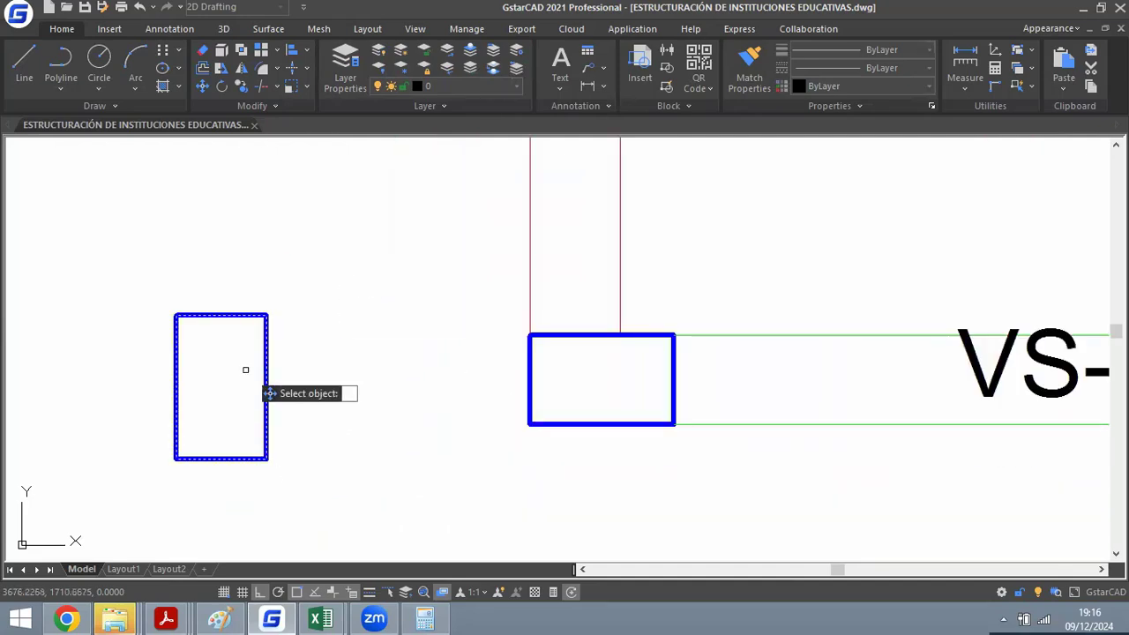
# Move the upright column rectangle by its lower-left corner onto the lower-left corner of the original column.
pyautogui.click(264, 379)
pyautogui.press('space')
pyautogui.click(176, 458)
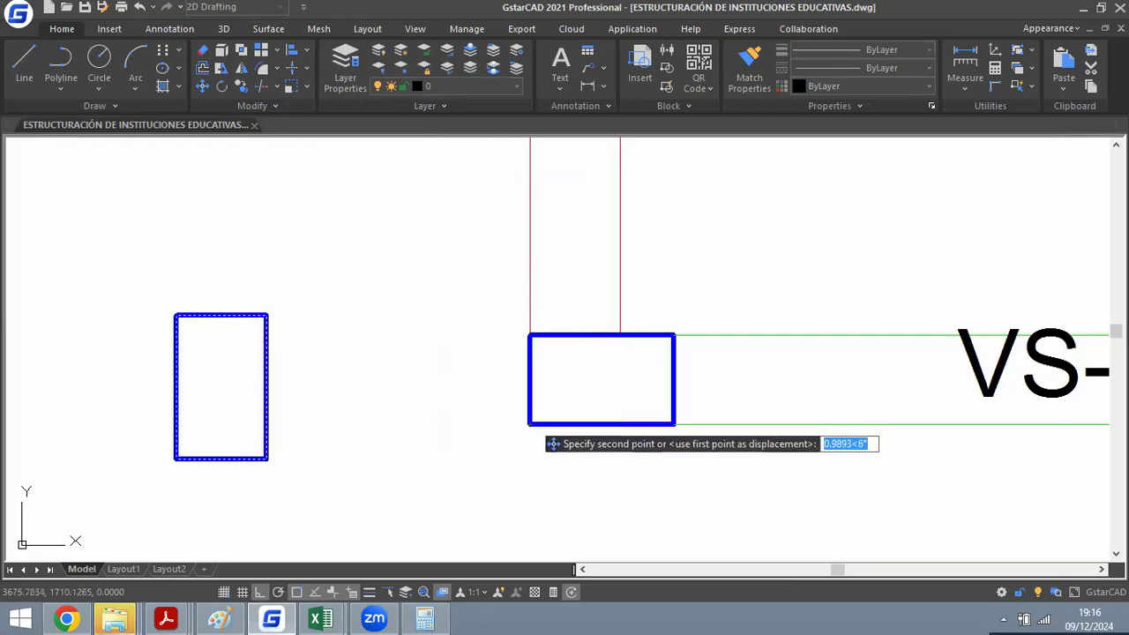
pyautogui.click(529, 393)
# Trace the L-shaped outer outline of the two overlapping column rectangles with a closed polyline.
pyautogui.scroll(-5, 379, 396)
pyautogui.scroll(-2, 484, 345)
pyautogui.scroll(5, 463, 390)
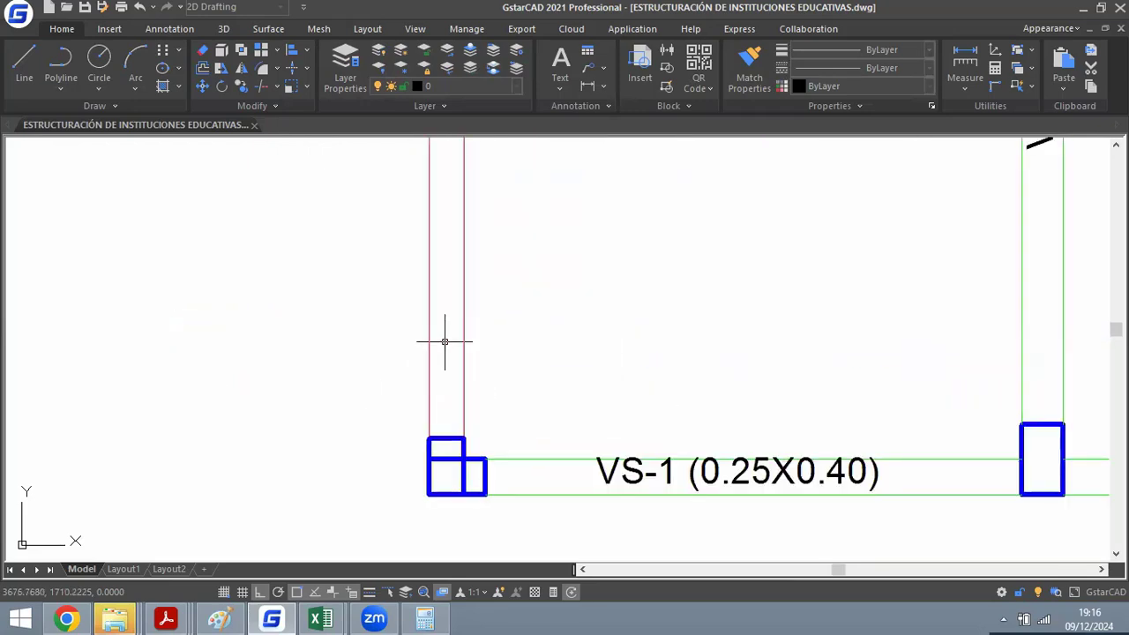
pyautogui.scroll(-5, 439, 464)
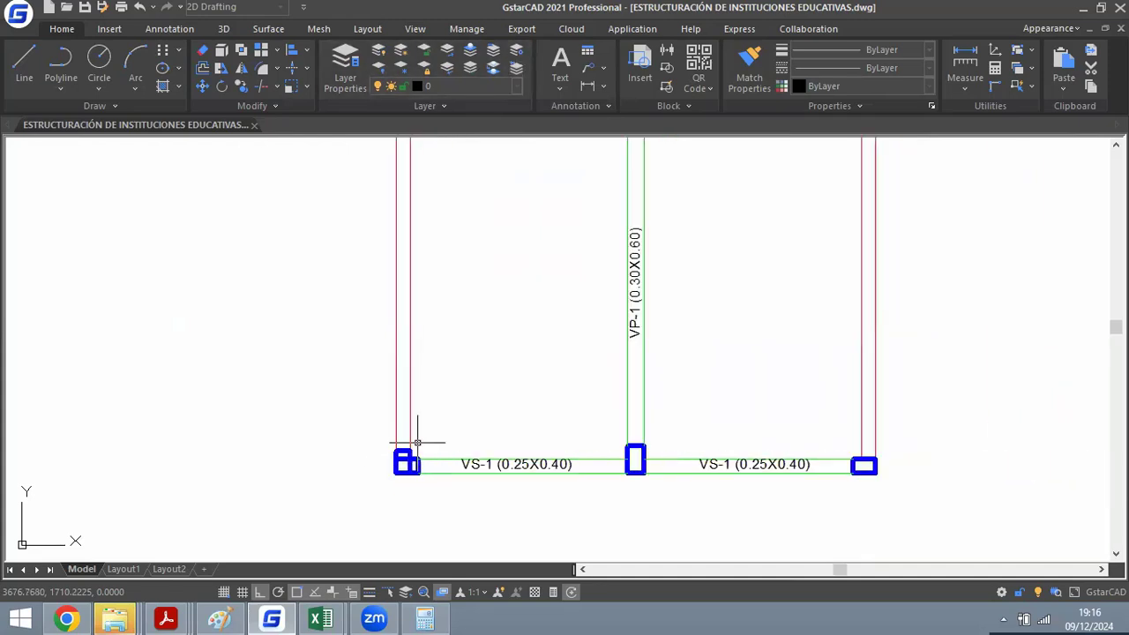
pyautogui.scroll(6, 405, 451)
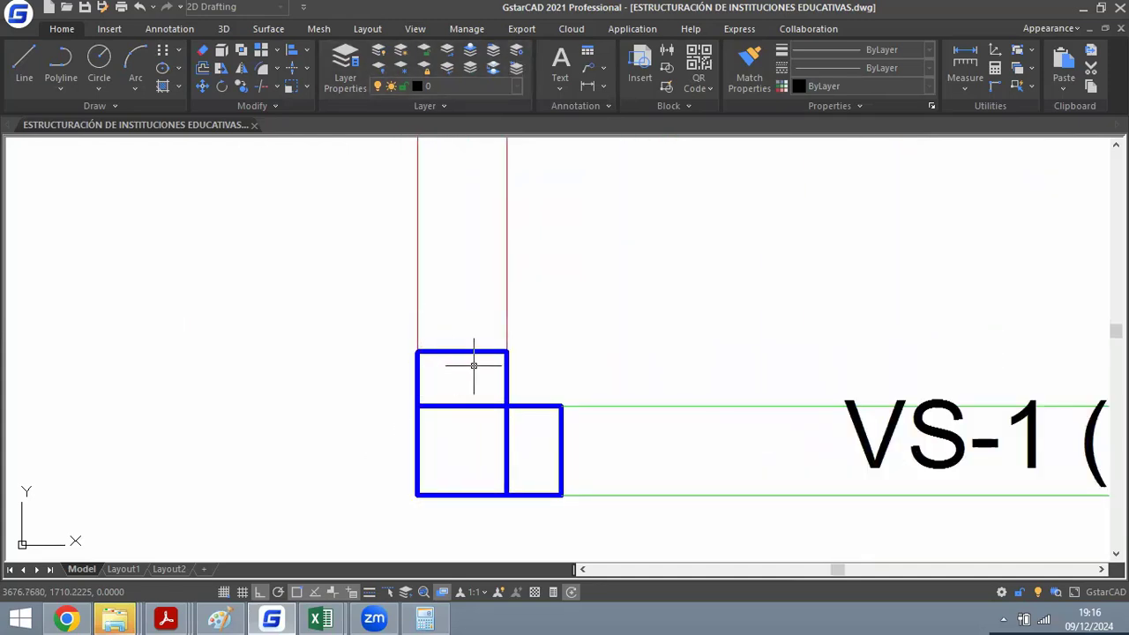
pyautogui.write('pl')
pyautogui.press('Return')
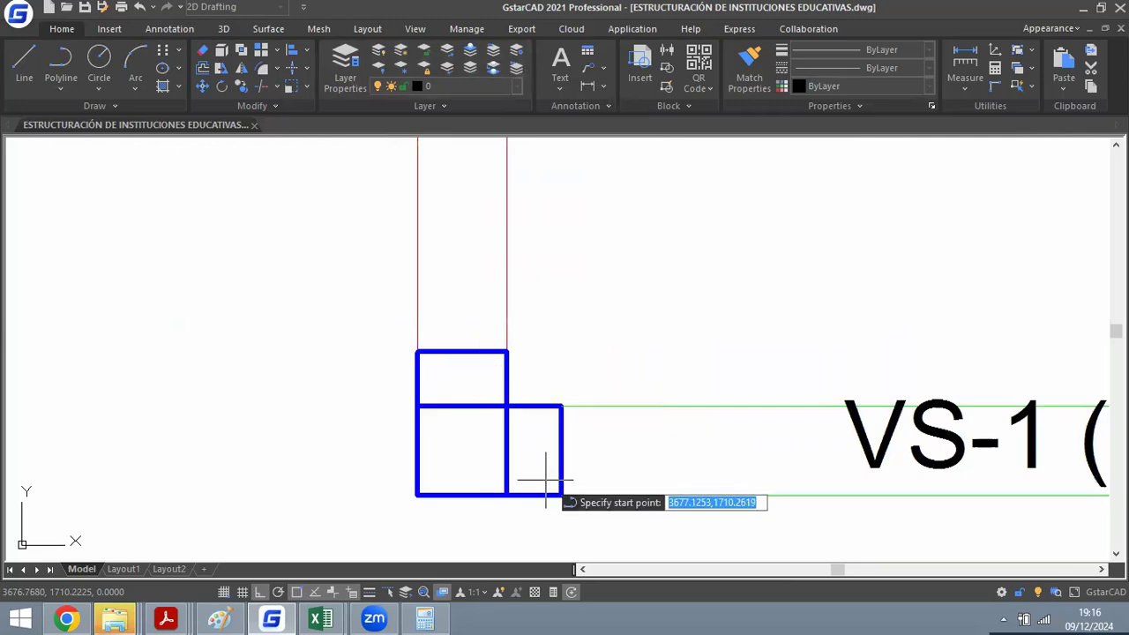
pyautogui.click(562, 495)
pyautogui.click(562, 405)
pyautogui.click(507, 406)
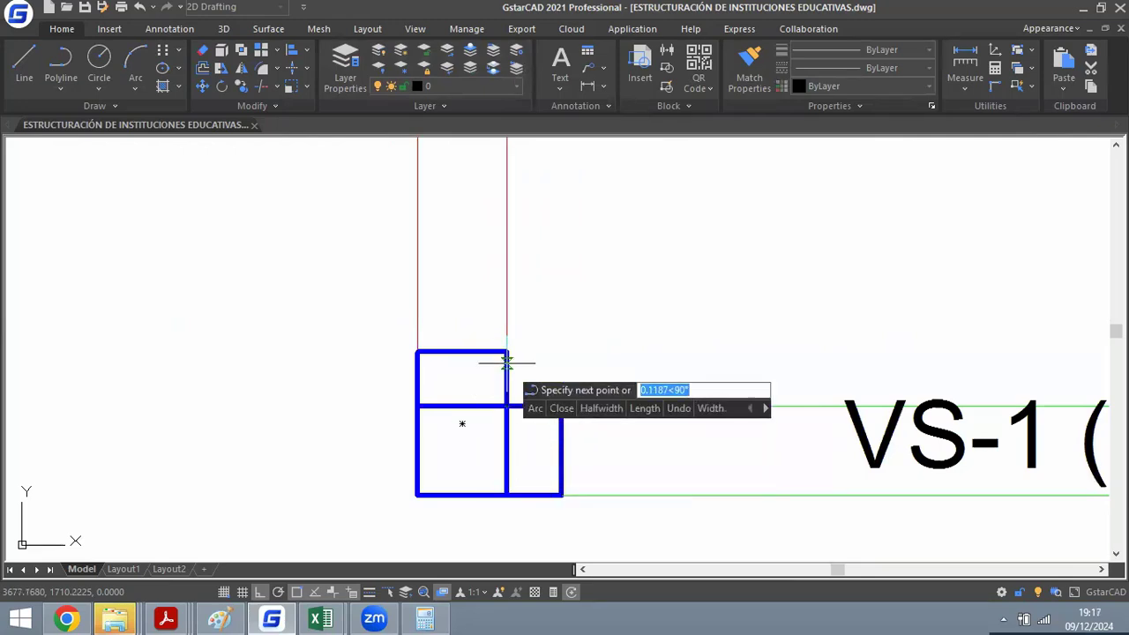
pyautogui.click(507, 351)
pyautogui.click(417, 352)
pyautogui.click(417, 495)
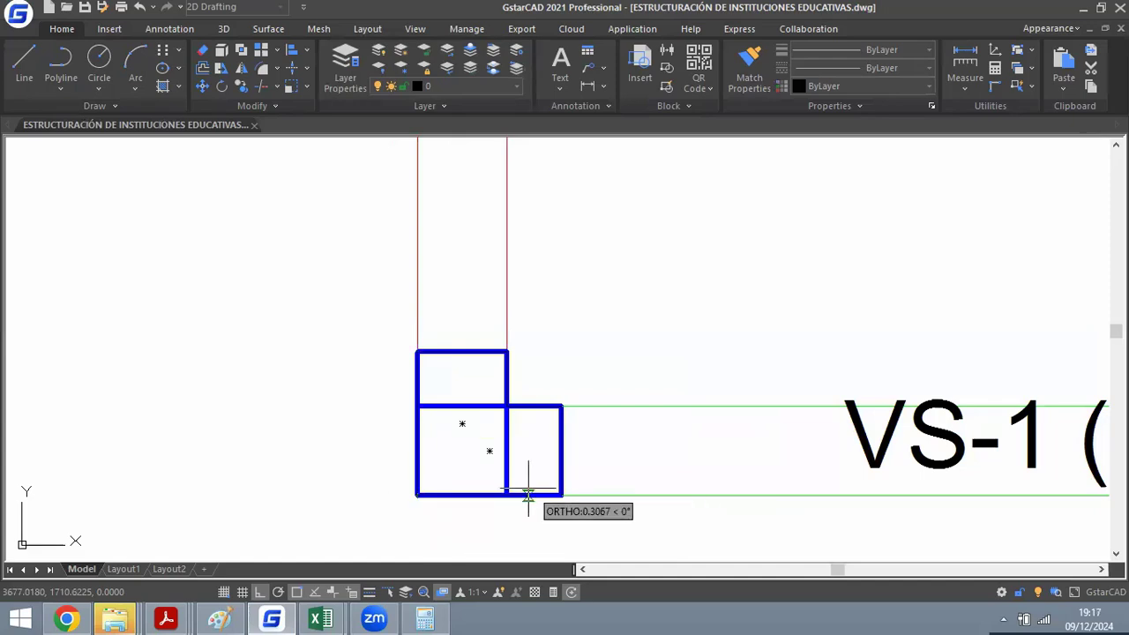
pyautogui.click(562, 495)
pyautogui.press('Return')
# Delete the two overlapping column rectangles, leaving only the L-shaped outline at the lower-left corner.
pyautogui.click(472, 396)
pyautogui.click(466, 418)
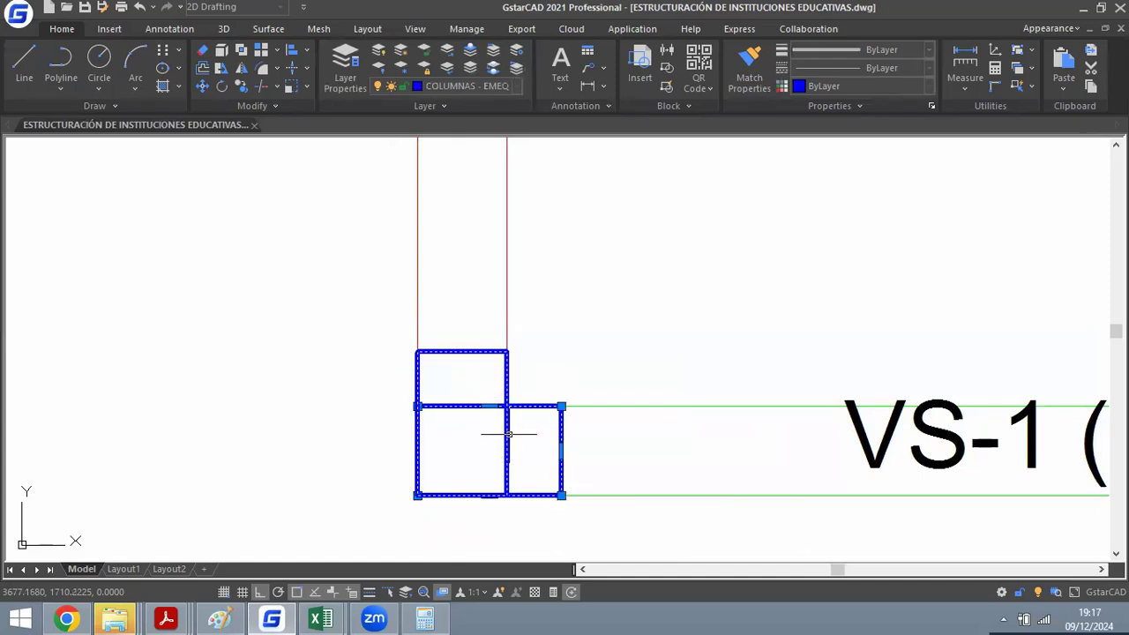
pyautogui.press('Delete')
pyautogui.click(518, 437)
pyautogui.click(495, 457)
pyautogui.press('Delete')
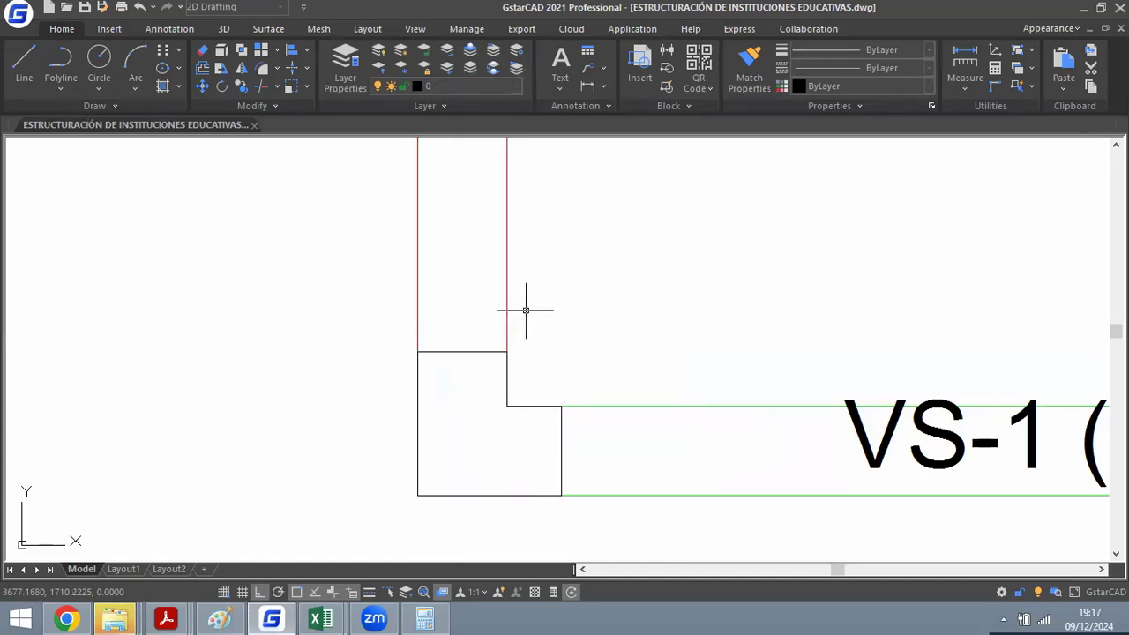
# Match the properties of the lower middle column onto the L-shaped column outline.
pyautogui.write('ma')
pyautogui.press('Return')
pyautogui.scroll(-3, 377, 447)
pyautogui.scroll(1, 749, 443)
pyautogui.click(766, 414)
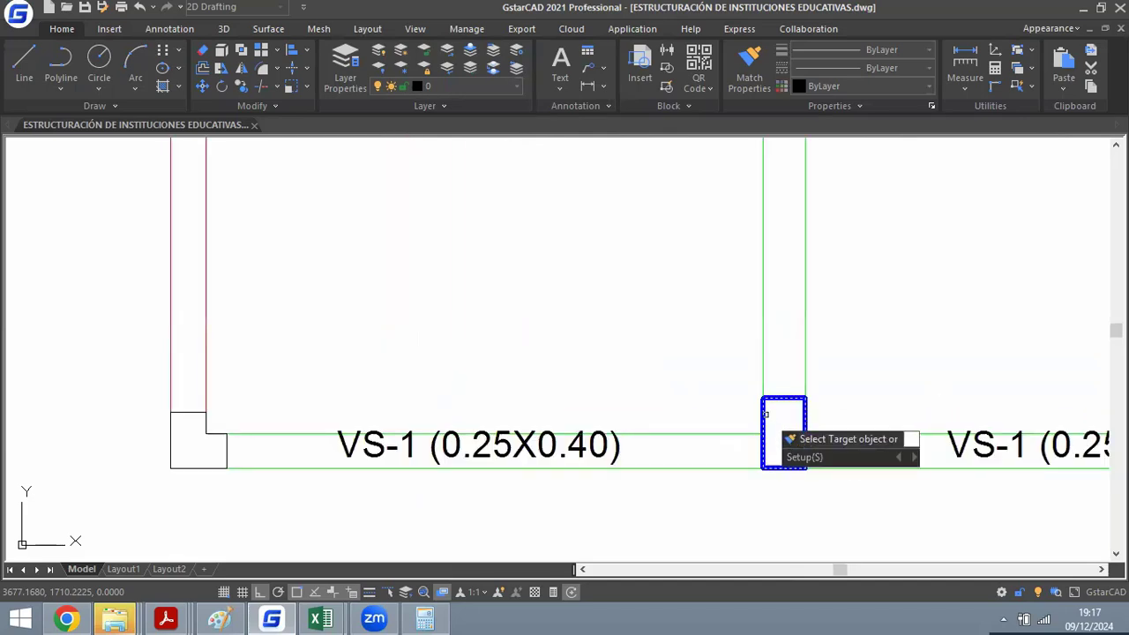
pyautogui.scroll(4, 194, 441)
pyautogui.click(156, 466)
# Move the upper-left rectangular column out of the plan to the free space on its left.
pyautogui.scroll(-8, 377, 476)
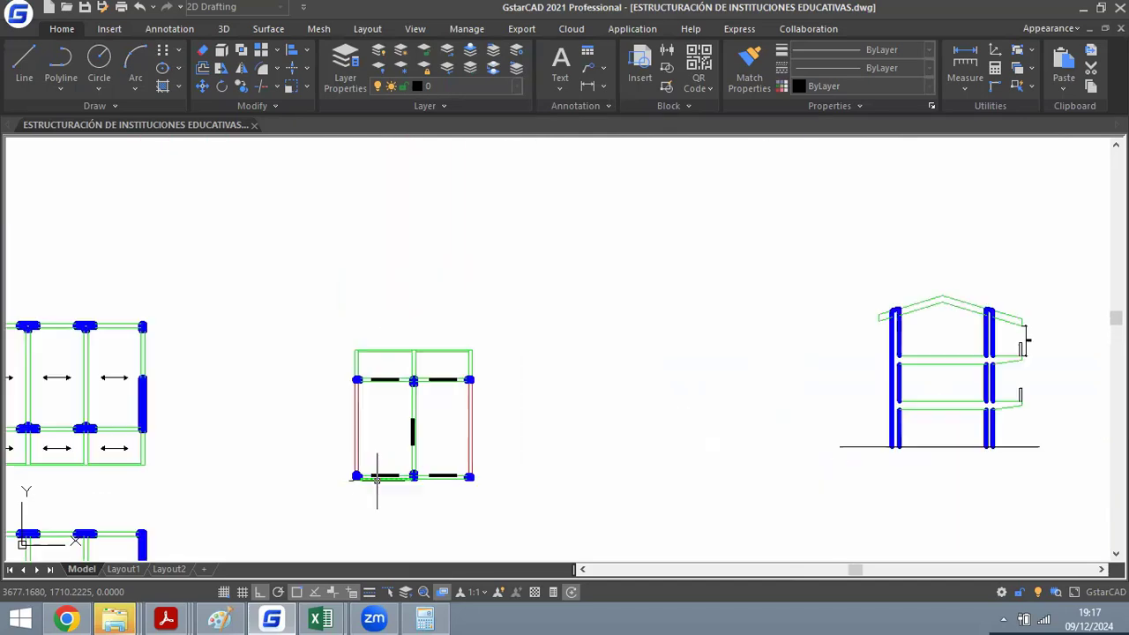
pyautogui.scroll(5, 376, 476)
pyautogui.scroll(1, 357, 262)
pyautogui.write('m')
pyautogui.press('Return')
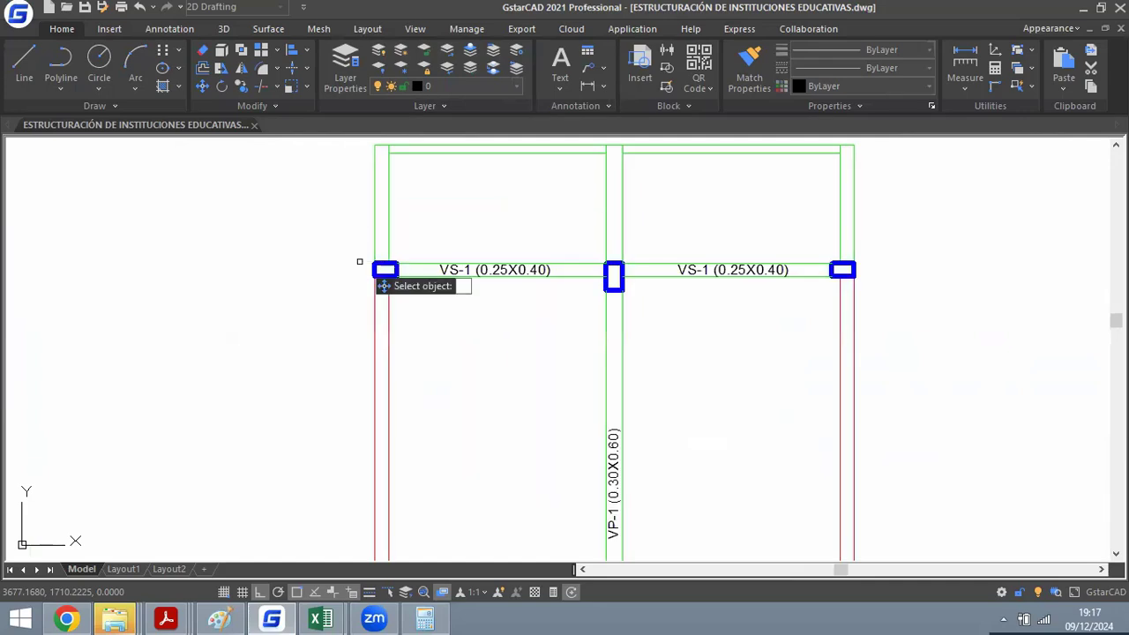
pyautogui.click(388, 265)
pyautogui.press('Return')
pyautogui.click(354, 263)
pyautogui.click(180, 273)
# Mirror the lower-left L-shaped column upward about a horizontal axis, keeping the original.
pyautogui.scroll(-2, 318, 266)
pyautogui.scroll(2, 330, 354)
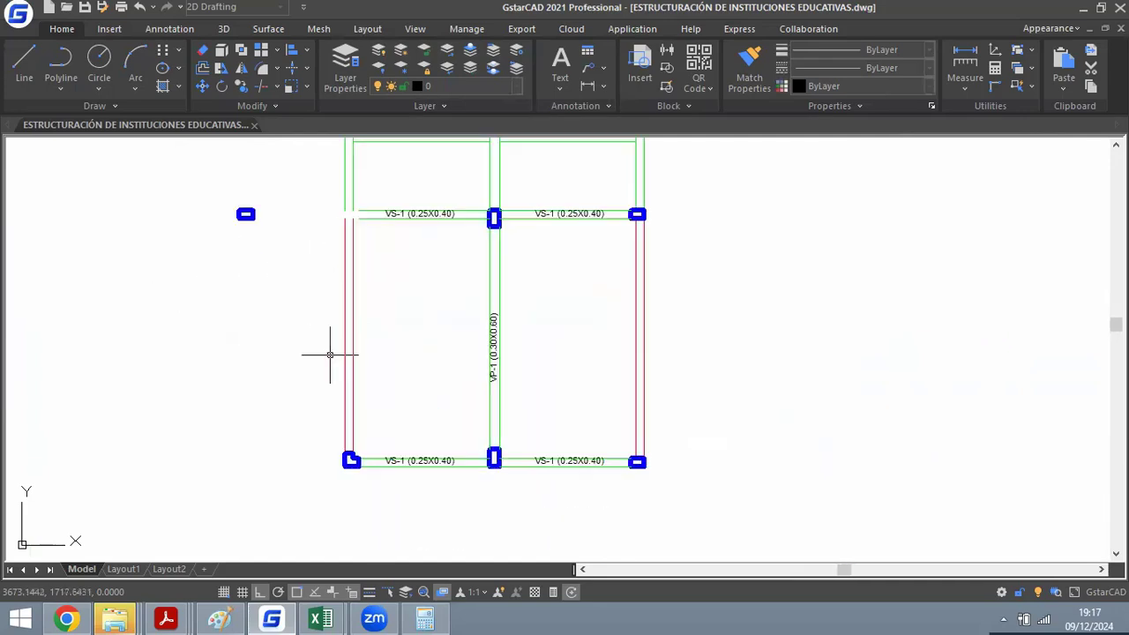
pyautogui.write('mi')
pyautogui.press('Return')
pyautogui.click(336, 389)
pyautogui.click(377, 491)
pyautogui.press('Return')
pyautogui.click(379, 356)
pyautogui.click(408, 350)
pyautogui.press('Return')
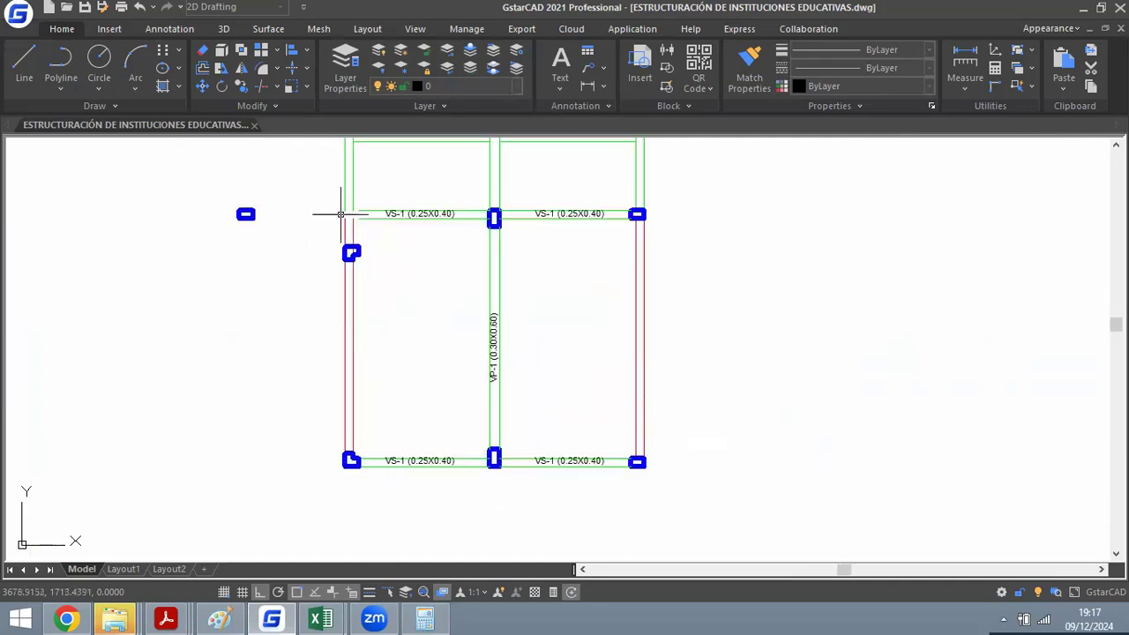
# Move the mirrored L-shaped column up to the upper-left corner, aligned with the end of the VS-1 beam.
pyautogui.scroll(4, 347, 253)
pyautogui.click(446, 282)
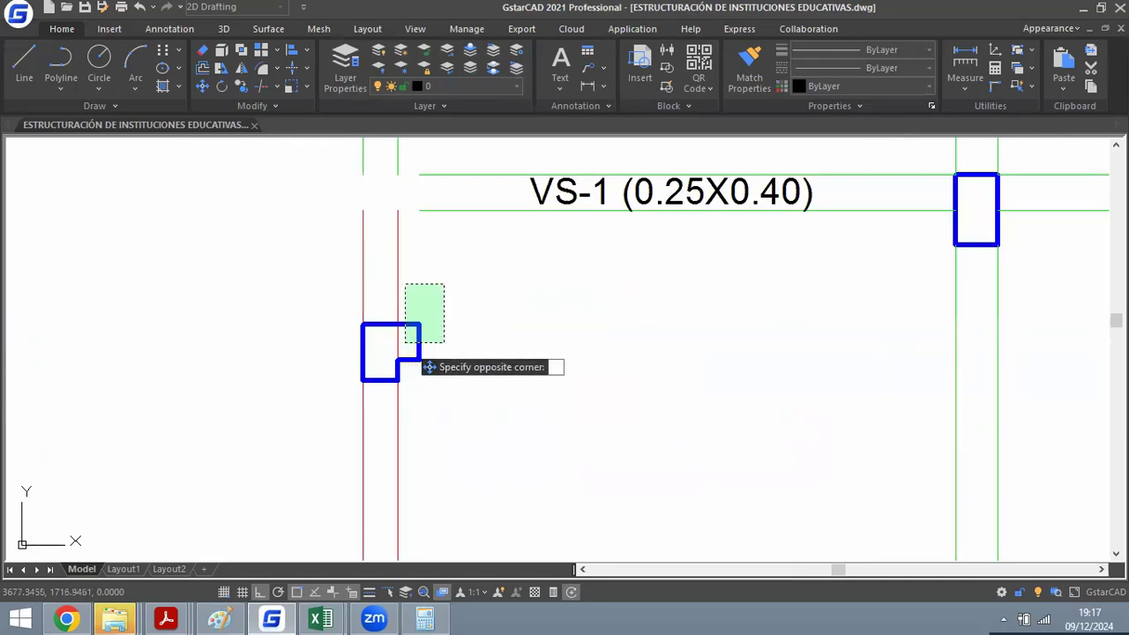
pyautogui.click(406, 344)
pyautogui.press('Return')
pyautogui.click(421, 323)
pyautogui.click(423, 224)
pyautogui.scroll(-3, 391, 236)
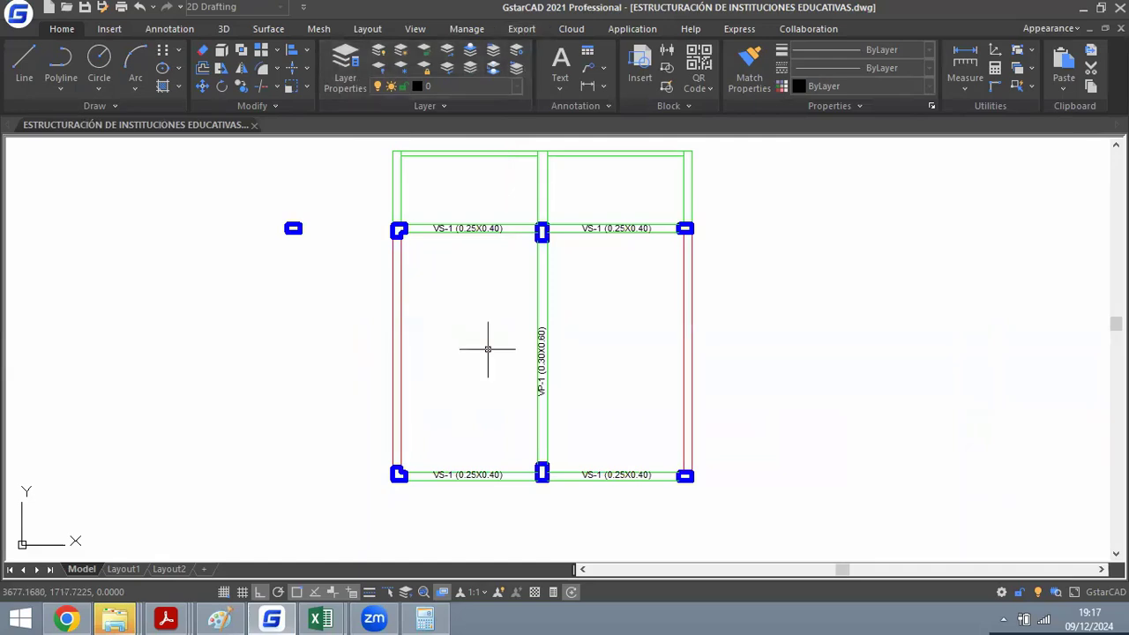
pyautogui.write('dli')
pyautogui.press('Return')
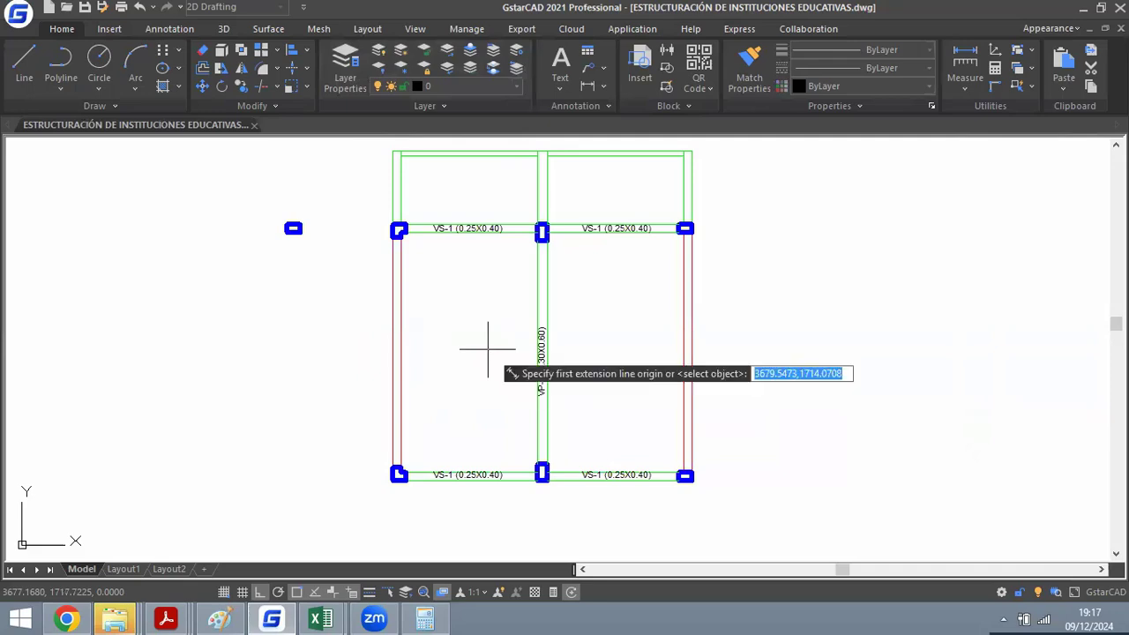
pyautogui.scroll(4, 349, 228)
pyautogui.click(460, 234)
pyautogui.scroll(-4, 460, 233)
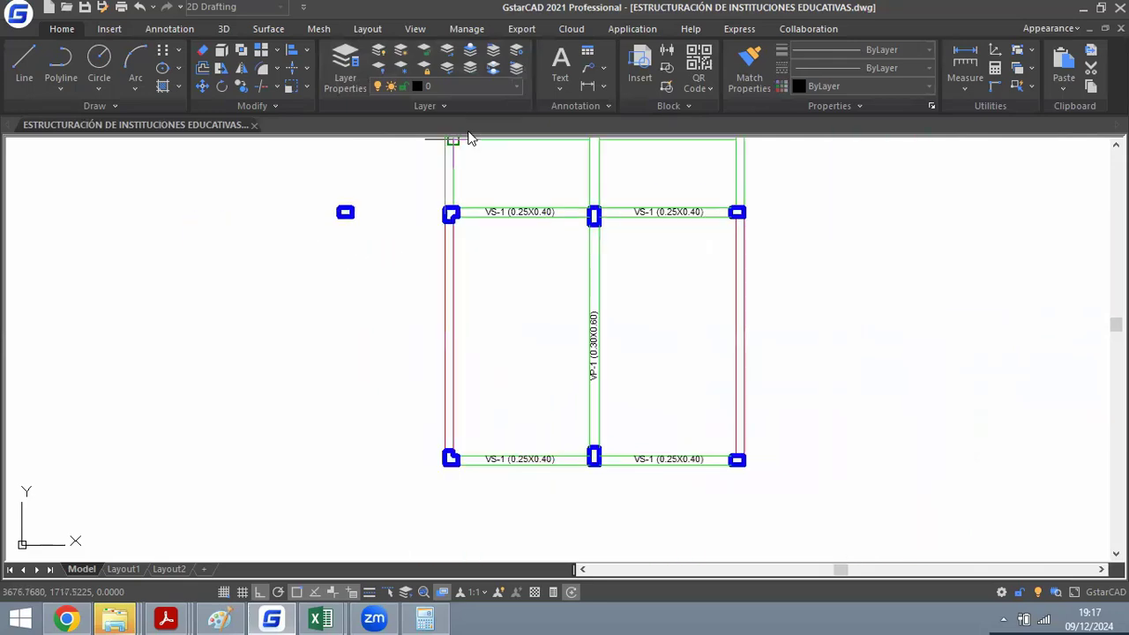
pyautogui.scroll(4, 461, 492)
pyautogui.click(459, 490)
pyautogui.press('Escape')
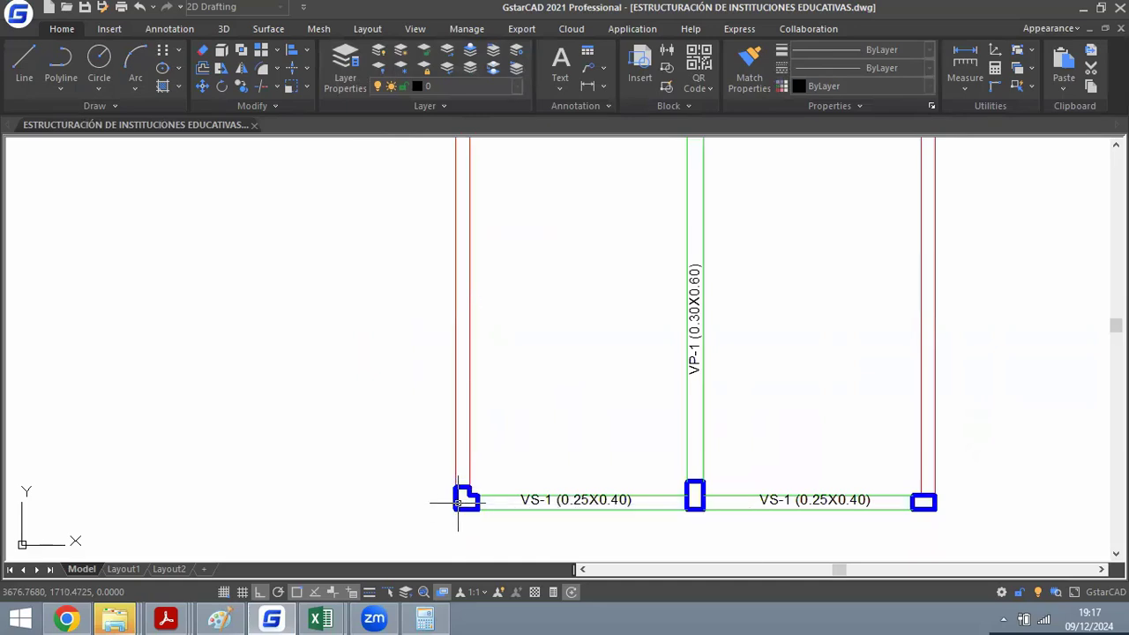
# Dimension the vertical distance between the outer sides of the two left L-shaped columns, placing the dimension line outside the plan.
pyautogui.press('Return')
pyautogui.click(456, 497)
pyautogui.scroll(-4, 459, 495)
pyautogui.scroll(6, 456, 340)
pyautogui.click(452, 385)
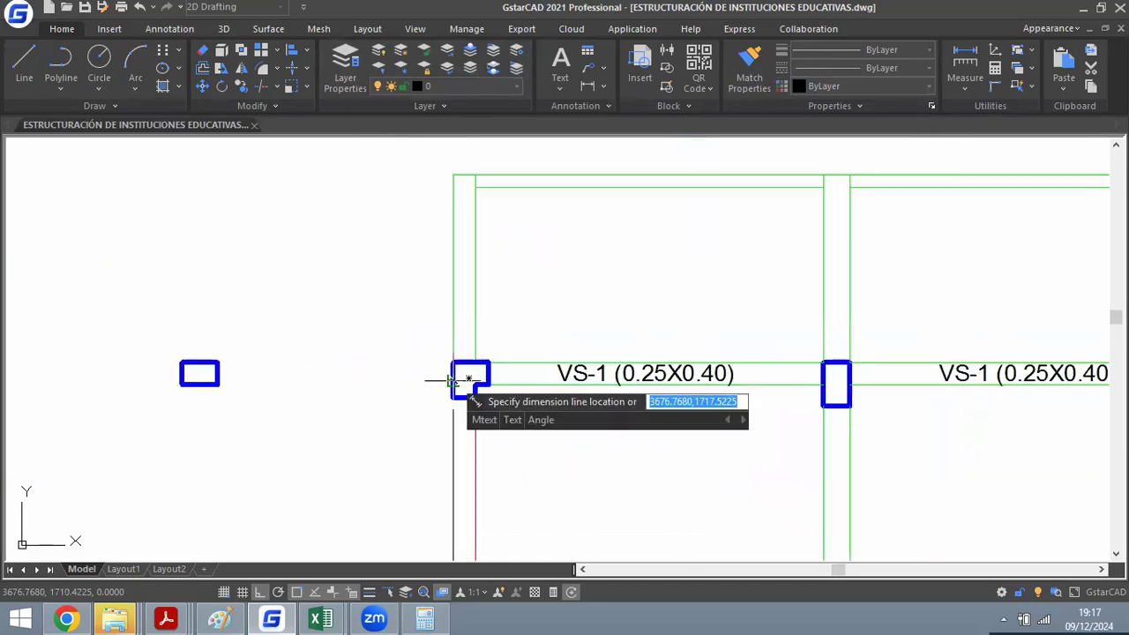
pyautogui.scroll(-4, 416, 441)
pyautogui.scroll(8, 433, 423)
pyautogui.click(438, 392)
pyautogui.scroll(-7, 427, 393)
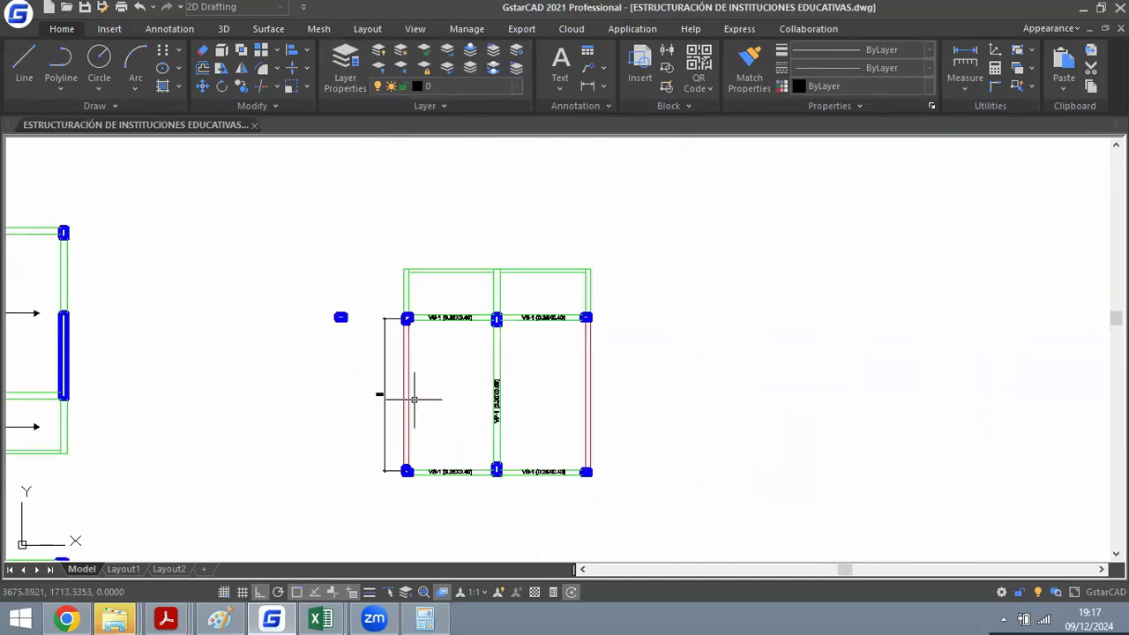
pyautogui.scroll(2, 415, 396)
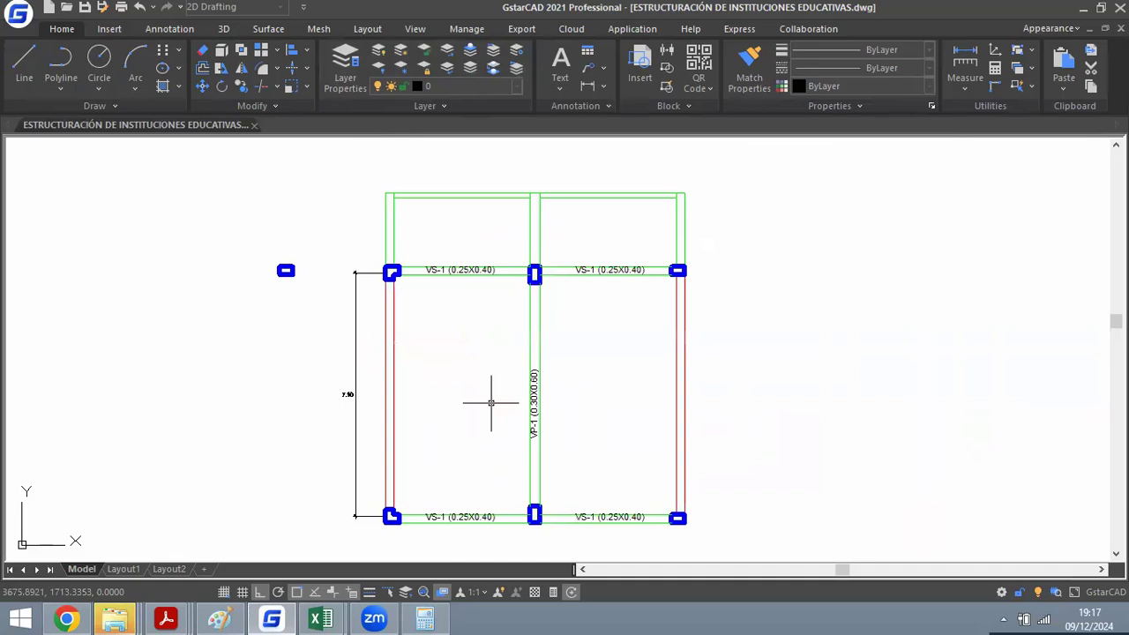
# Delete the vertical dimension beside the left axis.
pyautogui.click(344, 401)
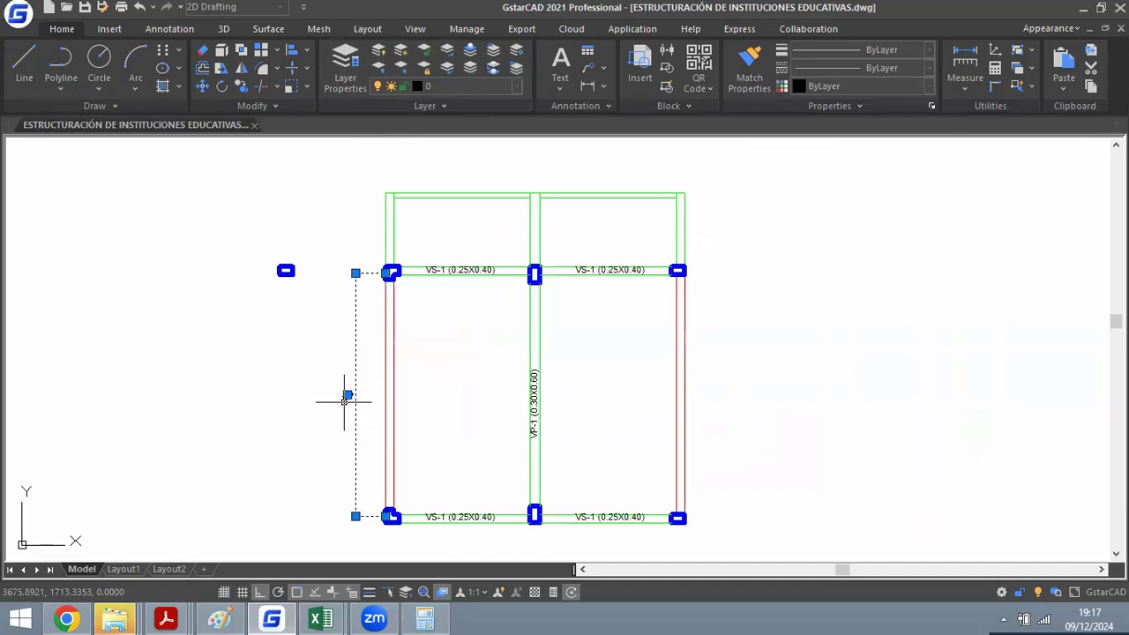
pyautogui.press('Delete')
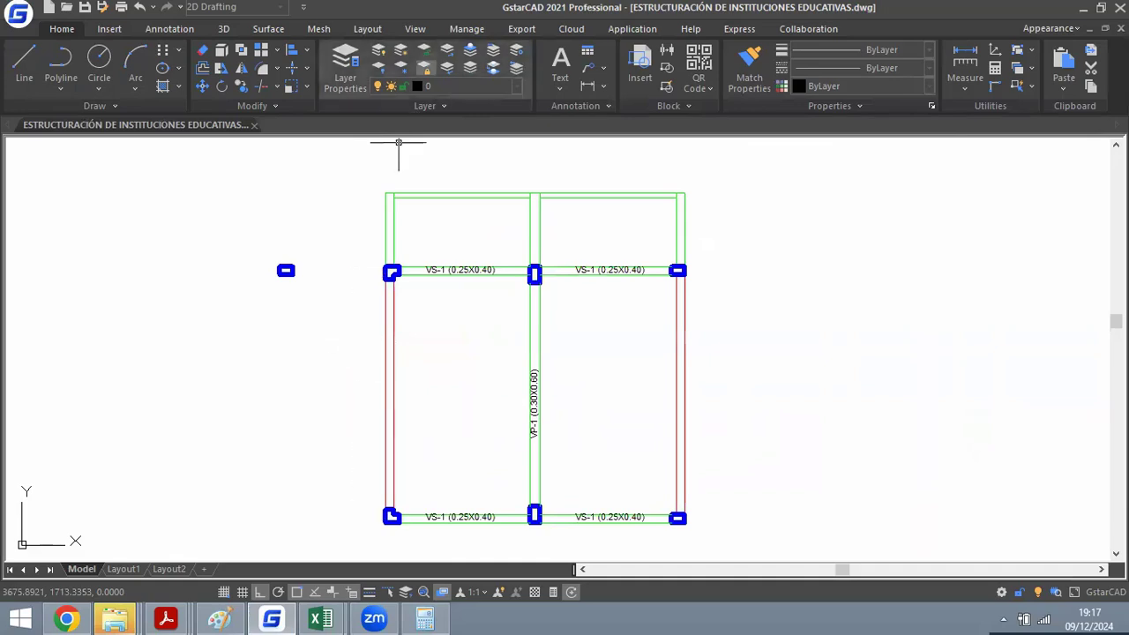
pyautogui.press('Return')
pyautogui.press('Escape')
# Rotate the spare rectangular column outside the plan by 90 degrees.
pyautogui.write('ro')
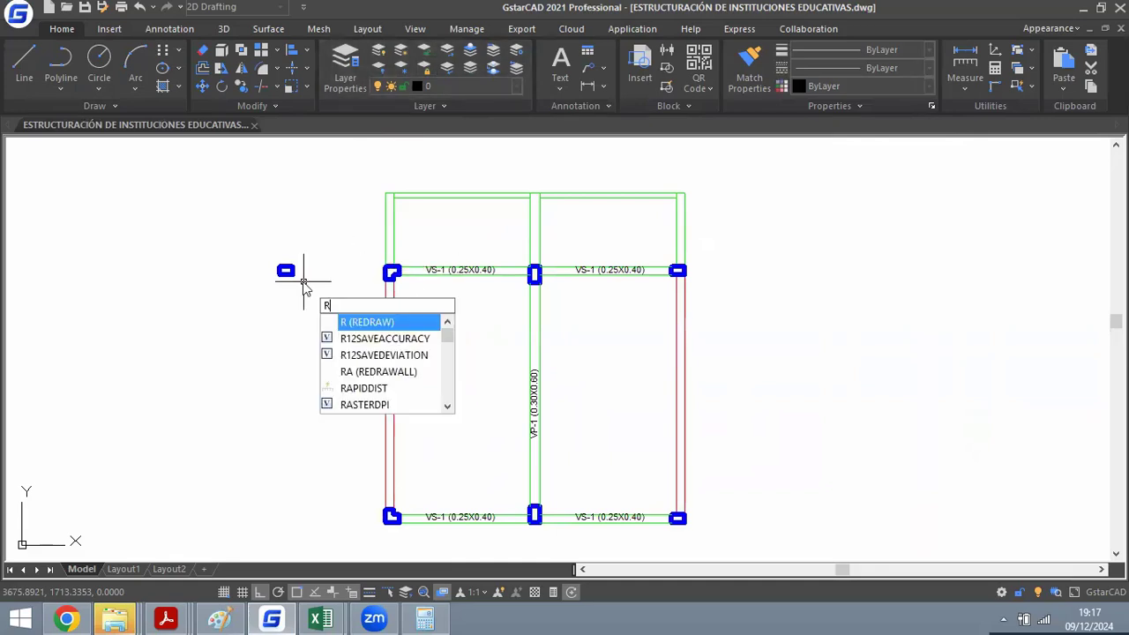
pyautogui.press('Return')
pyautogui.click(290, 215)
pyautogui.click(271, 302)
pyautogui.press('Return')
pyautogui.click(285, 274)
pyautogui.write('90')
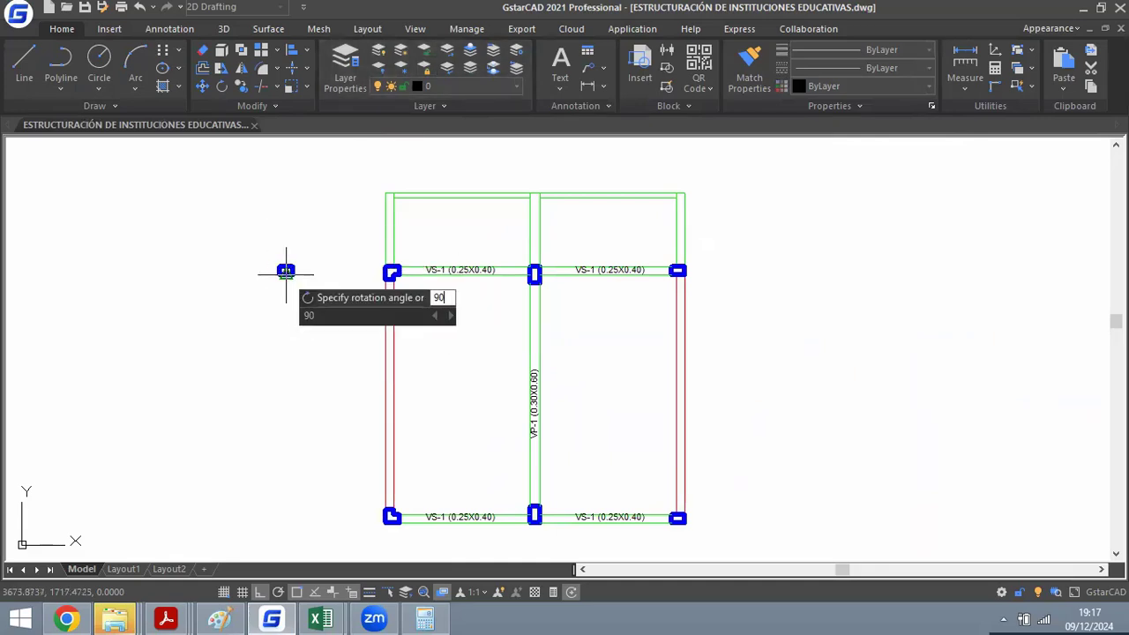
pyautogui.press('Return')
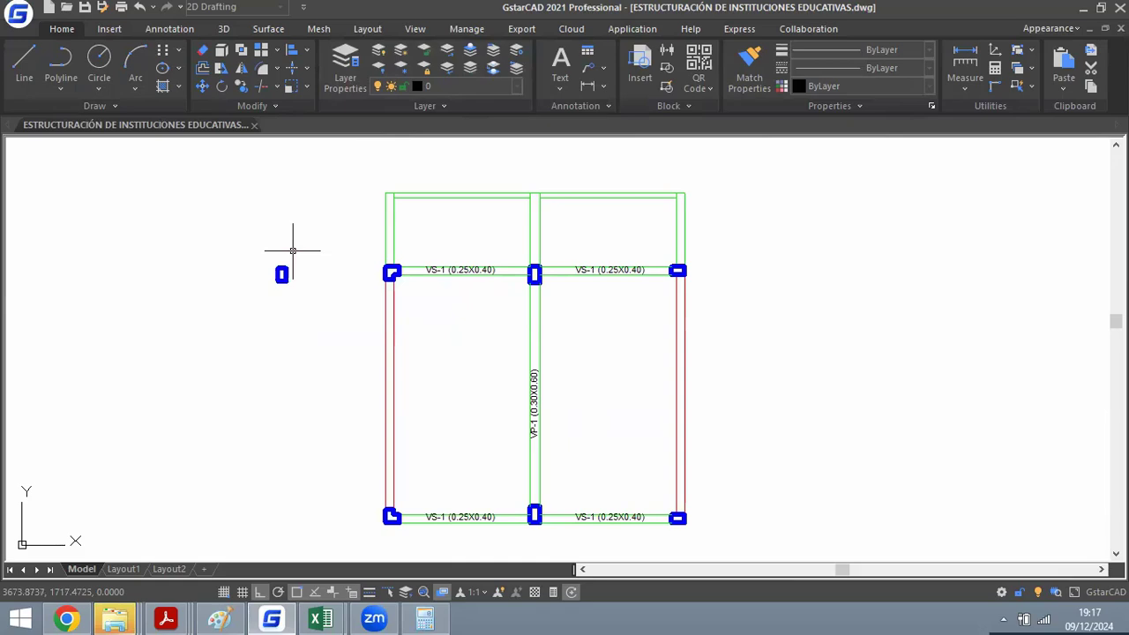
# Move the rotated rectangular column onto the left red beam, midway between the two L-shaped columns.
pyautogui.scroll(-2, 350, 180)
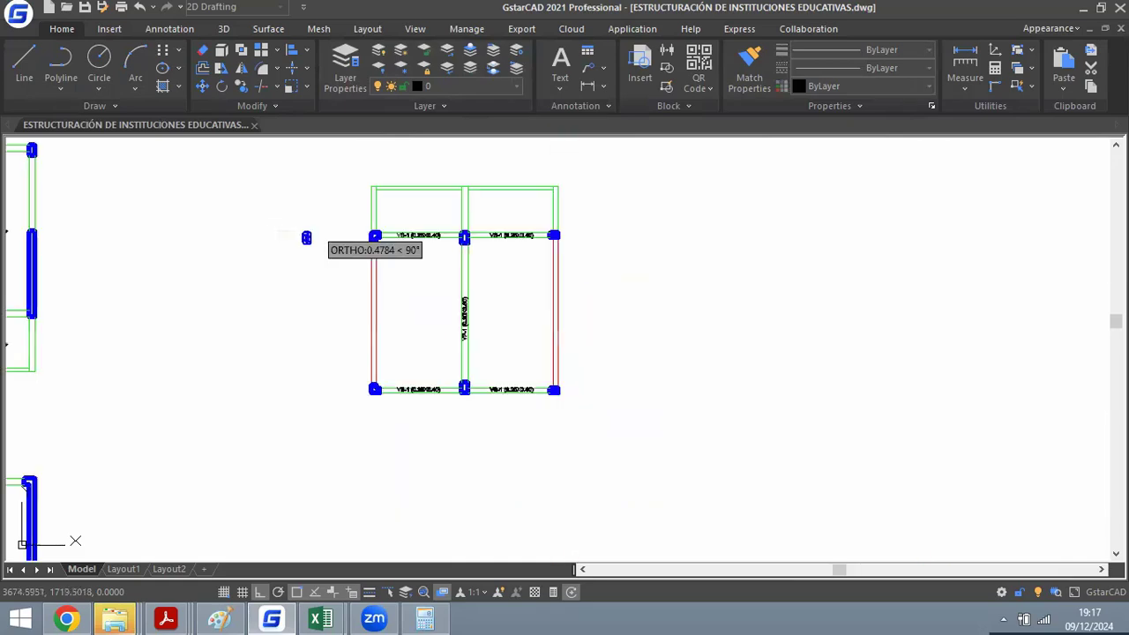
pyautogui.click(376, 312)
pyautogui.scroll(3, 379, 303)
pyautogui.scroll(-4, 373, 373)
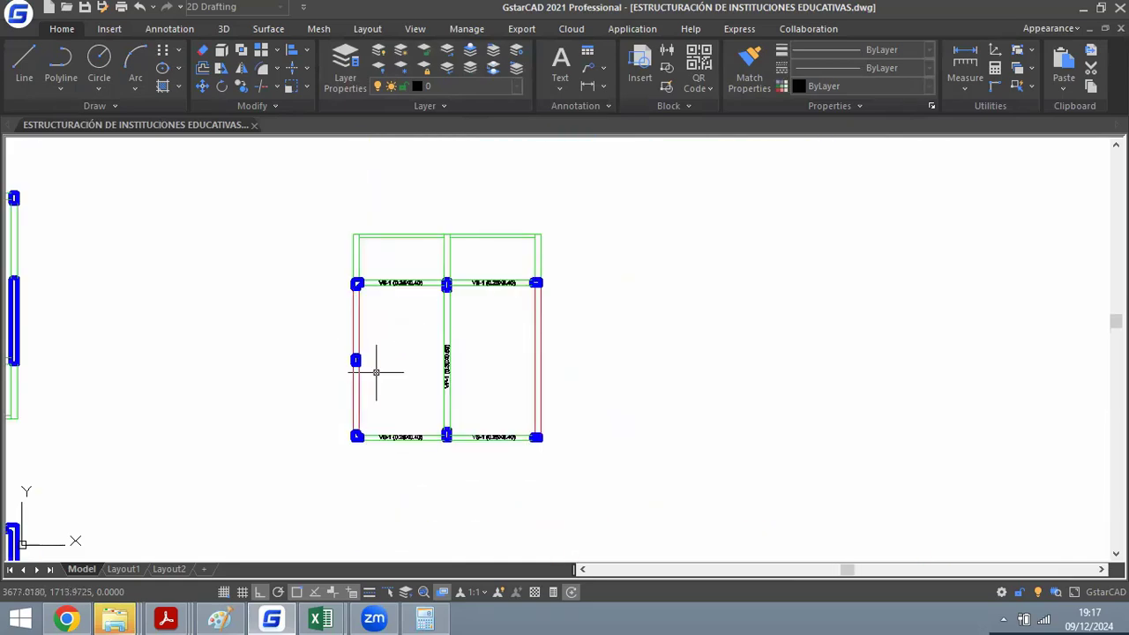
pyautogui.scroll(4, 388, 315)
pyautogui.scroll(-2, 345, 331)
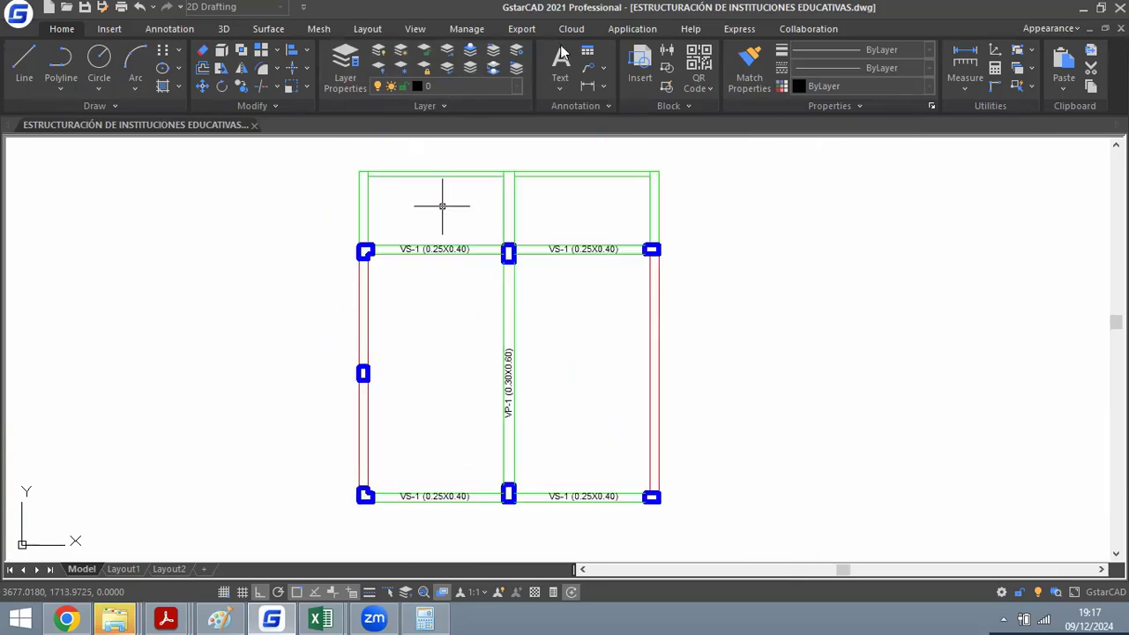
# Measure the distance between the upper-left L-shaped column and the middle column with an aligned dimension, without placing it.
pyautogui.write('DAL')
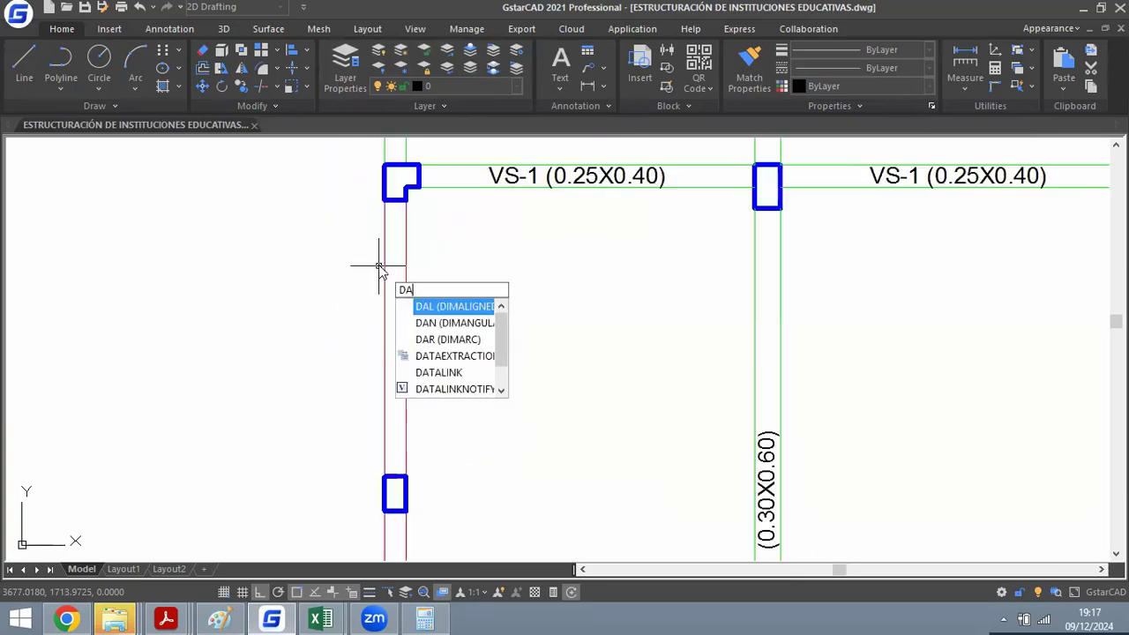
pyautogui.press('Return')
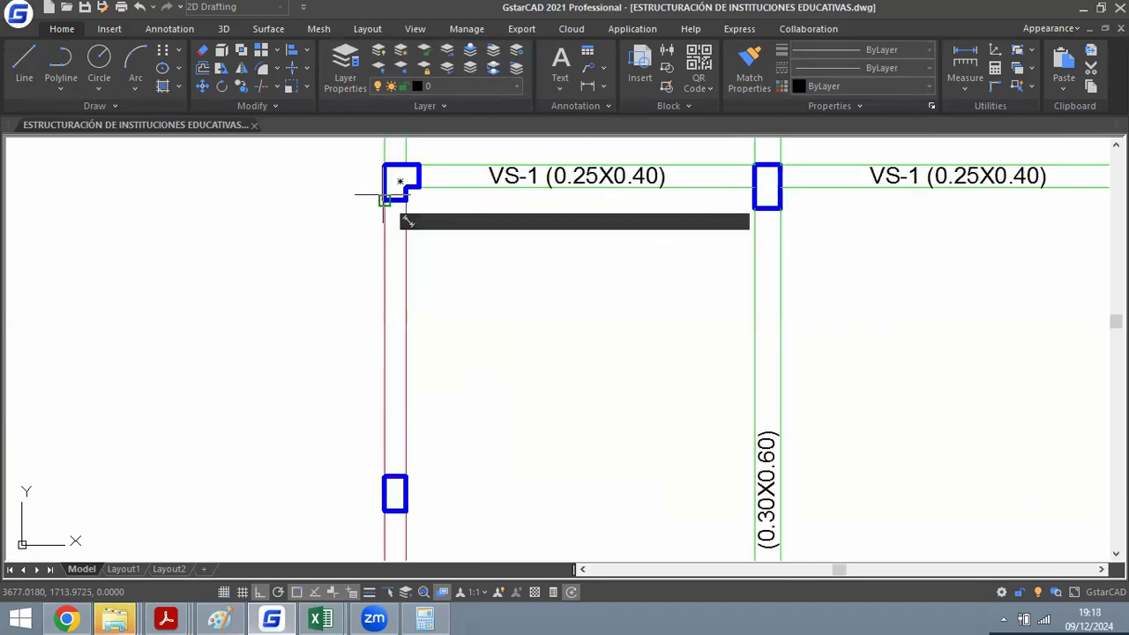
pyautogui.click(384, 182)
pyautogui.click(384, 494)
pyautogui.scroll(2, 340, 343)
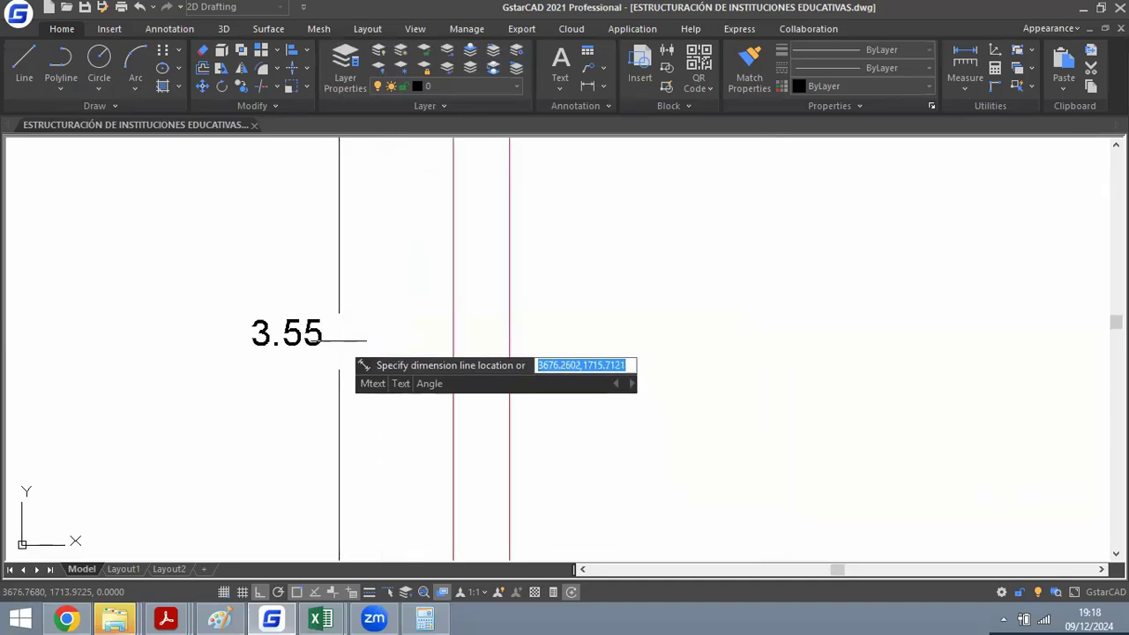
pyautogui.press('Escape')
pyautogui.scroll(-5, 342, 335)
pyautogui.scroll(1, 346, 388)
# Measure the distance between the middle column and the lower-left L-shaped column with an aligned dimension, without placing it.
pyautogui.press('Return')
pyautogui.scroll(2, 349, 349)
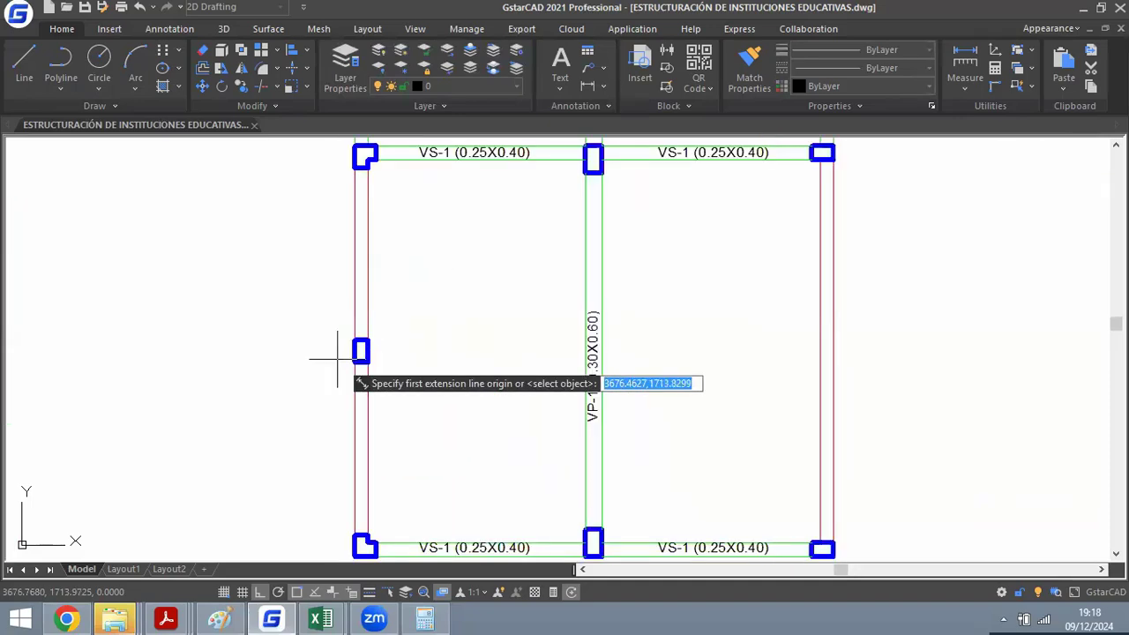
pyautogui.click(354, 352)
pyautogui.scroll(-2, 353, 370)
pyautogui.click(333, 450)
pyautogui.scroll(2, 310, 364)
pyautogui.press('Escape')
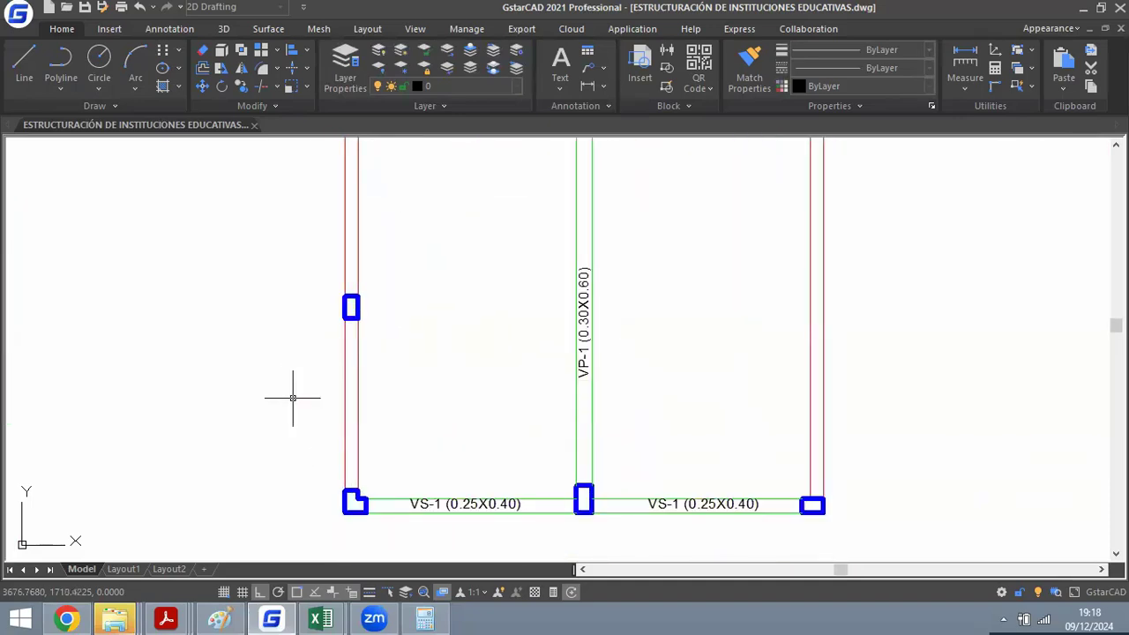
# Examine the middle column on the left axis up close and its position within the whole plan.
pyautogui.scroll(-4, 292, 397)
pyautogui.scroll(2, 406, 354)
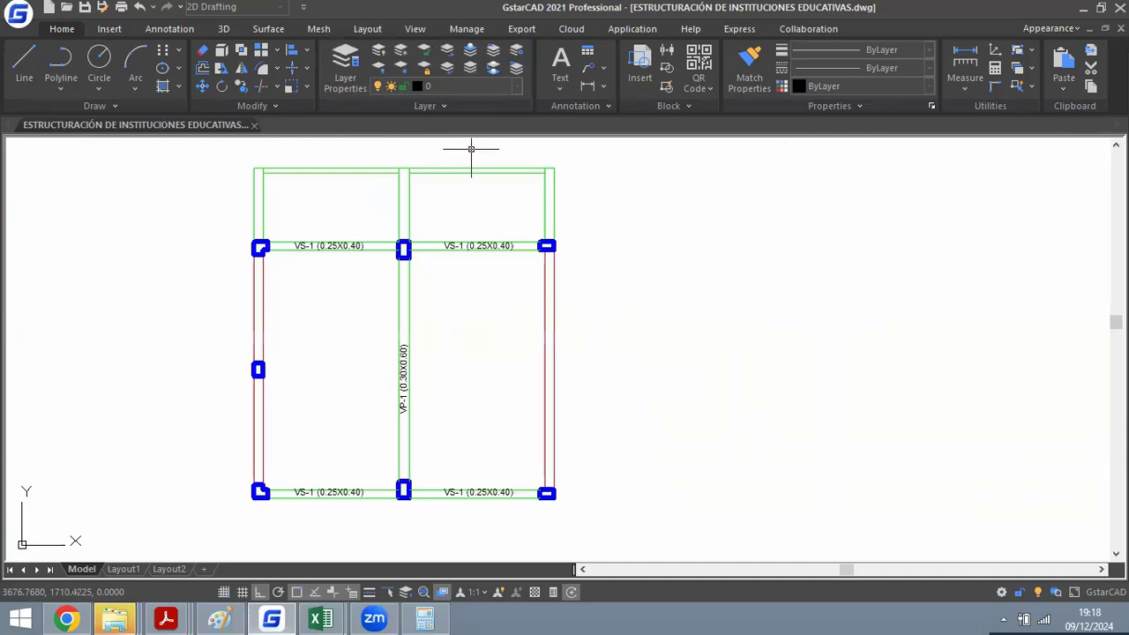
pyautogui.scroll(3, 243, 365)
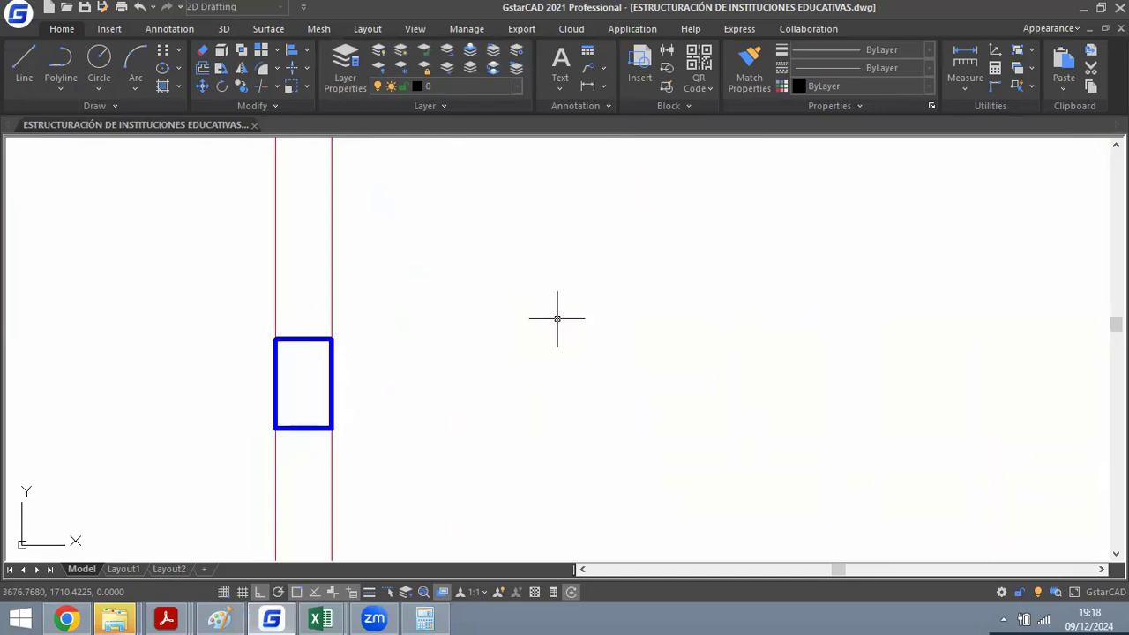
pyautogui.scroll(-3, 556, 318)
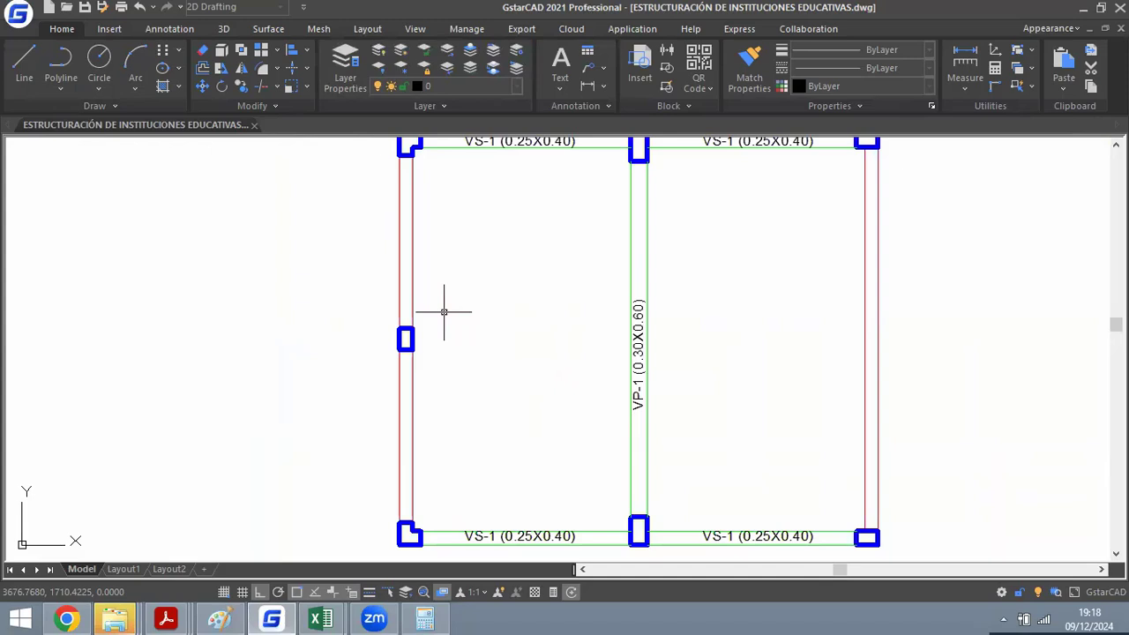
pyautogui.scroll(5, 402, 324)
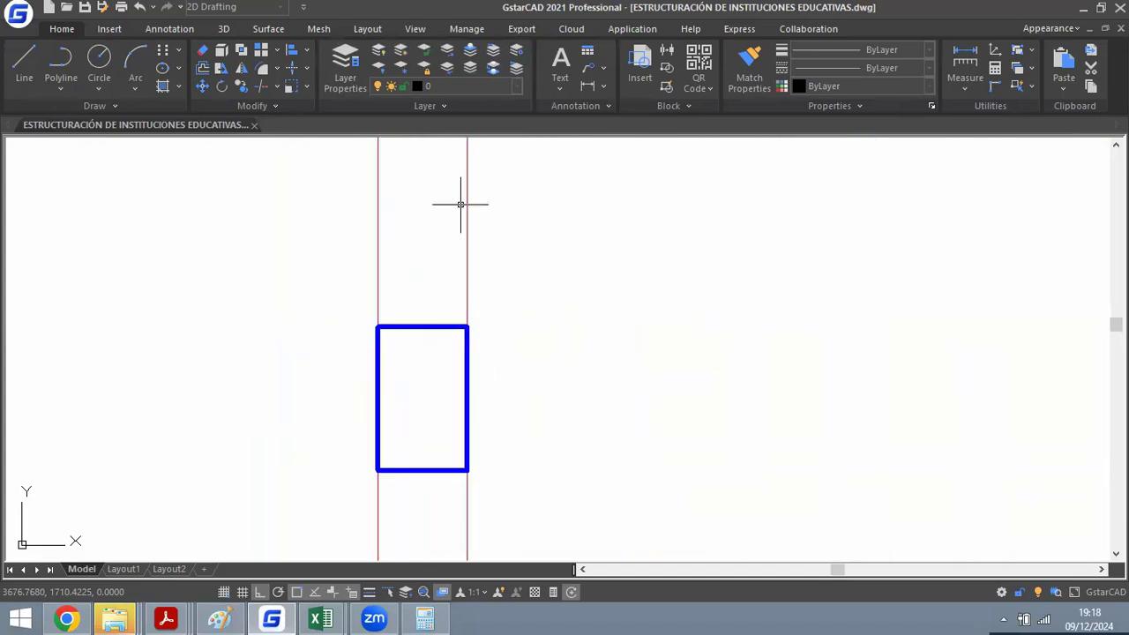
pyautogui.scroll(-5, 411, 316)
pyautogui.scroll(-2, 447, 317)
pyautogui.scroll(2, 450, 325)
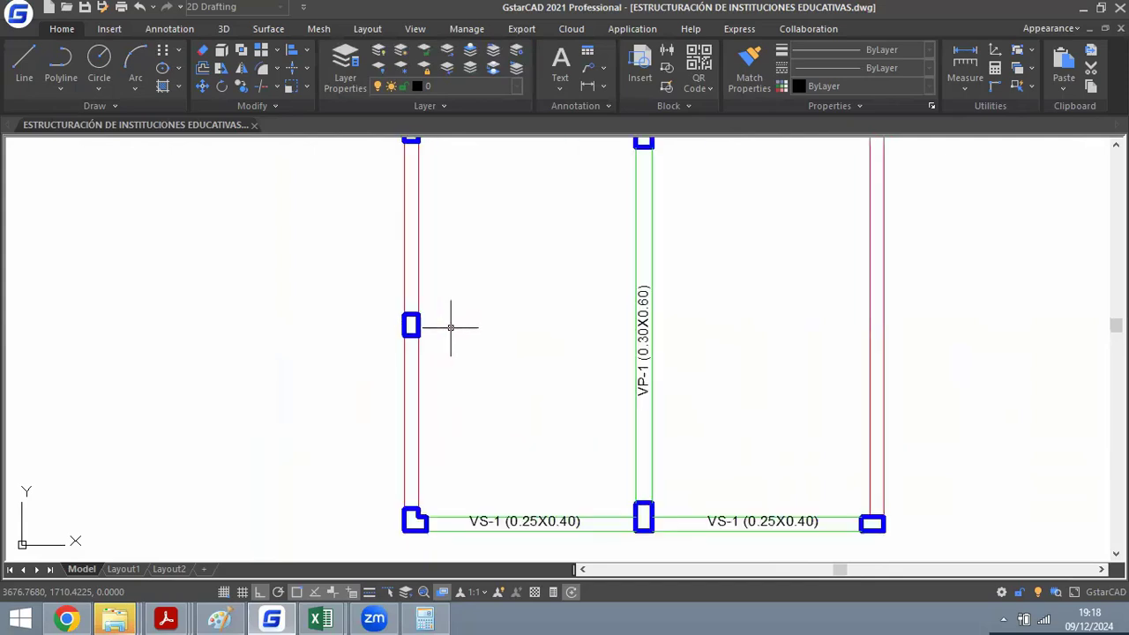
pyautogui.scroll(-2, 428, 344)
pyautogui.scroll(5, 412, 203)
pyautogui.scroll(-5, 445, 337)
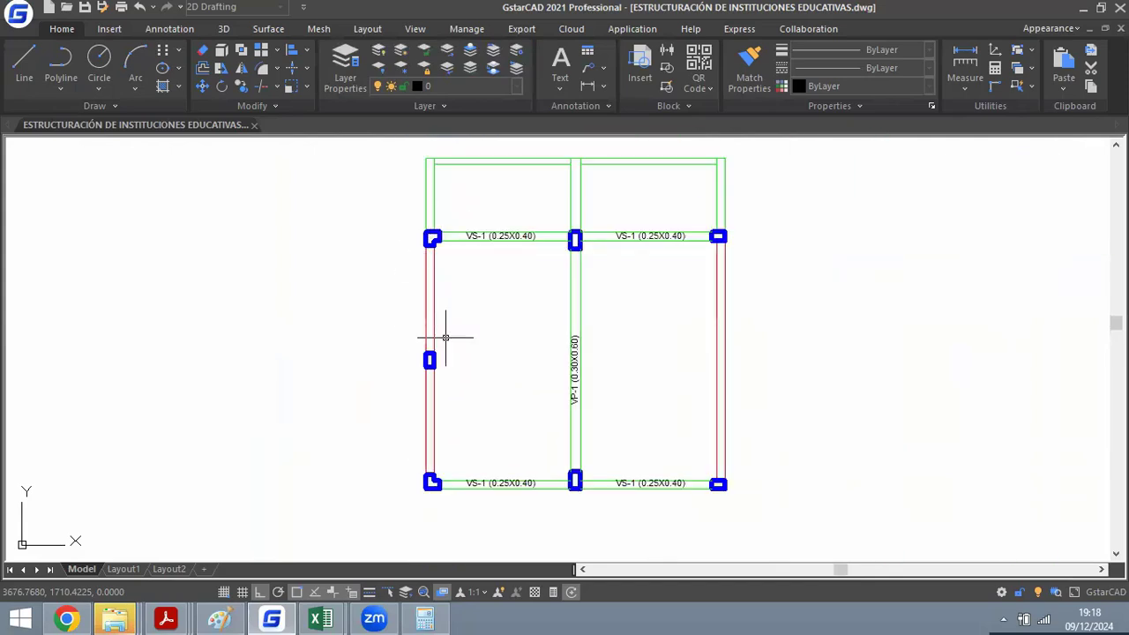
# Delete the two rectangular columns and the red beam lines of the right axis.
pyautogui.moveTo(701, 351); pyautogui.dragTo(673, 347, button='middle')
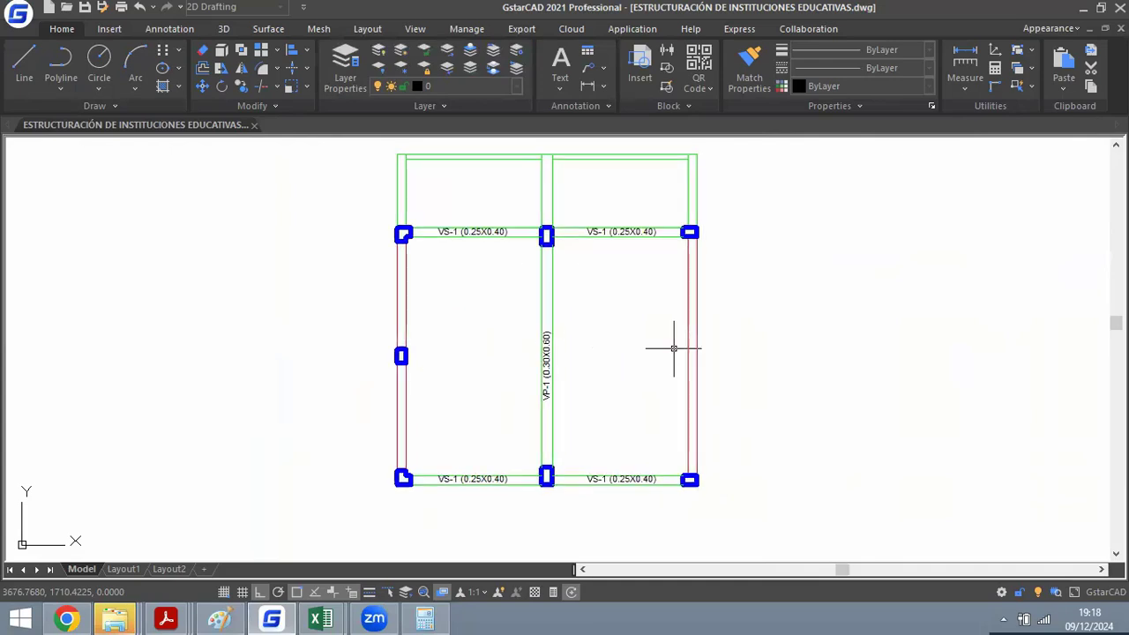
pyautogui.scroll(2, 673, 347)
pyautogui.scroll(-2, 372, 352)
pyautogui.click(538, 188)
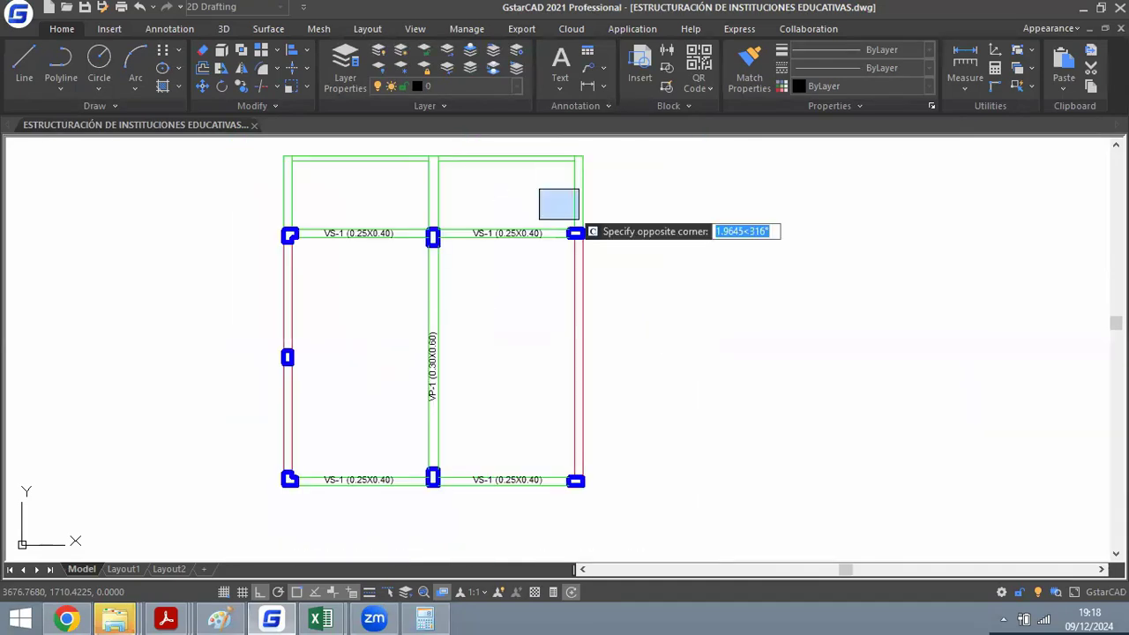
pyautogui.click(702, 559)
pyautogui.press('Delete')
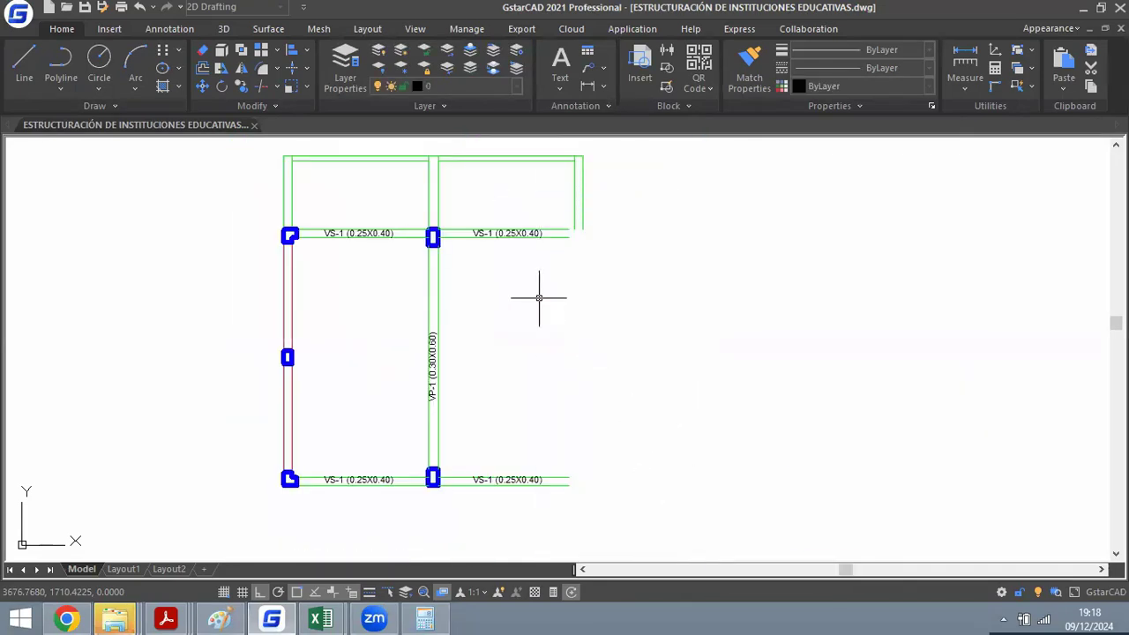
# Mirror the left axis's columns and red beam lines about the vertical centreline of the central beam, keeping the originals.
pyautogui.click(235, 205)
pyautogui.click(323, 514)
pyautogui.scroll(-2, 336, 493)
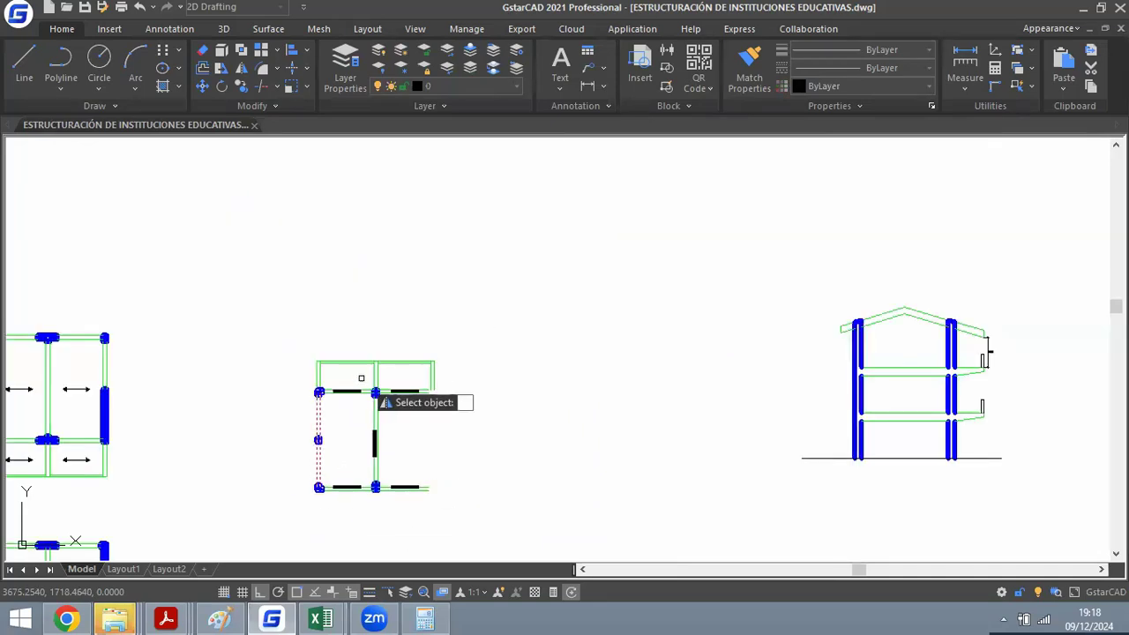
pyautogui.press('Return')
pyautogui.scroll(3, 360, 378)
pyautogui.click(402, 331)
pyautogui.click(403, 247)
pyautogui.press('Return')
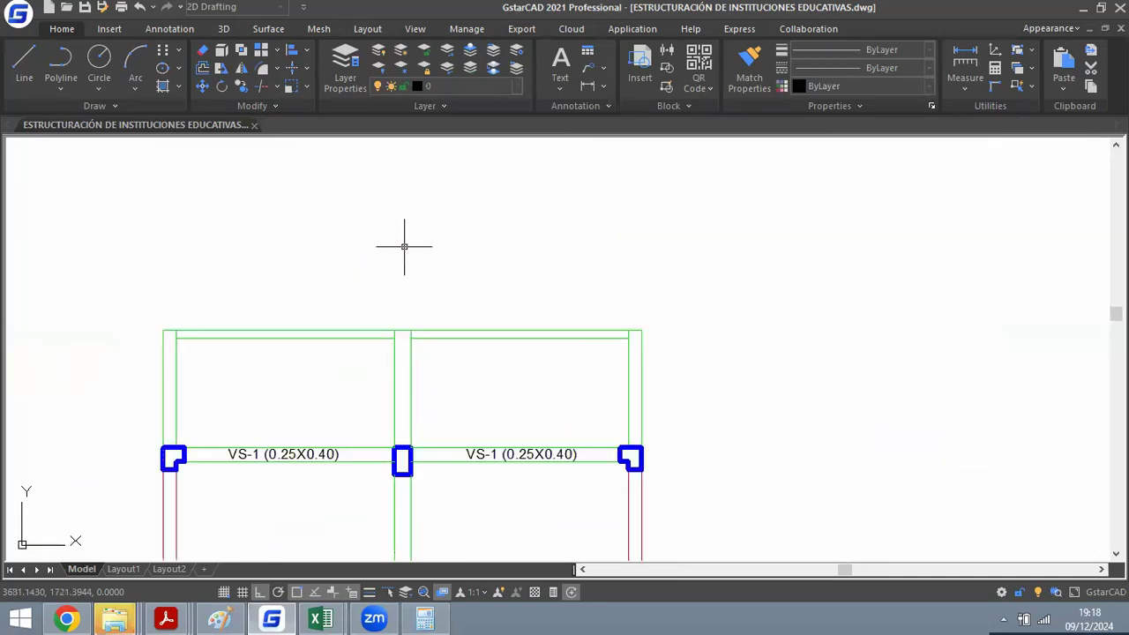
pyautogui.scroll(-3, 415, 257)
pyautogui.scroll(2, 448, 366)
pyautogui.scroll(-3, 467, 322)
pyautogui.scroll(3, 471, 282)
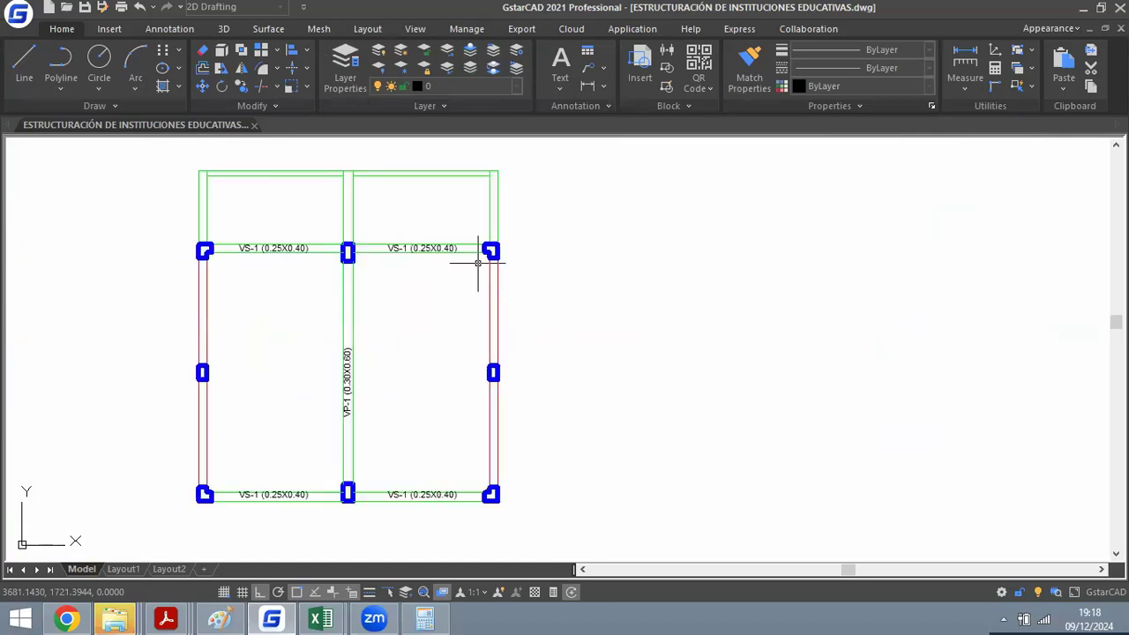
# Copy the two-bay module, leaving out its left axis, twice to the right so that the copies adjoin and form six bays.
pyautogui.write('co')
pyautogui.press('Return')
pyautogui.click(581, 156)
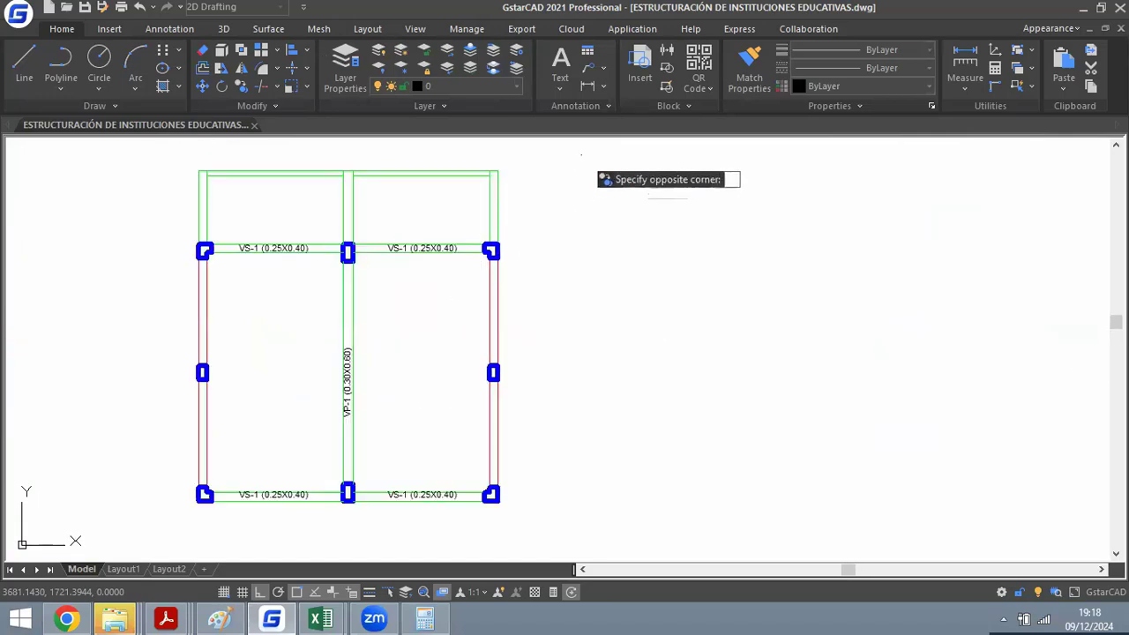
pyautogui.click(231, 517)
pyautogui.press('Return')
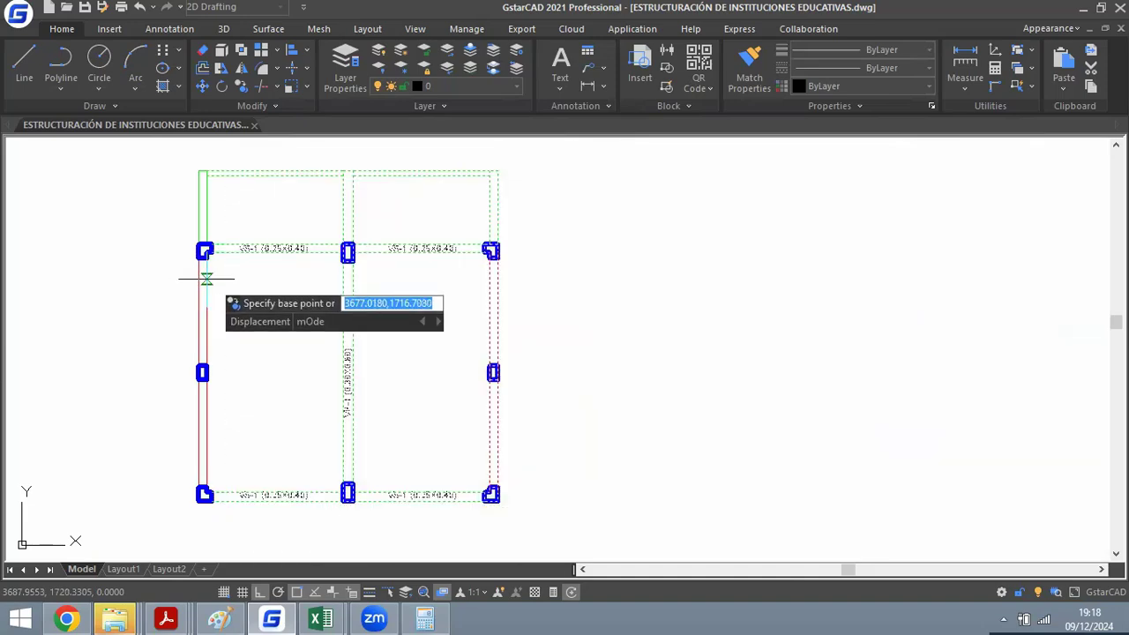
pyautogui.click(206, 279)
pyautogui.click(496, 279)
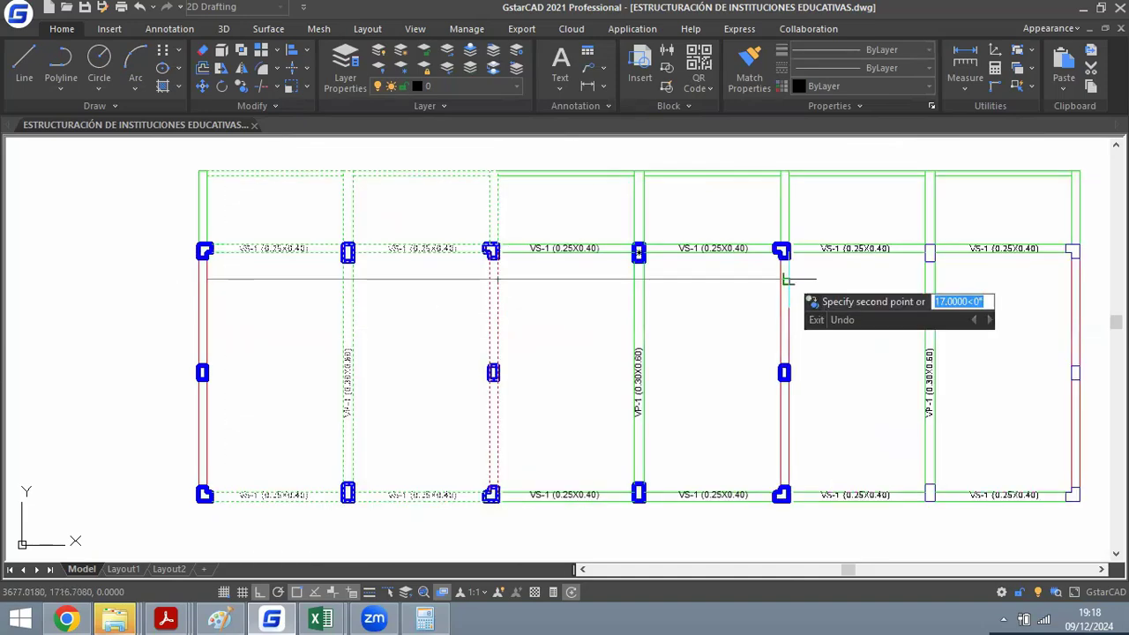
pyautogui.click(785, 278)
pyautogui.press('Escape')
pyautogui.scroll(-3, 346, 336)
pyautogui.scroll(3, 454, 304)
pyautogui.scroll(-4, 631, 258)
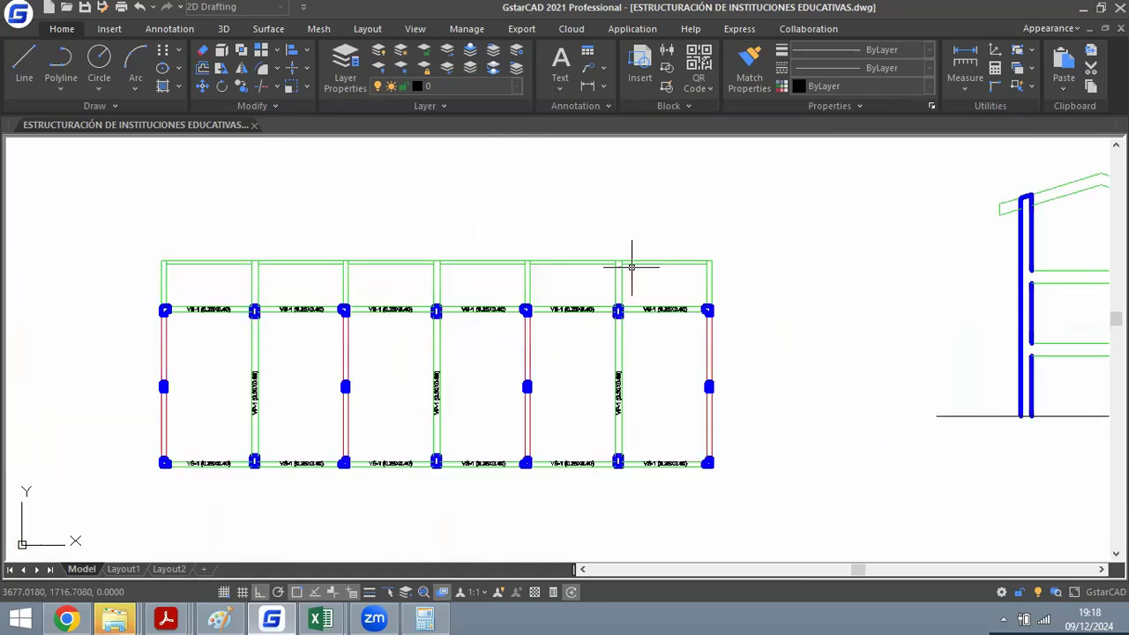
# Mirror the upper L-shaped column on the third axis about its vertical centreline, keeping the original.
pyautogui.scroll(2, 503, 309)
pyautogui.scroll(2, 503, 308)
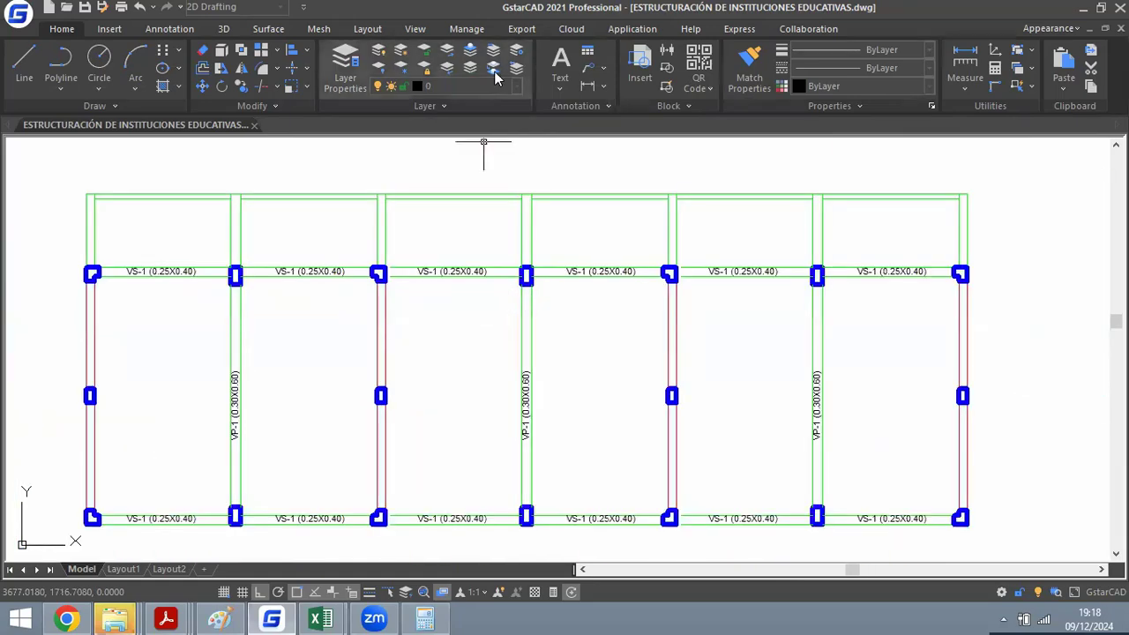
pyautogui.scroll(5, 385, 262)
pyautogui.scroll(2, 547, 254)
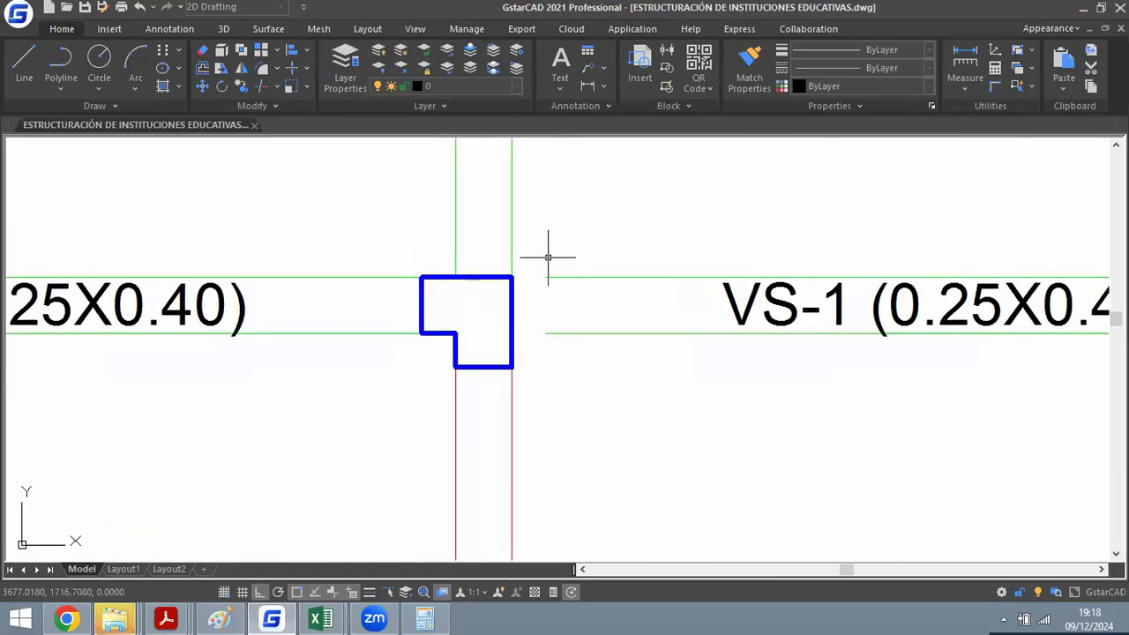
pyautogui.scroll(-8, 481, 253)
pyautogui.scroll(5, 481, 254)
pyautogui.scroll(-5, 547, 234)
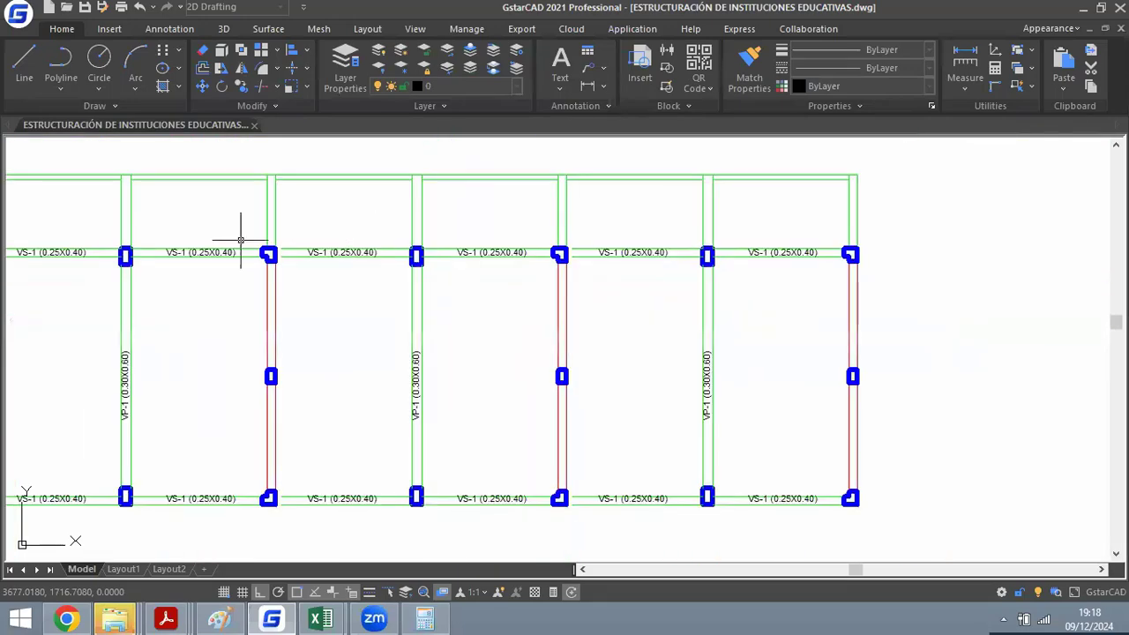
pyautogui.scroll(6, 327, 252)
pyautogui.scroll(2, 309, 287)
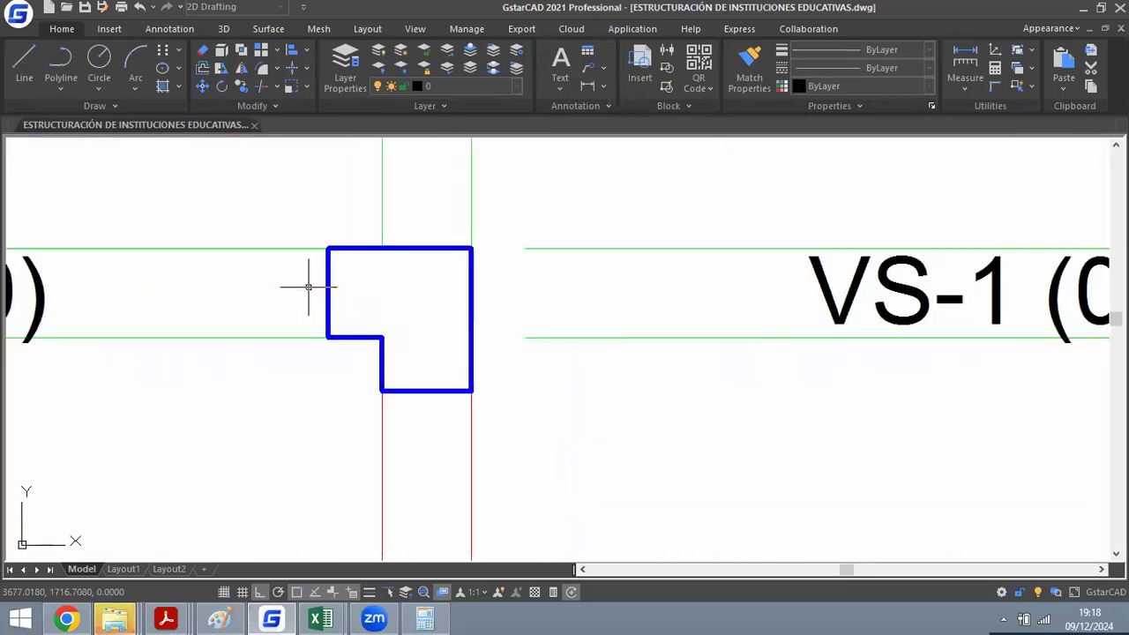
pyautogui.click(437, 390)
pyautogui.write('mi')
pyautogui.press('Return')
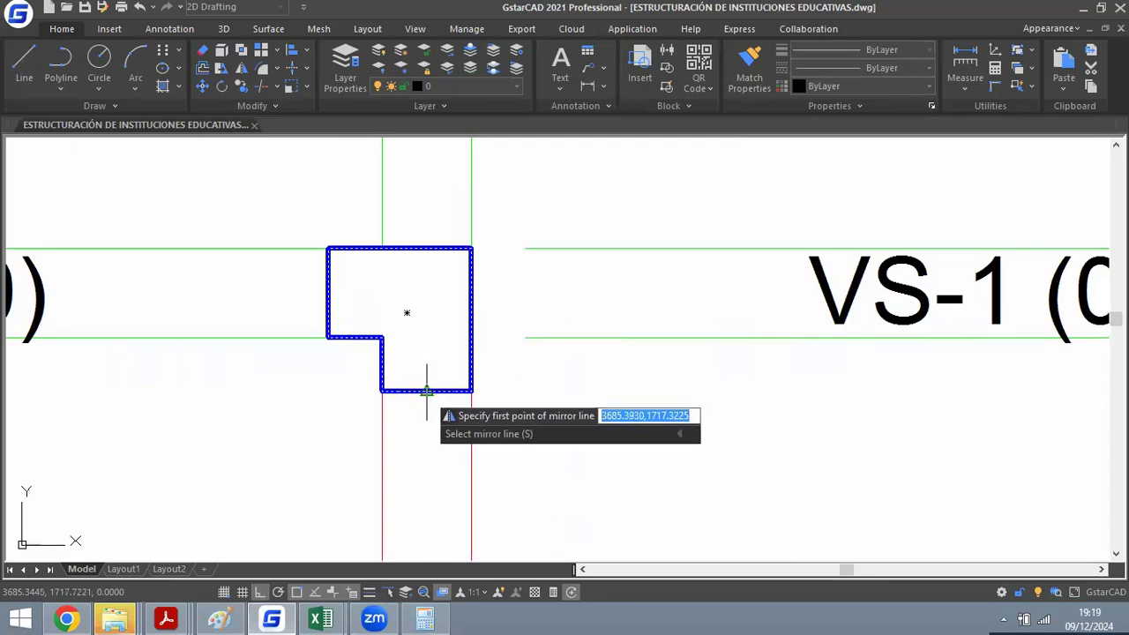
pyautogui.click(426, 391)
pyautogui.click(422, 202)
pyautogui.press('Return')
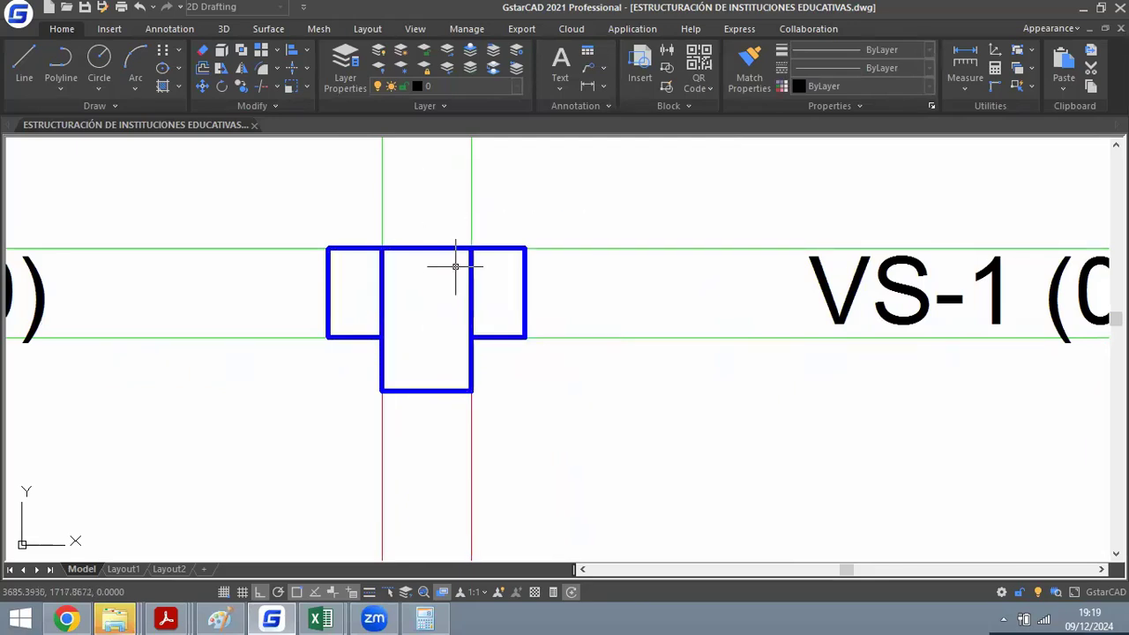
# Trace the combined T-shaped outline of the two overlapping L-shaped columns with a closed polyline.
pyautogui.write('pl')
pyautogui.press('Return')
pyautogui.click(525, 336)
pyautogui.click(524, 249)
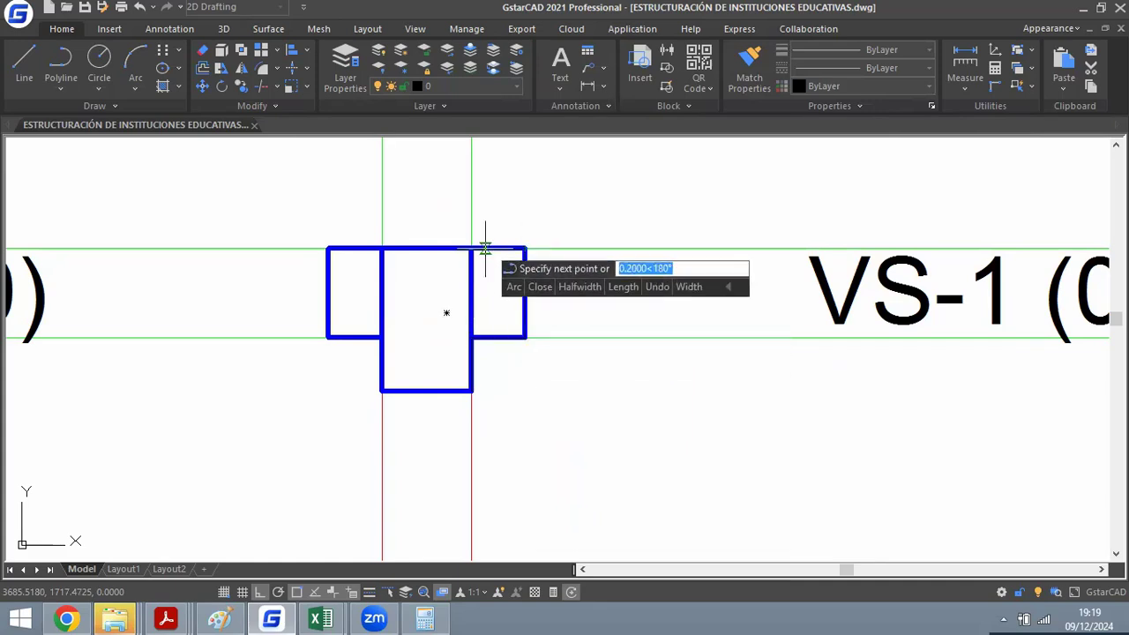
pyautogui.click(327, 248)
pyautogui.click(327, 336)
pyautogui.click(382, 336)
pyautogui.click(382, 391)
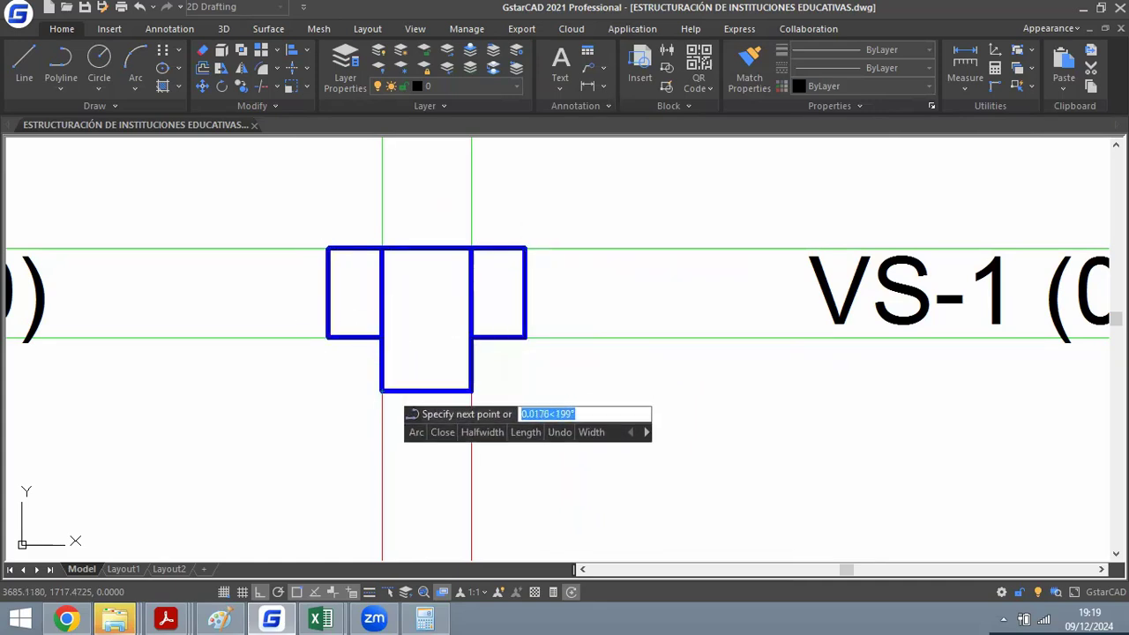
pyautogui.click(470, 391)
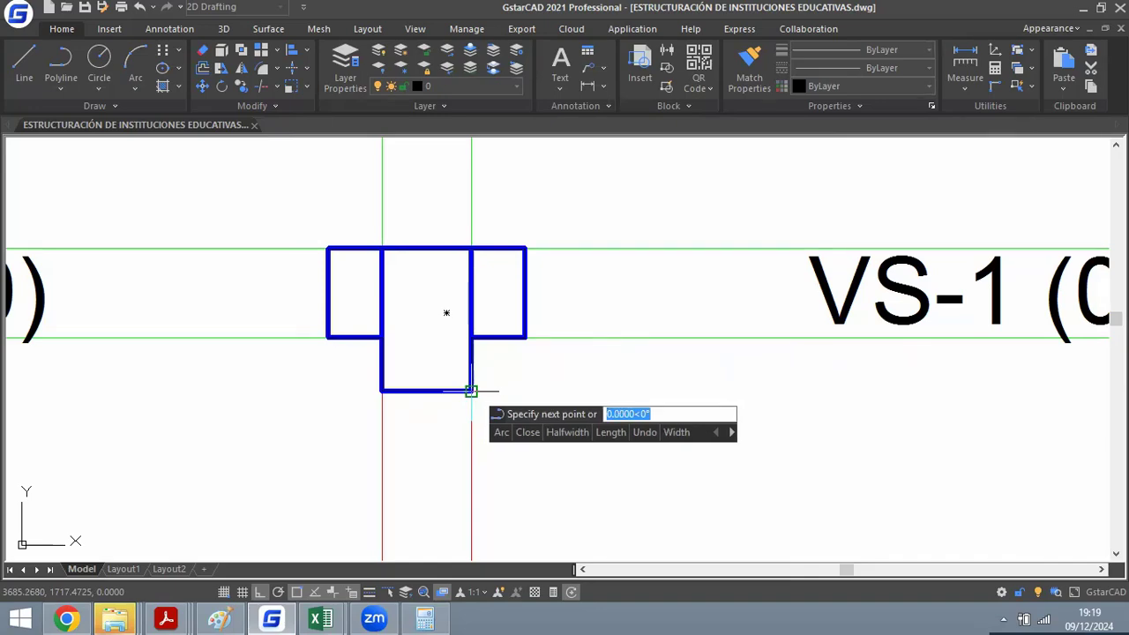
pyautogui.press('Return')
# Delete the two overlapping L-shaped columns beneath the T-shaped outline.
pyautogui.click(490, 300)
pyautogui.click(385, 301)
pyautogui.press('Escape')
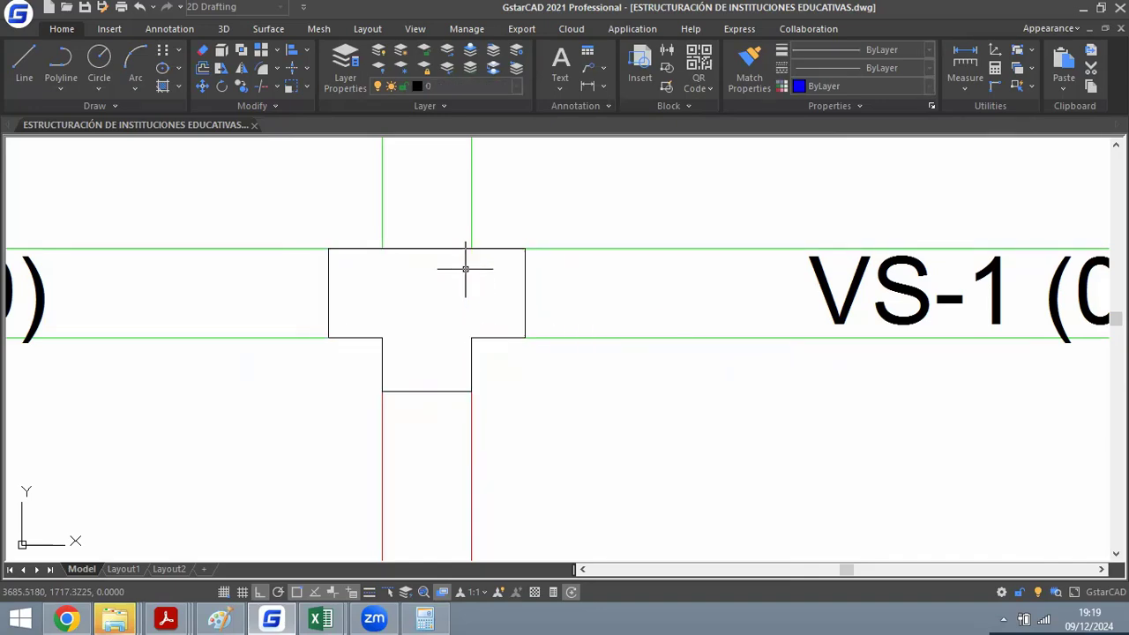
# Match the new T-shaped outline's properties to those of an existing blue column.
pyautogui.scroll(-8, 471, 275)
pyautogui.scroll(2, 460, 281)
pyautogui.write('ma')
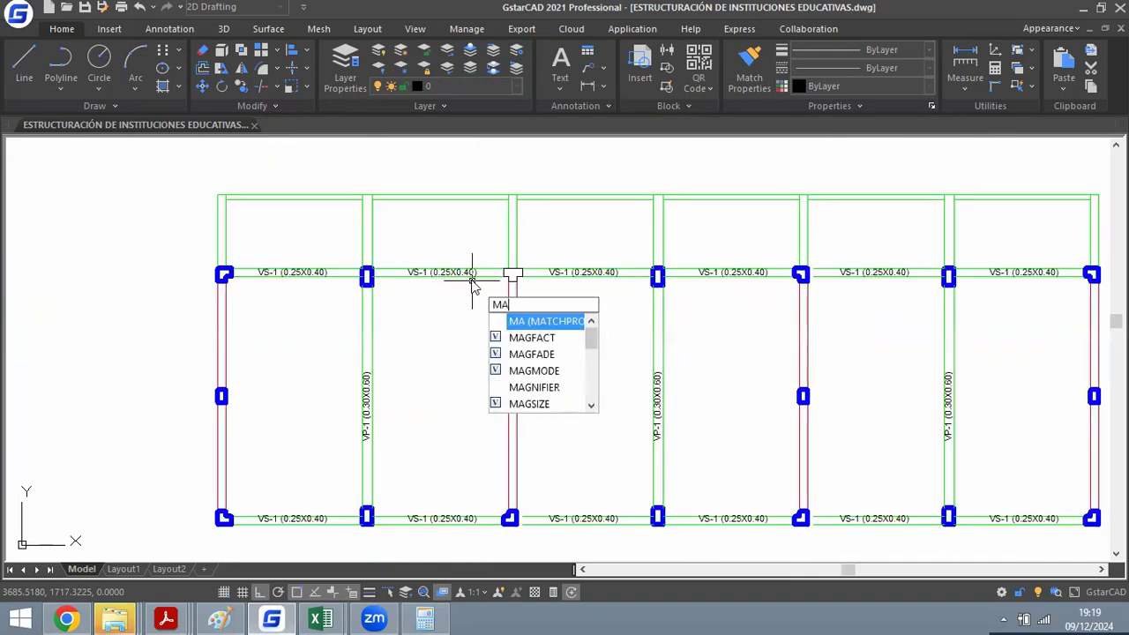
pyautogui.press('Return')
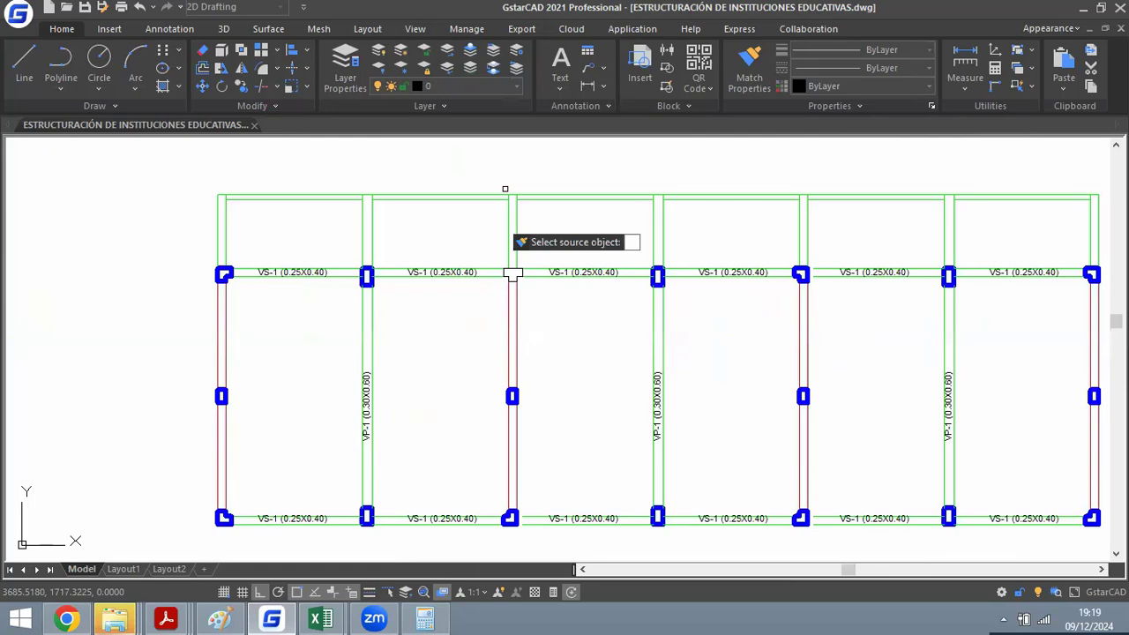
pyautogui.scroll(4, 370, 282)
pyautogui.click(381, 218)
pyautogui.scroll(-3, 327, 277)
pyautogui.scroll(4, 539, 251)
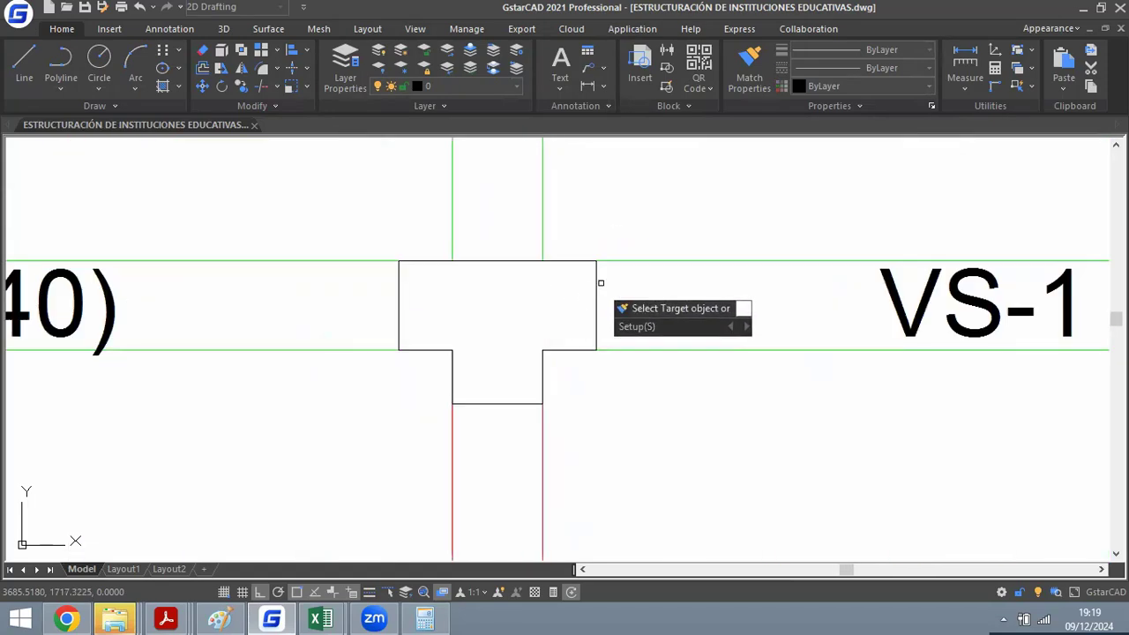
pyautogui.click(598, 286)
pyautogui.scroll(-4, 440, 262)
pyautogui.scroll(-4, 492, 240)
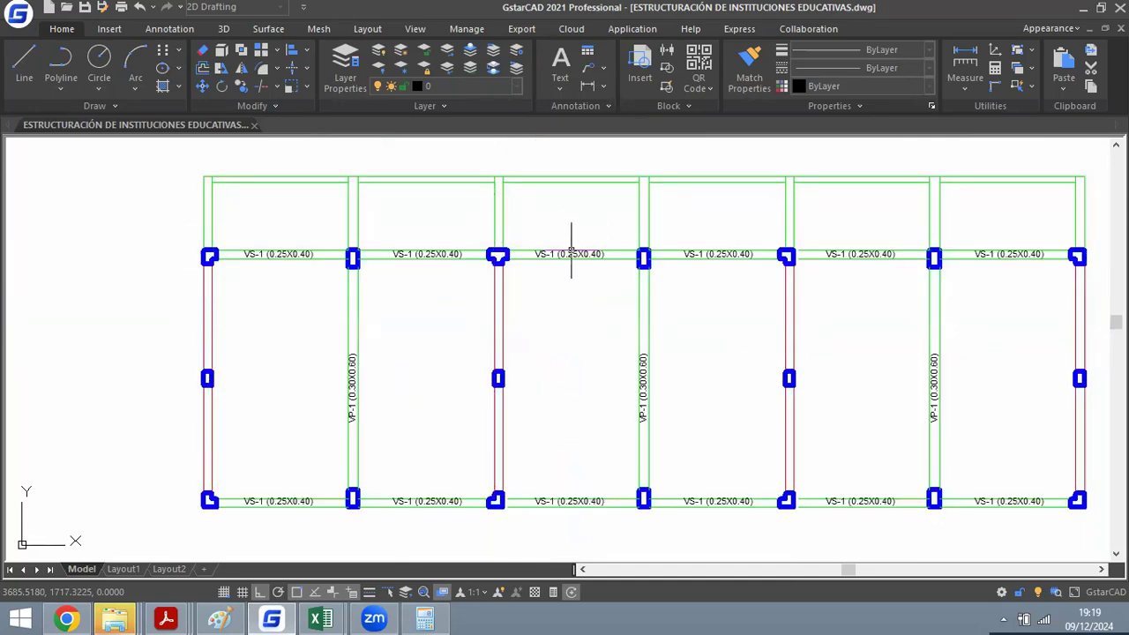
# Delete the lower L-shaped column on the third axis.
pyautogui.scroll(5, 509, 279)
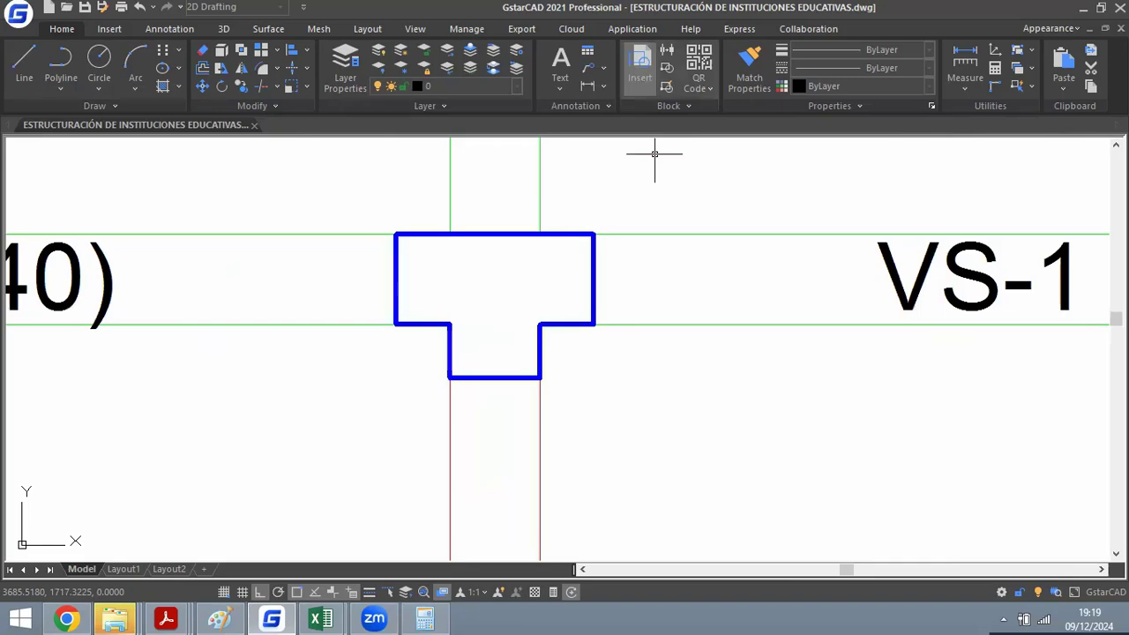
pyautogui.scroll(-8, 458, 450)
pyautogui.click(444, 403)
pyautogui.click(529, 467)
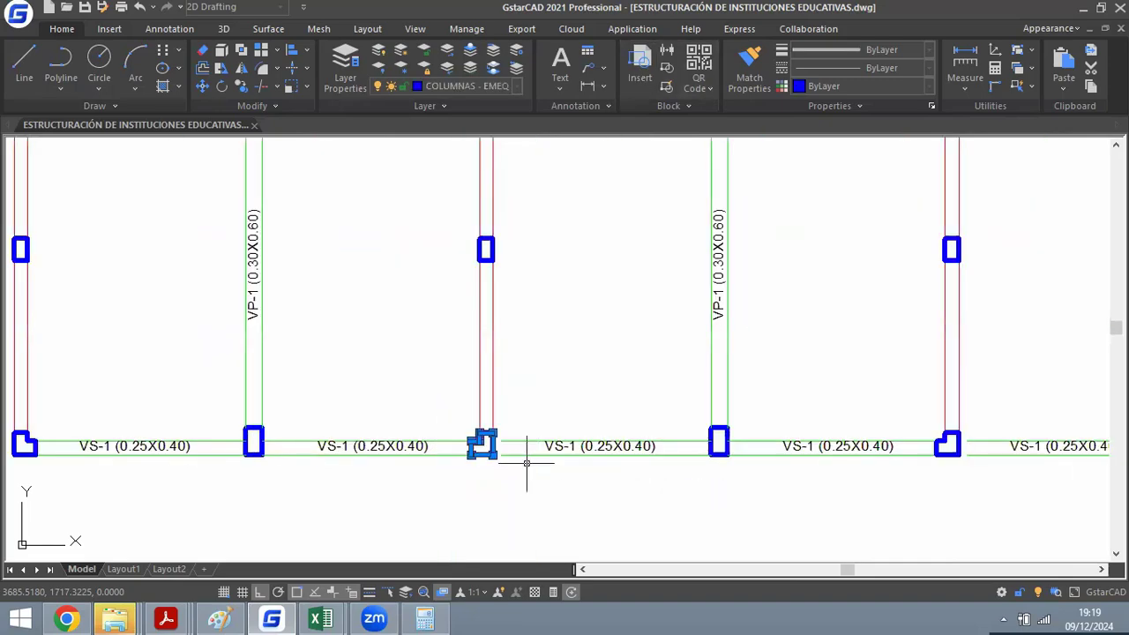
pyautogui.press('Delete')
# Mirror the T-shaped column to the lower end of the third axis about the plan's horizontal centreline, keeping the original.
pyautogui.scroll(-4, 529, 463)
pyautogui.scroll(5, 511, 309)
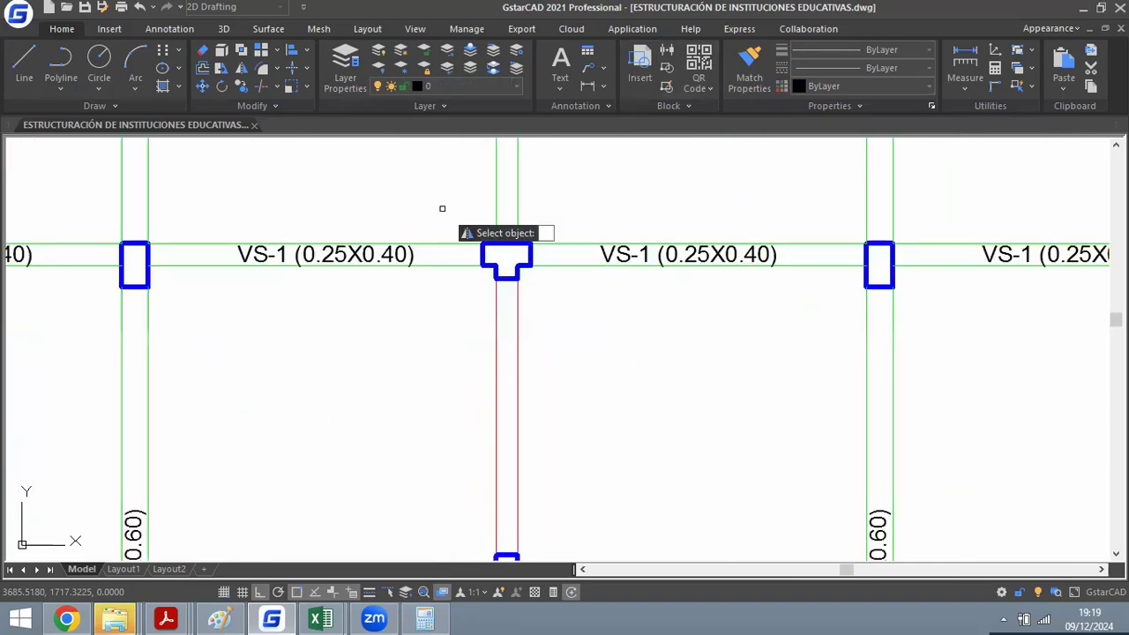
pyautogui.click(441, 209)
pyautogui.click(575, 308)
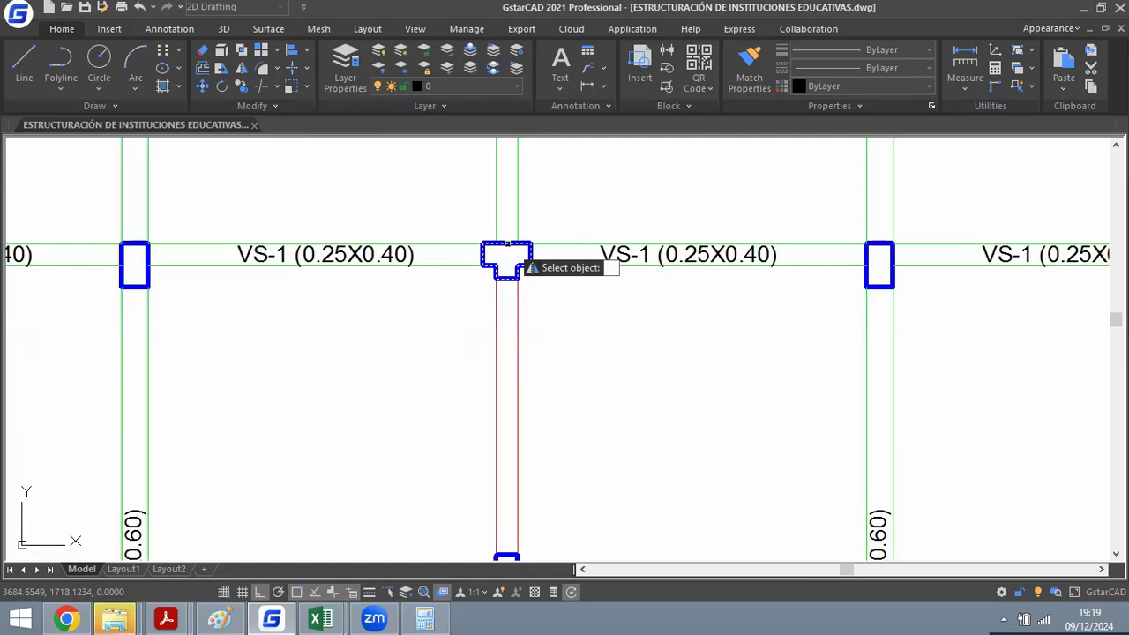
pyautogui.press('Return')
pyautogui.scroll(-3, 507, 243)
pyautogui.scroll(3, 507, 313)
pyautogui.click(518, 351)
pyautogui.click(560, 313)
pyautogui.press('Return')
pyautogui.scroll(-3, 514, 305)
pyautogui.scroll(1, 566, 231)
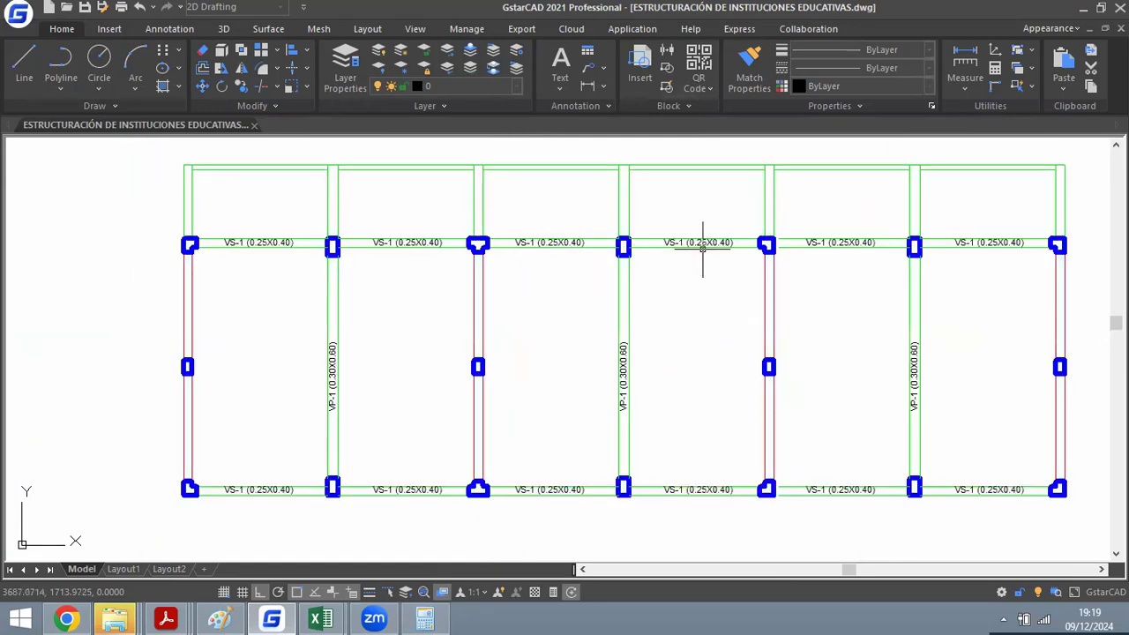
# Delete the columns and red beam lines of the fifth axis.
pyautogui.click(740, 211)
pyautogui.click(802, 517)
pyautogui.press('Delete')
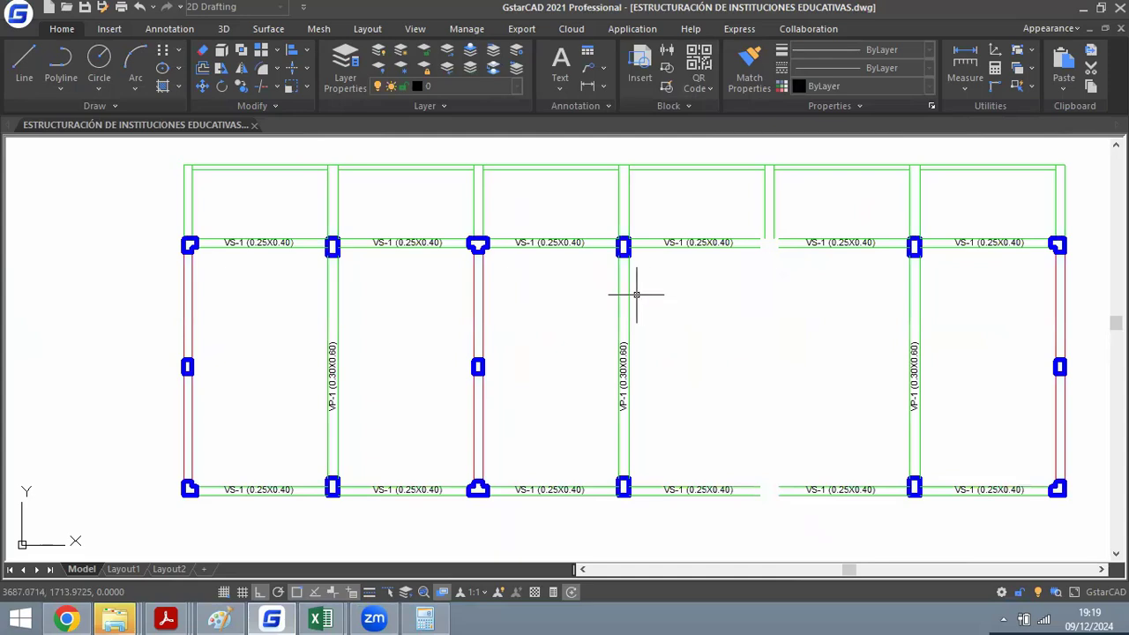
pyautogui.write('co')
pyautogui.press('Return')
pyautogui.click(449, 215)
pyautogui.click(516, 508)
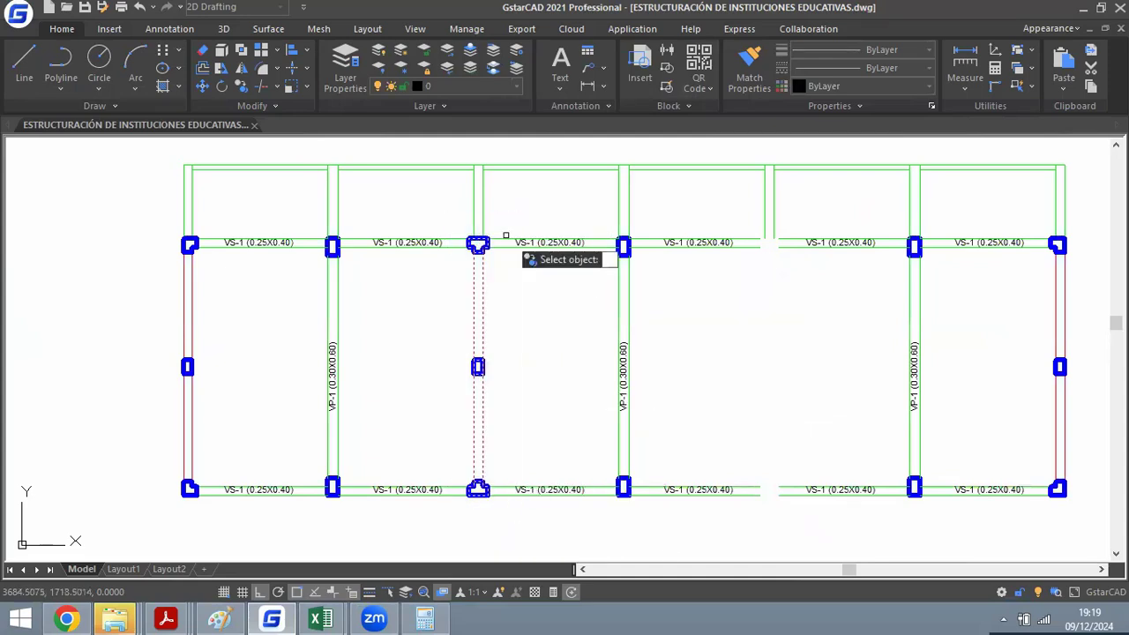
pyautogui.press('Return')
pyautogui.click(479, 189)
pyautogui.press('Escape')
# Copy the third axis's T-shaped columns, middle column and red beam lines onto the emptied fifth axis.
pyautogui.write('c')
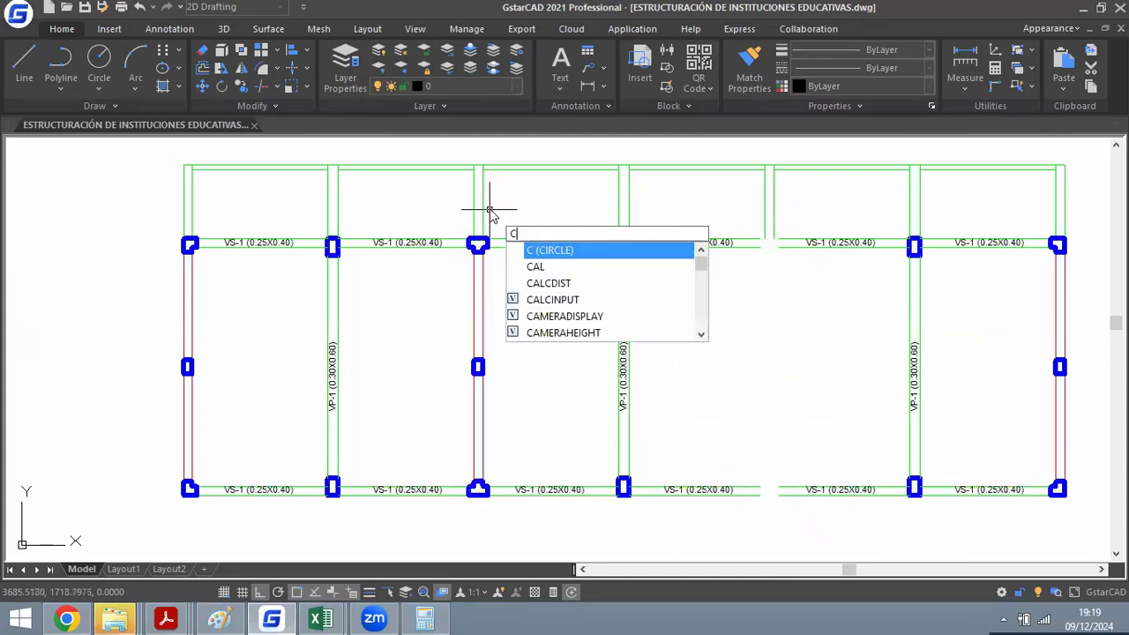
pyautogui.write('o')
pyautogui.press('Return')
pyautogui.click(452, 213)
pyautogui.click(499, 516)
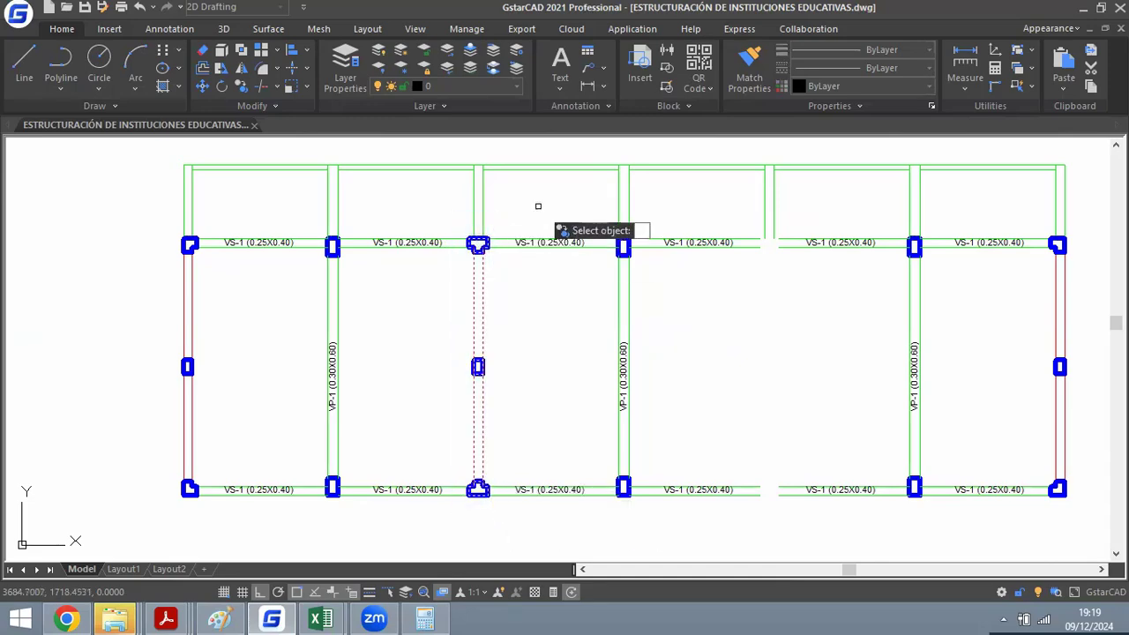
pyautogui.press('Return')
pyautogui.scroll(4, 481, 167)
pyautogui.click(468, 177)
pyautogui.scroll(-5, 661, 194)
pyautogui.scroll(3, 431, 199)
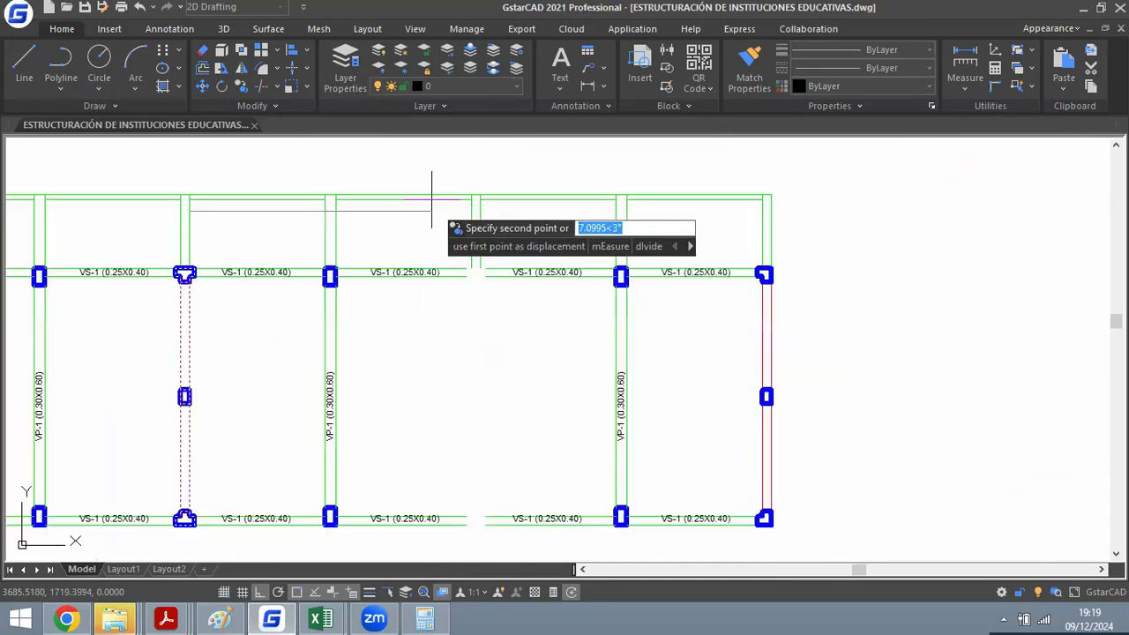
pyautogui.scroll(2, 431, 199)
pyautogui.click(511, 206)
pyautogui.scroll(-5, 724, 244)
pyautogui.scroll(2, 621, 274)
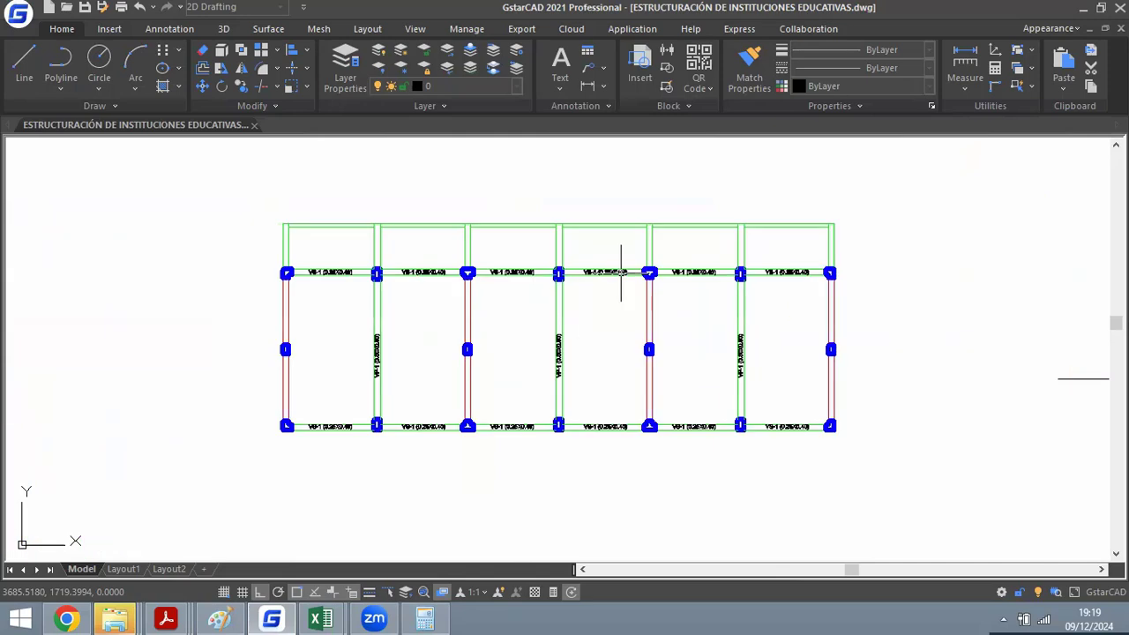
pyautogui.scroll(2, 587, 286)
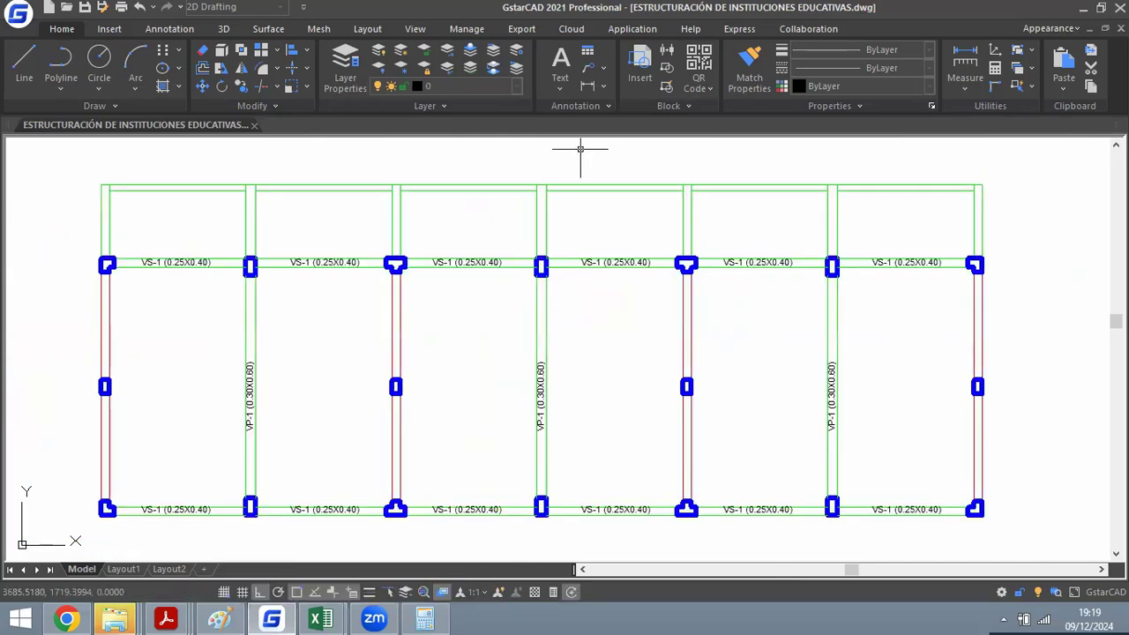
pyautogui.click(588, 86)
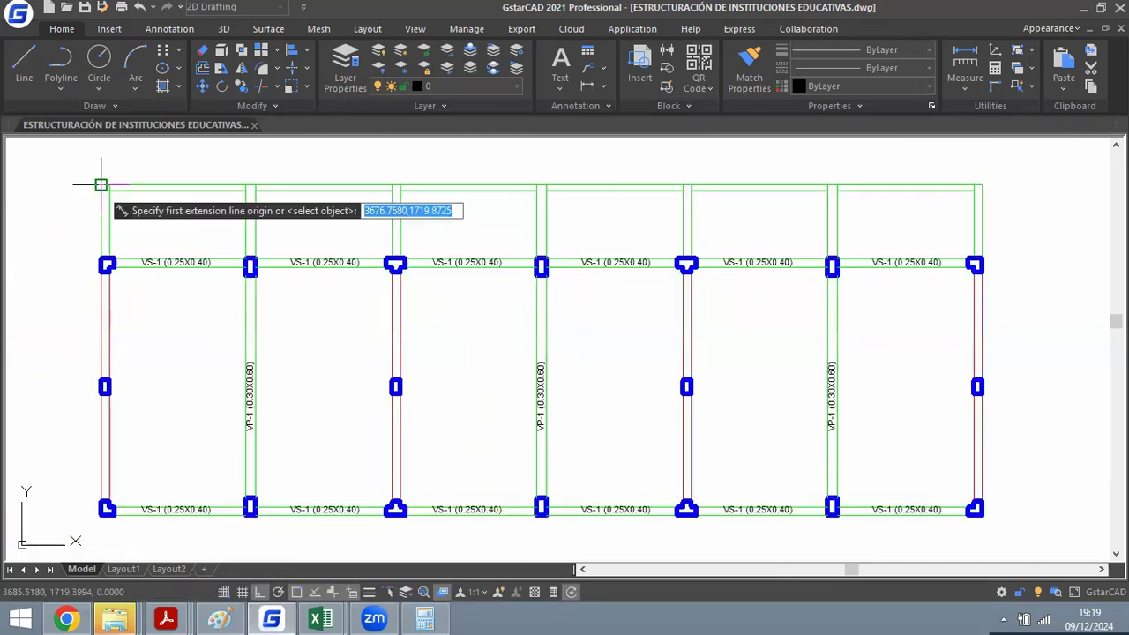
pyautogui.click(102, 184)
pyautogui.click(983, 184)
pyautogui.scroll(2, 498, 148)
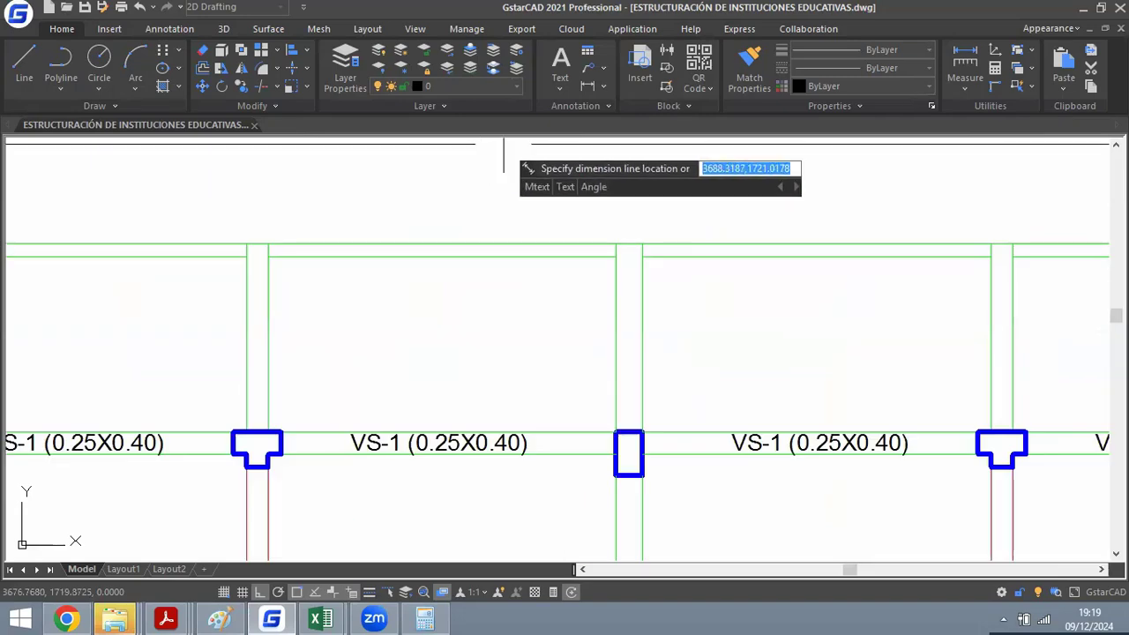
pyautogui.scroll(2, 648, 153)
pyautogui.scroll(-1, 595, 273)
pyautogui.press('Escape')
pyautogui.scroll(-5, 499, 228)
pyautogui.scroll(1, 524, 298)
pyautogui.scroll(2, 524, 298)
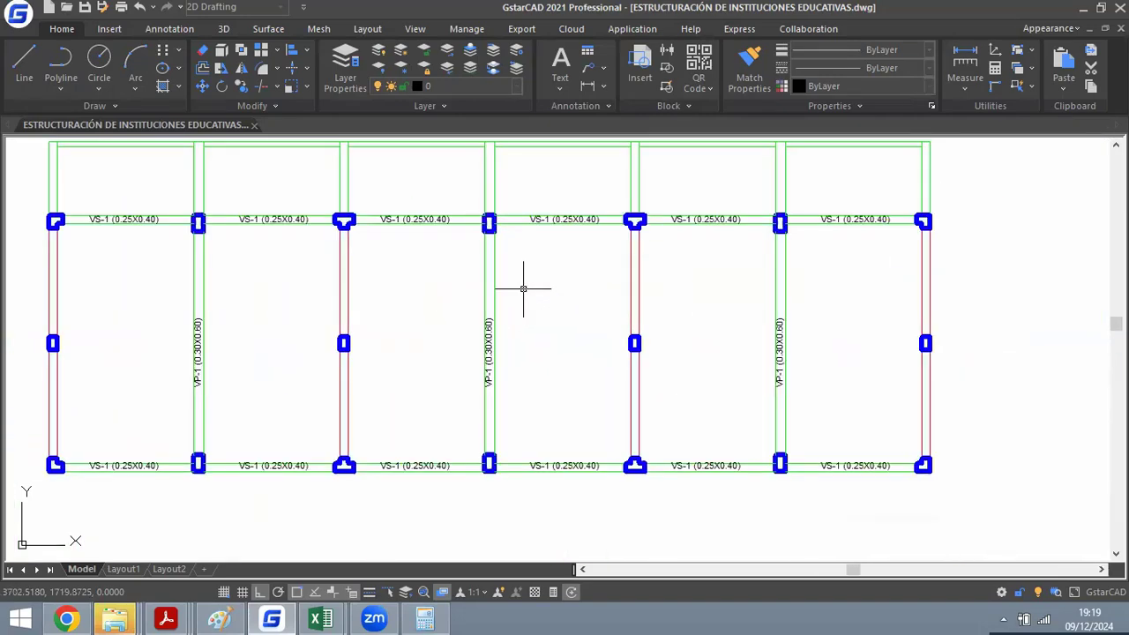
pyautogui.moveTo(493, 291); pyautogui.dragTo(524, 303, button='middle')
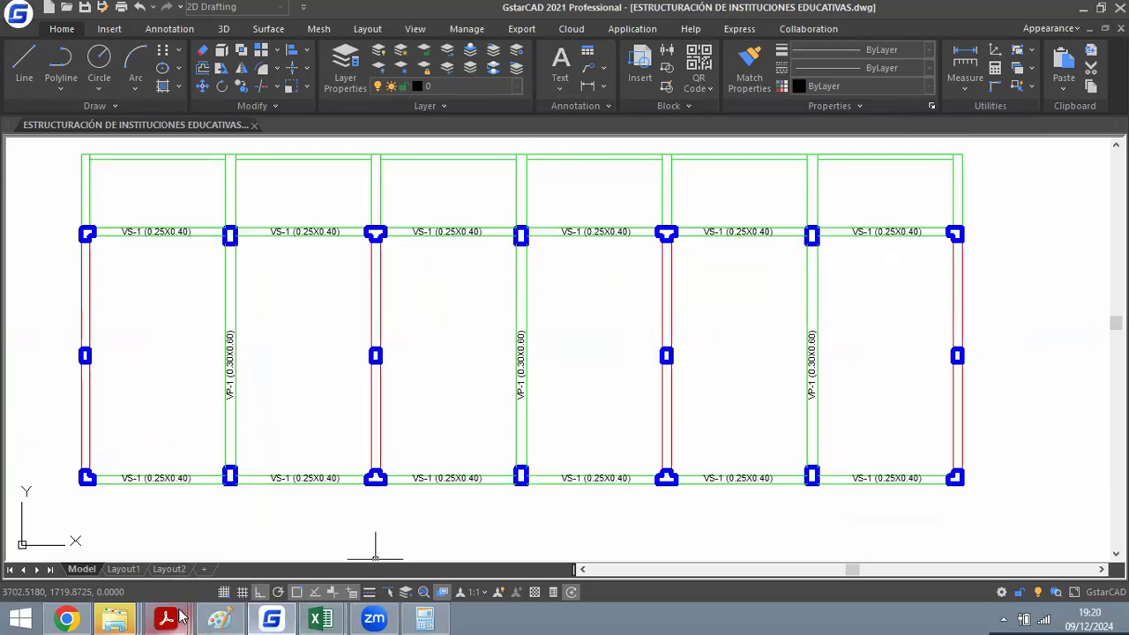
# Switch to the PDF in Acrobat to consult the classroom floor plan's column shapes, and return to GstarCAD.
pyautogui.moveTo(179, 617)
pyautogui.click(253, 561)
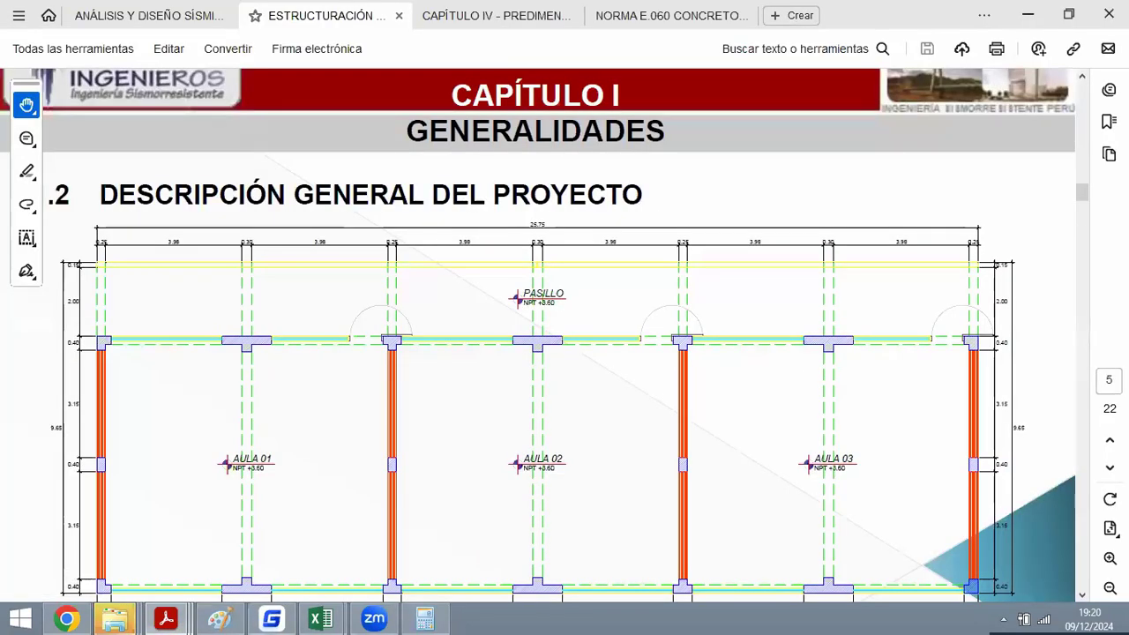
pyautogui.hotkey('alt', 'Tab')
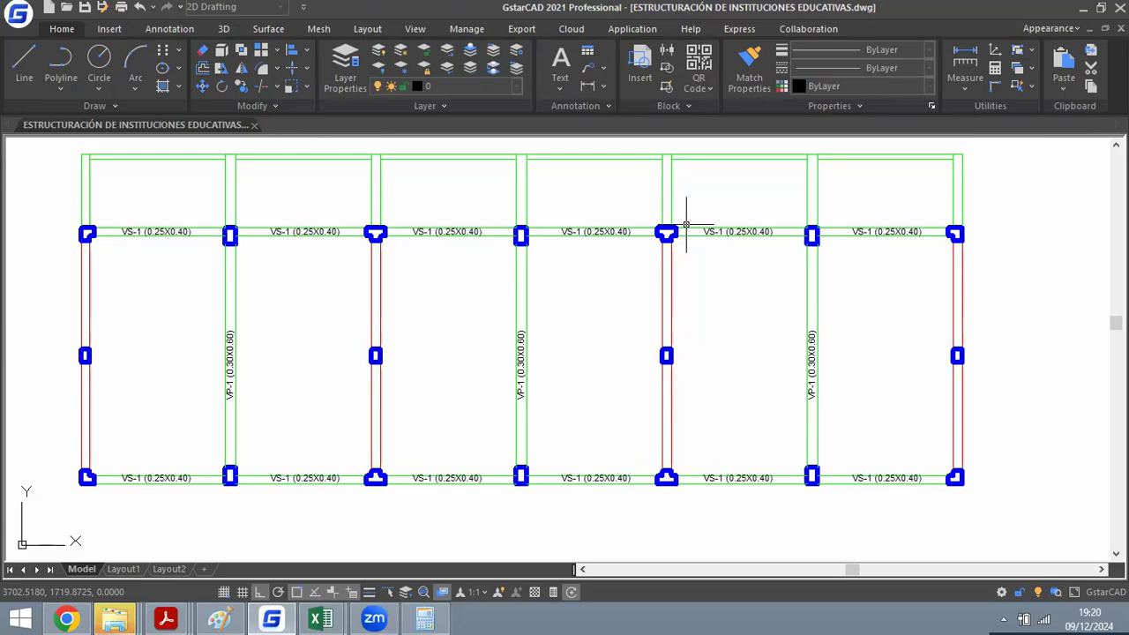
# Examine the T-shaped and rectangular columns along the upper VS-1 beams close up.
pyautogui.scroll(-2, 622, 300)
pyautogui.scroll(2, 582, 300)
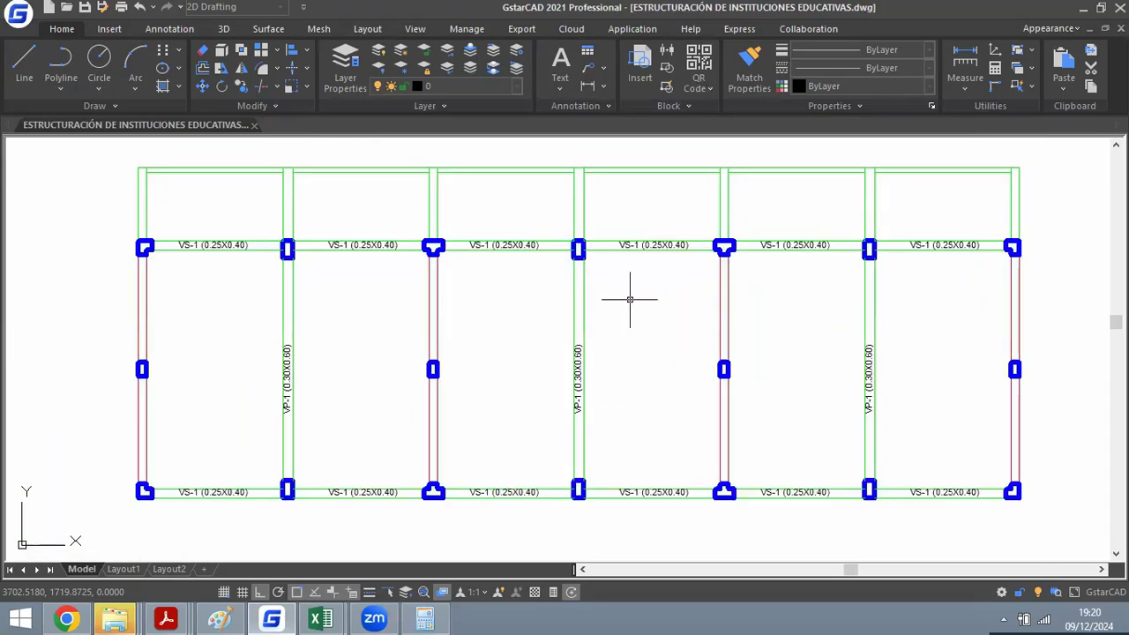
pyautogui.scroll(5, 461, 244)
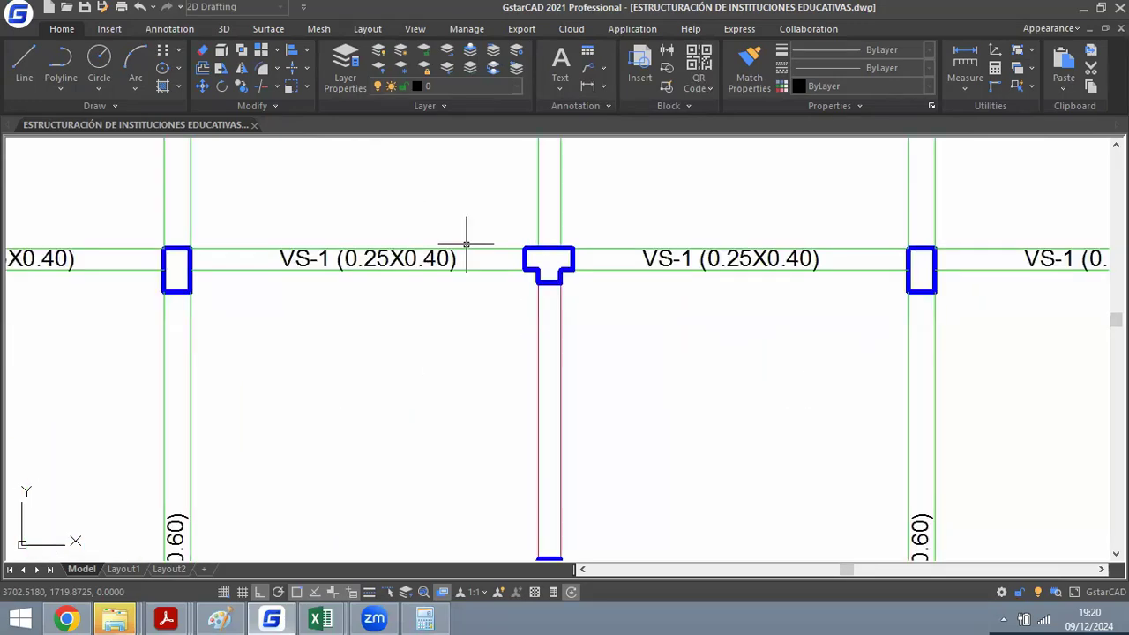
pyautogui.scroll(-5, 512, 245)
pyautogui.scroll(4, 405, 245)
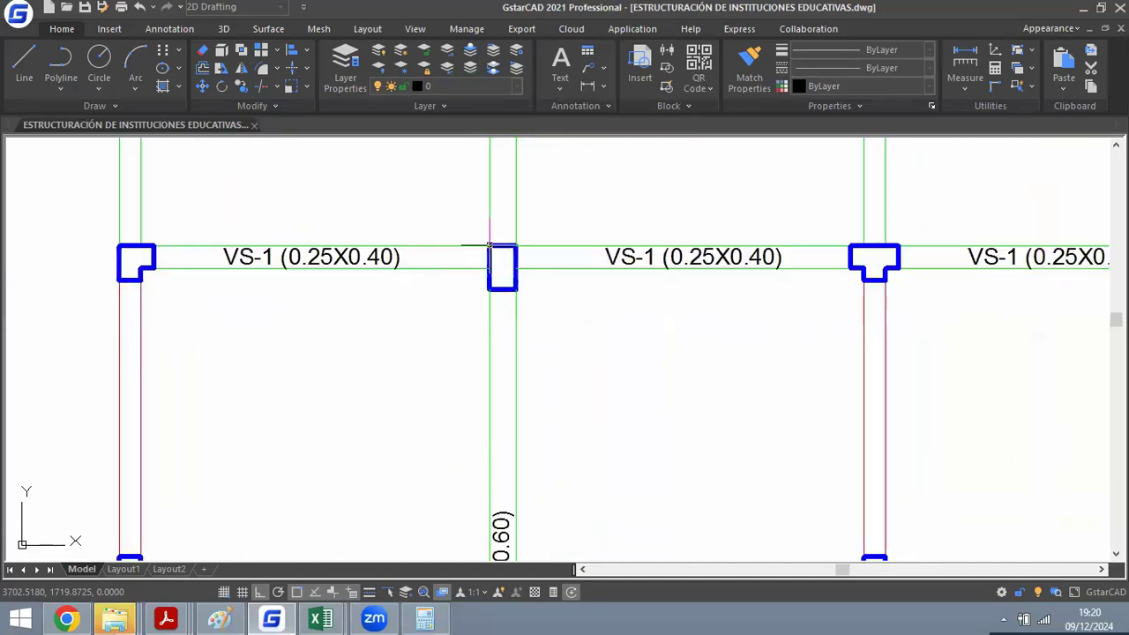
# Review the whole six-bay framing plan with its columns and labelled beams.
pyautogui.scroll(-6, 529, 282)
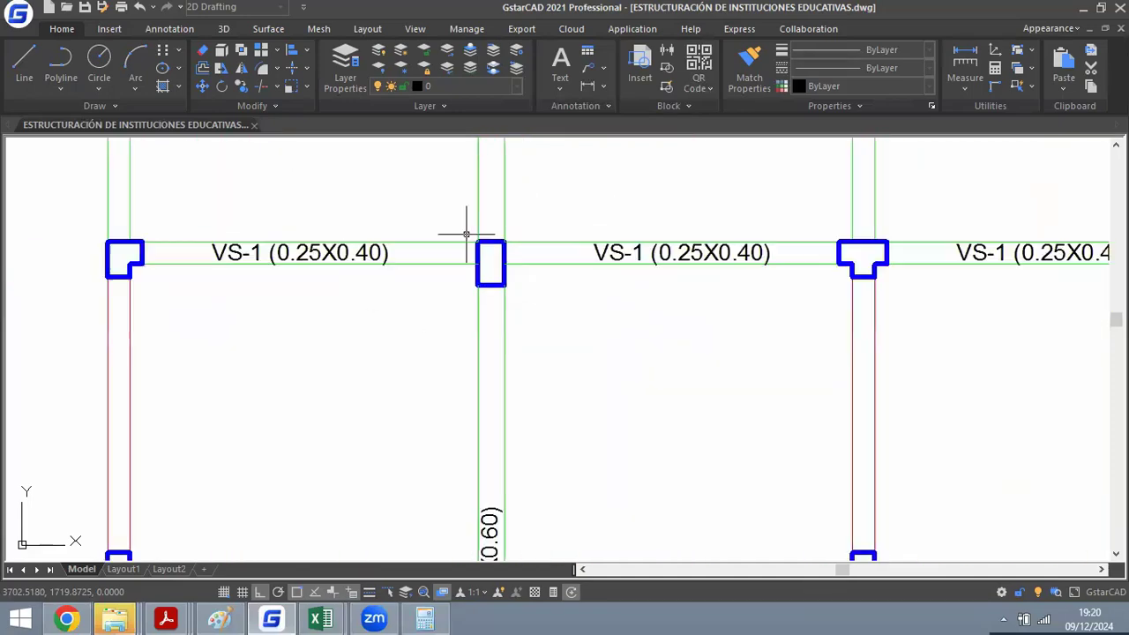
pyautogui.scroll(3, 503, 371)
pyautogui.scroll(-3, 494, 428)
pyautogui.scroll(-2, 454, 441)
pyautogui.scroll(2, 574, 390)
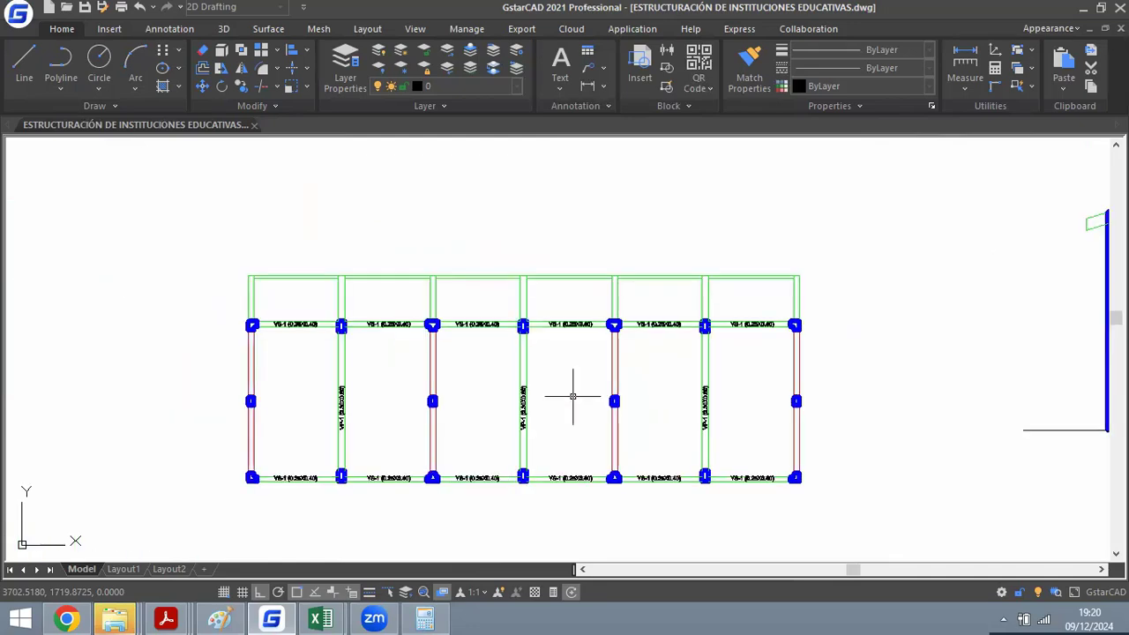
pyautogui.scroll(1, 479, 440)
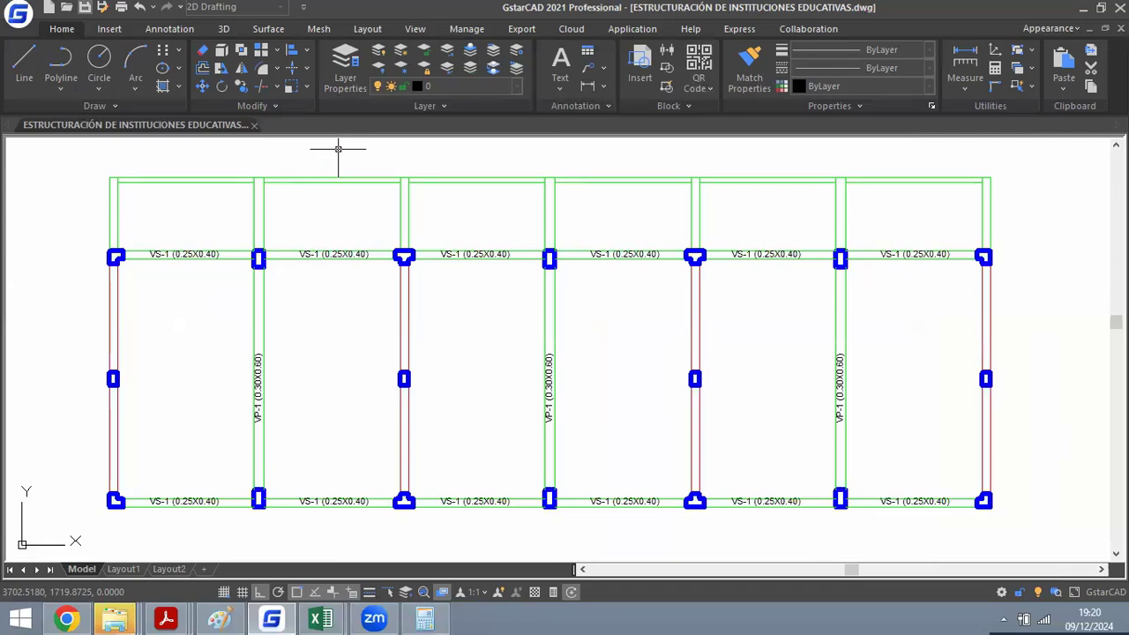
# Switch to the Chapter IV predimensioning PDF in Acrobat and find section 4.5 on placas.
pyautogui.moveTo(166, 619)
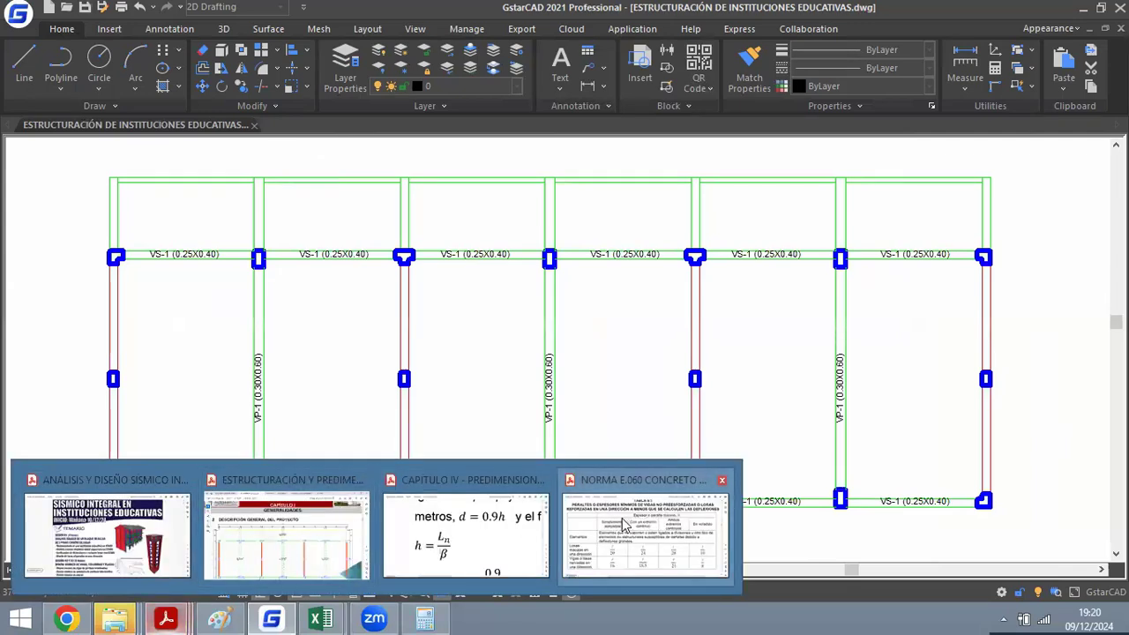
pyautogui.click(481, 534)
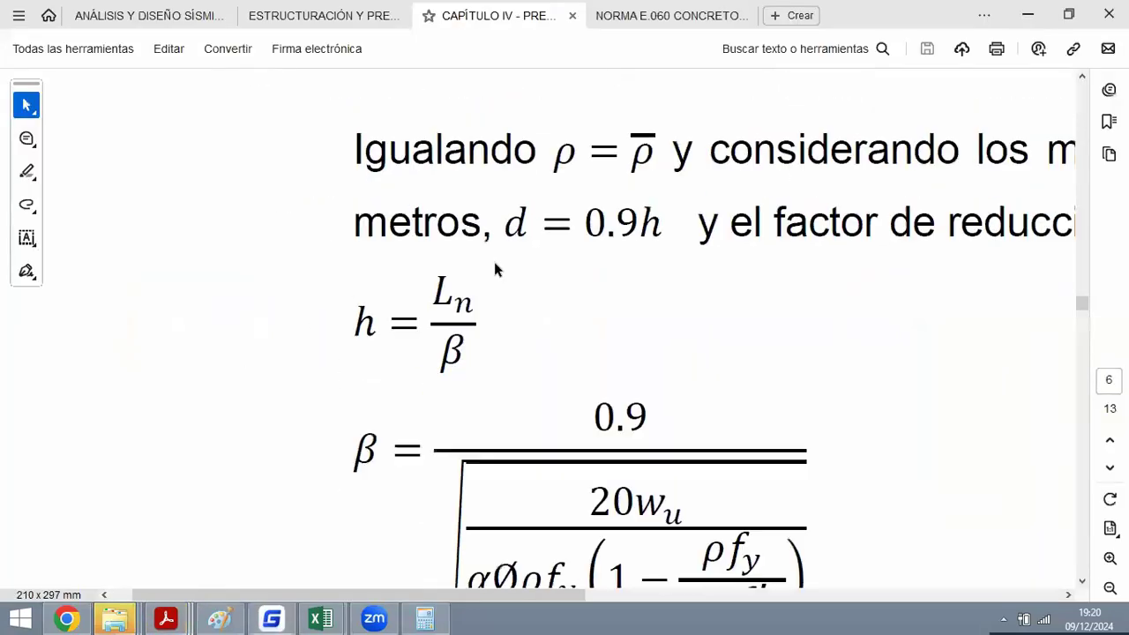
pyautogui.keyDown('ctrl'); pyautogui.scroll(-5, 520, 280); pyautogui.keyUp('ctrl')
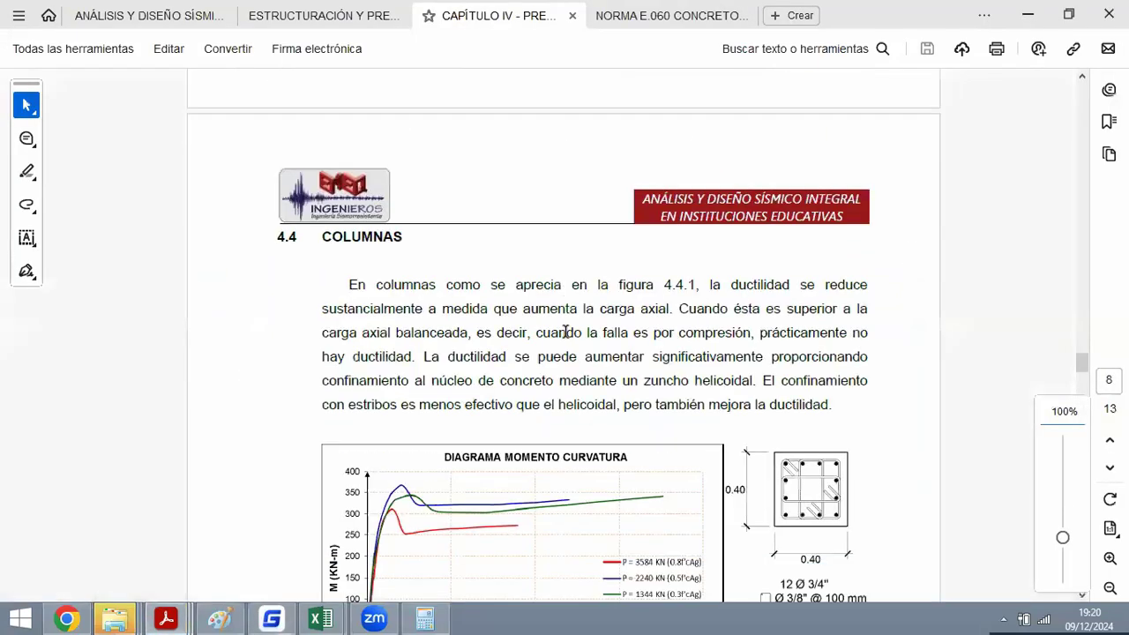
pyautogui.scroll(-10, 567, 330)
pyautogui.scroll(-10, 572, 337)
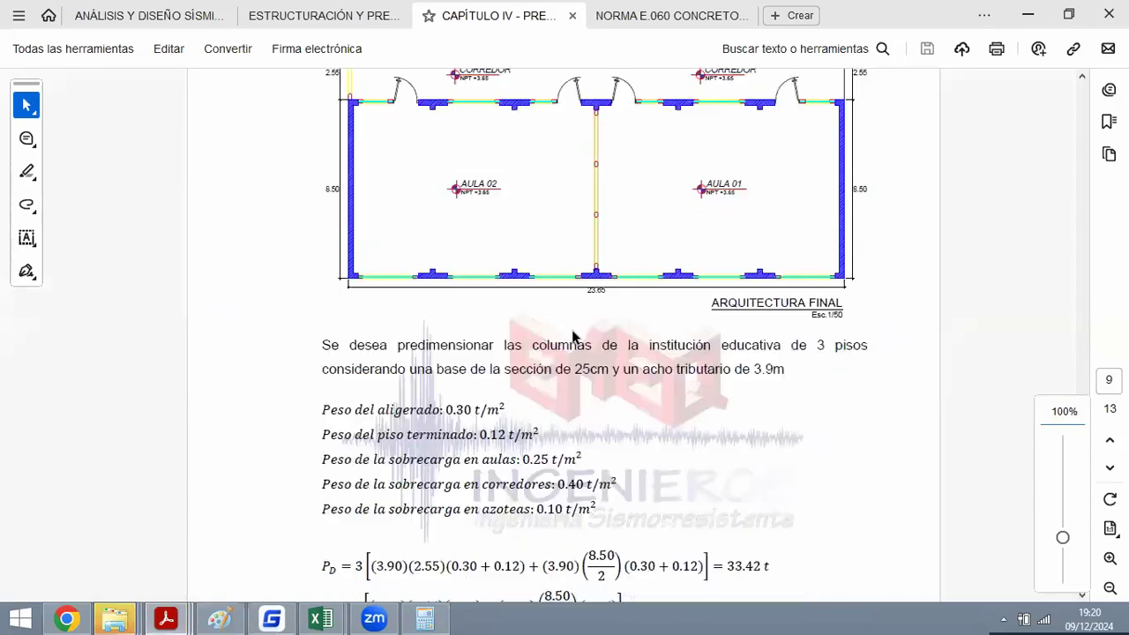
pyautogui.scroll(-12, 575, 336)
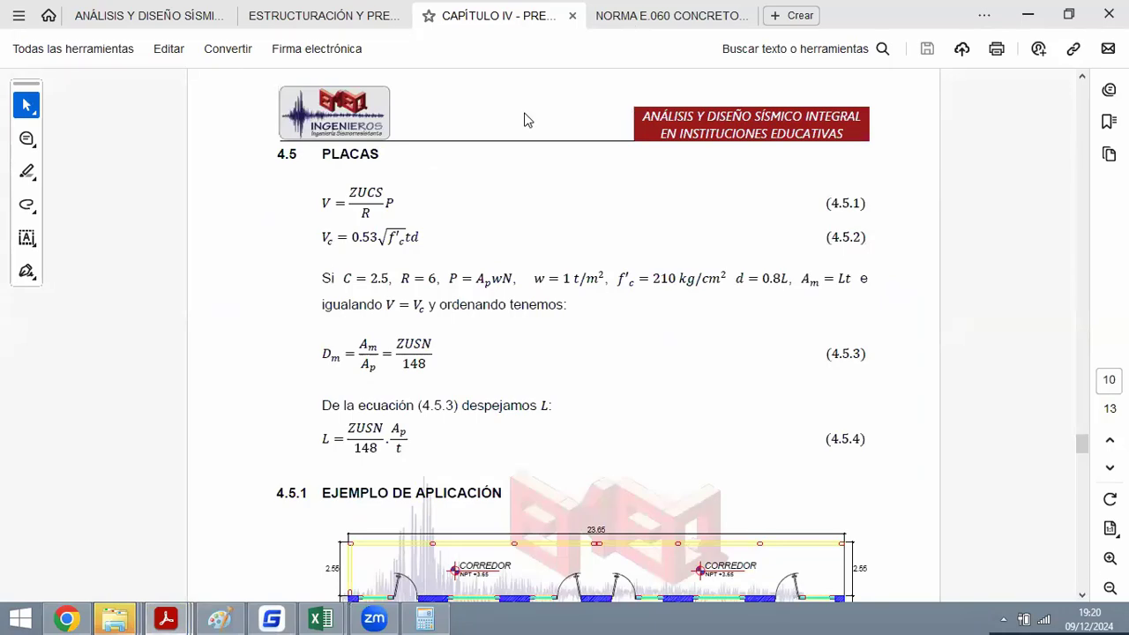
# Examine the base shear formula 4.5.1 and the concrete shear strength formula 4.5.2 close up.
pyautogui.keyDown('ctrl'); pyautogui.scroll(5, 195, 187); pyautogui.keyUp('ctrl')
pyautogui.moveTo(164, 265); pyautogui.dragTo(370, 286)
pyautogui.keyDown('ctrl'); pyautogui.scroll(-1, 356, 220); pyautogui.keyUp('ctrl')
pyautogui.scroll(1, 245, 265)
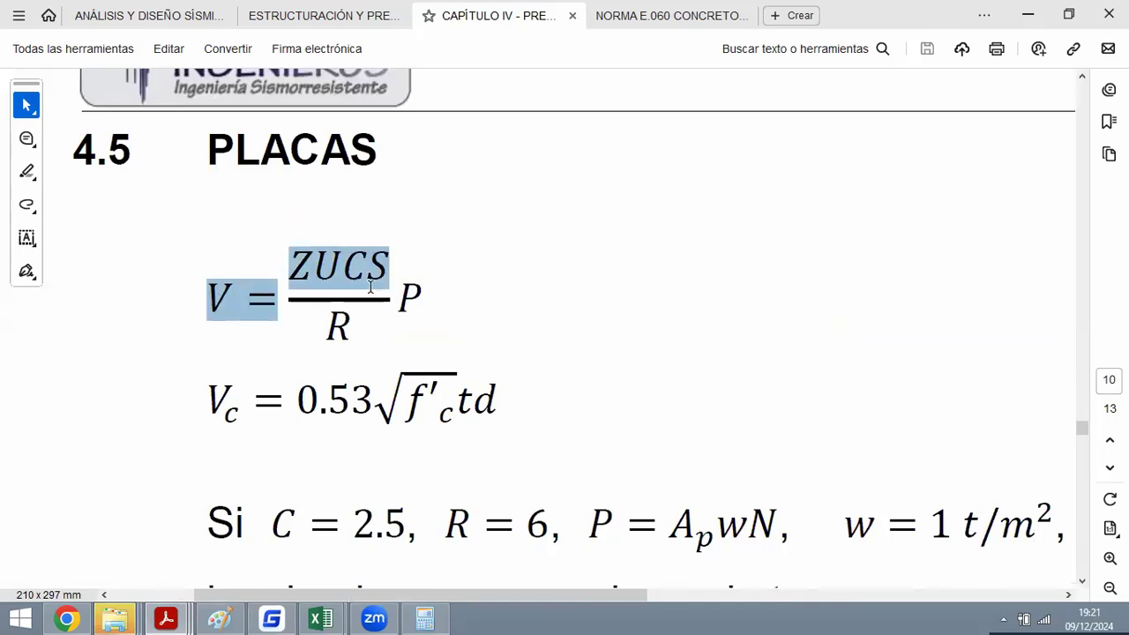
pyautogui.moveTo(210, 403); pyautogui.dragTo(496, 406)
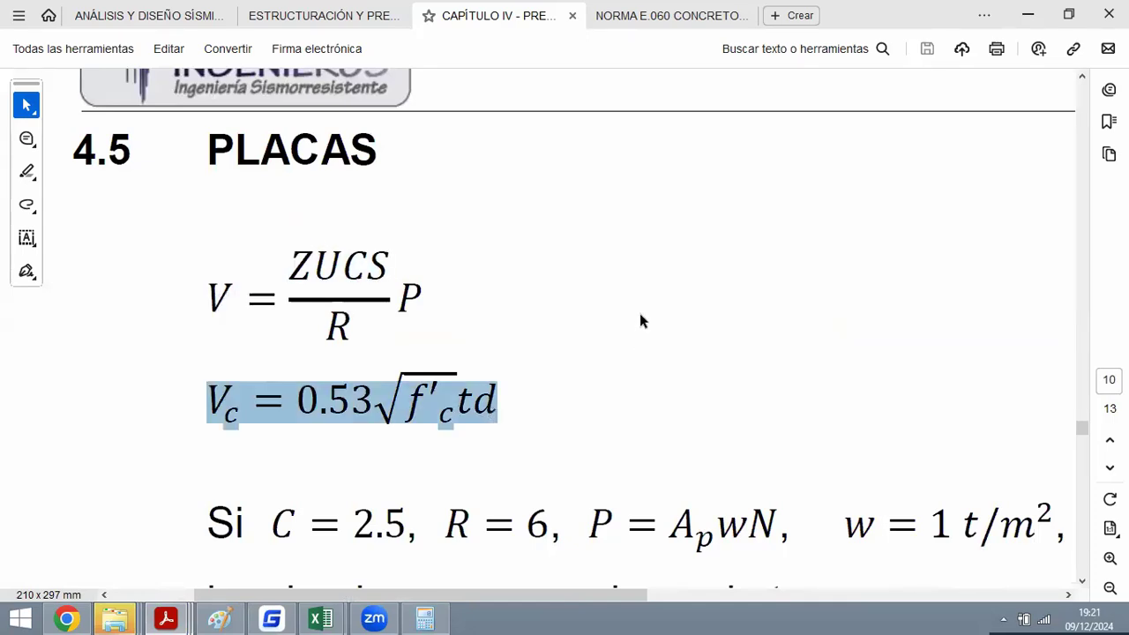
pyautogui.scroll(-5, 336, 280)
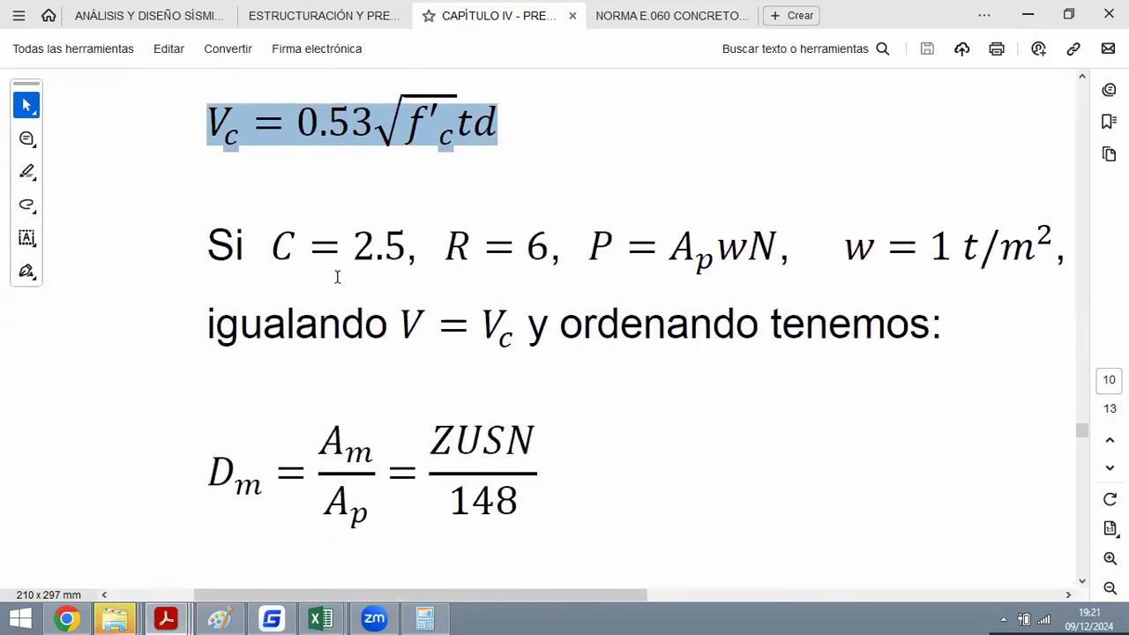
# Read the assumptions for C, R, P, w, f'c and d = 0.8L beneath the shear formulas.
pyautogui.keyDown('ctrl'); pyautogui.scroll(-1, 337, 277); pyautogui.keyUp('ctrl')
pyautogui.scroll(1, 504, 289)
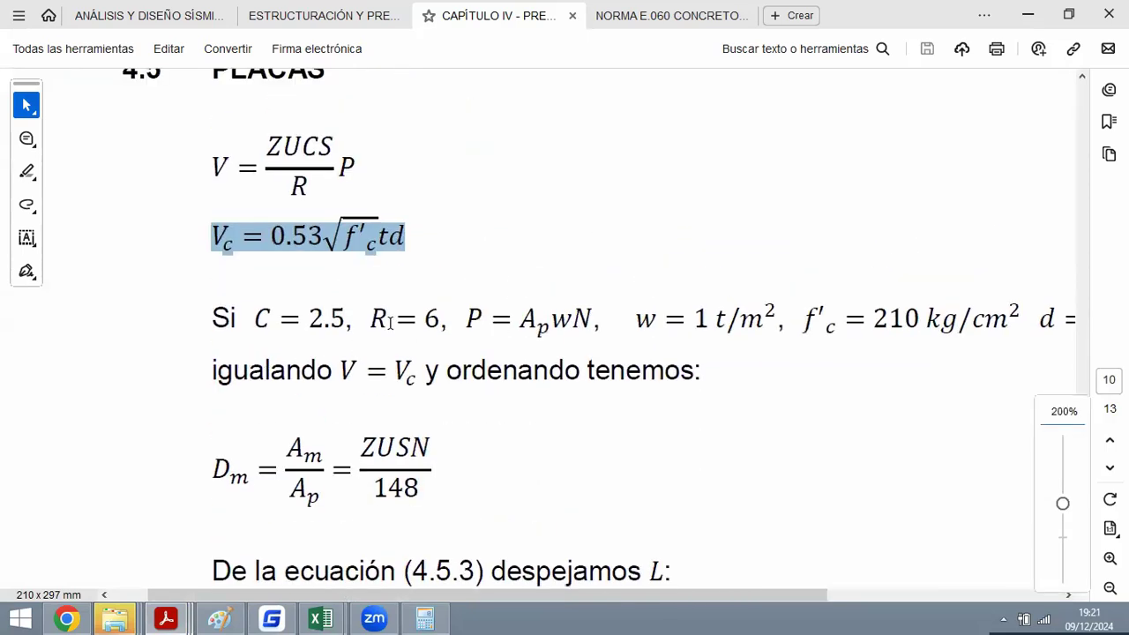
pyautogui.click(541, 319)
pyautogui.keyDown('ctrl'); pyautogui.scroll(-1, 541, 319); pyautogui.keyUp('ctrl')
pyautogui.scroll(-1, 734, 297)
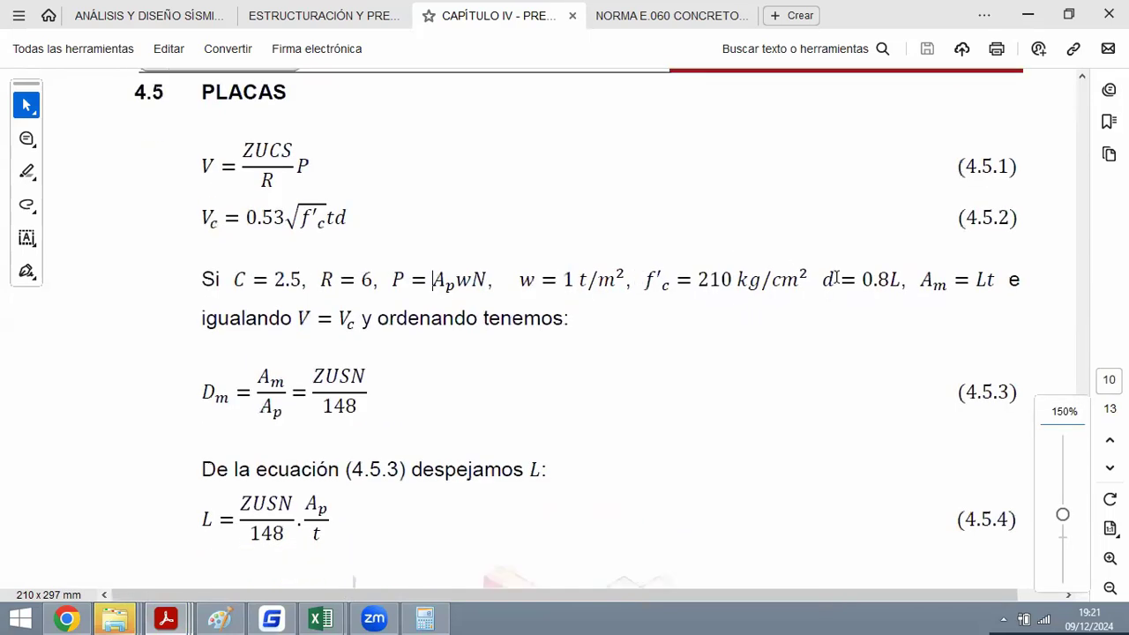
pyautogui.click(834, 278)
pyautogui.moveTo(864, 279); pyautogui.dragTo(906, 280)
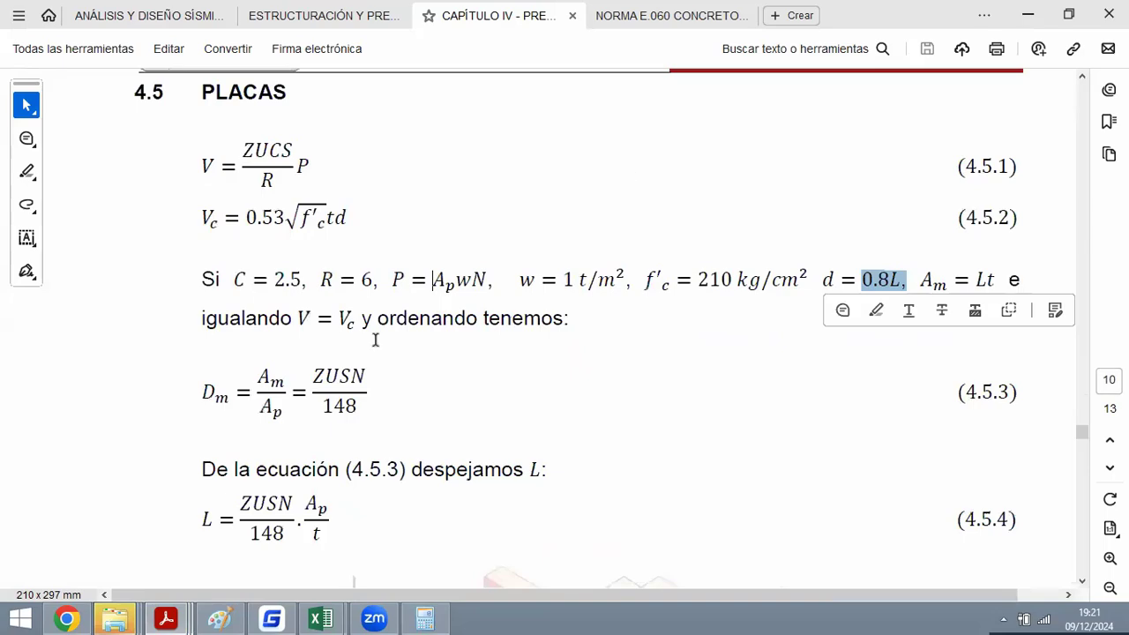
# Examine each term of equation 4.5.4 for the wall length L close up.
pyautogui.keyDown('ctrl'); pyautogui.scroll(5, 239, 398); pyautogui.keyUp('ctrl')
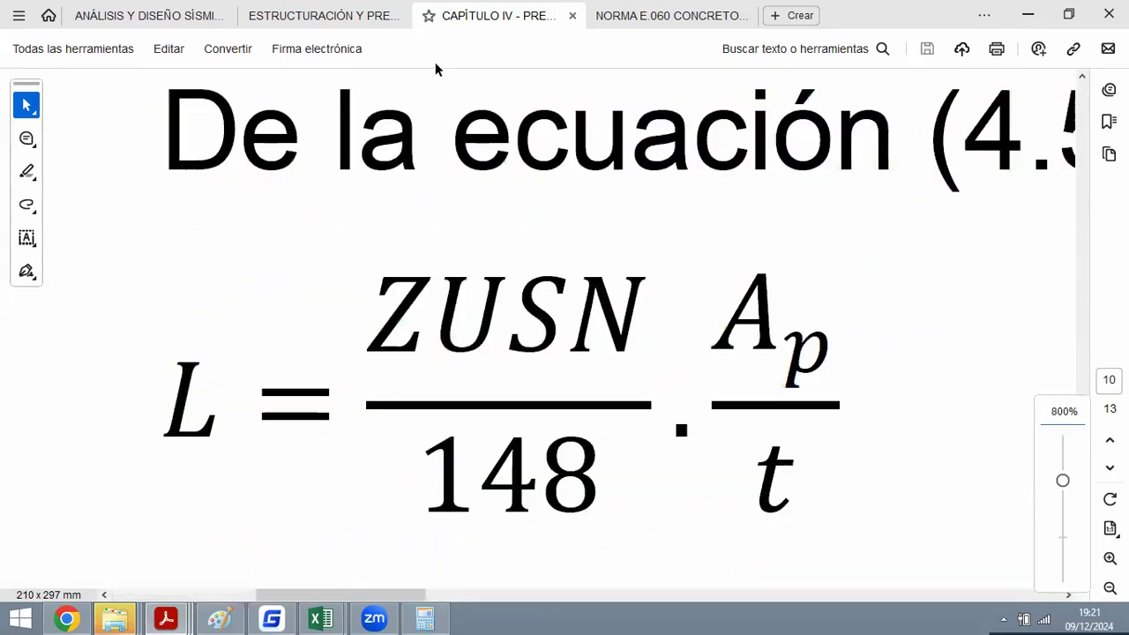
pyautogui.moveTo(165, 366); pyautogui.dragTo(815, 320)
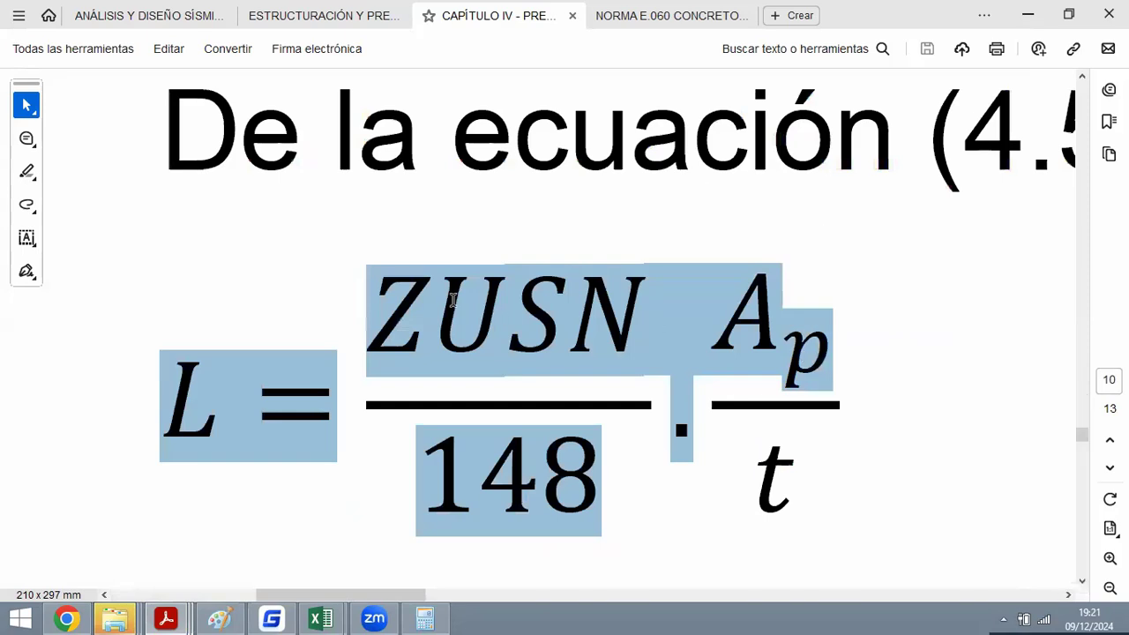
pyautogui.moveTo(453, 305); pyautogui.dragTo(385, 311)
pyautogui.click(499, 309)
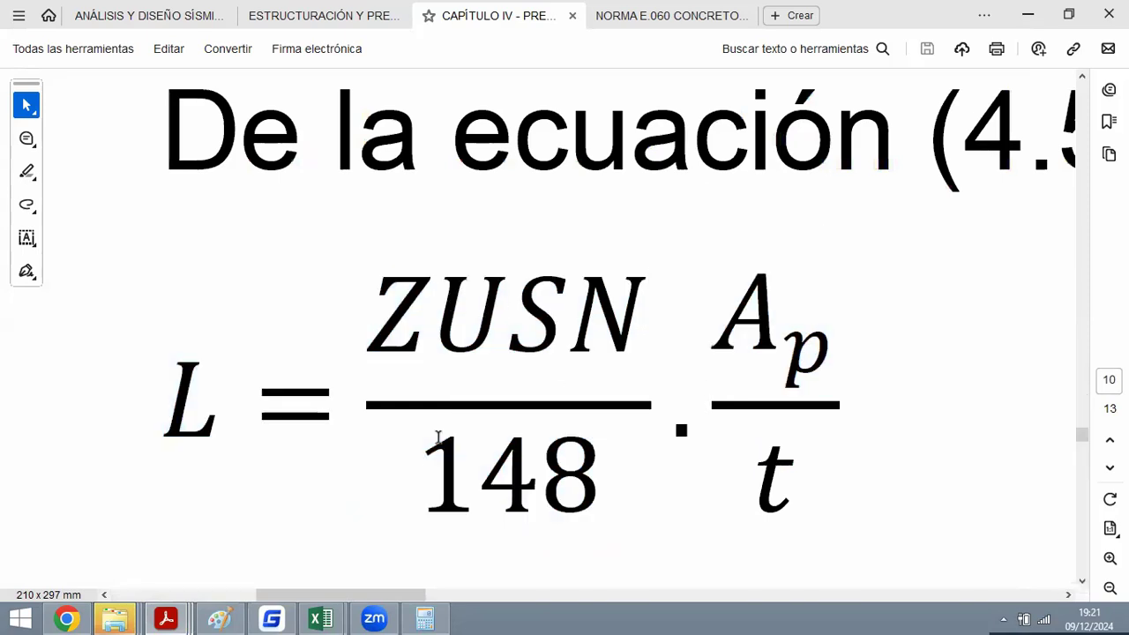
pyautogui.moveTo(427, 449); pyautogui.dragTo(600, 464)
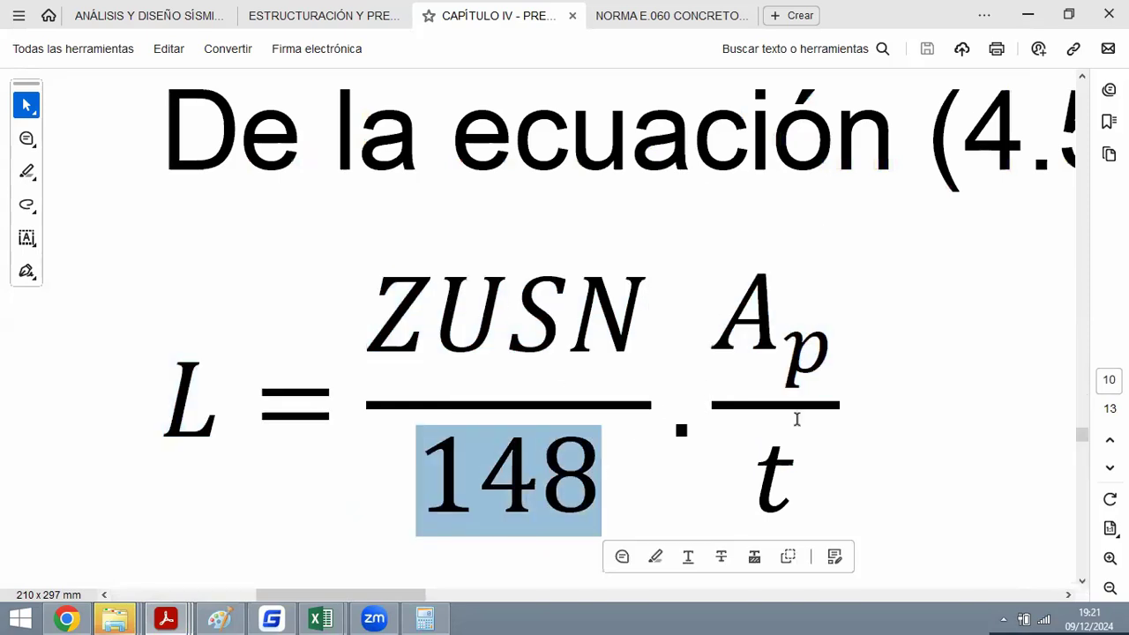
pyautogui.doubleClick(787, 472)
pyautogui.click(554, 349)
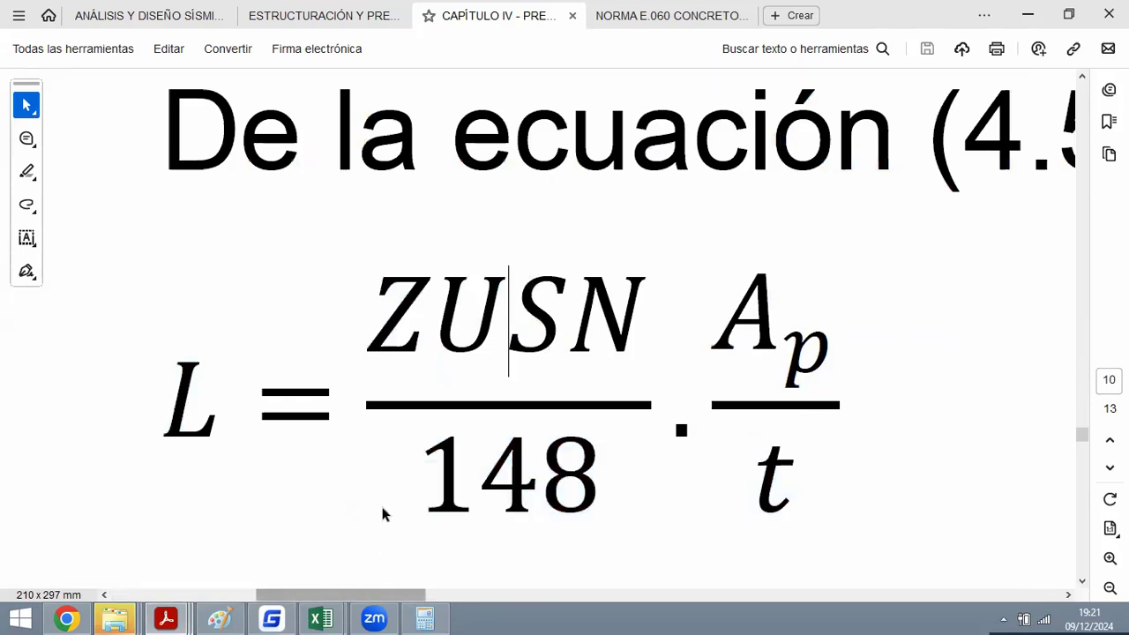
# Switch to the PREDIMENSIONAMIENTO workbook in Excel and add a new sheet named PLACA.
pyautogui.moveTo(327, 617)
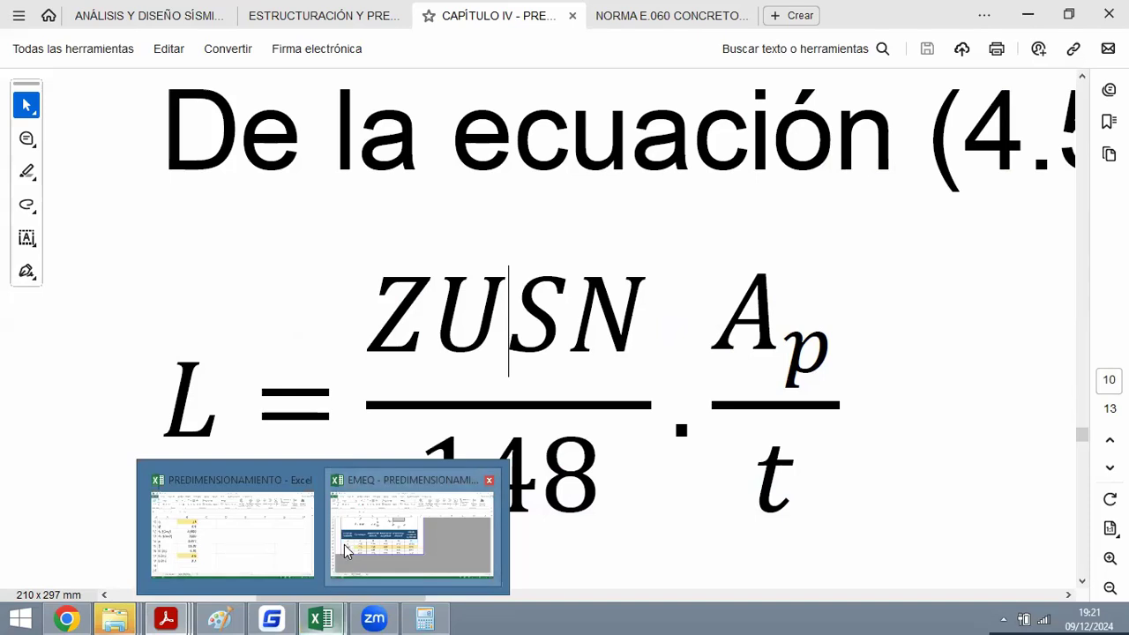
pyautogui.click(253, 543)
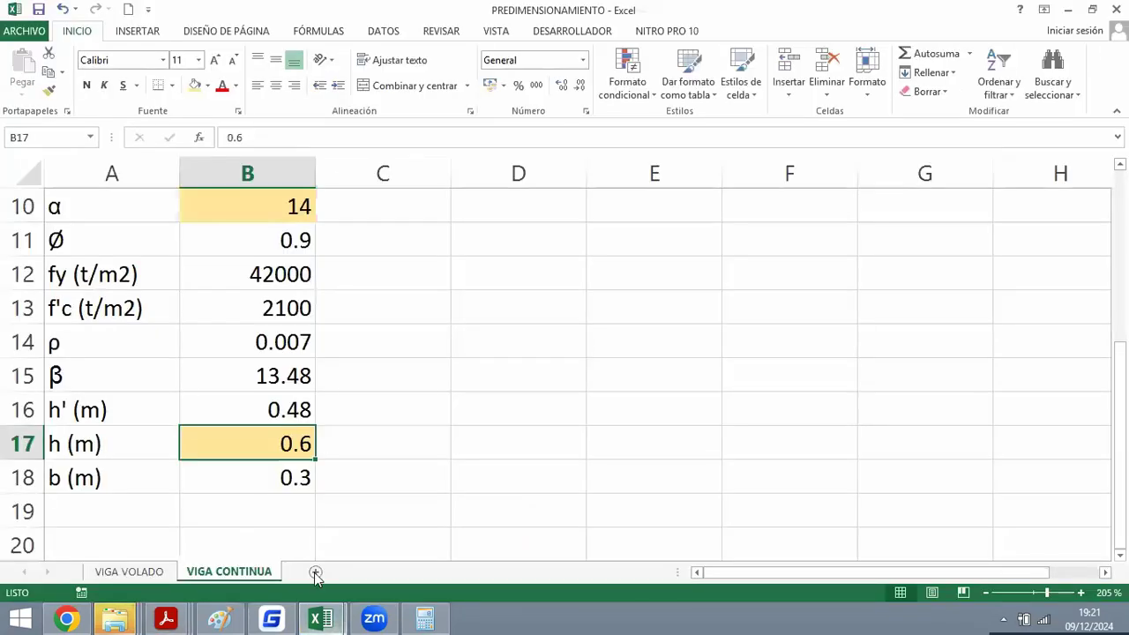
pyautogui.click(316, 573)
pyautogui.rightClick(316, 573)
pyautogui.click(427, 423)
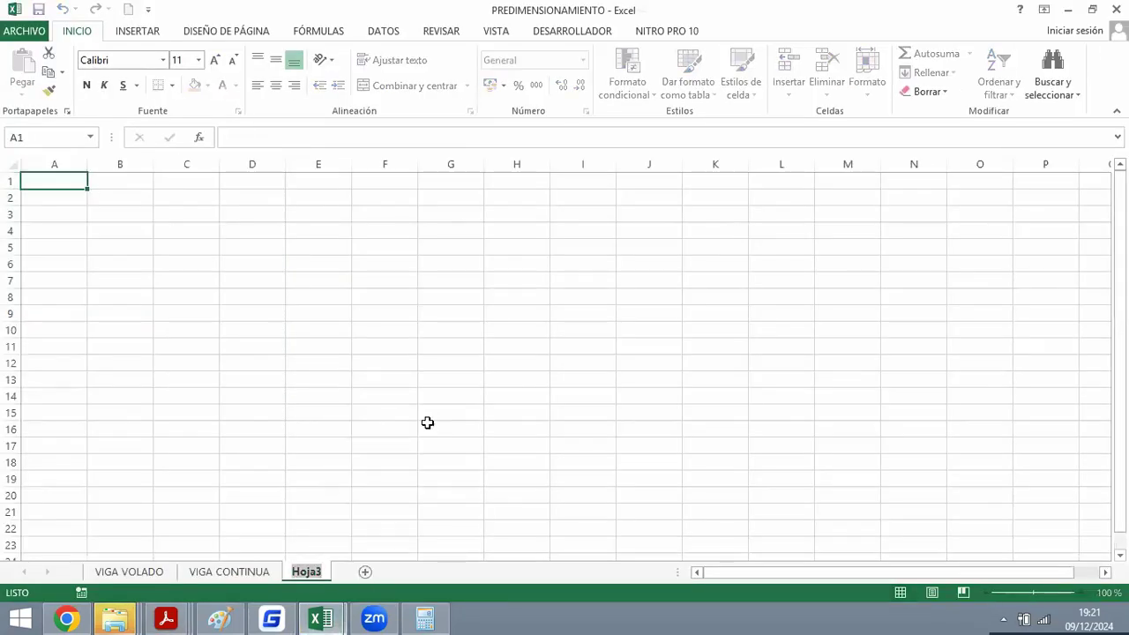
pyautogui.write('PLACA')
pyautogui.press('Return')
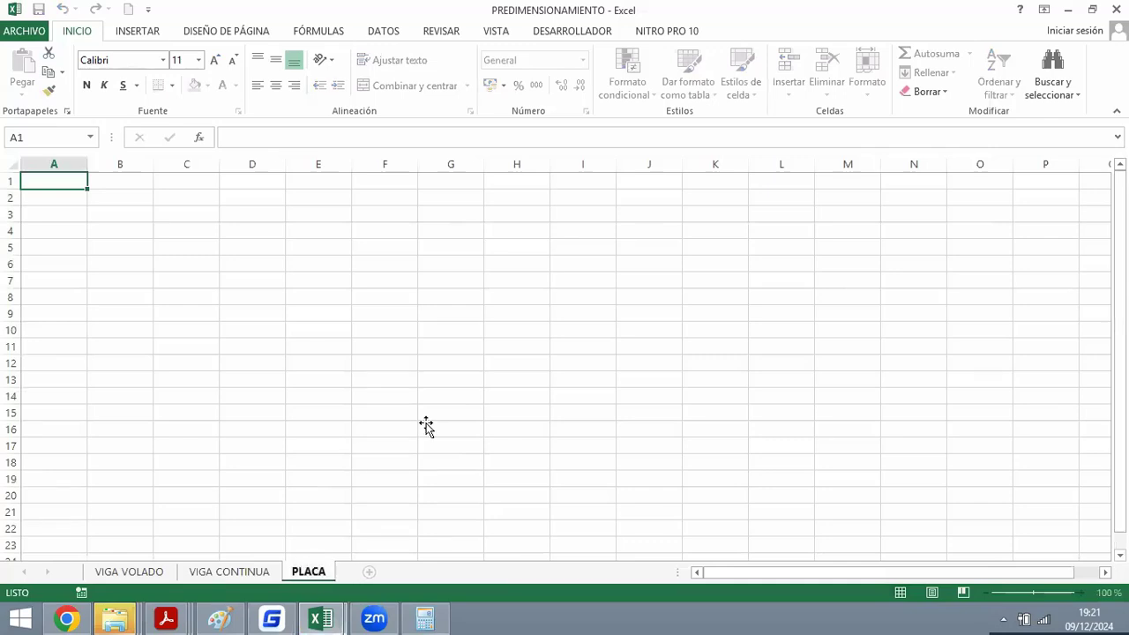
# Following the PDF's wall-length equation, enter the label Z in A2 and the value 0.45 in B2.
pyautogui.click(426, 426)
pyautogui.click(64, 187)
pyautogui.click(64, 201)
pyautogui.keyDown('ctrl'); pyautogui.scroll(7, 63, 202); pyautogui.keyUp('ctrl')
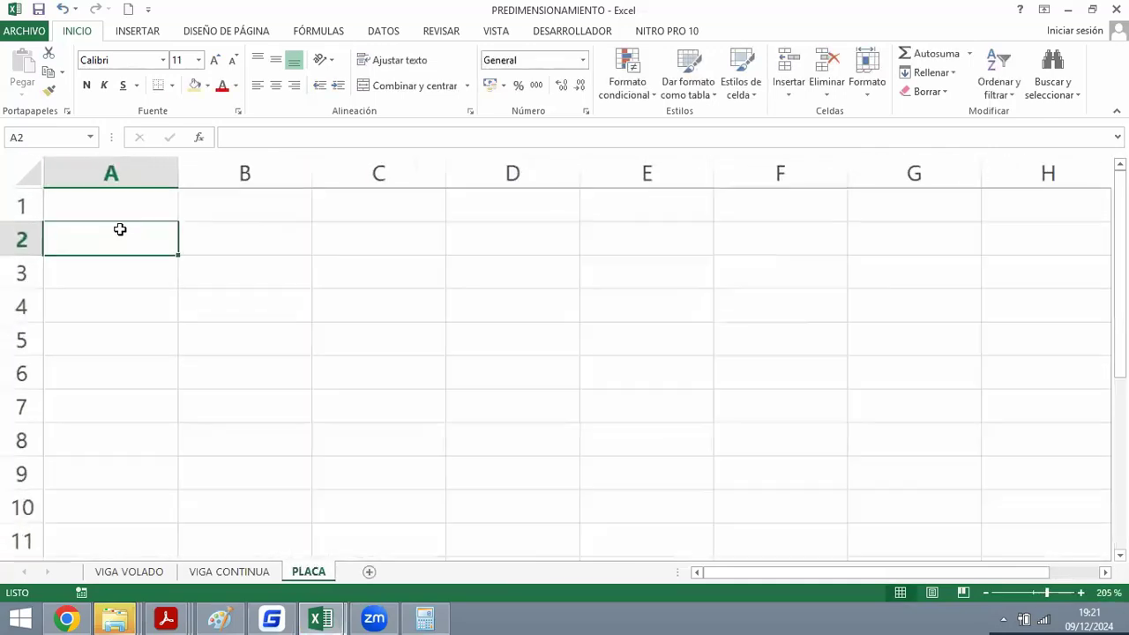
pyautogui.hotkey('alt', 'Tab')
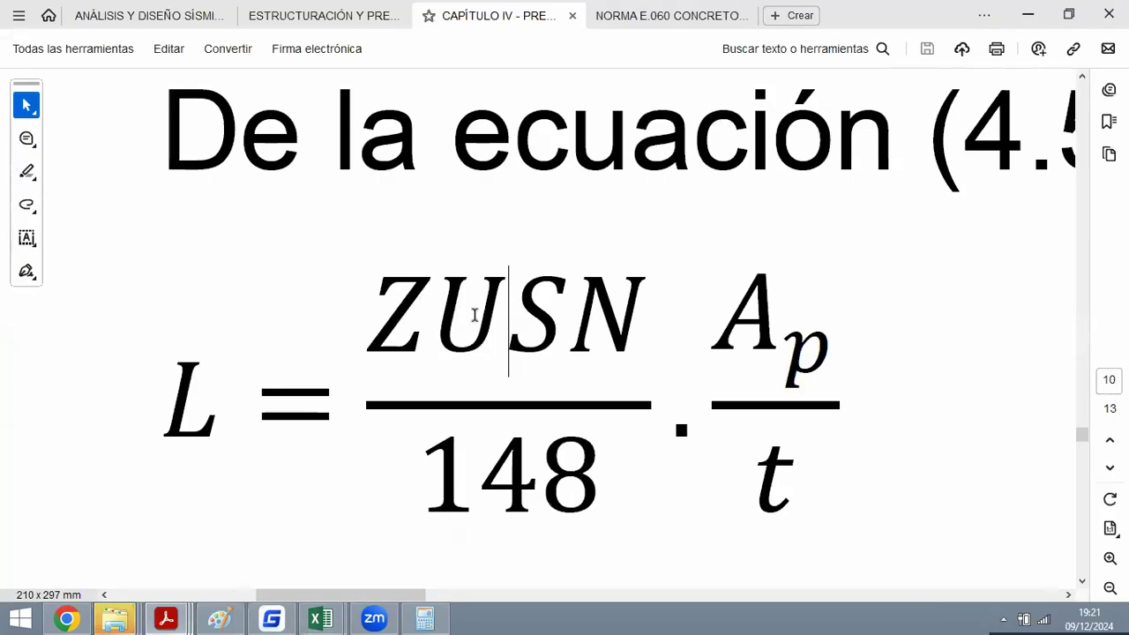
pyautogui.hotkey('alt', 'Tab')
pyautogui.write('Z')
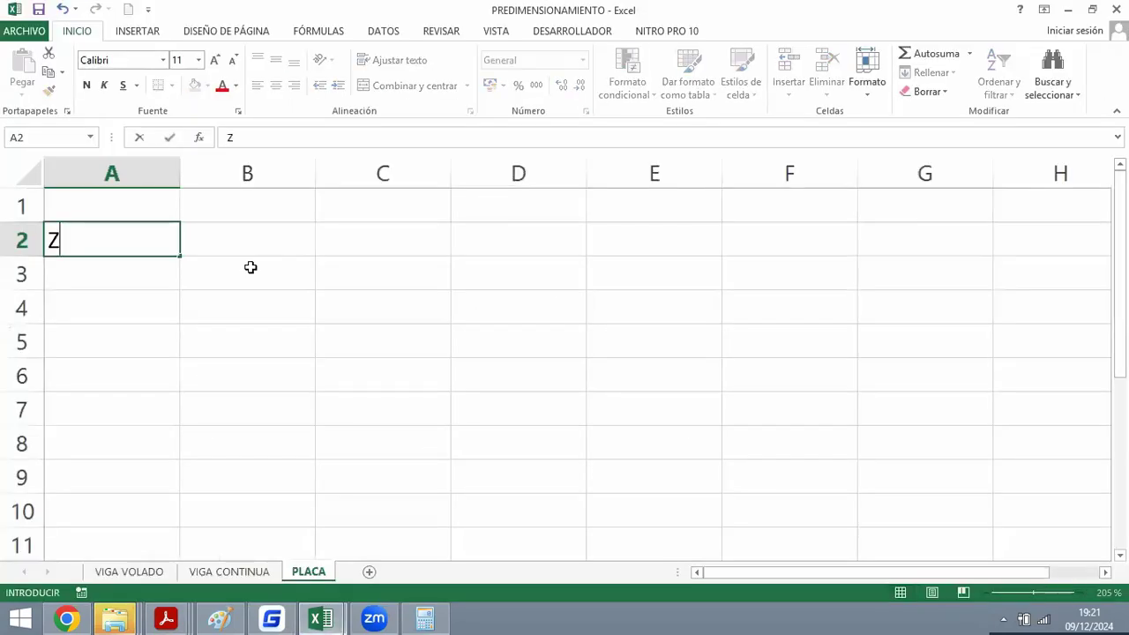
pyautogui.press('Tab')
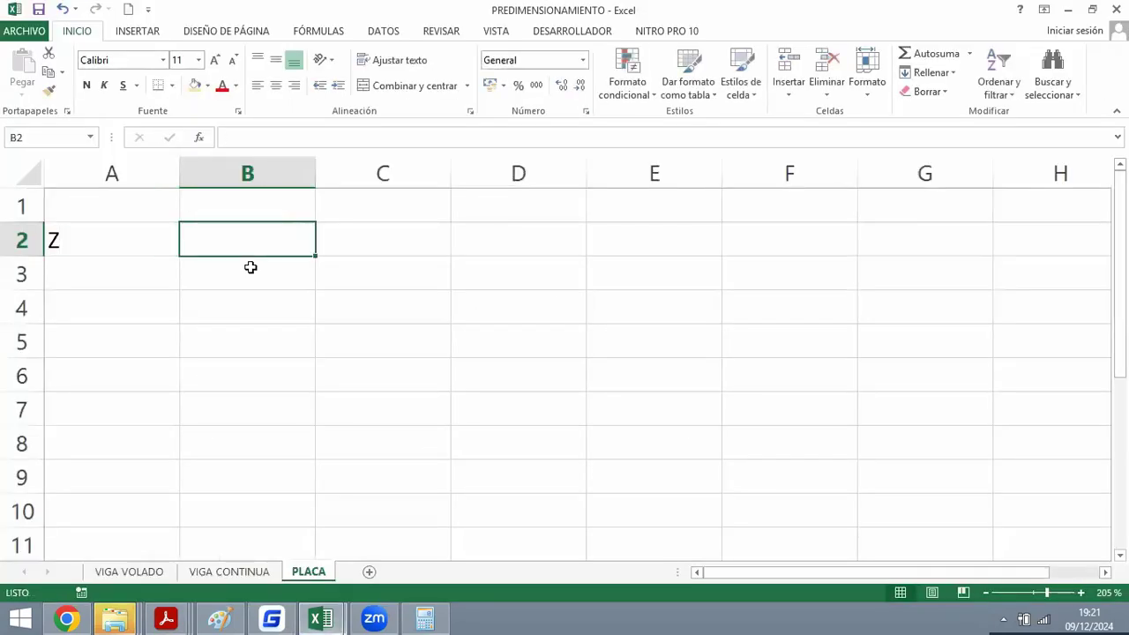
pyautogui.write('0.45')
pyautogui.press('Down')
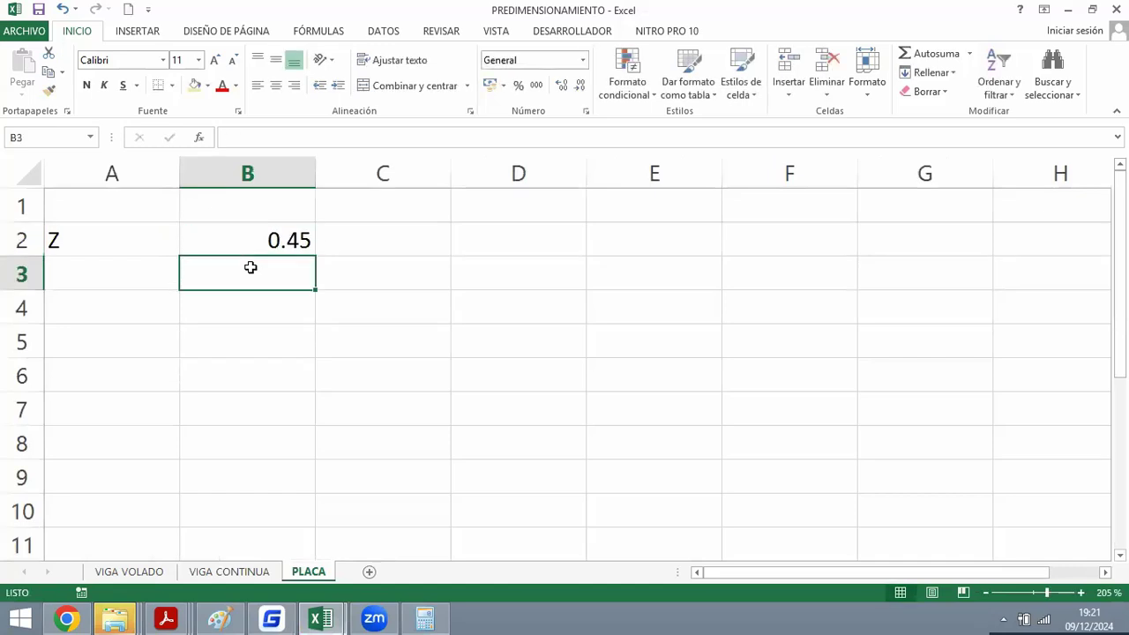
pyautogui.press('Down')
pyautogui.press('Left')
pyautogui.press('Up')
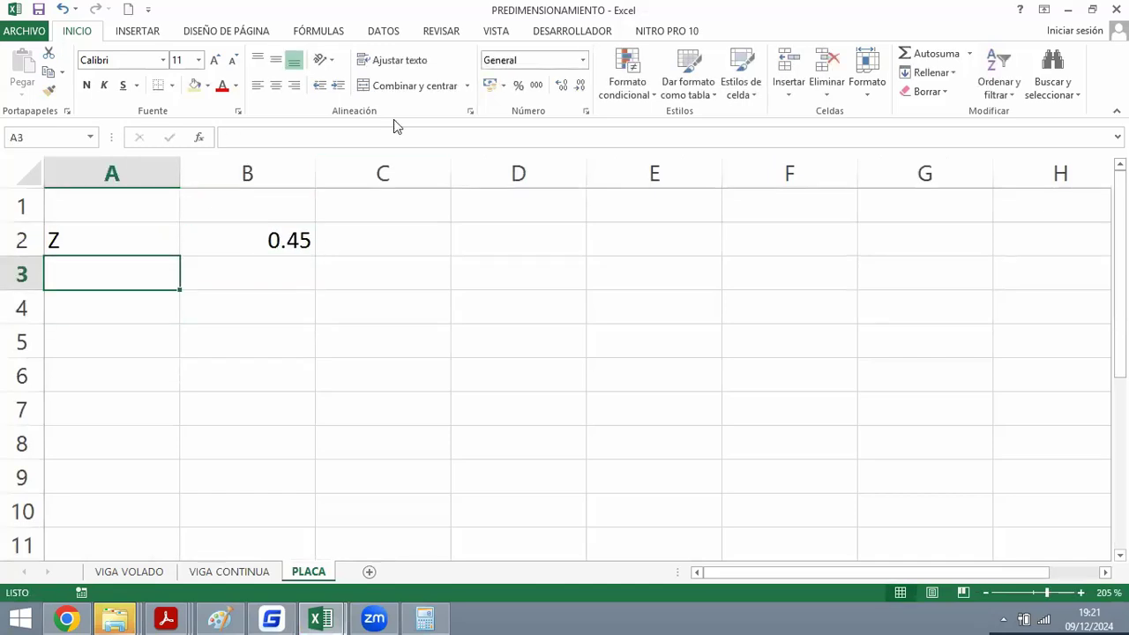
# Set the Z value in B2 to 0.35 and shade the cell with the light orange fill.
pyautogui.click(273, 241)
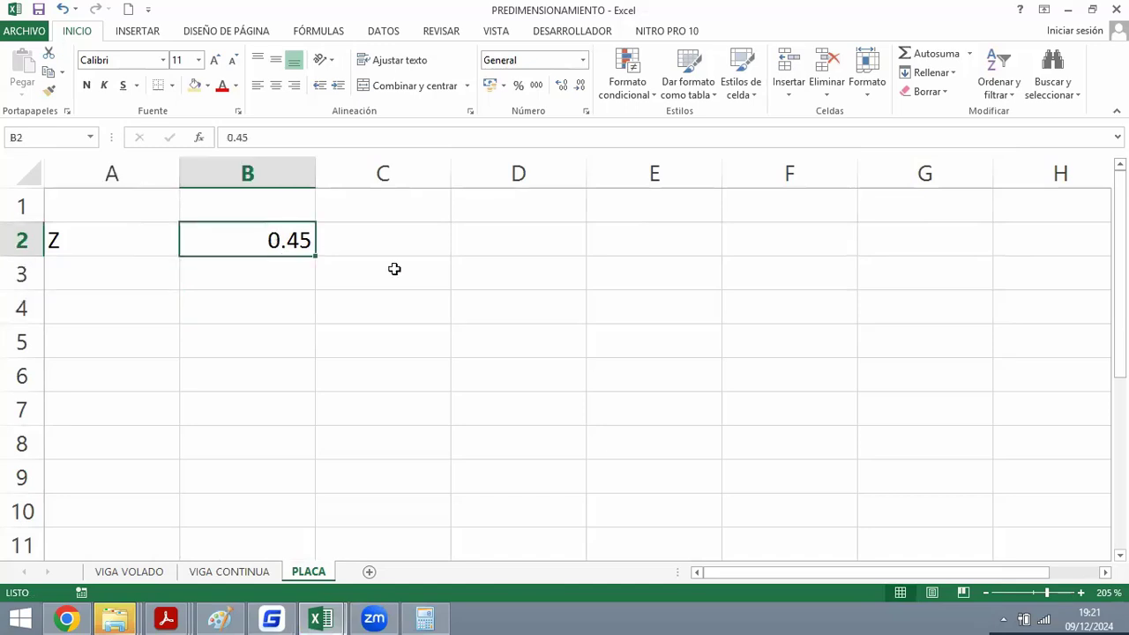
pyautogui.write('0.35')
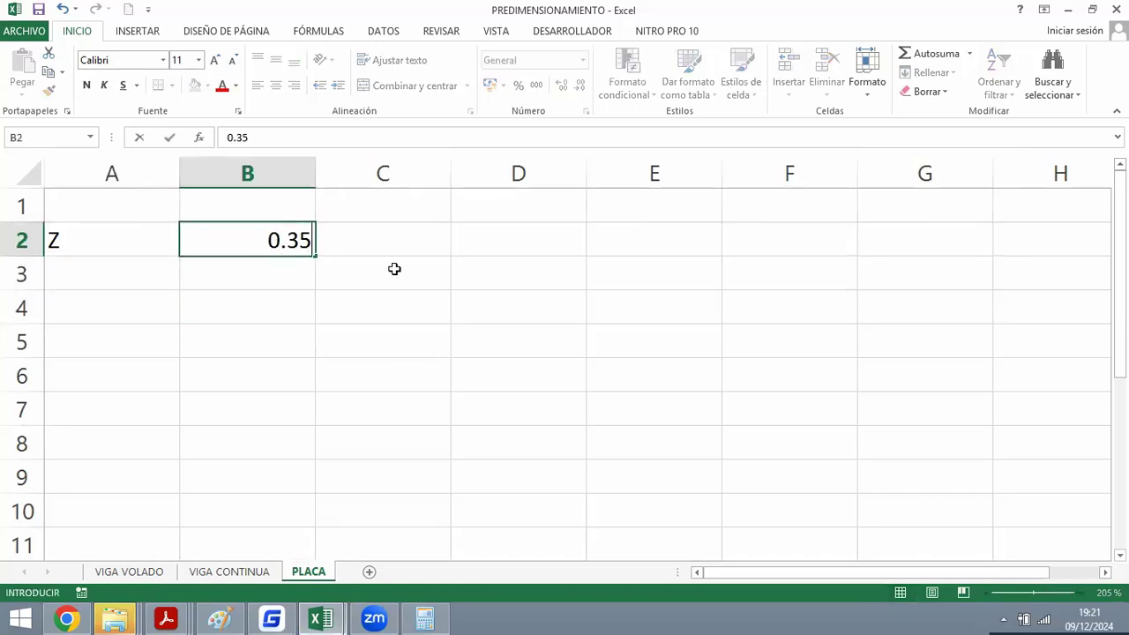
pyautogui.press('Return')
pyautogui.click(274, 240)
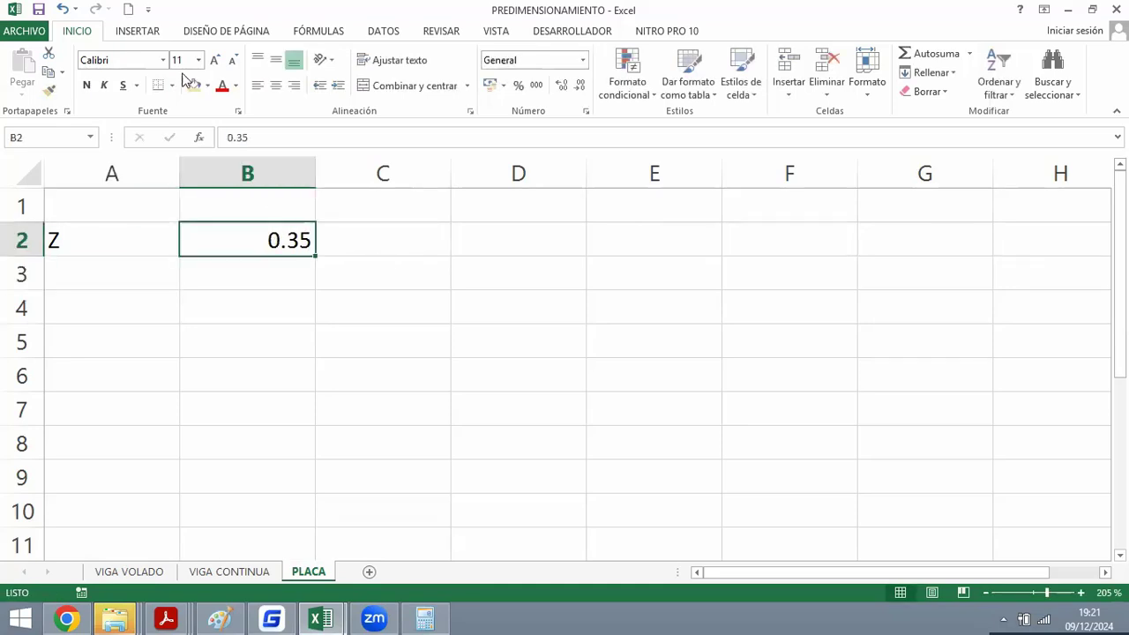
pyautogui.click(195, 84)
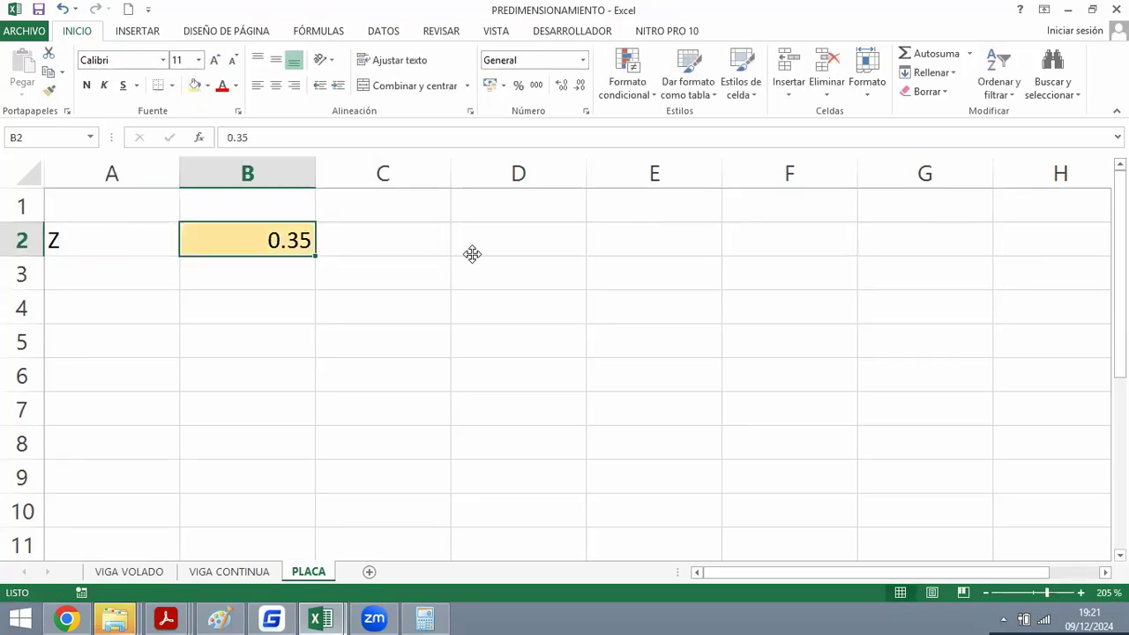
# Following the PDF's wall-length equation, enter the label U in A3 and 1.5 in B3, shading B3 with the light orange fill.
pyautogui.click(172, 273)
pyautogui.hotkey('alt', 'Tab')
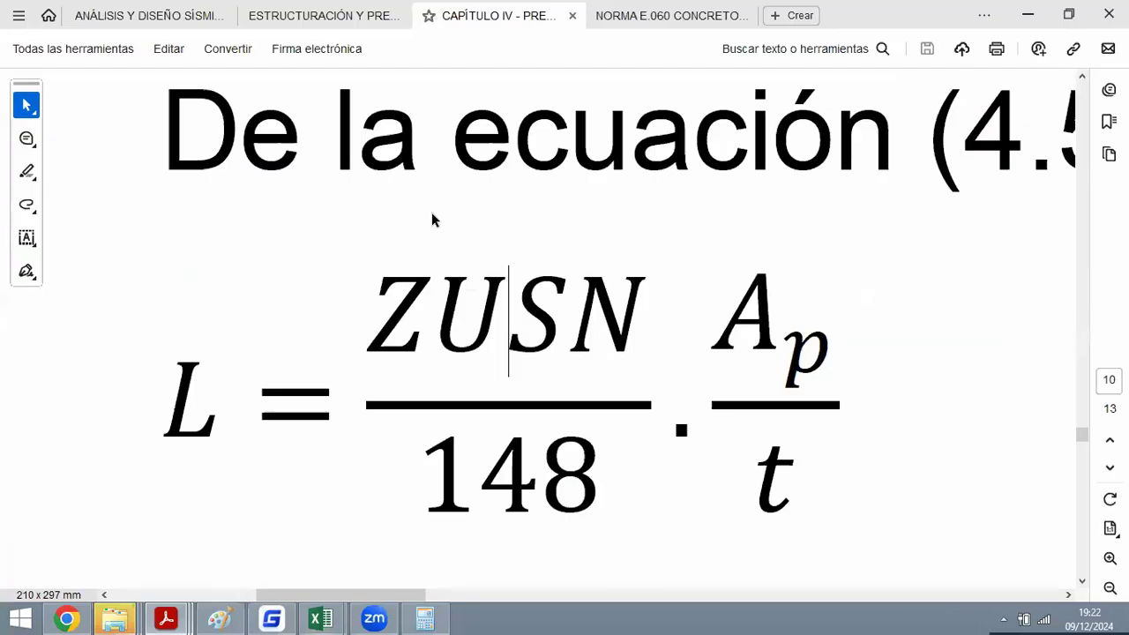
pyautogui.hotkey('alt', 'Tab')
pyautogui.click(341, 290)
pyautogui.click(172, 275)
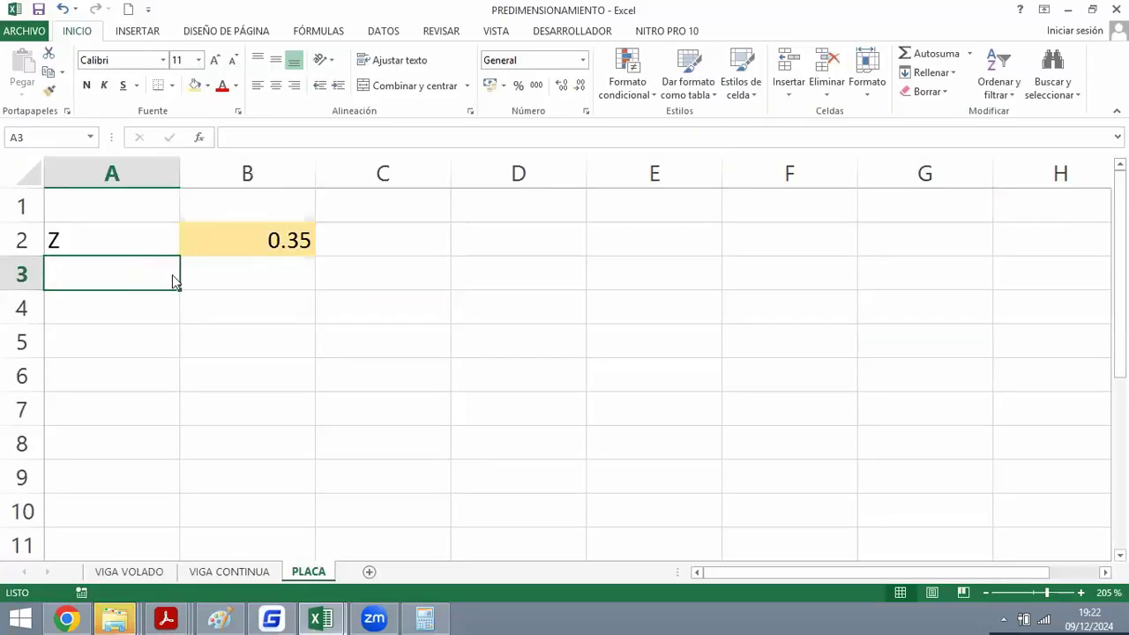
pyautogui.hotkey('alt', 'Tab')
pyautogui.hotkey('alt', 'Tab')
pyautogui.write('U')
pyautogui.press('Tab')
pyautogui.write('1.5')
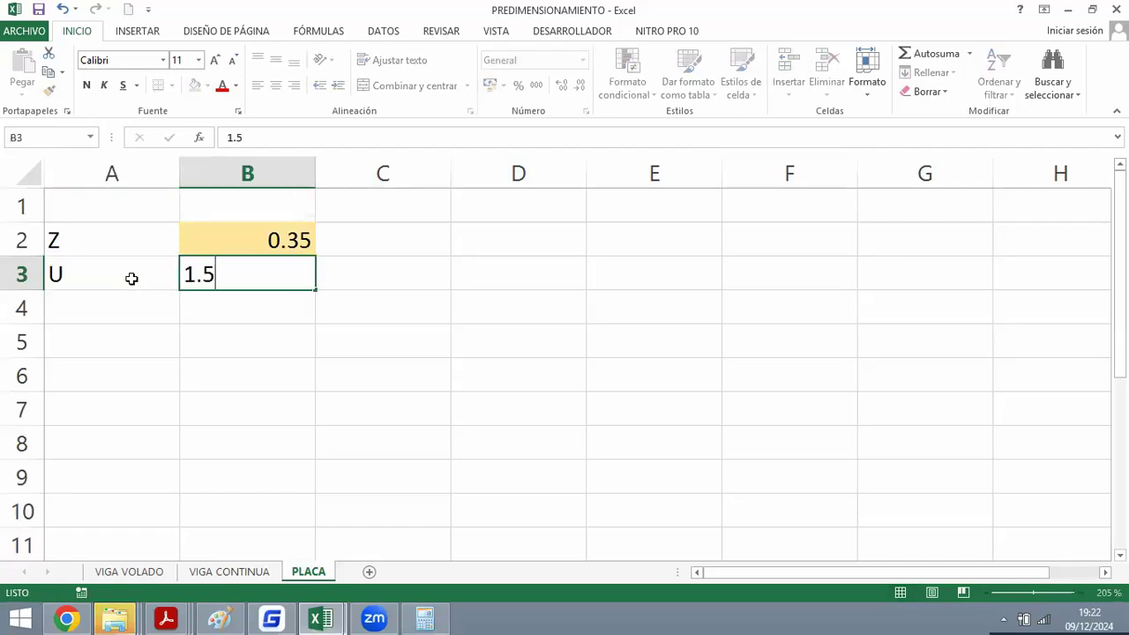
pyautogui.hotkey('ctrl', 'Return')
pyautogui.click(194, 85)
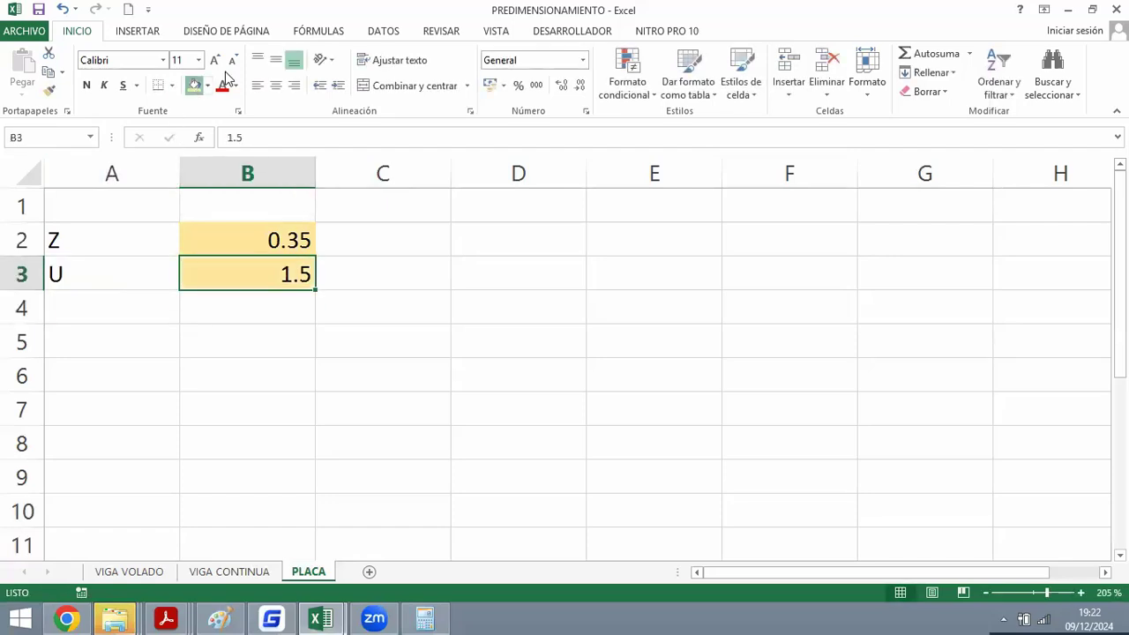
# Enter the equation's next factor S in A4 with the value 1.15 in B4, shading B4 light orange.
pyautogui.hotkey('alt', 'Tab')
pyautogui.hotkey('alt', 'Tab')
pyautogui.click(103, 302)
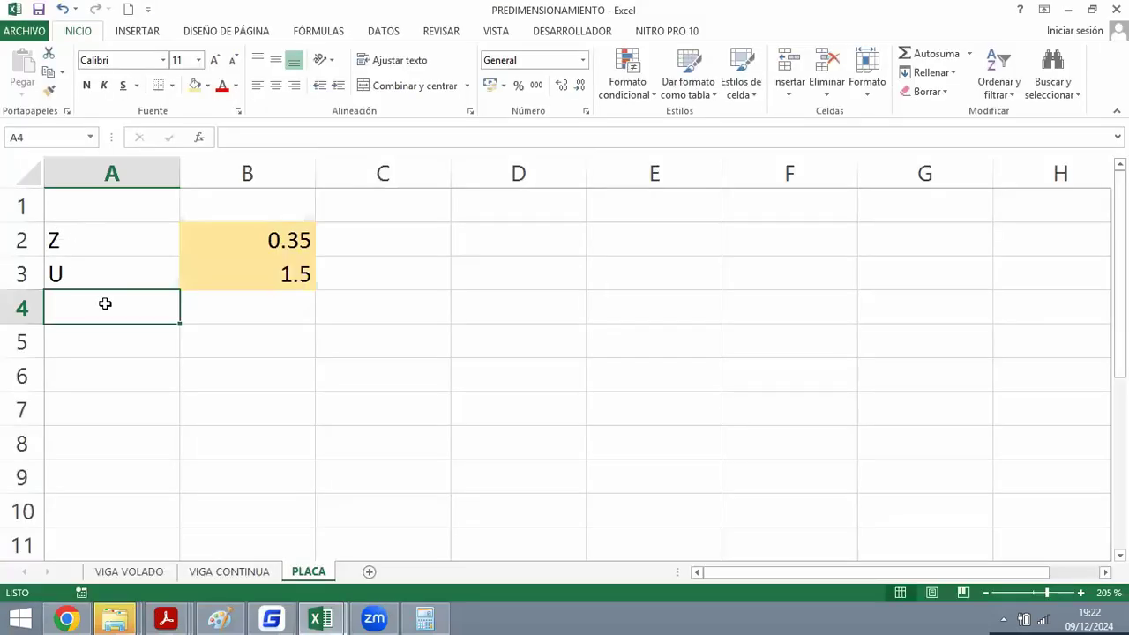
pyautogui.write('S')
pyautogui.press('Tab')
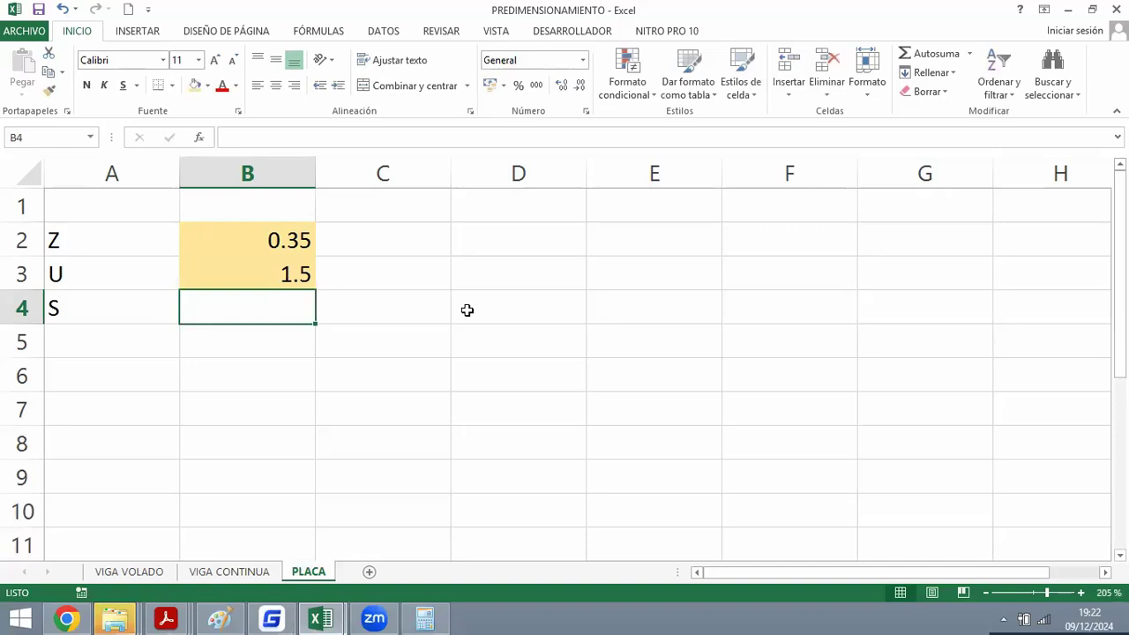
pyautogui.write('1.15')
pyautogui.press('Return')
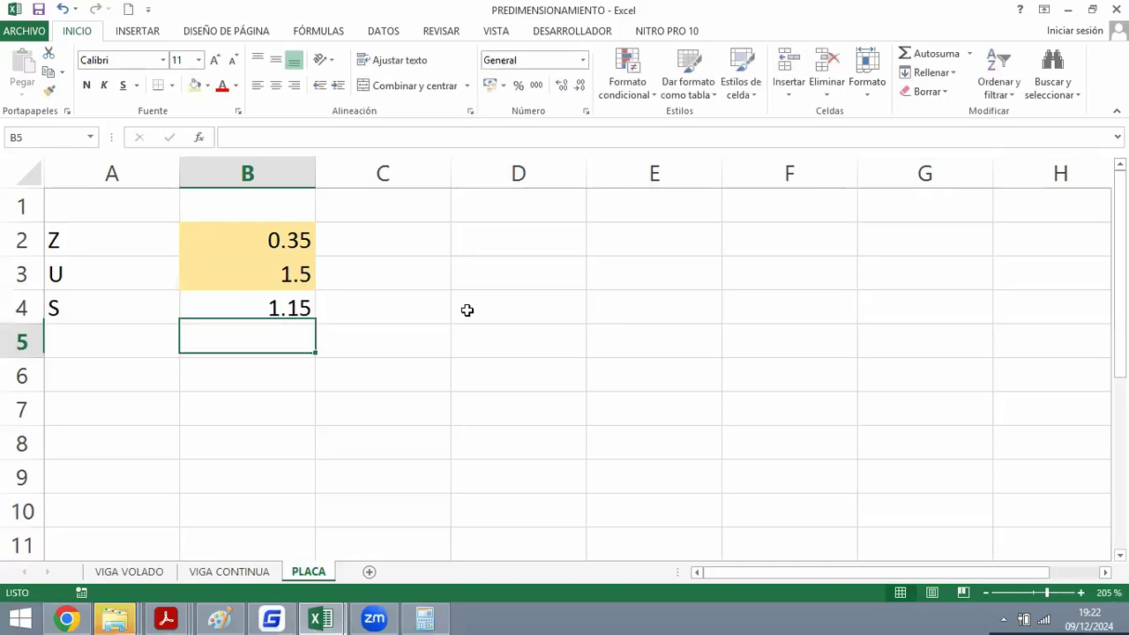
pyautogui.press('Up')
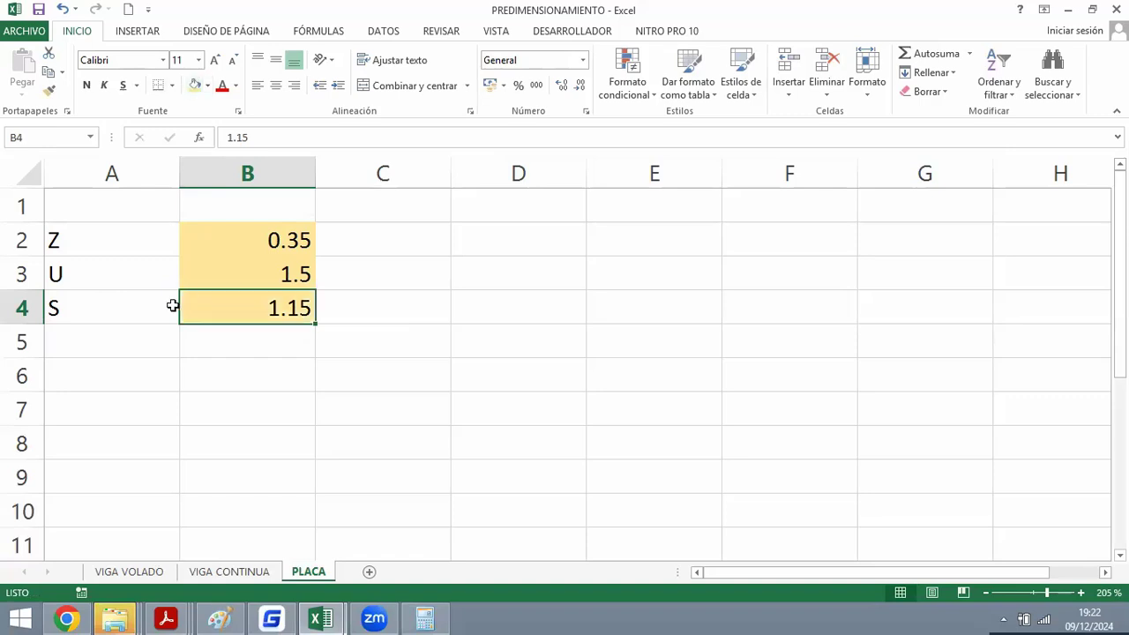
# After checking the equation, enter the label N in A5 and the value 3 in B5.
pyautogui.click(115, 328)
pyautogui.hotkey('alt', 'Tab')
pyautogui.hotkey('alt', 'Tab')
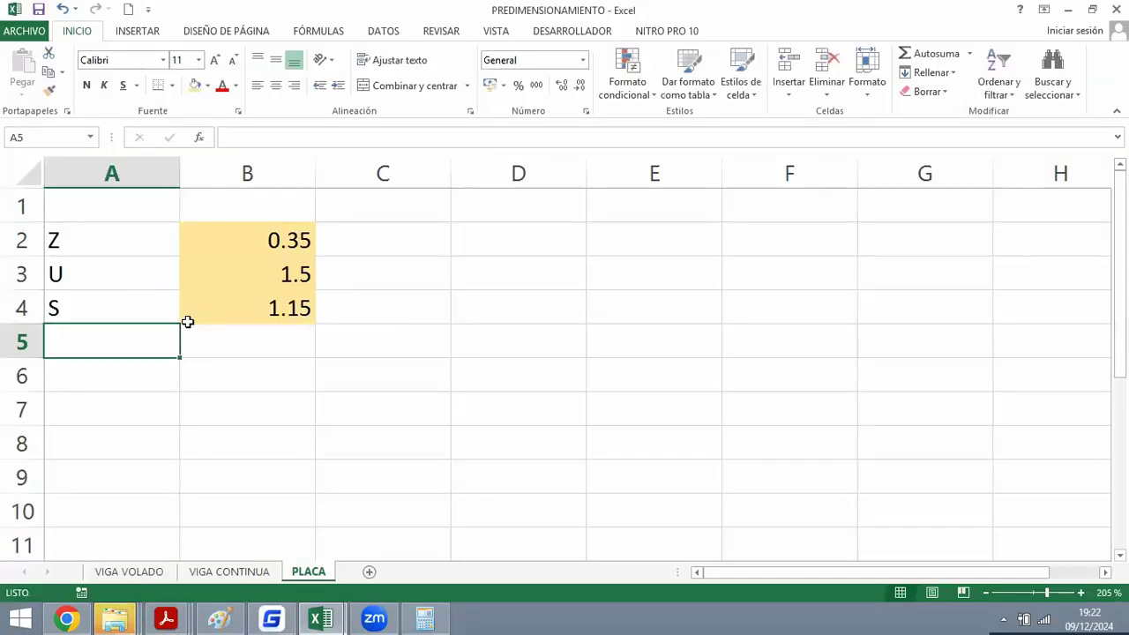
pyautogui.write('N')
pyautogui.press('Tab')
pyautogui.write('3')
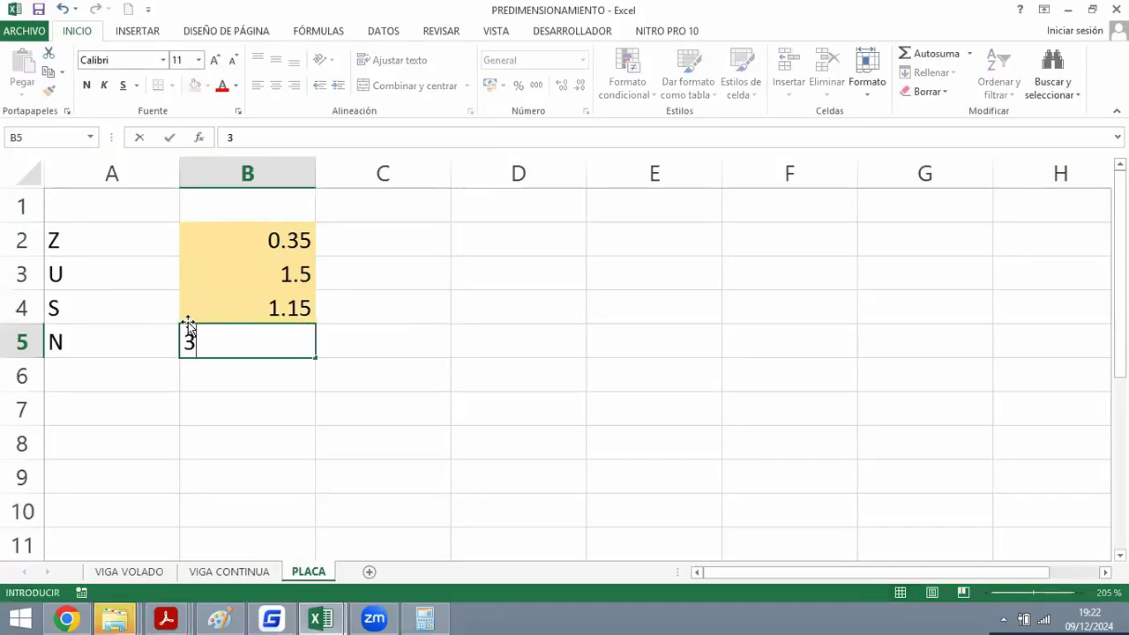
pyautogui.press('Tab')
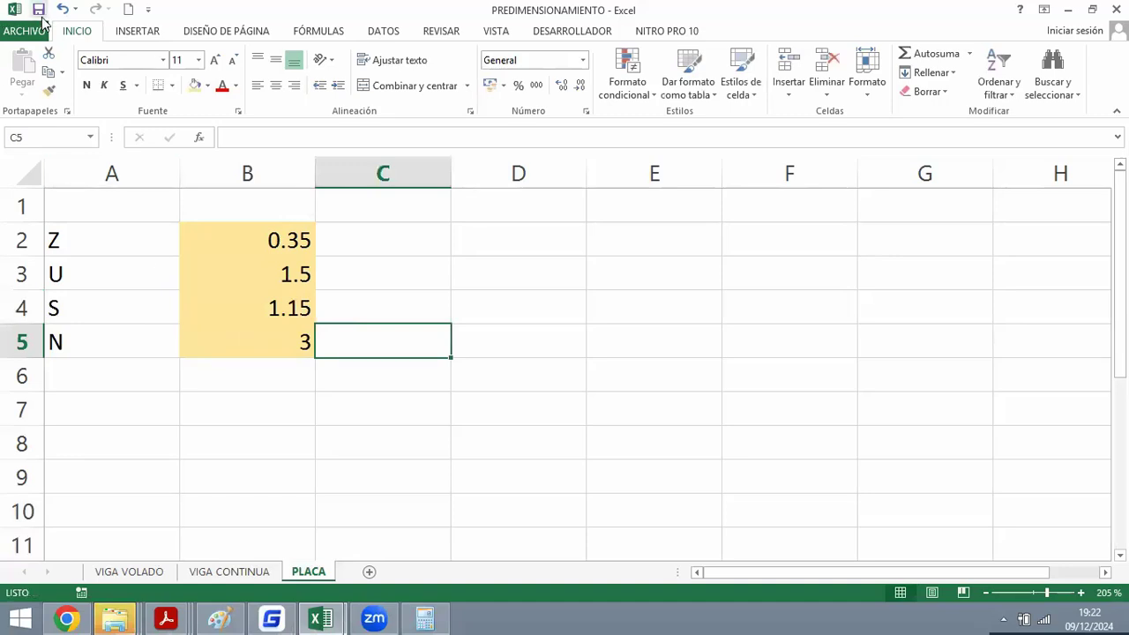
# Check the equation's remaining terms in the PDF and enter the labels Ap in A6 and t in A7.
pyautogui.hotkey('alt', 'Tab')
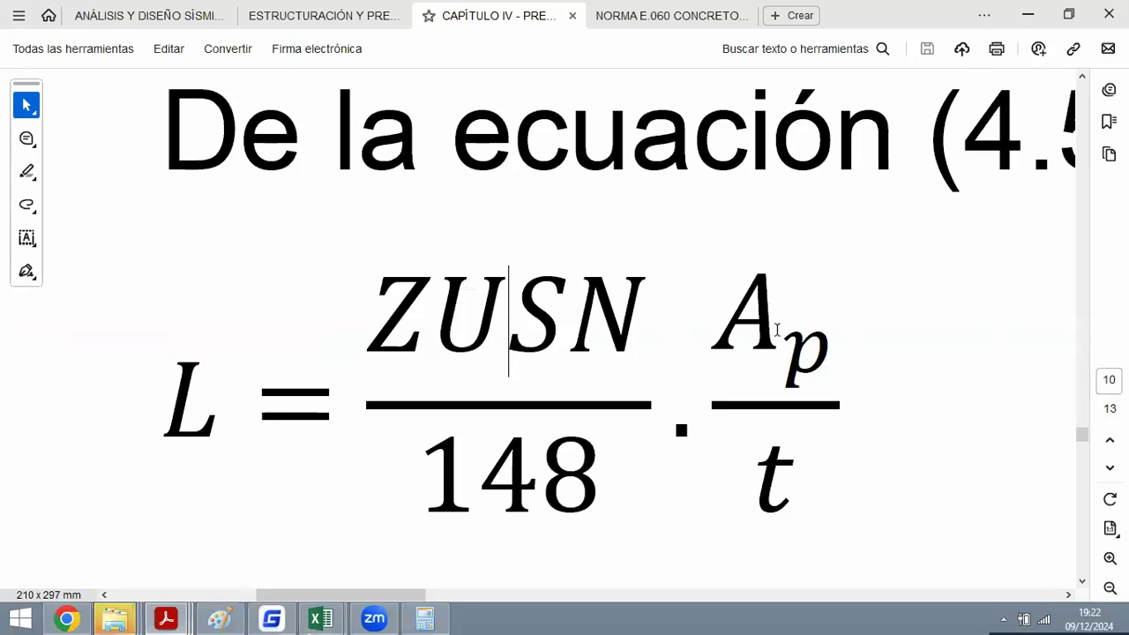
pyautogui.hotkey('alt', 'Tab')
pyautogui.click(111, 374)
pyautogui.write('Ap')
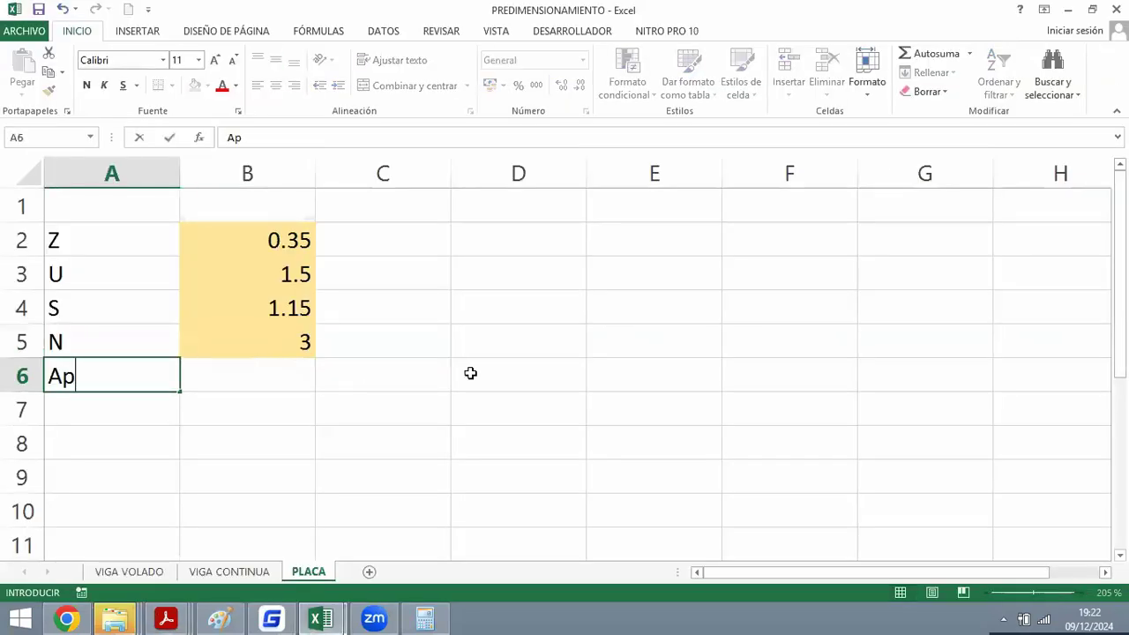
pyautogui.press('Return')
pyautogui.write('t')
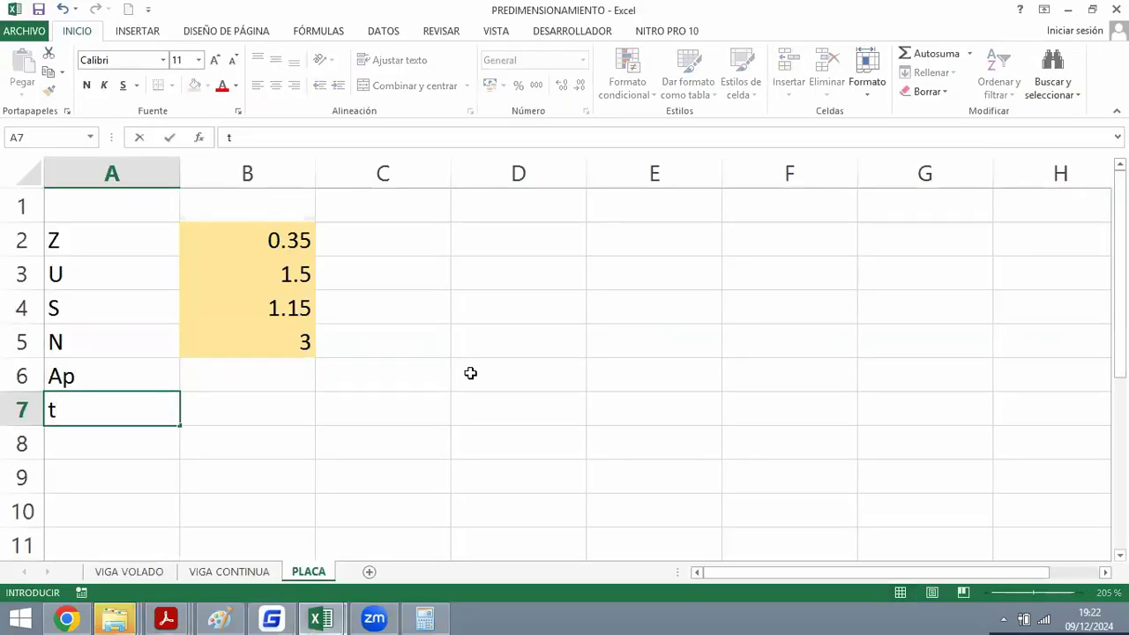
pyautogui.hotkey('ctrl', 'Return')
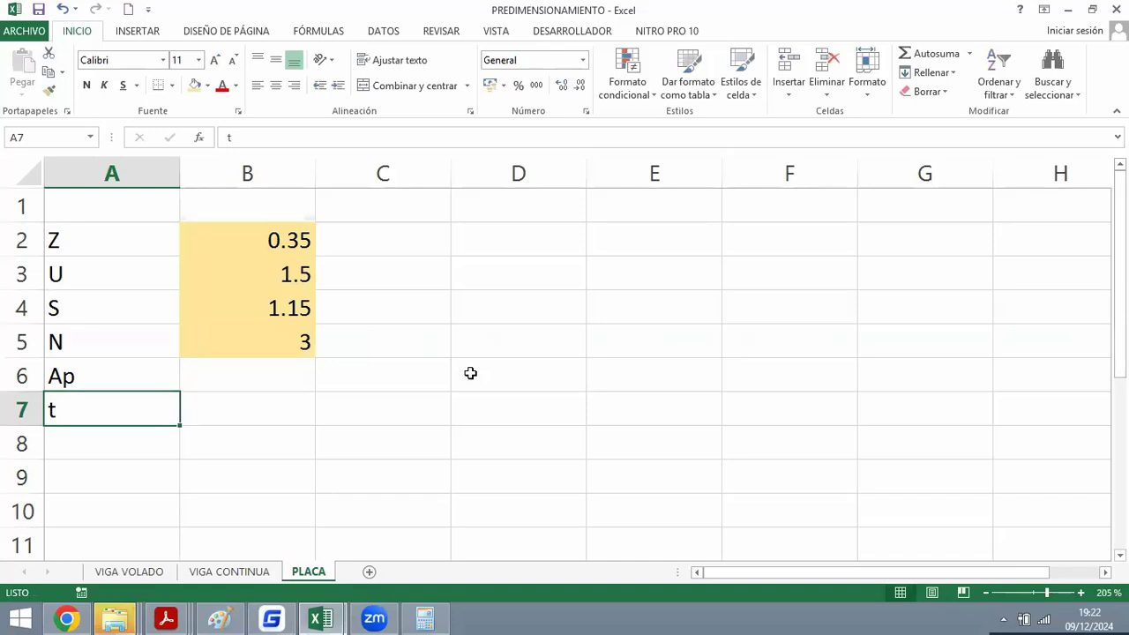
# Add the unit to the A7 label so it reads t (m), and enter 0.25 in B7.
pyautogui.click(291, 141)
pyautogui.write('(m')
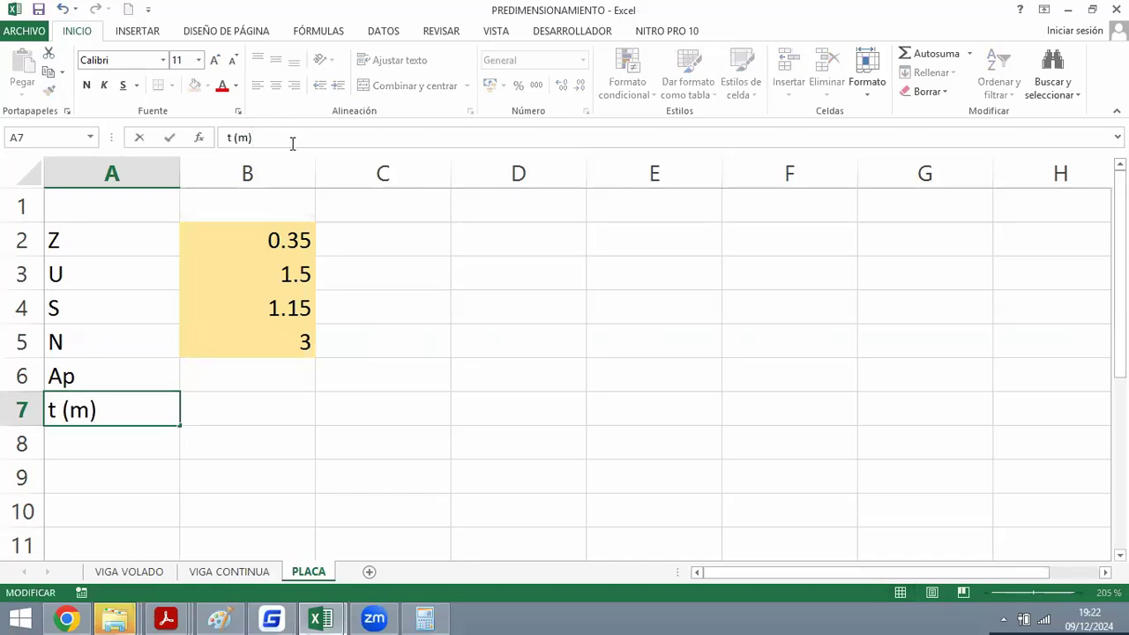
pyautogui.press('Return')
pyautogui.press('Up')
pyautogui.press('Right')
pyautogui.write('0.25')
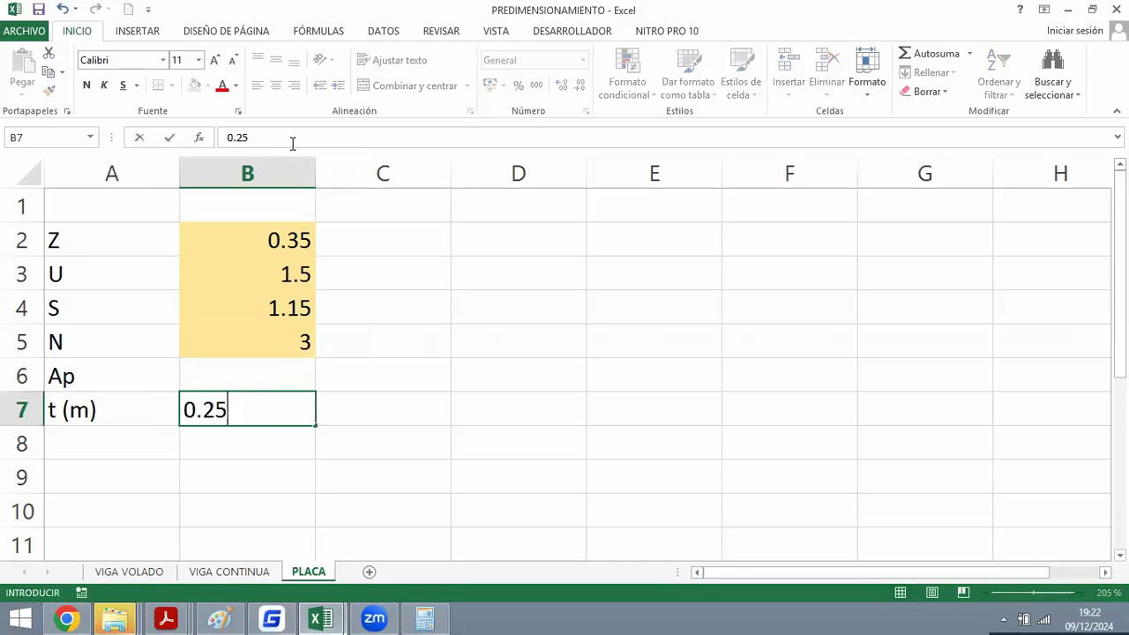
pyautogui.press('Return')
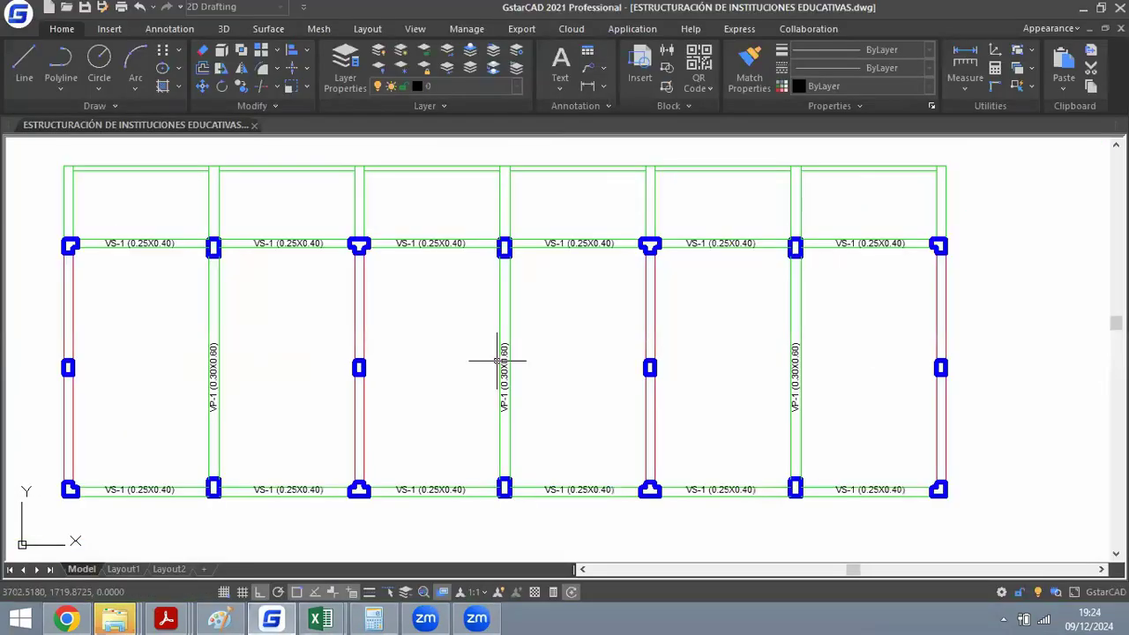
# Dimension the overall length of the six-bay framing plan with a linear dimension placed above its upper edge.
pyautogui.moveTo(496, 361); pyautogui.dragTo(508, 375, button='middle')
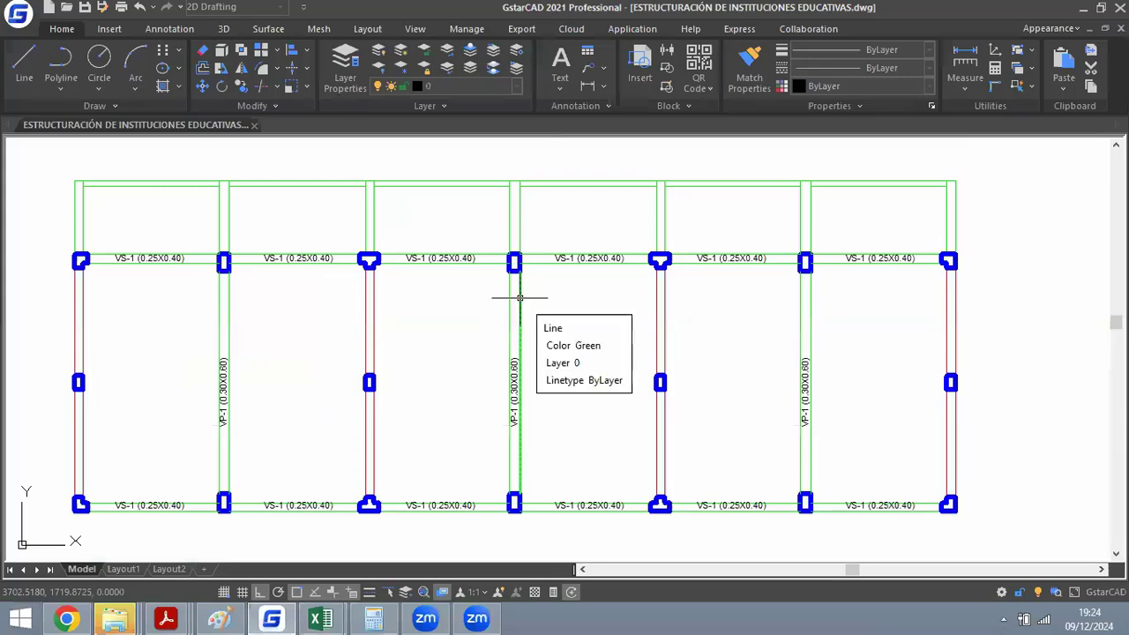
pyautogui.write('dli')
pyautogui.press('Return')
pyautogui.scroll(2, 46, 169)
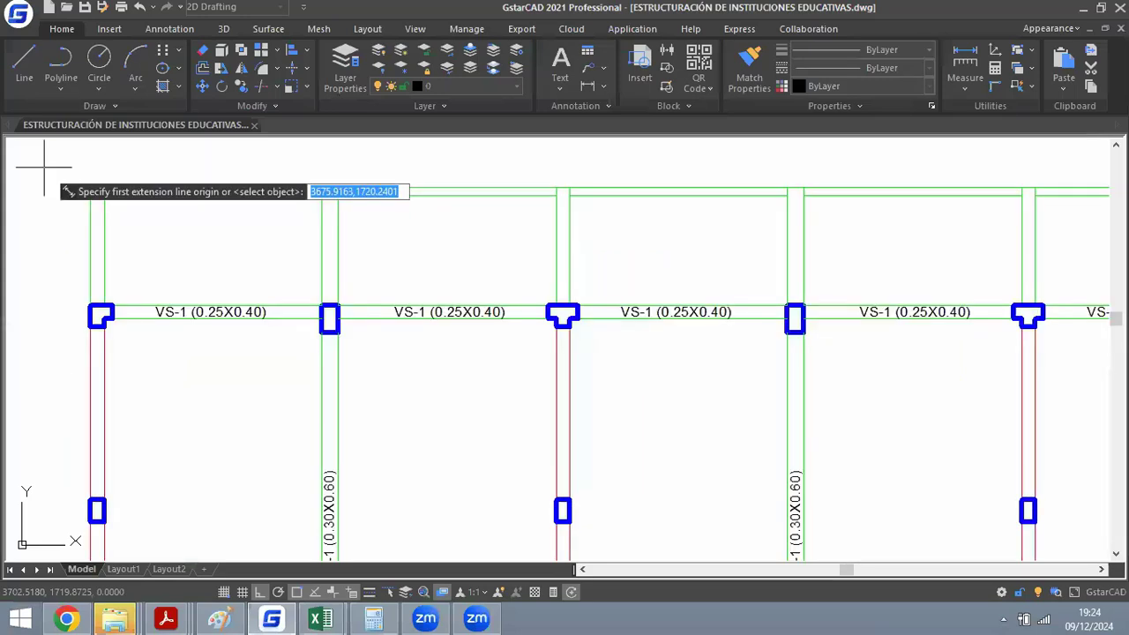
pyautogui.click(89, 188)
pyautogui.scroll(-4, 129, 256)
pyautogui.click(665, 232)
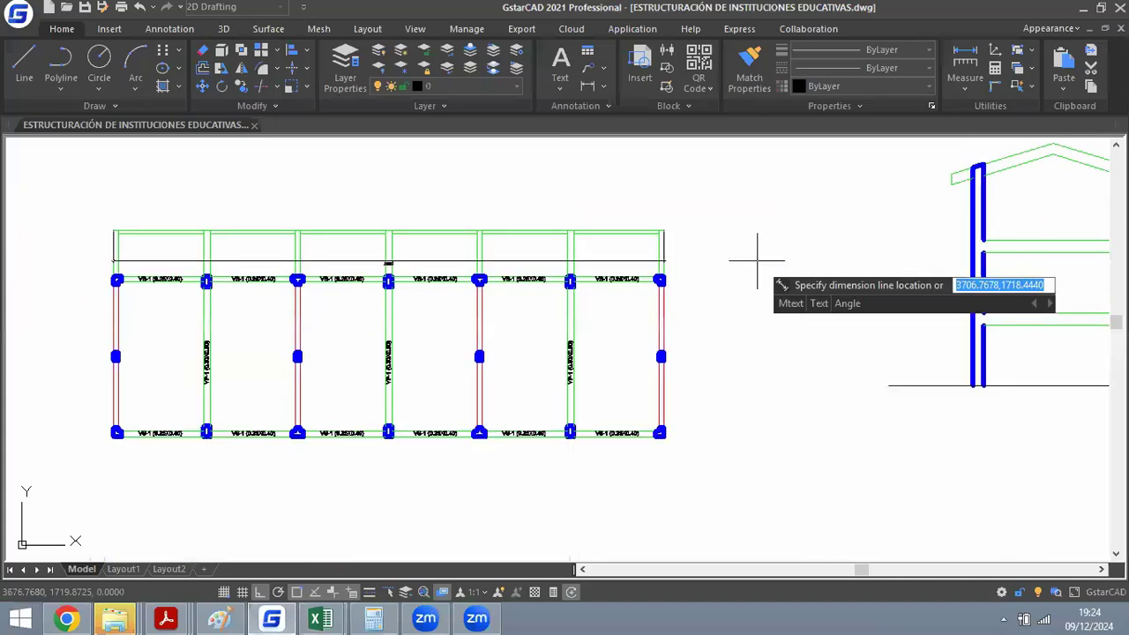
pyautogui.click(529, 209)
pyautogui.scroll(6, 357, 194)
pyautogui.scroll(-4, 392, 236)
pyautogui.scroll(-3, 625, 245)
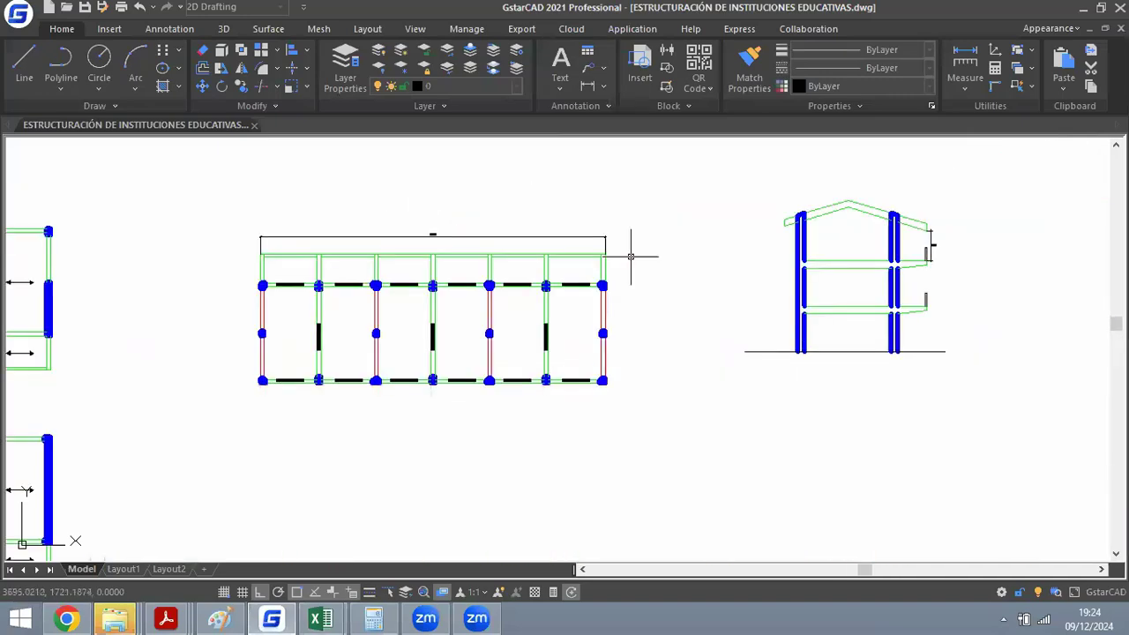
# Dimension the framing plan's full depth, including the walkway strip, with a vertical linear dimension beside its right edge.
pyautogui.scroll(6, 552, 221)
pyautogui.click(552, 221)
pyautogui.scroll(-5, 587, 474)
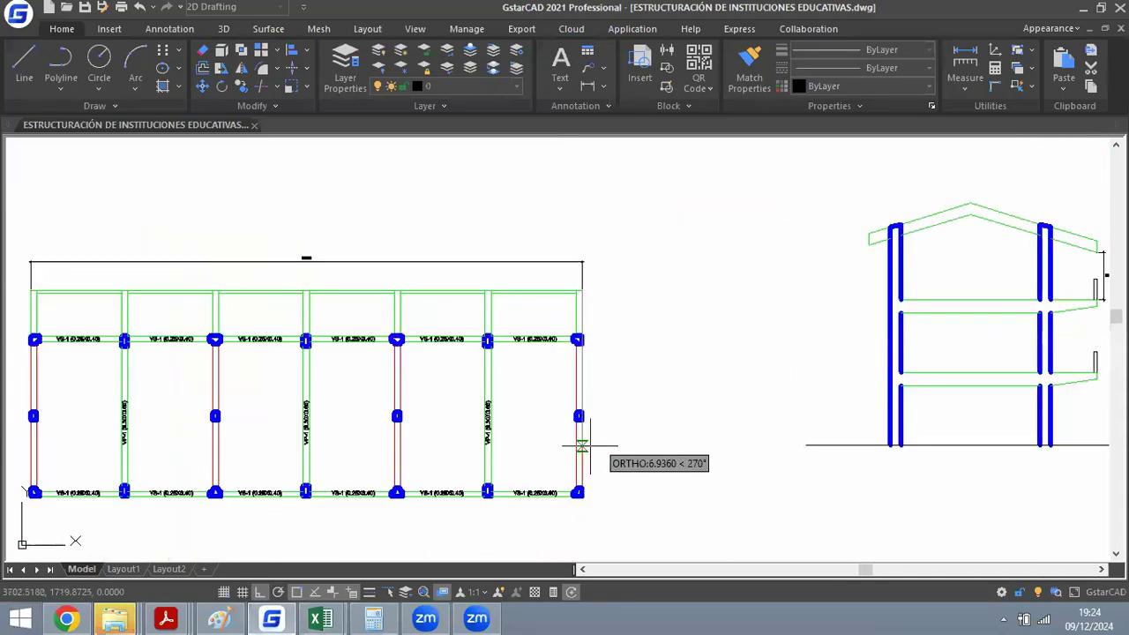
pyautogui.scroll(6, 577, 492)
pyautogui.click(589, 483)
pyautogui.scroll(-5, 746, 353)
pyautogui.scroll(5, 643, 297)
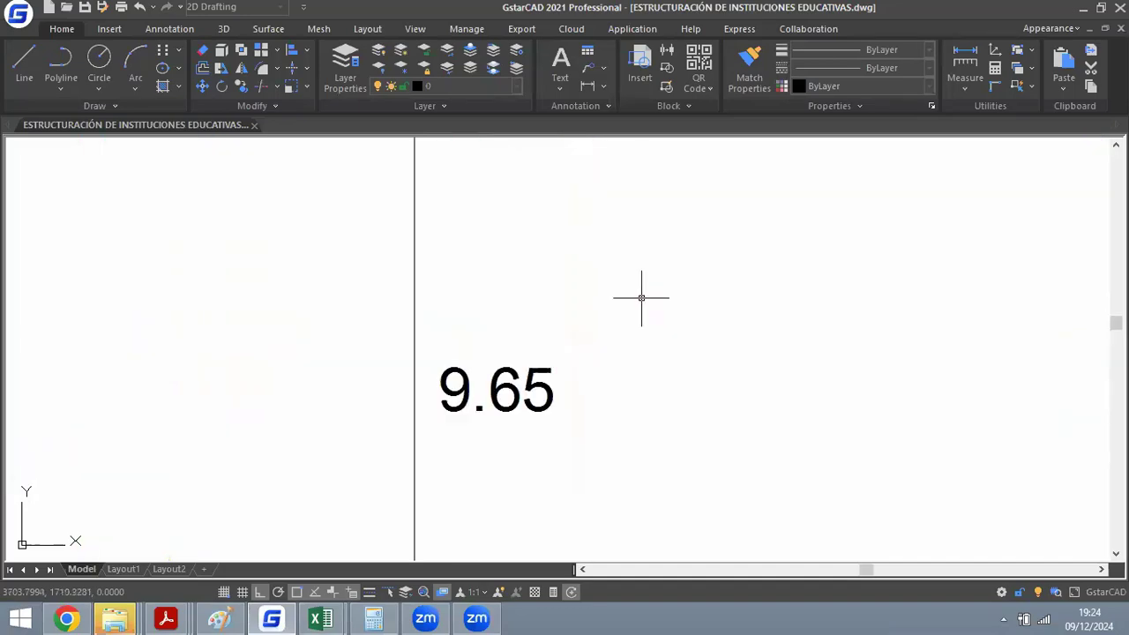
pyautogui.scroll(-5, 755, 396)
pyautogui.click(756, 396)
# Check the plan's overall length and depth dimensions up close and switch back to the PLACA sheet in Excel.
pyautogui.scroll(-2, 653, 381)
pyautogui.scroll(2, 789, 393)
pyautogui.scroll(-1, 847, 394)
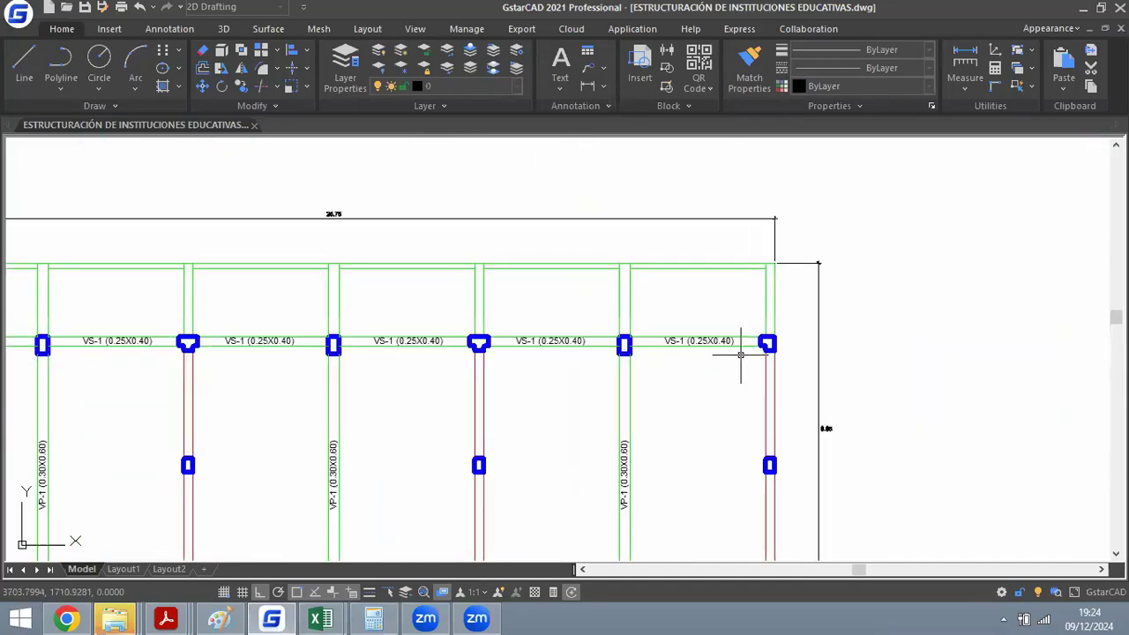
pyautogui.scroll(1, 740, 354)
pyautogui.scroll(-1, 741, 354)
pyautogui.scroll(1, 388, 256)
pyautogui.scroll(2, 262, 139)
pyautogui.hotkey('alt', 'Tab')
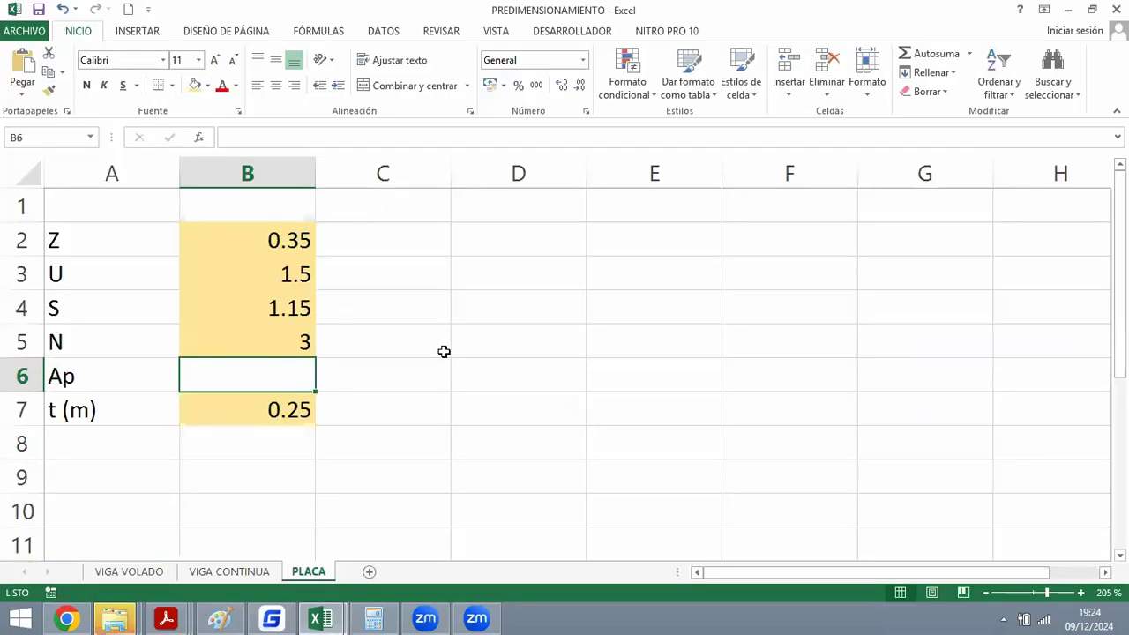
# Enter the Ap area in B6 as =25.75*9.65, checking the plan dimensions in the GstarCAD drawing.
pyautogui.write('=25.7')
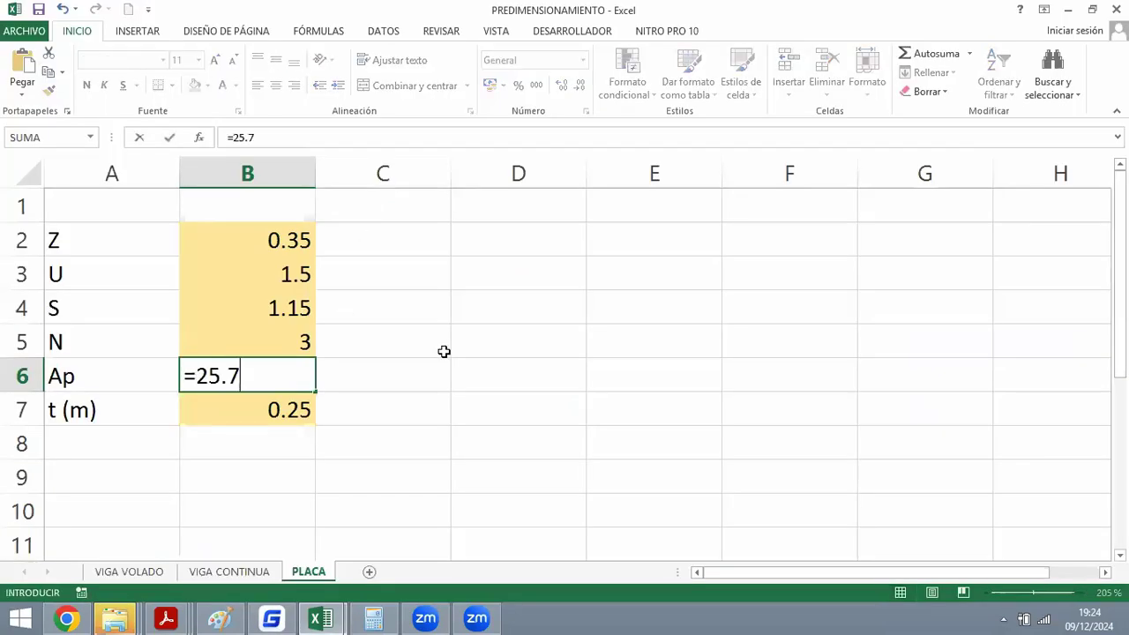
pyautogui.write('5*')
pyautogui.hotkey('alt', 'Tab')
pyautogui.scroll(-3, 373, 269)
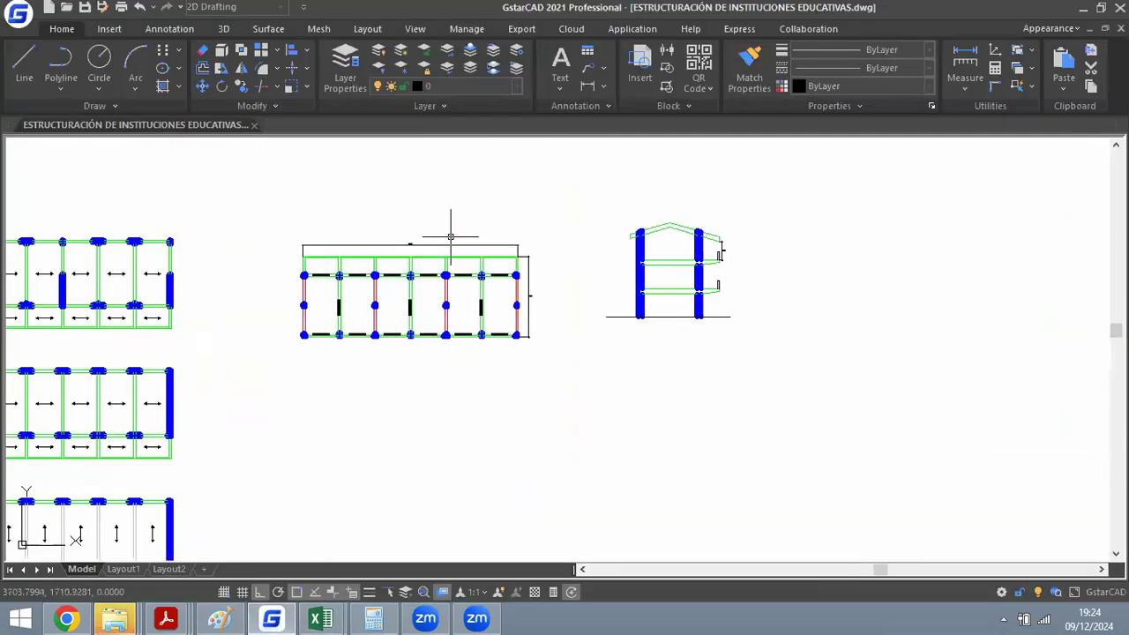
pyautogui.scroll(2, 518, 288)
pyautogui.scroll(3, 517, 288)
pyautogui.hotkey('alt', 'Tab')
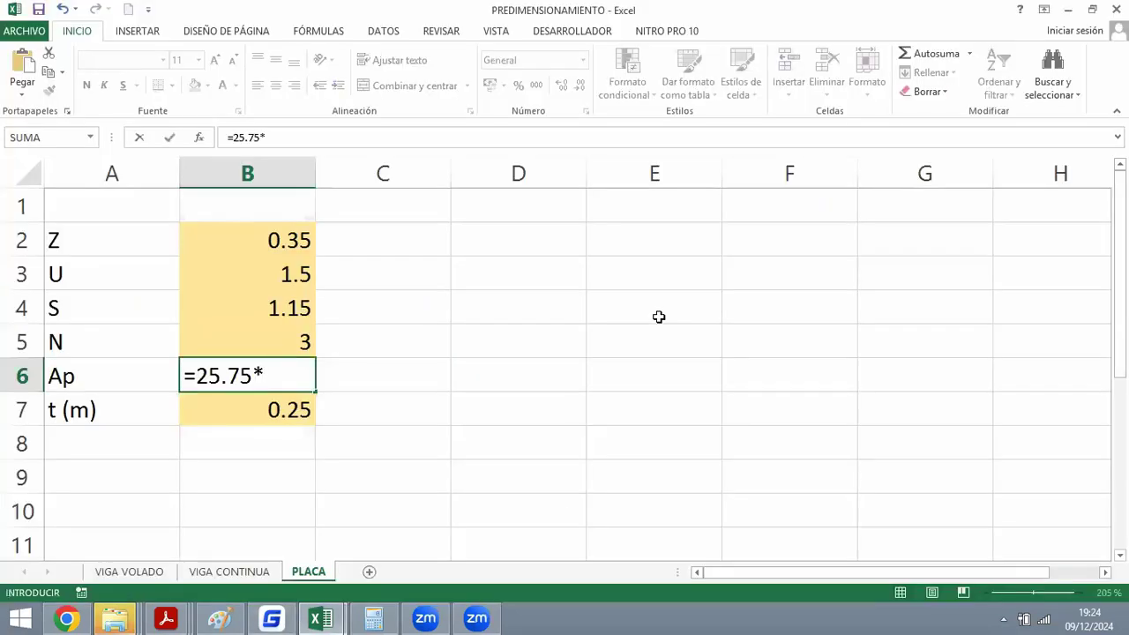
pyautogui.write('9.65')
pyautogui.hotkey('ctrl', 'Return')
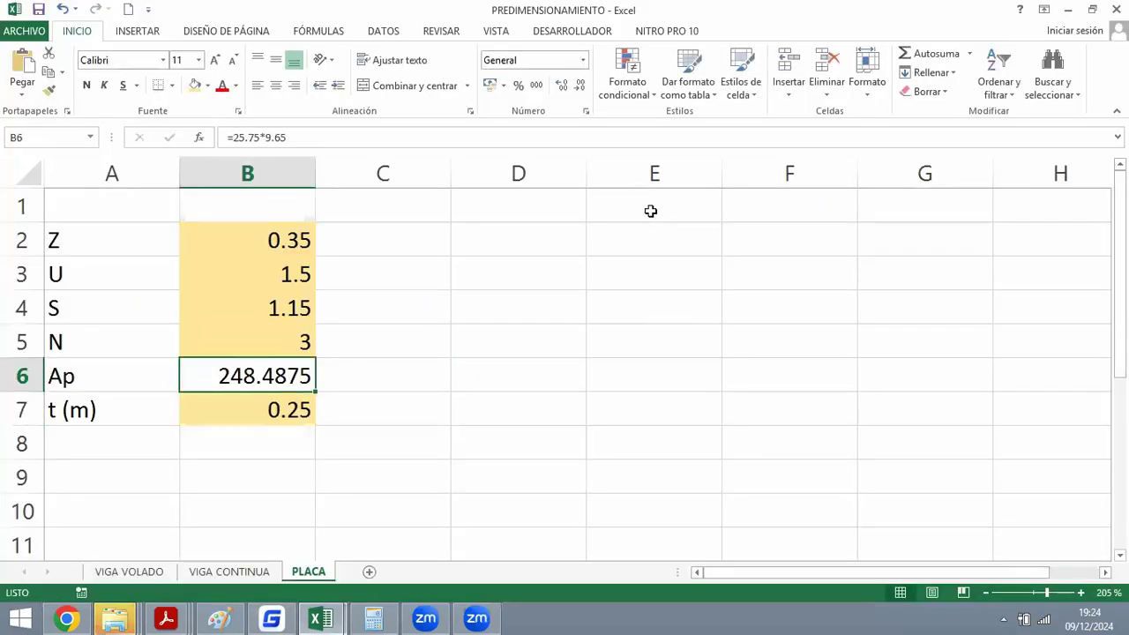
# Format B6 with two decimals and the same yellow fill as the other inputs, and save the workbook.
pyautogui.click(580, 85)
pyautogui.click(579, 85)
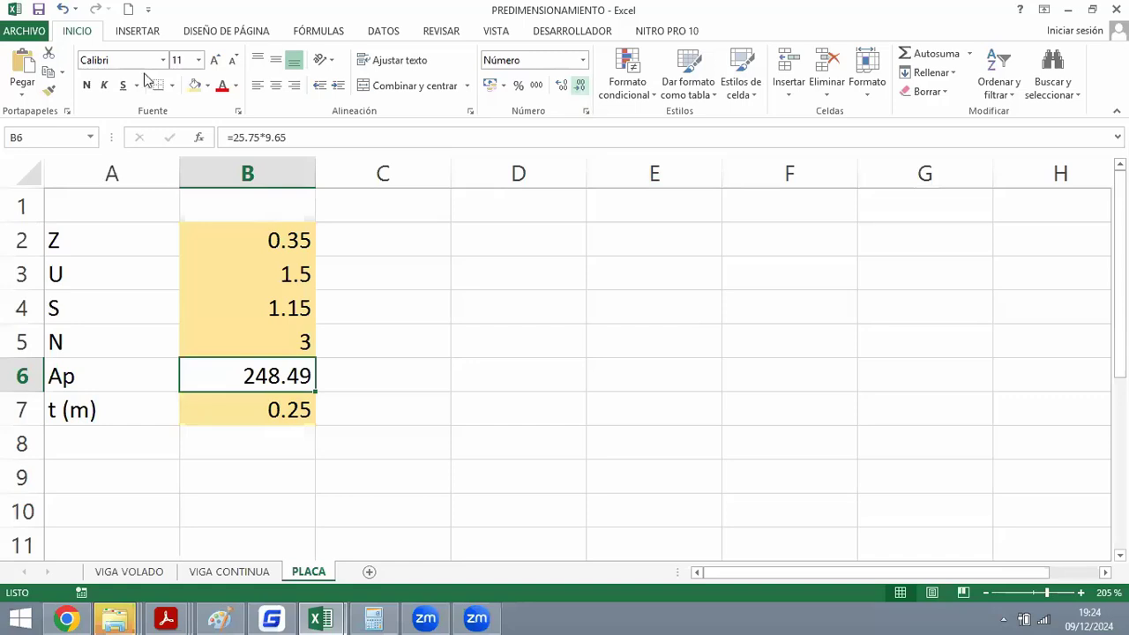
pyautogui.click(195, 85)
pyautogui.click(479, 367)
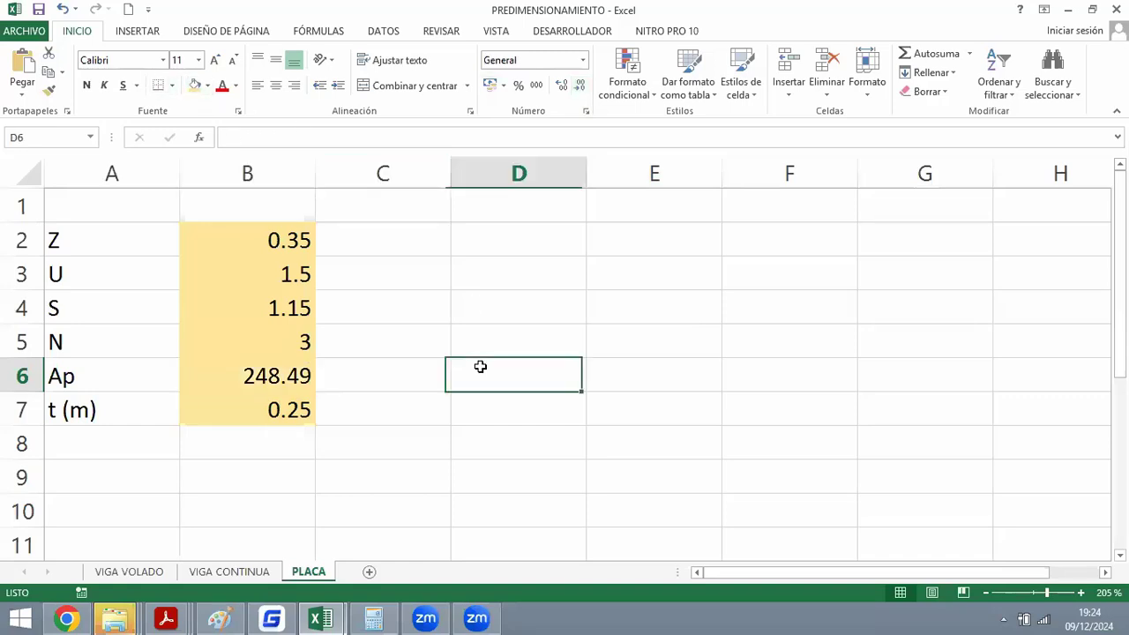
pyautogui.click(37, 9)
# Change the label in A6 to "Ap (m2)".
pyautogui.click(164, 375)
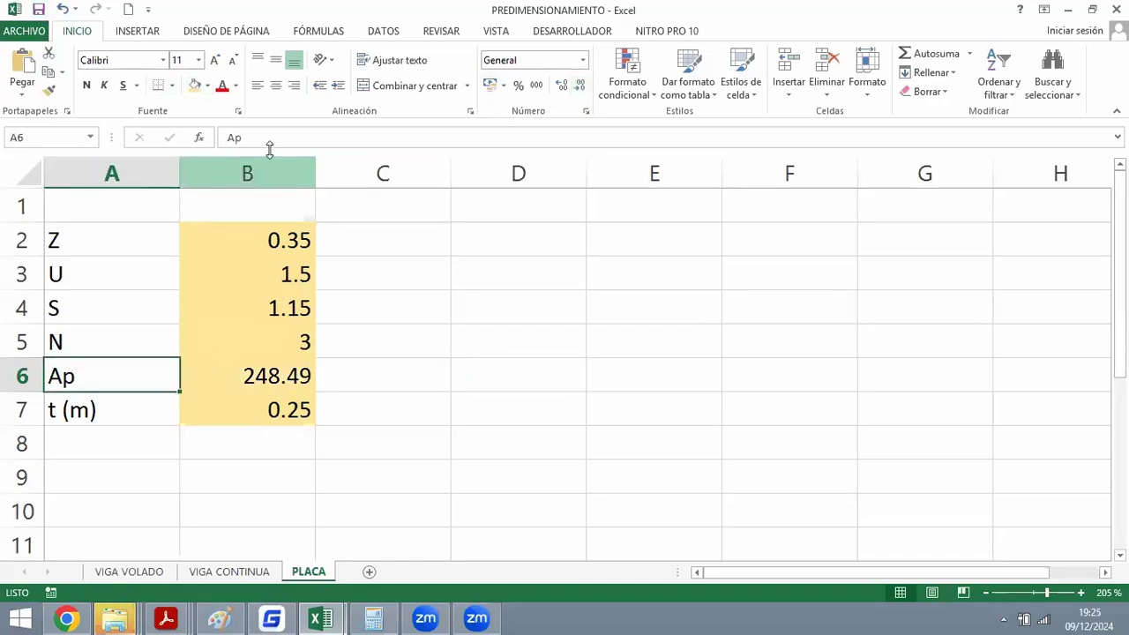
pyautogui.click(303, 139)
pyautogui.write('(m2')
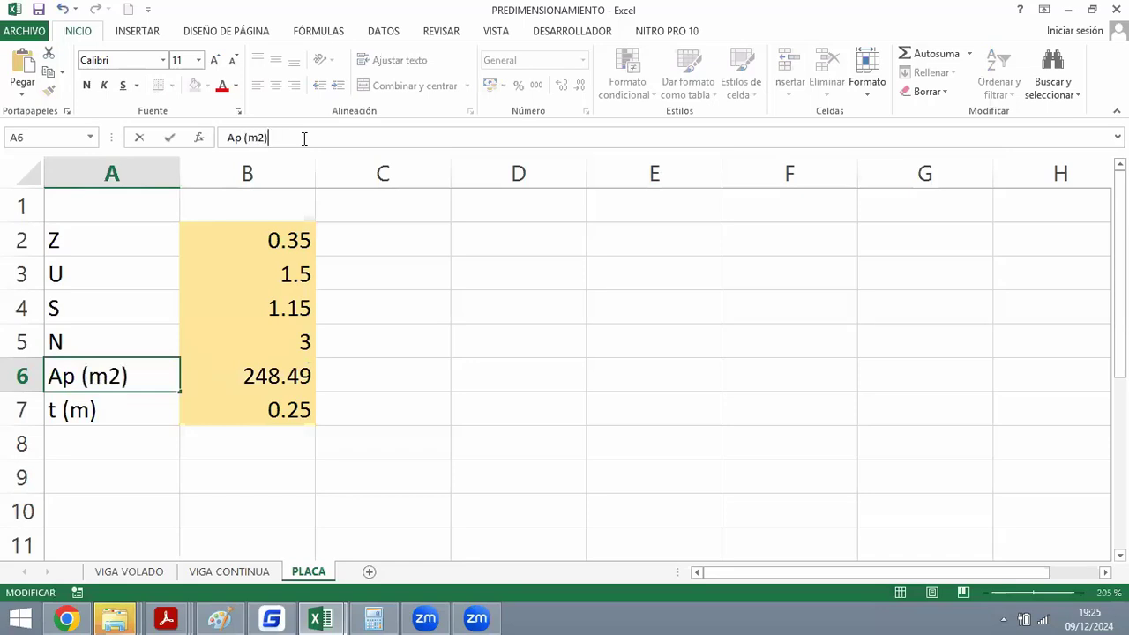
pyautogui.write(')')
pyautogui.press('Return')
pyautogui.press('Return')
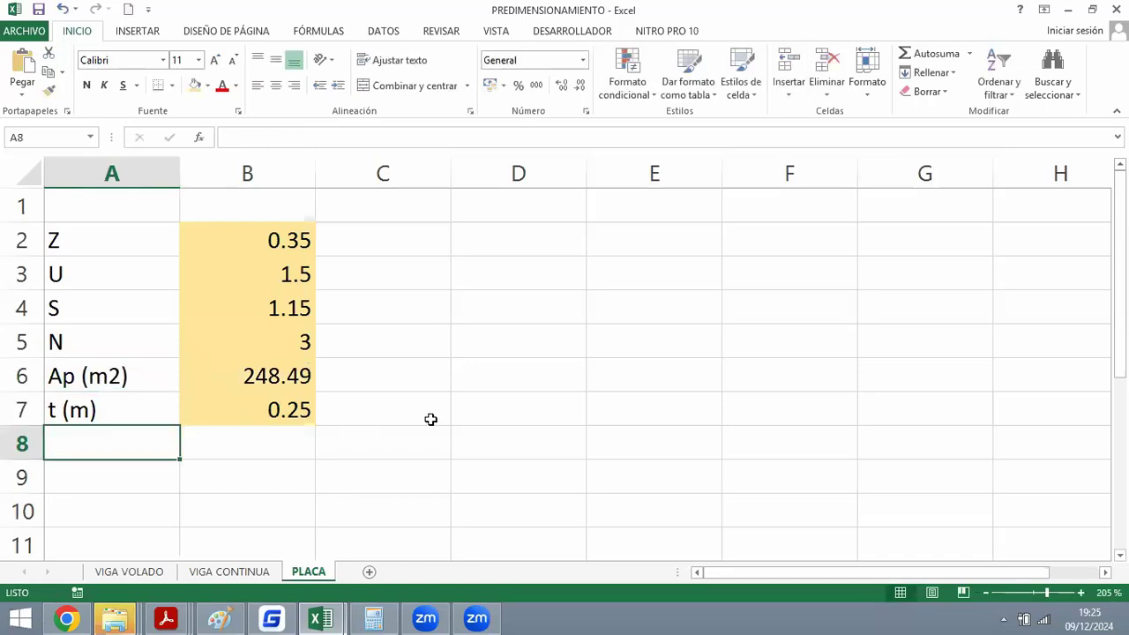
# Check the equation for L in the CAPÍTULO IV PDF and label A8 in the workbook "L (m)".
pyautogui.click(168, 618)
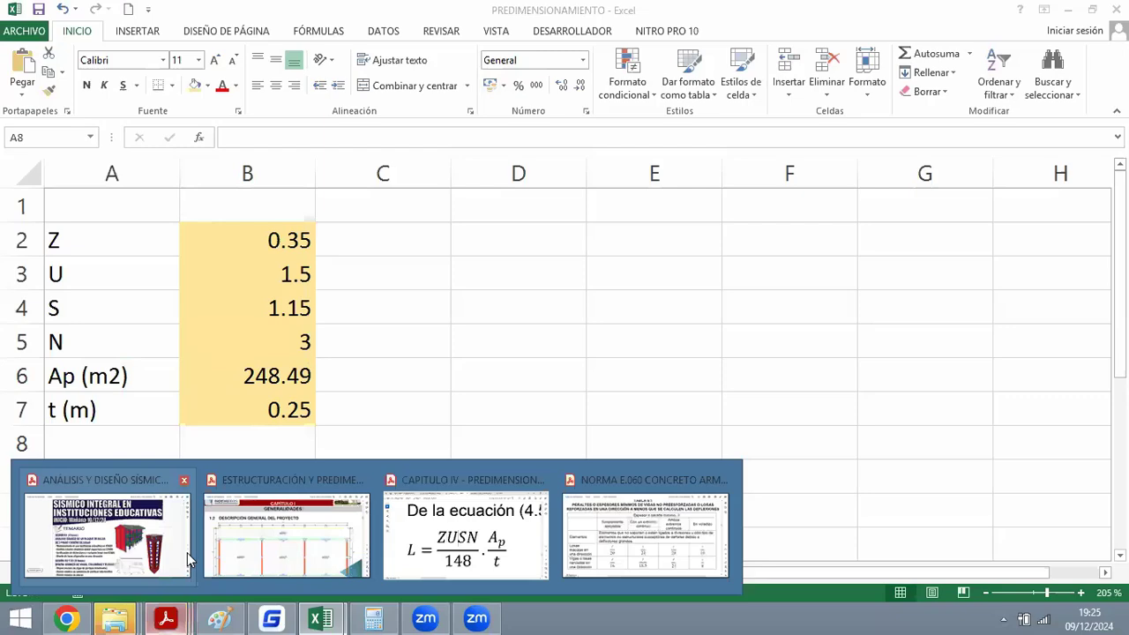
pyautogui.click(445, 551)
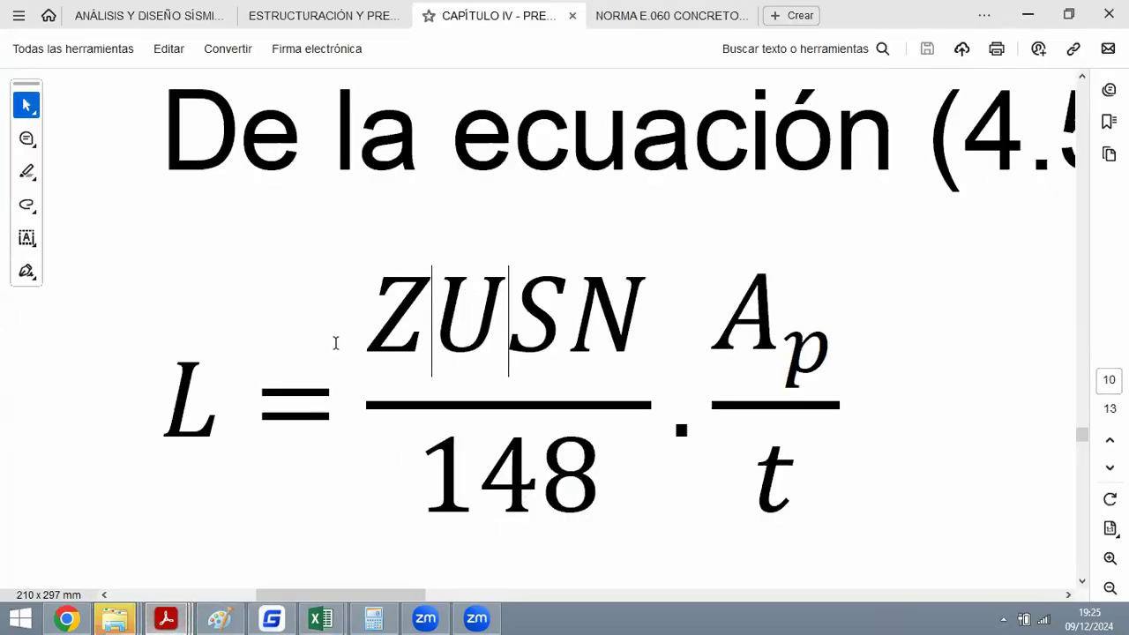
pyautogui.hotkey('alt', 'Tab')
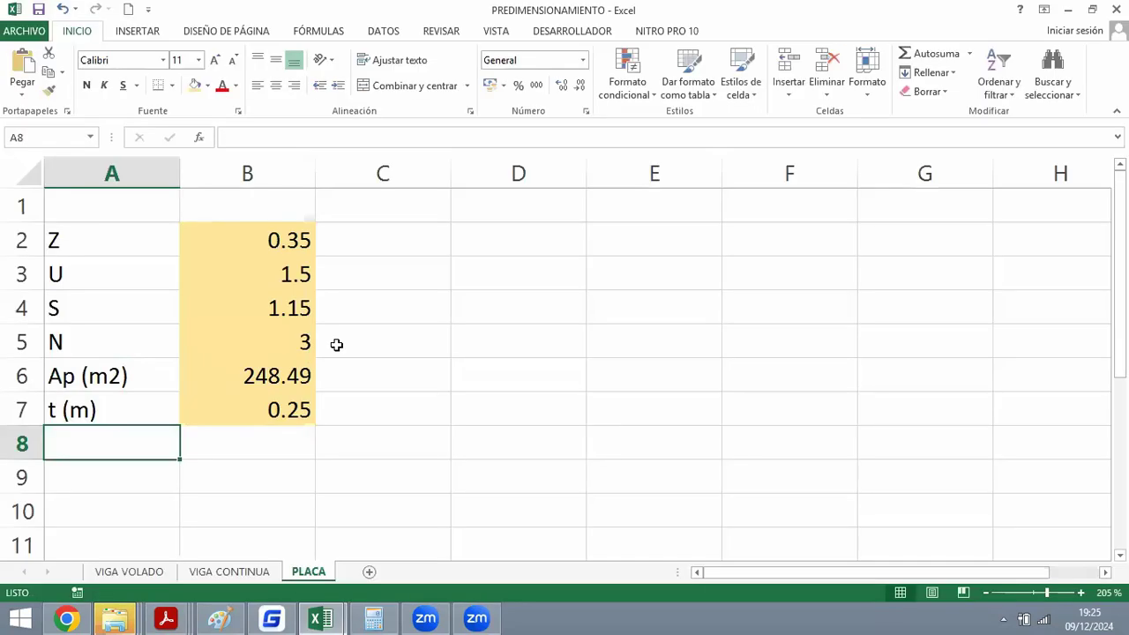
pyautogui.write('L (m)')
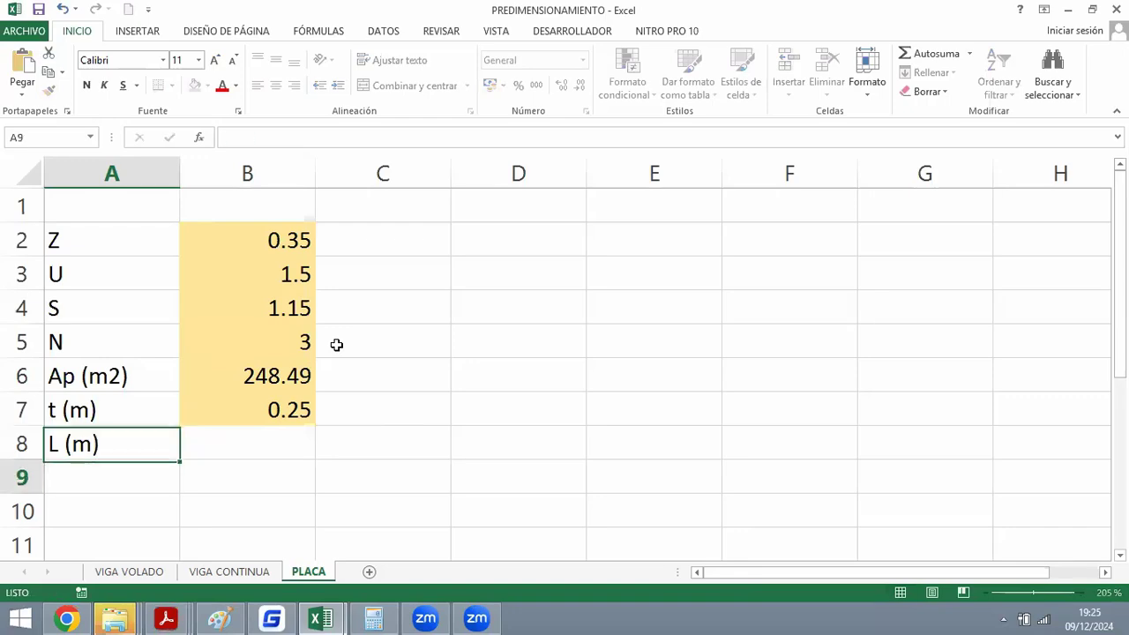
pyautogui.press('Tab')
# Begin the wall length formula in B8 with =B2*B3*B4*B5/148, following the ZUSN/148 term of the PDF equation.
pyautogui.hotkey('alt', 'Tab')
pyautogui.hotkey('alt', 'Tab')
pyautogui.write('=')
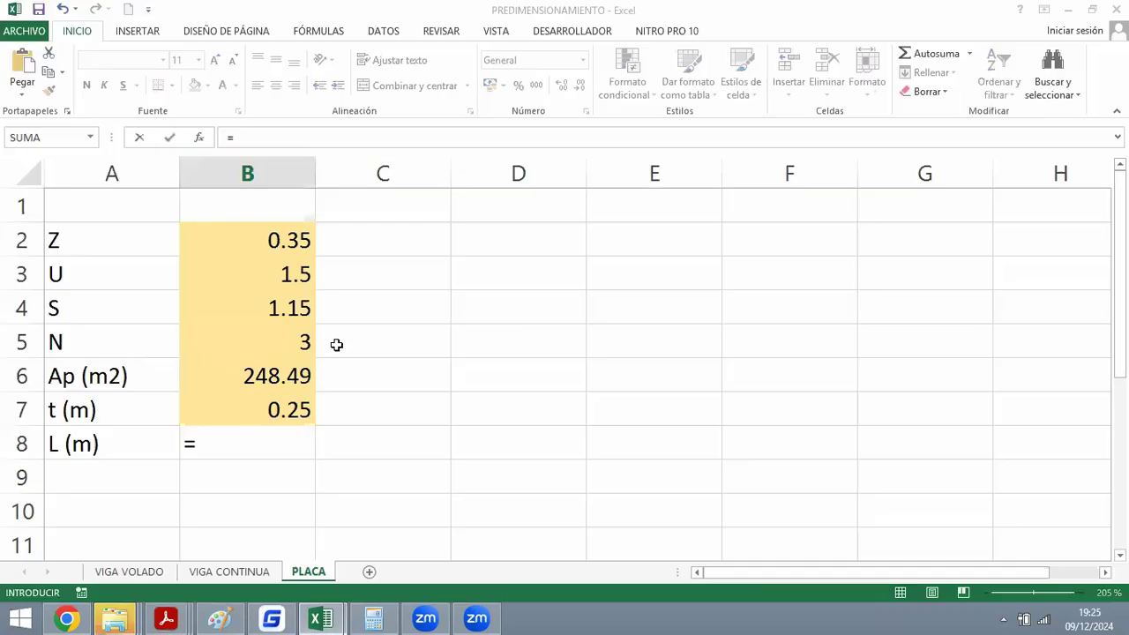
pyautogui.click(261, 233)
pyautogui.write('*')
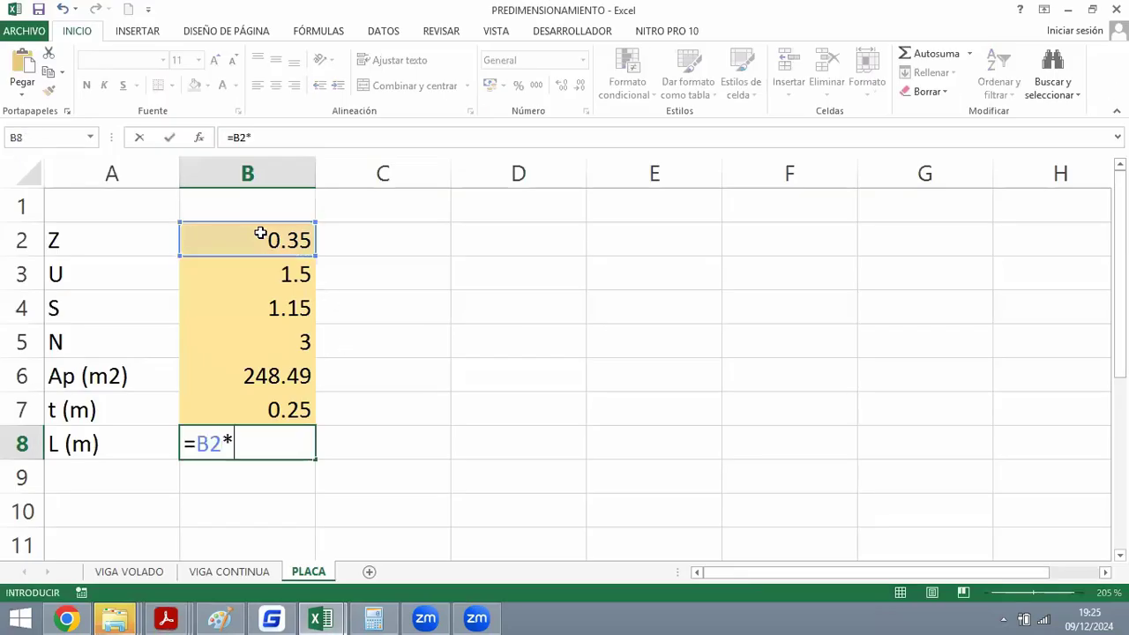
pyautogui.click(286, 275)
pyautogui.hotkey('alt', 'Tab')
pyautogui.hotkey('alt', 'Tab')
pyautogui.write('*')
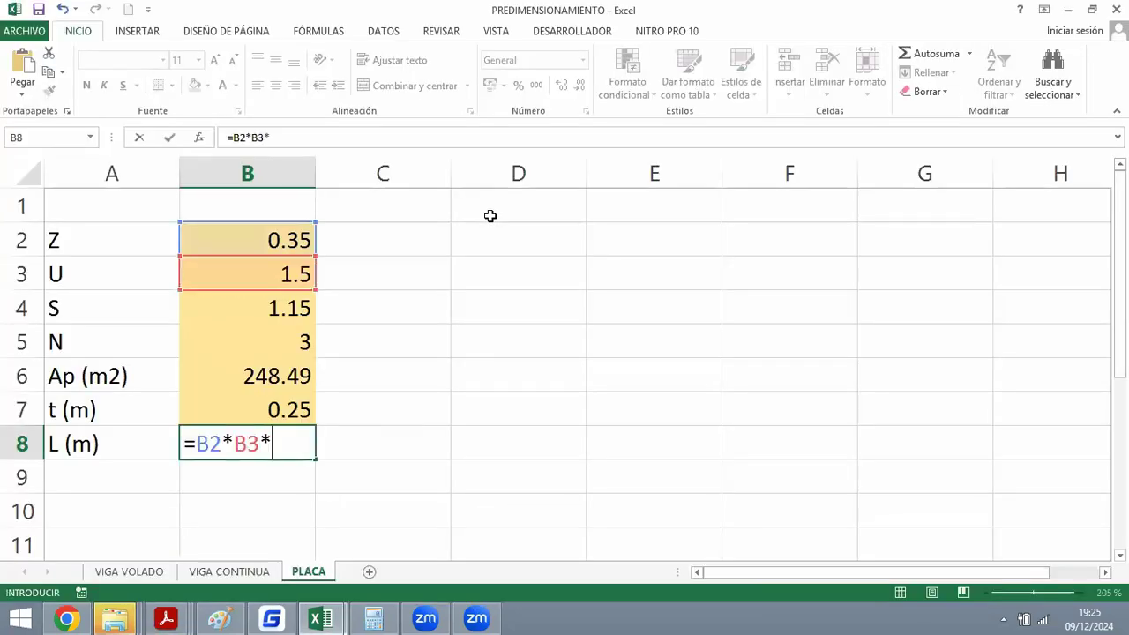
pyautogui.click(277, 304)
pyautogui.hotkey('alt', 'Tab')
pyautogui.hotkey('alt', 'Tab')
pyautogui.write('*')
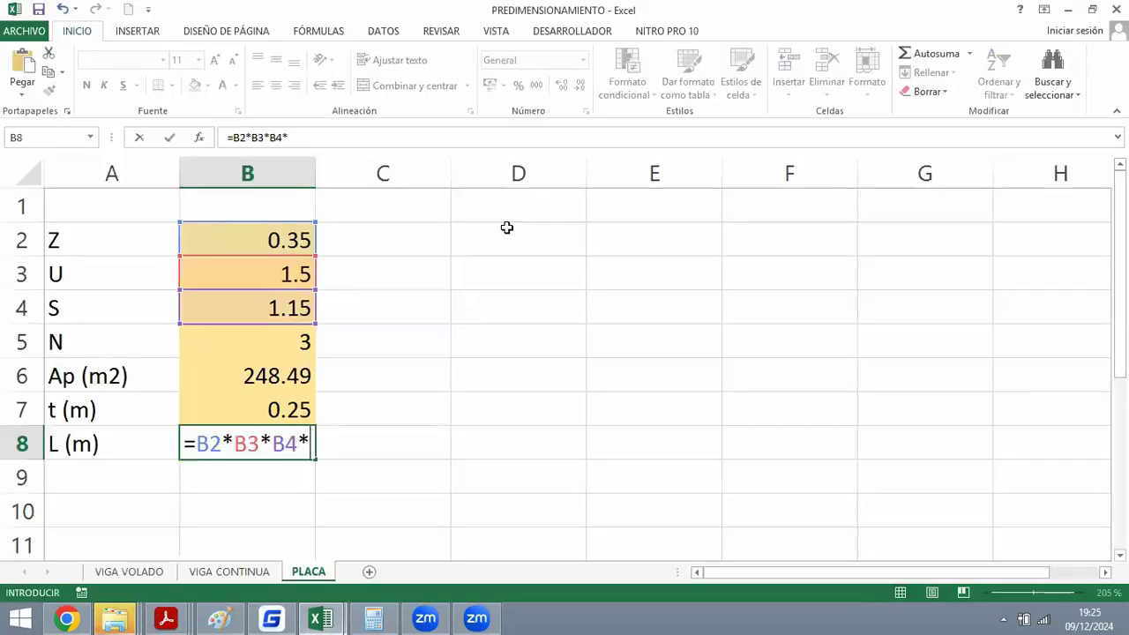
pyautogui.click(282, 344)
pyautogui.hotkey('alt', 'Tab')
pyautogui.hotkey('alt', 'Tab')
pyautogui.write('/148')
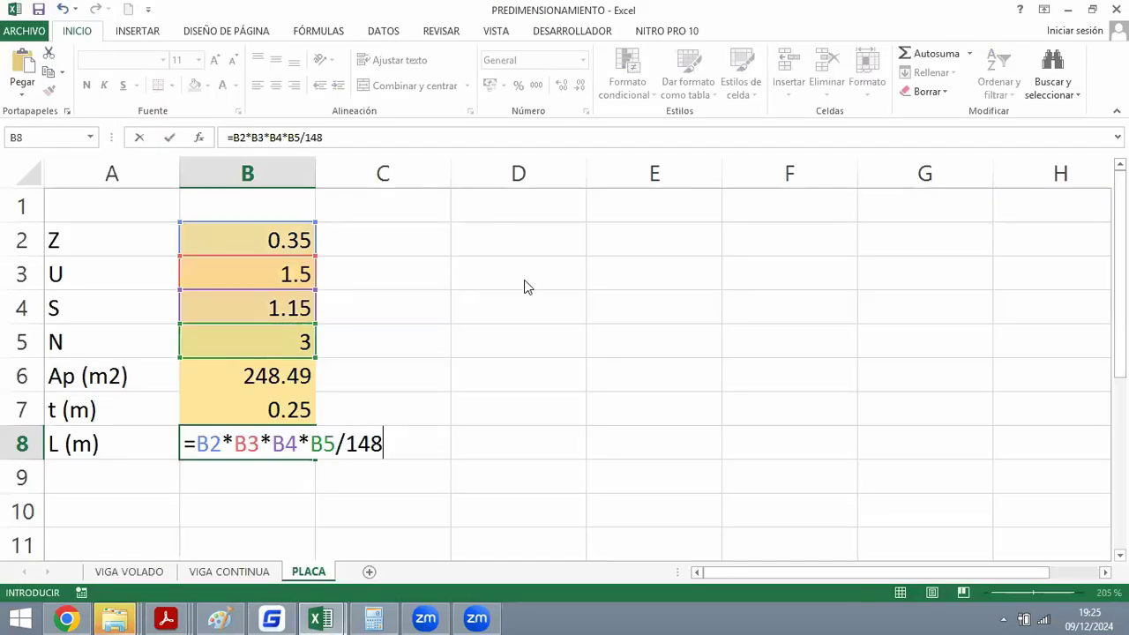
# Complete the B8 formula by appending *B6/B7 for the Ap/t term and confirm it.
pyautogui.hotkey('alt', 'Tab')
pyautogui.write('*')
pyautogui.hotkey('alt', 'Tab')
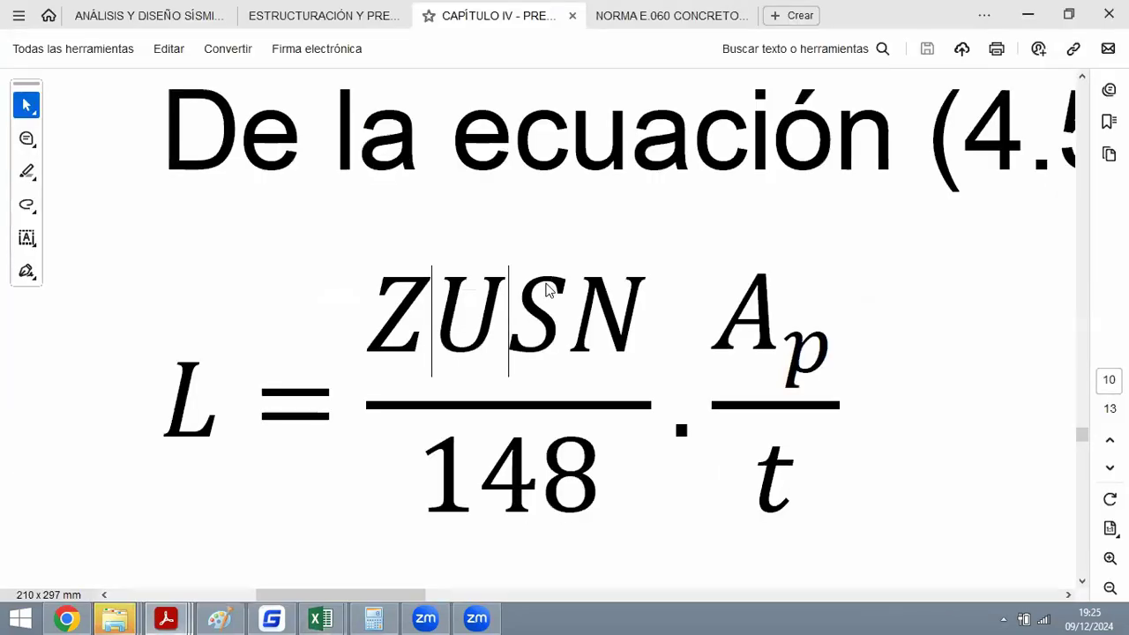
pyautogui.hotkey('alt', 'Tab')
pyautogui.write('B6/')
pyautogui.click(263, 412)
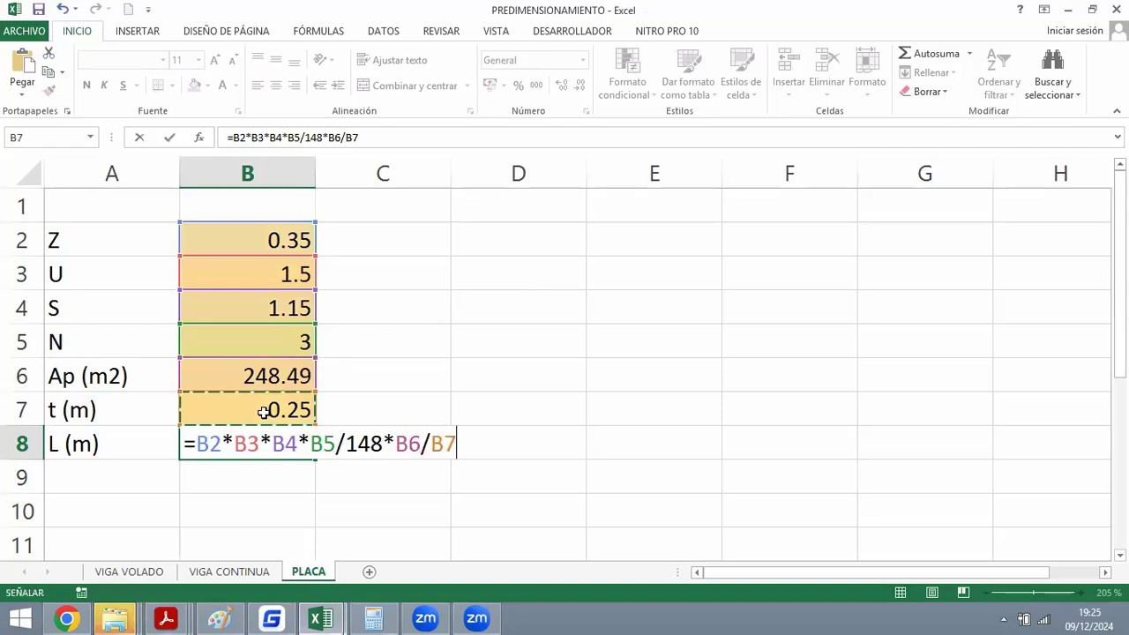
pyautogui.press('Return')
pyautogui.press('Up')
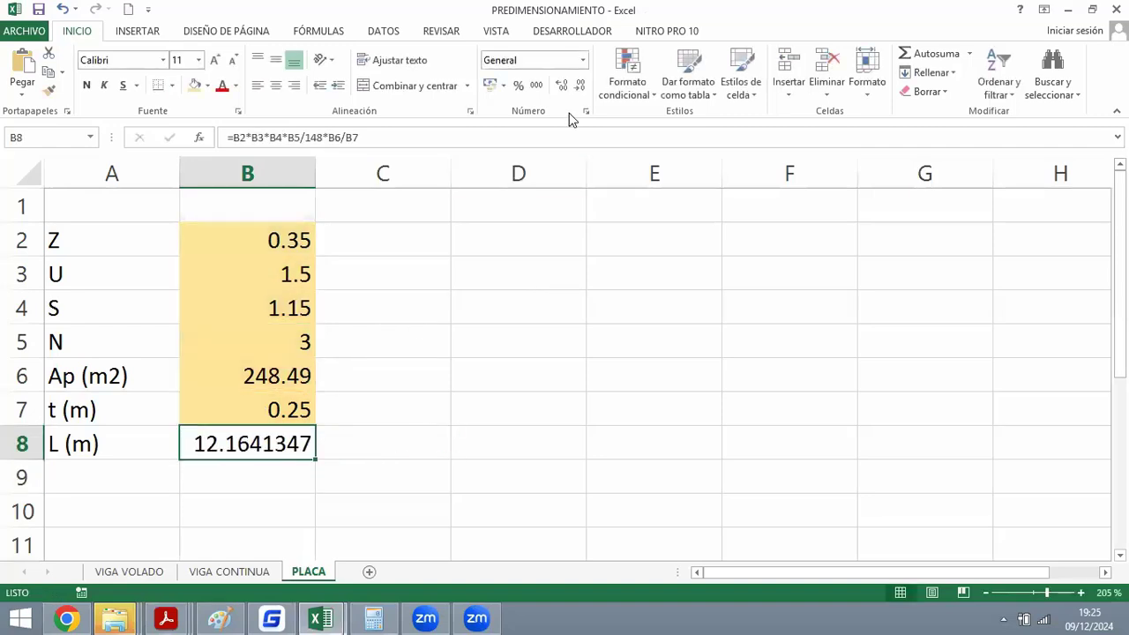
# Reduce the L (m) result in B8 to two decimal places.
pyautogui.click(580, 83)
pyautogui.click(579, 83)
pyautogui.click(579, 83)
pyautogui.click(580, 83)
pyautogui.click(579, 83)
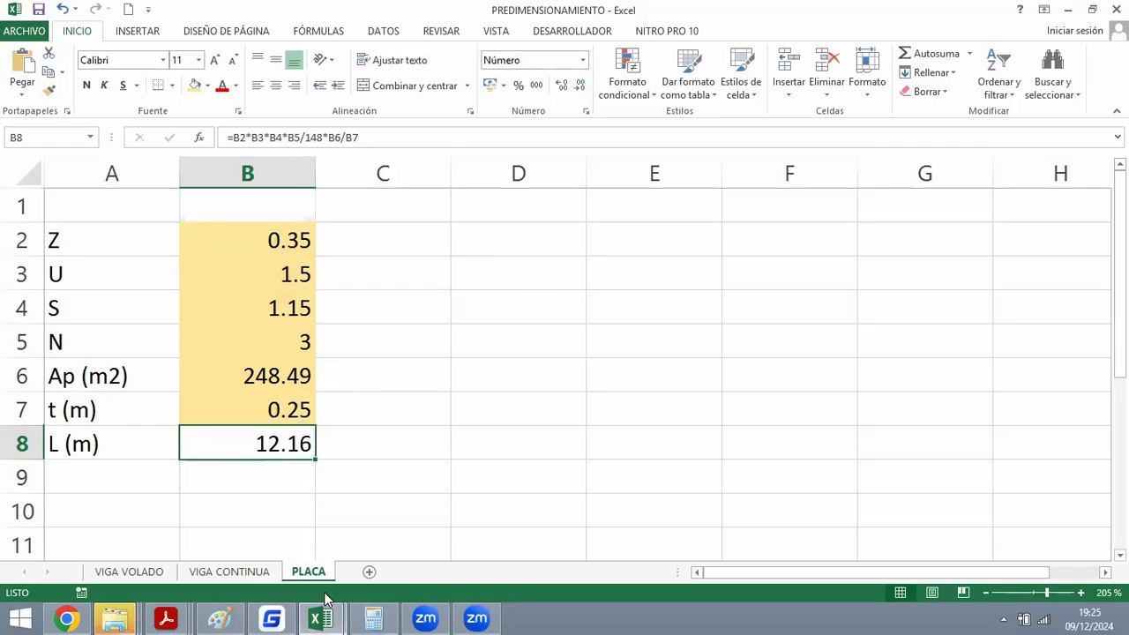
# Switch to the GstarCAD drawing and examine the dimensioned floor plan's columns along the upper VS-1 beams.
pyautogui.click(269, 617)
pyautogui.scroll(-5, 382, 509)
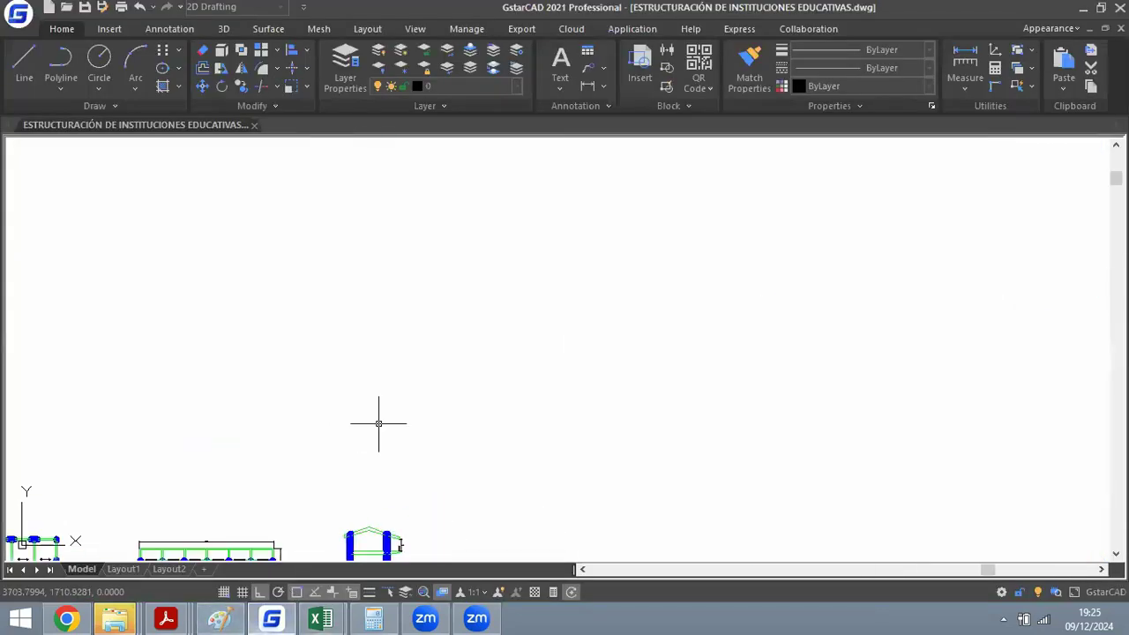
pyautogui.scroll(8, 400, 432)
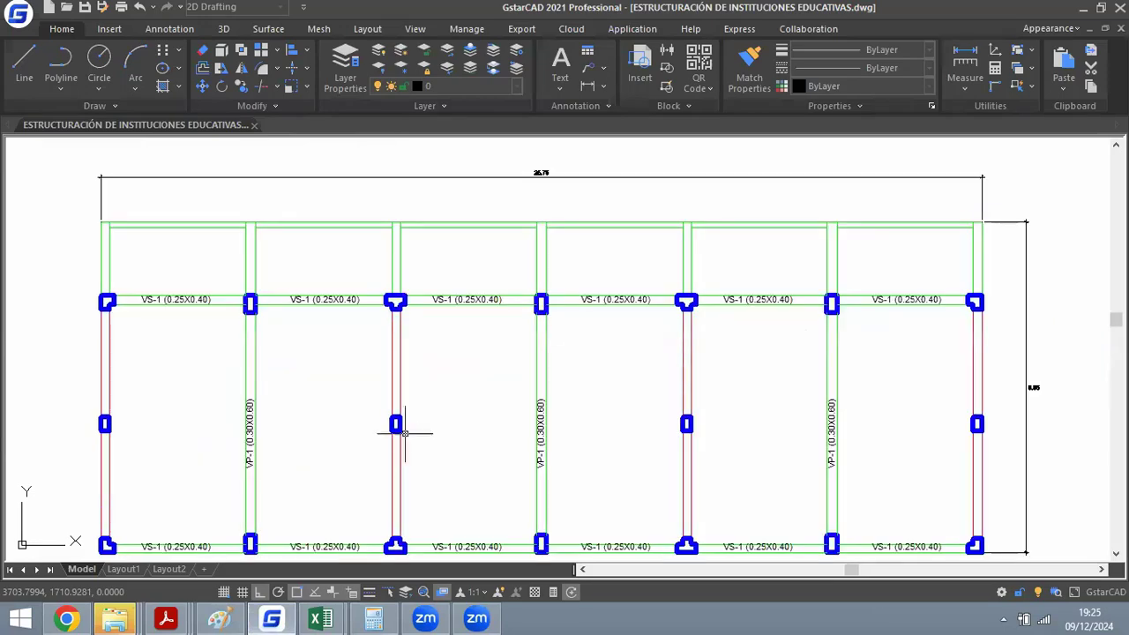
pyautogui.scroll(-2, 566, 302)
pyautogui.scroll(2, 630, 325)
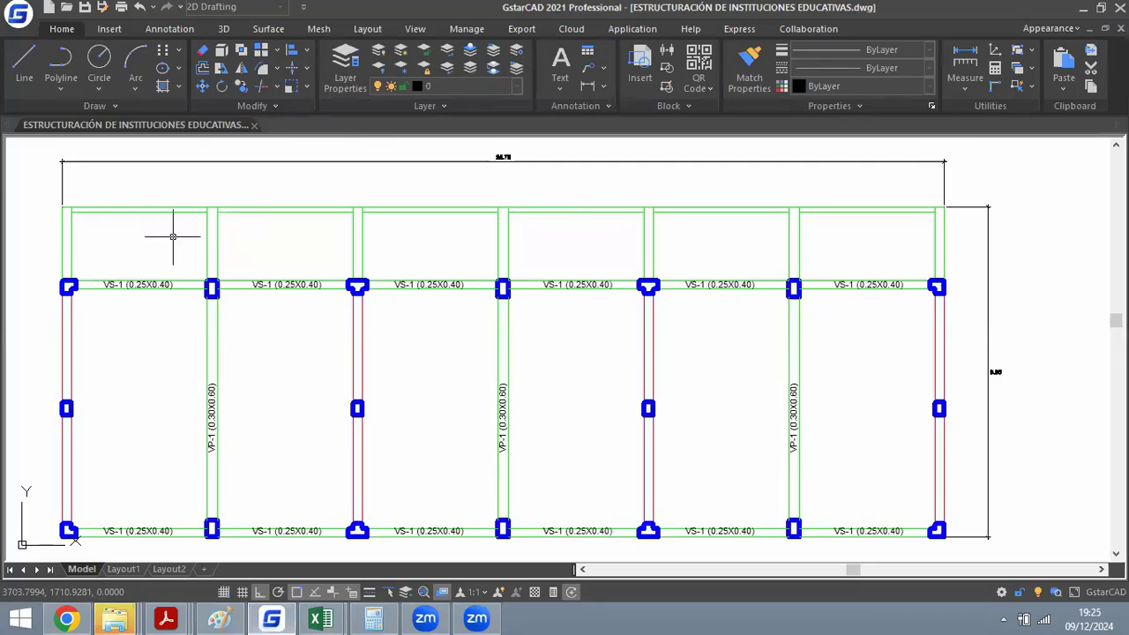
pyautogui.scroll(3, 574, 323)
pyautogui.scroll(-1, 574, 322)
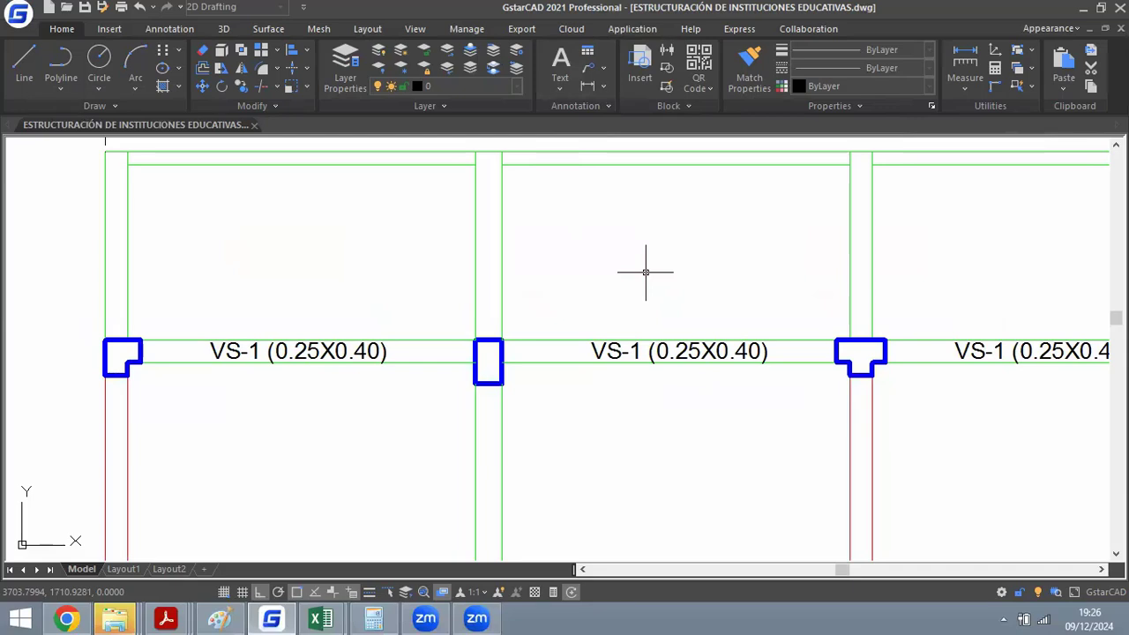
# Draw a horizontal line about 1.20 m long in the open bay beside the second column of the upper axis.
pyautogui.scroll(2, 565, 235)
pyautogui.write('l')
pyautogui.press('Return')
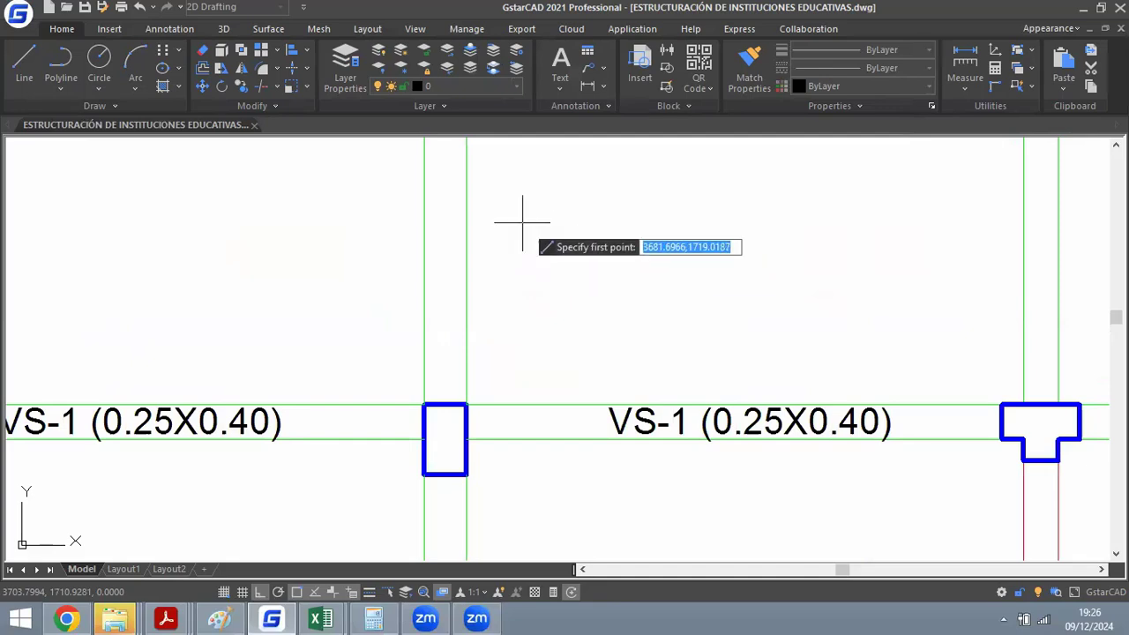
pyautogui.click(522, 222)
pyautogui.scroll(2, 646, 216)
pyautogui.write('1435<180°')
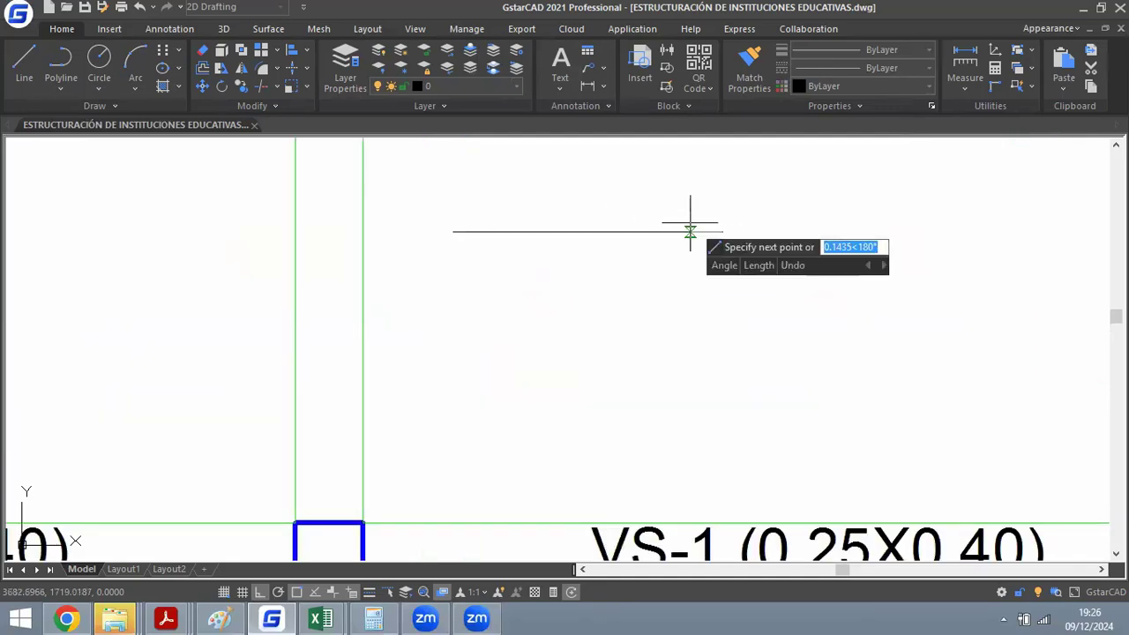
pyautogui.press('Return')
pyautogui.scroll(-2, 676, 256)
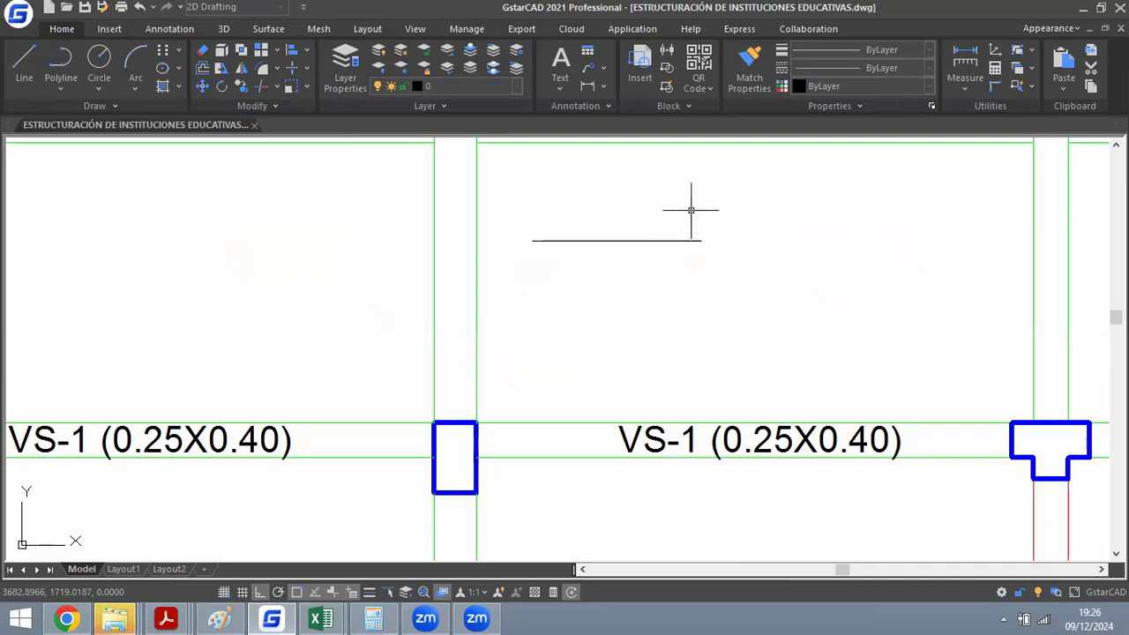
# Move the horizontal line by its midpoint onto the midpoint of the second upper column's top edge.
pyautogui.write('m')
pyautogui.press('Return')
pyautogui.click(608, 239)
pyautogui.press('Return')
pyautogui.click(616, 240)
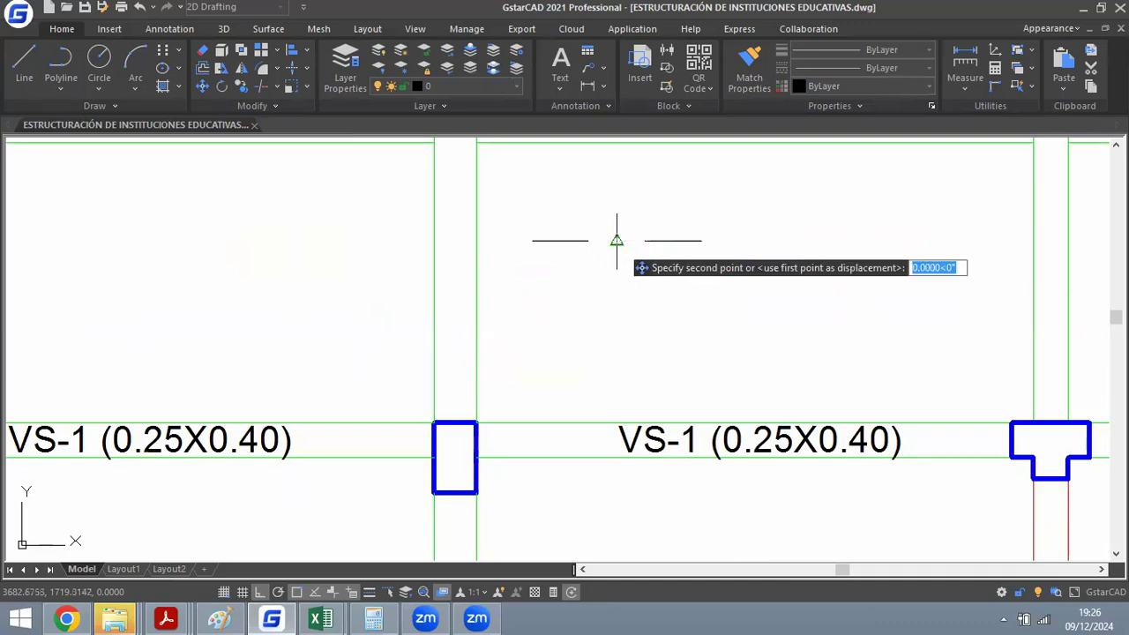
pyautogui.scroll(2, 554, 375)
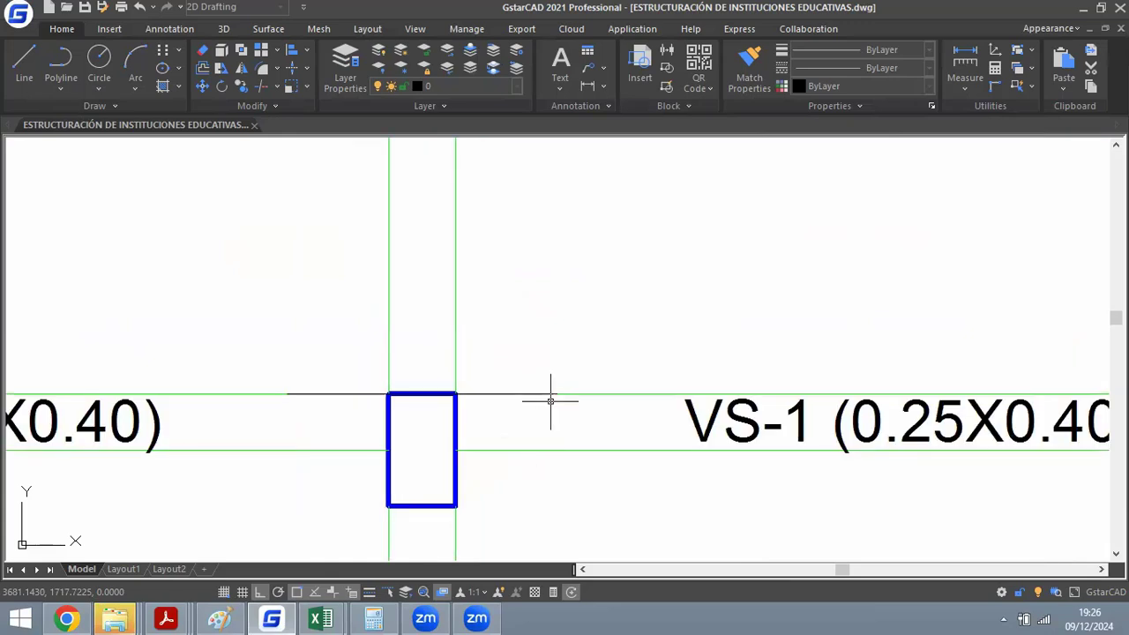
# Draw vertical lines from both ends of the horizontal line down to the lower edge of the VS-1 beam.
pyautogui.press('space')
pyautogui.click(557, 394)
pyautogui.click(556, 450)
pyautogui.press('space')
pyautogui.press('space')
pyautogui.click(288, 394)
pyautogui.click(285, 451)
pyautogui.press('space')
# Trace a closed T-shaped polyline around the two flanges and the existing rectangular column.
pyautogui.write('p')
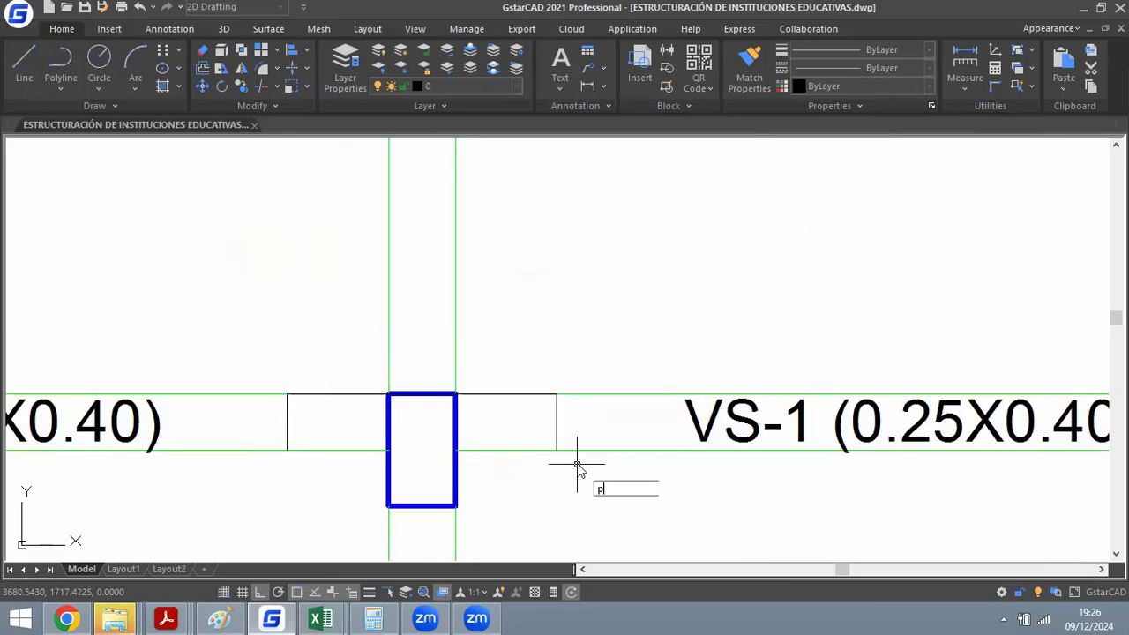
pyautogui.write('l')
pyautogui.press('space')
pyautogui.click(455, 507)
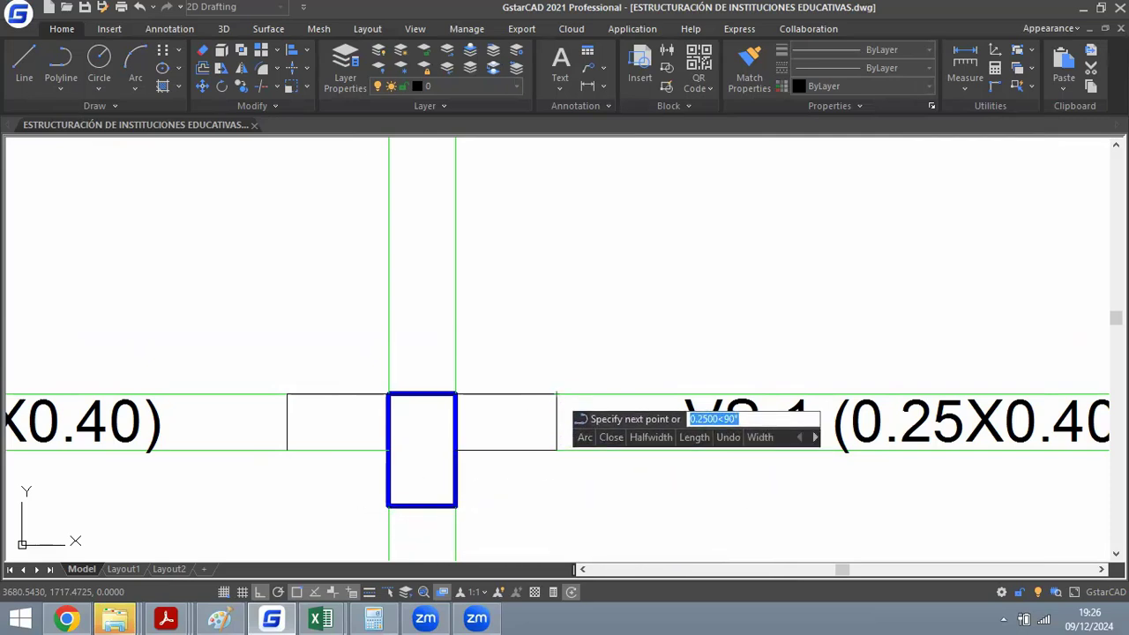
pyautogui.click(388, 446)
pyautogui.click(388, 506)
pyautogui.write('c')
pyautogui.press('space')
# Delete the original thick blue rectangular column outline inside the T-shape.
pyautogui.click(365, 358)
pyautogui.click(520, 522)
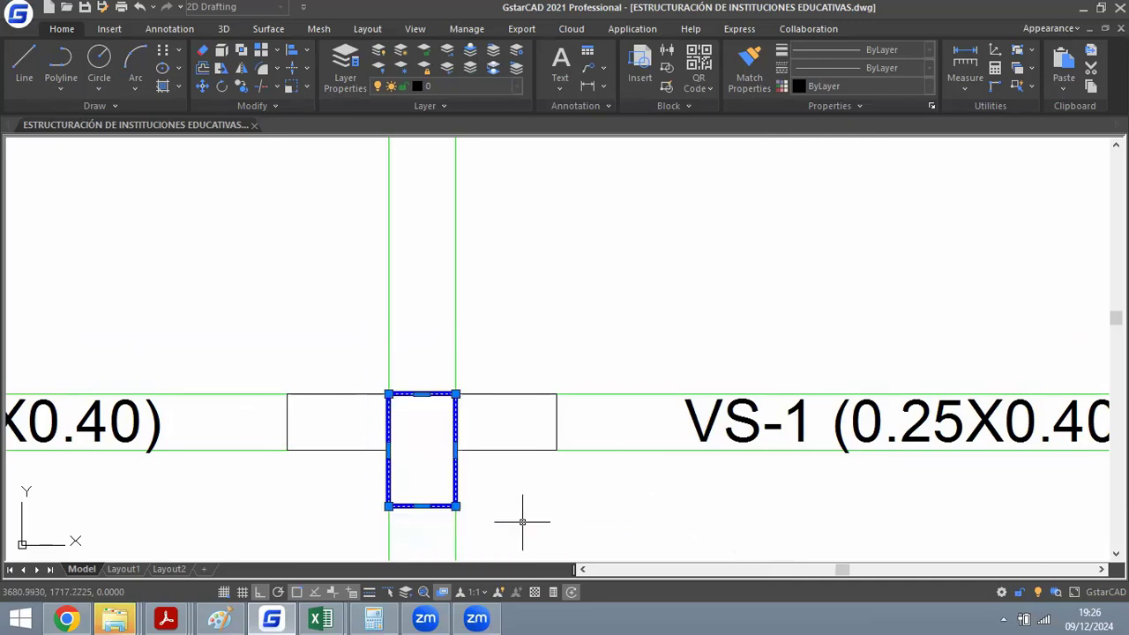
pyautogui.press('Delete')
# Shorten both VS-1 beam lines on the right side of the T-shaped wall so they start at its flange end.
pyautogui.click(637, 395)
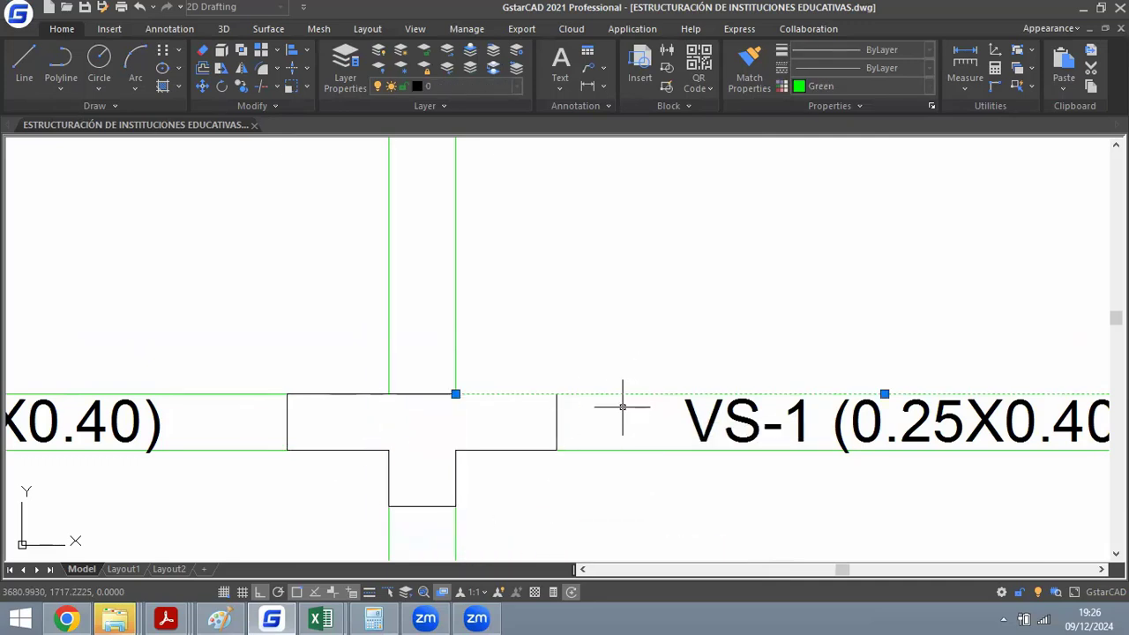
pyautogui.click(455, 393)
pyautogui.click(482, 473)
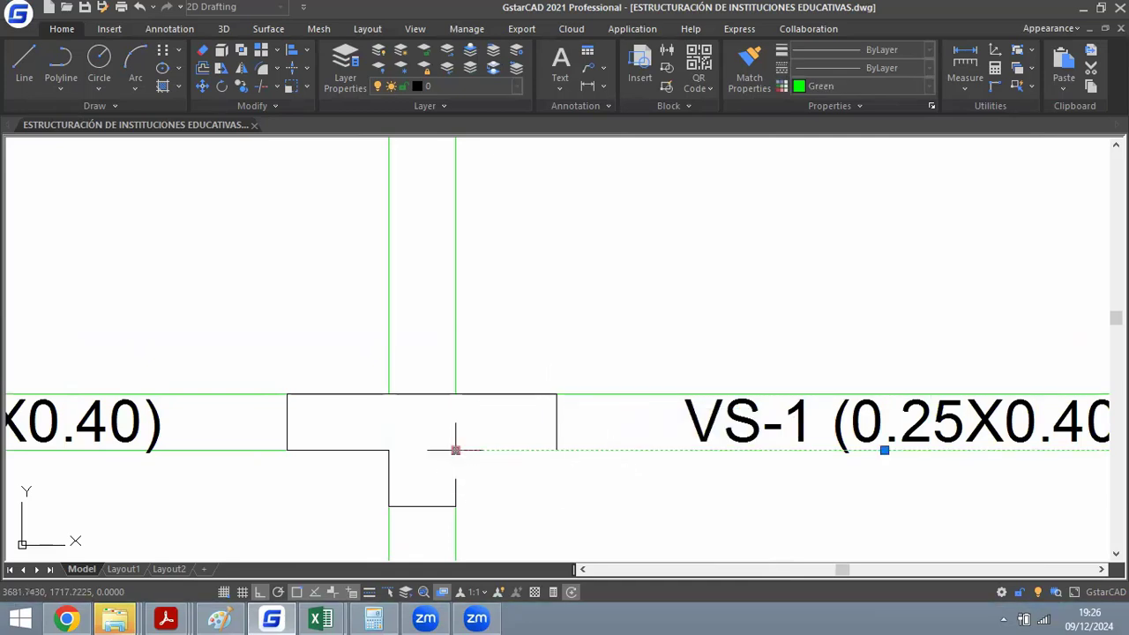
pyautogui.click(455, 450)
pyautogui.click(555, 450)
# Shorten both VS-1 beam lines on the left side of the T-shaped wall so they stop at its flange end.
pyautogui.scroll(-2, 529, 379)
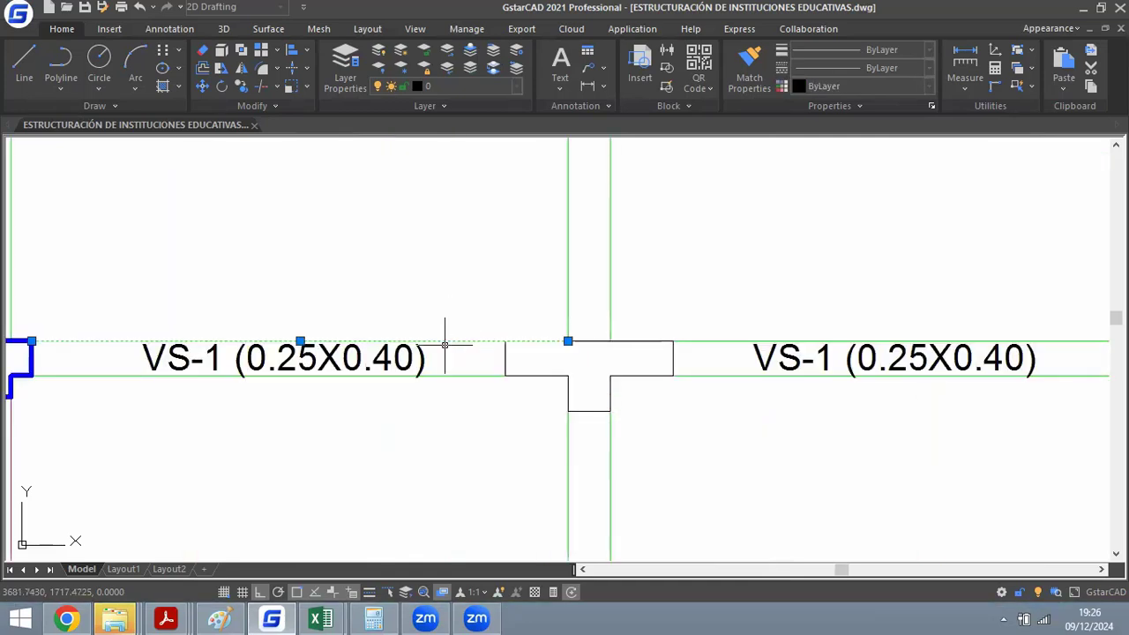
pyautogui.click(568, 340)
pyautogui.click(498, 344)
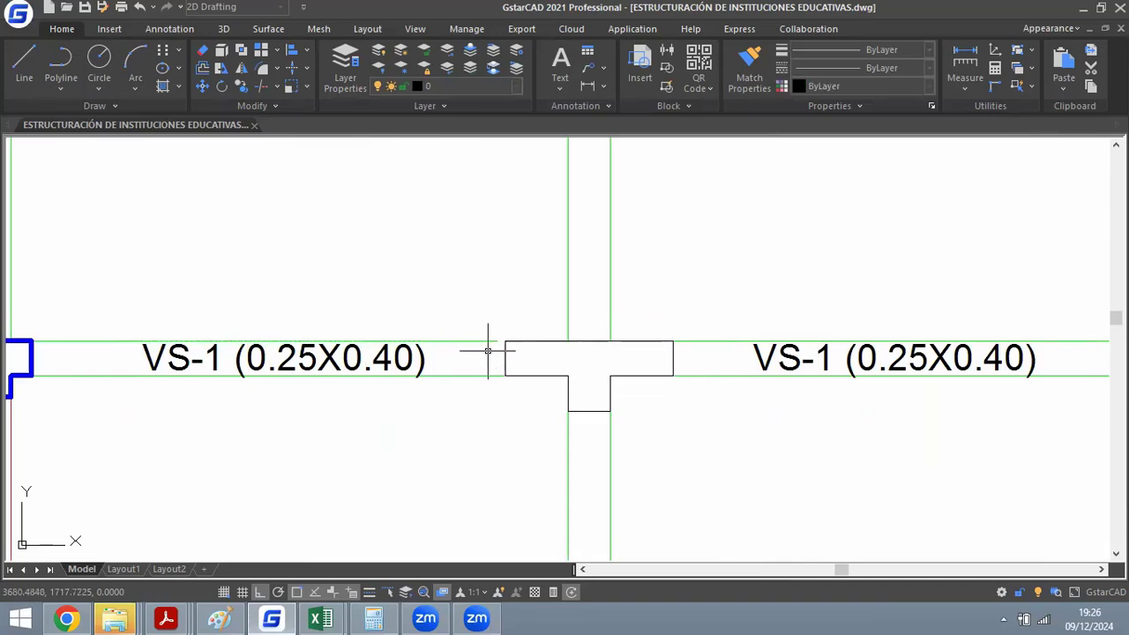
pyautogui.scroll(4, 488, 351)
pyautogui.click(482, 356)
pyautogui.click(517, 355)
pyautogui.click(537, 356)
pyautogui.click(504, 393)
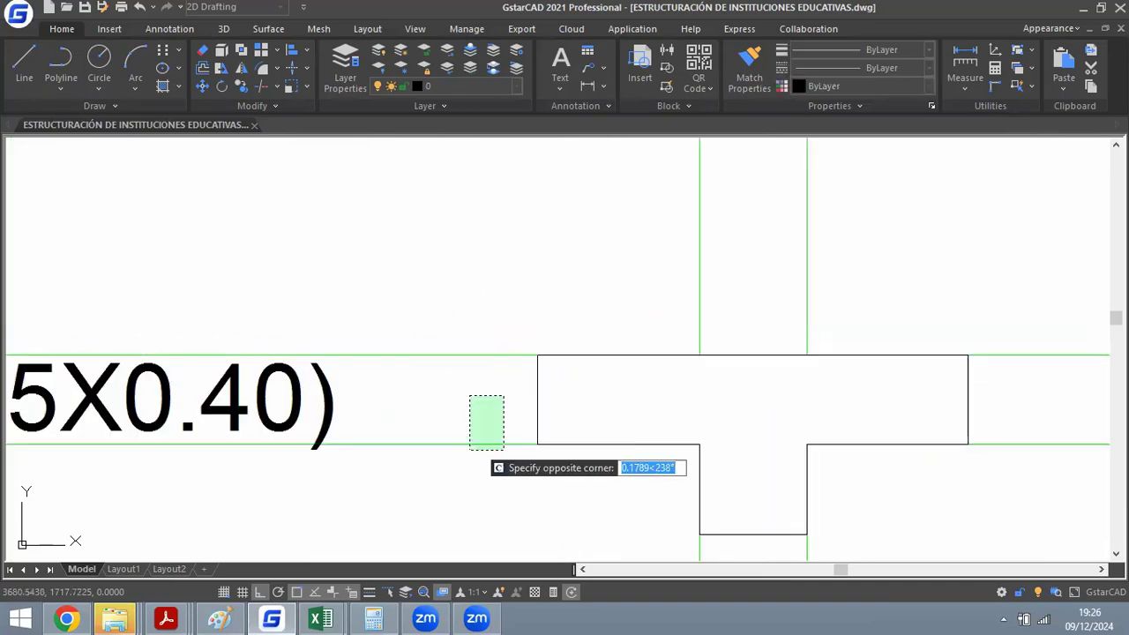
pyautogui.click(468, 449)
pyautogui.click(699, 444)
pyautogui.click(537, 444)
pyautogui.press('Escape')
# Match the new T-shaped wall outline's properties to the thick blue T-shaped column on the third axis.
pyautogui.scroll(-6, 393, 292)
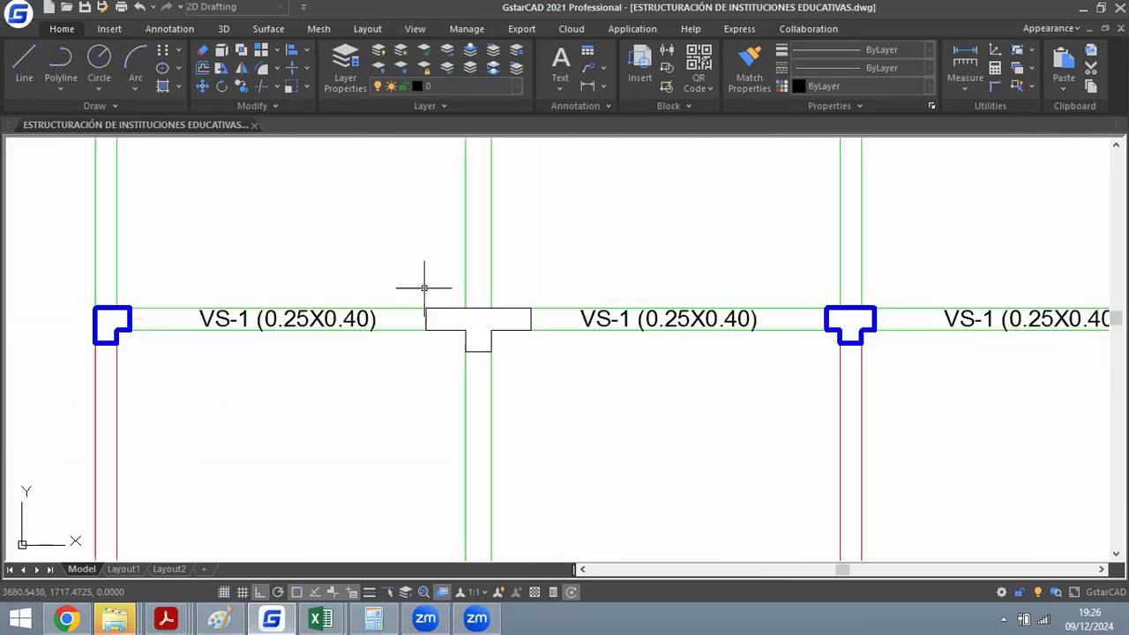
pyautogui.scroll(3, 627, 285)
pyautogui.write('ma')
pyautogui.press('Return')
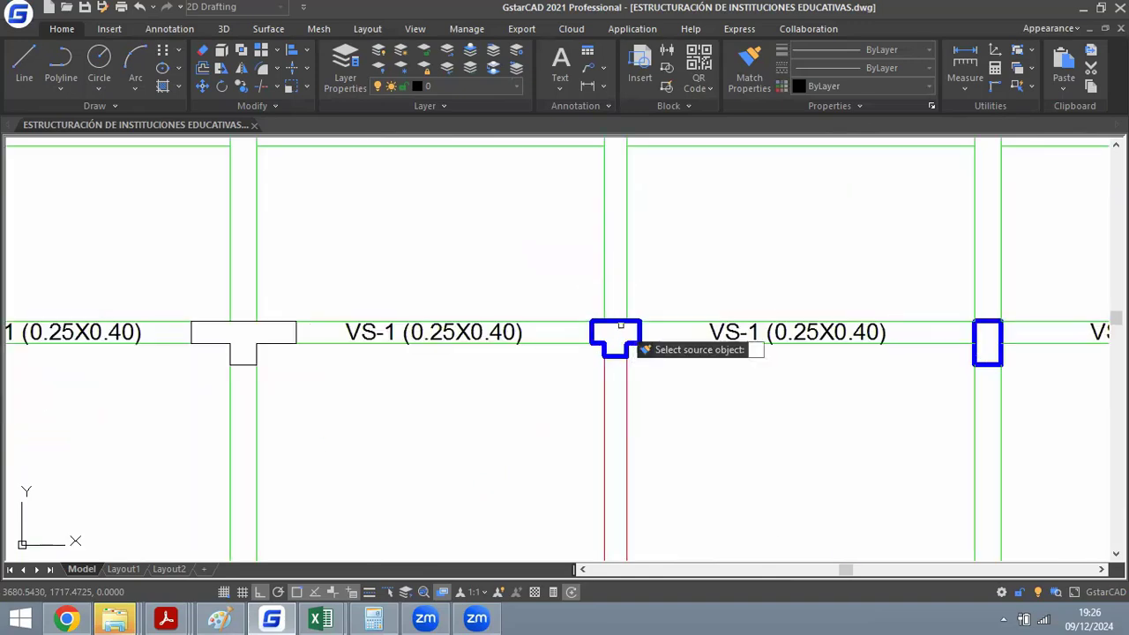
pyautogui.click(614, 322)
pyautogui.click(280, 321)
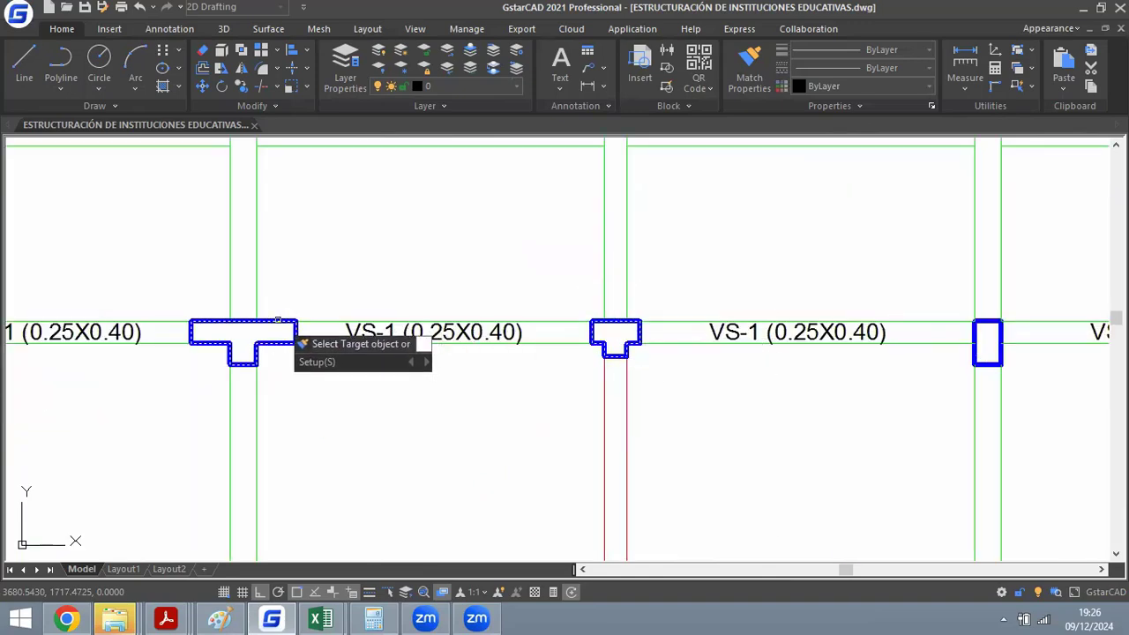
pyautogui.press('Return')
# Delete the lower VS-1 beam lines and label between the second and third column axes.
pyautogui.scroll(-5, 579, 290)
pyautogui.scroll(4, 530, 425)
pyautogui.scroll(2, 456, 429)
pyautogui.click(555, 453)
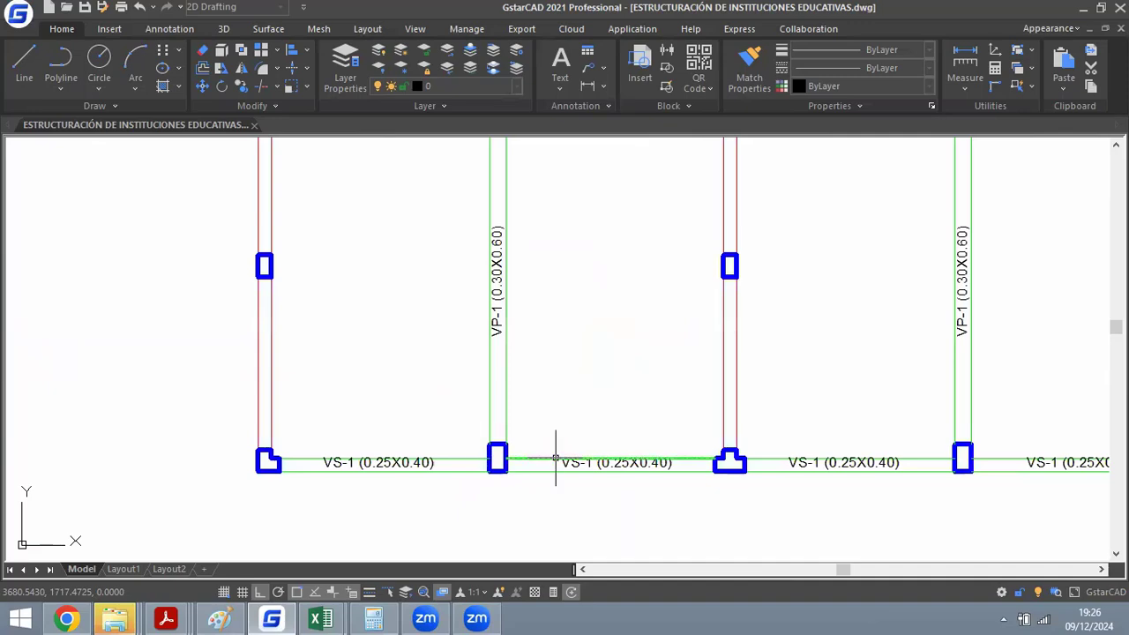
pyautogui.scroll(-4, 585, 449)
pyautogui.scroll(1, 591, 462)
pyautogui.press('Escape')
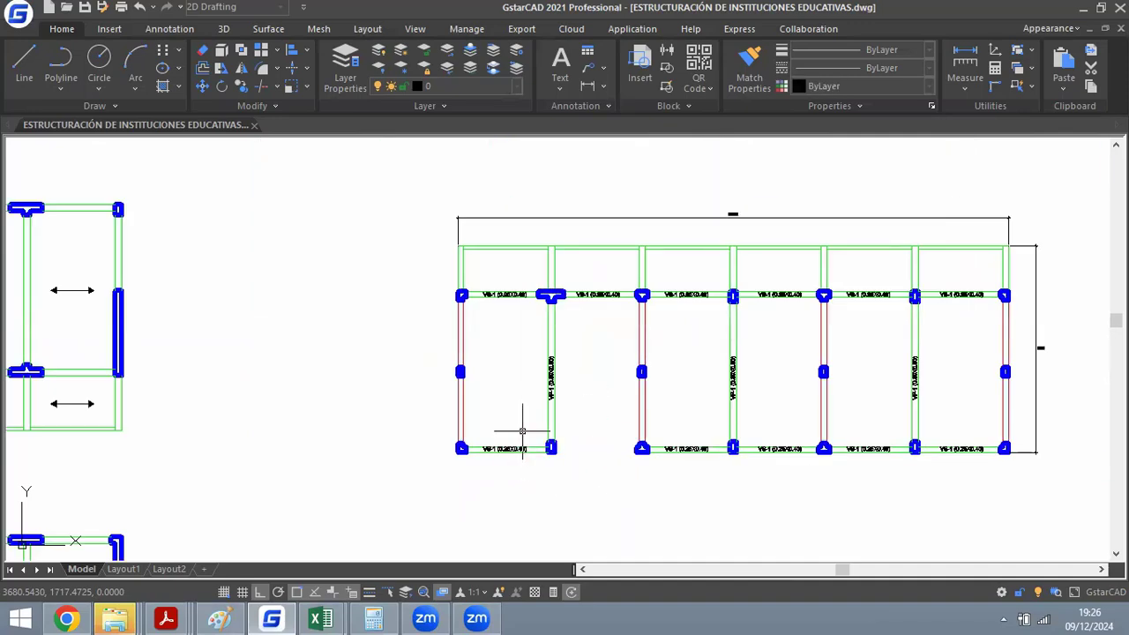
# Delete the second axis's lower rectangular column and the VS-1 beam between it and the lower-left corner column.
pyautogui.scroll(5, 572, 279)
pyautogui.write('mi')
pyautogui.press('Return')
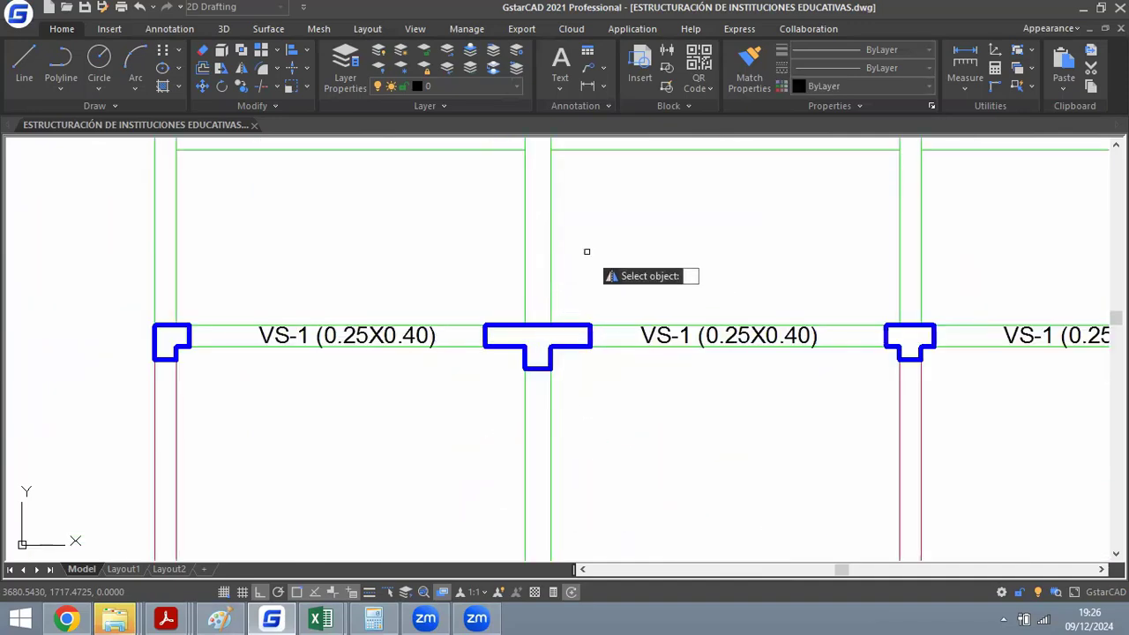
pyautogui.scroll(-5, 587, 249)
pyautogui.scroll(3, 567, 307)
pyautogui.click(556, 329)
pyautogui.click(610, 359)
pyautogui.scroll(-3, 605, 383)
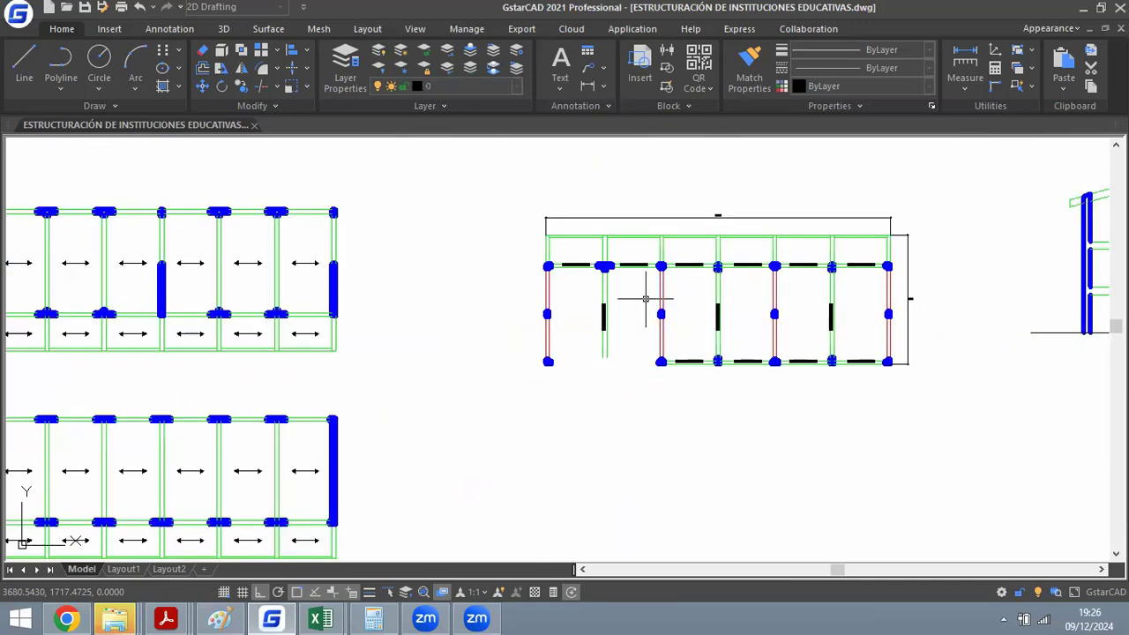
# Mirror the upper T-shaped wall and its two adjoining VS-1 beams about the plan's horizontal mid-axis, keeping the originals.
pyautogui.scroll(6, 597, 235)
pyautogui.write('mi')
pyautogui.press('Return')
pyautogui.click(434, 256)
pyautogui.click(633, 350)
pyautogui.click(683, 219)
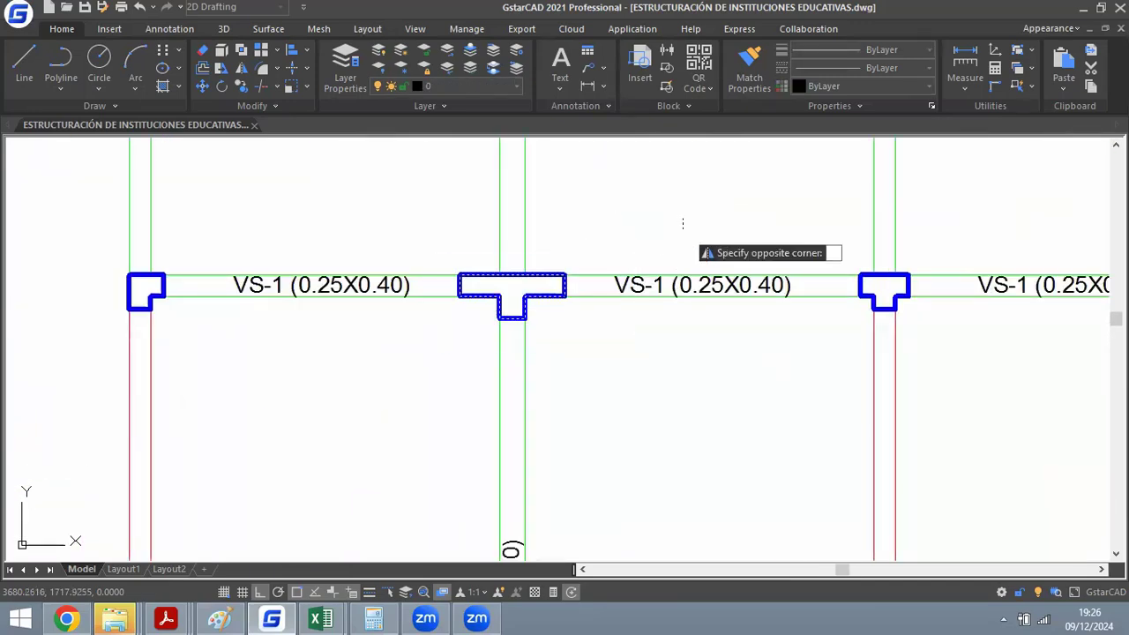
pyautogui.click(654, 313)
pyautogui.click(361, 207)
pyautogui.click(325, 306)
pyautogui.scroll(-5, 388, 281)
pyautogui.press('Return')
pyautogui.scroll(5, 425, 376)
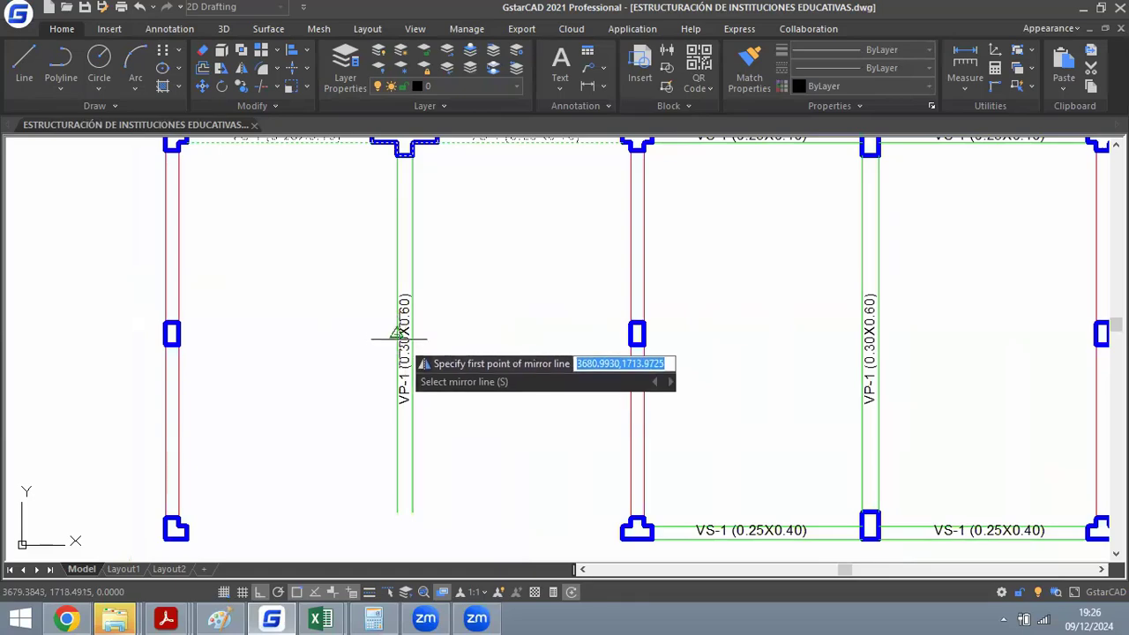
pyautogui.click(398, 336)
pyautogui.click(320, 331)
pyautogui.press('Return')
# Delete the upper and lower rectangular columns on the fourth and sixth axes.
pyautogui.scroll(-3, 423, 348)
pyautogui.scroll(2, 610, 312)
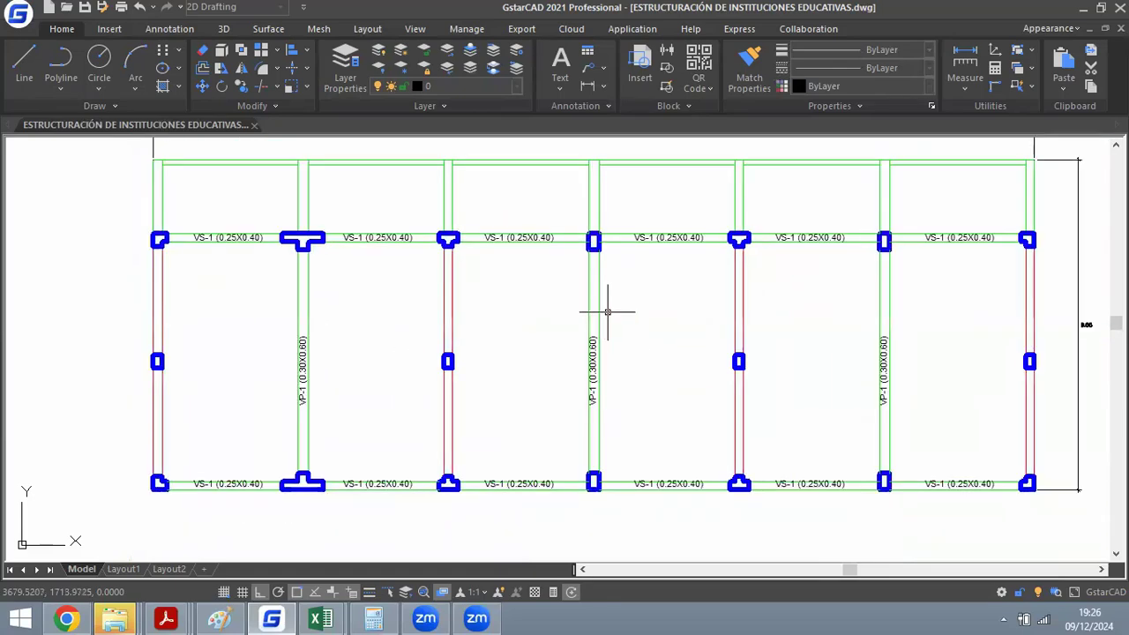
pyautogui.click(527, 196)
pyautogui.click(662, 262)
pyautogui.press('Delete')
pyautogui.click(572, 457)
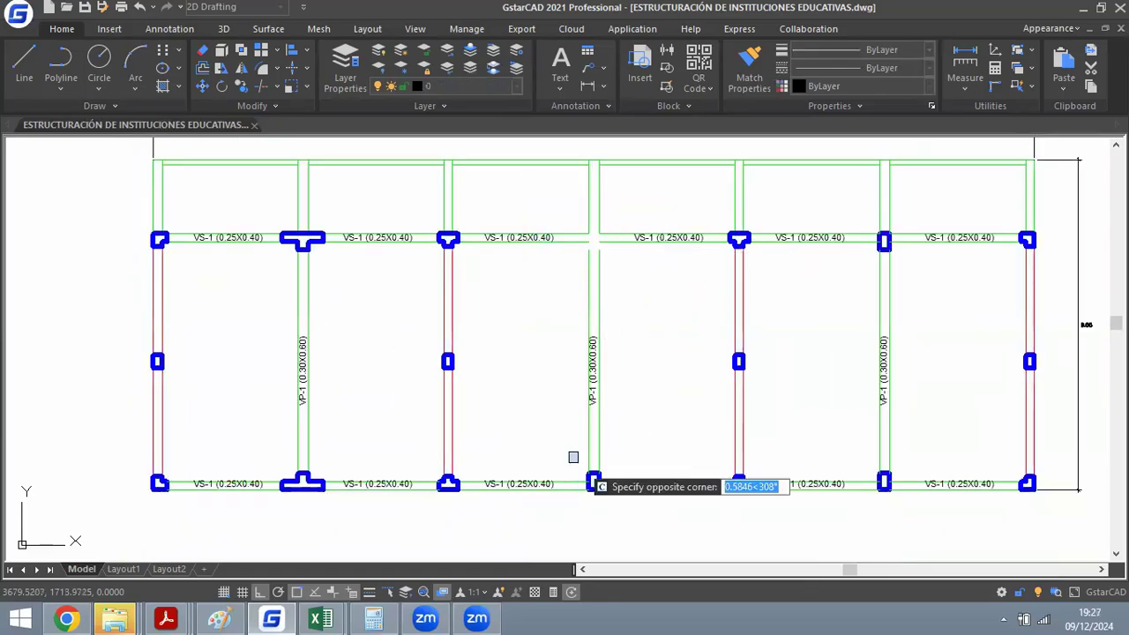
pyautogui.click(619, 509)
pyautogui.press('Delete')
pyautogui.click(865, 454)
pyautogui.click(915, 504)
pyautogui.press('Delete')
pyautogui.click(862, 214)
pyautogui.click(909, 264)
pyautogui.press('Delete')
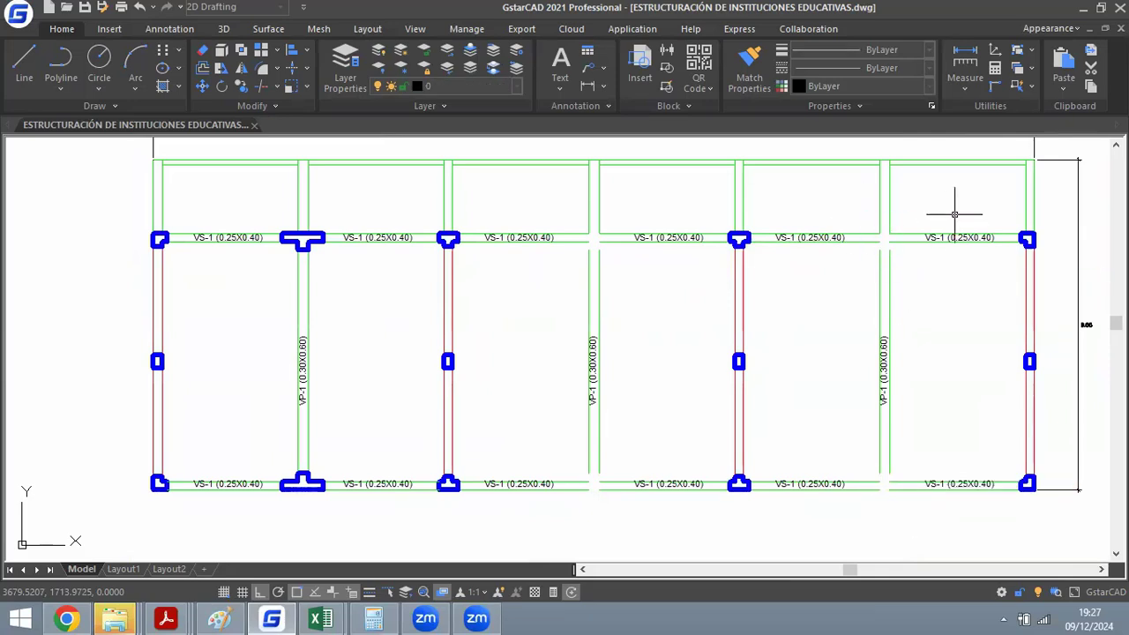
# Delete the upper and lower VS-1 beams in the four bays between the third and seventh axes.
pyautogui.click(955, 214)
pyautogui.click(932, 526)
pyautogui.press('Delete')
pyautogui.click(837, 198)
pyautogui.click(806, 504)
pyautogui.press('Delete')
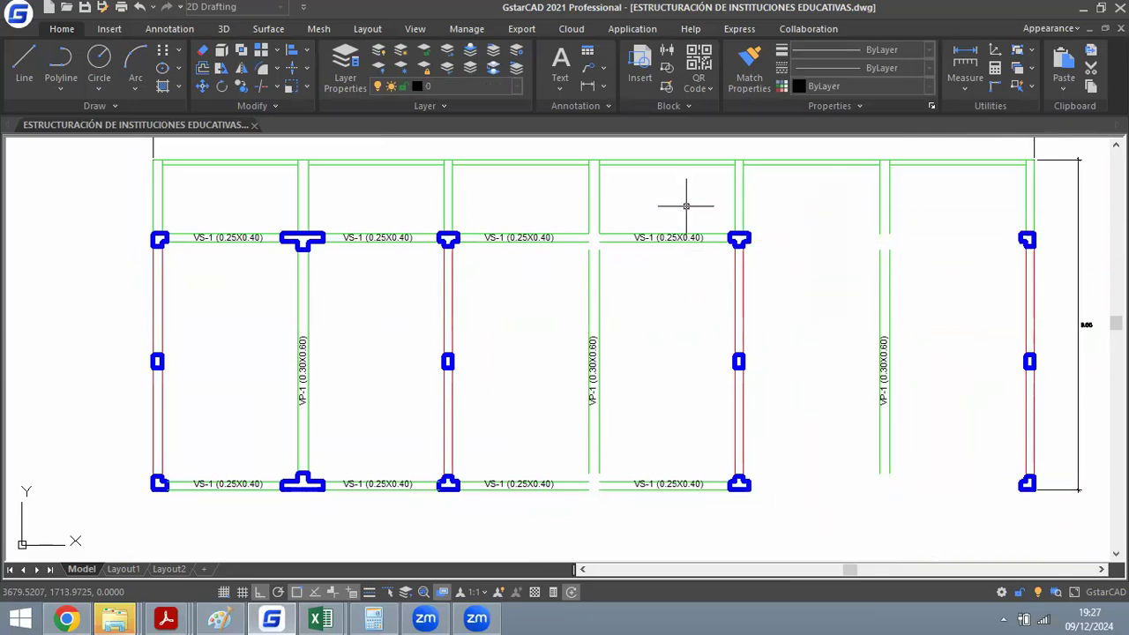
pyautogui.click(686, 202)
pyautogui.click(661, 491)
pyautogui.press('Delete')
pyautogui.click(541, 208)
pyautogui.click(499, 494)
pyautogui.press('Delete')
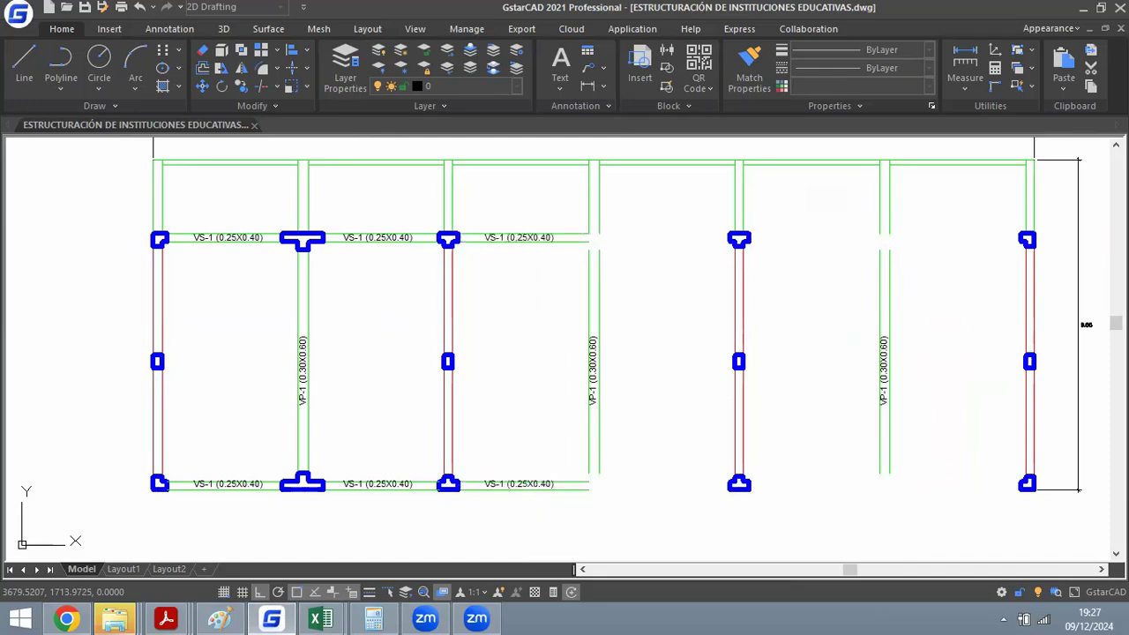
pyautogui.write('co')
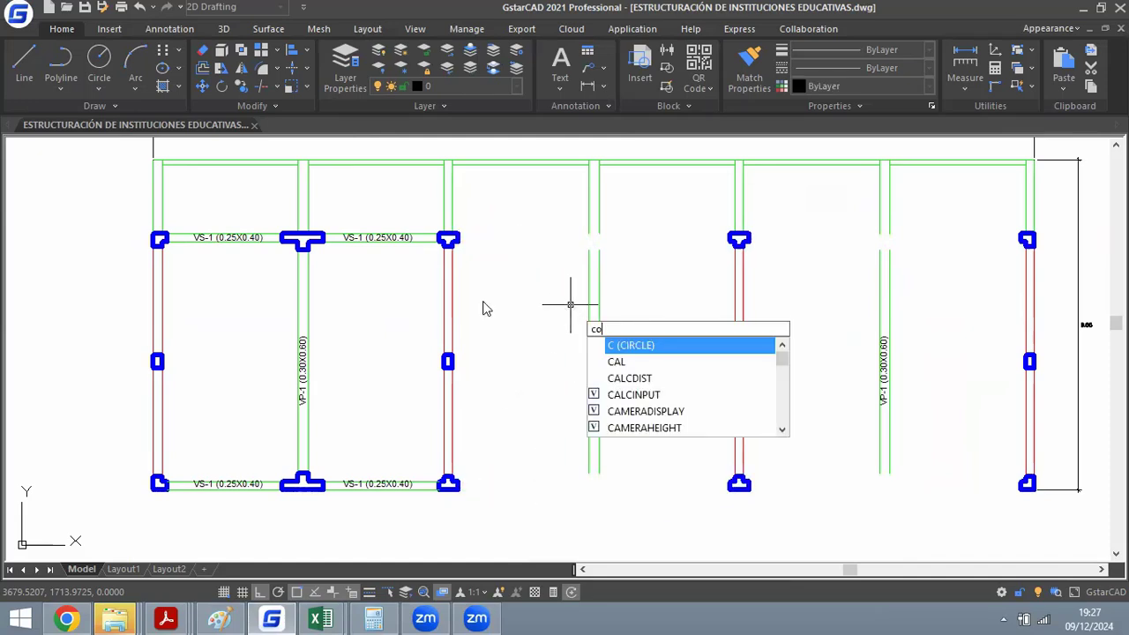
pyautogui.press('Return')
pyautogui.click(248, 189)
pyautogui.click(351, 533)
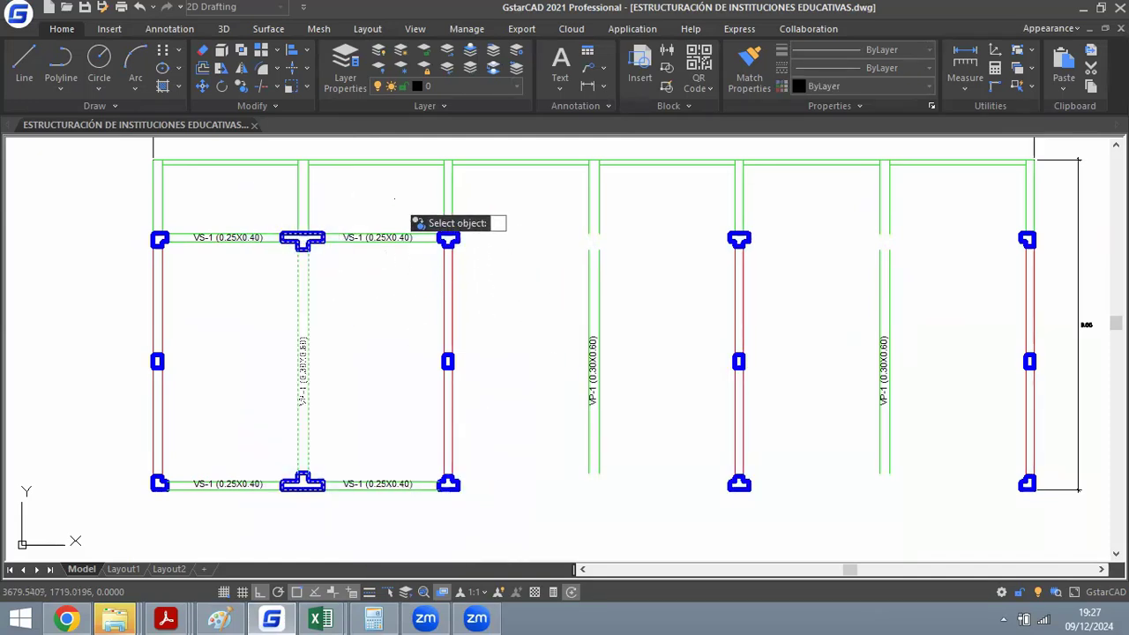
pyautogui.click(392, 197)
pyautogui.click(357, 536)
pyautogui.click(241, 187)
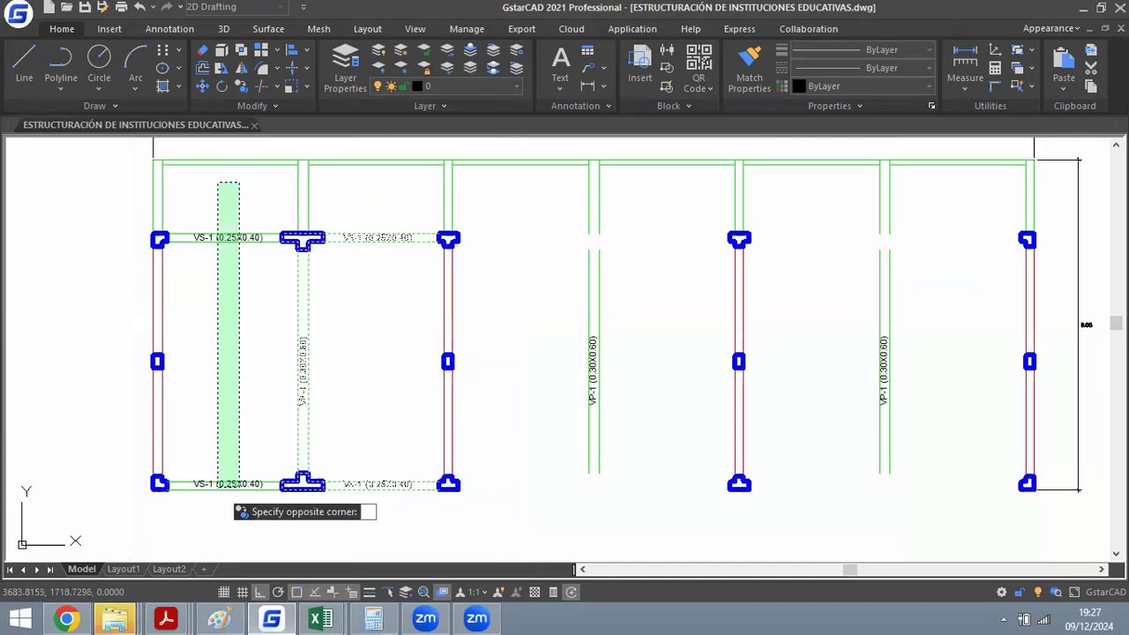
pyautogui.click(212, 485)
pyautogui.press('Escape')
# Copy the second axis's two T-shaped walls and their adjoining VS-1 beams onto the fourth and sixth axes.
pyautogui.write('co')
pyautogui.press('Return')
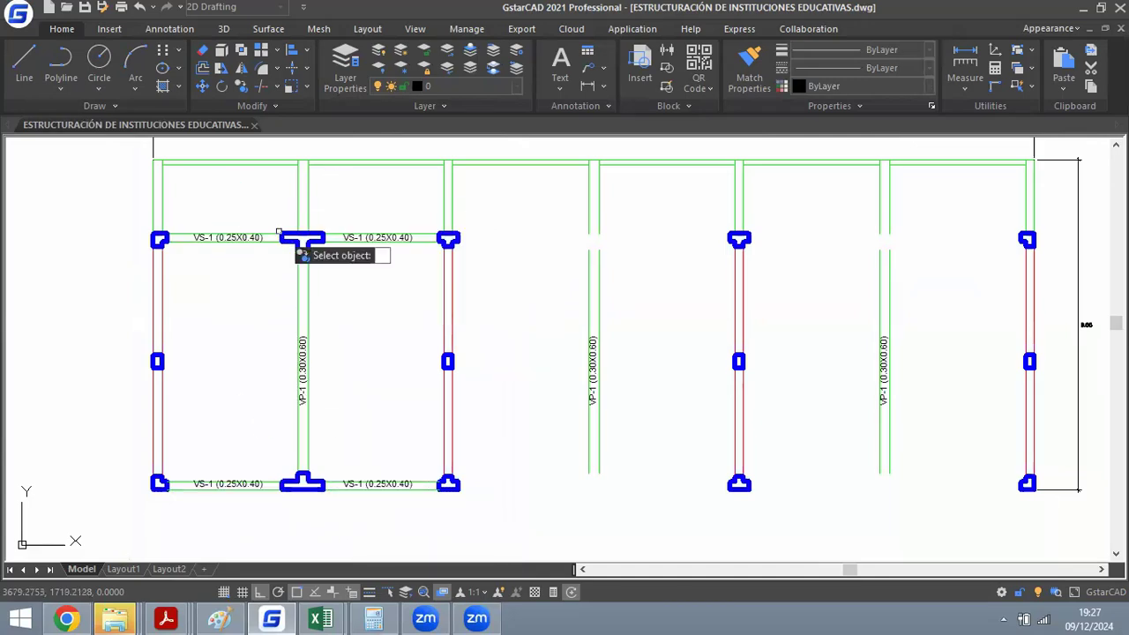
pyautogui.click(264, 204)
pyautogui.click(381, 299)
pyautogui.click(264, 448)
pyautogui.click(326, 529)
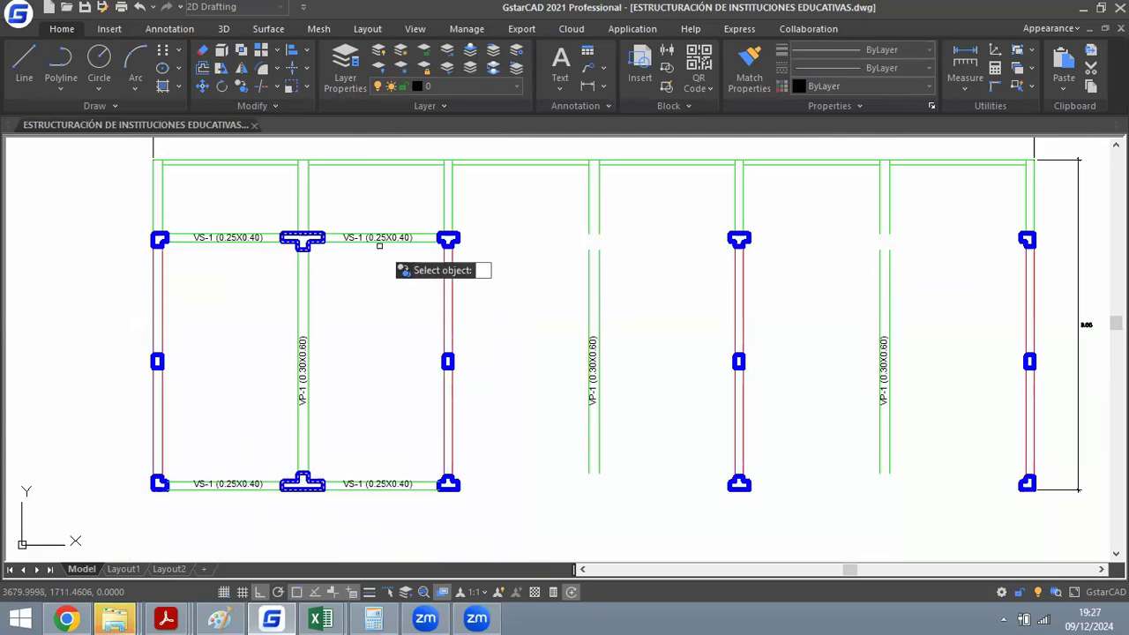
pyautogui.click(395, 194)
pyautogui.click(378, 492)
pyautogui.click(225, 210)
pyautogui.click(192, 510)
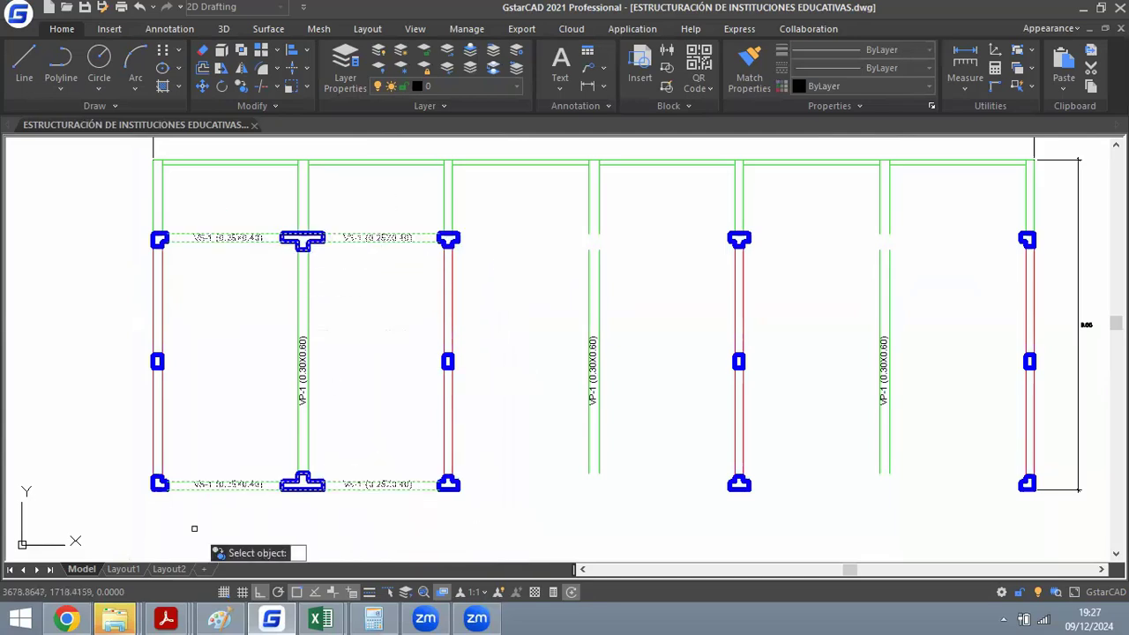
pyautogui.press('Return')
pyautogui.click(308, 178)
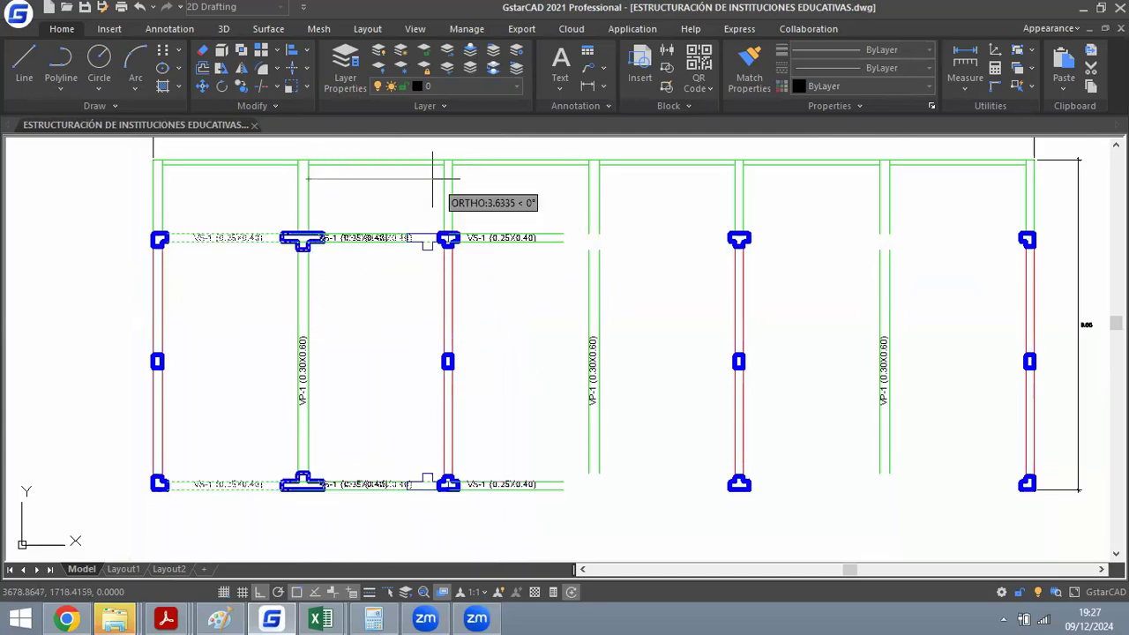
pyautogui.click(597, 178)
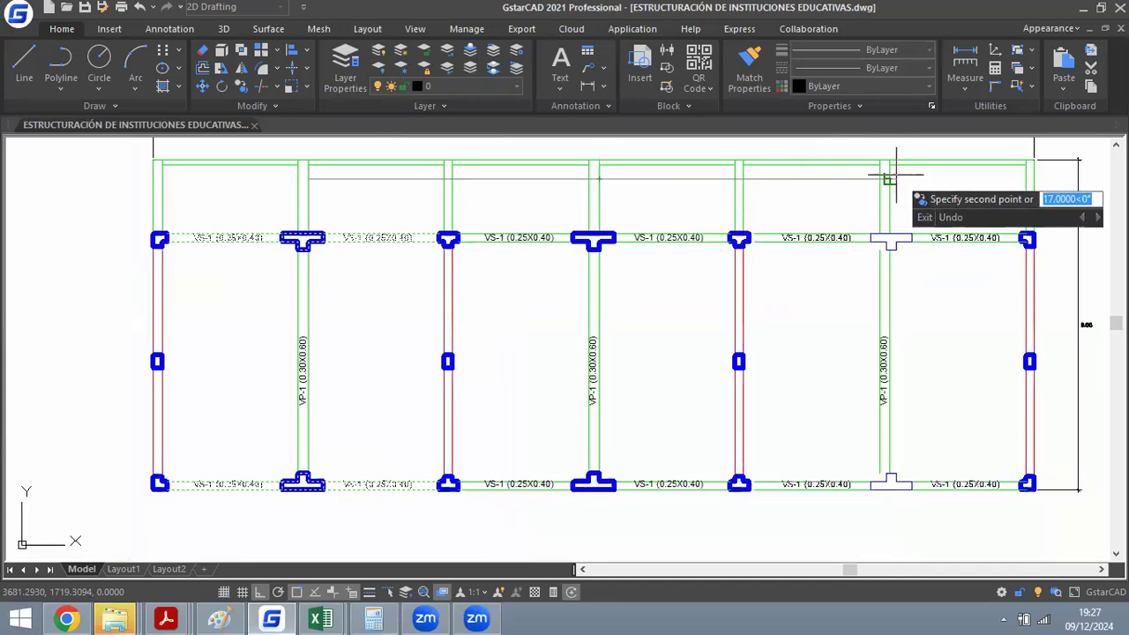
pyautogui.click(885, 176)
pyautogui.press('Return')
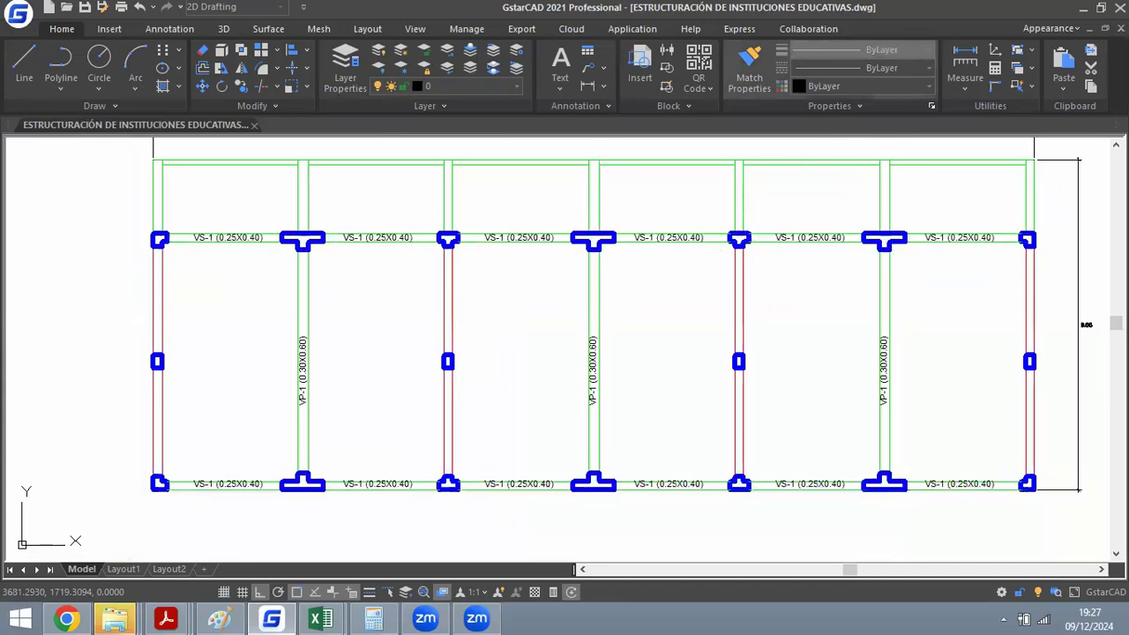
# Switch to the PREDIMENSIONAMIENTO workbook in Excel and review the required wall length on the PLACA sheet.
pyautogui.moveTo(668, 269); pyautogui.dragTo(621, 270, button='middle')
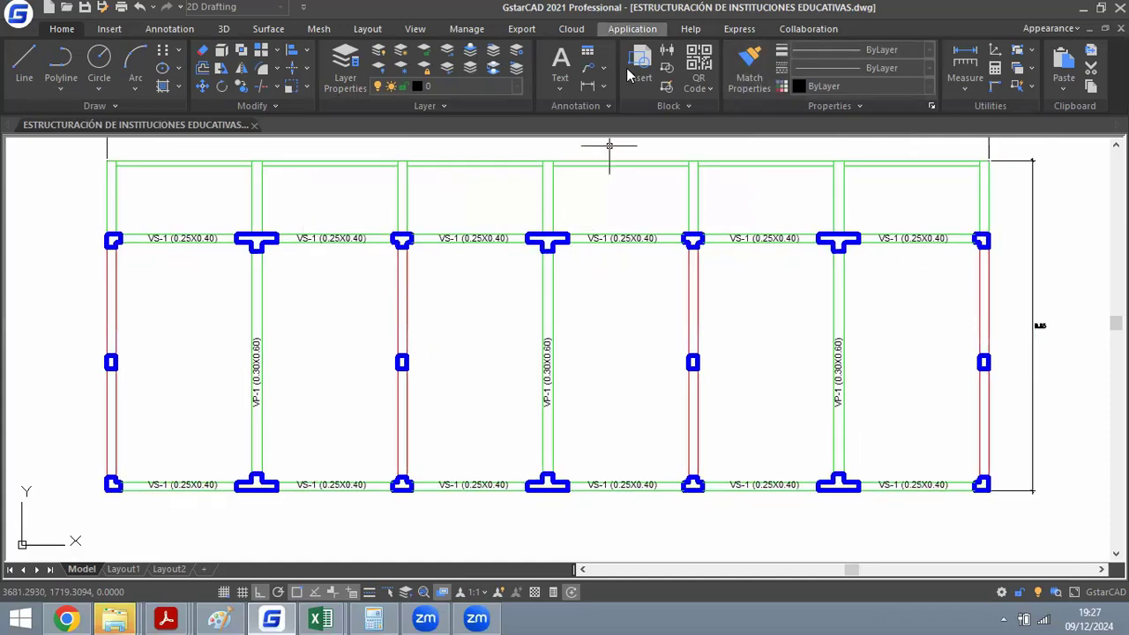
pyautogui.click(374, 618)
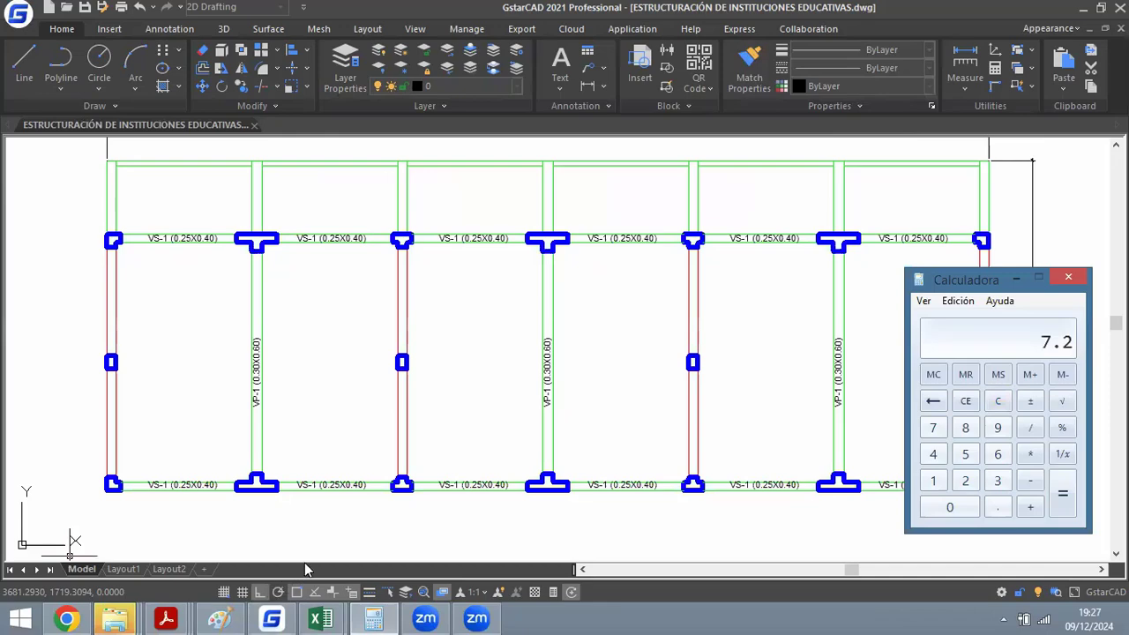
pyautogui.moveTo(317, 617)
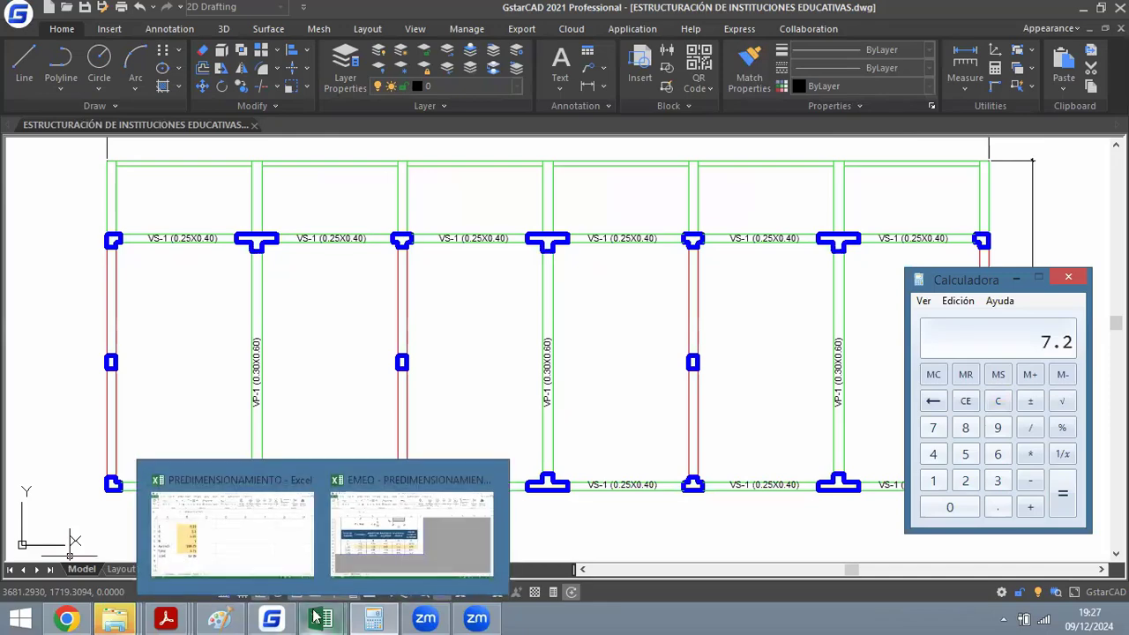
pyautogui.click(236, 557)
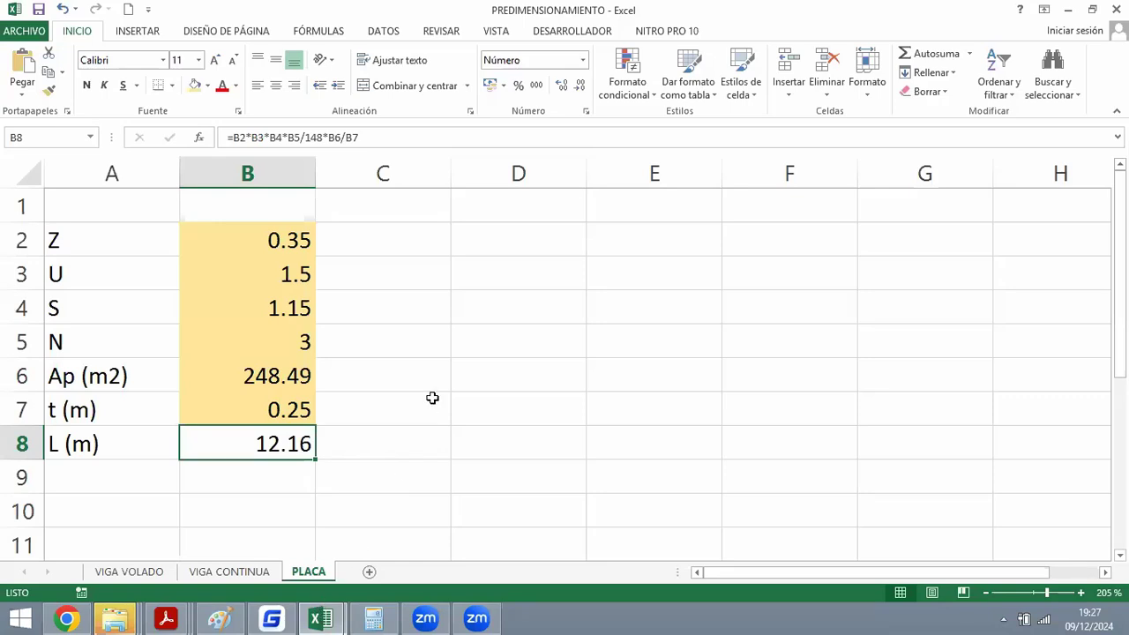
# Switch to the CAPÍTULO IV PDF and examine the derivation of the wall length formula from V = Vc.
pyautogui.click(166, 617)
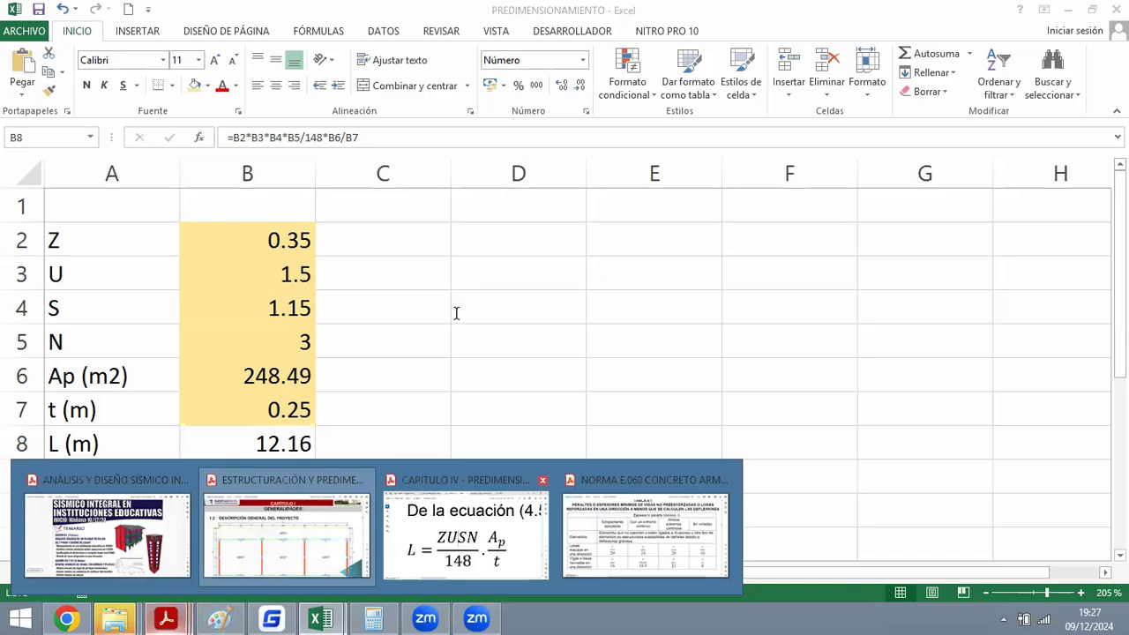
pyautogui.click(465, 529)
pyautogui.scroll(3, 457, 238)
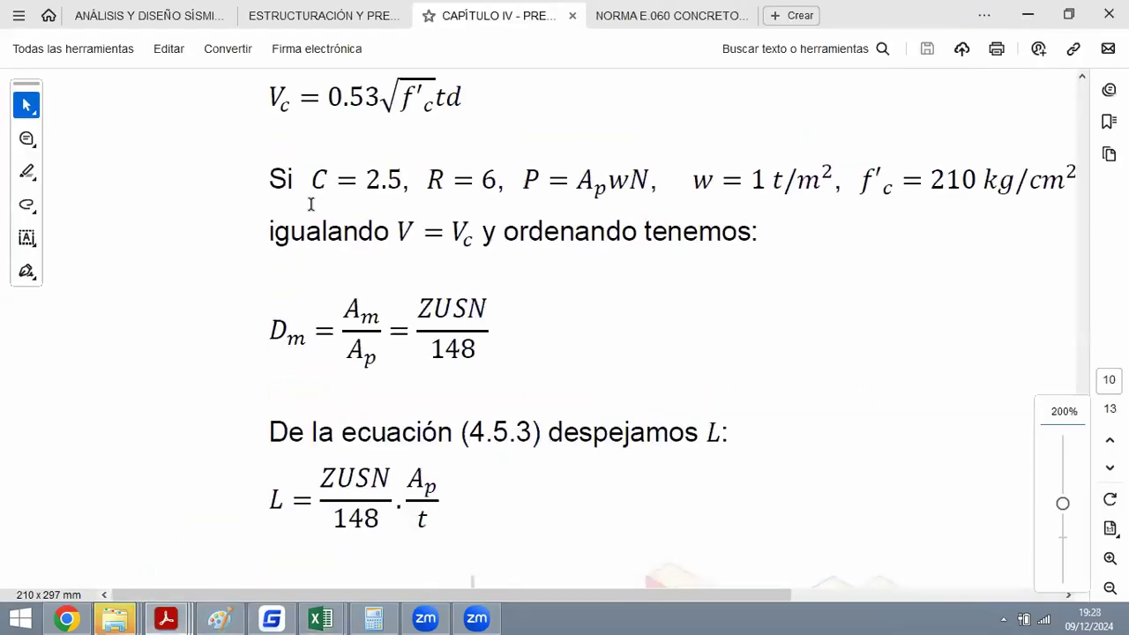
pyautogui.scroll(2, 425, 344)
pyautogui.moveTo(408, 309); pyautogui.dragTo(467, 313)
pyautogui.click(456, 312)
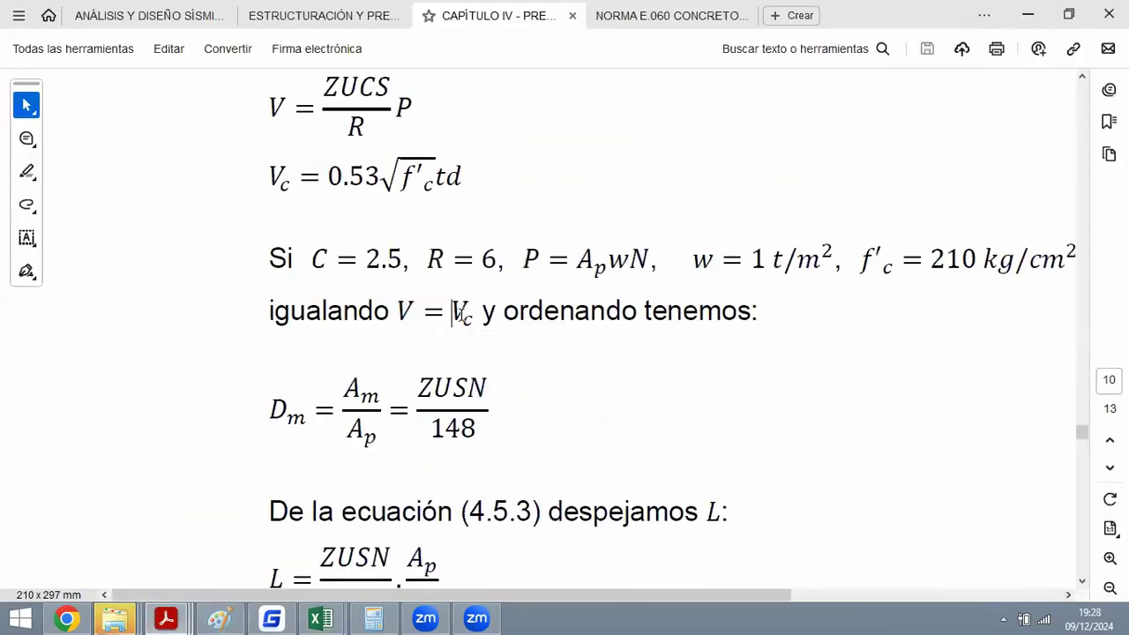
# Return to the PREDIMENSIONAMIENTO workbook in Excel and enter =0.8*B8 in cell B10 of the PLACA sheet.
pyautogui.scroll(-2, 516, 331)
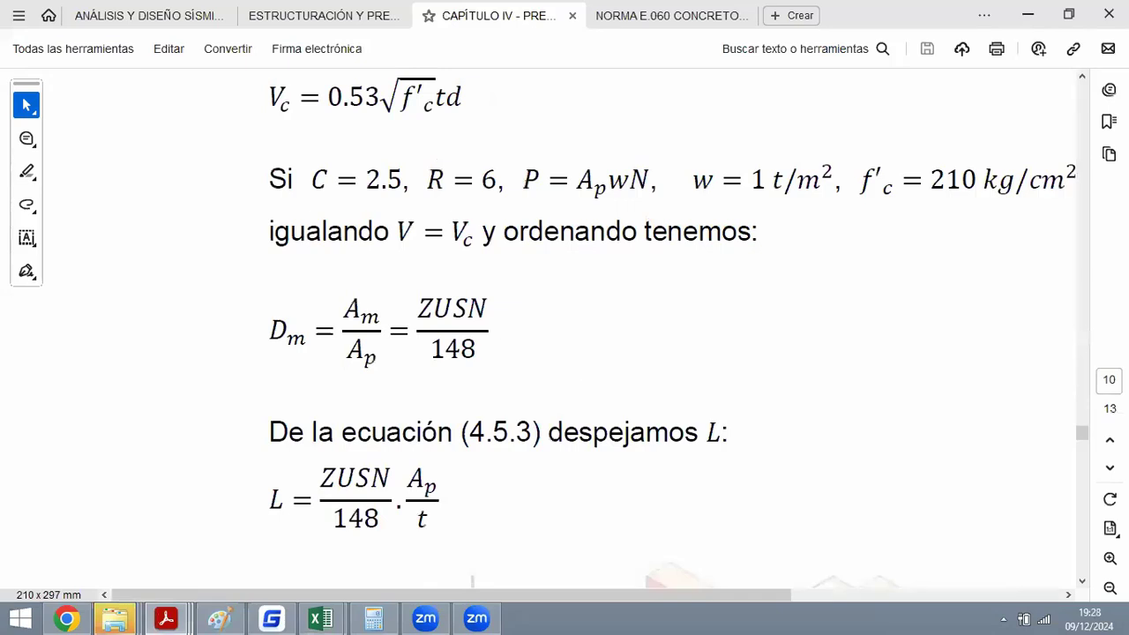
pyautogui.click(1028, 16)
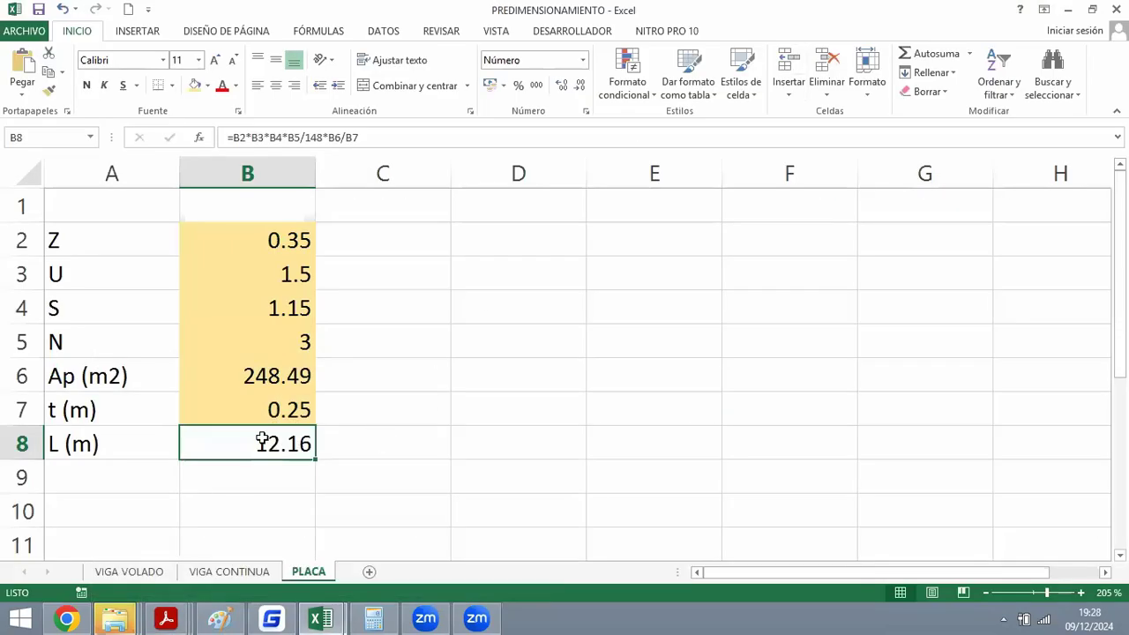
pyautogui.press('Down')
pyautogui.press('Down')
pyautogui.write('=')
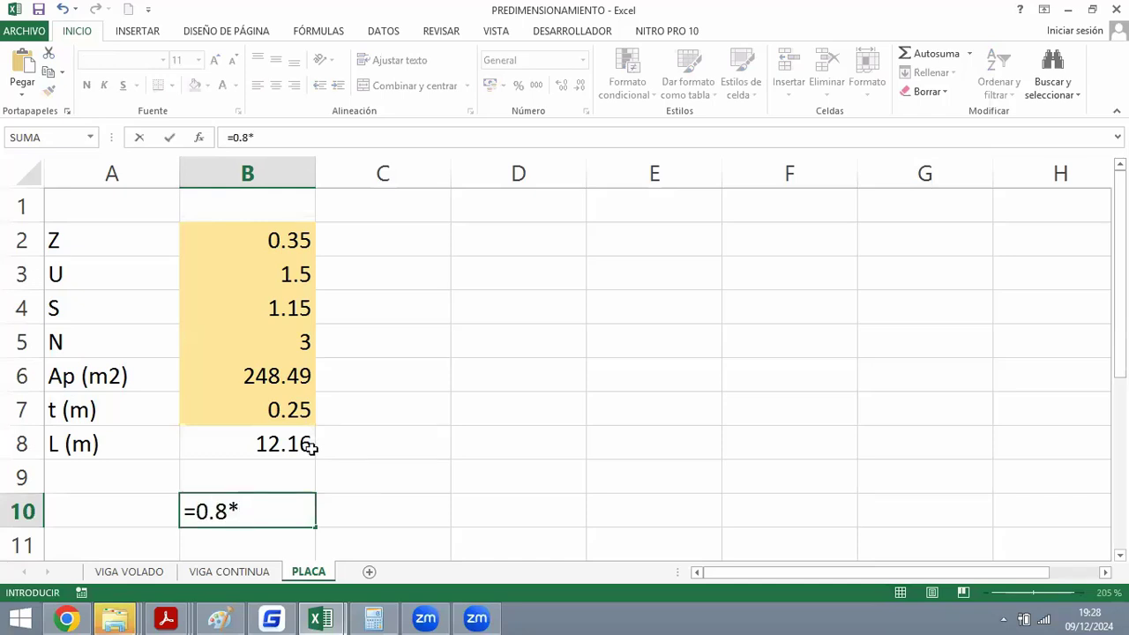
pyautogui.write('0.8*')
pyautogui.click(222, 436)
pyautogui.press('Return')
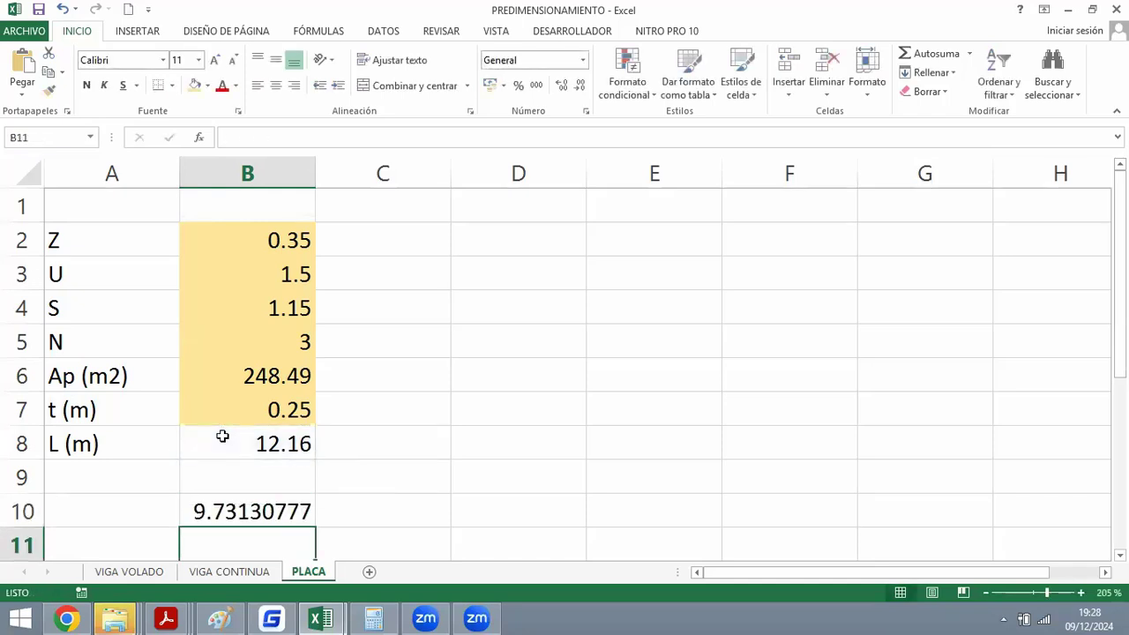
# Switch to the Windows Calculator and divide the reduced wall length, 9.8, by 6.
pyautogui.press('Up')
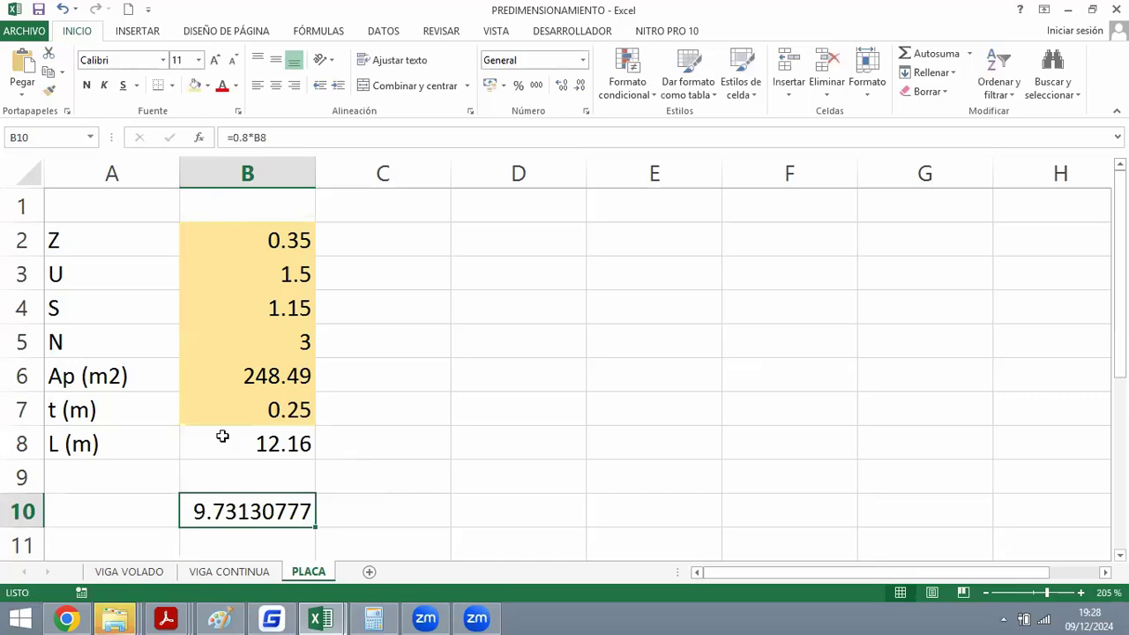
pyautogui.click(374, 618)
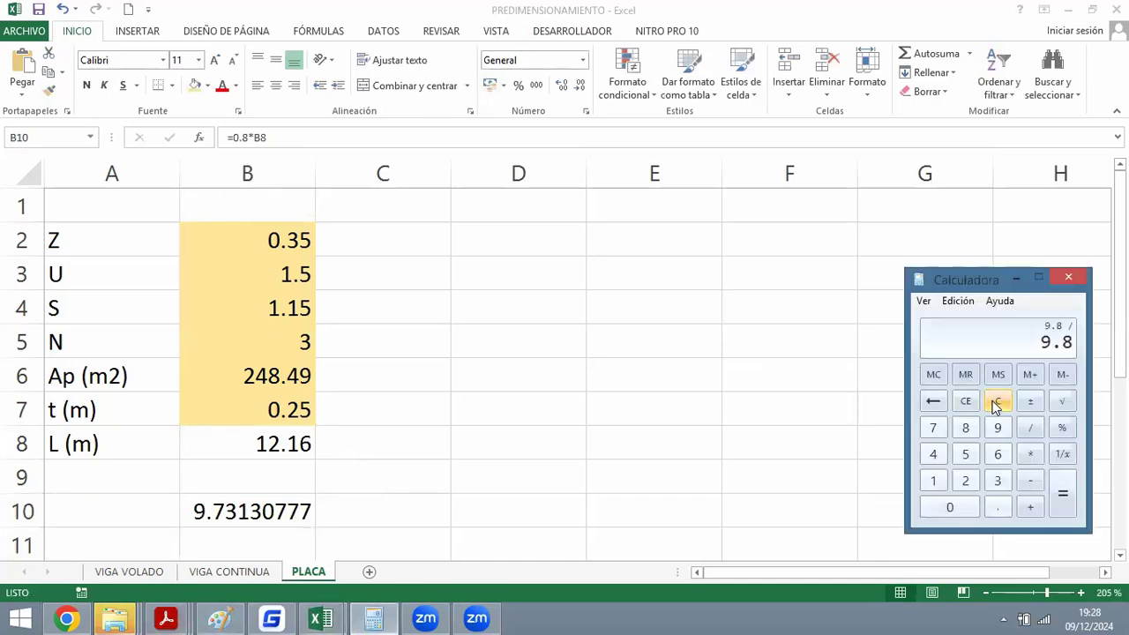
pyautogui.press('Return')
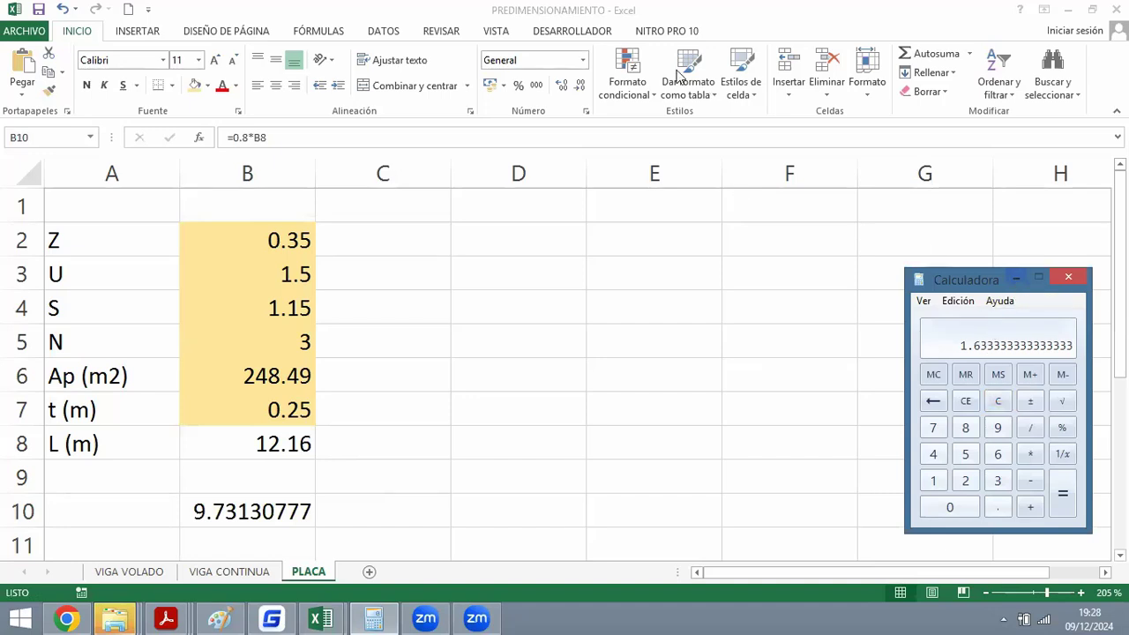
# Change the formula in cell B10 to =0.7*B8.
pyautogui.click(216, 511)
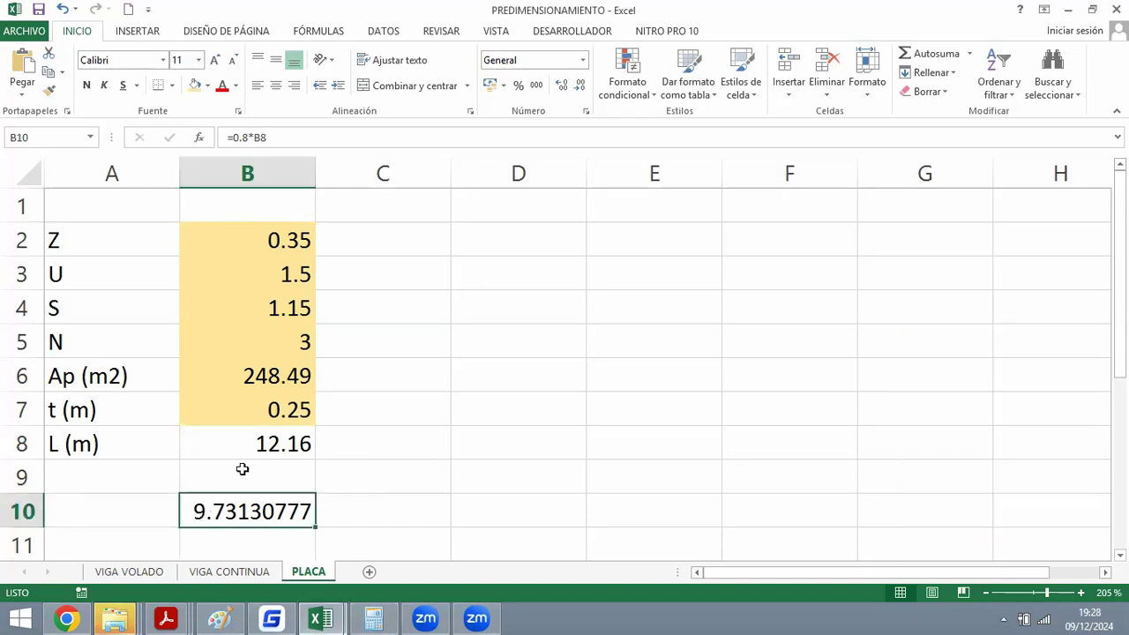
pyautogui.click(247, 137)
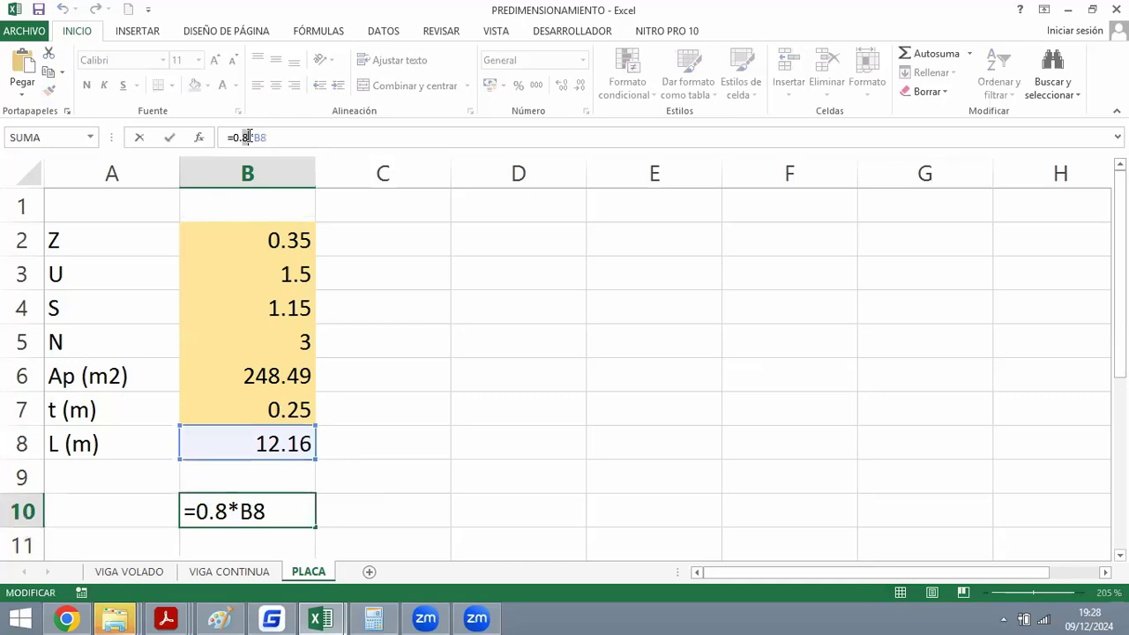
pyautogui.write('7')
pyautogui.press('Return')
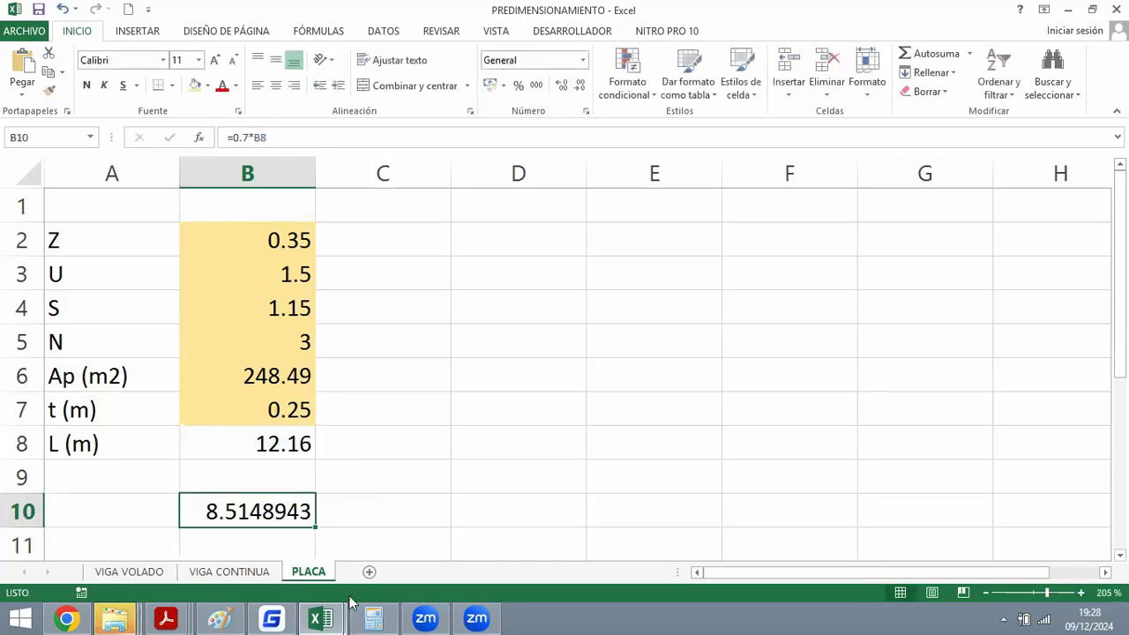
# Divide the reduced wall length, 8.51, by 6 in the Windows Calculator.
pyautogui.click(374, 618)
pyautogui.click(999, 403)
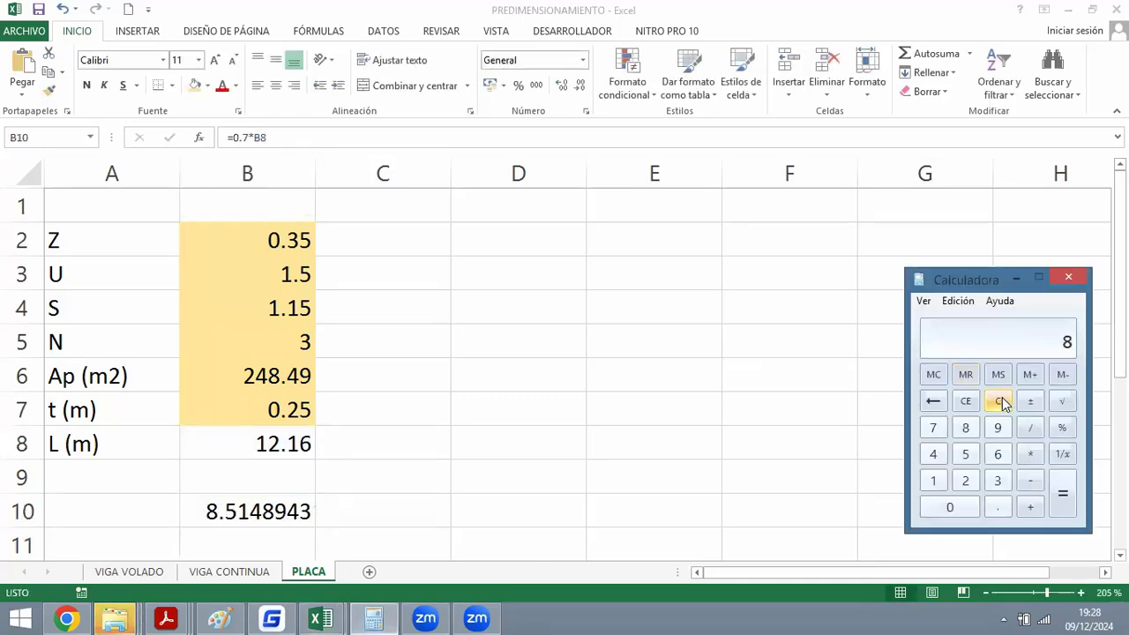
pyautogui.press('Return')
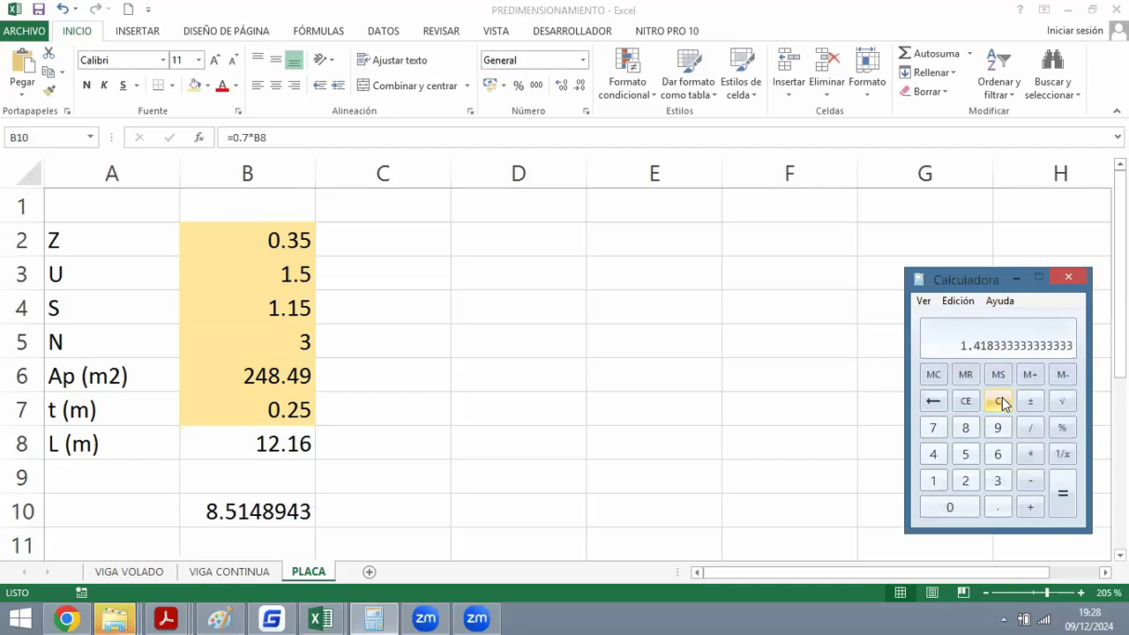
pyautogui.click(1018, 279)
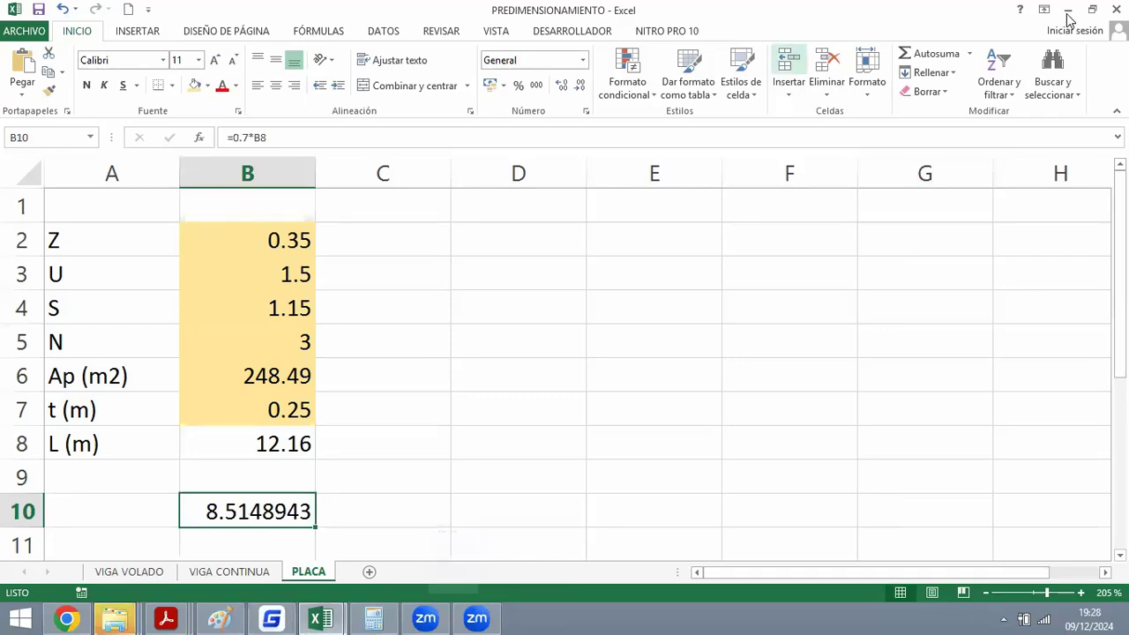
# Switch to the structural plan in GstarCAD and measure the flange length of the second axis's upper T-shaped wall.
pyautogui.click(219, 618)
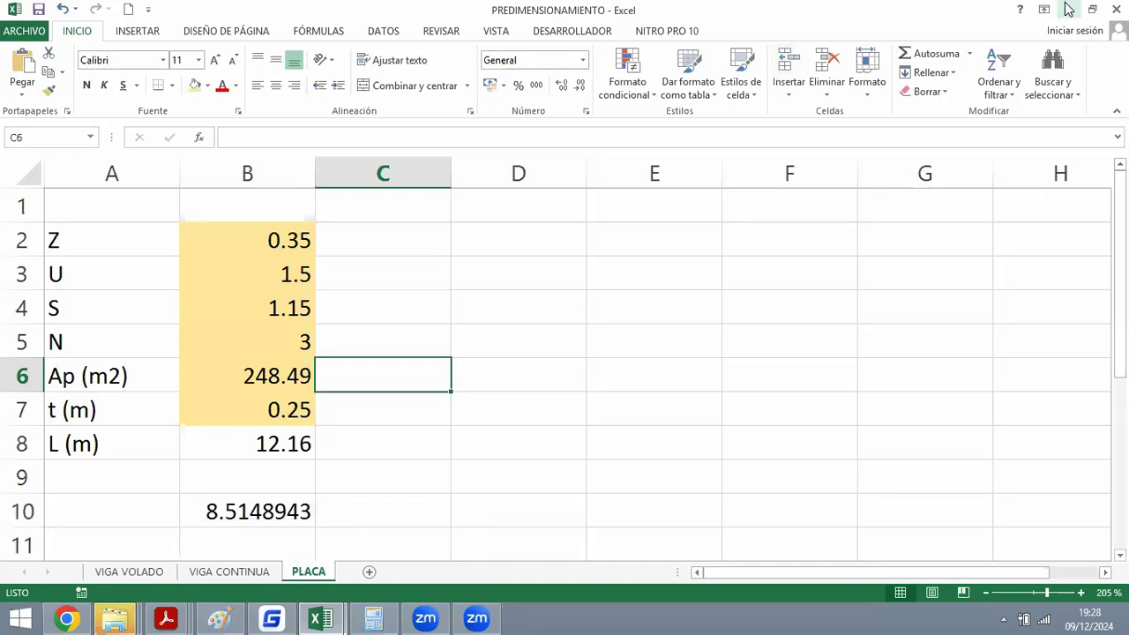
pyautogui.click(272, 617)
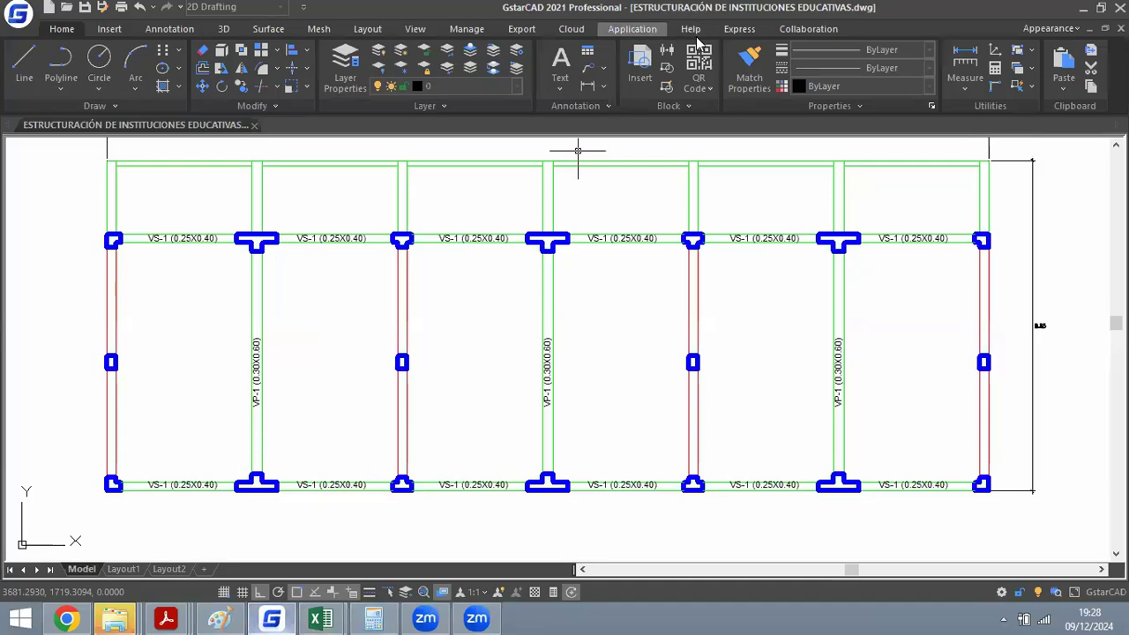
pyautogui.scroll(-5, 479, 285)
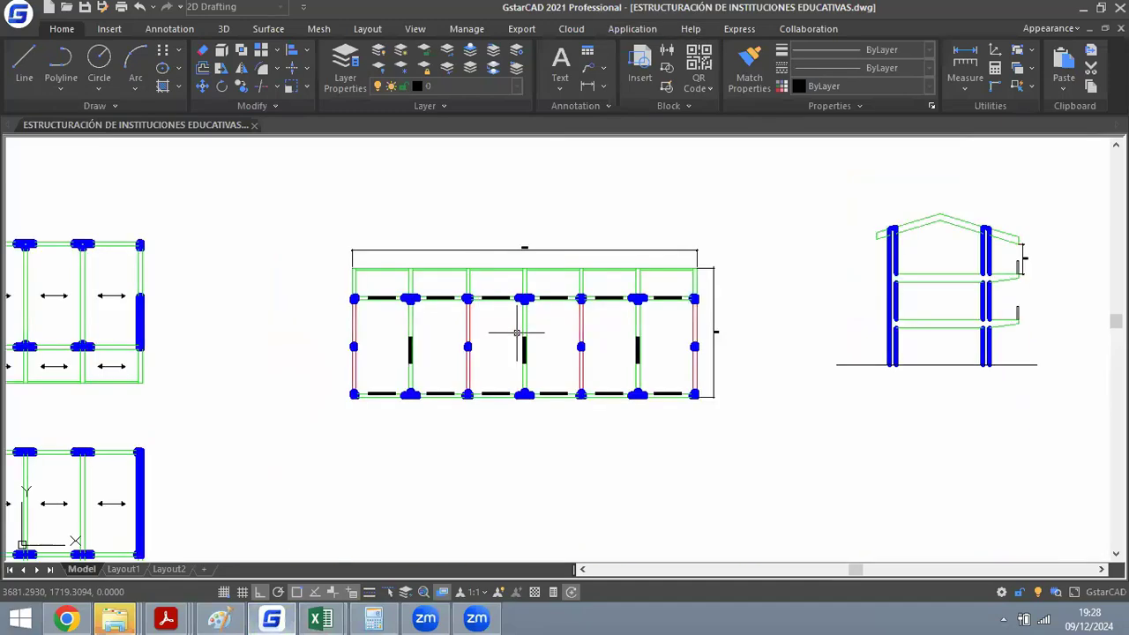
pyautogui.scroll(5, 470, 311)
pyautogui.scroll(5, 265, 243)
pyautogui.write('da')
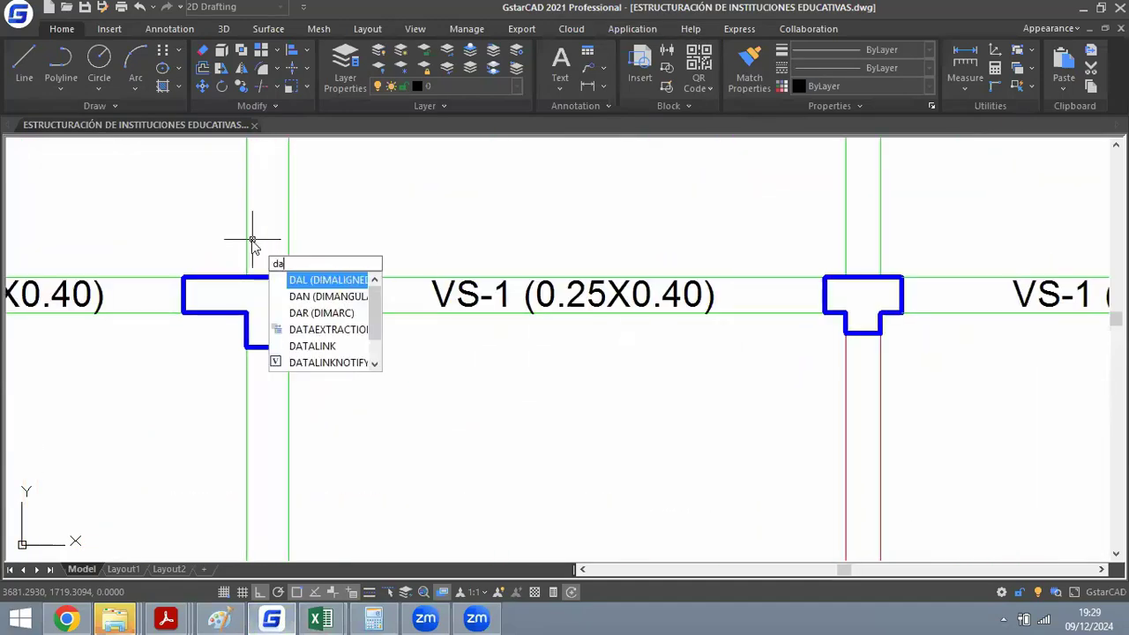
pyautogui.press('Return')
pyautogui.click(351, 278)
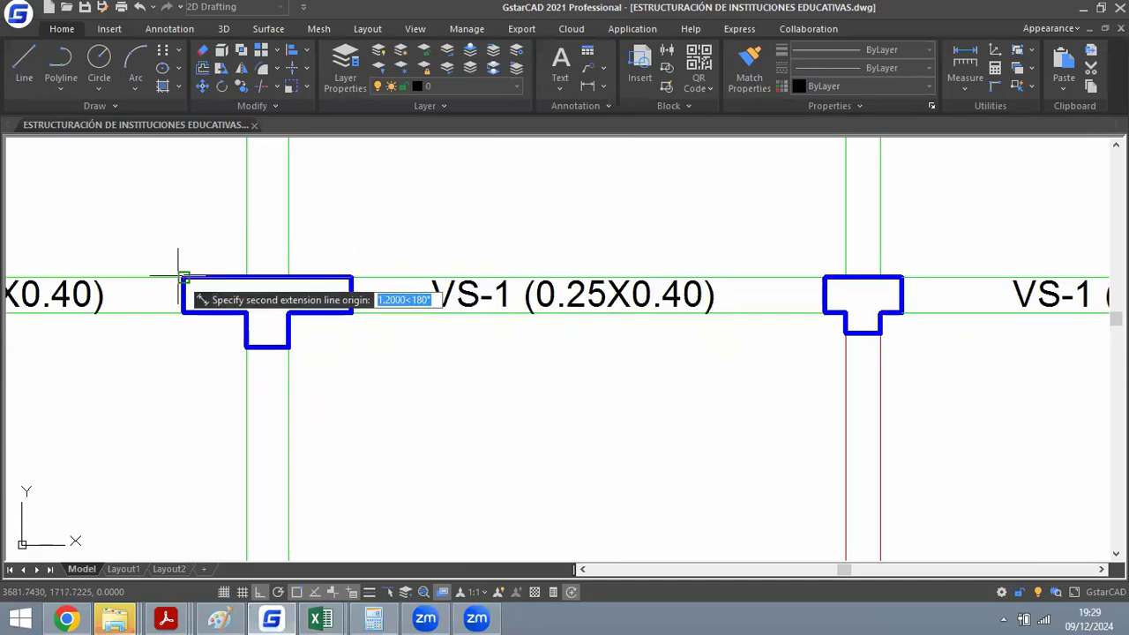
# Stretch the right end of the upper T-shaped wall's flange on the second axis outward by 0.15.
pyautogui.click(528, 224)
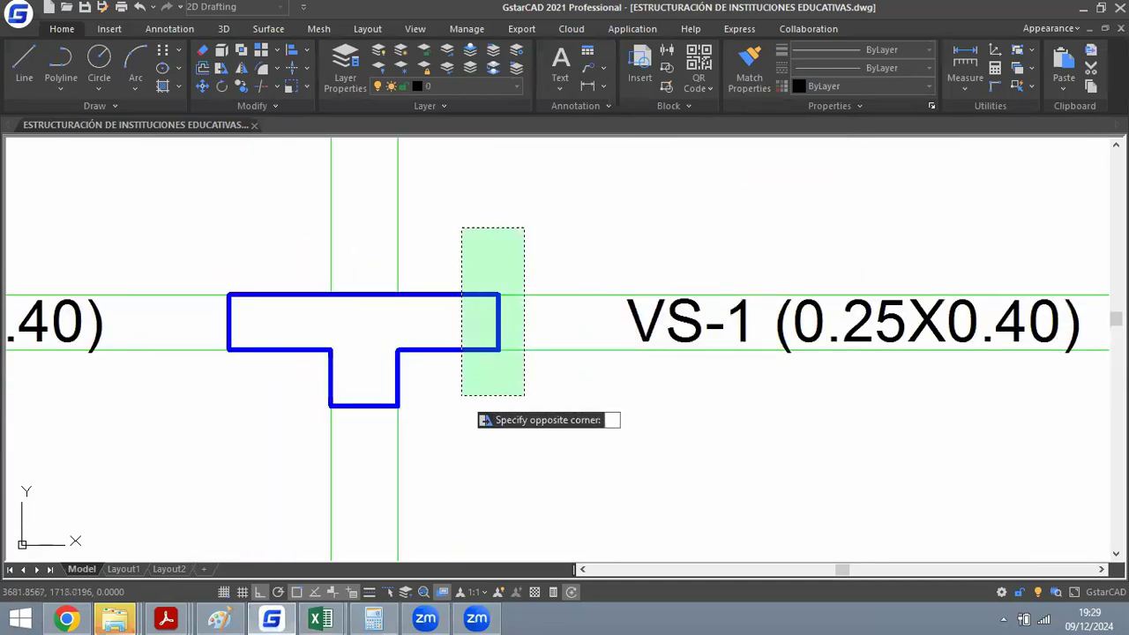
pyautogui.click(458, 397)
pyautogui.press('Return')
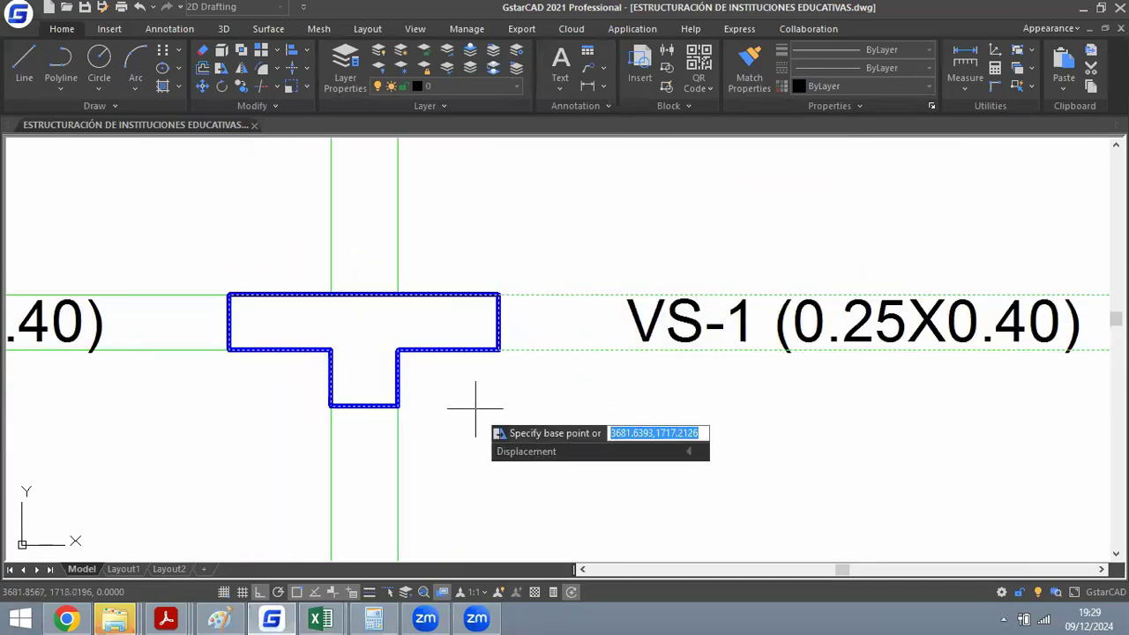
pyautogui.click(476, 408)
pyautogui.write('.15')
pyautogui.press('Return')
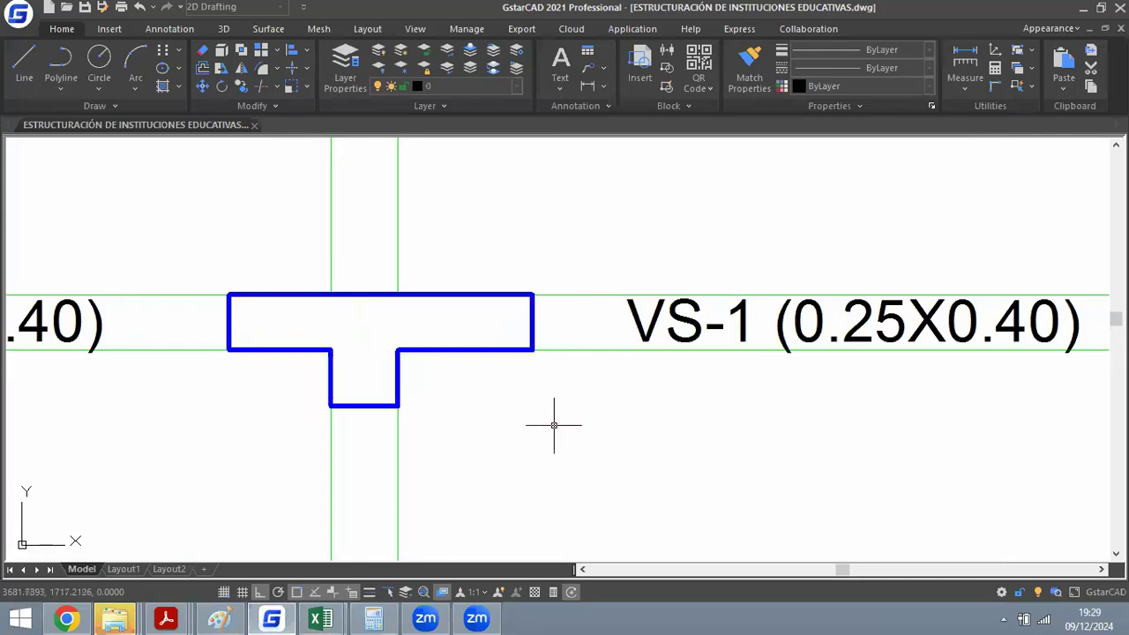
# Stretch the left end of the same upper T-shaped wall's flange outward by 0.15.
pyautogui.press('Return')
pyautogui.click(247, 238)
pyautogui.click(210, 357)
pyautogui.press('Return')
pyautogui.click(200, 441)
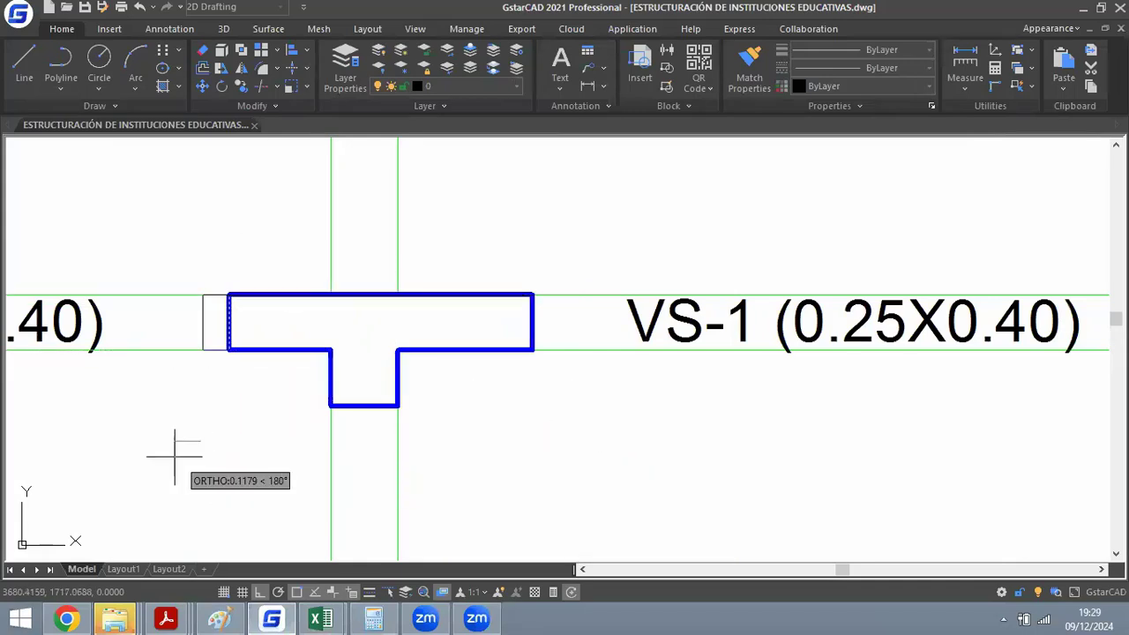
pyautogui.write('.15')
pyautogui.press('Return')
# Measure the widened flange of the upper T-shaped wall with a temporary aligned dimension.
pyautogui.write('dal')
pyautogui.press('Return')
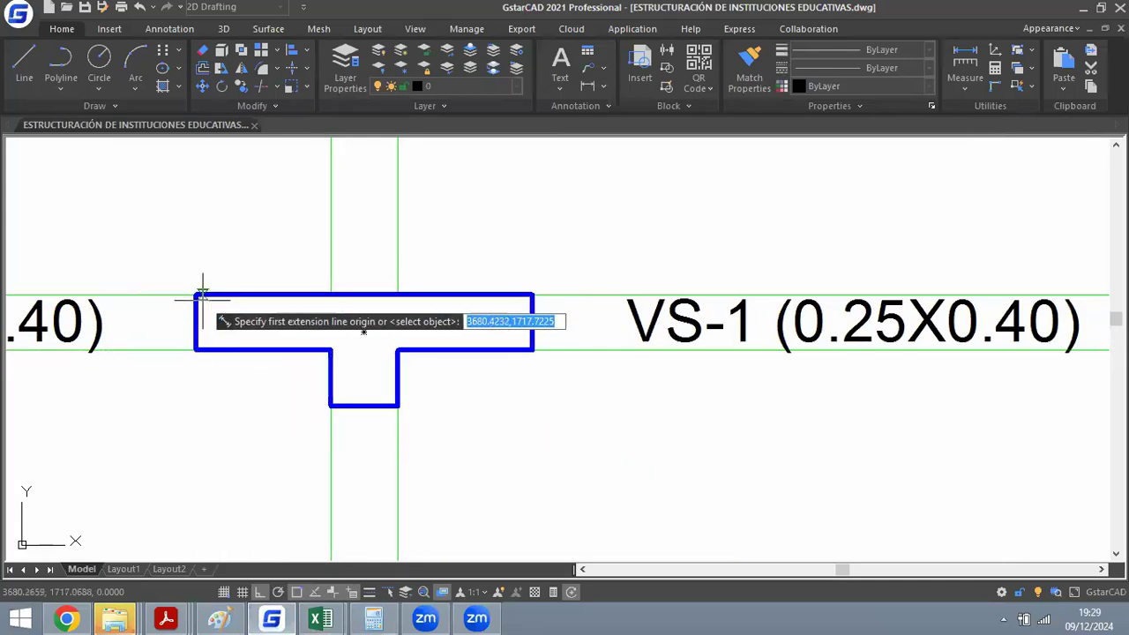
pyautogui.click(202, 296)
pyautogui.click(532, 296)
pyautogui.scroll(-8, 391, 216)
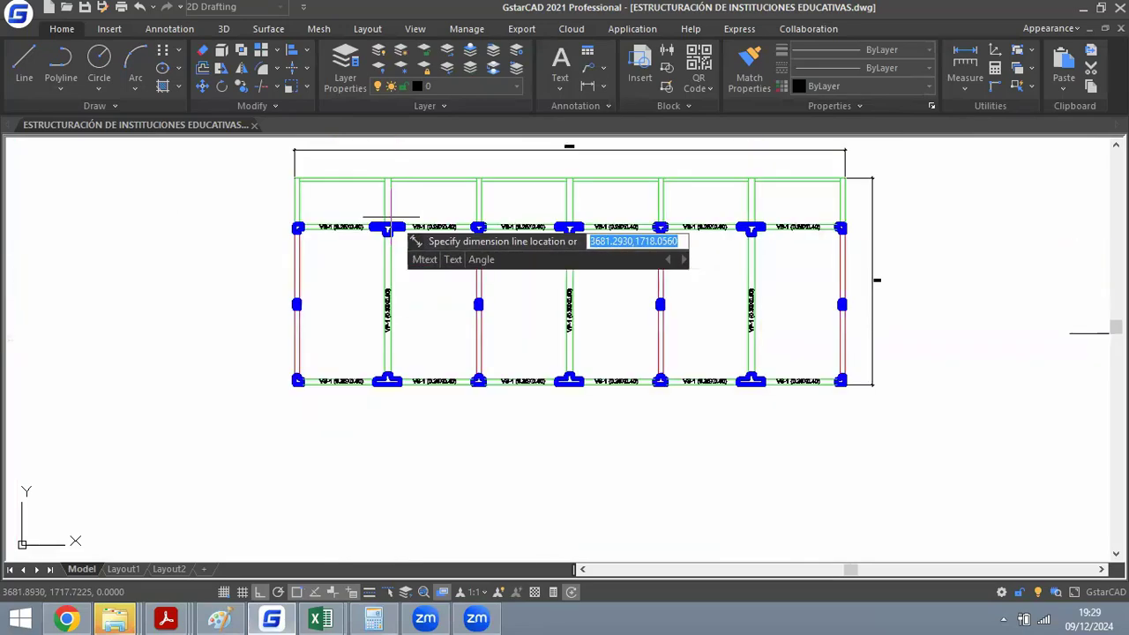
pyautogui.press('Escape')
# Stretch the right end of the lower T-shaped wall's flange on the second axis outward by 0.15.
pyautogui.scroll(6, 381, 383)
pyautogui.write('s')
pyautogui.press('Return')
pyautogui.scroll(2, 483, 331)
pyautogui.click(482, 332)
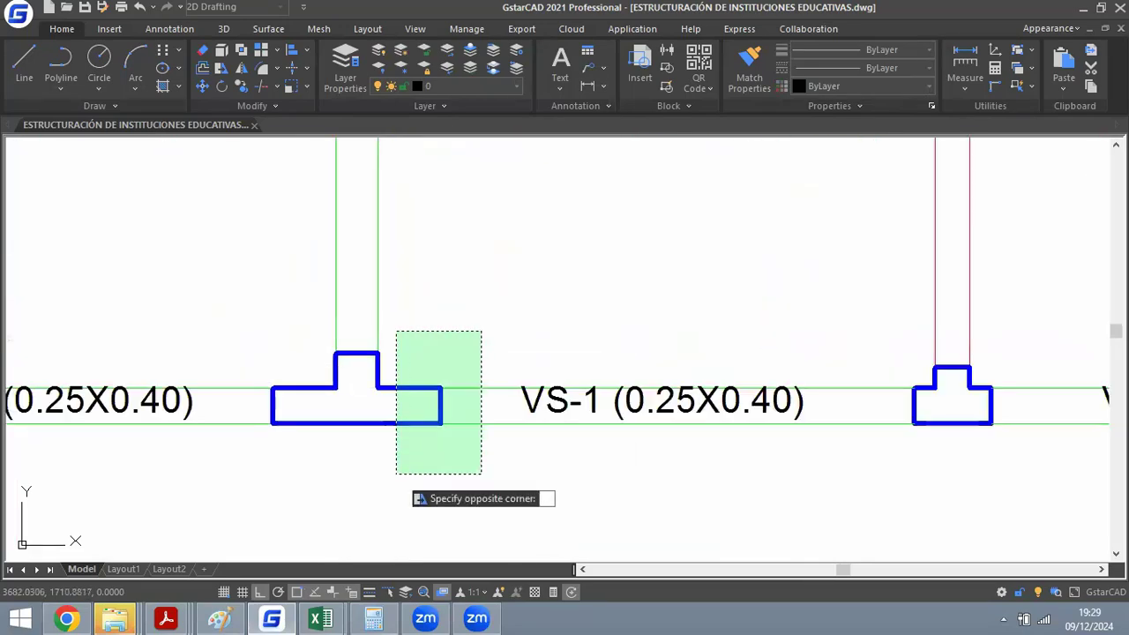
pyautogui.click(396, 474)
pyautogui.press('Return')
pyautogui.click(424, 495)
pyautogui.write('.15')
pyautogui.press('Return')
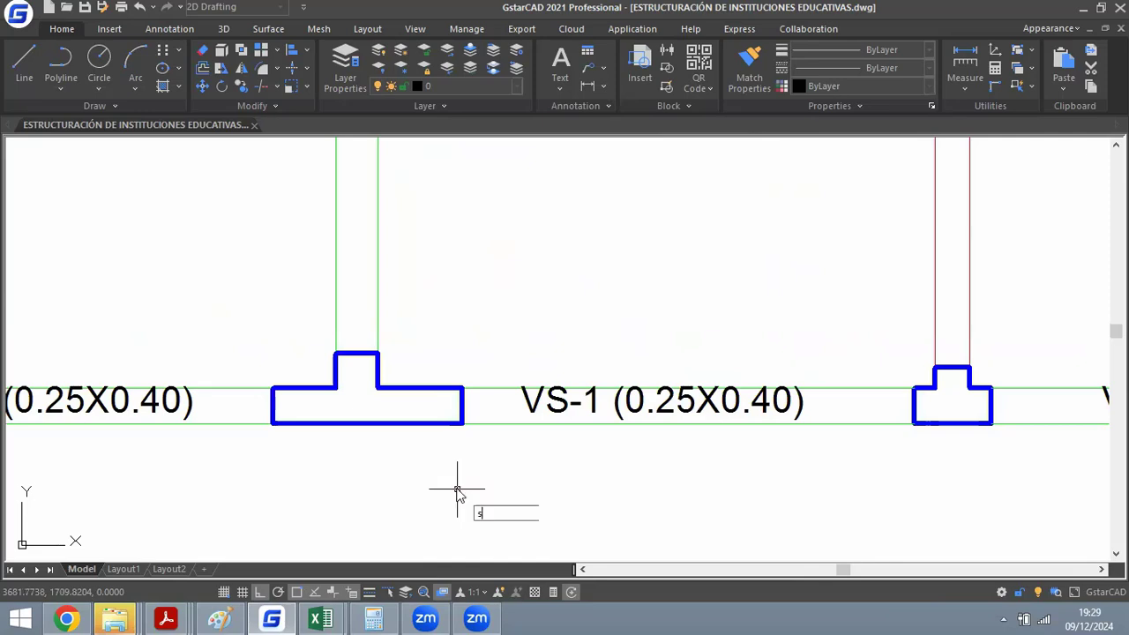
# Stretch the left end of the same lower T-shaped wall's flange outward by 0.15.
pyautogui.write('s')
pyautogui.press('Return')
pyautogui.click(224, 335)
pyautogui.click(294, 461)
pyautogui.press('Return')
pyautogui.click(310, 463)
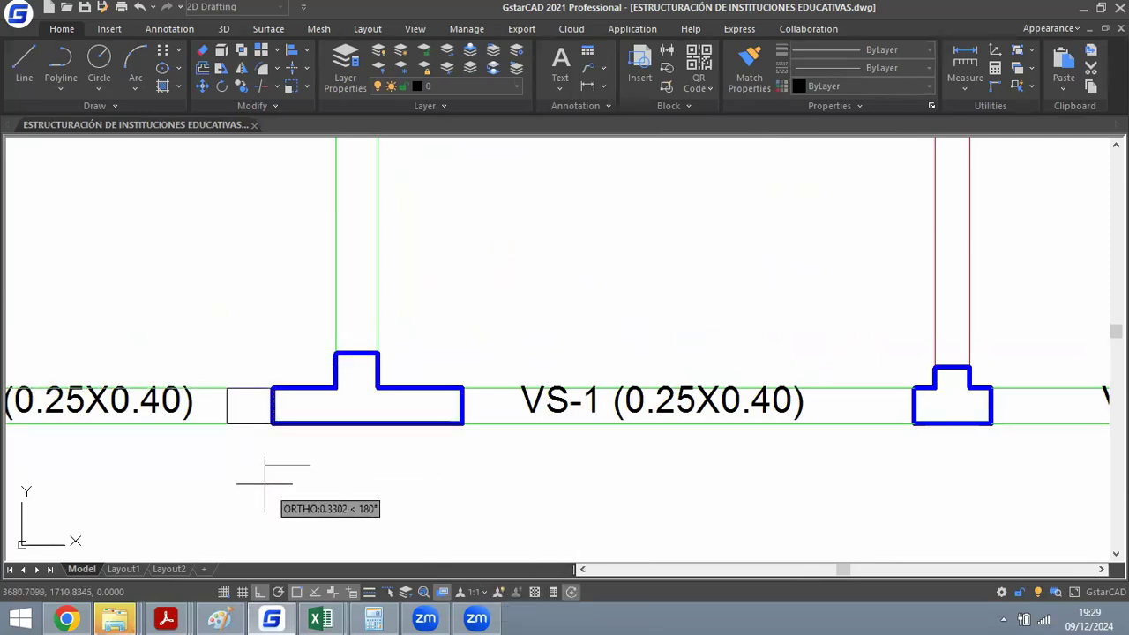
pyautogui.write('.15')
pyautogui.press('Return')
# Measure the widened flange of the lower T-shaped wall with a temporary linear dimension.
pyautogui.write('dli')
pyautogui.press('Return')
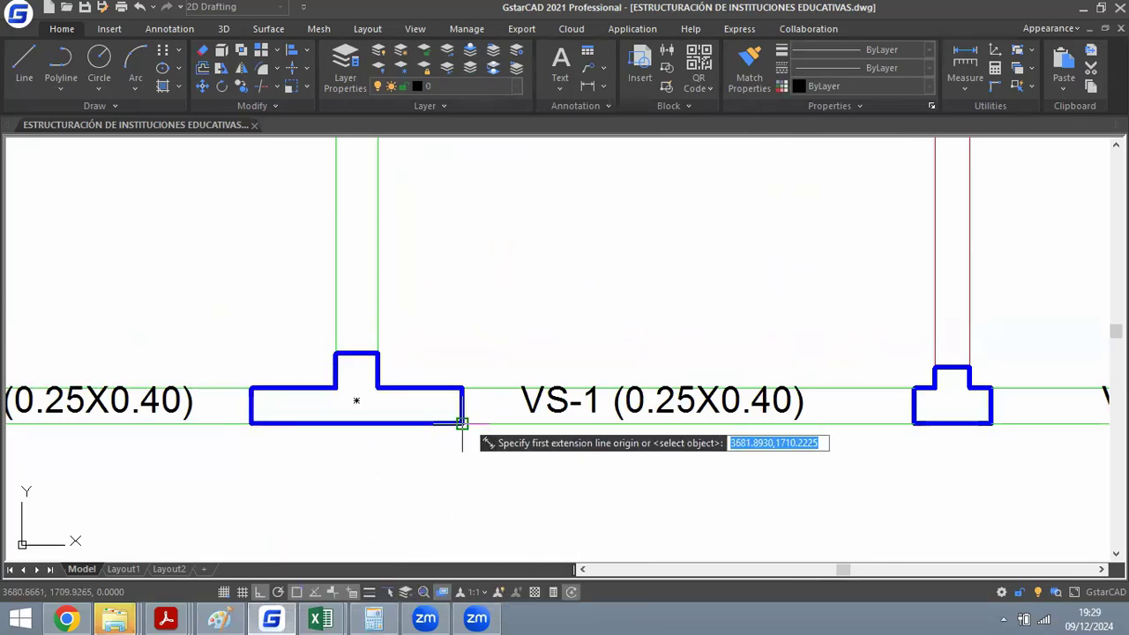
pyautogui.click(462, 424)
pyautogui.press('Escape')
pyautogui.press('Return')
pyautogui.click(463, 423)
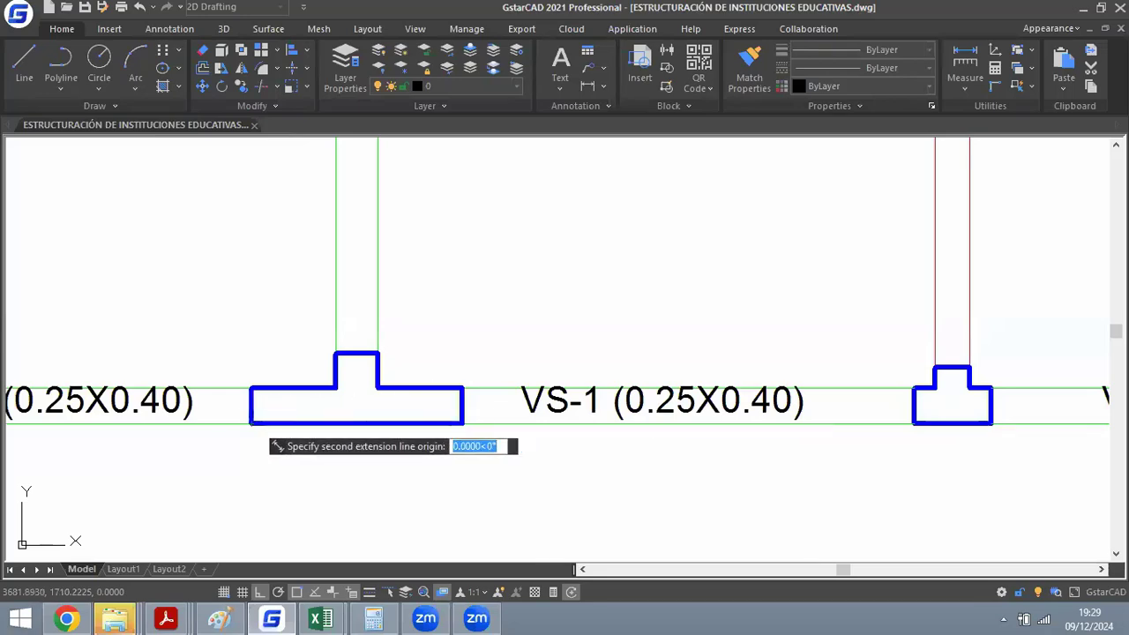
pyautogui.click(252, 425)
pyautogui.scroll(-3, 381, 468)
pyautogui.scroll(1, 380, 177)
pyautogui.scroll(-2, 272, 249)
pyautogui.press('Escape')
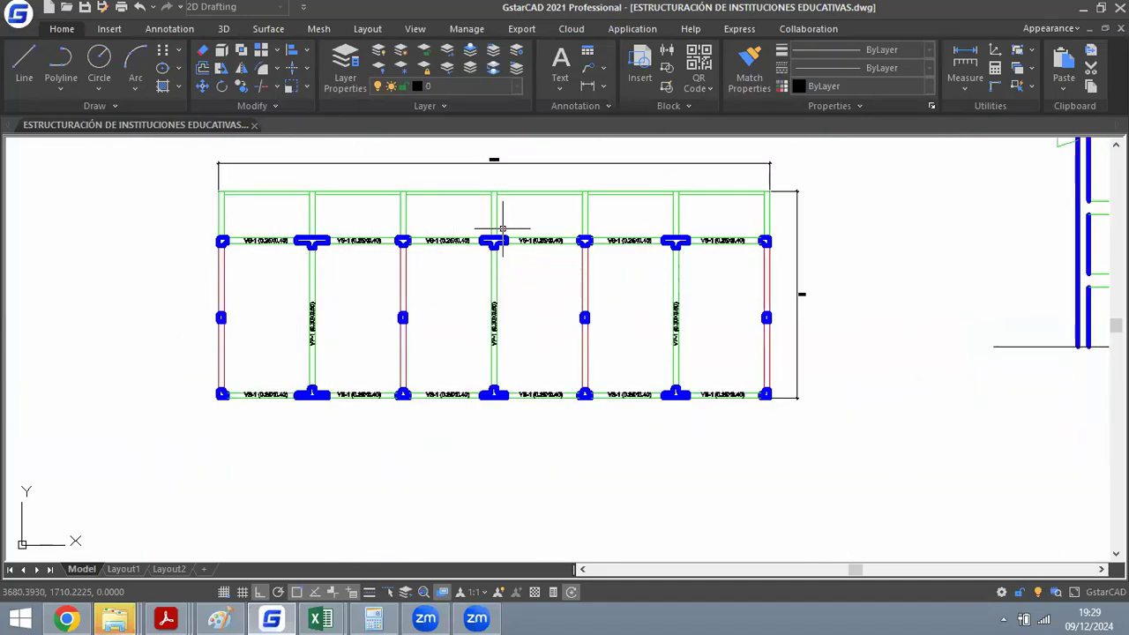
# Delete the T-shaped walls, VP-1 beams and adjoining VS-1 beams on the fourth and sixth axes.
pyautogui.scroll(2, 502, 228)
pyautogui.click(571, 217)
pyautogui.click(413, 508)
pyautogui.press('Delete')
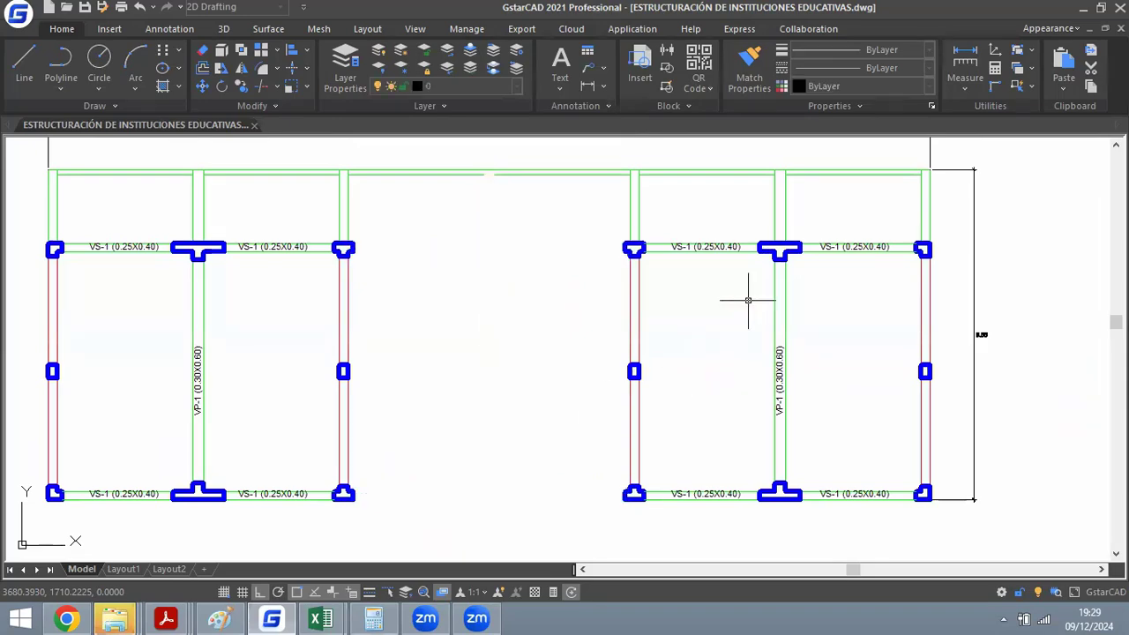
pyautogui.click(860, 216)
pyautogui.click(715, 505)
pyautogui.press('Delete')
# Copy the second axis's widened T-shaped walls with their VP-1 and VS-1 beams onto the fourth and sixth axes.
pyautogui.write('c')
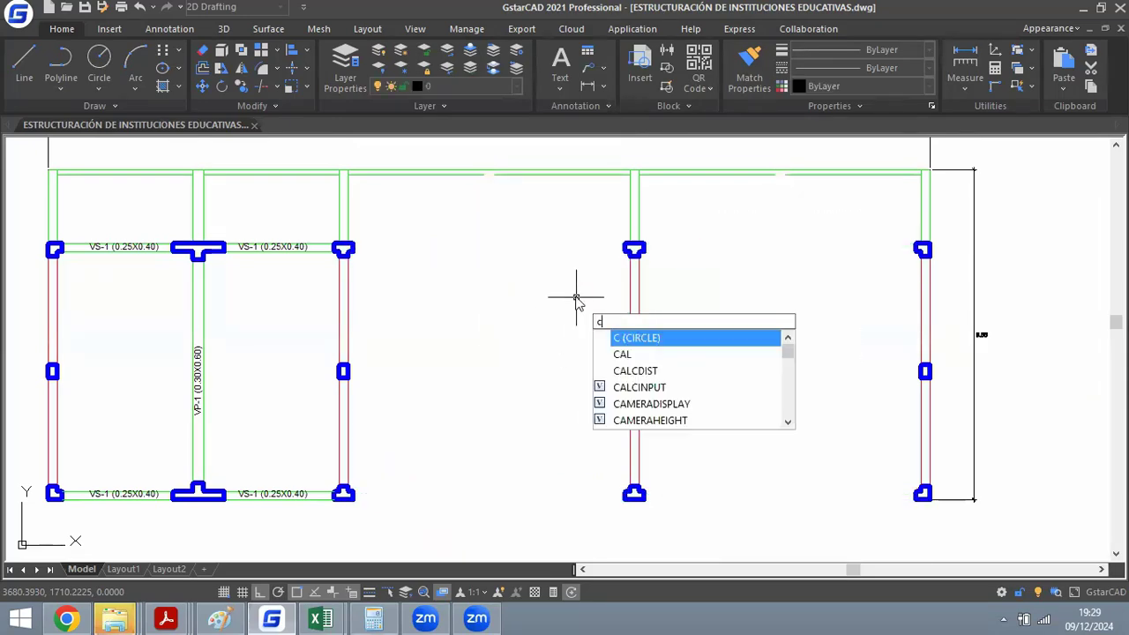
pyautogui.write('o')
pyautogui.press('Return')
pyautogui.click(261, 203)
pyautogui.click(153, 398)
pyautogui.press('Return')
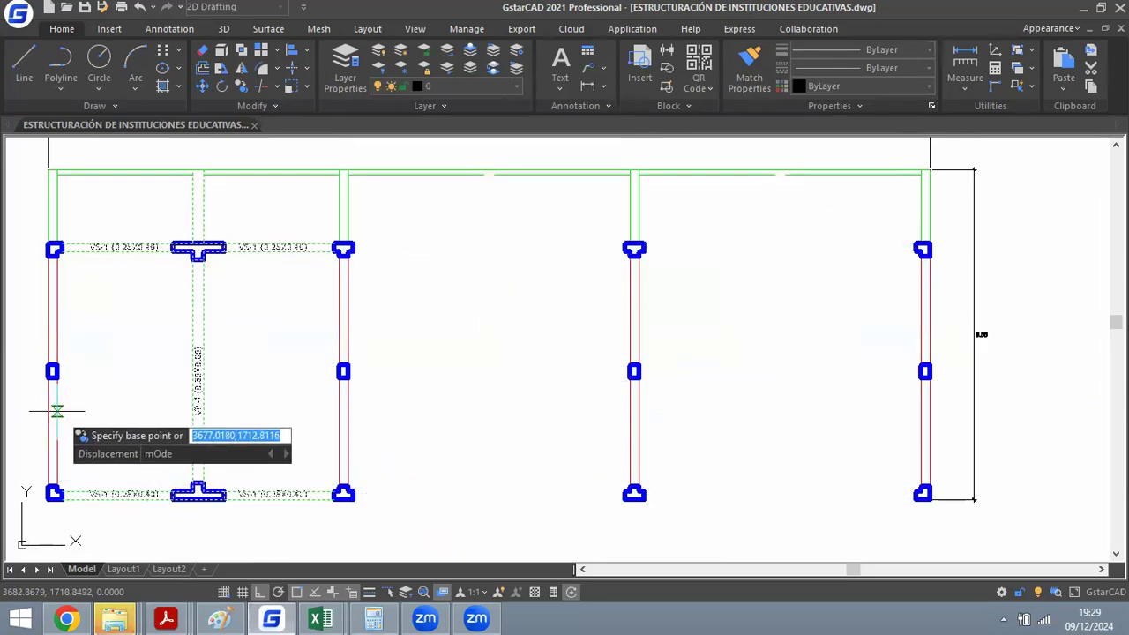
pyautogui.click(57, 411)
pyautogui.click(343, 411)
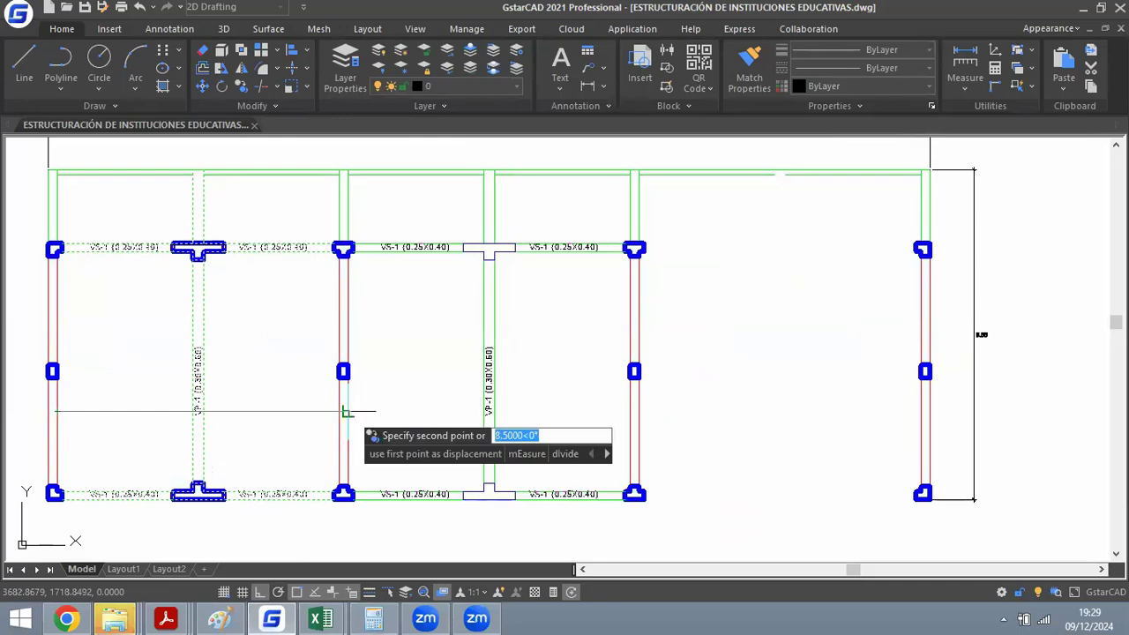
pyautogui.click(638, 411)
pyautogui.press('Escape')
pyautogui.scroll(-2, 720, 441)
pyautogui.scroll(2, 545, 392)
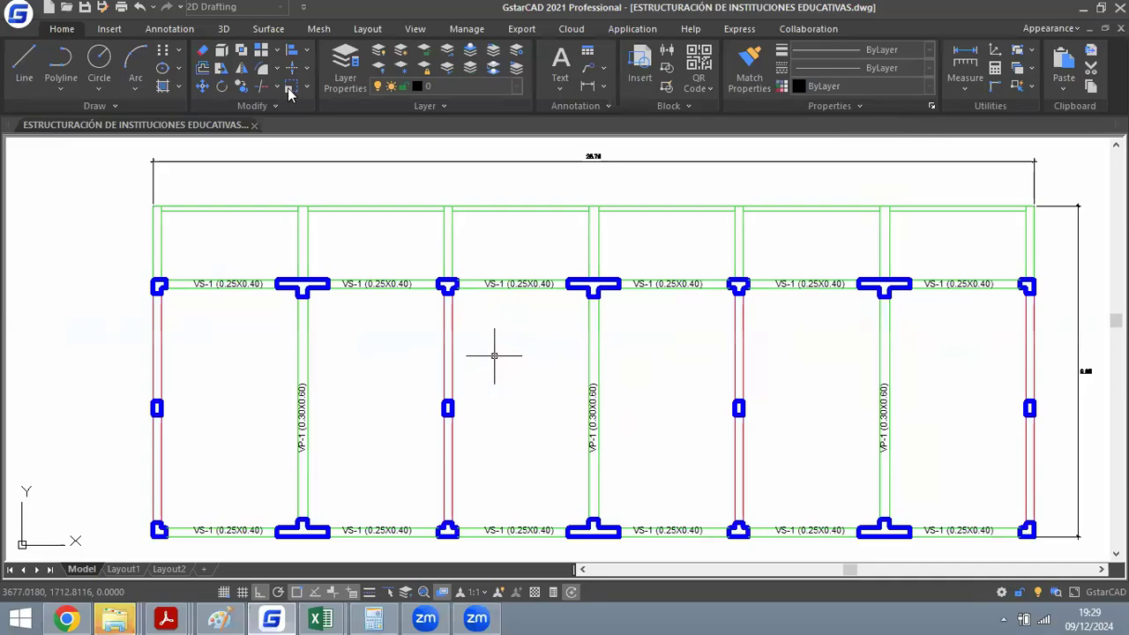
# Calculate the combined flange length of the T-shaped walls along one direction in the calculator.
pyautogui.moveTo(659, 291); pyautogui.dragTo(600, 305, button='middle')
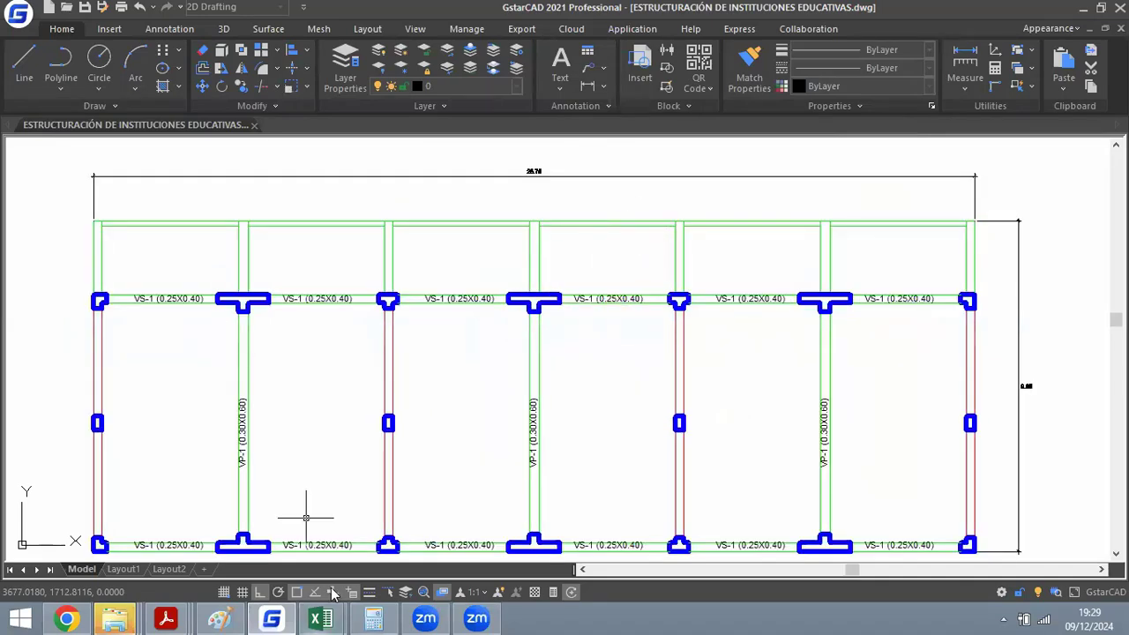
pyautogui.click(374, 618)
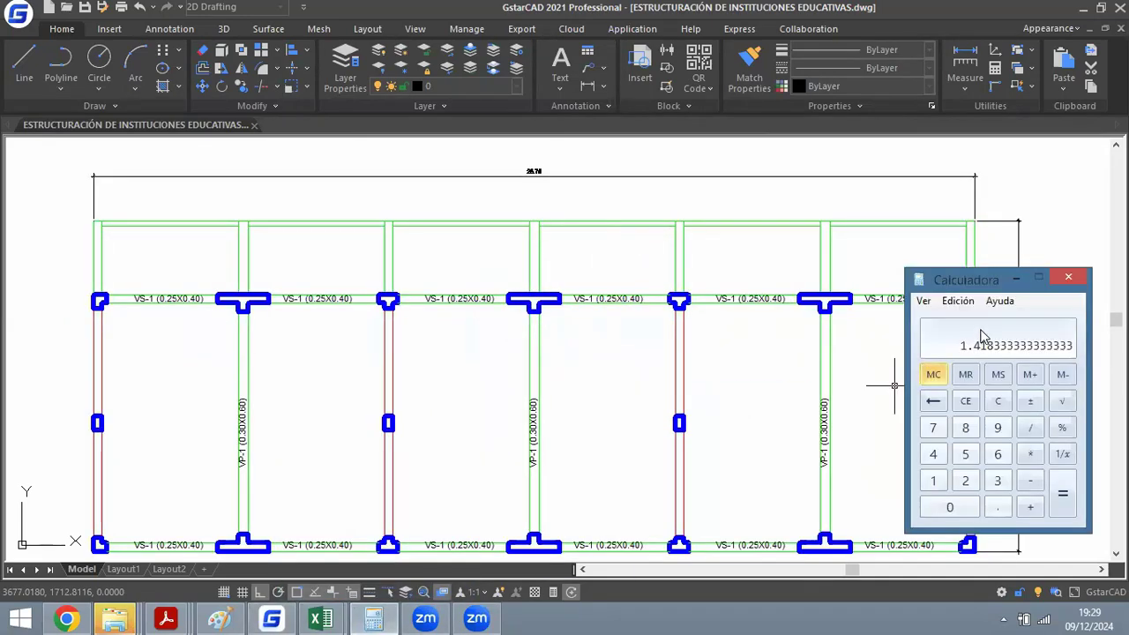
pyautogui.click(999, 402)
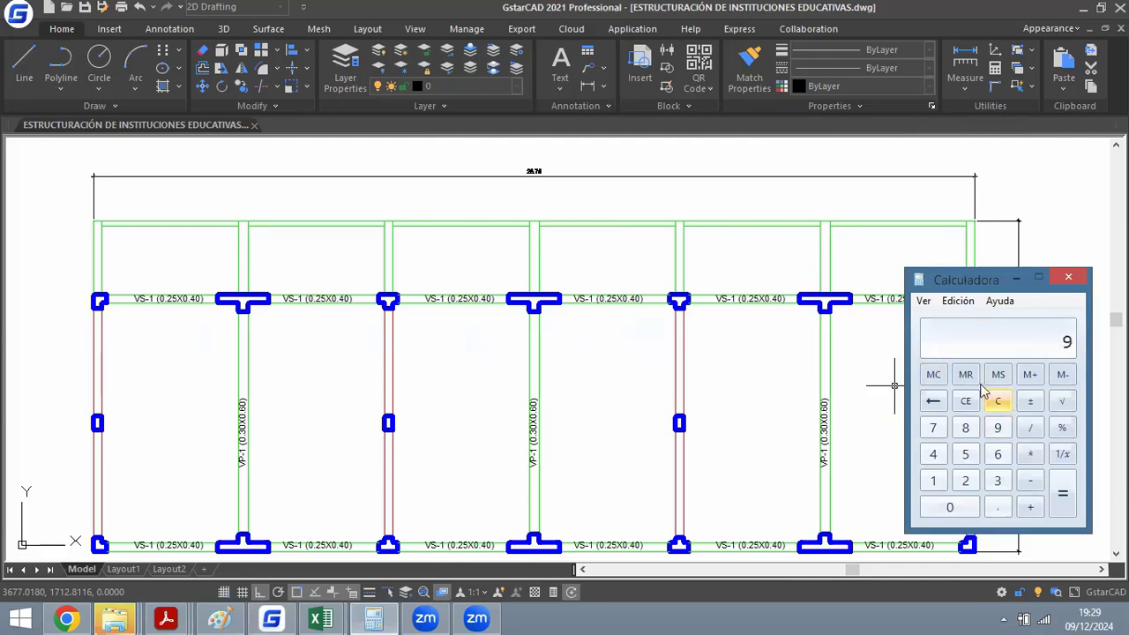
# Switch to the Excel PLACA sheet and delete the 0.7*B8 formula from cell B10.
pyautogui.moveTo(321, 618)
pyautogui.click(310, 472)
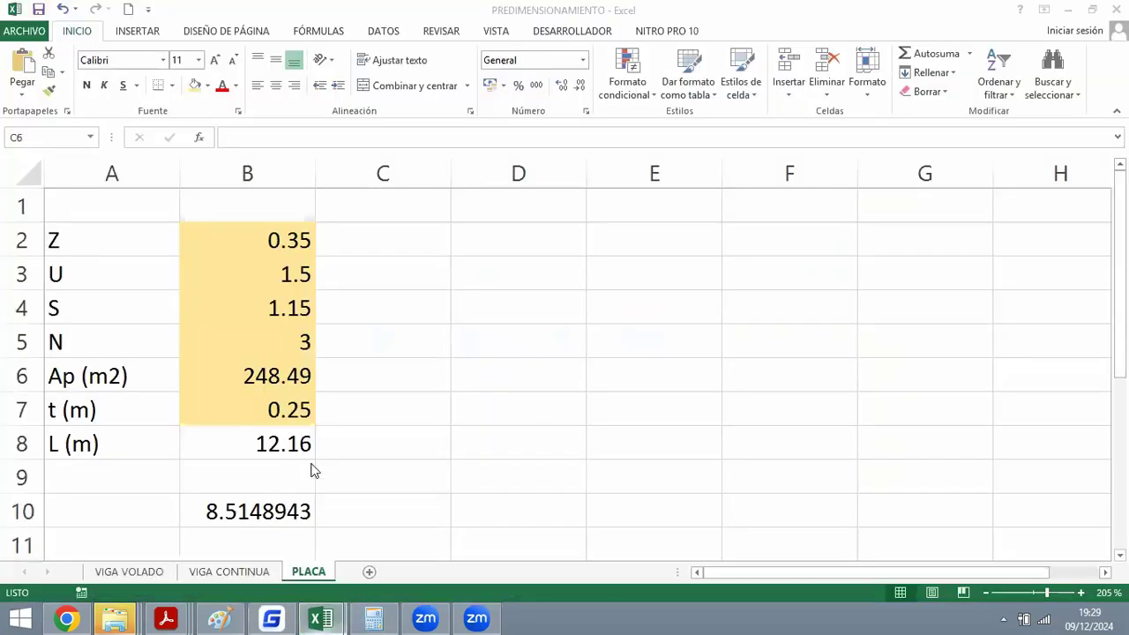
pyautogui.click(458, 391)
pyautogui.click(297, 506)
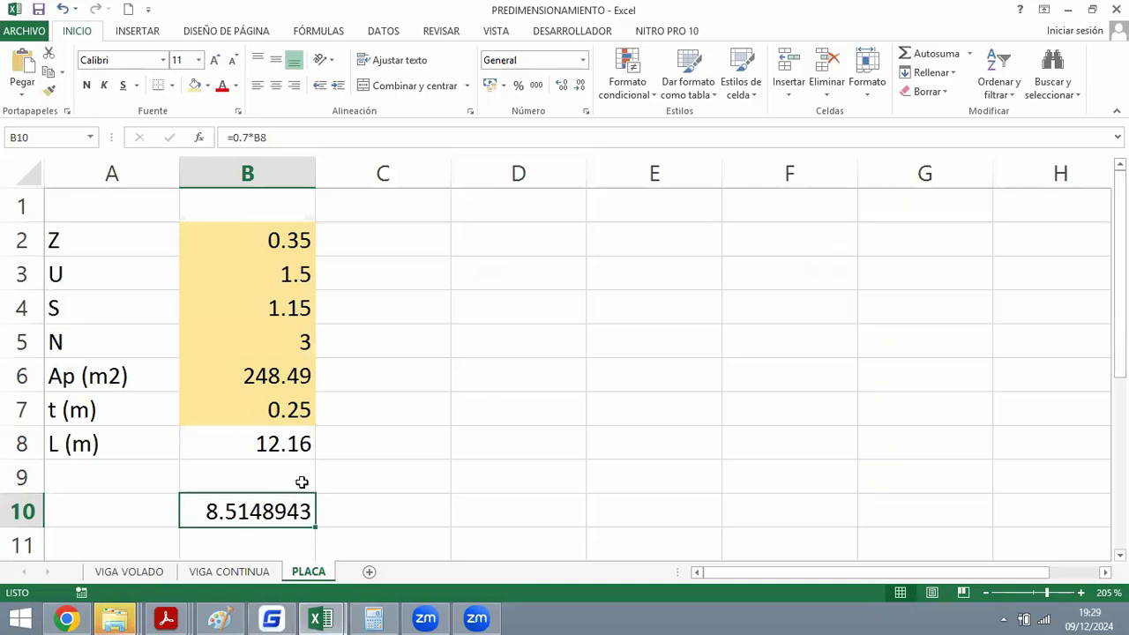
pyautogui.press('Delete')
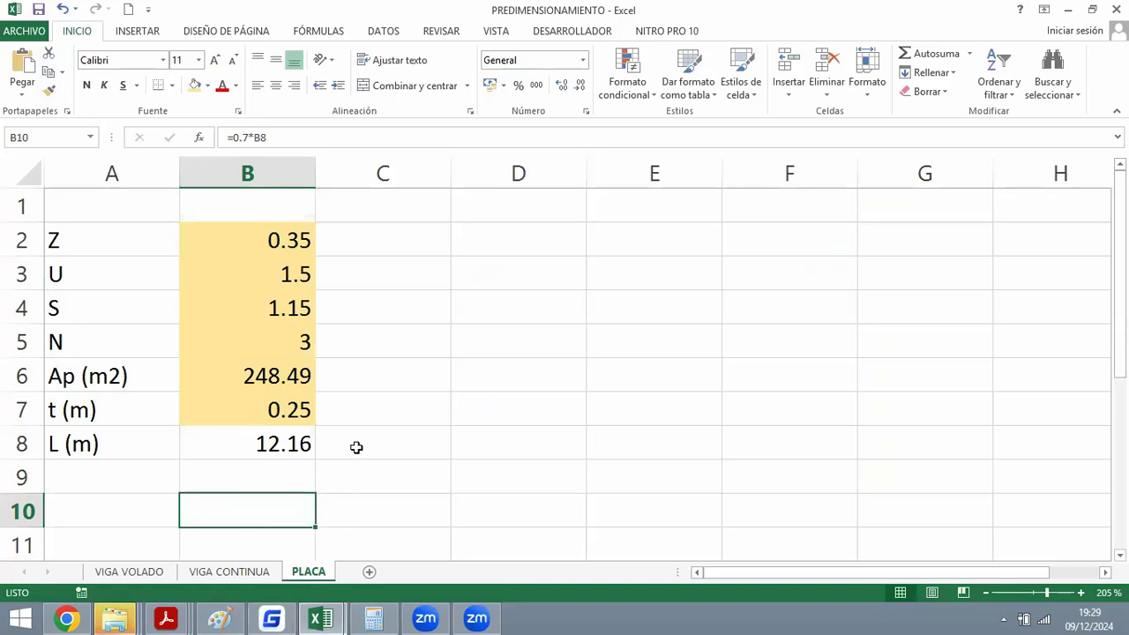
# Enter the provided wall length of 9 in cell B11.
pyautogui.click(295, 443)
pyautogui.scroll(-1, 513, 394)
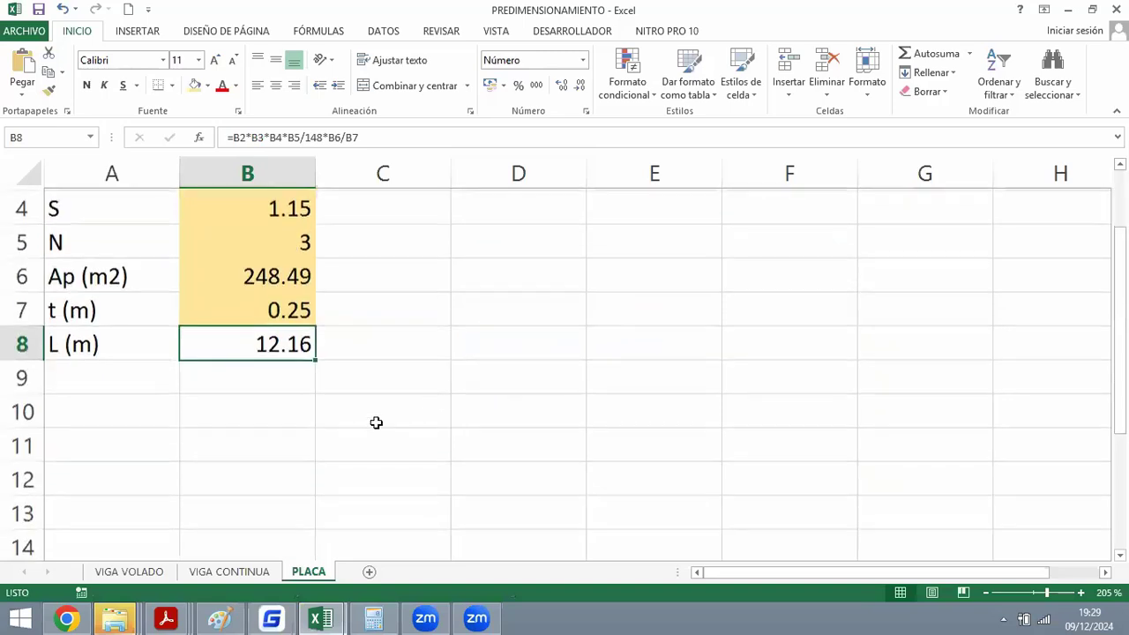
pyautogui.click(248, 434)
pyautogui.write('9')
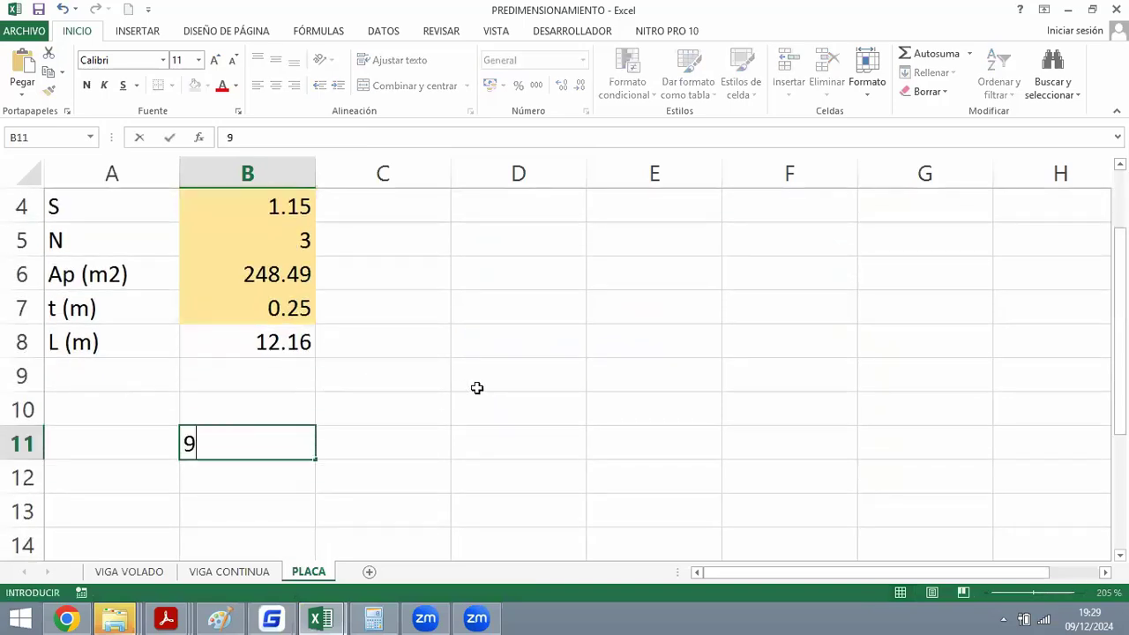
pyautogui.press('Return')
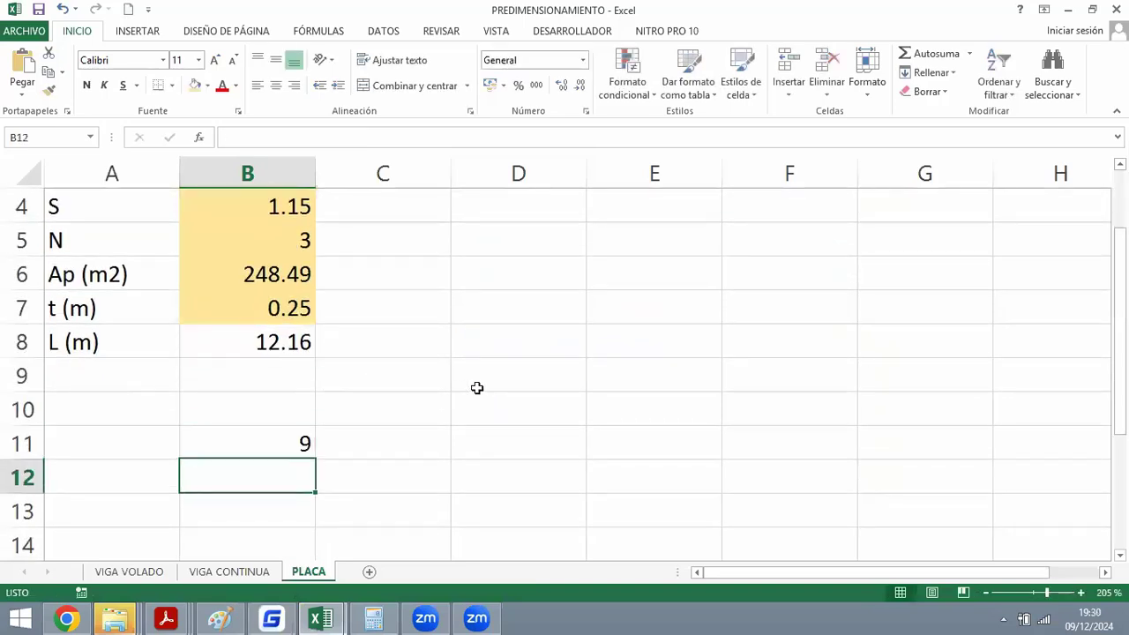
# Enter the formula =B8-B11 in cell B13 to compute the remaining wall length.
pyautogui.click(265, 328)
pyautogui.click(278, 496)
pyautogui.write('=')
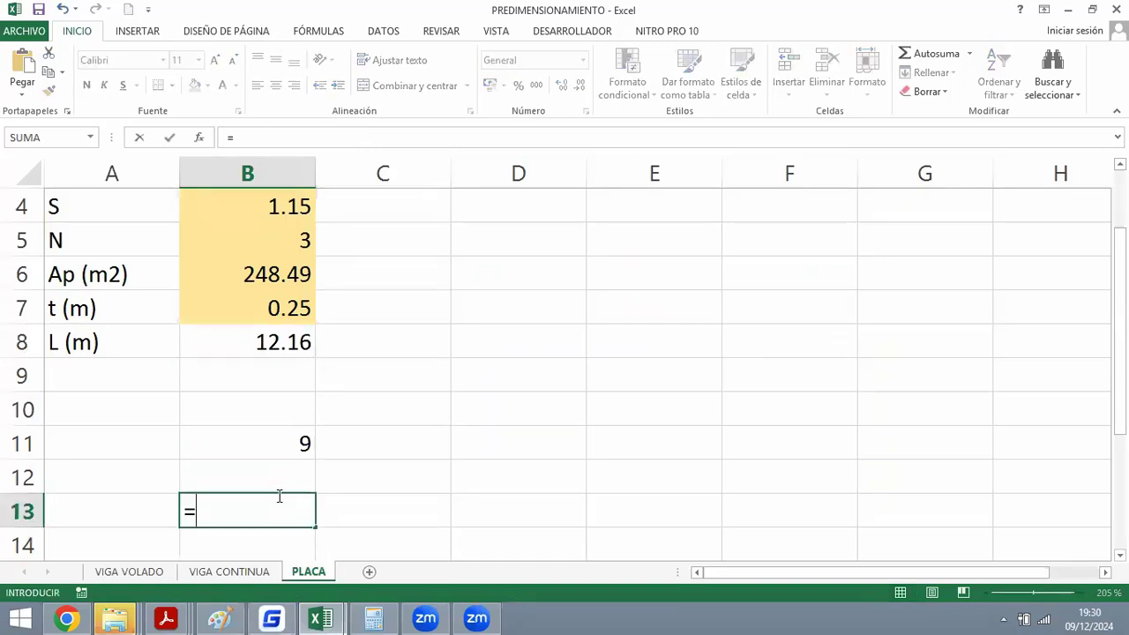
pyautogui.click(247, 343)
pyautogui.write('-')
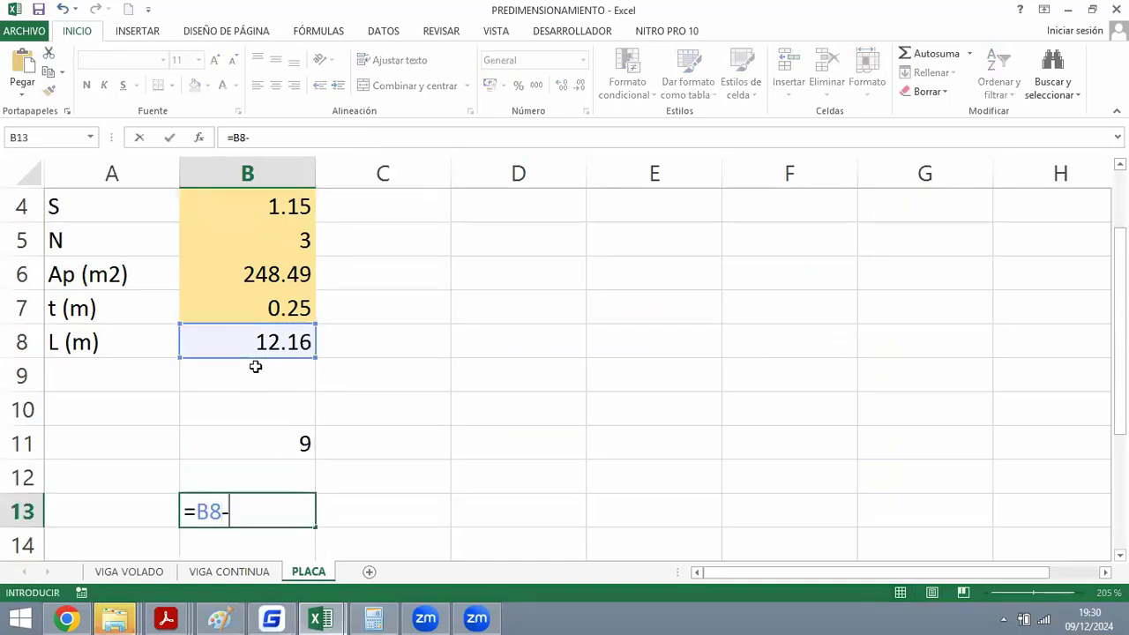
pyautogui.click(279, 438)
pyautogui.press('Return')
pyautogui.press('Up')
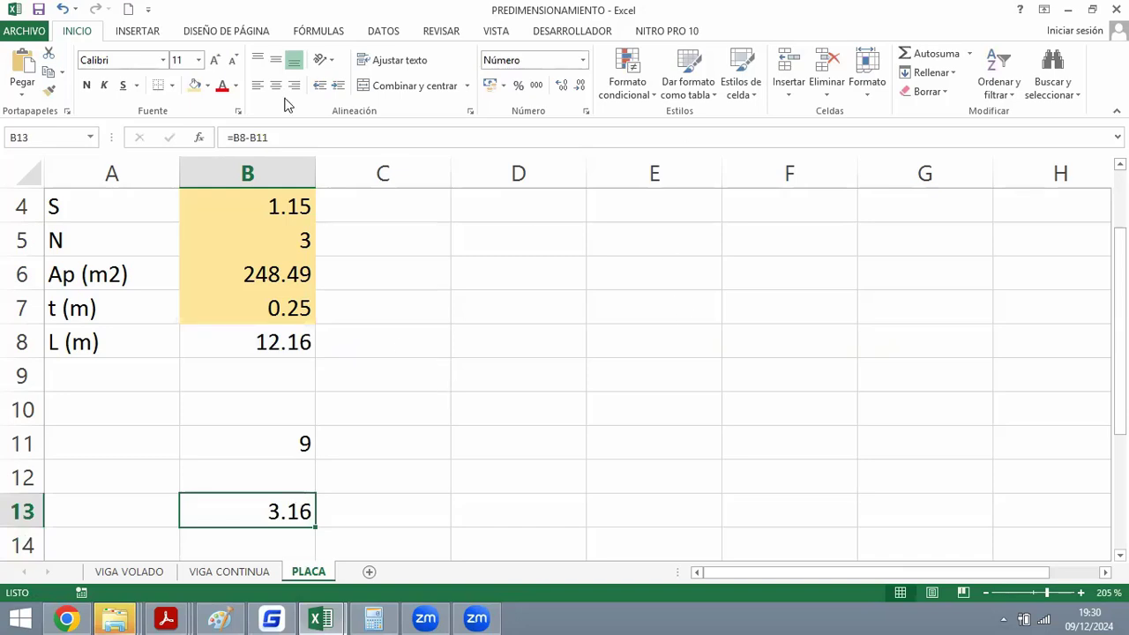
# Switch to GstarCAD and measure the upper edge of the L-shaped column at the plan's upper-left corner with a temporary dimension.
pyautogui.hotkey('alt', 'Tab')
pyautogui.hotkey('alt', 'Tab')
pyautogui.click(281, 616)
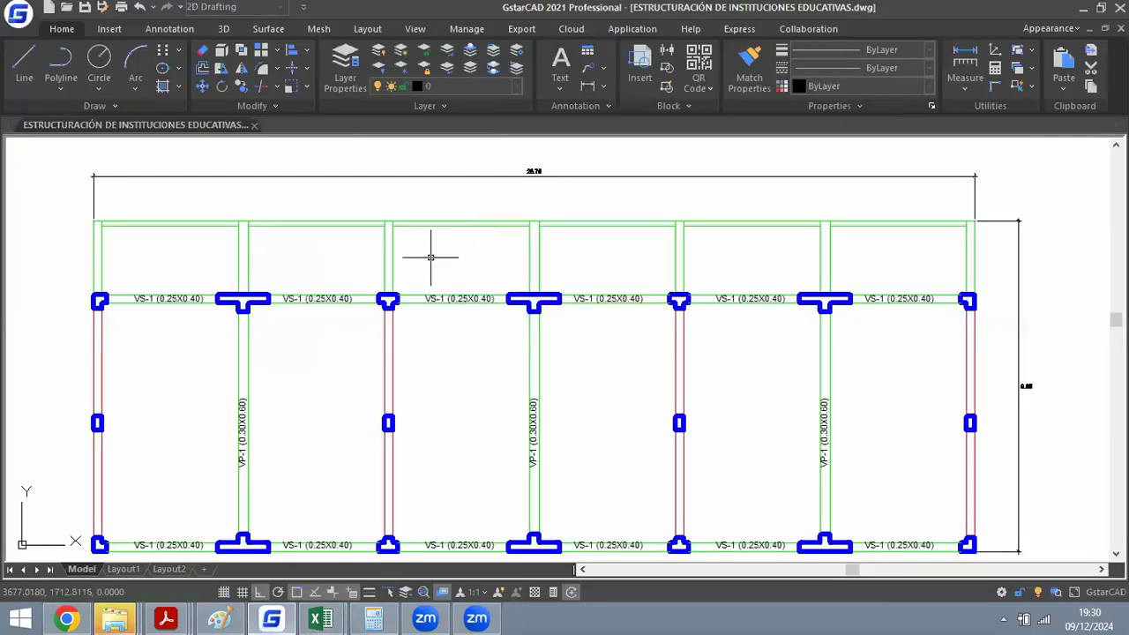
pyautogui.write('dal')
pyautogui.press('Return')
pyautogui.scroll(4, 111, 260)
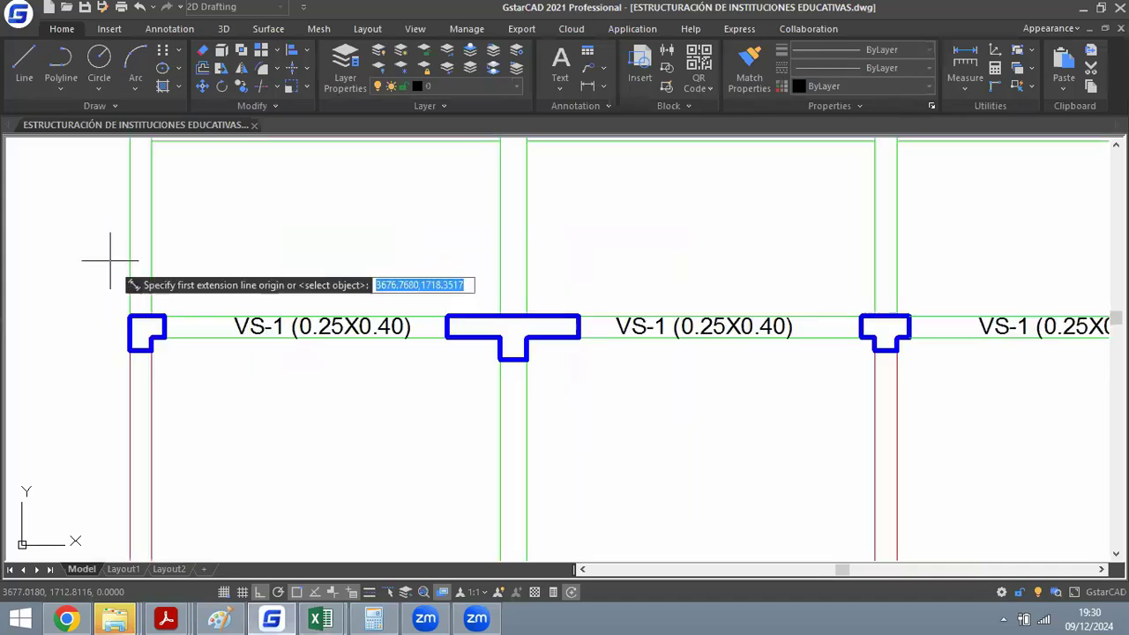
pyautogui.scroll(1, 136, 316)
pyautogui.click(127, 314)
pyautogui.click(183, 314)
pyautogui.scroll(1, 216, 260)
pyautogui.press('Escape')
pyautogui.scroll(-3, 188, 264)
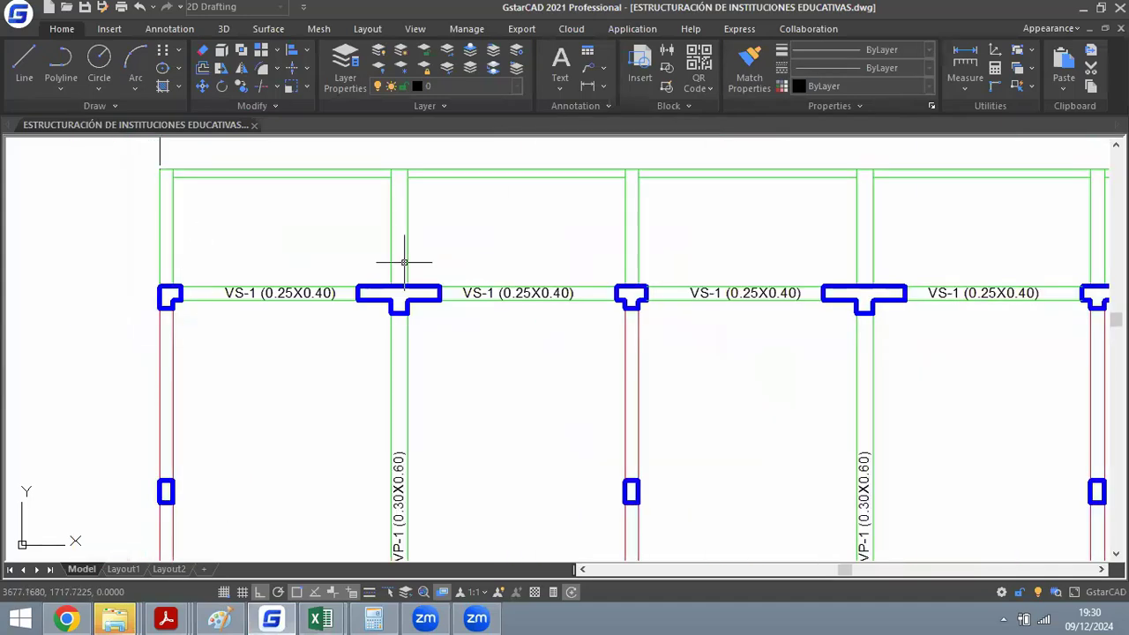
# Measure the flange width of the upper T-shaped column on the third axis with a temporary dimension.
pyautogui.scroll(-1, 500, 276)
pyautogui.scroll(3, 616, 274)
pyautogui.press('Return')
pyautogui.click(544, 305)
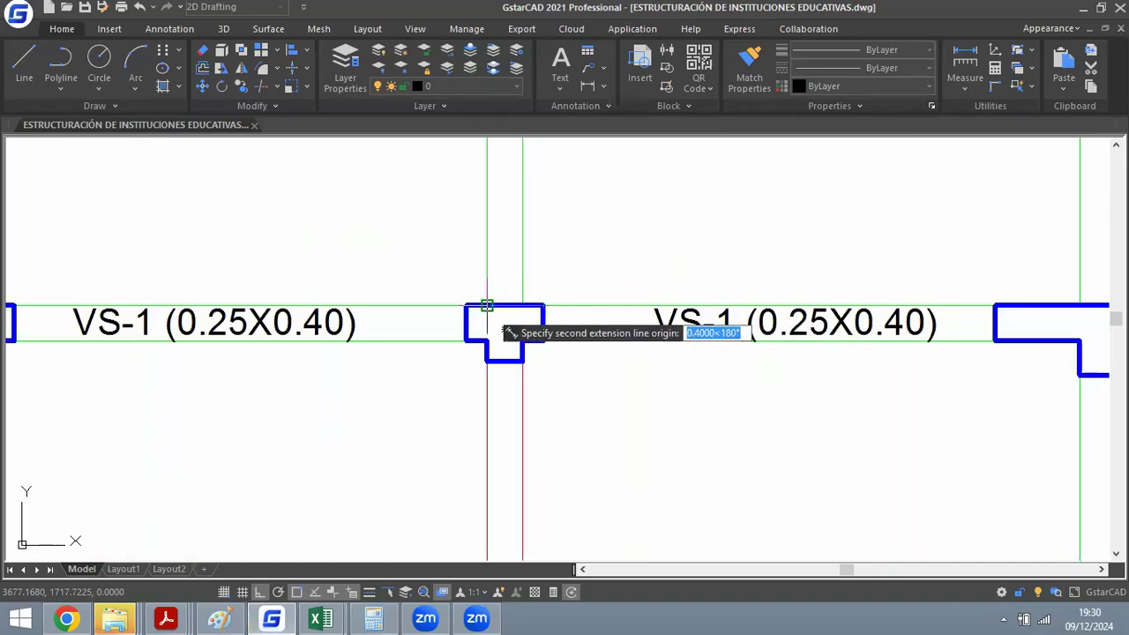
pyautogui.click(464, 305)
pyautogui.scroll(-3, 373, 231)
pyautogui.scroll(-2, 408, 242)
pyautogui.scroll(1, 557, 226)
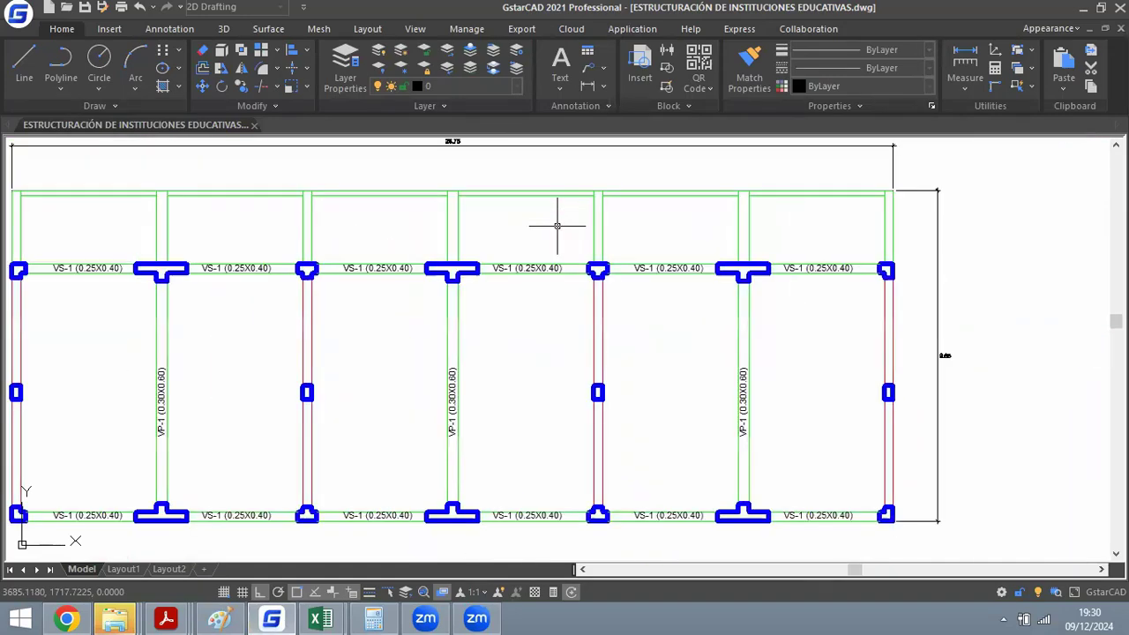
pyautogui.scroll(-2, 662, 255)
pyautogui.scroll(2, 520, 282)
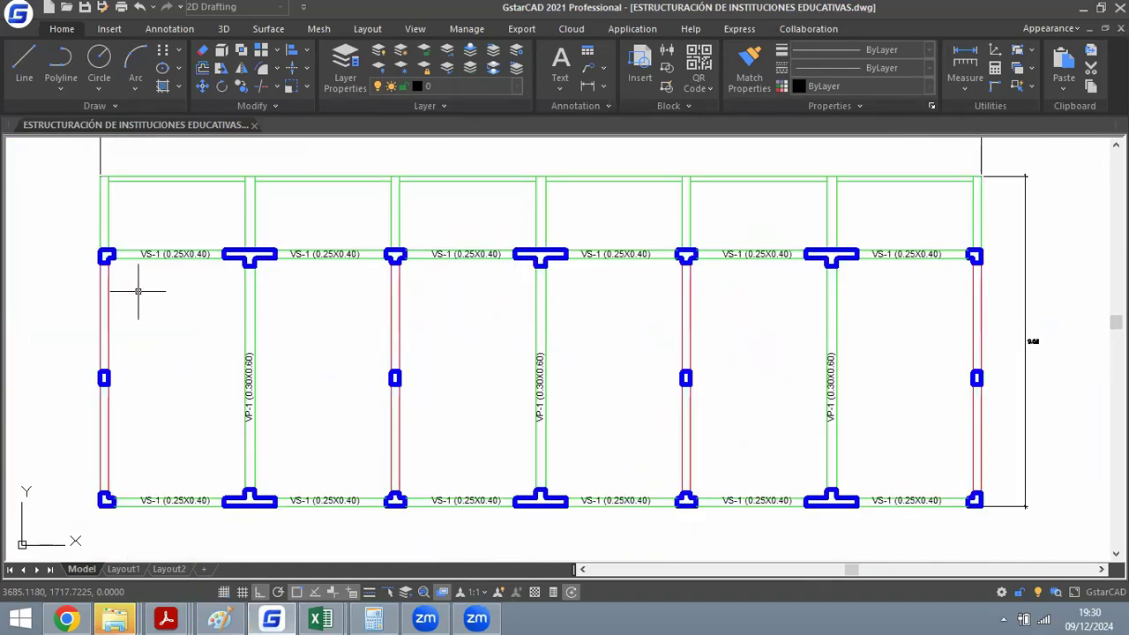
pyautogui.click(374, 618)
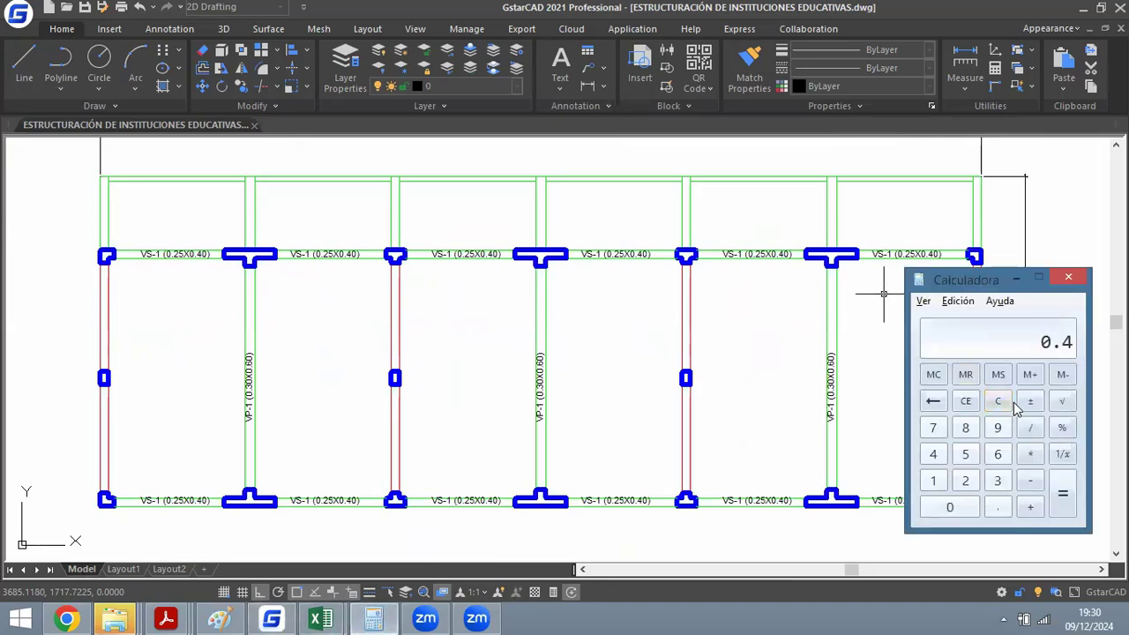
pyautogui.click(669, 356)
pyautogui.click(641, 371)
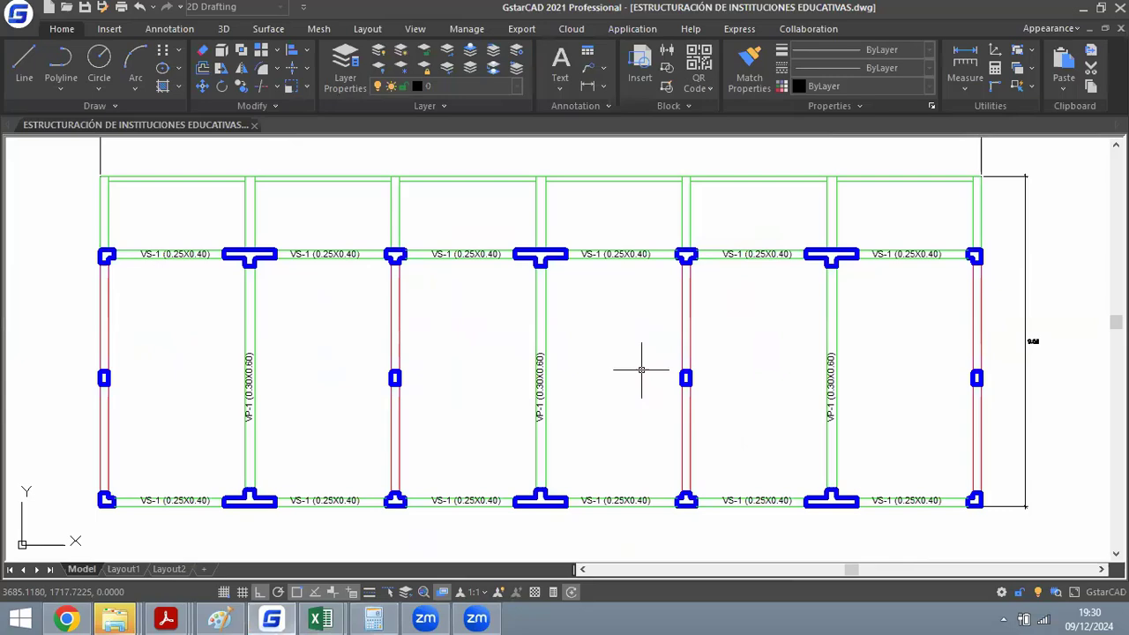
# Switch to Excel and enter the labels Placas in cell A11 and Columnas in cell A12.
pyautogui.click(325, 611)
pyautogui.click(263, 535)
pyautogui.click(144, 449)
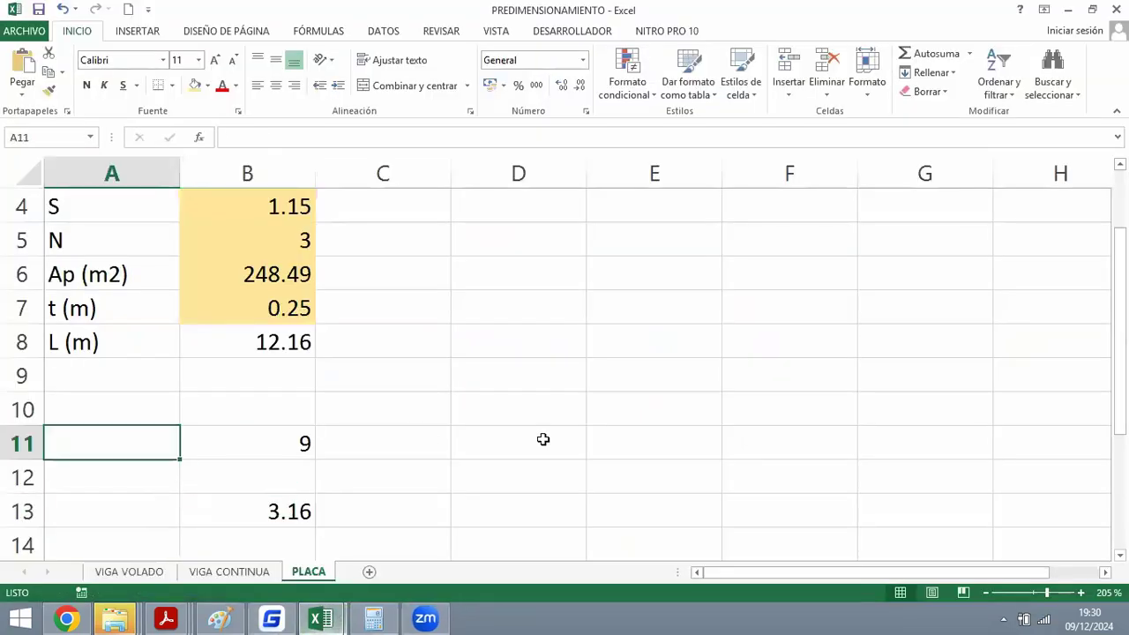
pyautogui.write('p')
pyautogui.hotkey('alt', 'Tab')
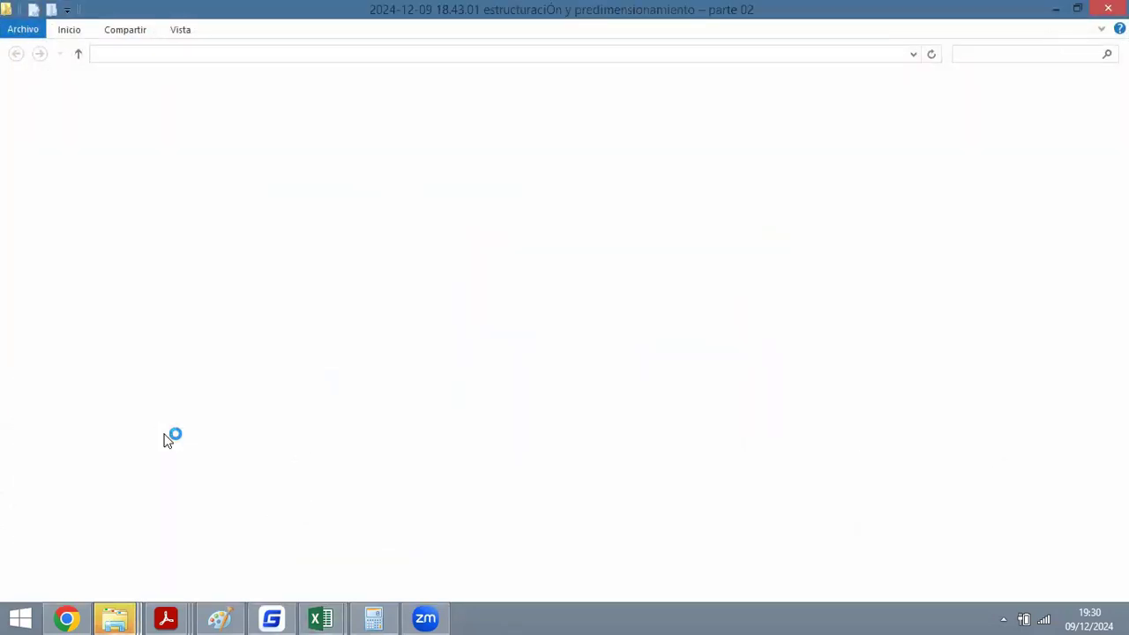
pyautogui.click(1057, 9)
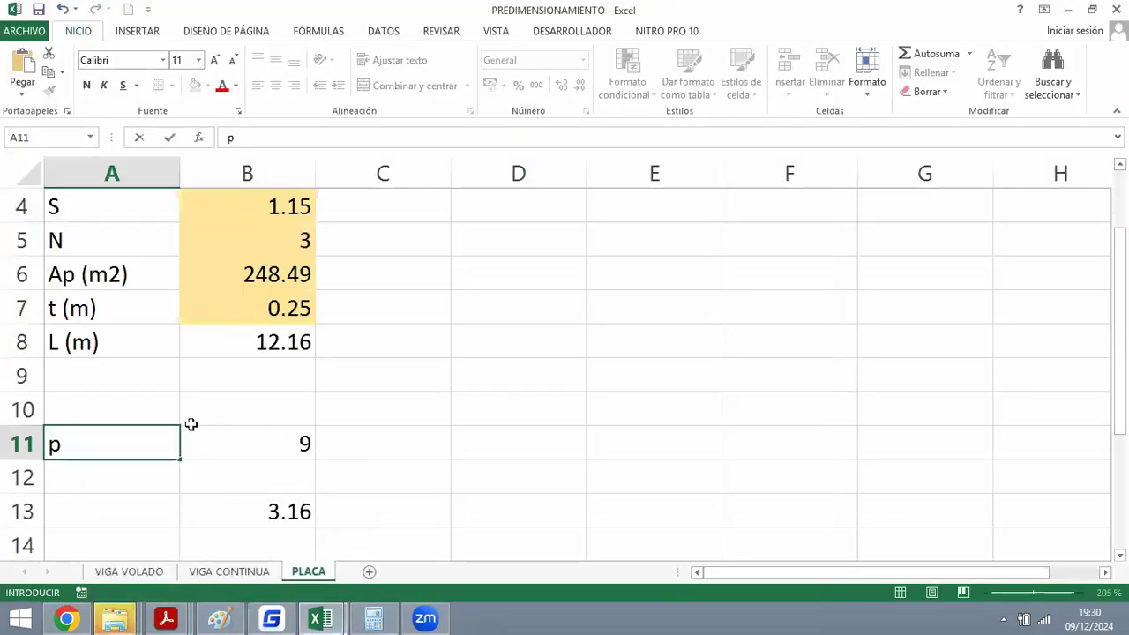
pyautogui.write('lacas')
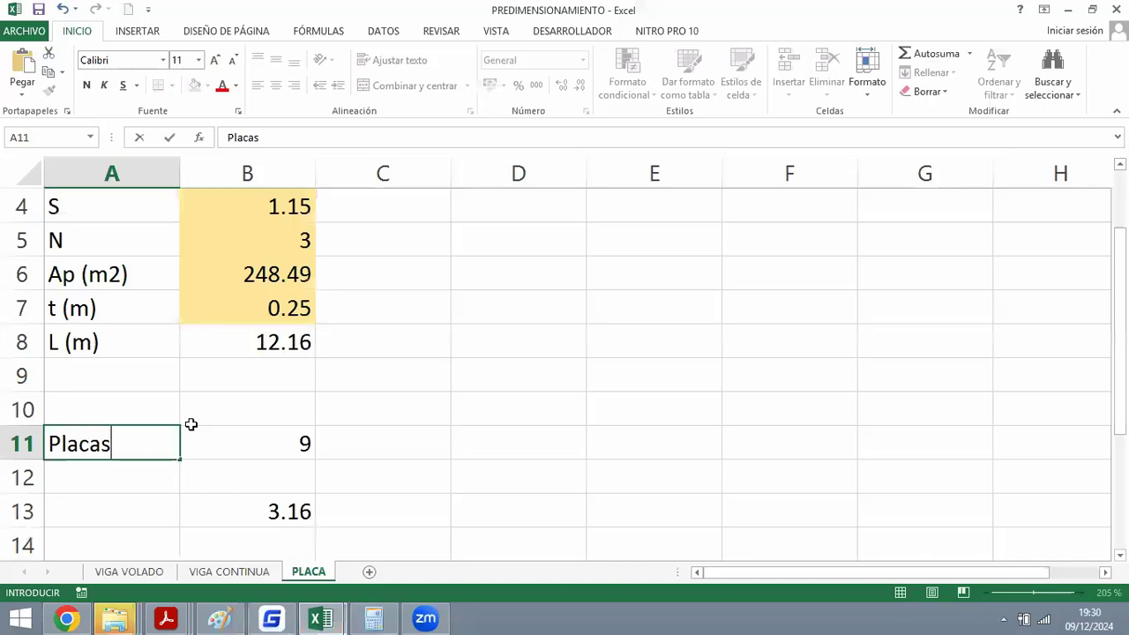
pyautogui.press('Return')
pyautogui.write('Colu')
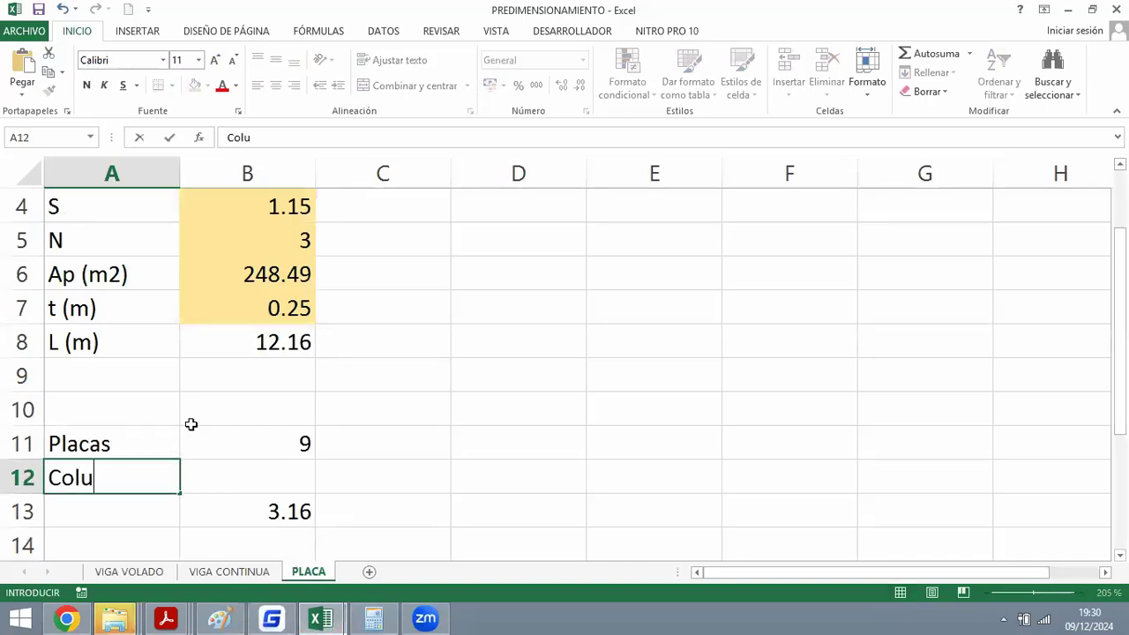
pyautogui.write('mnas')
pyautogui.press('Return')
# Enter =4*0.4+4*0.55 in B12 from the plan's corner and T-shaped columns, and display it with two decimals.
pyautogui.press('Up')
pyautogui.press('Right')
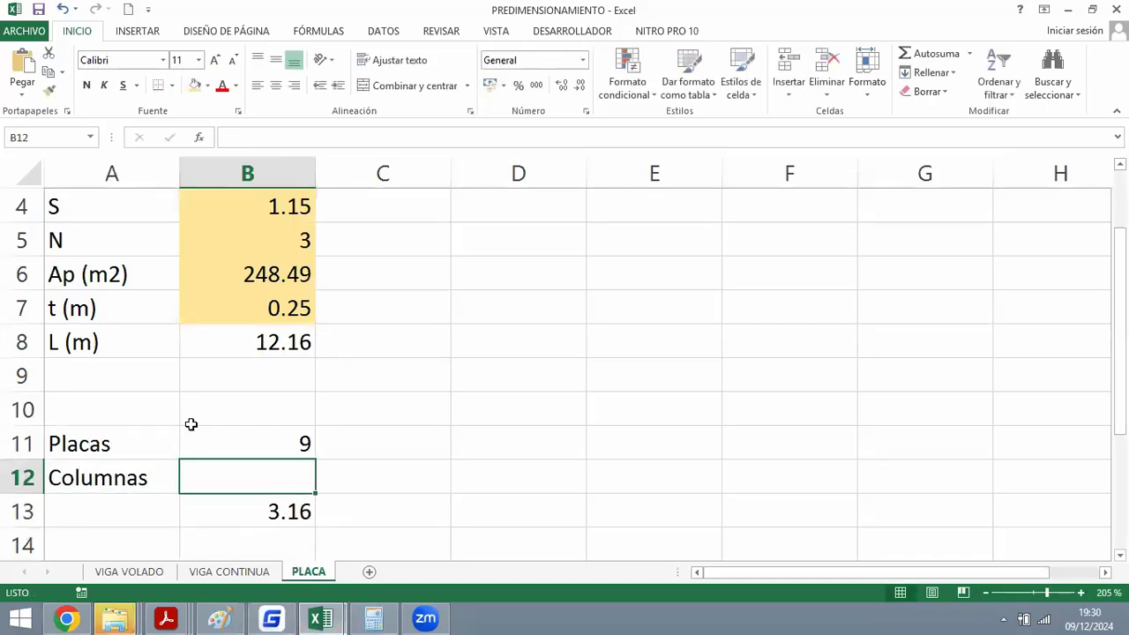
pyautogui.write('=')
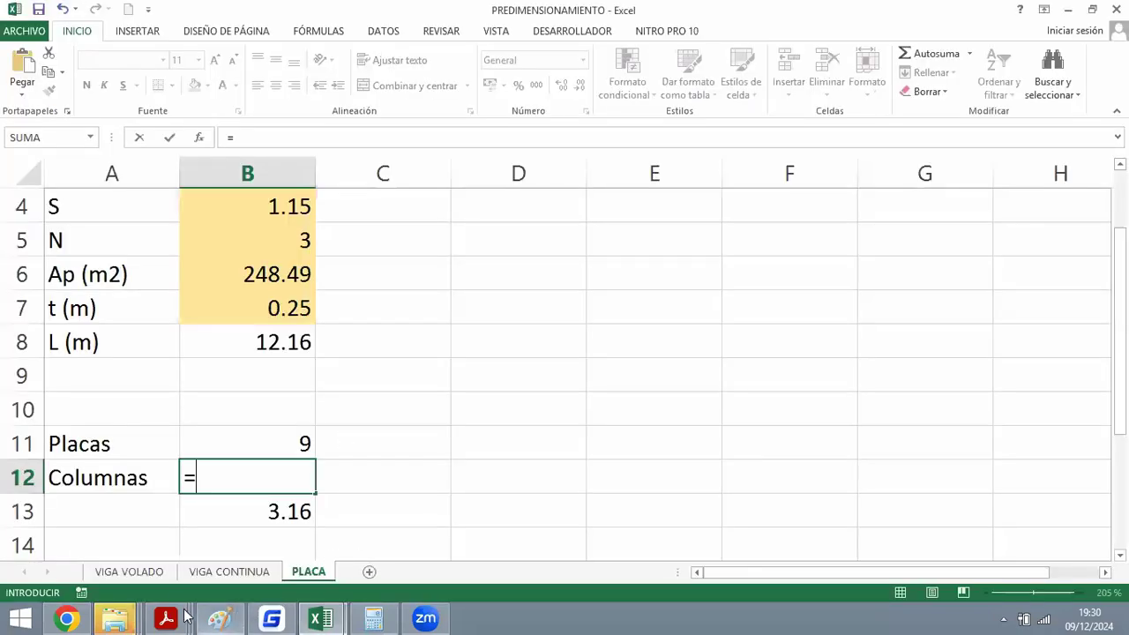
pyautogui.click(272, 618)
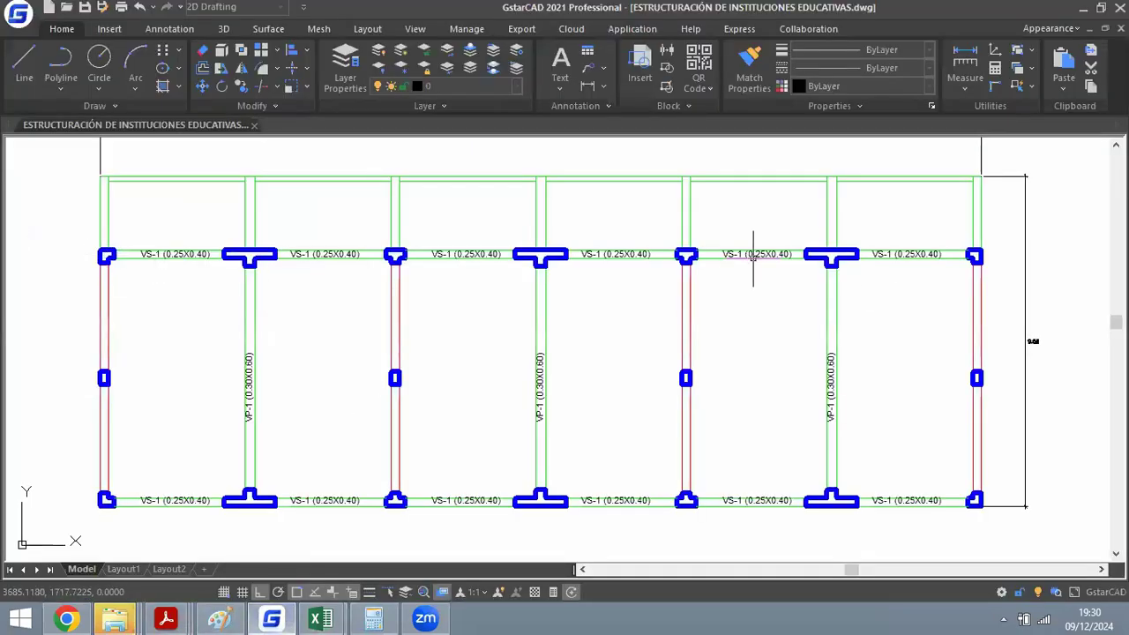
pyautogui.hotkey('alt', 'Tab')
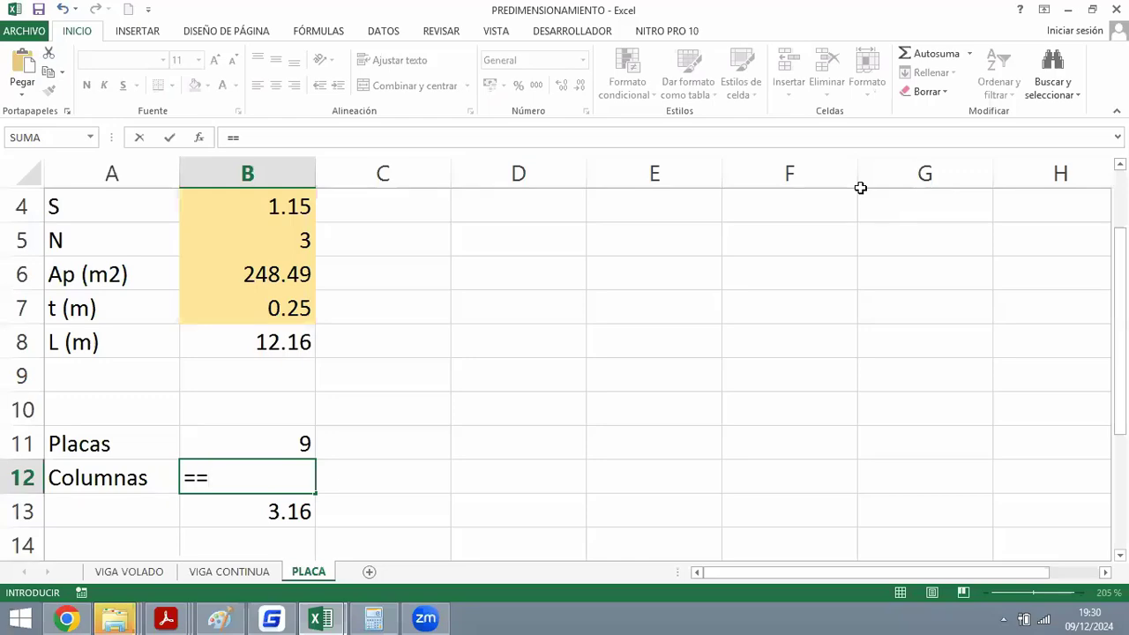
pyautogui.write('4*0.4+')
pyautogui.hotkey('alt', 'Tab')
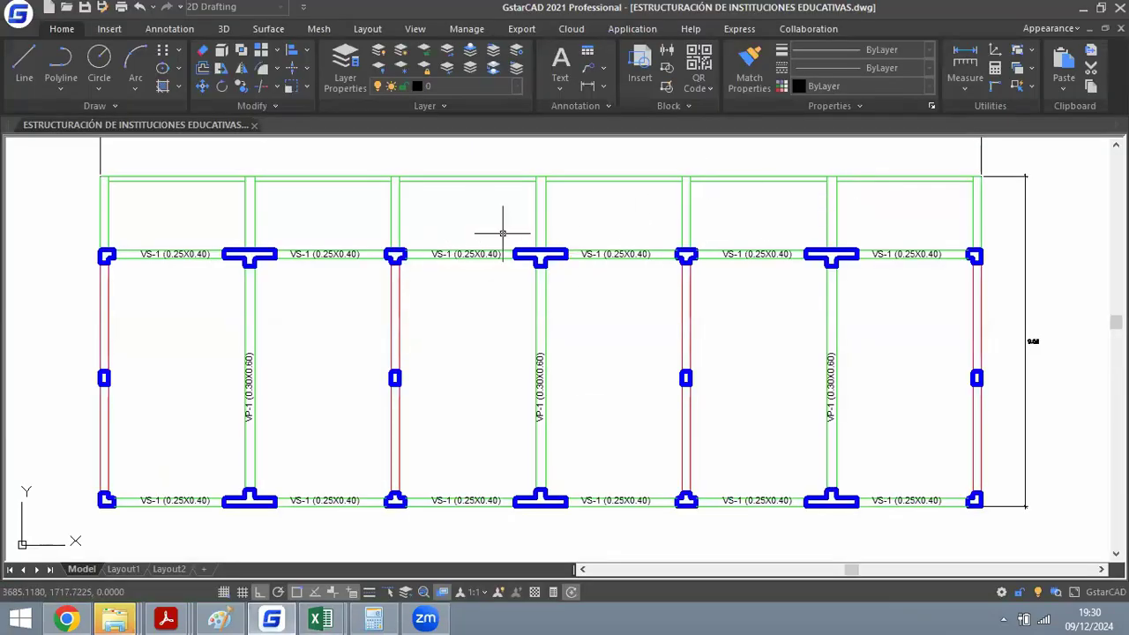
pyautogui.hotkey('alt', 'Tab')
pyautogui.write('4*0.')
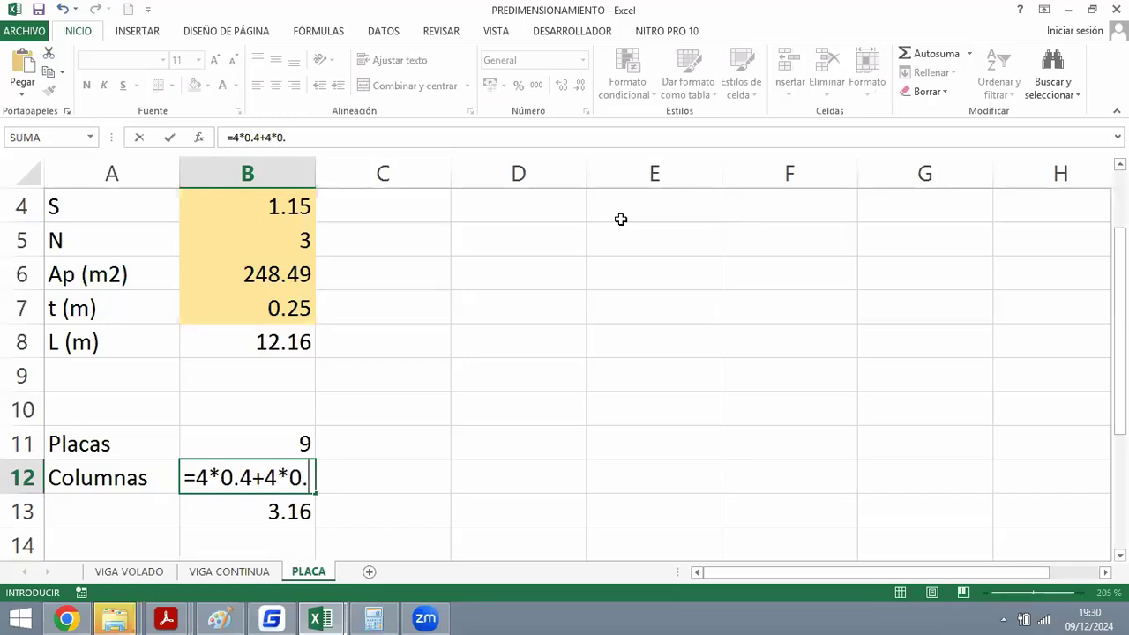
pyautogui.write('55')
pyautogui.press('Return')
pyautogui.press('Up')
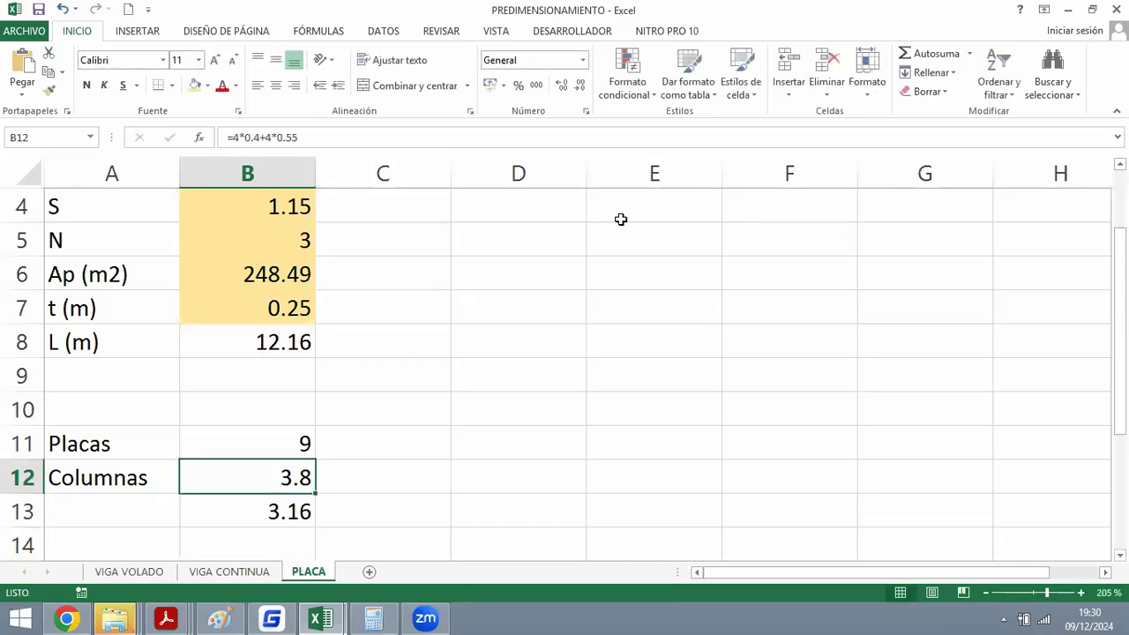
pyautogui.click(561, 85)
pyautogui.click(481, 411)
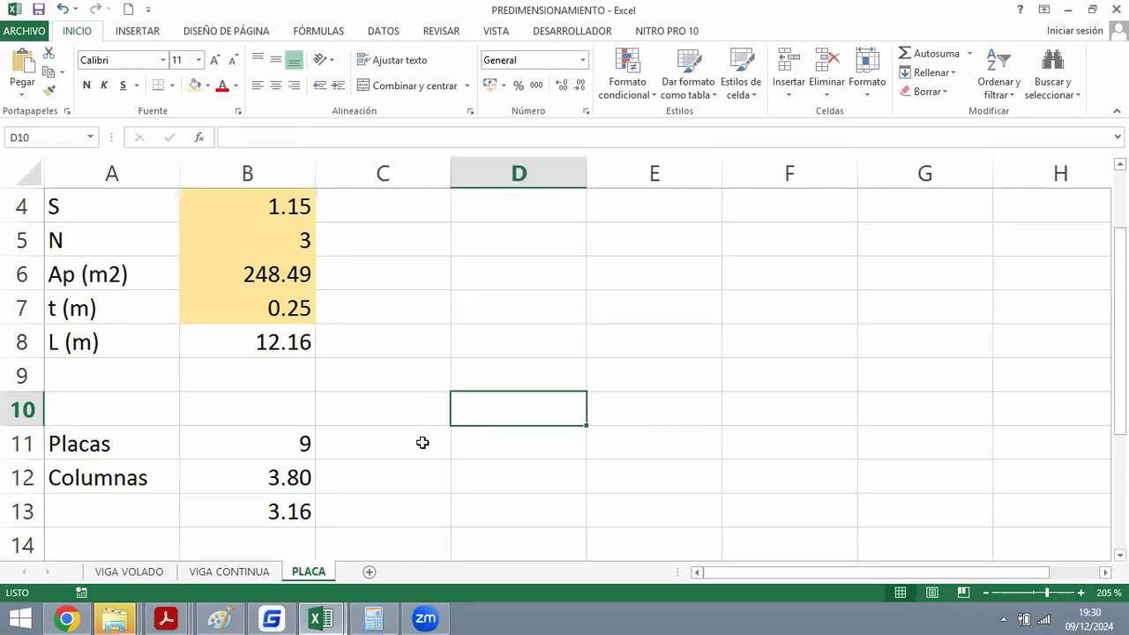
# Check the Placas and Columnas lengths against the remaining length in cell B13.
pyautogui.click(294, 443)
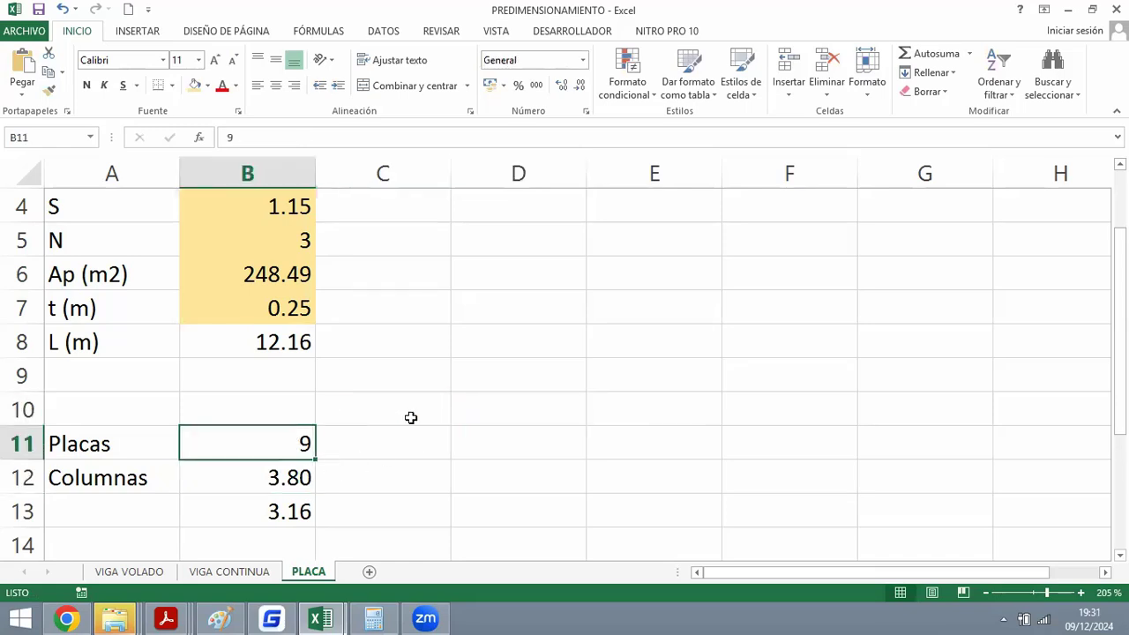
pyautogui.click(292, 476)
pyautogui.click(303, 509)
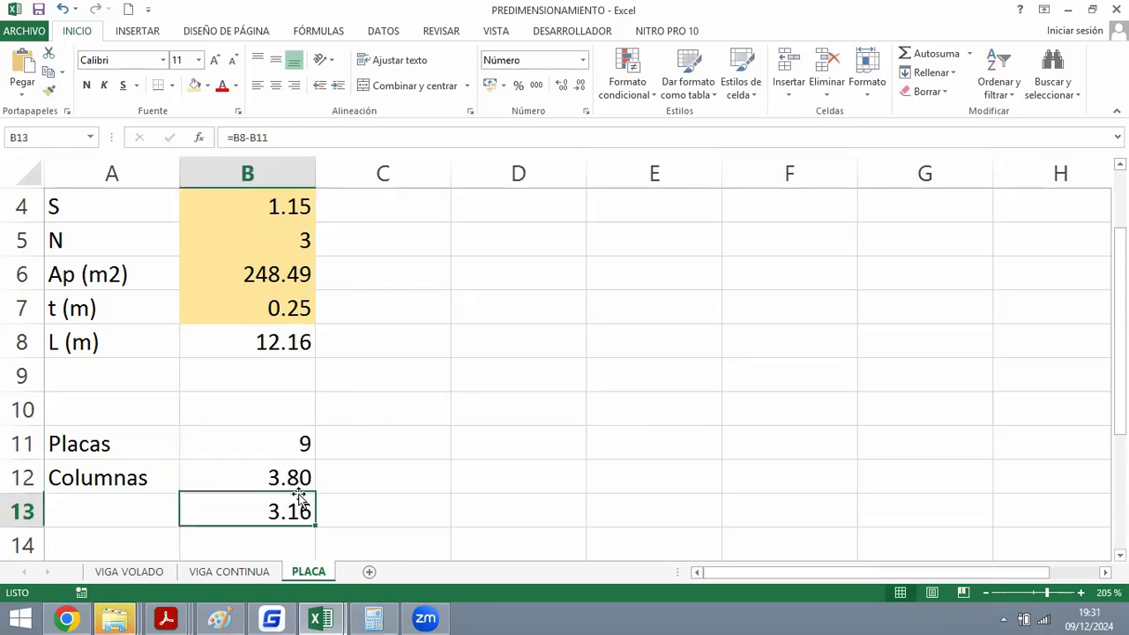
# Clear the remaining-length formula in cell B13 and enter the label V in cell A14.
pyautogui.press('Delete')
pyautogui.click(270, 538)
pyautogui.scroll(-1, 170, 436)
pyautogui.click(169, 436)
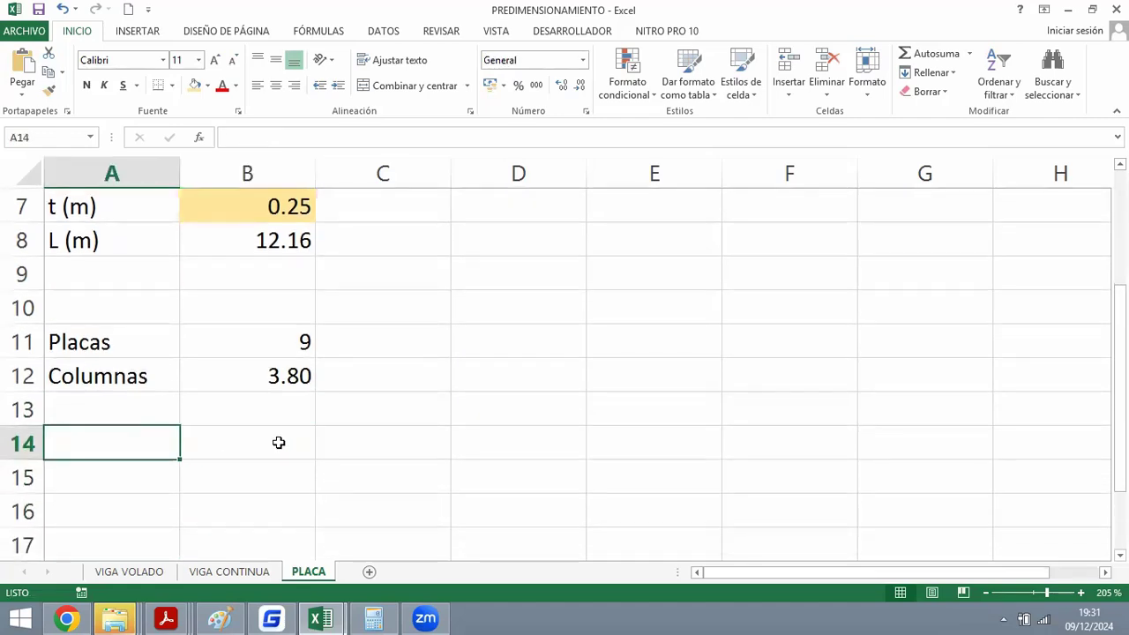
pyautogui.write('V')
# Enter =B11+B12 in cell B14 to add up the Placas and Columnas lengths.
pyautogui.click(283, 442)
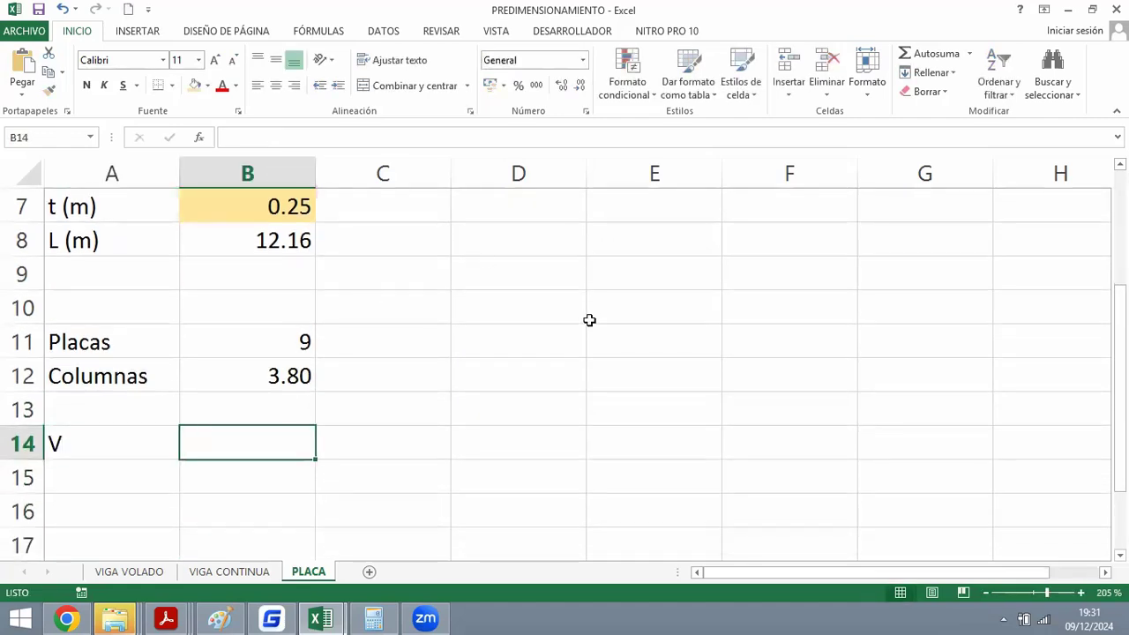
pyautogui.write('=')
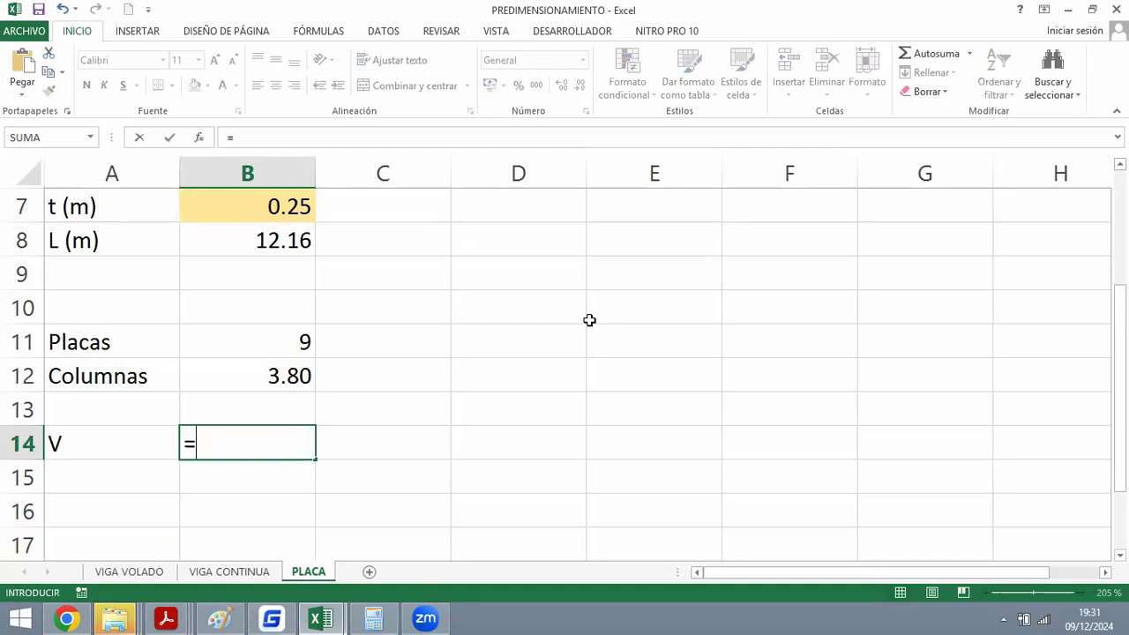
pyautogui.click(284, 345)
pyautogui.write('+')
pyautogui.click(274, 377)
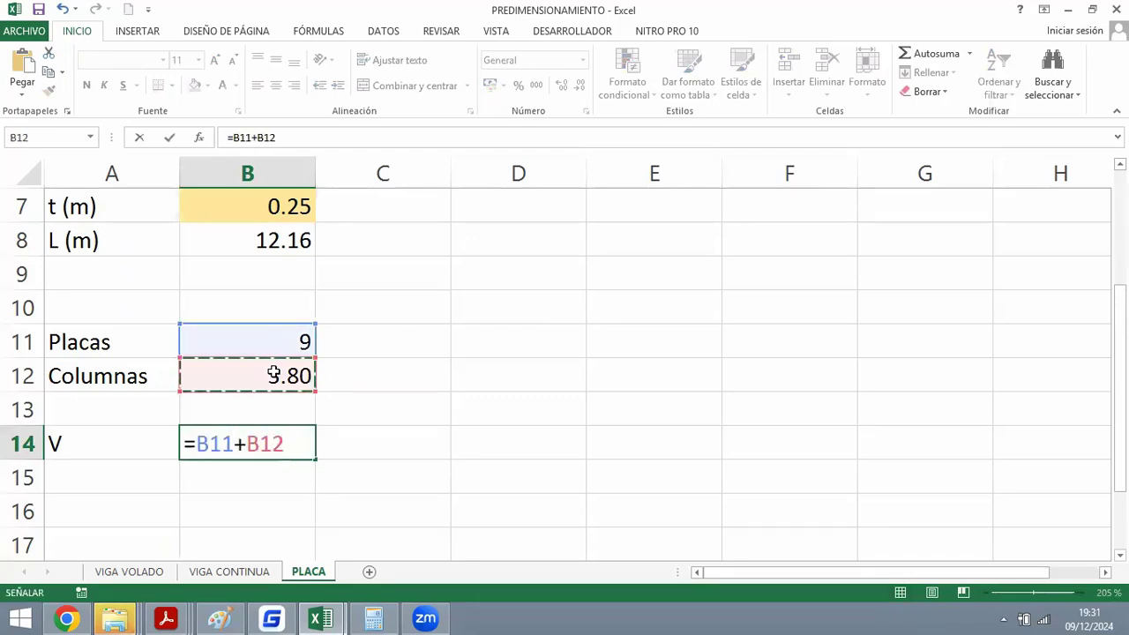
pyautogui.press('Return')
pyautogui.click(272, 443)
pyautogui.scroll(1, 272, 444)
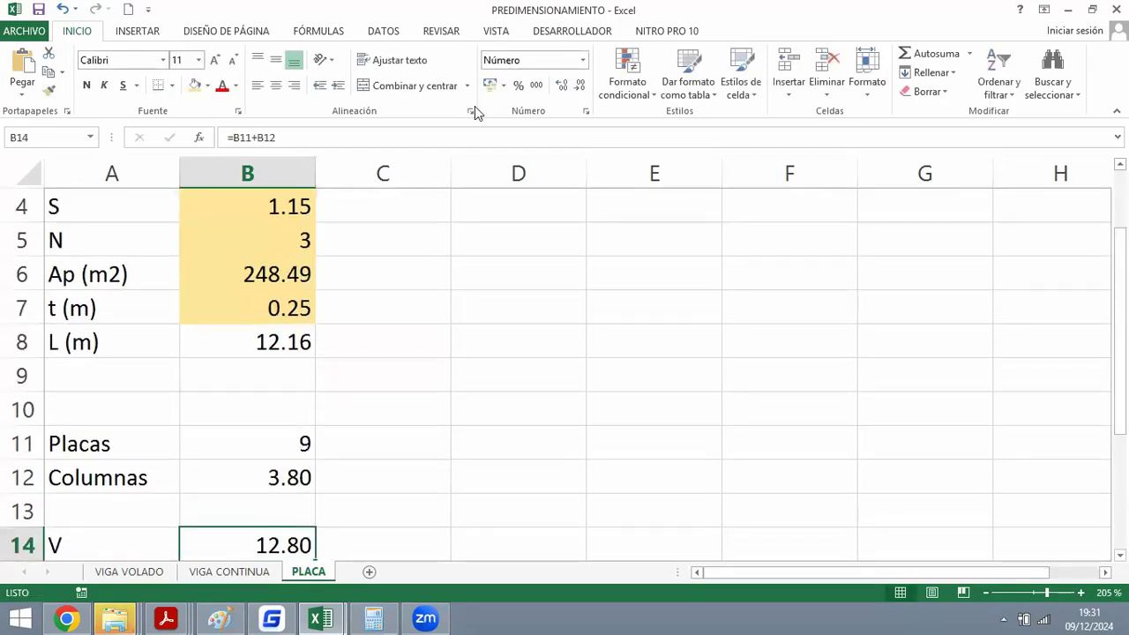
pyautogui.click(452, 379)
# Switch to GstarCAD and examine the layout of walls, columns and beams across the school plan.
pyautogui.click(1067, 10)
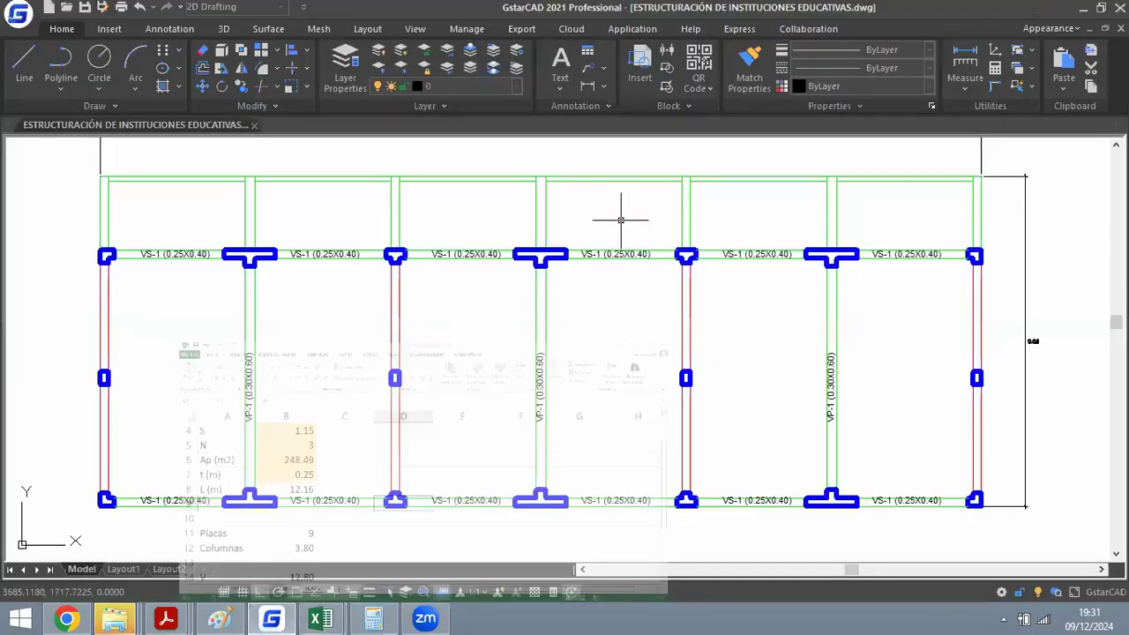
pyautogui.scroll(-4, 621, 220)
pyautogui.scroll(2, 512, 322)
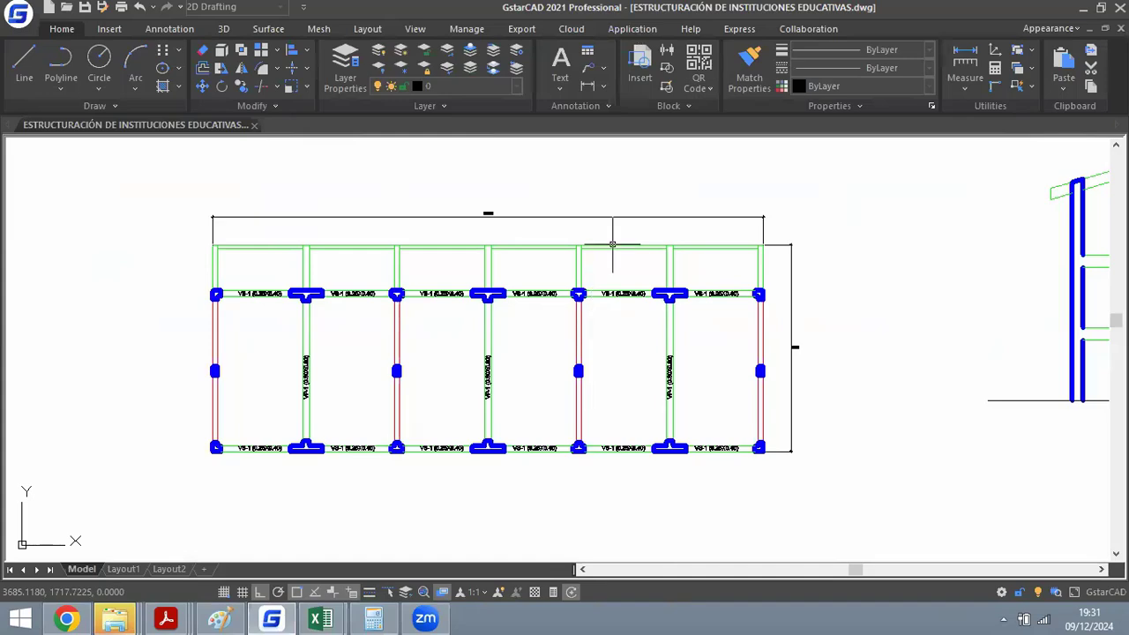
pyautogui.scroll(4, 314, 277)
pyautogui.scroll(-2, 346, 276)
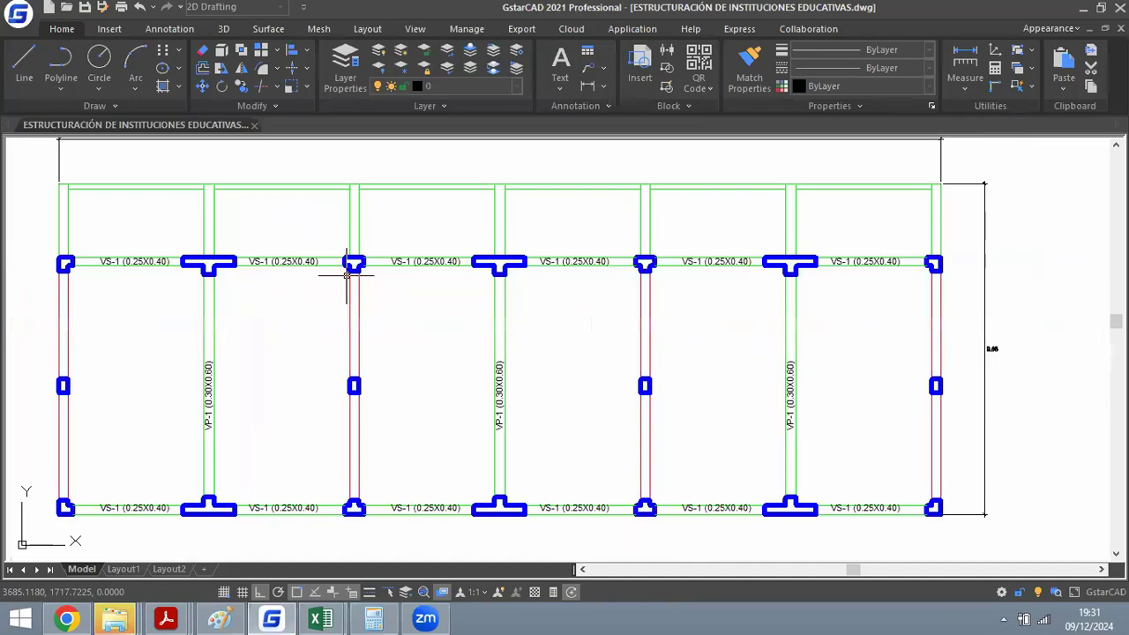
pyautogui.scroll(-4, 521, 260)
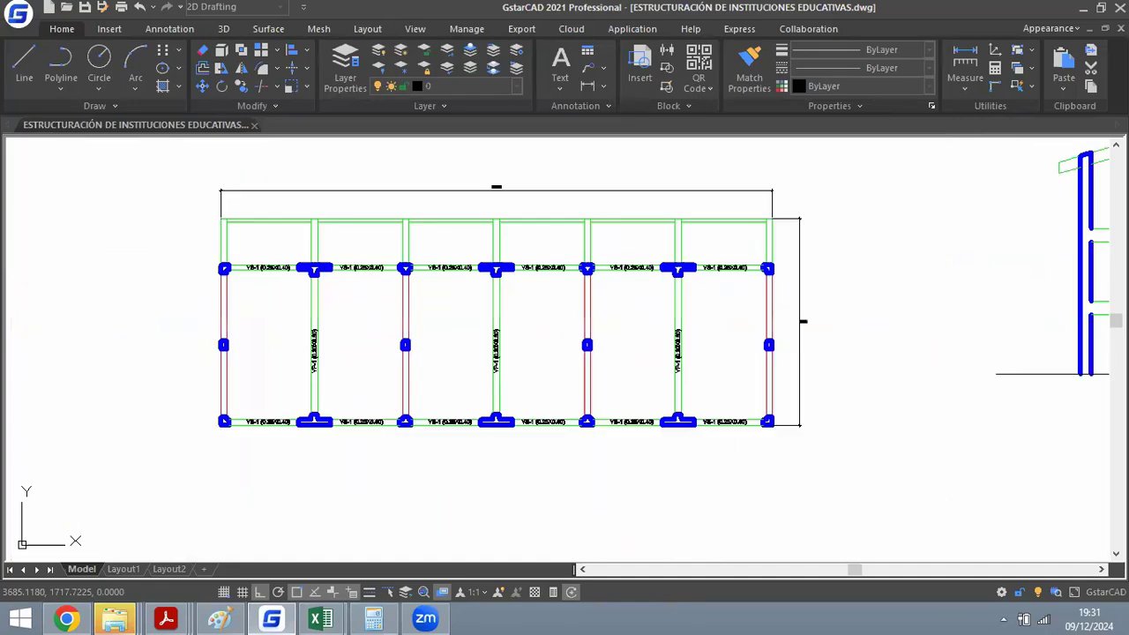
pyautogui.scroll(2, 713, 214)
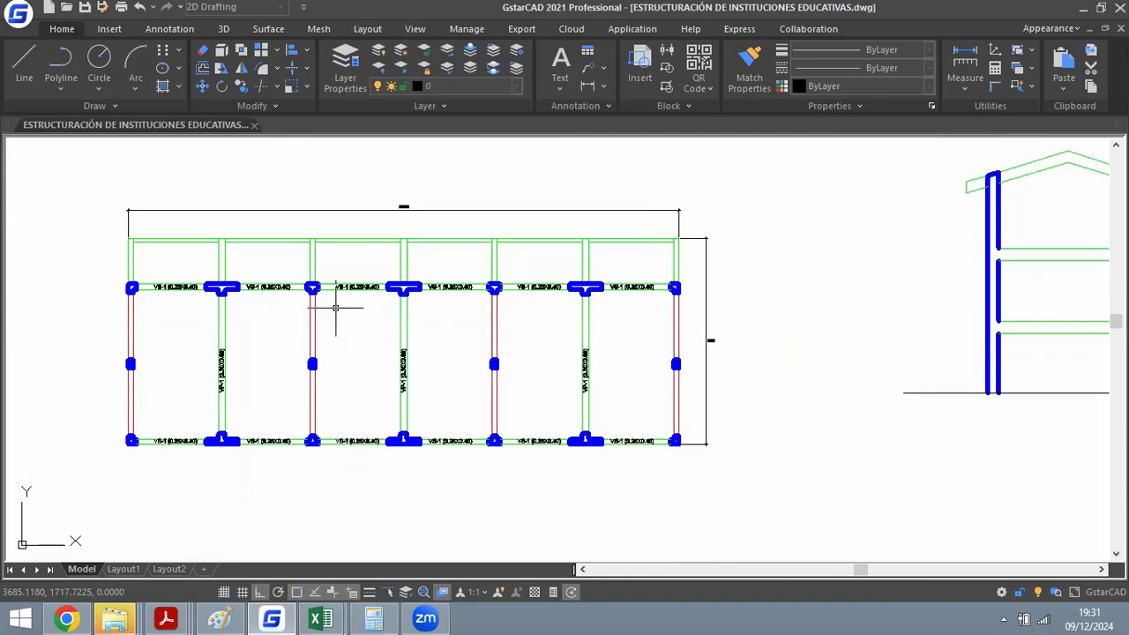
pyautogui.scroll(4, 223, 392)
pyautogui.scroll(-4, 478, 353)
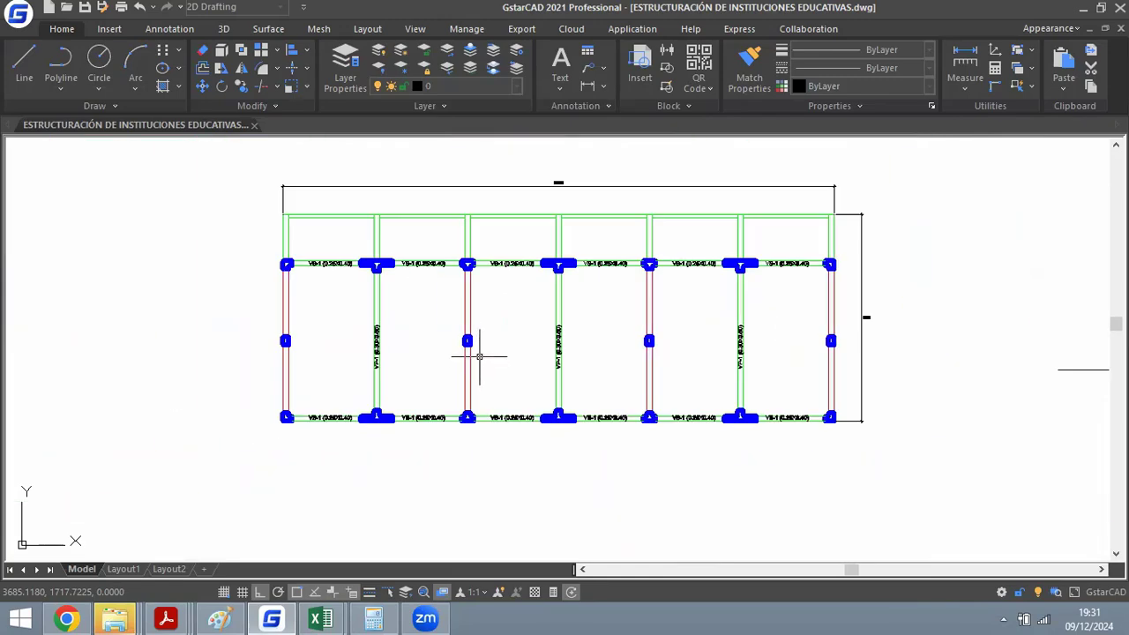
pyautogui.scroll(4, 322, 360)
pyautogui.scroll(-2, 242, 323)
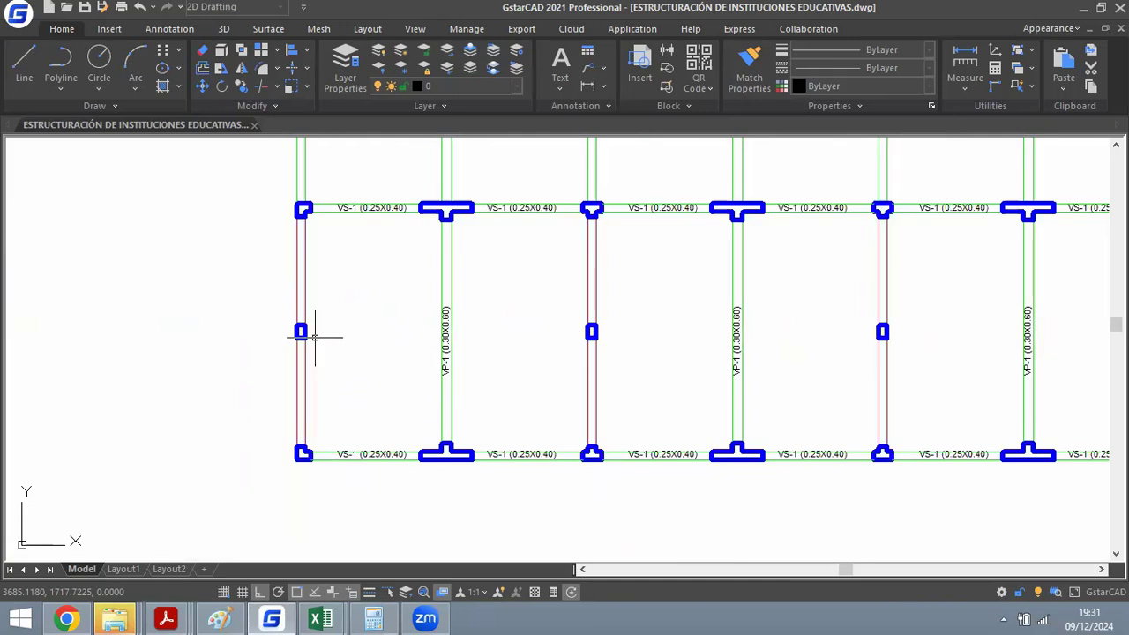
pyautogui.scroll(2, 458, 371)
pyautogui.write('c')
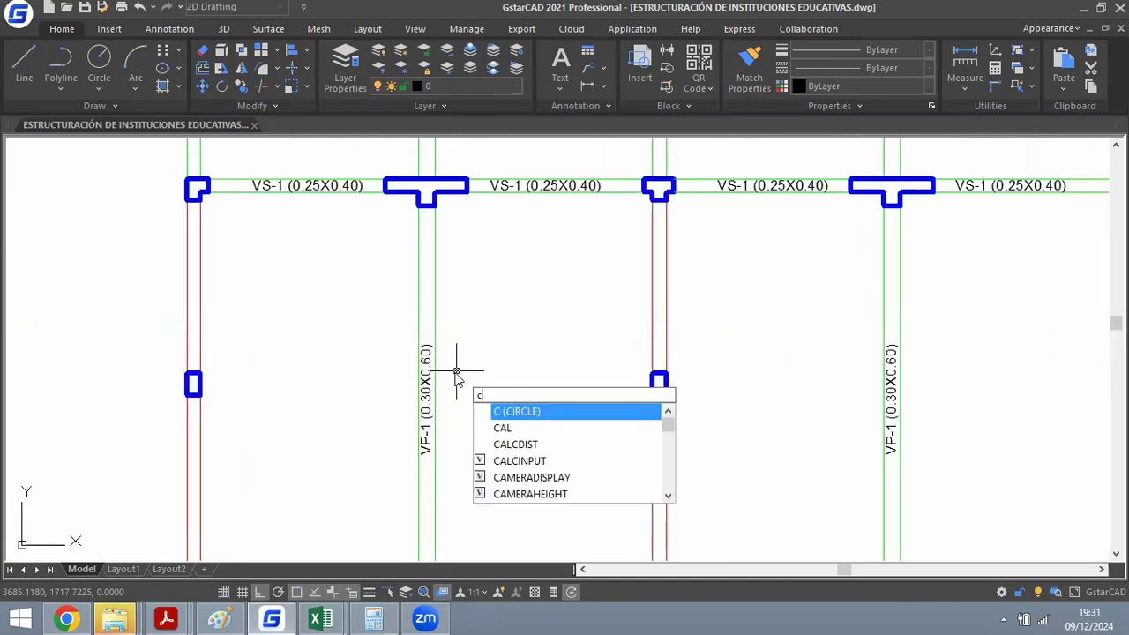
pyautogui.press('Return')
pyautogui.press('Escape')
# Copy the second axis's VP-1 (0.30X0.60) label straight up onto the overhang beam above the T-shaped wall.
pyautogui.write('co')
pyautogui.press('Return')
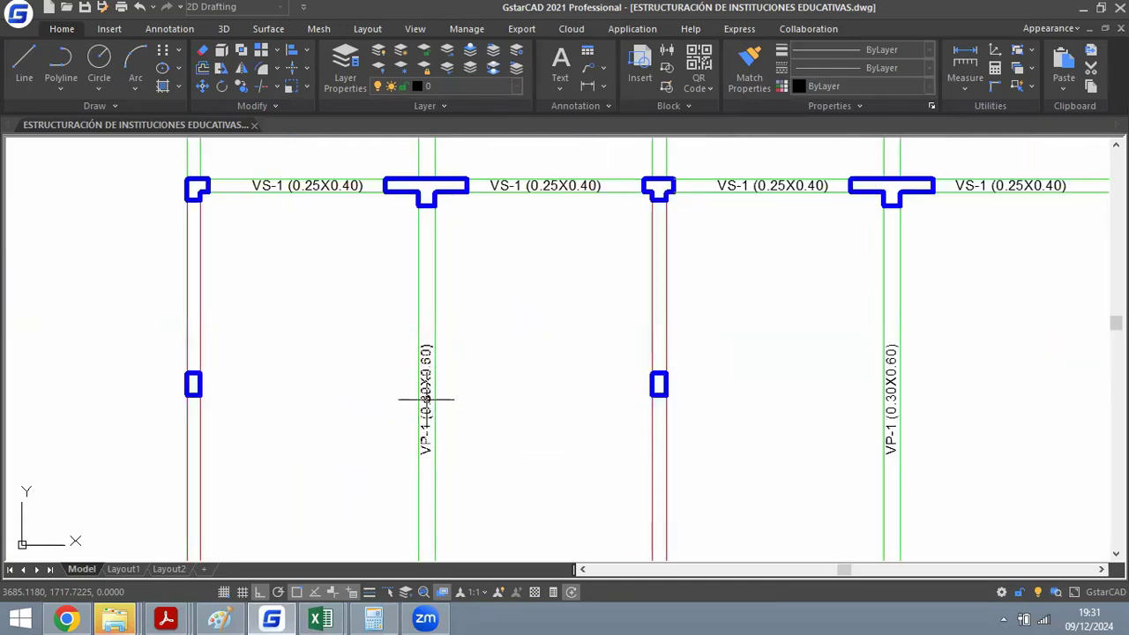
pyautogui.click(427, 400)
pyautogui.press('Return')
pyautogui.click(469, 394)
pyautogui.scroll(-2, 468, 425)
pyautogui.scroll(6, 471, 308)
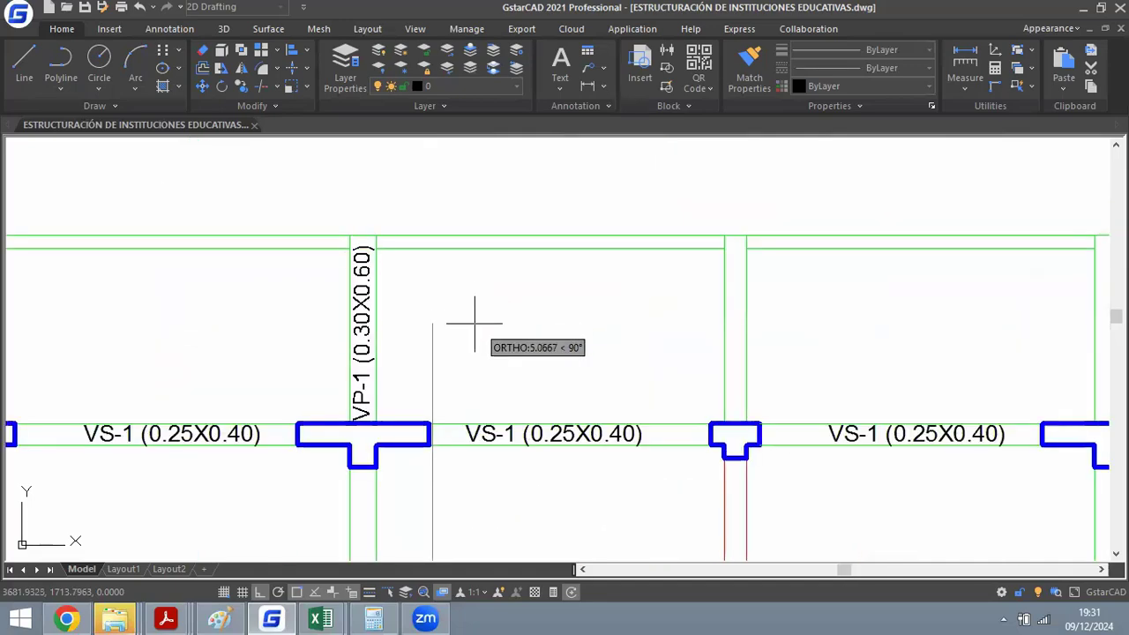
pyautogui.click(475, 320)
pyautogui.press('Escape')
pyautogui.scroll(-4, 391, 242)
pyautogui.scroll(4, 388, 243)
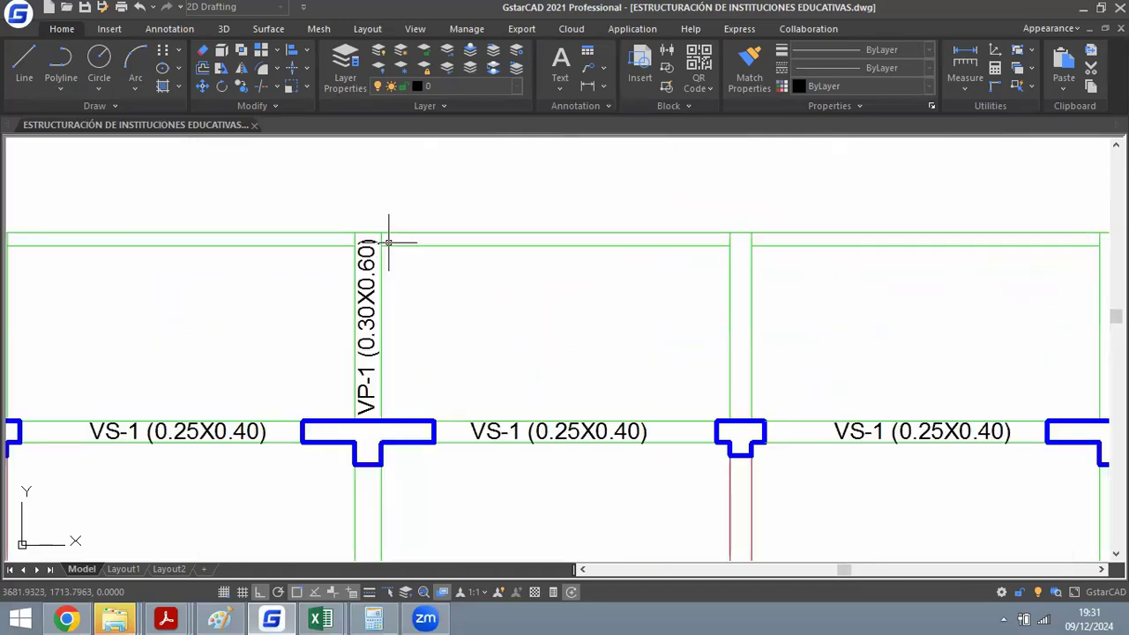
# Edit the copied overhang beam label to read VP-1 (0.30X0.60-0.30).
pyautogui.write('co')
pyautogui.press('Return')
pyautogui.scroll(2, 368, 291)
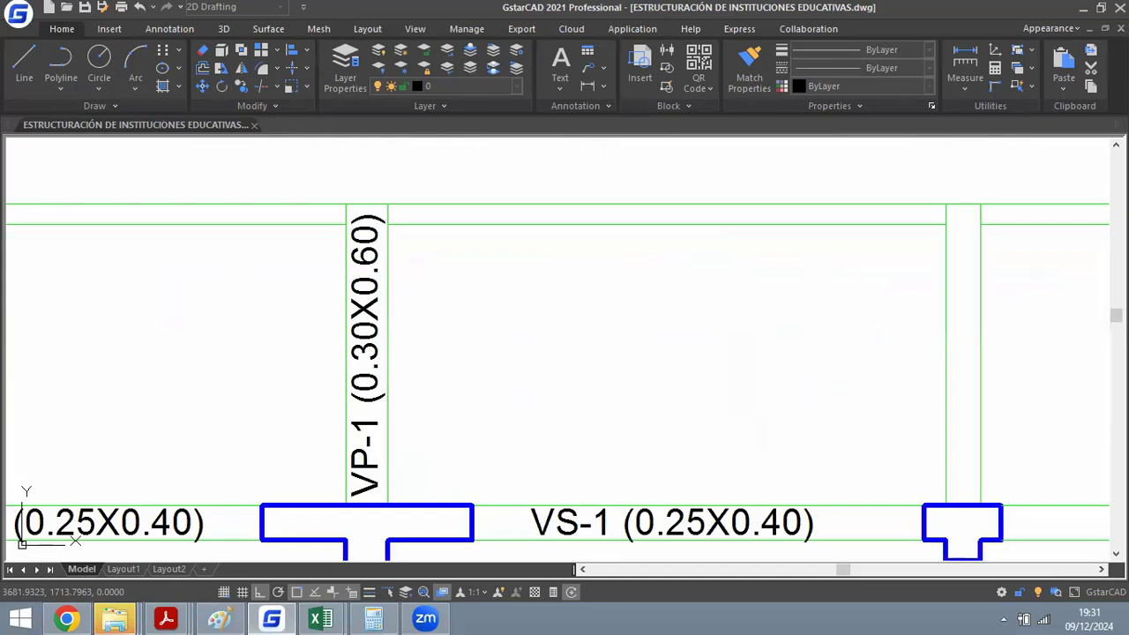
pyautogui.click(626, 527)
pyautogui.write('-0.3')
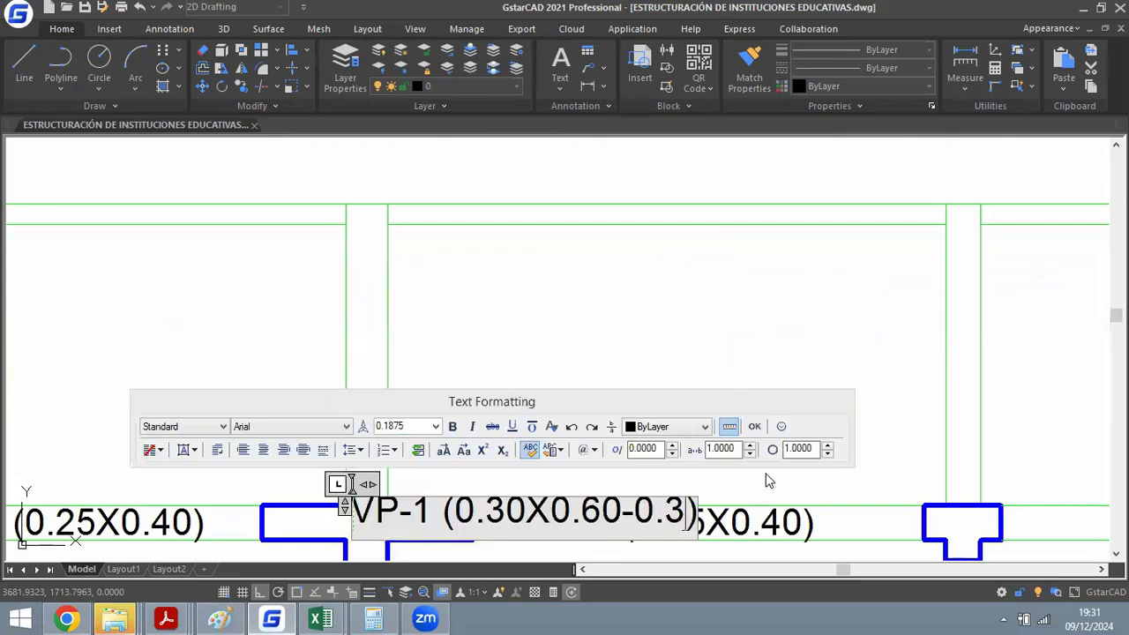
pyautogui.write('0')
pyautogui.click(765, 346)
pyautogui.scroll(-4, 503, 288)
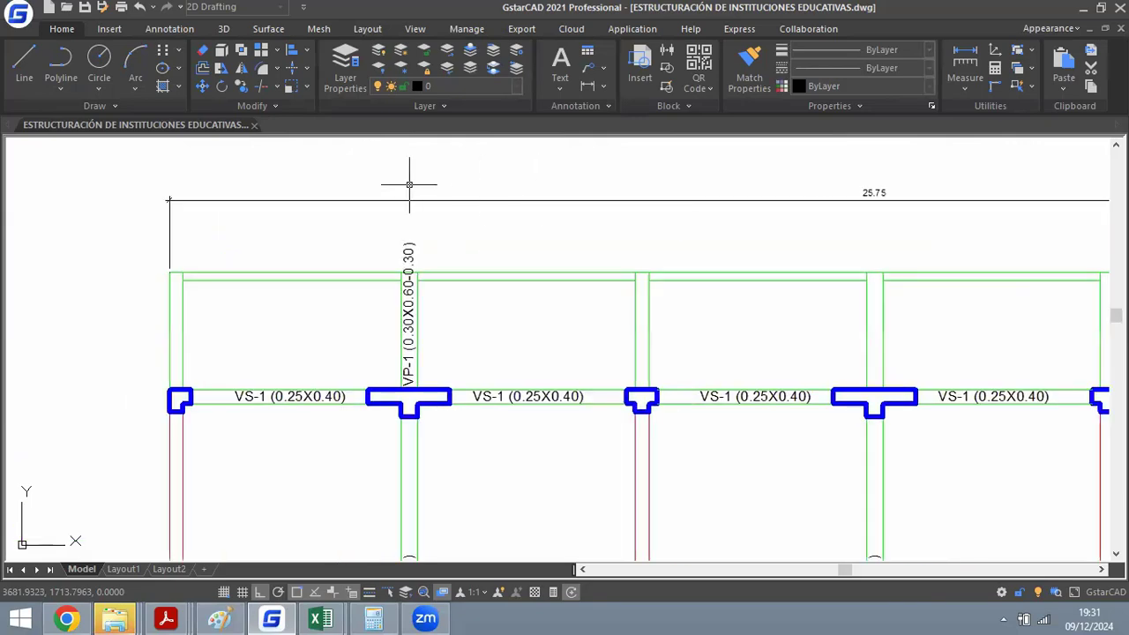
# Copy the VP-1 (0.30X0.60-0.30) label onto the overhang beams of the third through seventh axes.
pyautogui.scroll(-4, 411, 183)
pyautogui.scroll(4, 408, 217)
pyautogui.write('co')
pyautogui.press('space')
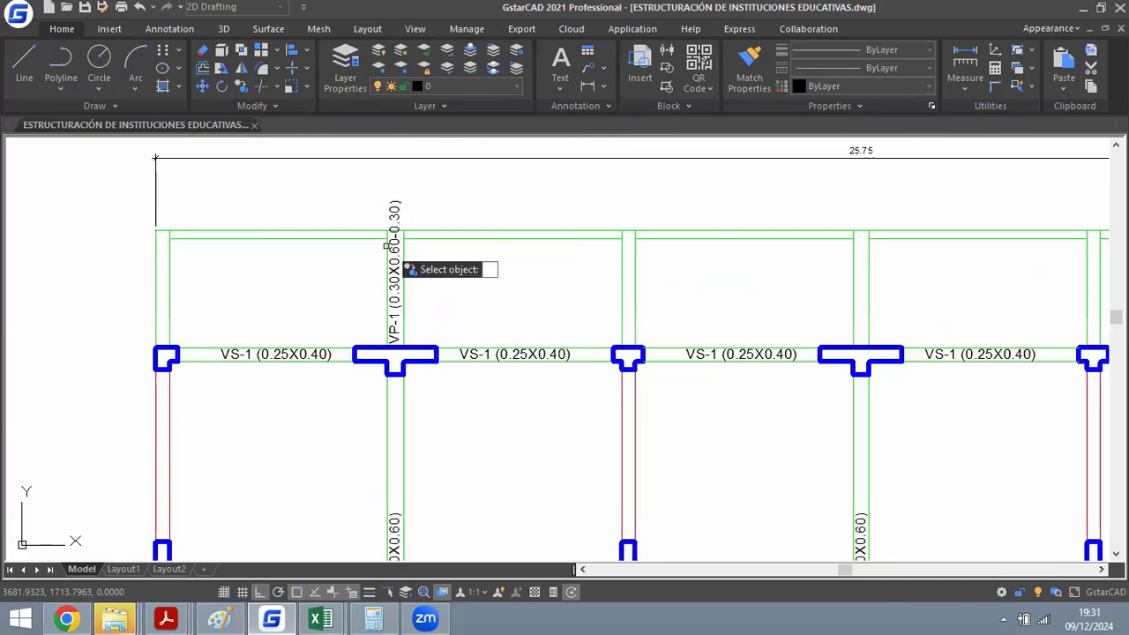
pyautogui.click(395, 250)
pyautogui.press('space')
pyautogui.click(404, 261)
pyautogui.click(635, 261)
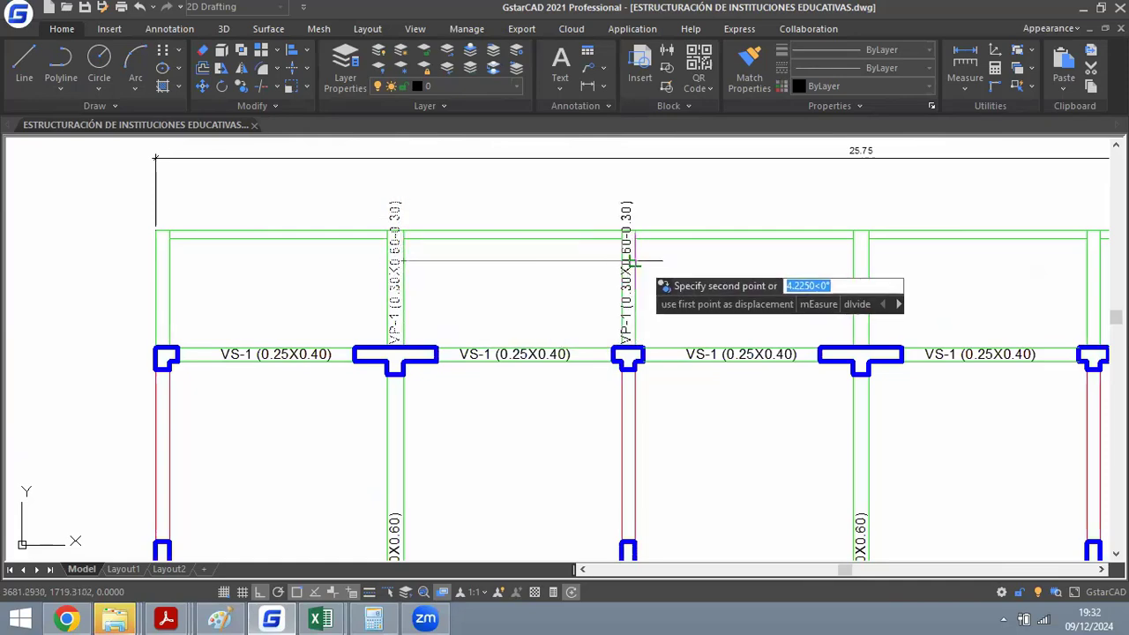
pyautogui.moveTo(867, 262); pyautogui.dragTo(695, 298, button='middle')
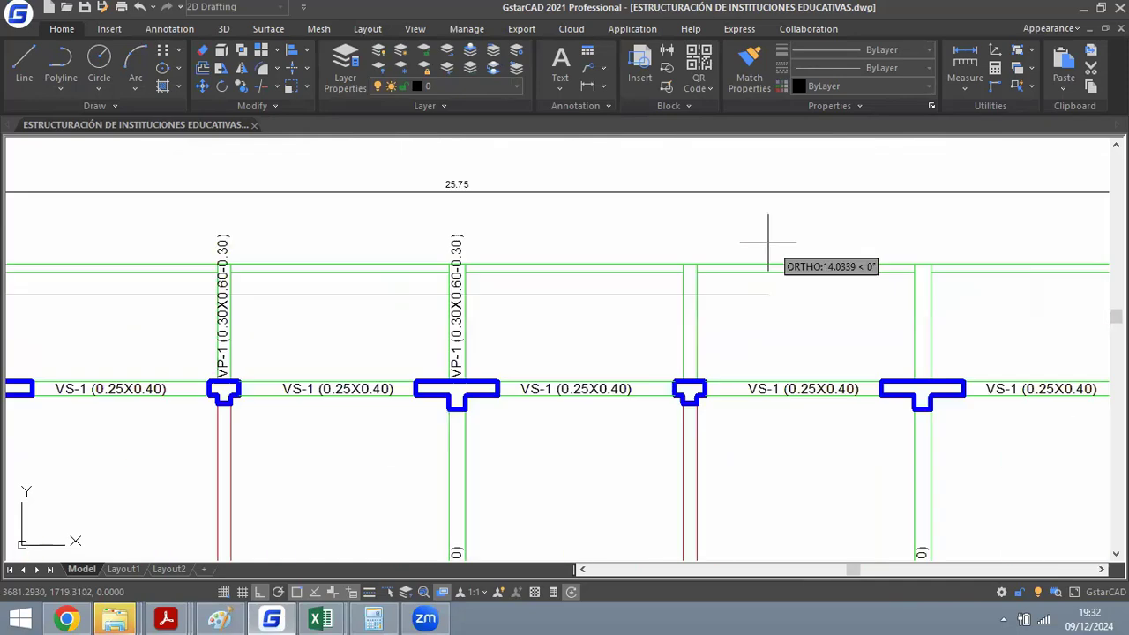
pyautogui.click(701, 298)
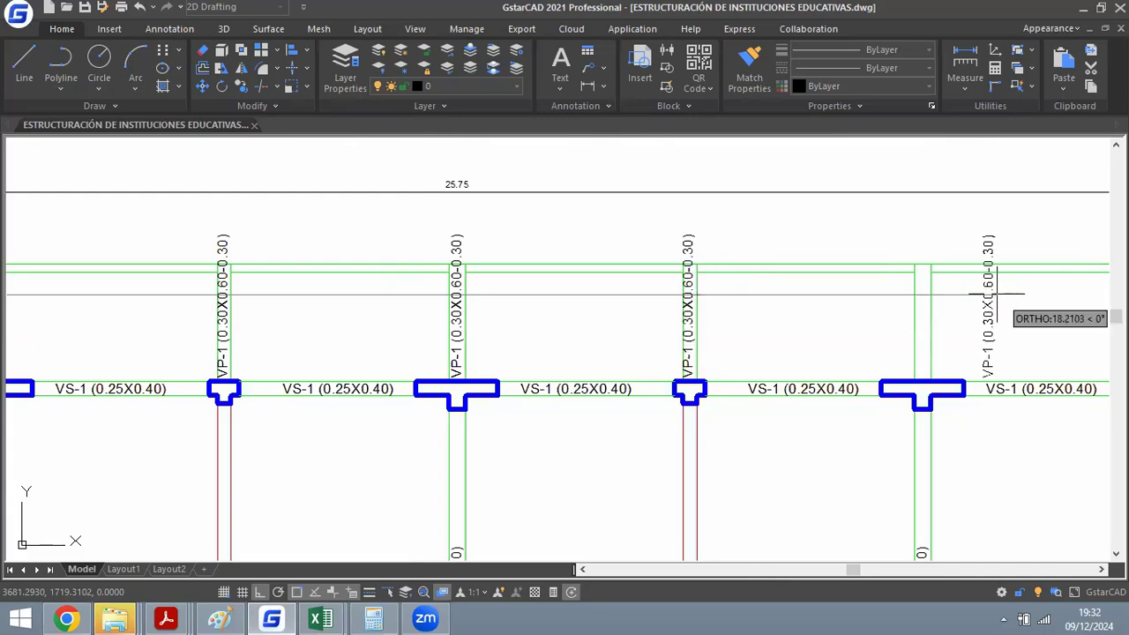
pyautogui.click(932, 297)
pyautogui.scroll(-1, 645, 292)
pyautogui.scroll(1, 915, 294)
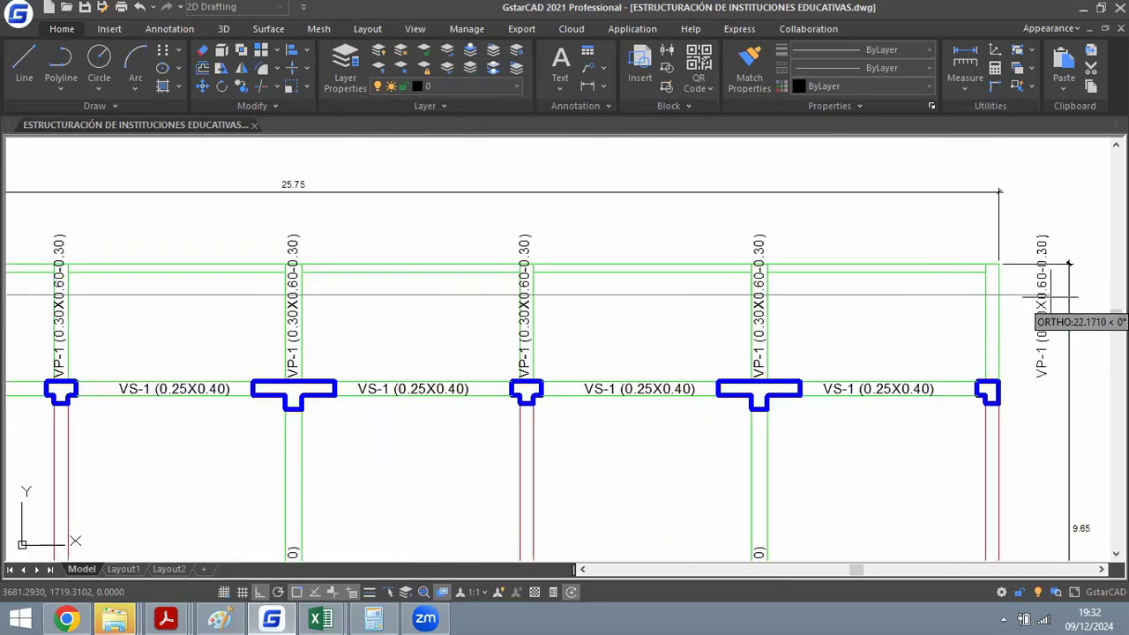
pyautogui.click(1000, 298)
# Place one more copy of the overhang beam label on the first axis and end the copying.
pyautogui.scroll(-3, 1096, 264)
pyautogui.scroll(3, 481, 271)
pyautogui.click(578, 284)
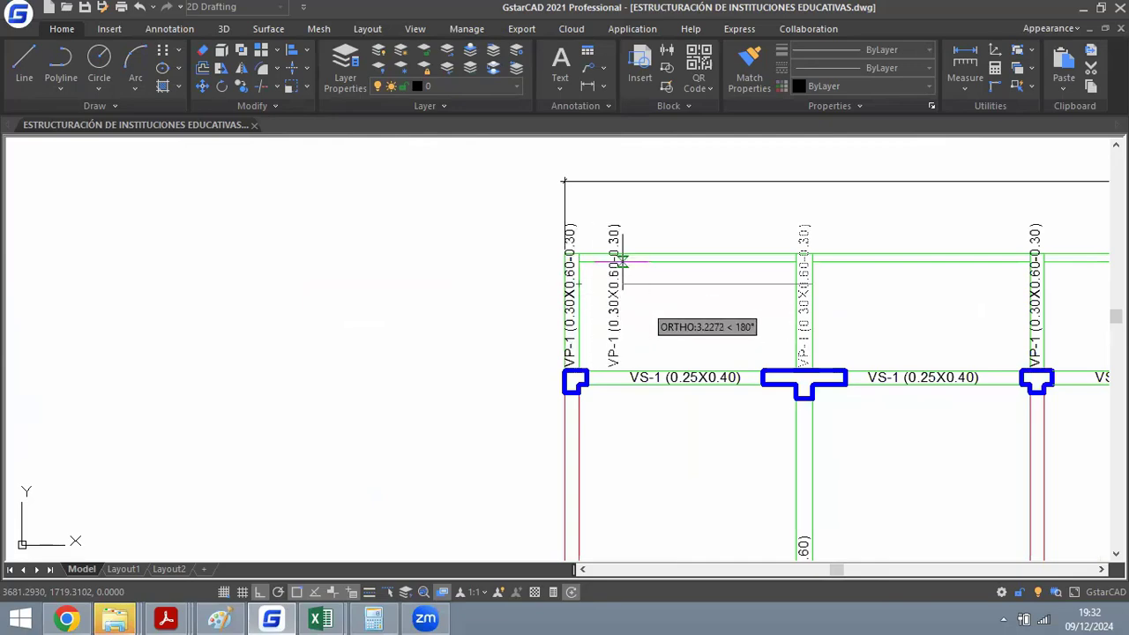
pyautogui.press('Escape')
# Examine the first axis's corner column and how its overhang beam and the VS-1 beam meet it.
pyautogui.scroll(1, 623, 262)
pyautogui.scroll(-1, 448, 296)
pyautogui.scroll(-2, 457, 347)
pyautogui.scroll(1, 465, 406)
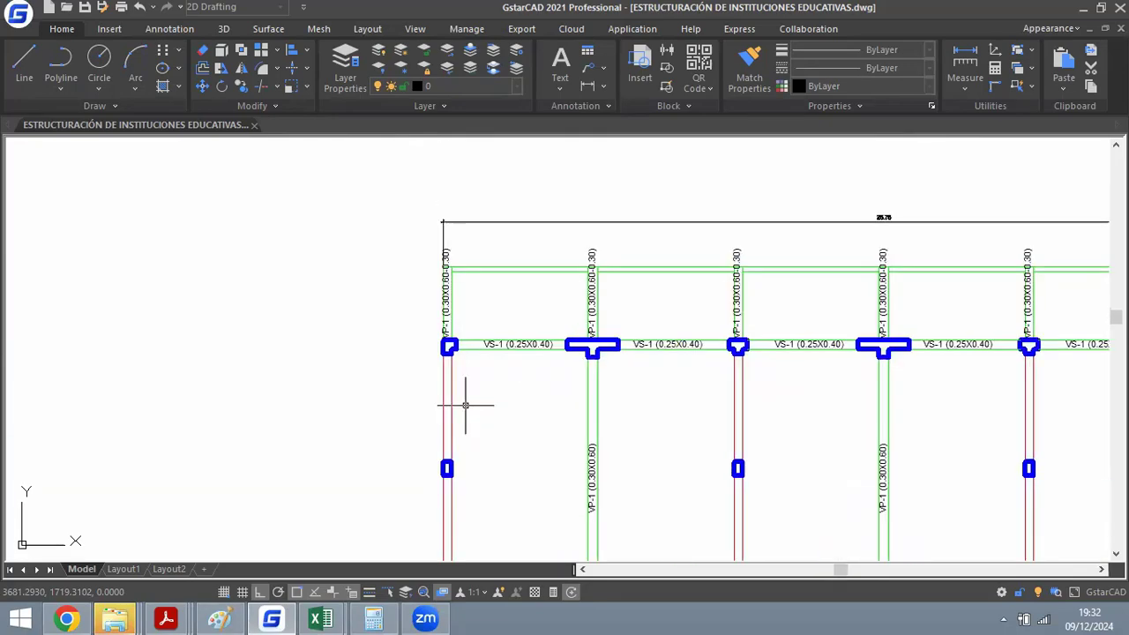
pyautogui.scroll(2, 449, 352)
pyautogui.scroll(-2, 461, 428)
pyautogui.scroll(1, 461, 344)
pyautogui.scroll(2, 444, 329)
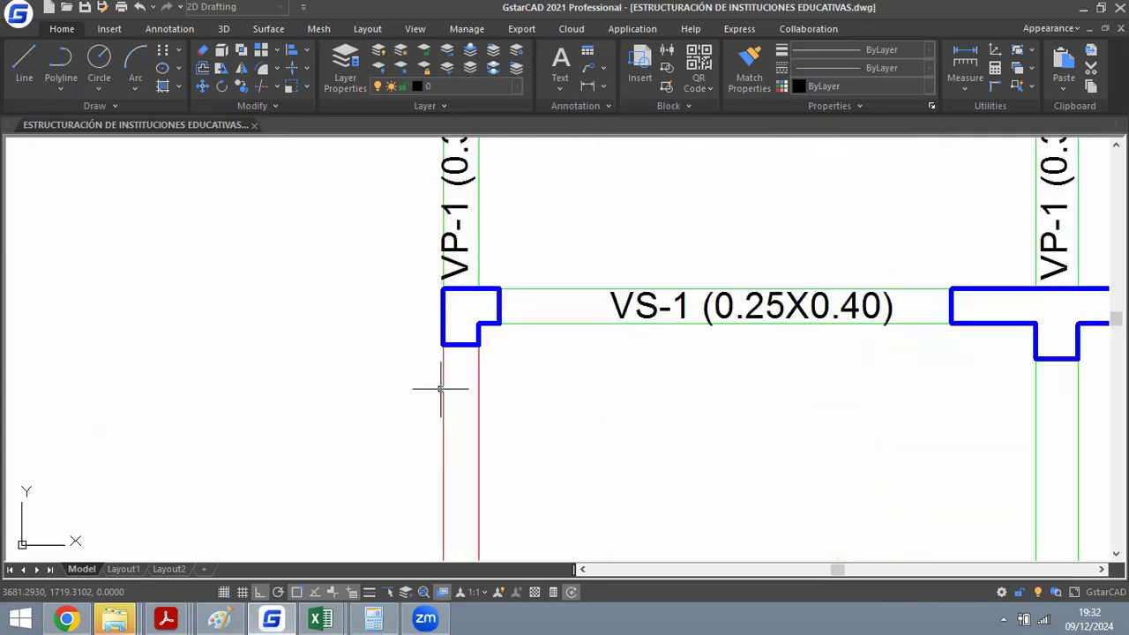
pyautogui.scroll(-2, 443, 407)
pyautogui.scroll(2, 458, 292)
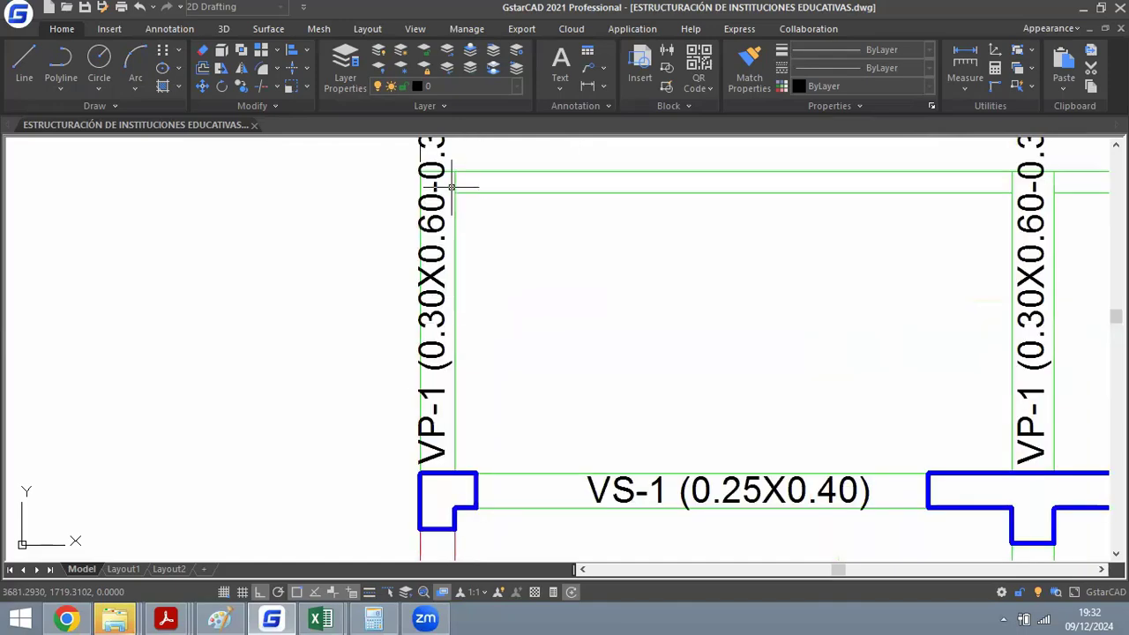
pyautogui.scroll(-3, 481, 281)
pyautogui.scroll(2, 481, 335)
pyautogui.scroll(-2, 452, 277)
pyautogui.scroll(2, 453, 255)
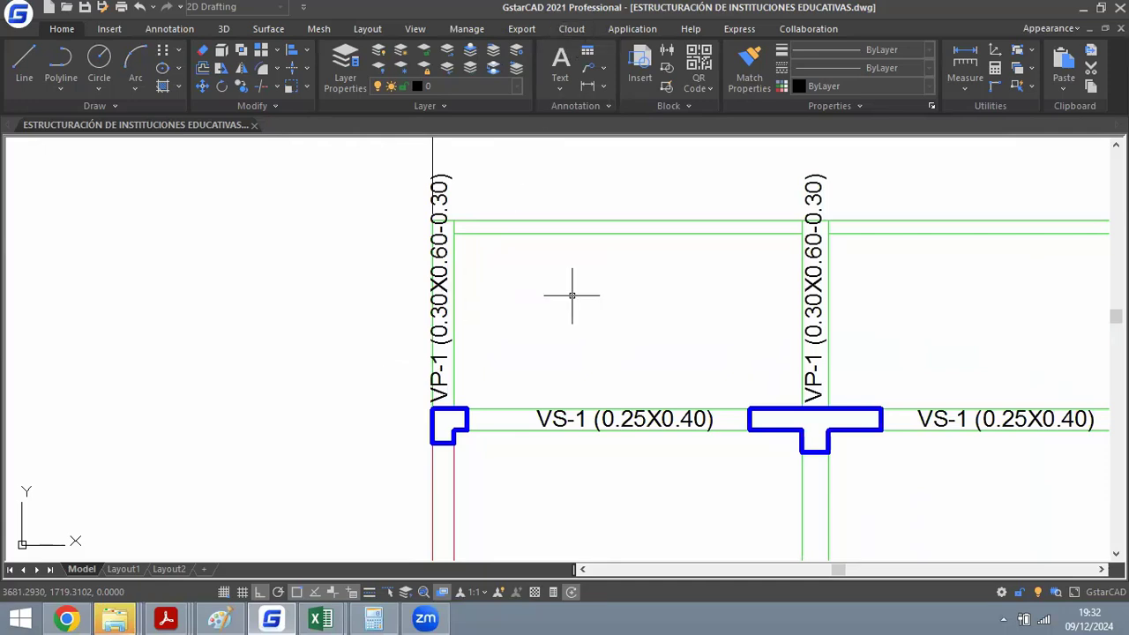
# Check the depth of the first axis's upper corner column with a temporary aligned dimension.
pyautogui.scroll(5, 444, 443)
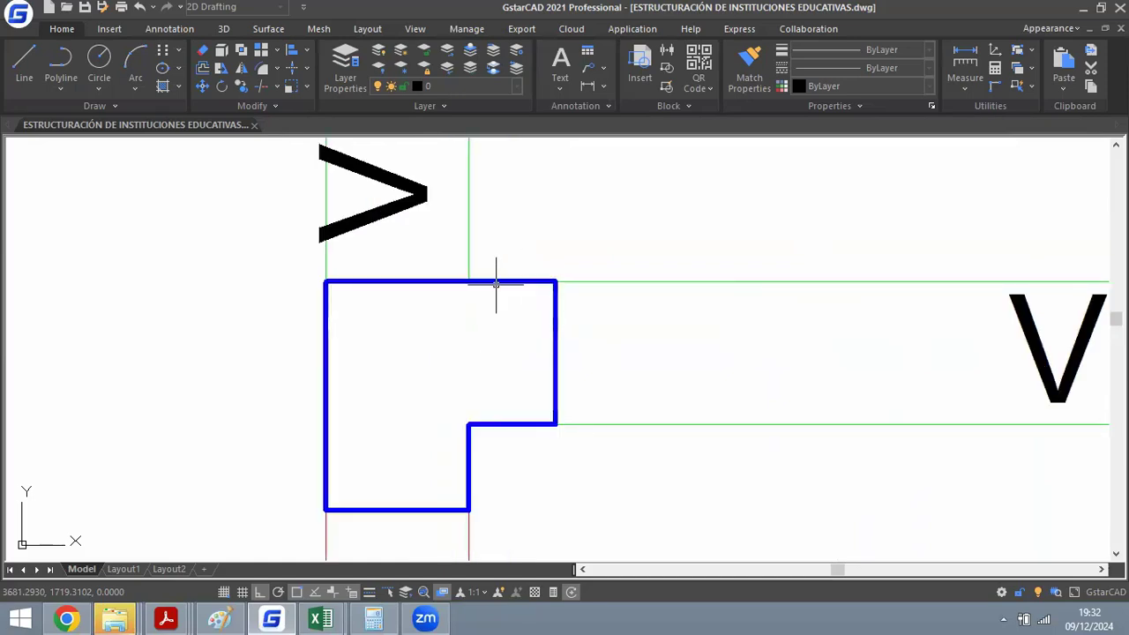
pyautogui.write('da')
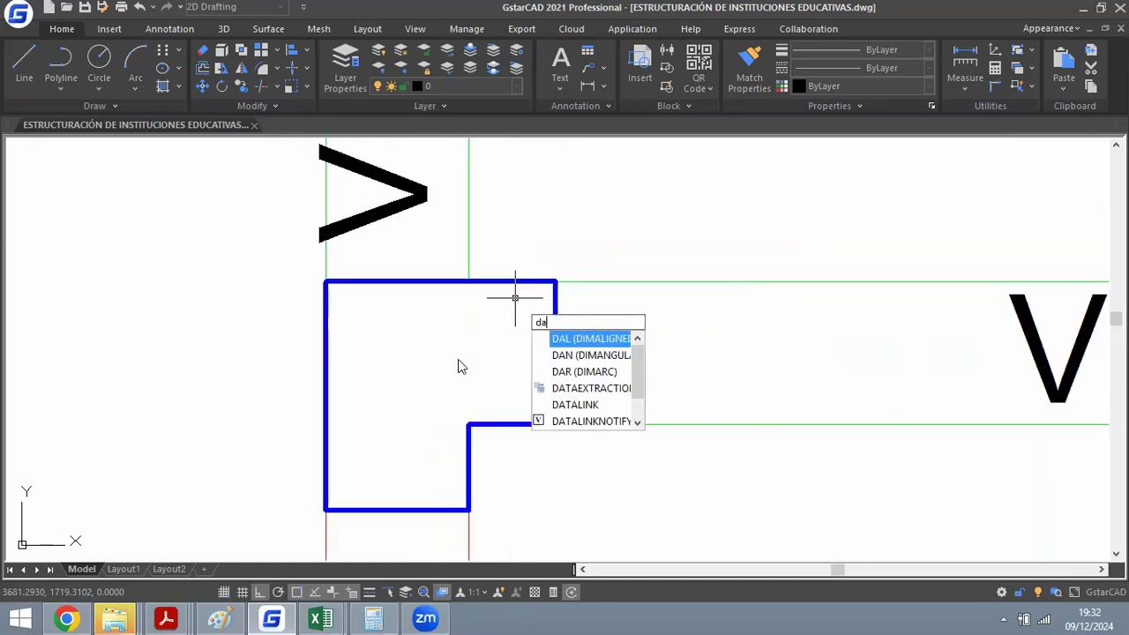
pyautogui.press('Return')
pyautogui.click(469, 282)
pyautogui.click(419, 509)
pyautogui.press('Escape')
pyautogui.scroll(-3, 441, 289)
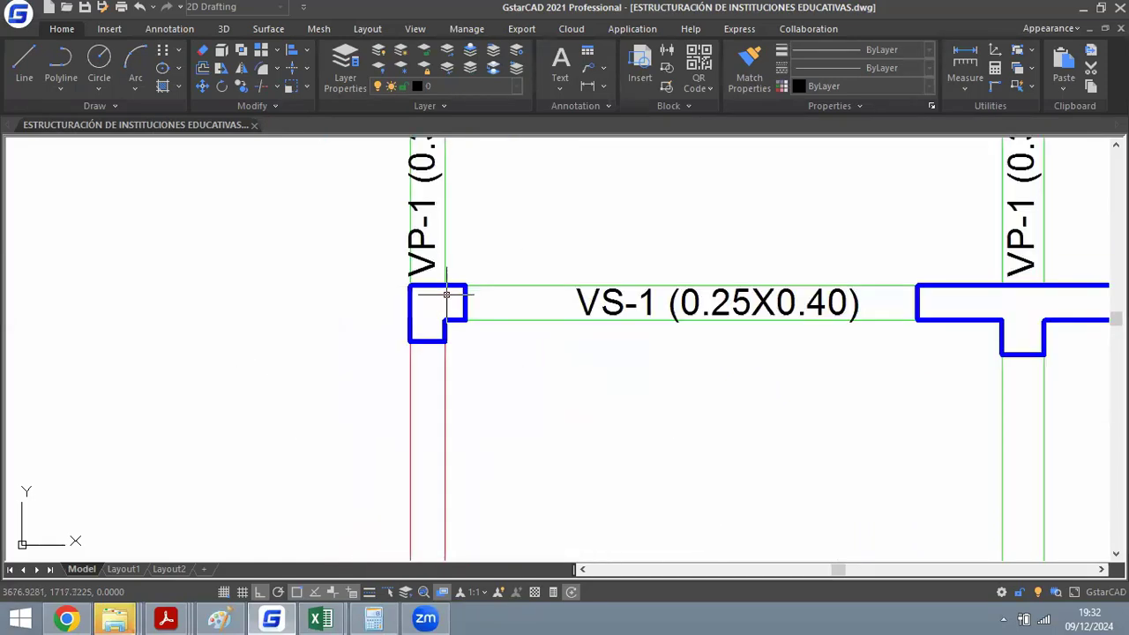
# Examine the labelled overhang beams and the overall beam layout of the school plan.
pyautogui.moveTo(459, 163); pyautogui.dragTo(453, 290, button='middle')
pyautogui.scroll(-1, 456, 266)
pyautogui.moveTo(464, 236); pyautogui.dragTo(464, 318, button='middle')
pyautogui.scroll(-3, 463, 318)
pyautogui.scroll(3, 479, 383)
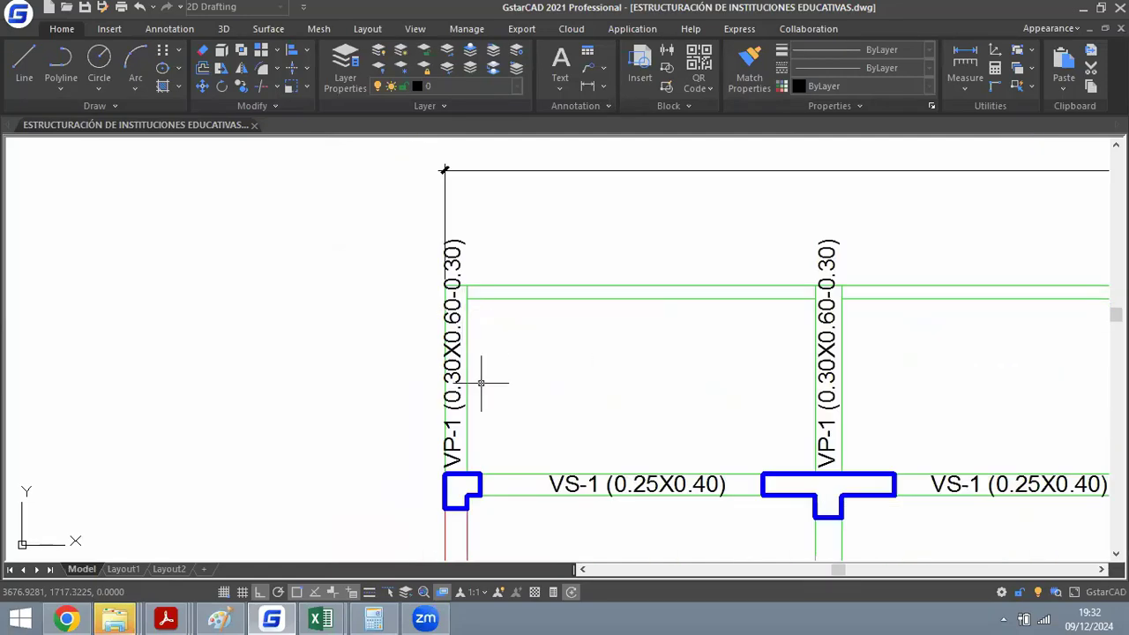
pyautogui.scroll(-6, 524, 302)
pyautogui.scroll(4, 526, 303)
pyautogui.scroll(-3, 582, 321)
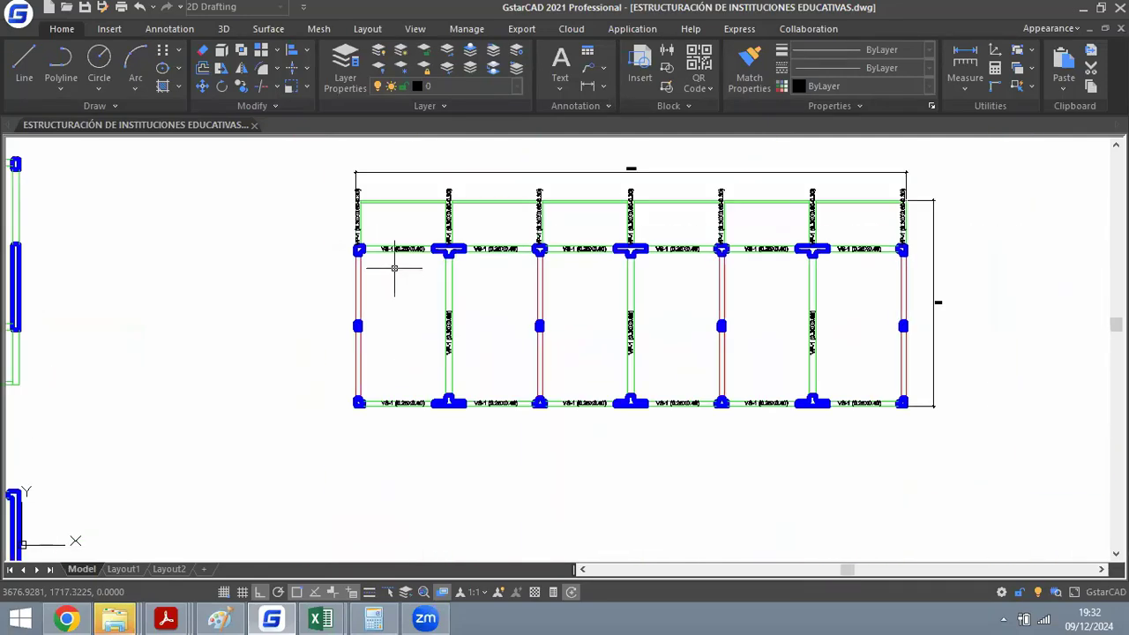
pyautogui.scroll(2, 393, 267)
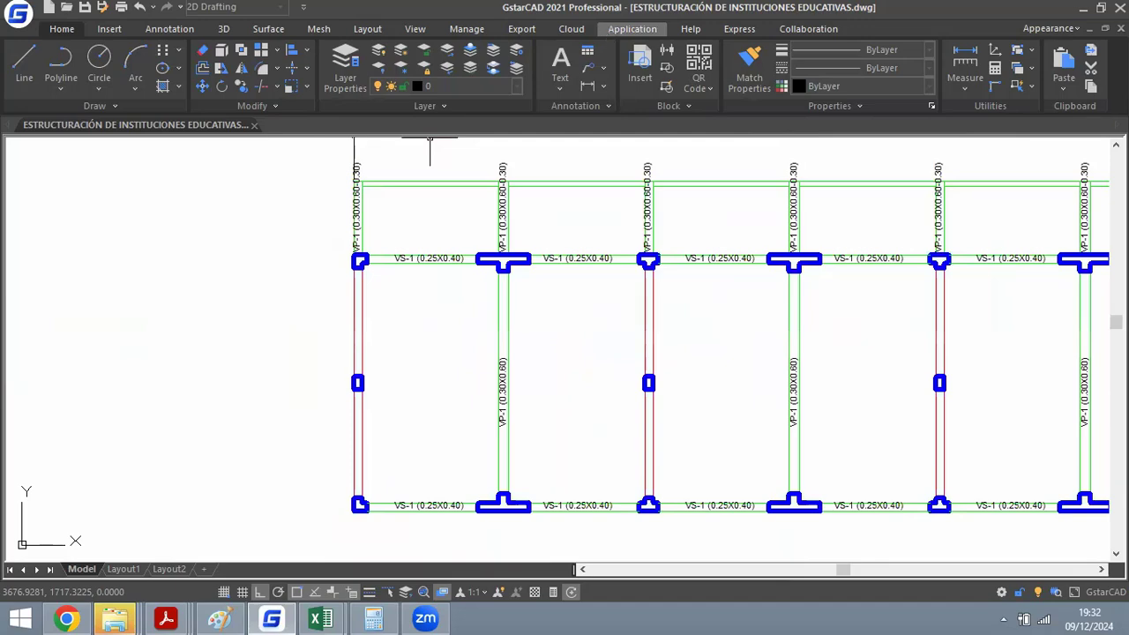
# Examine the overhang beams and their connections to the columns on the first axes of the plan.
pyautogui.moveTo(502, 226); pyautogui.dragTo(389, 273, button='middle')
pyautogui.scroll(-2, 390, 272)
pyautogui.scroll(1, 424, 309)
pyautogui.scroll(1, 275, 228)
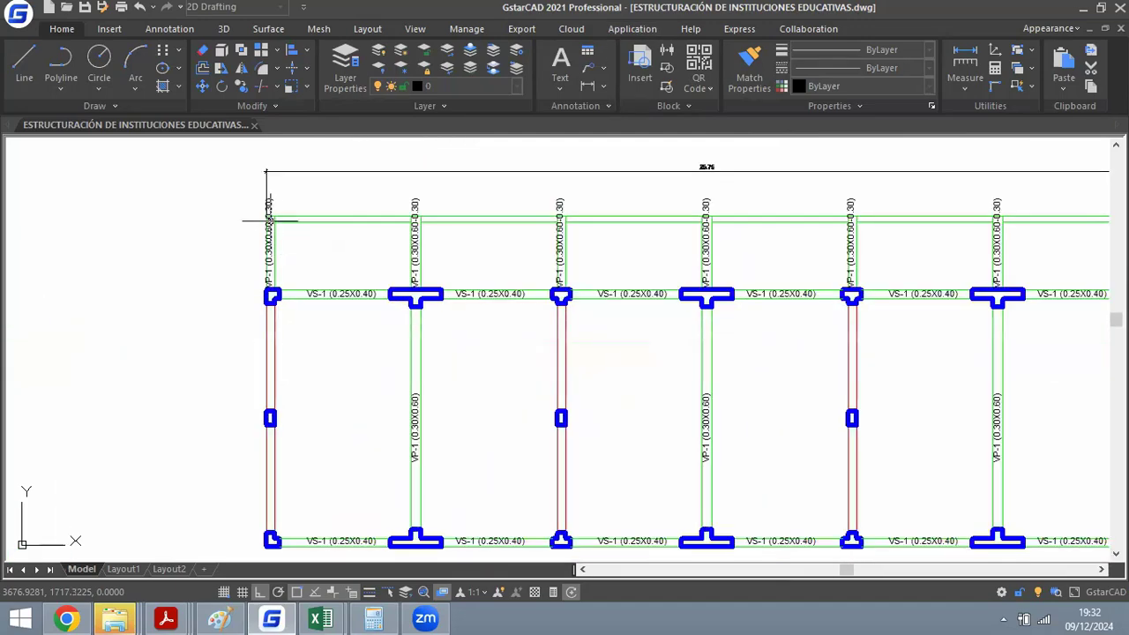
pyautogui.scroll(2, 250, 205)
pyautogui.scroll(-3, 335, 207)
pyautogui.scroll(1, 340, 234)
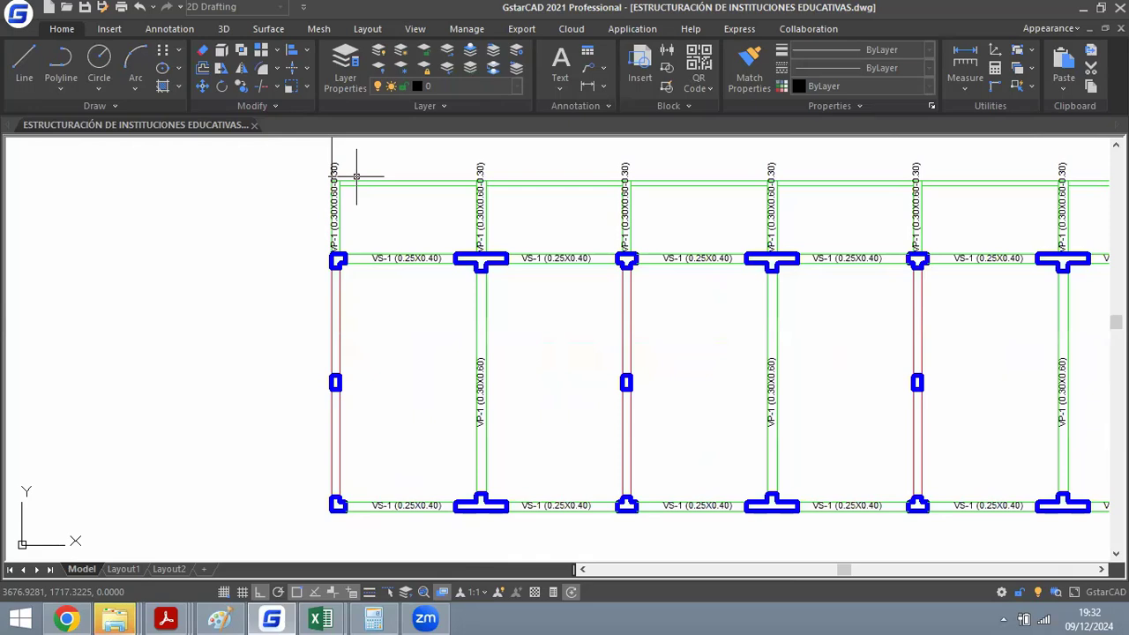
pyautogui.moveTo(356, 176); pyautogui.dragTo(378, 218, button='middle')
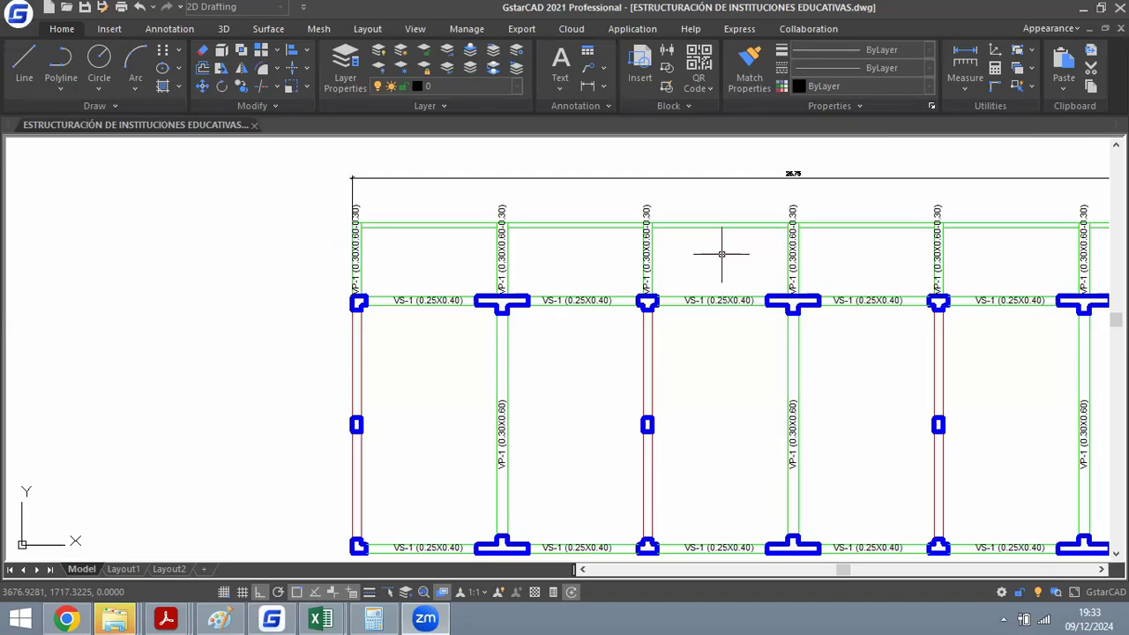
# Examine the first axis's upper corner column and how the red beam lines meet its underside.
pyautogui.scroll(5, 351, 300)
pyautogui.scroll(-4, 323, 297)
pyautogui.scroll(4, 339, 334)
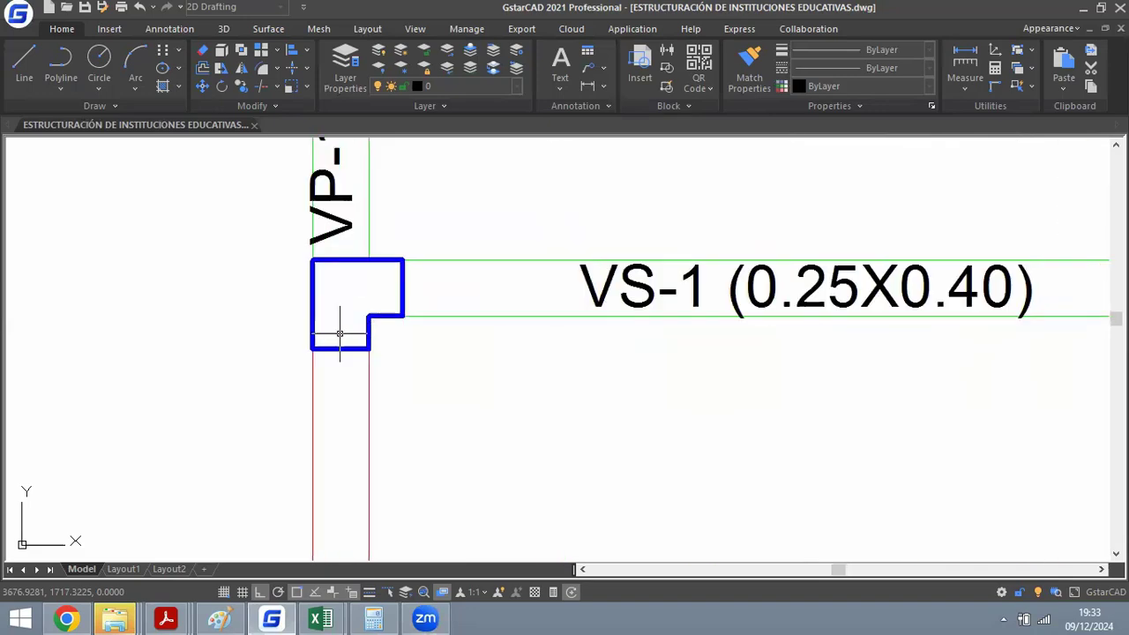
pyautogui.scroll(2, 353, 327)
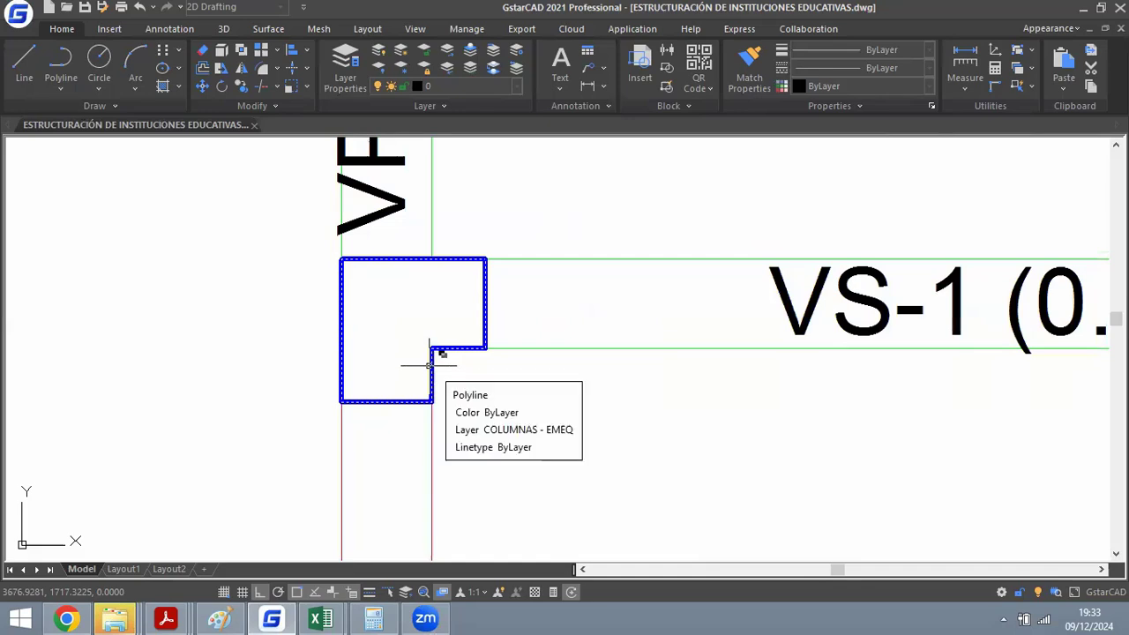
pyautogui.scroll(4, 430, 363)
pyautogui.scroll(-4, 472, 358)
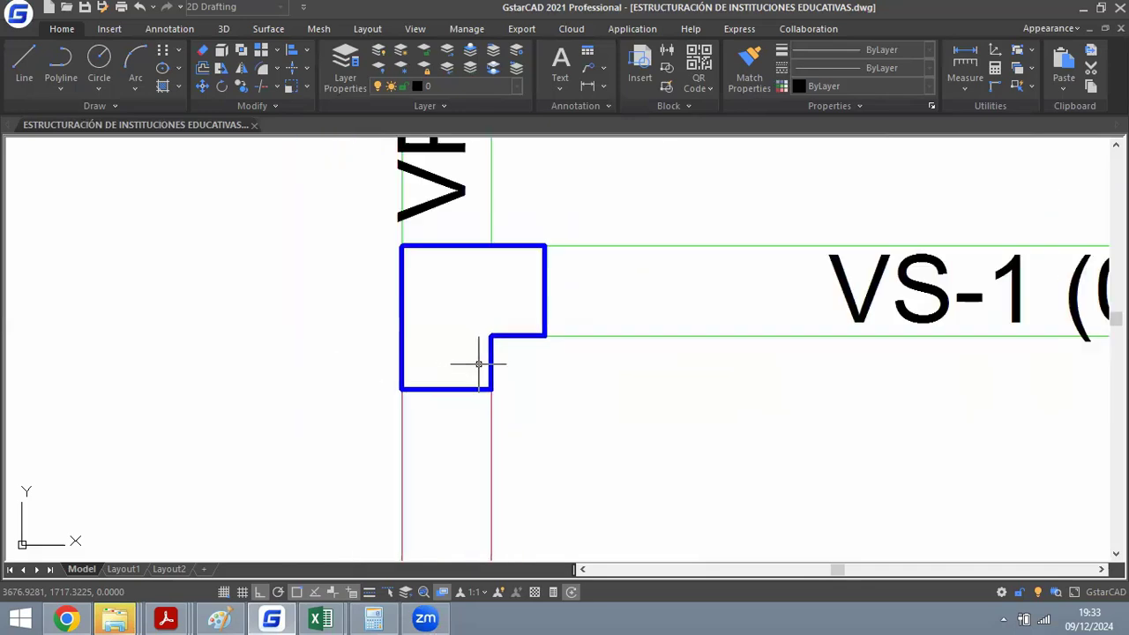
pyautogui.scroll(2, 478, 363)
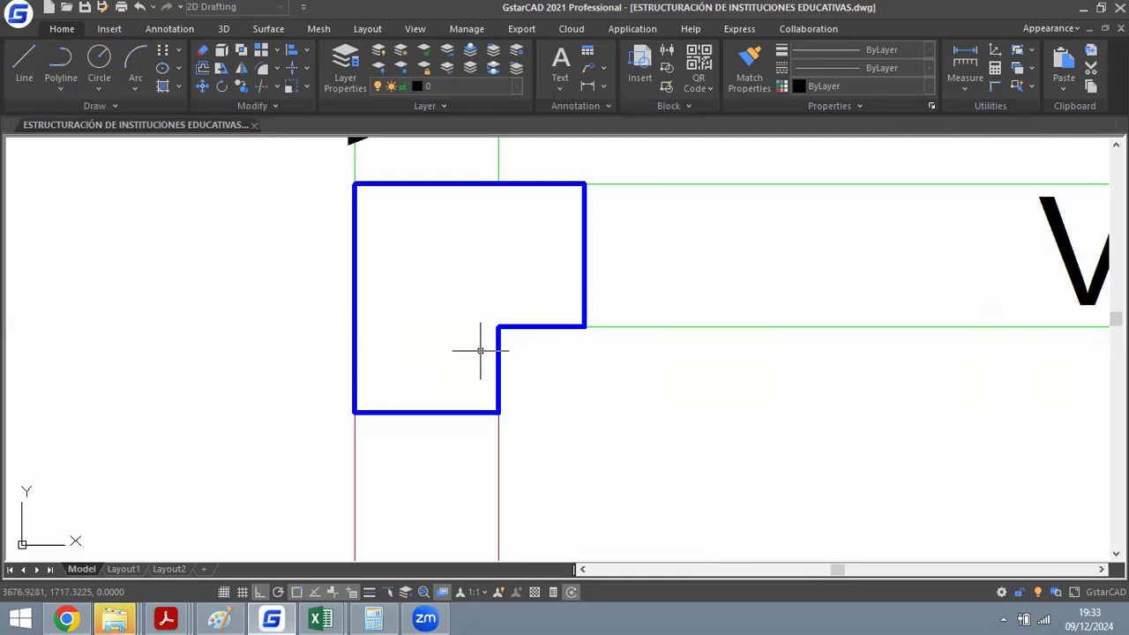
pyautogui.scroll(-4, 449, 367)
pyautogui.scroll(8, 441, 345)
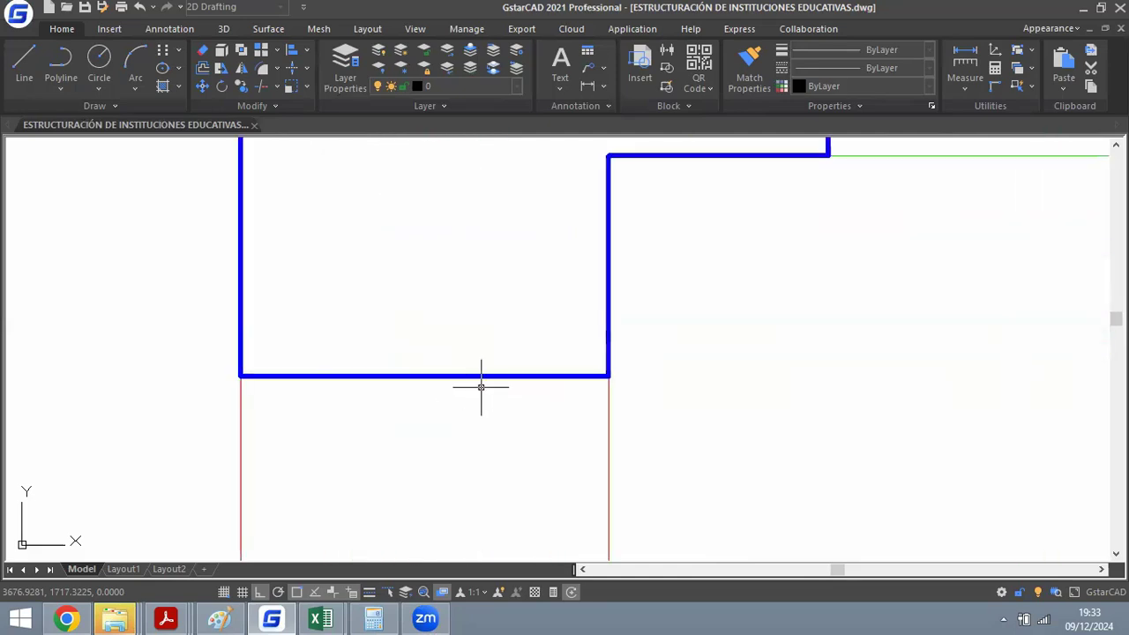
# Offset both red beam lines below the first axis's upper corner column slightly inward.
pyautogui.write('o')
pyautogui.press('Return')
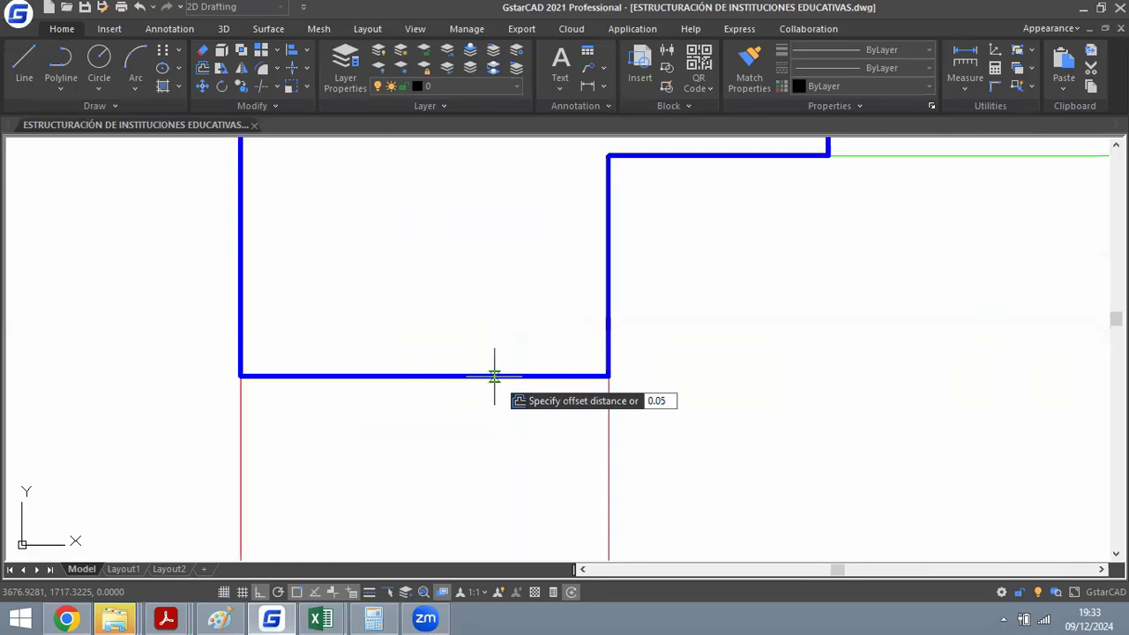
pyautogui.write('0.05')
pyautogui.press('Return')
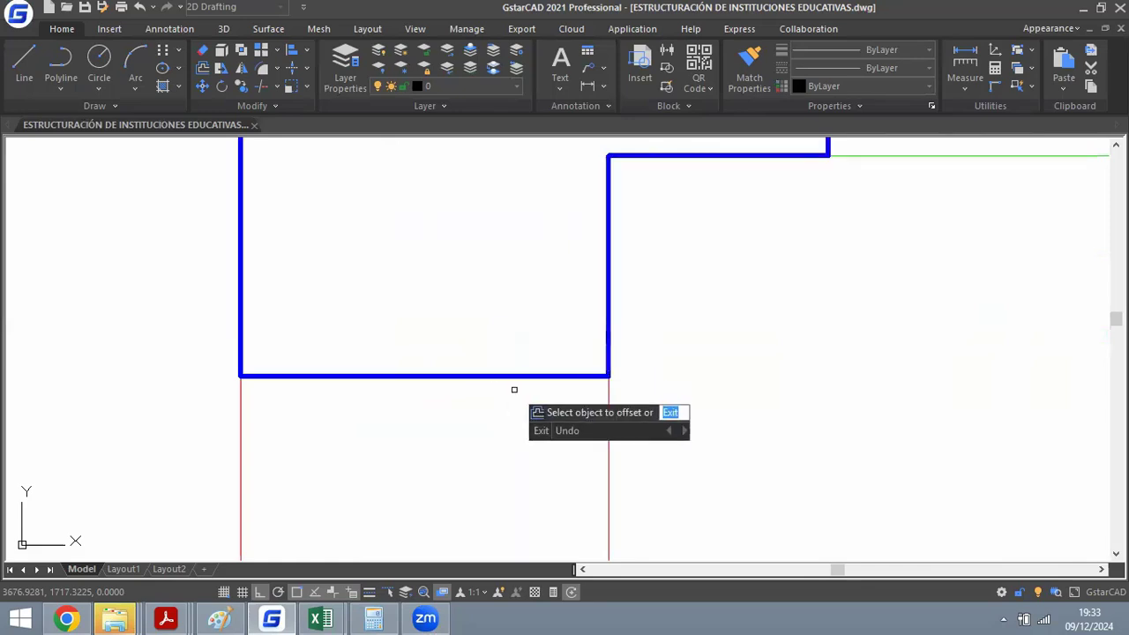
pyautogui.click(606, 414)
pyautogui.click(378, 405)
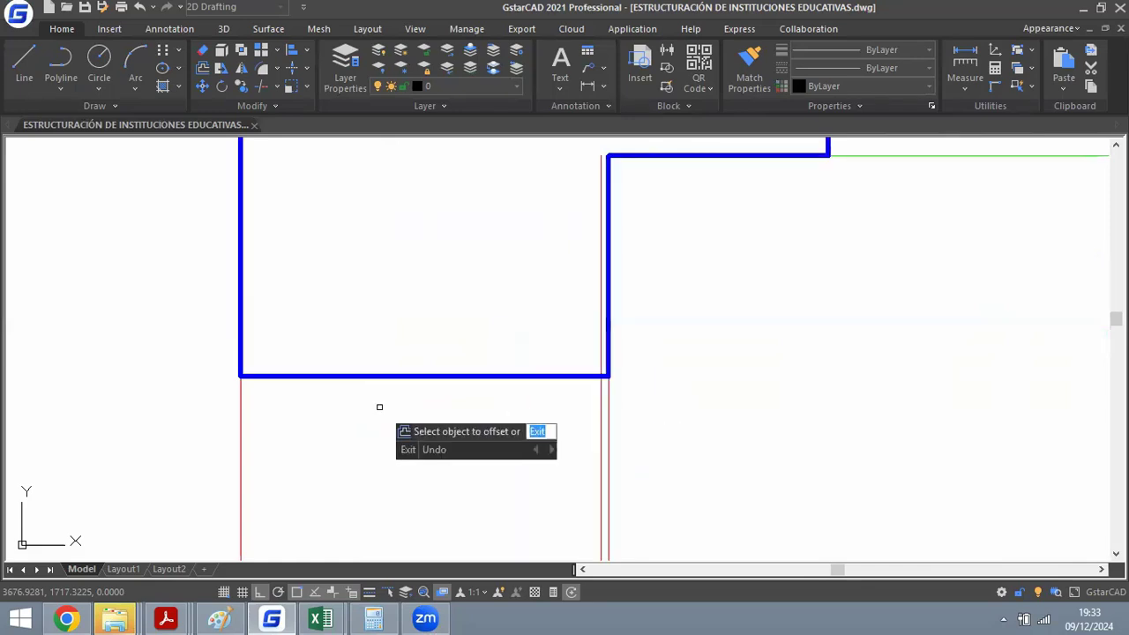
pyautogui.click(240, 413)
pyautogui.click(445, 424)
# Delete the two original red beam lines that are flush with the corner column's faces.
pyautogui.click(607, 421)
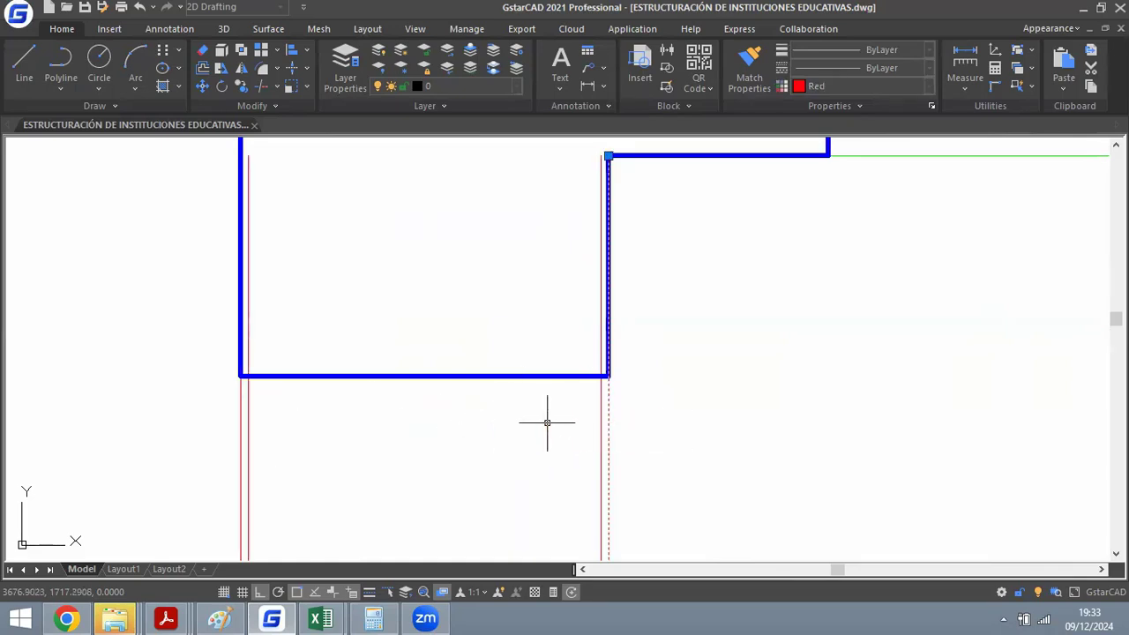
pyautogui.press('Delete')
pyautogui.click(242, 414)
pyautogui.press('Delete')
# Check the spacing between the two offset beam lines with a temporary aligned dimension.
pyautogui.write('da')
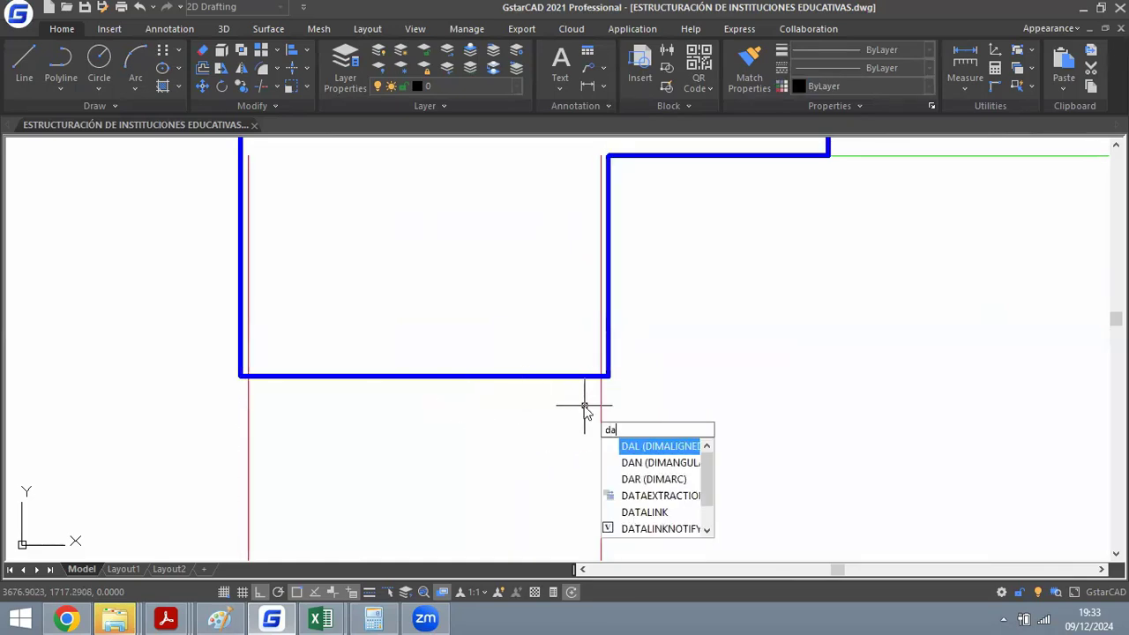
pyautogui.press('Return')
pyautogui.click(601, 414)
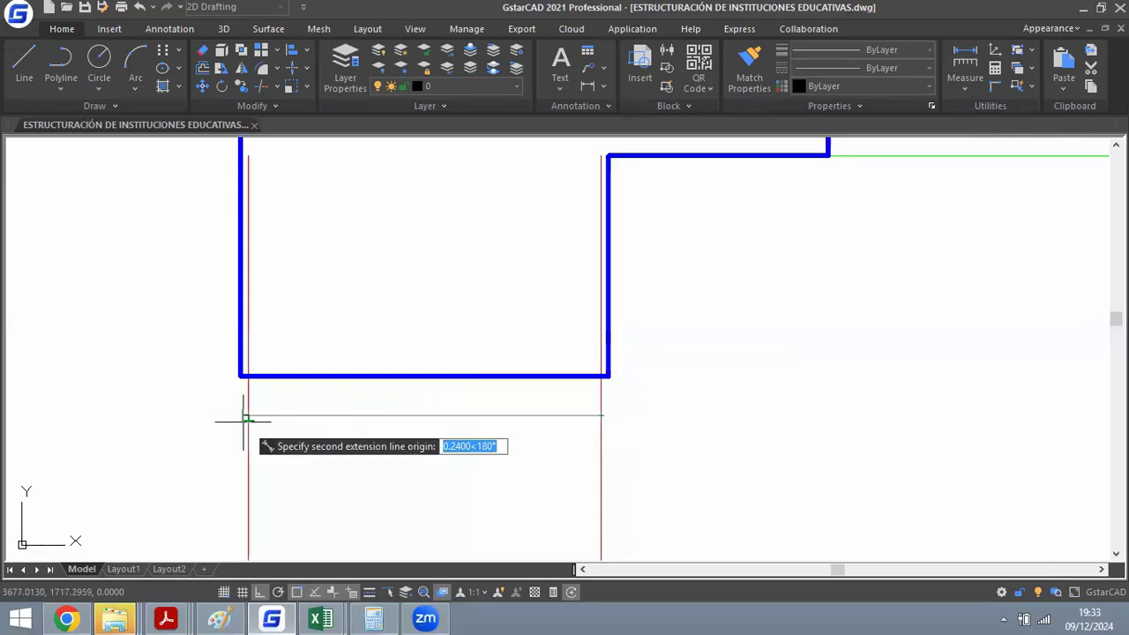
pyautogui.scroll(-3, 527, 412)
pyautogui.click(456, 378)
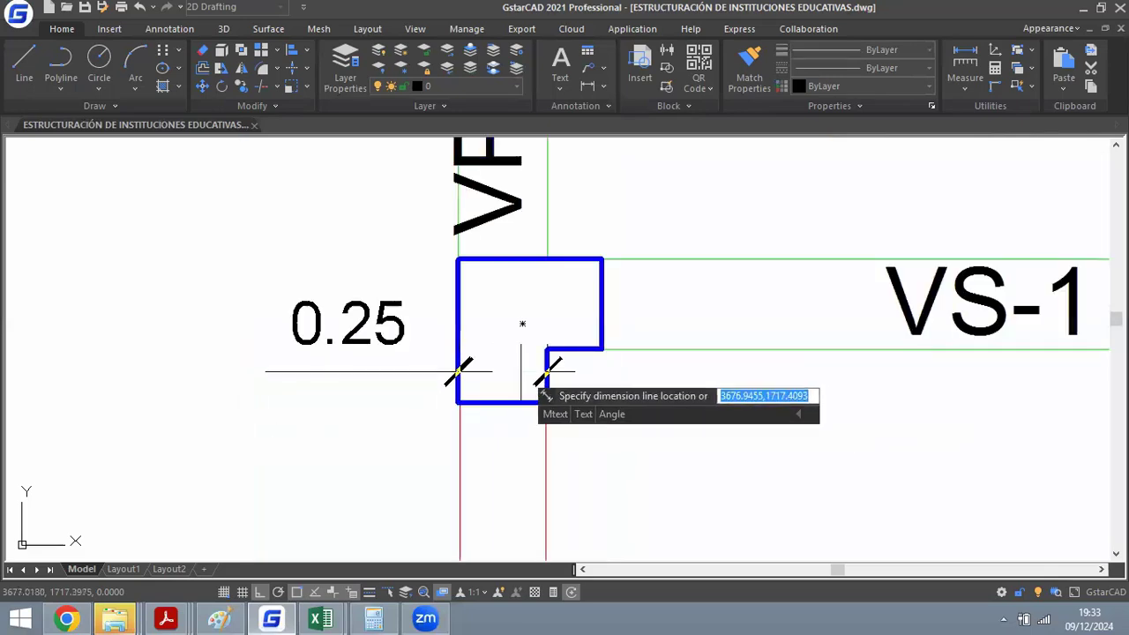
pyautogui.press('Escape')
# Undo the deletion of the original red beam lines and their inward offsets.
pyautogui.moveTo(520, 371); pyautogui.dragTo(443, 353, button='middle')
pyautogui.scroll(2, 410, 367)
pyautogui.scroll(1, 363, 426)
pyautogui.scroll(1, 697, 370)
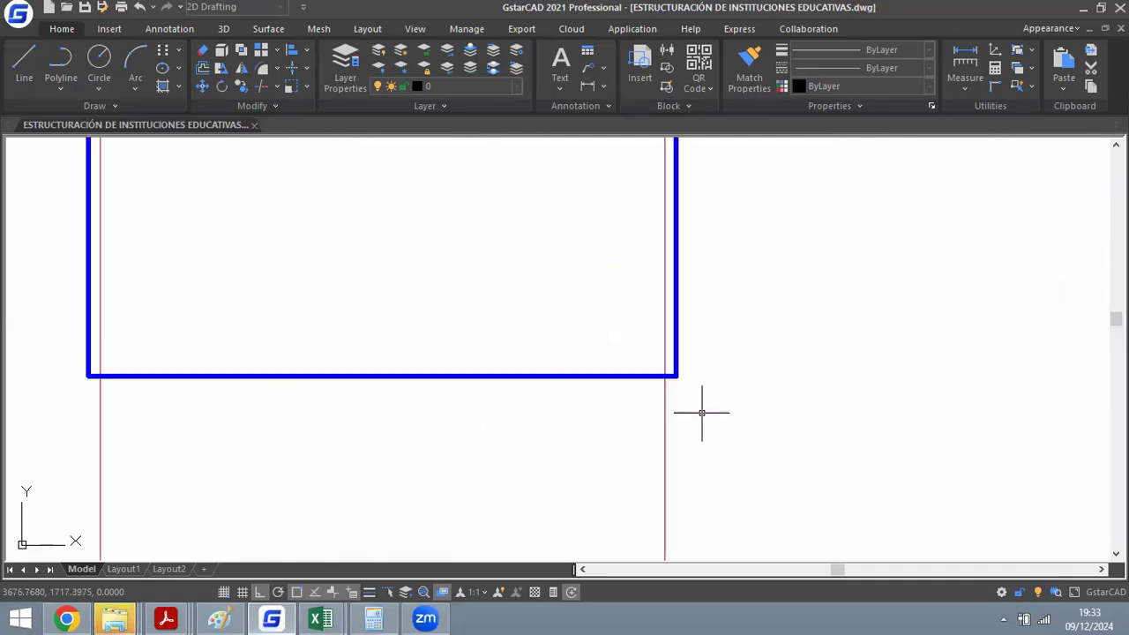
pyautogui.scroll(1, 670, 349)
pyautogui.scroll(-2, 657, 340)
pyautogui.scroll(2, 657, 340)
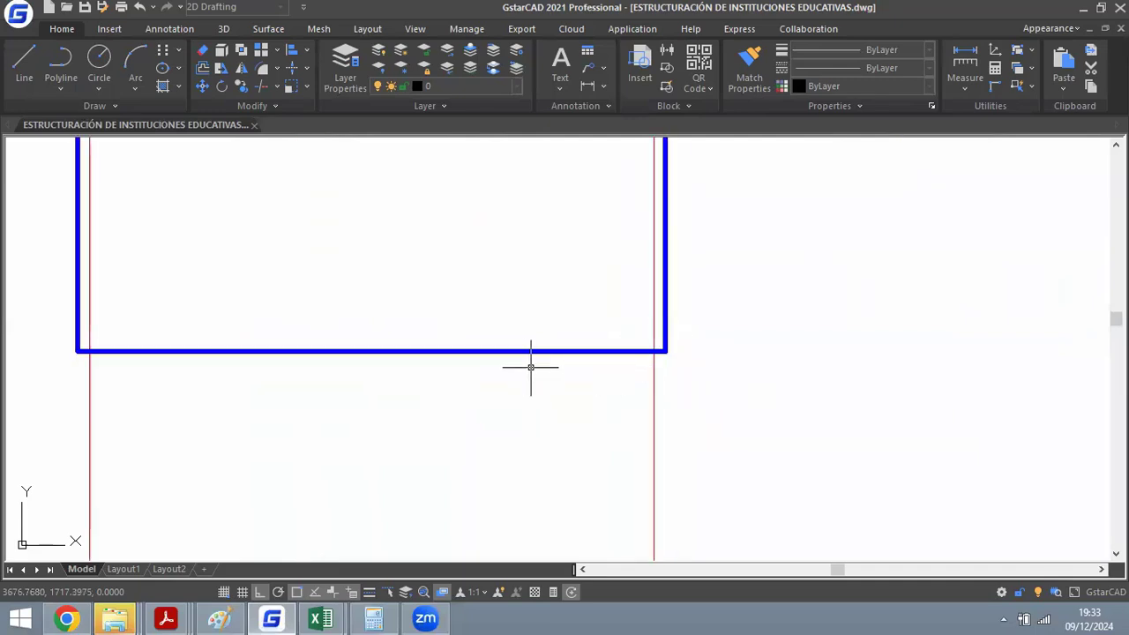
pyautogui.hotkey('ctrl', 's')
pyautogui.scroll(-4, 538, 292)
pyautogui.scroll(3, 538, 292)
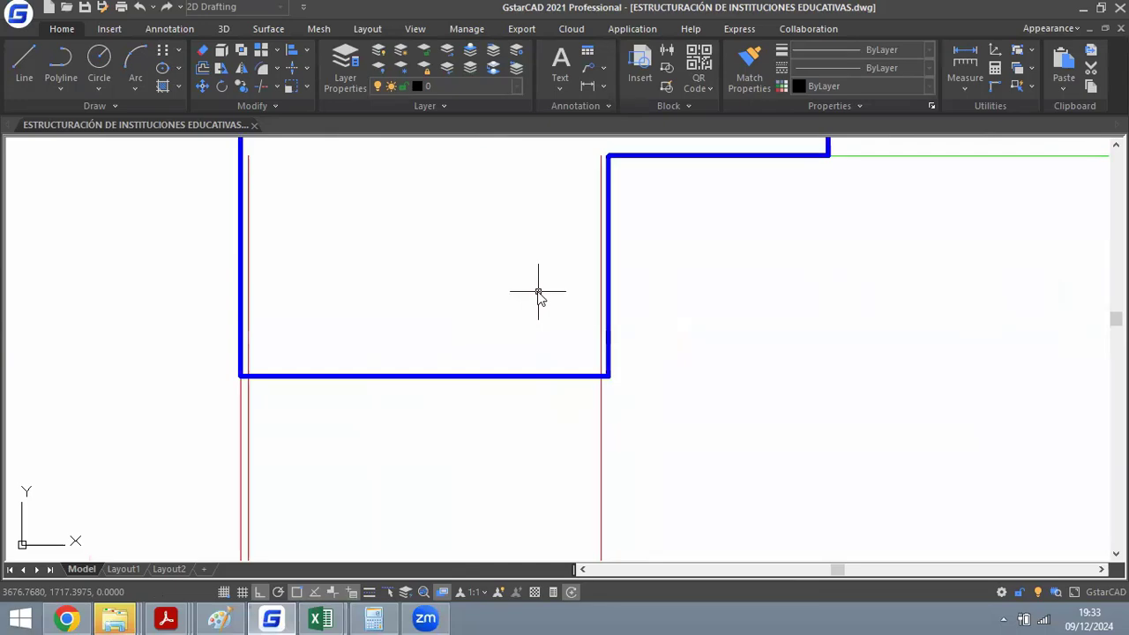
# Examine the whole labelled beam plan across all axes, together with the neighbouring building section.
pyautogui.scroll(-6, 538, 291)
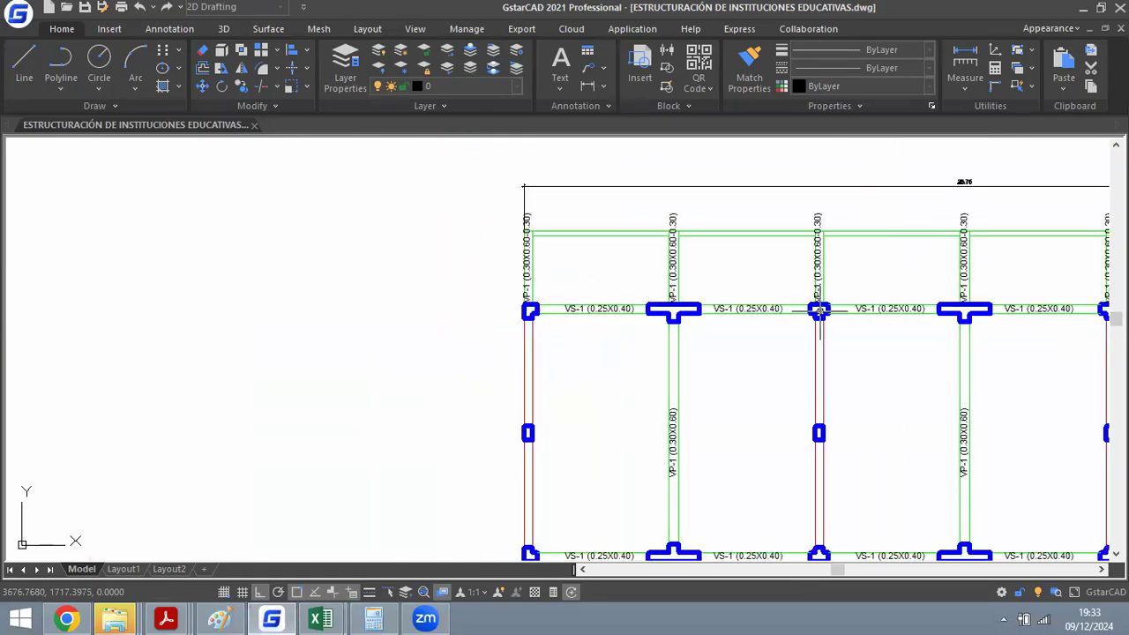
pyautogui.scroll(2, 670, 298)
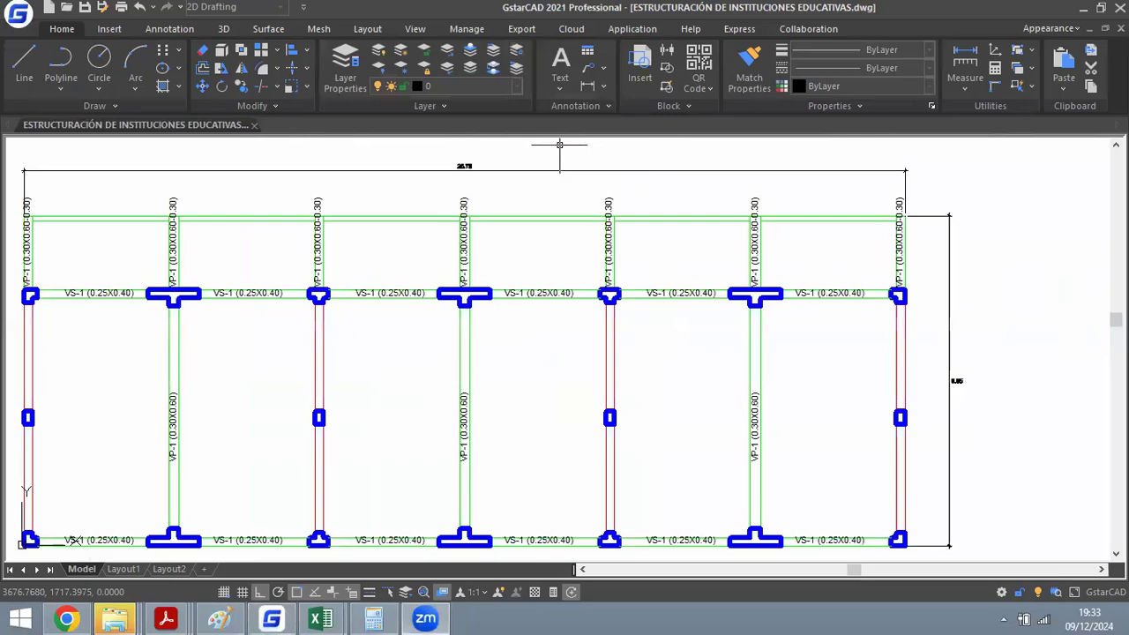
pyautogui.scroll(-2, 550, 377)
pyautogui.scroll(2, 533, 393)
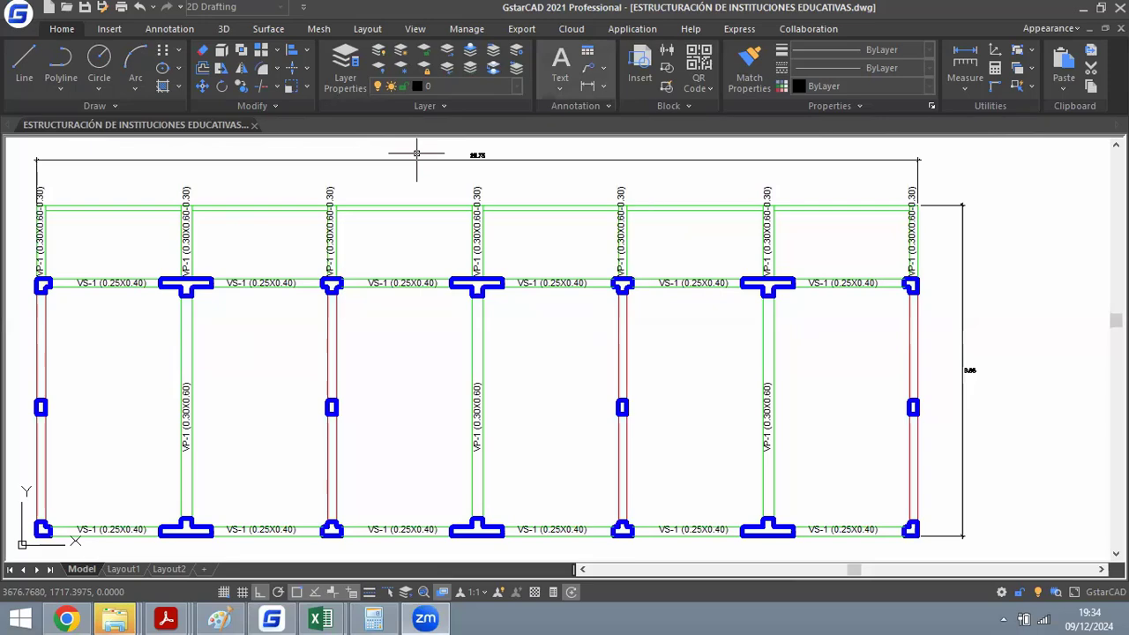
pyautogui.scroll(-4, 534, 283)
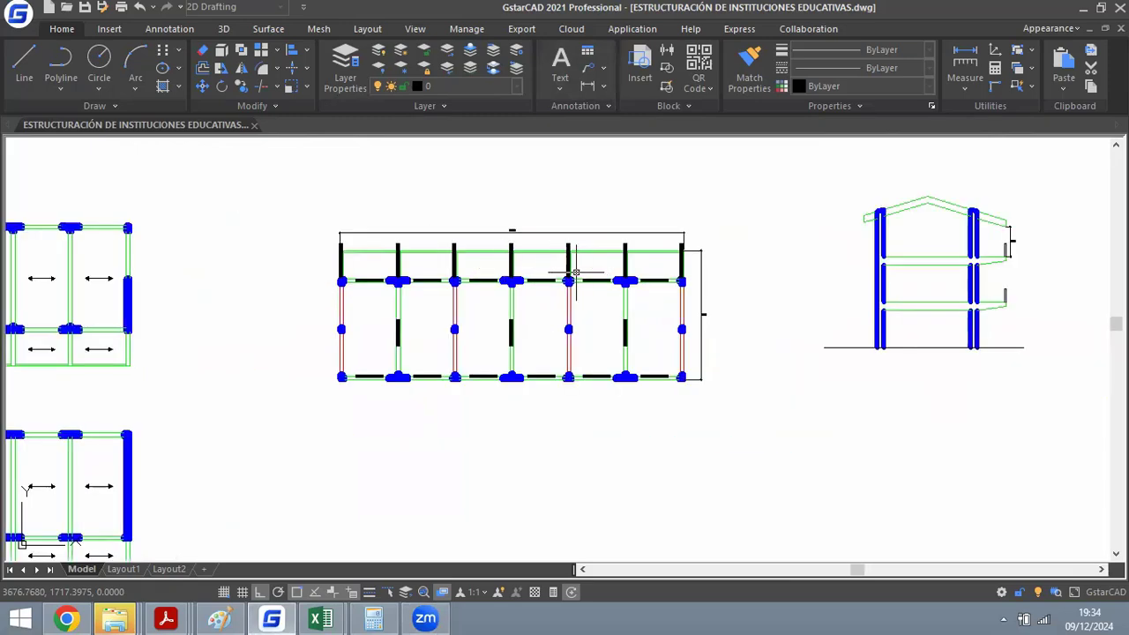
pyautogui.scroll(5, 576, 272)
pyautogui.moveTo(112, 209); pyautogui.dragTo(315, 257, button='middle')
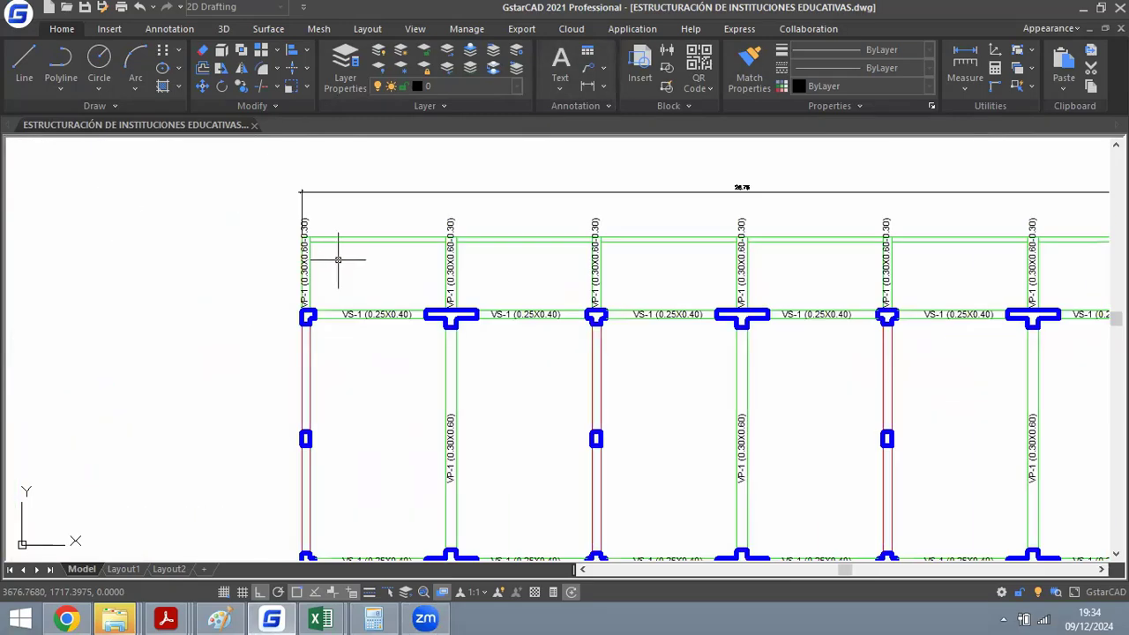
# Examine the first axis from its overhang beam down through the unlabelled spans to the lower corner column.
pyautogui.scroll(1, 337, 388)
pyautogui.scroll(-2, 313, 304)
pyautogui.scroll(2, 305, 359)
pyautogui.scroll(-2, 327, 354)
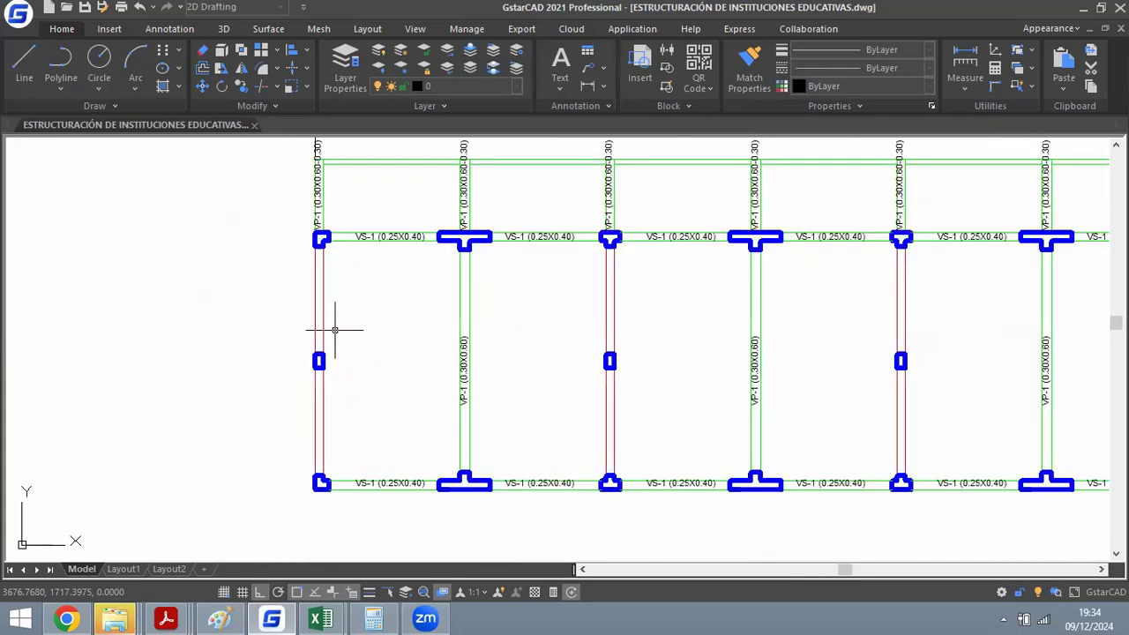
pyautogui.scroll(2, 307, 386)
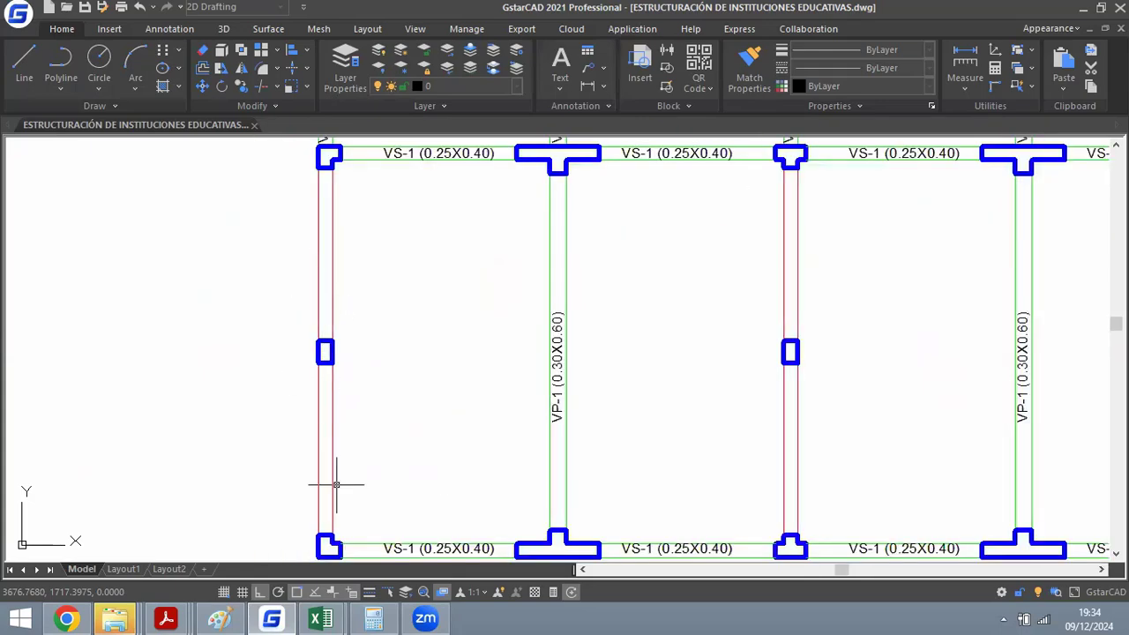
pyautogui.scroll(-2, 353, 259)
pyautogui.scroll(2, 368, 340)
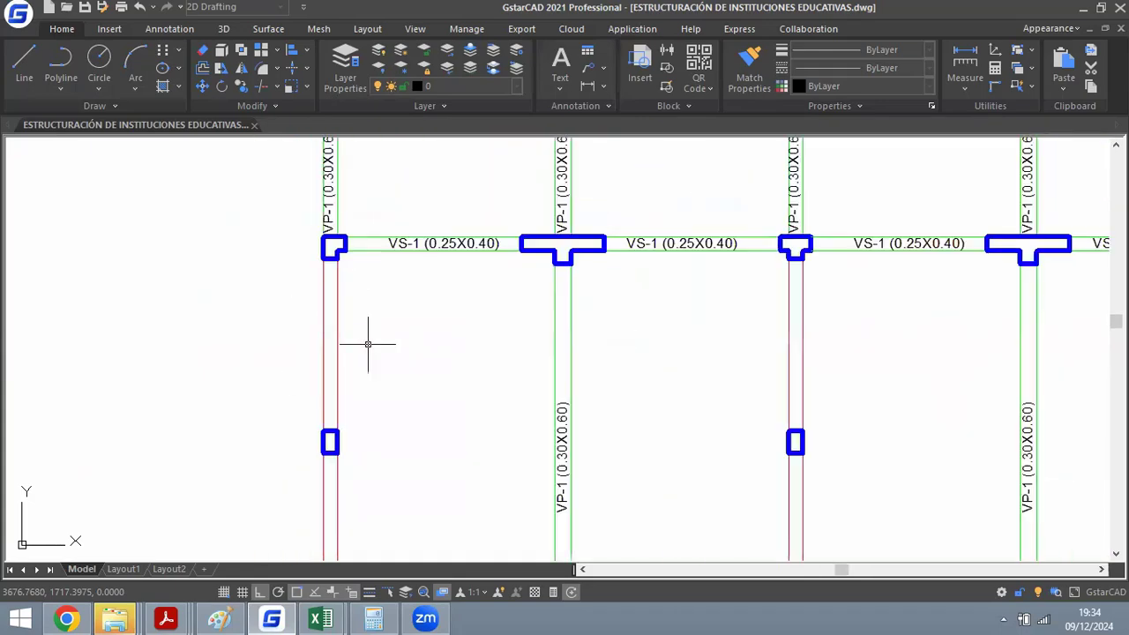
pyautogui.scroll(-2, 348, 214)
pyautogui.scroll(4, 405, 240)
pyautogui.scroll(-2, 406, 241)
pyautogui.scroll(3, 397, 243)
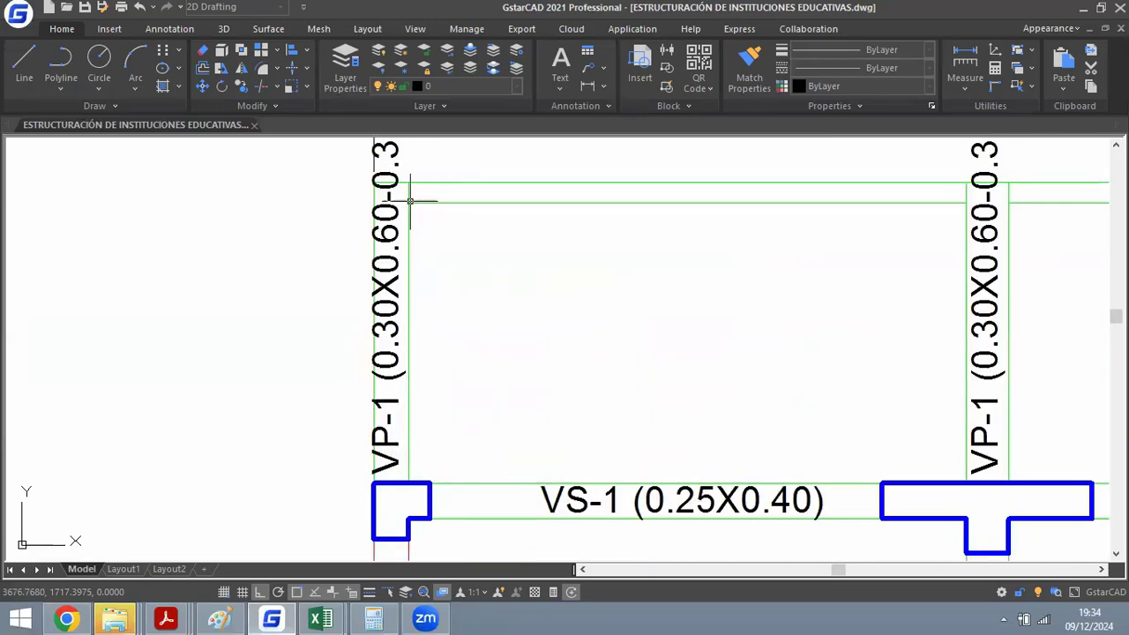
pyautogui.scroll(-5, 410, 221)
pyautogui.scroll(2, 419, 270)
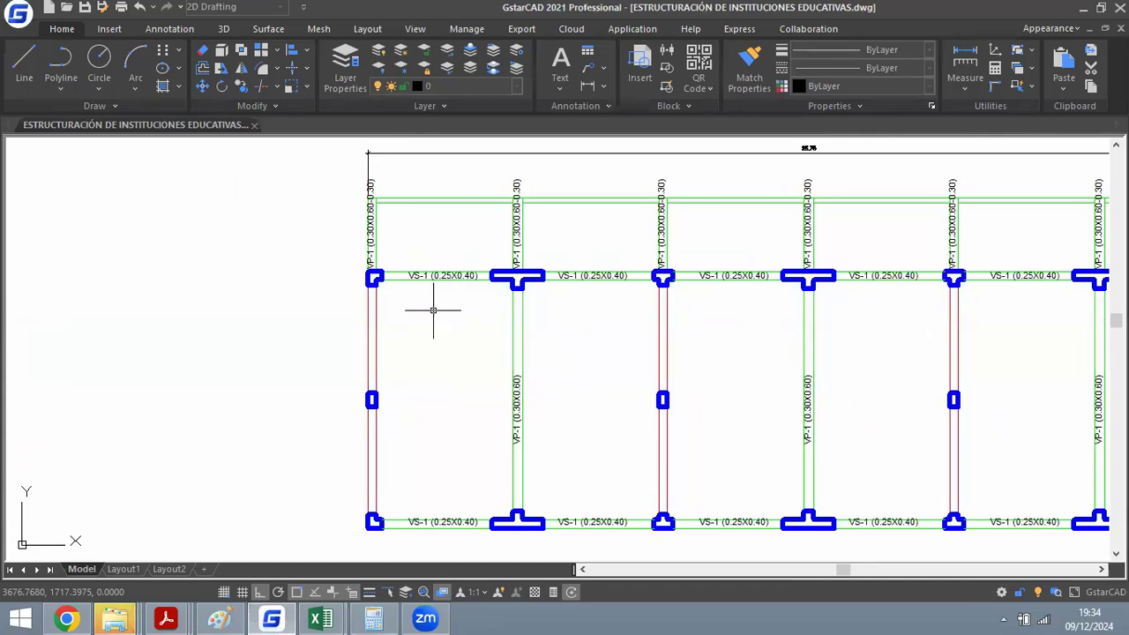
# Copy the first axis's overhang beam label onto the upper and lower red beam spans of the same axis.
pyautogui.write('co')
pyautogui.press('Return')
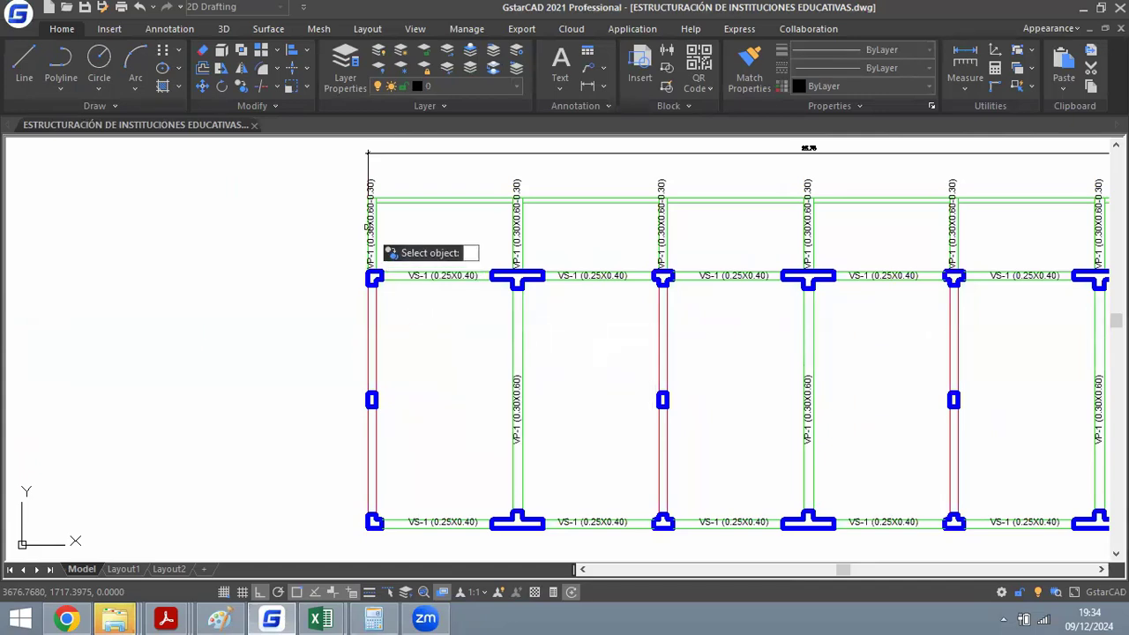
pyautogui.scroll(2, 366, 224)
pyautogui.click(378, 231)
pyautogui.press('Return')
pyautogui.click(409, 225)
pyautogui.scroll(-4, 408, 227)
pyautogui.scroll(5, 415, 302)
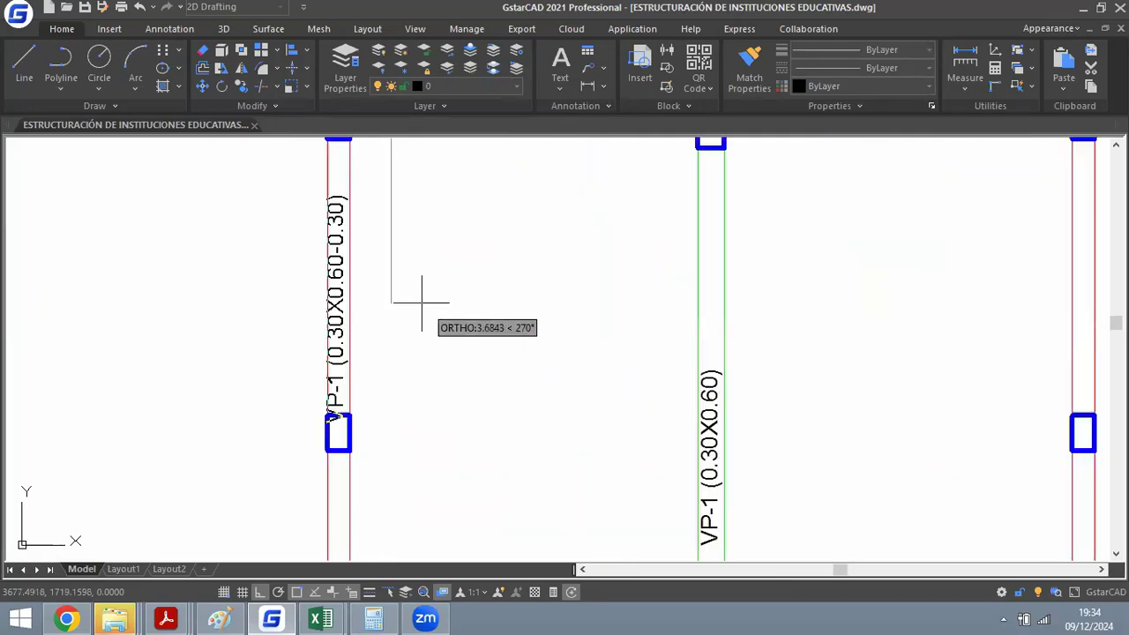
pyautogui.scroll(-1, 423, 282)
pyautogui.scroll(-2, 435, 235)
pyautogui.scroll(2, 453, 383)
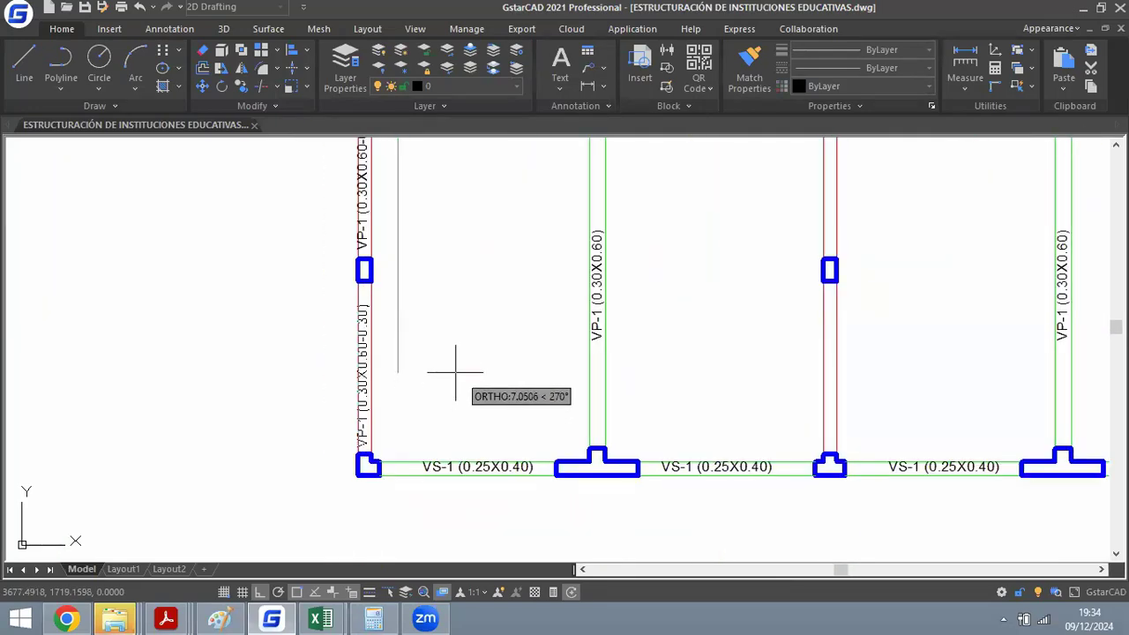
pyautogui.scroll(3, 381, 366)
pyautogui.click(381, 366)
pyautogui.scroll(-5, 341, 308)
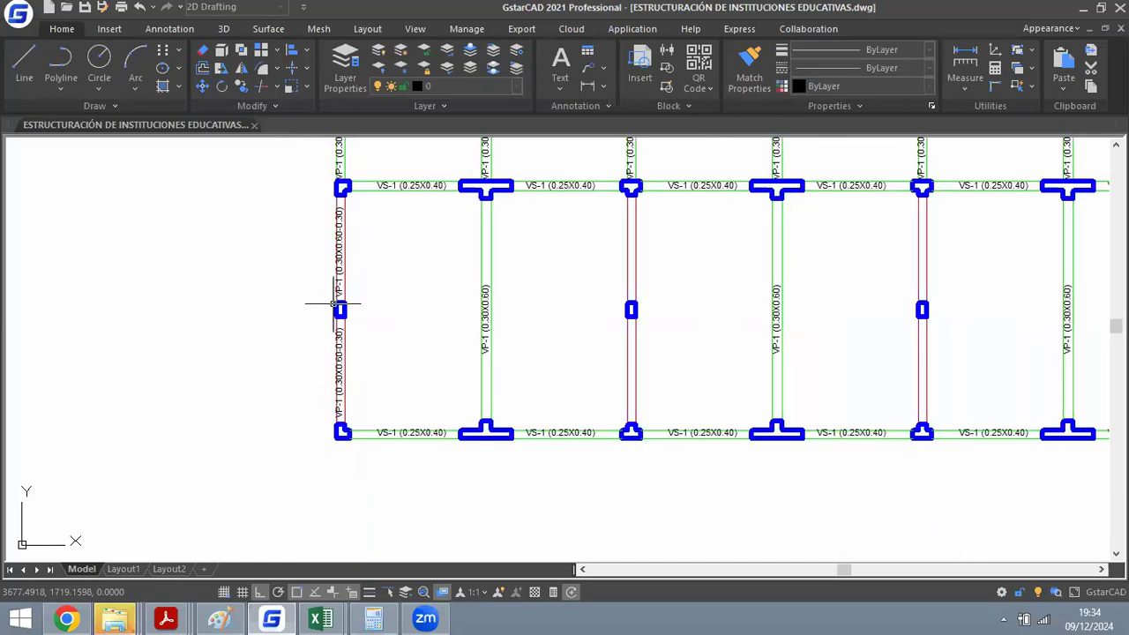
# Delete the label copies from the upper and lower red beam spans of the first axis.
pyautogui.scroll(4, 327, 303)
pyautogui.scroll(-2, 348, 375)
pyautogui.scroll(2, 348, 375)
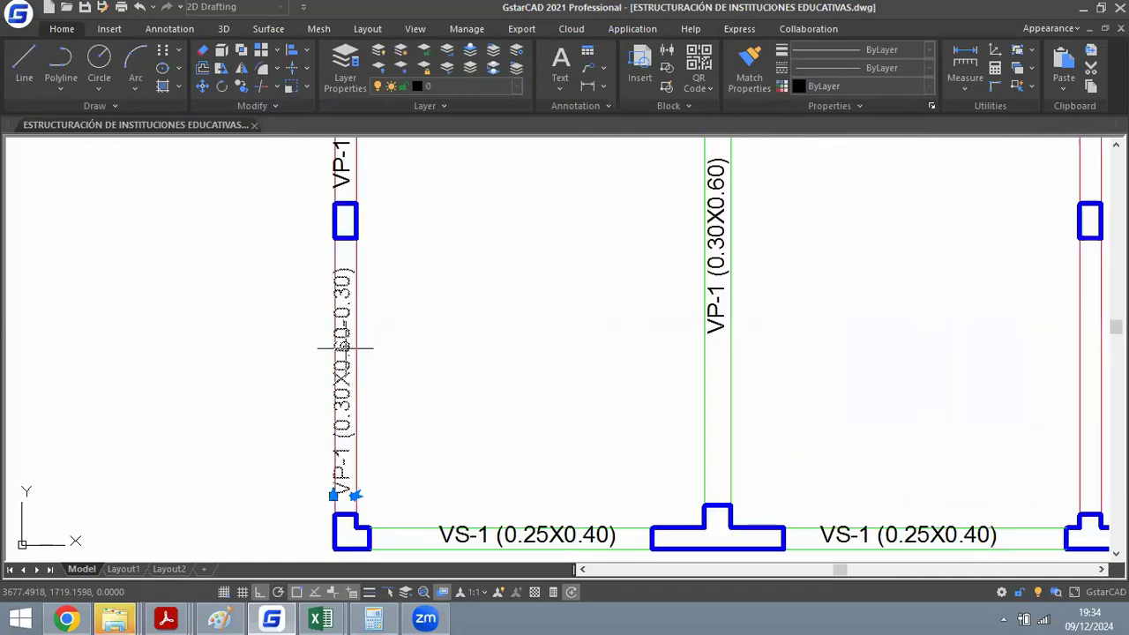
pyautogui.scroll(-5, 353, 344)
pyautogui.scroll(6, 342, 283)
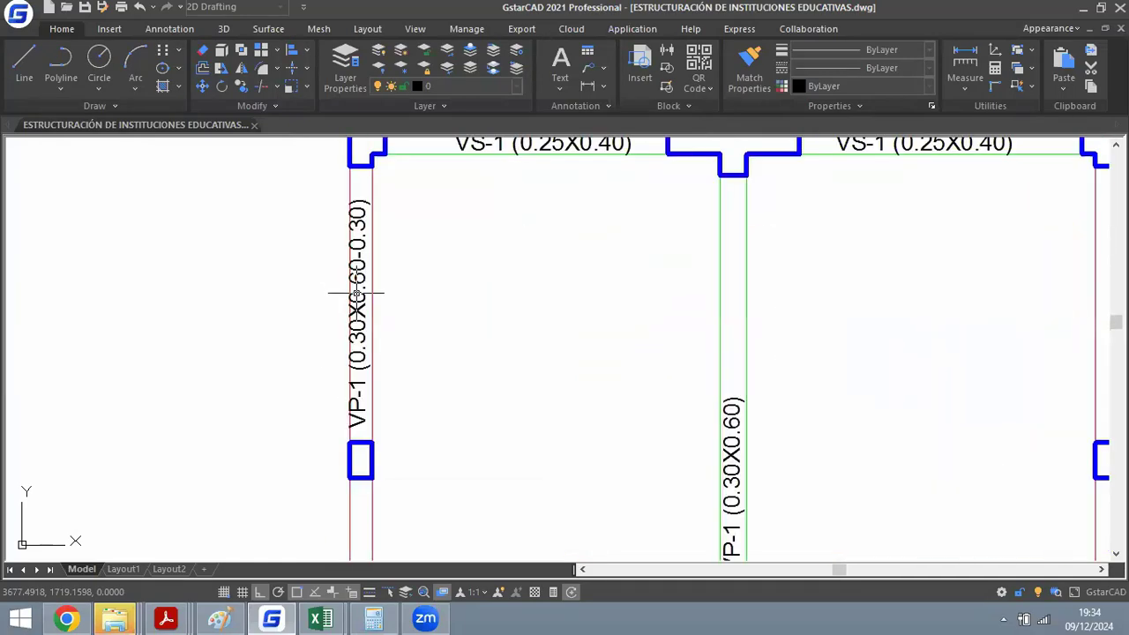
# Change the first axis's overhang beam label to VP-1 (0.25X0.60-0.30).
pyautogui.scroll(-4, 335, 297)
pyautogui.scroll(4, 374, 285)
pyautogui.scroll(2, 364, 170)
pyautogui.doubleClick(371, 349)
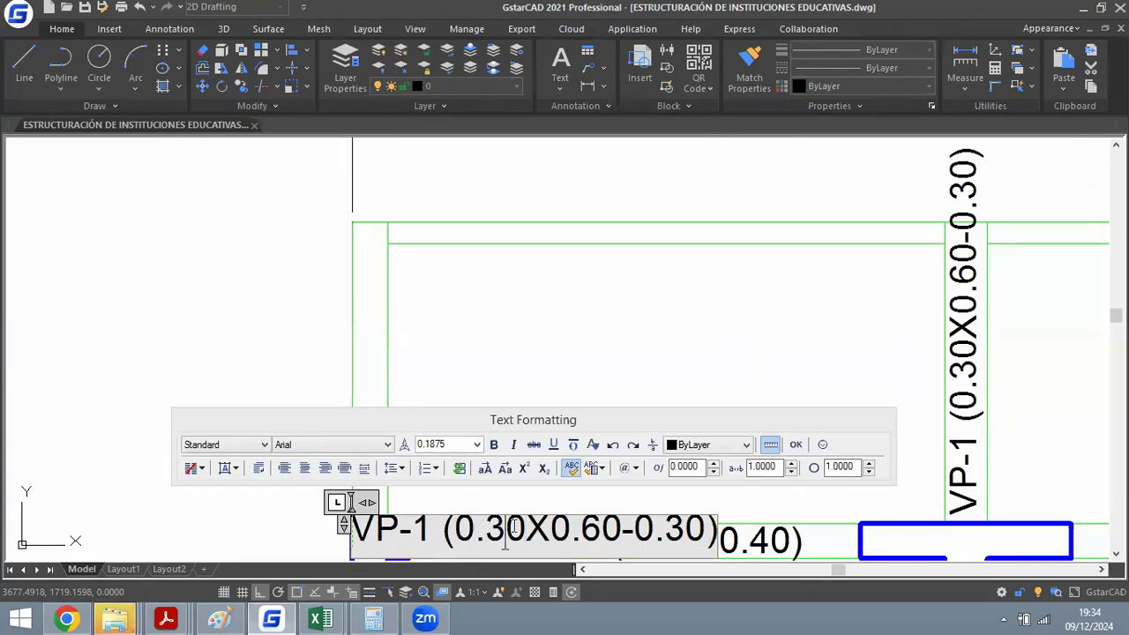
pyautogui.moveTo(492, 527); pyautogui.dragTo(523, 527)
pyautogui.write('25')
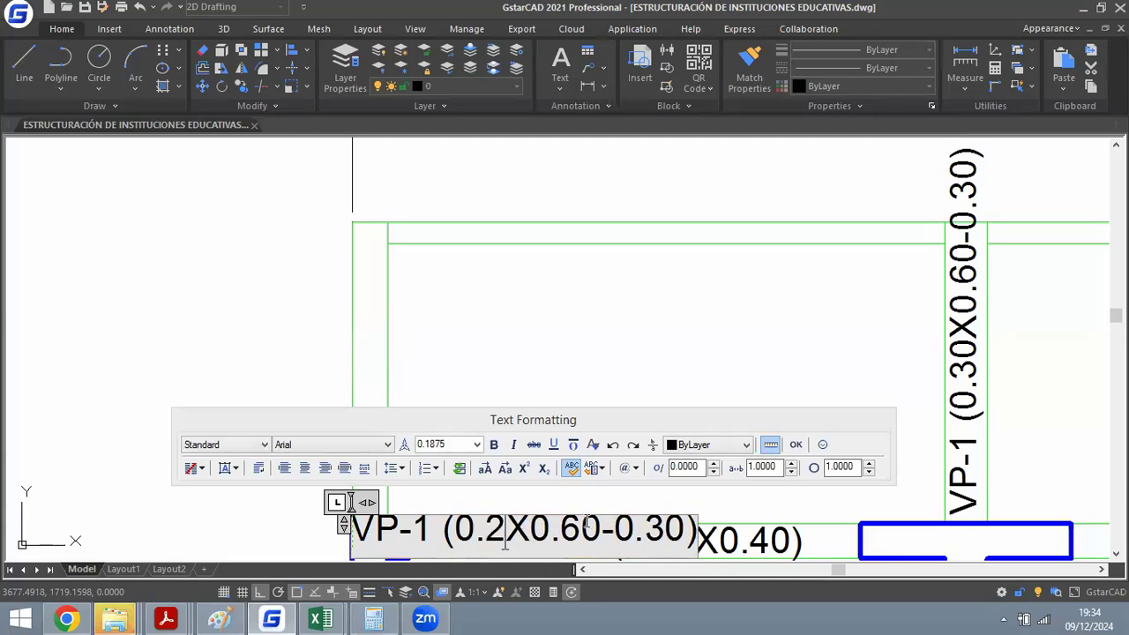
pyautogui.click(791, 305)
# Delete the VP-1 (0.30X0.60-0.30) overhang labels on the third, fifth and last axes, where the beams are narrower.
pyautogui.scroll(-4, 388, 344)
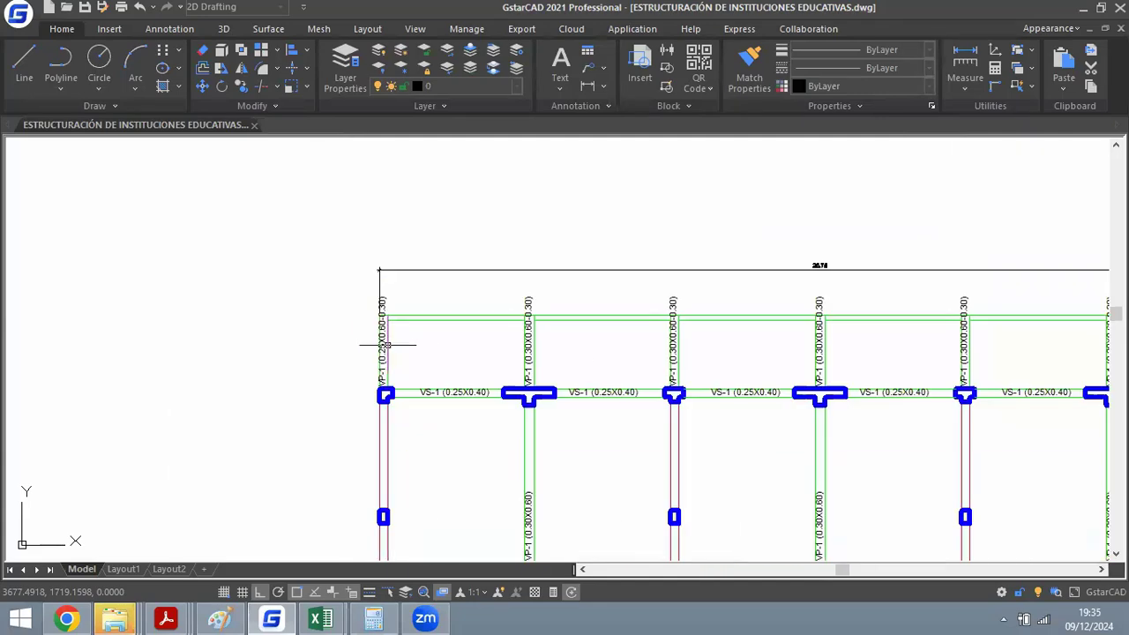
pyautogui.scroll(2, 579, 329)
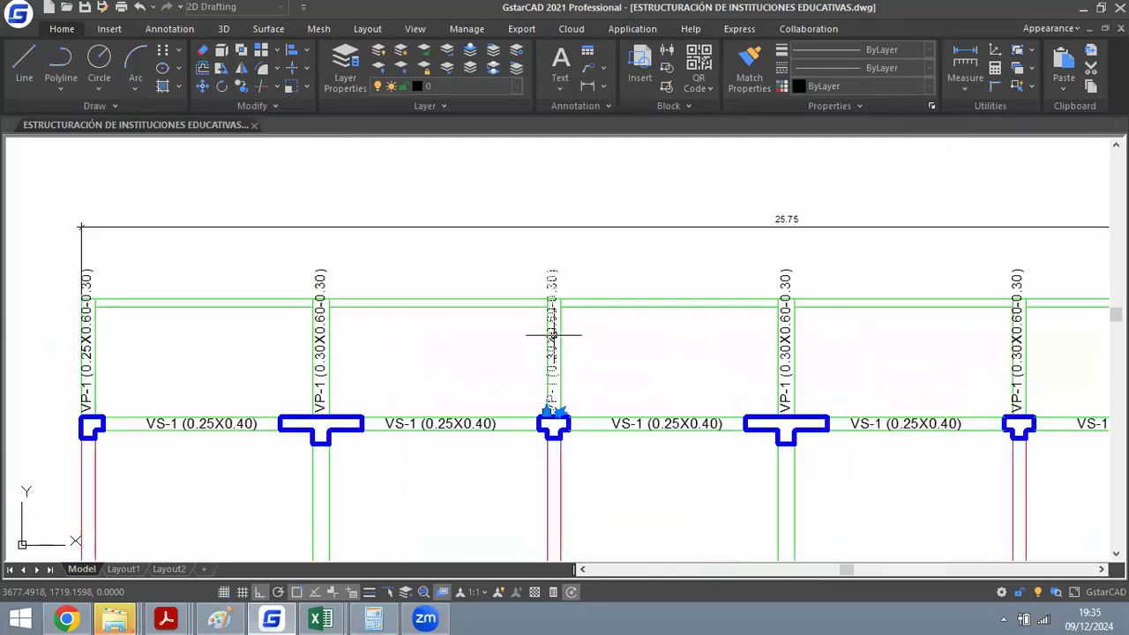
pyautogui.scroll(-3, 682, 330)
pyautogui.scroll(4, 697, 331)
pyautogui.scroll(-3, 681, 335)
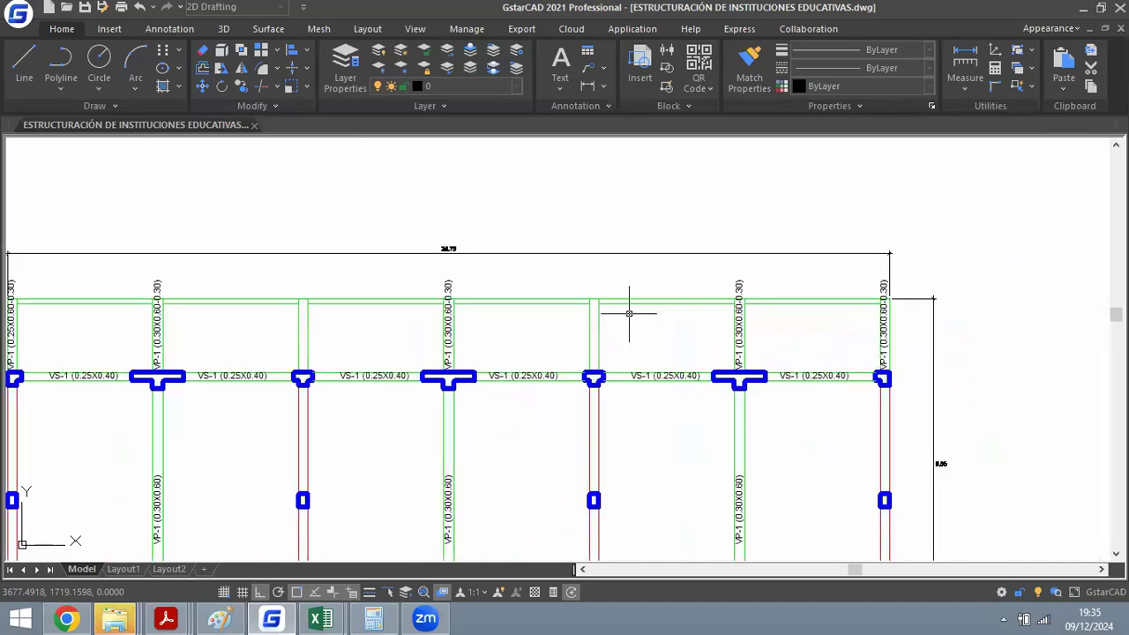
pyautogui.scroll(2, 900, 315)
pyautogui.scroll(-2, 903, 299)
pyautogui.scroll(2, 397, 270)
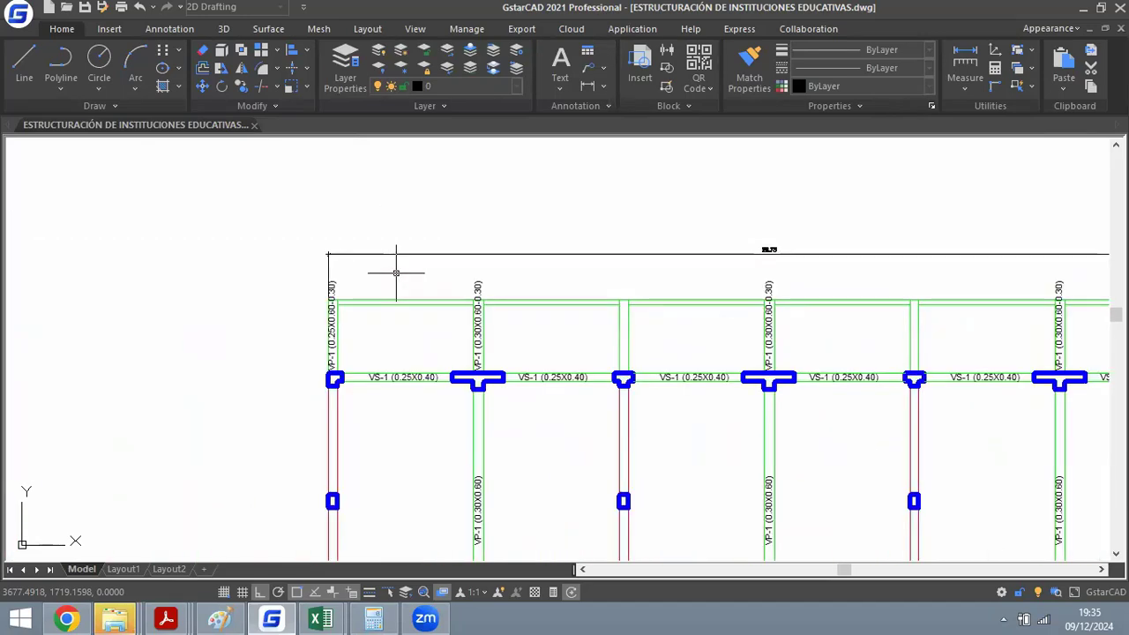
# Copy the first axis's VP-1 (0.25X0.60-0.30) overhang label onto the overhang beams of the third, fifth and last axes.
pyautogui.scroll(3, 320, 315)
pyautogui.write('co')
pyautogui.press('Return')
pyautogui.click(280, 351)
pyautogui.press('Return')
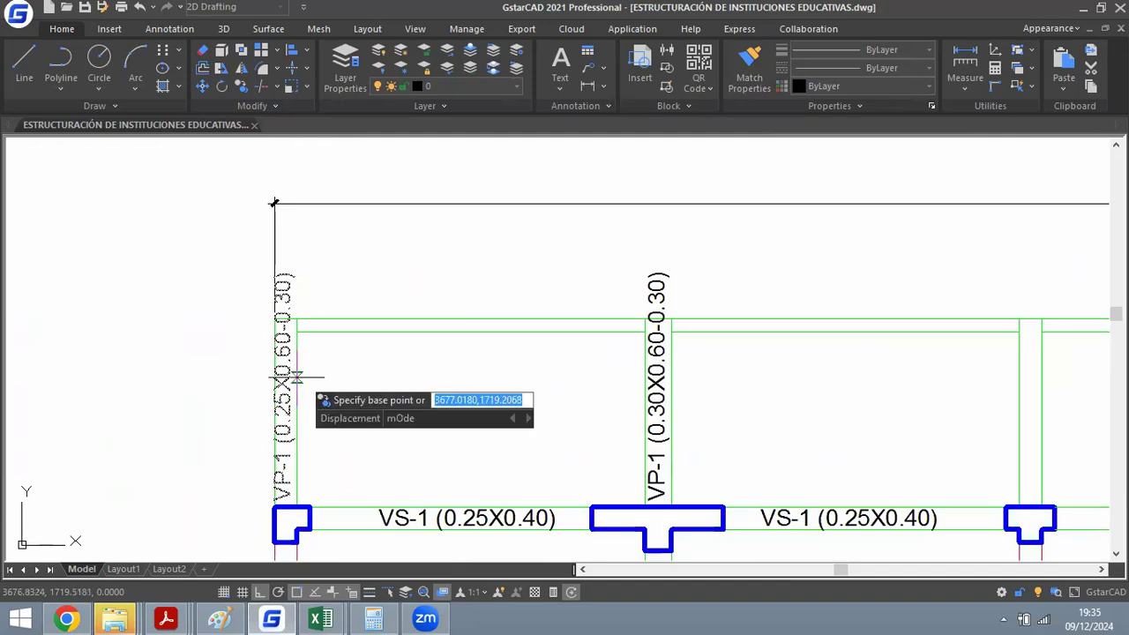
pyautogui.click(297, 377)
pyautogui.scroll(-4, 215, 349)
pyautogui.scroll(4, 540, 343)
pyautogui.click(528, 371)
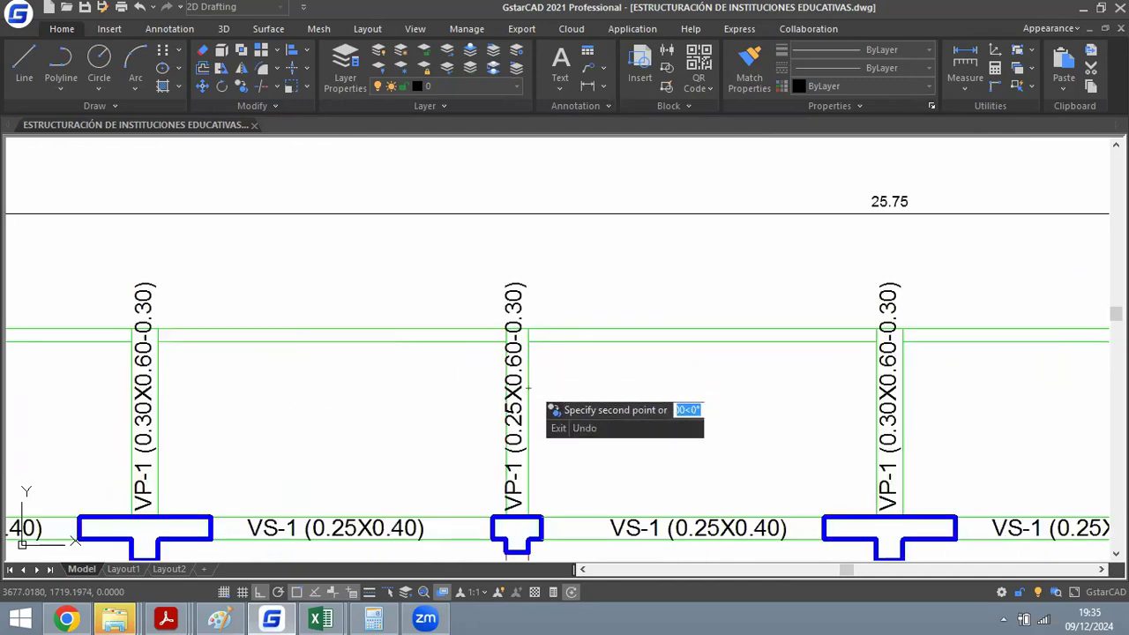
pyautogui.scroll(-4, 550, 353)
pyautogui.scroll(4, 696, 348)
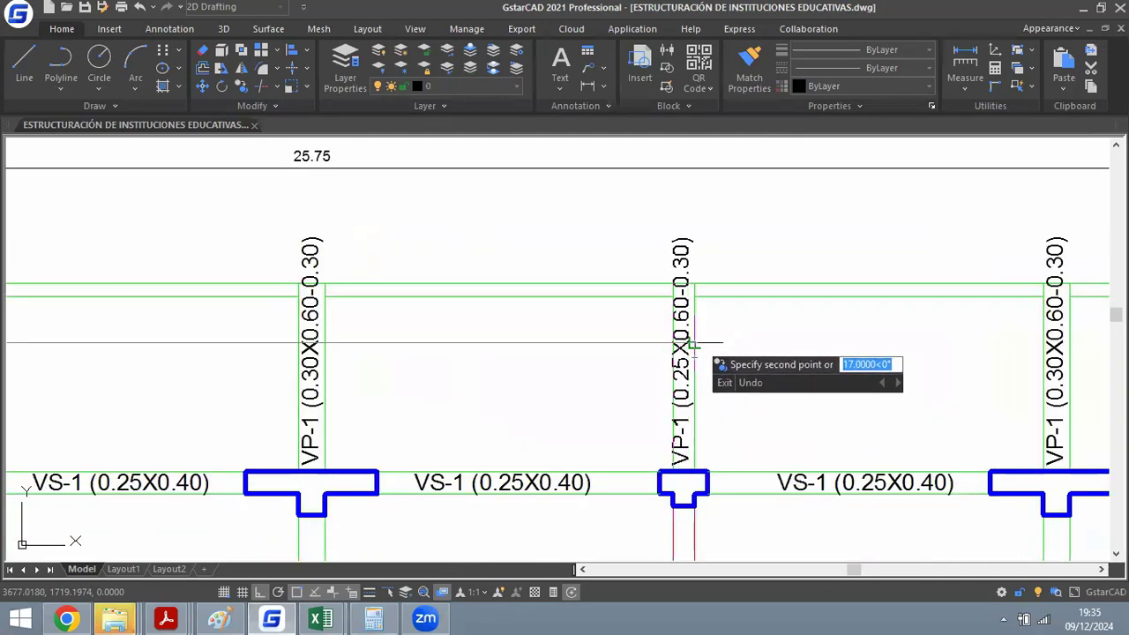
pyautogui.scroll(-4, 679, 344)
pyautogui.scroll(4, 737, 317)
pyautogui.click(736, 302)
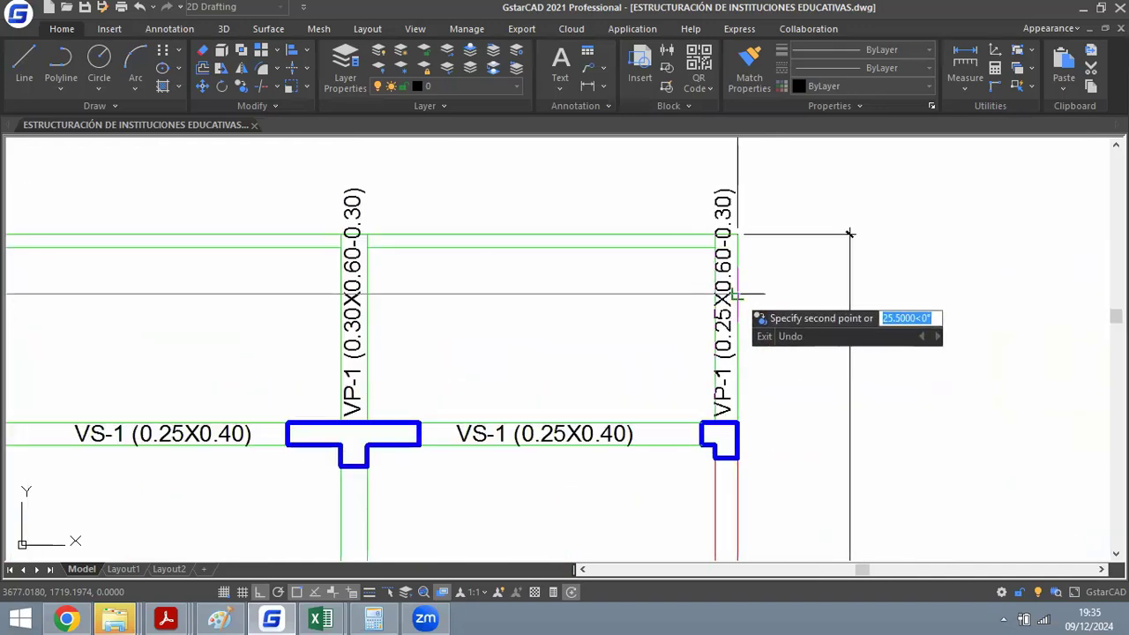
# Switch to the PREDIMENSIONAMIENTO workbook in Excel and review the beam dimensions on the VIGA VOLADO sheet.
pyautogui.scroll(-4, 836, 297)
pyautogui.scroll(4, 285, 295)
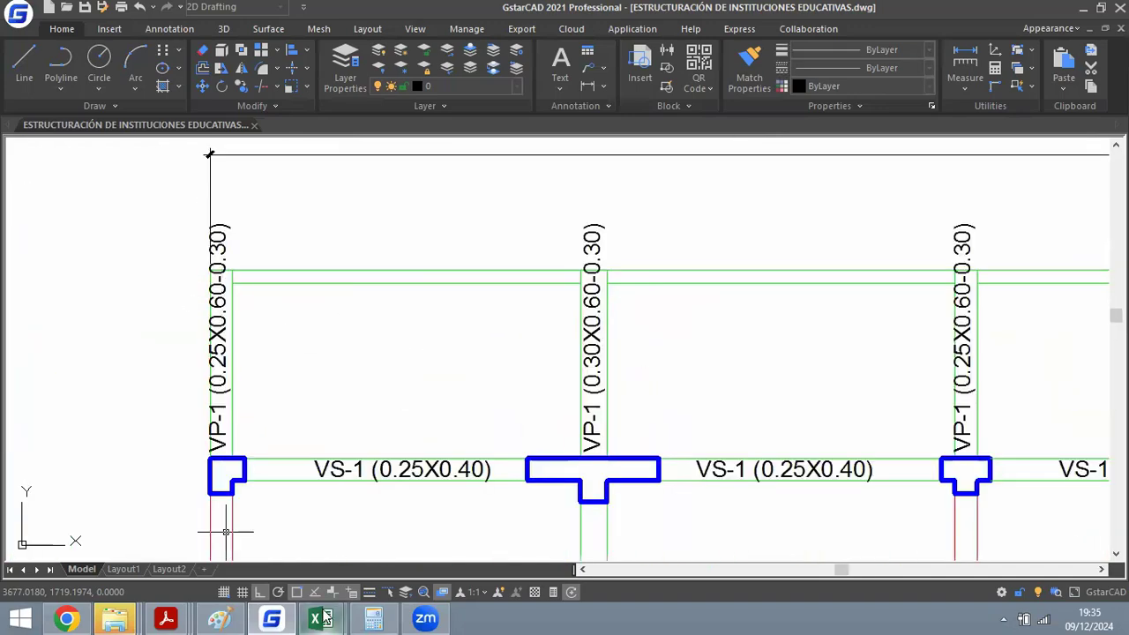
pyautogui.hotkey('alt', 'Tab')
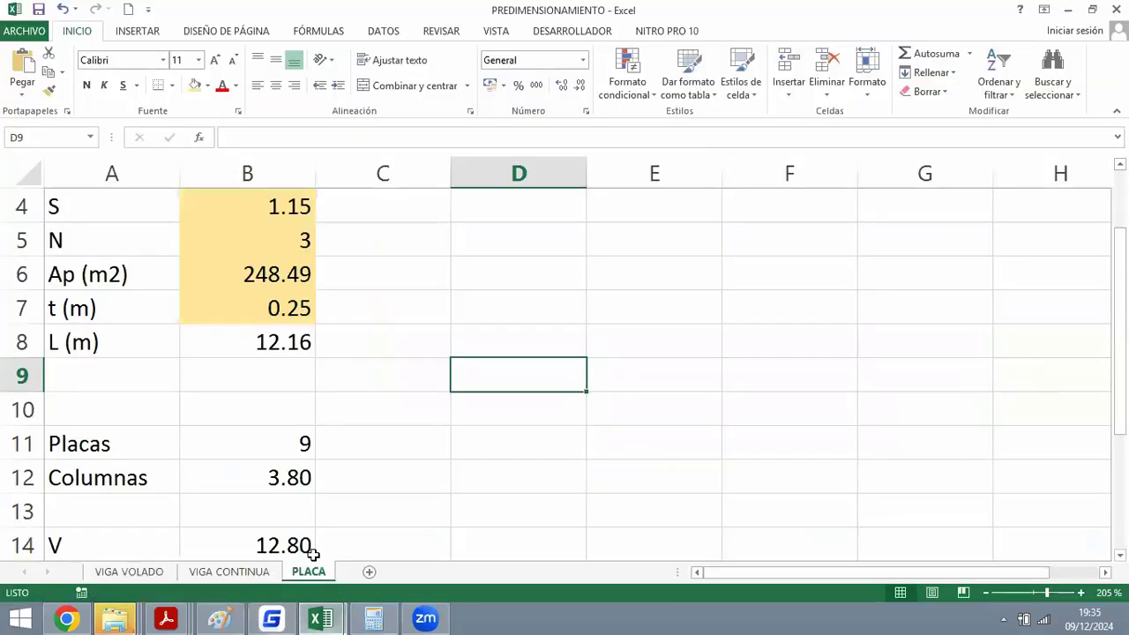
pyautogui.click(132, 571)
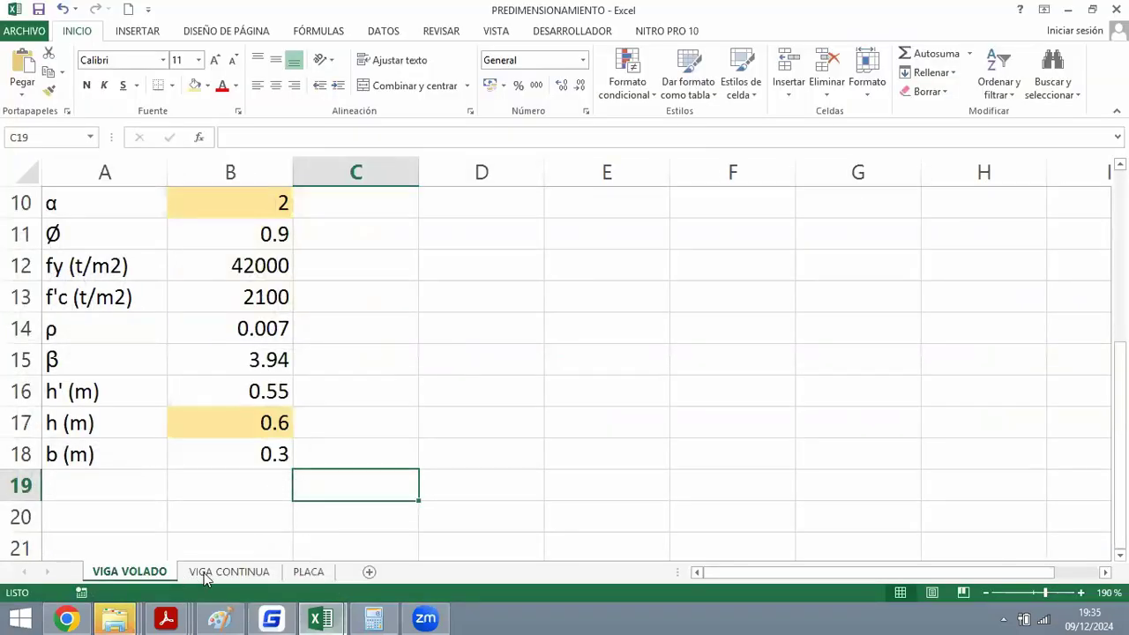
pyautogui.click(1068, 10)
# Examine the overhang beam labels across the plan, with a close look at the first axis's label.
pyautogui.scroll(-4, 317, 336)
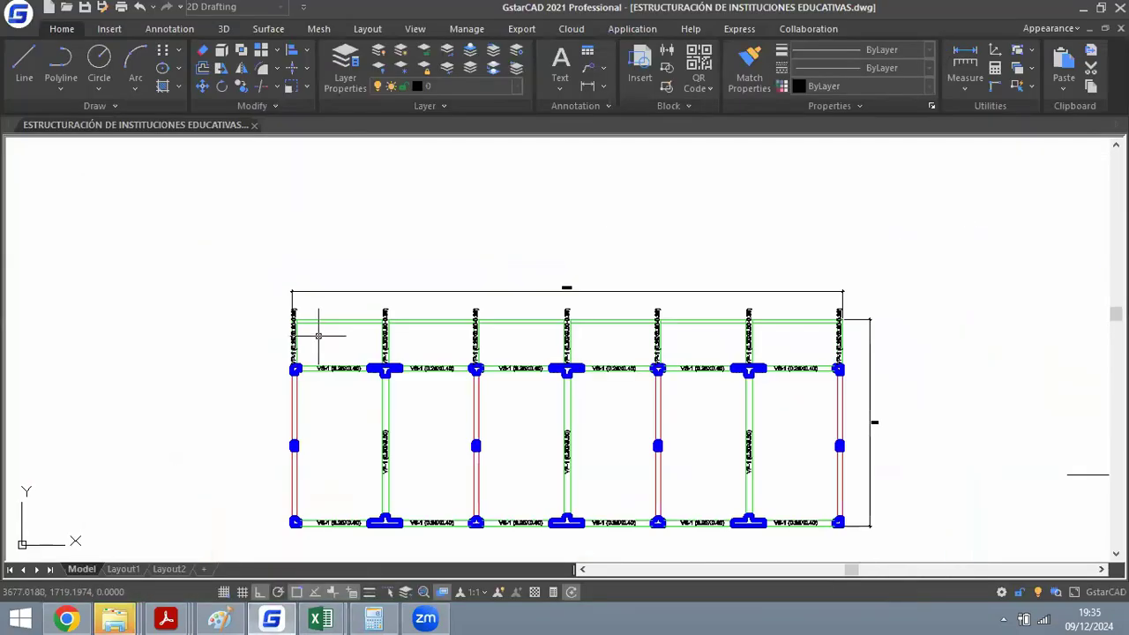
pyautogui.scroll(1, 440, 361)
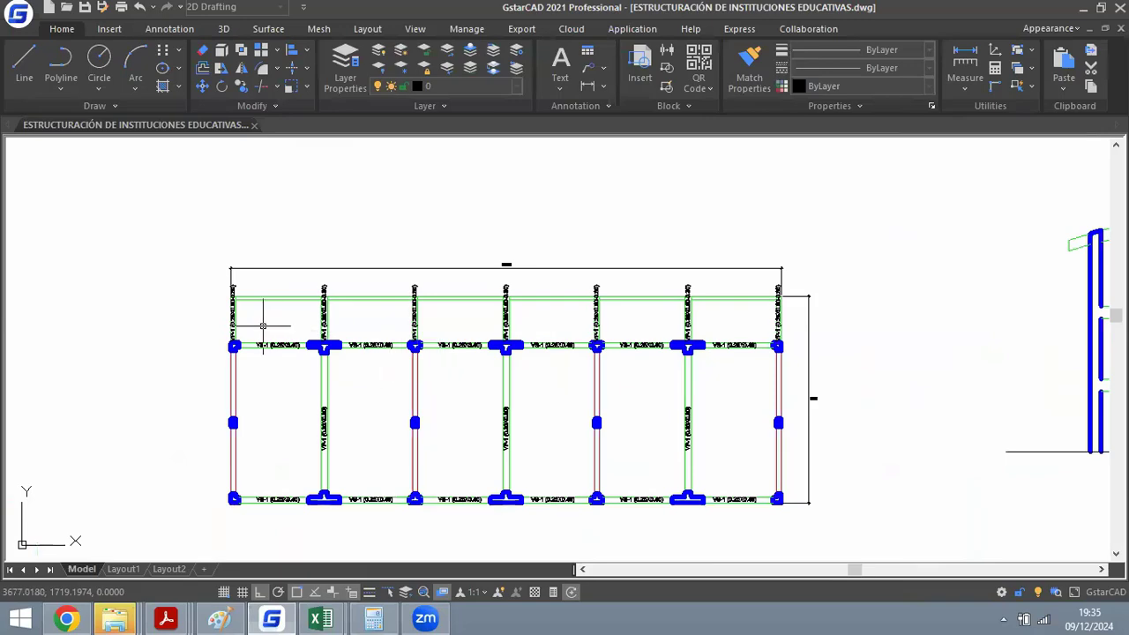
pyautogui.scroll(5, 251, 327)
pyautogui.scroll(2, 137, 306)
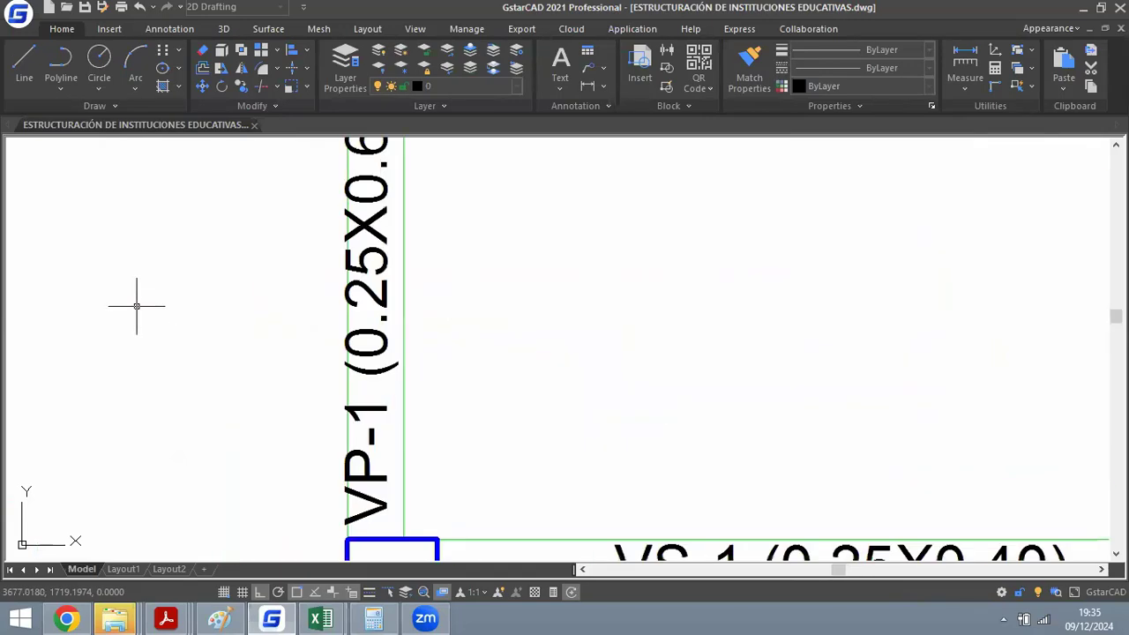
pyautogui.scroll(-2, 507, 316)
pyautogui.scroll(-5, 406, 357)
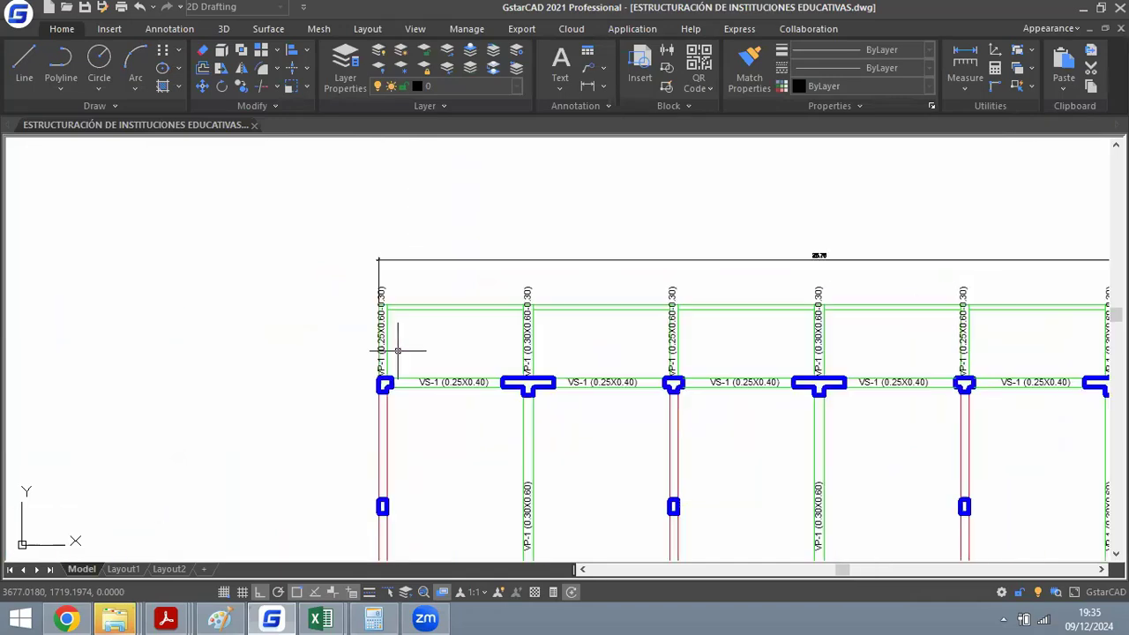
pyautogui.scroll(4, 383, 352)
pyautogui.scroll(-5, 379, 326)
pyautogui.scroll(4, 912, 327)
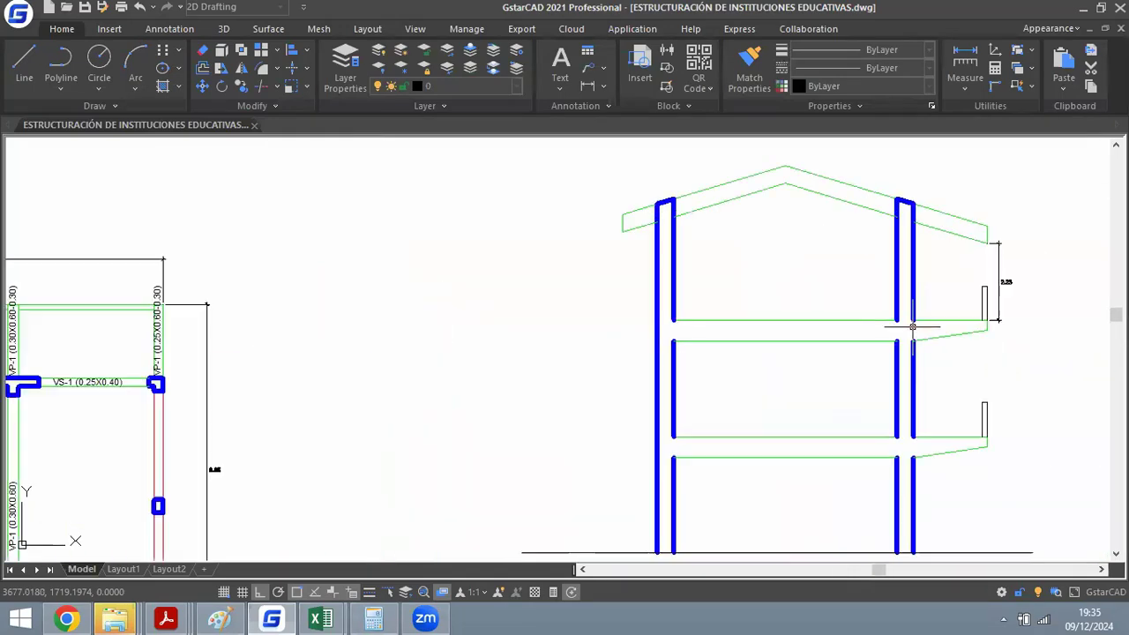
pyautogui.scroll(4, 706, 327)
pyautogui.scroll(-2, 665, 330)
pyautogui.scroll(7, 582, 292)
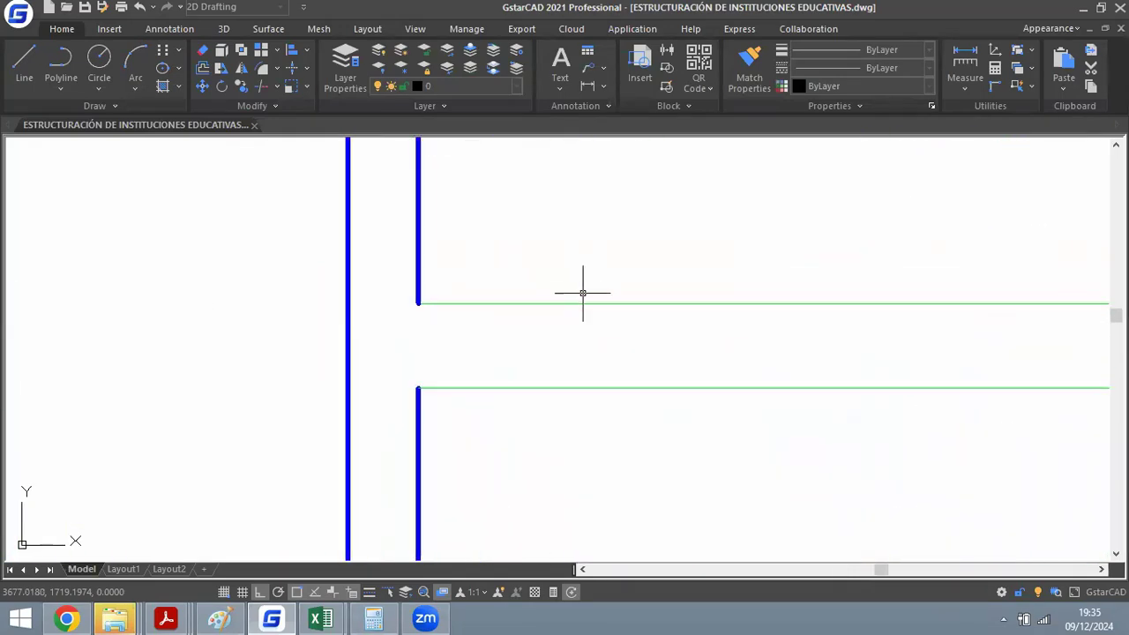
pyautogui.write('l')
pyautogui.press('Return')
pyautogui.click(647, 300)
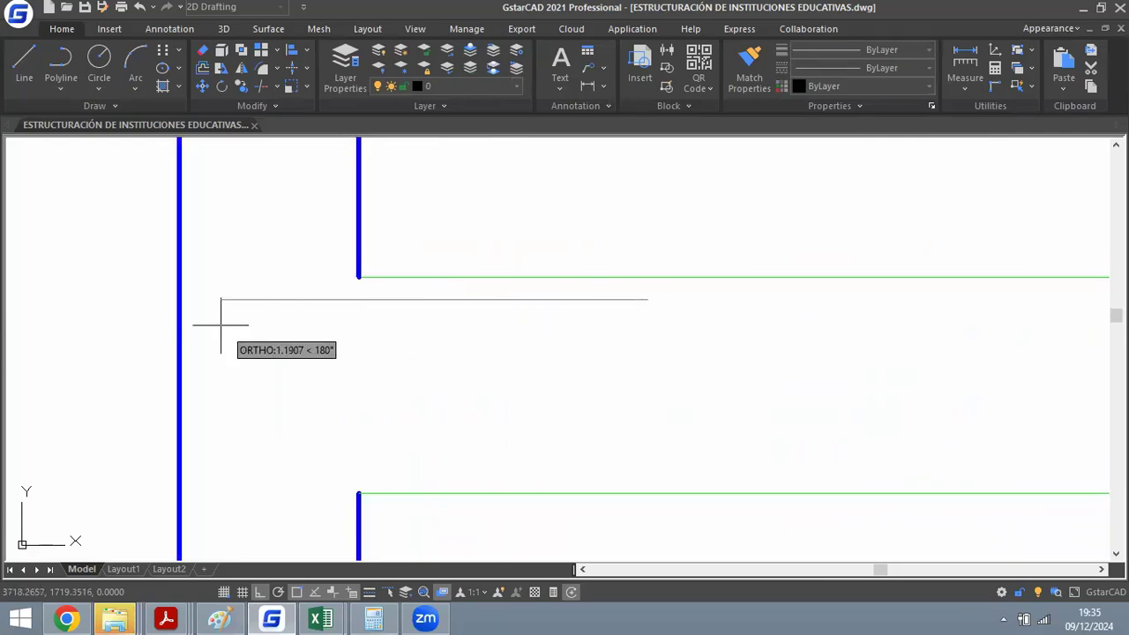
pyautogui.scroll(-5, 267, 314)
pyautogui.scroll(-5, 346, 331)
# Try to draw a horizontal line below the beam's upper edge, running across the column joint in the building section.
pyautogui.scroll(7, 744, 327)
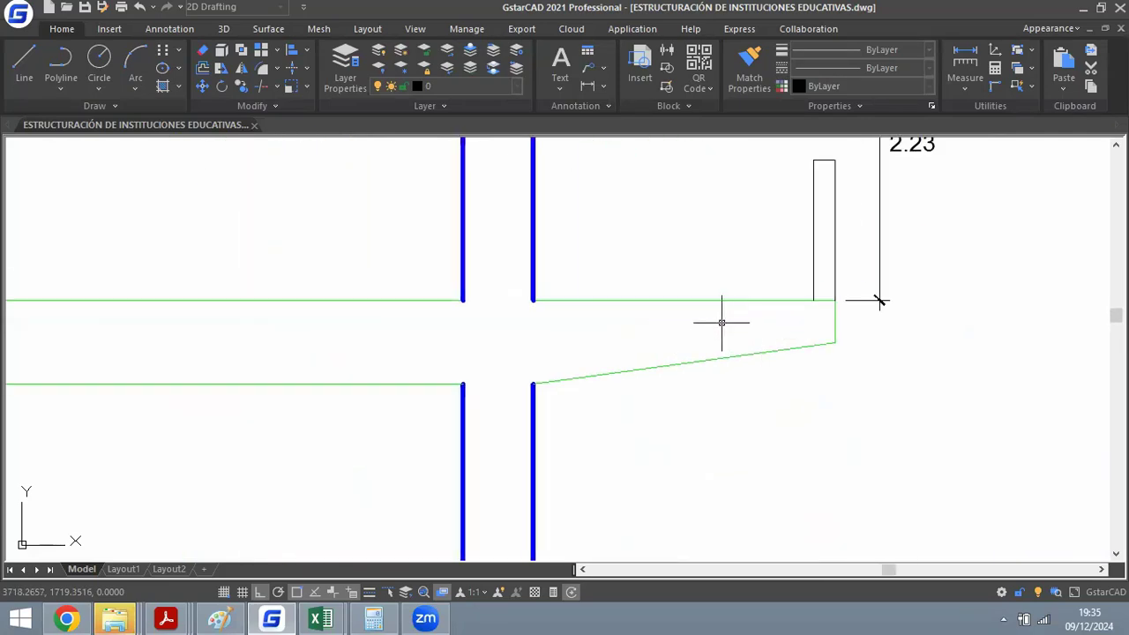
pyautogui.click(208, 312)
pyautogui.press('Return')
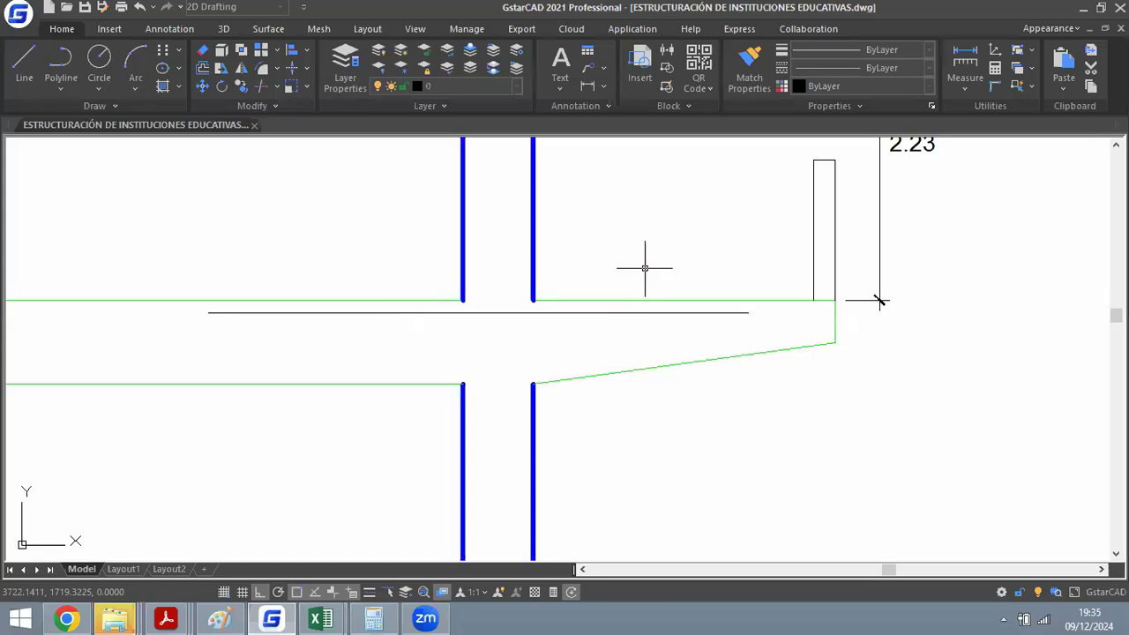
pyautogui.scroll(3, 608, 257)
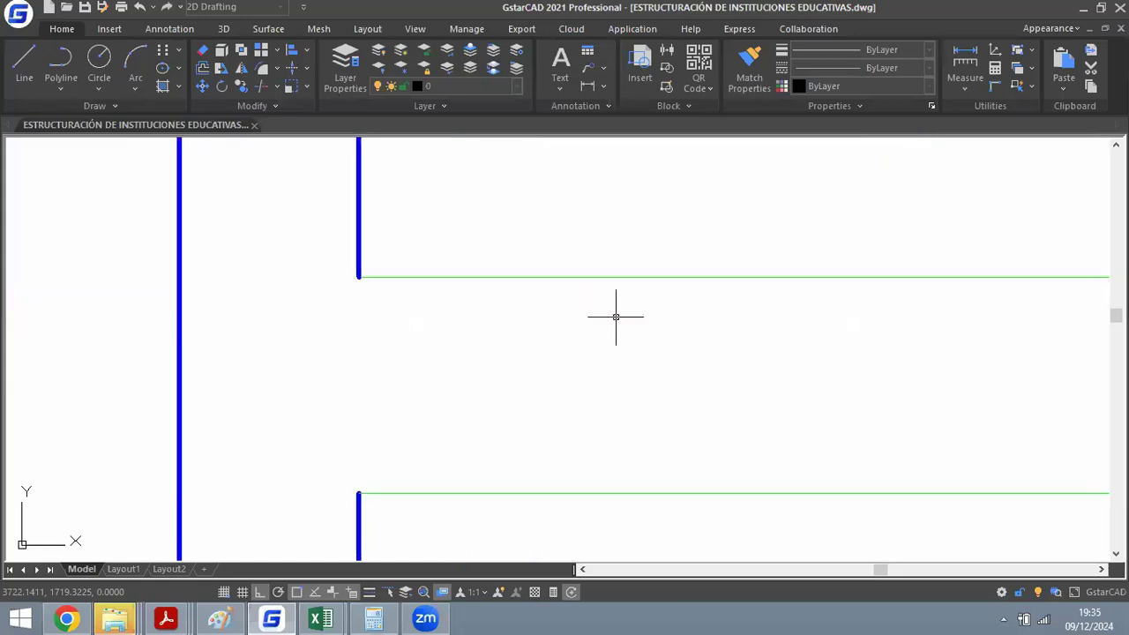
pyautogui.scroll(-7, 615, 315)
pyautogui.scroll(5, 926, 298)
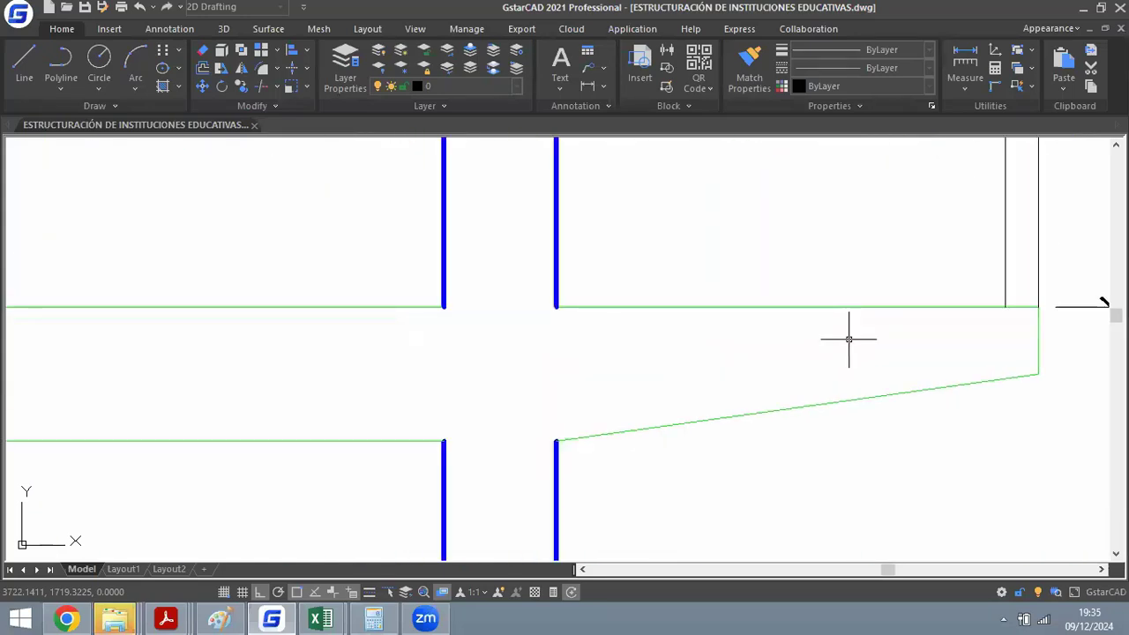
# Draw the lower reinforcement line through the column joint and up along the overhang's sloping underside, with a short upturned inner end.
pyautogui.press('space')
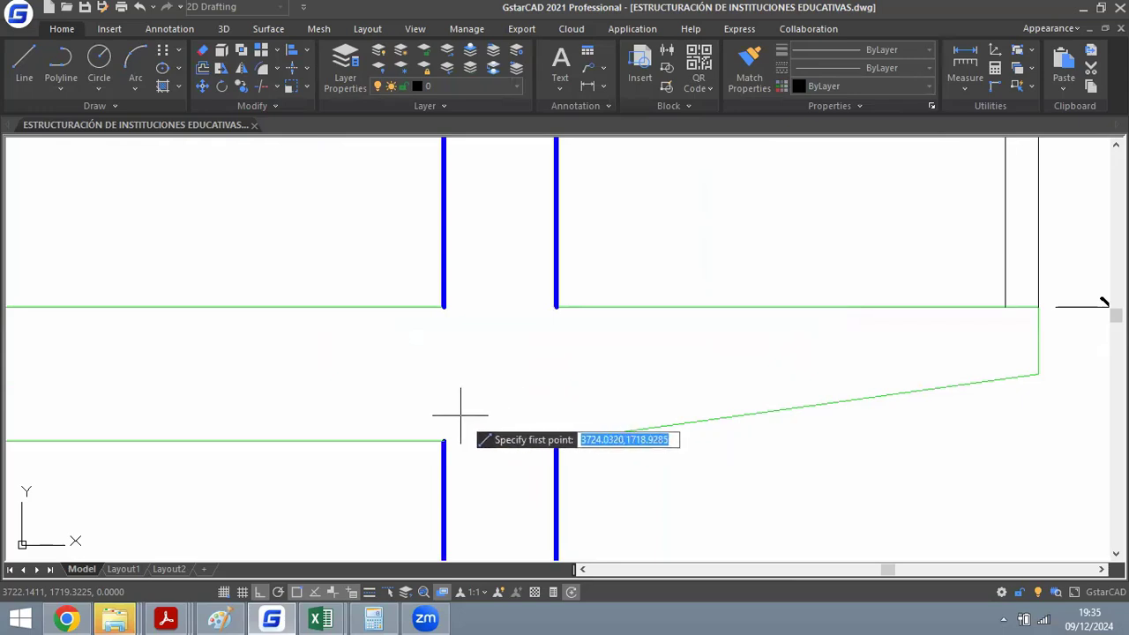
pyautogui.click(459, 423)
pyautogui.click(568, 423)
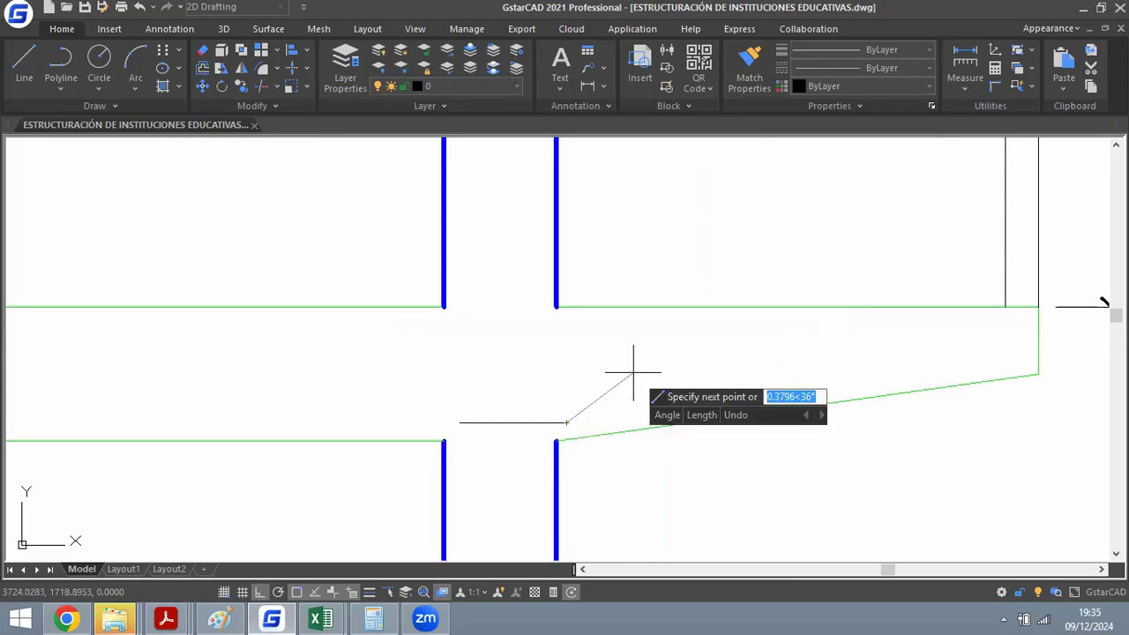
pyautogui.click(1005, 363)
pyautogui.press('space')
pyautogui.scroll(2, 477, 388)
pyautogui.press('space')
pyautogui.click(455, 366)
pyautogui.click(448, 443)
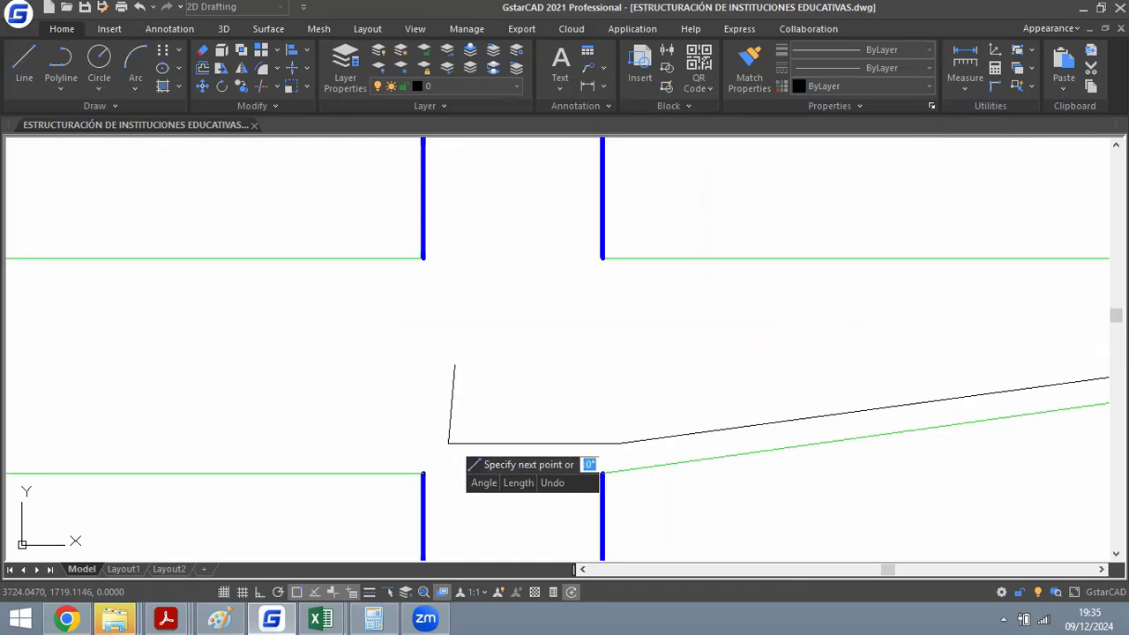
pyautogui.press('space')
# Draw a horizontal upper reinforcement line from the overhang's outer end across the column joint into the adjoining beam.
pyautogui.scroll(-6, 356, 325)
pyautogui.scroll(-2, 672, 332)
pyautogui.scroll(4, 447, 317)
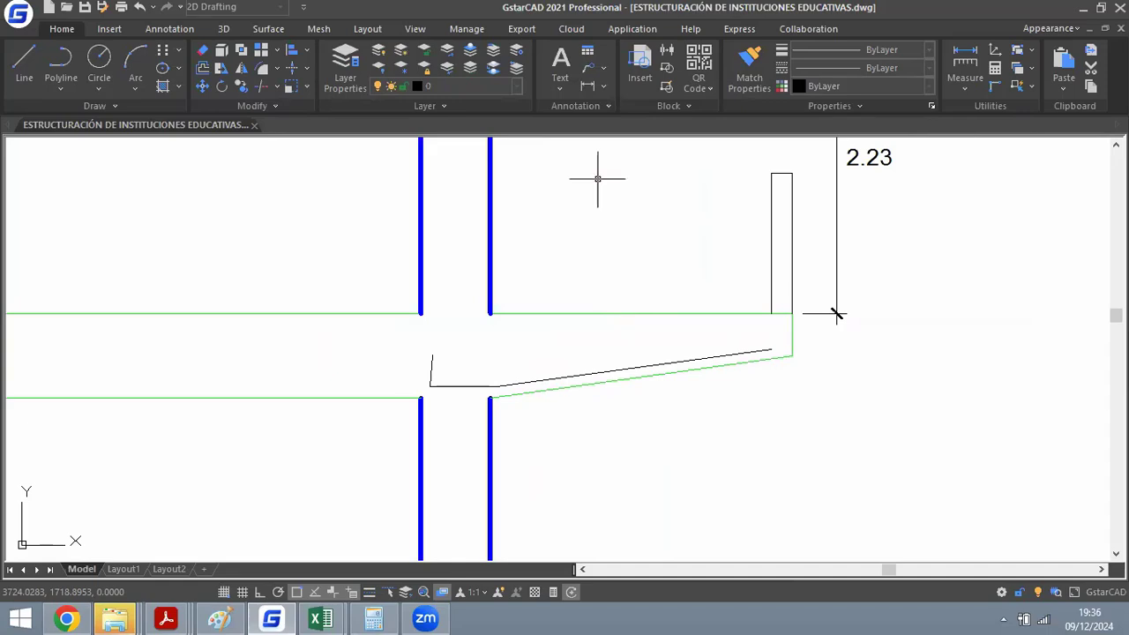
pyautogui.scroll(2, 493, 310)
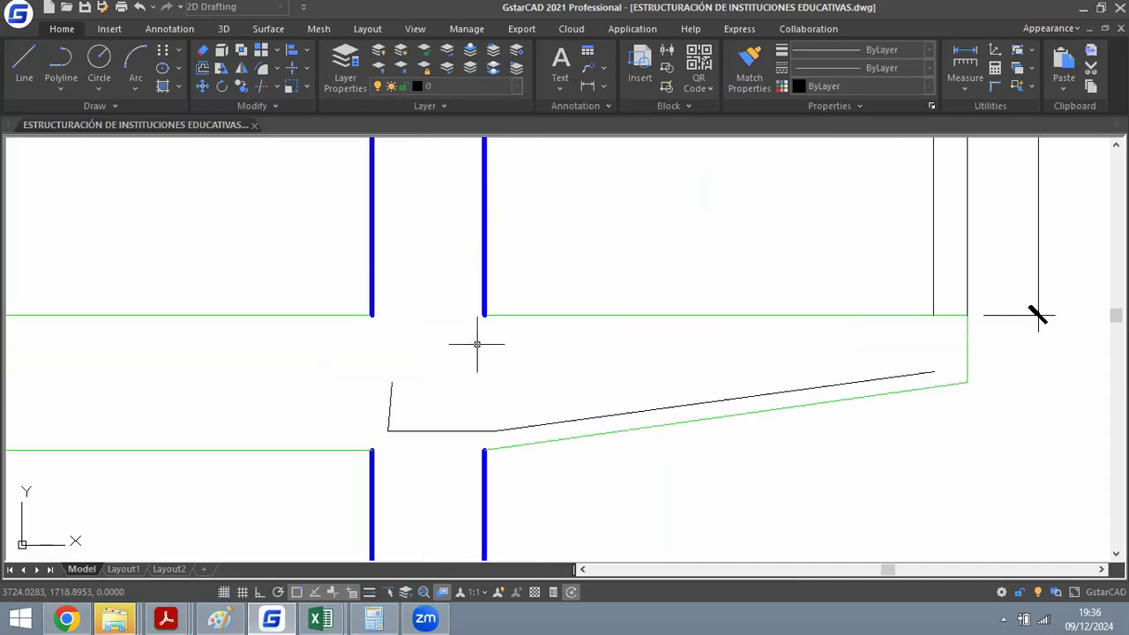
pyautogui.press('space')
pyautogui.scroll(2, 897, 333)
pyautogui.click(946, 322)
pyautogui.scroll(-2, 1035, 330)
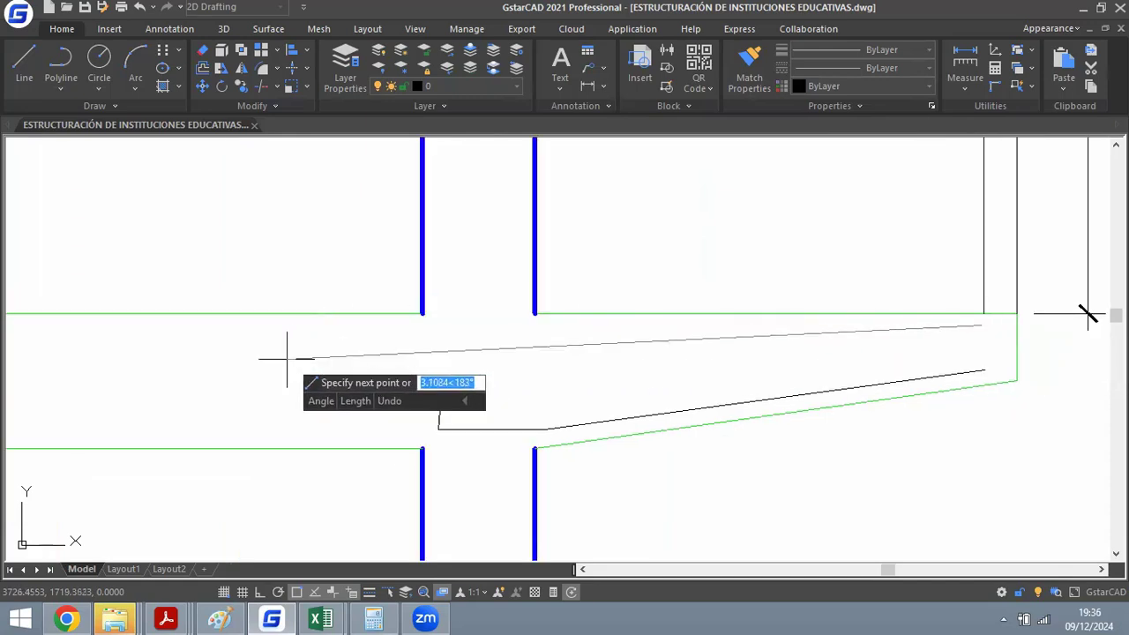
pyautogui.press('F8')
pyautogui.click(163, 355)
pyautogui.scroll(-2, 439, 298)
pyautogui.scroll(2, 630, 318)
# Move the upper reinforcement line slightly down, away from the beam's upper edge.
pyautogui.write('m')
pyautogui.click(630, 312)
pyautogui.press('space')
pyautogui.click(779, 415)
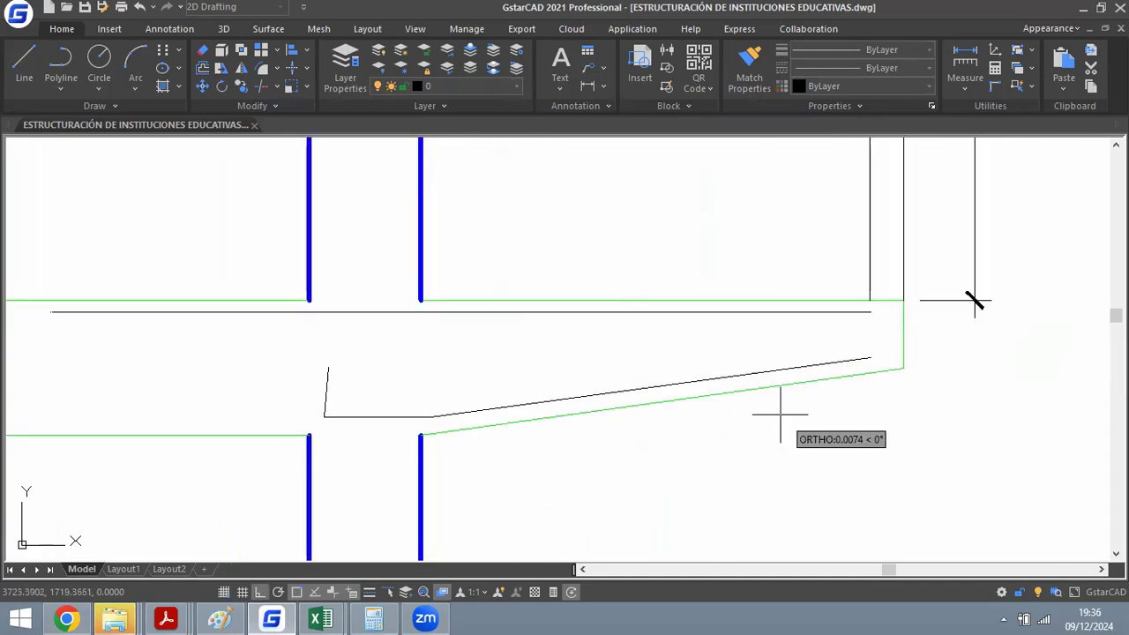
pyautogui.click(781, 423)
# Erase the sketched reinforcement lines around the column joint and overhang in the building section.
pyautogui.scroll(-2, 570, 221)
pyautogui.scroll(3, 481, 249)
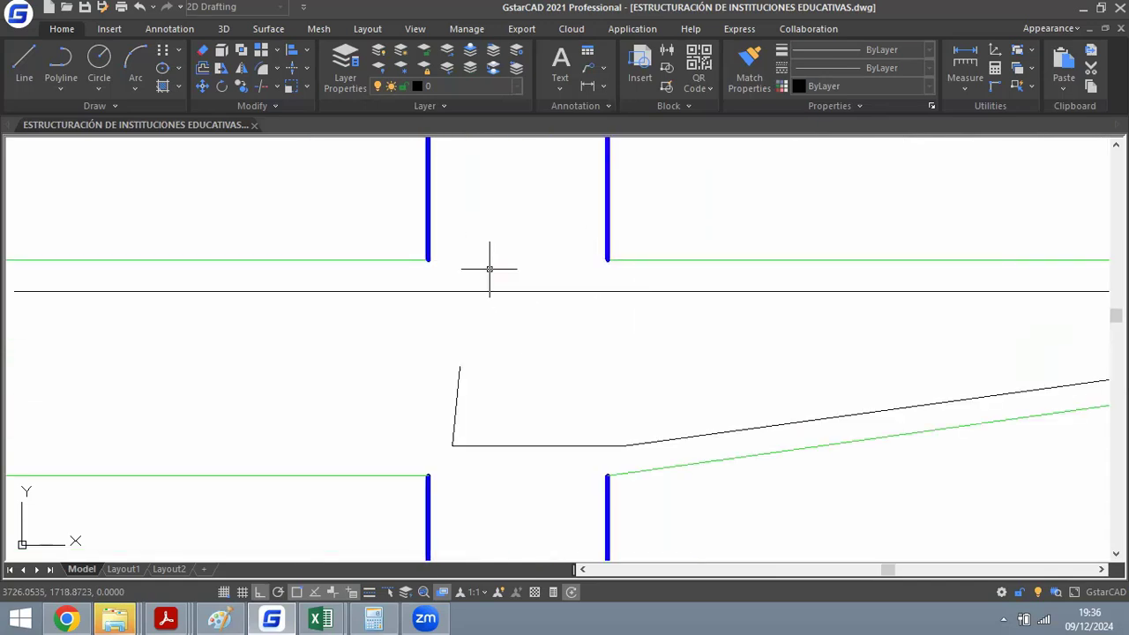
pyautogui.scroll(2, 740, 415)
pyautogui.click(732, 436)
pyautogui.scroll(-4, 407, 340)
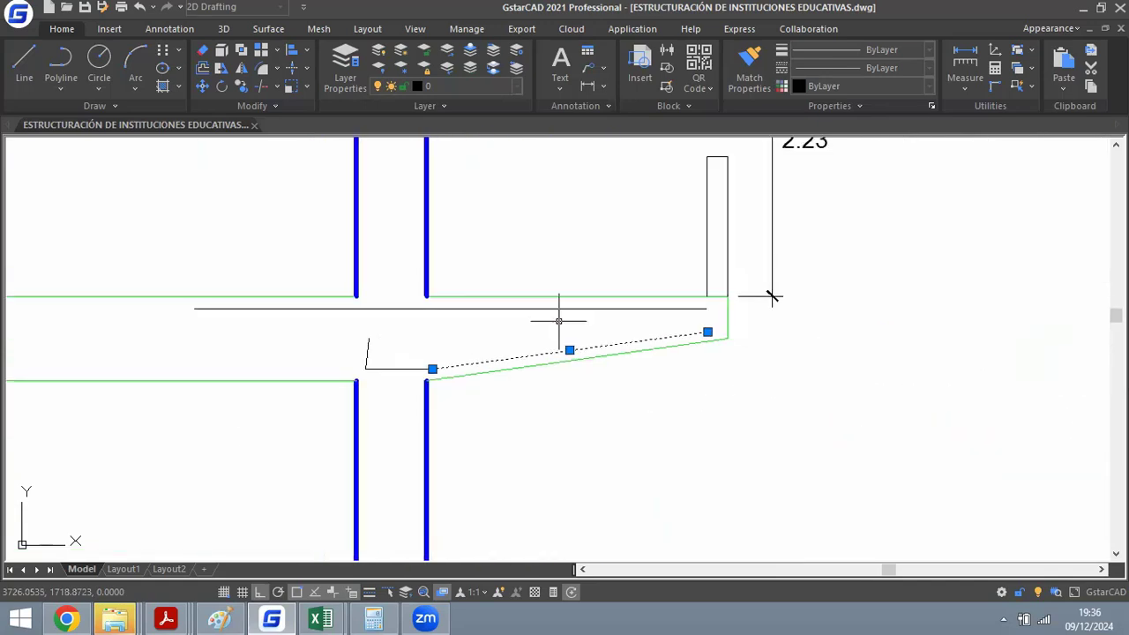
pyautogui.scroll(3, 558, 320)
pyautogui.scroll(-3, 414, 352)
pyautogui.press('Escape')
pyautogui.click(496, 279)
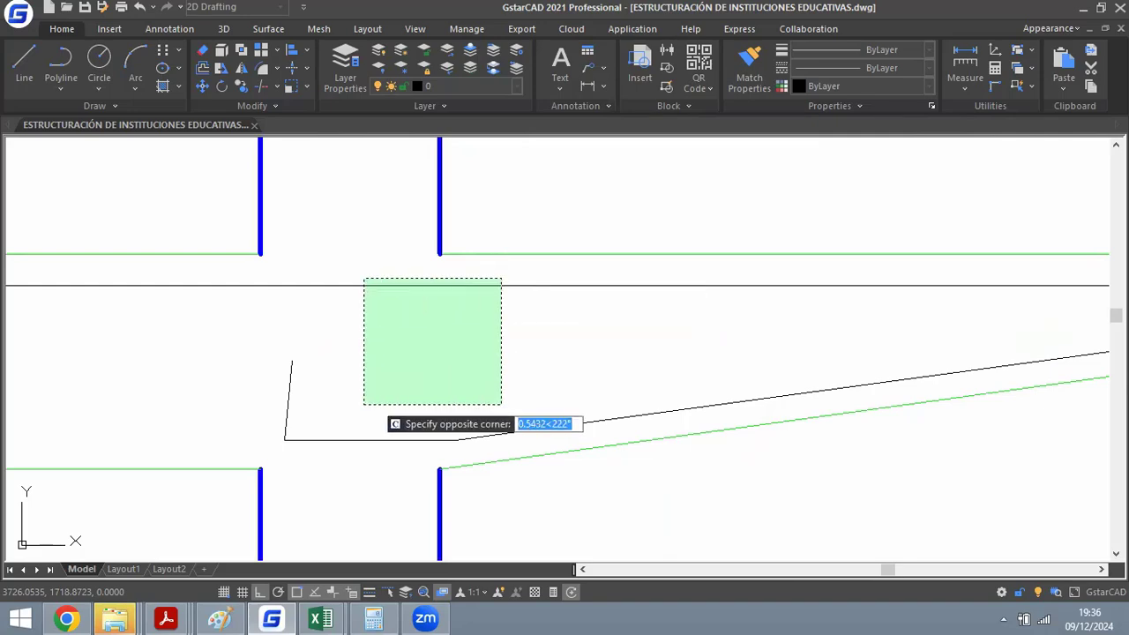
pyautogui.click(264, 438)
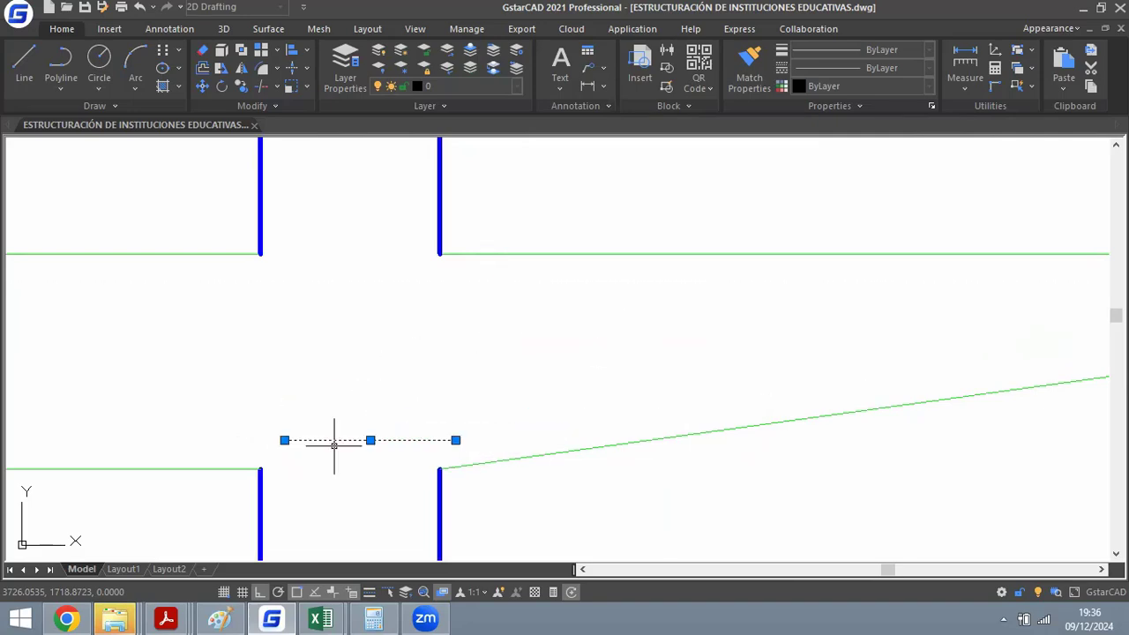
pyautogui.scroll(-5, 723, 277)
# Examine the VP-1 overhang beam labels and the unlabelled red beams on the structural plan.
pyautogui.scroll(10, 373, 222)
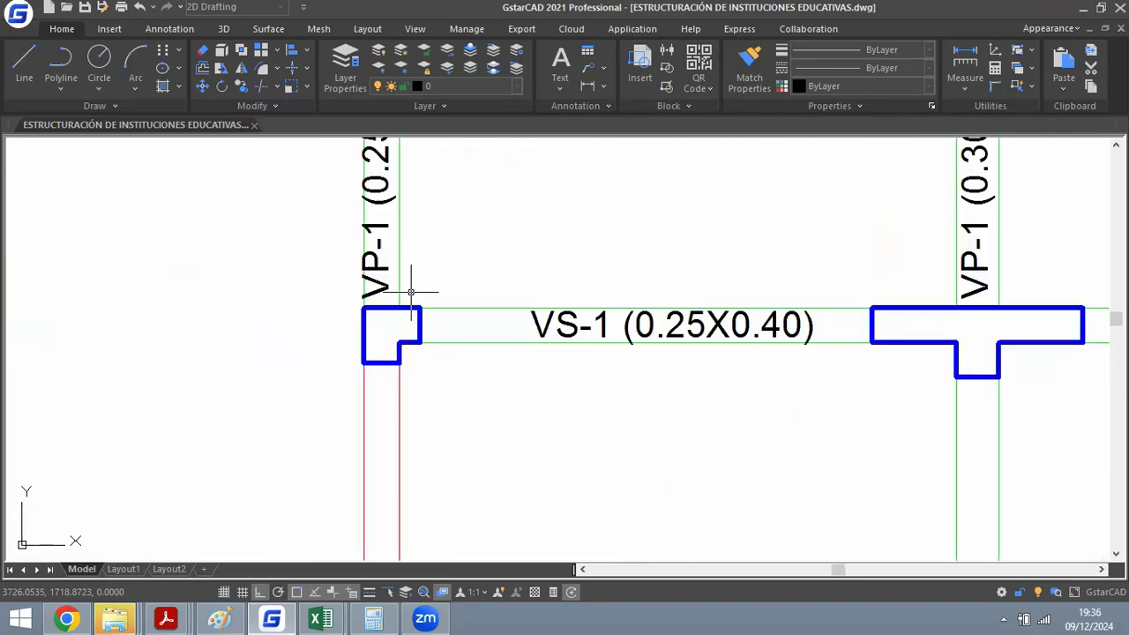
pyautogui.scroll(5, 411, 292)
pyautogui.scroll(-5, 349, 430)
pyautogui.scroll(3, 359, 265)
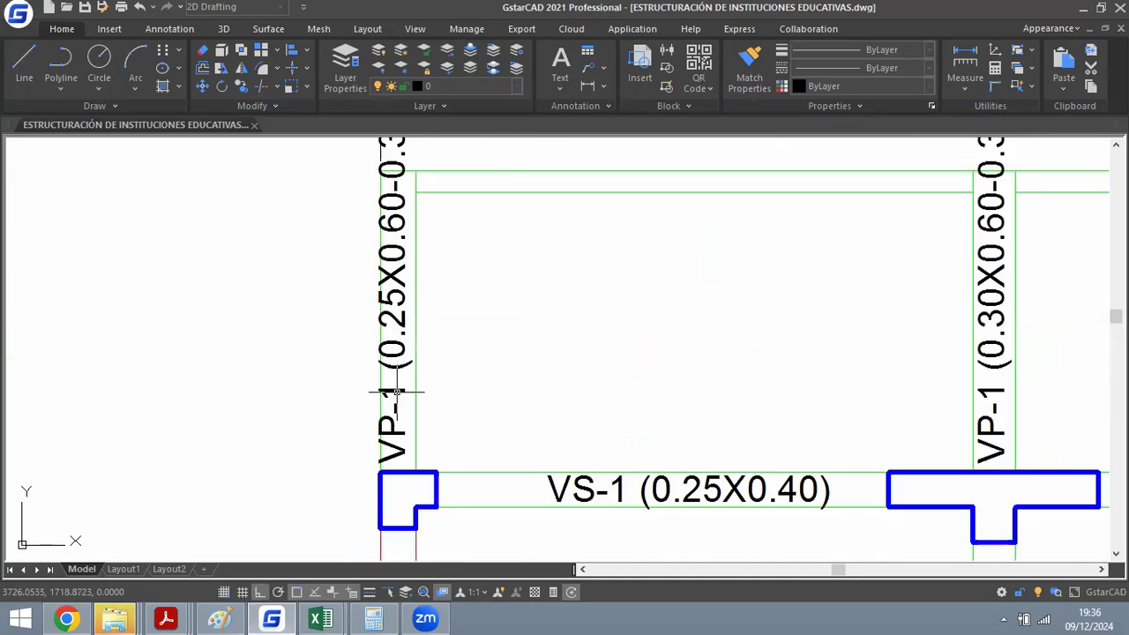
pyautogui.scroll(3, 379, 154)
pyautogui.scroll(-2, 469, 231)
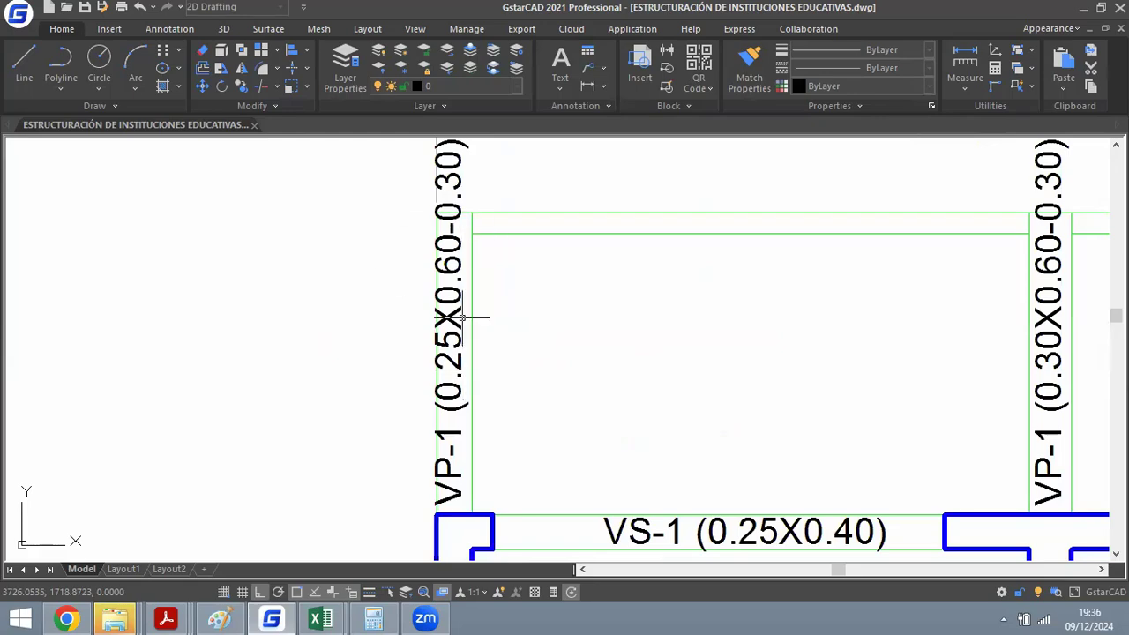
pyautogui.scroll(-3, 461, 316)
pyautogui.scroll(3, 432, 252)
pyautogui.scroll(-2, 428, 252)
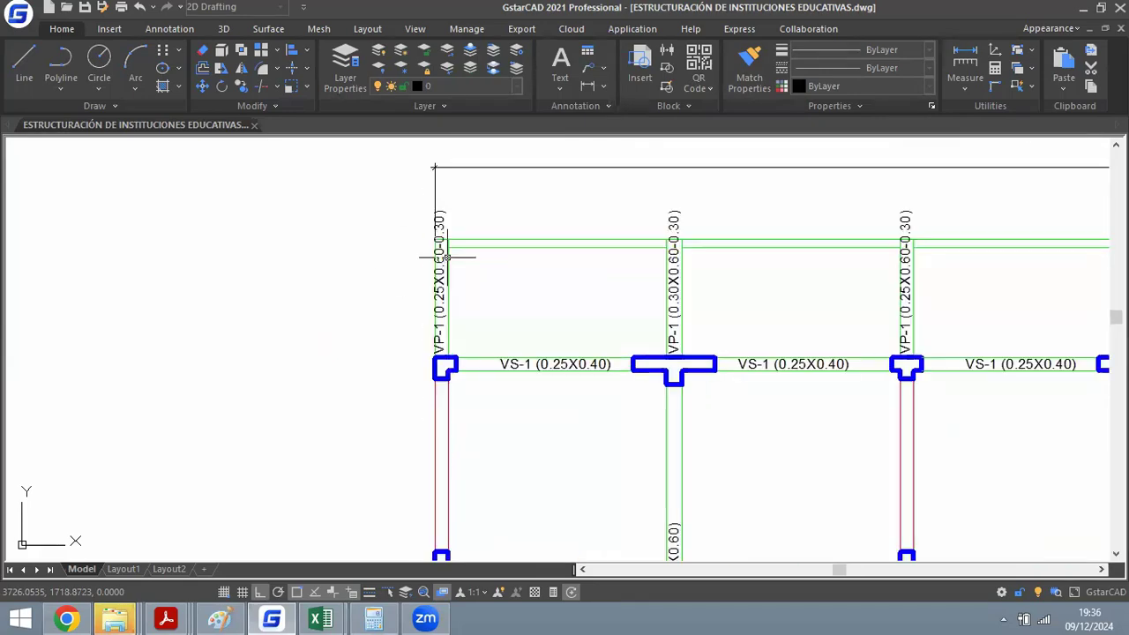
pyautogui.scroll(1, 458, 273)
pyautogui.scroll(-4, 452, 283)
pyautogui.scroll(2, 449, 281)
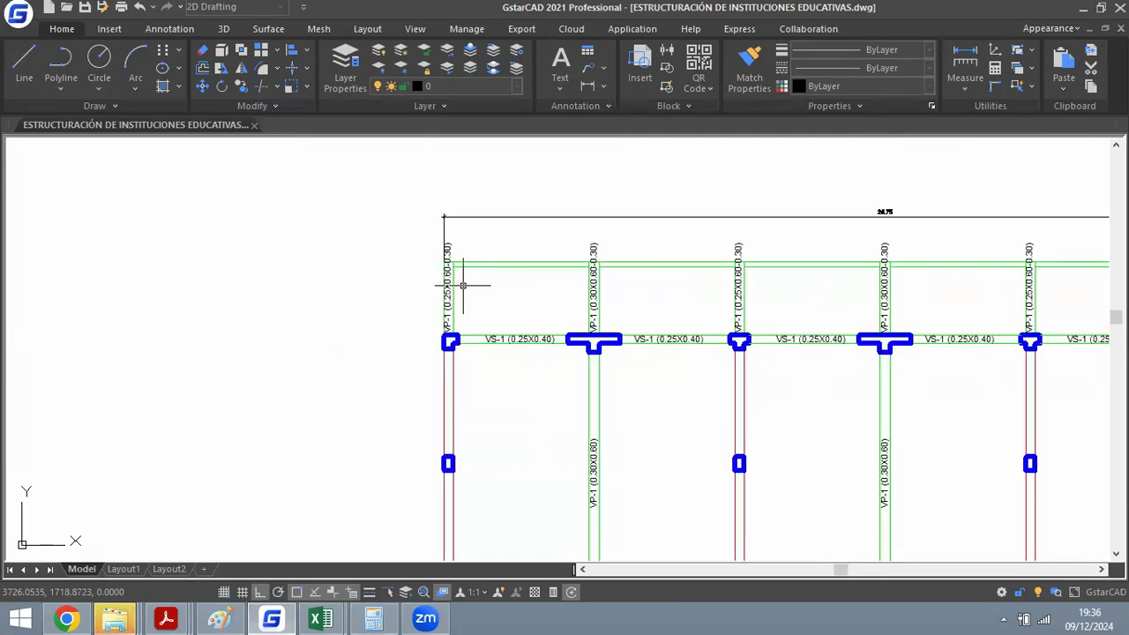
# Copy the VP-1 (0.25X0.60-0.30) label of the leftmost axis straight down onto the upper red beam of the same axis.
pyautogui.write('co')
pyautogui.press('Return')
pyautogui.scroll(2, 454, 295)
pyautogui.press('Return')
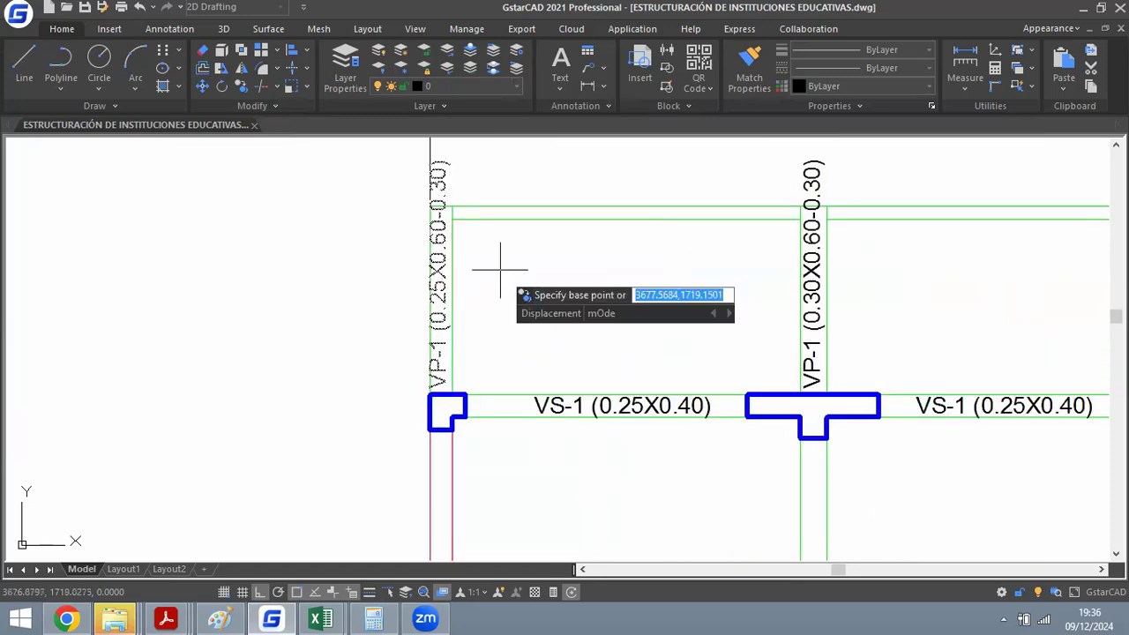
pyautogui.click(500, 268)
pyautogui.scroll(-3, 500, 244)
pyautogui.scroll(3, 502, 331)
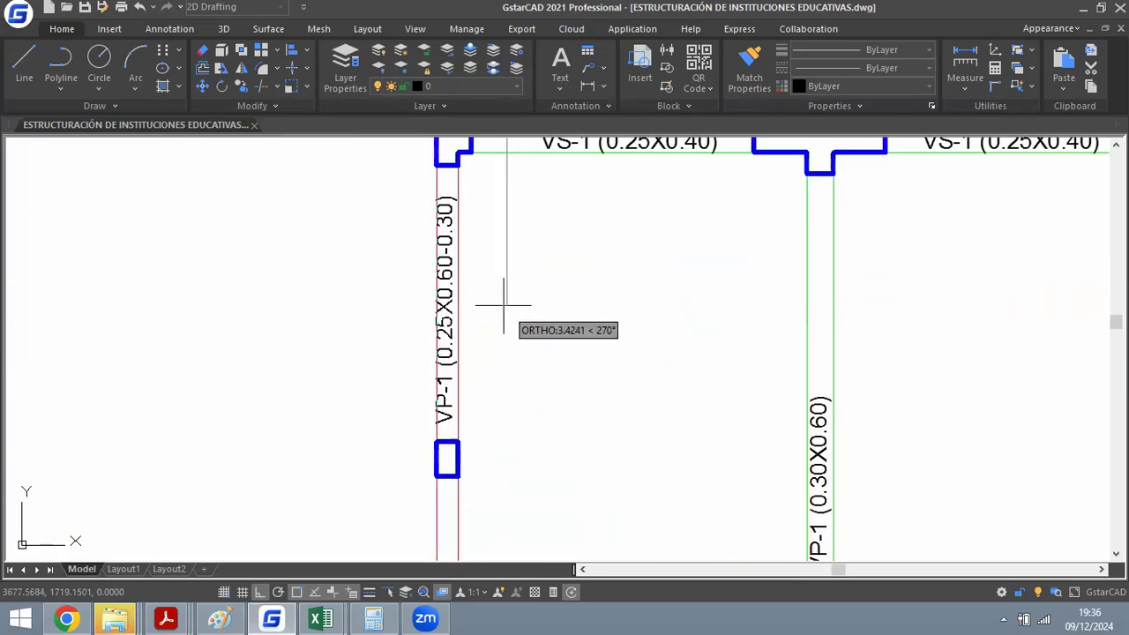
pyautogui.click(503, 308)
pyautogui.press('Return')
# Change the copied label on the upper red beam to VP-2 (0.25X0.40).
pyautogui.scroll(2, 423, 332)
pyautogui.doubleClick(493, 358)
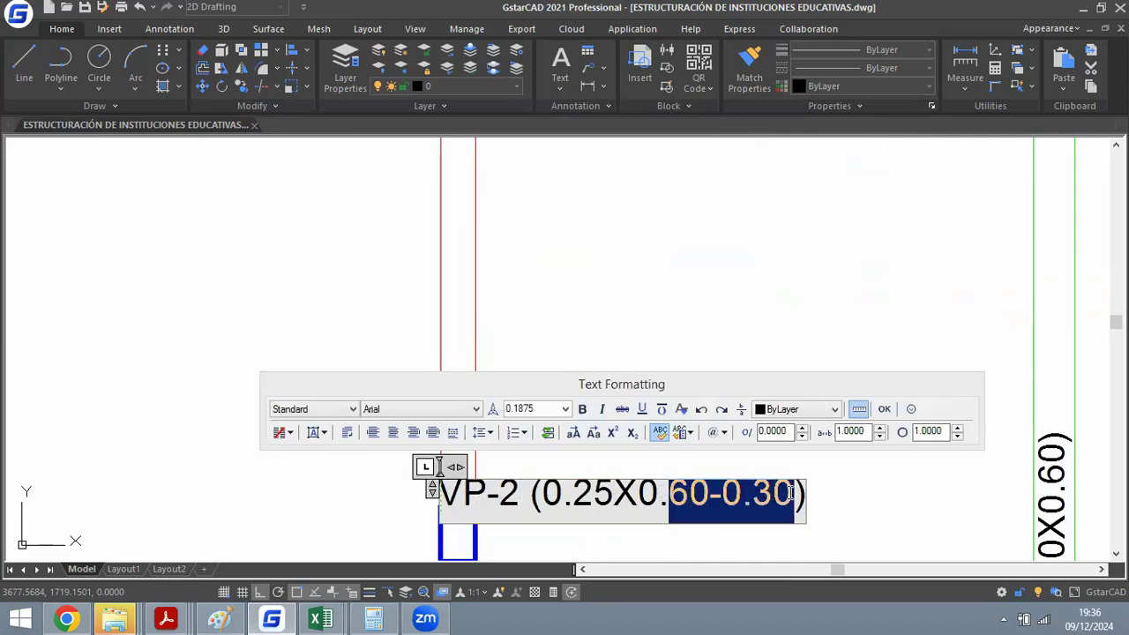
pyautogui.write('40')
pyautogui.click(839, 308)
pyautogui.scroll(-2, 525, 325)
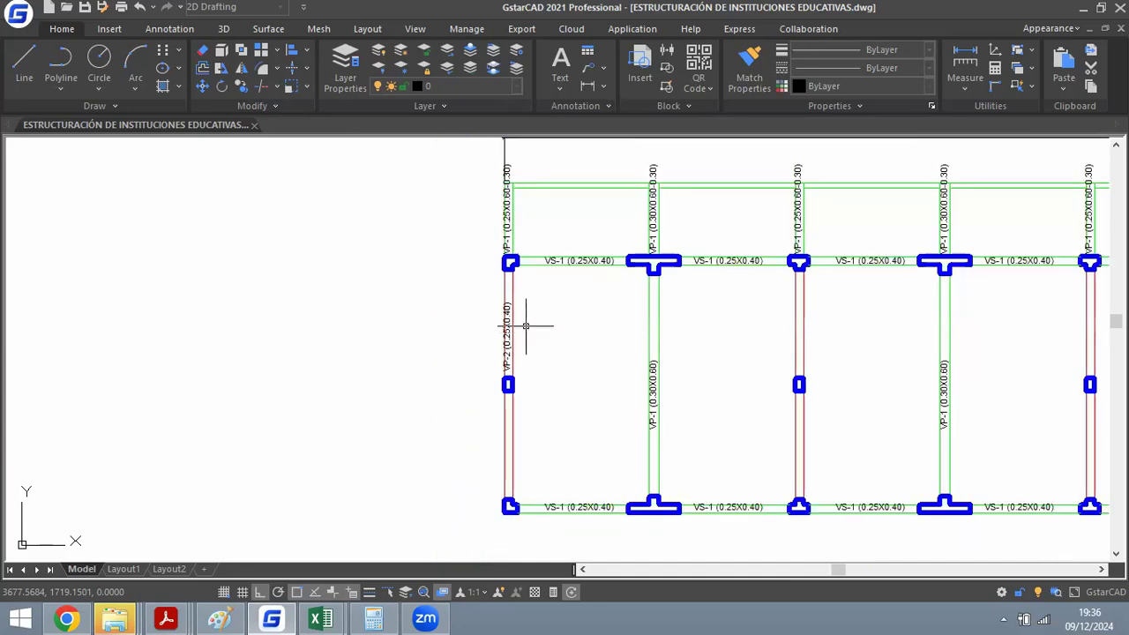
# Copy the VP-2 (0.25X0.40) label down onto the lower red beam of the leftmost axis.
pyautogui.scroll(2, 520, 326)
pyautogui.write('co')
pyautogui.press('Return')
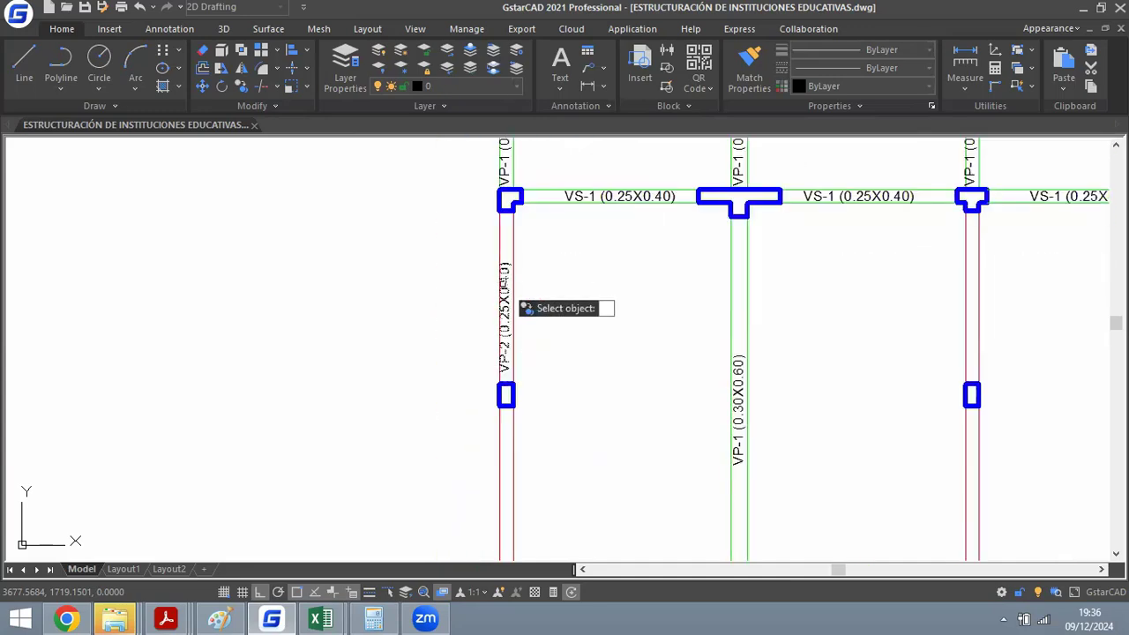
pyautogui.scroll(-2, 539, 274)
pyautogui.scroll(2, 541, 327)
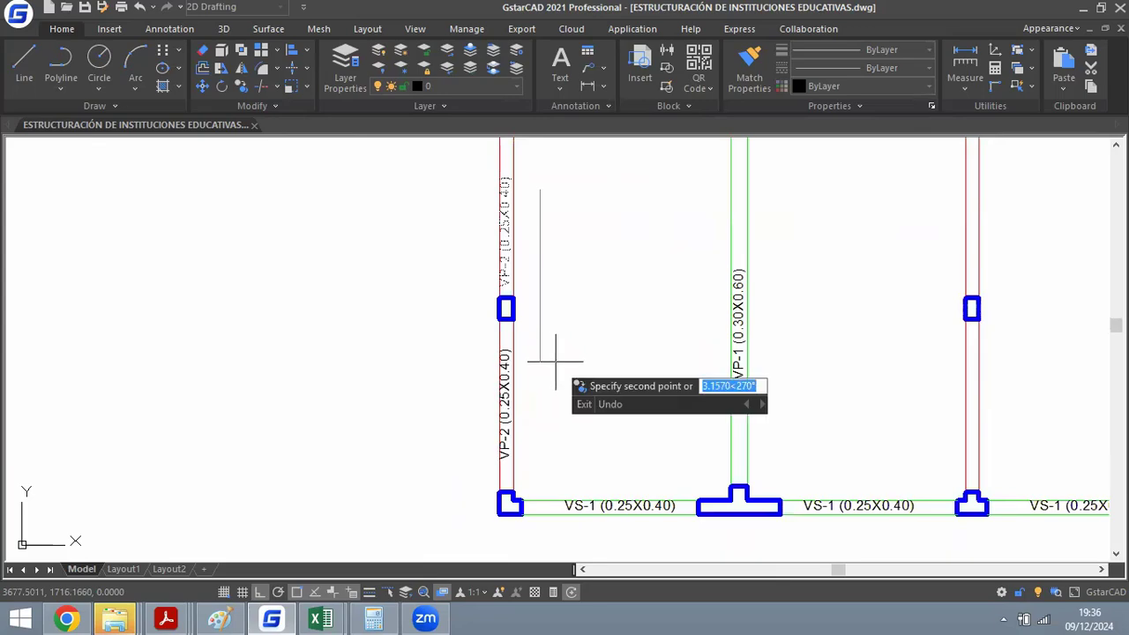
pyautogui.scroll(-4, 554, 365)
pyautogui.scroll(3, 345, 335)
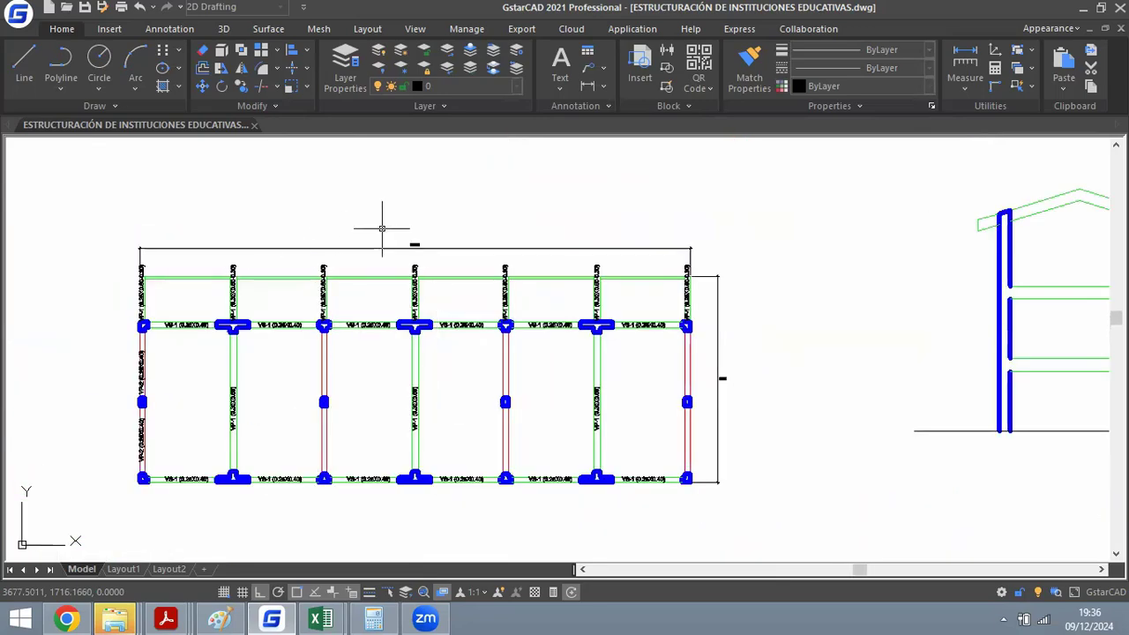
# Copy the whole leftmost plan axis, with its columns, beams and labels, to the empty area beyond the building section.
pyautogui.scroll(-1, 355, 237)
pyautogui.scroll(1, 941, 230)
pyautogui.scroll(-2, 628, 293)
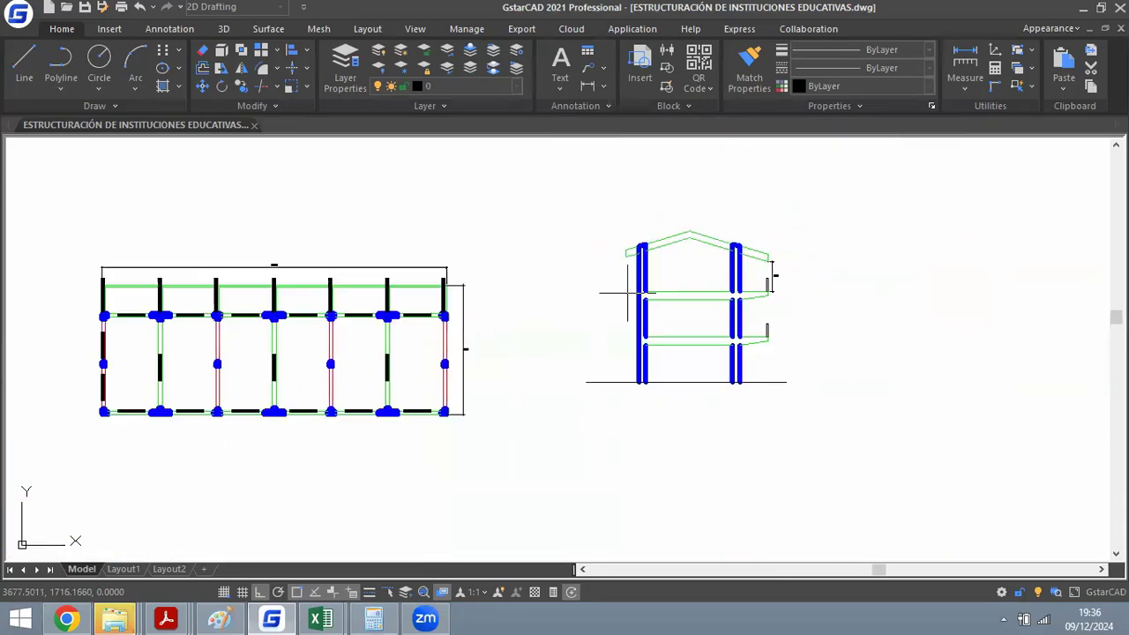
pyautogui.scroll(1, 770, 273)
pyautogui.scroll(-1, 769, 274)
pyautogui.scroll(1, 716, 267)
pyautogui.scroll(1, 155, 375)
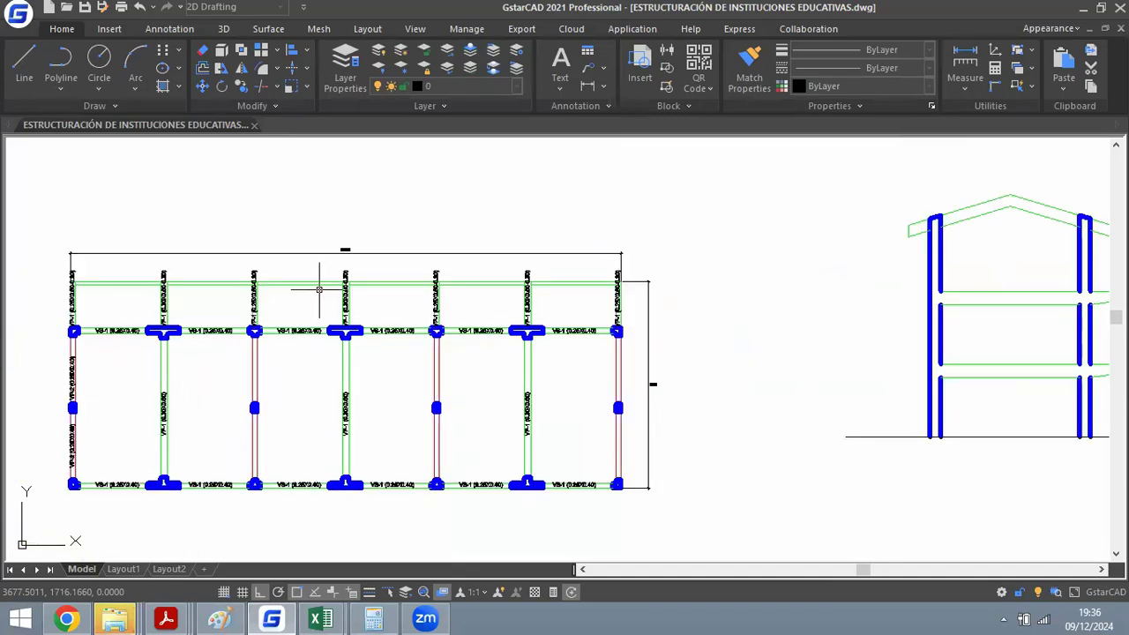
pyautogui.write('co')
pyautogui.press('Return')
pyautogui.click(36, 208)
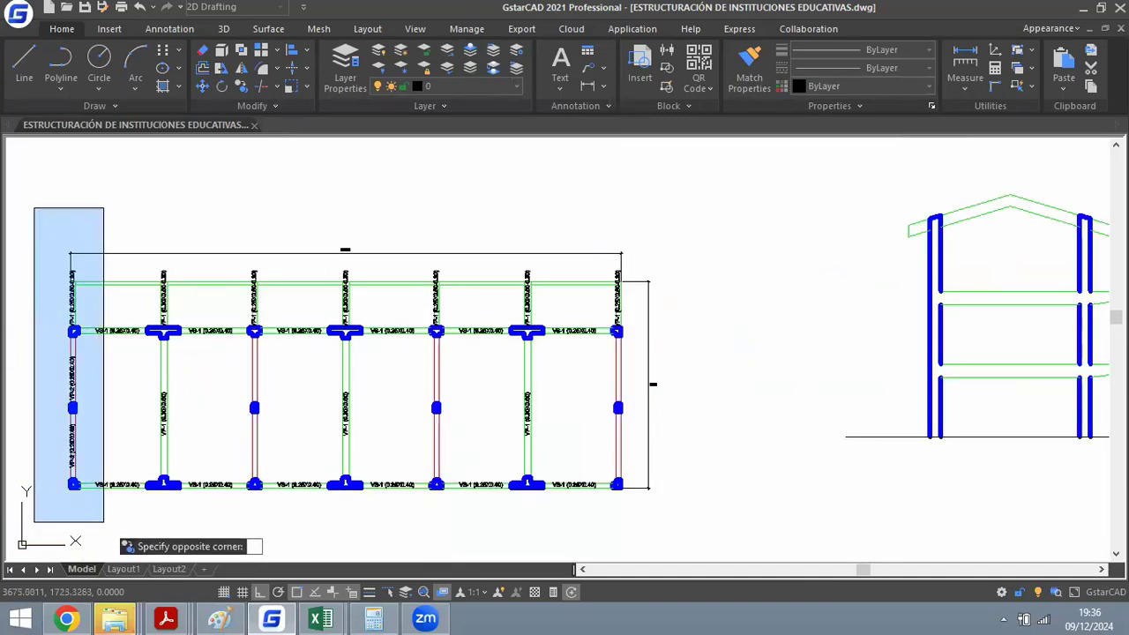
pyautogui.click(101, 522)
pyautogui.press('Return')
pyautogui.click(92, 401)
pyautogui.scroll(-3, 169, 445)
pyautogui.scroll(2, 499, 421)
pyautogui.press('F8')
pyautogui.click(507, 354)
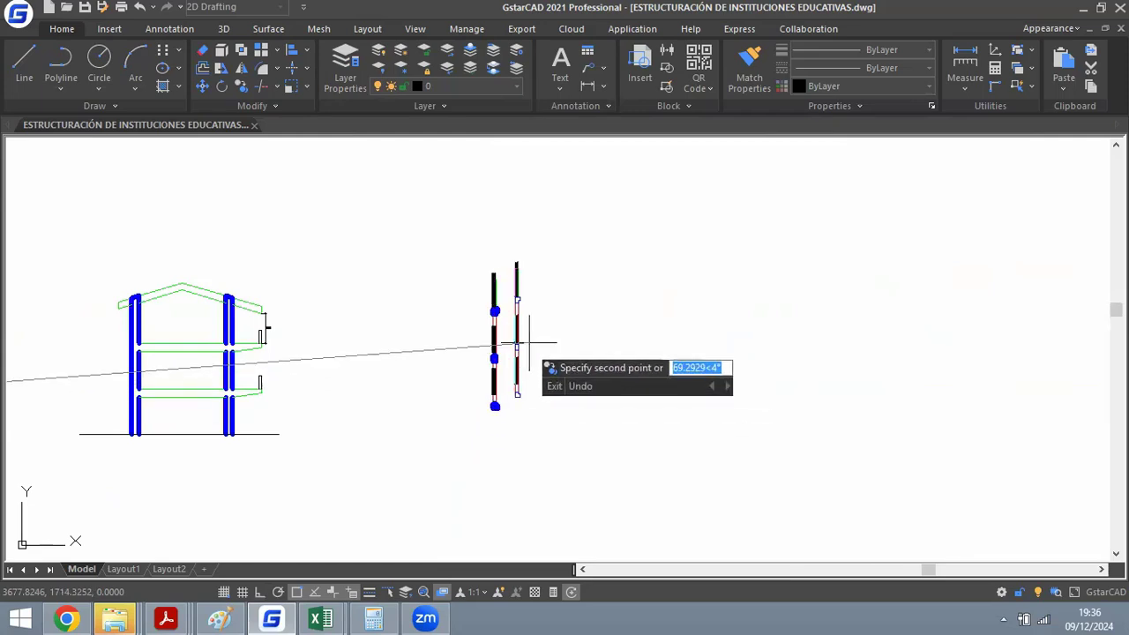
pyautogui.press('Escape')
# Rotate the copied axis strip by -90 degrees so that it lies horizontally.
pyautogui.scroll(1, 494, 341)
pyautogui.write('ro')
pyautogui.press('Return')
pyautogui.click(596, 196)
pyautogui.click(376, 494)
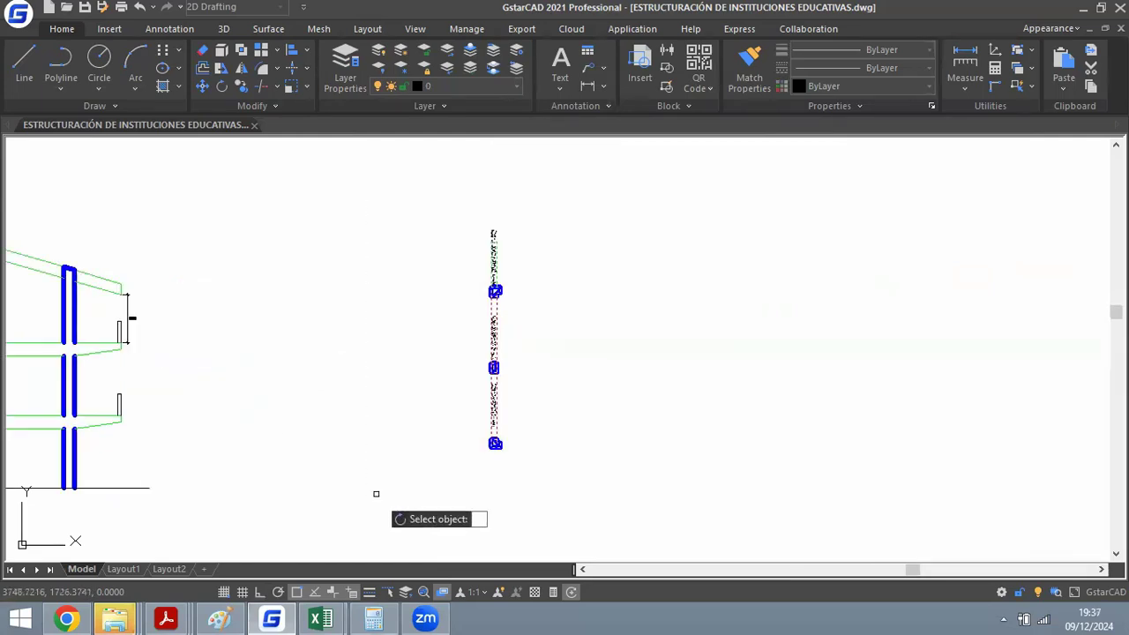
pyautogui.press('Return')
pyautogui.click(531, 279)
pyautogui.write('-90')
pyautogui.press('Return')
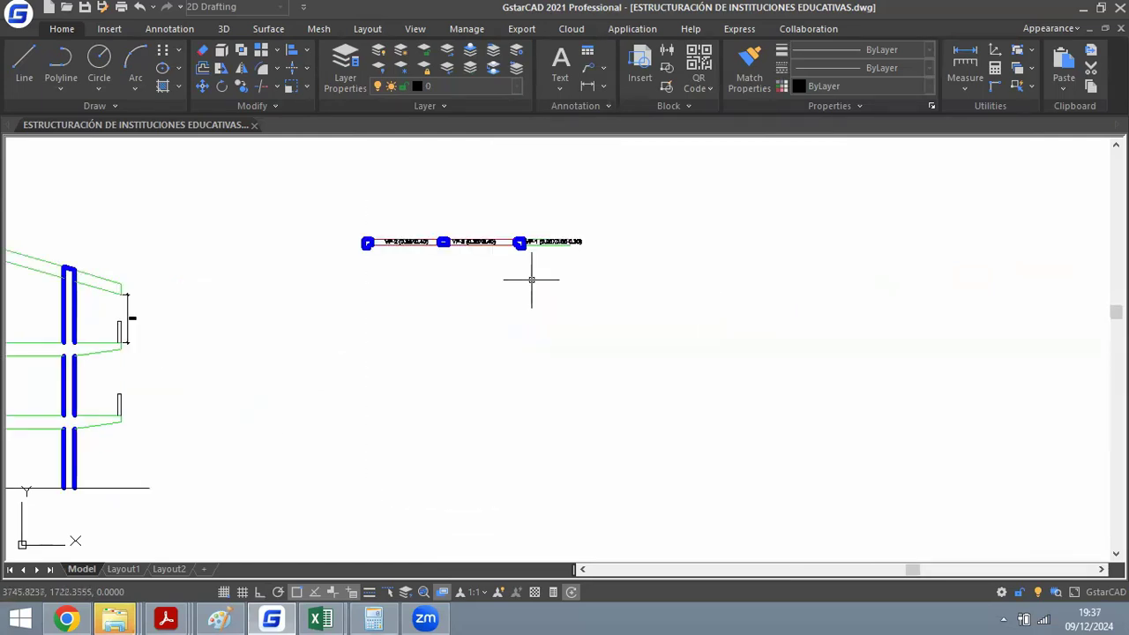
# Copy the complete building section horizontally so that it sits beneath the rotated axis strip.
pyautogui.scroll(4, 466, 206)
pyautogui.scroll(-4, 711, 221)
pyautogui.scroll(4, 733, 321)
pyautogui.scroll(1, 801, 290)
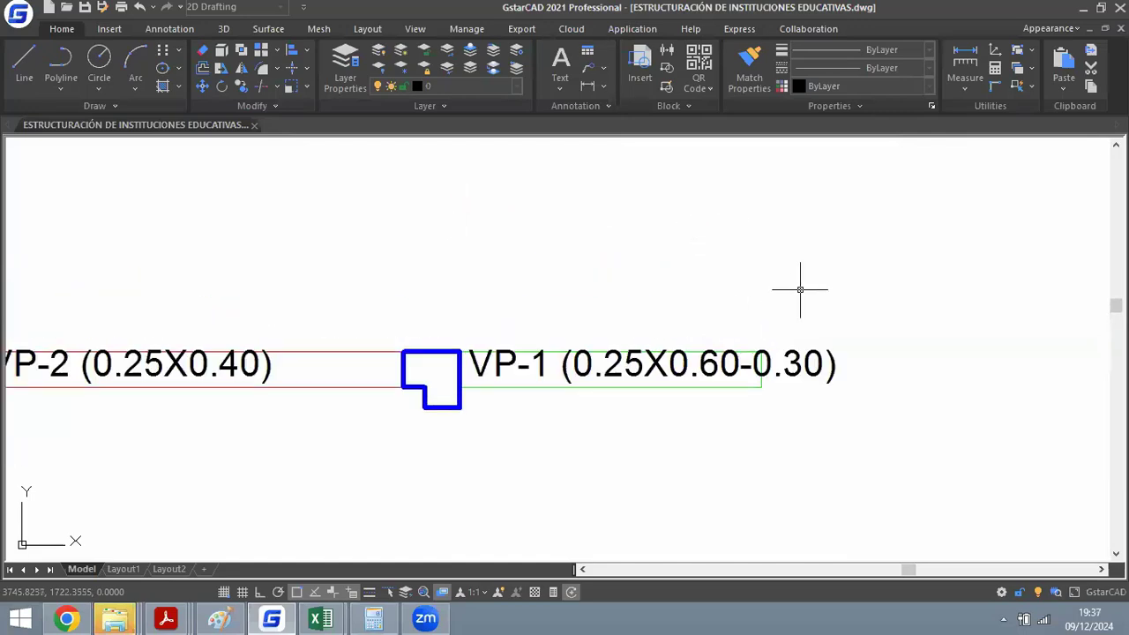
pyautogui.scroll(-4, 807, 276)
pyautogui.scroll(-2, 515, 317)
pyautogui.scroll(2, 356, 406)
pyautogui.write('co')
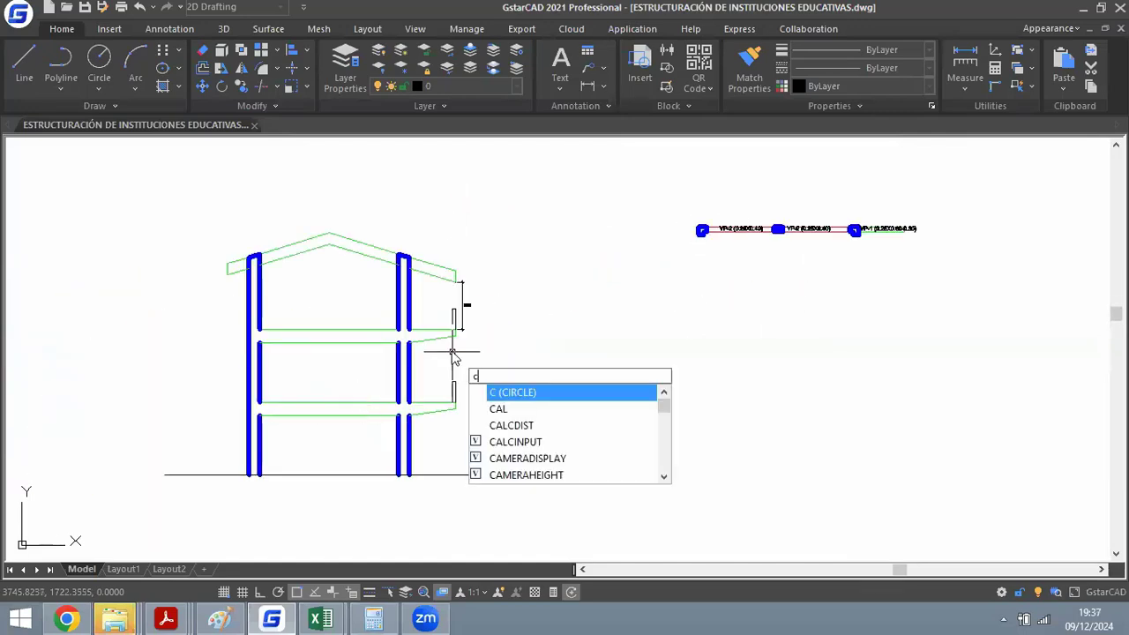
pyautogui.press('Return')
pyautogui.click(522, 191)
pyautogui.click(195, 481)
pyautogui.press('Return')
pyautogui.click(543, 287)
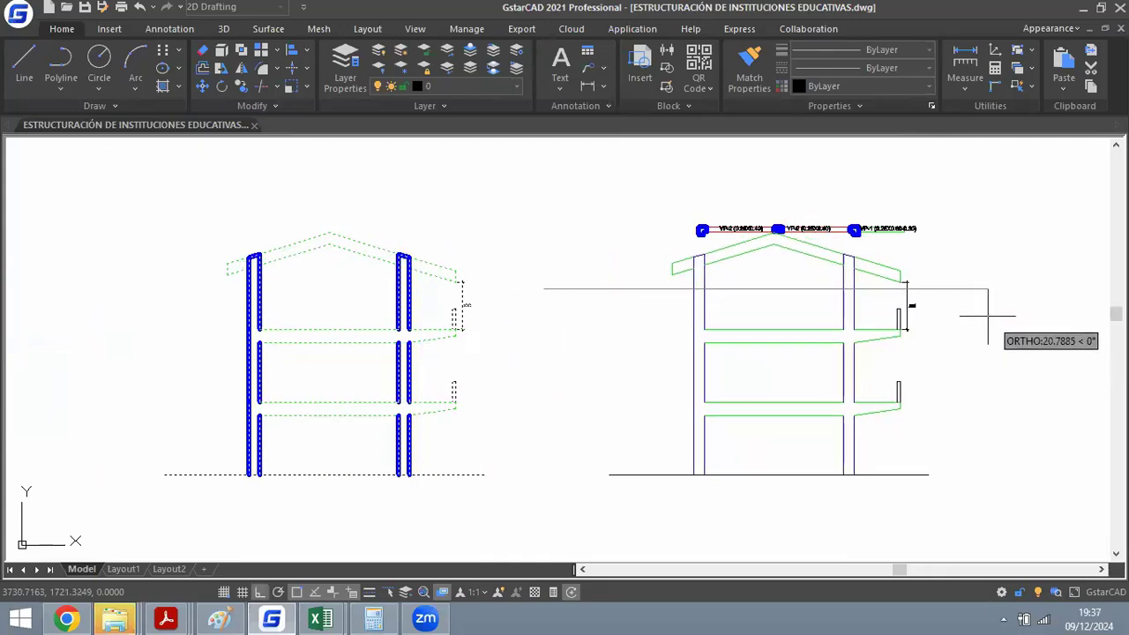
pyautogui.click(988, 281)
# Move the rotated axis strip up, clear of the copied section's roof ridge.
pyautogui.scroll(2, 894, 205)
pyautogui.scroll(2, 894, 204)
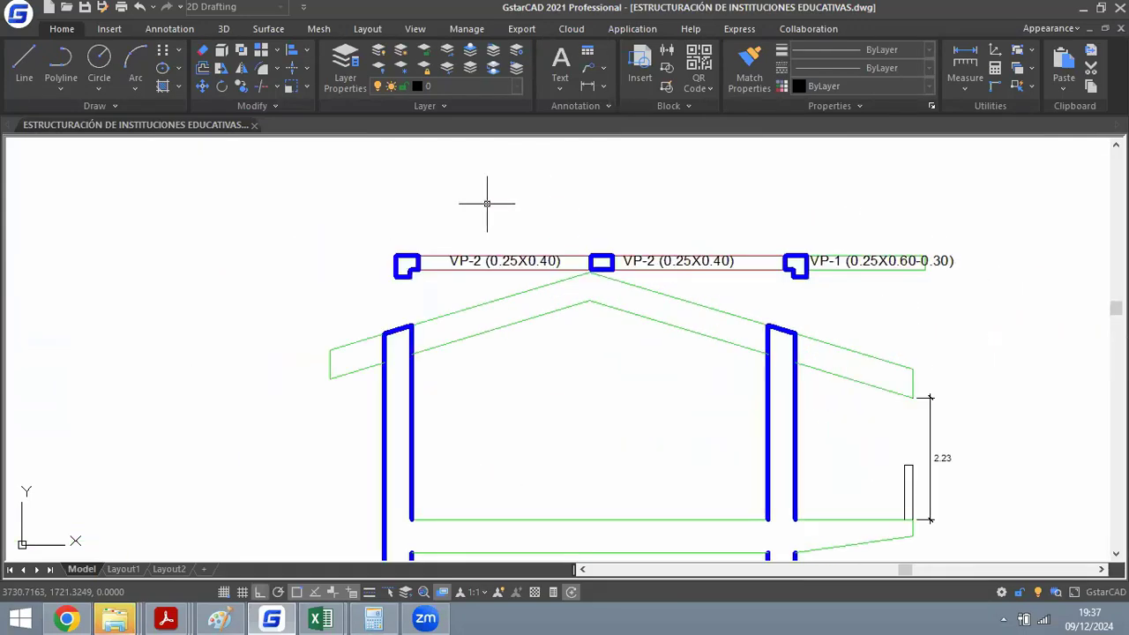
pyautogui.click(328, 201)
pyautogui.click(932, 307)
pyautogui.press('Return')
pyautogui.scroll(-3, 798, 296)
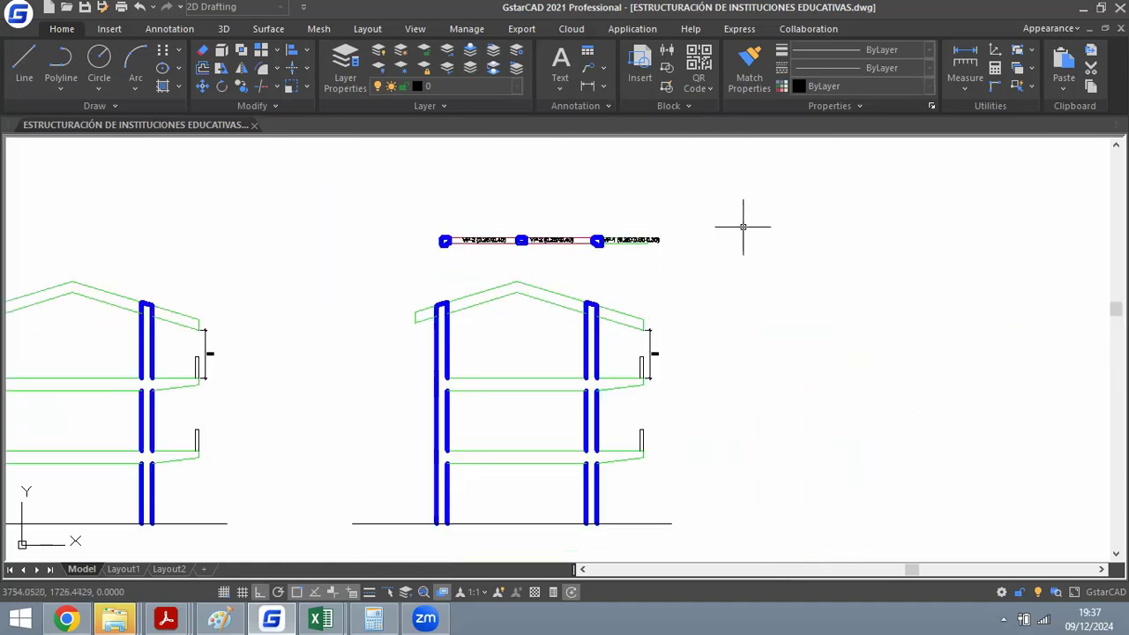
# Draw a vertical guide line from the outer edge of the copied section's left column up past the axis strip.
pyautogui.write('l')
pyautogui.press('Return')
pyautogui.scroll(2, 479, 342)
pyautogui.click(410, 341)
pyautogui.scroll(-4, 485, 402)
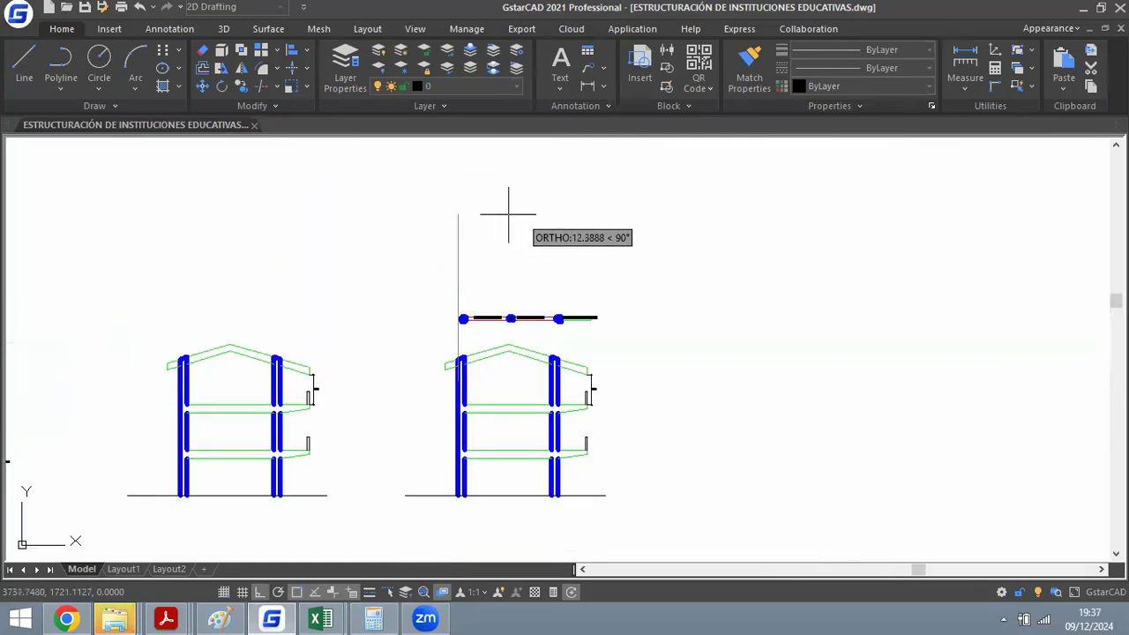
pyautogui.scroll(5, 517, 272)
pyautogui.click(224, 238)
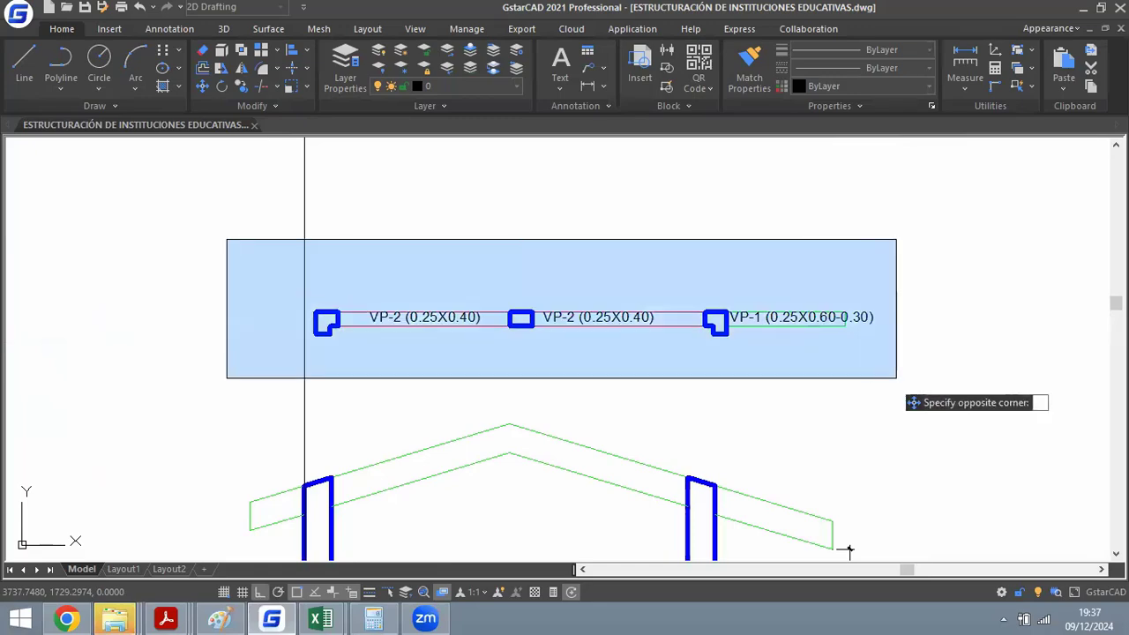
pyautogui.click(896, 380)
pyautogui.press('Return')
pyautogui.scroll(2, 329, 329)
pyautogui.click(306, 300)
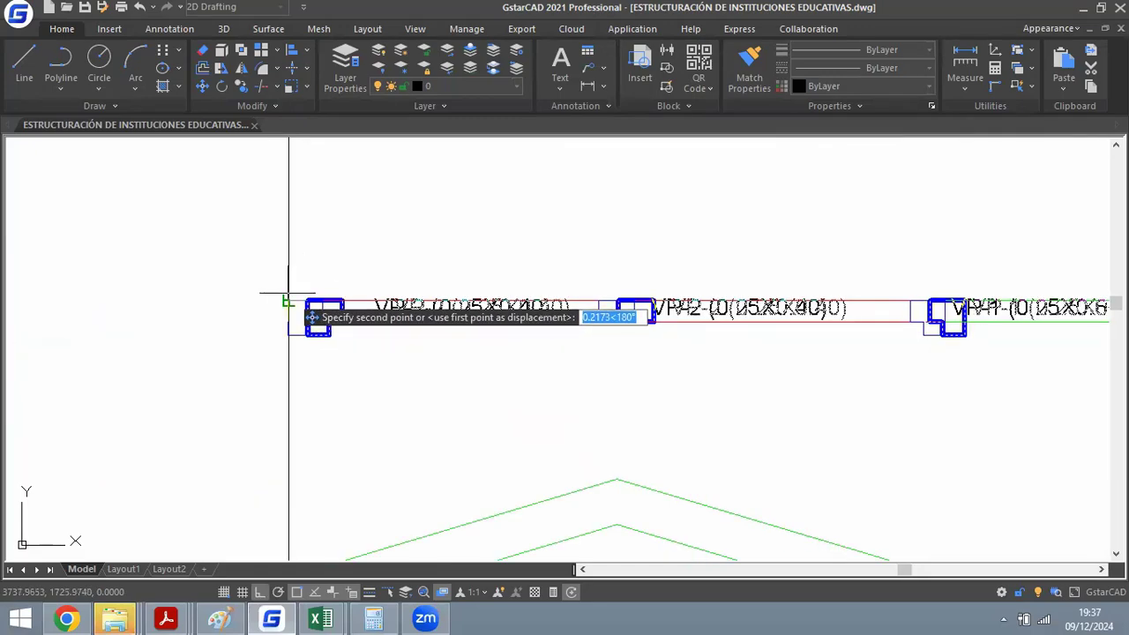
pyautogui.press('Escape')
# Move the axis strip so that the outer corner of its left column meets the vertical guide line.
pyautogui.scroll(-6, 317, 283)
pyautogui.click(244, 262)
pyautogui.click(592, 326)
pyautogui.press('Return')
pyautogui.scroll(5, 300, 273)
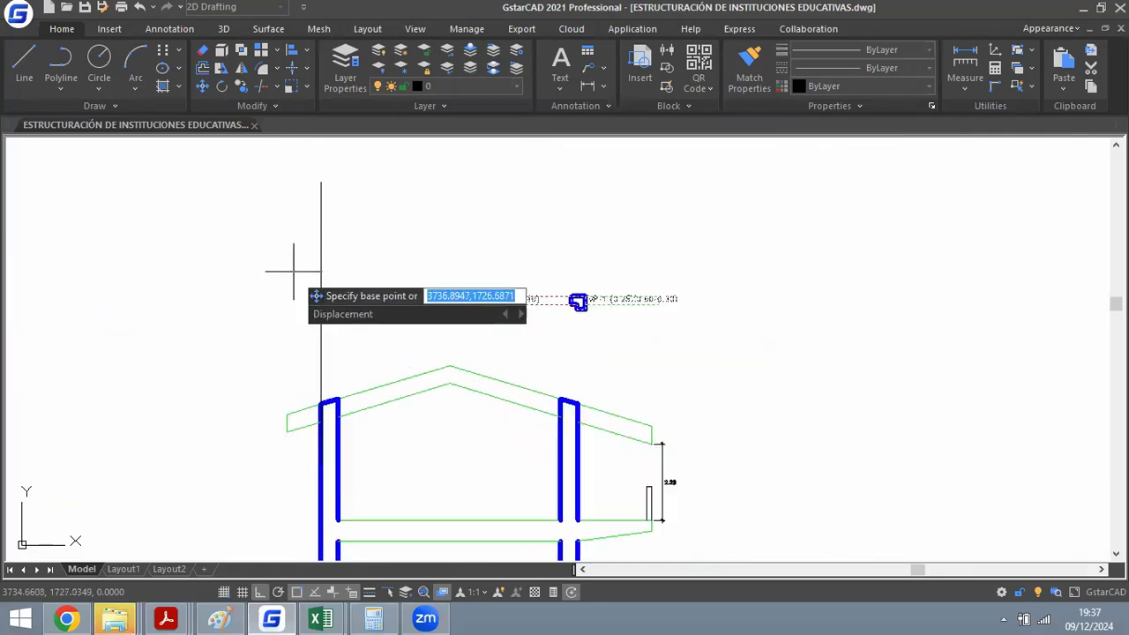
pyautogui.click(346, 311)
pyautogui.click(329, 285)
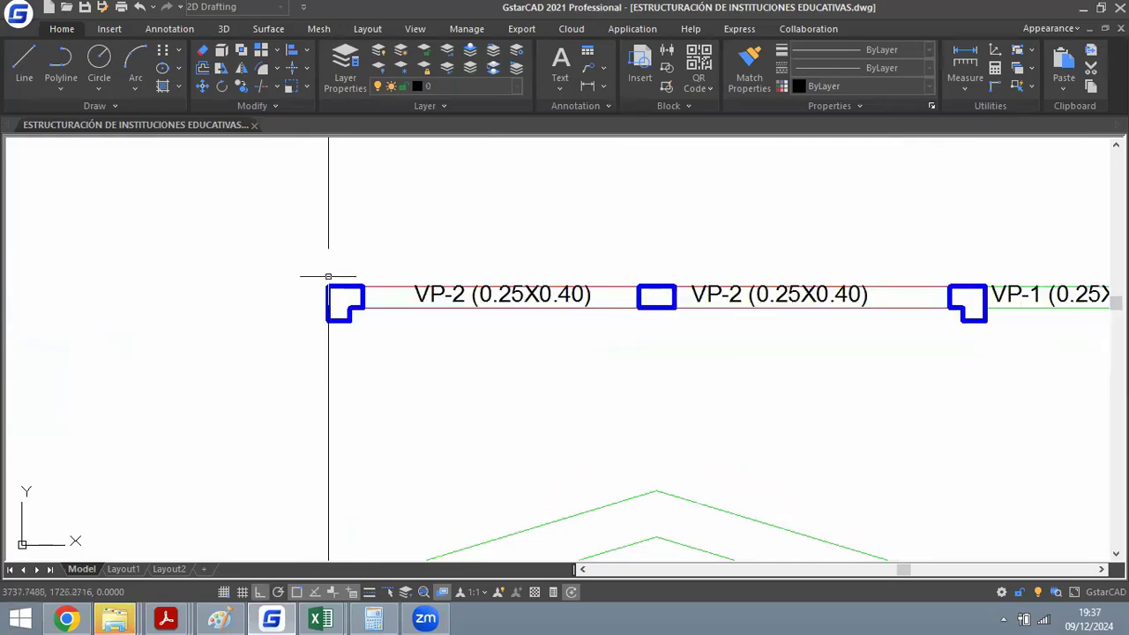
# Erase the vertical guide line above the copied section.
pyautogui.scroll(-5, 327, 272)
pyautogui.click(332, 240)
pyautogui.click(323, 237)
pyautogui.scroll(-2, 327, 249)
pyautogui.scroll(5, 335, 280)
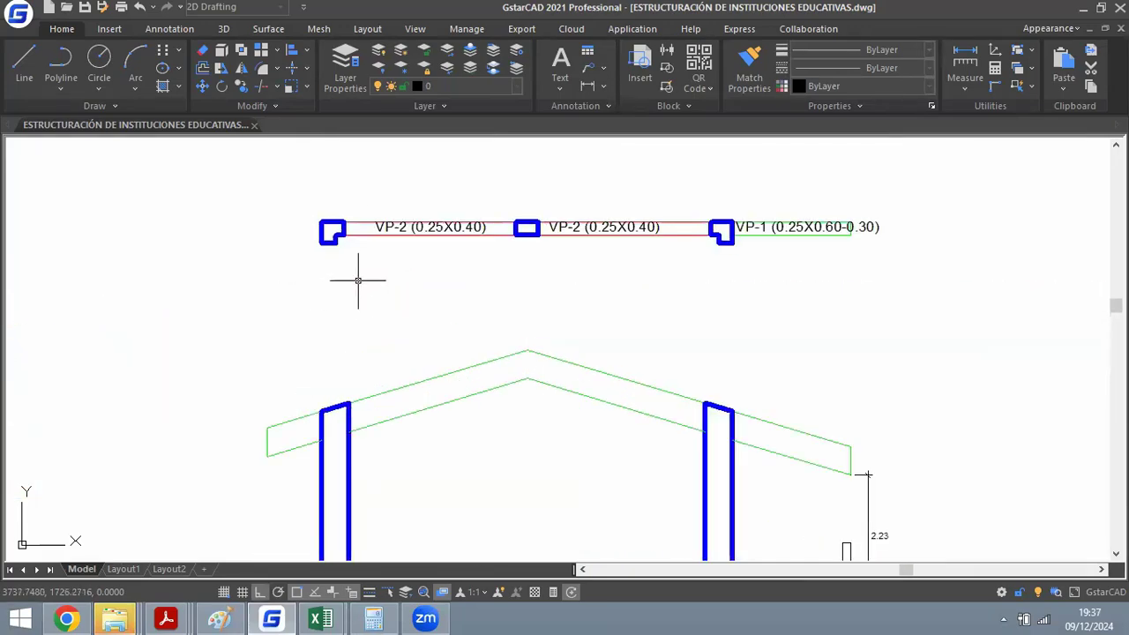
pyautogui.scroll(-5, 398, 297)
pyautogui.scroll(3, 399, 380)
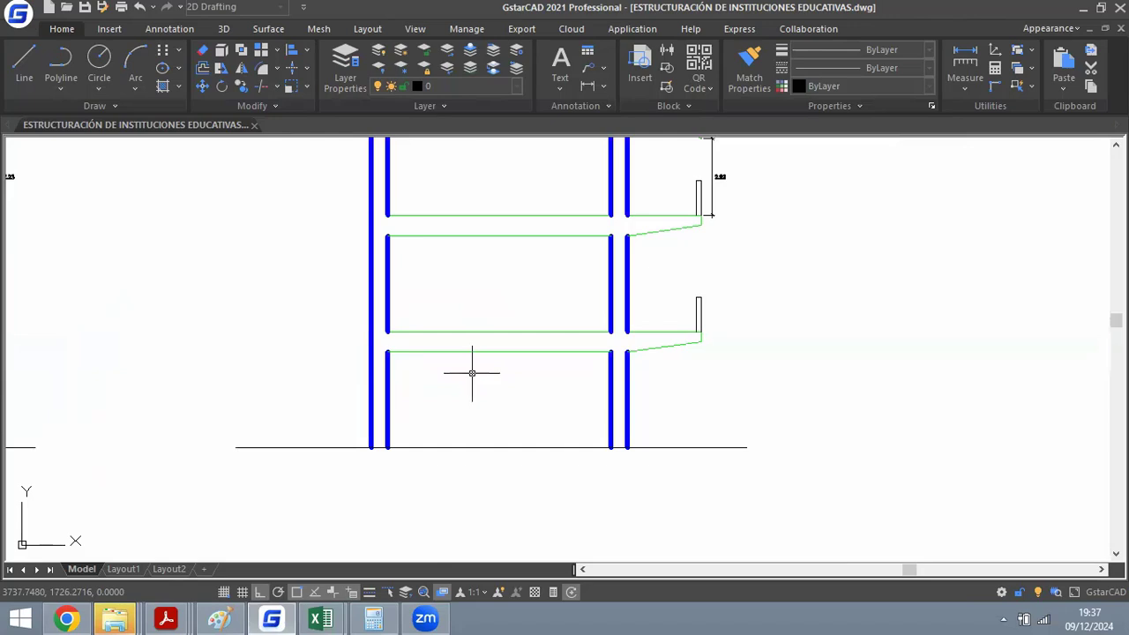
pyautogui.scroll(-5, 441, 247)
pyautogui.scroll(8, 415, 176)
pyautogui.scroll(-4, 403, 202)
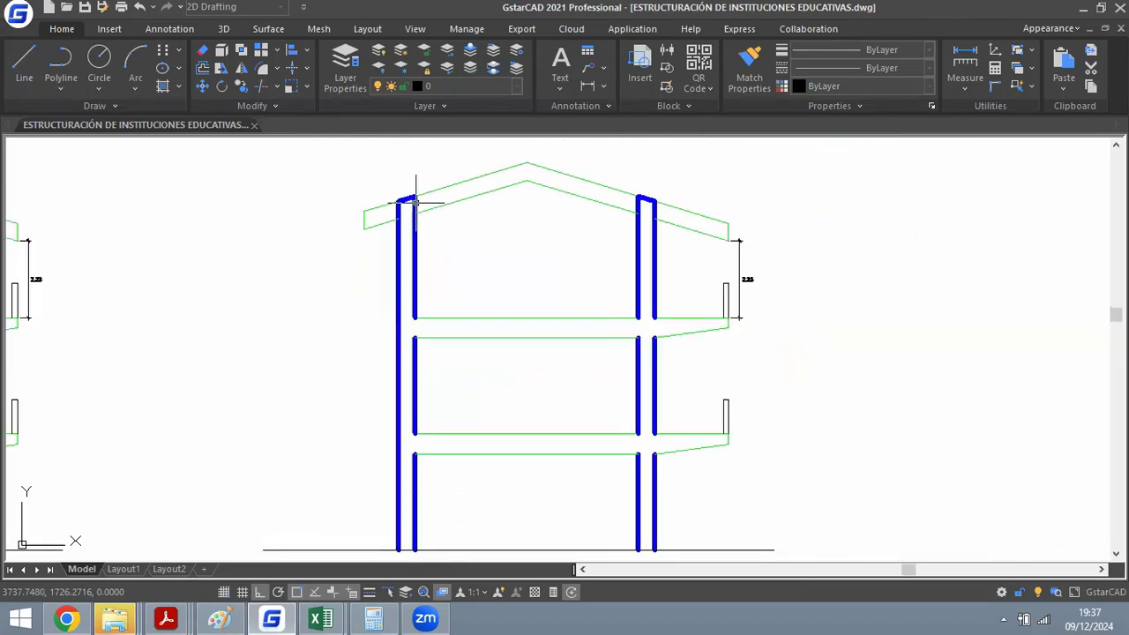
# Offset the inner edge of the copied section's left column inward on the two lower storeys.
pyautogui.scroll(4, 398, 194)
pyautogui.scroll(2, 397, 185)
pyautogui.scroll(-6, 423, 194)
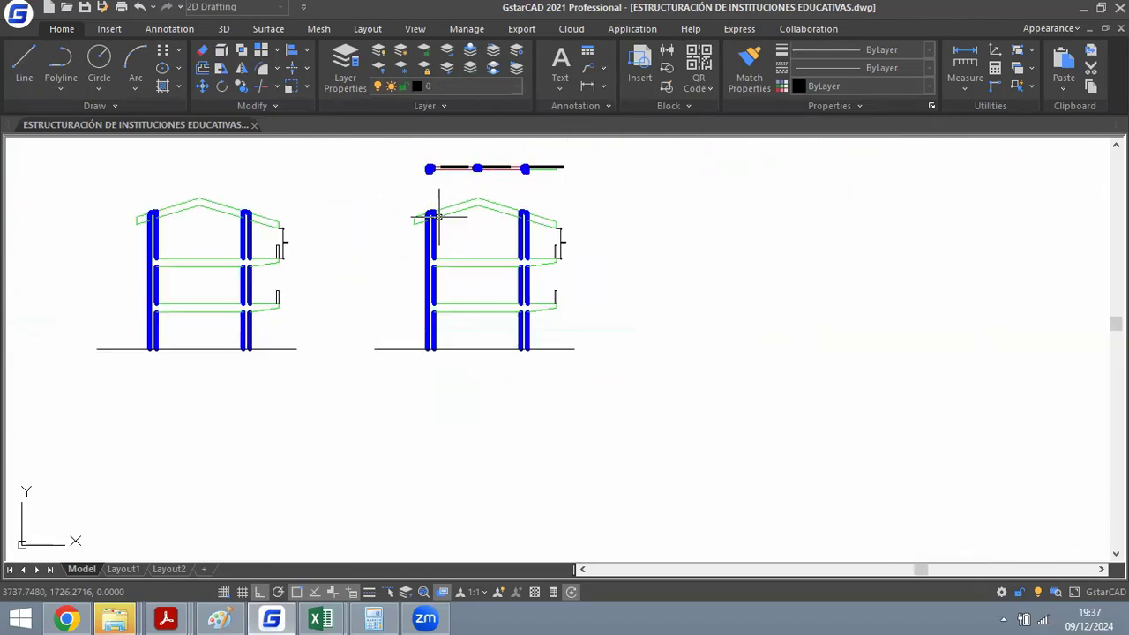
pyautogui.scroll(1, 458, 235)
pyautogui.press('o')
pyautogui.press('Return')
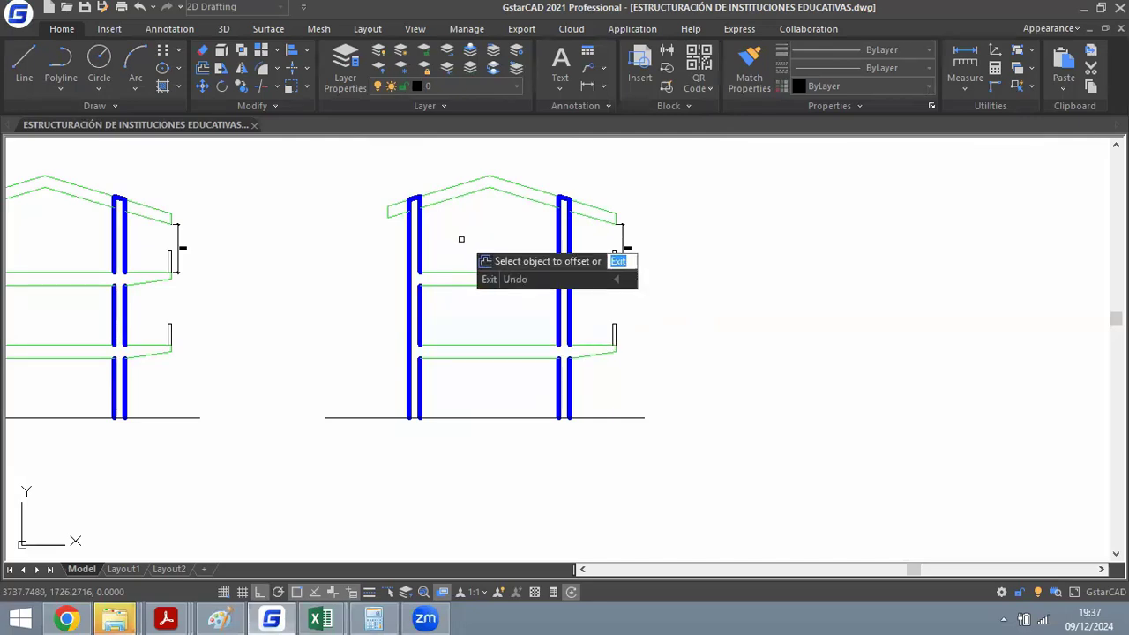
pyautogui.scroll(4, 410, 395)
pyautogui.click(435, 357)
pyautogui.click(423, 354)
pyautogui.scroll(2, 463, 256)
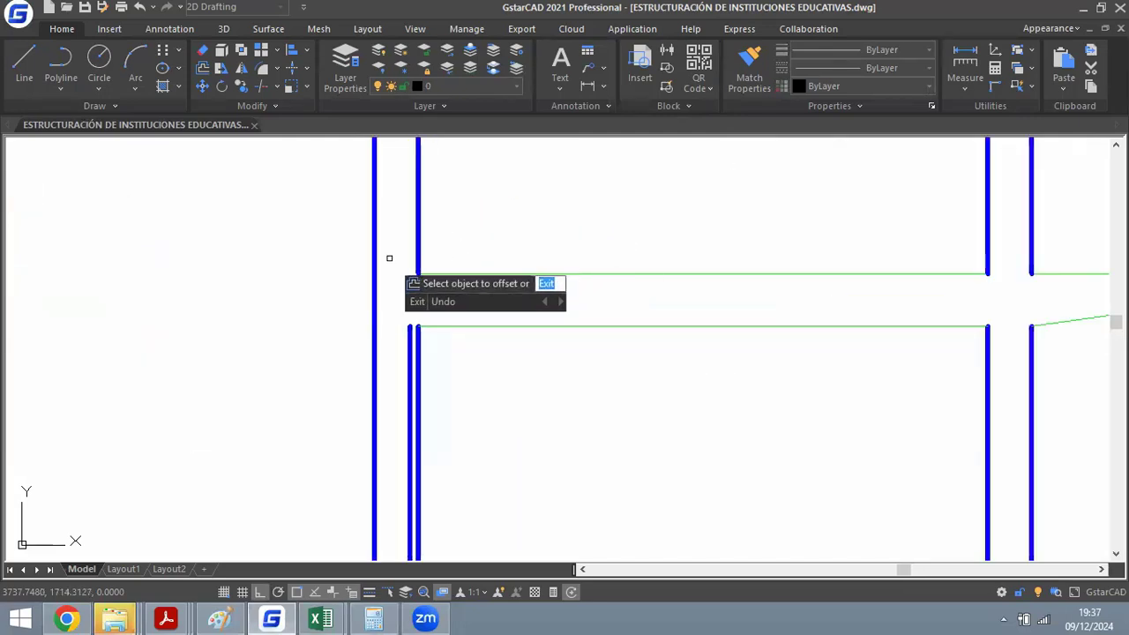
pyautogui.click(417, 247)
pyautogui.click(375, 255)
pyautogui.scroll(2, 423, 273)
pyautogui.press('Escape')
# Erase the original inner edges of the left column on the two lower storeys.
pyautogui.click(416, 378)
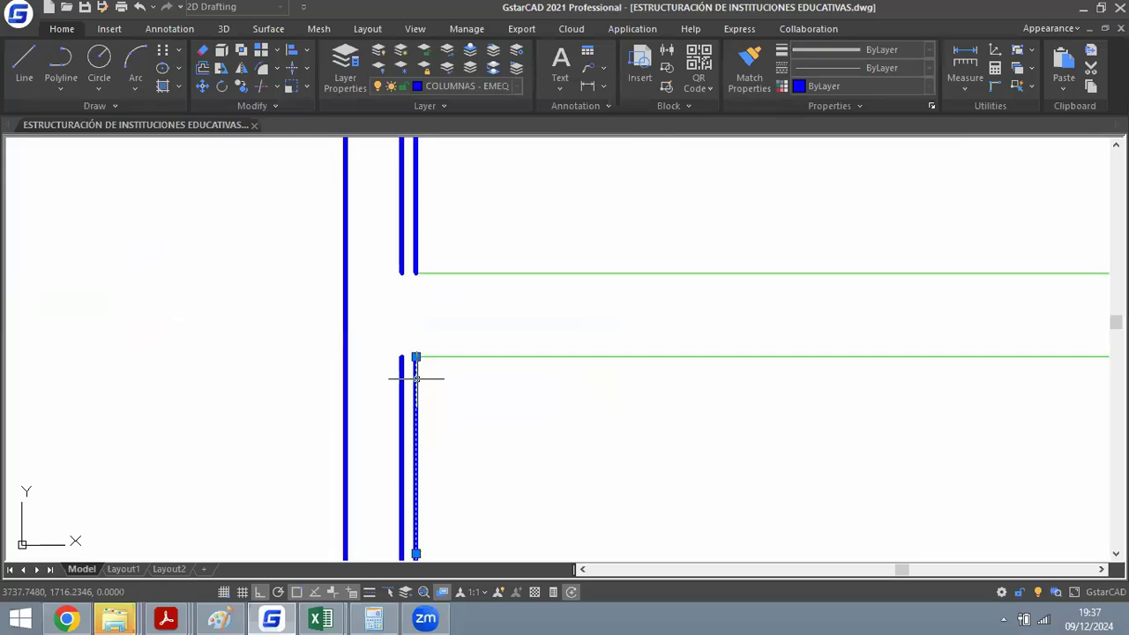
pyautogui.scroll(-3, 420, 353)
pyautogui.scroll(-5, 415, 301)
# Offset the left column's top-storey inner edge inward and erase the original edge.
pyautogui.scroll(5, 441, 390)
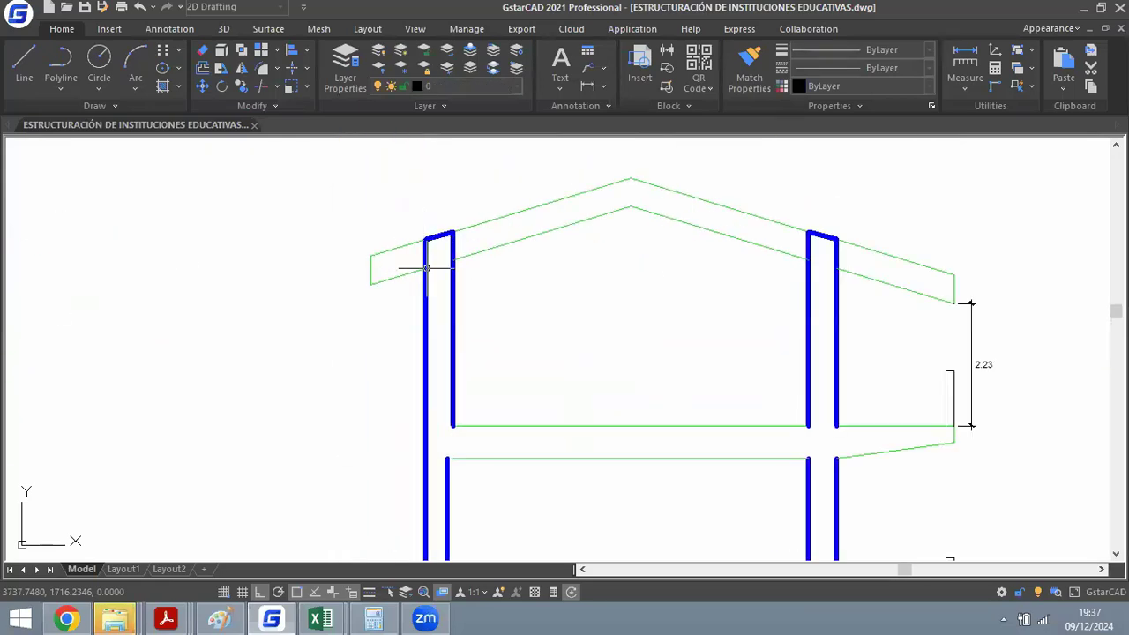
pyautogui.scroll(2, 441, 462)
pyautogui.write('o')
pyautogui.press('Return')
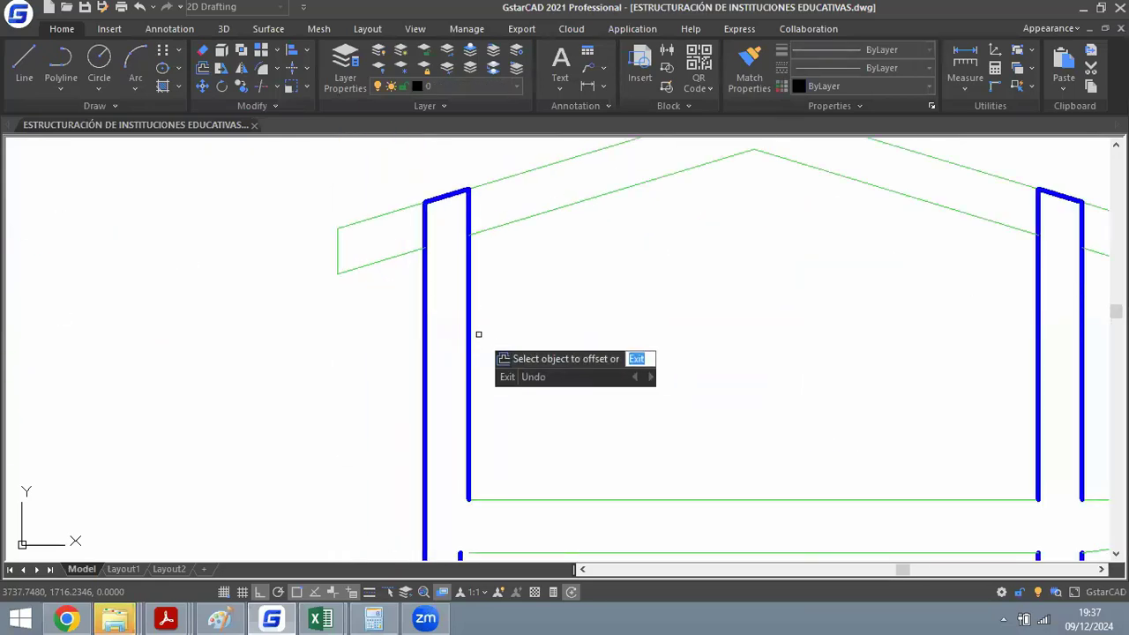
pyautogui.click(469, 340)
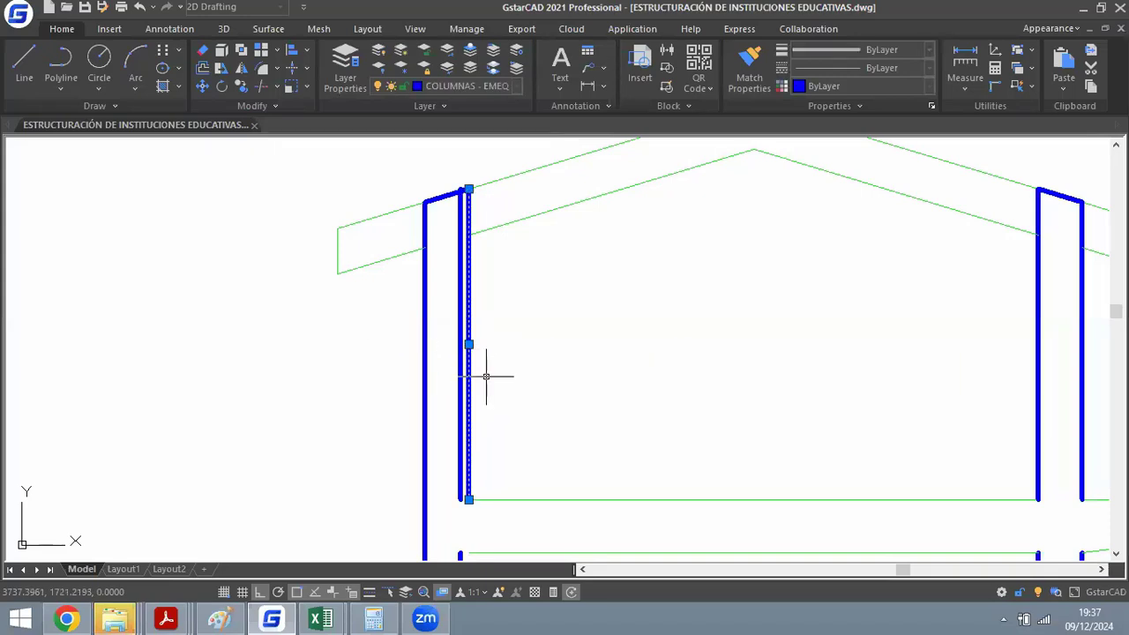
# Trim the overhanging line ends where the left column's new inner edge meets its sloped cap.
pyautogui.scroll(5, 459, 151)
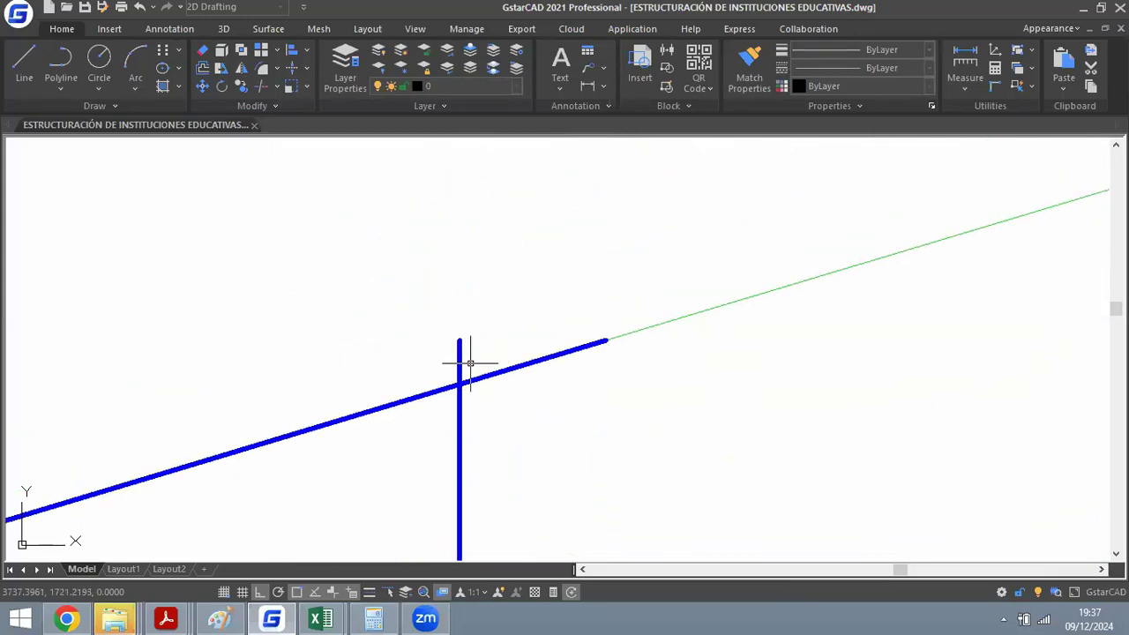
pyautogui.write('tr')
pyautogui.press('Return')
pyautogui.scroll(-5, 500, 329)
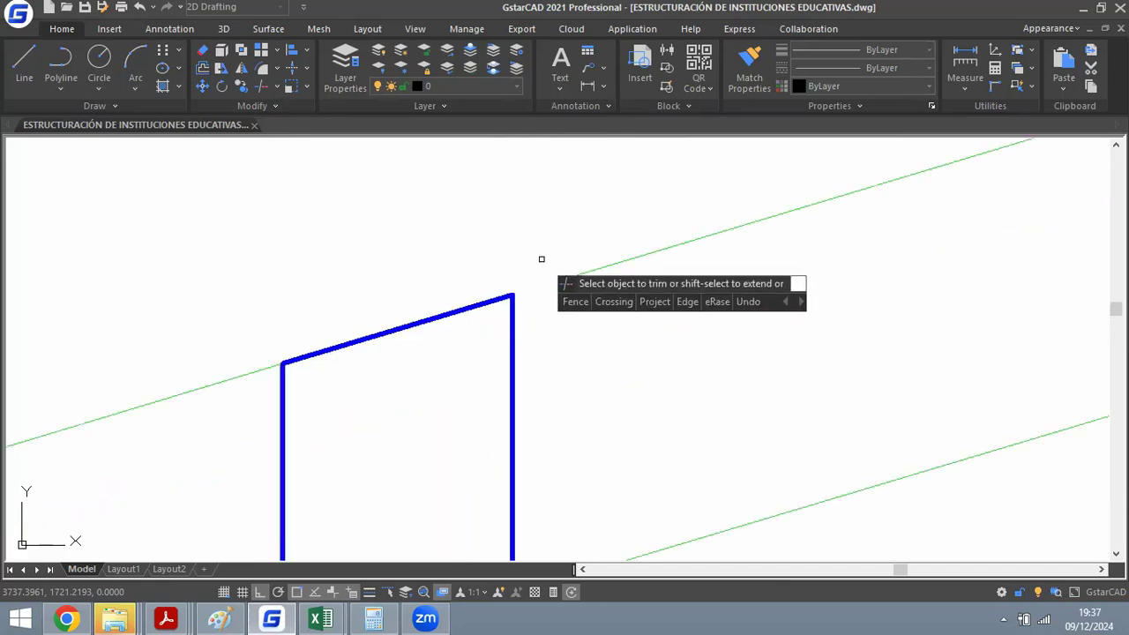
pyautogui.scroll(-3, 605, 382)
pyautogui.press('Escape')
# Extend the horizontal beam lines of both floors to the left column's new inner edge.
pyautogui.scroll(8, 555, 302)
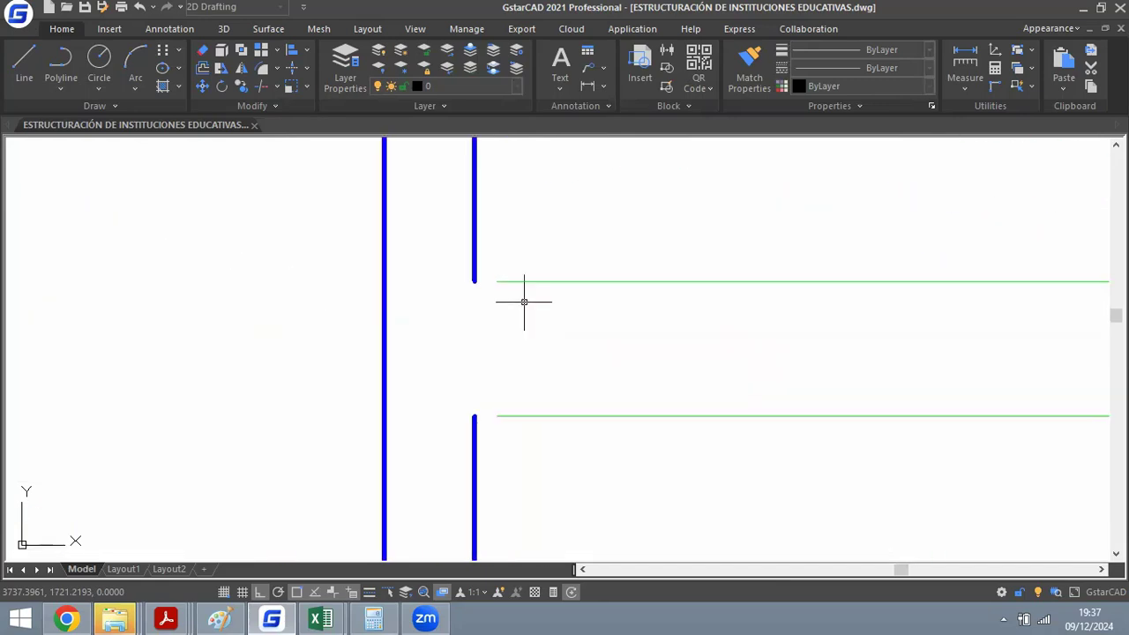
pyautogui.write('ex')
pyautogui.press('Return')
pyautogui.scroll(-3, 509, 418)
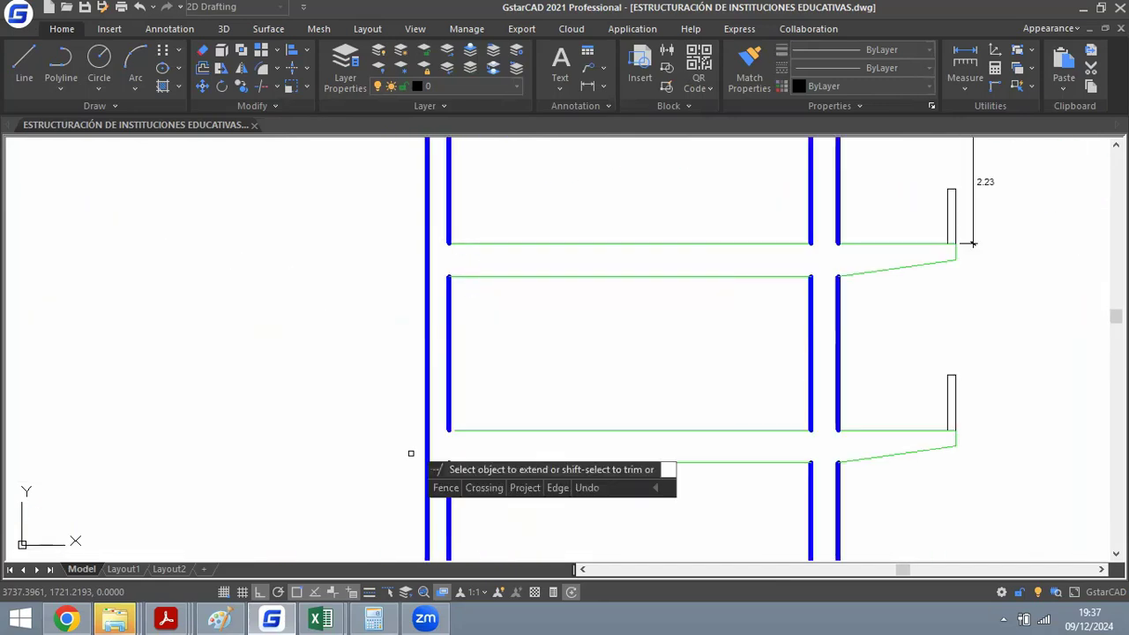
pyautogui.scroll(2, 411, 454)
pyautogui.scroll(-4, 494, 344)
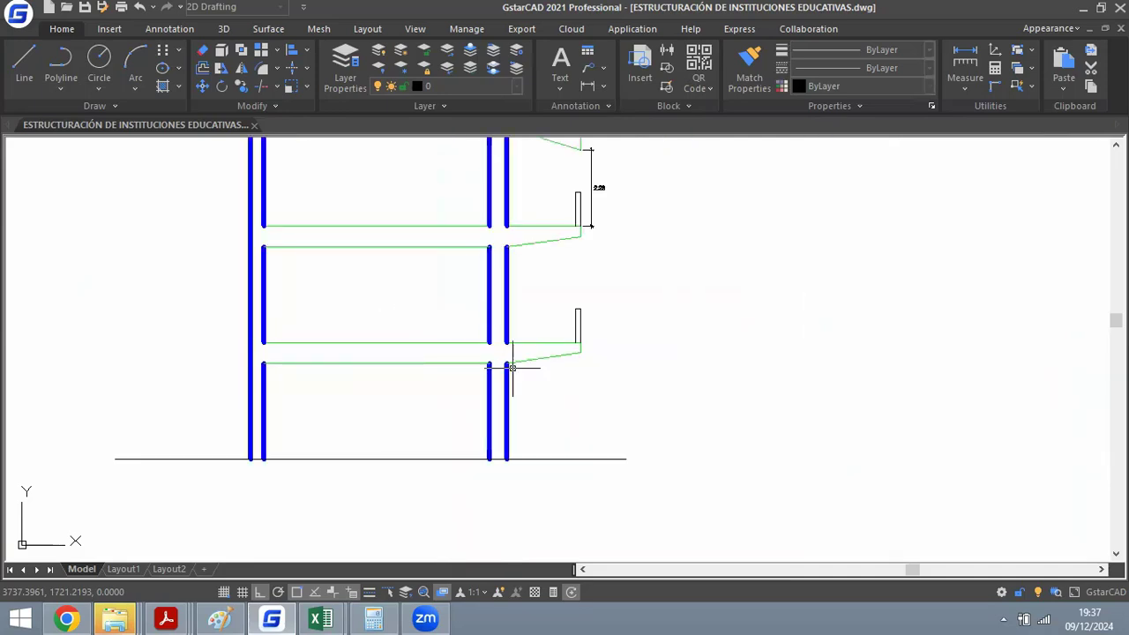
# Offset the right column's inner edge by 0.1 toward its outer edge, storey by storey.
pyautogui.scroll(2, 501, 368)
pyautogui.write('i')
pyautogui.press('Return')
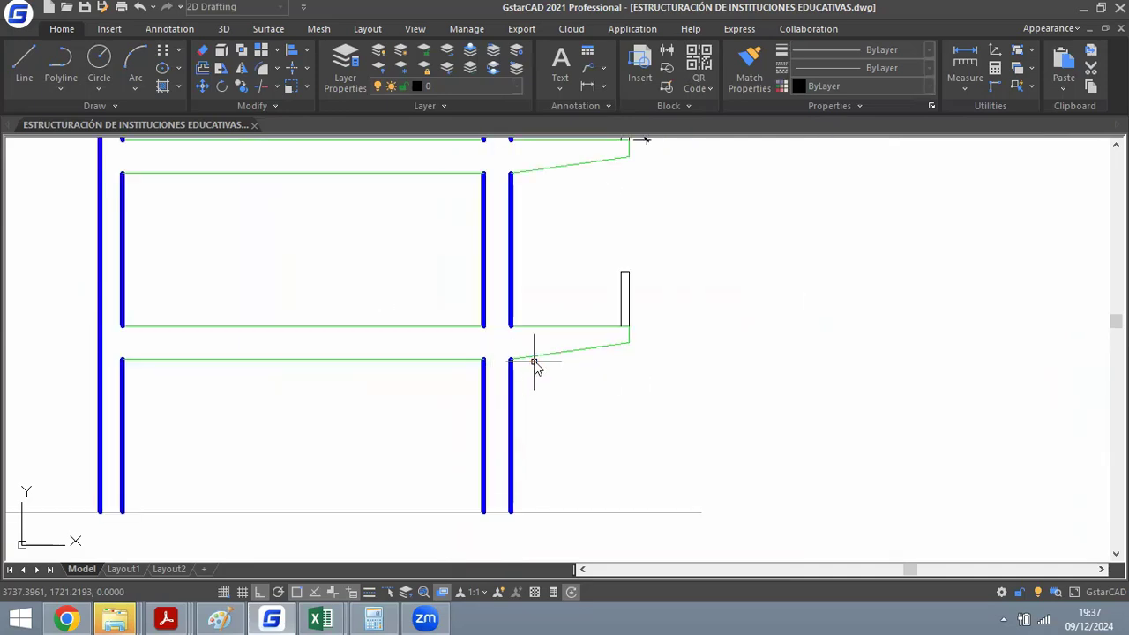
pyautogui.write('0.1')
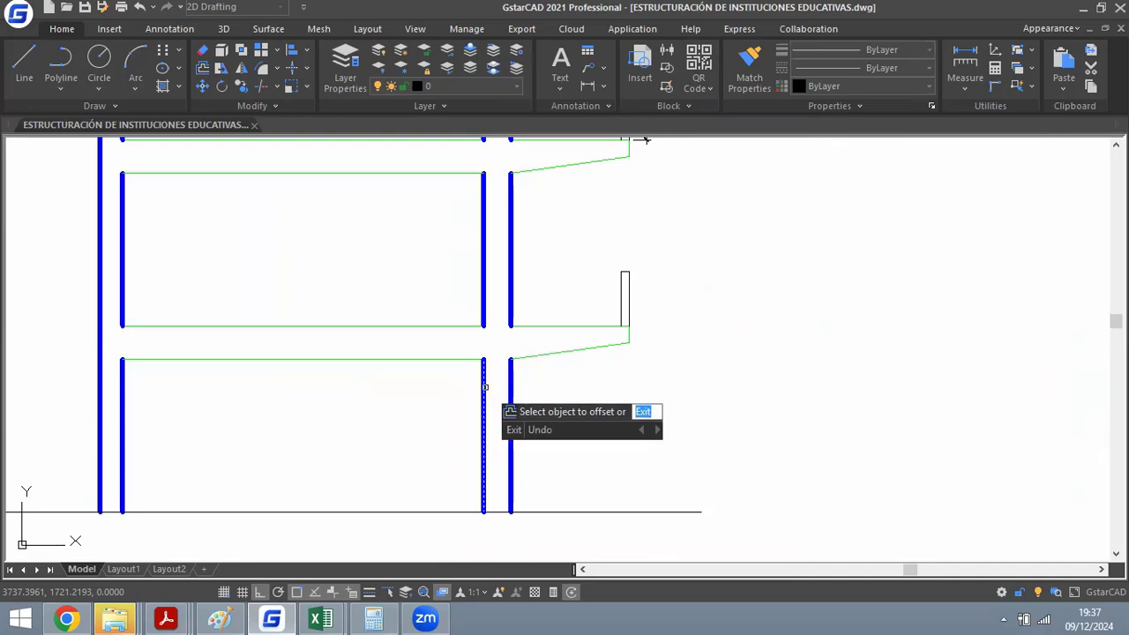
pyautogui.click(484, 386)
pyautogui.click(498, 376)
pyautogui.click(485, 265)
pyautogui.click(501, 269)
pyautogui.scroll(-3, 519, 351)
pyautogui.scroll(3, 520, 248)
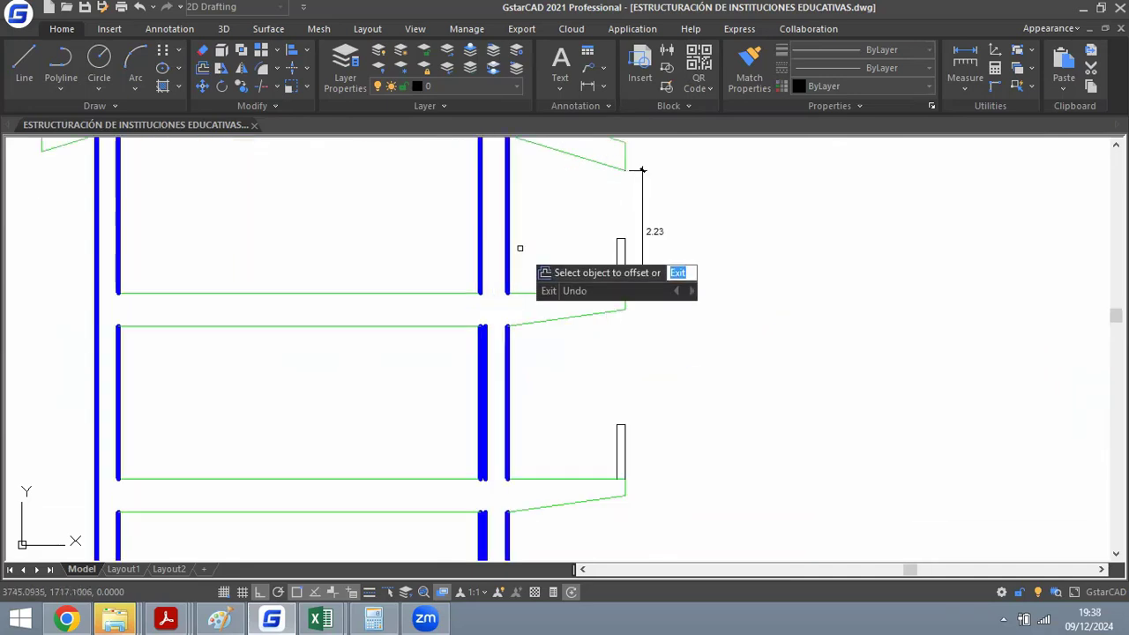
# Erase the original inner edge of the right column's top storey.
pyautogui.scroll(2, 481, 240)
pyautogui.scroll(3, 473, 285)
pyautogui.click(471, 289)
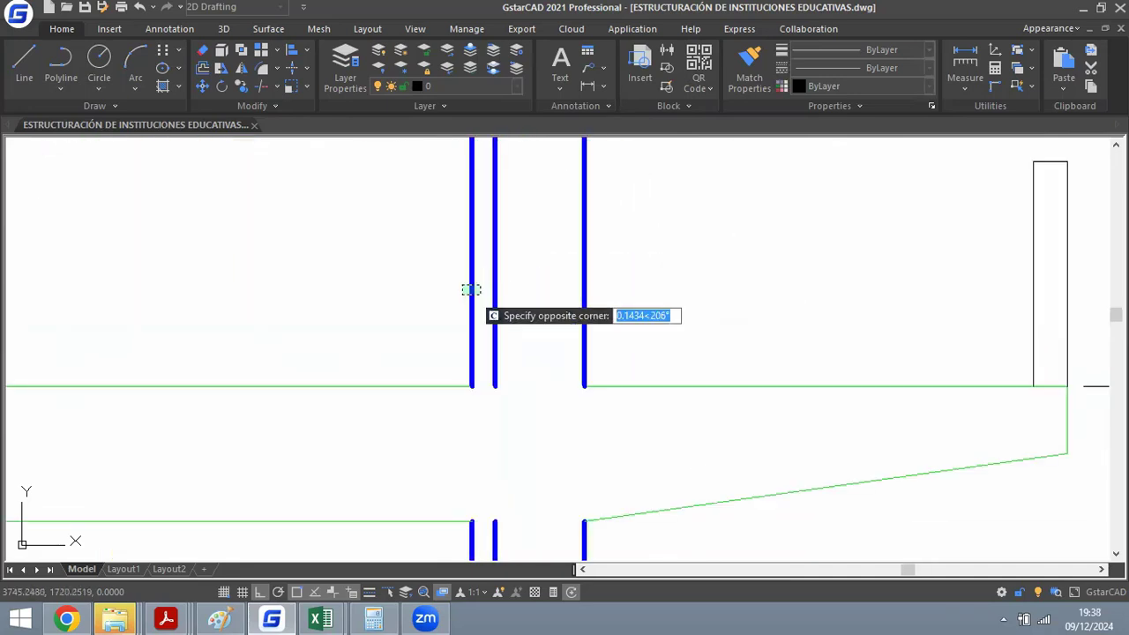
pyautogui.scroll(-2, 446, 293)
pyautogui.scroll(2, 453, 284)
# Measure the narrowed right column's width with an aligned dimension.
pyautogui.write('da')
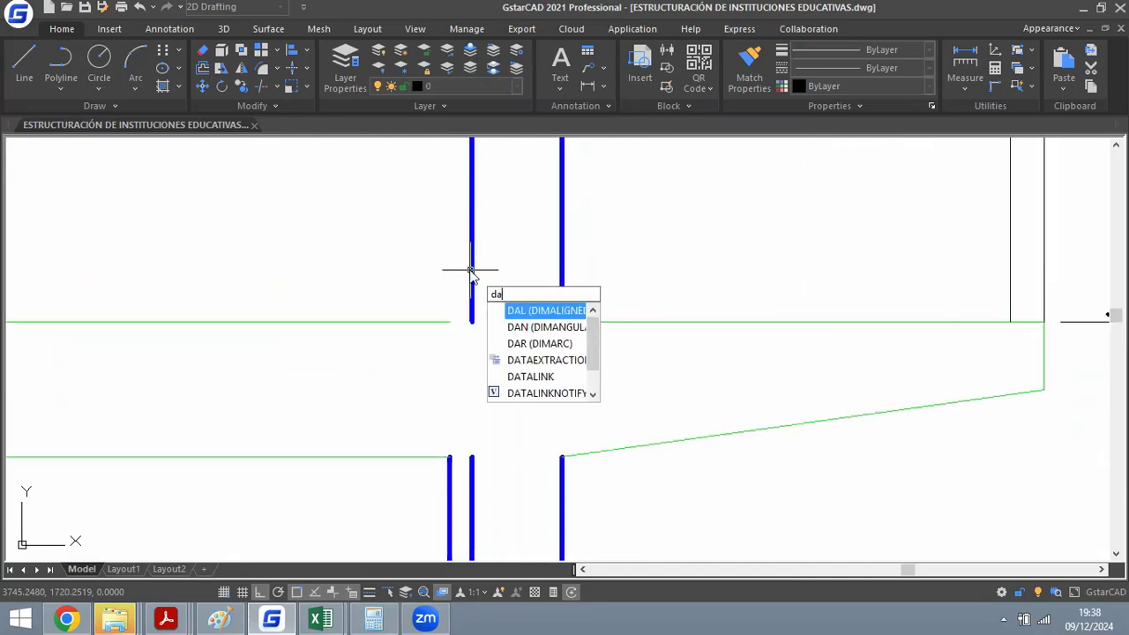
pyautogui.press('Return')
pyautogui.click(472, 264)
pyautogui.click(561, 264)
pyautogui.scroll(2, 552, 353)
pyautogui.press('Escape')
# Erase the original inner edges of the right column on the two lower storeys.
pyautogui.scroll(-3, 551, 302)
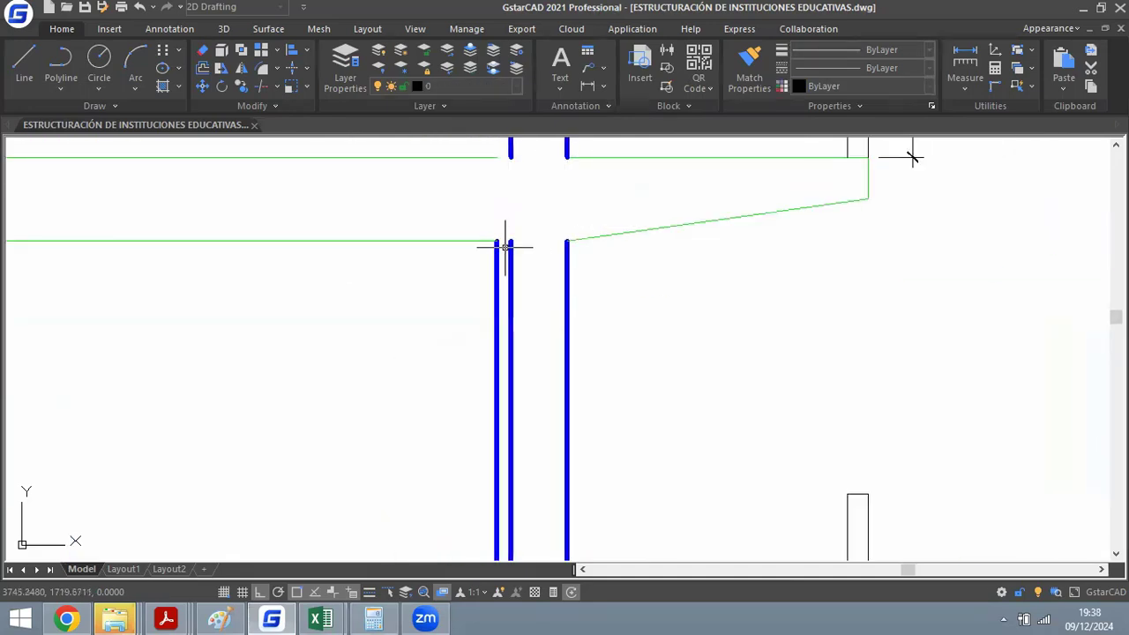
pyautogui.scroll(1, 504, 247)
pyautogui.click(493, 278)
pyautogui.click(453, 312)
pyautogui.scroll(-3, 463, 299)
pyautogui.press('Escape')
pyautogui.scroll(4, 411, 269)
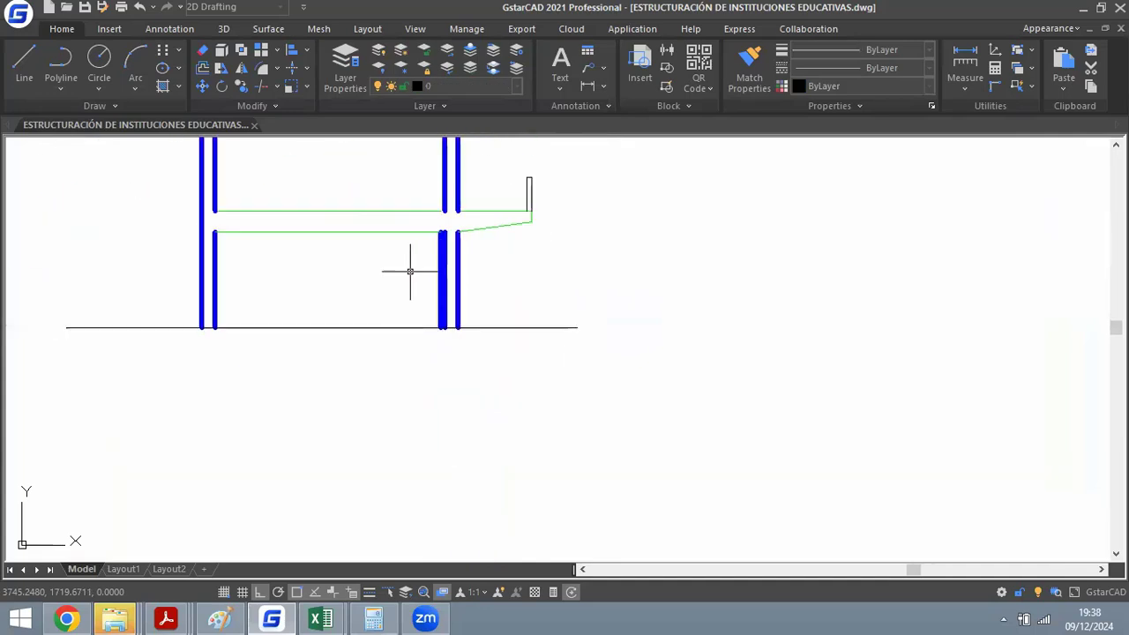
pyautogui.scroll(-3, 435, 282)
pyautogui.press('Escape')
pyautogui.scroll(4, 444, 323)
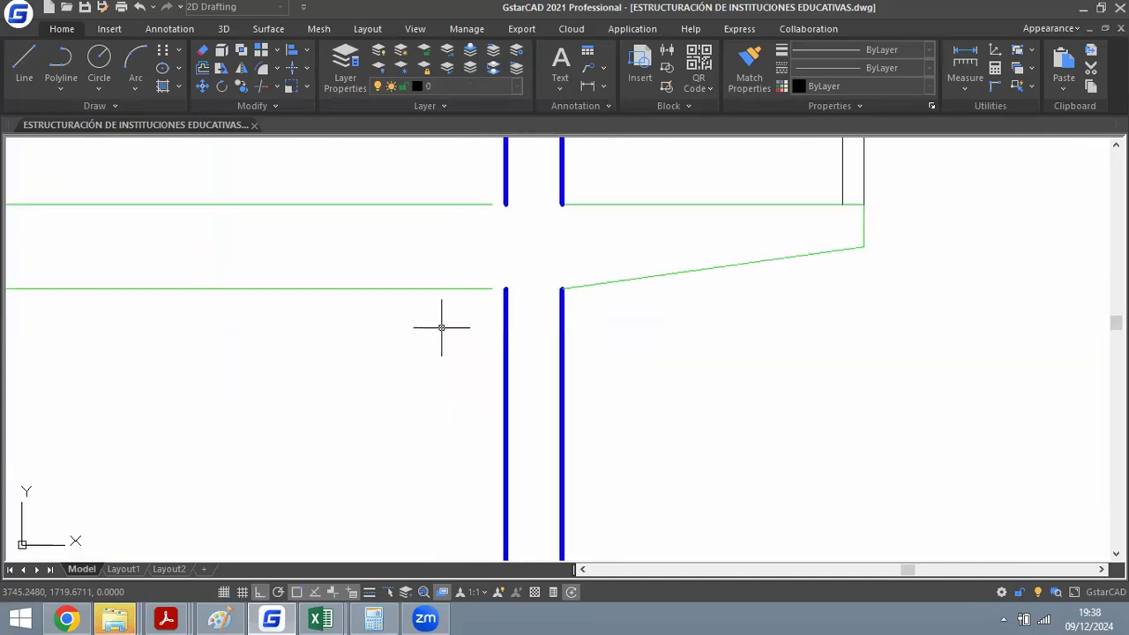
# Extend the horizontal beam lines of both floors to the right column's new inner edge.
pyautogui.click(479, 285)
pyautogui.click(505, 229)
pyautogui.scroll(-4, 549, 406)
pyautogui.scroll(3, 524, 298)
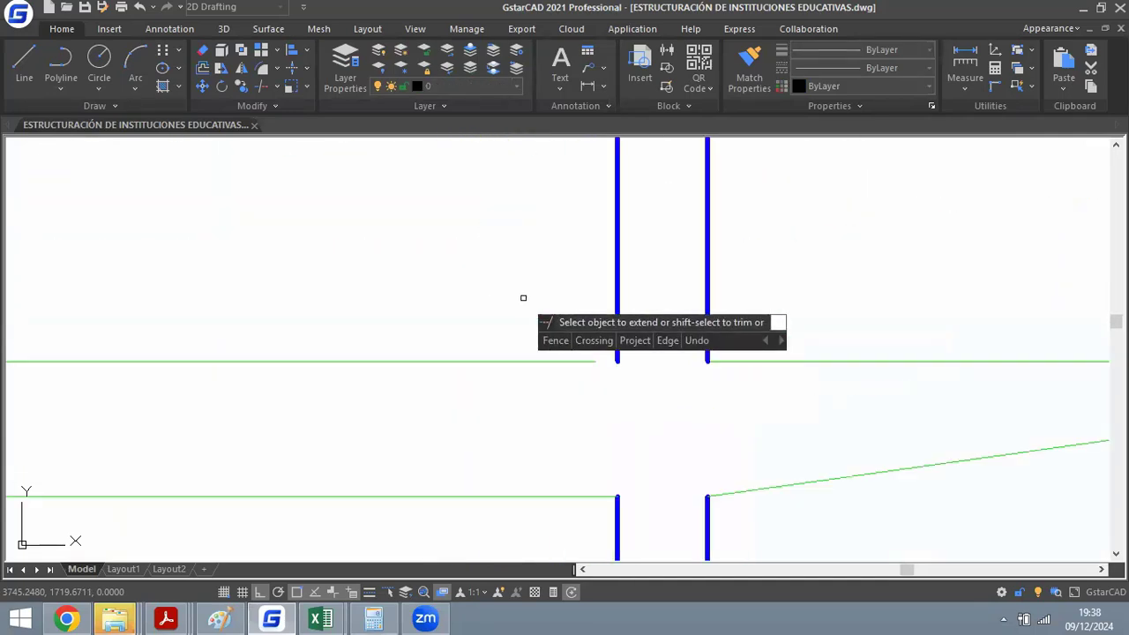
pyautogui.click(545, 360)
pyautogui.scroll(-6, 554, 439)
pyautogui.scroll(2, 560, 323)
pyautogui.scroll(5, 539, 361)
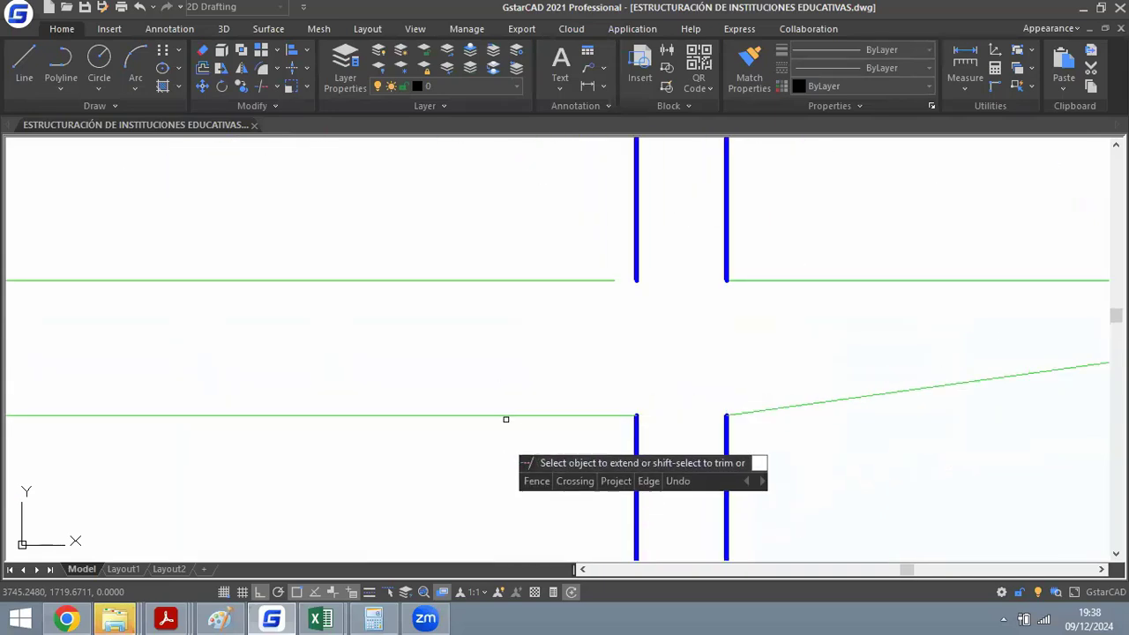
# Extend the lower sloped roof line to the right column's new inner edge.
pyautogui.scroll(-8, 557, 388)
pyautogui.scroll(5, 563, 287)
pyautogui.click(576, 303)
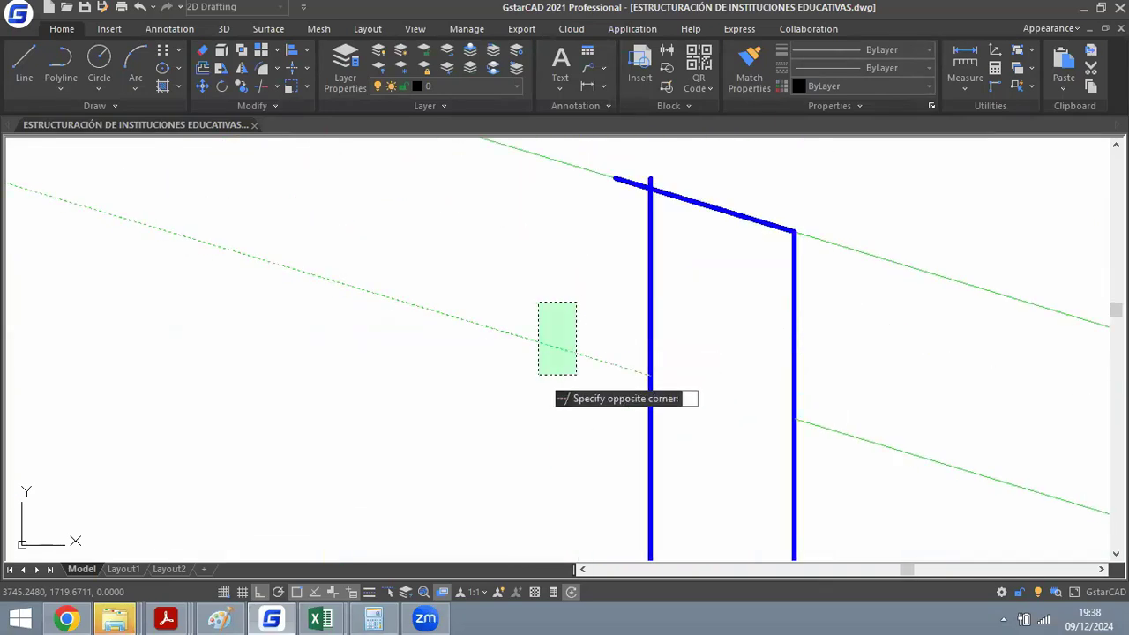
pyautogui.click(539, 376)
pyautogui.press('Escape')
# Trim the overhanging line ends at the top inner corner of the right column.
pyautogui.scroll(-2, 585, 303)
pyautogui.scroll(4, 606, 254)
pyautogui.scroll(2, 615, 261)
pyautogui.write('tr')
pyautogui.click(654, 248)
pyautogui.click(609, 259)
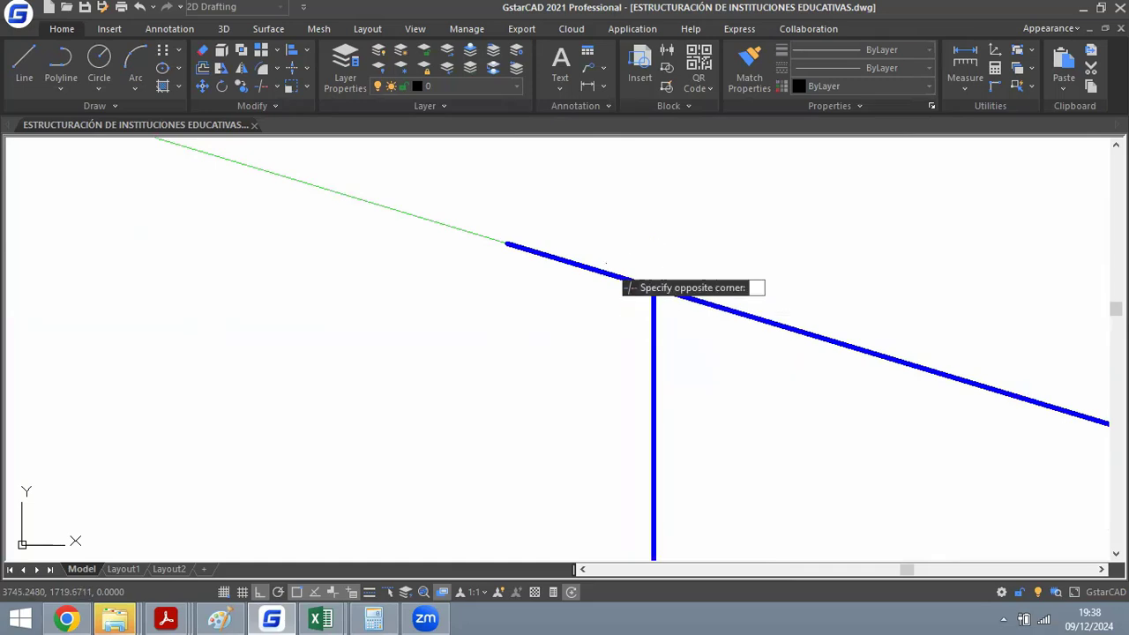
pyautogui.click(577, 287)
pyautogui.press('Escape')
# Extend the upper sloped roof line to the right column's new top corner.
pyautogui.scroll(-4, 581, 294)
pyautogui.write('ex')
pyautogui.press('Return')
pyautogui.scroll(-6, 595, 285)
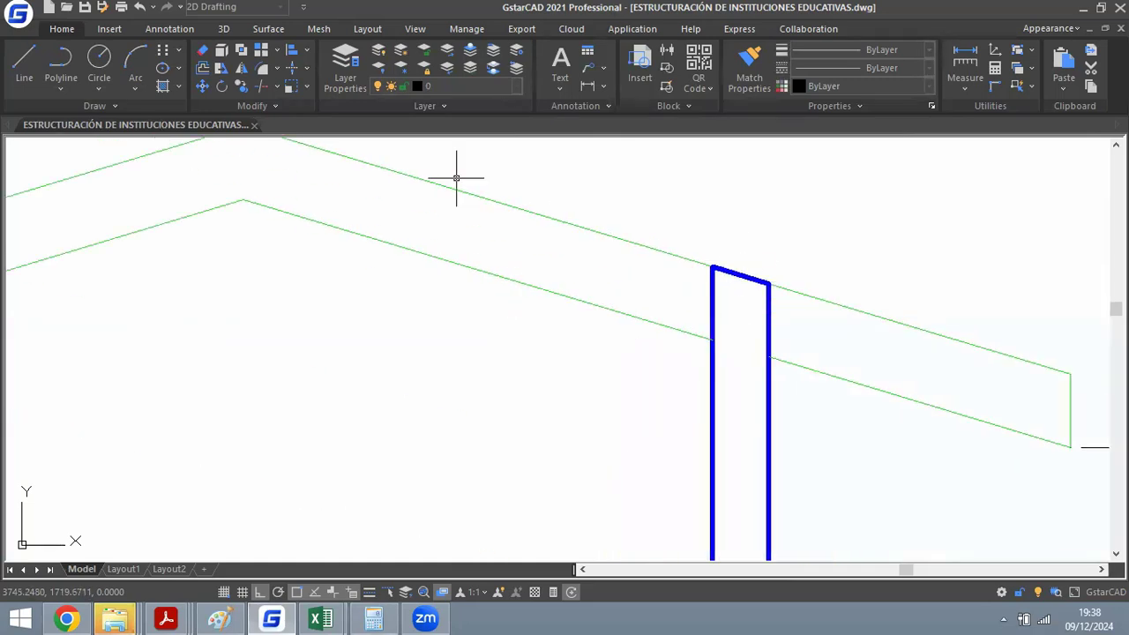
pyautogui.scroll(4, 433, 210)
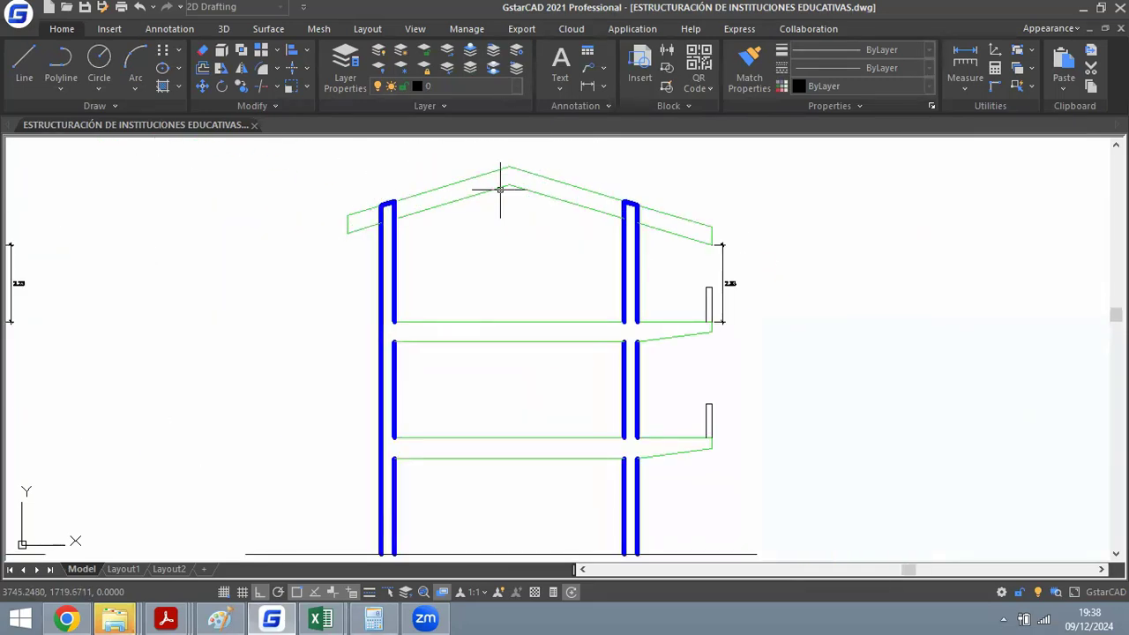
pyautogui.scroll(-2, 500, 189)
pyautogui.scroll(2, 530, 247)
pyautogui.scroll(-2, 538, 256)
pyautogui.scroll(2, 551, 265)
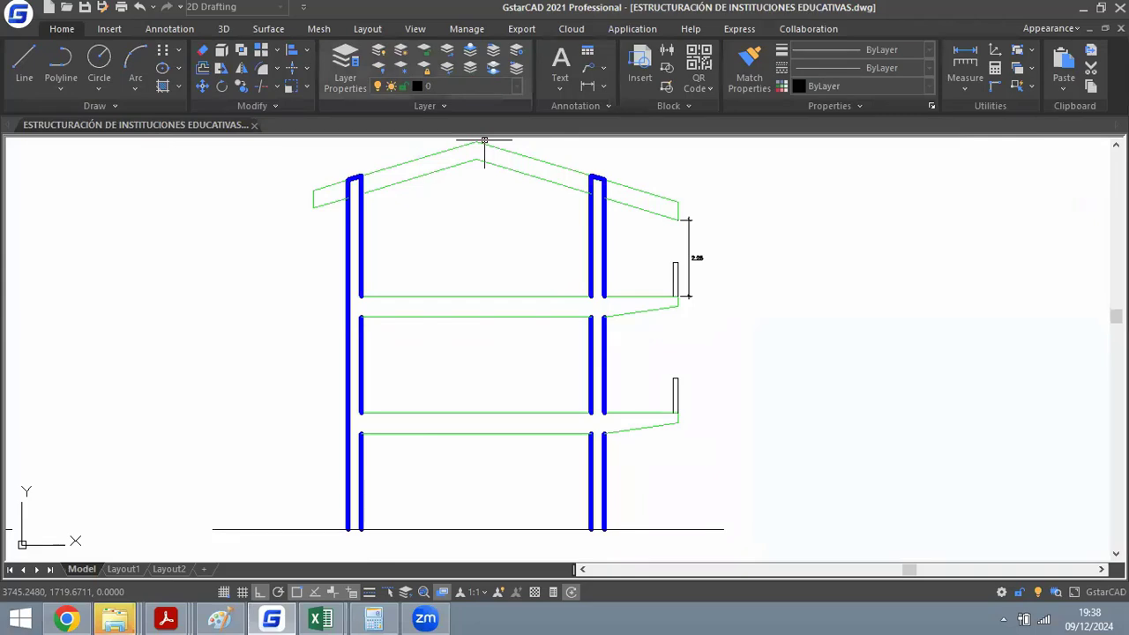
# Draw a vertical line from the midpoint of the lowest beam's top line down to the ground line.
pyautogui.write('l')
pyautogui.press('Return')
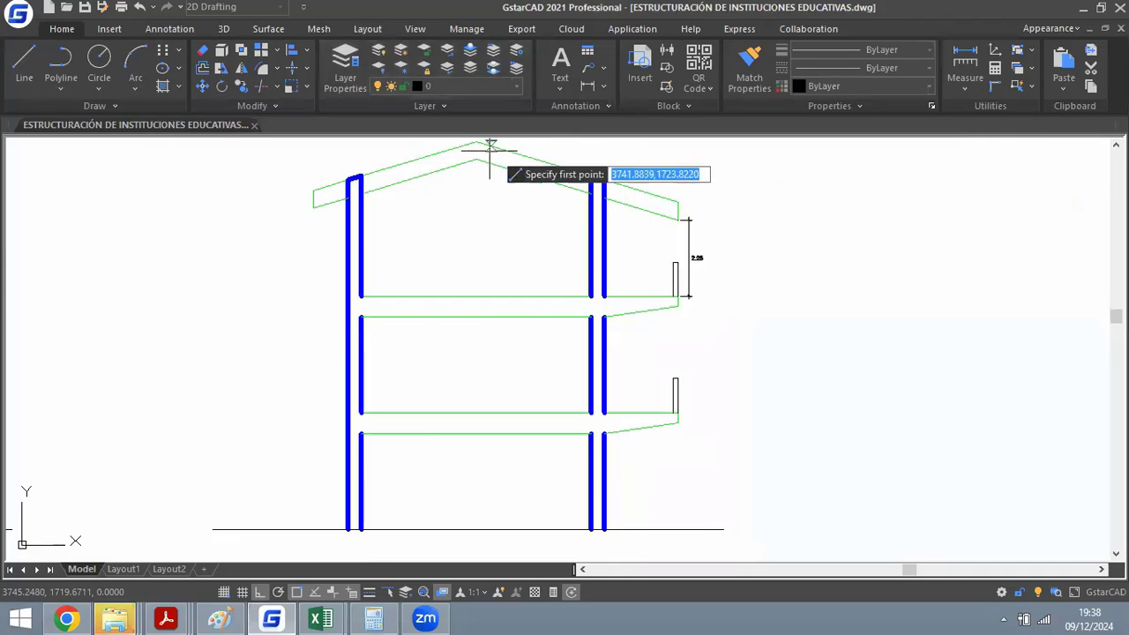
pyautogui.click(475, 412)
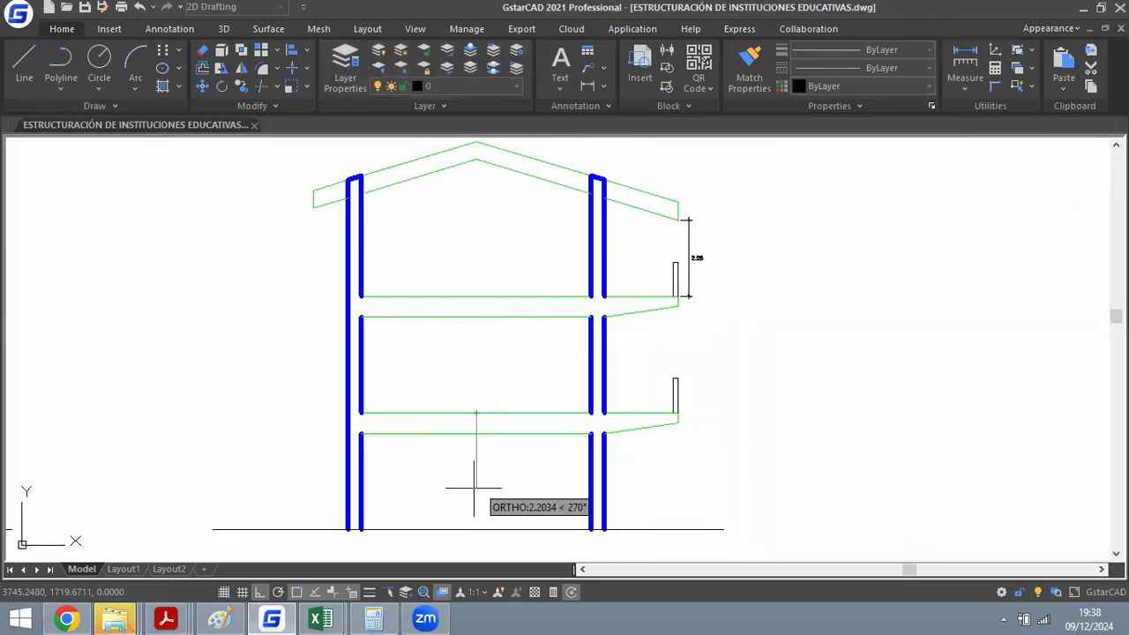
pyautogui.click(476, 529)
pyautogui.press('Return')
# Offset the vertical centre line to both sides as the central column's edges and erase the centre line.
pyautogui.write('o')
pyautogui.press('Return')
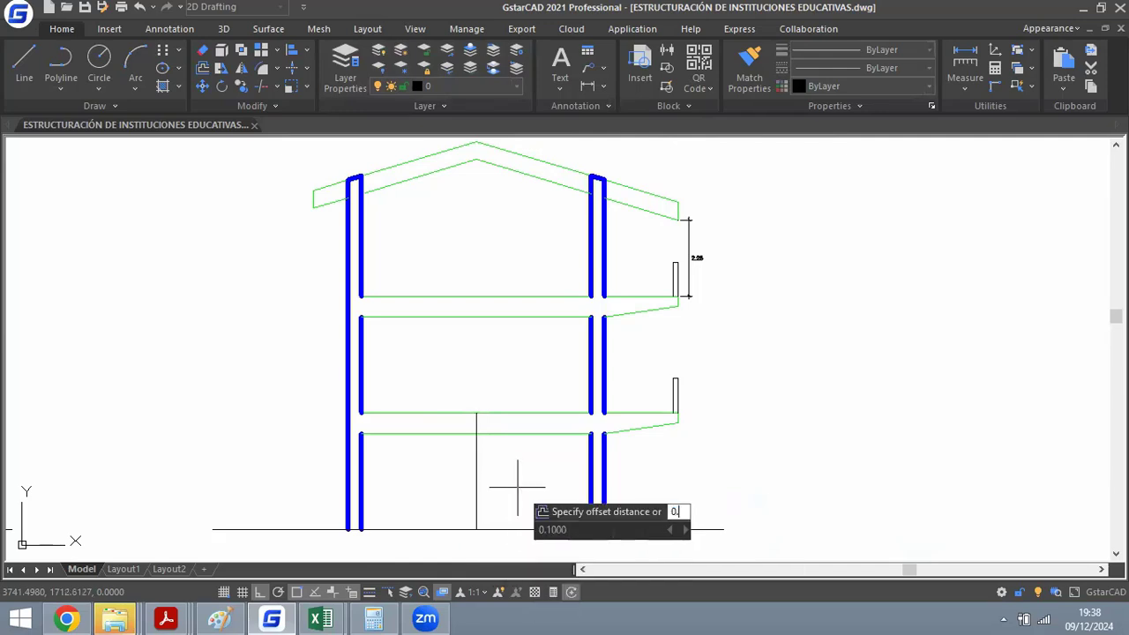
pyautogui.press('Return')
pyautogui.click(476, 453)
pyautogui.click(412, 459)
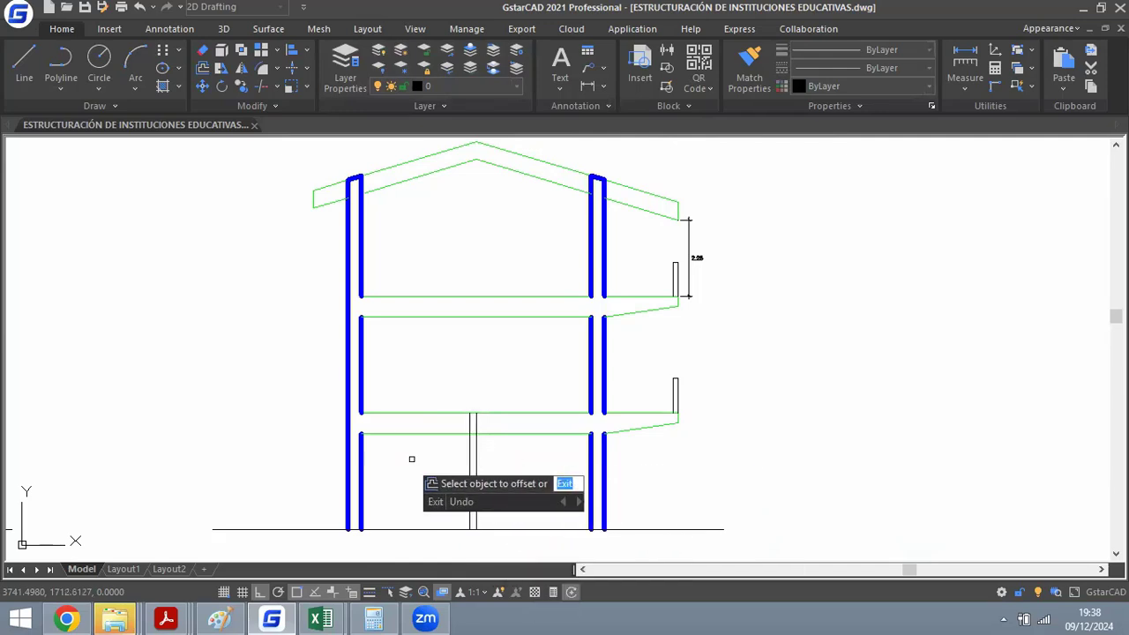
pyautogui.click(477, 451)
pyautogui.click(492, 449)
pyautogui.press('Escape')
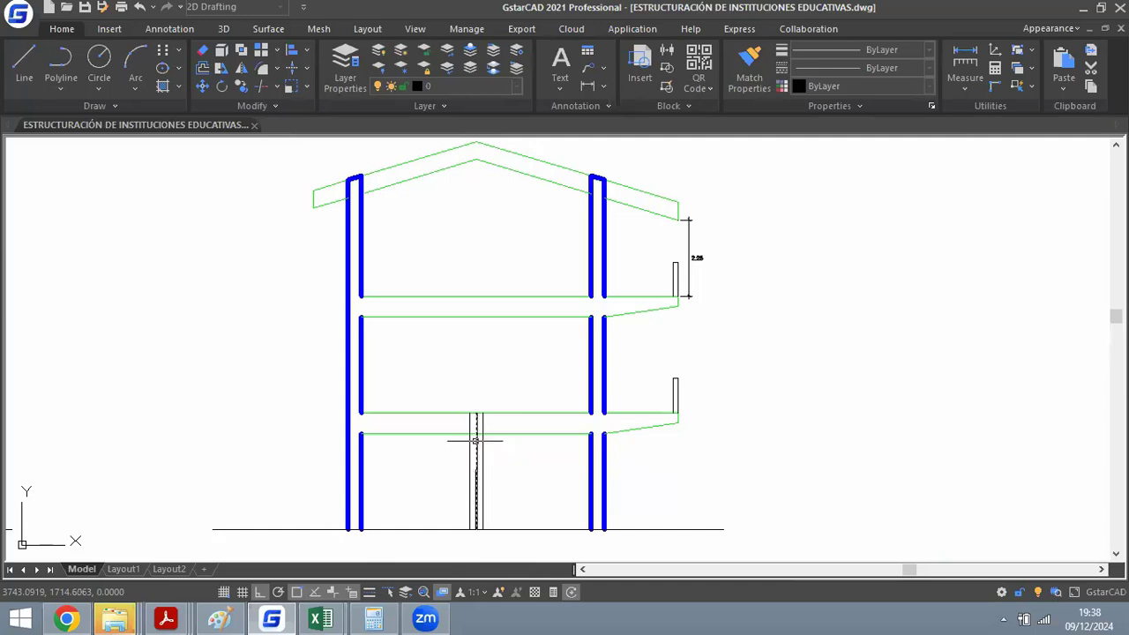
pyautogui.scroll(3, 478, 370)
pyautogui.scroll(2, 539, 396)
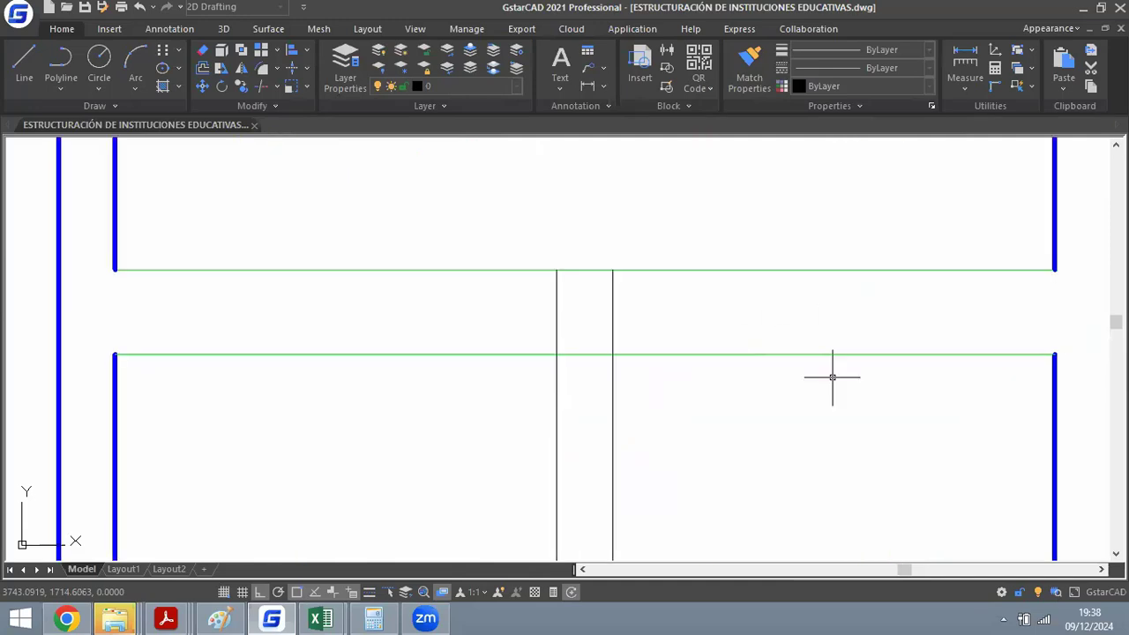
# Move the bottom line of the lowest beam between the columns up by 0.2.
pyautogui.scroll(-5, 832, 379)
pyautogui.scroll(5, 618, 378)
pyautogui.scroll(-5, 669, 360)
pyautogui.write('m')
pyautogui.press('space')
pyautogui.click(659, 356)
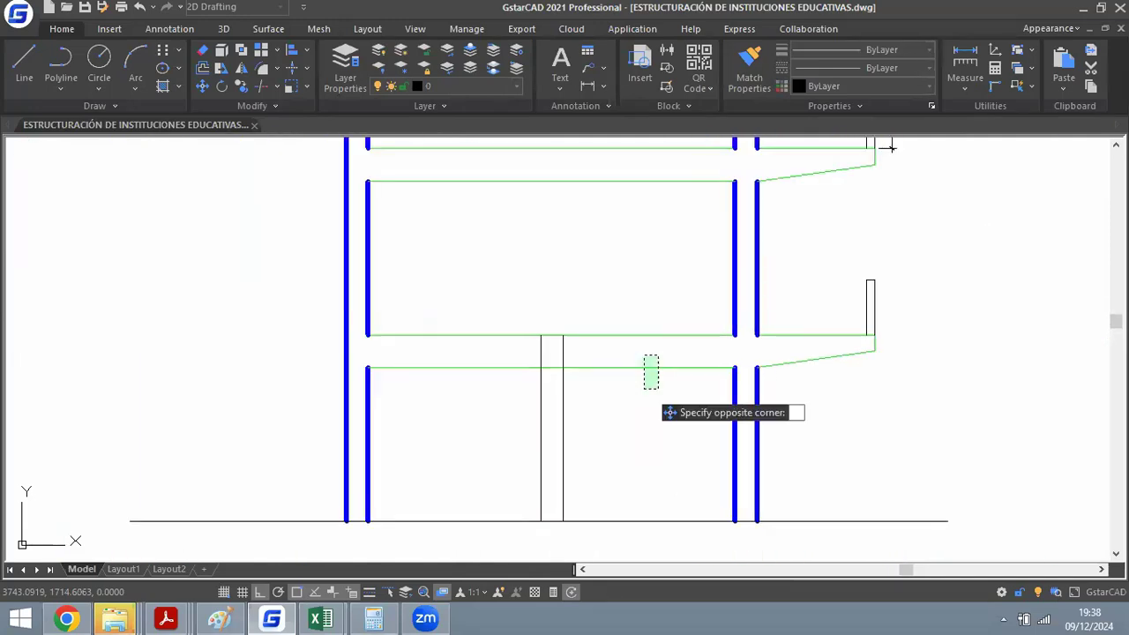
pyautogui.click(645, 389)
pyautogui.press('space')
pyautogui.click(627, 457)
pyautogui.write('0.2')
pyautogui.press('Return')
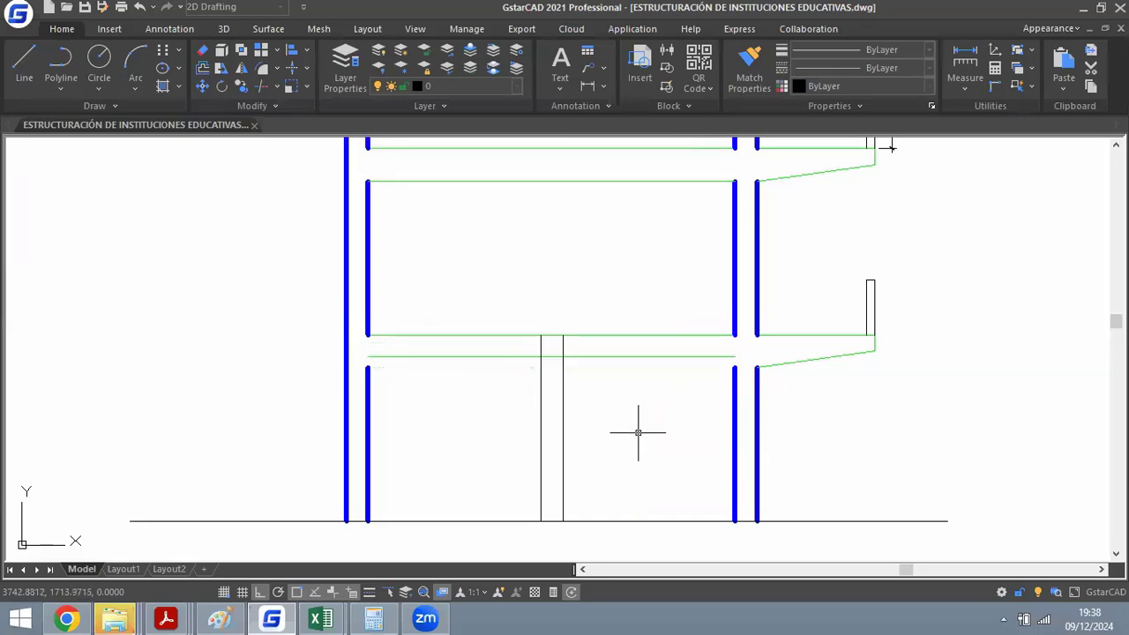
# Extend the right column's inner ground-floor edge up to the bottom line of the shallower beam.
pyautogui.scroll(4, 773, 338)
pyautogui.scroll(2, 688, 380)
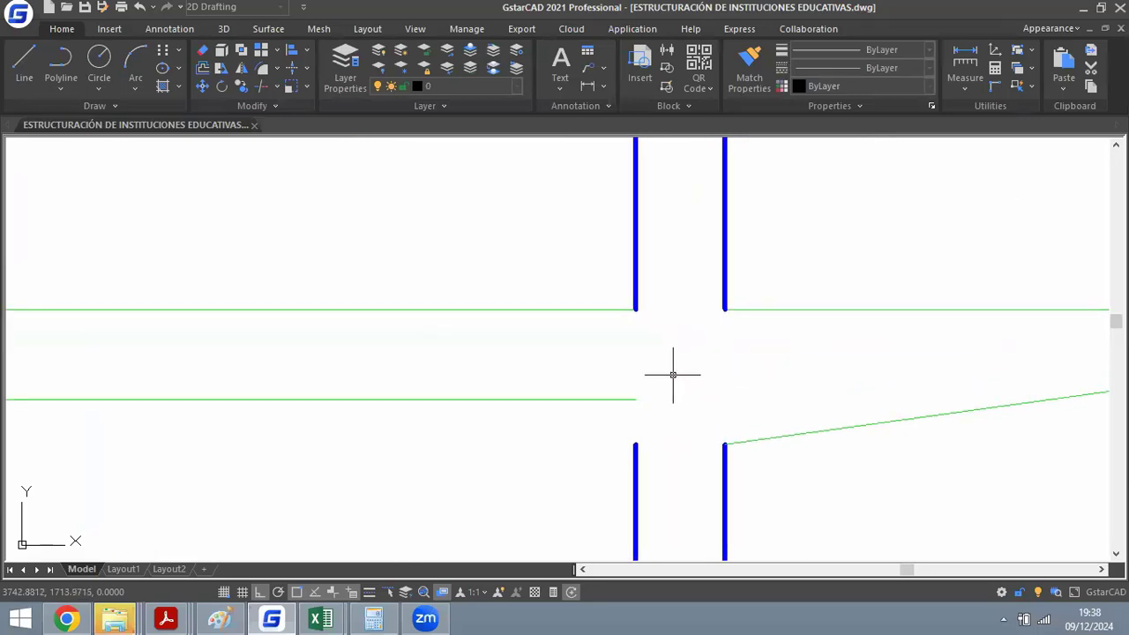
pyautogui.write('ex')
pyautogui.press('space')
pyautogui.scroll(-6, 670, 397)
pyautogui.press('Escape')
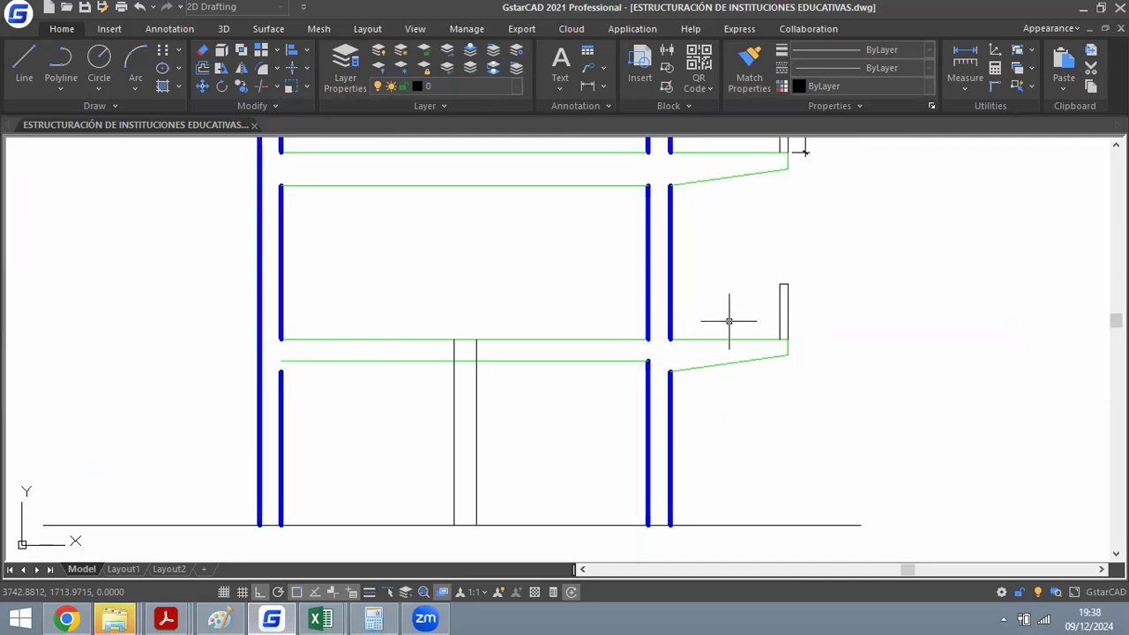
# Trim the central column's edges above the beam's bottom line and the beam line between those edges.
pyautogui.scroll(4, 459, 362)
pyautogui.write('tr')
pyautogui.press('space')
pyautogui.press('space')
pyautogui.click(524, 325)
pyautogui.click(429, 328)
pyautogui.click(476, 361)
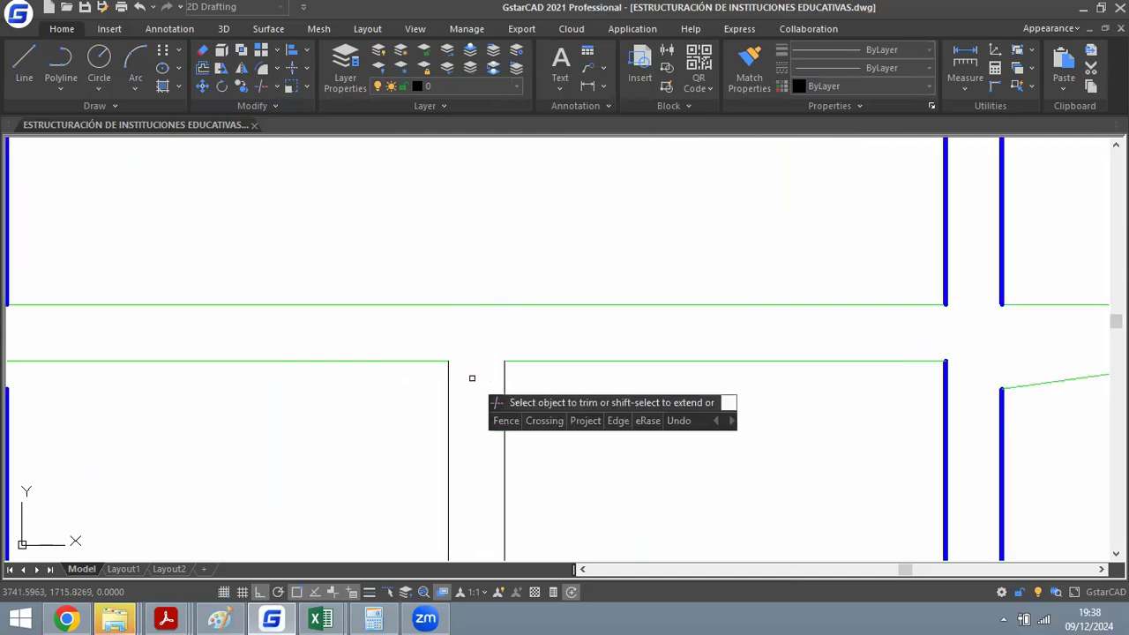
pyautogui.press('Escape')
# Extend the left column's inner ground-floor edge up to the beam's bottom line.
pyautogui.scroll(-6, 509, 360)
pyautogui.scroll(4, 397, 363)
pyautogui.write('ex')
pyautogui.press('space')
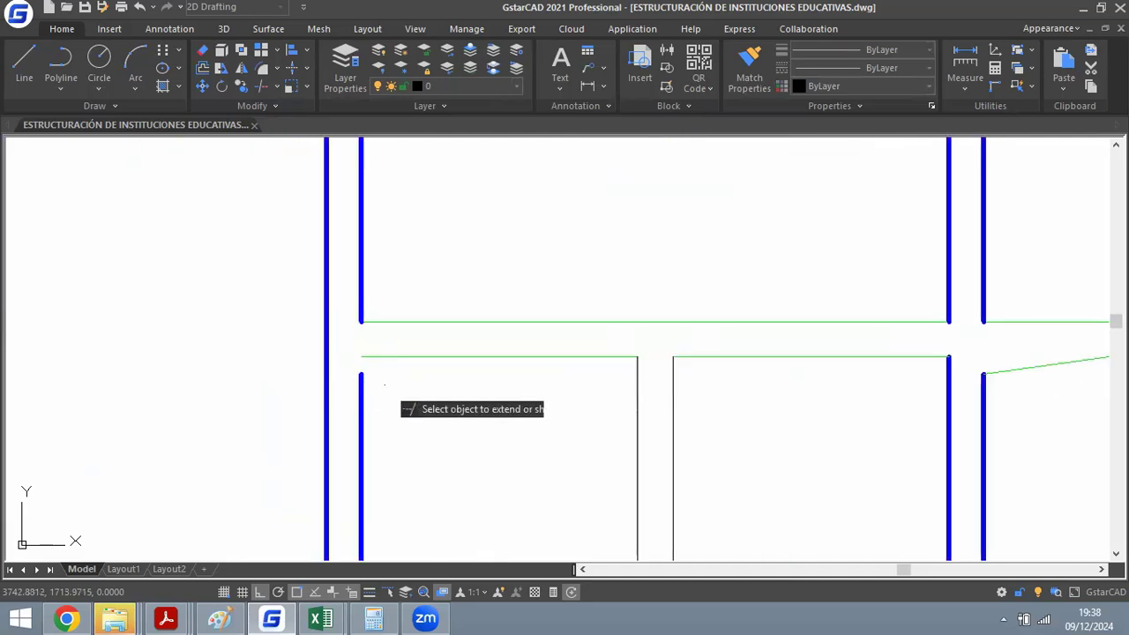
pyautogui.press('Escape')
# Match the central column's two edge lines to the properties of the thick blue column lines.
pyautogui.scroll(-2, 573, 288)
pyautogui.scroll(-2, 576, 281)
pyautogui.scroll(4, 627, 312)
pyautogui.click(659, 292)
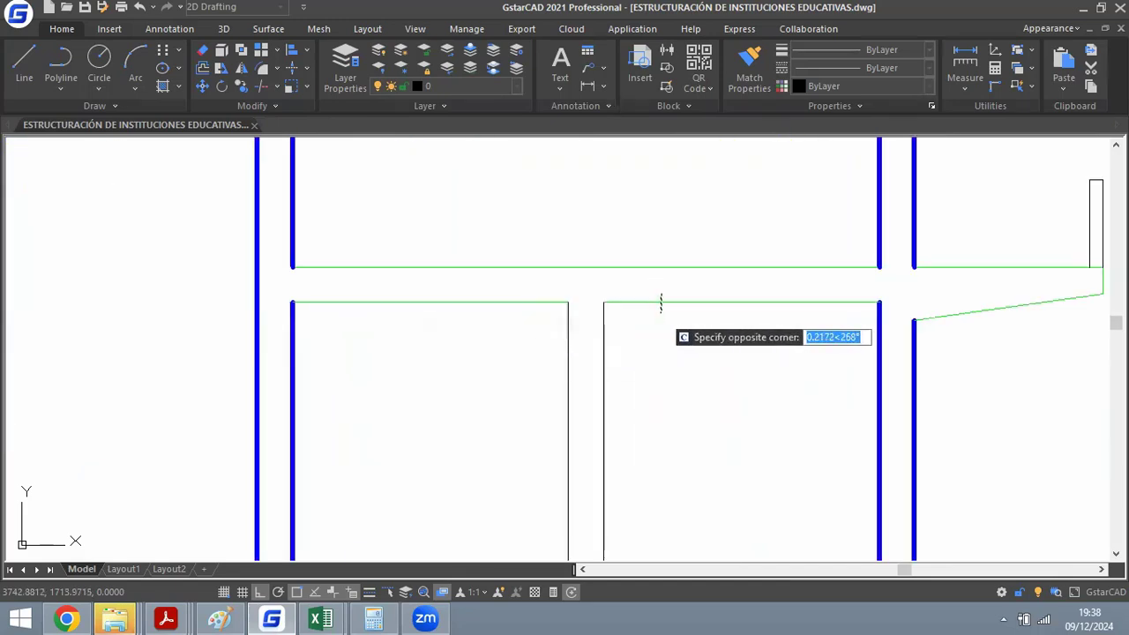
pyautogui.press('Escape')
pyautogui.scroll(-2, 569, 333)
pyautogui.scroll(2, 590, 340)
pyautogui.write('ma')
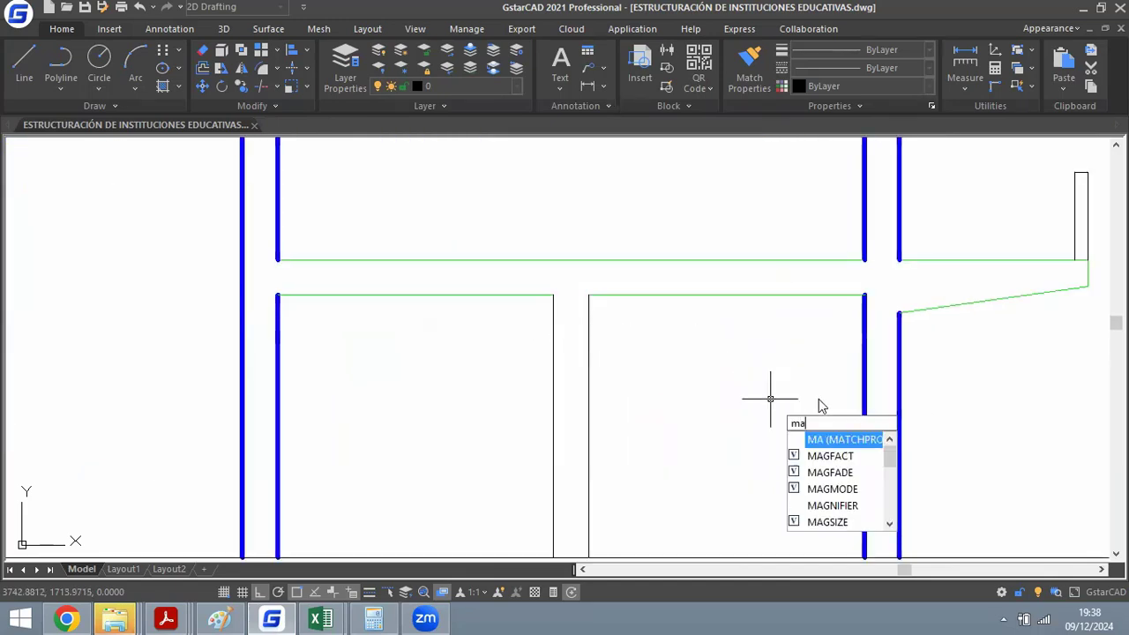
pyautogui.press('space')
pyautogui.click(688, 362)
pyautogui.click(495, 371)
pyautogui.press('Escape')
pyautogui.scroll(-8, 666, 335)
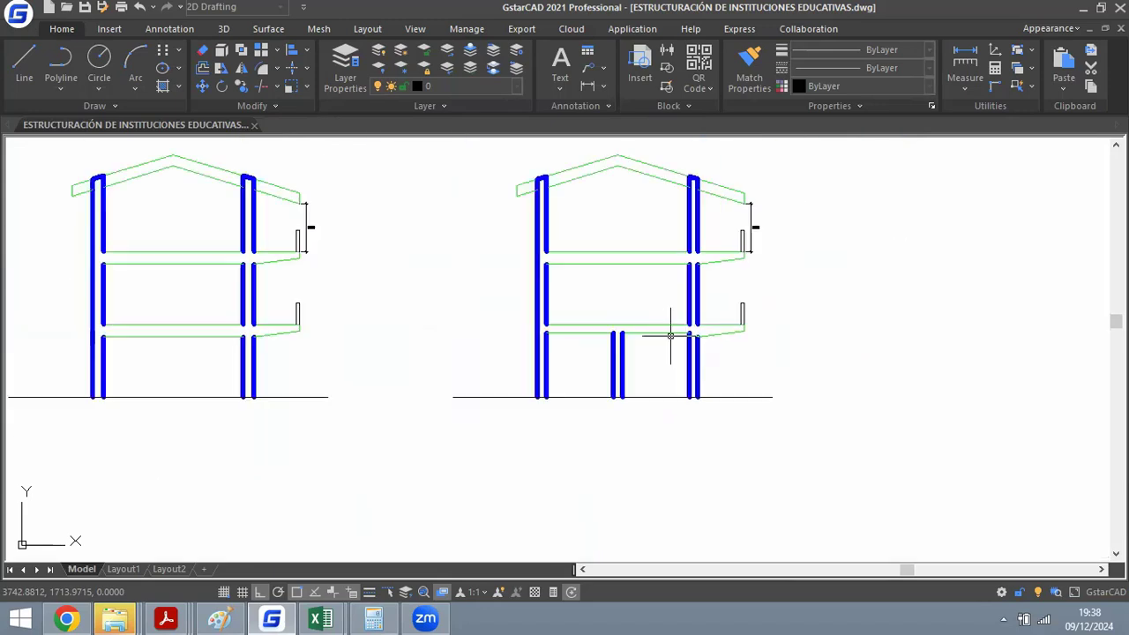
# Hatch the ground-floor bay between the left and central columns with the predefined AR-B816 pattern.
pyautogui.scroll(6, 661, 349)
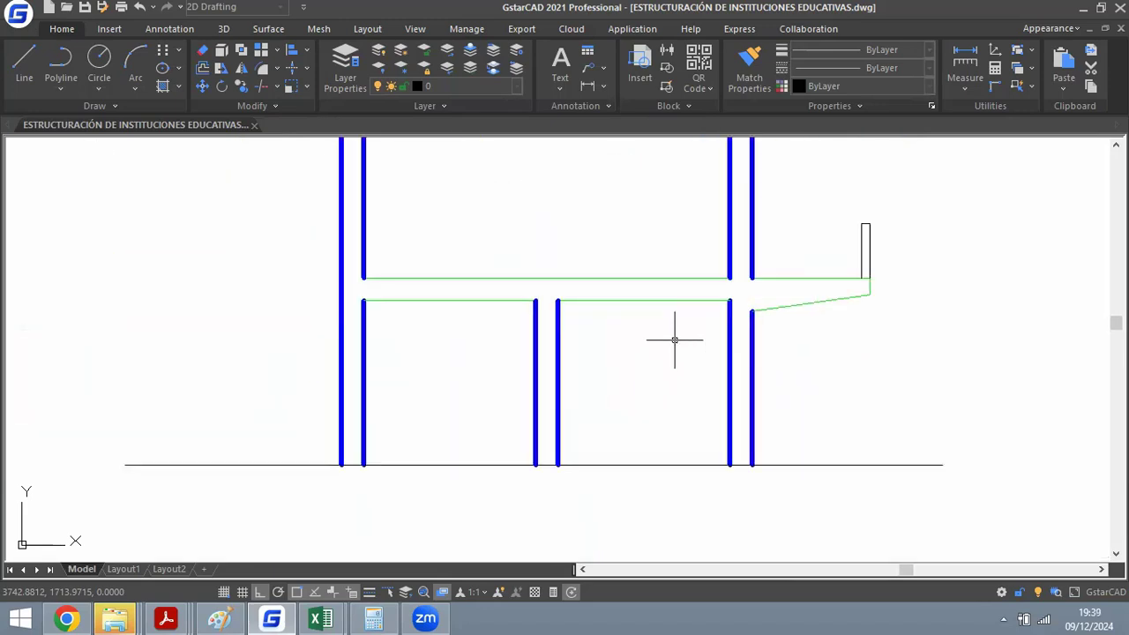
pyautogui.scroll(-4, 635, 326)
pyautogui.scroll(2, 609, 302)
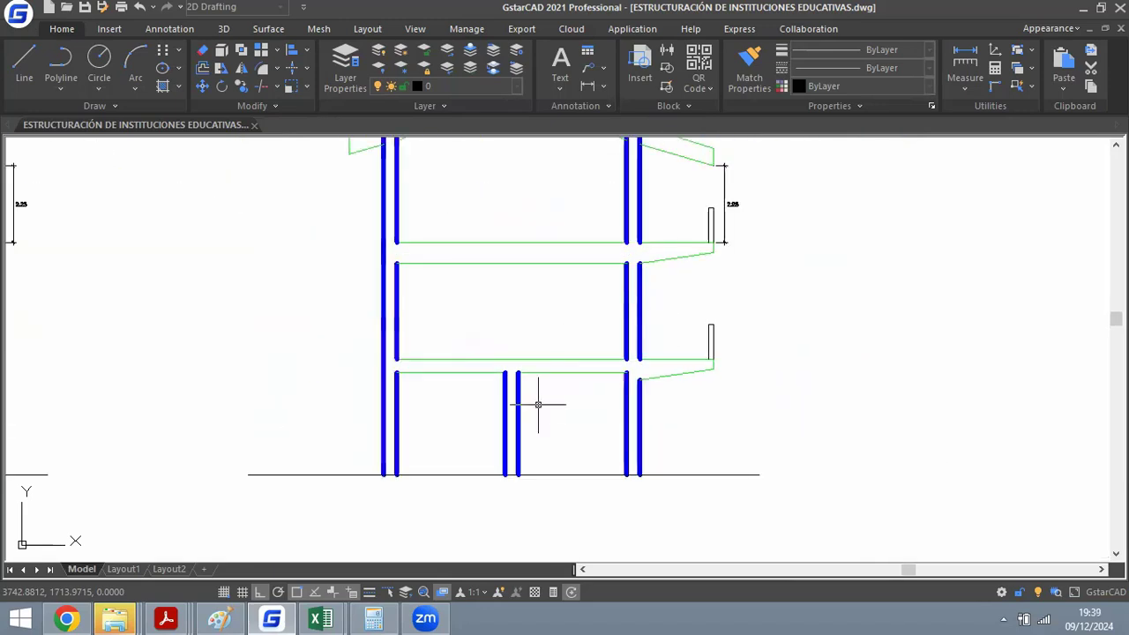
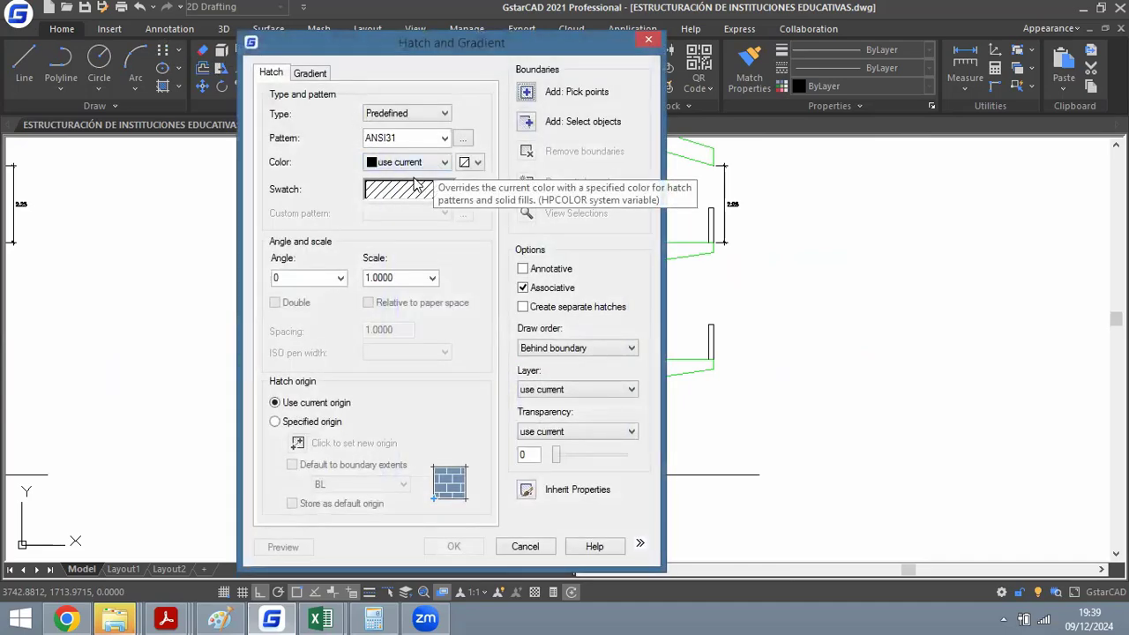
pyautogui.click(551, 101)
pyautogui.click(468, 397)
pyautogui.press('Return')
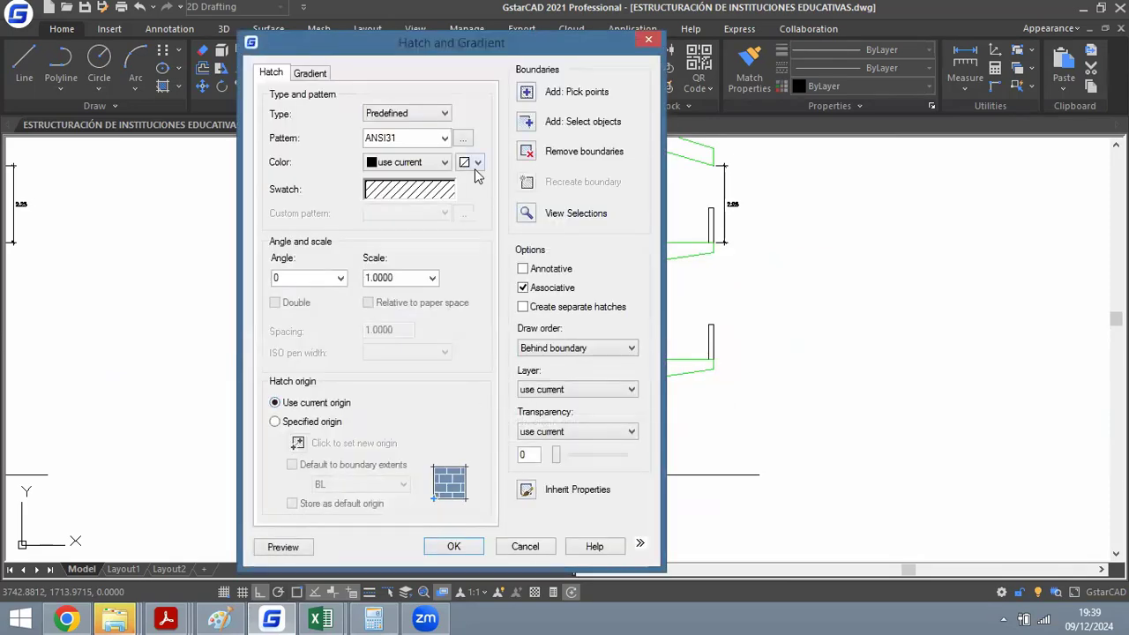
pyautogui.click(450, 194)
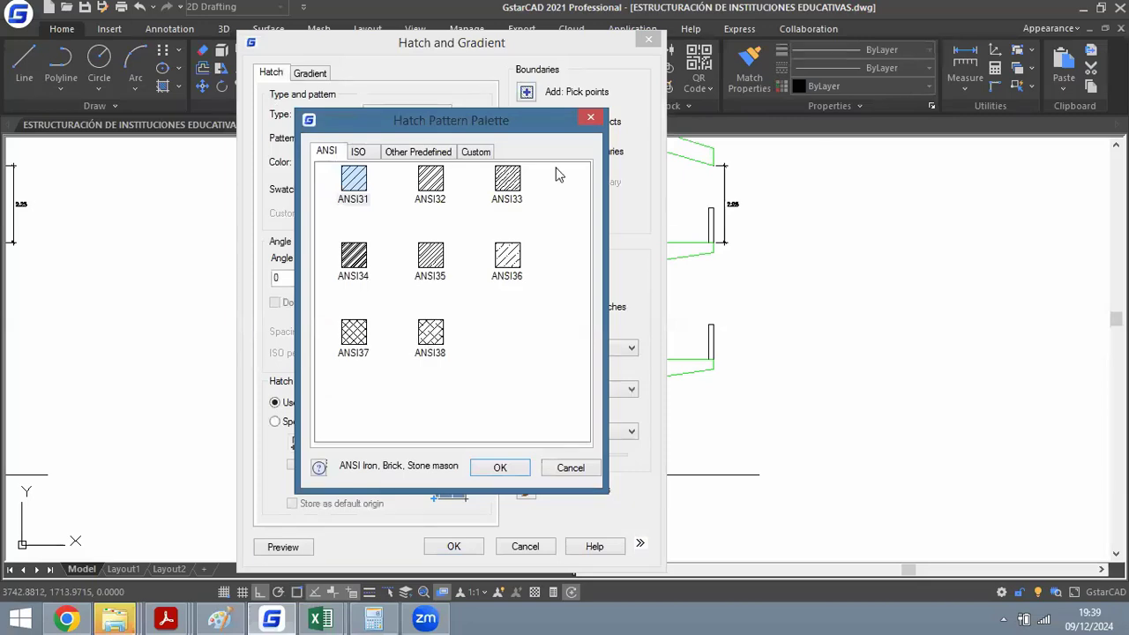
pyautogui.click(591, 118)
pyautogui.click(418, 192)
pyautogui.click(477, 153)
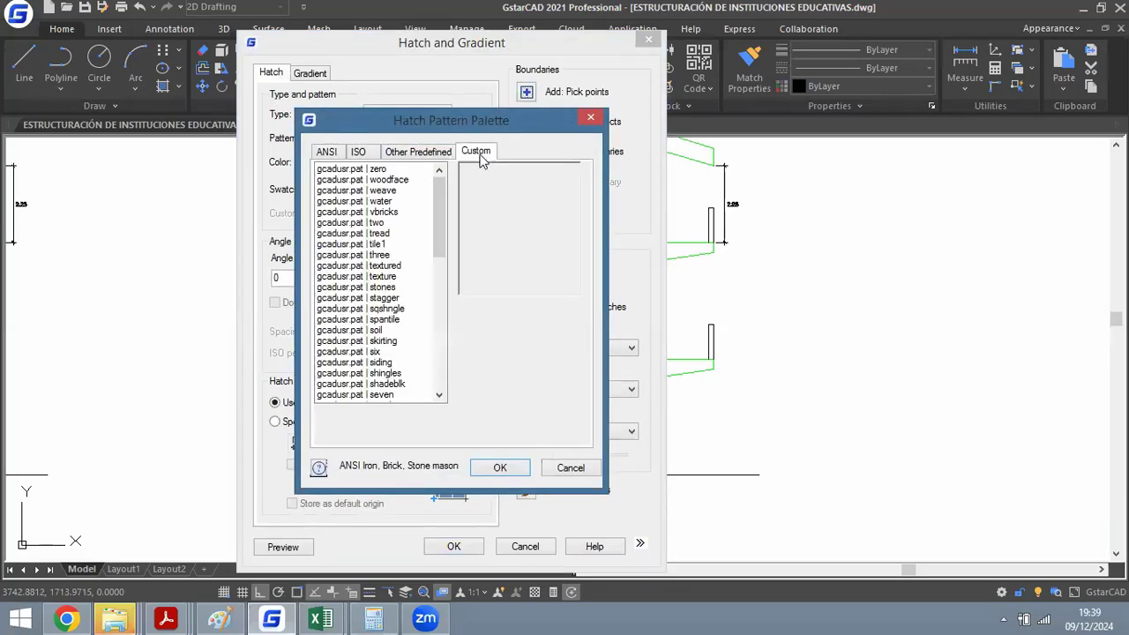
pyautogui.click(431, 153)
pyautogui.doubleClick(511, 186)
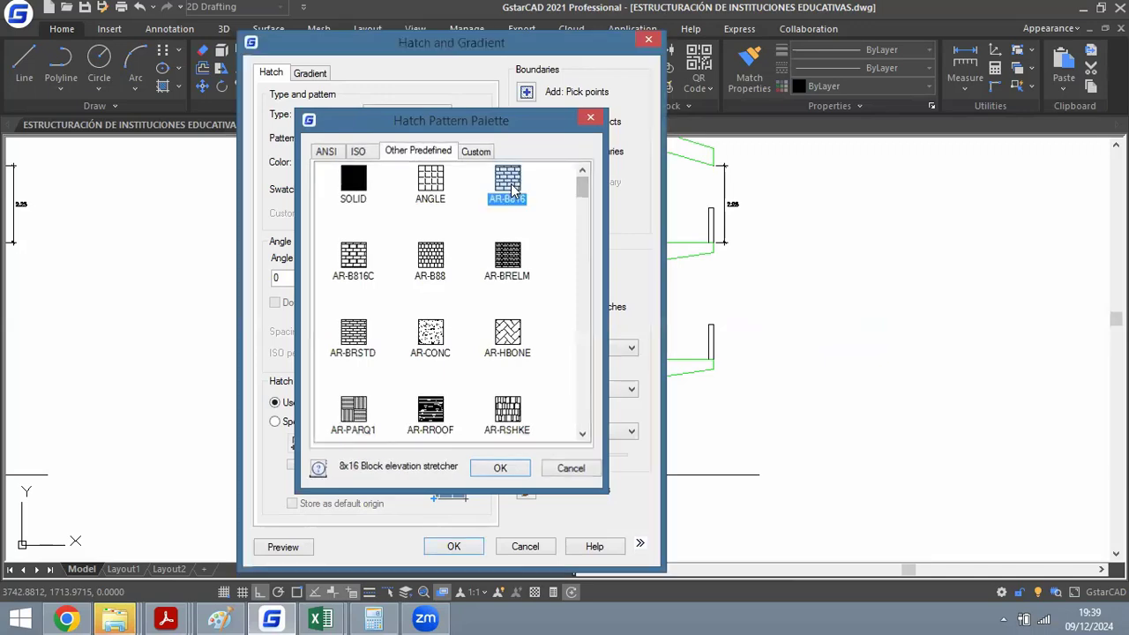
pyautogui.click(453, 547)
# Reduce the scale of the AR-B816 hatch so its blocks become distinguishable.
pyautogui.scroll(4, 454, 459)
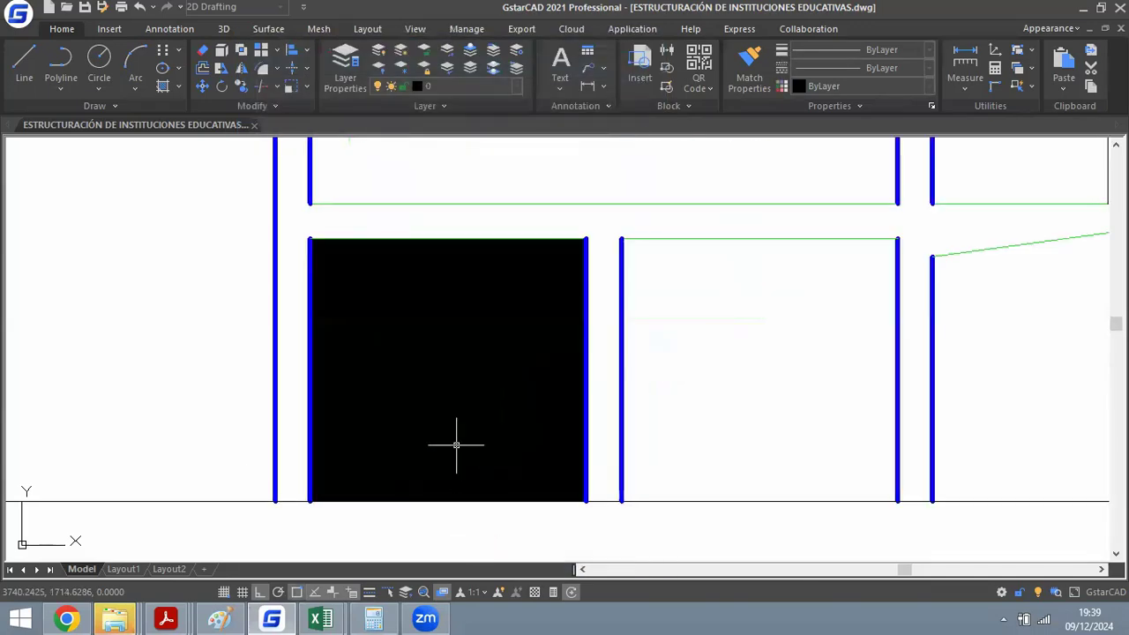
pyautogui.click(472, 364)
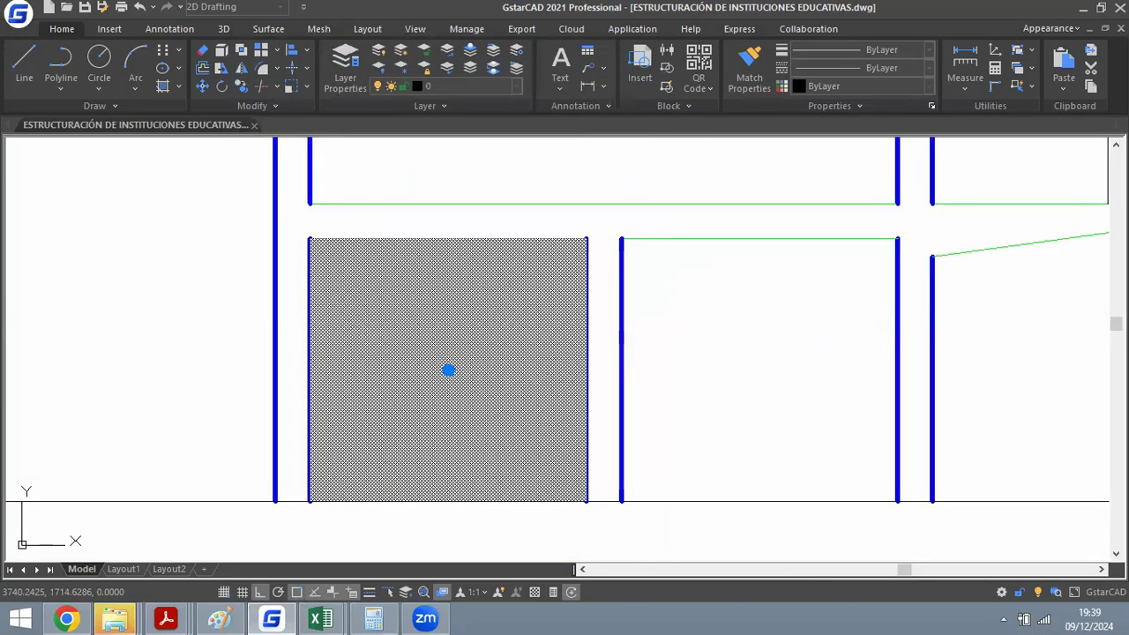
pyautogui.doubleClick(508, 311)
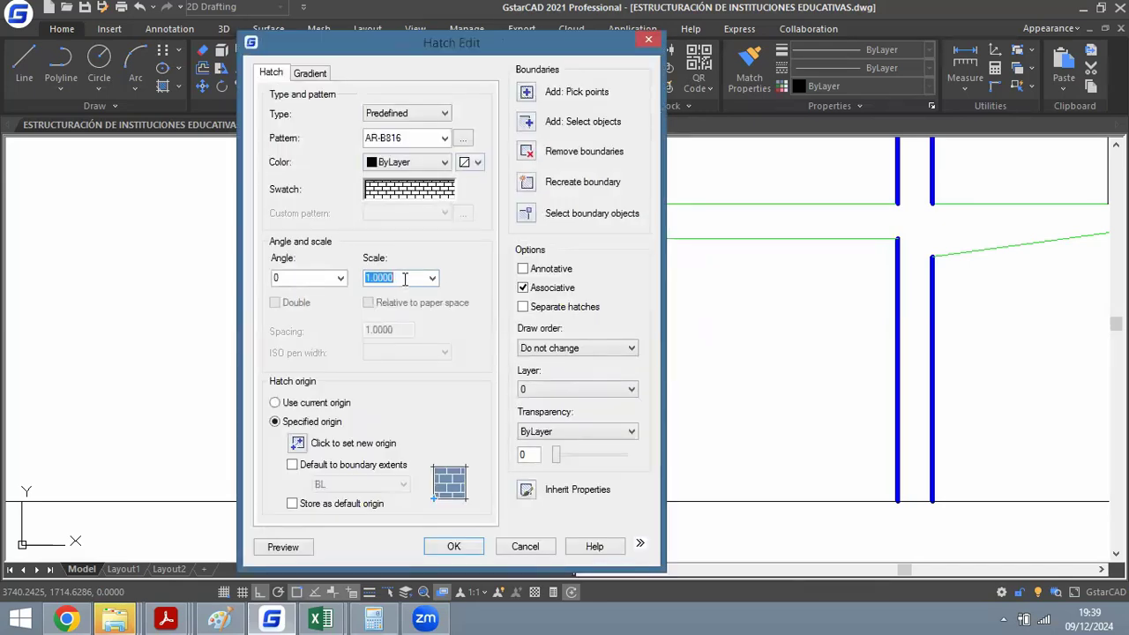
pyautogui.press('Return')
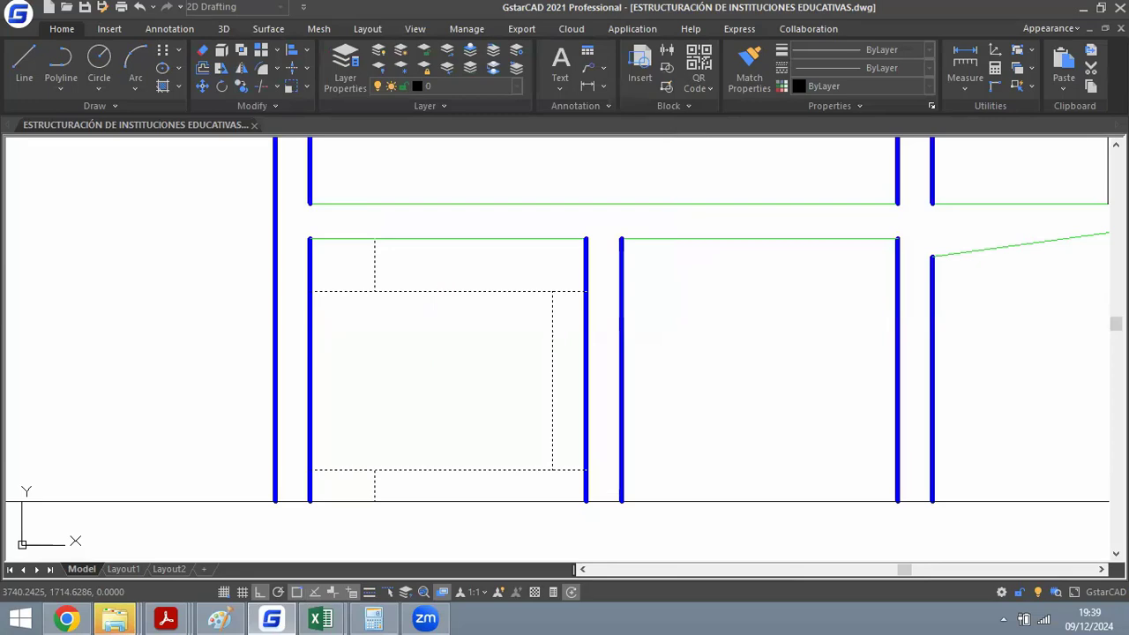
# Set the scale of the AR-B816 hatch to 0.05.
pyautogui.doubleClick(440, 295)
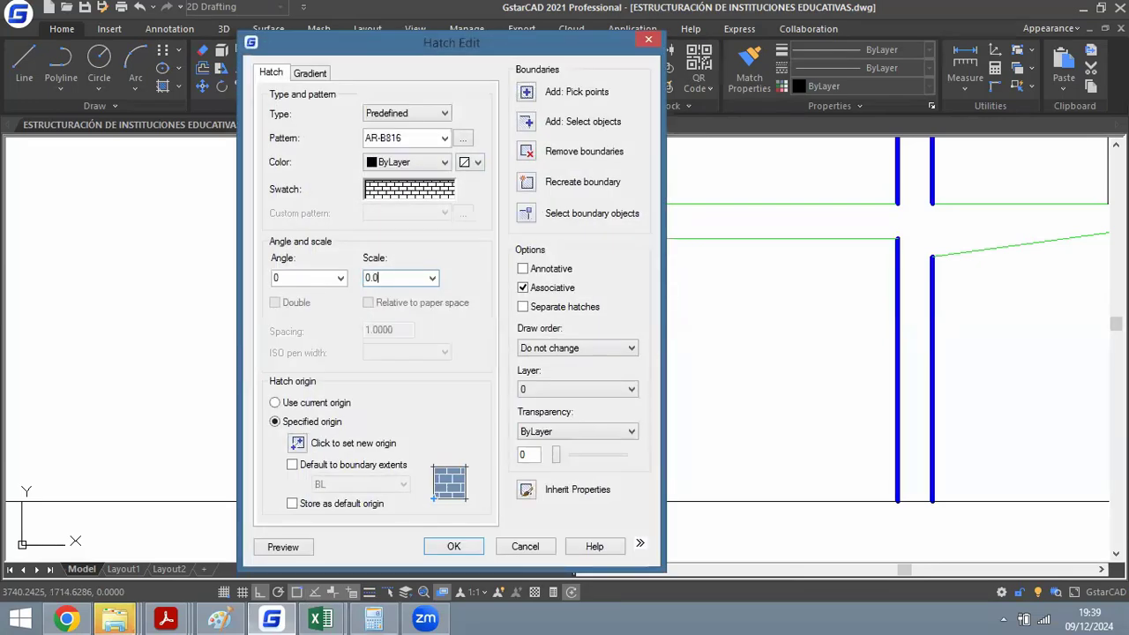
pyautogui.write('5')
pyautogui.press('Return')
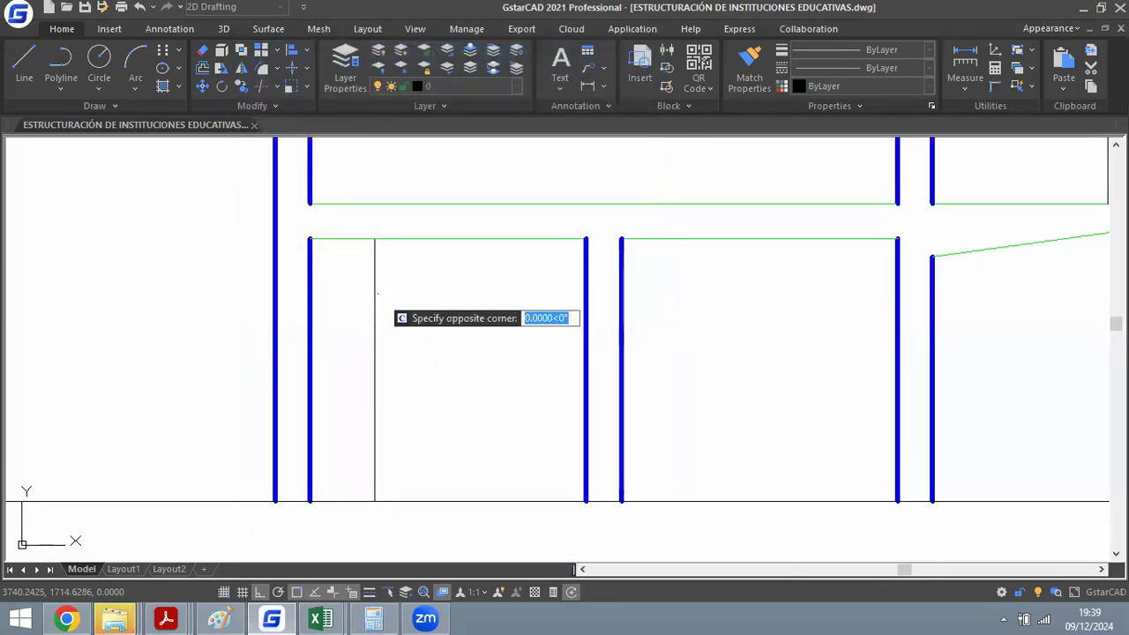
# Lower the scale of the AR-B816 hatch below 0.05 to get smaller blocks.
pyautogui.doubleClick(374, 293)
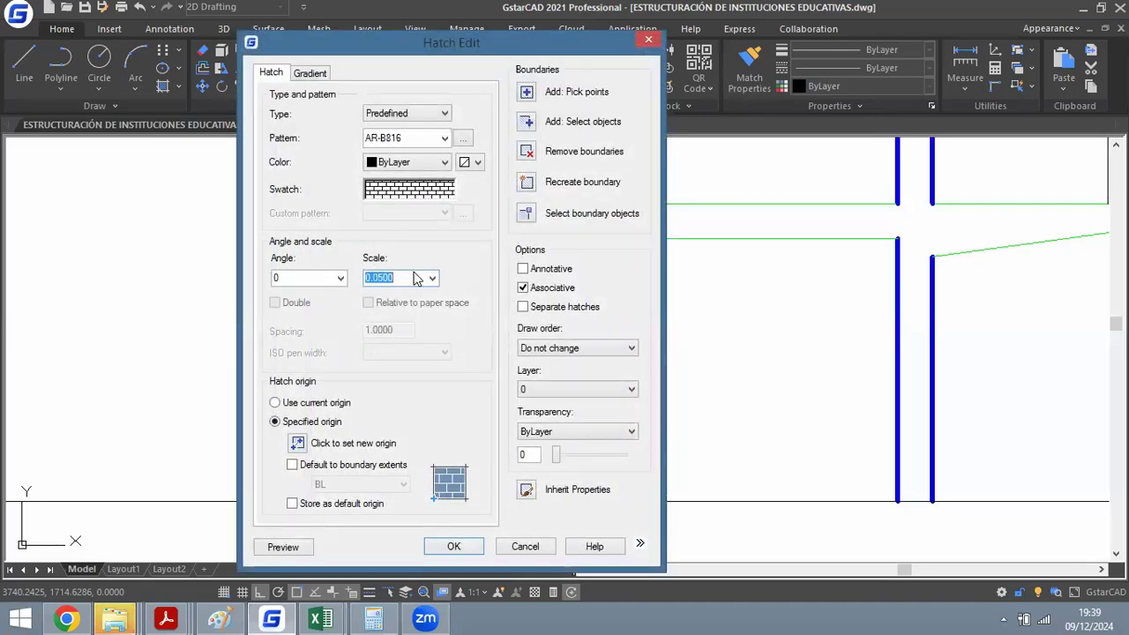
pyautogui.write('0.0')
pyautogui.press('Return')
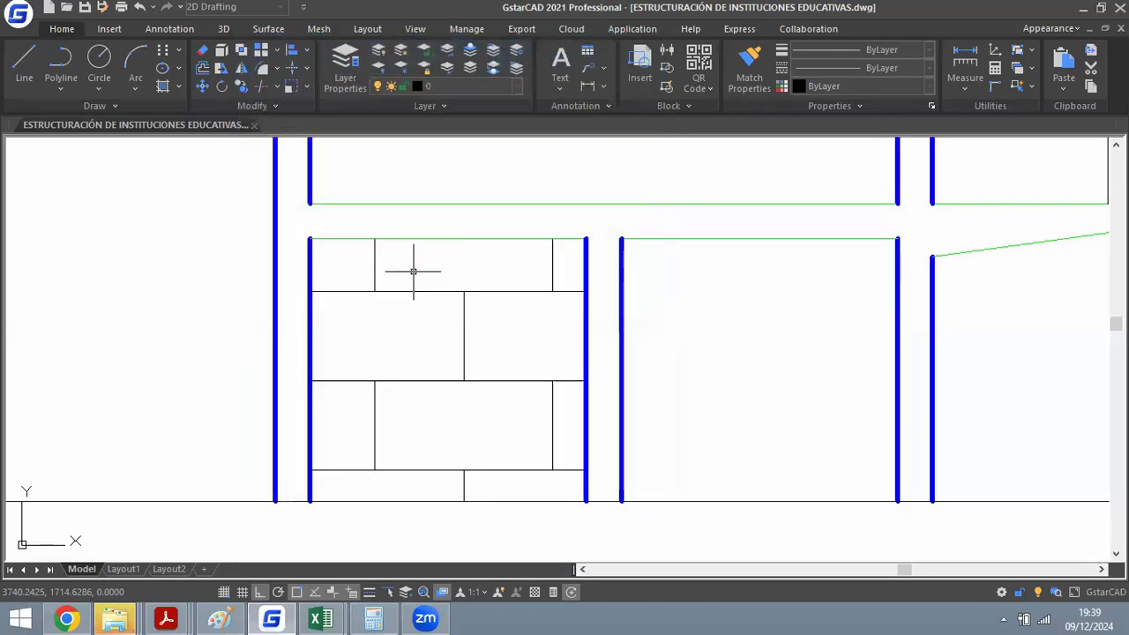
# Open the block hatch of the left ground-floor bay for editing.
pyautogui.click(418, 278)
pyautogui.doubleClick(449, 291)
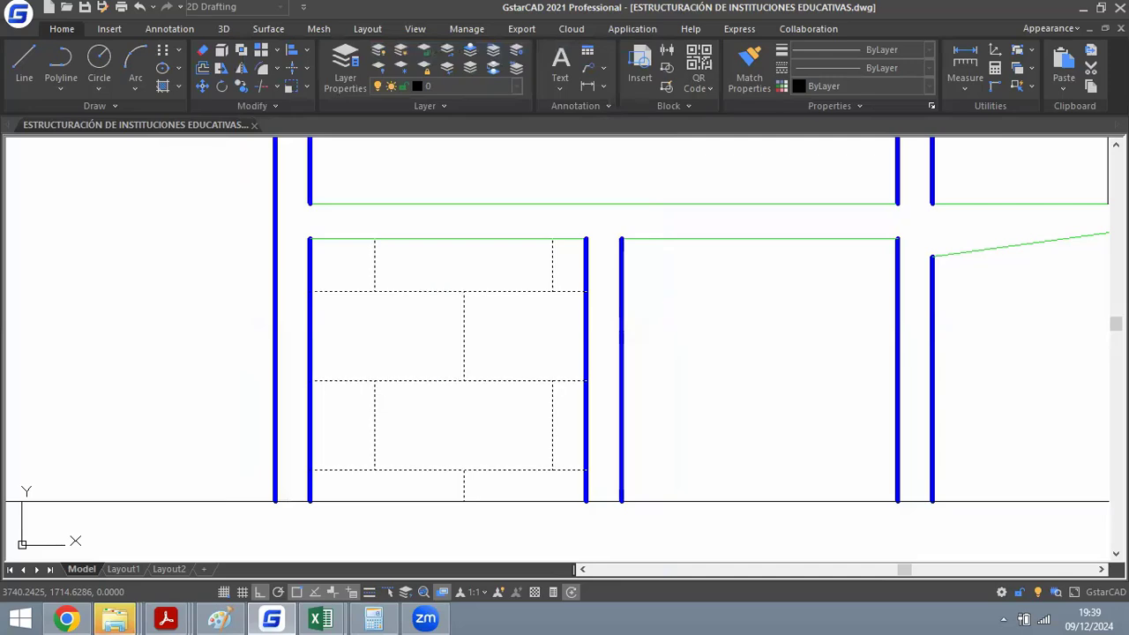
# Reduce the AR-B816 brick hatch's scale in the left ground-floor bay and match its properties to a red beam line in the plan.
pyautogui.doubleClick(396, 277)
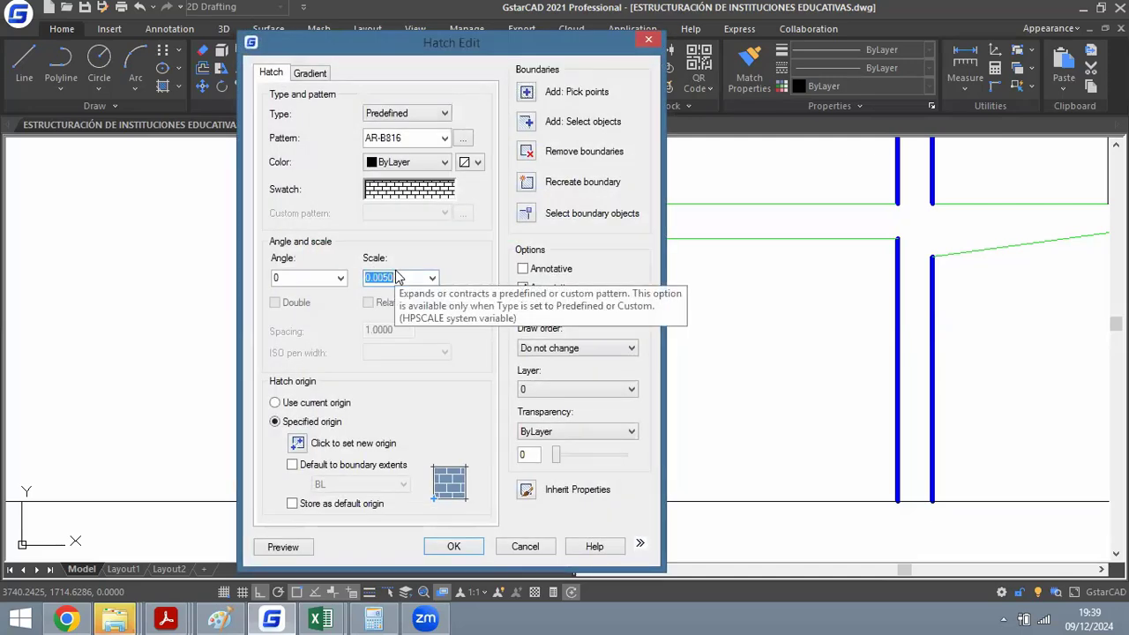
pyautogui.press('Return')
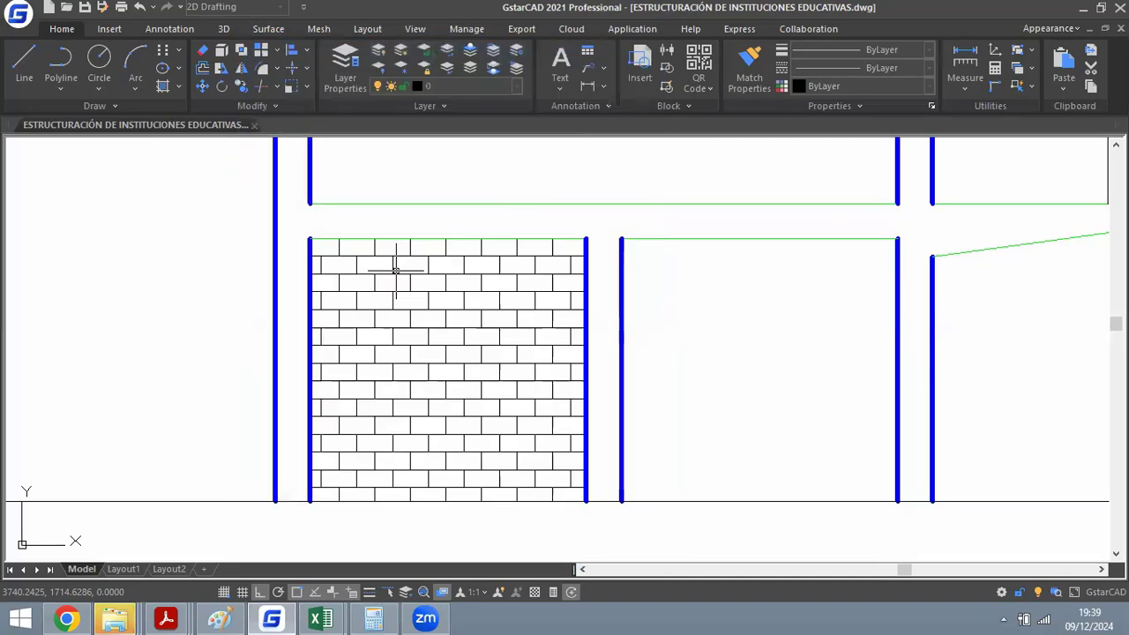
pyautogui.scroll(-6, 503, 425)
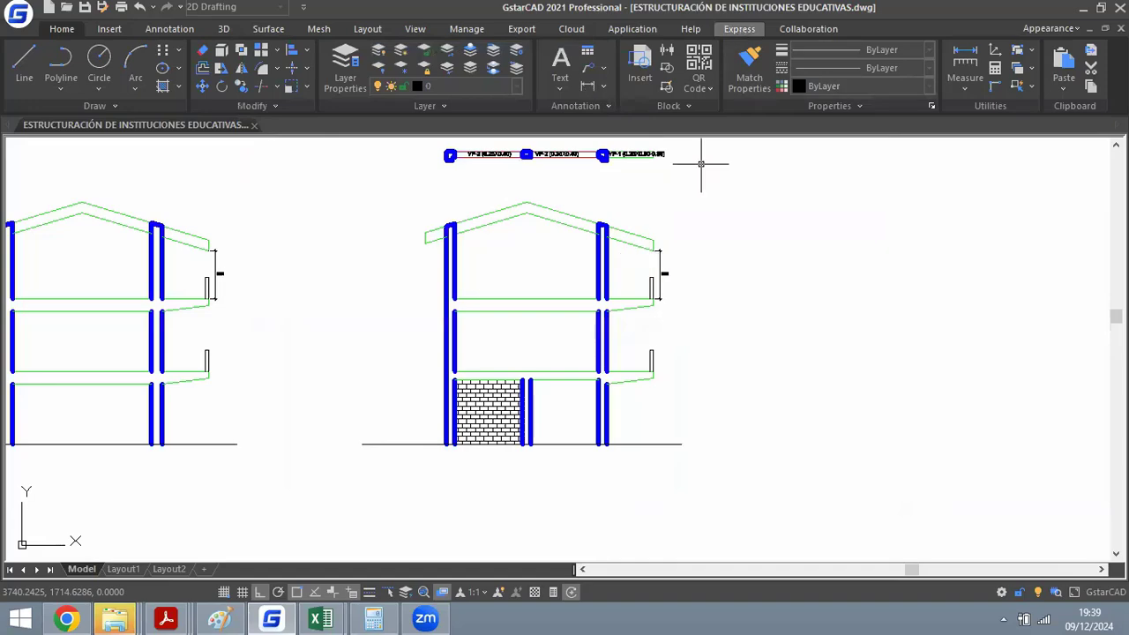
pyautogui.scroll(-5, 378, 353)
pyautogui.write('MA')
pyautogui.press('Return')
pyautogui.scroll(2, 325, 335)
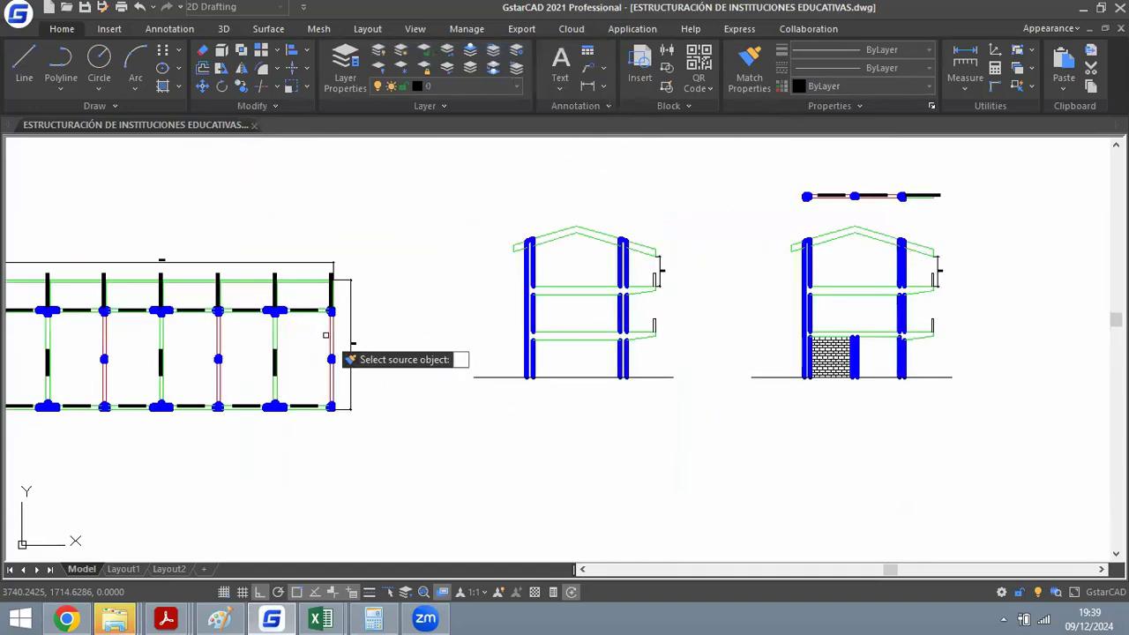
pyautogui.click(328, 335)
pyautogui.scroll(-5, 529, 344)
pyautogui.scroll(6, 425, 328)
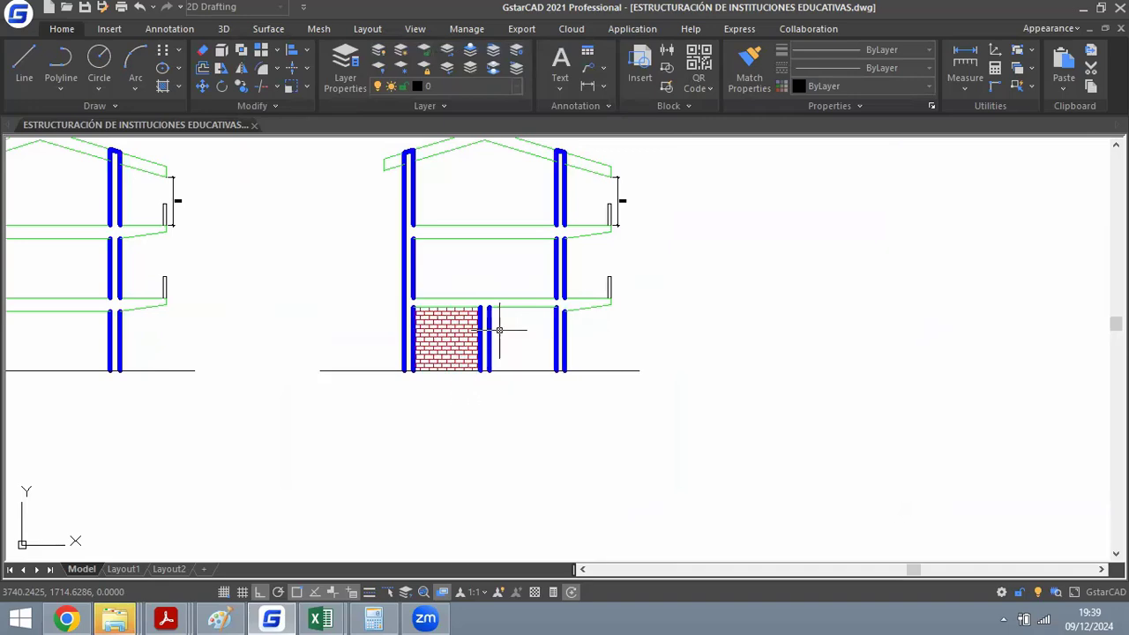
# Copy the brick hatch from the left ground-floor bay into the adjacent right bay, using the column edges as reference points.
pyautogui.scroll(5, 494, 328)
pyautogui.write('CO')
pyautogui.press('Return')
pyautogui.click(461, 383)
pyautogui.press('Return')
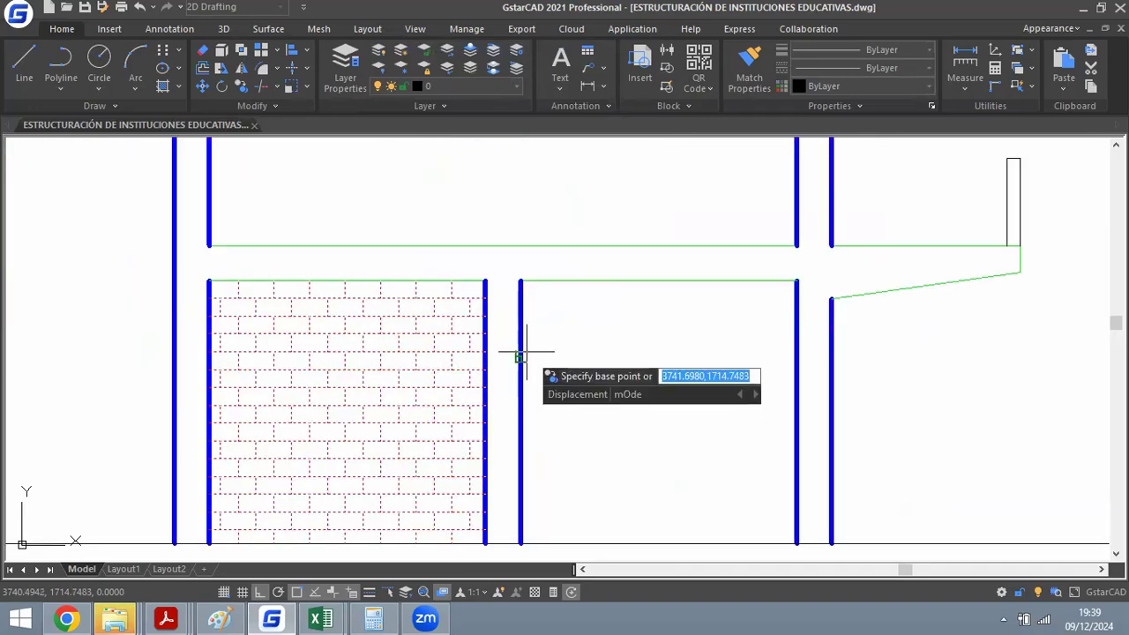
pyautogui.click(486, 341)
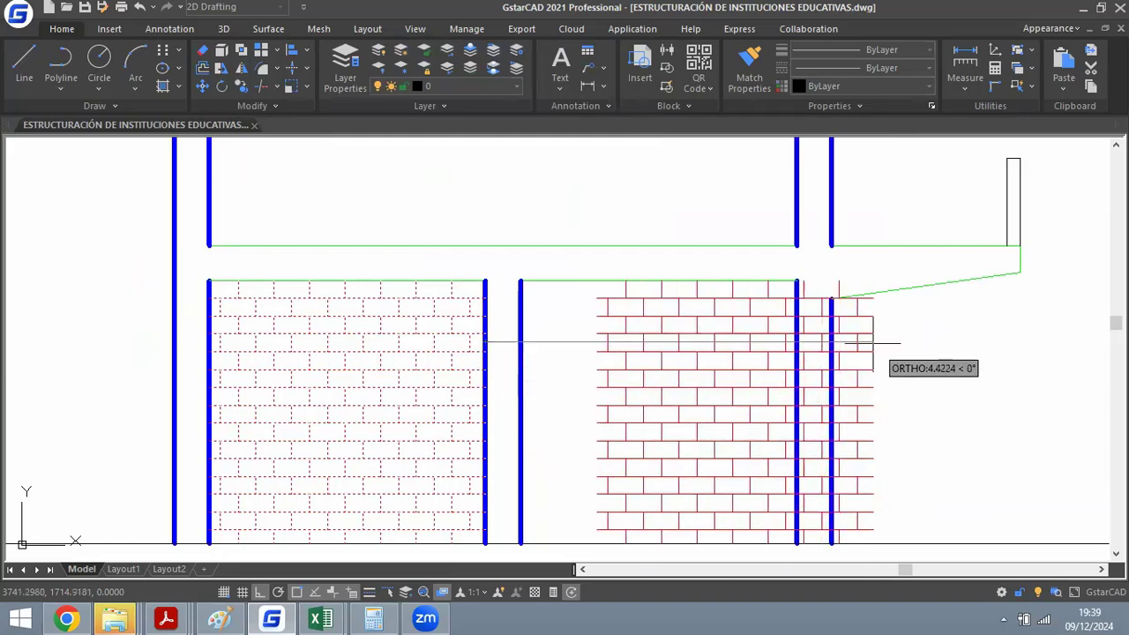
pyautogui.click(797, 341)
pyautogui.press('Escape')
# Try to extend the middle ground-floor column's edge lines up to the top line of the beam above.
pyautogui.scroll(-3, 505, 367)
pyautogui.scroll(1, 512, 247)
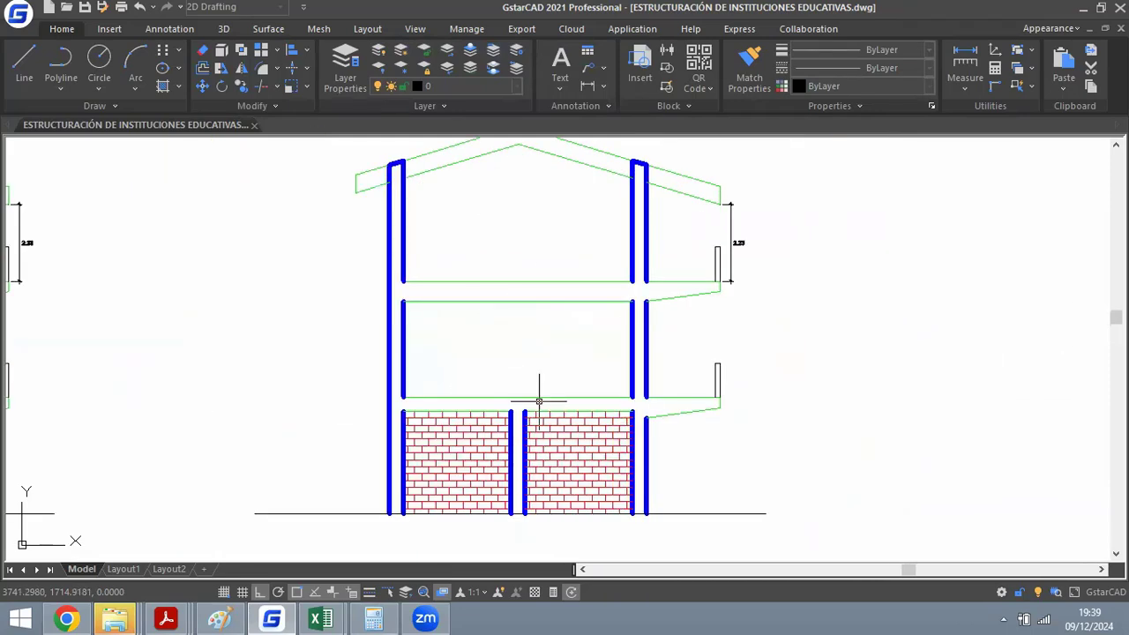
pyautogui.scroll(2, 539, 401)
pyautogui.scroll(2, 526, 330)
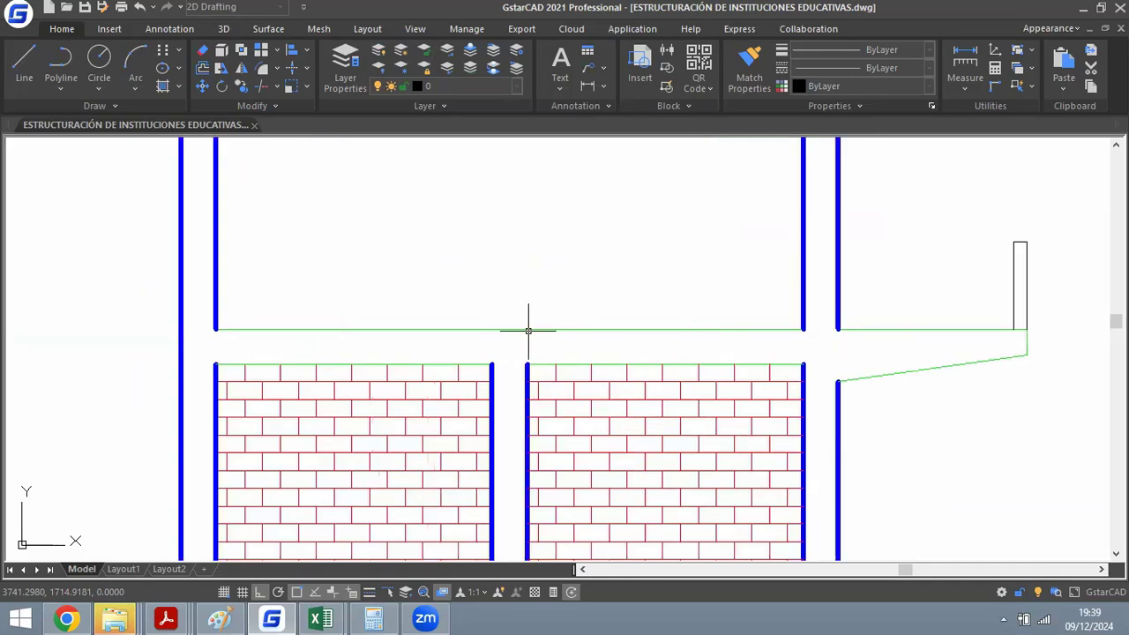
pyautogui.scroll(2, 494, 385)
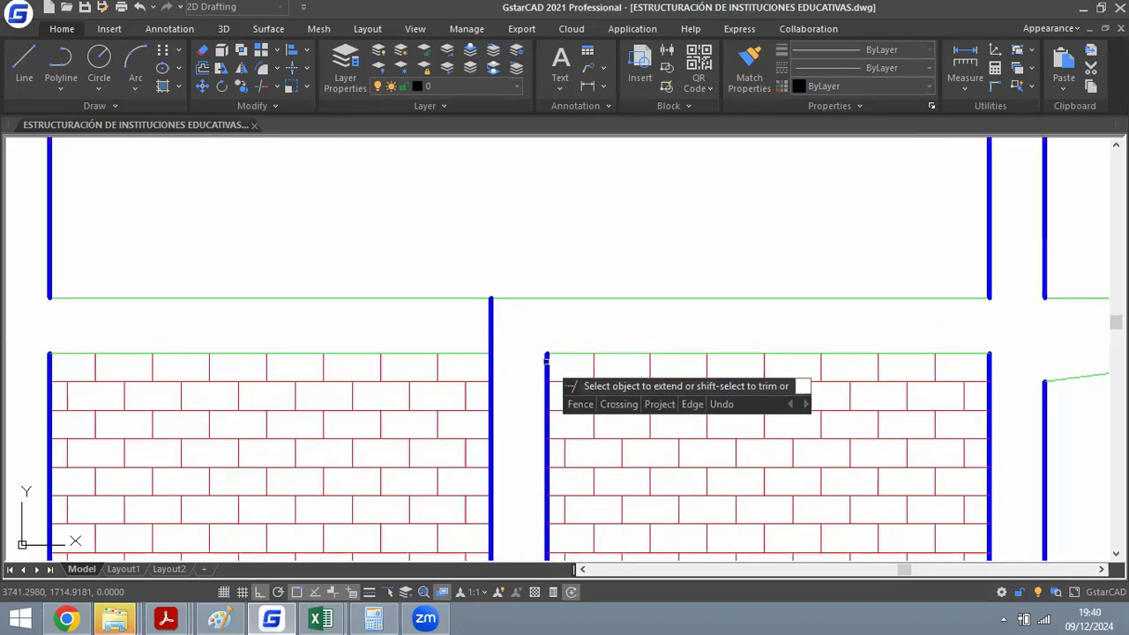
pyautogui.scroll(-5, 546, 364)
pyautogui.scroll(2, 557, 320)
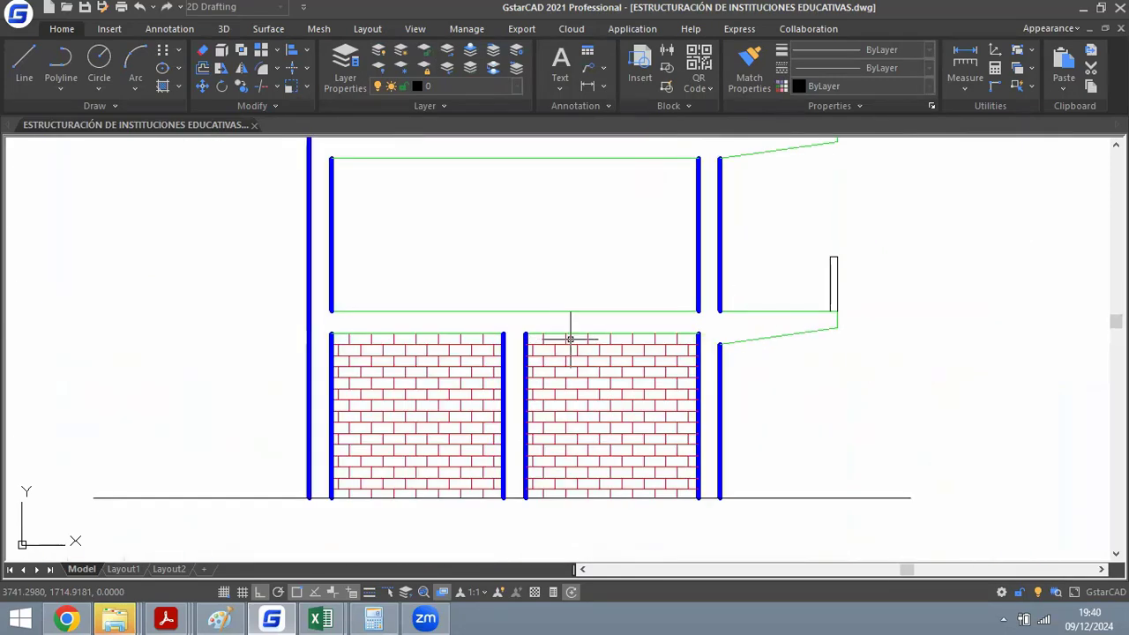
# Copy both ground-floor brick hatches and the middle column's edge lines up to the middle and top storeys, based on the floor lines.
pyautogui.write('co')
pyautogui.click(466, 441)
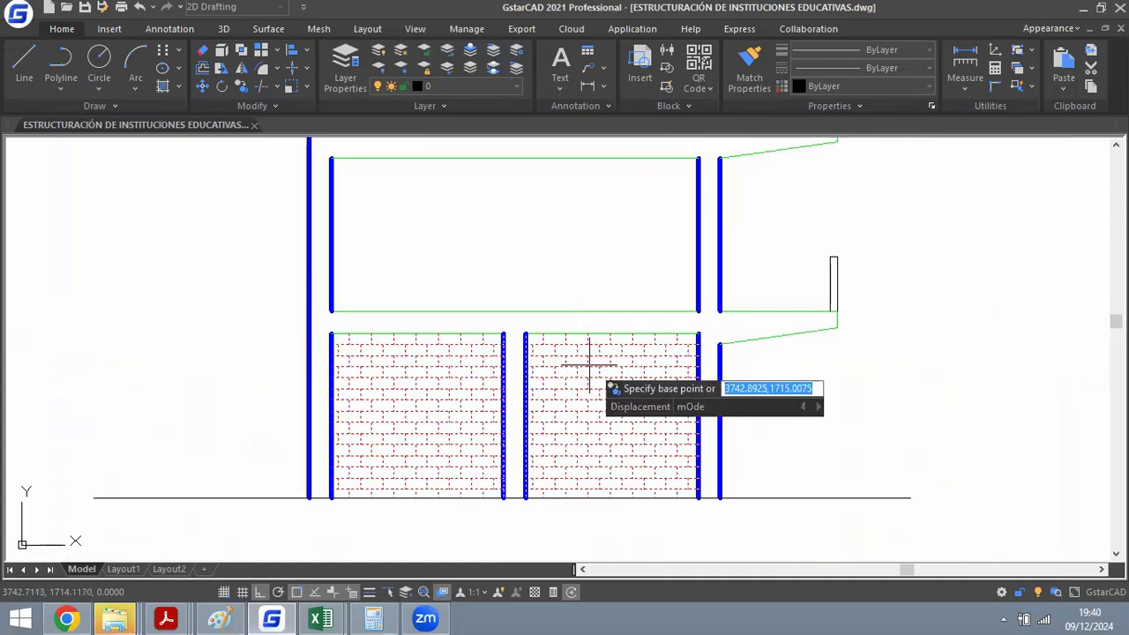
pyautogui.click(600, 497)
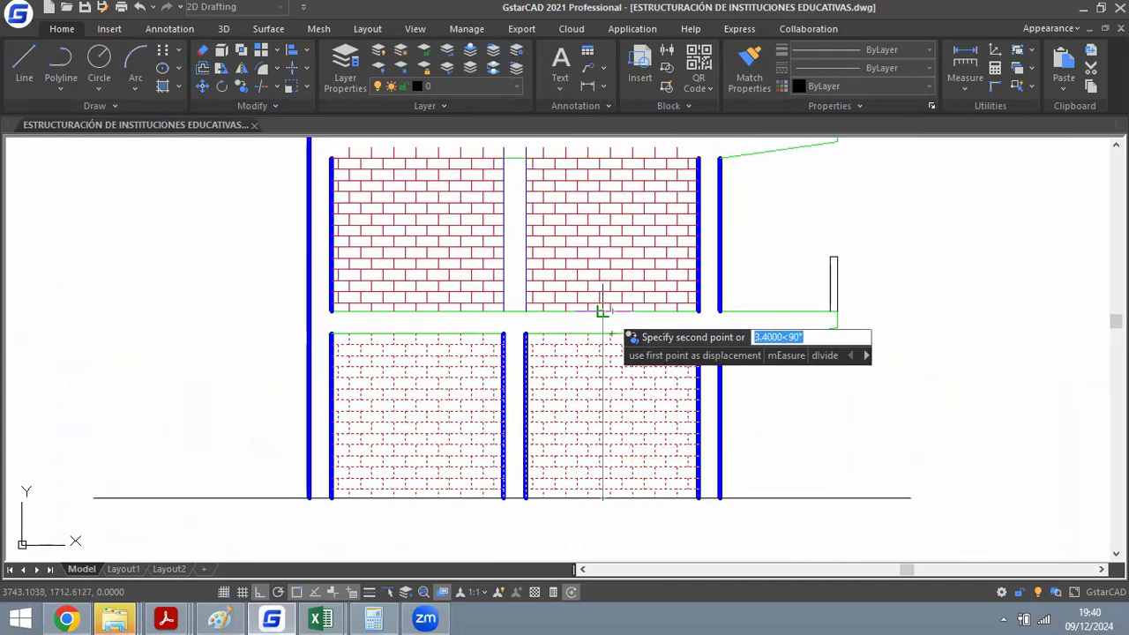
pyautogui.click(599, 310)
pyautogui.scroll(-3, 591, 397)
pyautogui.scroll(3, 589, 388)
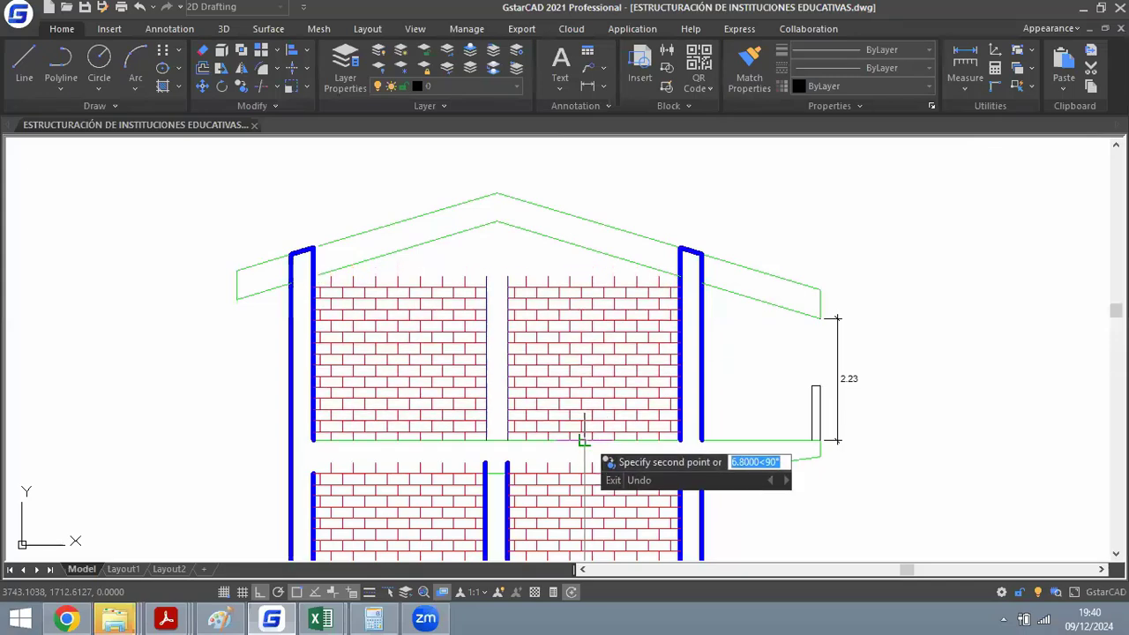
pyautogui.click(584, 440)
pyautogui.press('Escape')
# Erase the old bottom line of the beam above the middle storey between the outer columns.
pyautogui.scroll(-3, 574, 240)
pyautogui.scroll(3, 573, 412)
pyautogui.scroll(3, 586, 378)
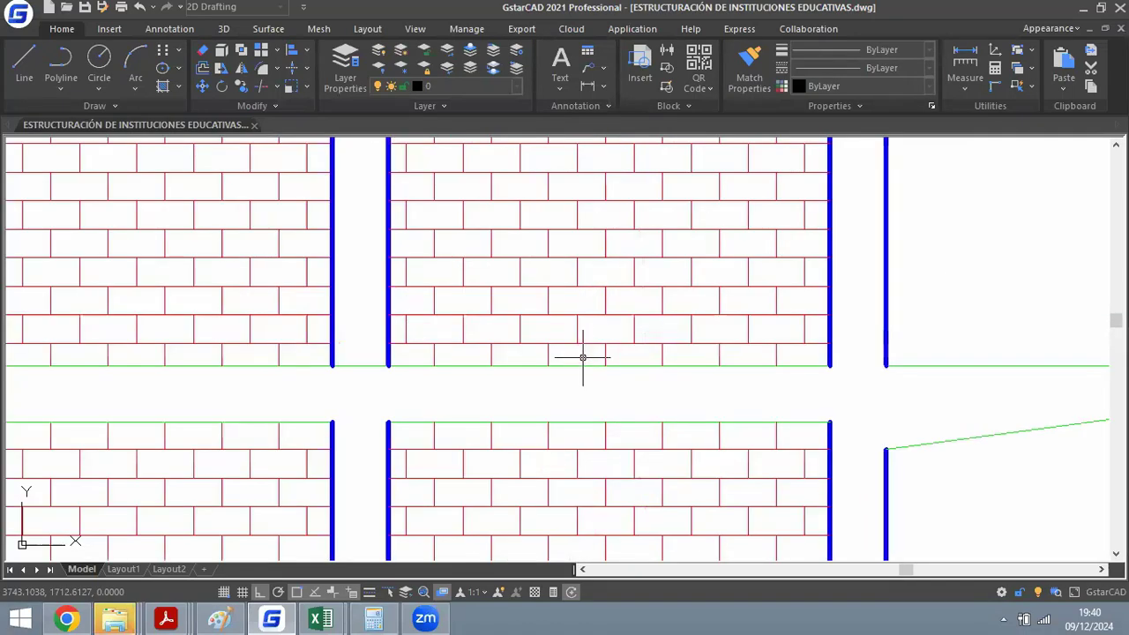
pyautogui.scroll(-3, 559, 312)
pyautogui.scroll(3, 573, 371)
pyautogui.scroll(-3, 685, 320)
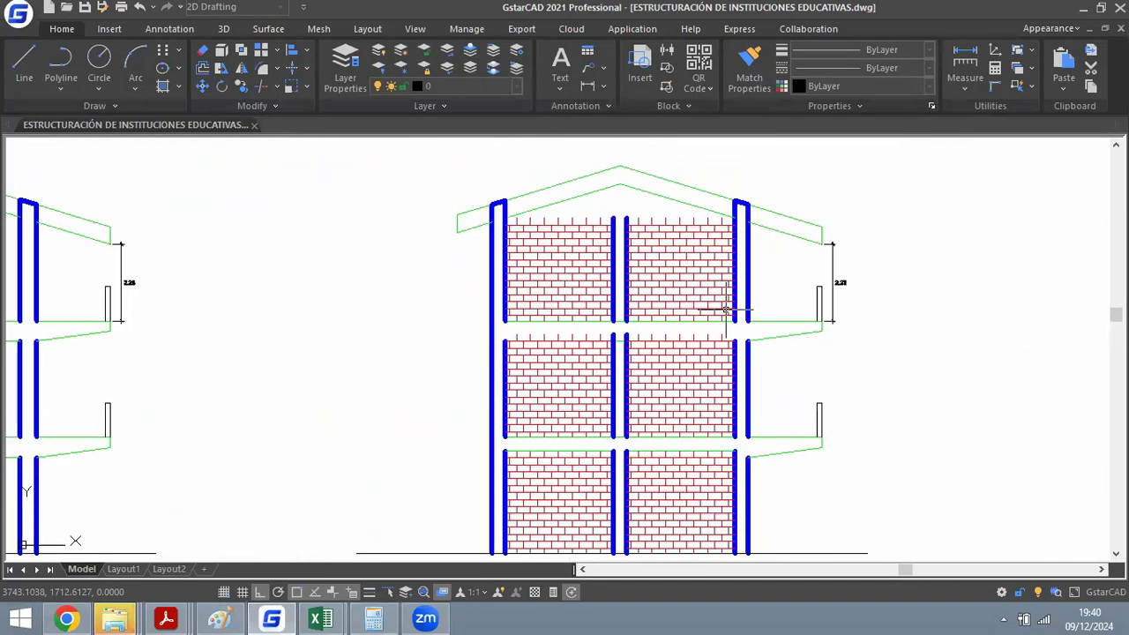
pyautogui.scroll(3, 687, 416)
pyautogui.scroll(-3, 710, 406)
pyautogui.scroll(3, 700, 370)
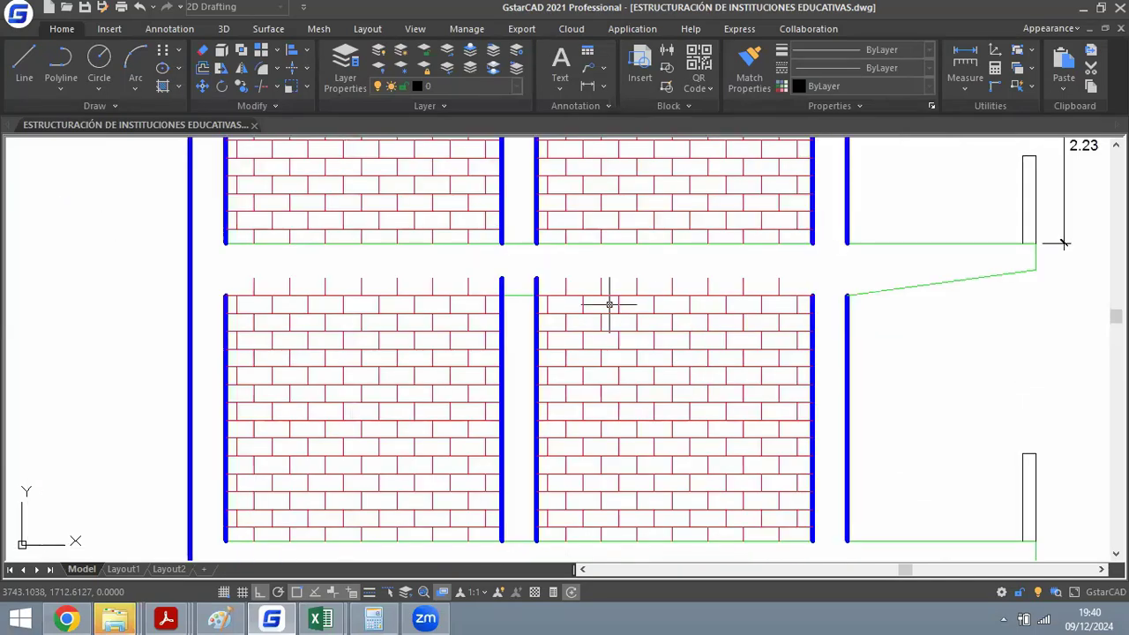
pyautogui.click(526, 293)
pyautogui.scroll(-3, 526, 293)
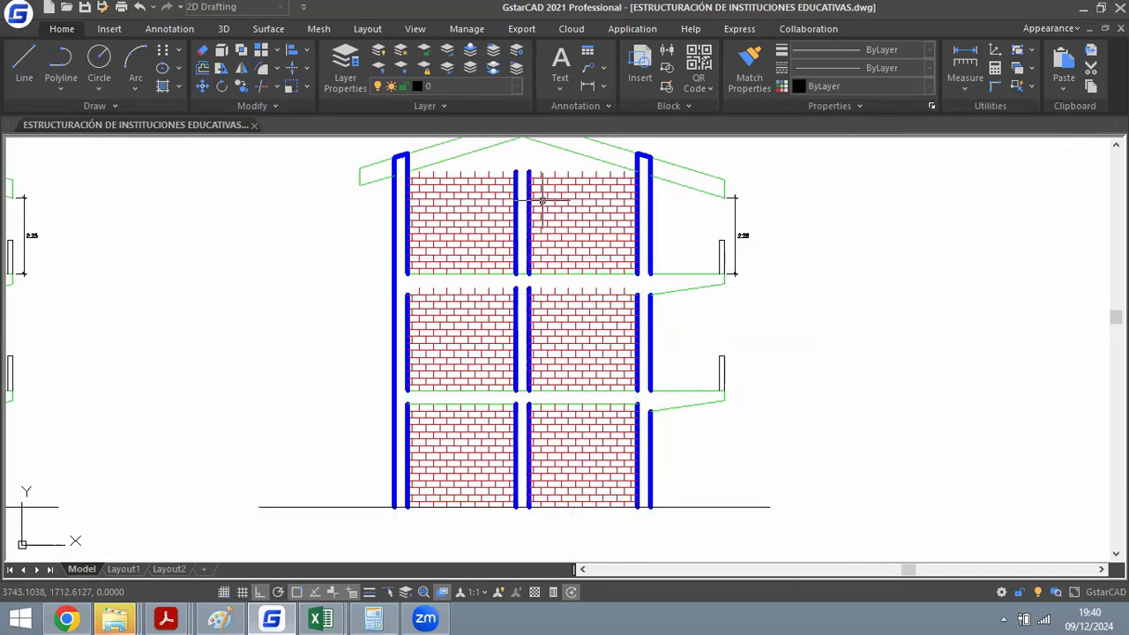
pyautogui.scroll(5, 540, 199)
pyautogui.scroll(-4, 520, 185)
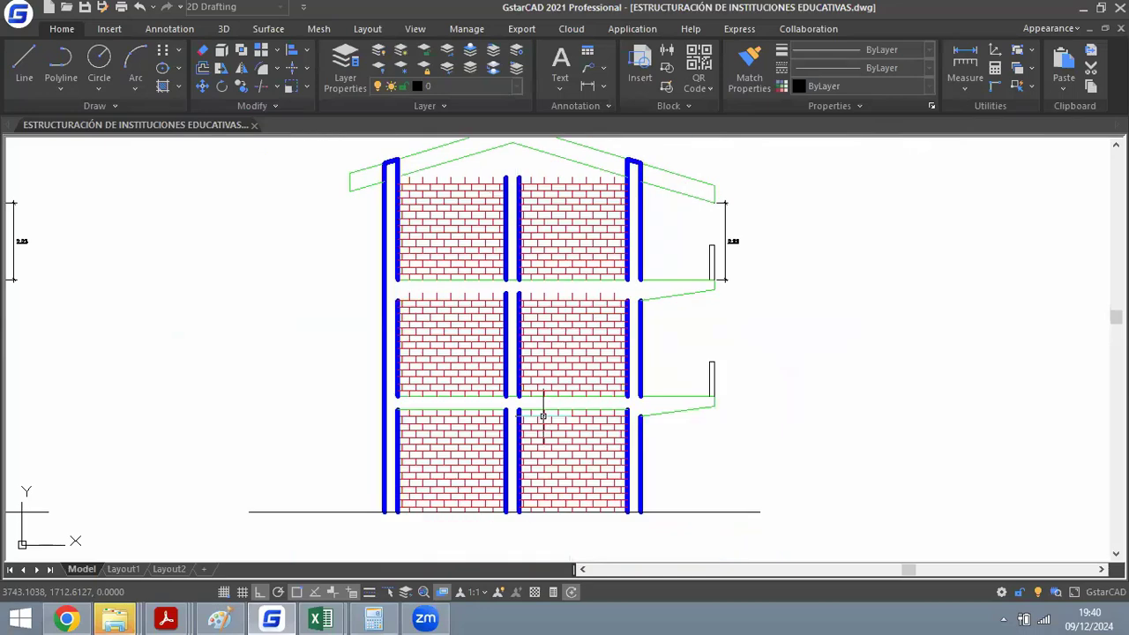
pyautogui.scroll(4, 476, 397)
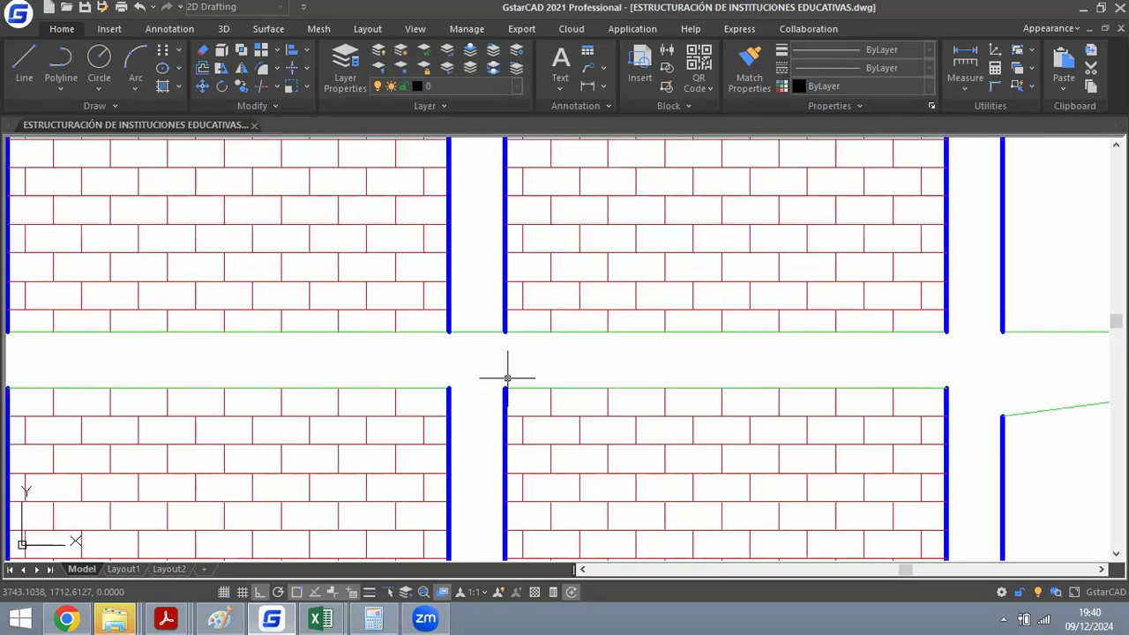
pyautogui.press('Return')
pyautogui.scroll(-3, 529, 318)
pyautogui.scroll(2, 556, 255)
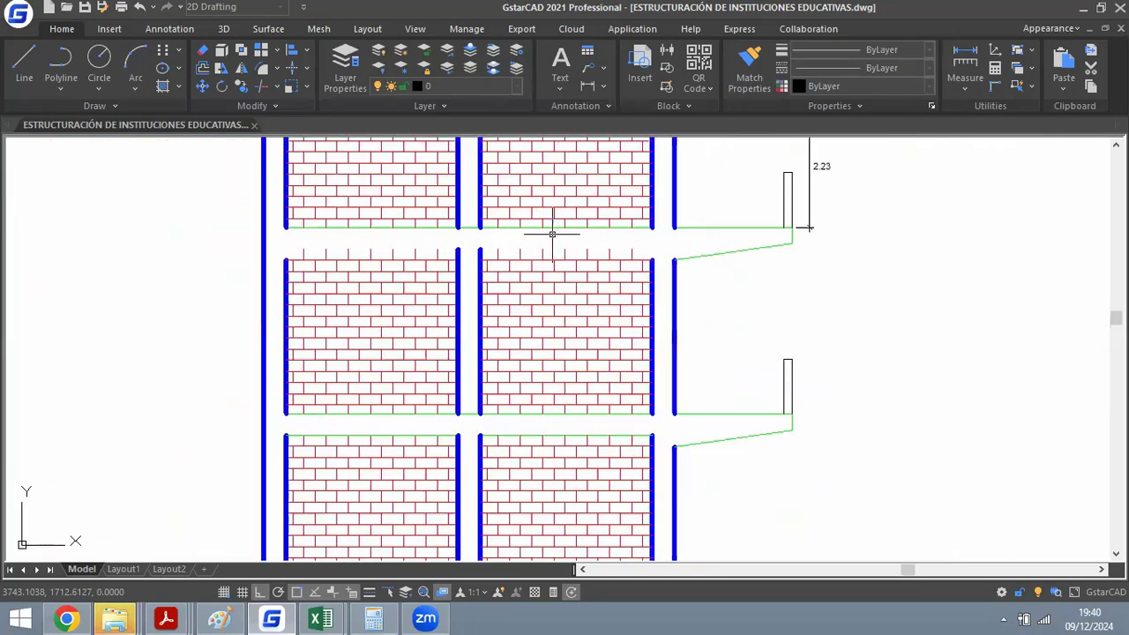
pyautogui.write('c')
pyautogui.press('Return')
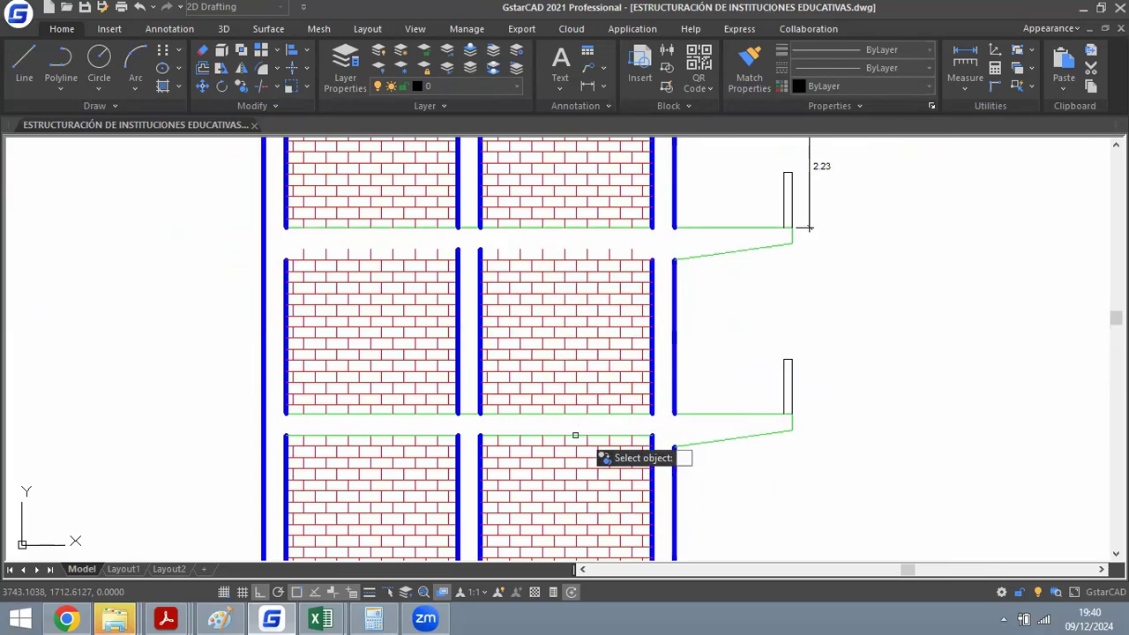
pyautogui.scroll(2, 568, 430)
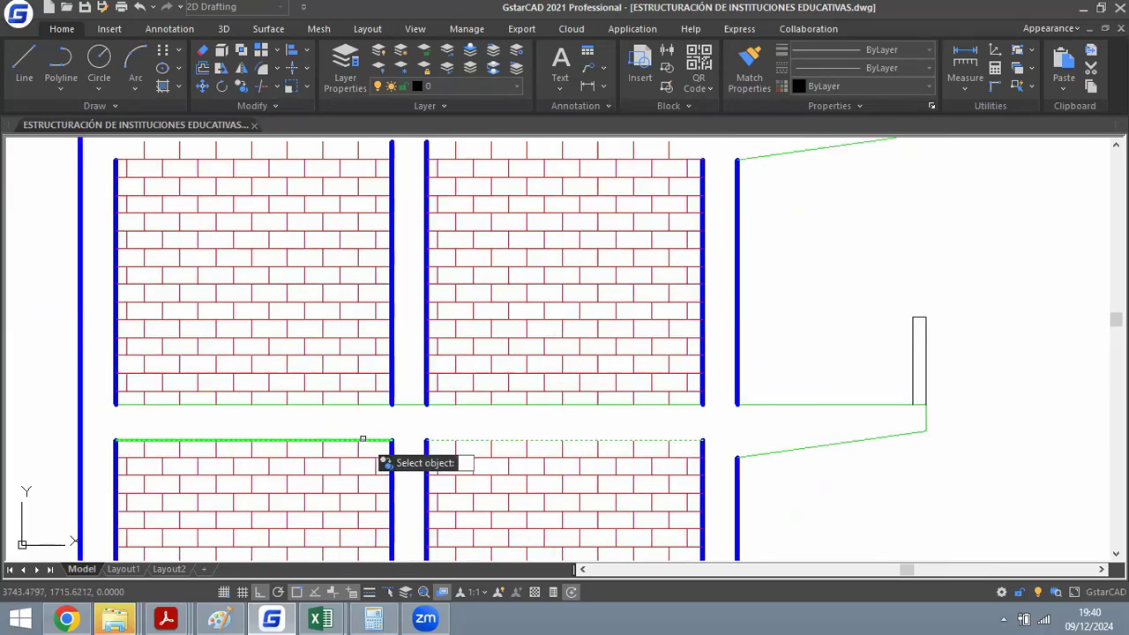
pyautogui.scroll(-2, 517, 307)
pyautogui.scroll(3, 521, 227)
pyautogui.press('Escape')
# Offset the top line of the beam above the middle storey 0.40 downward to form its bottom line.
pyautogui.write('o')
pyautogui.press('Return')
pyautogui.write('0.')
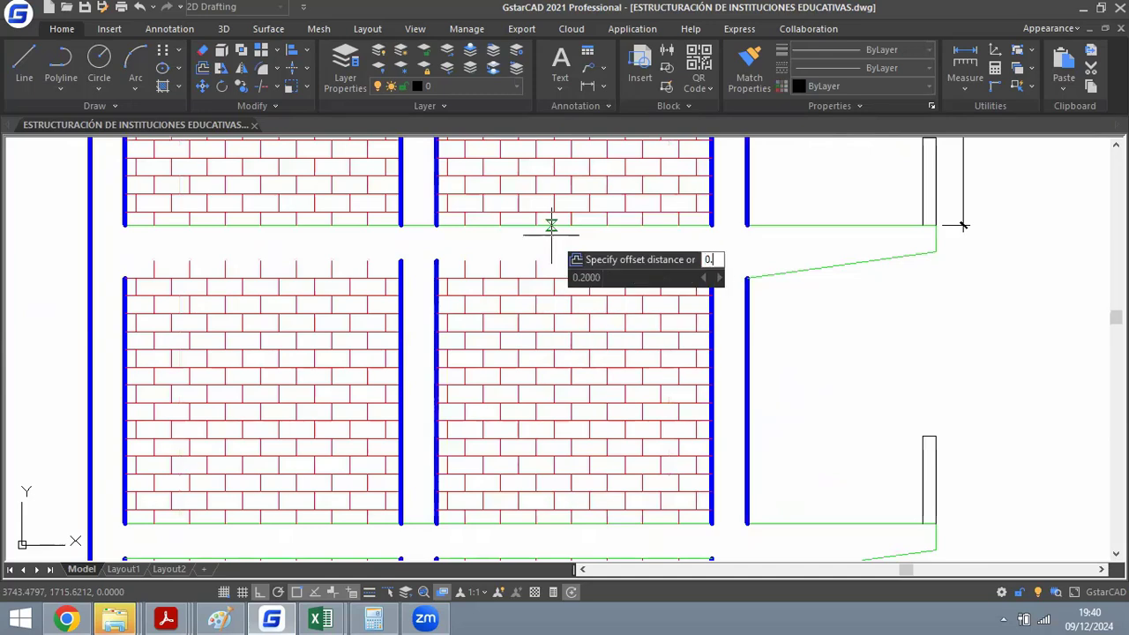
pyautogui.press('Escape')
pyautogui.press('Return')
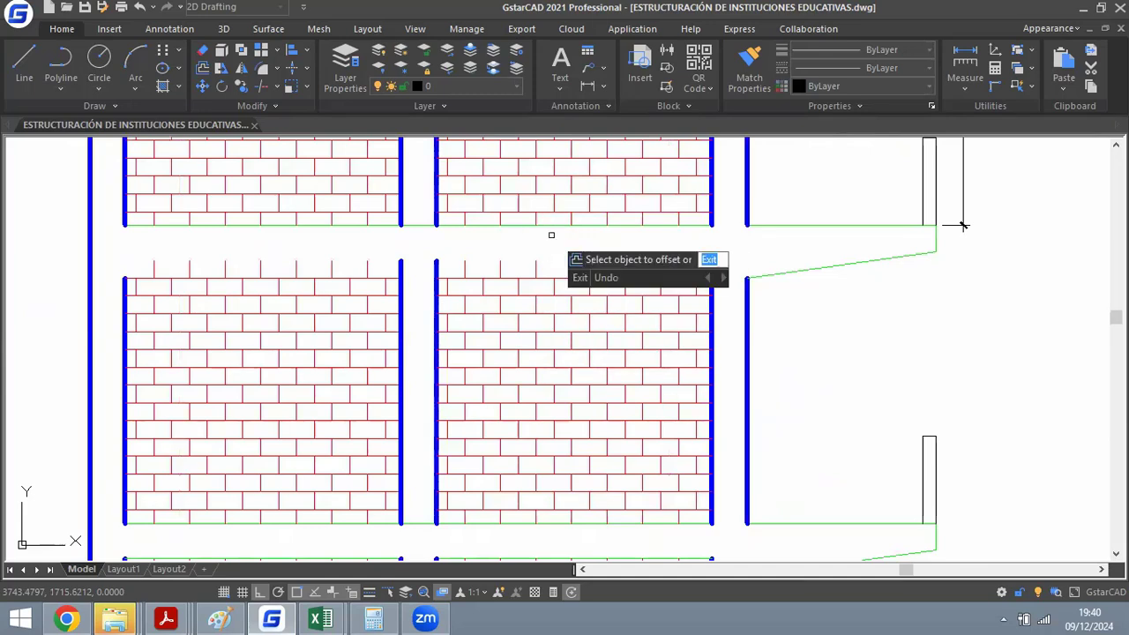
pyautogui.click(555, 227)
pyautogui.click(554, 256)
pyautogui.press('Escape')
# Extend the inner edge line of the middle storey's right column up to the beam's new bottom line.
pyautogui.scroll(2, 750, 232)
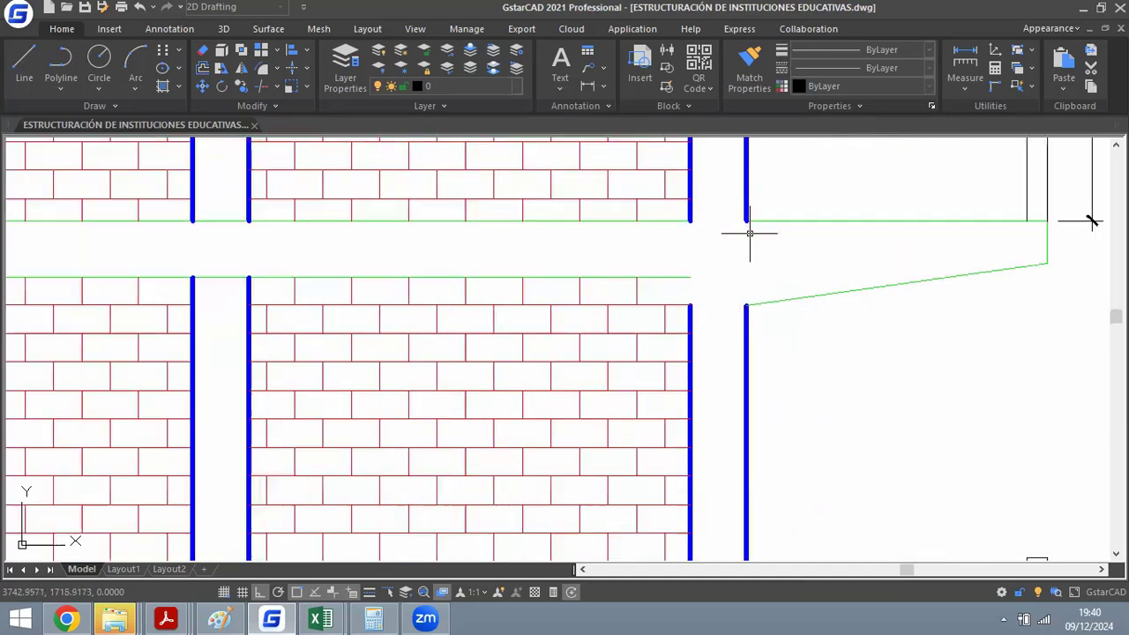
pyautogui.scroll(2, 704, 265)
pyautogui.write('ex')
pyautogui.press('space')
pyautogui.press('space')
pyautogui.click(648, 354)
pyautogui.click(636, 354)
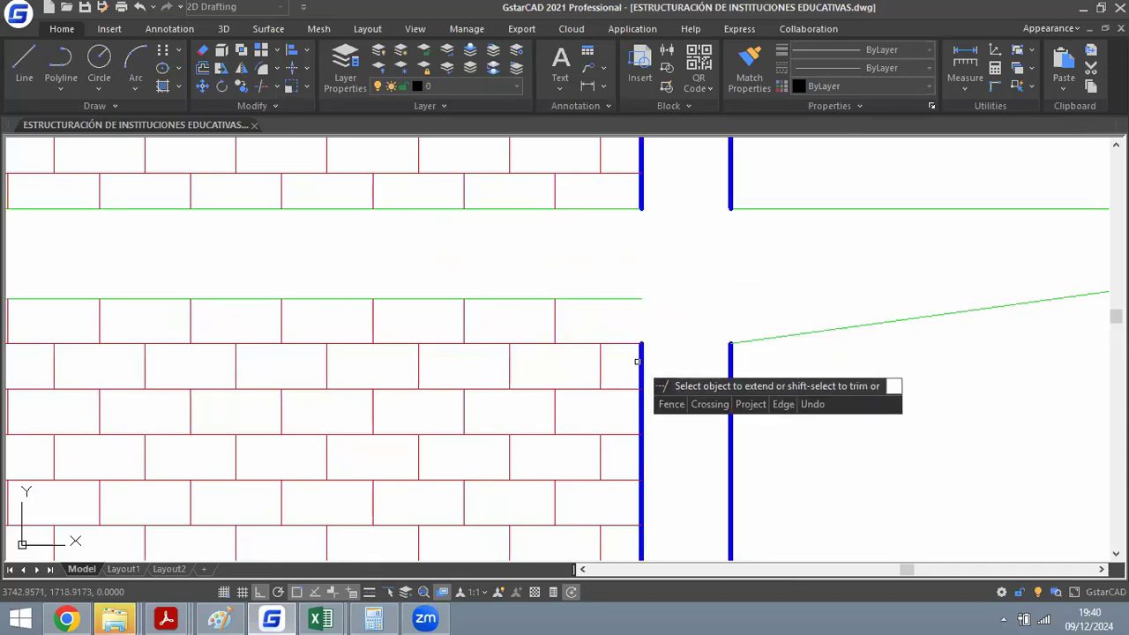
pyautogui.click(638, 362)
pyautogui.press('Escape')
pyautogui.scroll(-5, 645, 245)
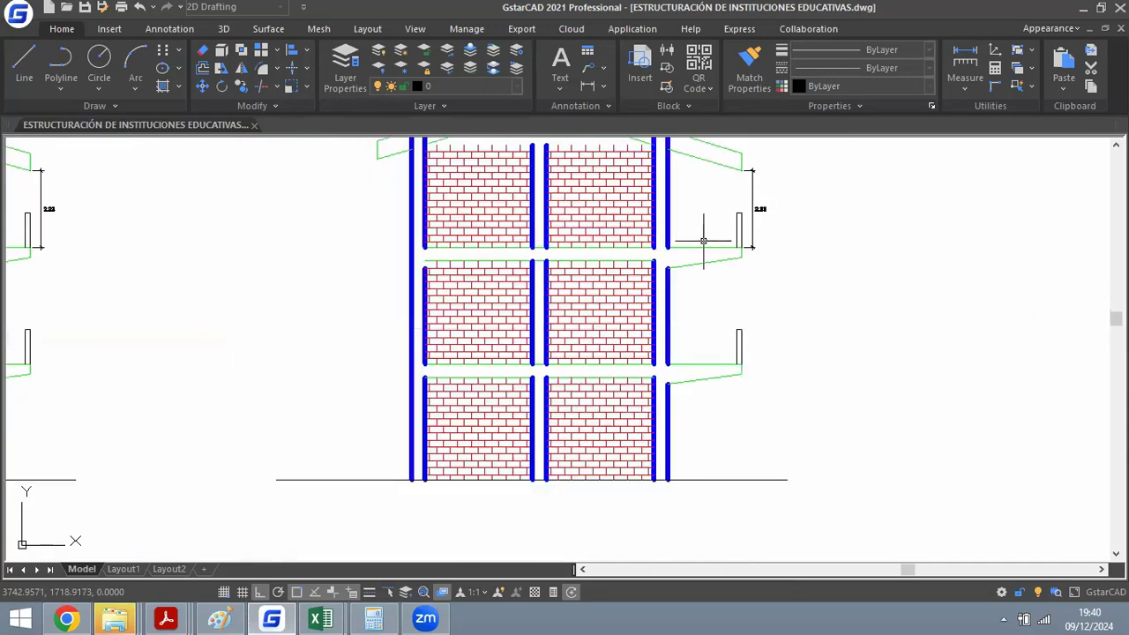
# Measure the depth of the beam above the middle storey and the cantilever's depth at the right column with linear dimensions.
pyautogui.scroll(2, 712, 211)
pyautogui.scroll(2, 712, 211)
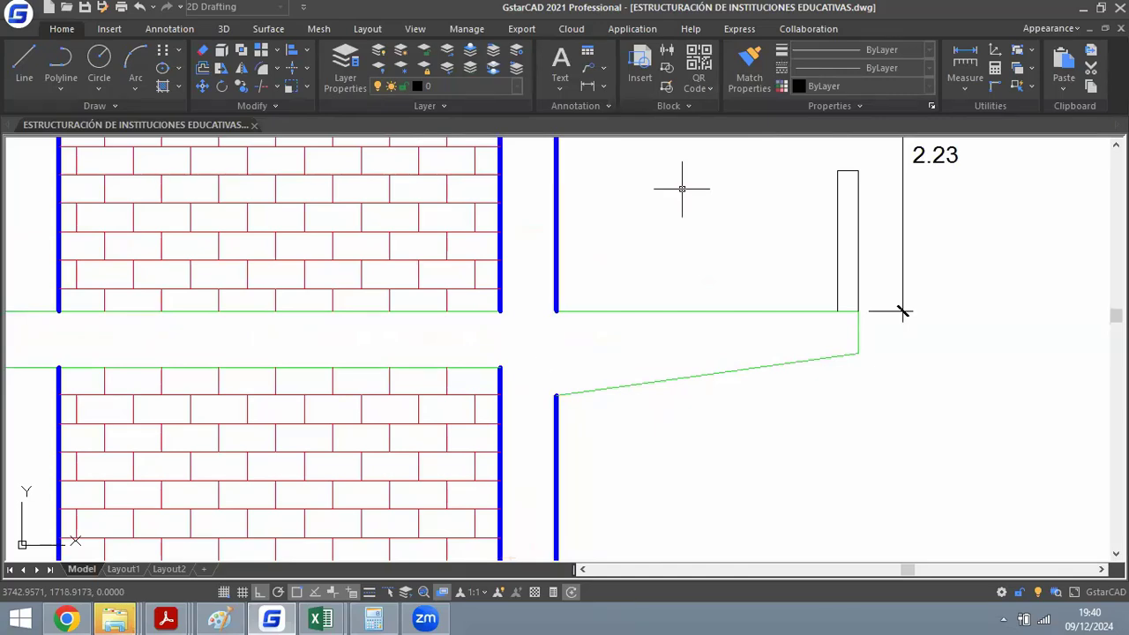
pyautogui.scroll(1, 472, 273)
pyautogui.write('dli')
pyautogui.press('space')
pyautogui.click(479, 333)
pyautogui.click(479, 423)
pyautogui.scroll(1, 453, 400)
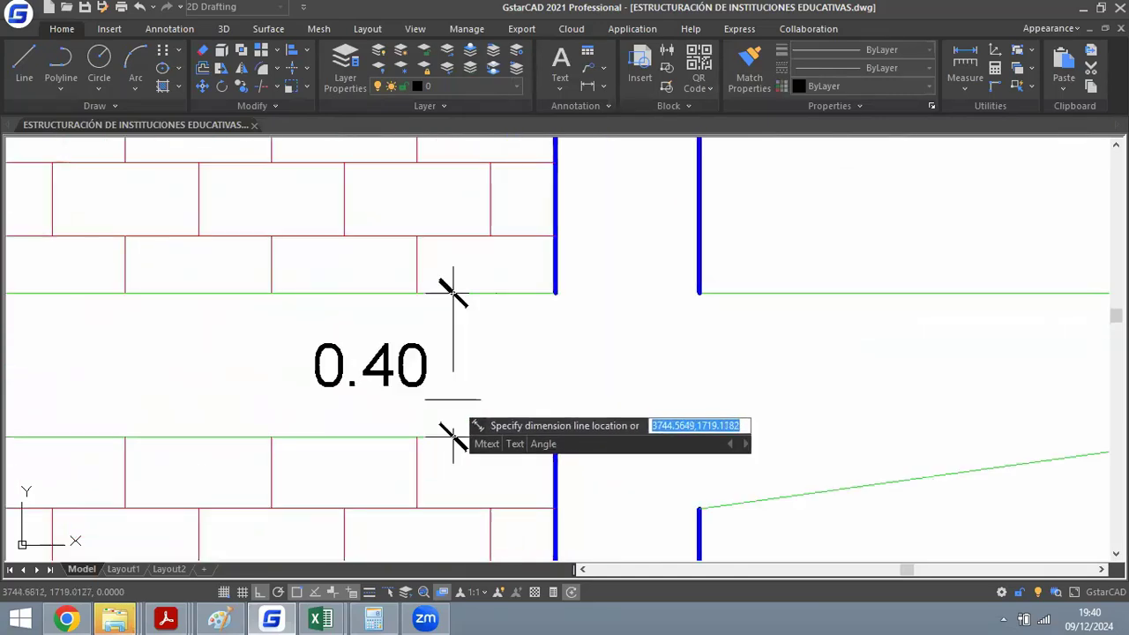
pyautogui.press('Escape')
pyautogui.press('space')
pyautogui.click(700, 293)
pyautogui.click(699, 509)
pyautogui.scroll(-3, 708, 318)
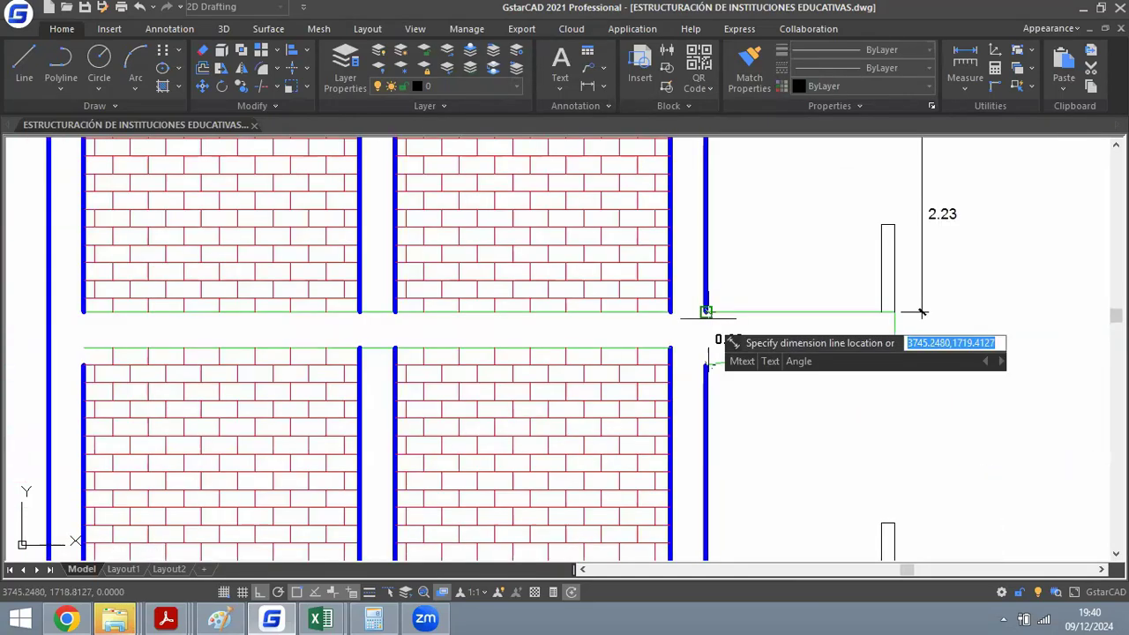
pyautogui.scroll(-2, 714, 316)
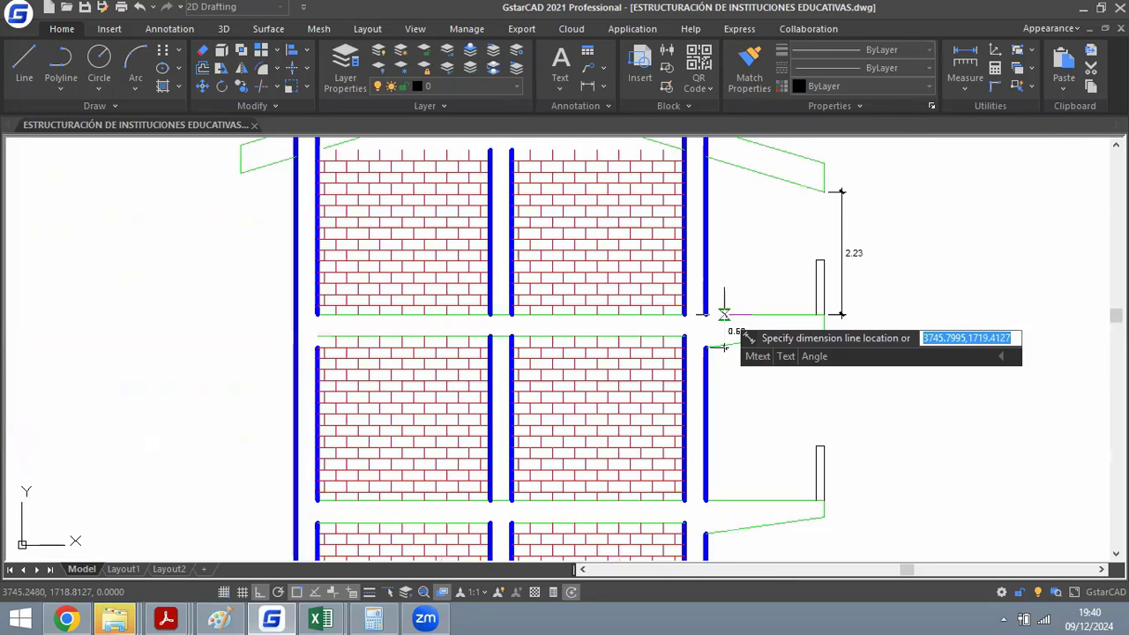
# Draw a horizontal line below the beam's top edge and a sloped line above the cantilever's underside, ending in an upward hook inside the right column.
pyautogui.scroll(5, 723, 346)
pyautogui.click(320, 335)
pyautogui.scroll(-2, 370, 339)
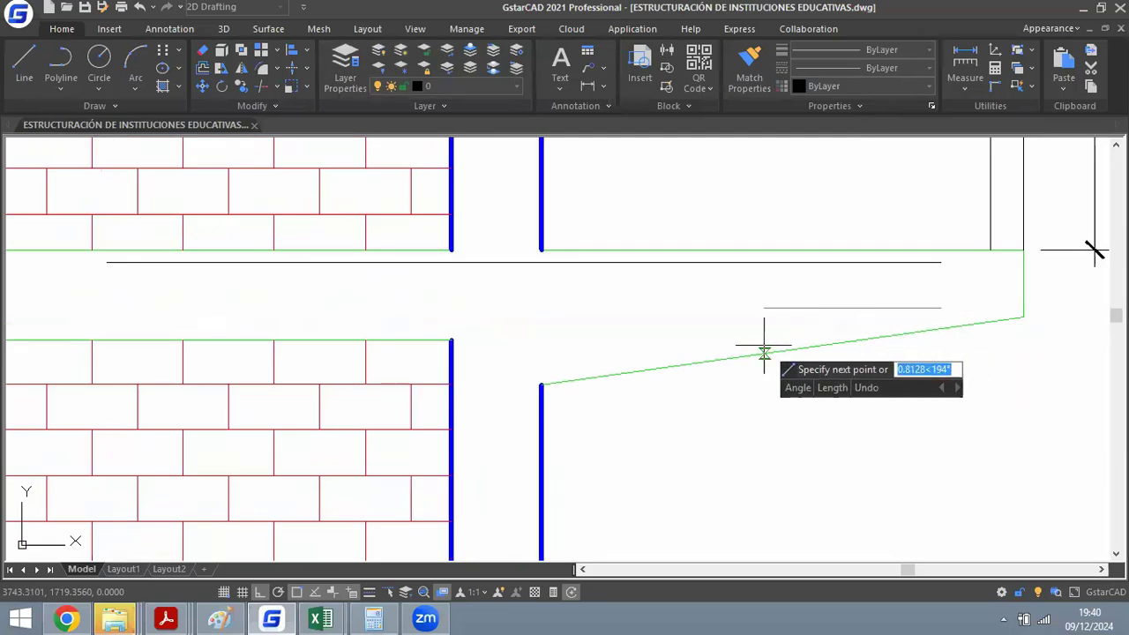
pyautogui.press('F8')
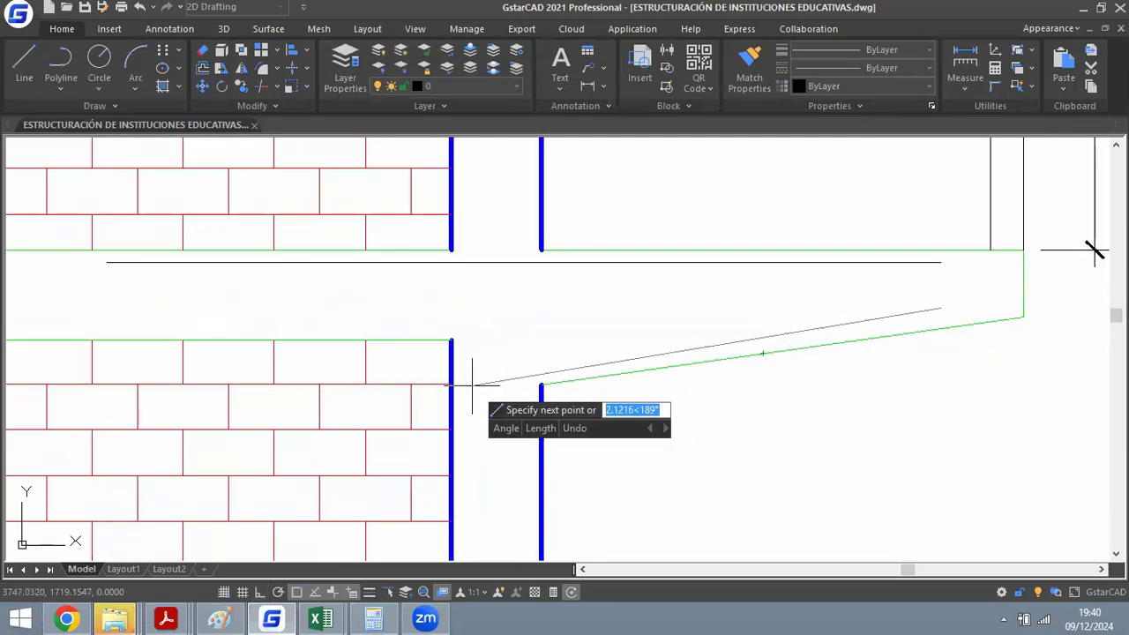
pyautogui.click(475, 386)
pyautogui.scroll(4, 475, 385)
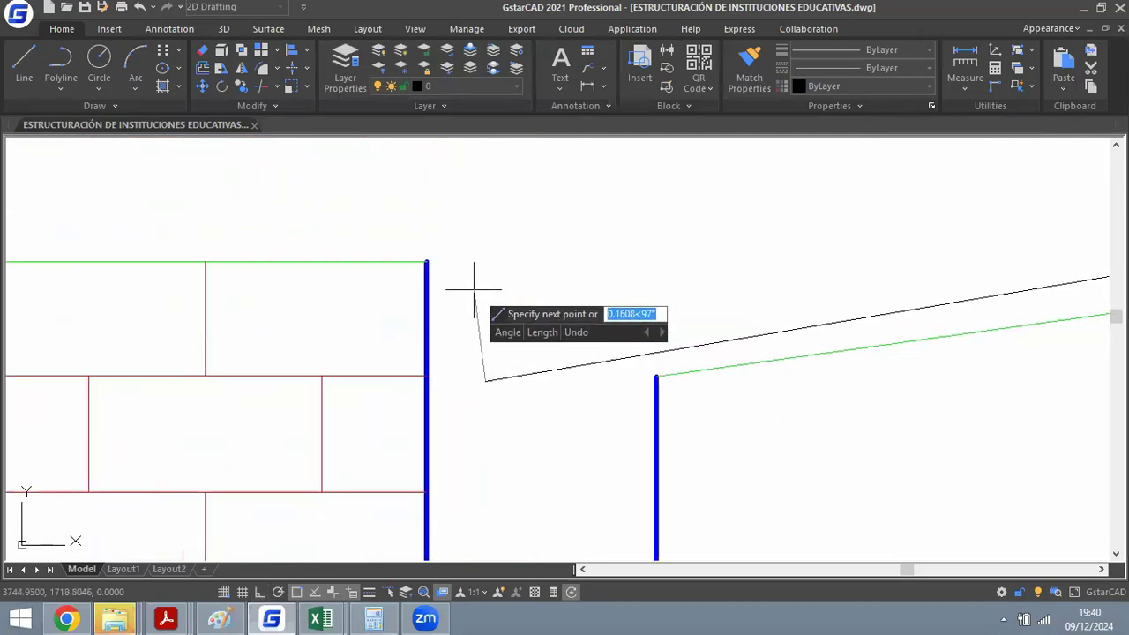
pyautogui.click(486, 237)
pyautogui.press('Escape')
pyautogui.scroll(-4, 474, 262)
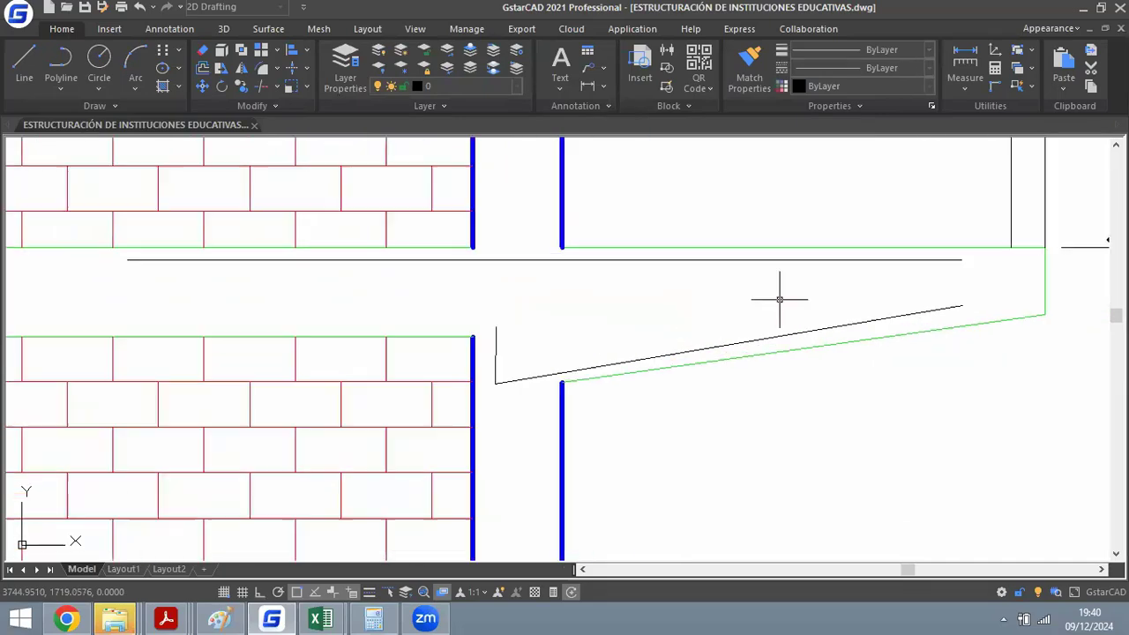
pyautogui.scroll(-3, 743, 335)
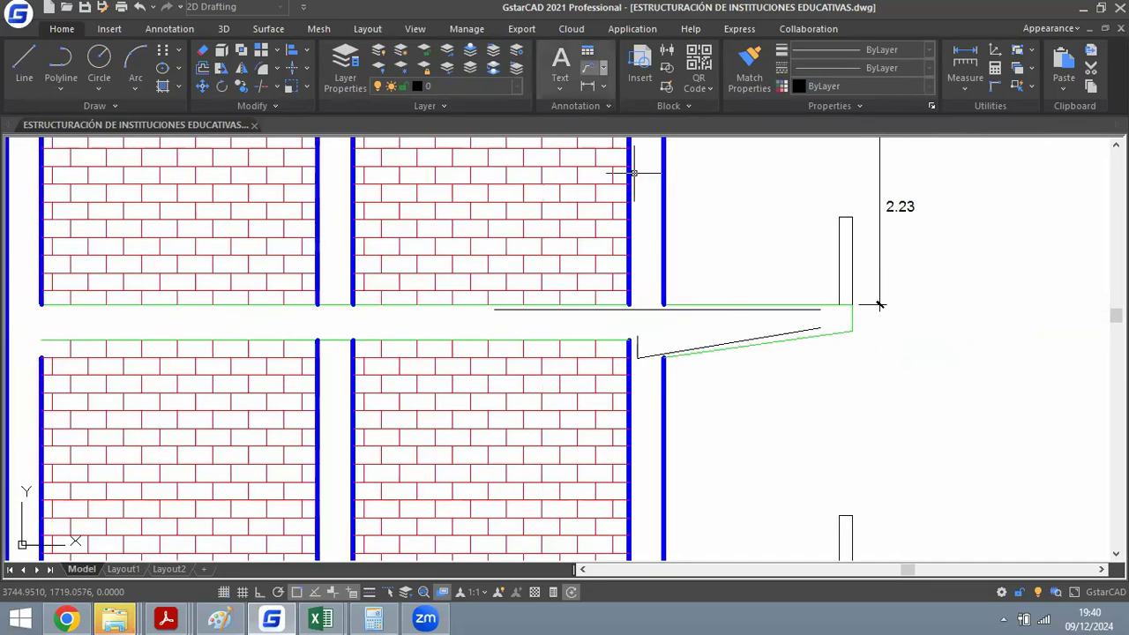
pyautogui.scroll(-3, 806, 282)
pyautogui.scroll(7, 731, 282)
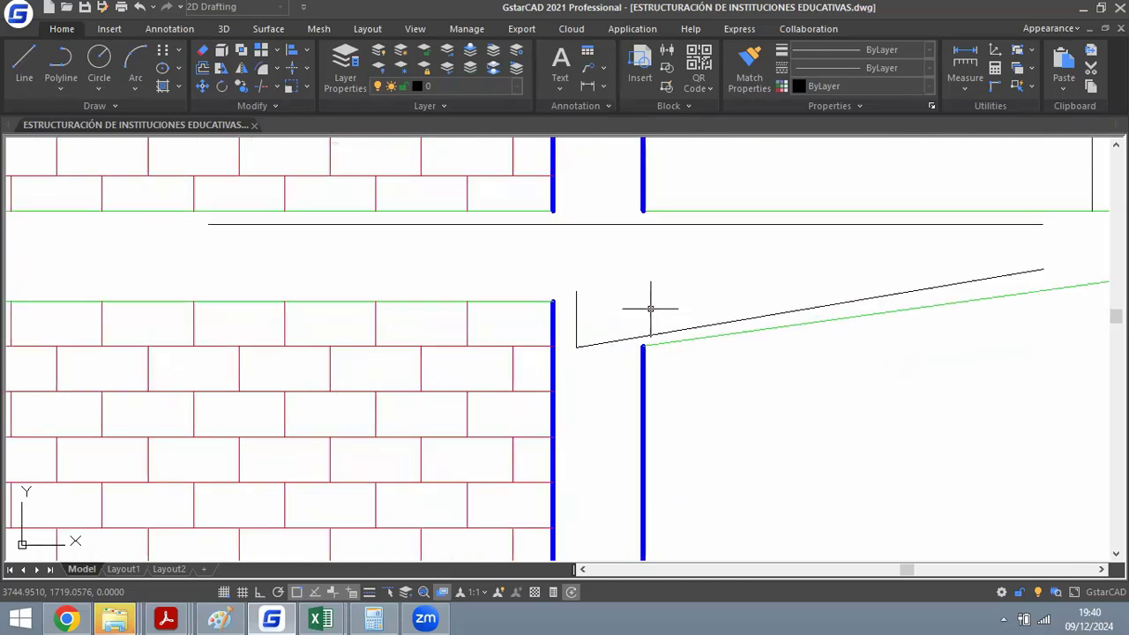
pyautogui.click(612, 305)
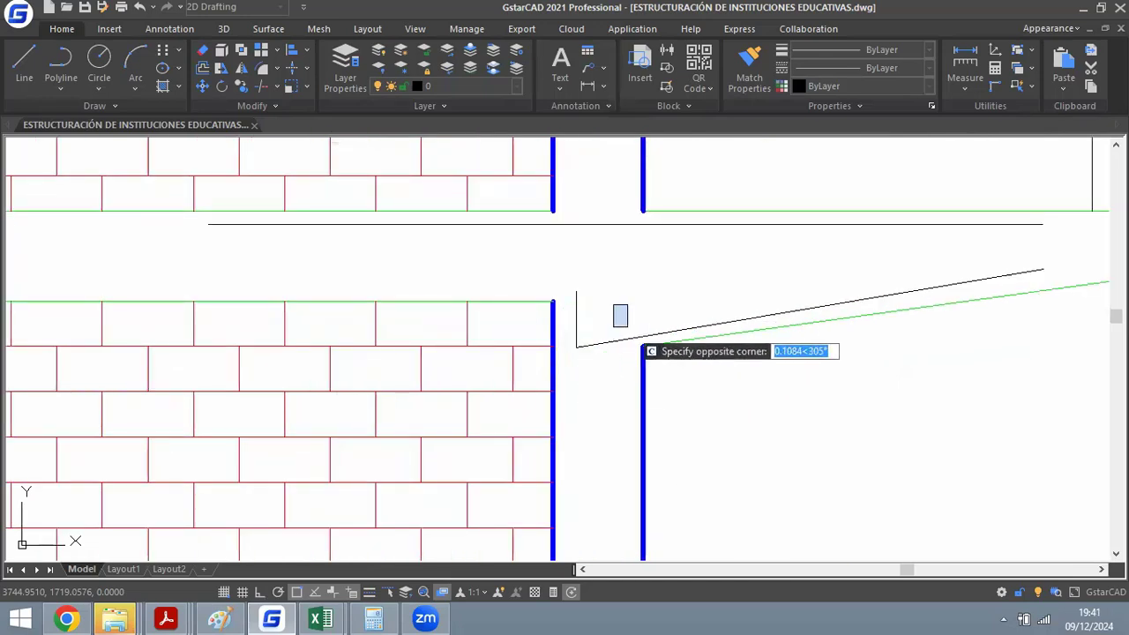
pyautogui.scroll(-2, 663, 266)
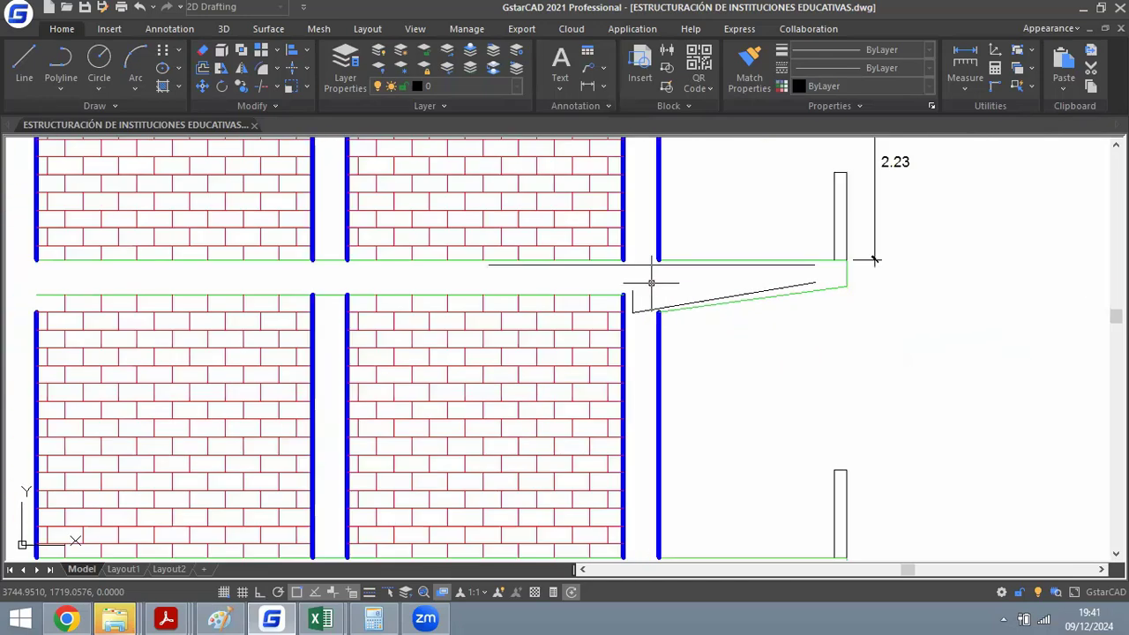
pyautogui.scroll(3, 652, 283)
pyautogui.scroll(-3, 397, 328)
# Draw a horizontal line just above the beam's bottom edge, running from the right bay through the column into the cantilever.
pyautogui.write('l')
pyautogui.press('Return')
pyautogui.click(319, 319)
pyautogui.scroll(3, 575, 307)
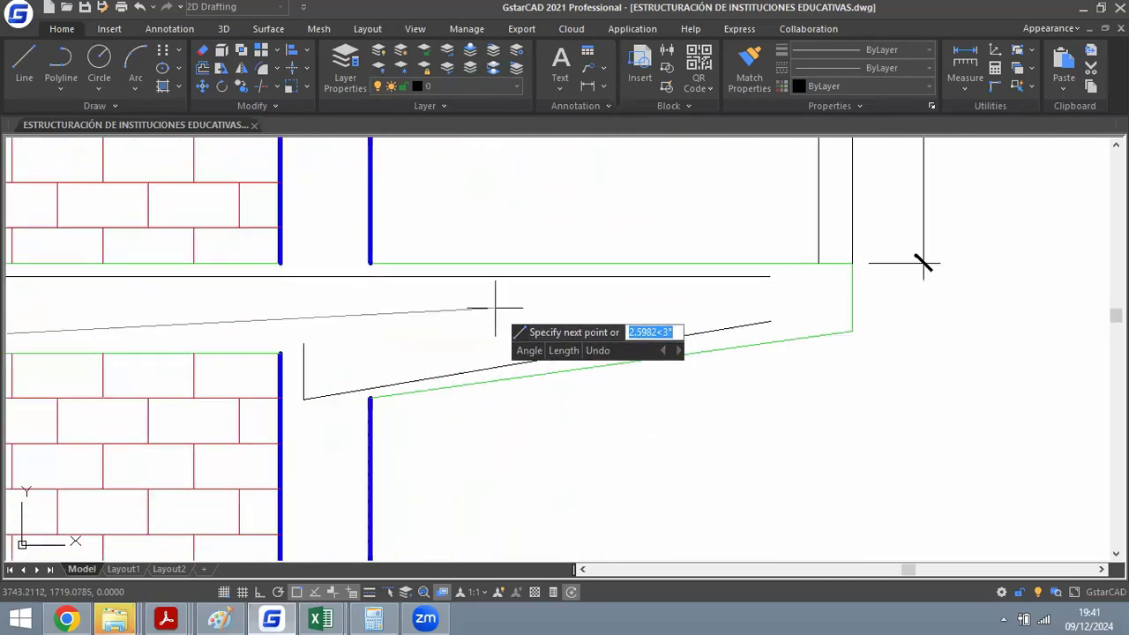
pyautogui.press('F8')
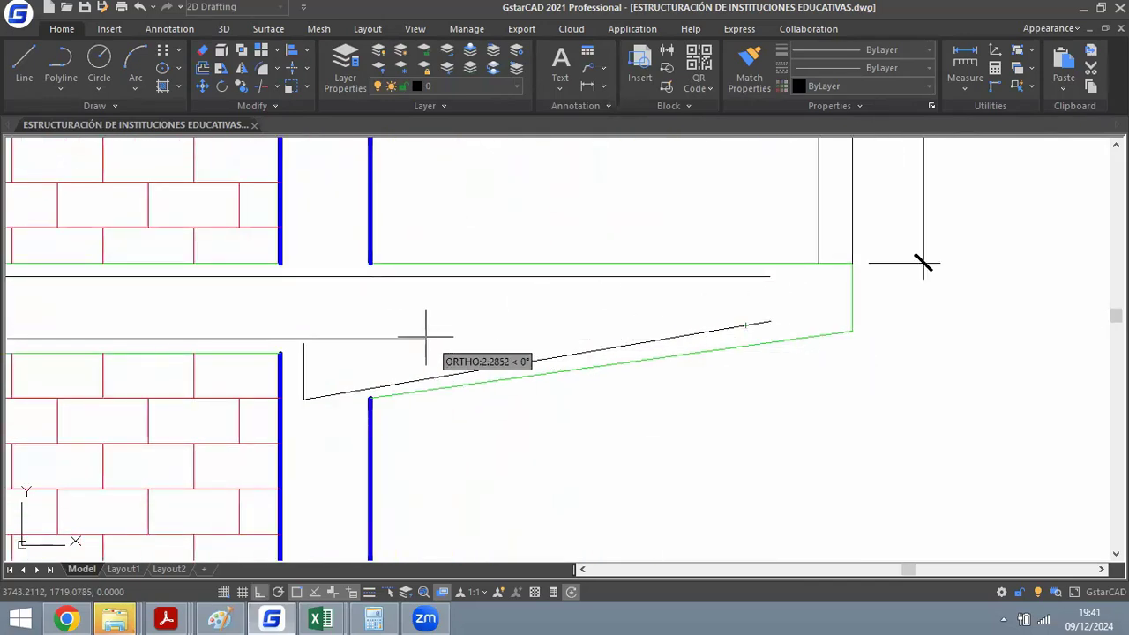
pyautogui.scroll(-4, 705, 322)
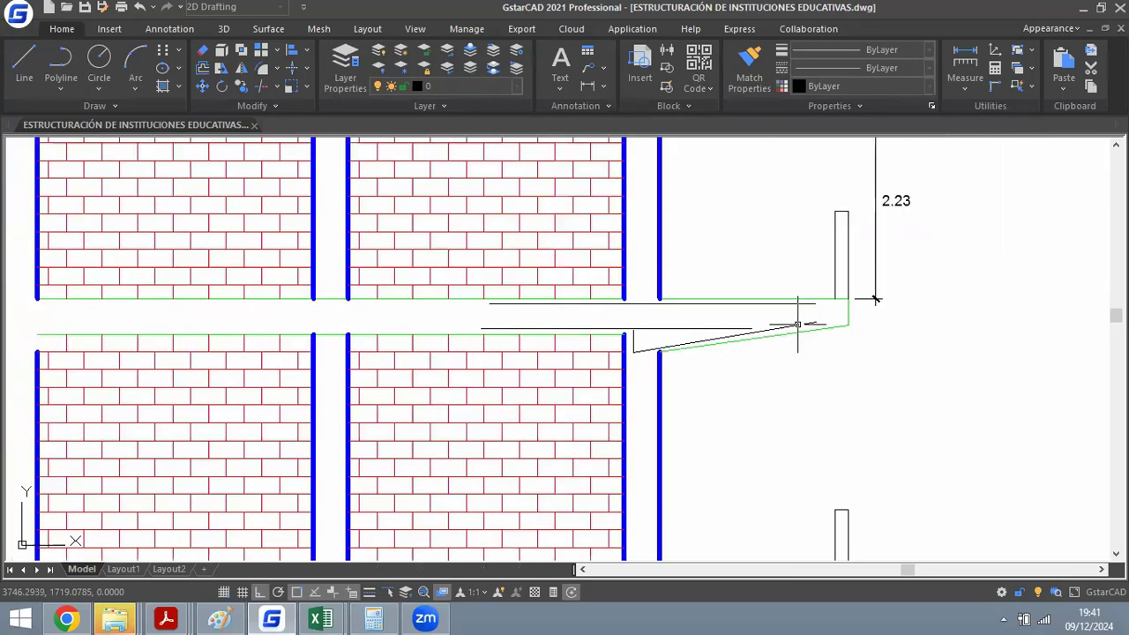
# Erase the two horizontal lines running through the beam and into the cantilever.
pyautogui.scroll(2, 856, 313)
pyautogui.scroll(5, 802, 319)
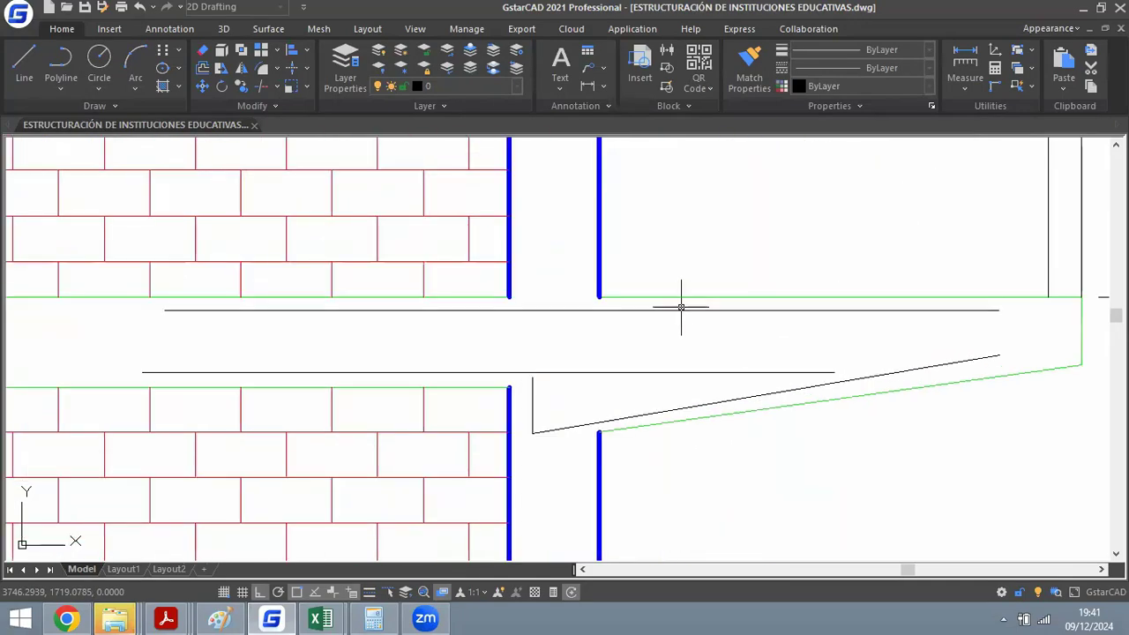
pyautogui.click(682, 303)
pyautogui.click(628, 398)
pyautogui.press('Delete')
pyautogui.scroll(2, 535, 441)
pyautogui.click(553, 387)
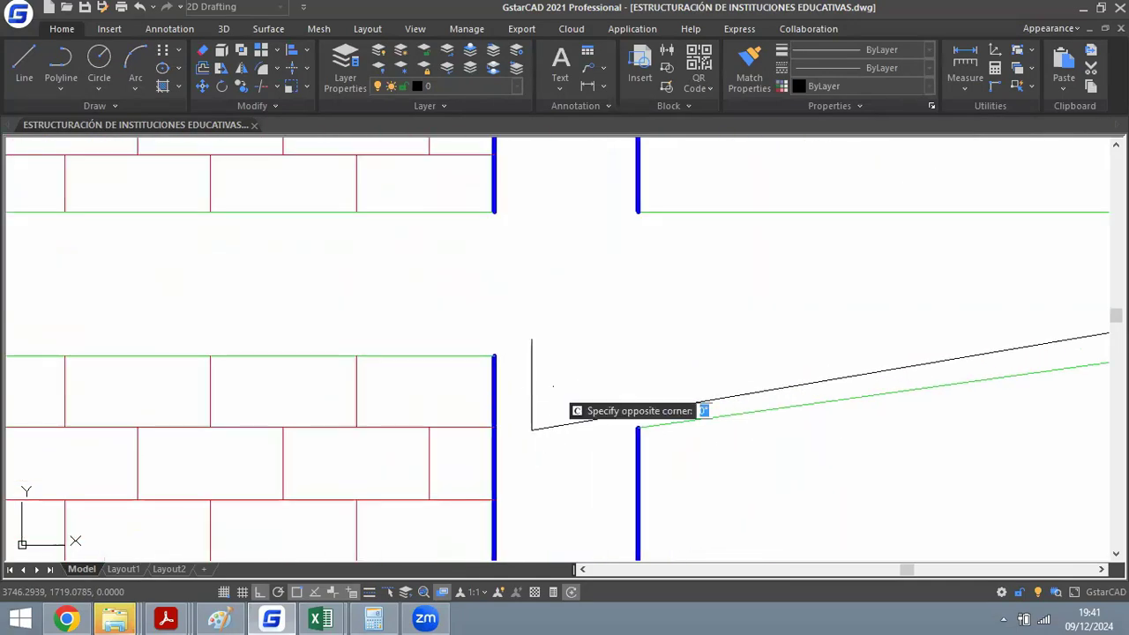
pyautogui.scroll(-2, 621, 359)
# Undo the erasure of the two horizontal lines through the beam and cantilever.
pyautogui.hotkey('ctrl', 'z')
pyautogui.hotkey('ctrl', 'z')
pyautogui.hotkey('ctrl', 'z')
pyautogui.hotkey('ctrl', 'z')
pyautogui.hotkey('ctrl', 'z')
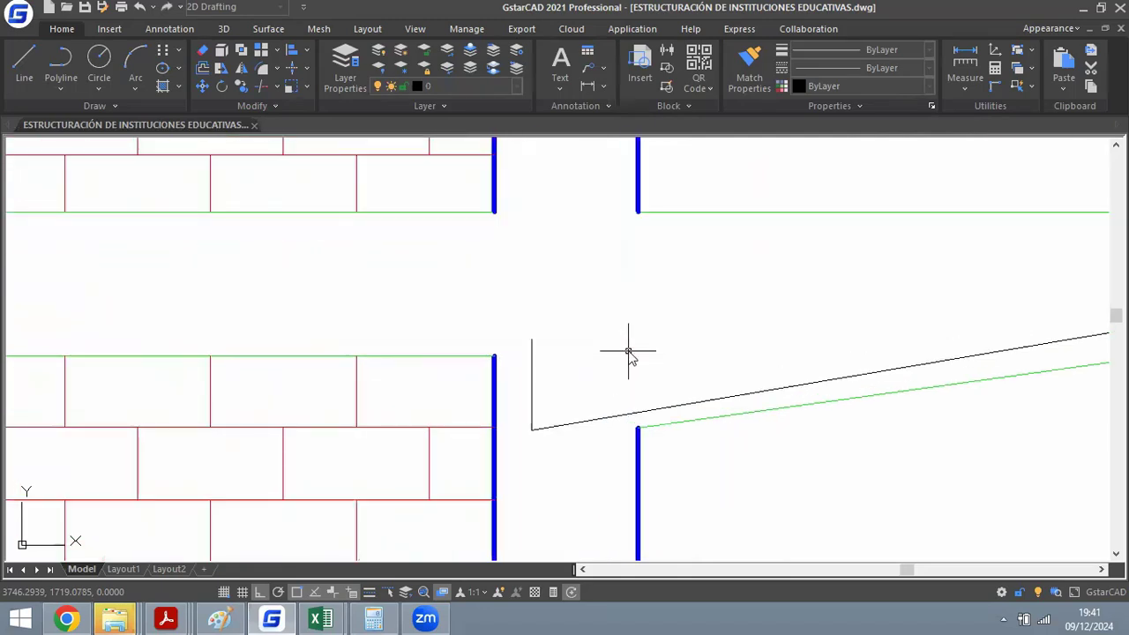
# Draw a short vertical line up from the lower horizontal line inside the right column and trim that line beyond it.
pyautogui.scroll(2, 630, 338)
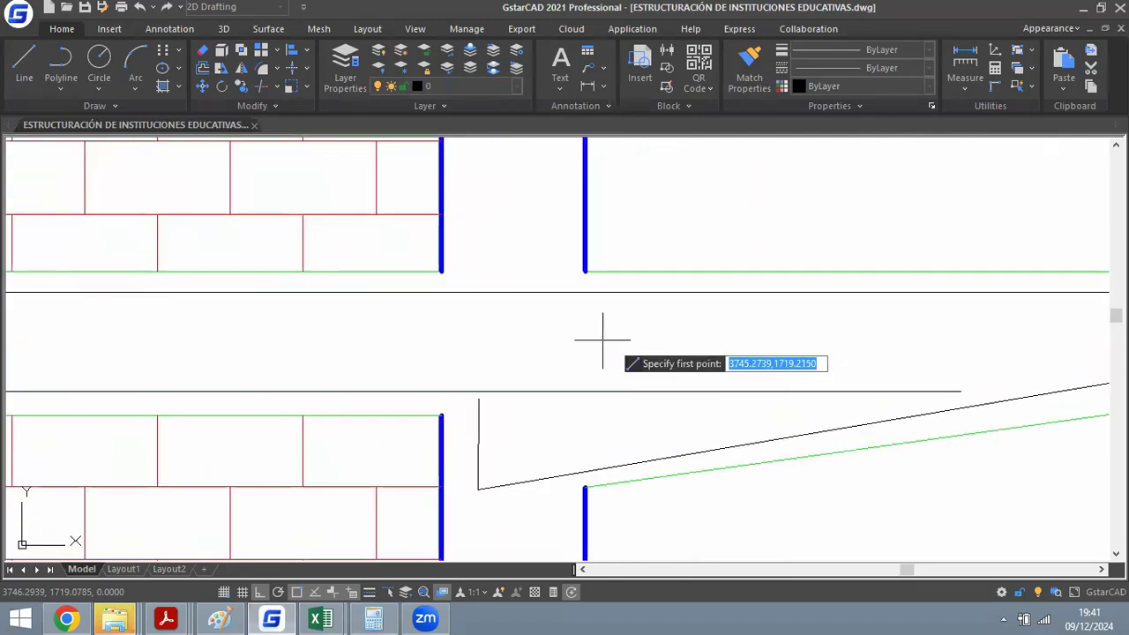
pyautogui.scroll(2, 574, 345)
pyautogui.click(572, 300)
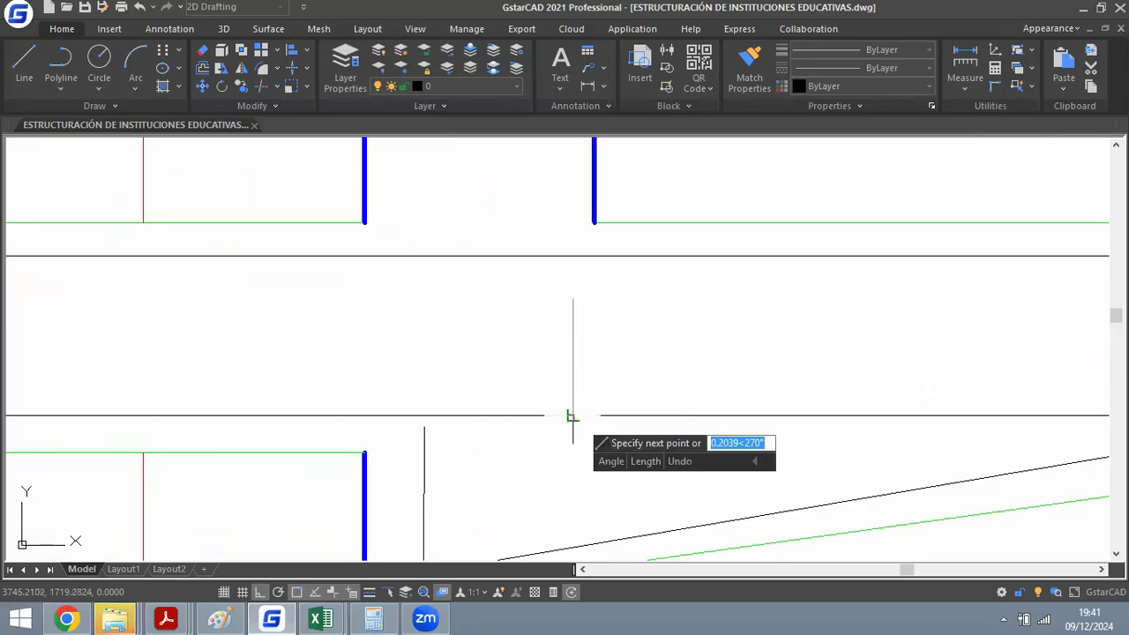
pyautogui.click(573, 416)
pyautogui.scroll(-5, 617, 353)
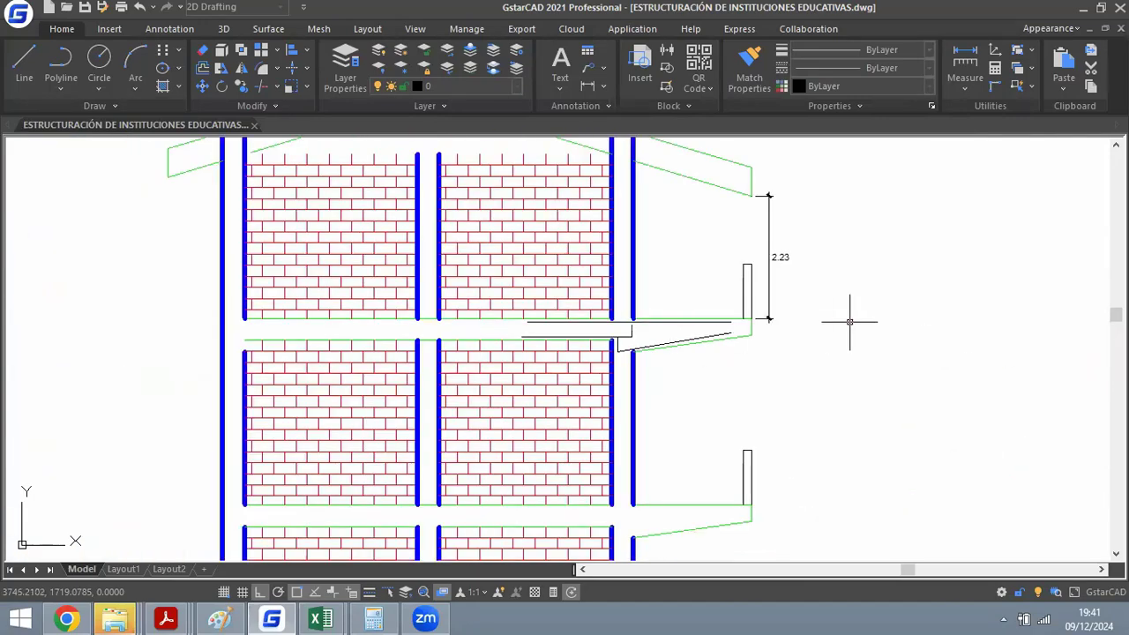
# Erase all the horizontal, sloped and short vertical lines drawn inside the beam and cantilever above the middle storey.
pyautogui.scroll(6, 641, 327)
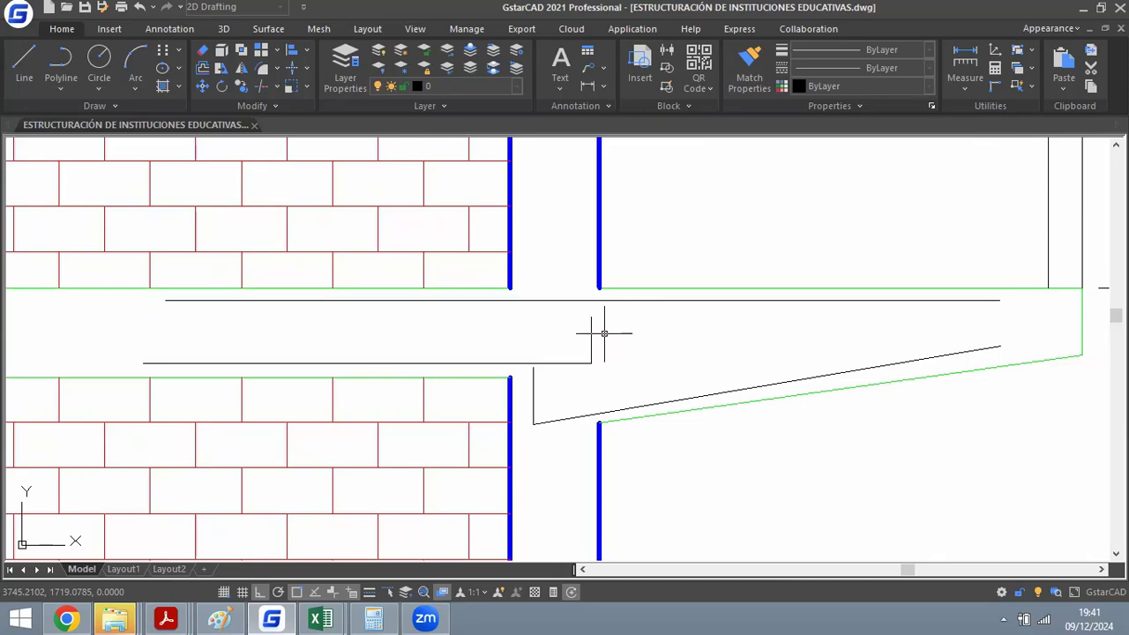
pyautogui.scroll(2, 588, 320)
pyautogui.click(597, 270)
pyautogui.click(491, 496)
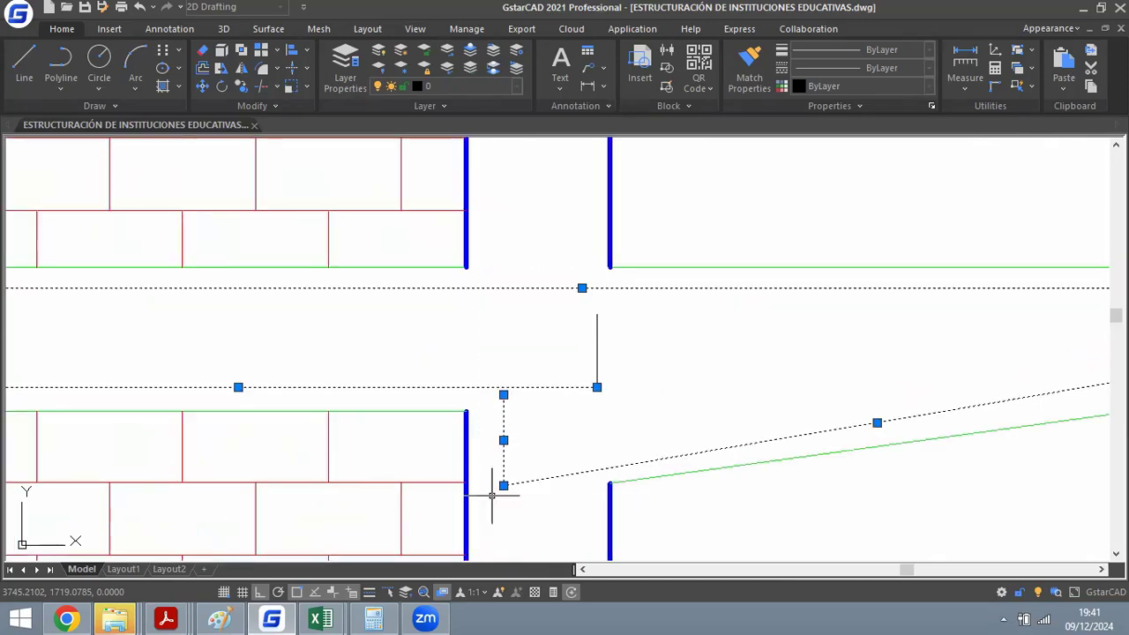
pyautogui.press('Delete')
pyautogui.scroll(-3, 676, 276)
pyautogui.scroll(1, 657, 286)
pyautogui.click(650, 313)
pyautogui.click(592, 325)
pyautogui.press('Delete')
pyautogui.scroll(-12, 644, 318)
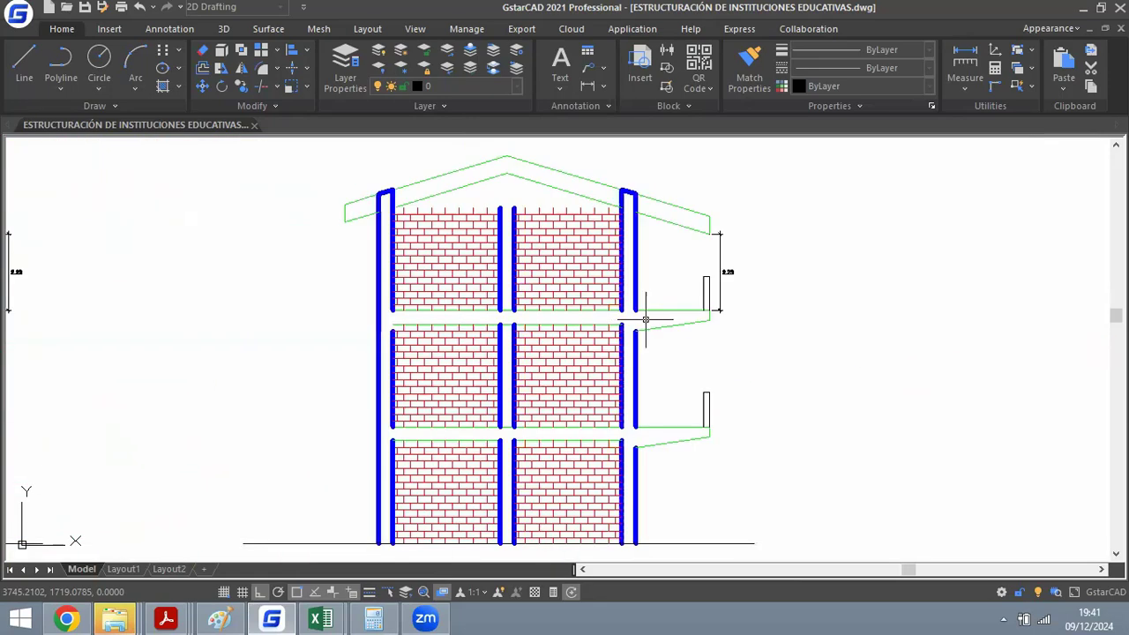
# Draw a horizontal line from the left column's outer top corner to the right column's outer top corner.
pyautogui.scroll(2, 584, 258)
pyautogui.scroll(4, 630, 270)
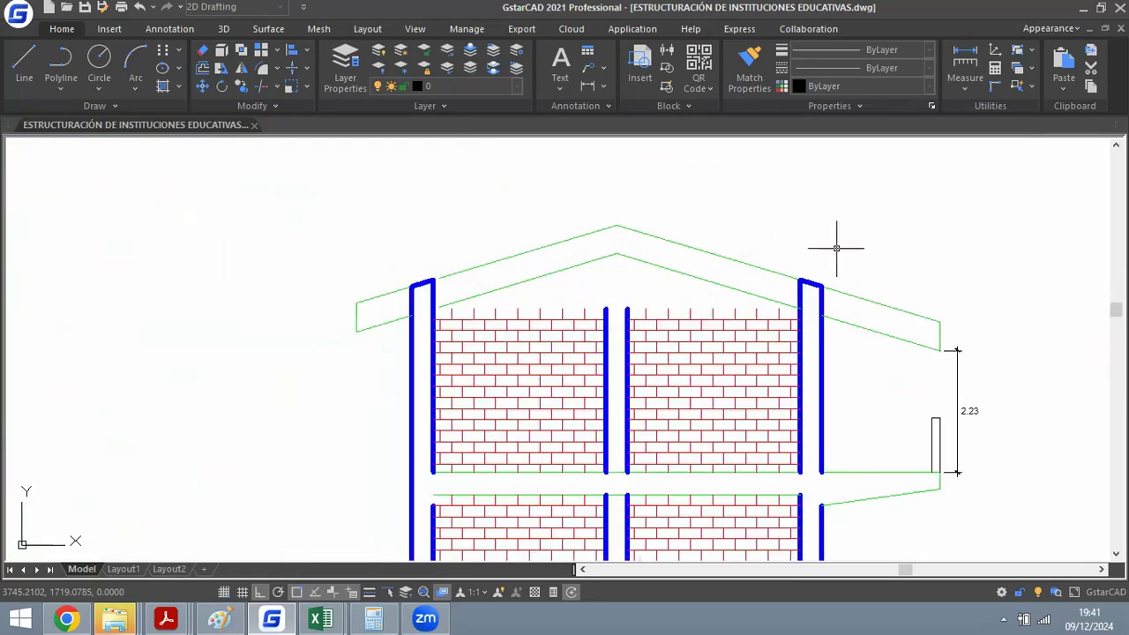
pyautogui.scroll(2, 752, 273)
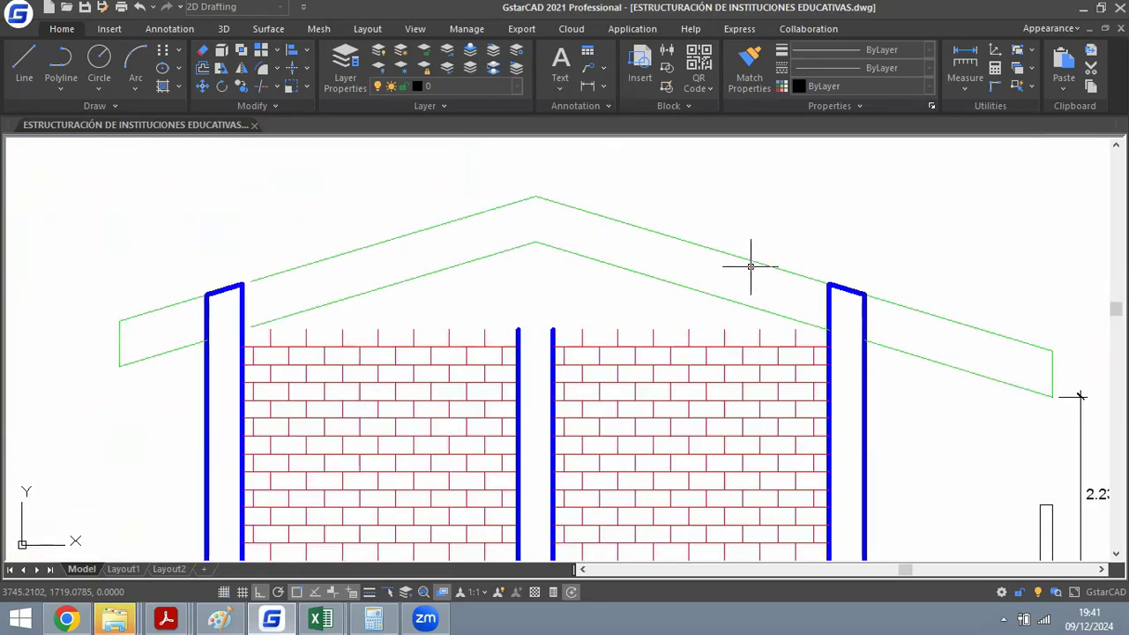
pyautogui.write('l')
pyautogui.press('Return')
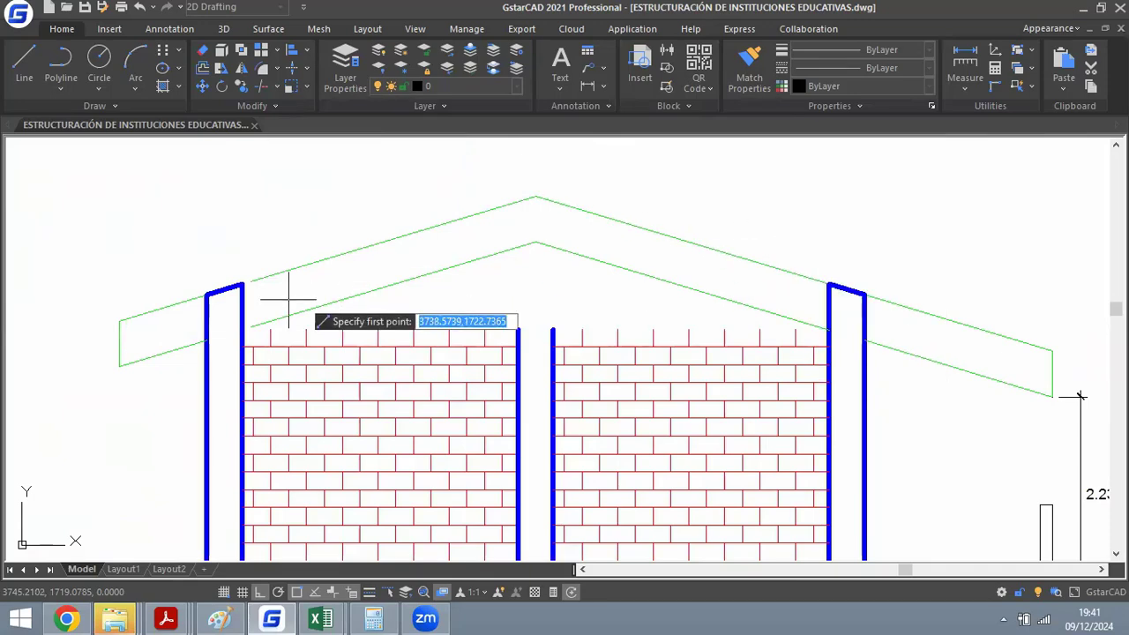
pyautogui.click(206, 294)
pyautogui.scroll(2, 850, 261)
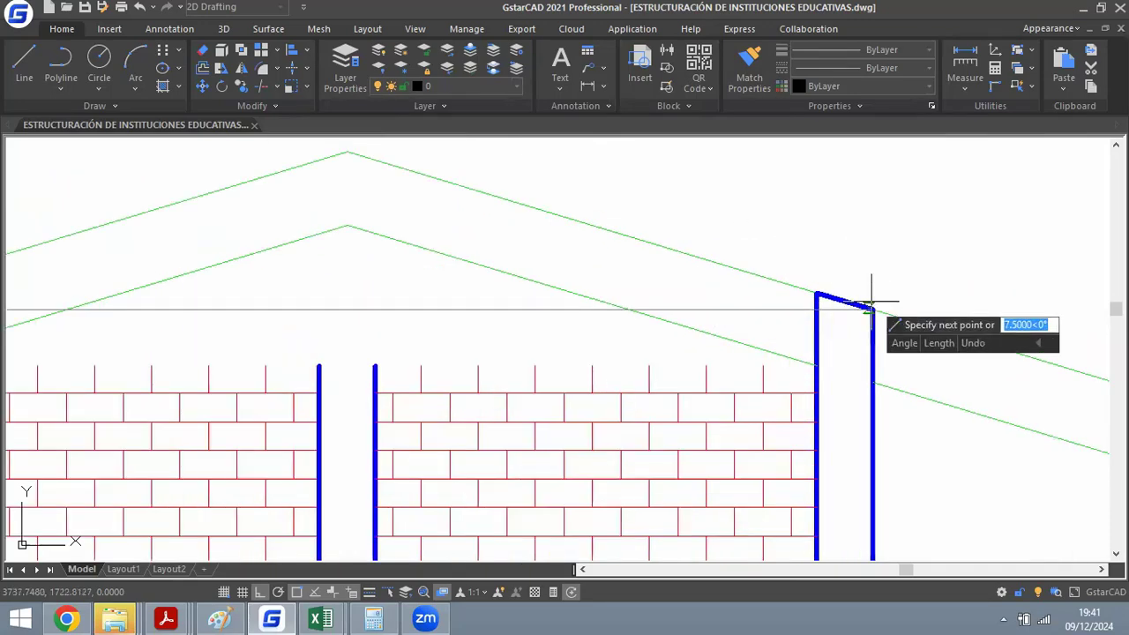
pyautogui.click(874, 287)
pyautogui.scroll(-4, 920, 276)
pyautogui.scroll(2, 673, 288)
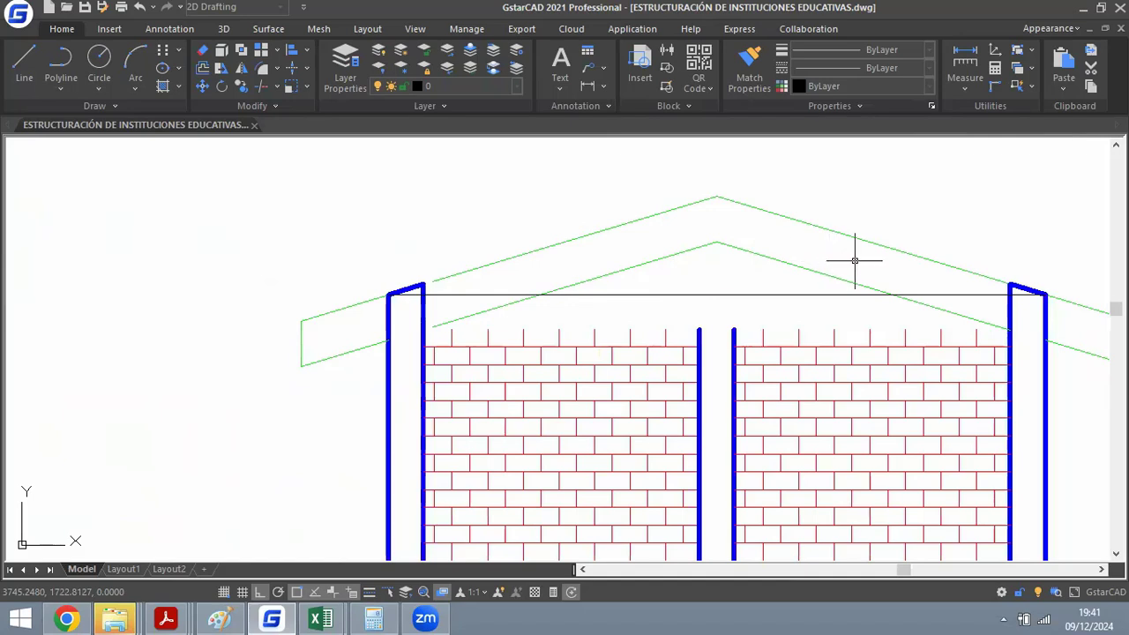
# Offset the horizontal line between the column tops downward to the top of the brick walls.
pyautogui.write('o')
pyautogui.press('Return')
pyautogui.write('0.')
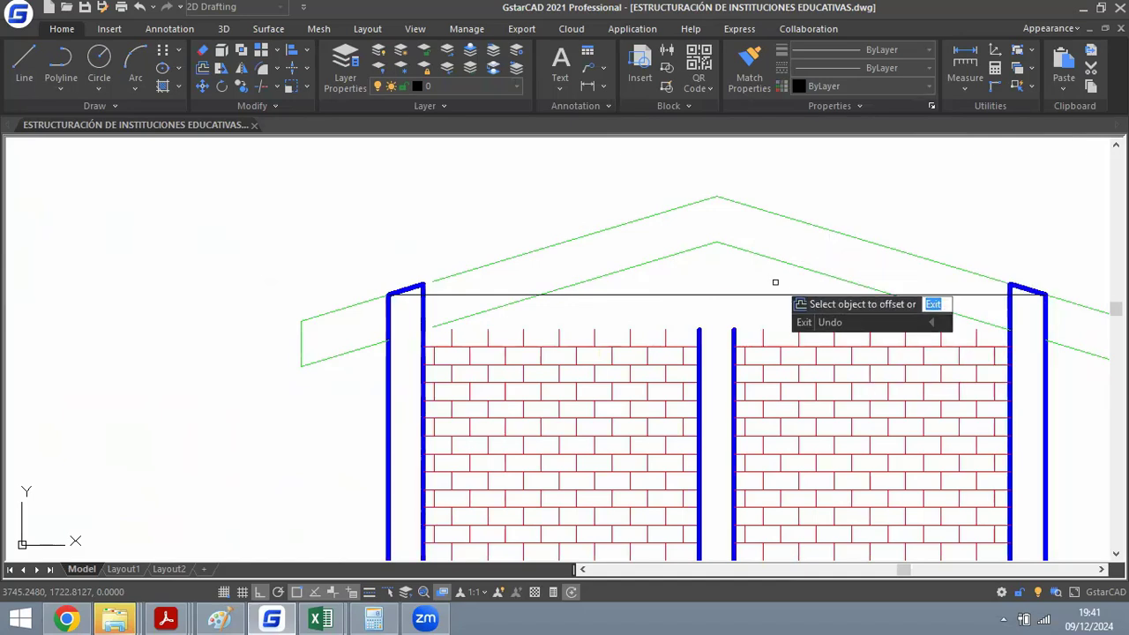
pyautogui.click(781, 294)
pyautogui.click(792, 335)
pyautogui.scroll(3, 297, 239)
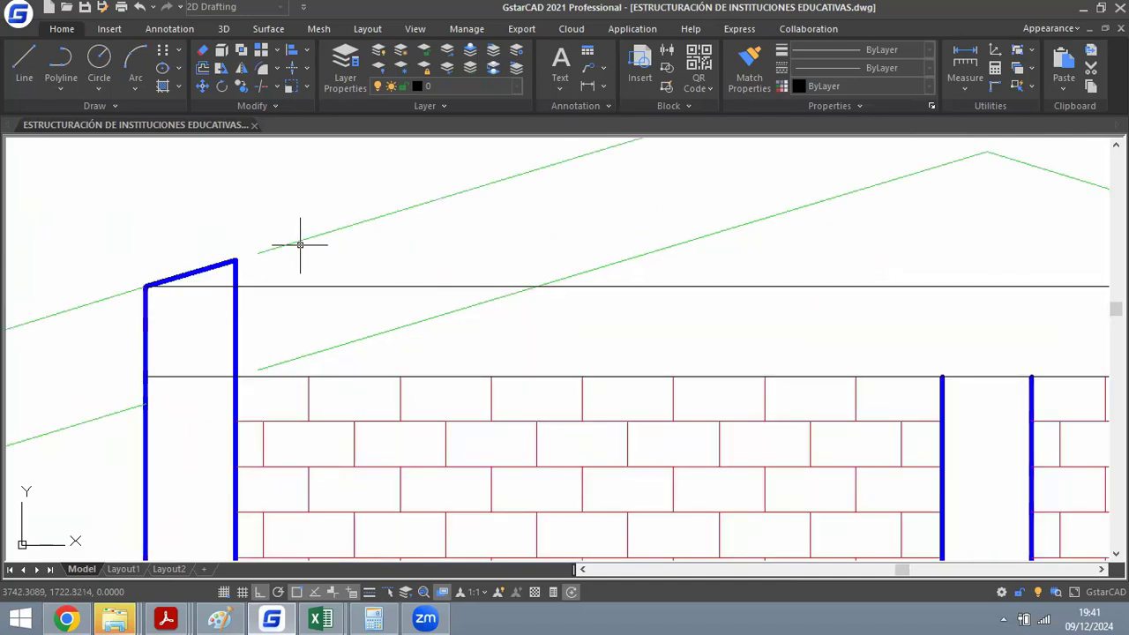
# Trim the left column's inner edge above the upper horizontal line and erase the column's sloped top line.
pyautogui.scroll(2, 214, 277)
pyautogui.write('tr')
pyautogui.press('Return')
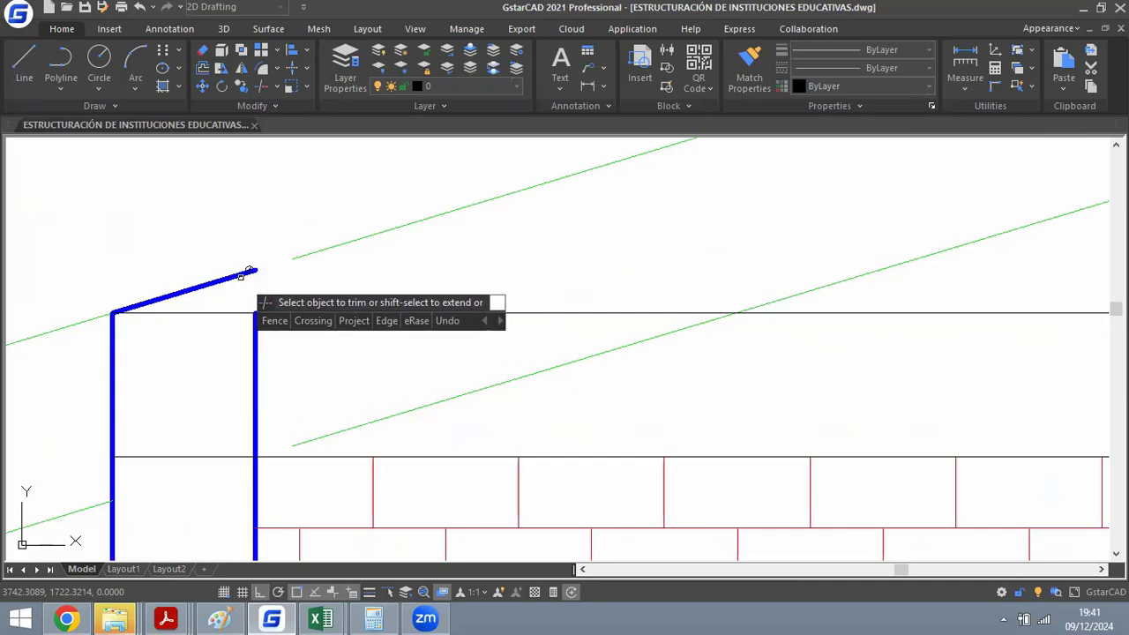
pyautogui.press('Escape')
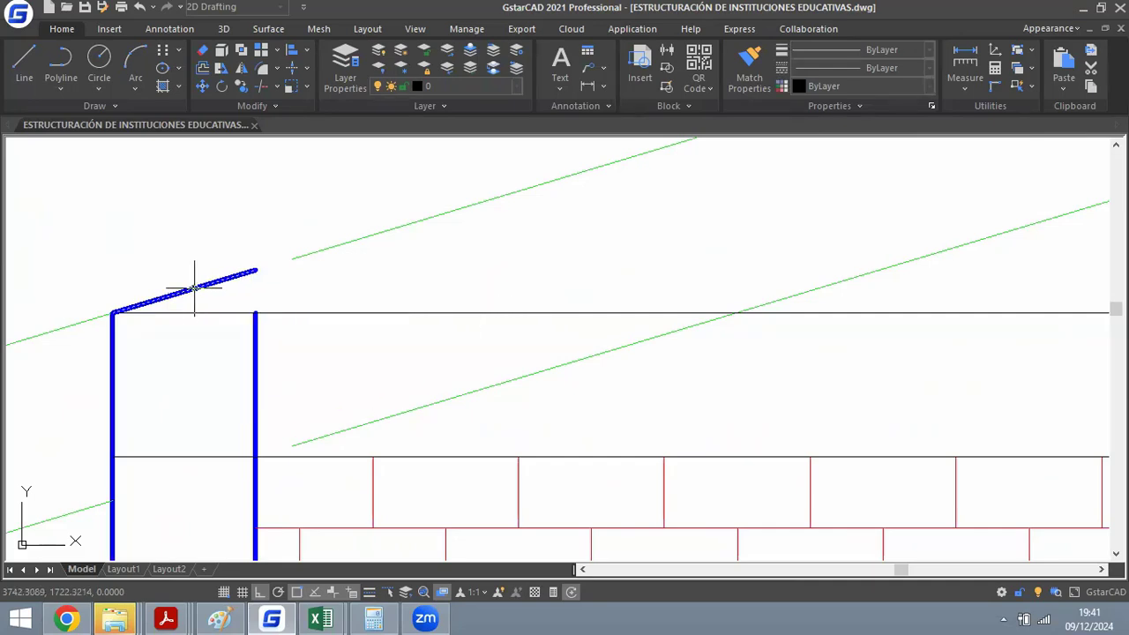
pyautogui.press('Delete')
pyautogui.scroll(-2, 282, 262)
pyautogui.scroll(2, 383, 245)
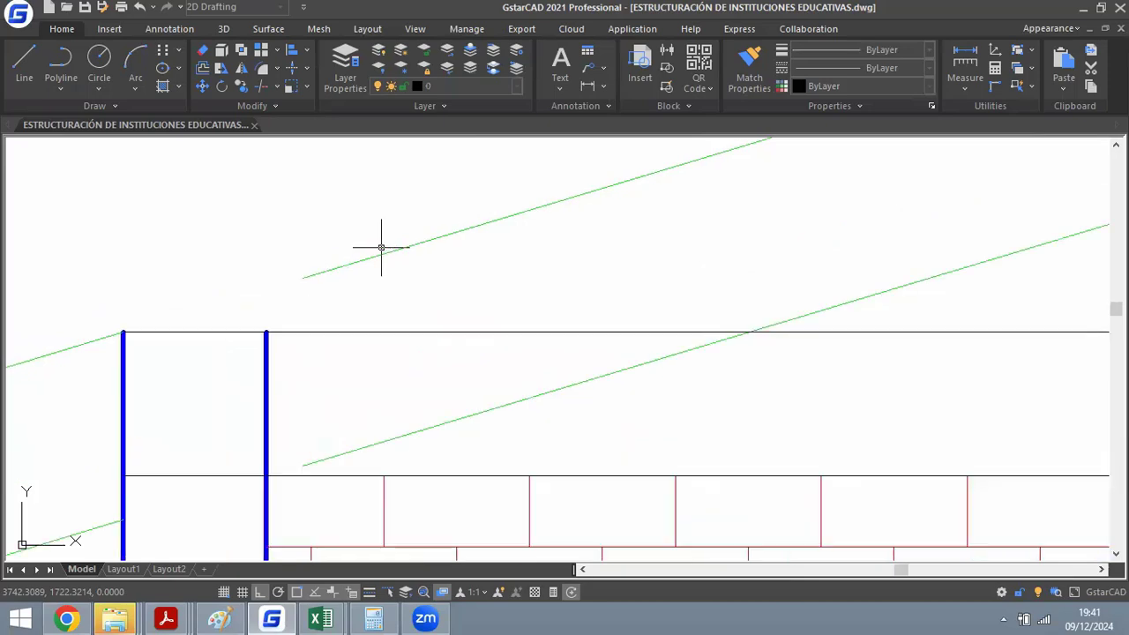
# Extend the roof's upper sloped line down to the left column's outer top corner.
pyautogui.write('ex')
pyautogui.press('Return')
pyautogui.scroll(-3, 341, 259)
pyautogui.scroll(1, 718, 181)
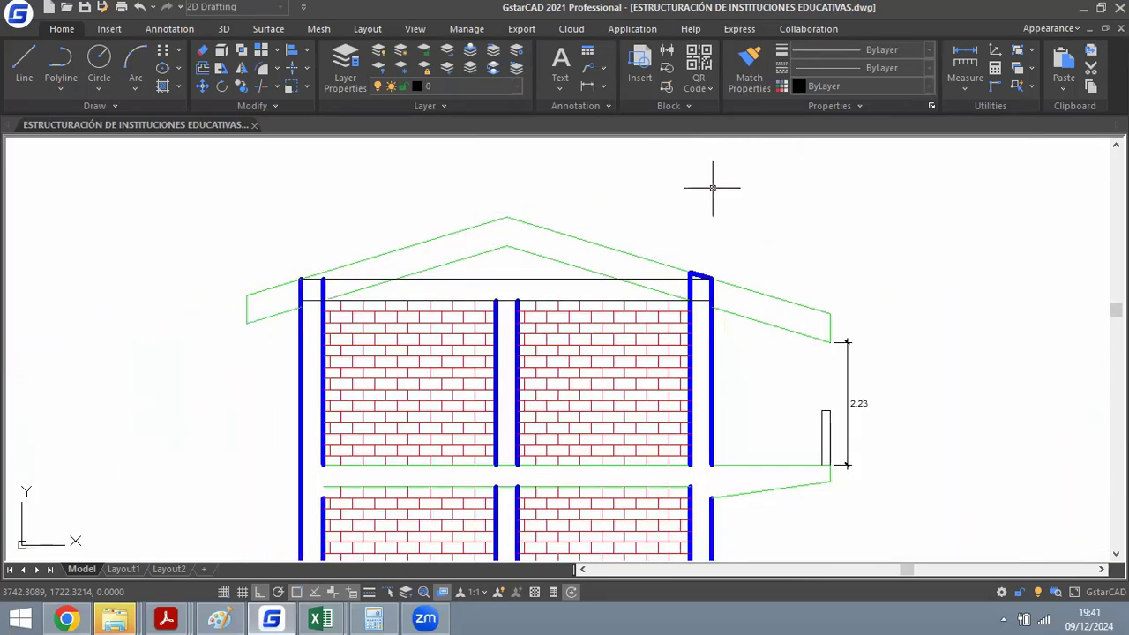
# Trim the right column's inner edge above the upper horizontal line and erase that column's sloped top line.
pyautogui.scroll(2, 638, 284)
pyautogui.scroll(2, 582, 260)
pyautogui.keyDown('shift'); pyautogui.click(527, 256); pyautogui.keyUp('shift')
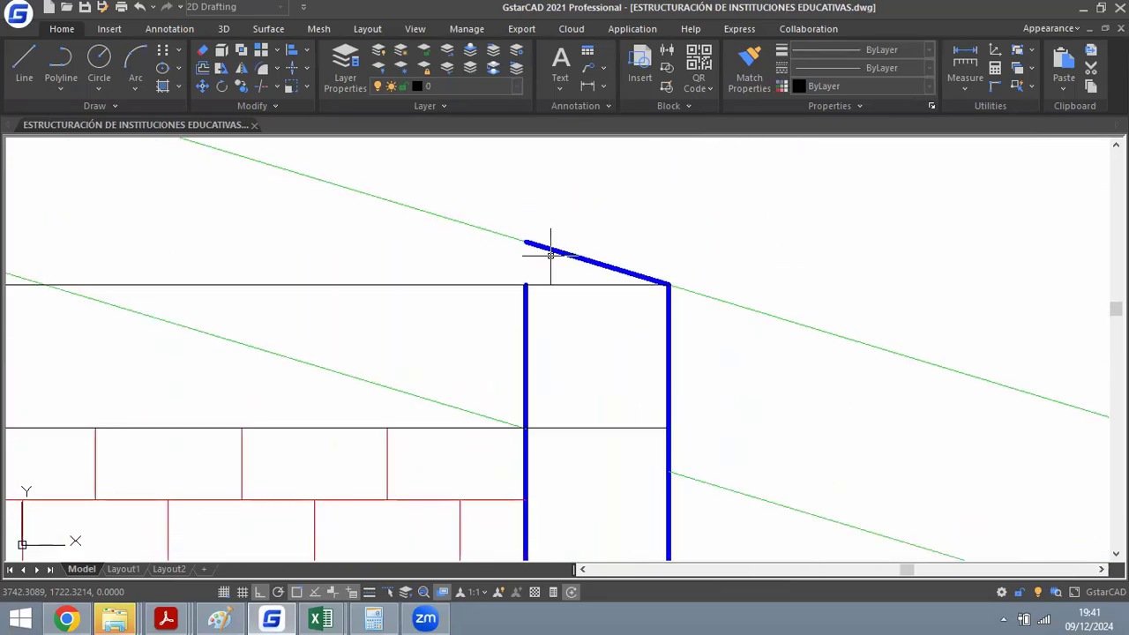
pyautogui.press('Delete')
# Extend the roof's upper sloped line across the right column's top to its outer corner.
pyautogui.write('ex')
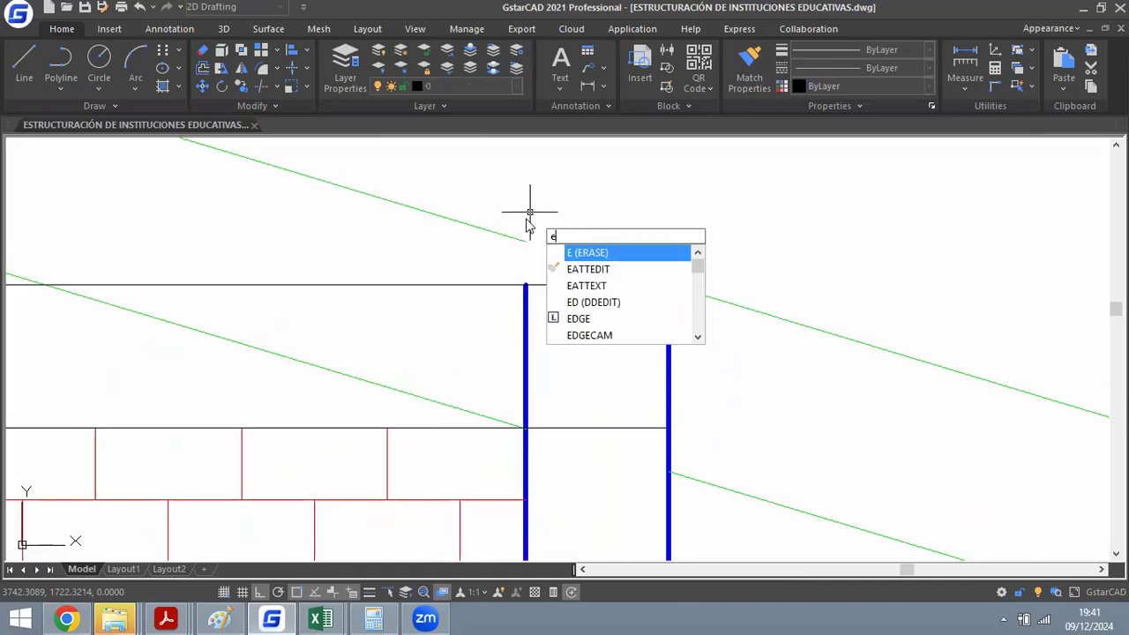
pyautogui.press('Return')
pyautogui.scroll(-3, 792, 282)
# Extend the left column's inner edge up to the roof's upper sloped line.
pyautogui.scroll(5, 75, 291)
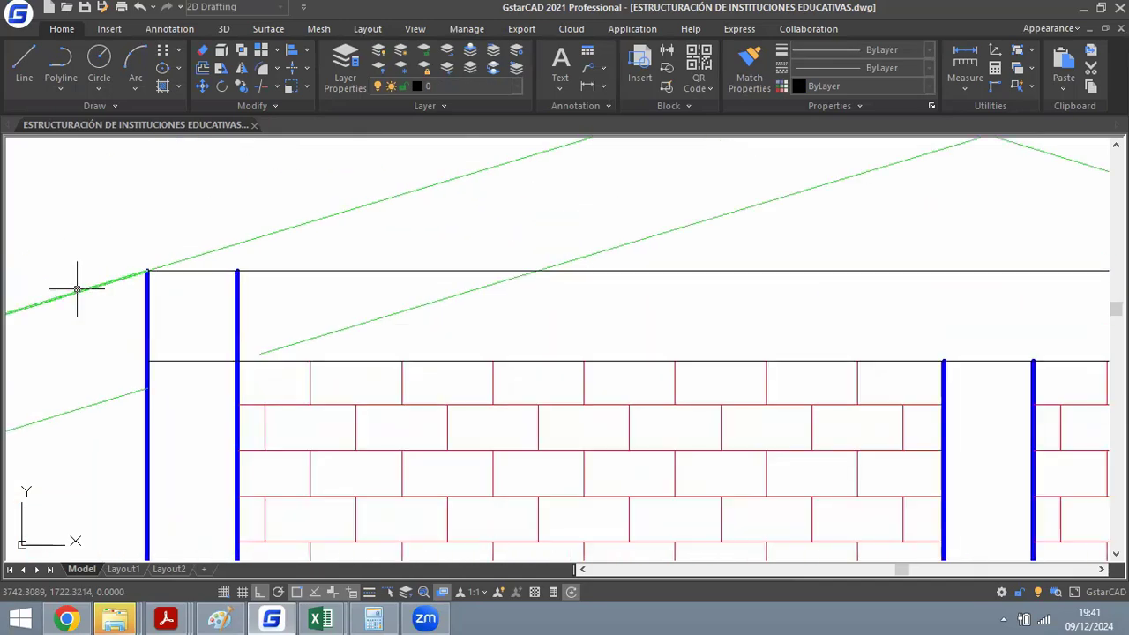
pyautogui.write('ex')
pyautogui.press('Return')
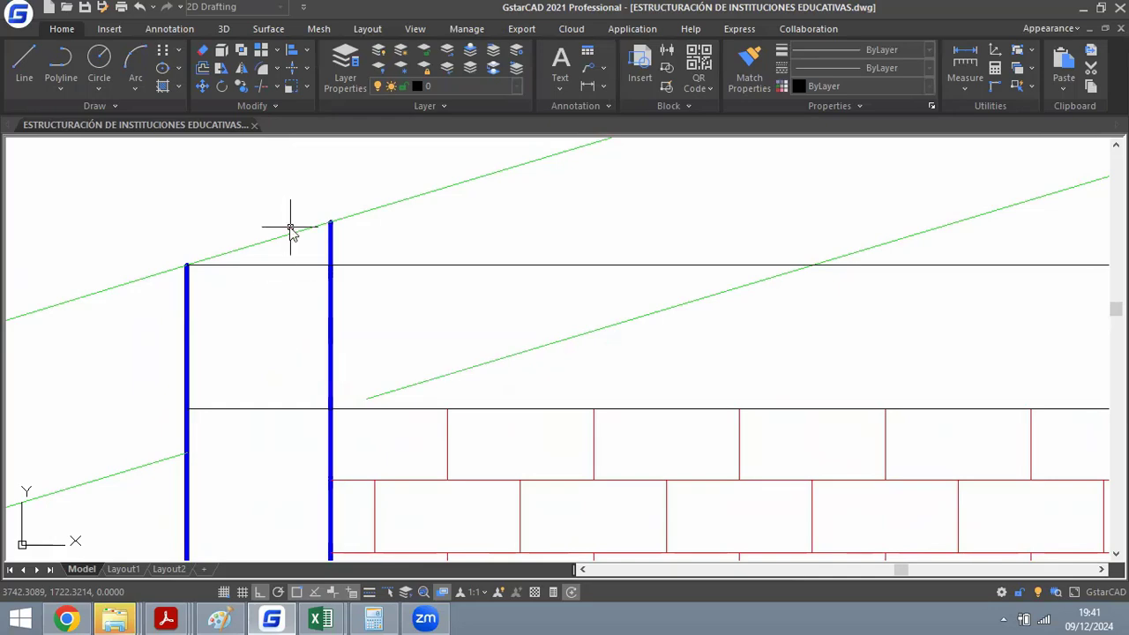
# Draw a sloped line joining the left column's inner and outer top corners.
pyautogui.press('Escape')
pyautogui.scroll(2, 272, 219)
pyautogui.write('l')
pyautogui.press('Return')
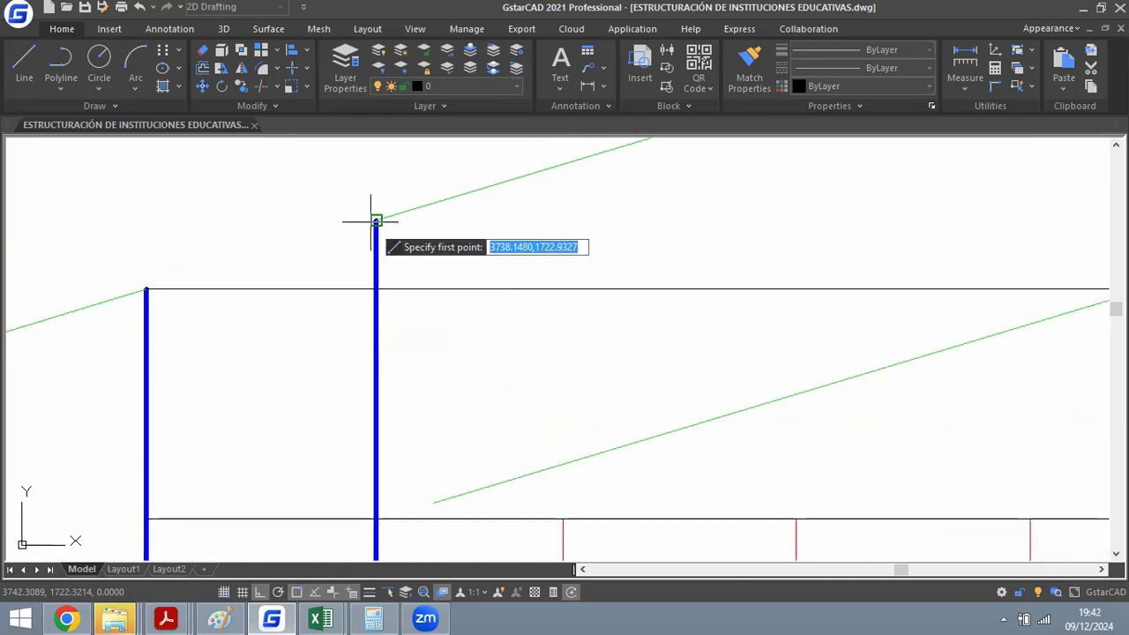
pyautogui.click(375, 220)
pyautogui.click(146, 290)
pyautogui.press('Return')
pyautogui.scroll(-4, 252, 282)
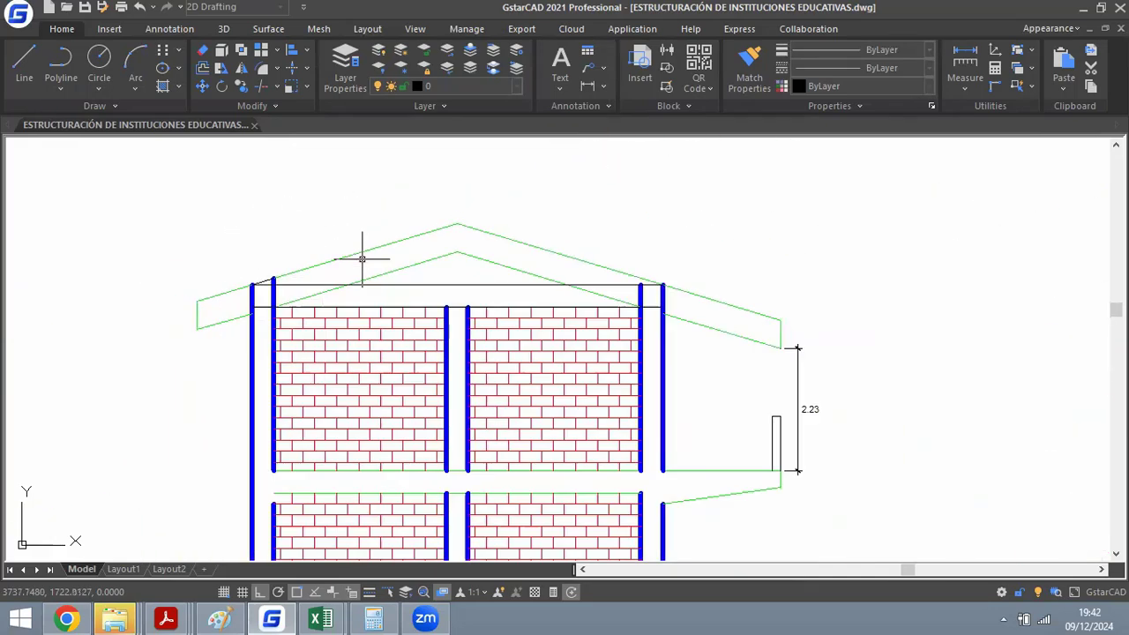
# Match the left column's sloped top line to the thick blue properties of its inner edge.
pyautogui.scroll(3, 216, 305)
pyautogui.write('ma')
pyautogui.press('Return')
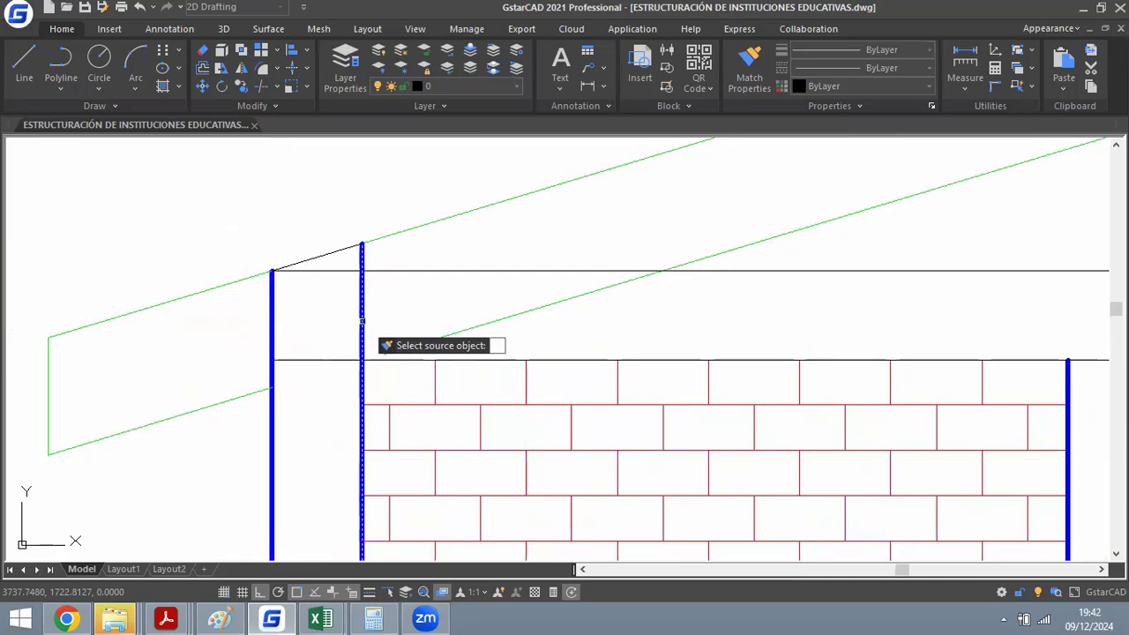
pyautogui.click(362, 318)
pyautogui.click(330, 239)
pyautogui.click(317, 279)
pyautogui.press('Return')
# Extend the right column's inner edge up to the roof's upper sloped line.
pyautogui.scroll(-3, 313, 290)
pyautogui.scroll(-1, 313, 290)
pyautogui.scroll(3, 700, 247)
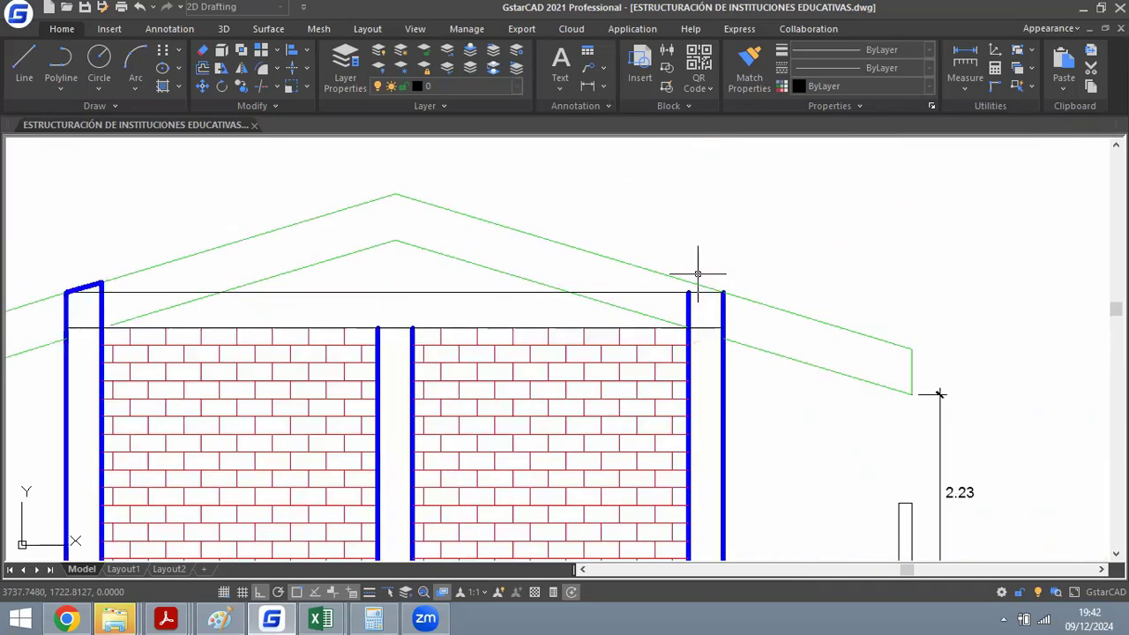
pyautogui.write('ex')
pyautogui.press('Return')
pyautogui.press('Return')
pyautogui.click(664, 333)
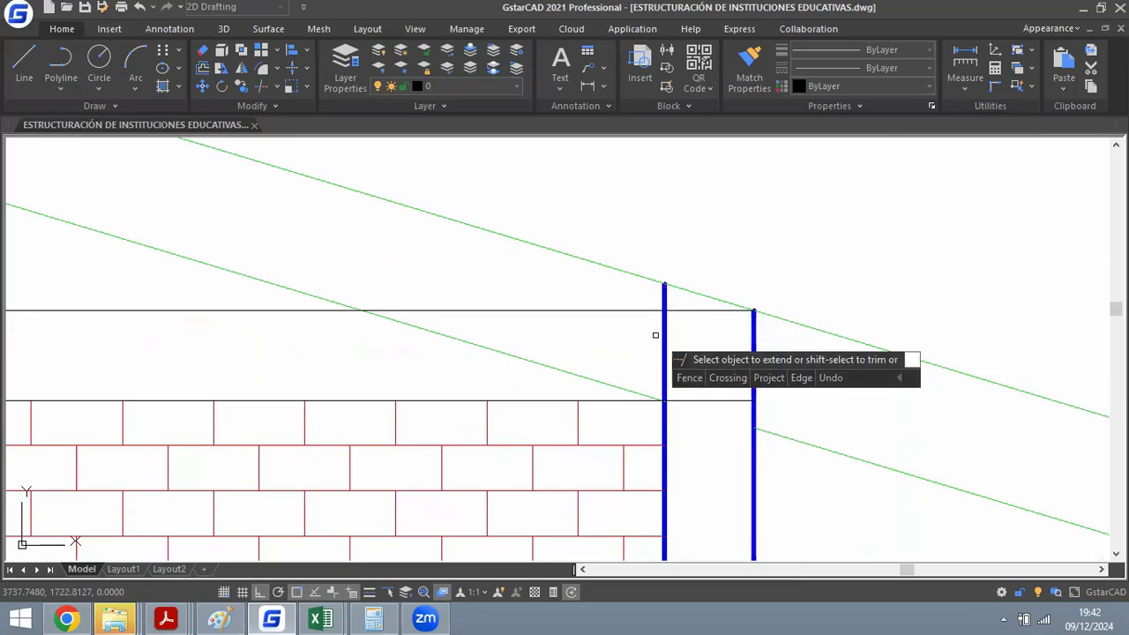
pyautogui.press('Return')
# Trim the roof's upper line across the right column and draw a separate sloped line between that column's top corners.
pyautogui.scroll(2, 687, 303)
pyautogui.write('tr')
pyautogui.press('Return')
pyautogui.press('Return')
pyautogui.click(707, 278)
pyautogui.write('l')
pyautogui.press('Return')
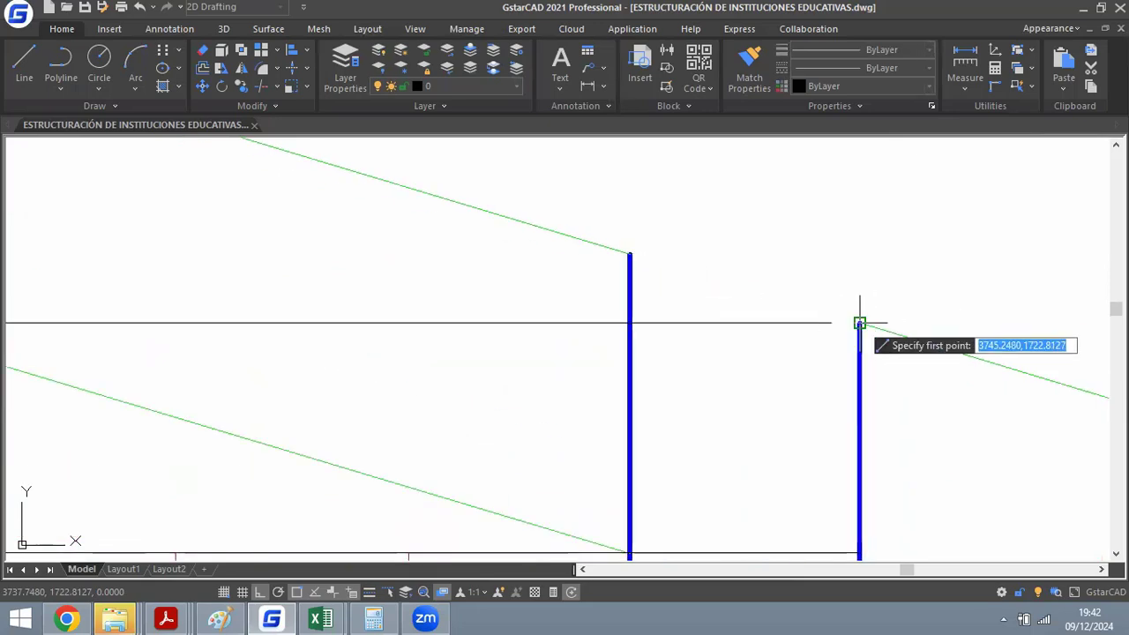
pyautogui.click(859, 323)
pyautogui.scroll(-5, 961, 333)
pyautogui.scroll(2, 948, 332)
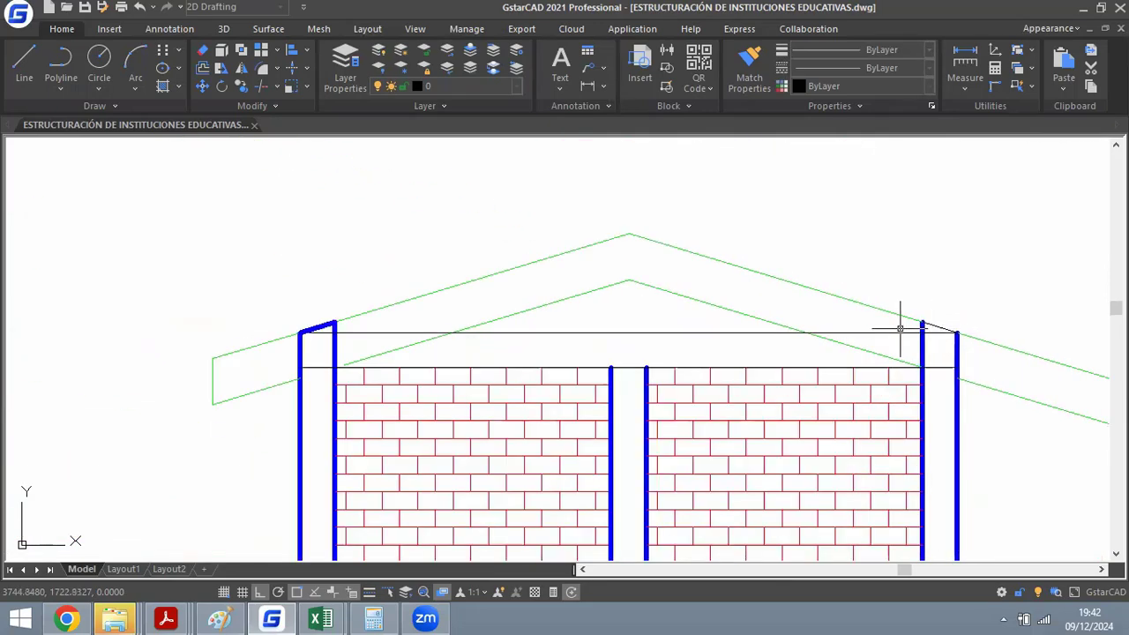
# Match the two horizontal lines above the brick walls to the green properties of the roof's upper line.
pyautogui.write('ma')
pyautogui.press('Return')
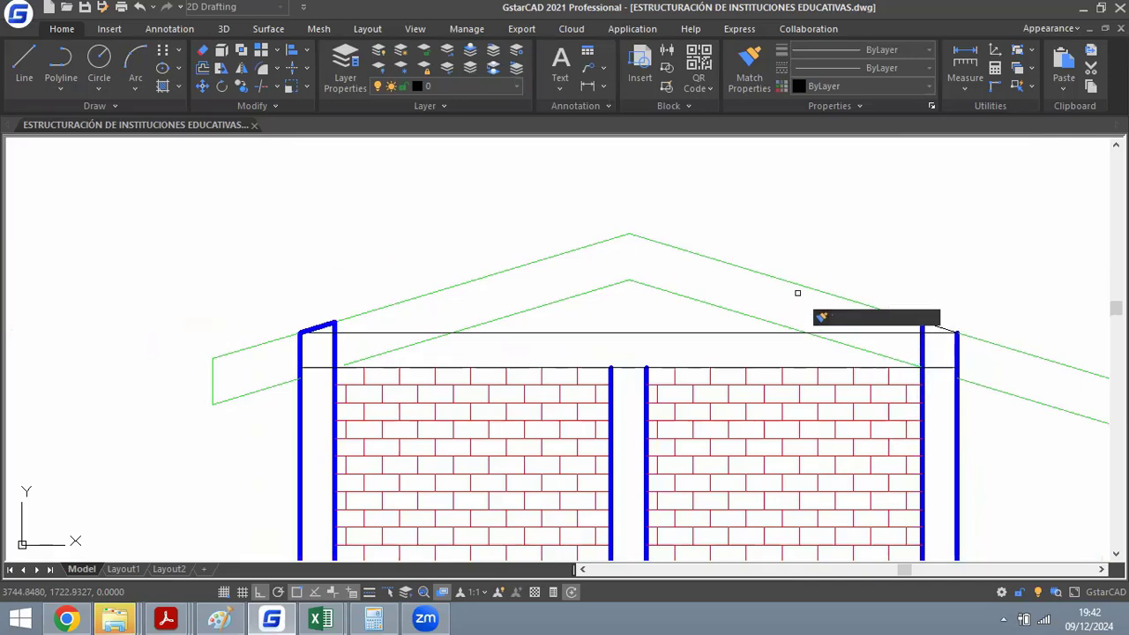
pyautogui.click(799, 291)
pyautogui.scroll(2, 729, 318)
pyautogui.click(721, 308)
pyautogui.click(683, 337)
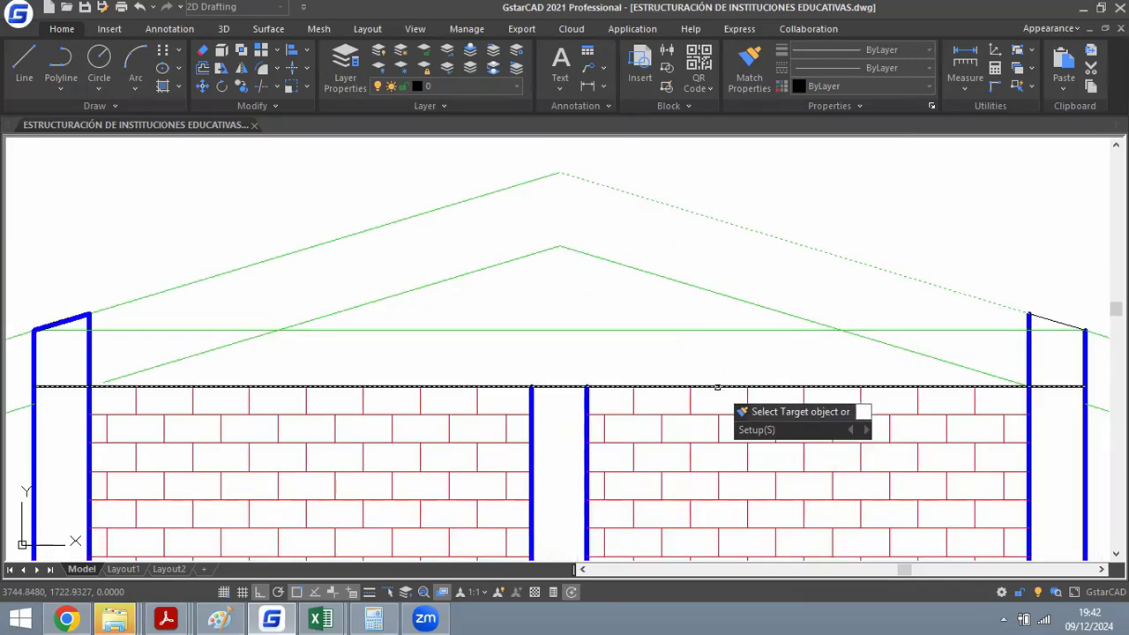
pyautogui.click(733, 384)
pyautogui.scroll(-2, 733, 384)
pyautogui.scroll(4, 891, 327)
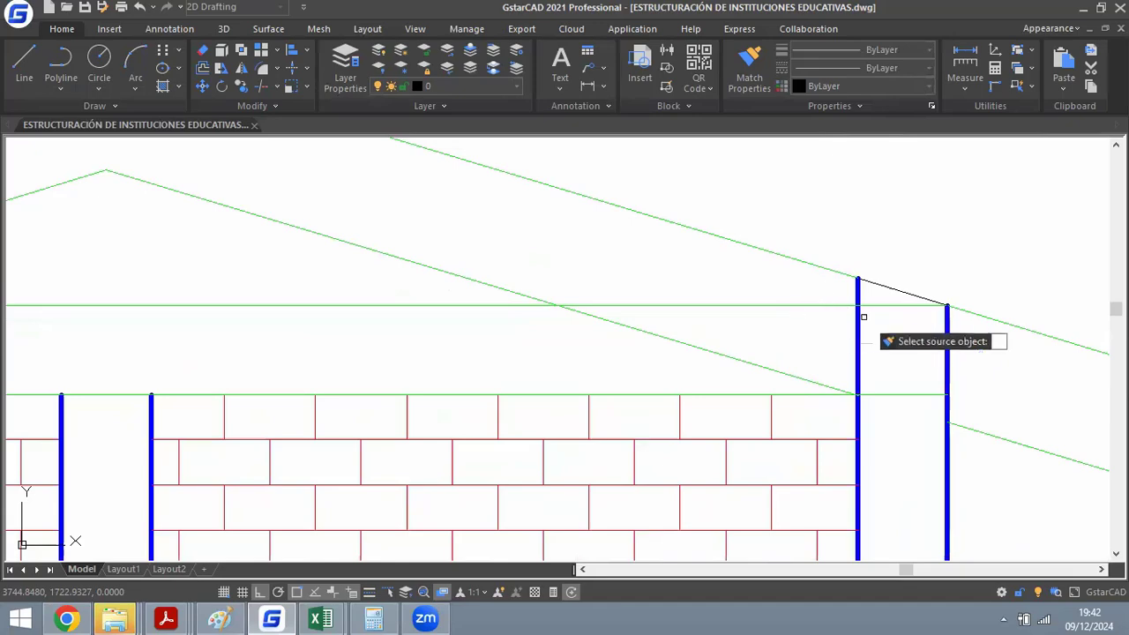
# Trim the upper horizontal line between the roof's lower slope and the right column, and the lower horizontal line inside that column.
pyautogui.write('tr')
pyautogui.press('Return')
pyautogui.press('Return')
pyautogui.click(801, 302)
pyautogui.click(899, 297)
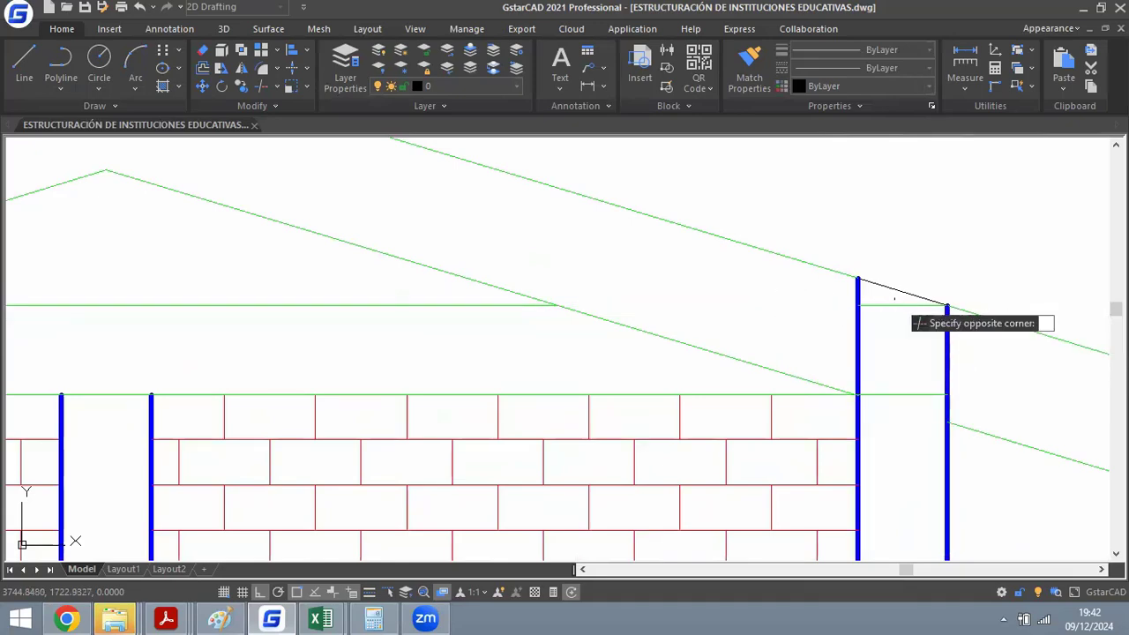
pyautogui.click(890, 336)
pyautogui.click(905, 369)
pyautogui.click(886, 397)
pyautogui.press('Escape')
# Erase the leftover short horizontal segment inside the top of the right column.
pyautogui.scroll(1, 889, 293)
pyautogui.click(884, 312)
pyautogui.scroll(-6, 716, 319)
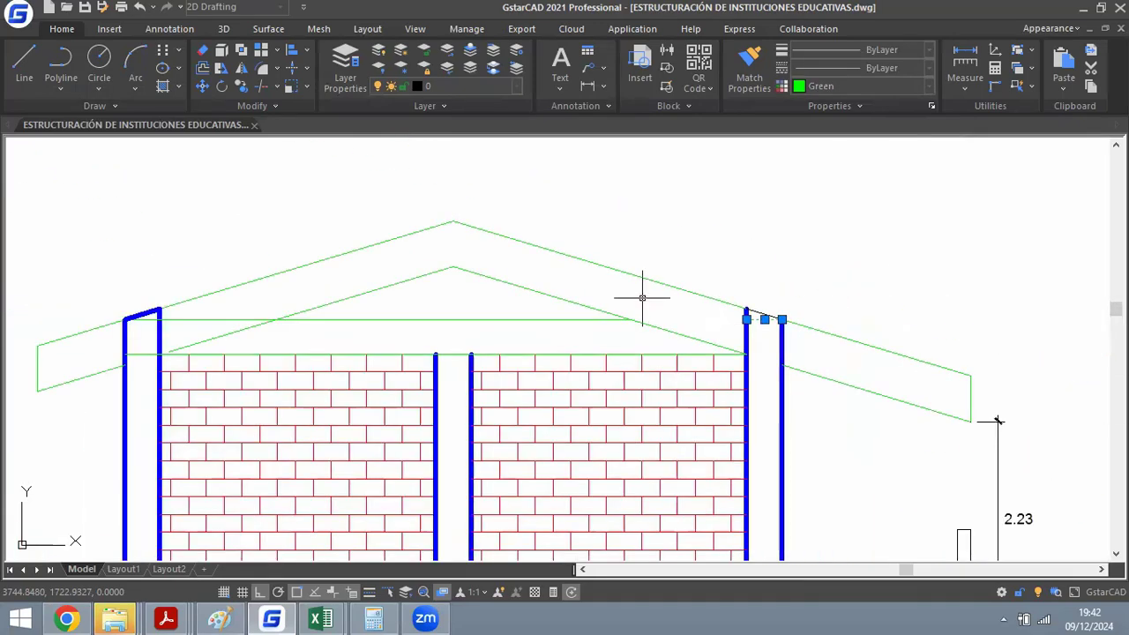
pyautogui.press('Delete')
# Trim the upper horizontal line between the left column and the roof's lower sloped line.
pyautogui.scroll(6, 547, 287)
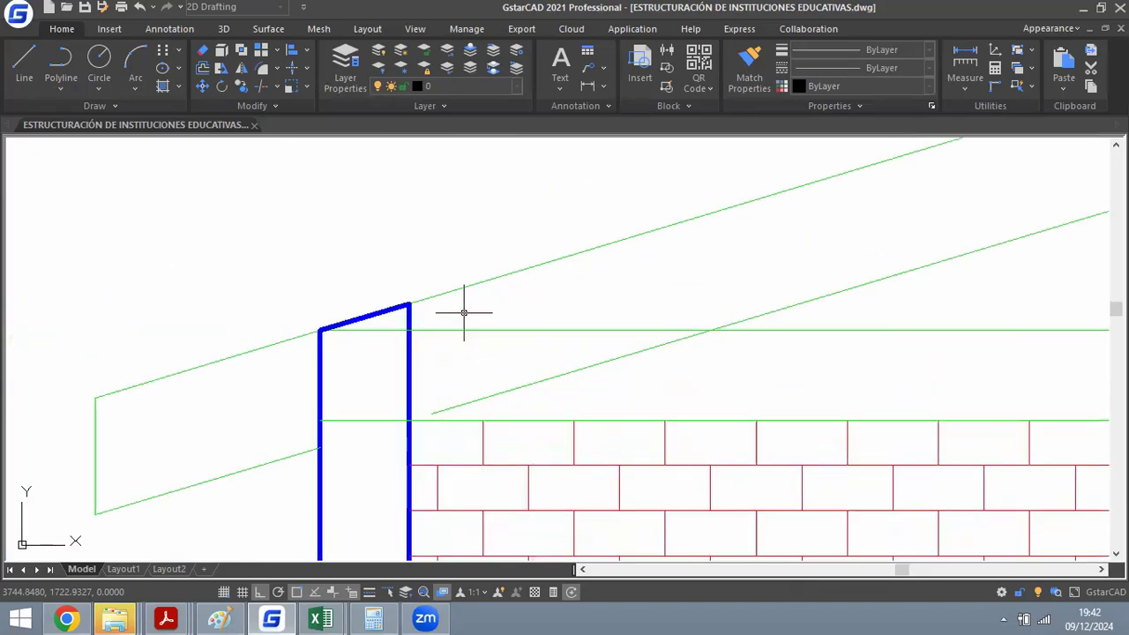
pyautogui.write('tr')
pyautogui.press('Return')
pyautogui.press('Return')
pyautogui.click(458, 329)
pyautogui.scroll(2, 373, 427)
pyautogui.press('Escape')
# Extend the roof's lower sloped line down to the lower horizontal line beside the left column.
pyautogui.write('ex')
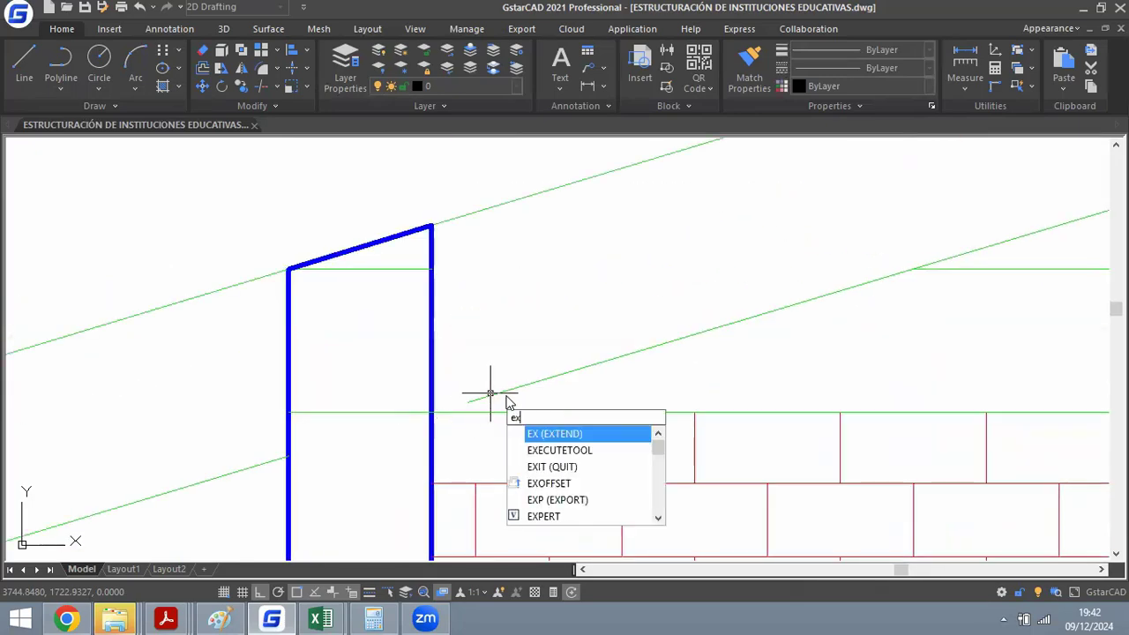
pyautogui.press('Return')
pyautogui.press('Return')
pyautogui.click(547, 400)
pyautogui.click(498, 379)
pyautogui.write('ex')
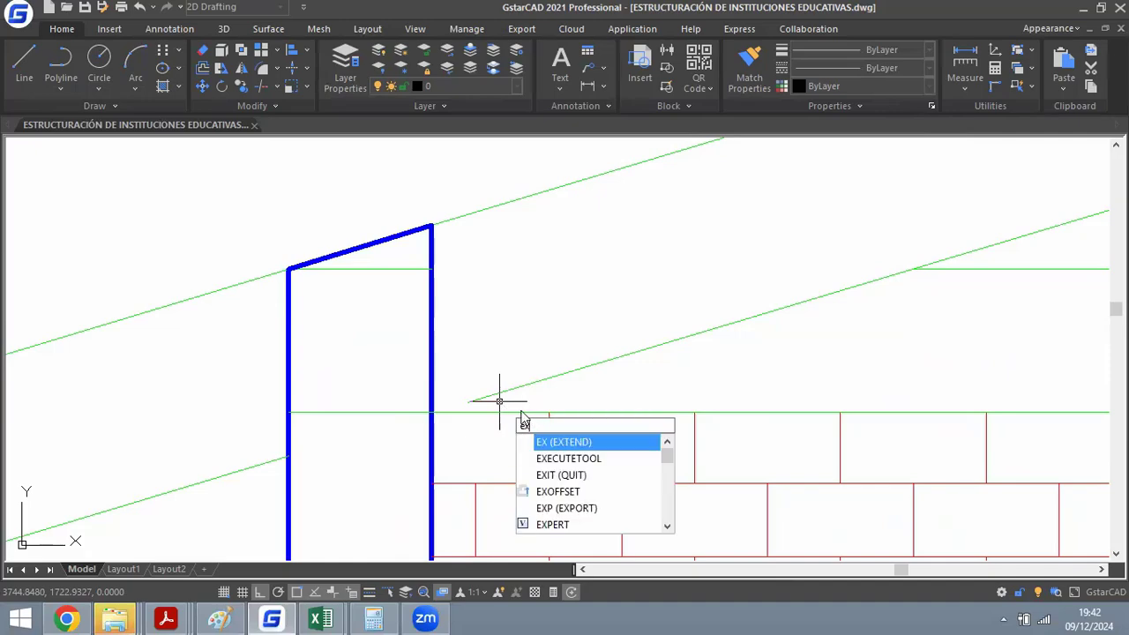
pyautogui.press('Return')
pyautogui.press('Return')
pyautogui.click(512, 402)
pyautogui.click(493, 381)
pyautogui.press('Escape')
# Trim the lower horizontal line where it crosses the inside of the left column.
pyautogui.scroll(3, 417, 401)
pyautogui.write('tr')
pyautogui.press('Return')
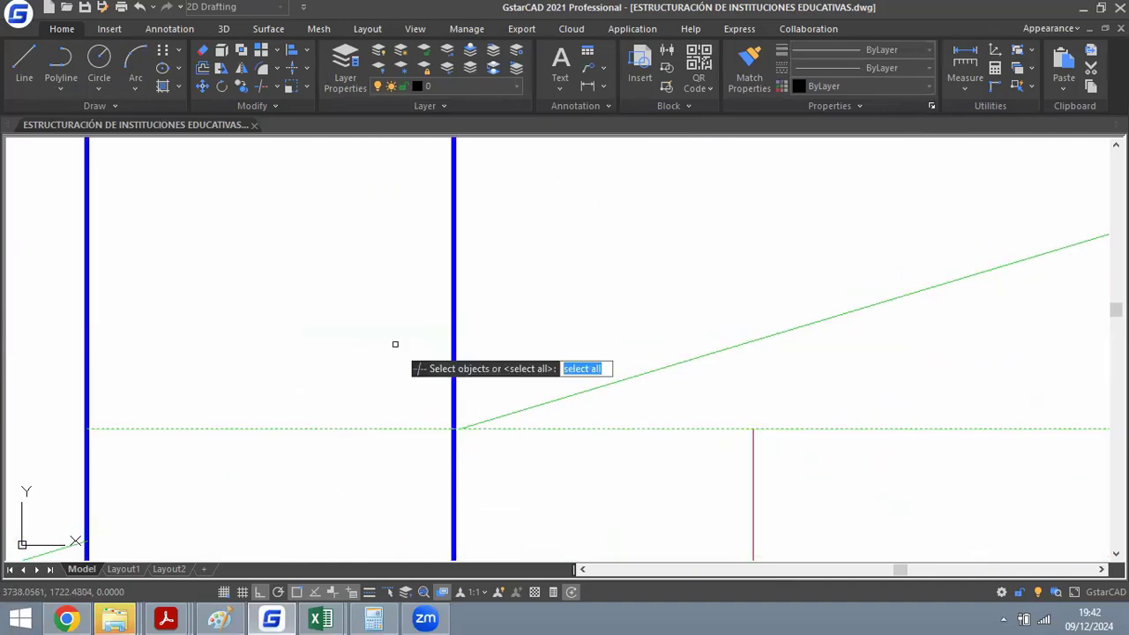
pyautogui.scroll(-2, 393, 343)
pyautogui.scroll(1, 307, 333)
pyautogui.press('Return')
pyautogui.scroll(-4, 370, 253)
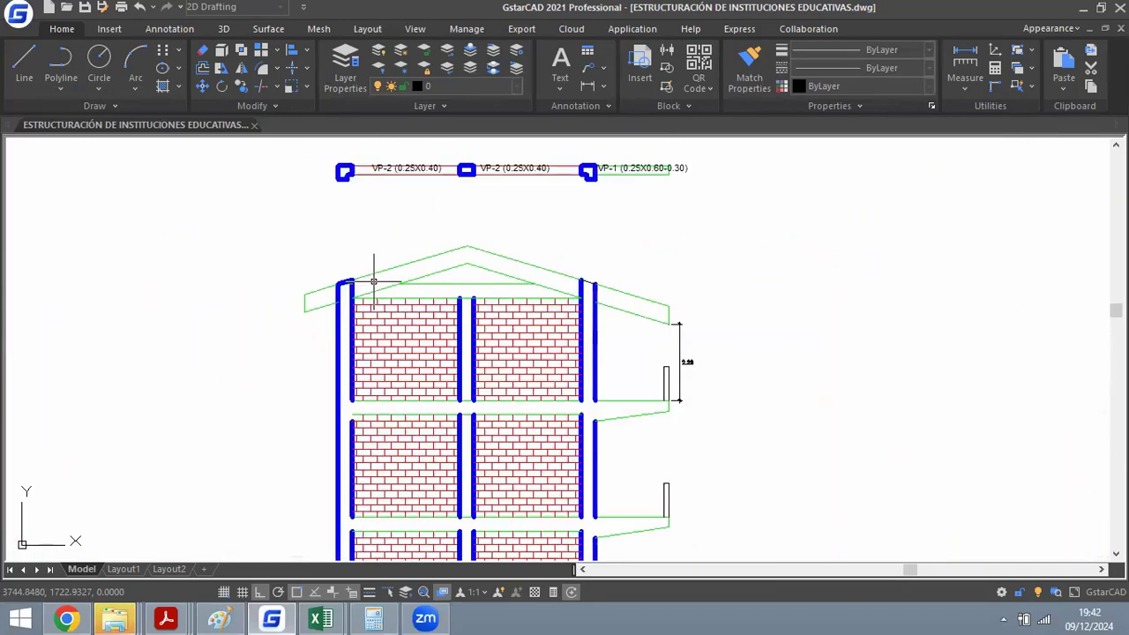
pyautogui.scroll(4, 530, 238)
pyautogui.press('Escape')
# Trim the roof's lower sloped lines between the two horizontal beam lines on both sides.
pyautogui.write('tr')
pyautogui.press('Return')
pyautogui.press('Return')
pyautogui.click(364, 313)
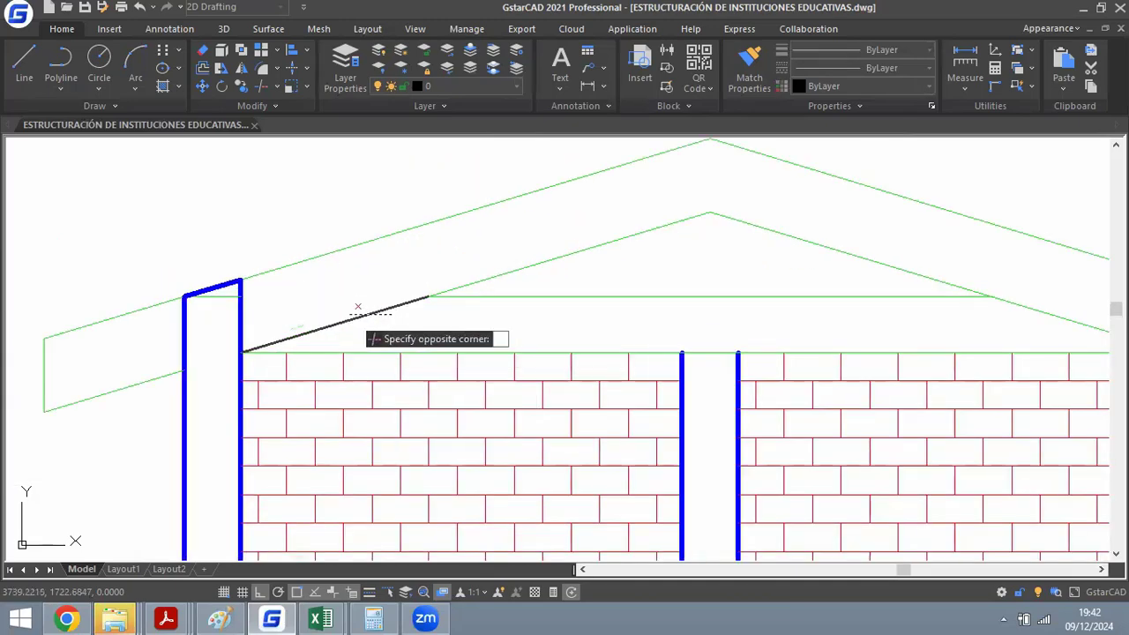
pyautogui.click(352, 313)
pyautogui.scroll(-4, 352, 315)
pyautogui.scroll(4, 645, 314)
pyautogui.click(610, 322)
pyautogui.click(623, 313)
pyautogui.scroll(-2, 694, 285)
pyautogui.press('Escape')
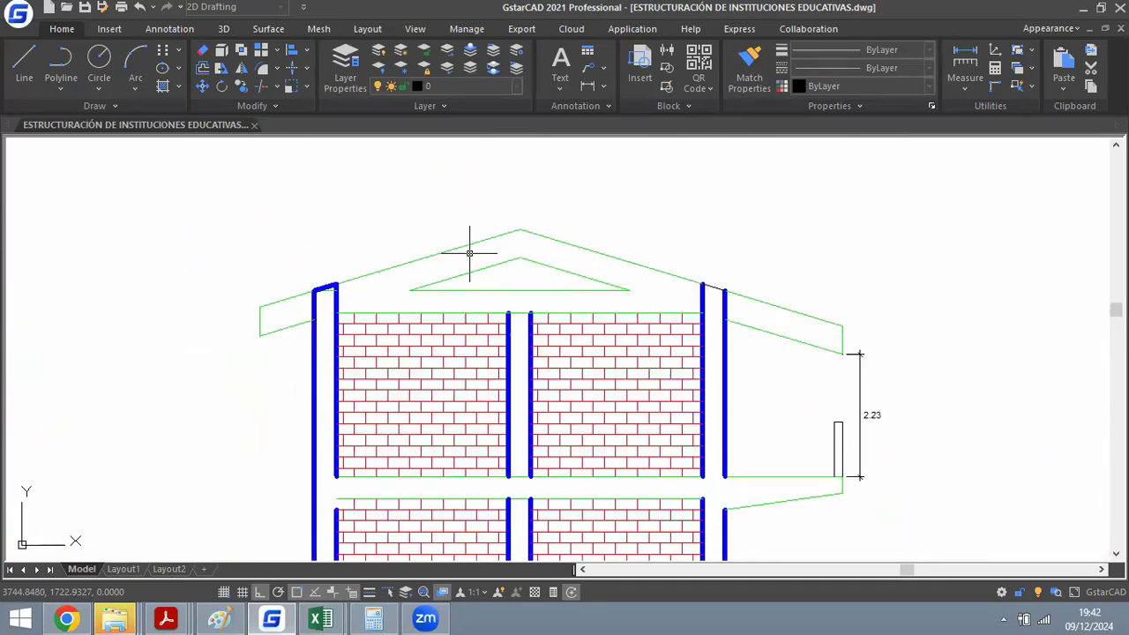
# Erase the leftover short horizontal segment inside the top of the left column.
pyautogui.scroll(3, 324, 289)
pyautogui.scroll(1, 346, 287)
pyautogui.press('Return')
pyautogui.press('Return')
pyautogui.press('Escape')
pyautogui.click(354, 298)
pyautogui.scroll(-3, 232, 321)
pyautogui.press('Delete')
pyautogui.scroll(-1, 250, 316)
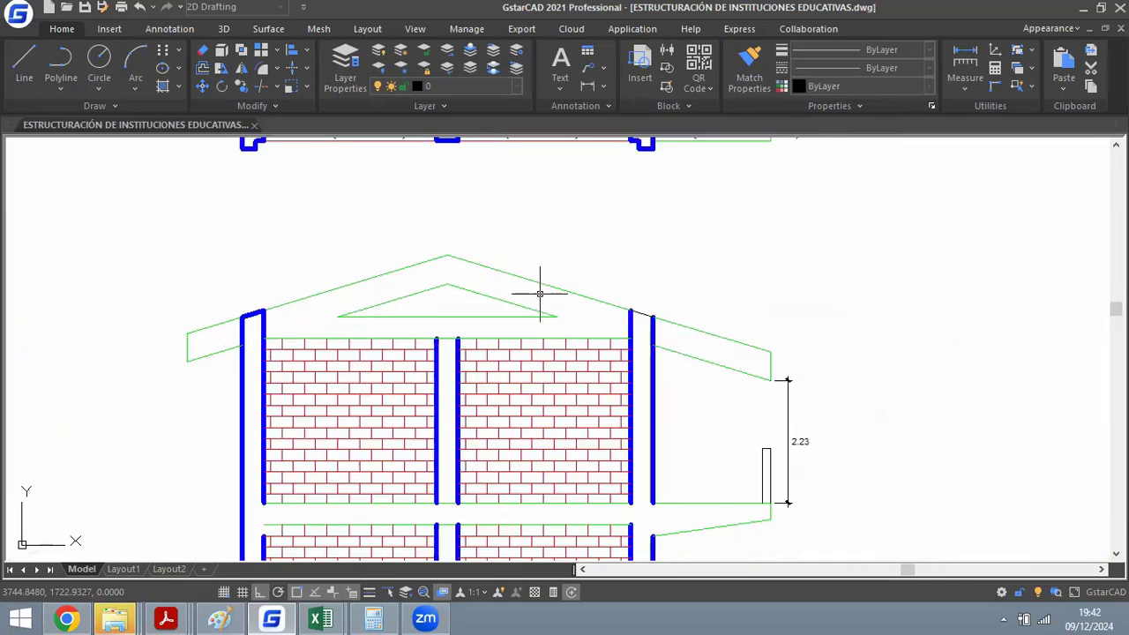
# Extend both middle column edges up to the roof's lower sloped lines, leaving the horizontal beam band clear.
pyautogui.scroll(1, 646, 313)
pyautogui.scroll(-2, 611, 259)
pyautogui.scroll(3, 512, 264)
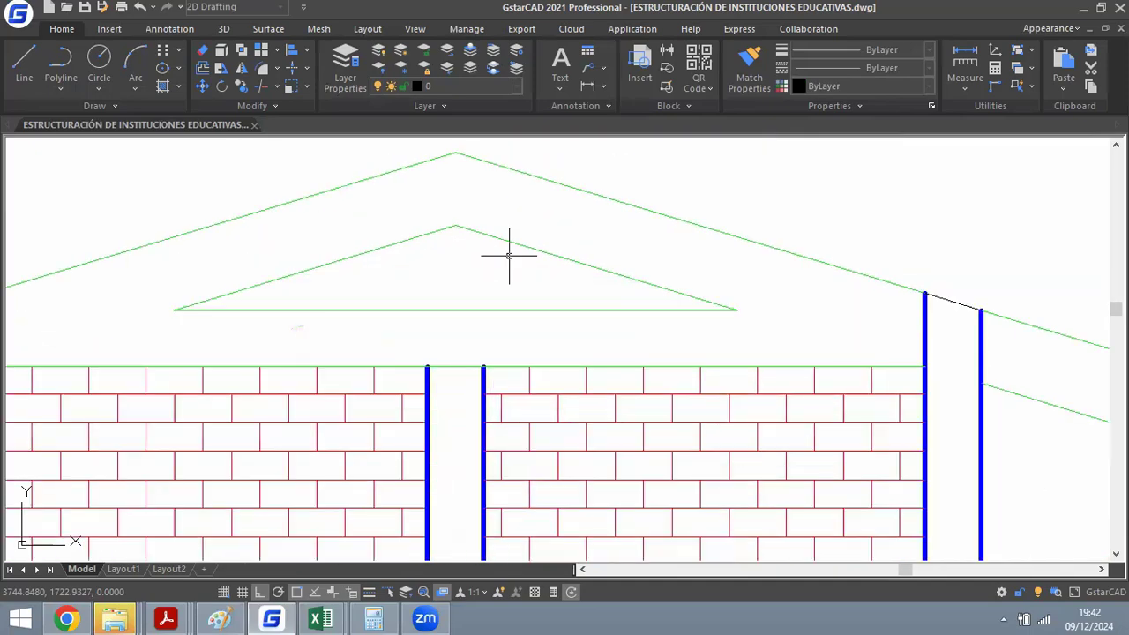
pyautogui.write('ex')
pyautogui.press('Return')
pyautogui.press('Return')
pyautogui.click(426, 374)
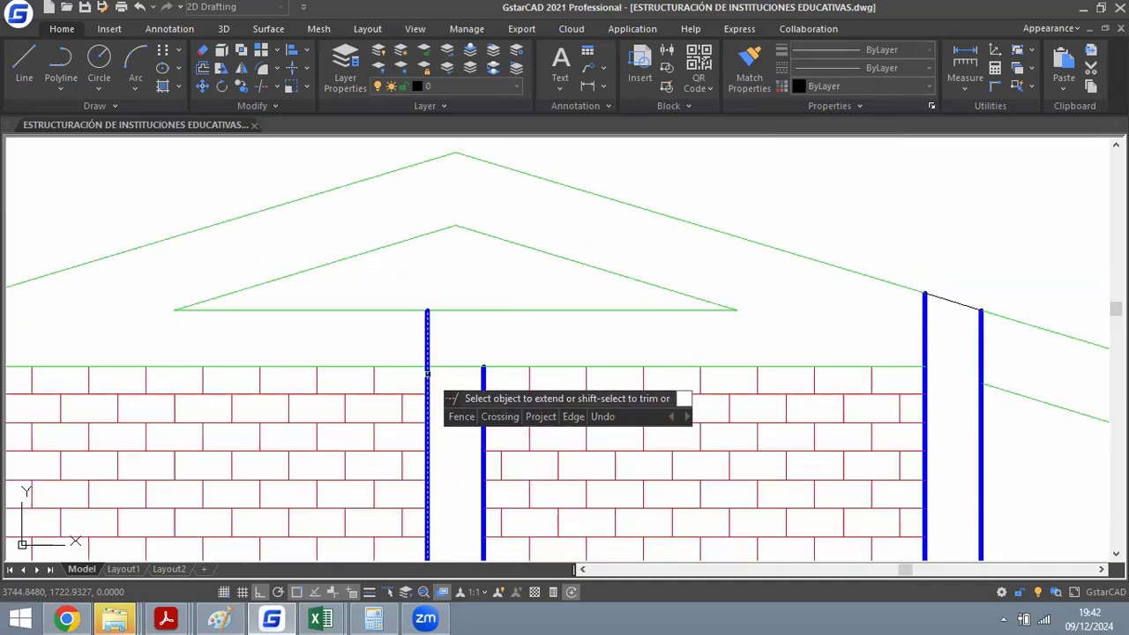
pyautogui.click(483, 374)
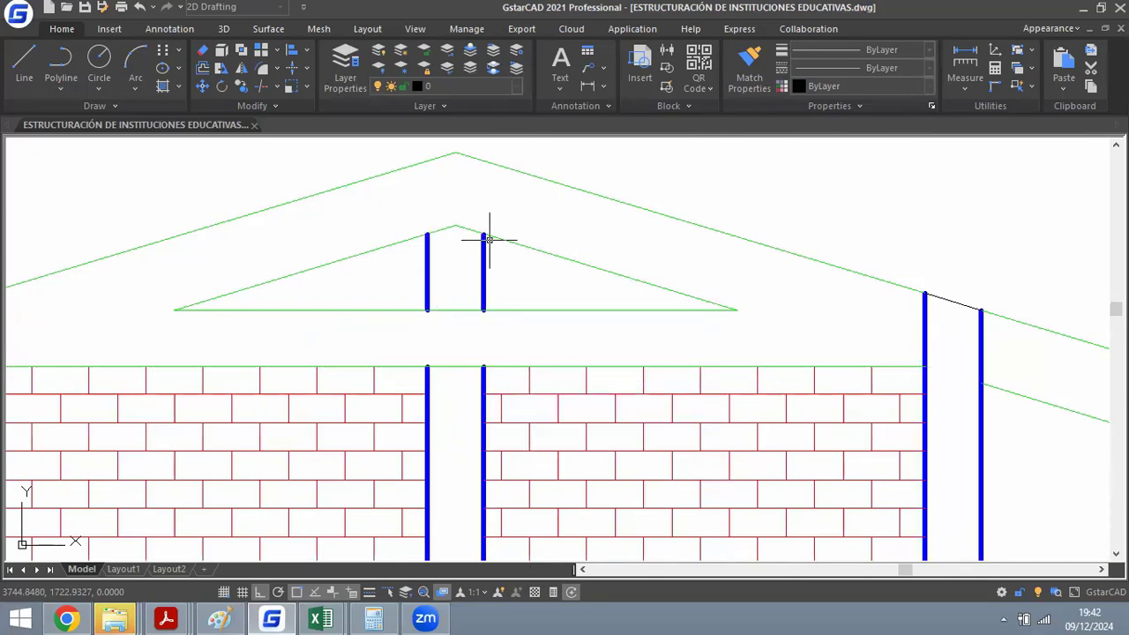
# Try to hatch the two gable triangles beside the middle column with the AR-B816 brick pattern.
pyautogui.scroll(-3, 490, 238)
pyautogui.scroll(2, 503, 222)
pyautogui.scroll(1, 511, 235)
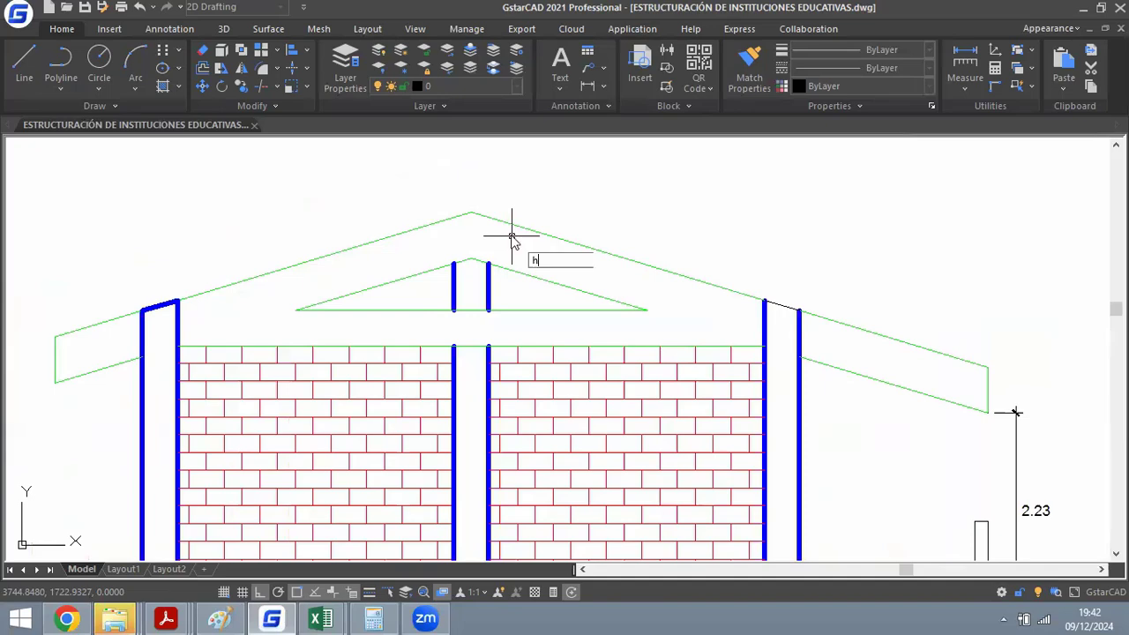
pyautogui.write('h')
pyautogui.press('Return')
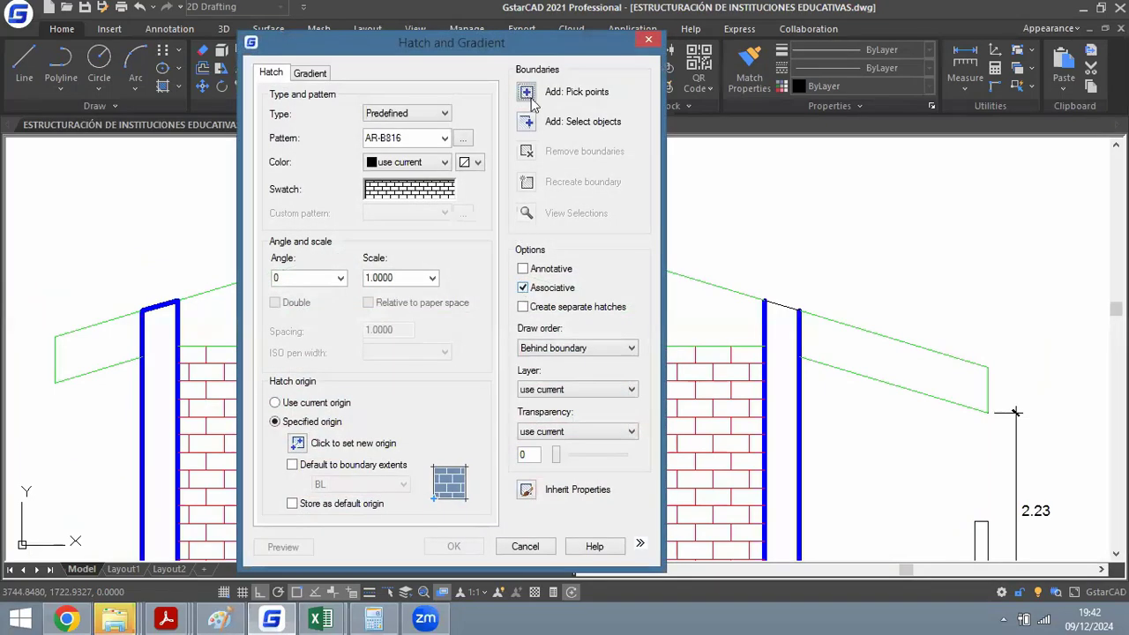
pyautogui.click(530, 104)
pyautogui.click(510, 296)
pyautogui.click(448, 306)
pyautogui.press('Return')
pyautogui.press('Return')
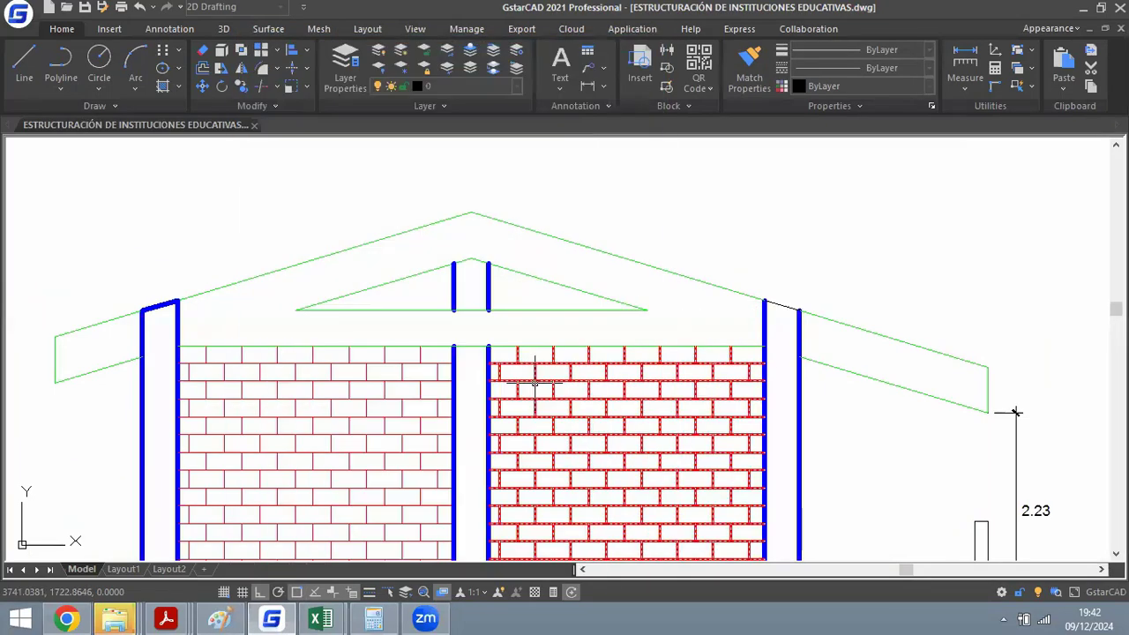
pyautogui.scroll(3, 462, 252)
pyautogui.scroll(-3, 516, 245)
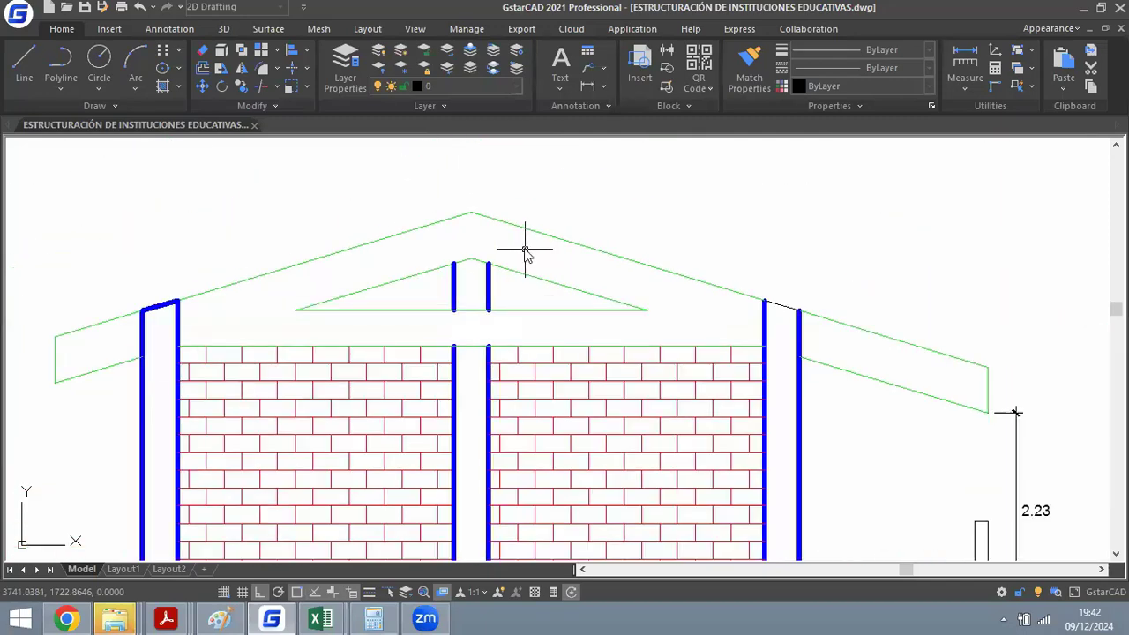
# Hatch the two gable triangles beside the middle column with the SOLID pattern.
pyautogui.scroll(2, 481, 284)
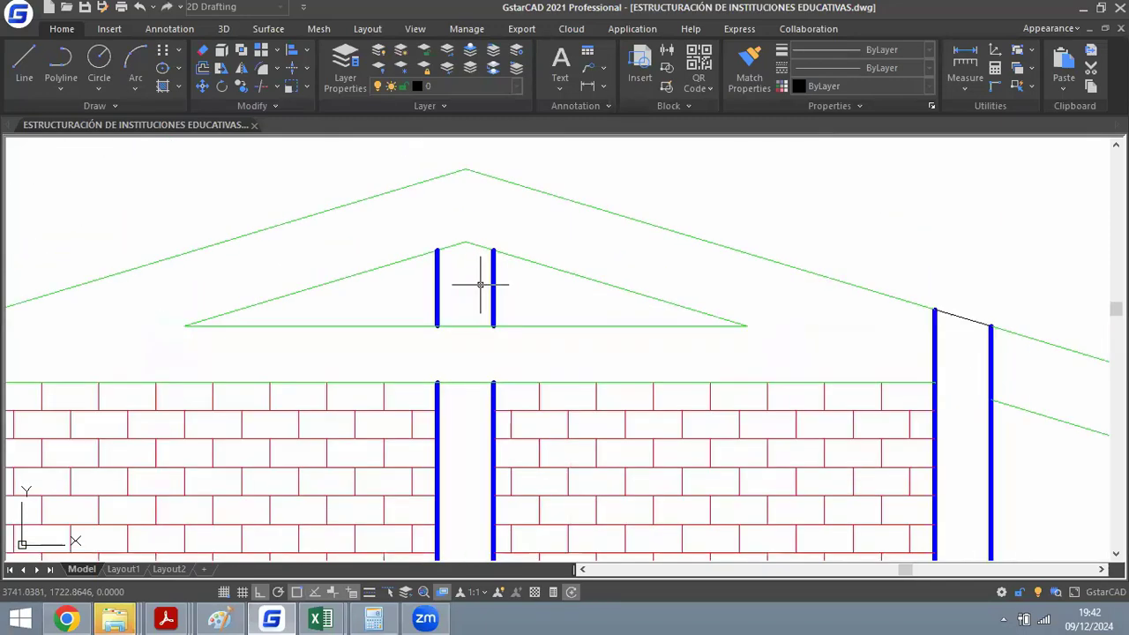
pyautogui.scroll(2, 480, 284)
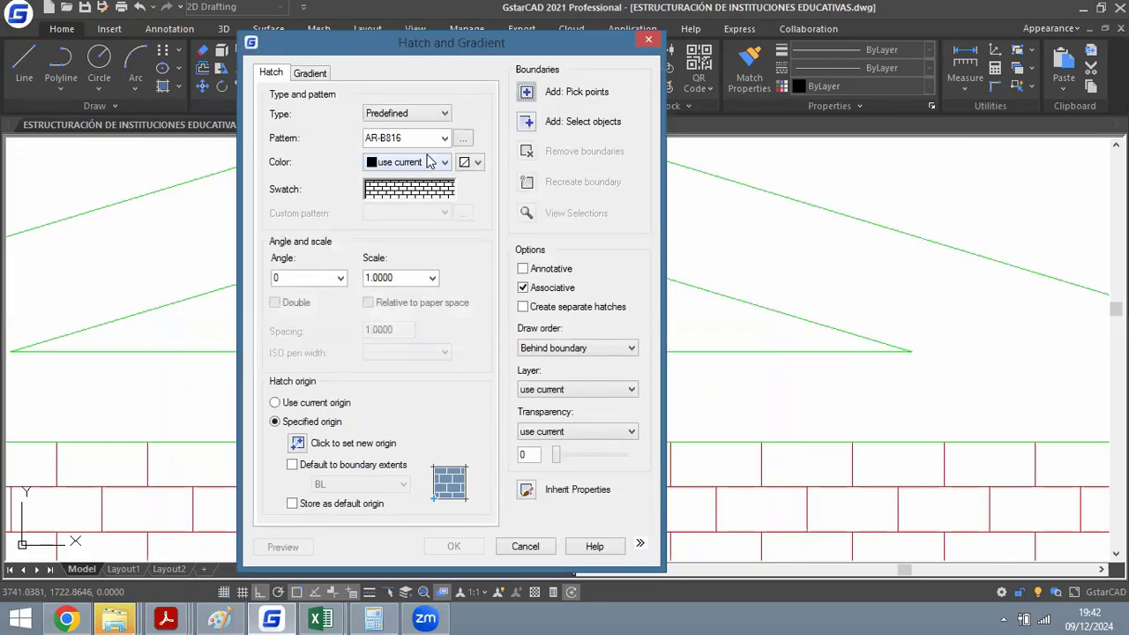
pyautogui.click(421, 187)
pyautogui.click(358, 180)
pyautogui.click(354, 181)
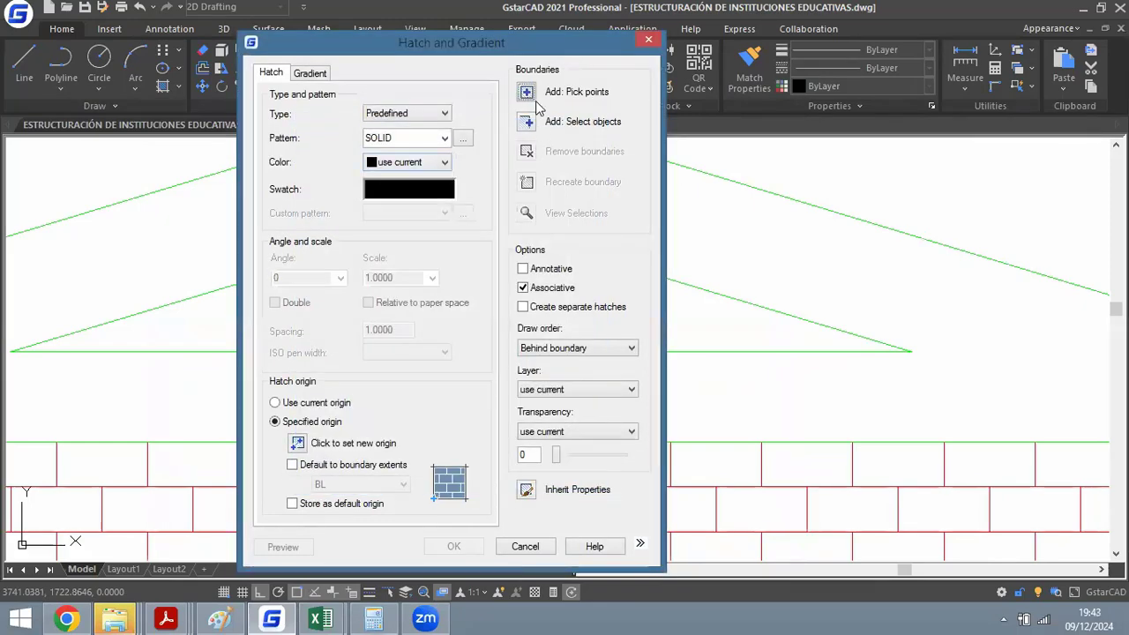
pyautogui.click(527, 92)
pyautogui.click(513, 311)
pyautogui.press('Return')
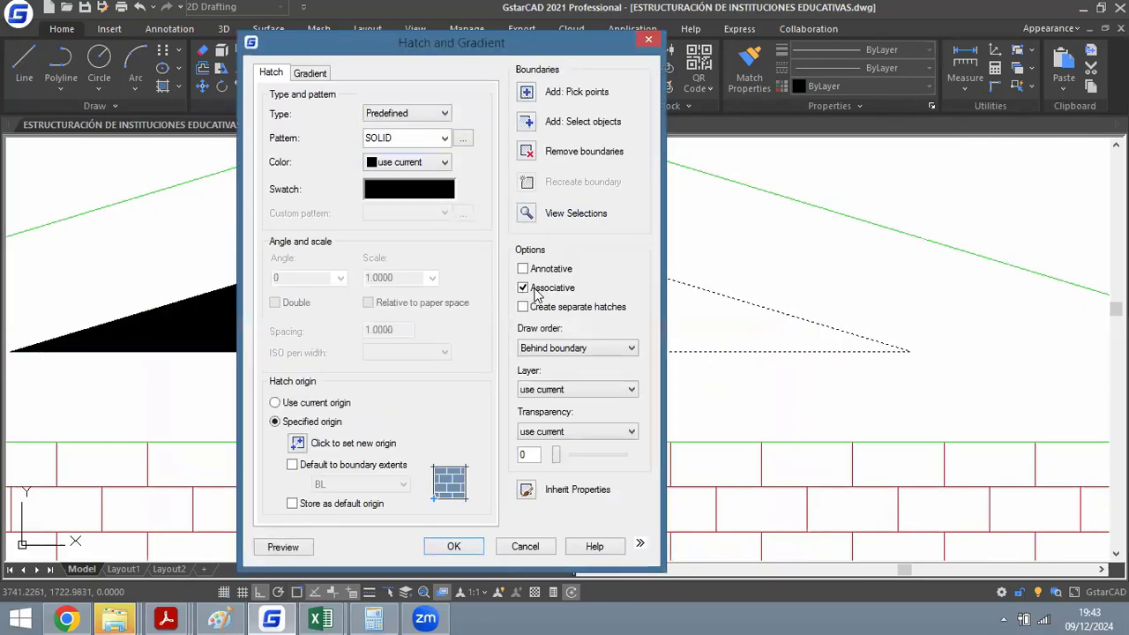
pyautogui.press('Return')
pyautogui.scroll(-2, 605, 383)
# Match the solid gable hatch to the properties of the red brick hatch in the wall below.
pyautogui.write('ma')
pyautogui.press('Return')
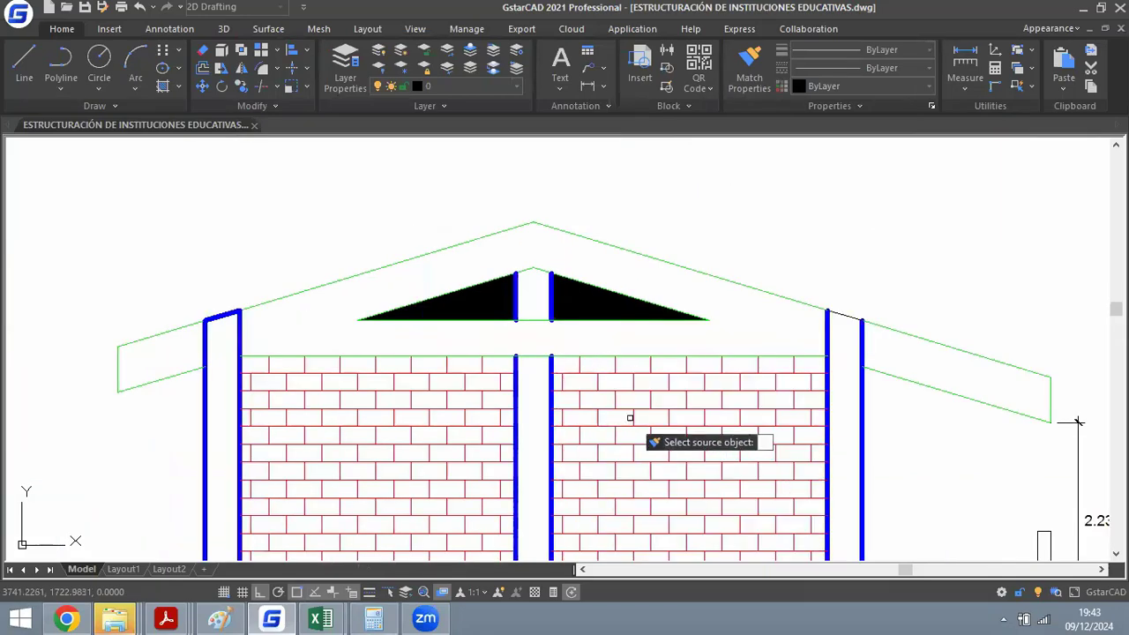
pyautogui.click(632, 411)
pyautogui.click(507, 307)
pyautogui.scroll(-5, 507, 308)
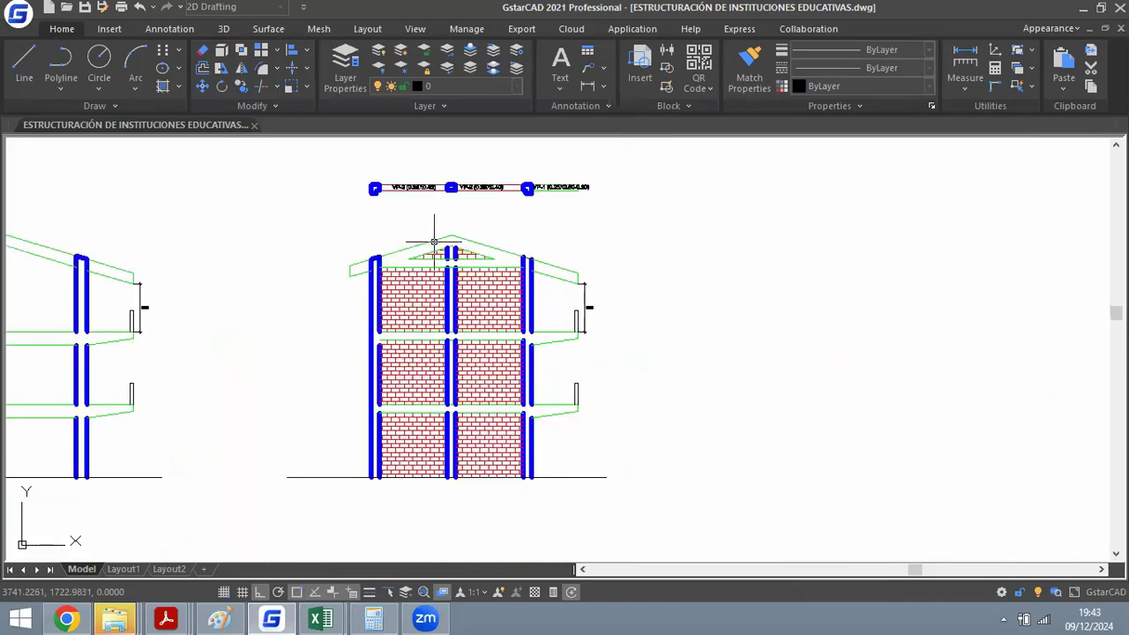
pyautogui.scroll(2, 425, 303)
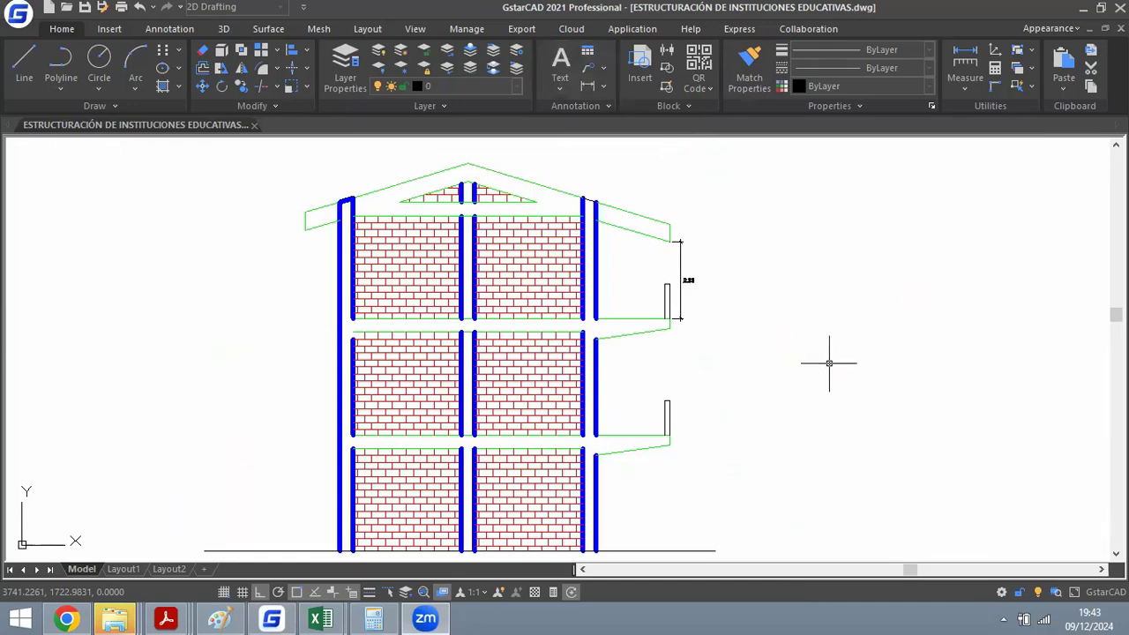
pyautogui.scroll(5, 398, 423)
pyautogui.scroll(-5, 492, 300)
pyautogui.scroll(3, 492, 300)
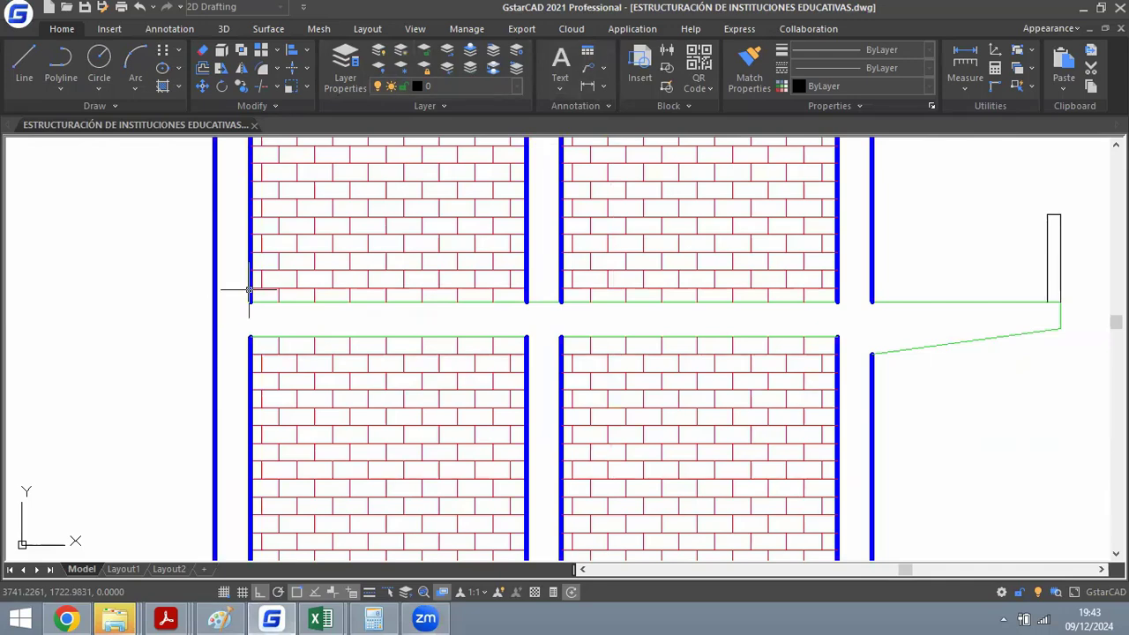
# Examine the brick-filled building section's columns, beam bands and cantilever slabs on each storey.
pyautogui.scroll(2, 249, 291)
pyautogui.scroll(-3, 695, 355)
pyautogui.scroll(3, 657, 335)
pyautogui.scroll(-3, 657, 335)
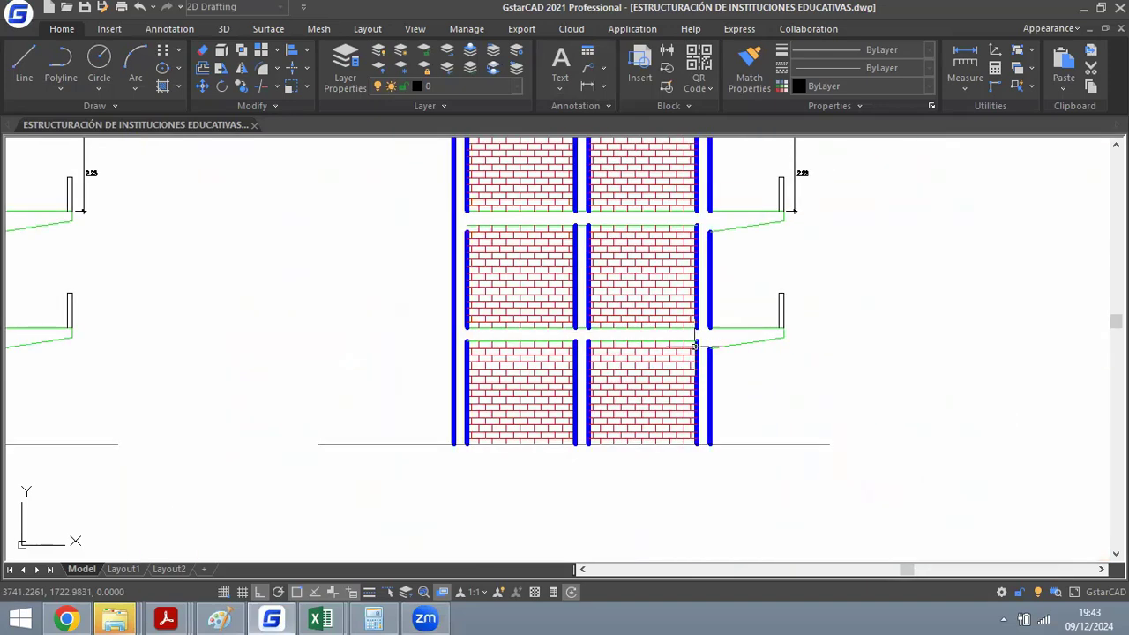
pyautogui.scroll(1, 644, 327)
pyautogui.scroll(2, 564, 322)
pyautogui.scroll(-2, 505, 316)
pyautogui.scroll(2, 506, 316)
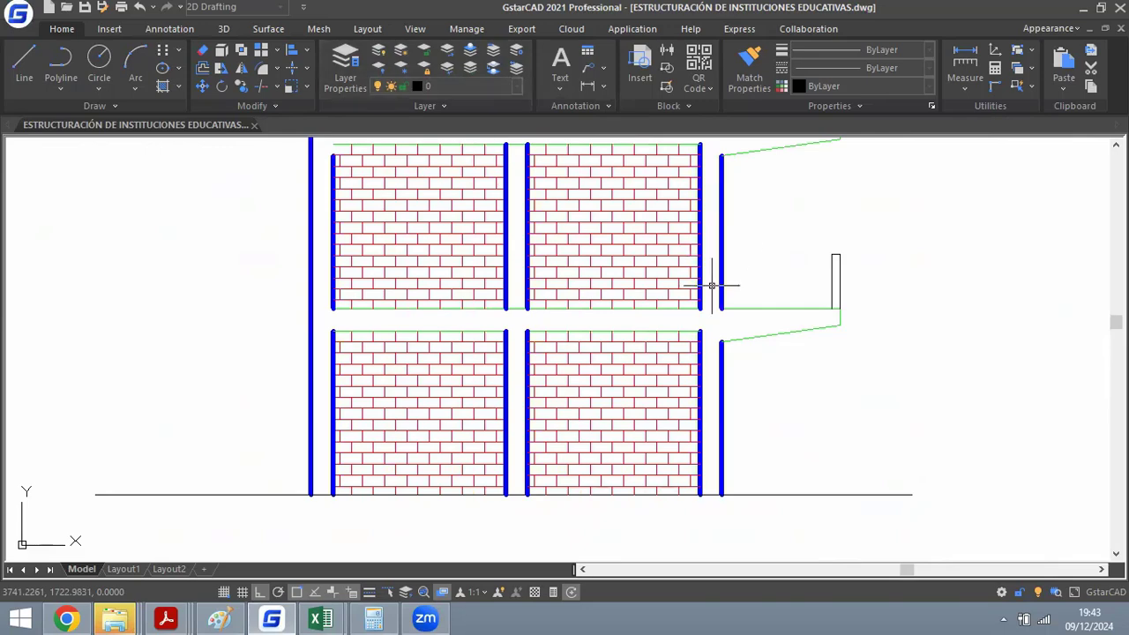
pyautogui.scroll(2, 713, 291)
pyautogui.scroll(-3, 542, 383)
pyautogui.scroll(2, 700, 297)
pyautogui.scroll(-2, 630, 313)
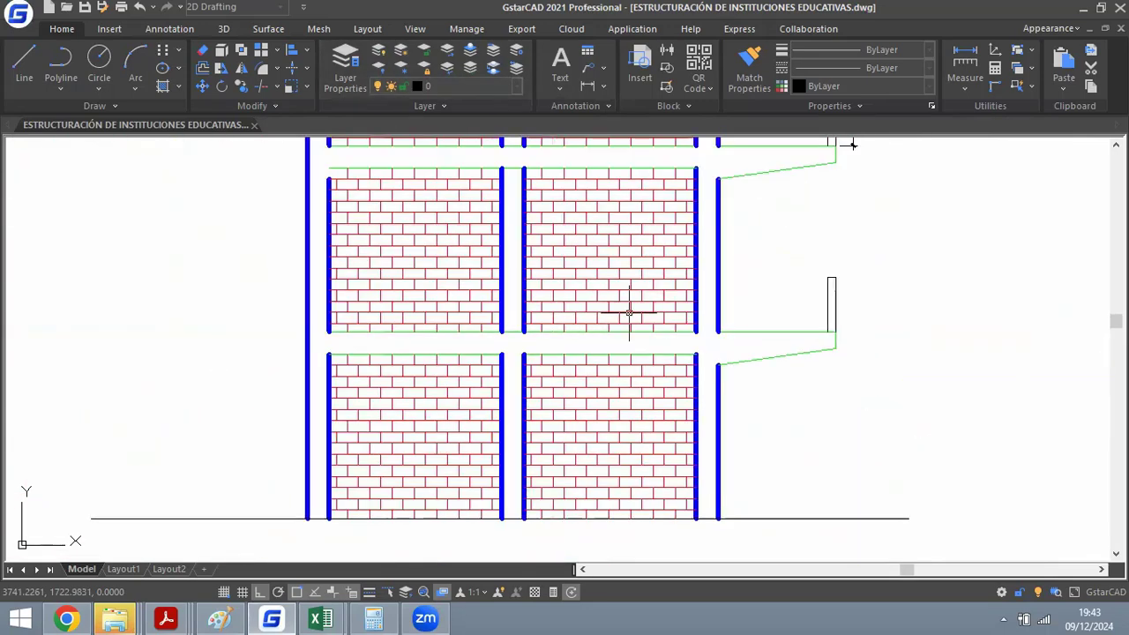
pyautogui.scroll(2, 610, 334)
pyautogui.scroll(2, 610, 334)
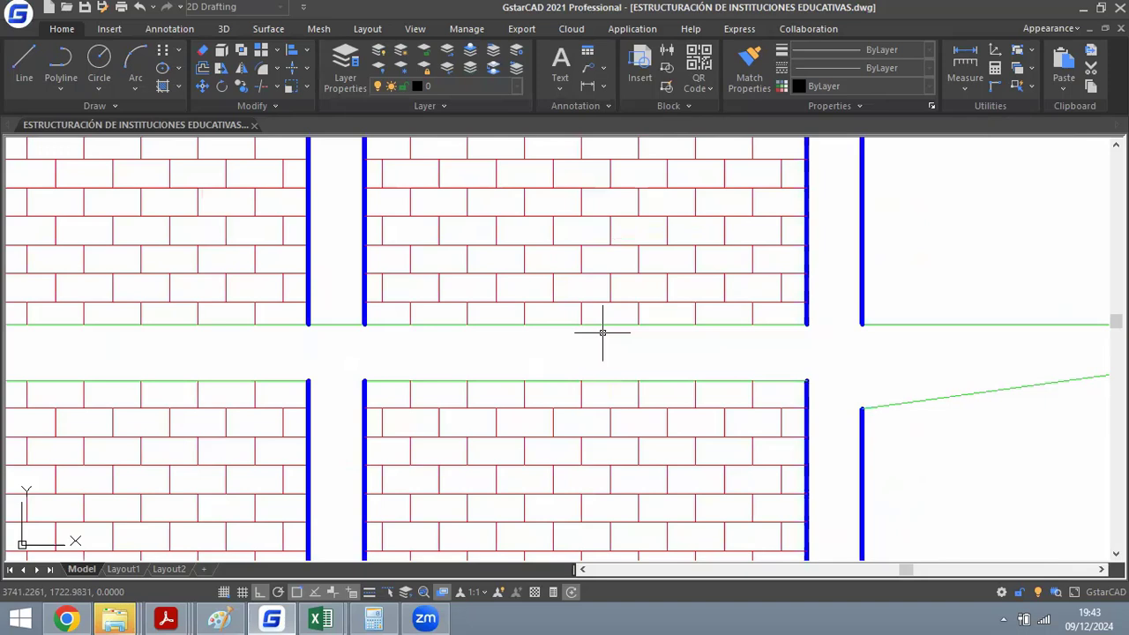
pyautogui.scroll(-3, 603, 333)
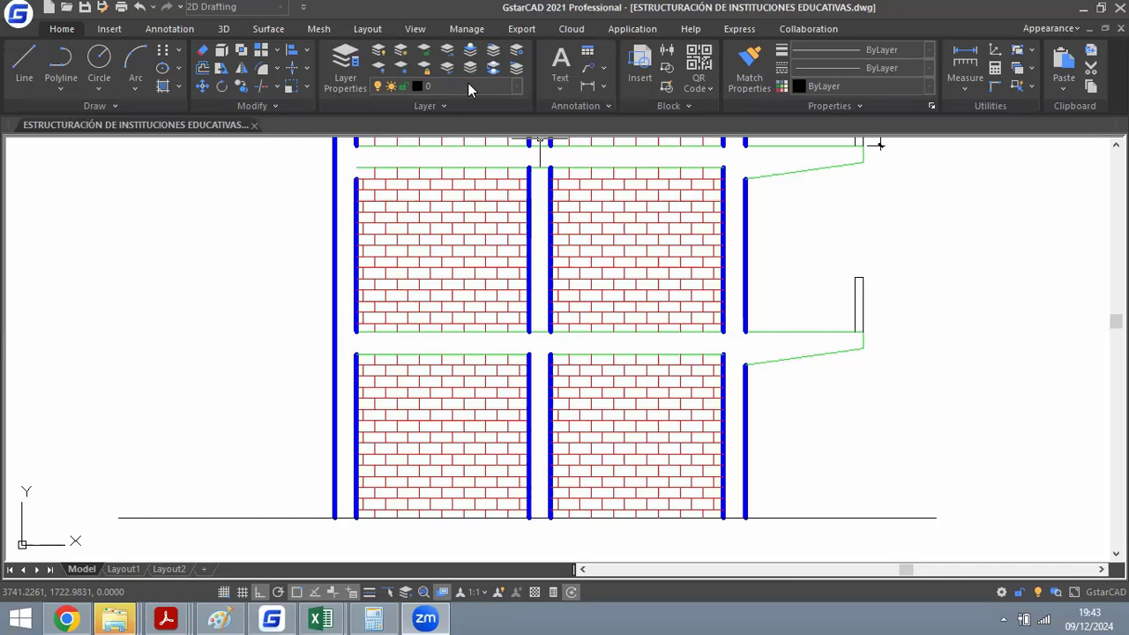
pyautogui.click(935, 286)
pyautogui.click(928, 335)
pyautogui.scroll(-4, 926, 341)
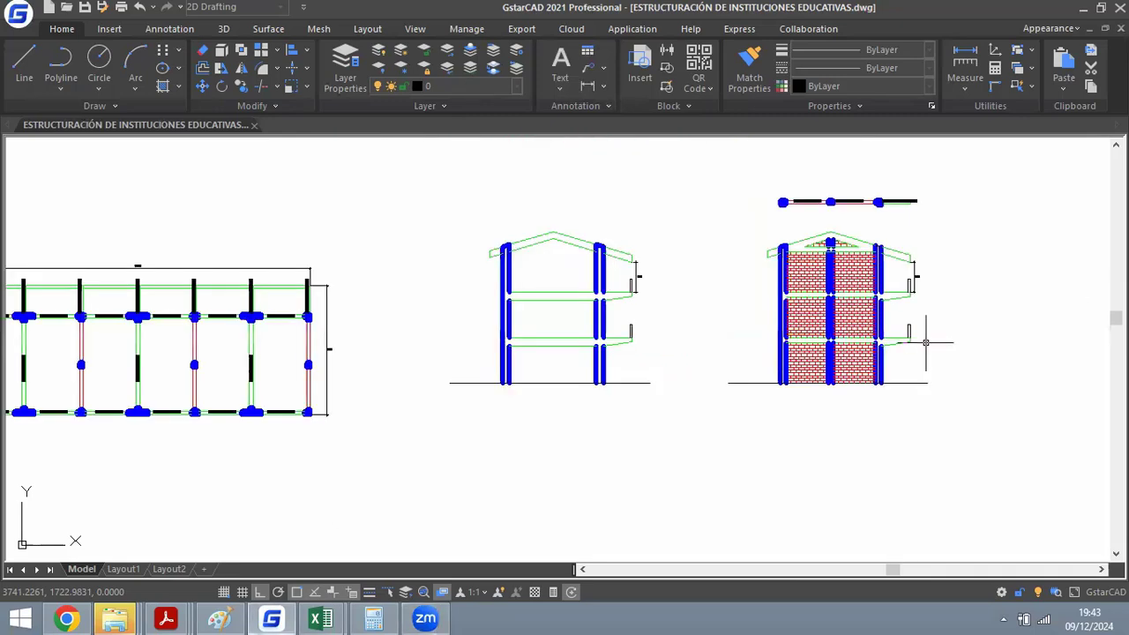
# Compare the floor plan's columns, beams and red wall lines with the two building sections.
pyautogui.scroll(1, 318, 377)
pyautogui.scroll(4, 415, 349)
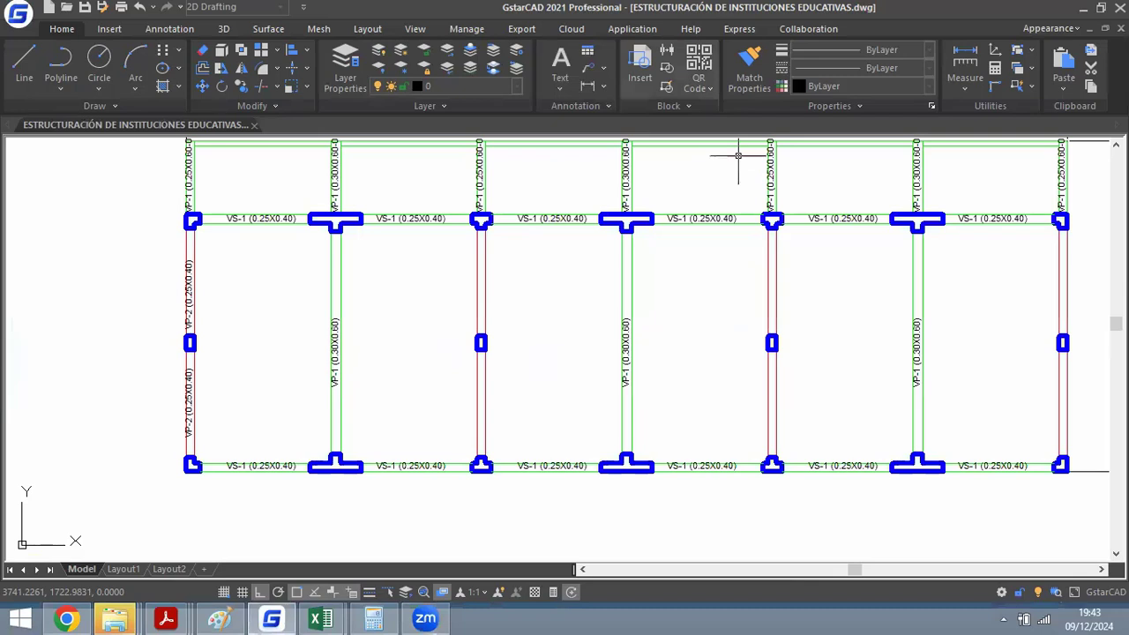
pyautogui.moveTo(738, 157); pyautogui.dragTo(669, 172, button='middle')
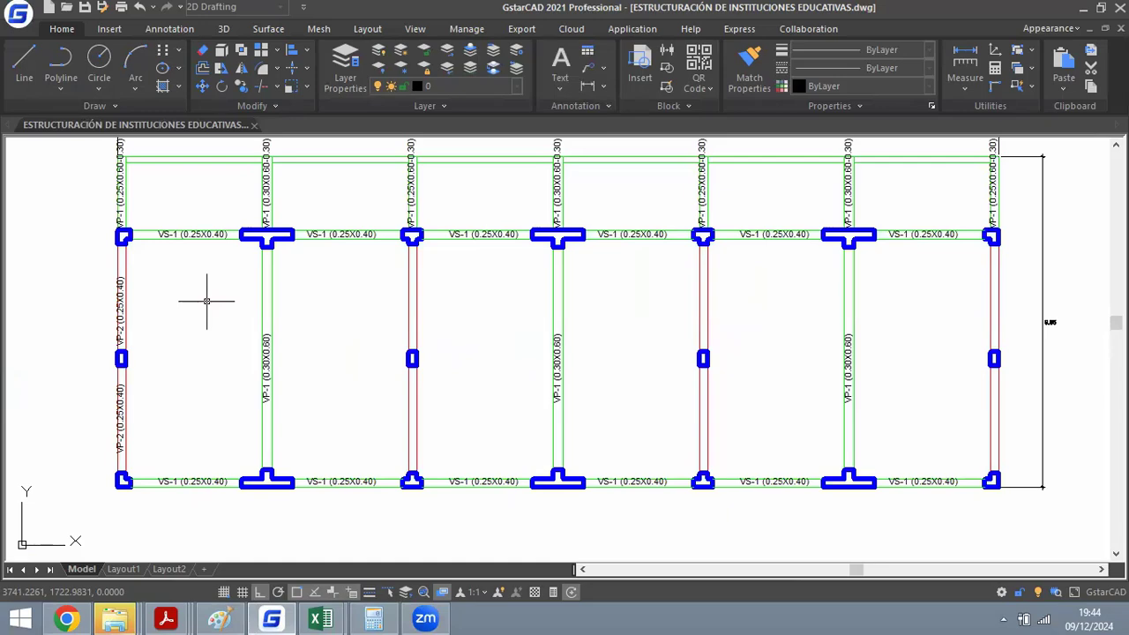
pyautogui.scroll(-2, 453, 294)
pyautogui.scroll(2, 441, 315)
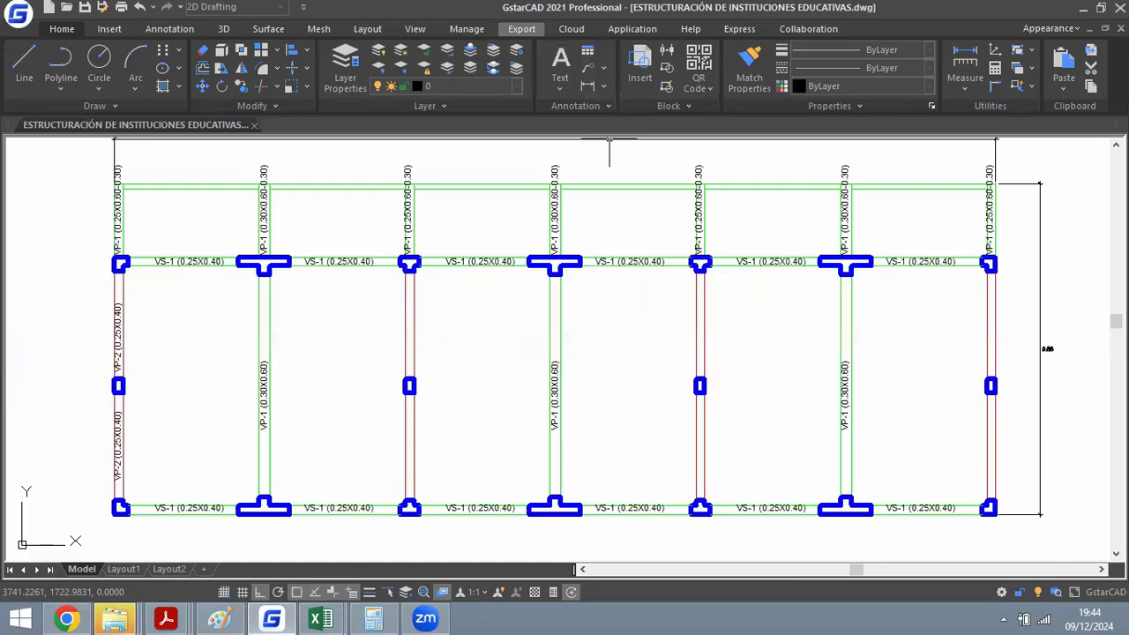
pyautogui.scroll(-3, 636, 324)
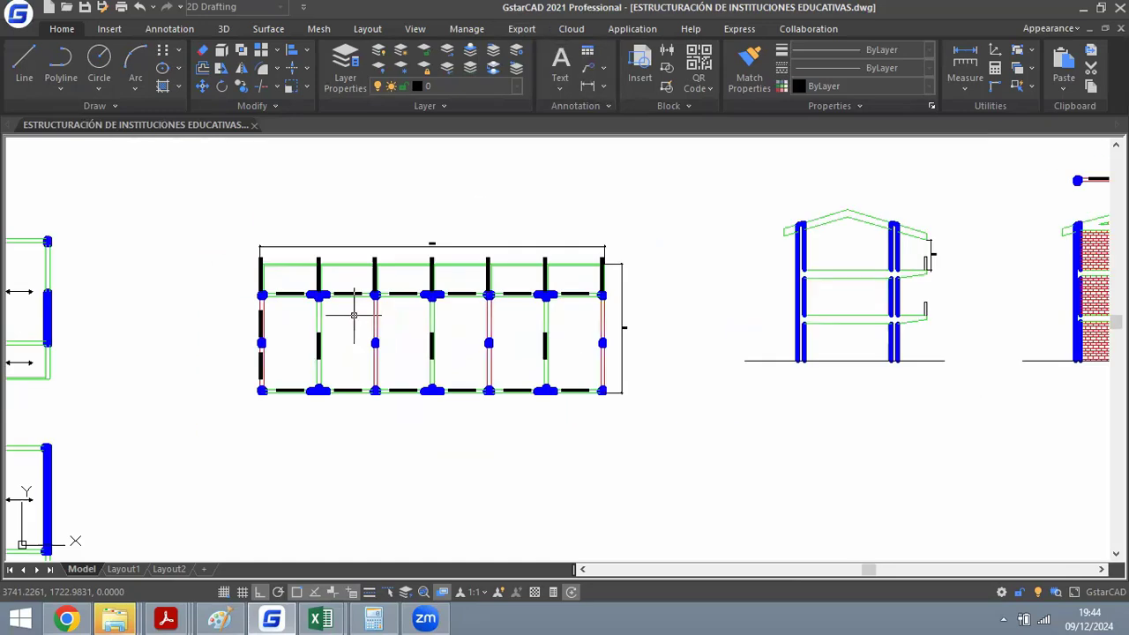
pyautogui.scroll(1, 429, 232)
pyautogui.scroll(-2, 468, 192)
pyautogui.scroll(2, 468, 192)
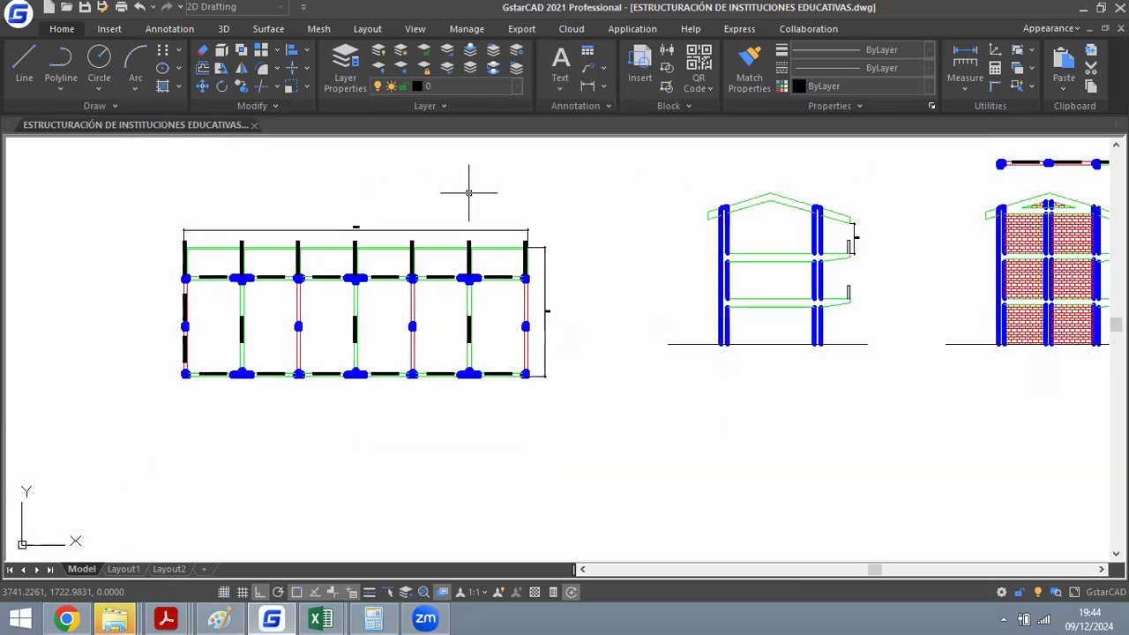
pyautogui.scroll(-1, 270, 264)
pyautogui.scroll(2, 781, 256)
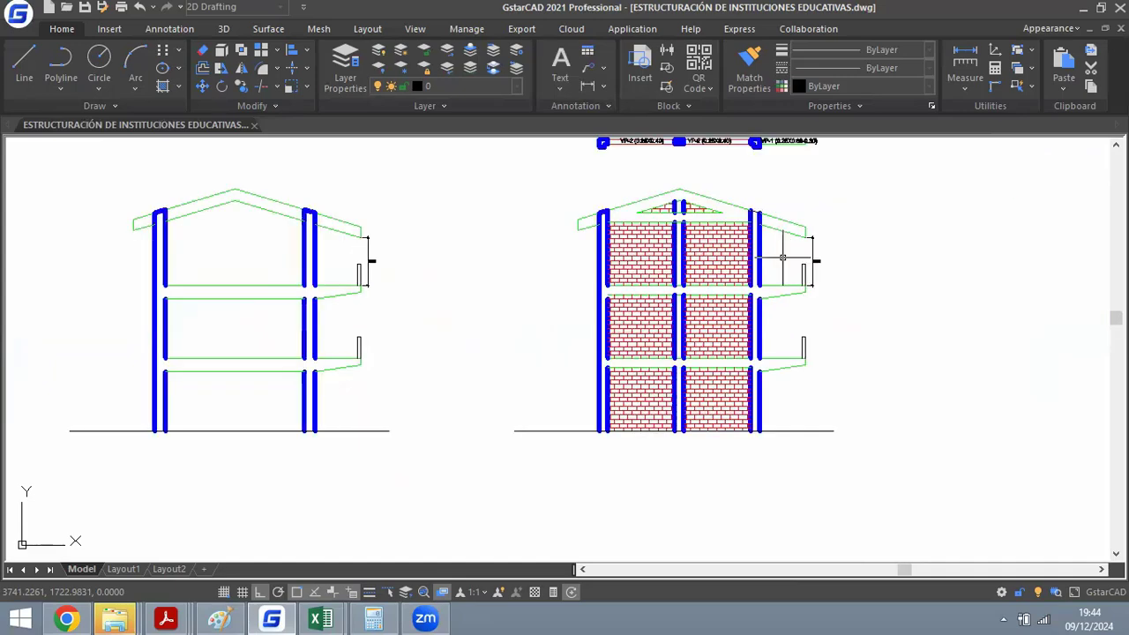
pyautogui.scroll(-2, 781, 257)
pyautogui.scroll(1, 670, 251)
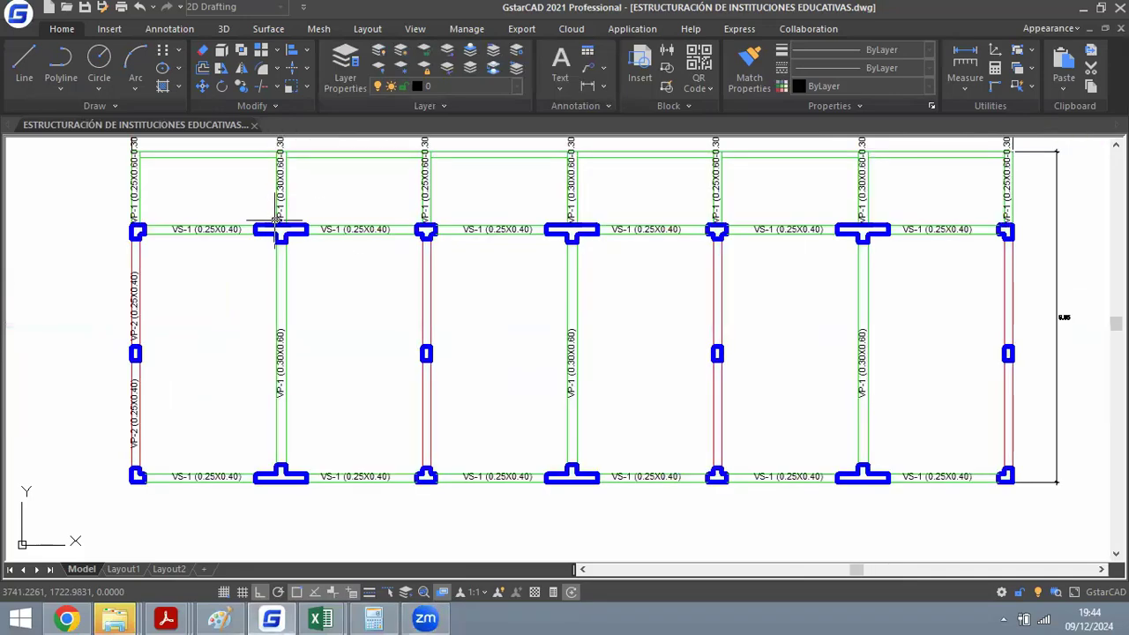
pyautogui.scroll(2, 267, 272)
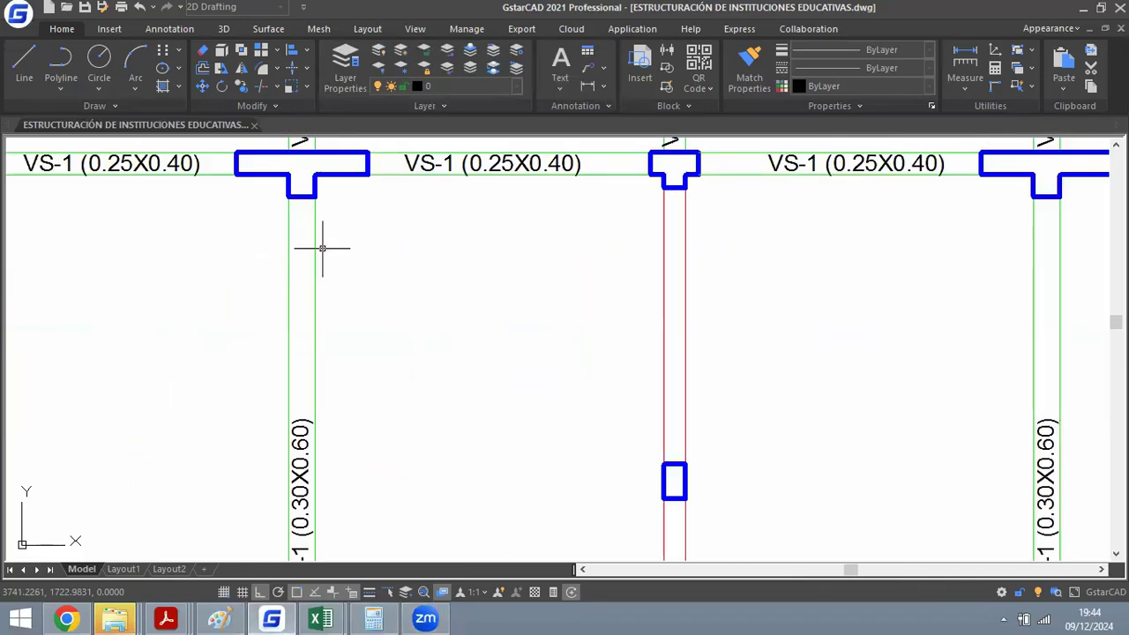
pyautogui.scroll(-2, 340, 308)
pyautogui.scroll(3, 324, 163)
pyautogui.scroll(-5, 327, 222)
pyautogui.scroll(4, 189, 259)
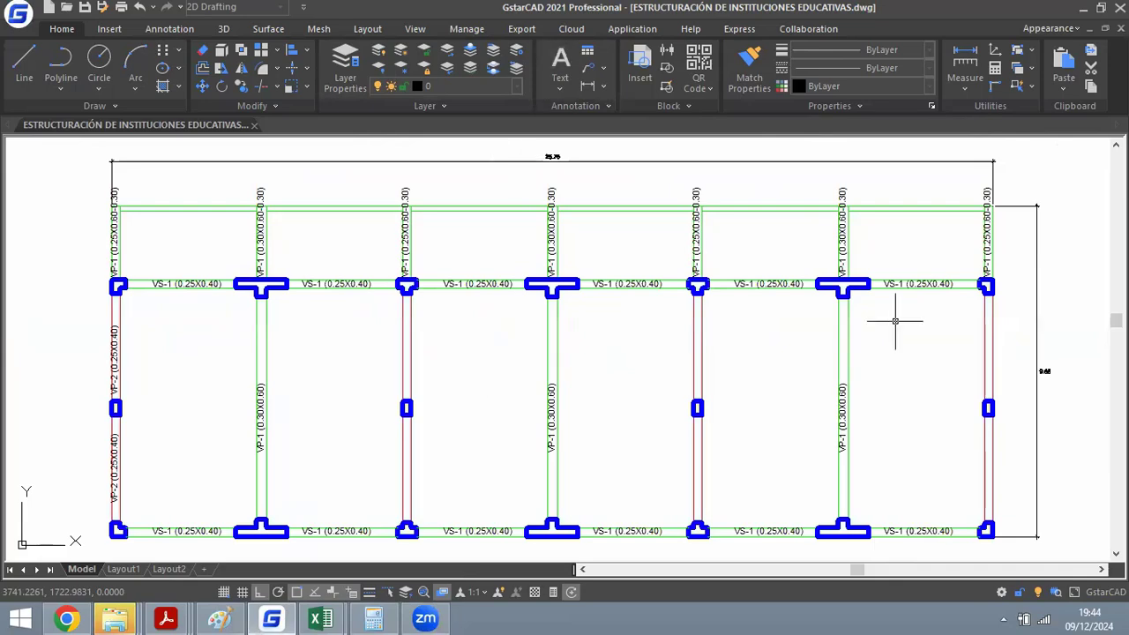
pyautogui.scroll(-4, 441, 308)
pyautogui.scroll(4, 441, 308)
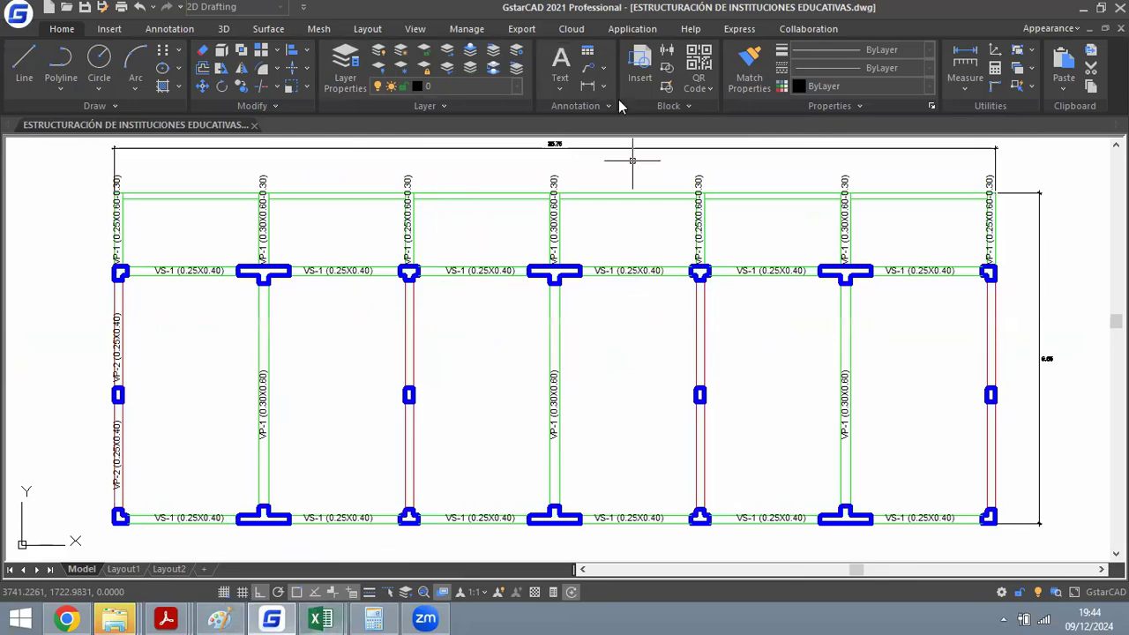
# Switch to the PREDIMENSIONAMIENTO workbook in Excel.
pyautogui.click(320, 618)
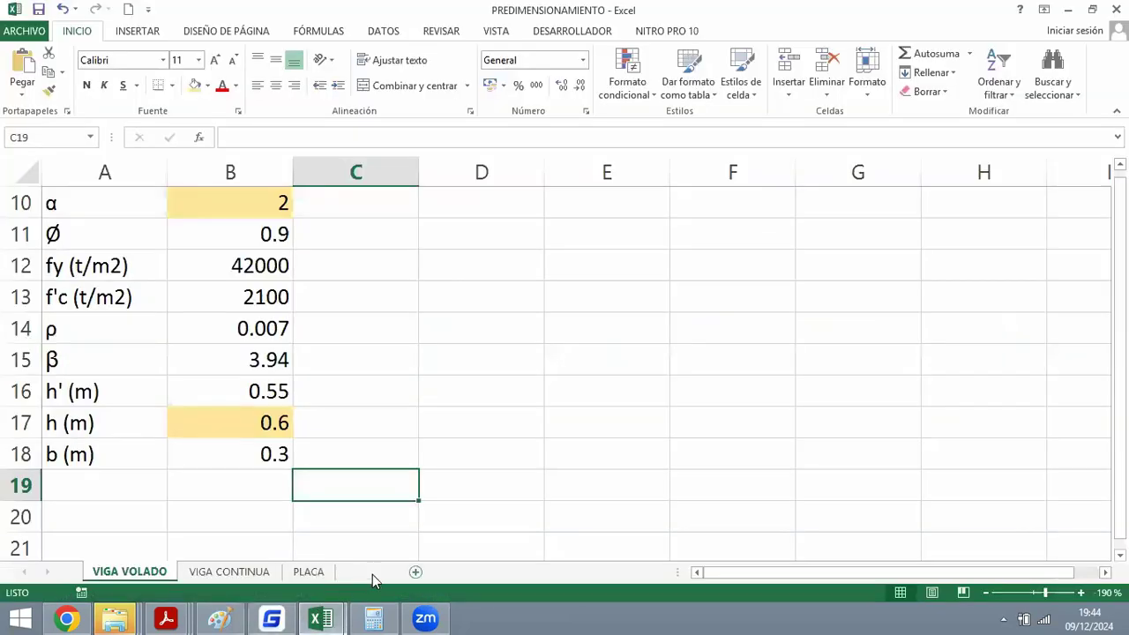
pyautogui.click(371, 573)
pyautogui.rightClick(208, 571)
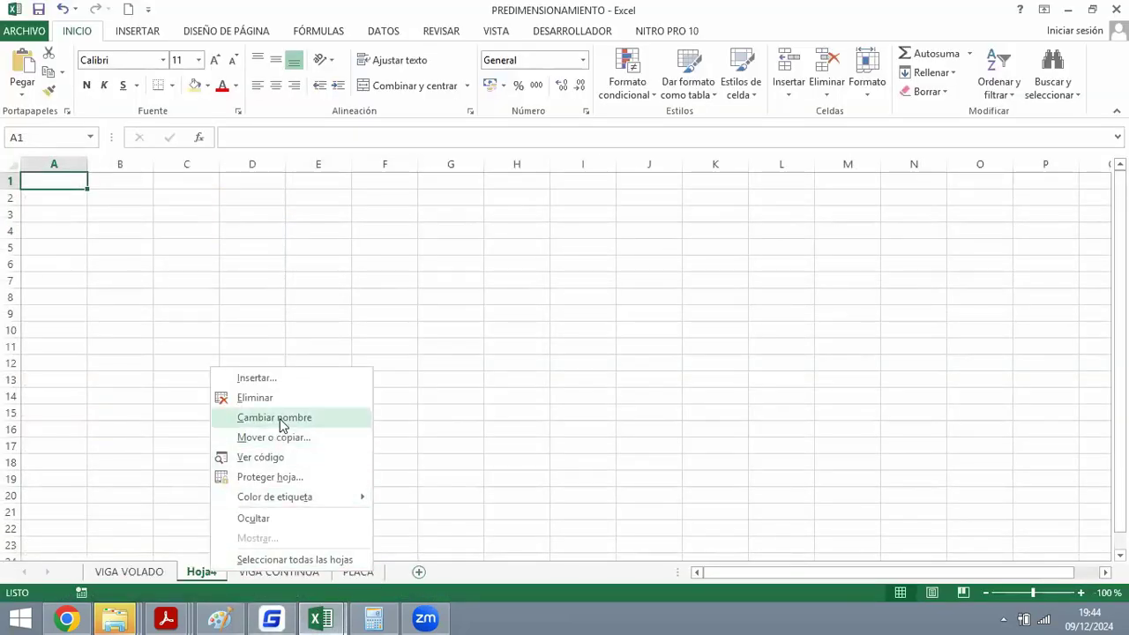
pyautogui.click(256, 397)
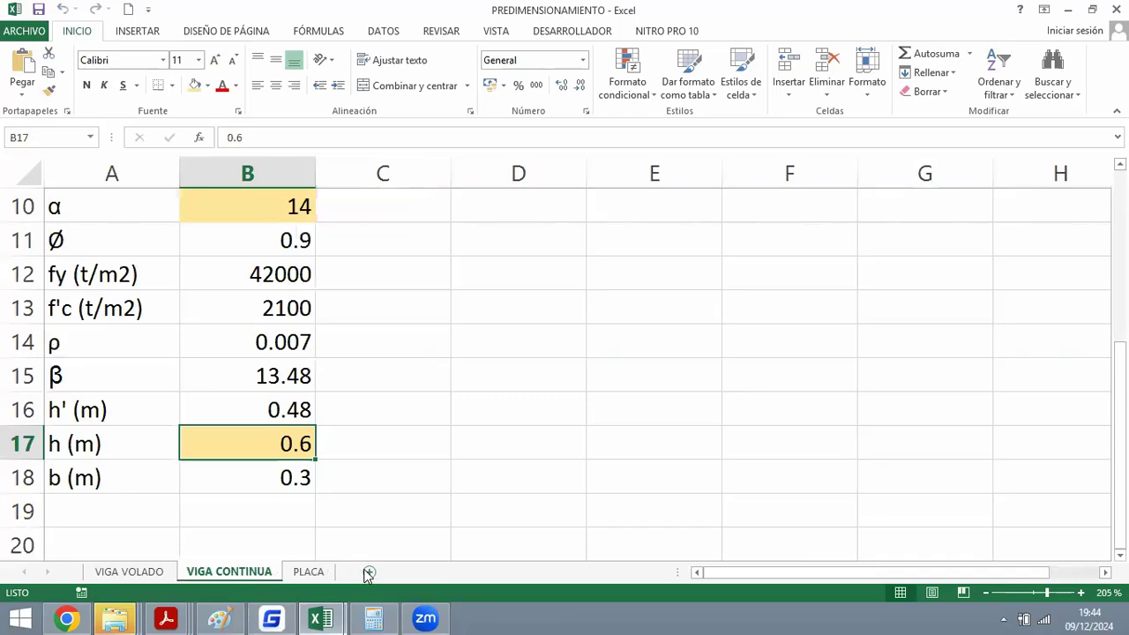
# Add a blank worksheet after PLACA and name it ALBAÑILERÍA, with cell A1 selected.
pyautogui.click(369, 573)
pyautogui.click(355, 573)
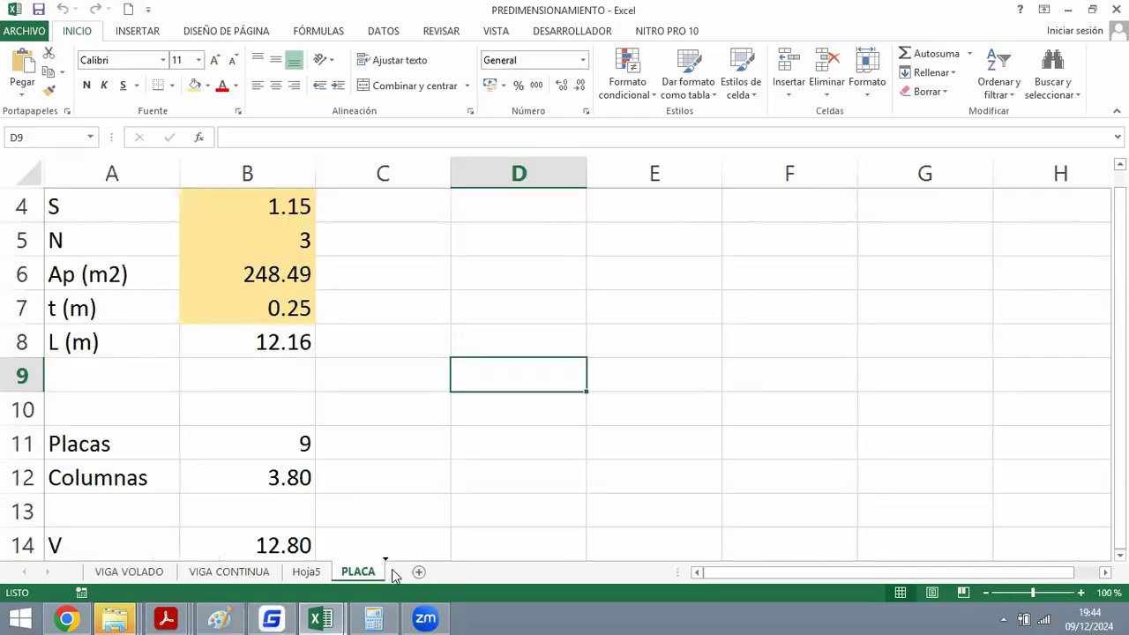
pyautogui.moveTo(306, 574); pyautogui.dragTo(393, 576)
pyautogui.rightClick(381, 580)
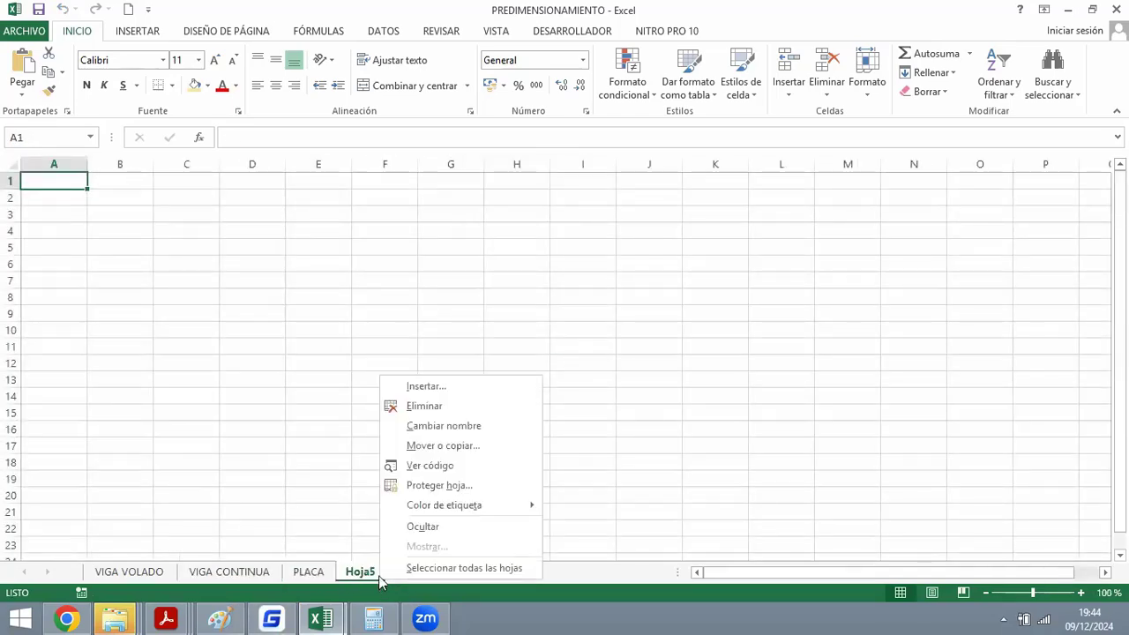
pyautogui.click(477, 427)
pyautogui.write('A')
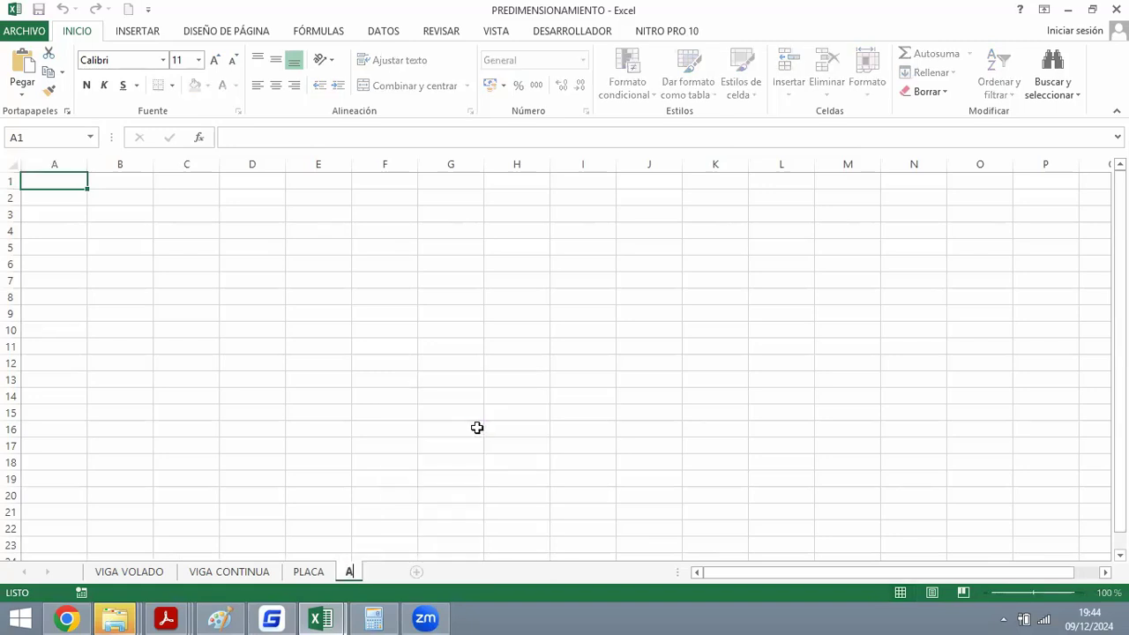
pyautogui.write('LBAÑILER')
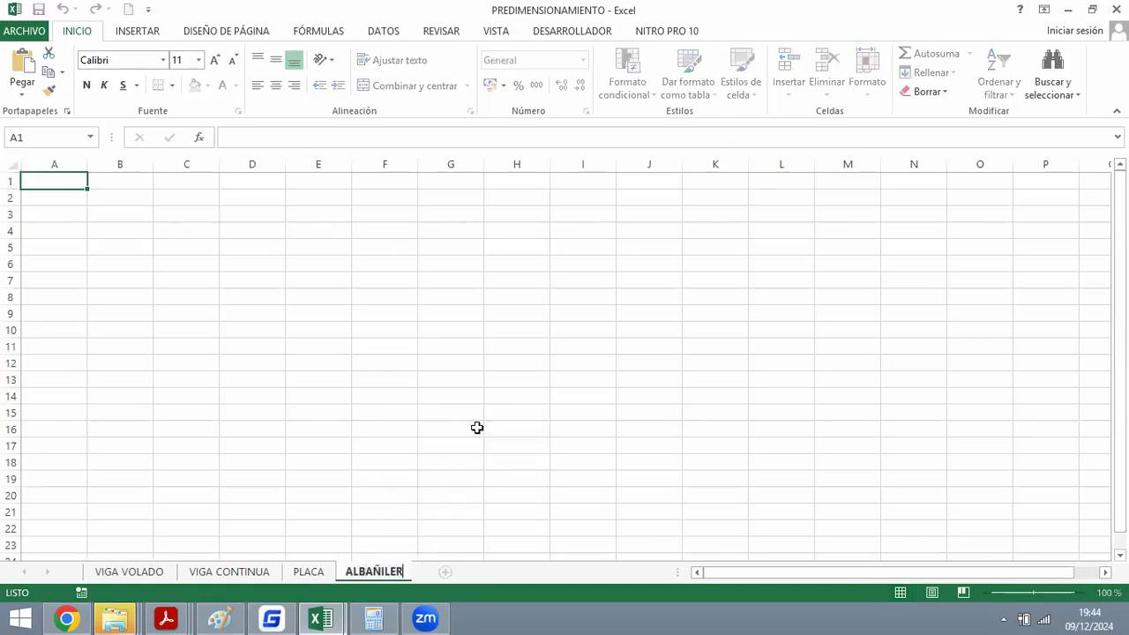
pyautogui.write('ÍA')
pyautogui.click(476, 427)
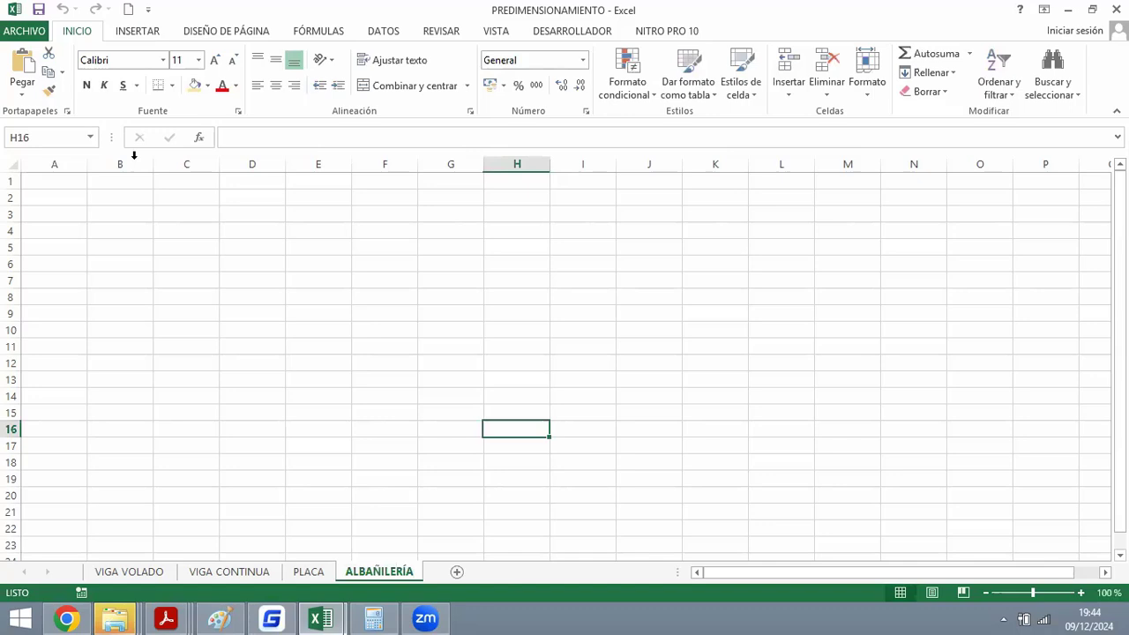
pyautogui.click(50, 191)
pyautogui.click(49, 181)
pyautogui.keyDown('ctrl'); pyautogui.scroll(6, 83, 247); pyautogui.keyUp('ctrl')
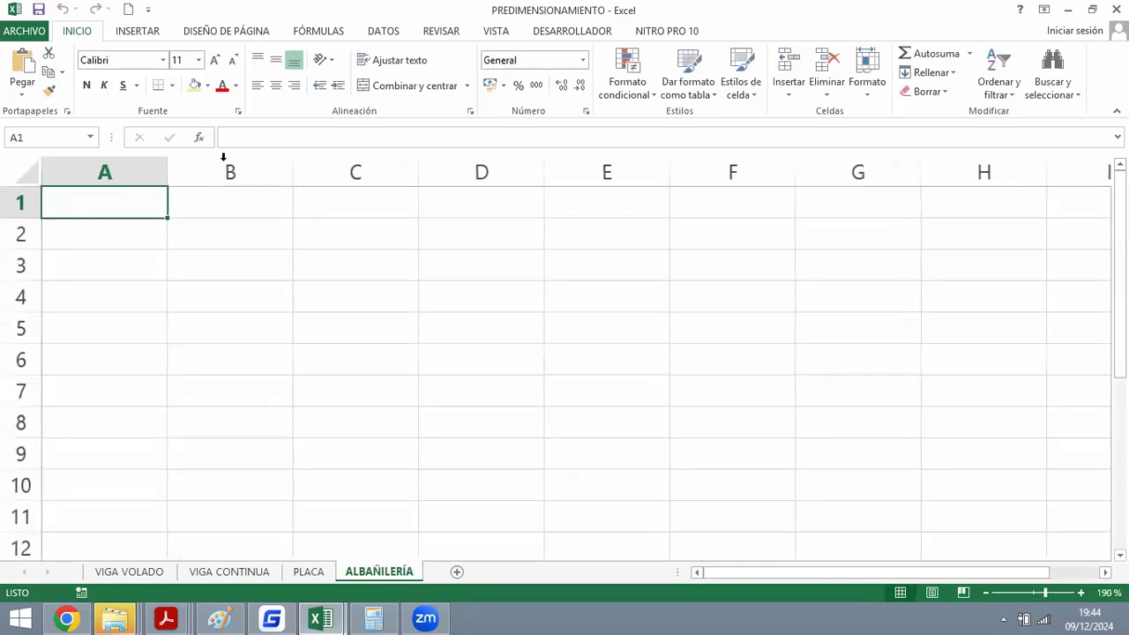
# Look through the CAPÍTULO IV predimensioning PDF in Acrobat around the sections on placas, escaleras and columnas.
pyautogui.click(166, 617)
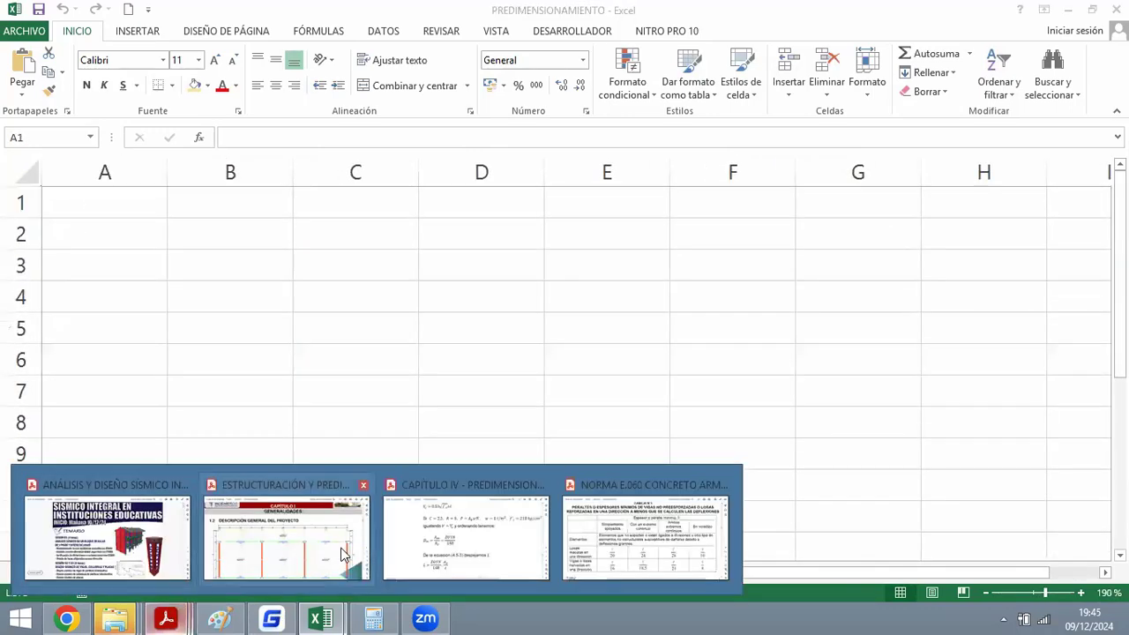
pyautogui.click(457, 538)
pyautogui.keyDown('ctrl'); pyautogui.scroll(-4, 441, 326); pyautogui.keyUp('ctrl')
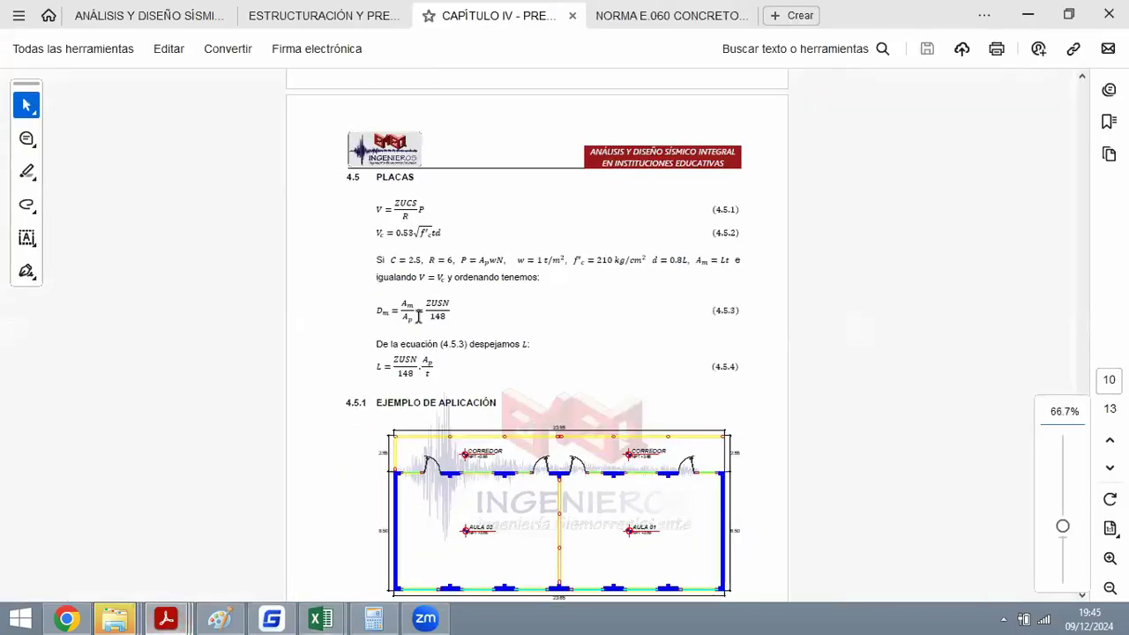
pyautogui.scroll(-5, 448, 327)
pyautogui.scroll(-9, 449, 327)
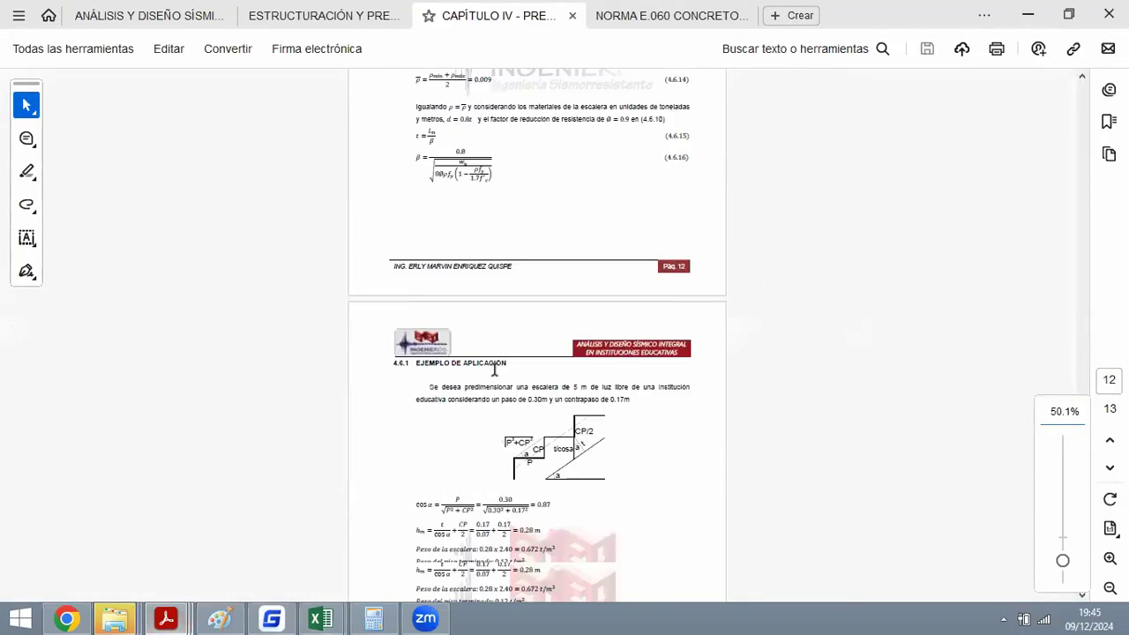
pyautogui.scroll(4, 544, 386)
pyautogui.scroll(14, 573, 370)
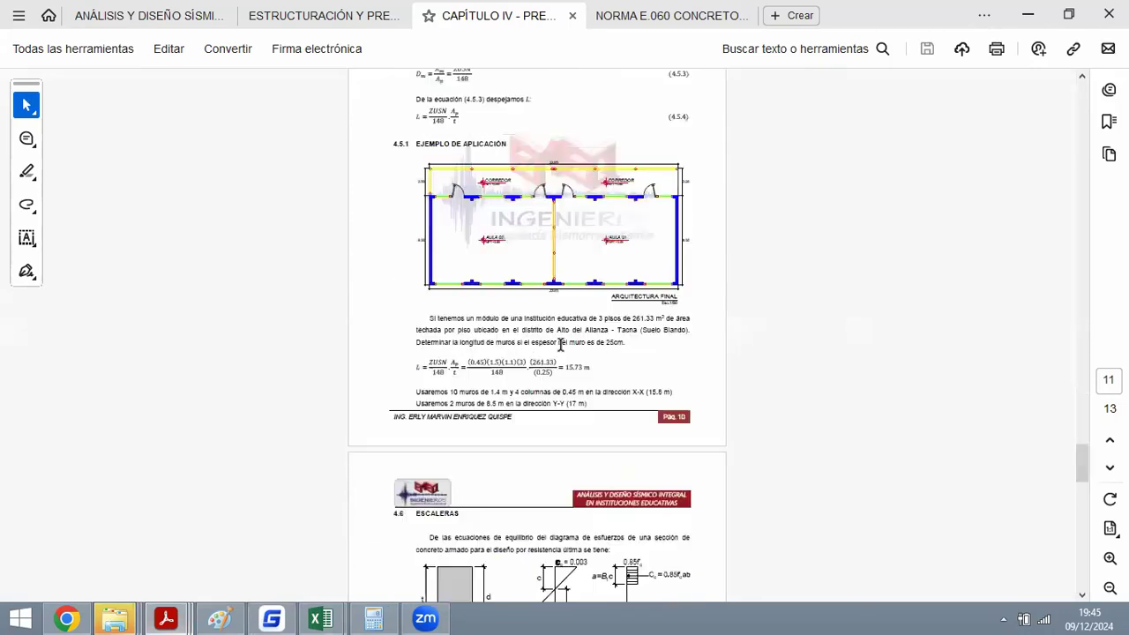
pyautogui.scroll(8, 563, 366)
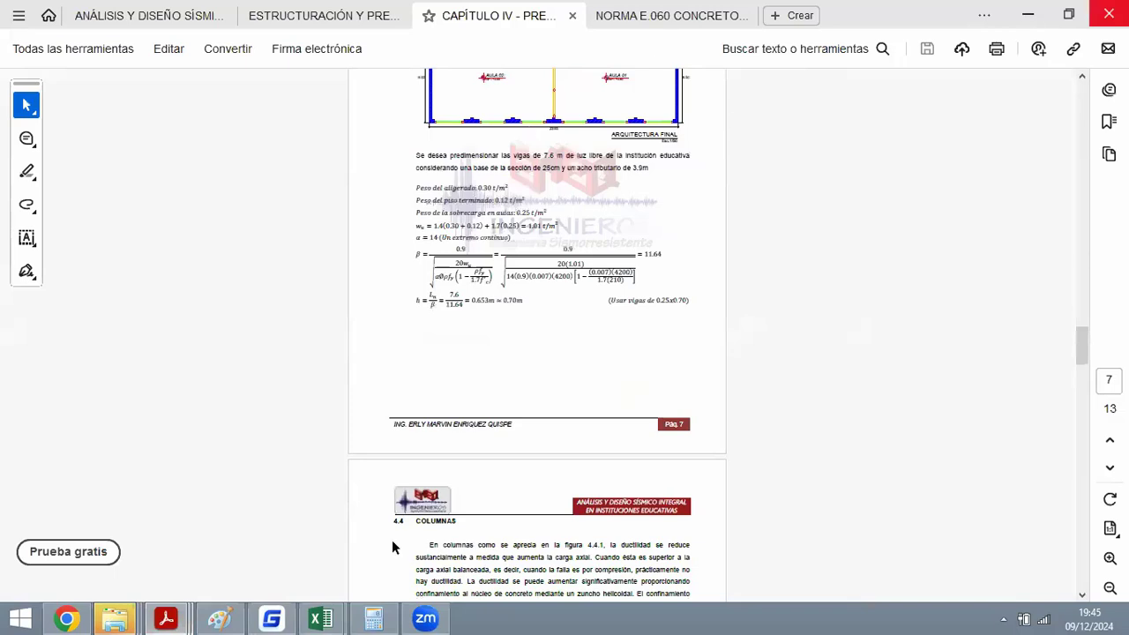
# Return to the PREDIMENSIONAMIENTO workbook in Excel and delete the empty ALBAÑILERÍA worksheet.
pyautogui.moveTo(319, 619)
pyautogui.click(241, 526)
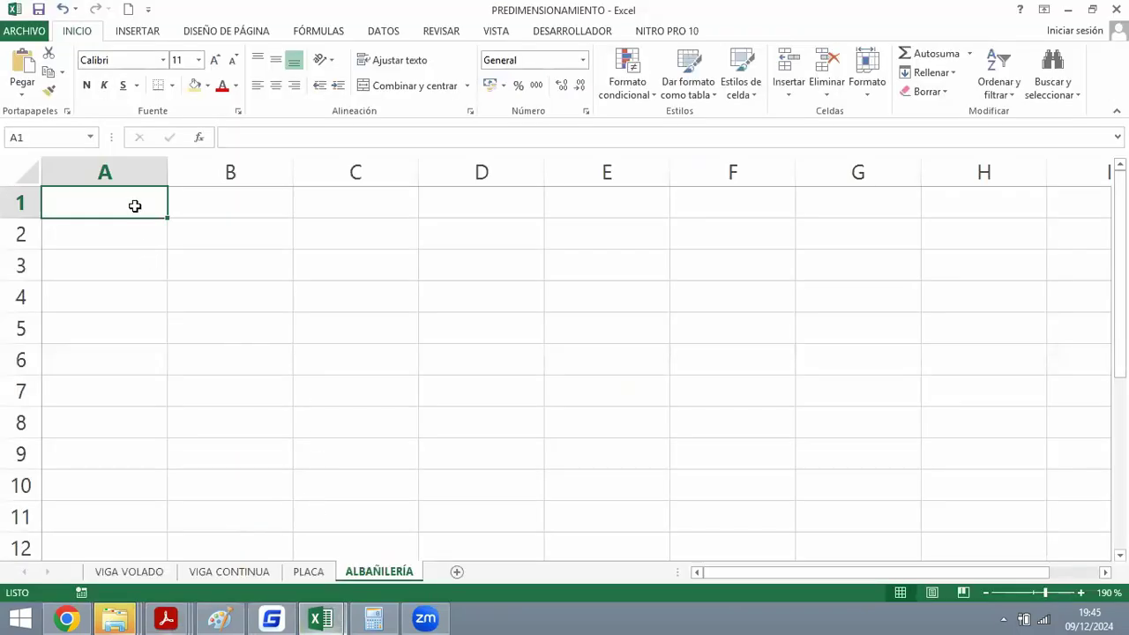
pyautogui.keyDown('ctrl'); pyautogui.scroll(5, 108, 205); pyautogui.keyUp('ctrl')
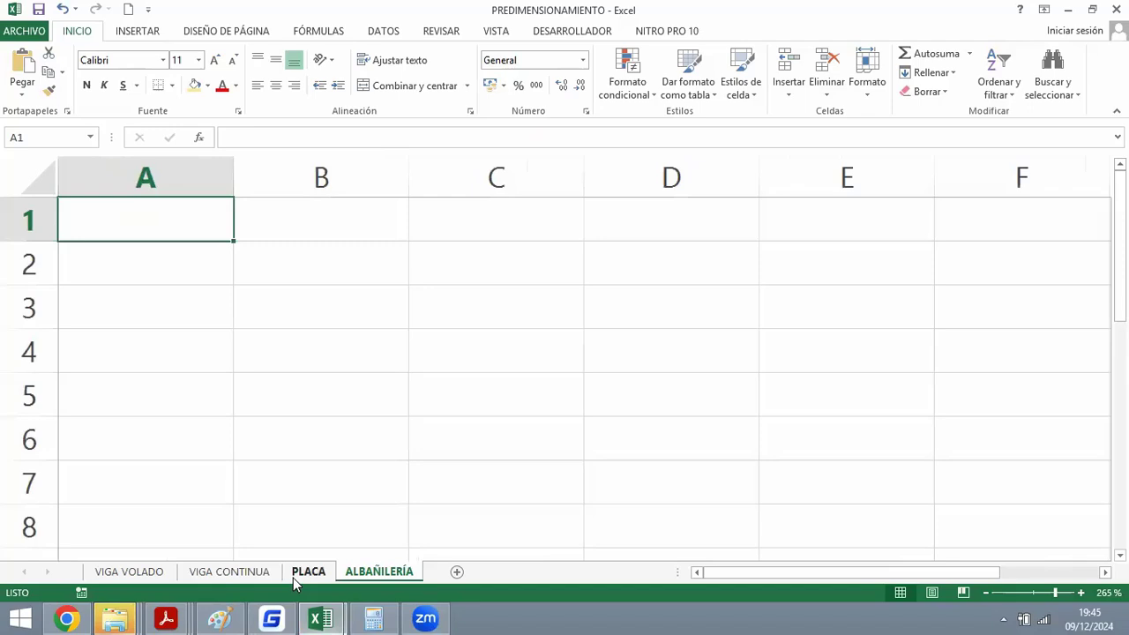
pyautogui.rightClick(347, 573)
pyautogui.click(431, 403)
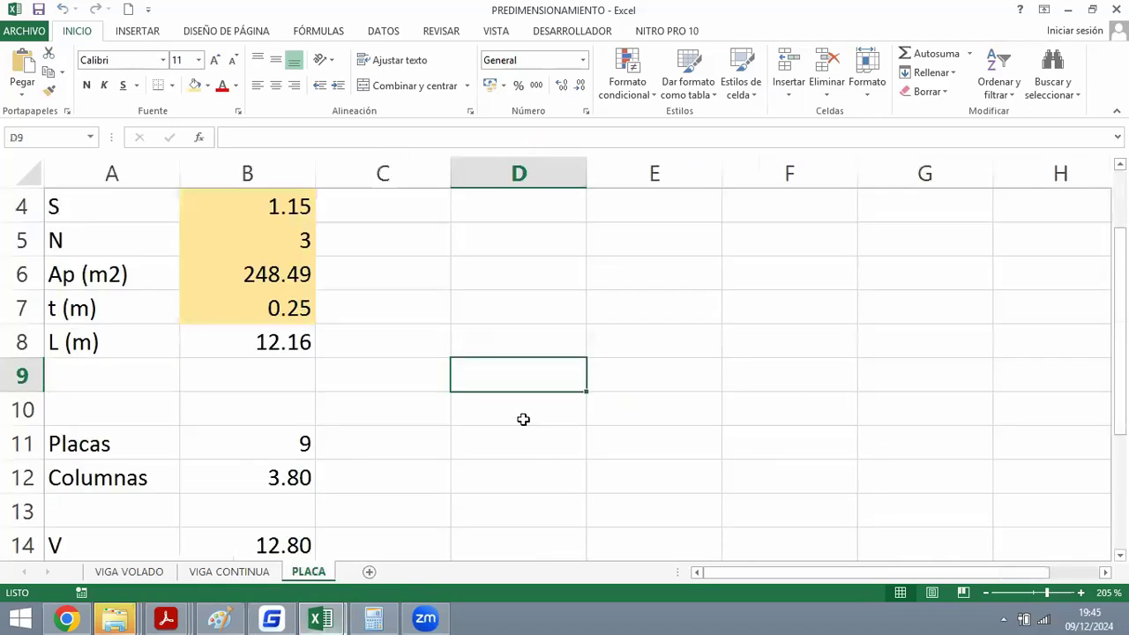
# Duplicate the PLACA worksheet within the PREDIMENSIONAMIENTO workbook and place the copy directly after PLACA.
pyautogui.rightClick(314, 575)
pyautogui.click(416, 441)
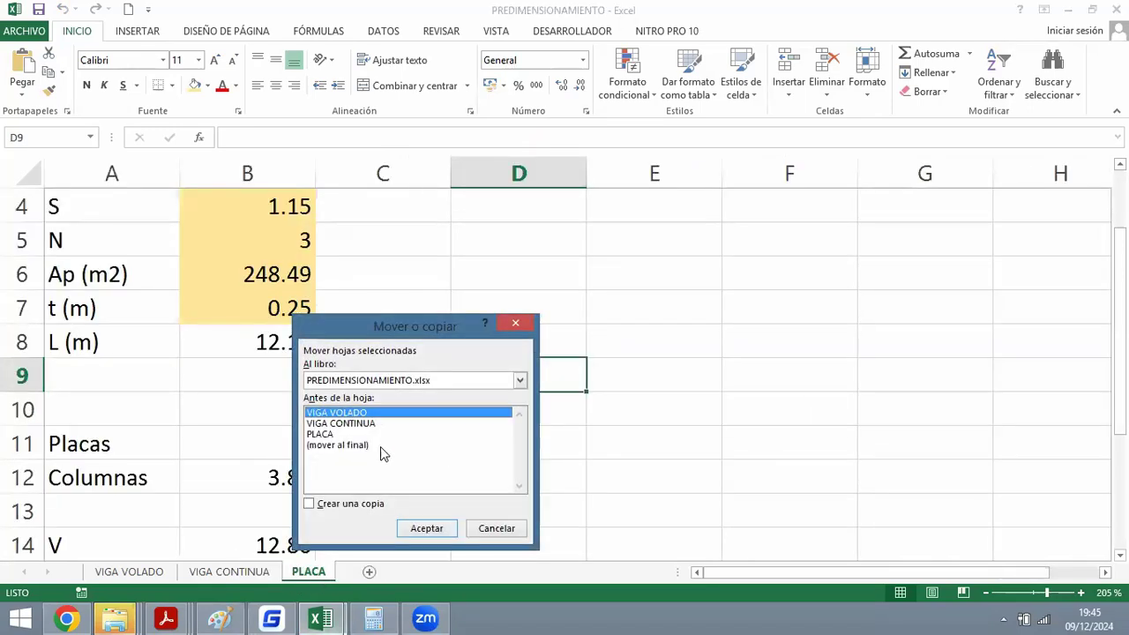
pyautogui.click(309, 504)
pyautogui.click(331, 434)
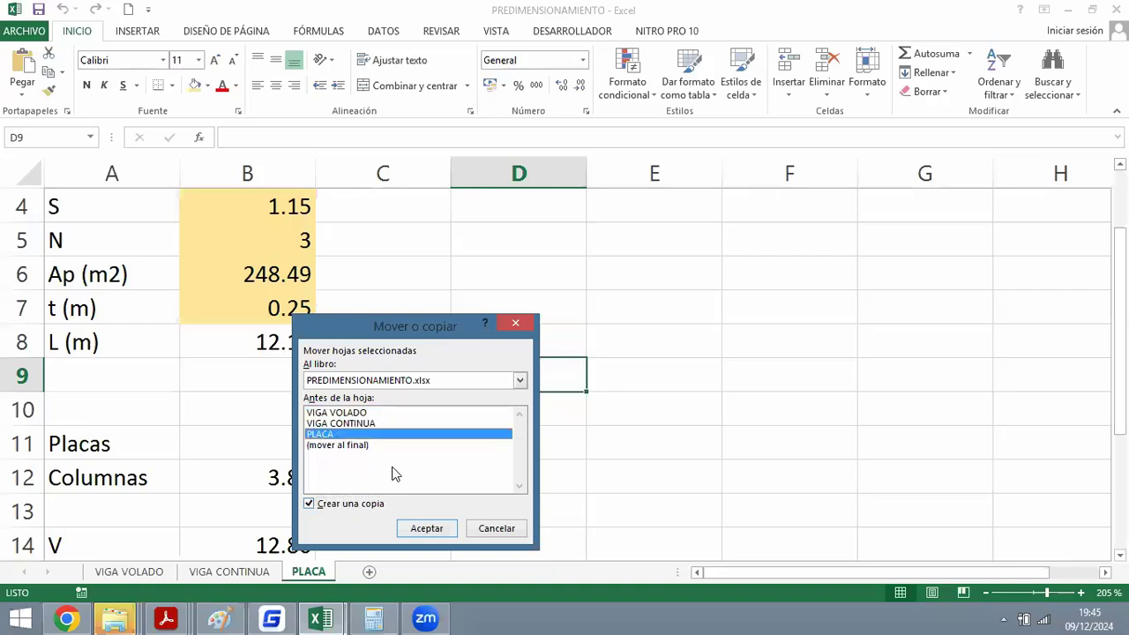
pyautogui.click(426, 528)
pyautogui.moveTo(450, 571); pyautogui.dragTo(446, 571)
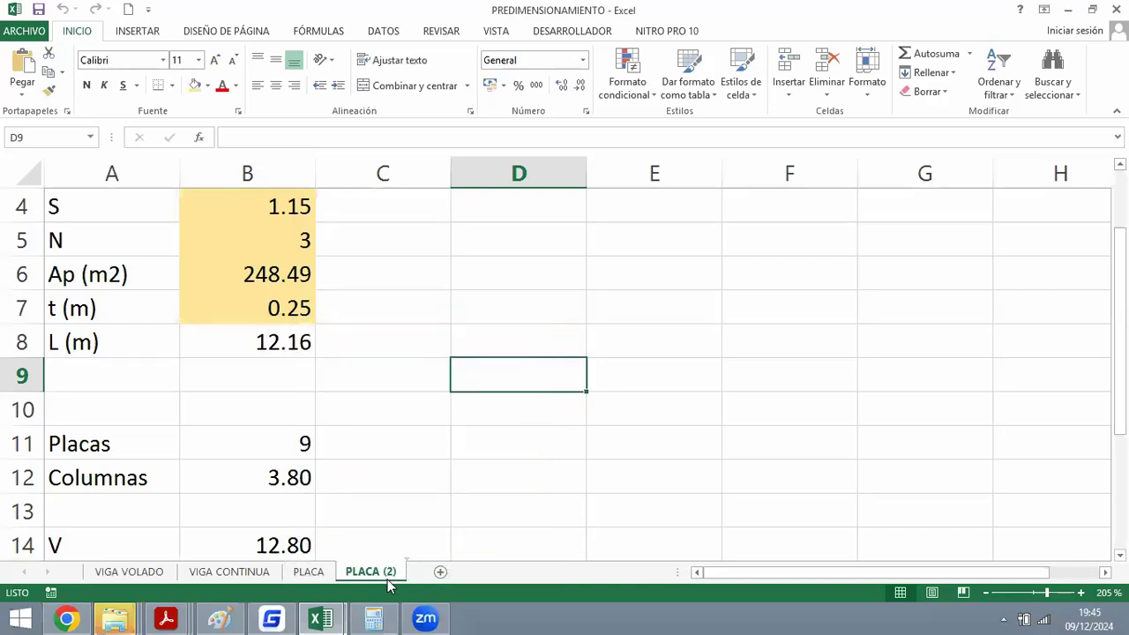
# Rename the copied PLACA worksheet as ALBAÑILERÍA.
pyautogui.rightClick(391, 571)
pyautogui.click(464, 426)
pyautogui.write('ALBAÑILER(A')
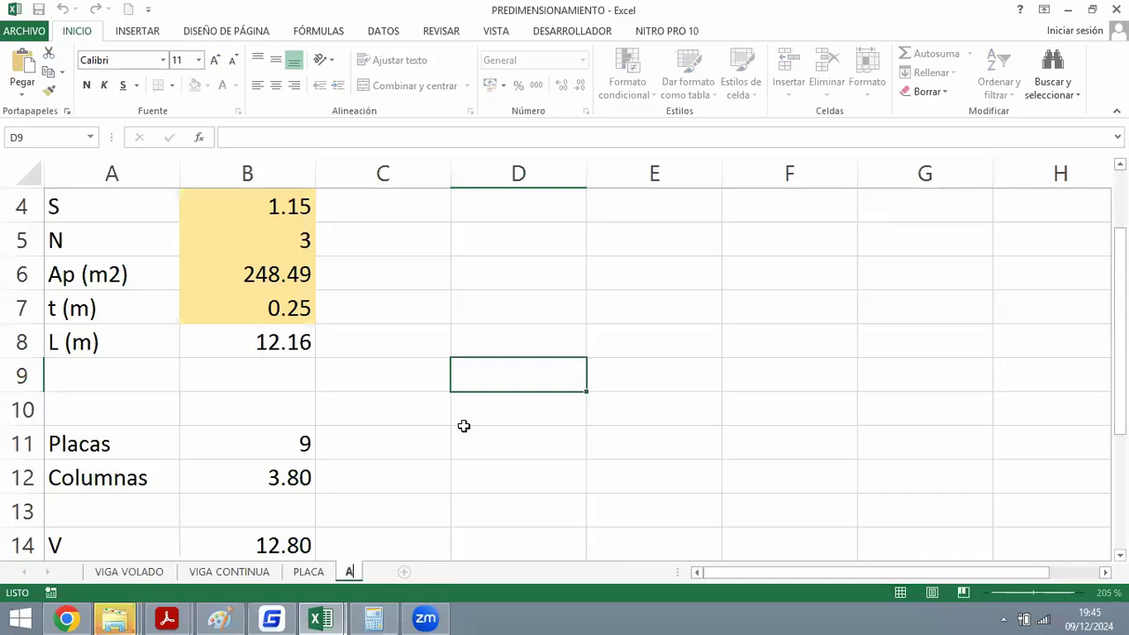
pyautogui.press('BackSpace')
pyautogui.press('BackSpace')
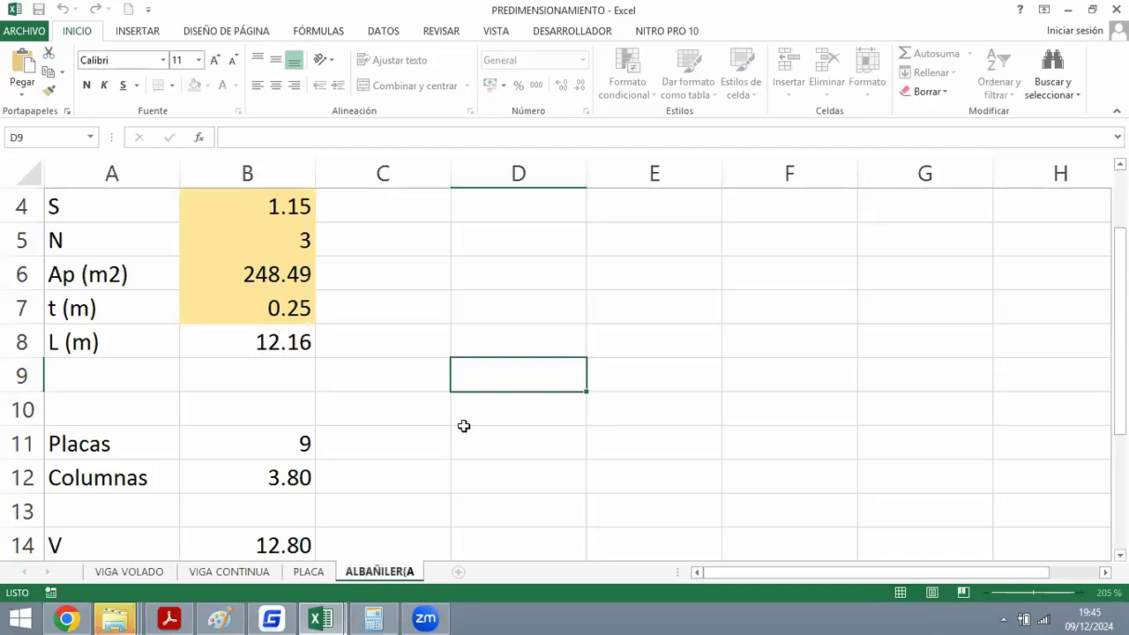
pyautogui.write('ÍA')
pyautogui.press('Return')
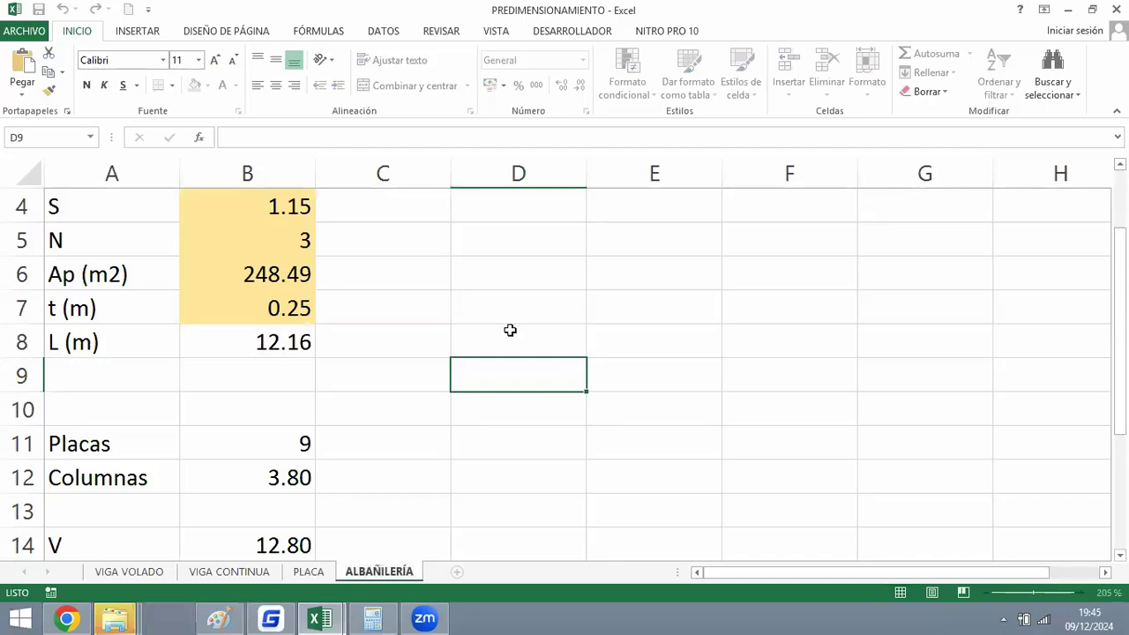
# Set the wall thickness t (m) in cell B7 of the ALBAÑILERÍA sheet to 0.24.
pyautogui.scroll(1, 247, 315)
pyautogui.click(270, 250)
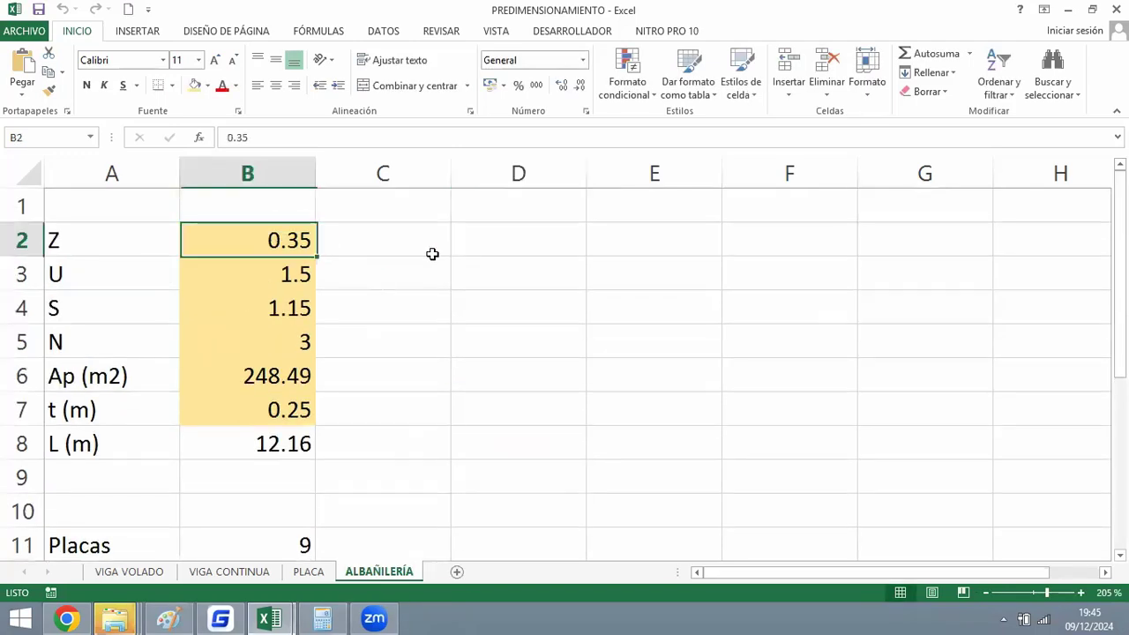
pyautogui.press('Down')
pyautogui.press('Down')
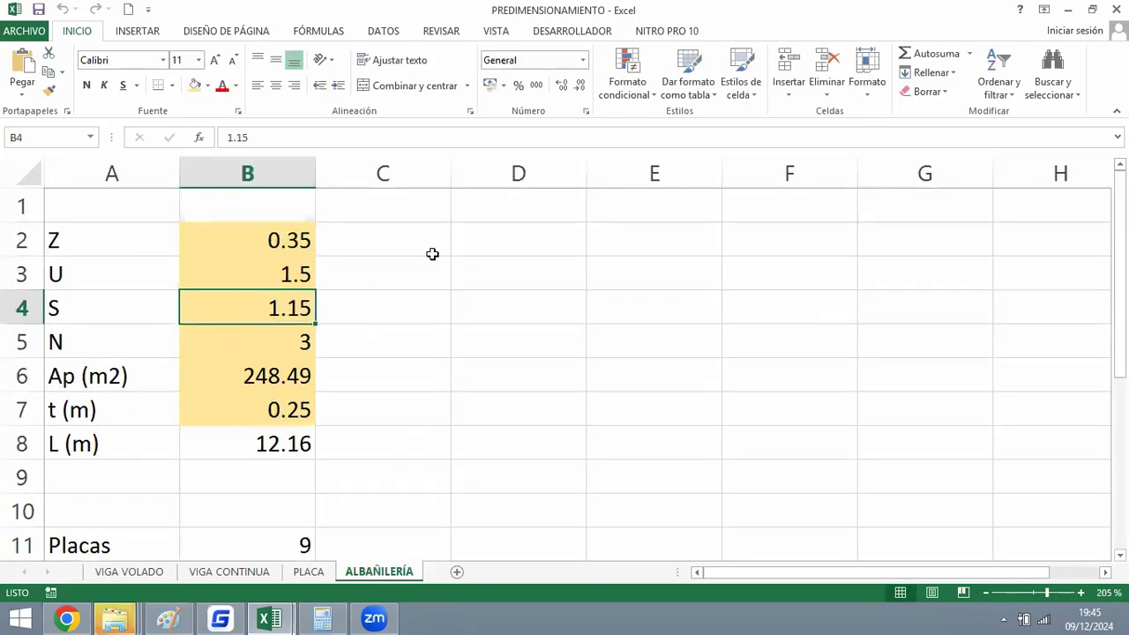
pyautogui.press('Down')
pyautogui.press('Down')
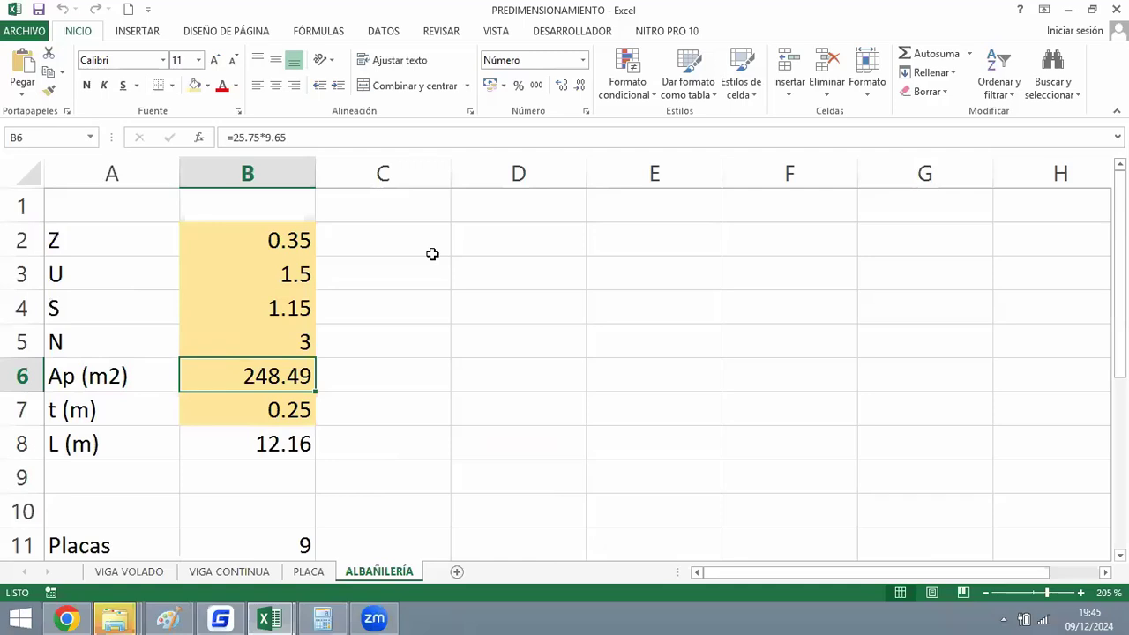
pyautogui.press('Down')
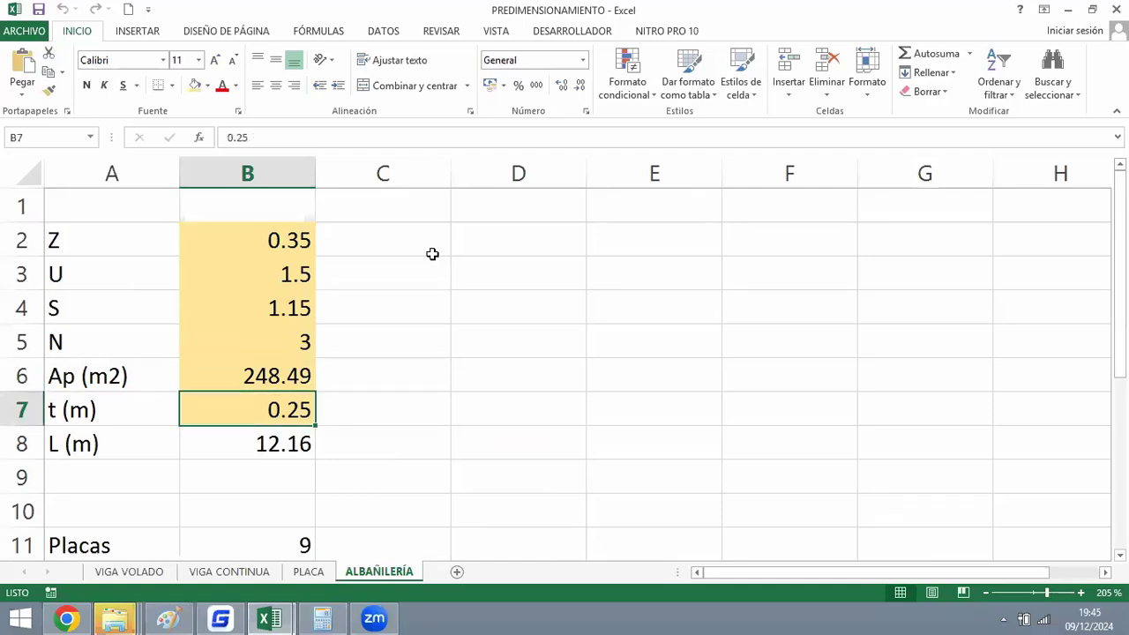
pyautogui.write('0.24')
pyautogui.press('Return')
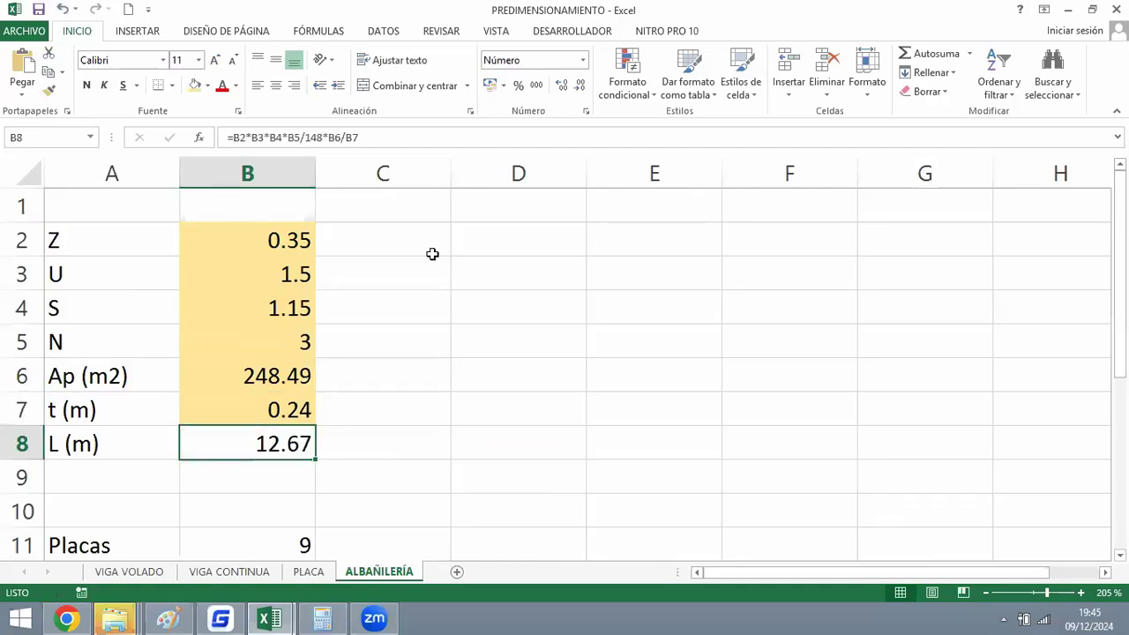
# Replace the divisor 148 with 56 in the L (m) formula in B8, giving =B2*B3*B4*B5/56*B6/B7.
pyautogui.press('Up')
pyautogui.press('Down')
pyautogui.click(314, 137)
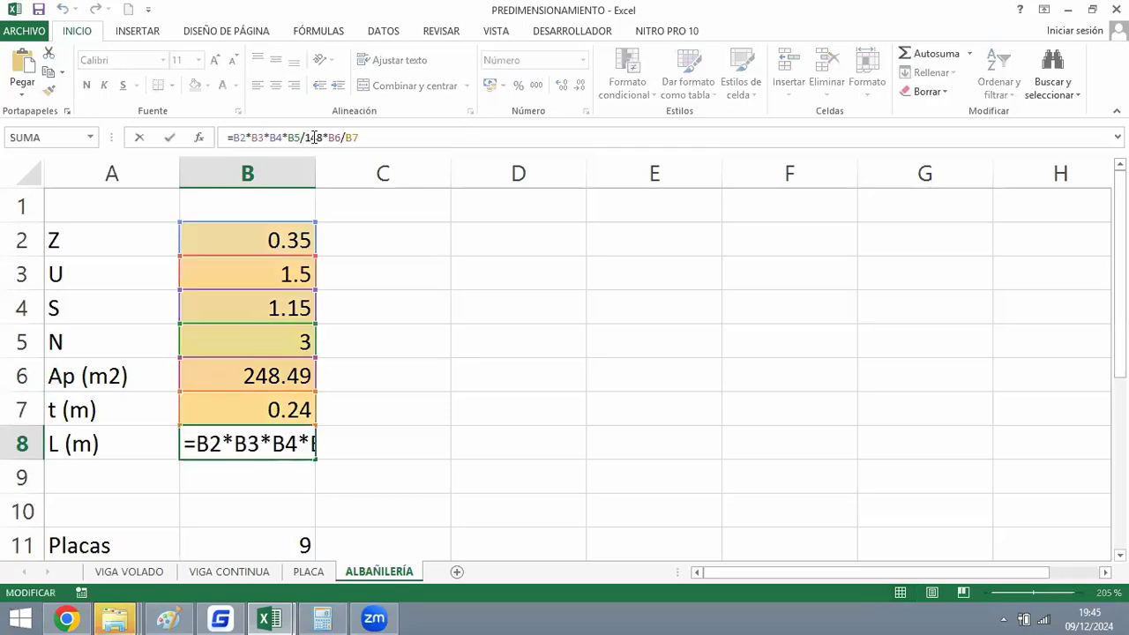
pyautogui.doubleClick(314, 138)
pyautogui.write('56')
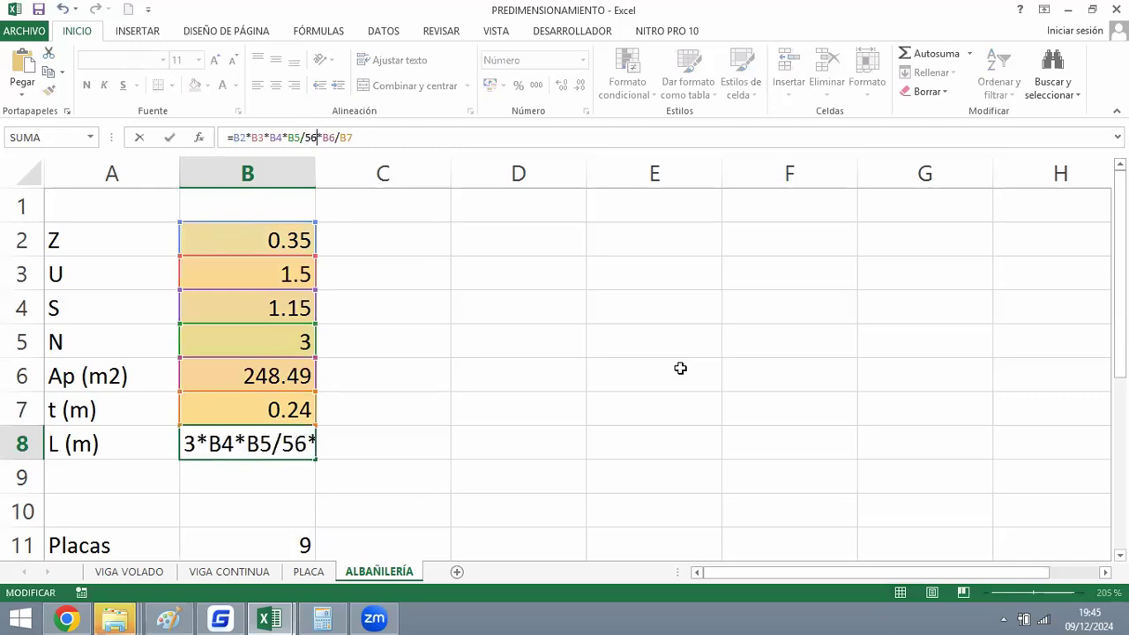
pyautogui.press('Return')
pyautogui.press('Up')
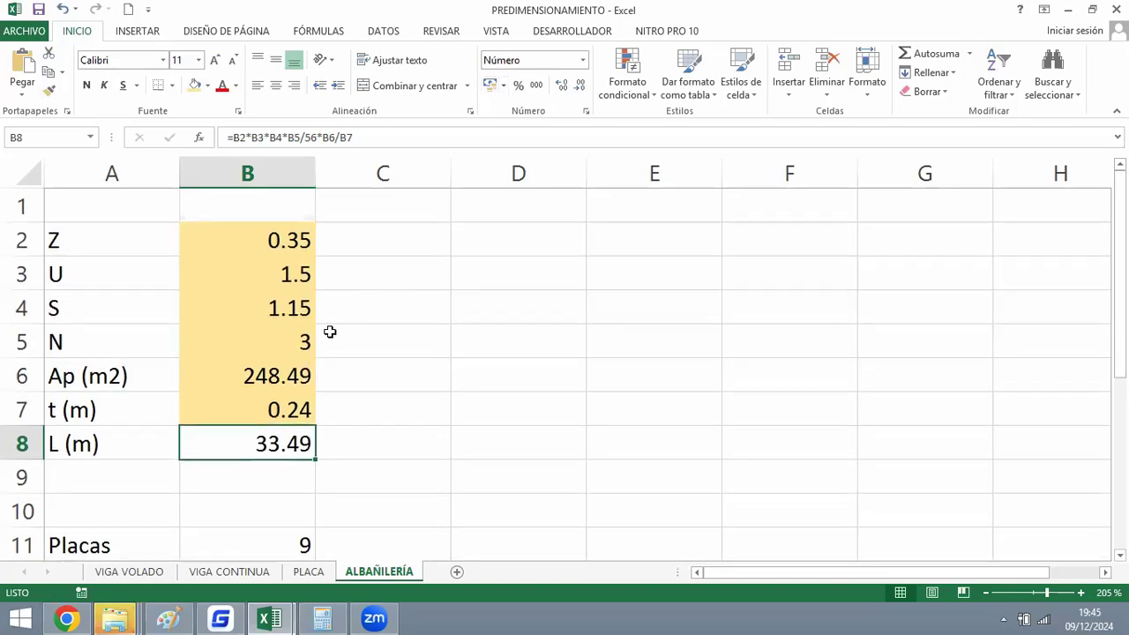
# Switch to GstarCAD and add a vertical linear dimension beside the leftmost VP-2 wall axis, between the outer corners of its upper and lower columns.
pyautogui.click(220, 618)
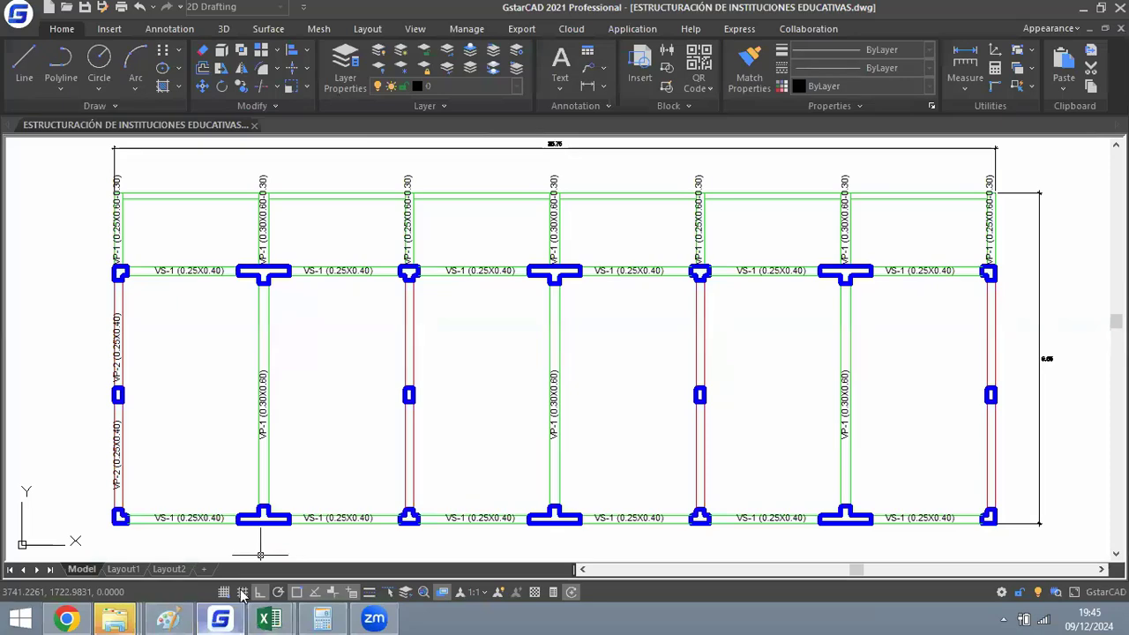
pyautogui.write('DAL')
pyautogui.press('Return')
pyautogui.scroll(6, 86, 258)
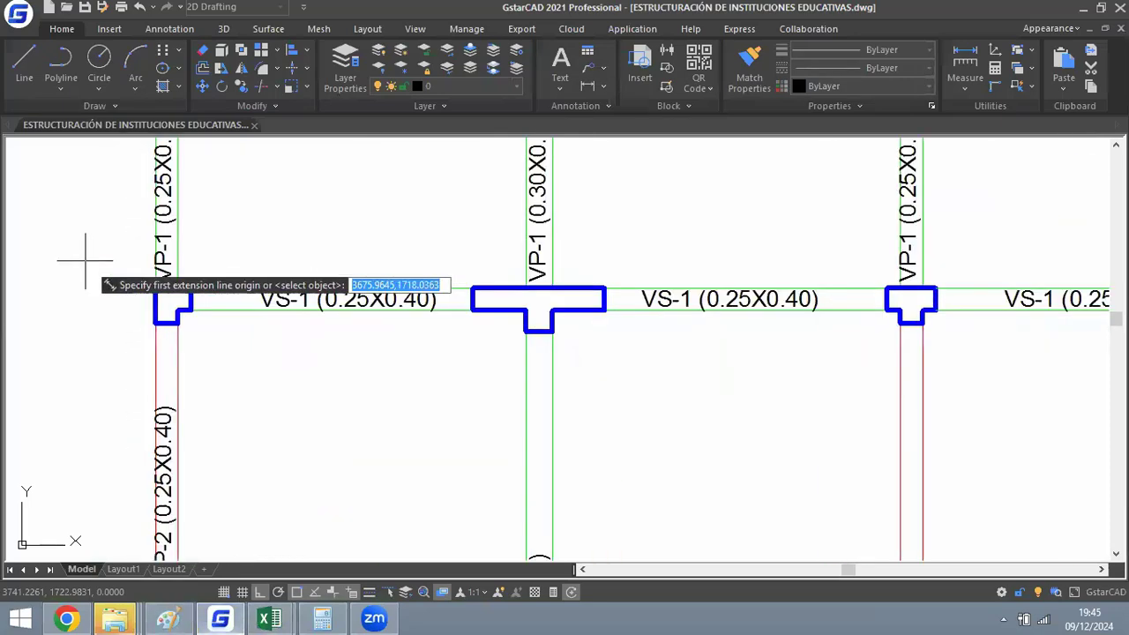
pyautogui.click(199, 305)
pyautogui.scroll(-6, 265, 251)
pyautogui.scroll(4, 231, 529)
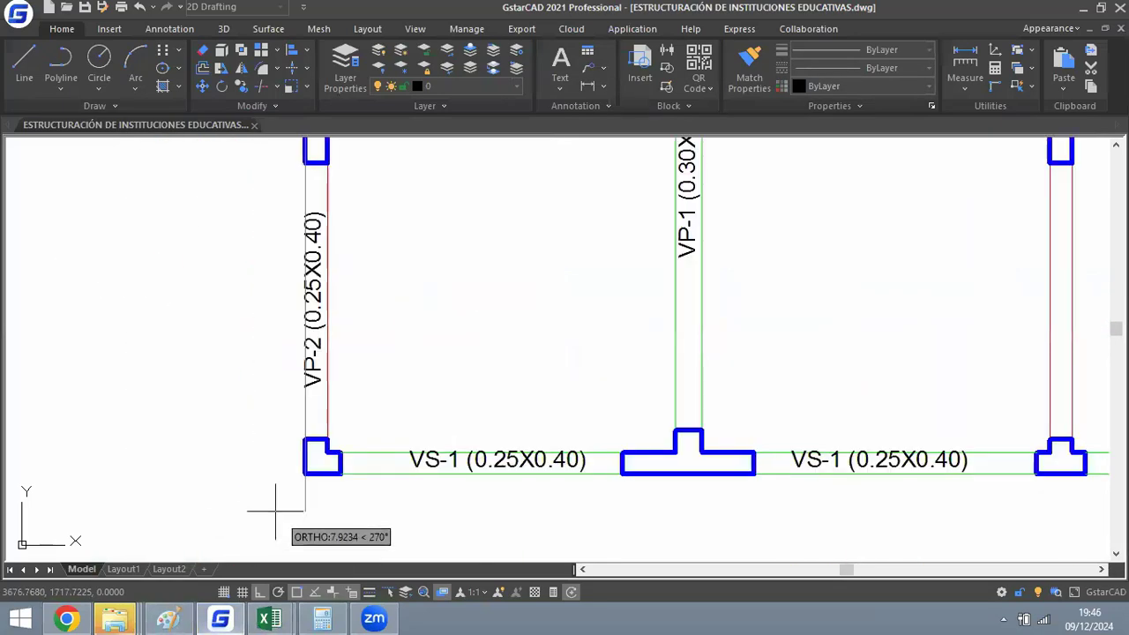
pyautogui.click(304, 475)
pyautogui.click(223, 388)
pyautogui.scroll(-1, 220, 388)
pyautogui.scroll(3, 215, 242)
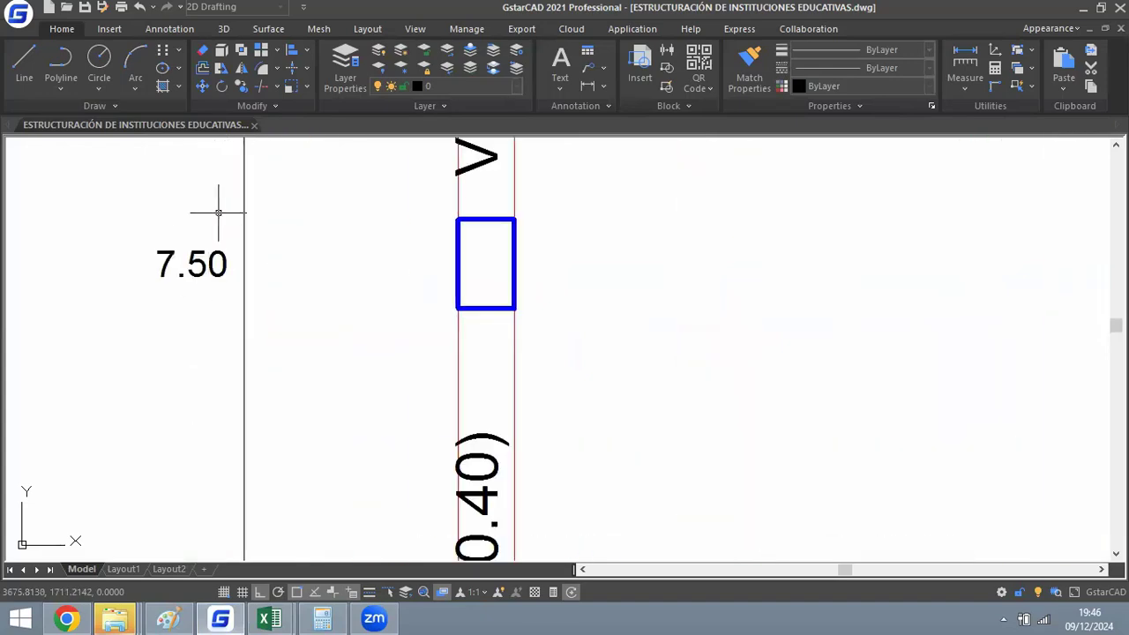
pyautogui.scroll(-3, 179, 300)
pyautogui.scroll(-2, 179, 303)
pyautogui.scroll(1, 296, 269)
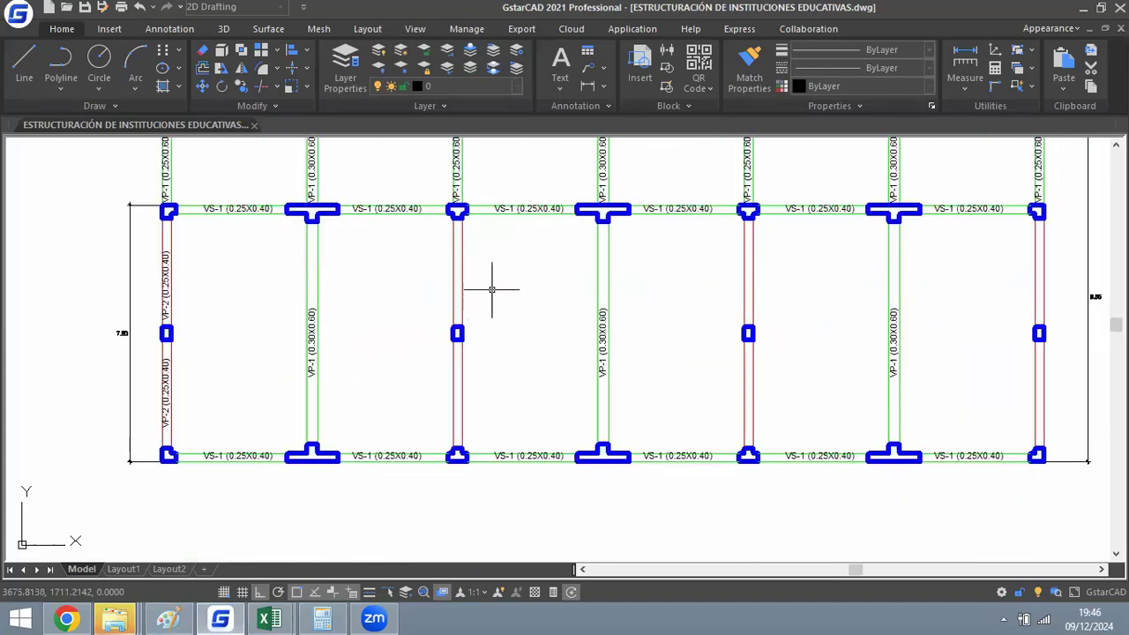
# Return to the PREDIMENSIONAMIENTO workbook in Excel and review the values copied into the ALBAÑILERÍA sheet.
pyautogui.hotkey('alt', 'Tab')
pyautogui.scroll(-1, 520, 306)
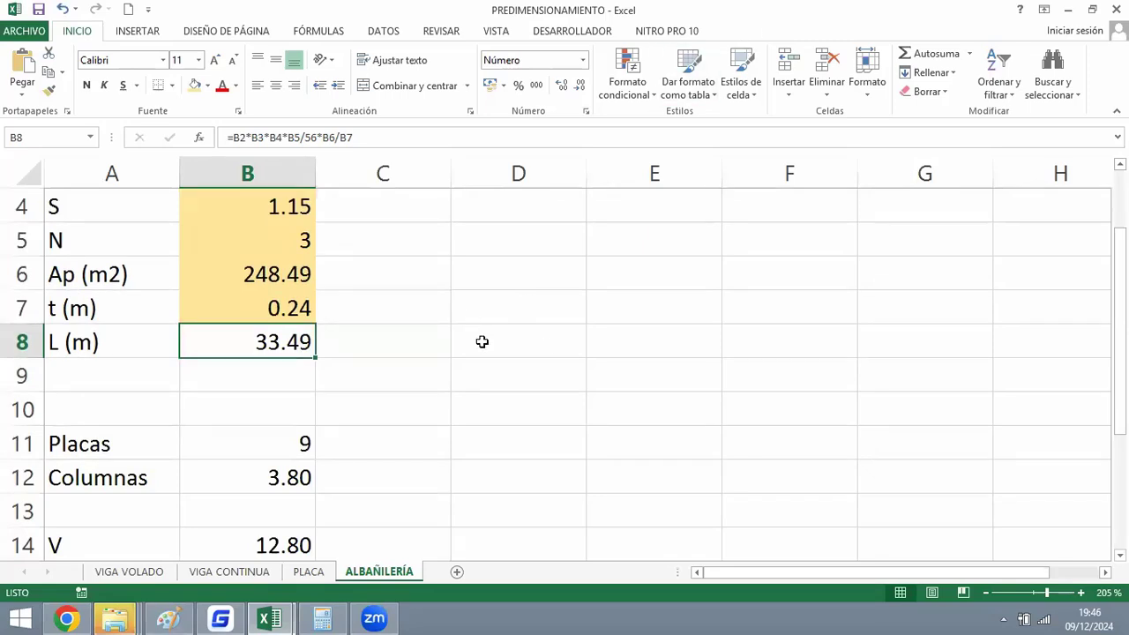
pyautogui.scroll(-1, 482, 341)
pyautogui.scroll(1, 479, 336)
pyautogui.scroll(1, 413, 335)
pyautogui.scroll(-1, 402, 430)
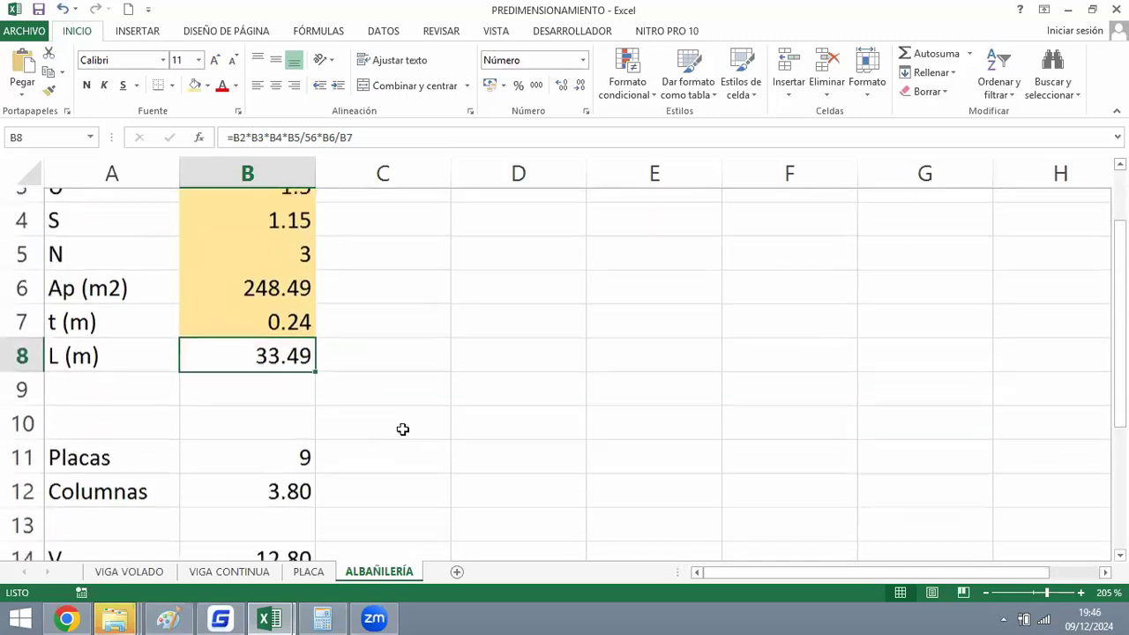
pyautogui.click(455, 404)
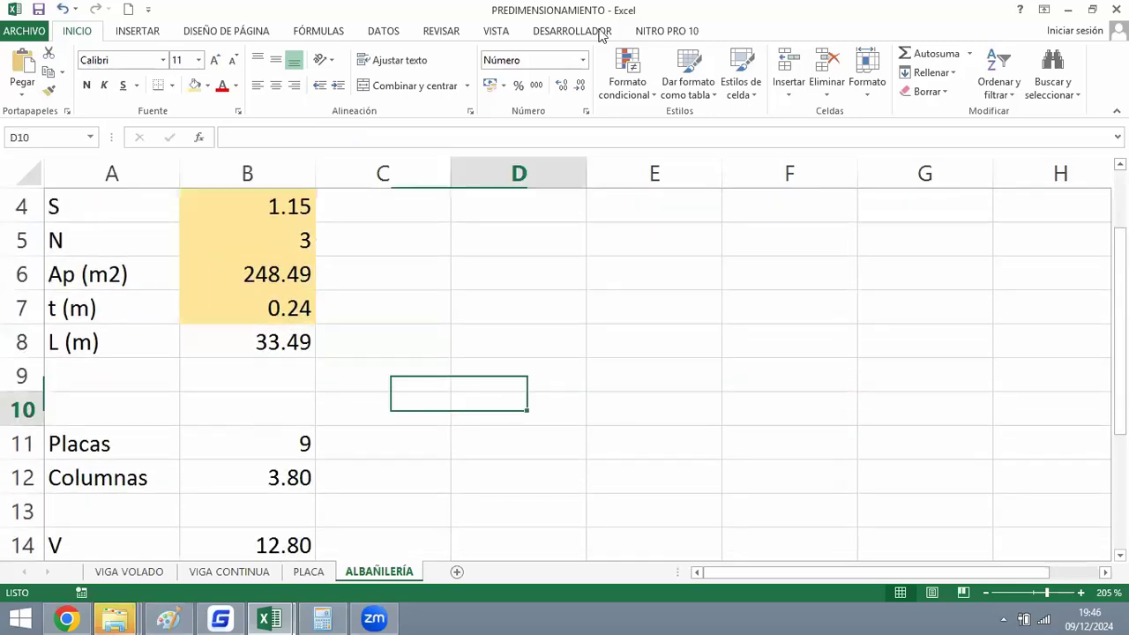
pyautogui.scroll(-1, 474, 278)
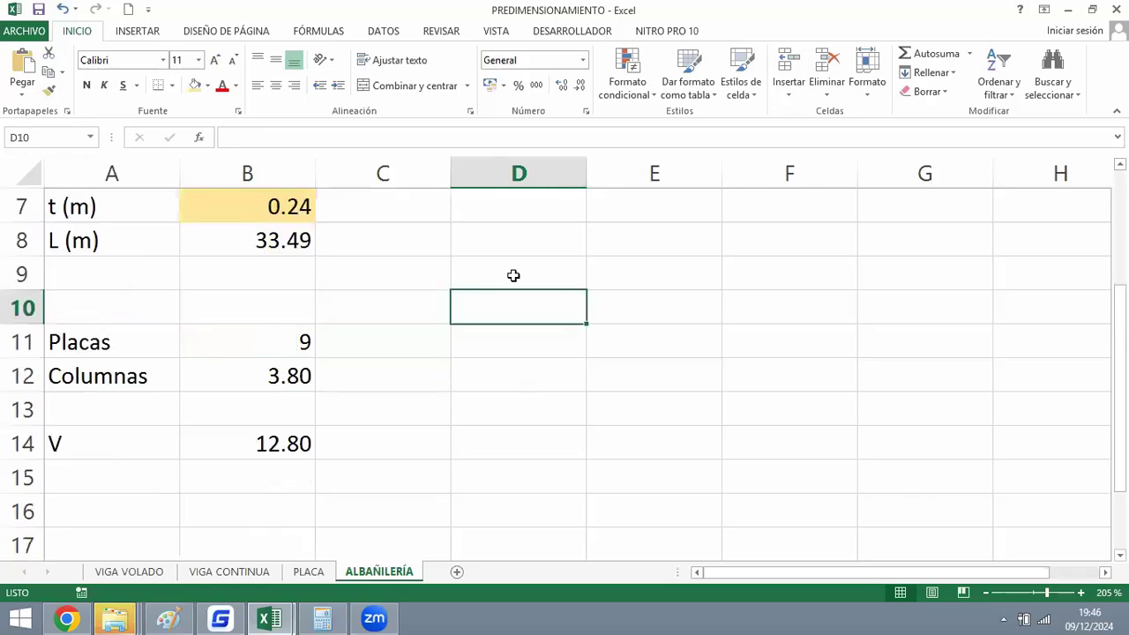
pyautogui.write('=')
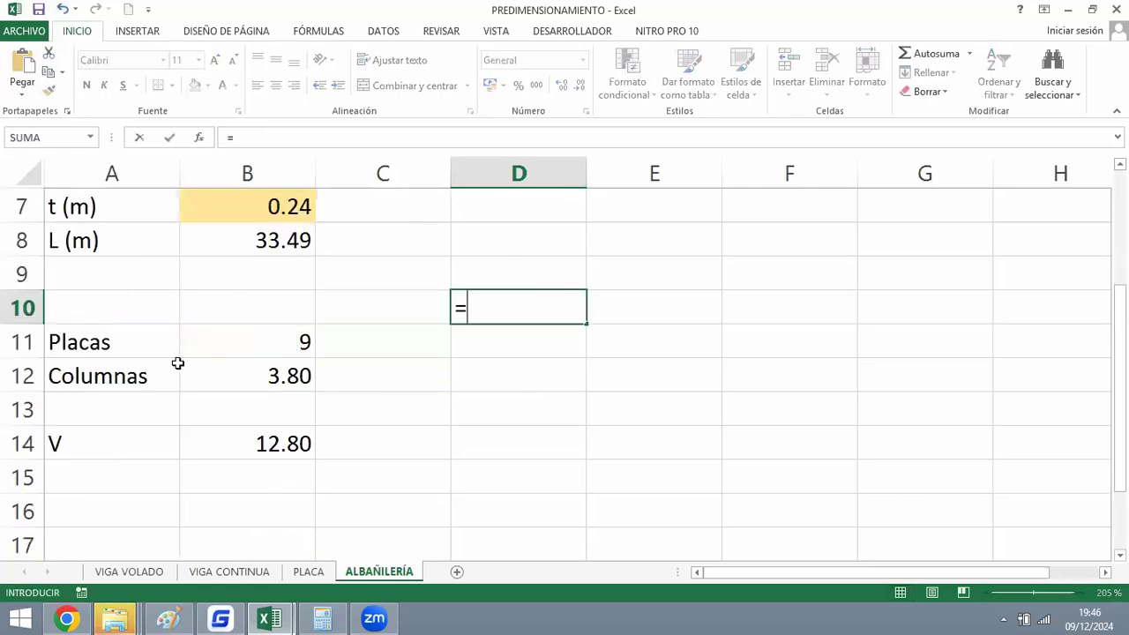
pyautogui.press('Escape')
# Replace the Placas label in cell A11 with Muros.
pyautogui.moveTo(172, 348); pyautogui.dragTo(282, 433)
pyautogui.click(132, 338)
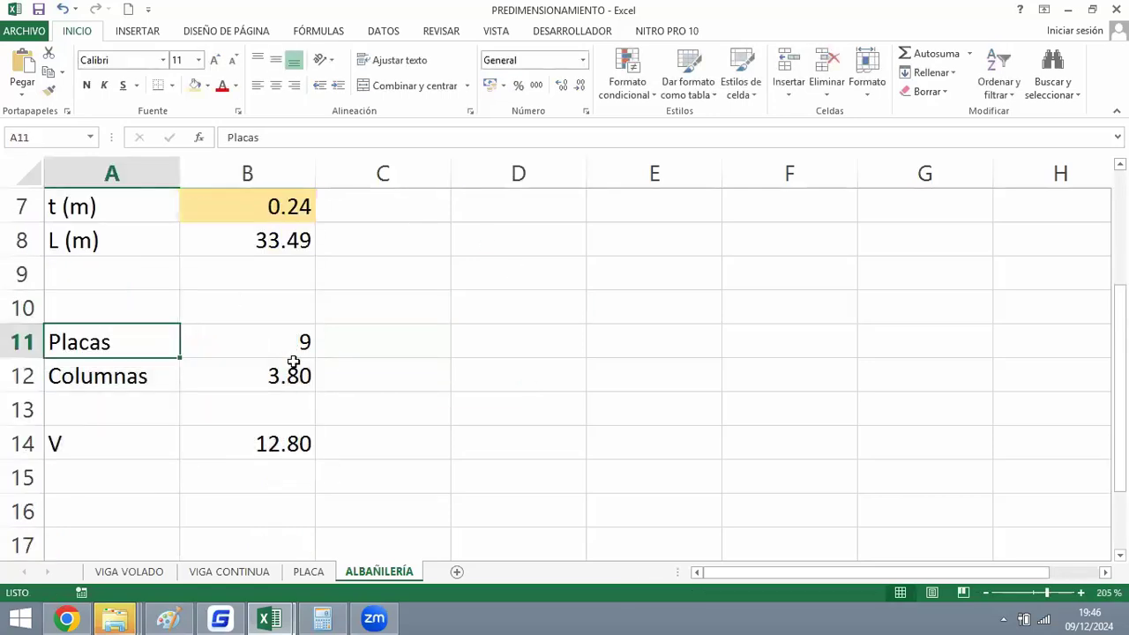
pyautogui.write('Muros')
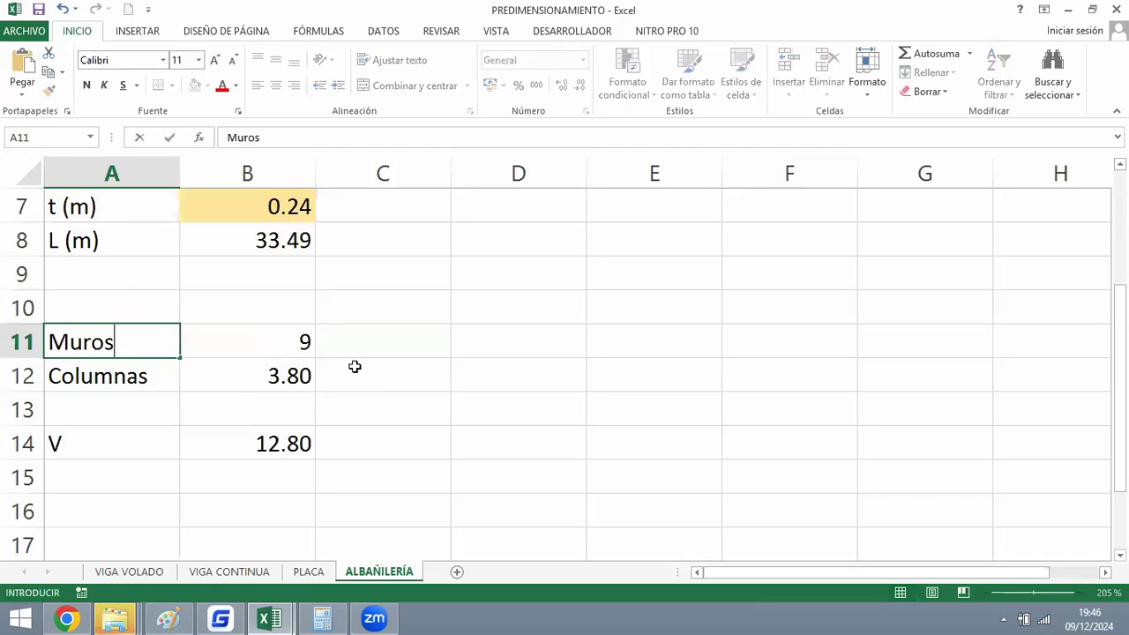
pyautogui.press('Return')
# Check the masonry wall axes on the GstarCAD floor plan and set the Muros length in Excel cell B11 to 30.
pyautogui.press('Up')
pyautogui.press('Right')
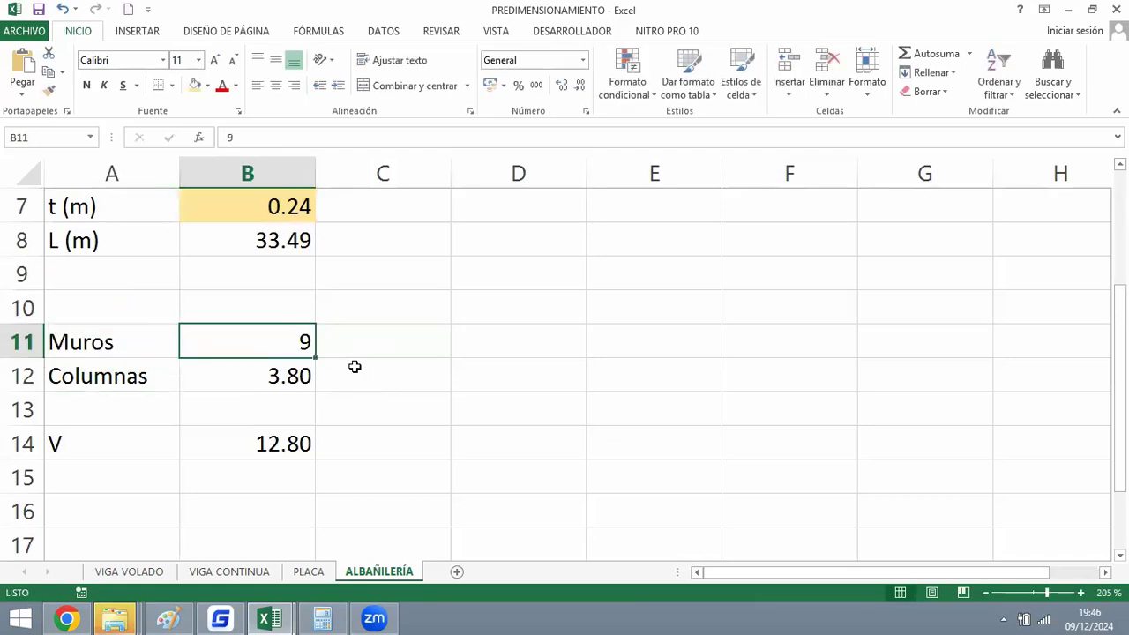
pyautogui.hotkey('alt', 'Tab')
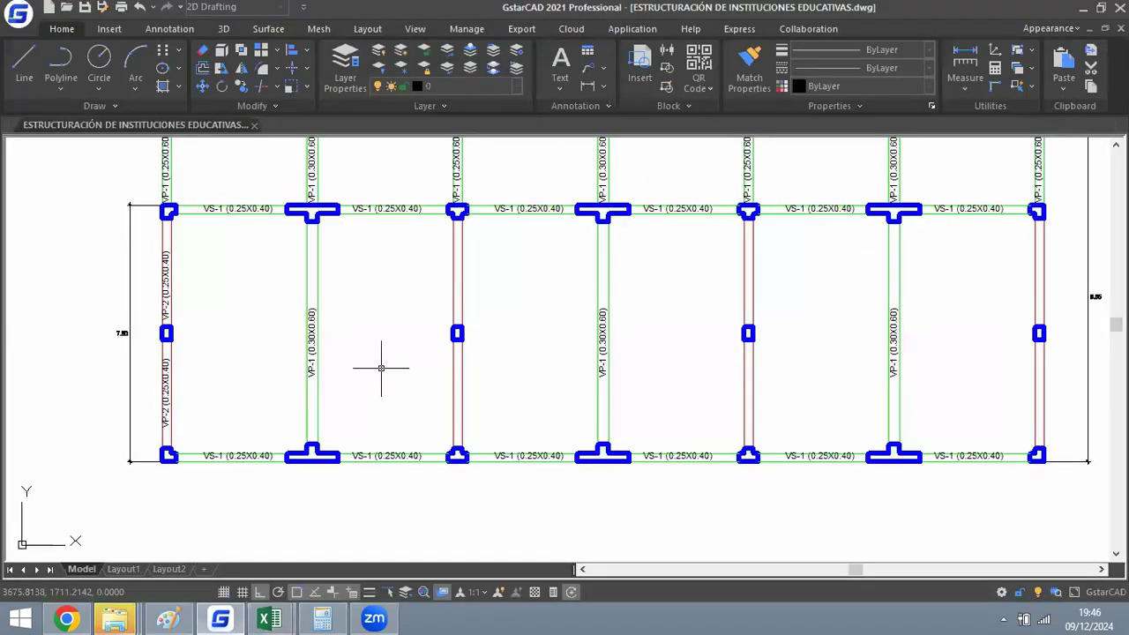
pyautogui.scroll(3, 101, 340)
pyautogui.scroll(-2, 176, 349)
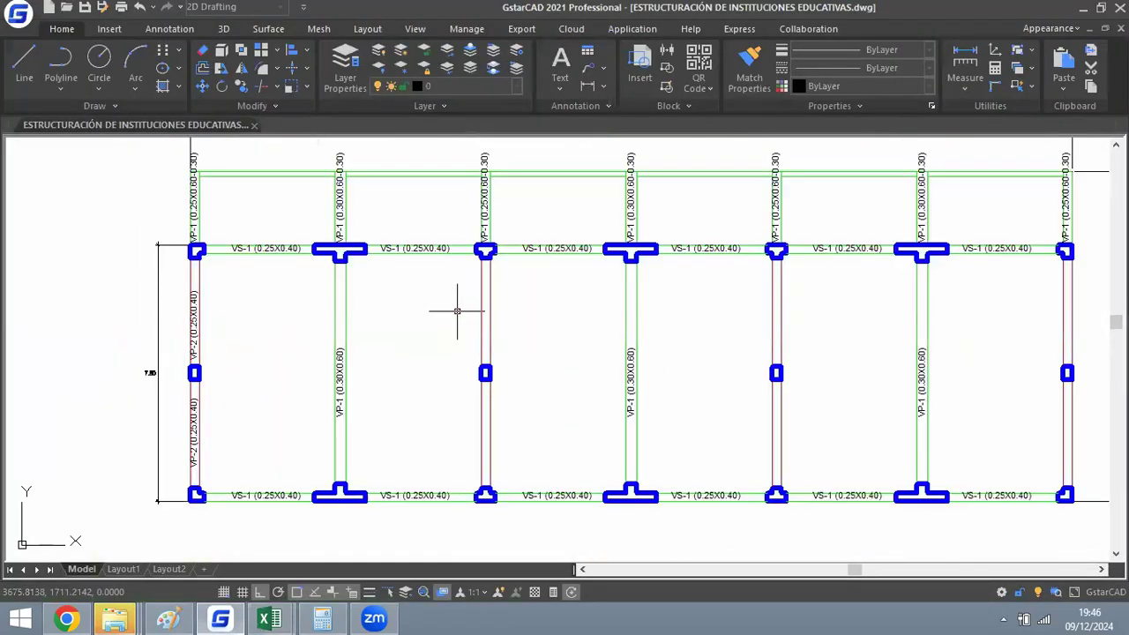
pyautogui.scroll(2, 468, 300)
pyautogui.scroll(-4, 491, 293)
pyautogui.scroll(2, 631, 305)
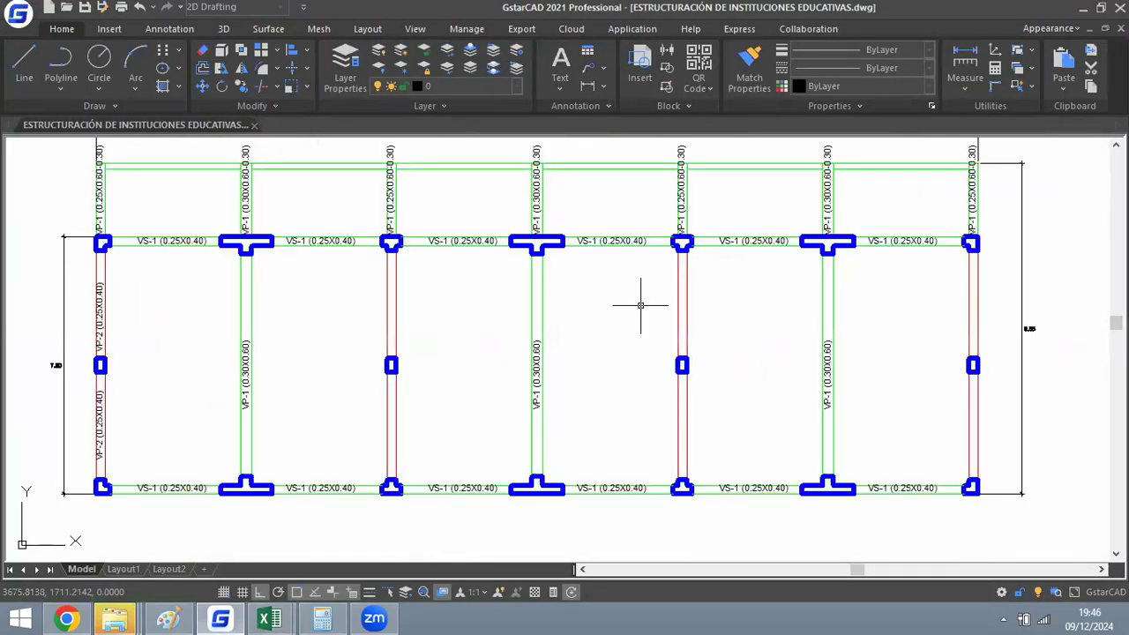
pyautogui.hotkey('alt', 'Tab')
pyautogui.write('30')
pyautogui.press('Return')
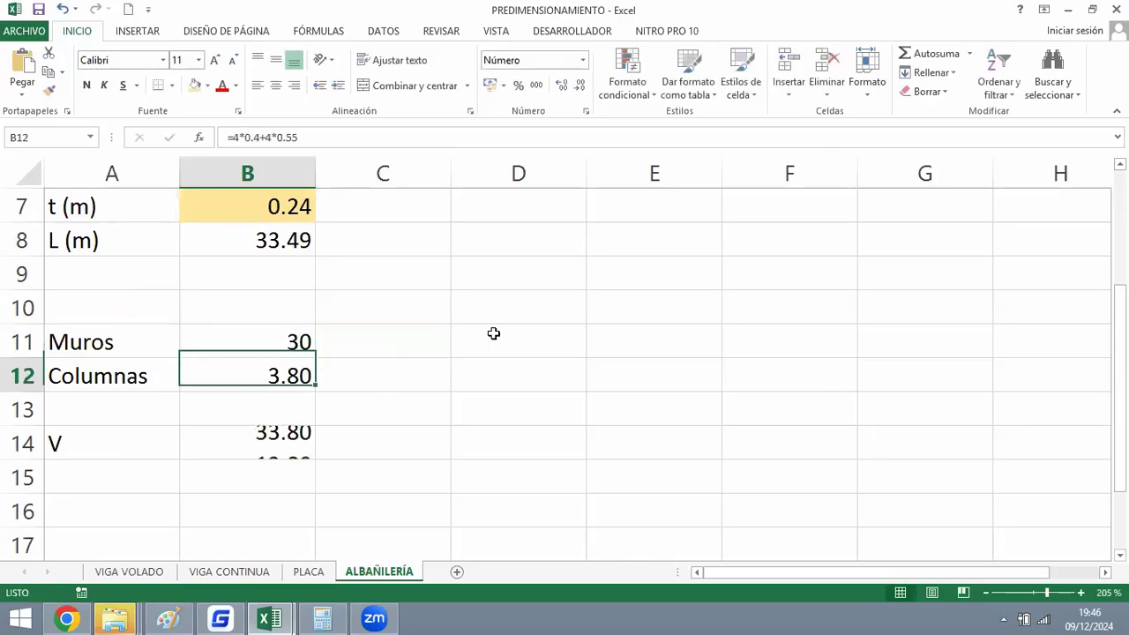
# Switch to GstarCAD and measure the upper T-shaped placa on the first VP-1 (0.30X0.60) beam axis with a linear dimension.
pyautogui.press('Left')
pyautogui.hotkey('alt', 'Tab')
pyautogui.scroll(4, 128, 161)
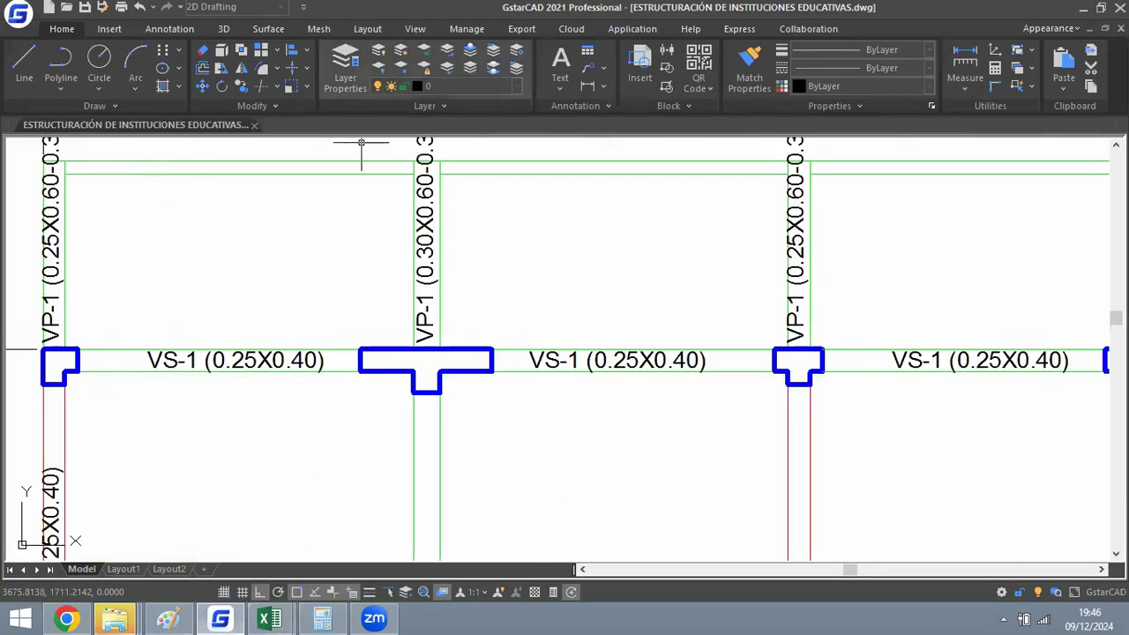
pyautogui.click(441, 393)
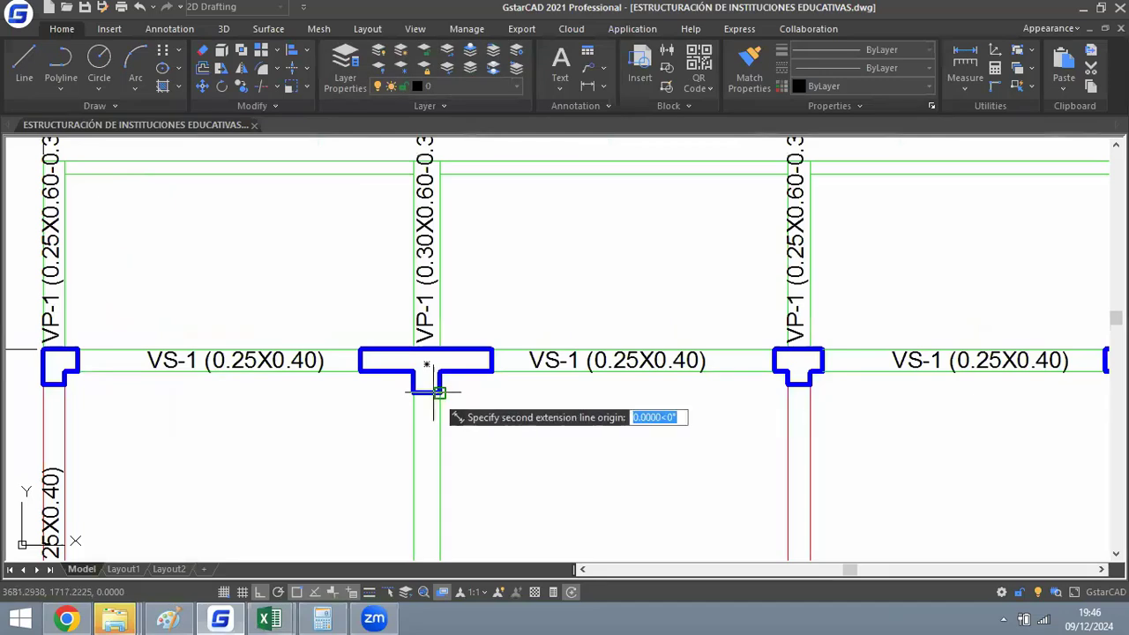
pyautogui.scroll(2, 438, 390)
pyautogui.click(446, 327)
pyautogui.scroll(4, 469, 315)
pyautogui.press('Escape')
pyautogui.scroll(-10, 433, 256)
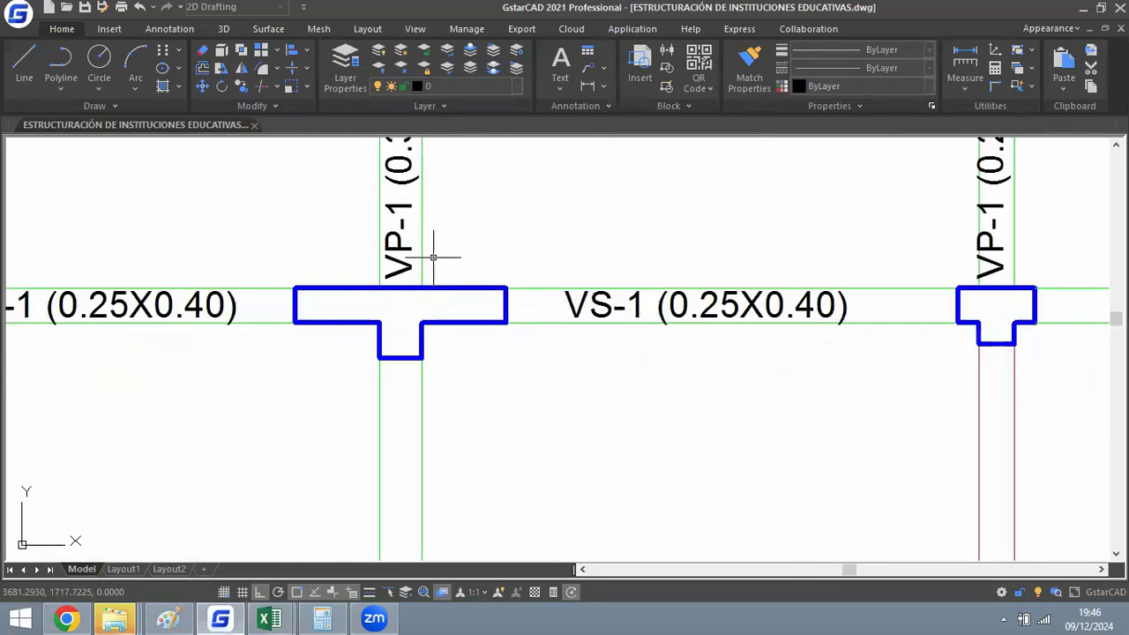
# Measure the stem of the lower T-shaped placa on the first VP-1 (0.30X0.60) axis with a linear dimension.
pyautogui.scroll(4, 428, 496)
pyautogui.press('space')
pyautogui.click(433, 516)
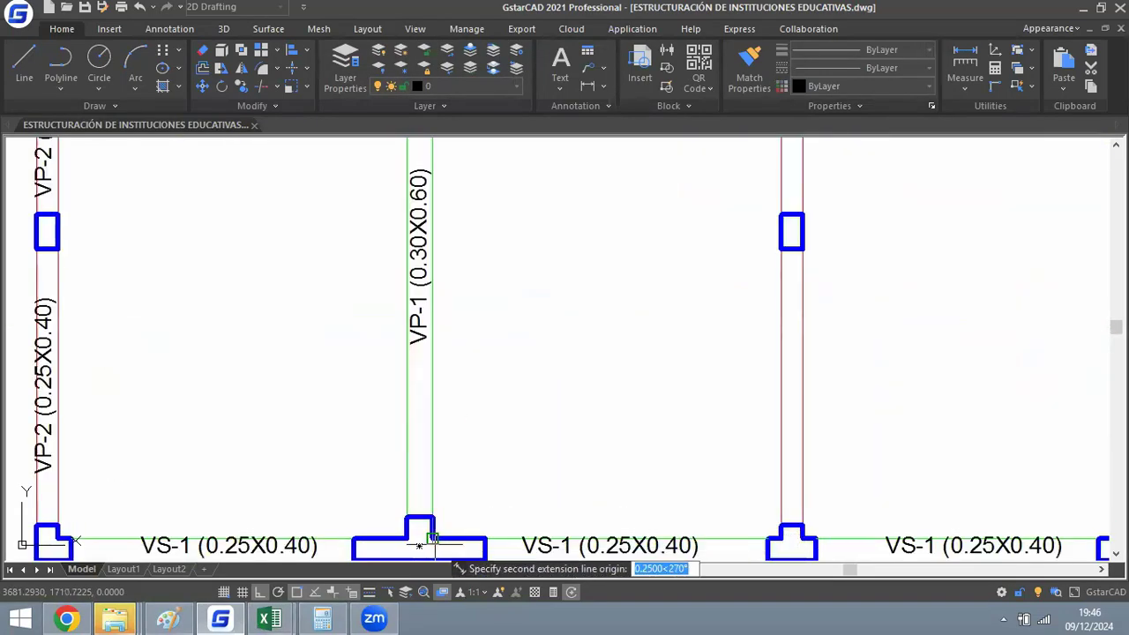
pyautogui.press('Escape')
pyautogui.scroll(-4, 353, 352)
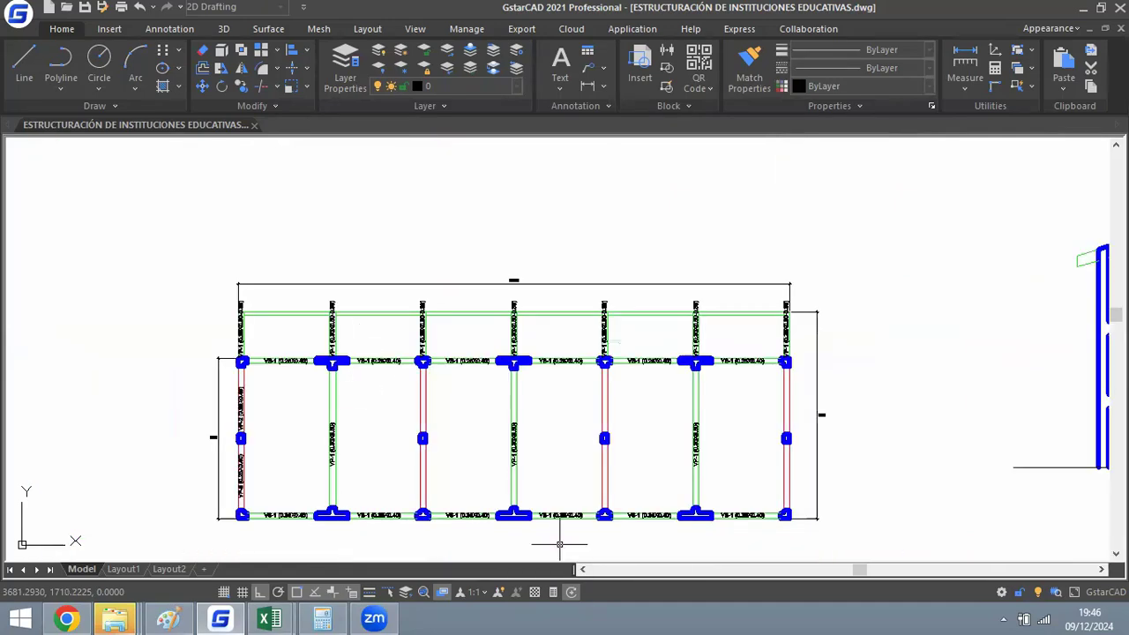
# Switch to Excel and set the Columnas length in cell B12 to 3.
pyautogui.hotkey('alt', 'Tab')
pyautogui.click(273, 375)
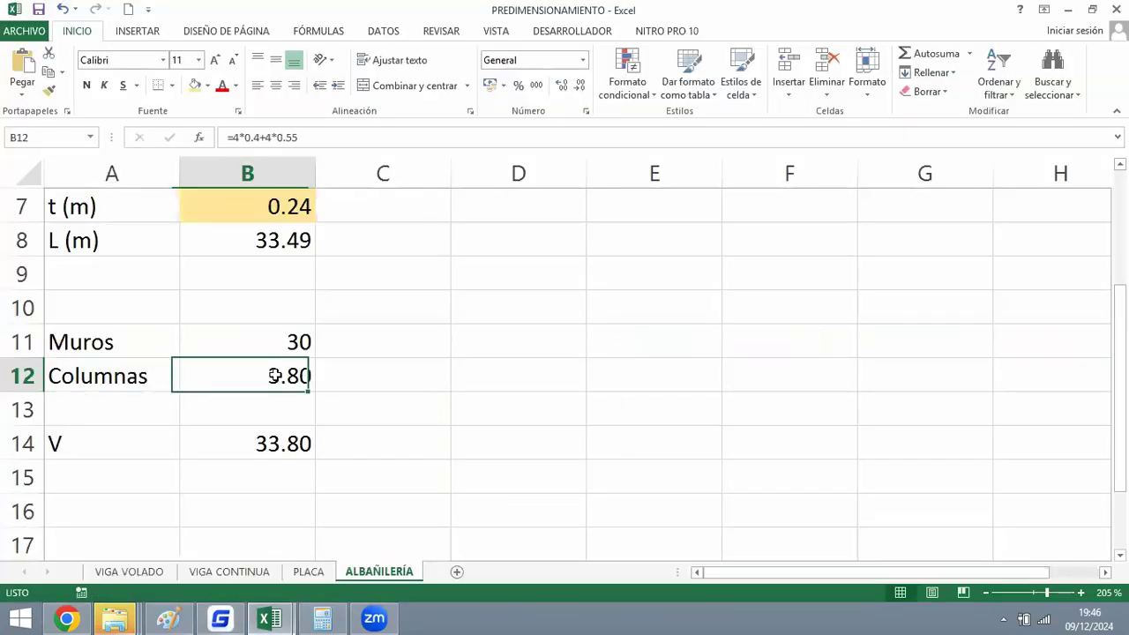
pyautogui.write('3')
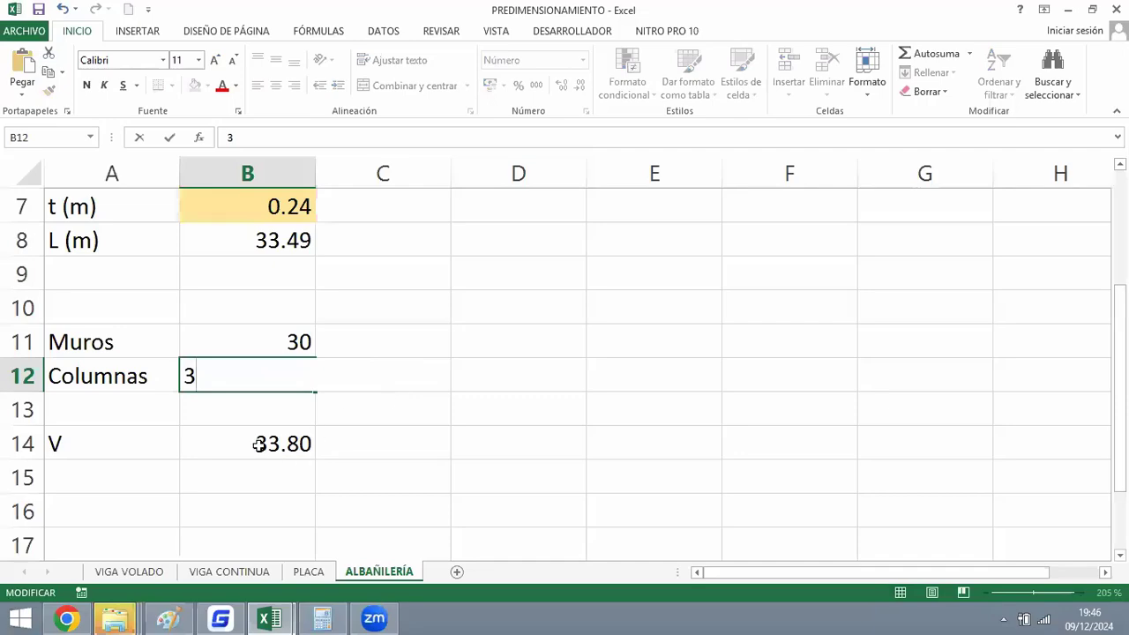
pyautogui.press('Return')
pyautogui.press('Return')
pyautogui.click(433, 389)
# Compare the Muros and Columnas lengths in B11 and B12 with the walls and placas on the GstarCAD plan, and return to Excel.
pyautogui.hotkey('alt', 'Tab')
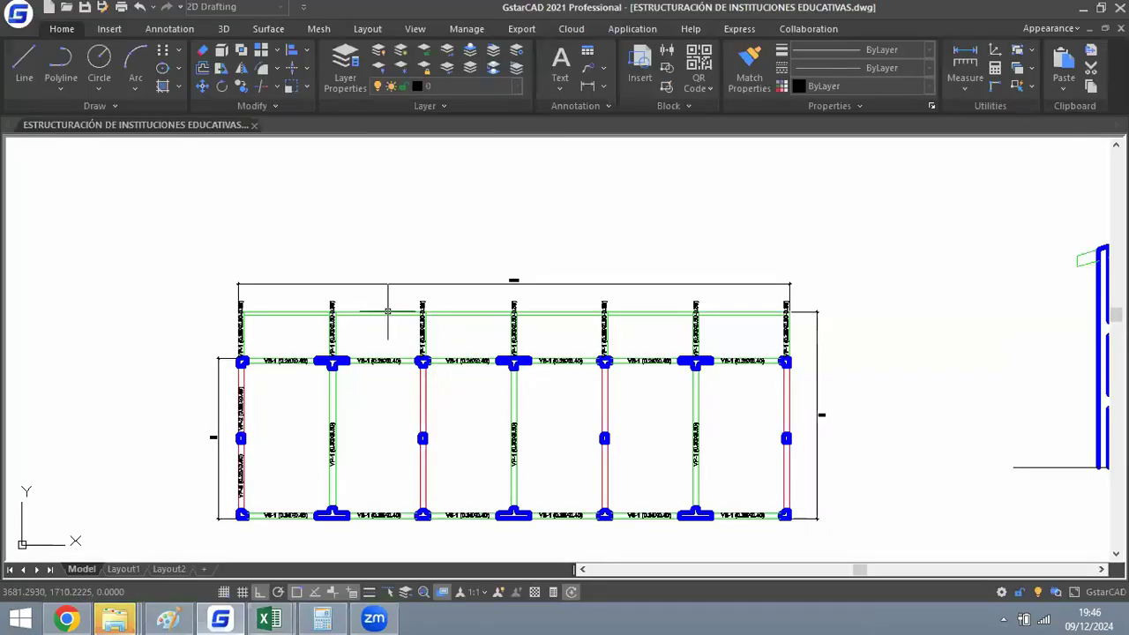
pyautogui.hotkey('alt', 'Tab')
pyautogui.click(275, 342)
pyautogui.click(261, 375)
pyautogui.hotkey('alt', 'Tab')
pyautogui.hotkey('alt', 'Tab')
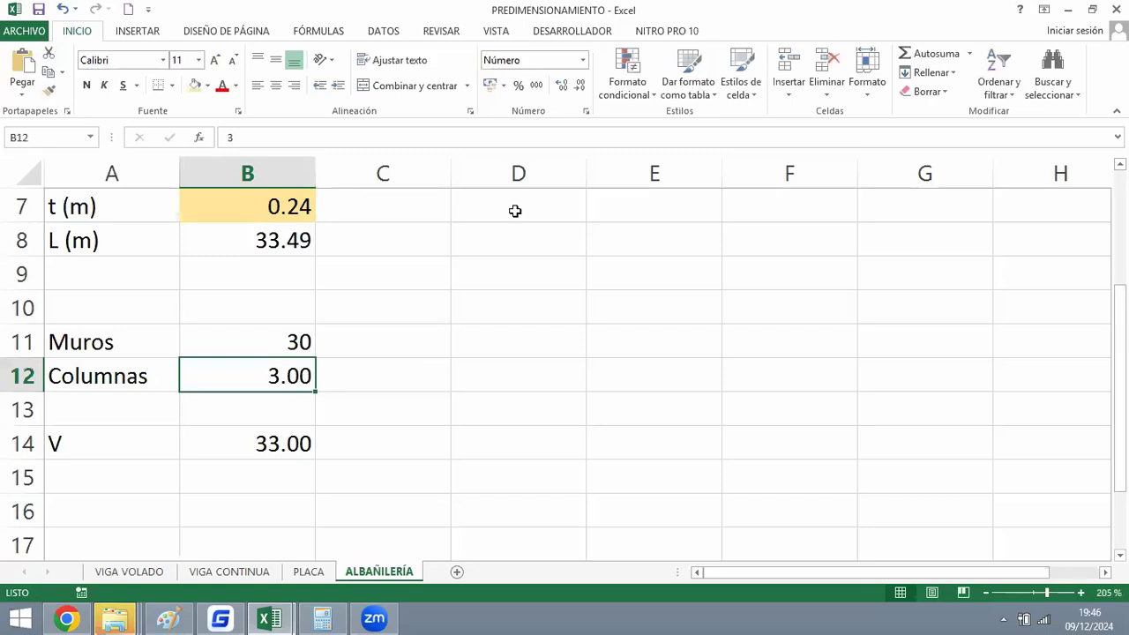
pyautogui.hotkey('alt', 'Tab')
pyautogui.scroll(10, 308, 403)
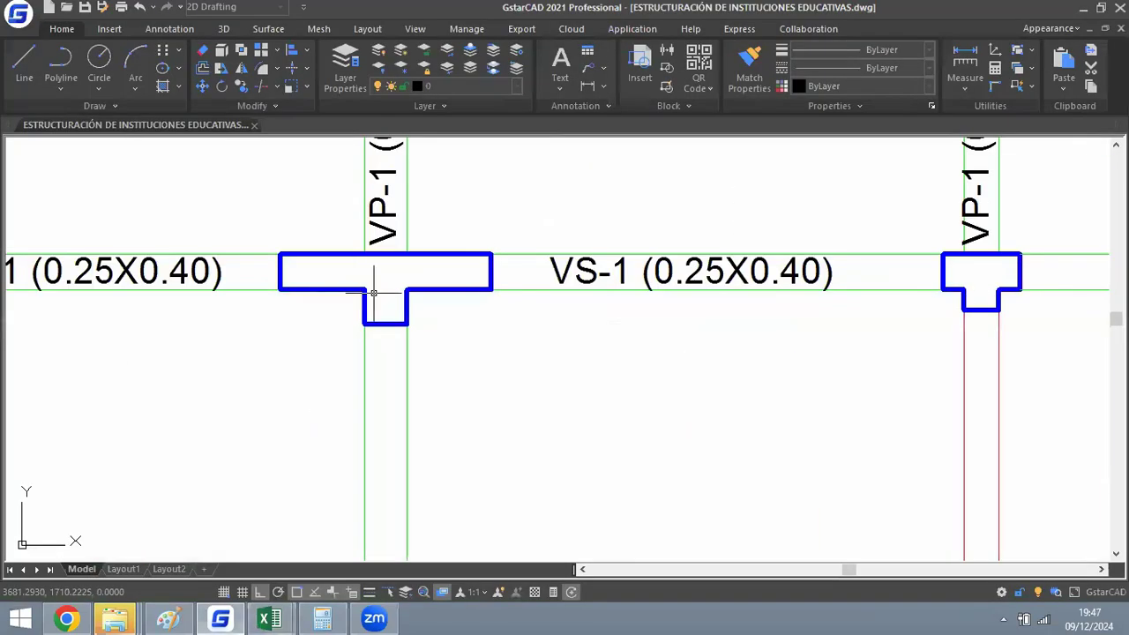
pyautogui.scroll(-5, 349, 275)
pyautogui.scroll(1, 459, 312)
pyautogui.hotkey('alt', 'Tab')
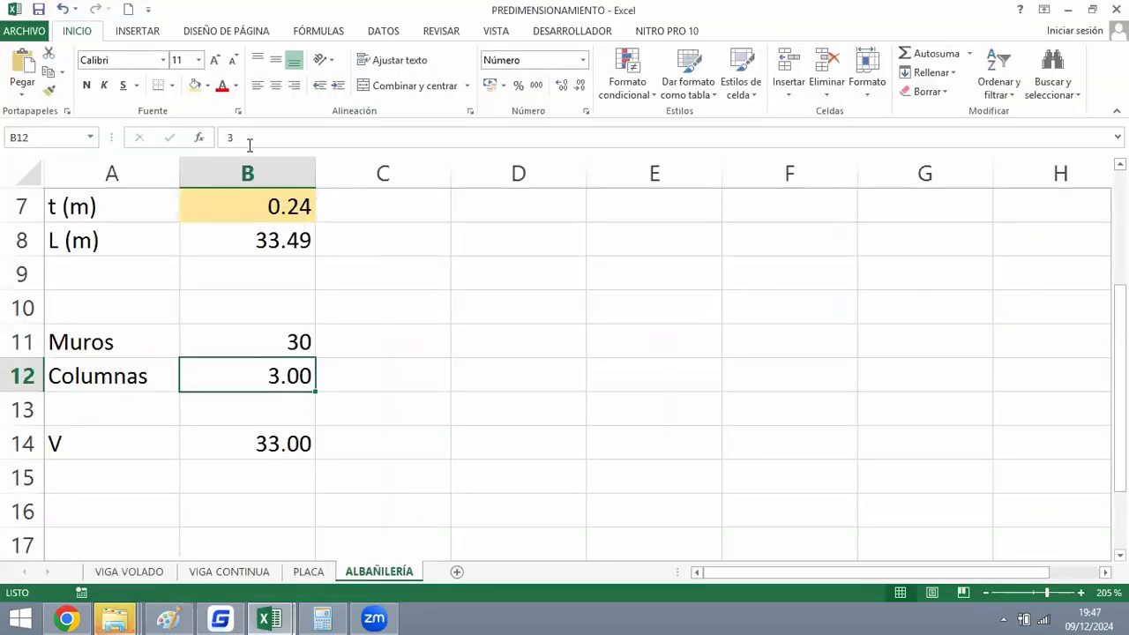
pyautogui.click(363, 131)
pyautogui.write('=')
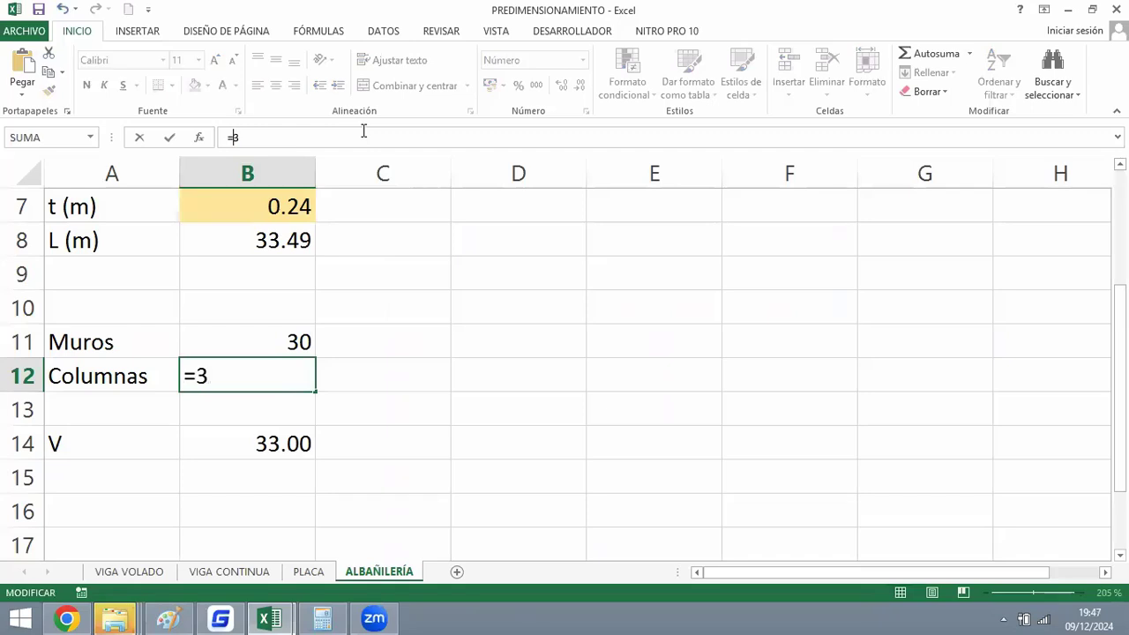
pyautogui.click(273, 137)
pyautogui.write('*')
pyautogui.write('15000')
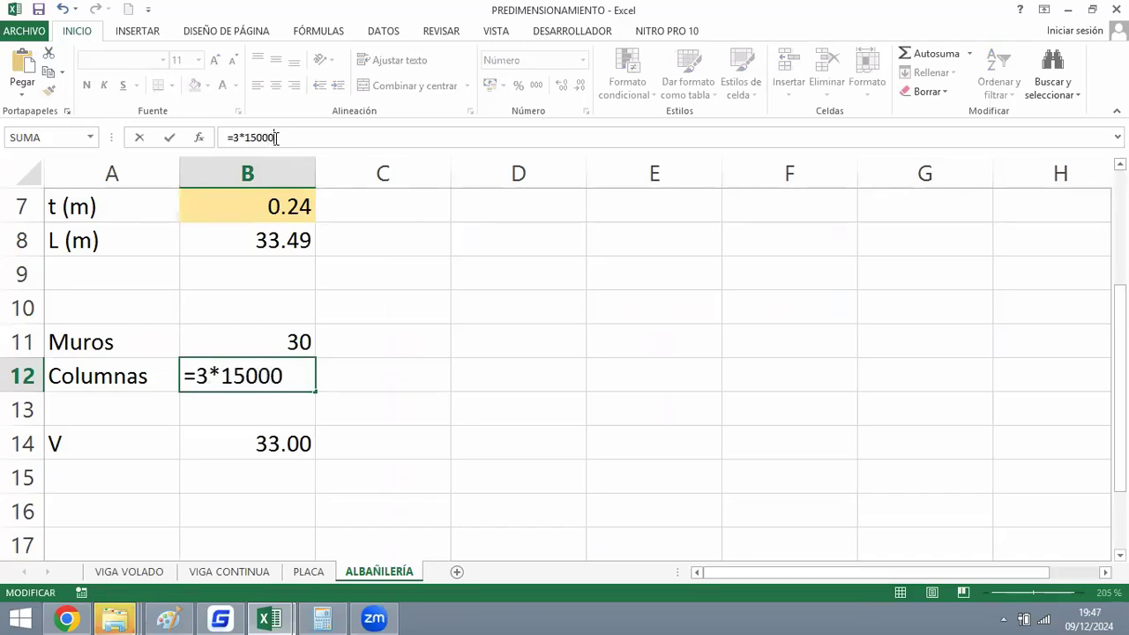
pyautogui.write('*s')
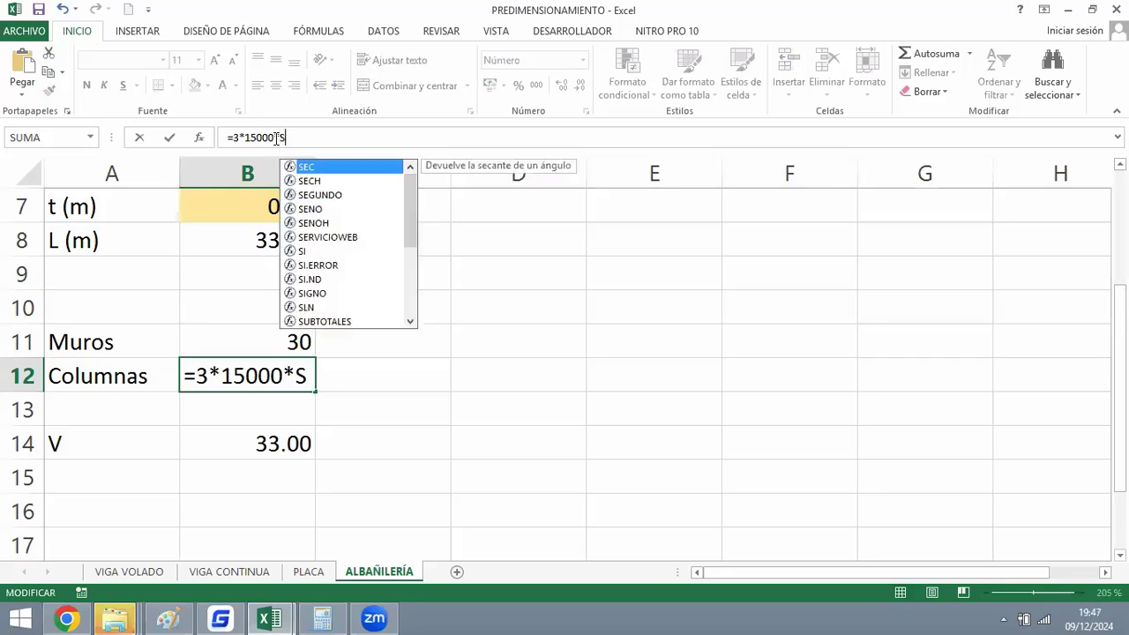
pyautogui.write('qr(')
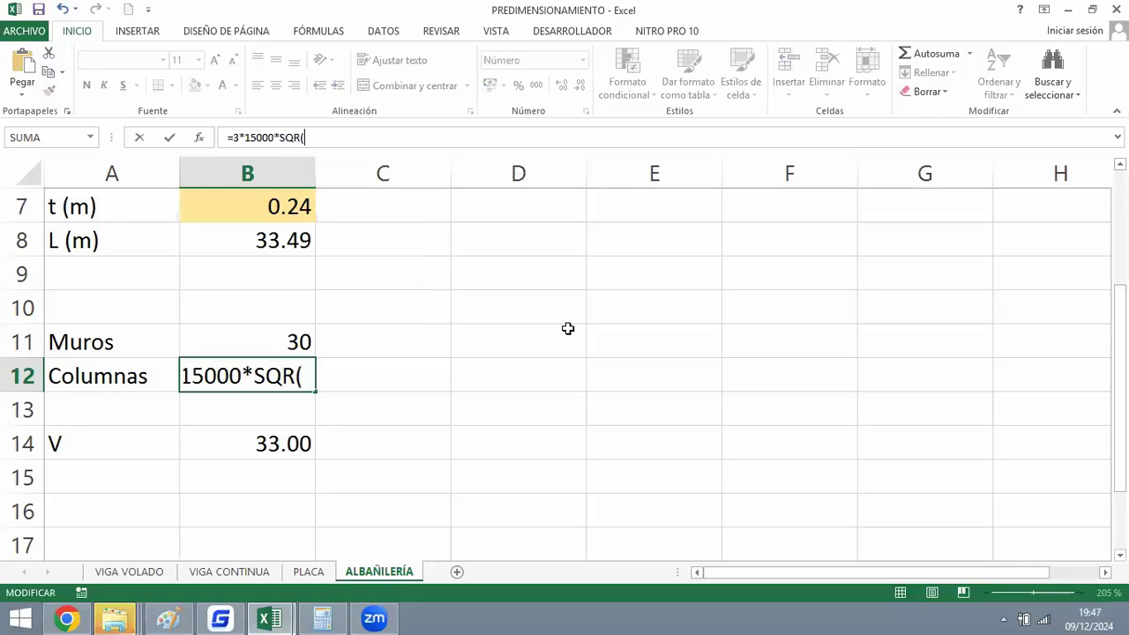
pyautogui.press('Escape')
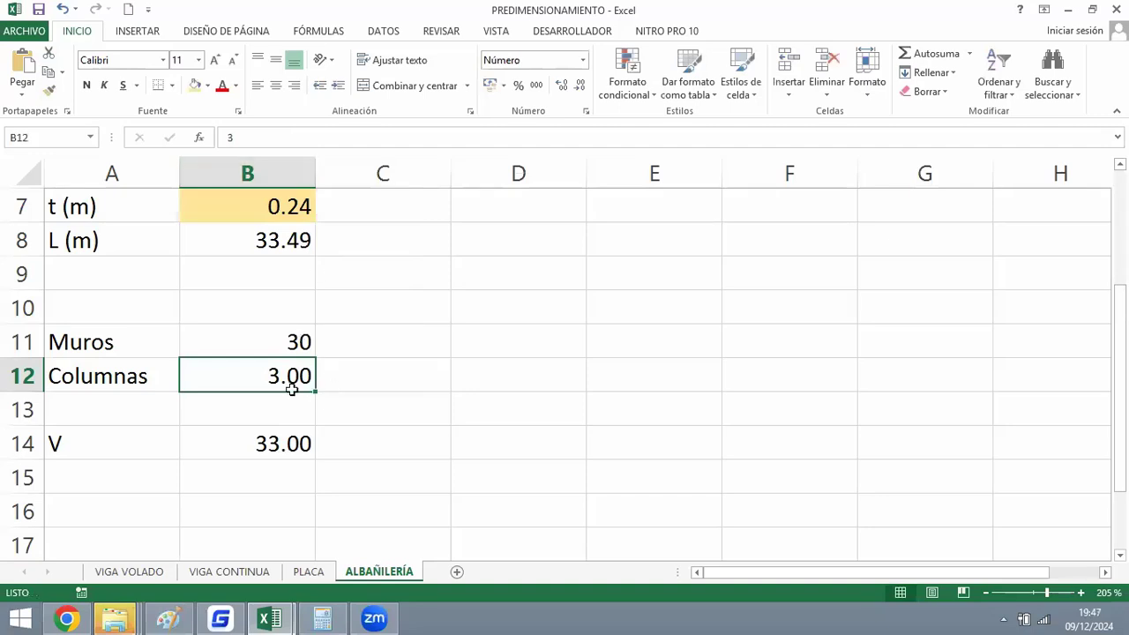
# Examine the T-shaped placas and the corner, edge and central columns on the GstarCAD floor plan, and return to Excel.
pyautogui.keyDown('ctrl'); pyautogui.scroll(3, 151, 411); pyautogui.keyUp('ctrl')
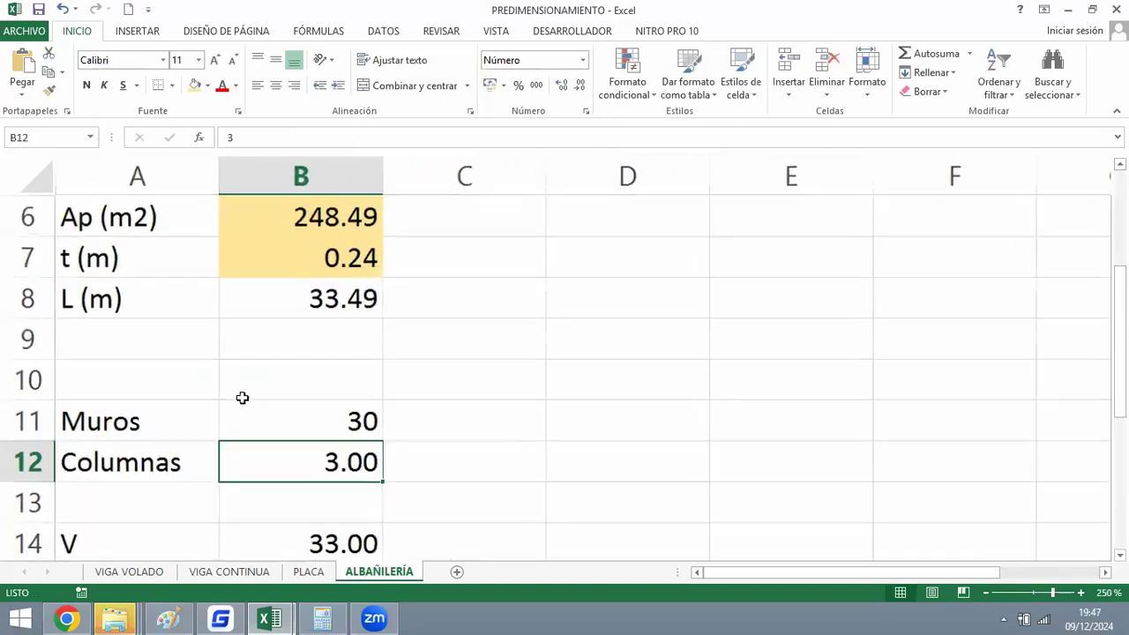
pyautogui.scroll(-1, 264, 395)
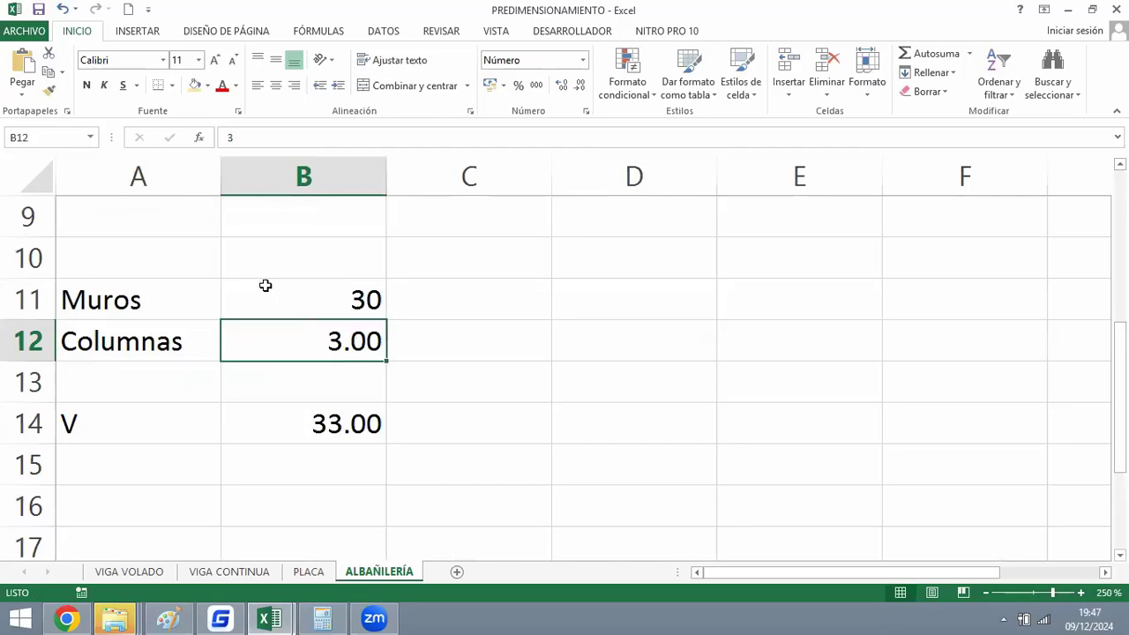
pyautogui.click(220, 619)
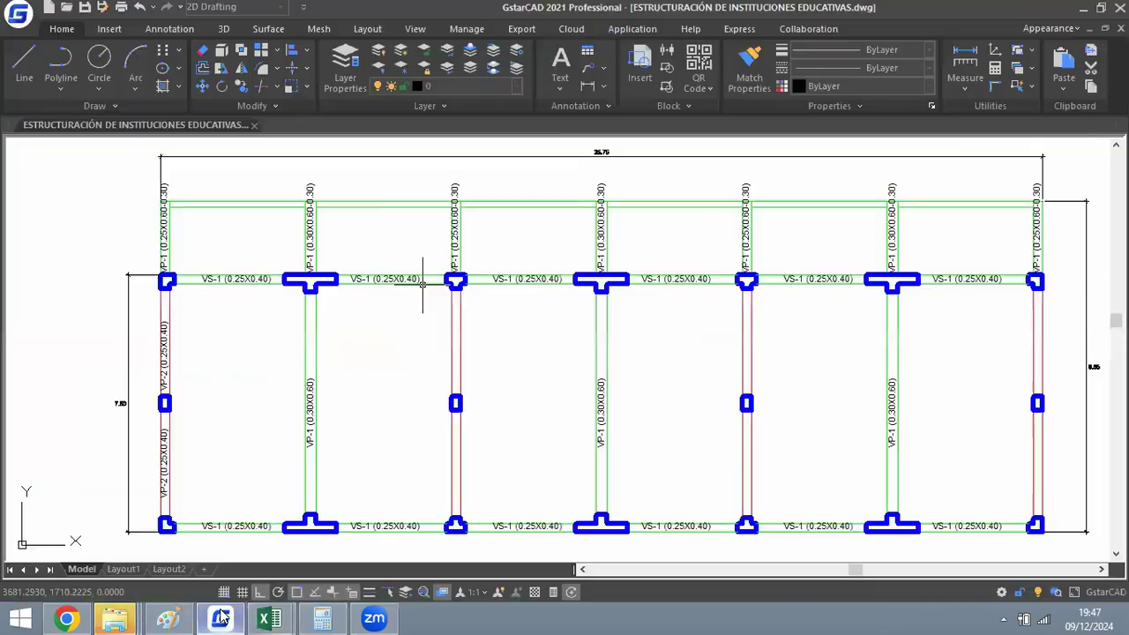
pyautogui.scroll(-2, 509, 320)
pyautogui.scroll(2, 520, 316)
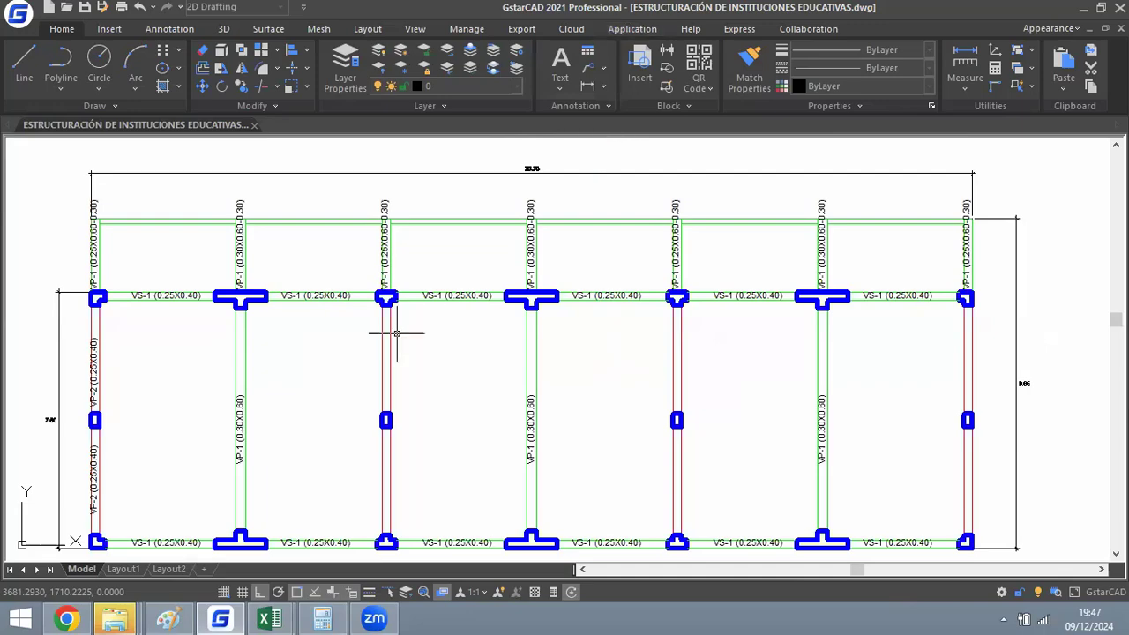
pyautogui.scroll(5, 386, 308)
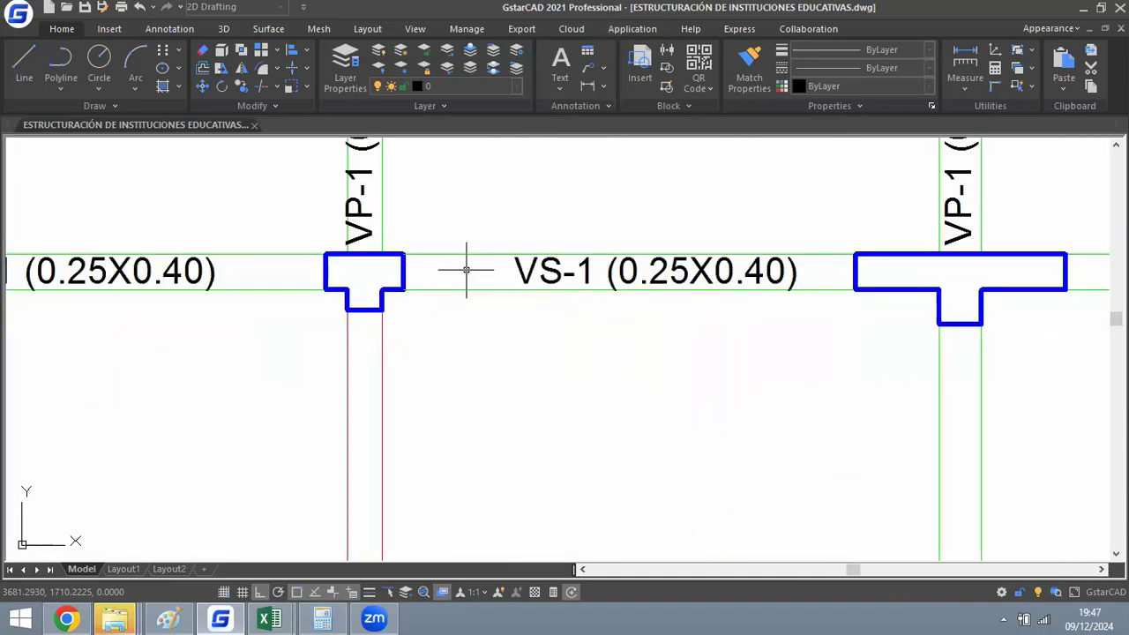
pyautogui.scroll(-10, 469, 281)
pyautogui.scroll(8, 325, 285)
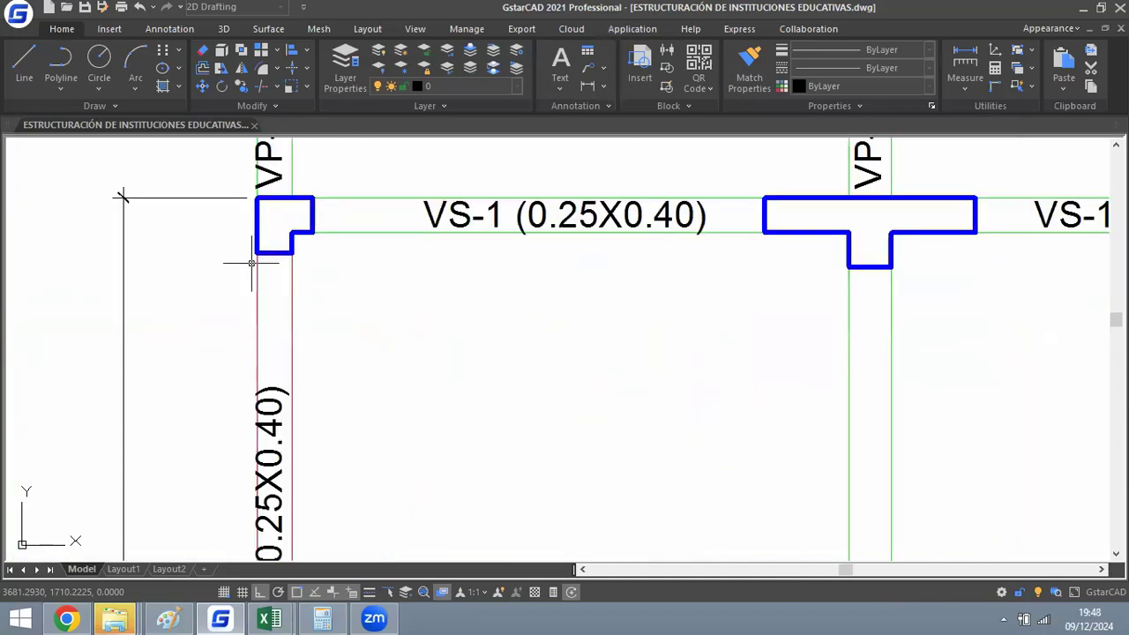
pyautogui.scroll(-8, 251, 263)
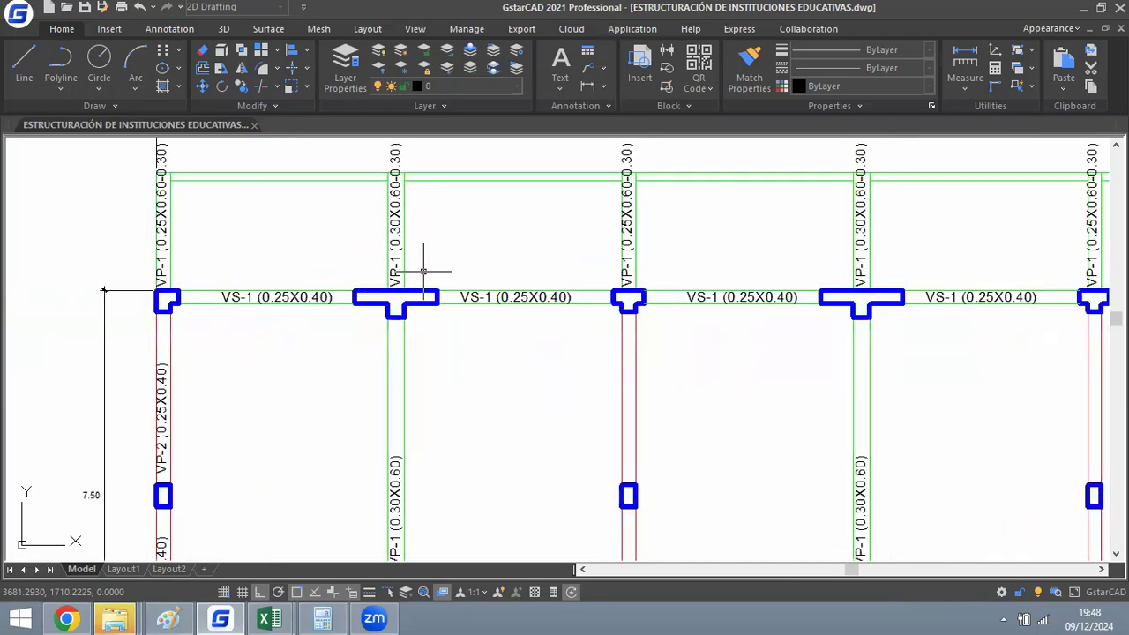
pyautogui.scroll(2, 386, 332)
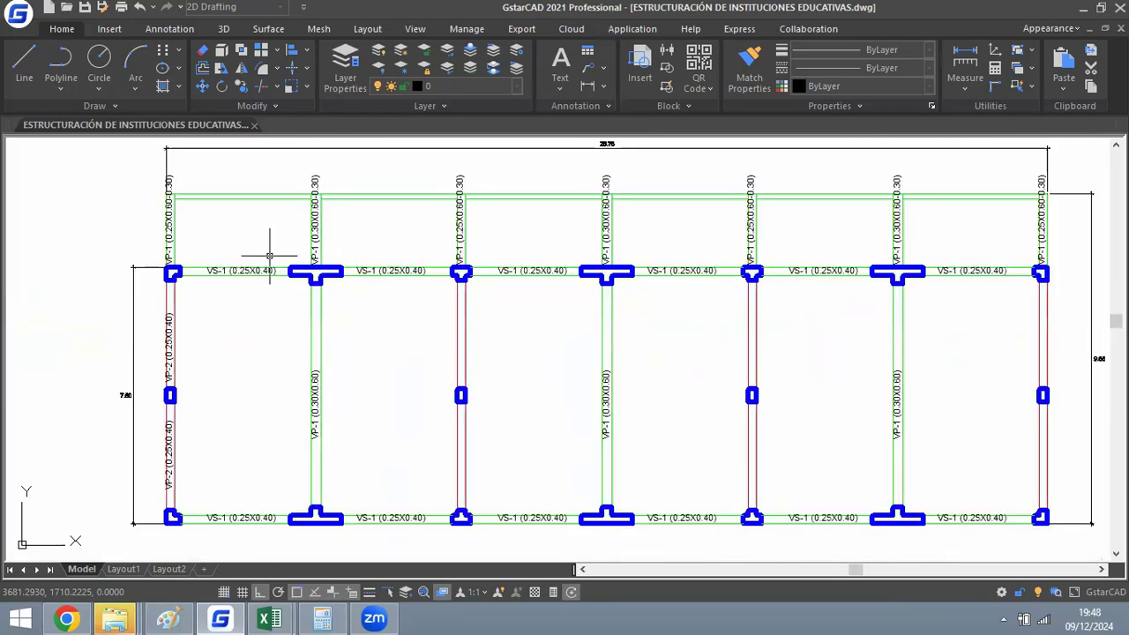
pyautogui.scroll(4, 264, 246)
pyautogui.scroll(-6, 406, 262)
pyautogui.scroll(2, 503, 315)
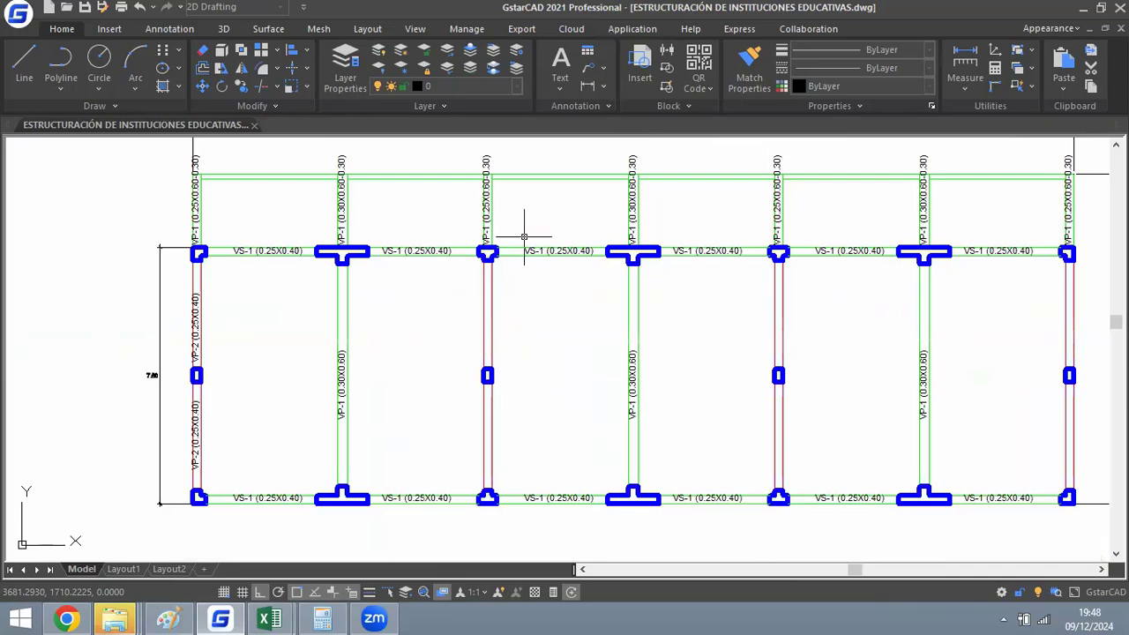
pyautogui.scroll(5, 625, 260)
pyautogui.scroll(-6, 620, 290)
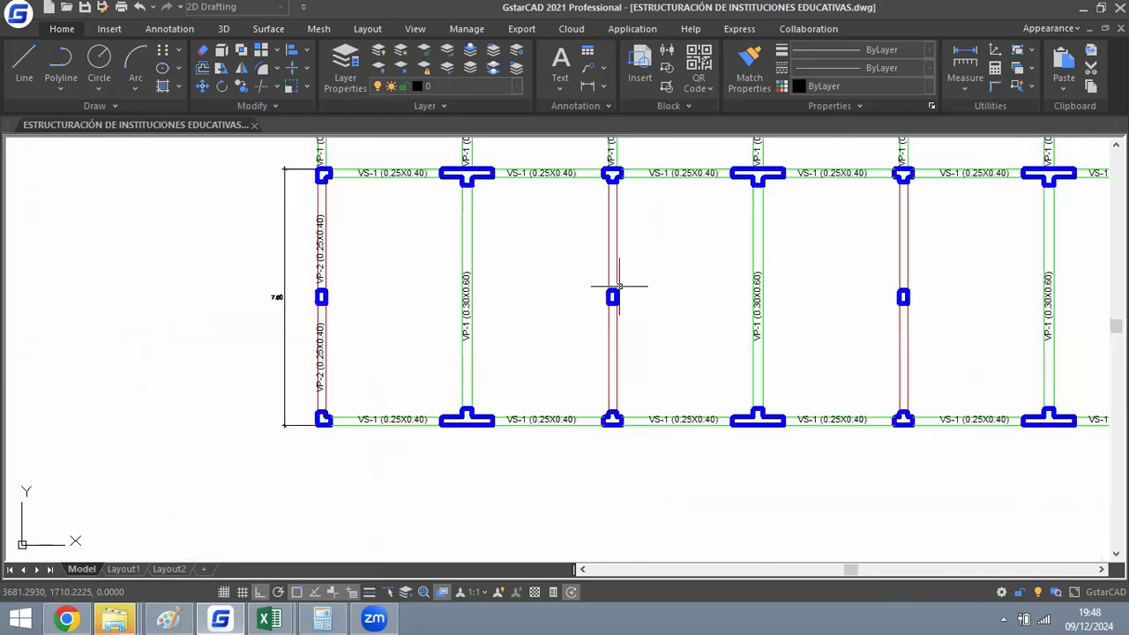
pyautogui.scroll(5, 675, 214)
pyautogui.scroll(-6, 411, 353)
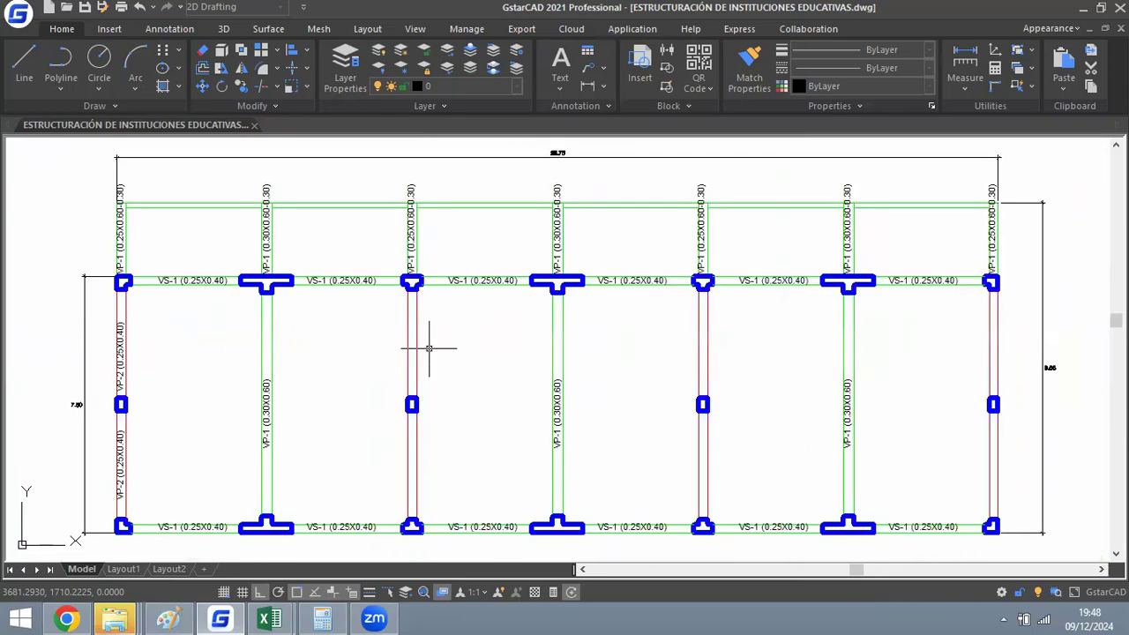
pyautogui.hotkey('alt', 'Tab')
pyautogui.click(624, 369)
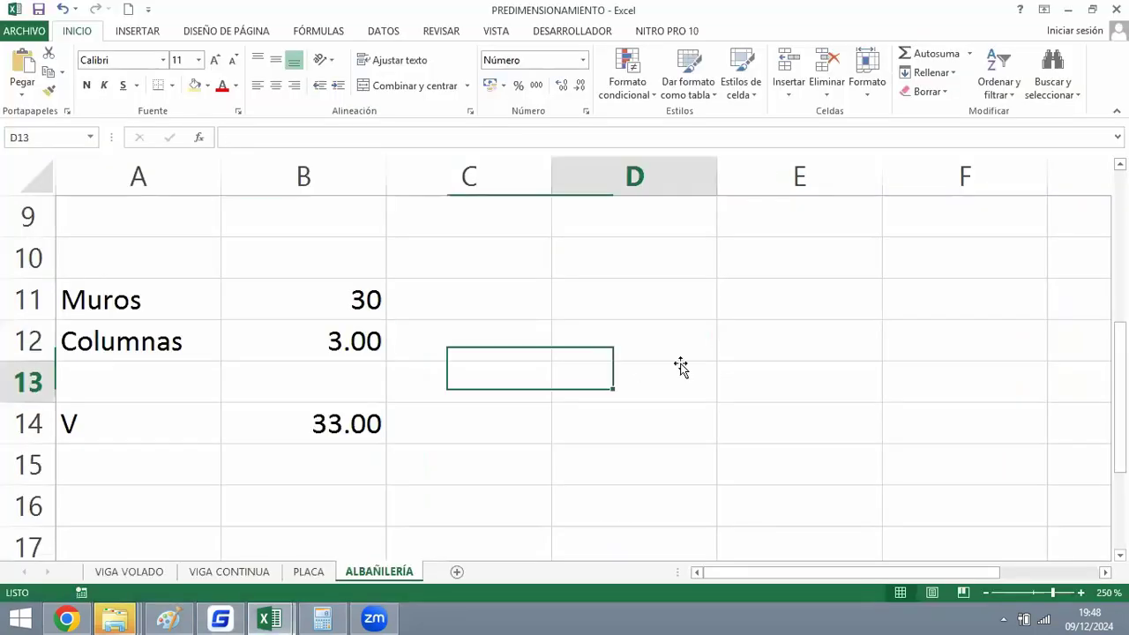
pyautogui.write('=')
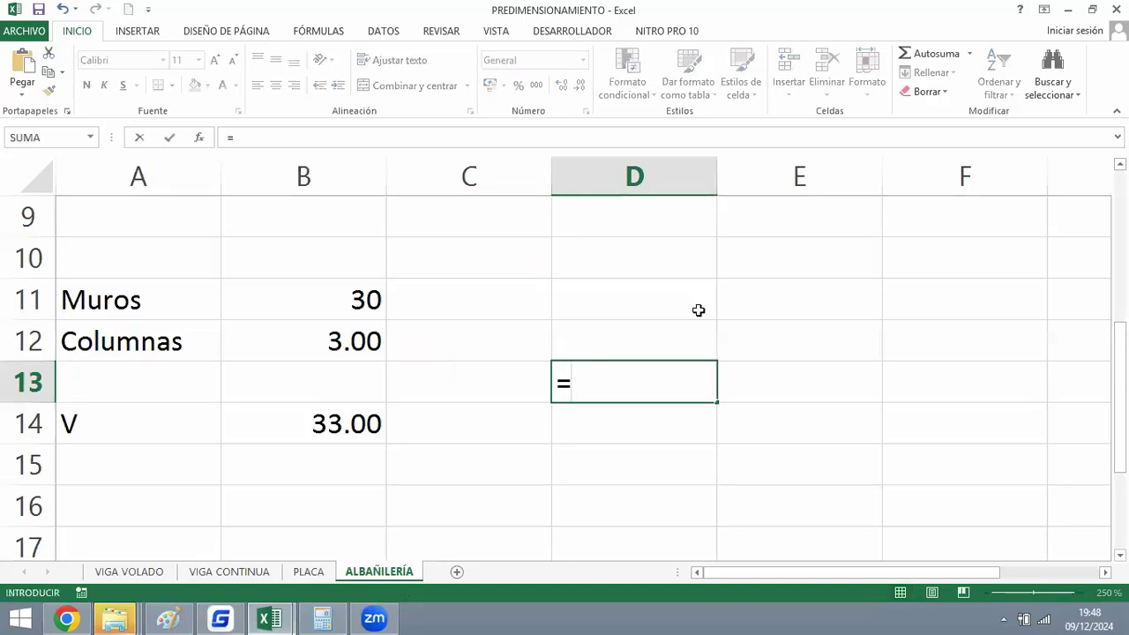
pyautogui.press('Escape')
pyautogui.moveTo(281, 618)
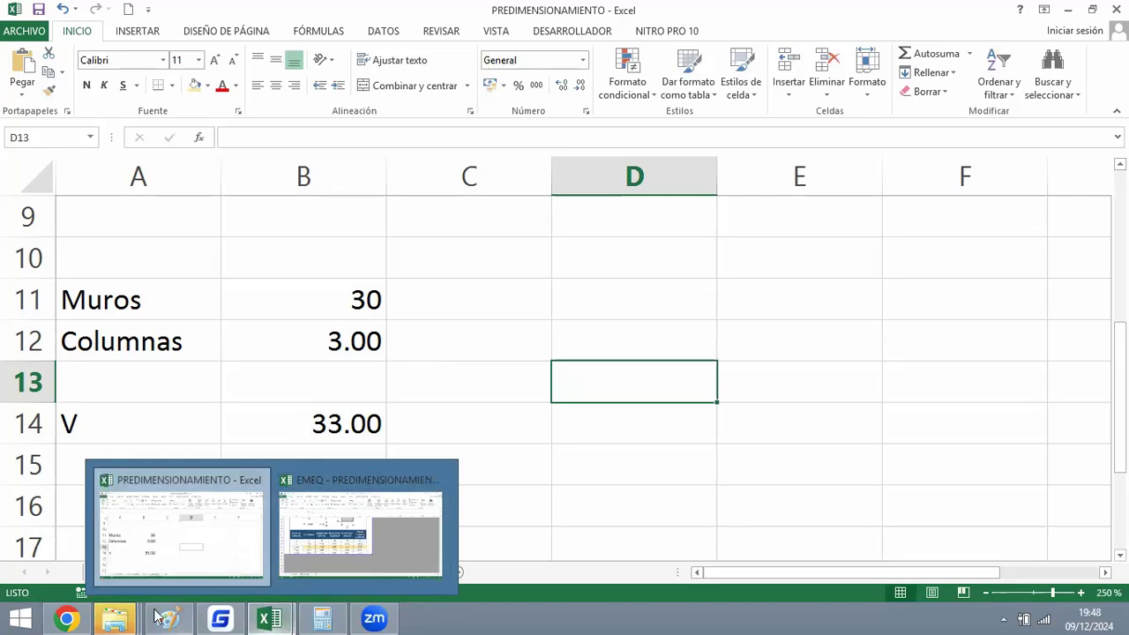
pyautogui.moveTo(115, 618)
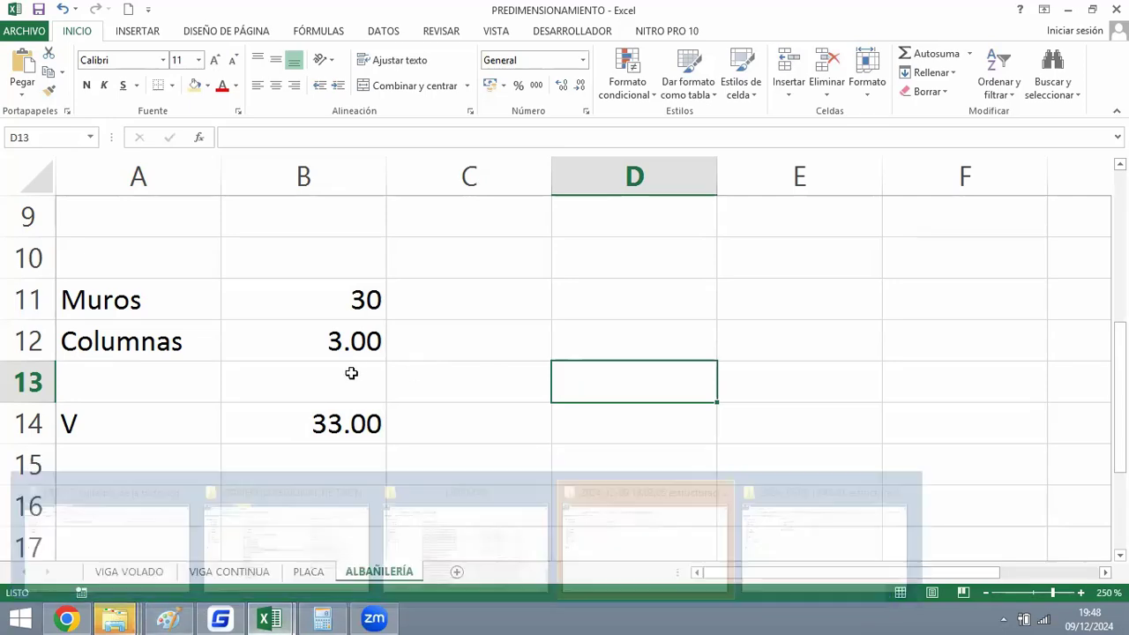
# Compare the L (m) formulas in cell B8 of the PLACA and ALBAÑILERÍA sheets.
pyautogui.click(307, 571)
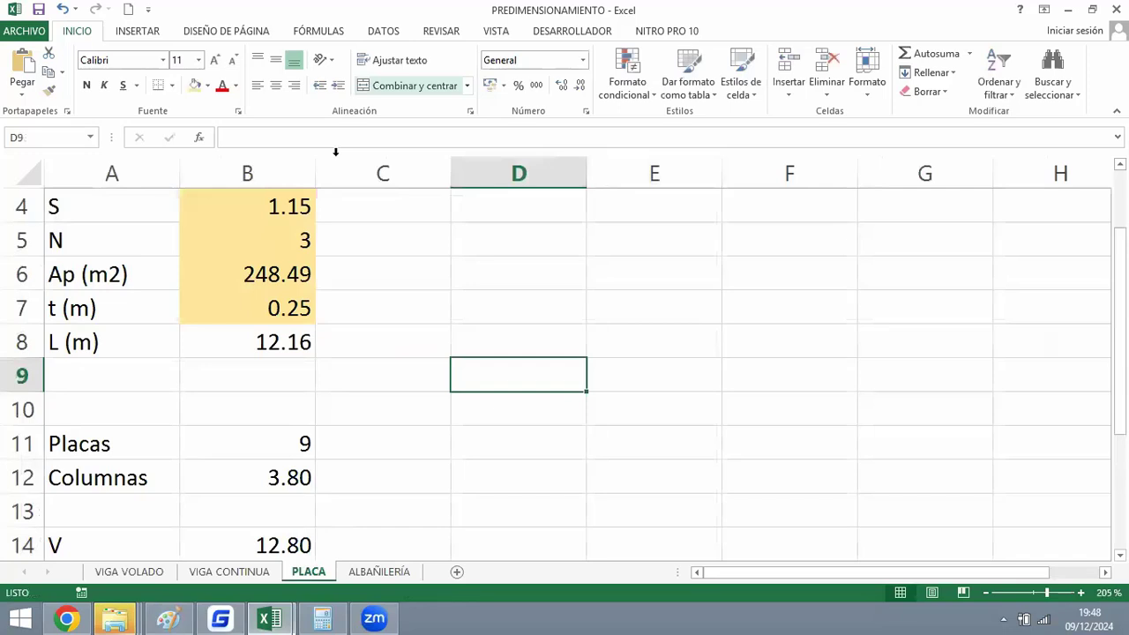
pyautogui.click(243, 311)
pyautogui.click(233, 339)
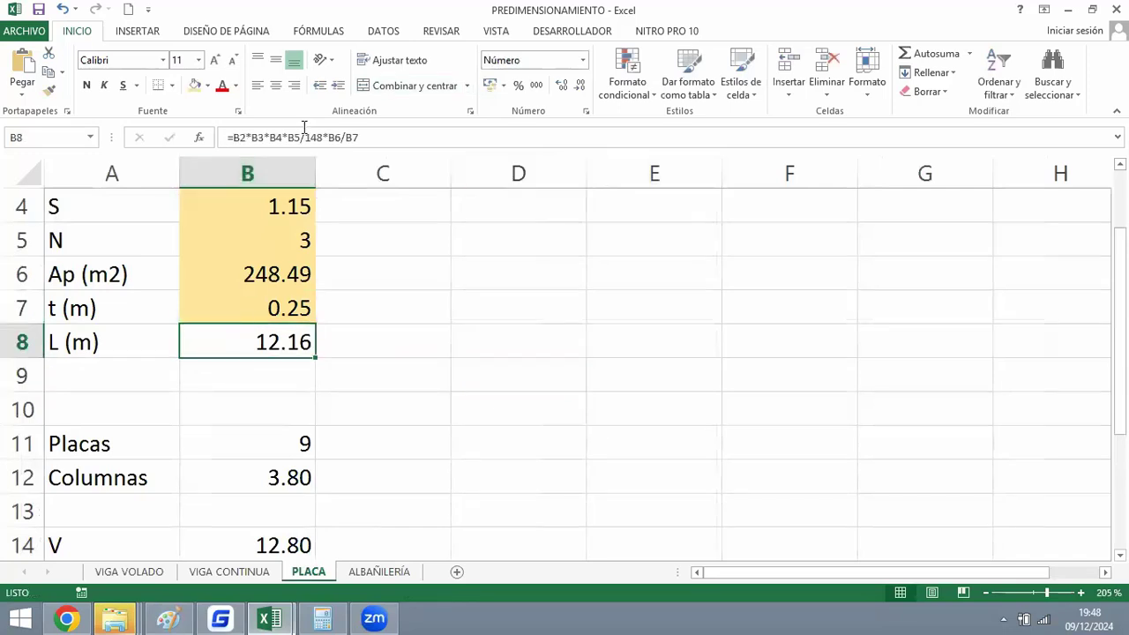
pyautogui.moveTo(310, 138); pyautogui.dragTo(319, 160)
pyautogui.hotkey('ctrl', 'Return')
pyautogui.click(354, 575)
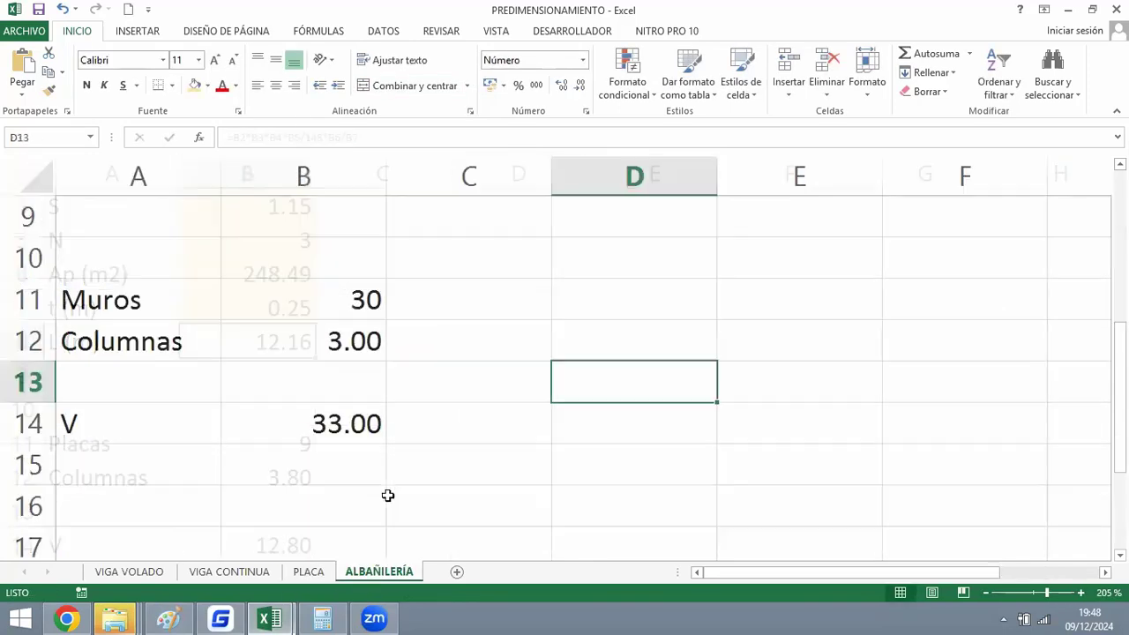
pyautogui.scroll(2, 319, 334)
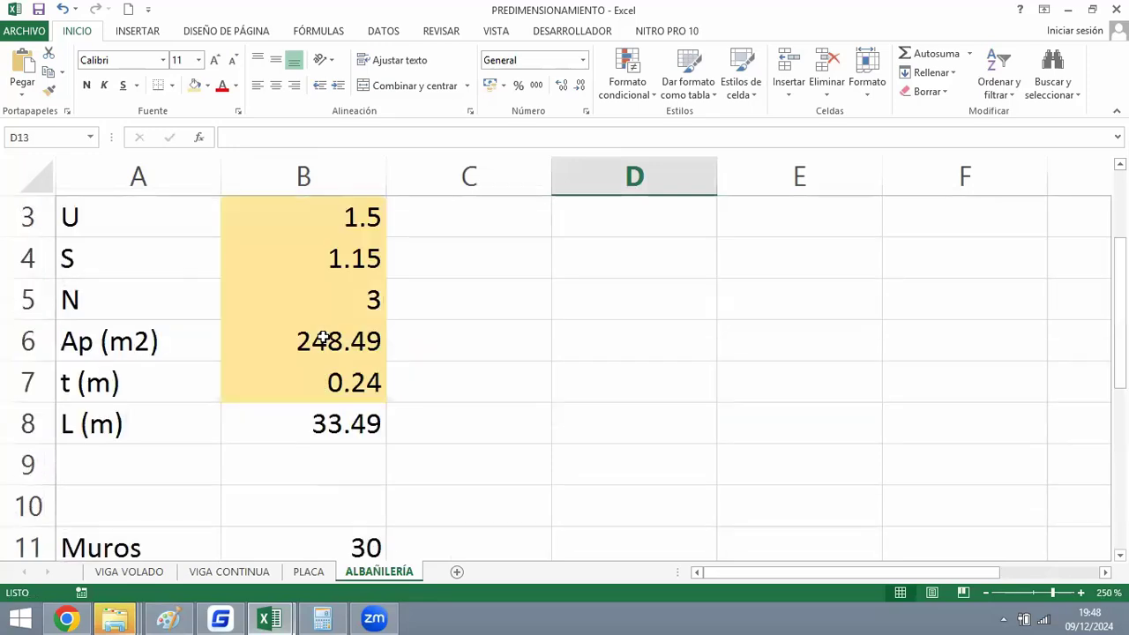
pyautogui.click(310, 441)
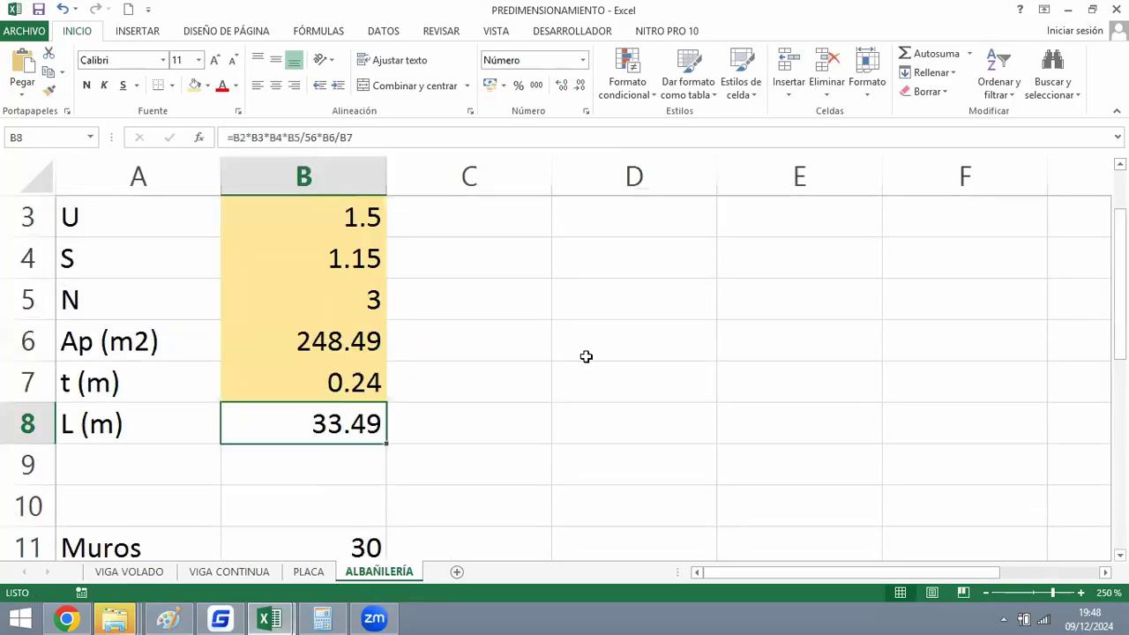
# Calculate =148/56 in cell D9 of the ALBAÑILERÍA sheet and show it with two decimals.
pyautogui.scroll(-1, 617, 362)
pyautogui.click(689, 357)
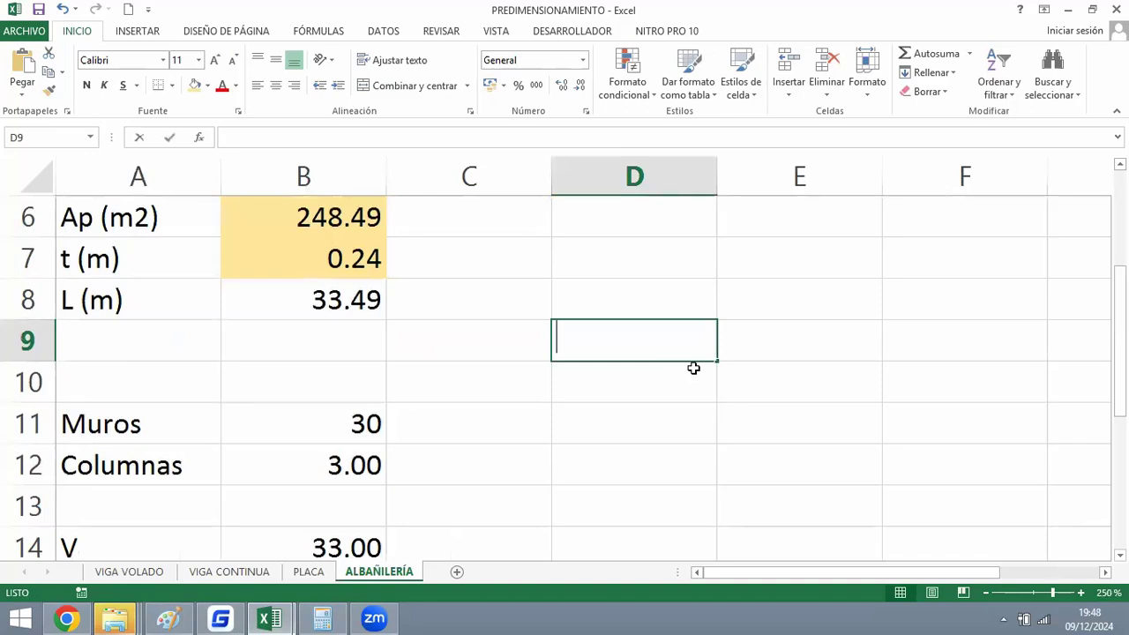
pyautogui.write('=148/56')
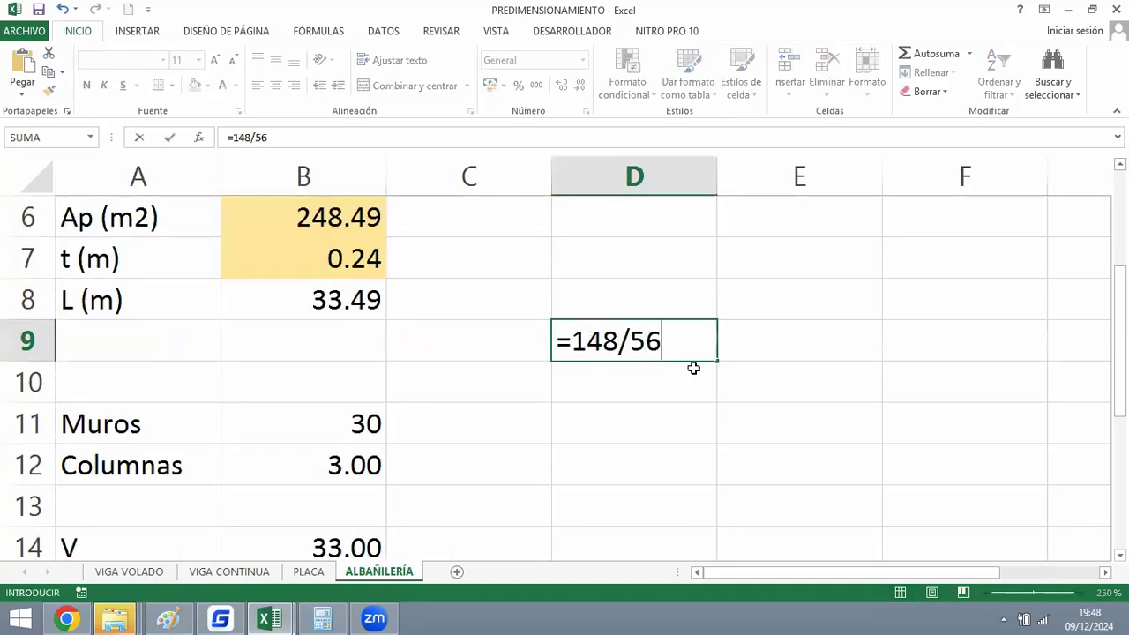
pyautogui.hotkey('ctrl', 'Return')
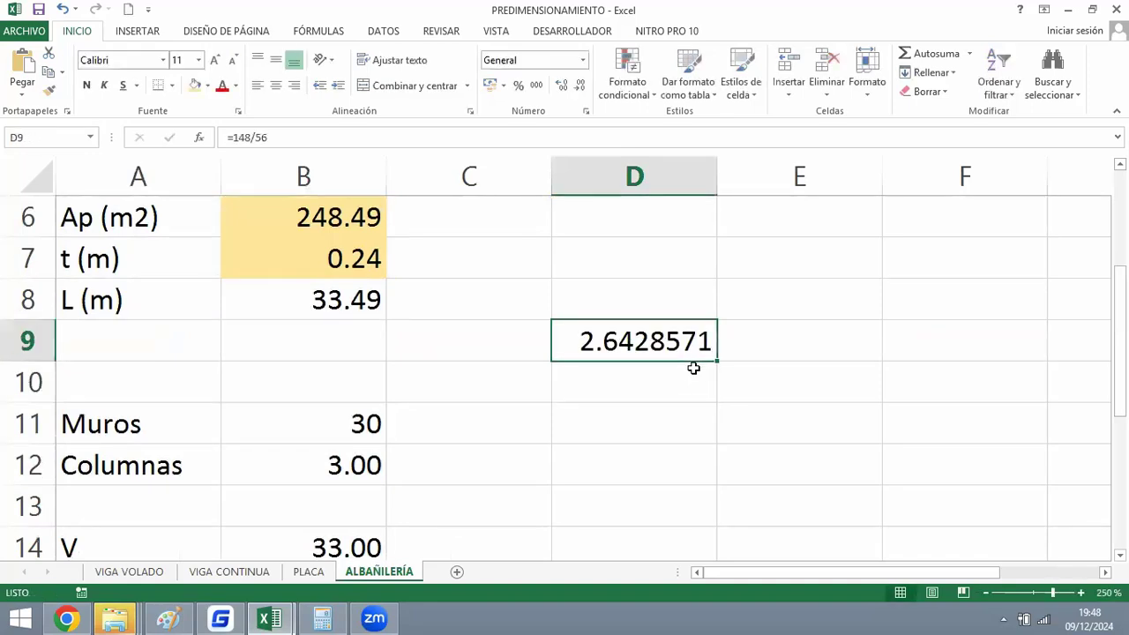
pyautogui.click(580, 85)
pyautogui.click(581, 85)
pyautogui.click(580, 85)
pyautogui.click(580, 85)
pyautogui.click(580, 86)
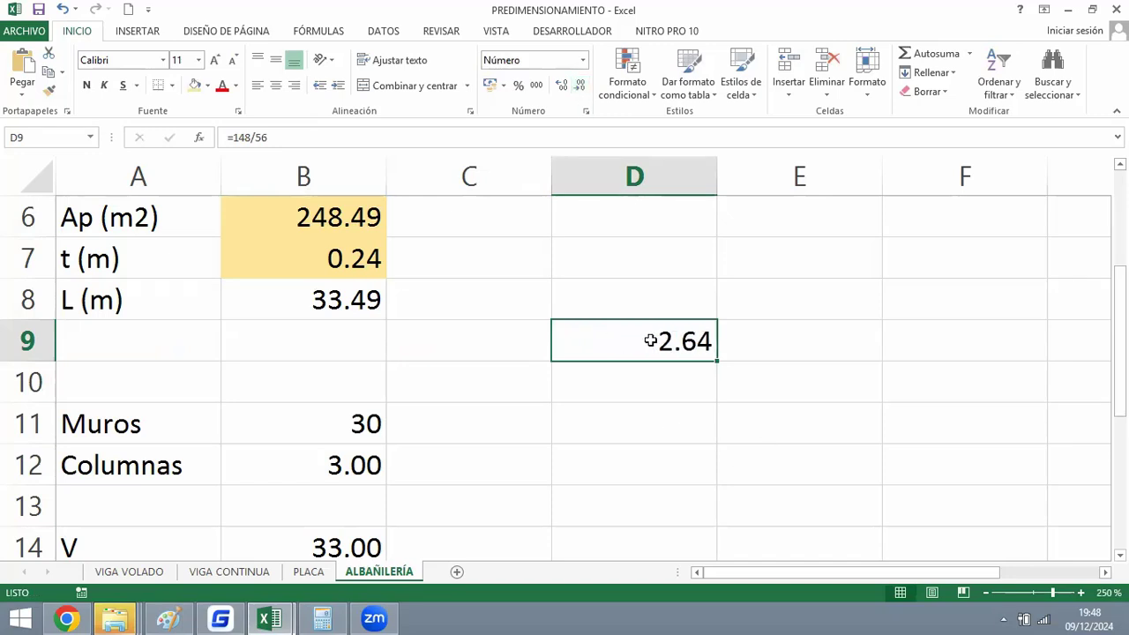
pyautogui.click(695, 413)
# Change the Columnas length in cell B12 to the formula =3*D9.
pyautogui.click(287, 478)
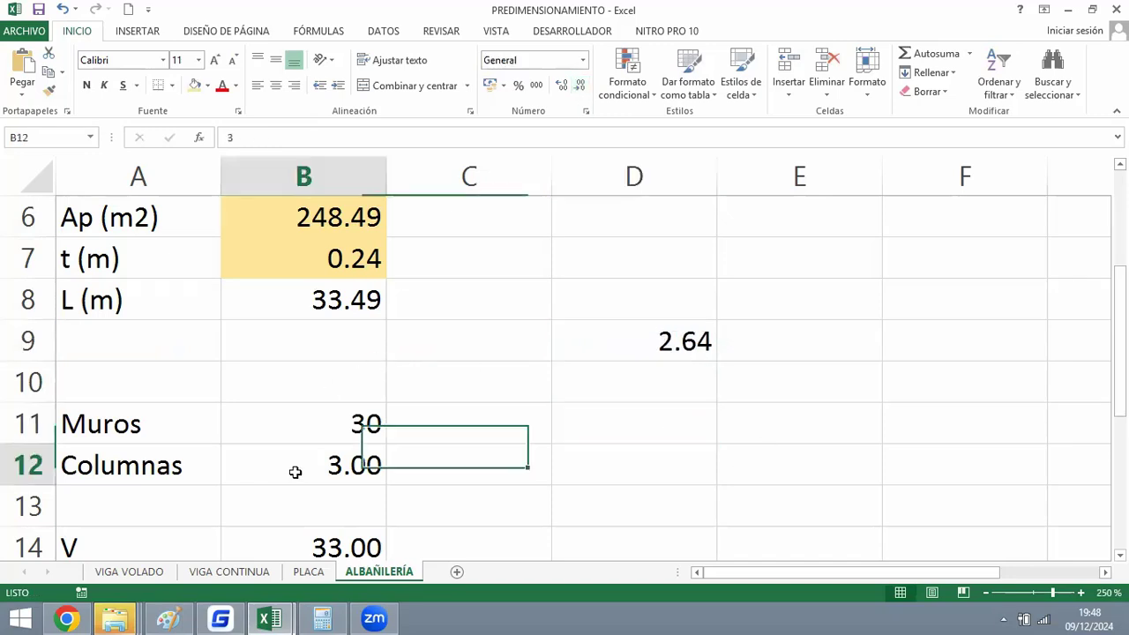
pyautogui.click(227, 138)
pyautogui.write('=3')
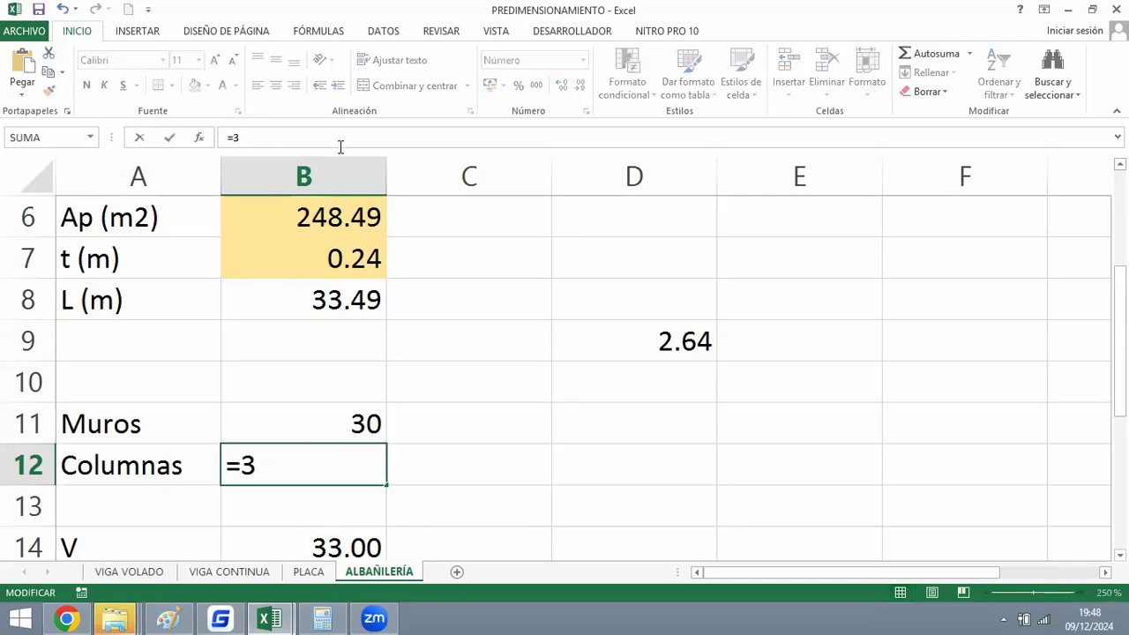
pyautogui.press('End')
pyautogui.write('*')
pyautogui.click(684, 342)
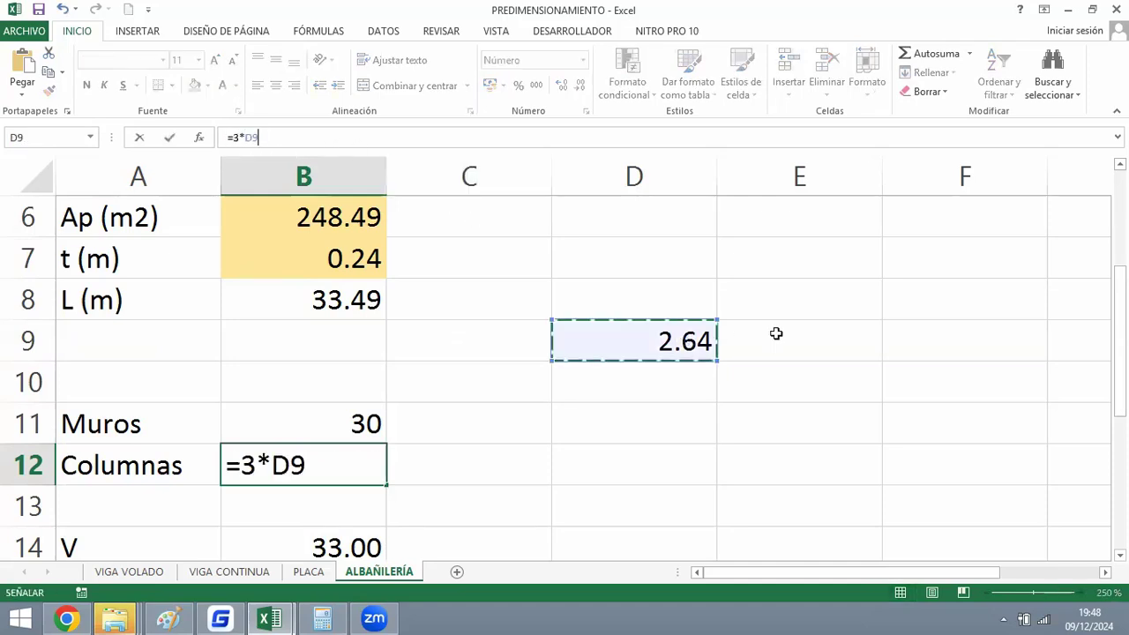
pyautogui.press('Return')
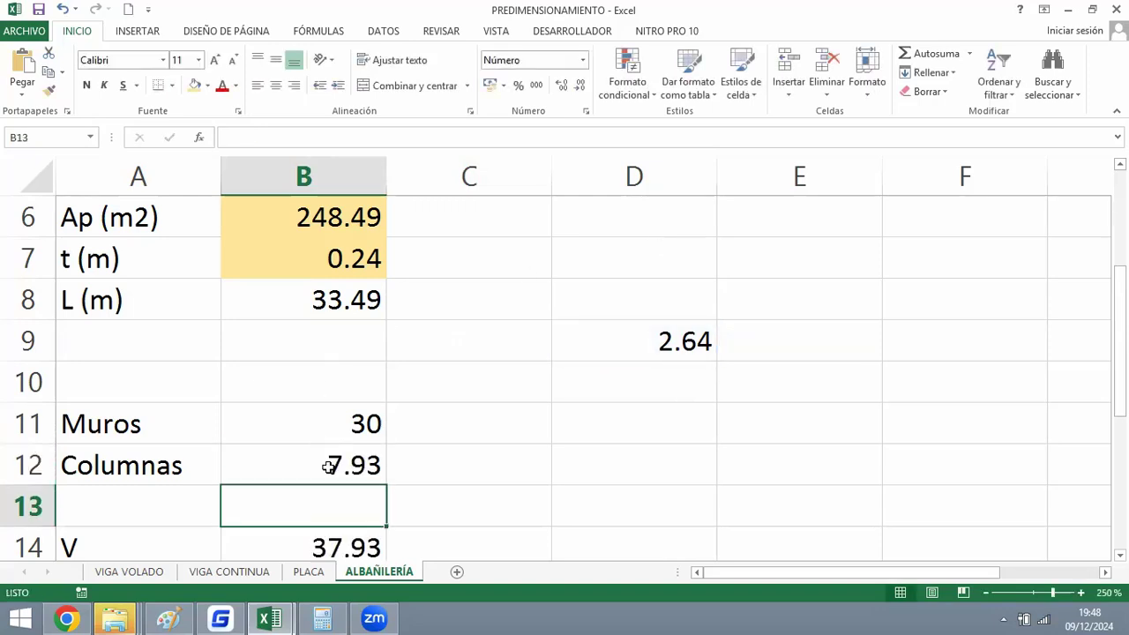
# Compare the combined Muros and Columnas lengths in B11 and B12 with the required L (m) in cell B8.
pyautogui.click(331, 424)
pyautogui.moveTo(325, 436); pyautogui.dragTo(324, 453)
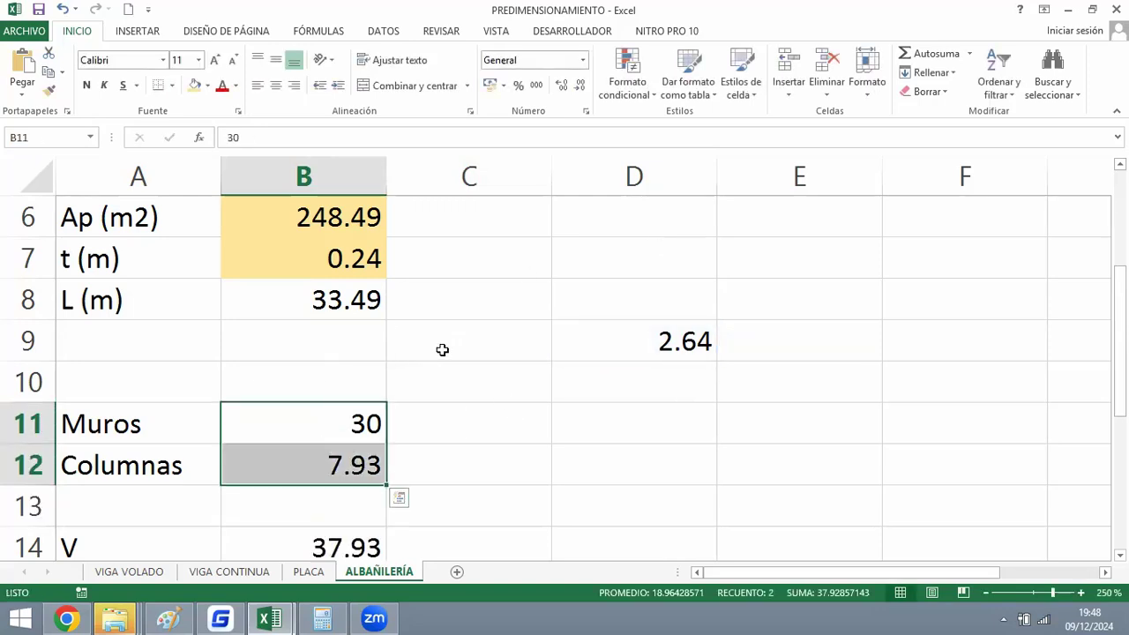
pyautogui.scroll(-1, 441, 350)
pyautogui.scroll(1, 531, 358)
pyautogui.scroll(-1, 531, 358)
pyautogui.scroll(1, 530, 365)
pyautogui.click(317, 300)
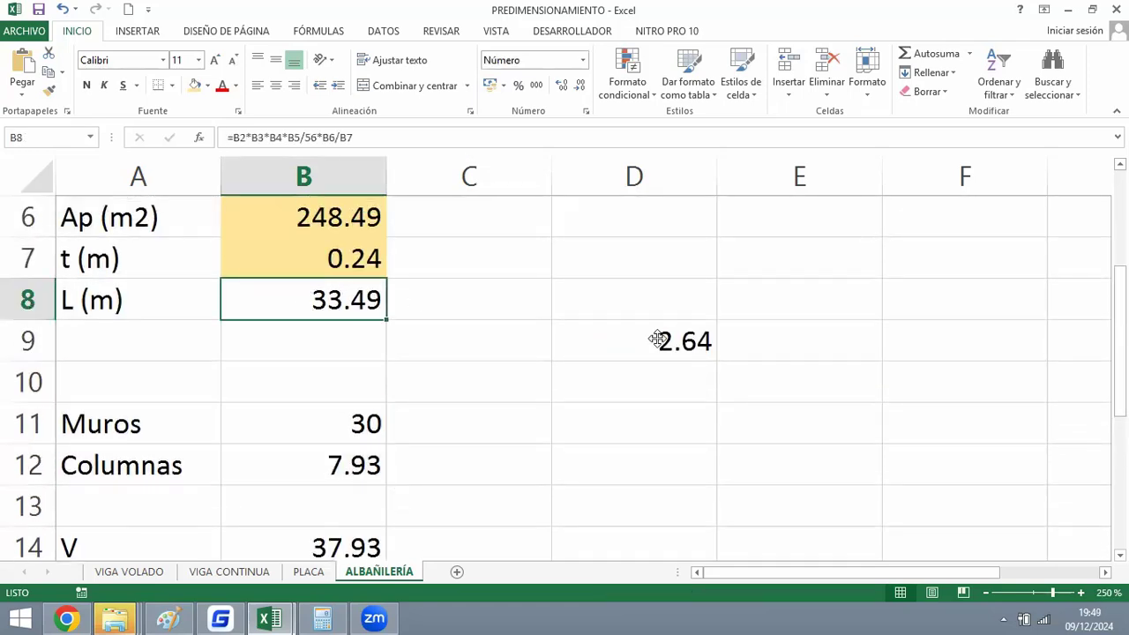
pyautogui.keyDown('ctrl'); pyautogui.scroll(-3, 464, 367); pyautogui.keyUp('ctrl')
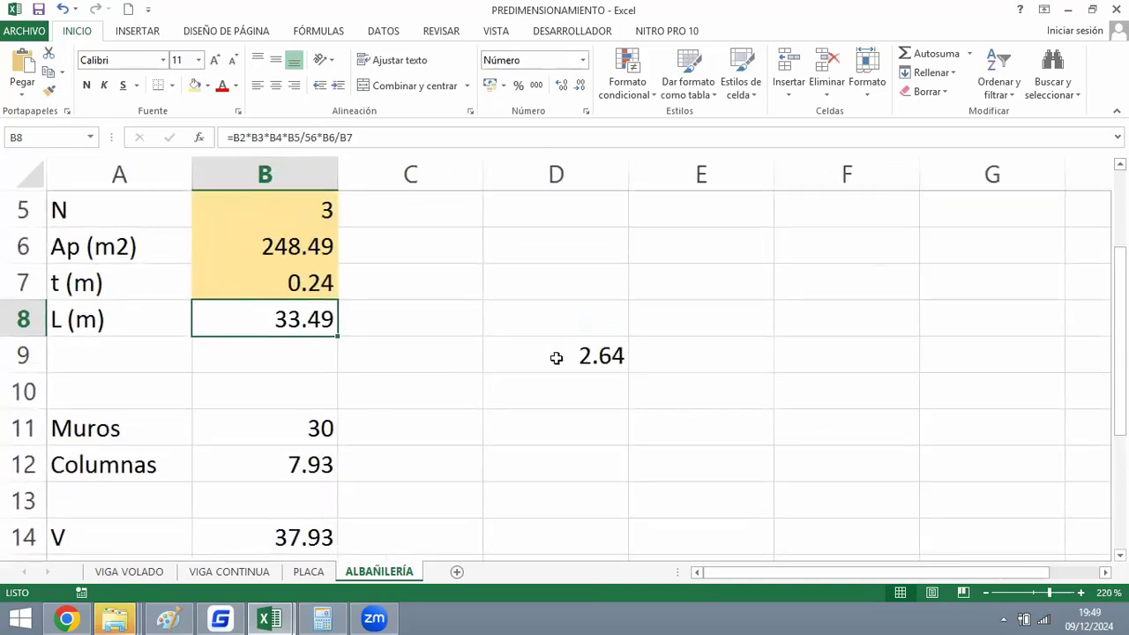
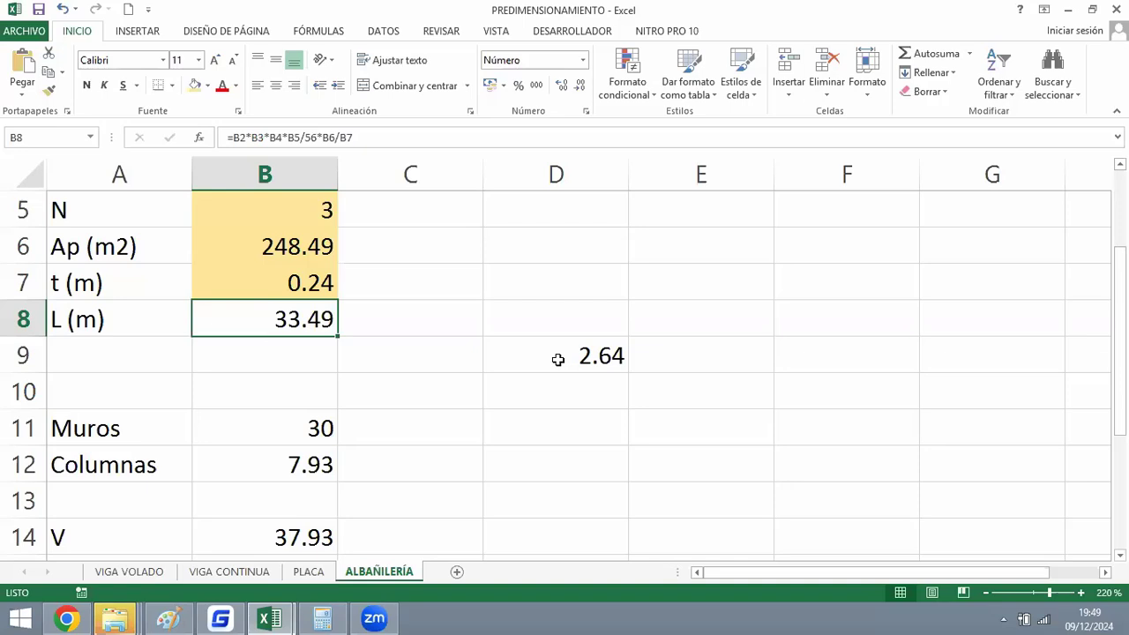
# Review the L (m) cell B8 and the 148/56 factor formula in cell D9, leaving the formula as it is.
pyautogui.click(555, 428)
pyautogui.click(303, 320)
pyautogui.click(591, 353)
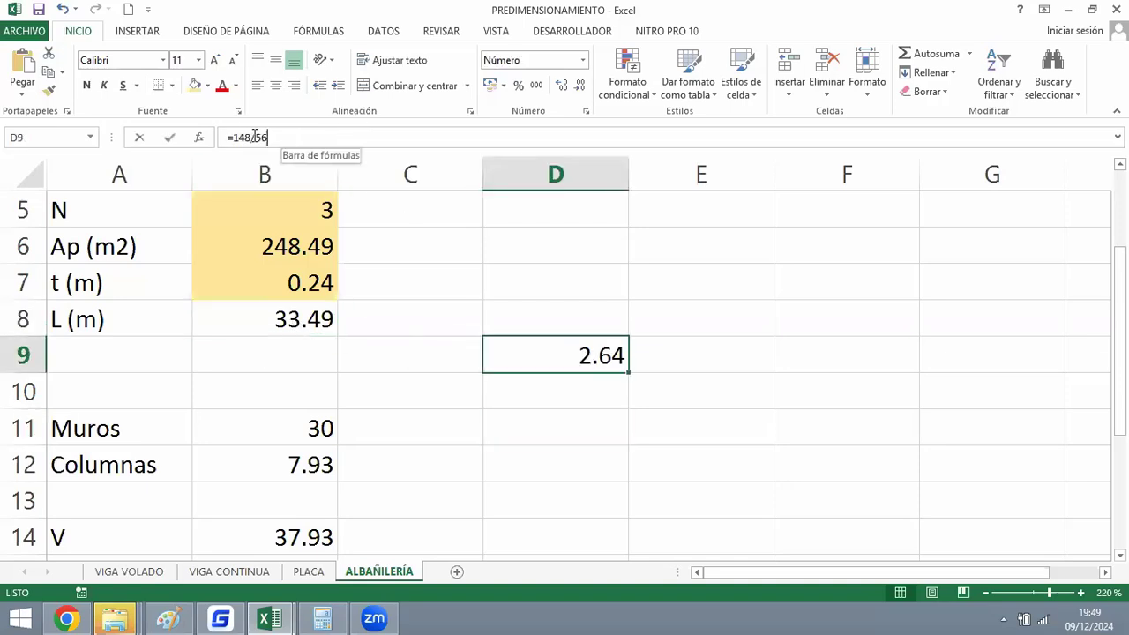
pyautogui.moveTo(270, 138); pyautogui.dragTo(222, 138)
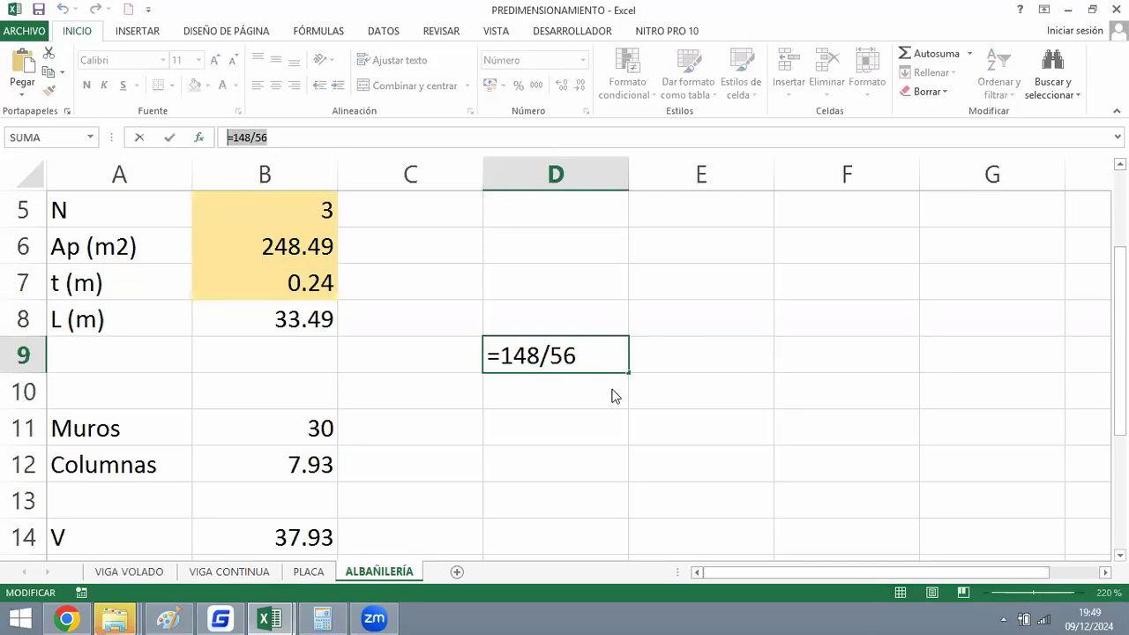
pyautogui.press('Return')
pyautogui.click(582, 345)
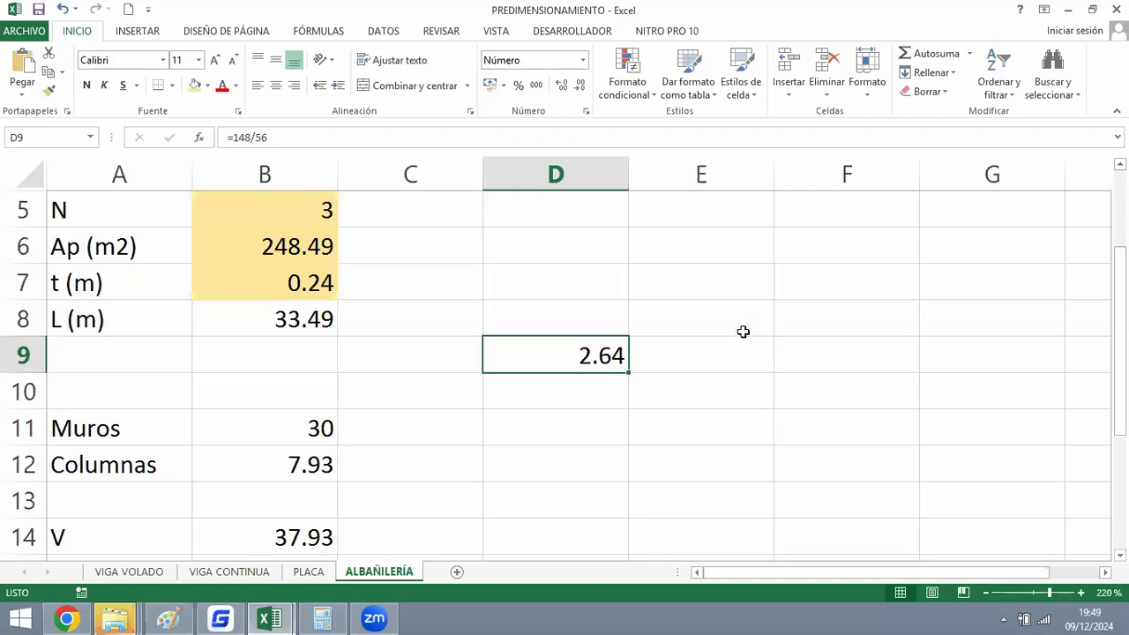
pyautogui.click(579, 156)
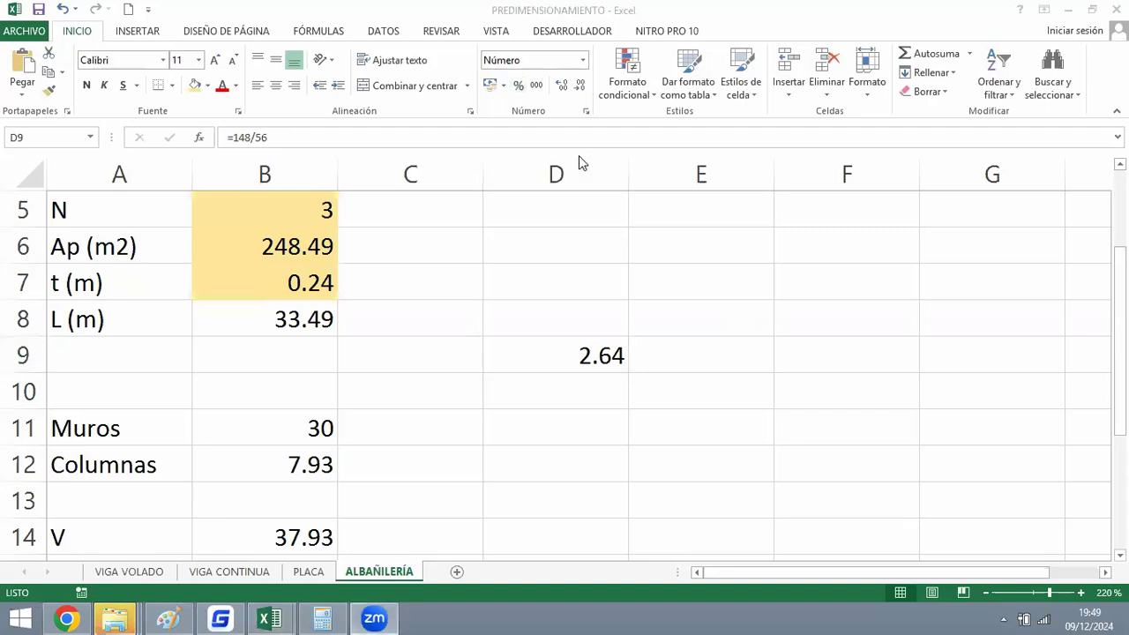
pyautogui.click(628, 377)
pyautogui.click(605, 347)
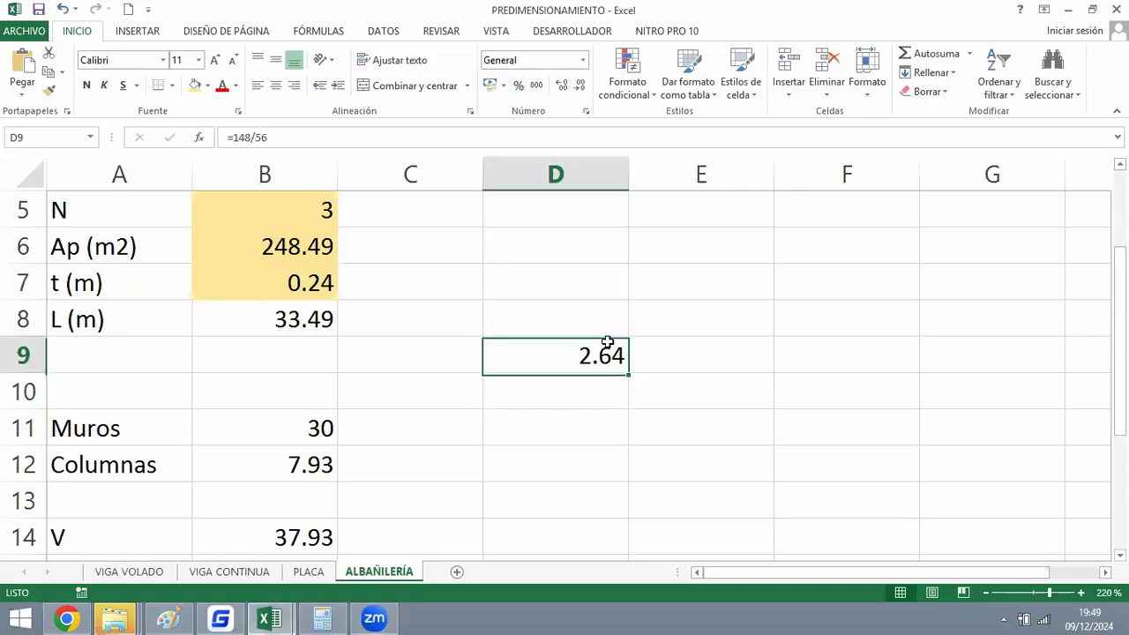
pyautogui.click(309, 141)
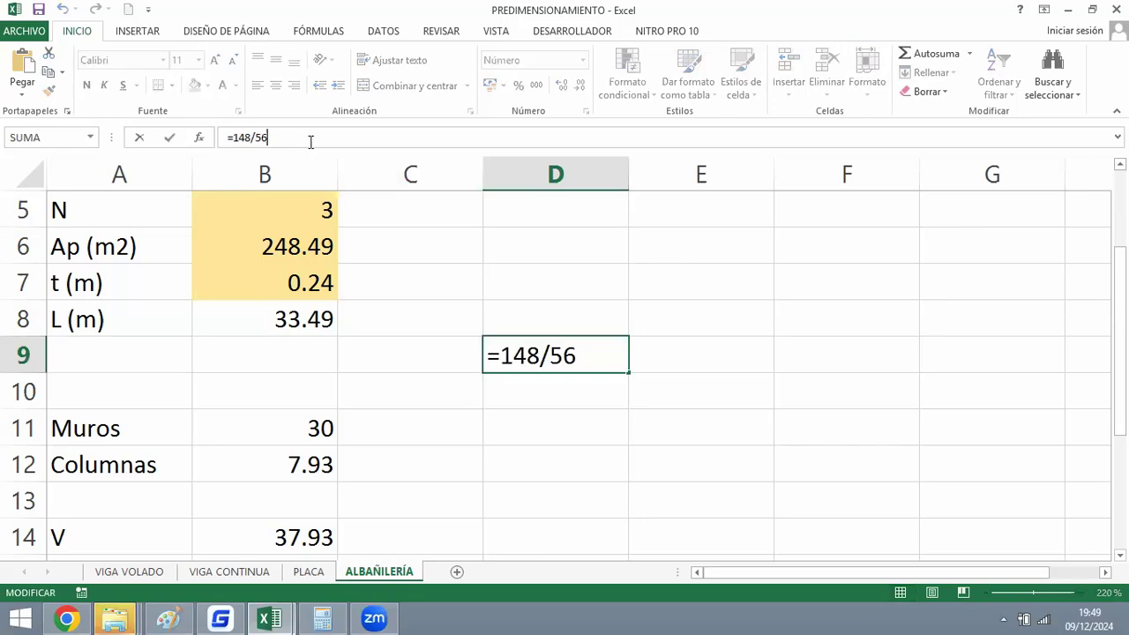
pyautogui.hotkey('ctrl', 'Return')
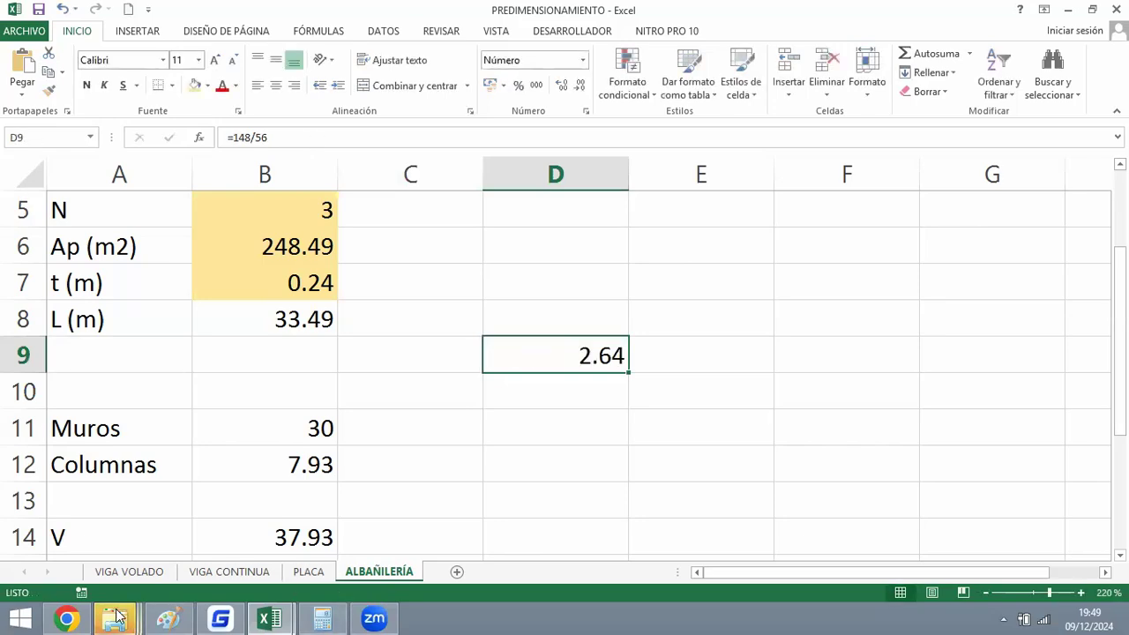
# Switch to File Explorer and open the PDF "48. PREDIMENSIONAMIENTO DE MUROS DE ALBAÑILERÍA CONFINADA" from the EMEQ > APUNTES folder on drive D.
pyautogui.hotkey('alt', 'Tab')
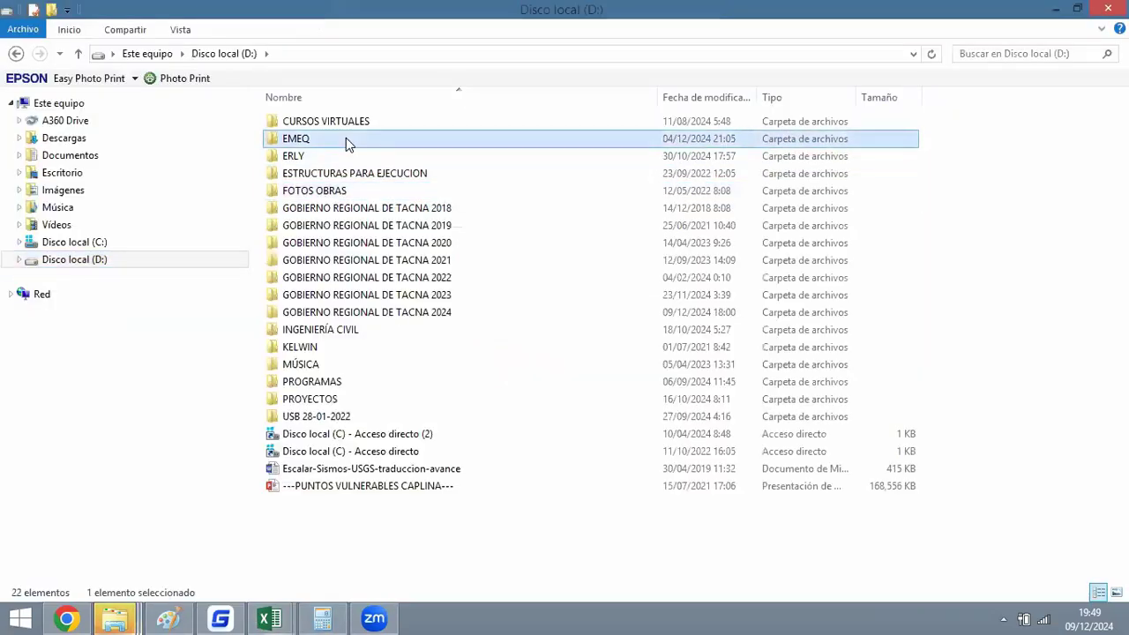
pyautogui.doubleClick(346, 137)
pyautogui.scroll(-2, 397, 388)
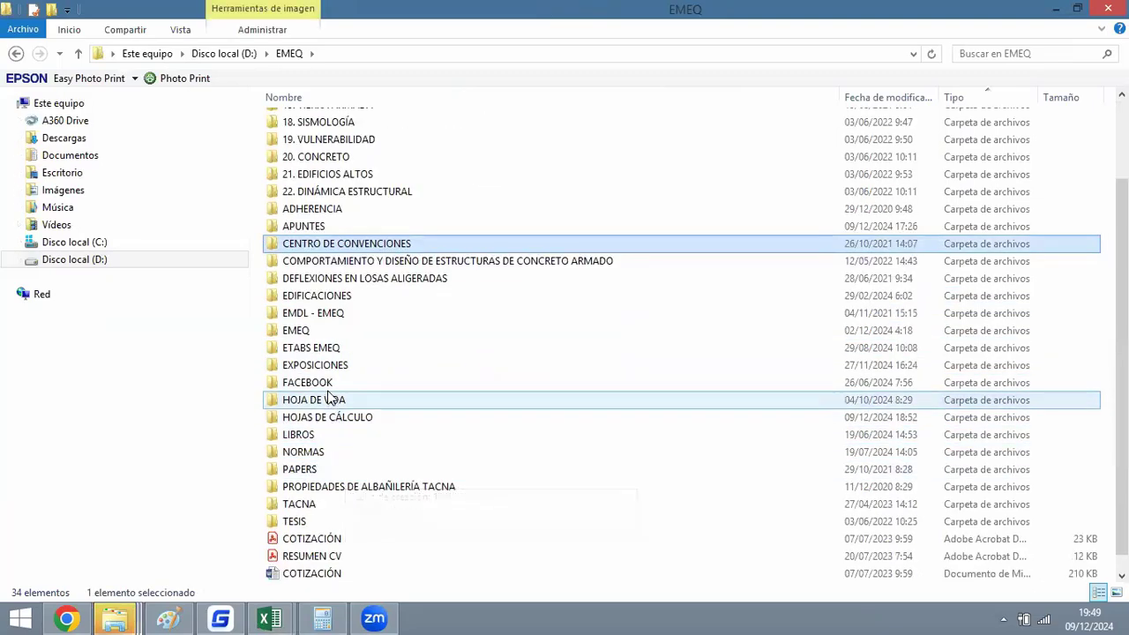
pyautogui.scroll(1, 328, 273)
pyautogui.doubleClick(328, 272)
pyautogui.scroll(-5, 399, 204)
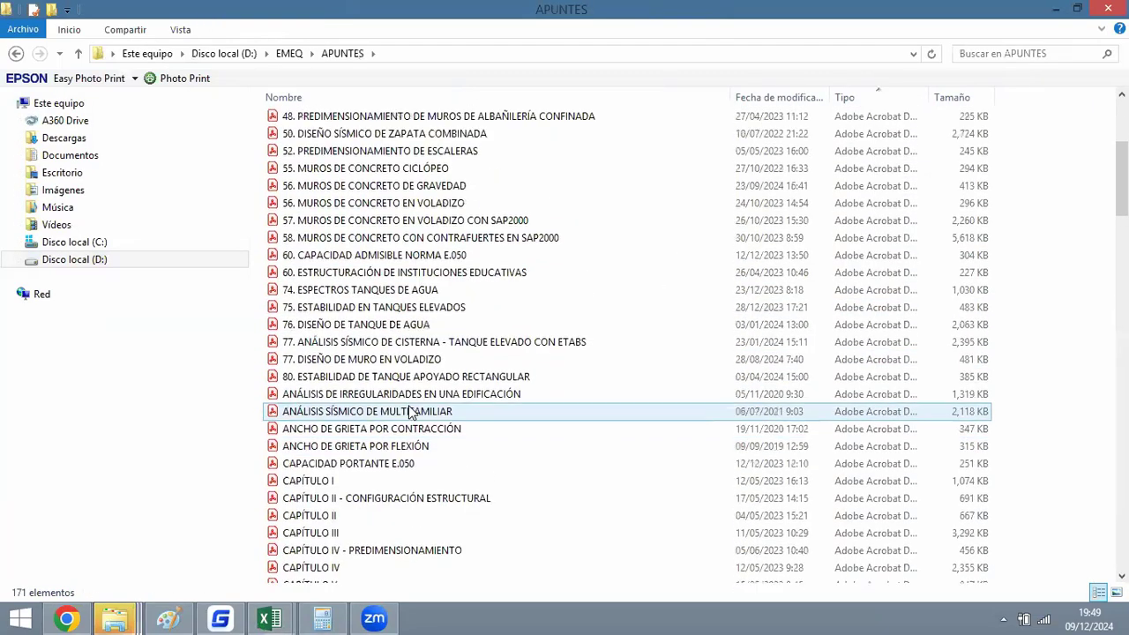
pyautogui.scroll(1, 448, 324)
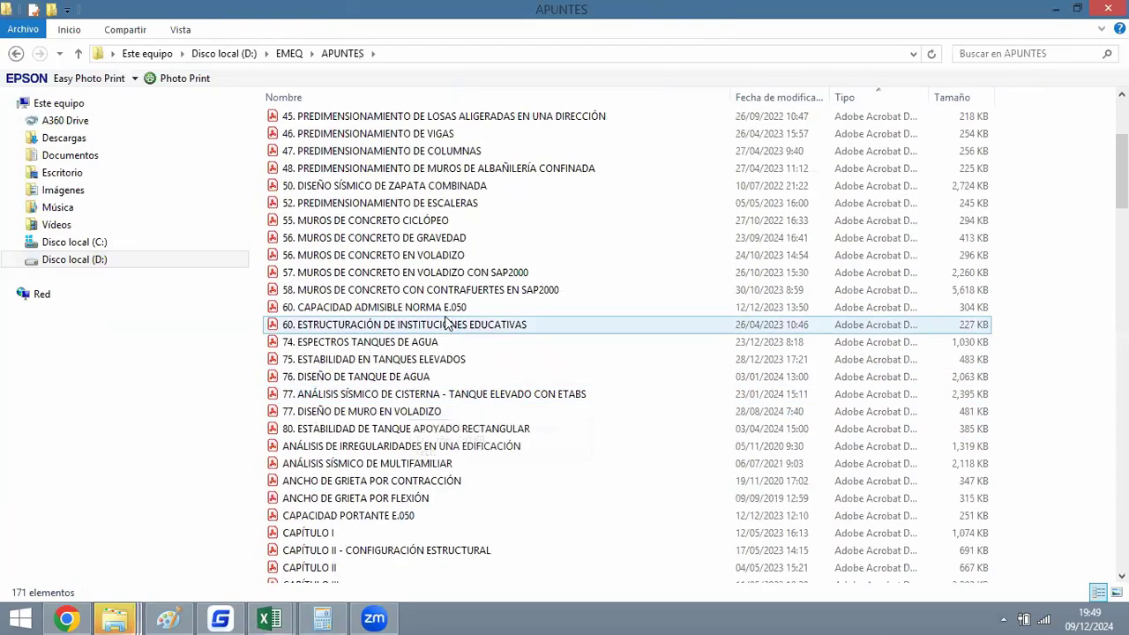
pyautogui.doubleClick(529, 170)
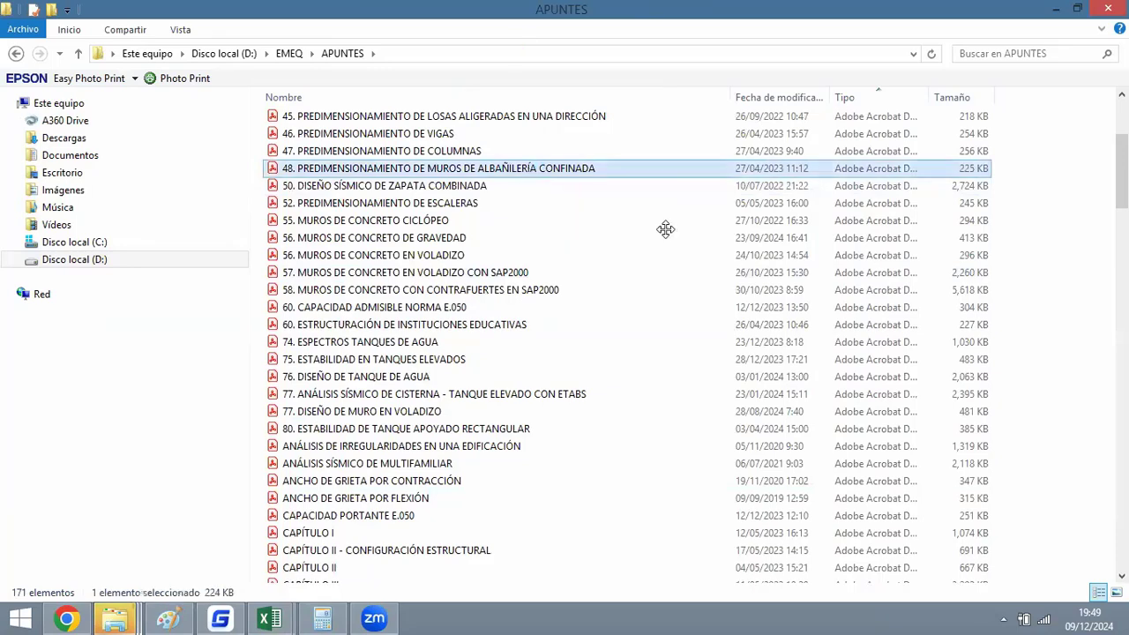
# Find section 3, PREDIMENSIONAMIENTO COMBINADO, on page 2 of the PDF and highlight its heading.
pyautogui.scroll(-6, 617, 303)
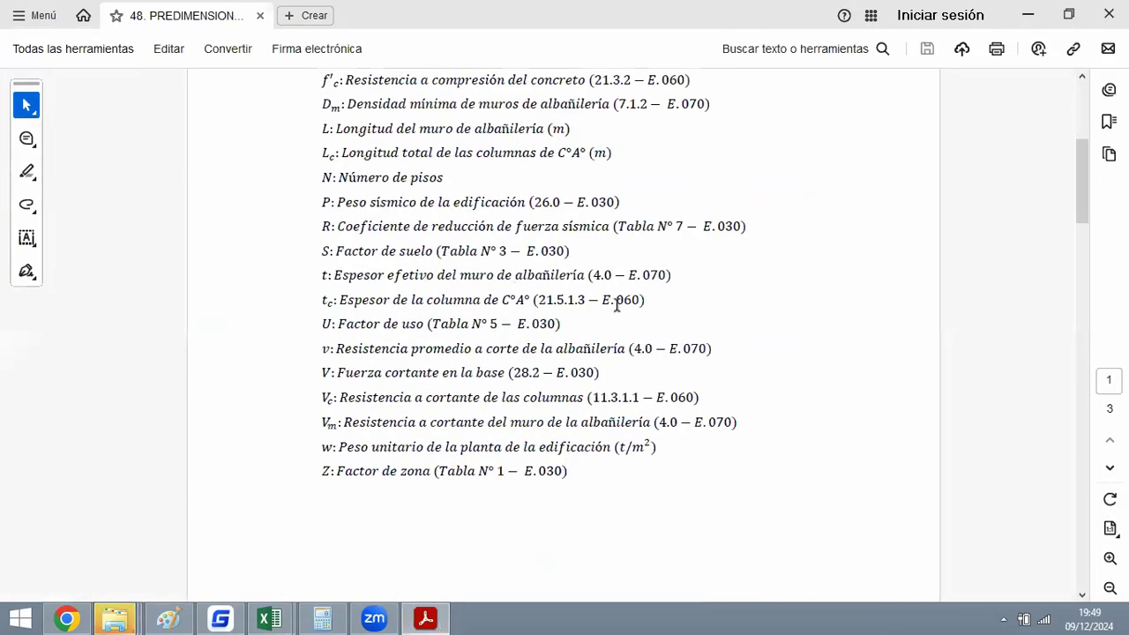
pyautogui.scroll(-10, 622, 309)
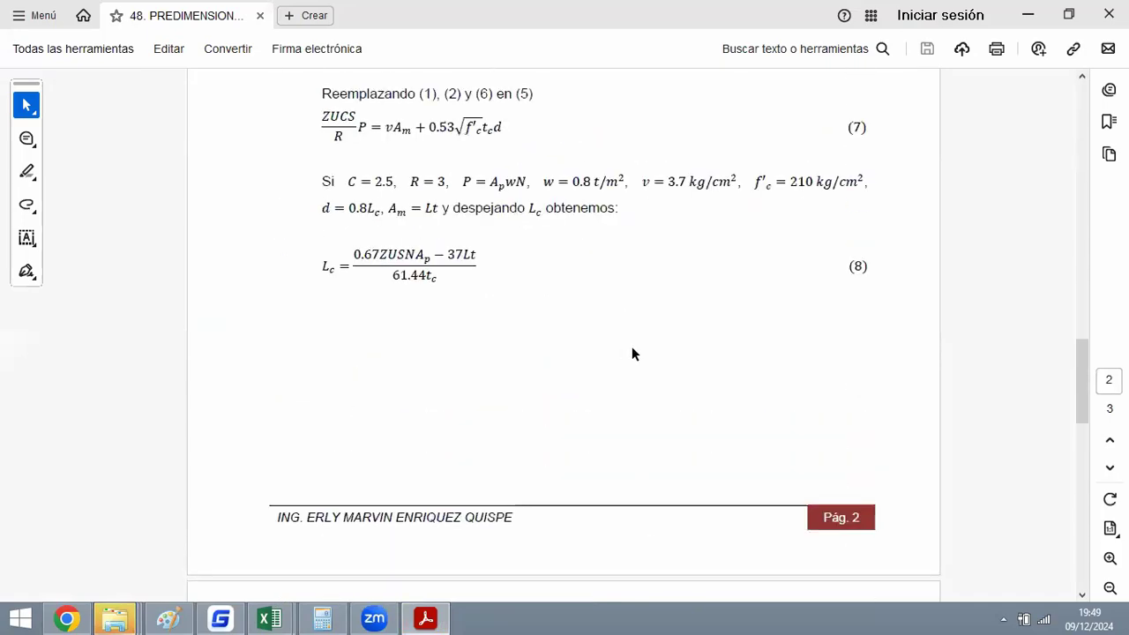
pyautogui.scroll(3, 632, 318)
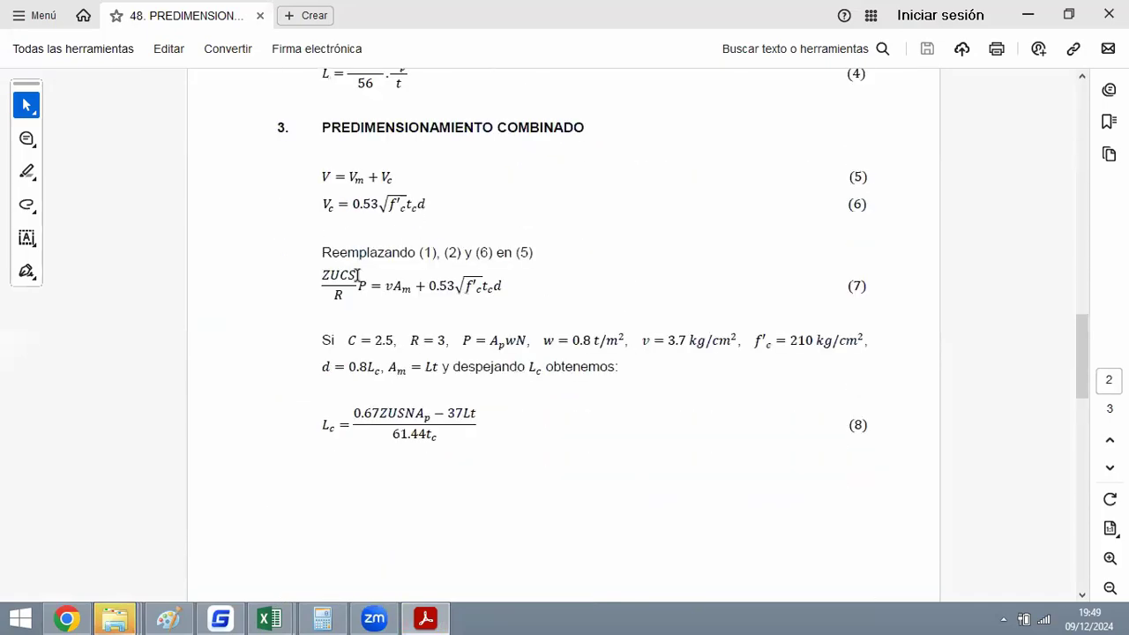
pyautogui.keyDown('ctrl'); pyautogui.scroll(2, 359, 276); pyautogui.keyUp('ctrl')
pyautogui.keyDown('ctrl'); pyautogui.scroll(4, 195, 253); pyautogui.keyUp('ctrl')
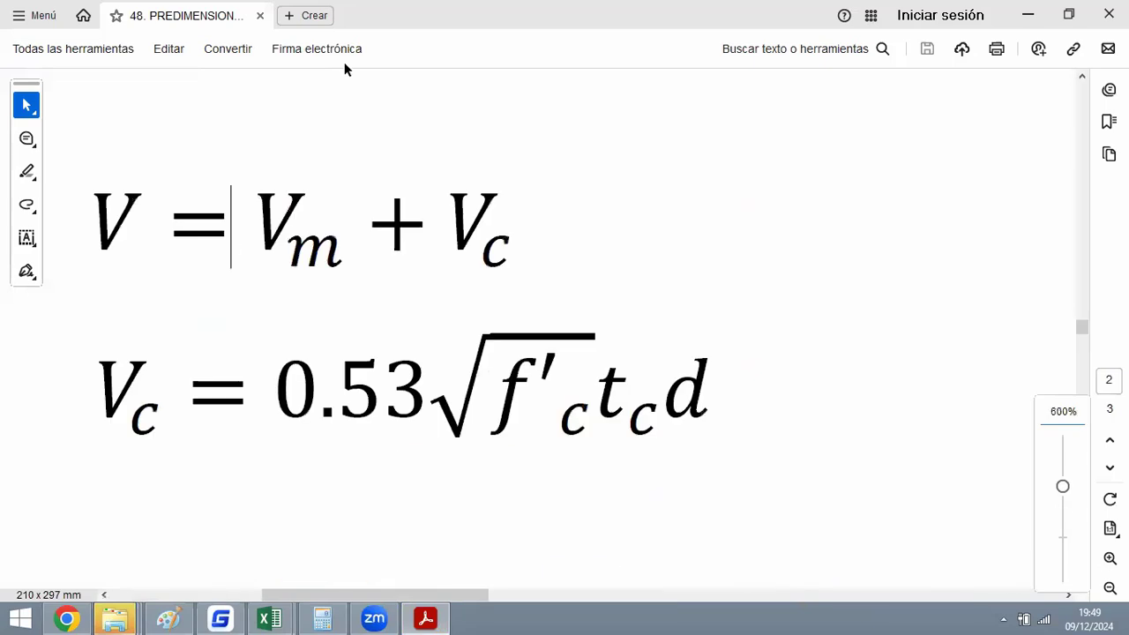
pyautogui.keyDown('ctrl'); pyautogui.scroll(-2, 379, 196); pyautogui.keyUp('ctrl')
pyautogui.moveTo(248, 144); pyautogui.dragTo(1014, 143)
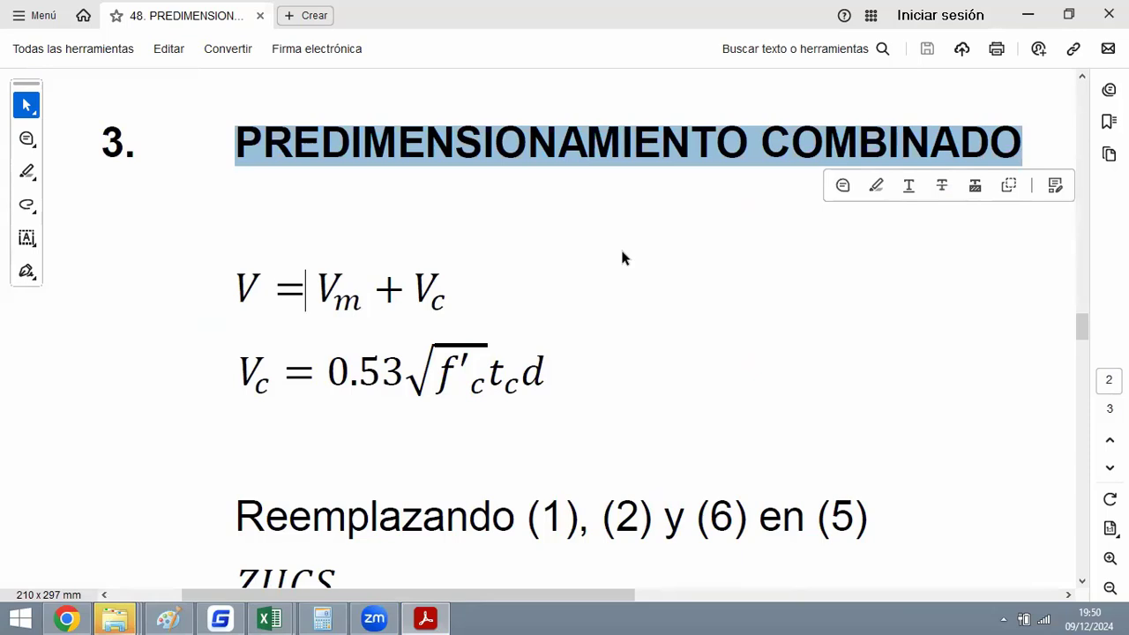
# Examine equations (5) and (6) for the combined shear V and the column shear resistance Vc.
pyautogui.scroll(-1, 529, 262)
pyautogui.click(467, 258)
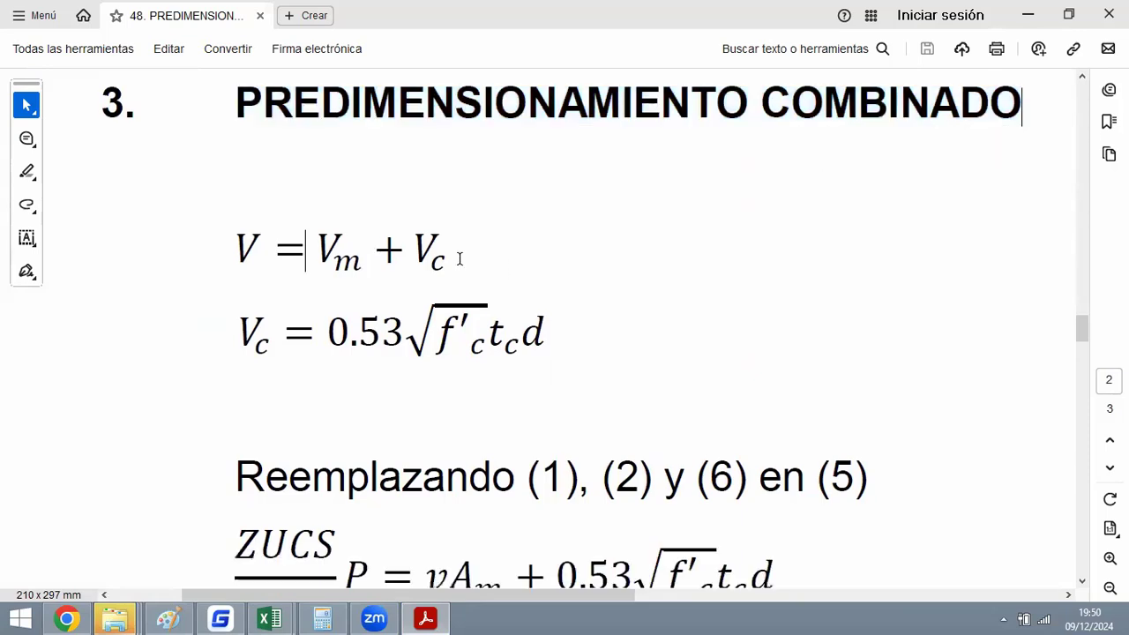
pyautogui.moveTo(250, 250); pyautogui.dragTo(446, 255)
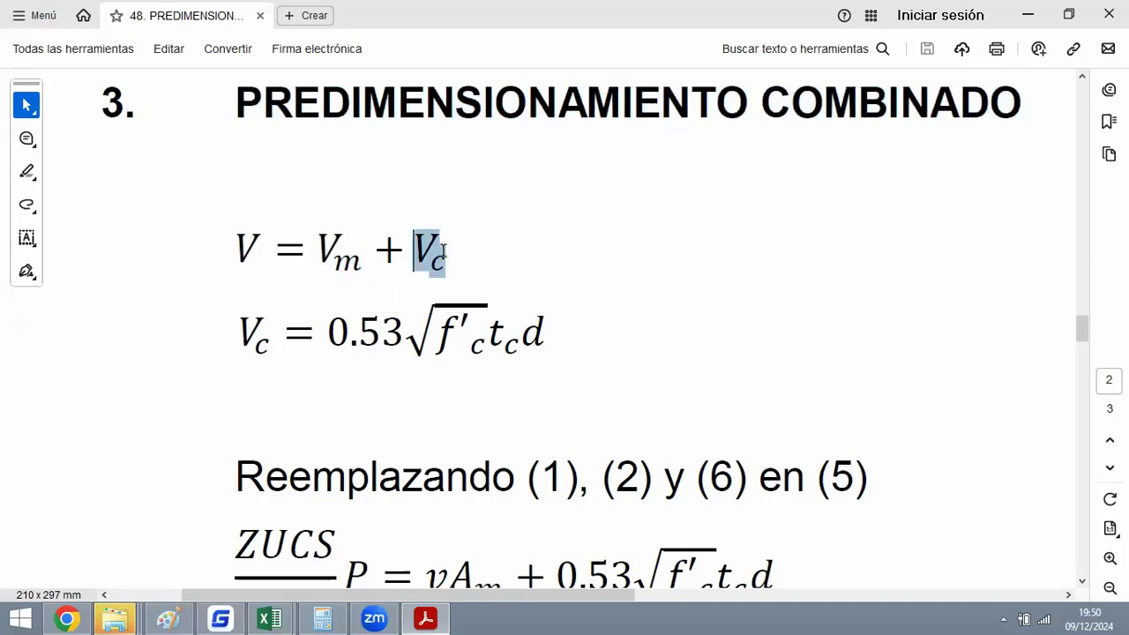
pyautogui.click(594, 188)
pyautogui.moveTo(334, 344); pyautogui.dragTo(549, 328)
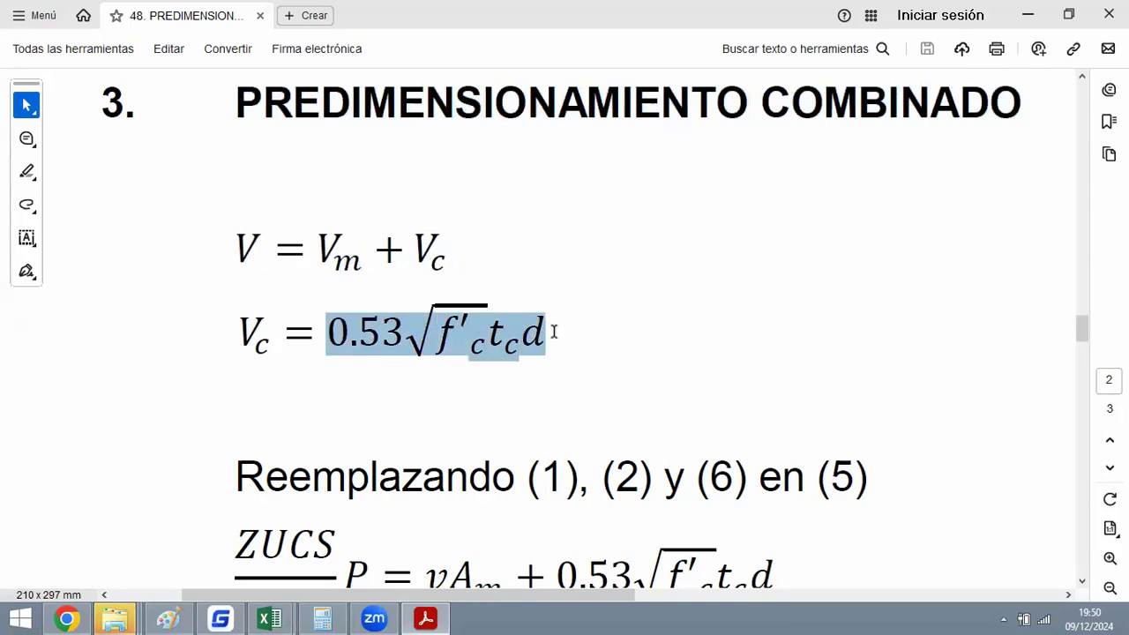
pyautogui.scroll(-1, 391, 272)
pyautogui.keyDown('ctrl'); pyautogui.scroll(-1, 415, 309); pyautogui.keyUp('ctrl')
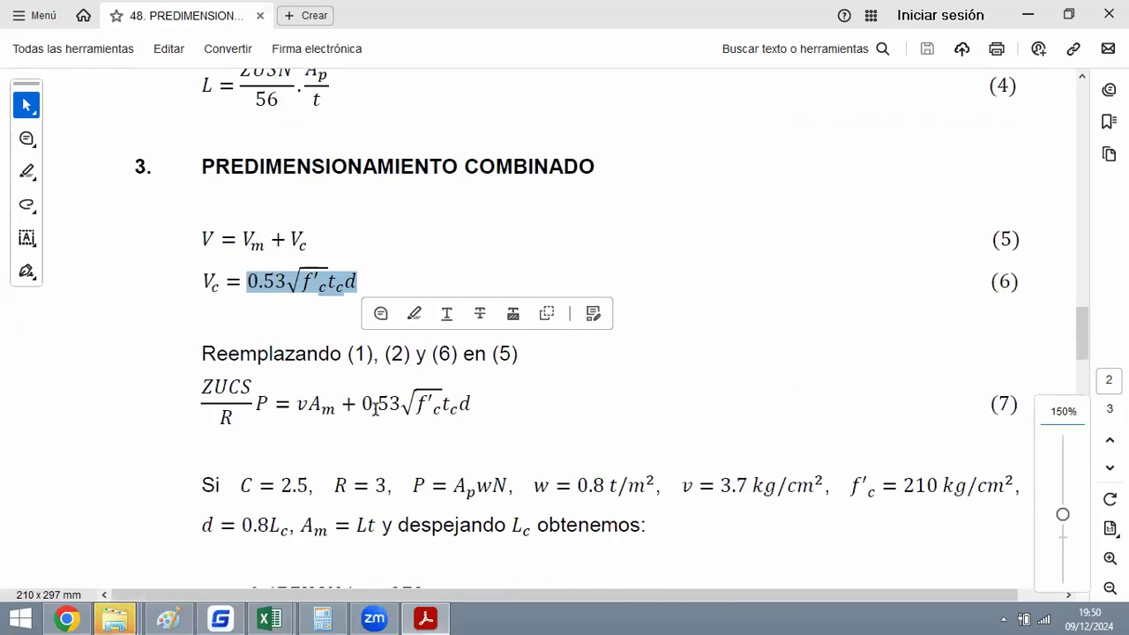
# Examine equation (4) for the masonry wall length L against the combined predimensioning equations.
pyautogui.scroll(1, 415, 311)
pyautogui.click(629, 314)
pyautogui.scroll(2, 263, 218)
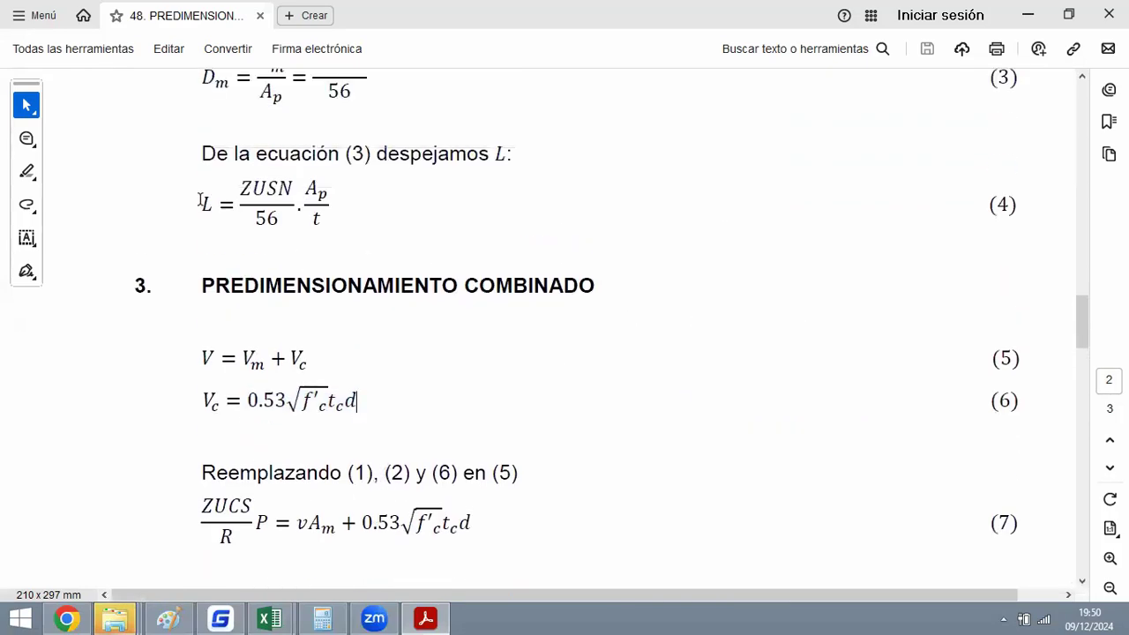
pyautogui.moveTo(196, 208); pyautogui.dragTo(334, 211)
pyautogui.scroll(-1, 384, 307)
pyautogui.scroll(1, 384, 307)
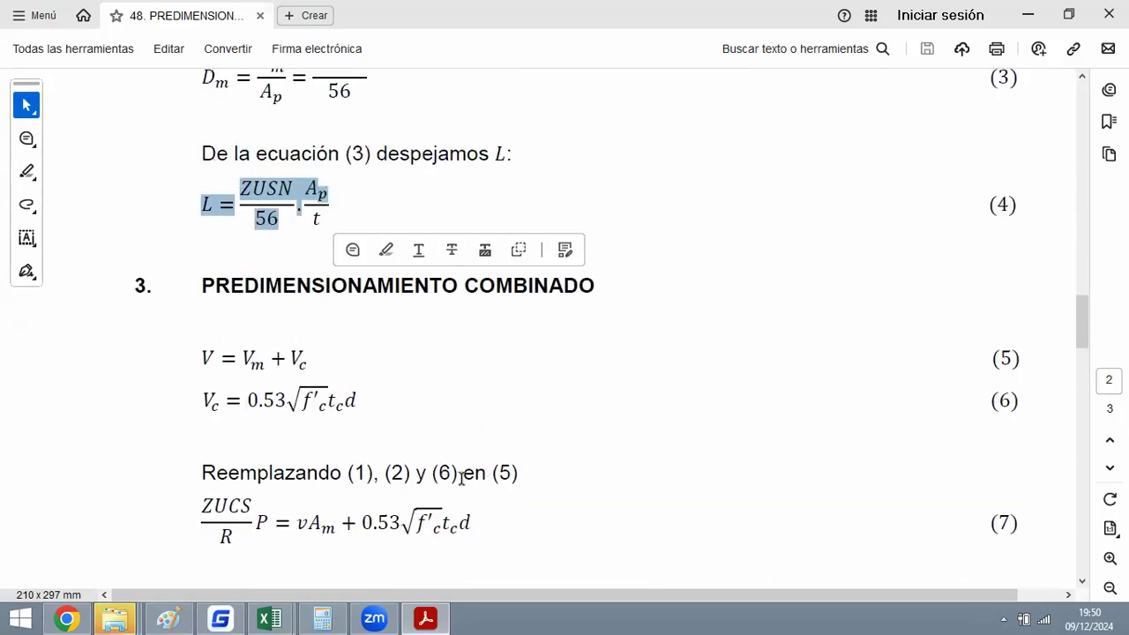
# Examine equations (1) and (2) for the total shear V and the wall shear resistance Vm in section 2.
pyautogui.scroll(2, 352, 483)
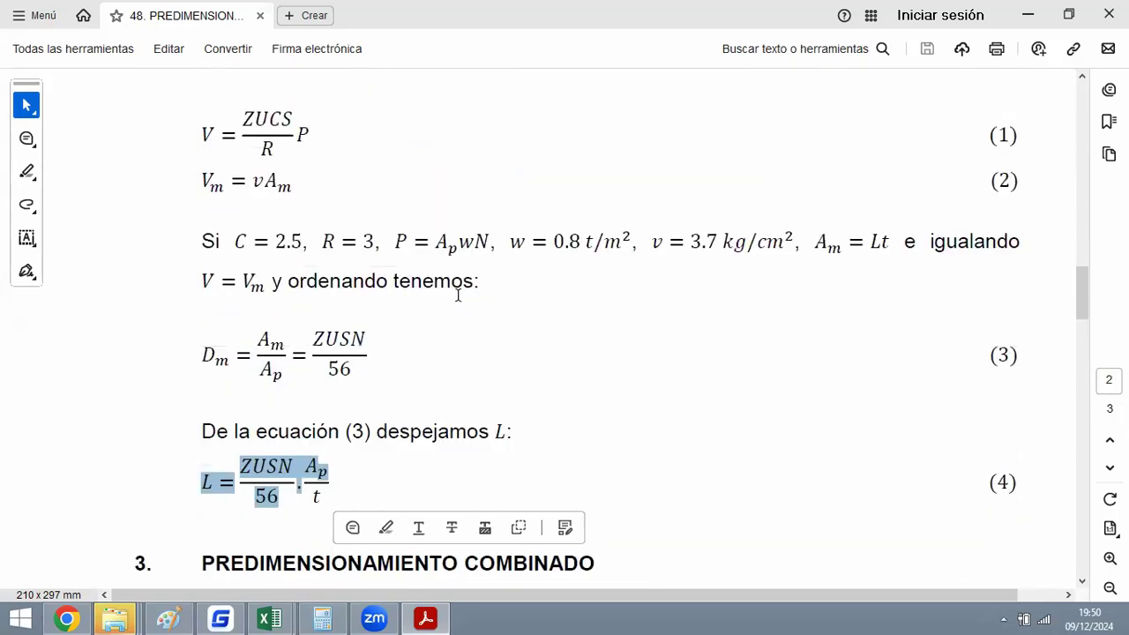
pyautogui.scroll(1, 467, 294)
pyautogui.moveTo(189, 247); pyautogui.dragTo(336, 250)
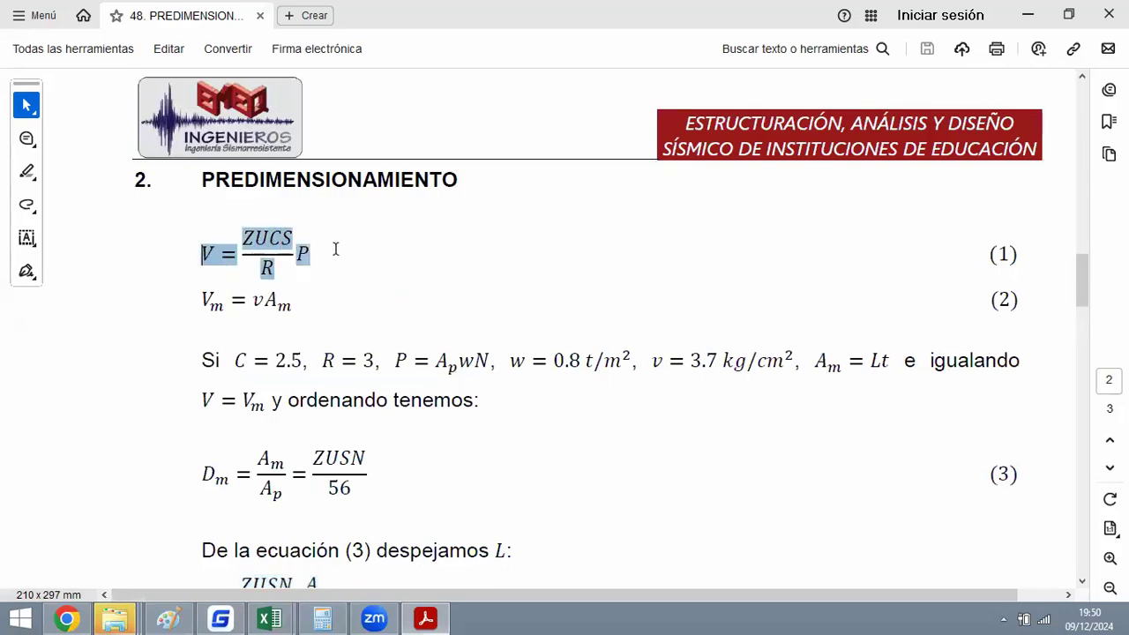
pyautogui.moveTo(198, 299); pyautogui.dragTo(256, 301)
pyautogui.keyDown('ctrl'); pyautogui.scroll(5, 237, 301); pyautogui.keyUp('ctrl')
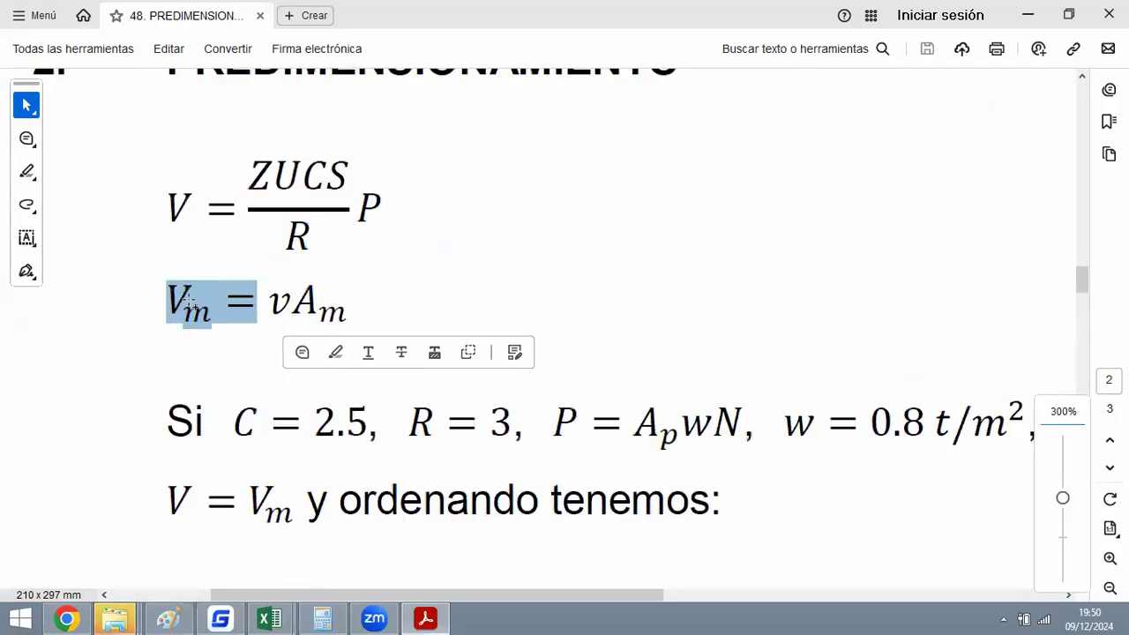
pyautogui.click(434, 311)
pyautogui.moveTo(433, 303); pyautogui.dragTo(620, 335)
pyautogui.keyDown('ctrl'); pyautogui.scroll(-4, 291, 261); pyautogui.keyUp('ctrl')
pyautogui.keyDown('ctrl'); pyautogui.scroll(-3, 299, 255); pyautogui.keyUp('ctrl')
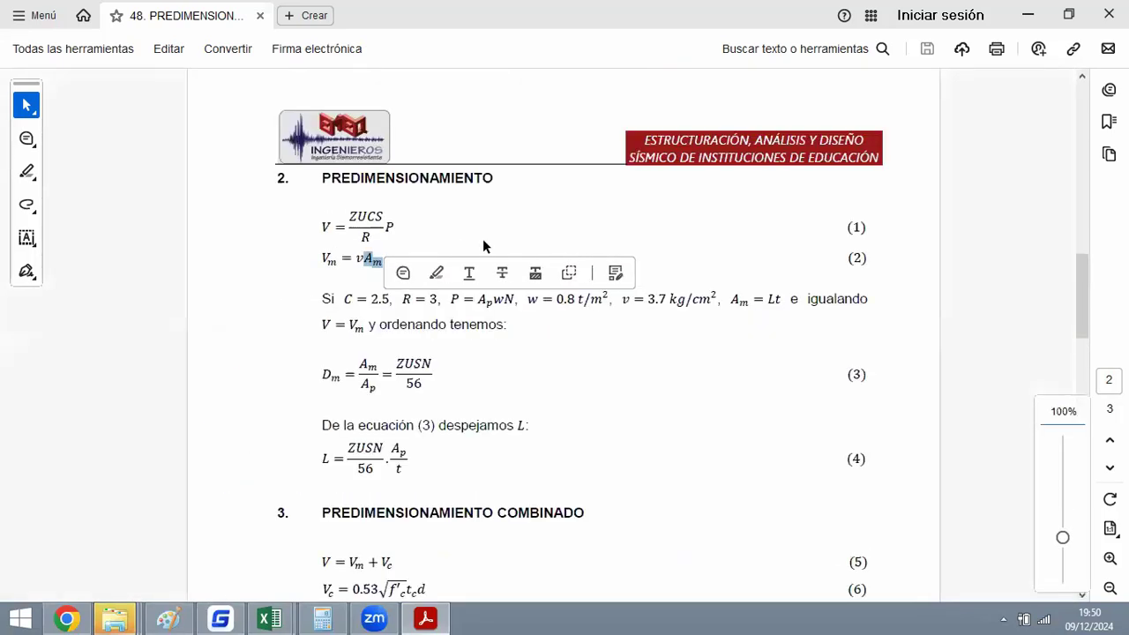
pyautogui.click(594, 249)
pyautogui.scroll(-1, 635, 255)
pyautogui.scroll(-2, 681, 273)
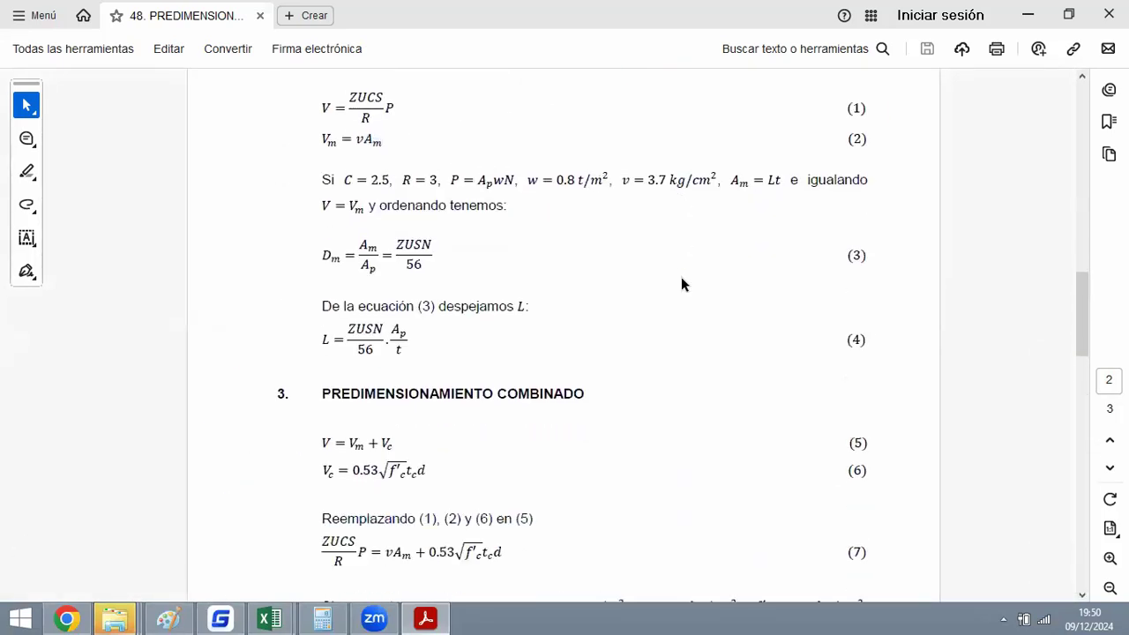
# Trace how equations (1), (2) and (6) are substituted into equation (5) to form equation (7).
pyautogui.scroll(1, 758, 296)
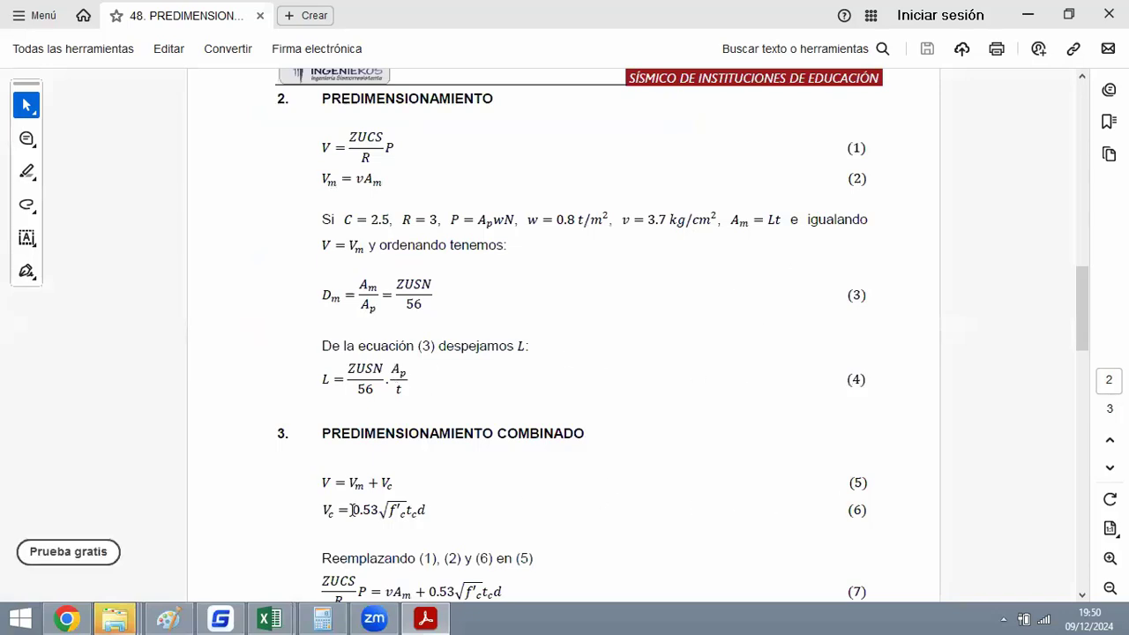
pyautogui.moveTo(351, 510); pyautogui.dragTo(441, 509)
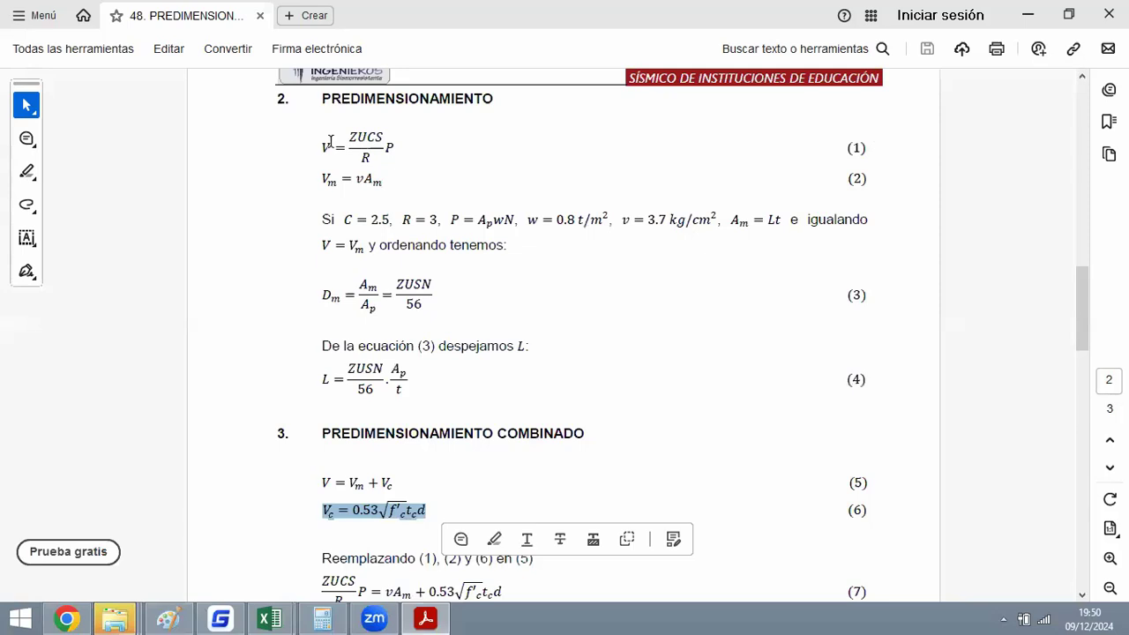
pyautogui.moveTo(330, 141); pyautogui.dragTo(391, 149)
pyautogui.moveTo(322, 179); pyautogui.dragTo(355, 180)
pyautogui.moveTo(338, 510); pyautogui.dragTo(377, 510)
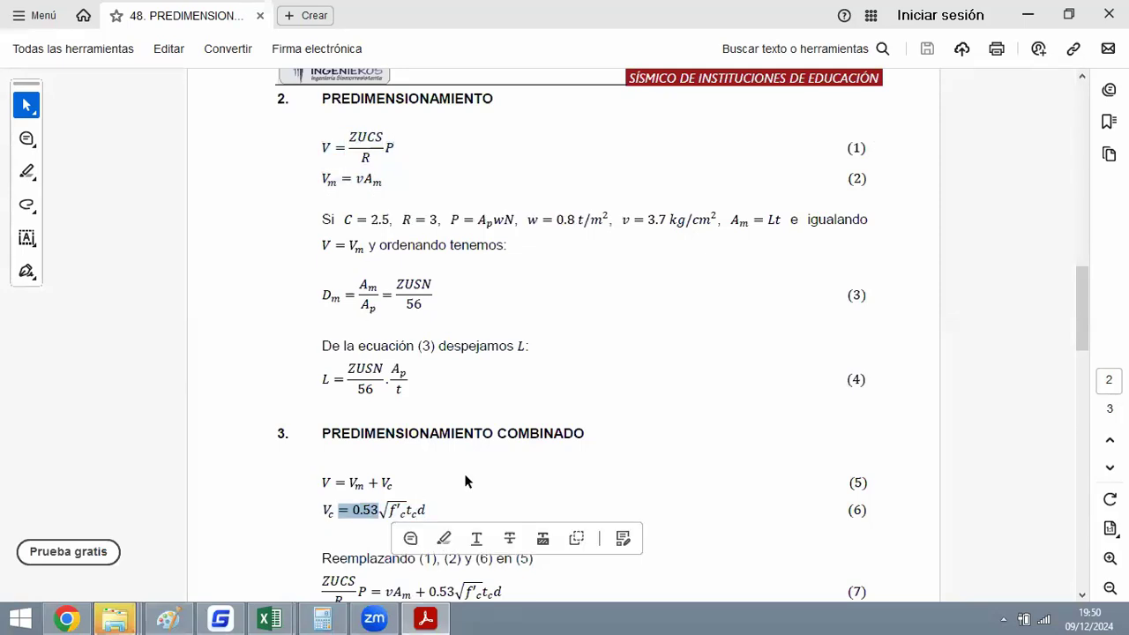
pyautogui.click(351, 491)
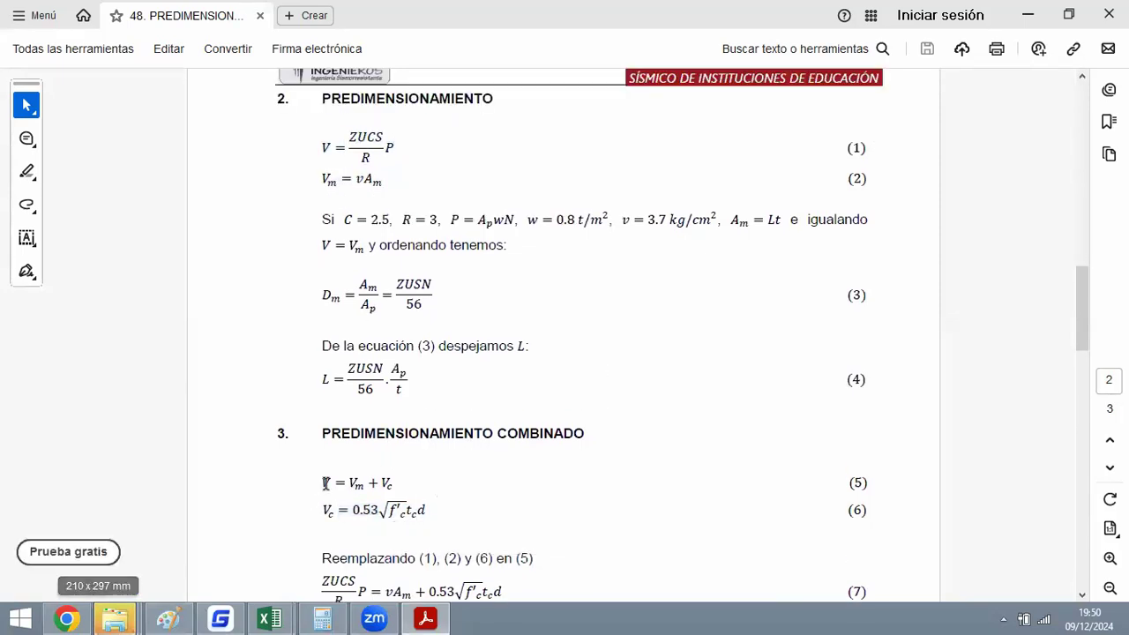
pyautogui.moveTo(323, 483); pyautogui.dragTo(365, 483)
pyautogui.scroll(-3, 323, 448)
pyautogui.keyDown('ctrl'); pyautogui.scroll(5, 299, 466); pyautogui.keyUp('ctrl')
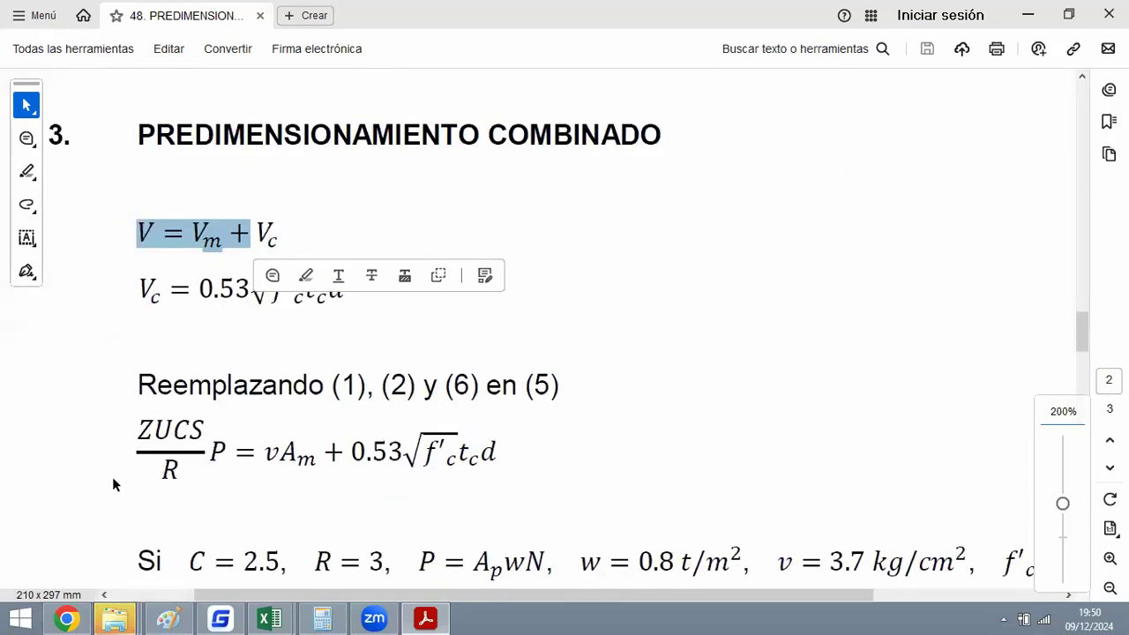
pyautogui.keyDown('ctrl'); pyautogui.scroll(1, 113, 484); pyautogui.keyUp('ctrl')
pyautogui.moveTo(153, 420); pyautogui.dragTo(715, 431)
pyautogui.scroll(-2, 371, 375)
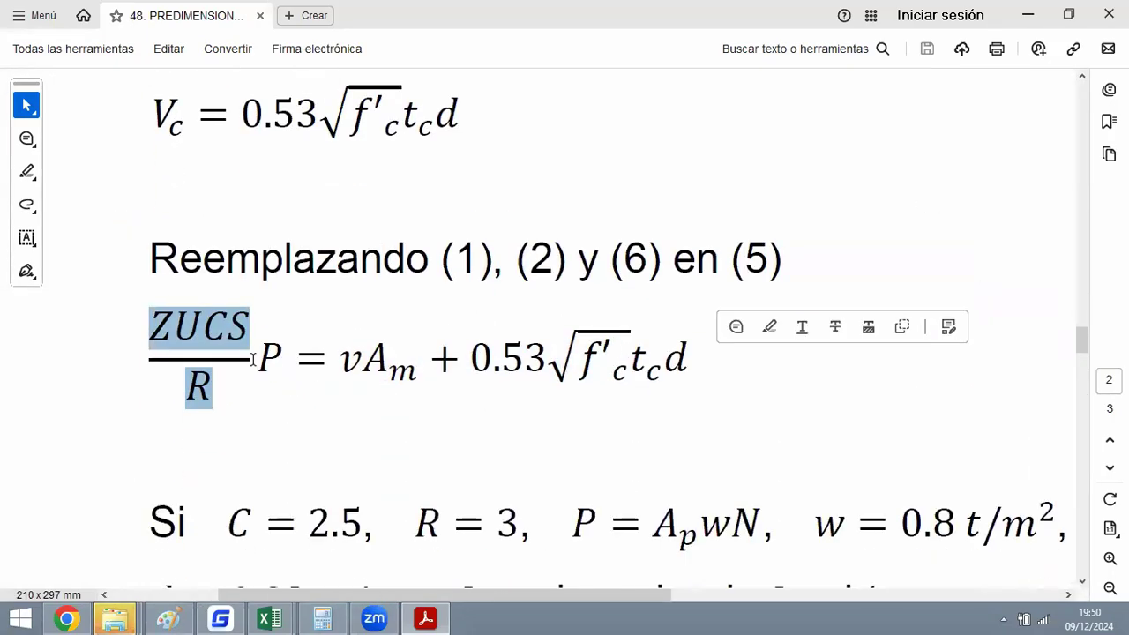
pyautogui.keyDown('ctrl'); pyautogui.scroll(-3, 291, 366); pyautogui.keyUp('ctrl')
pyautogui.scroll(-2, 370, 335)
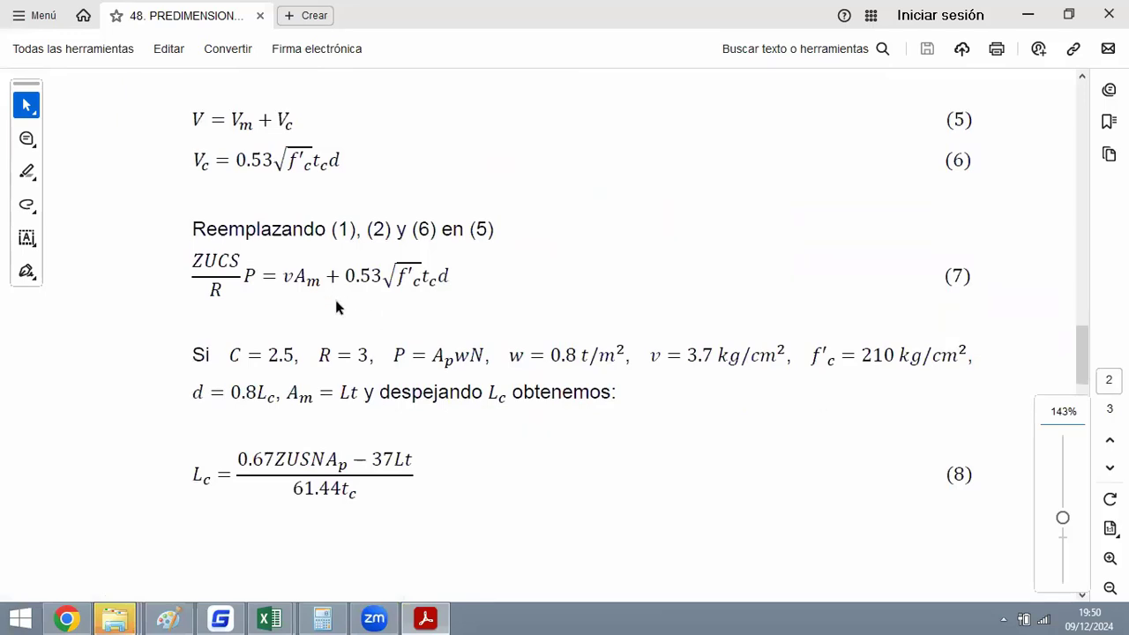
# Examine equation (8) for the column length Lc, including its ZUSNAp, 37Lt and 61.44tc terms.
pyautogui.keyDown('ctrl'); pyautogui.scroll(4, 202, 506); pyautogui.keyUp('ctrl')
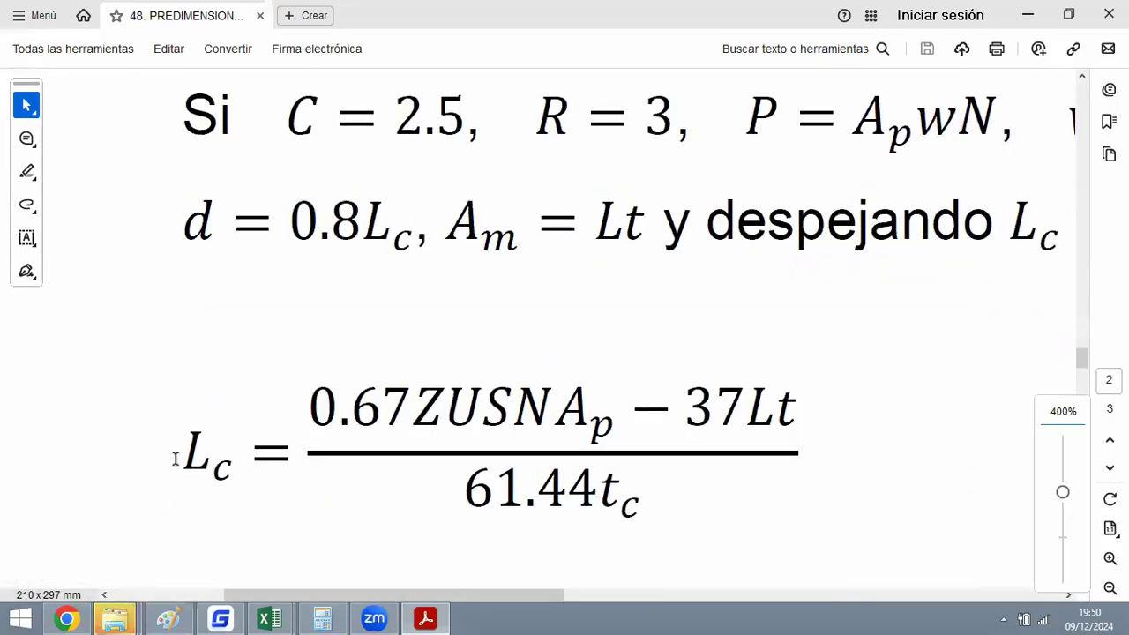
pyautogui.moveTo(175, 457); pyautogui.dragTo(233, 463)
pyautogui.click(445, 324)
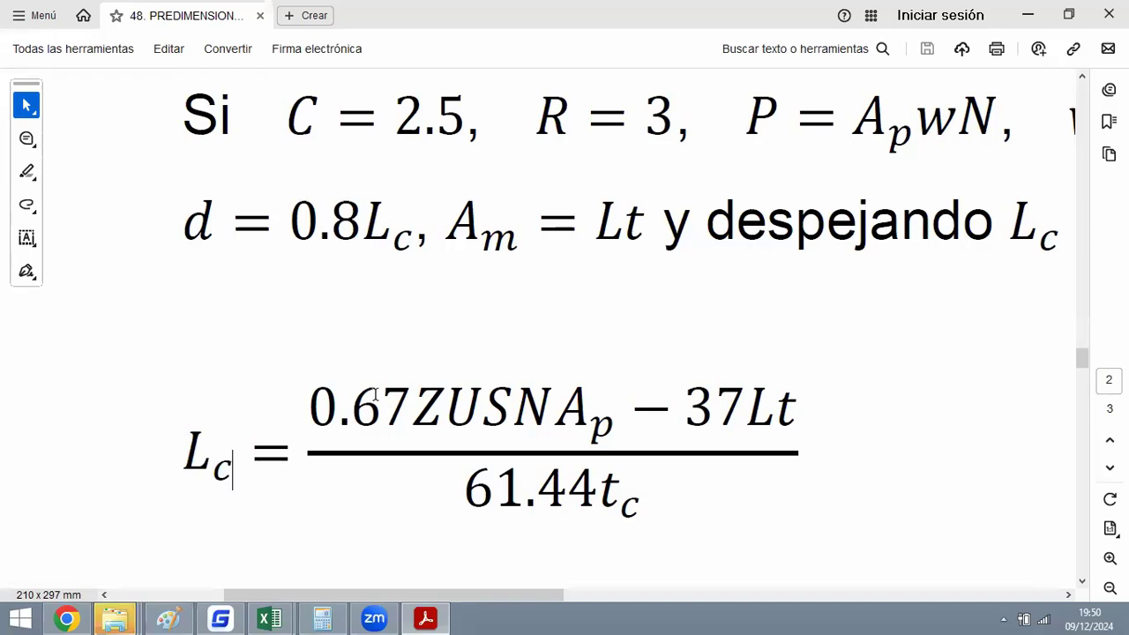
pyautogui.moveTo(310, 399); pyautogui.dragTo(620, 417)
pyautogui.click(672, 420)
pyautogui.moveTo(683, 390); pyautogui.dragTo(804, 401)
pyautogui.click(748, 401)
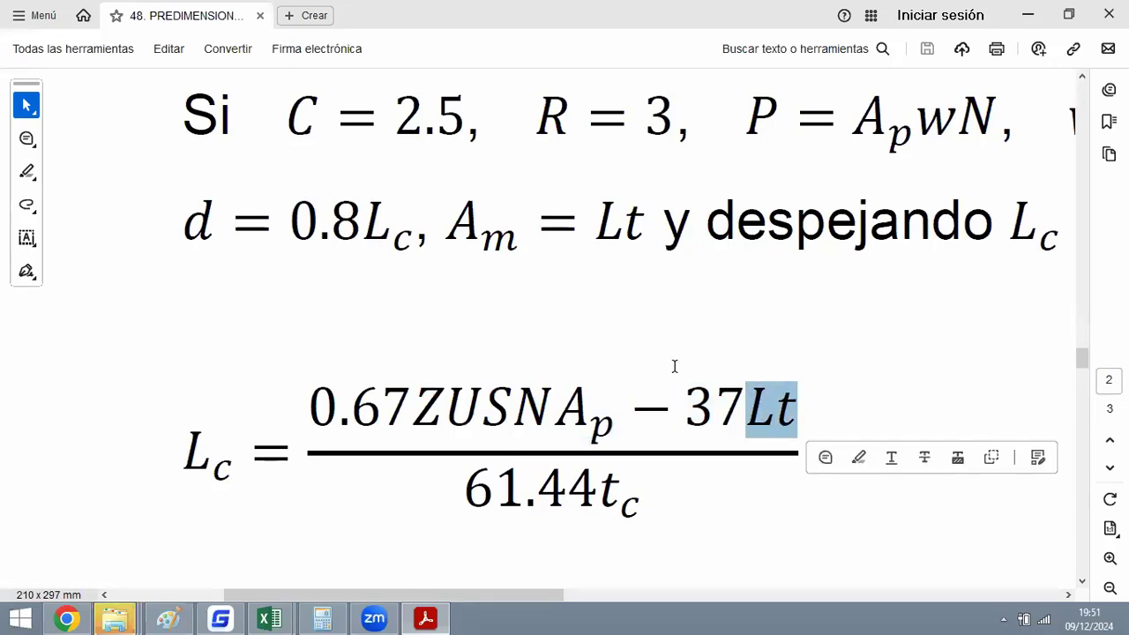
pyautogui.keyDown('ctrl'); pyautogui.scroll(-4, 443, 333); pyautogui.keyUp('ctrl')
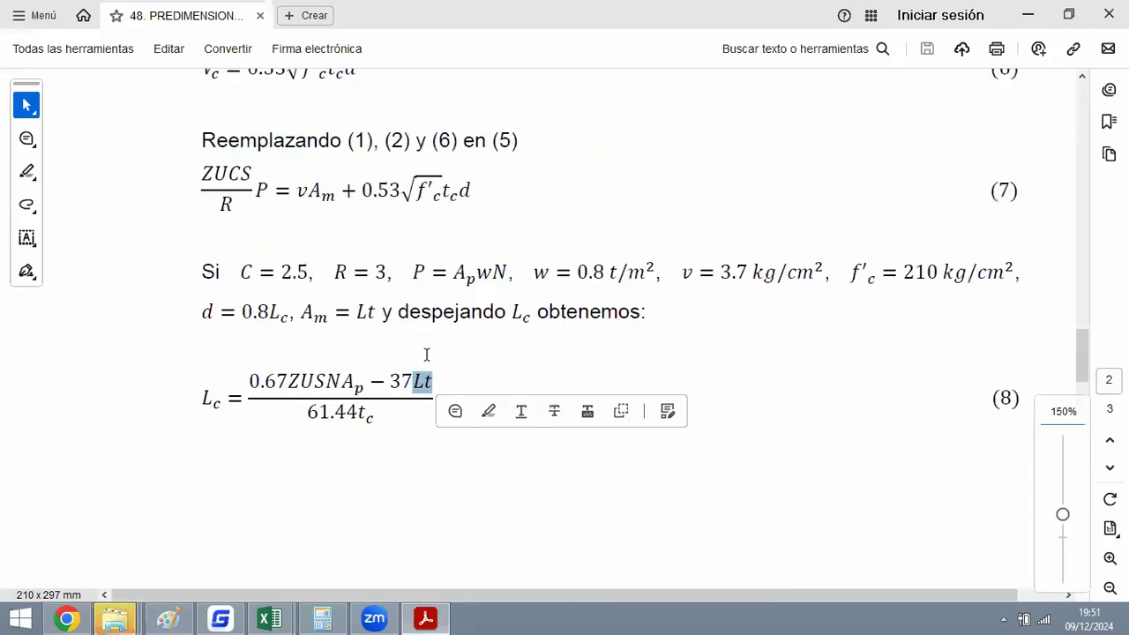
pyautogui.click(361, 324)
pyautogui.scroll(1, 299, 310)
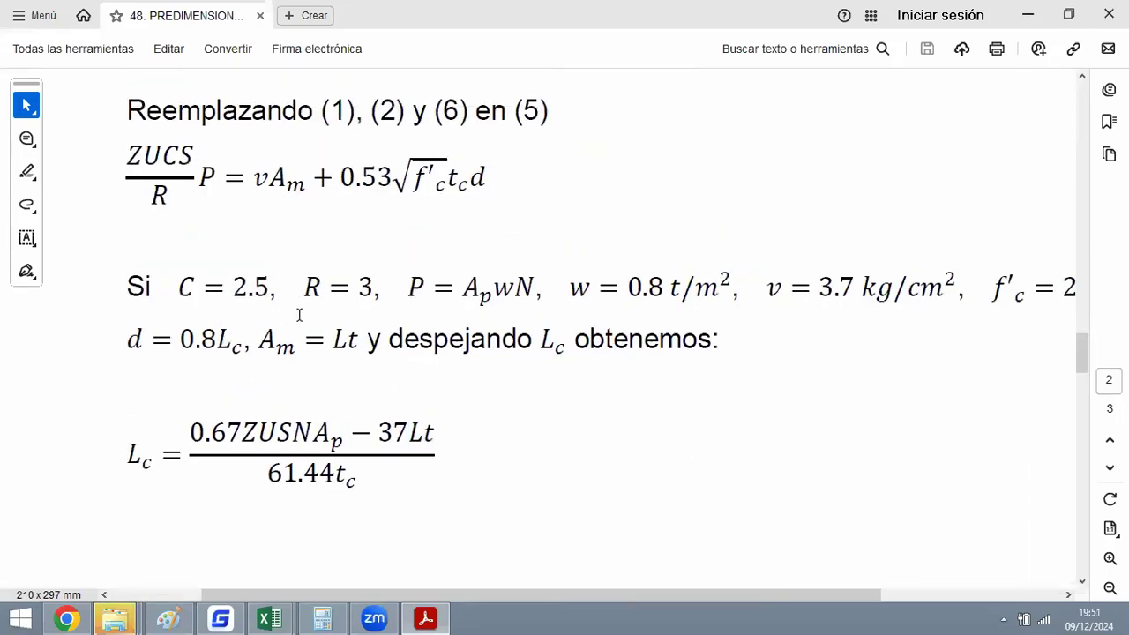
pyautogui.keyDown('ctrl'); pyautogui.scroll(2, 231, 437); pyautogui.keyUp('ctrl')
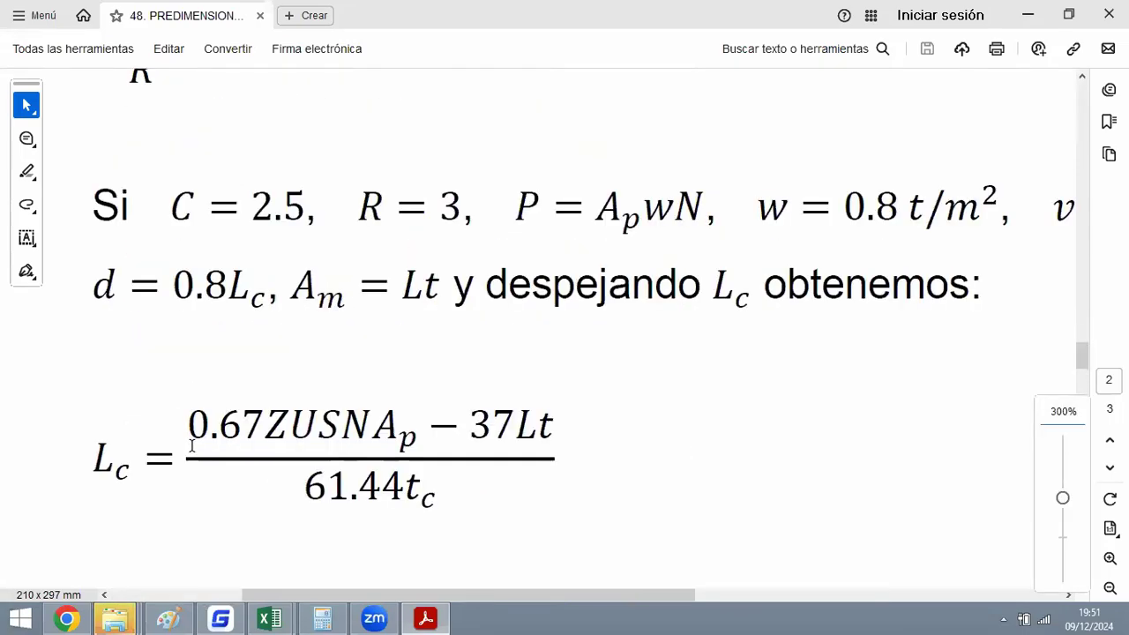
pyautogui.moveTo(628, 420); pyautogui.dragTo(671, 418)
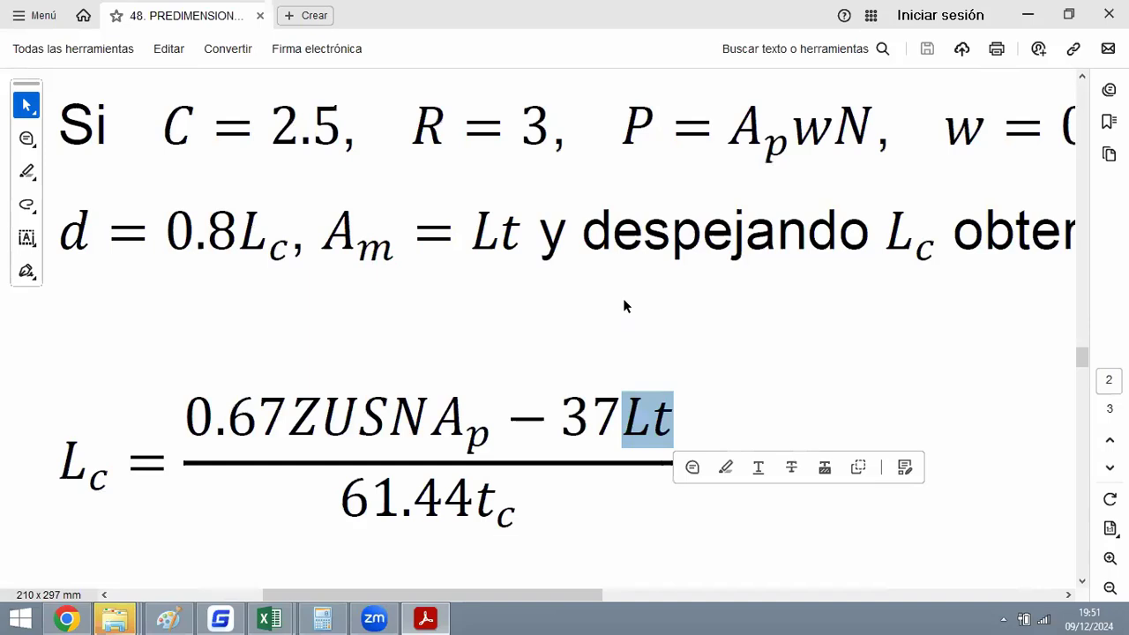
pyautogui.moveTo(335, 491); pyautogui.dragTo(527, 503)
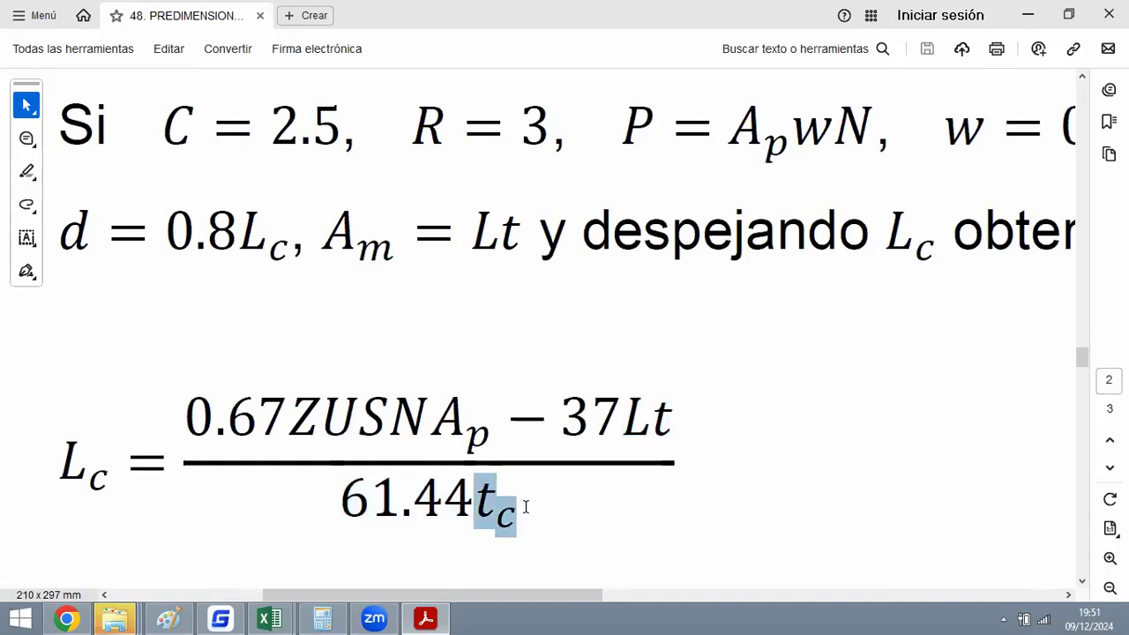
pyautogui.click(467, 360)
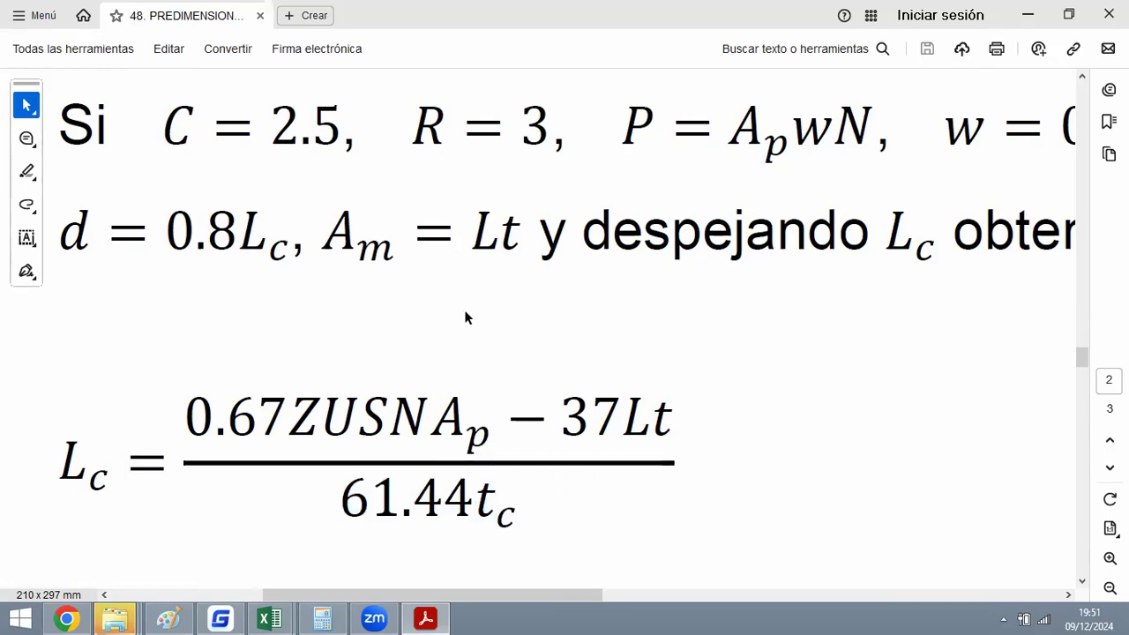
# Switch to the PREDIMENSIONAMIENTO workbook in Excel and review the Muros and Columnas values in B11 and B12.
pyautogui.moveTo(265, 617)
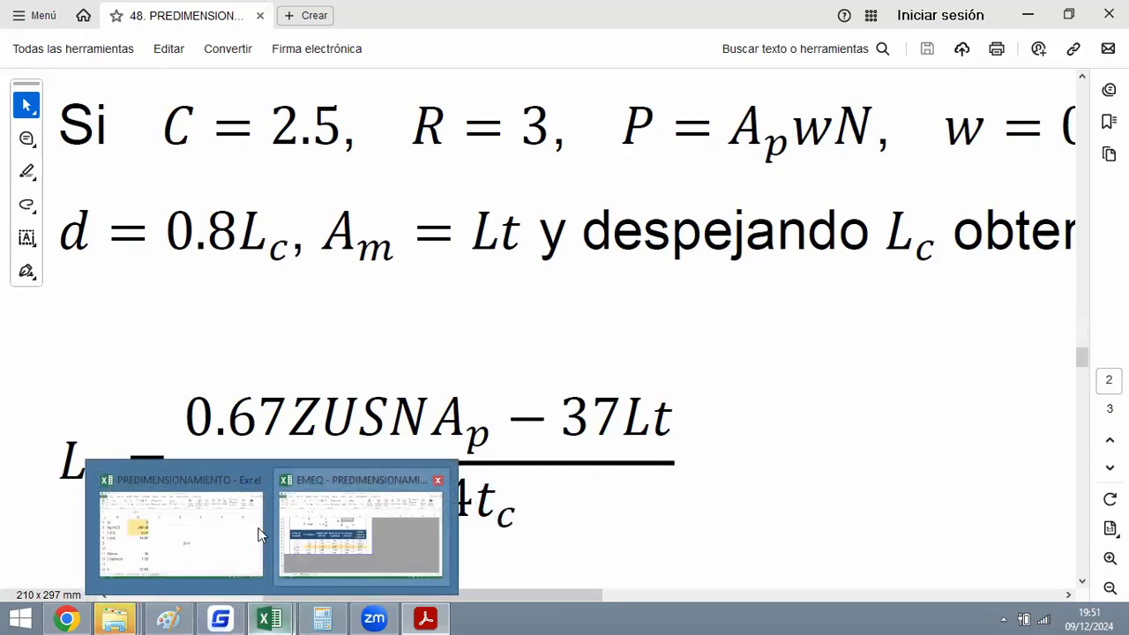
pyautogui.click(184, 531)
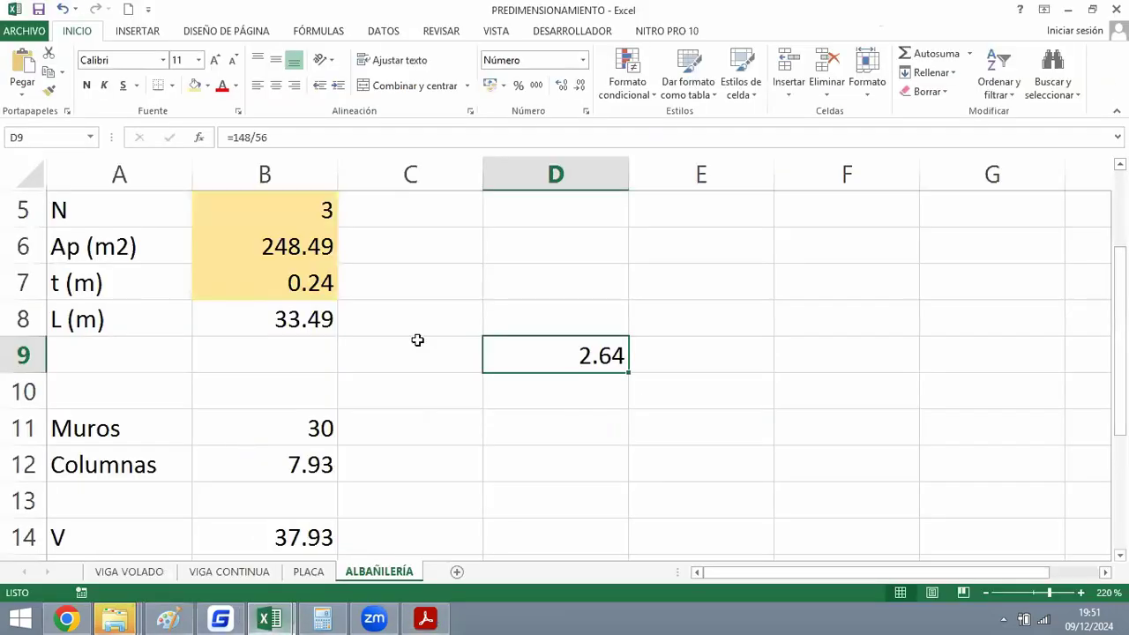
pyautogui.click(272, 432)
pyautogui.scroll(-1, 366, 371)
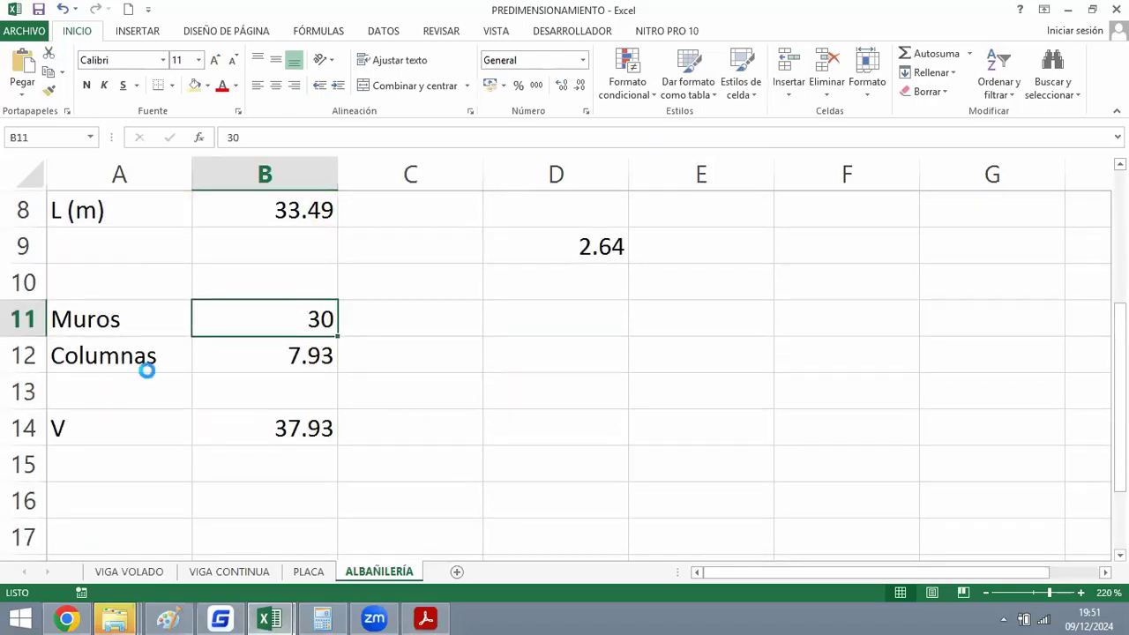
pyautogui.click(220, 355)
pyautogui.keyDown('ctrl'); pyautogui.scroll(2, 220, 355); pyautogui.keyUp('ctrl')
pyautogui.scroll(-1, 351, 334)
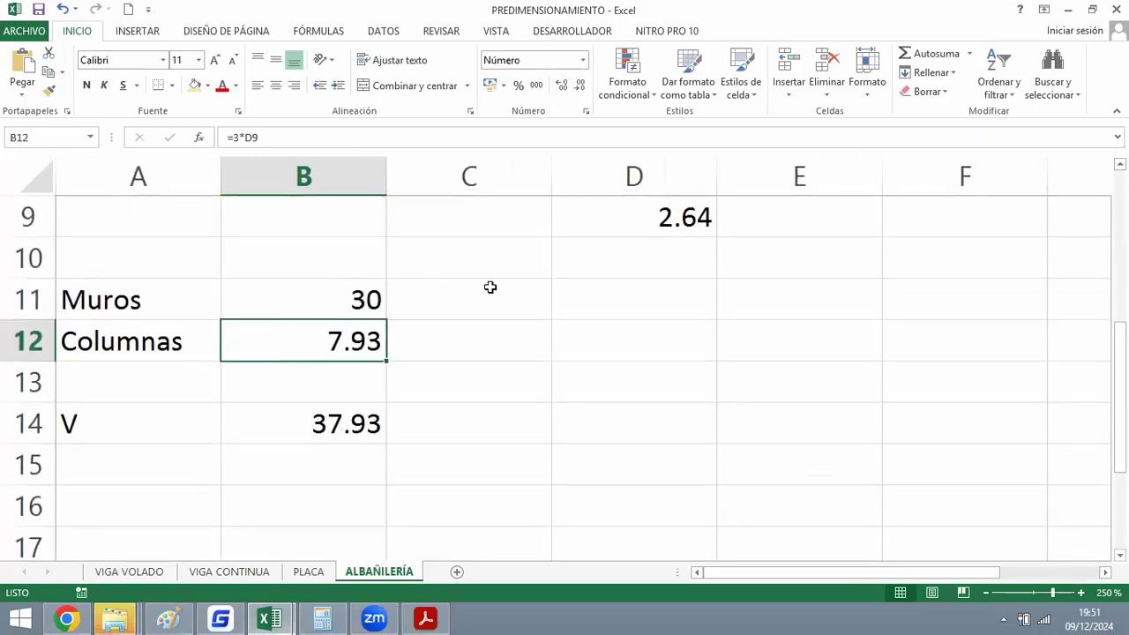
pyautogui.scroll(1, 277, 365)
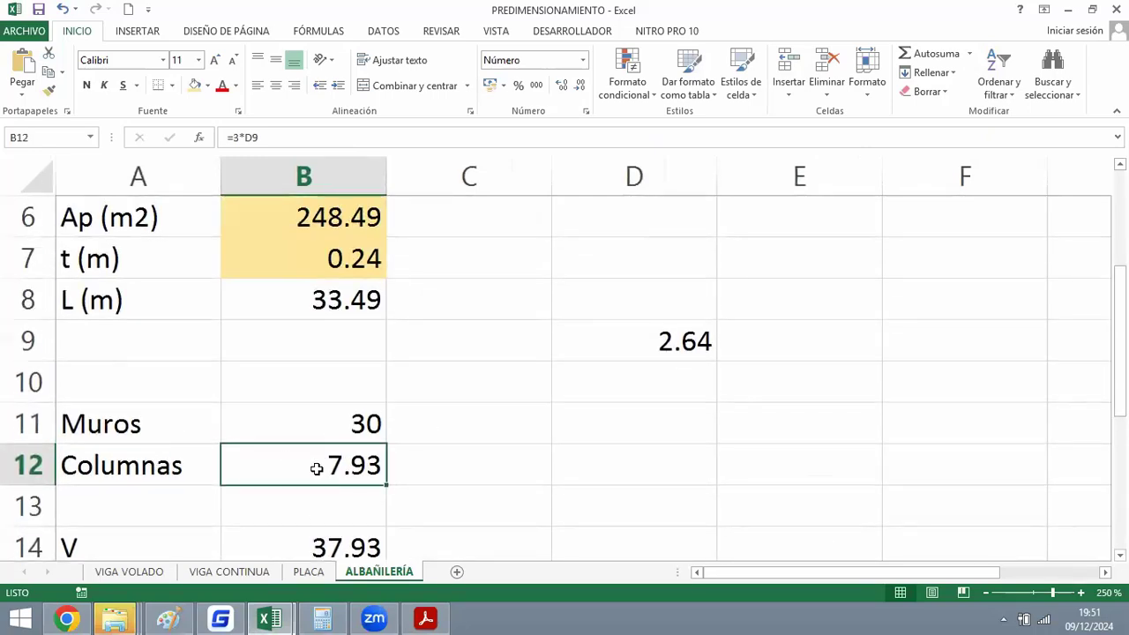
pyautogui.click(487, 451)
# Move the 148/56 conversion factor from cell D9 to cell F8.
pyautogui.keyDown('ctrl'); pyautogui.scroll(-1, 582, 334); pyautogui.keyUp('ctrl')
pyautogui.click(597, 319)
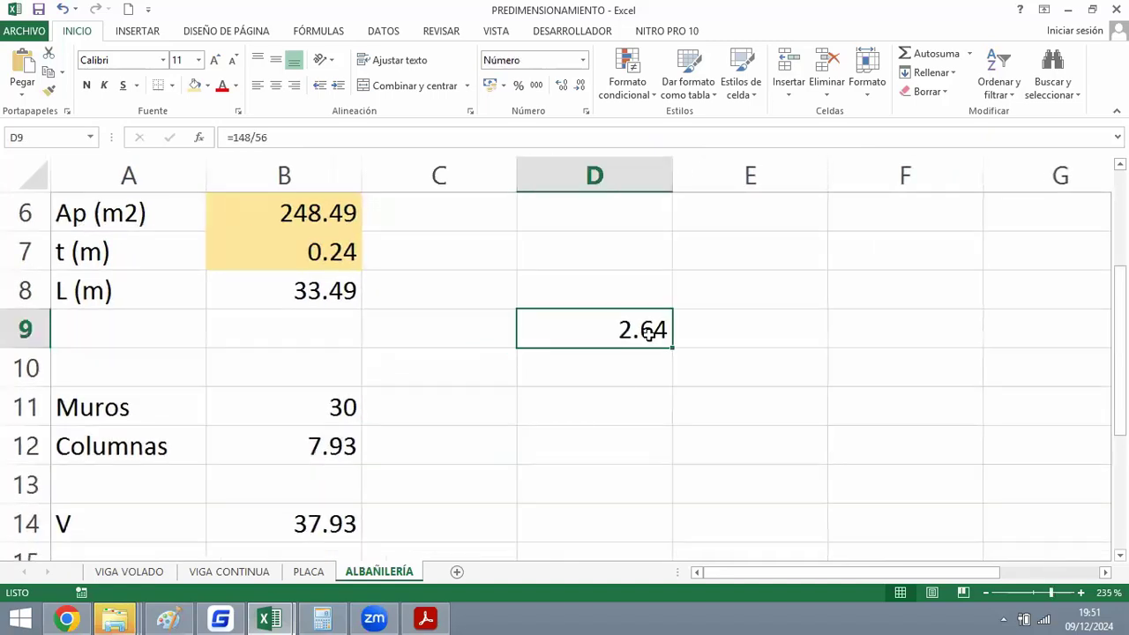
pyautogui.hotkey('ctrl', 'x')
pyautogui.click(938, 292)
pyautogui.hotkey('ctrl', 'v')
pyautogui.press('Down')
pyautogui.press('Down')
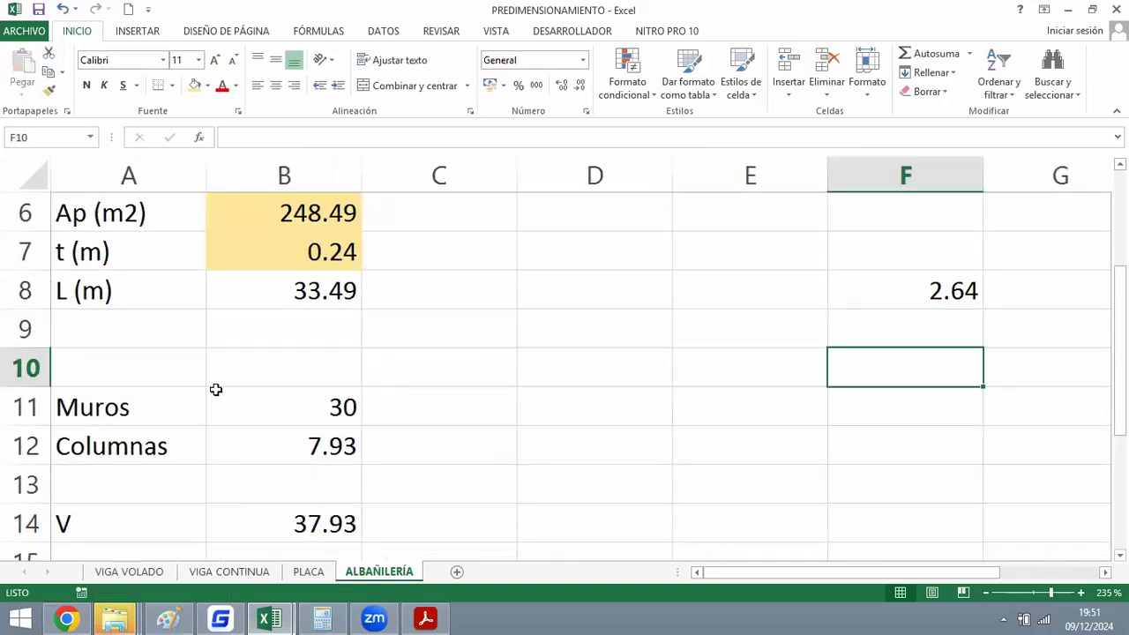
# Copy the Muros label and its value of 30 into cells D11 and E11.
pyautogui.click(573, 408)
pyautogui.hotkey('ctrl', 'v')
pyautogui.click(573, 495)
pyautogui.click(315, 410)
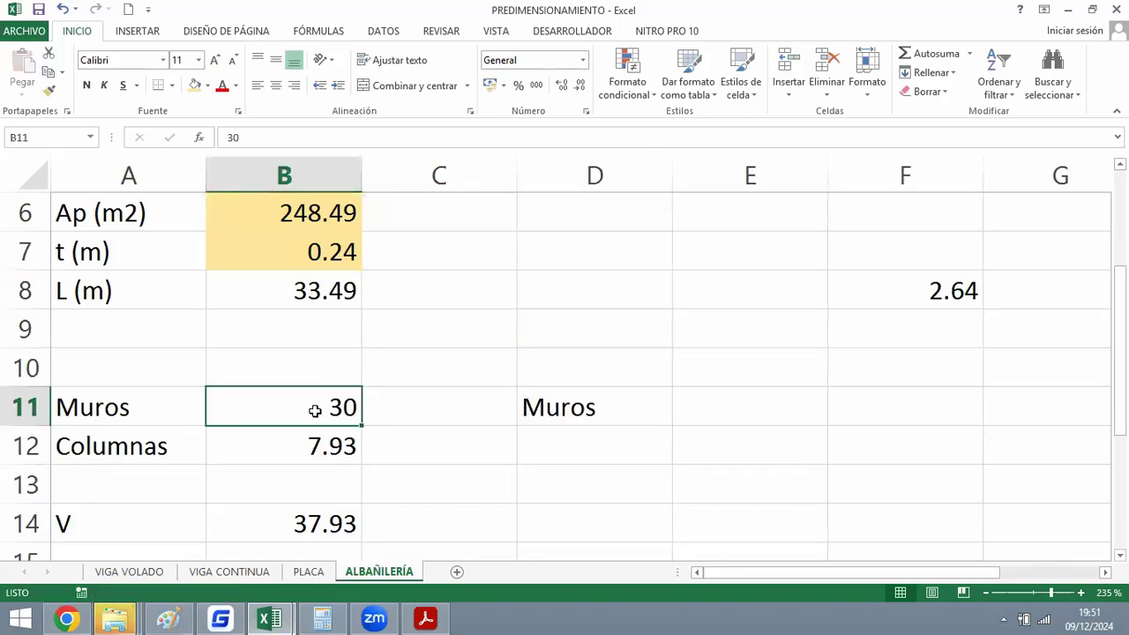
pyautogui.hotkey('ctrl', 'c')
pyautogui.click(707, 404)
pyautogui.hotkey('ctrl', 'v')
pyautogui.click(686, 469)
# Copy the Columnas label from A12 into cell D12.
pyautogui.click(582, 445)
pyautogui.click(150, 447)
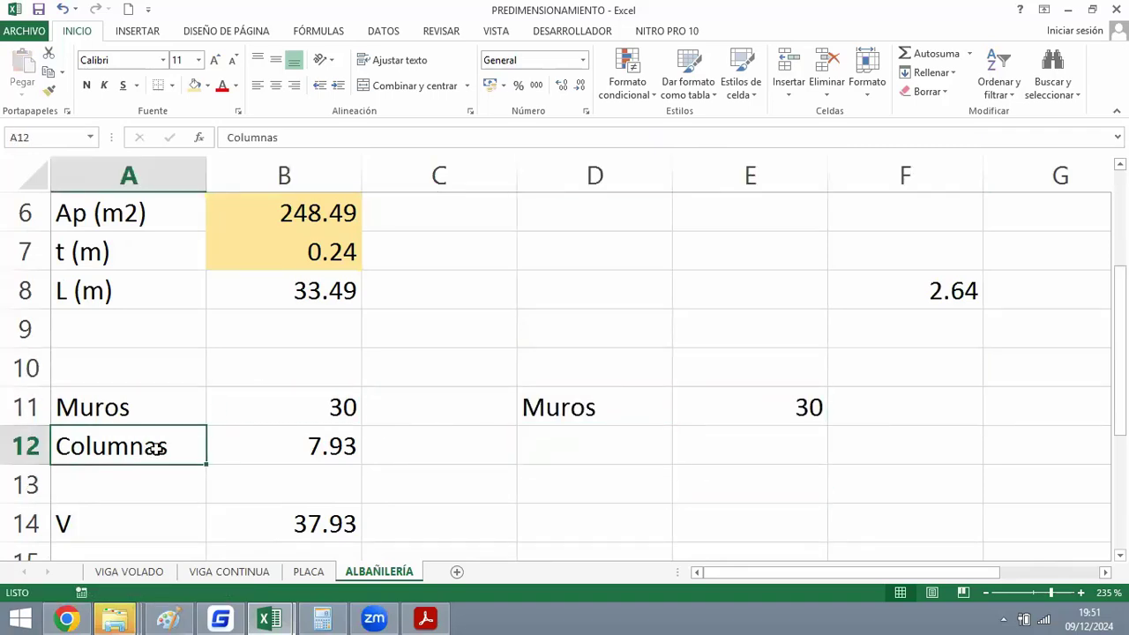
pyautogui.hotkey('ctrl', 'c')
pyautogui.keyDown('ctrl'); pyautogui.scroll(-1, 353, 446); pyautogui.keyUp('ctrl')
pyautogui.click(555, 465)
pyautogui.hotkey('ctrl', 'v')
pyautogui.click(781, 492)
pyautogui.click(757, 477)
pyautogui.press('Escape')
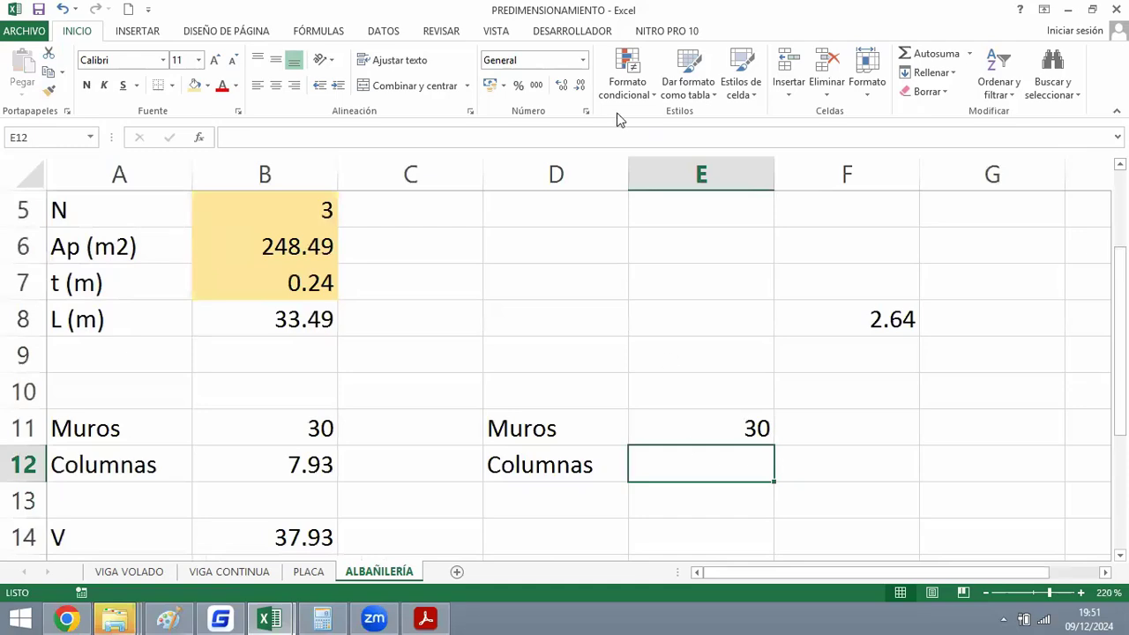
# Compare equation (8) in the PDF with the sheet's input data and the wall length formula in B8.
pyautogui.hotkey('alt', 'Tab')
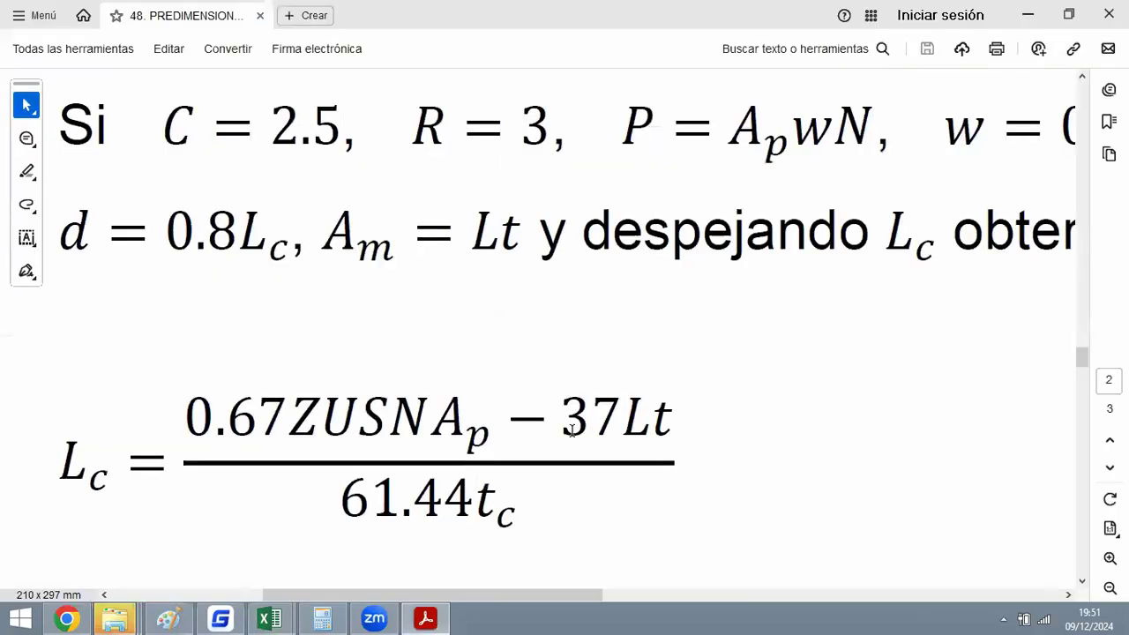
pyautogui.hotkey('alt', 'Tab')
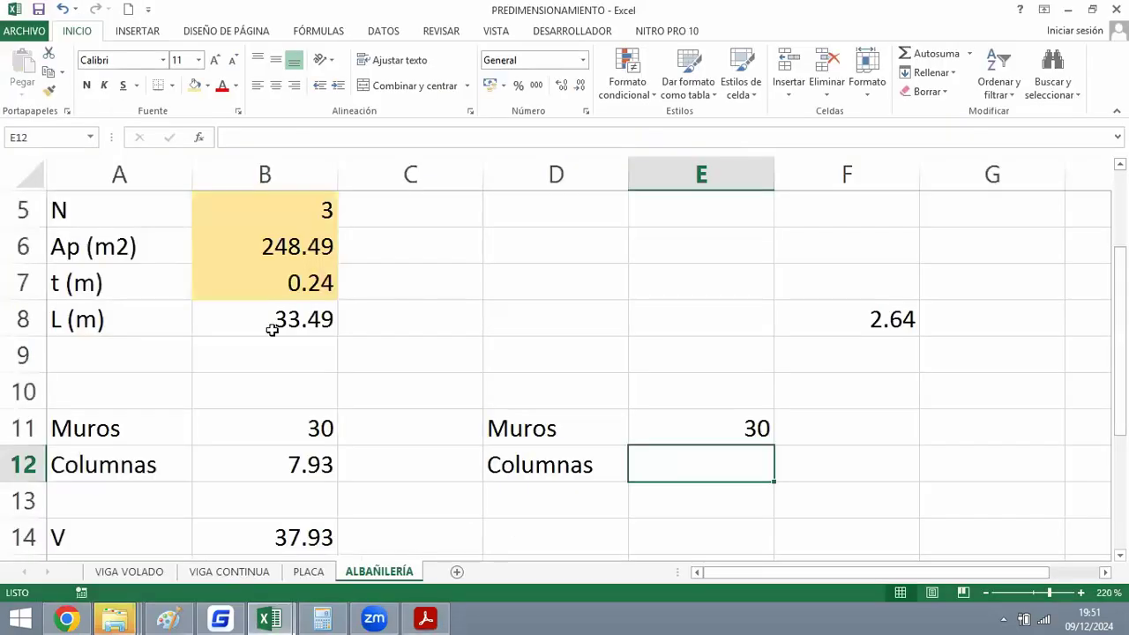
pyautogui.scroll(1, 275, 327)
pyautogui.scroll(-1, 309, 335)
pyautogui.scroll(2, 355, 367)
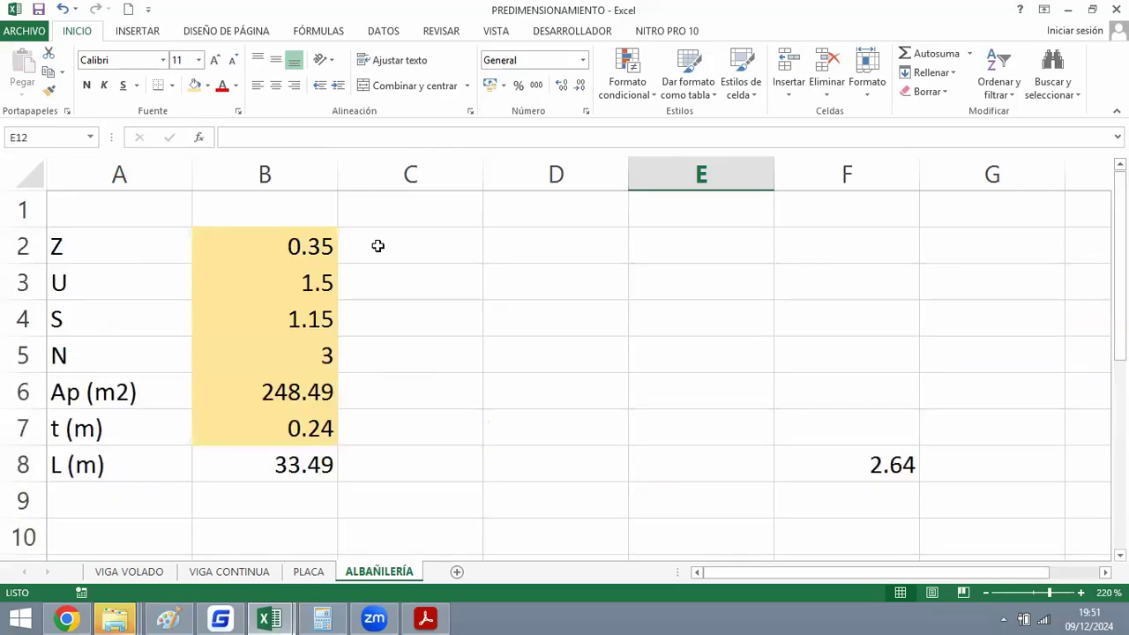
pyautogui.click(267, 456)
pyautogui.scroll(-2, 590, 315)
pyautogui.scroll(1, 242, 310)
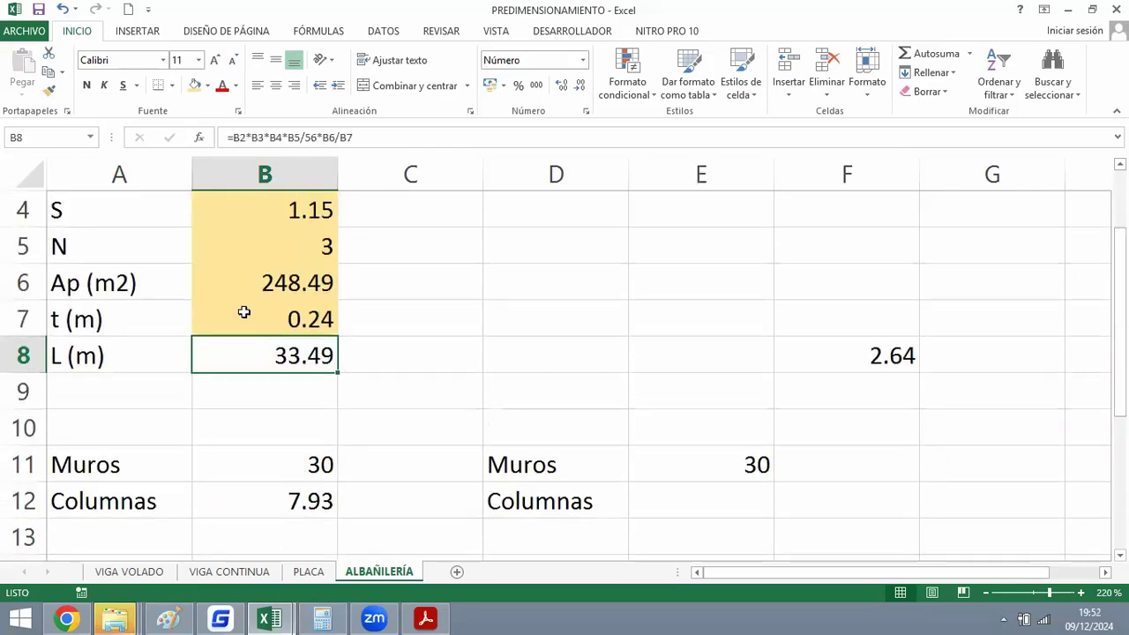
# Start the Columnas formula in cell E12 with =(0.67, following the numerator of the PDF's Lc equation.
pyautogui.click(650, 469)
pyautogui.hotkey('alt', 'Tab')
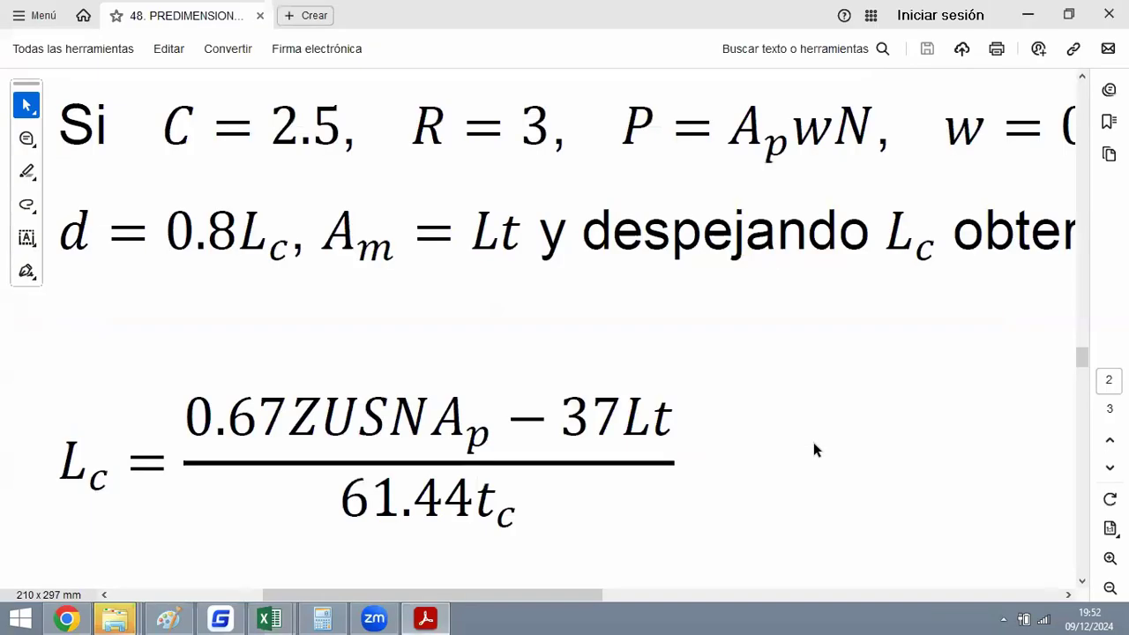
pyautogui.hotkey('alt', 'Tab')
pyautogui.click(745, 497)
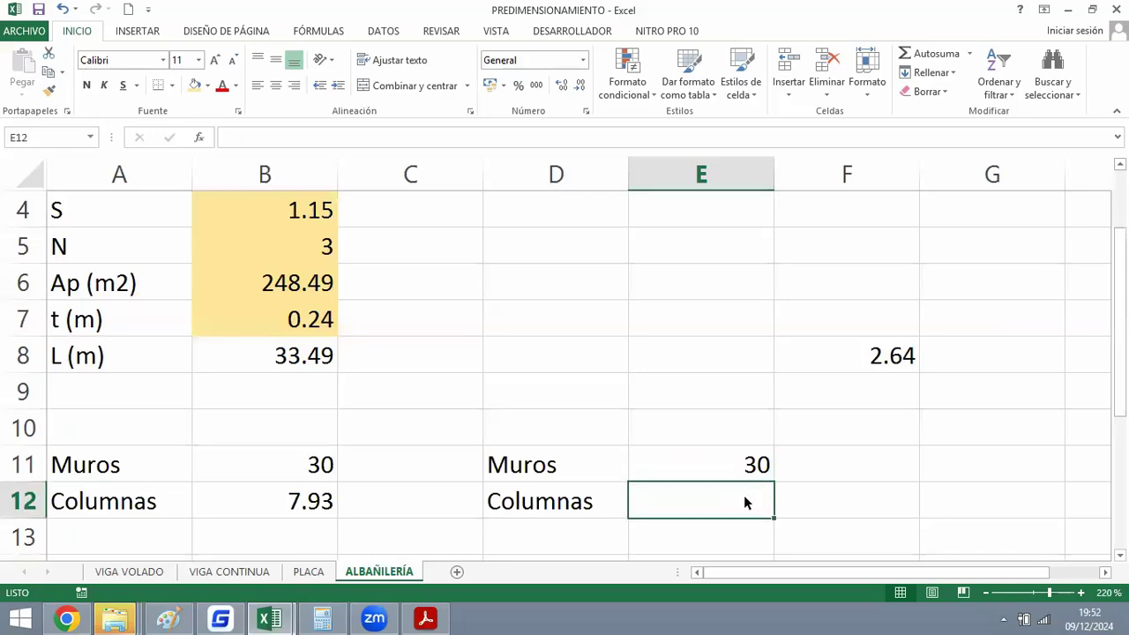
pyautogui.write('=0')
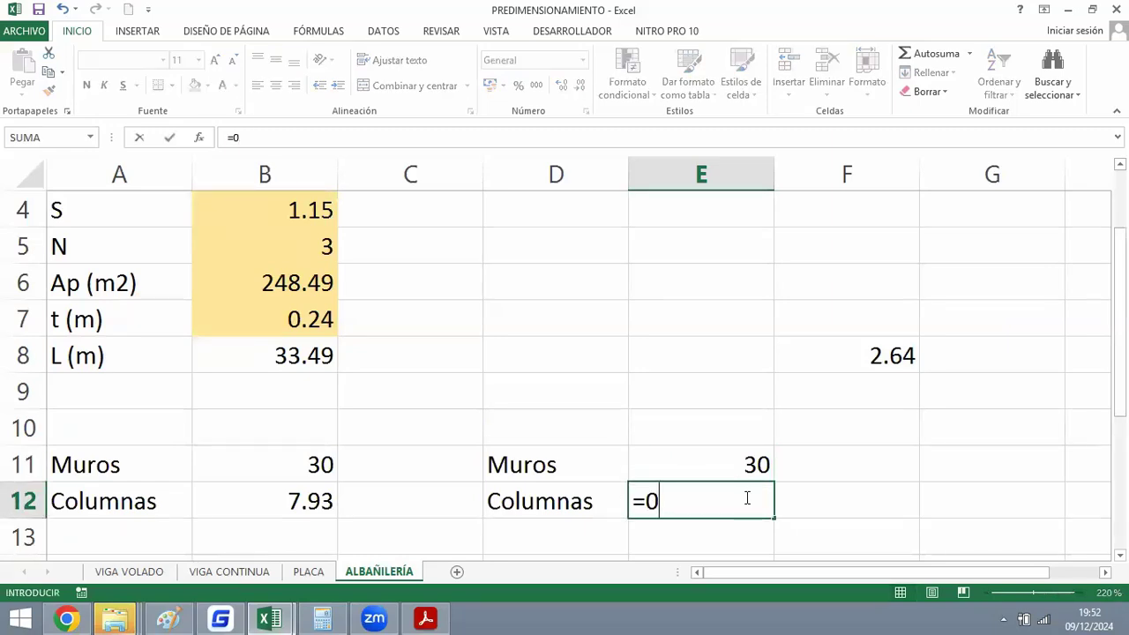
pyautogui.press('BackSpace')
pyautogui.hotkey('alt', 'Tab')
pyautogui.hotkey('alt', 'Tab')
pyautogui.write('(0.67')
pyautogui.hotkey('alt', 'Tab')
pyautogui.hotkey('alt', 'Tab')
pyautogui.hotkey('alt', 'Tab')
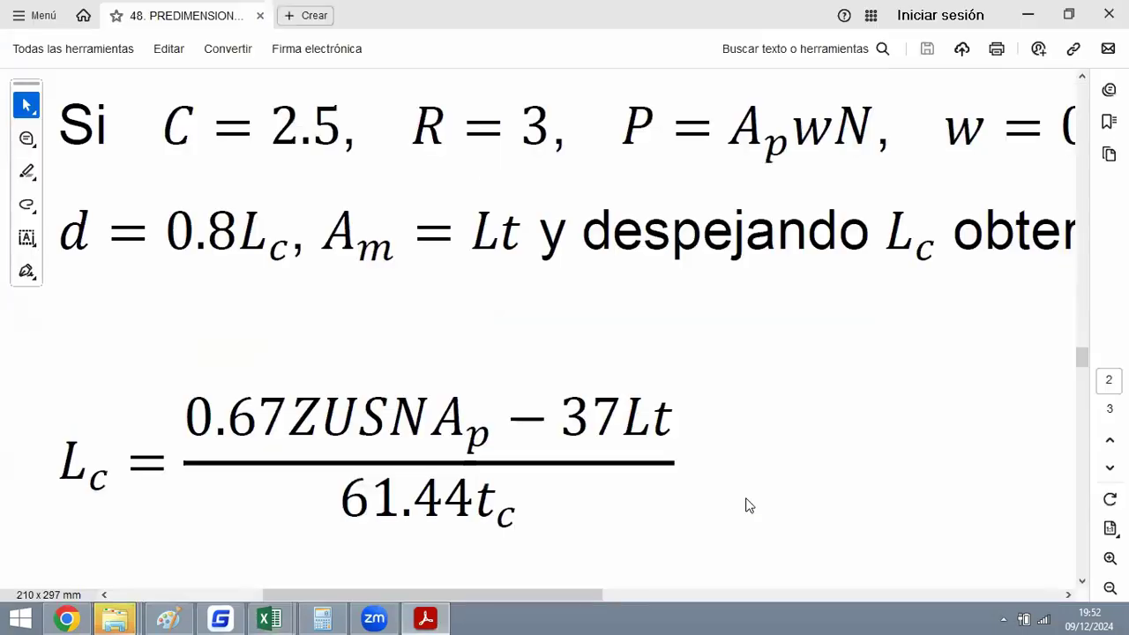
pyautogui.hotkey('alt', 'Tab')
# Multiply the 0.67 factor in E12's formula by Z in B2 and U in B3.
pyautogui.write('*')
pyautogui.scroll(1, 230, 272)
pyautogui.click(222, 246)
pyautogui.hotkey('alt', 'Tab')
pyautogui.hotkey('alt', 'Tab')
pyautogui.write('-')
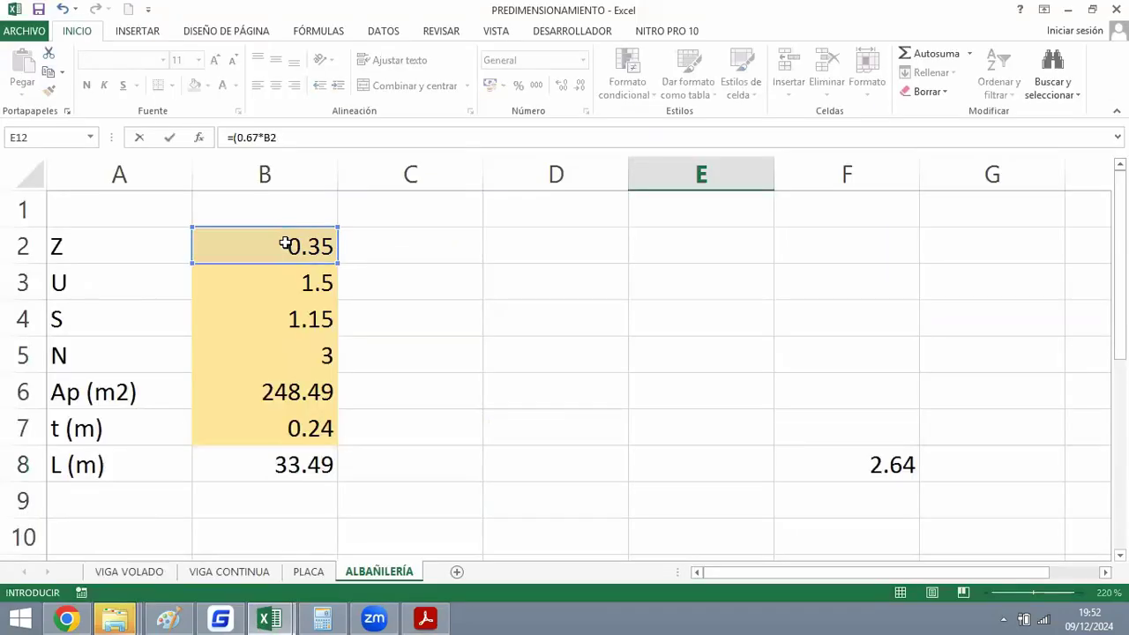
pyautogui.hotkey('alt', 'Tab')
pyautogui.hotkey('alt', 'Tab')
pyautogui.click(250, 291)
pyautogui.hotkey('alt', 'Tab')
pyautogui.hotkey('alt', 'Tab')
pyautogui.write('*')
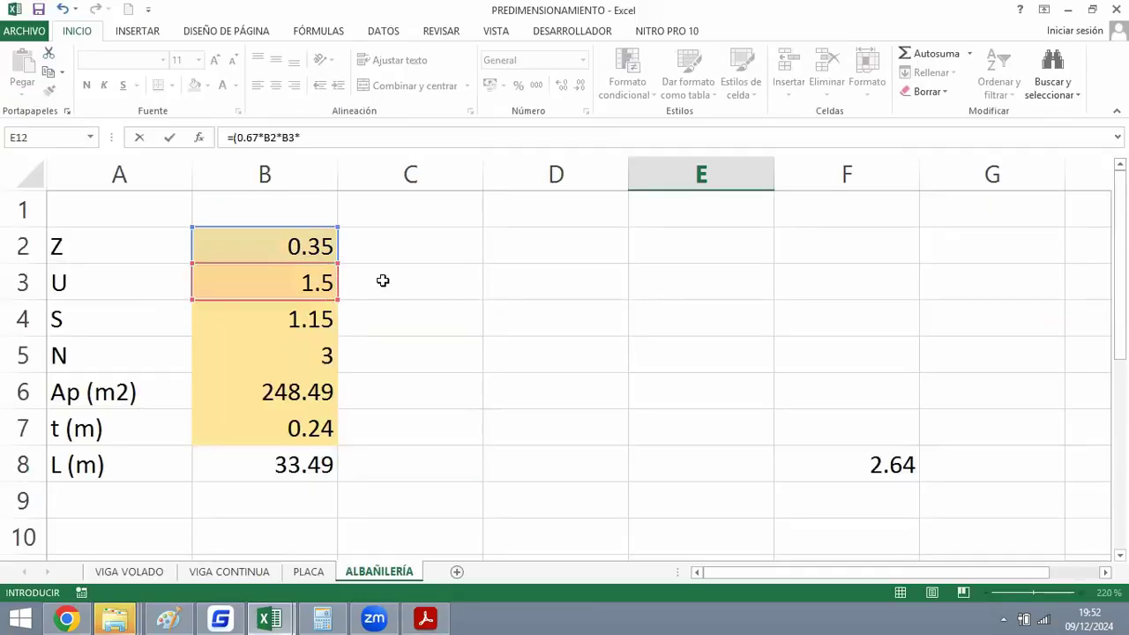
# Extend the product in E12's formula with S in B4, N in B5 and Ap in B6.
pyautogui.click(259, 311)
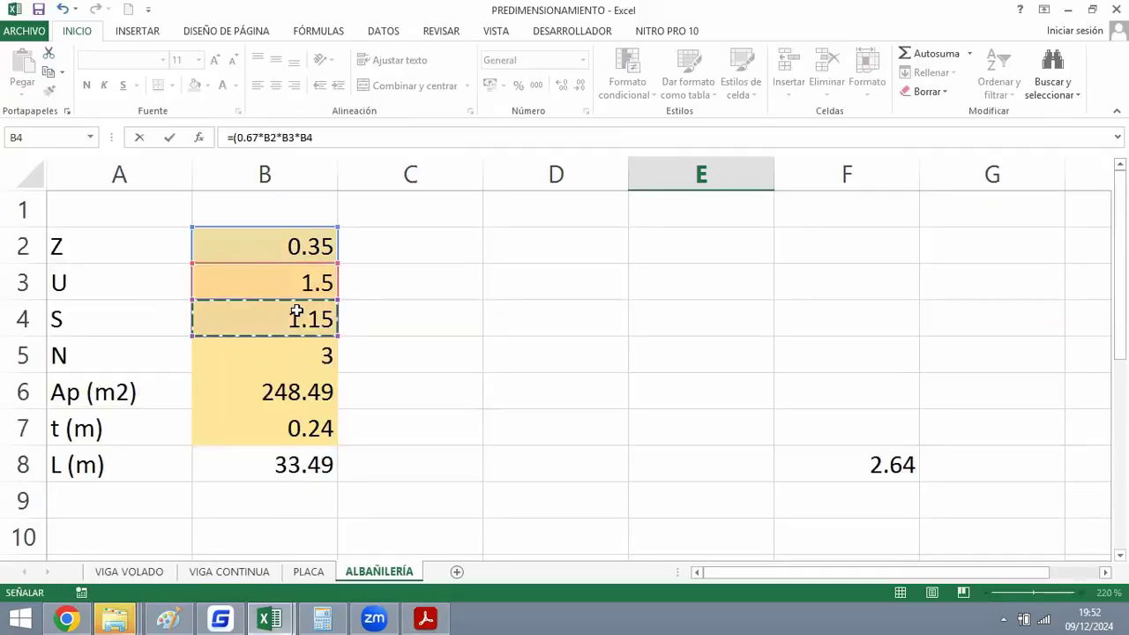
pyautogui.hotkey('alt', 'Tab')
pyautogui.hotkey('alt', 'Tab')
pyautogui.write('*')
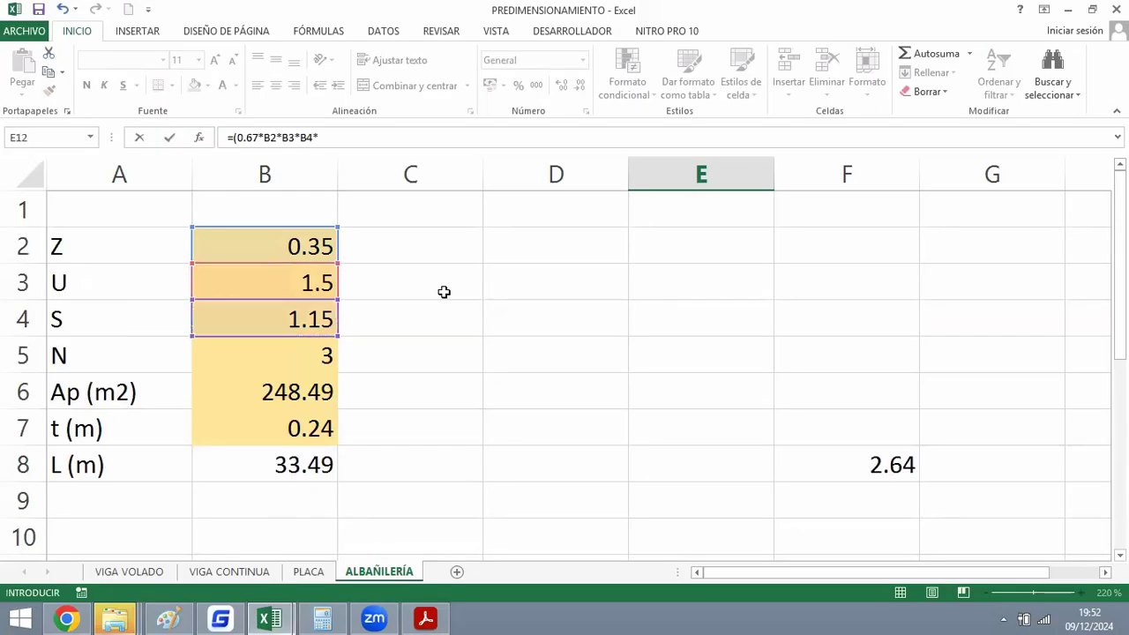
pyautogui.click(264, 356)
pyautogui.hotkey('alt', 'Tab')
pyautogui.hotkey('alt', 'Tab')
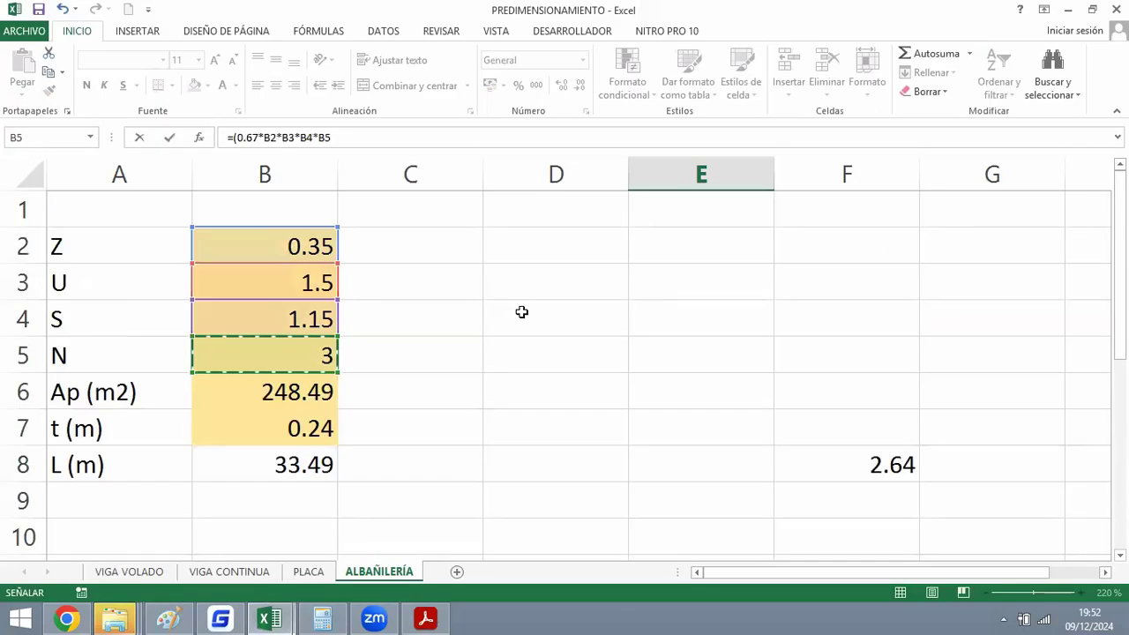
pyautogui.write('*')
pyautogui.click(328, 388)
pyautogui.hotkey('alt', 'Tab')
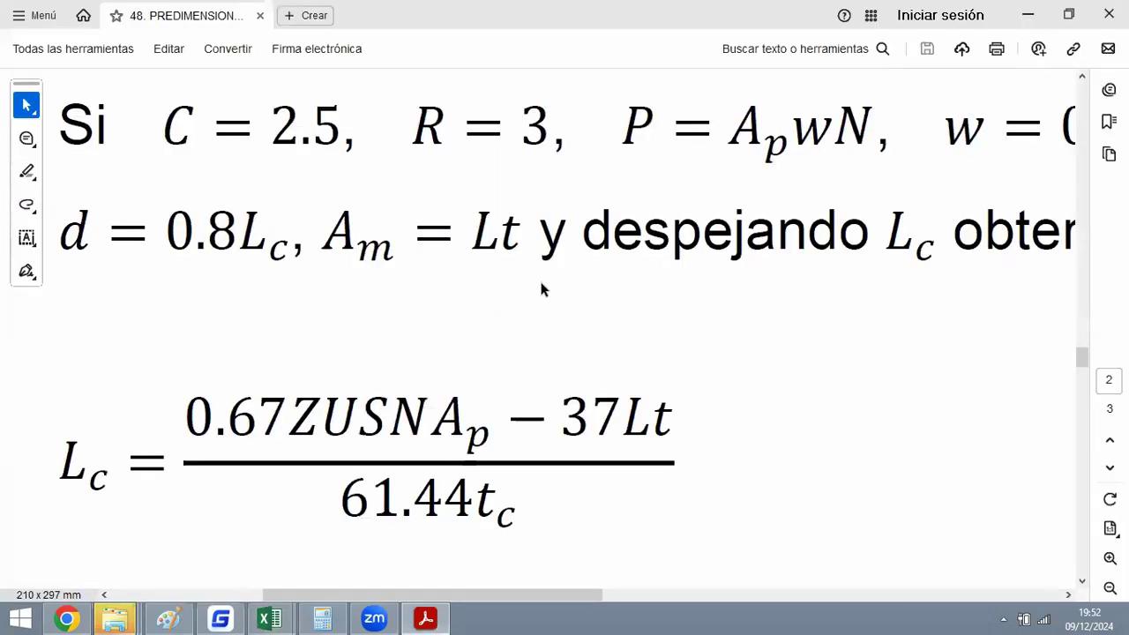
pyautogui.hotkey('alt', 'Tab')
# Subtract 37*E11*0.24 from the product in E12's formula, using the Muros length and the 0.24 m wall thickness.
pyautogui.write('-')
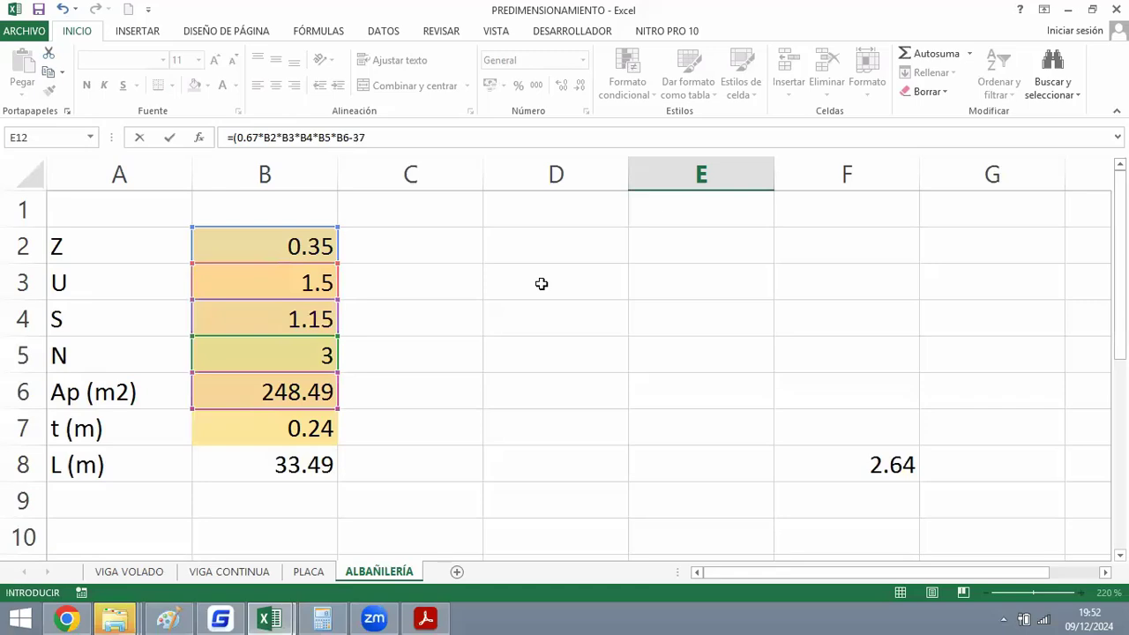
pyautogui.write('37')
pyautogui.hotkey('alt', 'Tab')
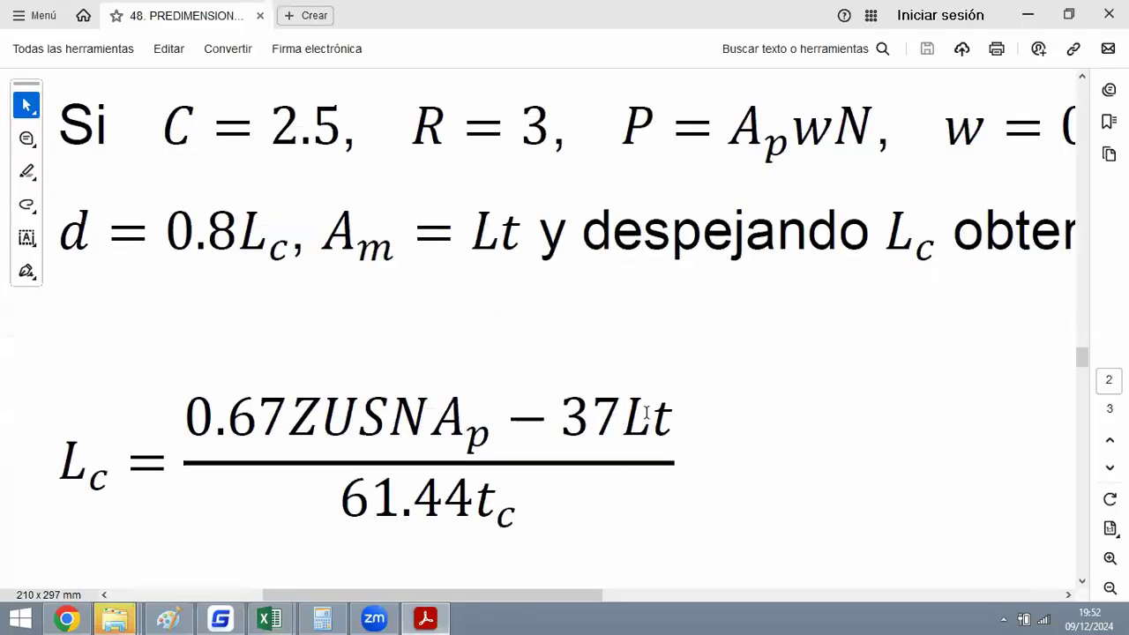
pyautogui.hotkey('alt', 'Tab')
pyautogui.write('*')
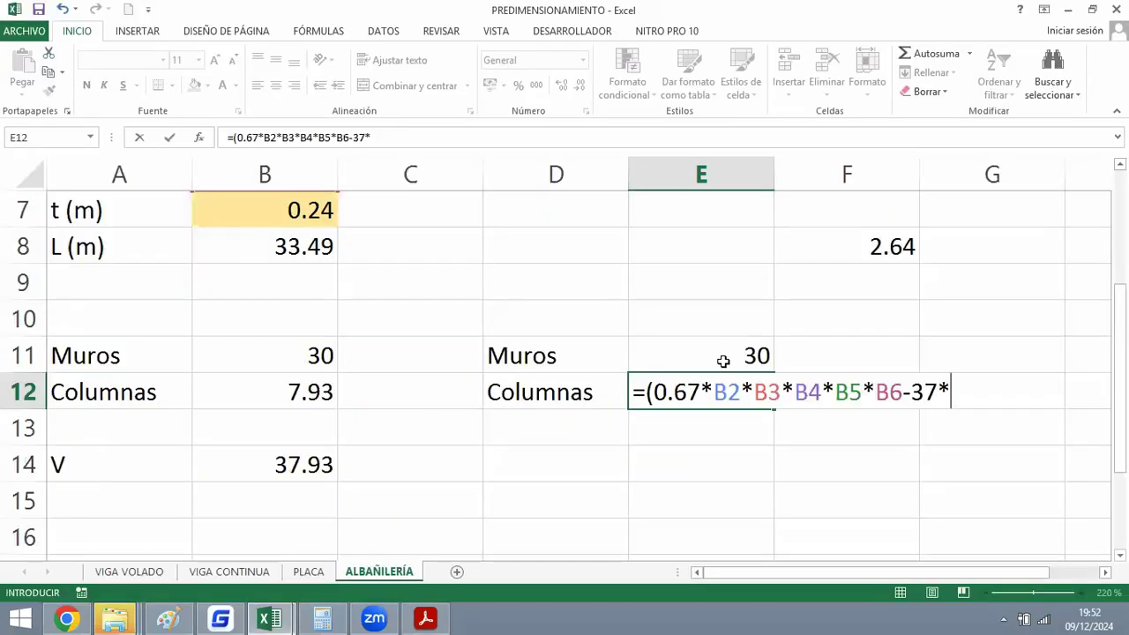
pyautogui.click(720, 360)
pyautogui.hotkey('alt', 'Tab')
pyautogui.hotkey('alt', 'Tab')
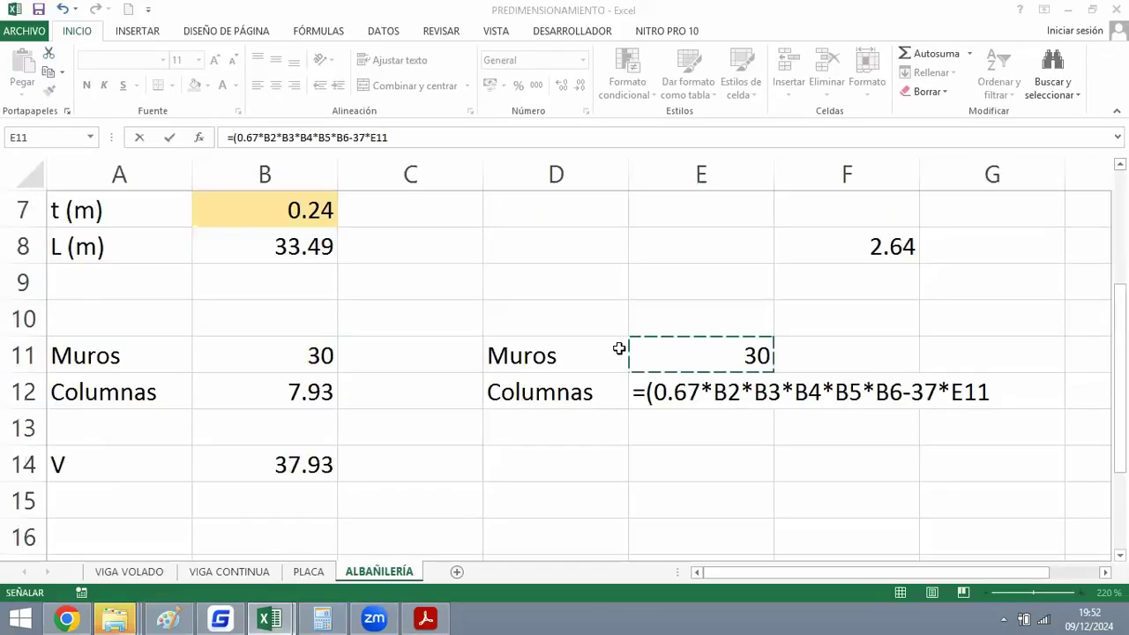
pyautogui.write('*')
pyautogui.scroll(2, 258, 338)
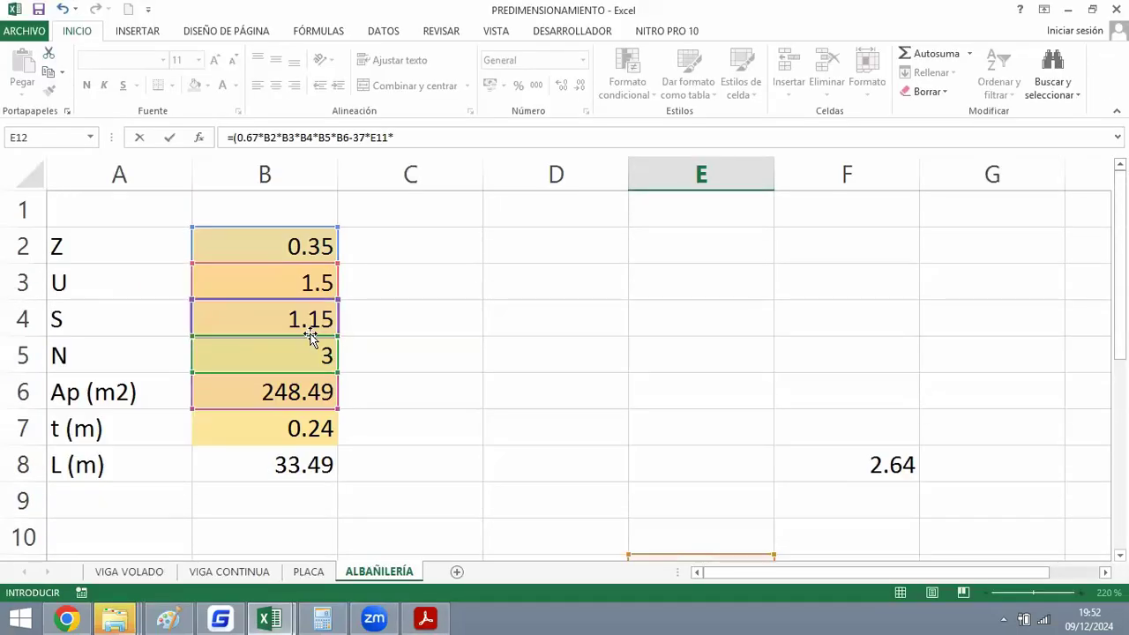
pyautogui.scroll(-2, 582, 331)
pyautogui.write('0.24')
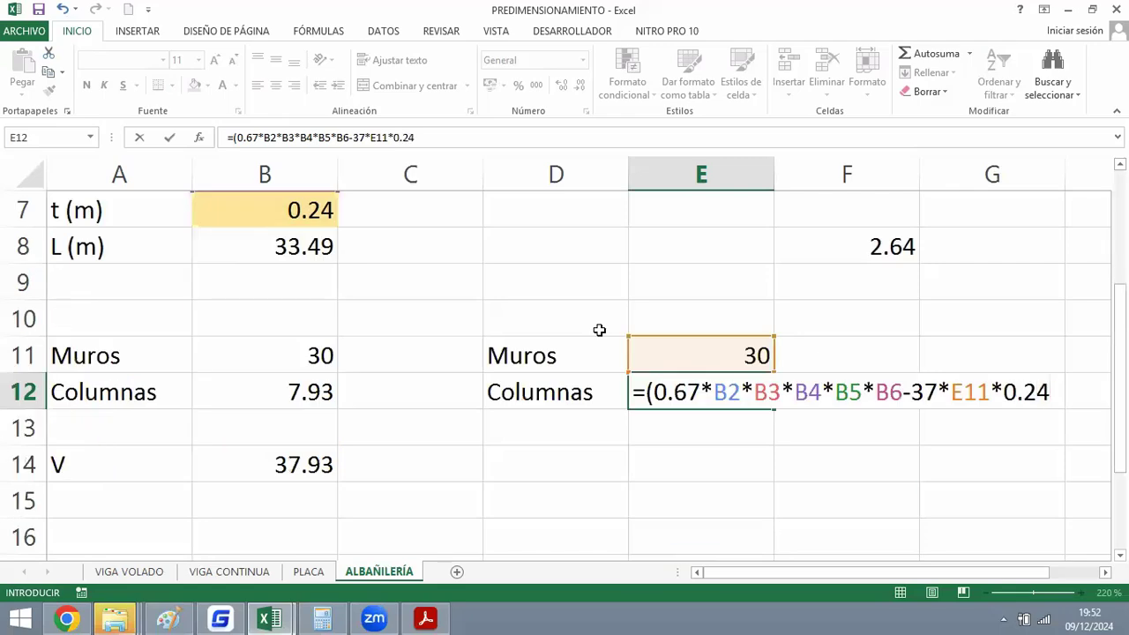
# Close the numerator, divide it by (61.44*0.3) and enter the Columnas formula in E12.
pyautogui.hotkey('alt', 'Tab')
pyautogui.hotkey('alt', 'Tab')
pyautogui.write(')/')
pyautogui.write('(')
pyautogui.hotkey('alt', 'Tab')
pyautogui.hotkey('alt', 'Tab')
pyautogui.write('61.44')
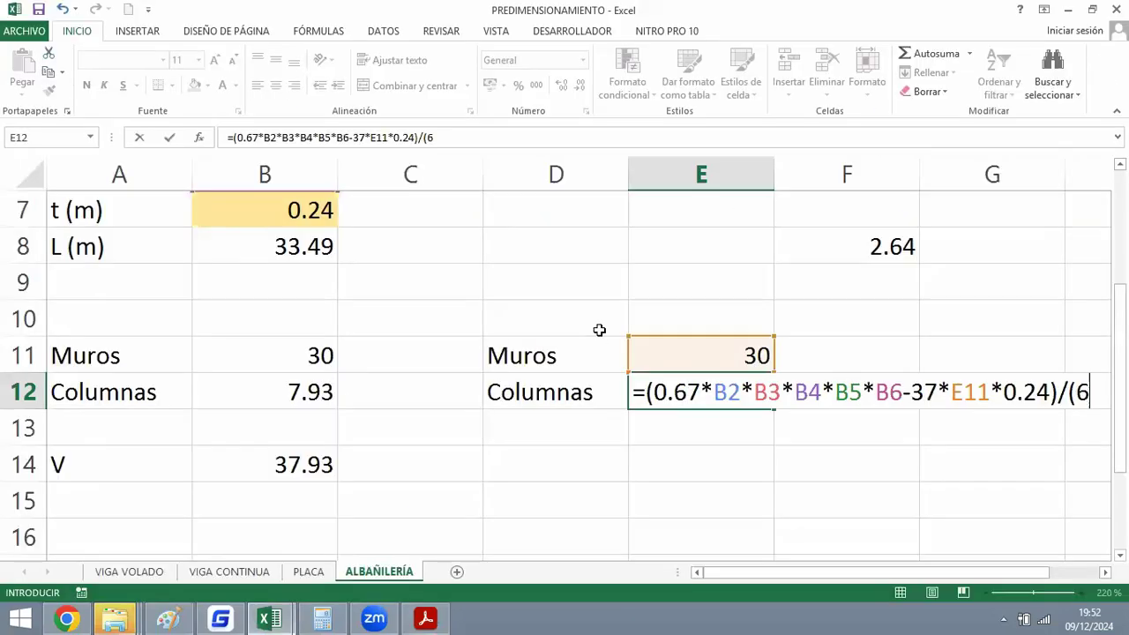
pyautogui.hotkey('alt', 'Tab')
pyautogui.hotkey('alt', 'Tab')
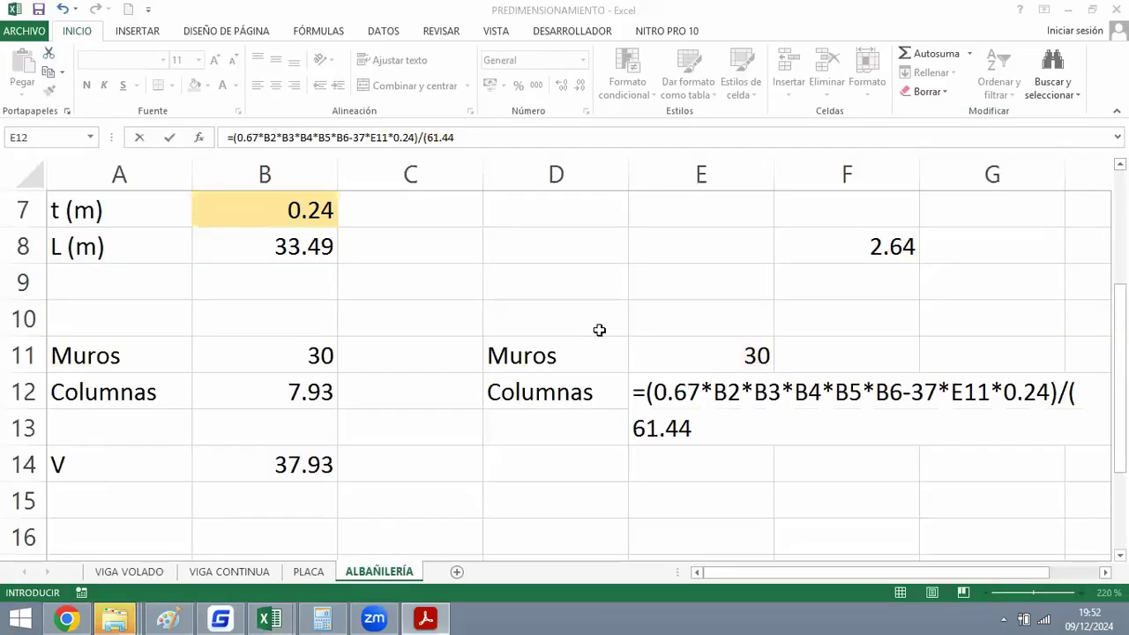
pyautogui.write('*')
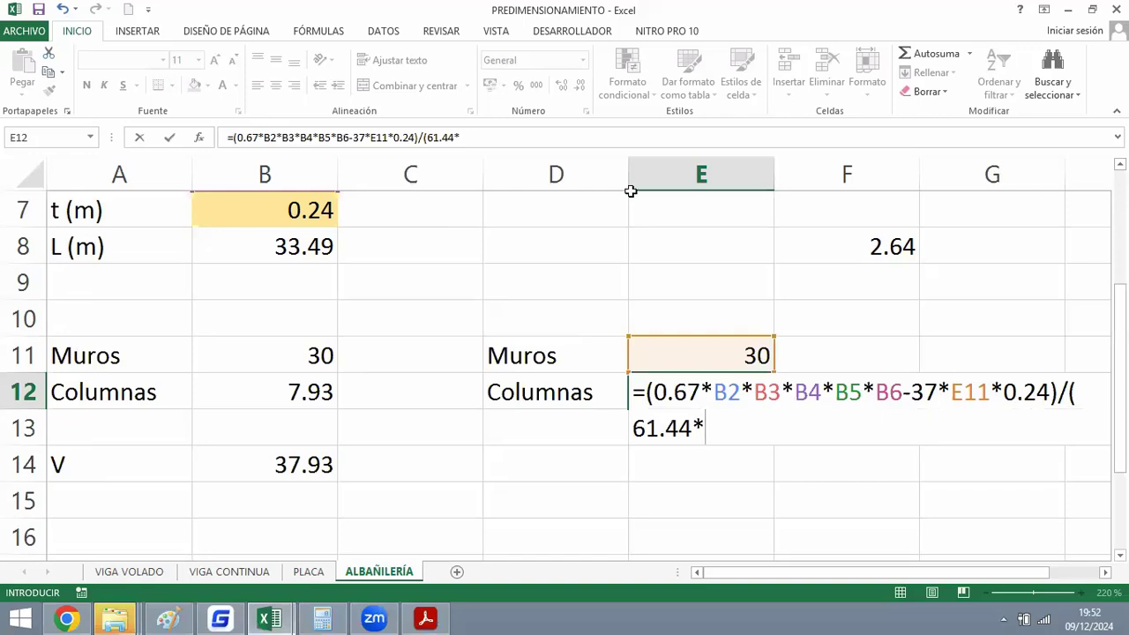
pyautogui.write('0.3)')
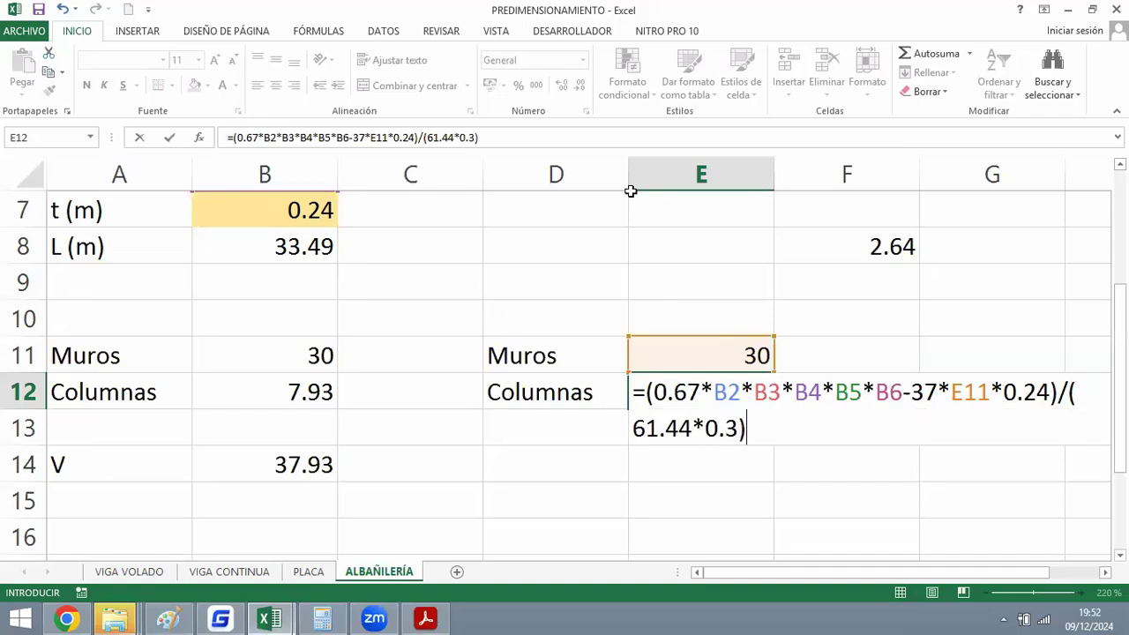
pyautogui.press('Return')
pyautogui.press('Up')
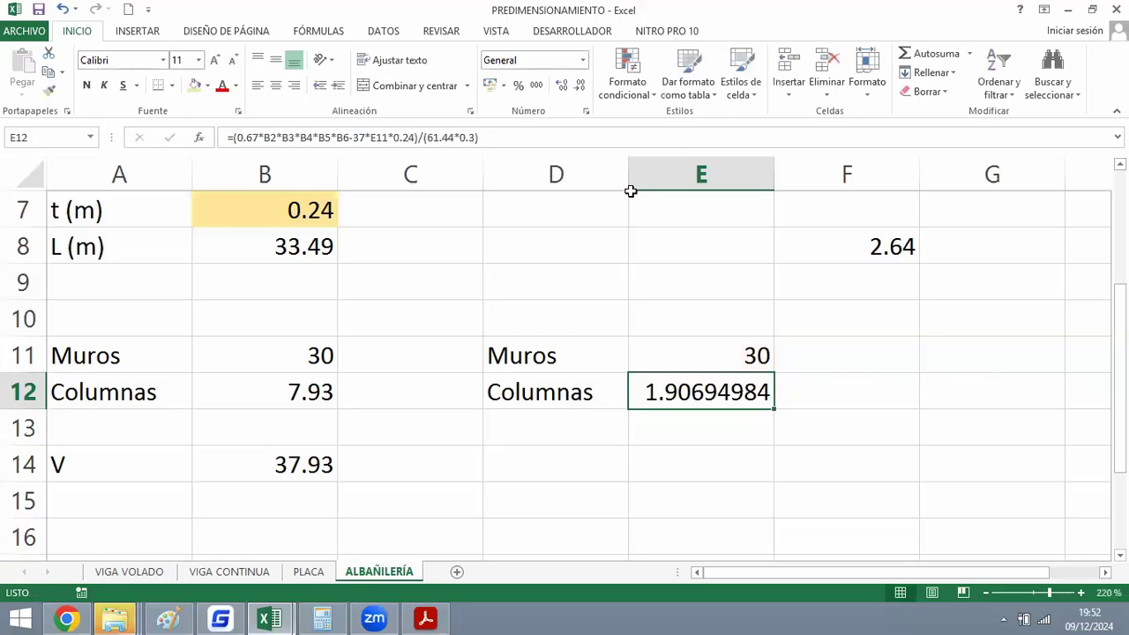
# Reduce the Columnas result in E12 to two decimal places.
pyautogui.click(581, 85)
pyautogui.click(580, 86)
pyautogui.click(580, 85)
pyautogui.click(580, 85)
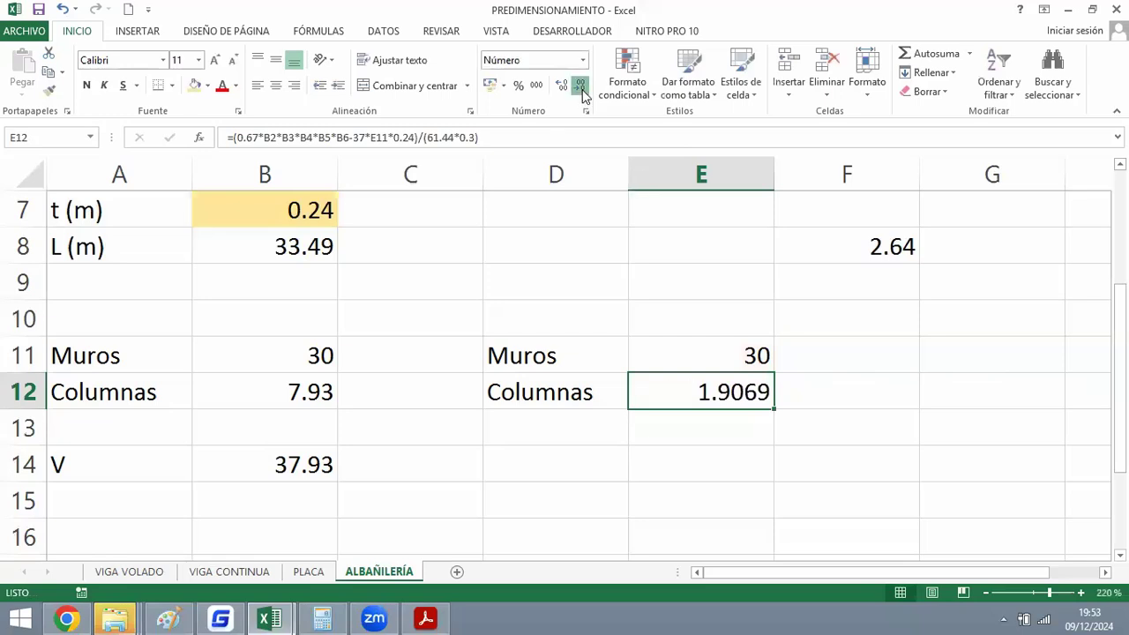
pyautogui.click(580, 86)
pyautogui.click(580, 85)
# Compare the Muros and Columnas lengths in E11:E12 with the required wall length in B8.
pyautogui.click(794, 415)
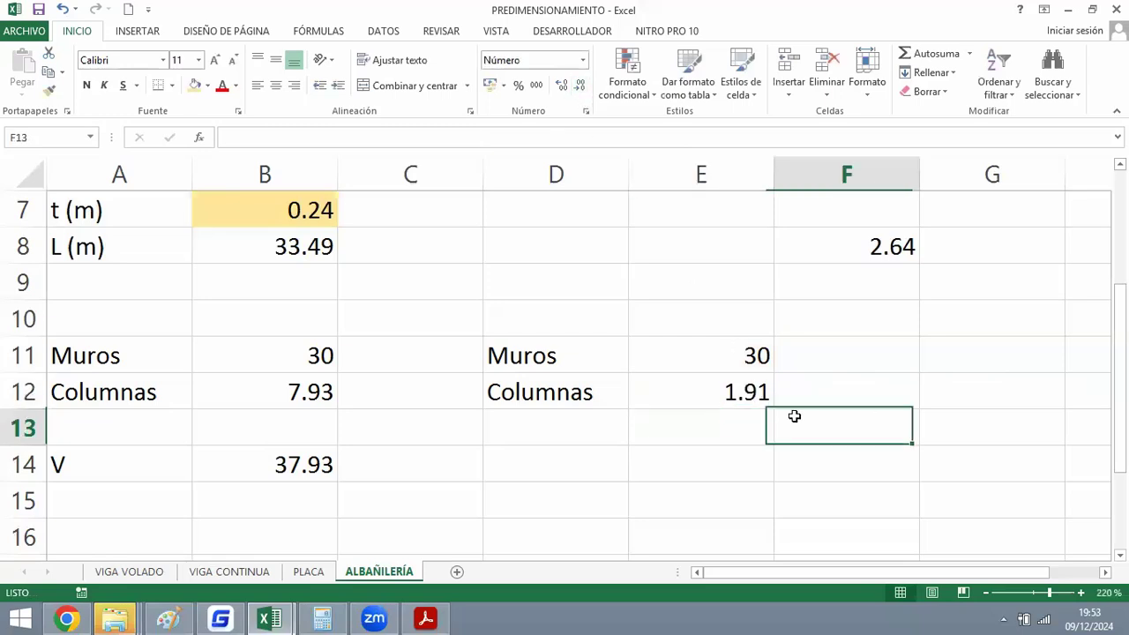
pyautogui.click(749, 396)
pyautogui.scroll(1, 697, 322)
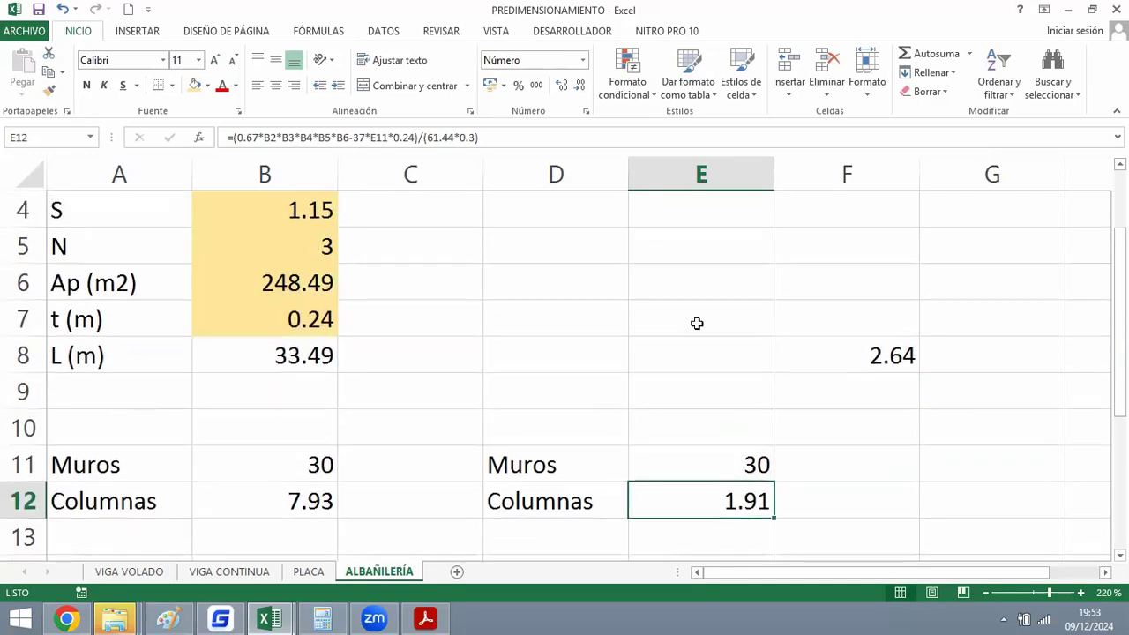
pyautogui.moveTo(701, 467); pyautogui.dragTo(701, 498)
pyautogui.click(290, 357)
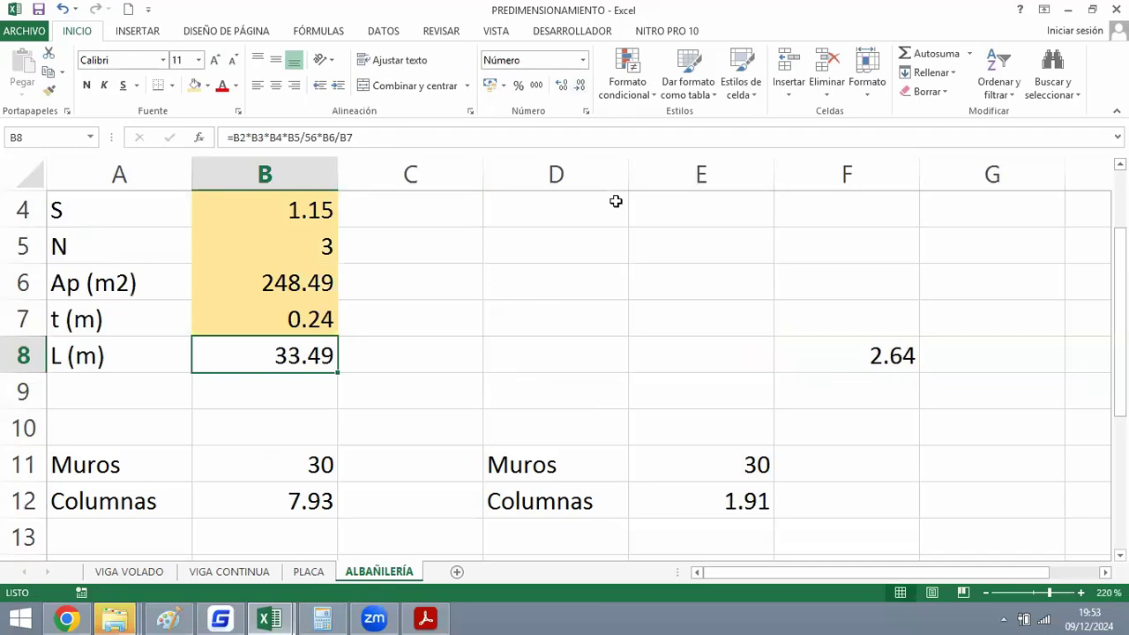
pyautogui.scroll(-1, 621, 304)
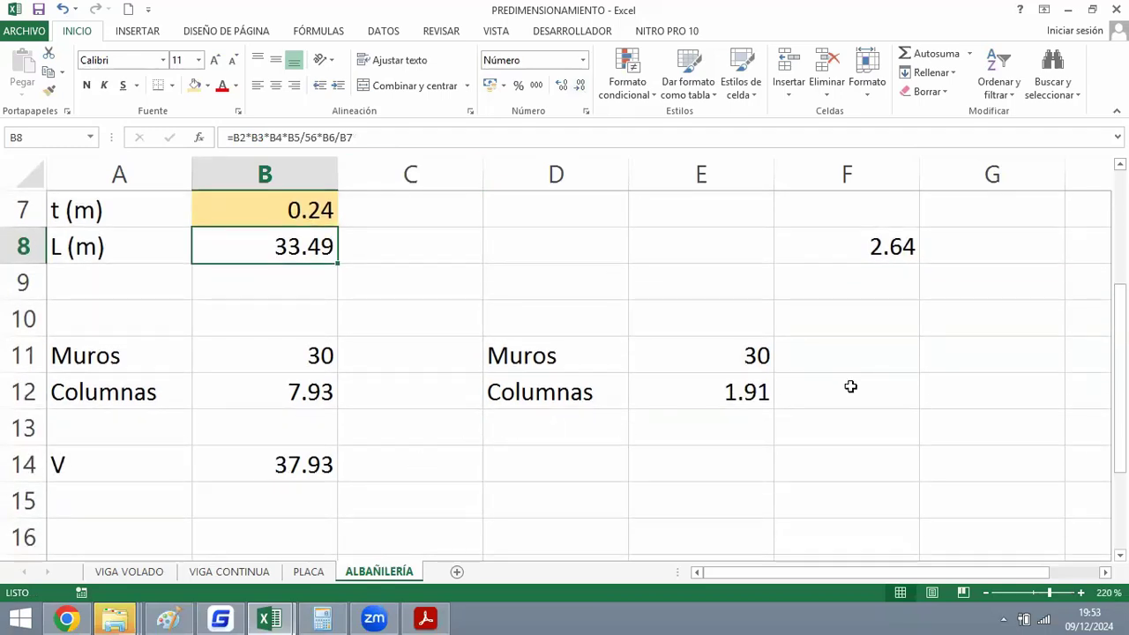
# Enter 3 in cell D14 below the Columnas label.
pyautogui.click(584, 456)
pyautogui.write('3')
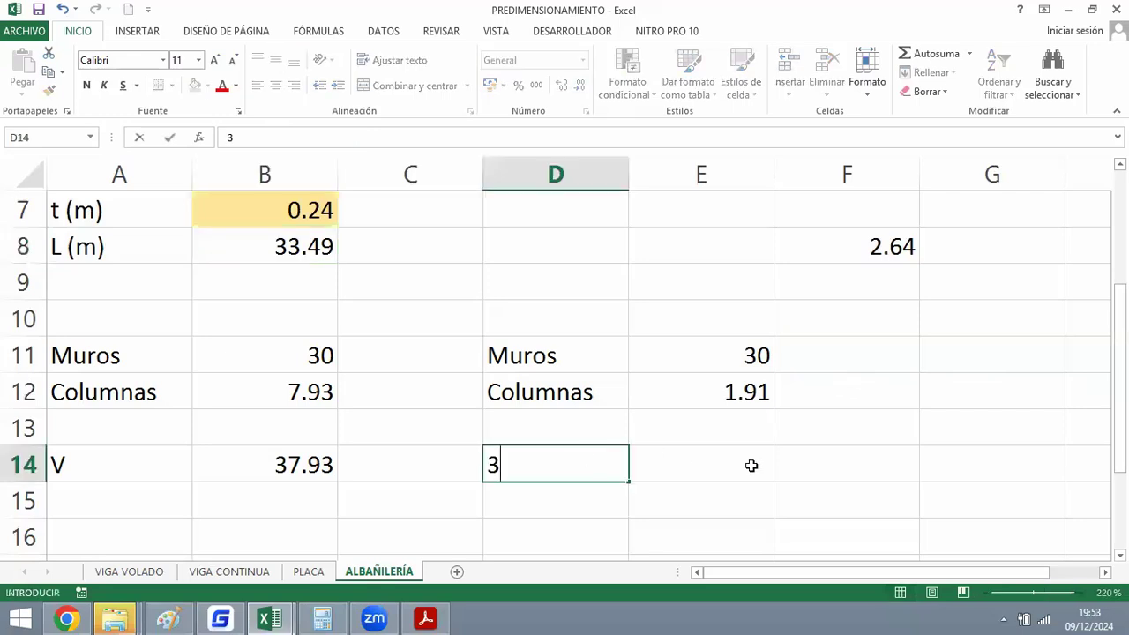
pyautogui.click(750, 464)
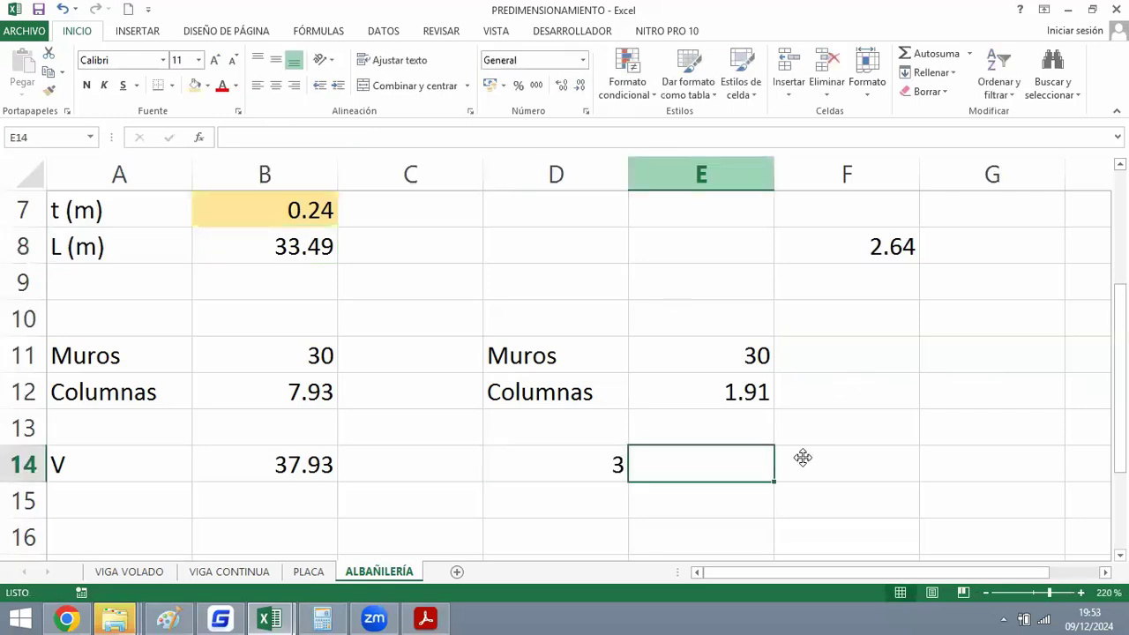
# Calculate D14/E12 in cell E14 and clear that cell again.
pyautogui.write('=')
pyautogui.click(576, 461)
pyautogui.write('/')
pyautogui.click(693, 398)
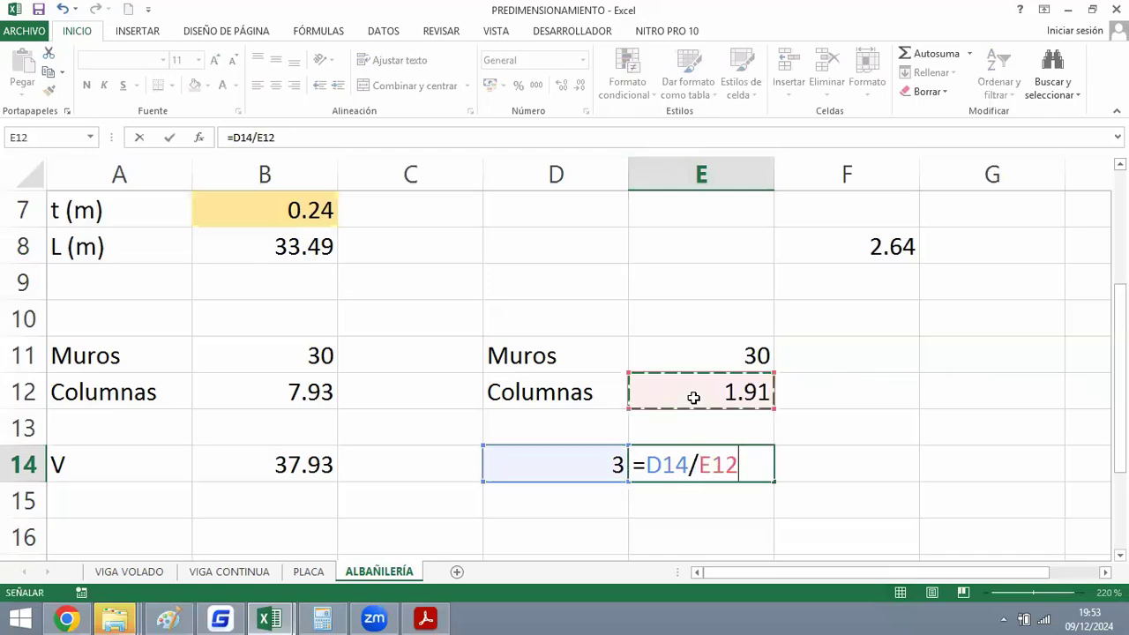
pyautogui.press('Return')
pyautogui.click(719, 460)
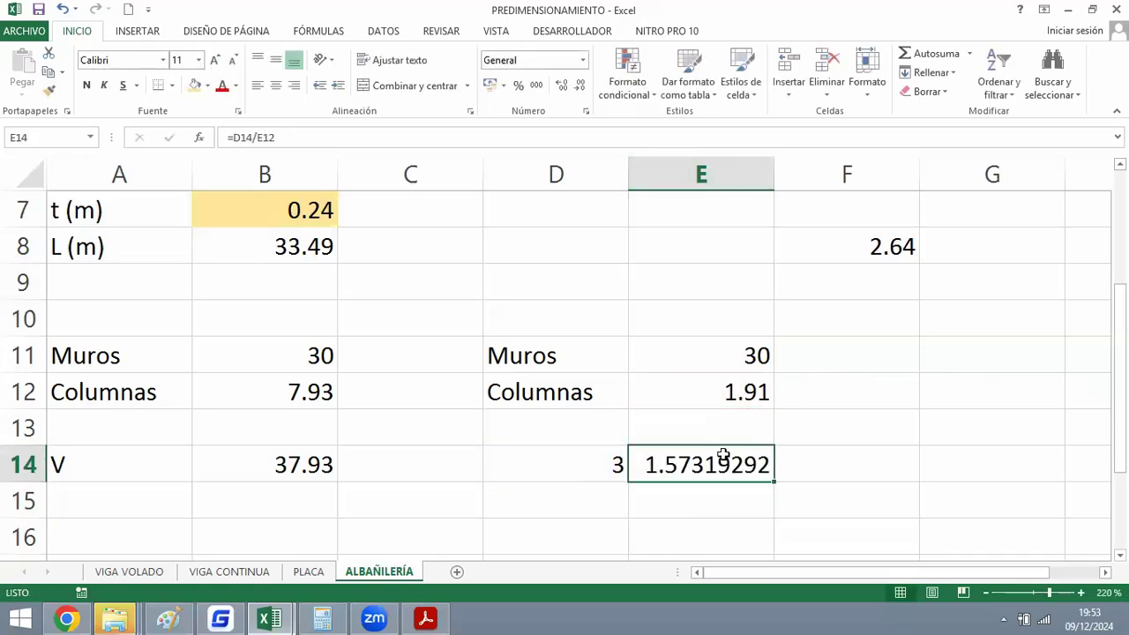
pyautogui.press('Delete')
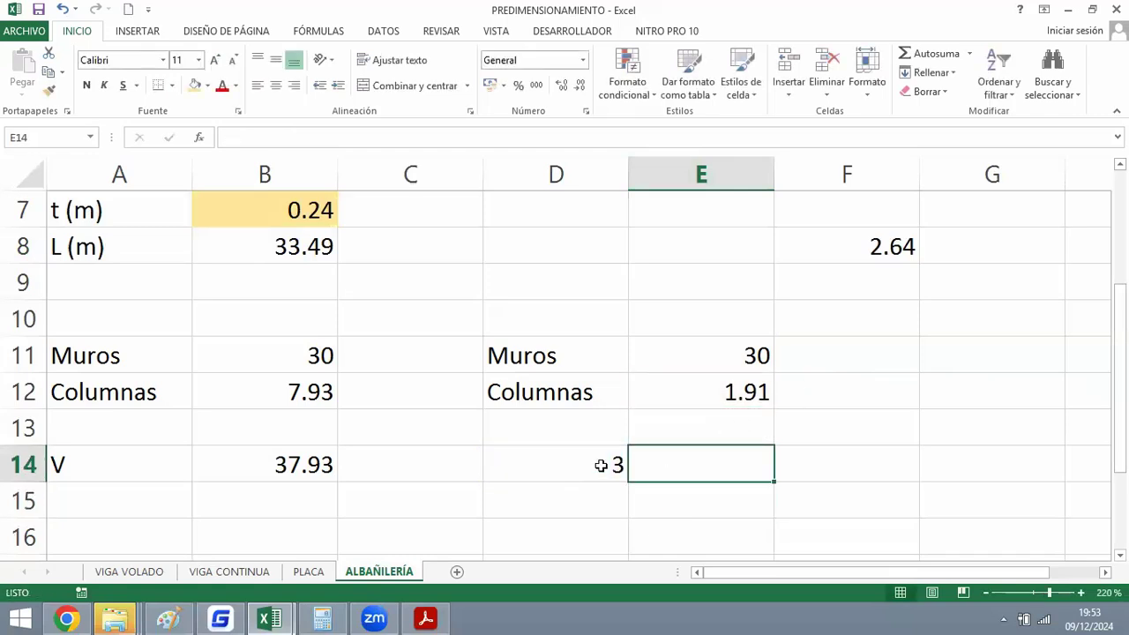
# Clear the earlier Muros, Columnas and V block in A11:B14 and the conversion factor in F8.
pyautogui.moveTo(132, 357); pyautogui.dragTo(279, 464)
pyautogui.press('Delete')
pyautogui.click(862, 246)
pyautogui.press('Delete')
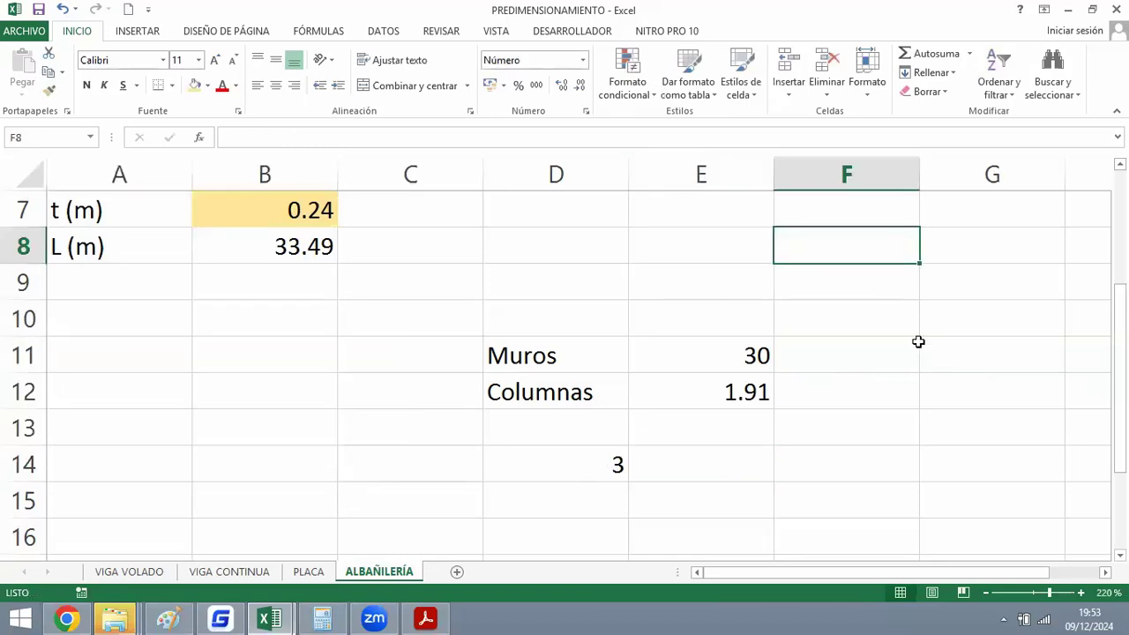
pyautogui.click(921, 344)
pyautogui.moveTo(502, 355); pyautogui.dragTo(511, 385)
pyautogui.hotkey('ctrl', 'c')
pyautogui.click(177, 314)
pyautogui.press('Escape')
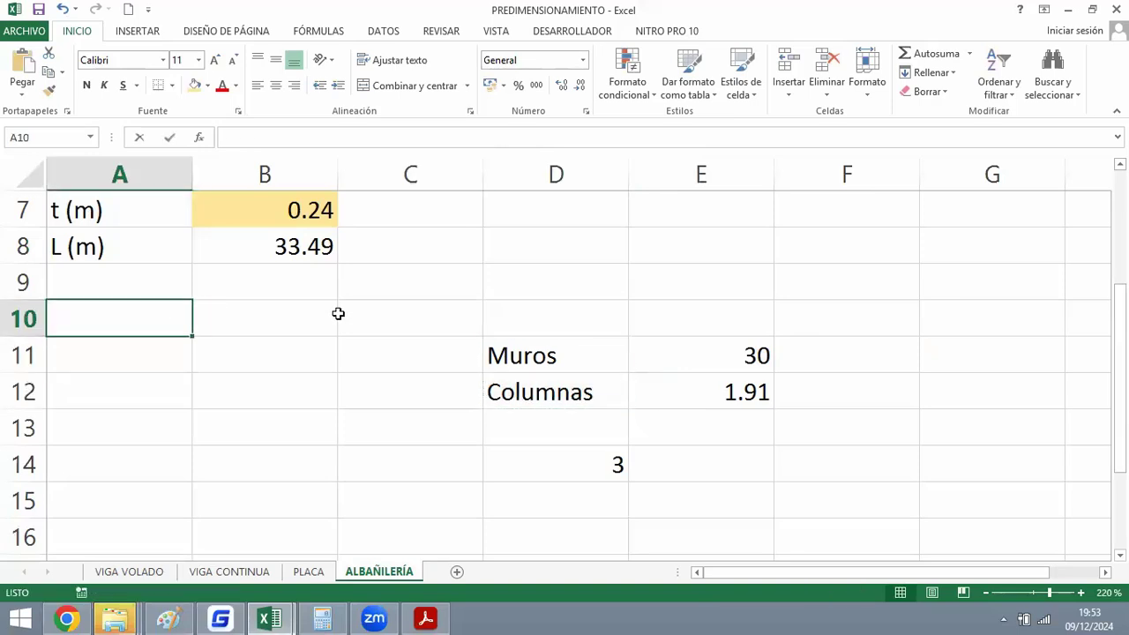
# Move the Muros and Columnas labels from D11:D12 to A10:A11.
pyautogui.moveTo(524, 361); pyautogui.dragTo(531, 387)
pyautogui.hotkey('ctrl', 'x')
pyautogui.click(170, 315)
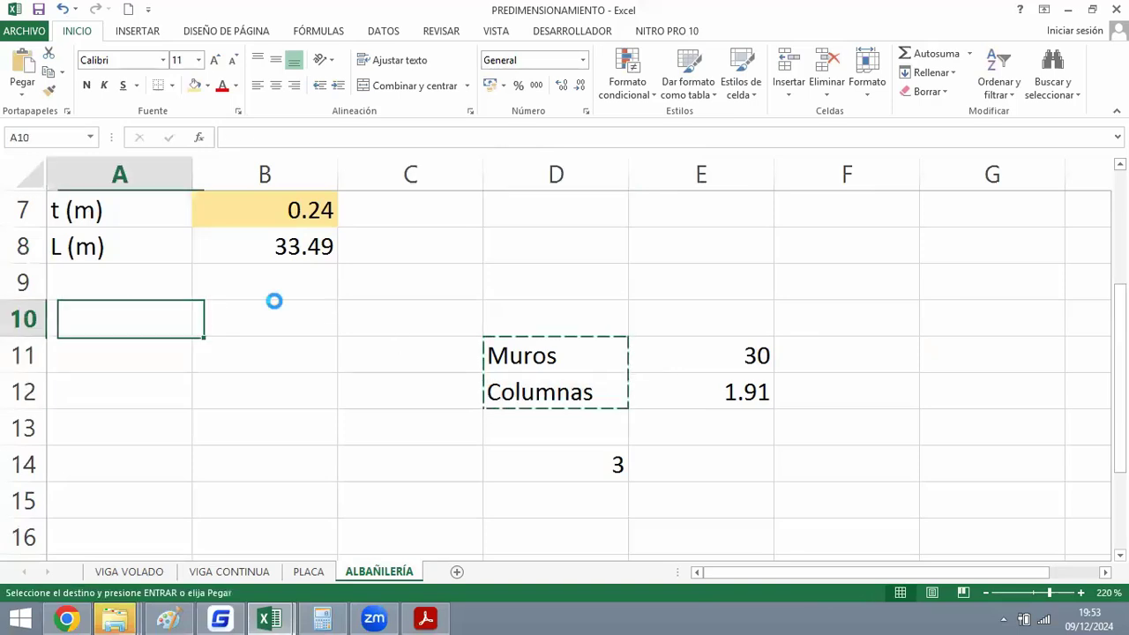
pyautogui.hotkey('ctrl', 'v')
pyautogui.click(384, 288)
# Move the Muros value of 30 from E11 to B10.
pyautogui.click(730, 356)
pyautogui.hotkey('ctrl', 'x')
pyautogui.click(264, 318)
pyautogui.hotkey('ctrl', 'v')
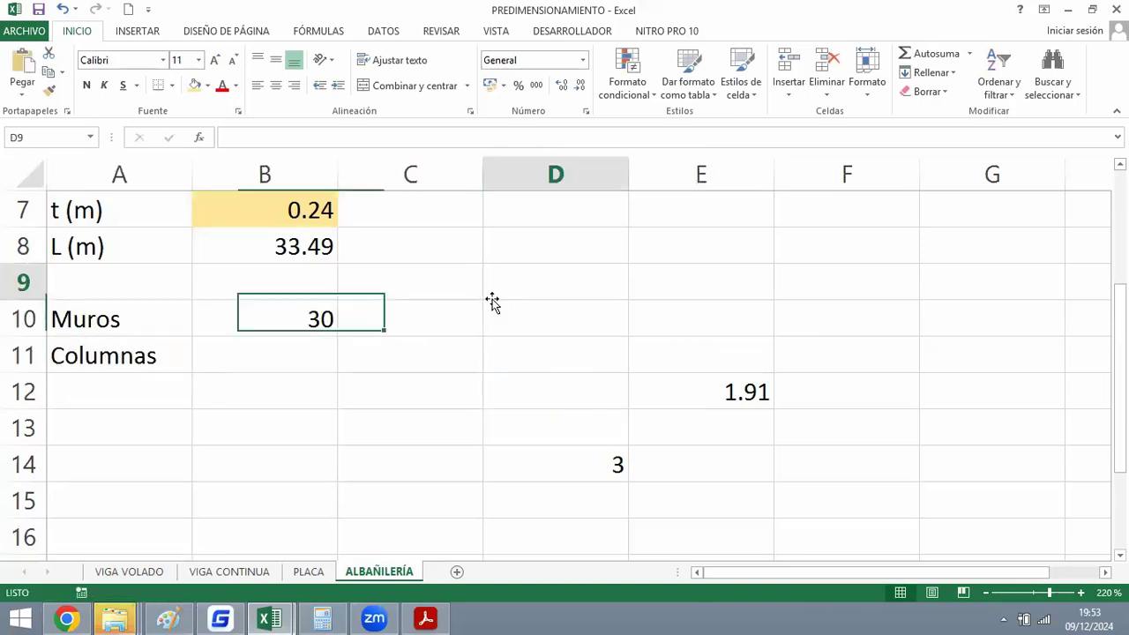
# Move the column length formula from E12 to B11, beside the Columnas label.
pyautogui.click(501, 280)
pyautogui.click(765, 379)
pyautogui.hotkey('ctrl', 'c')
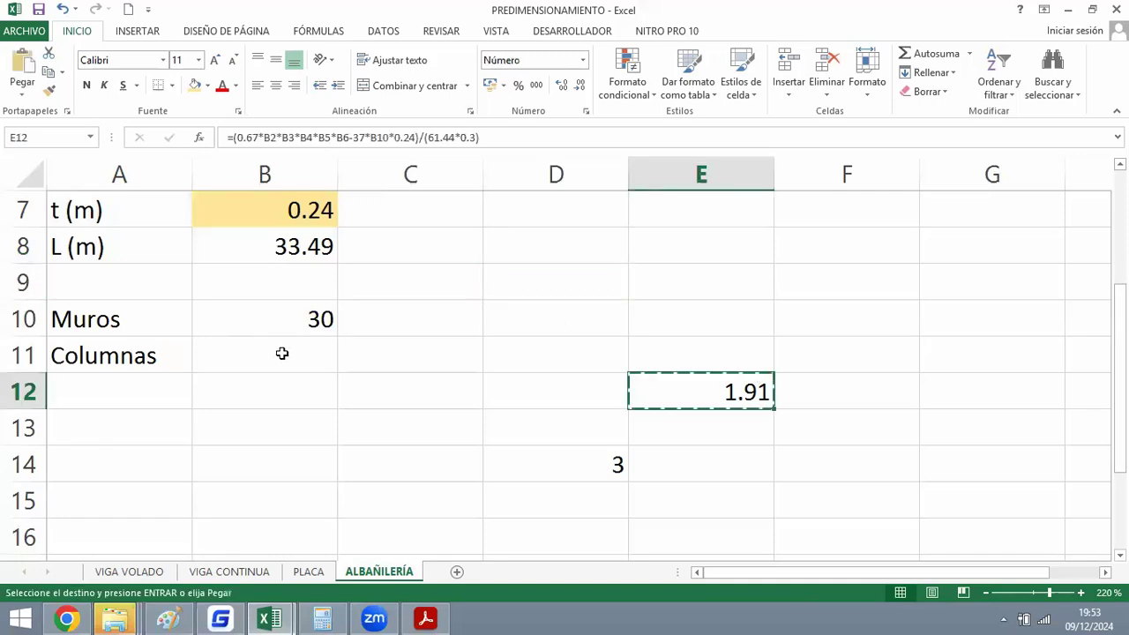
pyautogui.press('Escape')
pyautogui.hotkey('ctrl', 'x')
pyautogui.click(264, 353)
pyautogui.hotkey('ctrl', 'v')
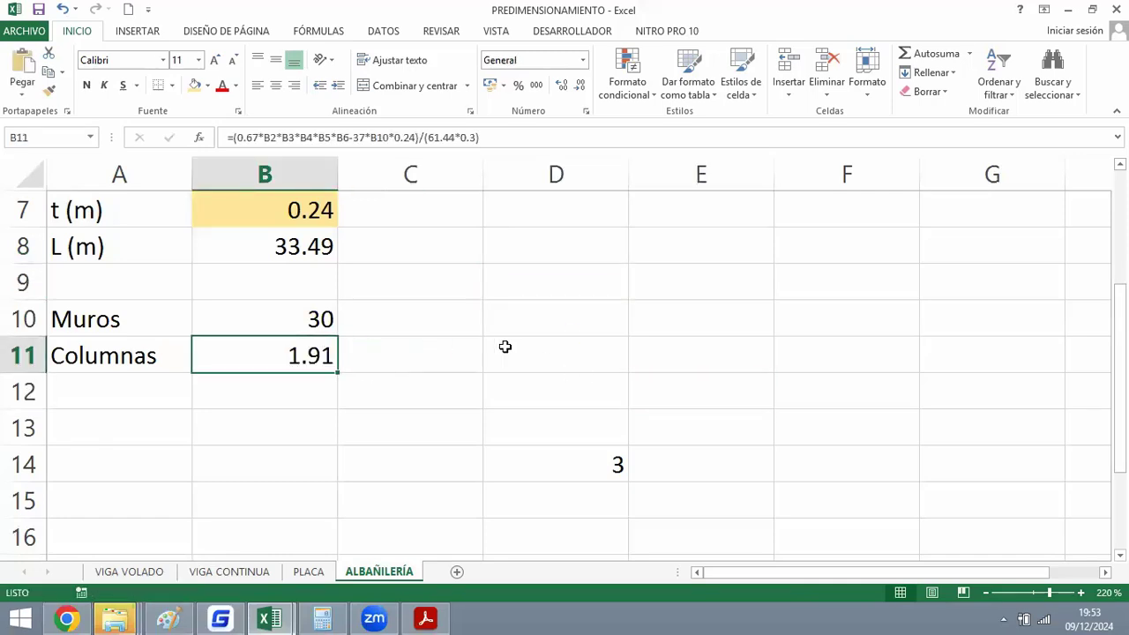
# Move the value 3 from D14 to B12, directly below the column length.
pyautogui.click(504, 347)
pyautogui.click(141, 396)
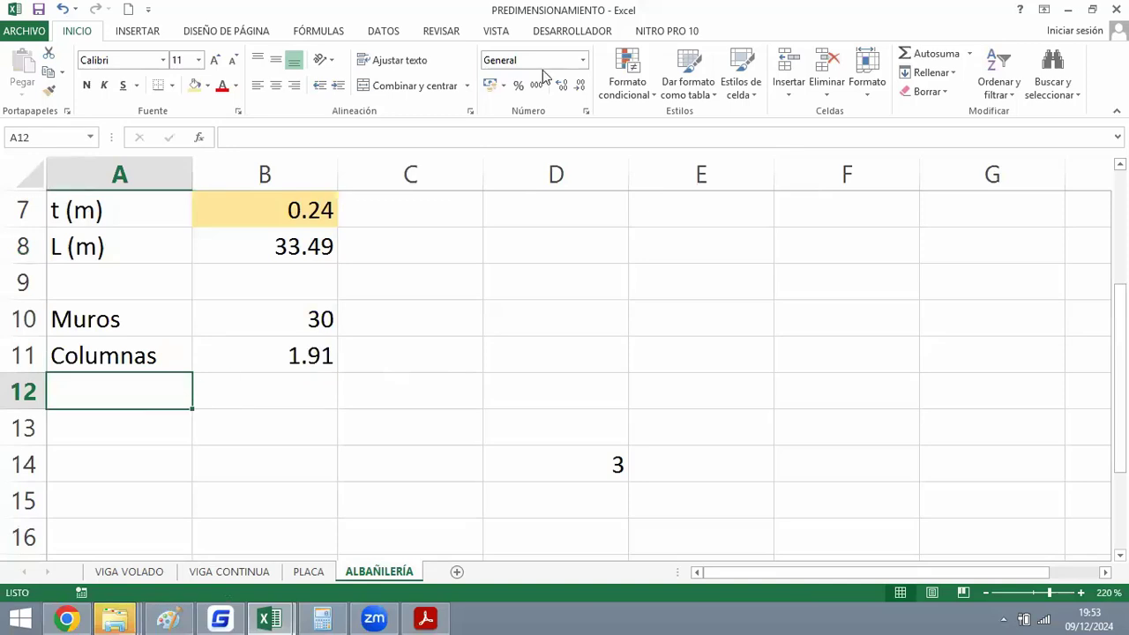
pyautogui.click(612, 475)
pyautogui.hotkey('ctrl', 'x')
pyautogui.click(431, 352)
pyautogui.click(264, 392)
pyautogui.hotkey('ctrl', 'v')
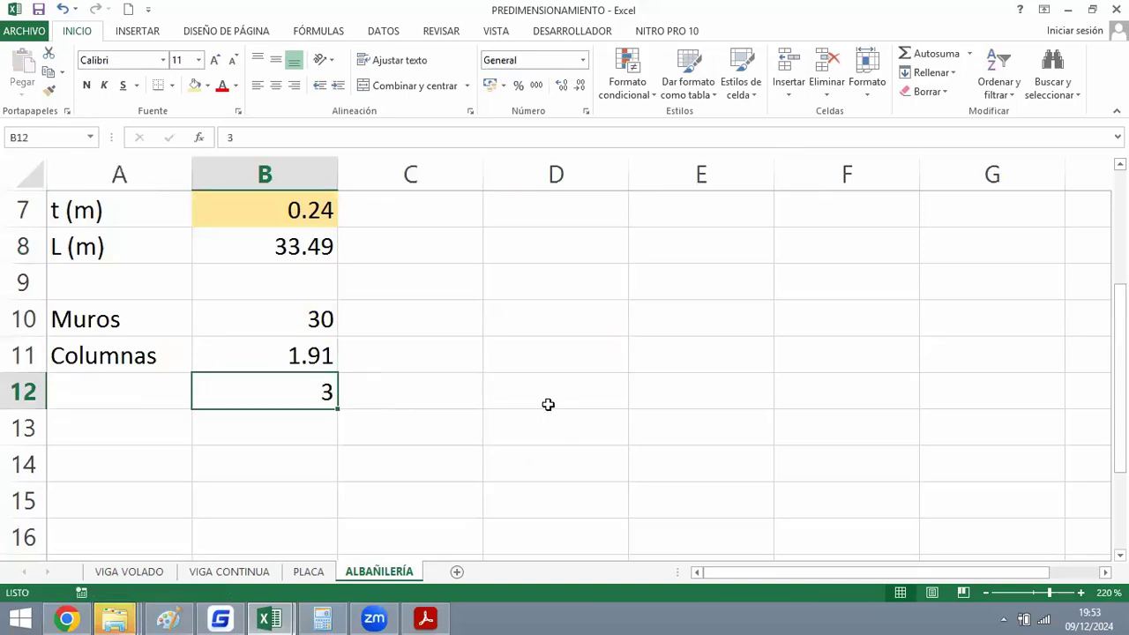
# Shade cell B12 with the same light orange fill as the input cells above.
pyautogui.click(547, 403)
pyautogui.scroll(1, 260, 399)
pyautogui.scroll(1, 260, 398)
pyautogui.click(273, 496)
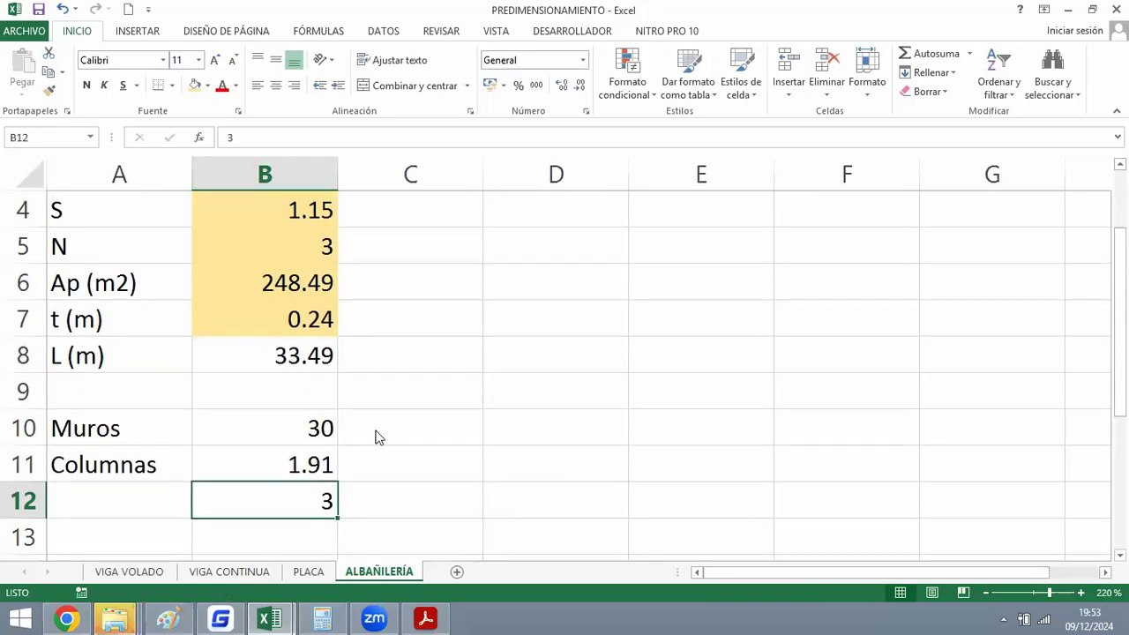
pyautogui.press('F4')
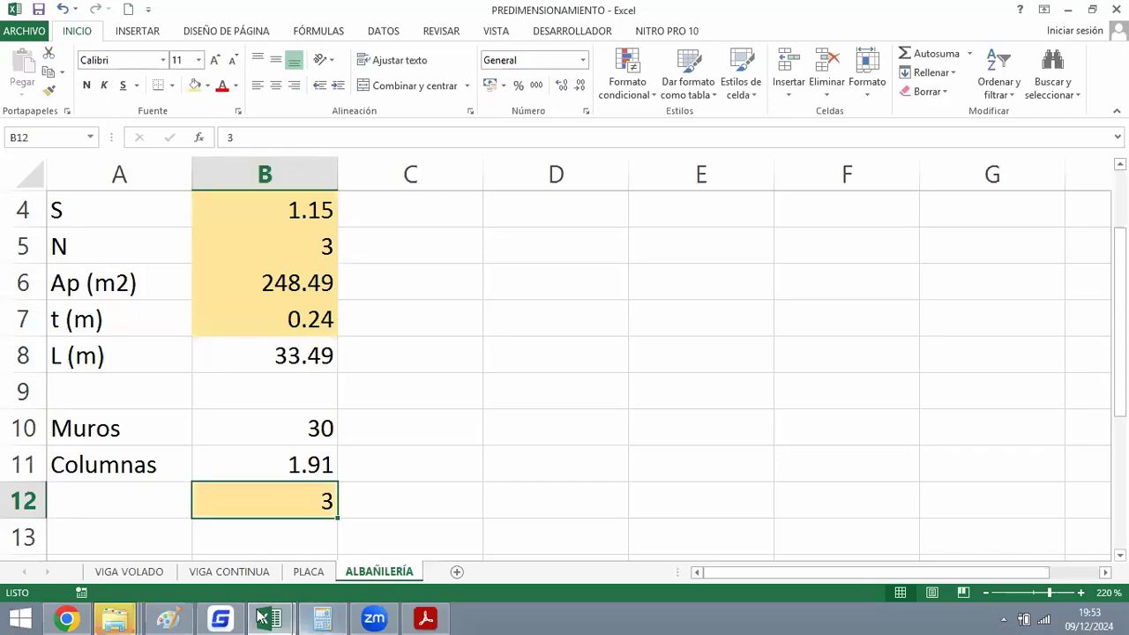
# Switch to GstarCAD and measure the depth of a T-shaped column on the framing plan with an aligned dimension.
pyautogui.click(220, 619)
pyautogui.scroll(-2, 411, 328)
pyautogui.scroll(6, 291, 287)
pyautogui.scroll(3, 319, 285)
pyautogui.write('DAL')
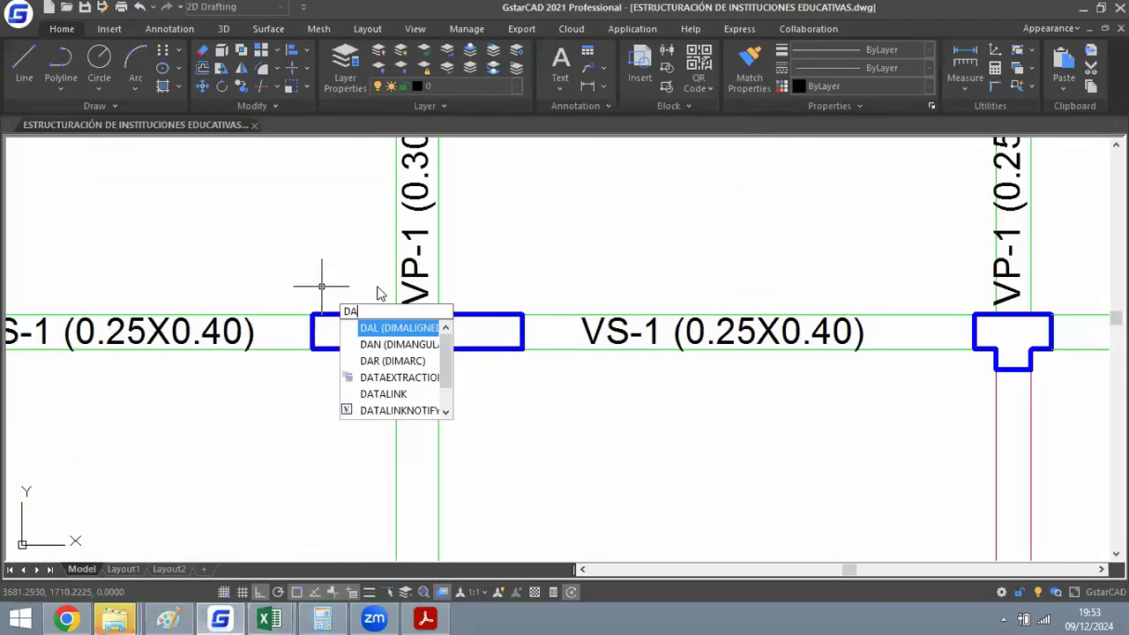
pyautogui.press('space')
pyautogui.click(417, 384)
pyautogui.click(417, 314)
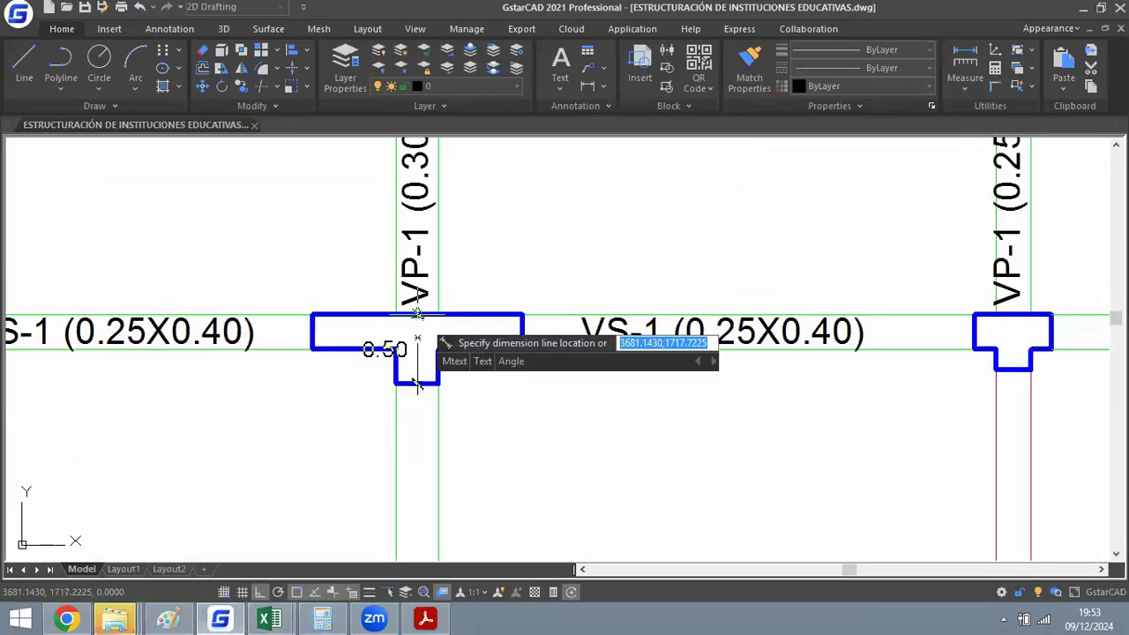
pyautogui.hotkey('alt', 'Tab')
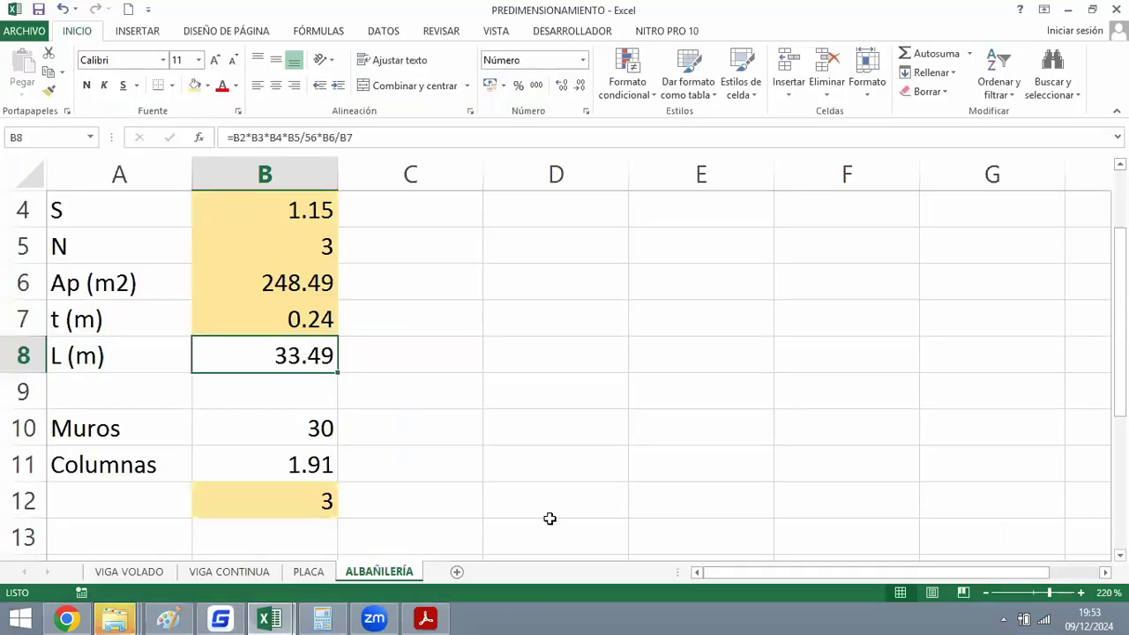
# Compare the wall and column lengths in the Excel sheet with the complete framing plan in GstarCAD.
pyautogui.hotkey('alt', 'Tab')
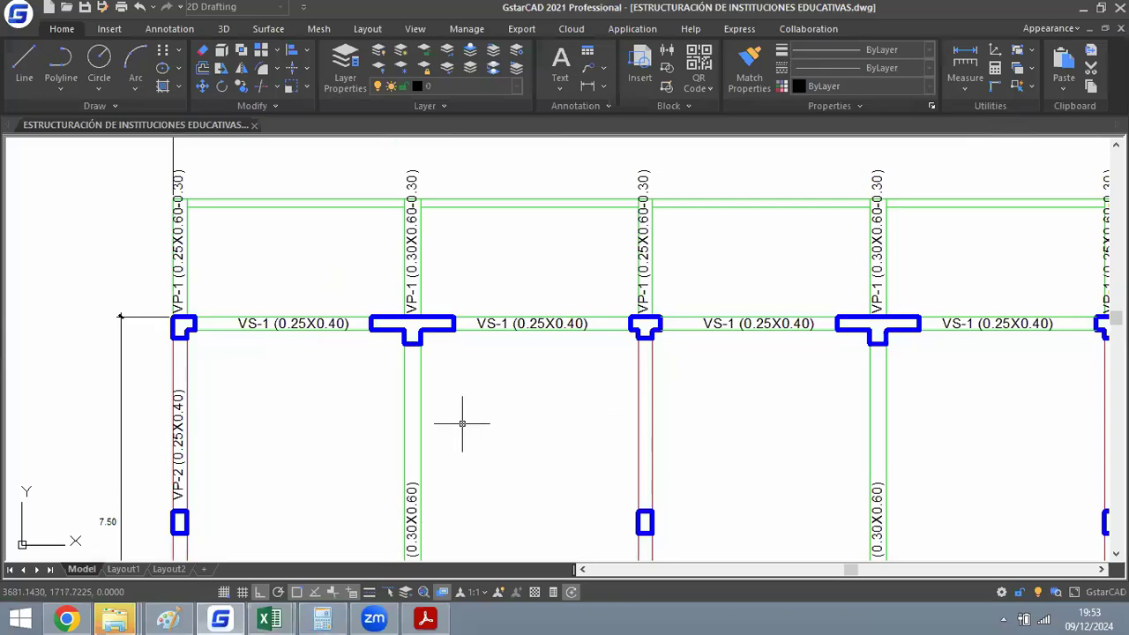
pyautogui.hotkey('alt', 'Tab')
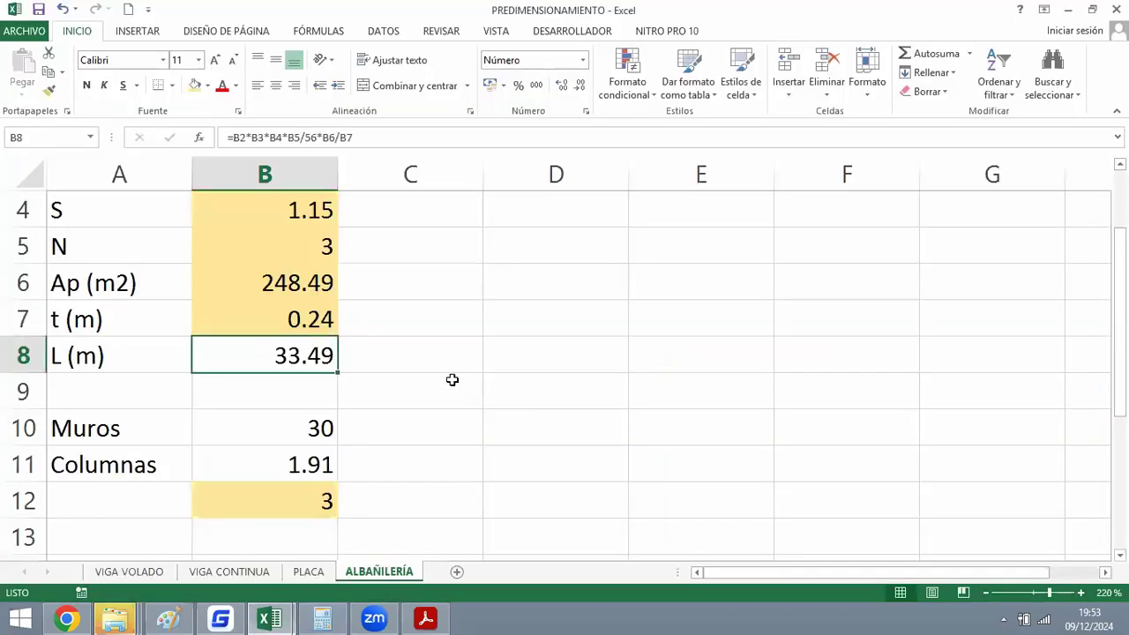
pyautogui.hotkey('alt', 'Tab')
pyautogui.scroll(4, 560, 302)
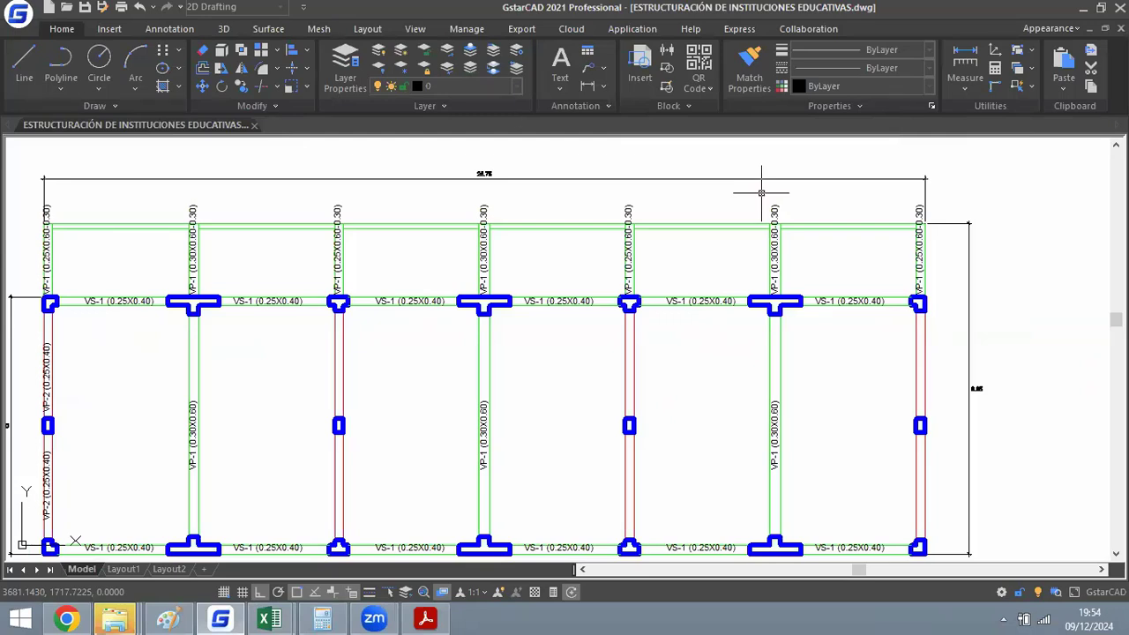
pyautogui.moveTo(557, 288); pyautogui.dragTo(576, 273, button='middle')
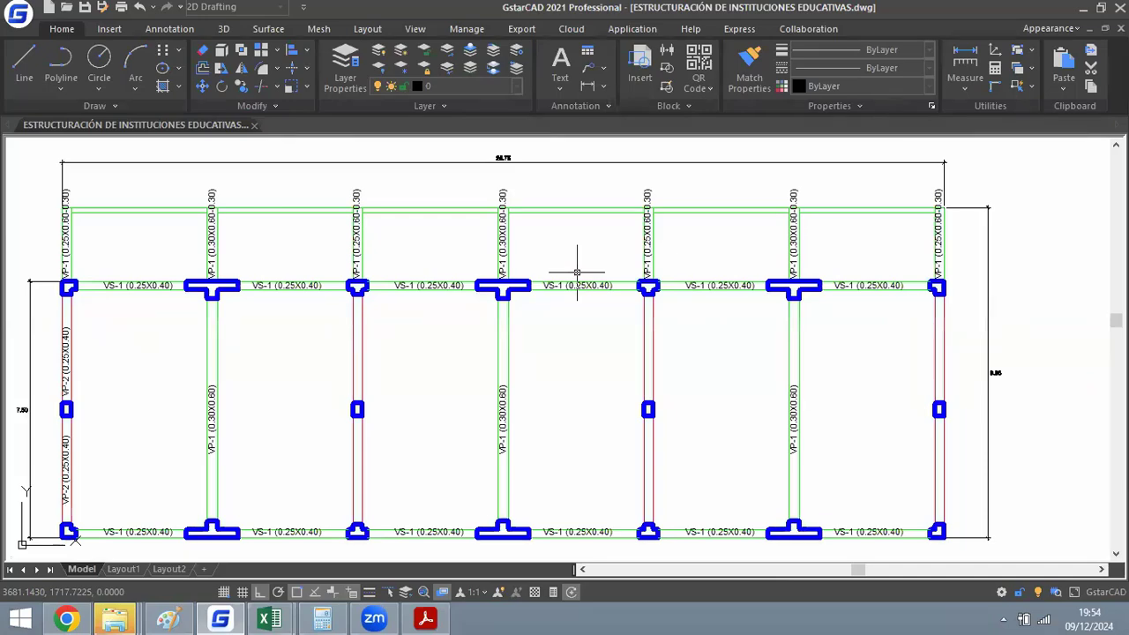
# Delete the loose beam and column strip above the brick-filled section.
pyautogui.scroll(-4, 577, 273)
pyautogui.scroll(-2, 504, 320)
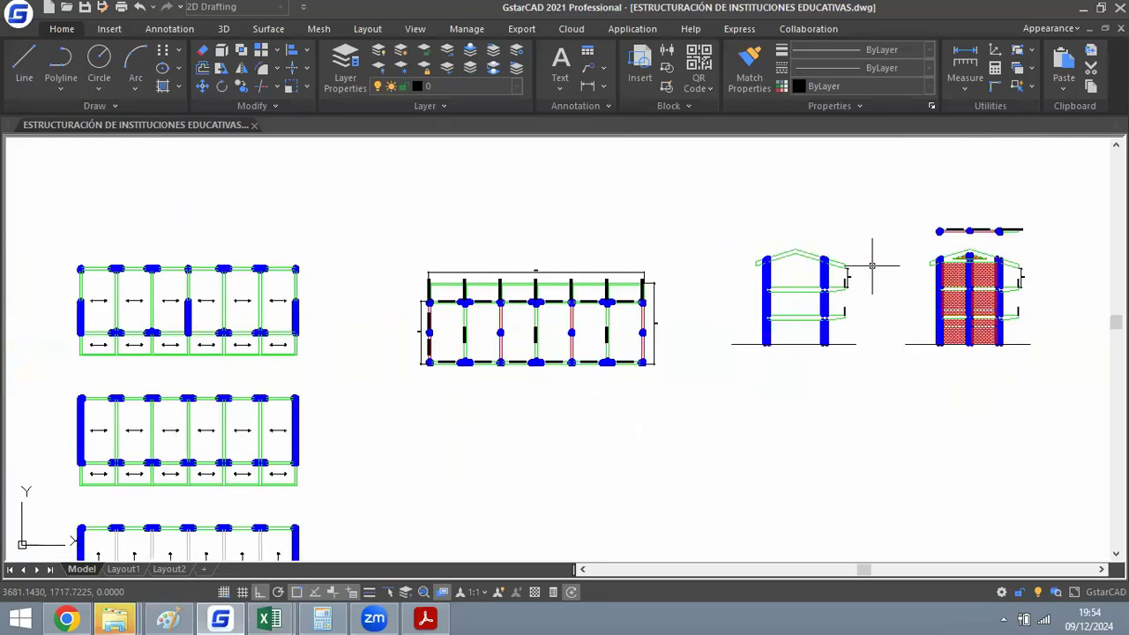
pyautogui.scroll(2, 988, 247)
pyautogui.scroll(2, 1046, 258)
pyautogui.scroll(-2, 806, 239)
pyautogui.scroll(2, 1013, 221)
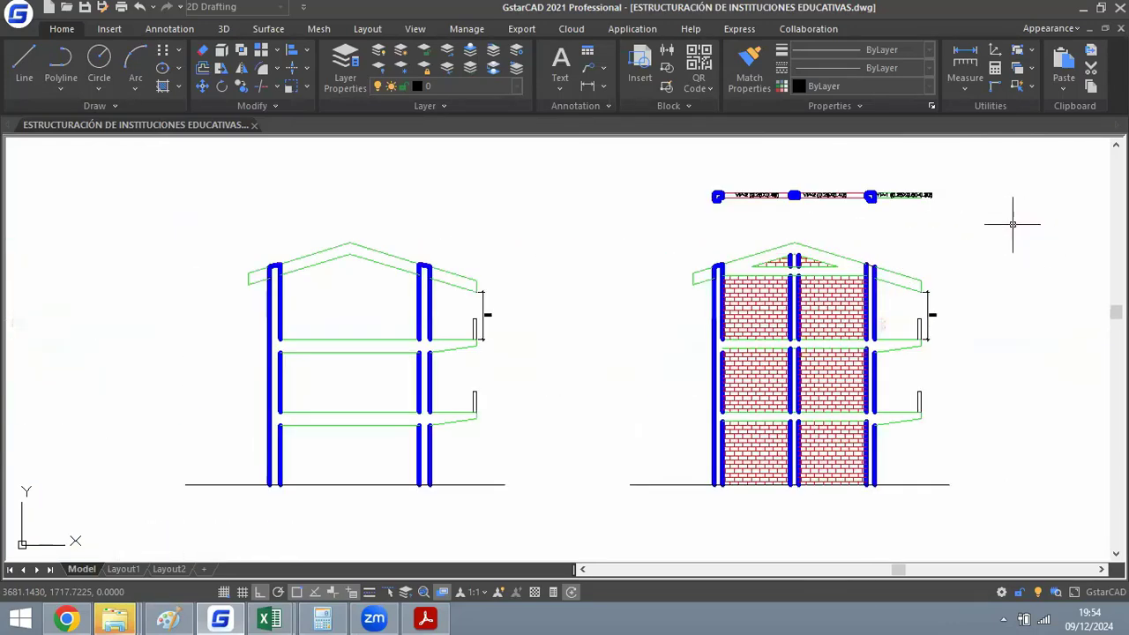
pyautogui.scroll(4, 1015, 176)
pyautogui.click(1013, 183)
pyautogui.click(509, 302)
pyautogui.scroll(-3, 825, 255)
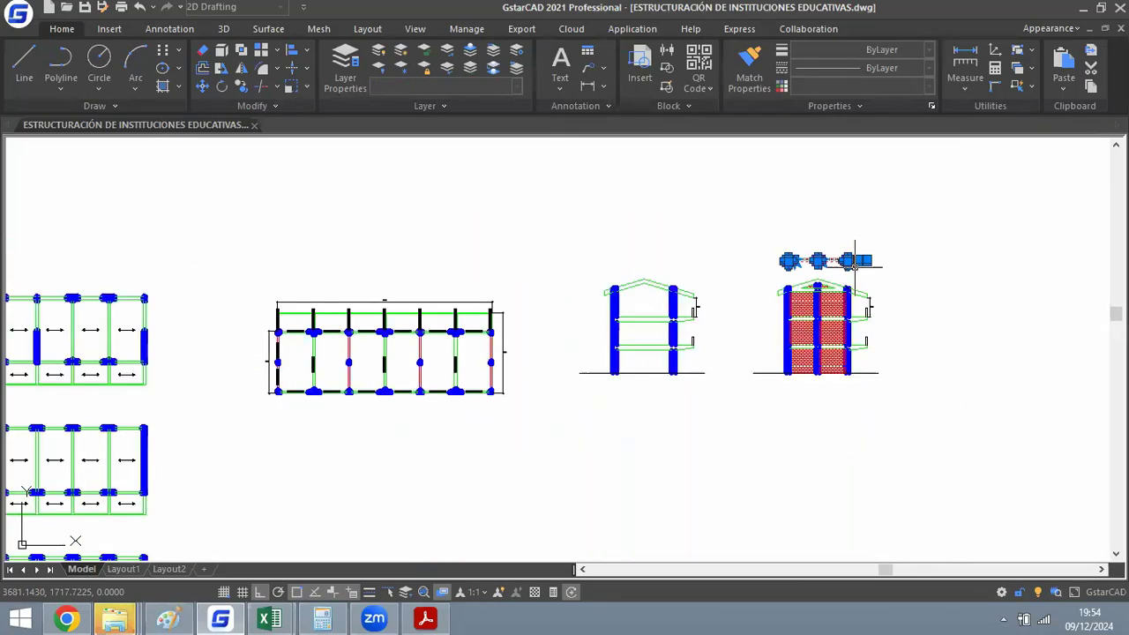
pyautogui.press('Delete')
# Delete the three stacked floor framing plans beside the dimensioned plan.
pyautogui.scroll(1, 534, 297)
pyautogui.scroll(-3, 585, 298)
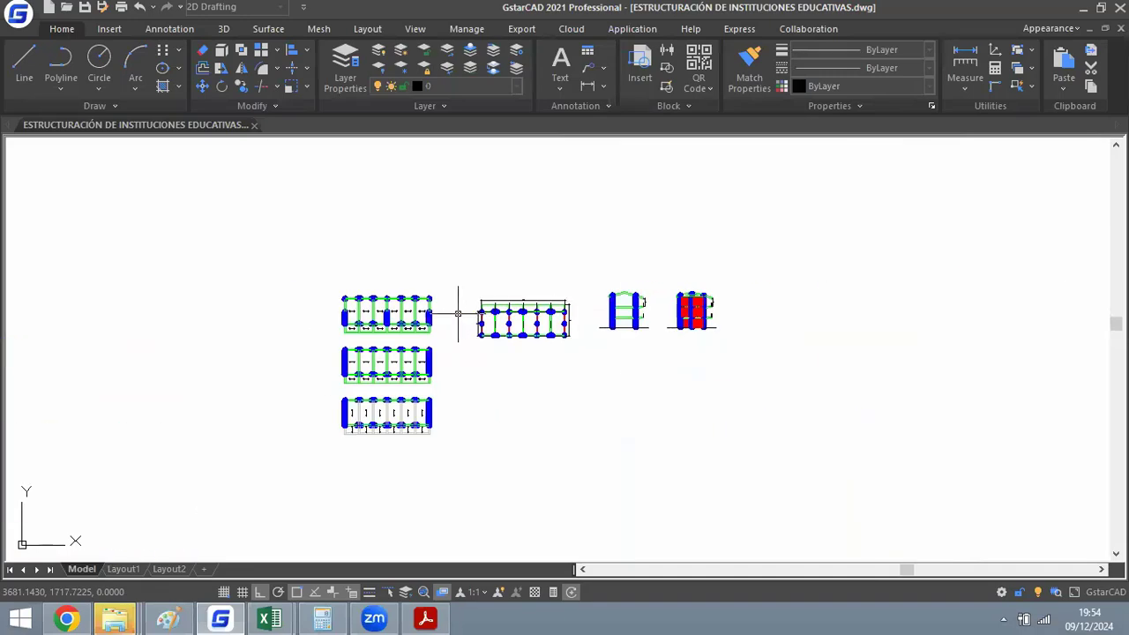
pyautogui.scroll(2, 456, 312)
pyautogui.click(440, 269)
pyautogui.click(216, 528)
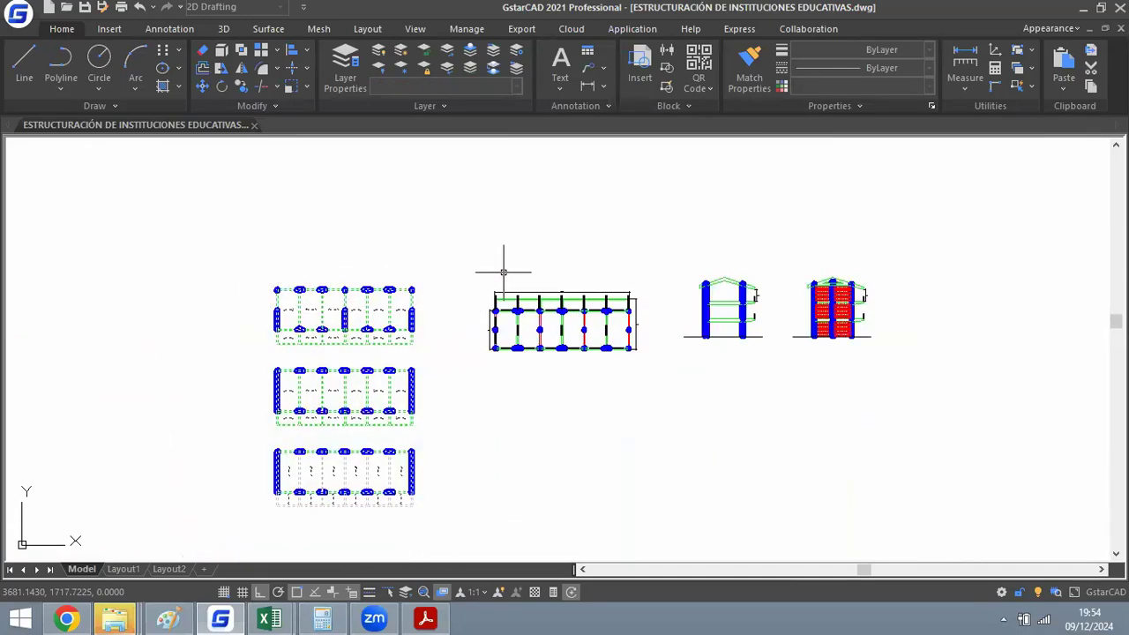
pyautogui.press('Delete')
# Move the open-frame section straight down until its ground line is about level with the base of the plan.
pyautogui.scroll(2, 805, 295)
pyautogui.scroll(2, 805, 294)
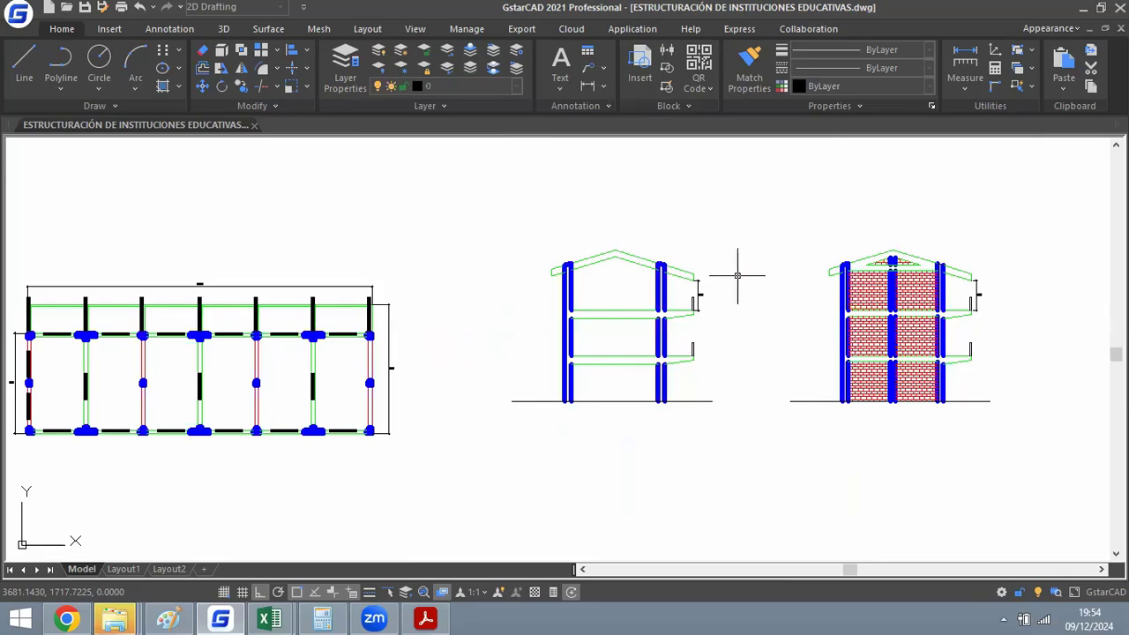
pyautogui.click(743, 211)
pyautogui.click(467, 451)
pyautogui.press('Return')
pyautogui.click(521, 442)
pyautogui.click(521, 472)
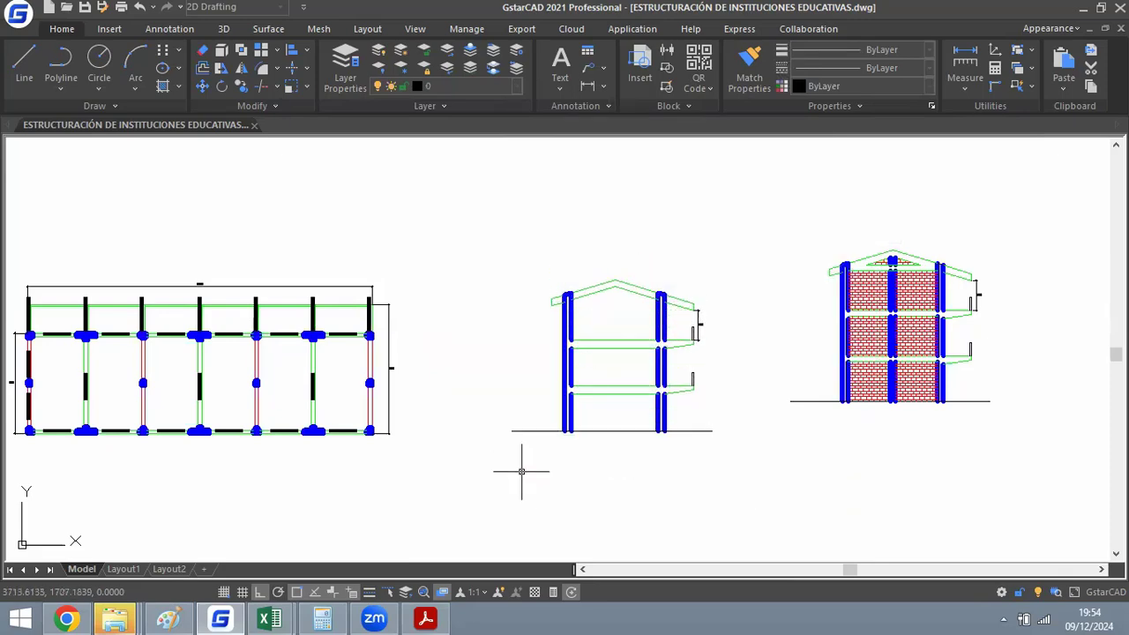
# Move the brick-filled section straight down to line up with the open-frame section.
pyautogui.click(1026, 222)
pyautogui.click(860, 402)
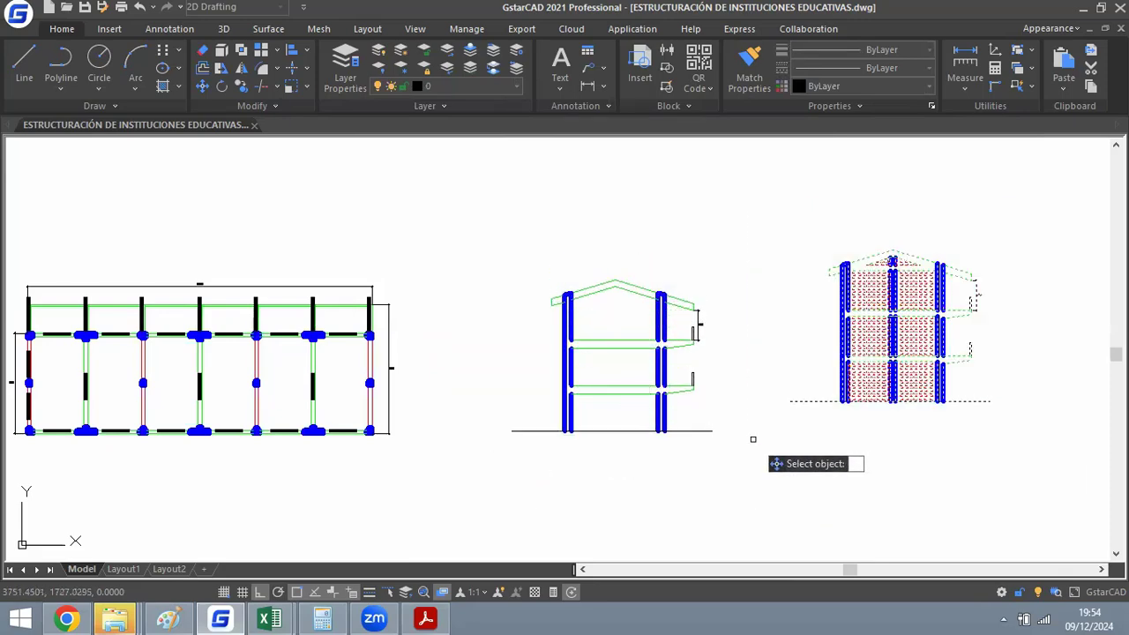
pyautogui.press('Return')
pyautogui.click(764, 462)
pyautogui.click(764, 491)
pyautogui.scroll(-2, 676, 328)
pyautogui.scroll(2, 632, 331)
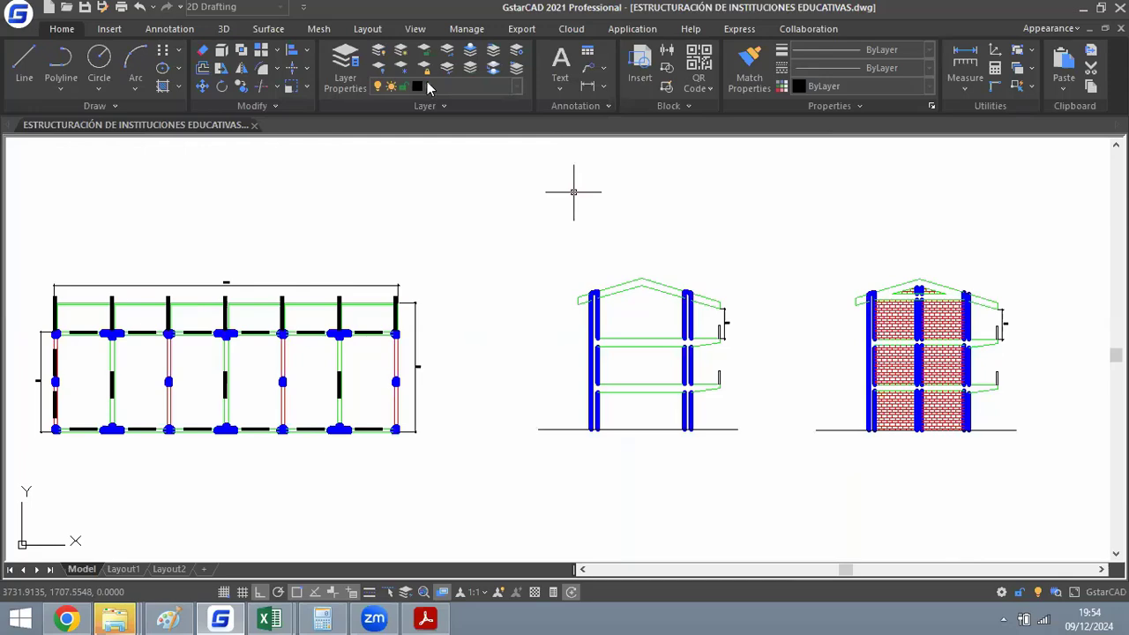
pyautogui.scroll(-1, 486, 239)
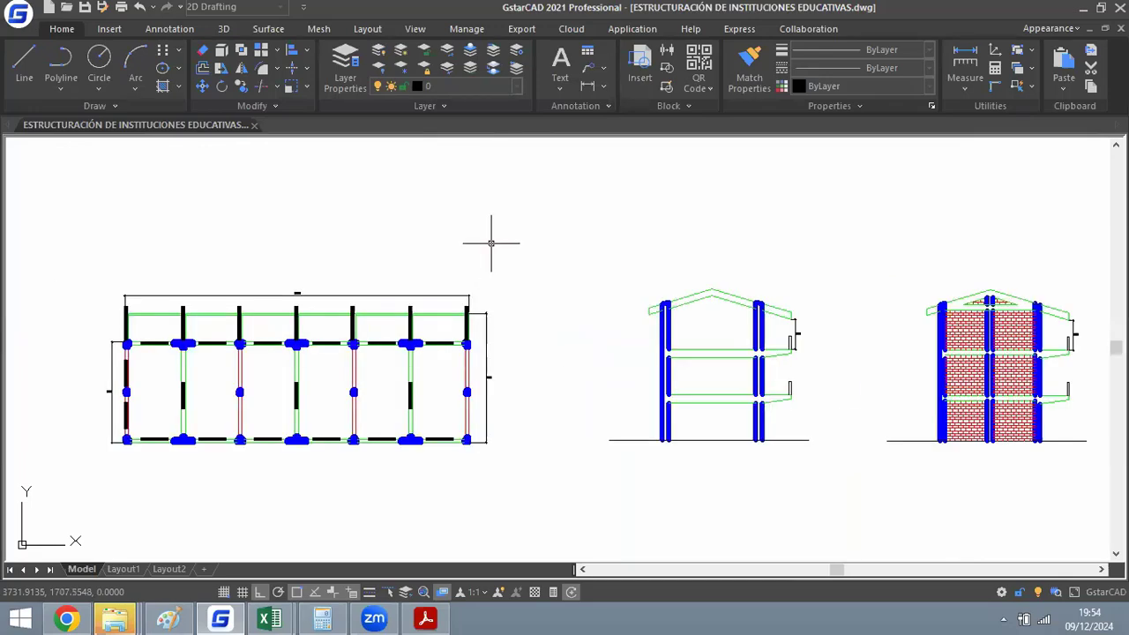
pyautogui.scroll(-1, 511, 294)
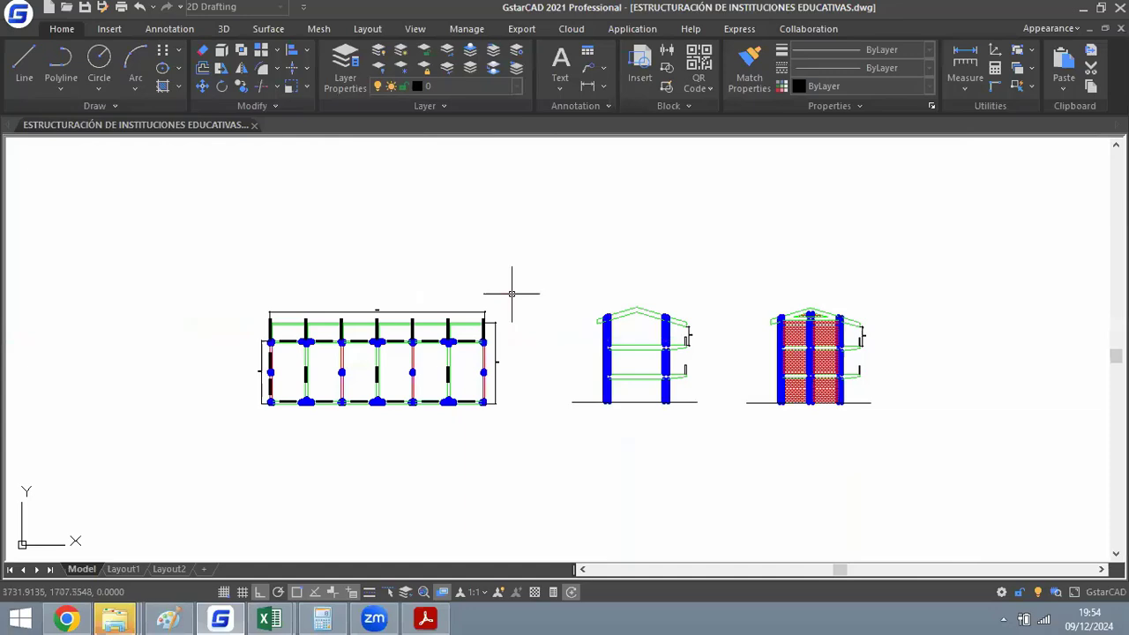
pyautogui.scroll(2, 512, 294)
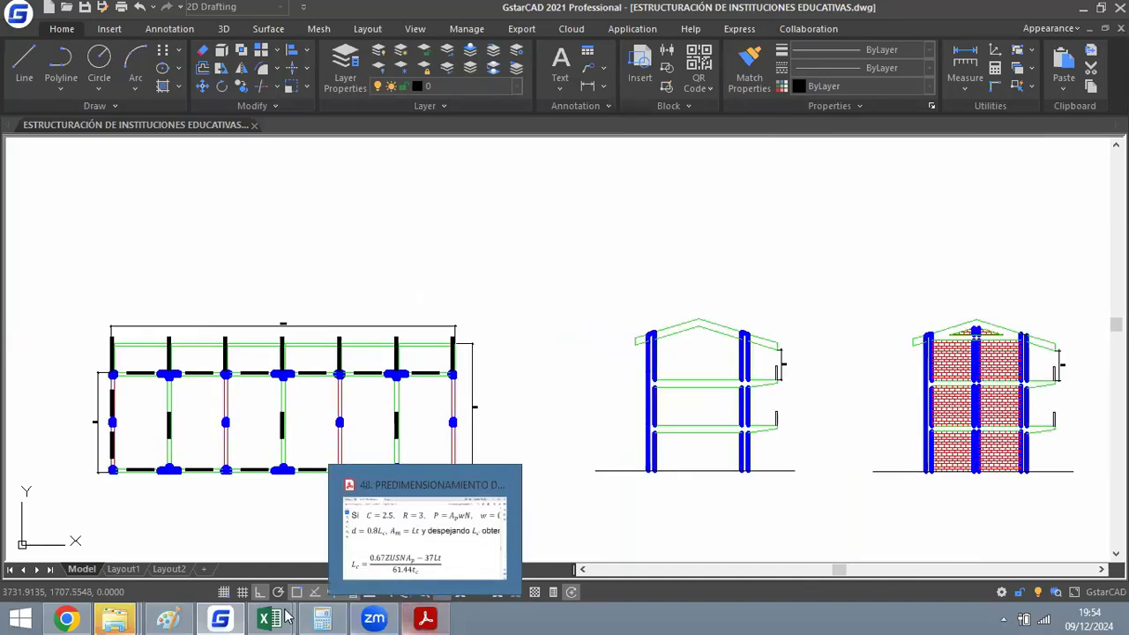
pyautogui.moveTo(115, 620)
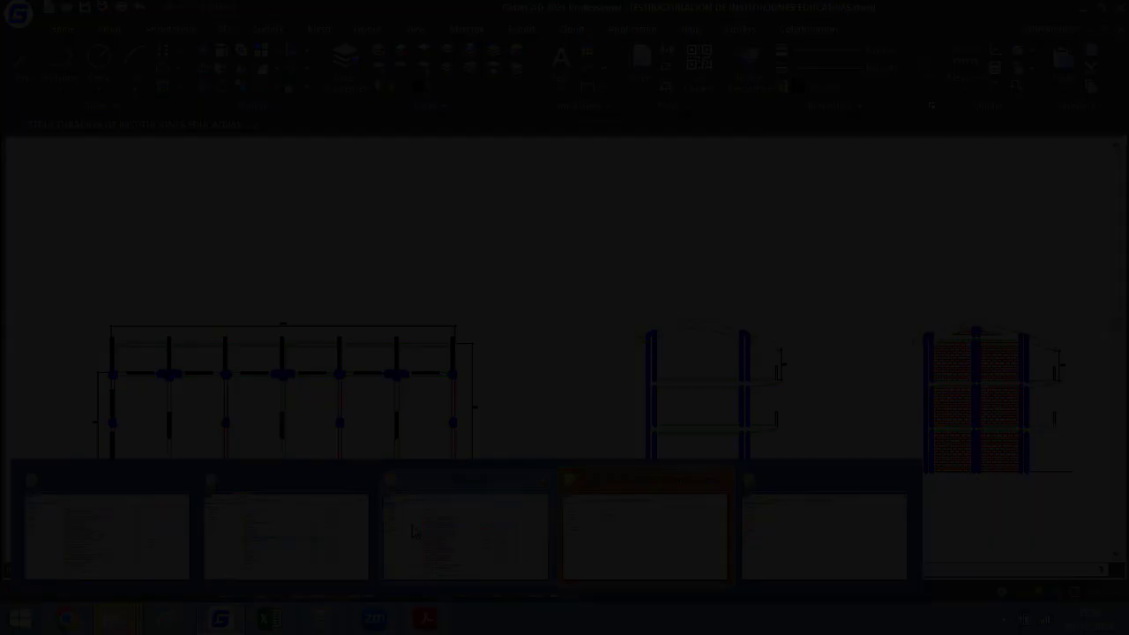